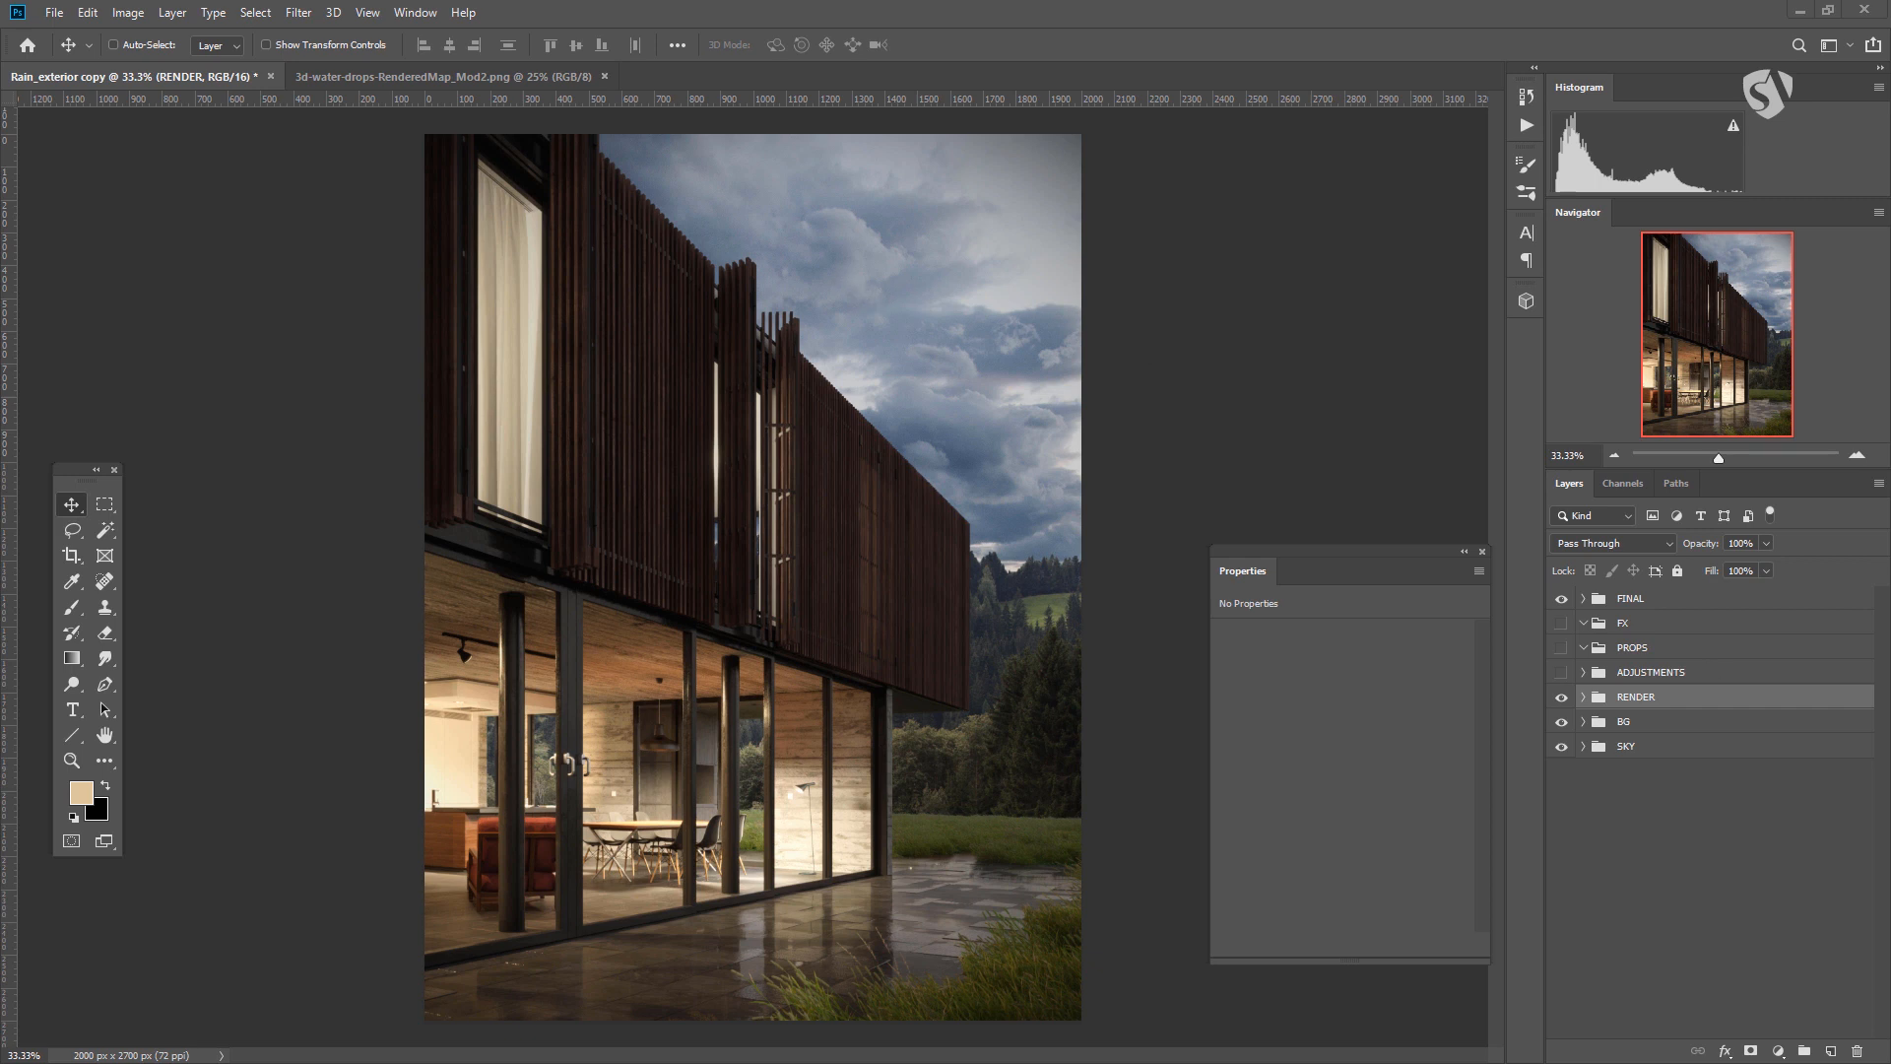
Switch to Chrome and preview the brick-paved rainy street and the rainy city street photos in the "raining street" image results.
{"action": "key", "text": "alt+Tab"}
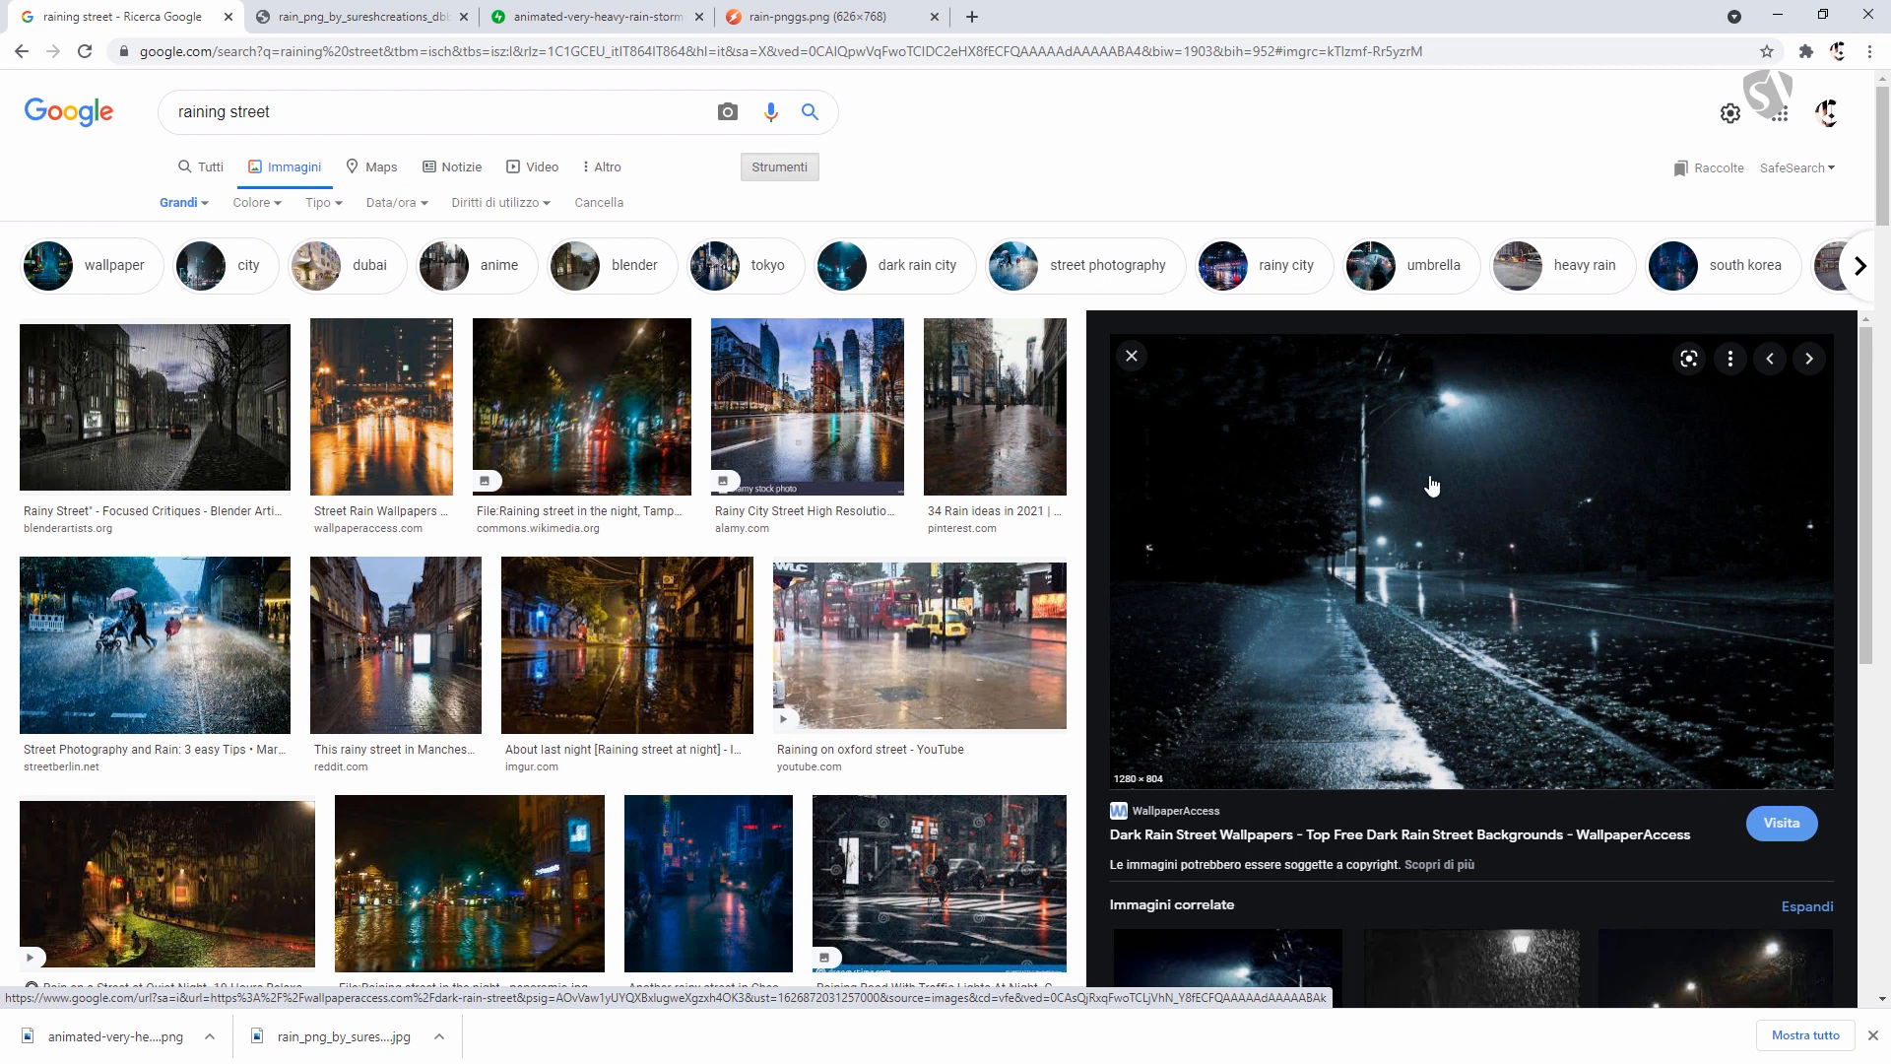
{"action": "left_click", "coordinate": [964, 437]}
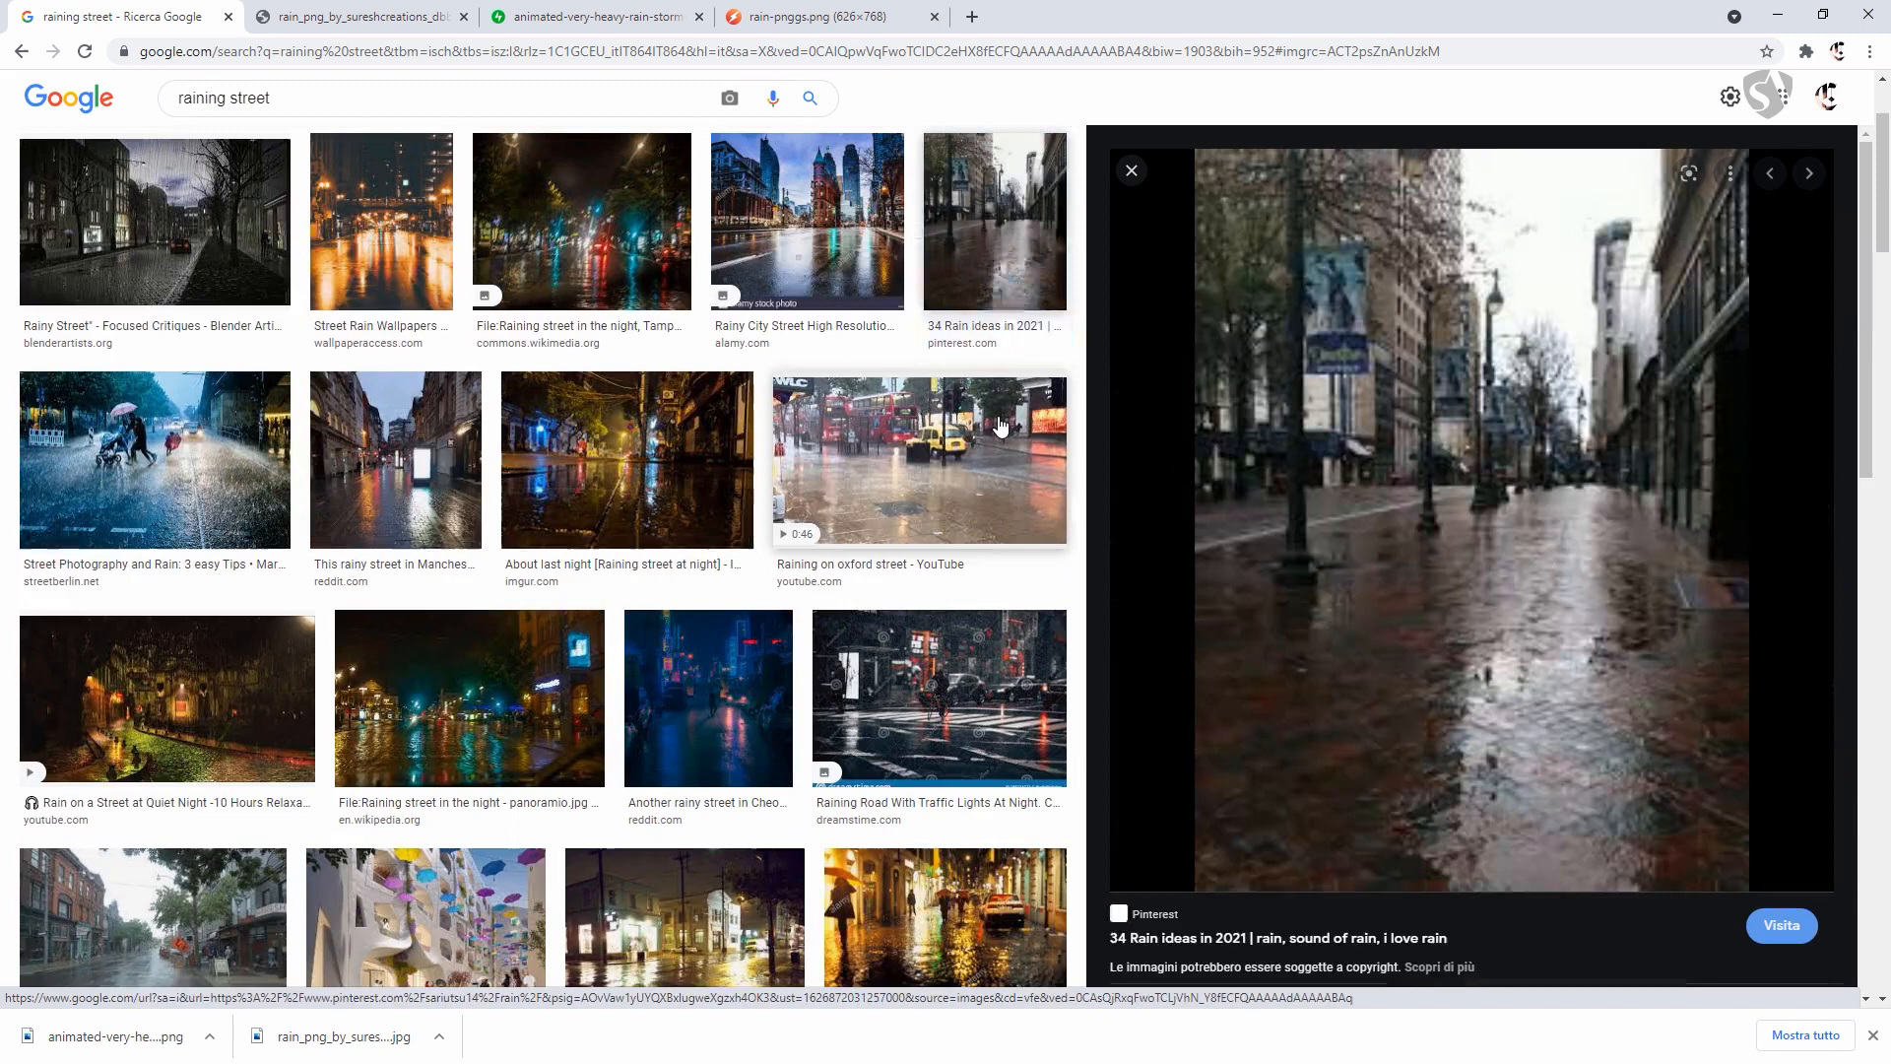
{"action": "key", "text": "Left"}
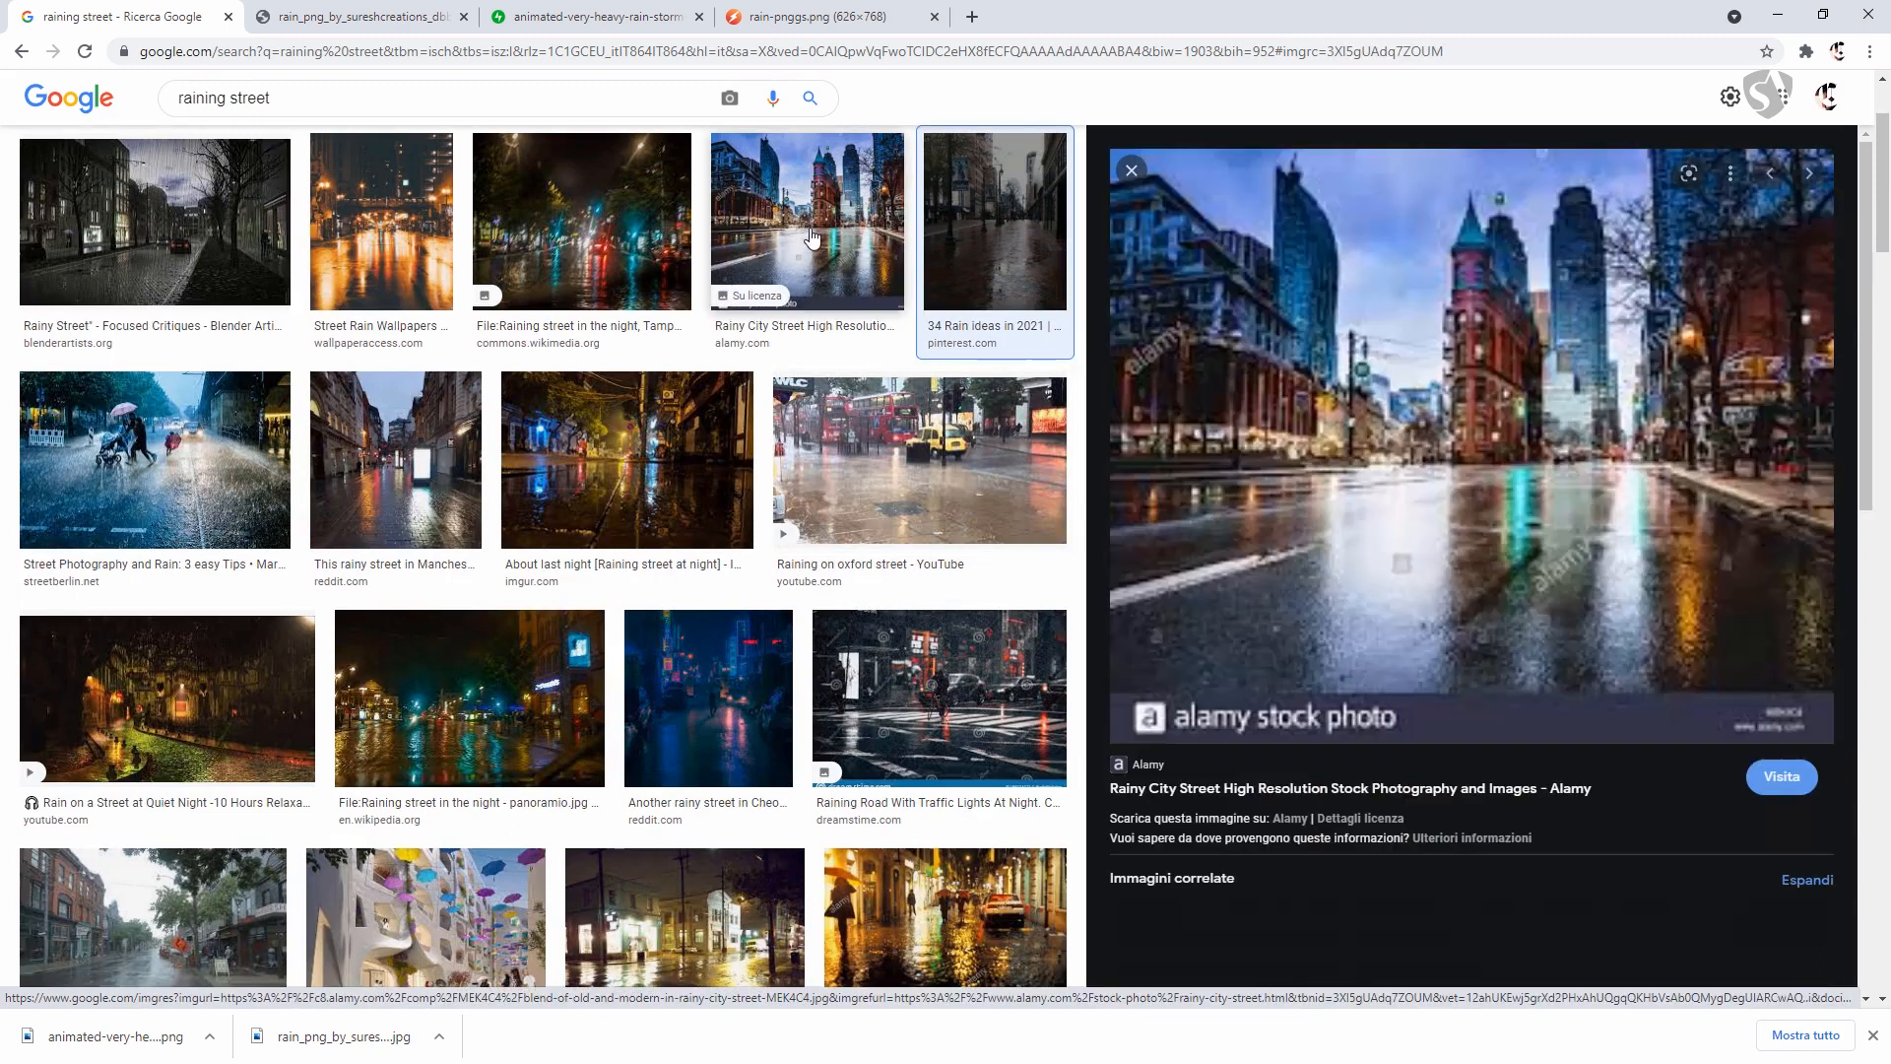
Preview the night-time Rain City and Dark Rain Street photos, plus the related black-and-white street lamp image.
{"action": "scroll", "coordinate": [884, 473], "scroll_direction": "down", "scroll_amount": 3}
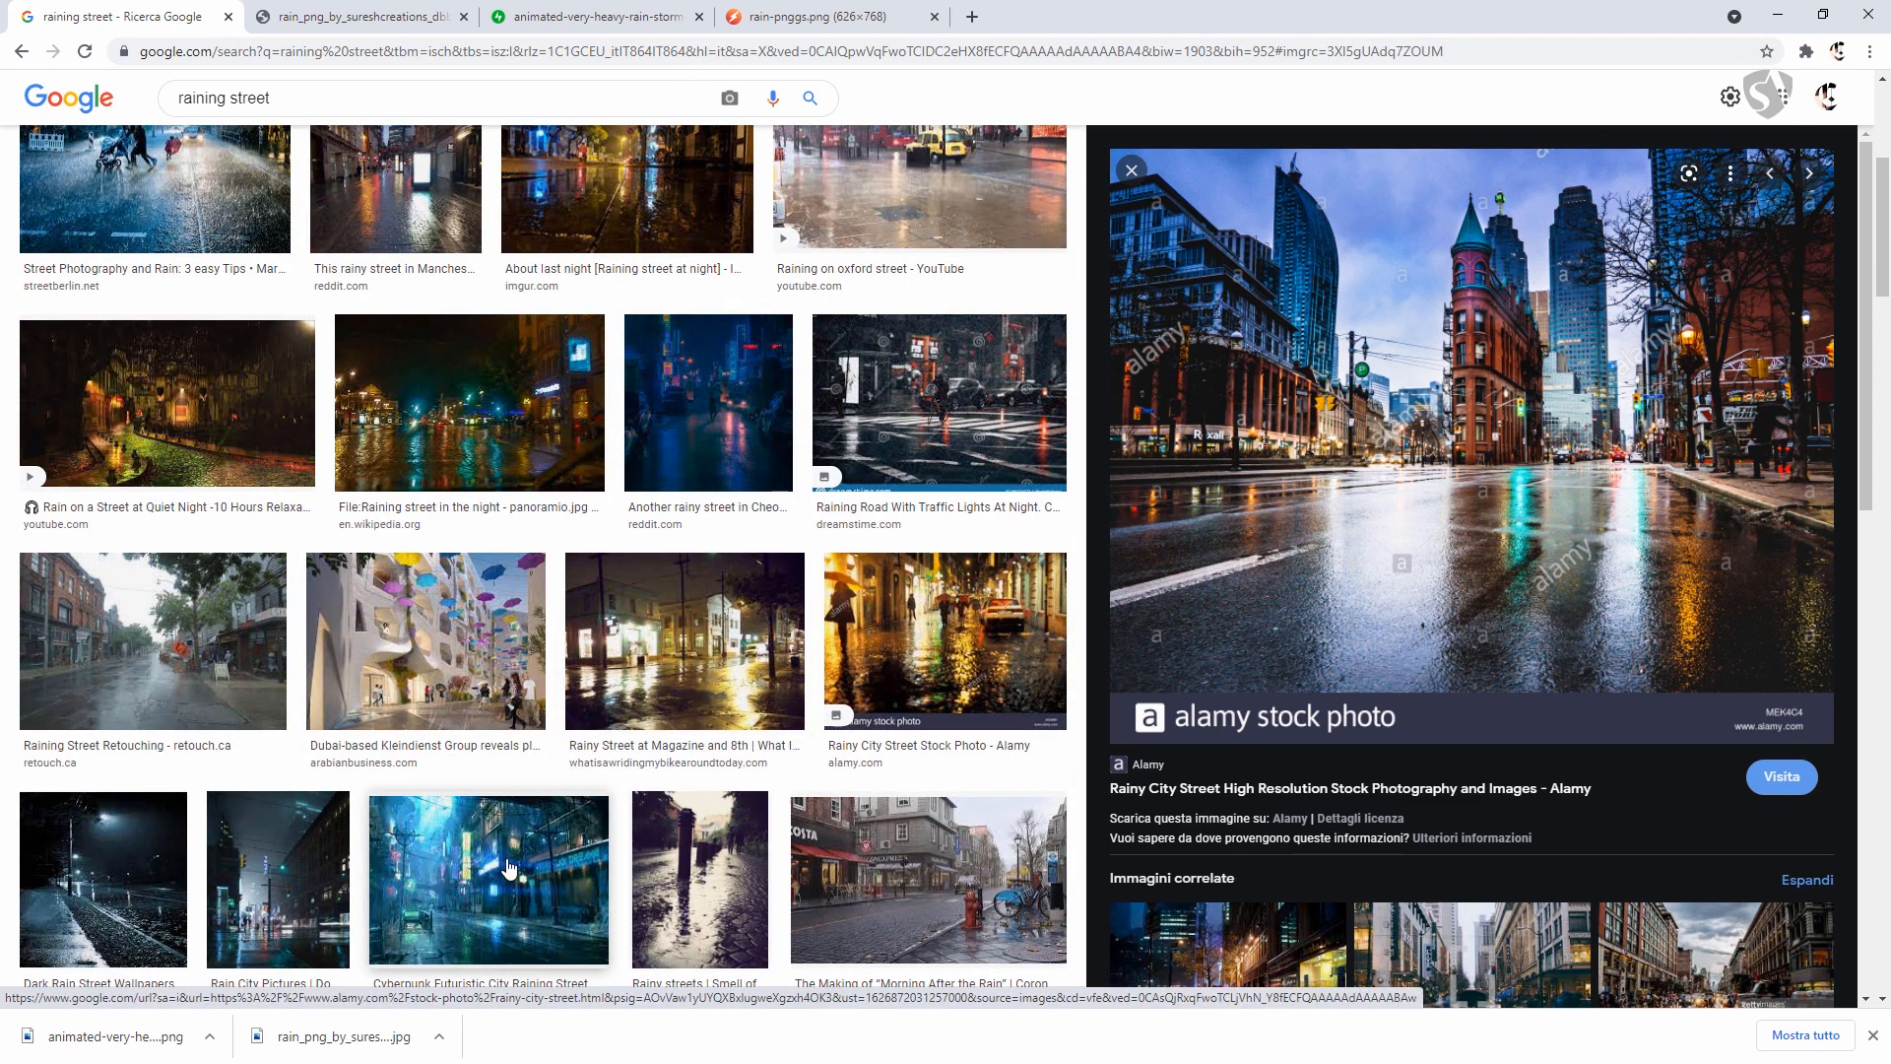
{"action": "left_click", "coordinate": [306, 857]}
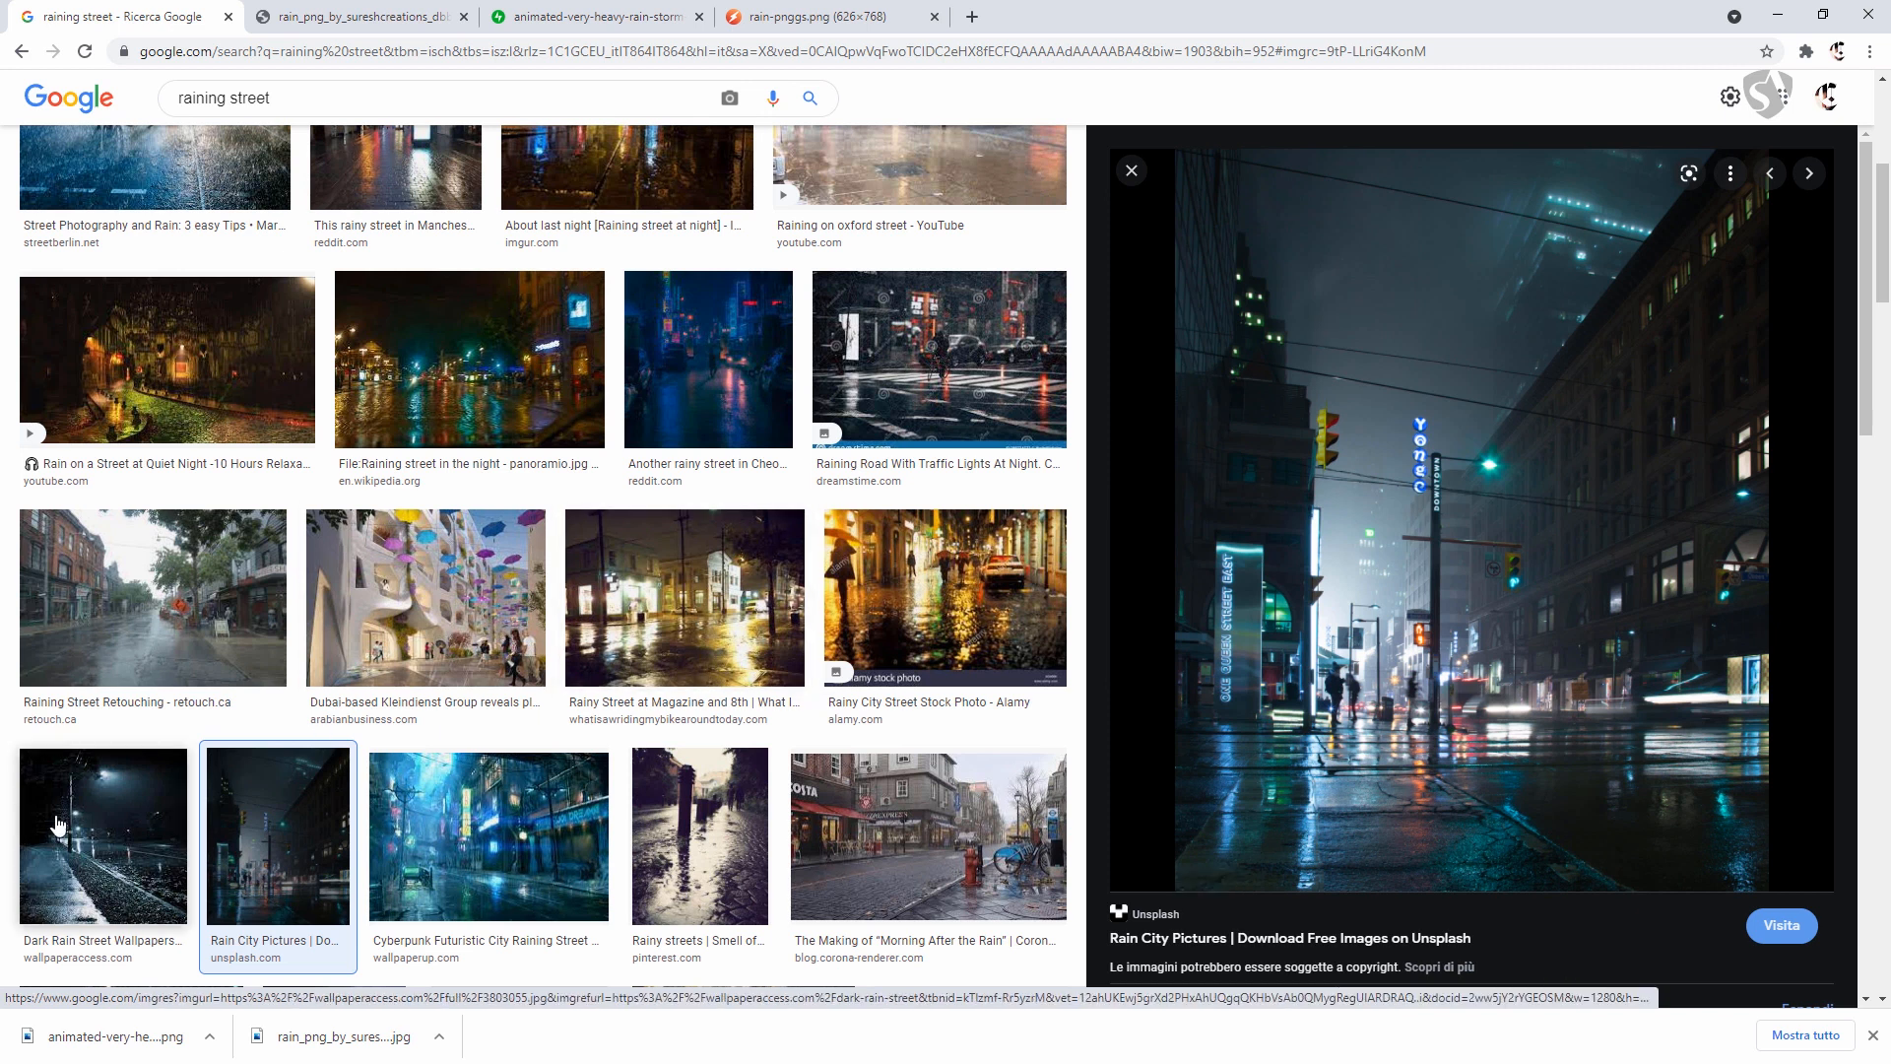
{"action": "left_click", "coordinate": [98, 812]}
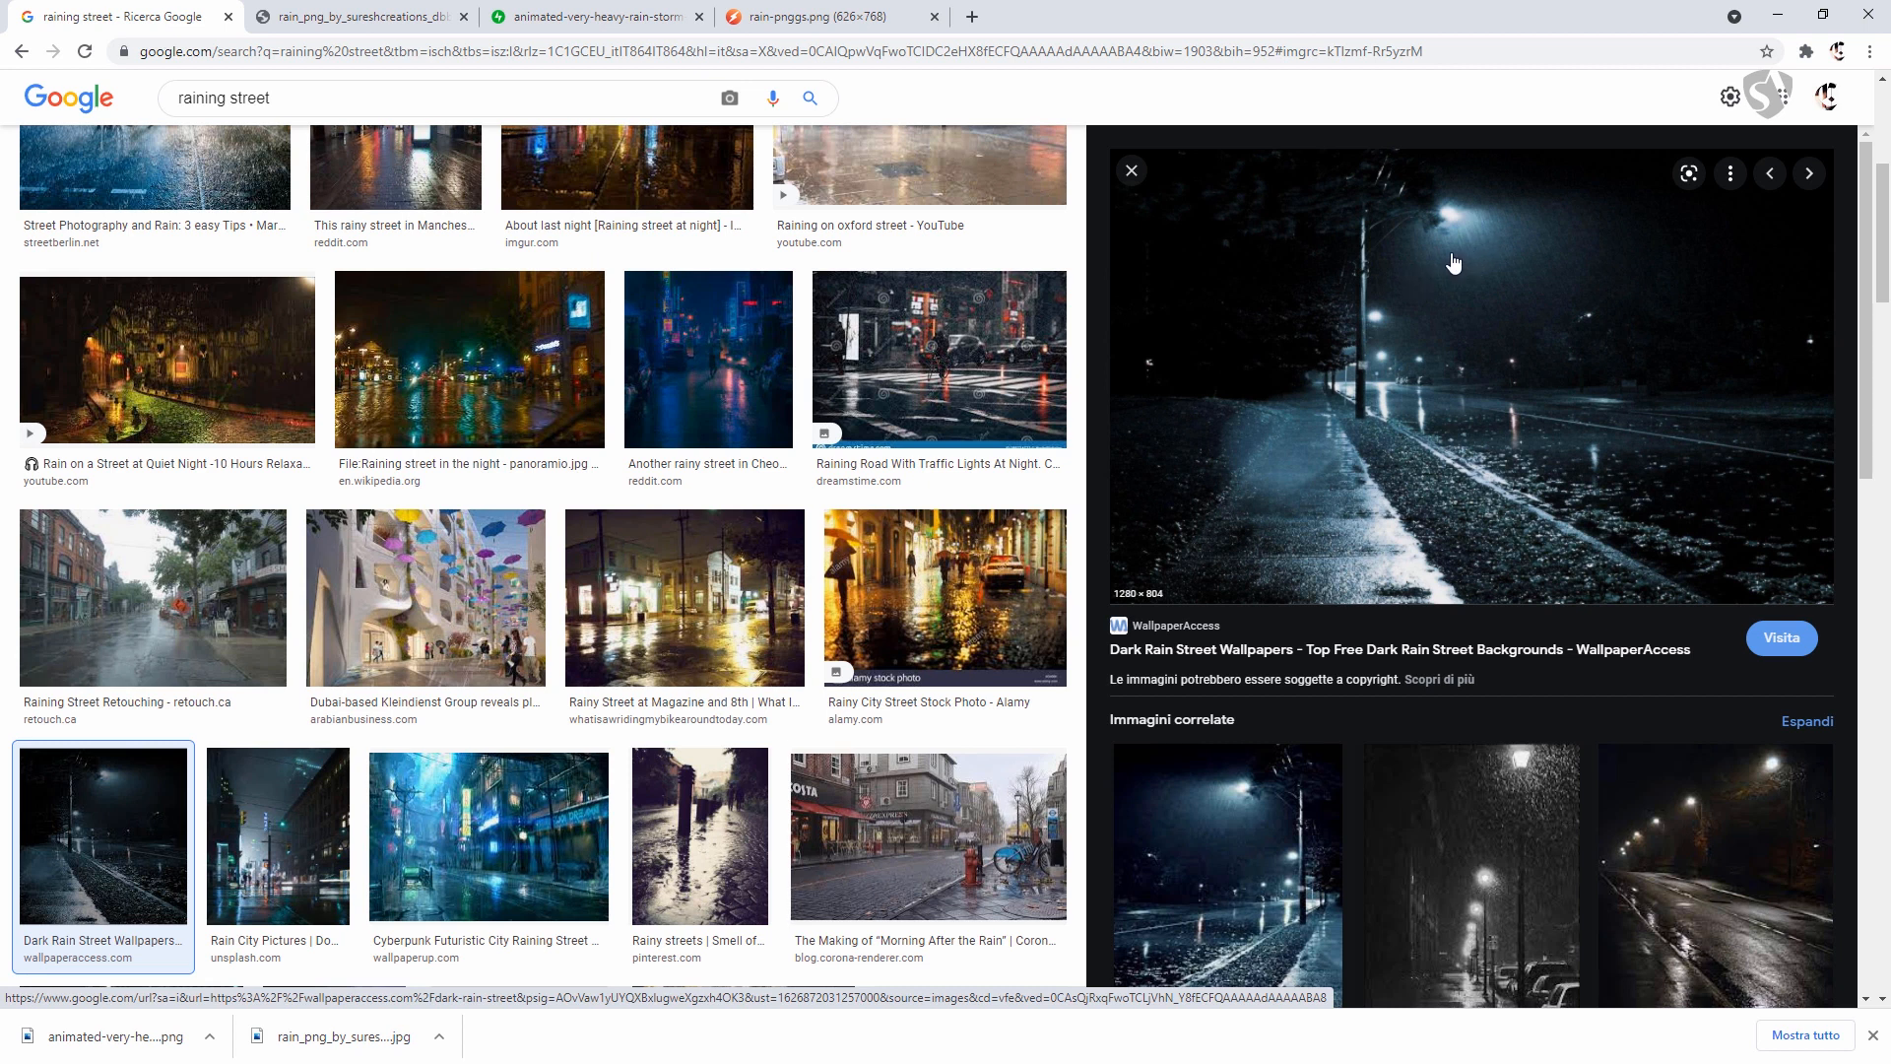
{"action": "left_click", "coordinate": [1473, 860]}
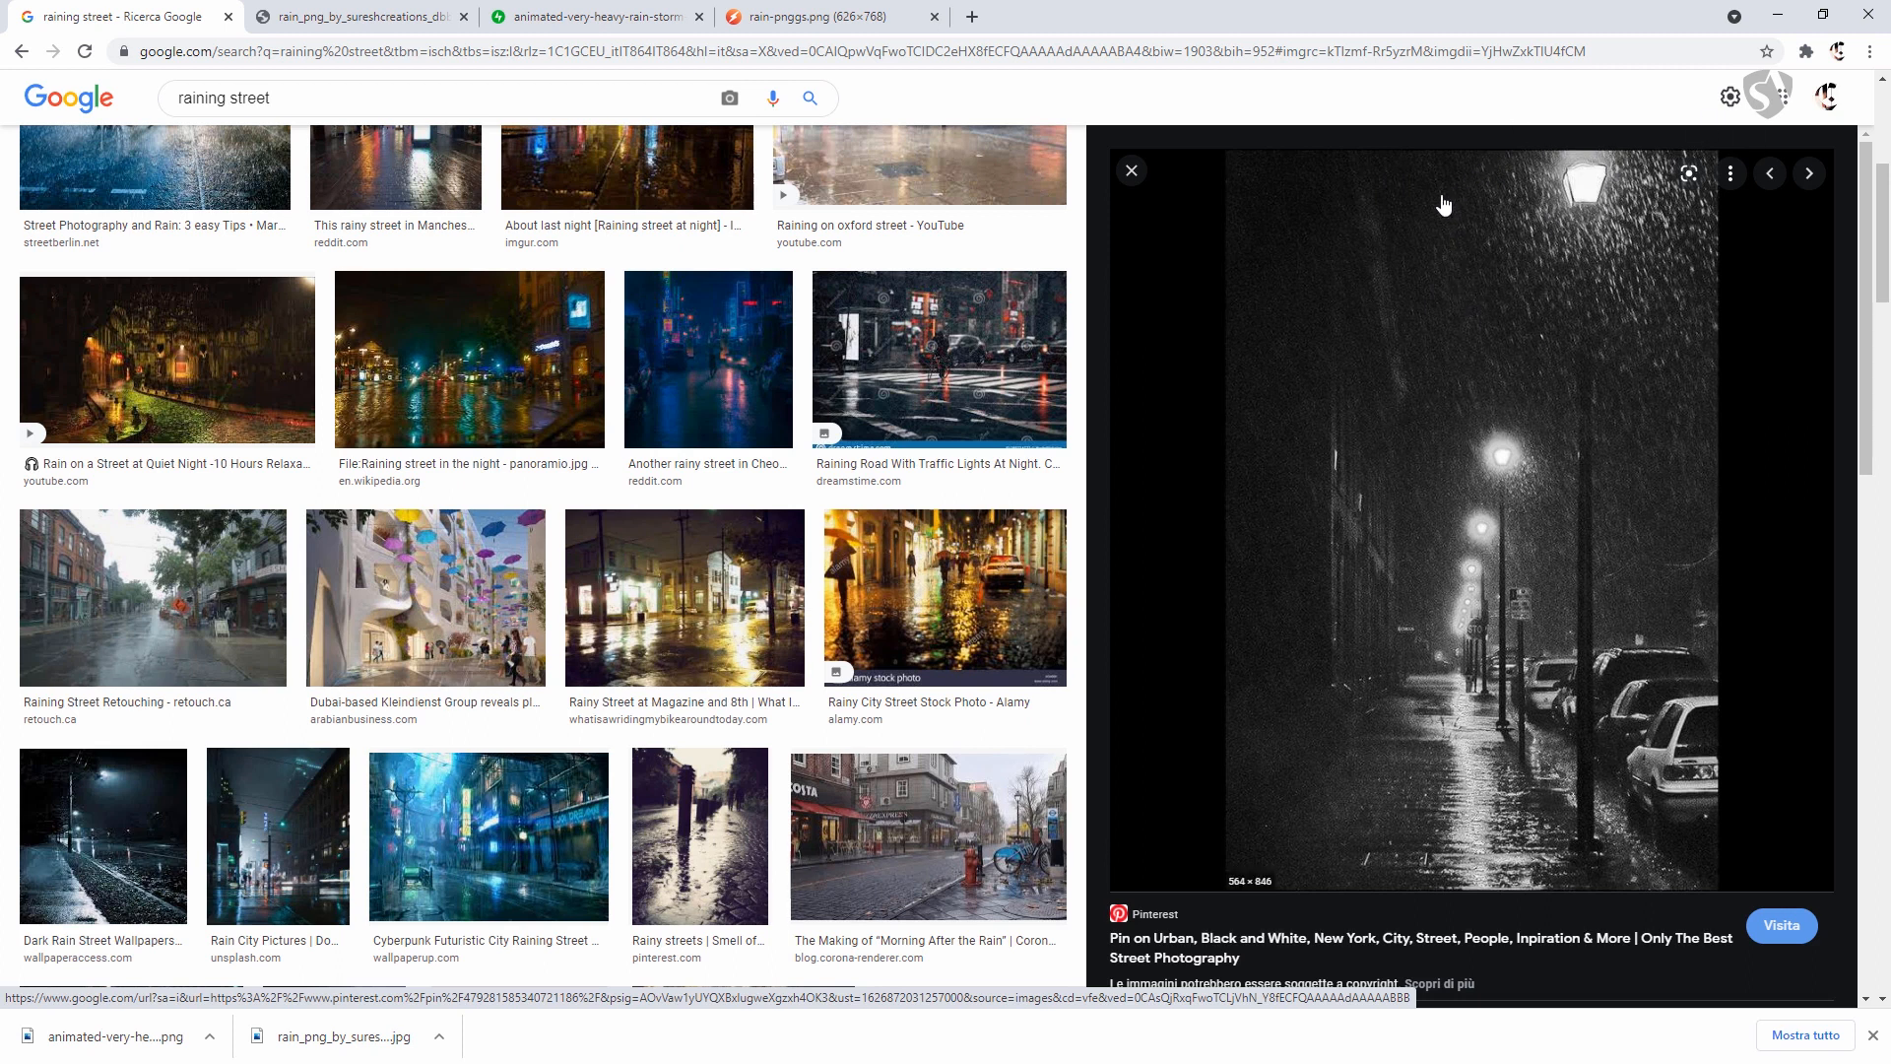
Compare how rain appears in the pedestrian crossing photo and the Dark Rain Street night photo.
{"action": "scroll", "coordinate": [553, 439], "scroll_direction": "up", "scroll_amount": 5}
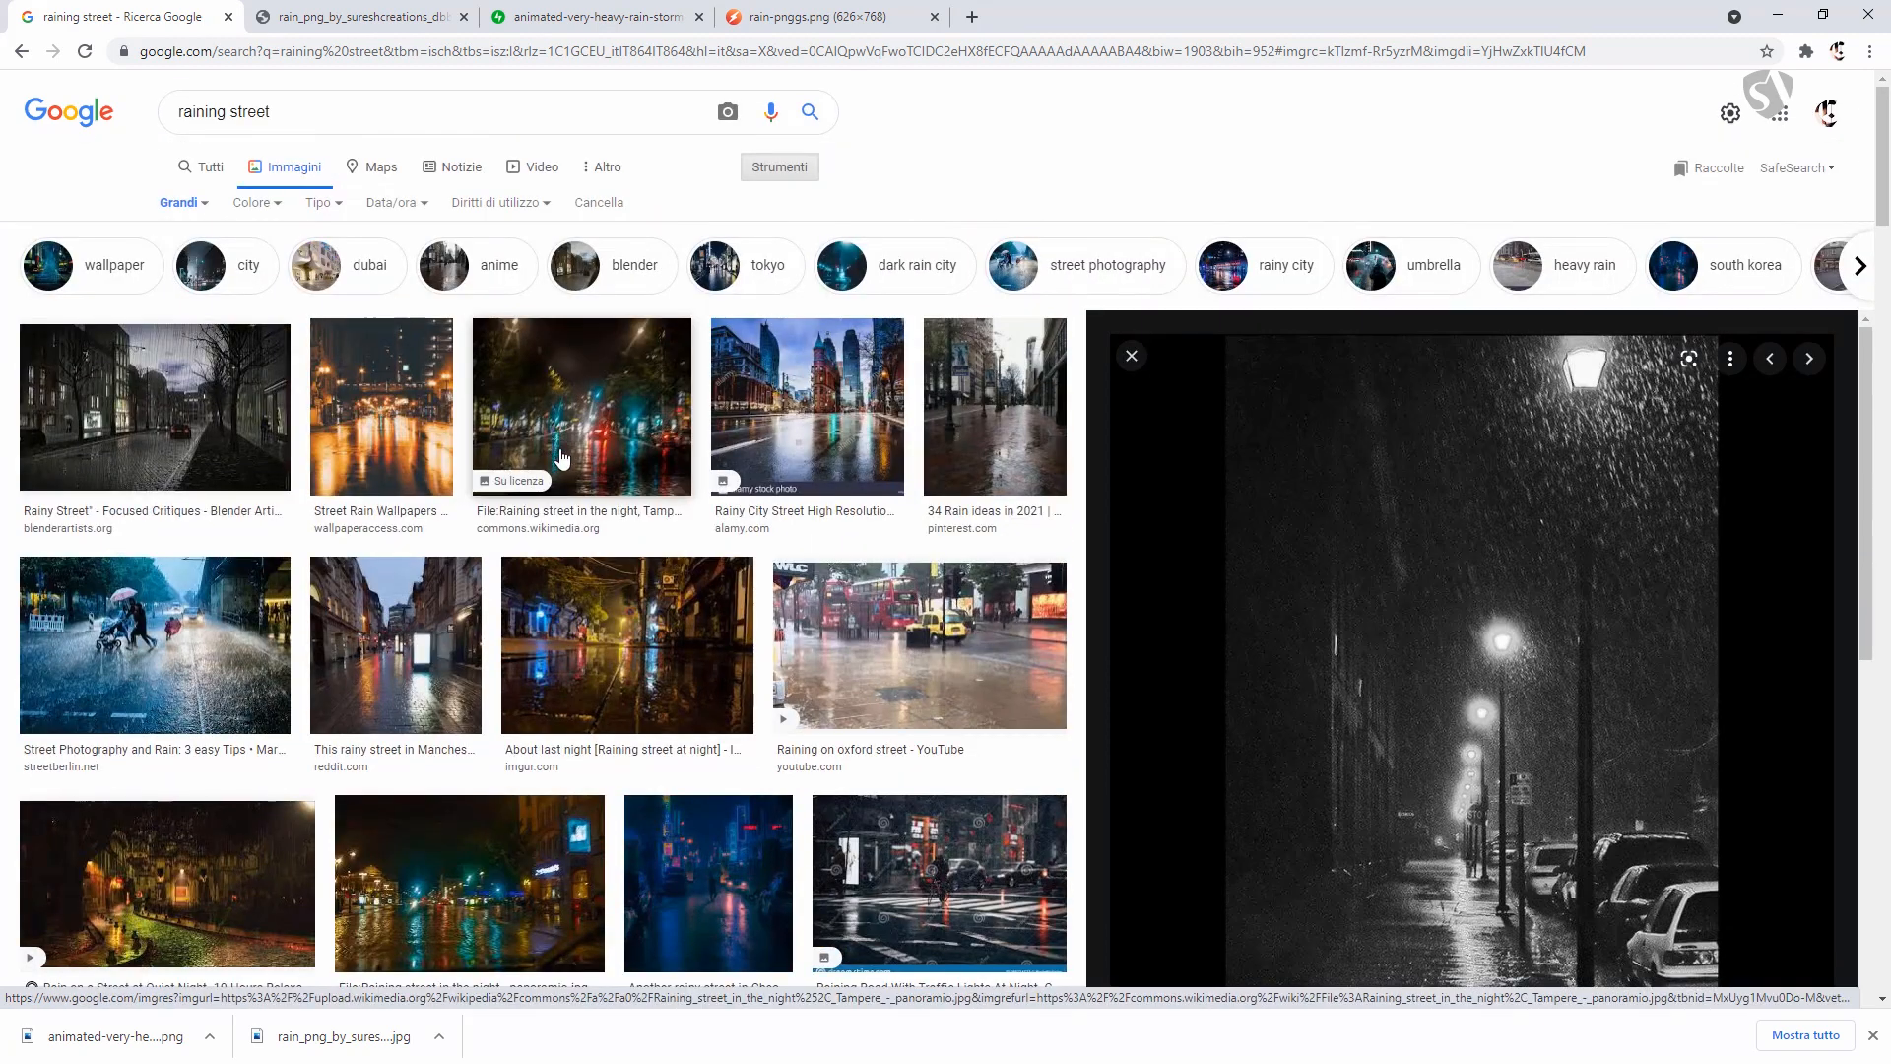
{"action": "left_click", "coordinate": [85, 631]}
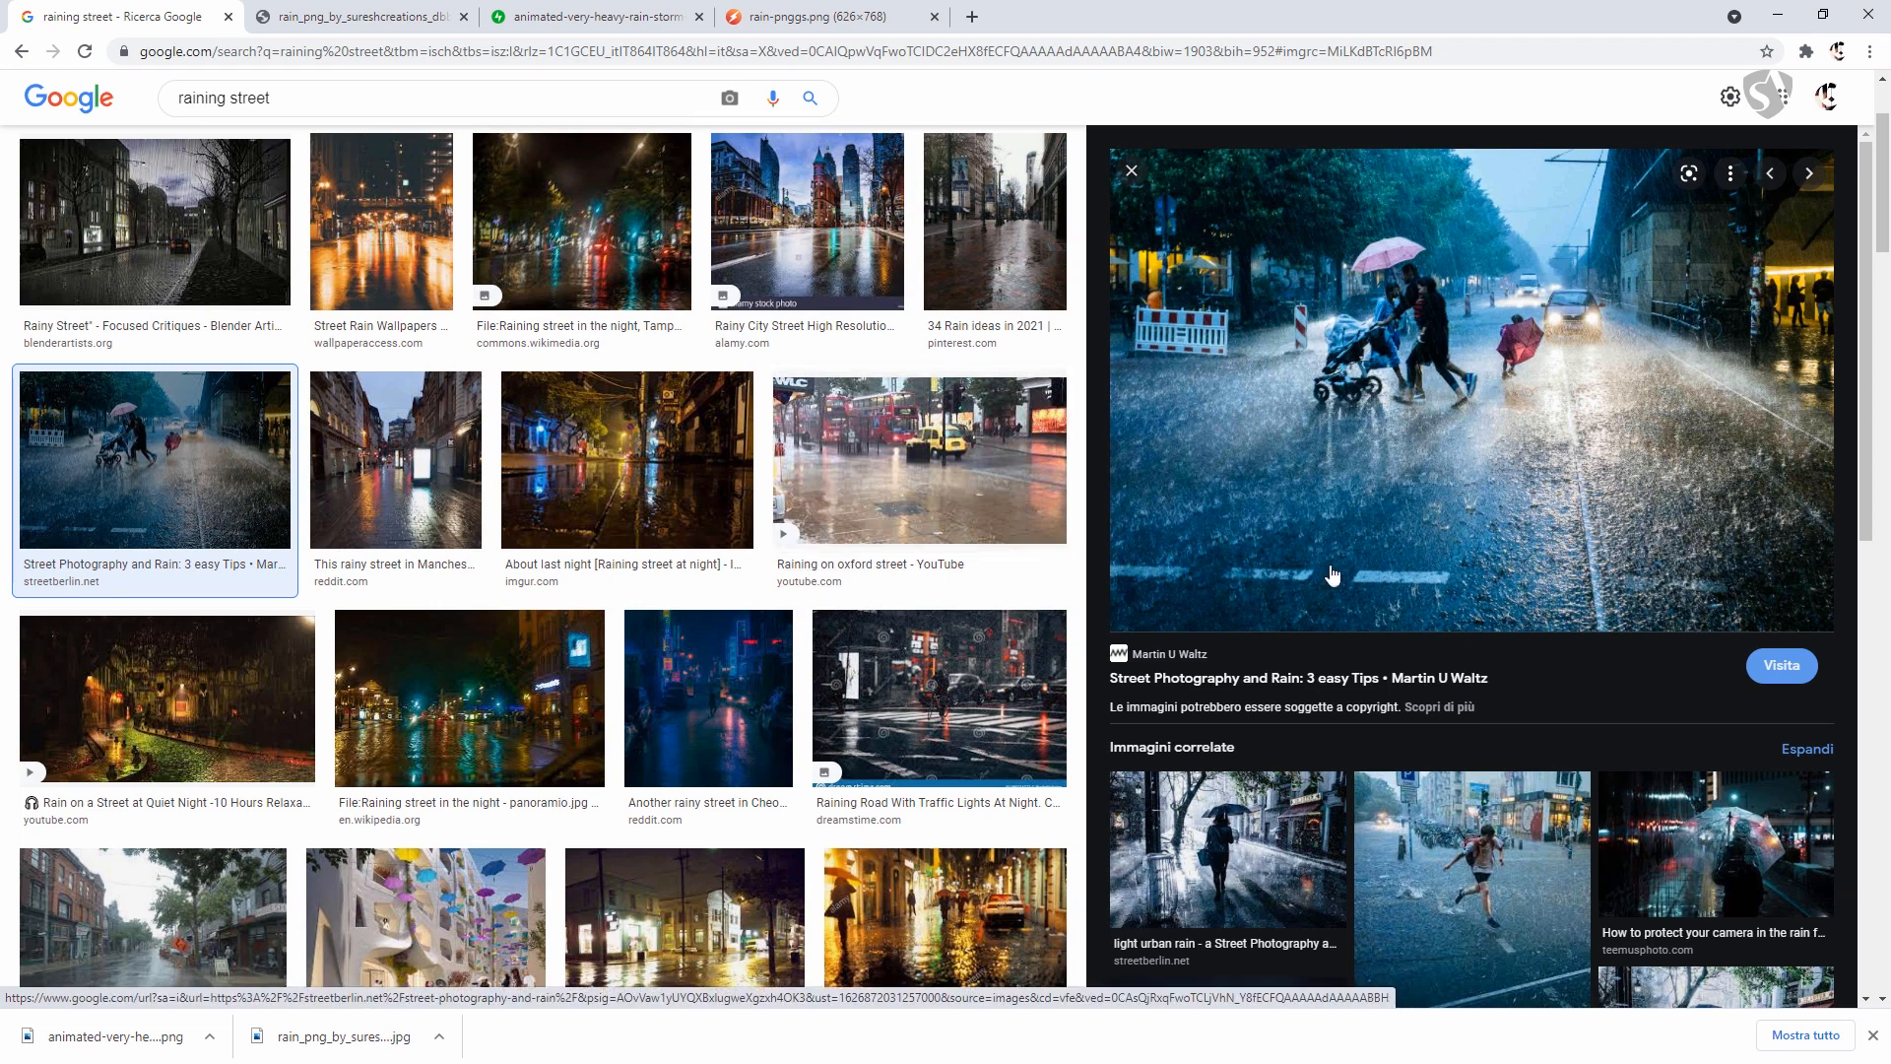
{"action": "scroll", "coordinate": [922, 440], "scroll_direction": "down", "scroll_amount": 7}
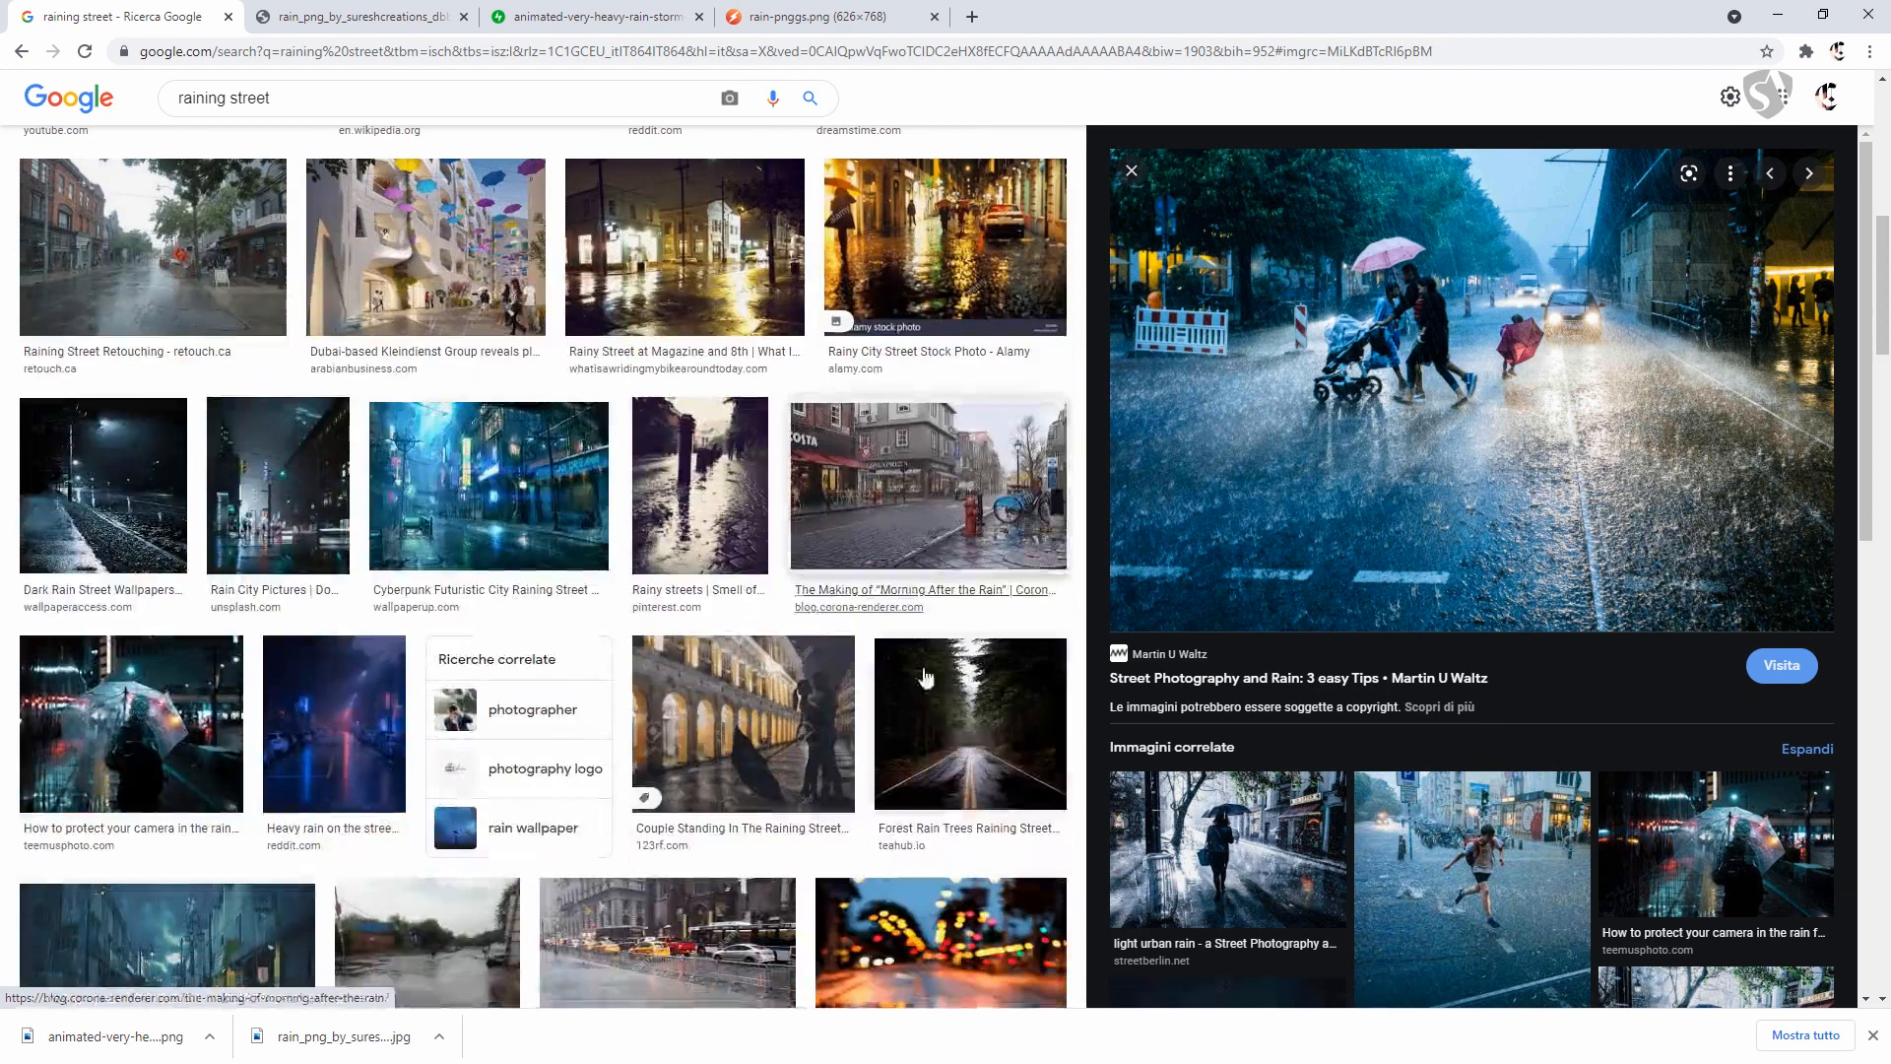
{"action": "left_click", "coordinate": [94, 488]}
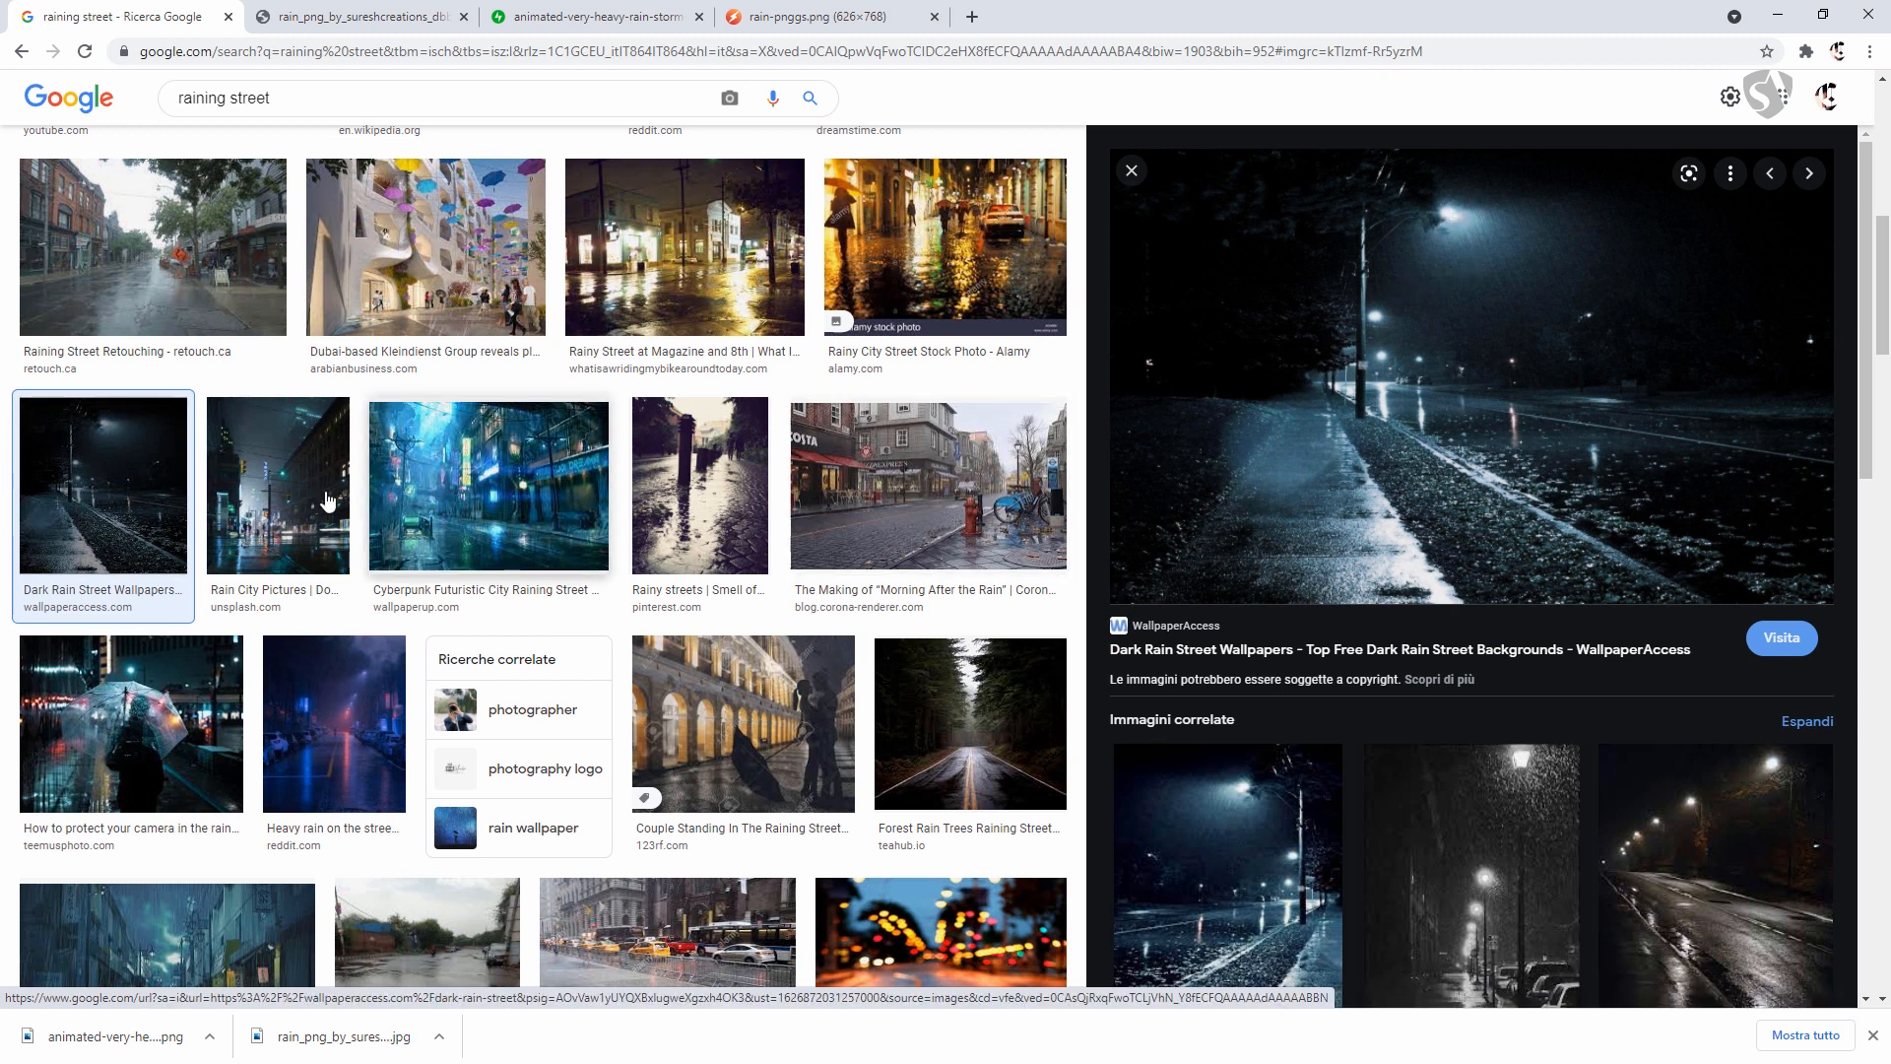
{"action": "scroll", "coordinate": [675, 430], "scroll_direction": "down", "scroll_amount": 3}
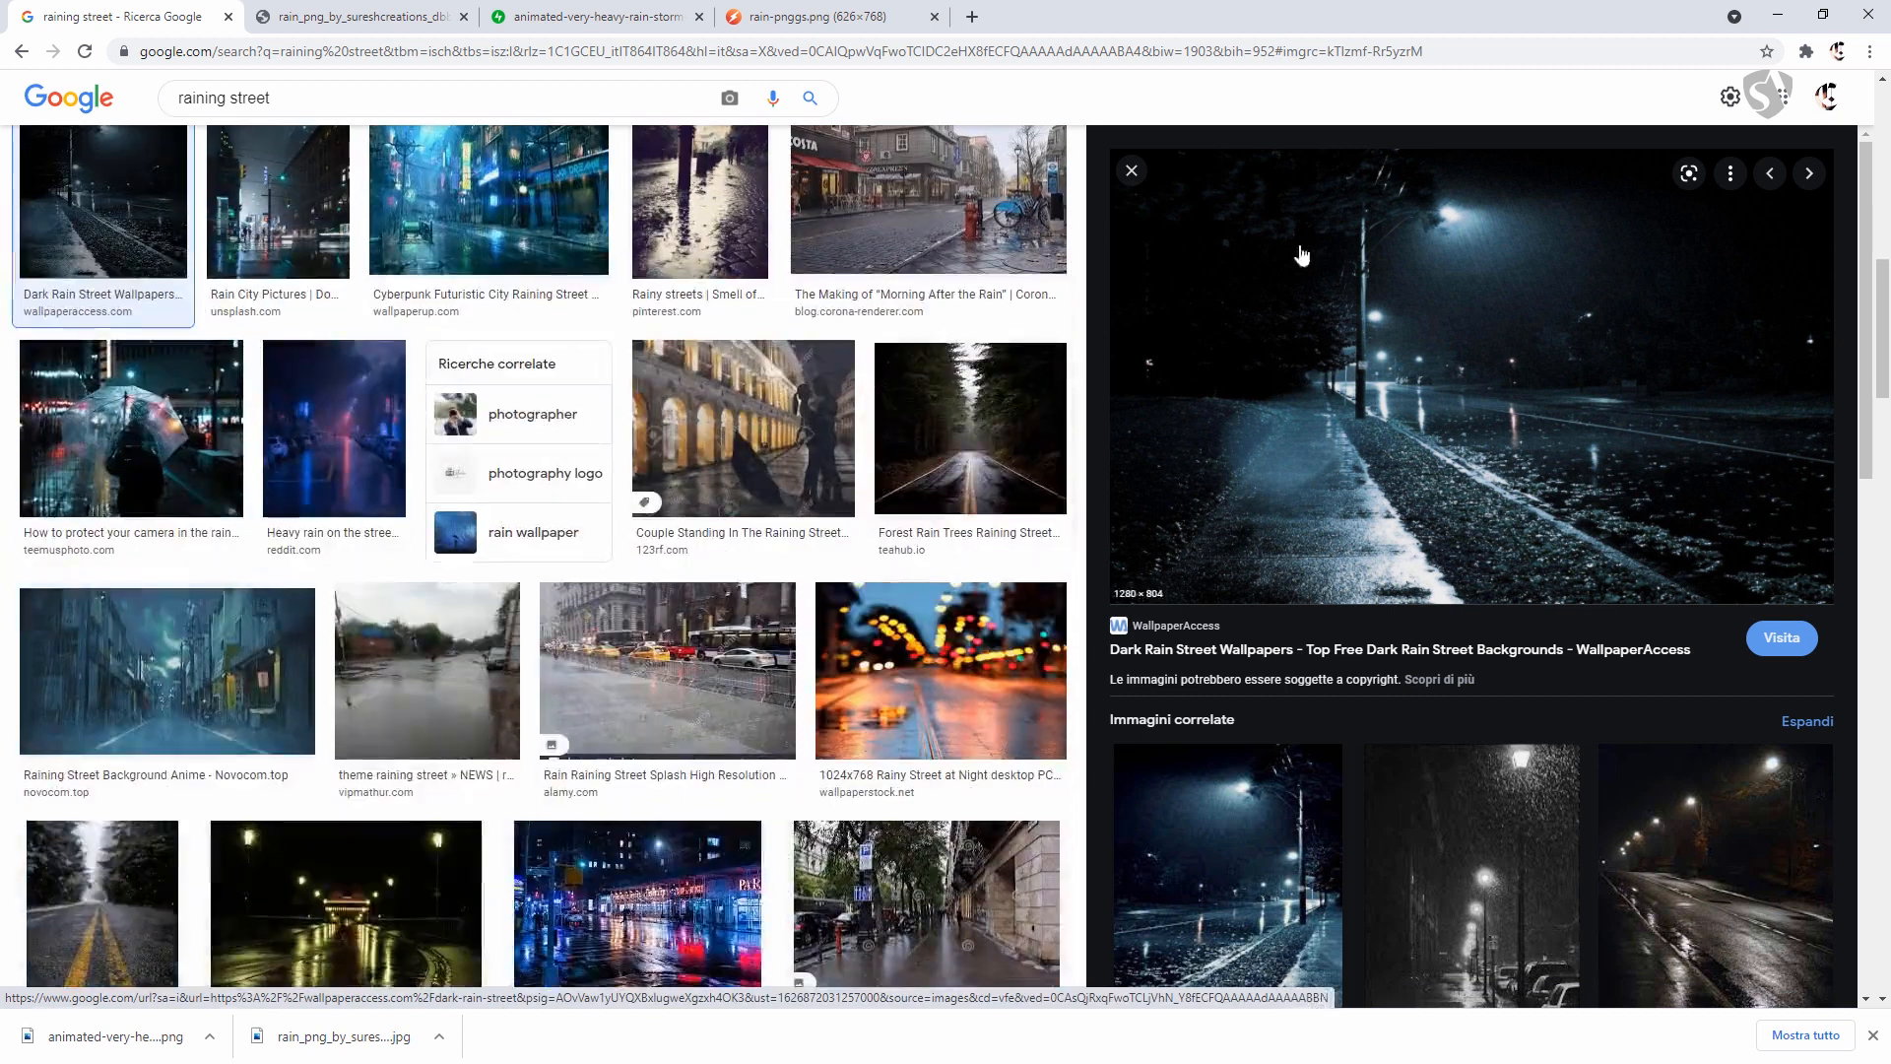
{"action": "scroll", "coordinate": [384, 413], "scroll_direction": "up", "scroll_amount": 4}
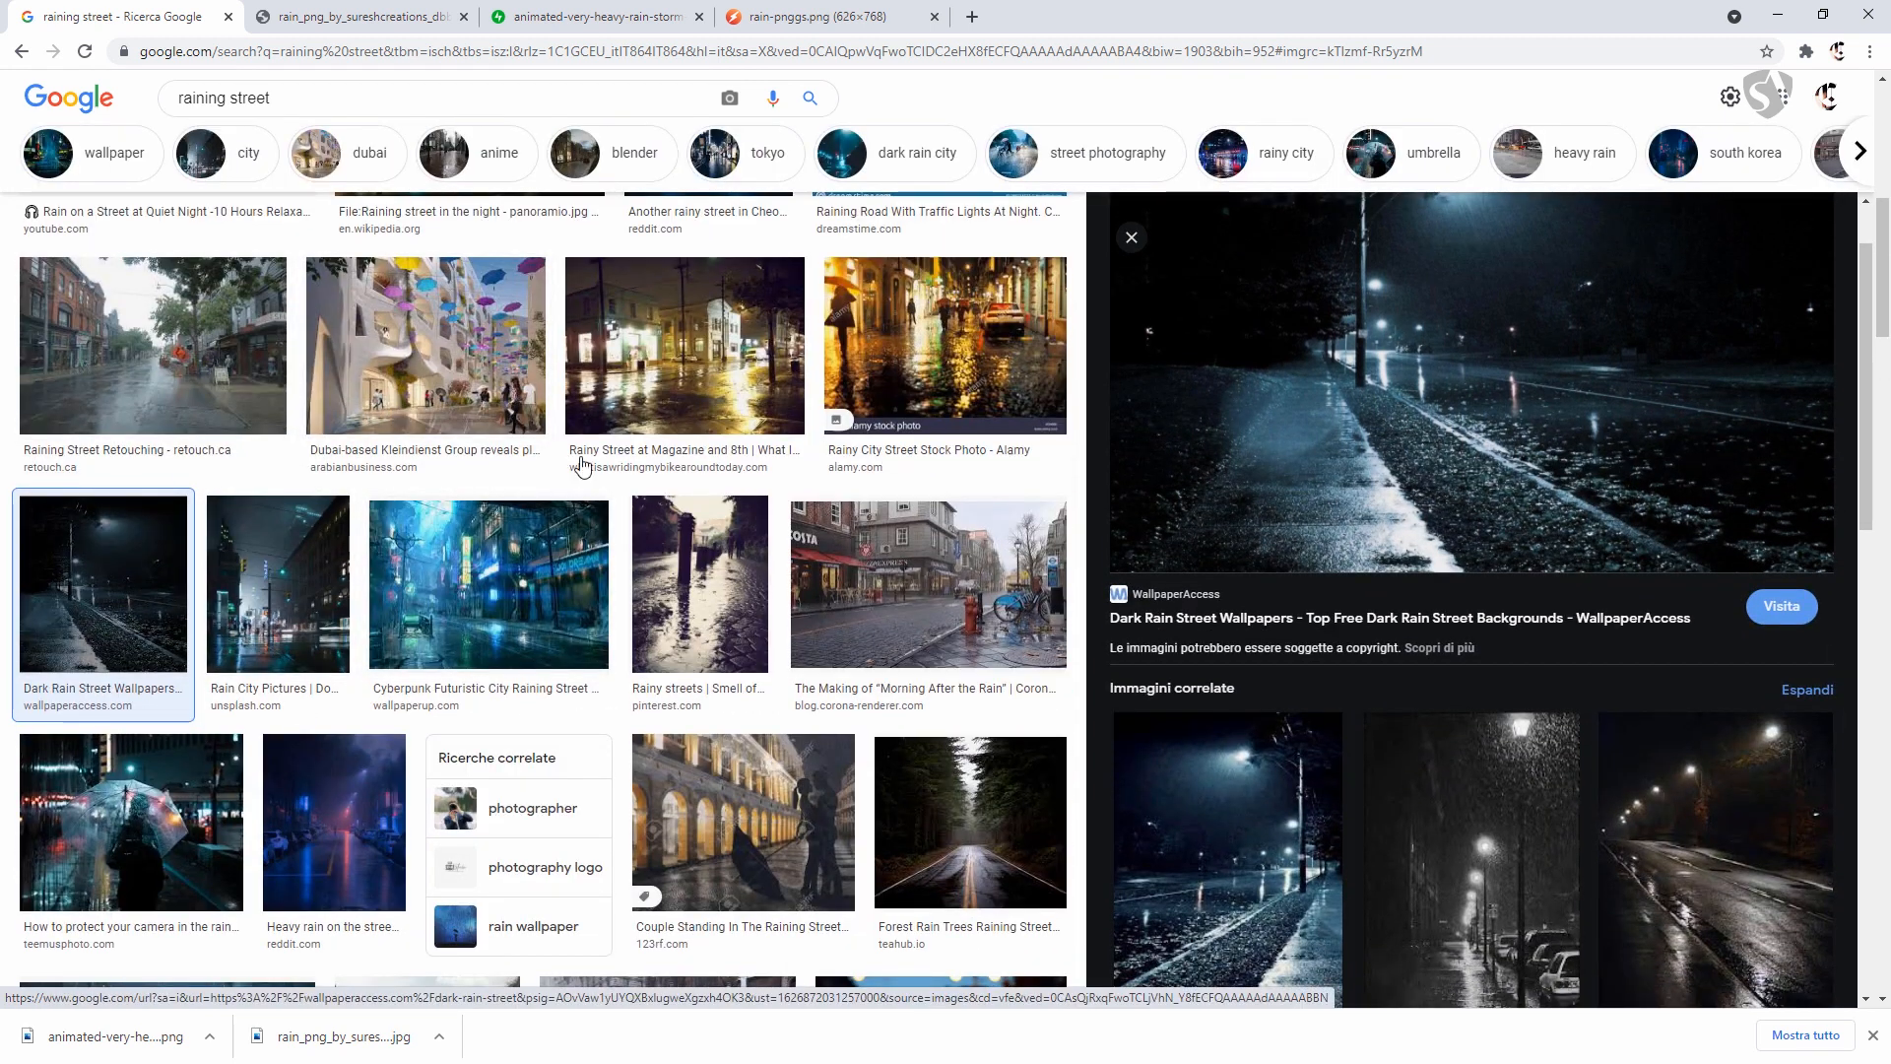
{"action": "scroll", "coordinate": [192, 519], "scroll_direction": "up", "scroll_amount": 7}
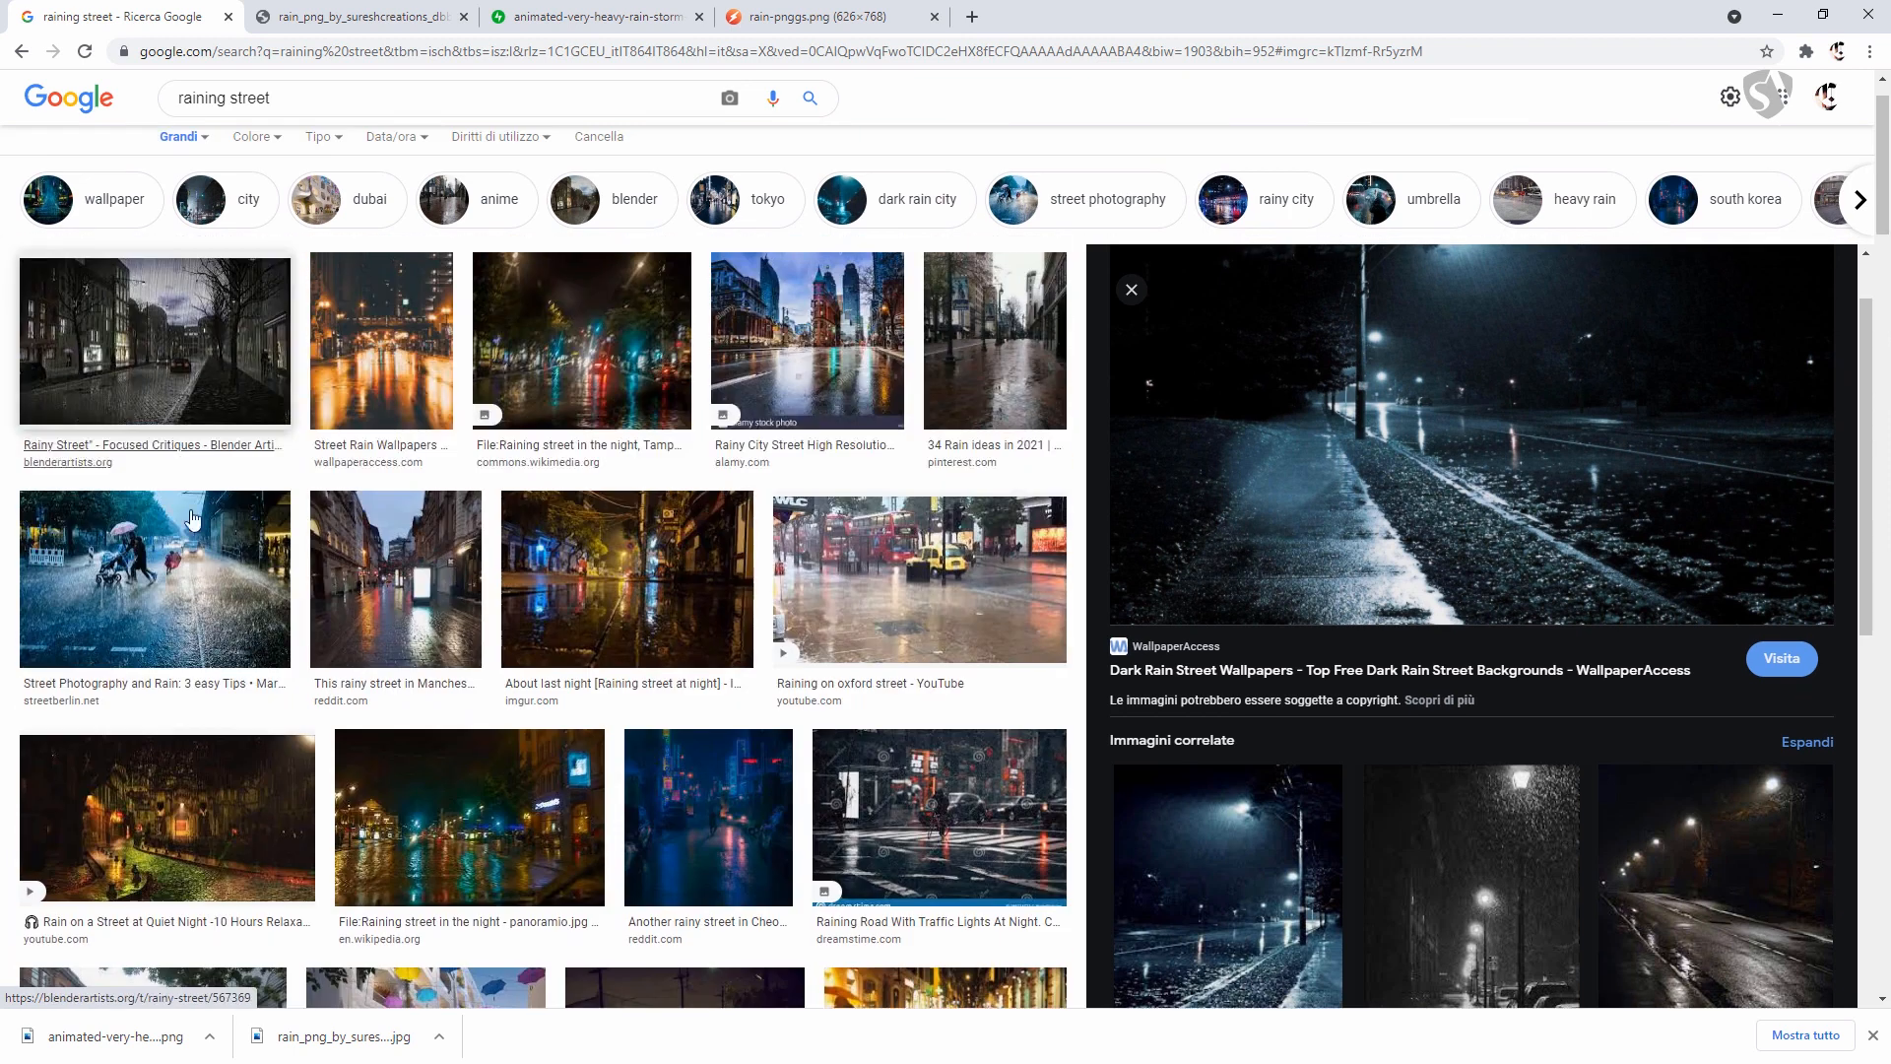
{"action": "left_click", "coordinate": [192, 519]}
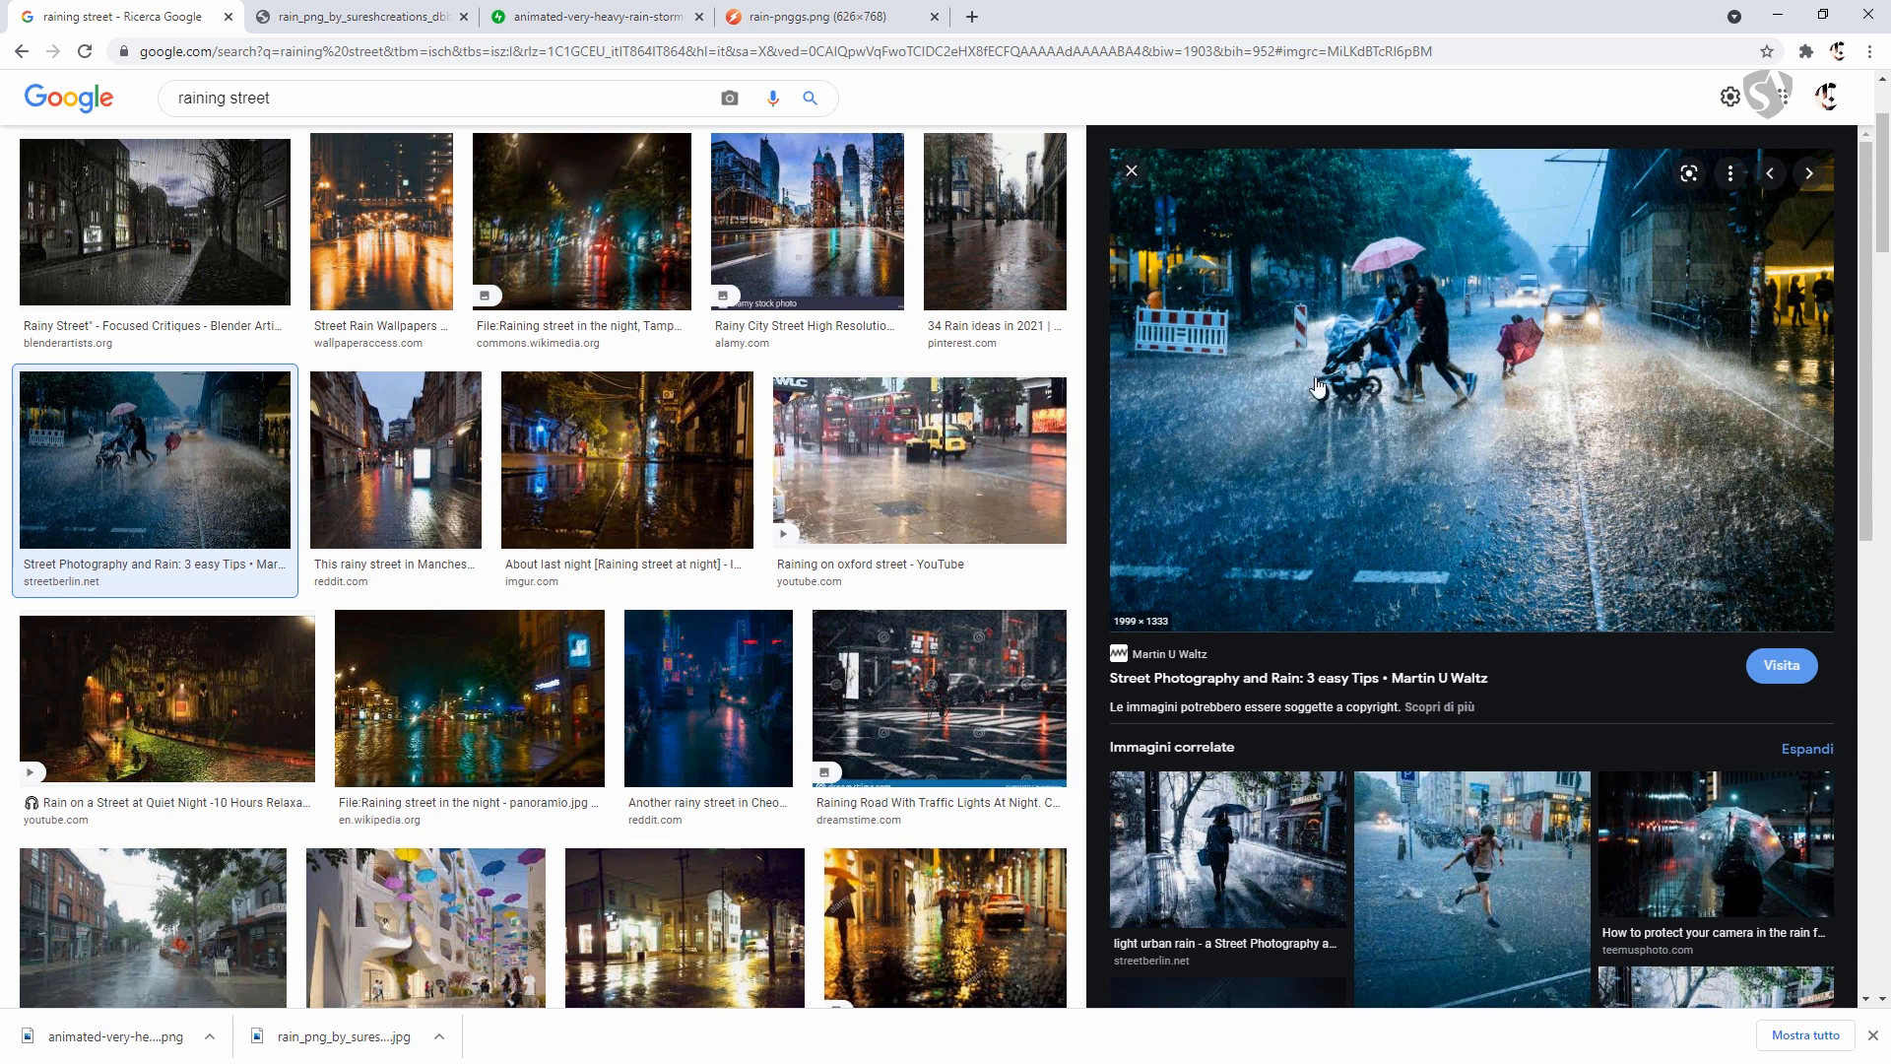
Examine the wet ground reflections in the Oxford Street, brick-paved street, traffic lights and Cheongju street photos.
{"action": "left_click", "coordinate": [995, 441]}
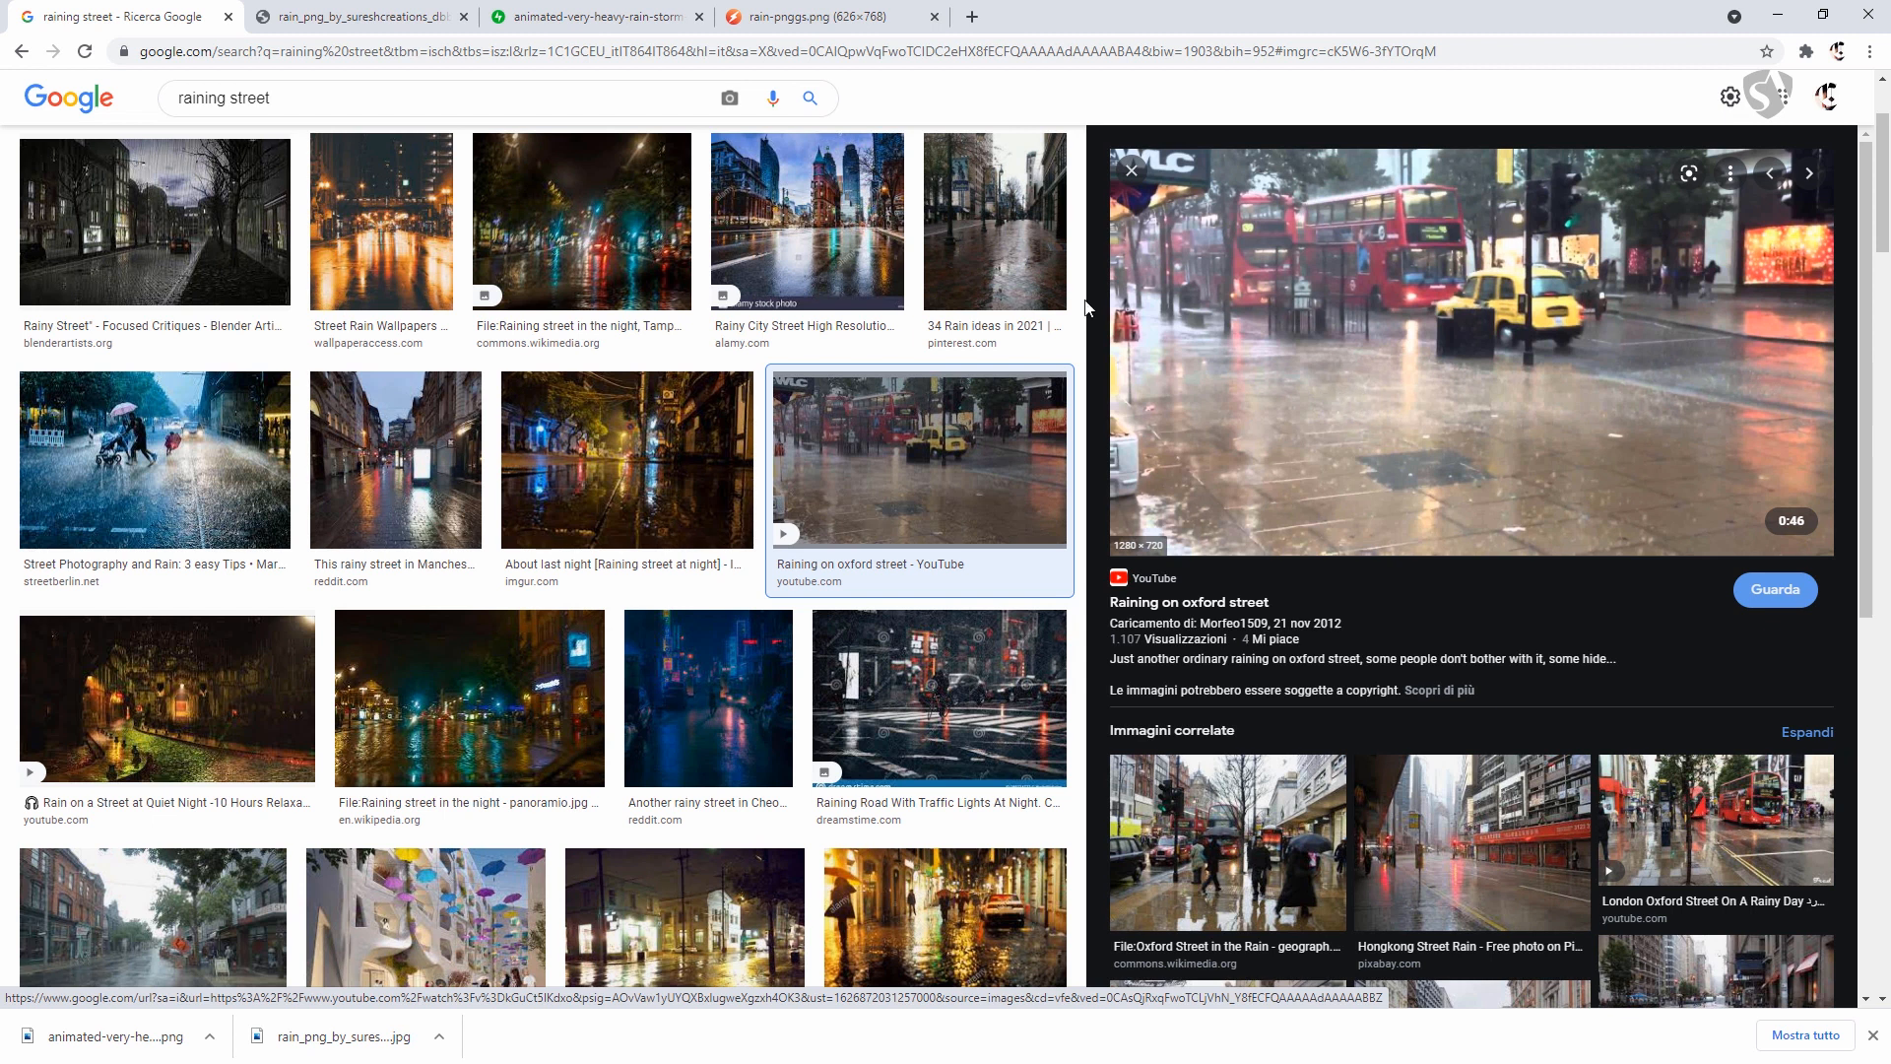
{"action": "left_click", "coordinate": [1039, 272]}
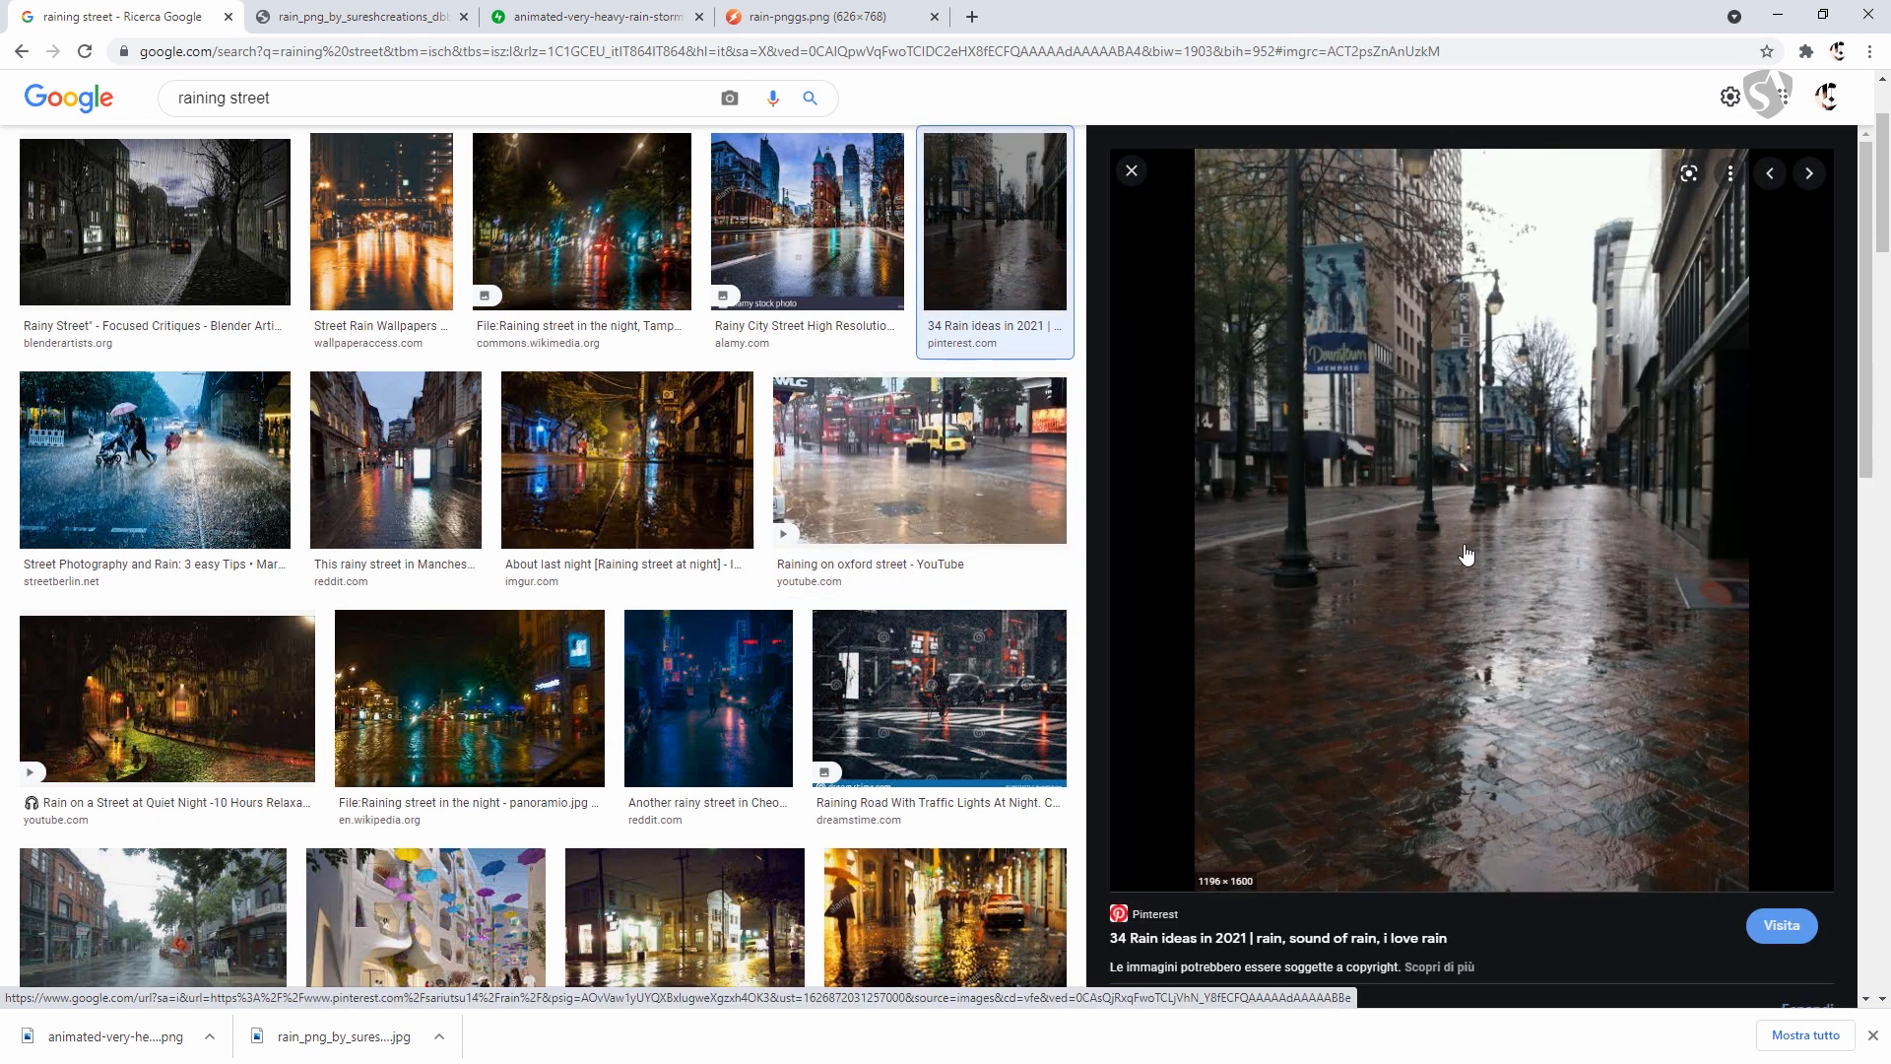
{"action": "left_click", "coordinate": [887, 458]}
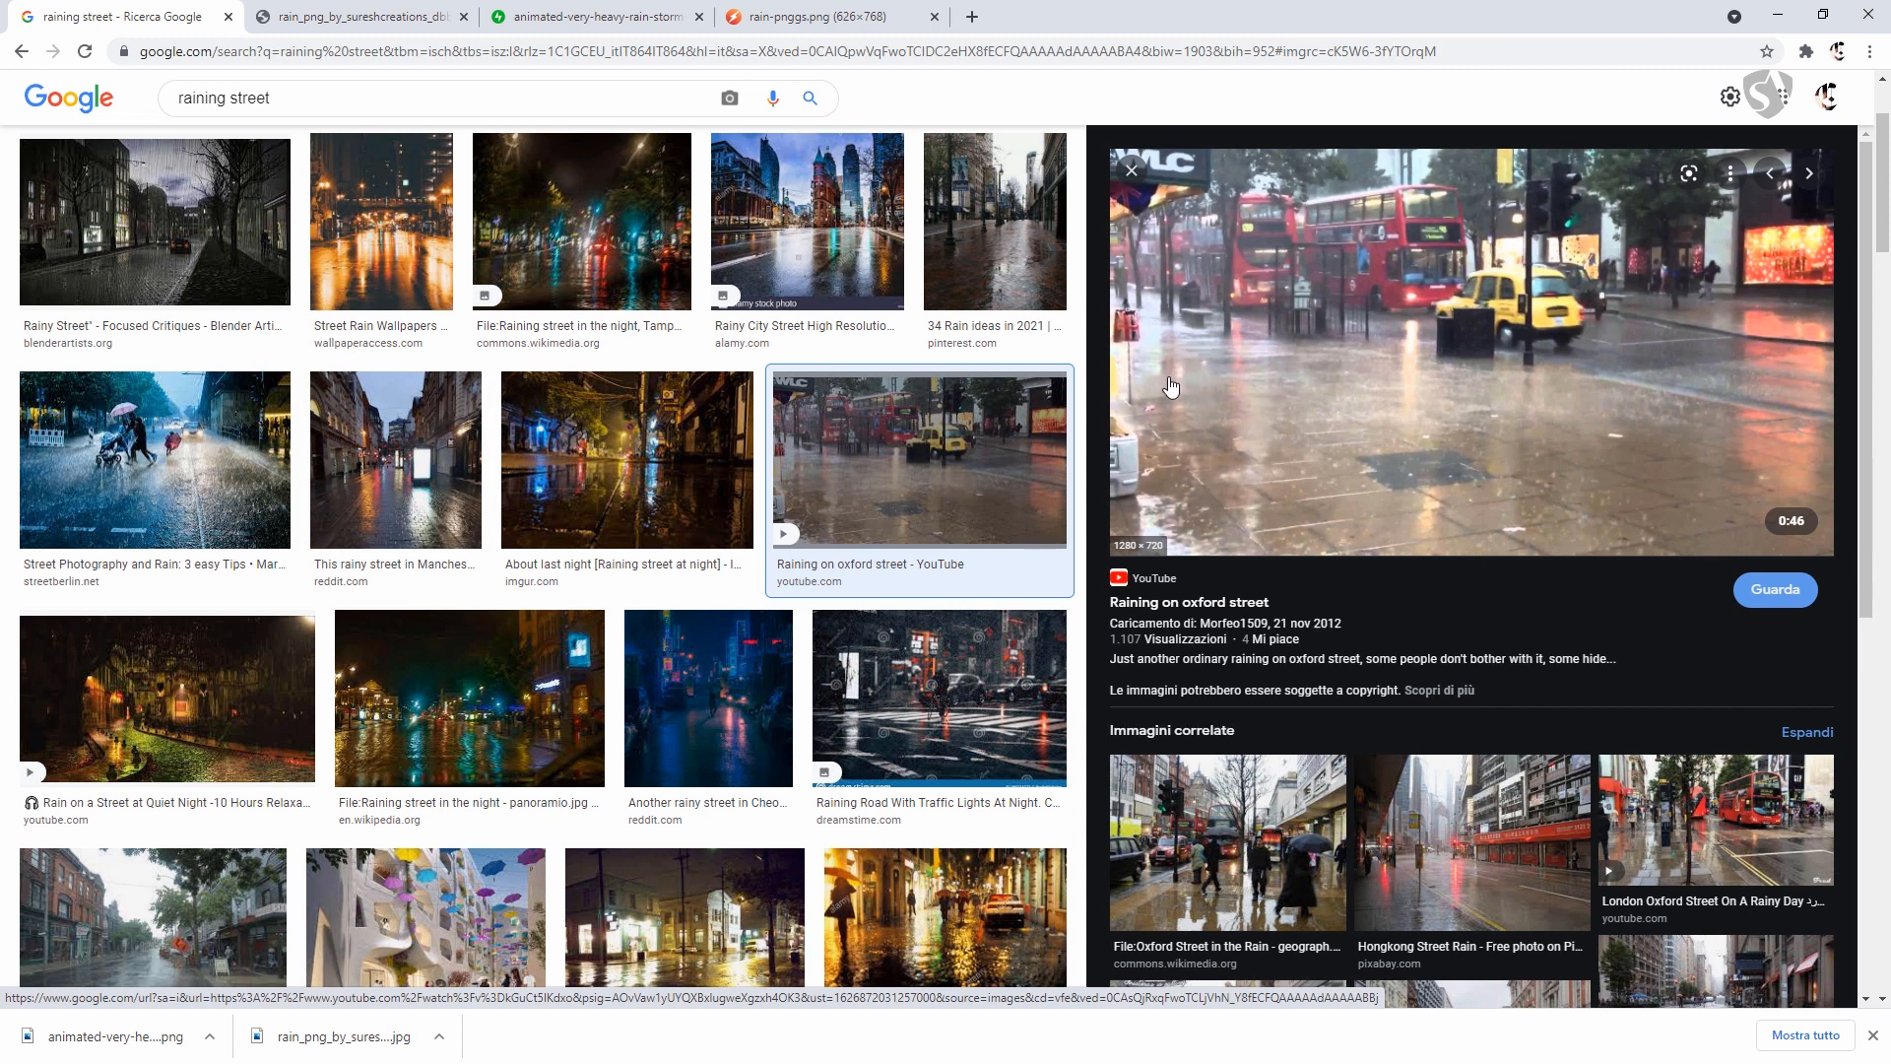
{"action": "left_click", "coordinate": [942, 661]}
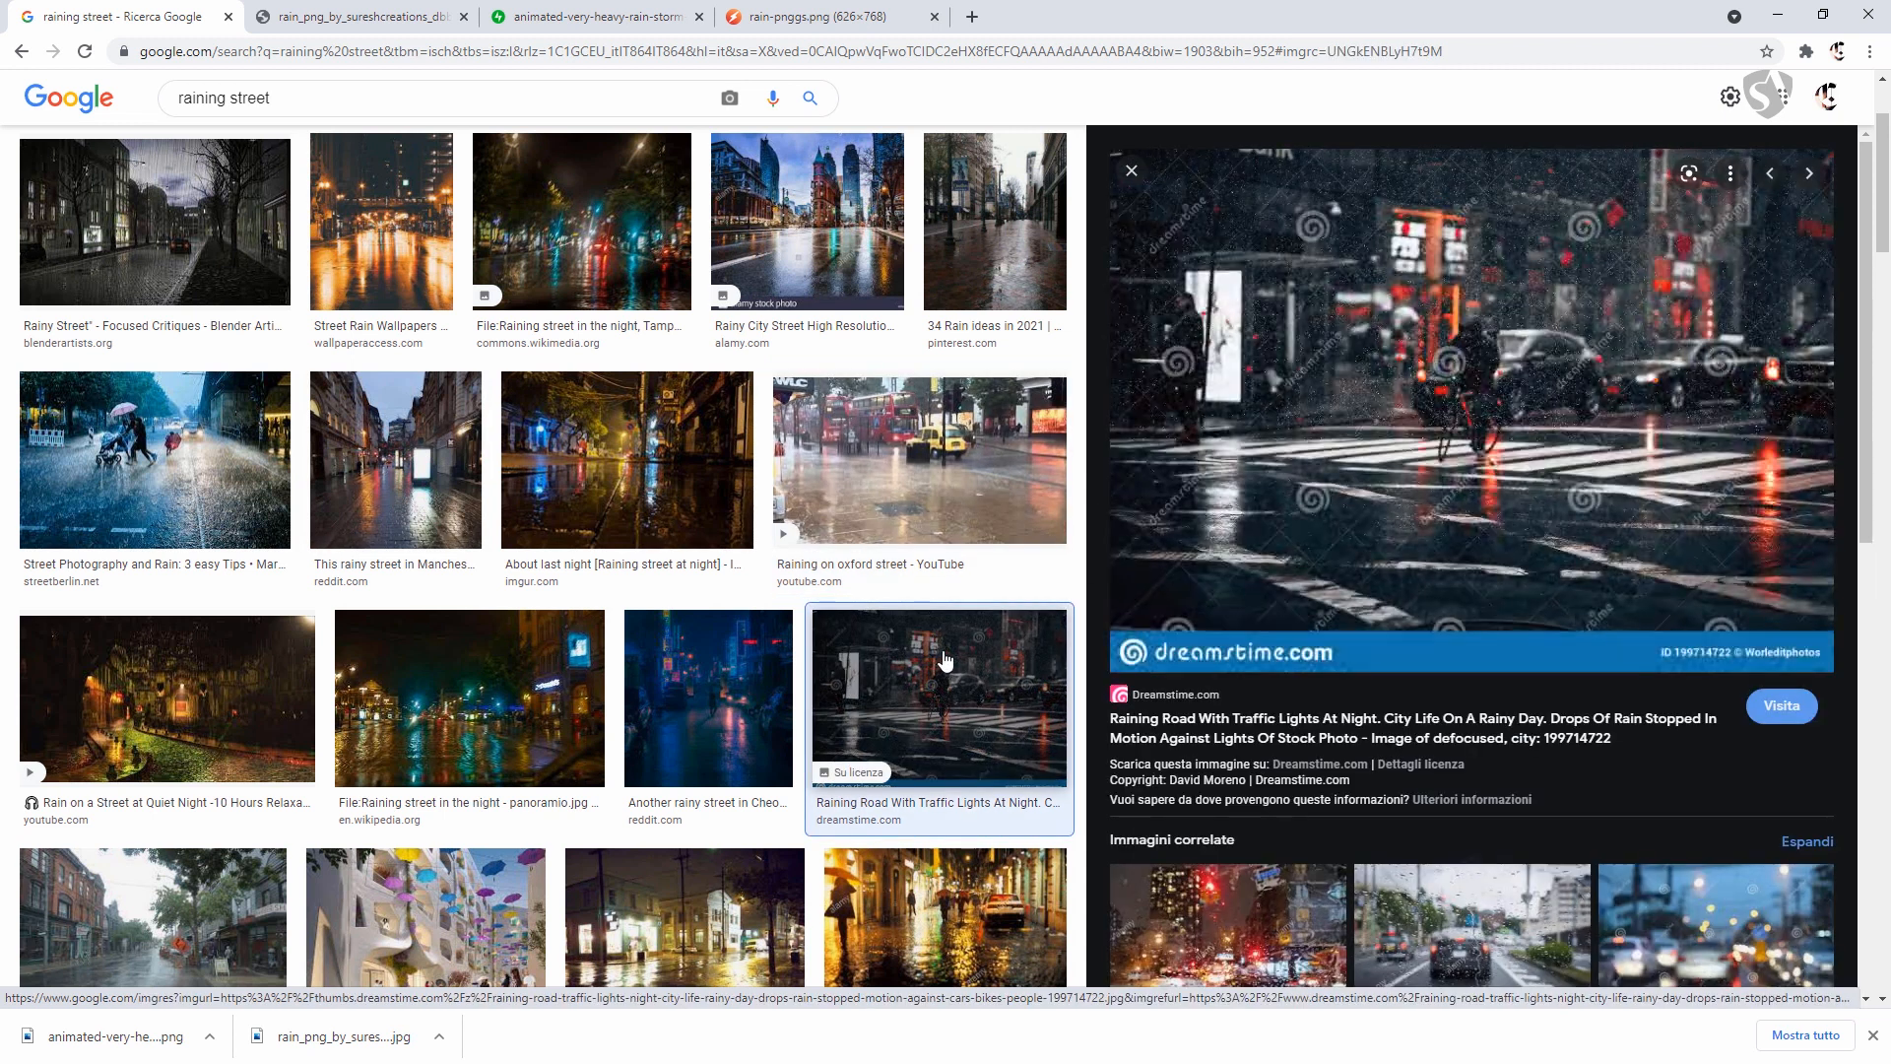
{"action": "left_click", "coordinate": [723, 655]}
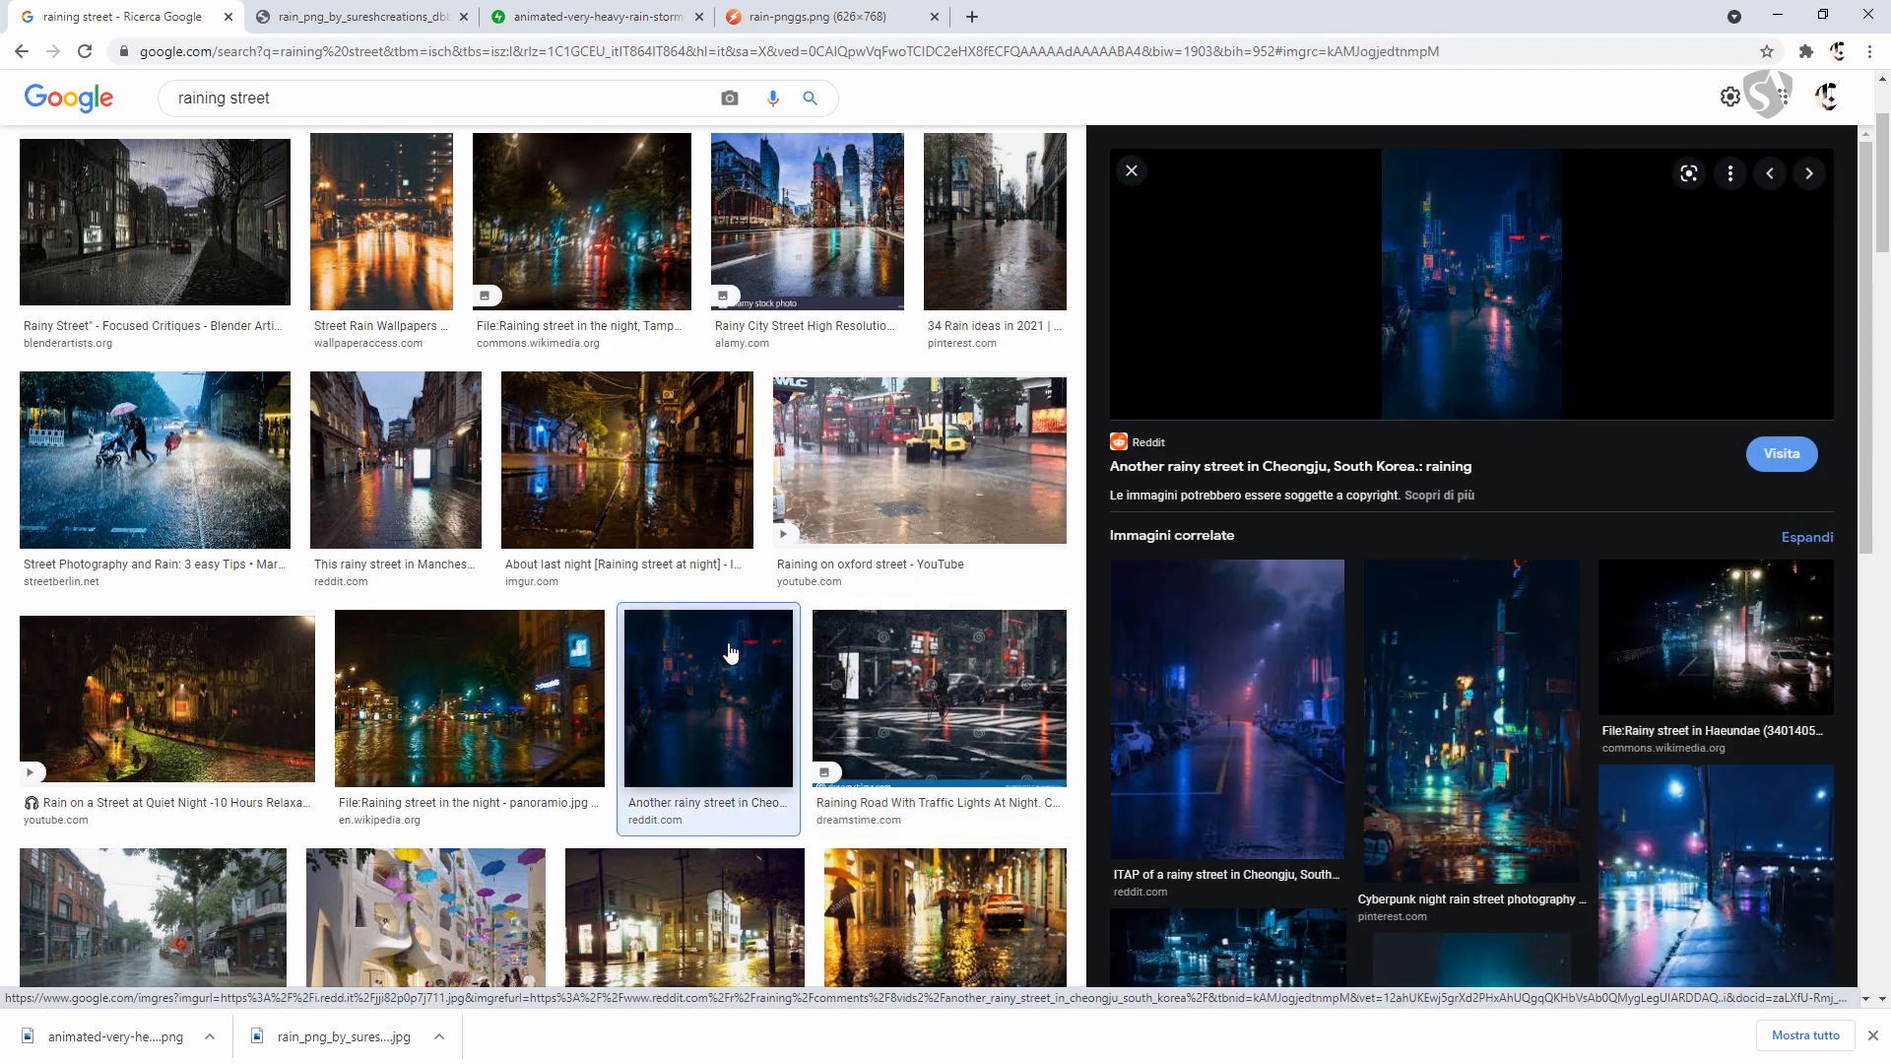
Preview the daytime "theme raining street" photo and the Alamy rain splash street photo further down the results.
{"action": "scroll", "coordinate": [669, 656], "scroll_direction": "down", "scroll_amount": 8}
{"action": "scroll", "coordinate": [552, 611], "scroll_direction": "down", "scroll_amount": 4}
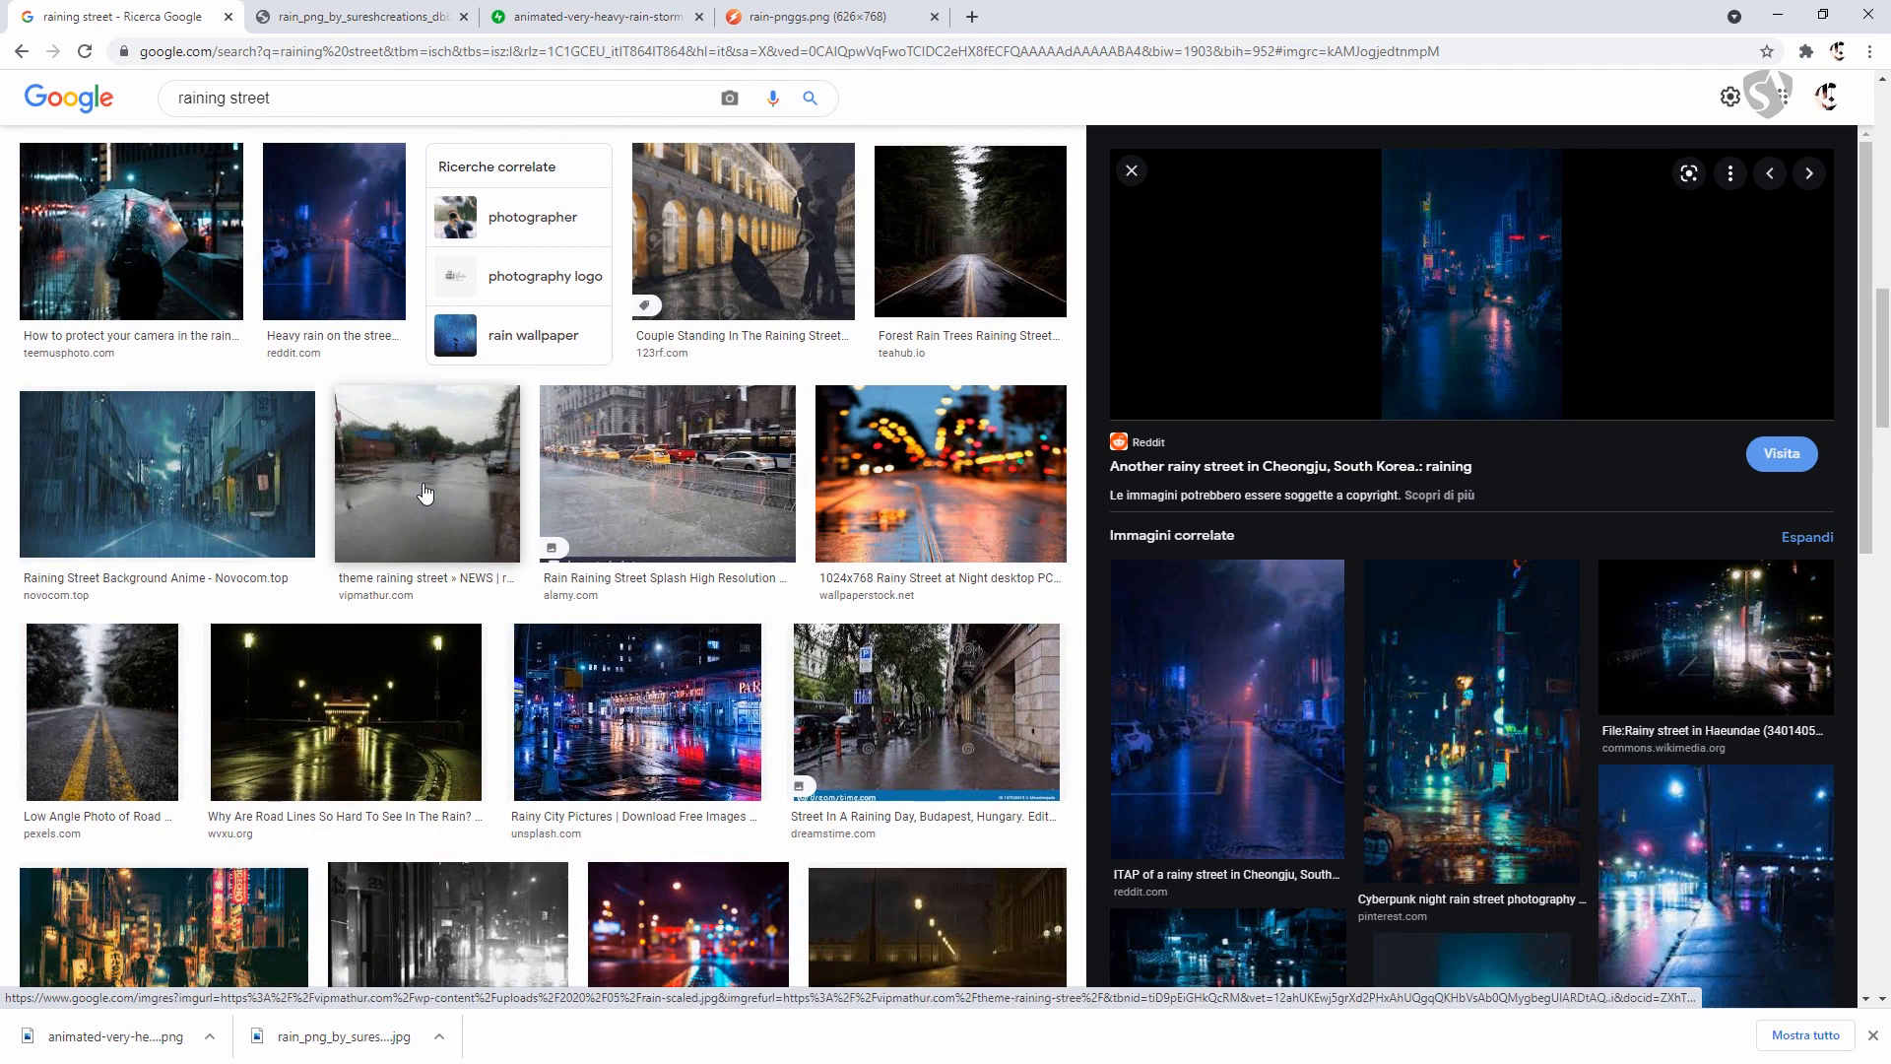
{"action": "left_click", "coordinate": [426, 493]}
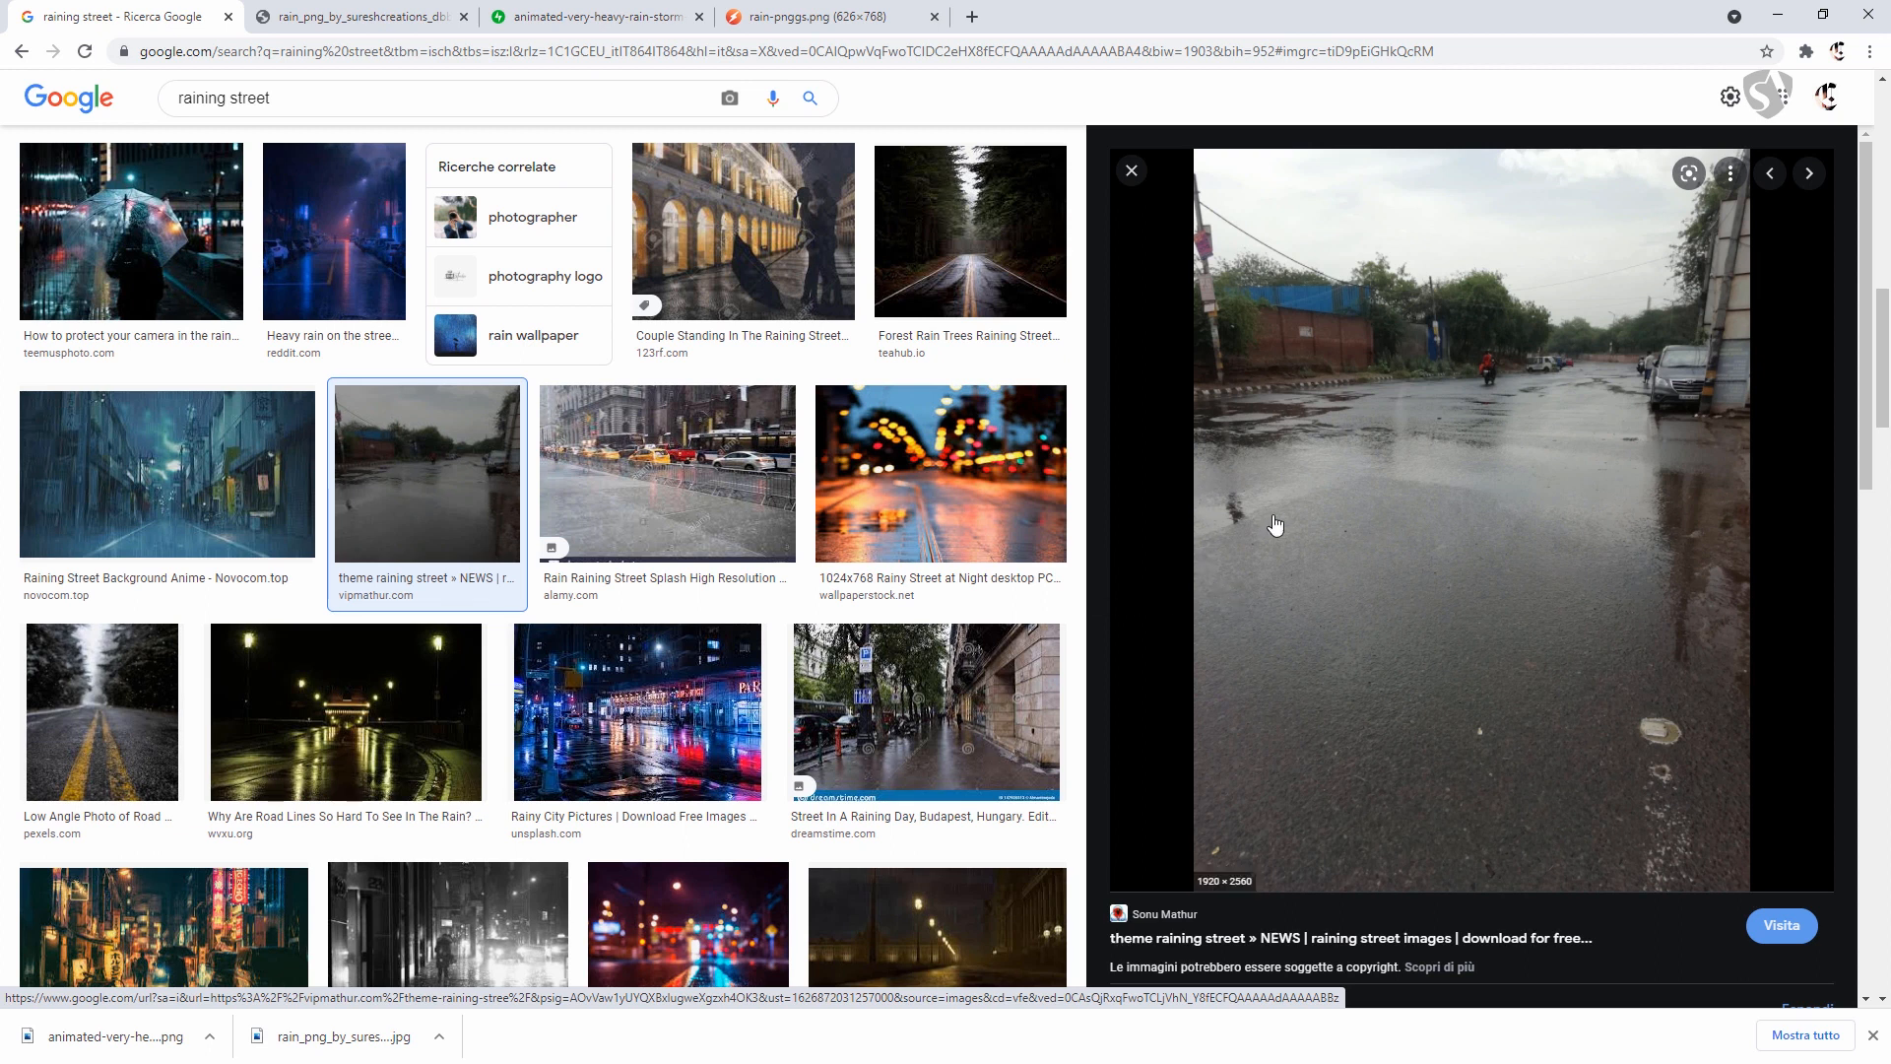
{"action": "left_click", "coordinate": [671, 518]}
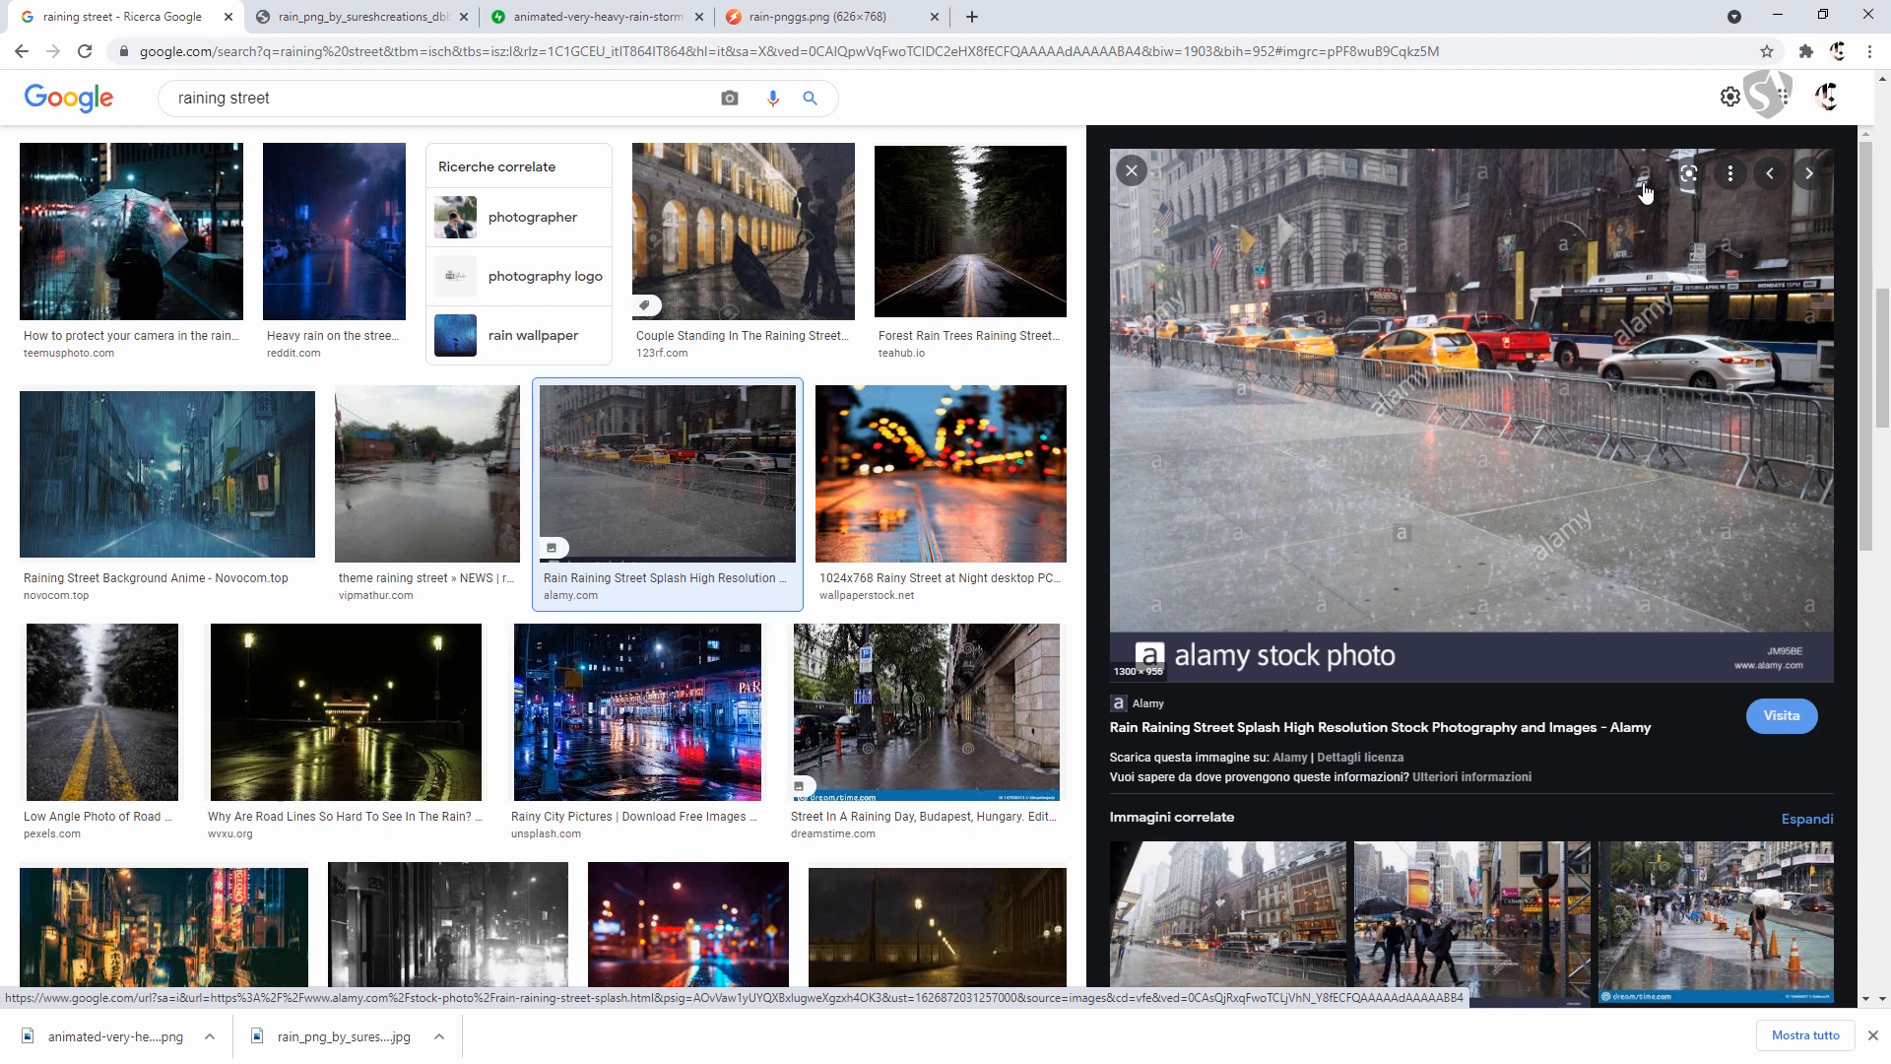
Review the rain overlay images open in the browser, including rain-pnggs.png and the animated very heavy rain storm PNG.
{"action": "left_click", "coordinate": [540, 13]}
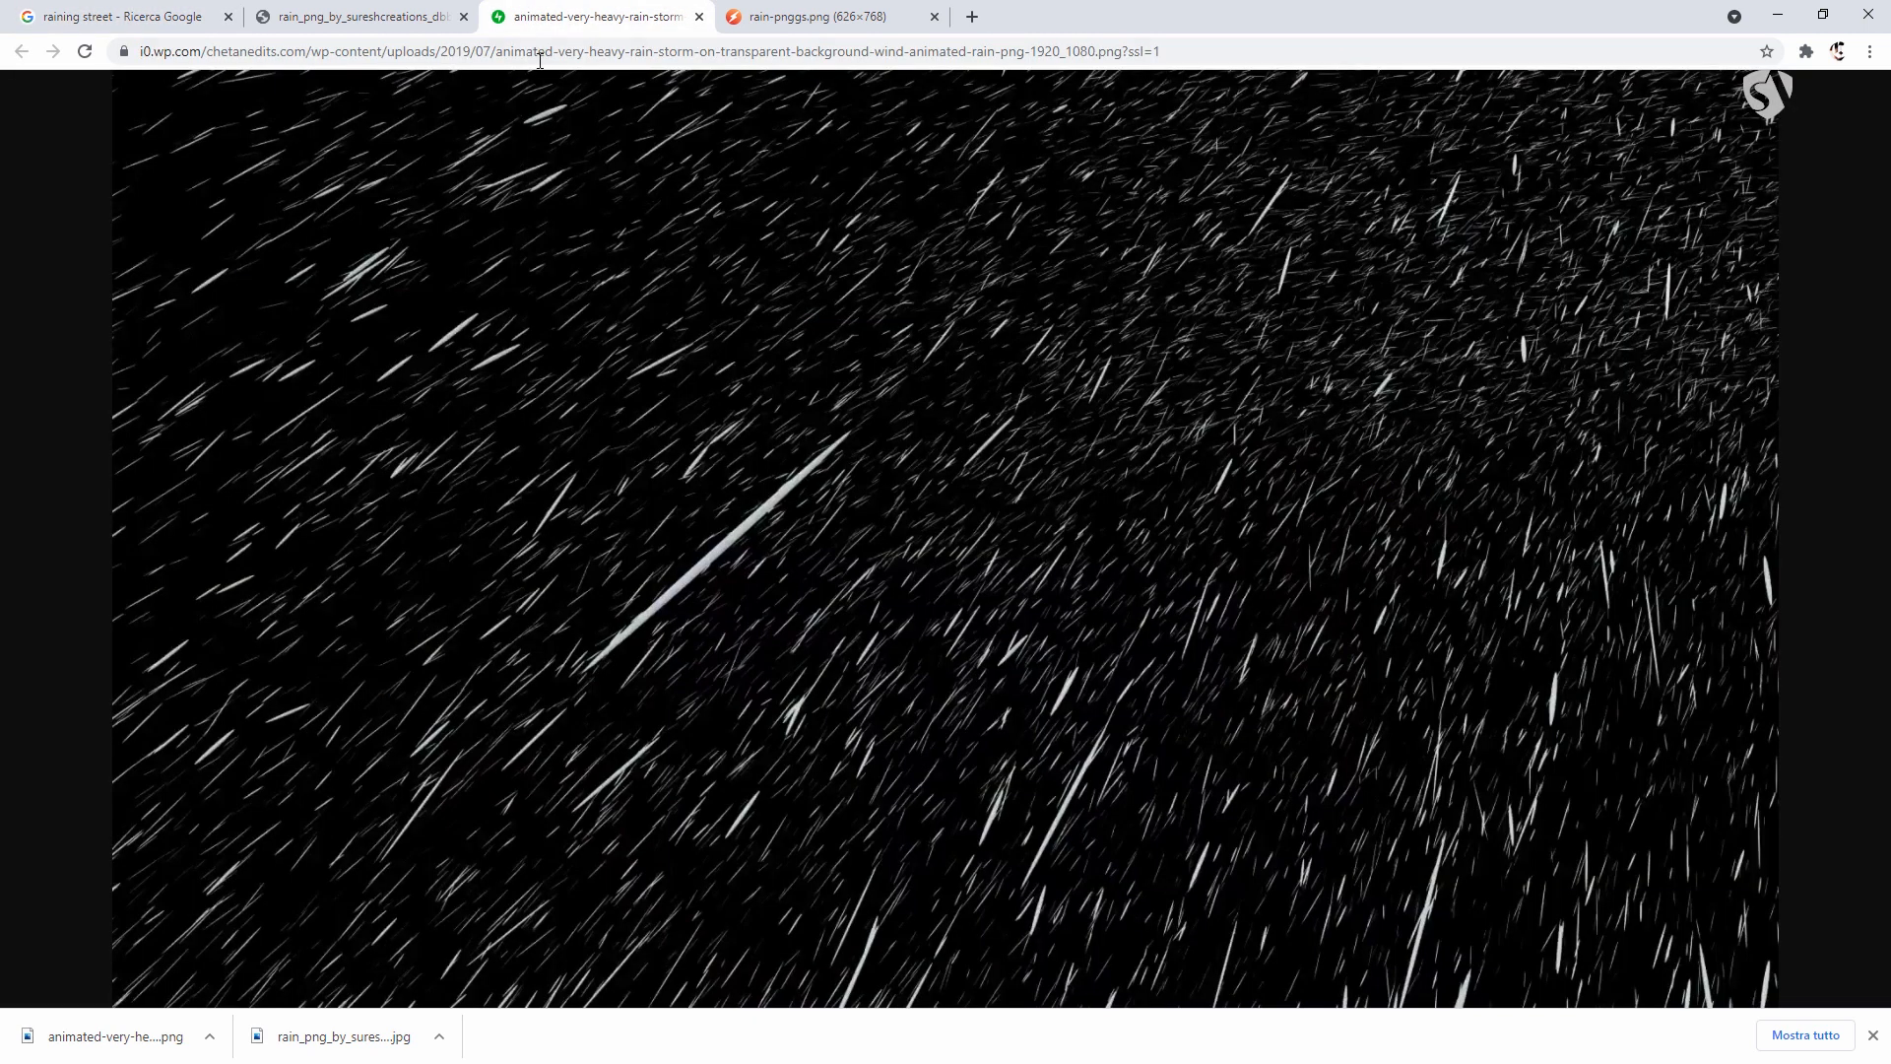
{"action": "left_click", "coordinate": [412, 15]}
{"action": "left_click", "coordinate": [823, 20]}
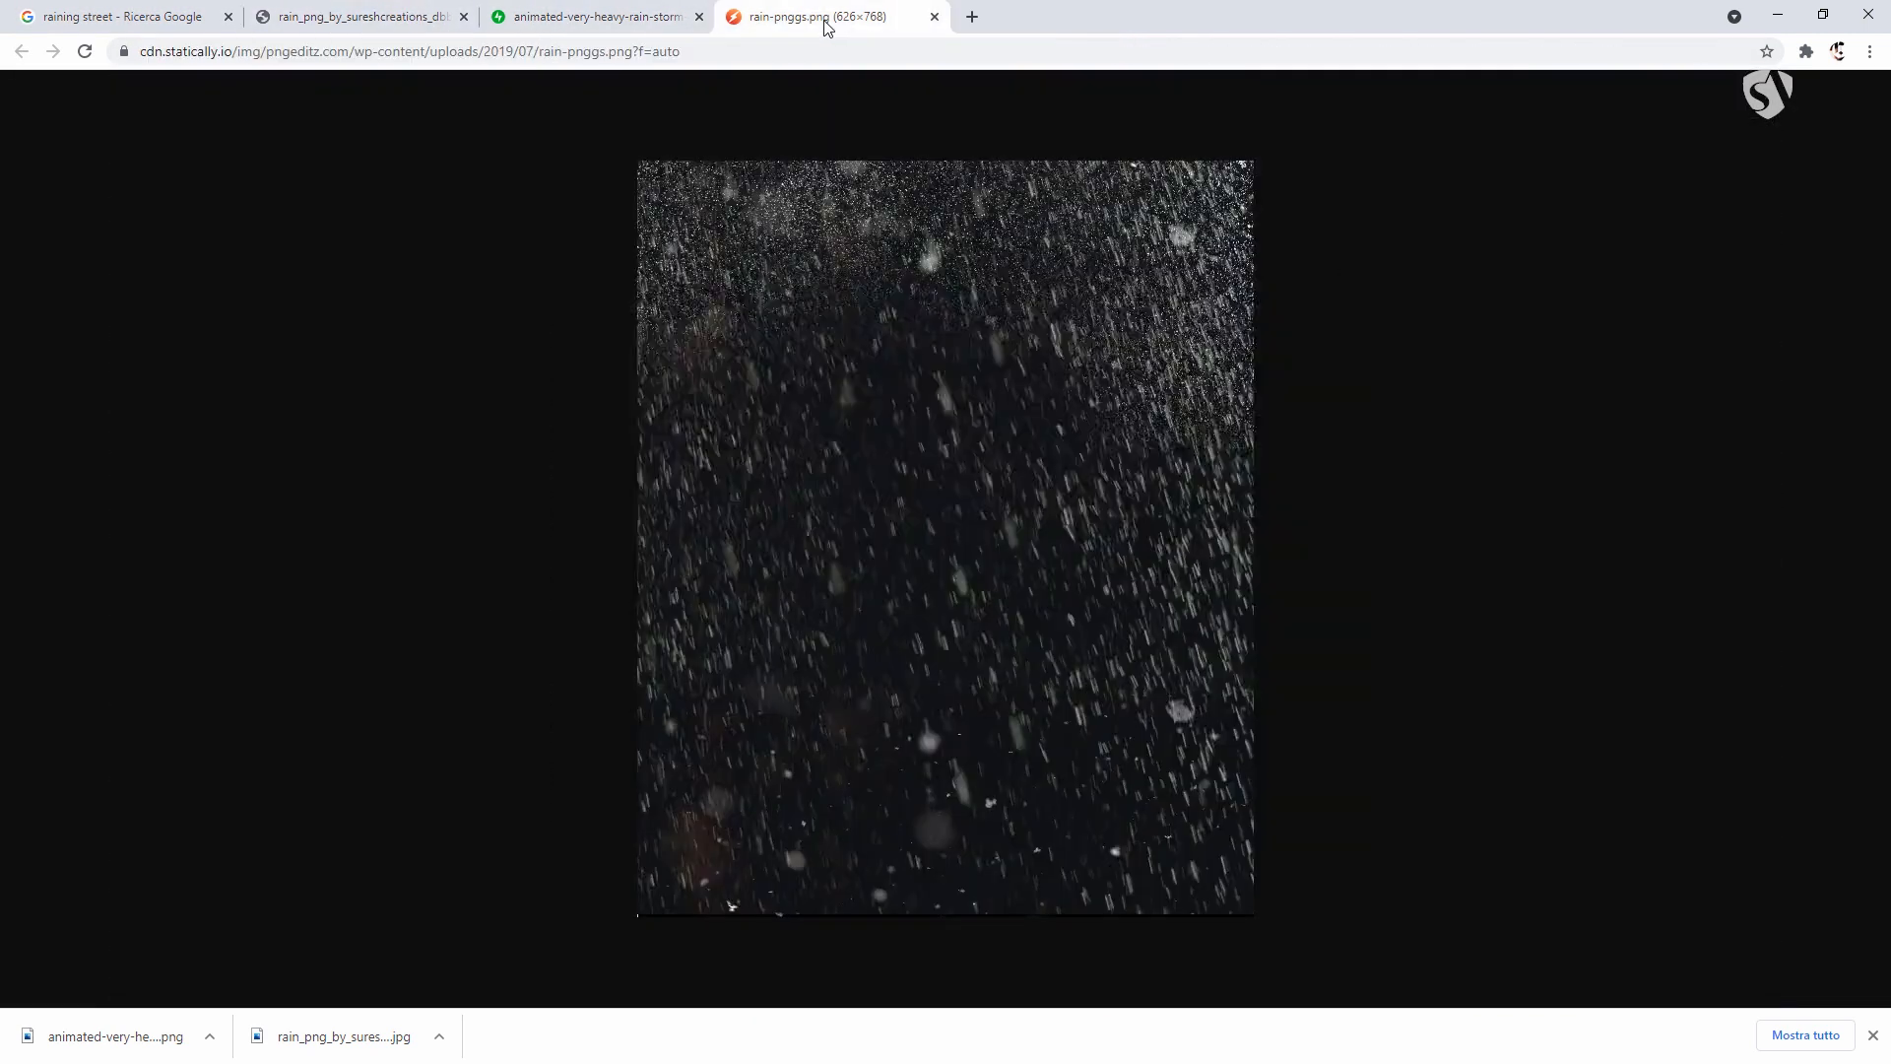
{"action": "left_click", "coordinate": [345, 19]}
{"action": "left_click", "coordinate": [600, 17]}
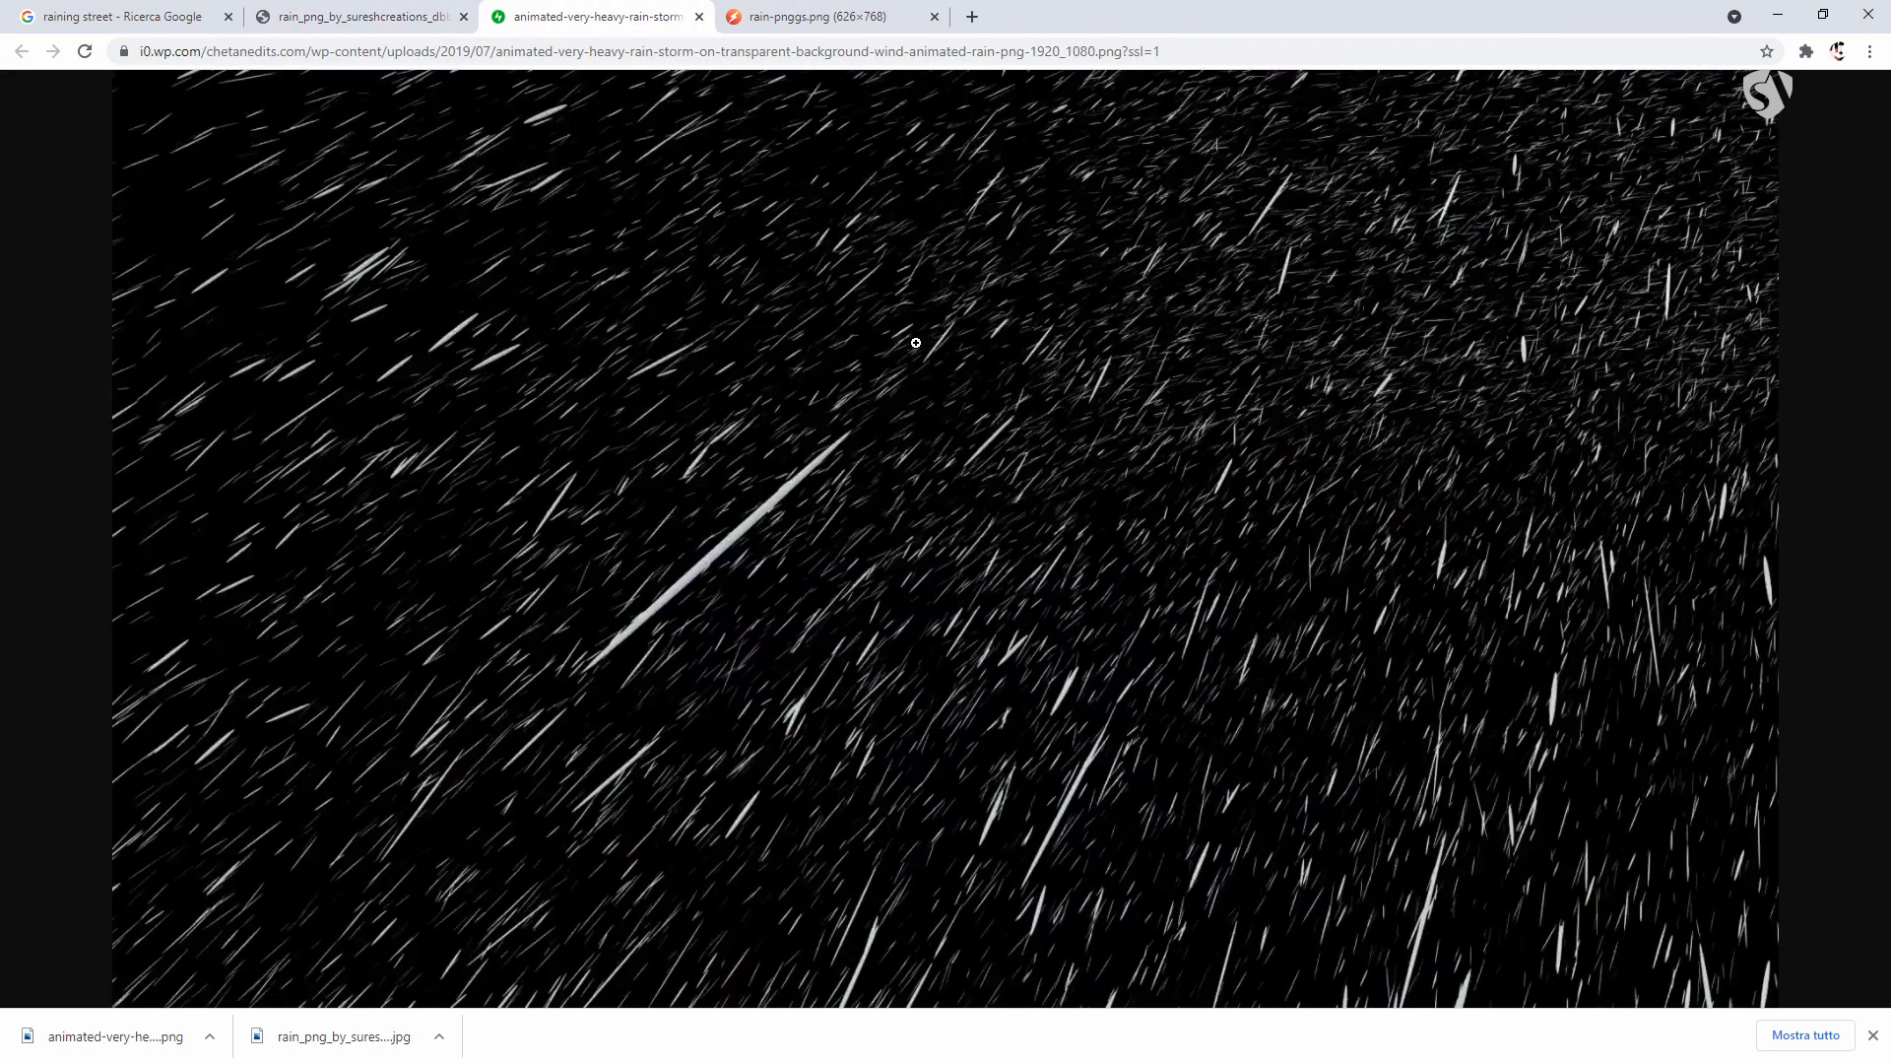
Return to the "raining street" results and preview the WVXU night photo of a wet road with street lights.
{"action": "left_click", "coordinate": [121, 20]}
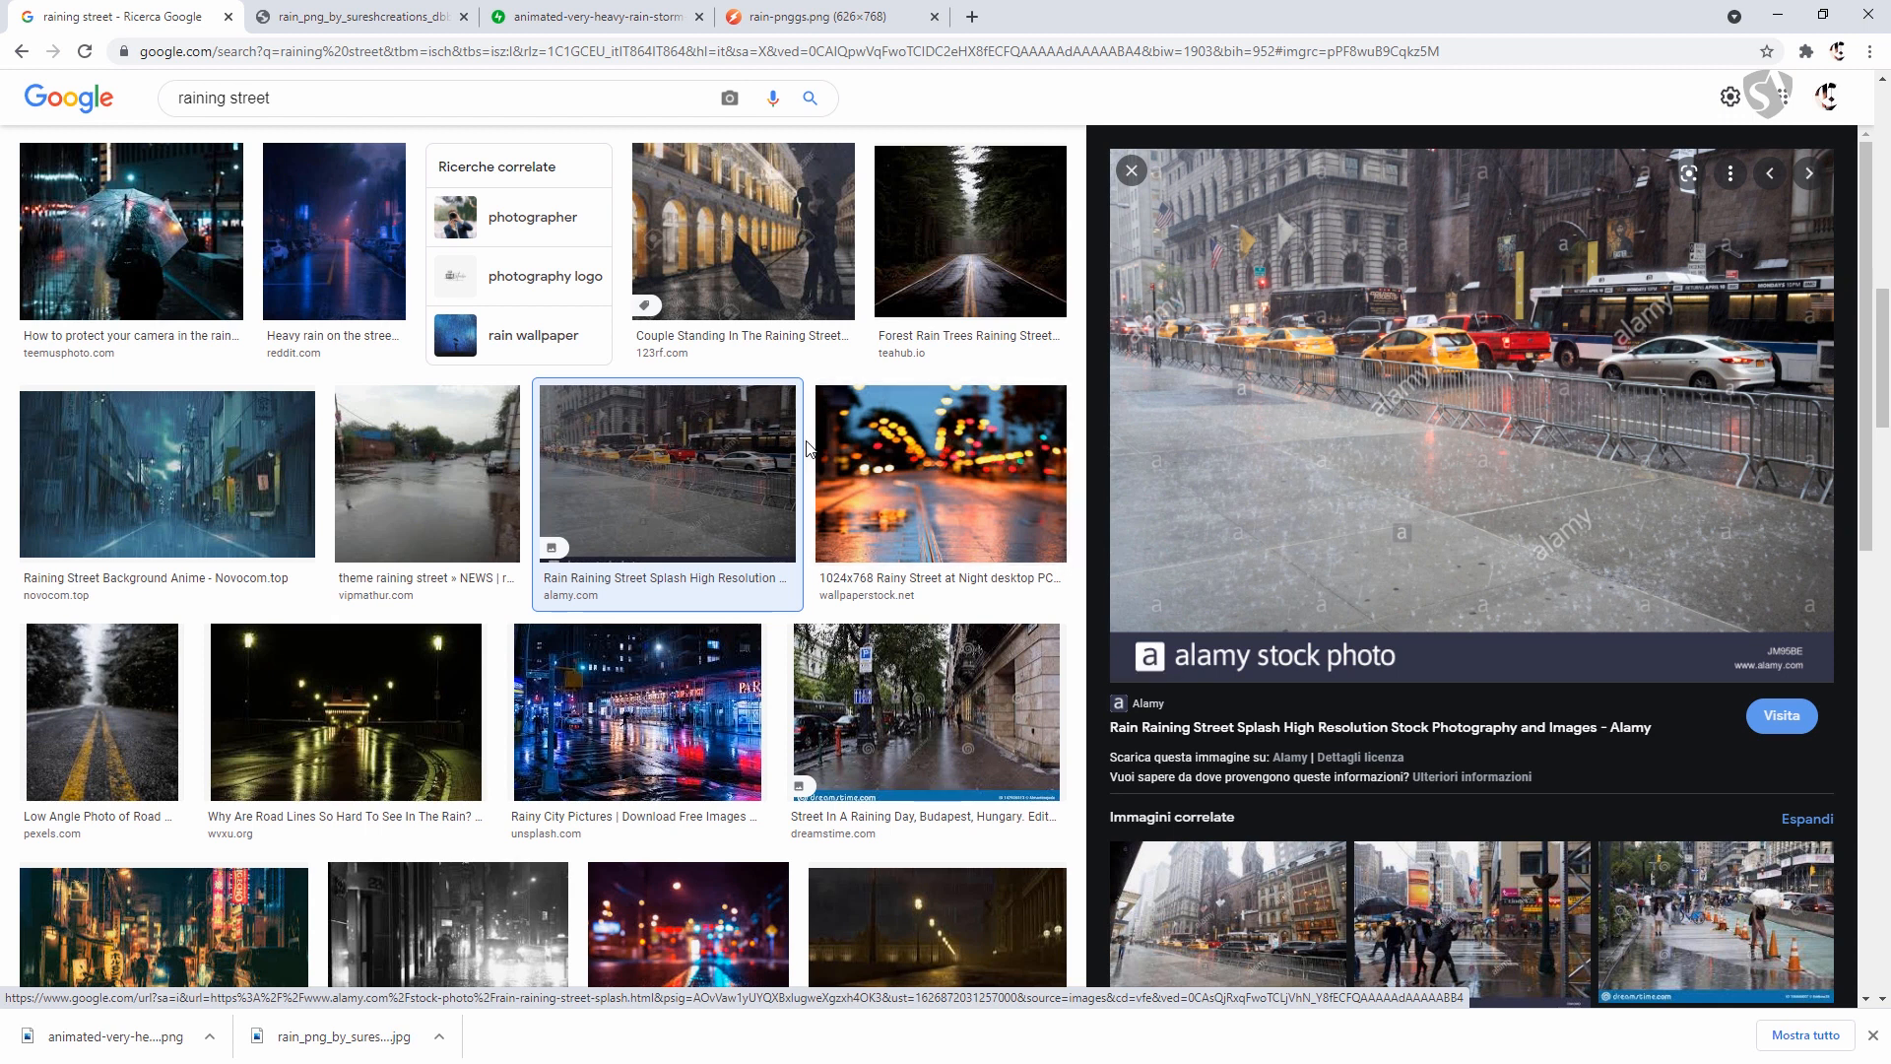
{"action": "left_click", "coordinate": [345, 709]}
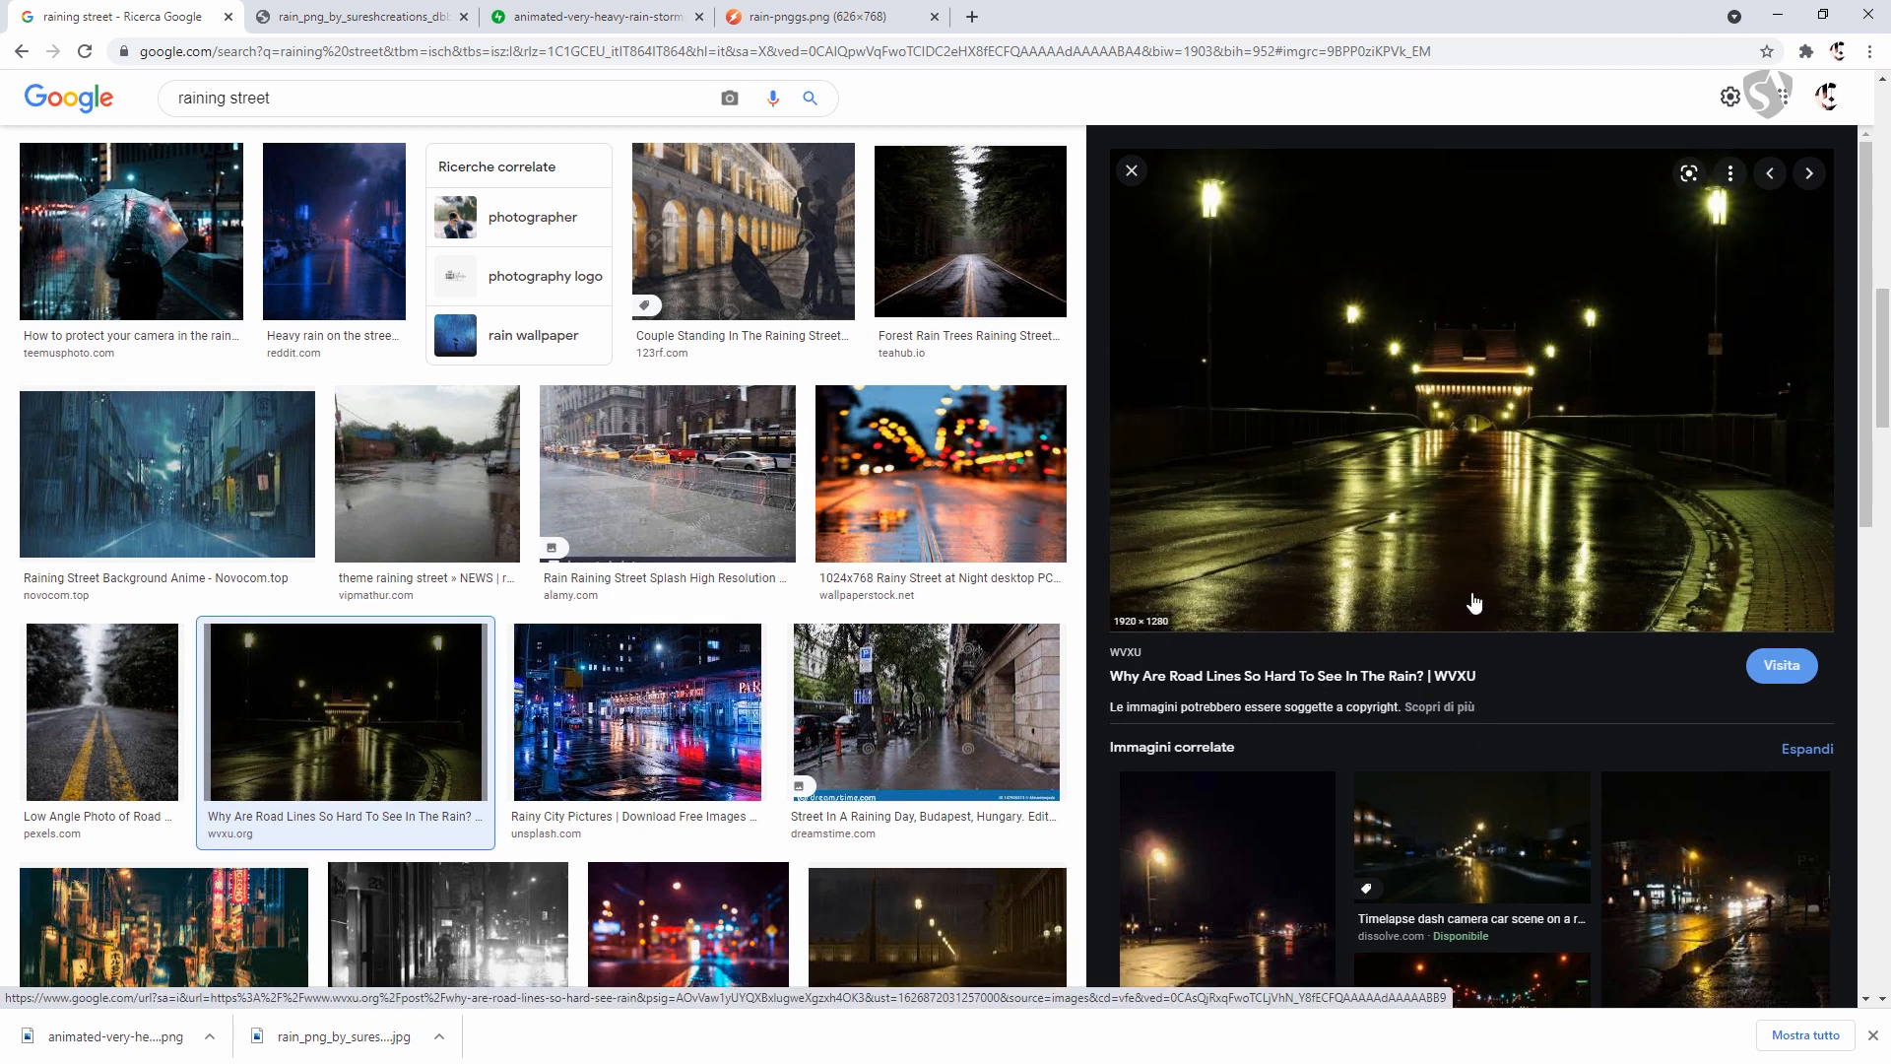
{"action": "scroll", "coordinate": [686, 680], "scroll_direction": "down", "scroll_amount": 5}
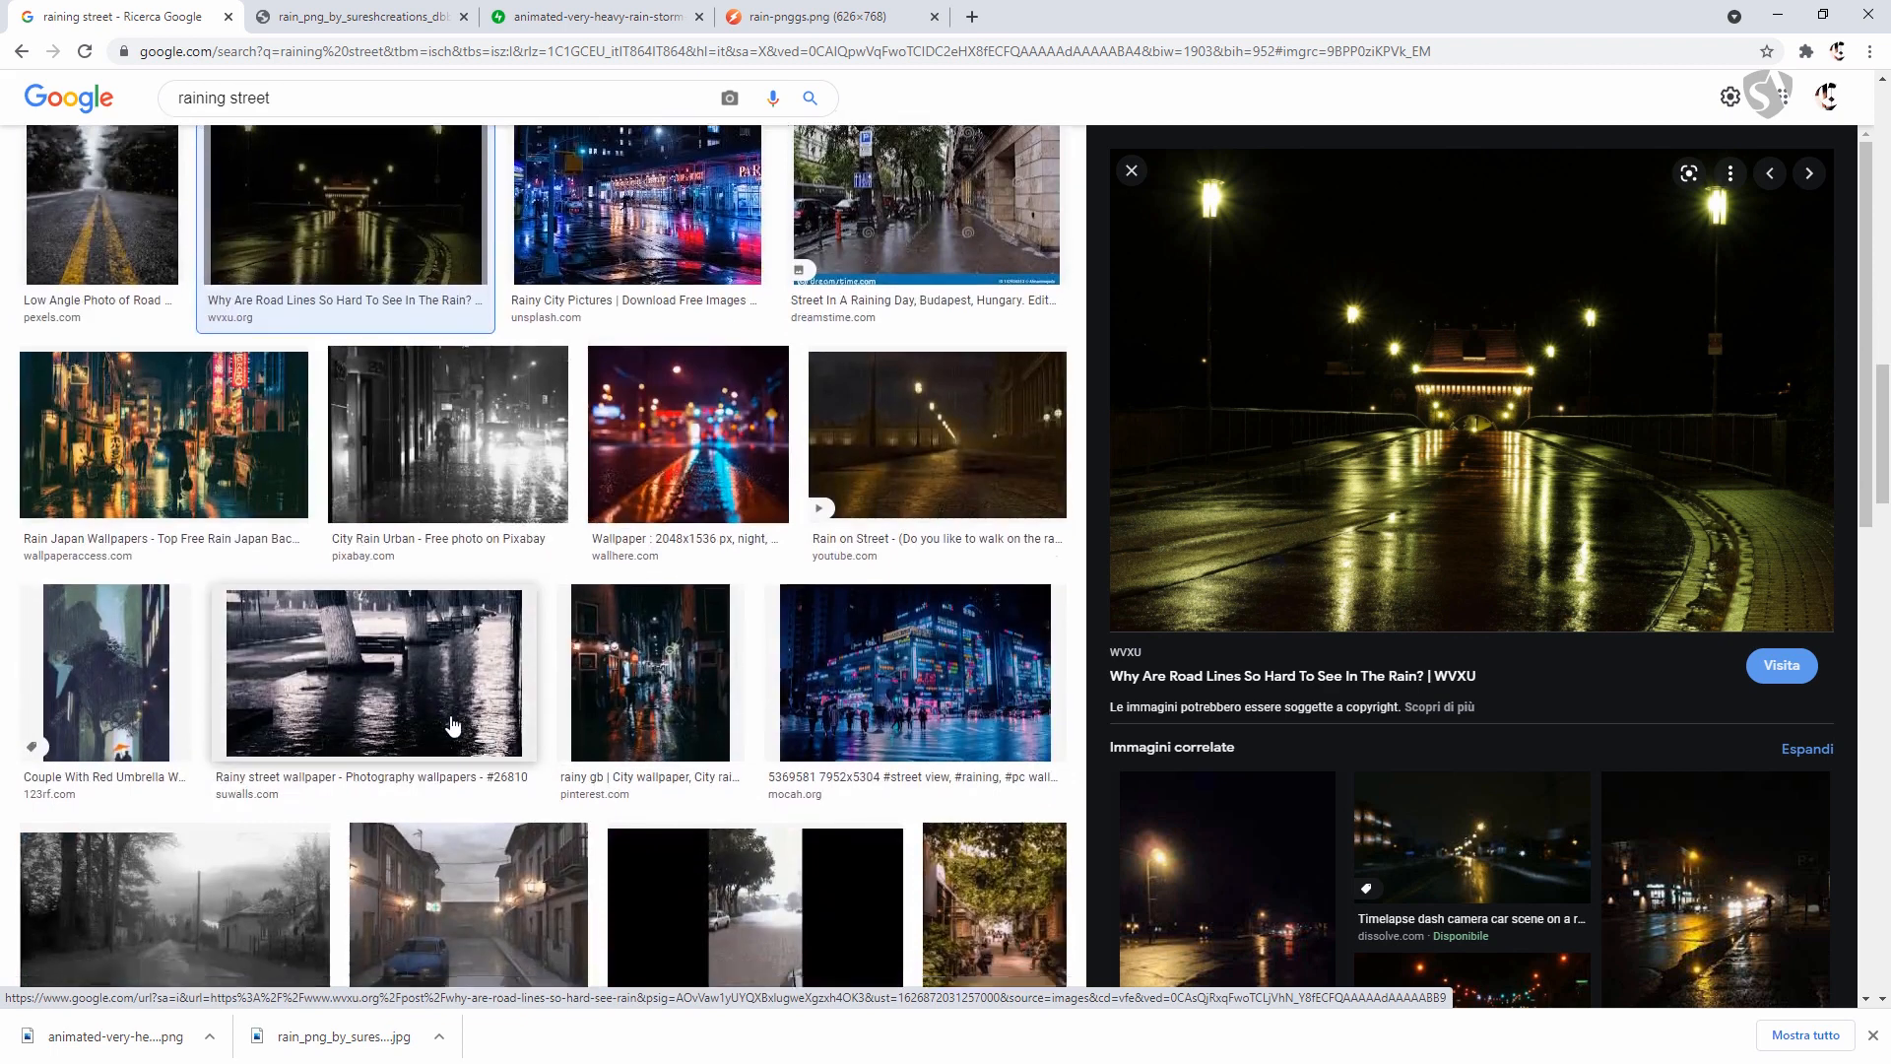
Set the image size filter to Qualsiasi dimensione and browse the wider set of raining street photos.
{"action": "scroll", "coordinate": [687, 679], "scroll_direction": "up", "scroll_amount": 10}
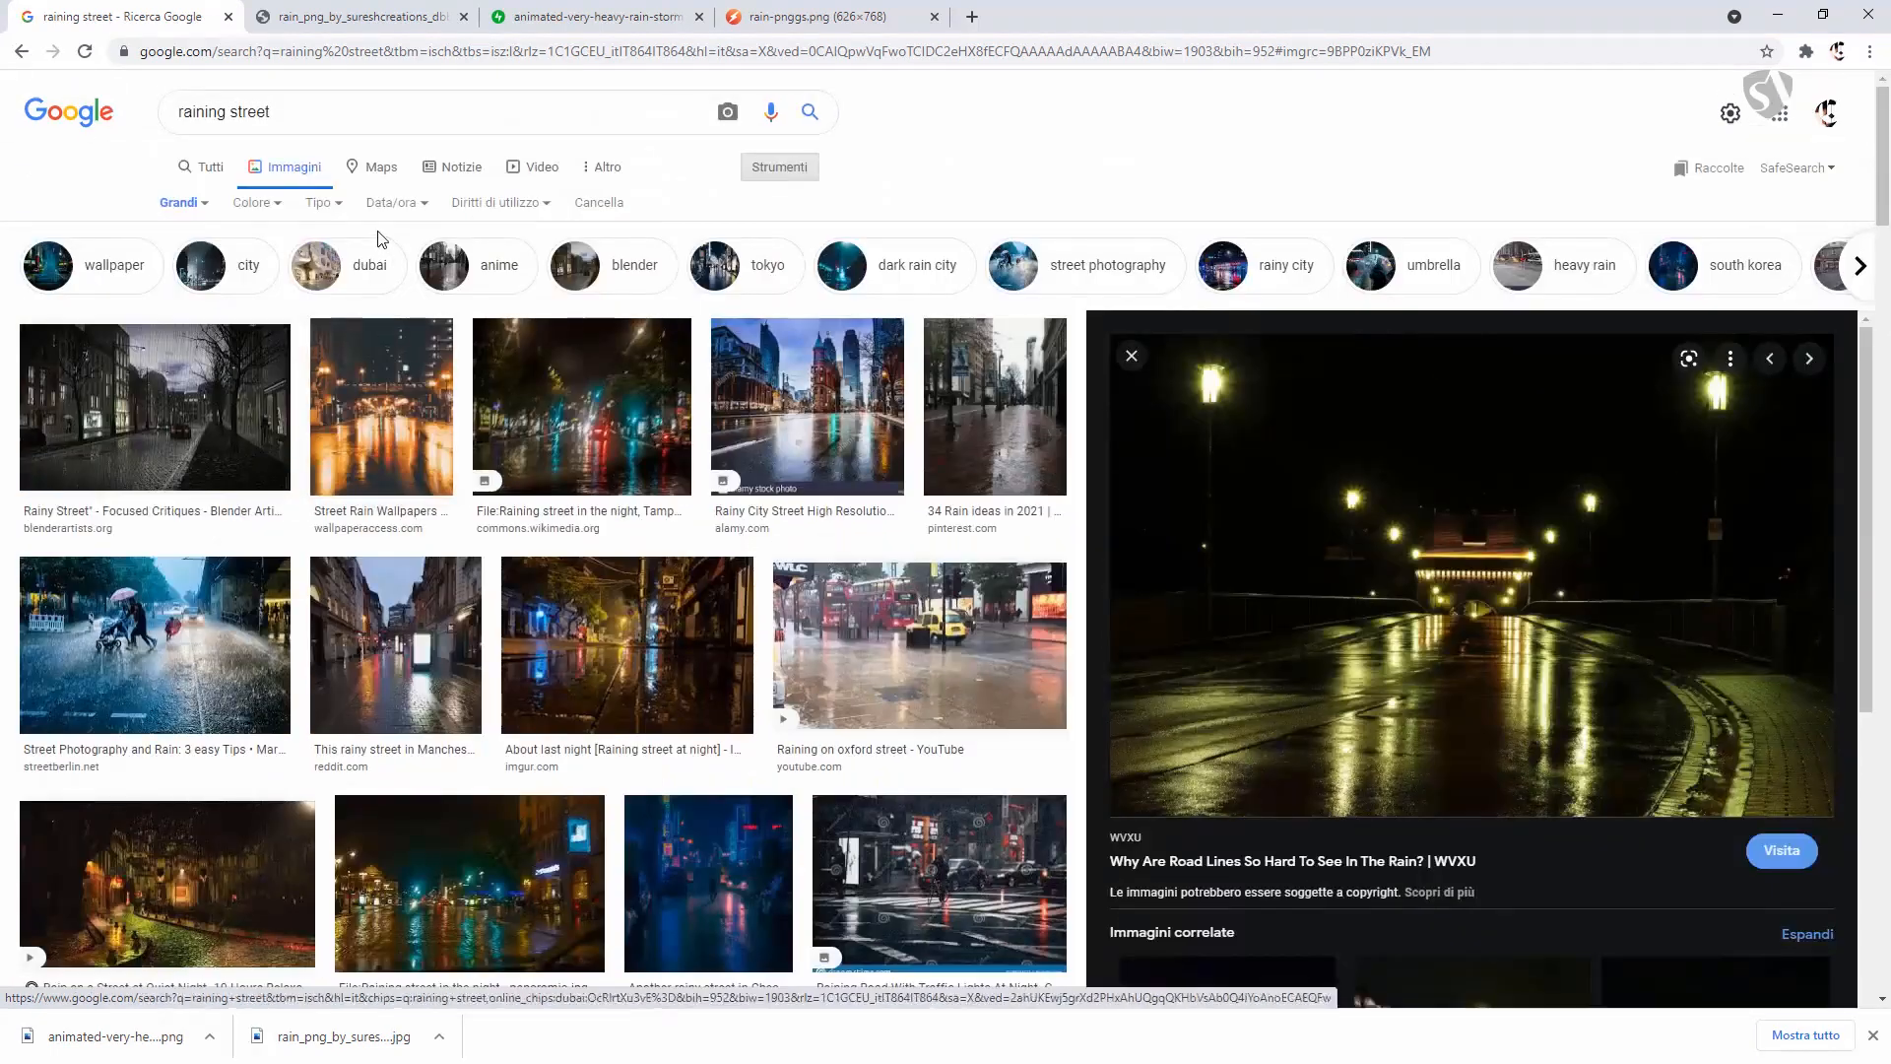
{"action": "left_click", "coordinate": [183, 203]}
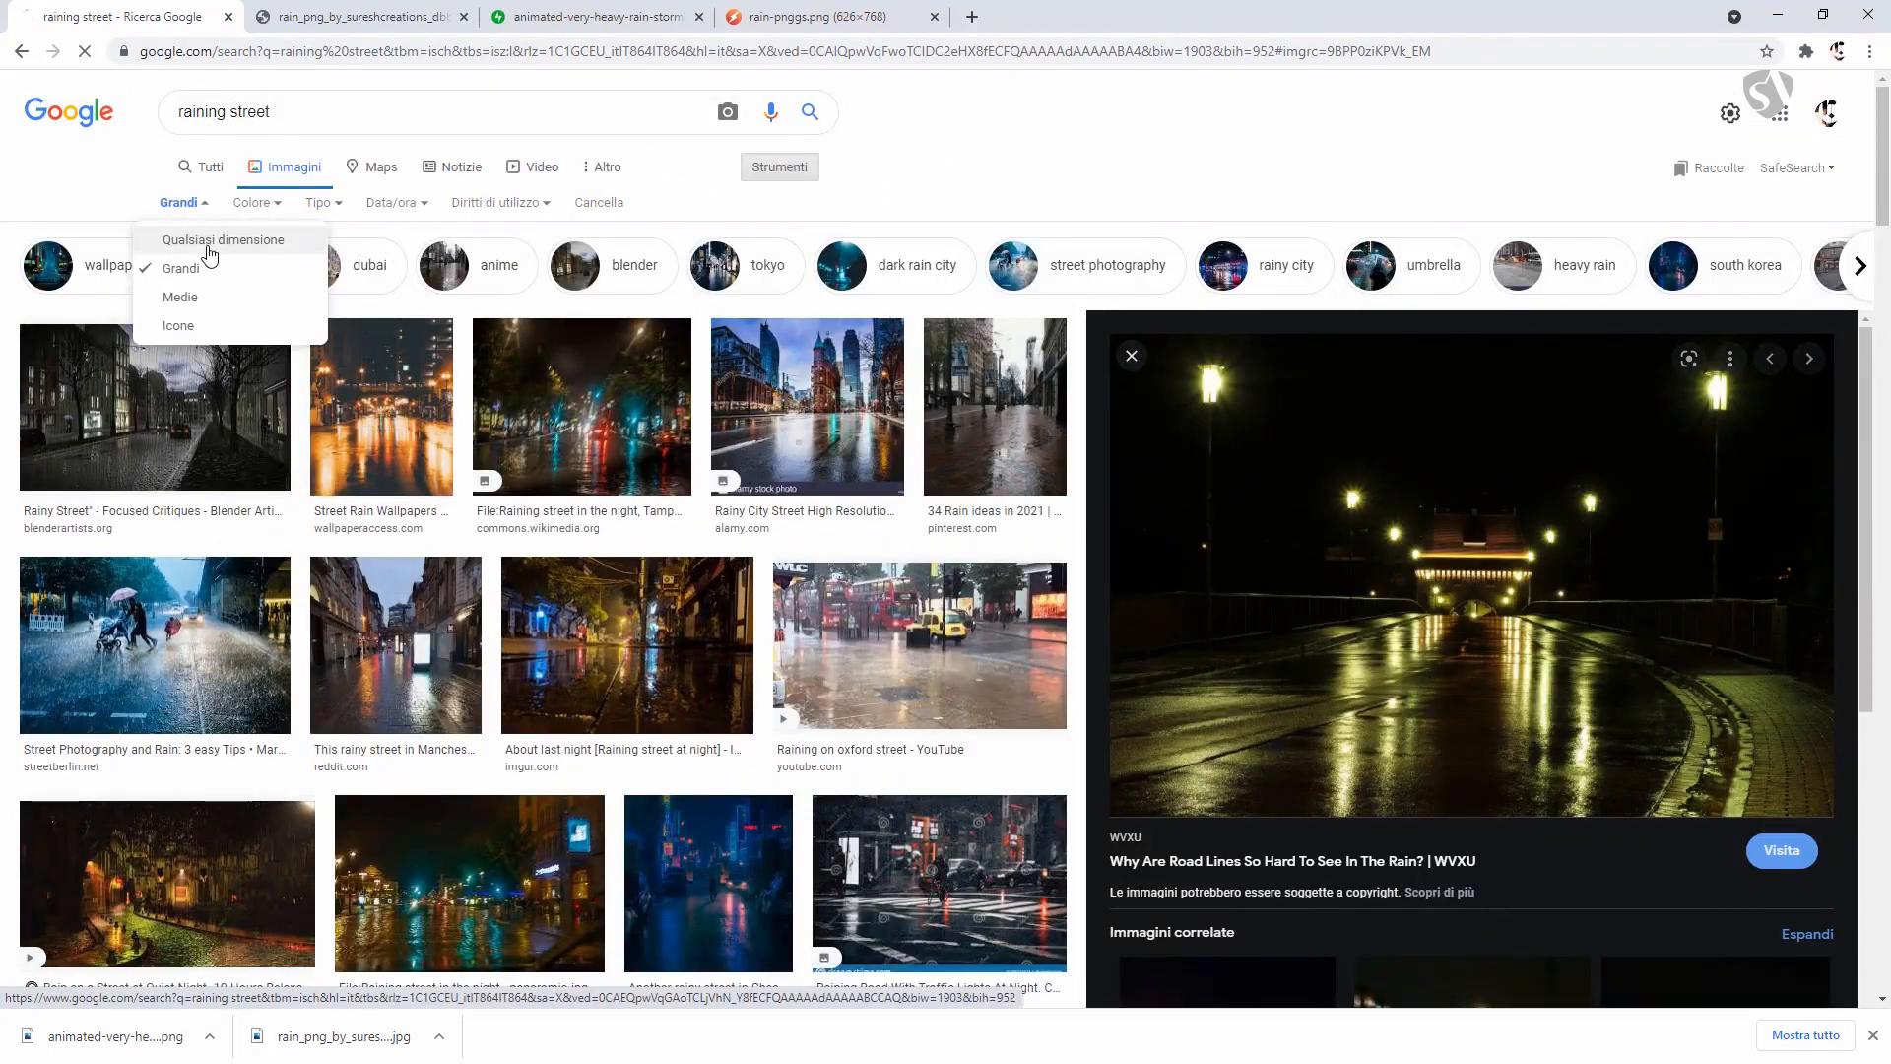
{"action": "left_click", "coordinate": [221, 244]}
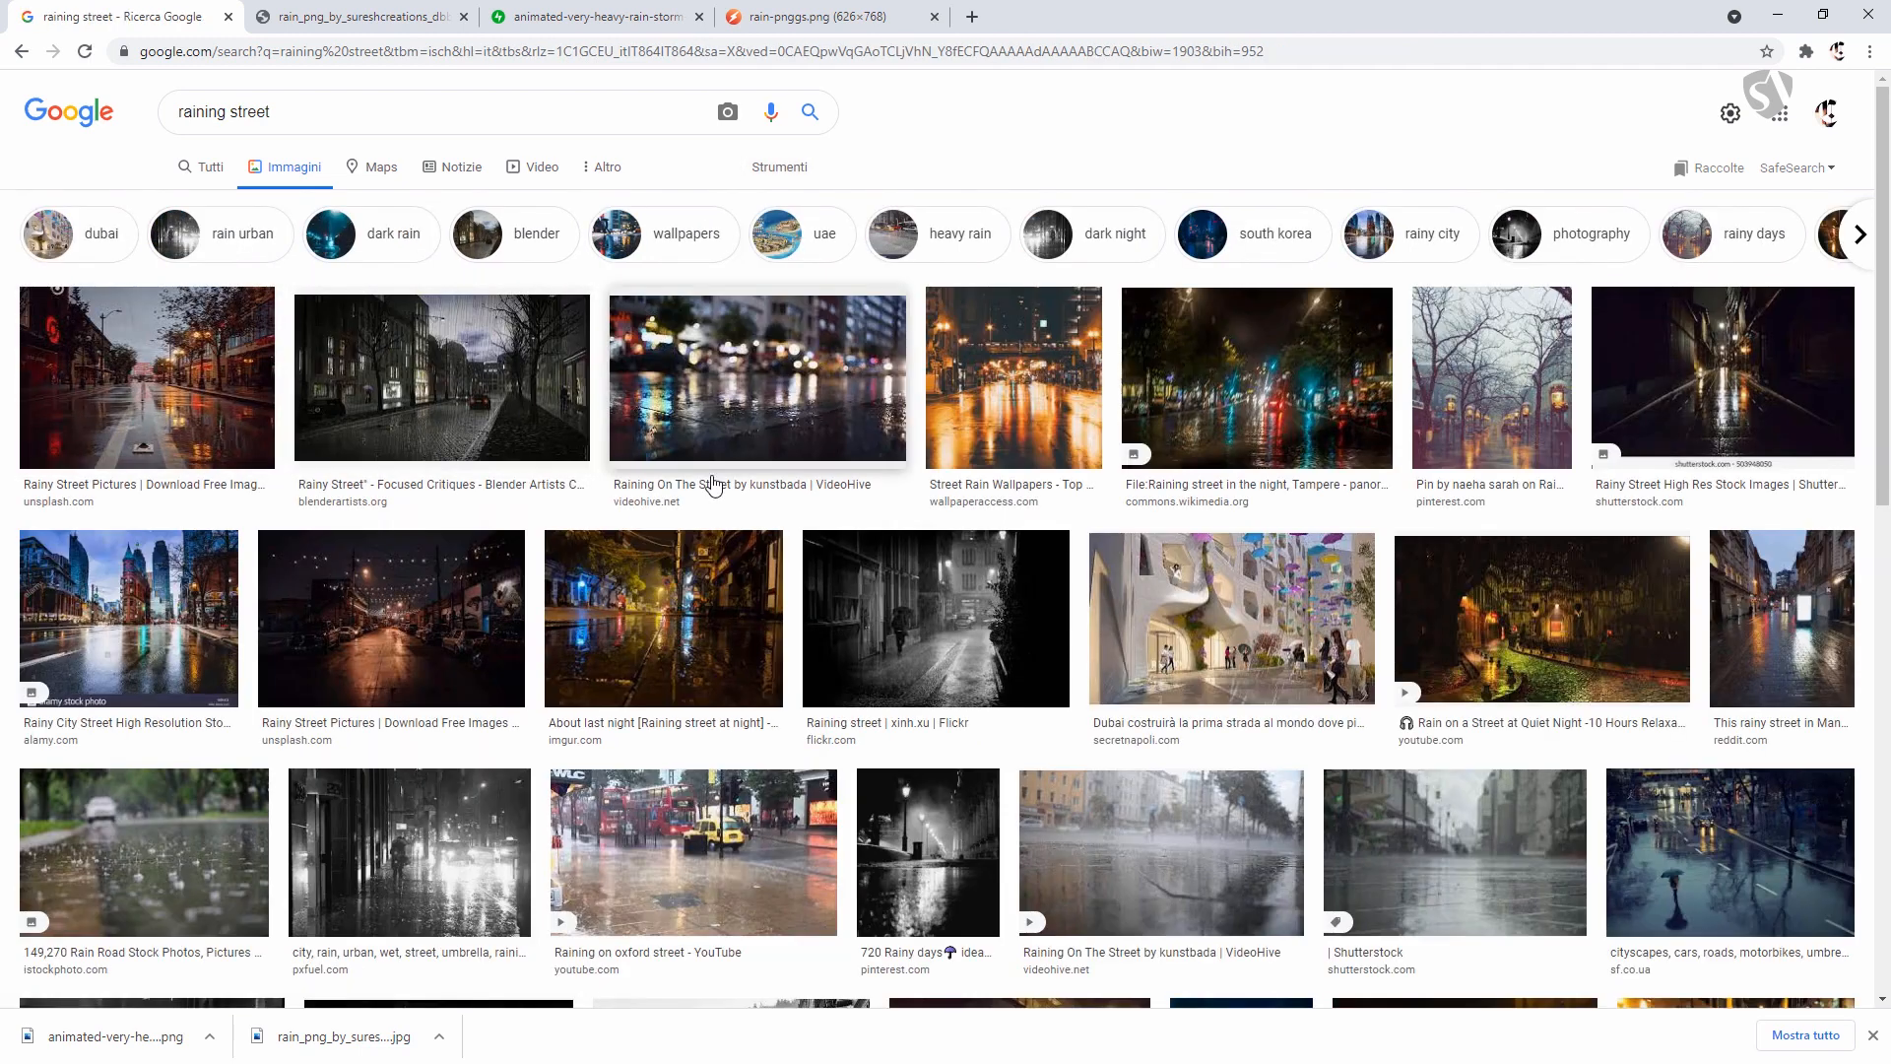
{"action": "scroll", "coordinate": [798, 520], "scroll_direction": "down", "scroll_amount": 4}
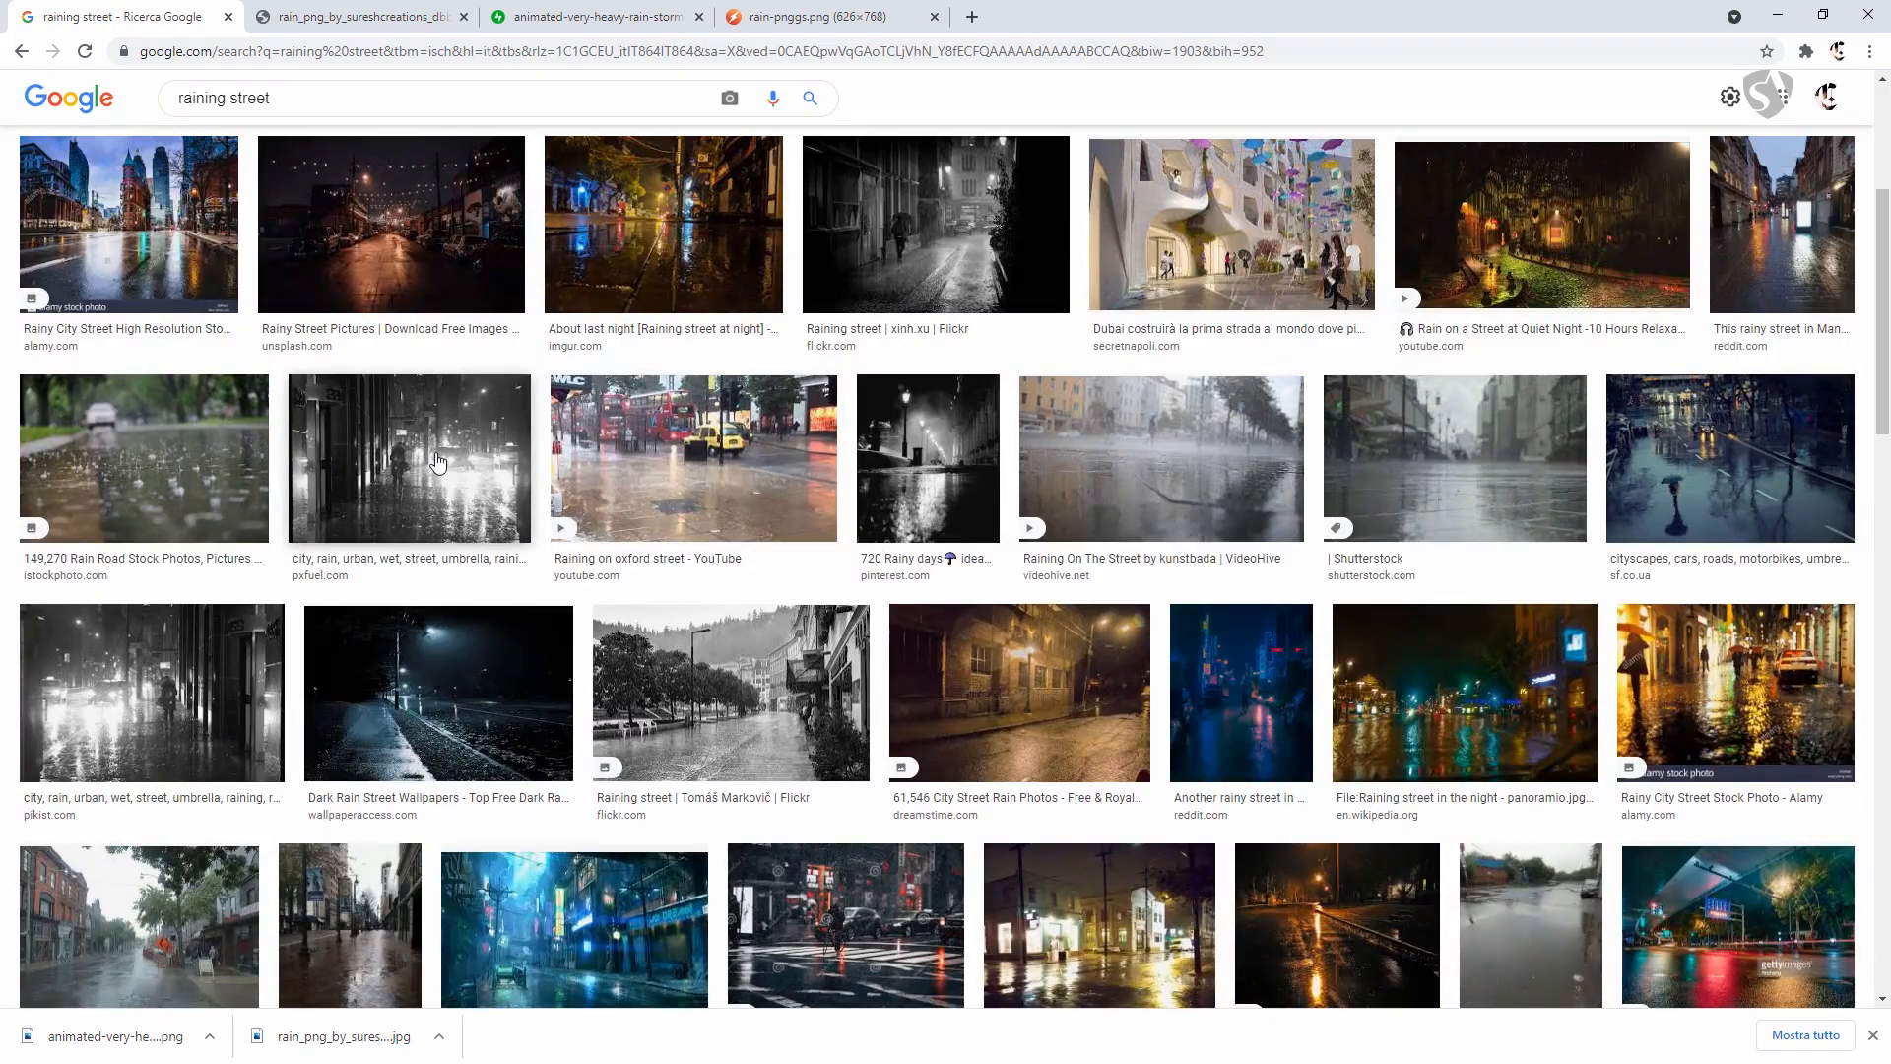
{"action": "scroll", "coordinate": [370, 671], "scroll_direction": "down", "scroll_amount": 7}
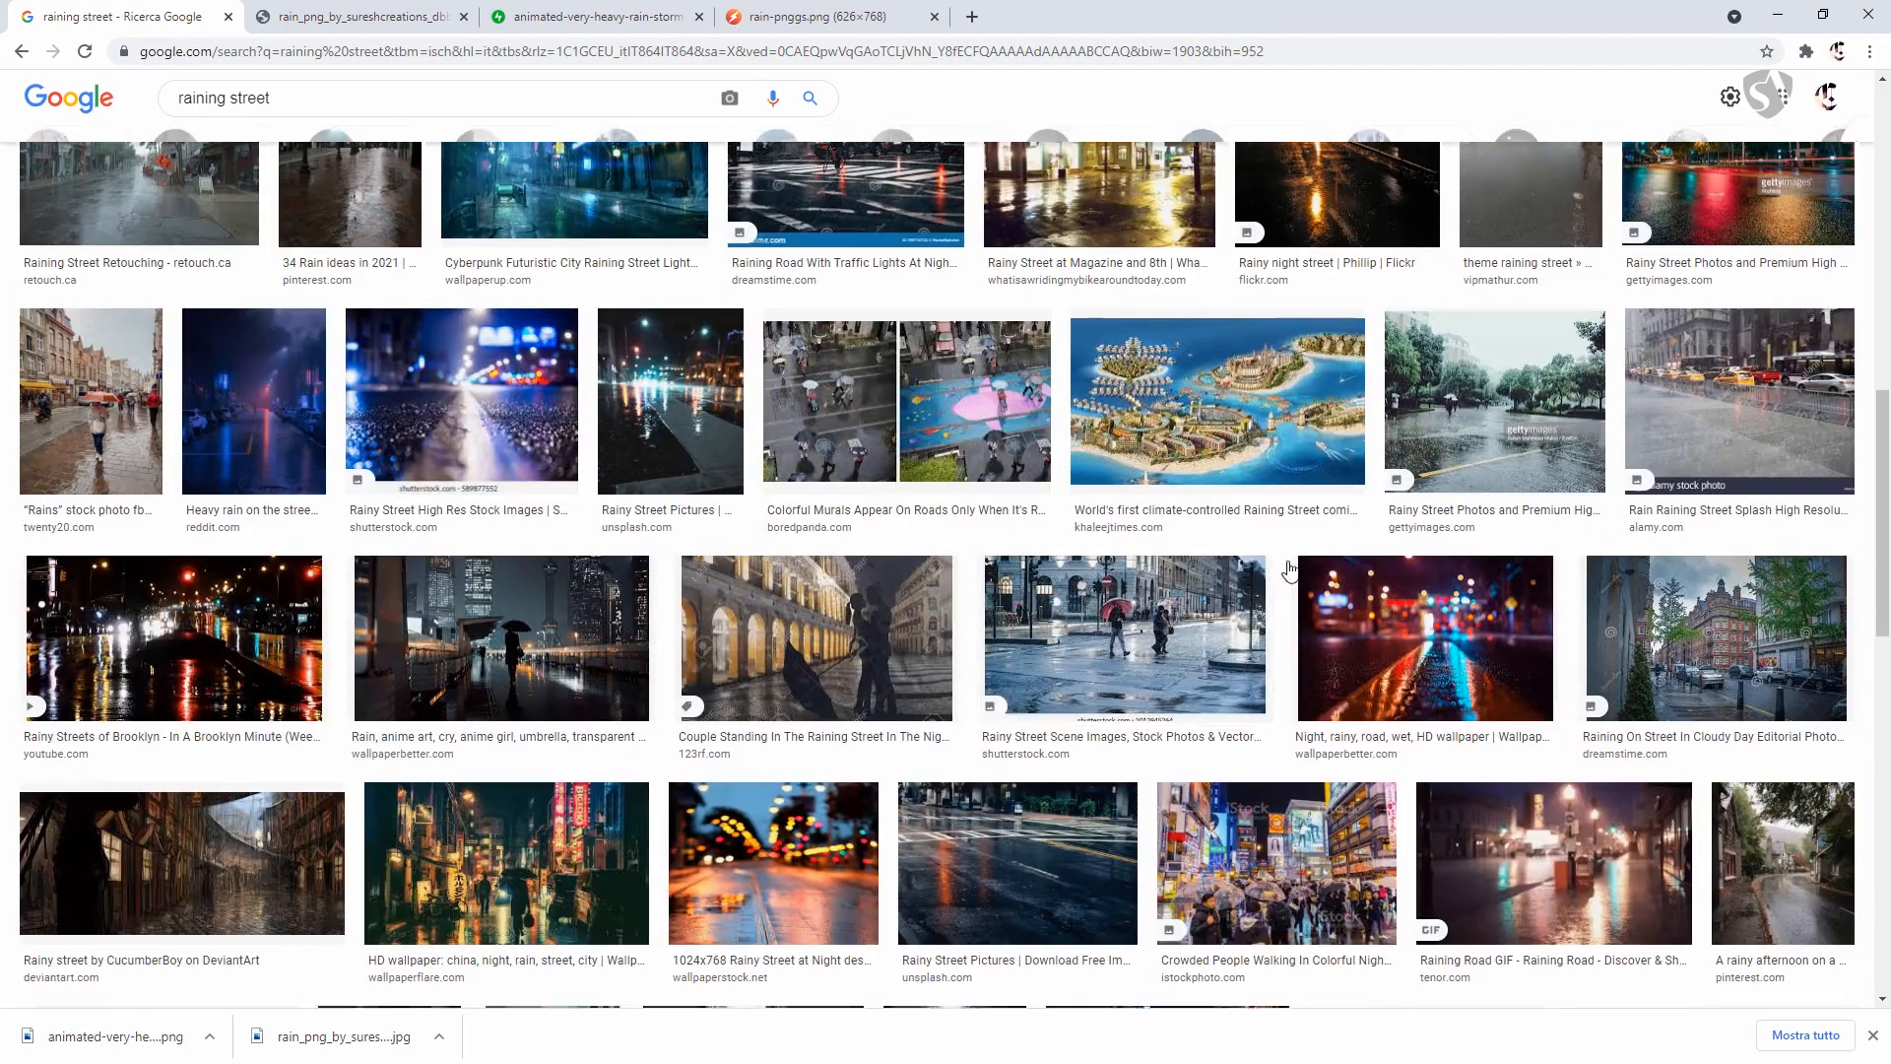
{"action": "scroll", "coordinate": [1522, 492], "scroll_direction": "up", "scroll_amount": 3}
{"action": "scroll", "coordinate": [1516, 453], "scroll_direction": "up", "scroll_amount": 1}
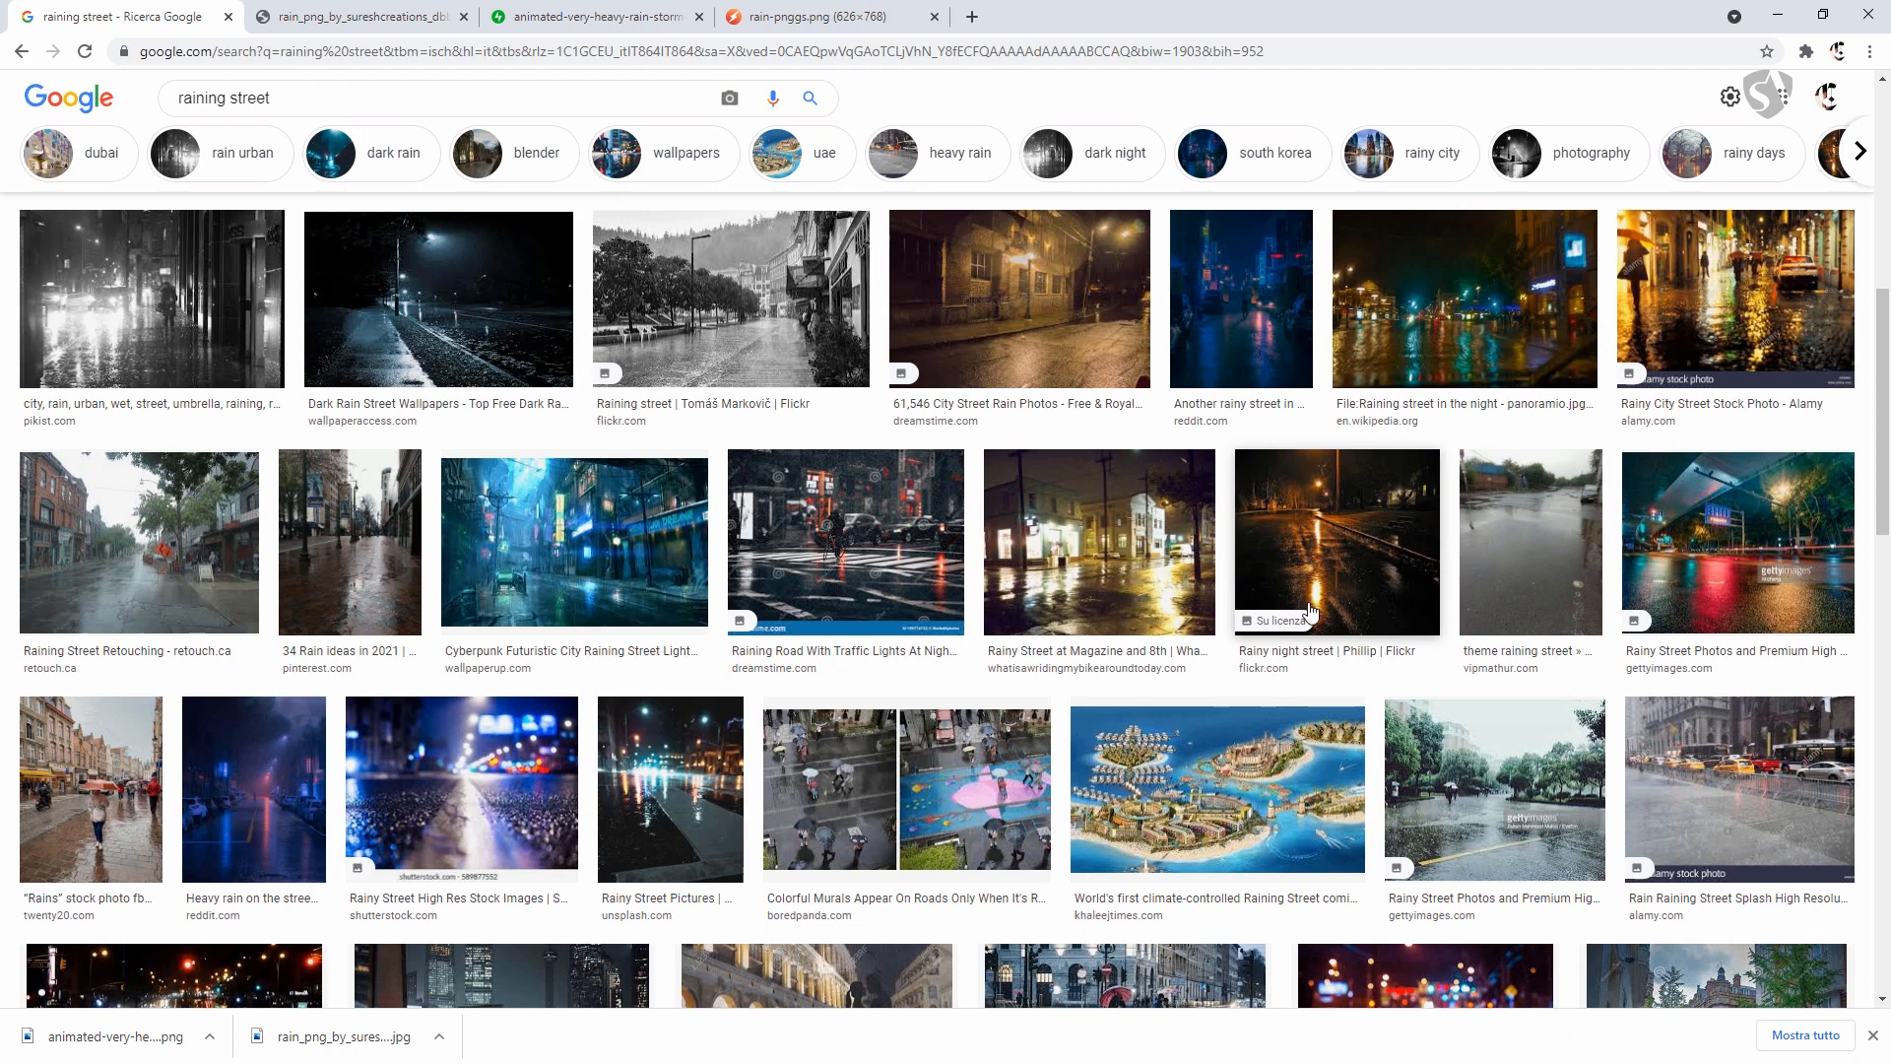
Browse further through the raining street results and preview the asergeev.com "Rain Street" photo of a wet street with colored reflections.
{"action": "scroll", "coordinate": [1133, 532], "scroll_direction": "down", "scroll_amount": 5}
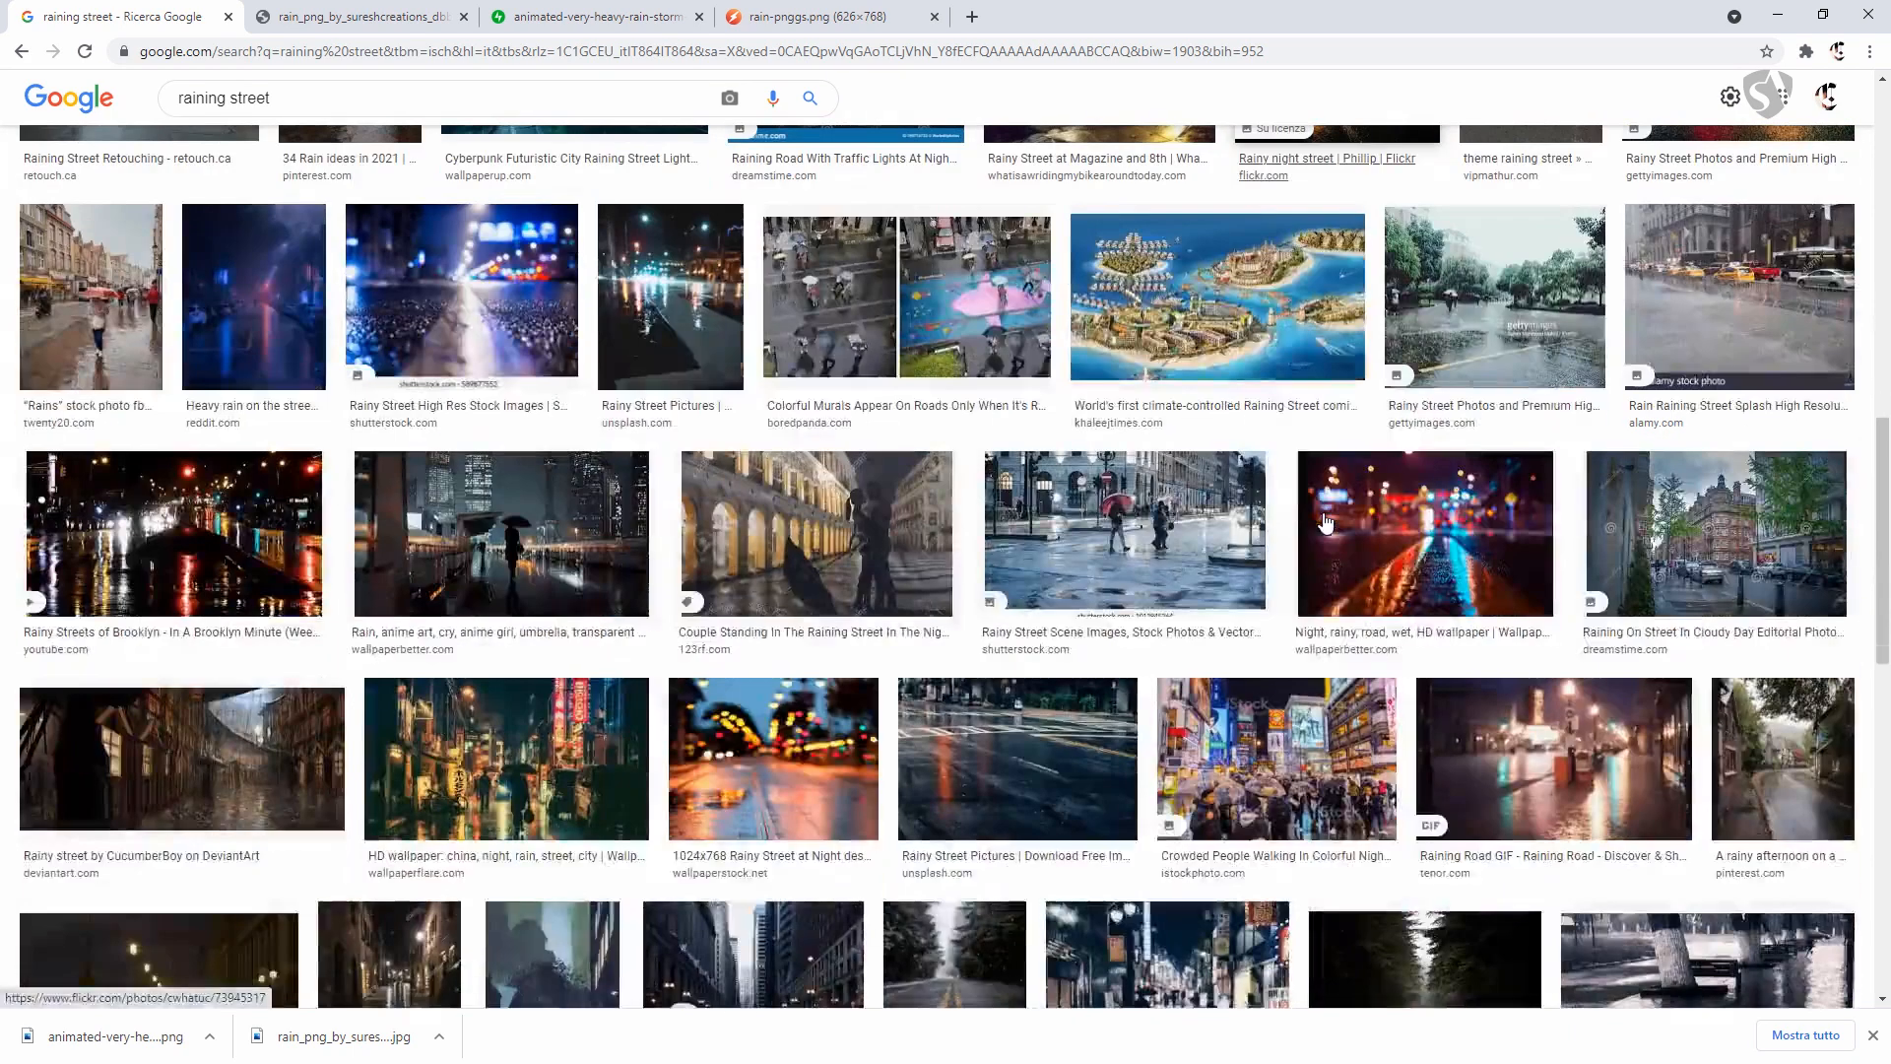
{"action": "scroll", "coordinate": [975, 495], "scroll_direction": "down", "scroll_amount": 3}
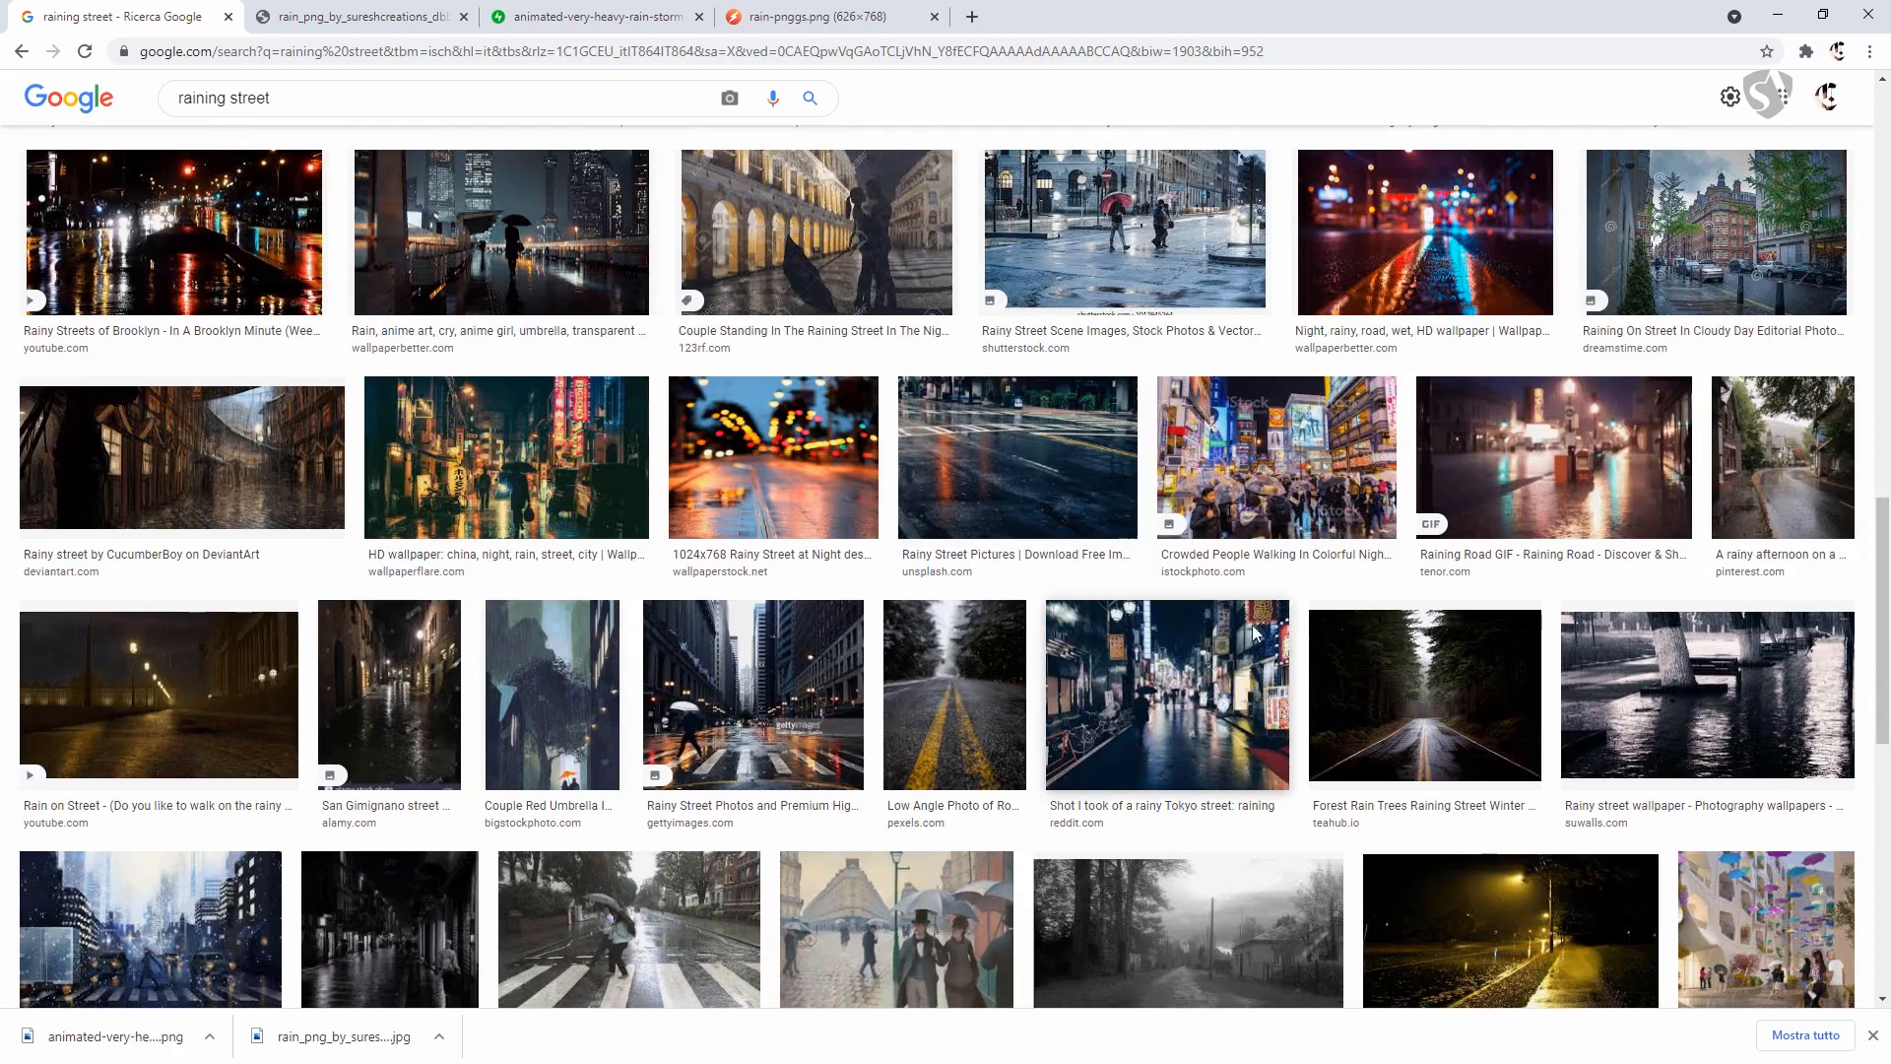
{"action": "scroll", "coordinate": [1250, 631], "scroll_direction": "down", "scroll_amount": 8}
{"action": "scroll", "coordinate": [1253, 633], "scroll_direction": "down", "scroll_amount": 5}
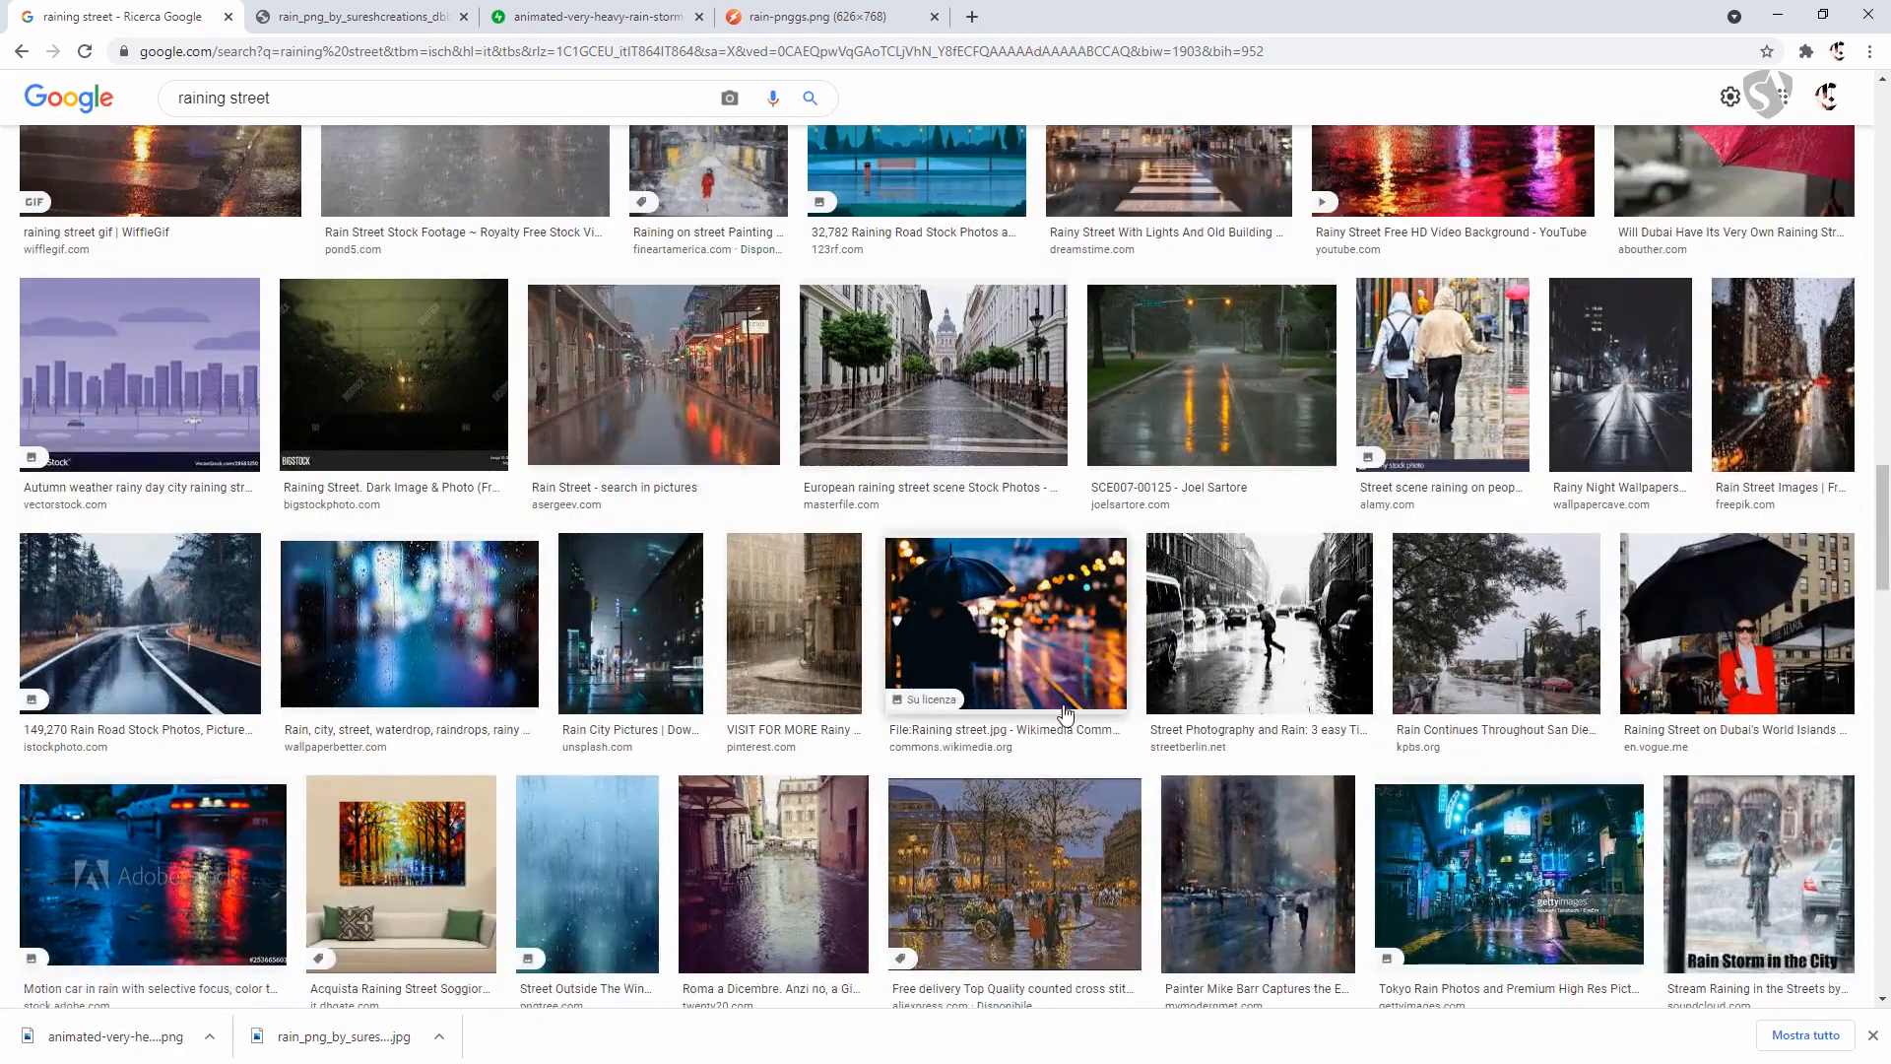
{"action": "scroll", "coordinate": [995, 670], "scroll_direction": "down", "scroll_amount": 1}
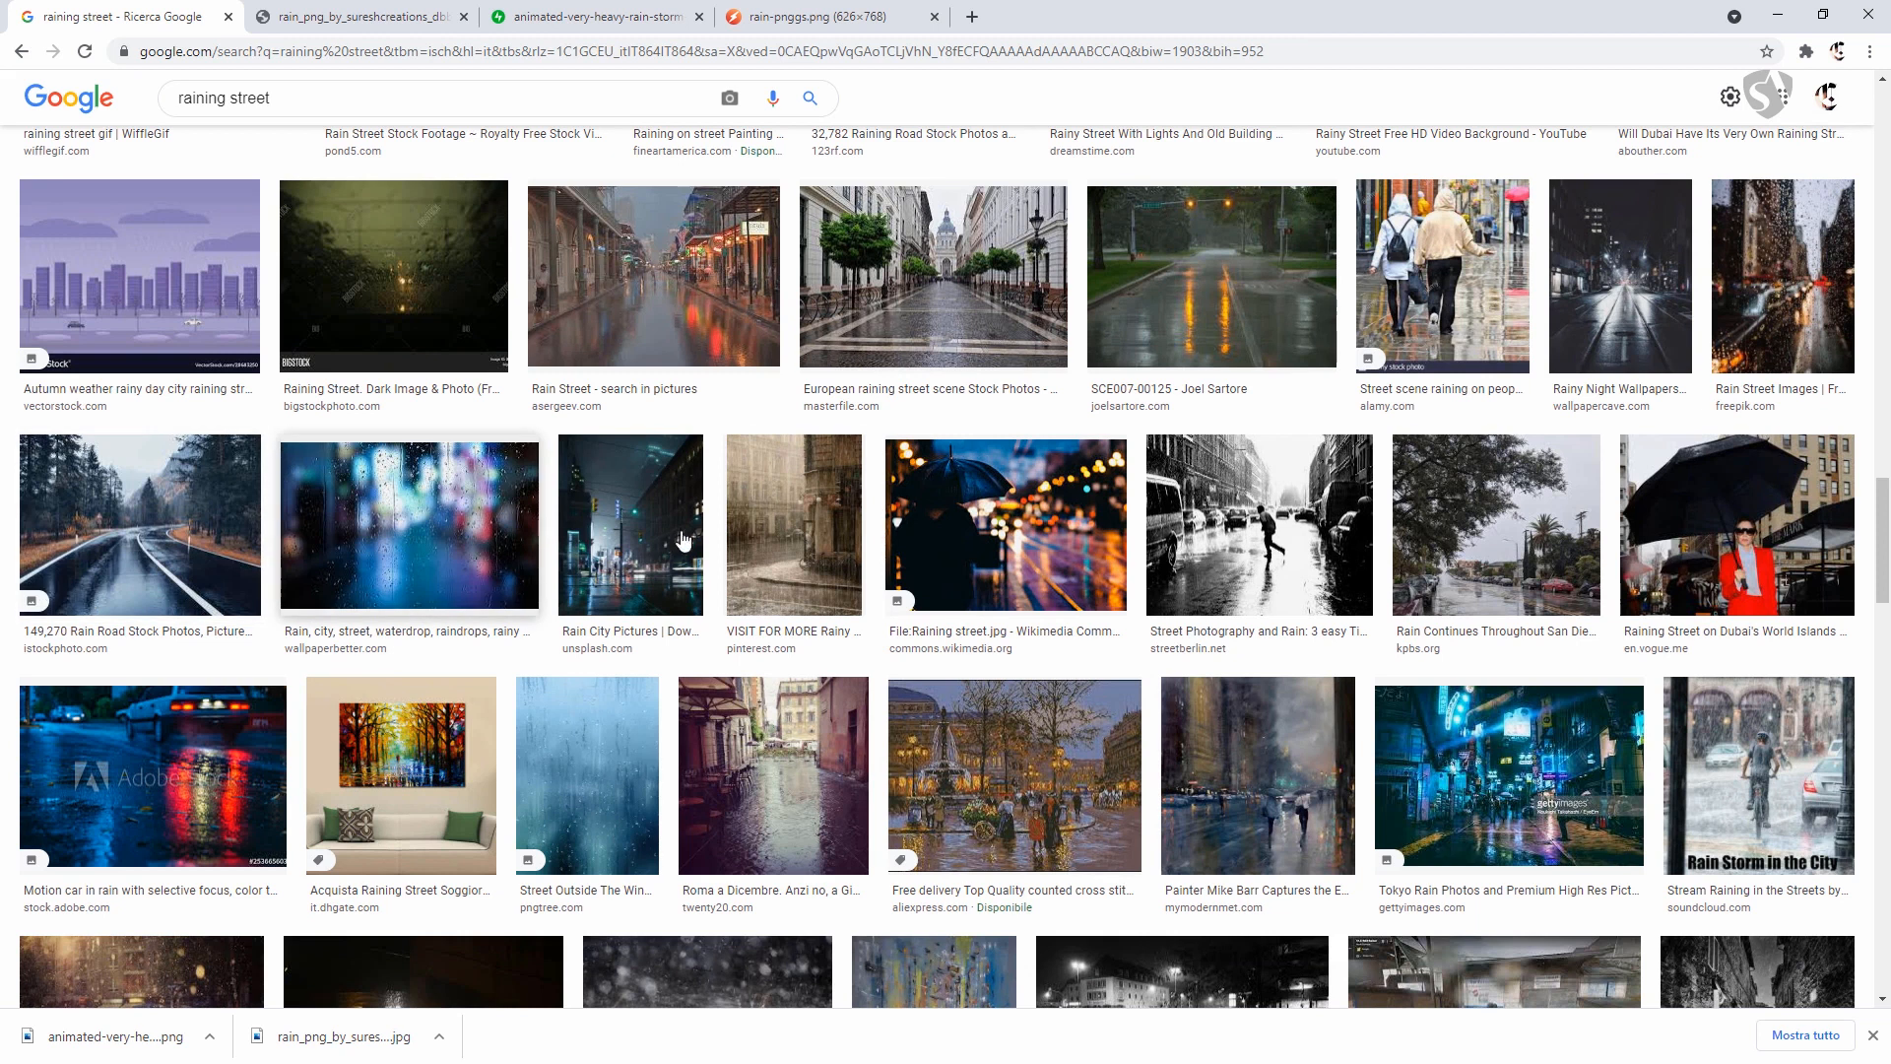
{"action": "left_click", "coordinate": [705, 313]}
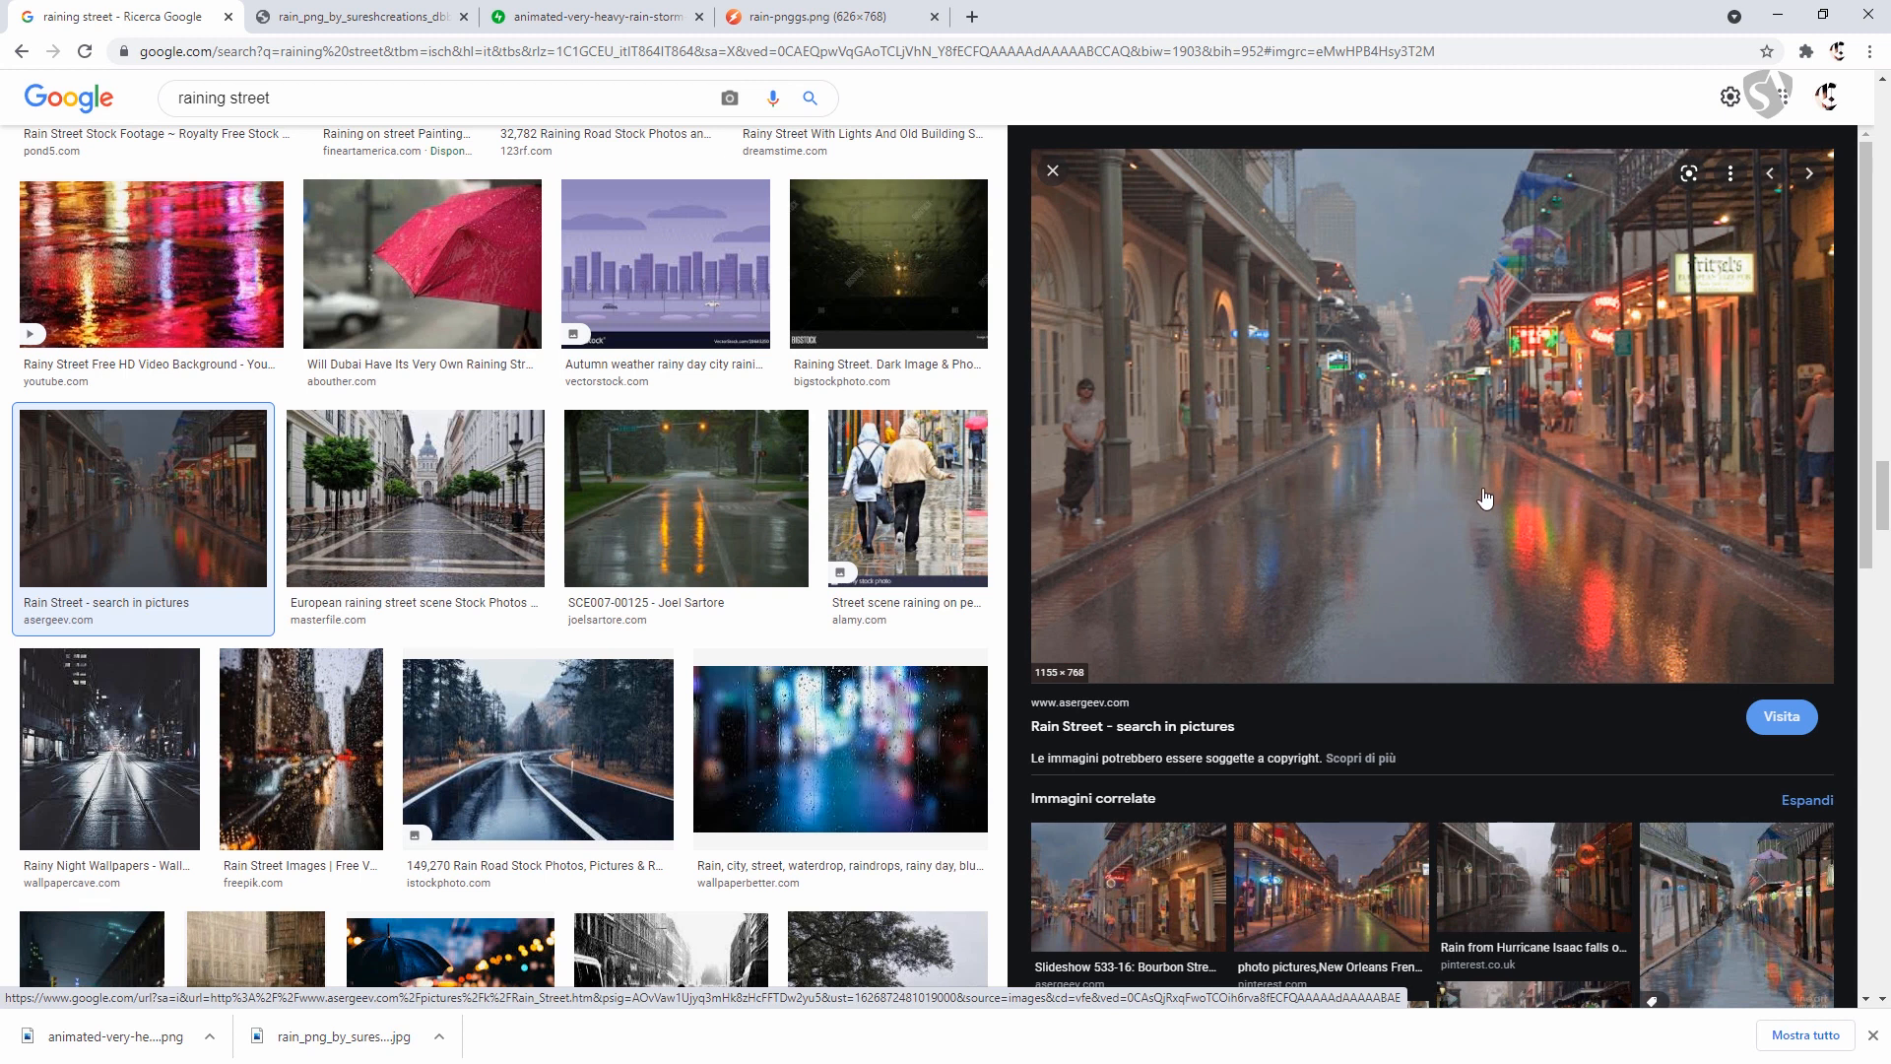
{"action": "key", "text": "/"}
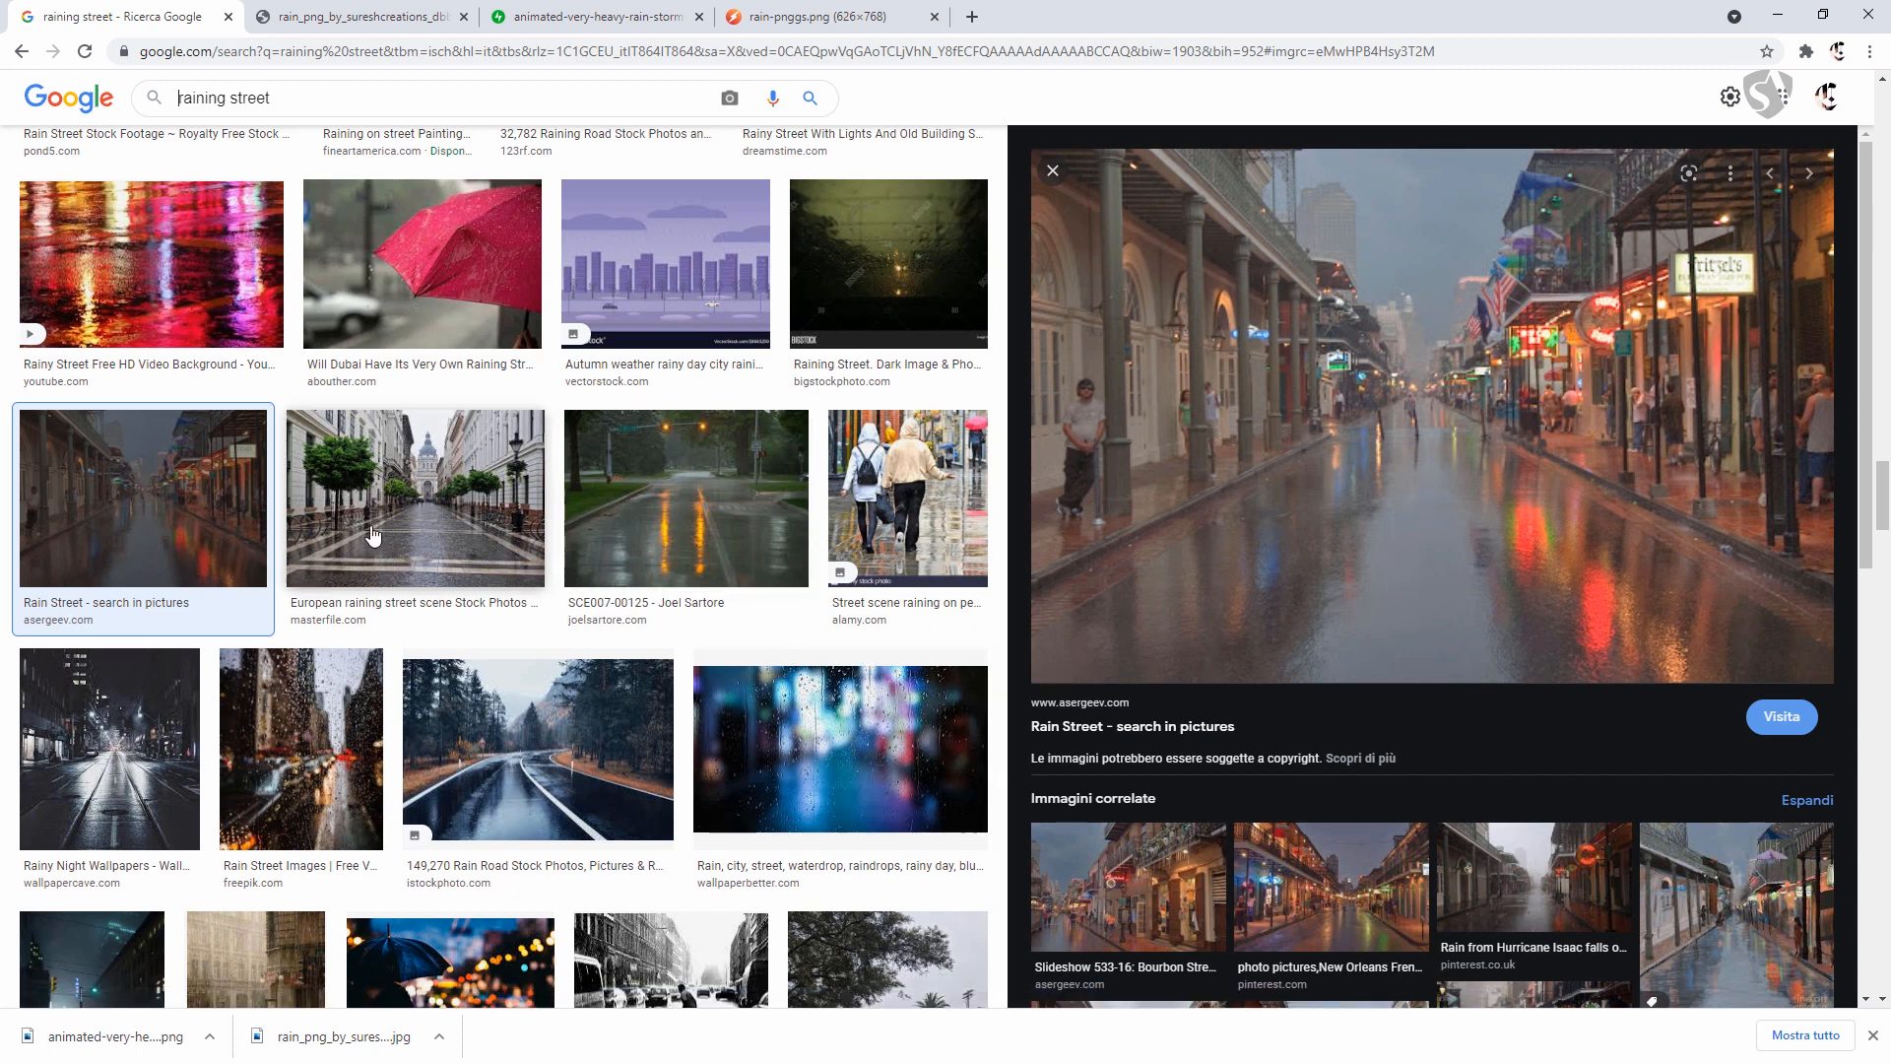
Preview the Pexels "Visible Rain At Night Because Of The Street Lamps Light" video image further down the results.
{"action": "scroll", "coordinate": [596, 542], "scroll_direction": "down", "scroll_amount": 8}
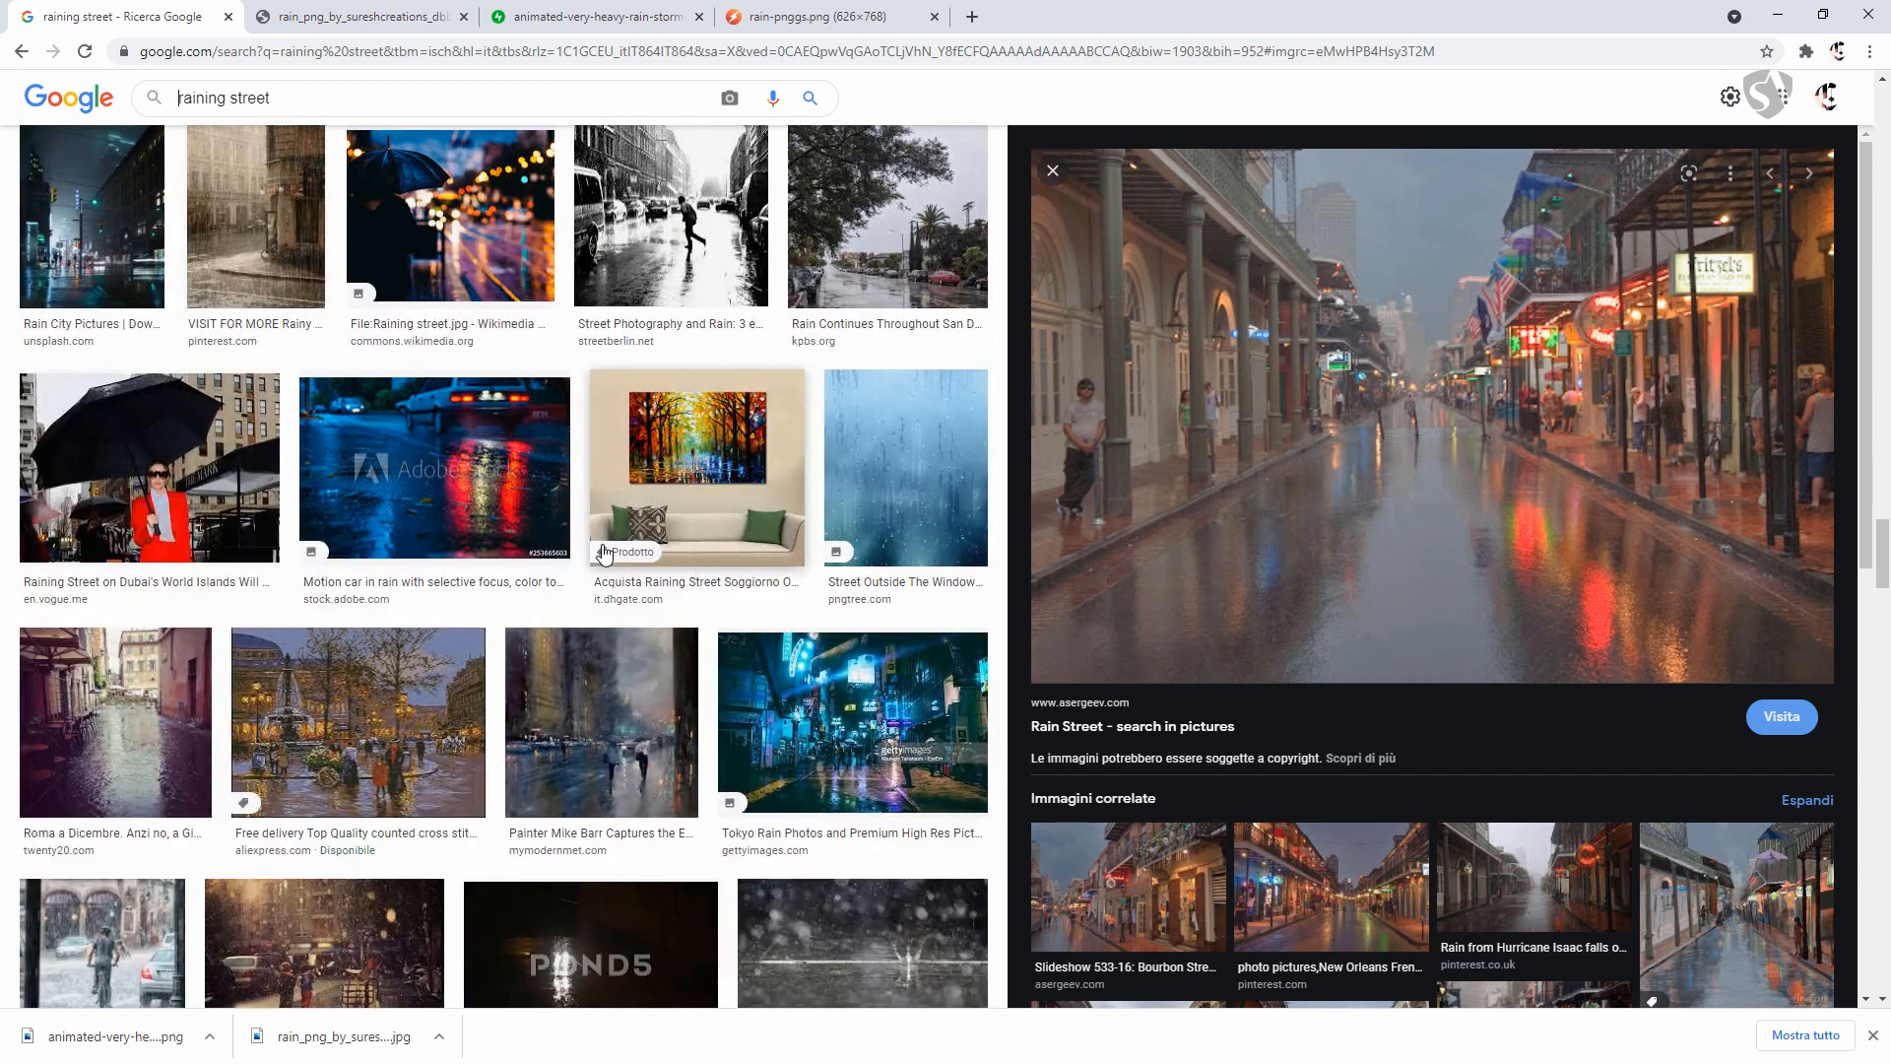
{"action": "scroll", "coordinate": [551, 591], "scroll_direction": "down", "scroll_amount": 2}
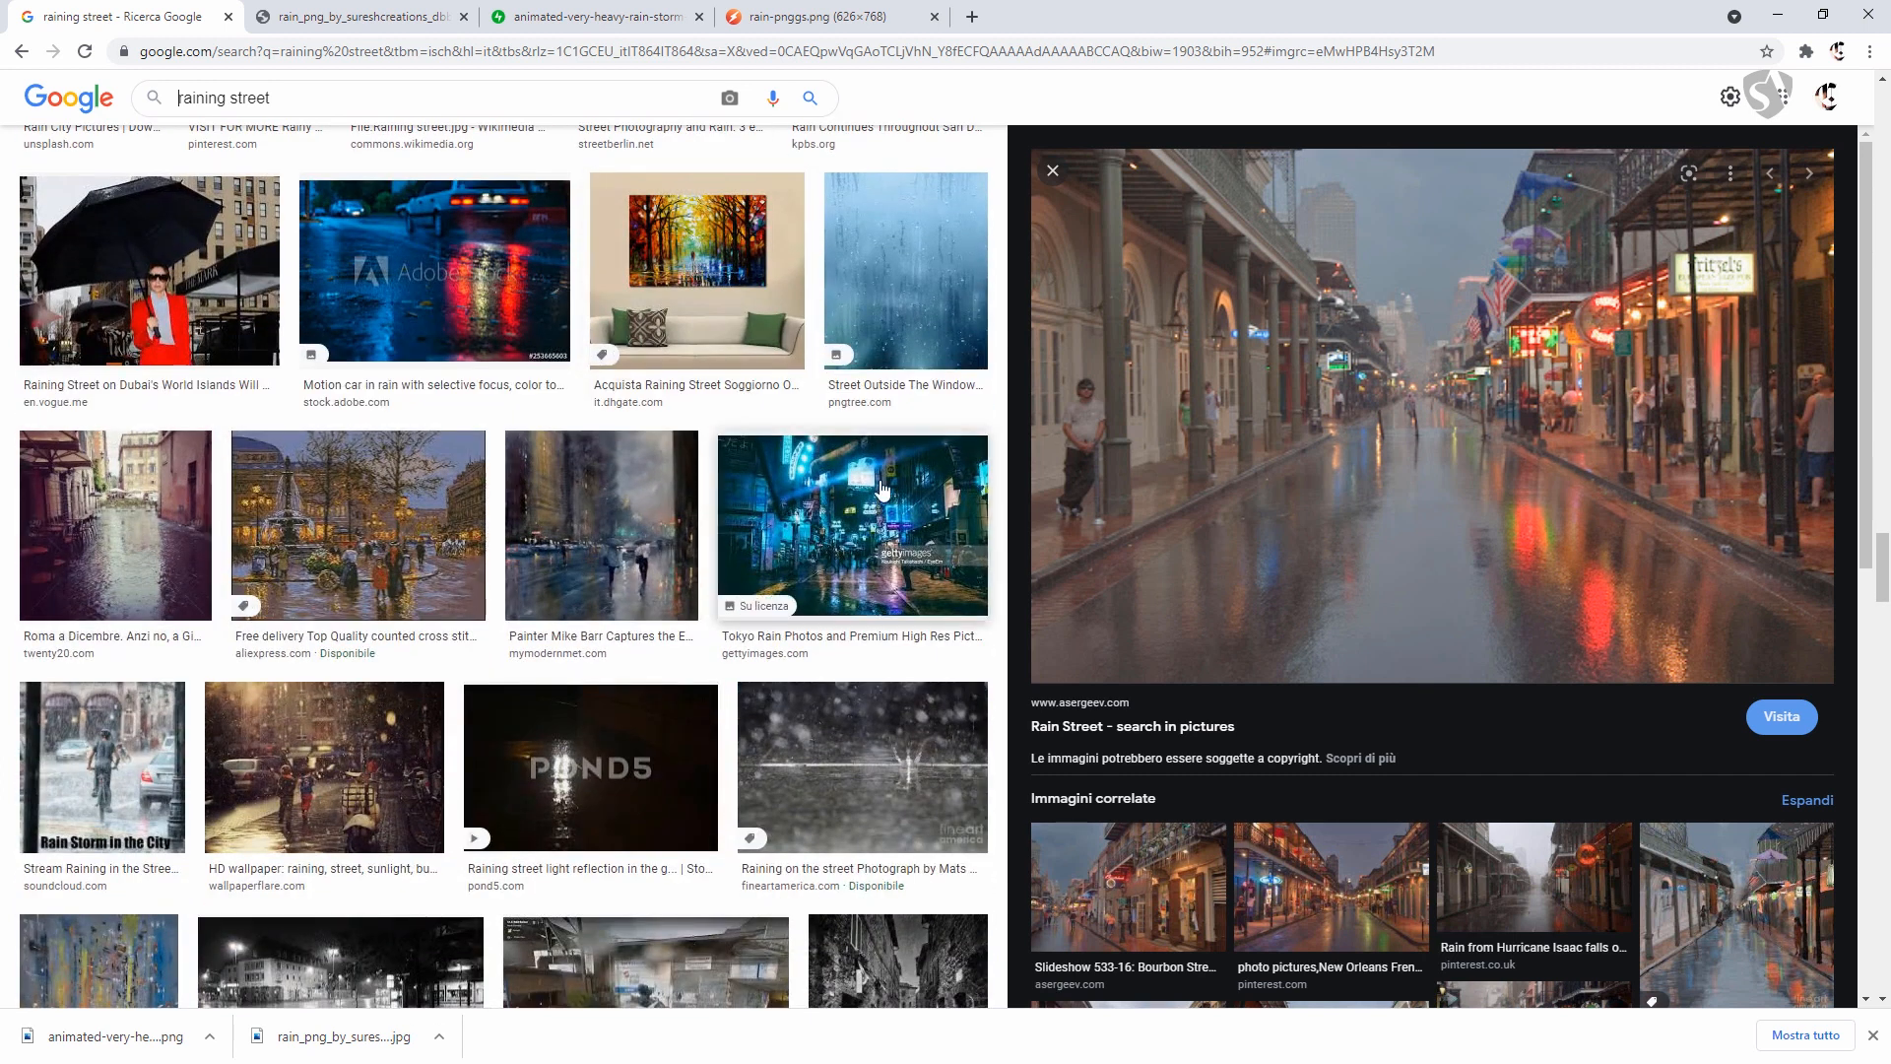
{"action": "scroll", "coordinate": [881, 489], "scroll_direction": "down", "scroll_amount": 6}
{"action": "left_click", "coordinate": [880, 631]}
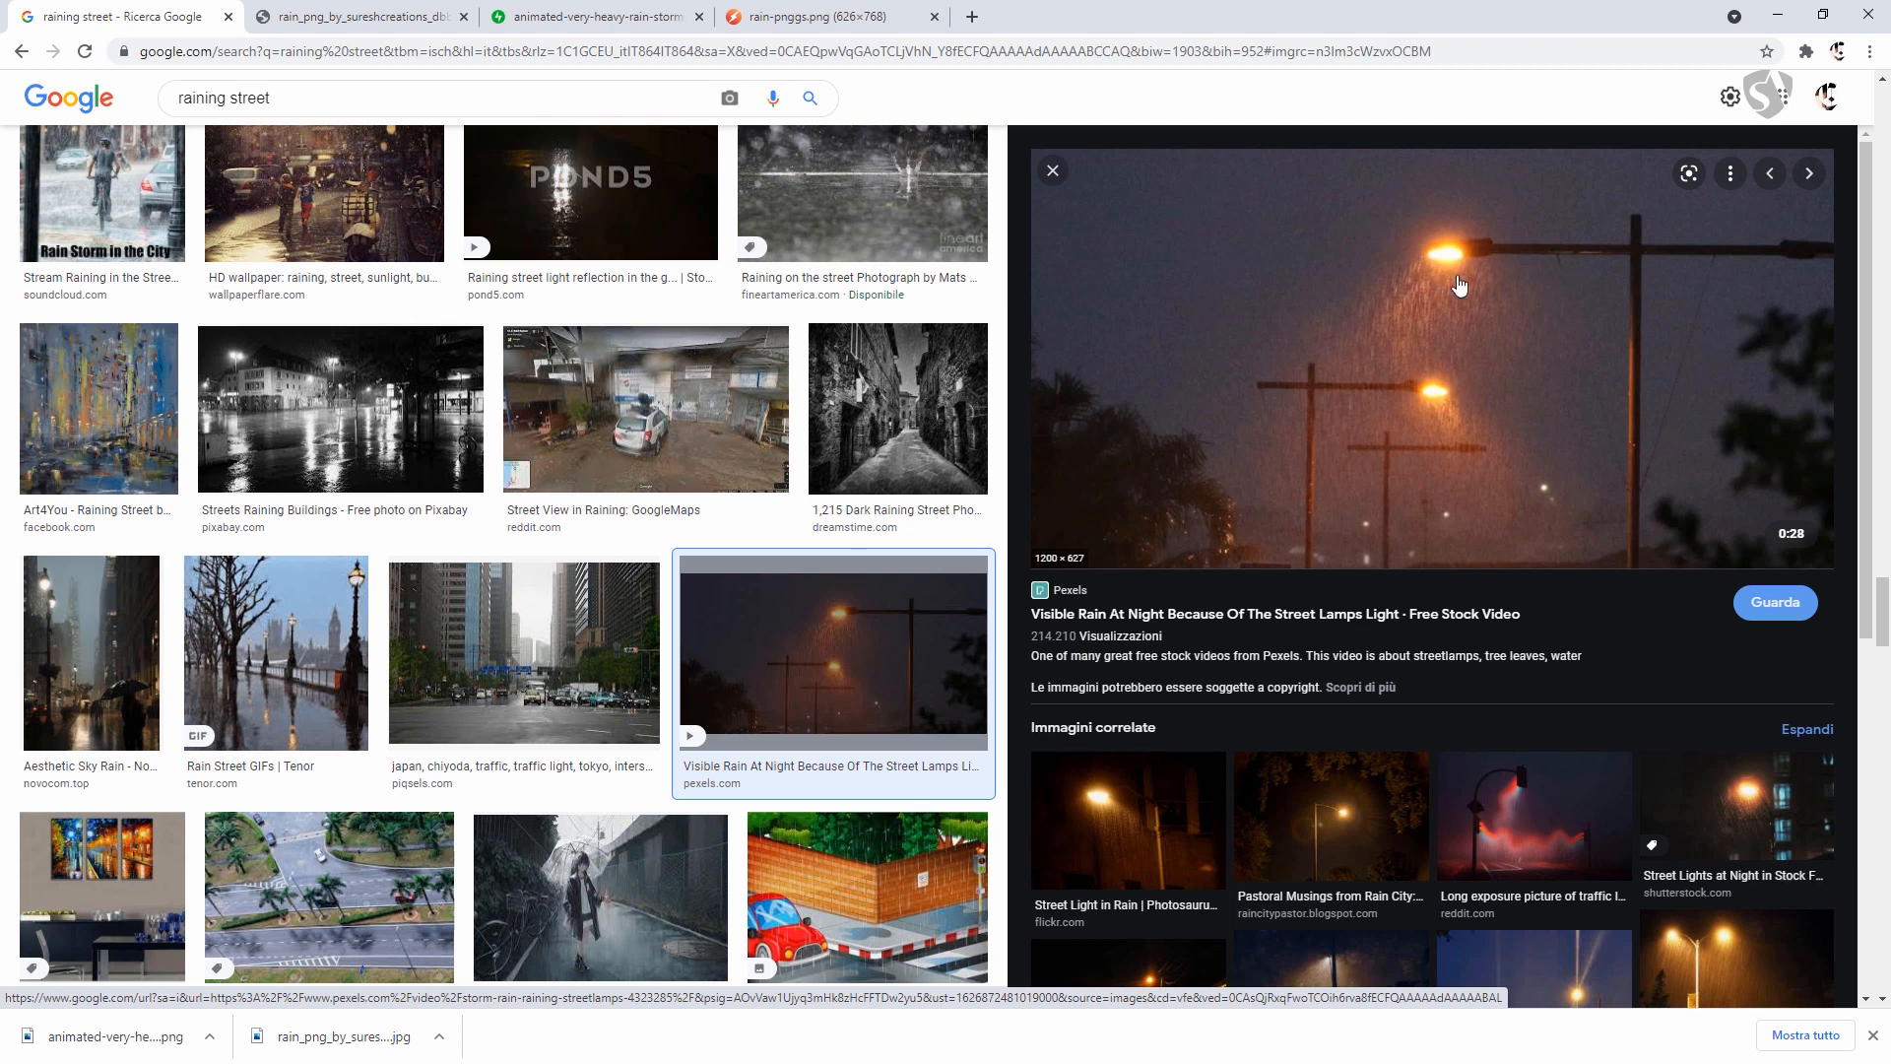
Browse the related street lamp images and preview the Flickr "Street Light in Rain" photo.
{"action": "scroll", "coordinate": [689, 535], "scroll_direction": "down", "scroll_amount": 3}
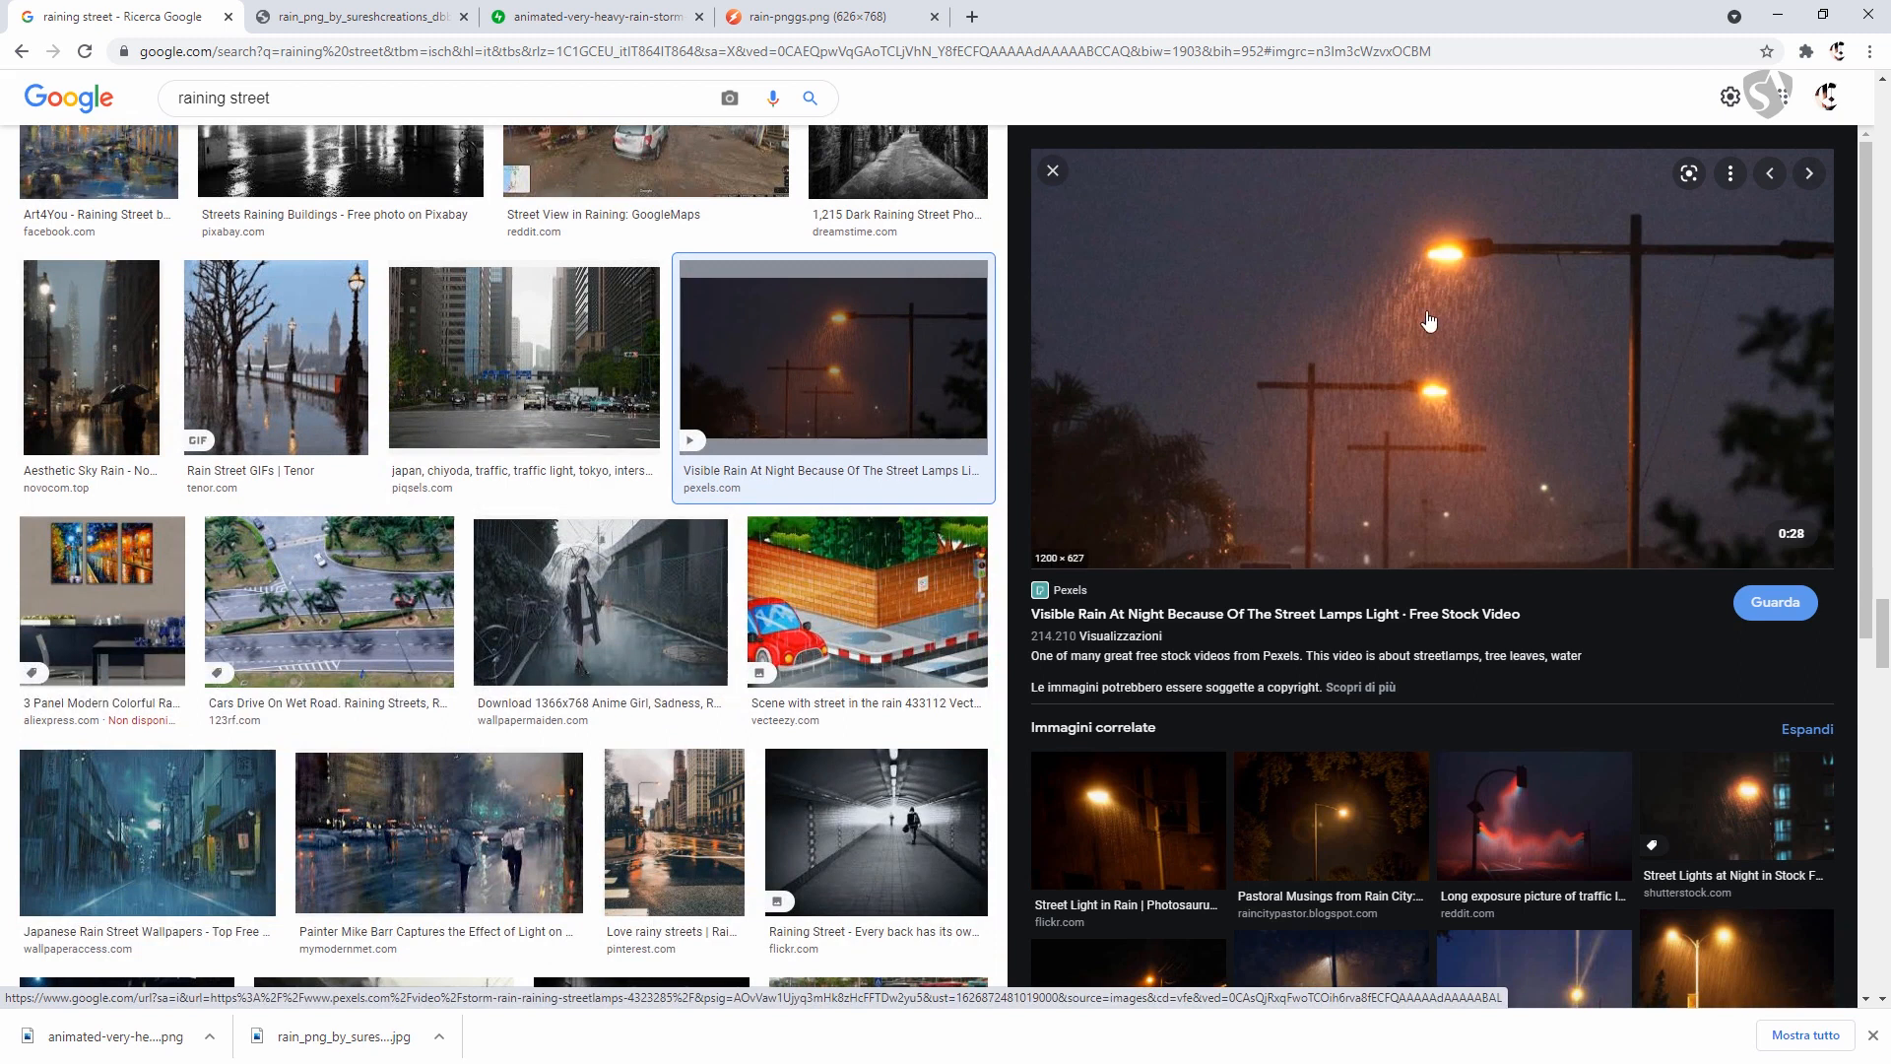
{"action": "scroll", "coordinate": [1516, 374], "scroll_direction": "down", "scroll_amount": 5}
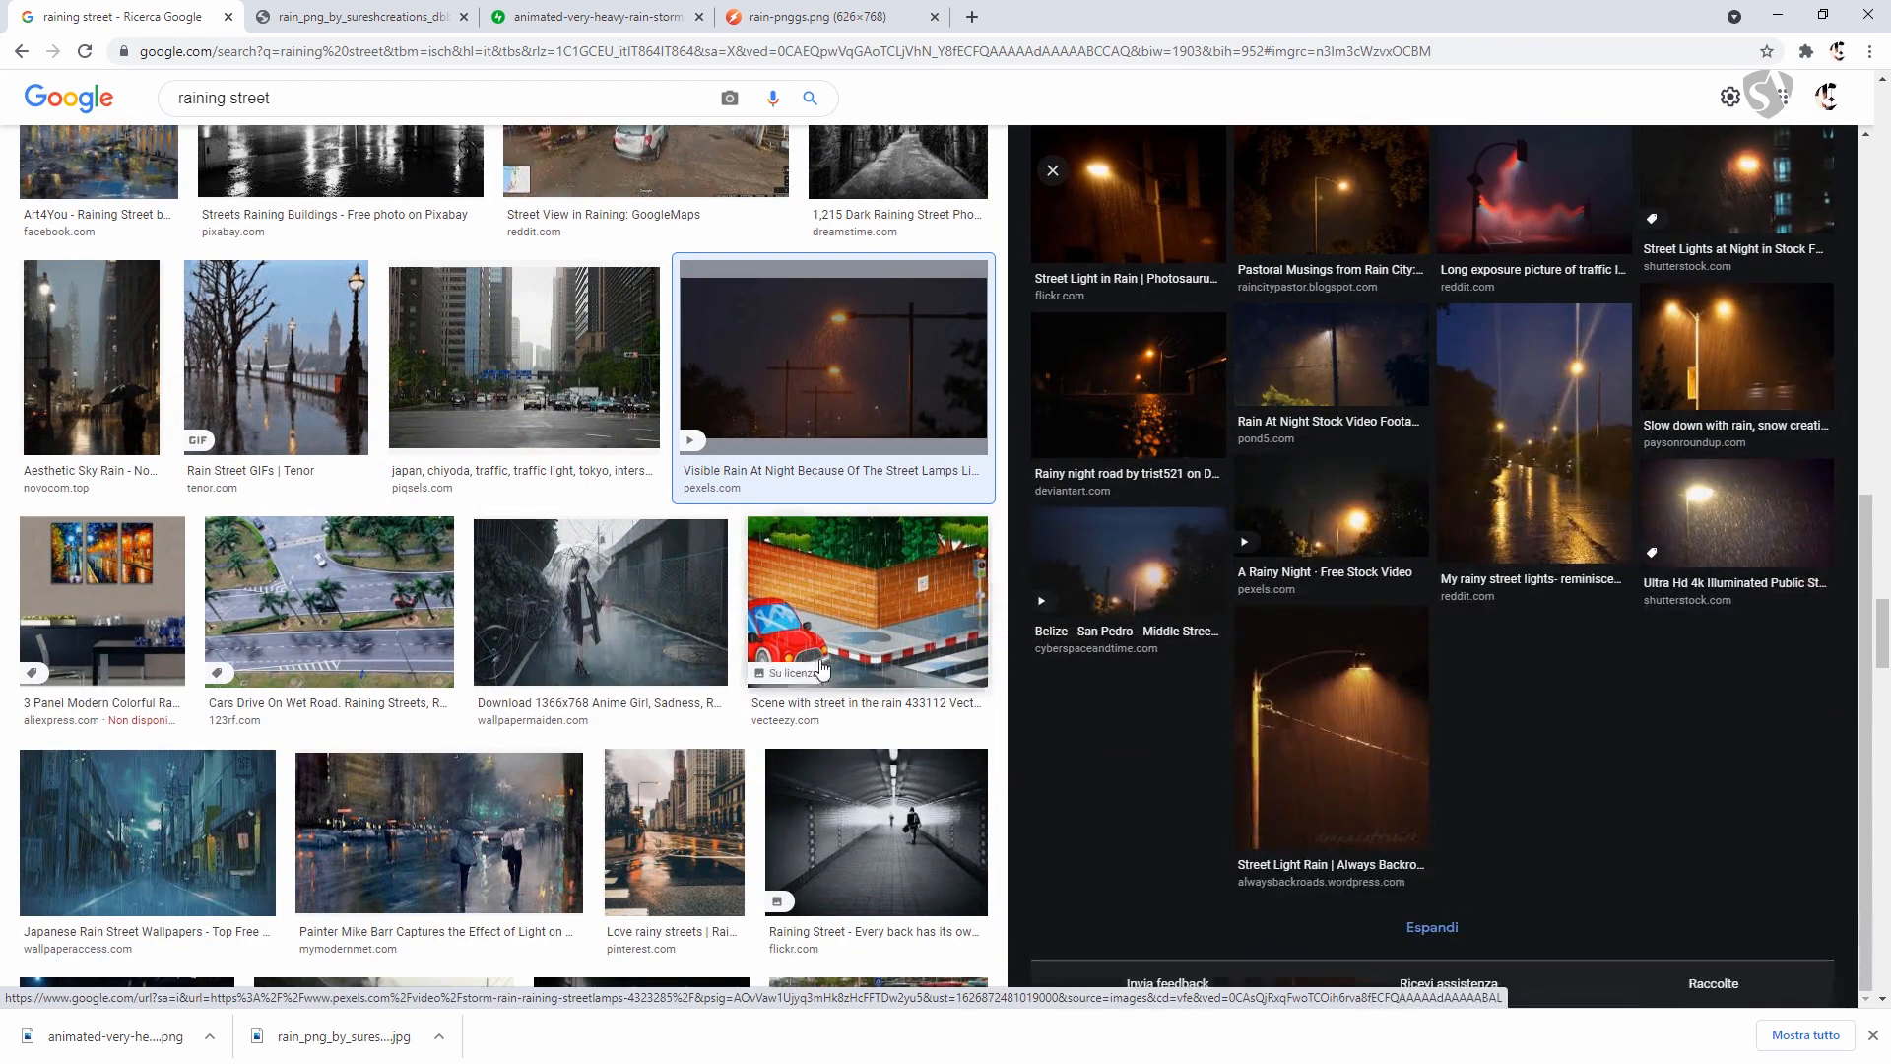
{"action": "scroll", "coordinate": [990, 610], "scroll_direction": "down", "scroll_amount": 7}
{"action": "scroll", "coordinate": [1307, 612], "scroll_direction": "up", "scroll_amount": 3}
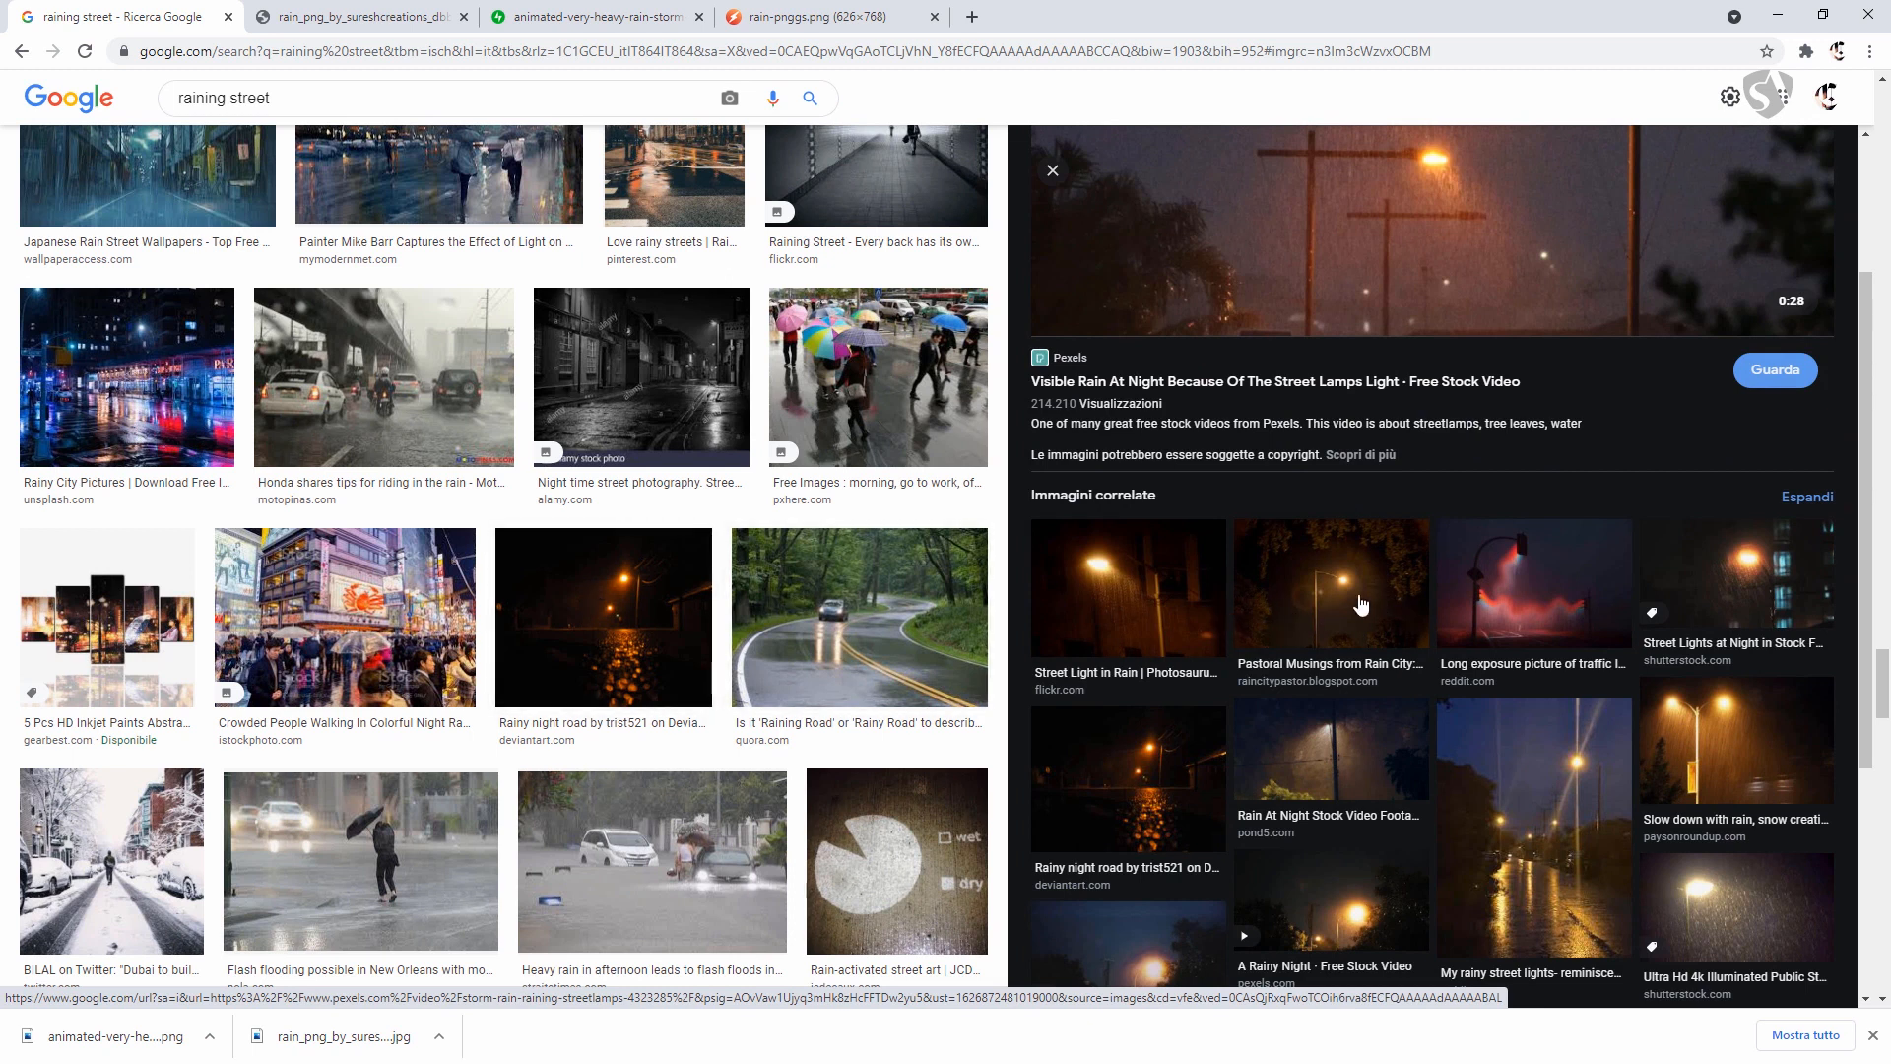
{"action": "left_click", "coordinate": [1126, 609]}
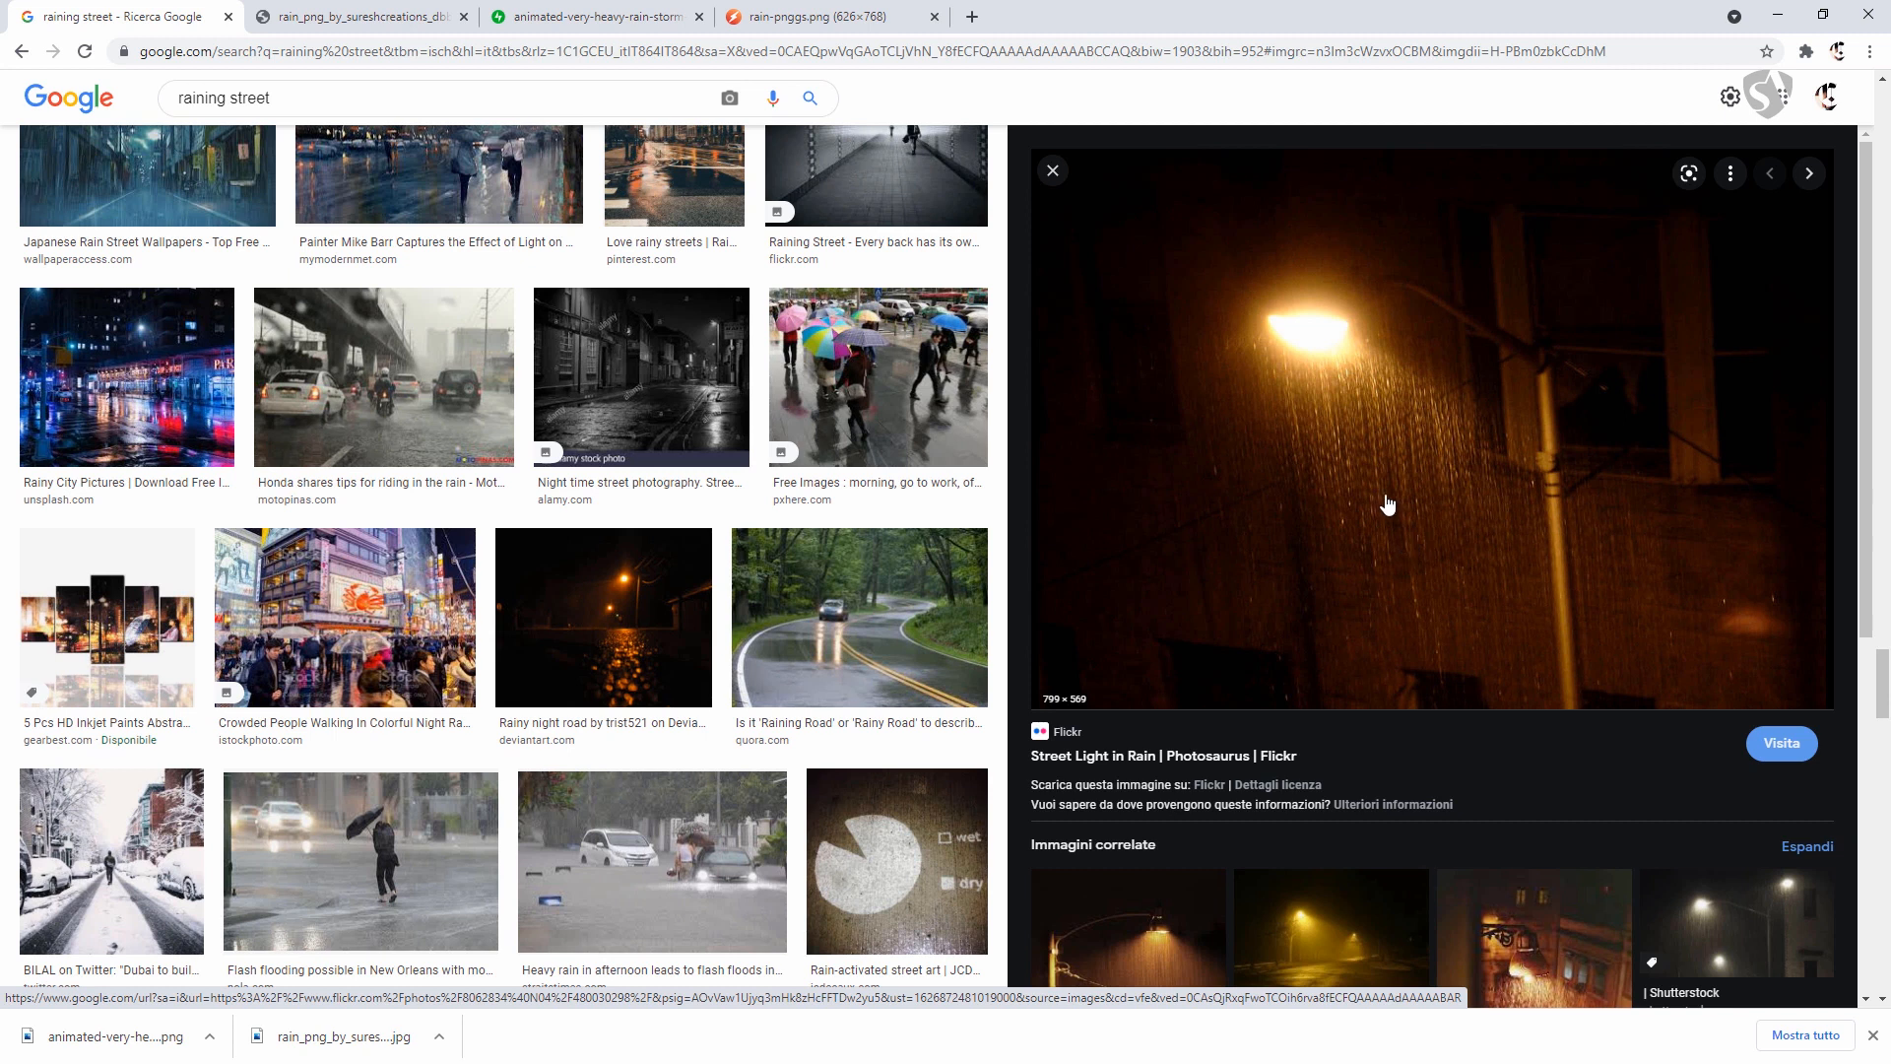
Preview the Shutterstock "Street Lights at Night" image and the Pixels "Lights in the Rain 1" photo from the related images.
{"action": "scroll", "coordinate": [1308, 523], "scroll_direction": "down", "scroll_amount": 5}
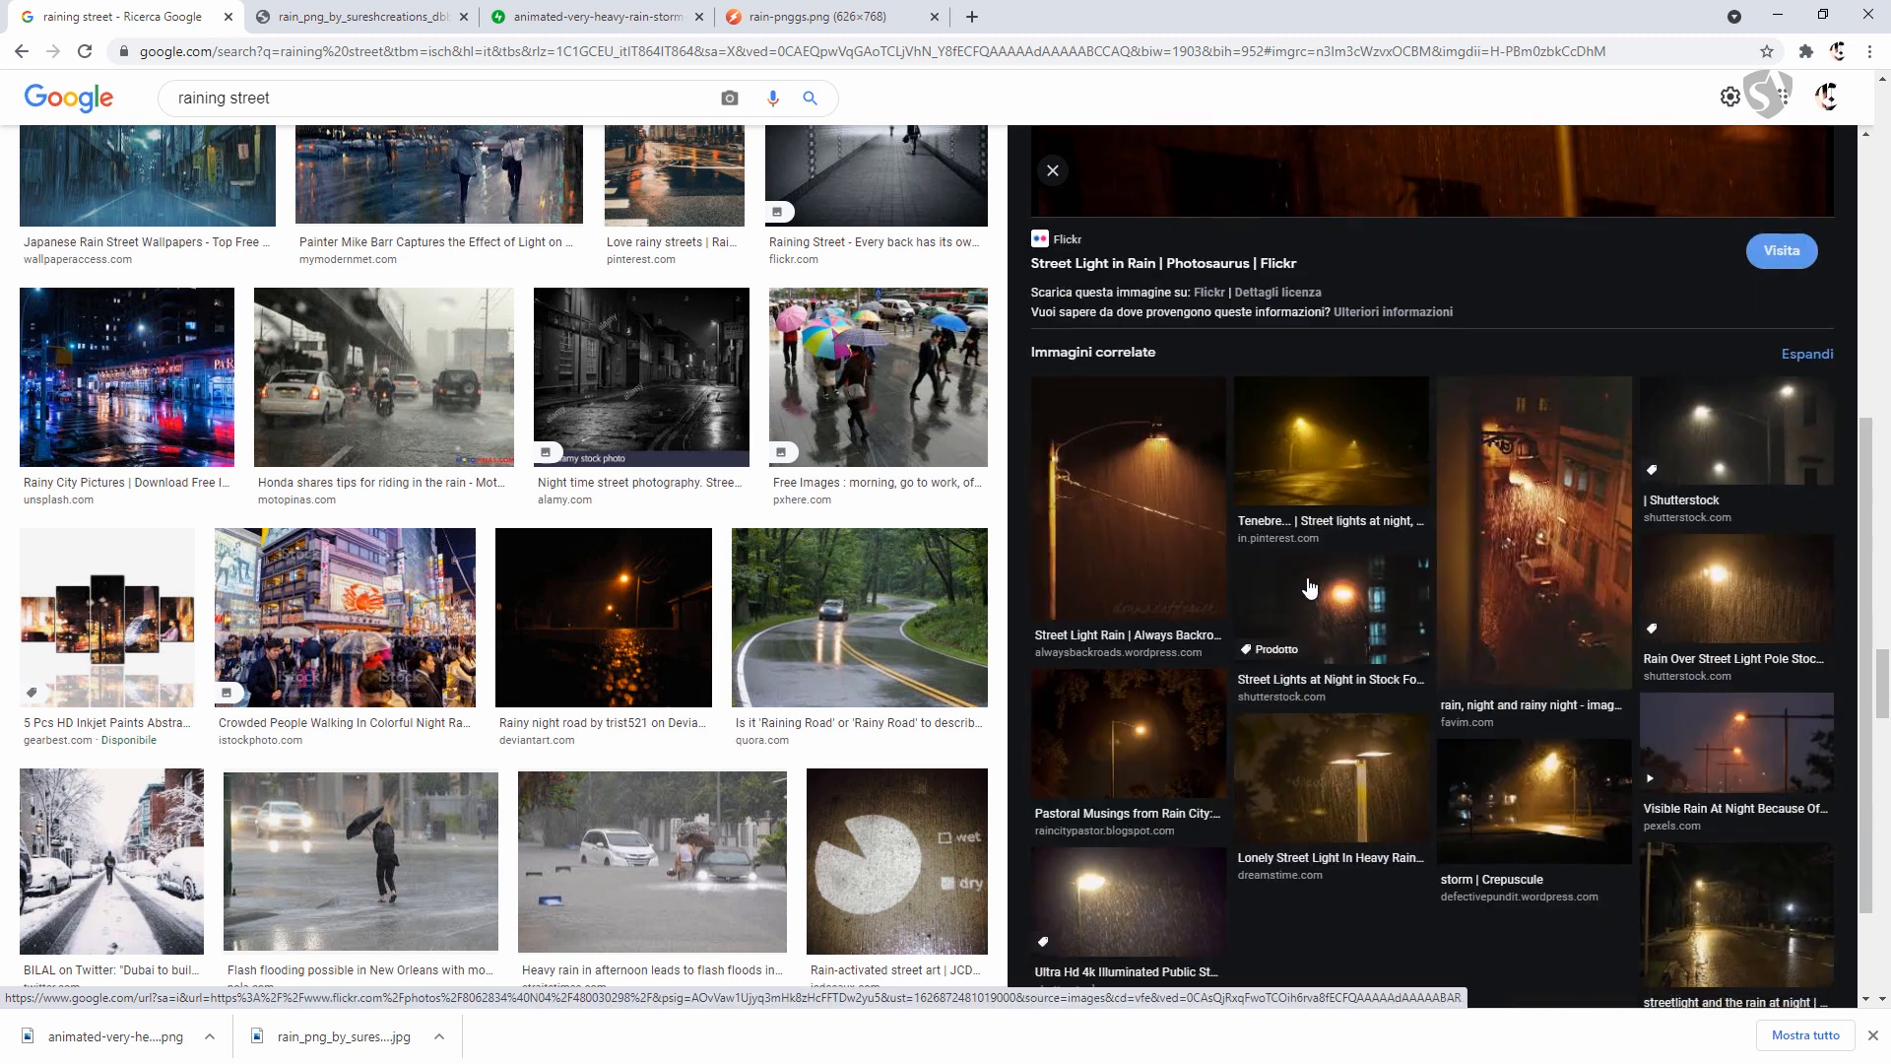
{"action": "left_click", "coordinate": [1292, 616]}
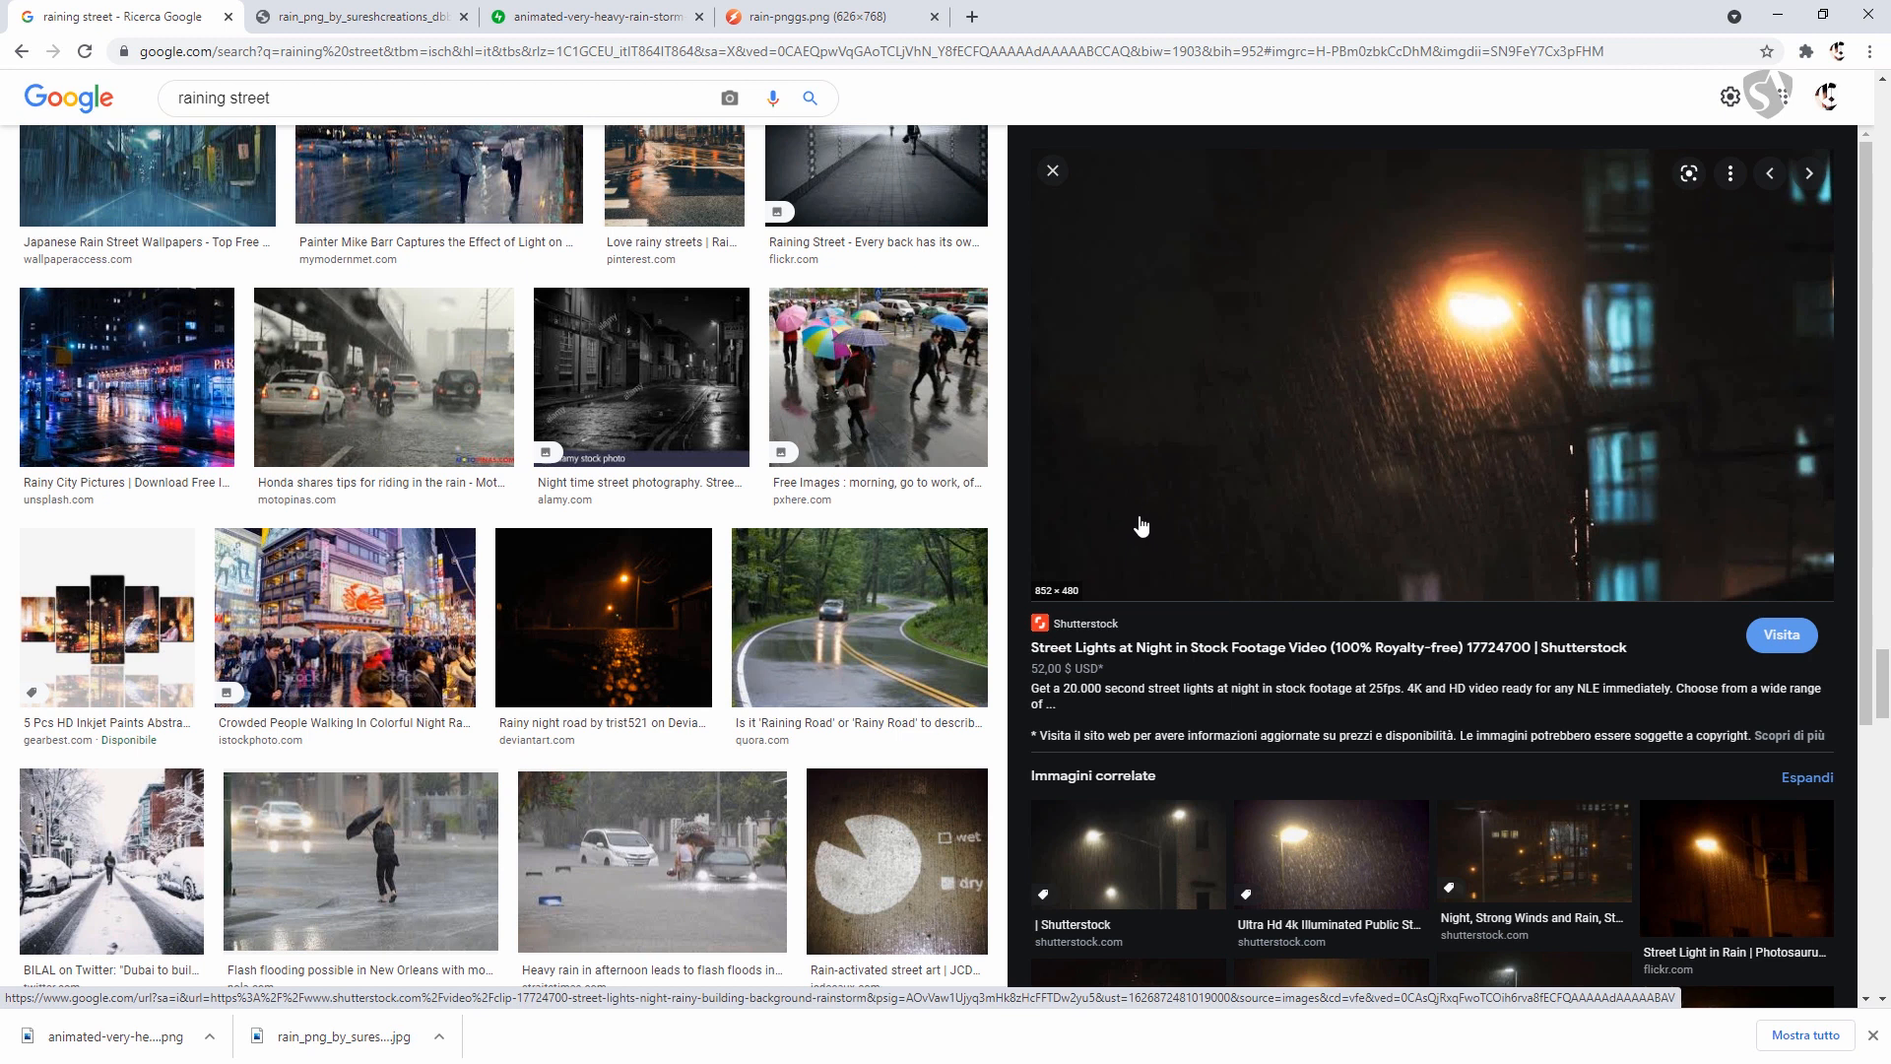
{"action": "scroll", "coordinate": [1359, 430], "scroll_direction": "down", "scroll_amount": 4}
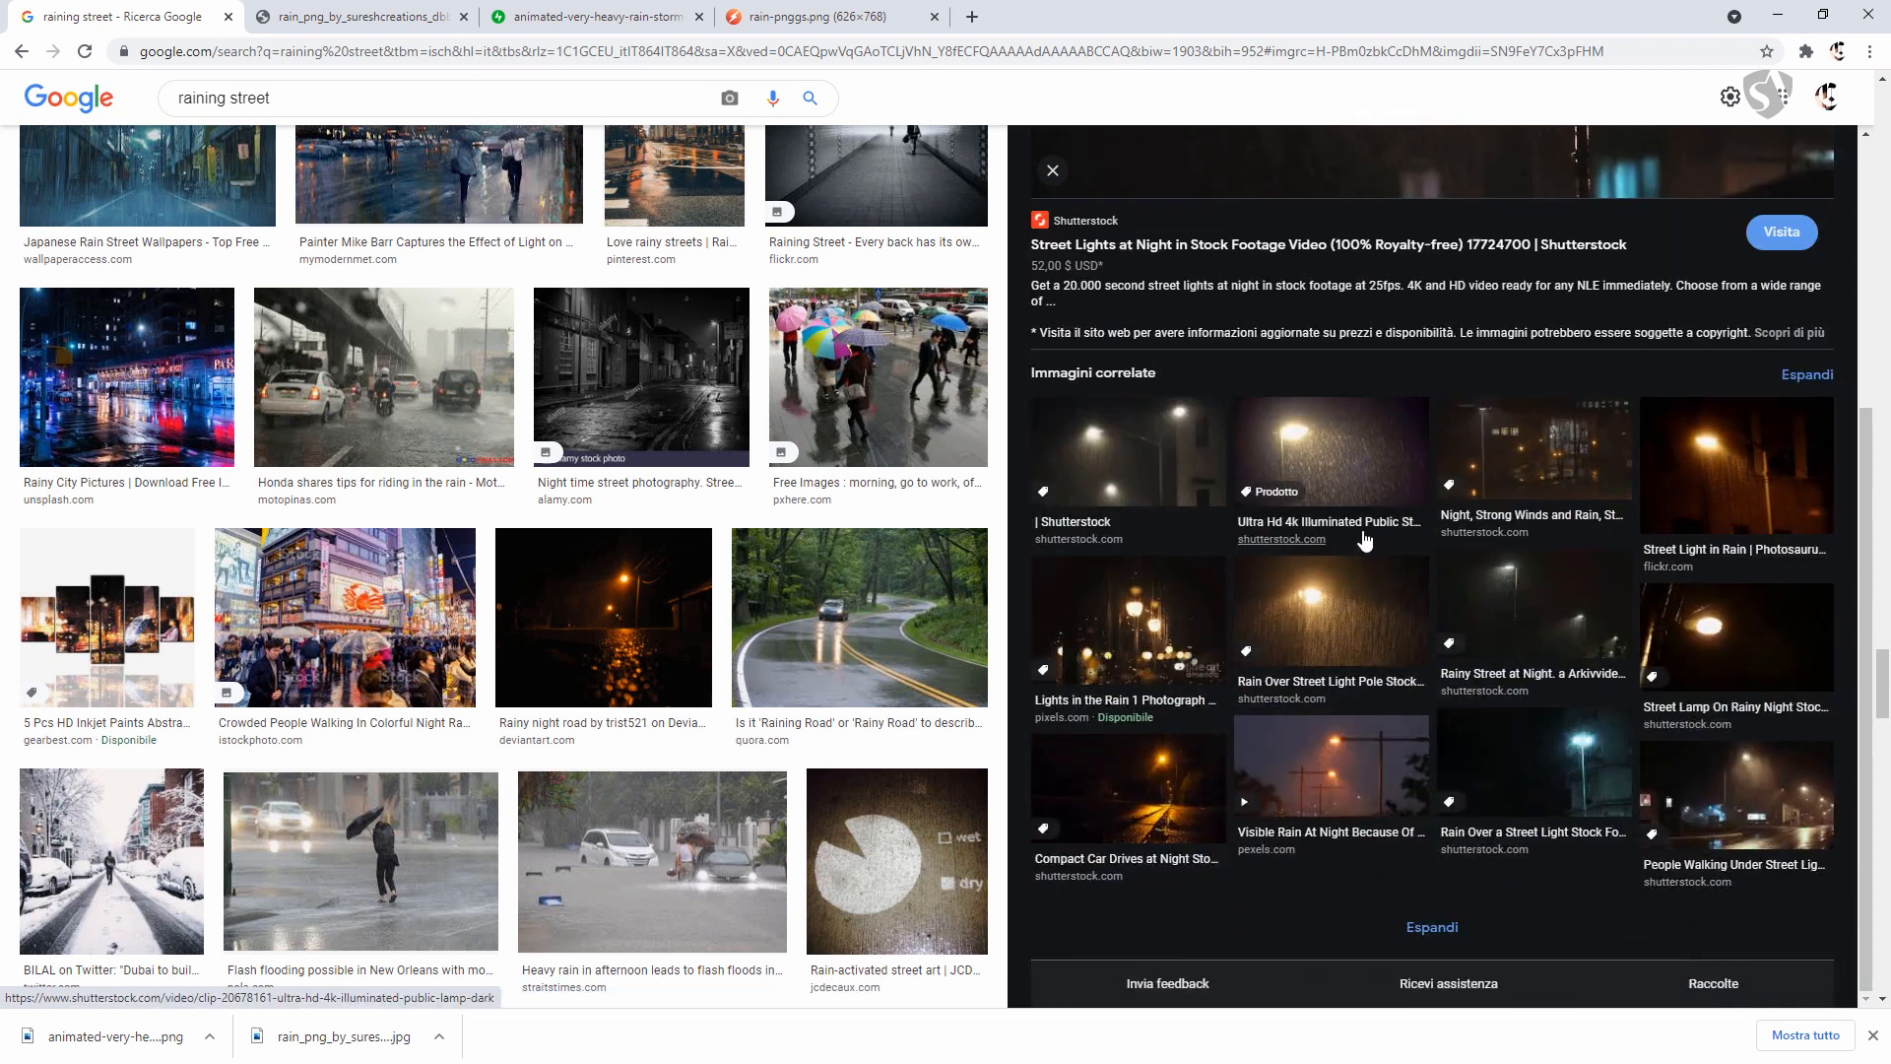
{"action": "left_click", "coordinate": [1146, 630]}
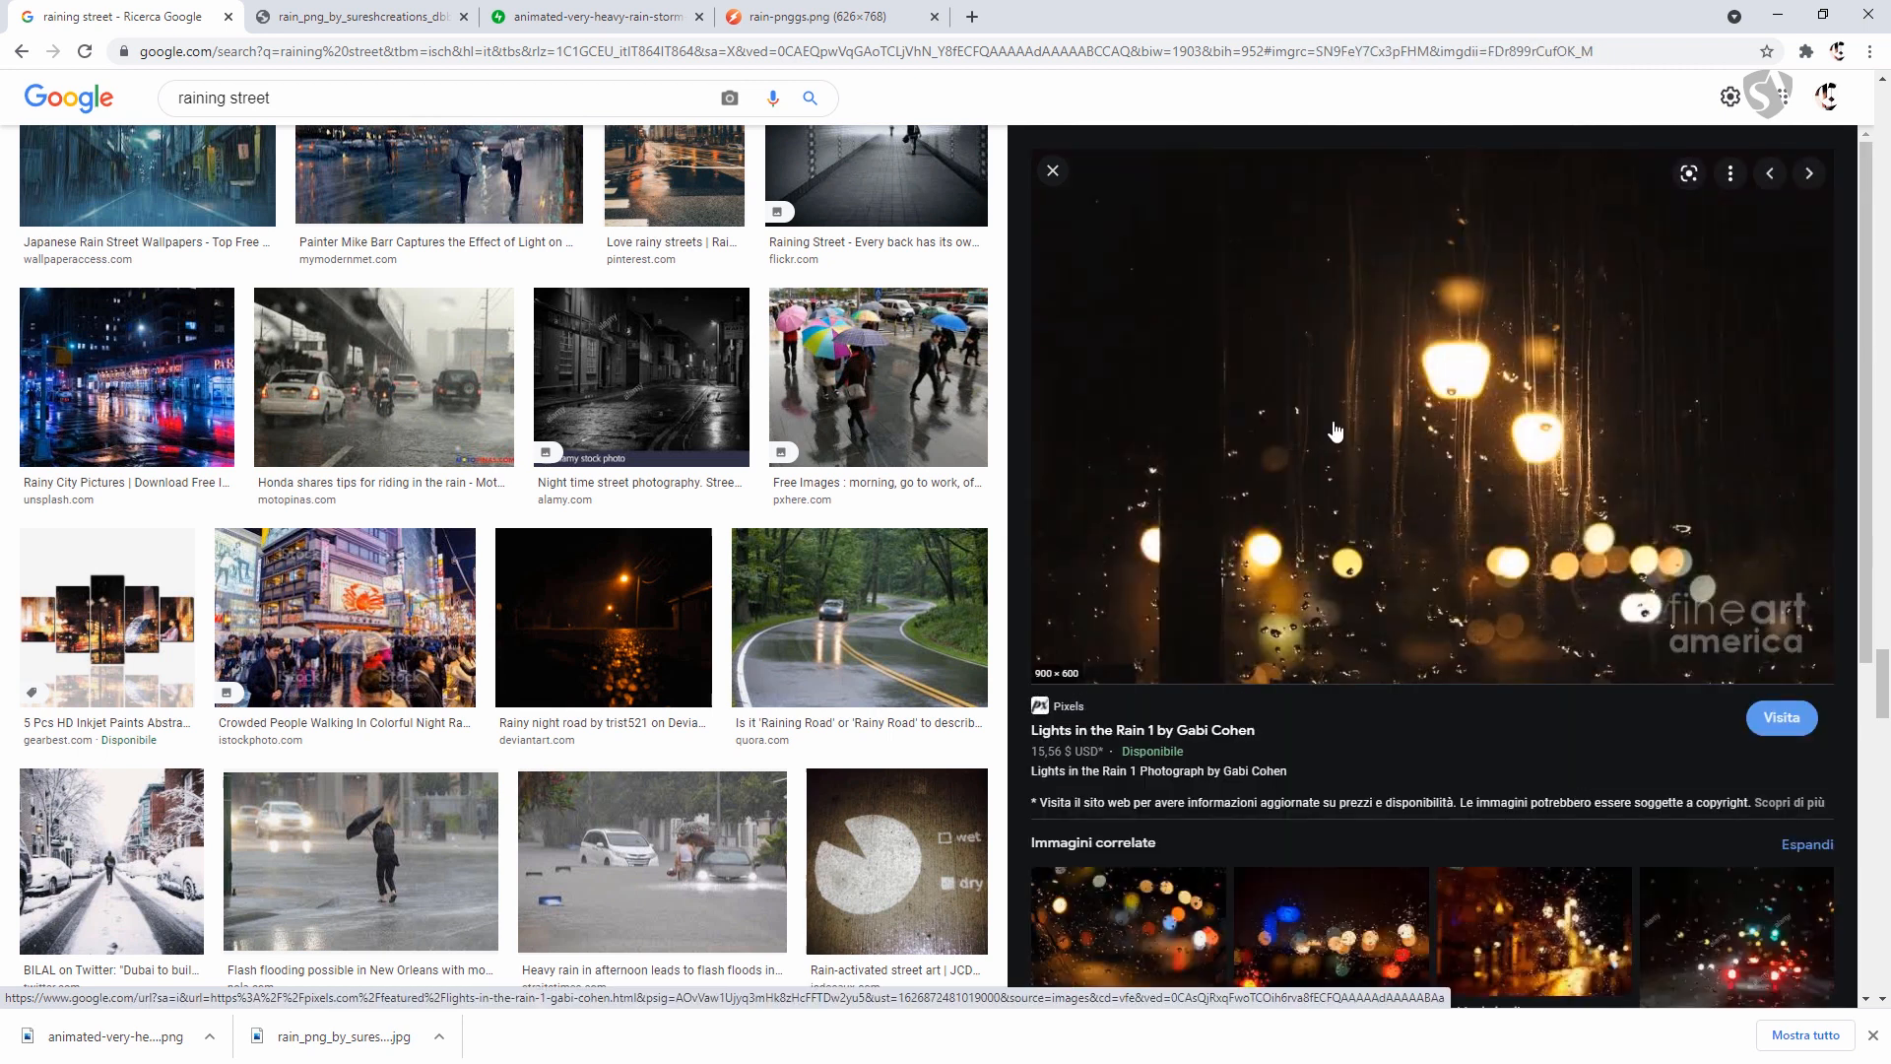
Go back to the raining street results and preview the NOLA.com flash flooding photo of a person with an umbrella.
{"action": "scroll", "coordinate": [1408, 617], "scroll_direction": "down", "scroll_amount": 5}
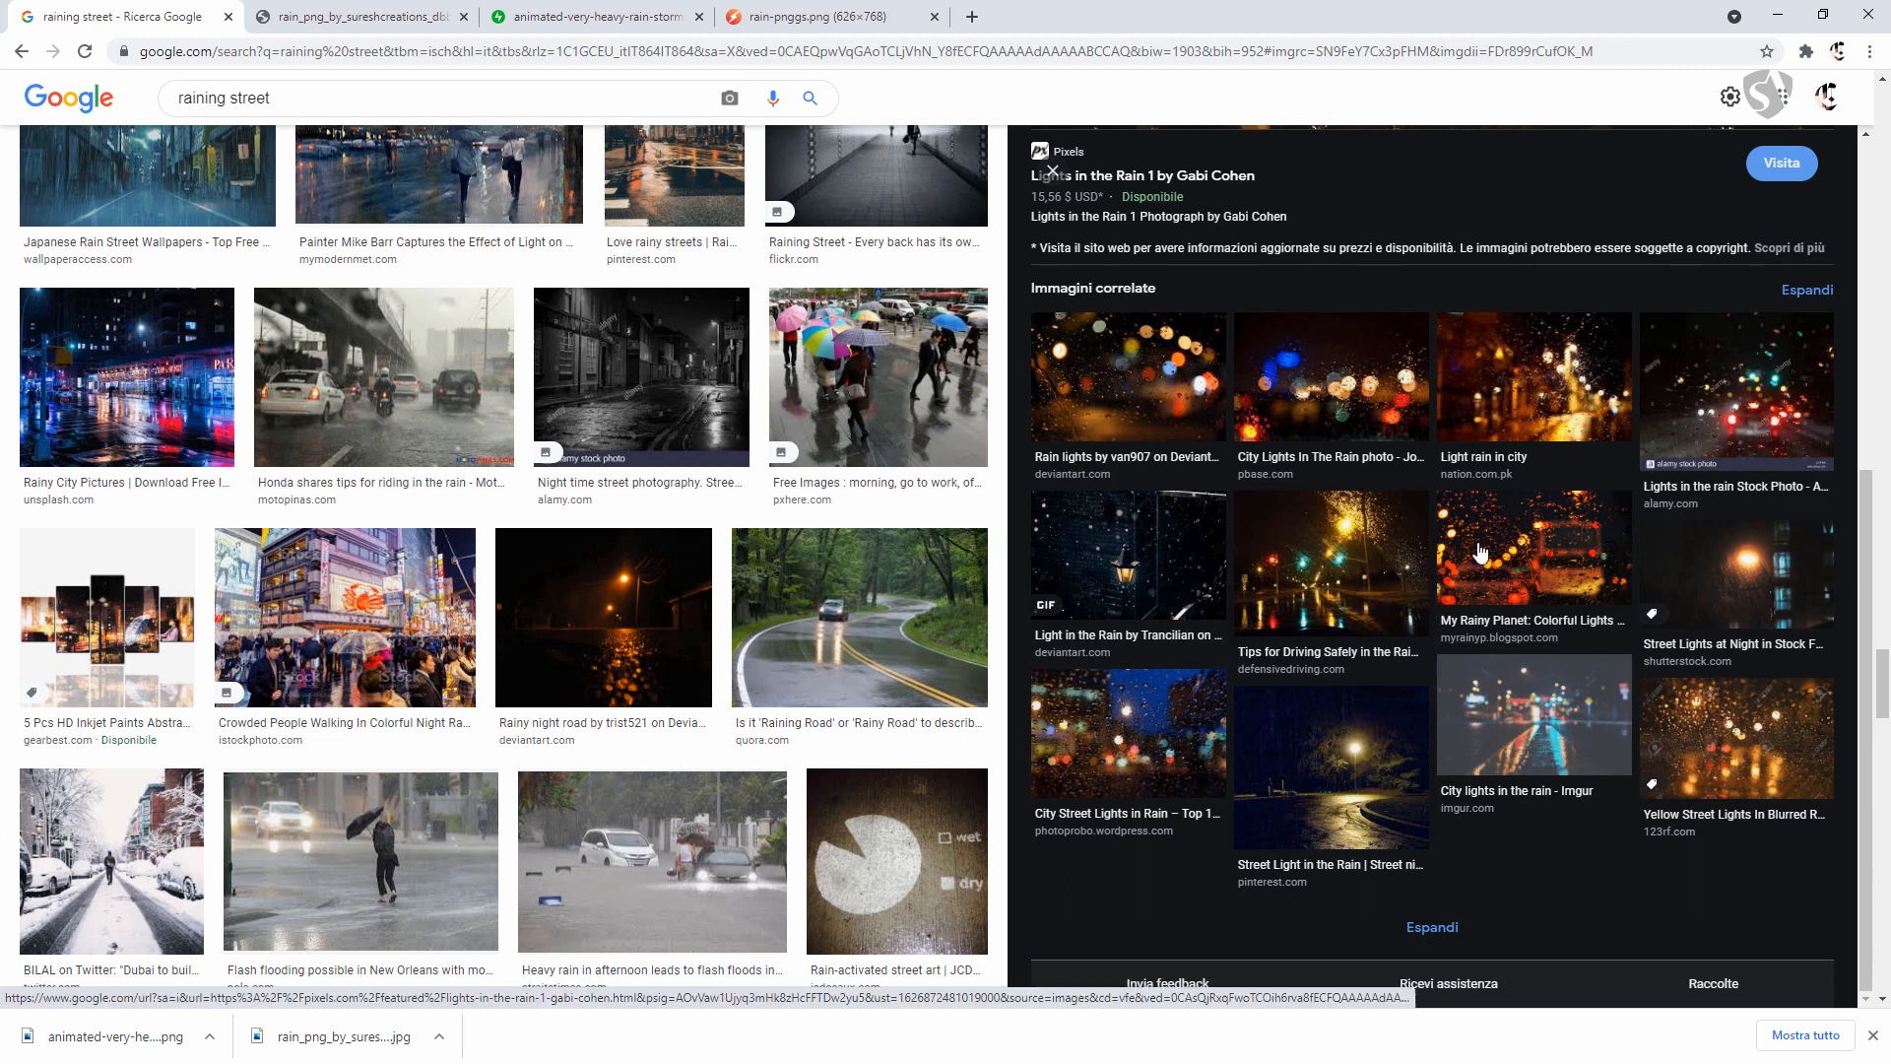
{"action": "scroll", "coordinate": [1260, 576], "scroll_direction": "up", "scroll_amount": 6}
{"action": "scroll", "coordinate": [660, 598], "scroll_direction": "up", "scroll_amount": 10}
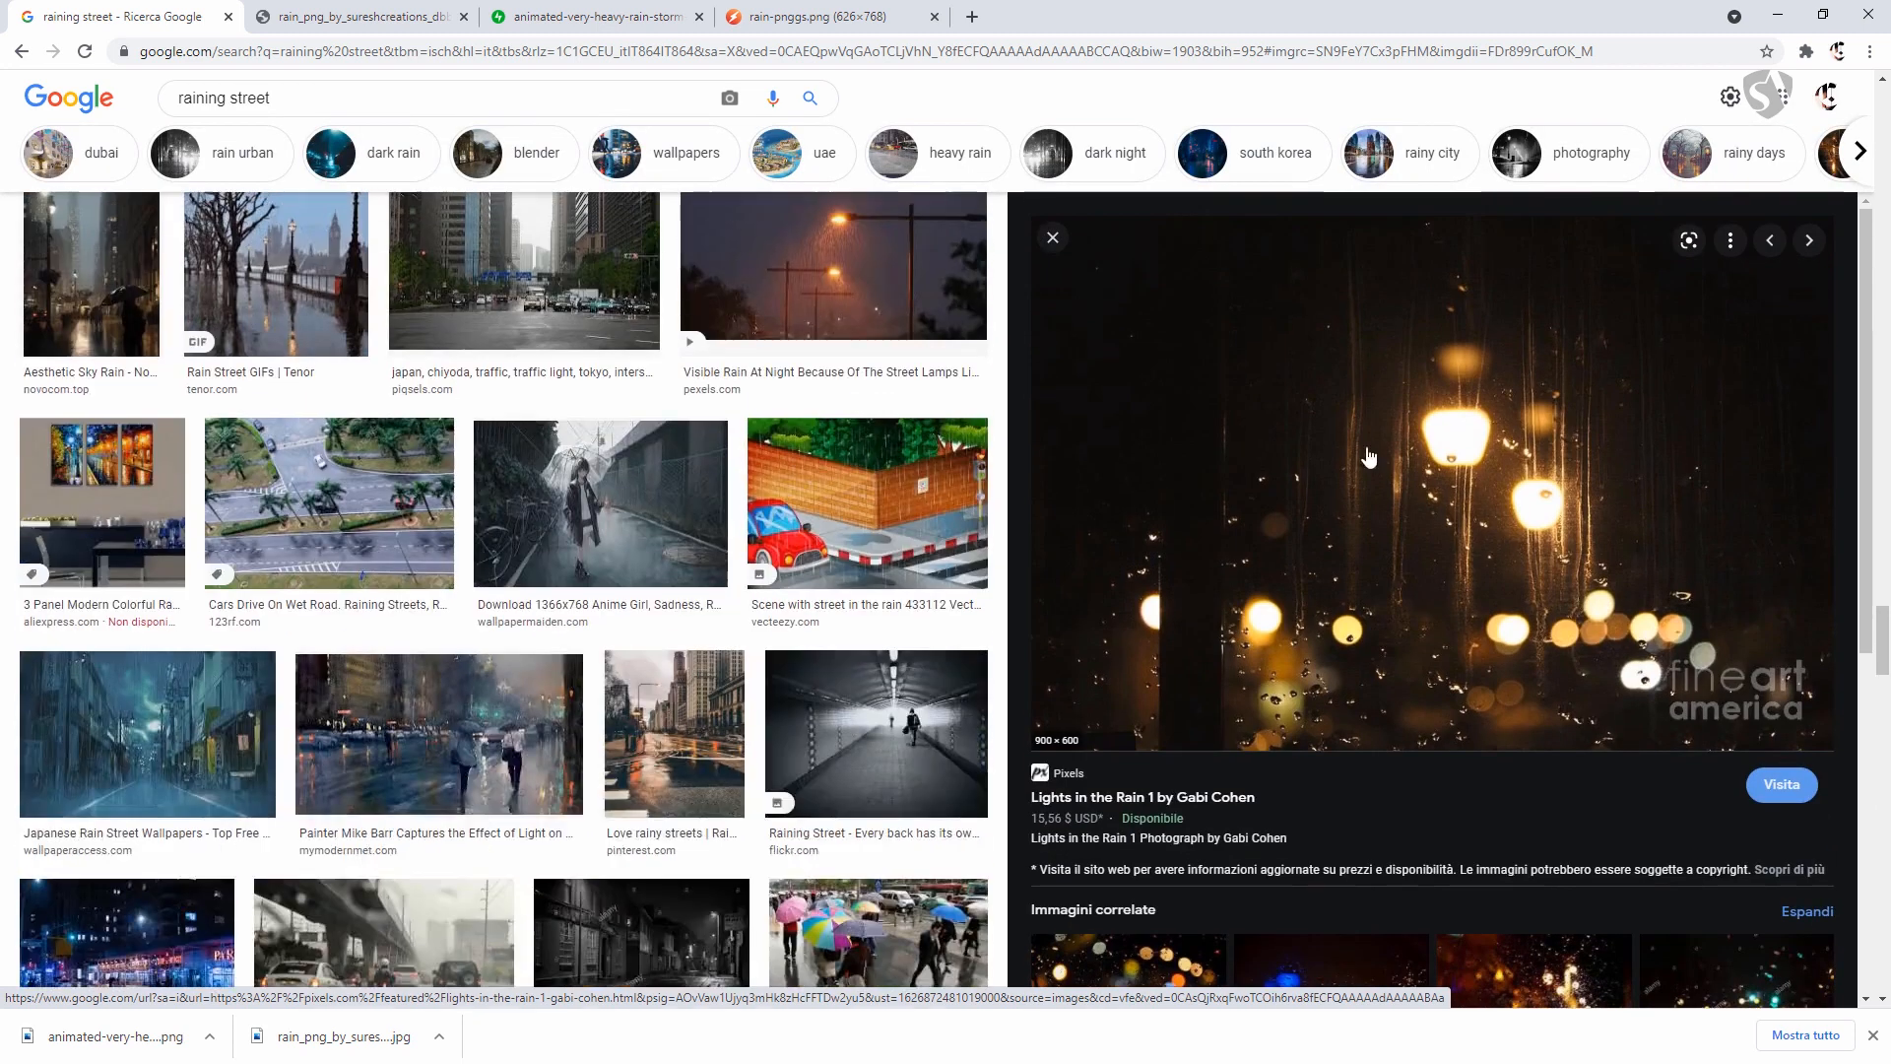
{"action": "scroll", "coordinate": [829, 591], "scroll_direction": "down", "scroll_amount": 6}
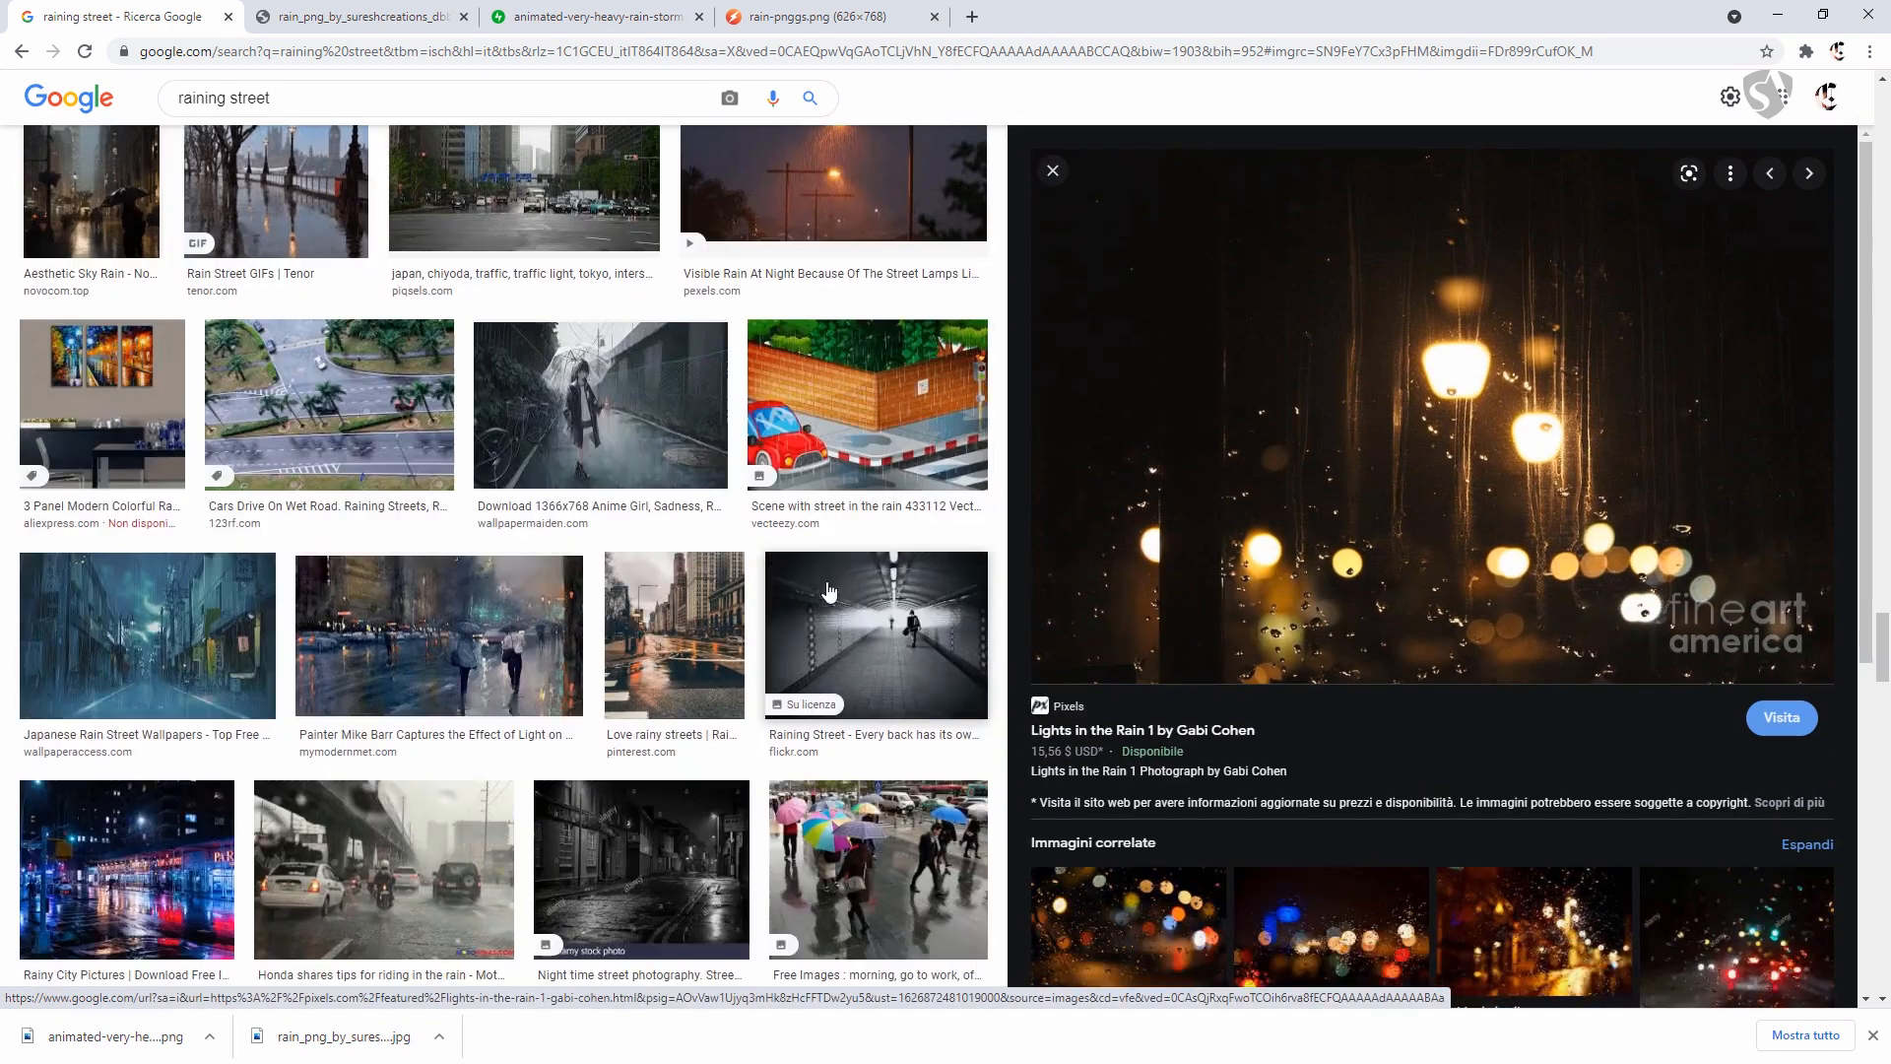
{"action": "scroll", "coordinate": [786, 605], "scroll_direction": "down", "scroll_amount": 8}
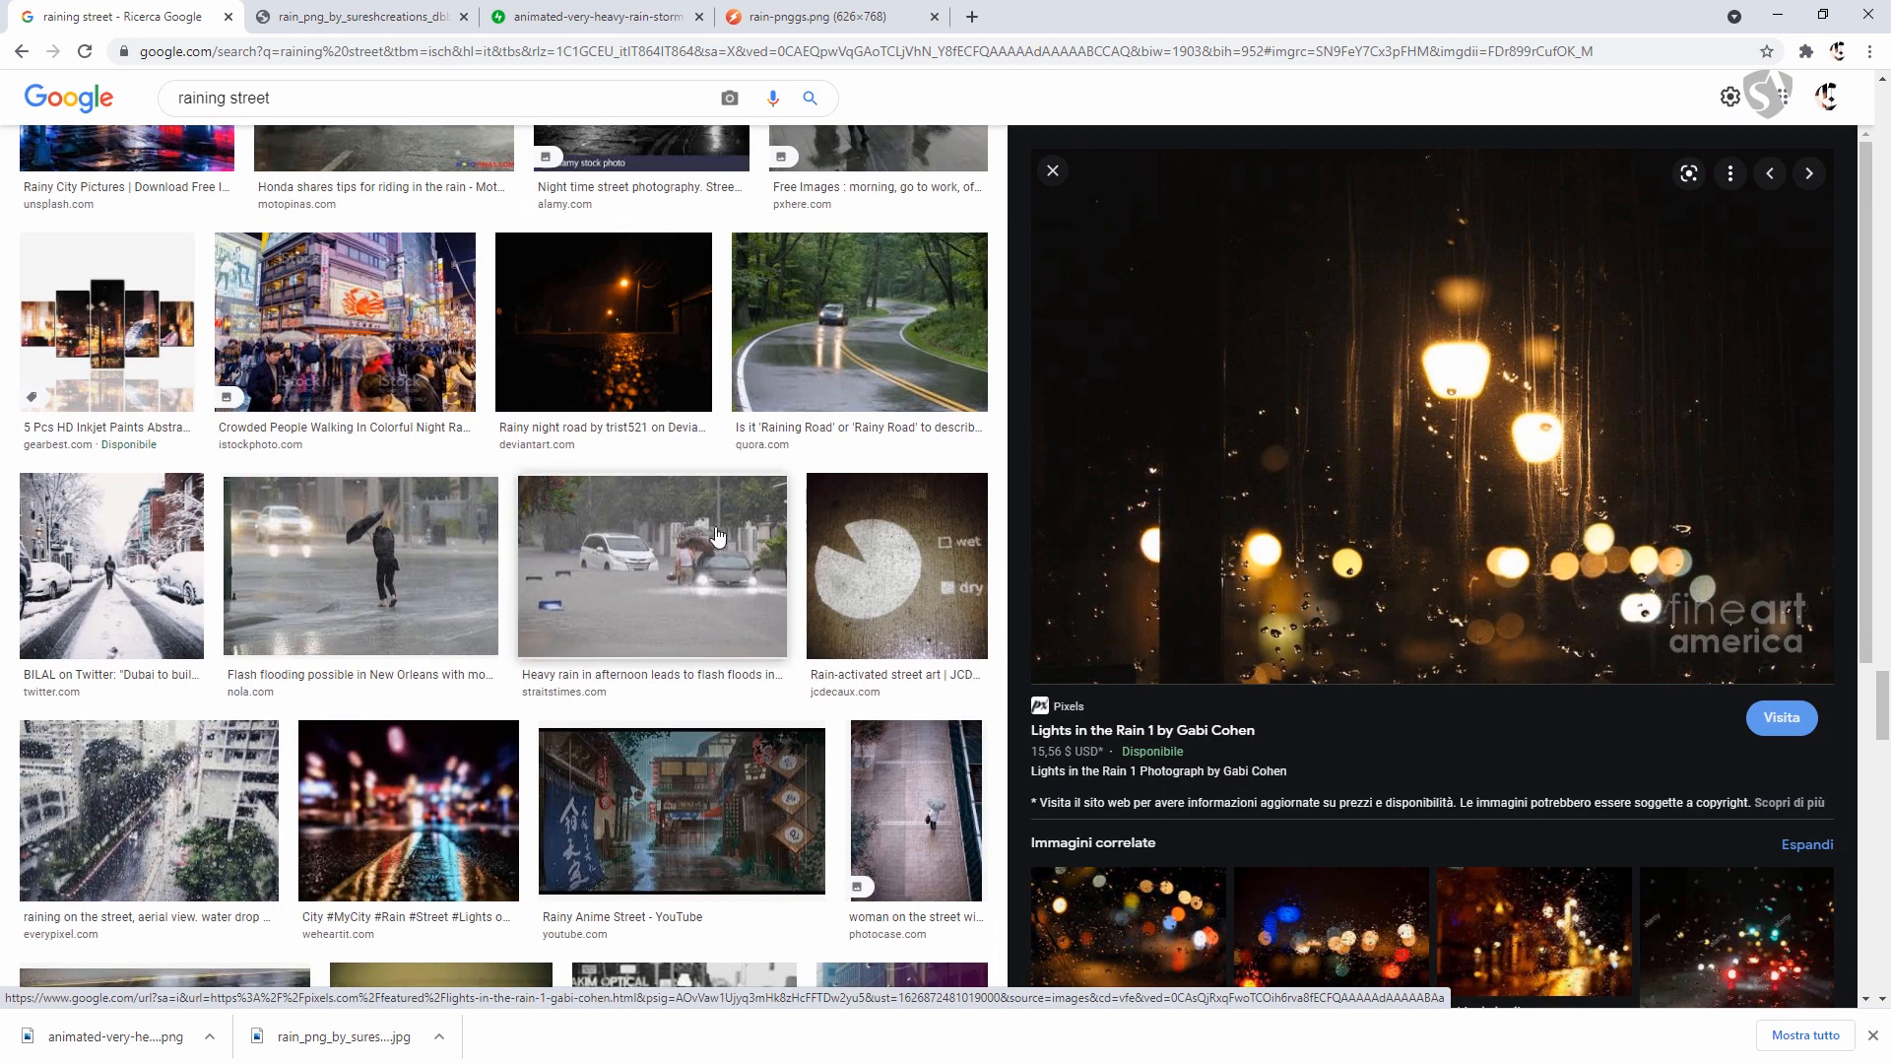
{"action": "left_click", "coordinate": [417, 587]}
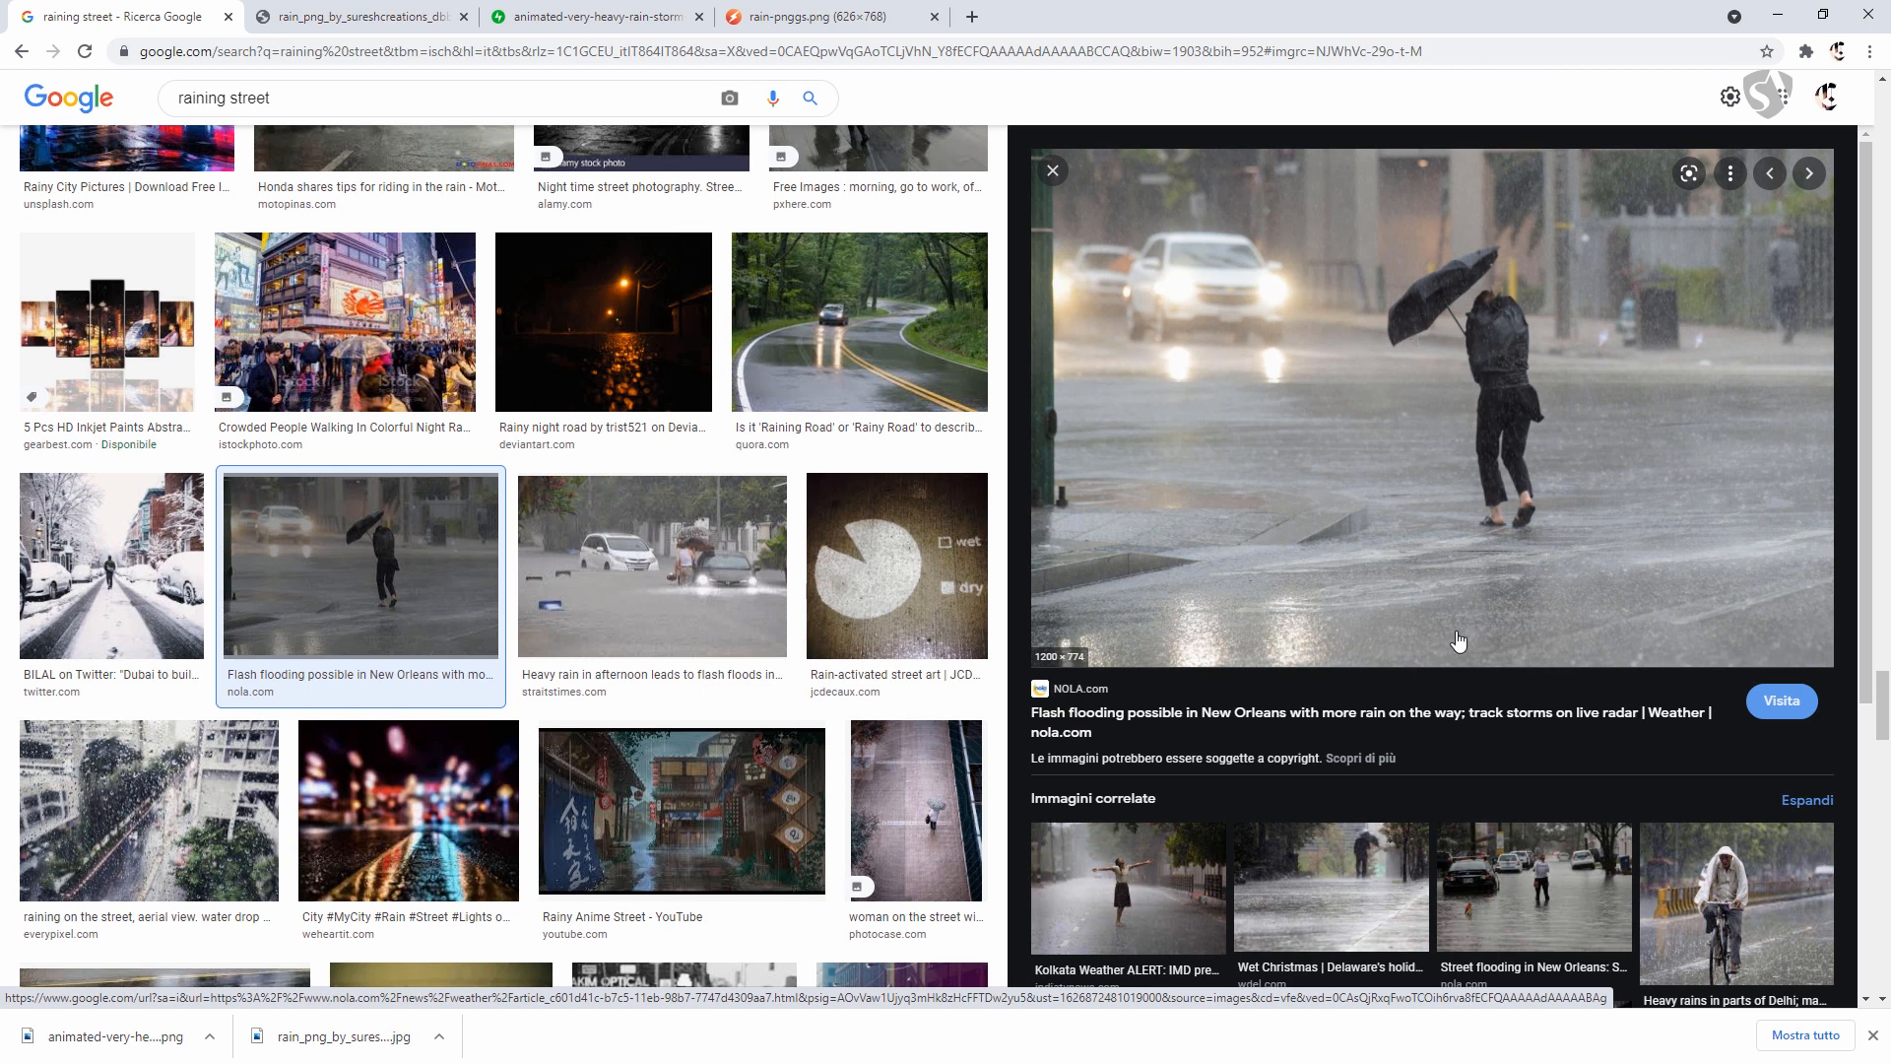
Browse more raining street results and preview the Pikist photo of raindrops on a car window.
{"action": "scroll", "coordinate": [1459, 641], "scroll_direction": "down", "scroll_amount": 3}
{"action": "scroll", "coordinate": [1512, 633], "scroll_direction": "up", "scroll_amount": 3}
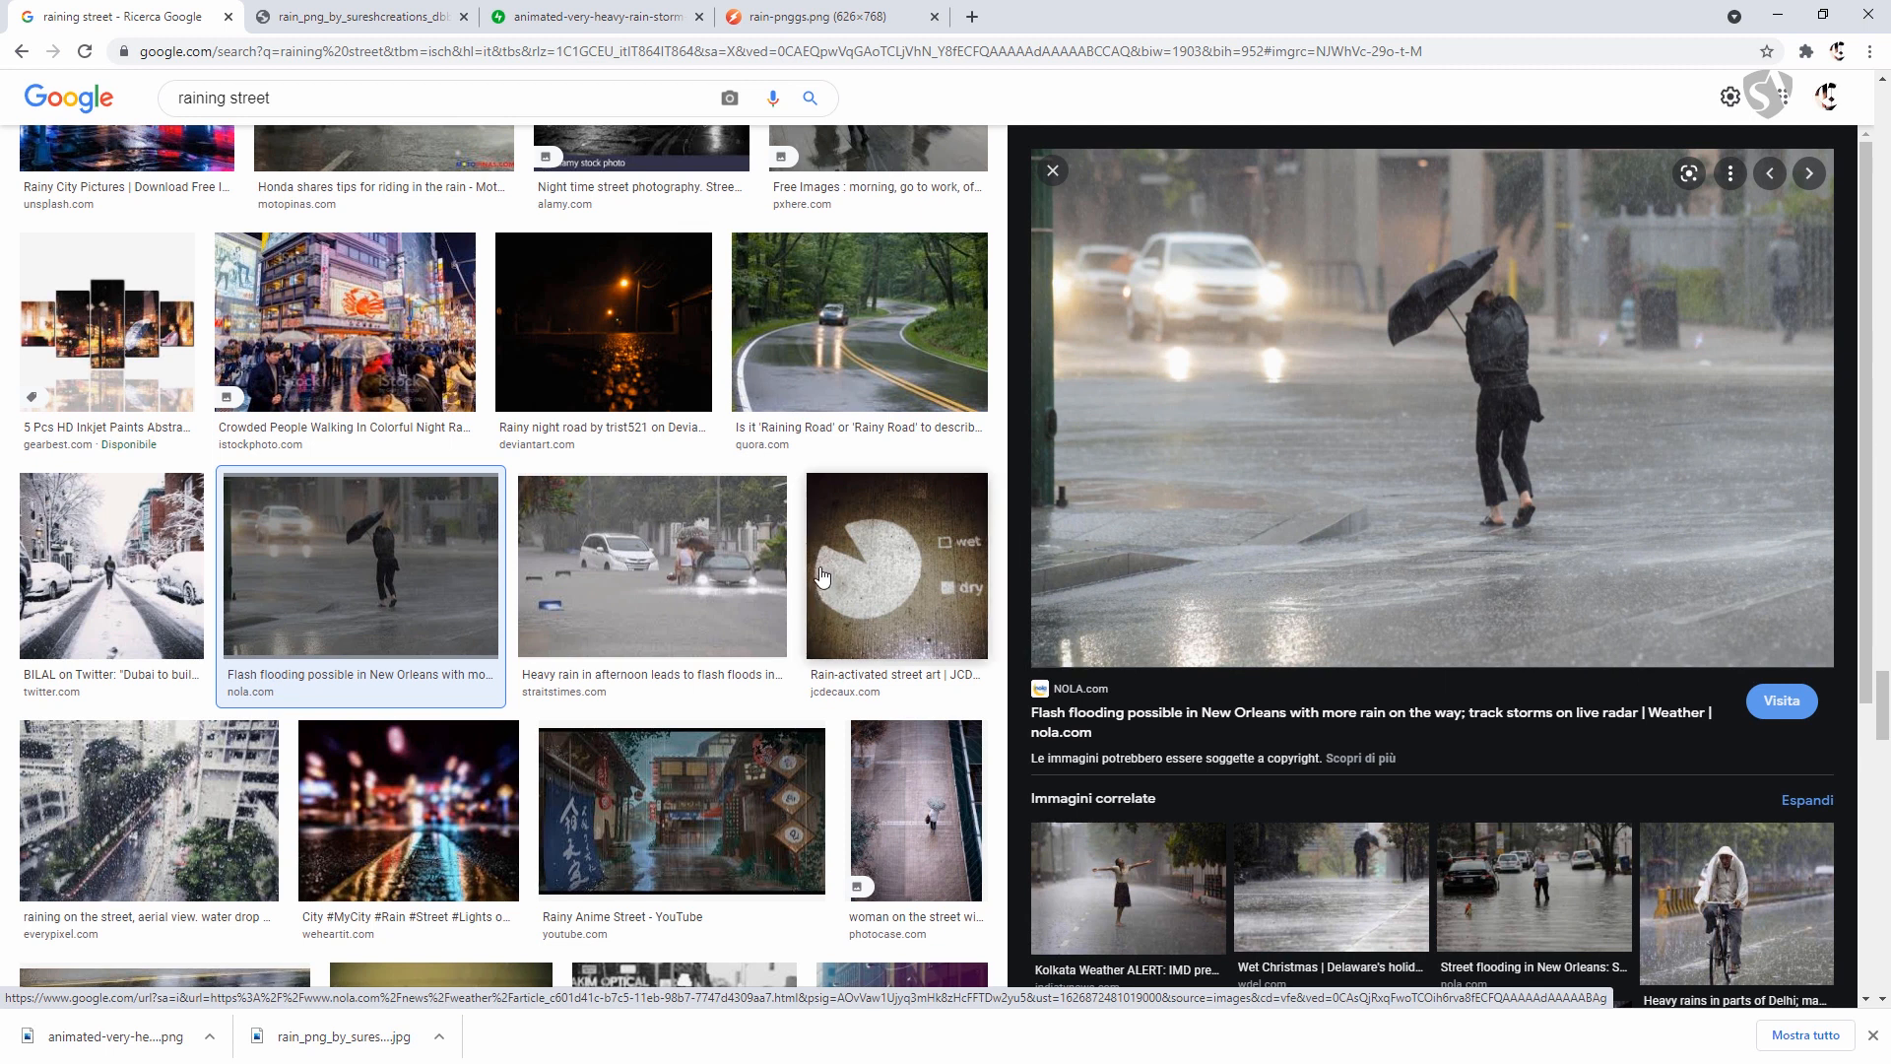
{"action": "scroll", "coordinate": [823, 569], "scroll_direction": "down", "scroll_amount": 6}
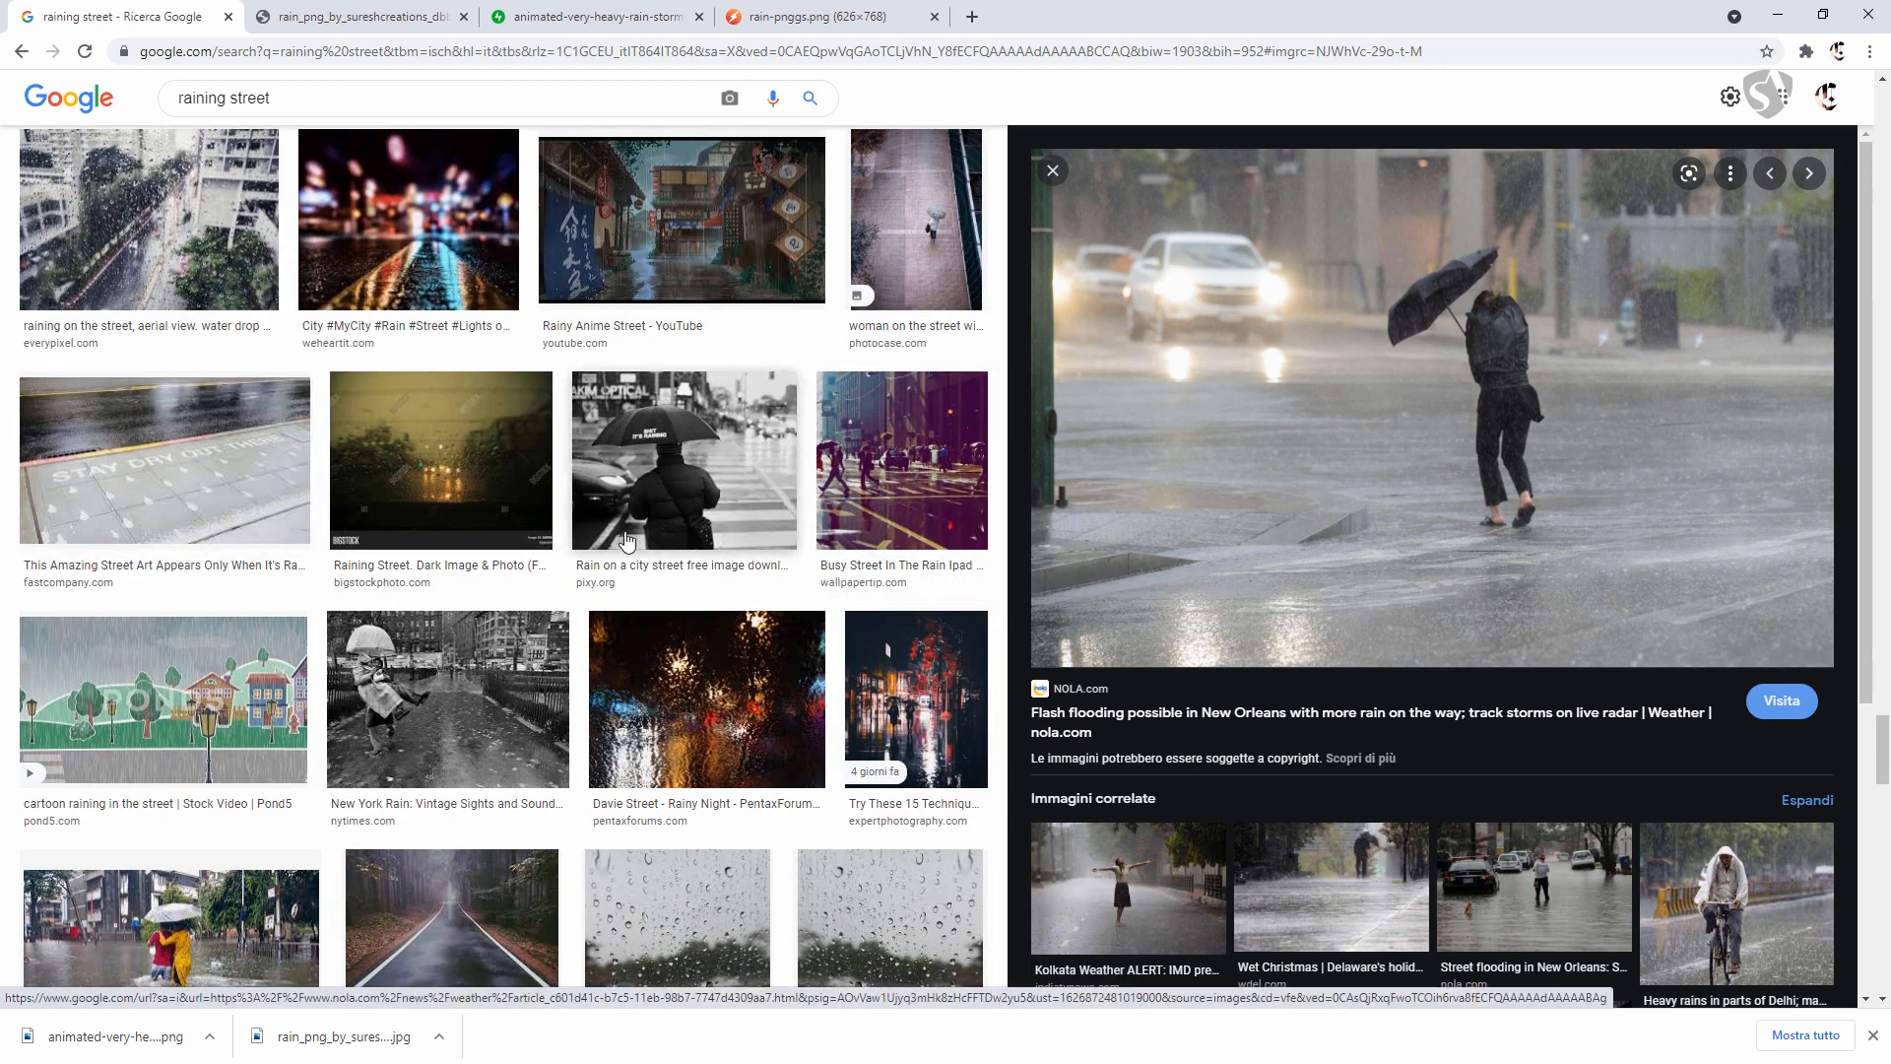
{"action": "scroll", "coordinate": [624, 535], "scroll_direction": "down", "scroll_amount": 4}
{"action": "left_click", "coordinate": [674, 503]}
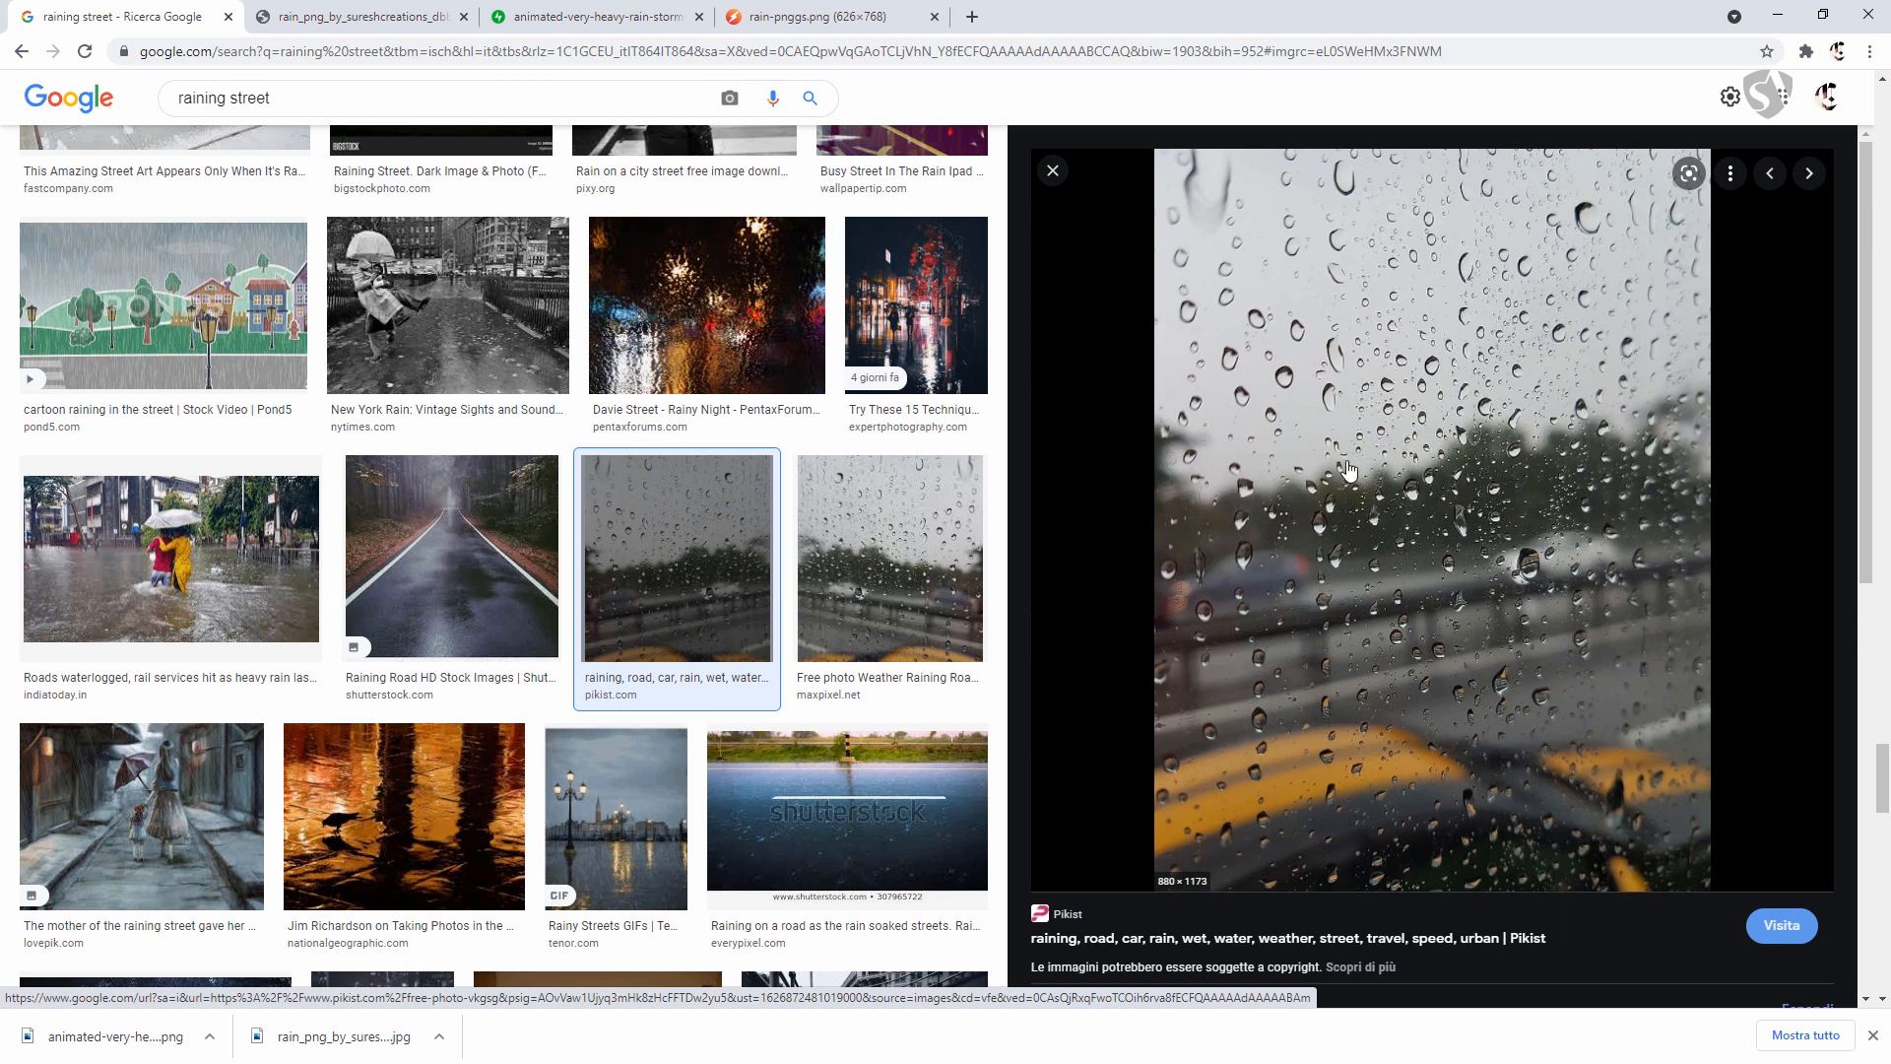
{"action": "scroll", "coordinate": [684, 676], "scroll_direction": "down", "scroll_amount": 8}
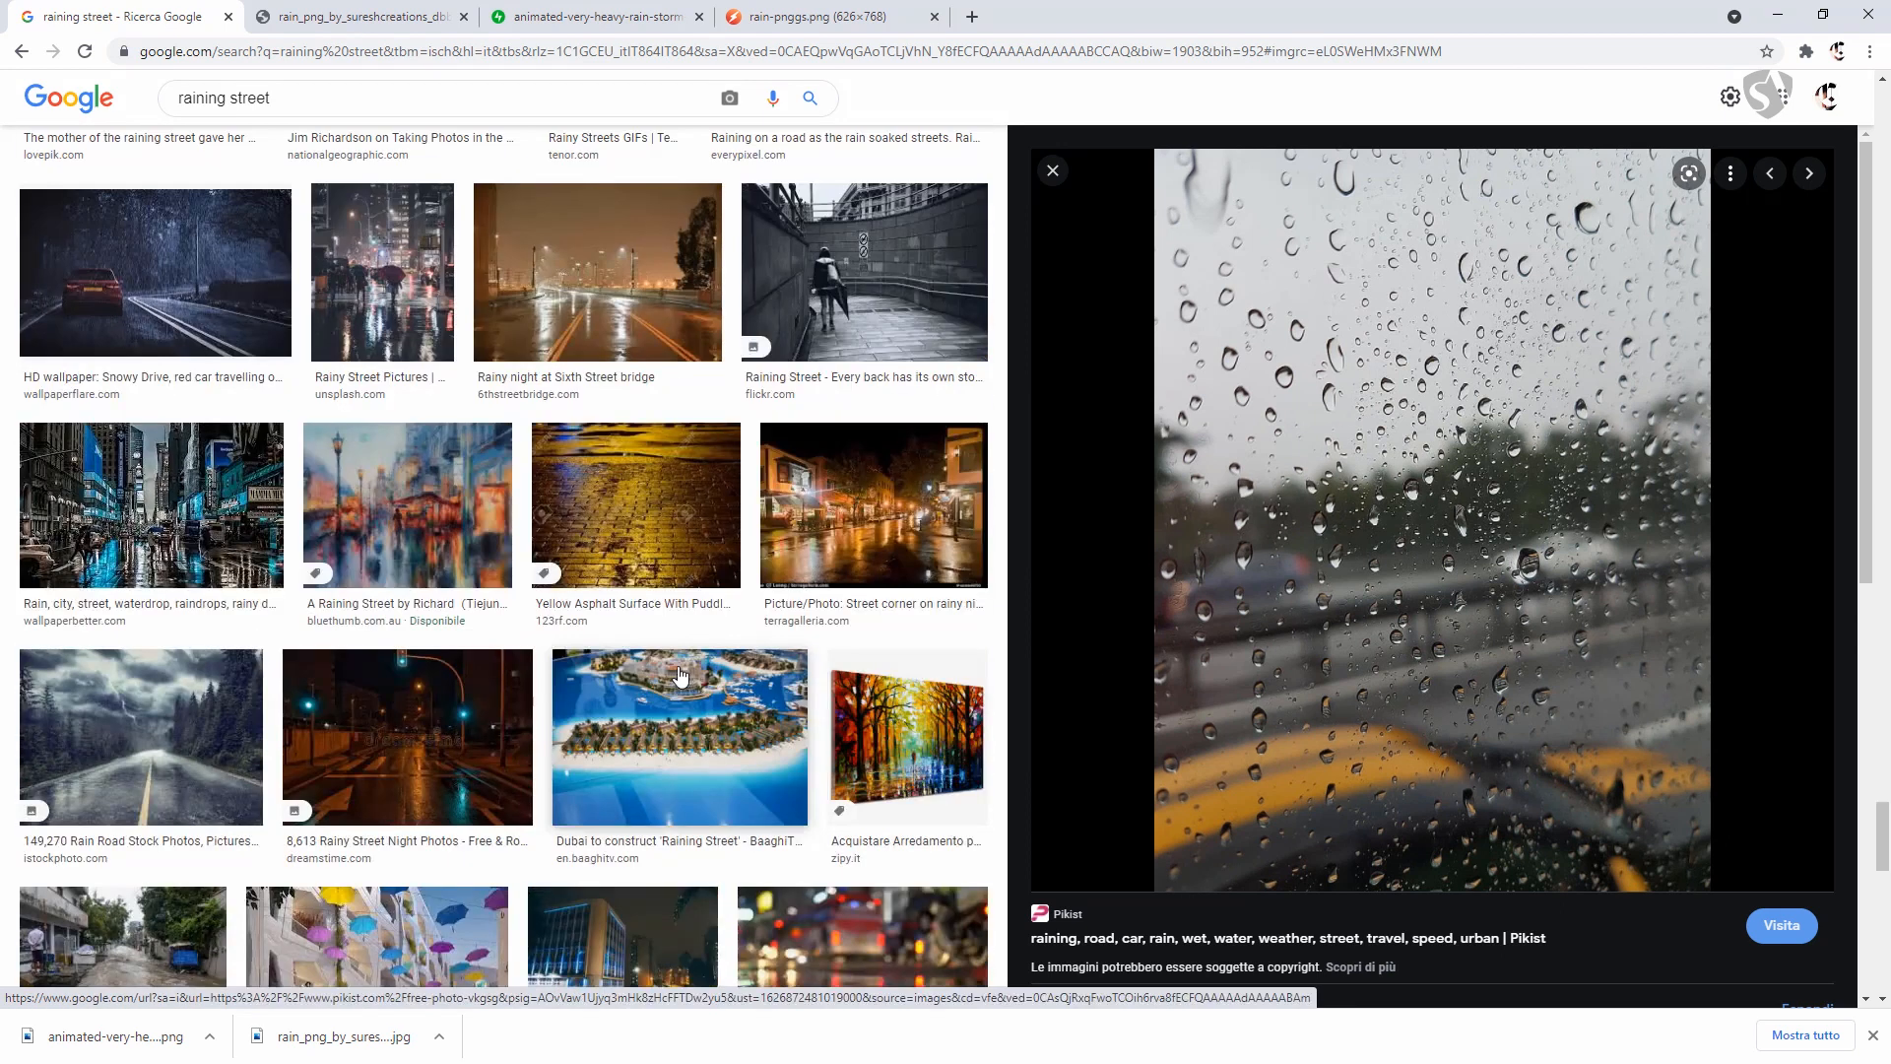
{"action": "scroll", "coordinate": [680, 675], "scroll_direction": "up", "scroll_amount": 5}
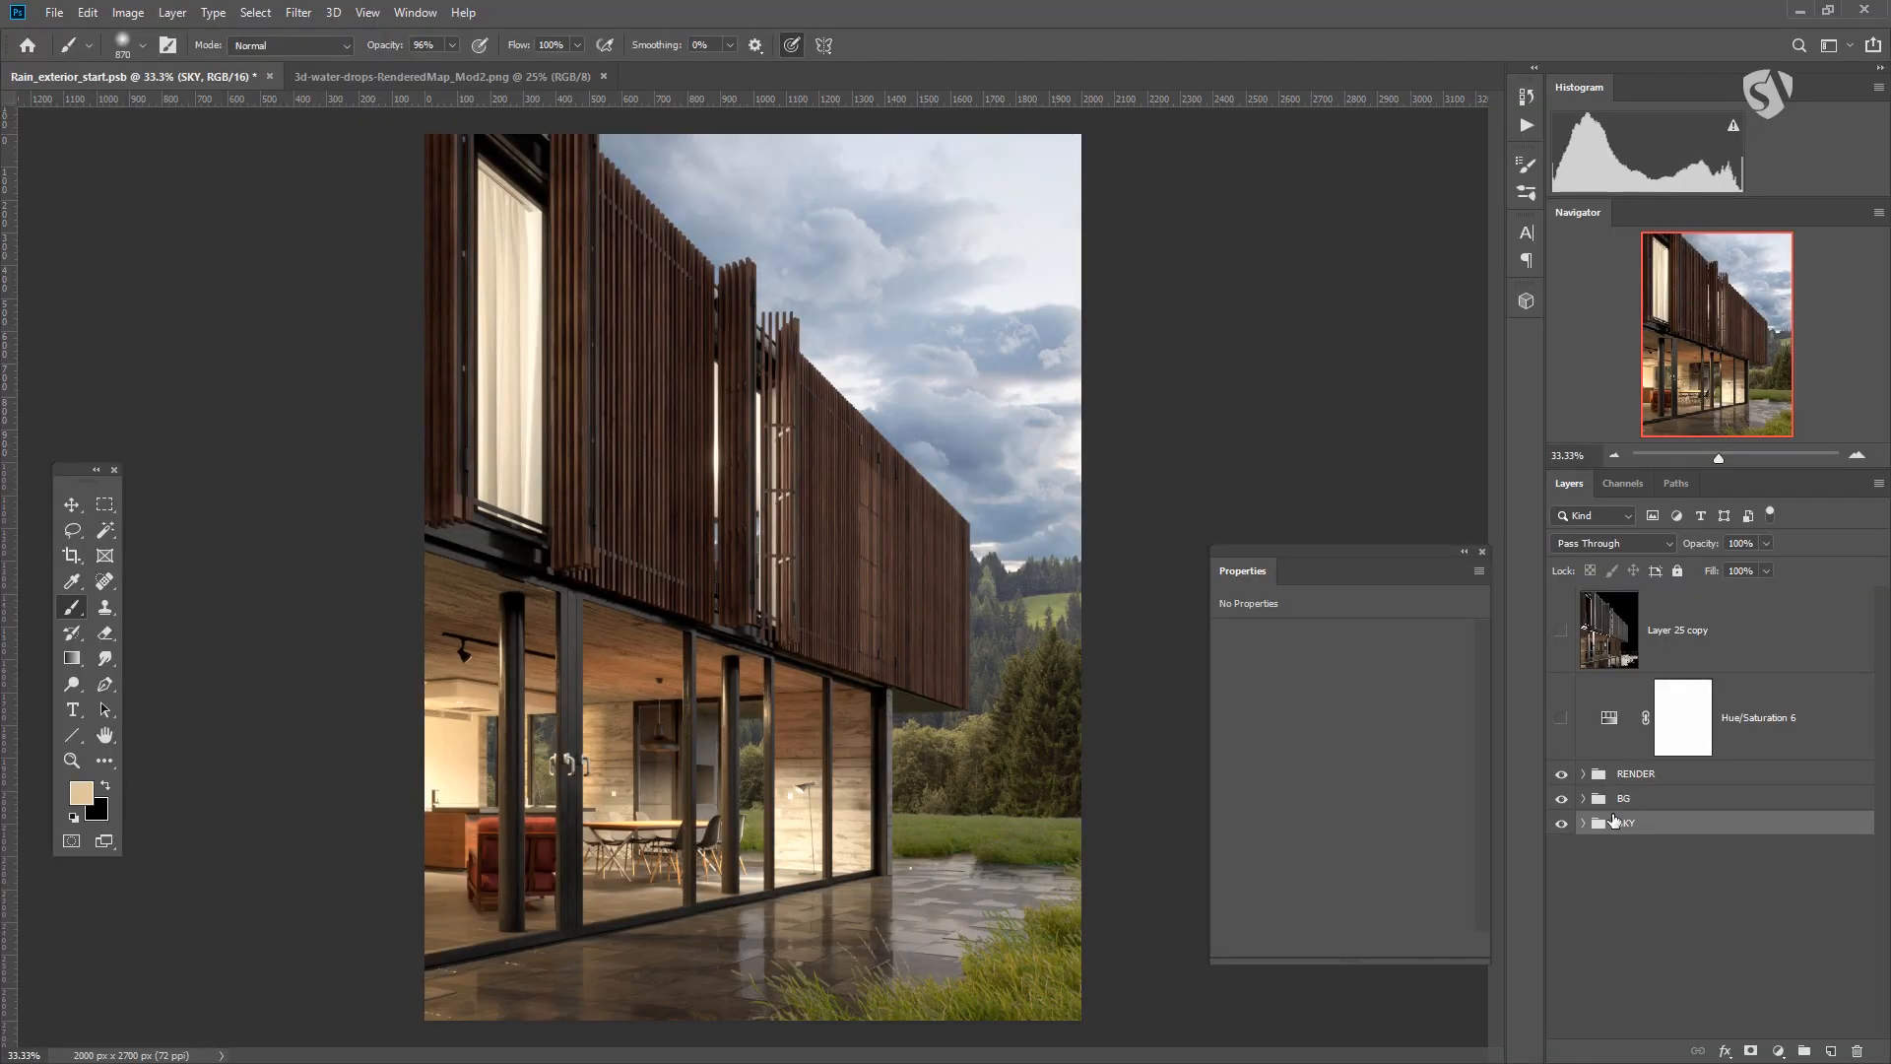
Switch to Photoshop and toggle the RENDER, BG and SKY groups off and on to inspect each one's content.
{"action": "left_click", "coordinate": [1561, 774]}
{"action": "left_click", "coordinate": [1561, 774]}
{"action": "left_click", "coordinate": [1561, 799]}
{"action": "left_click", "coordinate": [1561, 798]}
{"action": "left_click", "coordinate": [1562, 824]}
{"action": "left_click", "coordinate": [1562, 825]}
Show the Layer 25 copy layer to inspect its reflection pass, and hide it again.
{"action": "left_click", "coordinate": [1618, 638]}
{"action": "left_click", "coordinate": [1560, 634]}
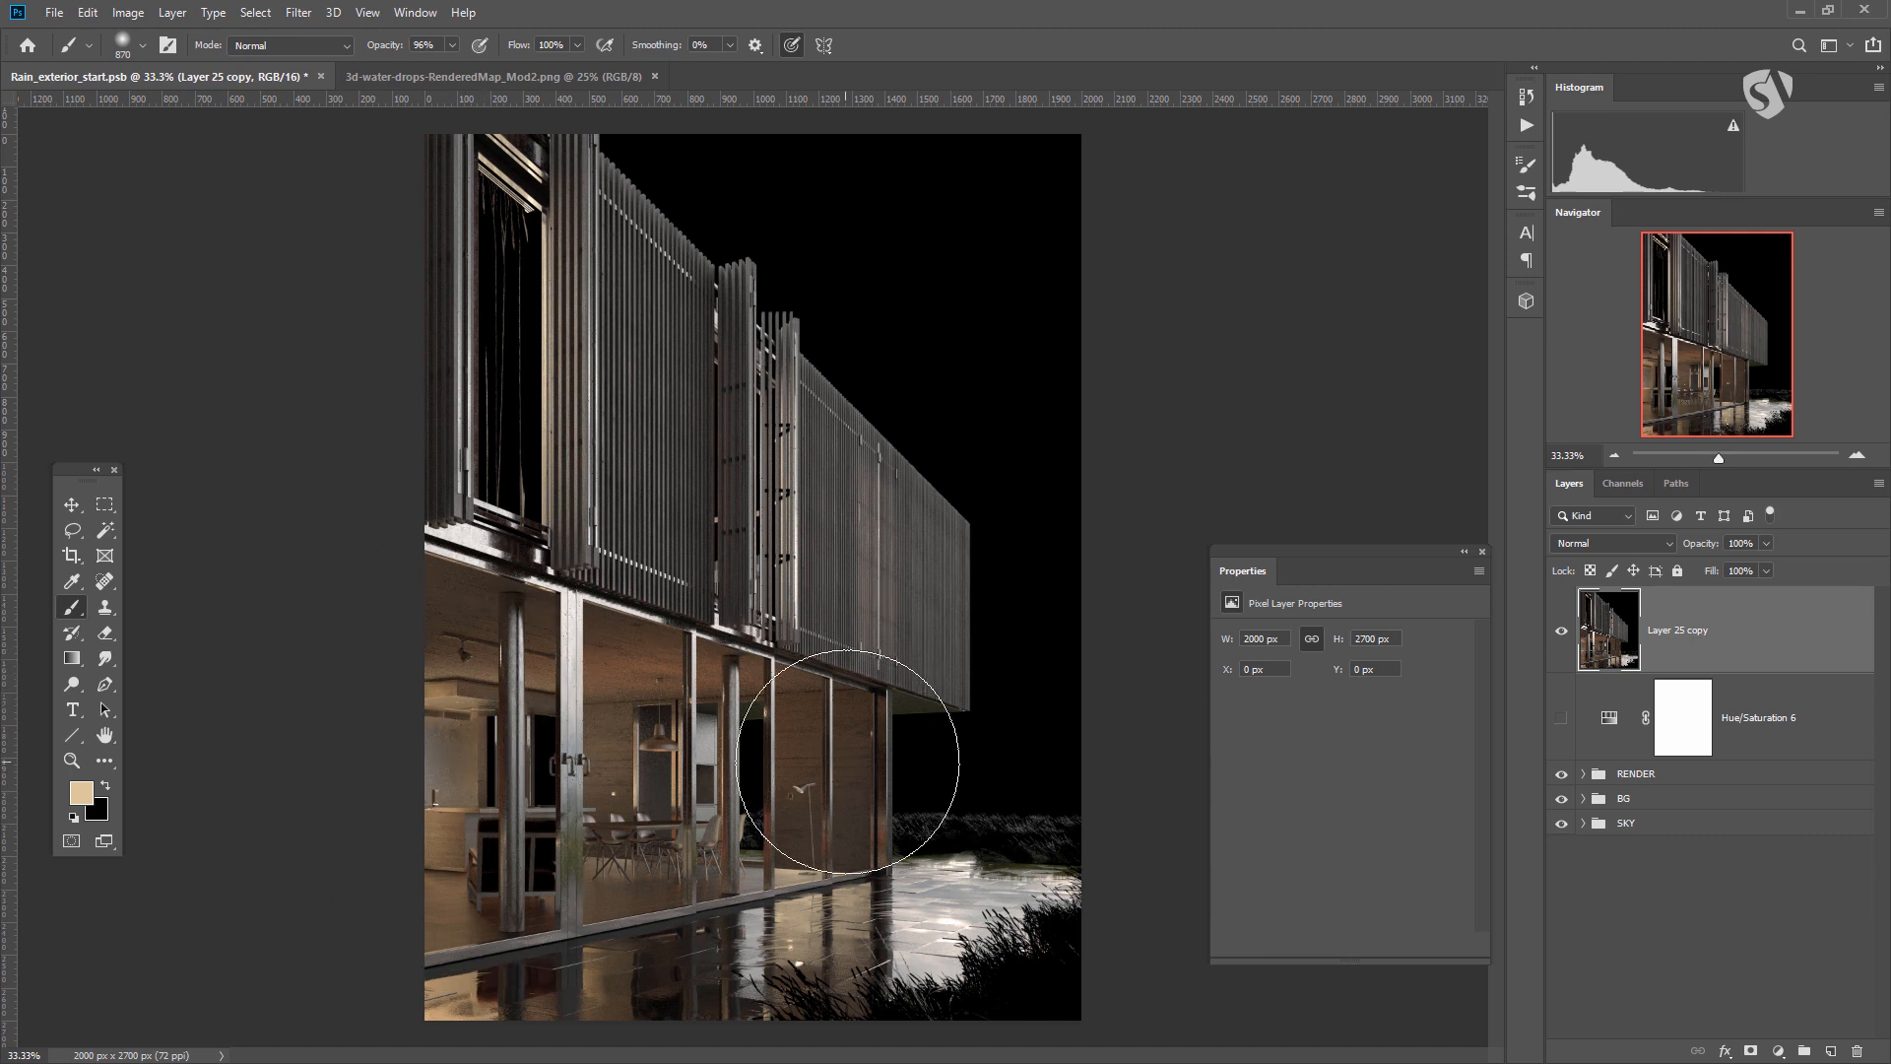
{"action": "left_click", "coordinate": [1564, 632]}
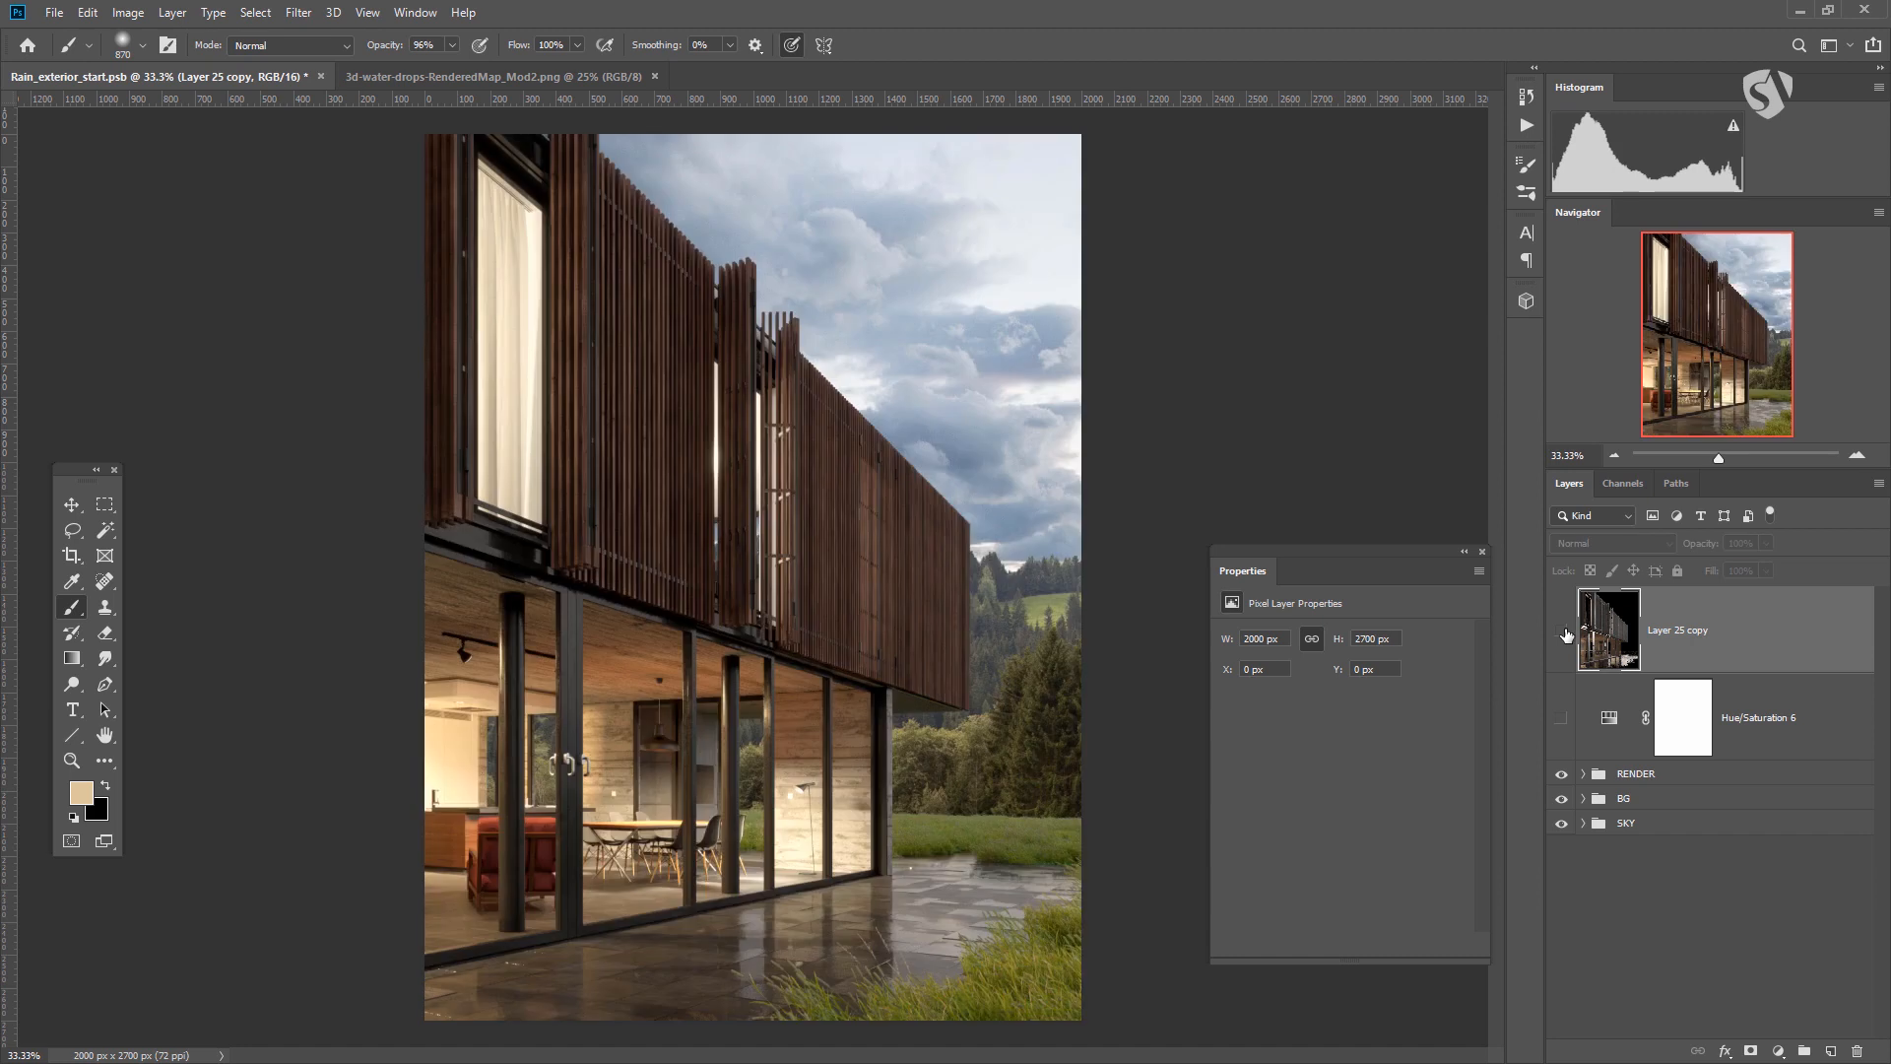
Toggle the Hue/Saturation 6 adjustment to check the image in black and white, leaving the adjustment hidden.
{"action": "left_click", "coordinate": [1607, 719]}
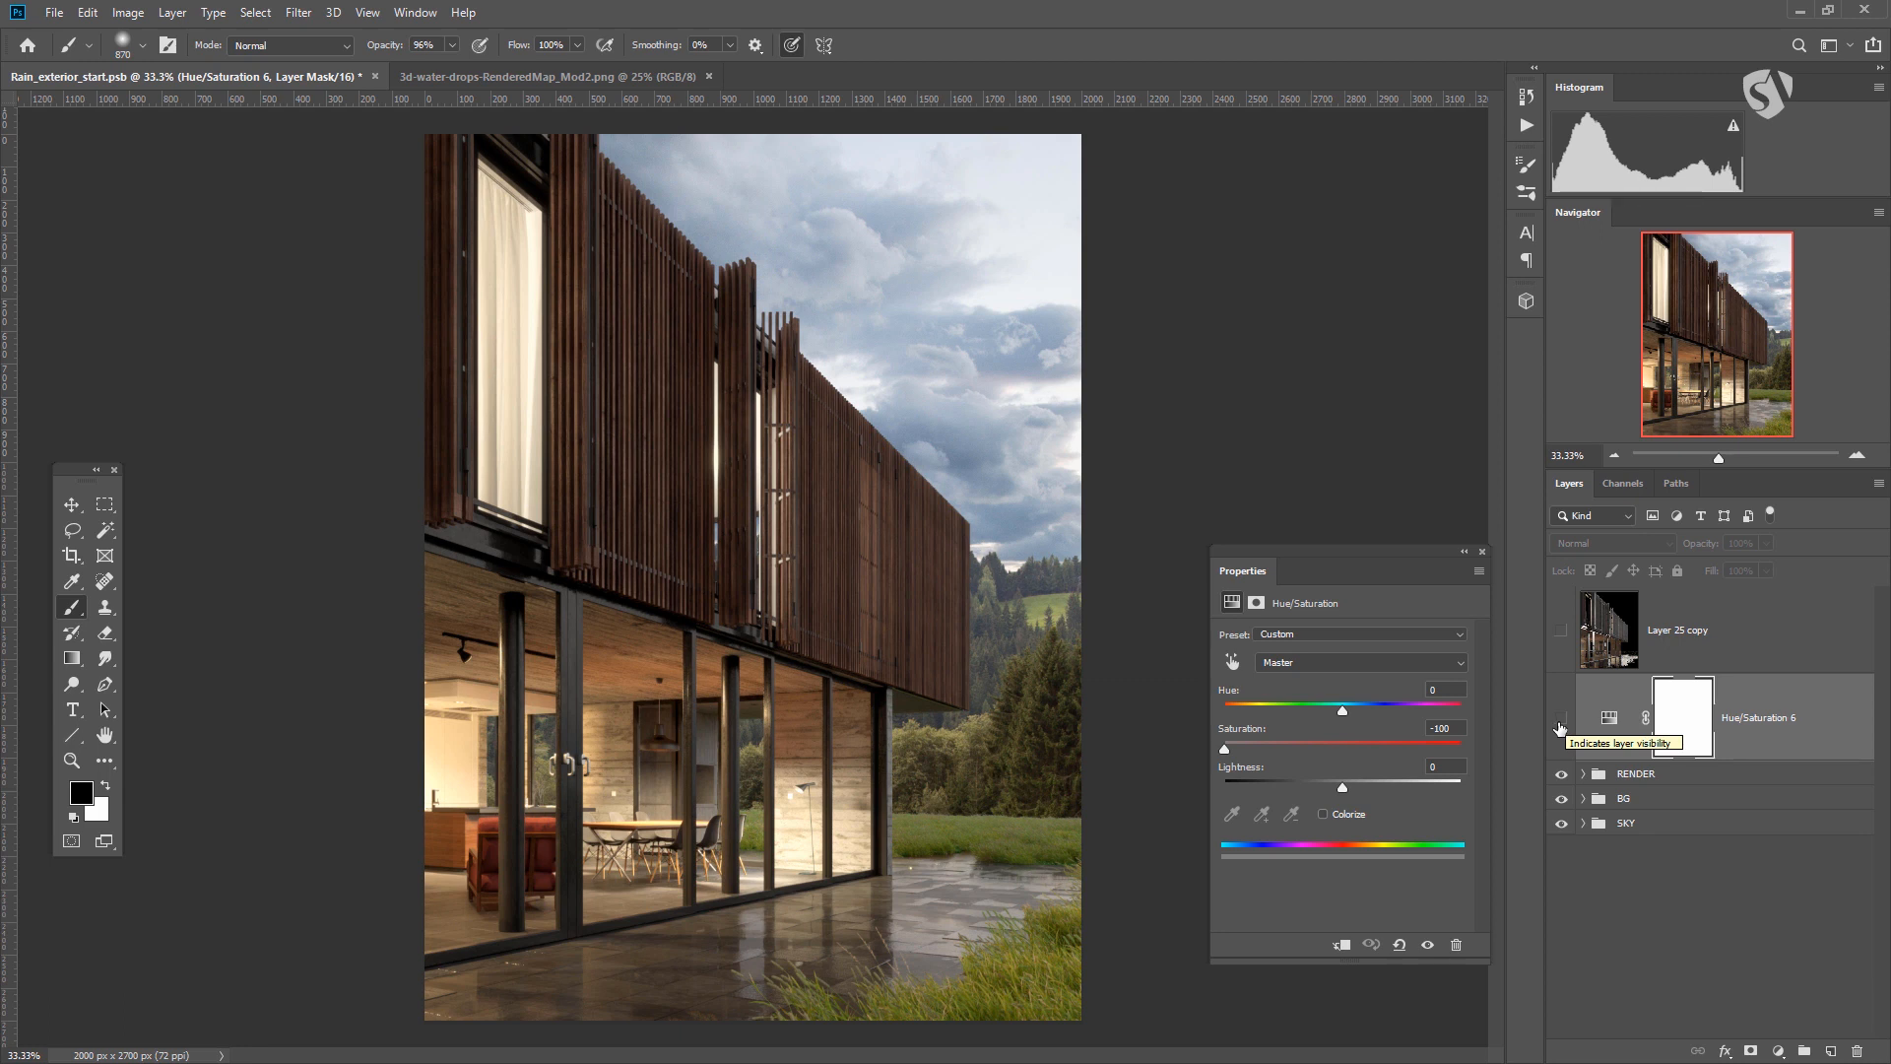
{"action": "left_click", "coordinate": [1559, 721]}
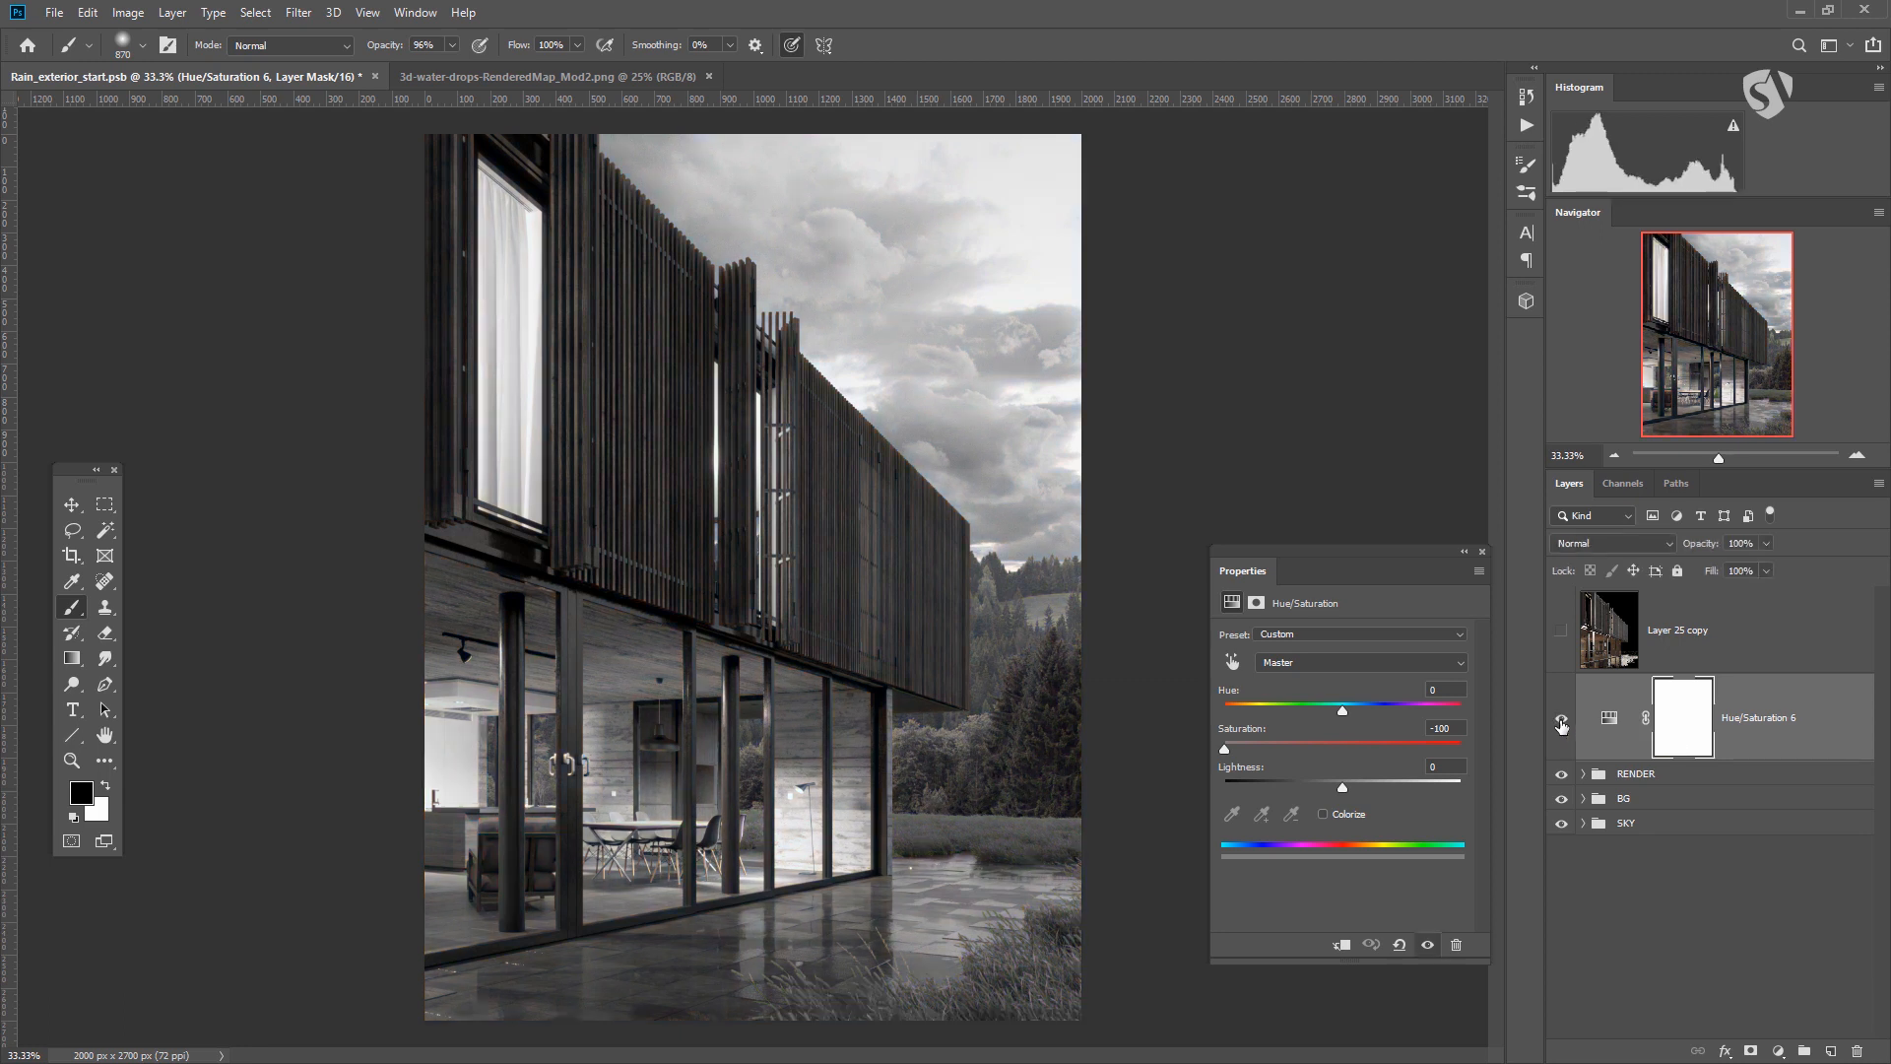
{"action": "left_click", "coordinate": [1619, 722]}
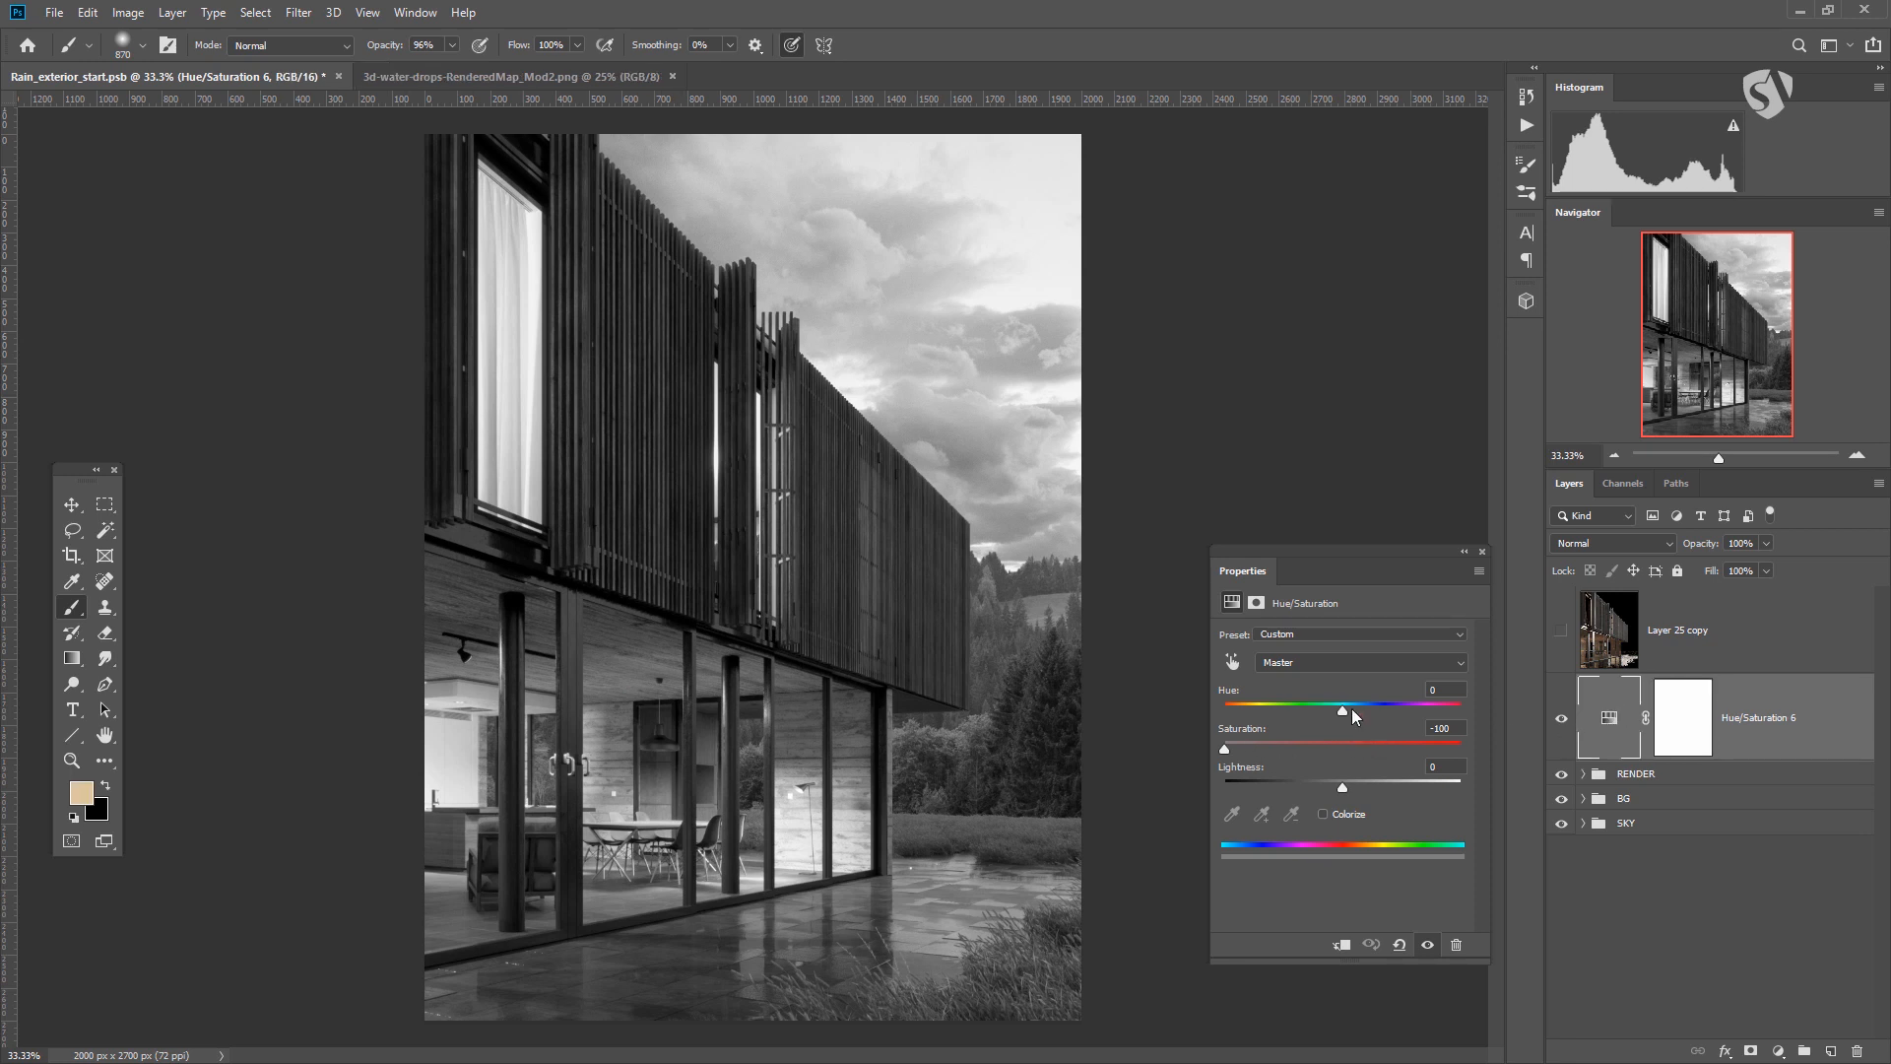
{"action": "left_click", "coordinate": [1561, 720]}
{"action": "left_click", "coordinate": [1561, 720]}
{"action": "left_click", "coordinate": [1562, 723]}
Select the SKY group and check the BG group's contribution by hiding it and showing it again.
{"action": "left_click", "coordinate": [1630, 825]}
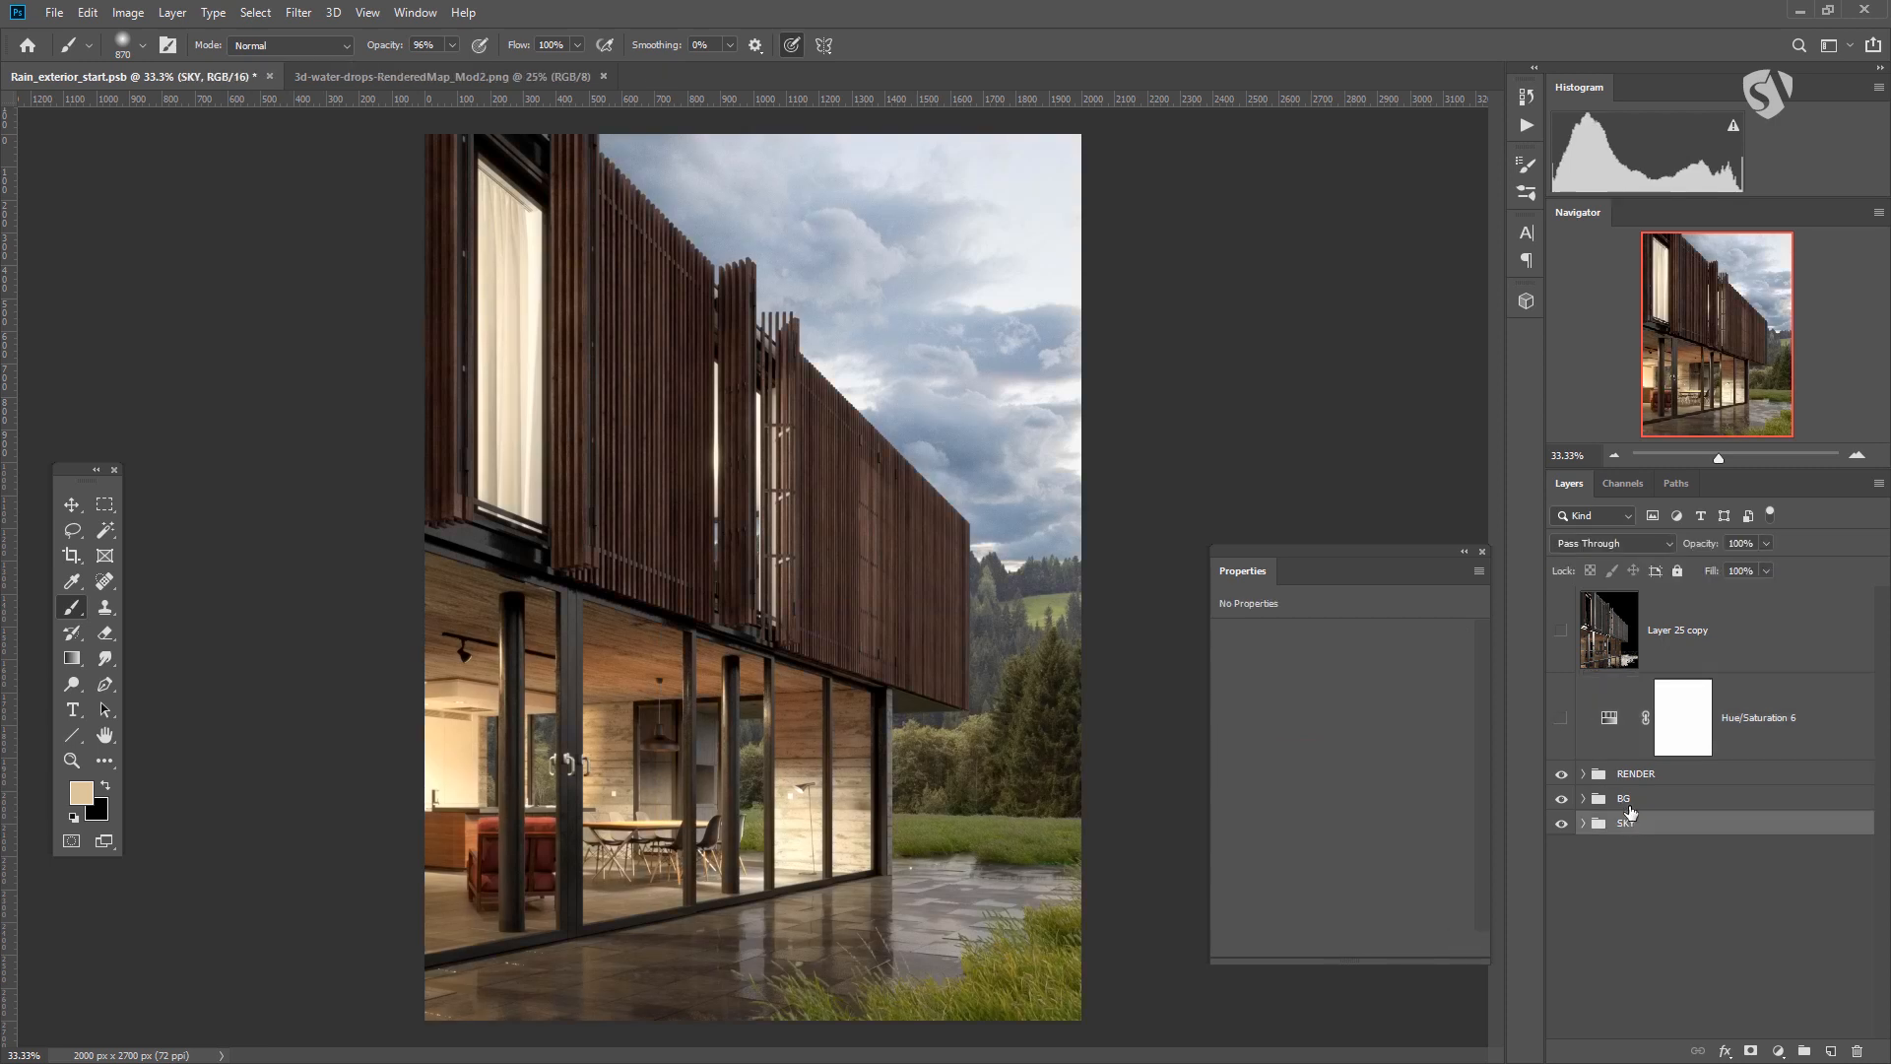
{"action": "left_click", "coordinate": [1562, 800]}
{"action": "left_click", "coordinate": [1562, 799]}
Expand the SKY group, add a Curves adjustment above the QA7A0862 sky layer, and clip it to that layer.
{"action": "left_click", "coordinate": [1583, 827]}
{"action": "left_click", "coordinate": [1643, 884]}
{"action": "left_click", "coordinate": [1779, 1052]}
{"action": "left_click", "coordinate": [1768, 801]}
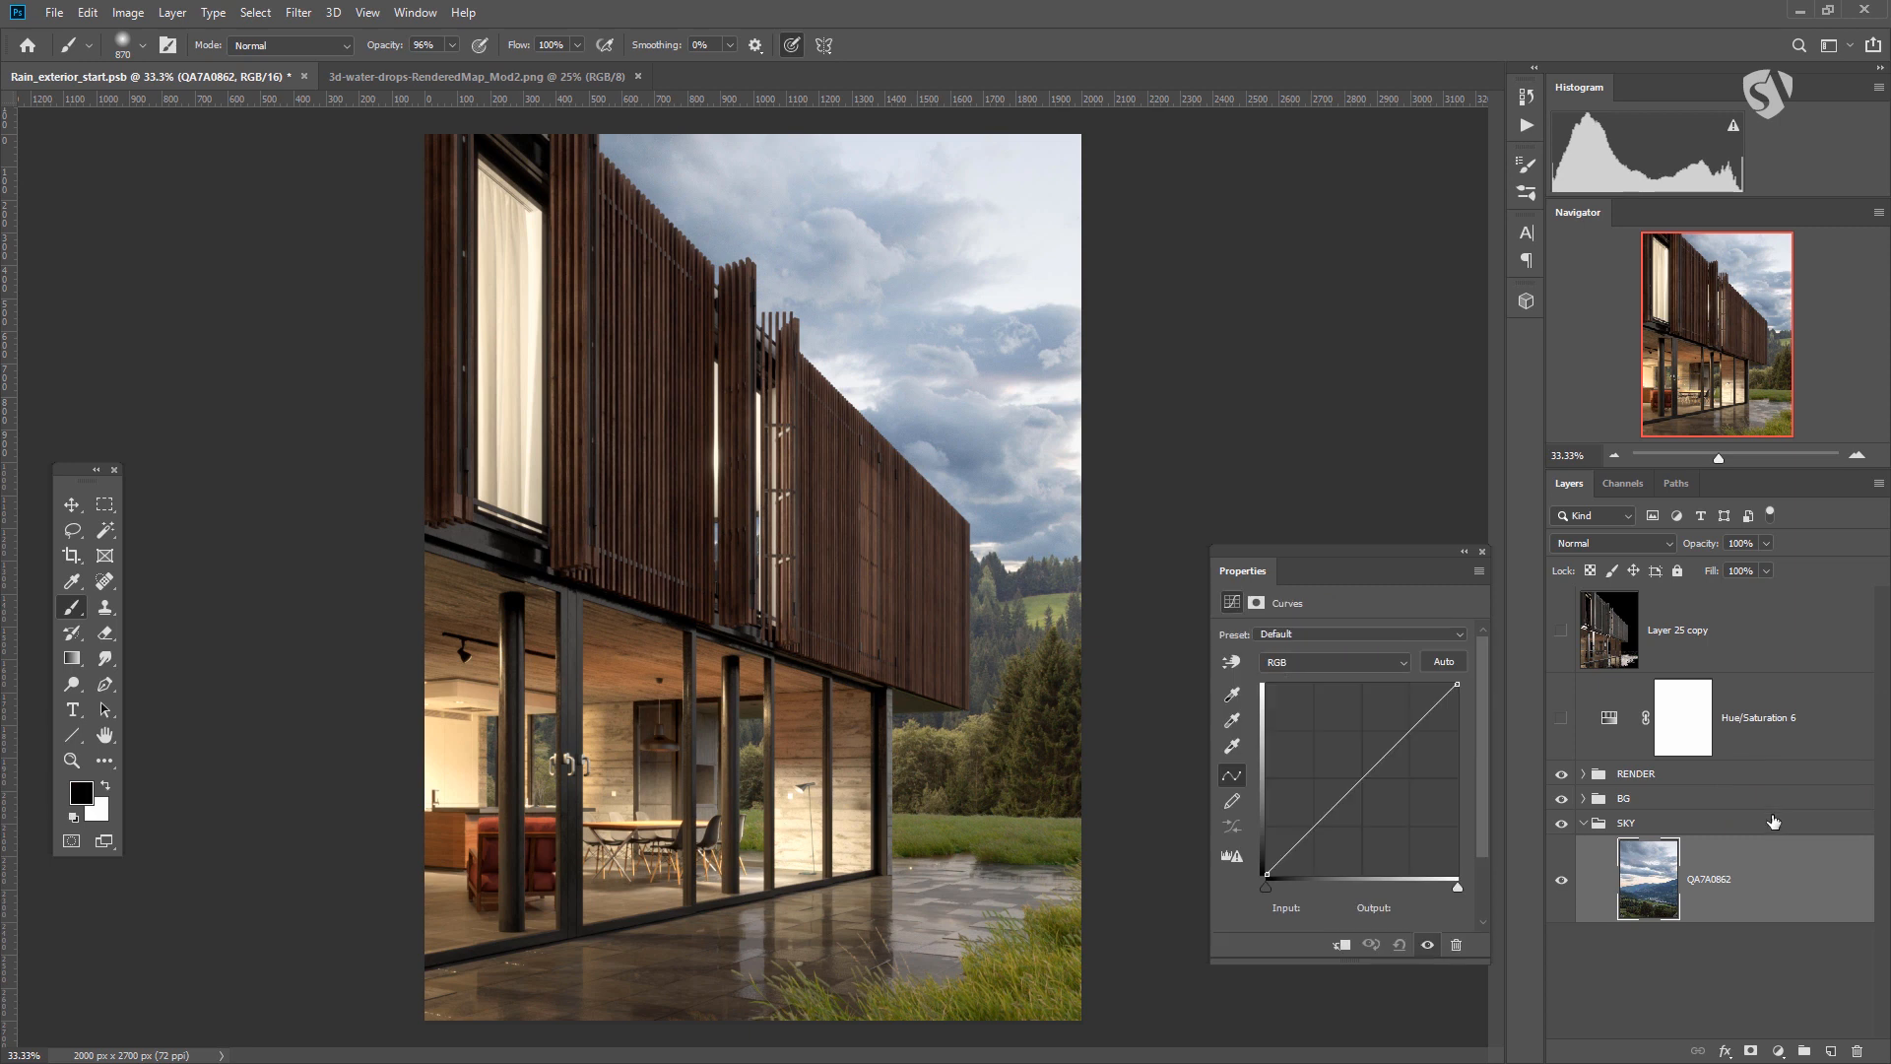
{"action": "left_click", "coordinate": [1660, 919]}
{"action": "left_click", "coordinate": [1661, 920], "text": "alt"}
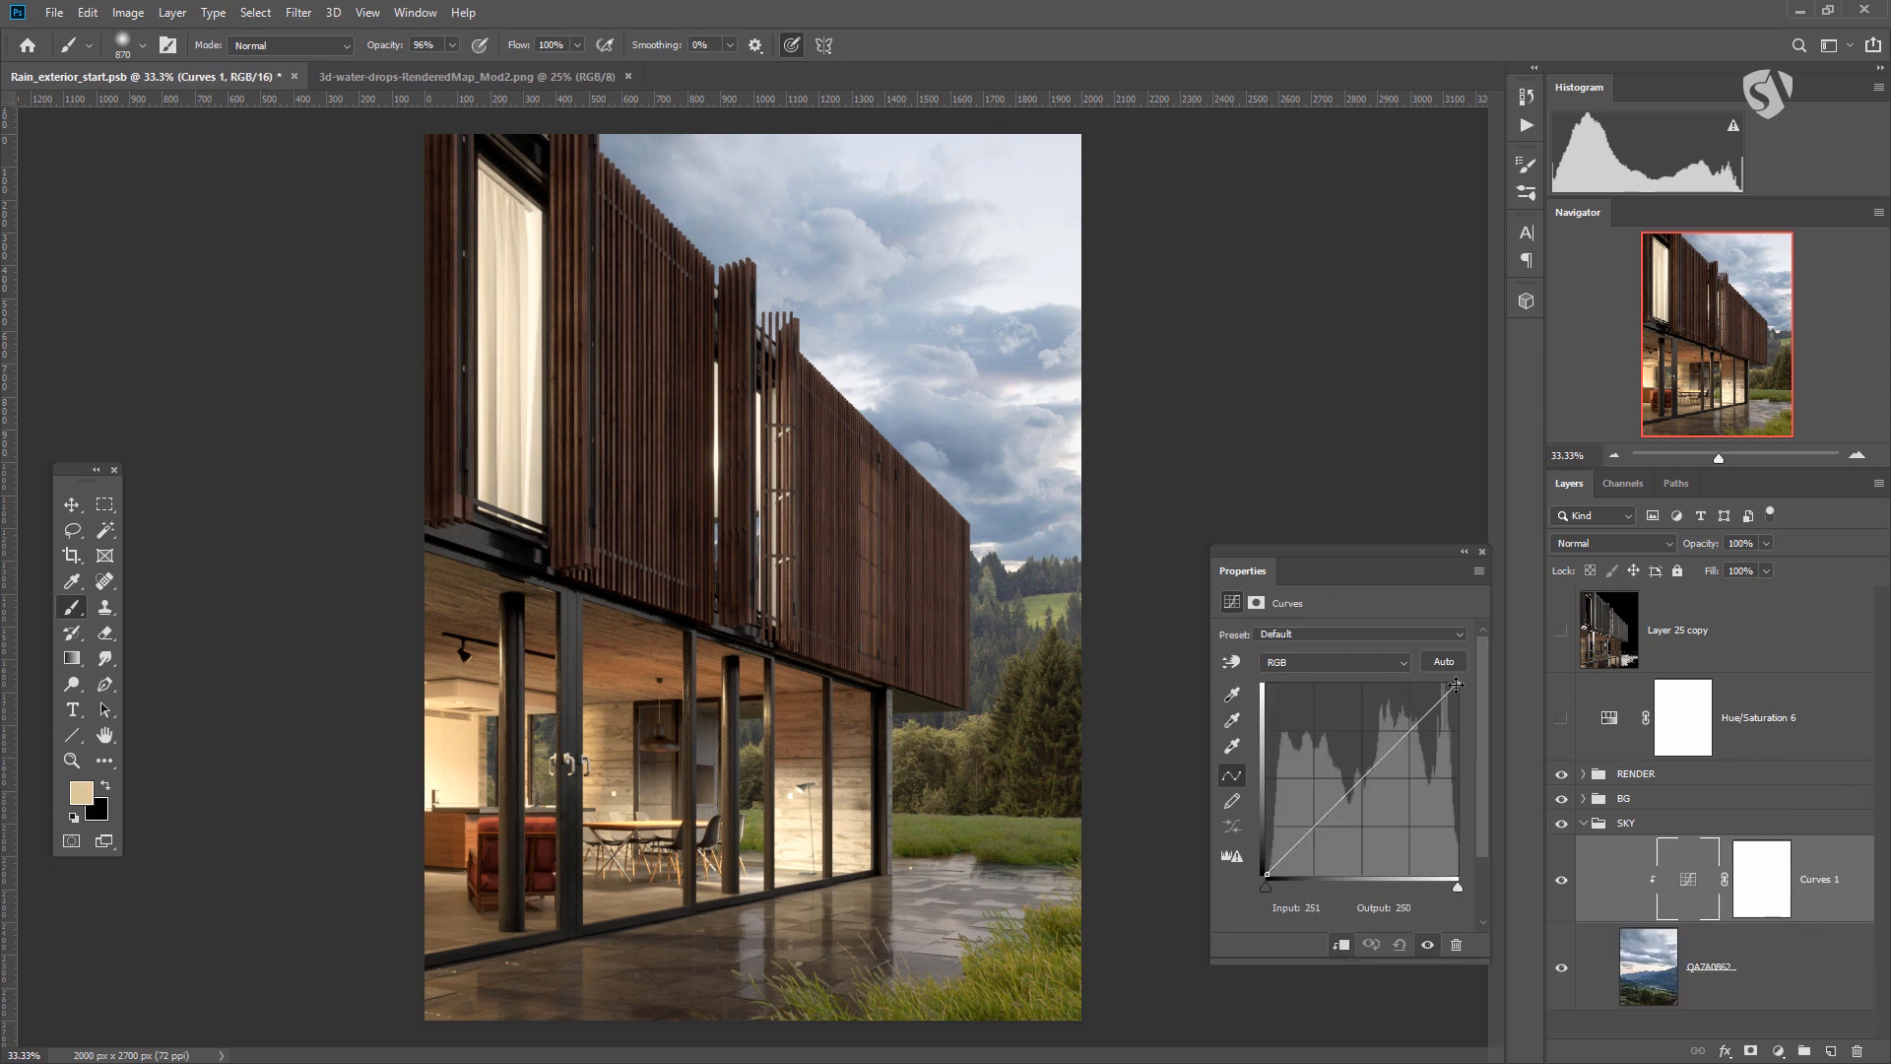
Darken the sky with the Curves 1 adjustment by lowering its RGB white point output to 165 and reducing the red channel's white point.
{"action": "left_click_drag", "start_coordinate": [1457, 684], "coordinate": [1499, 751]}
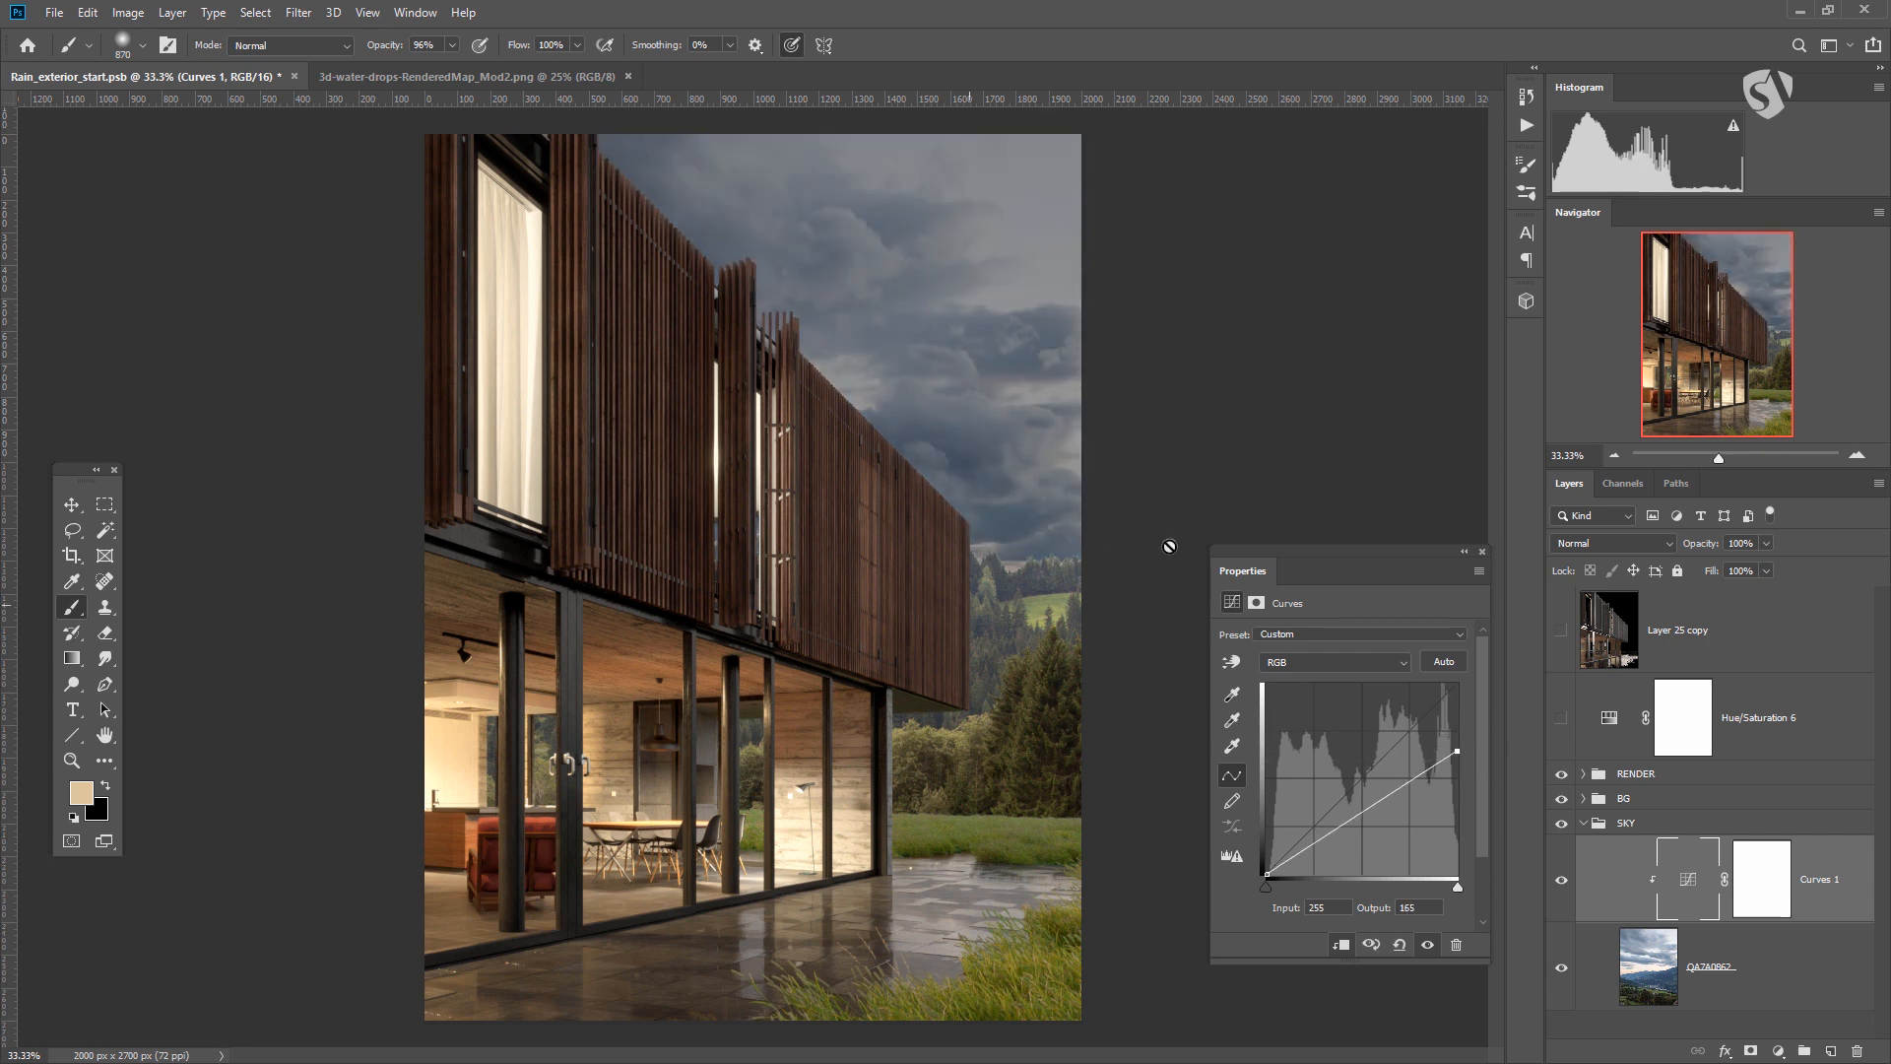
{"action": "left_click", "coordinate": [1373, 660]}
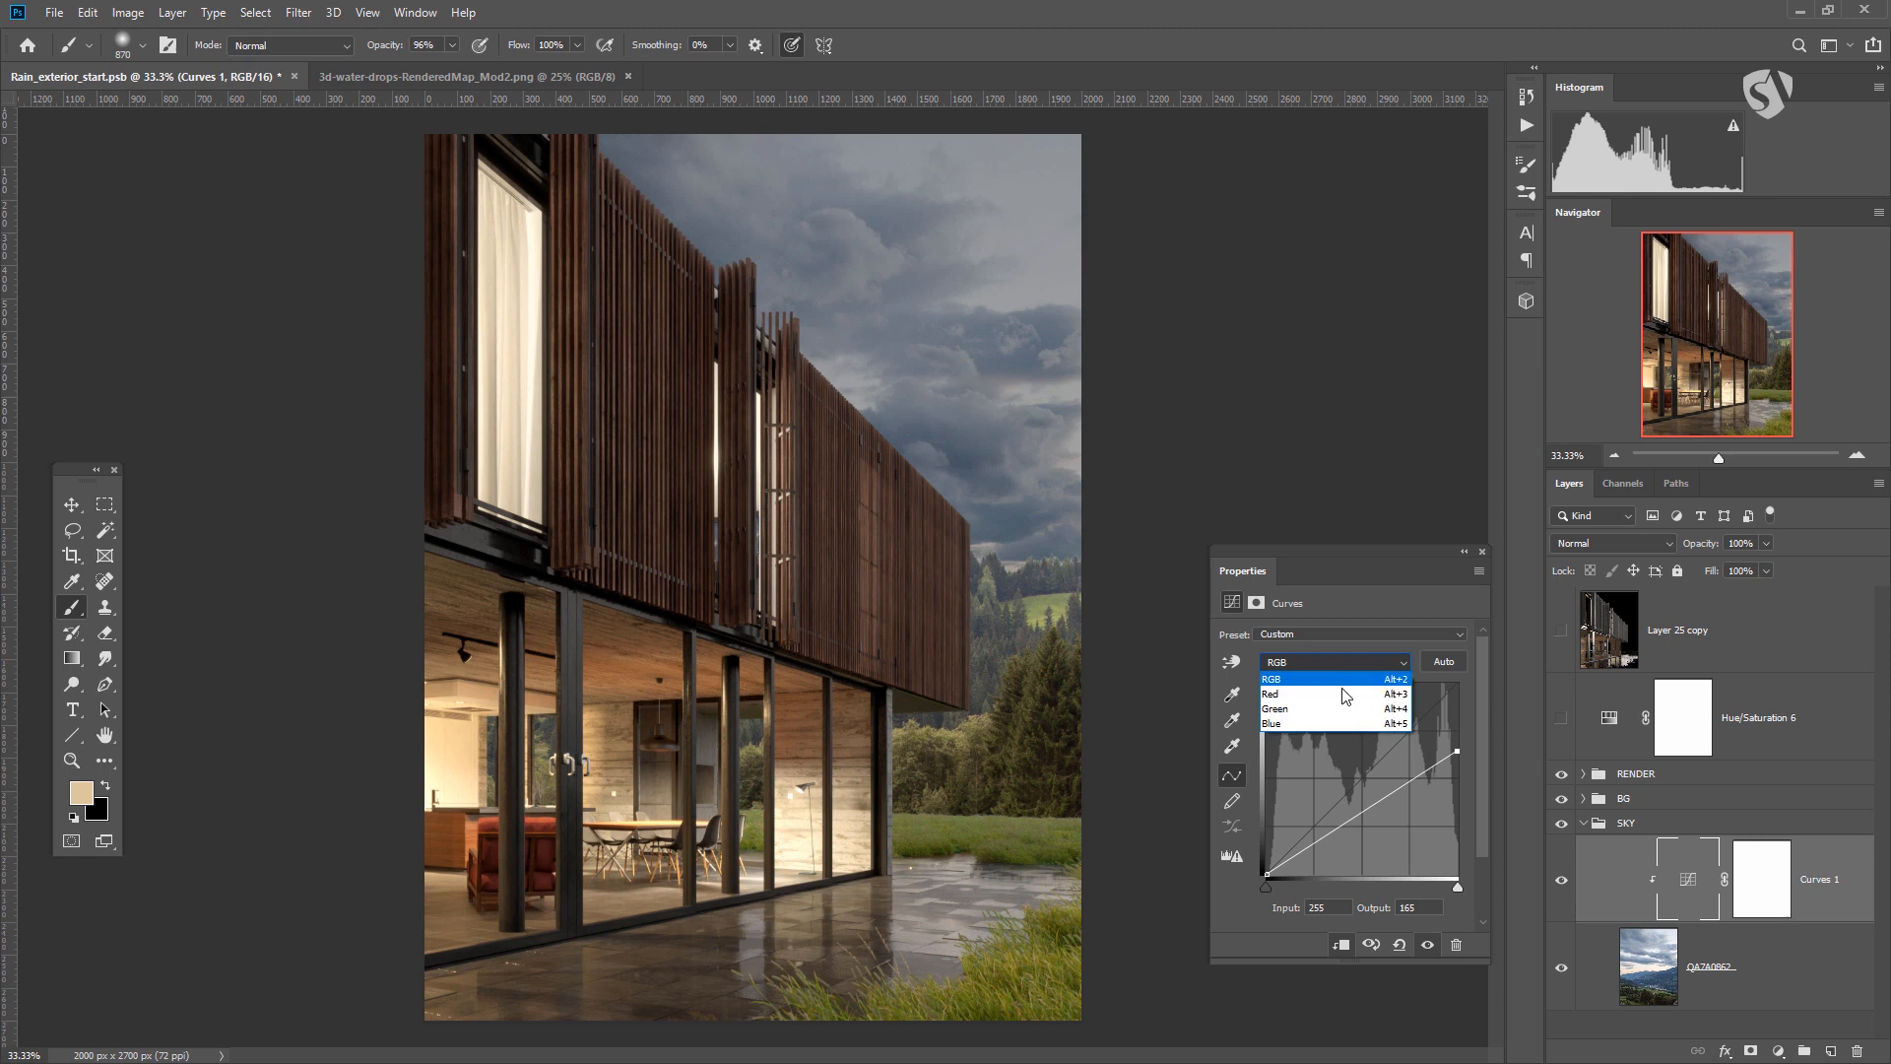
{"action": "left_click", "coordinate": [1310, 680]}
{"action": "left_click_drag", "start_coordinate": [1459, 684], "coordinate": [1468, 709]}
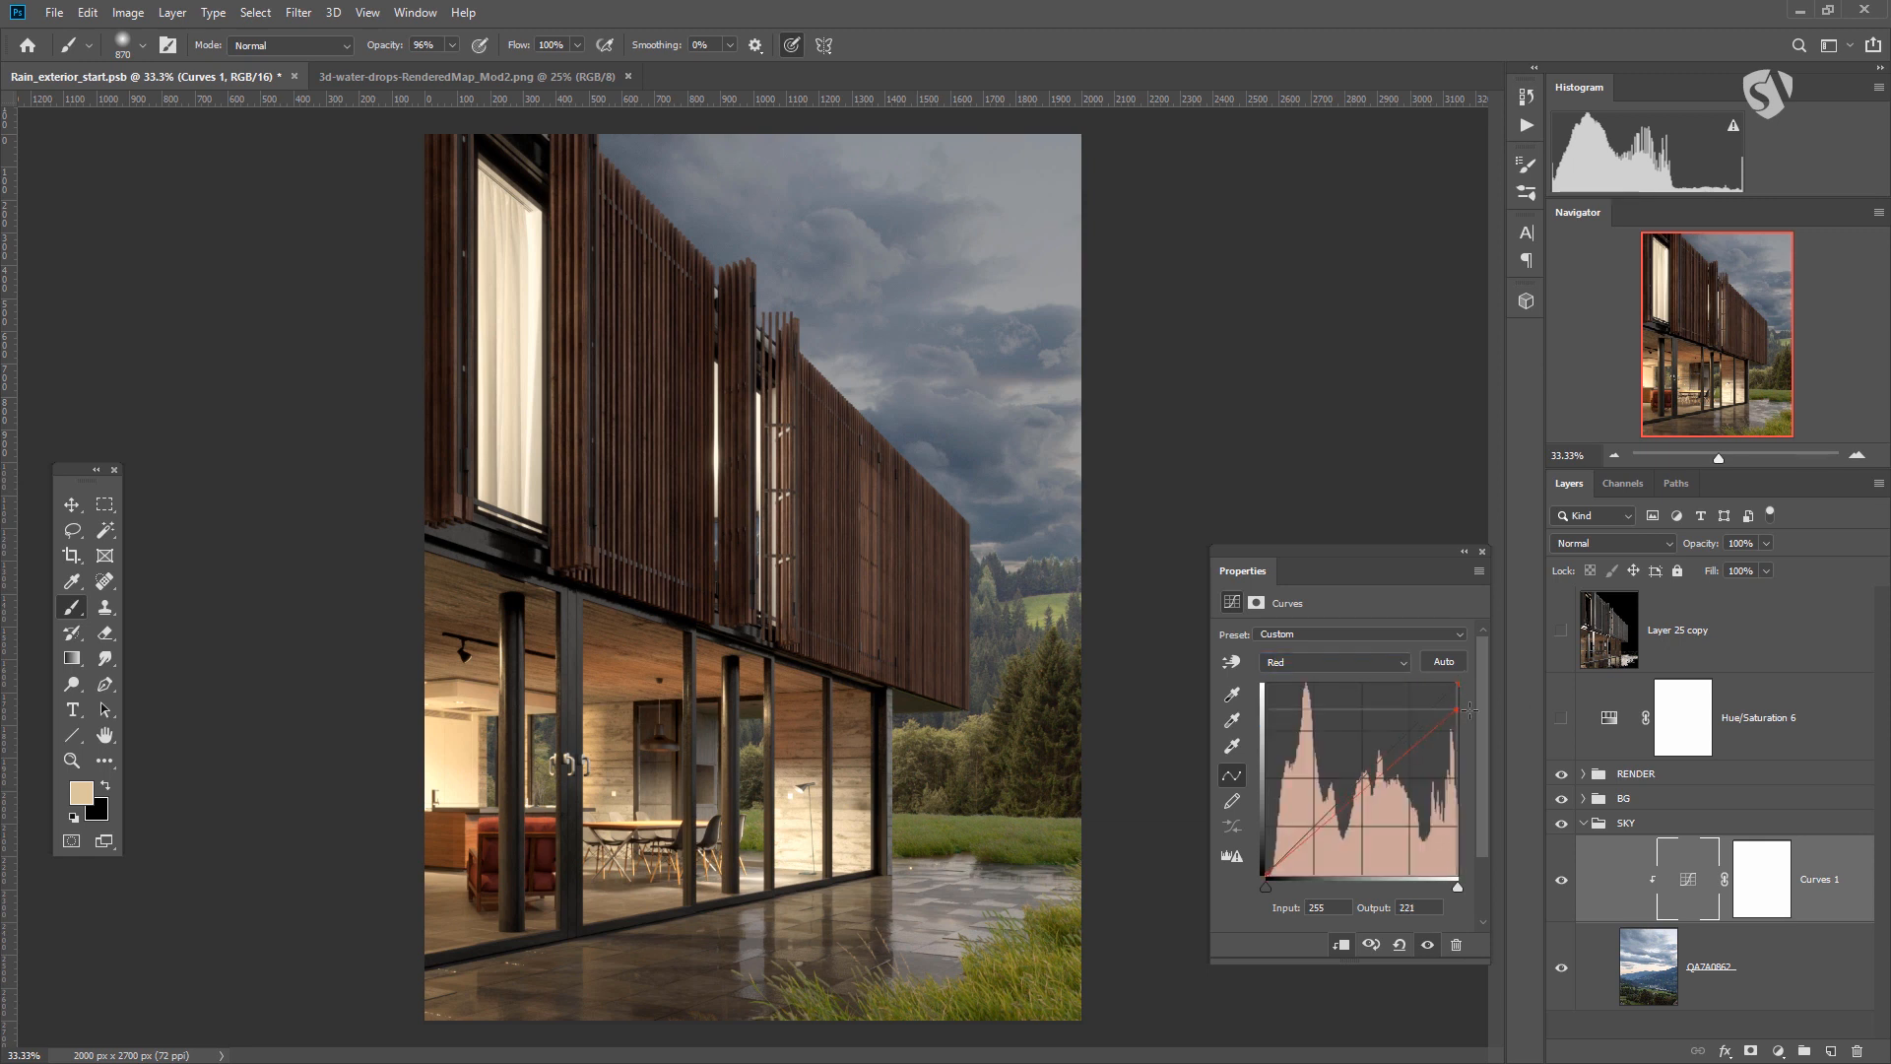
Cool the sky curve by setting the white point output to 247 in the green channel and 239 in the red channel.
{"action": "left_click", "coordinate": [1359, 662]}
{"action": "left_click", "coordinate": [1334, 705]}
{"action": "left_click_drag", "start_coordinate": [1458, 684], "coordinate": [1475, 693]}
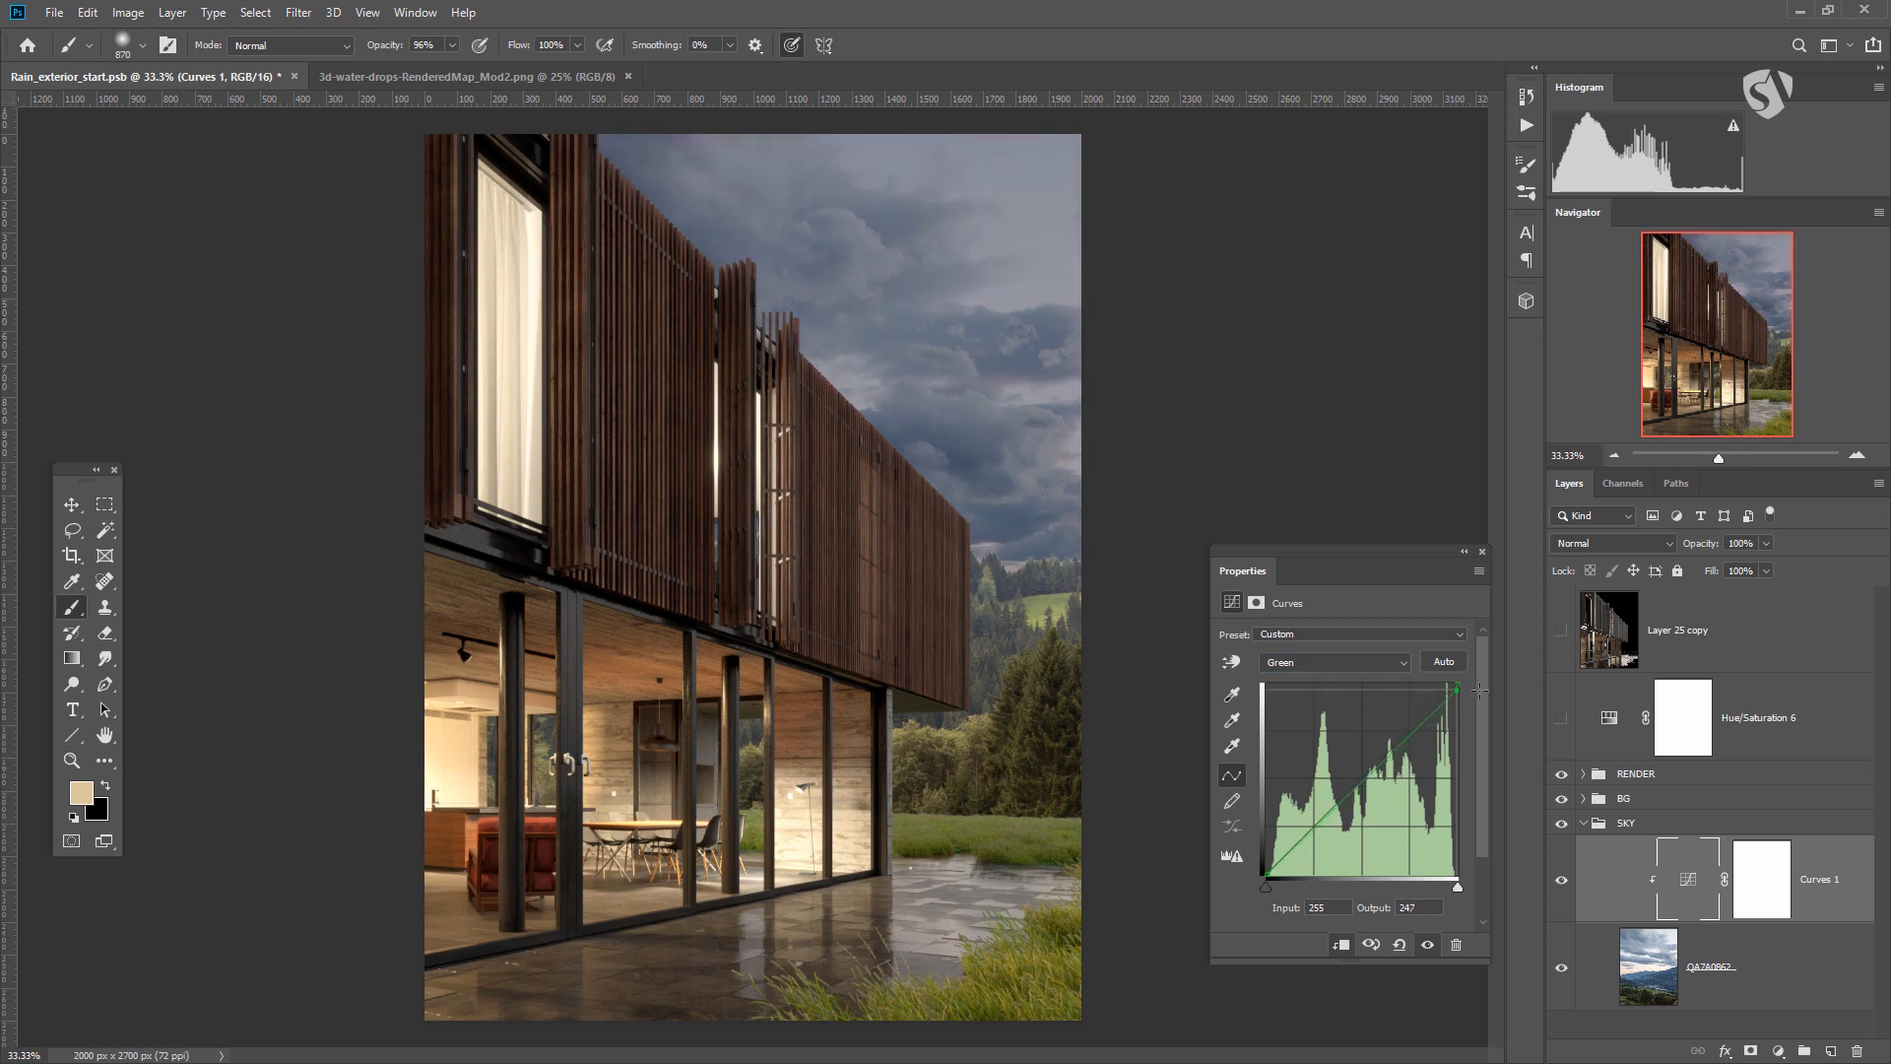
{"action": "left_click", "coordinate": [1357, 660]}
{"action": "left_click", "coordinate": [1389, 692]}
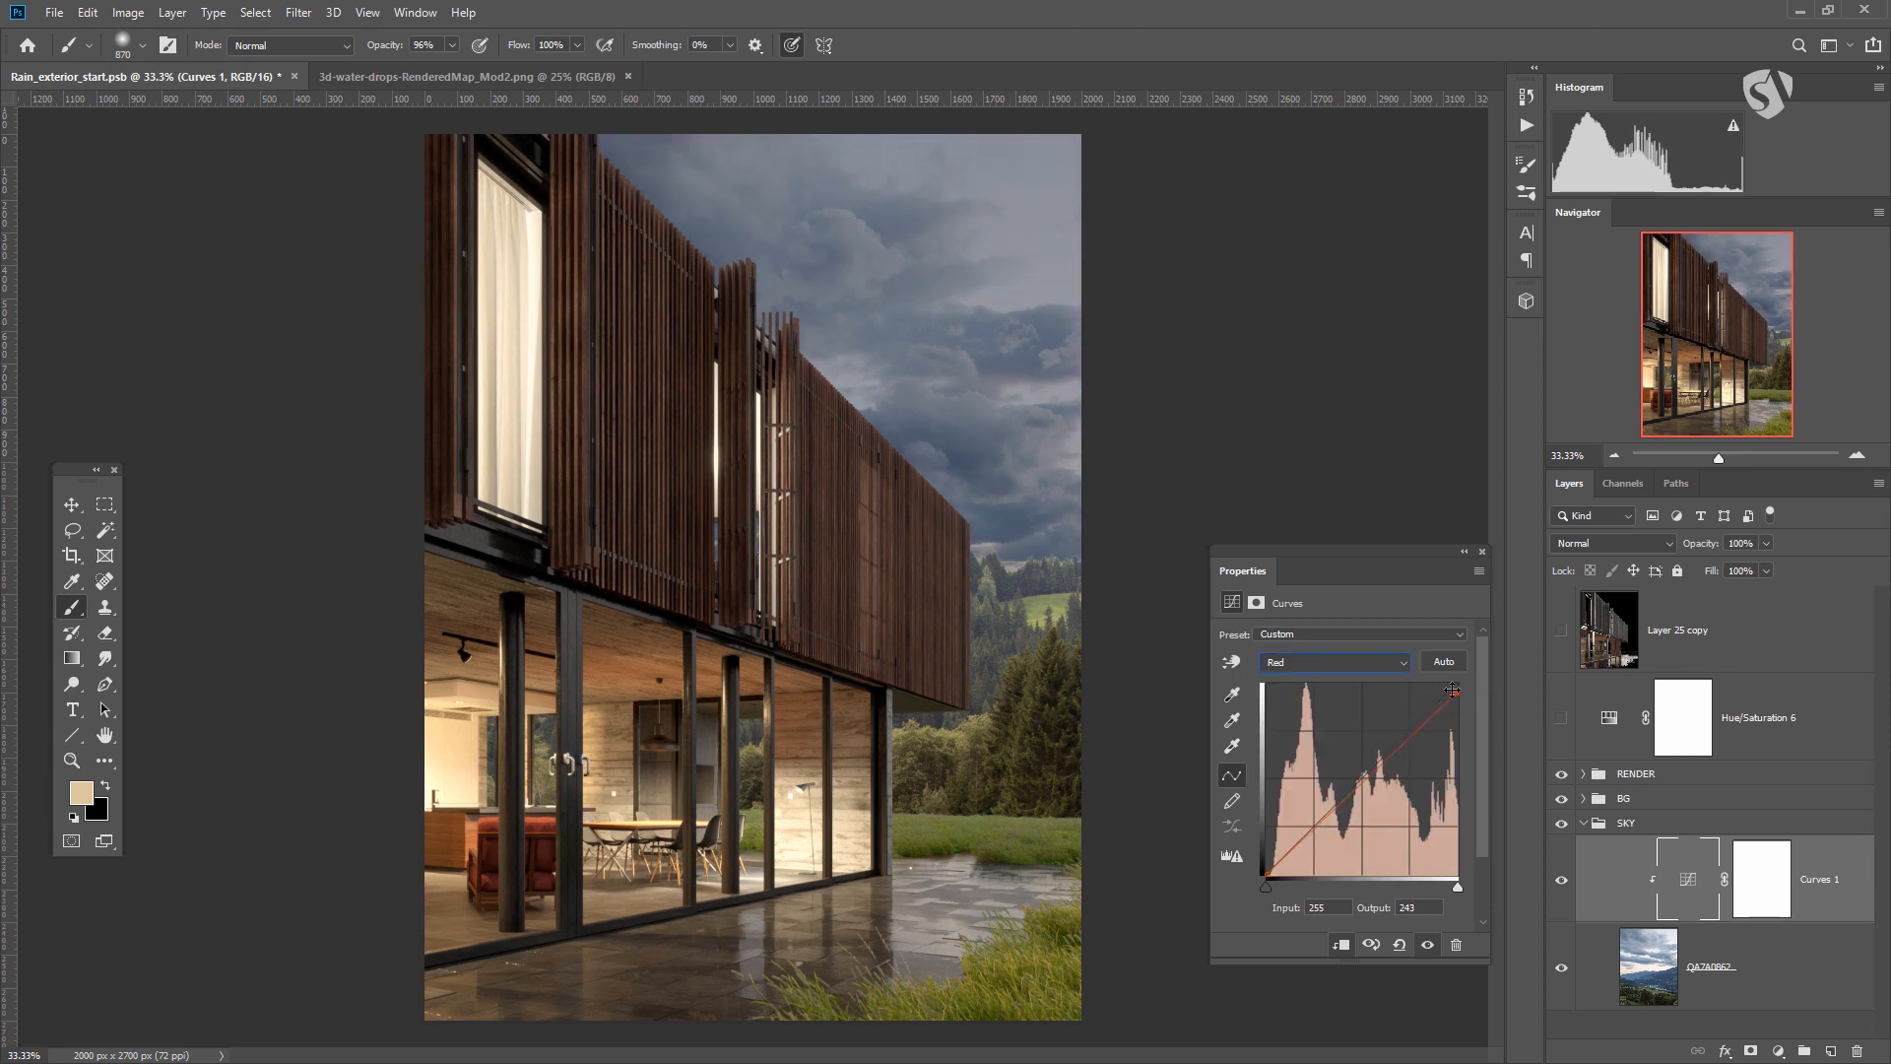
{"action": "left_click_drag", "start_coordinate": [1459, 692], "coordinate": [1464, 697]}
{"action": "left_click", "coordinate": [1359, 662]}
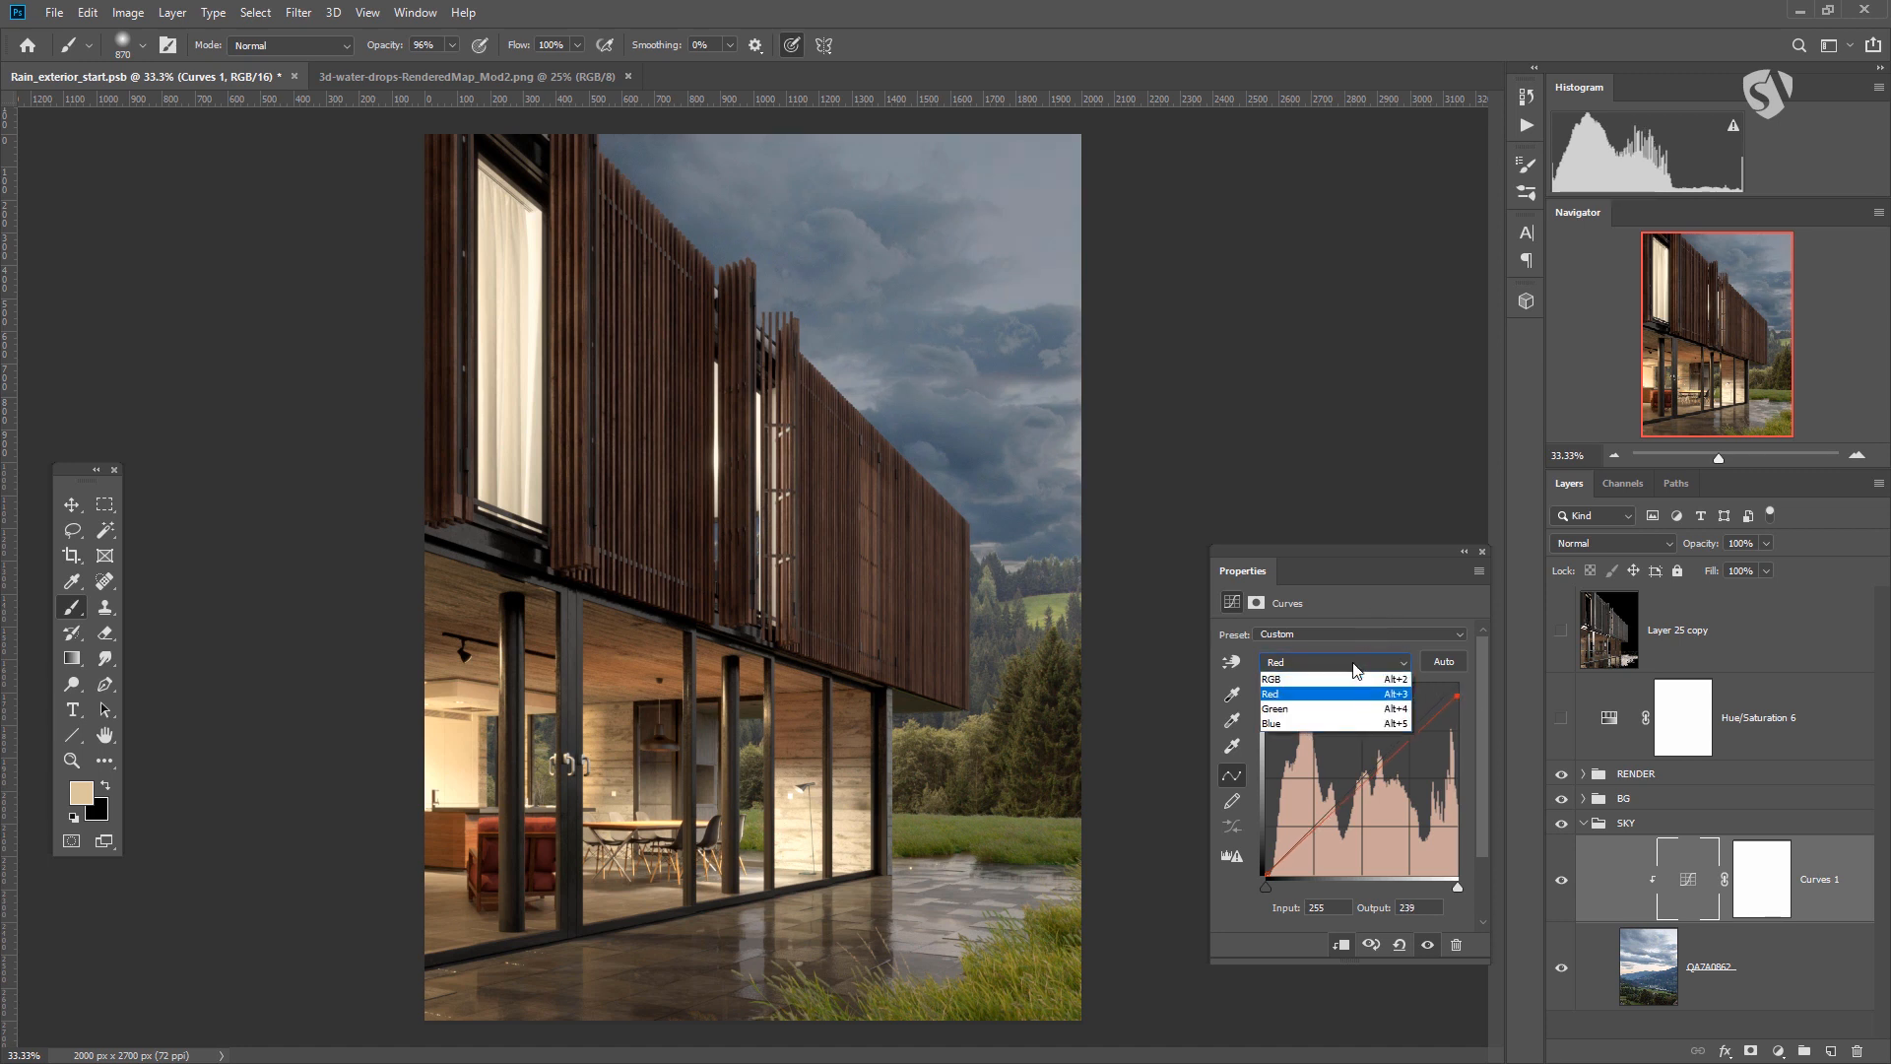
{"action": "left_click", "coordinate": [1338, 678]}
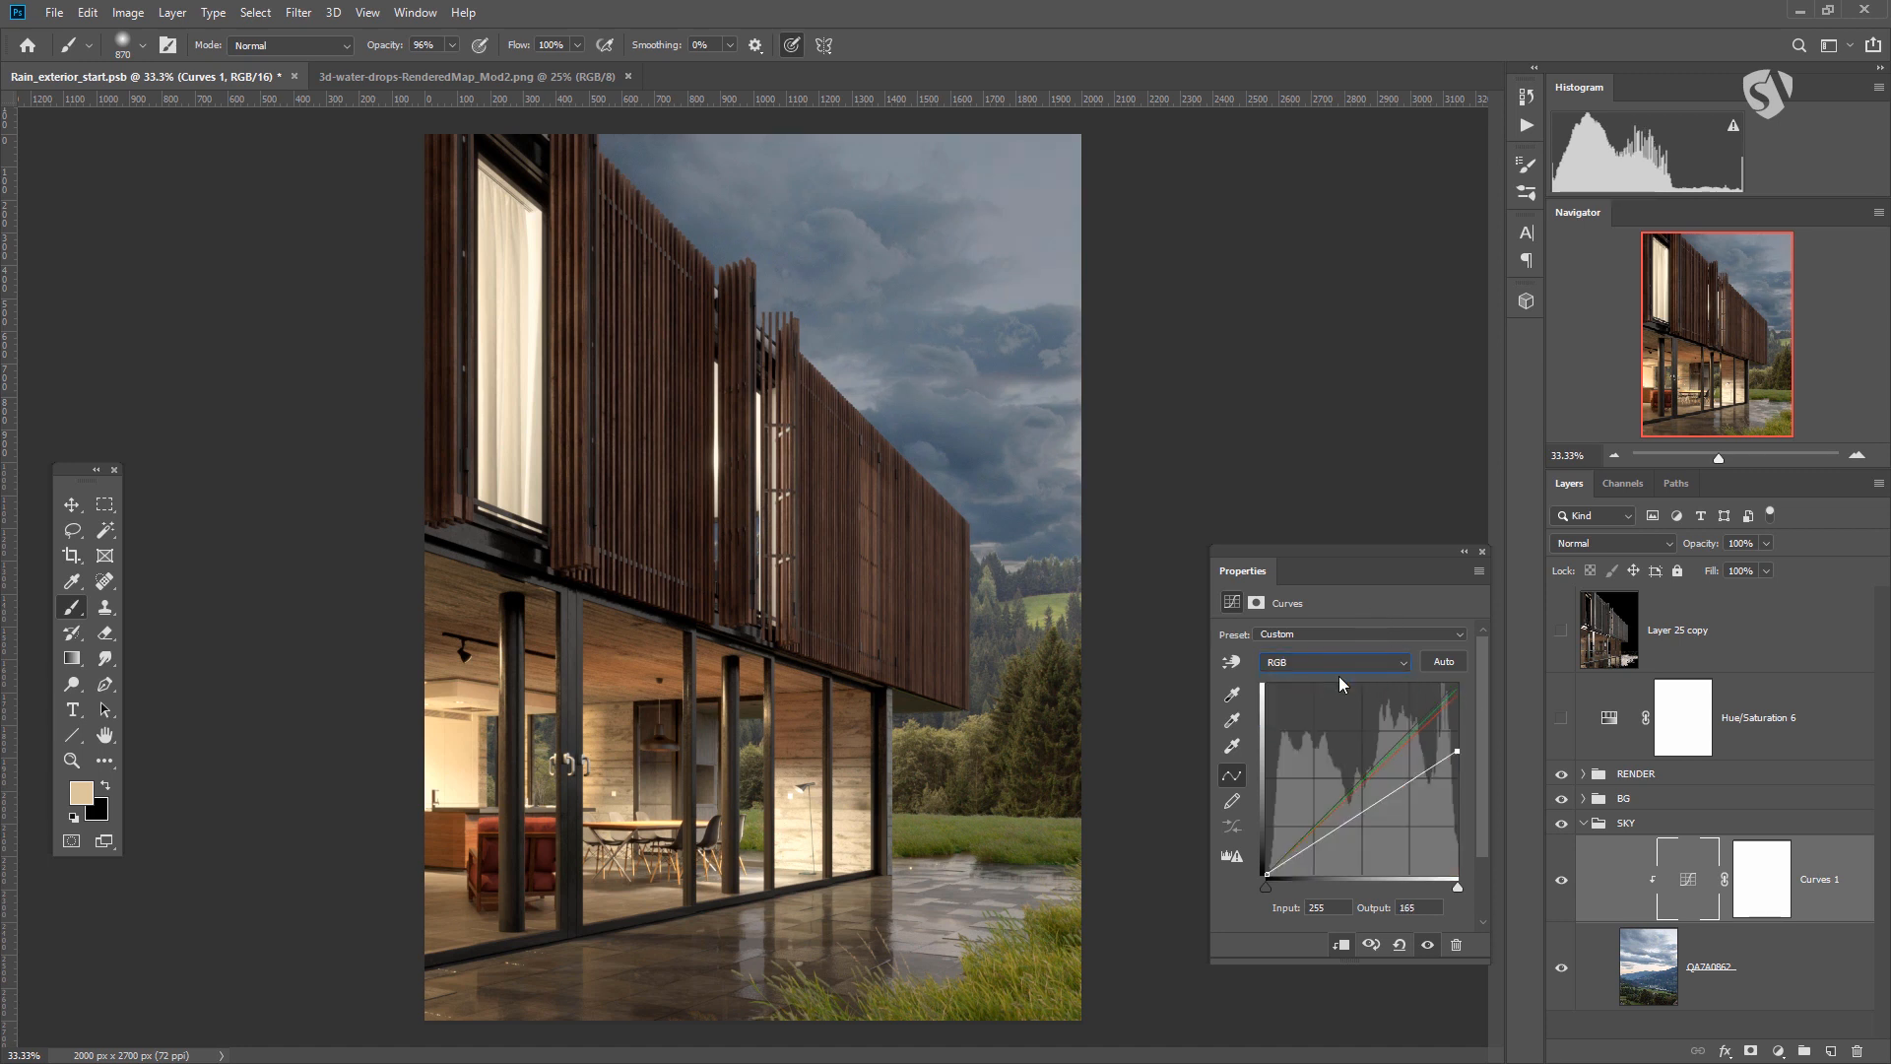
Invert the Curves 1 layer mask to black and make white the foreground colour.
{"action": "left_click", "coordinate": [1761, 891]}
{"action": "key", "text": "d"}
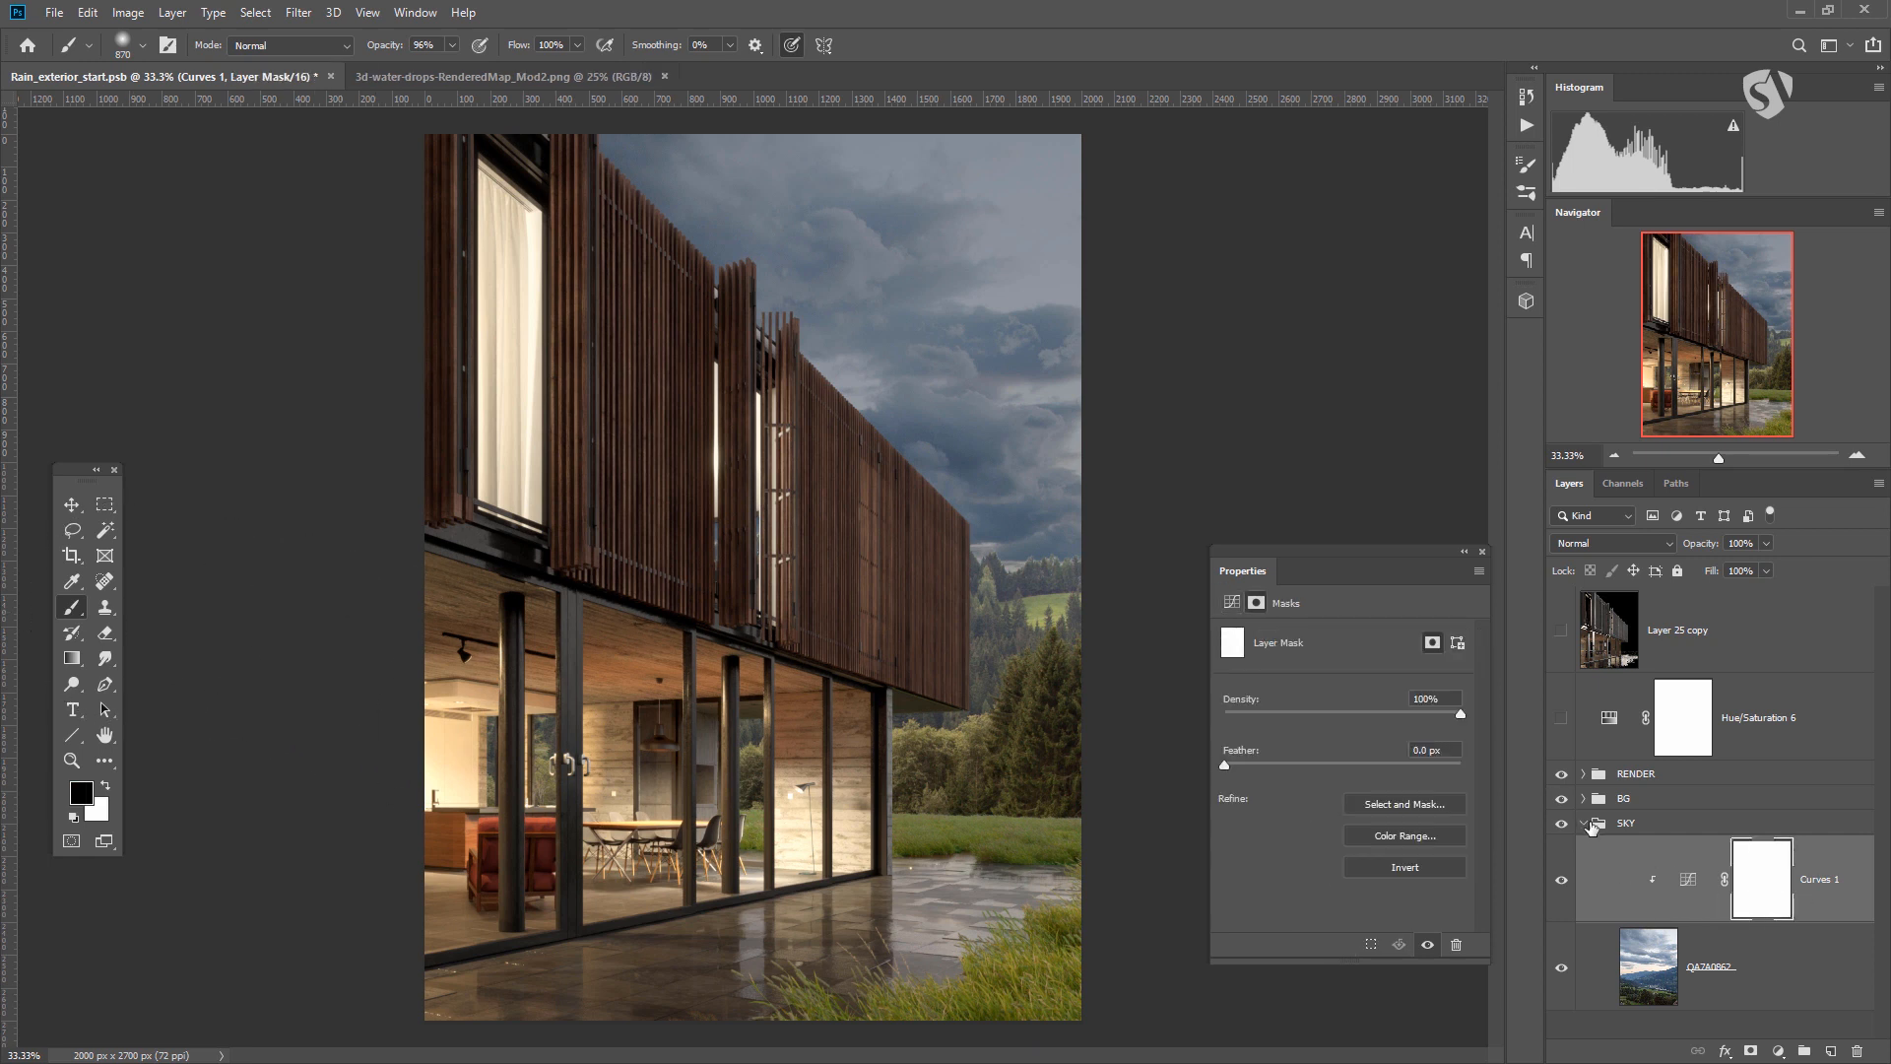
{"action": "key", "text": "ctrl+i"}
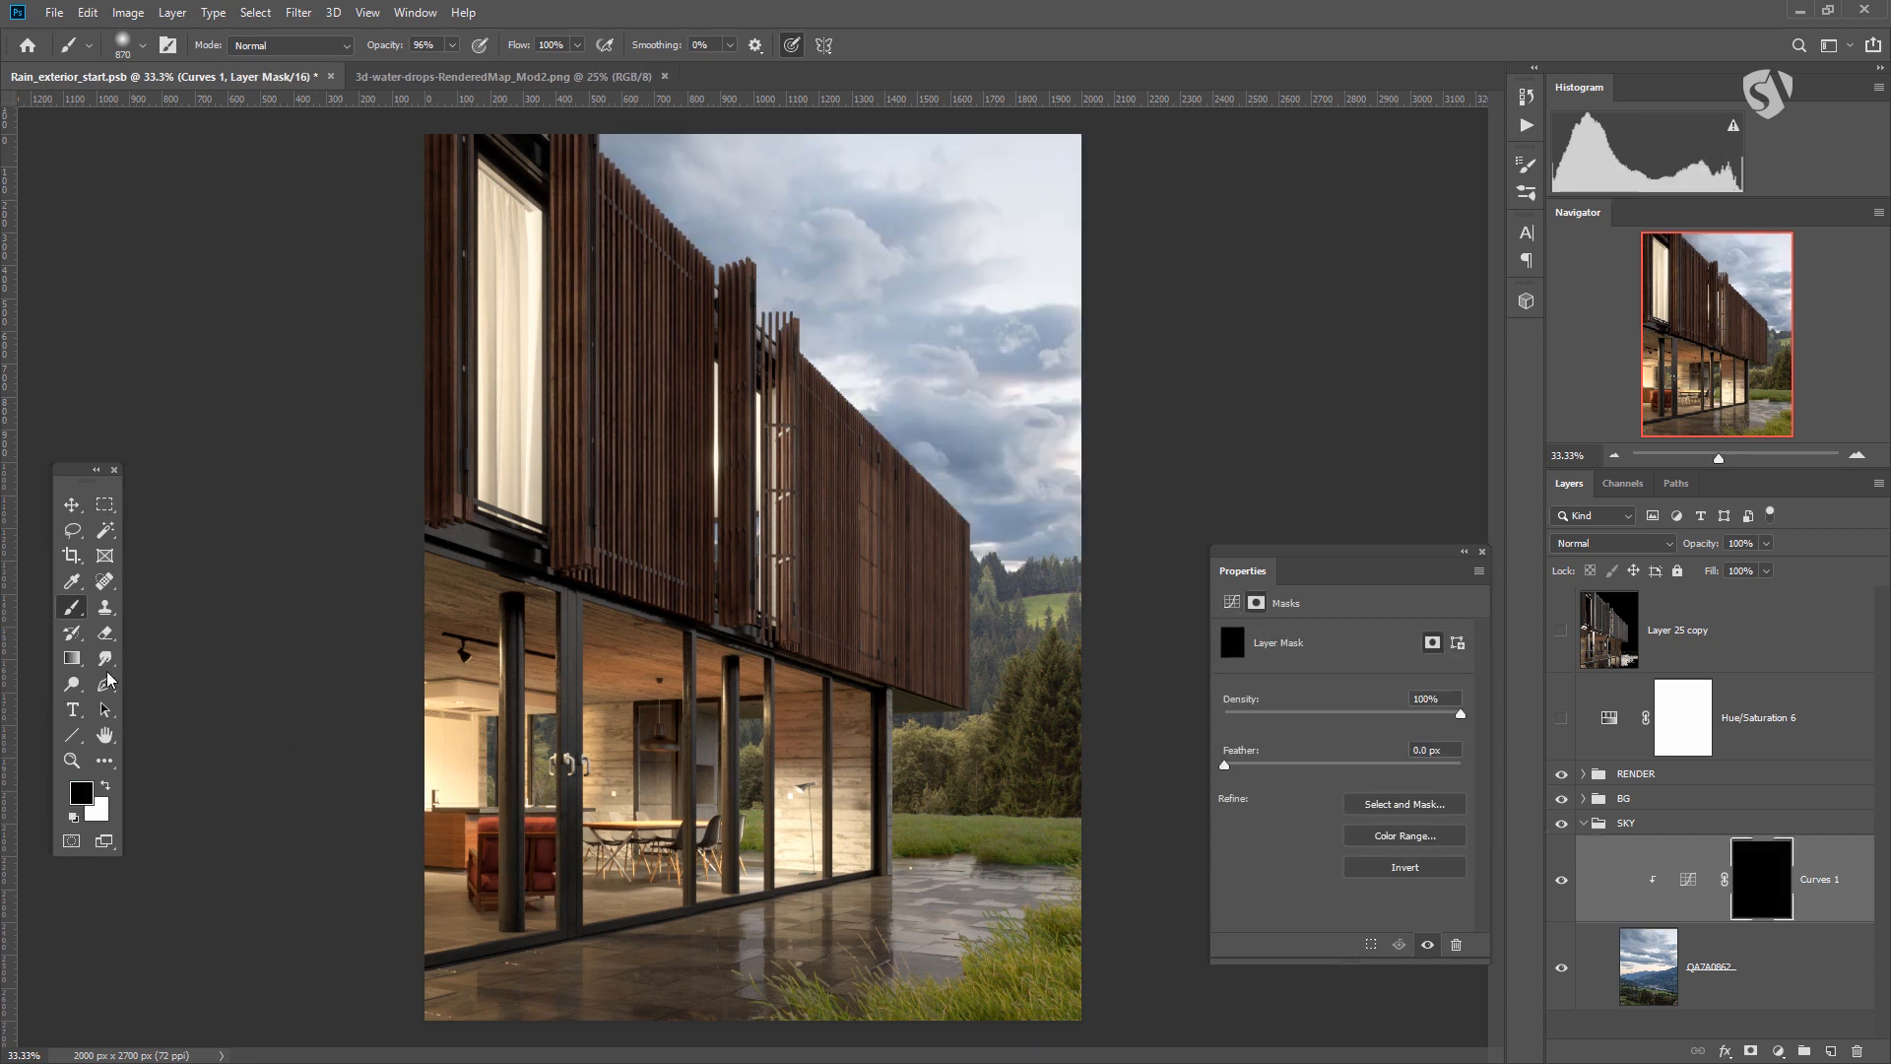
{"action": "left_click", "coordinate": [106, 788]}
Paint white on the Curves 1 mask with a soft brush of 1182 px to darken the lower sky above the hills.
{"action": "key", "text": "bracketright"}
{"action": "key", "text": "bracketright"}
{"action": "key", "text": "bracketright"}
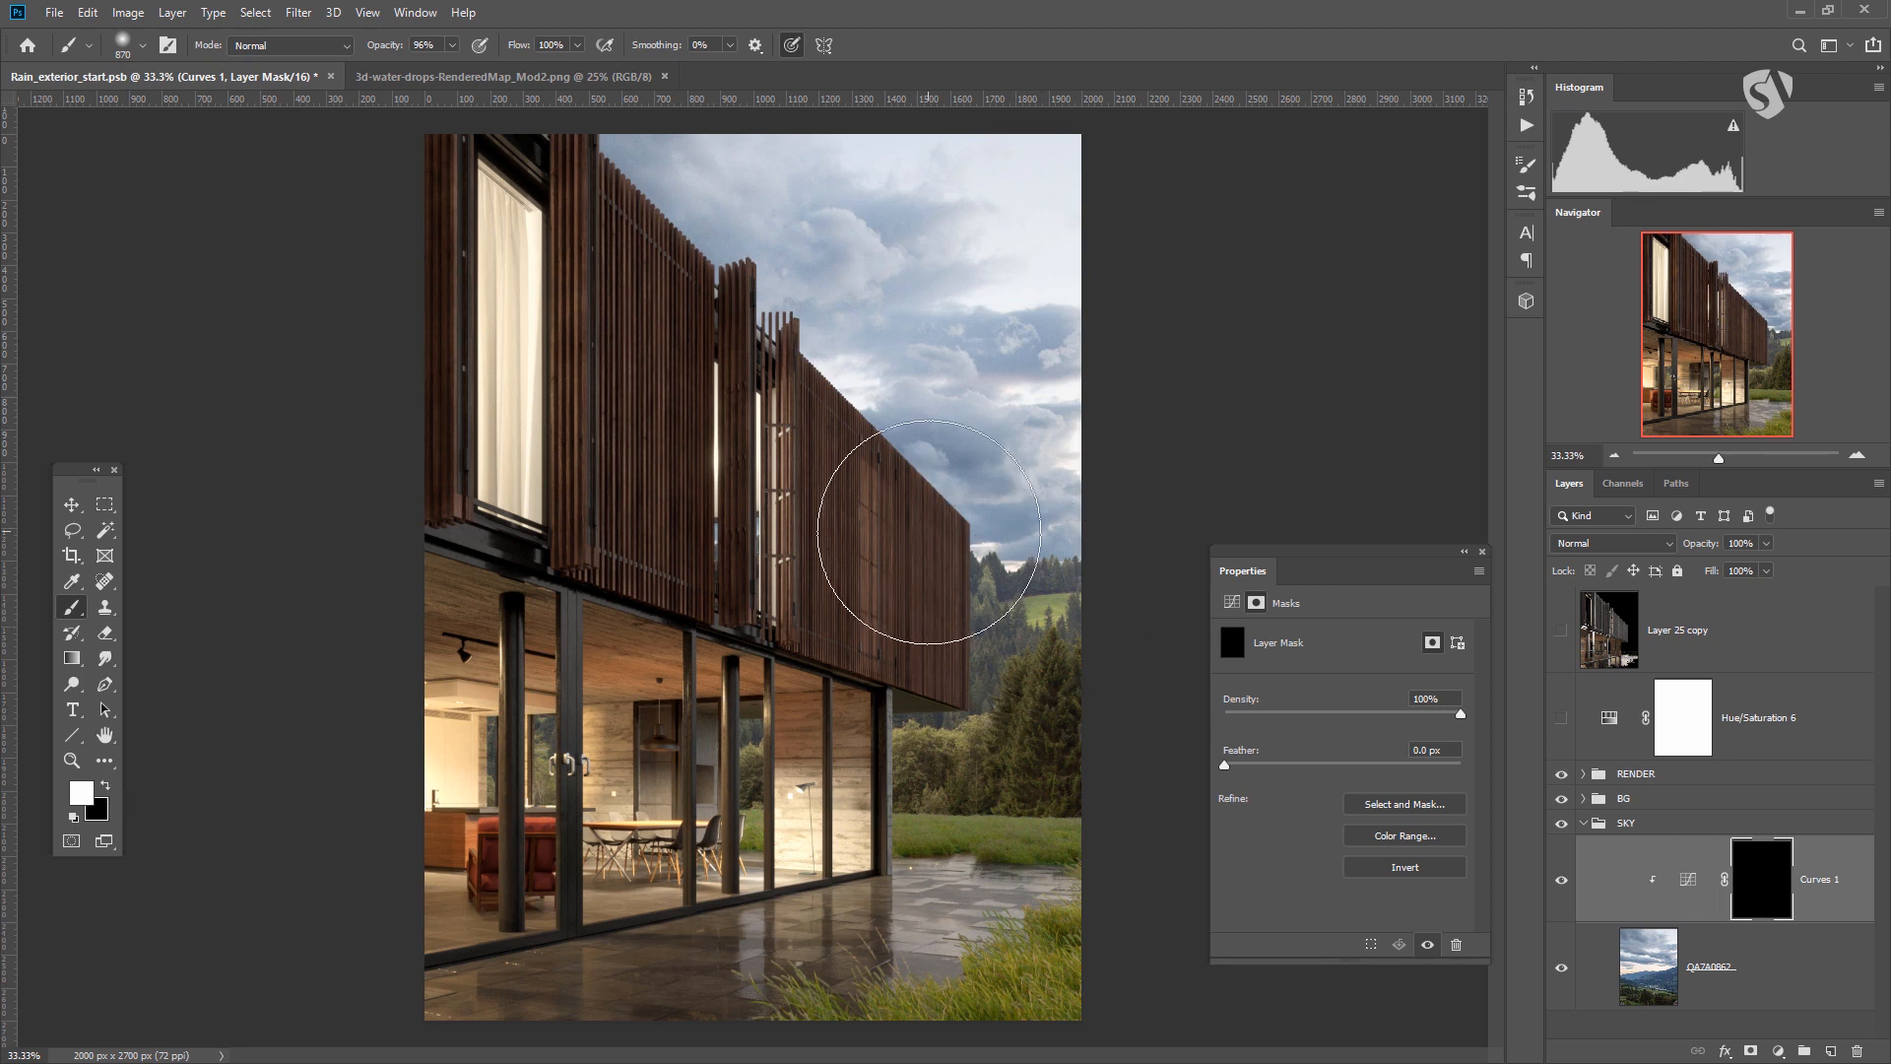
{"action": "right_click", "coordinate": [1005, 566]}
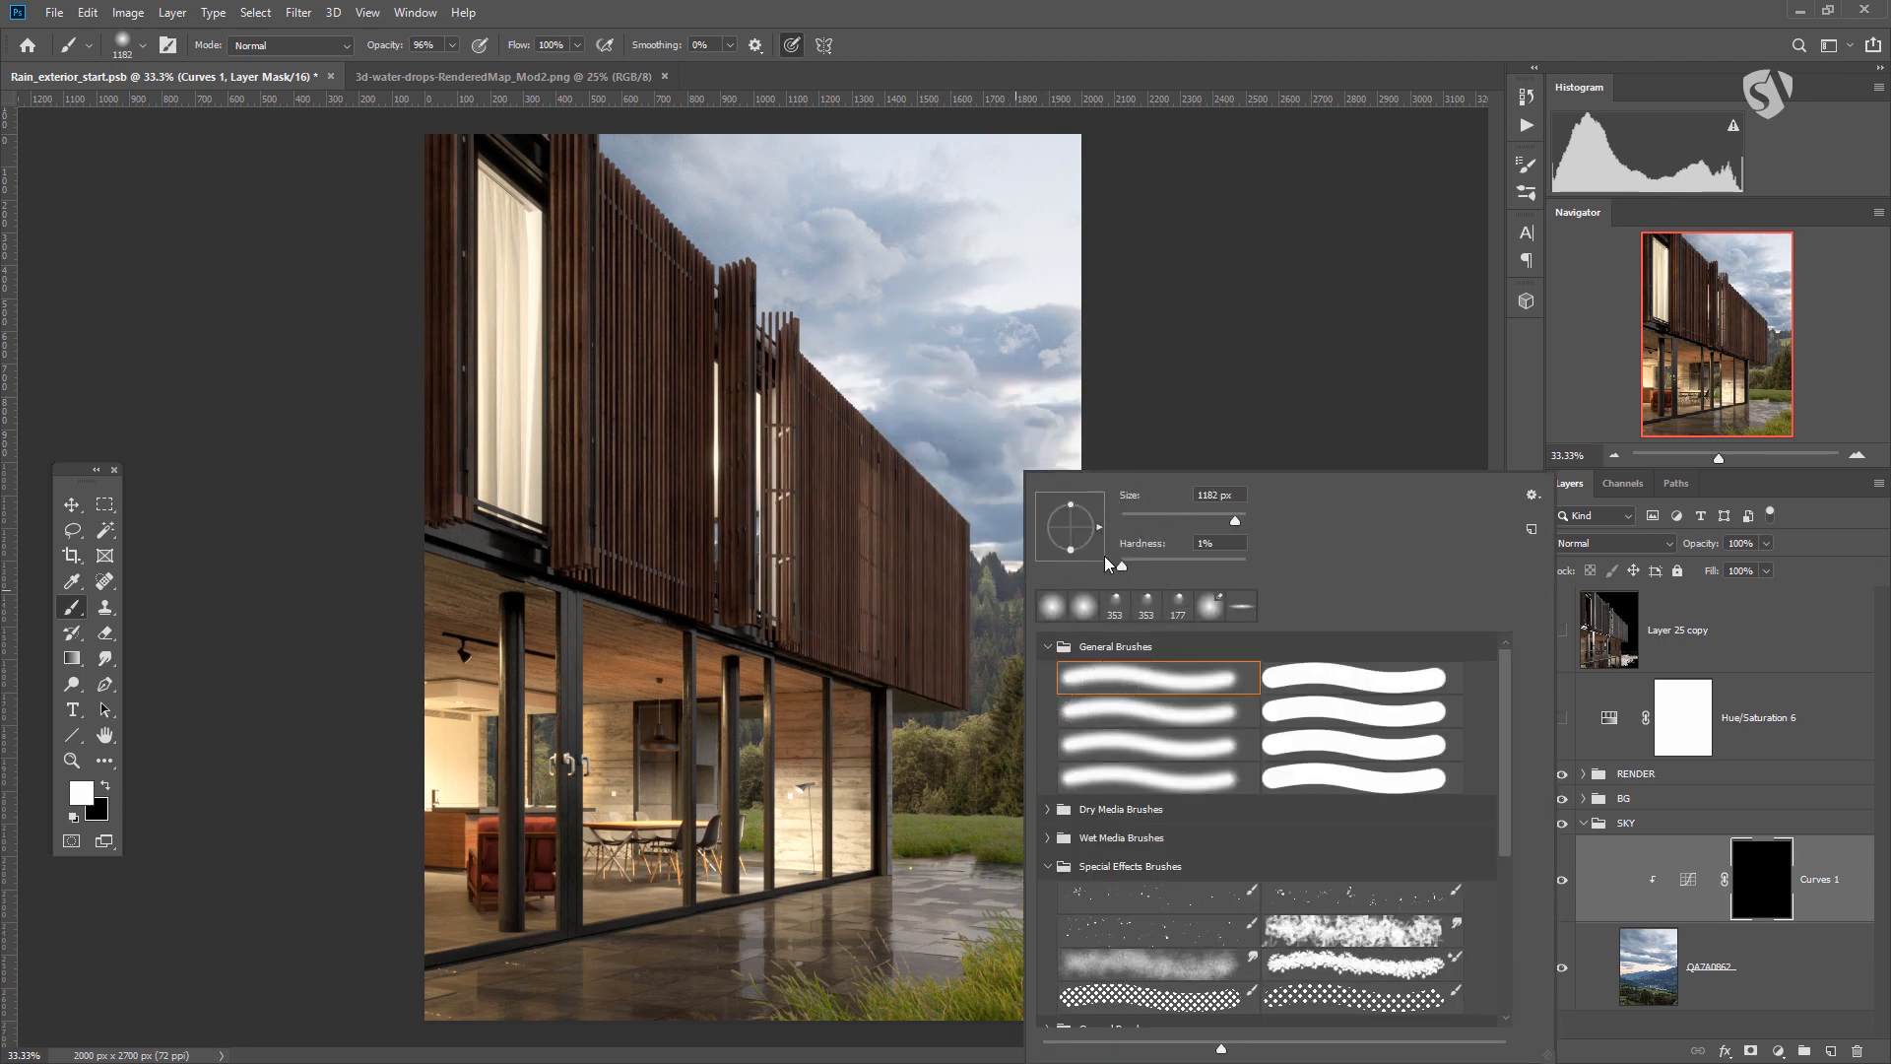
{"action": "mouse_move", "coordinate": [876, 622]}
{"action": "left_mouse_down"}
{"action": "mouse_move", "coordinate": [1050, 648]}
{"action": "mouse_move", "coordinate": [1024, 657]}
{"action": "left_mouse_up"}
{"action": "mouse_move", "coordinate": [872, 706]}
{"action": "left_mouse_down"}
{"action": "mouse_move", "coordinate": [865, 595]}
{"action": "mouse_move", "coordinate": [1077, 633]}
{"action": "mouse_move", "coordinate": [950, 580]}
{"action": "mouse_move", "coordinate": [929, 612]}
{"action": "mouse_move", "coordinate": [907, 570]}
{"action": "mouse_move", "coordinate": [1186, 561]}
{"action": "mouse_move", "coordinate": [853, 562]}
{"action": "mouse_move", "coordinate": [1097, 633]}
{"action": "mouse_move", "coordinate": [1077, 591]}
{"action": "mouse_move", "coordinate": [868, 640]}
{"action": "left_mouse_up"}
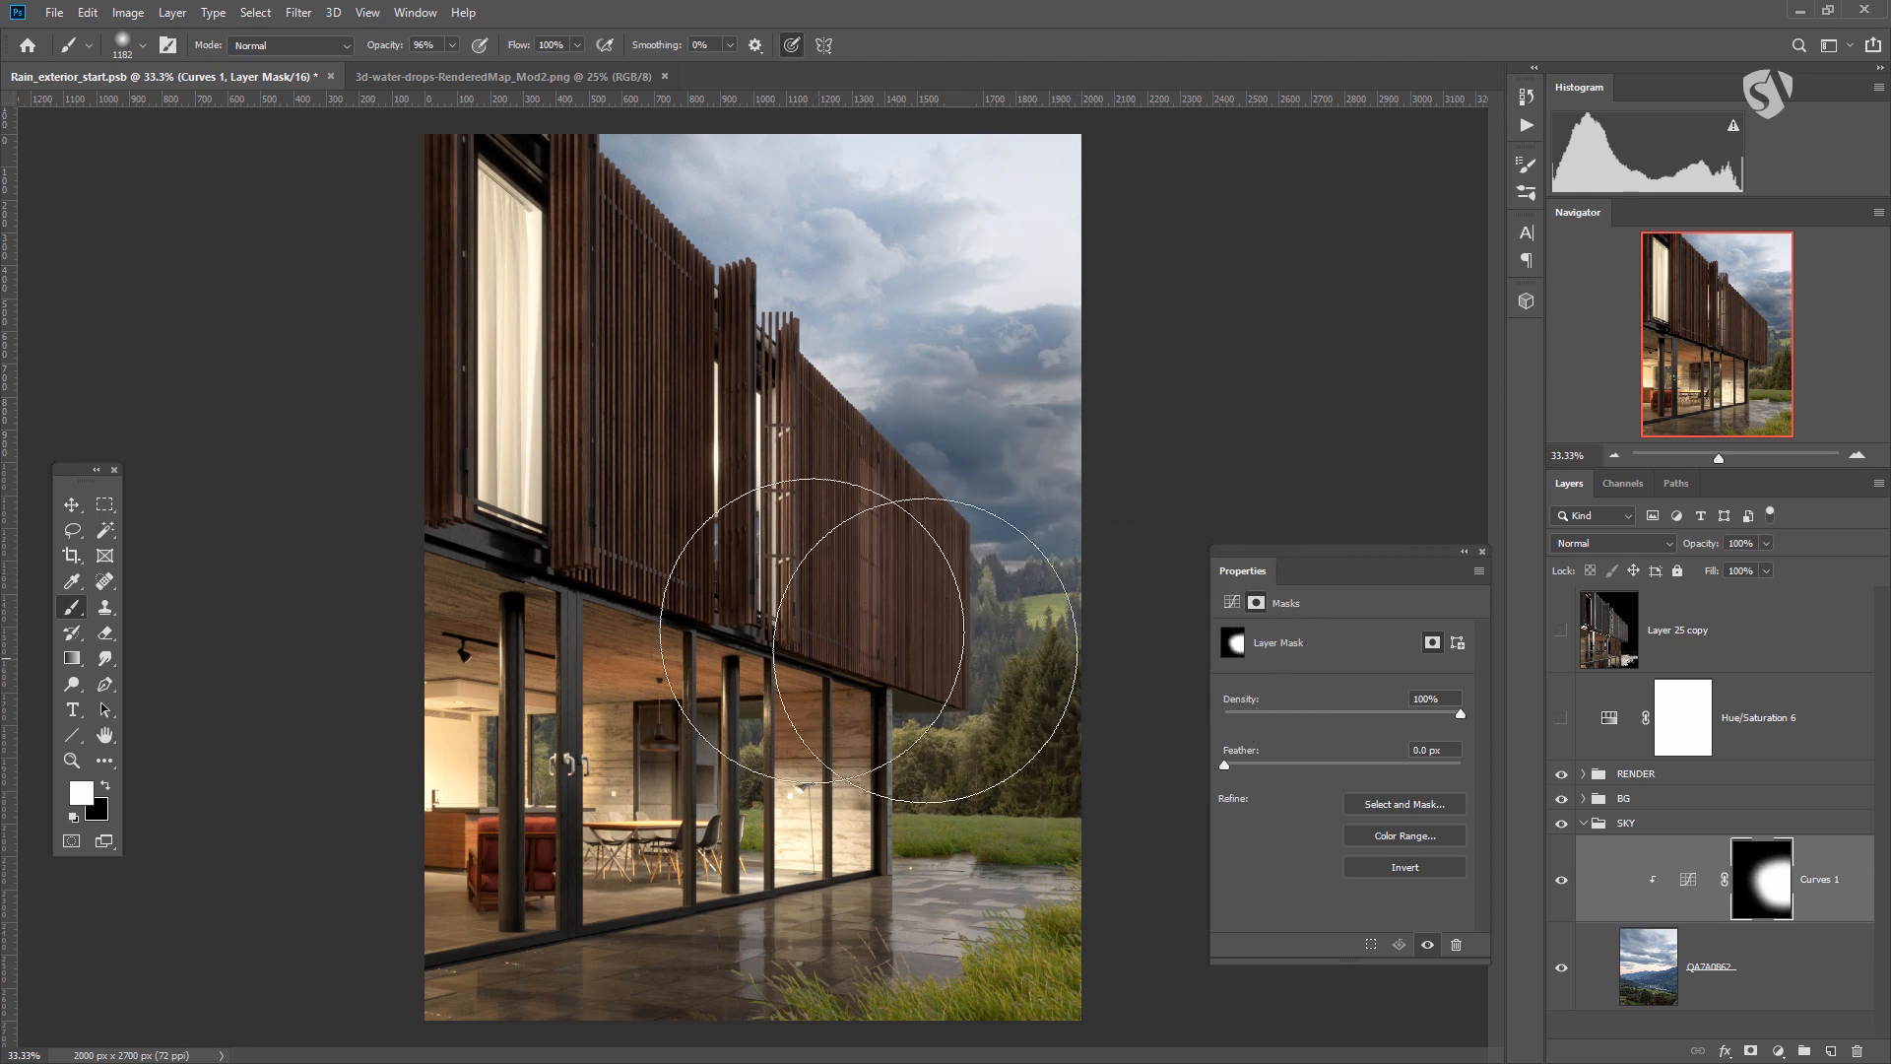
Paint black on the Curves 1 mask over the upper sky, reducing the brush opacity to 42%, to soften the darkening.
{"action": "key", "text": "x"}
{"action": "mouse_move", "coordinate": [947, 246]}
{"action": "left_mouse_down"}
{"action": "mouse_move", "coordinate": [955, 205]}
{"action": "mouse_move", "coordinate": [1083, 238]}
{"action": "left_mouse_up"}
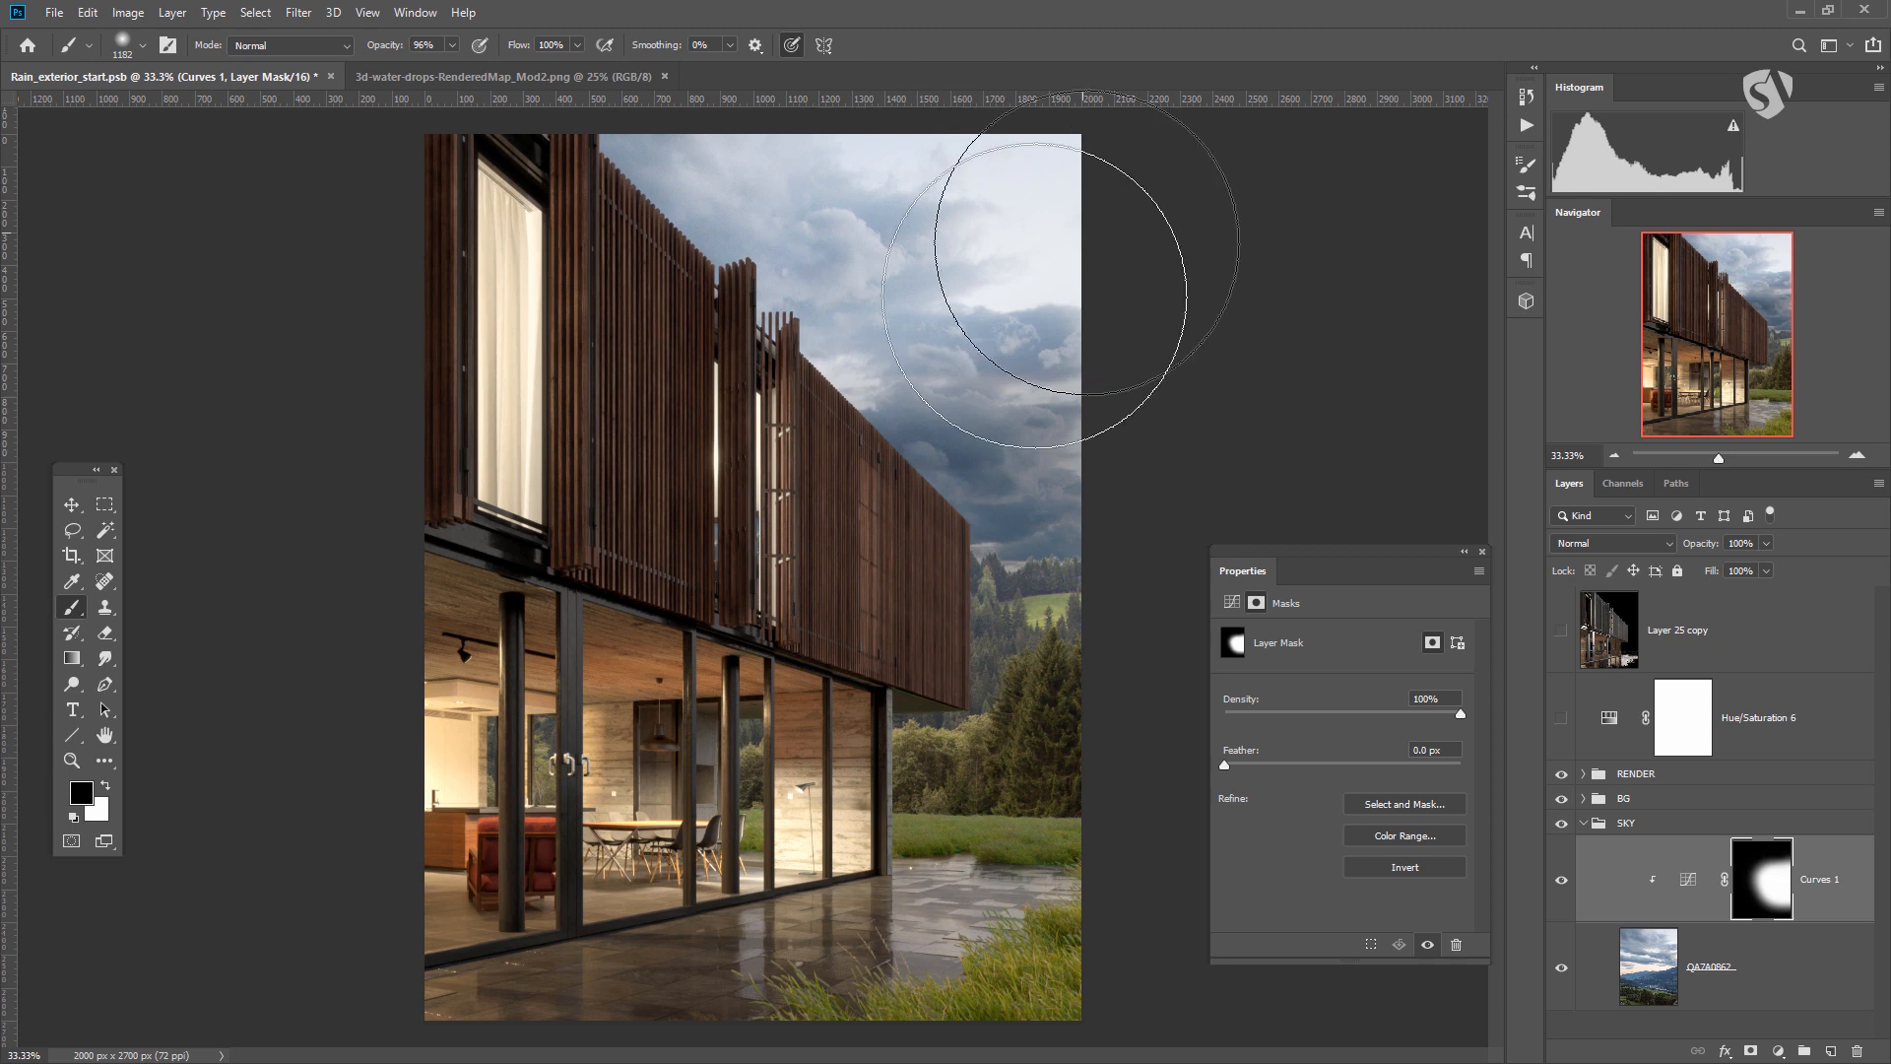
{"action": "left_click", "coordinate": [452, 46]}
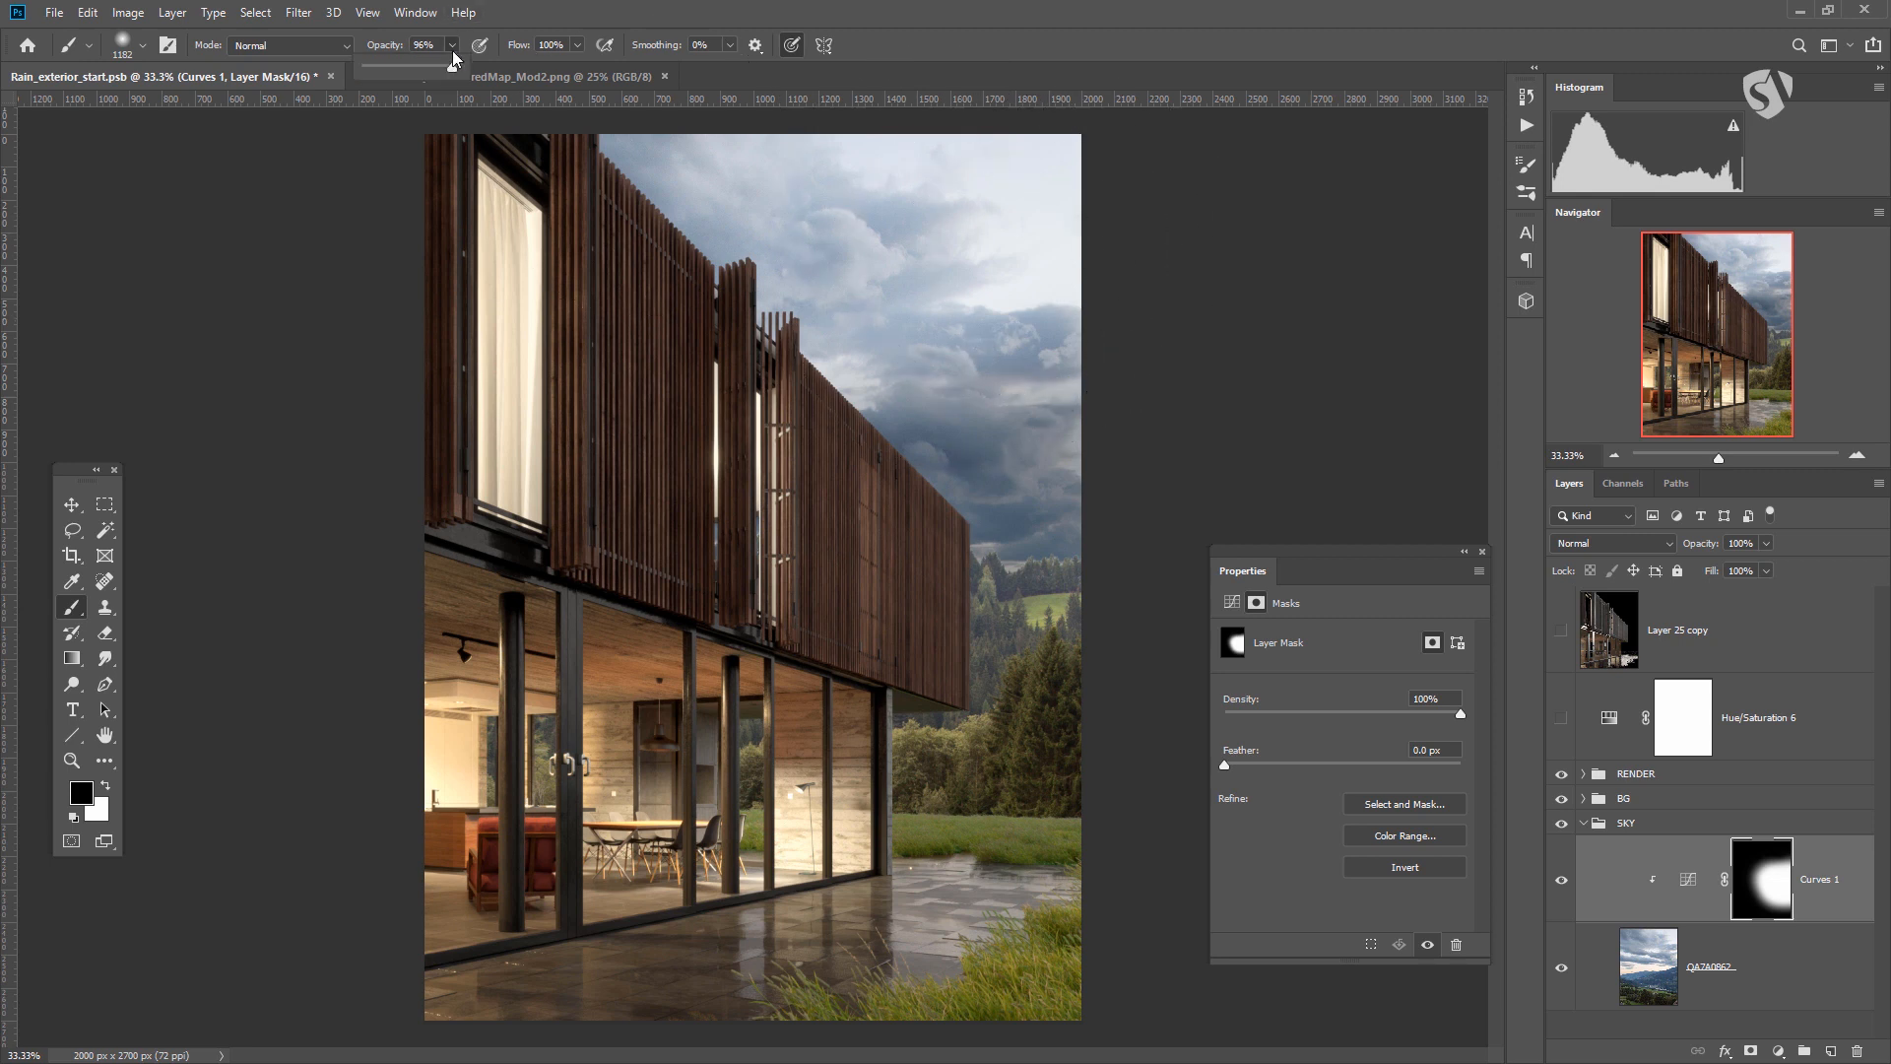
{"action": "left_click", "coordinate": [405, 68]}
{"action": "left_click_drag", "start_coordinate": [873, 256], "coordinate": [996, 264]}
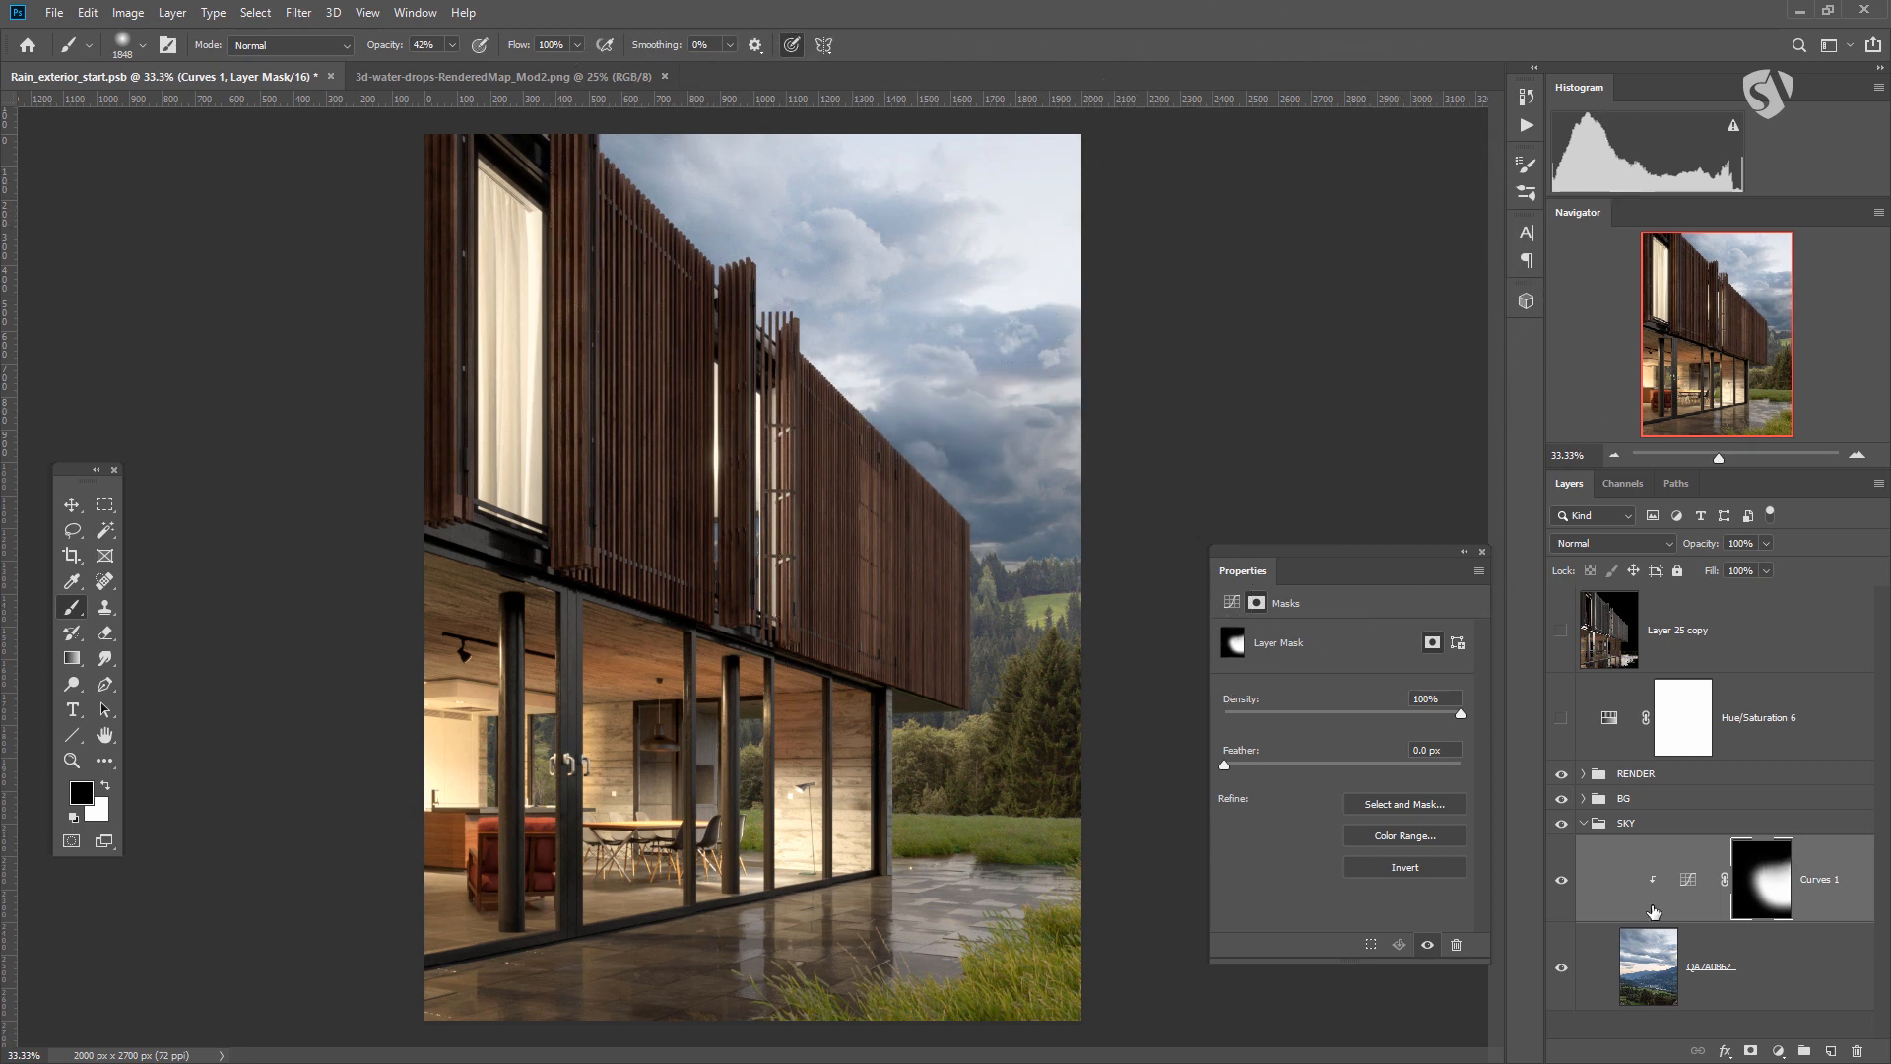
Add a Color Lookup adjustment clipped to Layer 6 in the BG group and load the FoggyNight.3DL LUT.
{"action": "left_click", "coordinate": [1584, 823]}
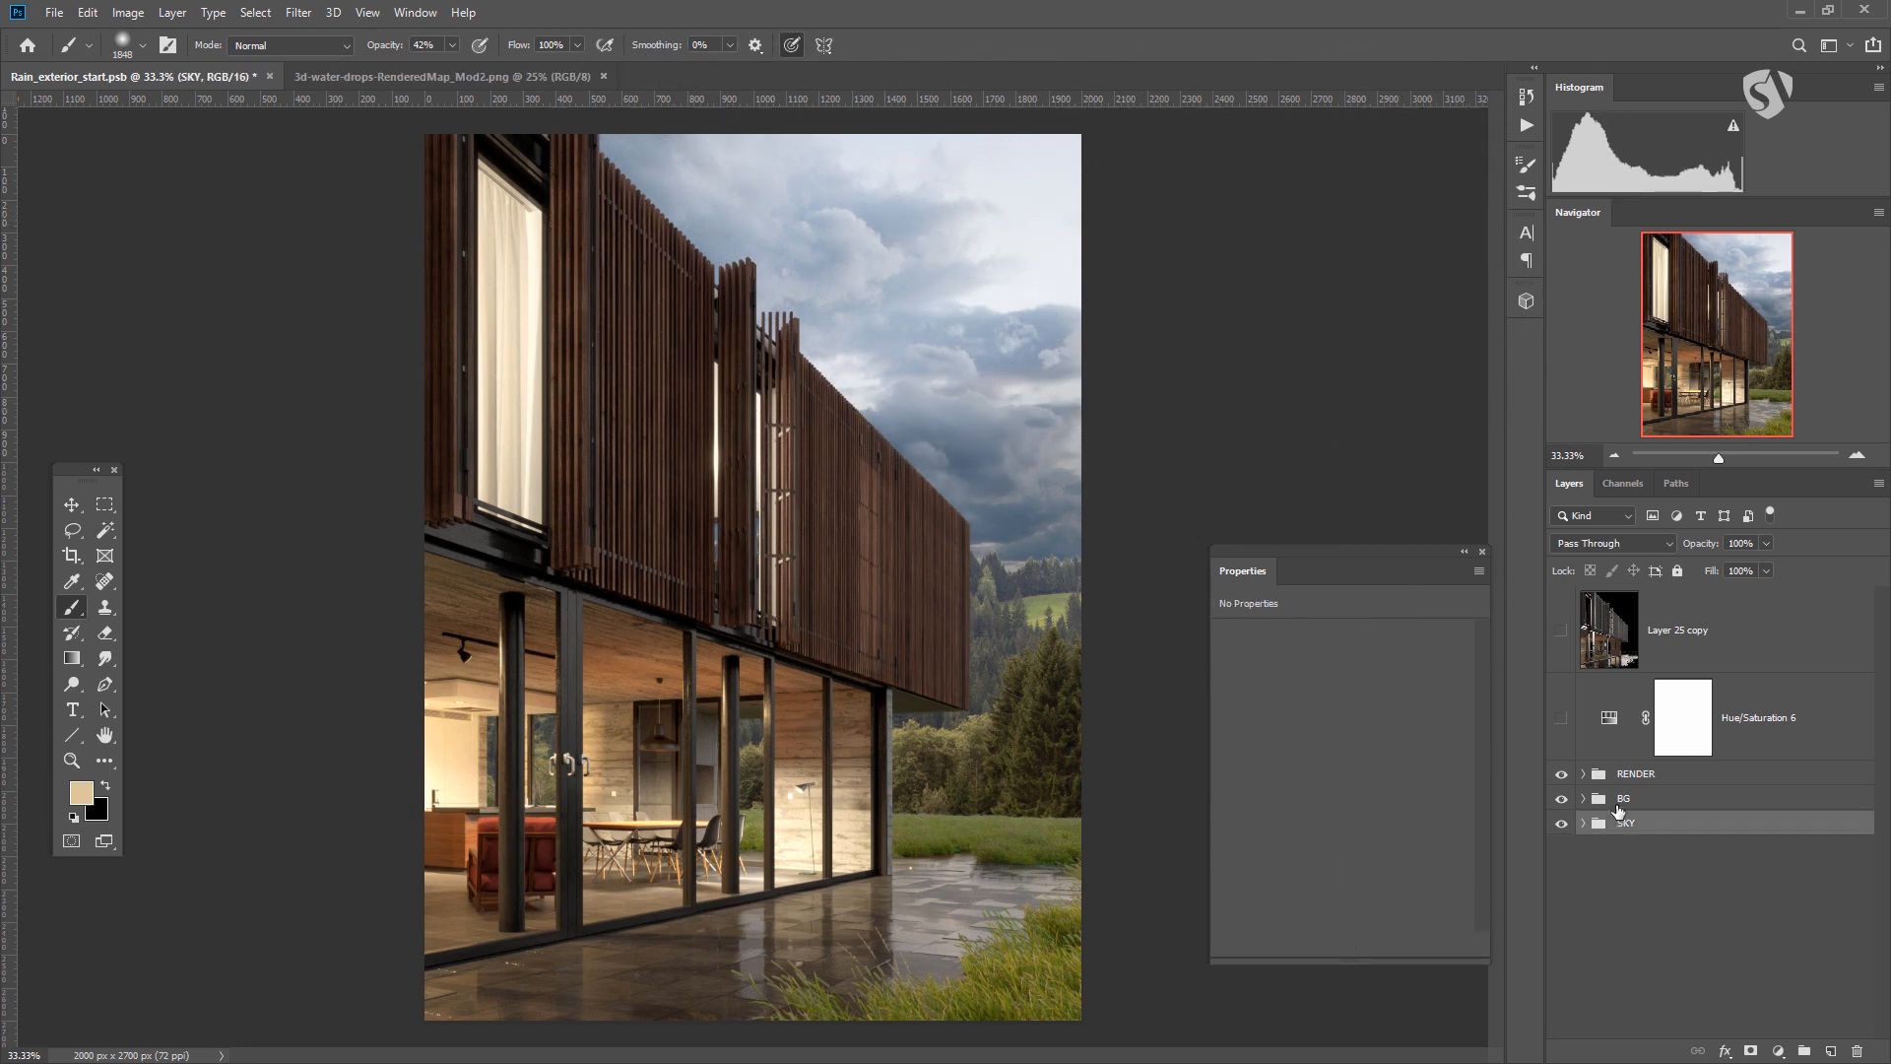
{"action": "left_click", "coordinate": [1612, 802]}
{"action": "left_click", "coordinate": [1582, 798]}
{"action": "left_click", "coordinate": [1696, 854]}
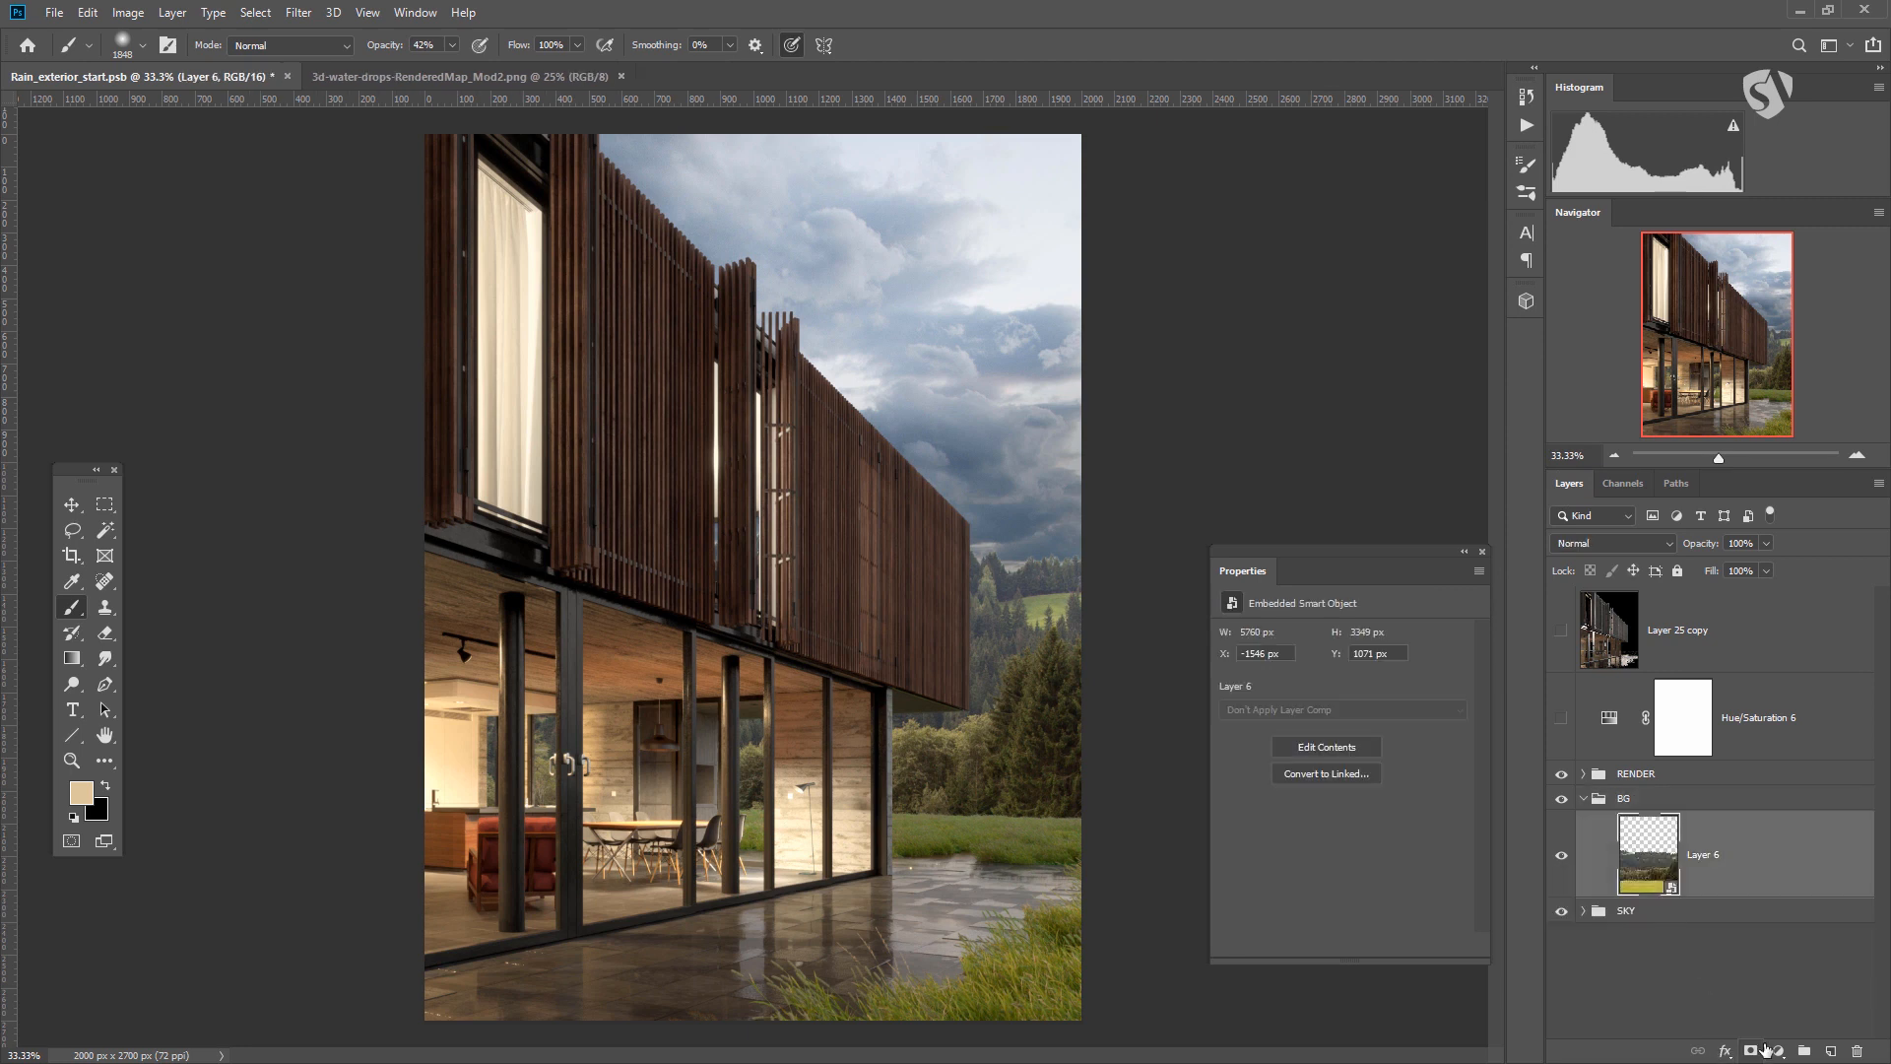
{"action": "left_click", "coordinate": [1777, 1051]}
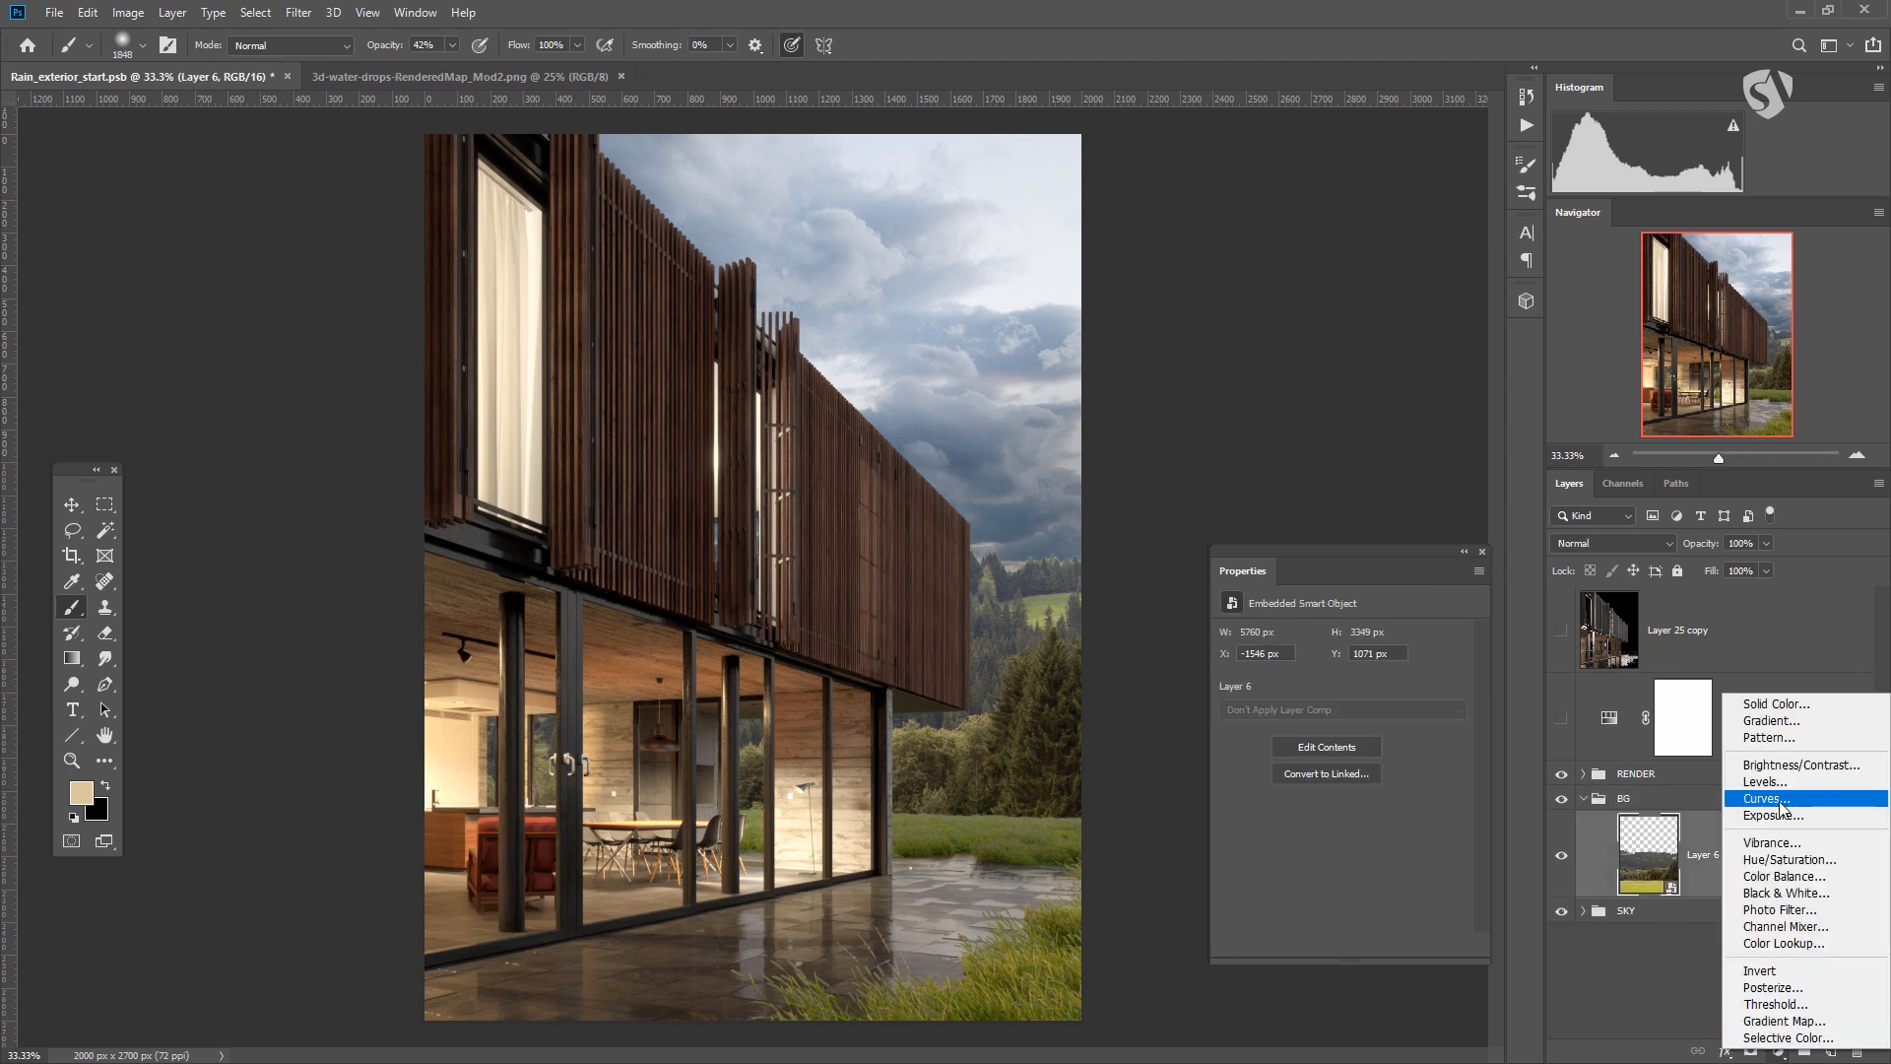
{"action": "left_click", "coordinate": [1784, 943]}
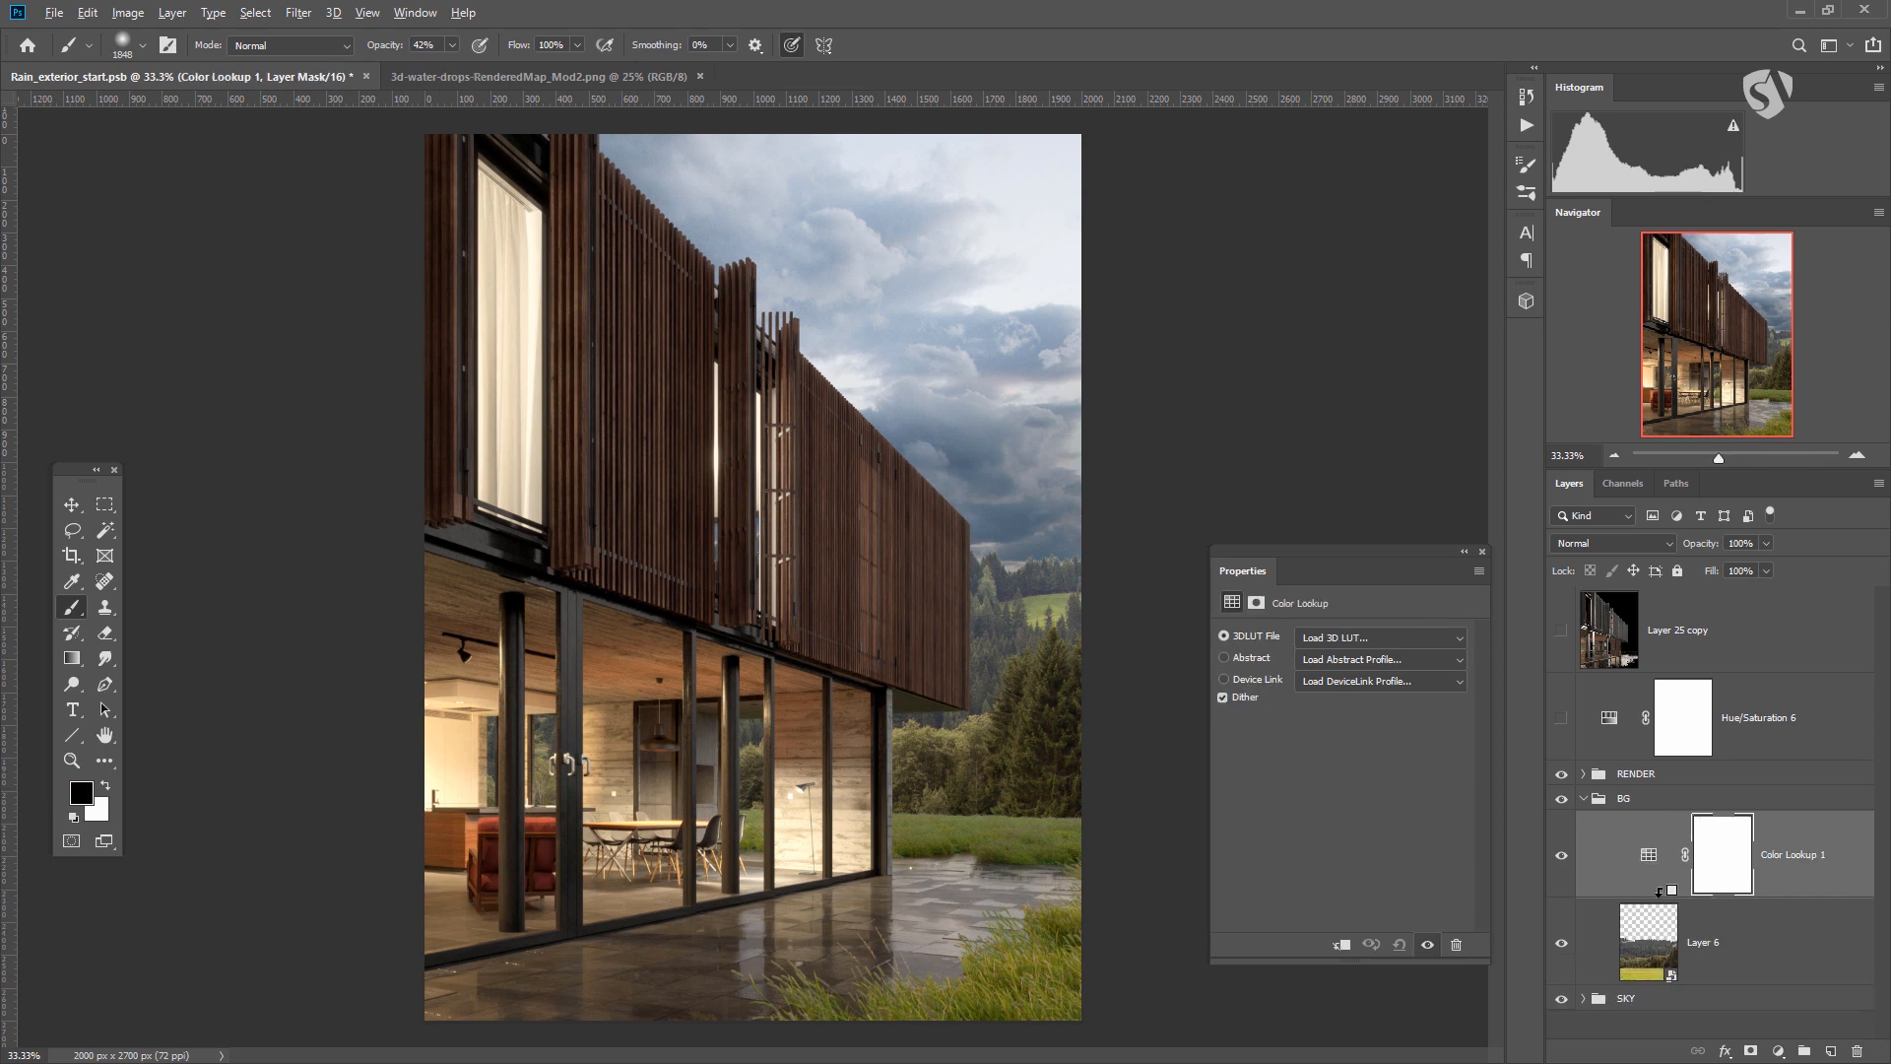
{"action": "left_click", "coordinate": [1662, 889], "text": "alt"}
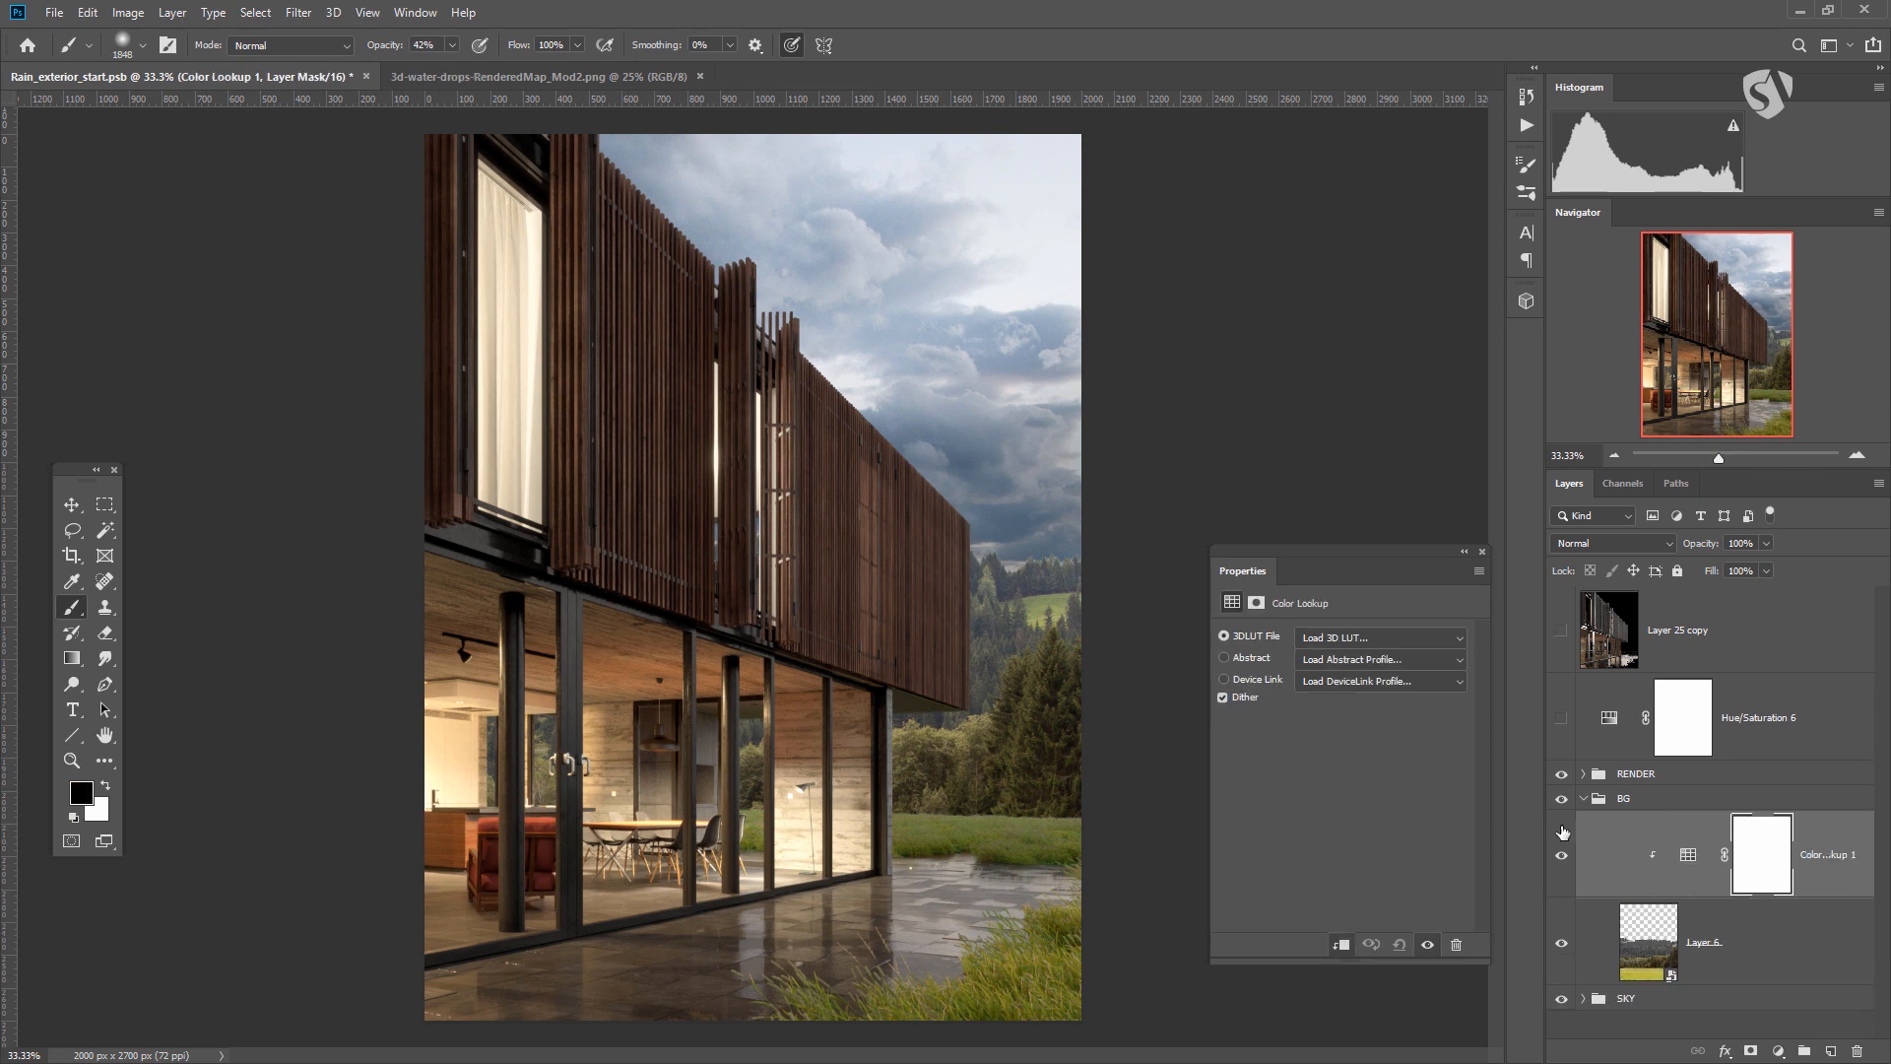
{"action": "left_click", "coordinate": [1334, 637]}
{"action": "left_click", "coordinate": [1375, 315]}
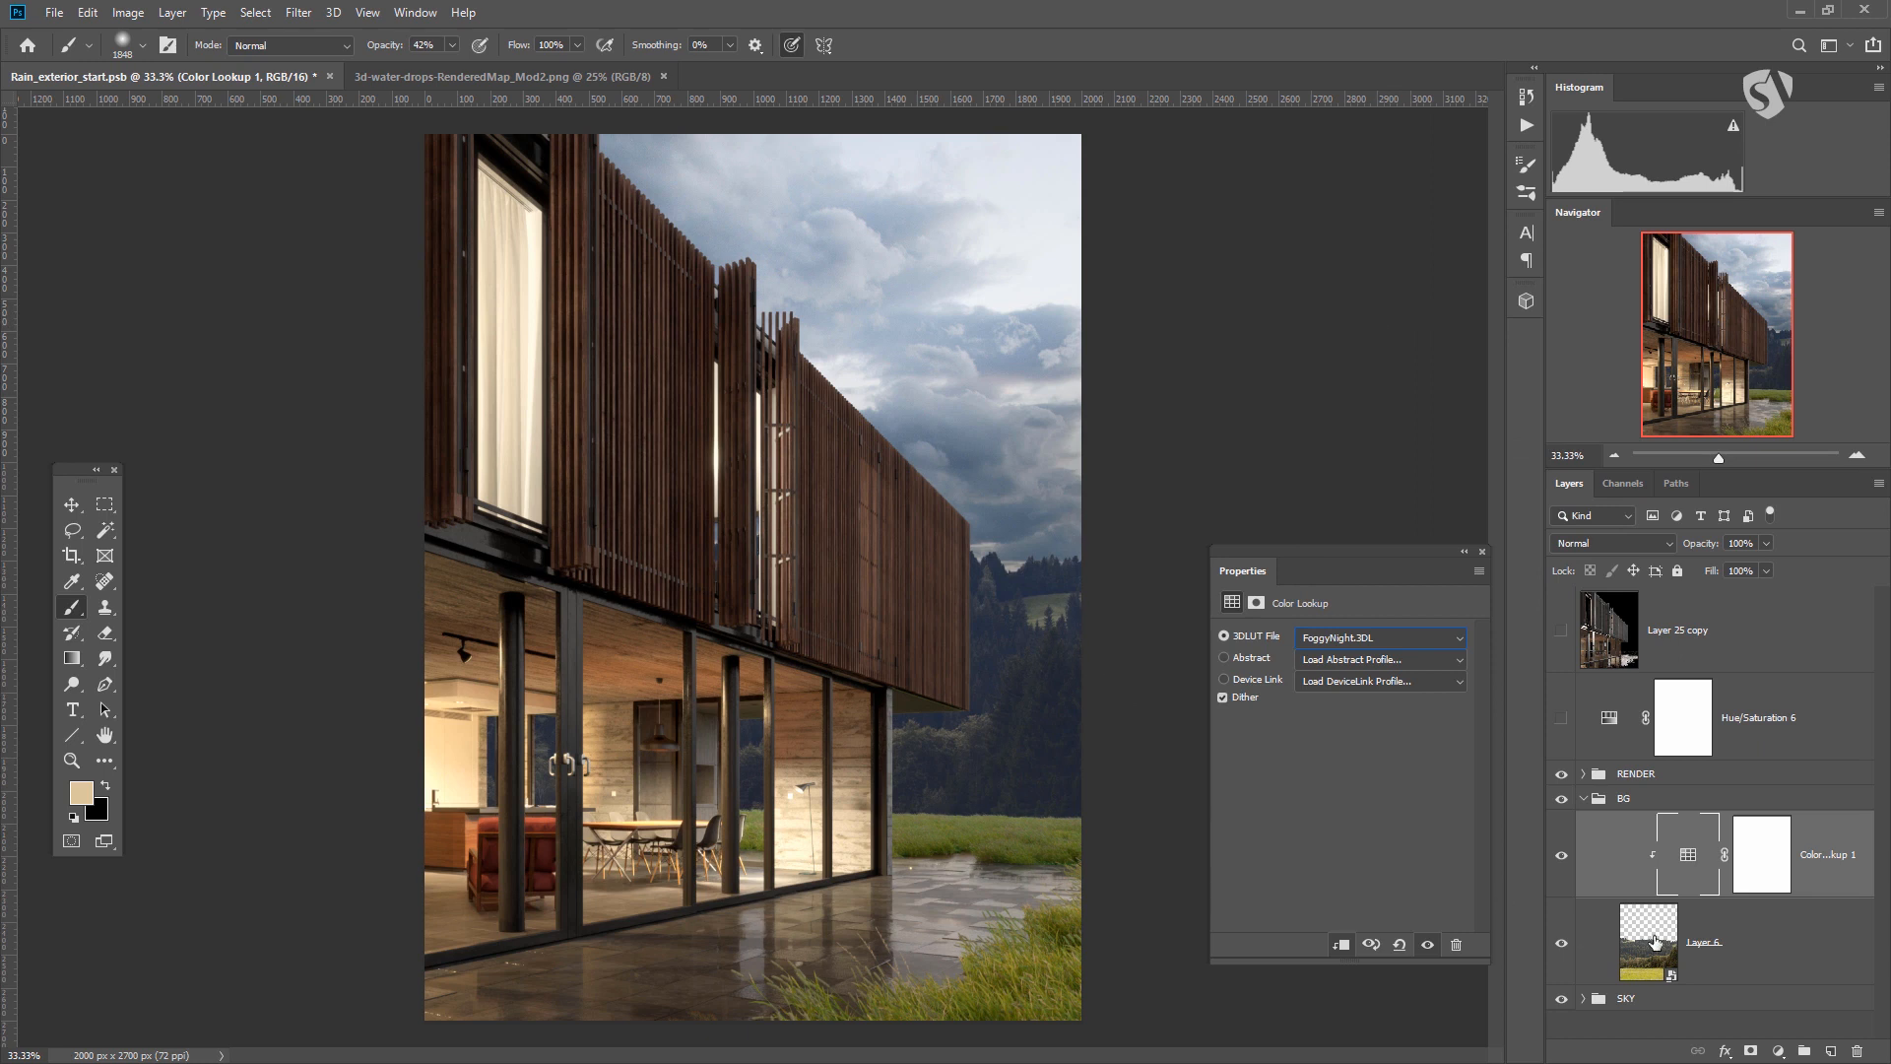
Try the Color Lookup adjustment at 83% opacity and in Lighten blend mode, returning it to Normal at 100%.
{"action": "left_click_drag", "start_coordinate": [1766, 543], "coordinate": [1728, 570]}
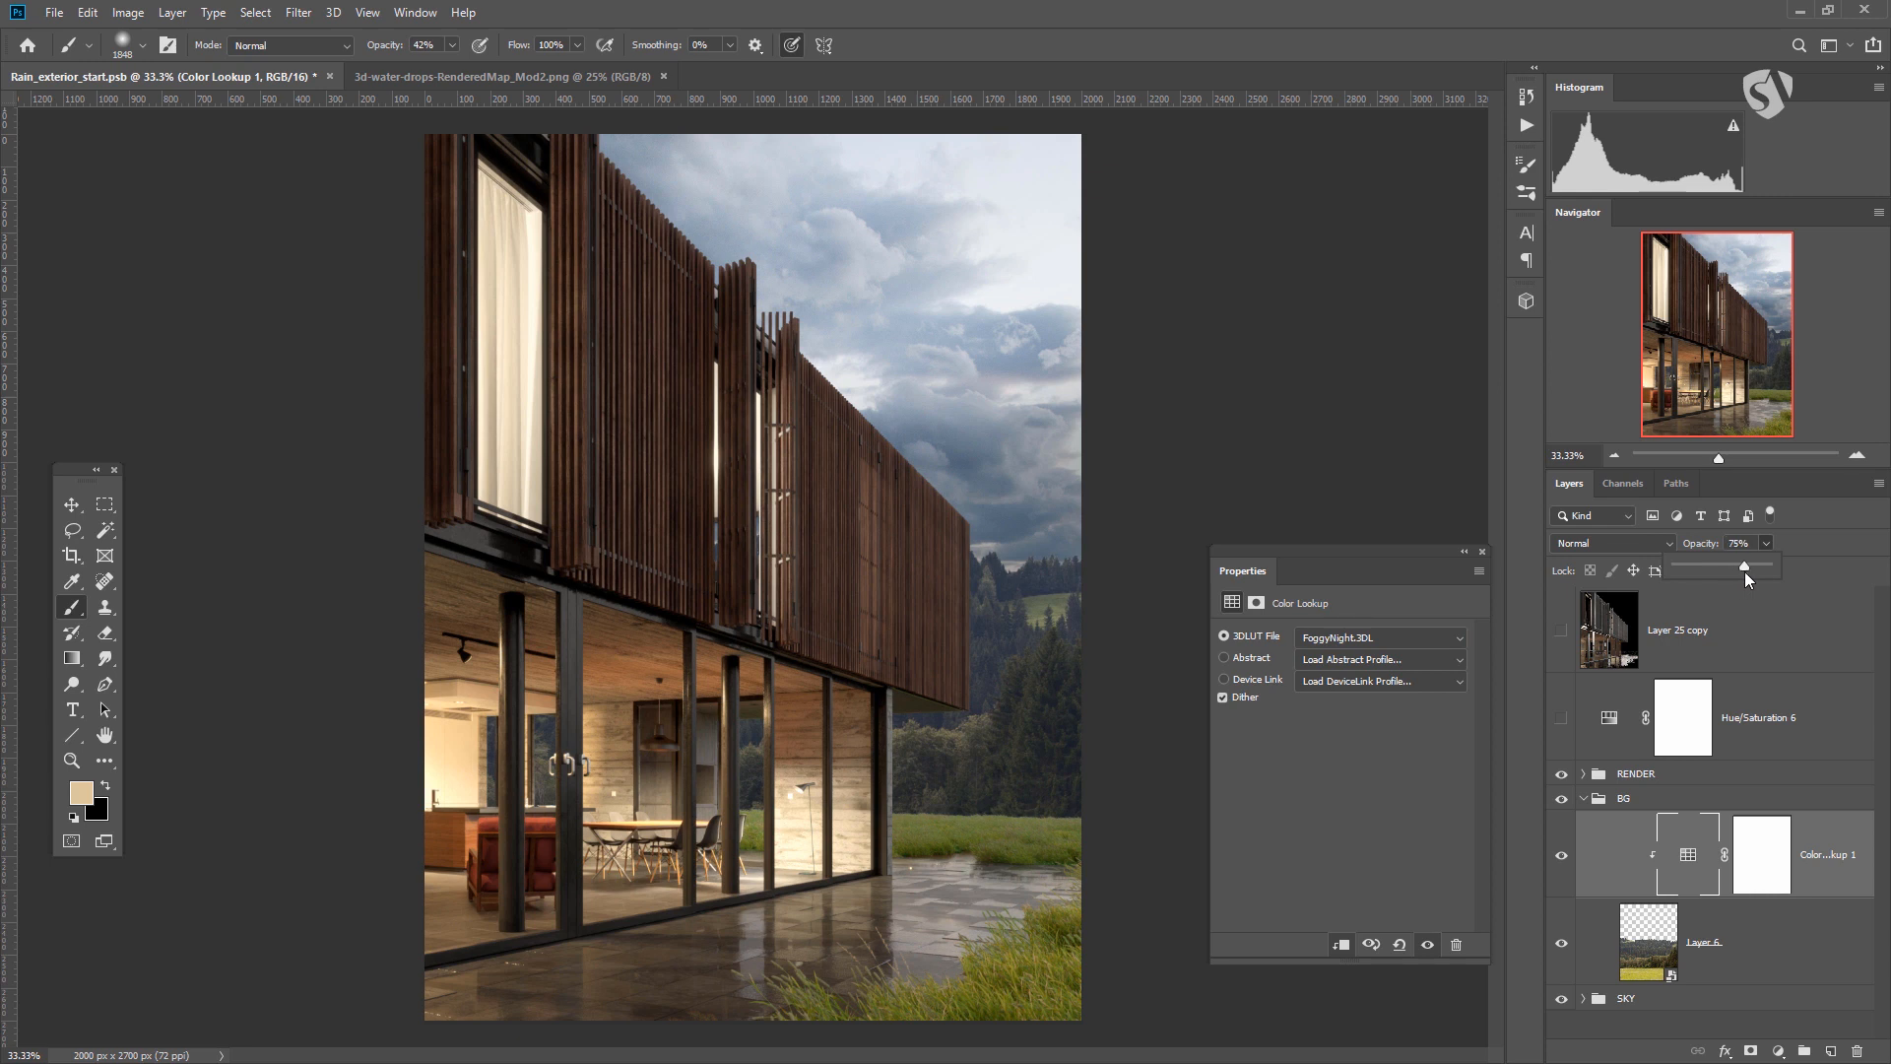
{"action": "left_click", "coordinate": [1687, 872]}
{"action": "left_click", "coordinate": [1623, 541]}
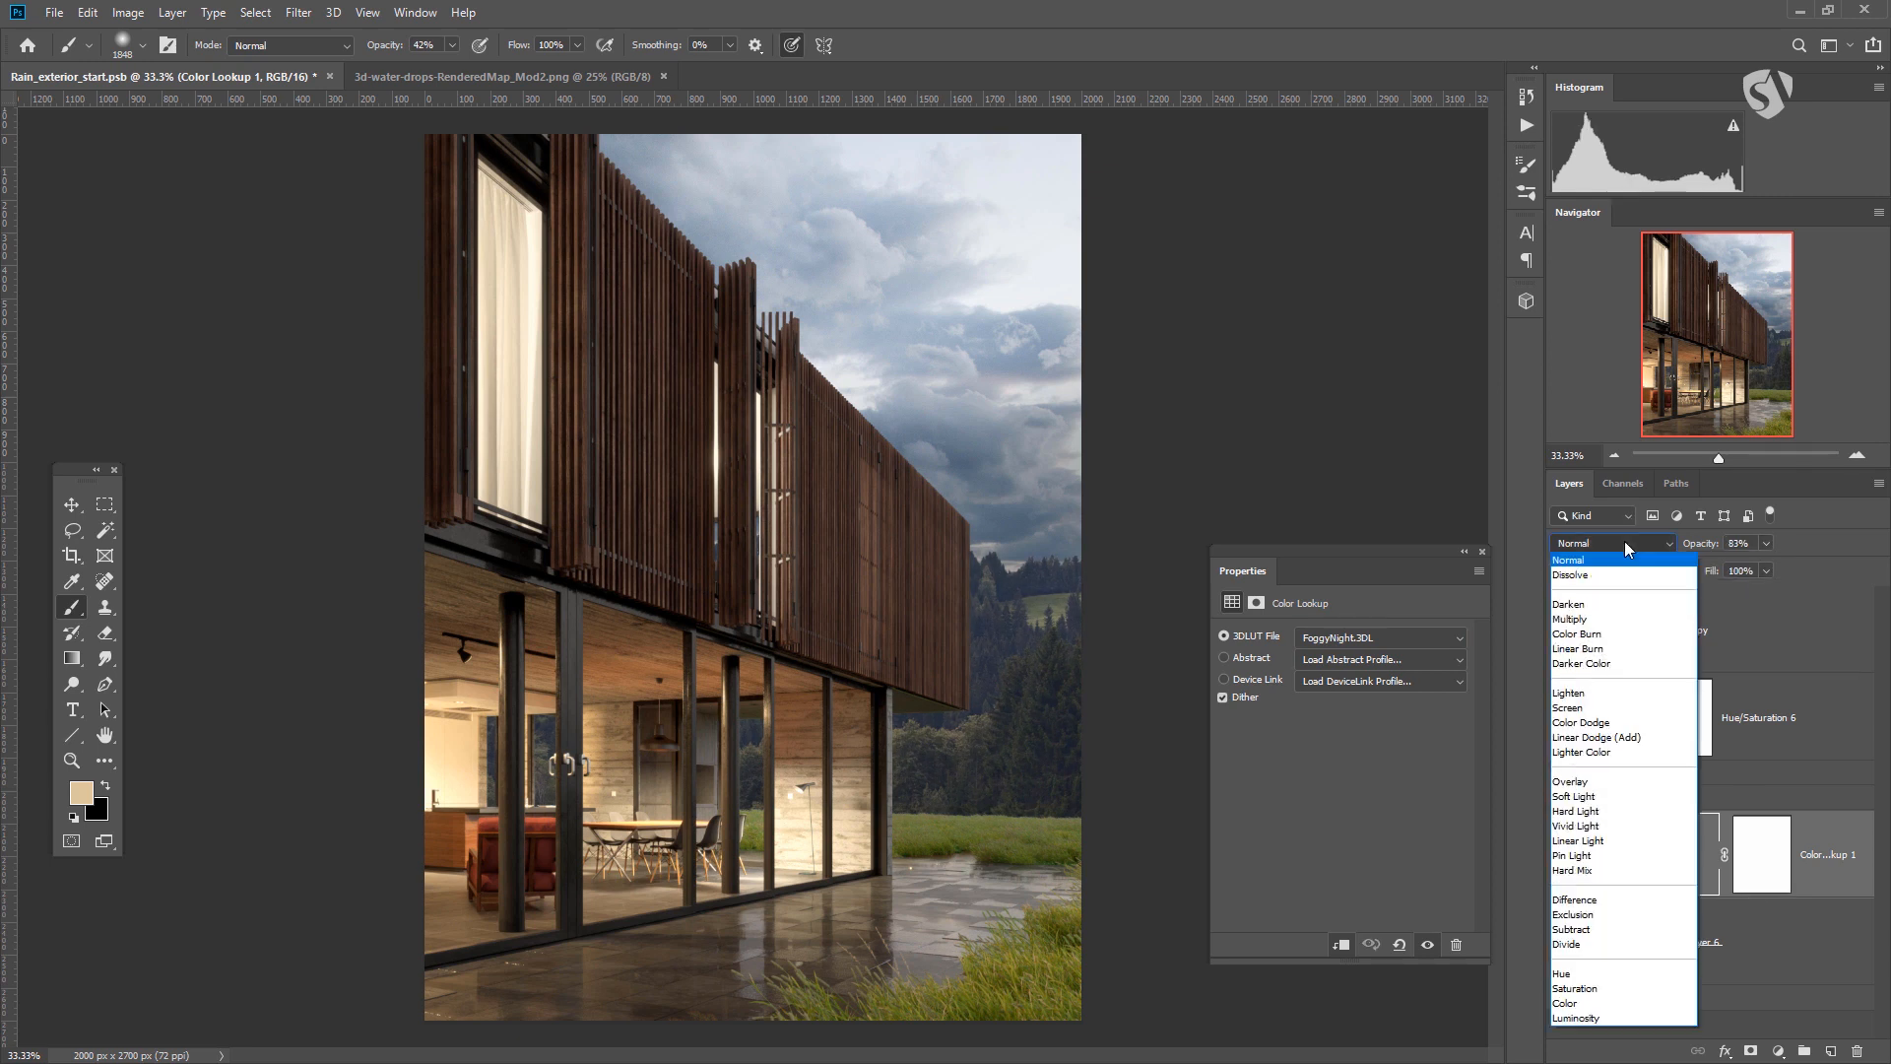
{"action": "left_click", "coordinate": [1576, 695]}
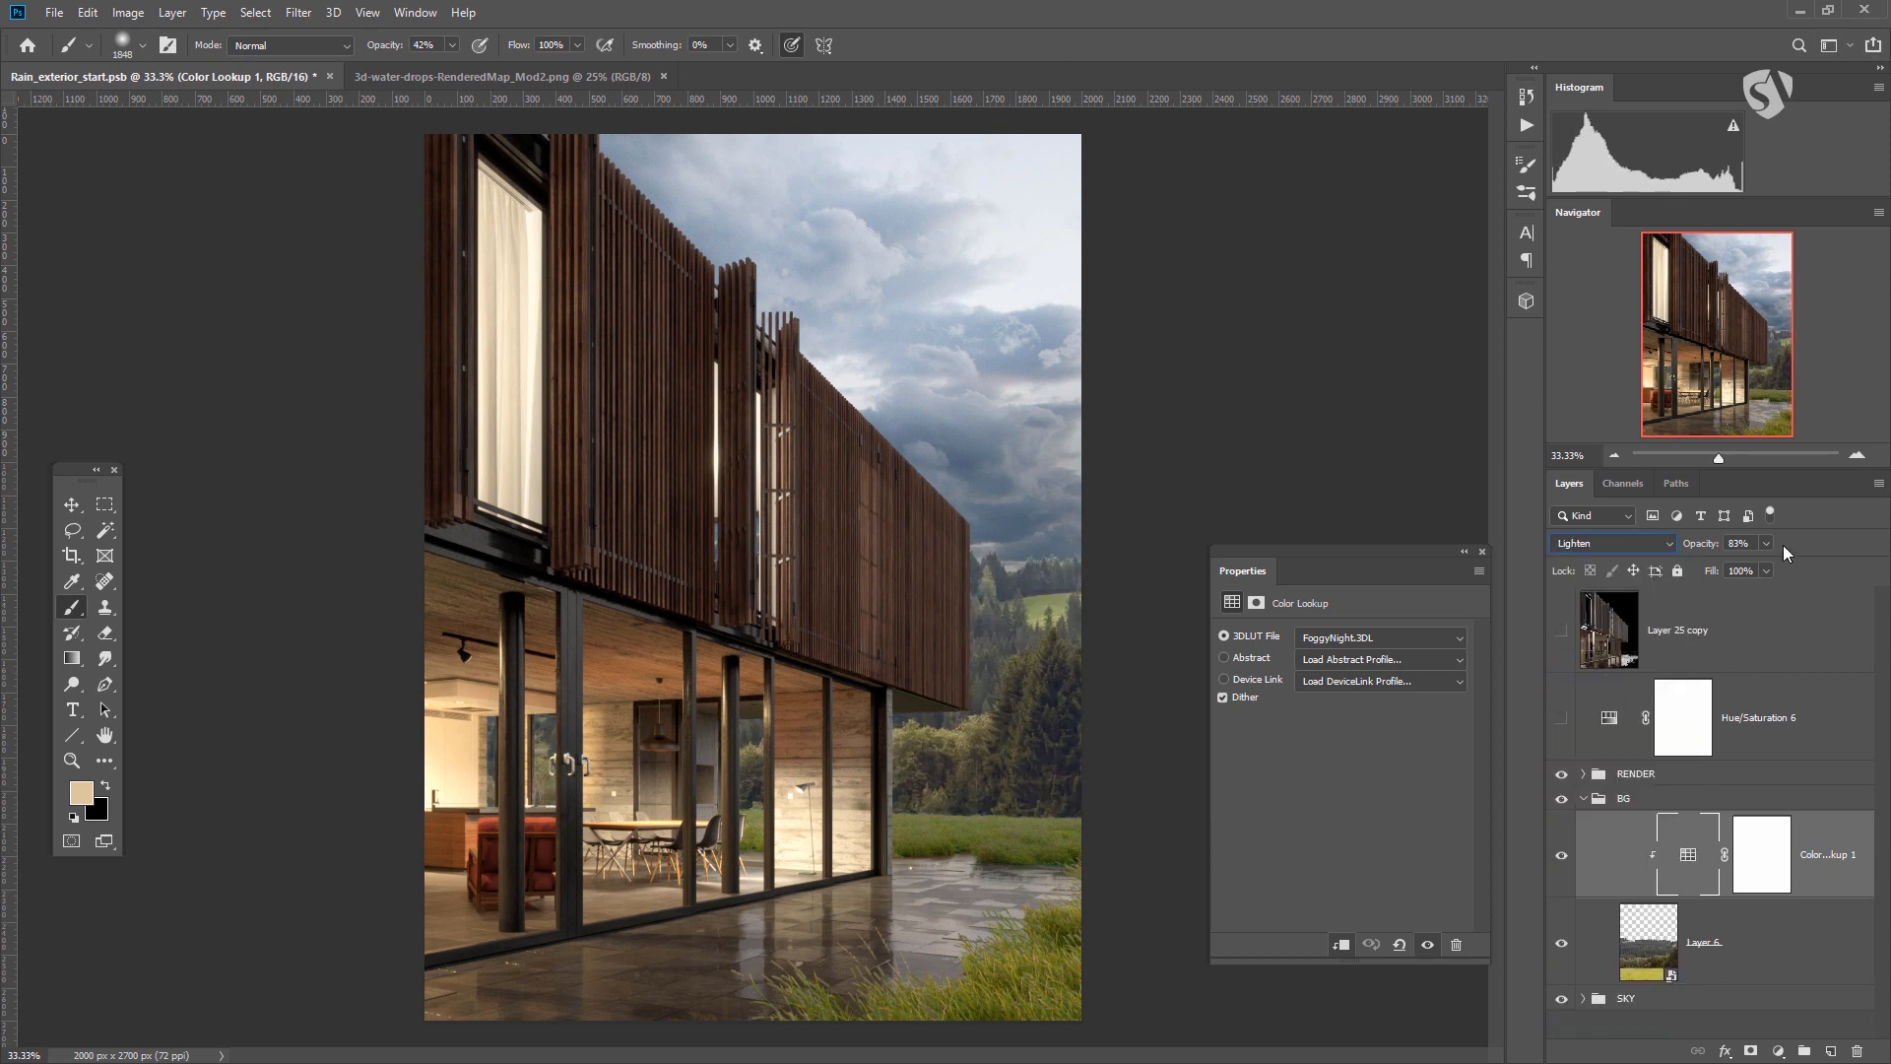
{"action": "left_click_drag", "start_coordinate": [1771, 563], "coordinate": [1815, 563]}
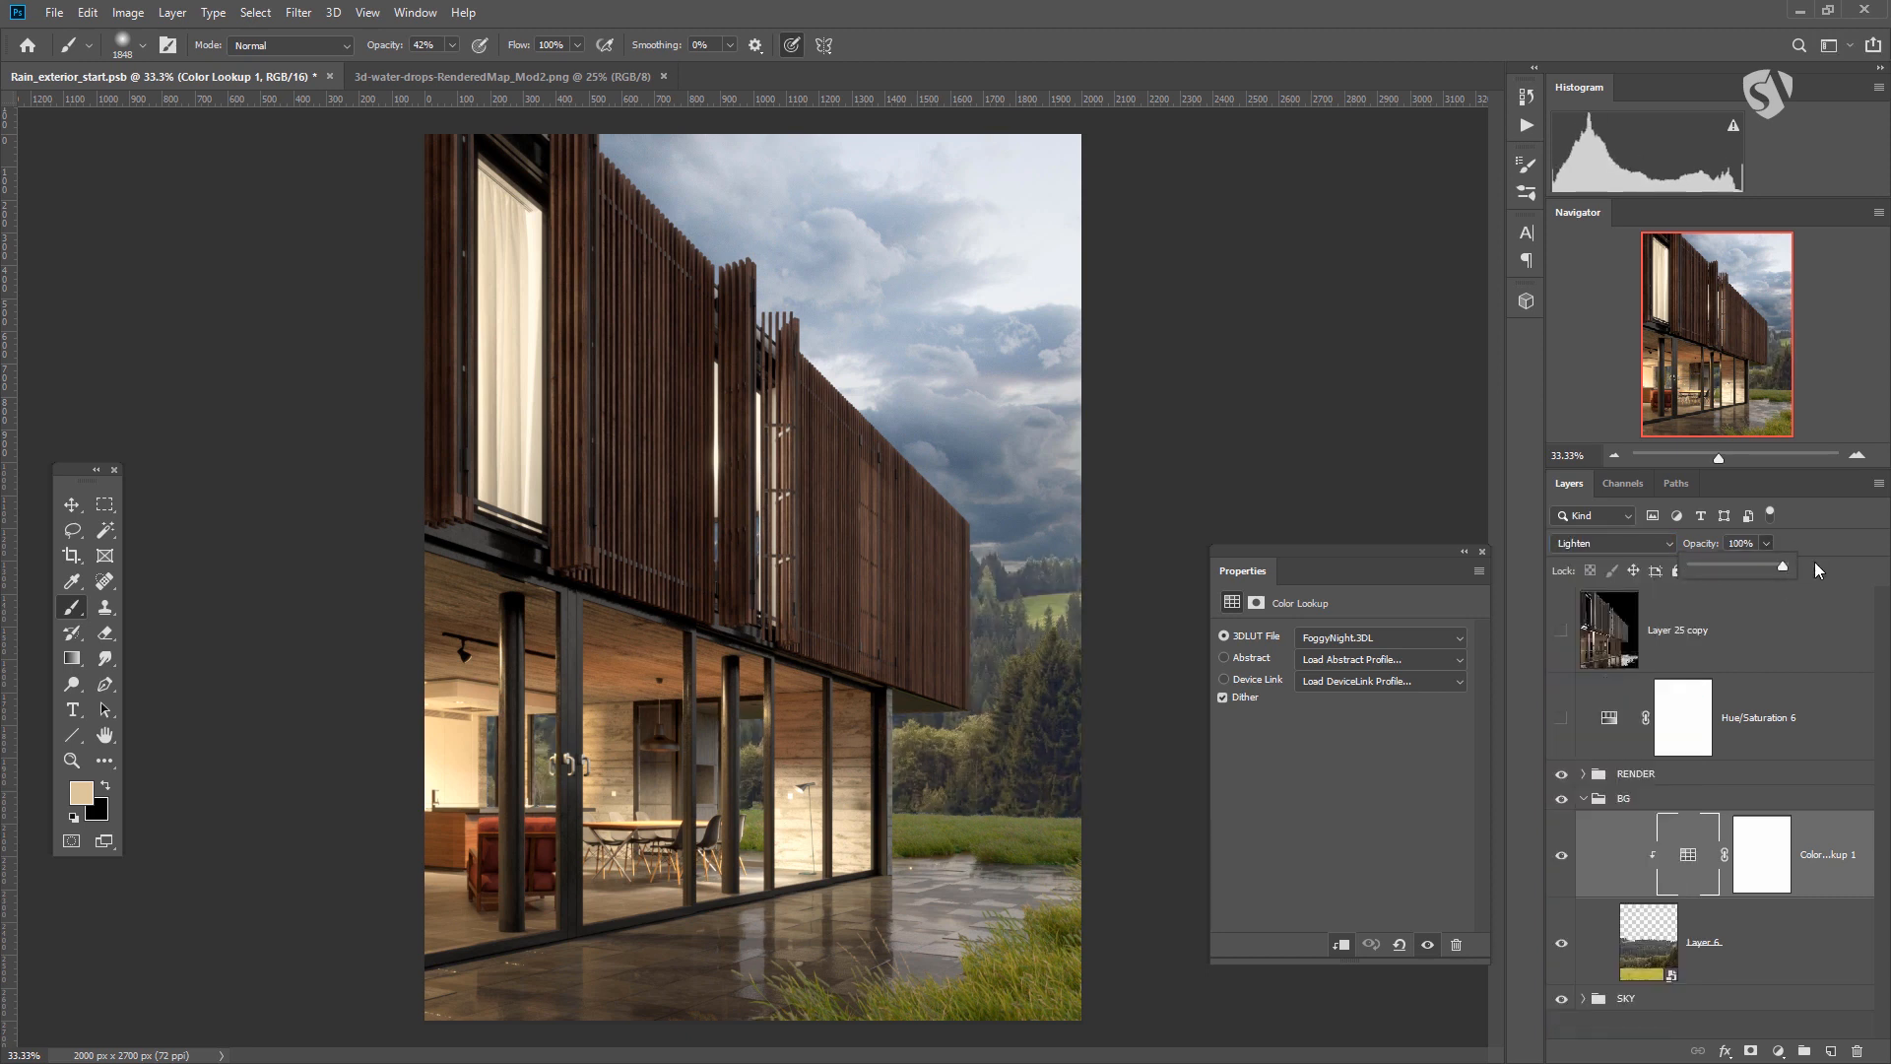
{"action": "left_click", "coordinate": [1612, 543]}
{"action": "left_click", "coordinate": [1616, 564]}
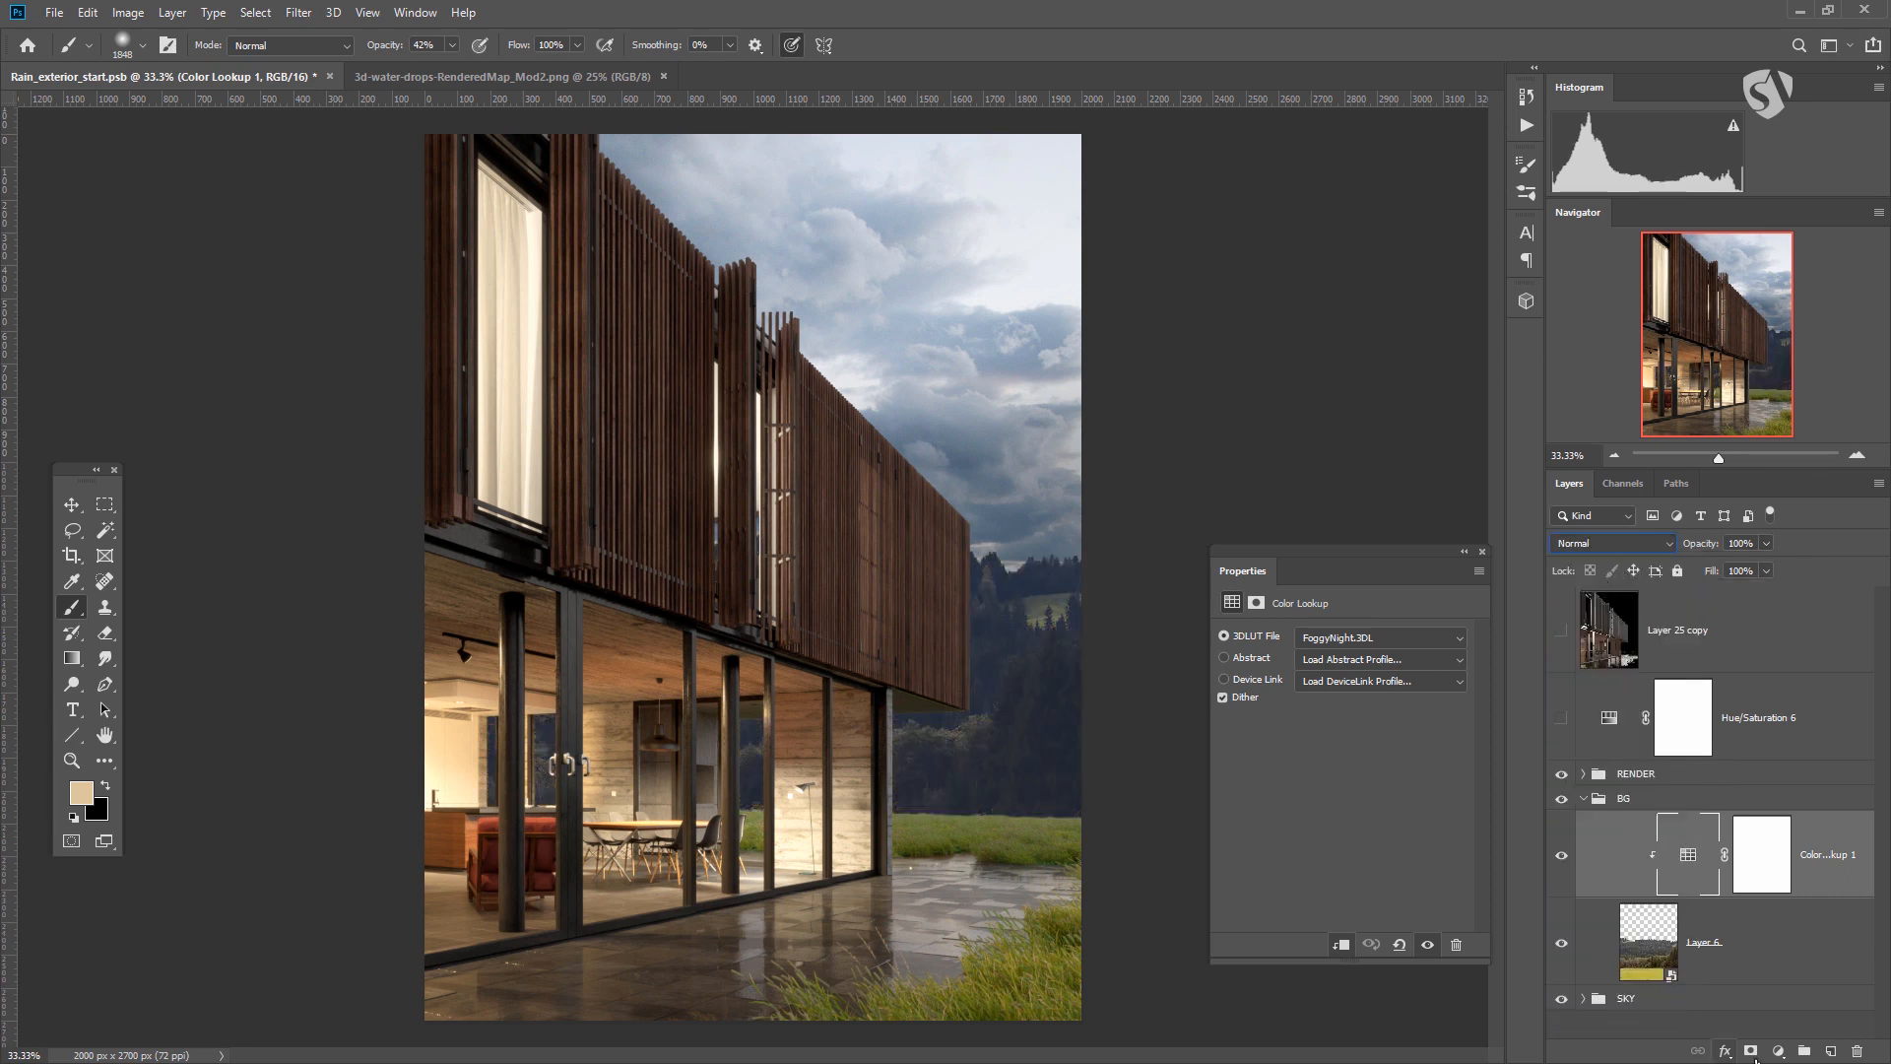
Paint black at 42% opacity on the Color Lookup mask over the lower background trees and meadow to weaken the effect.
{"action": "left_click", "coordinate": [1739, 879]}
{"action": "key", "text": "d"}
{"action": "key", "text": "x"}
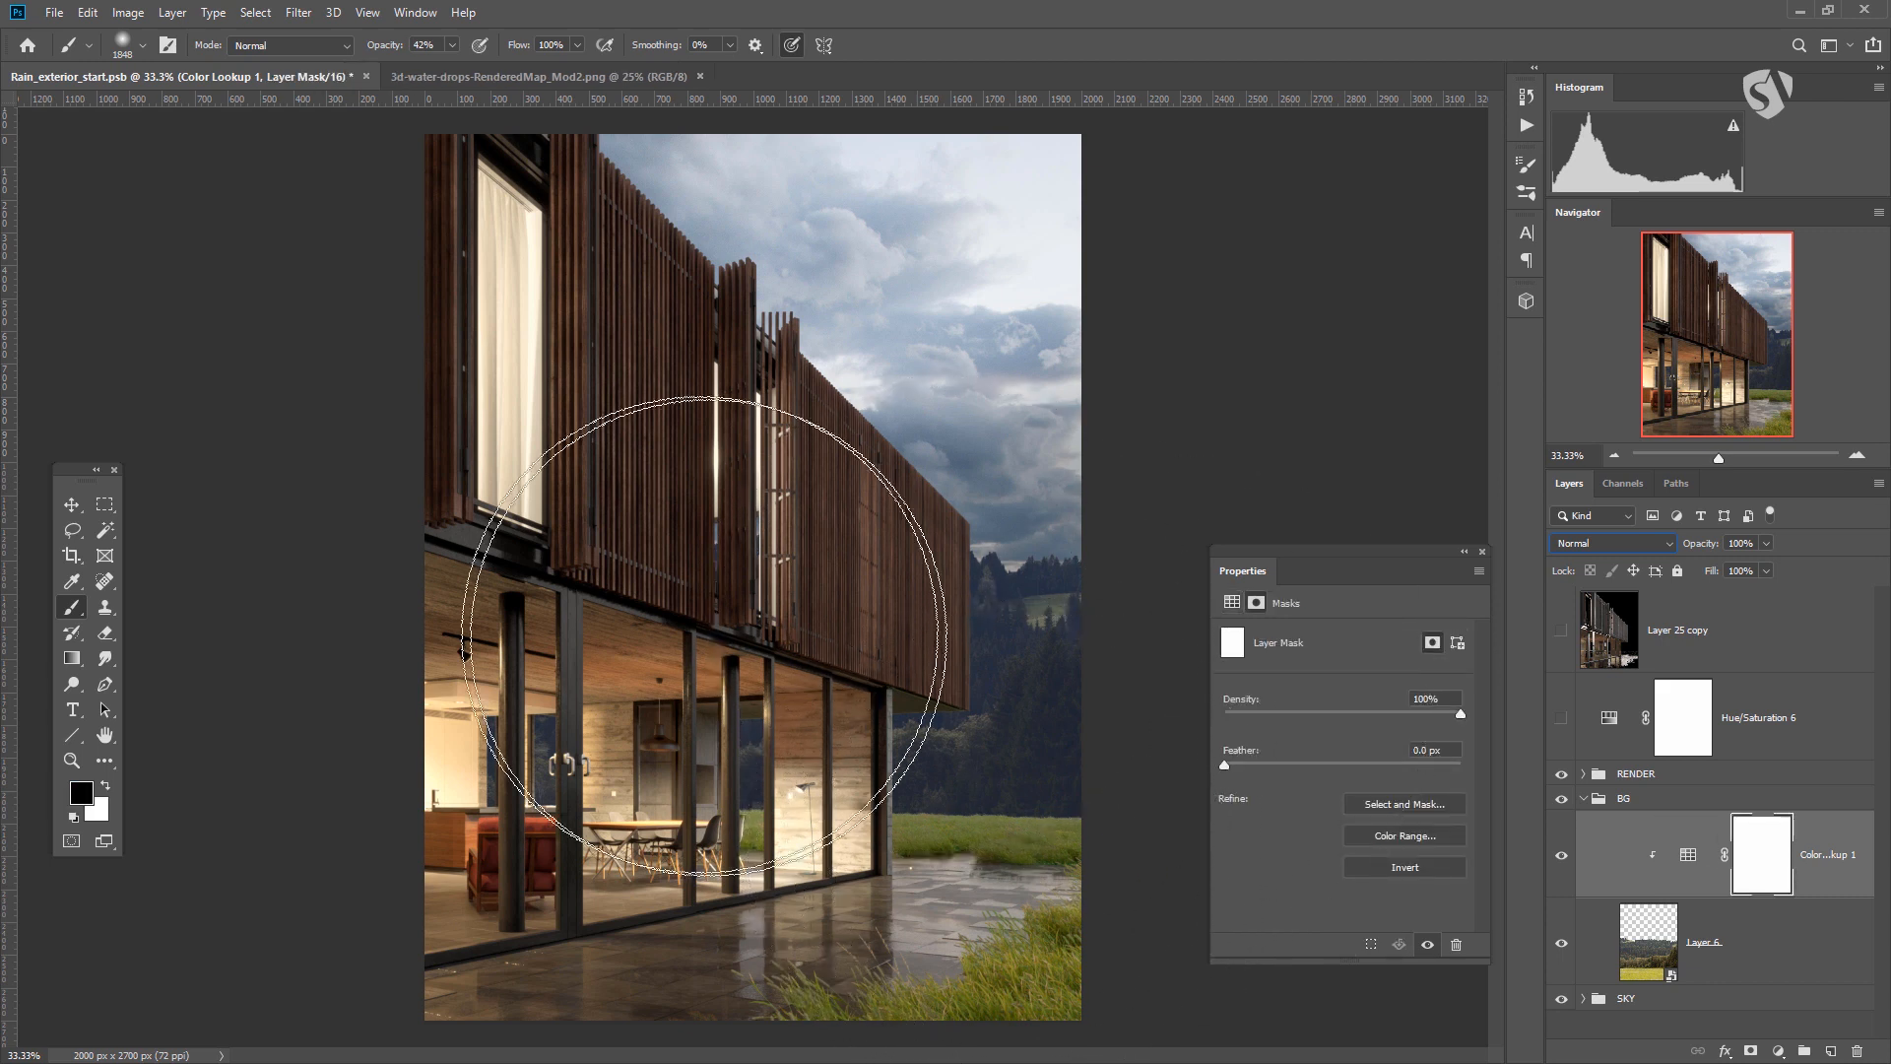
{"action": "mouse_move", "coordinate": [866, 696]}
{"action": "left_mouse_down"}
{"action": "mouse_move", "coordinate": [788, 696]}
{"action": "mouse_move", "coordinate": [808, 697]}
{"action": "left_mouse_up"}
{"action": "left_click_drag", "start_coordinate": [1180, 898], "coordinate": [1275, 914]}
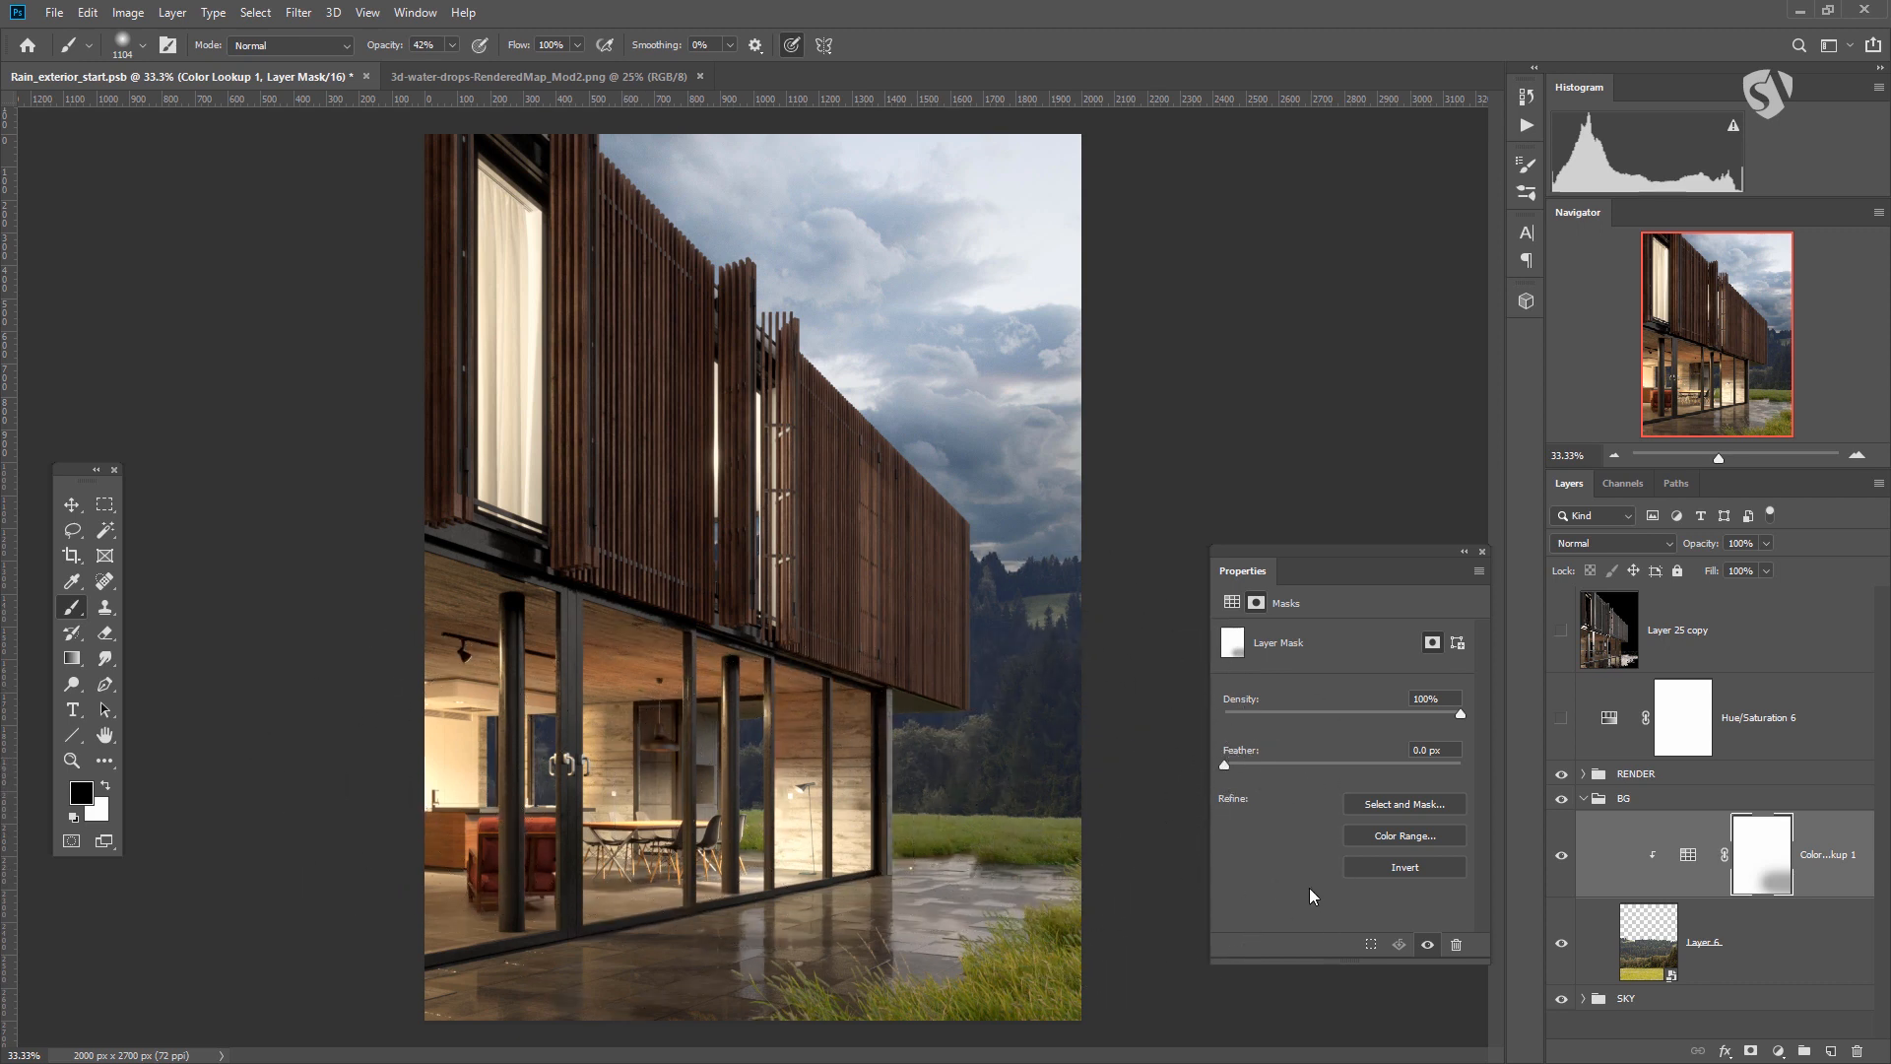
Add a Curves adjustment above the Color Lookup layer in the BG group and clip it to the background.
{"action": "left_click", "coordinate": [1777, 1051]}
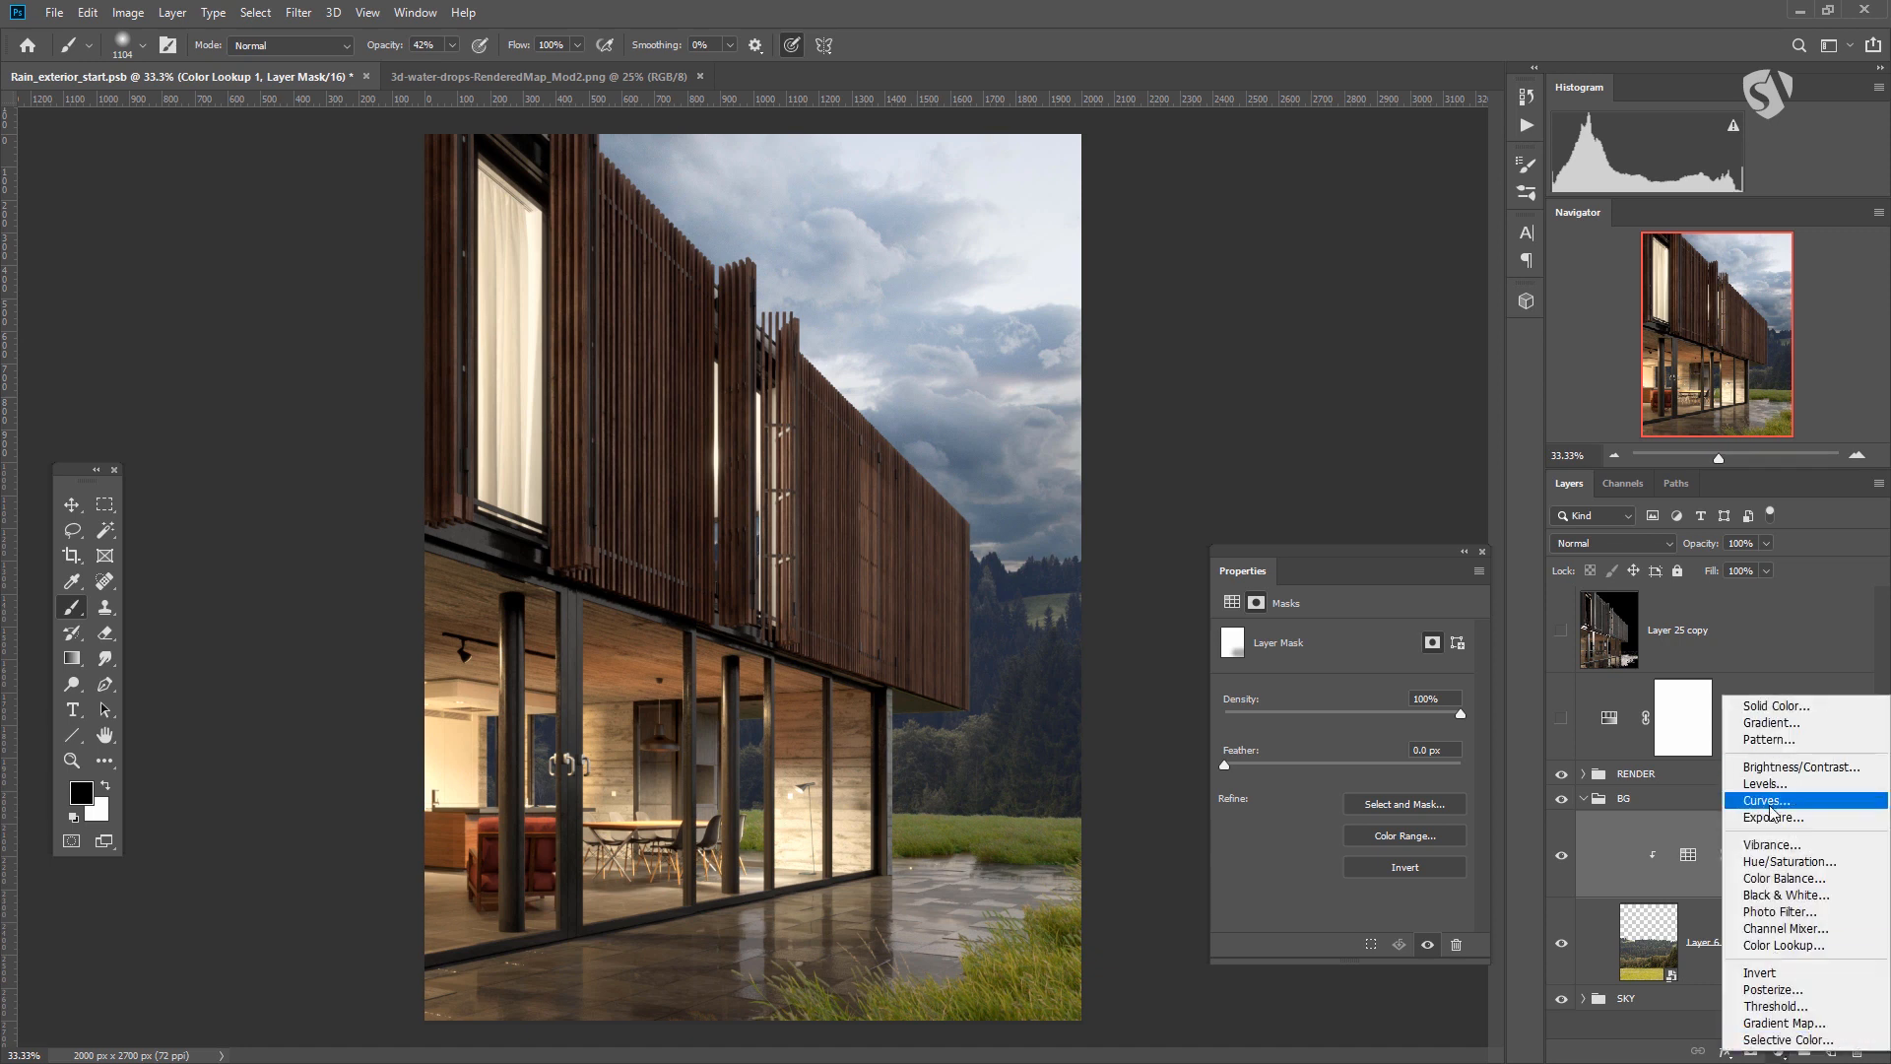
{"action": "left_click", "coordinate": [1774, 804]}
{"action": "key", "text": "ctrl+alt+g"}
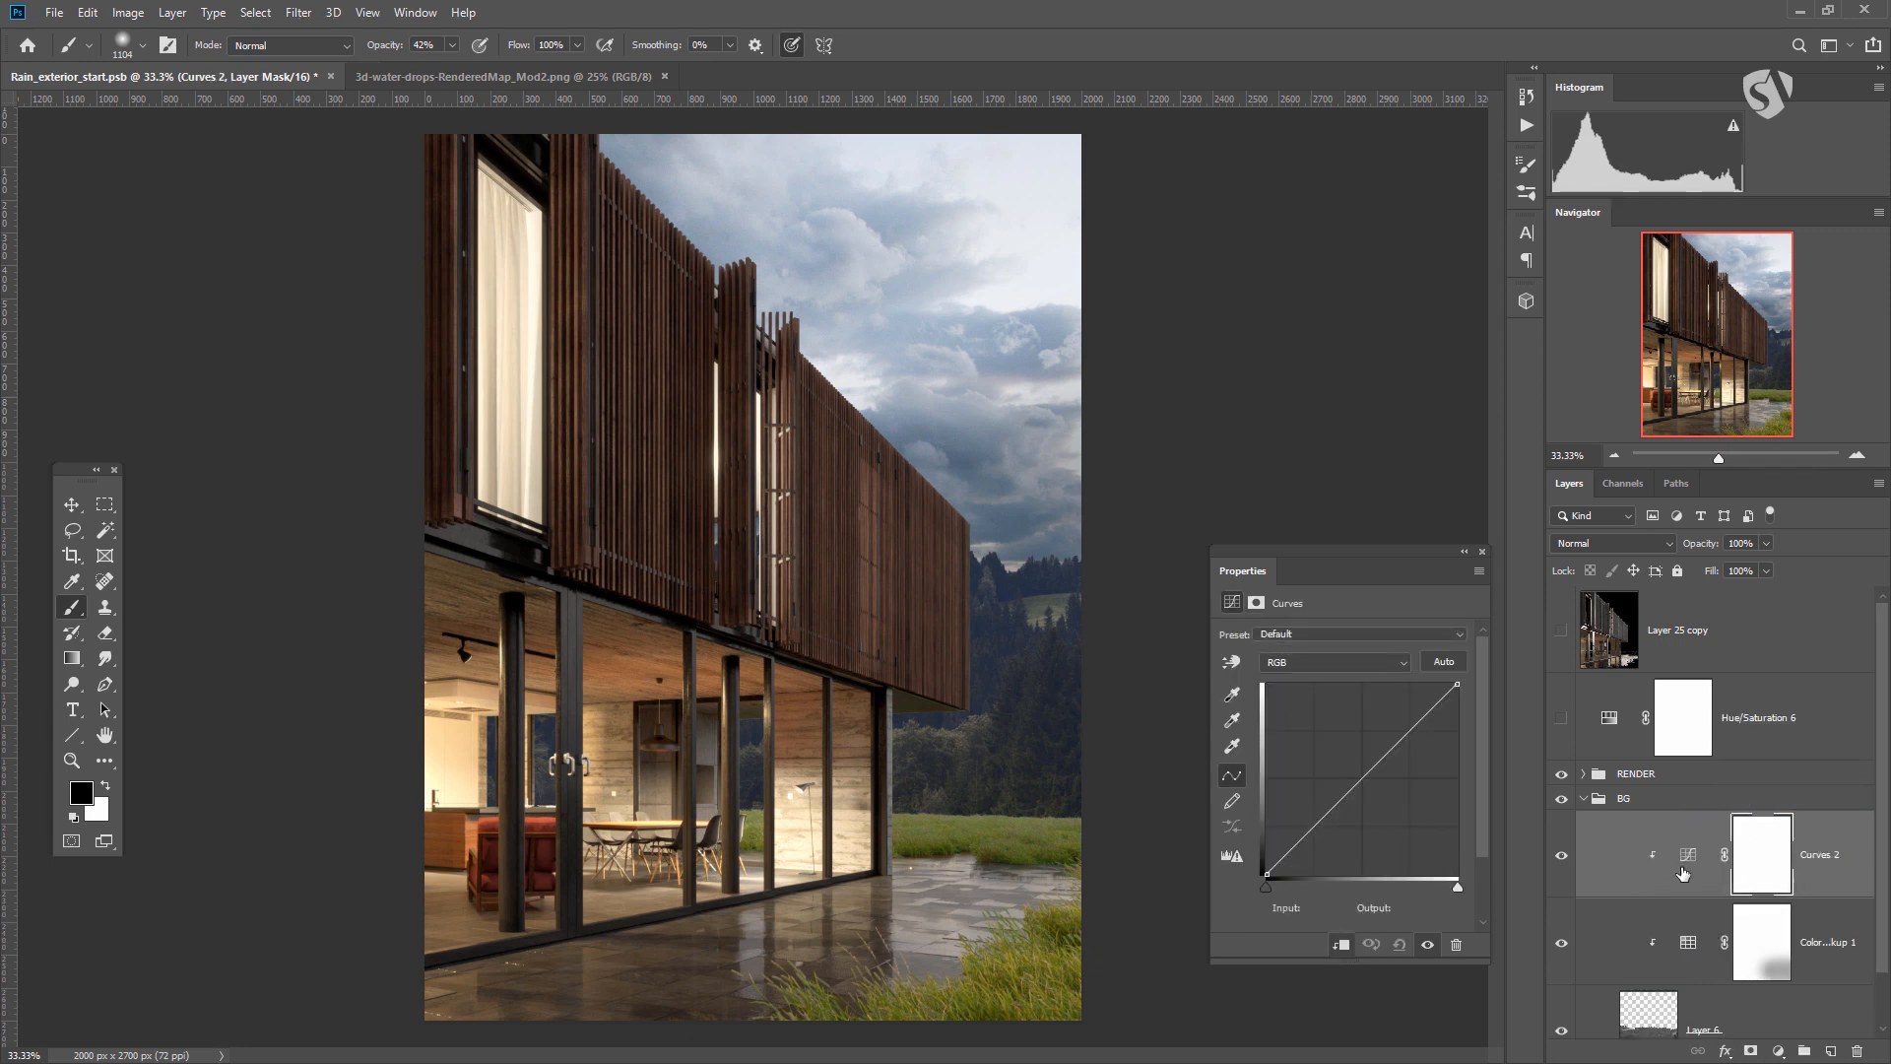
Flatten the background's contrast in Curves 2 by raising the black point output to 36 and lowering the white point output to 223.
{"action": "left_click", "coordinate": [1687, 854]}
{"action": "mouse_move", "coordinate": [1264, 879]}
{"action": "left_mouse_down"}
{"action": "mouse_move", "coordinate": [1250, 862]}
{"action": "mouse_move", "coordinate": [1266, 871]}
{"action": "left_mouse_up"}
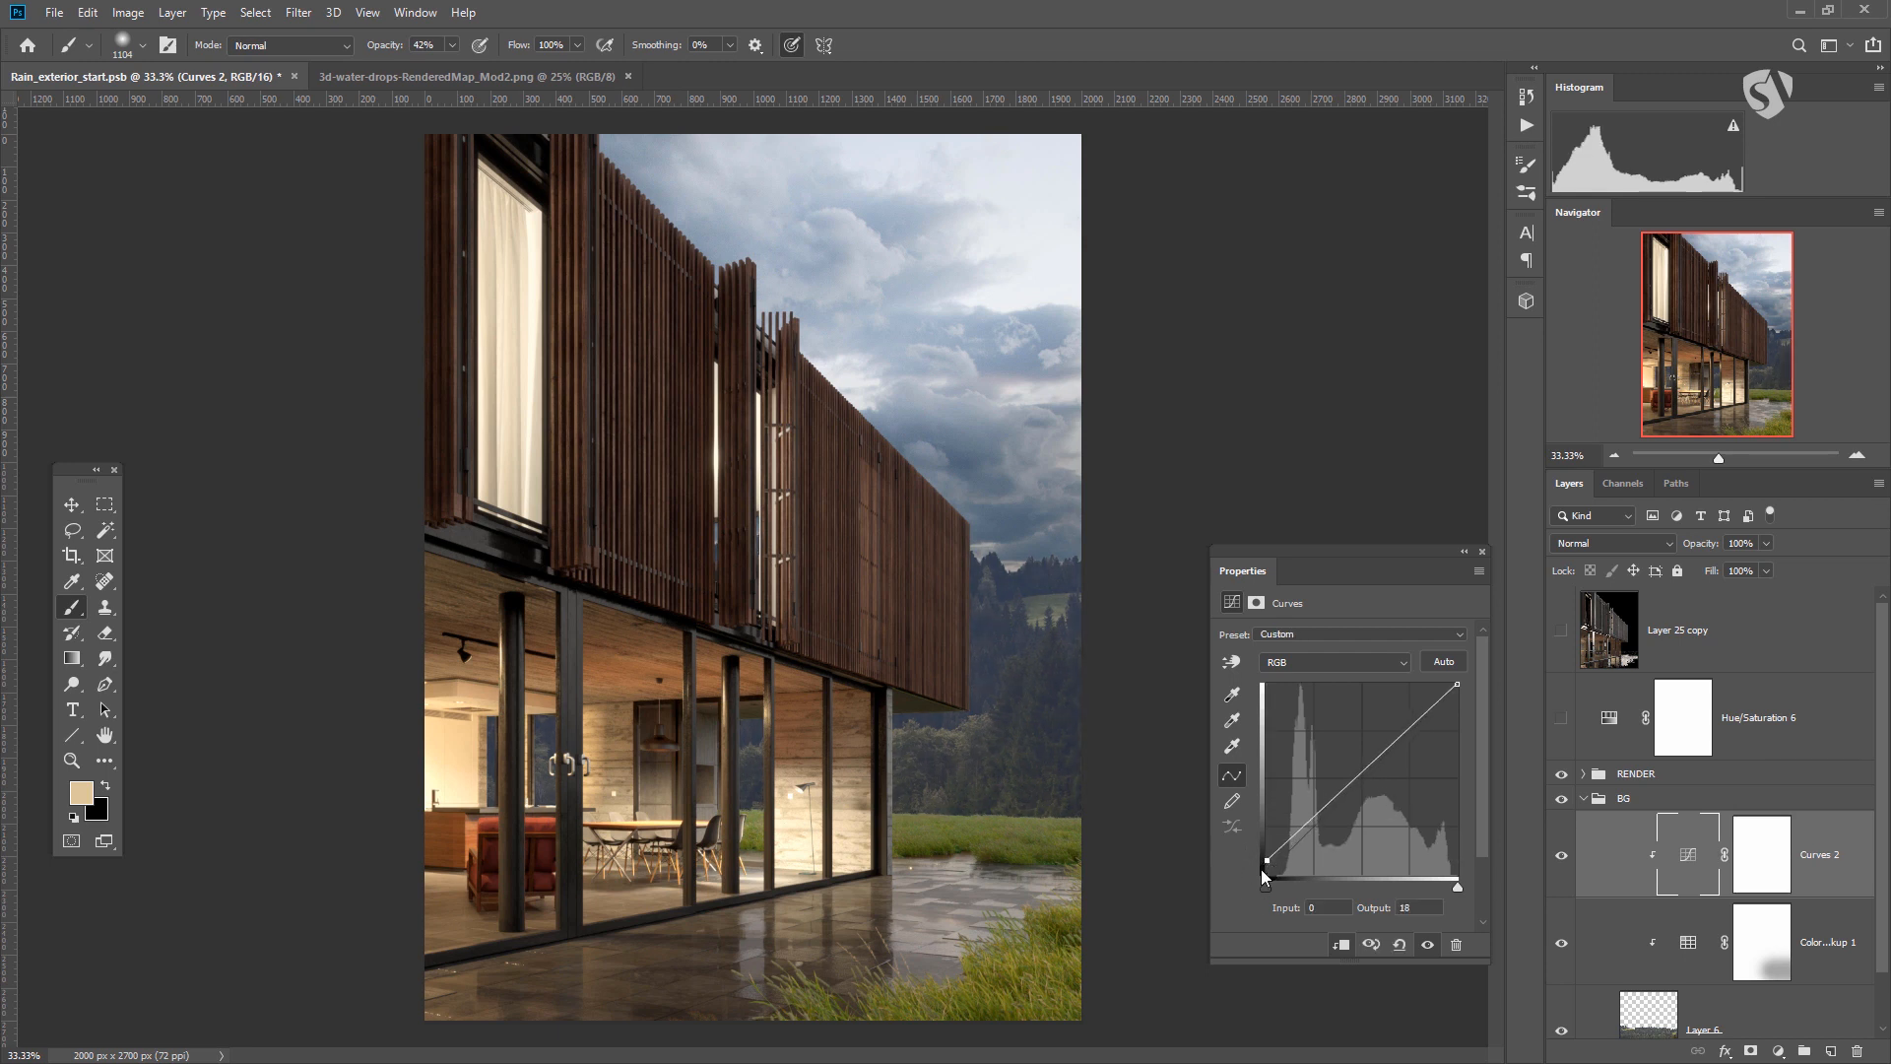
{"action": "mouse_move", "coordinate": [1265, 871]}
{"action": "left_mouse_down"}
{"action": "mouse_move", "coordinate": [1264, 855]}
{"action": "mouse_move", "coordinate": [1231, 868]}
{"action": "left_mouse_up"}
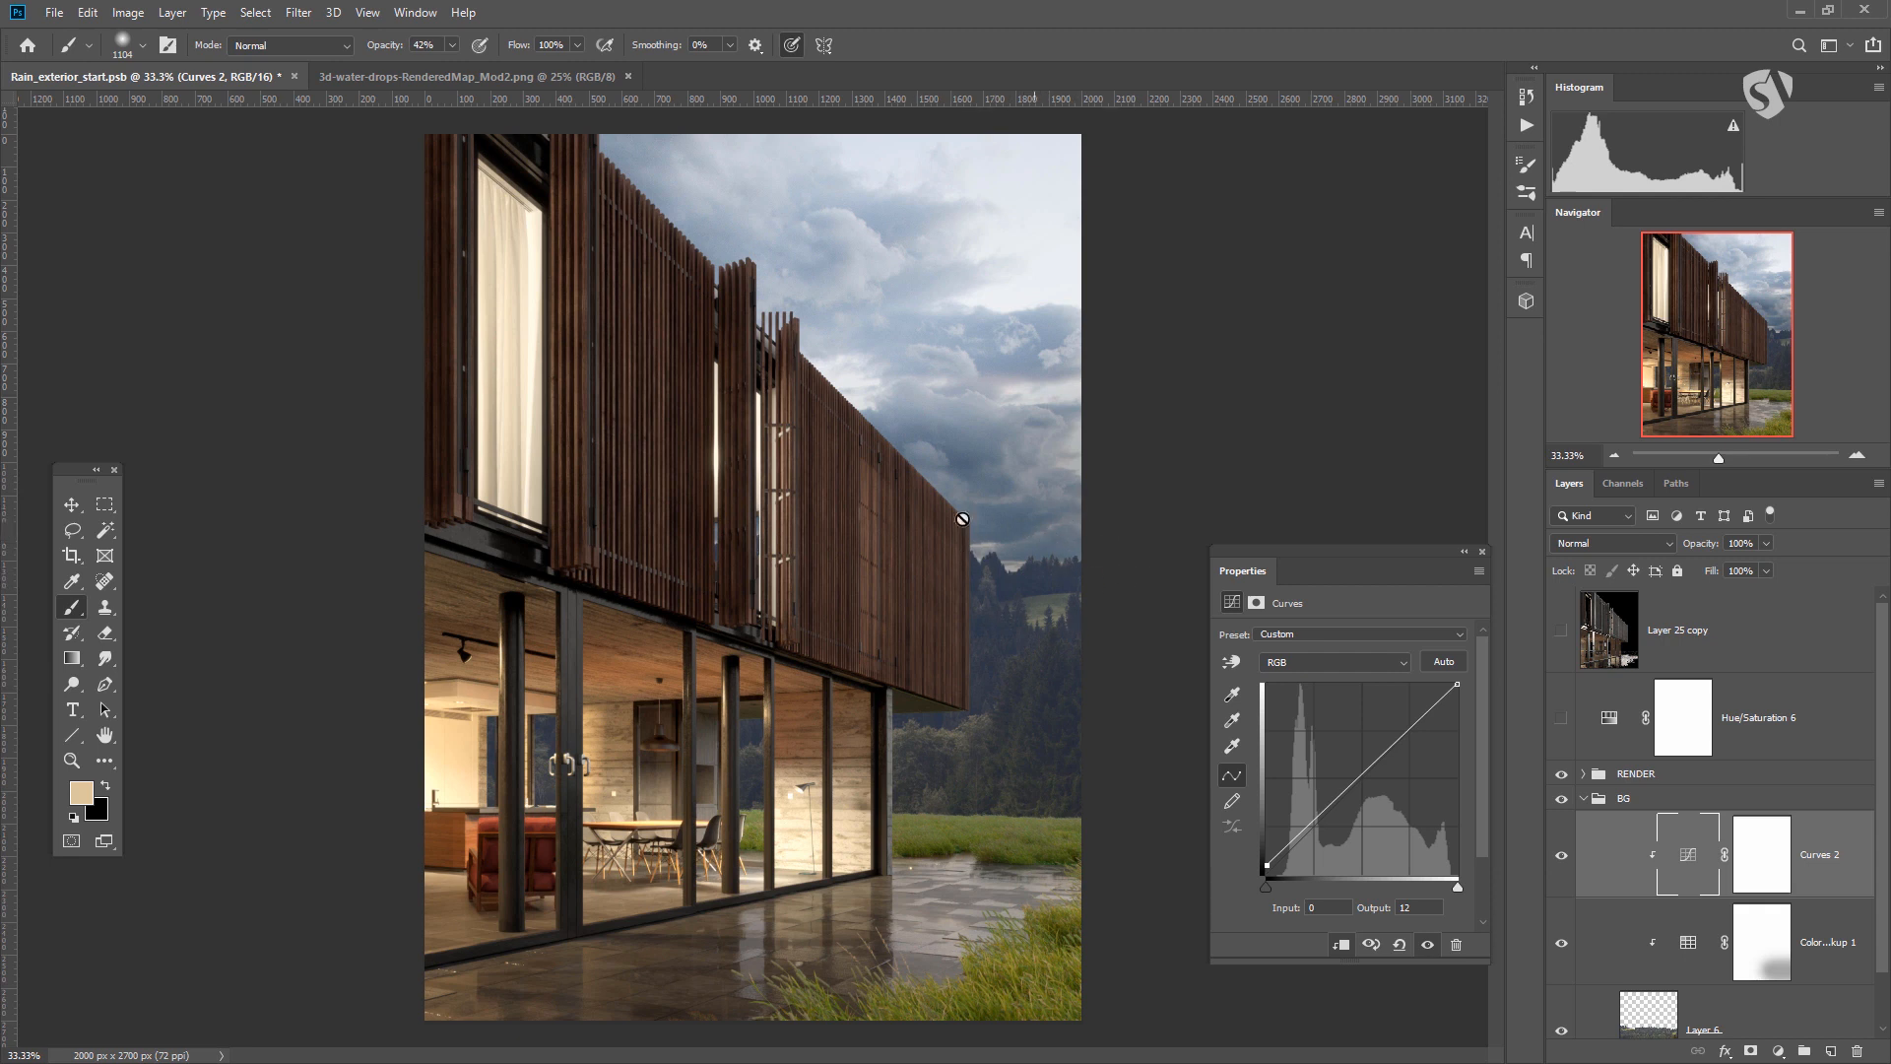
{"action": "mouse_move", "coordinate": [1456, 687]}
{"action": "left_mouse_down"}
{"action": "mouse_move", "coordinate": [1456, 748]}
{"action": "mouse_move", "coordinate": [1456, 698]}
{"action": "left_mouse_up"}
{"action": "left_click_drag", "start_coordinate": [1267, 869], "coordinate": [1259, 858]}
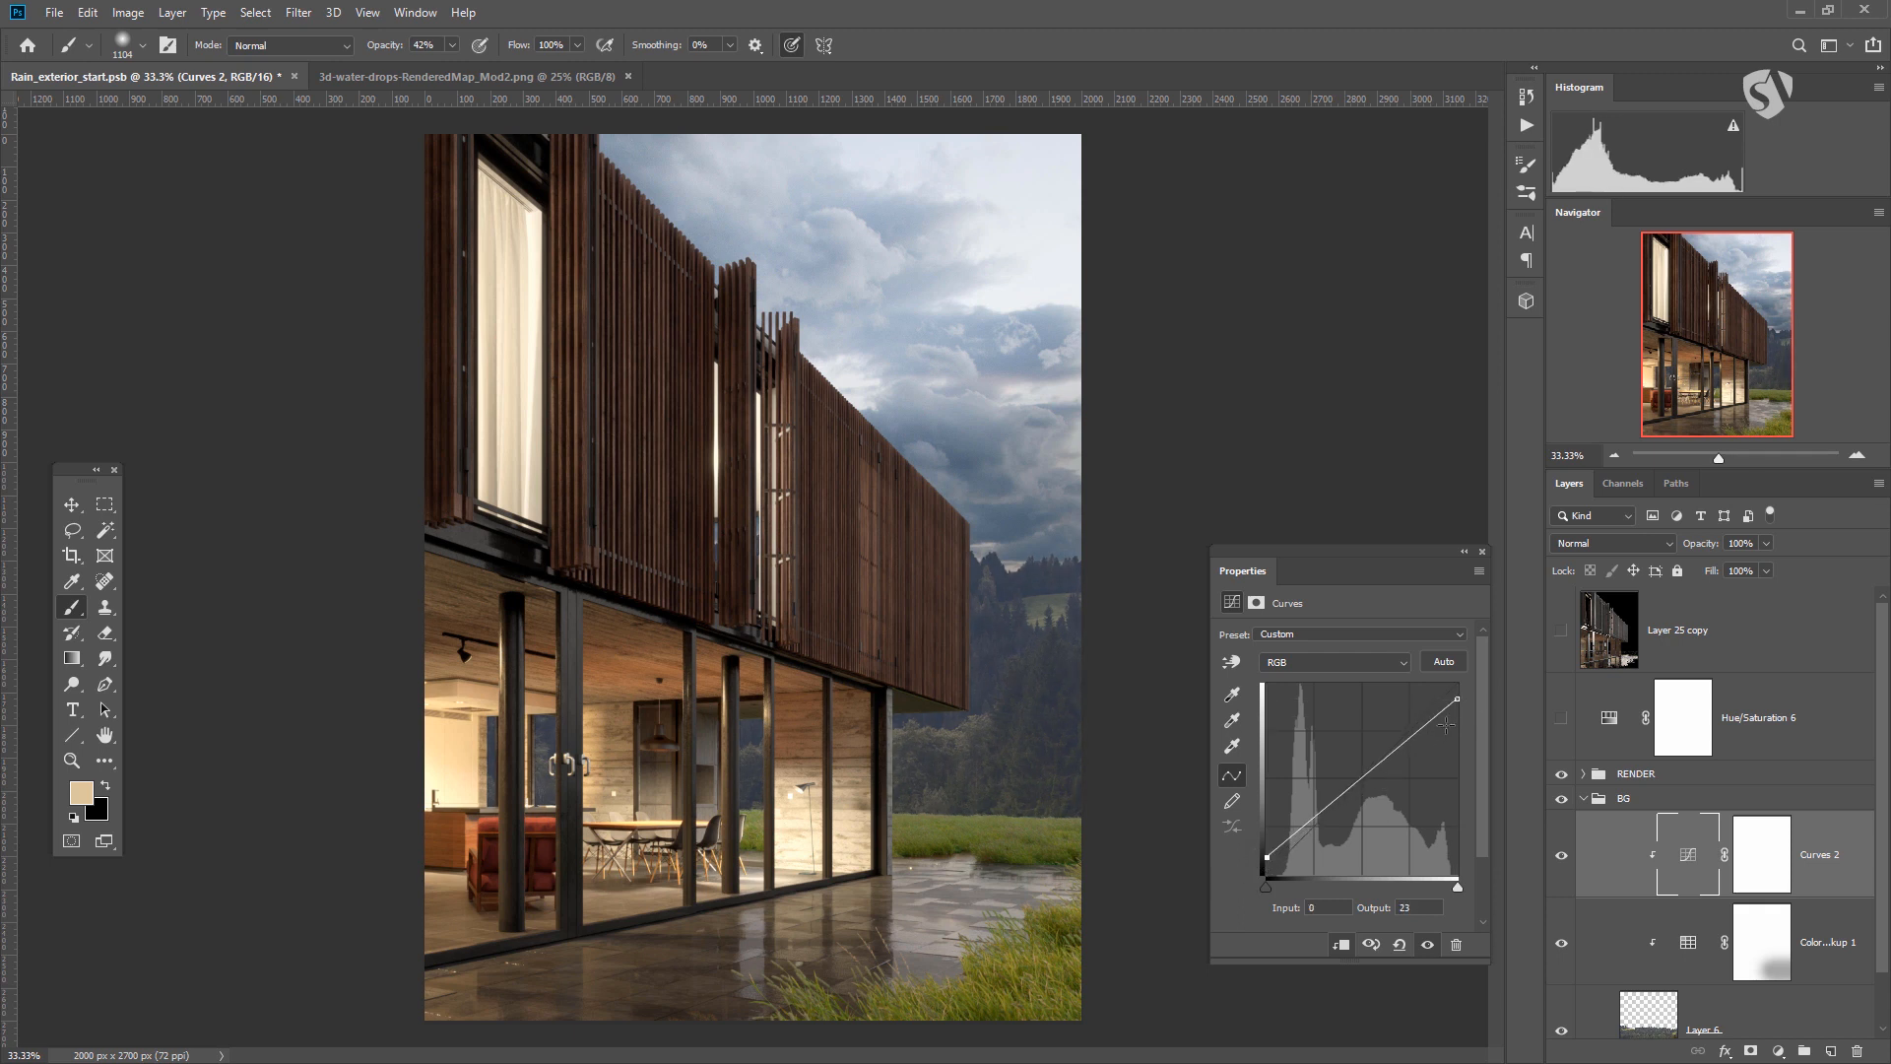
{"action": "left_click_drag", "start_coordinate": [1454, 702], "coordinate": [1456, 709]}
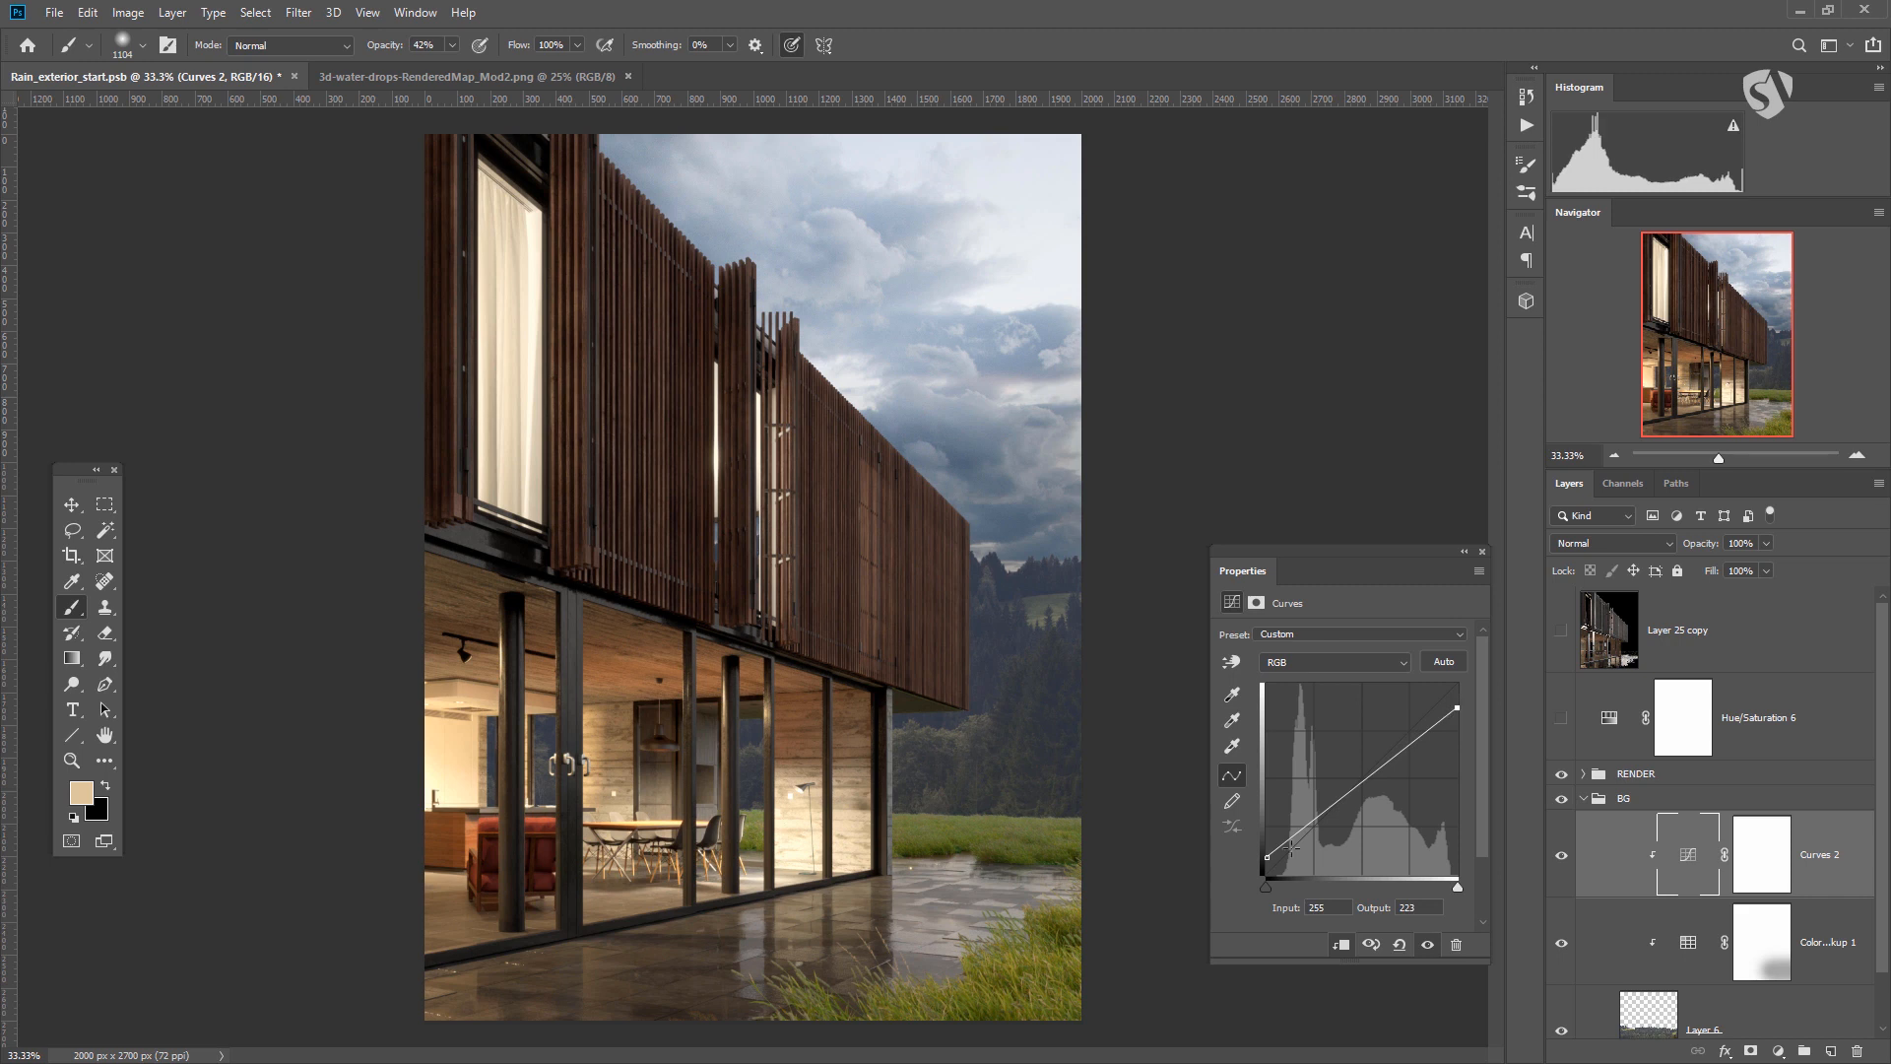
{"action": "left_click_drag", "start_coordinate": [1268, 855], "coordinate": [1266, 852]}
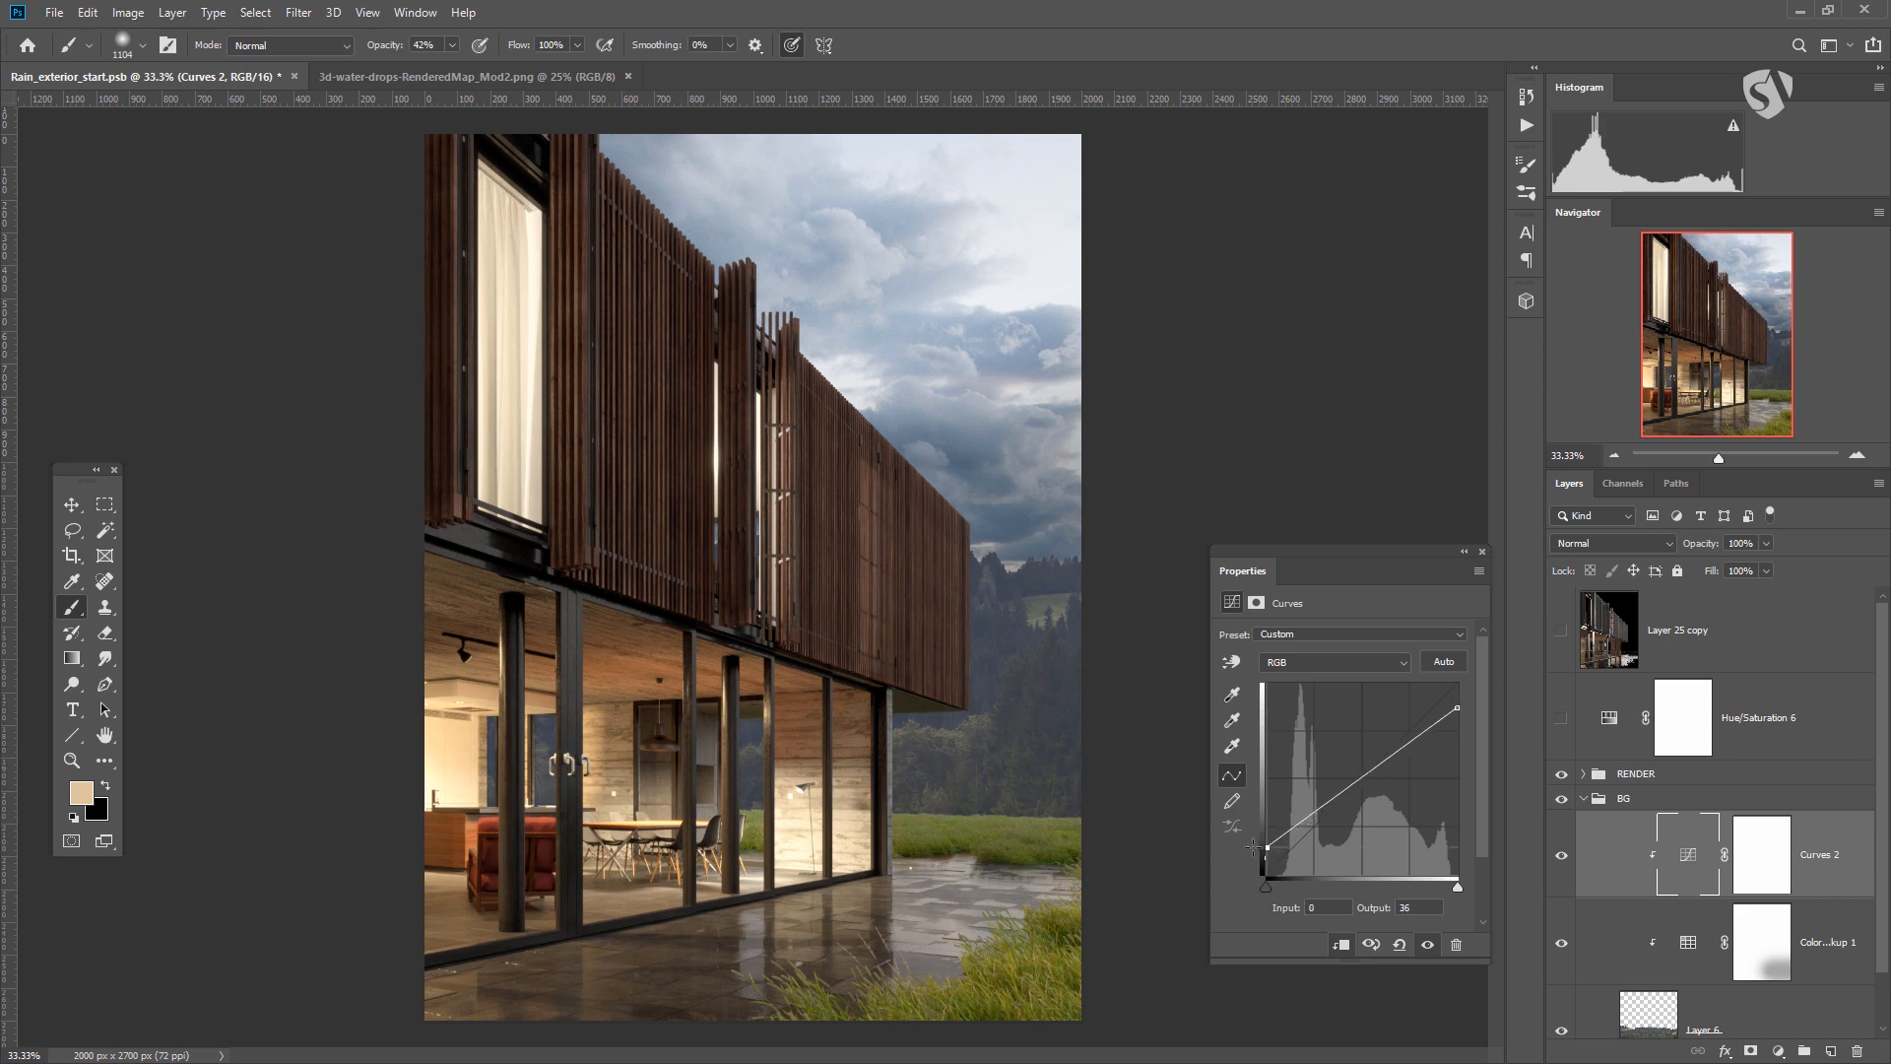
Refine the background contrast in Curves 2 with a black point output of 23 and a slightly lower white point.
{"action": "key", "text": "ctrl+z"}
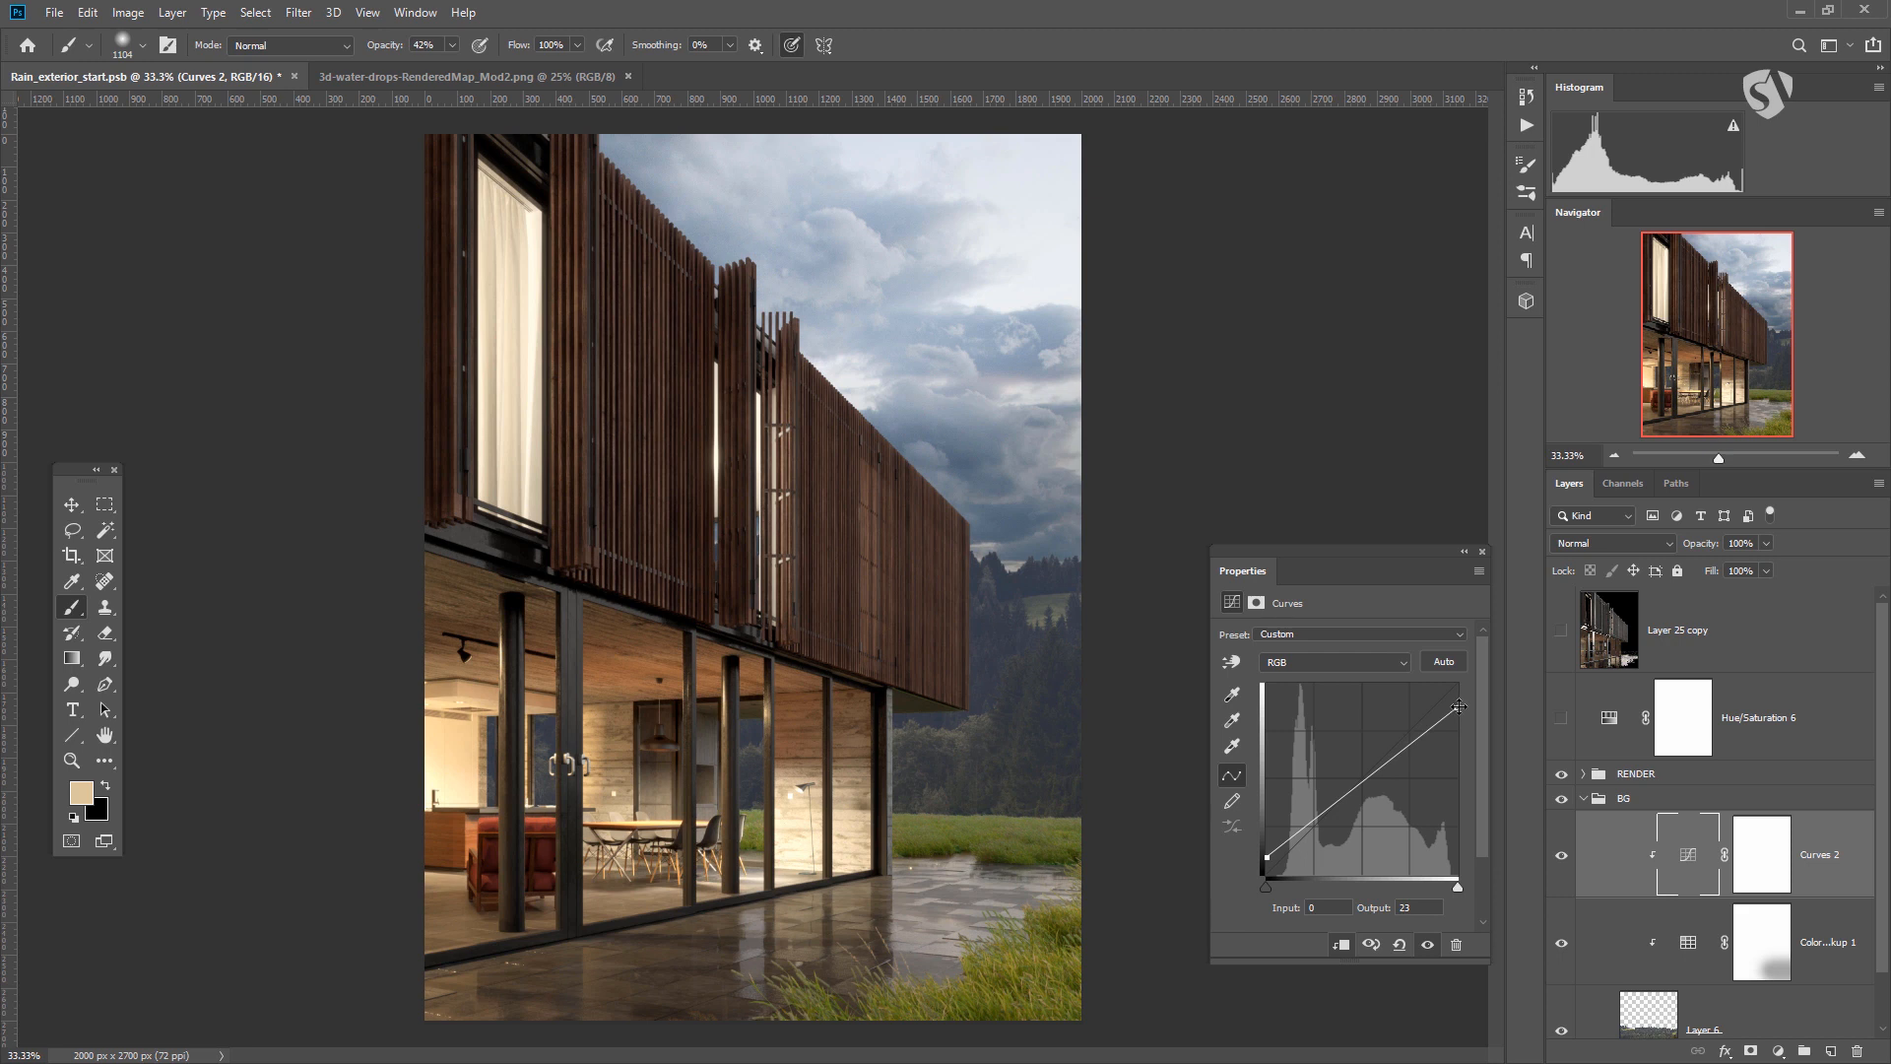
{"action": "left_click_drag", "start_coordinate": [1459, 706], "coordinate": [1465, 712]}
{"action": "left_click", "coordinate": [1562, 856]}
{"action": "left_click", "coordinate": [1561, 857]}
{"action": "left_click", "coordinate": [1584, 800]}
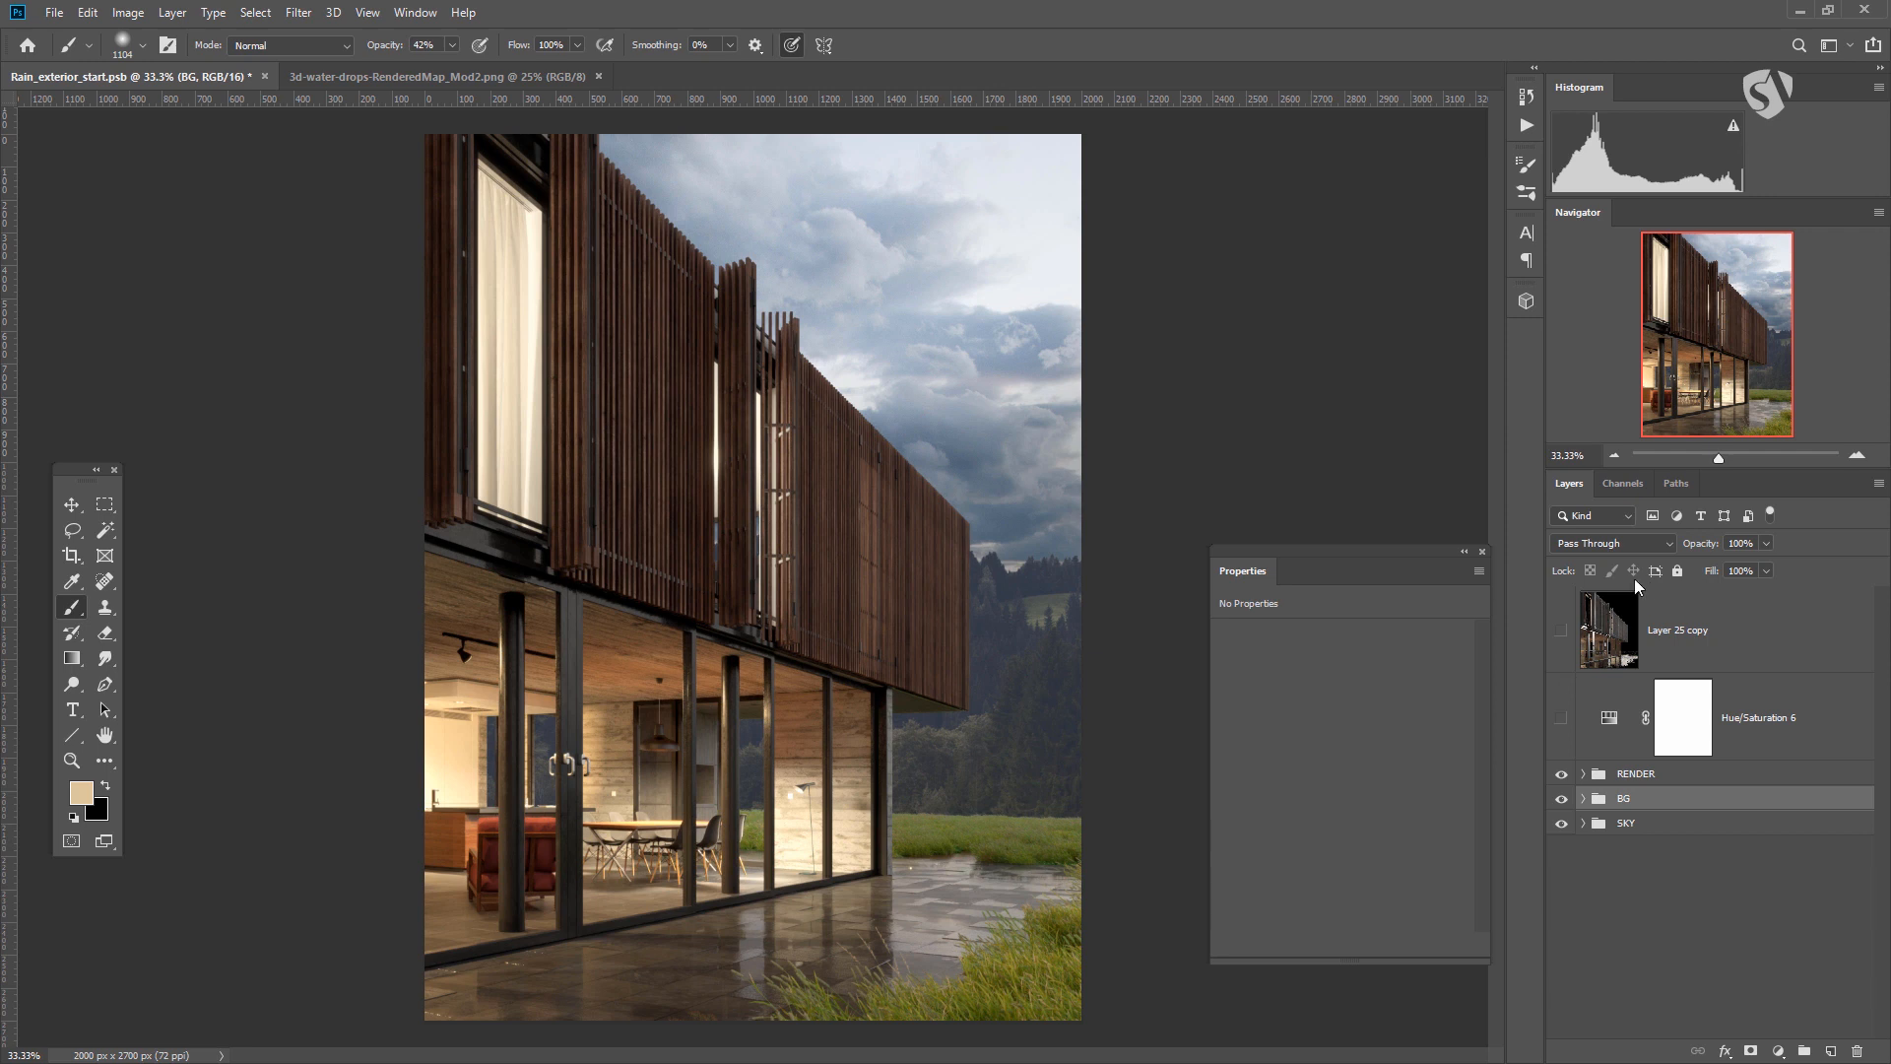
Load the grass areas as a selection from the Alpha 25 channel.
{"action": "left_click", "coordinate": [1623, 482]}
{"action": "scroll", "coordinate": [1611, 778], "scroll_direction": "down", "scroll_amount": 8}
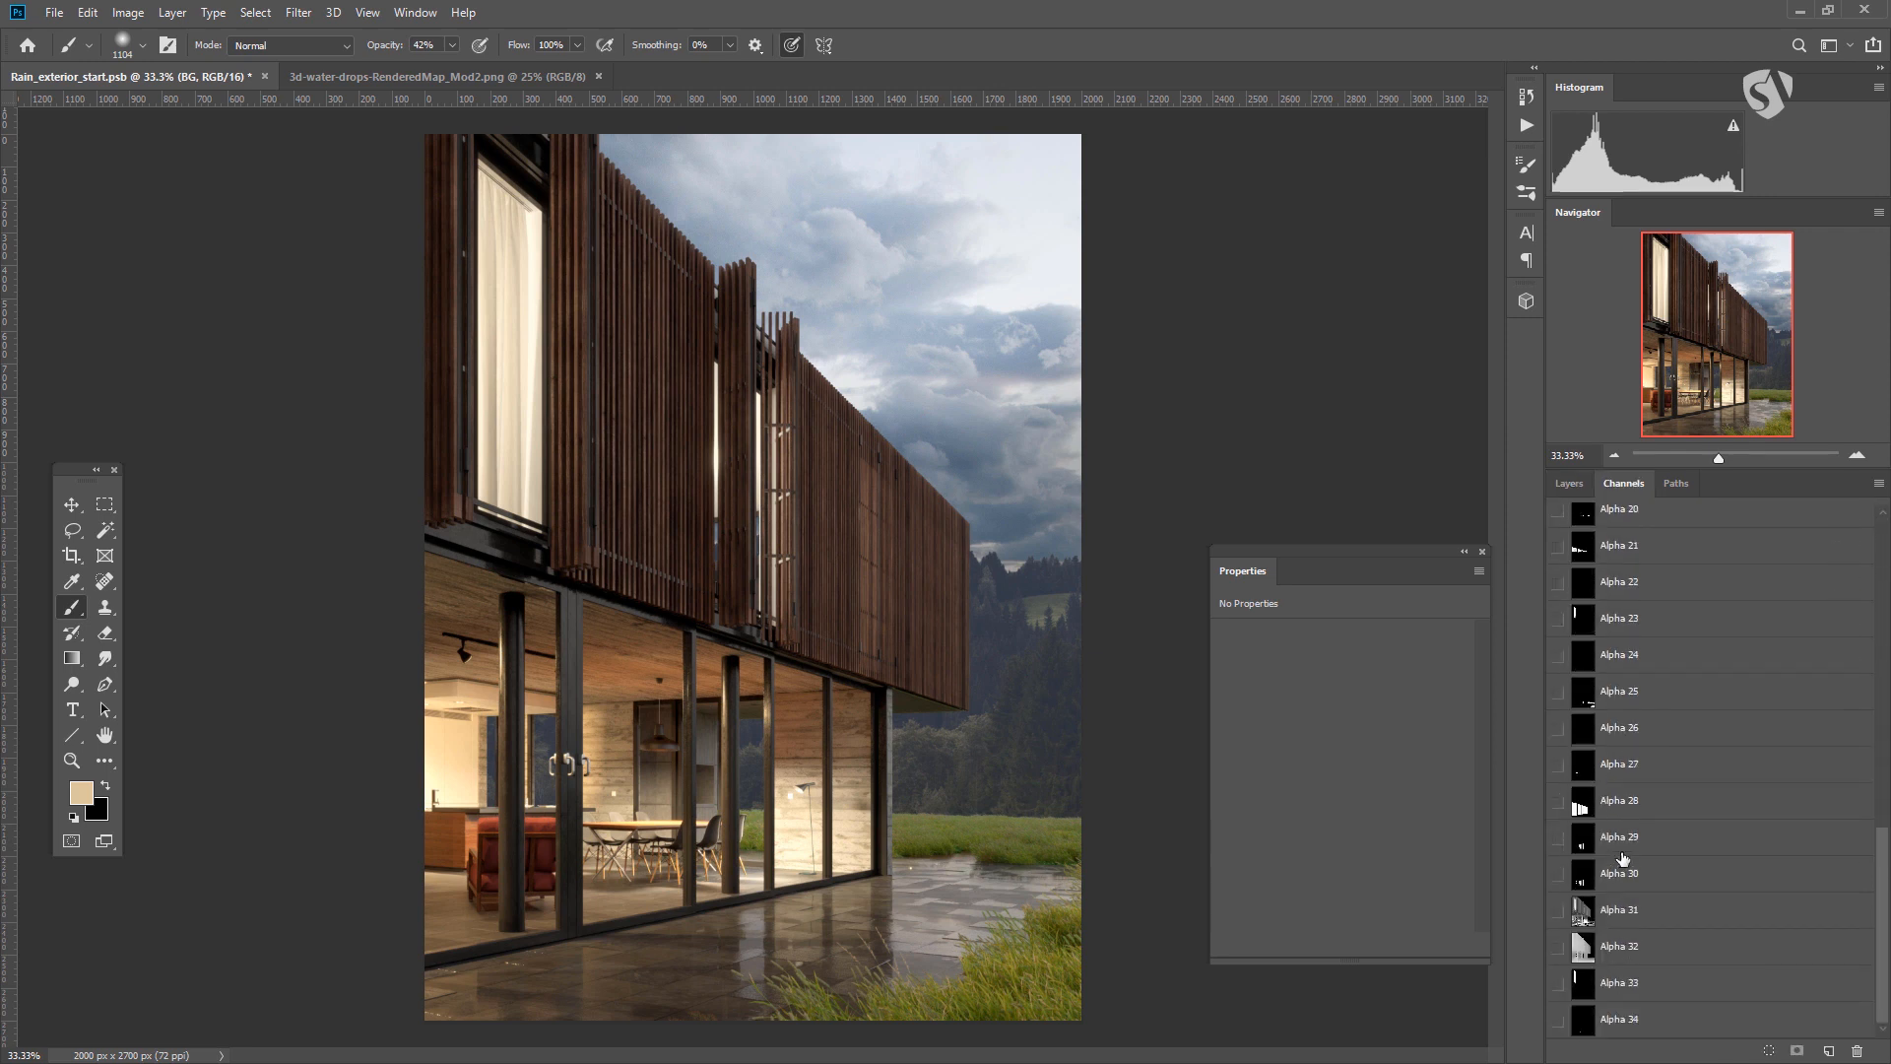
{"action": "scroll", "coordinate": [1620, 862], "scroll_direction": "up", "scroll_amount": 3}
{"action": "left_click", "coordinate": [1586, 951], "text": "ctrl"}
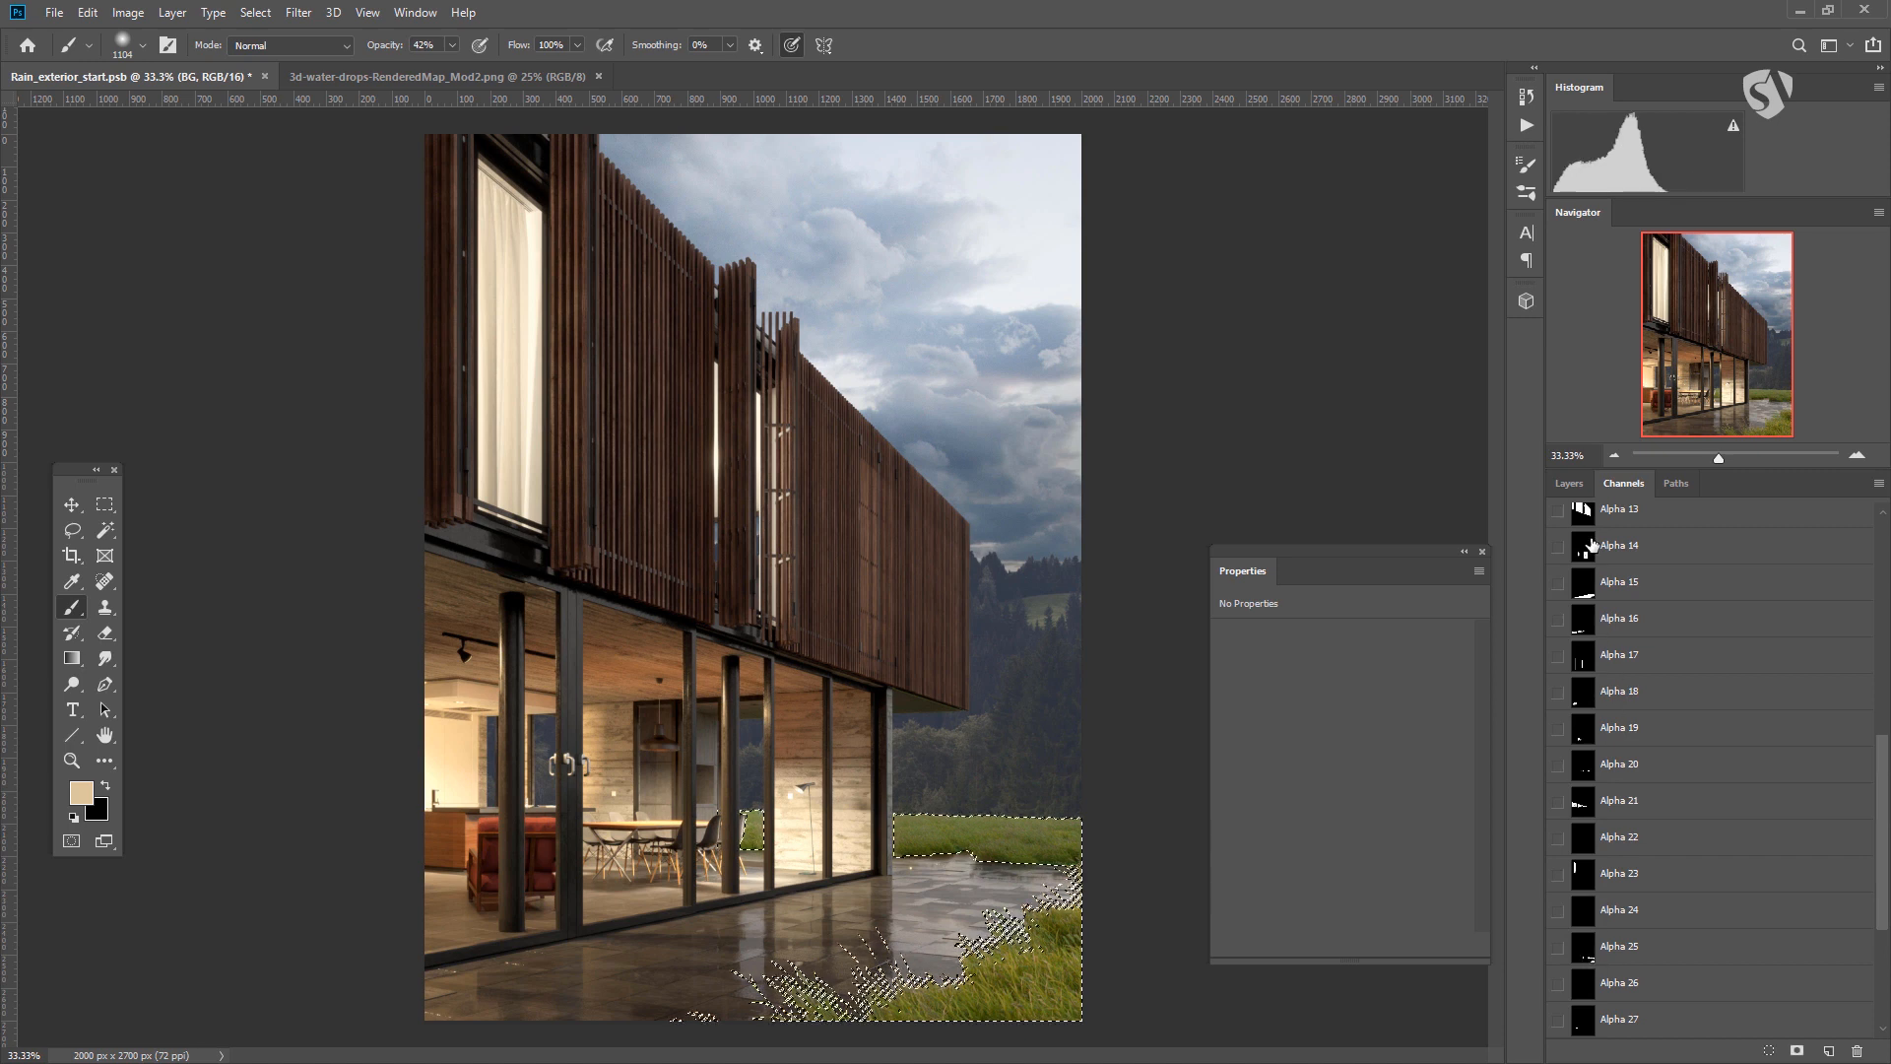
Create a new layer group above the RENDER group, name it ADJ, and reset the colors to default black and white.
{"action": "left_click", "coordinate": [1569, 483]}
{"action": "left_click", "coordinate": [1635, 773]}
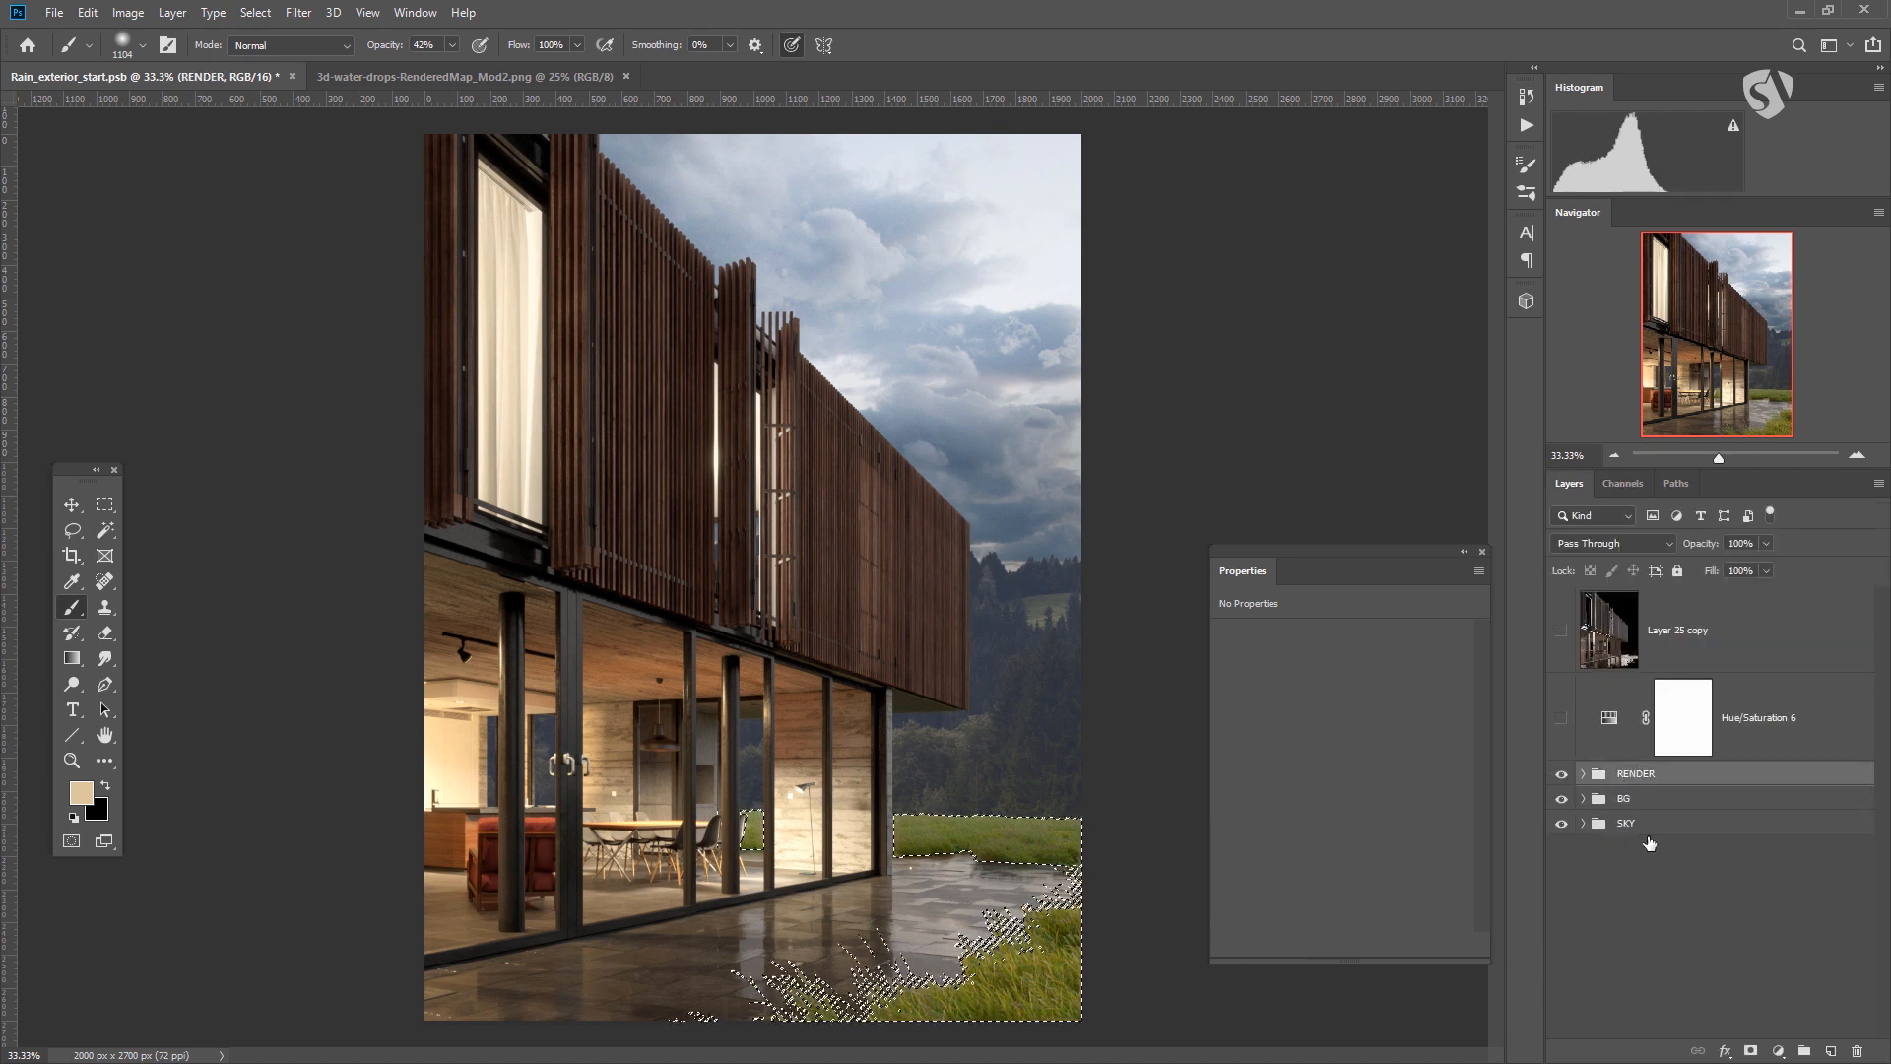
{"action": "left_click", "coordinate": [1804, 1051]}
{"action": "key", "text": "a"}
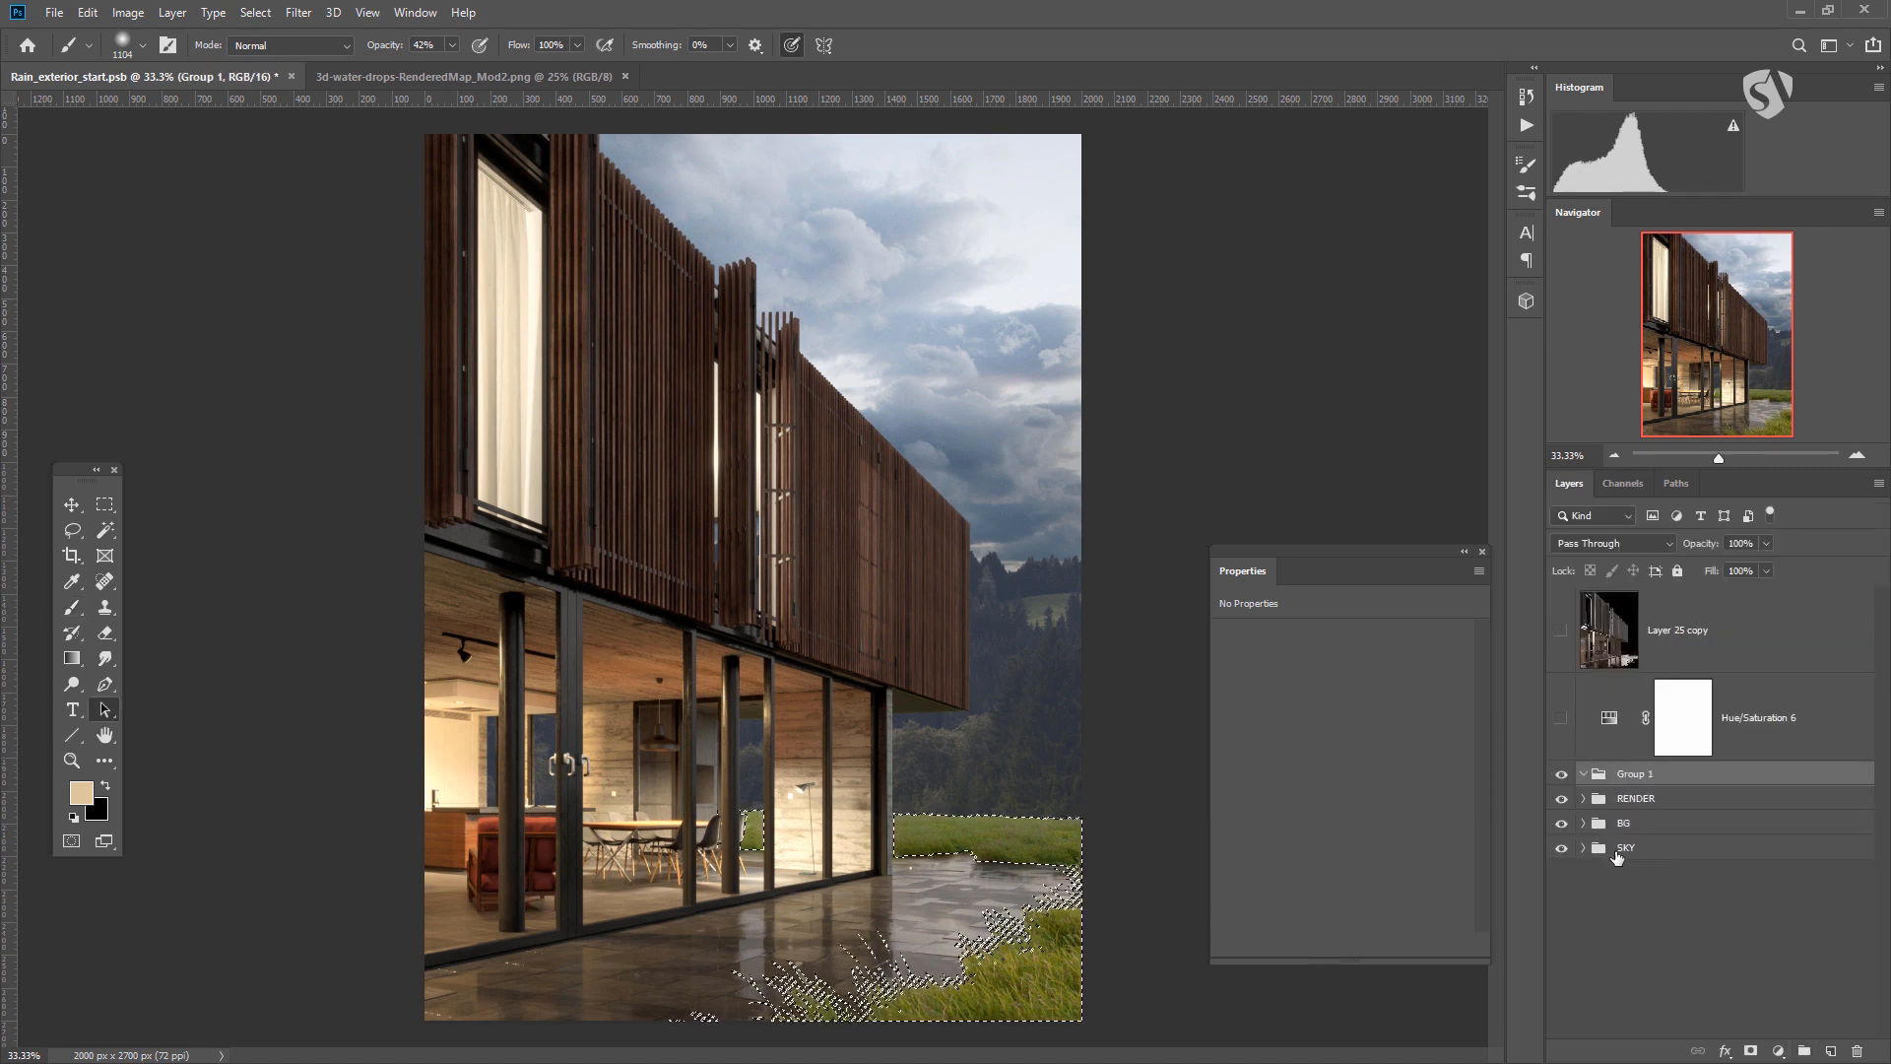
{"action": "key", "text": "d"}
{"action": "double_click", "coordinate": [1632, 774]}
{"action": "type", "text": "ADJ"}
{"action": "key", "text": "Return"}
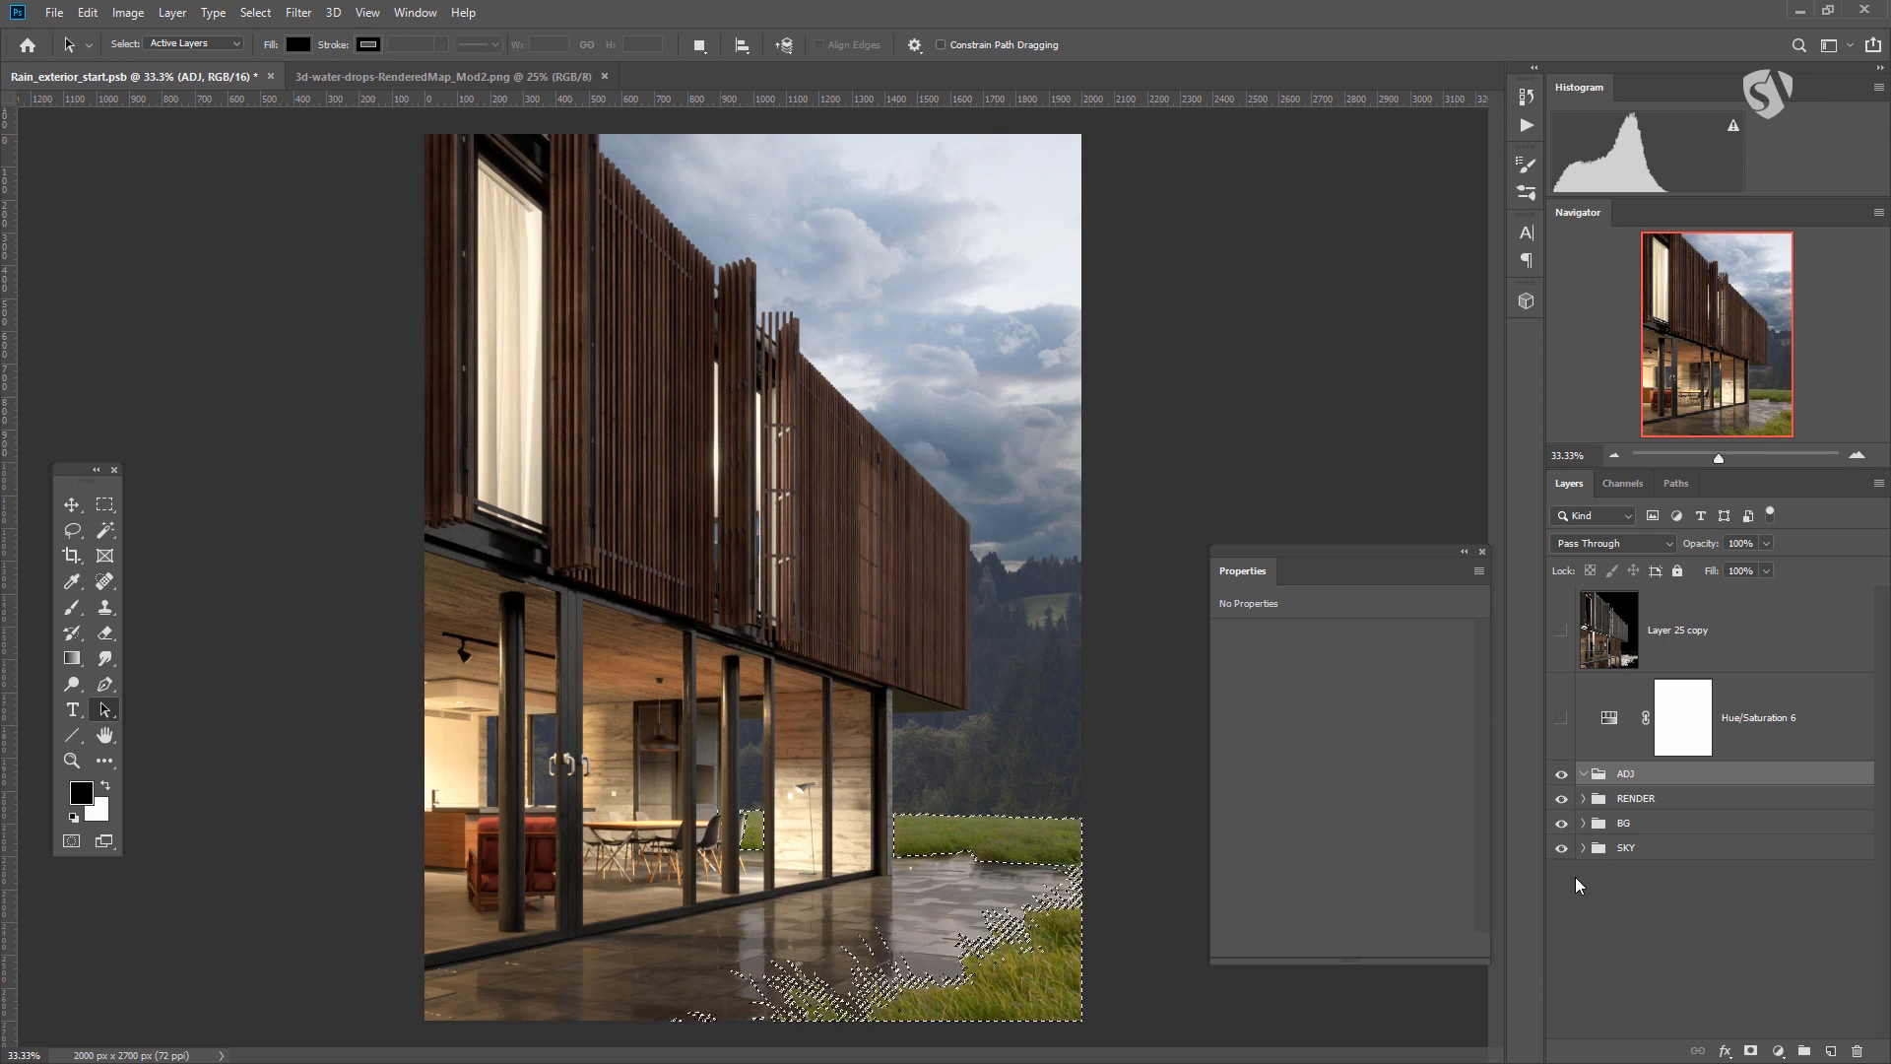
Create a group named Grass inside the ADJ group and mask it with the active grass selection.
{"action": "left_click", "coordinate": [71, 504]}
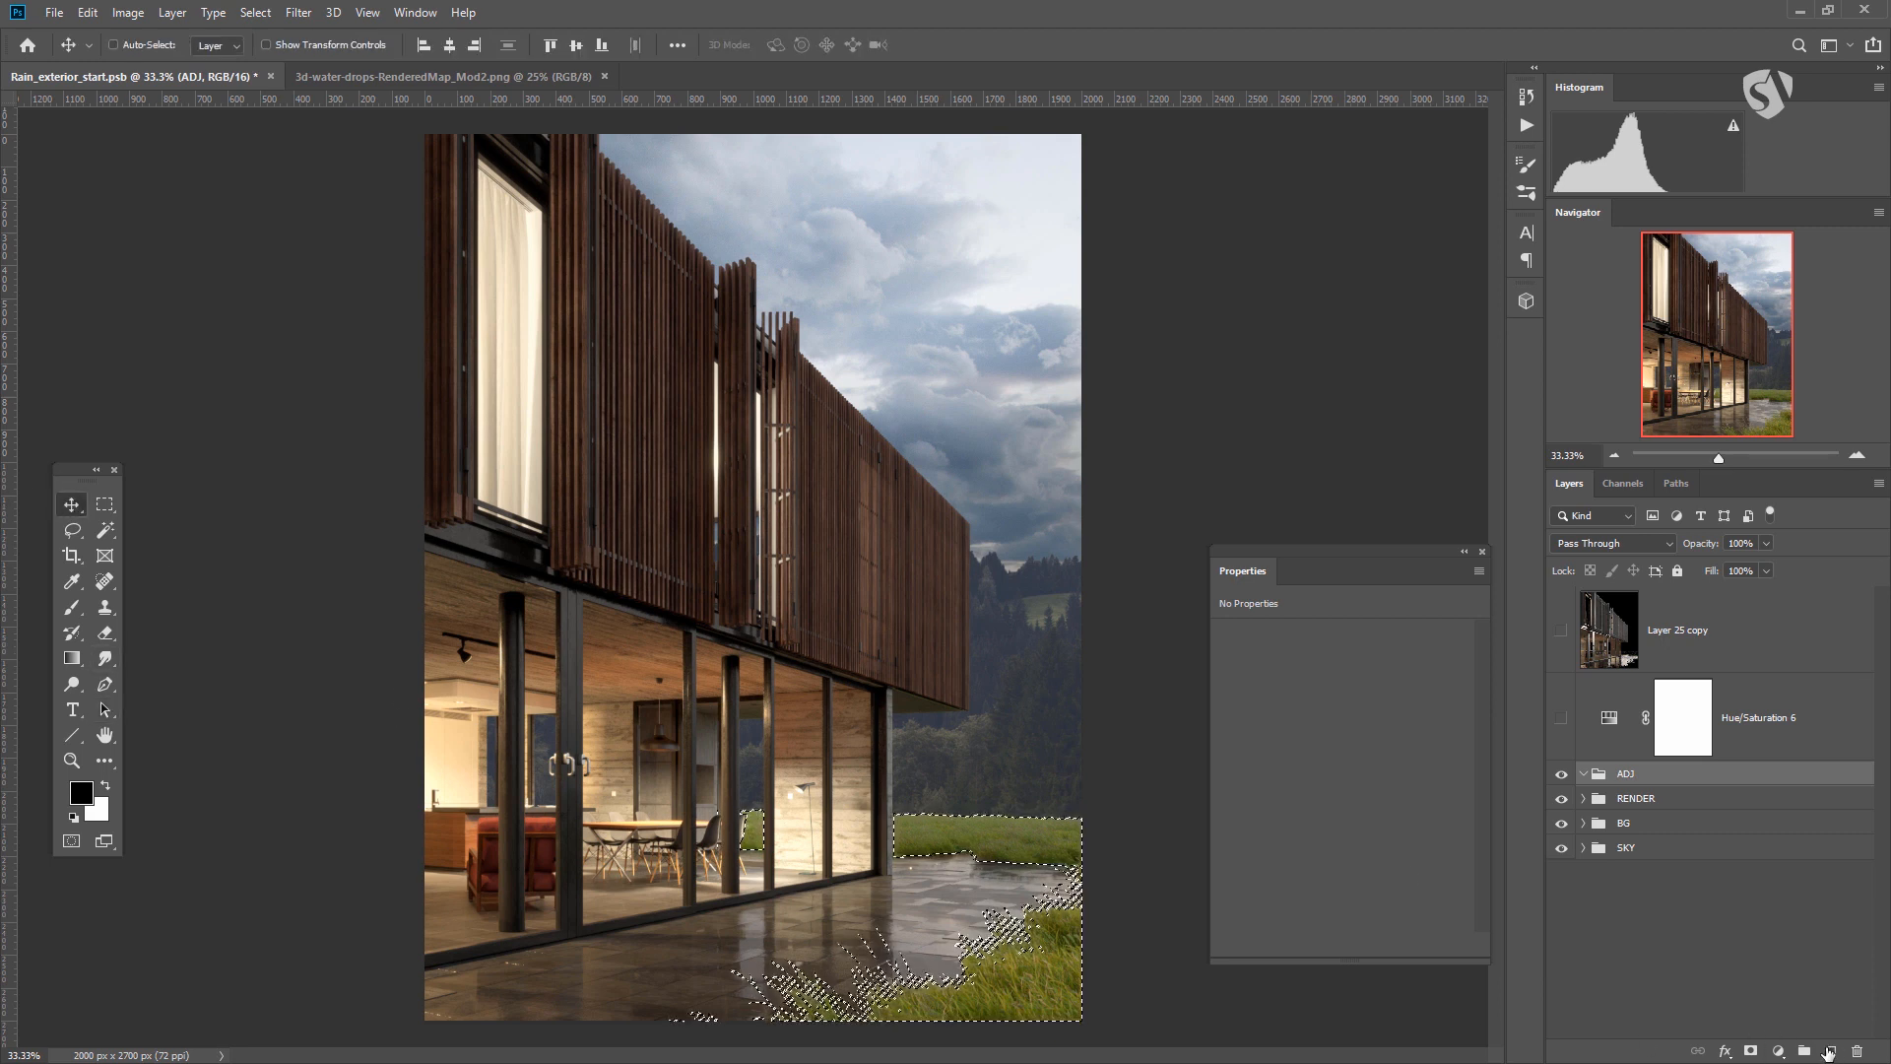
{"action": "left_click", "coordinate": [1804, 1052]}
{"action": "left_click_drag", "start_coordinate": [1631, 798], "coordinate": [1637, 788]}
{"action": "left_click", "coordinate": [1750, 1052]}
{"action": "double_click", "coordinate": [1748, 830]}
{"action": "type", "text": "Grass"}
{"action": "key", "text": "Return"}
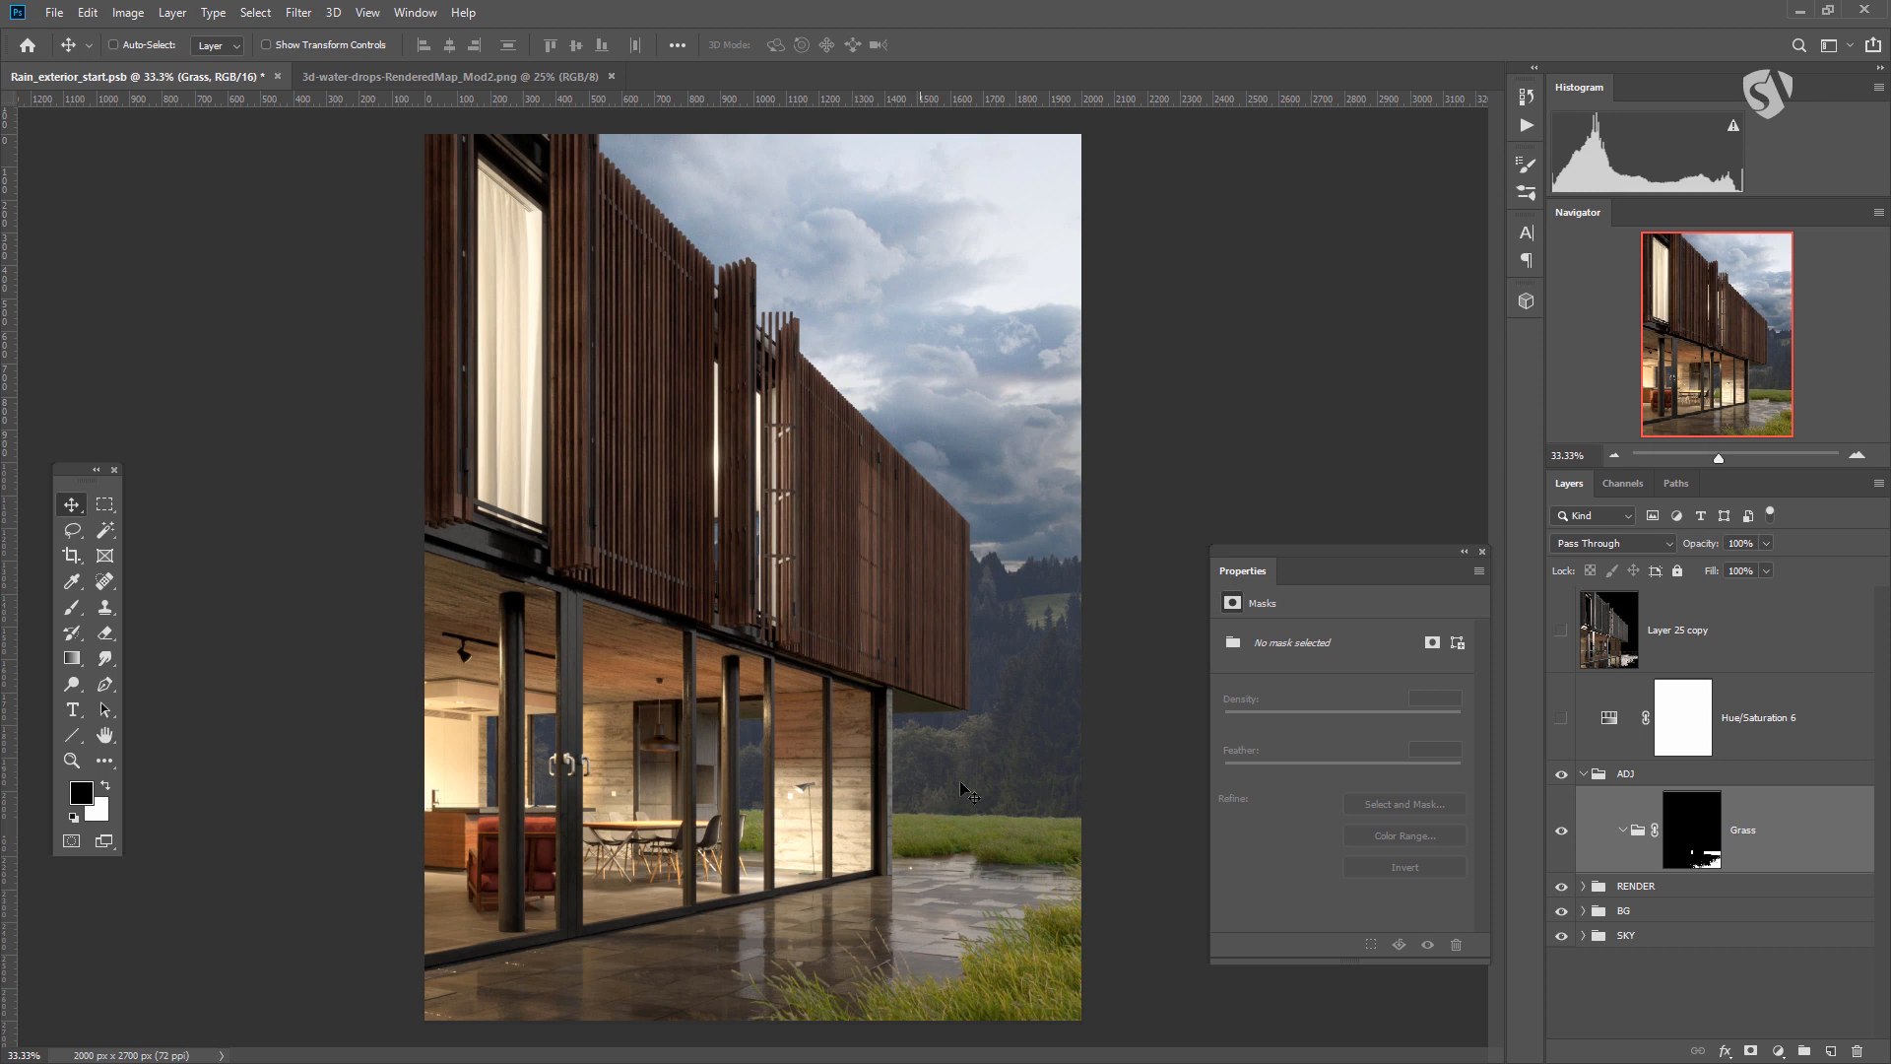
Add a Curves adjustment inside the Grass group and darken the grass by lowering the white point output to 172.
{"action": "left_click", "coordinate": [1777, 1050]}
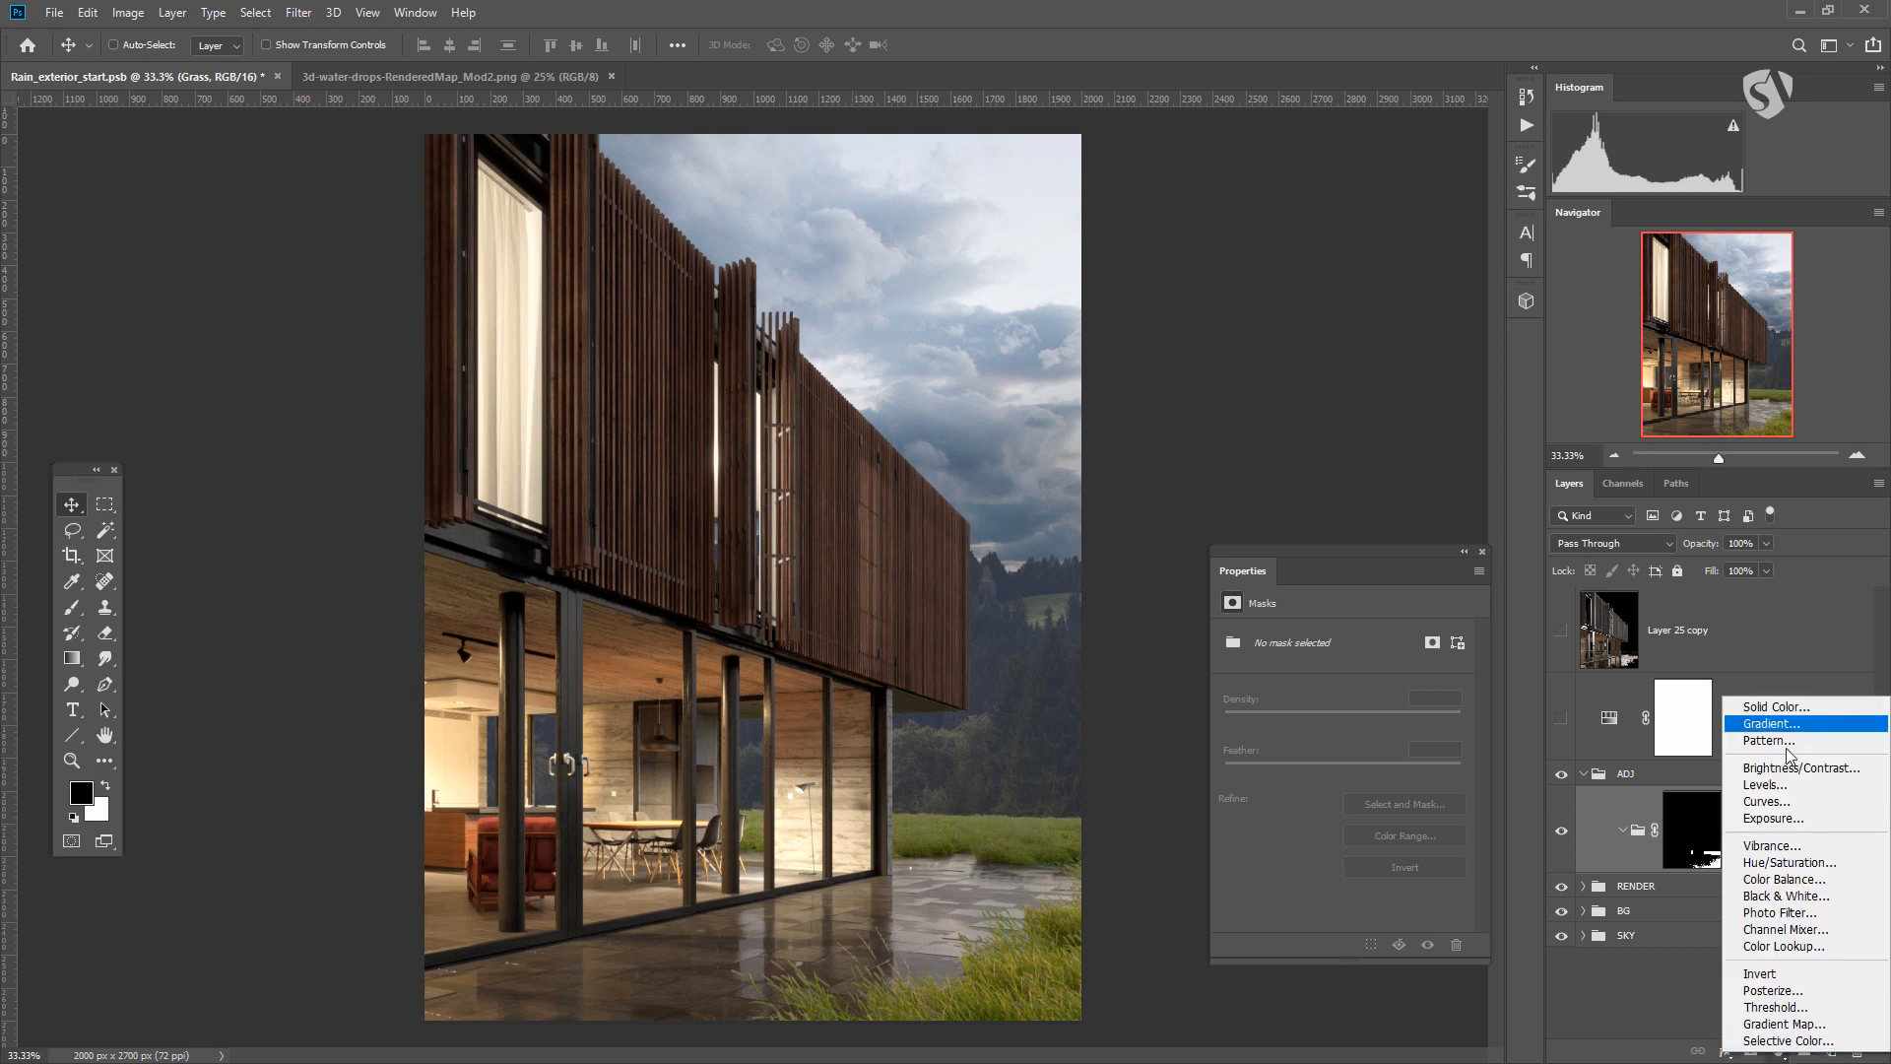
{"action": "left_click", "coordinate": [1786, 803]}
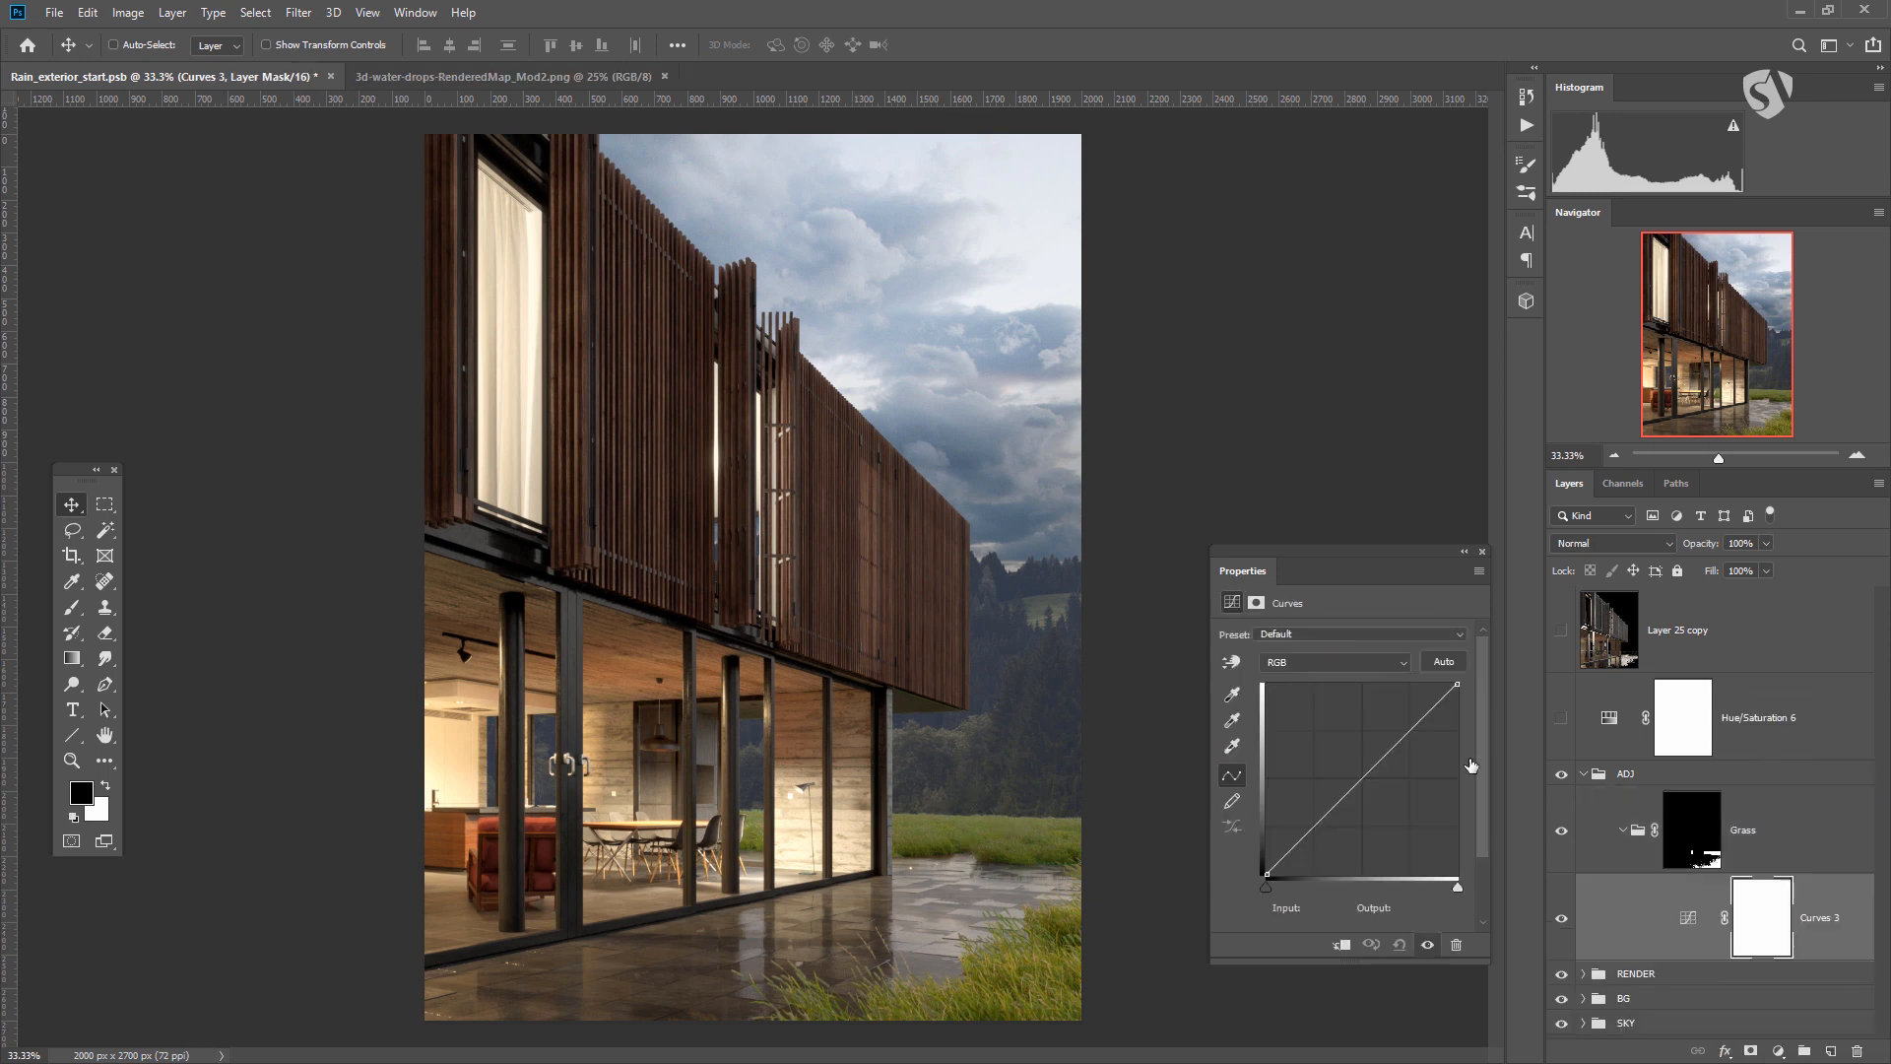
{"action": "left_click_drag", "start_coordinate": [1457, 683], "coordinate": [1500, 745]}
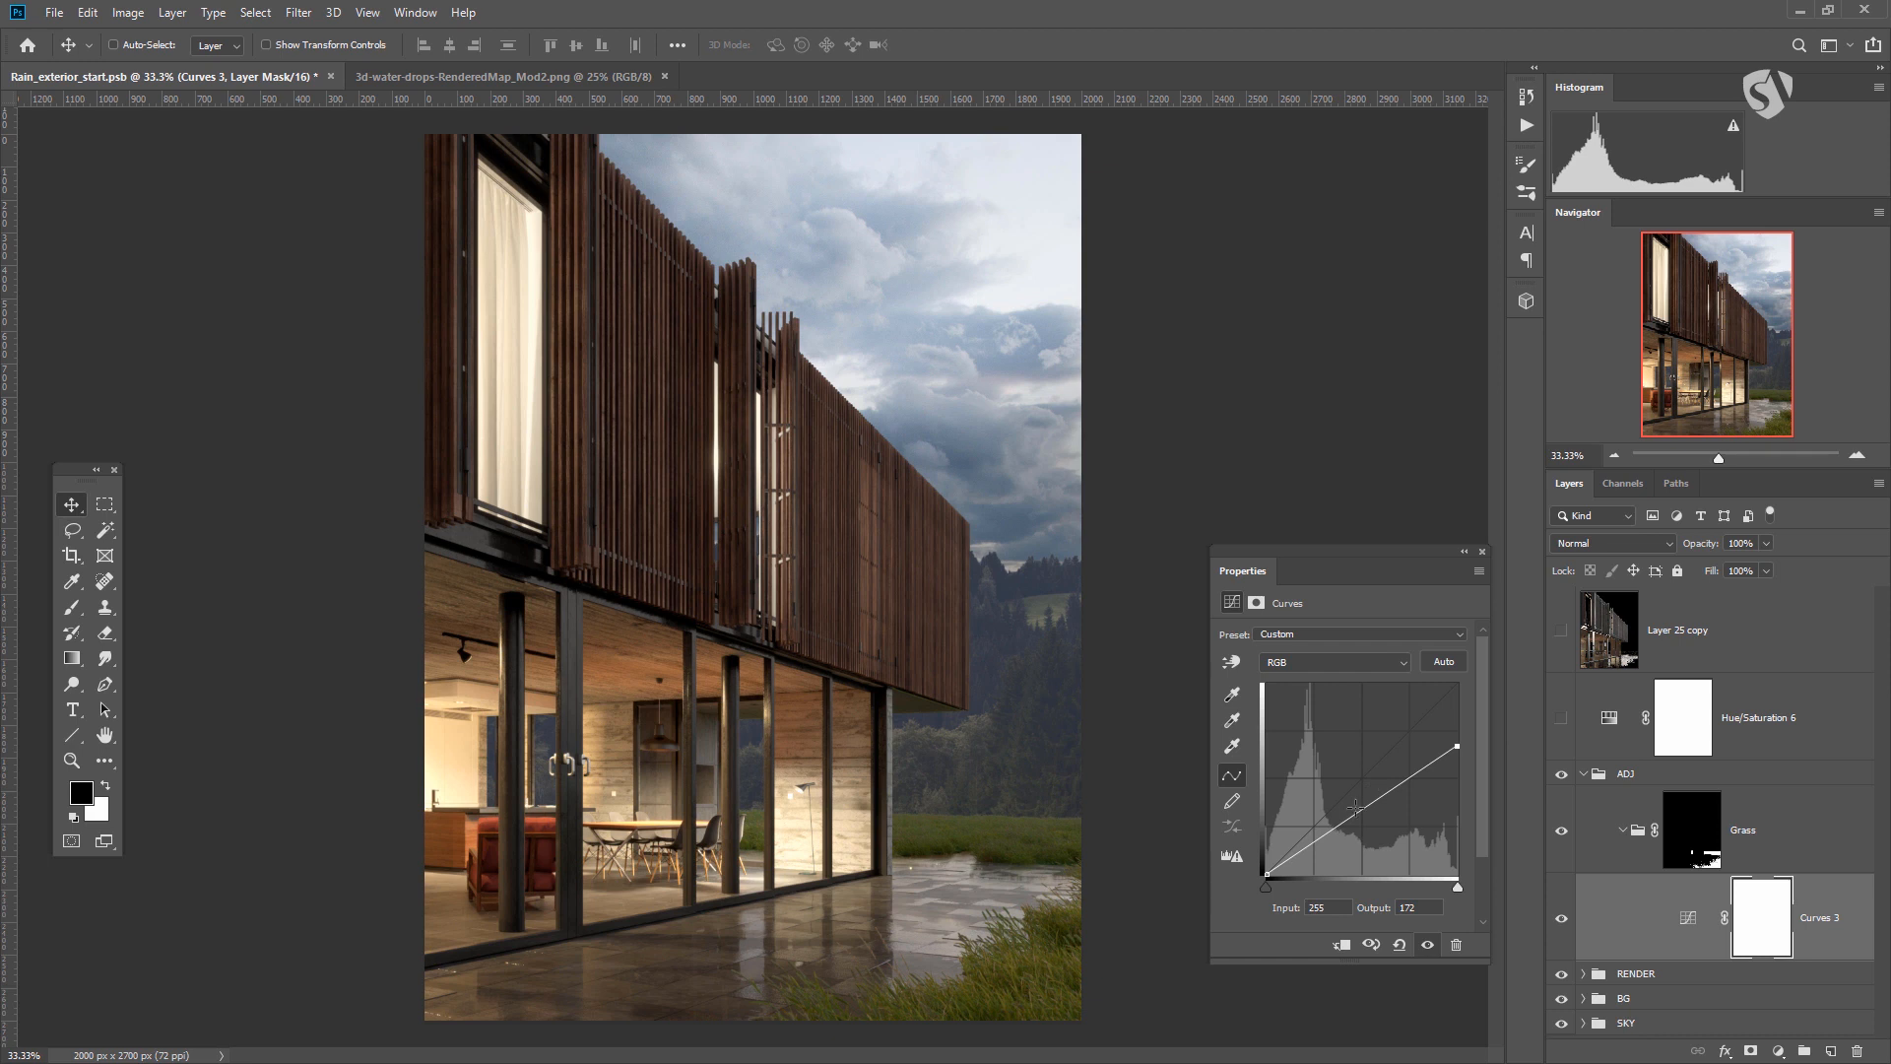
{"action": "left_click", "coordinate": [1775, 1047]}
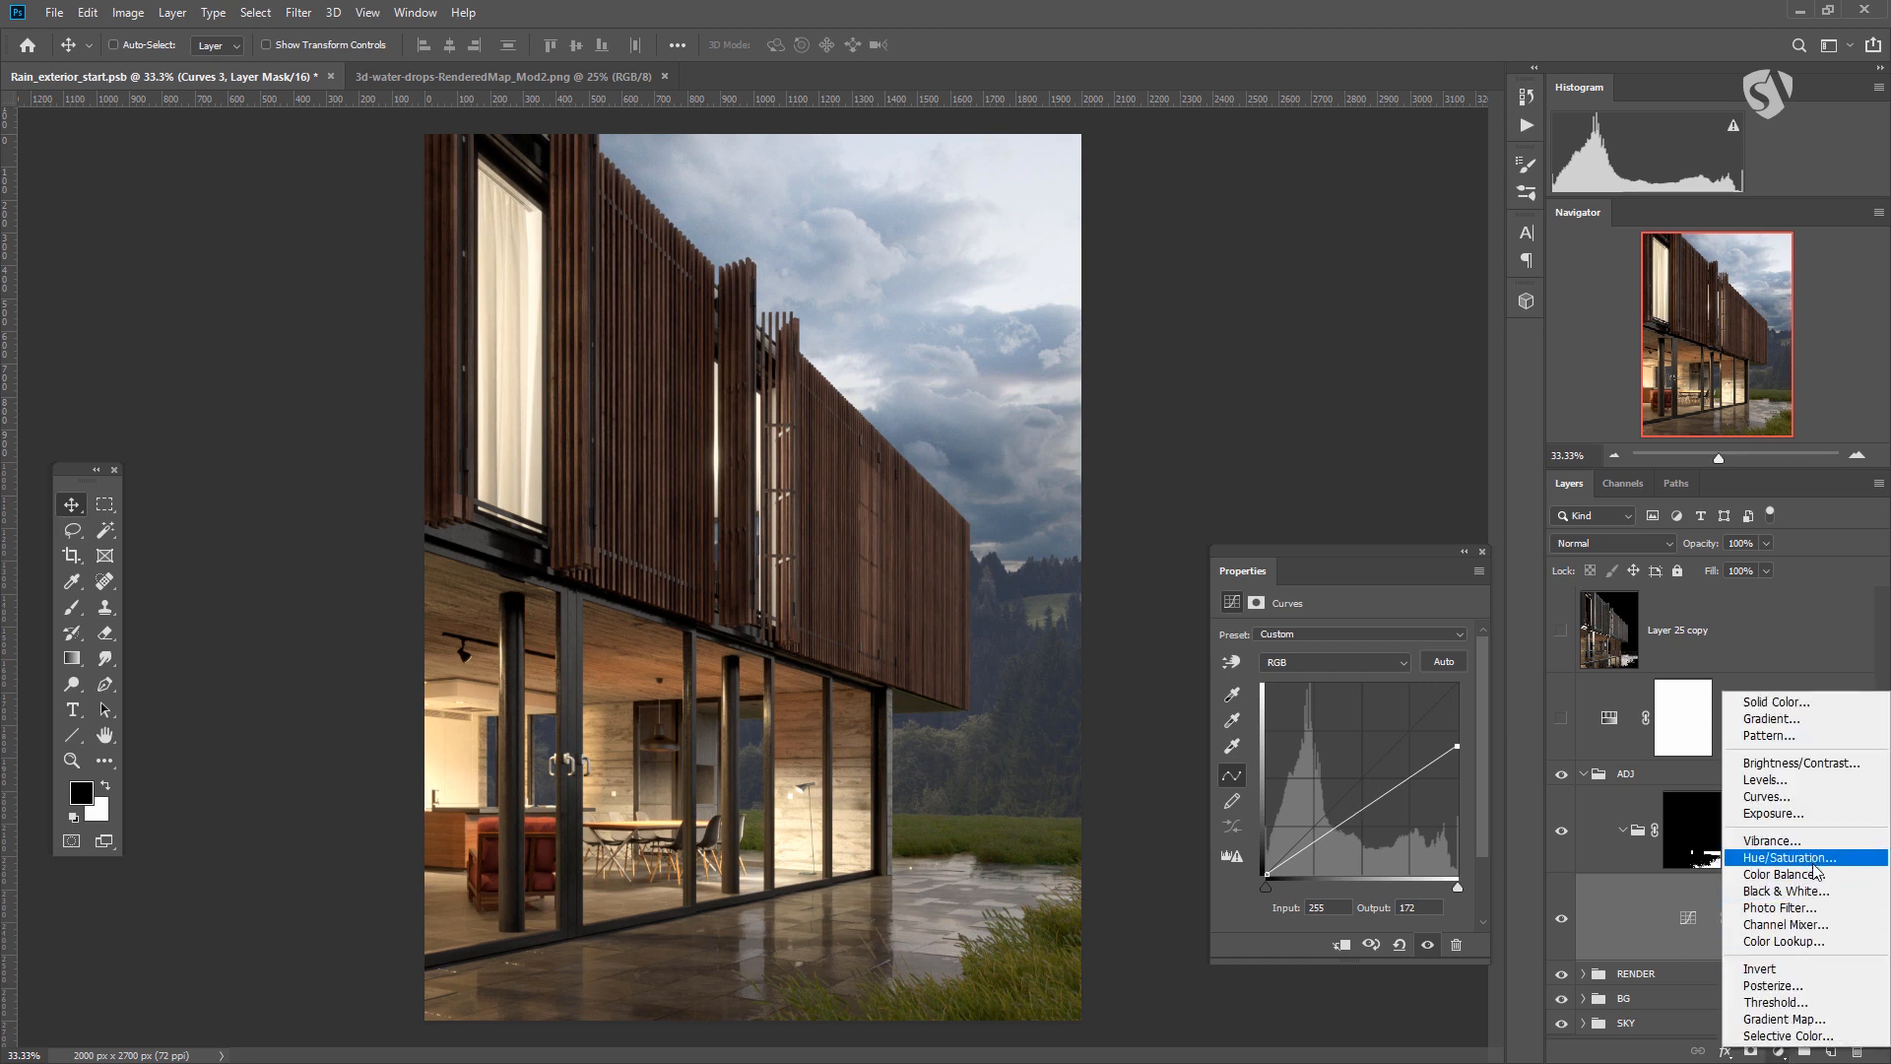
Lower the red channel's white point output to 219 in the grass Curves adjustment.
{"action": "left_click", "coordinate": [1357, 661]}
{"action": "left_click", "coordinate": [1338, 668]}
{"action": "left_click", "coordinate": [1334, 694]}
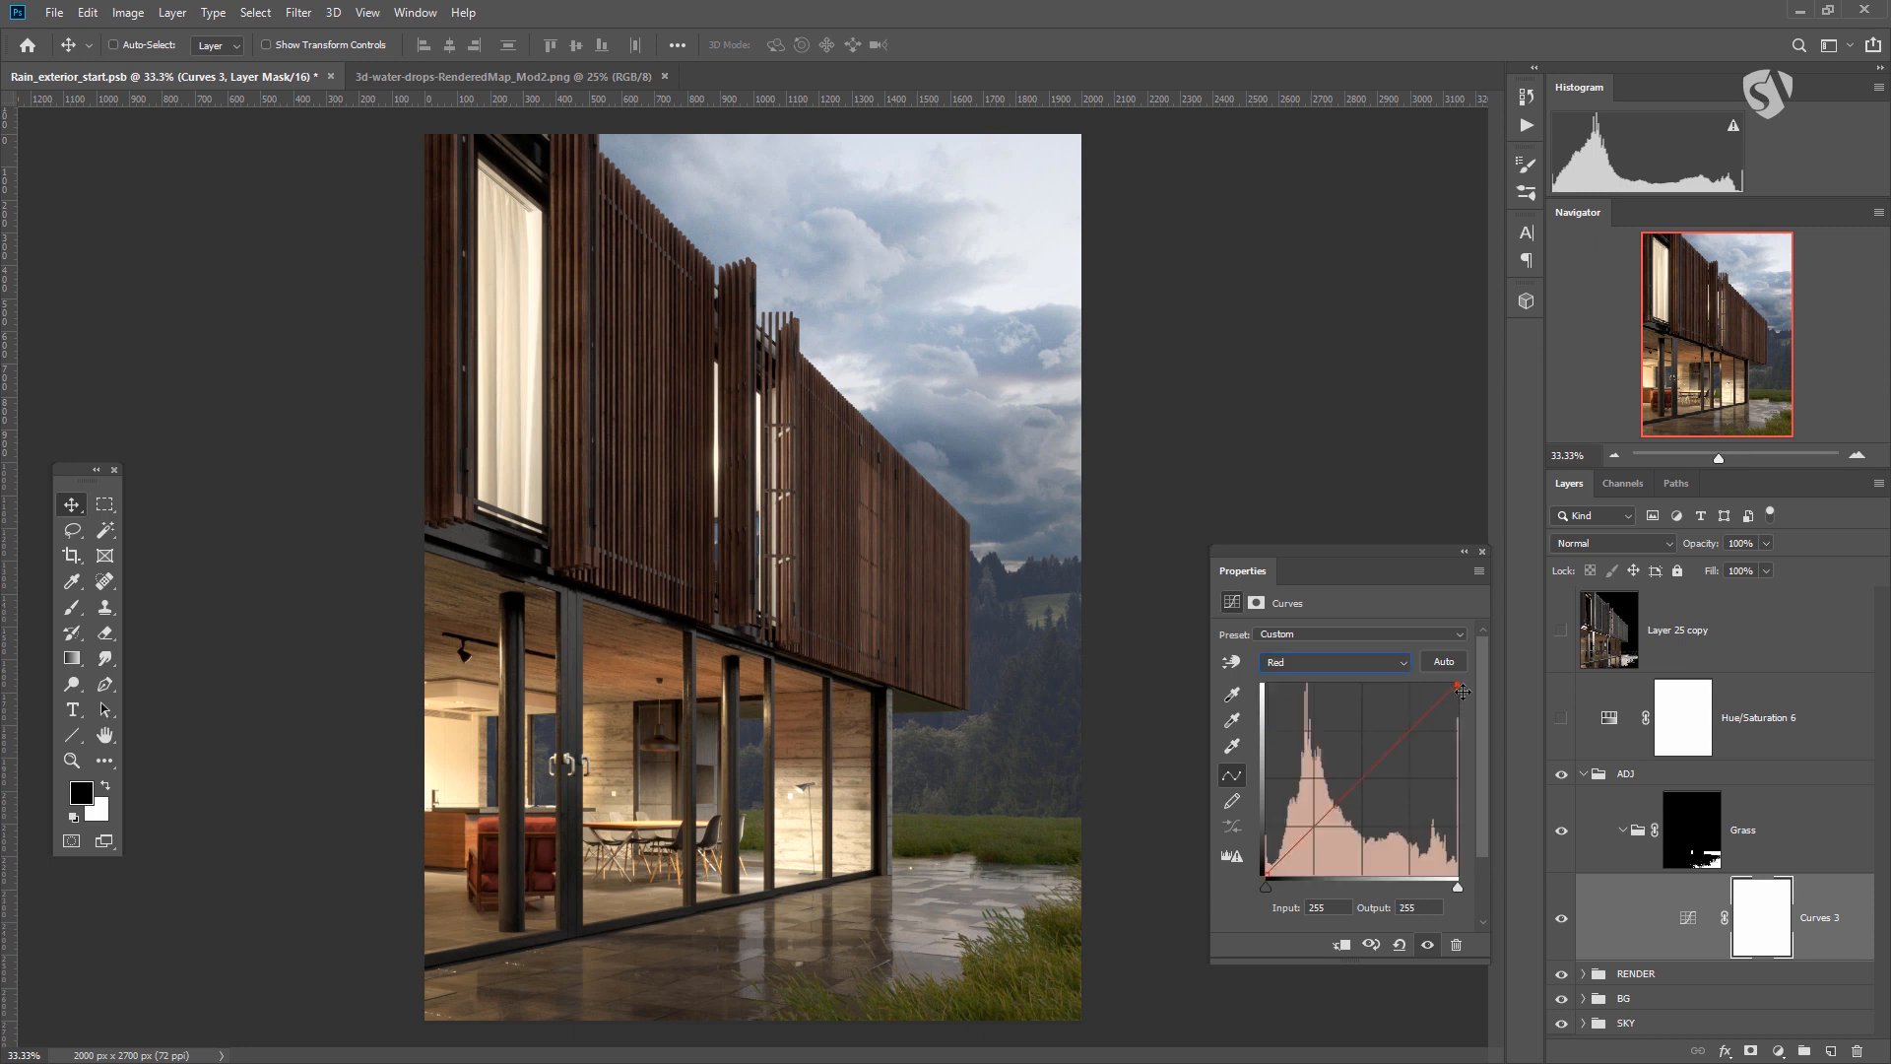
{"action": "left_click_drag", "start_coordinate": [1458, 685], "coordinate": [1457, 696]}
{"action": "left_click", "coordinate": [1311, 658]}
{"action": "left_click", "coordinate": [1320, 709]}
{"action": "left_click_drag", "start_coordinate": [1458, 685], "coordinate": [1464, 693]}
{"action": "left_click_drag", "start_coordinate": [1473, 705], "coordinate": [1471, 710]}
{"action": "left_click", "coordinate": [1367, 667]}
{"action": "left_click", "coordinate": [1348, 701]}
Add a Hue/Saturation adjustment above Curves 3 in the Grass group and strongly reduce the grass saturation.
{"action": "left_click", "coordinate": [1778, 1050]}
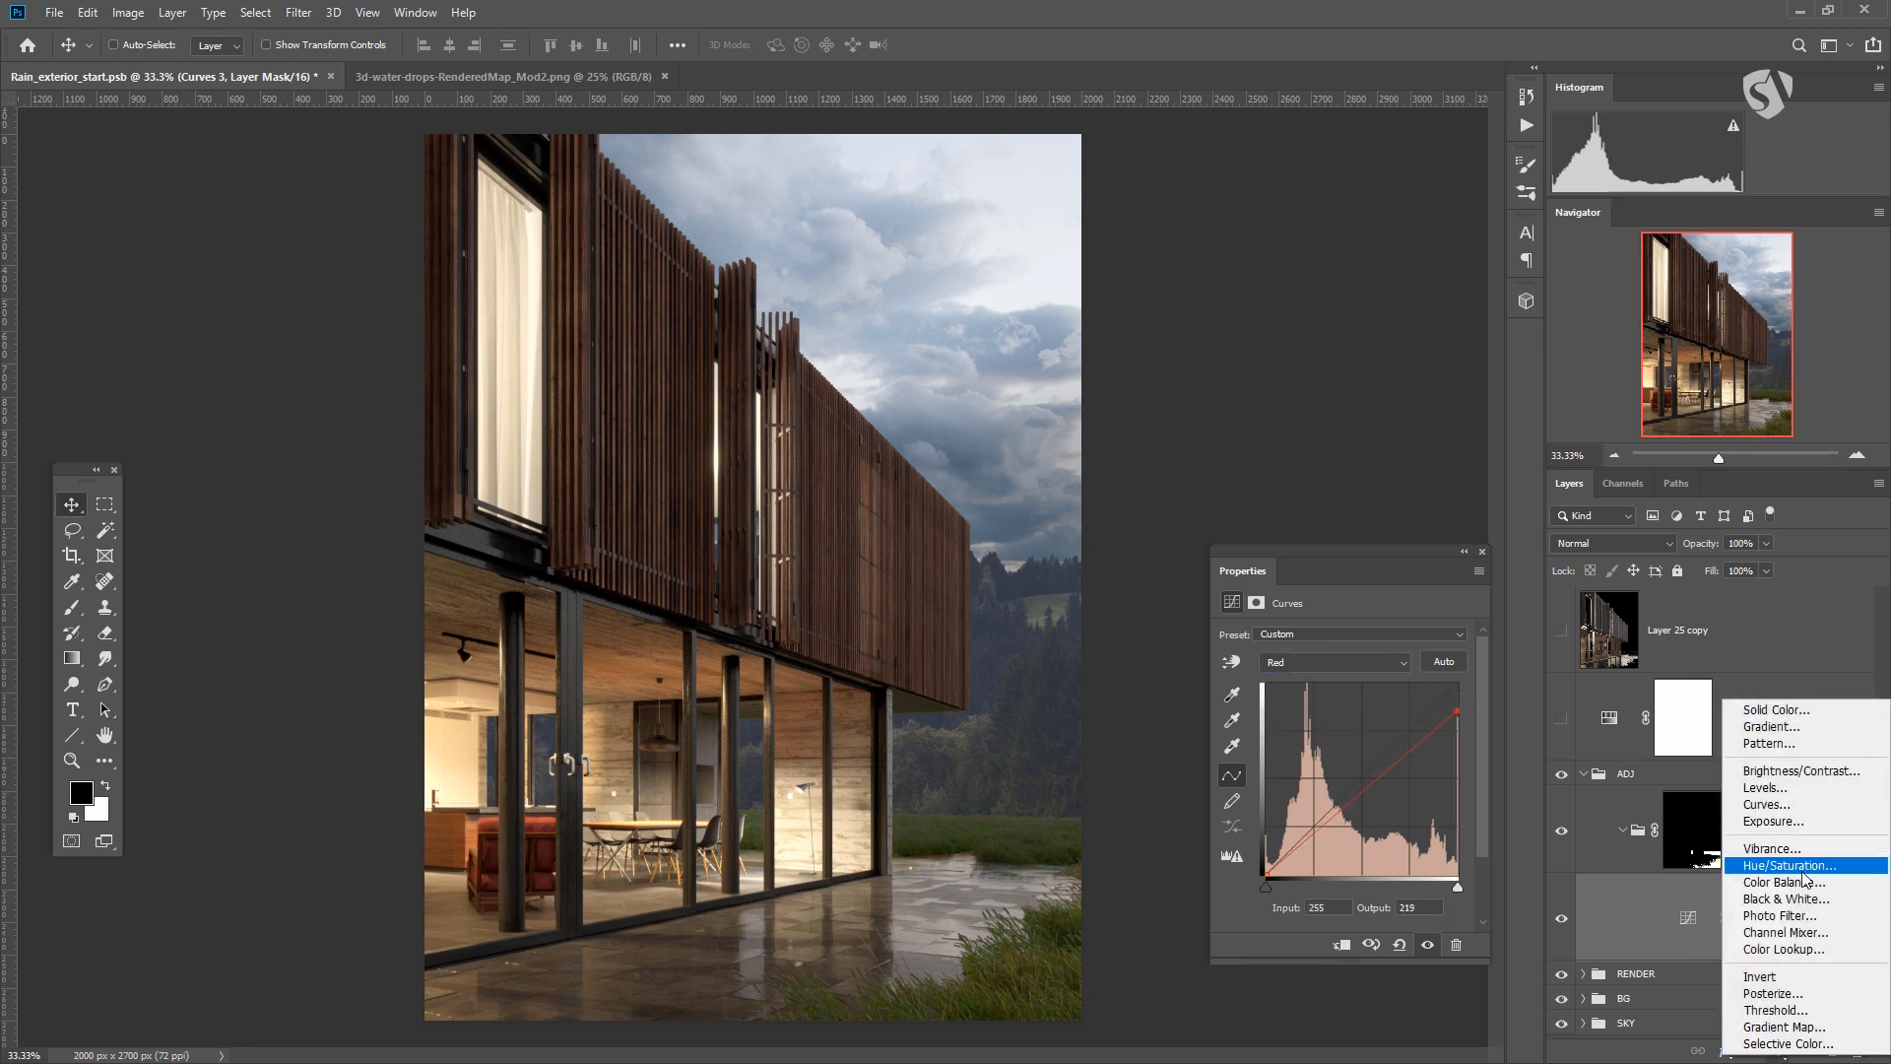
{"action": "left_click", "coordinate": [1738, 878]}
{"action": "scroll", "coordinate": [1691, 916], "scroll_direction": "down", "scroll_amount": 2}
{"action": "left_click_drag", "start_coordinate": [1341, 749], "coordinate": [1291, 750]}
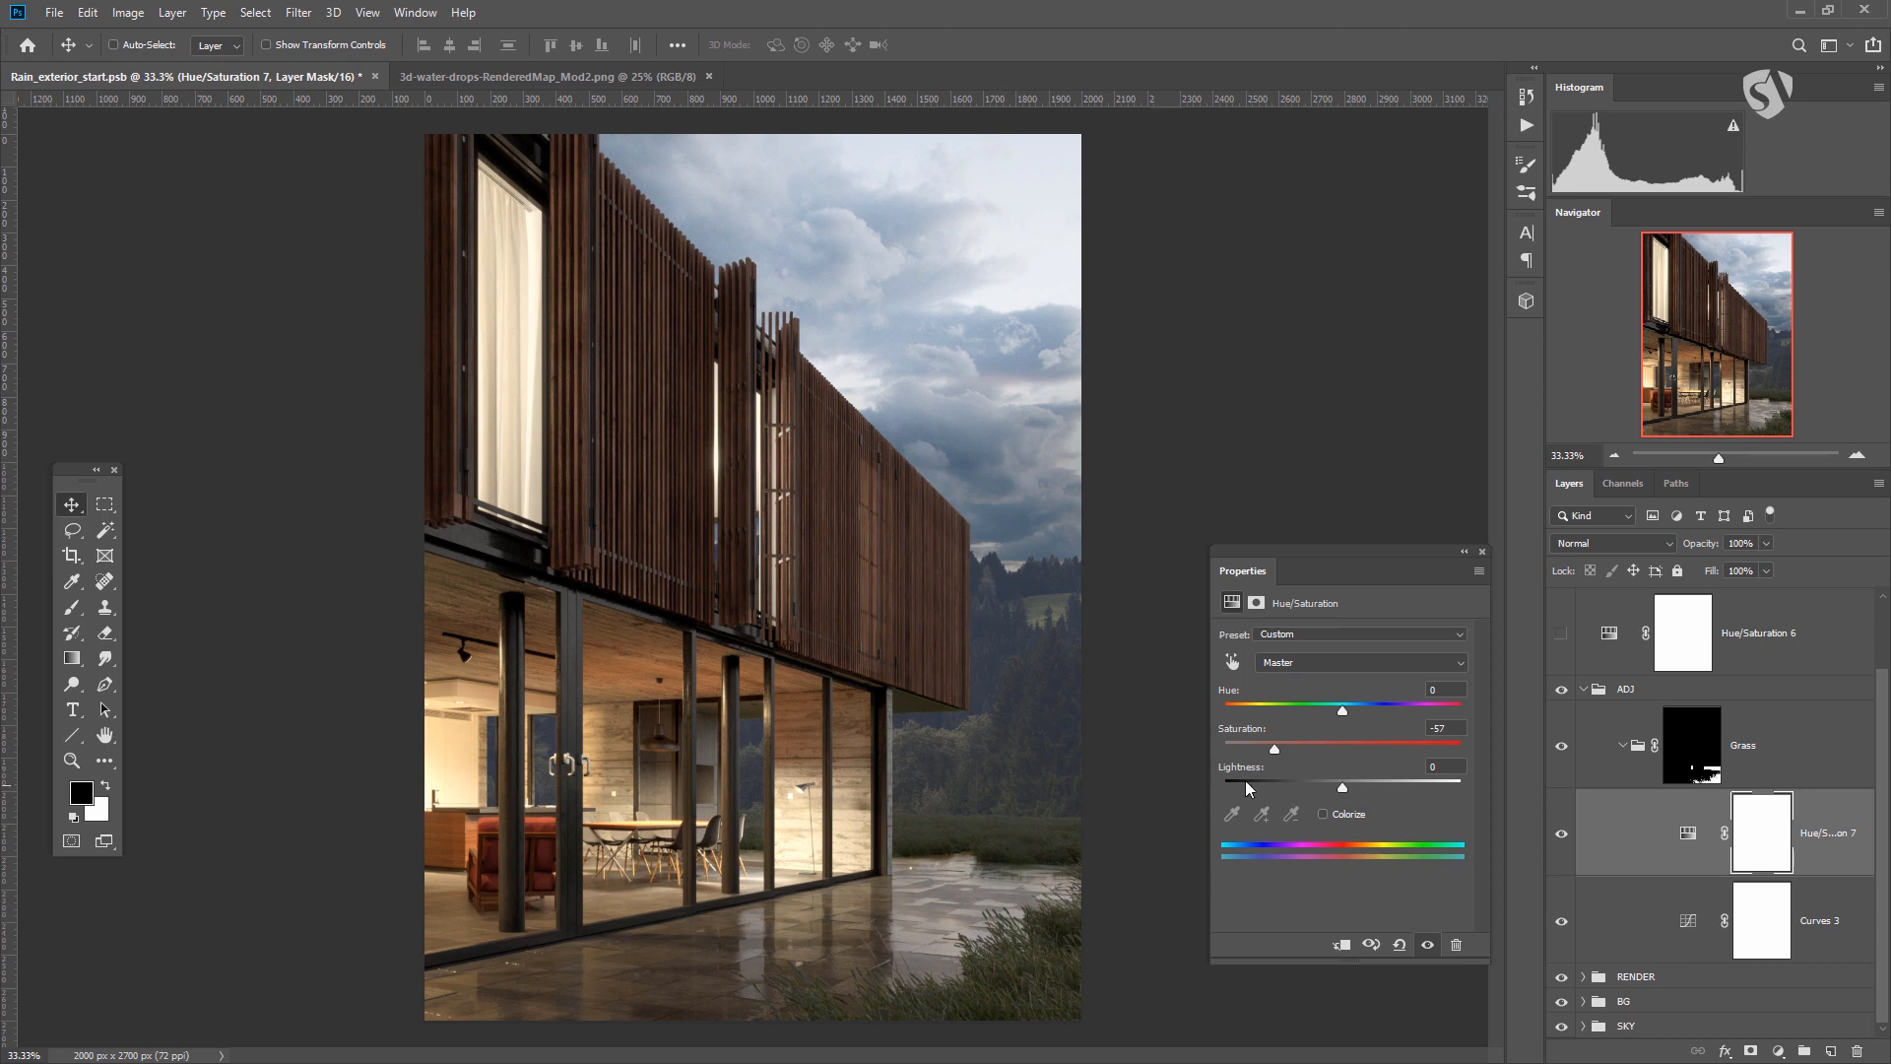
{"action": "mouse_move", "coordinate": [1296, 747]}
{"action": "left_mouse_down"}
{"action": "mouse_move", "coordinate": [1244, 742]}
{"action": "mouse_move", "coordinate": [1300, 747]}
{"action": "left_mouse_up"}
{"action": "left_click_drag", "start_coordinate": [1285, 753], "coordinate": [1283, 753]}
Compare the image with and without the Grass group's adjustments.
{"action": "left_click", "coordinate": [1562, 748]}
{"action": "left_click", "coordinate": [1562, 748]}
{"action": "left_click", "coordinate": [1565, 749]}
{"action": "left_click", "coordinate": [1564, 749]}
Show the Grass mask as a selection and examine its coverage along the distant meadow's edge beside the house.
{"action": "left_click", "coordinate": [1694, 758]}
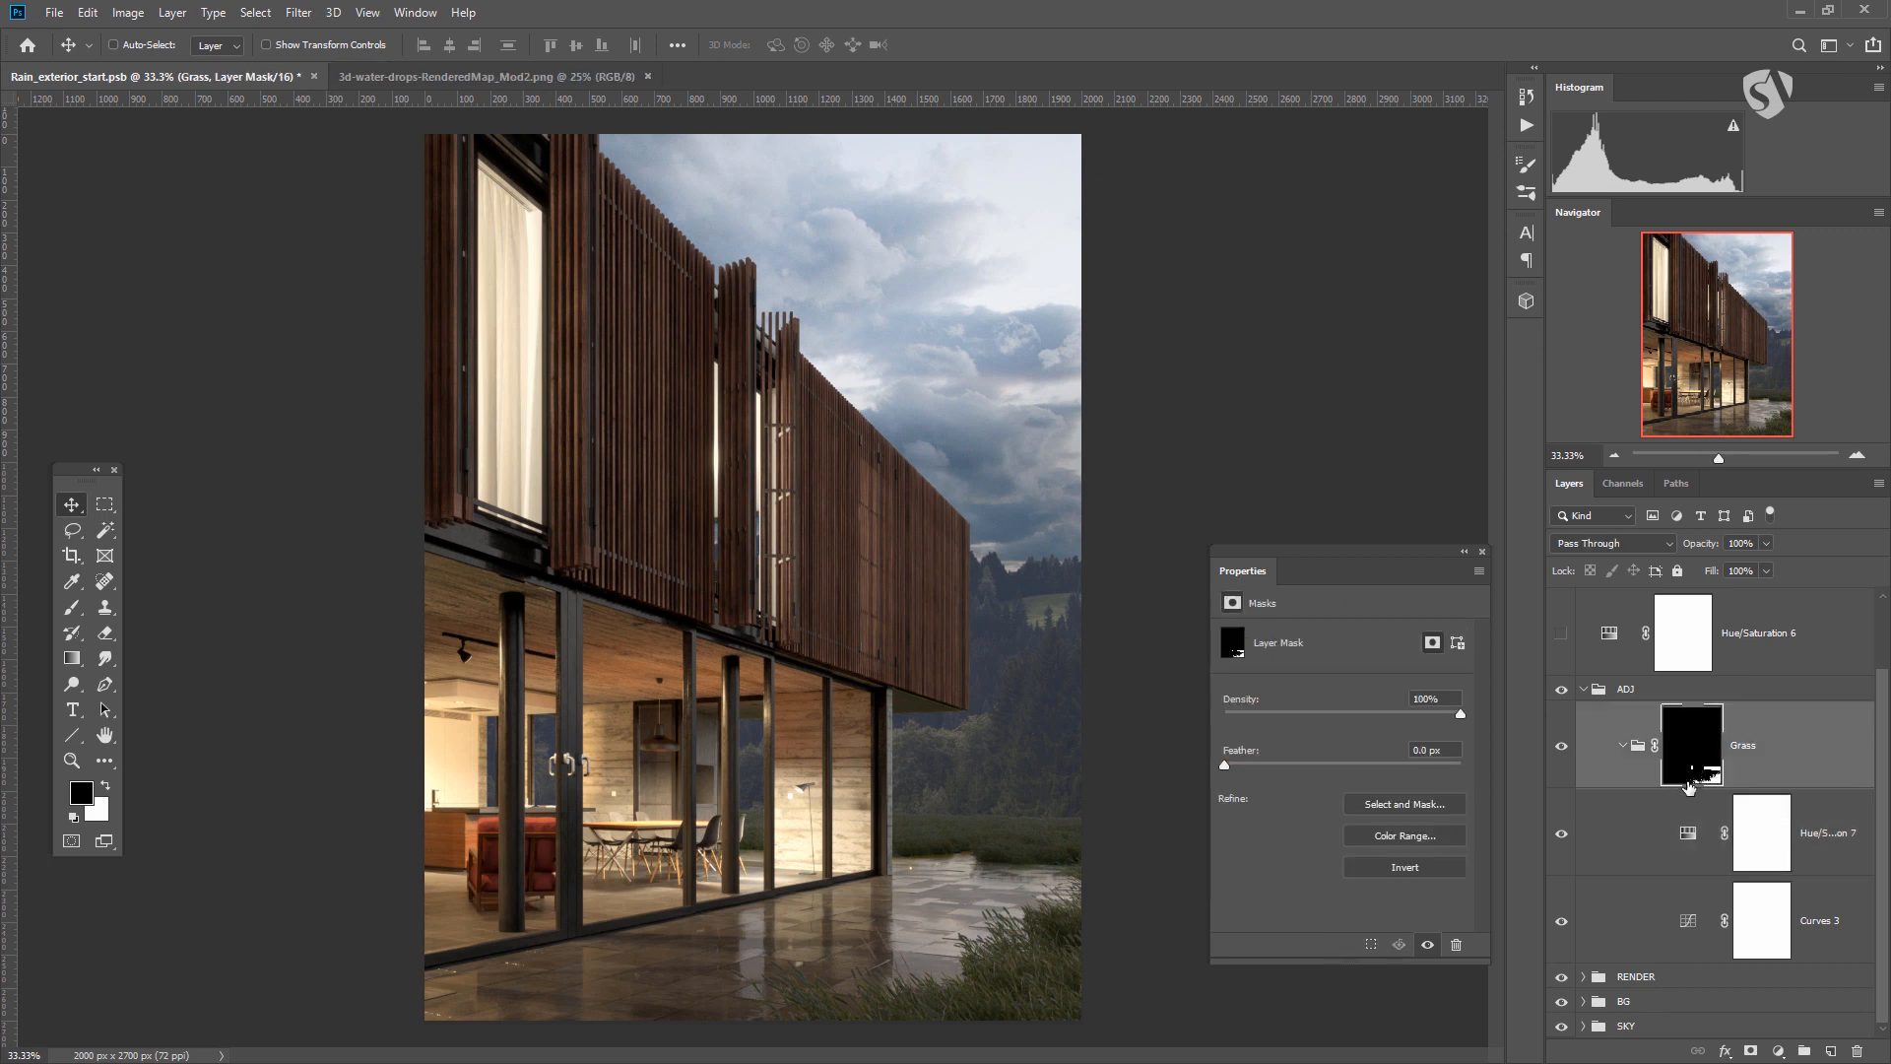
{"action": "left_click", "coordinate": [1692, 778], "text": "ctrl"}
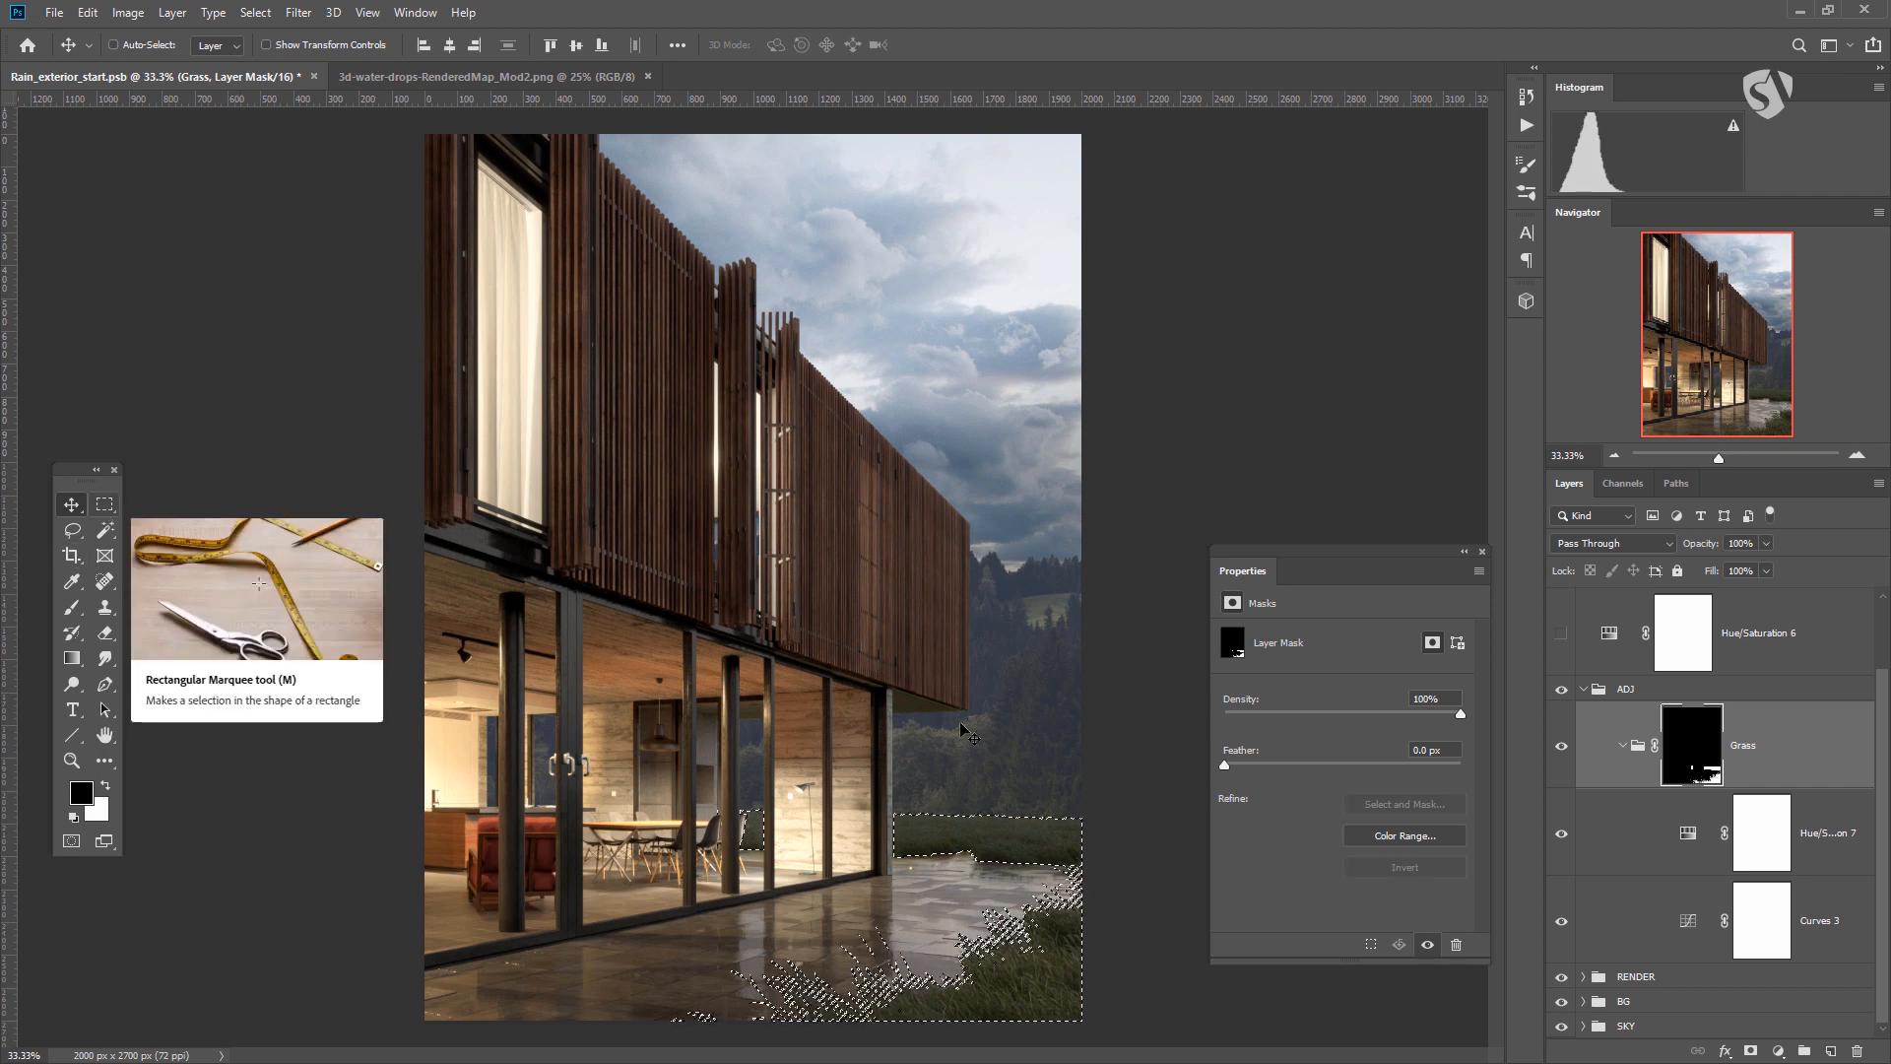
{"action": "key", "text": "ctrl"}
{"action": "key", "text": "ctrl+d"}
{"action": "key", "text": "ctrl+plus"}
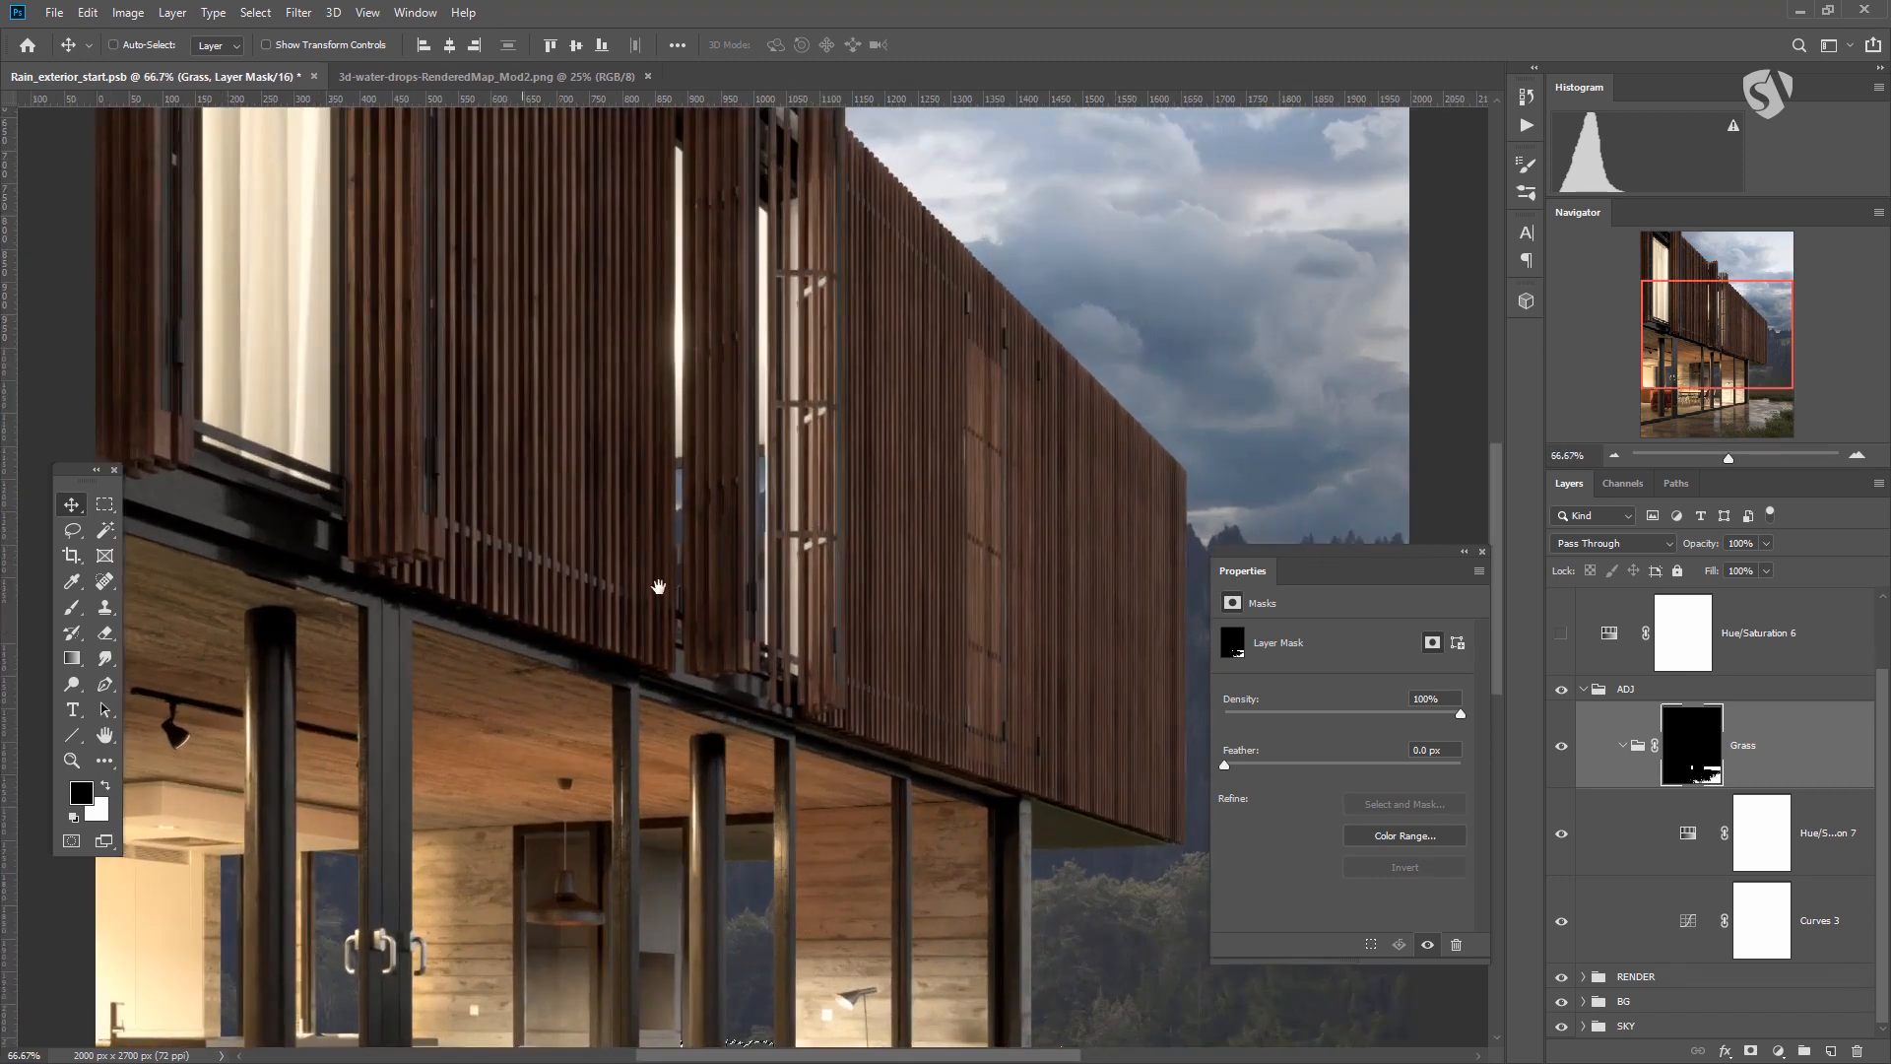
{"action": "scroll", "coordinate": [875, 807], "scroll_direction": "down", "scroll_amount": 3}
{"action": "scroll", "coordinate": [950, 793], "scroll_direction": "left", "scroll_amount": 3}
{"action": "key", "text": "ctrl+shift+d"}
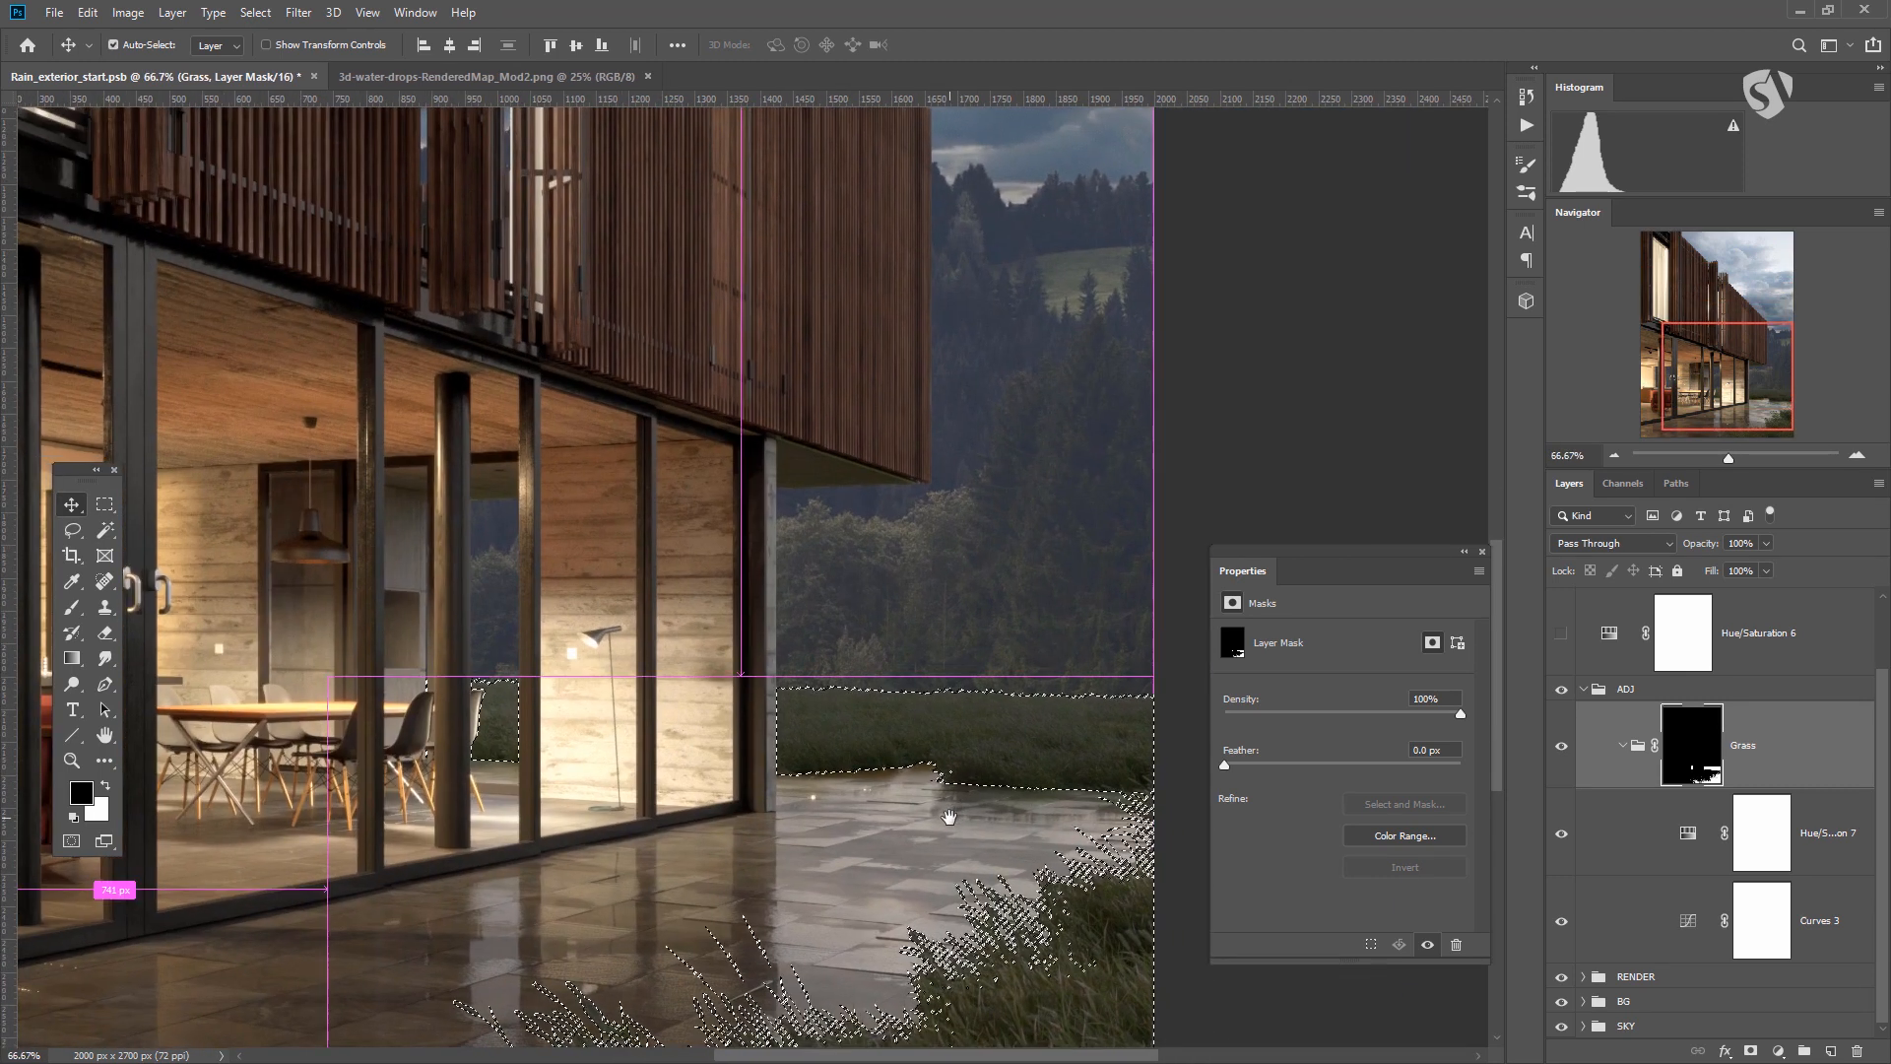
{"action": "key", "text": "ctrl+plus"}
{"action": "left_click_drag", "start_coordinate": [971, 781], "coordinate": [718, 603]}
{"action": "key", "text": "ctrl+d"}
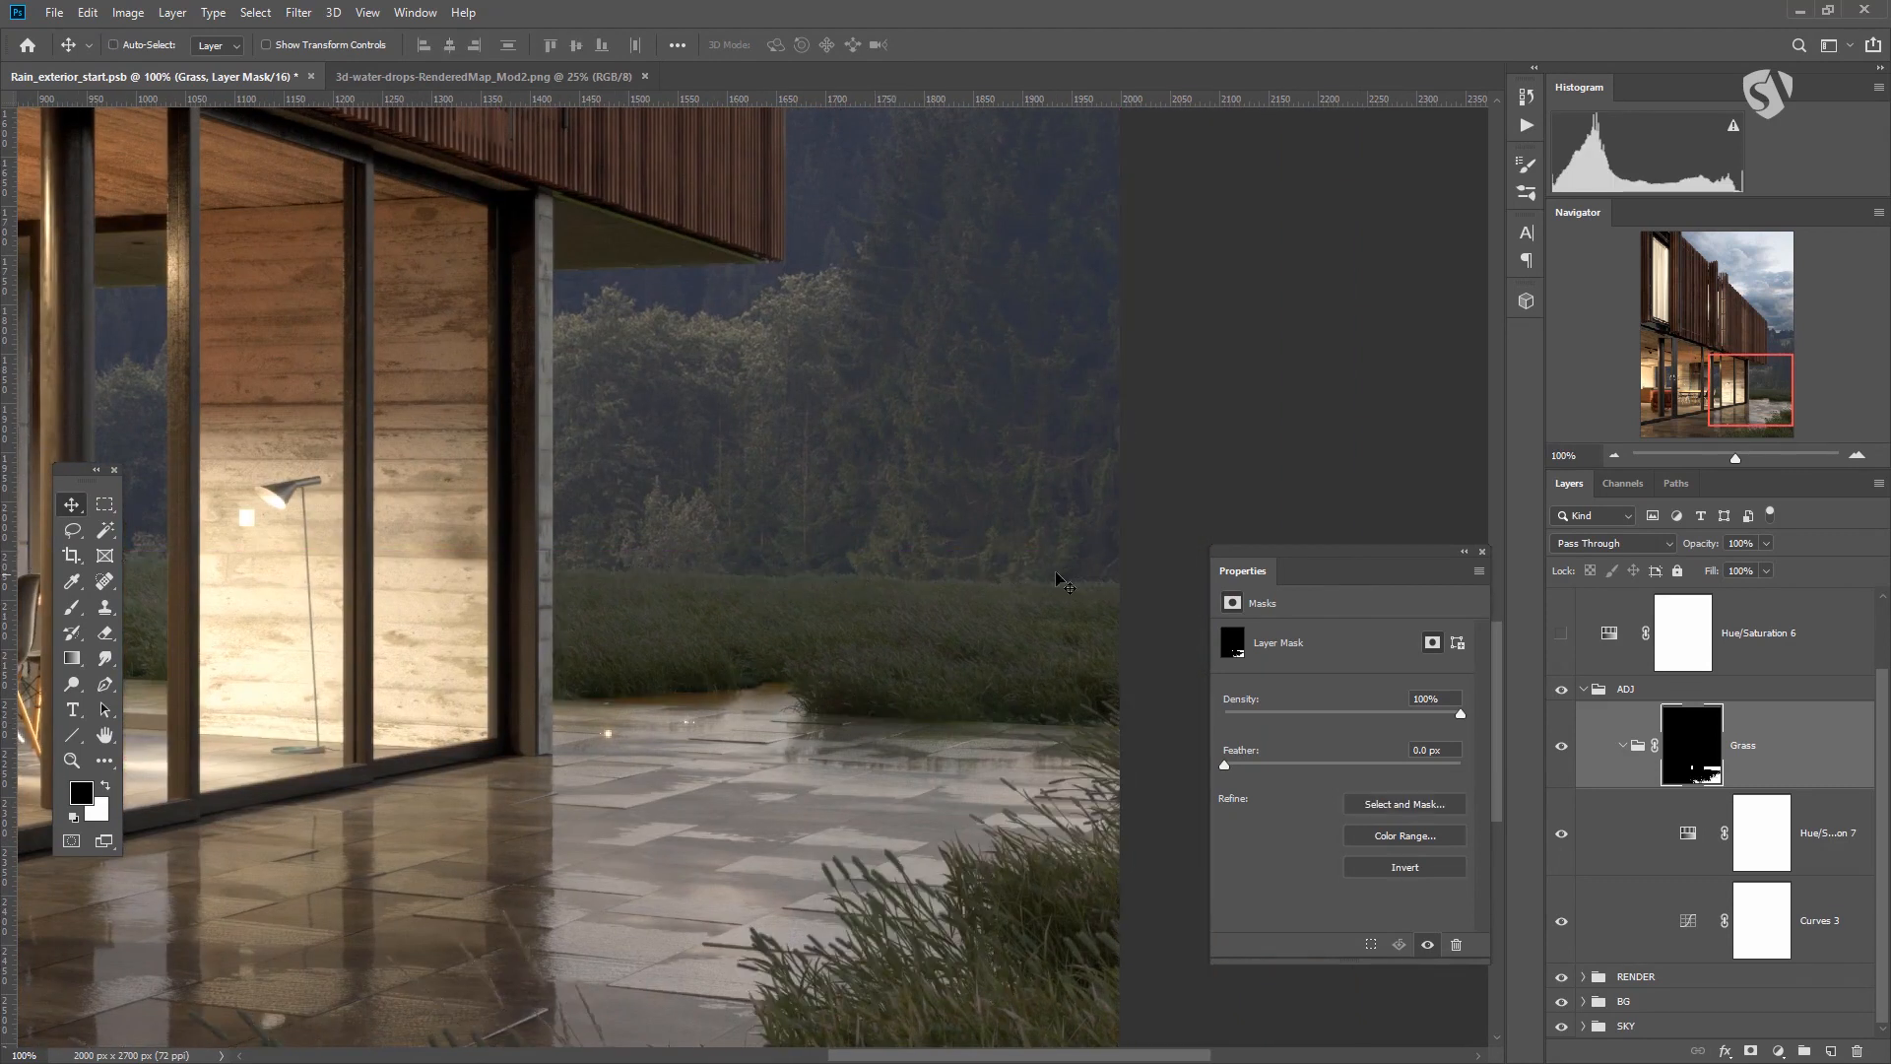
Load the Grass mask as a selection and restrict it to the far upper strip of the meadow with an intersecting rectangular marquee.
{"action": "left_click", "coordinate": [1678, 749], "text": "ctrl"}
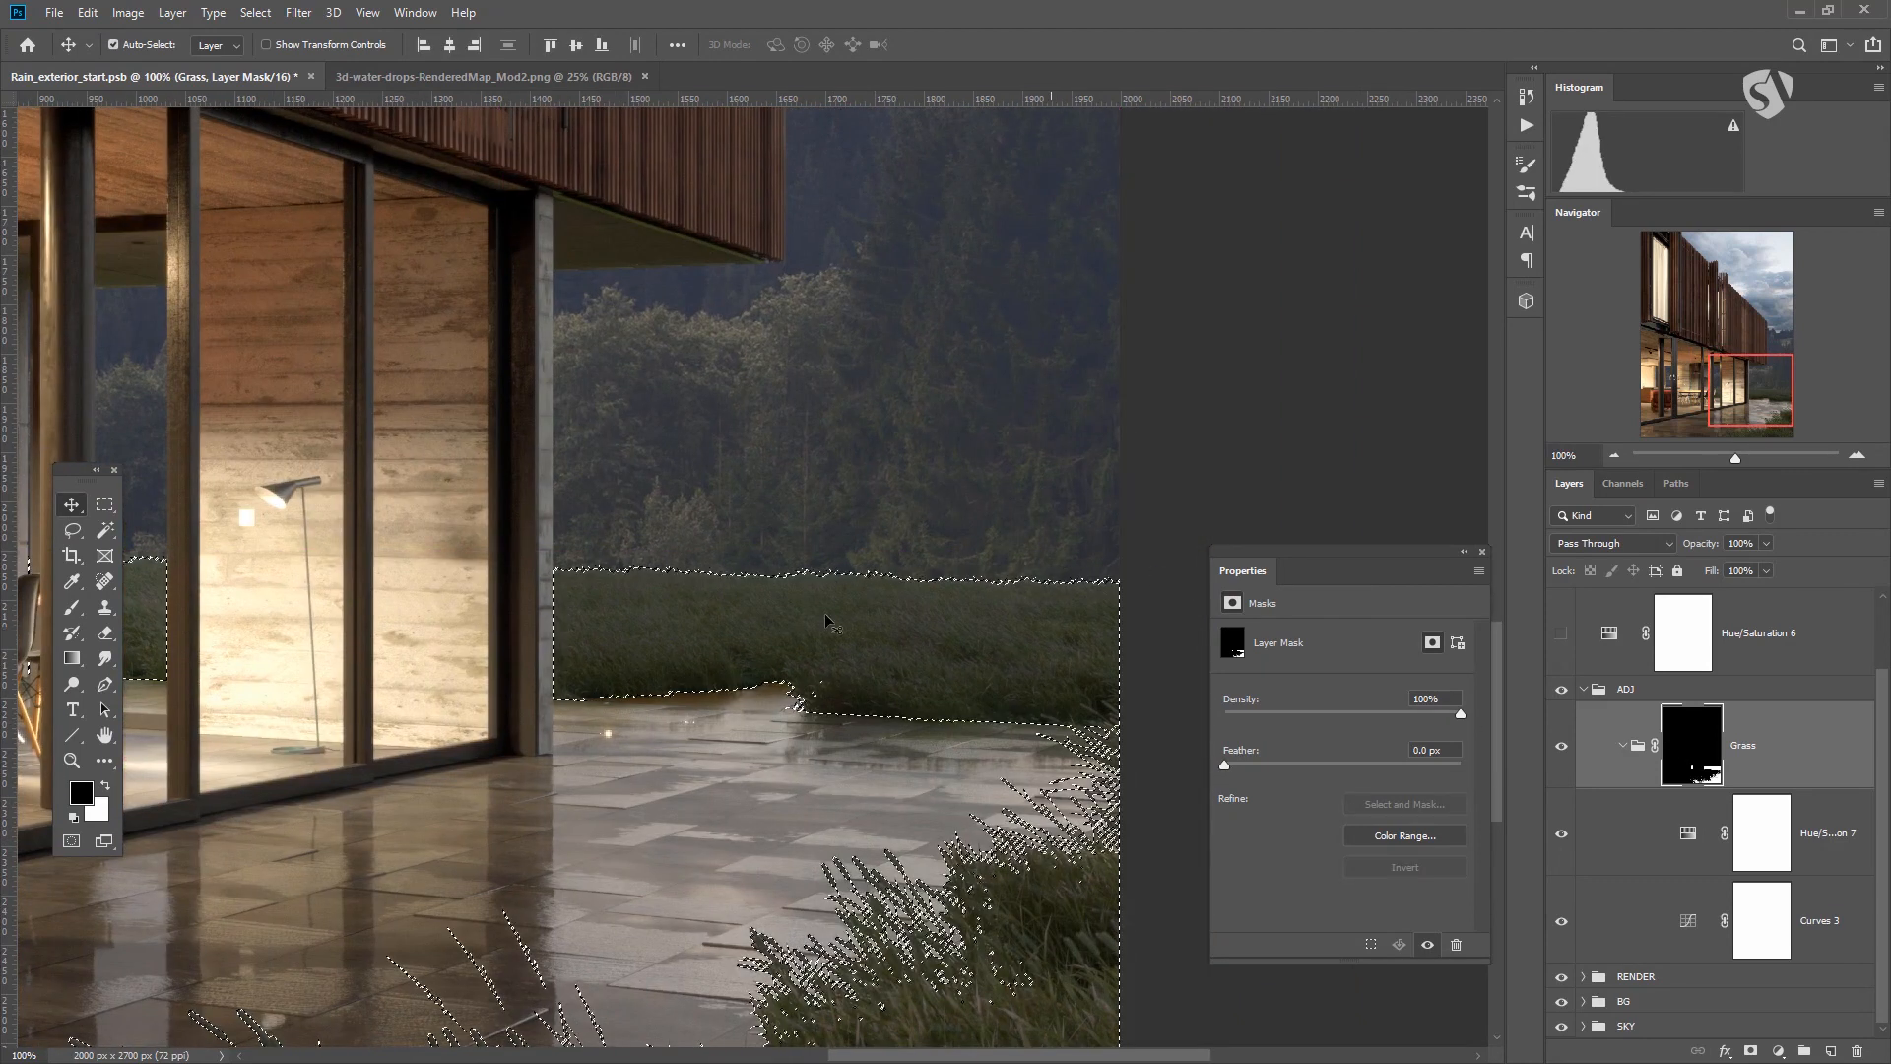
{"action": "key", "text": "m"}
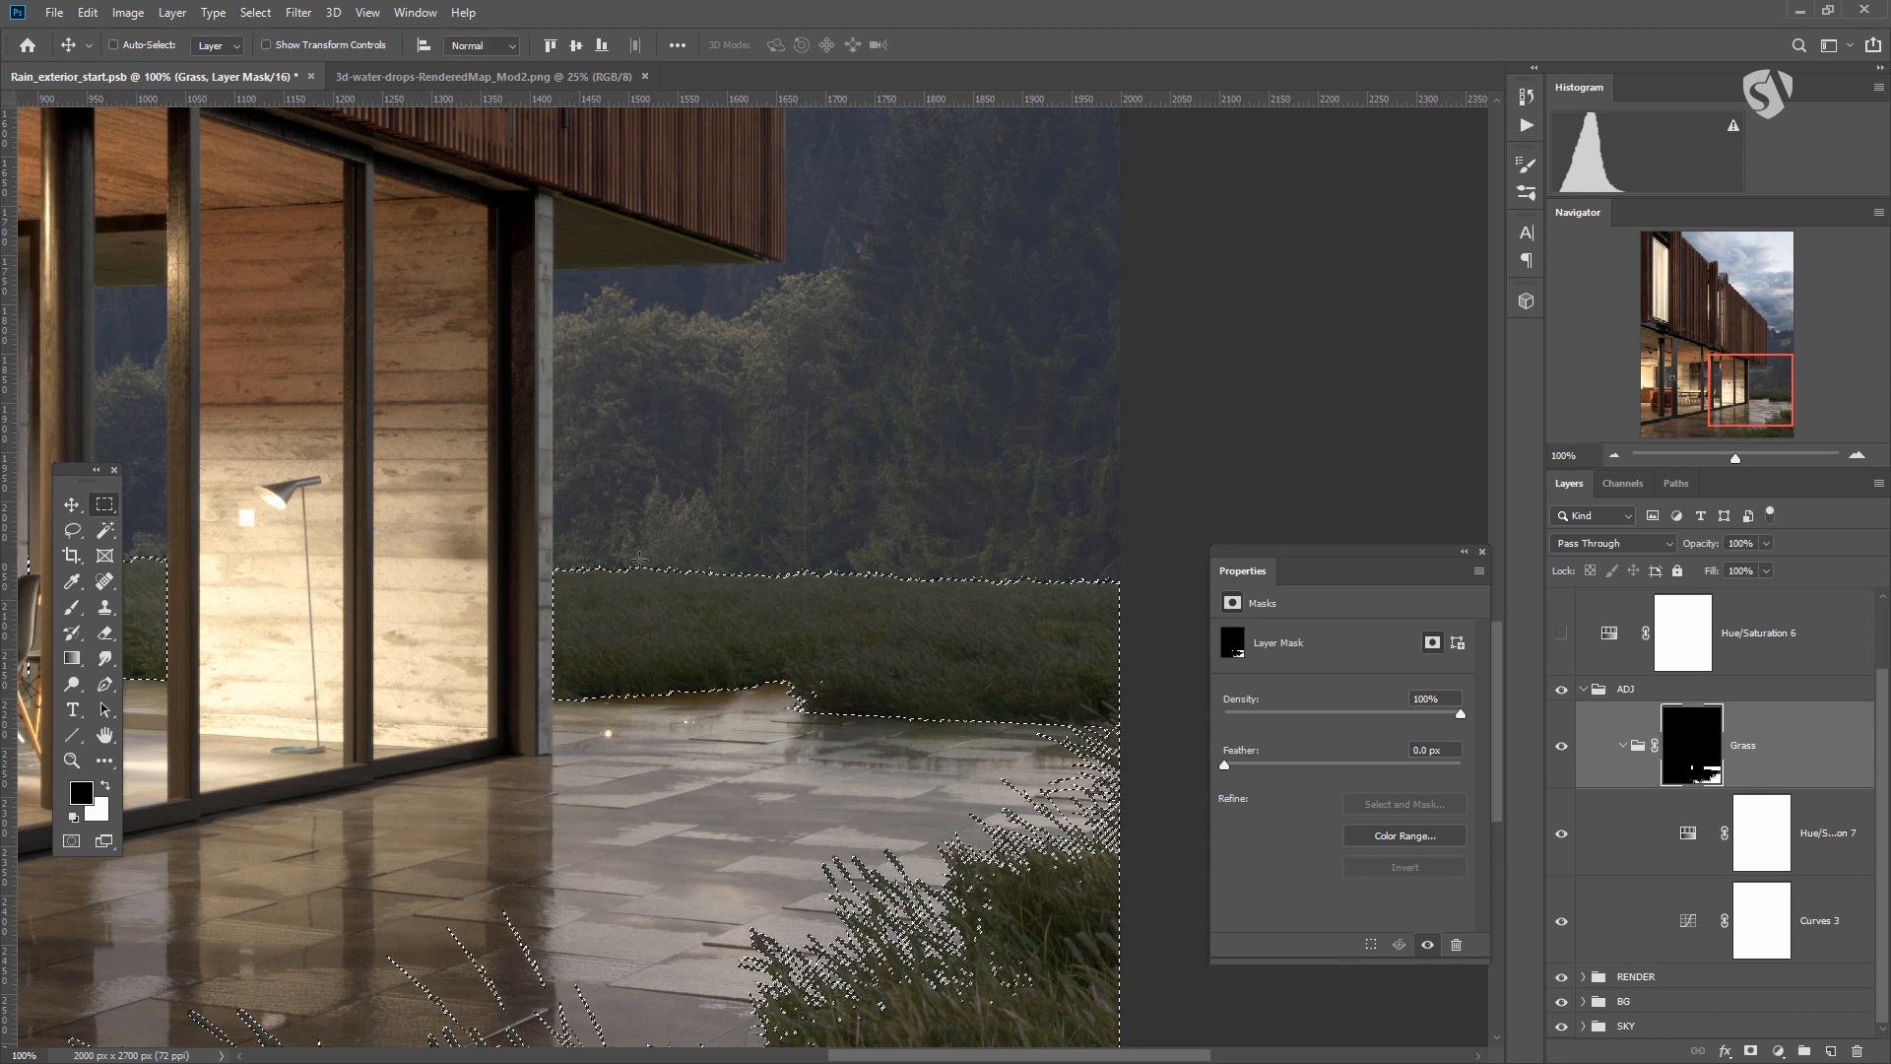
{"action": "left_click_drag", "start_coordinate": [514, 518], "coordinate": [1203, 641]}
{"action": "key", "text": "l"}
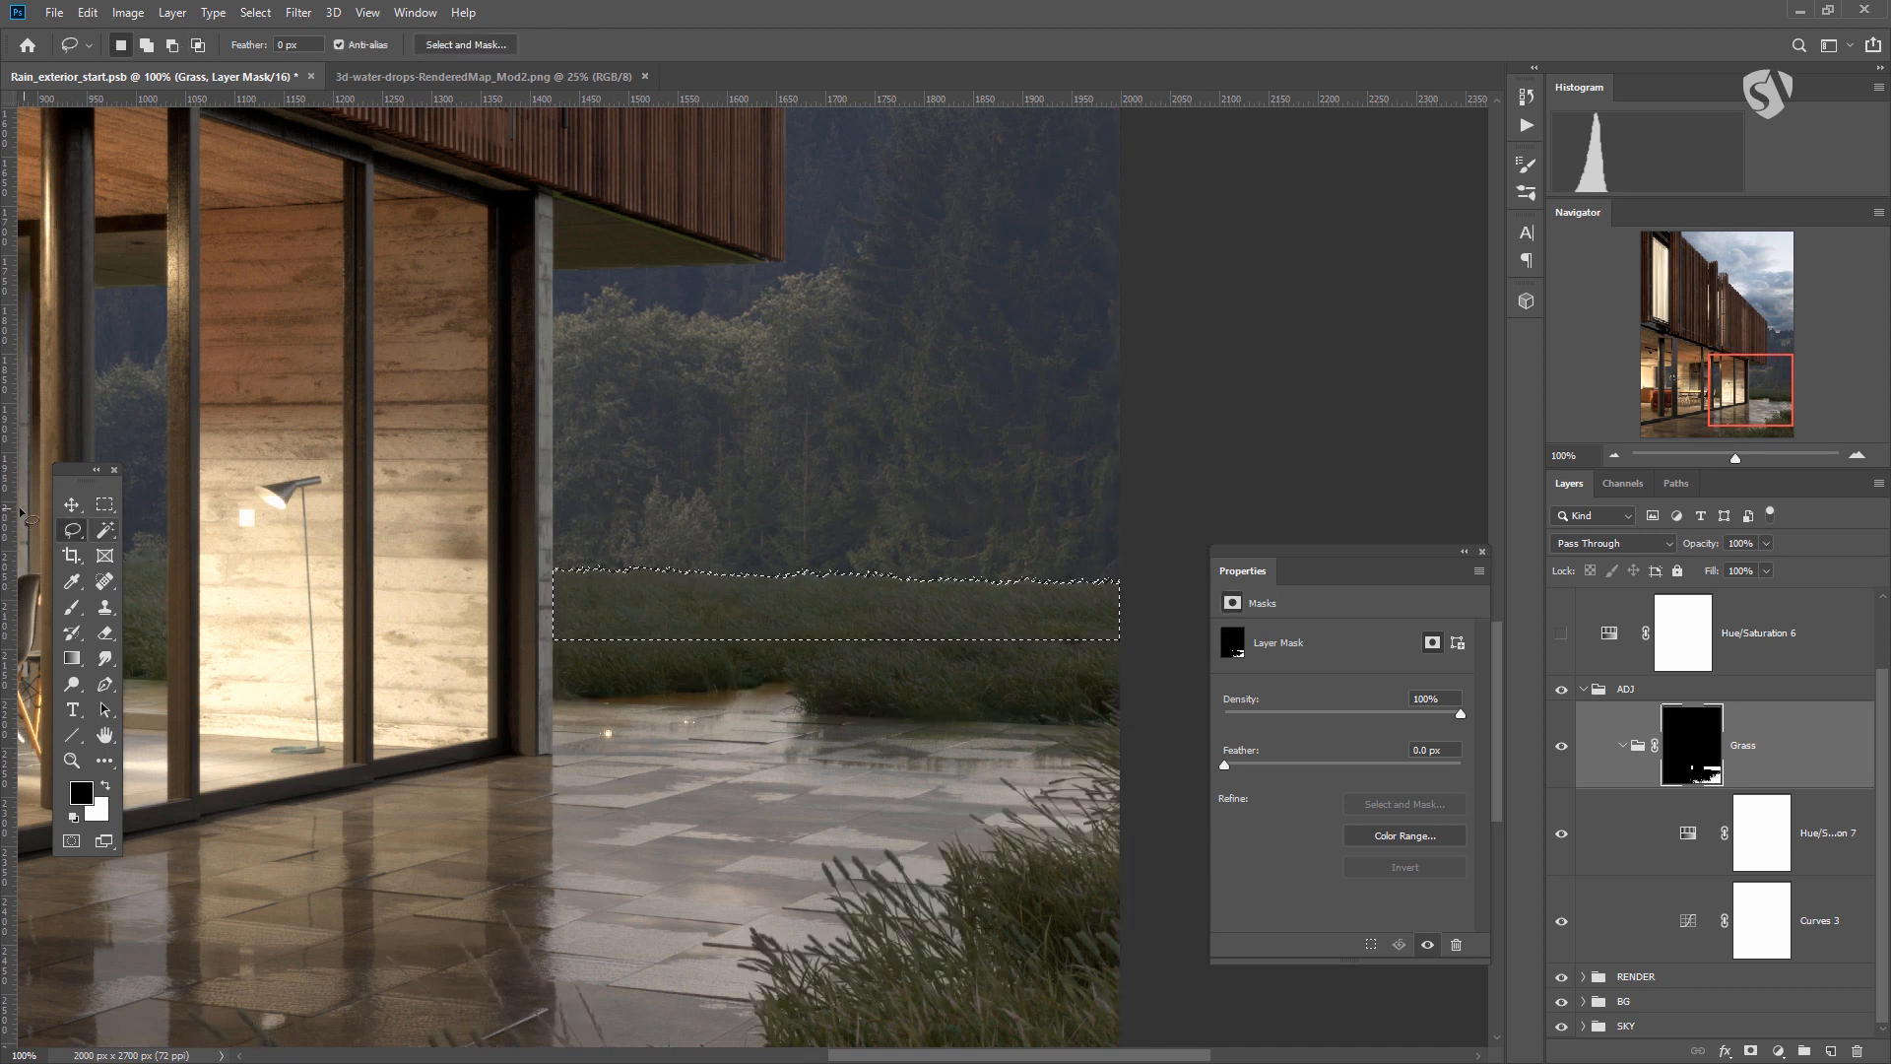
{"action": "left_click", "coordinate": [101, 508]}
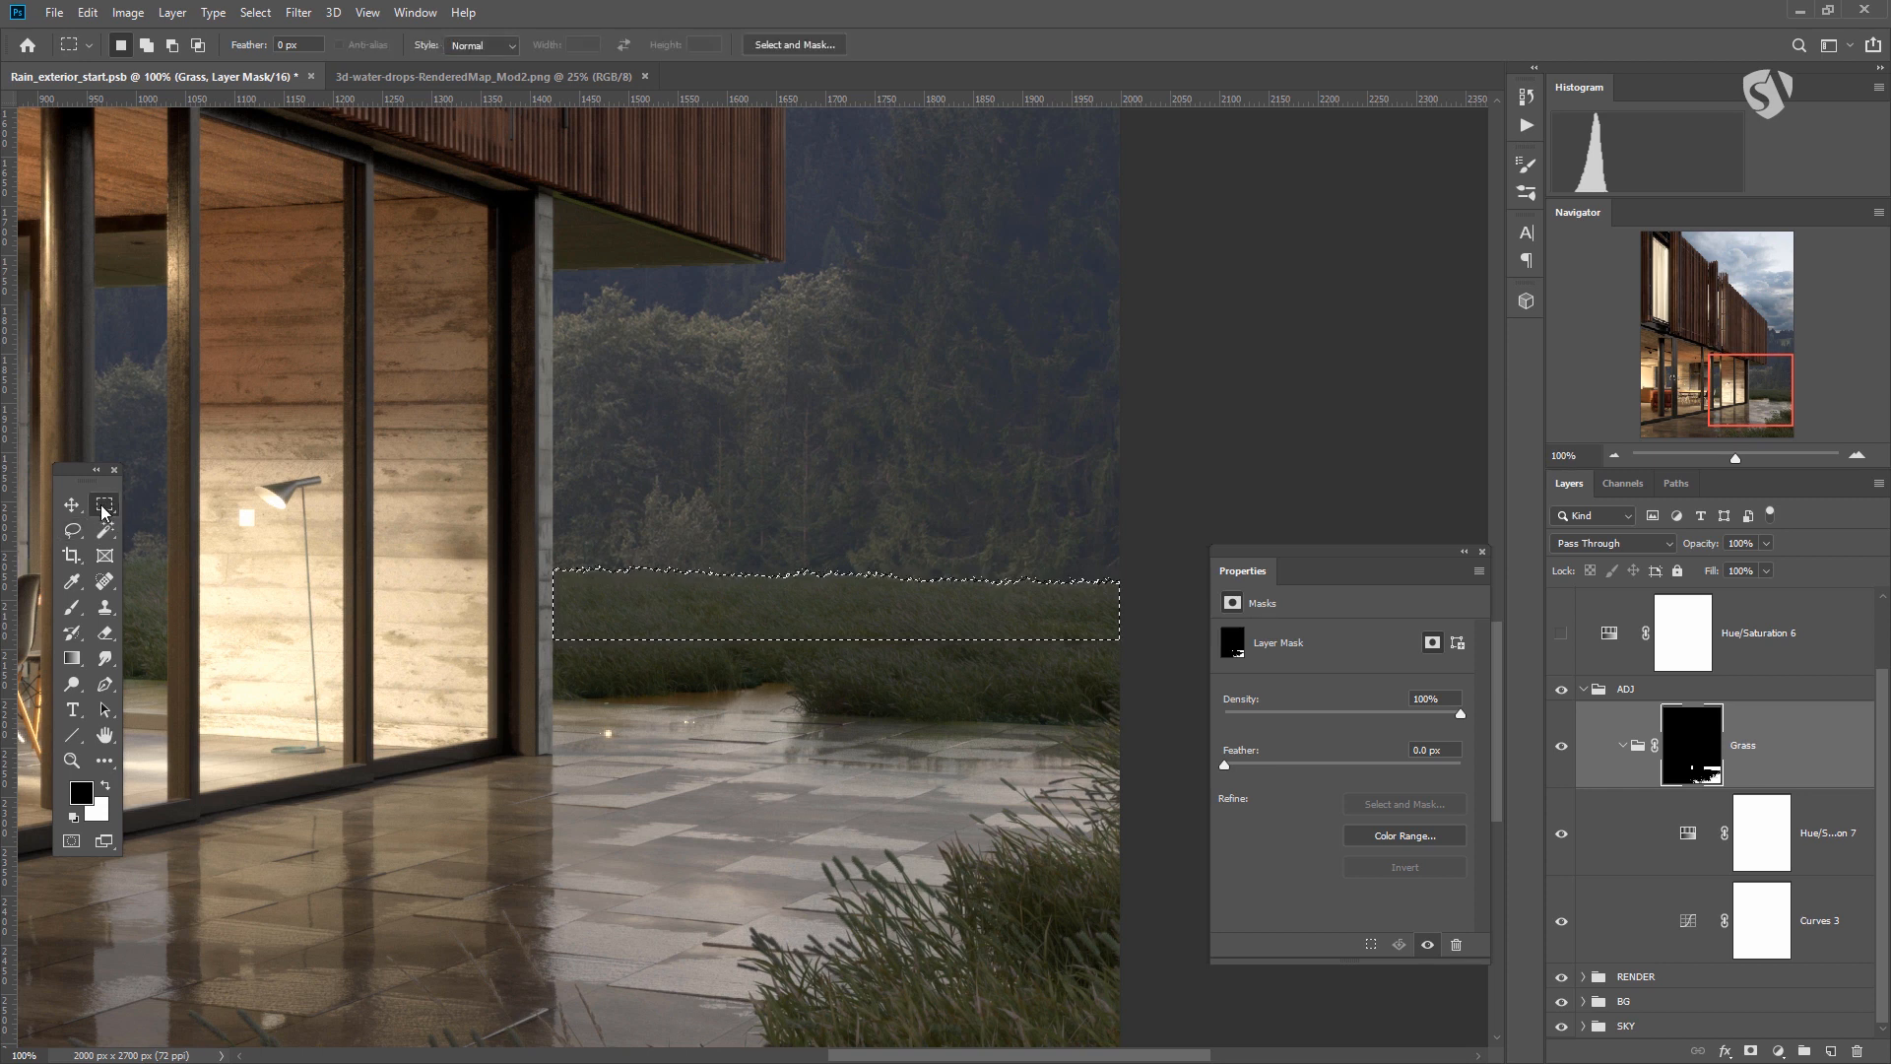
{"action": "key", "text": "l"}
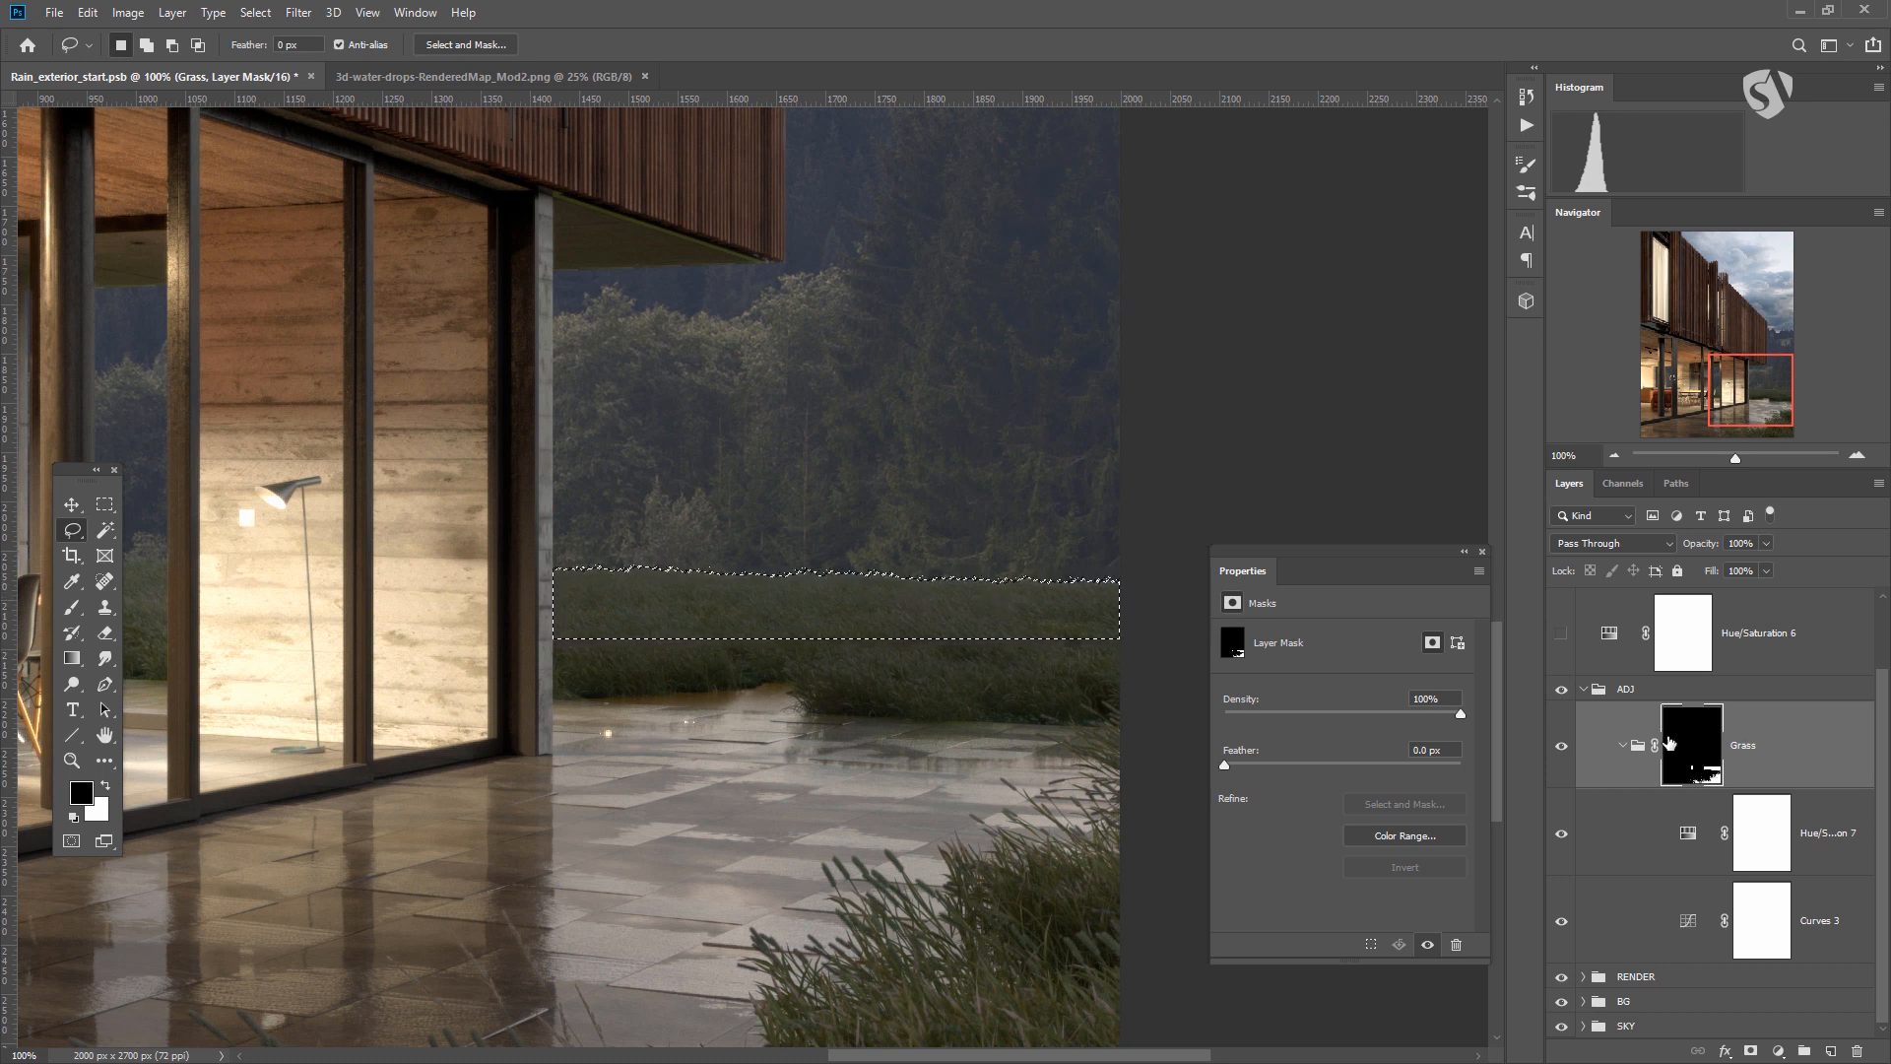
Fill the selected meadow strip with white at 100% opacity on the Grass mask, and deselect.
{"action": "key", "text": "shift+BackSpace"}
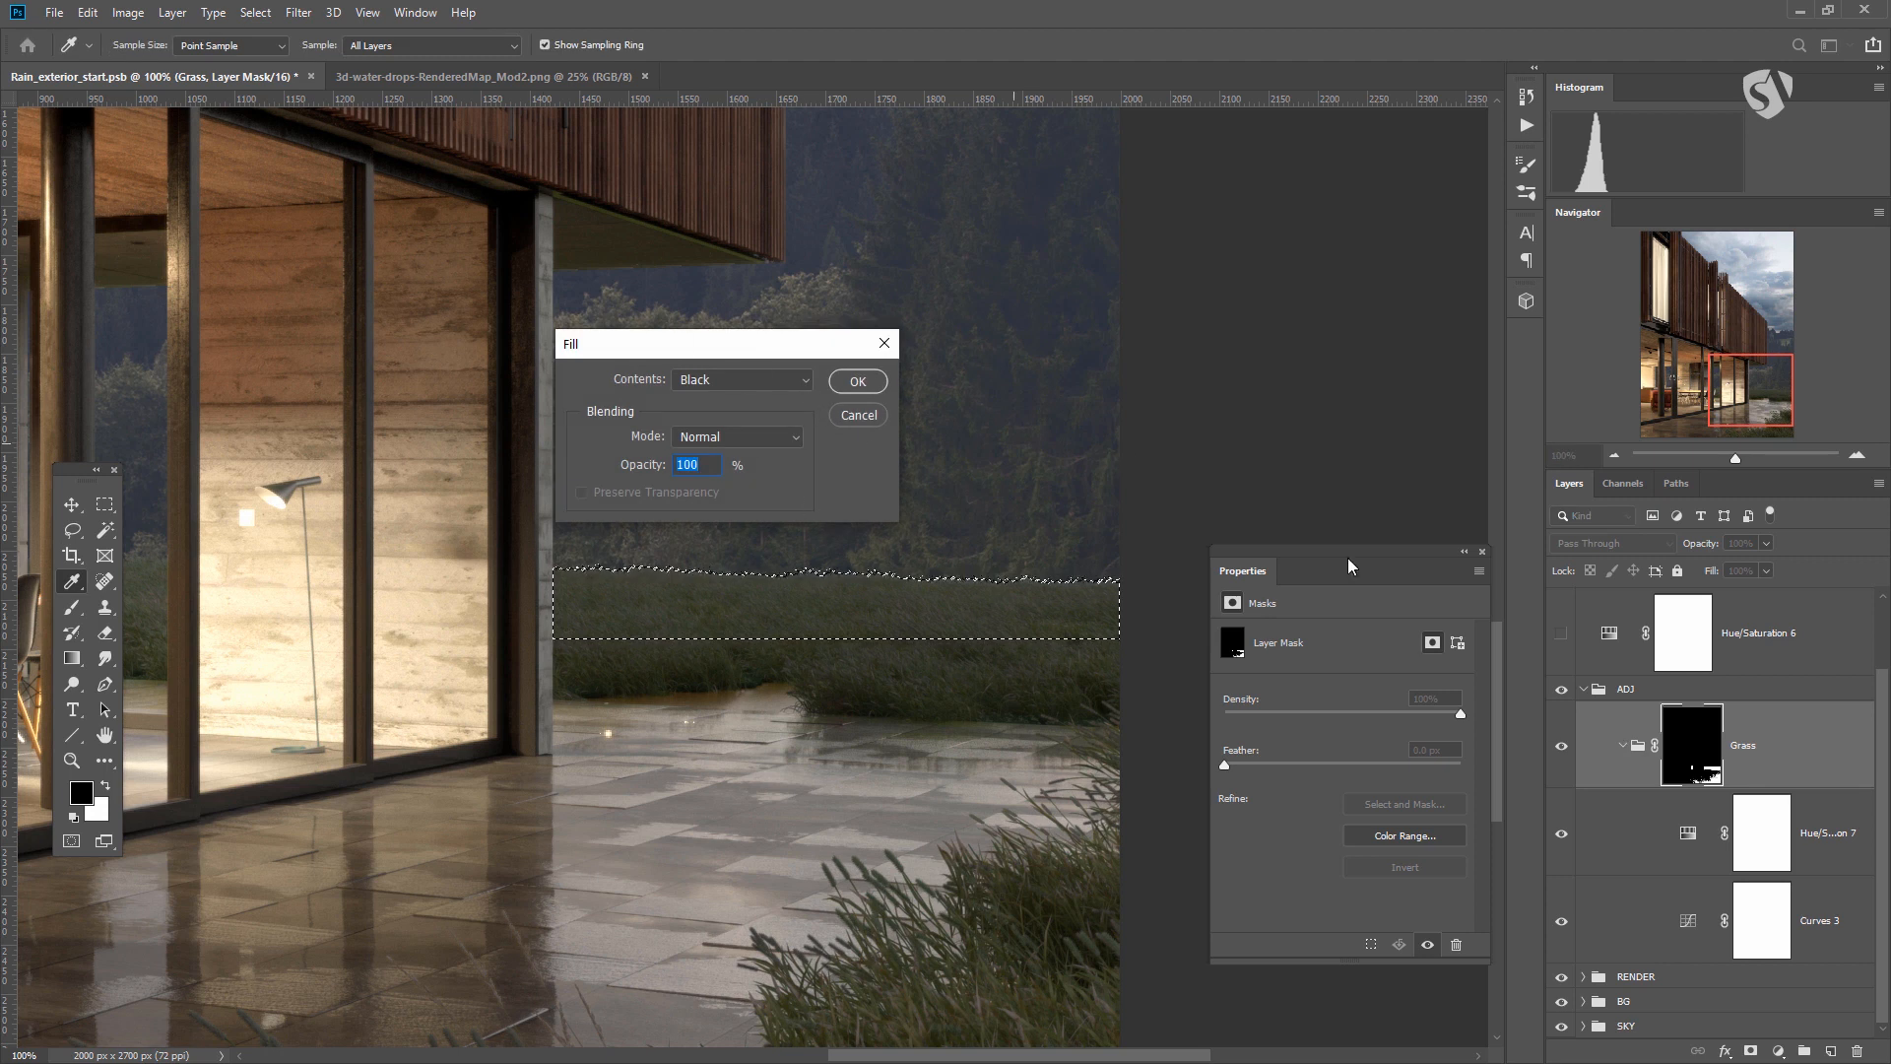
{"action": "left_click", "coordinate": [741, 382]}
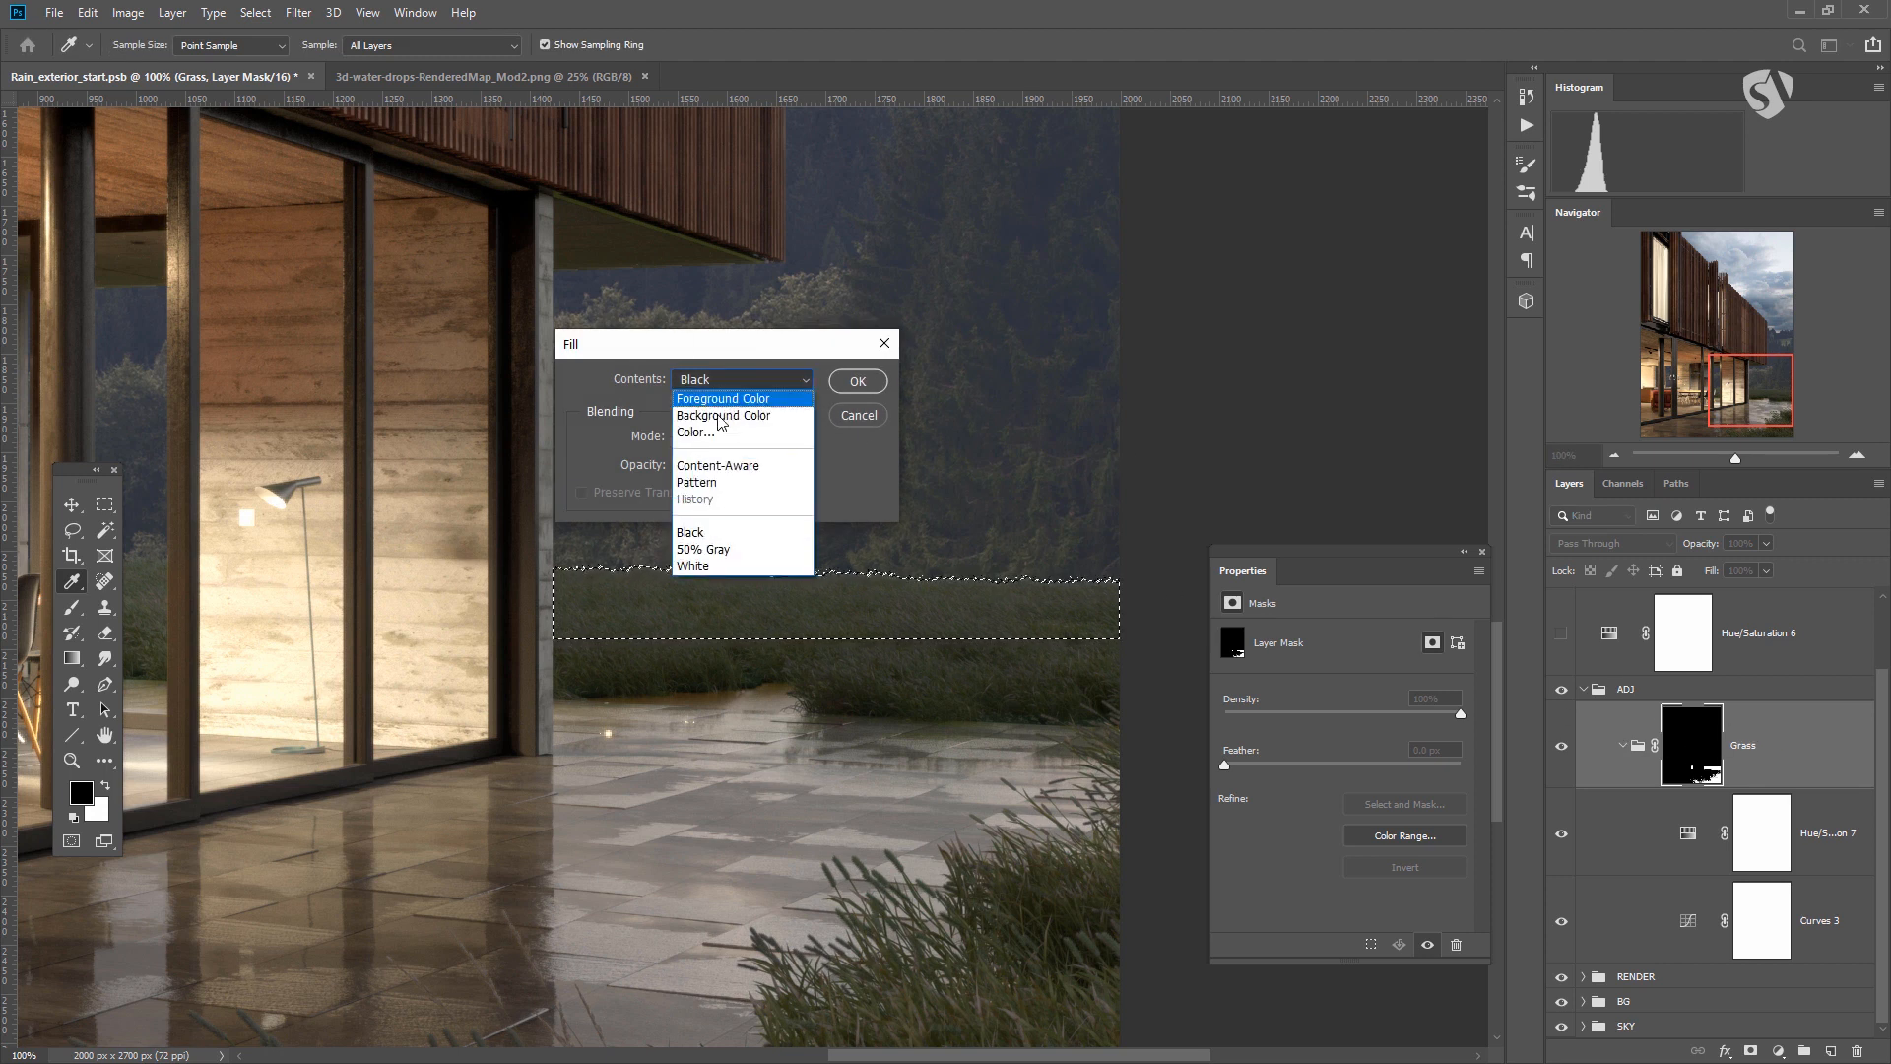
{"action": "left_click", "coordinate": [694, 565]}
{"action": "left_click", "coordinate": [868, 382]}
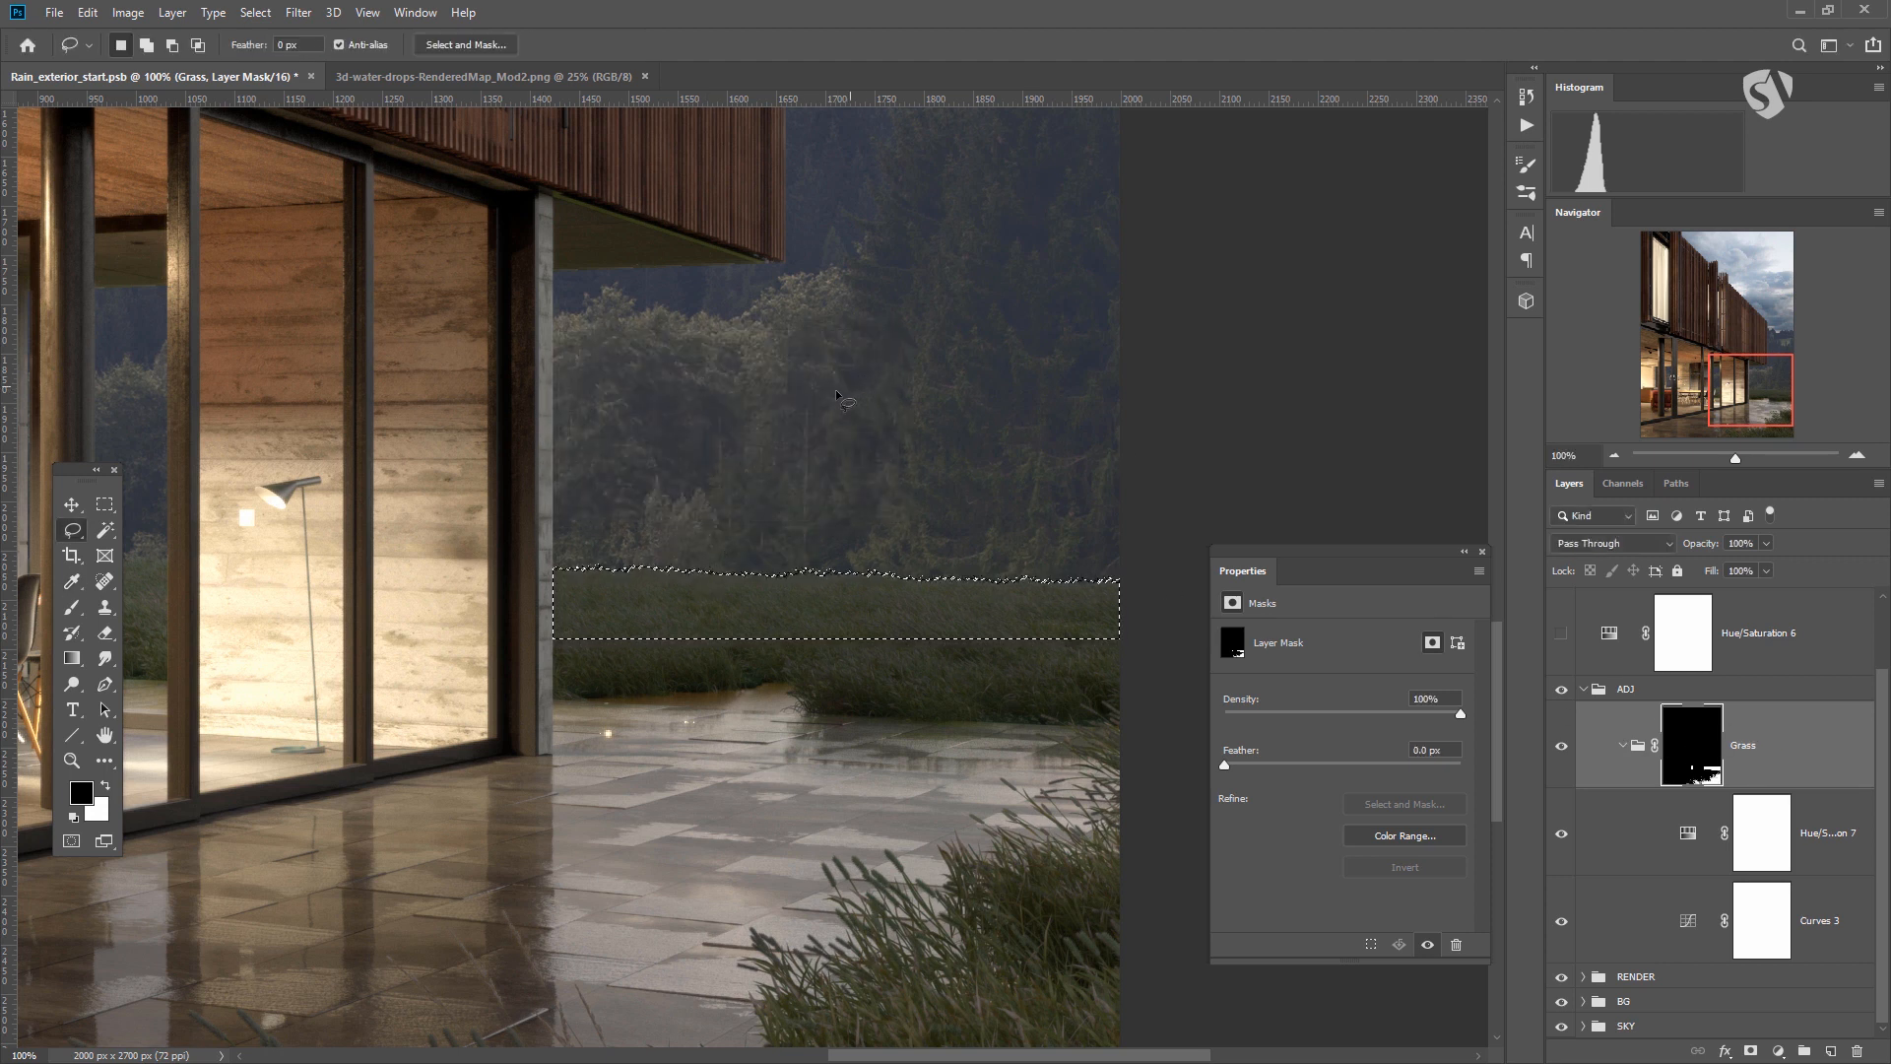
{"action": "key", "text": "ctrl+d"}
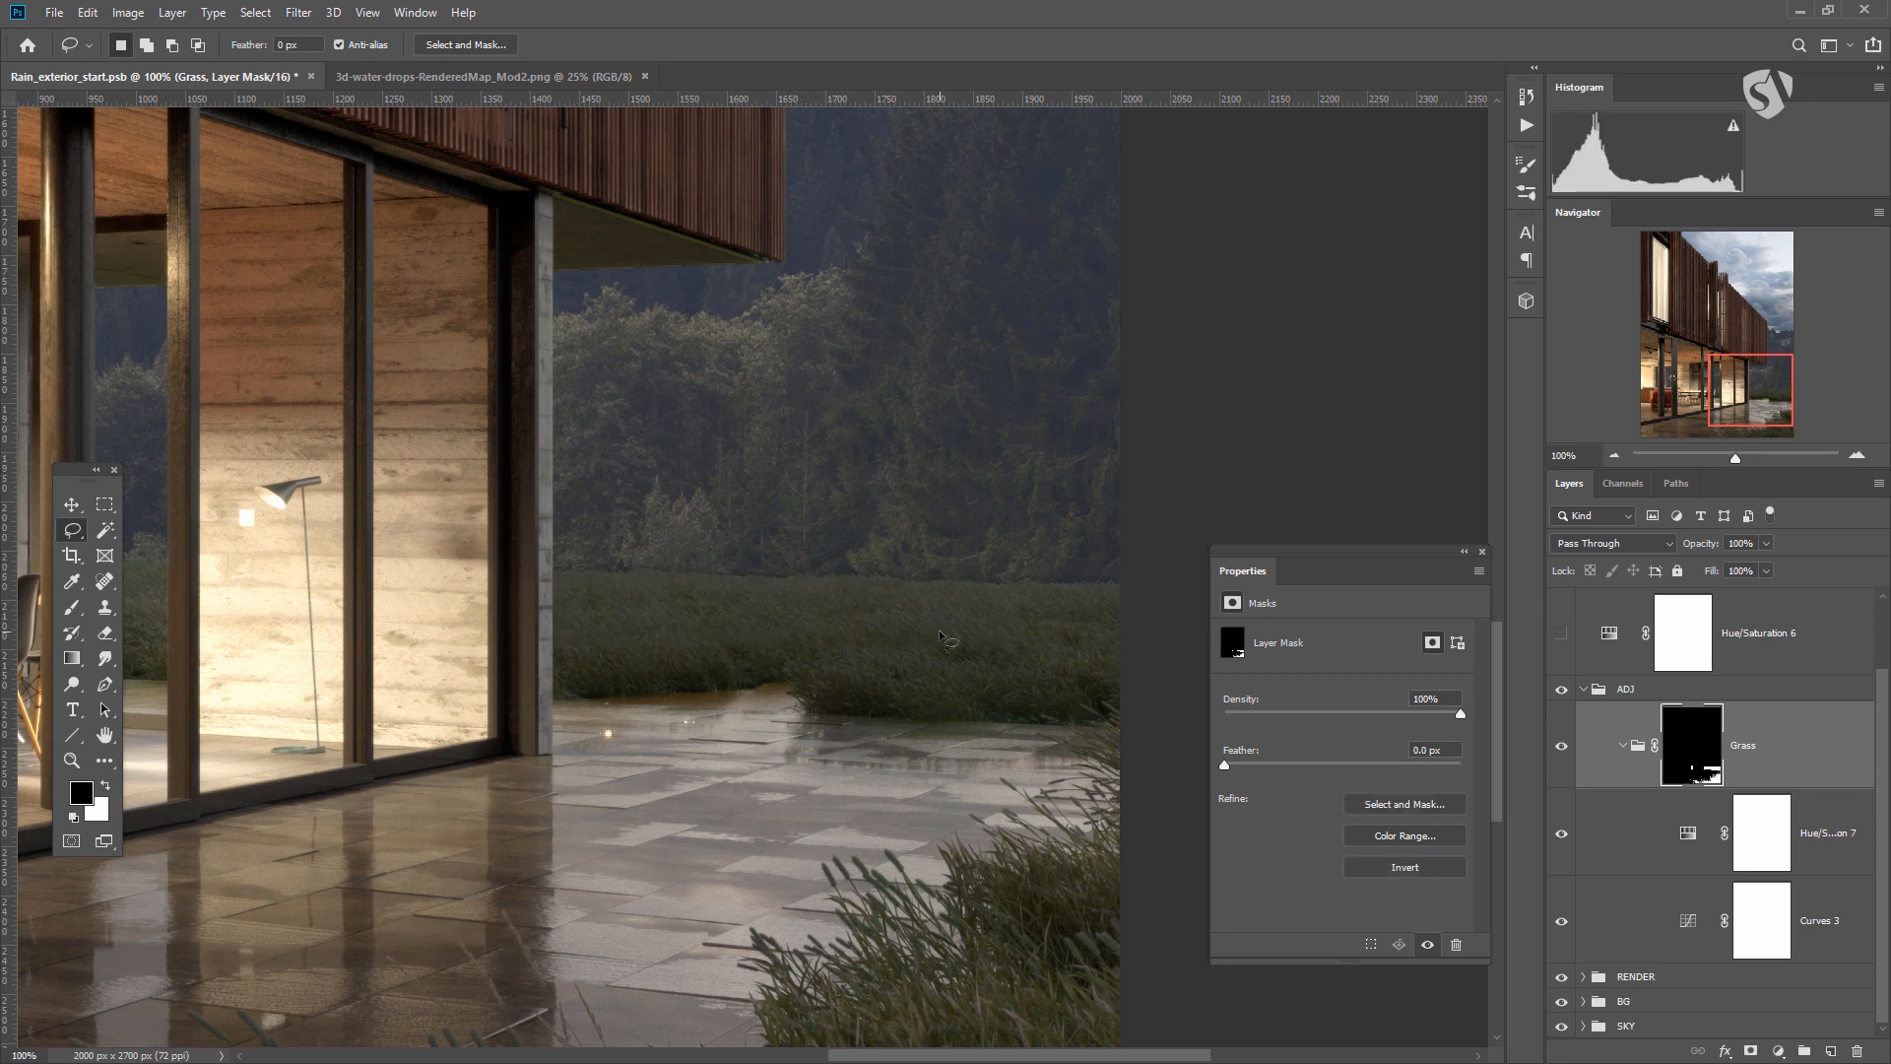
Bring back the last meadow strip selection to check its extent along the tree line, and deselect it.
{"action": "key", "text": "ctrl+minus"}
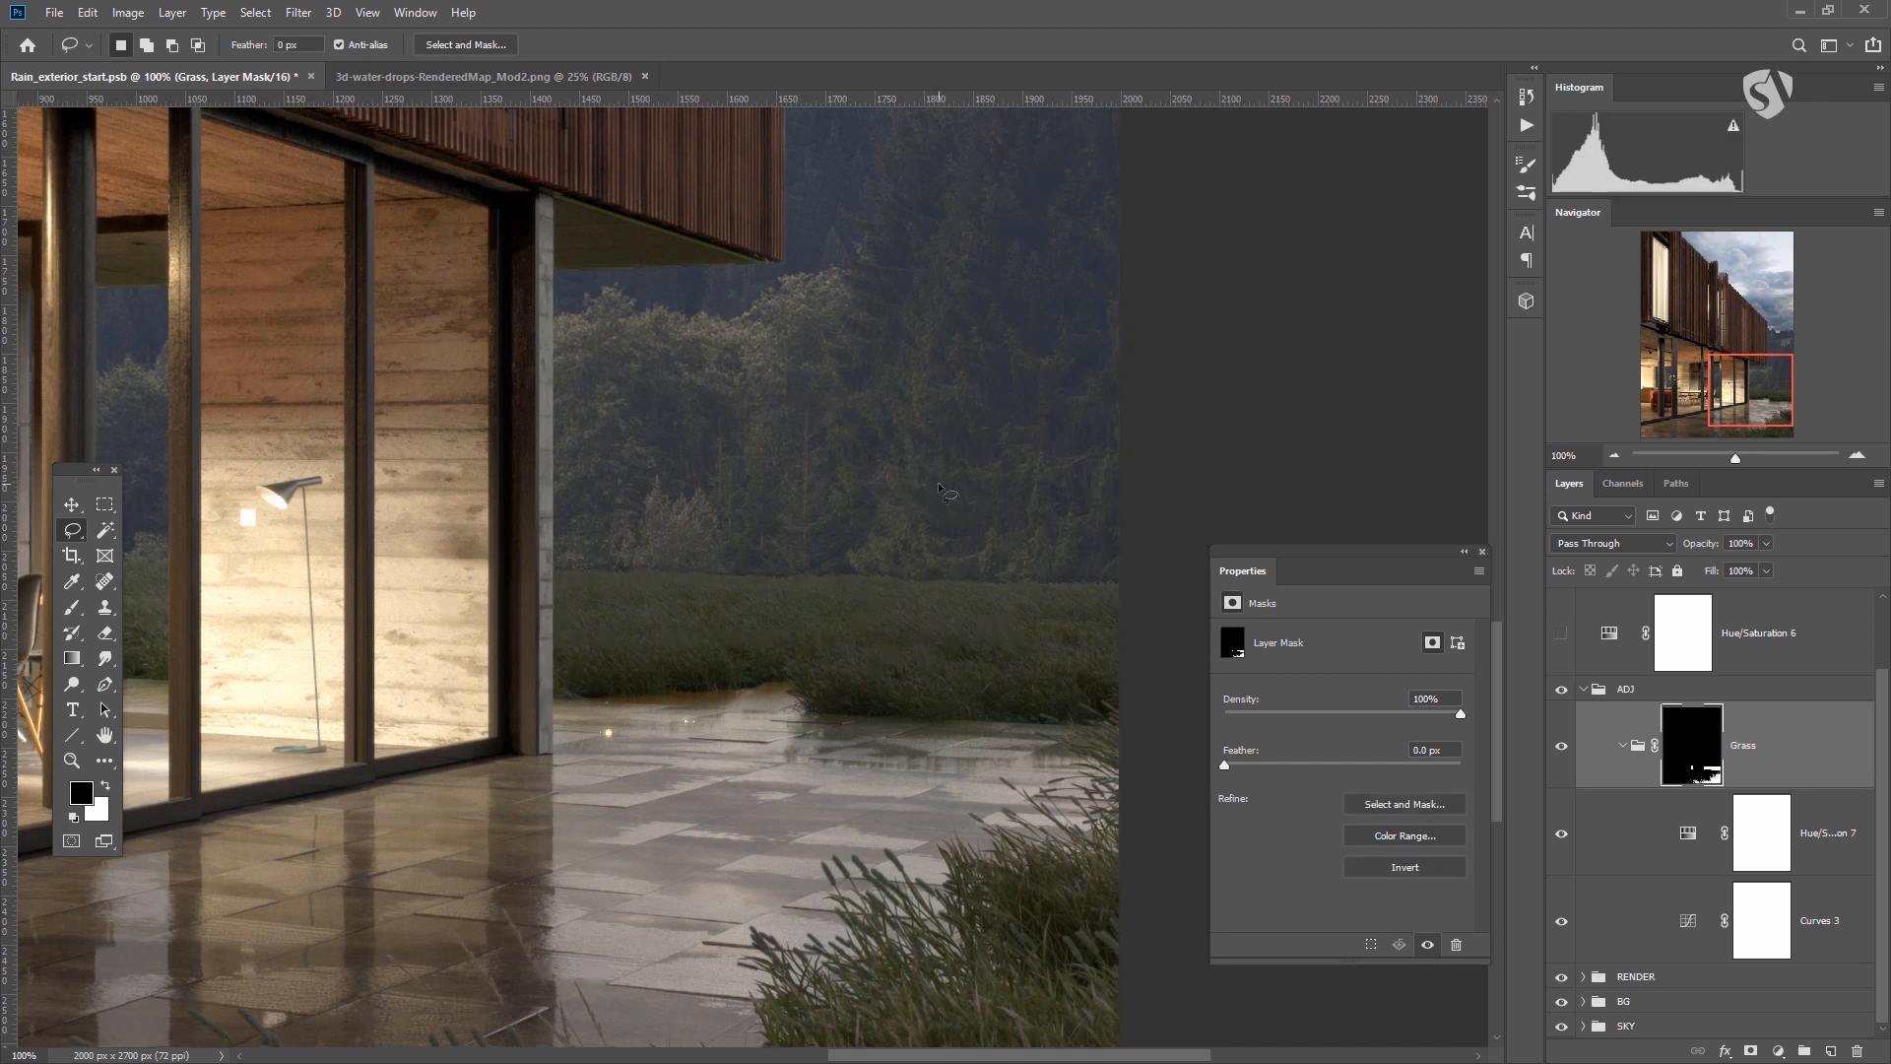
{"action": "key", "text": "ctrl+plus"}
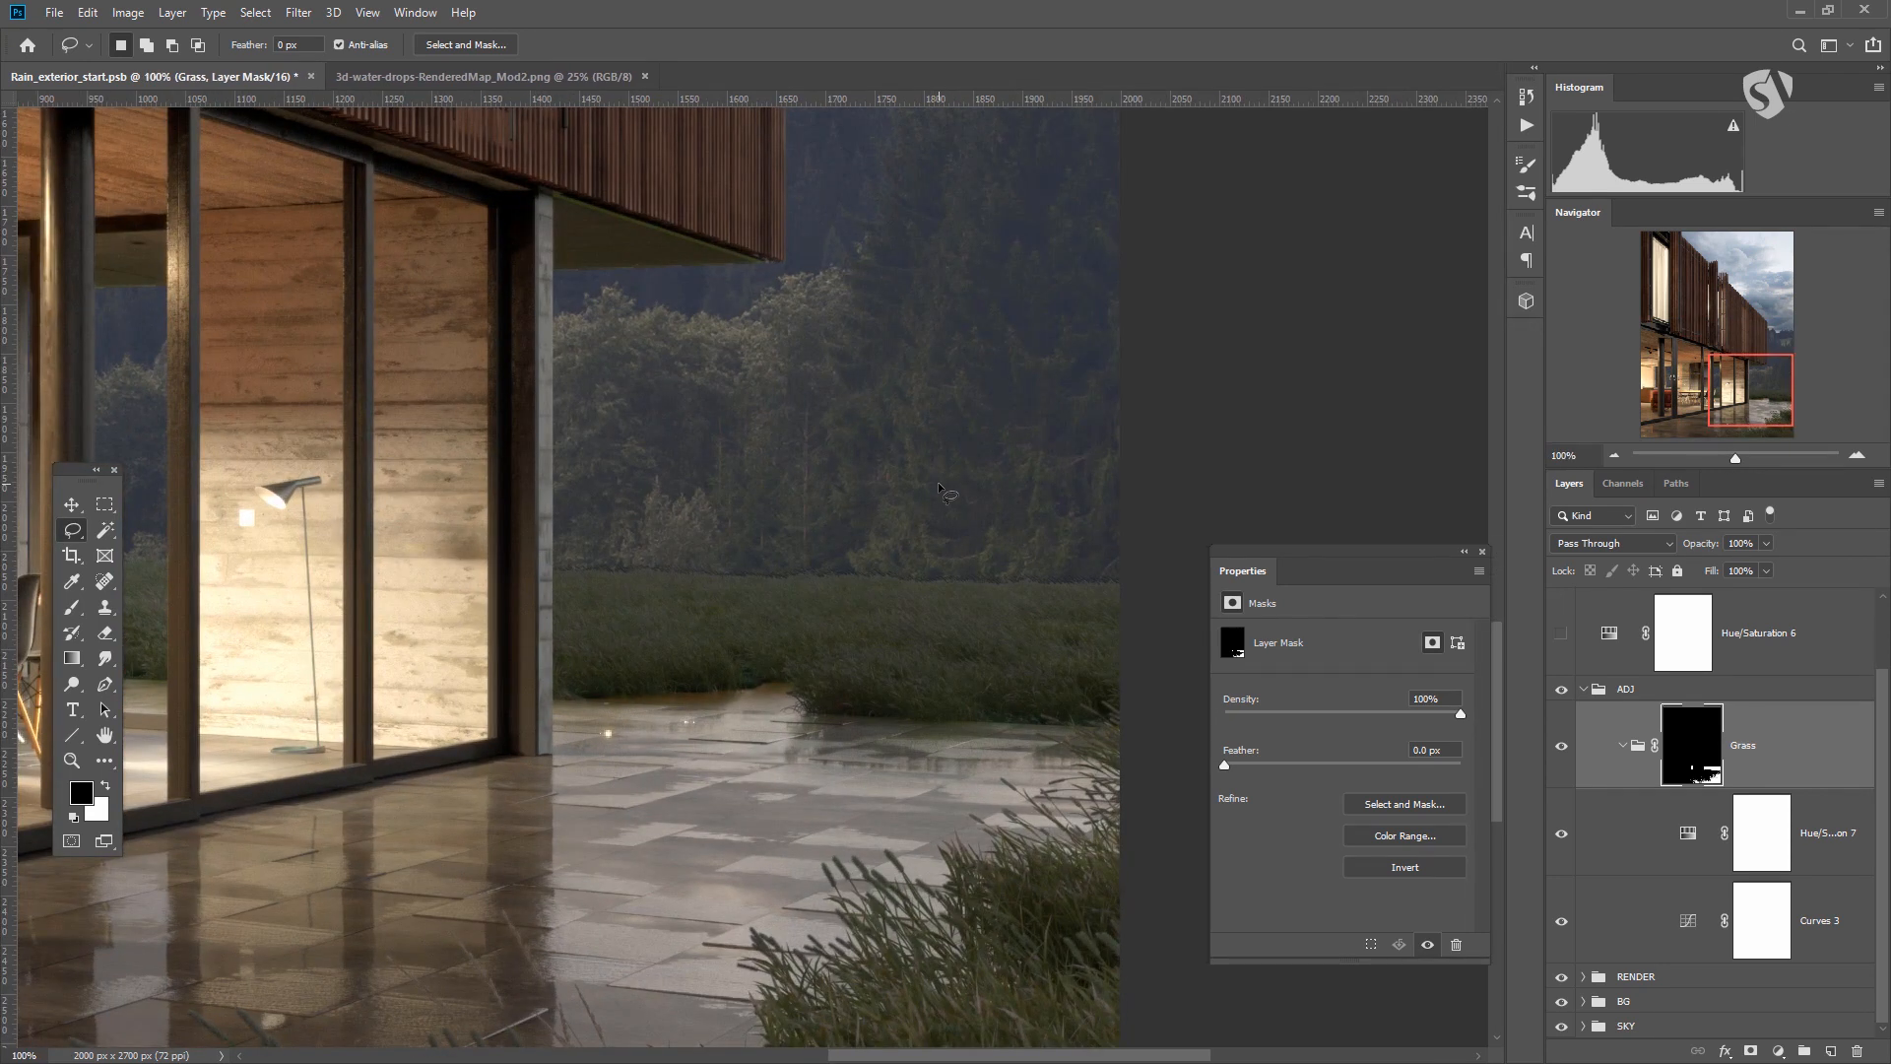
{"action": "key", "text": "ctrl+shift+d"}
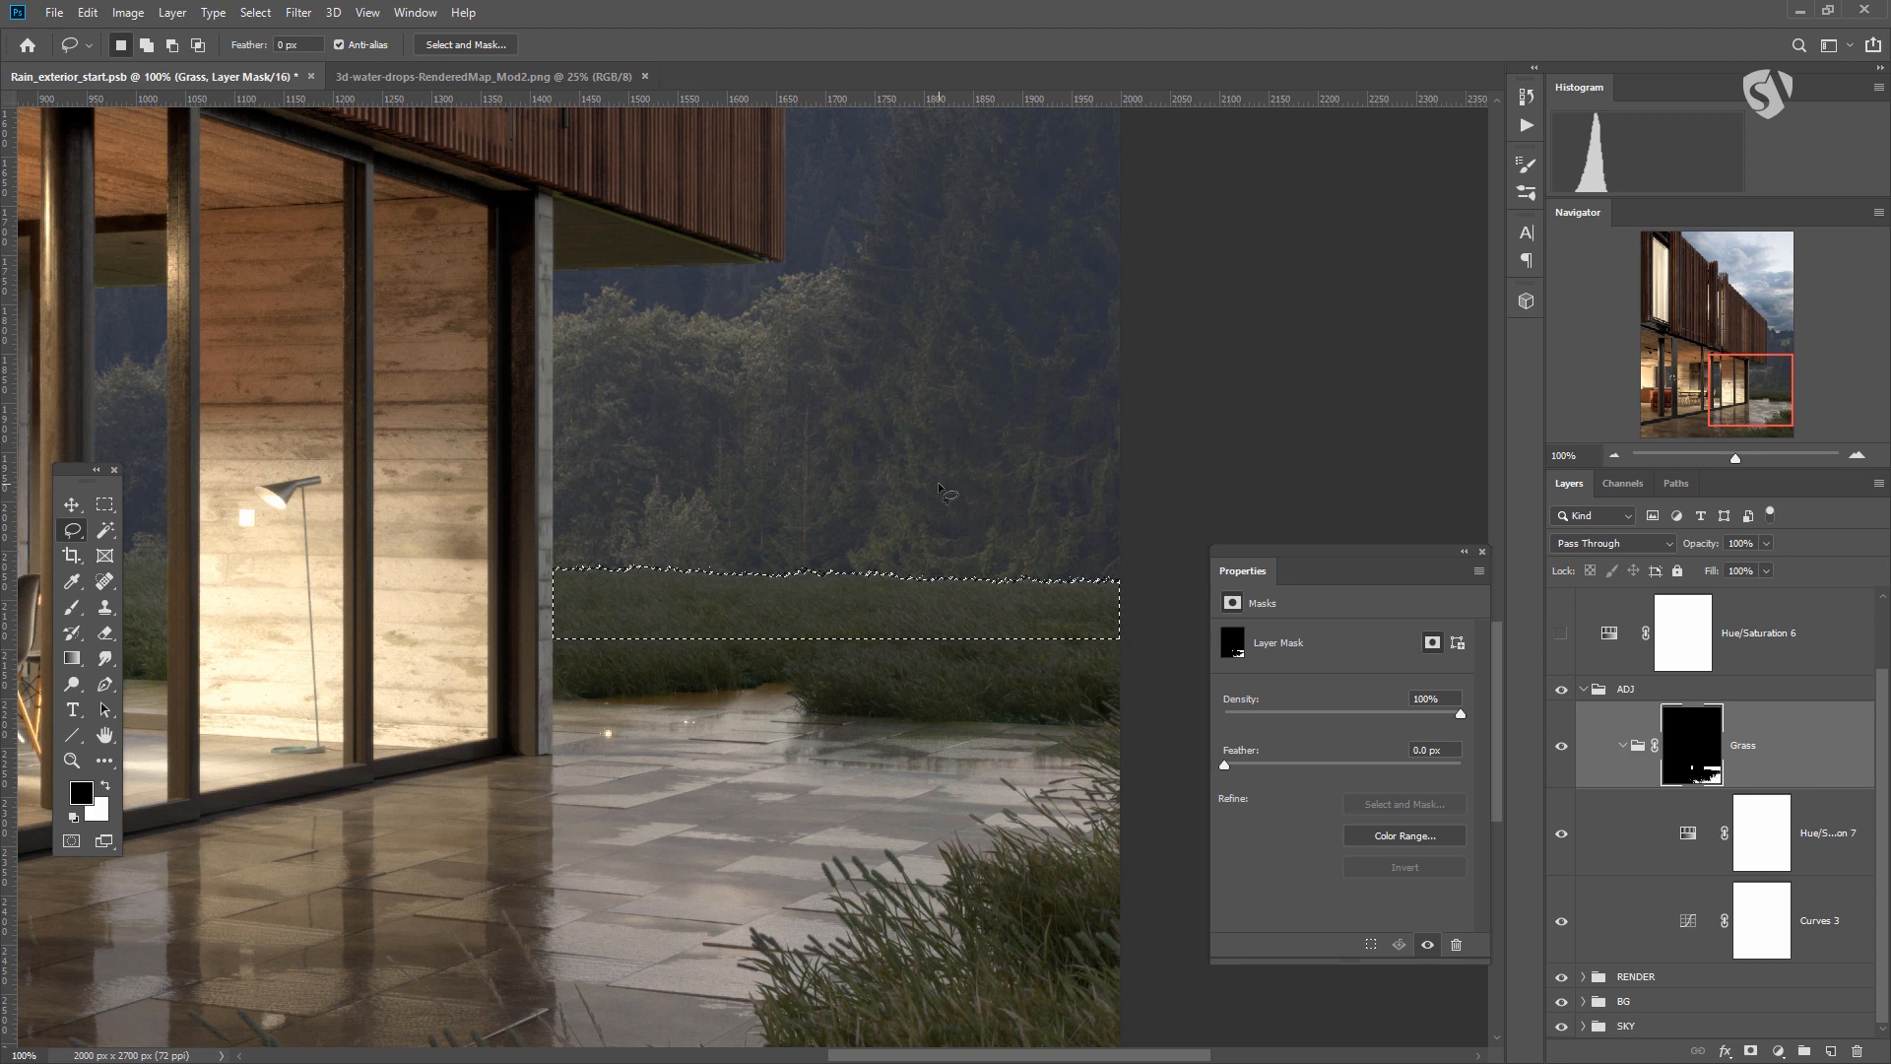
{"action": "key", "text": "ctrl+d"}
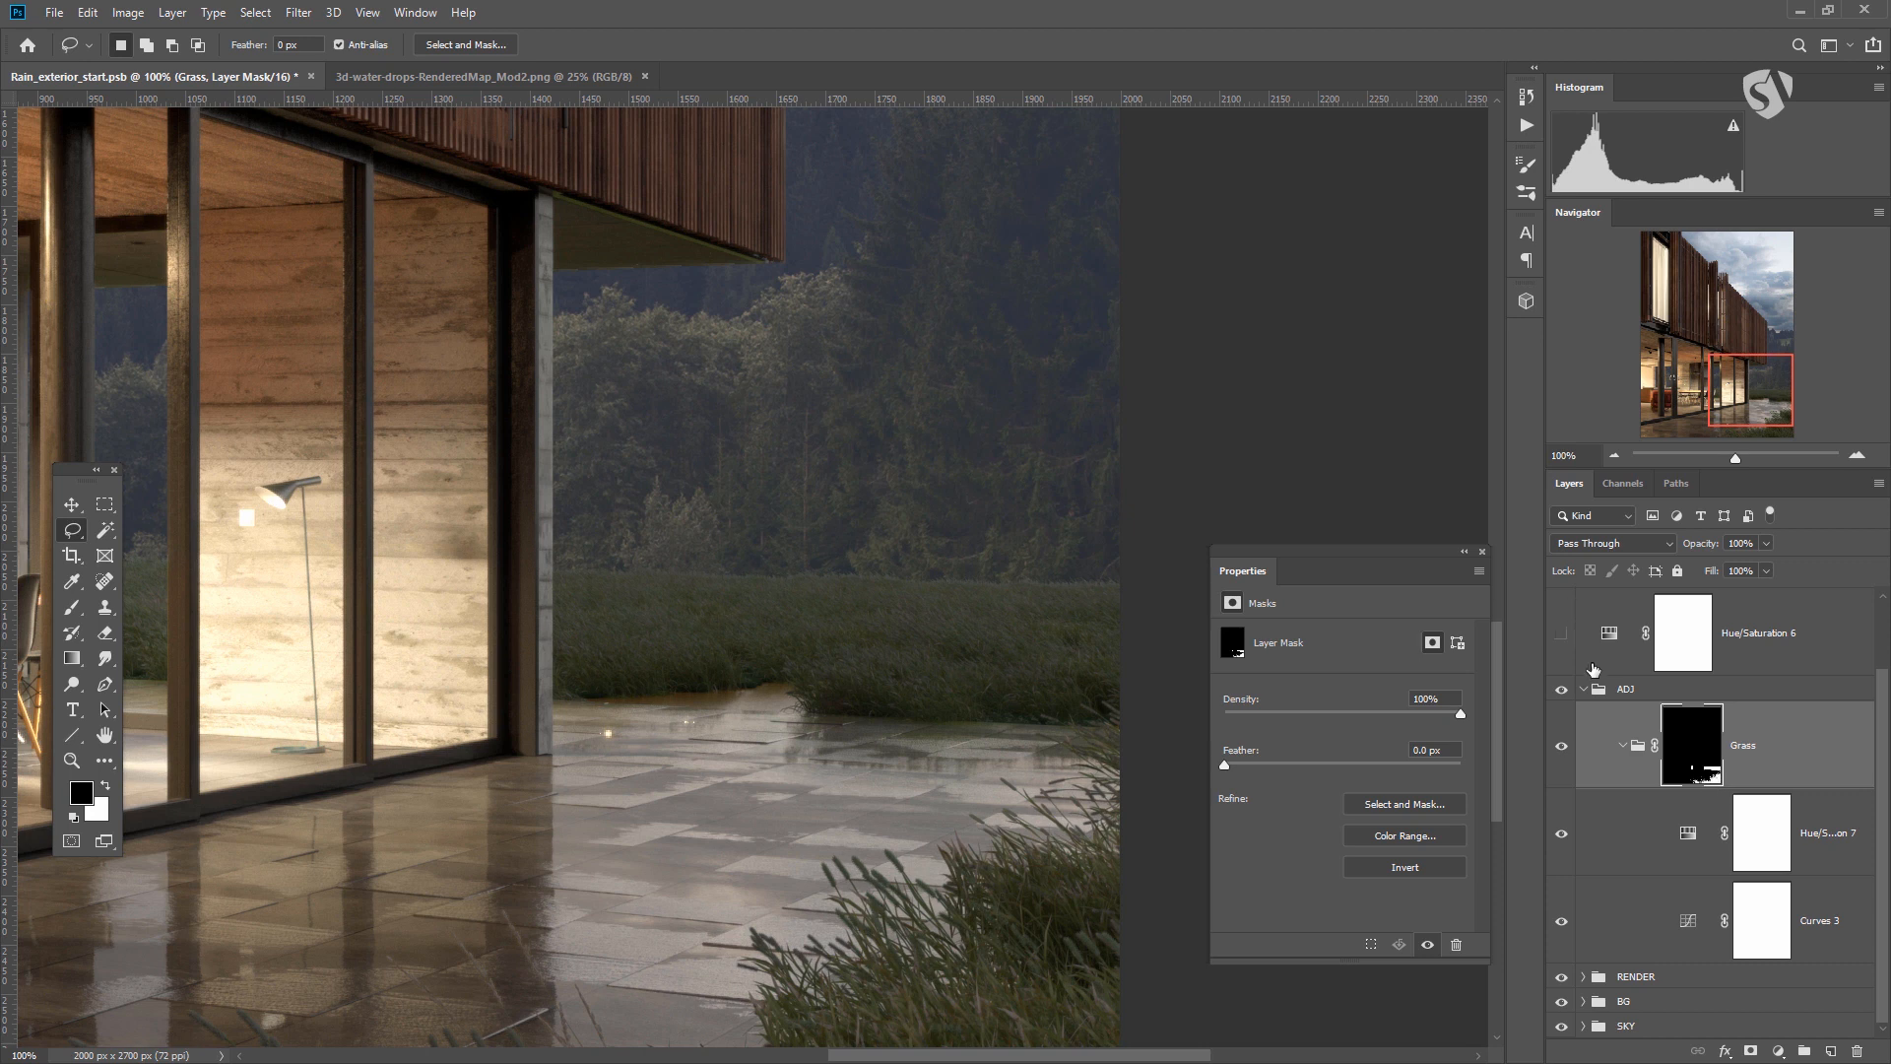
Compare the image with and without the Grass group, and check it in black and white using the Hue/Saturation 6 layer.
{"action": "left_click", "coordinate": [1562, 750]}
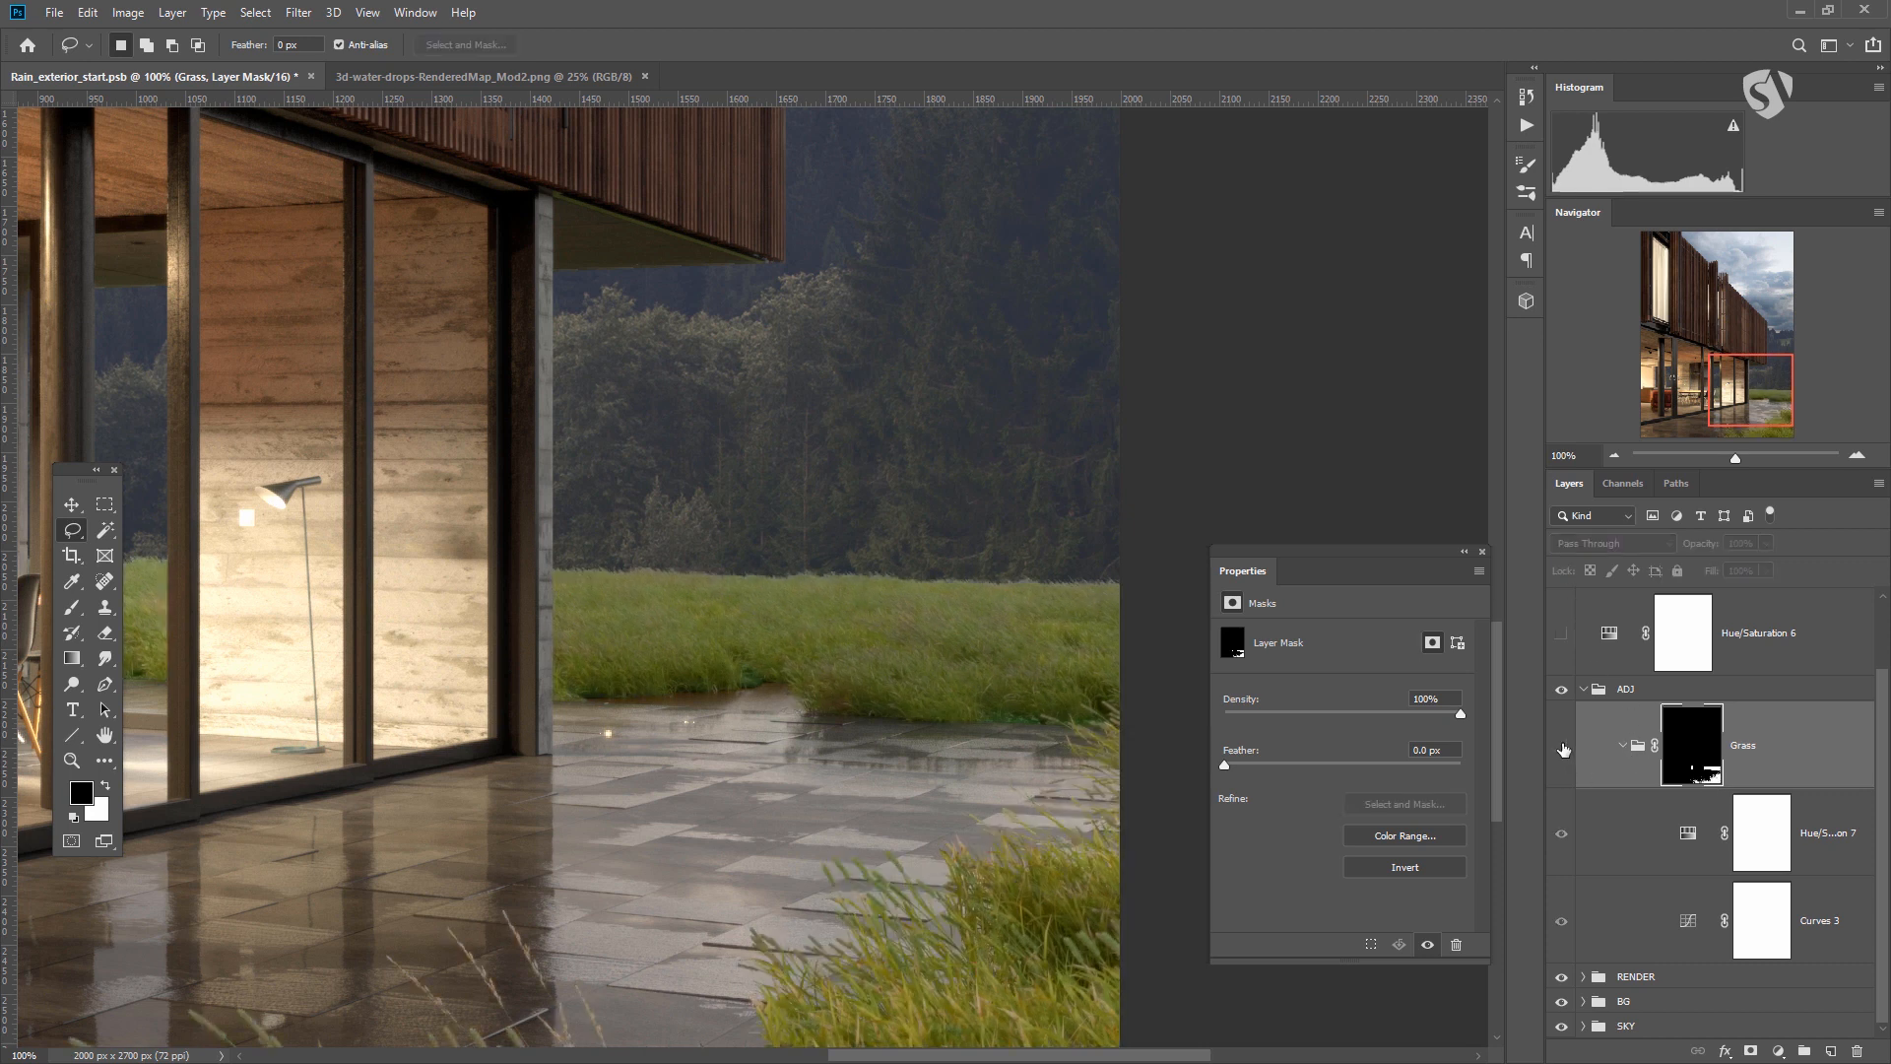
{"action": "key", "text": "ctrl+comma"}
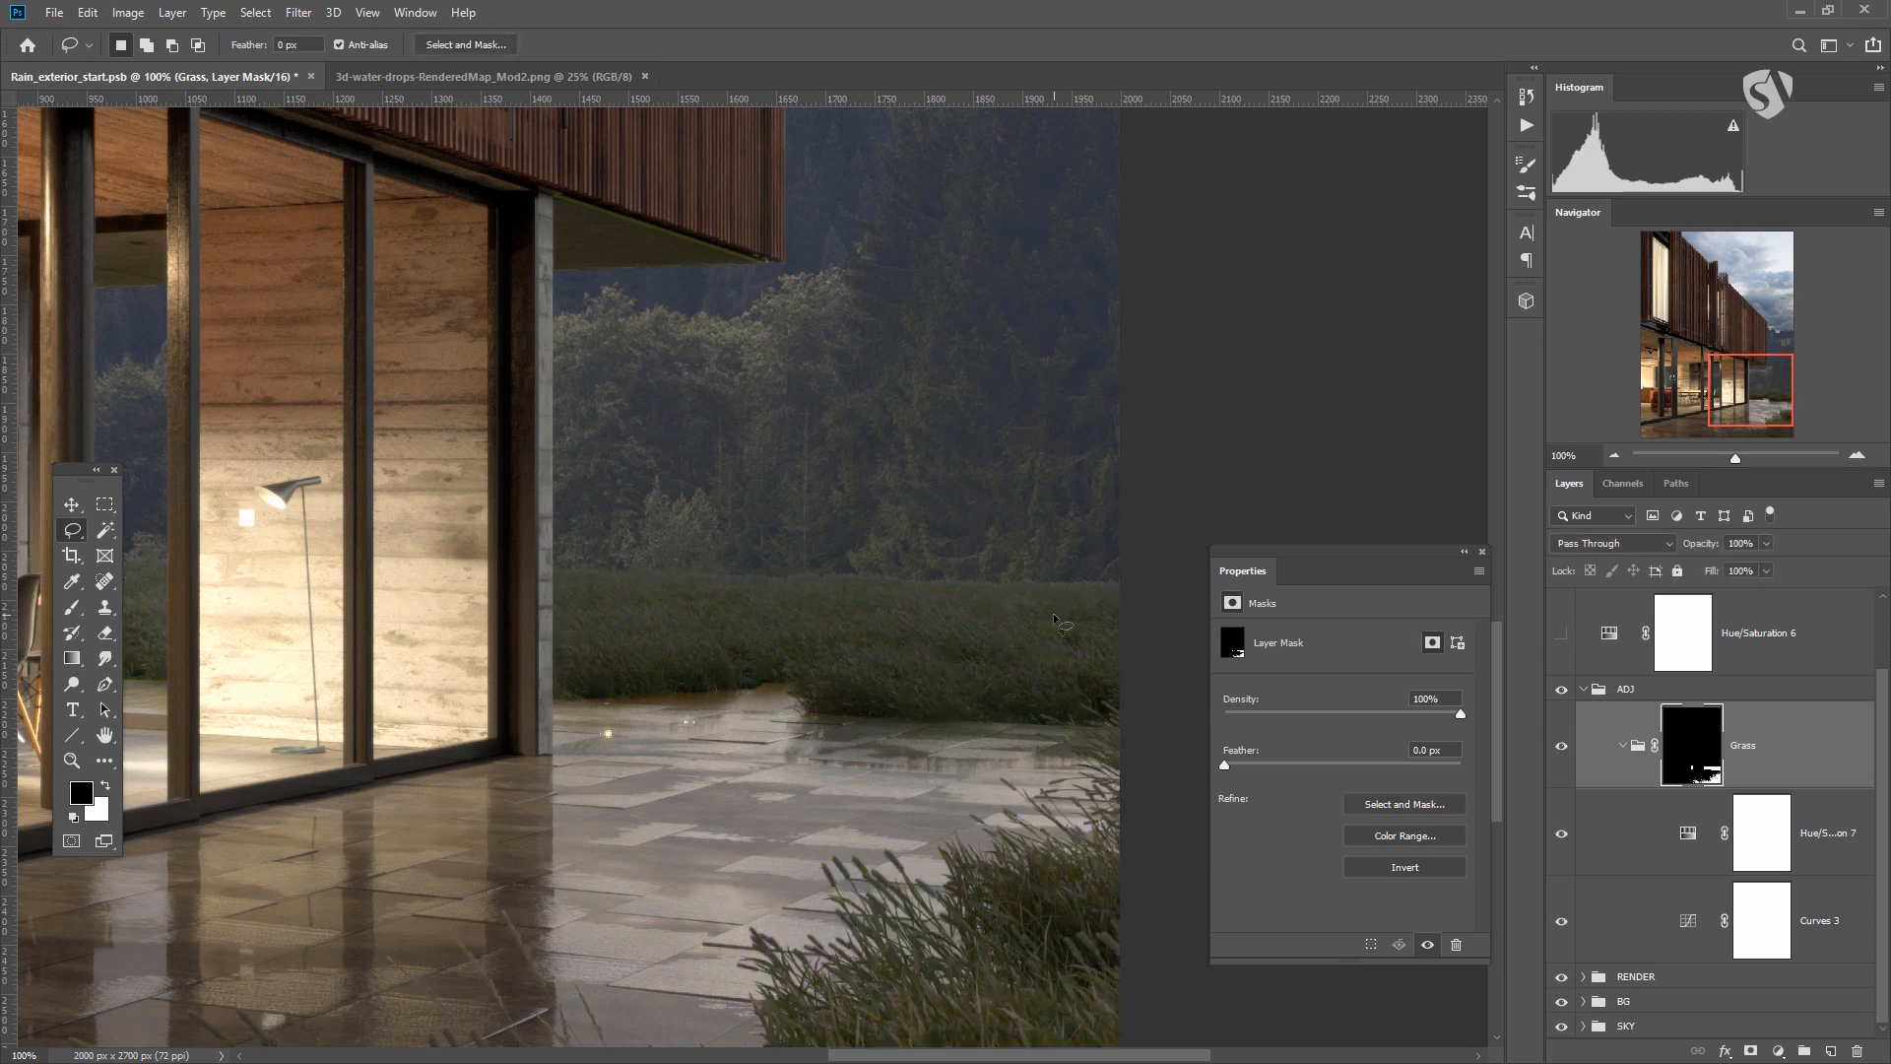
{"action": "scroll", "coordinate": [1606, 696], "scroll_direction": "up", "scroll_amount": 1}
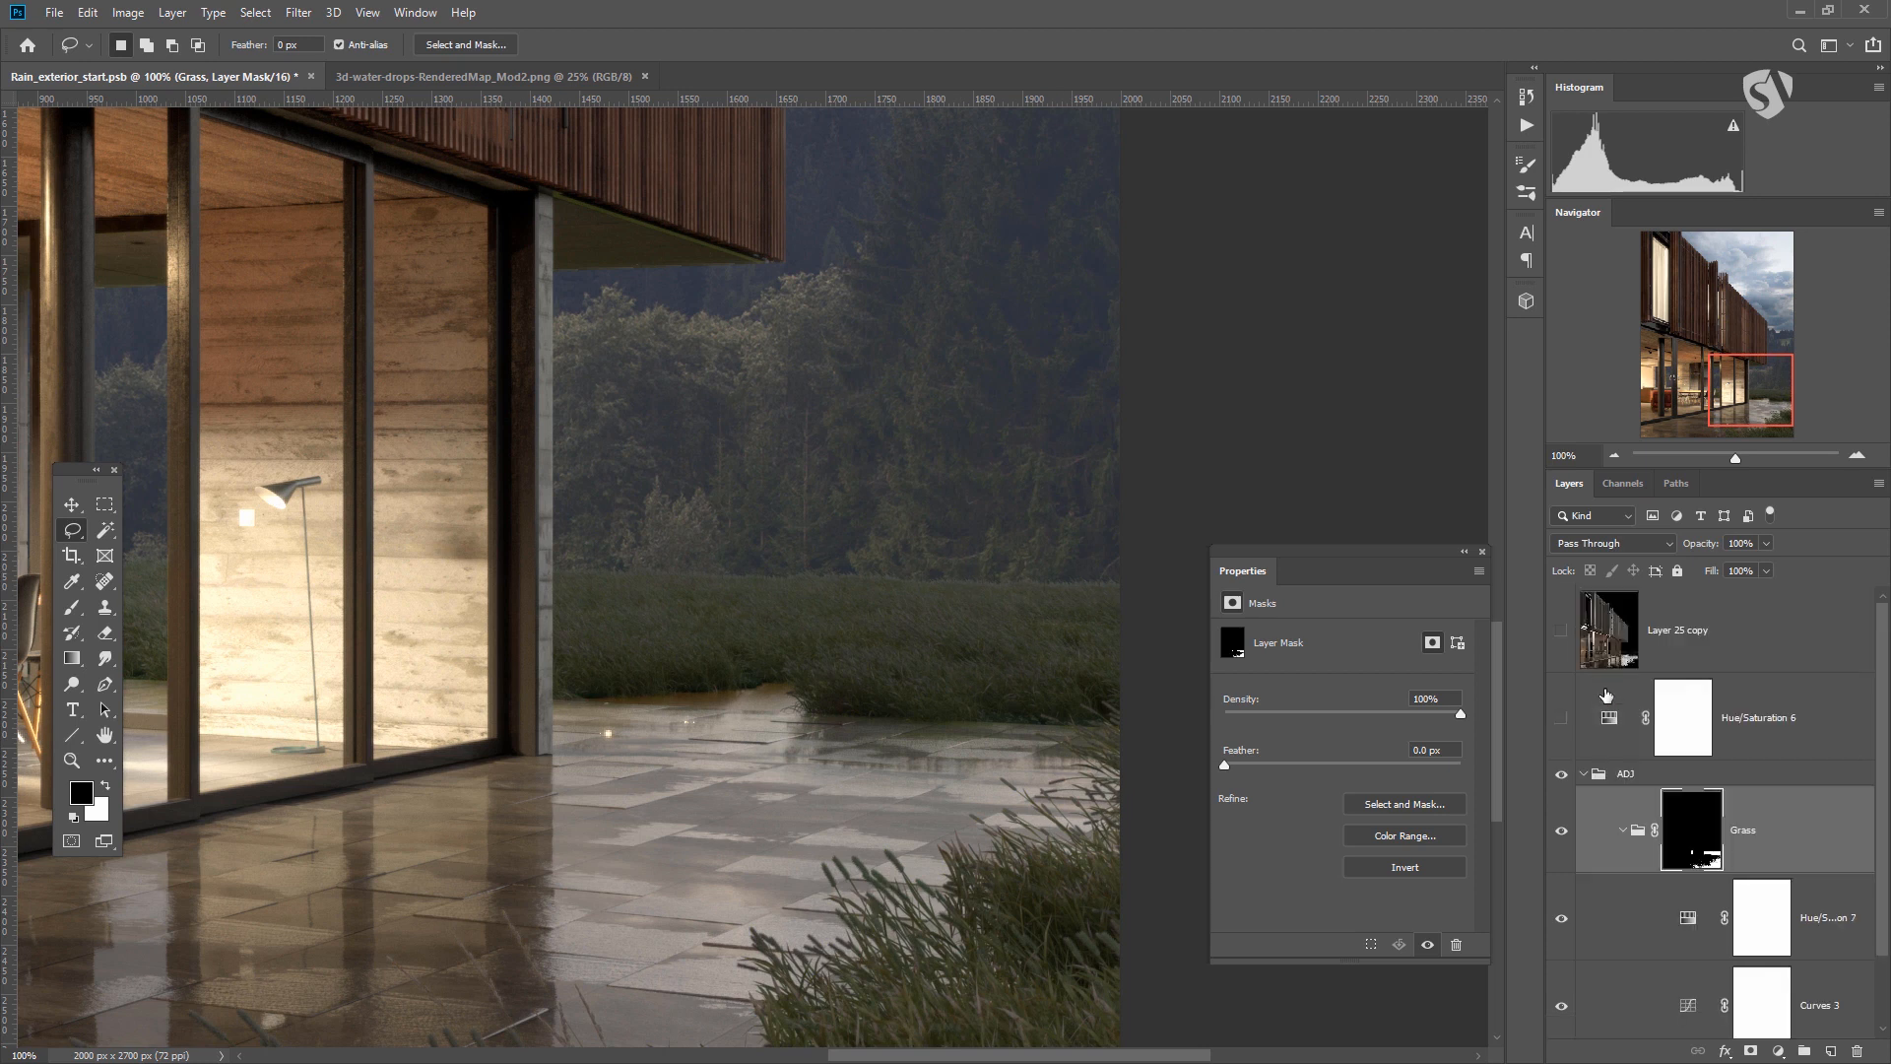
{"action": "left_click", "coordinate": [1562, 722]}
{"action": "left_click", "coordinate": [1562, 722]}
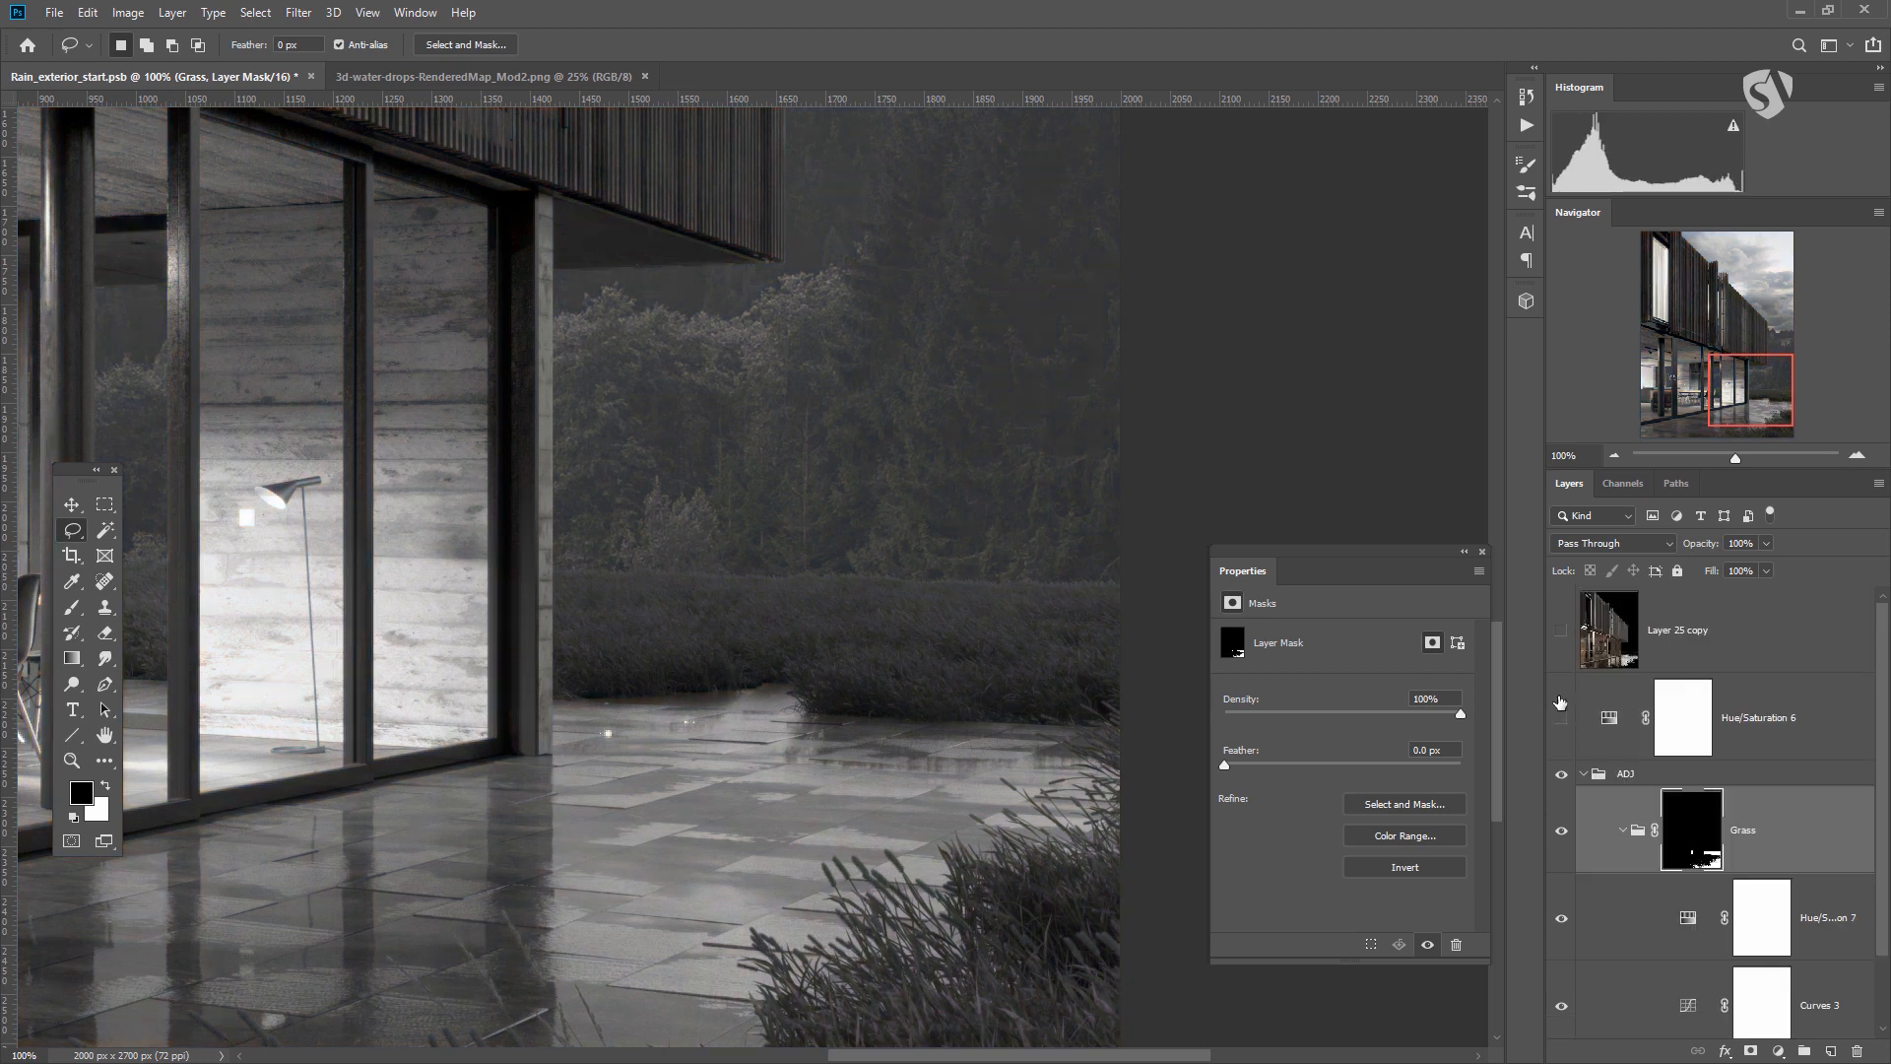
{"action": "left_click", "coordinate": [1562, 635]}
{"action": "left_click", "coordinate": [1562, 635]}
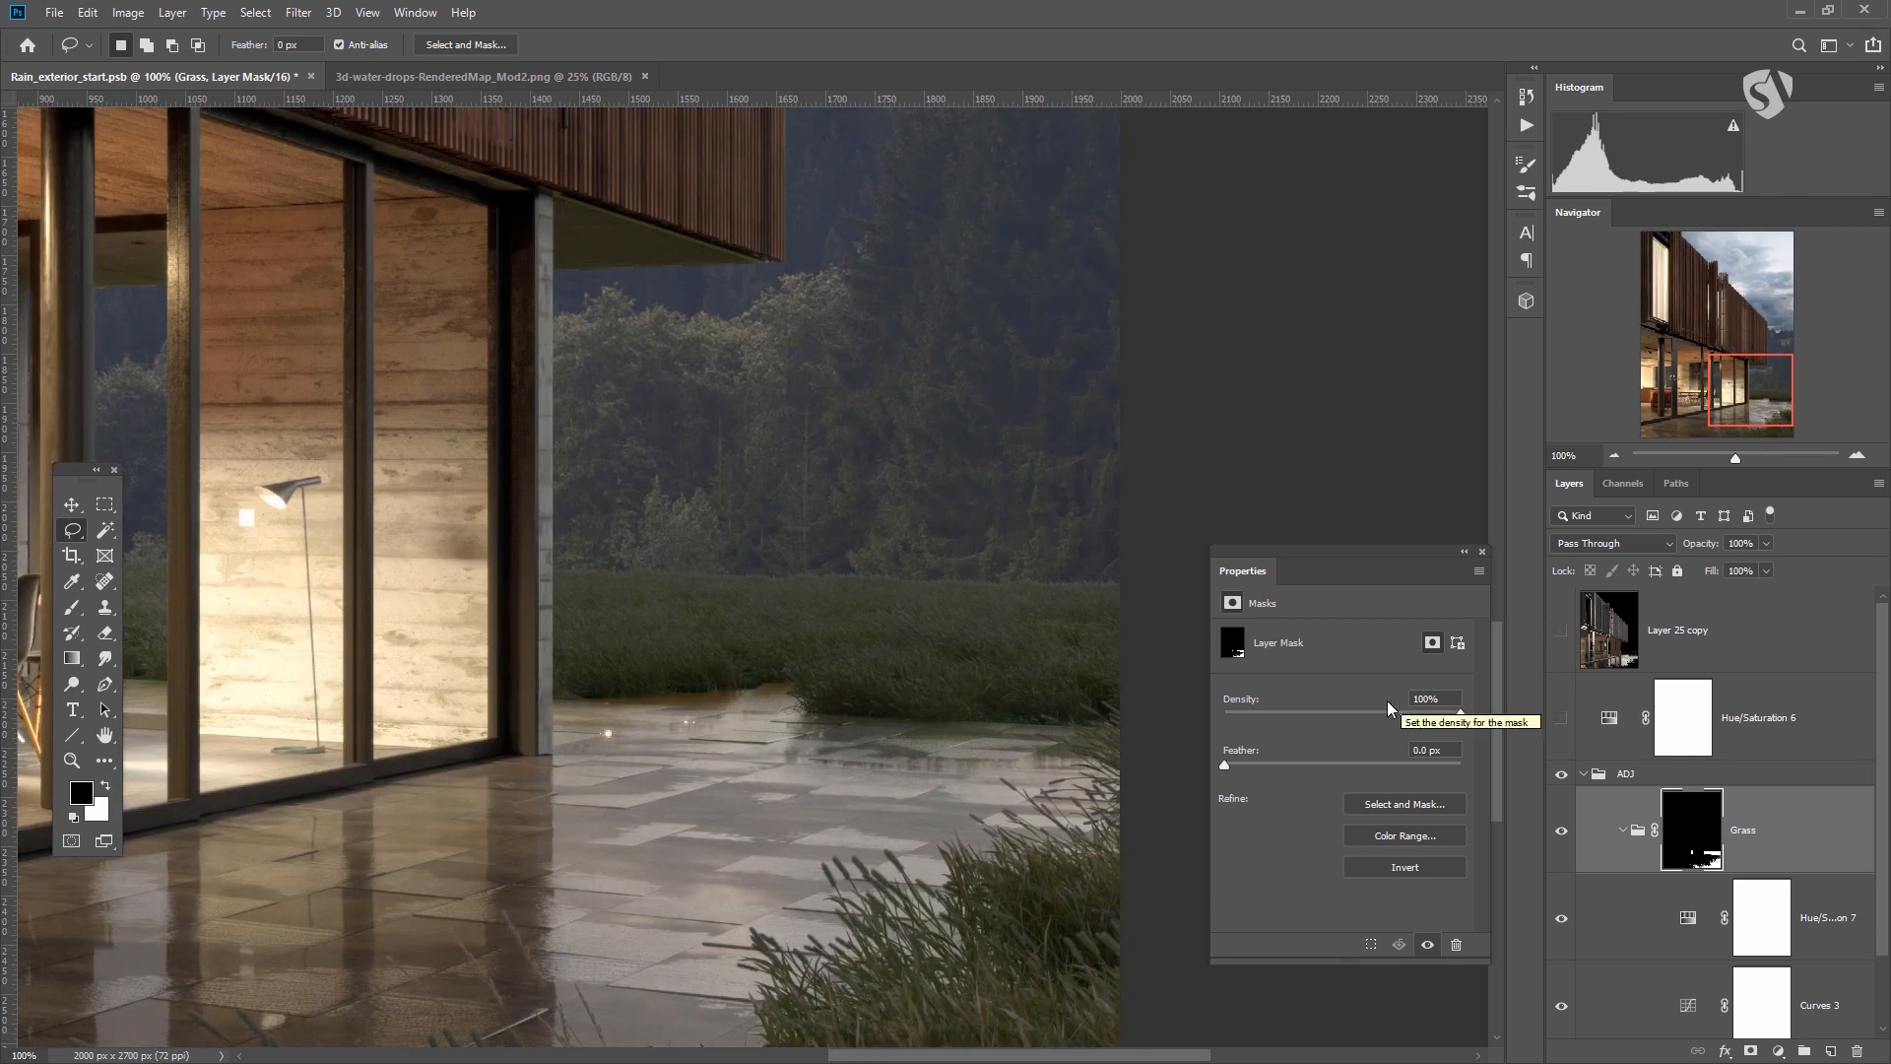
Place the cloud_1 image over the right part of the scene and move its layer between the RENDER and BG groups.
{"action": "left_click_drag", "start_coordinate": [1087, 694], "coordinate": [1072, 639]}
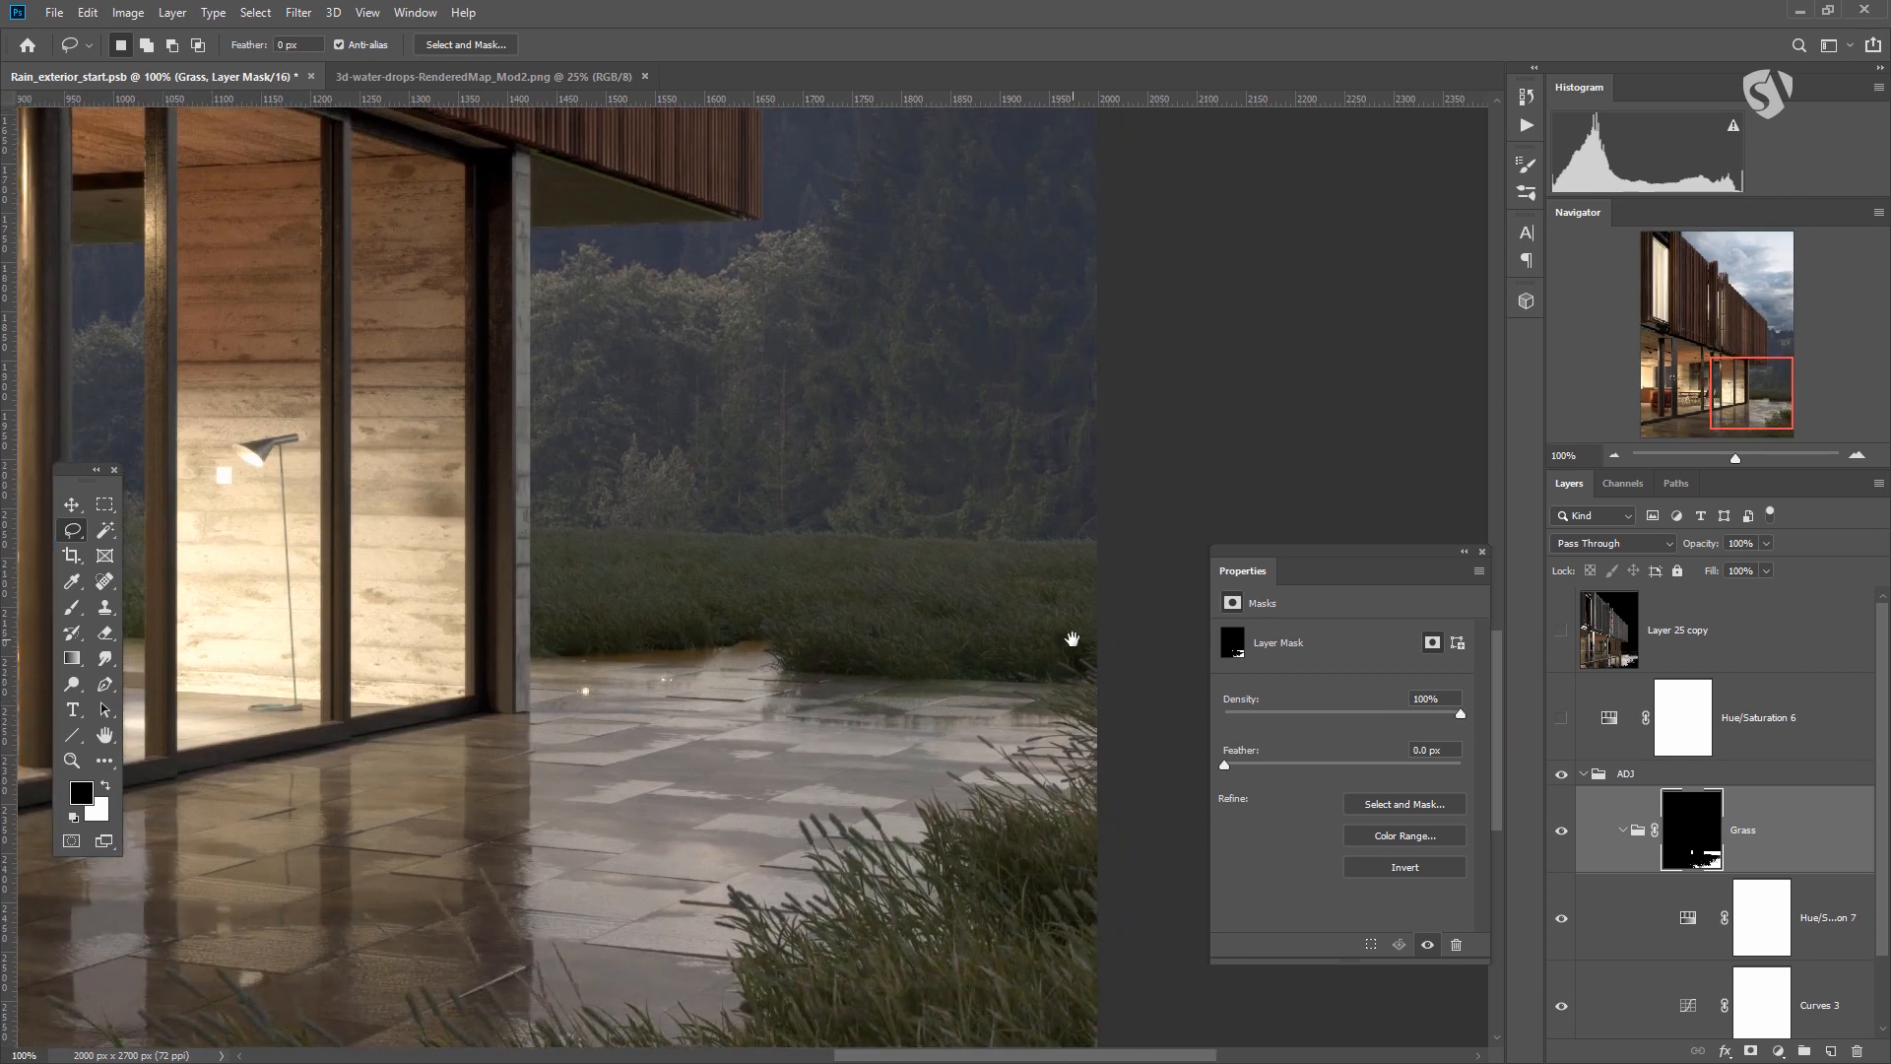
{"action": "key", "text": "ctrl+minus"}
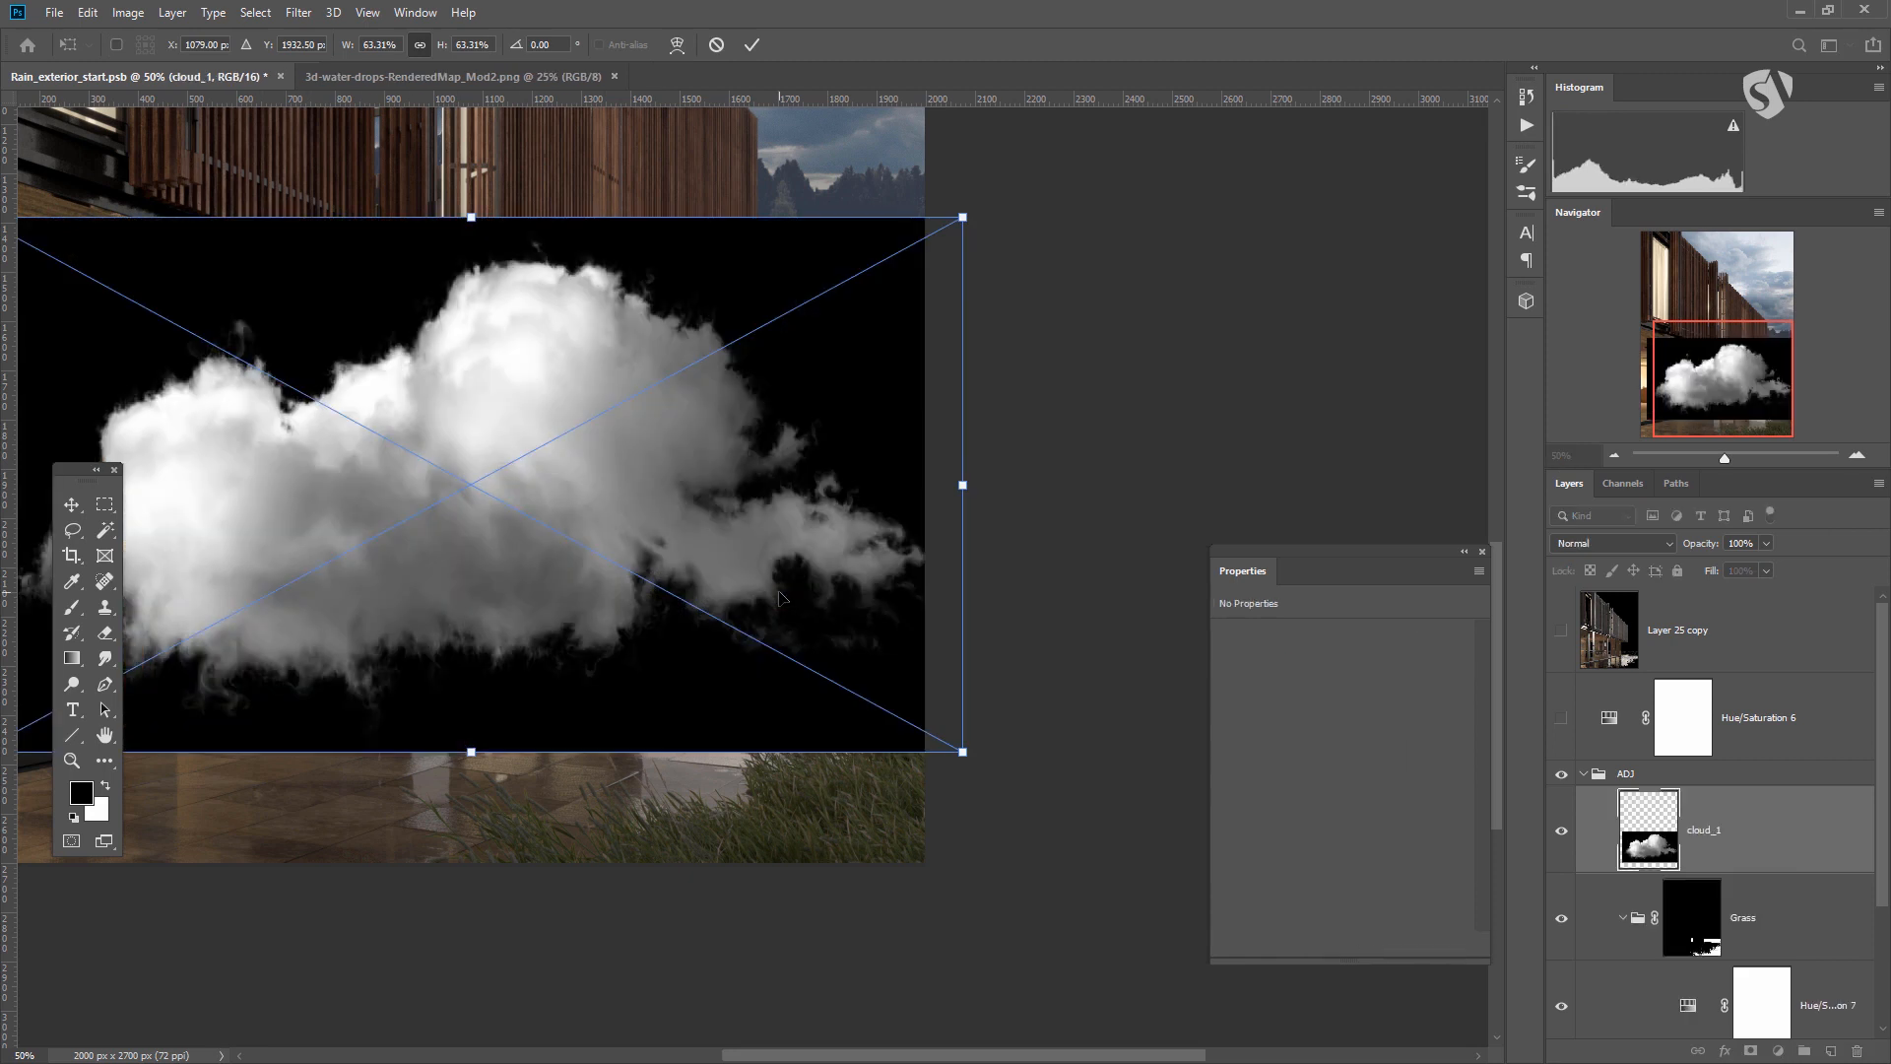
{"action": "left_click_drag", "start_coordinate": [853, 537], "coordinate": [937, 528]}
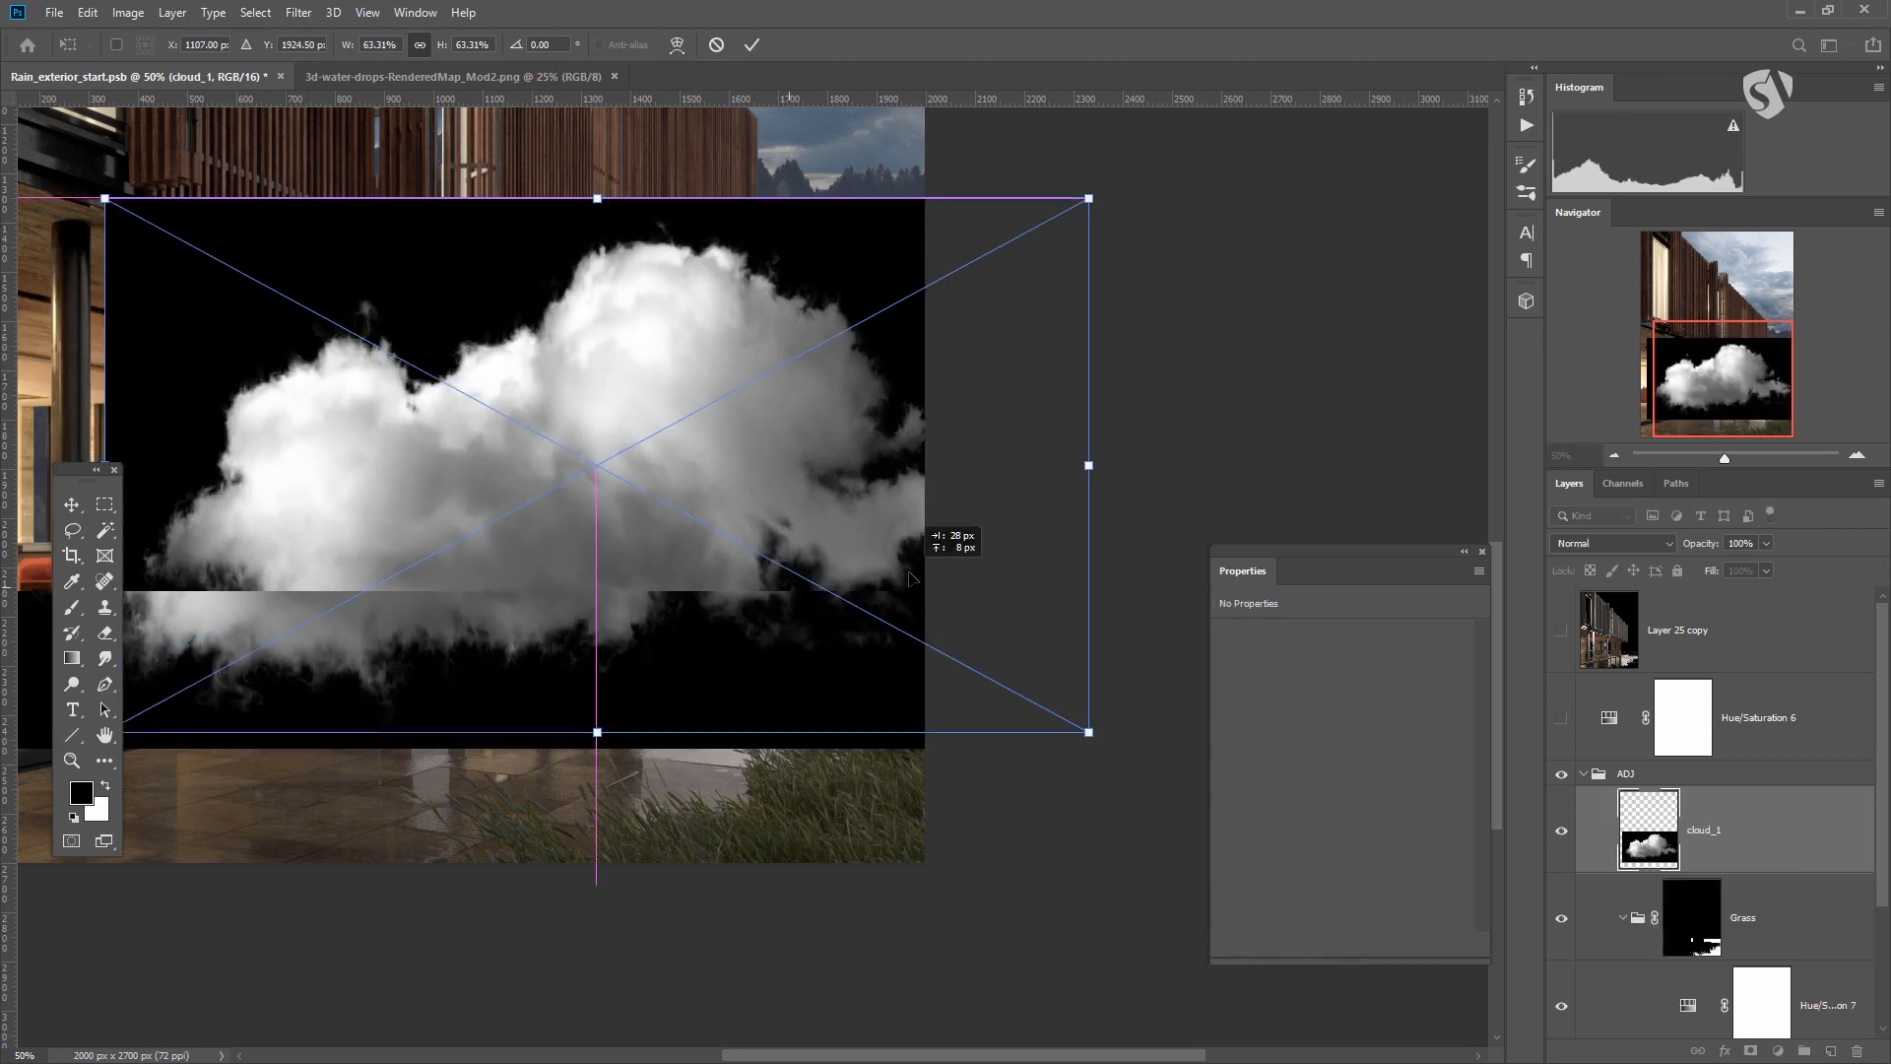
{"action": "key", "text": "Return"}
{"action": "mouse_move", "coordinate": [1733, 843]}
{"action": "left_mouse_down"}
{"action": "mouse_move", "coordinate": [1749, 1057]}
{"action": "mouse_move", "coordinate": [1674, 1024]}
{"action": "mouse_move", "coordinate": [1657, 993]}
{"action": "left_mouse_up"}
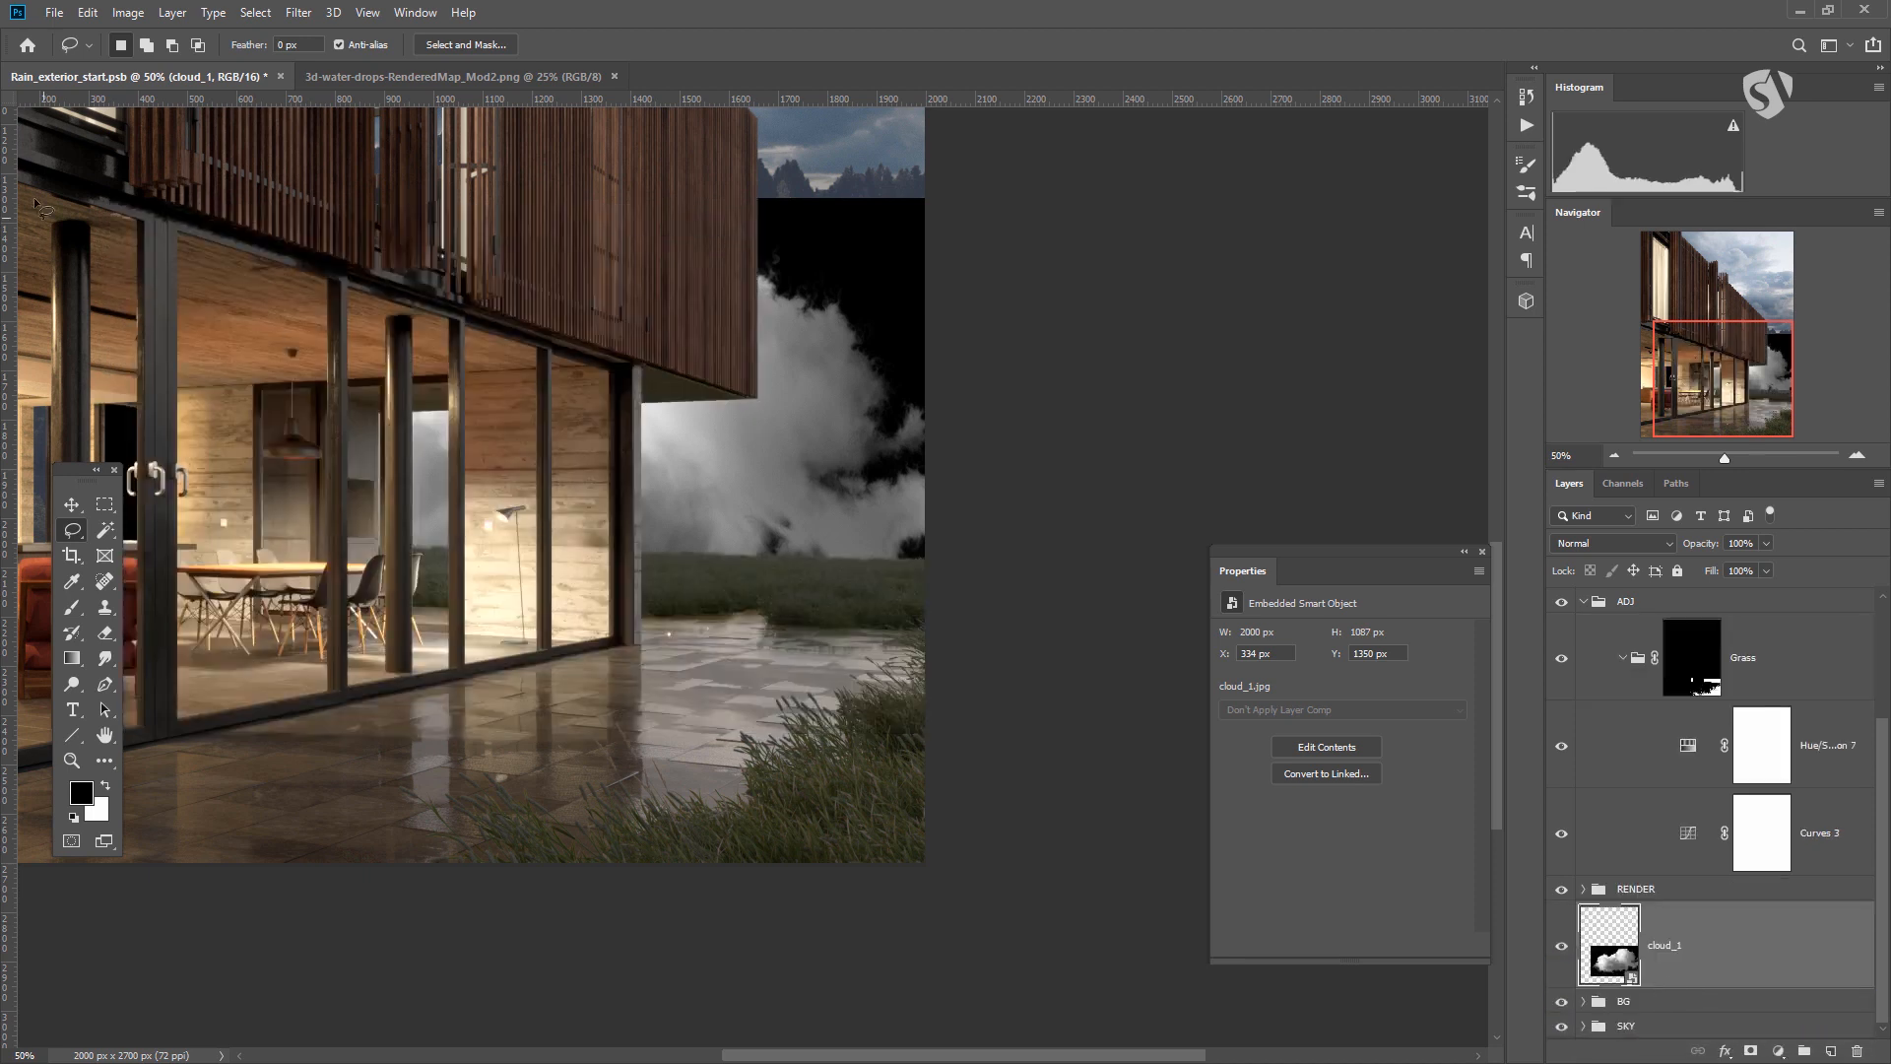
Move the cloud down and right behind the meadow, and set its blend mode to Screen.
{"action": "left_click_drag", "start_coordinate": [698, 482], "coordinate": [955, 590]}
{"action": "key", "text": "v"}
{"action": "left_click_drag", "start_coordinate": [886, 424], "coordinate": [1147, 540]}
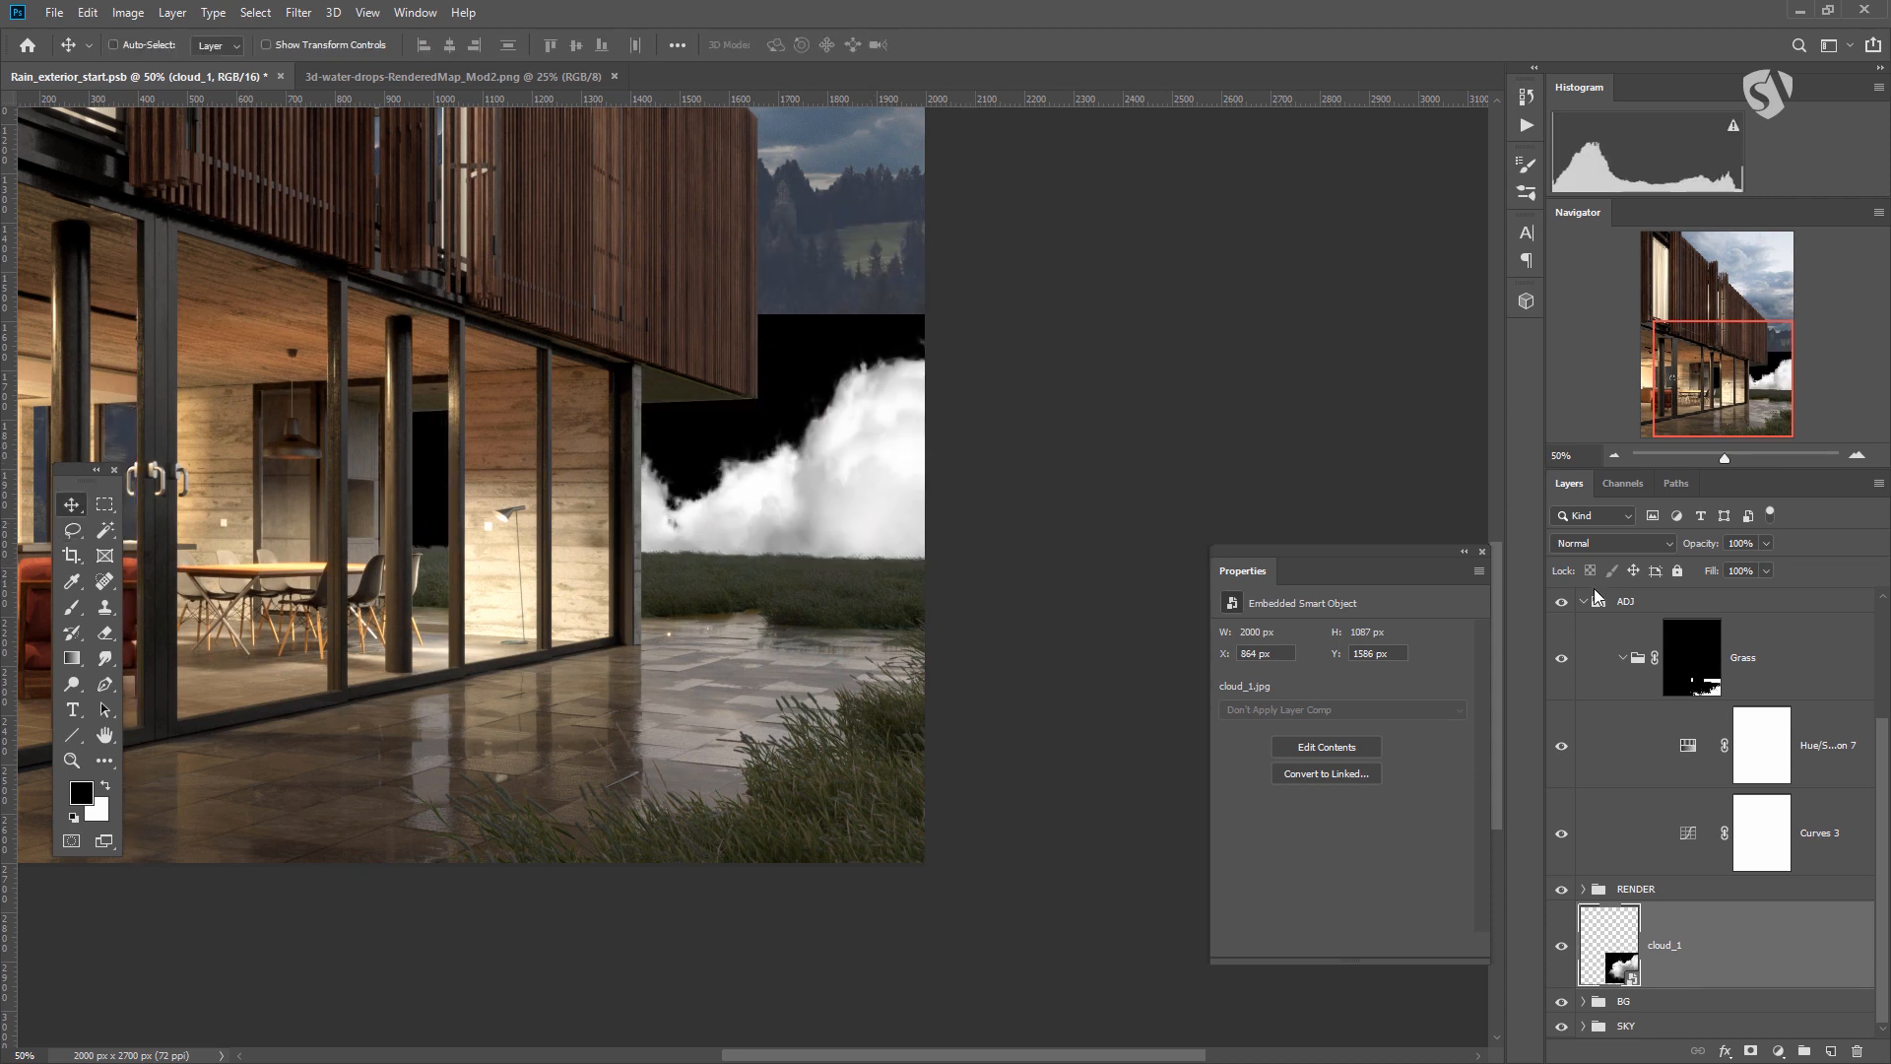
{"action": "left_click", "coordinate": [1615, 542]}
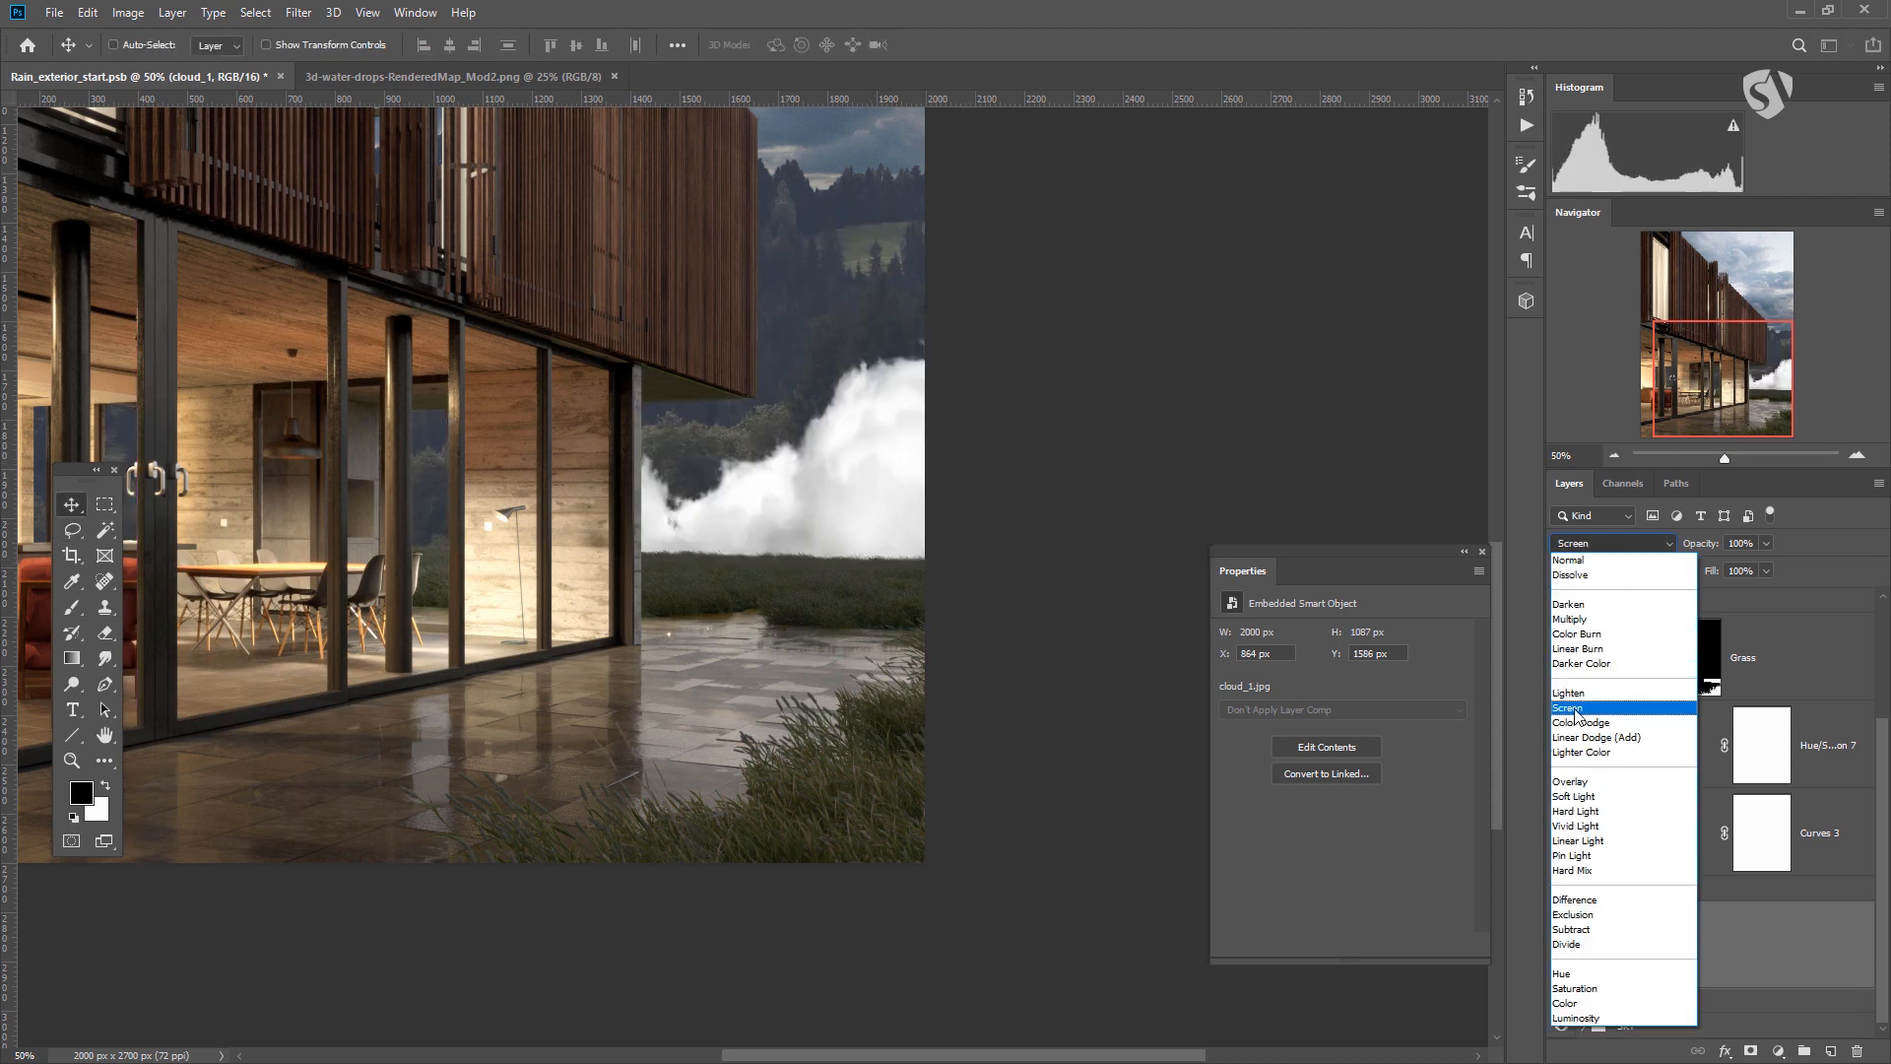
{"action": "left_click", "coordinate": [1595, 707]}
Scale the cloud to about 27.20% and position it along the meadow's far edge beside the house.
{"action": "left_click_drag", "start_coordinate": [936, 479], "coordinate": [617, 509]}
{"action": "key", "text": "ctrl+t"}
{"action": "left_click_drag", "start_coordinate": [1045, 349], "coordinate": [263, 662]}
{"action": "left_click_drag", "start_coordinate": [288, 829], "coordinate": [969, 558]}
{"action": "left_click_drag", "start_coordinate": [744, 483], "coordinate": [564, 387]}
{"action": "left_click_drag", "start_coordinate": [825, 506], "coordinate": [921, 580]}
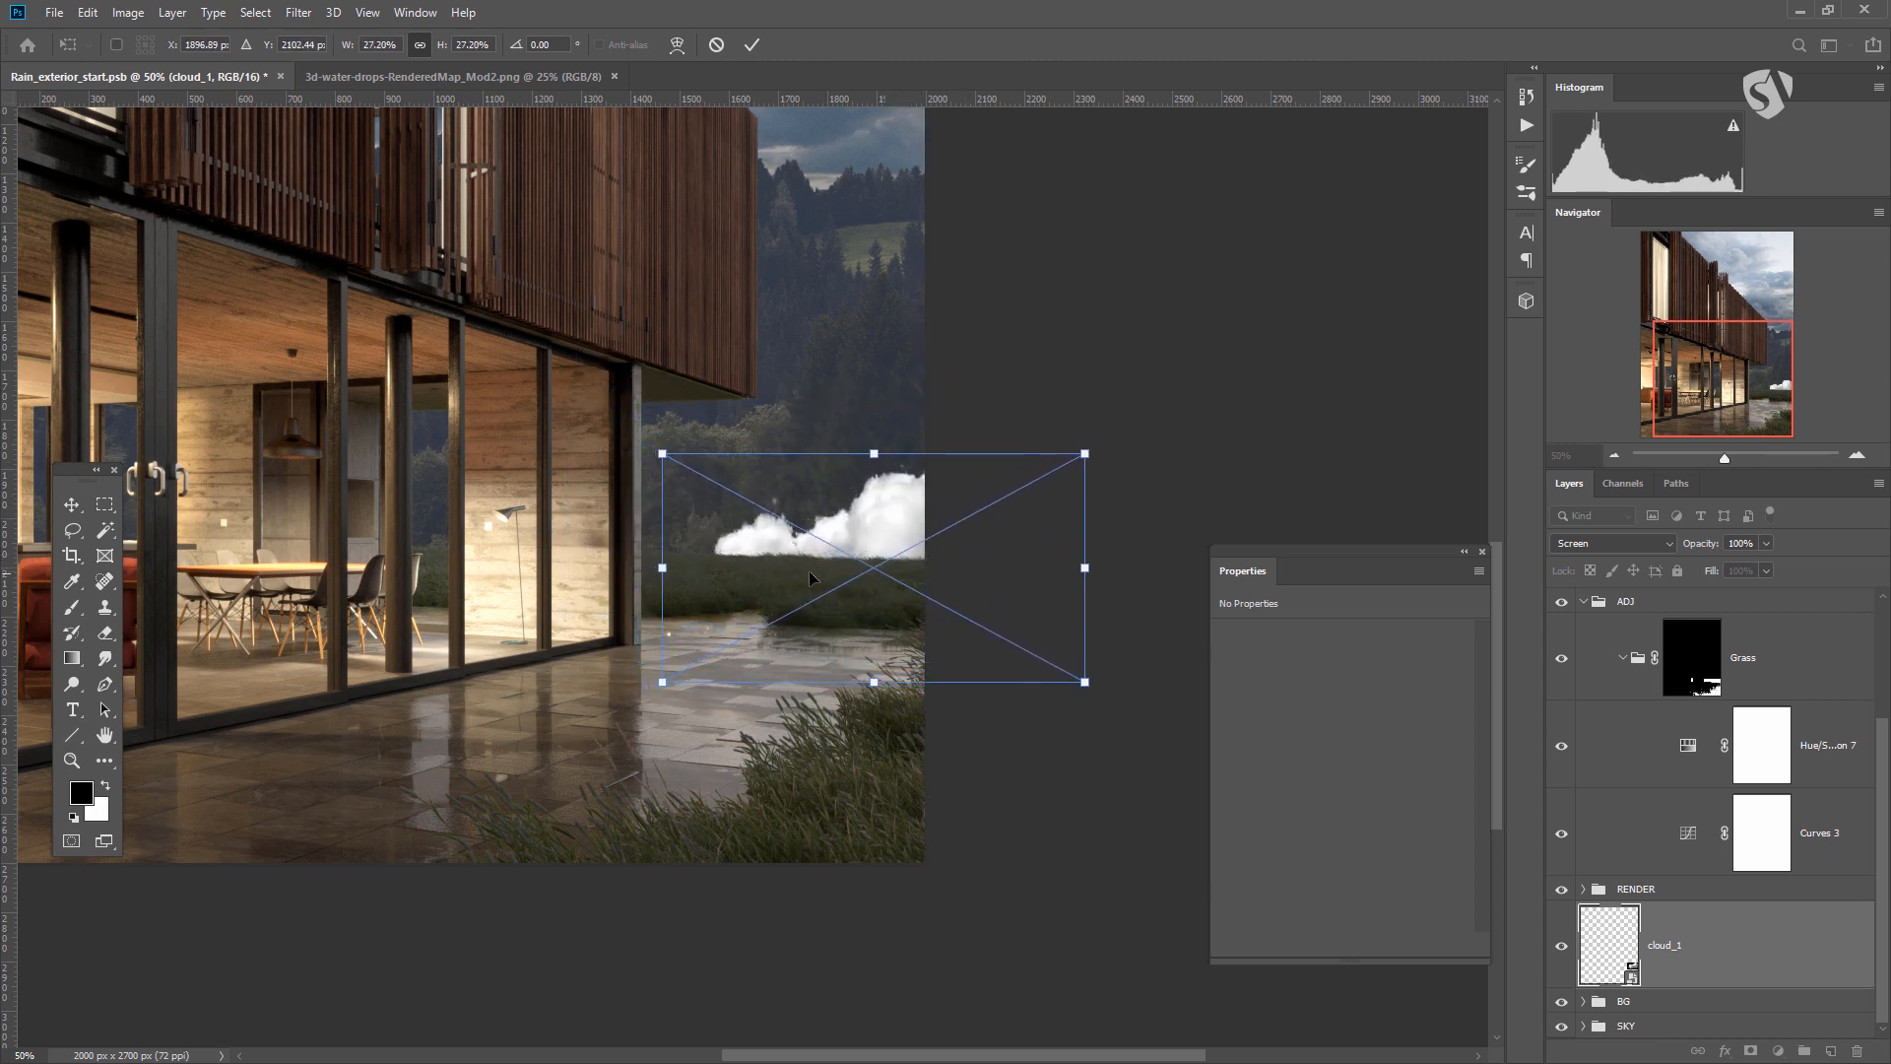
{"action": "key", "text": "Return"}
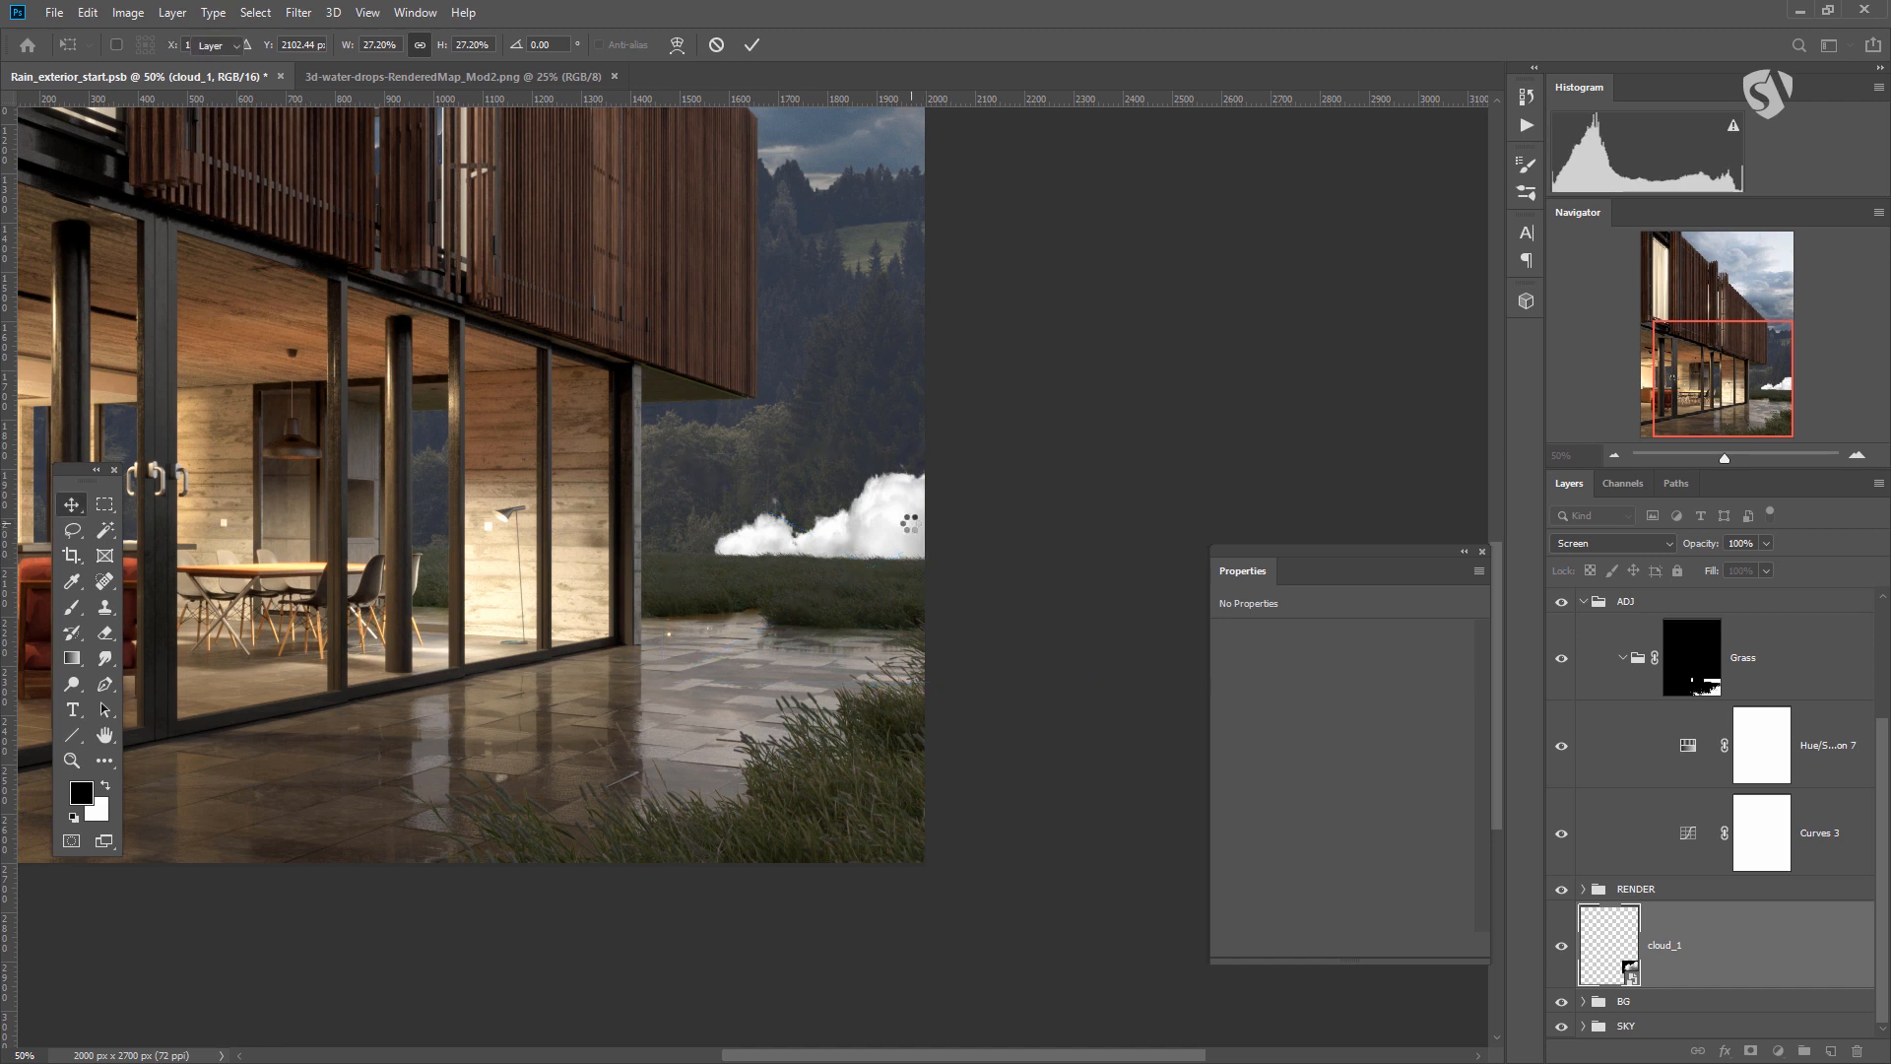
Add a Curves adjustment clipped to the cloud_1 layer and lower its highlight end to dim the cloud.
{"action": "left_click", "coordinate": [1778, 1051]}
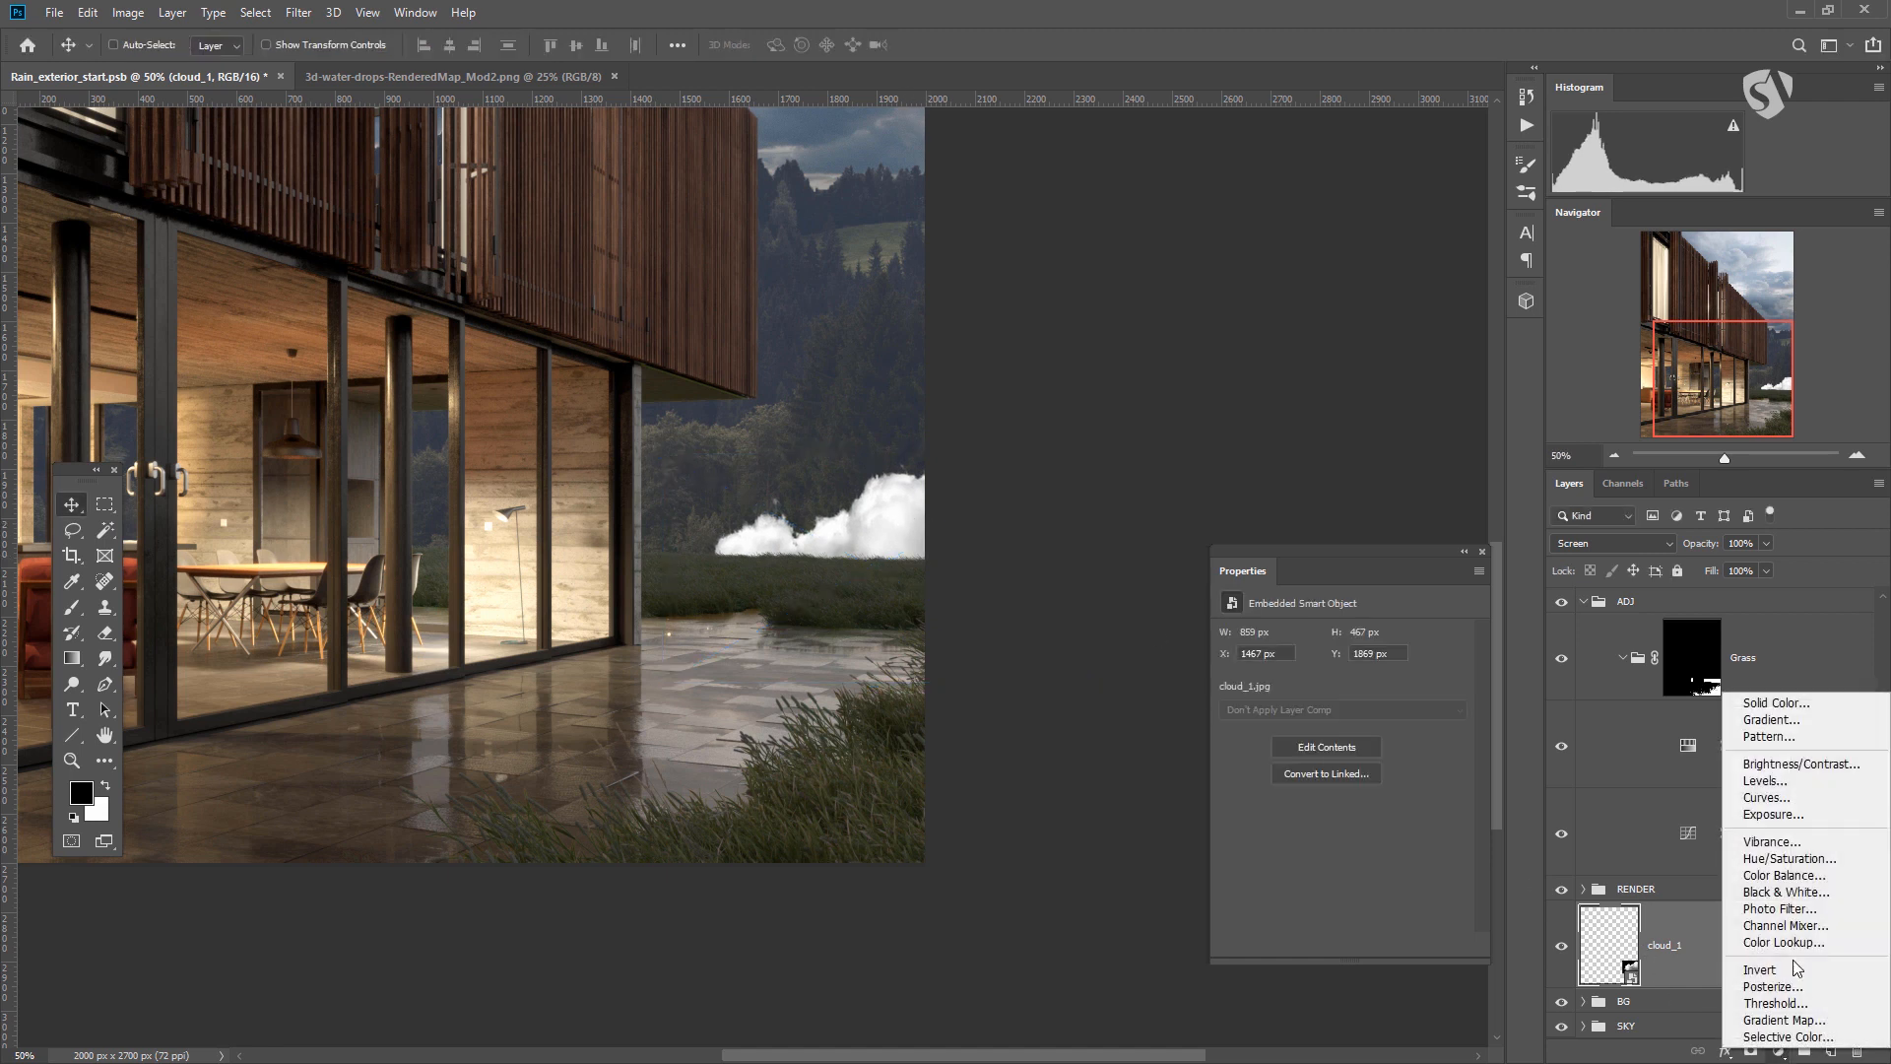
{"action": "left_click", "coordinate": [1762, 803]}
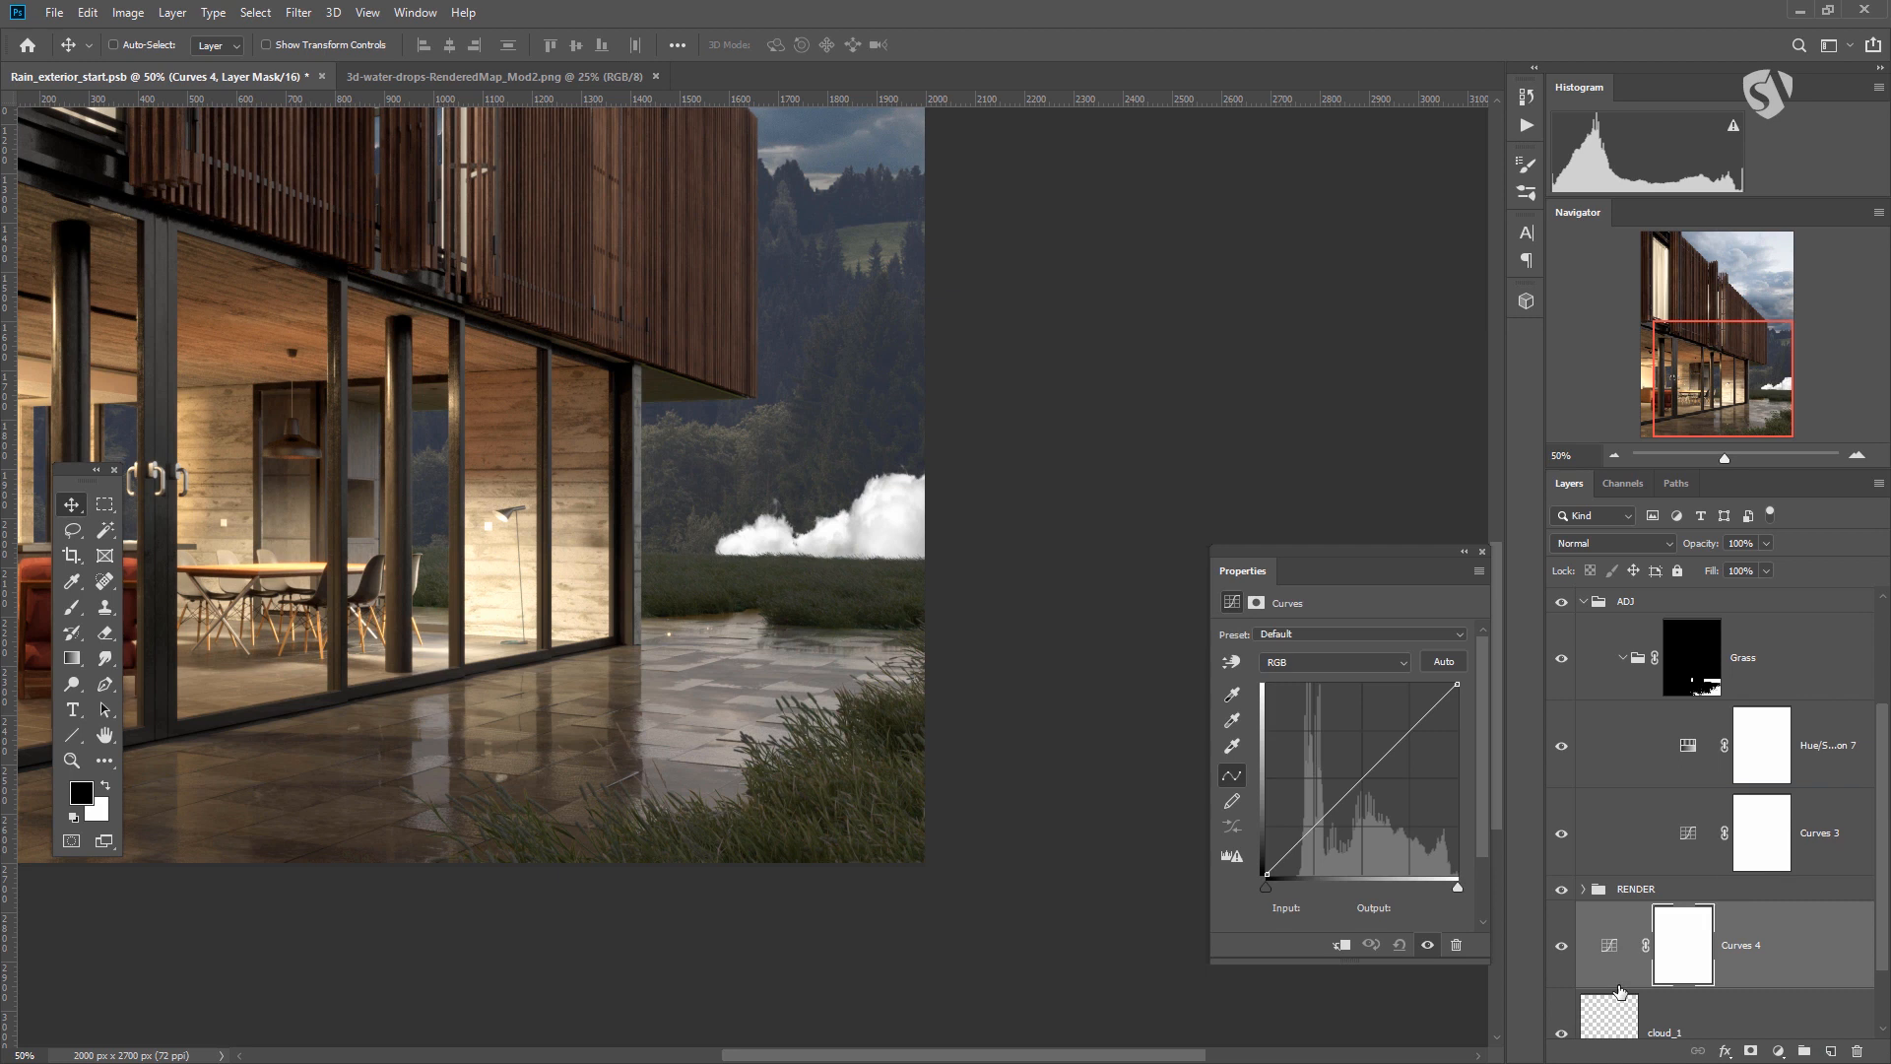
{"action": "left_click", "coordinate": [1621, 981], "text": "alt"}
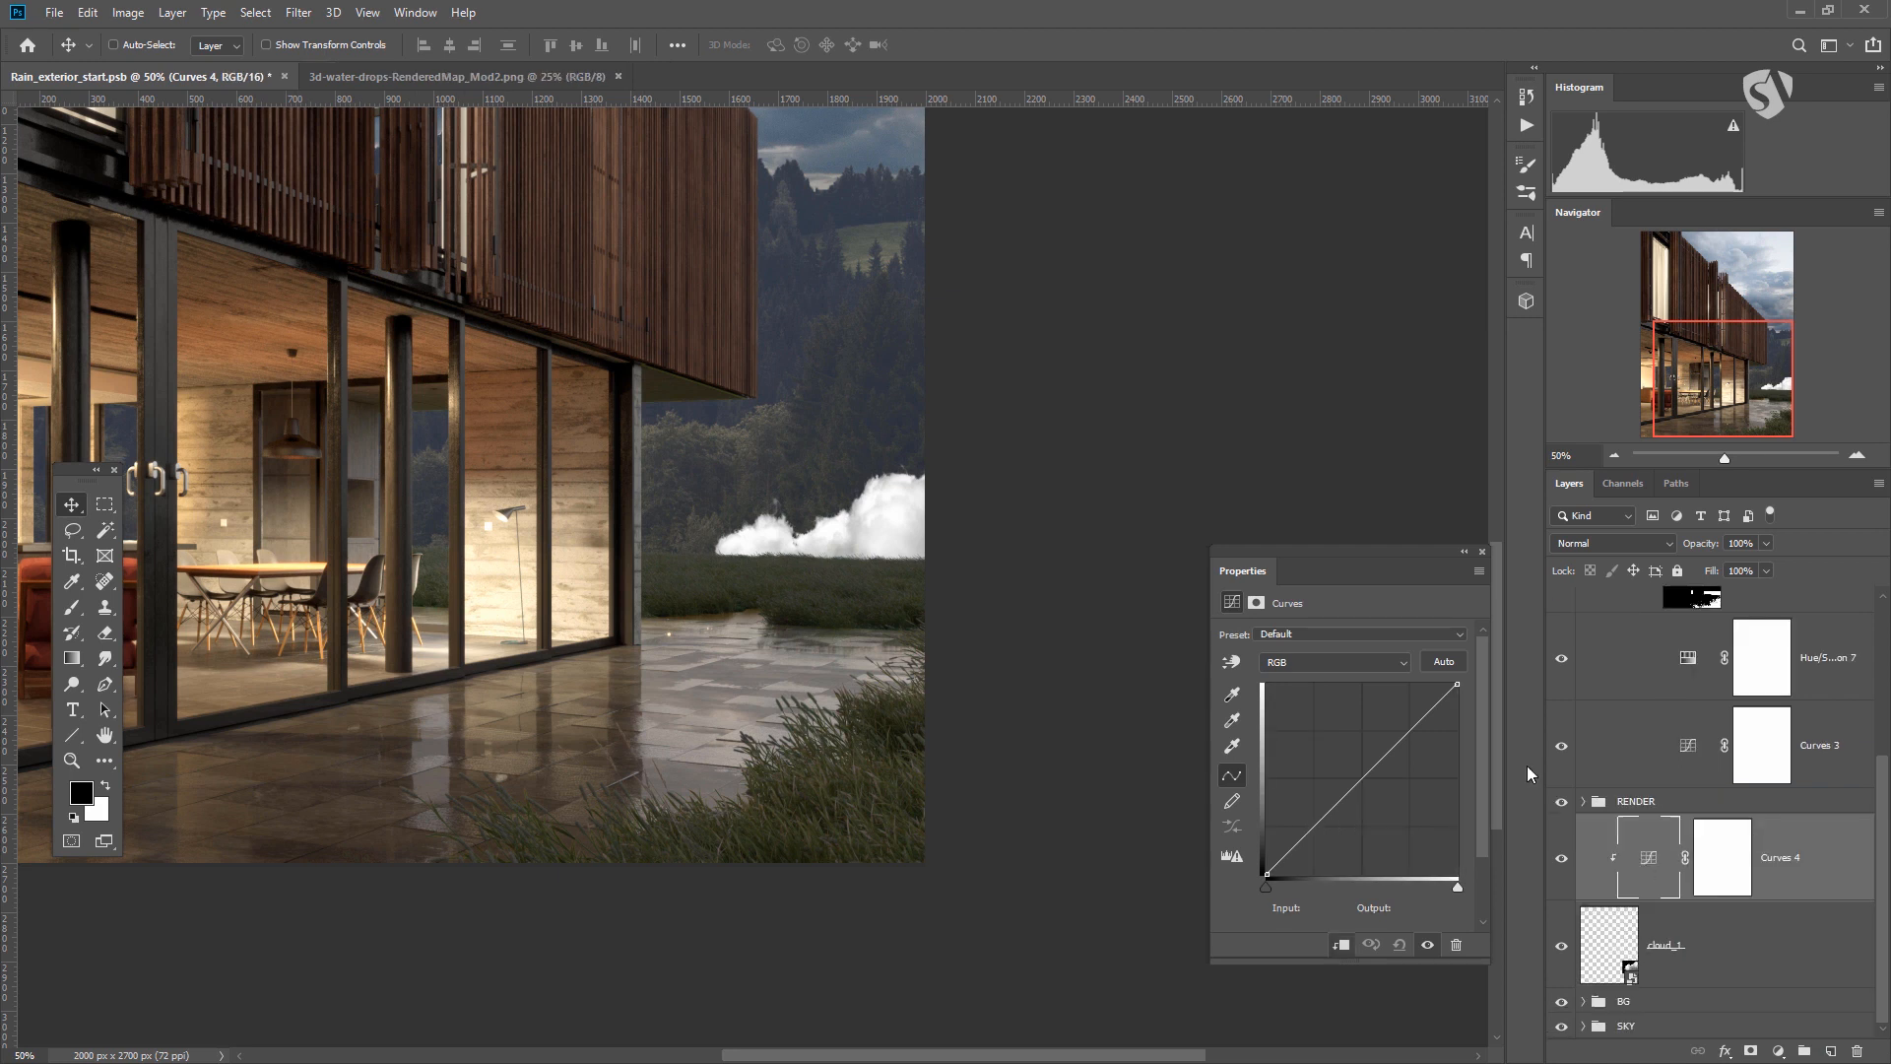
{"action": "left_click_drag", "start_coordinate": [1456, 685], "coordinate": [1522, 689]}
Hide the cloud_1 layer and view the whole image without it.
{"action": "left_click", "coordinate": [1663, 940]}
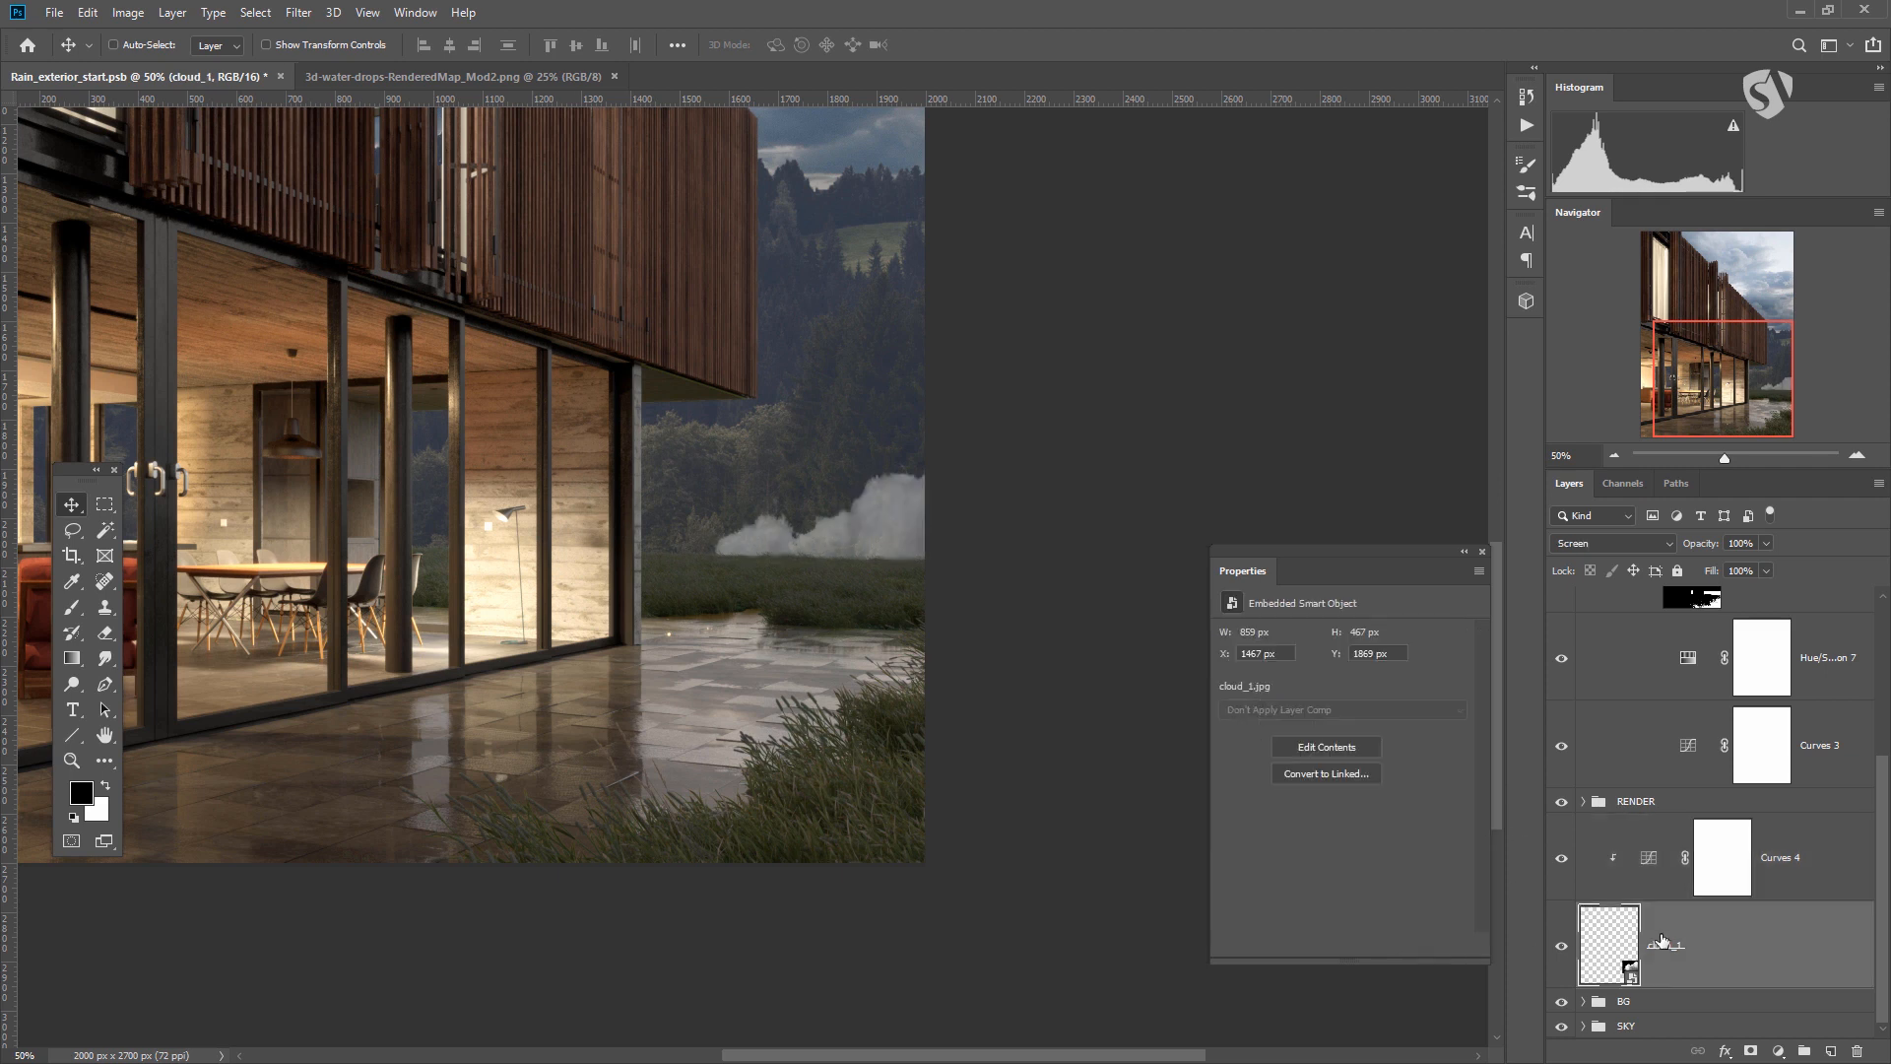
{"action": "left_click", "coordinate": [1561, 947]}
{"action": "left_click_drag", "start_coordinate": [812, 633], "coordinate": [992, 724]}
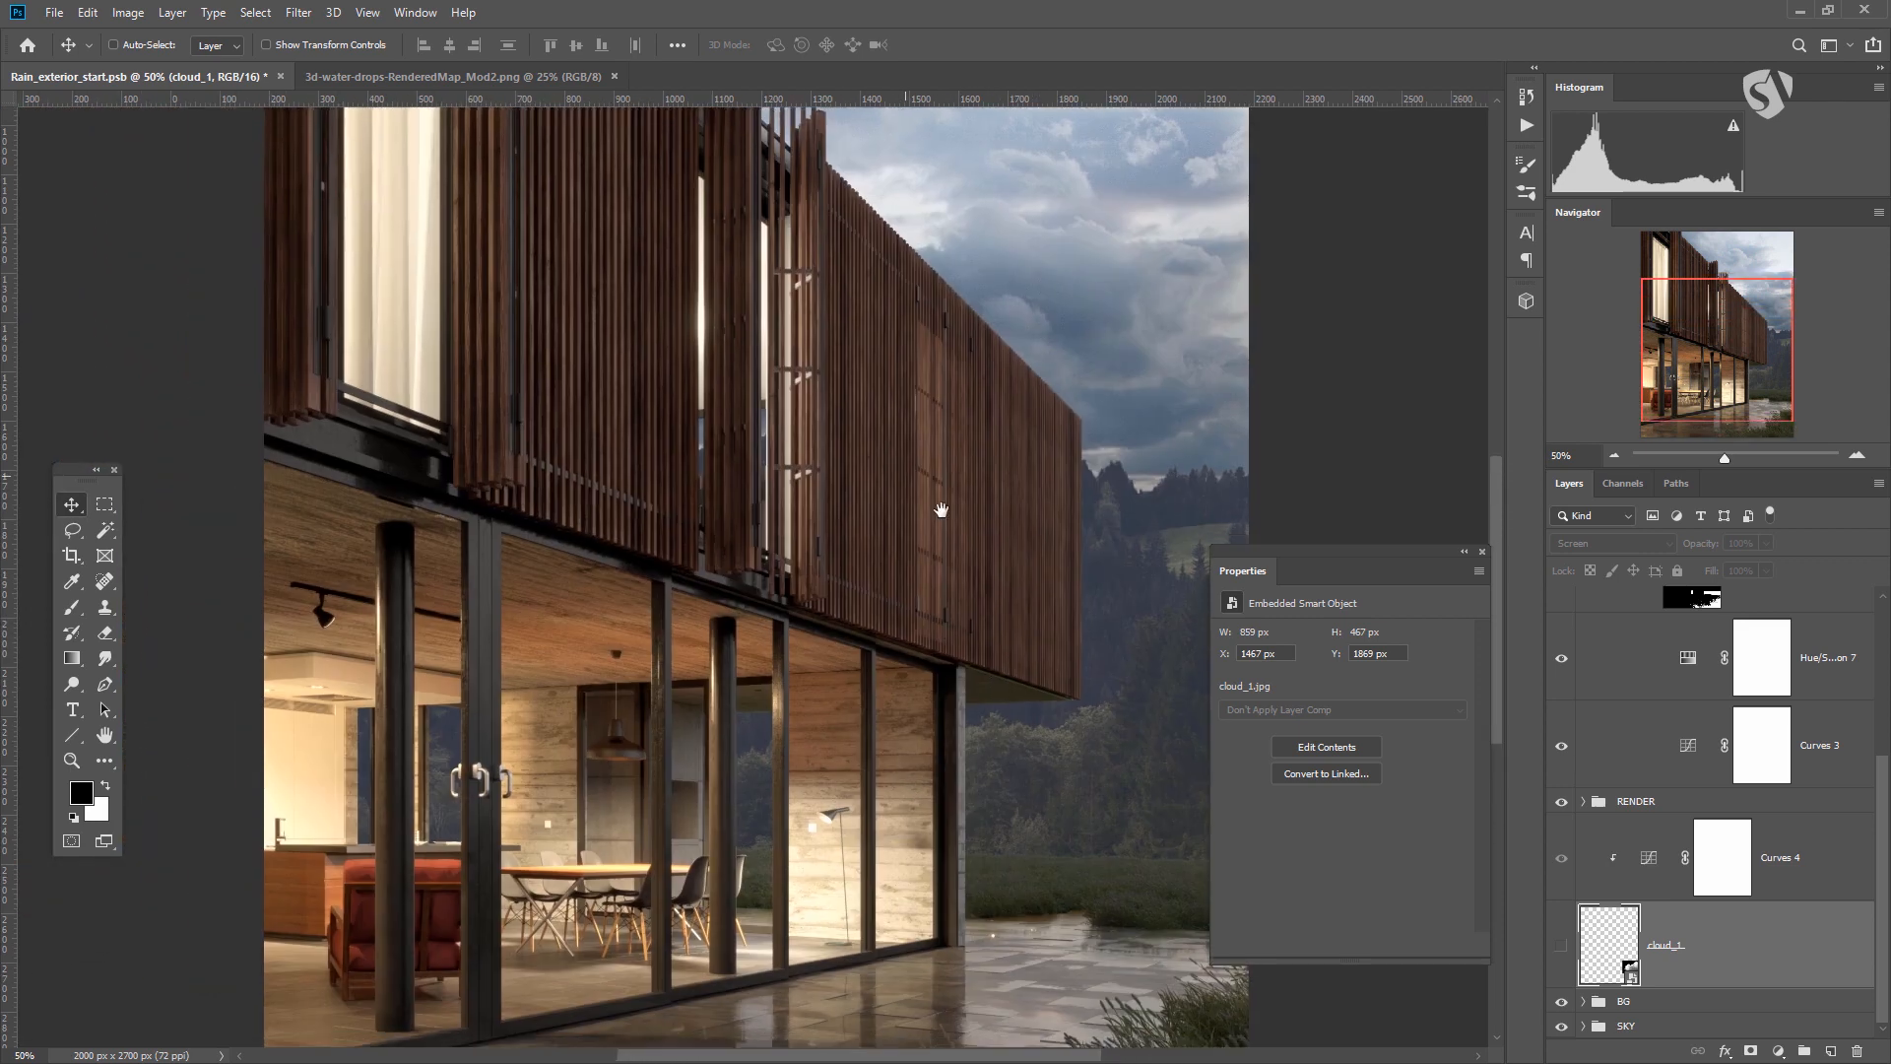
{"action": "key", "text": "ctrl+minus"}
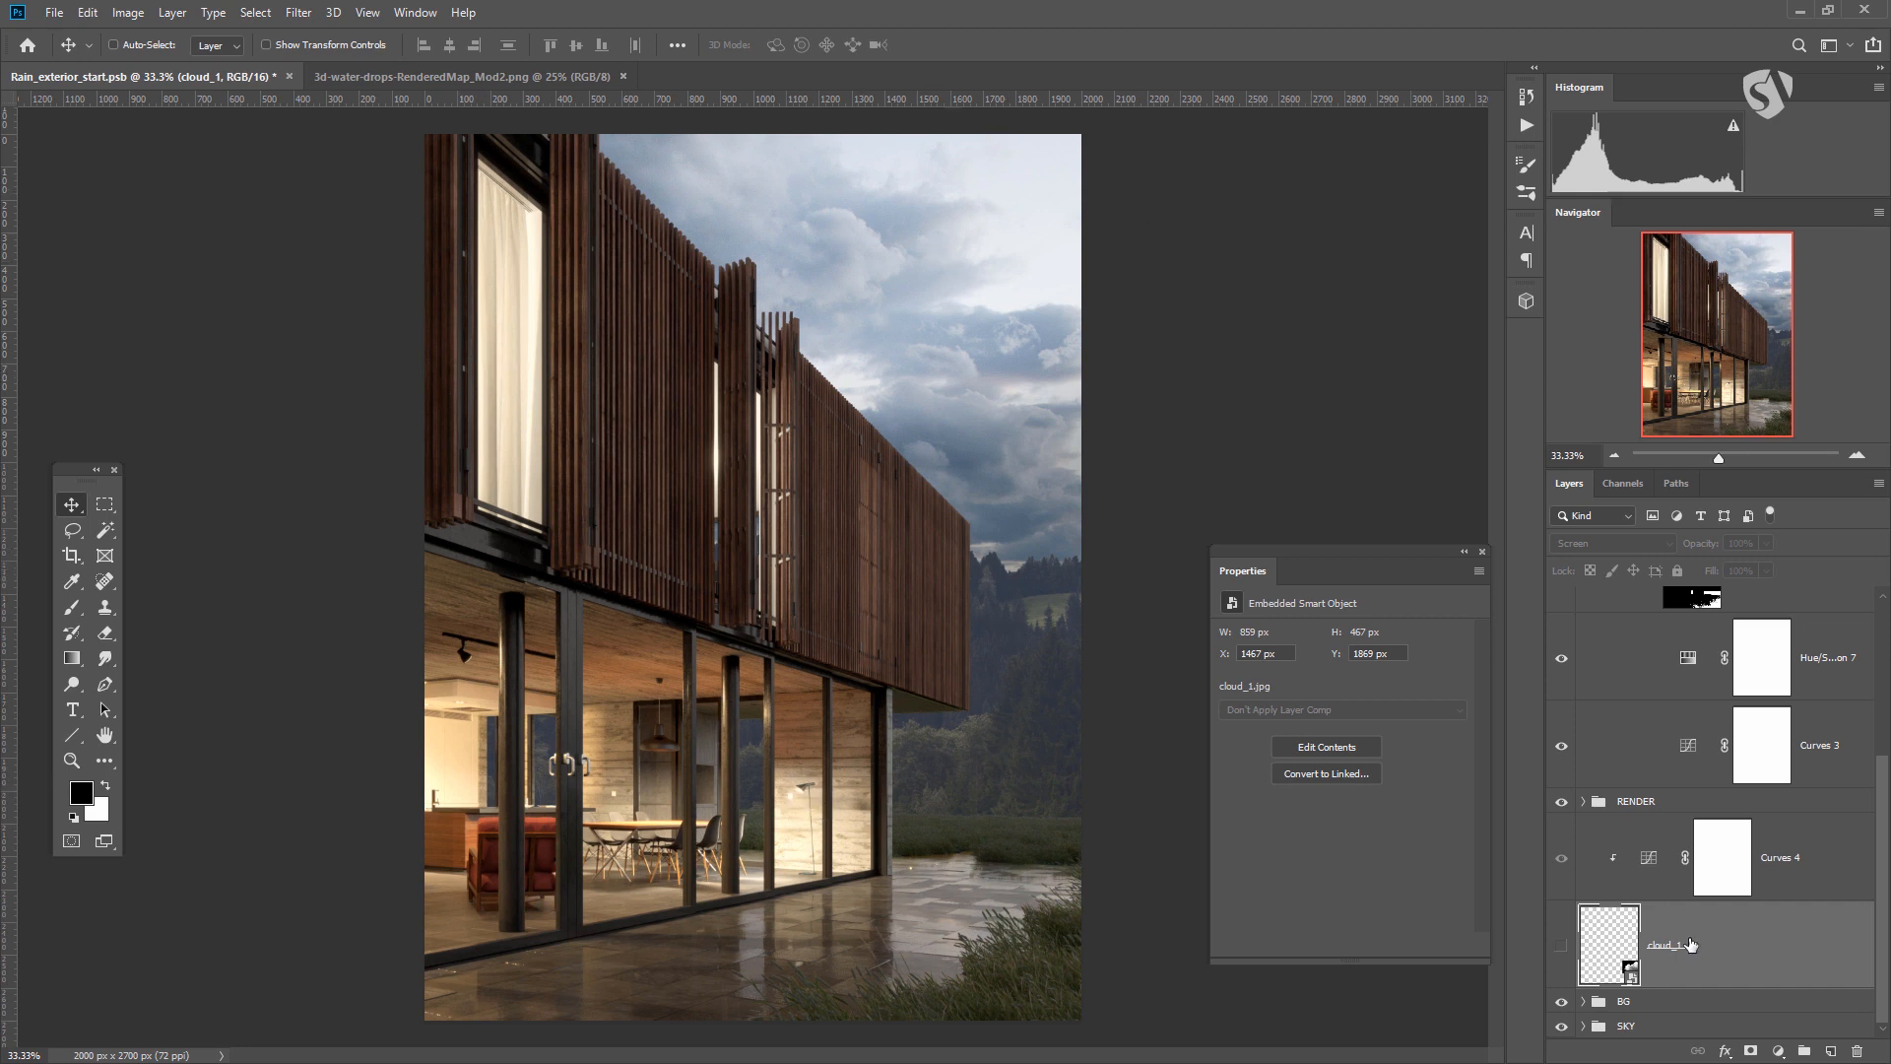
Group the cloud_1 layer with its clipped Curves adjustment, name the group "smoke?", and hide it.
{"action": "left_click", "coordinate": [1651, 859], "text": "shift"}
{"action": "key", "text": "ctrl+g"}
{"action": "double_click", "coordinate": [1642, 976]}
{"action": "type", "text": "smoke?"}
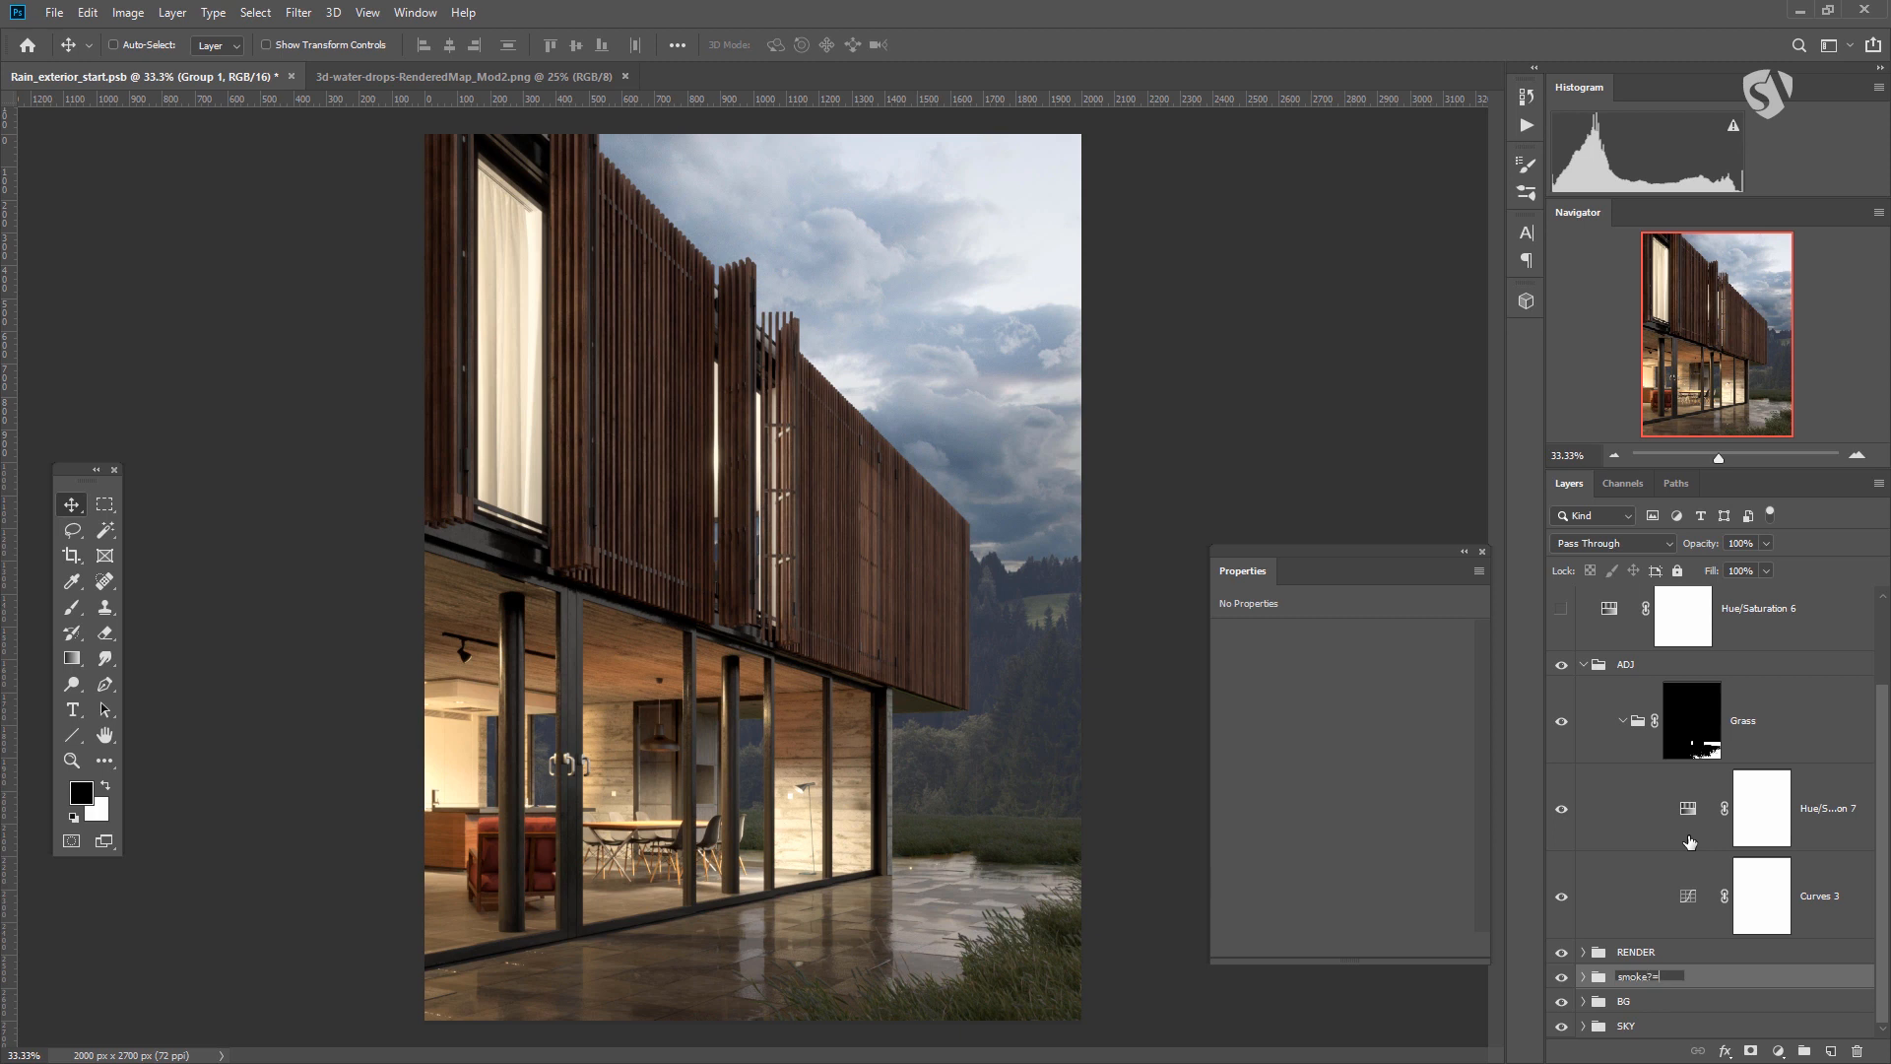
{"action": "key", "text": "Return"}
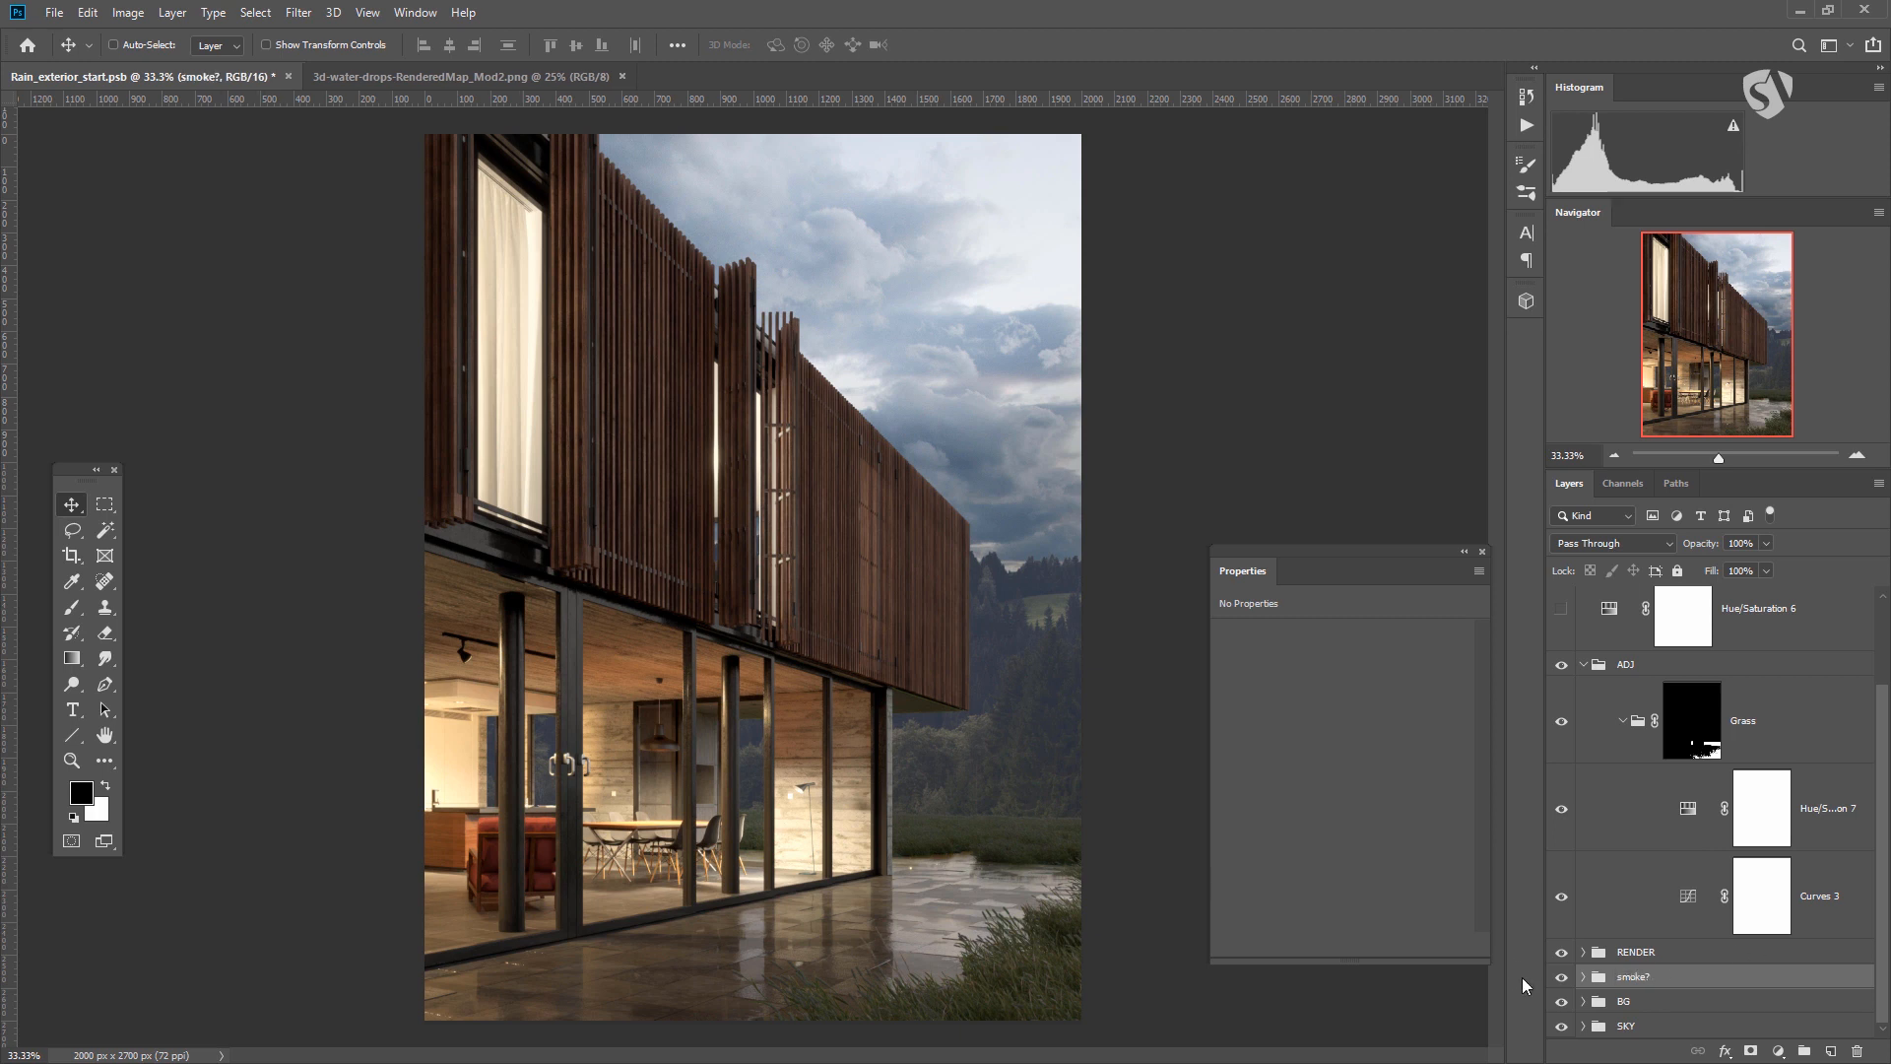
{"action": "left_click", "coordinate": [1560, 977]}
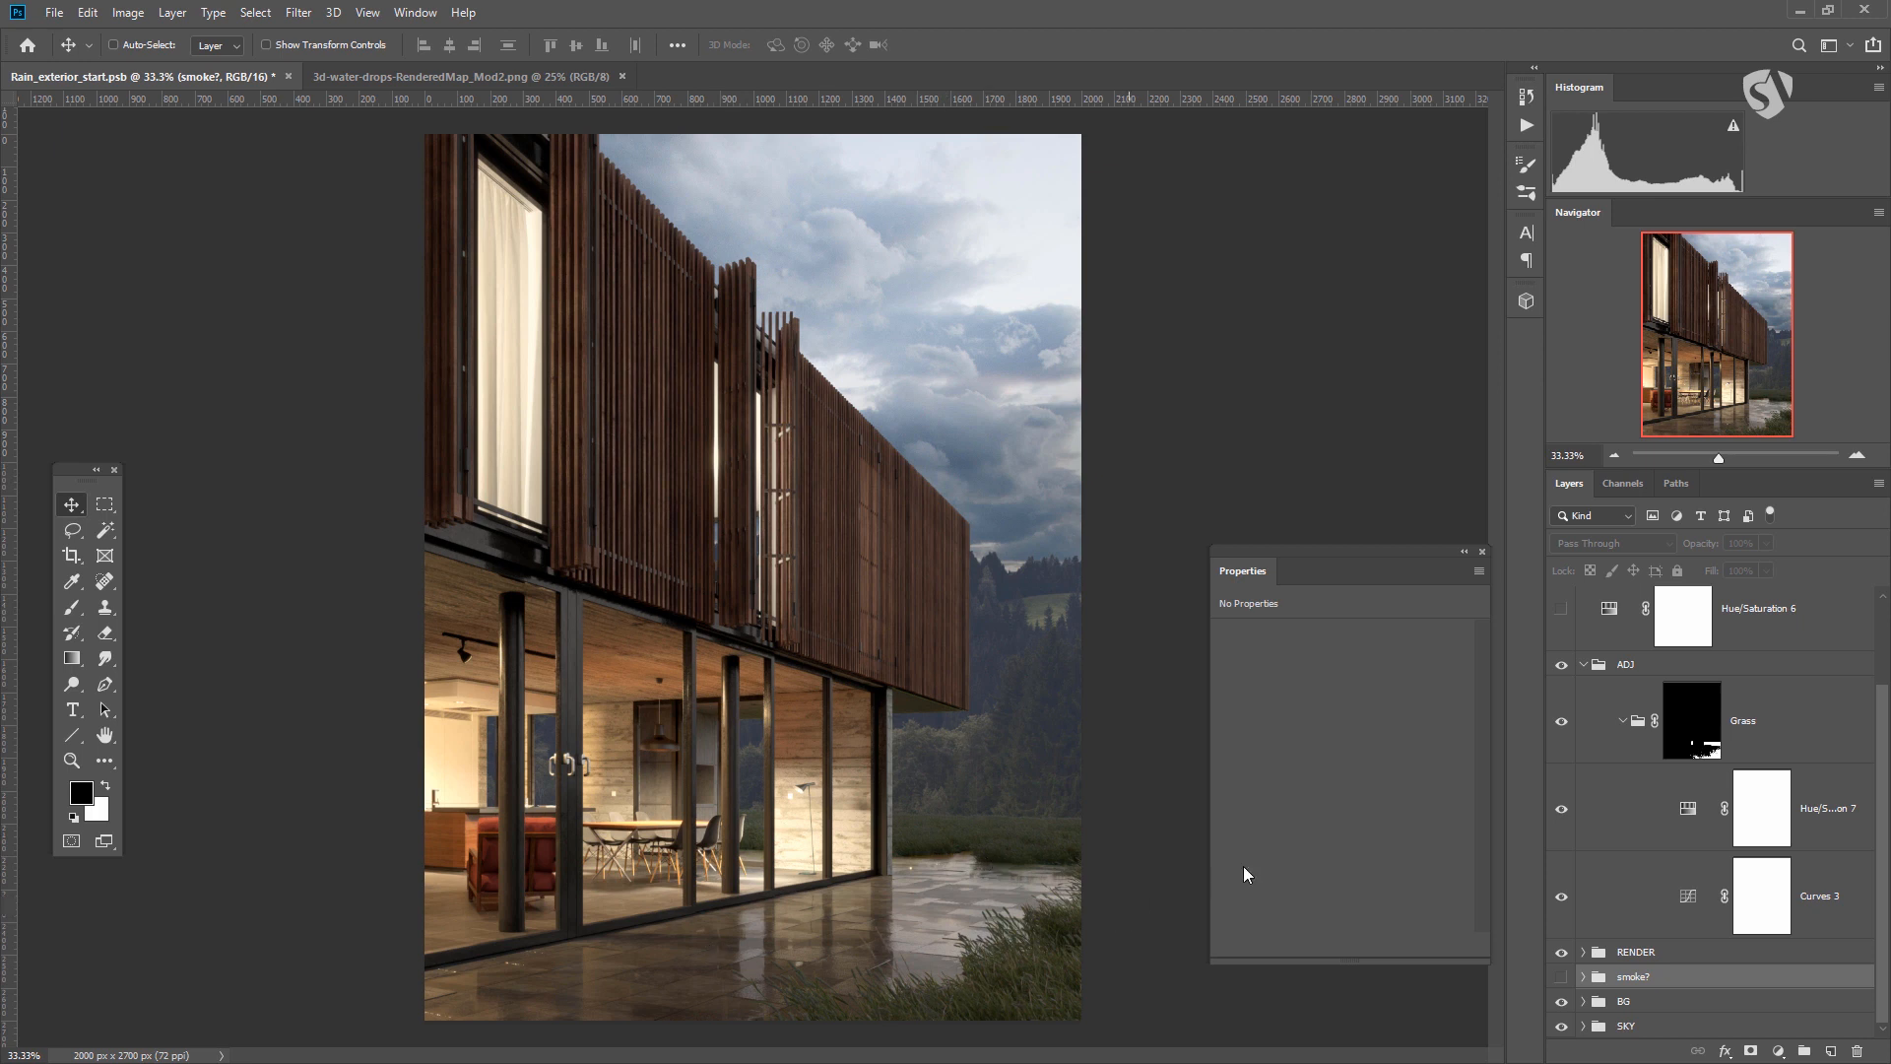
Examine the tonal values of the full image in black and white using the Hue/Saturation 6 layer.
{"action": "scroll", "coordinate": [1671, 713], "scroll_direction": "up", "scroll_amount": 2}
{"action": "left_click", "coordinate": [1561, 720]}
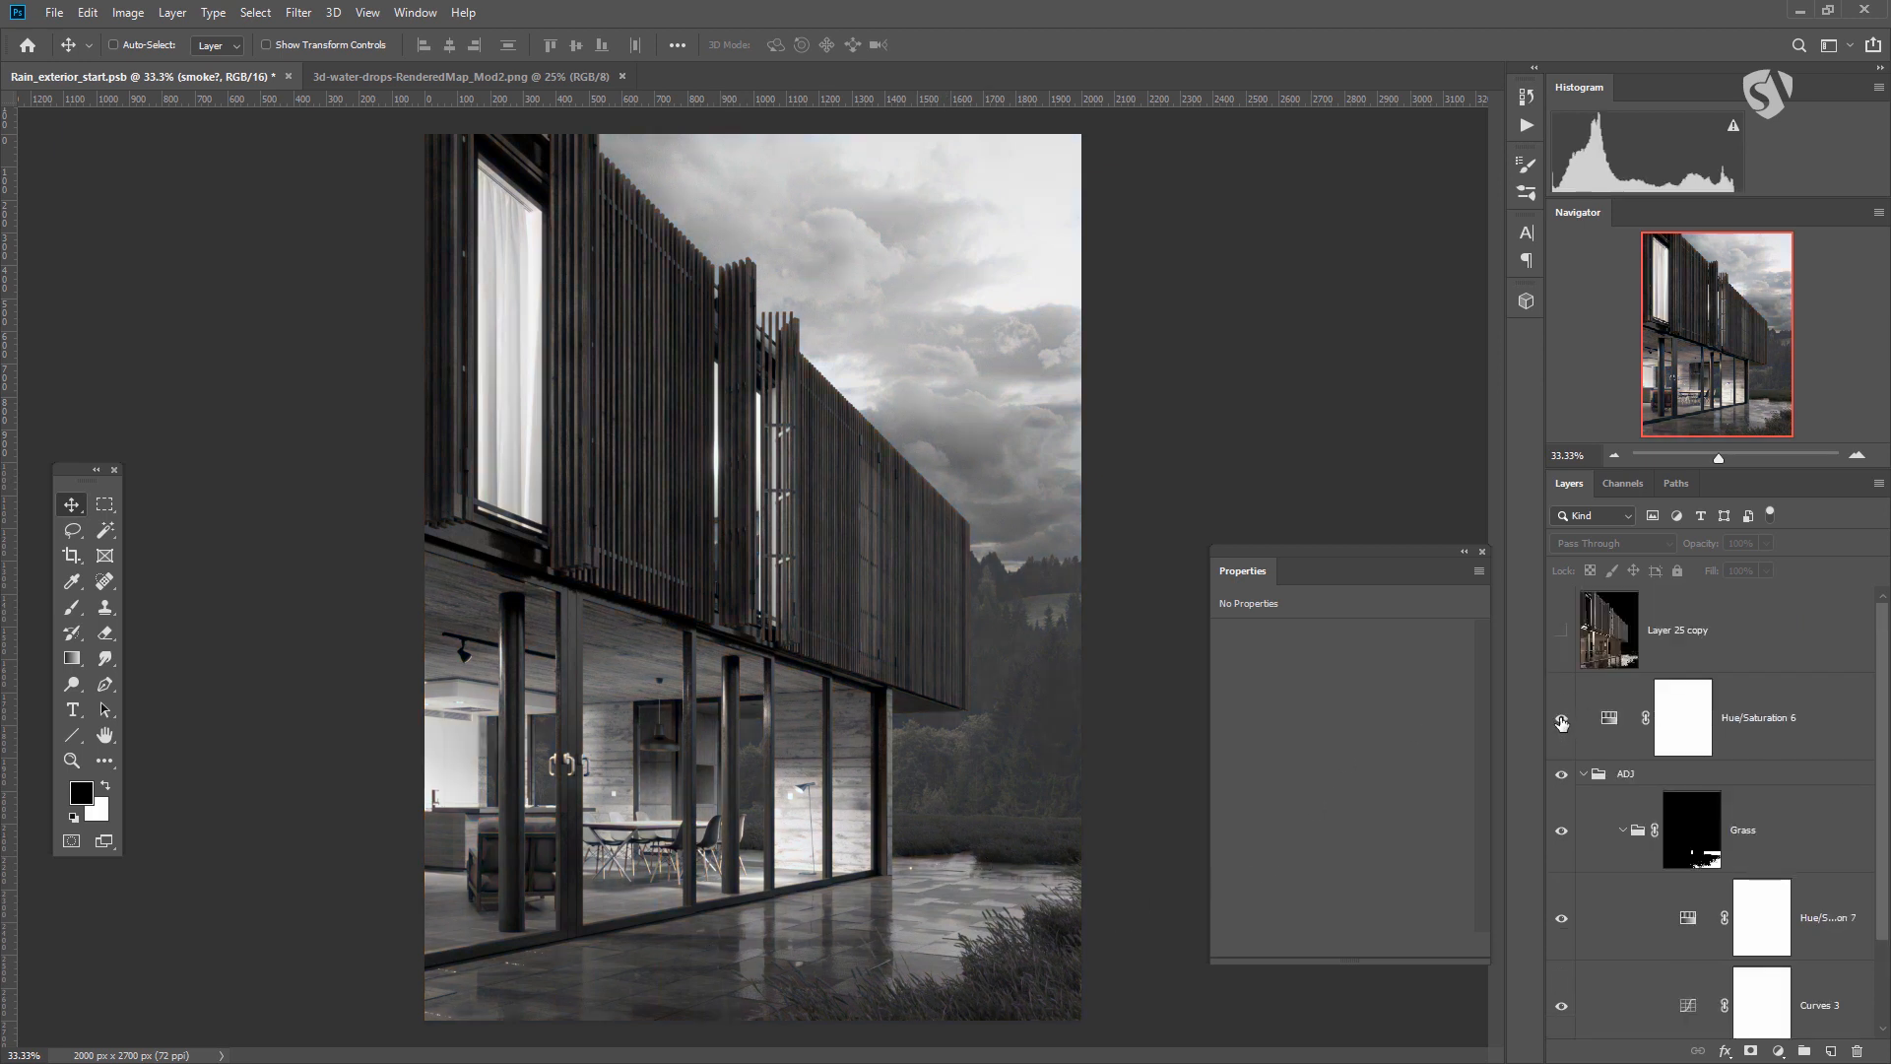
{"action": "left_click", "coordinate": [1562, 720]}
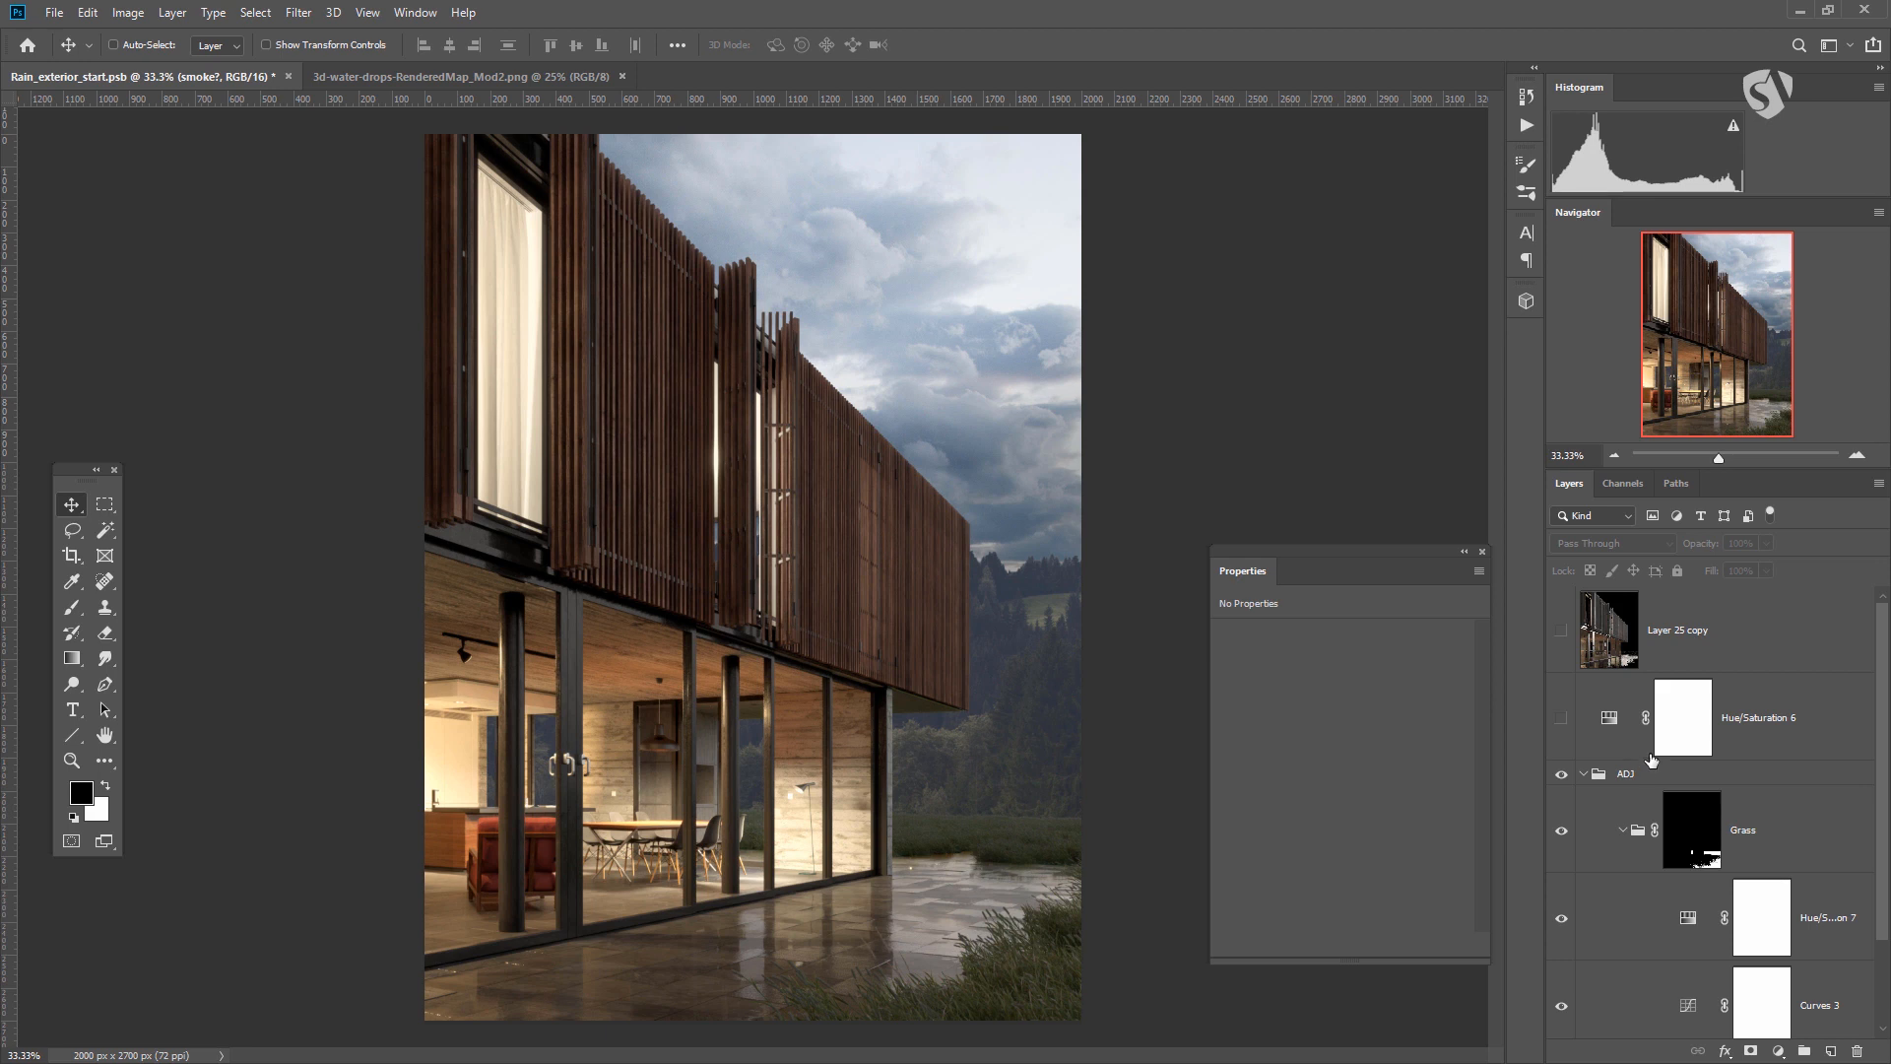
Load the Alpha 13 channel as a selection of the house's upper wood cladding.
{"action": "left_click", "coordinate": [1620, 483]}
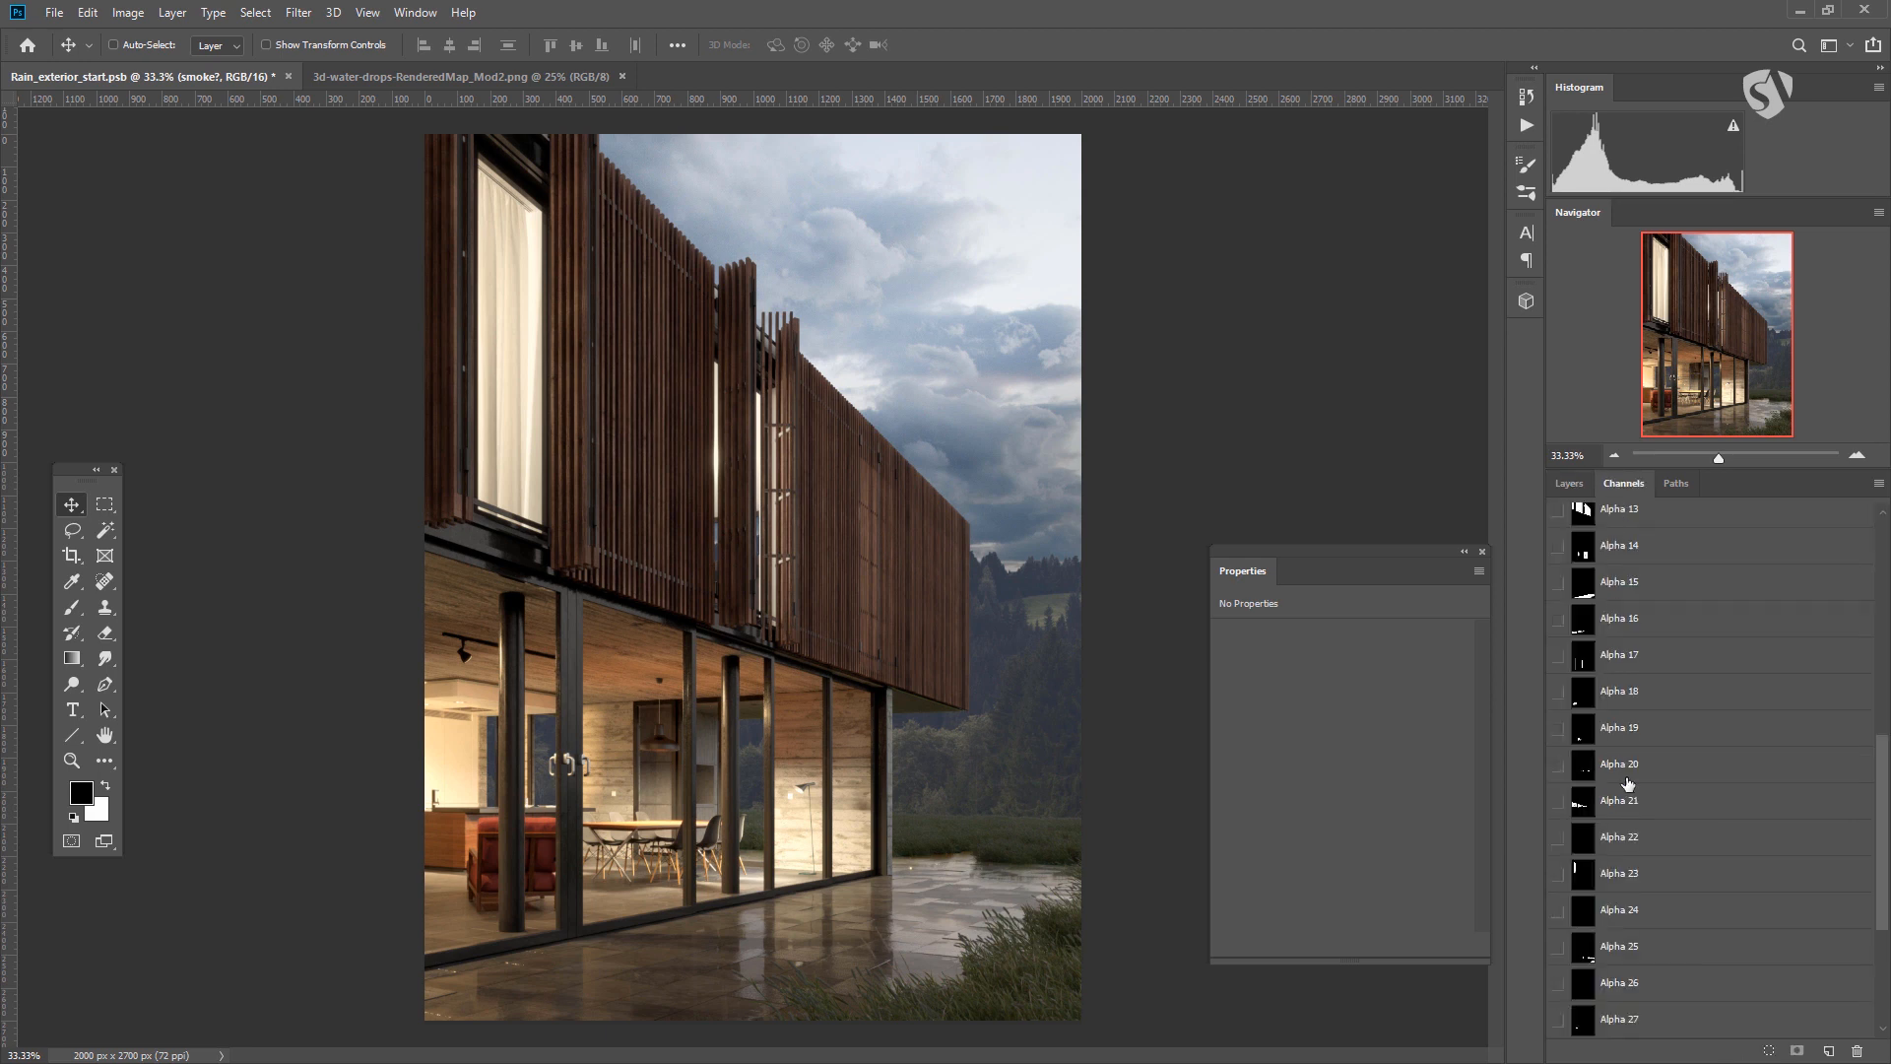
{"action": "scroll", "coordinate": [1580, 594], "scroll_direction": "up", "scroll_amount": 1}
{"action": "left_click", "coordinate": [1582, 552], "text": "ctrl"}
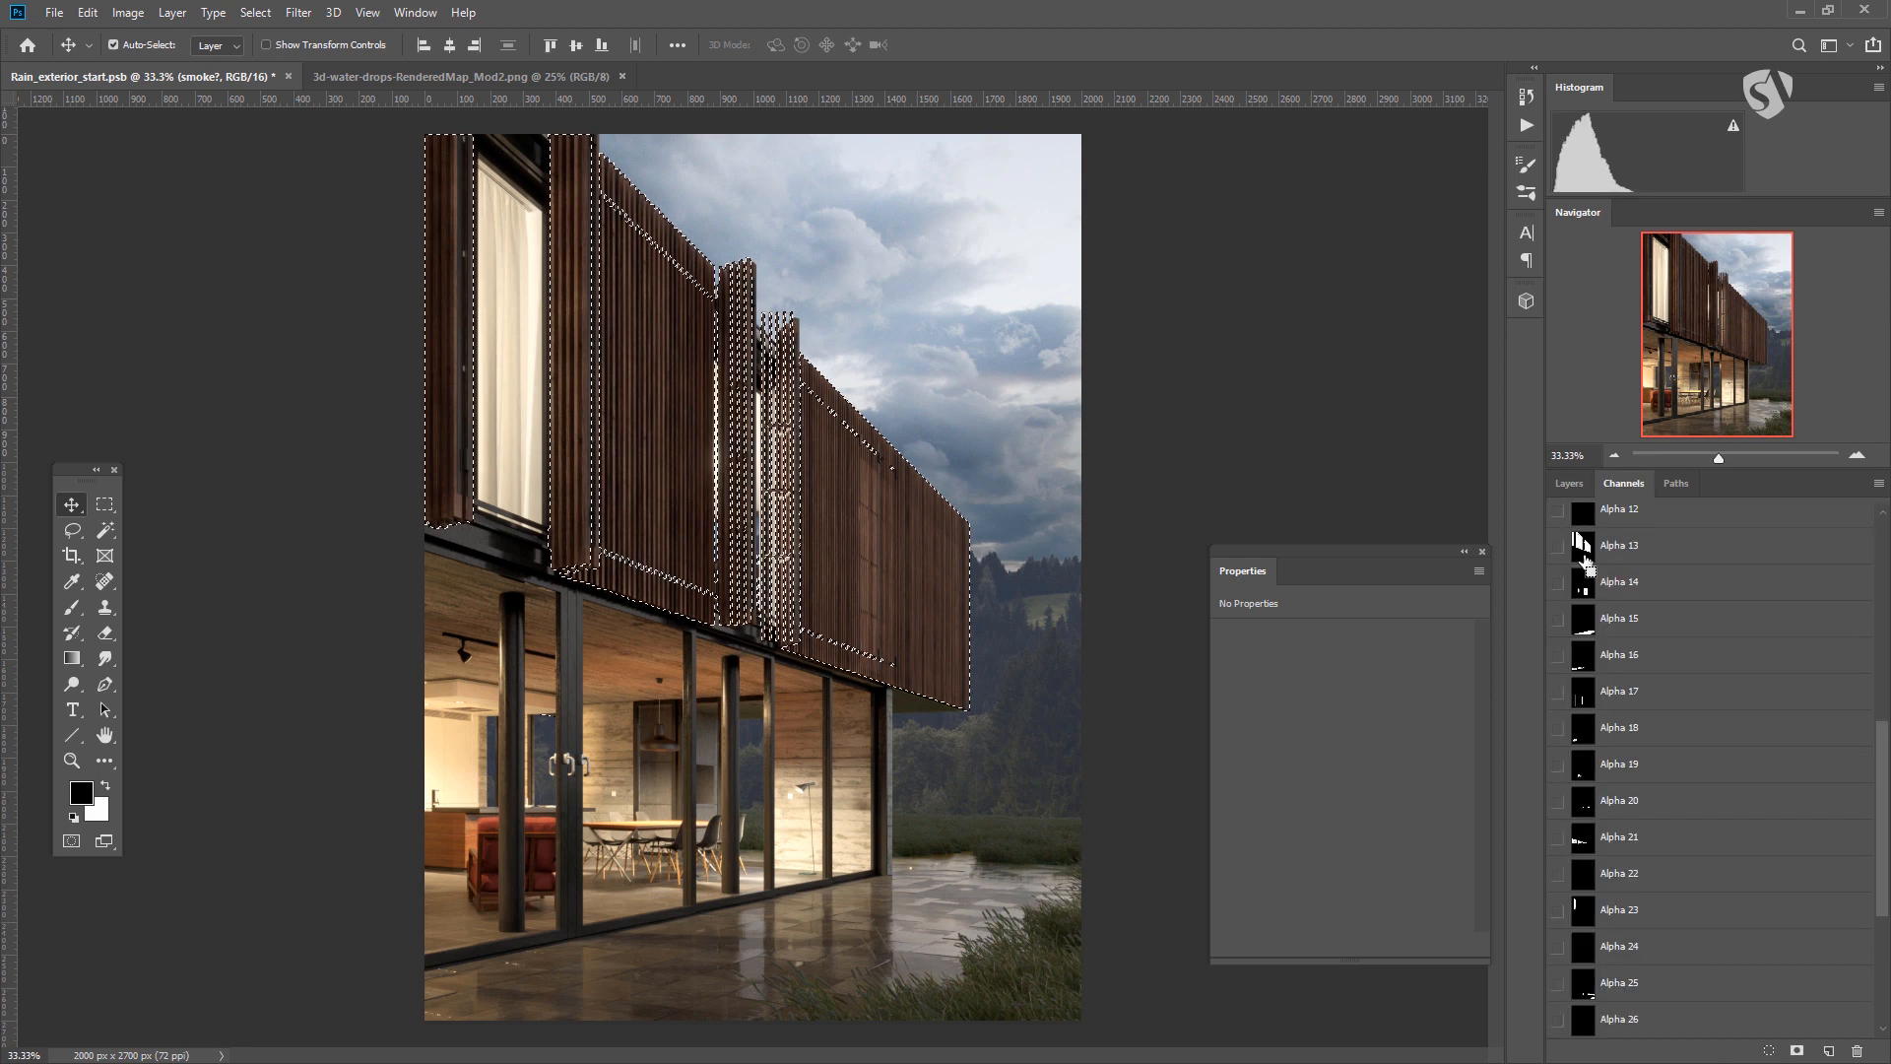
Create a group named "Wood" above the Grass group inside ADJ, masked by the cladding selection.
{"action": "left_click", "coordinate": [1576, 487]}
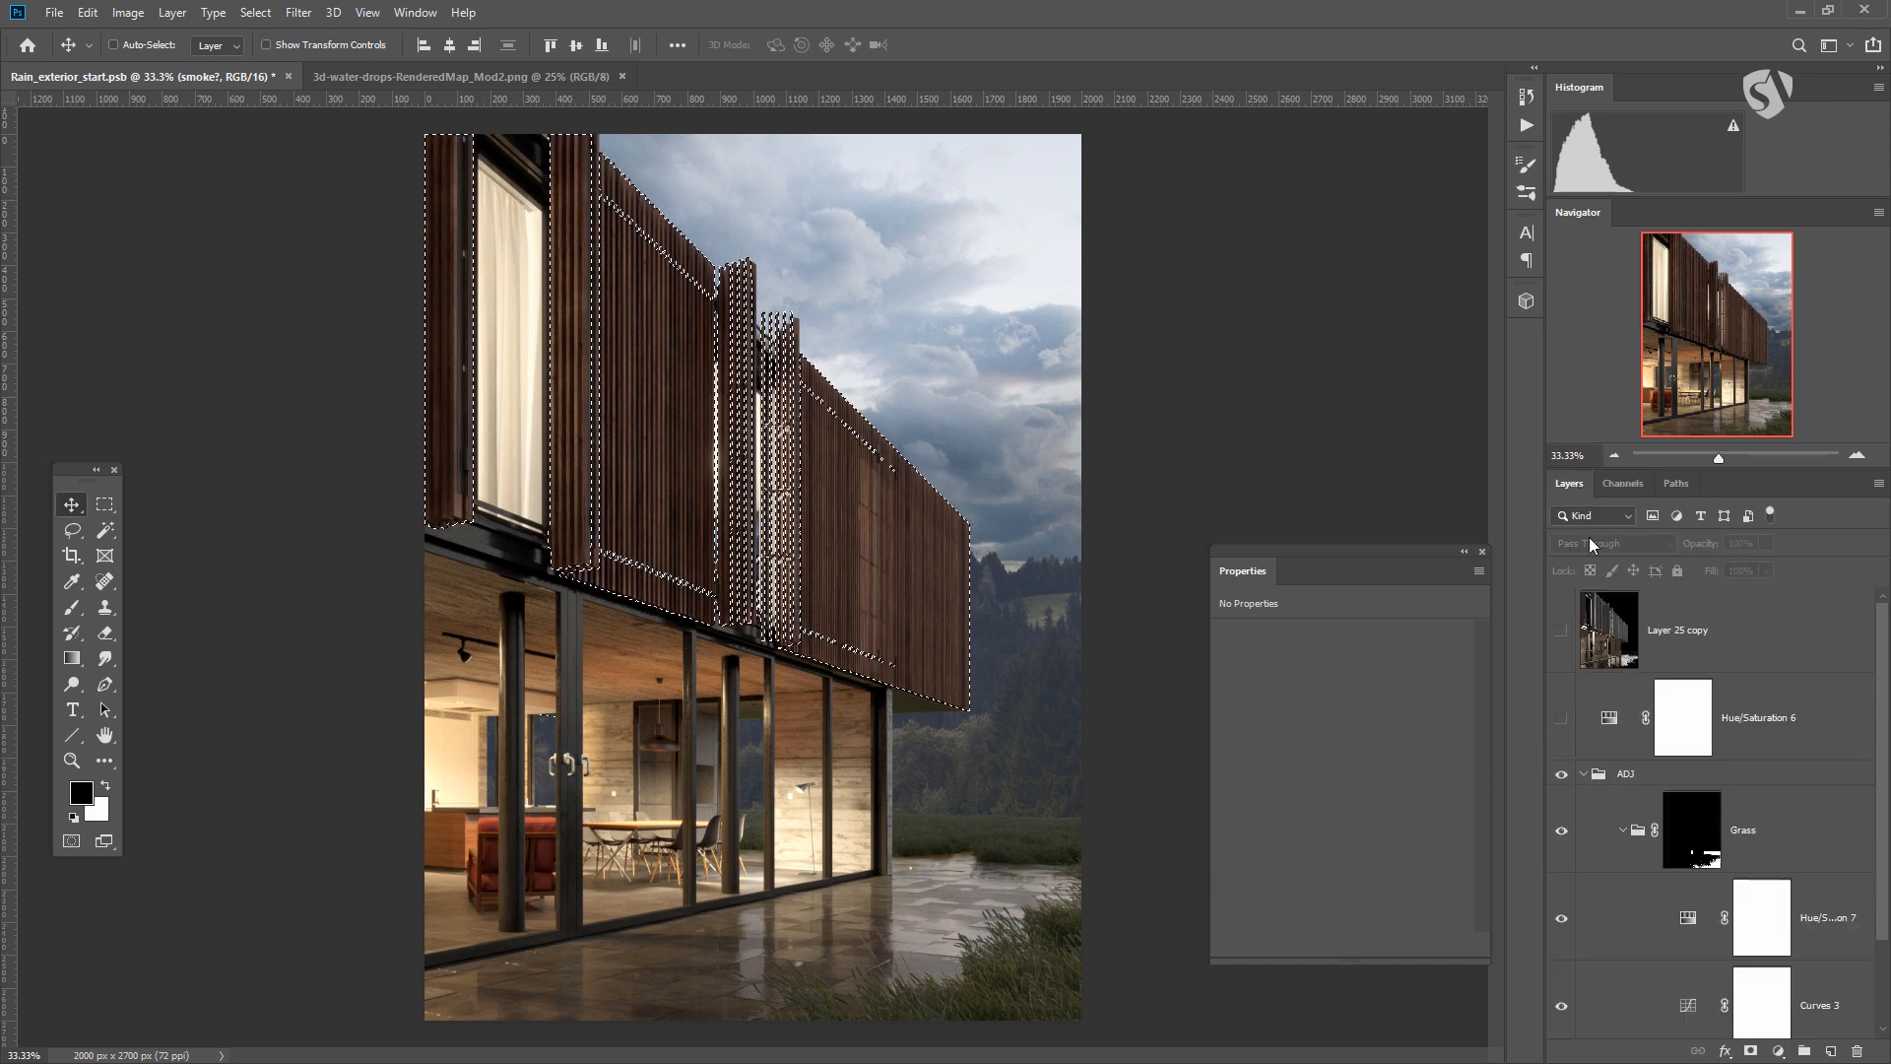
{"action": "left_click", "coordinate": [1622, 829]}
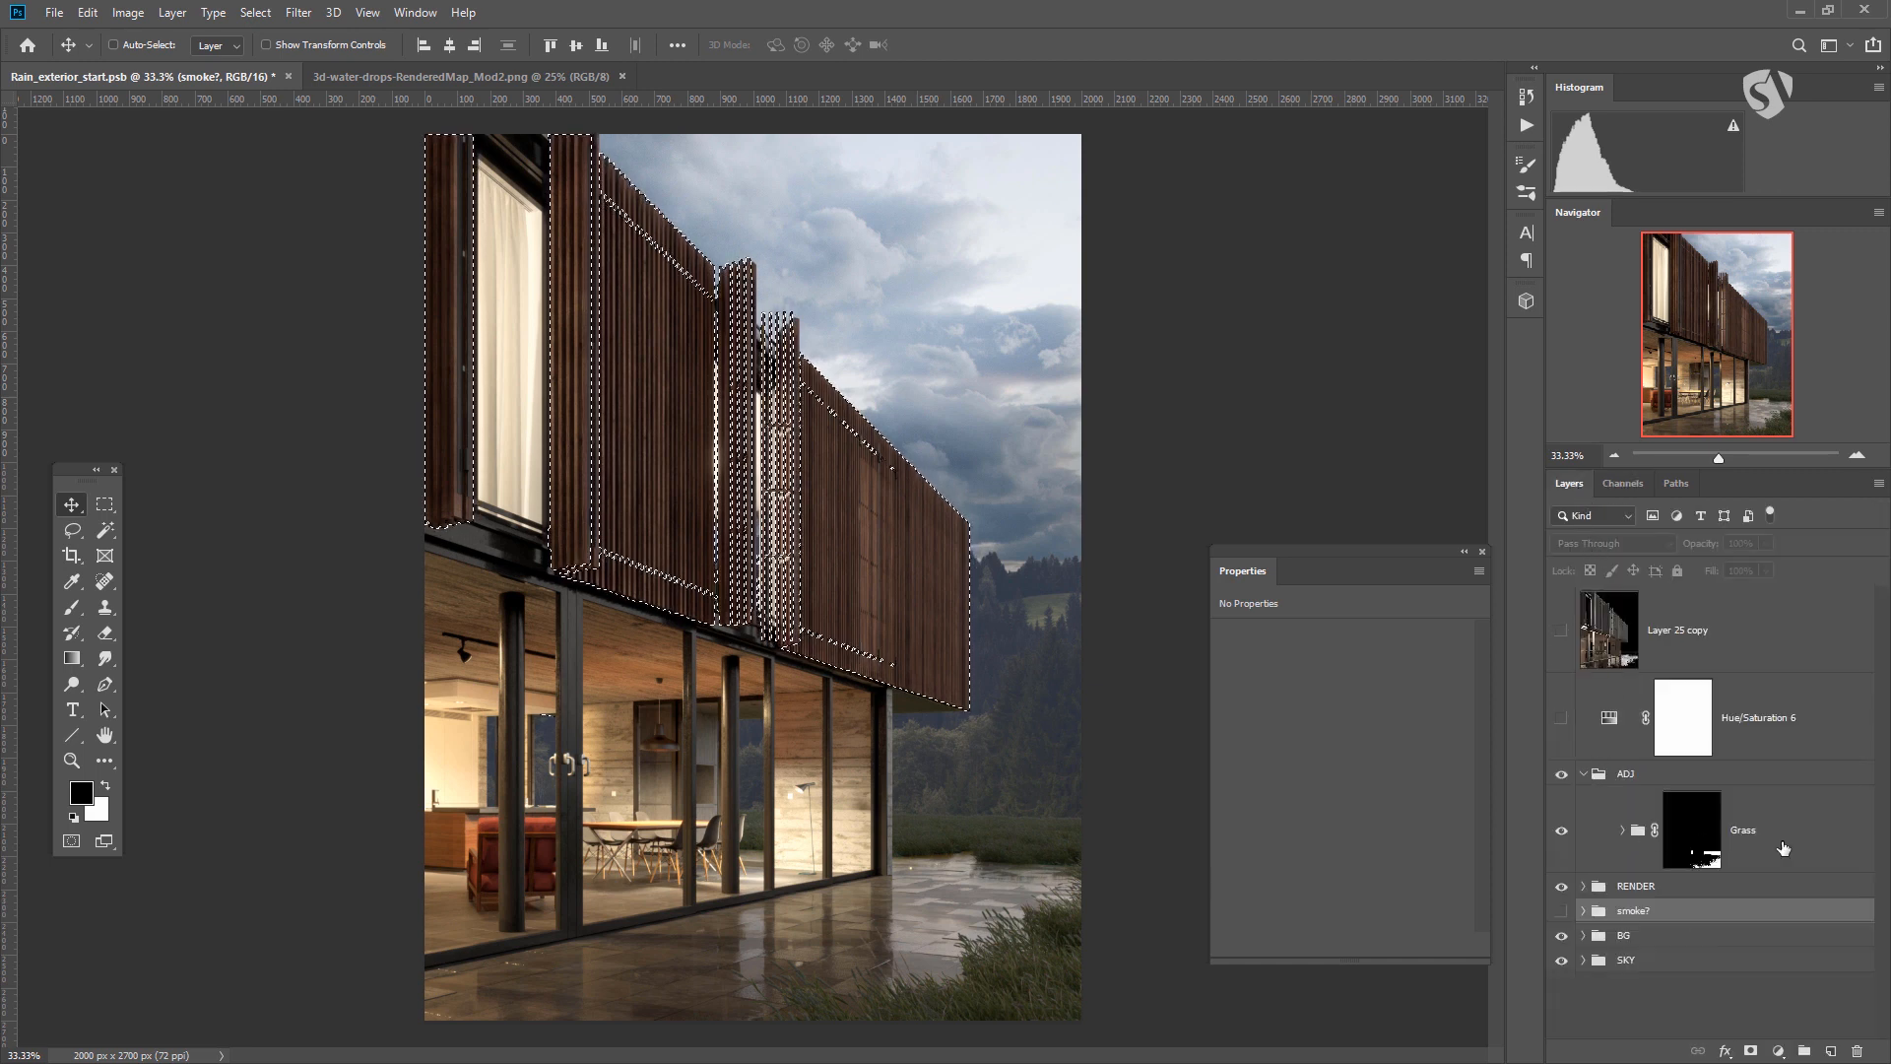
{"action": "left_click", "coordinate": [1691, 829]}
{"action": "left_click", "coordinate": [1803, 1051]}
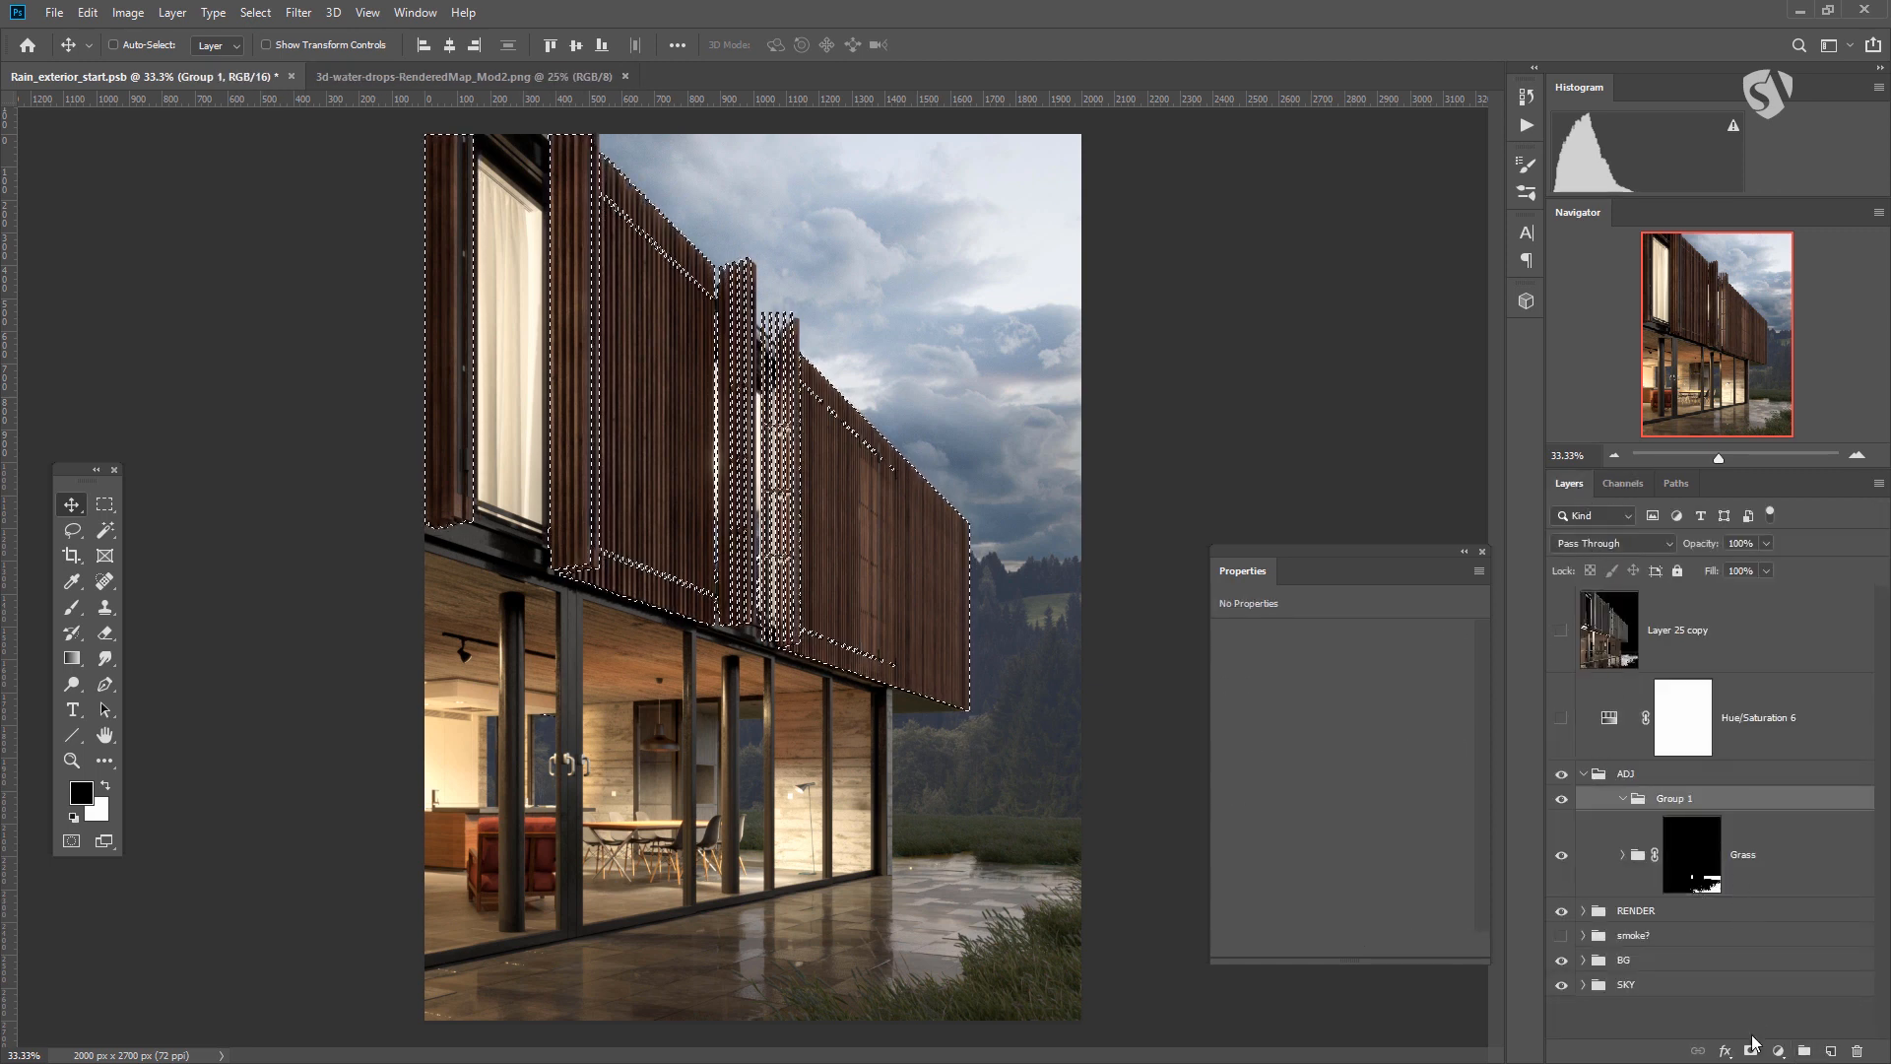
{"action": "left_click", "coordinate": [1750, 1051]}
{"action": "double_click", "coordinate": [1743, 833]}
{"action": "type", "text": "Wood"}
{"action": "key", "text": "Return"}
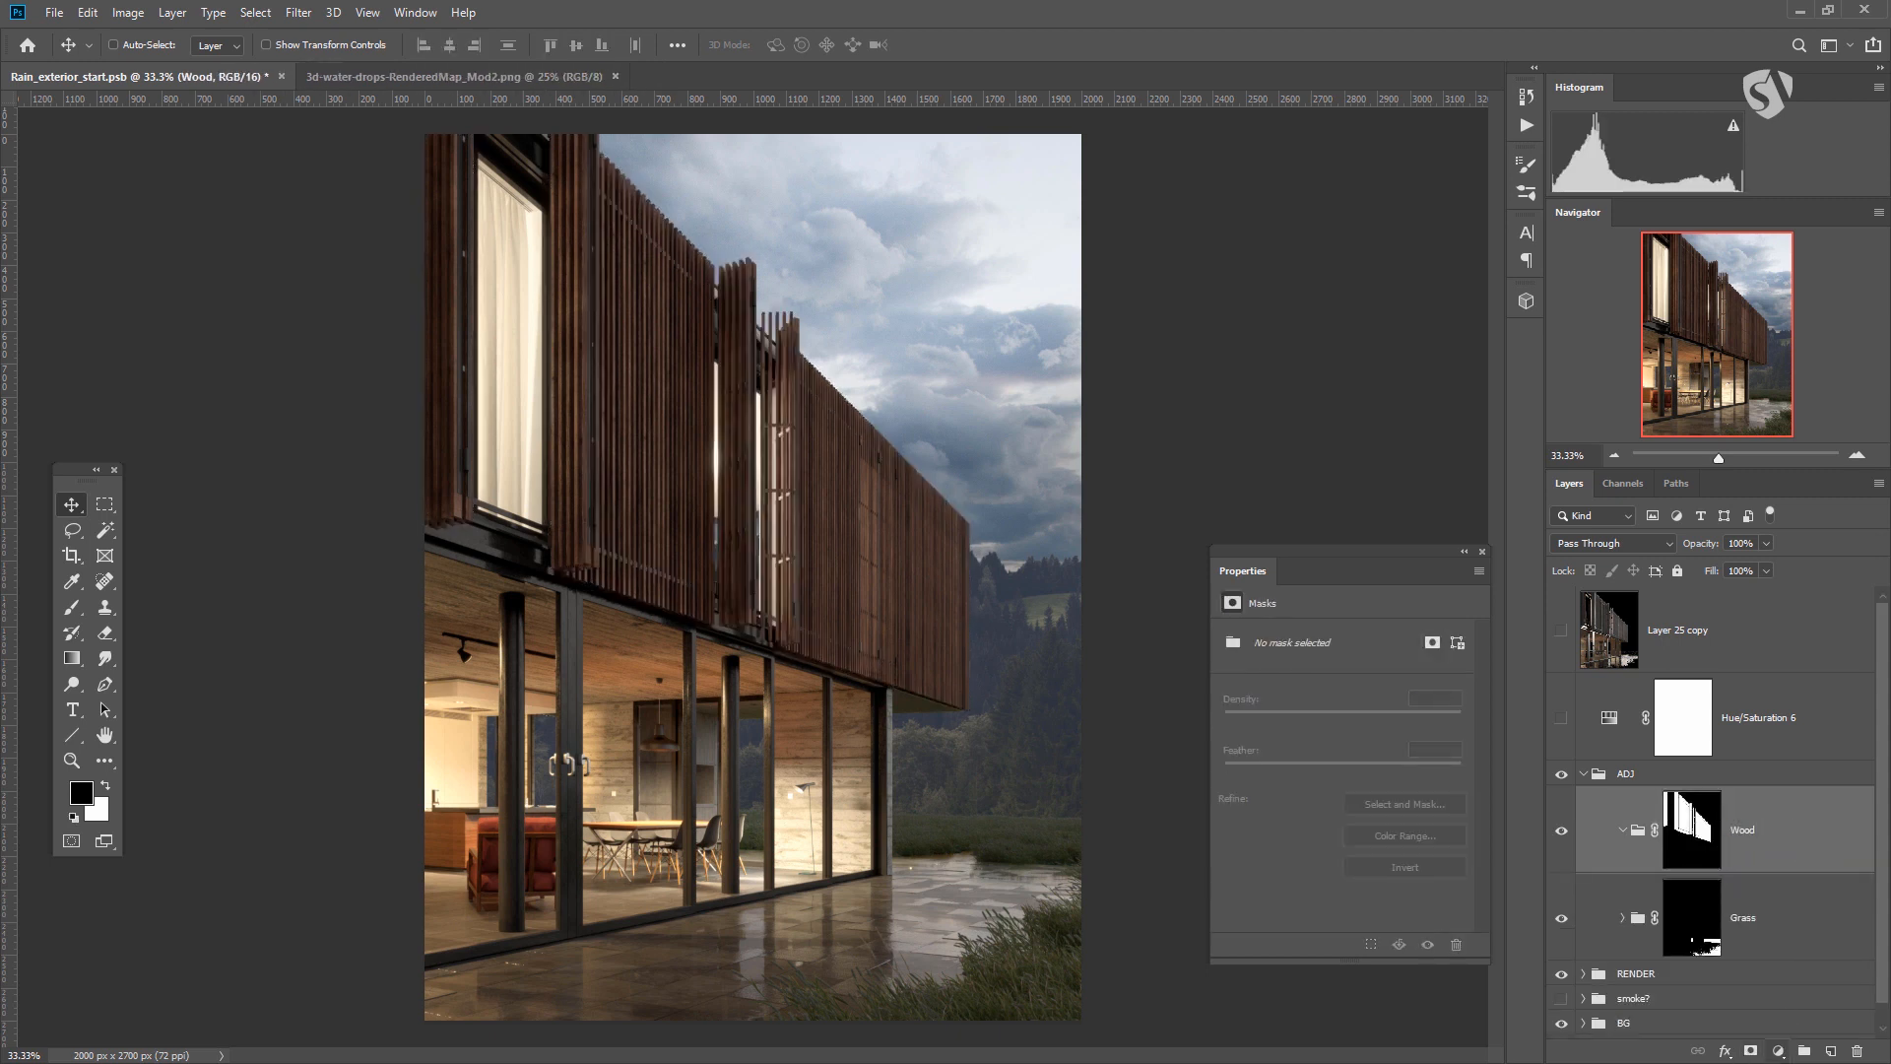
Add a Curves adjustment inside the Wood group and darken the cladding by lowering the white point's output to 152.
{"action": "left_click", "coordinate": [1777, 1052]}
{"action": "left_click", "coordinate": [1769, 783]}
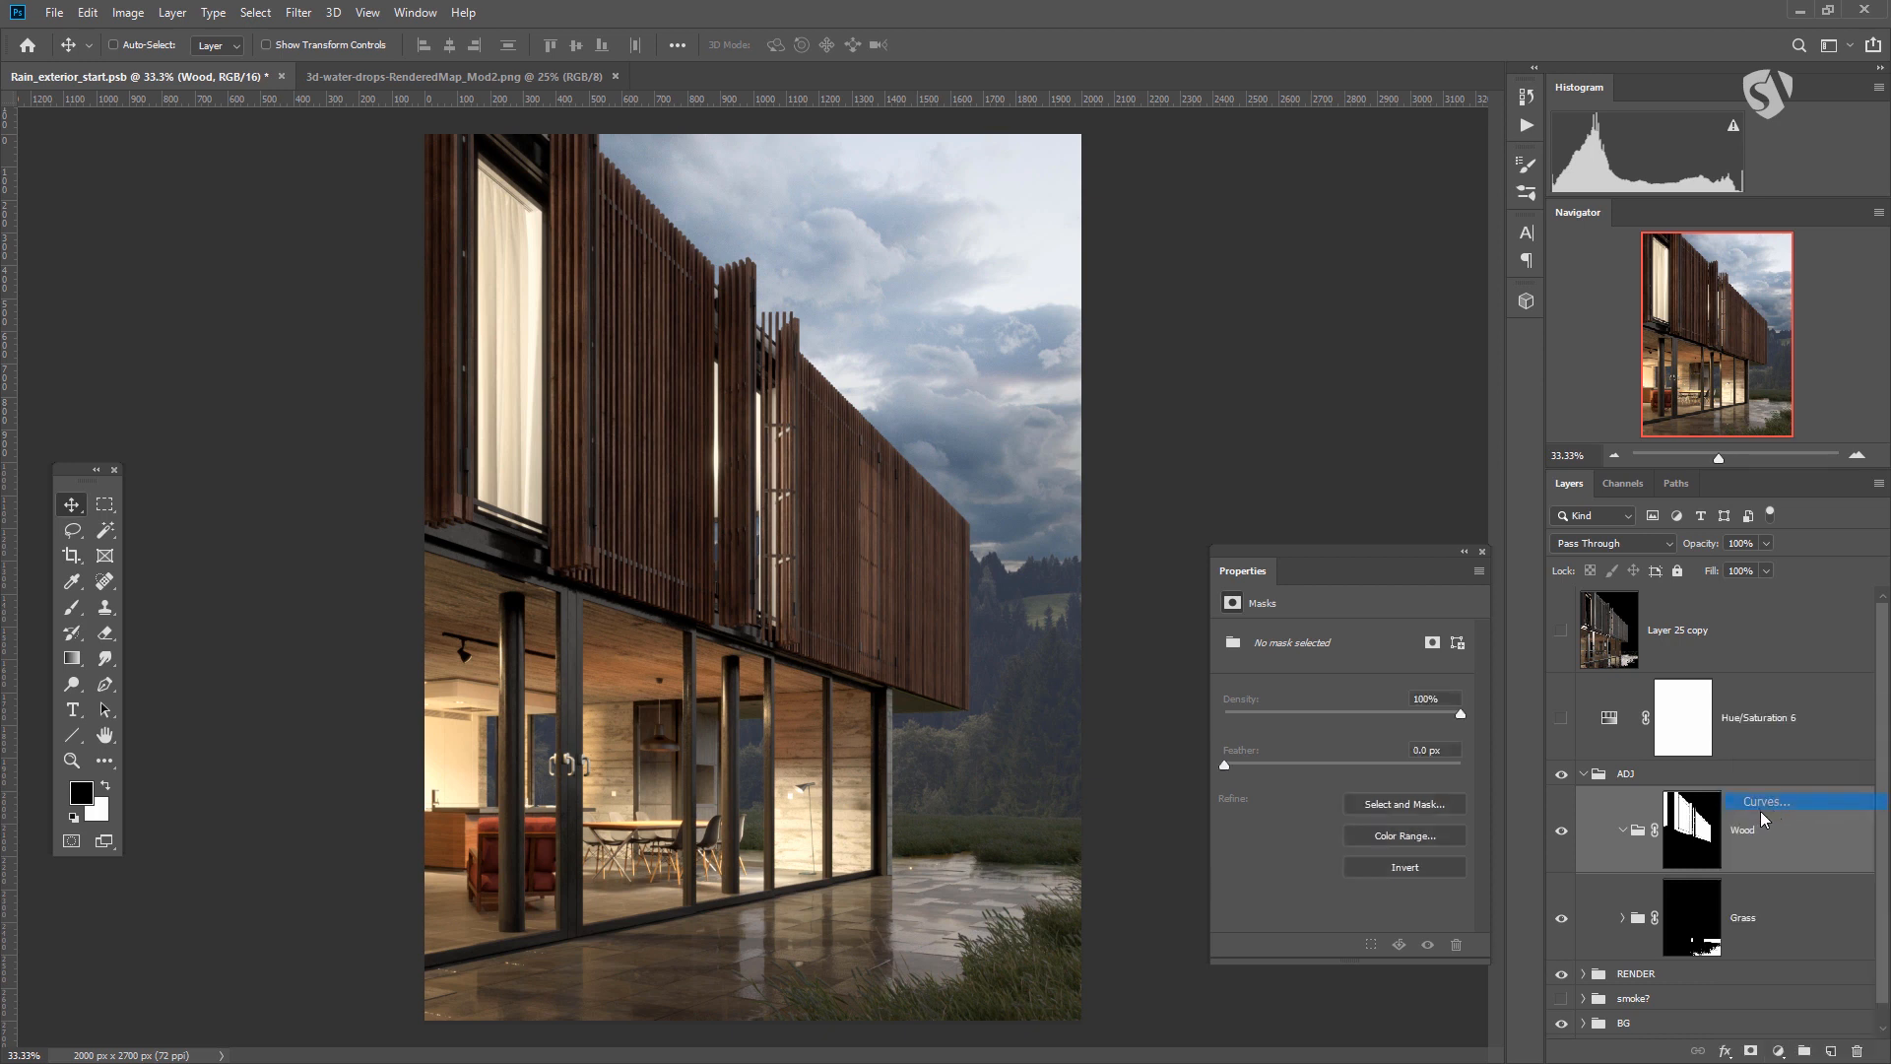
{"action": "left_click_drag", "start_coordinate": [1457, 683], "coordinate": [1459, 763]}
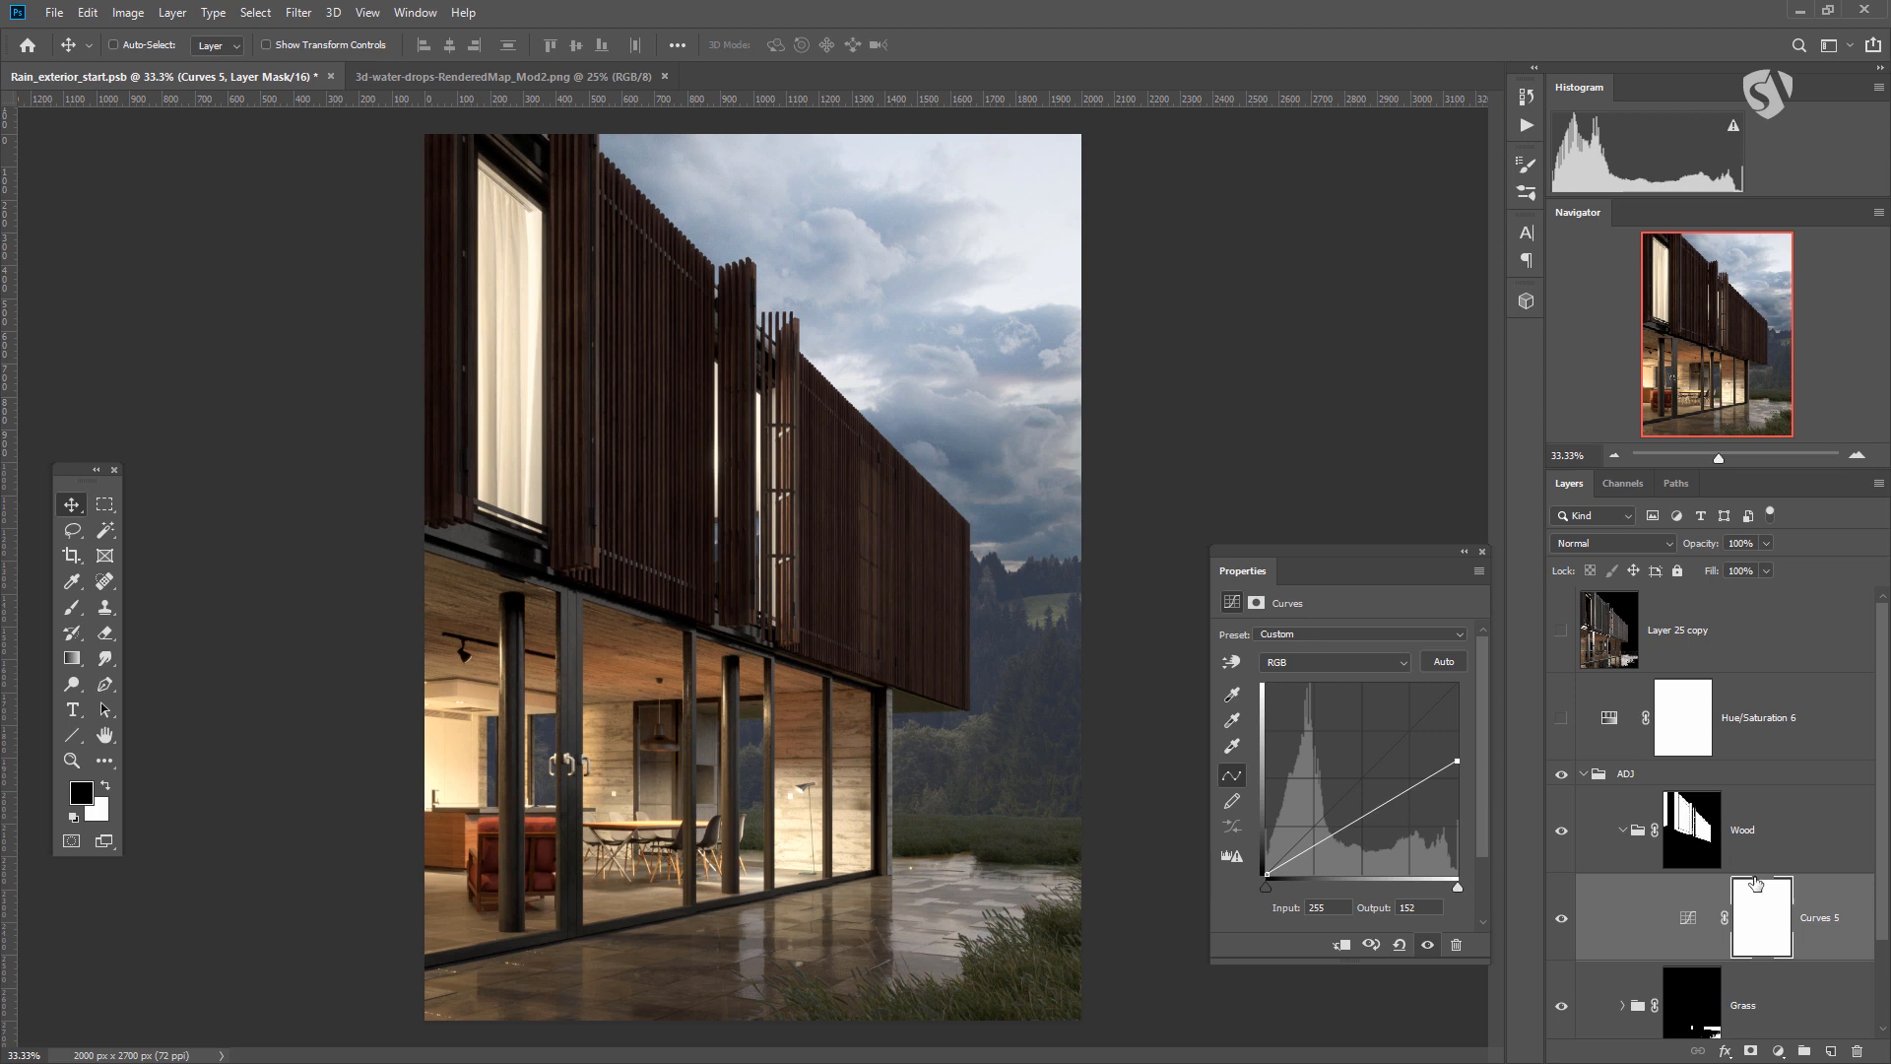
Add a Color Lookup adjustment above the Curves layer in the Wood group using the FoggyNight.3DL LUT.
{"action": "scroll", "coordinate": [1692, 824], "scroll_direction": "down", "scroll_amount": 3}
{"action": "left_click", "coordinate": [1775, 1051]}
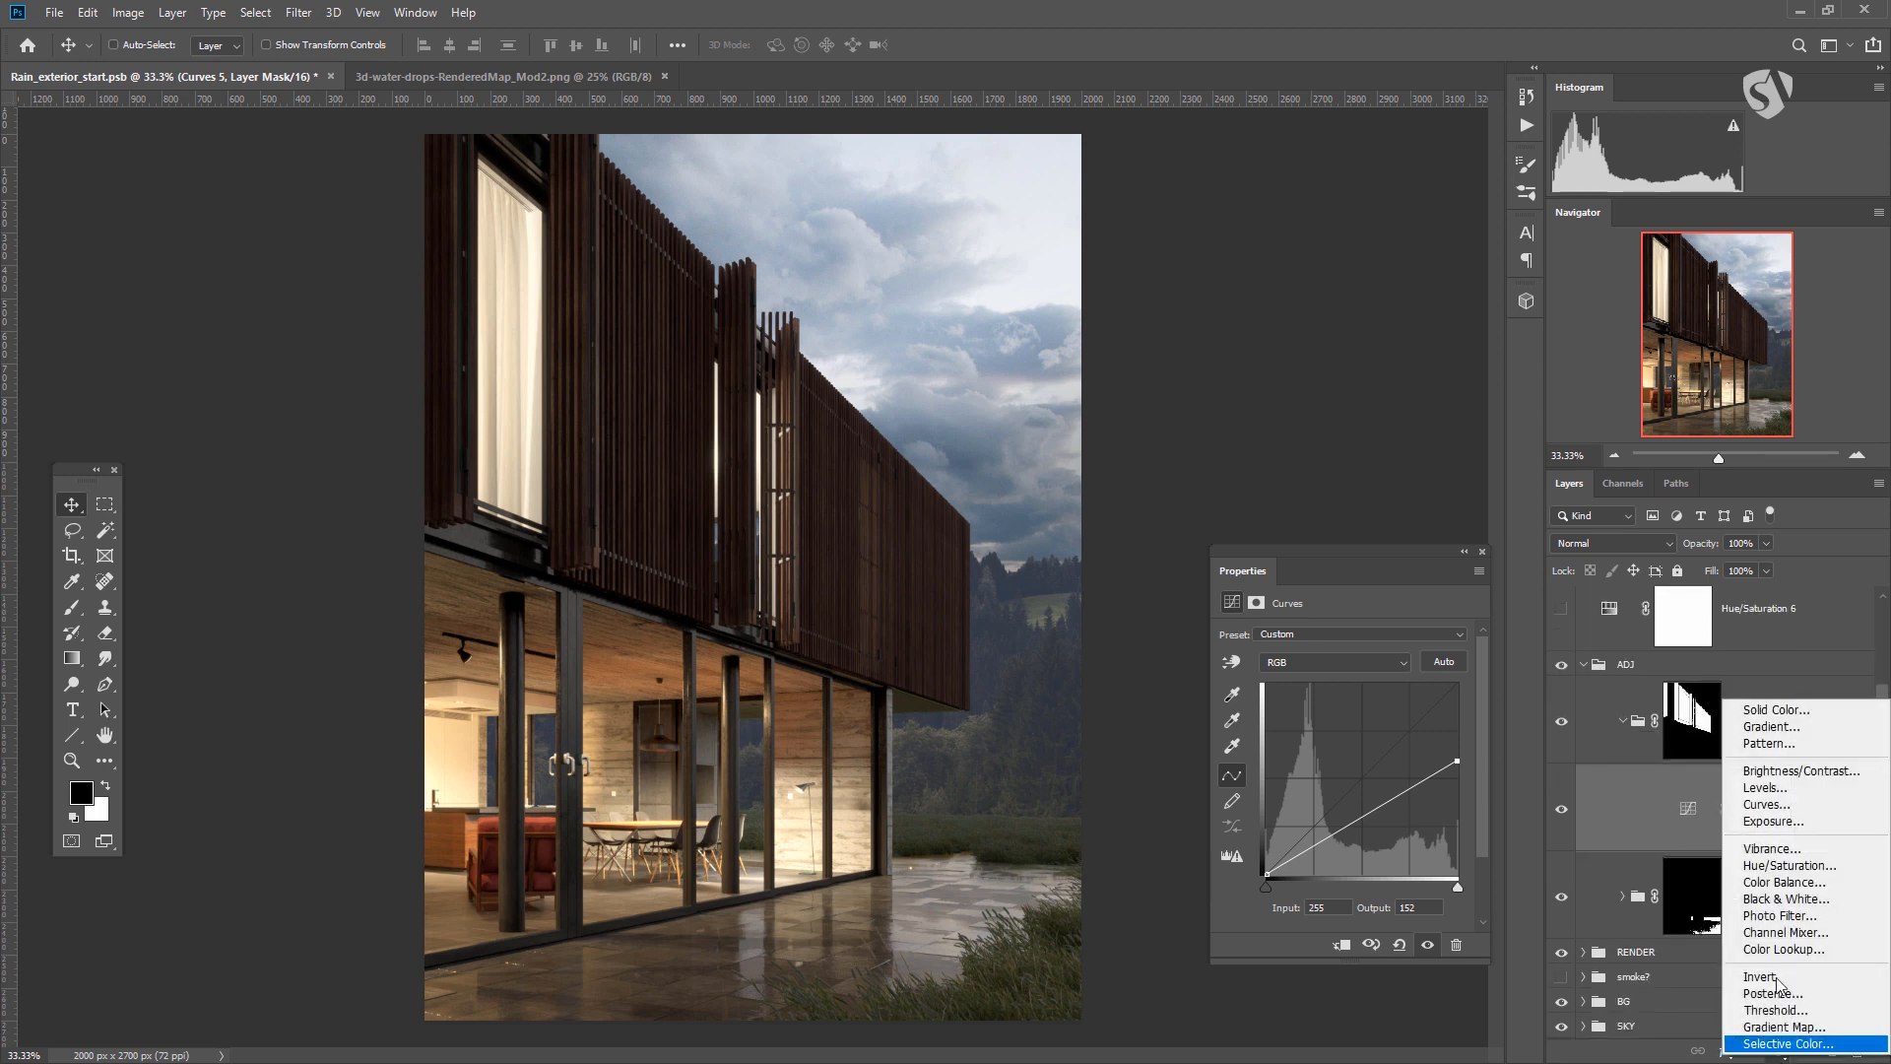
{"action": "left_click", "coordinate": [1786, 949]}
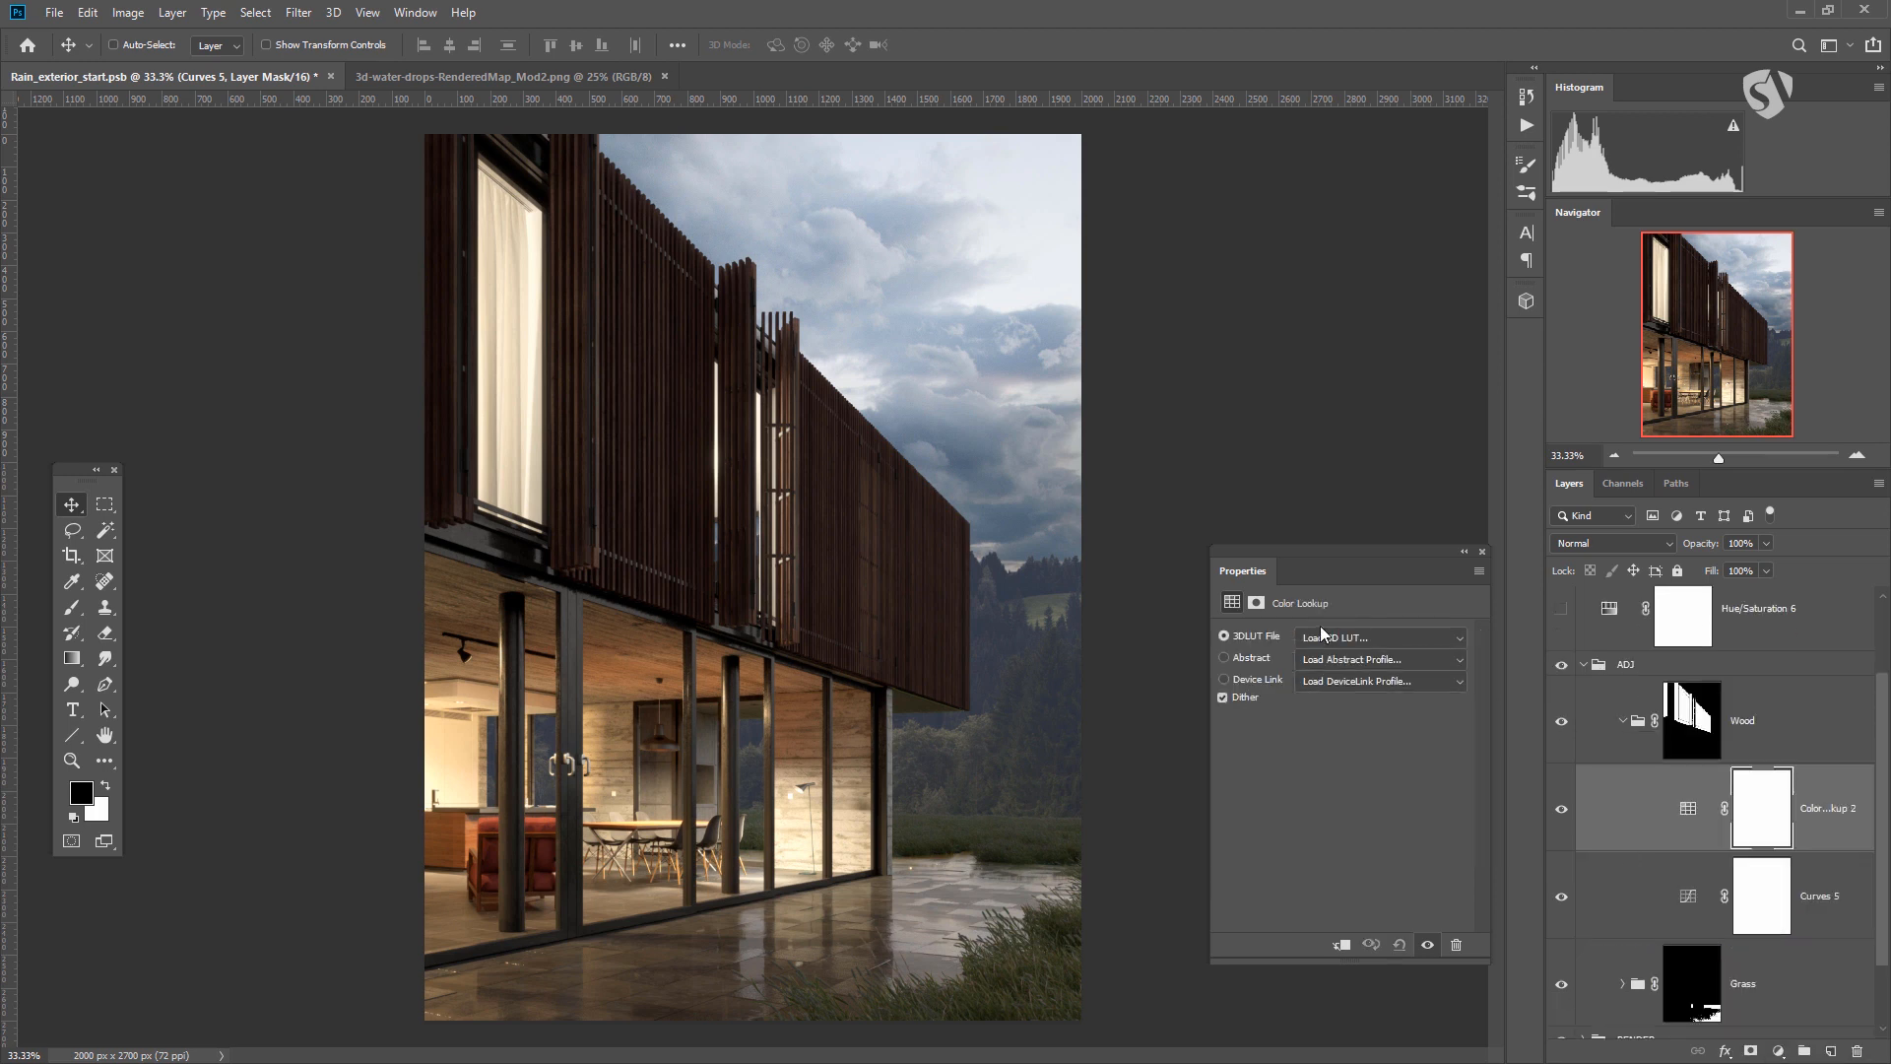
{"action": "left_click", "coordinate": [1325, 640]}
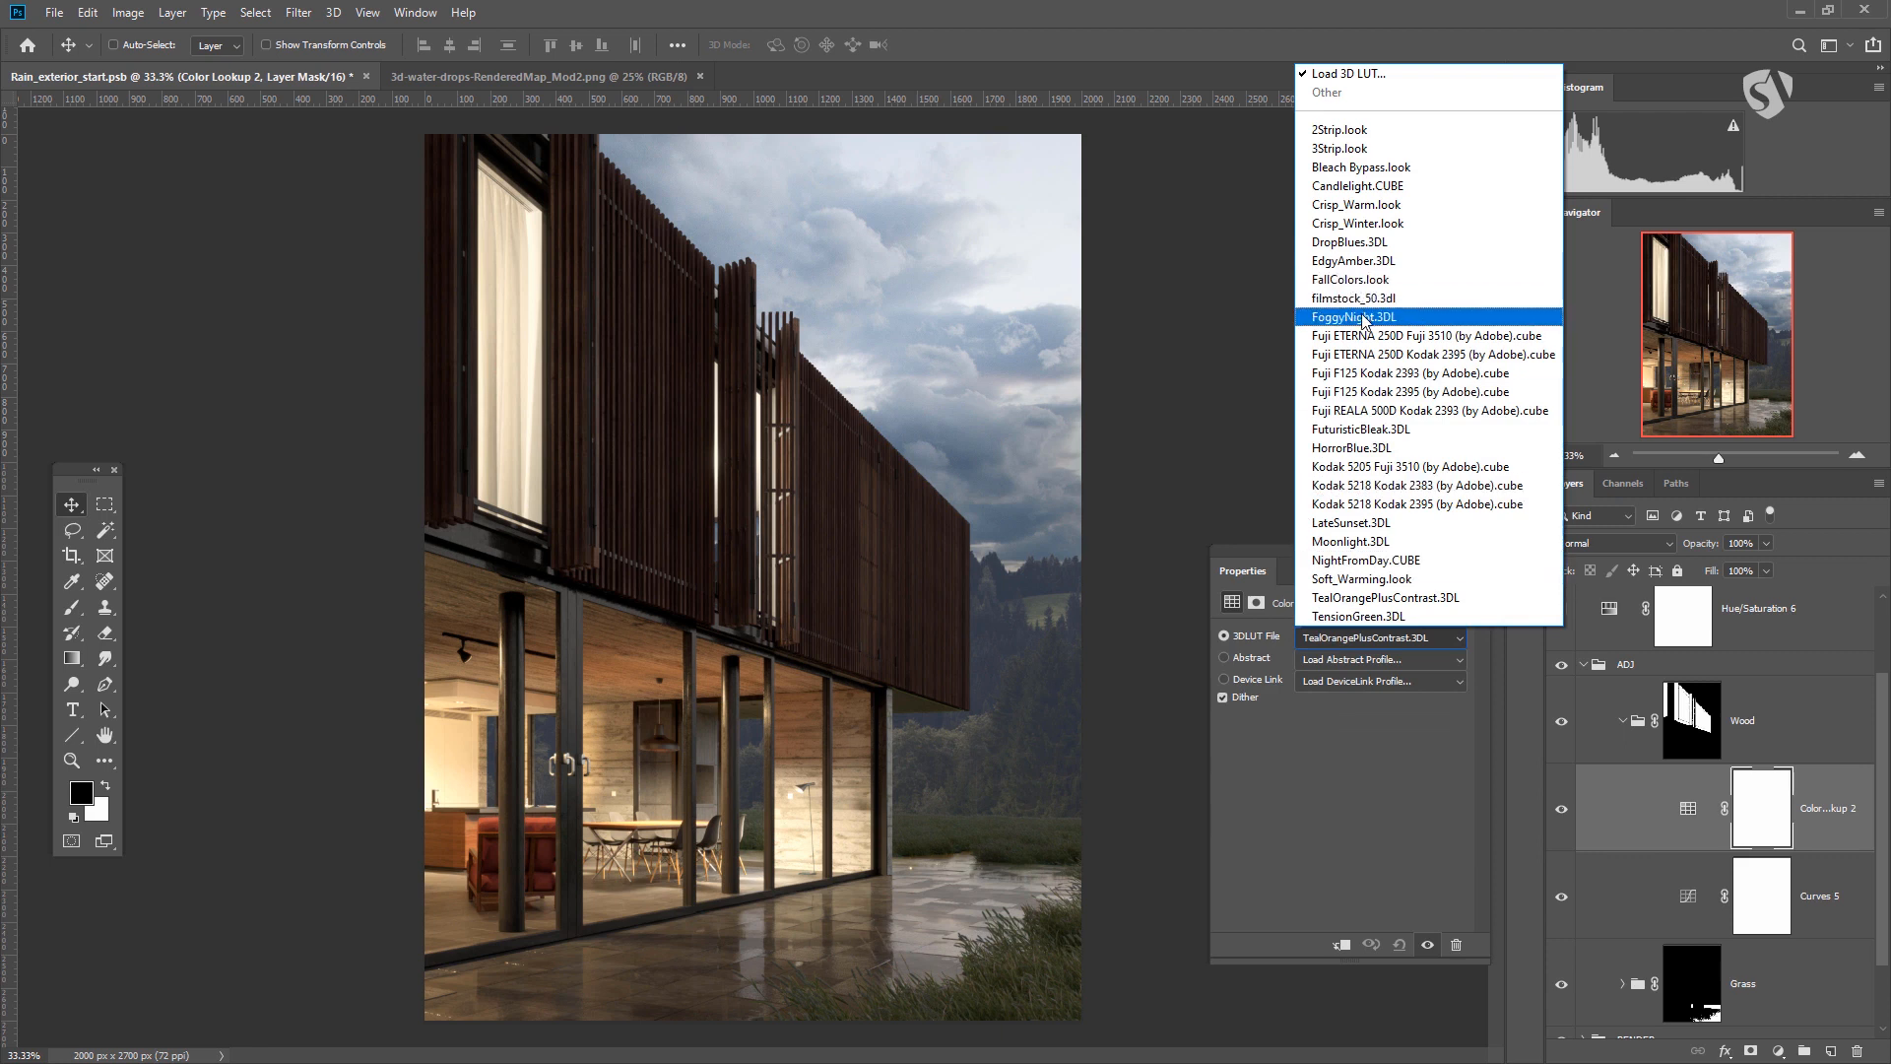
{"action": "left_click", "coordinate": [1364, 318]}
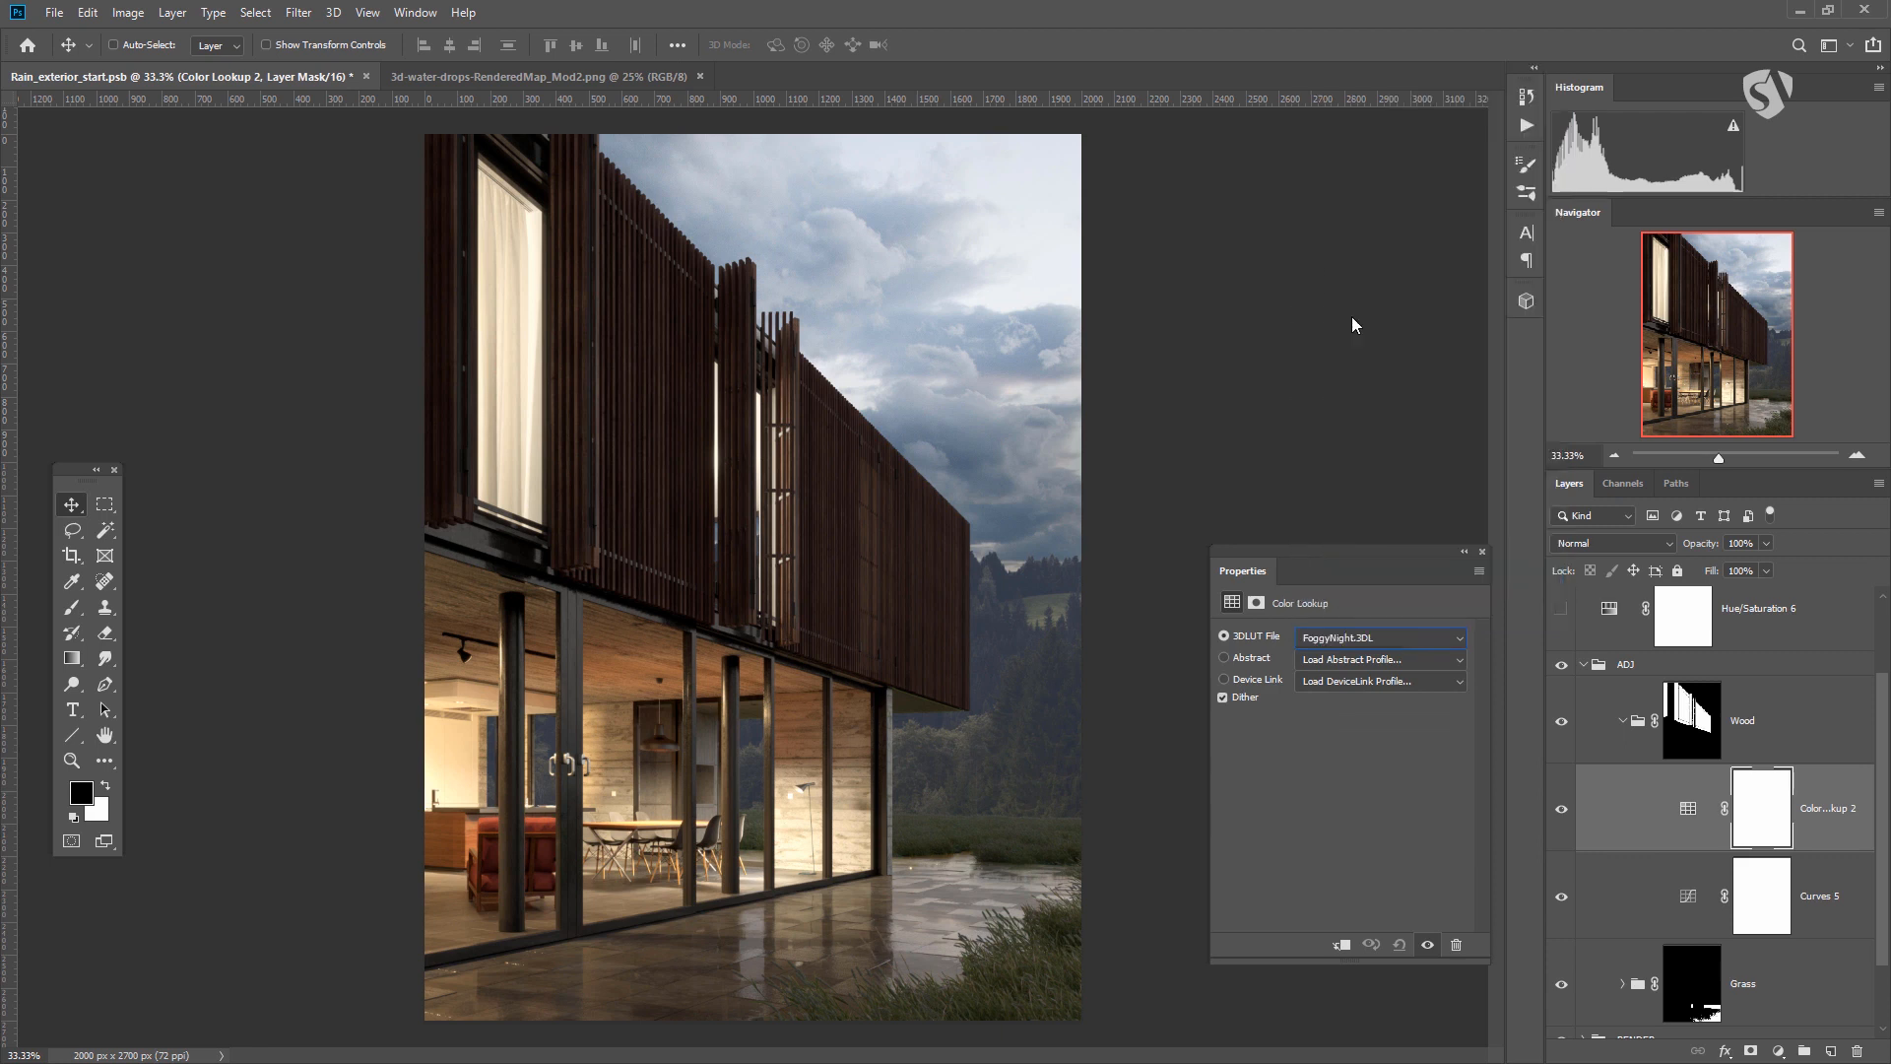
Set the Color Lookup layer to Lighten at 46% opacity and collapse the Wood group.
{"action": "left_click", "coordinate": [1635, 544]}
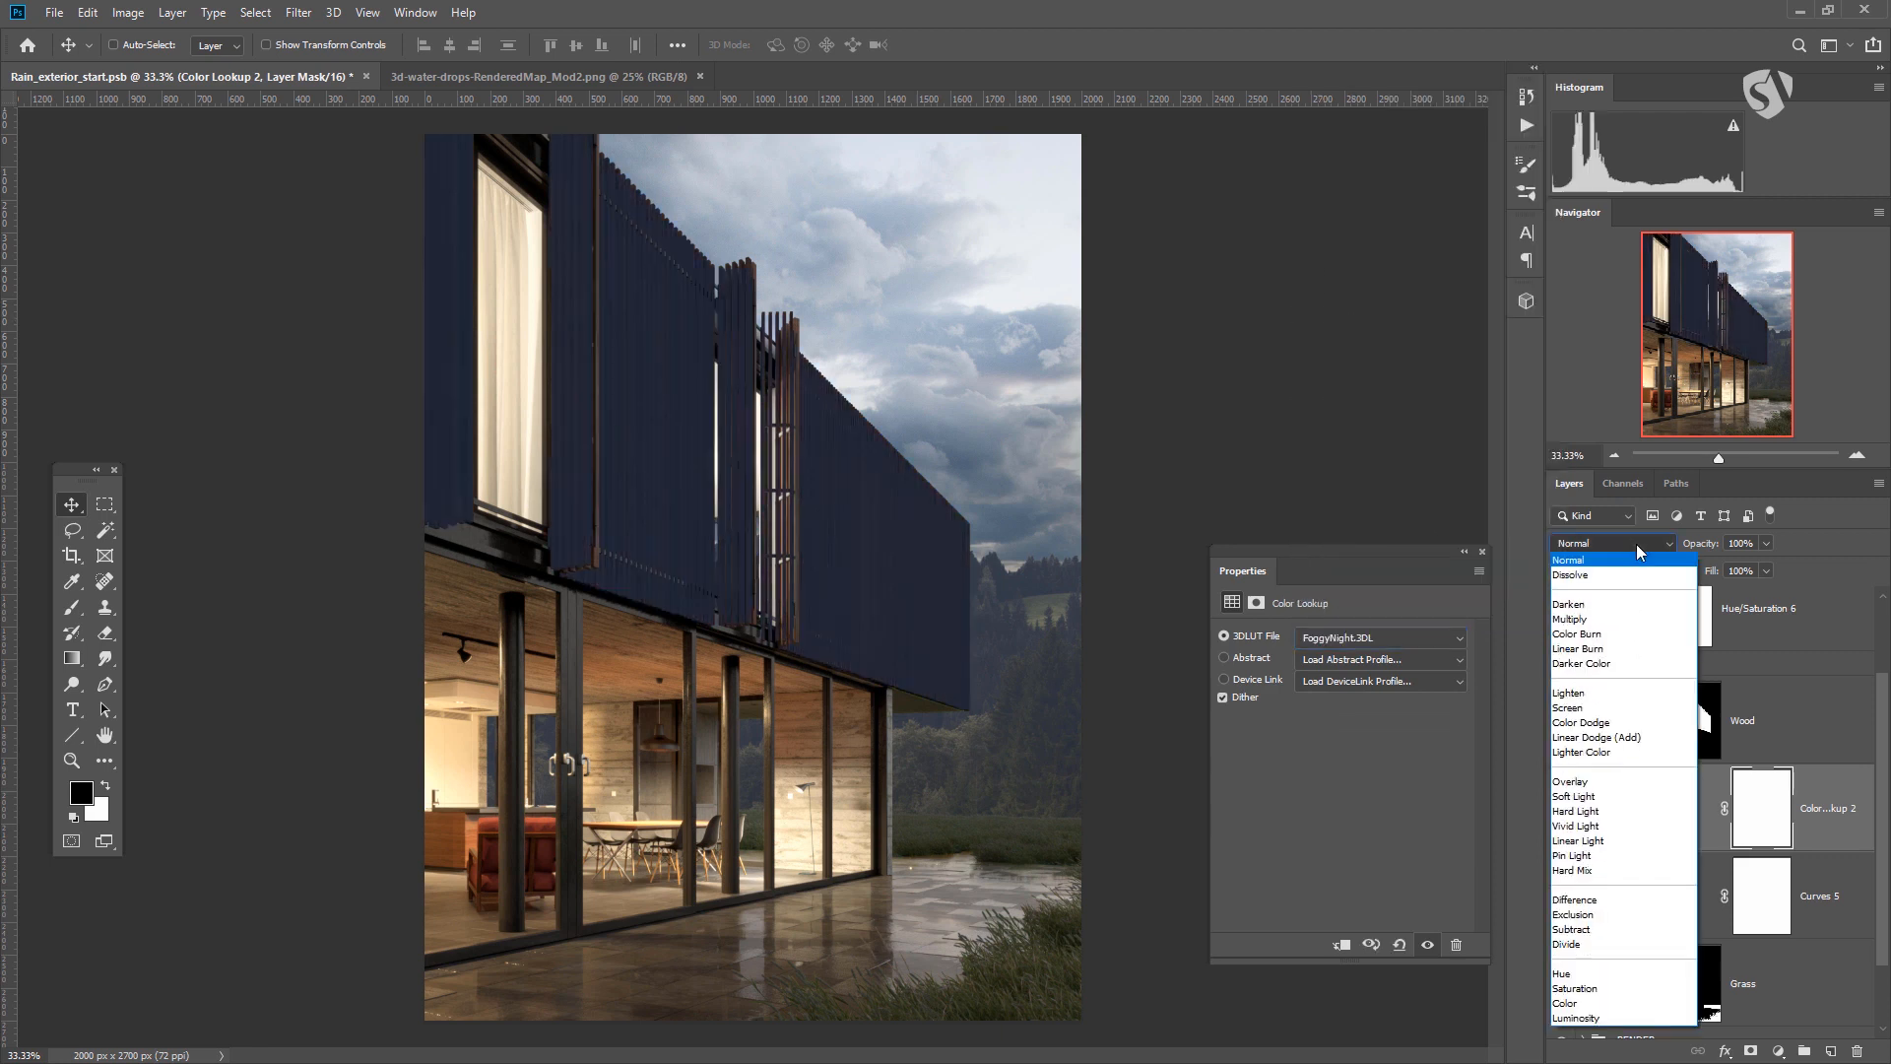
{"action": "left_click", "coordinate": [1576, 695]}
{"action": "left_click_drag", "start_coordinate": [1709, 563], "coordinate": [1692, 564]}
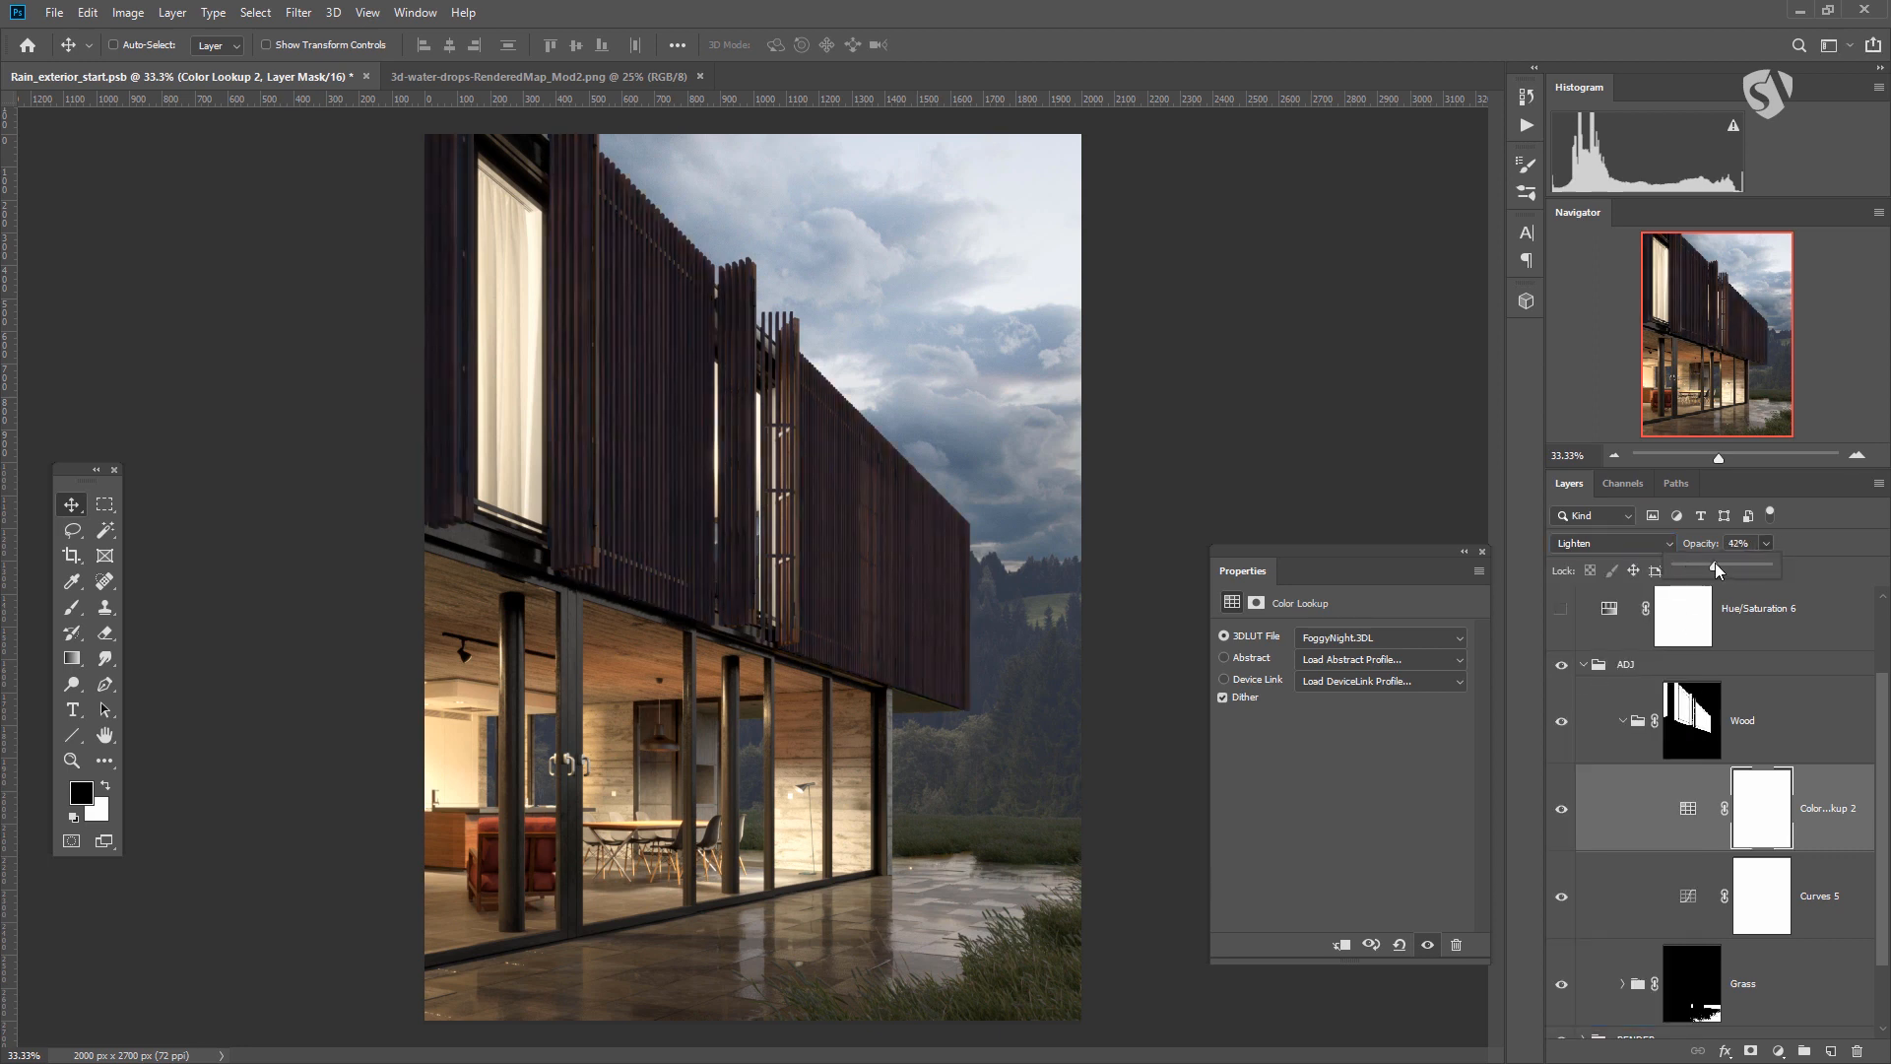
{"action": "left_click_drag", "start_coordinate": [1721, 564], "coordinate": [1717, 564]}
{"action": "scroll", "coordinate": [1686, 783], "scroll_direction": "down", "scroll_amount": 2}
{"action": "left_click", "coordinate": [1624, 633]}
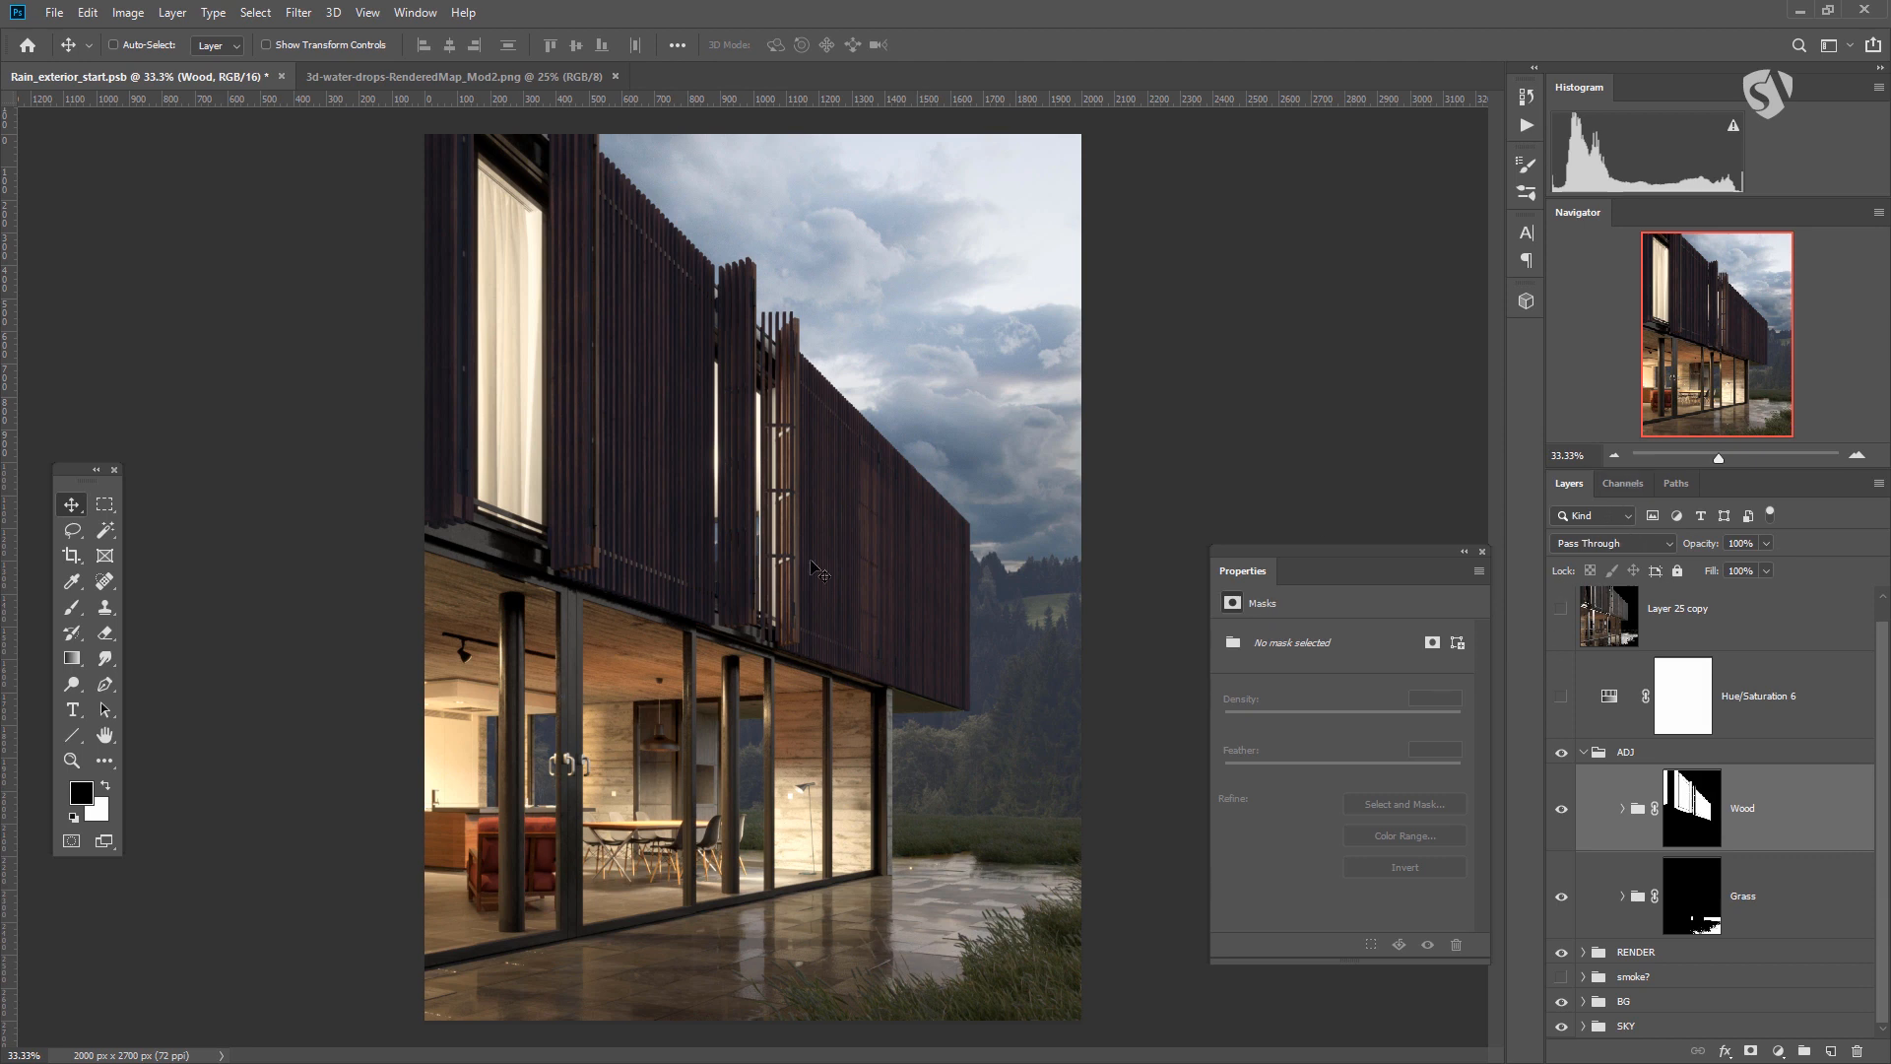
Load the Alpha 10 channel as a selection of the house's window and door frames.
{"action": "left_click", "coordinate": [1623, 484]}
{"action": "scroll", "coordinate": [1635, 691], "scroll_direction": "down", "scroll_amount": 2}
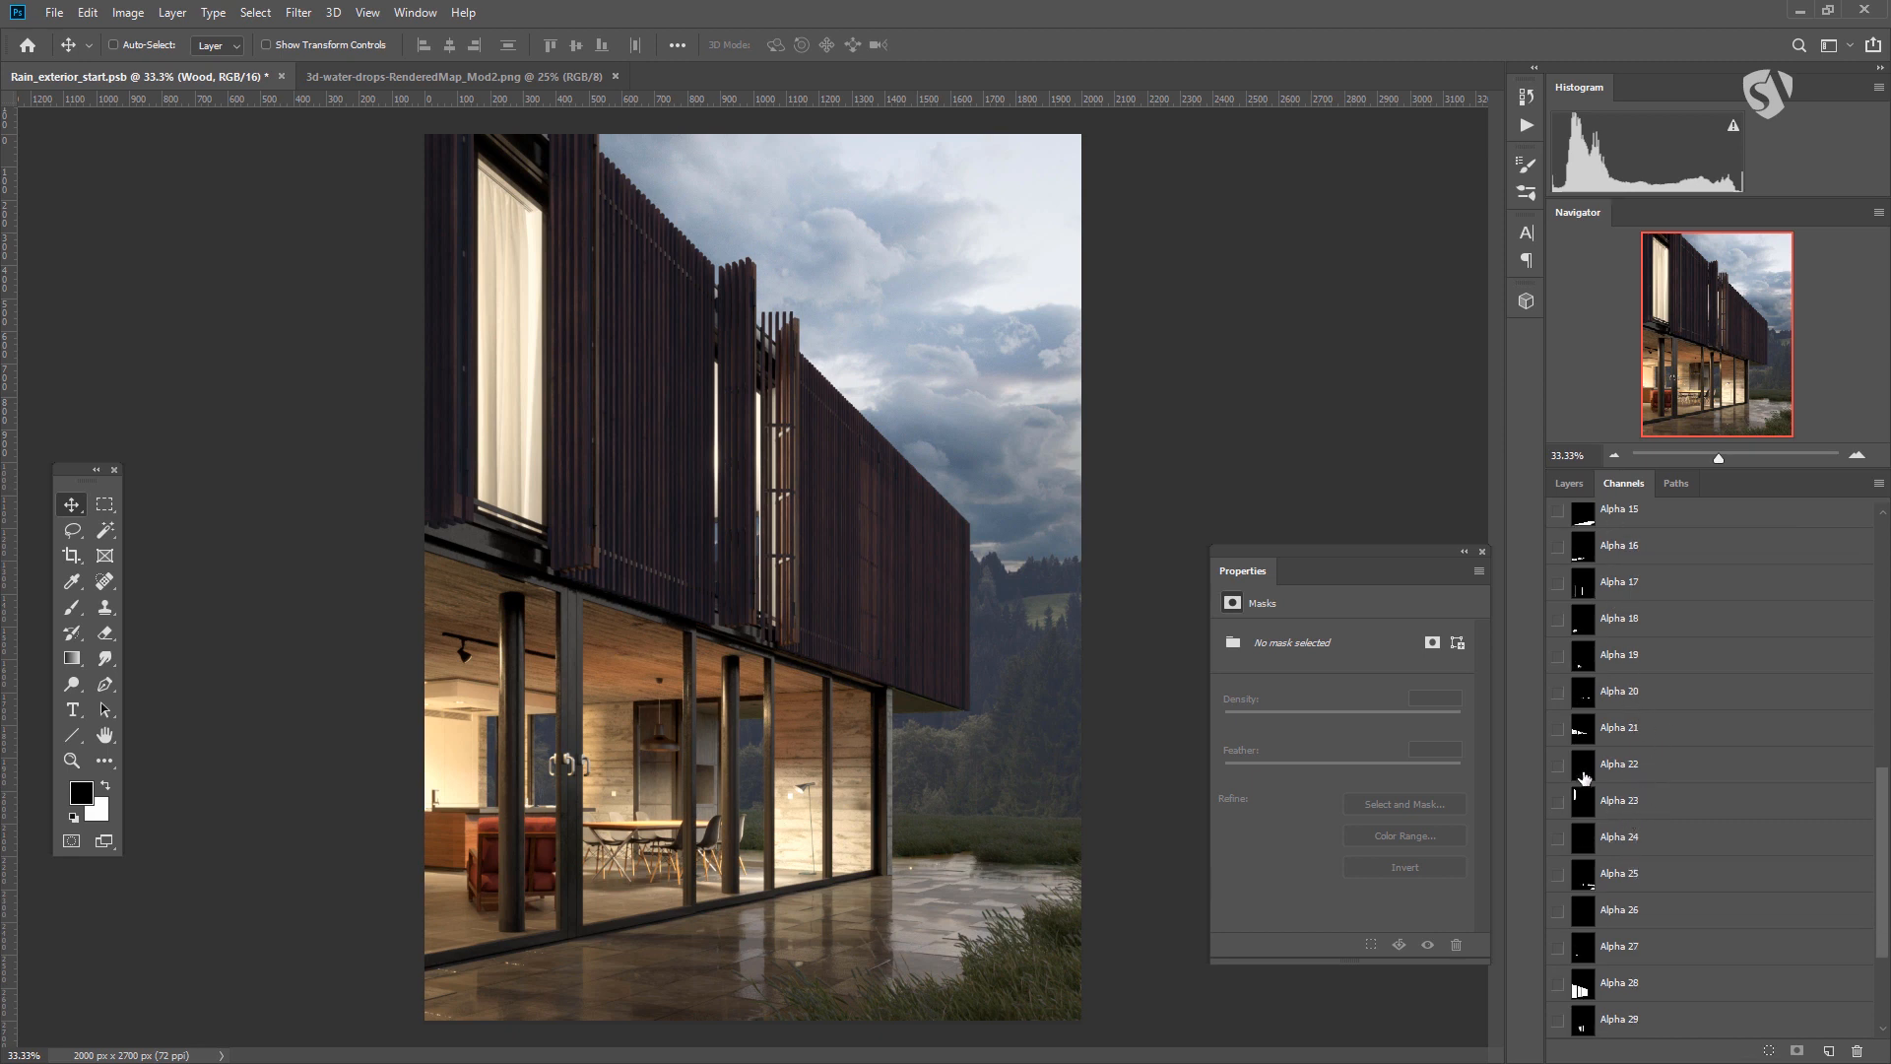
{"action": "scroll", "coordinate": [1603, 759], "scroll_direction": "up", "scroll_amount": 1}
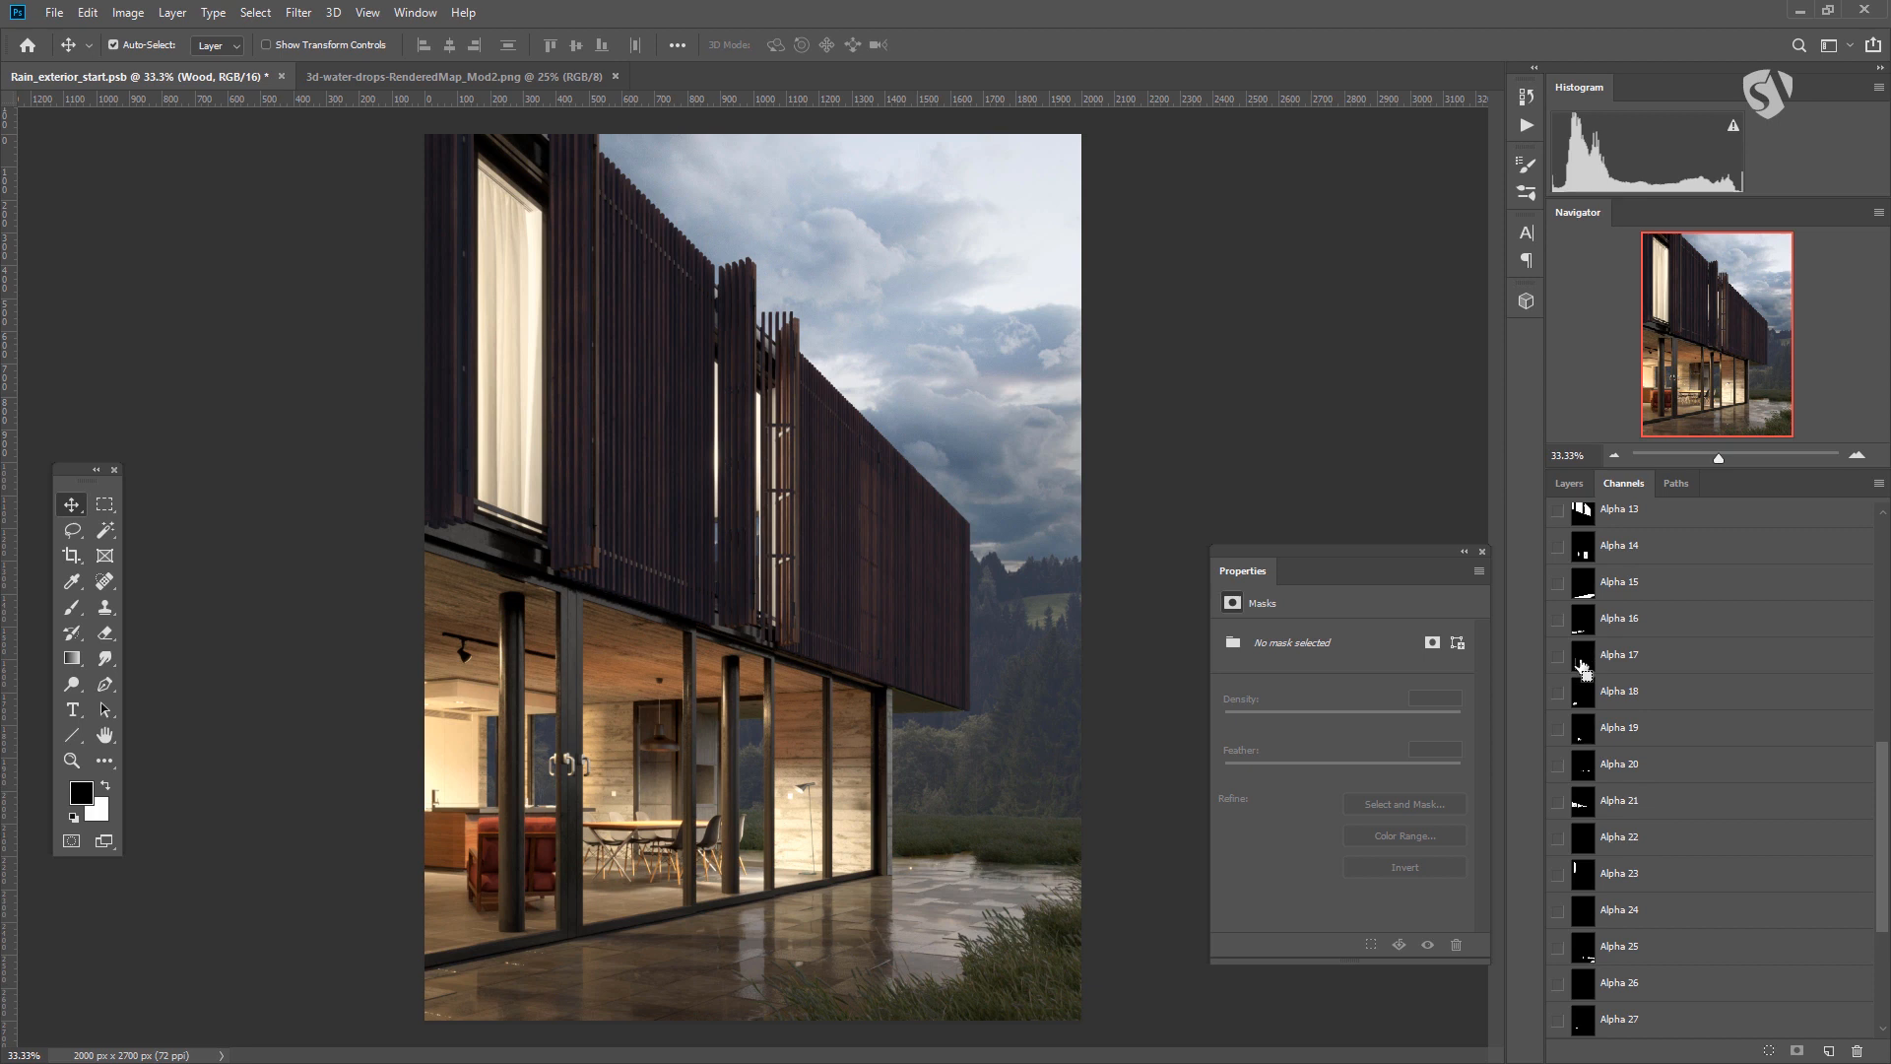
{"action": "left_click", "coordinate": [1580, 666], "text": "ctrl"}
{"action": "left_click", "coordinate": [1582, 587], "text": "ctrl"}
{"action": "scroll", "coordinate": [1589, 568], "scroll_direction": "up", "scroll_amount": 2}
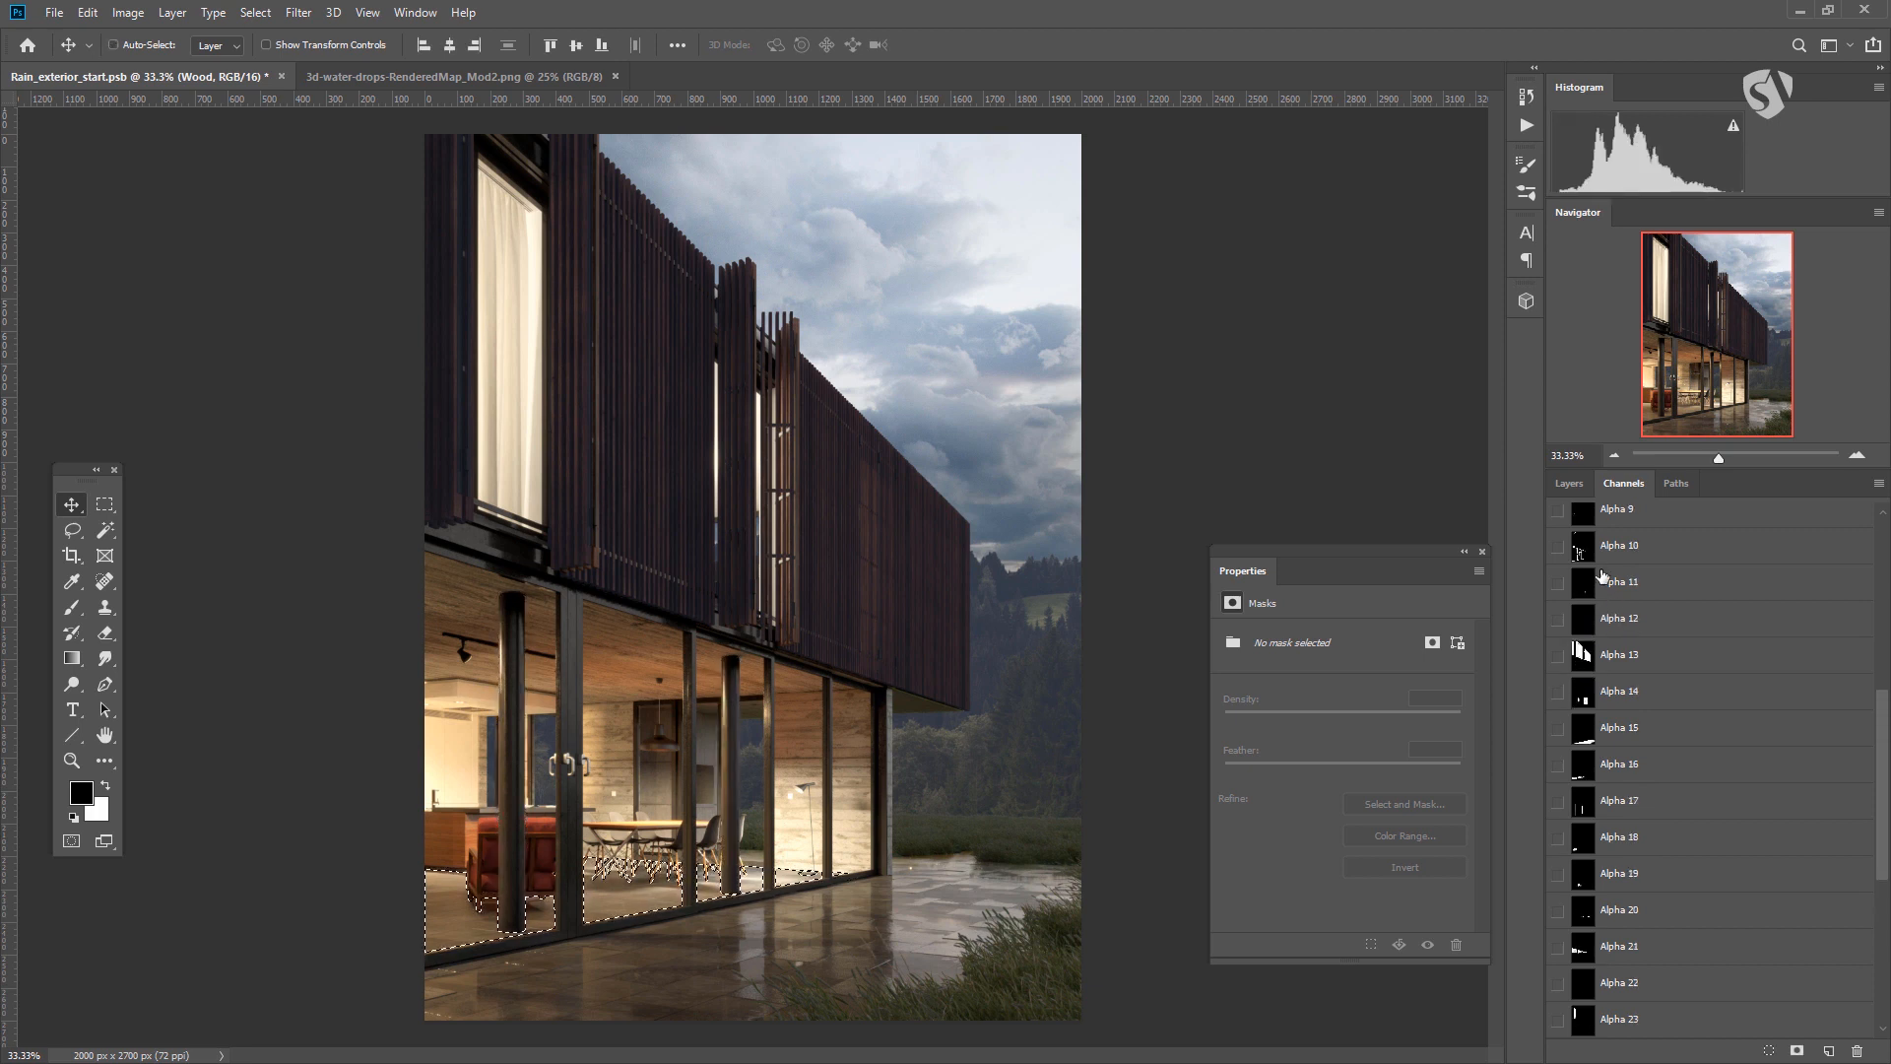
{"action": "left_click", "coordinate": [1583, 556], "text": "ctrl"}
{"action": "left_click", "coordinate": [1573, 485]}
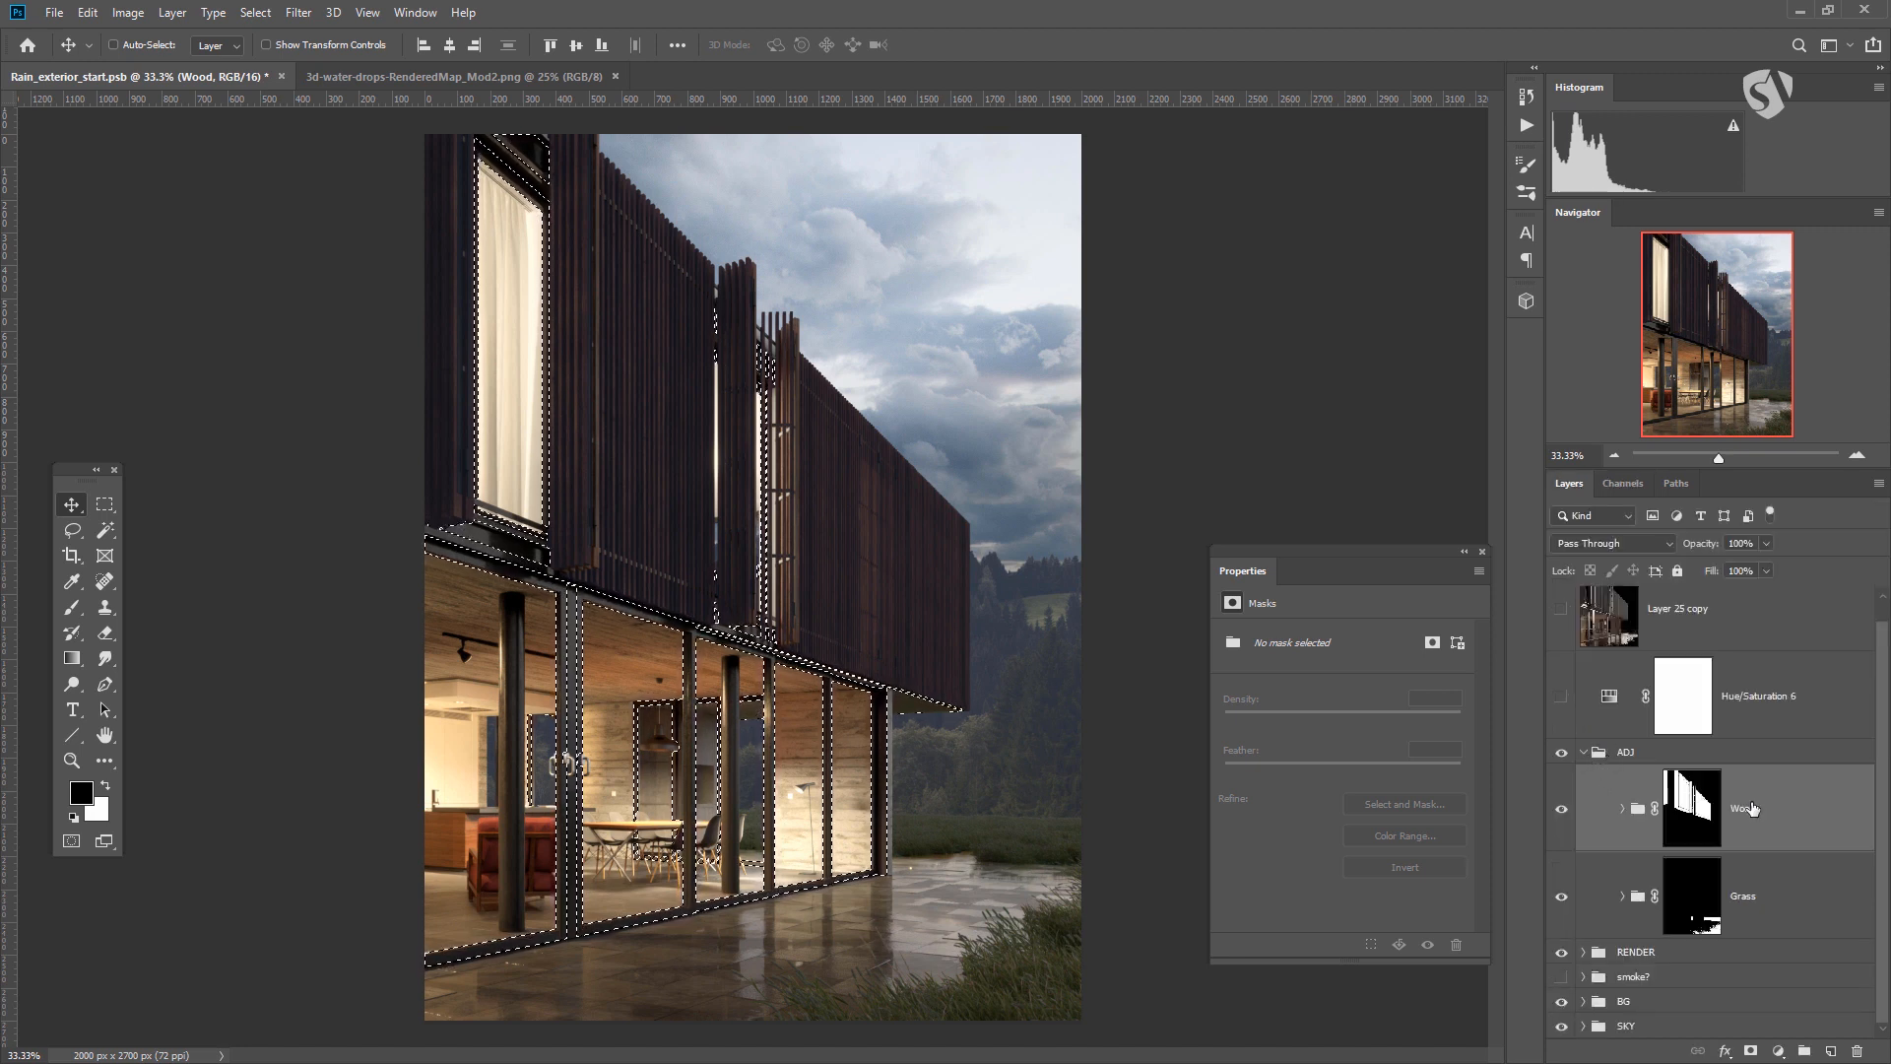
Create a group named "Frames" above the Wood group, masked by the frame selection.
{"action": "left_click", "coordinate": [1805, 1053]}
{"action": "left_click", "coordinate": [1750, 1051]}
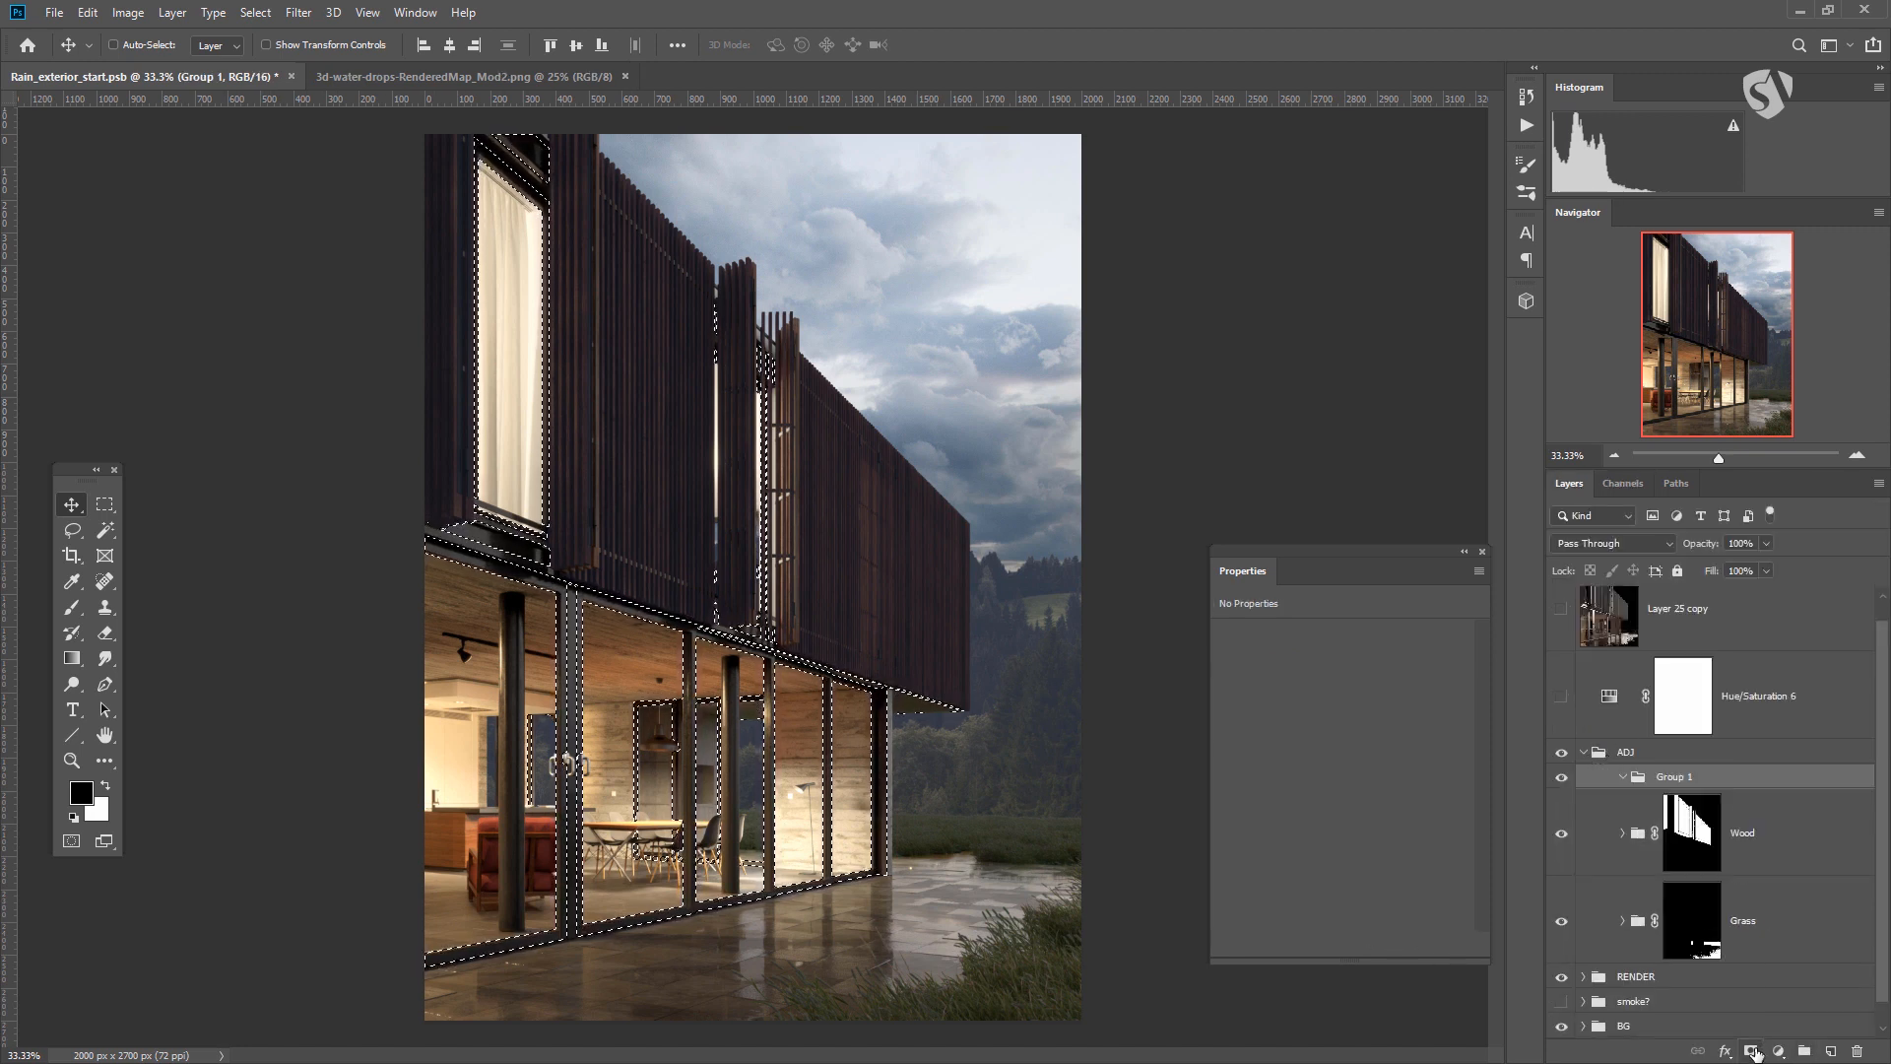
{"action": "double_click", "coordinate": [1742, 811]}
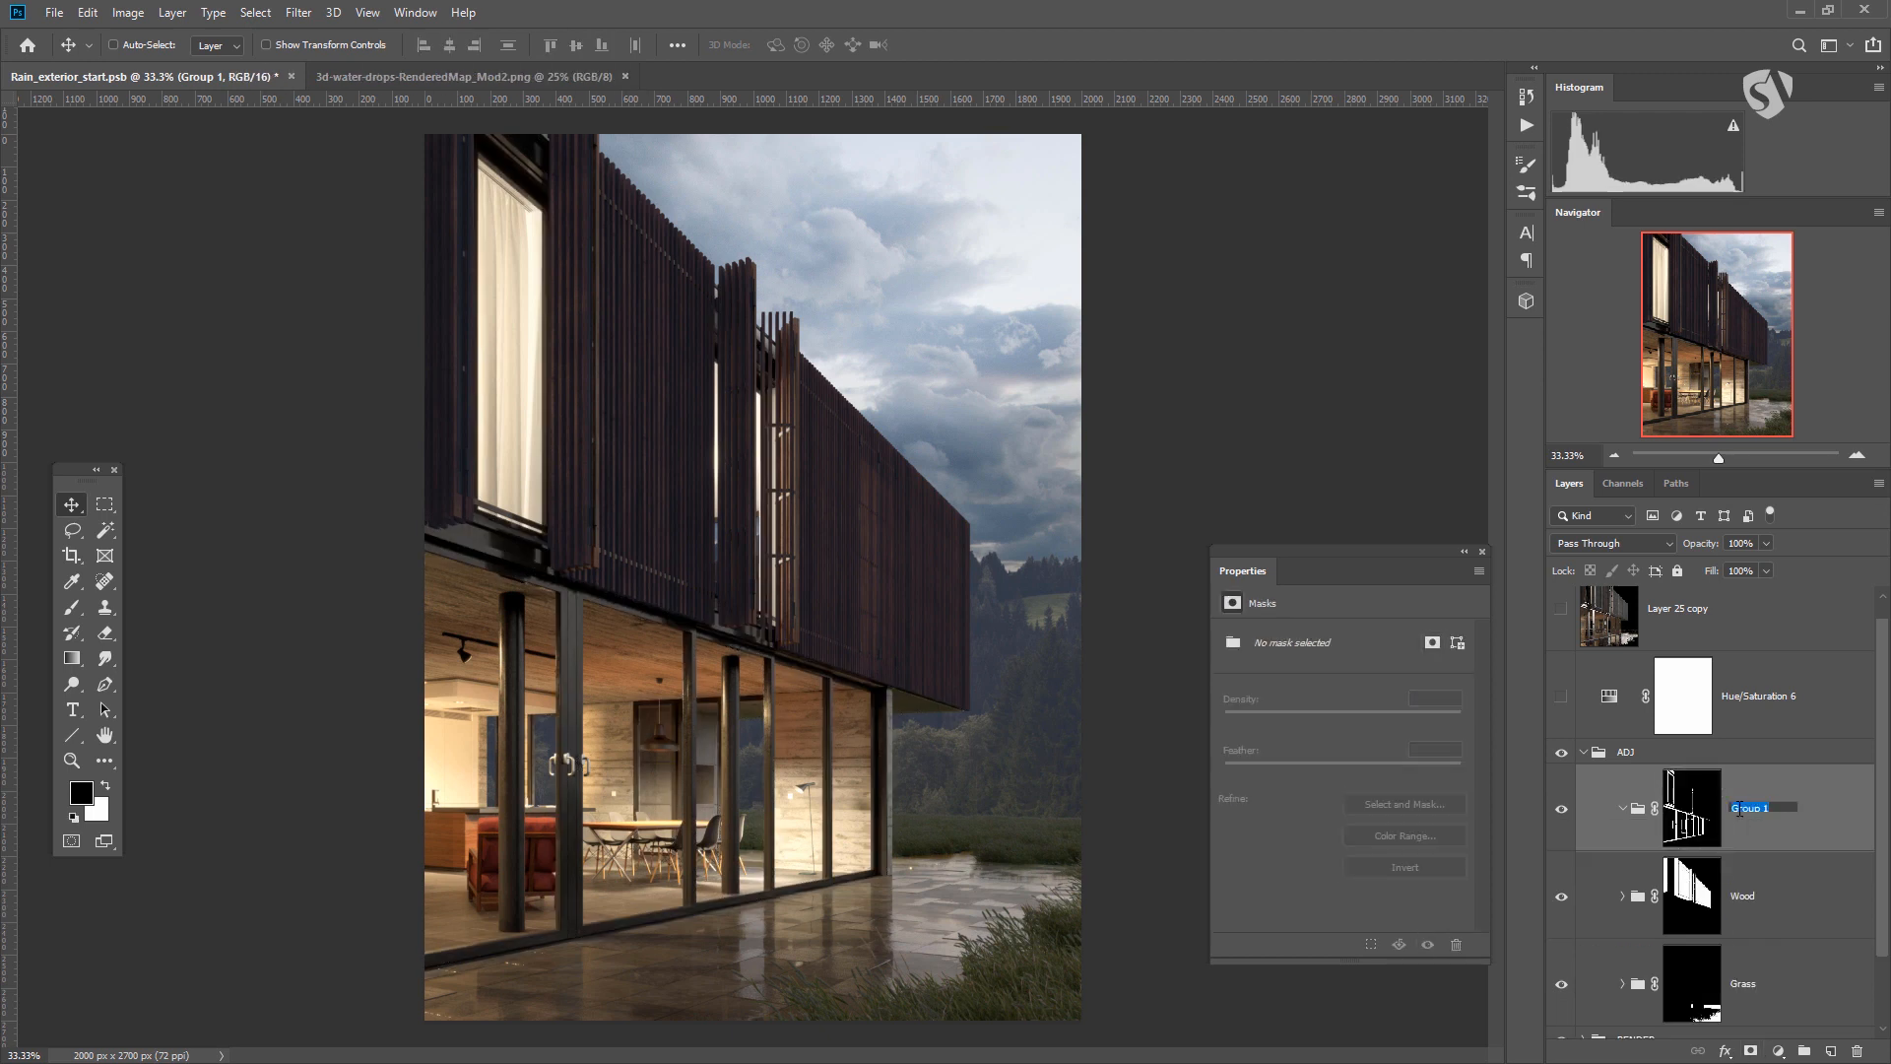
{"action": "type", "text": "Frames"}
{"action": "key", "text": "Return"}
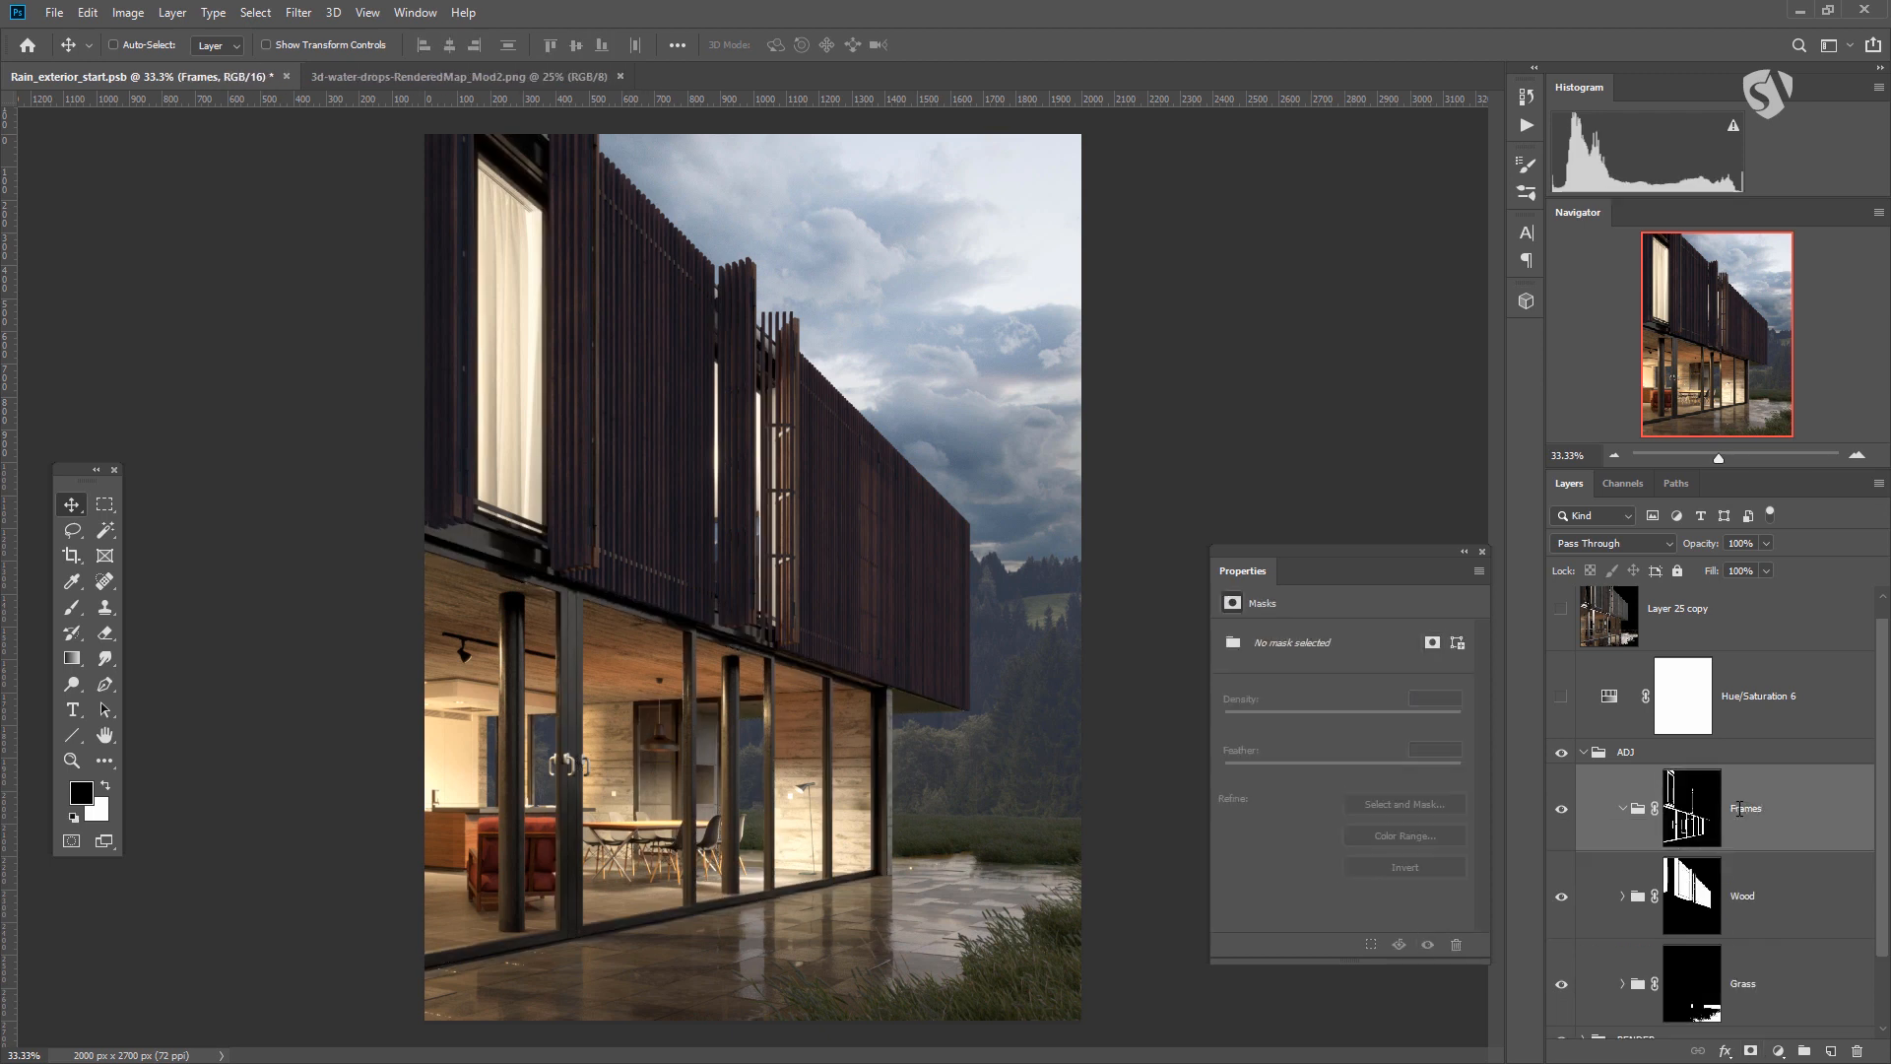
Duplicate the Color Lookup and Curves adjustments from the Wood group into the Frames group.
{"action": "left_click", "coordinate": [1778, 1051]}
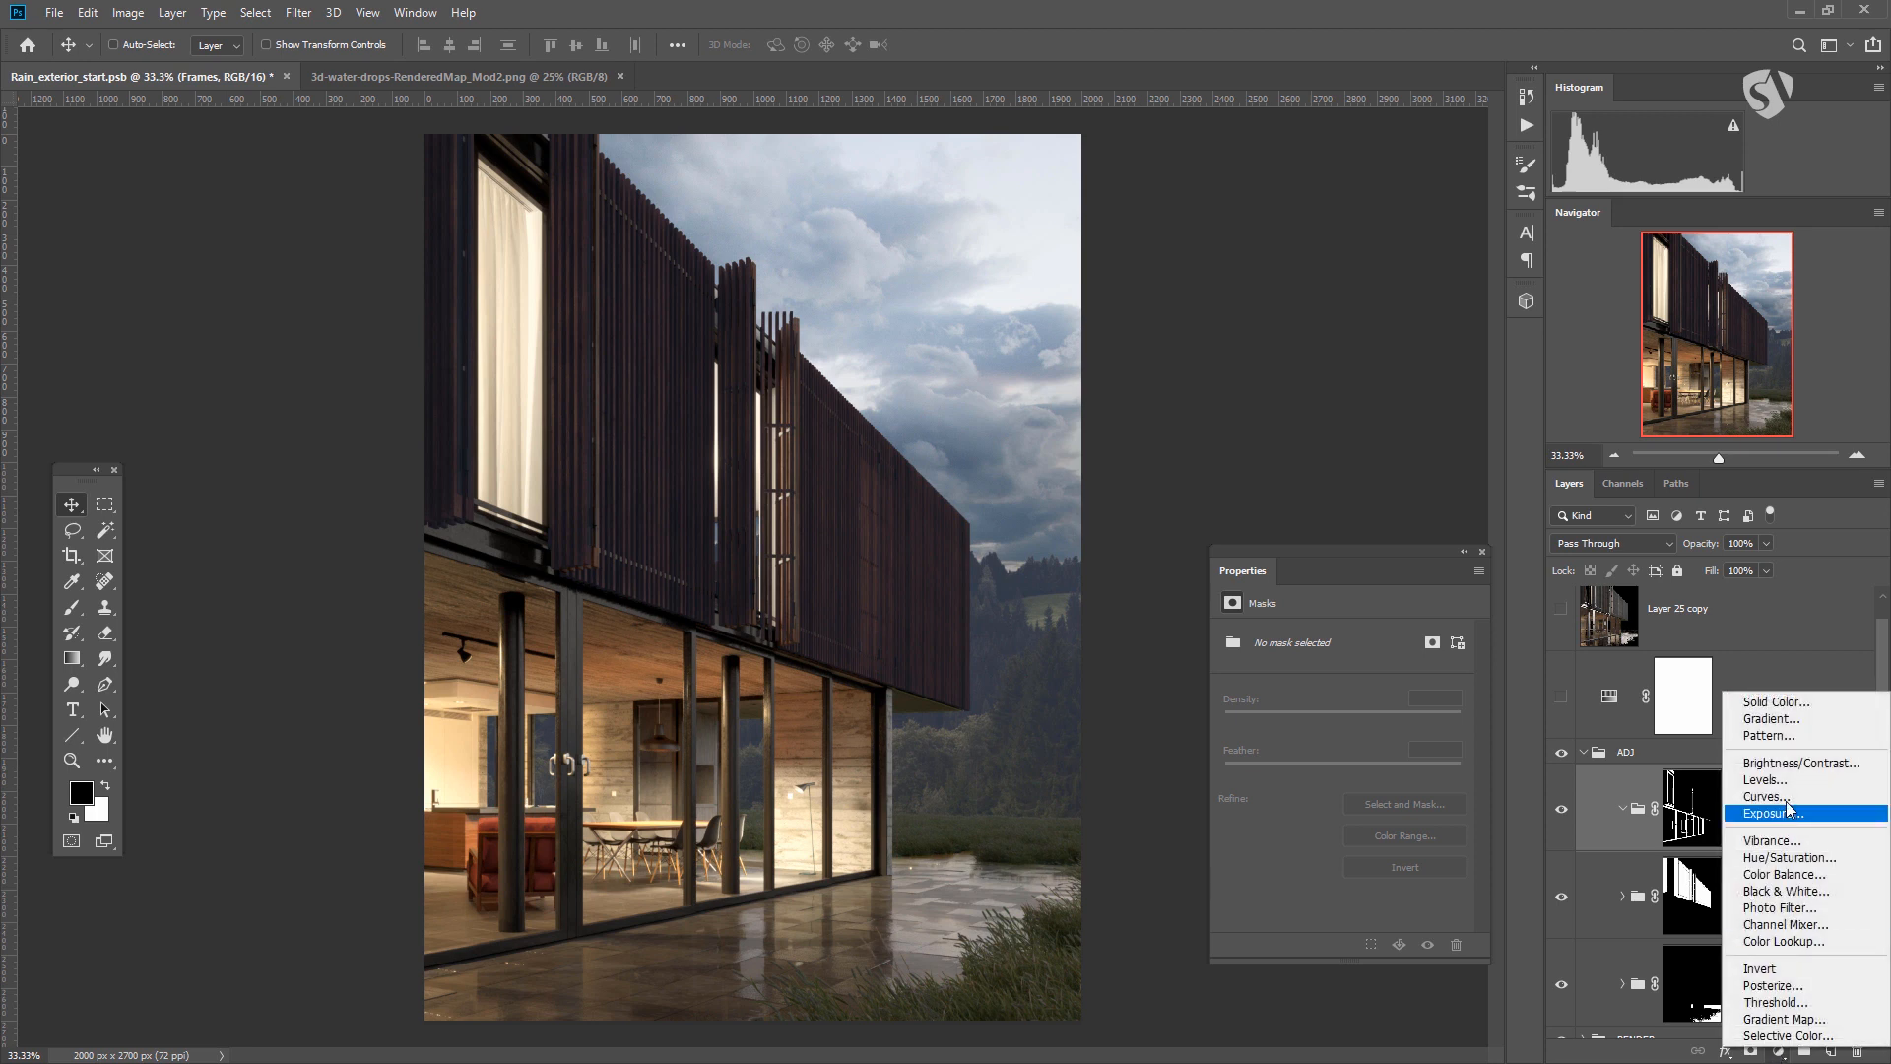
{"action": "left_click", "coordinate": [1679, 902]}
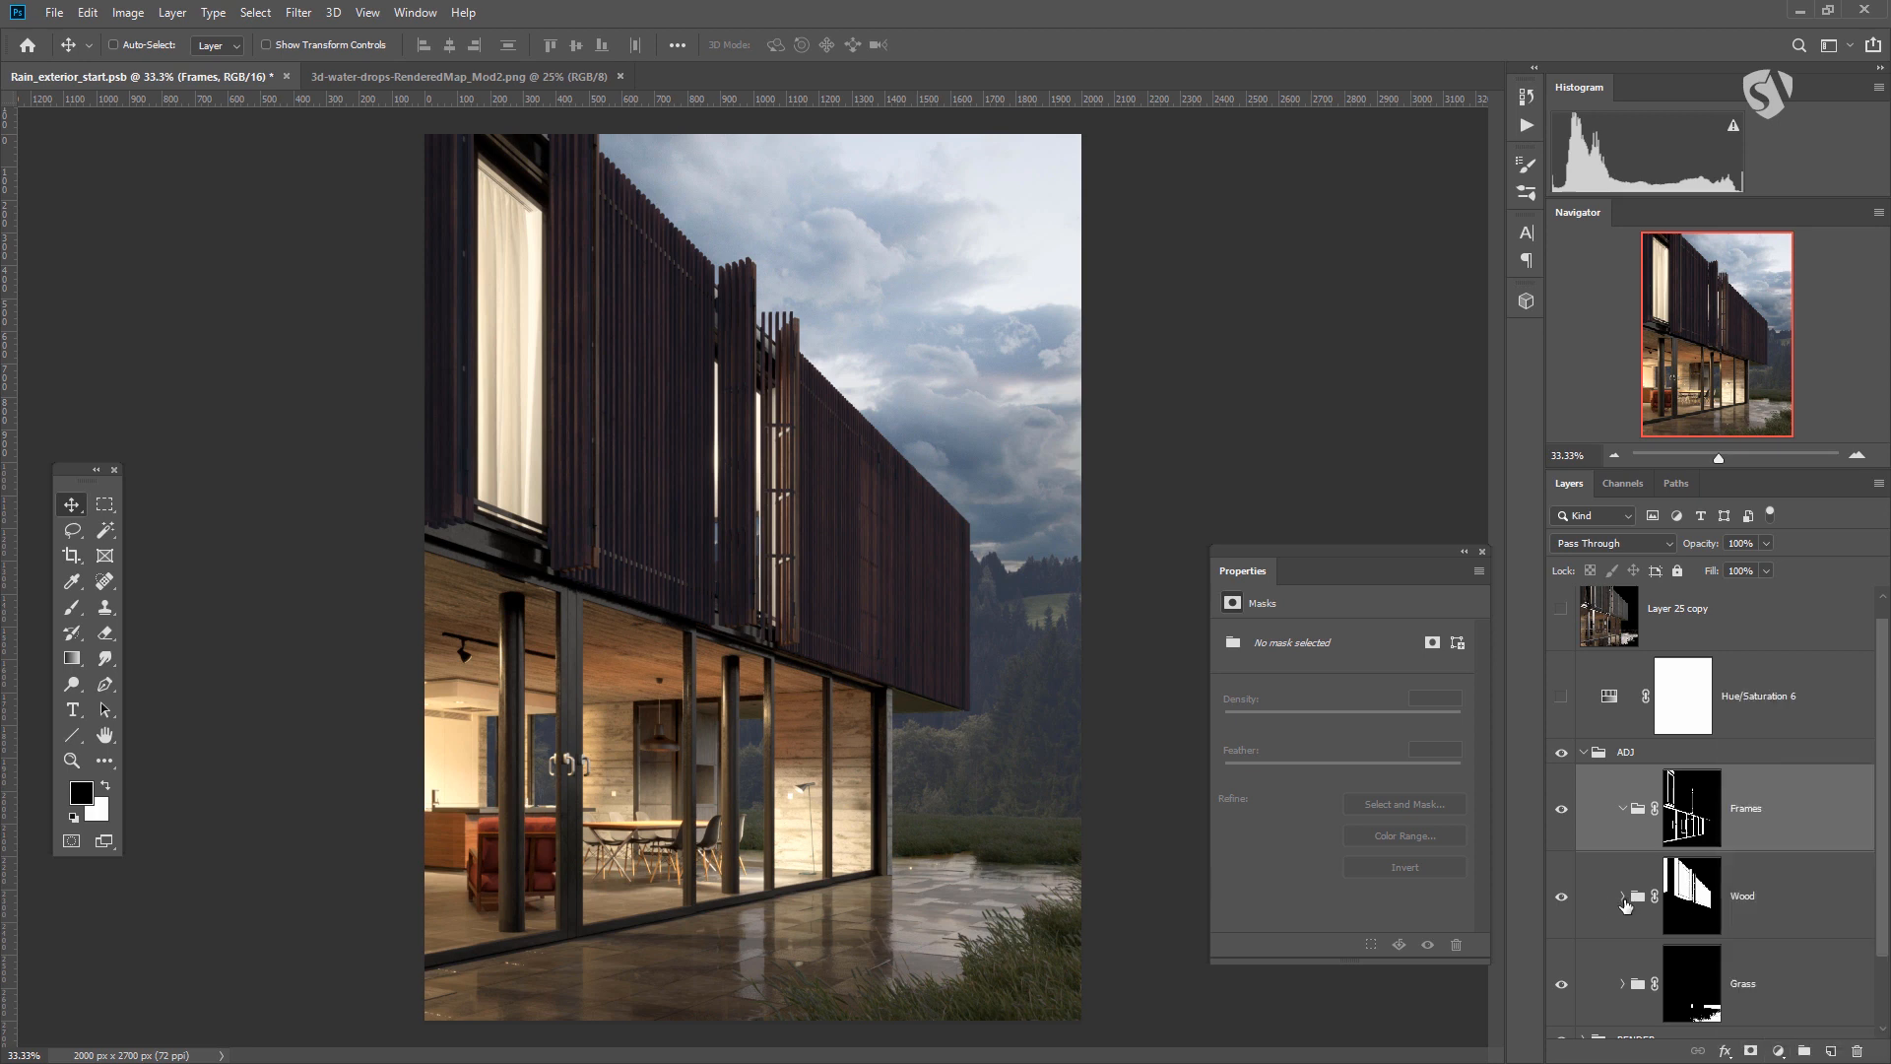
{"action": "left_click", "coordinate": [1622, 896]}
{"action": "scroll", "coordinate": [1727, 945], "scroll_direction": "down", "scroll_amount": 2}
{"action": "left_click", "coordinate": [1684, 896]}
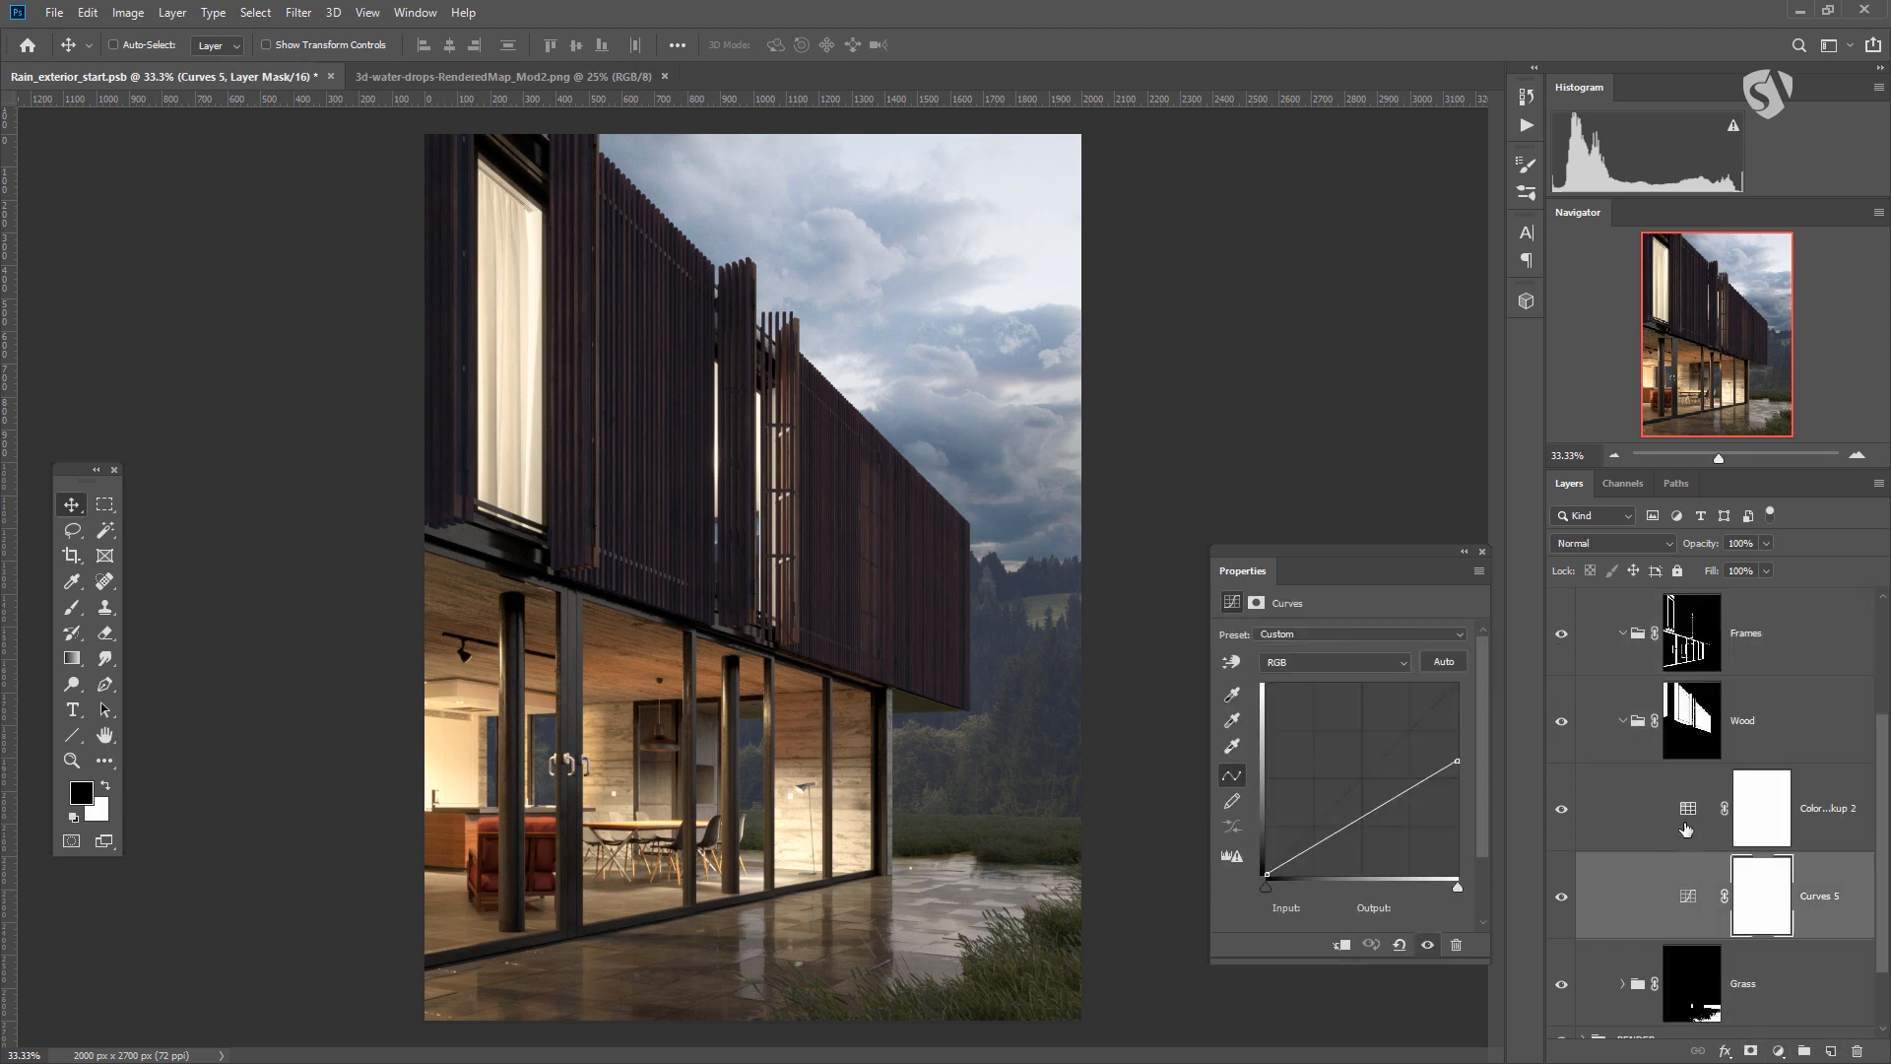
{"action": "left_click", "coordinate": [1685, 831], "text": "shift"}
{"action": "scroll", "coordinate": [1680, 871], "scroll_direction": "up", "scroll_amount": 2}
{"action": "left_click_drag", "start_coordinate": [1683, 968], "coordinate": [1694, 827]}
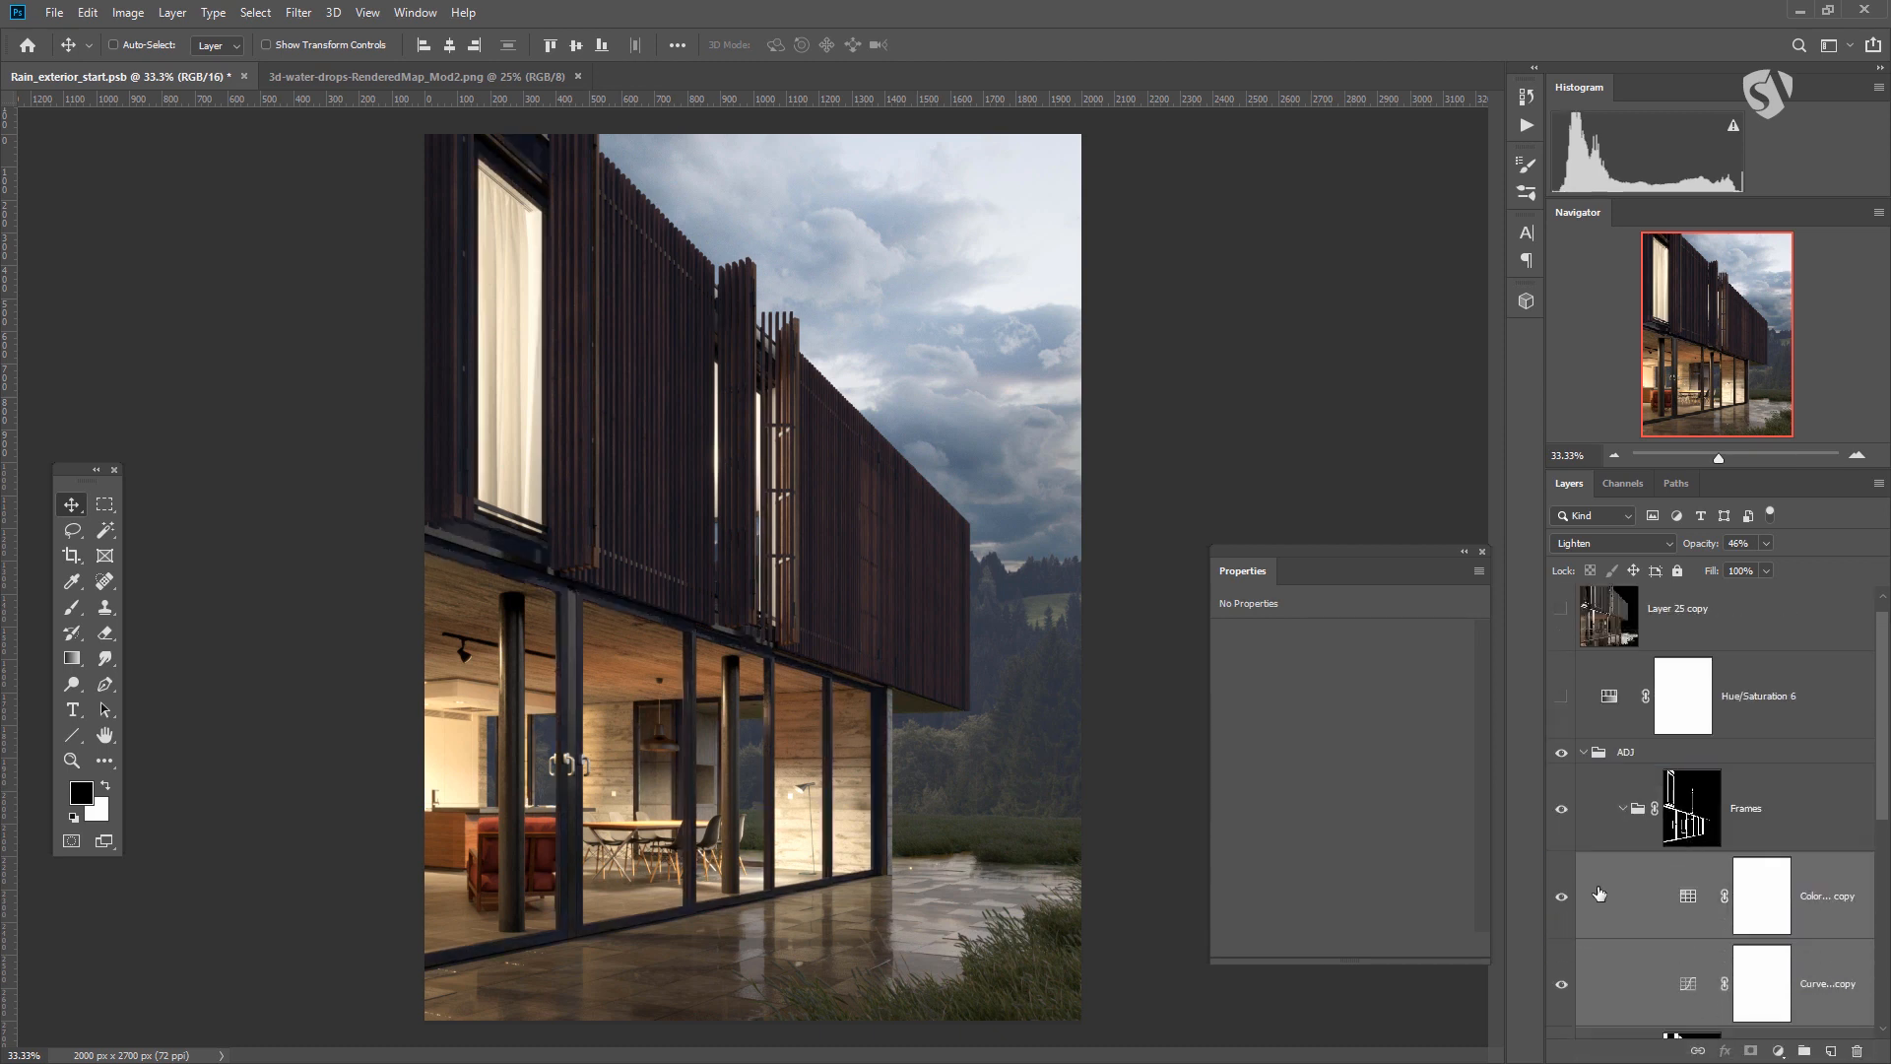
Compare the image with and without the Frames group adjustments.
{"action": "scroll", "coordinate": [1586, 903], "scroll_direction": "down", "scroll_amount": 1}
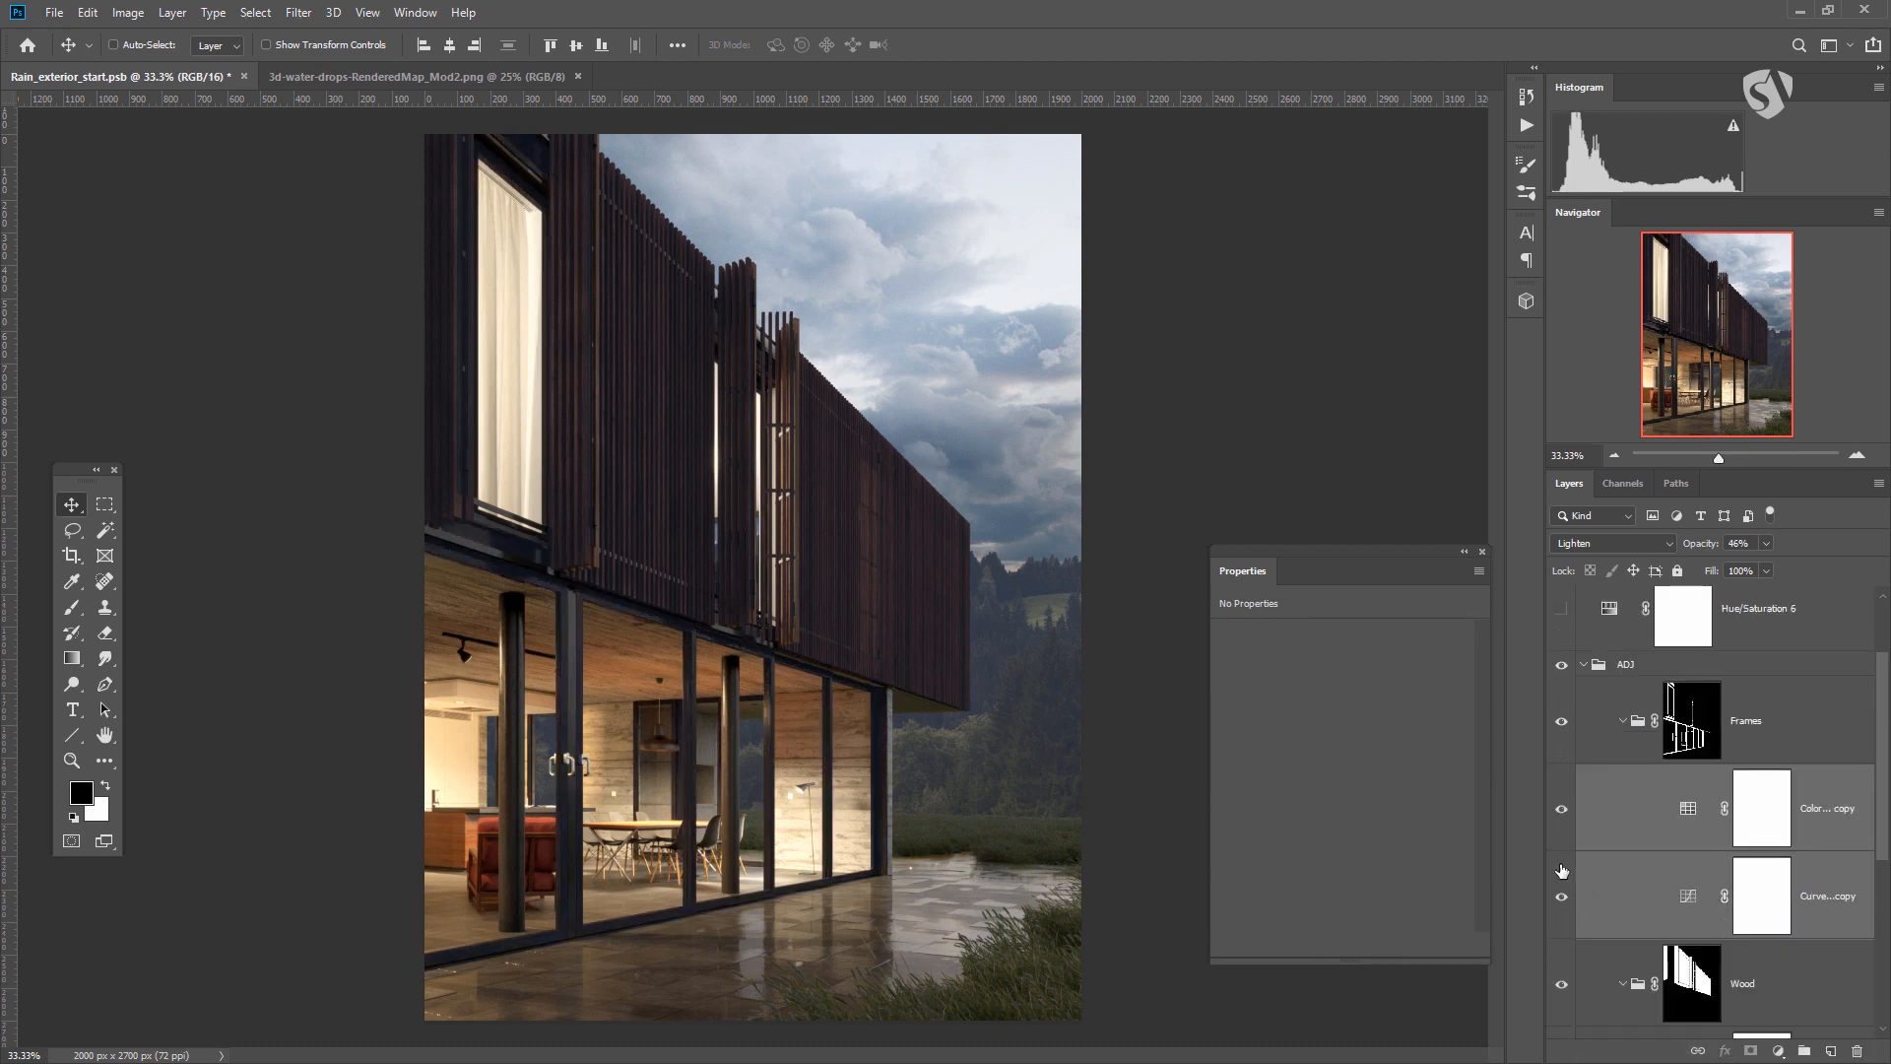
{"action": "left_click", "coordinate": [1560, 731]}
{"action": "left_click", "coordinate": [1560, 731]}
{"action": "left_click", "coordinate": [1560, 731]}
Load several of the last alpha channels, including Alpha 33 and Alpha 34, as selections to check what each covers.
{"action": "left_click", "coordinate": [1625, 484]}
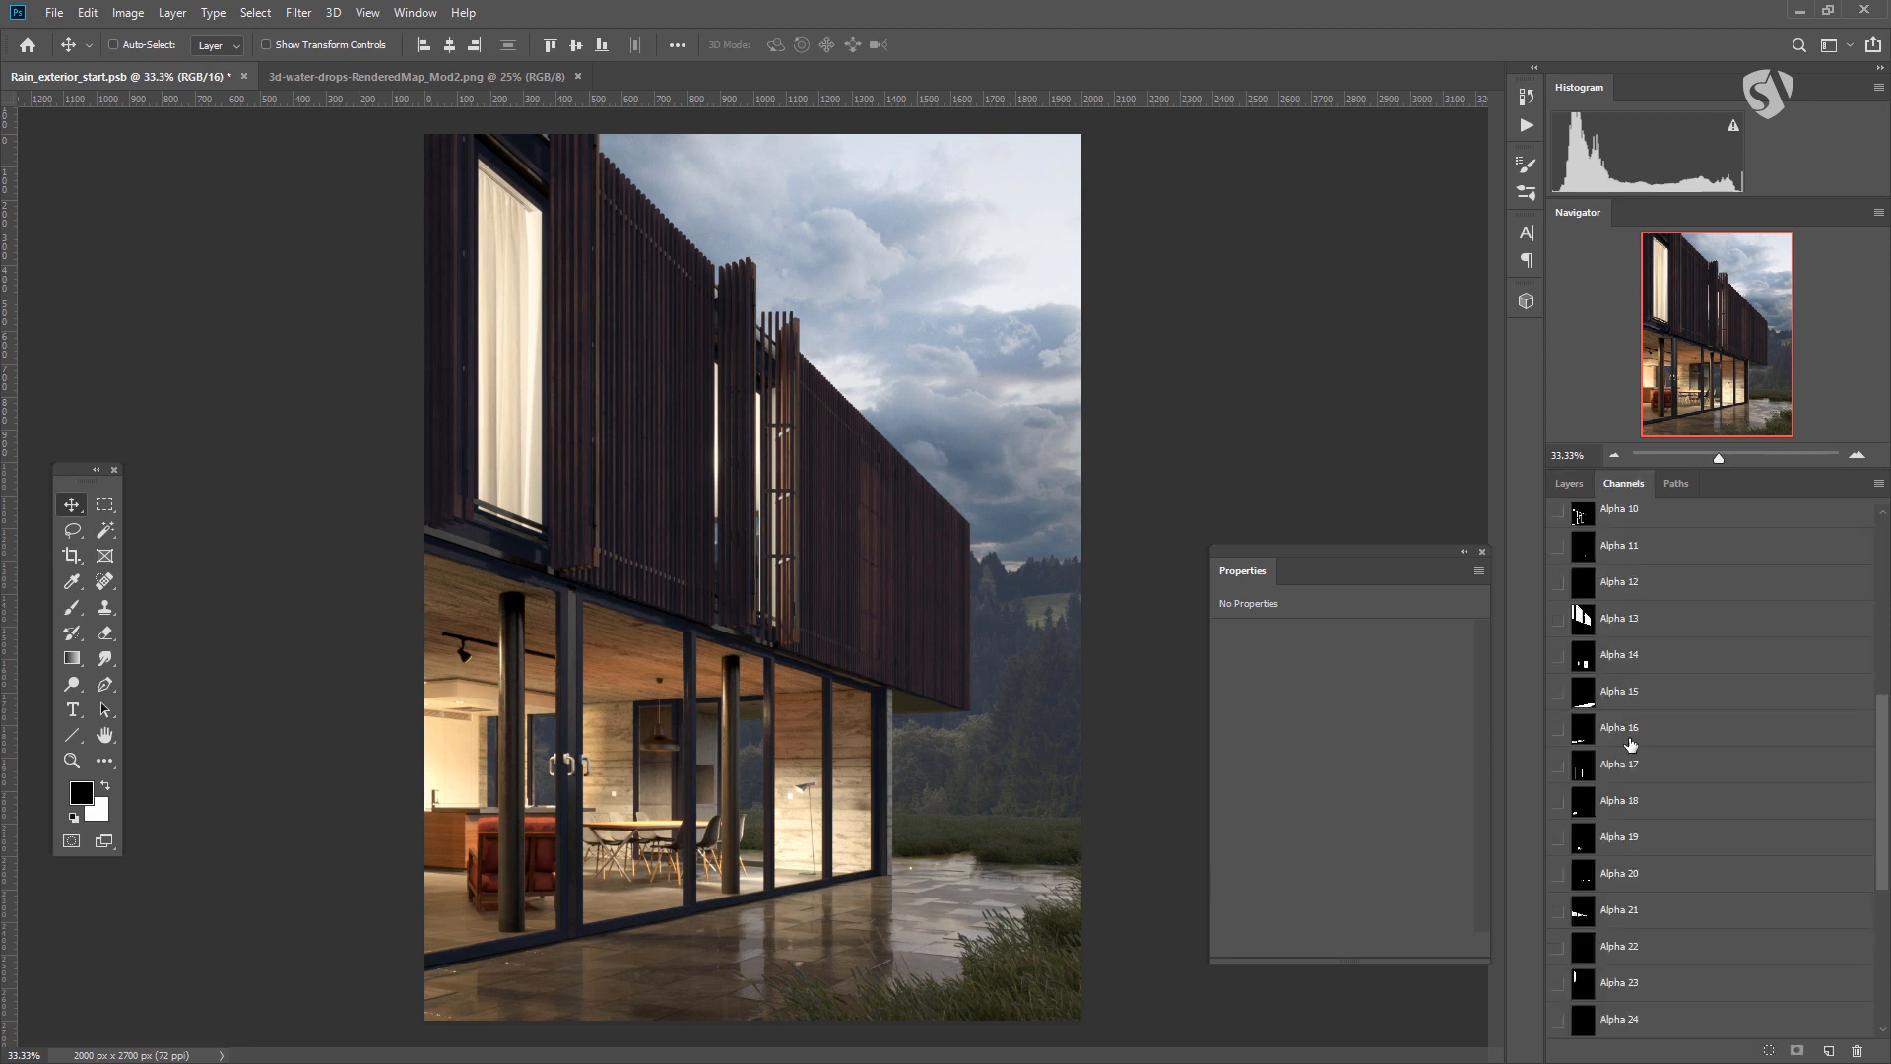
{"action": "scroll", "coordinate": [1620, 847], "scroll_direction": "down", "scroll_amount": 5}
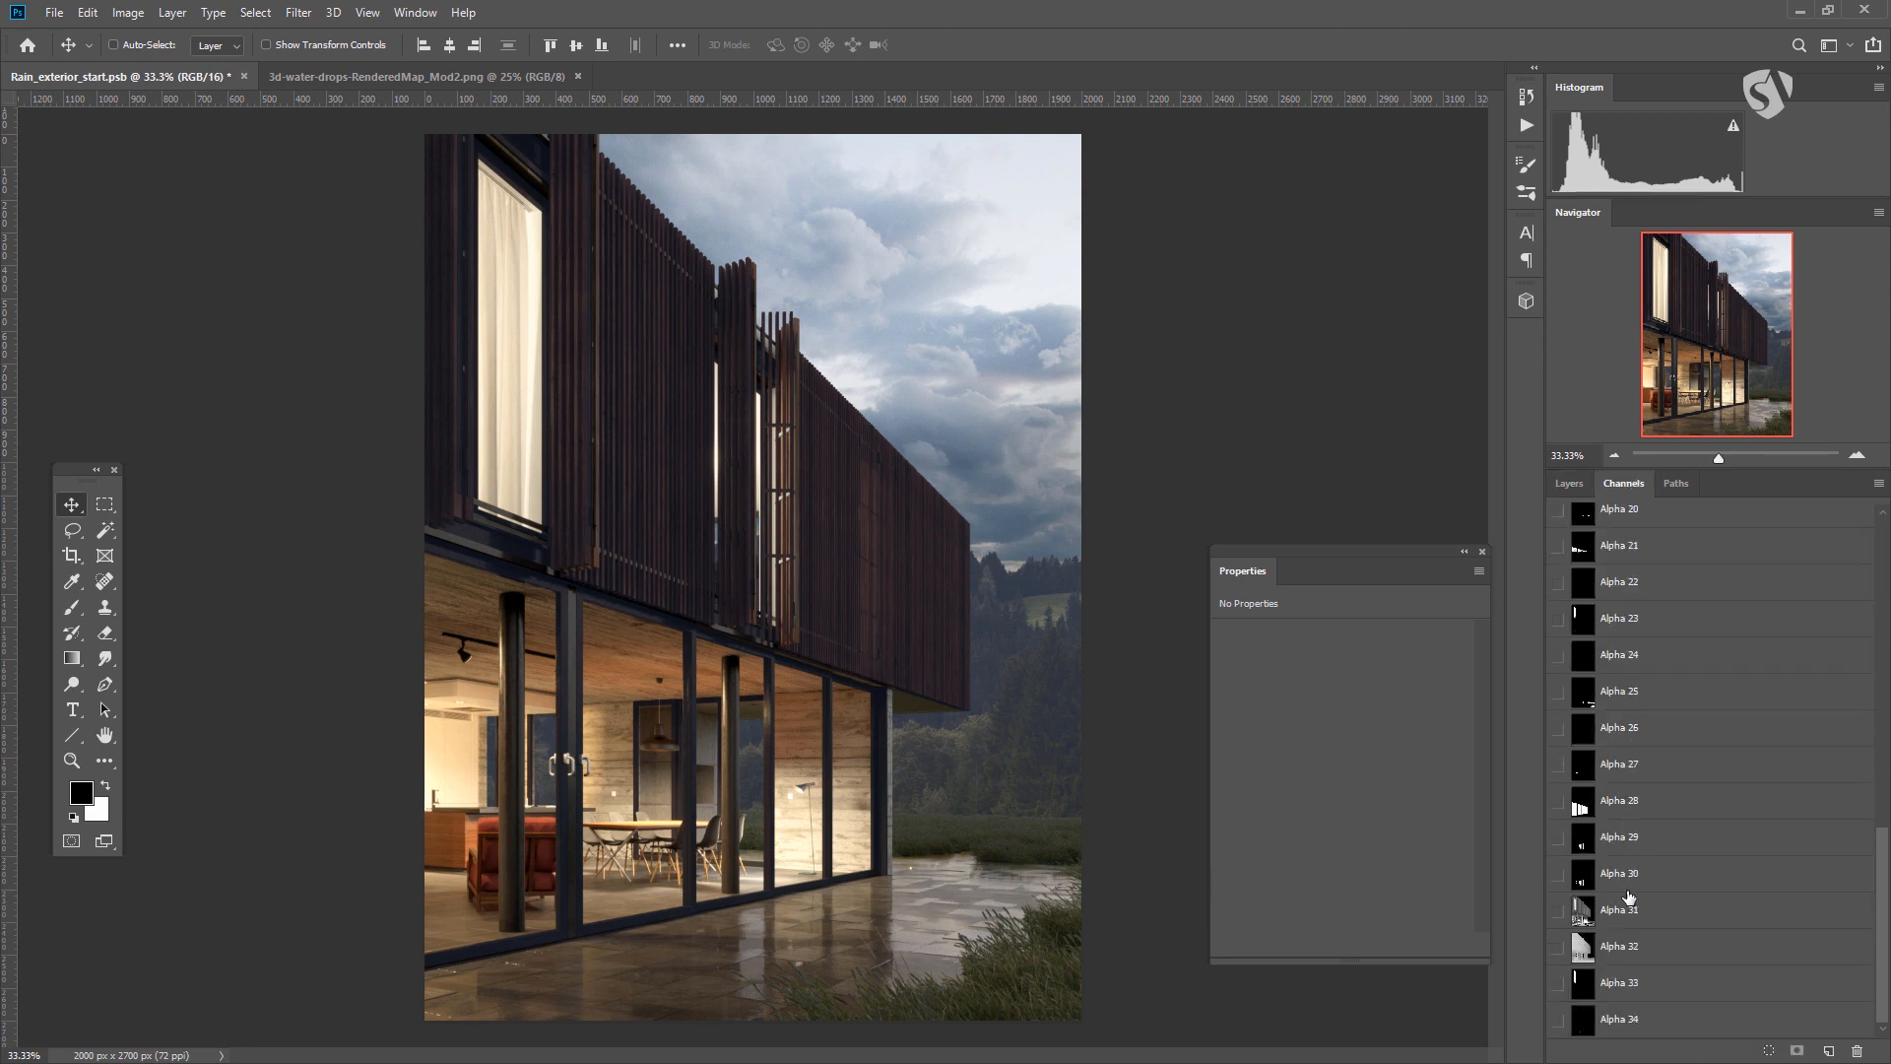
{"action": "left_click", "coordinate": [1581, 906], "text": "ctrl"}
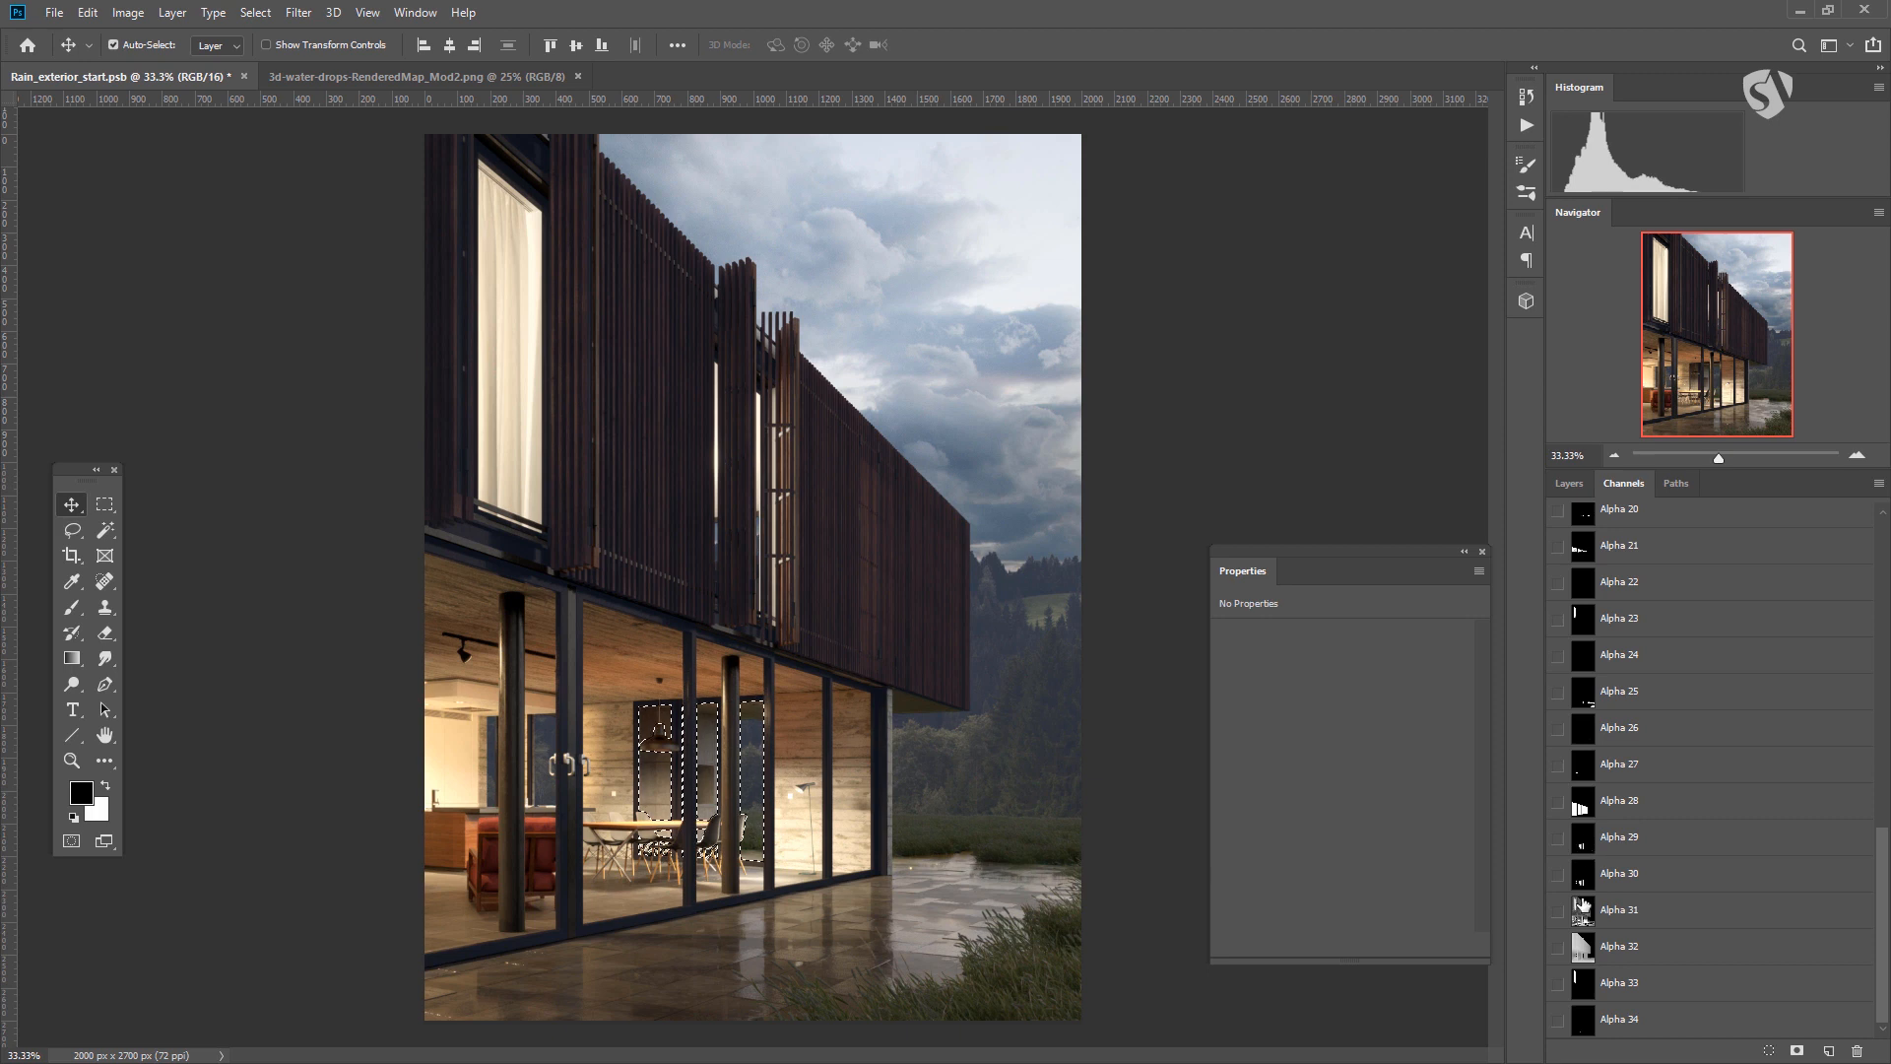
{"action": "left_click", "coordinate": [1583, 982], "text": "ctrl"}
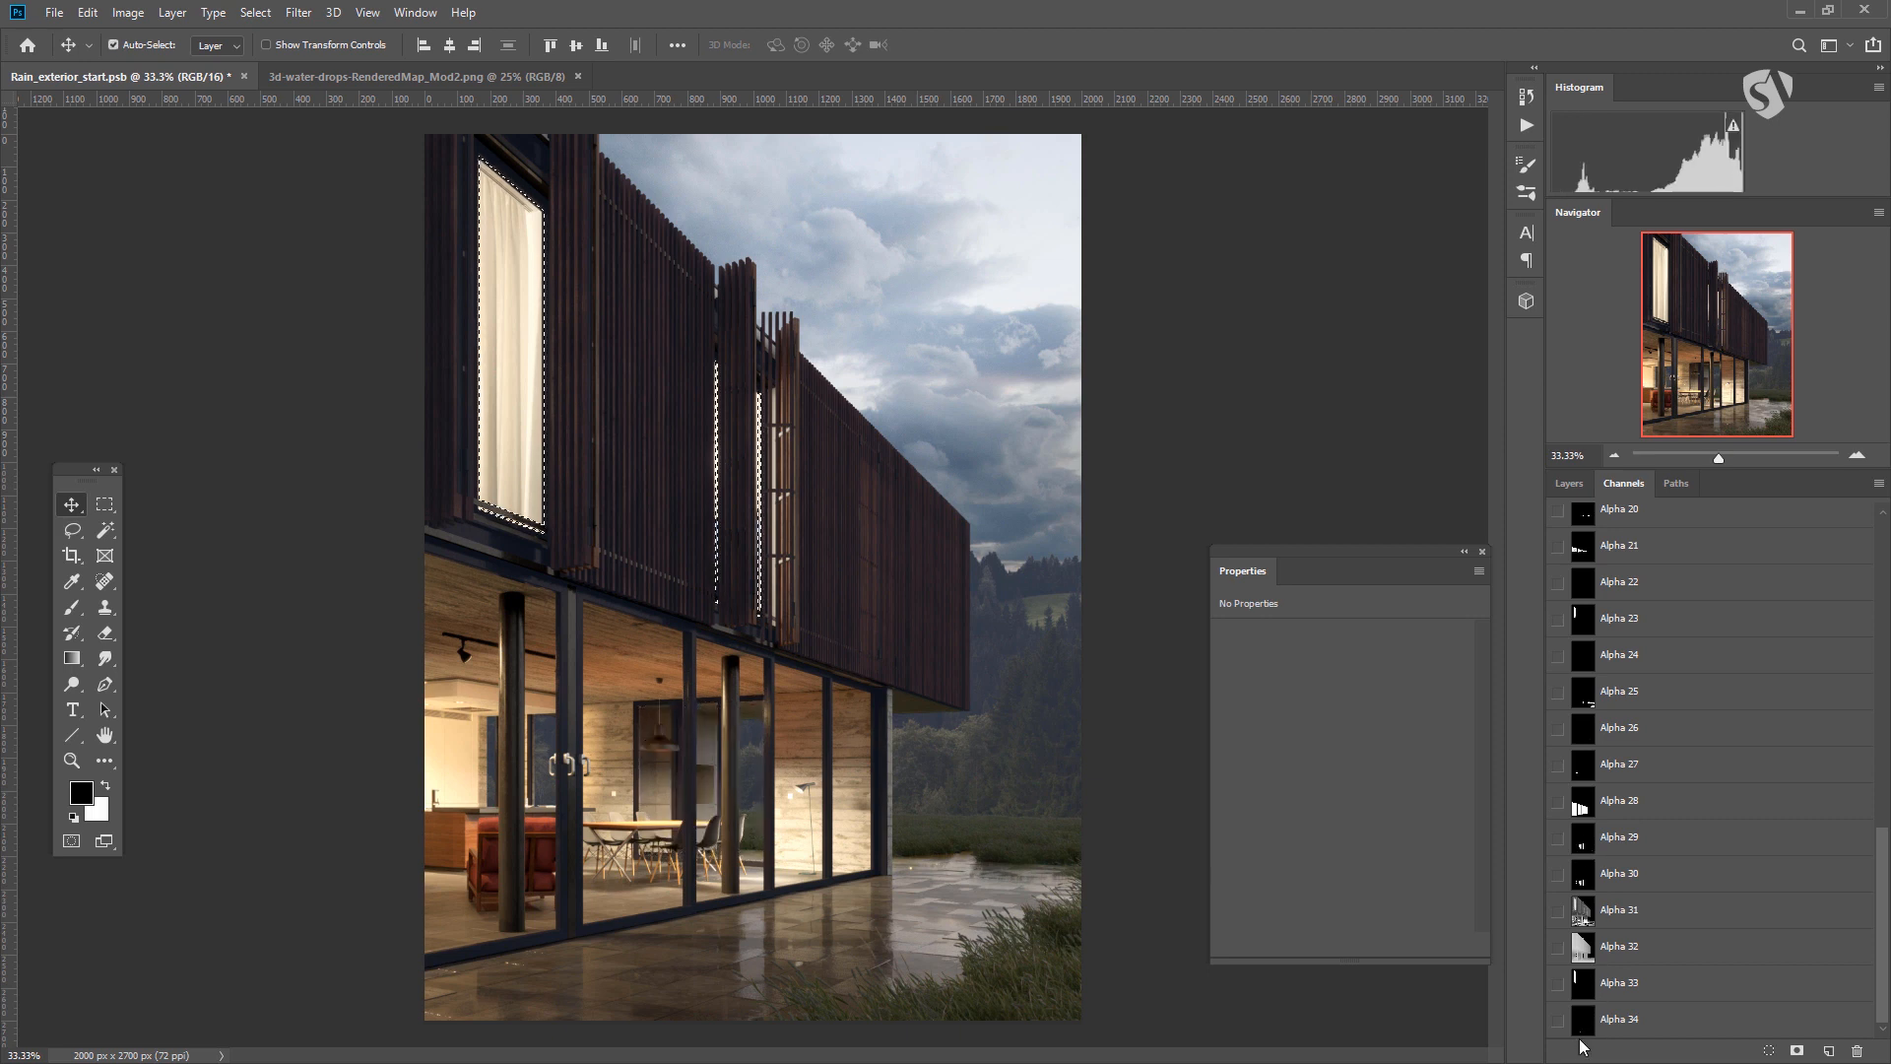
{"action": "left_click", "coordinate": [1582, 1024], "text": "ctrl"}
{"action": "scroll", "coordinate": [1647, 890], "scroll_direction": "up", "scroll_amount": 2}
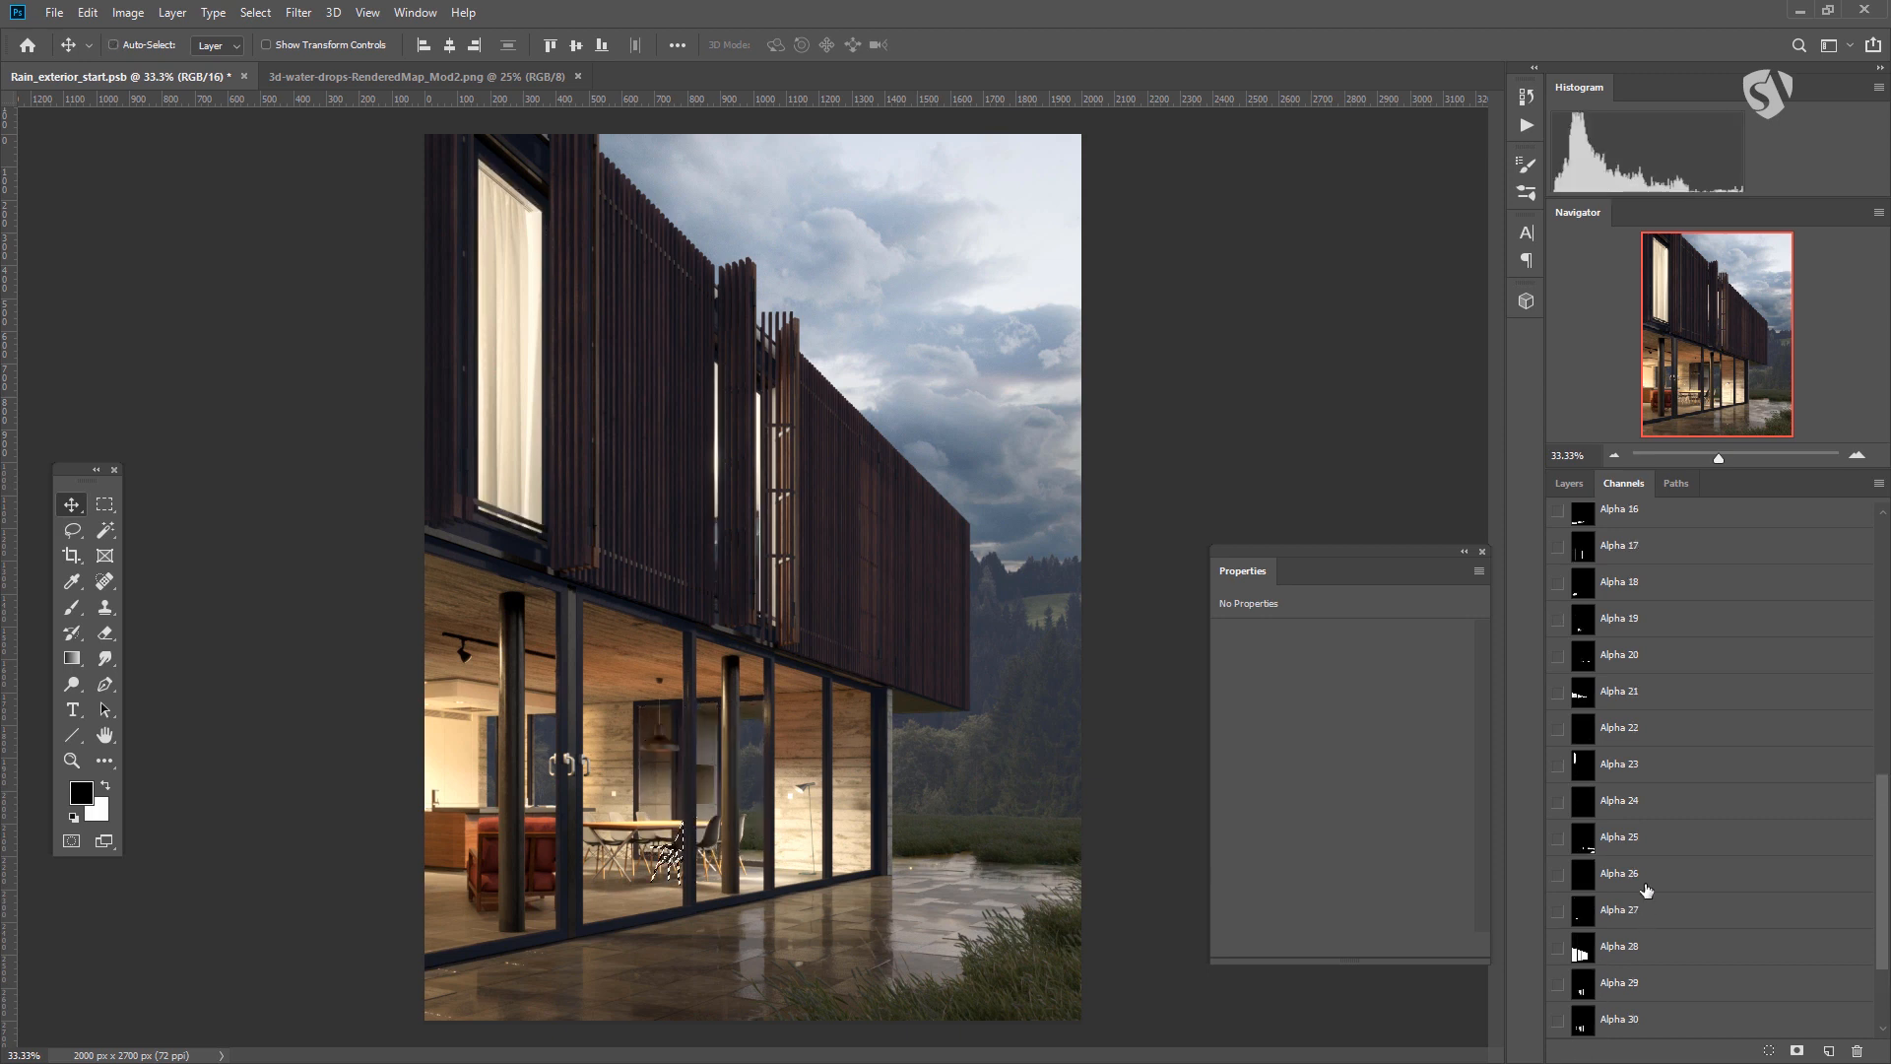
Examine the alpha channels from Alpha 23 back to Alpha 10 one by one to identify the part of the scene each masks.
{"action": "left_click", "coordinate": [1576, 778]}
{"action": "left_click", "coordinate": [1593, 743]}
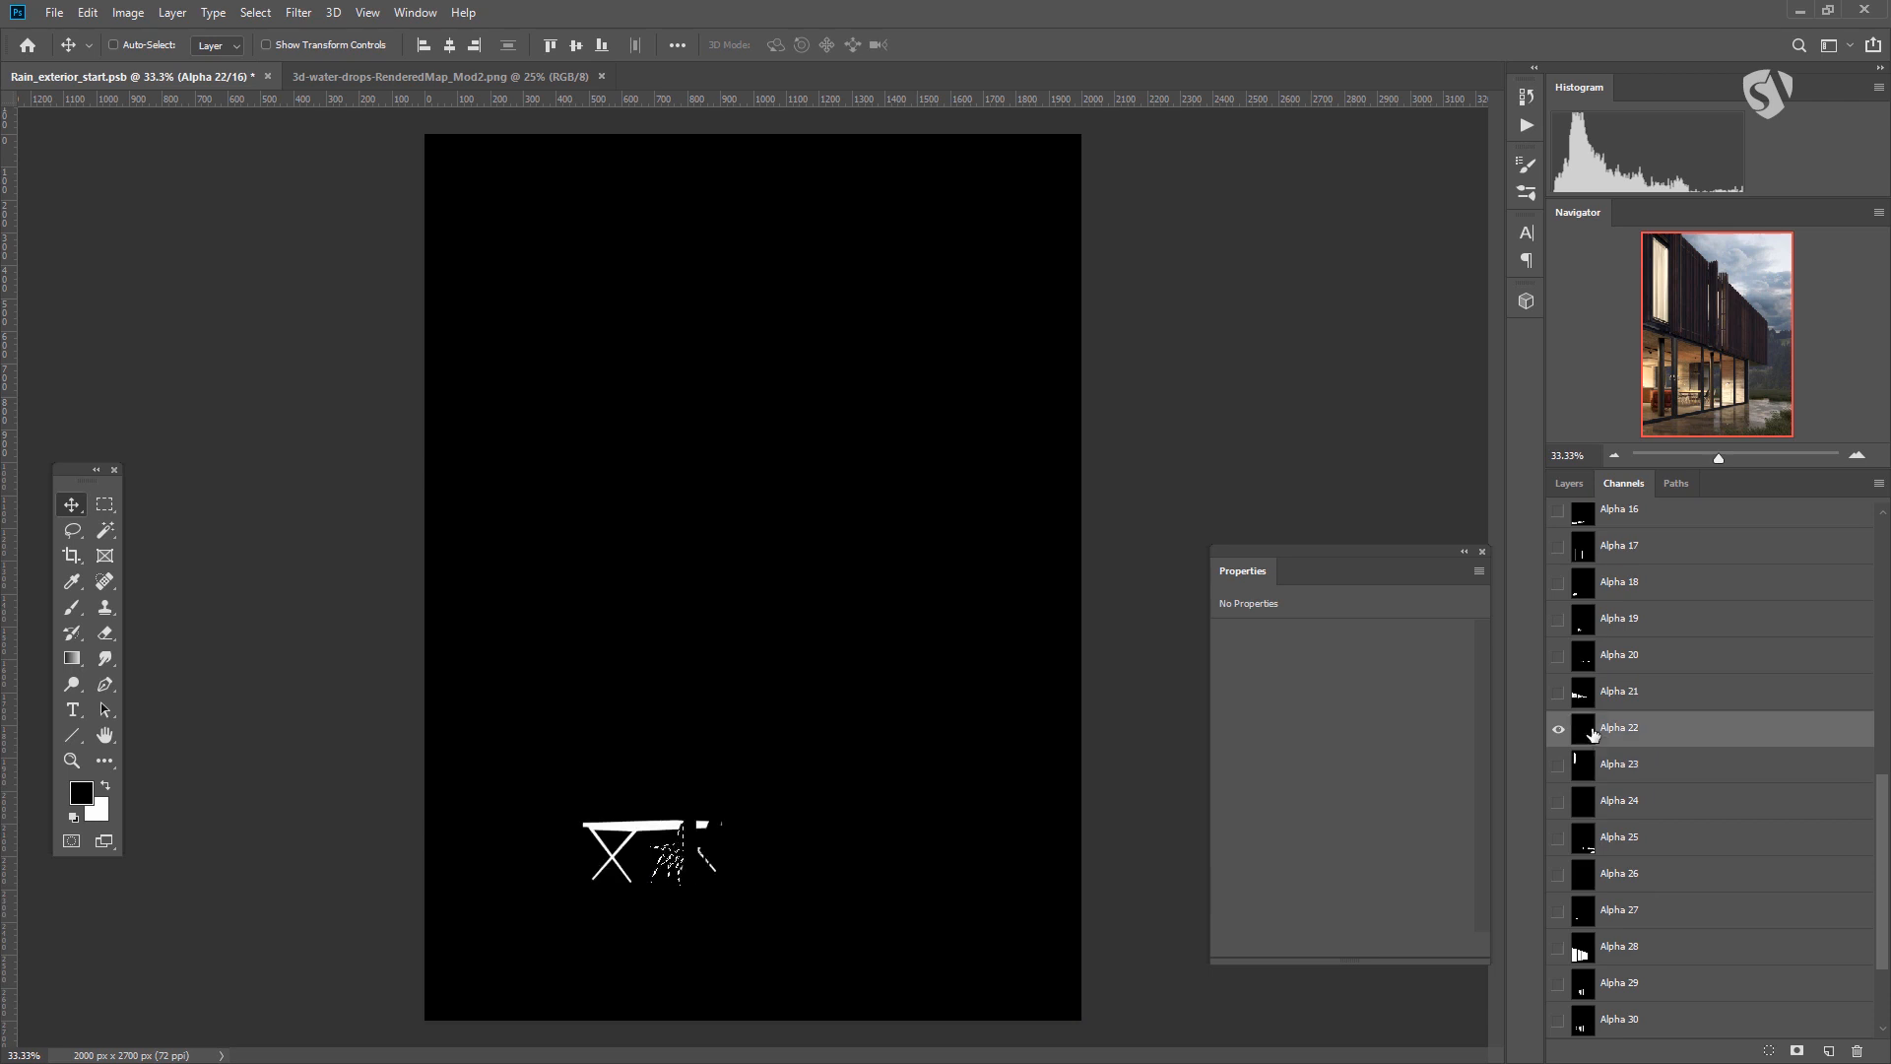
{"action": "left_click", "coordinate": [1592, 695]}
{"action": "left_click", "coordinate": [1590, 657]}
{"action": "left_click", "coordinate": [1586, 618]}
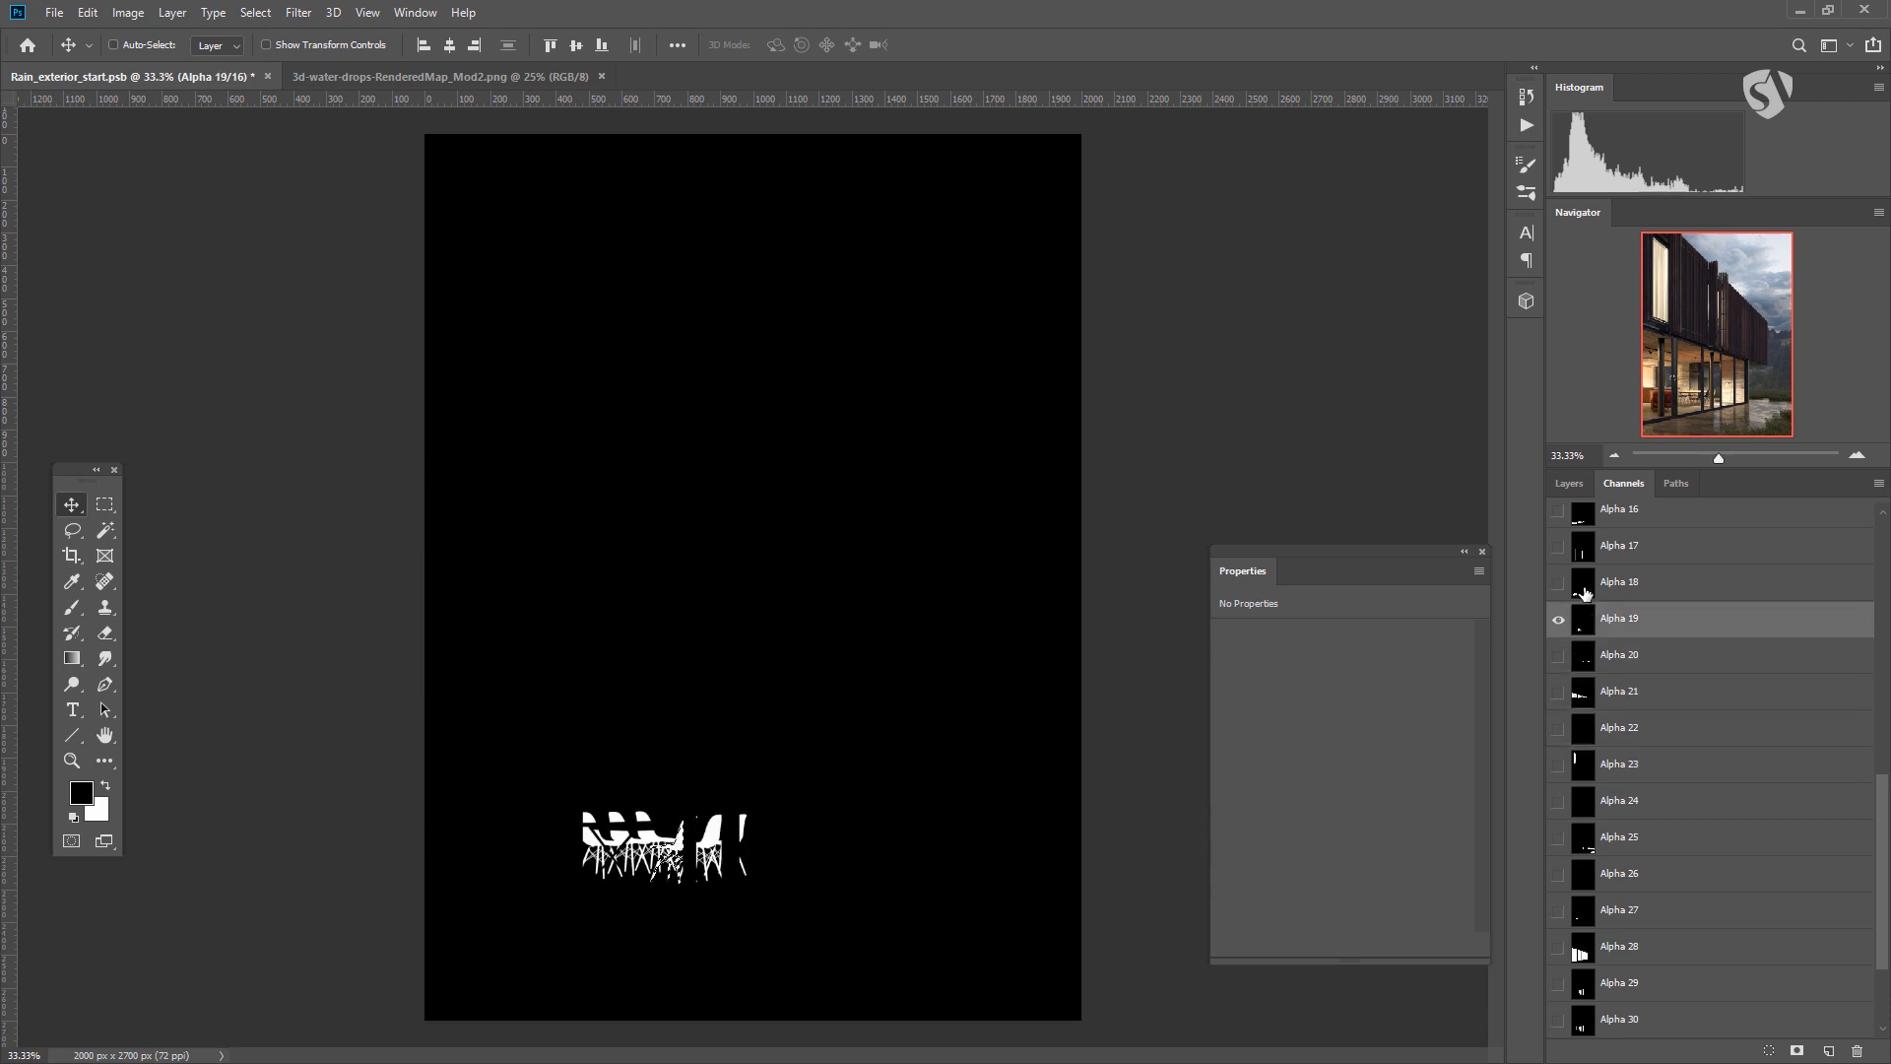
{"action": "left_click", "coordinate": [1584, 581]}
{"action": "left_click", "coordinate": [1584, 547]}
{"action": "scroll", "coordinate": [1584, 552], "scroll_direction": "up", "scroll_amount": 2}
{"action": "left_click", "coordinate": [1585, 650]}
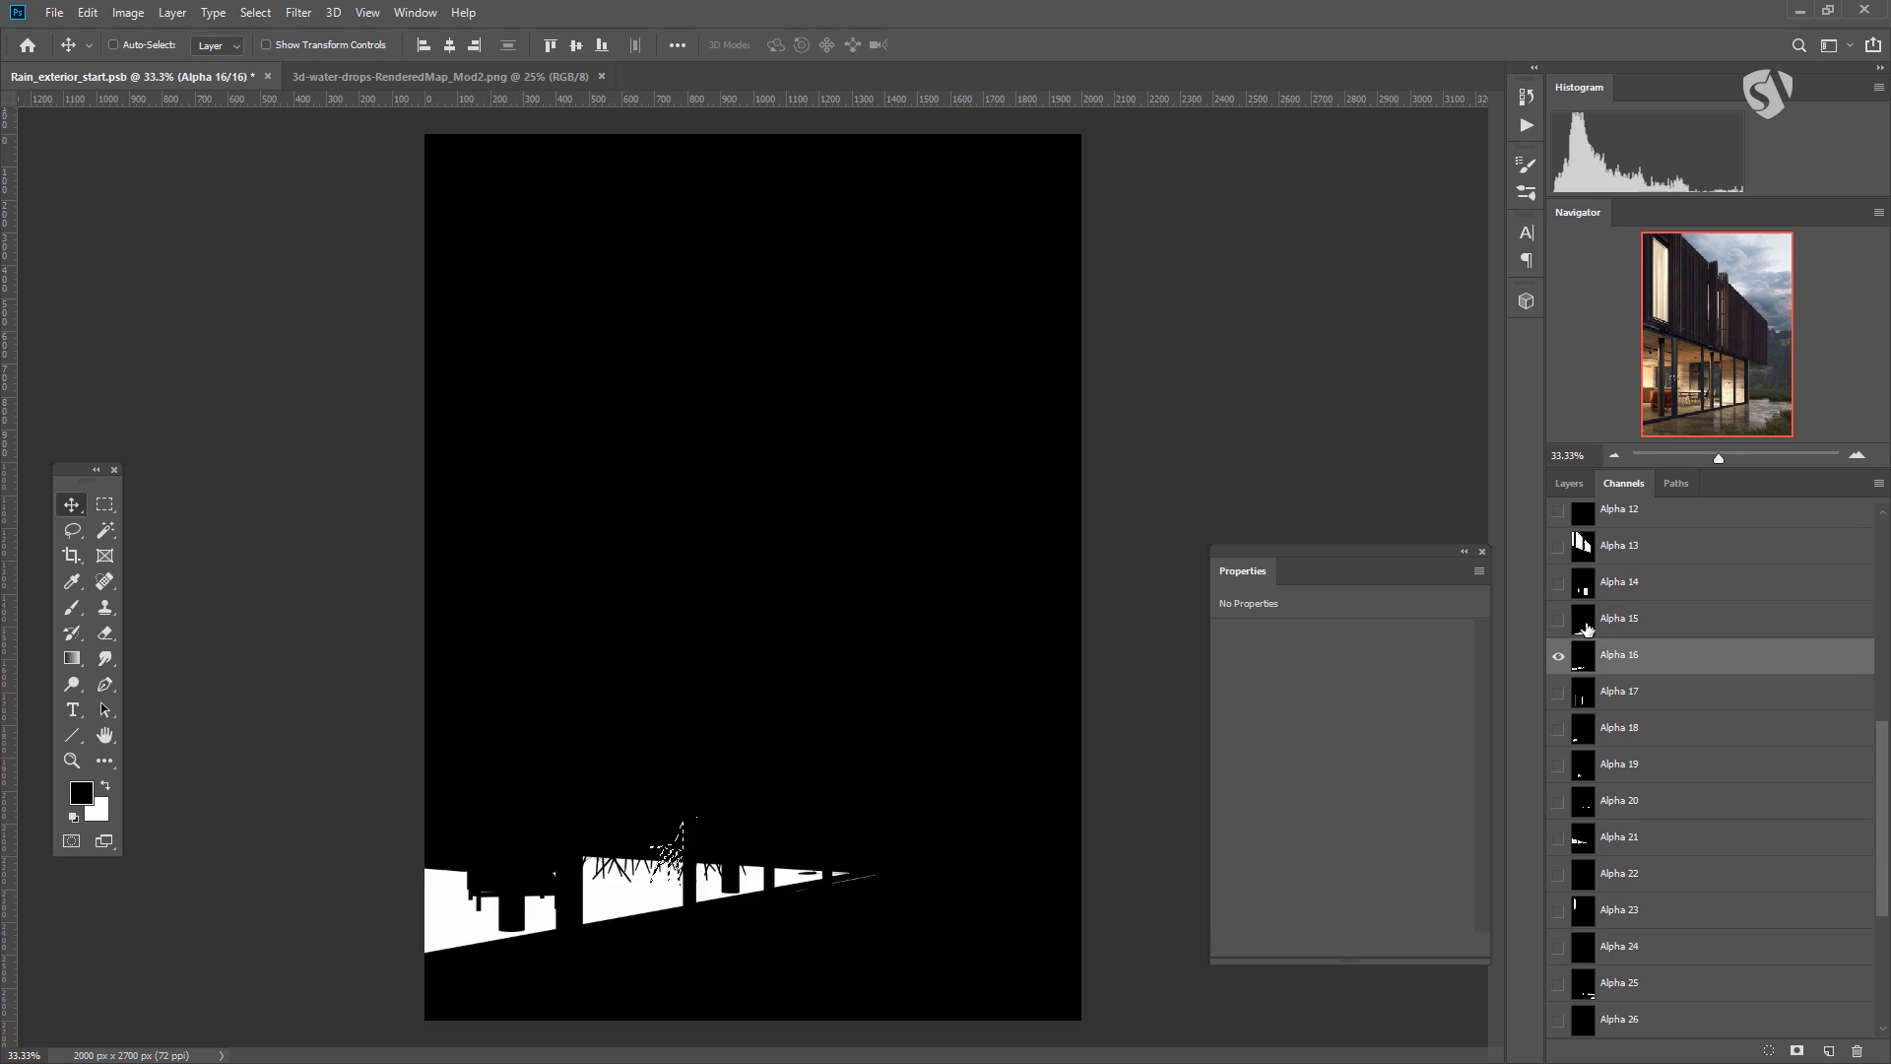
{"action": "left_click", "coordinate": [1588, 615]}
{"action": "left_click", "coordinate": [1584, 581]}
{"action": "left_click", "coordinate": [1584, 546]}
{"action": "scroll", "coordinate": [1600, 689], "scroll_direction": "up", "scroll_amount": 3}
{"action": "left_click", "coordinate": [1600, 690]}
{"action": "left_click", "coordinate": [1585, 655]}
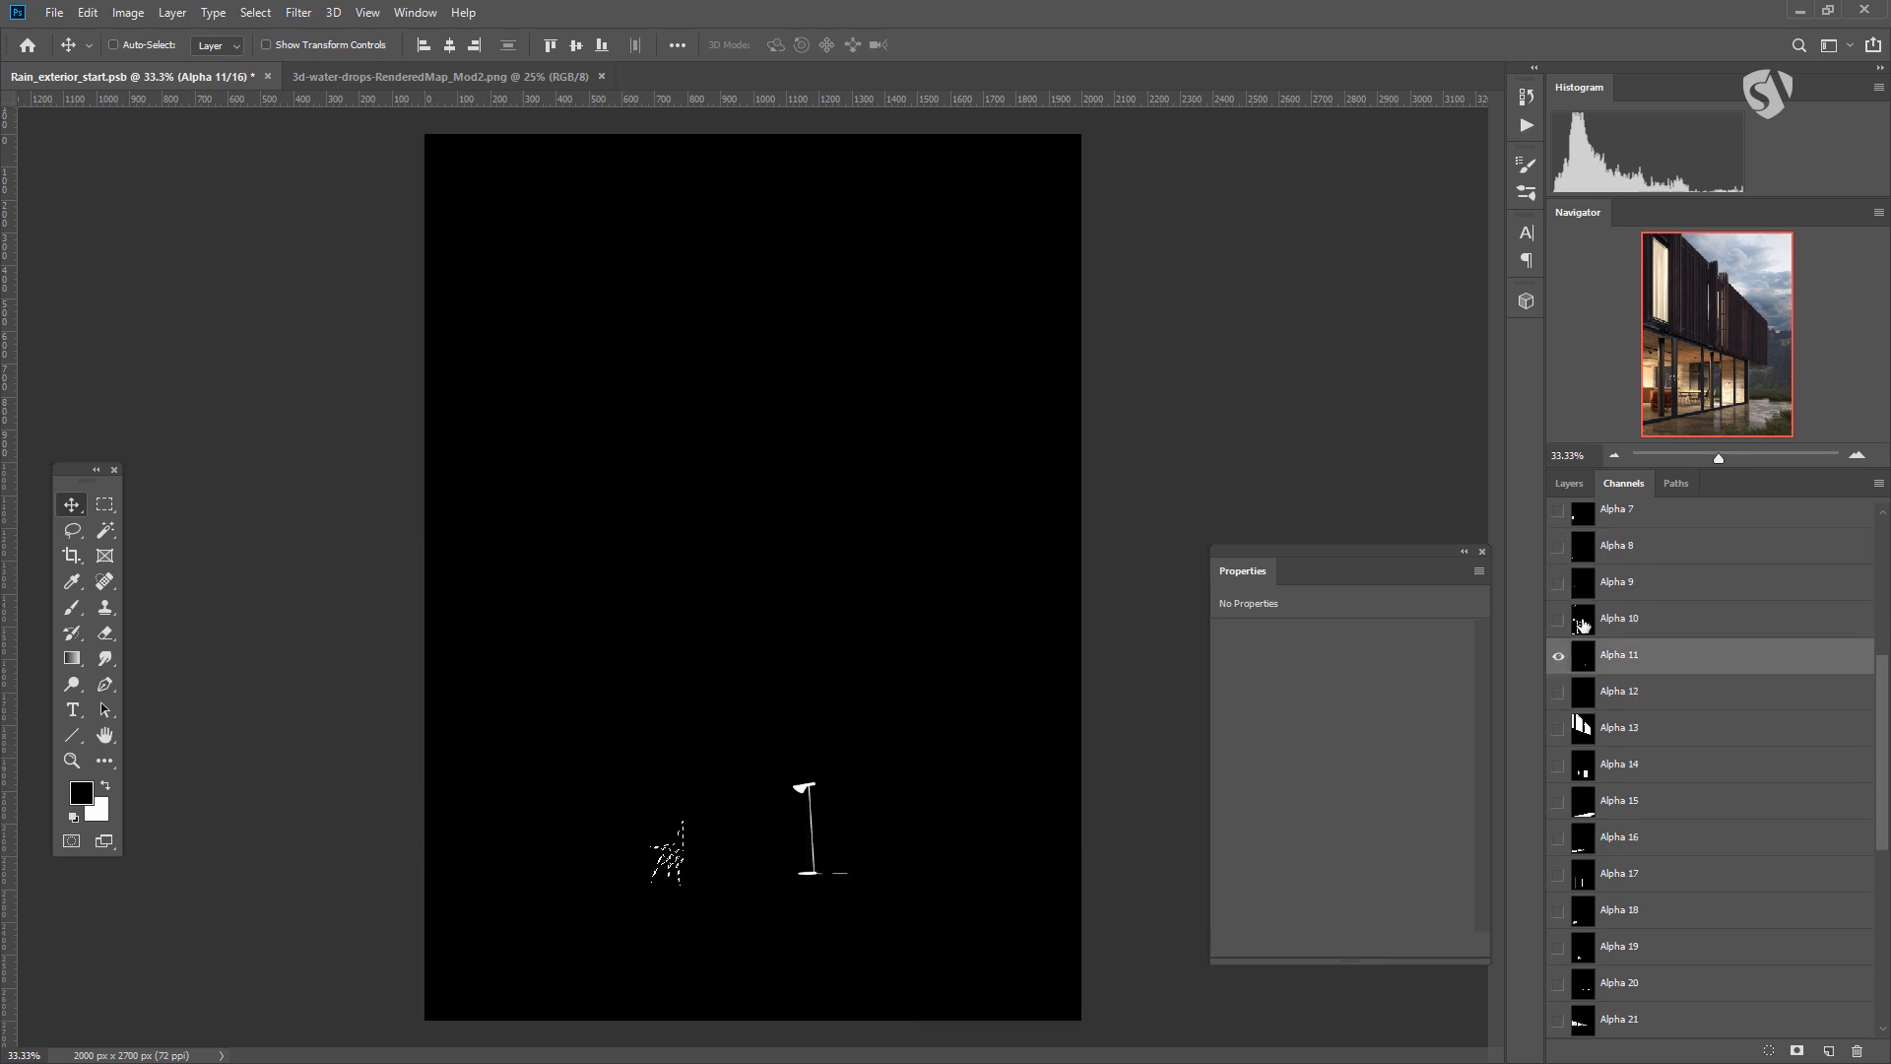
{"action": "left_click", "coordinate": [1583, 618]}
View the Alpha 3 and Alpha 2 masks, and display Alpha 2 as an overlay on the full-colour image.
{"action": "scroll", "coordinate": [1583, 709], "scroll_direction": "up", "scroll_amount": 3}
{"action": "scroll", "coordinate": [1587, 764], "scroll_direction": "up", "scroll_amount": 3}
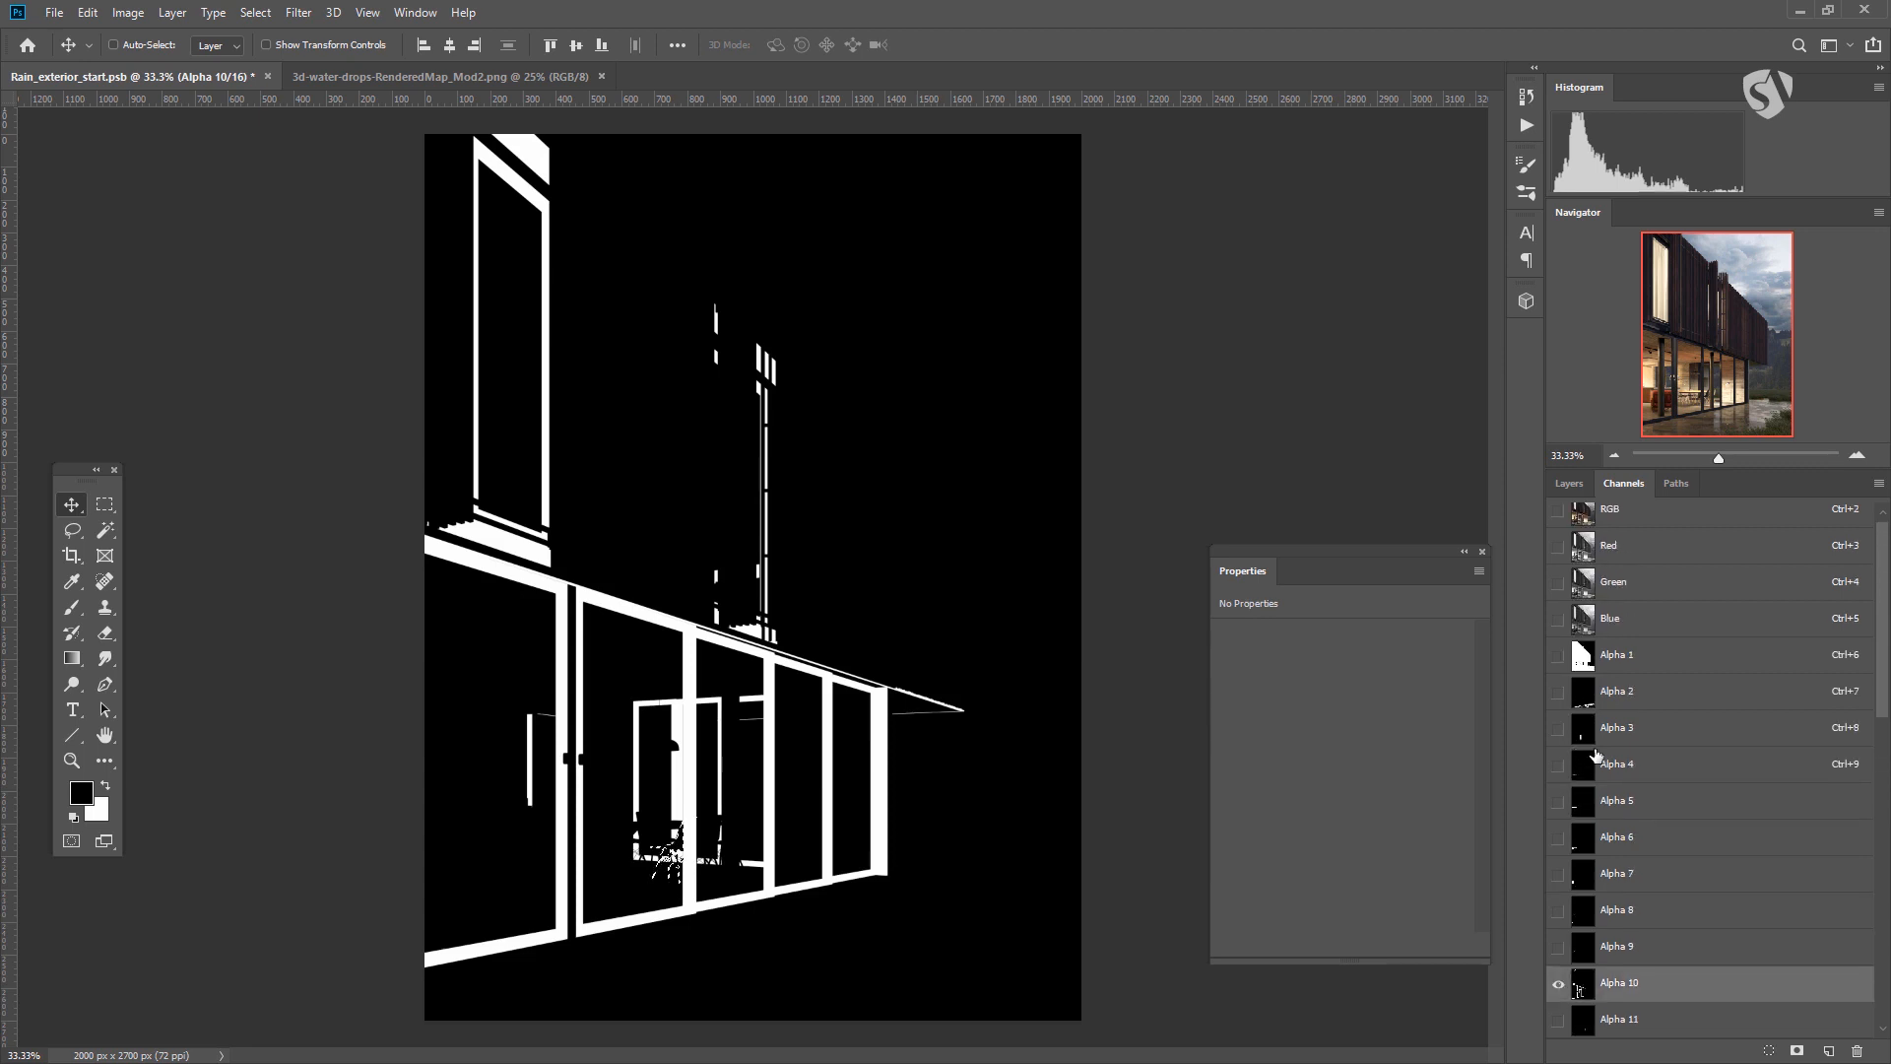
{"action": "left_click", "coordinate": [1581, 738]}
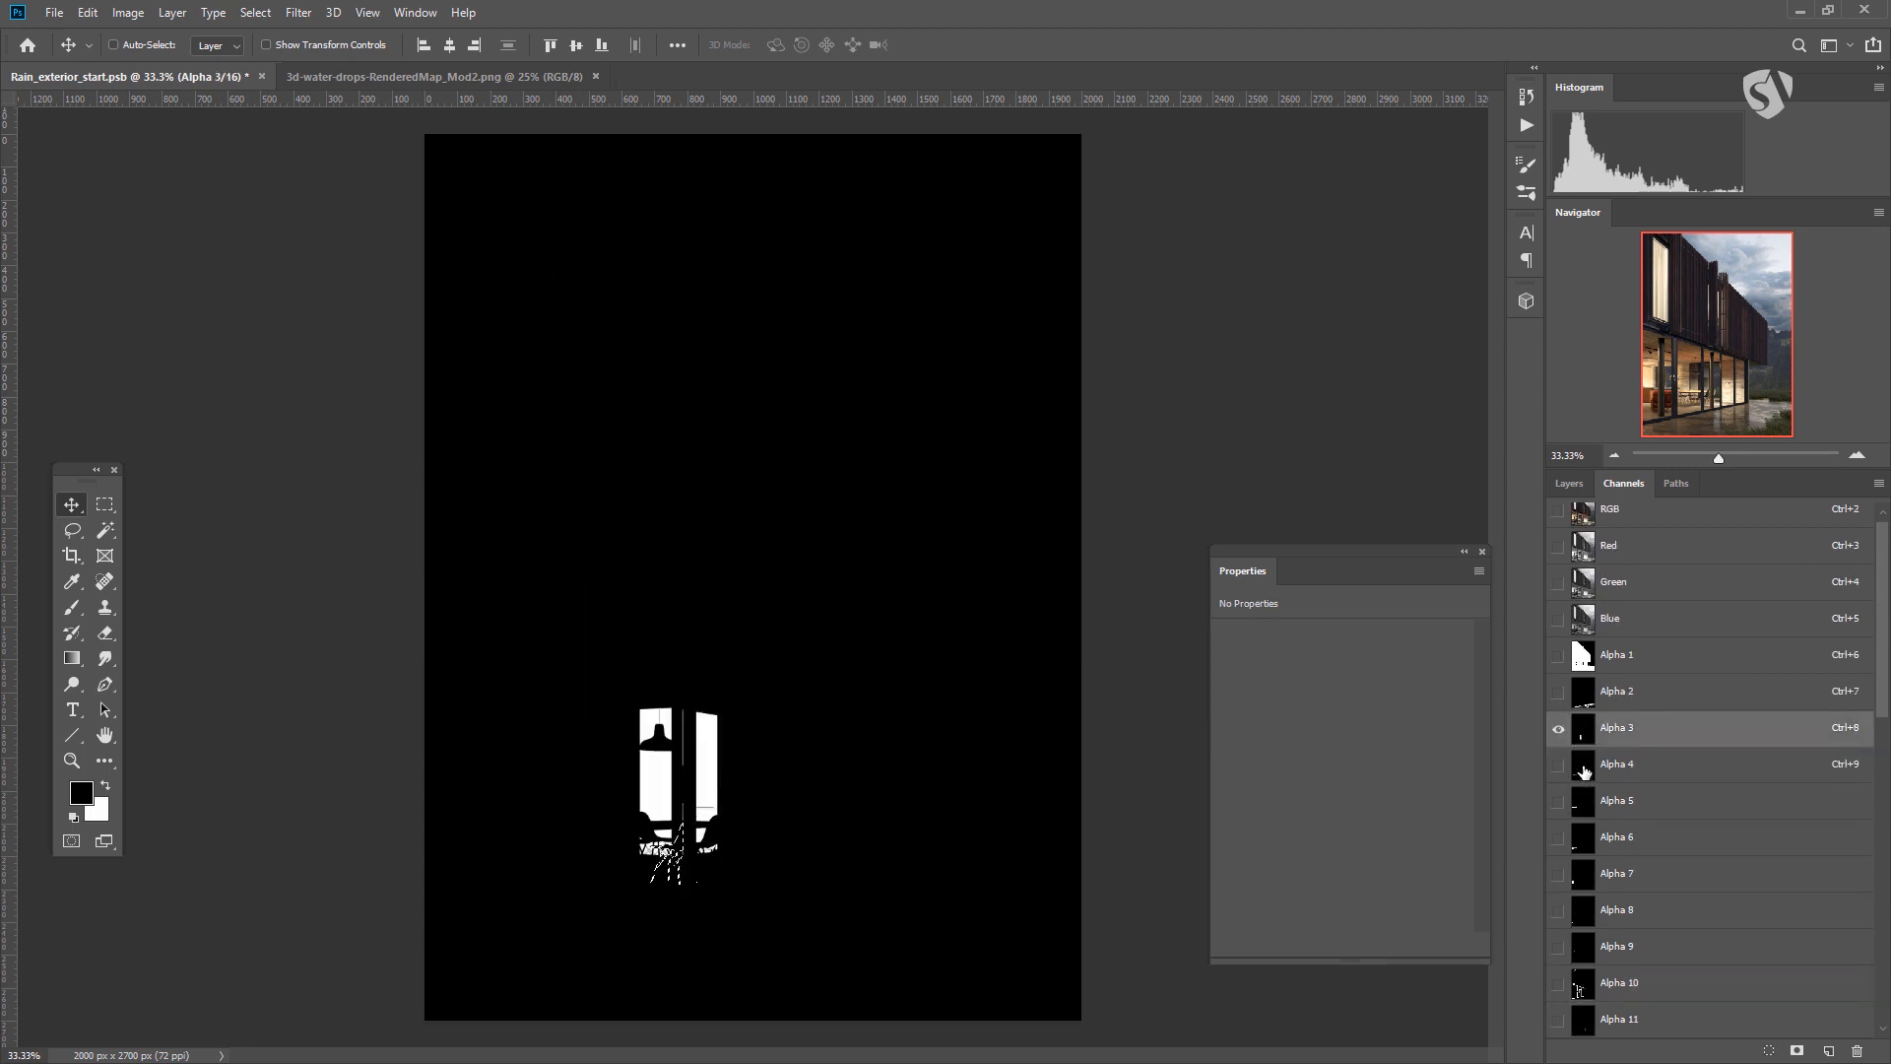
{"action": "left_click", "coordinate": [1586, 695]}
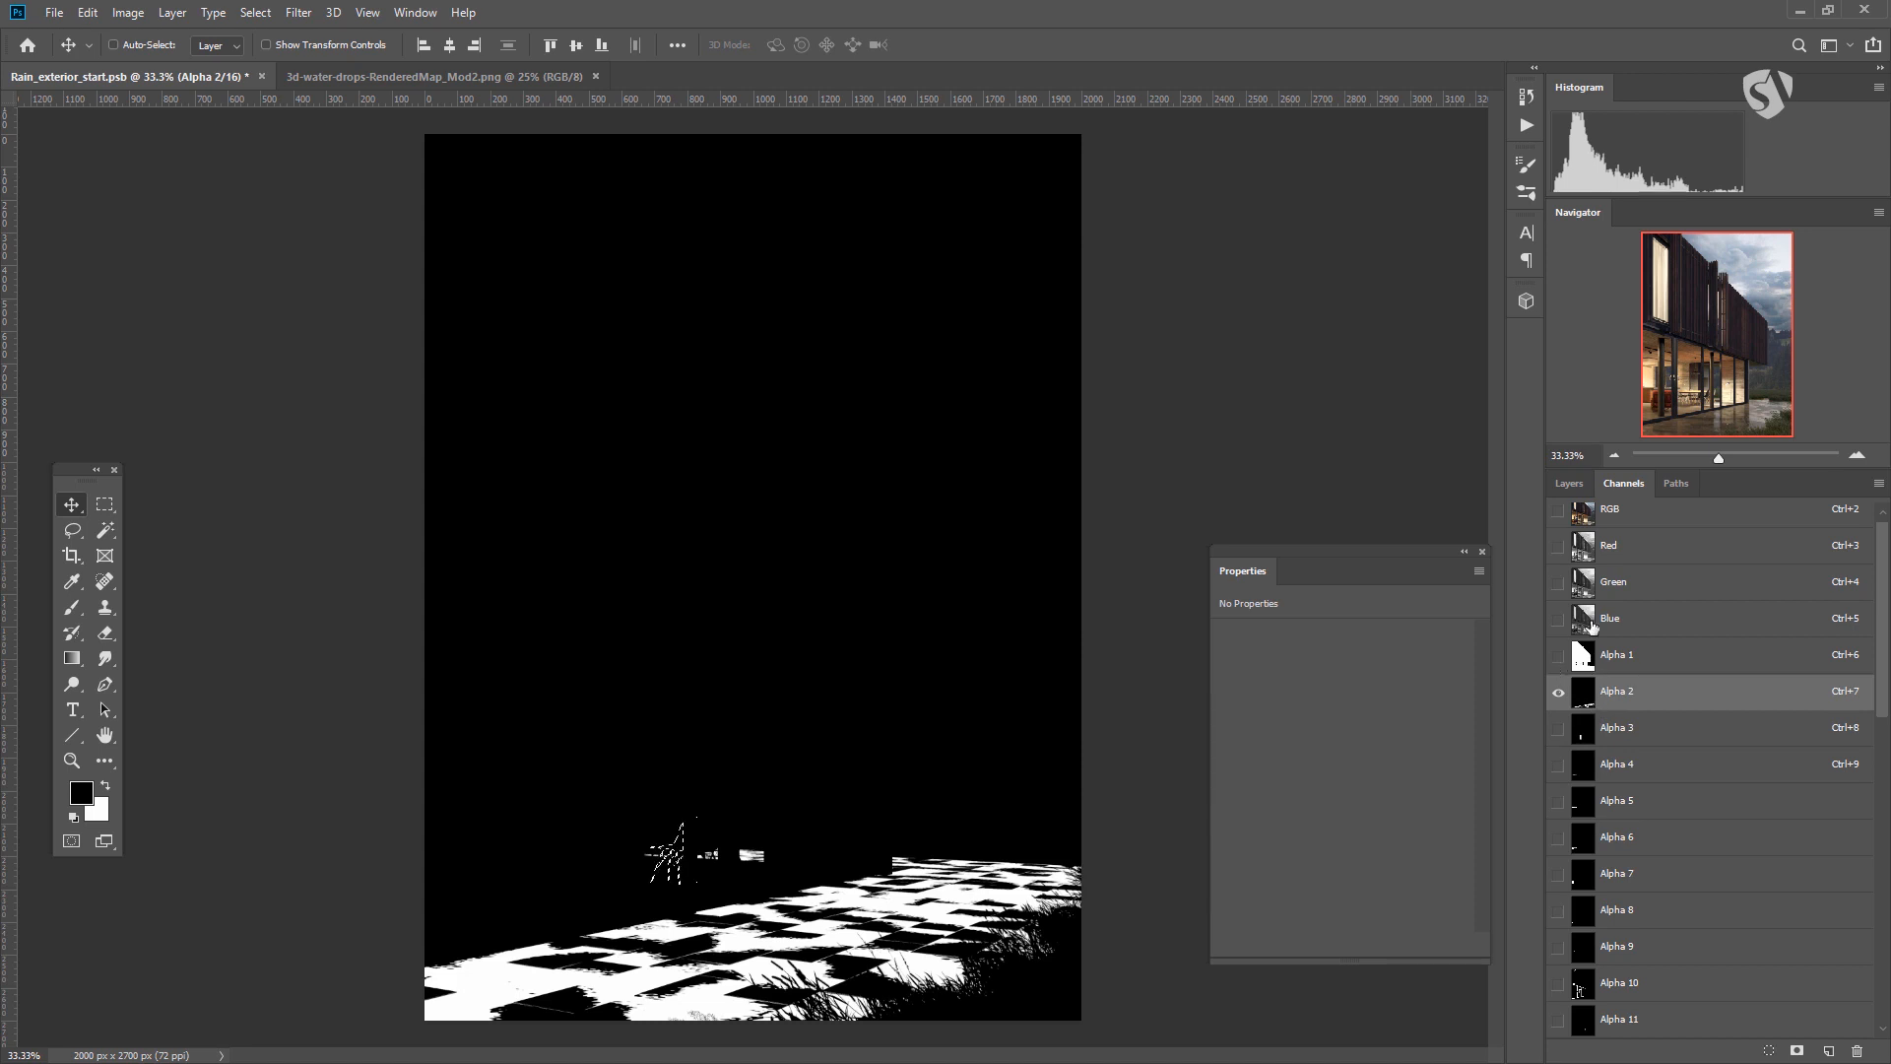
{"action": "scroll", "coordinate": [1586, 603], "scroll_direction": "up", "scroll_amount": 1}
{"action": "left_click", "coordinate": [1558, 522]}
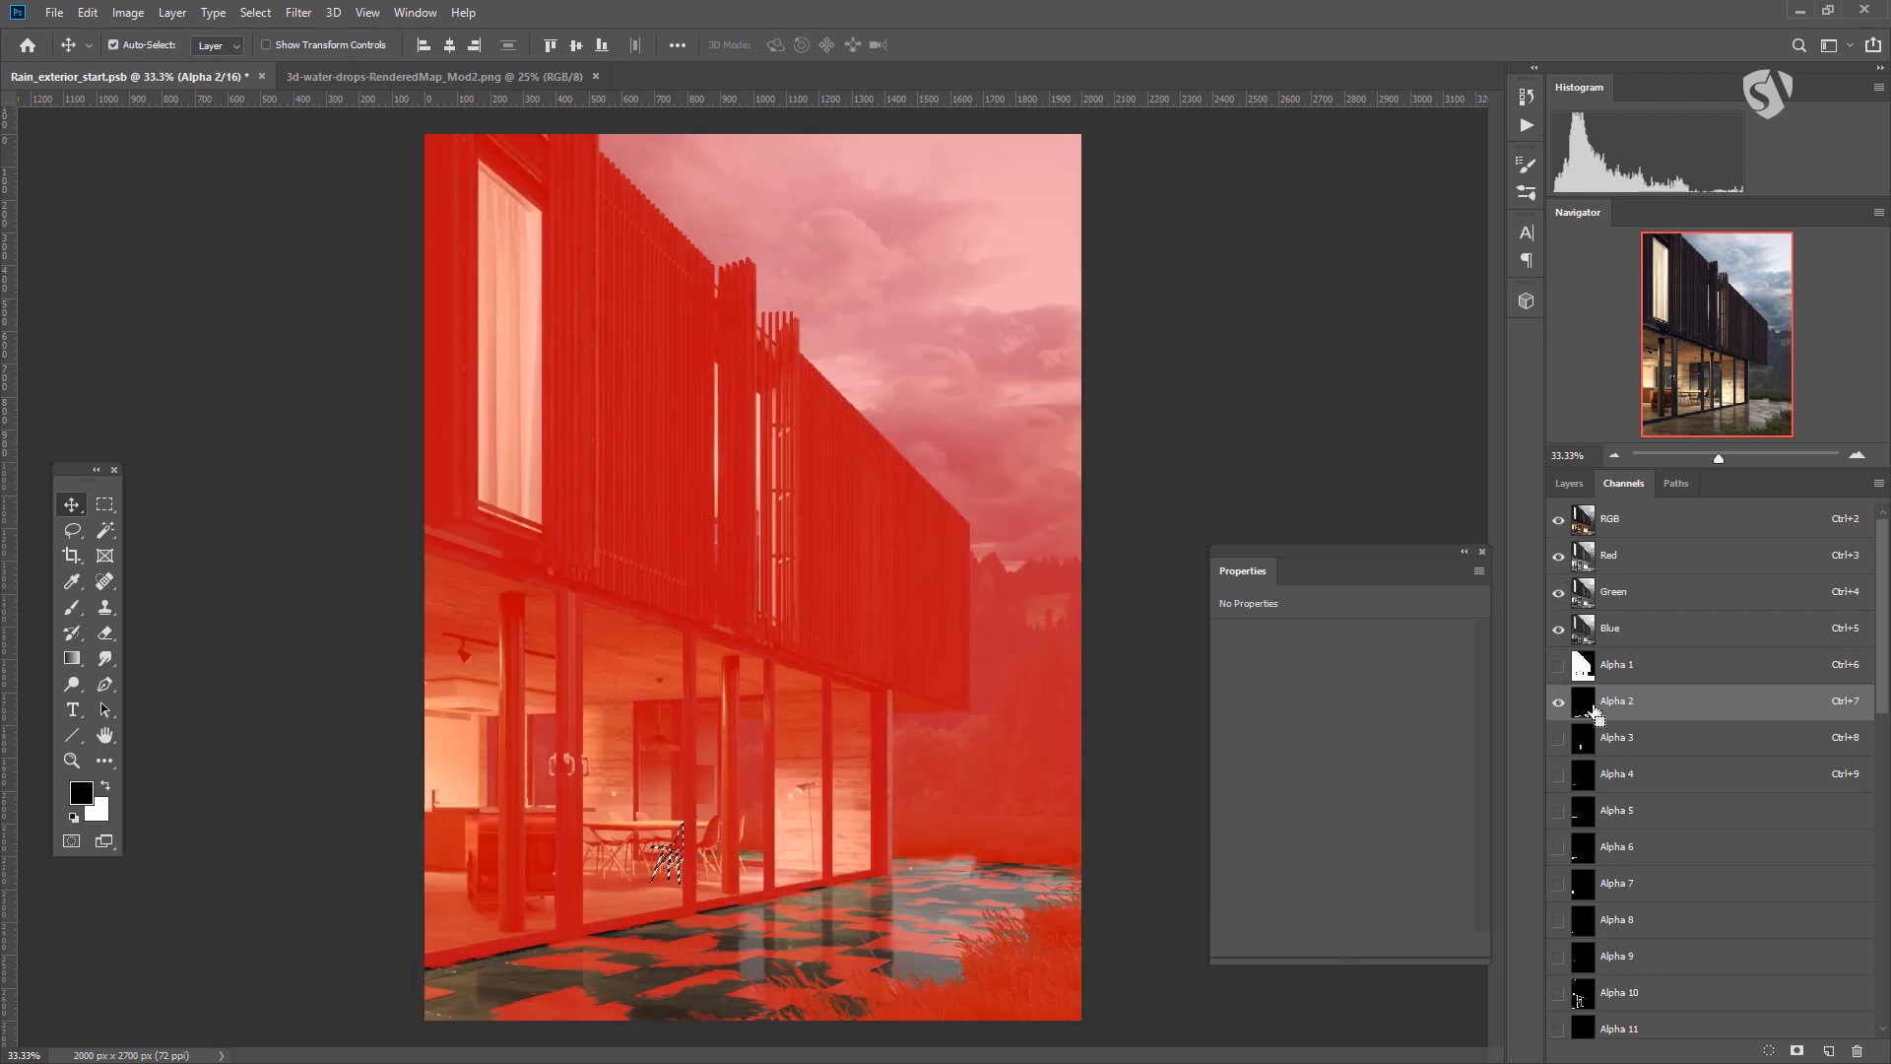
{"action": "left_click", "coordinate": [1557, 701]}
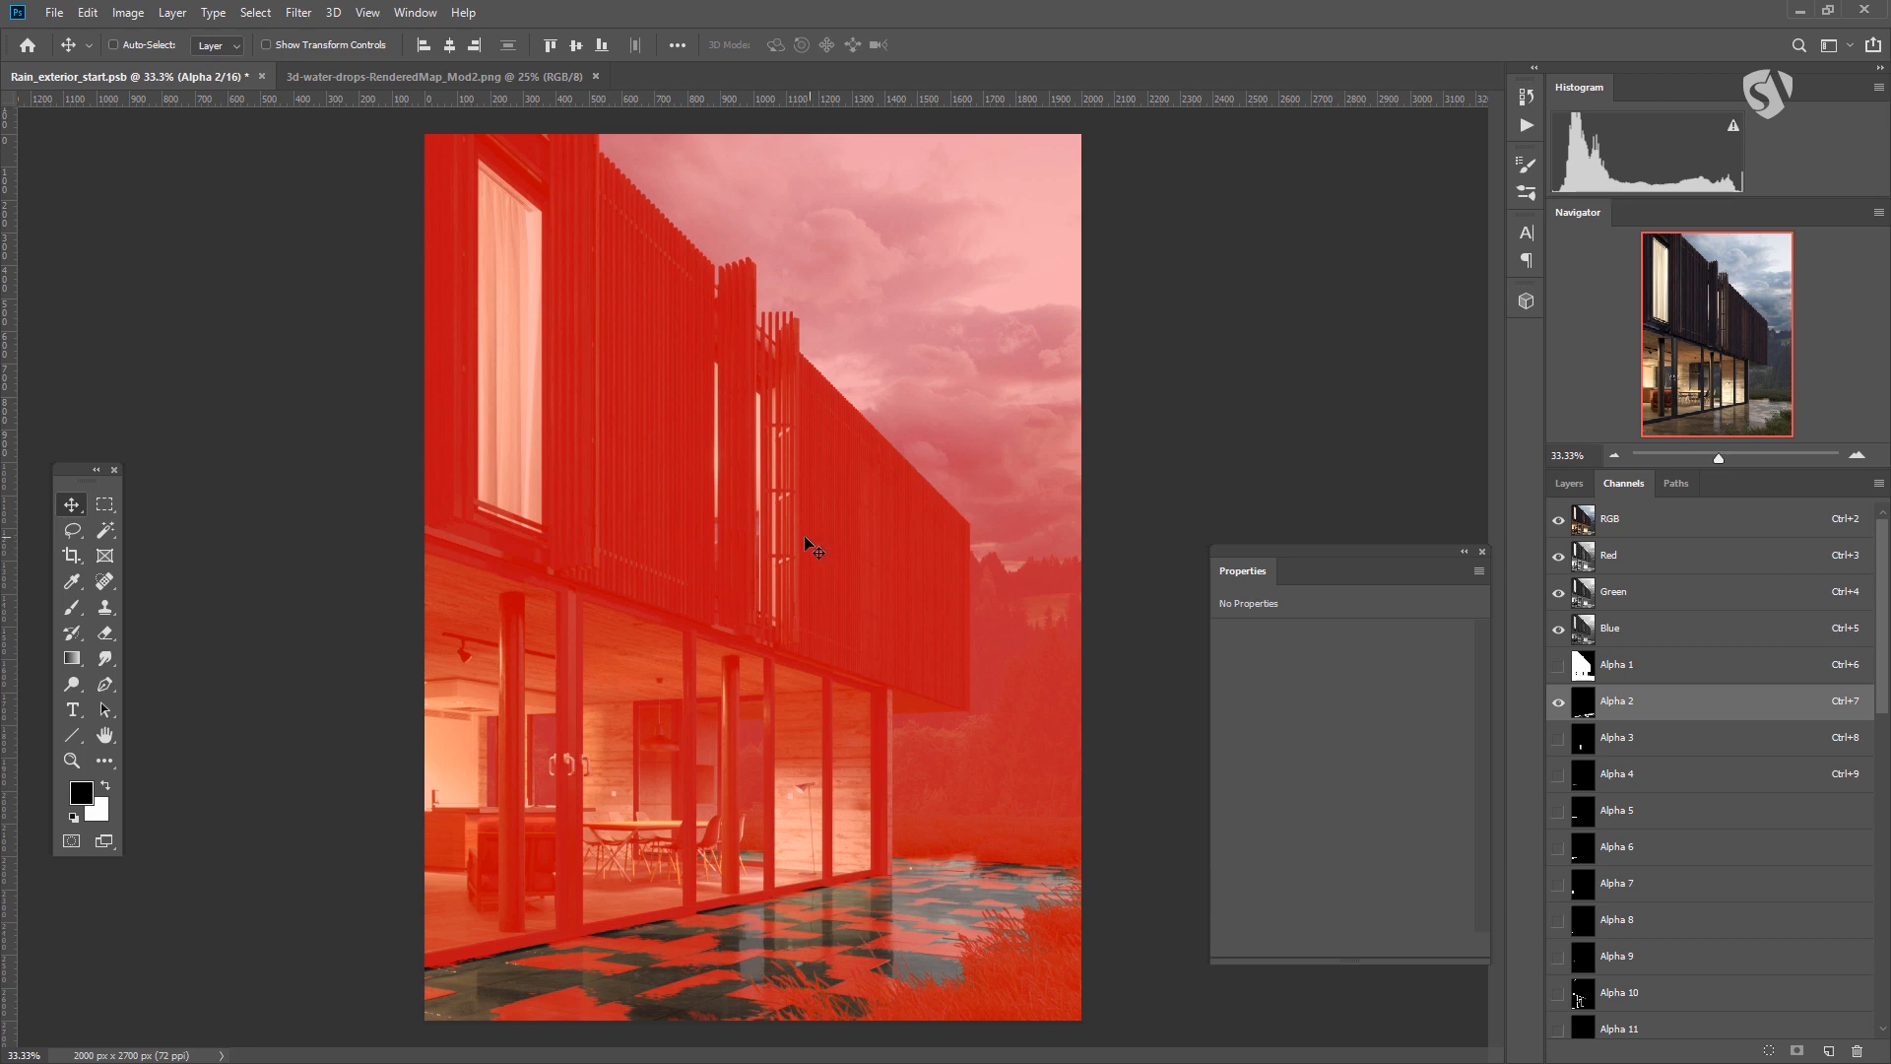
Turn off the Alpha 2 overlay and target the Frames group's layer mask at the glass doors.
{"action": "left_click", "coordinate": [1559, 703]}
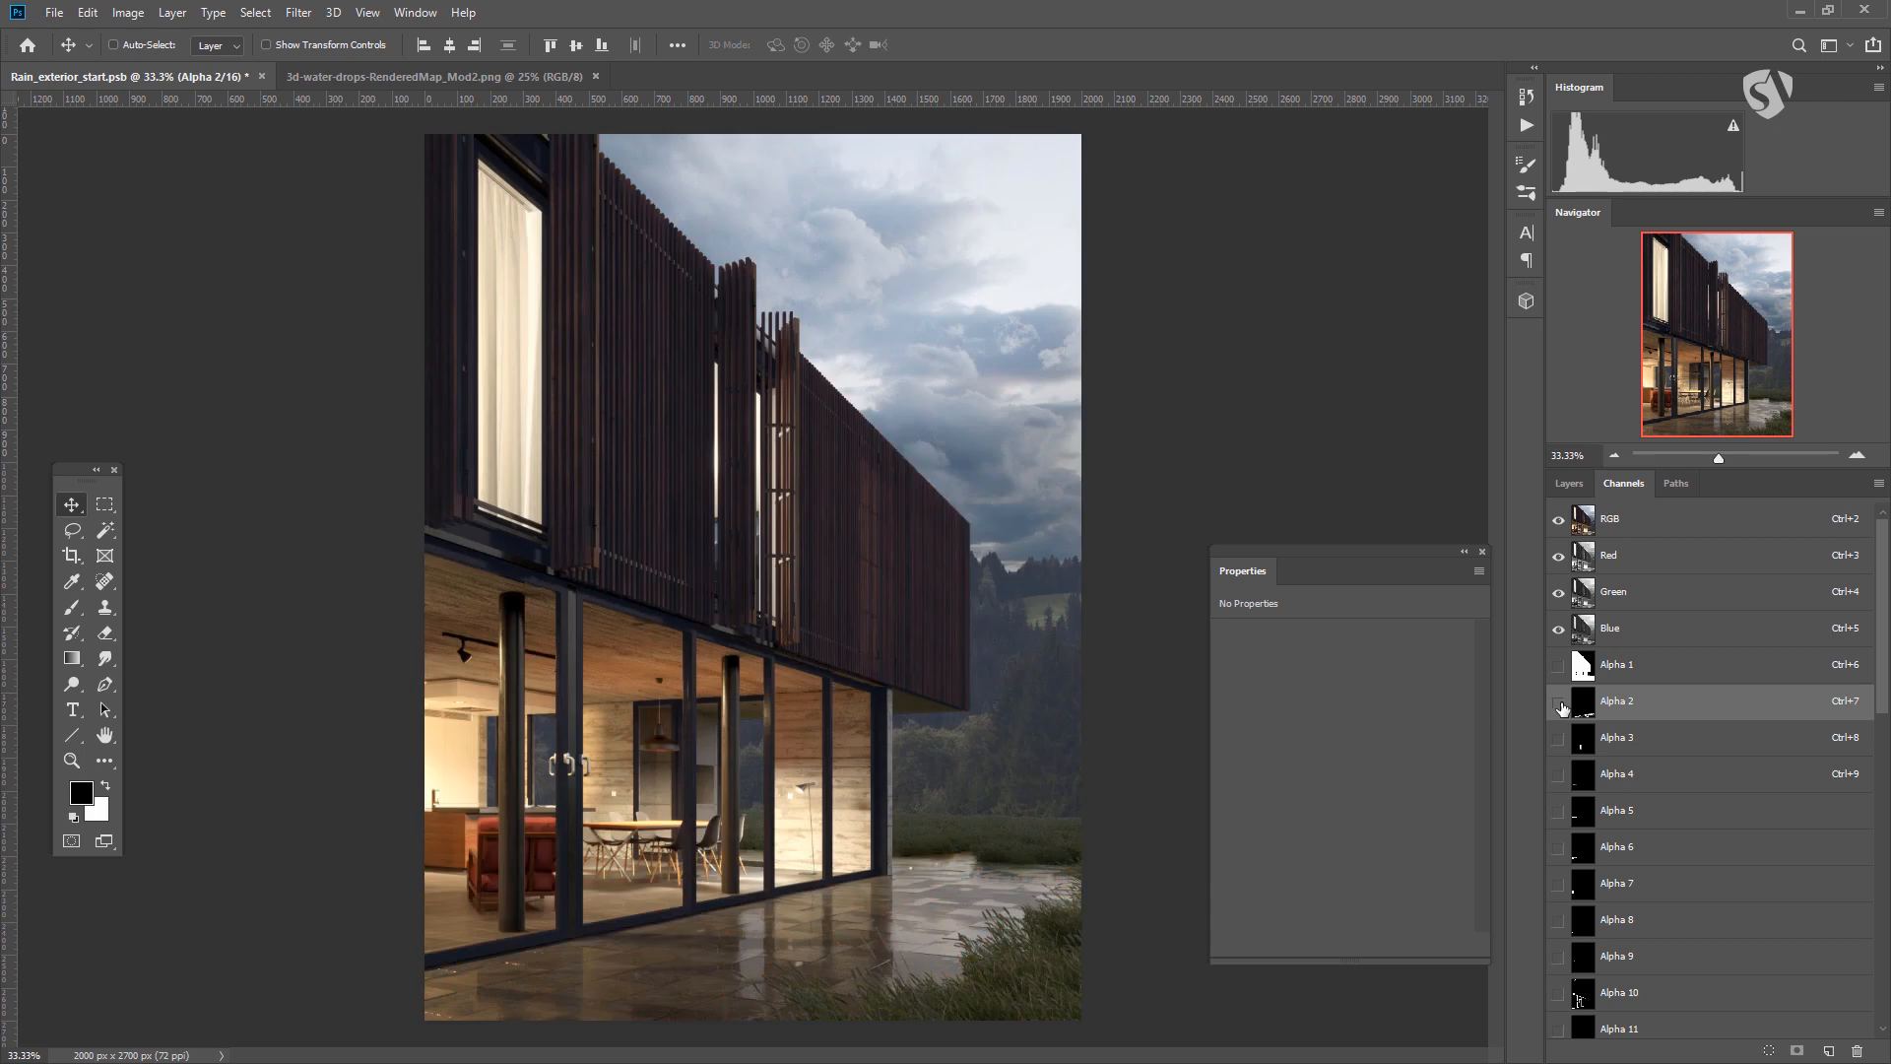
{"action": "left_click", "coordinate": [1572, 482]}
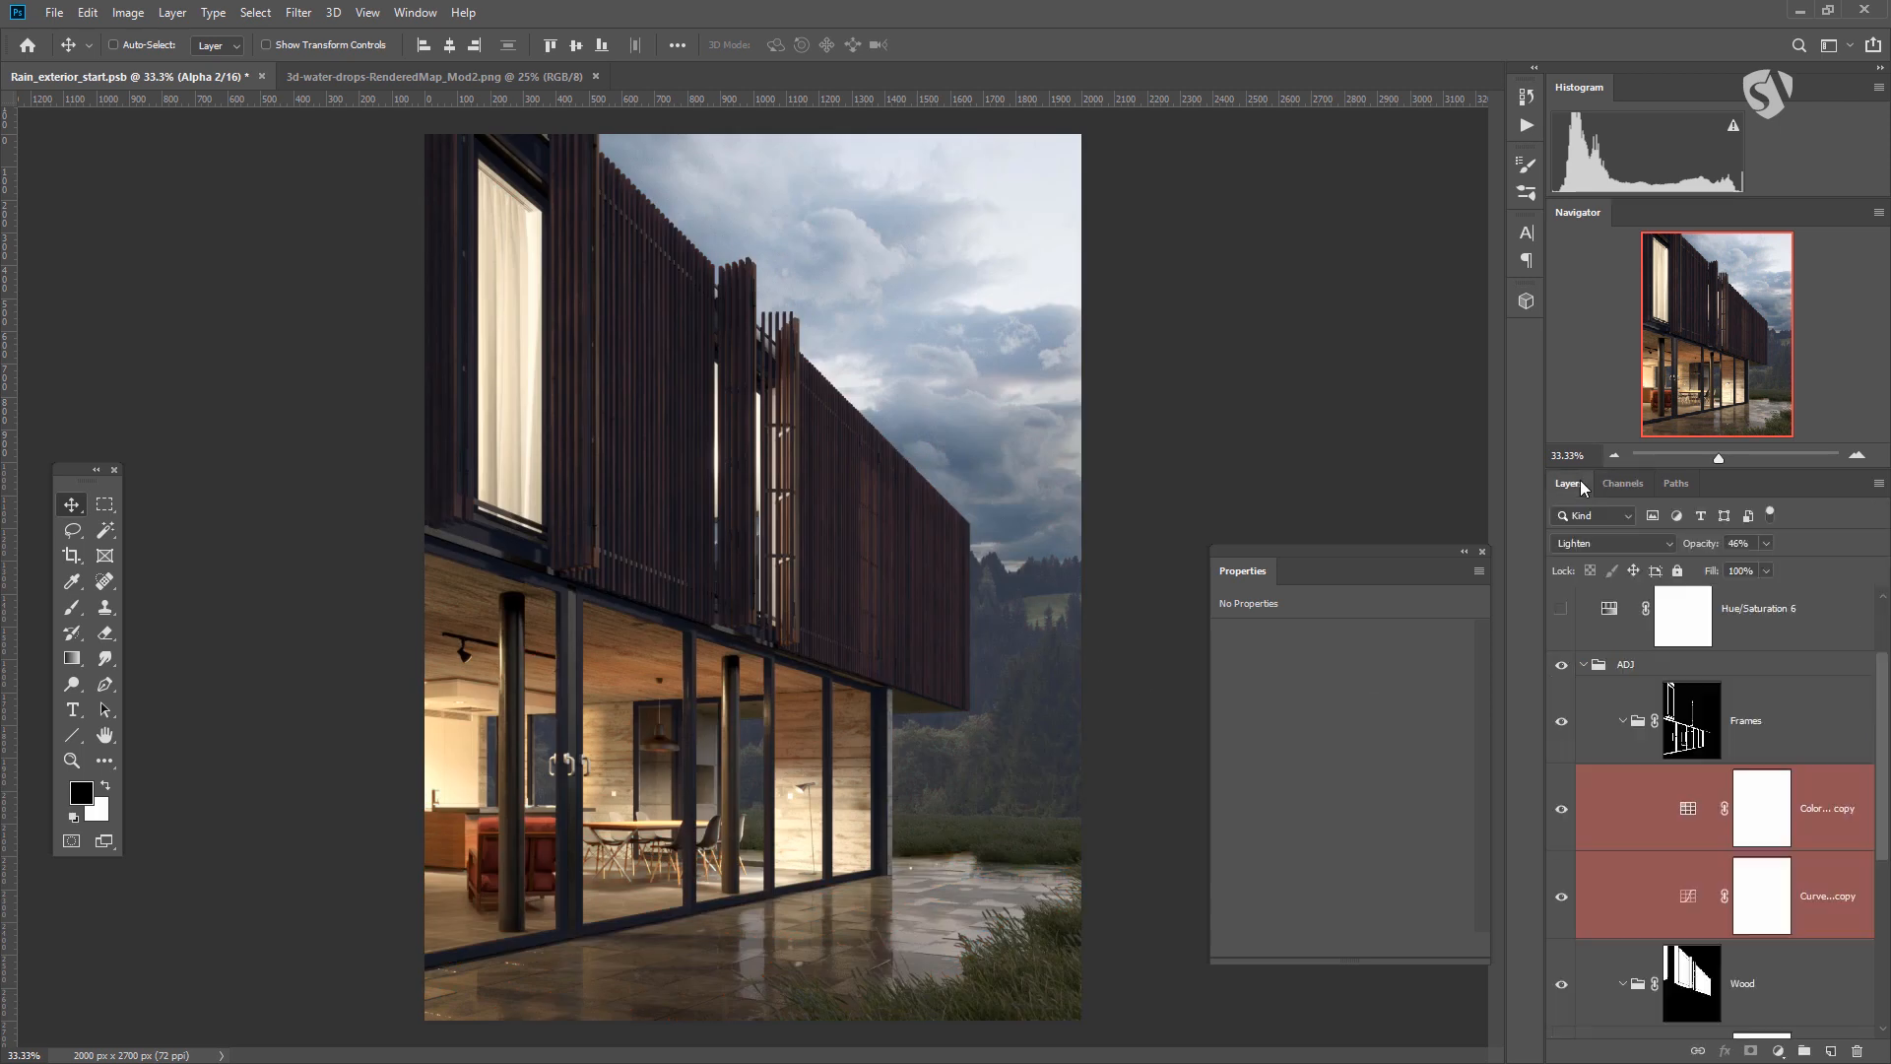
{"action": "left_click", "coordinate": [1687, 823]}
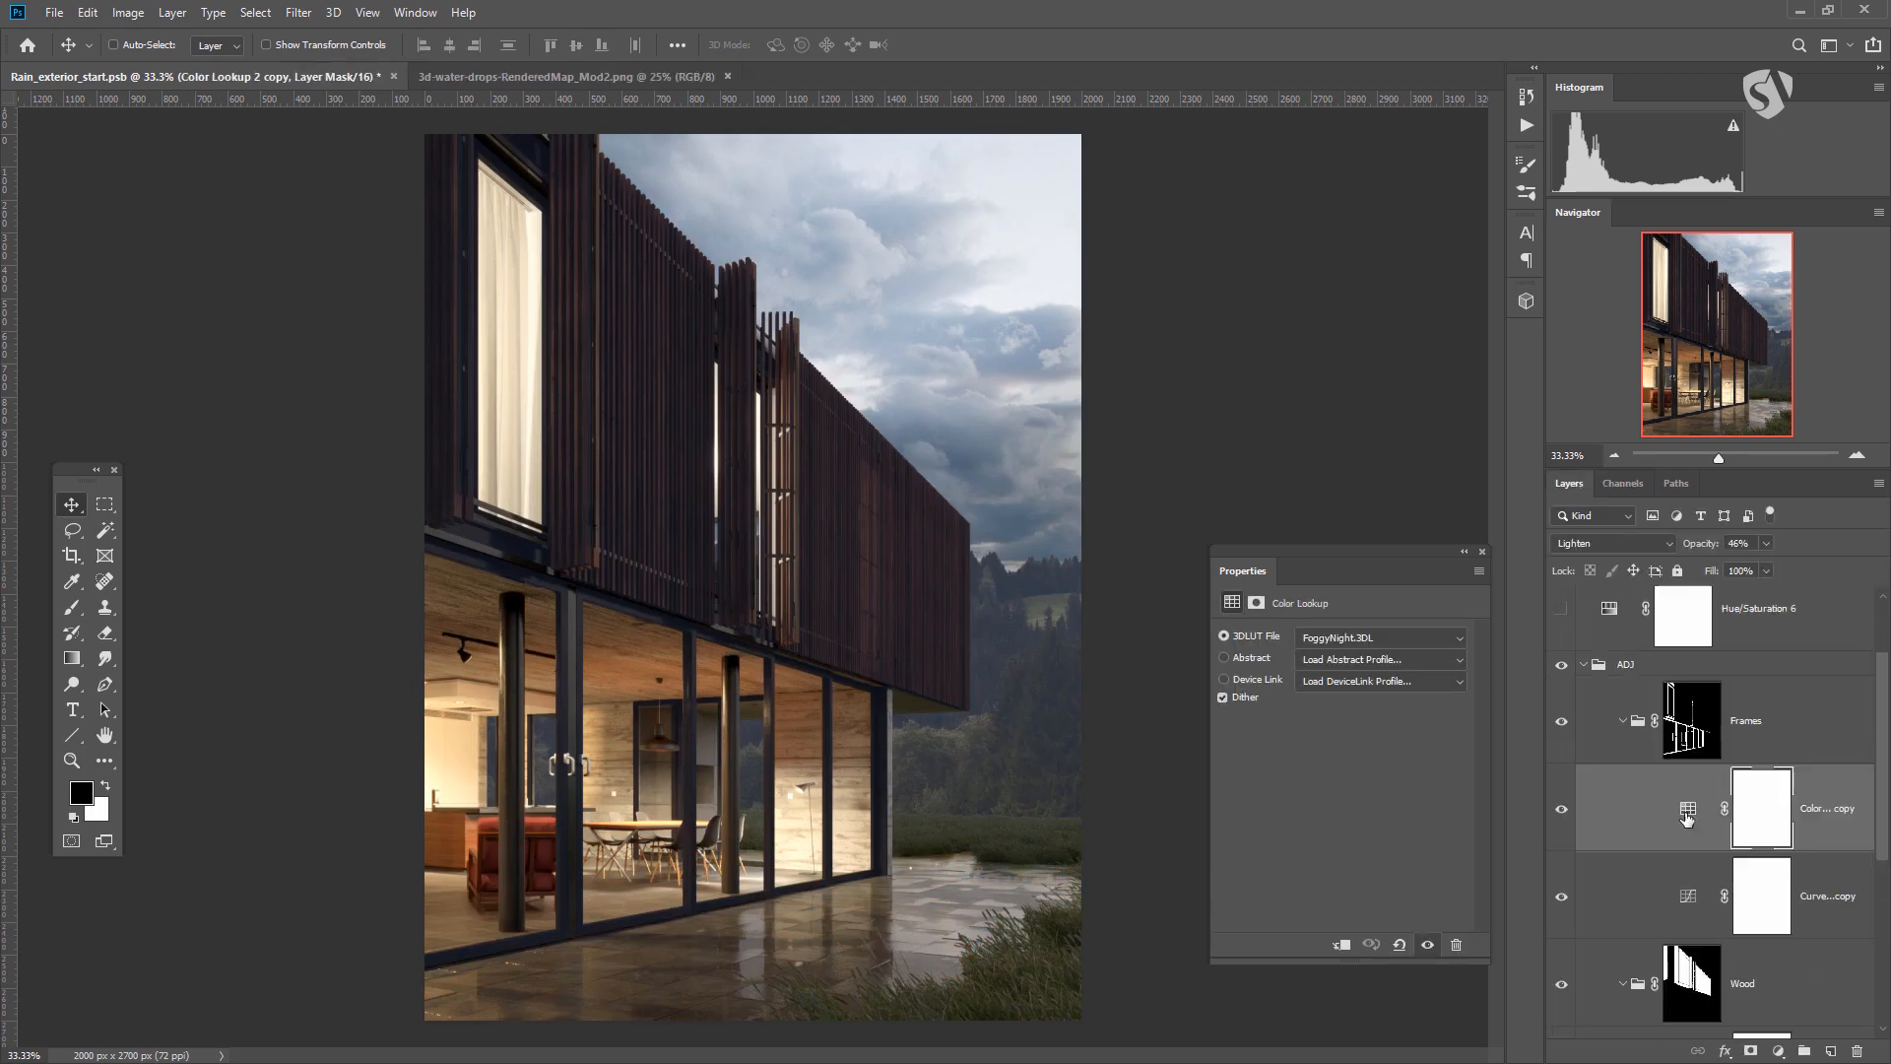
{"action": "left_click", "coordinate": [1688, 754]}
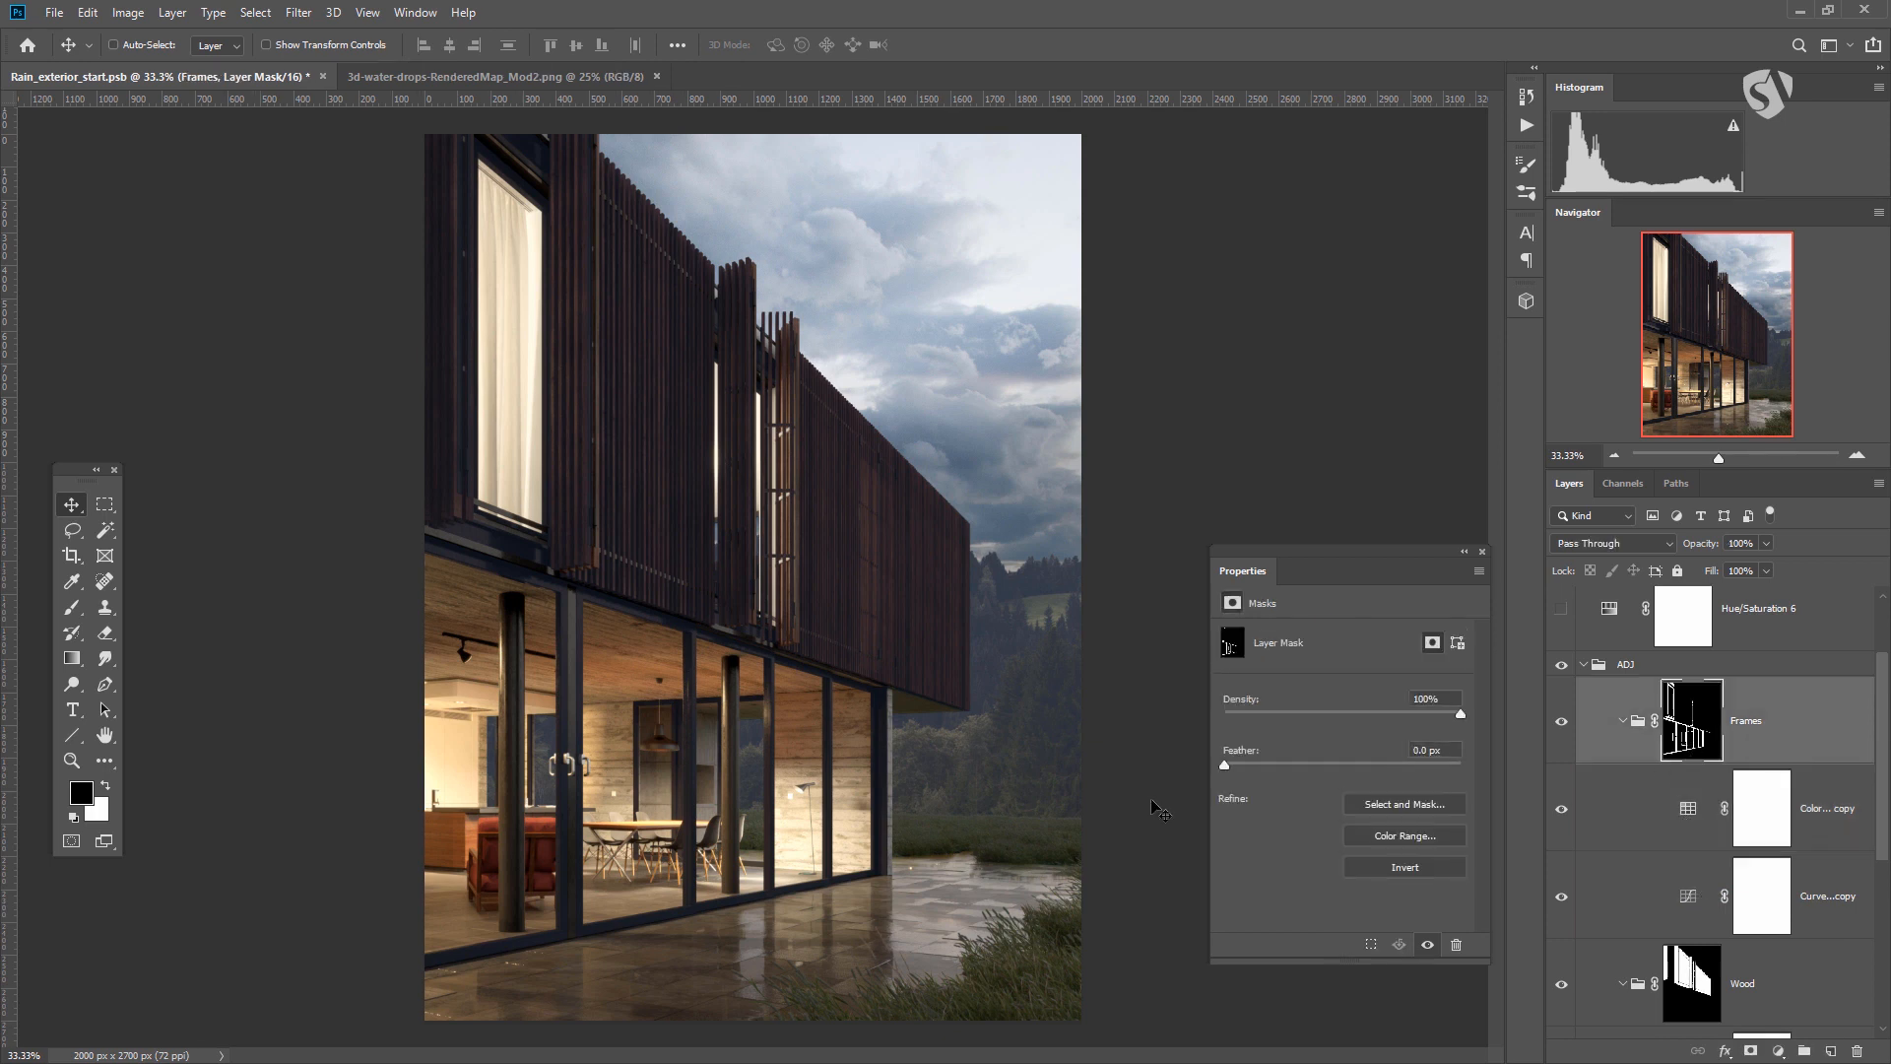
{"action": "key", "text": "ctrl+plus"}
{"action": "key", "text": "ctrl+plus"}
{"action": "left_click_drag", "start_coordinate": [907, 813], "coordinate": [919, 722]}
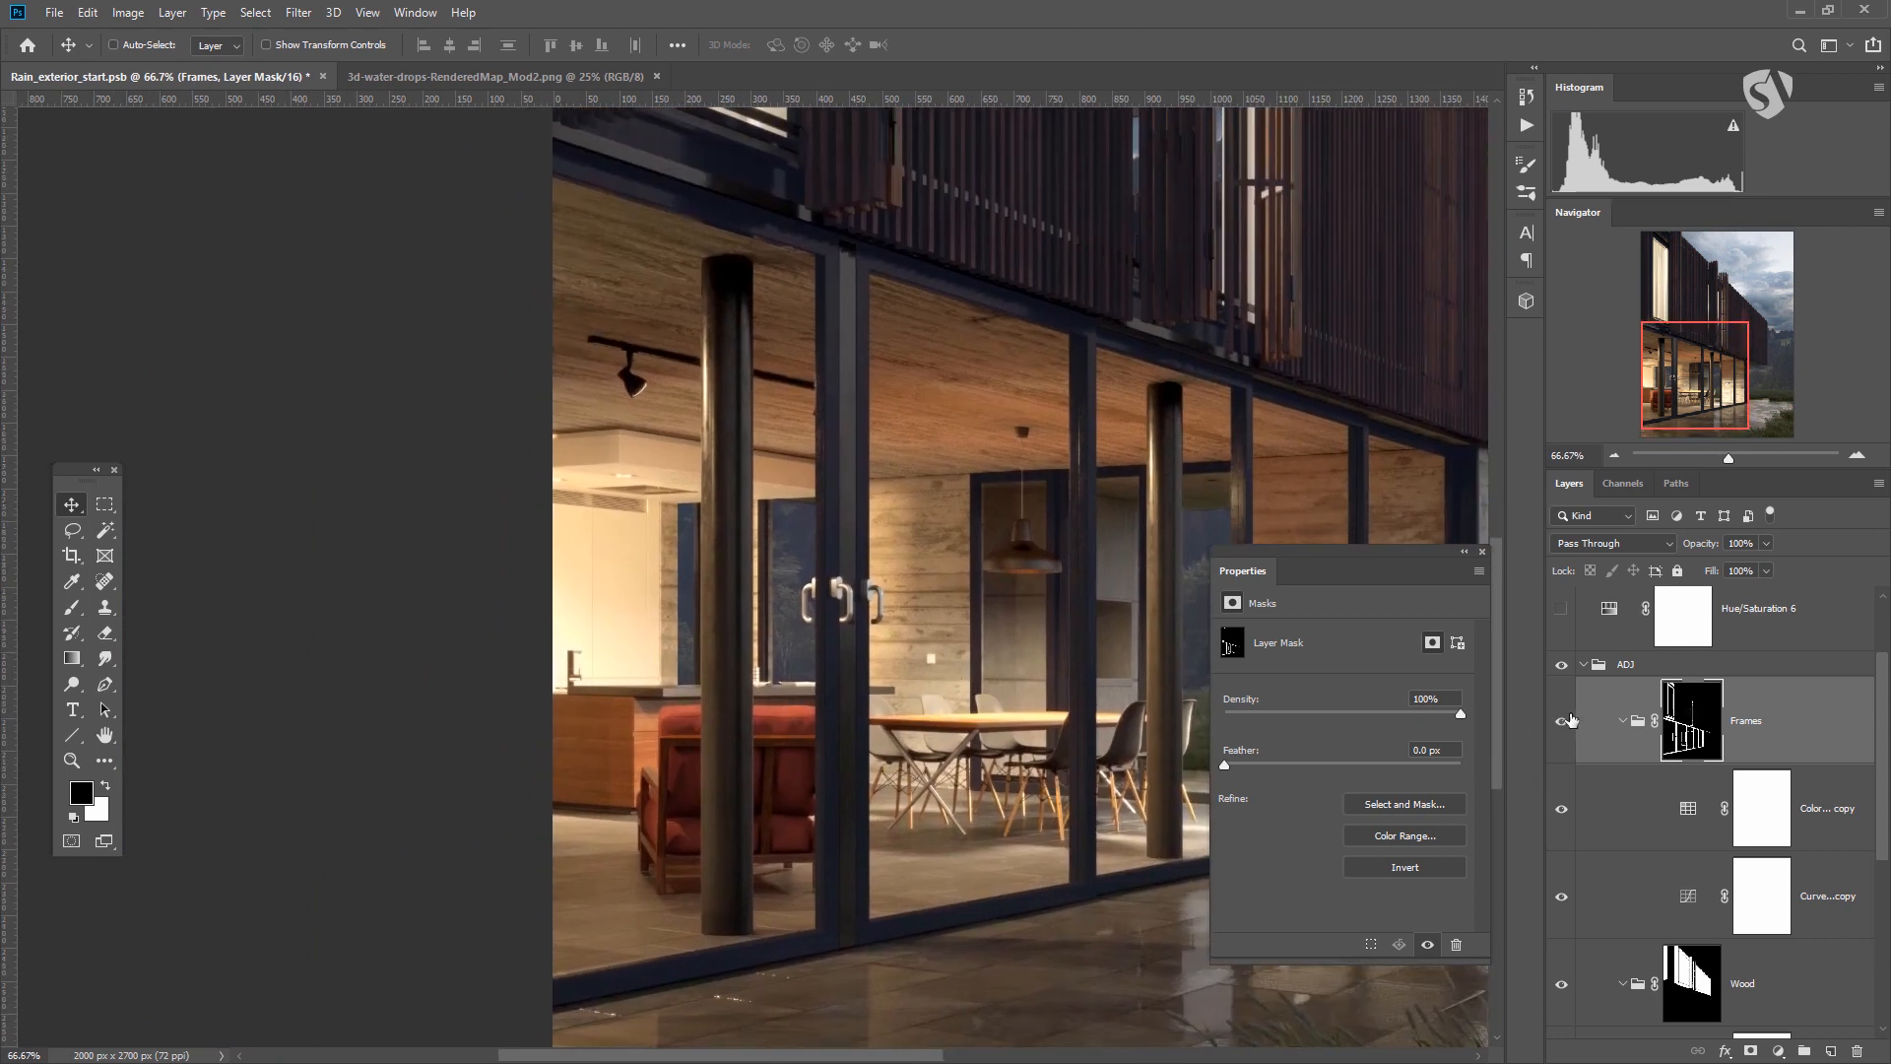
Set up a hard white brush at 36 px and 100% opacity for painting on the Frames mask.
{"action": "left_click", "coordinate": [81, 605]}
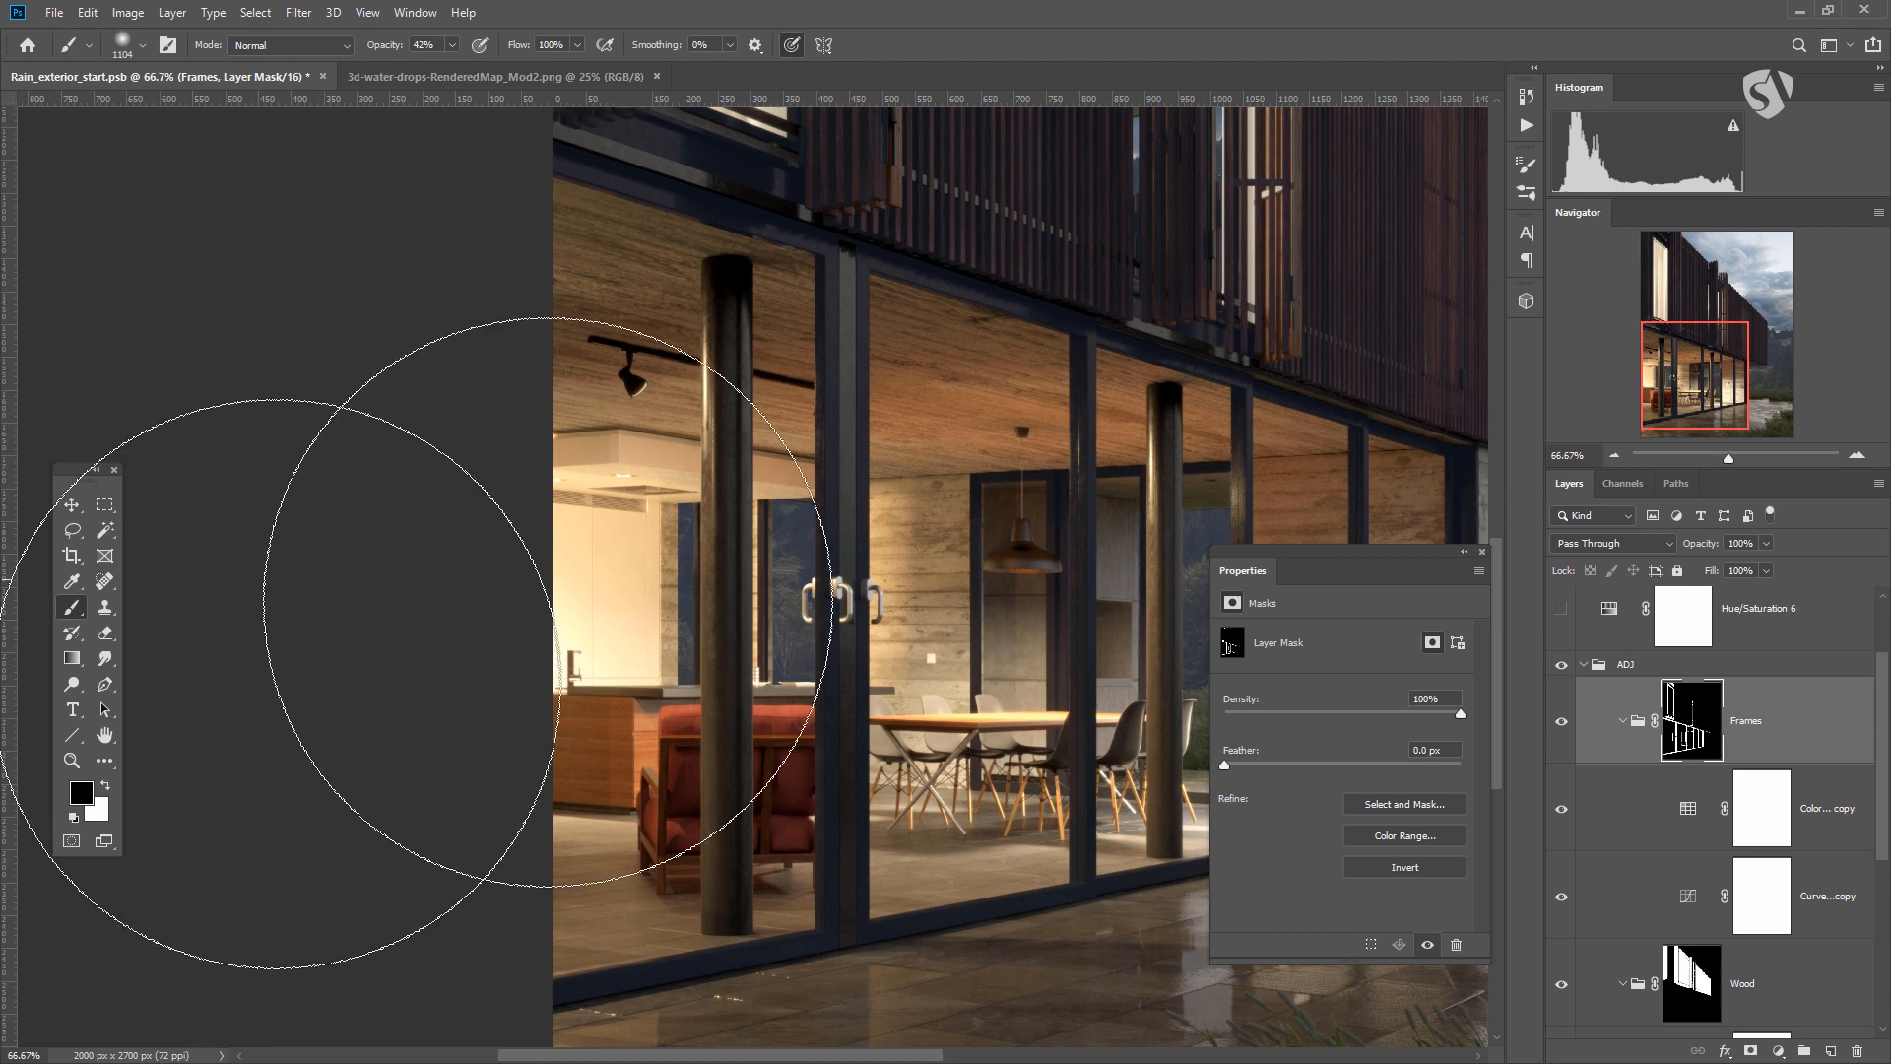
{"action": "left_click", "coordinate": [107, 788]}
{"action": "left_click_drag", "start_coordinate": [819, 503], "coordinate": [532, 539]}
{"action": "right_click", "coordinate": [819, 502]}
{"action": "left_click_drag", "start_coordinate": [947, 566], "coordinate": [1025, 566]}
{"action": "left_click_drag", "start_coordinate": [857, 338], "coordinate": [864, 343]}
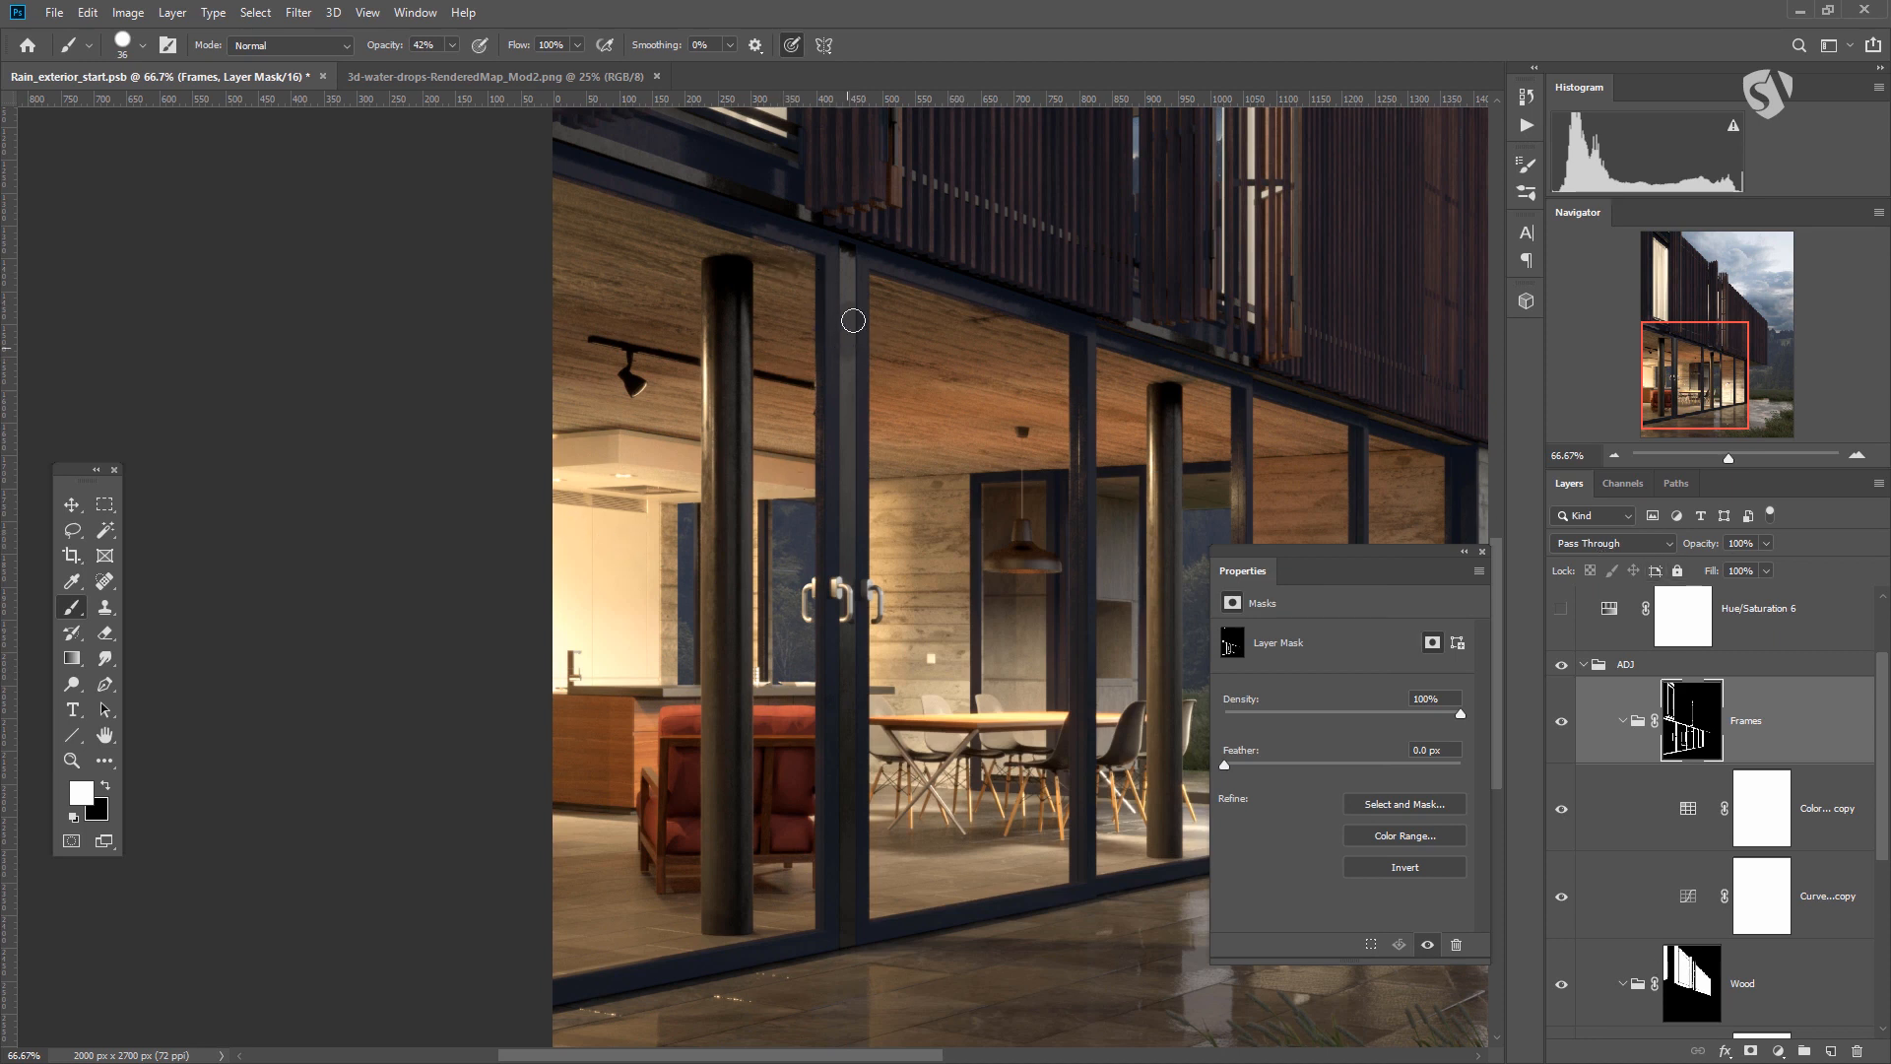
{"action": "left_click", "coordinate": [451, 45]}
{"action": "left_click_drag", "start_coordinate": [445, 67], "coordinate": [510, 67]}
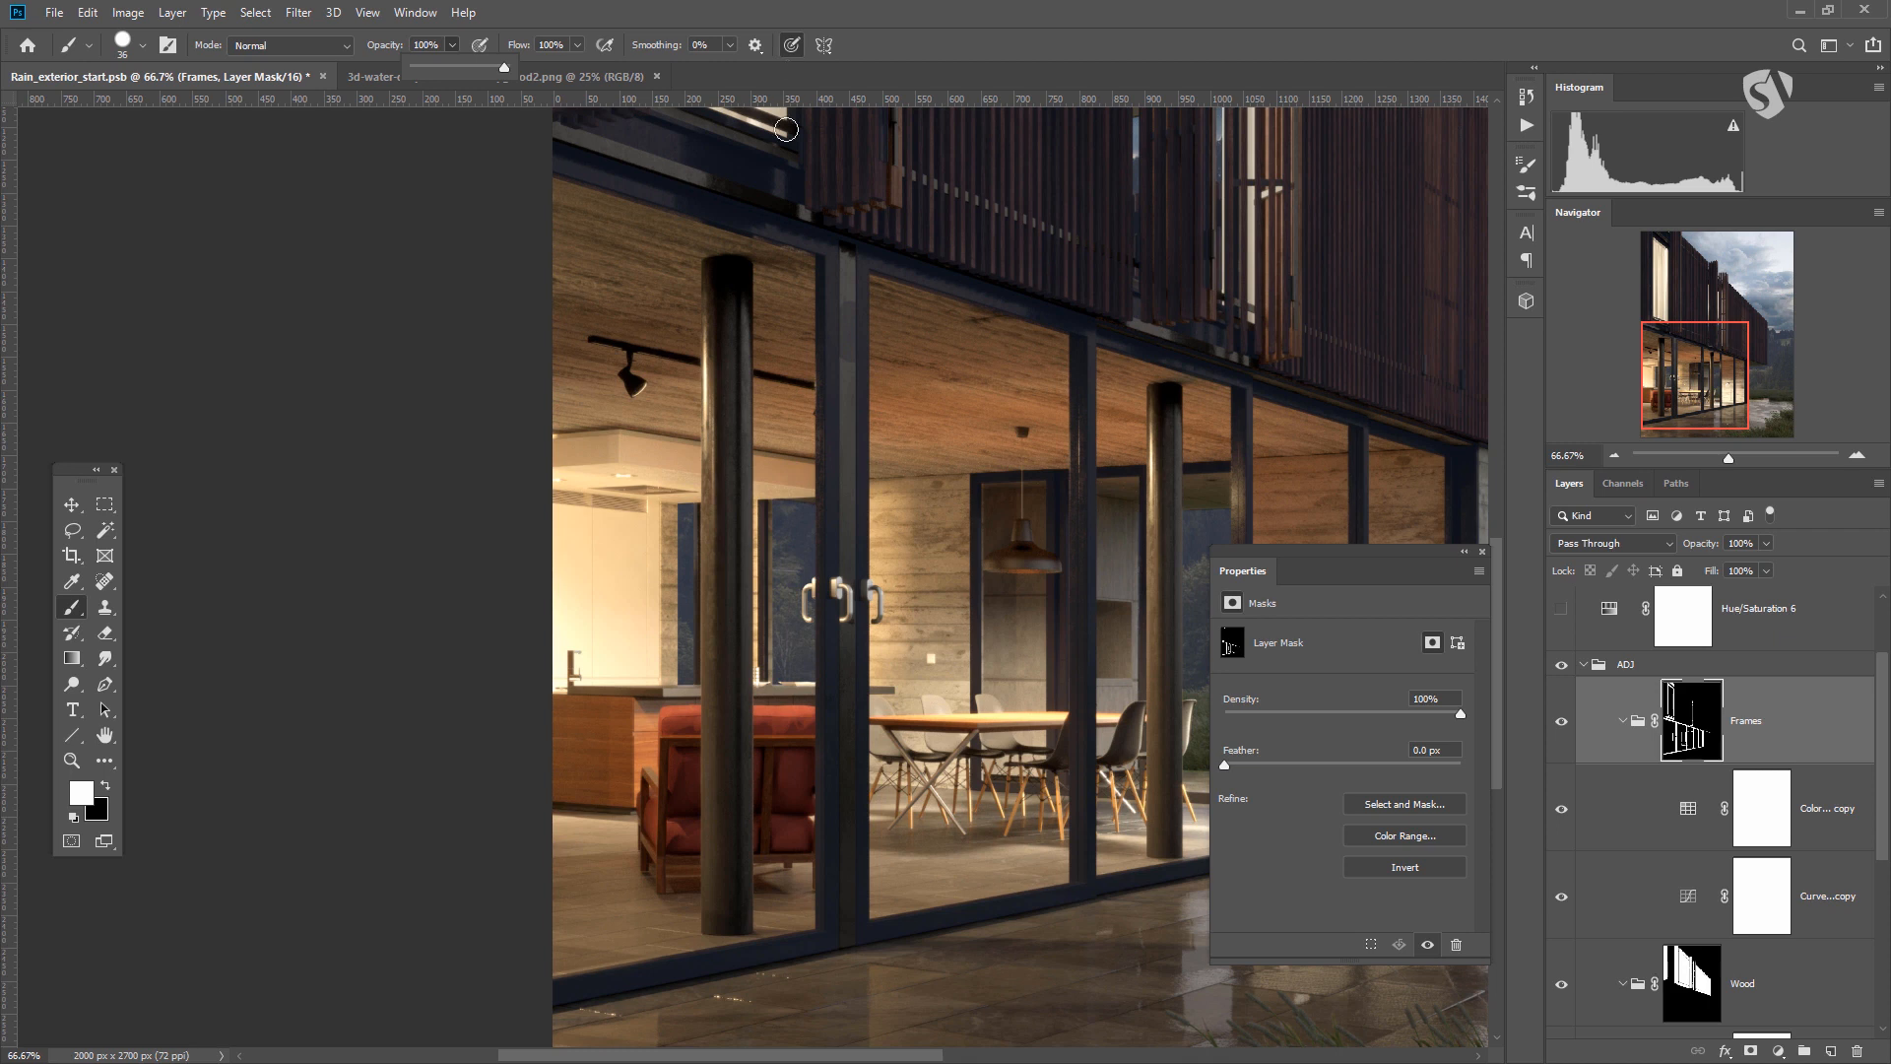
Paint white on the Frames mask along the unmasked central door post, above and below the handles.
{"action": "left_click", "coordinate": [840, 325]}
{"action": "mouse_move", "coordinate": [847, 309]}
{"action": "left_mouse_down"}
{"action": "mouse_move", "coordinate": [849, 263]}
{"action": "mouse_move", "coordinate": [839, 875]}
{"action": "mouse_move", "coordinate": [858, 894]}
{"action": "left_mouse_up"}
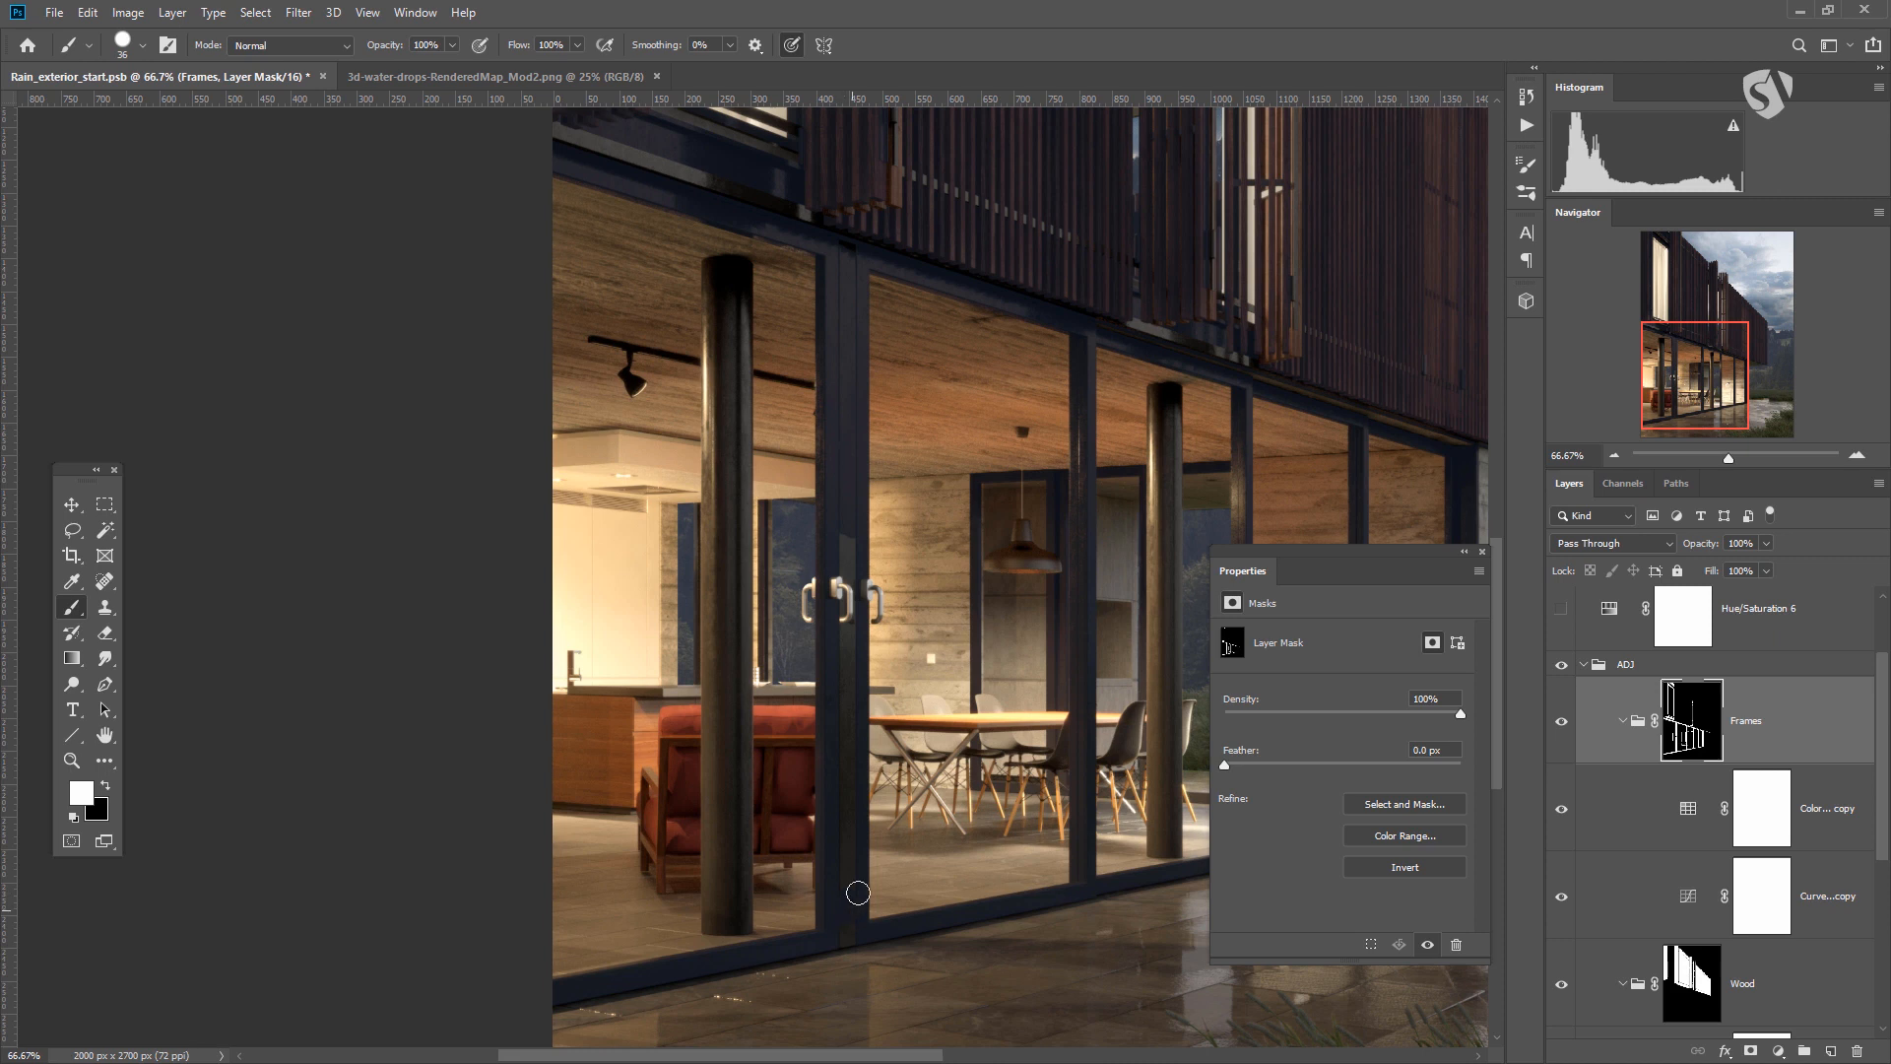
{"action": "key", "text": "ctrl+plus"}
{"action": "left_click_drag", "start_coordinate": [733, 559], "coordinate": [711, 294]}
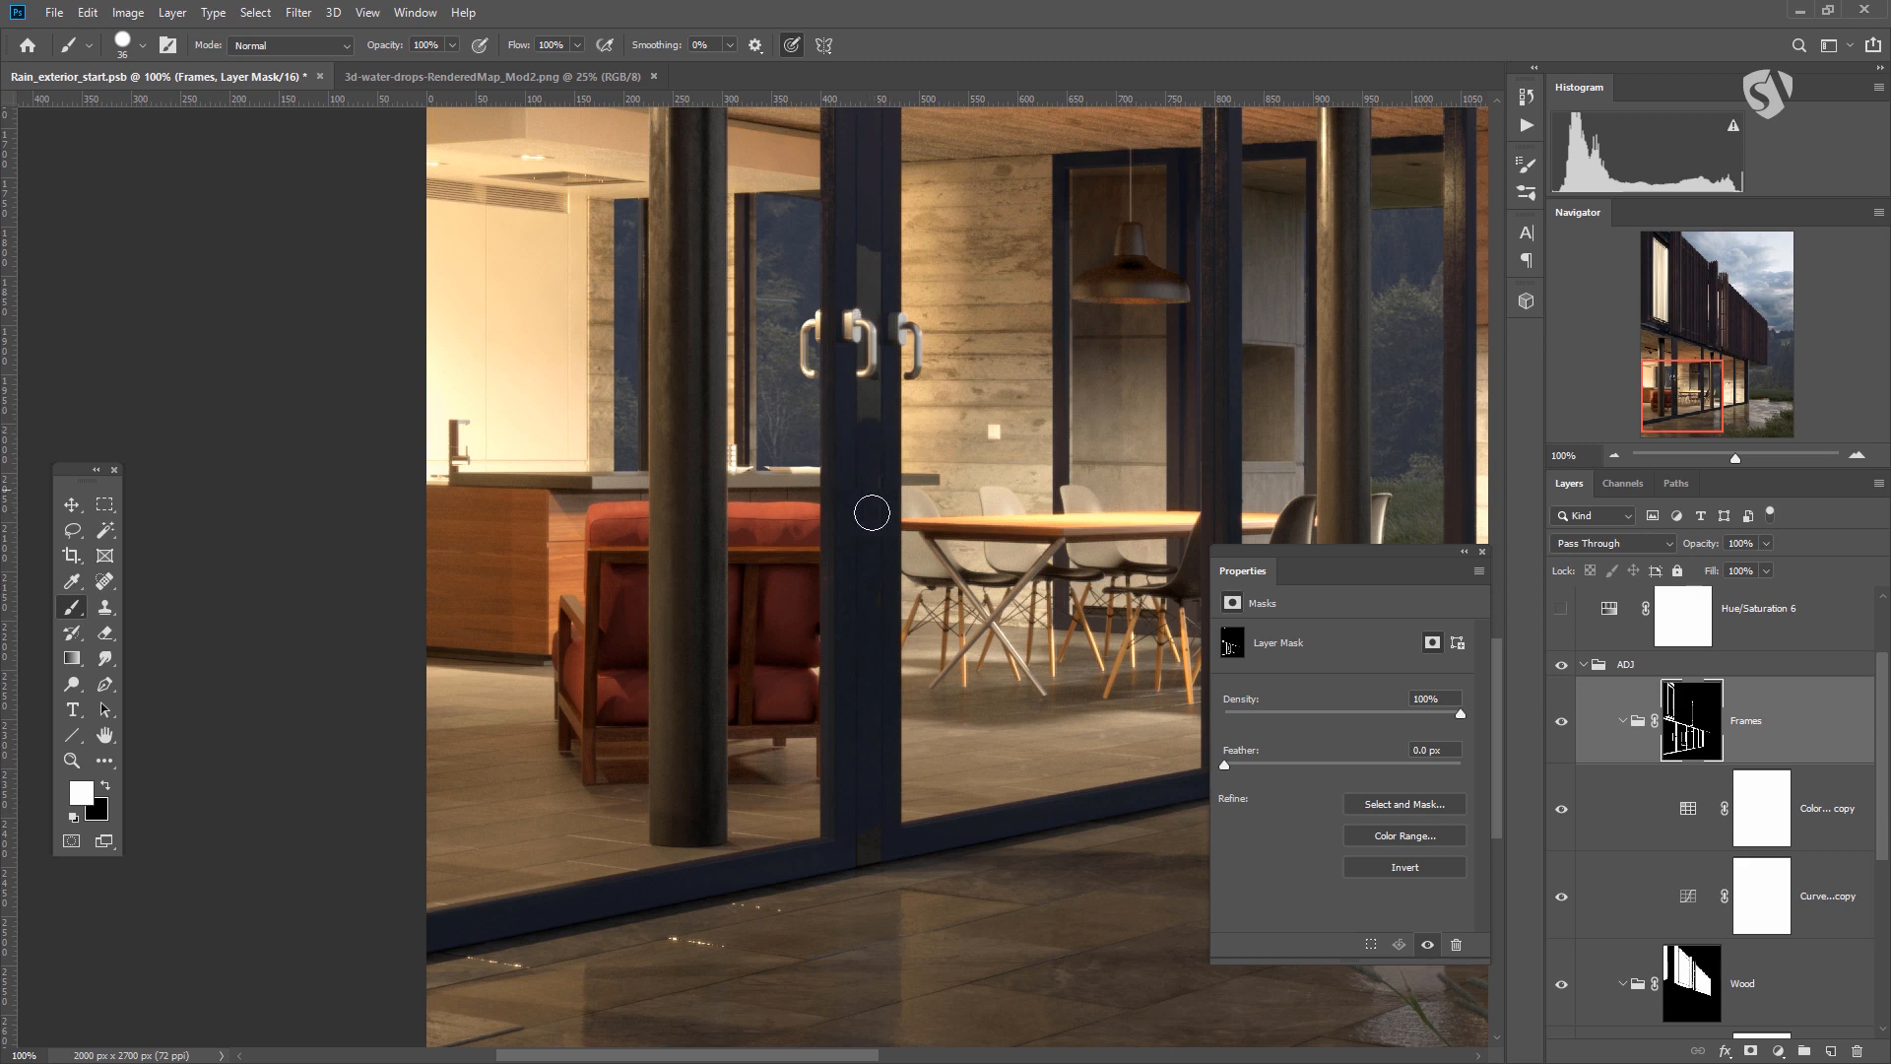
{"action": "left_click_drag", "start_coordinate": [866, 411], "coordinate": [866, 541]}
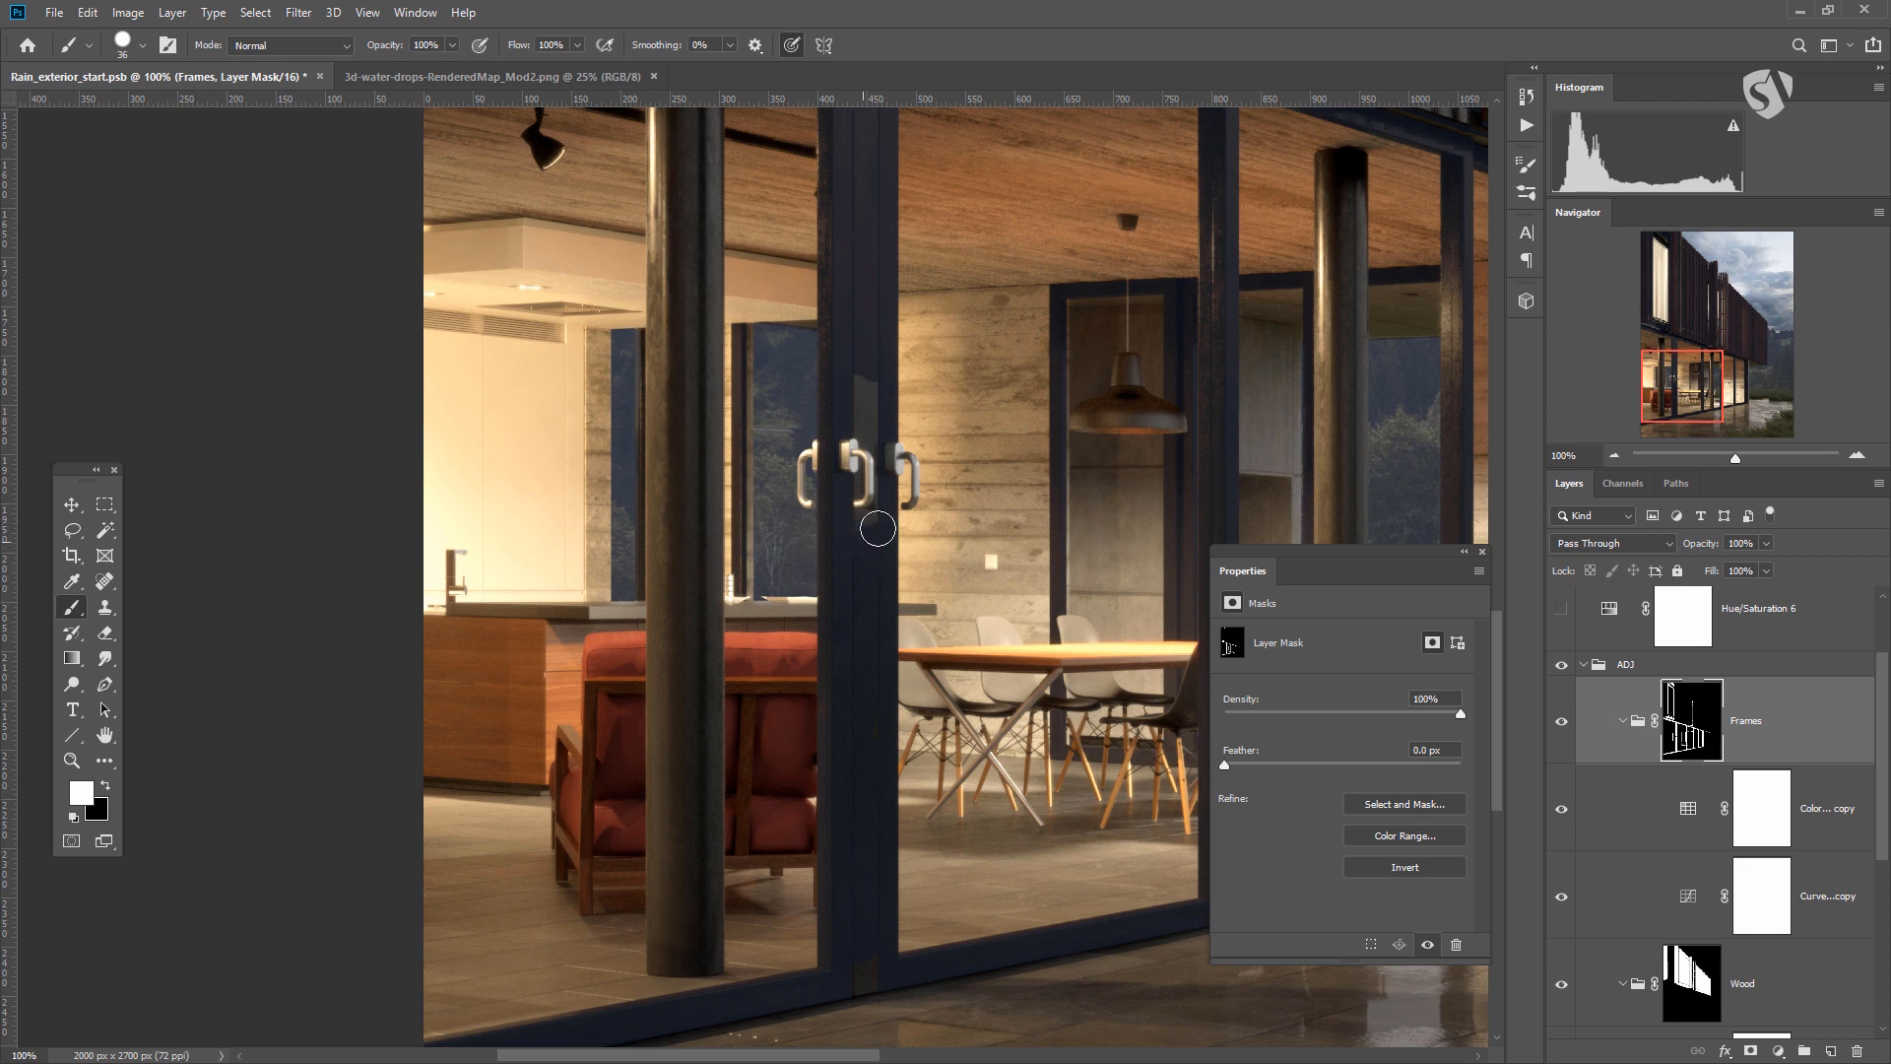
Reduce the brush to 18 px and paint the remaining mask gap around the door handles white.
{"action": "key", "text": "ctrl+plus"}
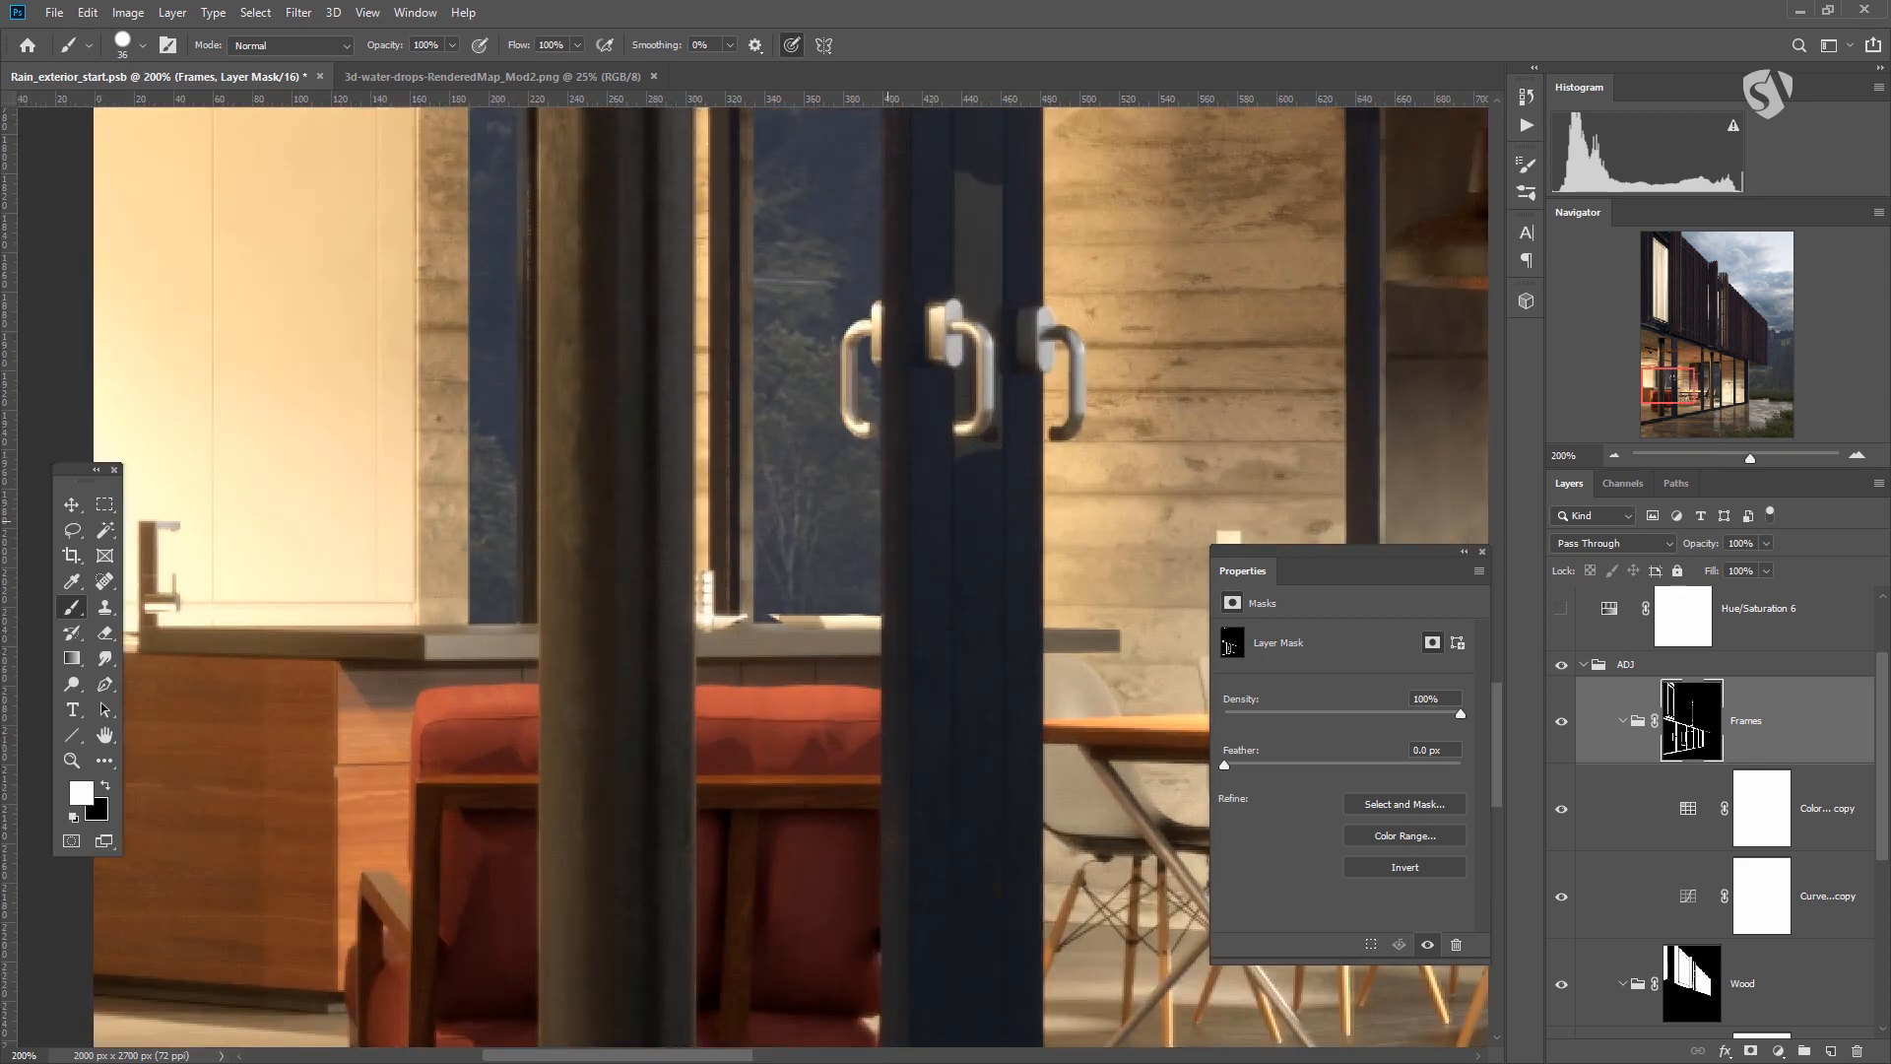
{"action": "left_click_drag", "start_coordinate": [625, 531], "coordinate": [566, 645]}
{"action": "mouse_move", "coordinate": [887, 338]}
{"action": "left_mouse_down"}
{"action": "mouse_move", "coordinate": [916, 405]}
{"action": "mouse_move", "coordinate": [903, 423]}
{"action": "mouse_move", "coordinate": [873, 352]}
{"action": "left_mouse_up"}
{"action": "right_click", "coordinate": [903, 388]}
{"action": "type", "text": "18"}
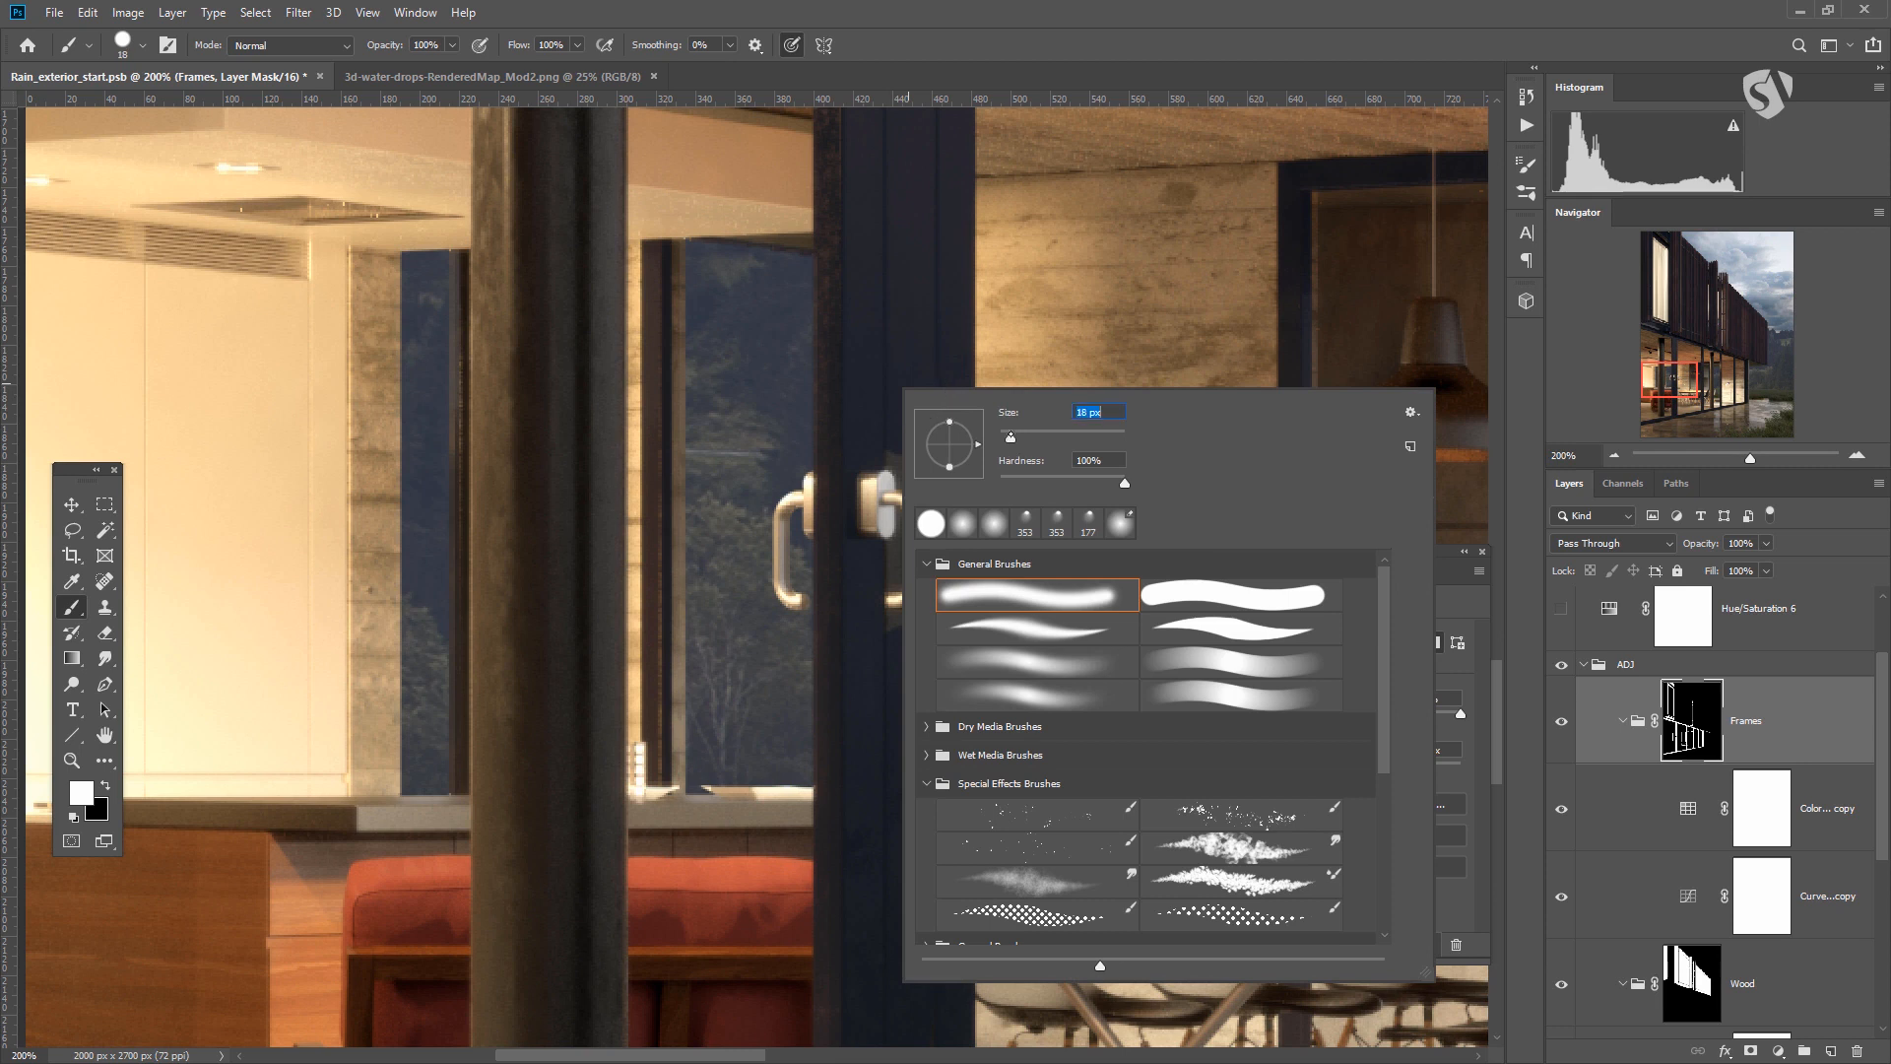
{"action": "key", "text": "Return"}
{"action": "mouse_move", "coordinate": [894, 463]}
{"action": "left_mouse_down"}
{"action": "mouse_move", "coordinate": [931, 502]}
{"action": "mouse_move", "coordinate": [931, 475]}
{"action": "mouse_move", "coordinate": [926, 636]}
{"action": "mouse_move", "coordinate": [932, 604]}
{"action": "mouse_move", "coordinate": [895, 621]}
{"action": "mouse_move", "coordinate": [915, 616]}
{"action": "mouse_move", "coordinate": [878, 562]}
{"action": "mouse_move", "coordinate": [890, 581]}
{"action": "mouse_move", "coordinate": [896, 507]}
{"action": "mouse_move", "coordinate": [902, 577]}
{"action": "mouse_move", "coordinate": [906, 499]}
{"action": "left_mouse_up"}
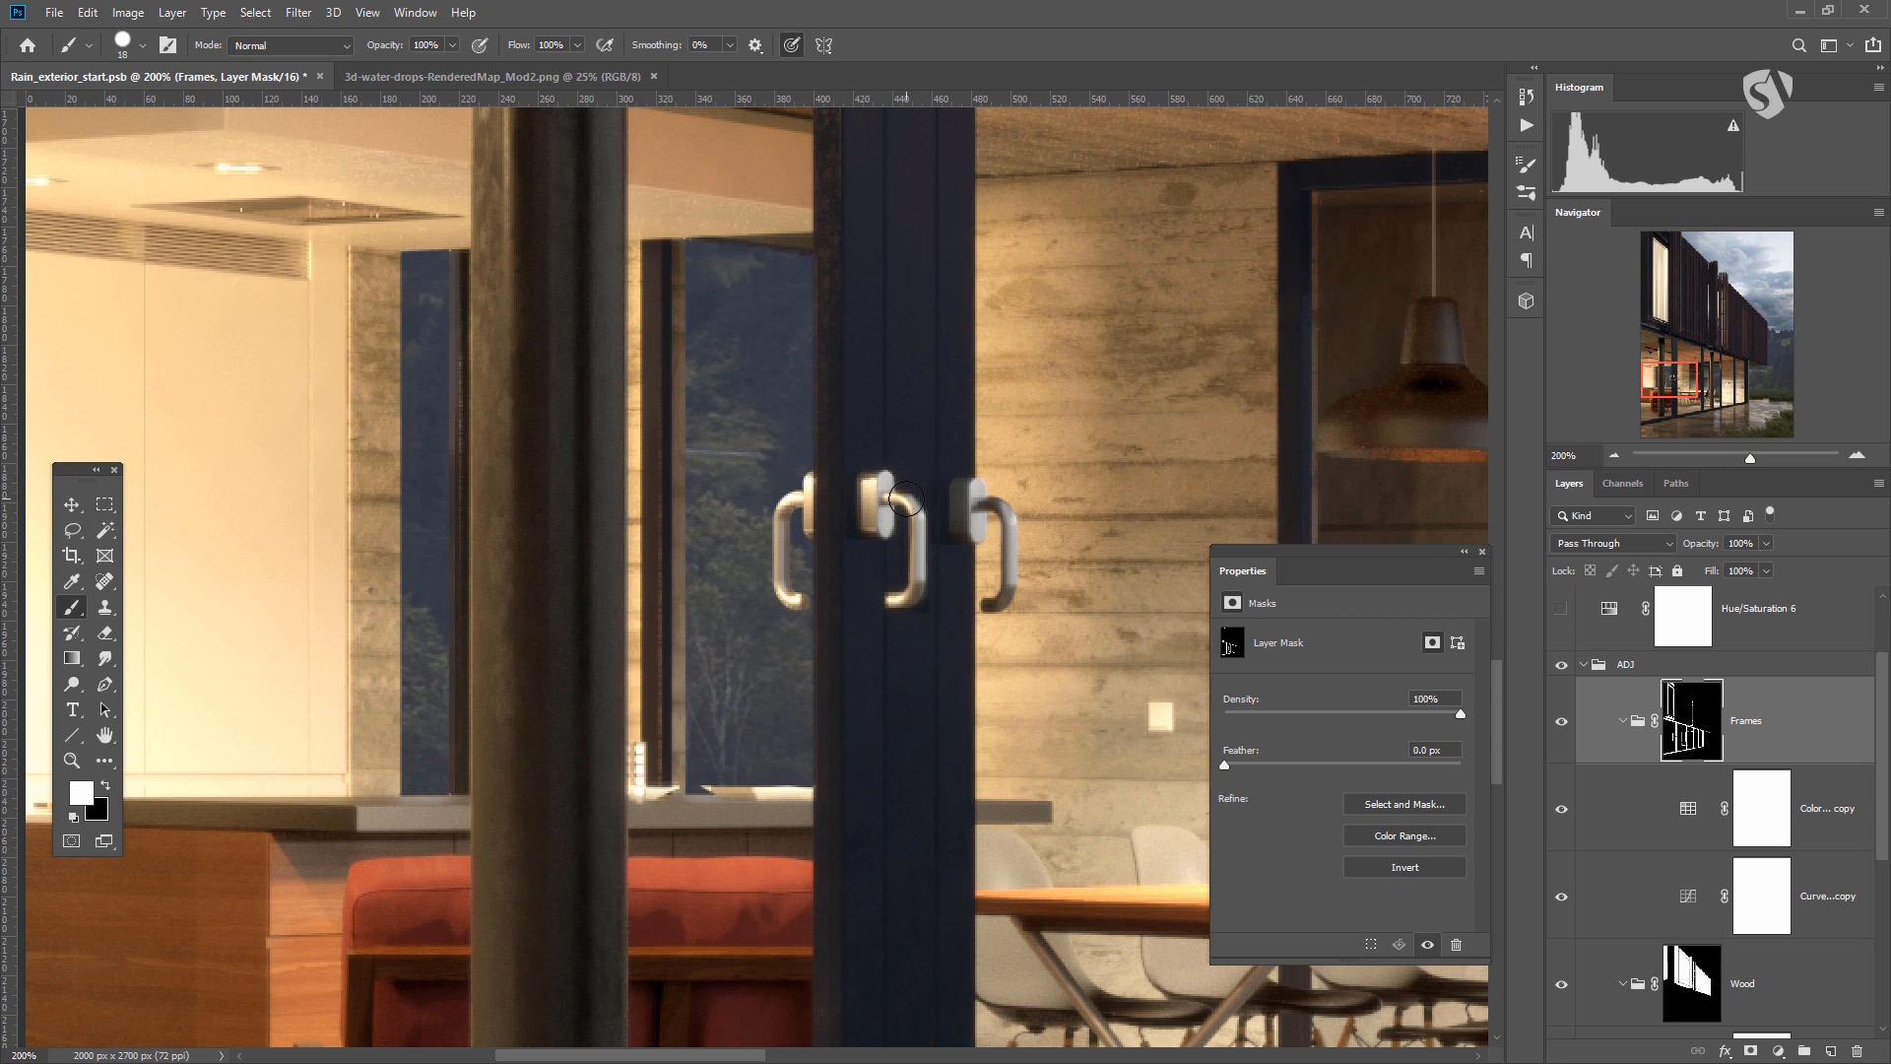
Examine the window and door frames along the whole facade for remaining gaps in the mask.
{"action": "key", "text": "ctrl+minus"}
{"action": "key", "text": "ctrl+minus"}
{"action": "key", "text": "ctrl+minus"}
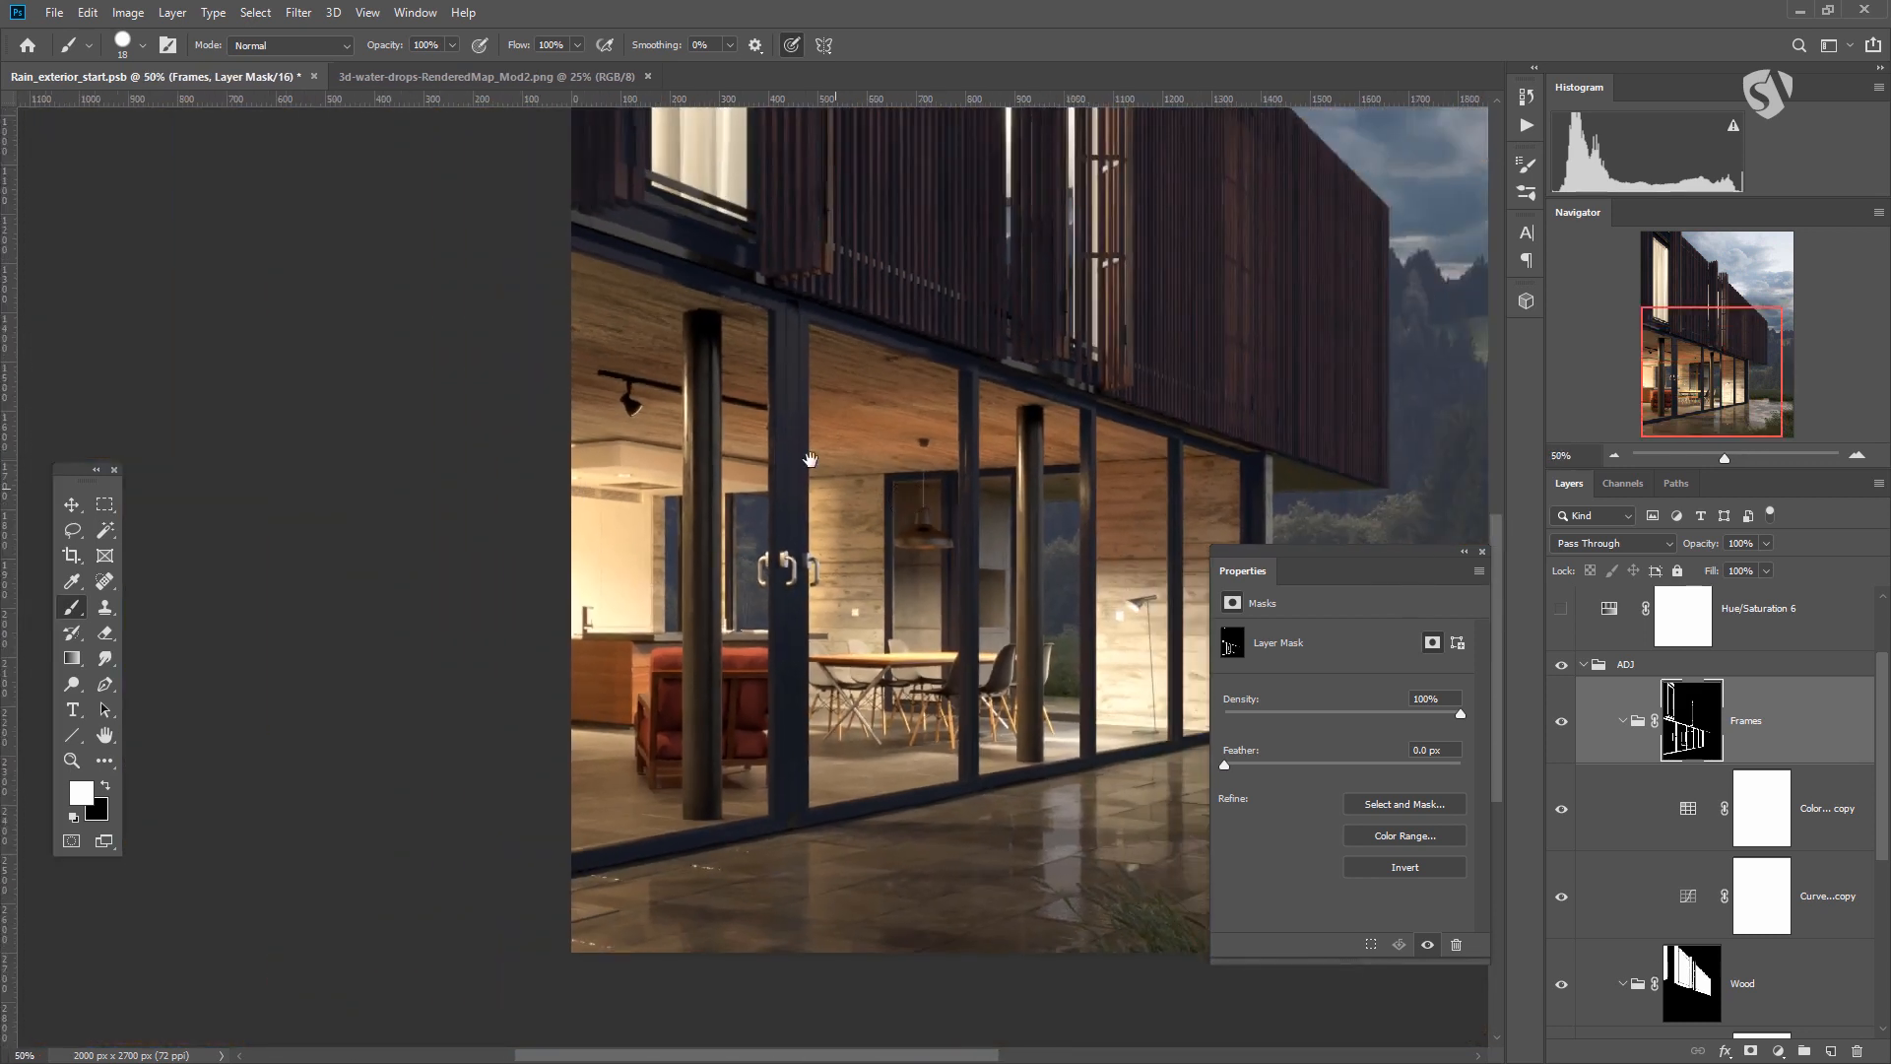
{"action": "left_click_drag", "start_coordinate": [810, 458], "coordinate": [793, 597]}
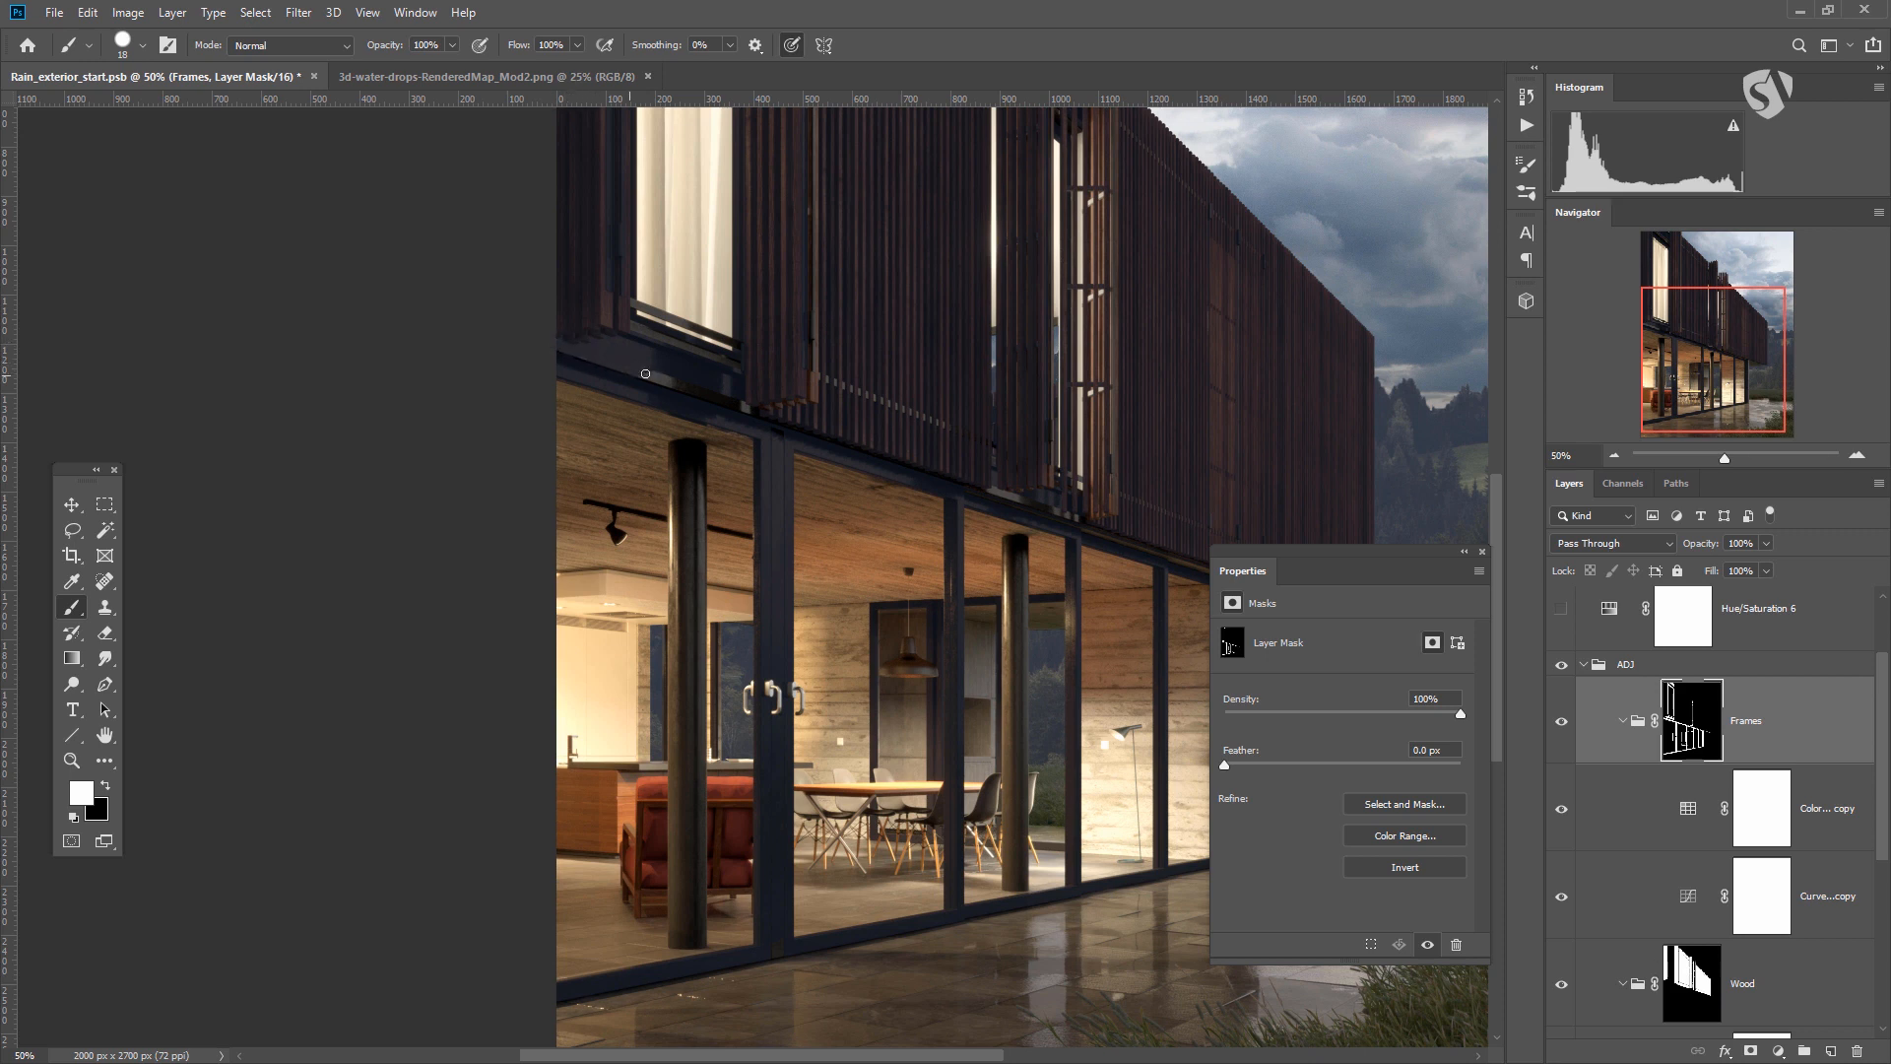
{"action": "left_click_drag", "start_coordinate": [736, 449], "coordinate": [576, 349]}
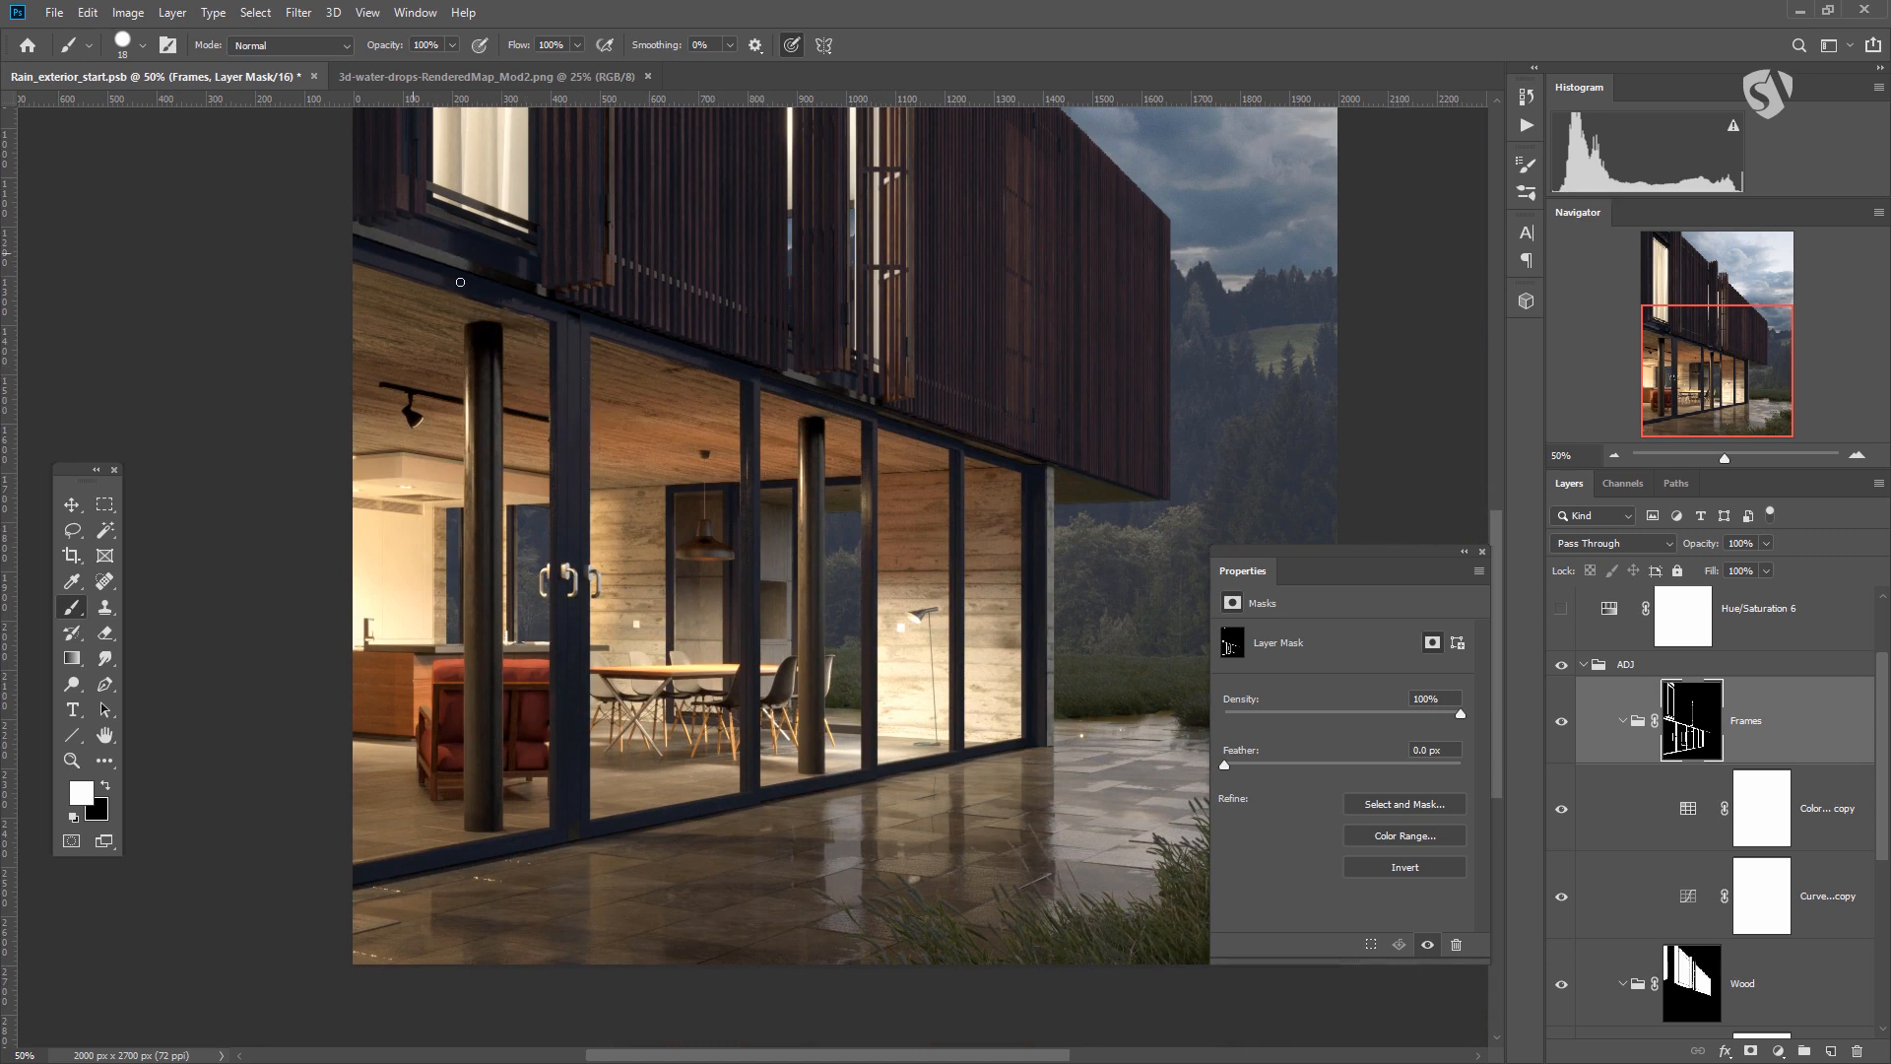
{"action": "left_click_drag", "start_coordinate": [434, 280], "coordinate": [458, 339]}
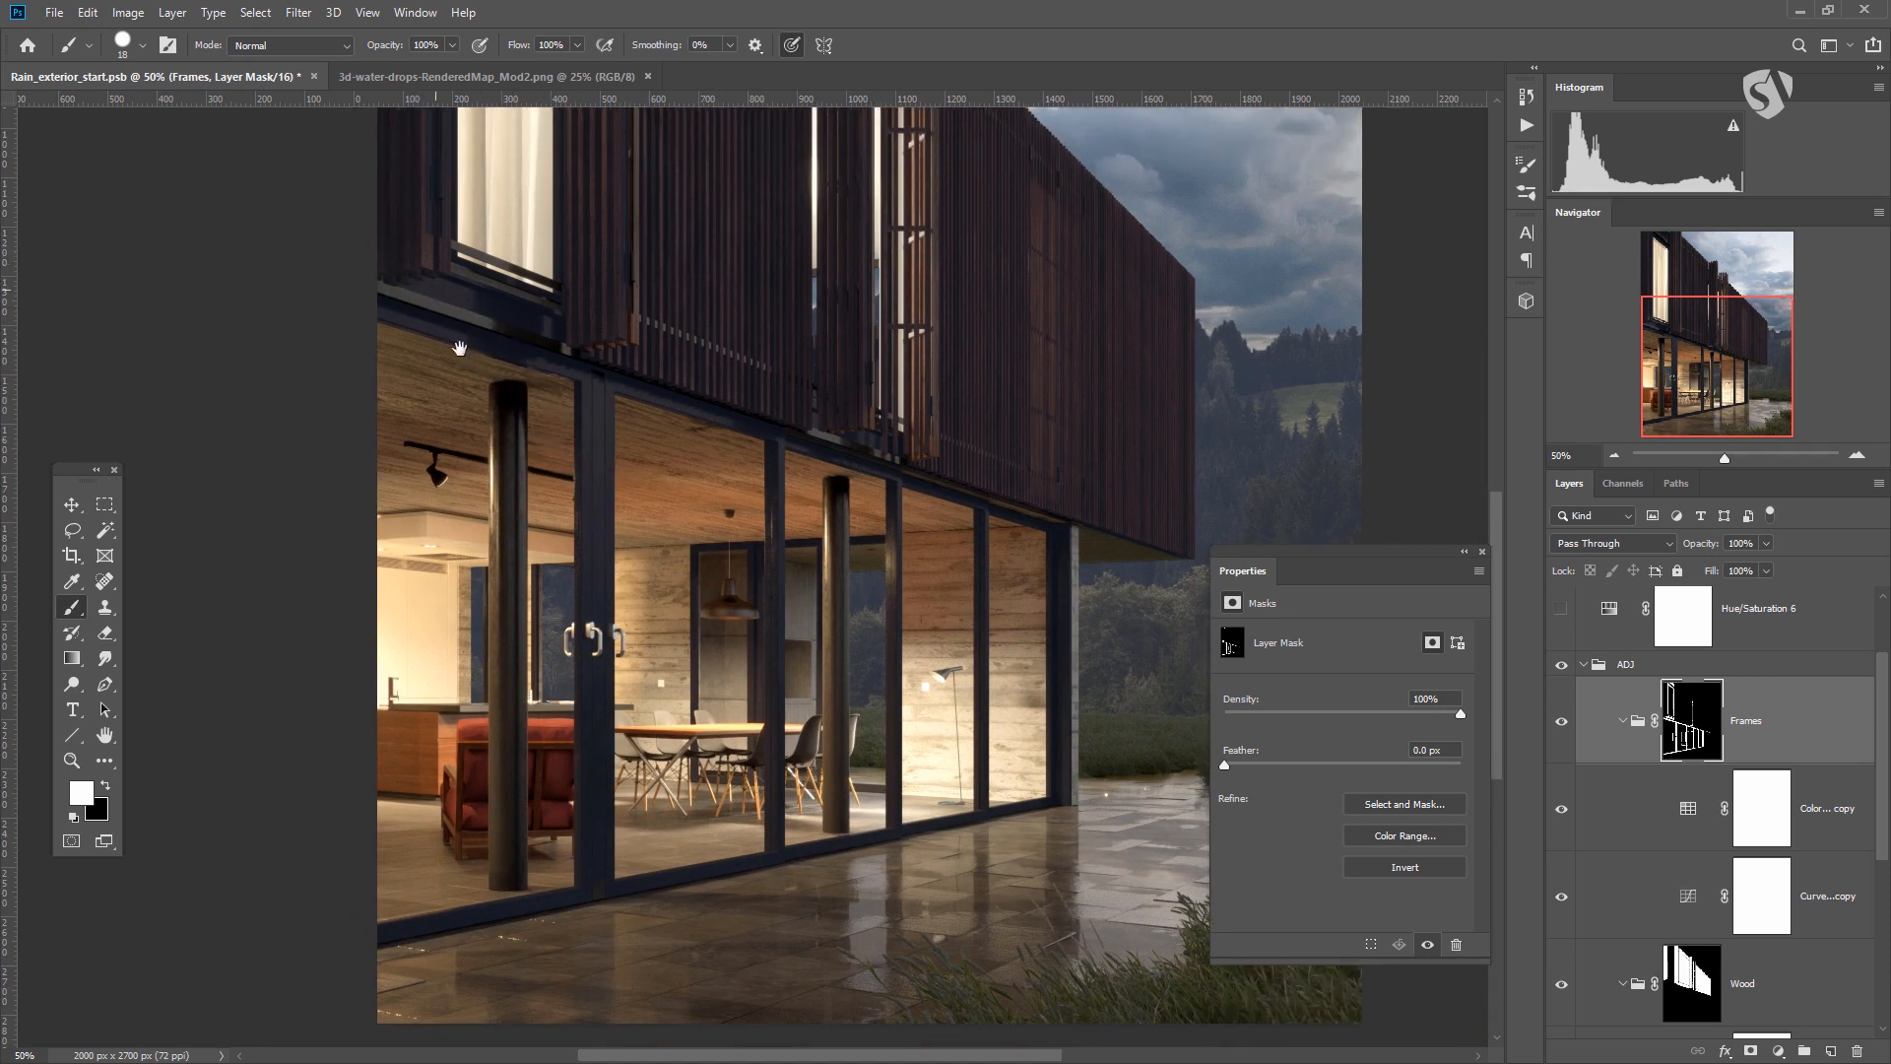
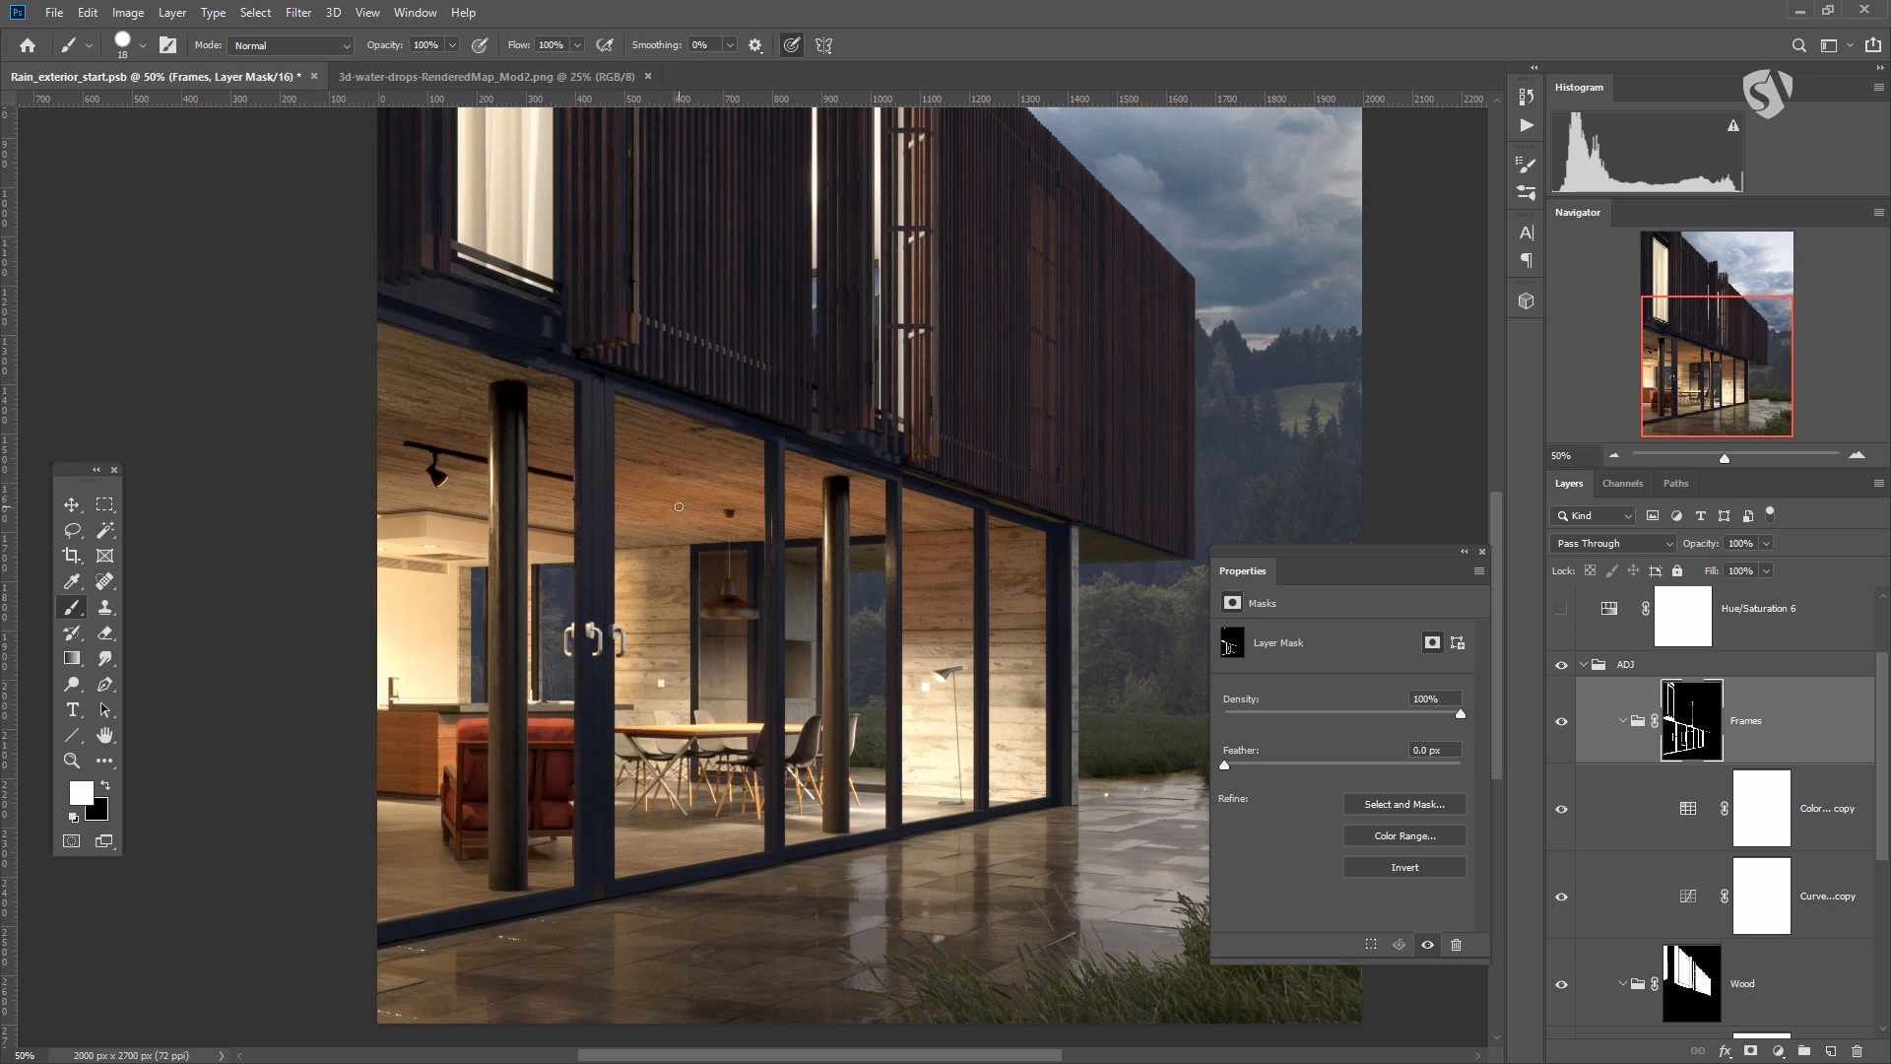
{"action": "key", "text": "ctrl+minus"}
{"action": "key", "text": "ctrl+plus"}
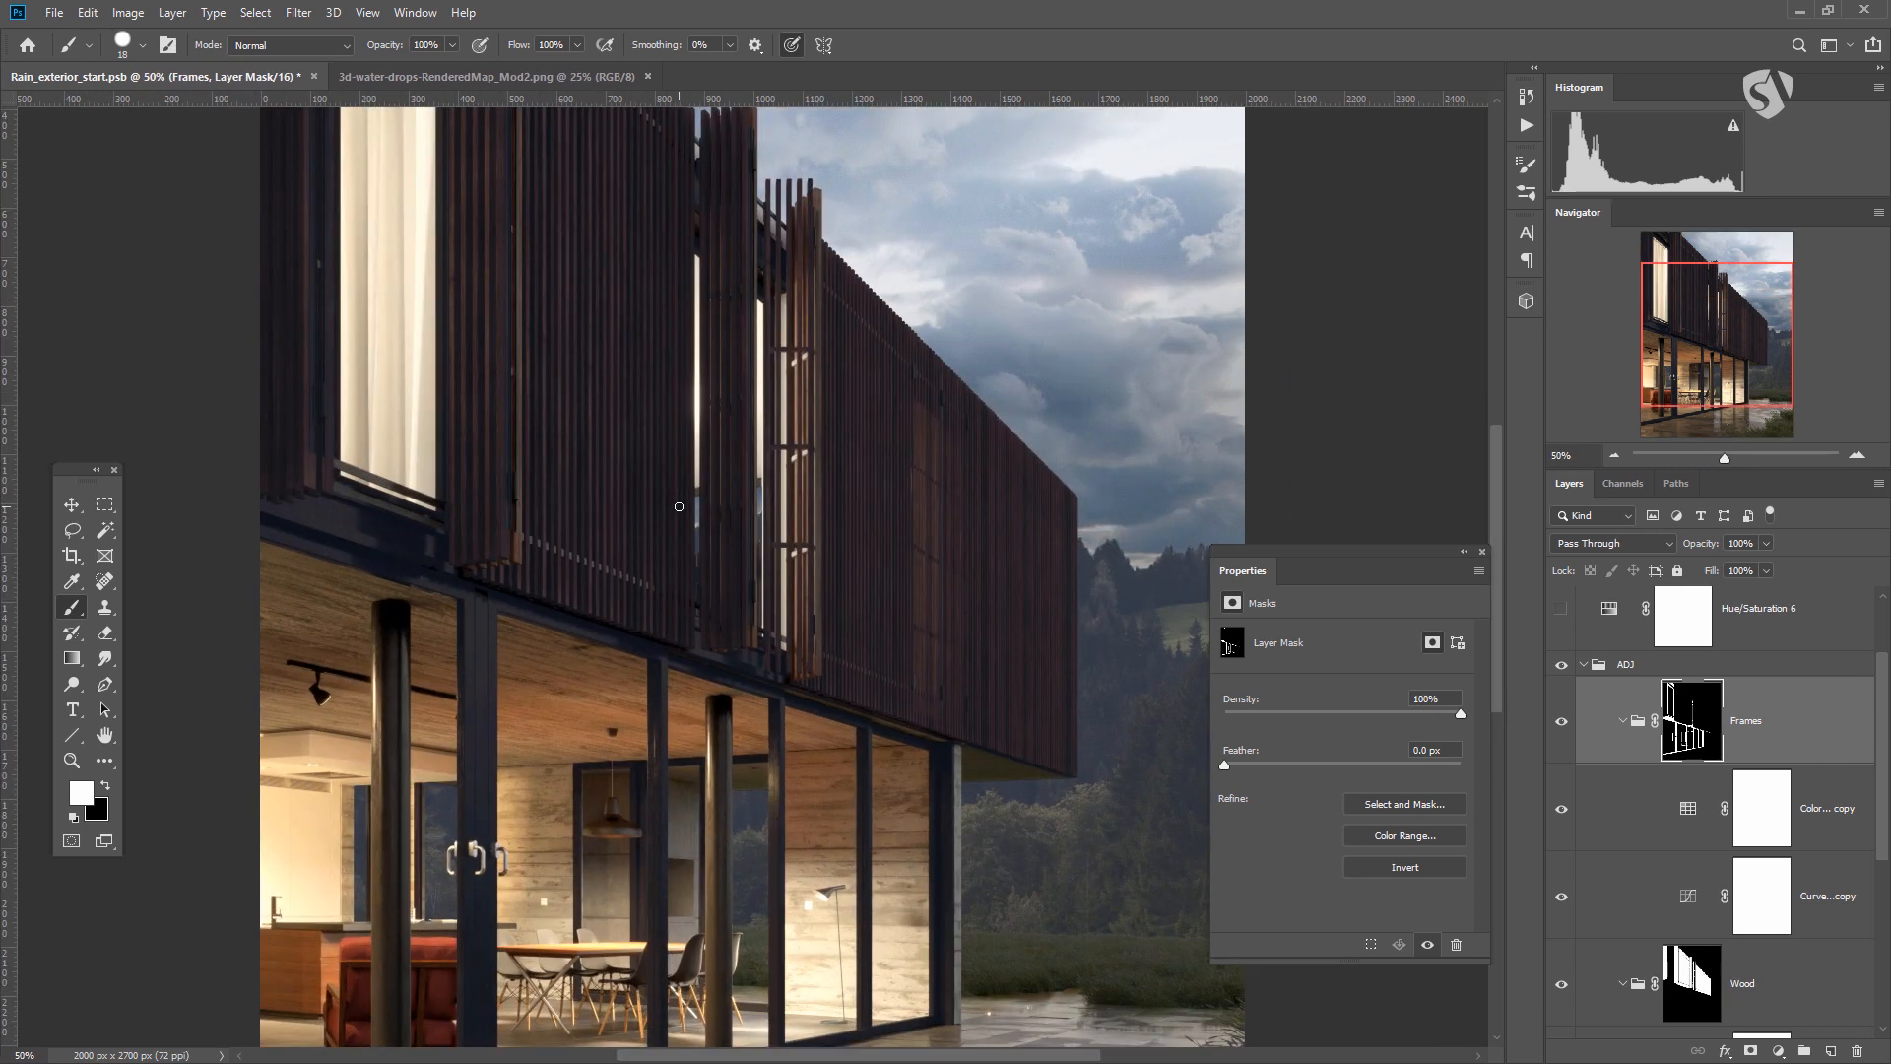
{"action": "scroll", "coordinate": [678, 506], "scroll_direction": "down", "scroll_amount": 5}
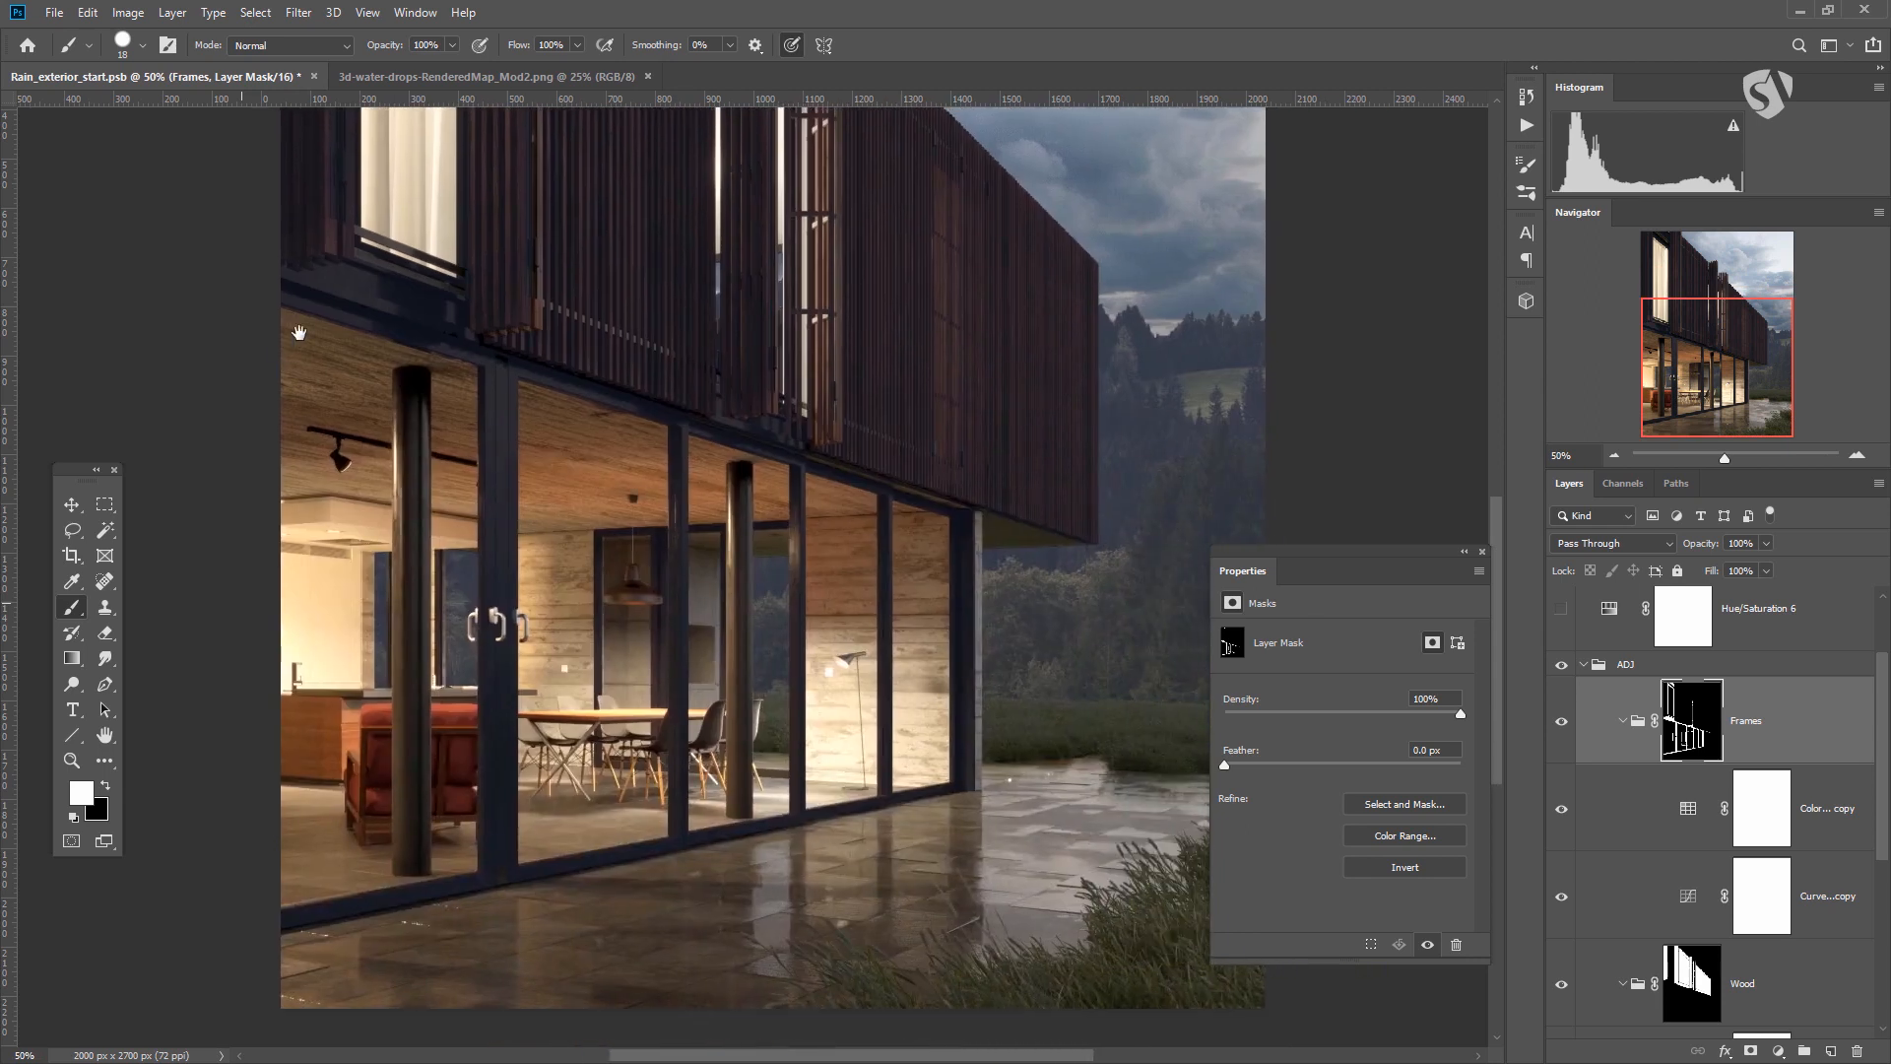
{"action": "left_click_drag", "start_coordinate": [716, 392], "coordinate": [727, 429]}
{"action": "left_click_drag", "start_coordinate": [819, 566], "coordinate": [852, 524]}
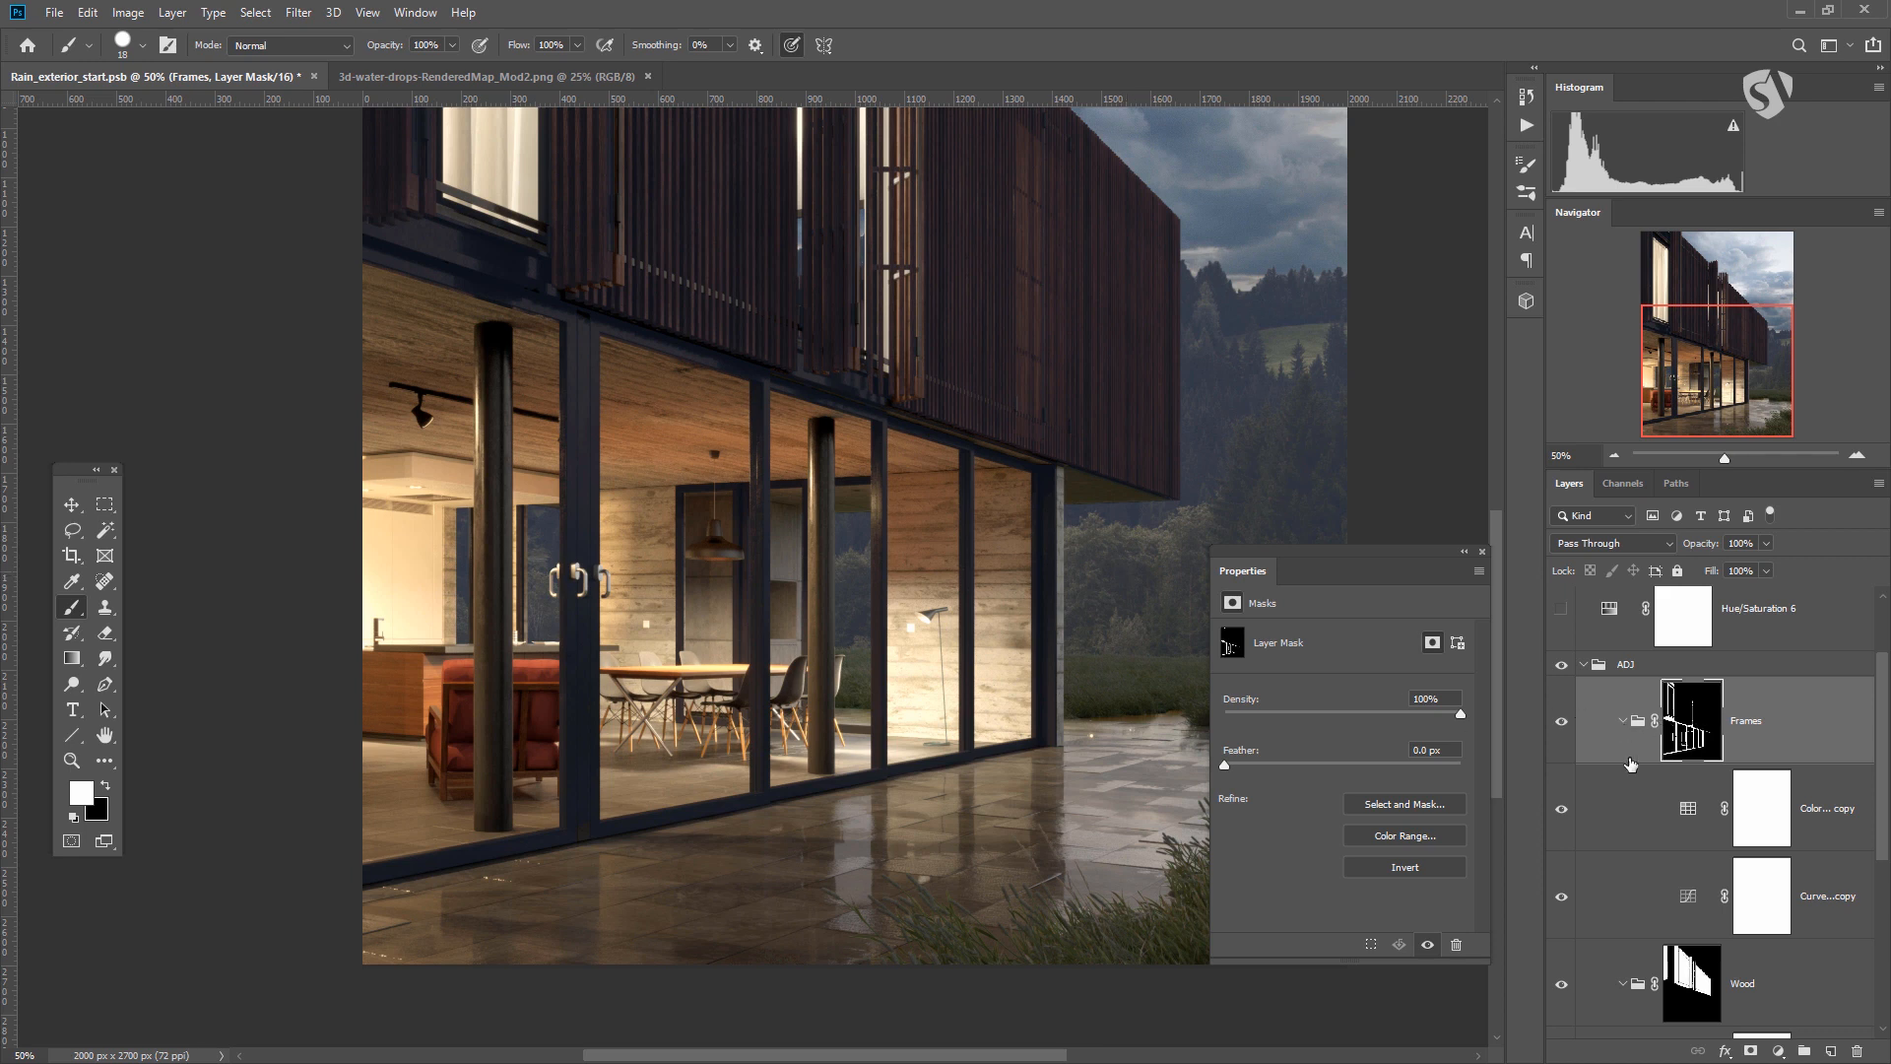
Lower the opacity of the Color Lookup layer in the Frames group to 20%.
{"action": "left_click", "coordinate": [1694, 895]}
{"action": "left_click", "coordinate": [1674, 807]}
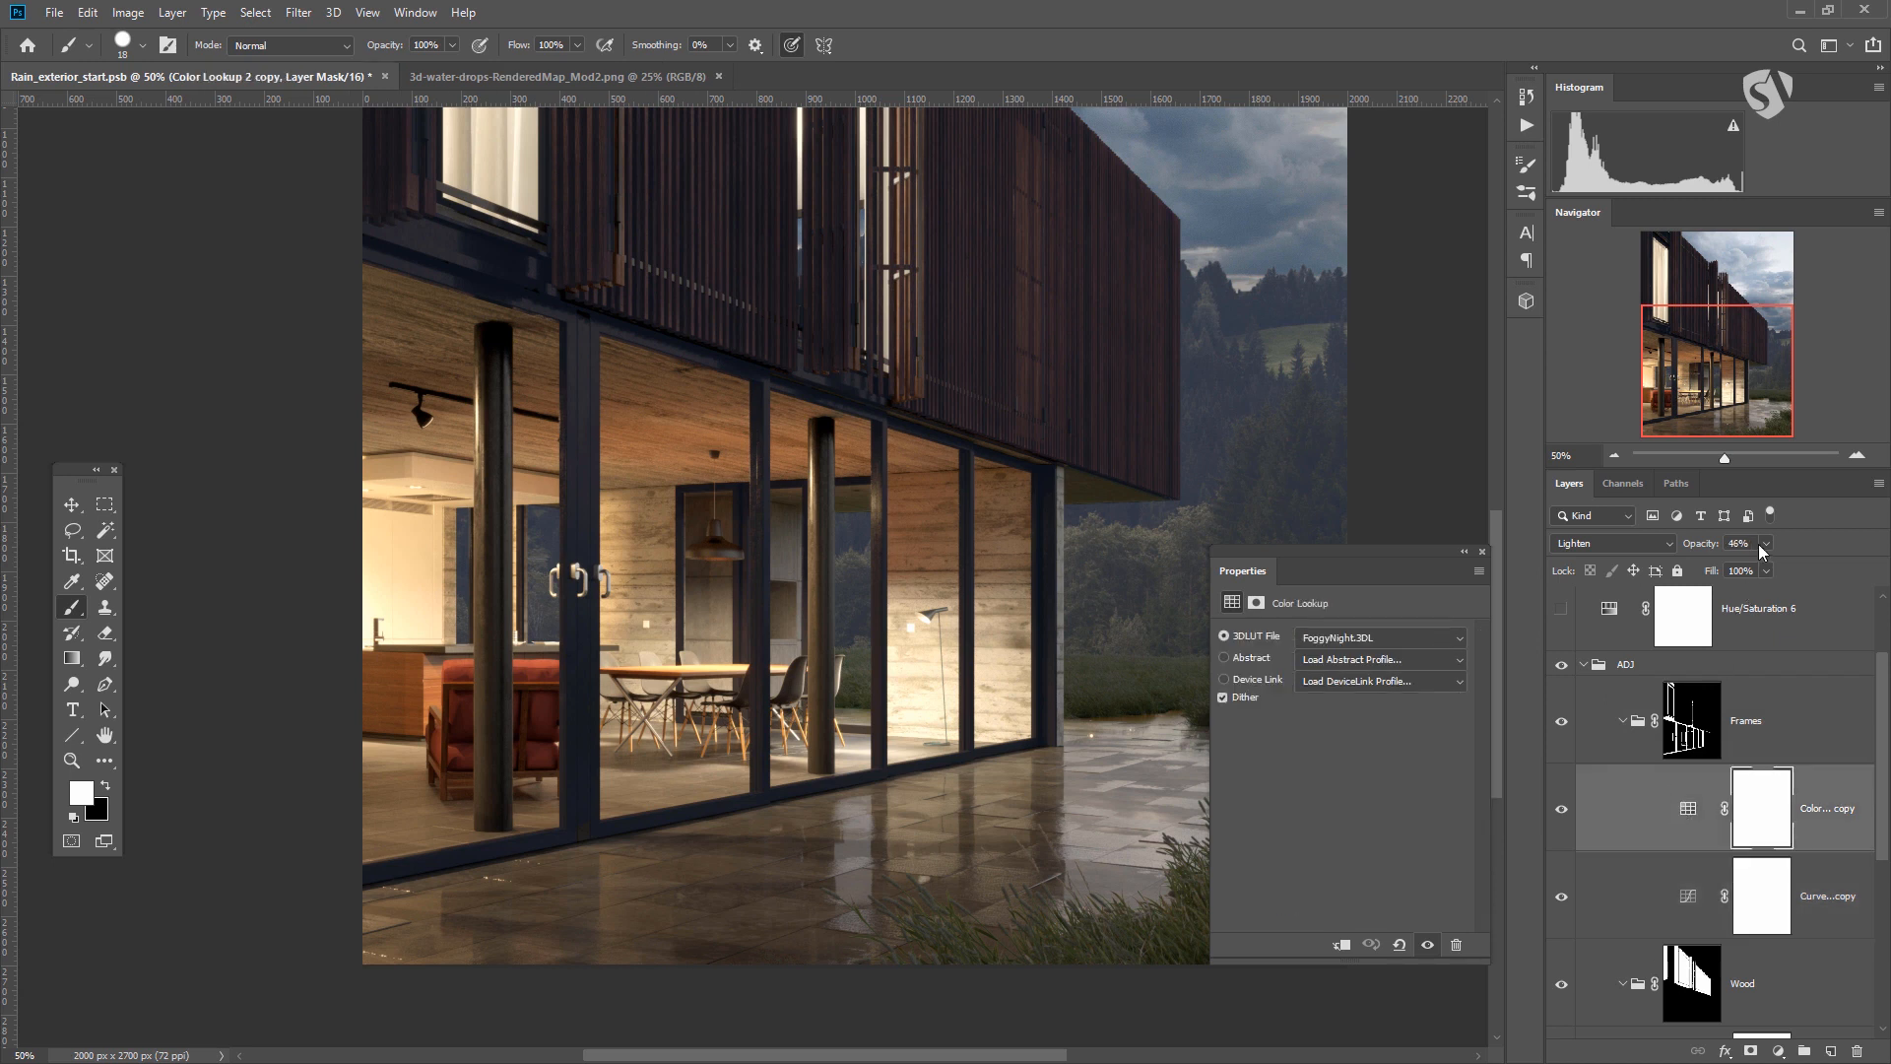
{"action": "left_click", "coordinate": [1744, 568]}
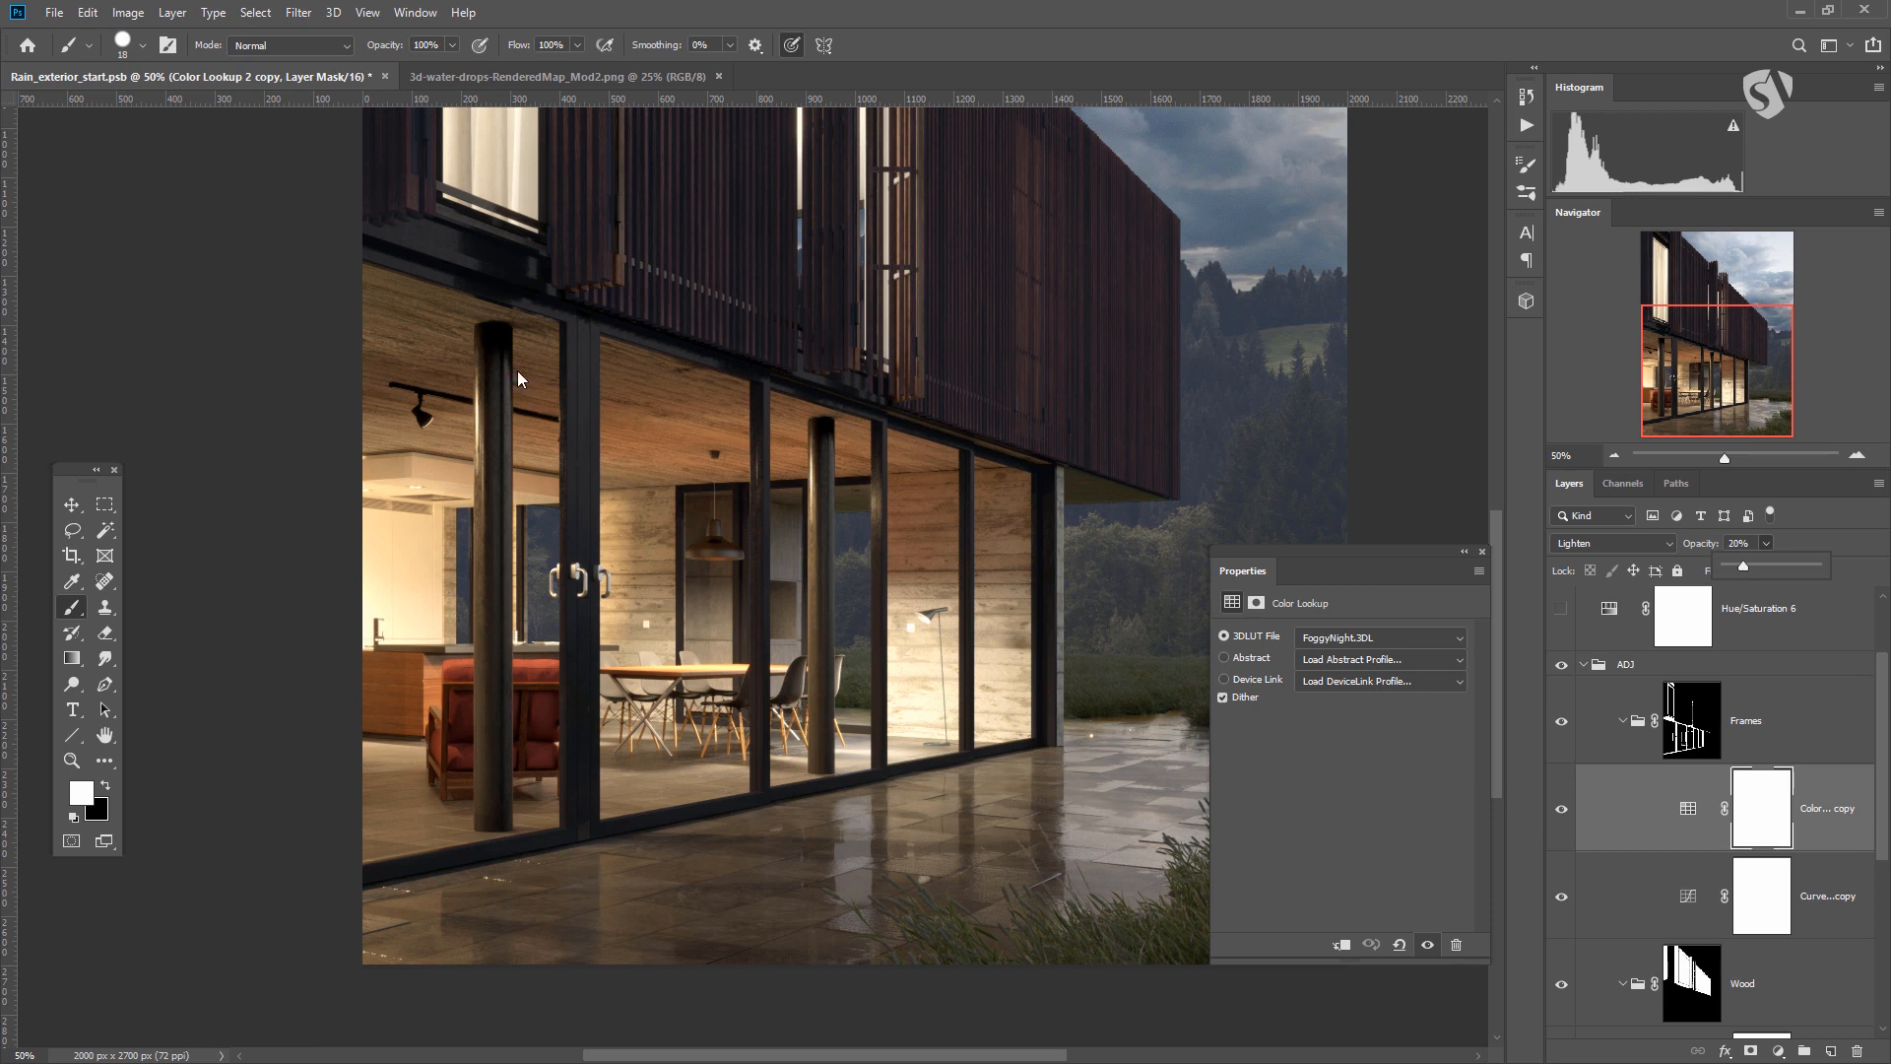
{"action": "scroll", "coordinate": [929, 360], "scroll_direction": "up", "scroll_amount": 3}
{"action": "scroll", "coordinate": [557, 689], "scroll_direction": "down", "scroll_amount": 3}
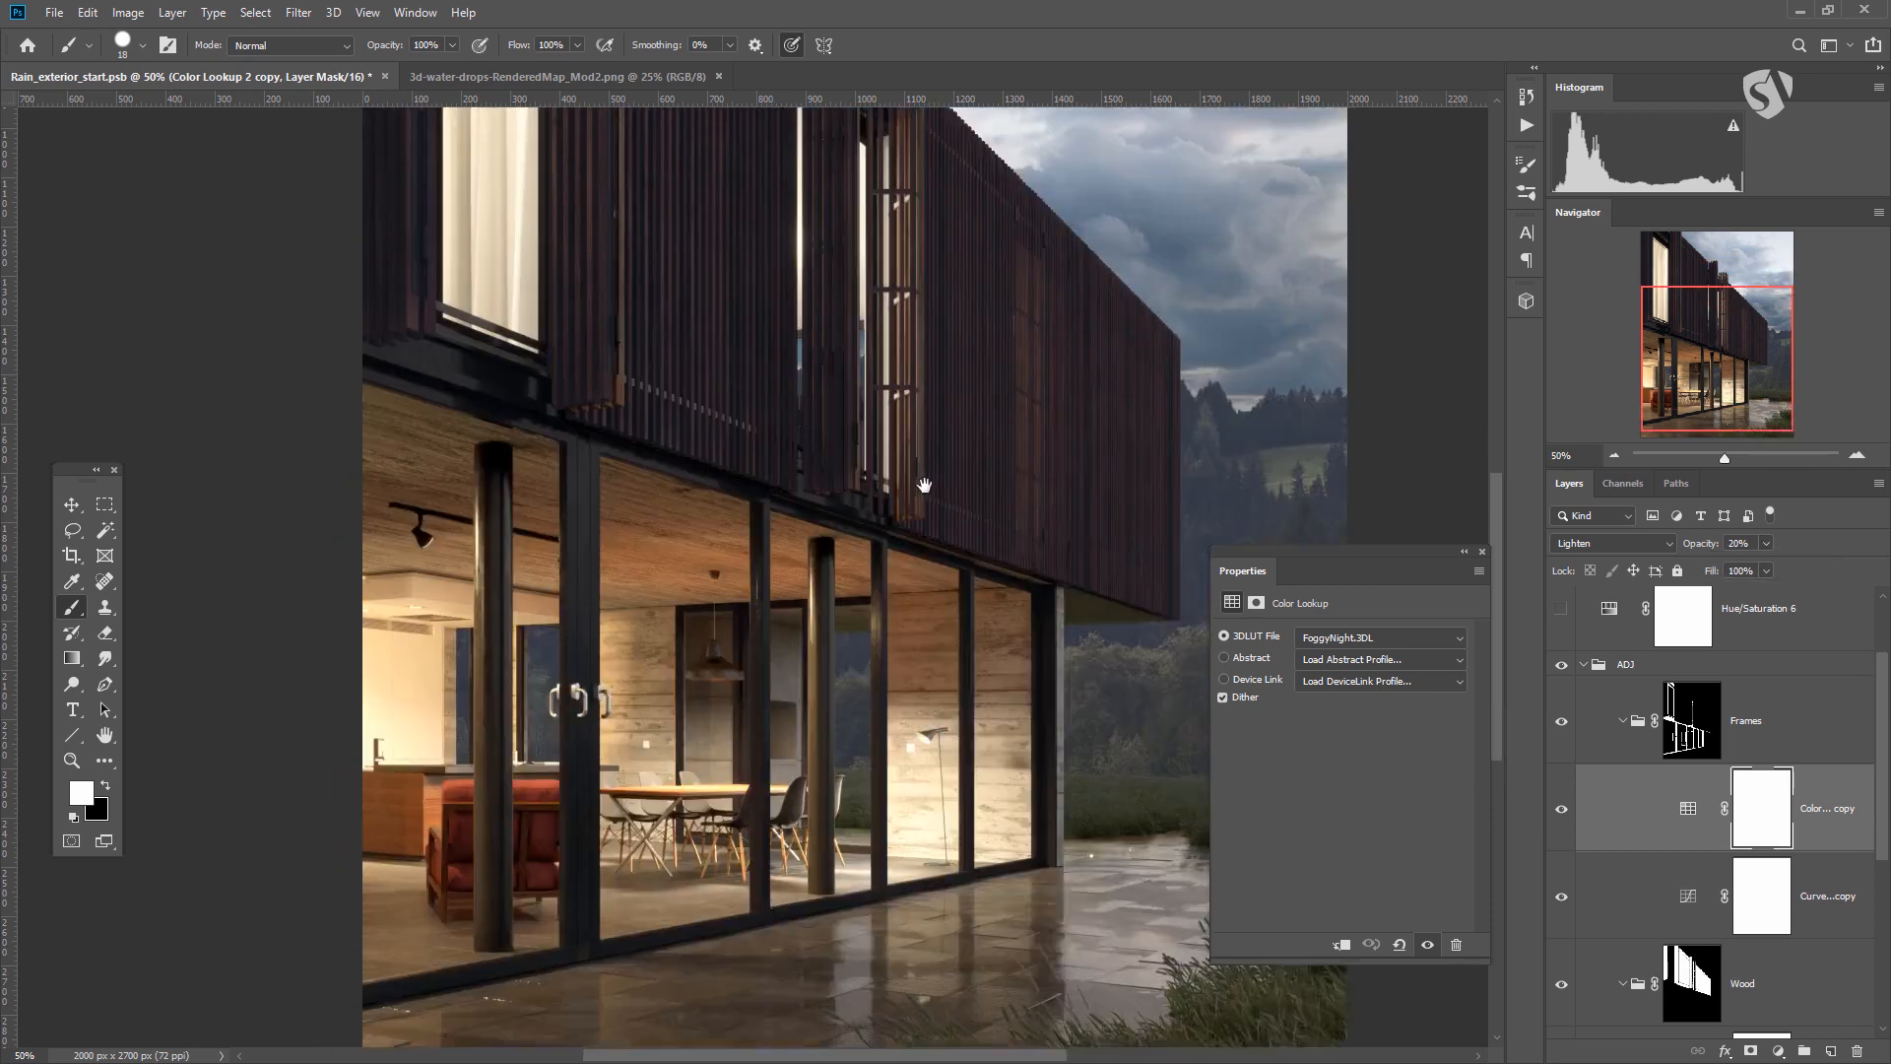
{"action": "left_click_drag", "start_coordinate": [1032, 486], "coordinate": [1005, 450]}
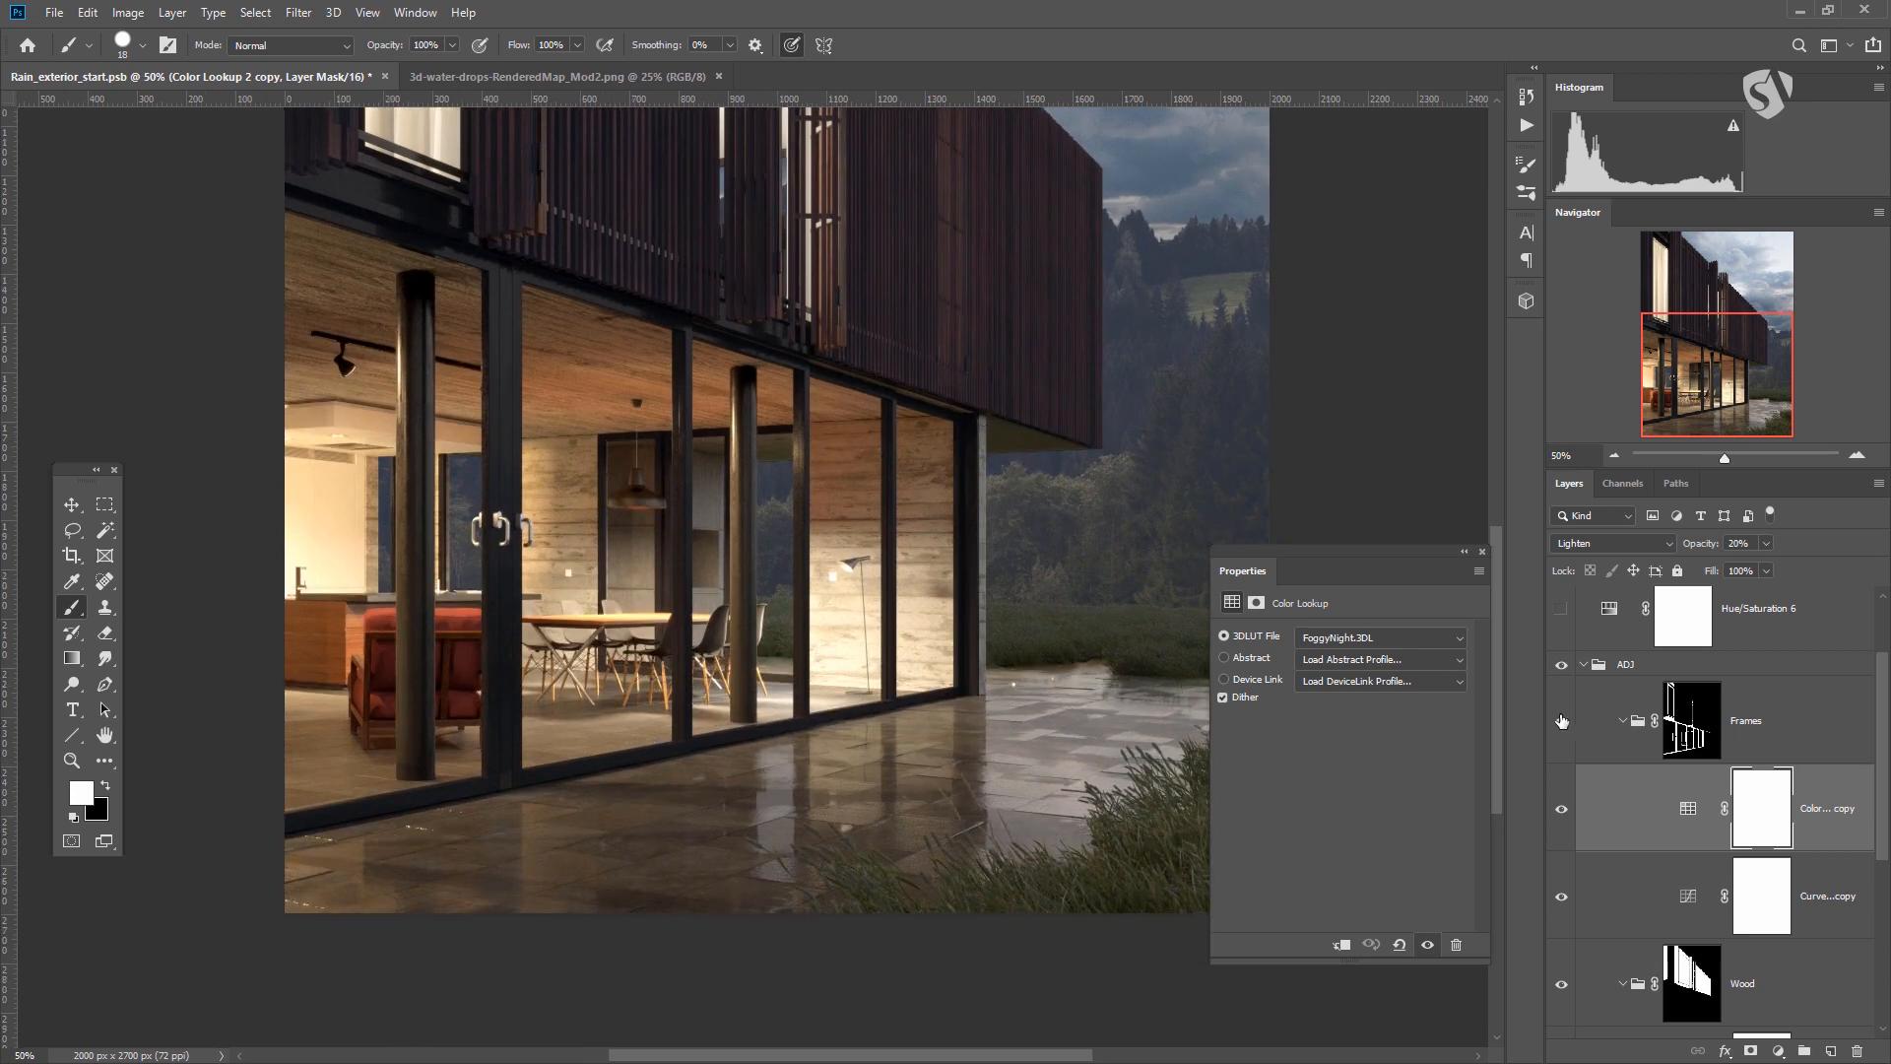
Collapse the Frames and Wood groups and create a new group named "Outside tiles" above Frames.
{"action": "left_click", "coordinate": [1623, 724]}
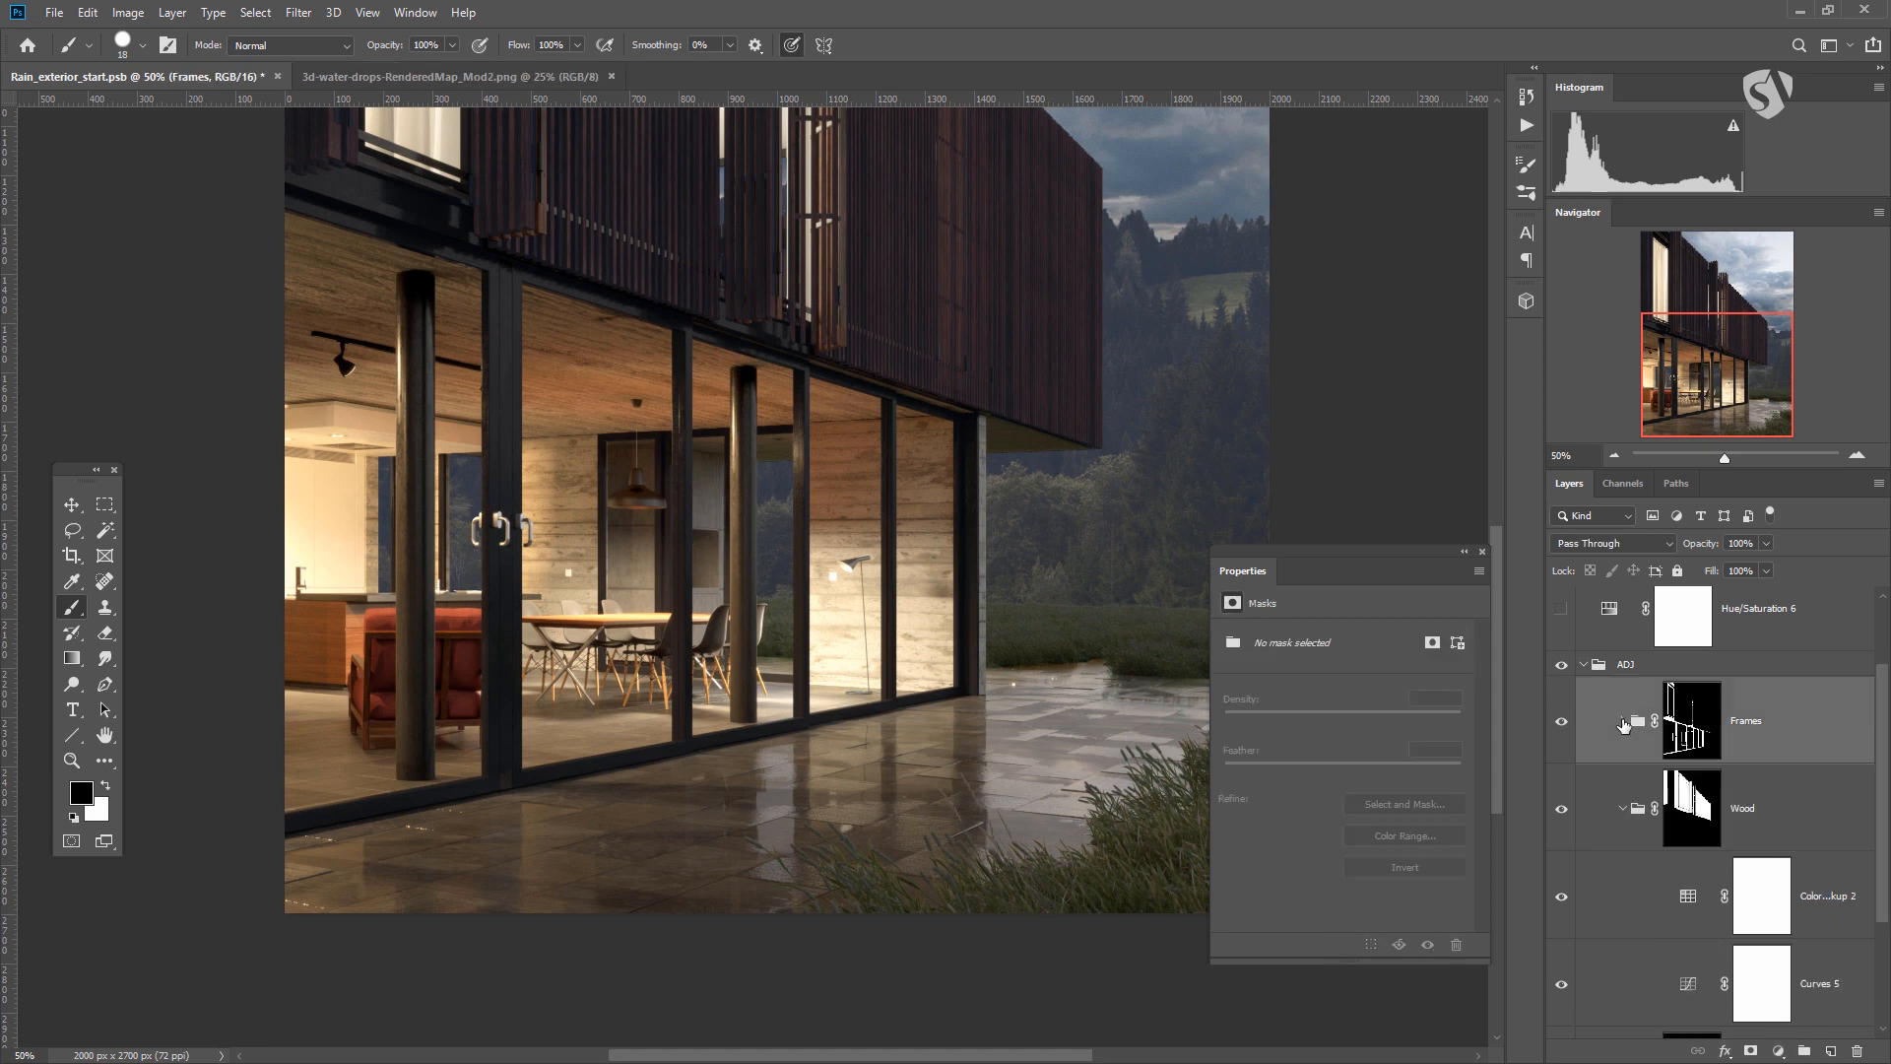
{"action": "left_click", "coordinate": [1622, 808]}
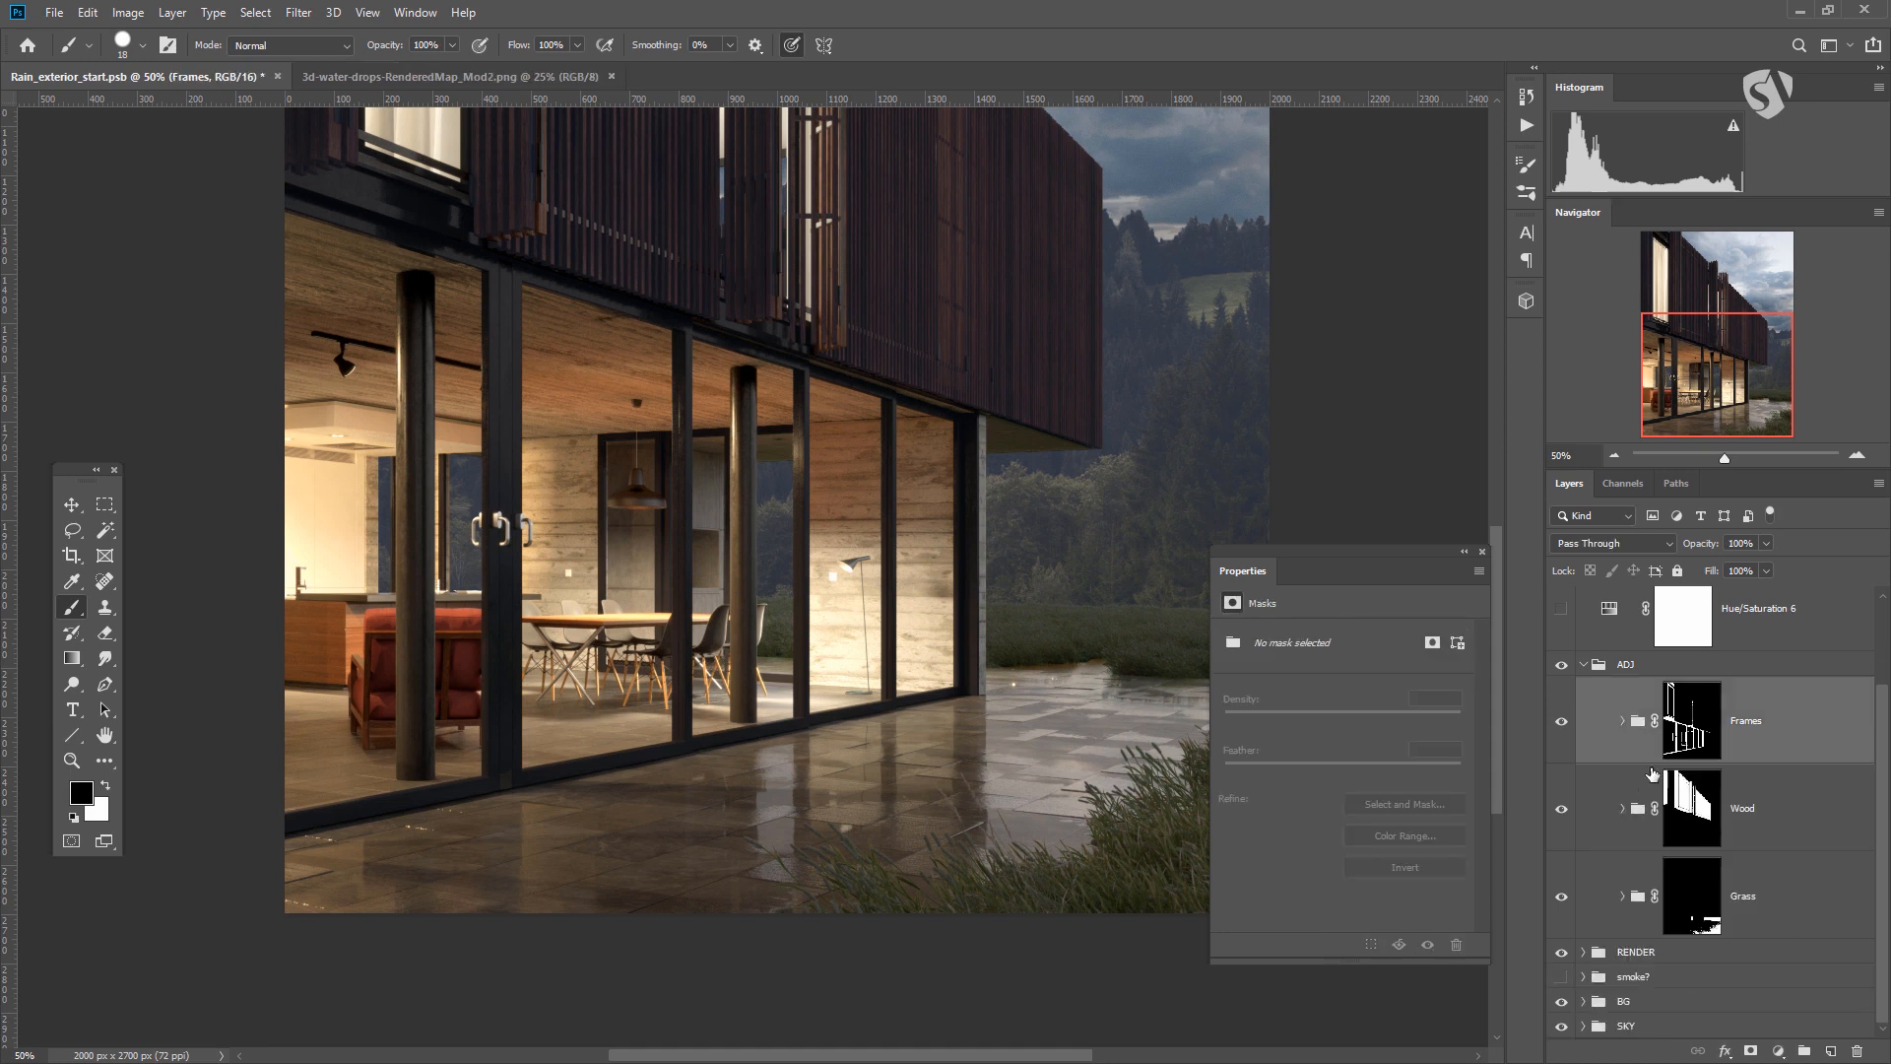
{"action": "left_click", "coordinate": [1807, 1052]}
{"action": "double_click", "coordinate": [1681, 691]}
{"action": "type", "text": "O"}
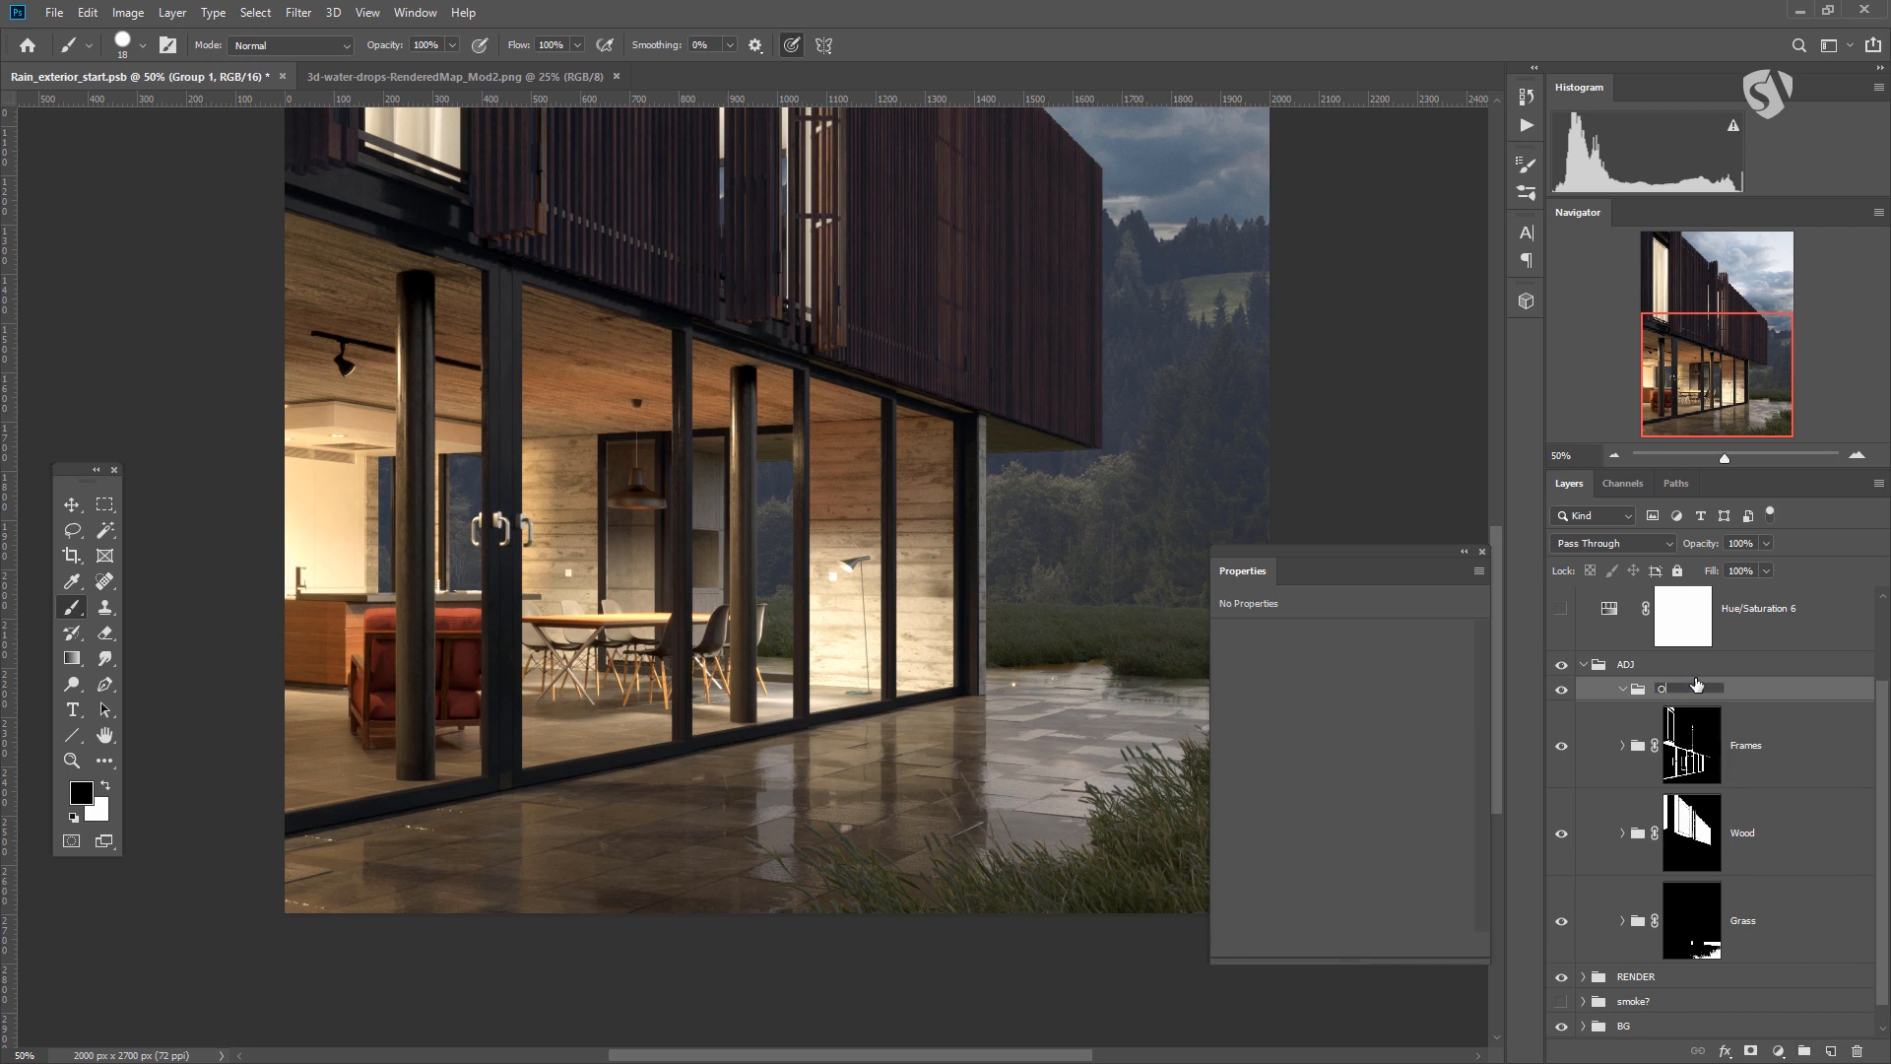
{"action": "type", "text": "utside tiles"}
{"action": "key", "text": "Return"}
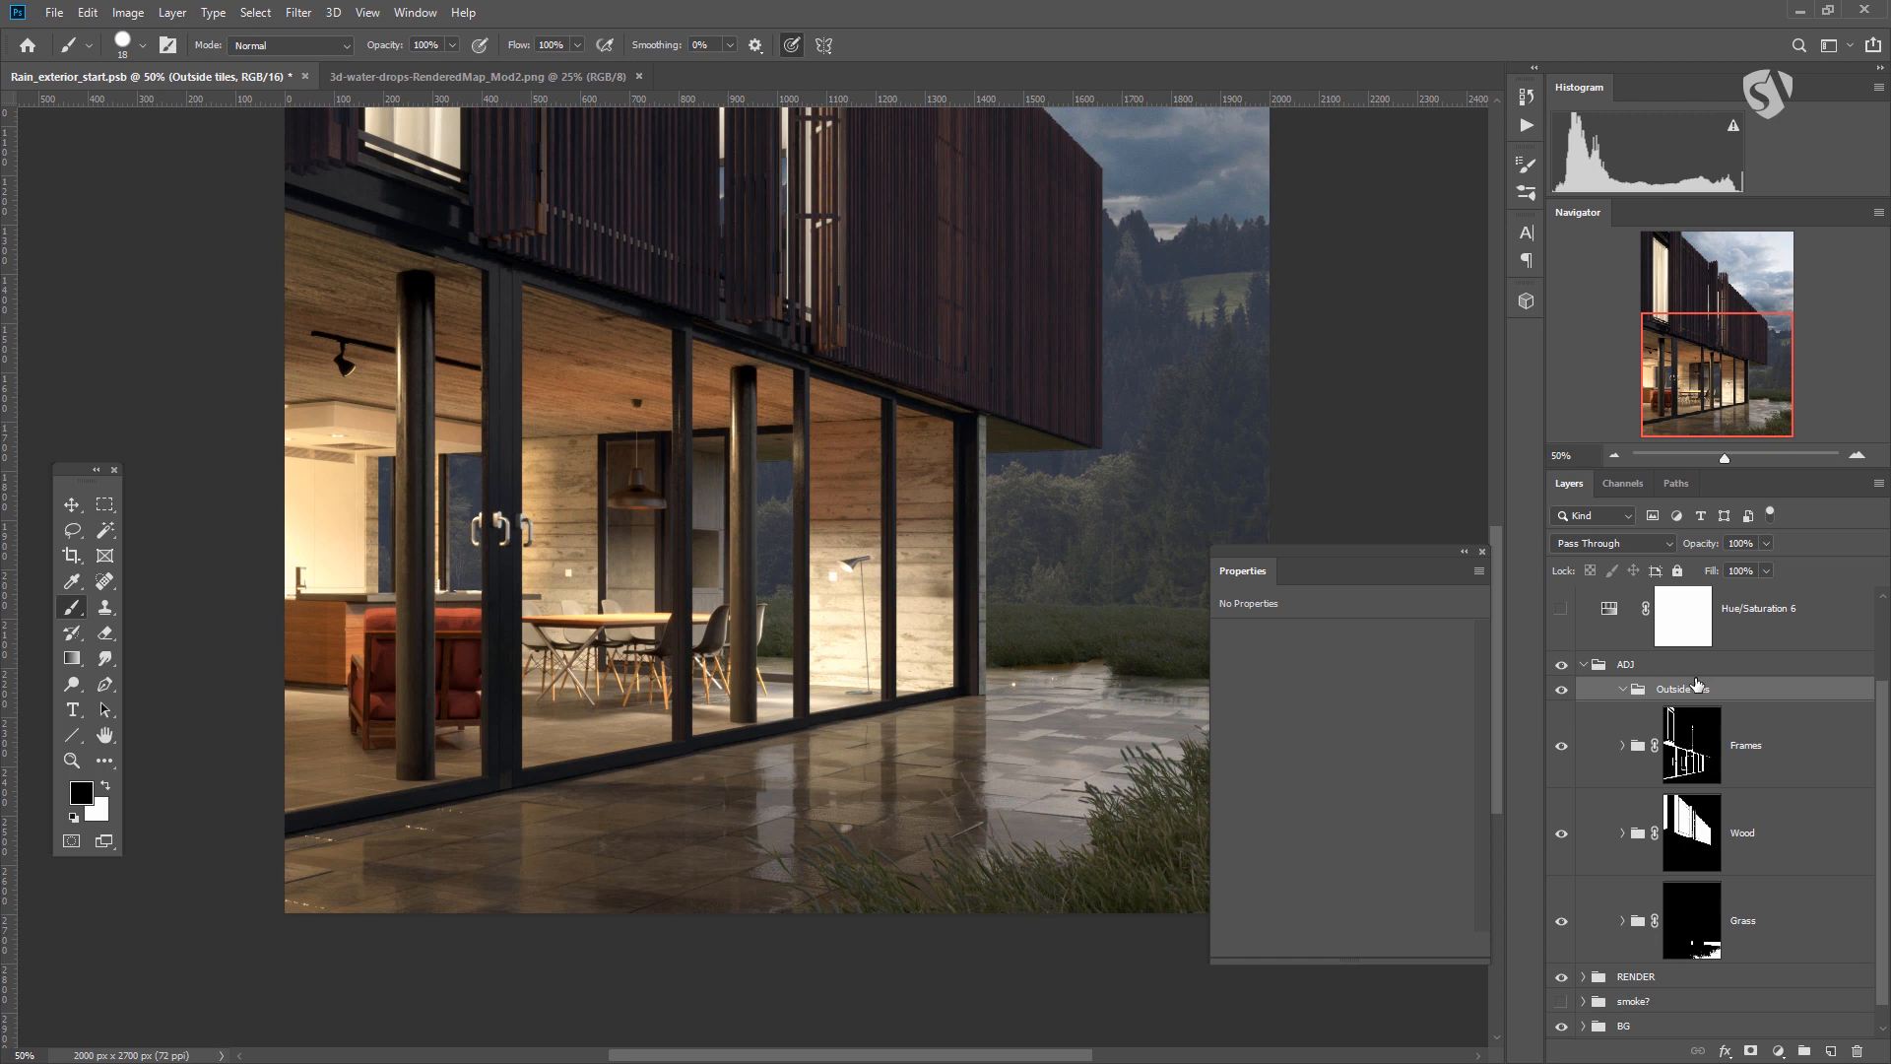
Load the Alpha 15 channel as a selection and apply it as the layer mask of the Outside tiles group.
{"action": "left_click", "coordinate": [1623, 482]}
{"action": "scroll", "coordinate": [1686, 647], "scroll_direction": "down", "scroll_amount": 3}
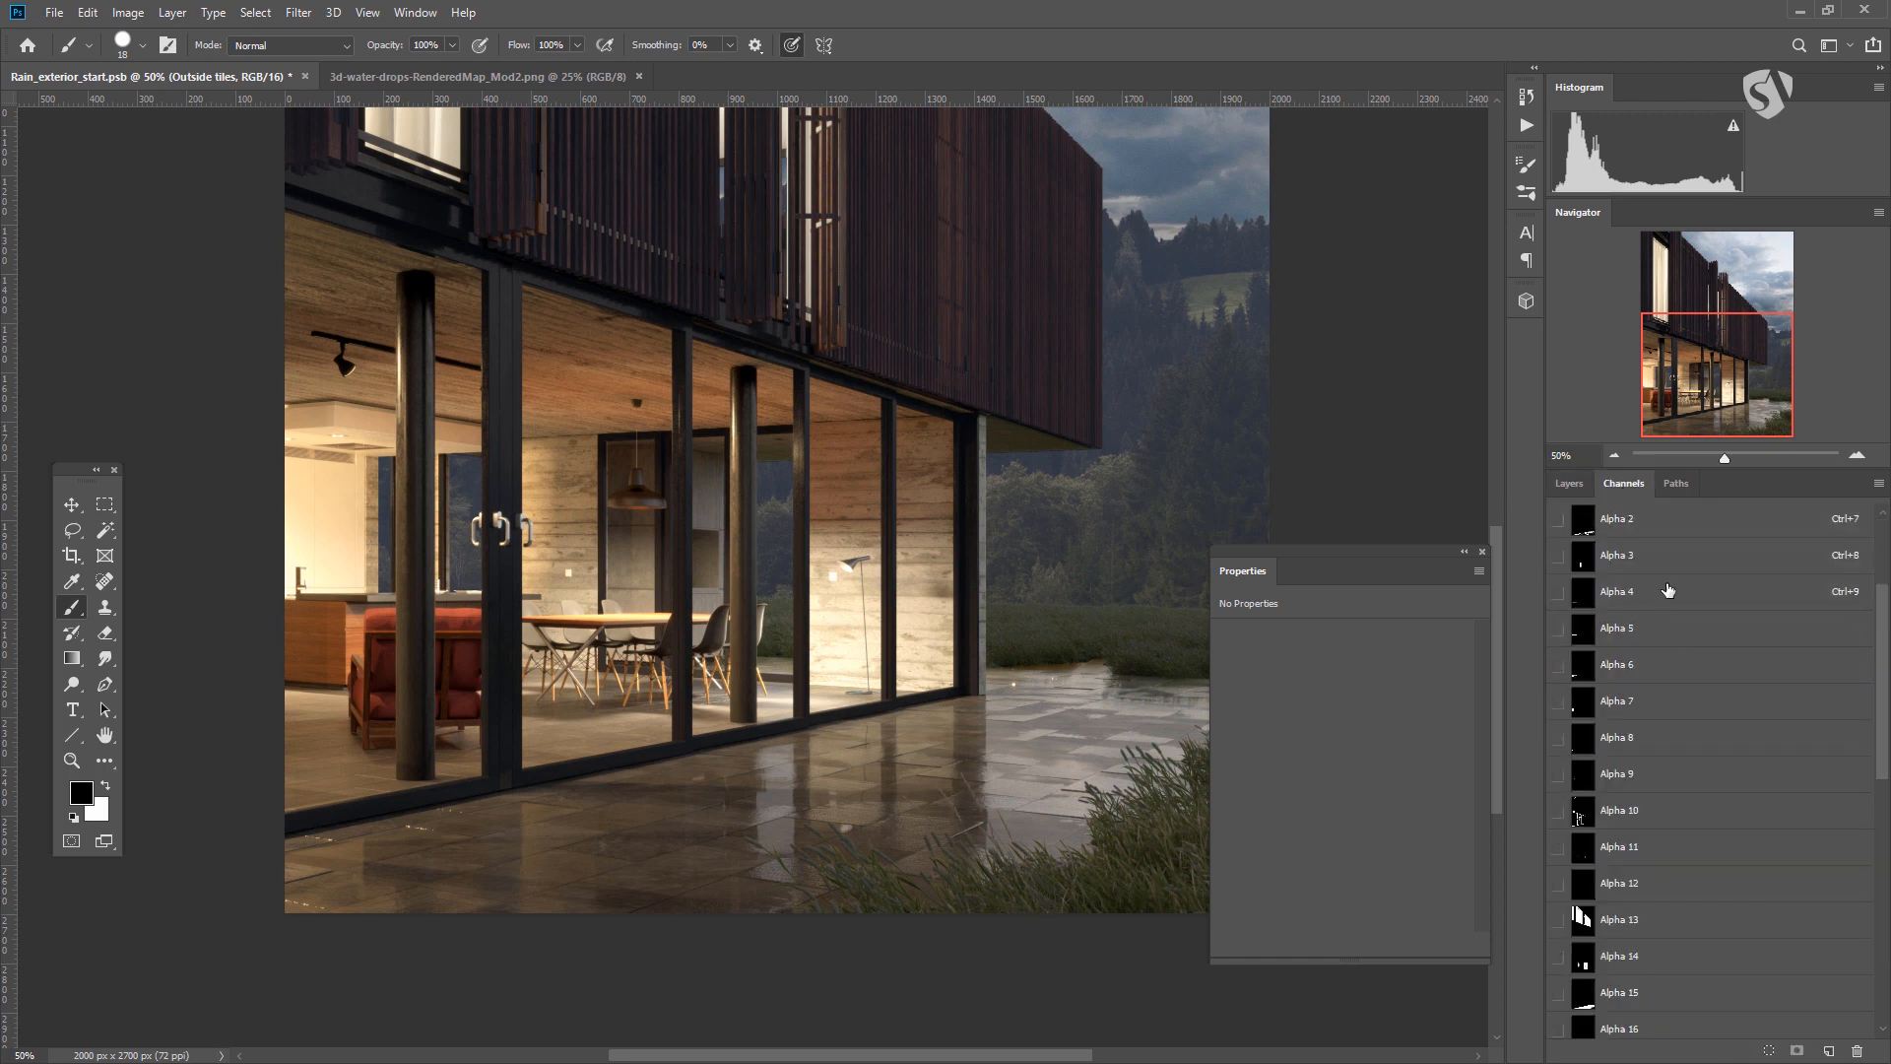
{"action": "scroll", "coordinate": [1674, 751], "scroll_direction": "down", "scroll_amount": 3}
{"action": "left_click", "coordinate": [1583, 785], "text": "ctrl"}
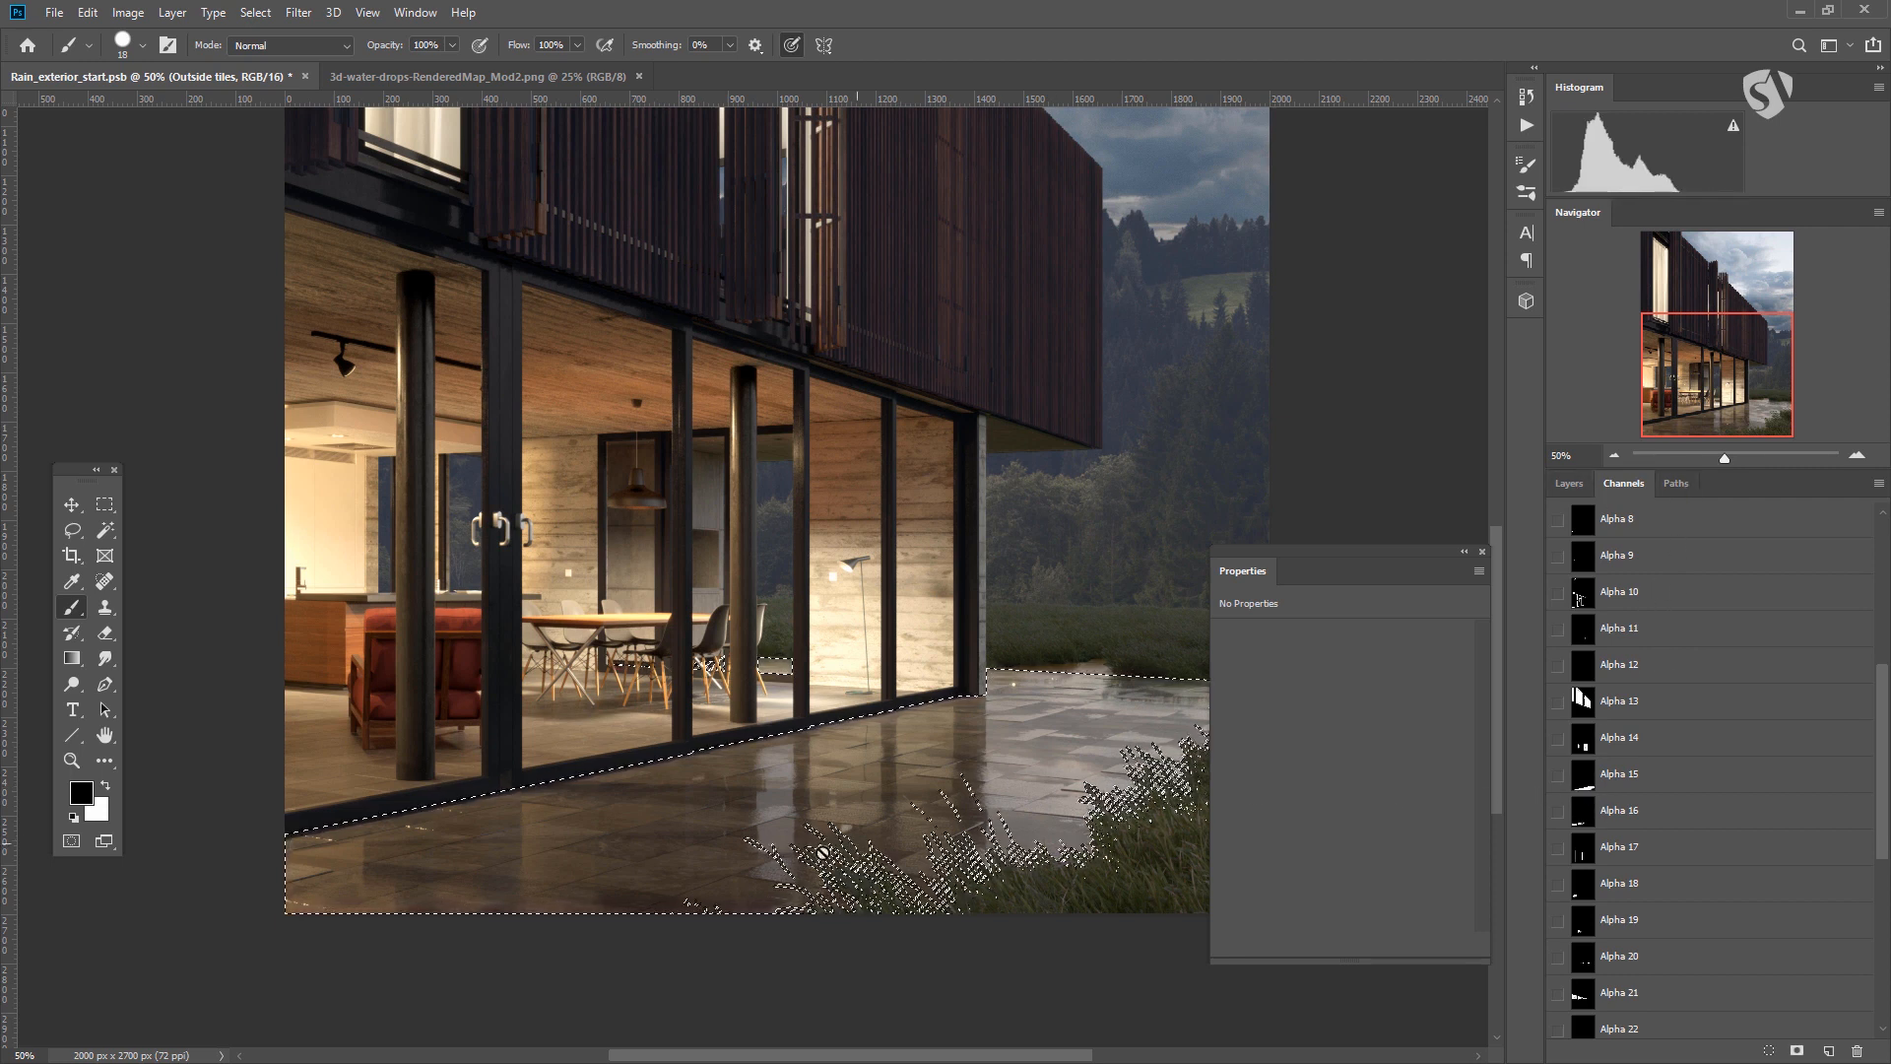
{"action": "left_click", "coordinate": [1570, 484]}
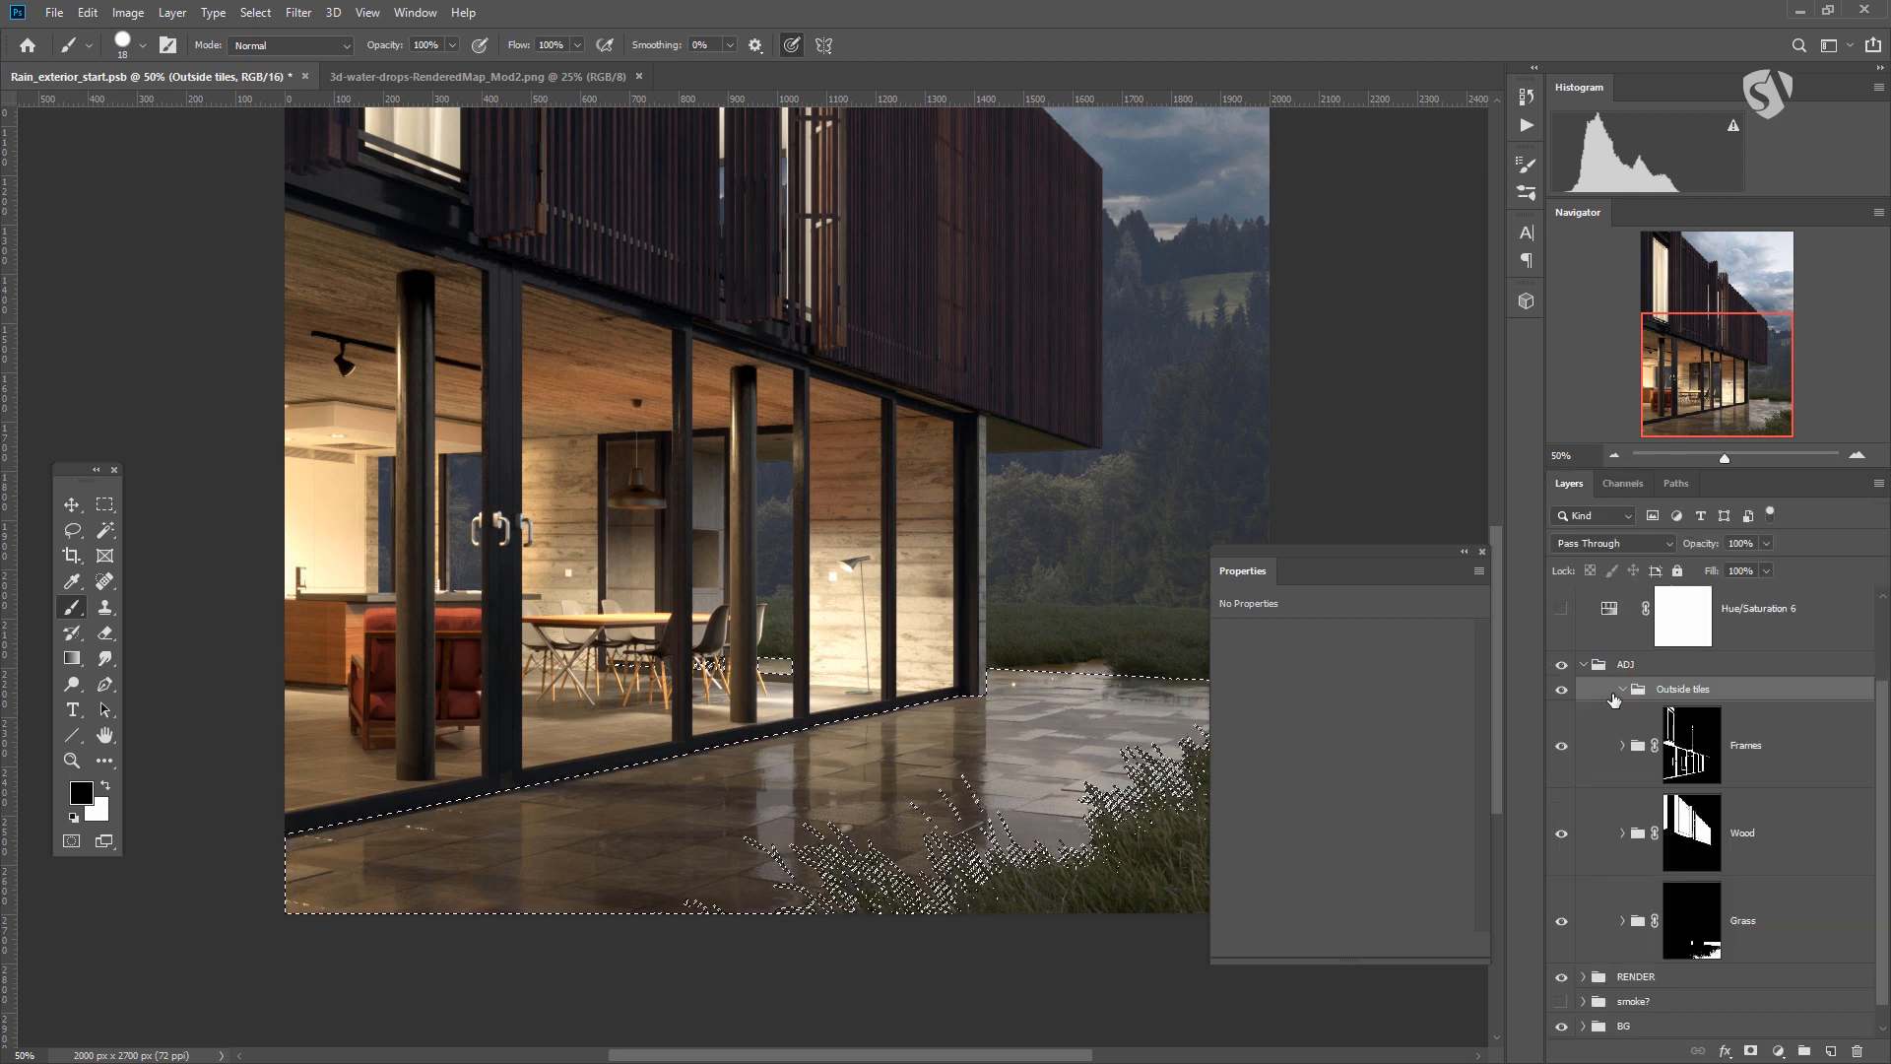
{"action": "left_click", "coordinate": [1751, 1052]}
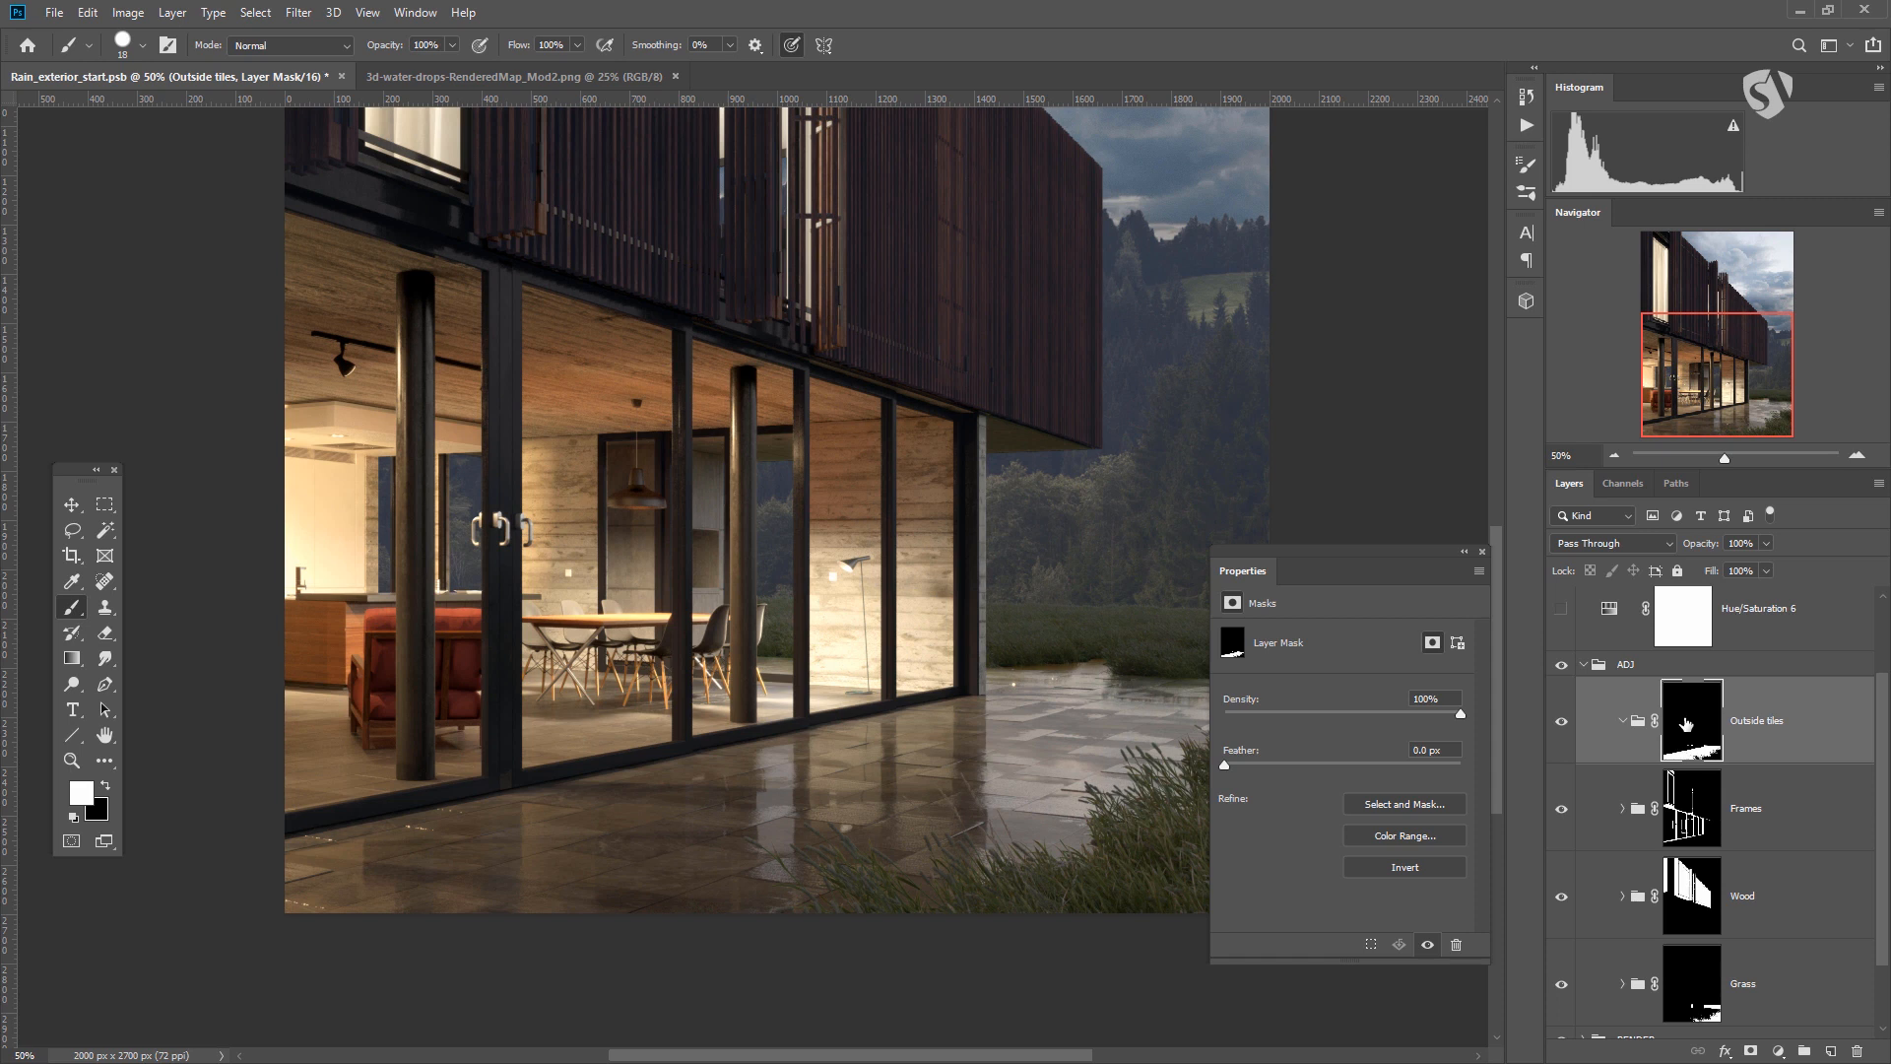
{"action": "left_click", "coordinate": [1839, 737]}
{"action": "scroll", "coordinate": [1754, 747], "scroll_direction": "up", "scroll_amount": 2}
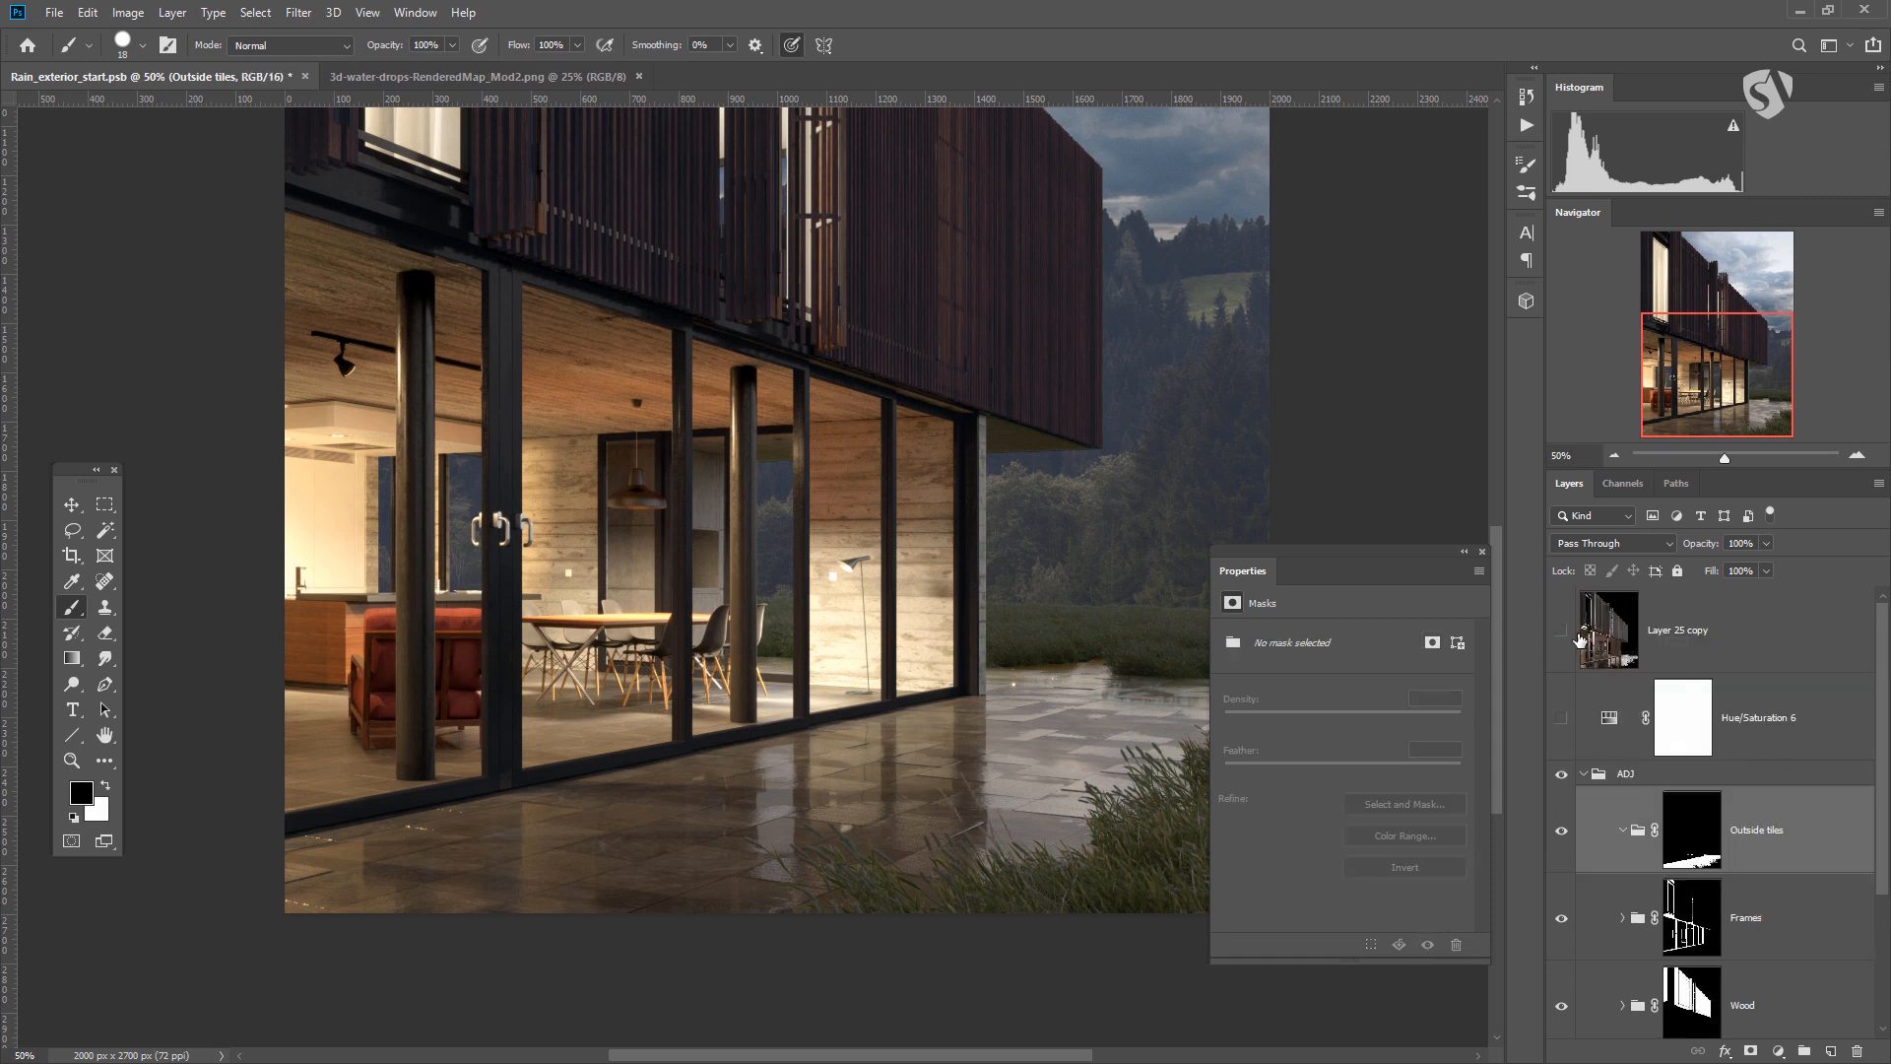
Duplicate Layer 25 copy, move the duplicate into the Outside tiles group and make it visible.
{"action": "left_click", "coordinate": [1611, 646]}
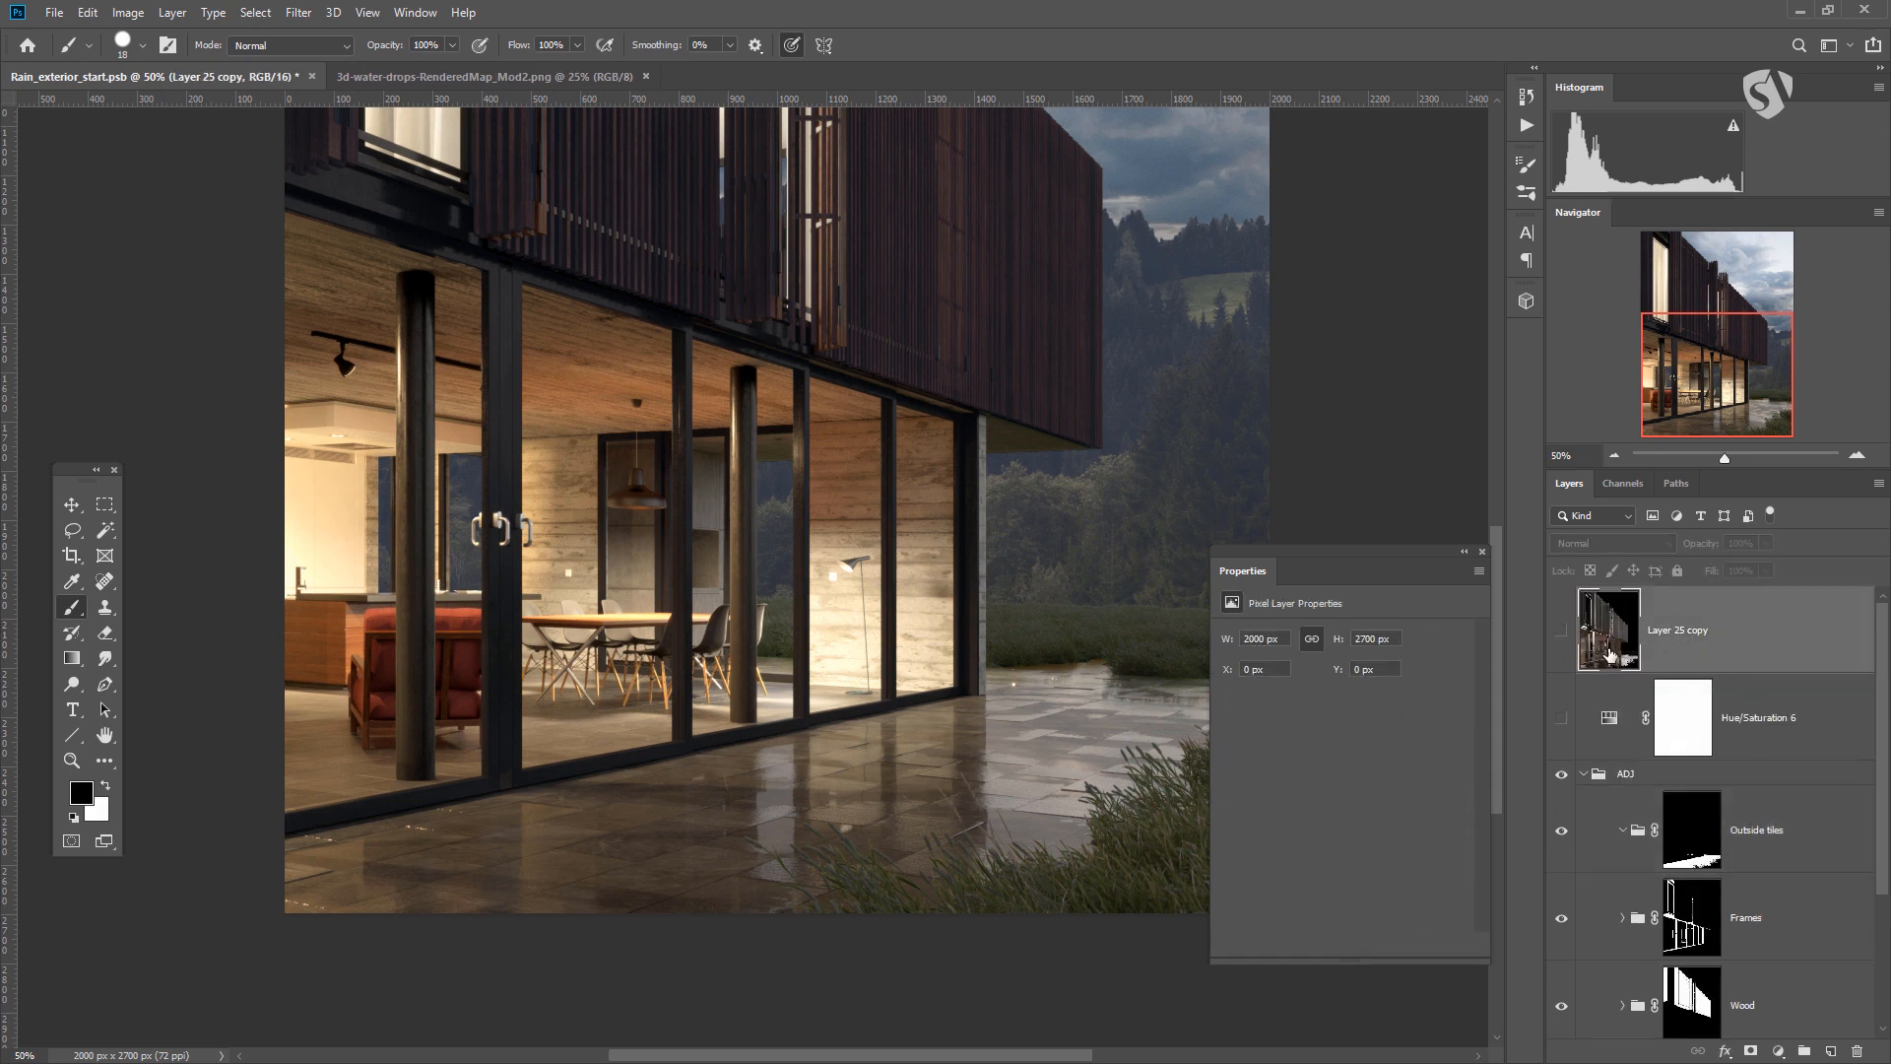
{"action": "key", "text": "ctrl+j"}
{"action": "scroll", "coordinate": [1718, 645], "scroll_direction": "down", "scroll_amount": 2}
{"action": "scroll", "coordinate": [1719, 645], "scroll_direction": "up", "scroll_amount": 2}
{"action": "mouse_move", "coordinate": [1735, 940]}
{"action": "left_mouse_down"}
{"action": "mouse_move", "coordinate": [1740, 993]}
{"action": "mouse_move", "coordinate": [1754, 917]}
{"action": "left_mouse_up"}
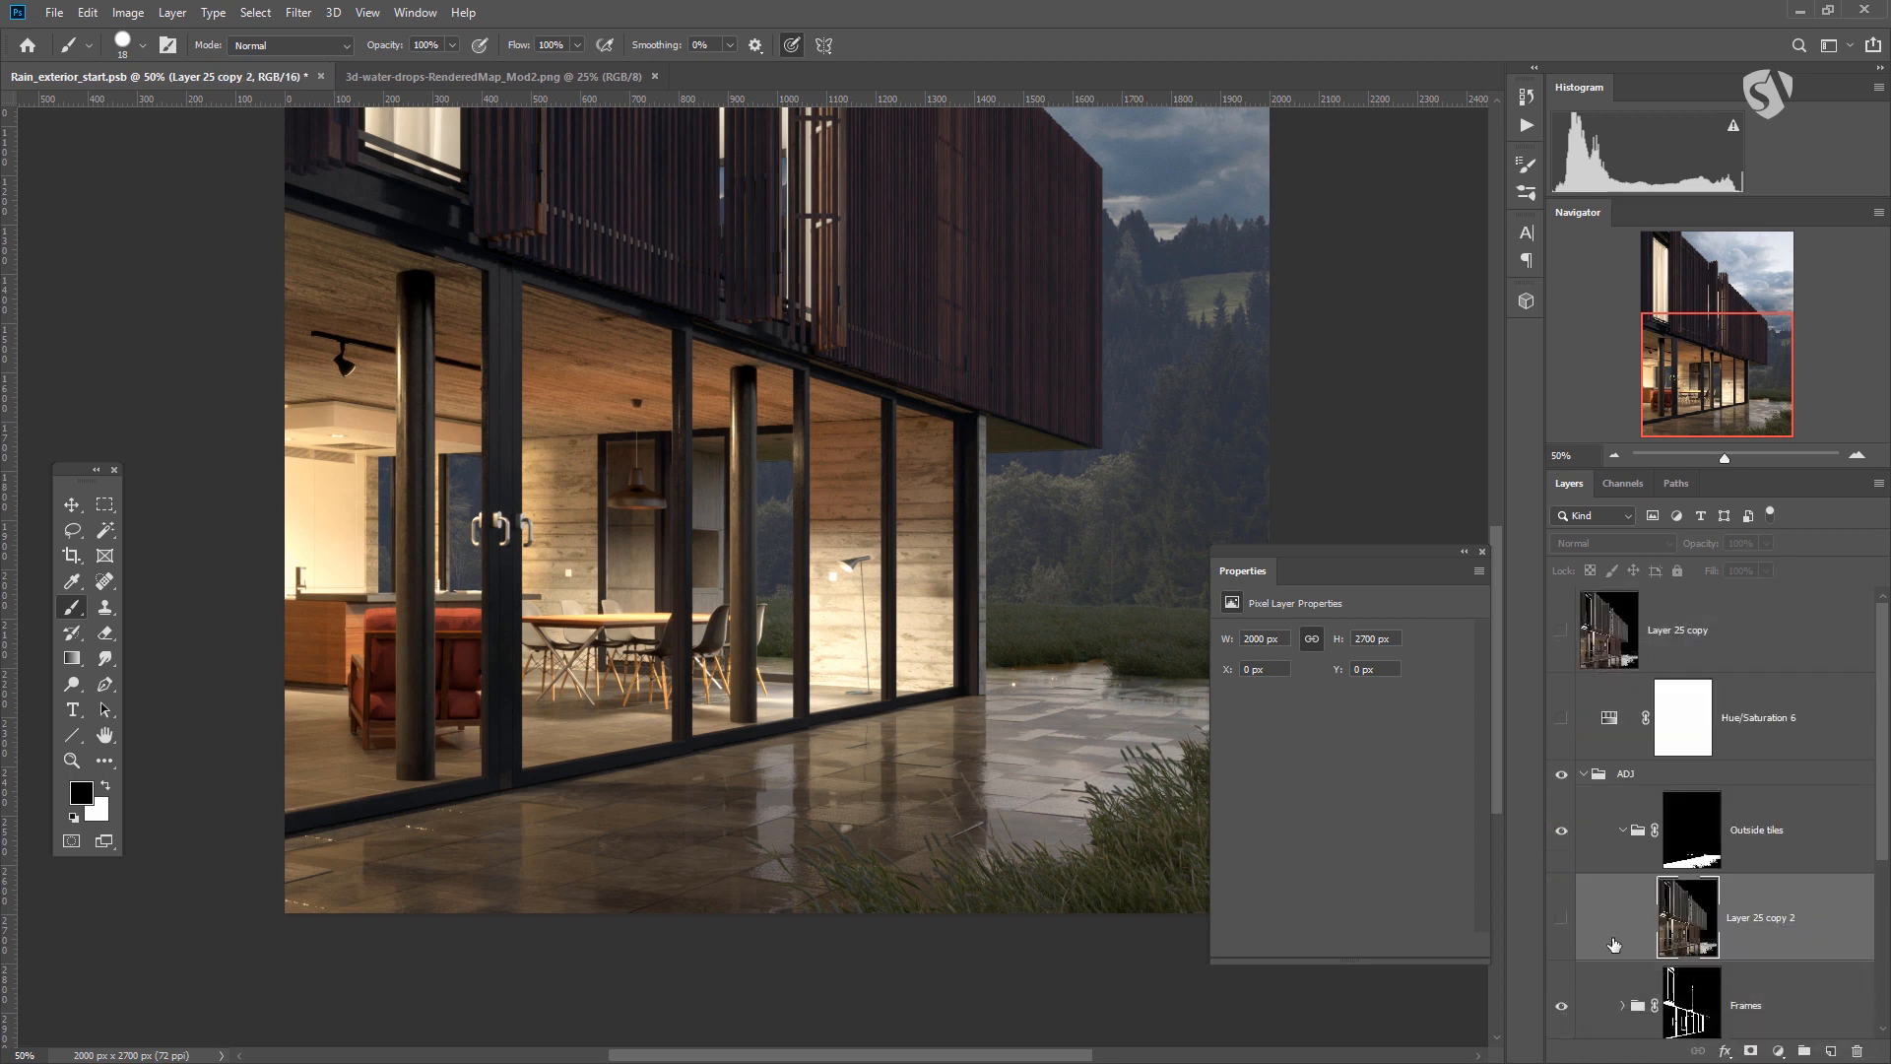
{"action": "left_click", "coordinate": [1561, 924]}
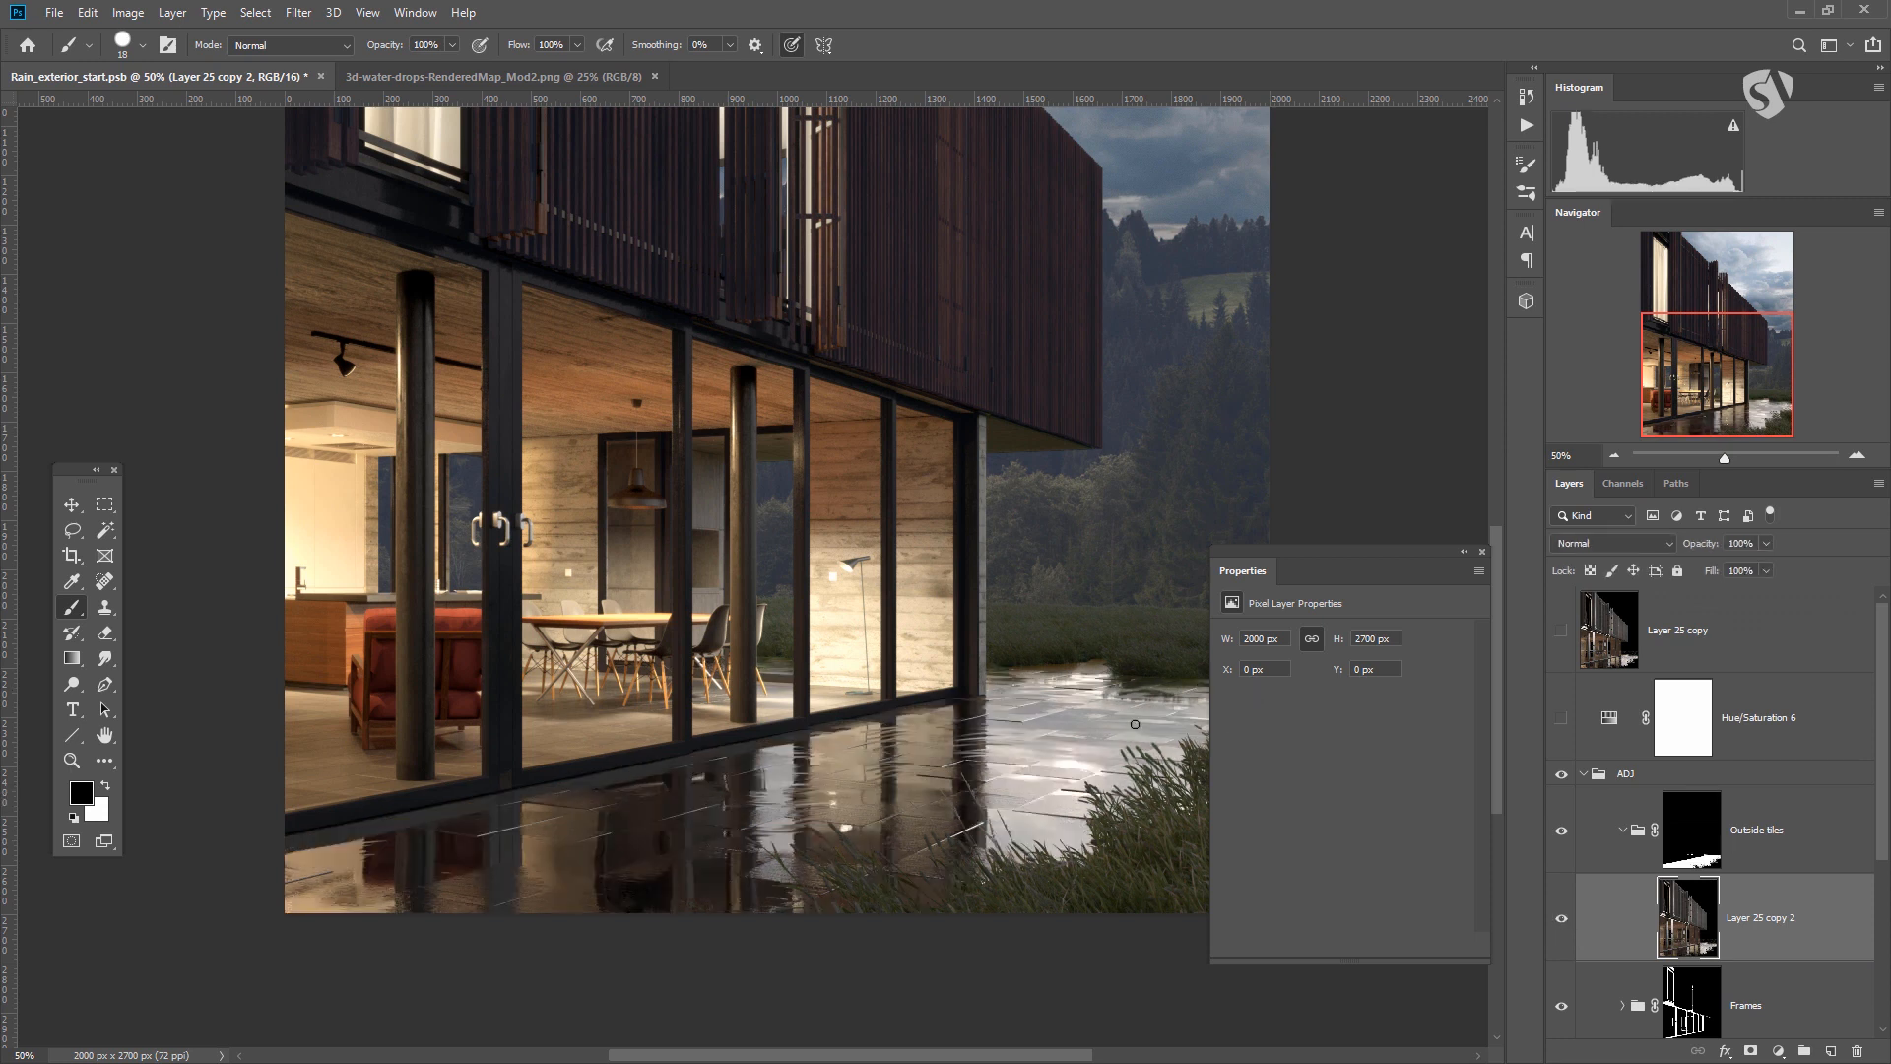
Compare the scene with the original reflection render, and lower the opacity of its duplicate in the Outside tiles group to 36%.
{"action": "left_click", "coordinate": [1563, 633]}
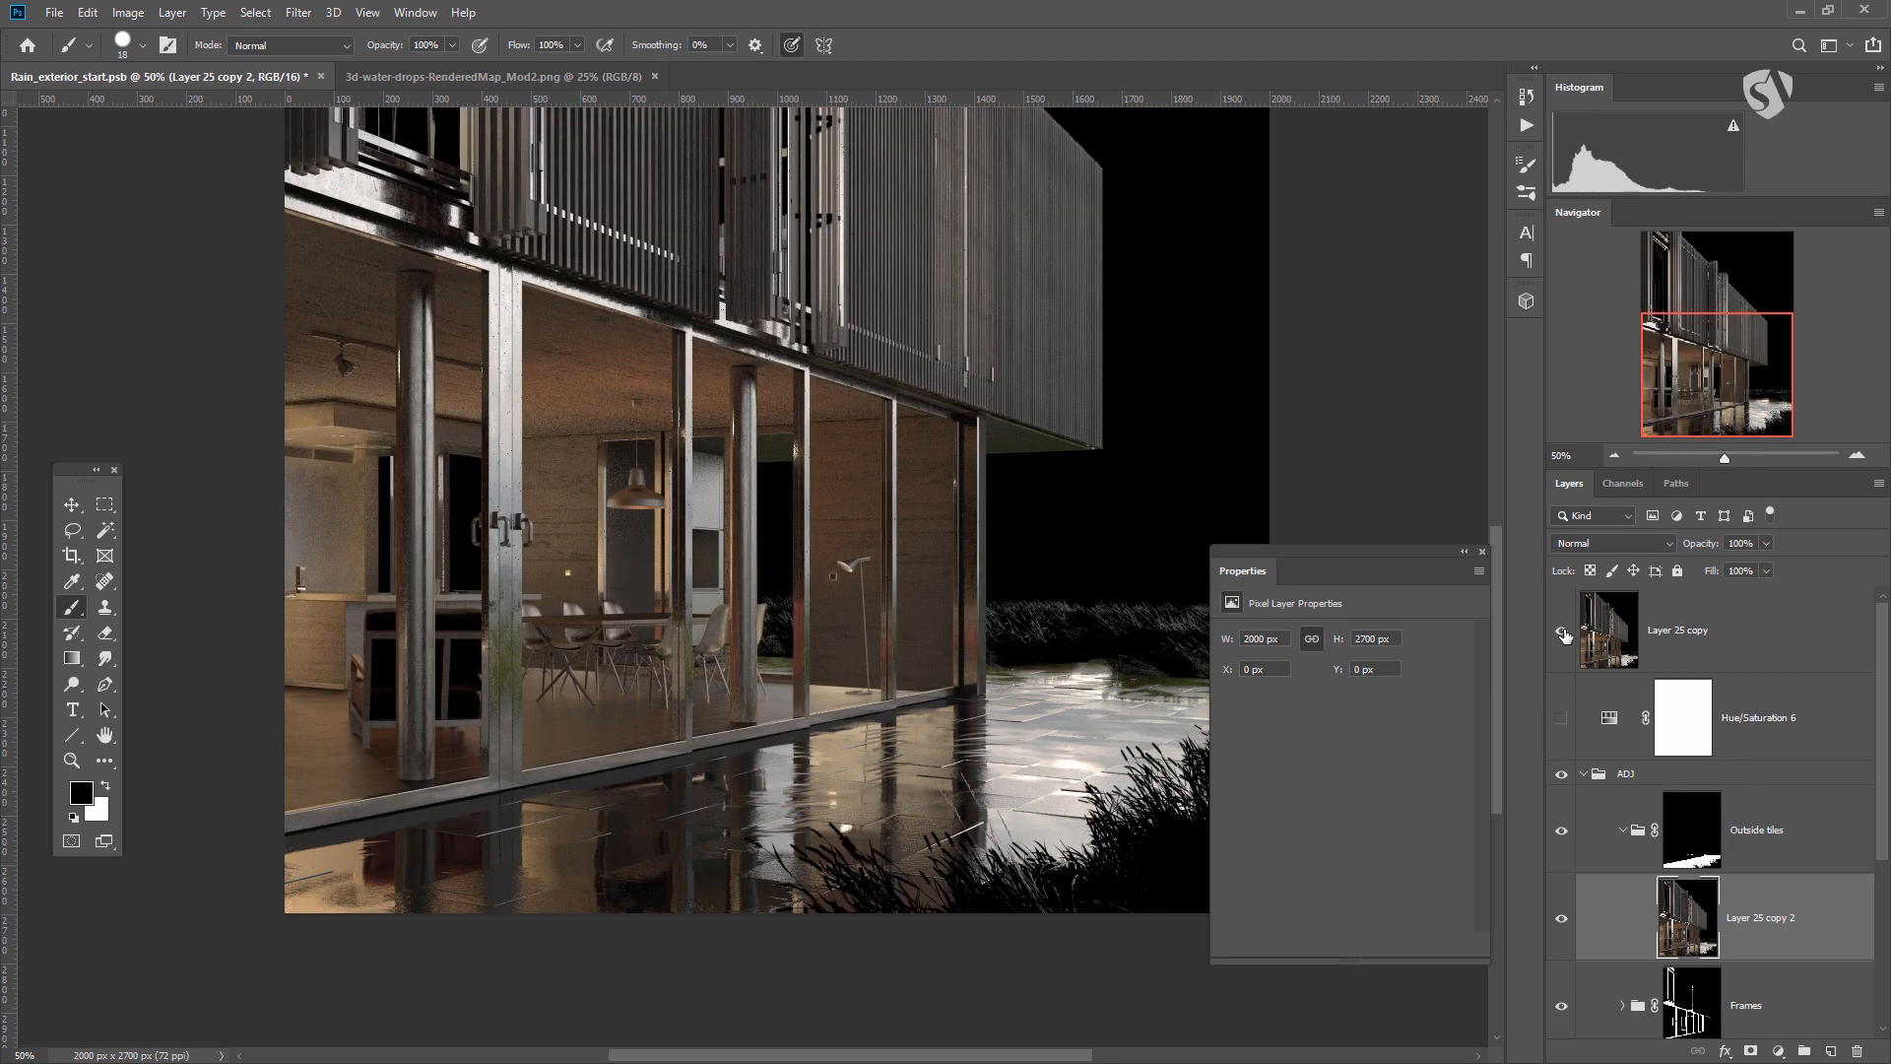
{"action": "left_click", "coordinate": [1563, 633]}
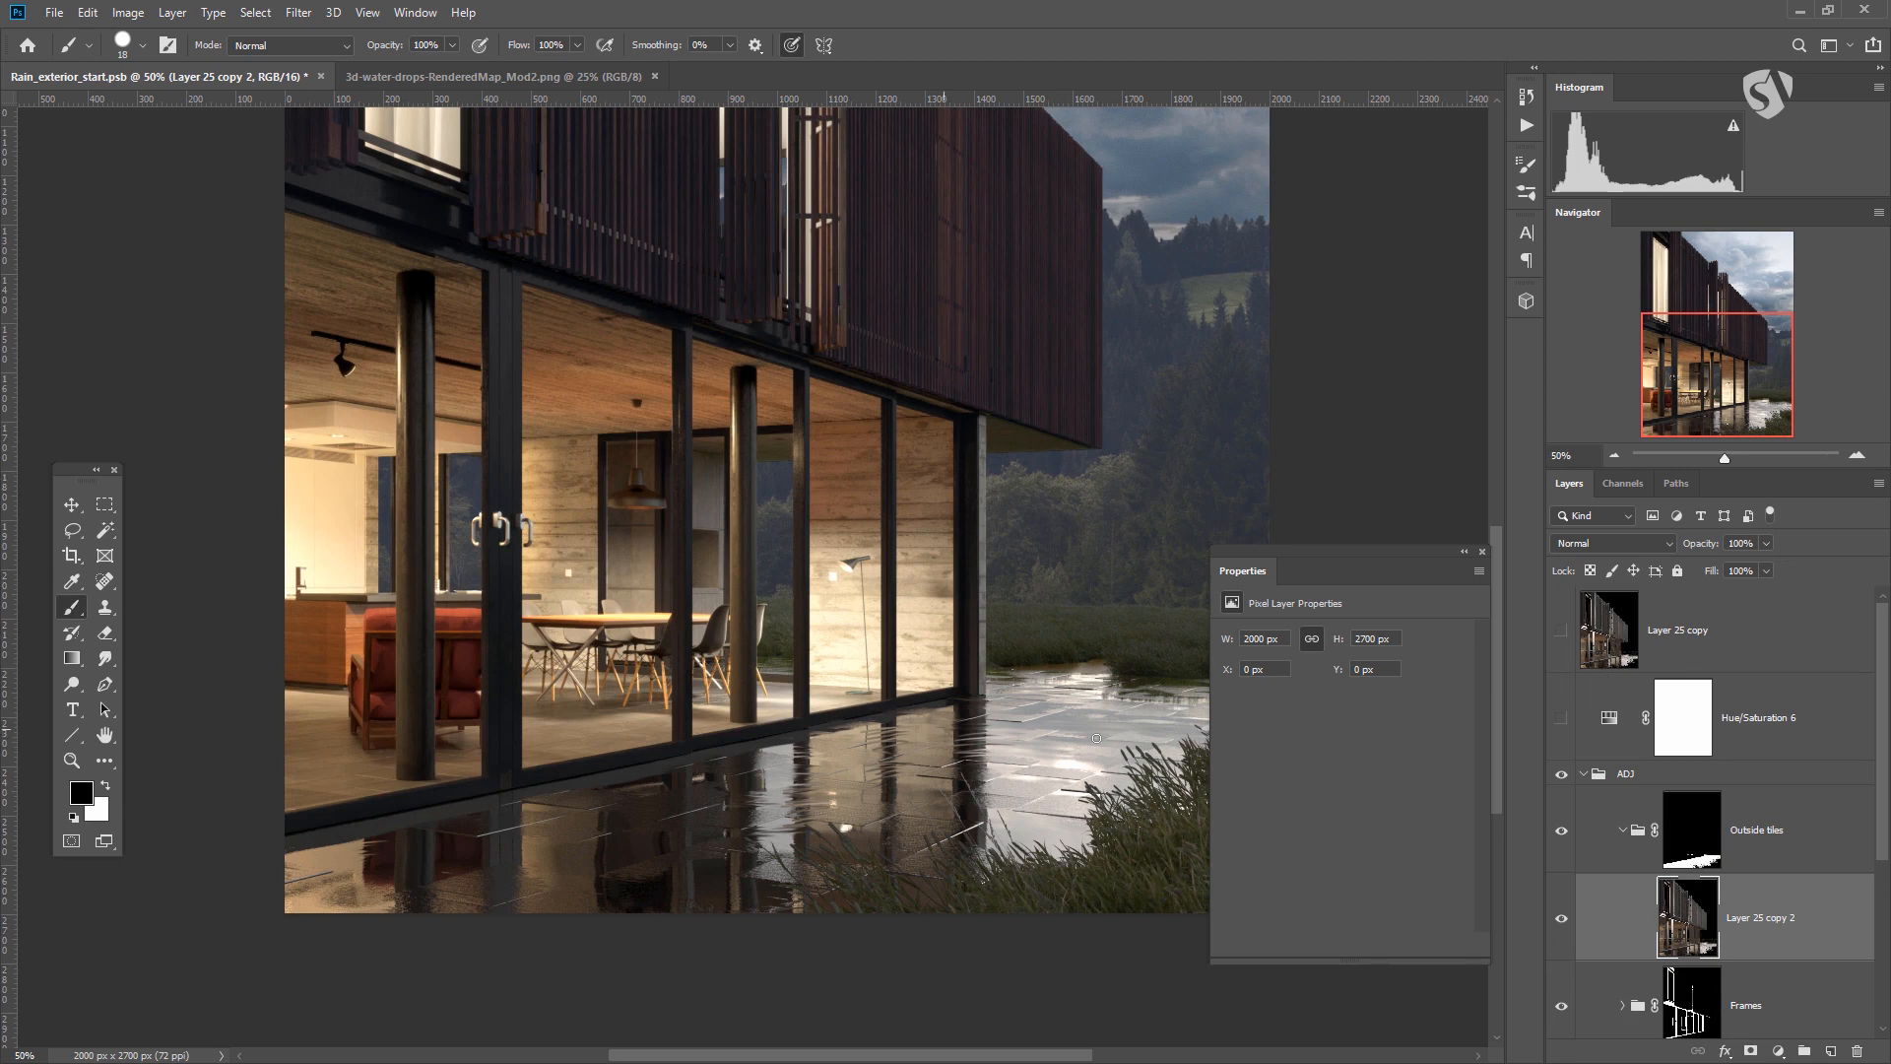
{"action": "left_click", "coordinate": [1767, 544]}
{"action": "left_click_drag", "start_coordinate": [1769, 565], "coordinate": [1659, 594]}
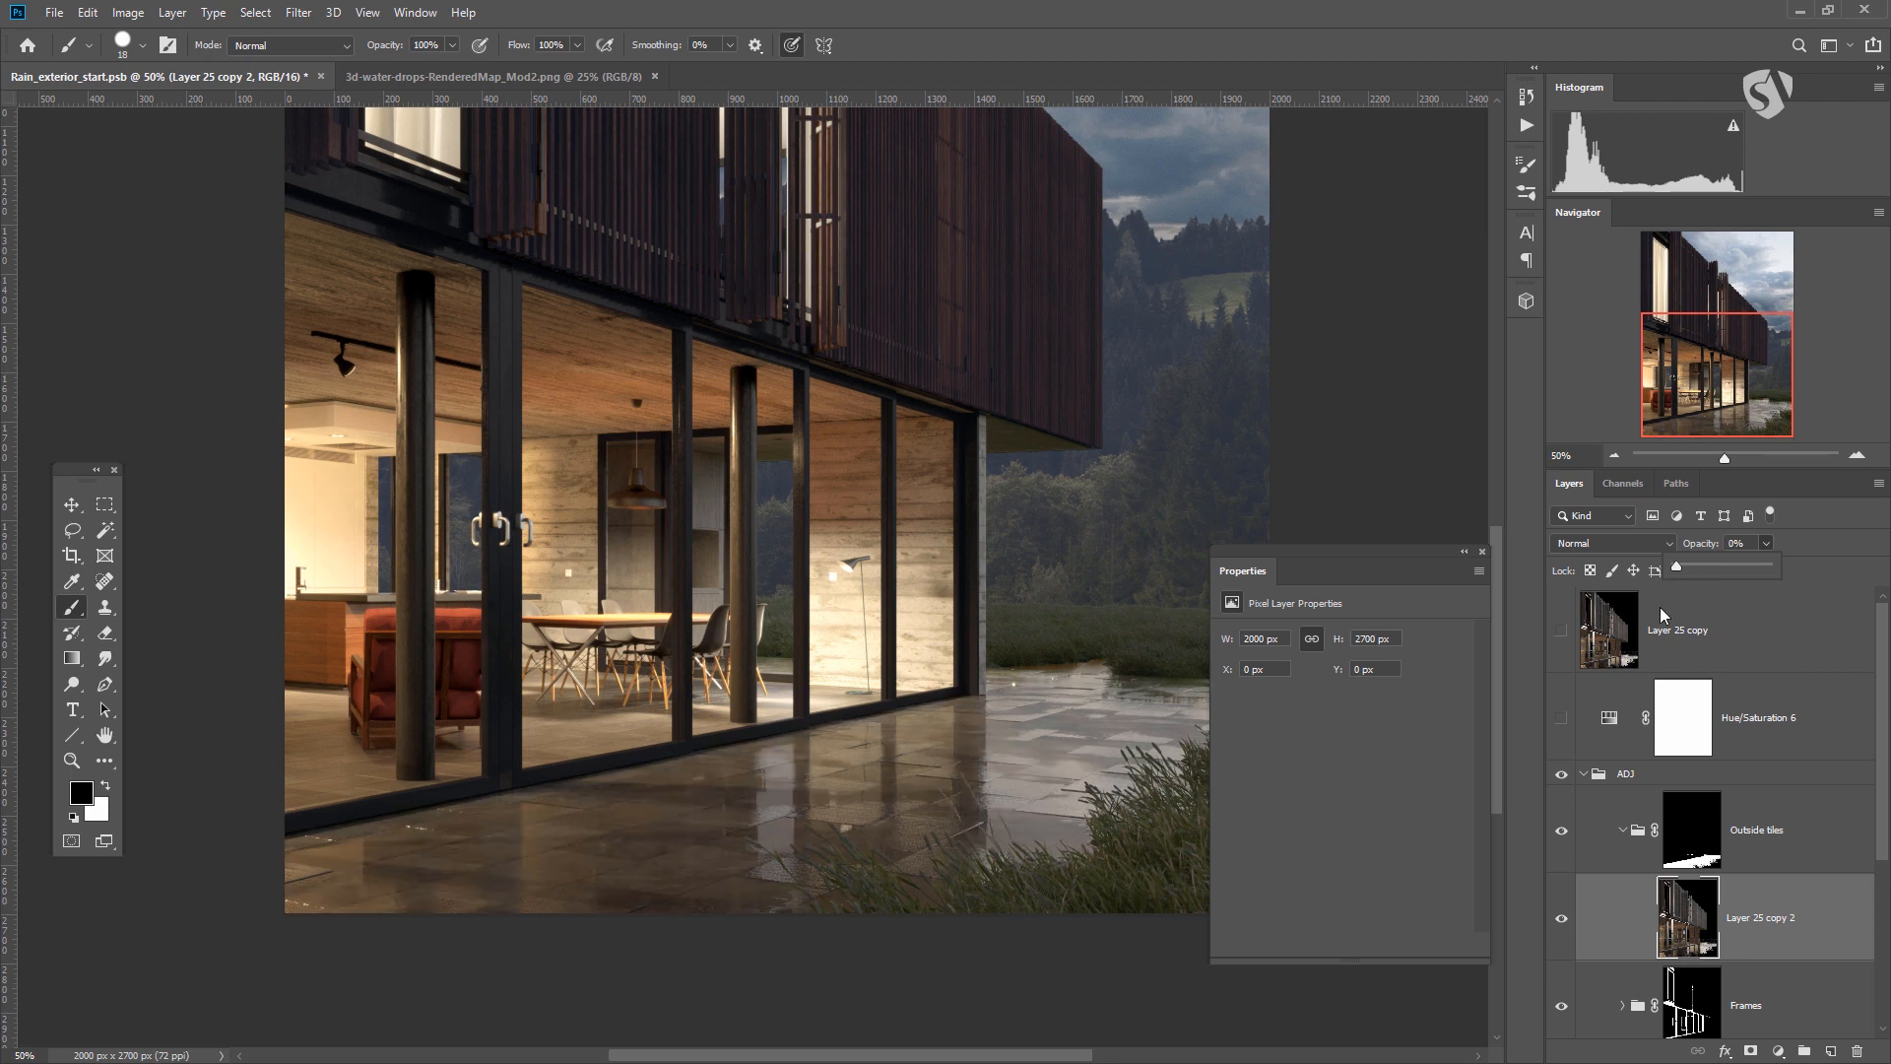
{"action": "left_click_drag", "start_coordinate": [1686, 609], "coordinate": [1718, 589]}
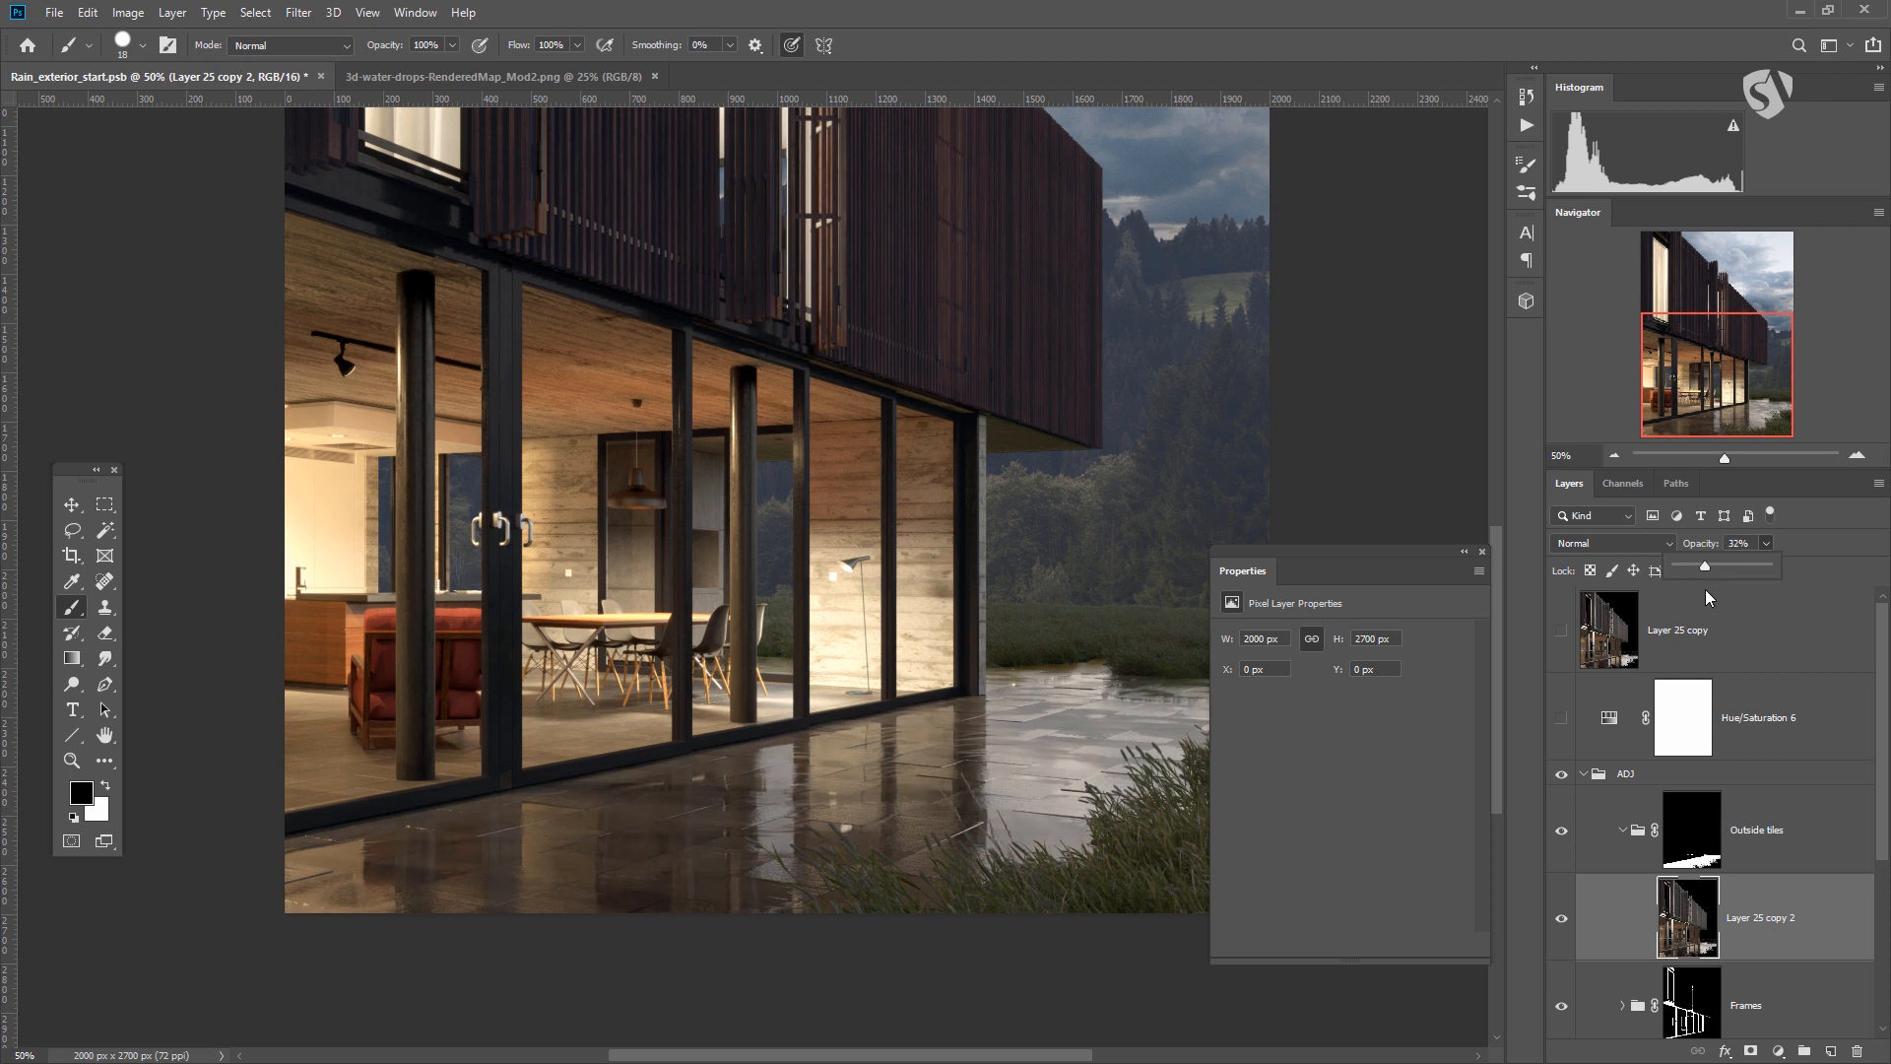
{"action": "left_click_drag", "start_coordinate": [1707, 590], "coordinate": [1709, 589]}
{"action": "left_click", "coordinate": [1355, 864]}
Add a Color Balance adjustment in the Outside tiles group with midtones at Cyan–Red -6 and Yellow–Blue +14.
{"action": "left_click_drag", "start_coordinate": [1365, 550], "coordinate": [1340, 778]}
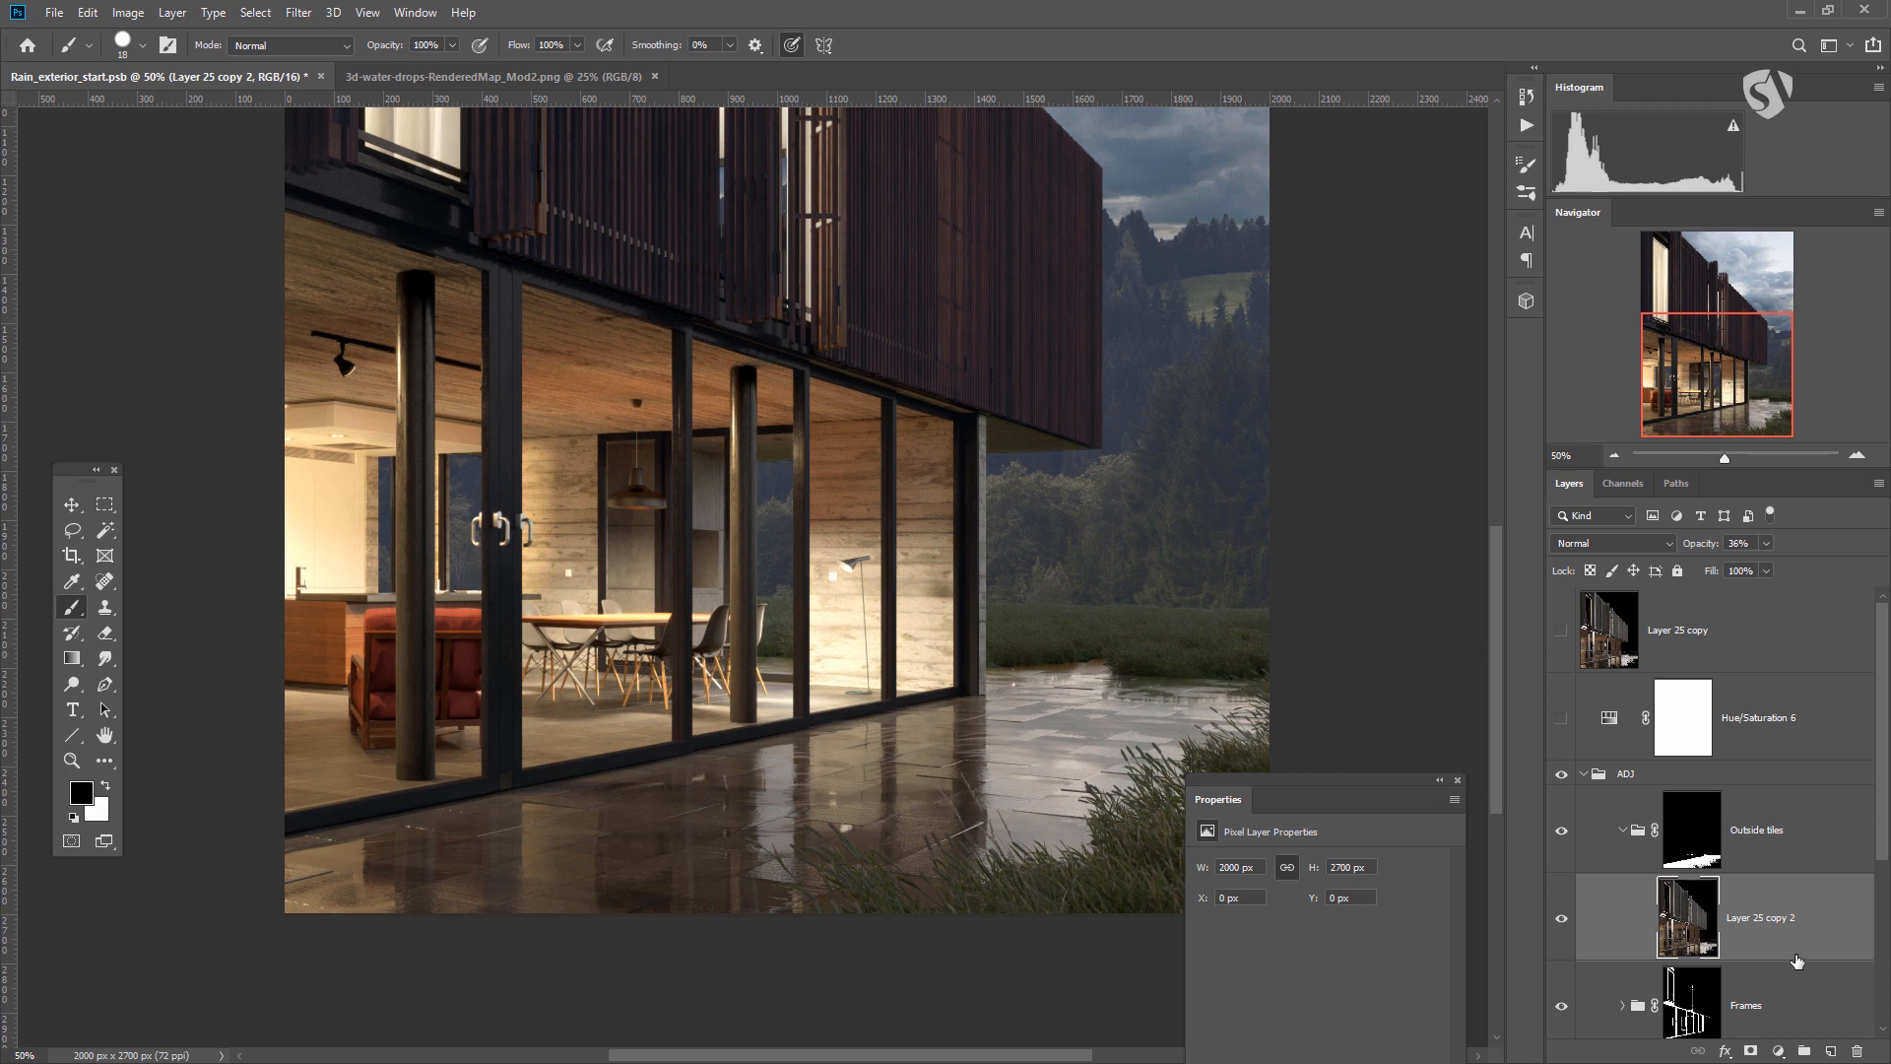
{"action": "left_click", "coordinate": [1778, 1052]}
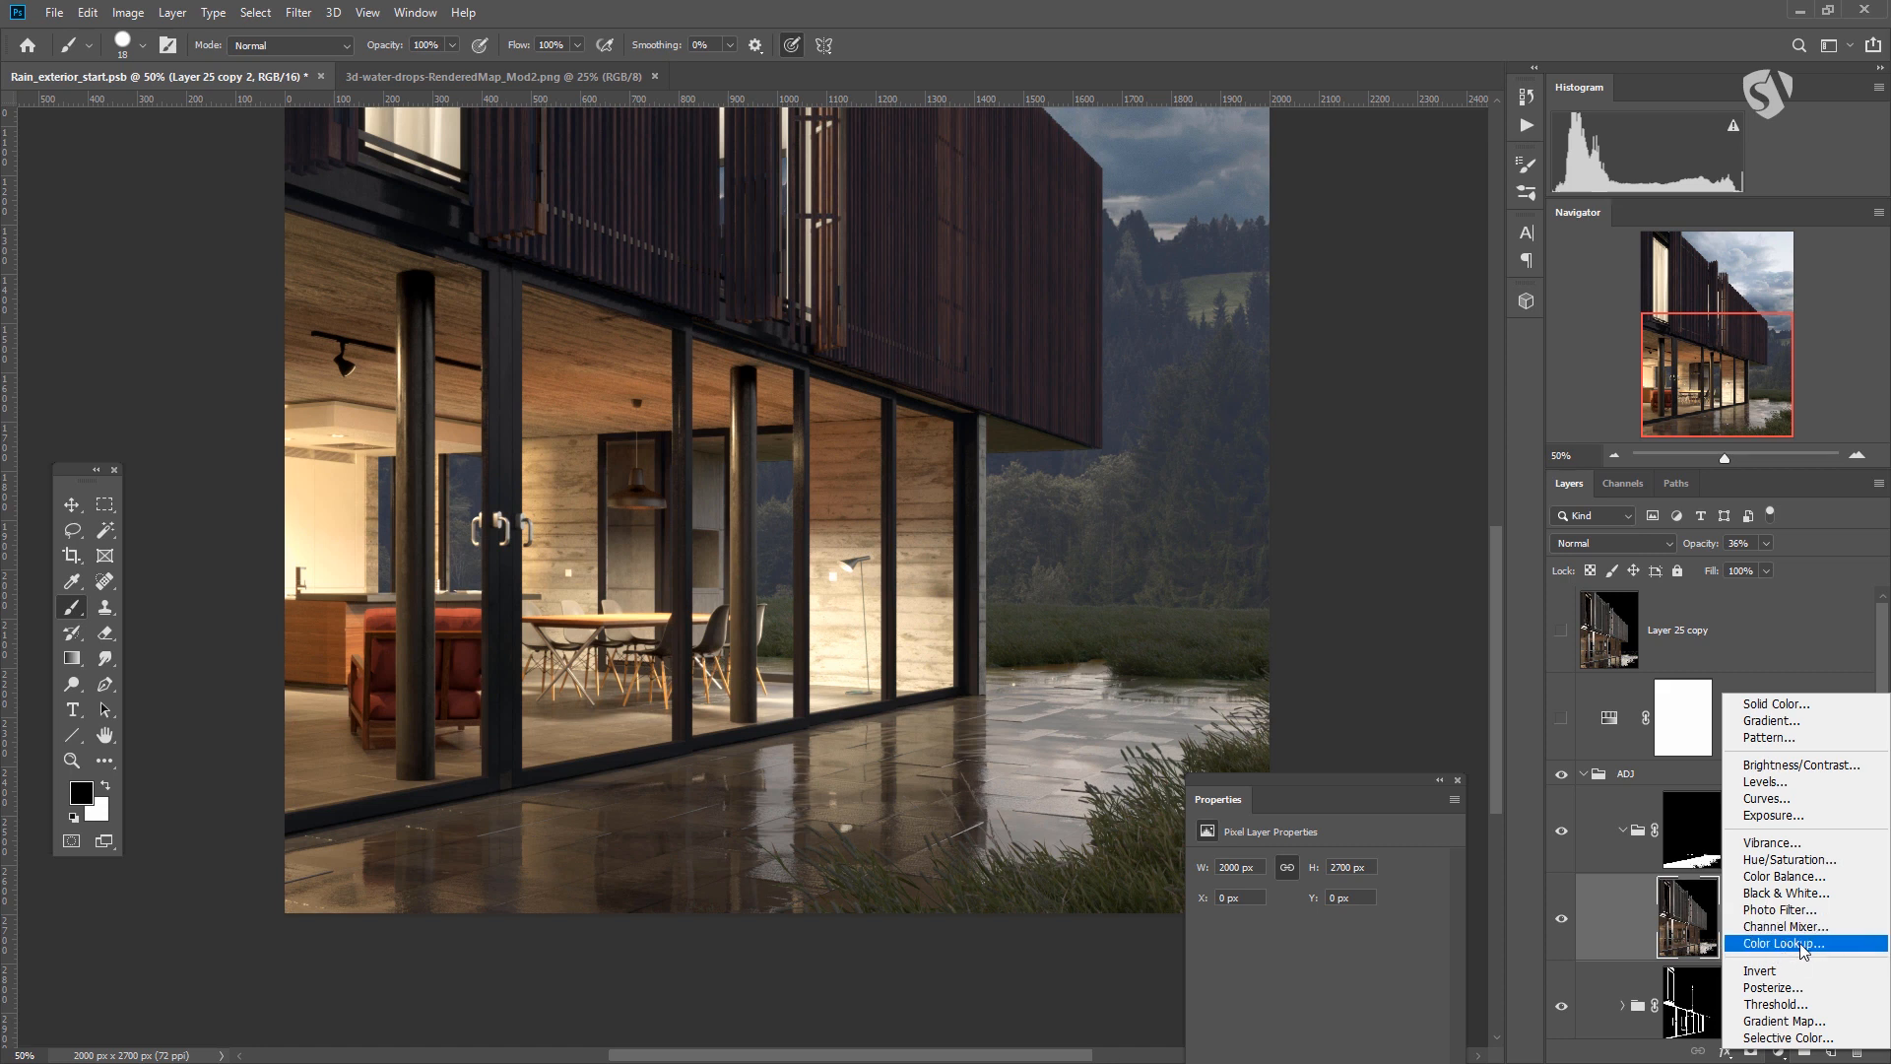
{"action": "left_click", "coordinate": [1782, 876]}
{"action": "left_click_drag", "start_coordinate": [1297, 969], "coordinate": [1301, 970]}
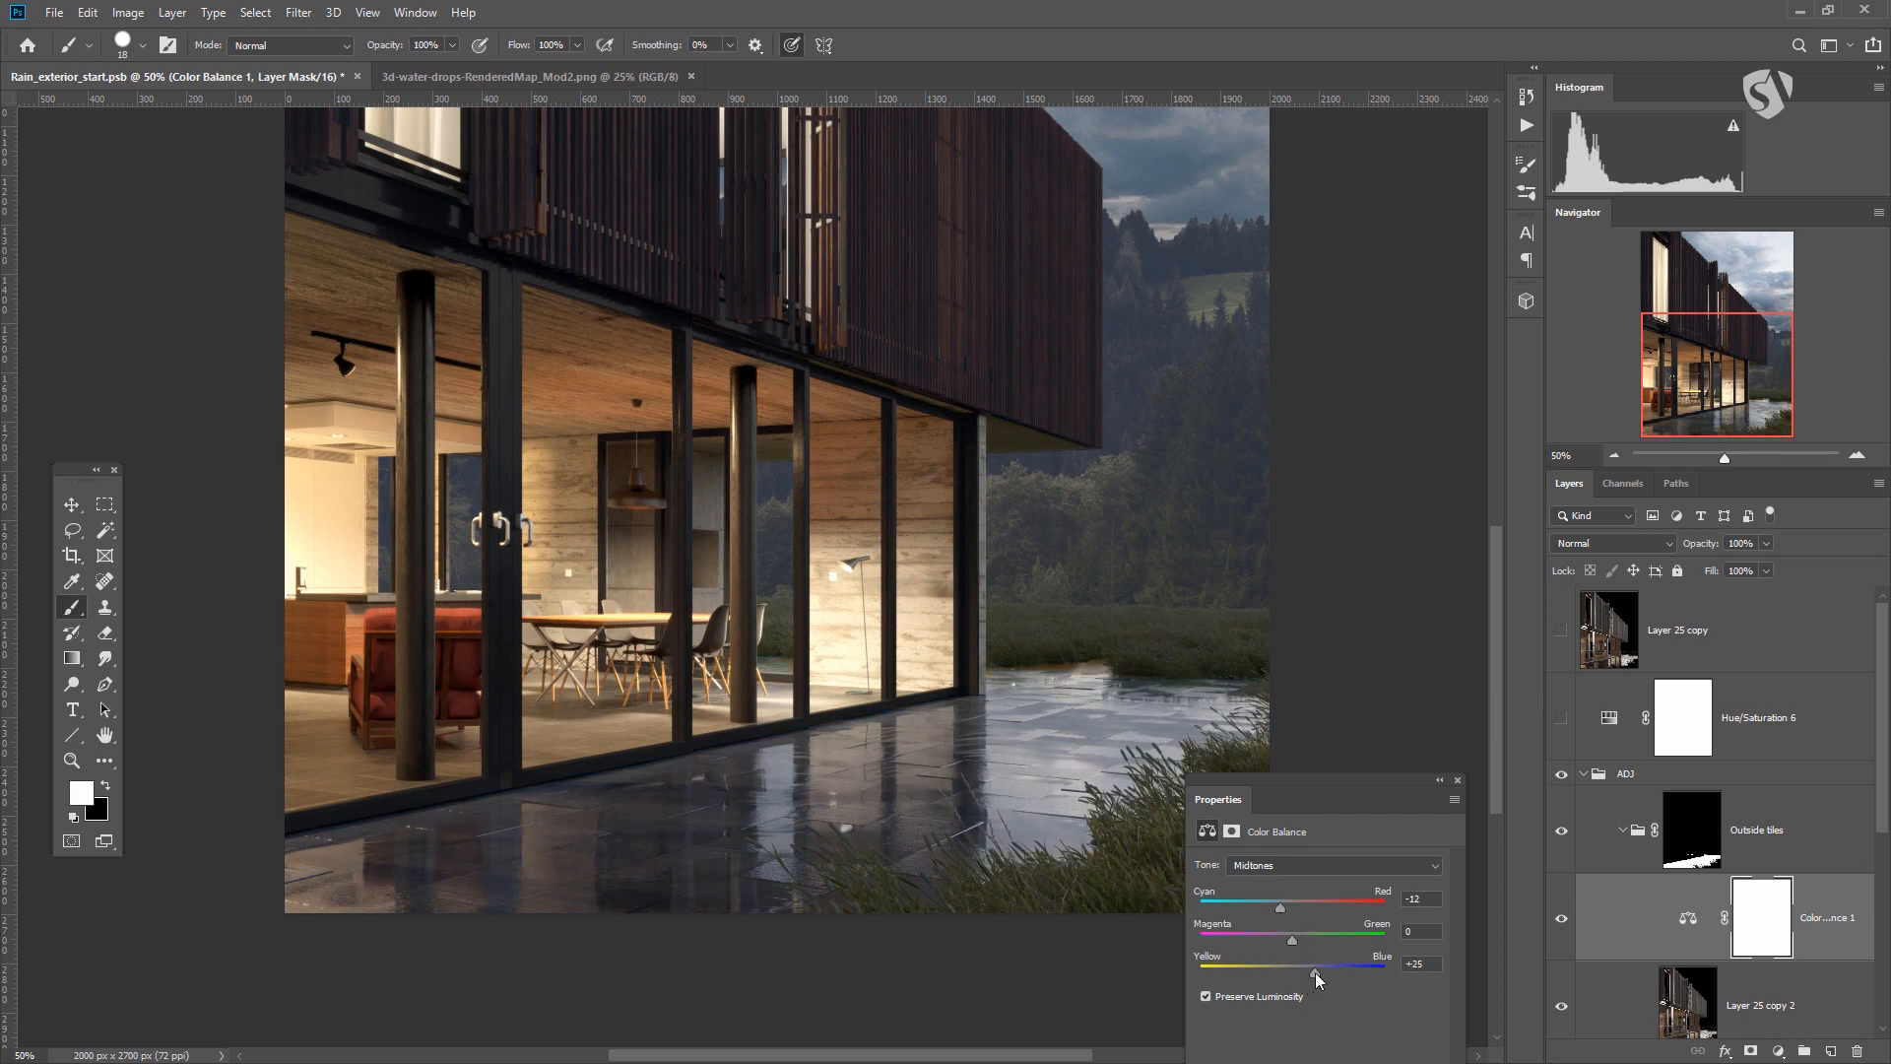
{"action": "left_click_drag", "start_coordinate": [1317, 972], "coordinate": [1311, 972]}
{"action": "left_click_drag", "start_coordinate": [1311, 972], "coordinate": [1302, 973]}
Add a Black & White adjustment above the Color Balance layer, keeping the Default preset, and set its blend mode to Overlay.
{"action": "left_click", "coordinate": [1778, 1050]}
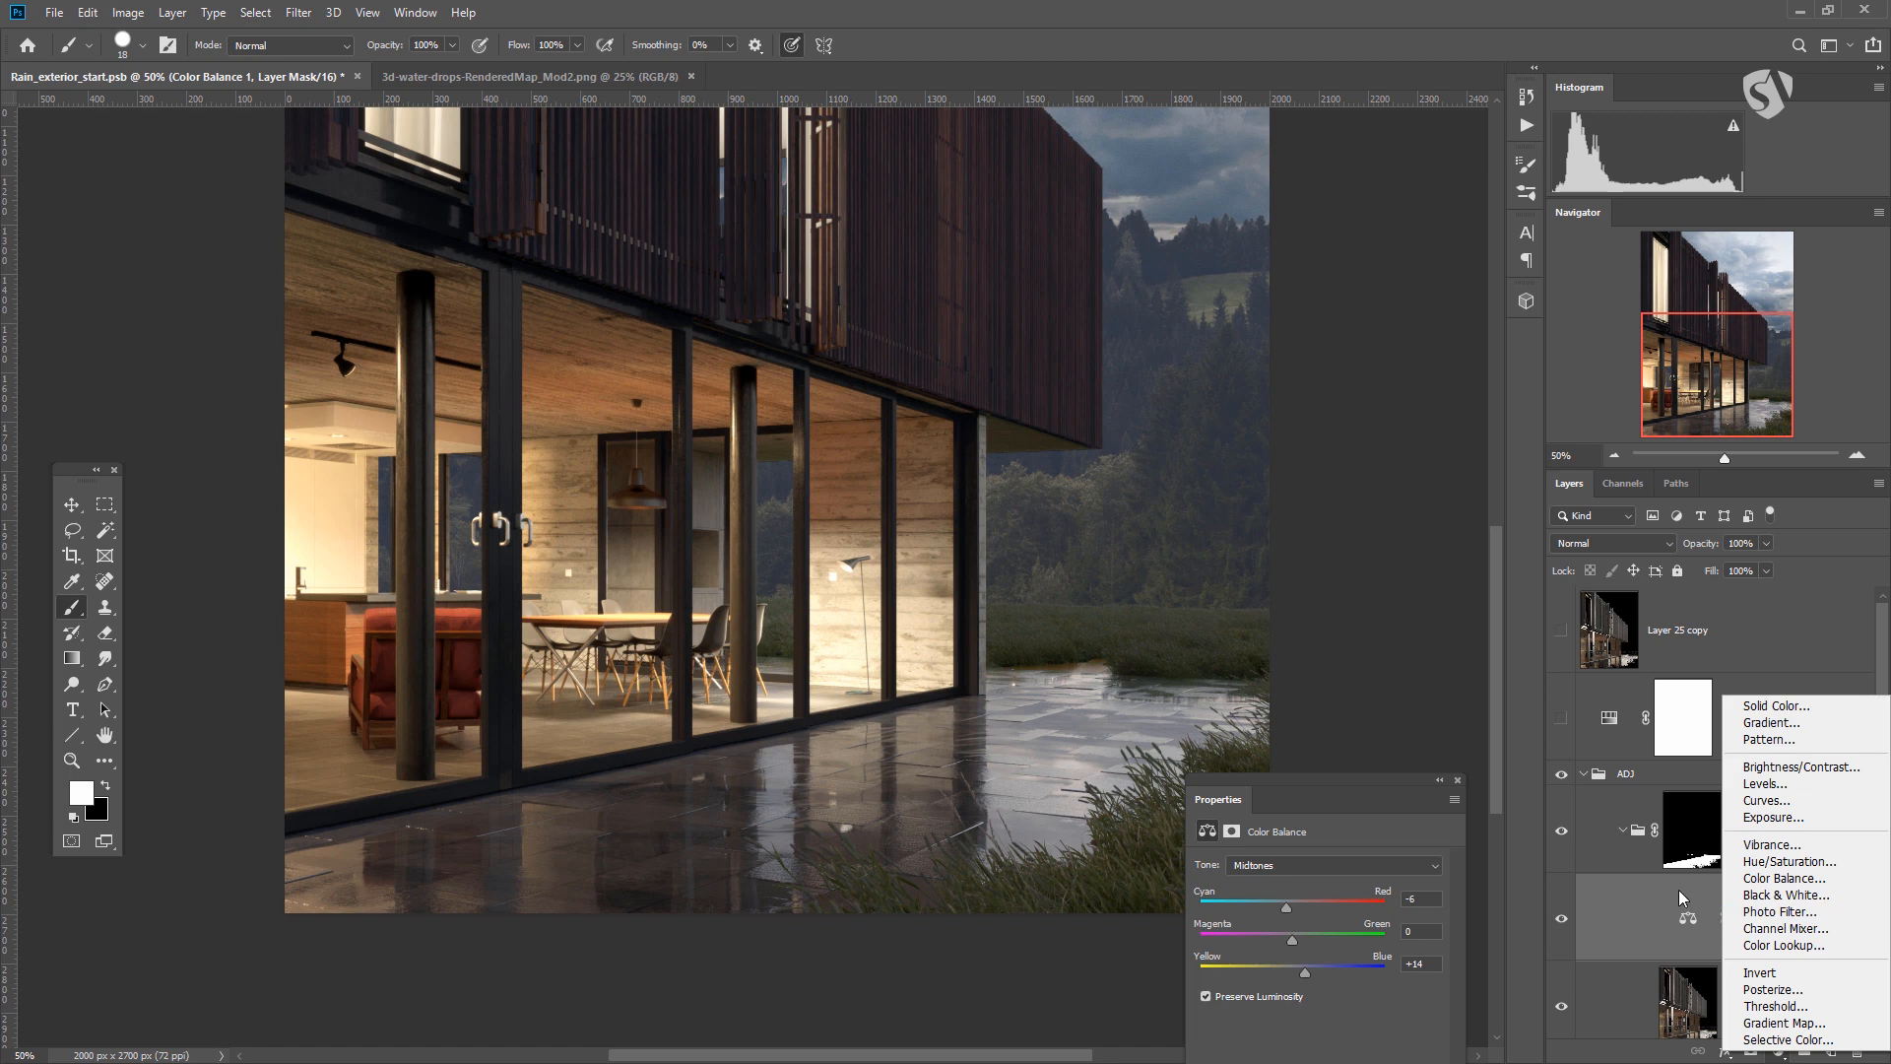
{"action": "left_click", "coordinate": [1765, 898]}
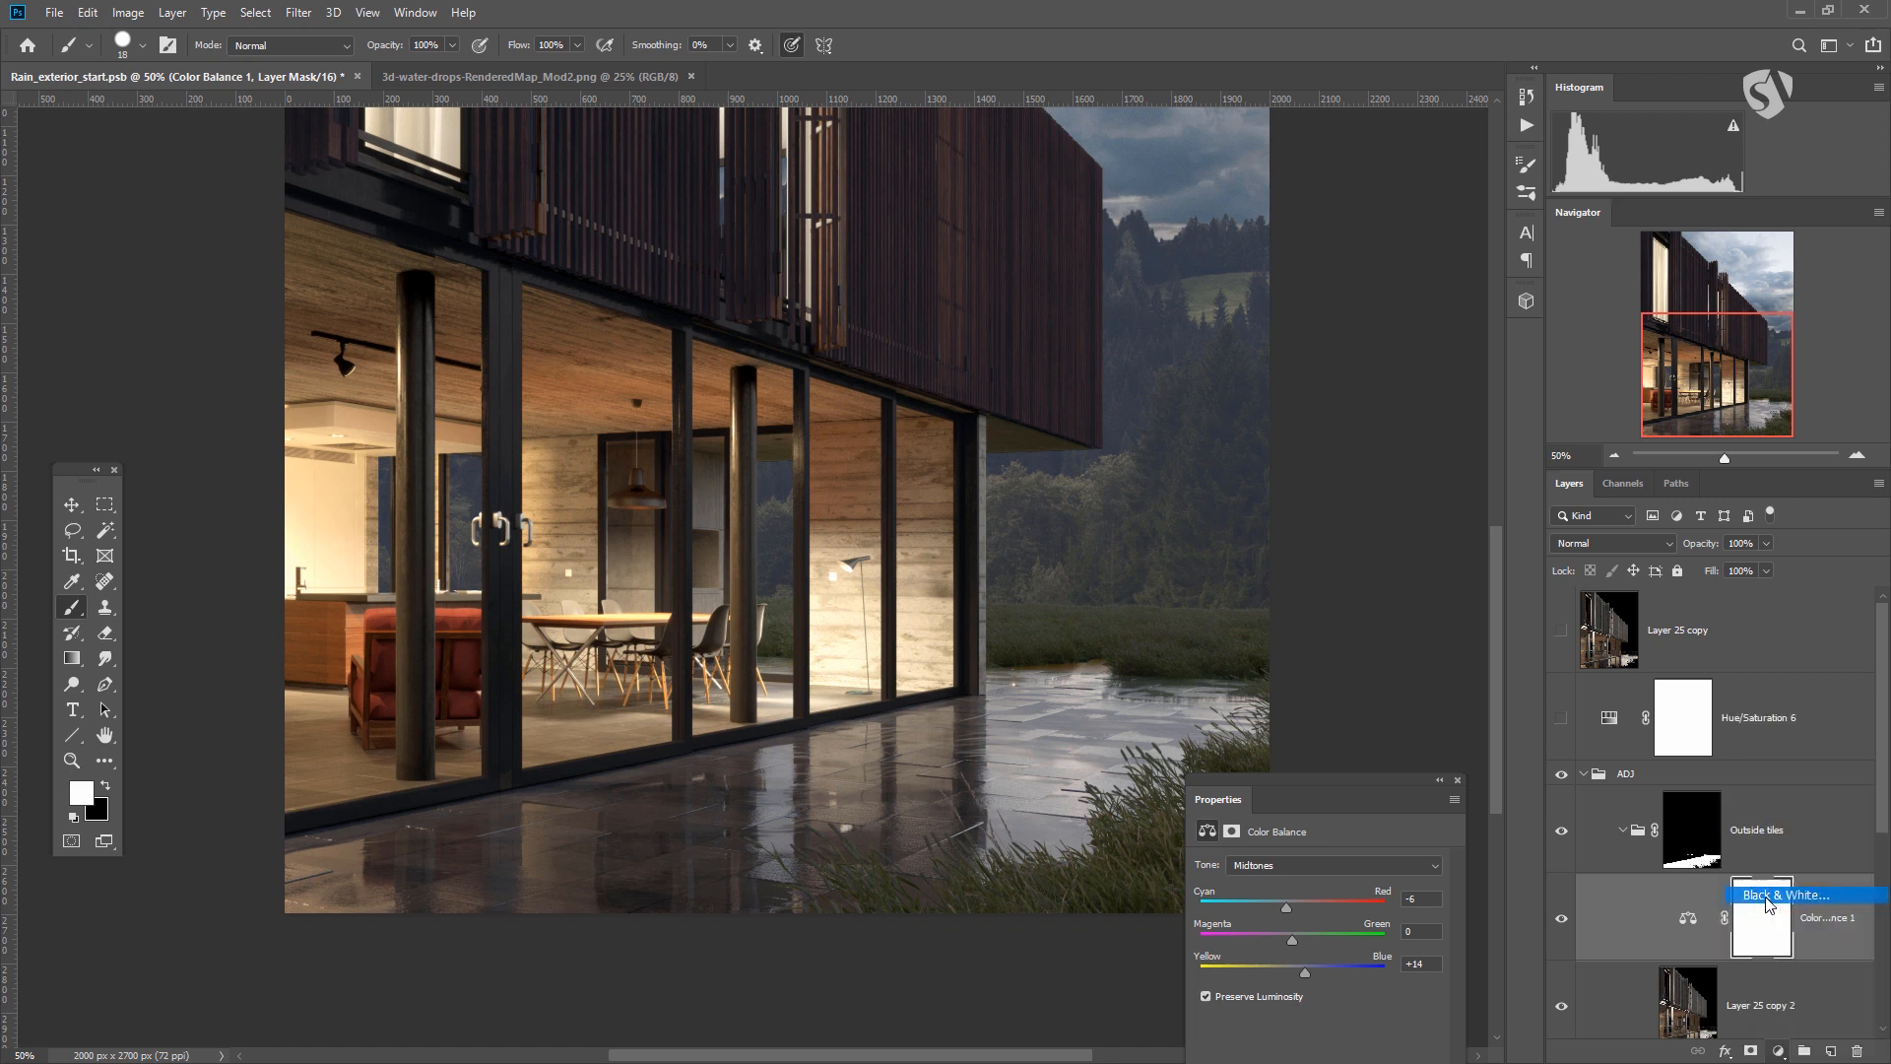
{"action": "left_click_drag", "start_coordinate": [1341, 783], "coordinate": [1345, 593]}
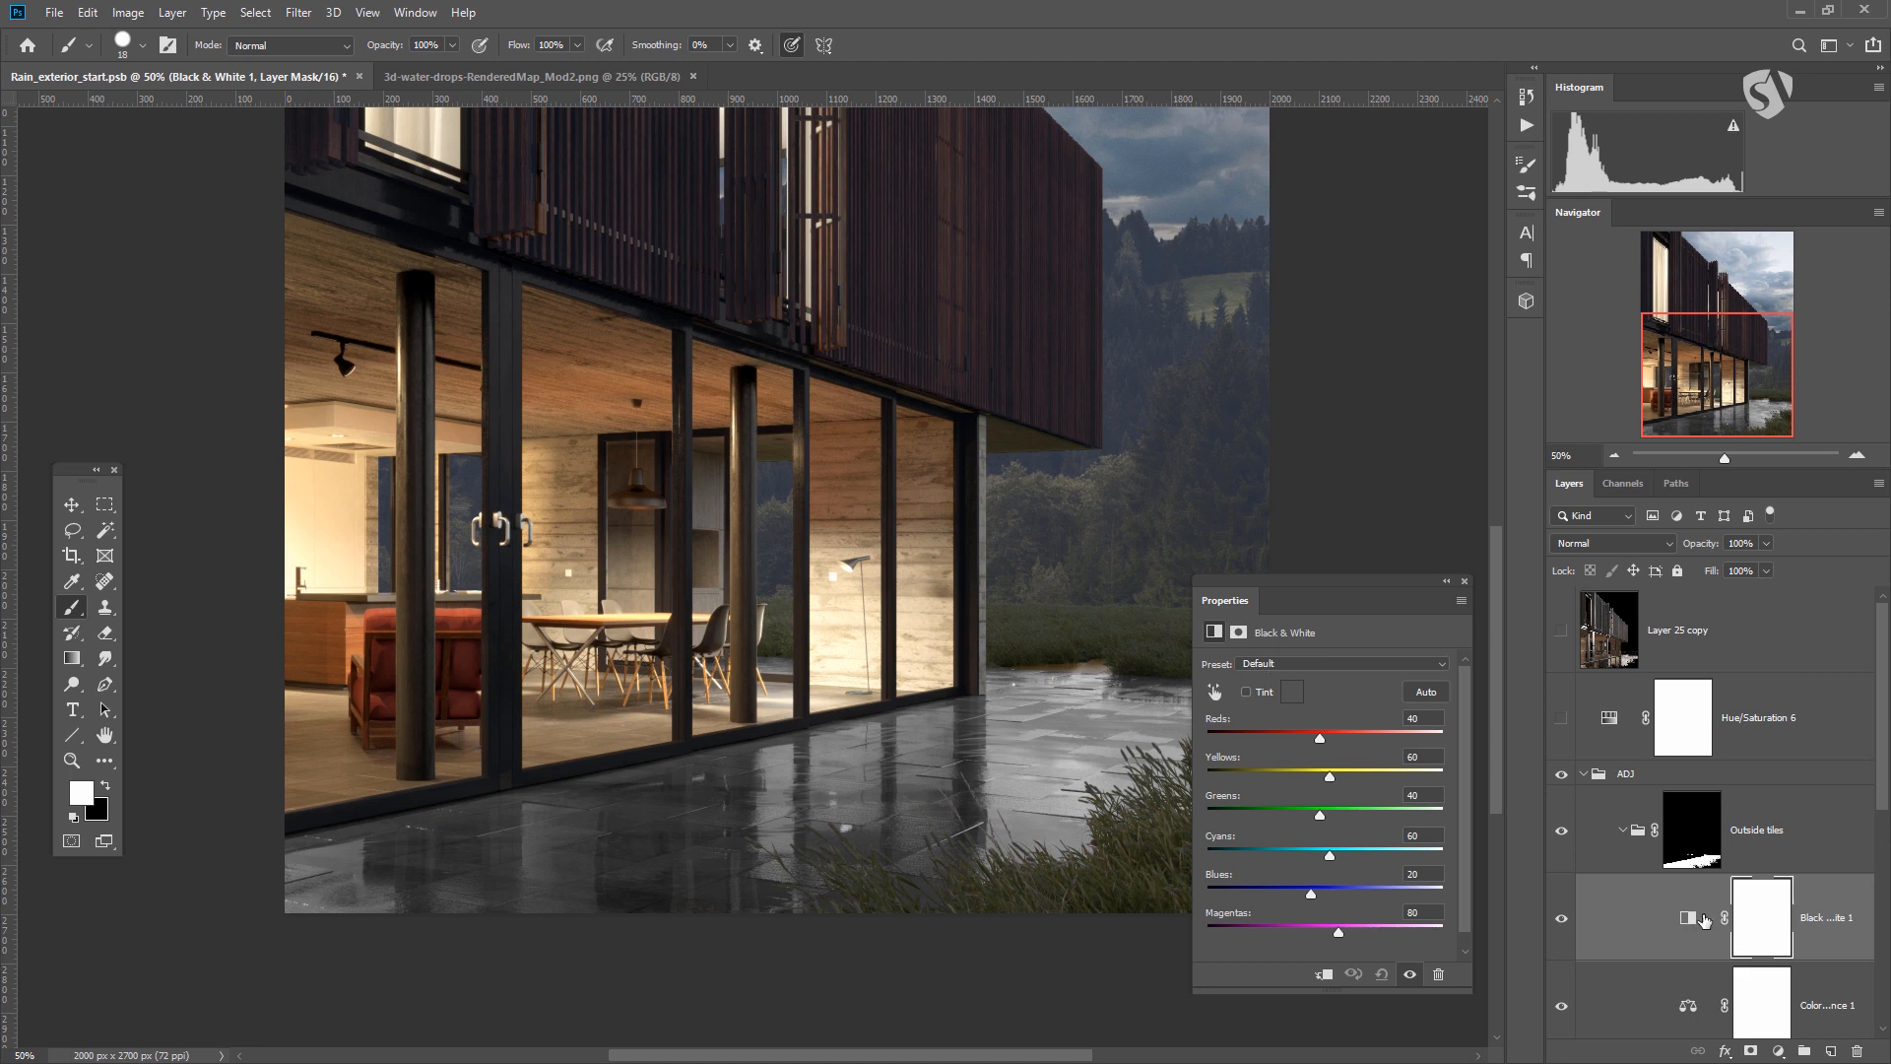
{"action": "left_click", "coordinate": [1305, 666]}
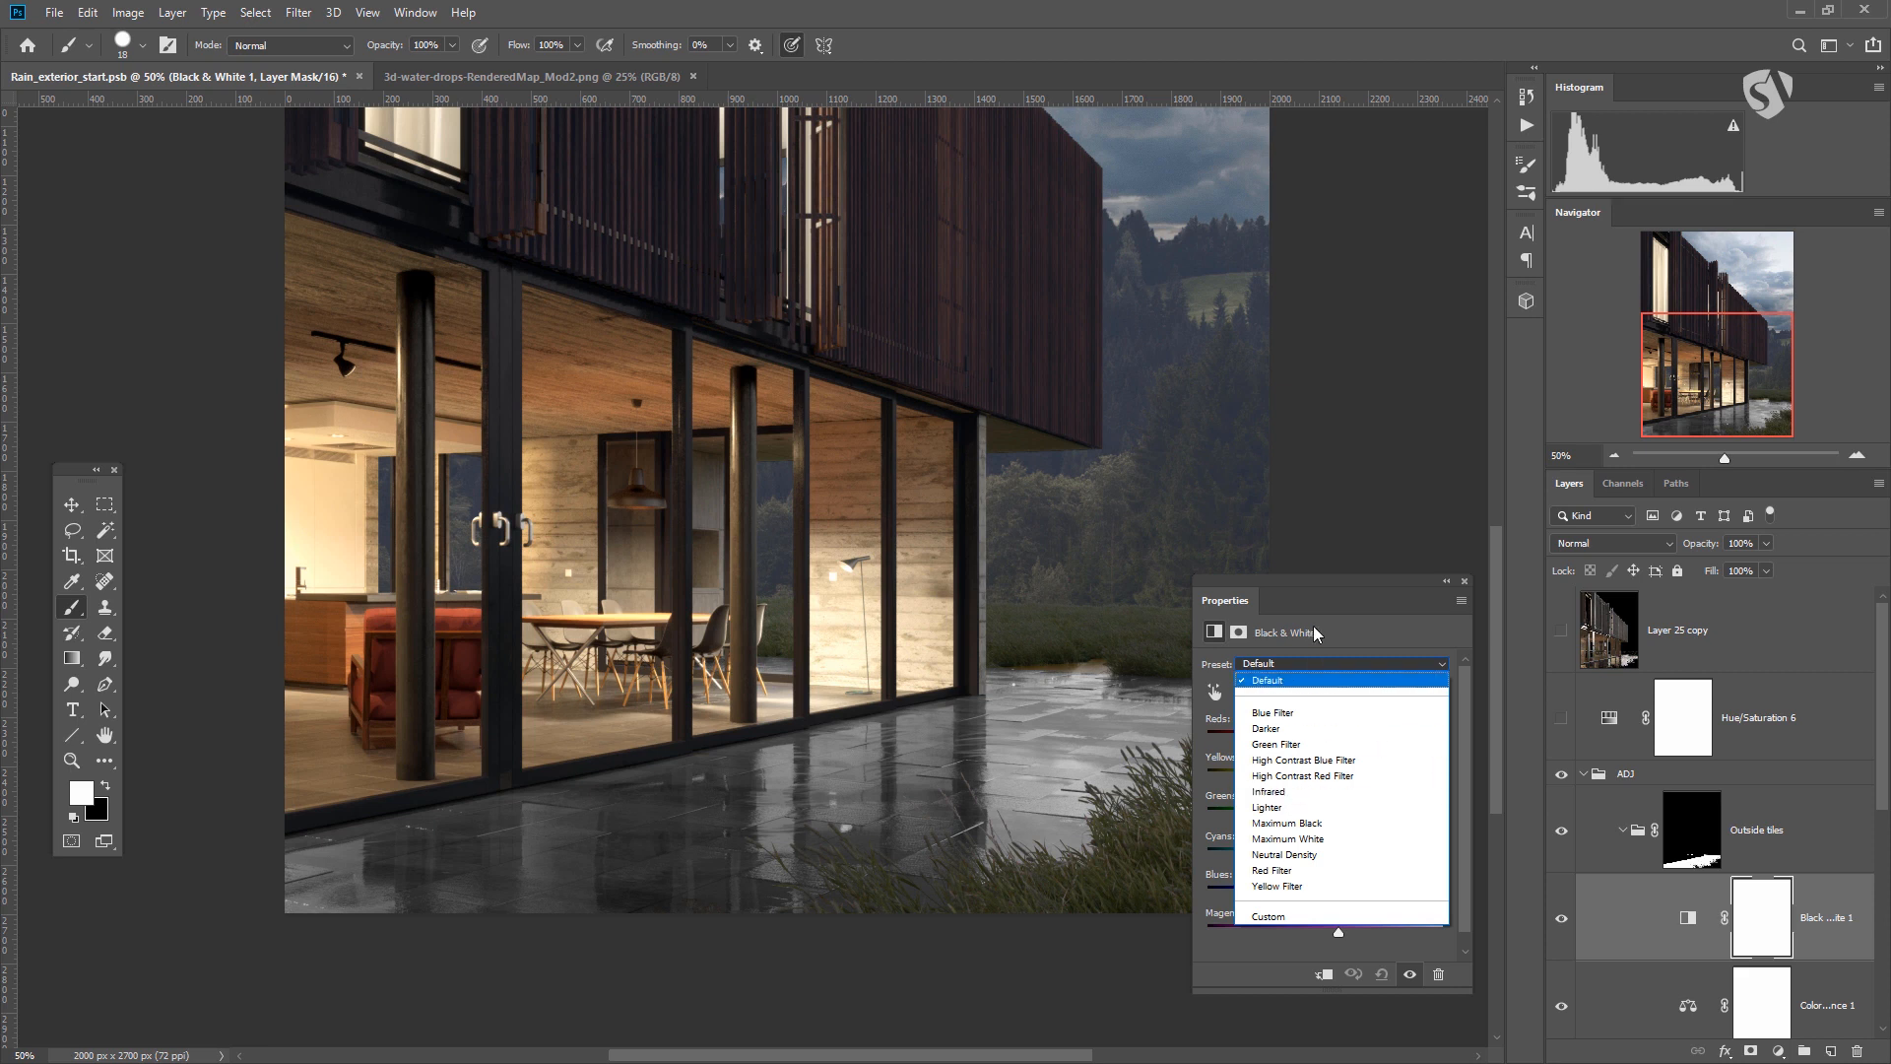
{"action": "left_click", "coordinate": [1325, 595]}
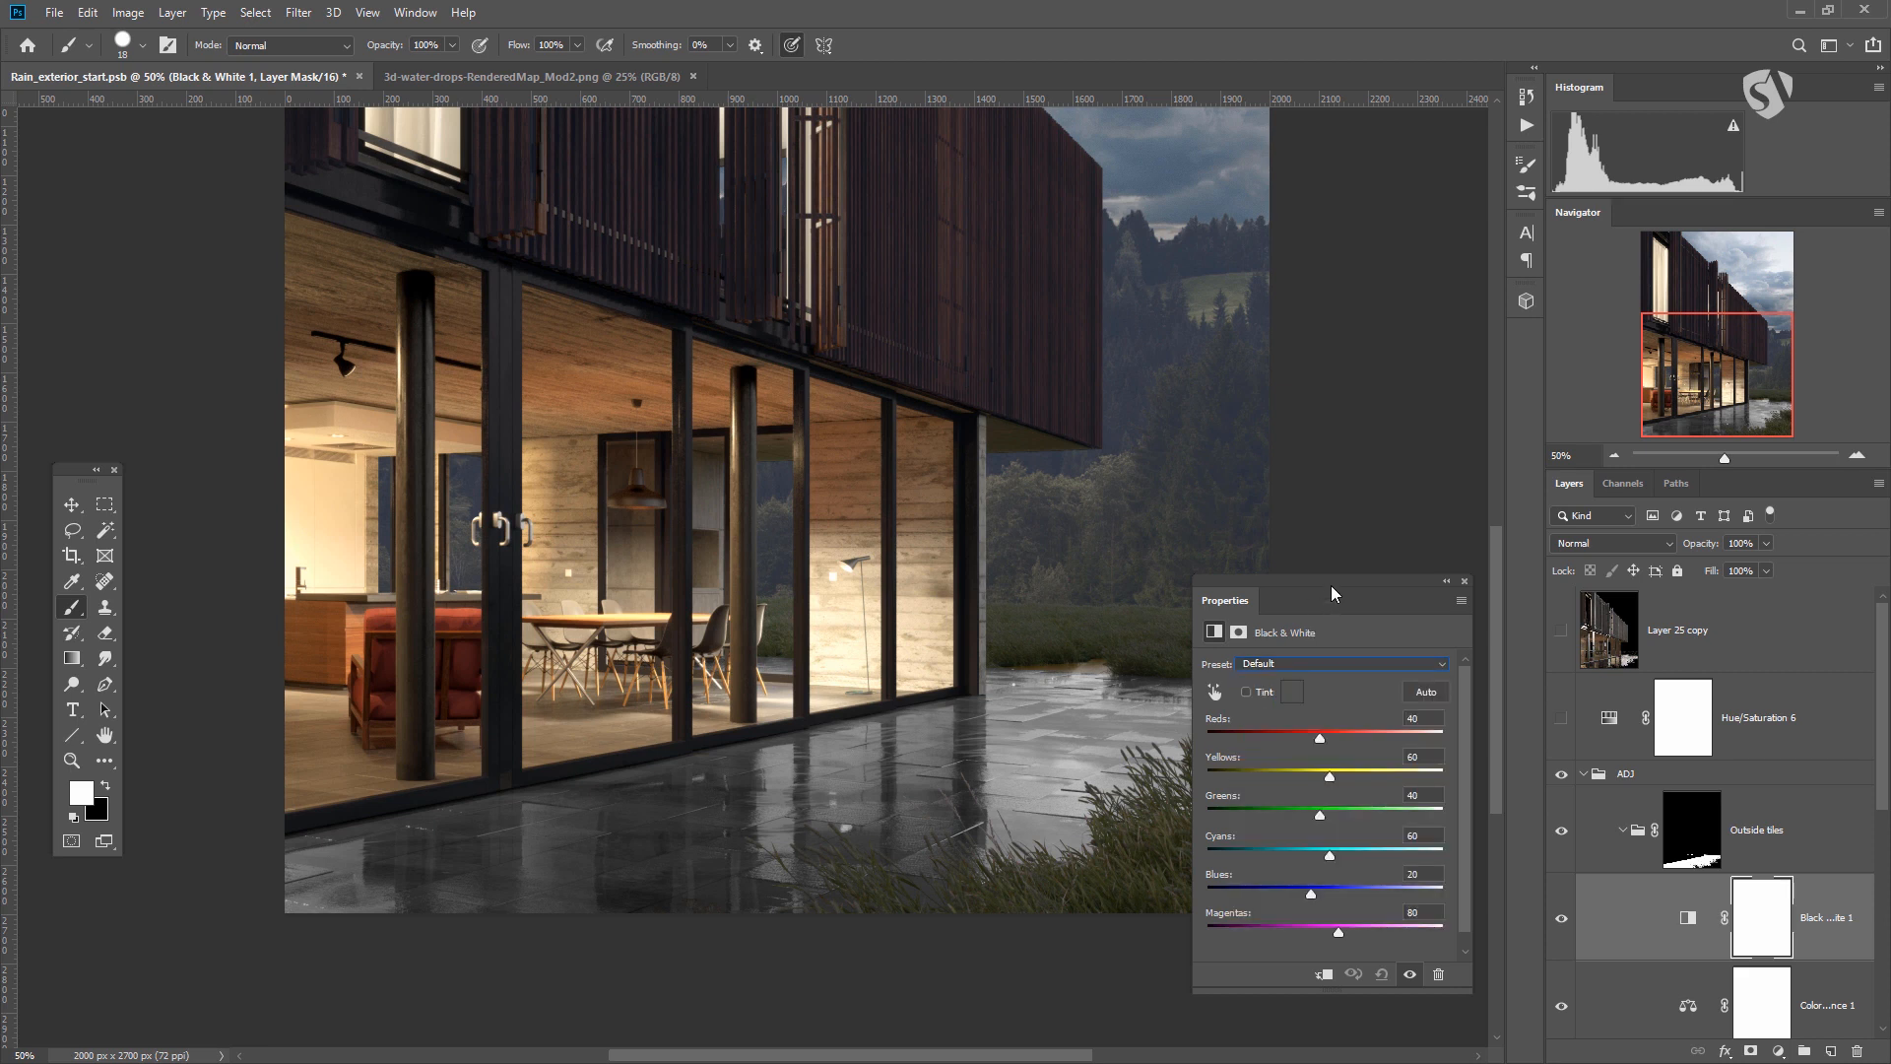
{"action": "left_click", "coordinate": [1651, 540]}
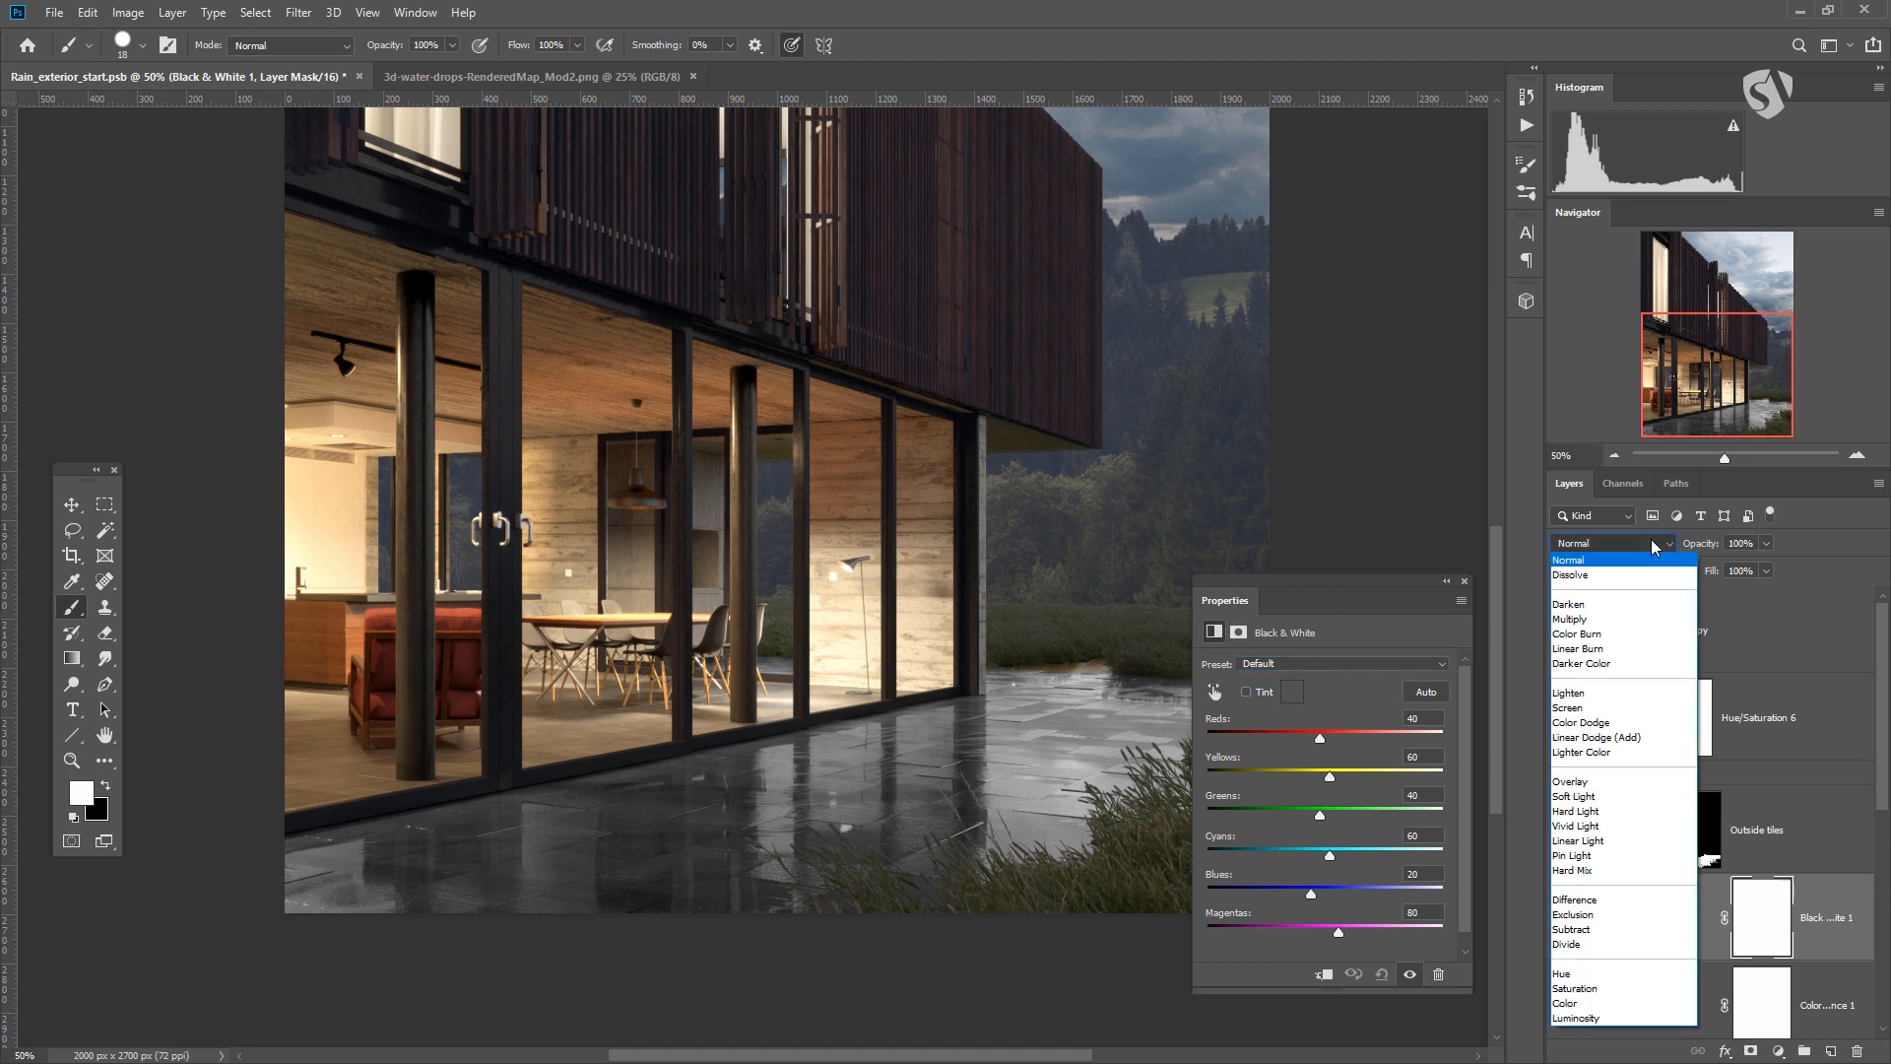
{"action": "left_click", "coordinate": [1587, 782]}
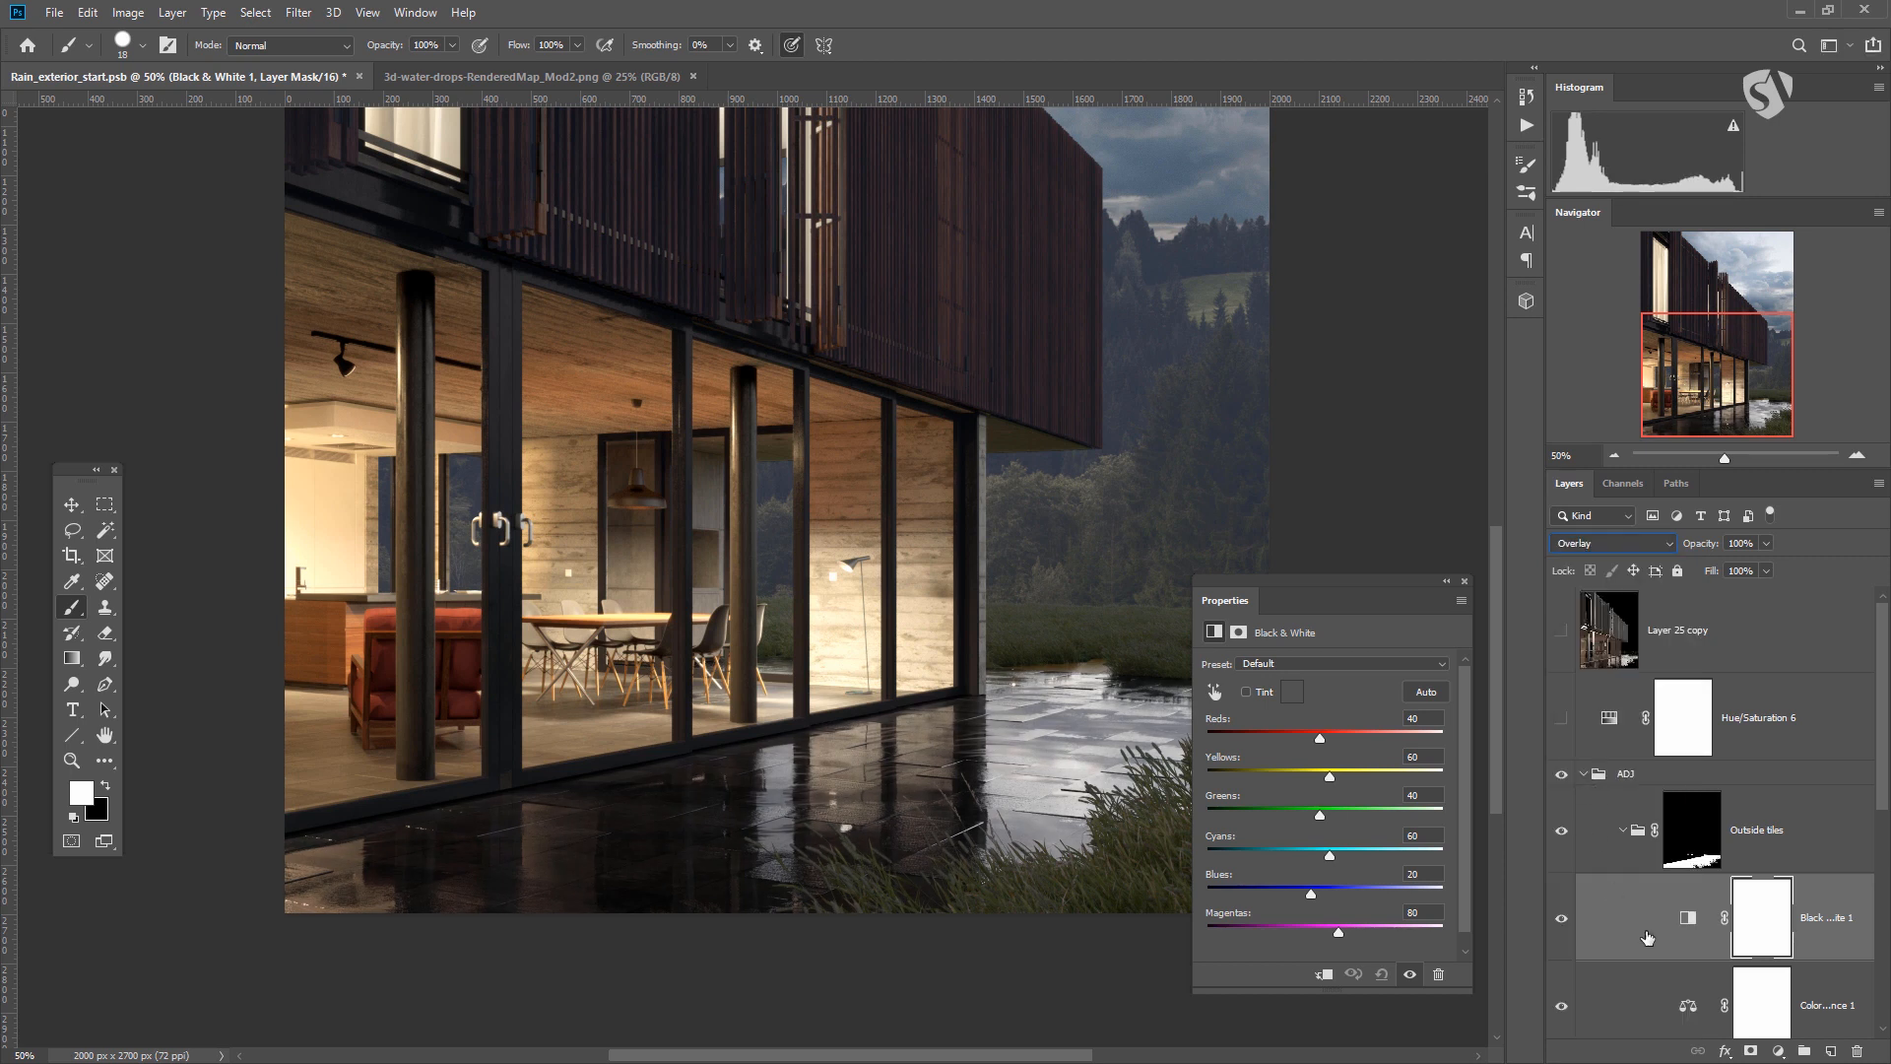
Compare the terrace tiles with and without the Black & White adjustment.
{"action": "left_click", "coordinate": [1560, 919]}
{"action": "left_click", "coordinate": [1560, 920]}
{"action": "left_click", "coordinate": [1561, 920]}
{"action": "left_click", "coordinate": [1561, 922]}
{"action": "left_click", "coordinate": [1561, 921]}
{"action": "left_click", "coordinate": [1560, 921]}
{"action": "left_click_drag", "start_coordinate": [1363, 580], "coordinate": [1369, 617]}
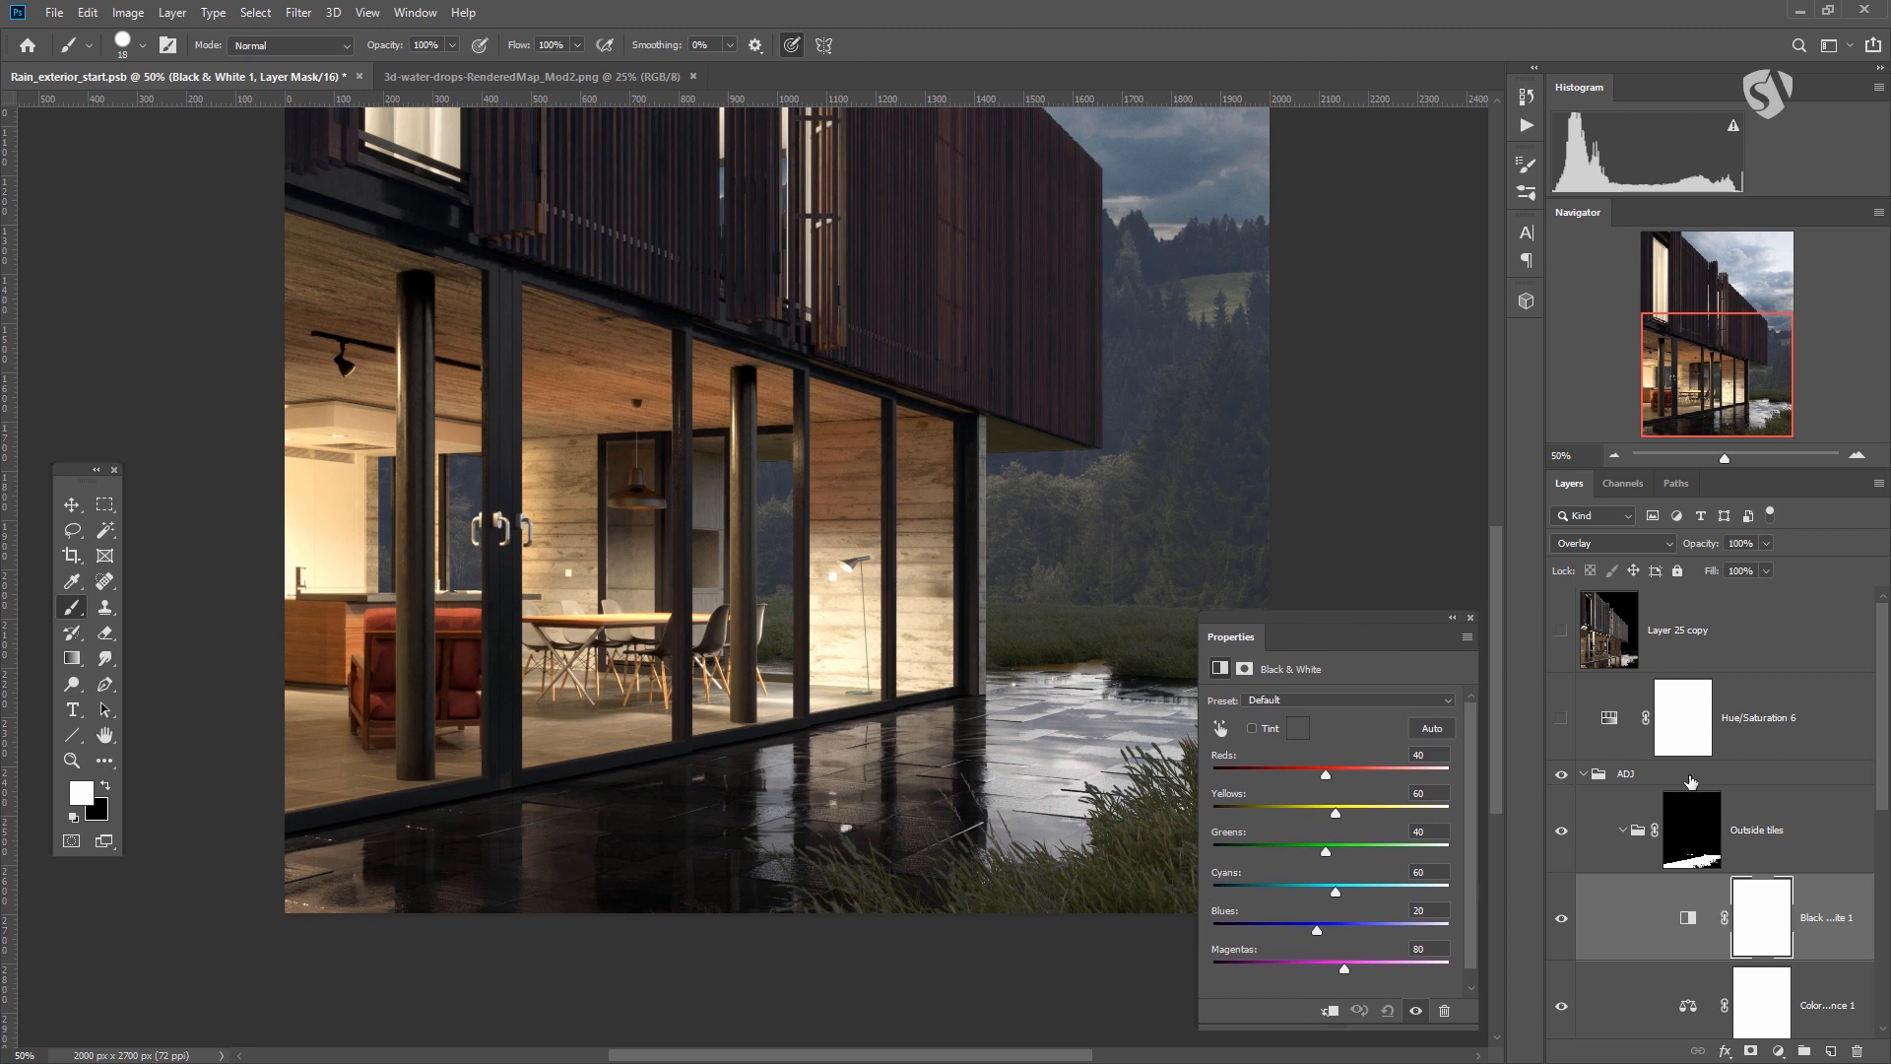
Compare the scene with and without the BG and SKY groups and the reflection layer of the Outside tiles group.
{"action": "scroll", "coordinate": [1690, 781], "scroll_direction": "down", "scroll_amount": 5}
{"action": "left_click", "coordinate": [1563, 1002]}
{"action": "left_click", "coordinate": [1563, 1002]}
{"action": "left_click", "coordinate": [1560, 1025]}
{"action": "left_click", "coordinate": [1560, 1025]}
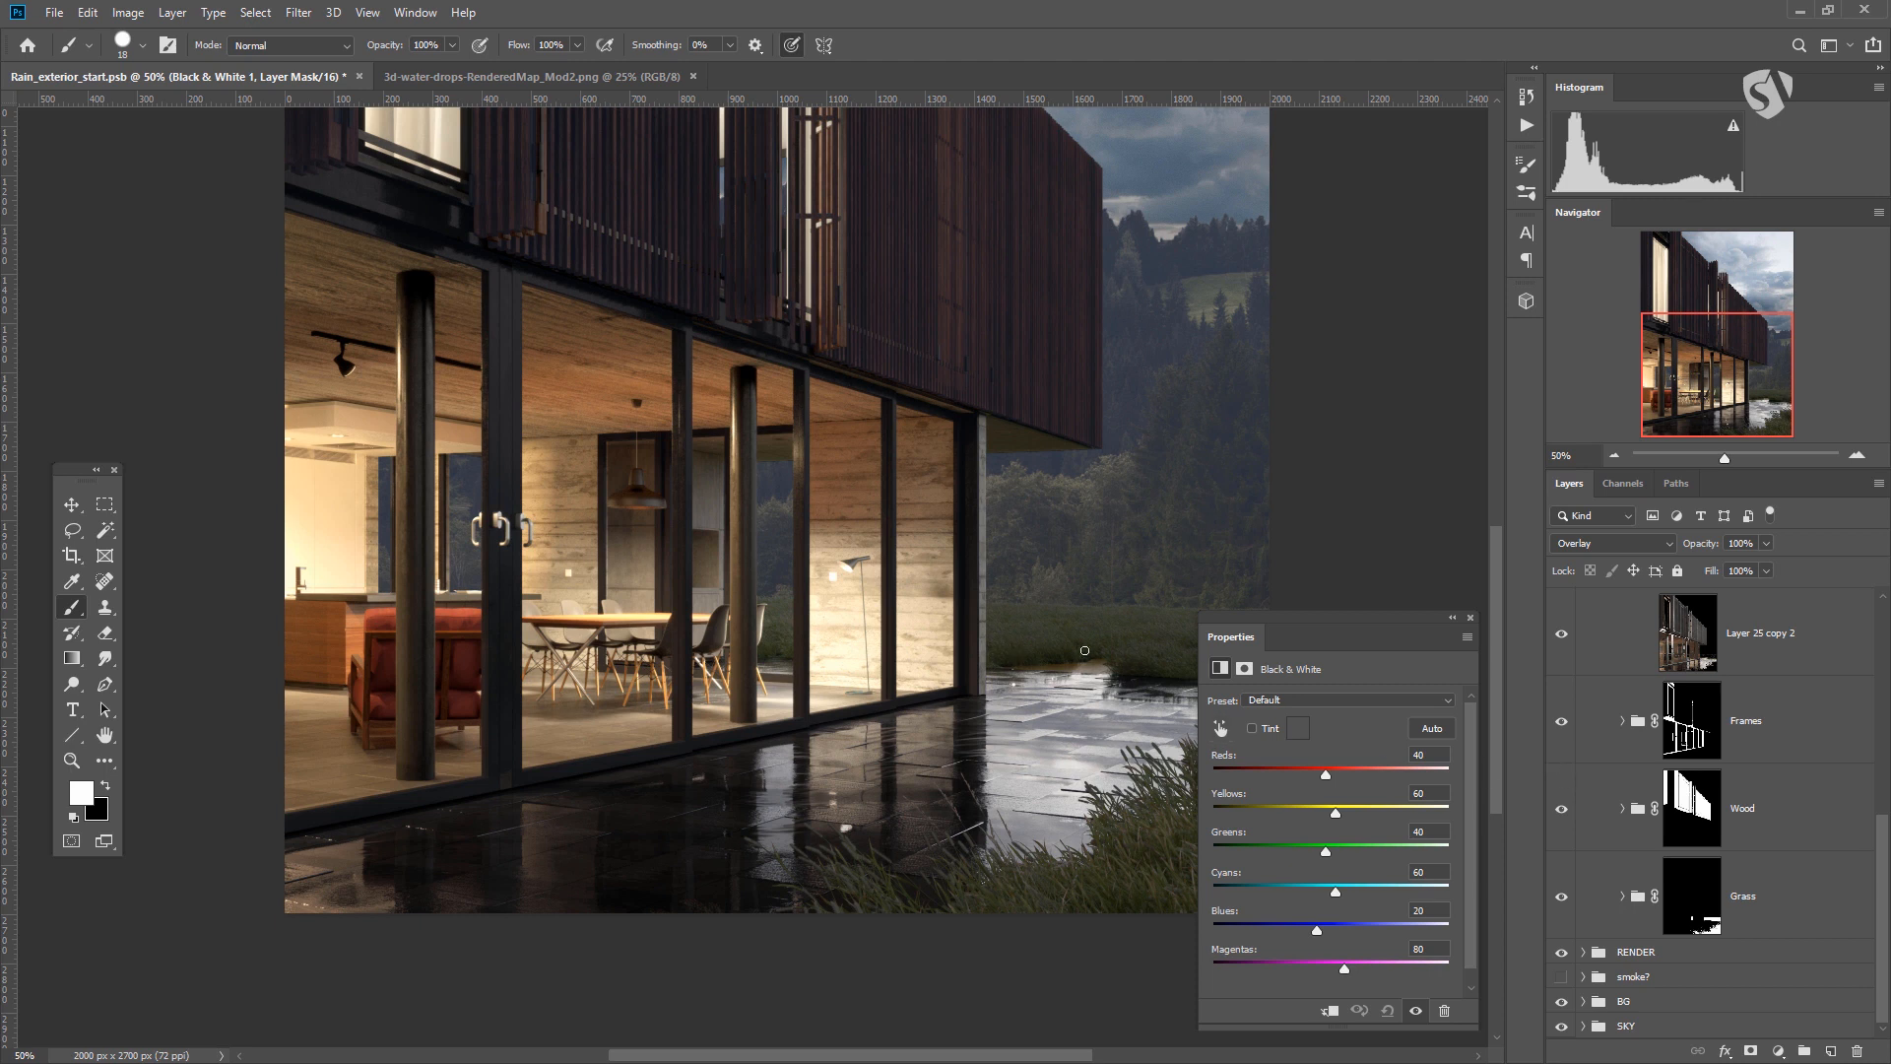
{"action": "scroll", "coordinate": [1620, 765], "scroll_direction": "up", "scroll_amount": 3}
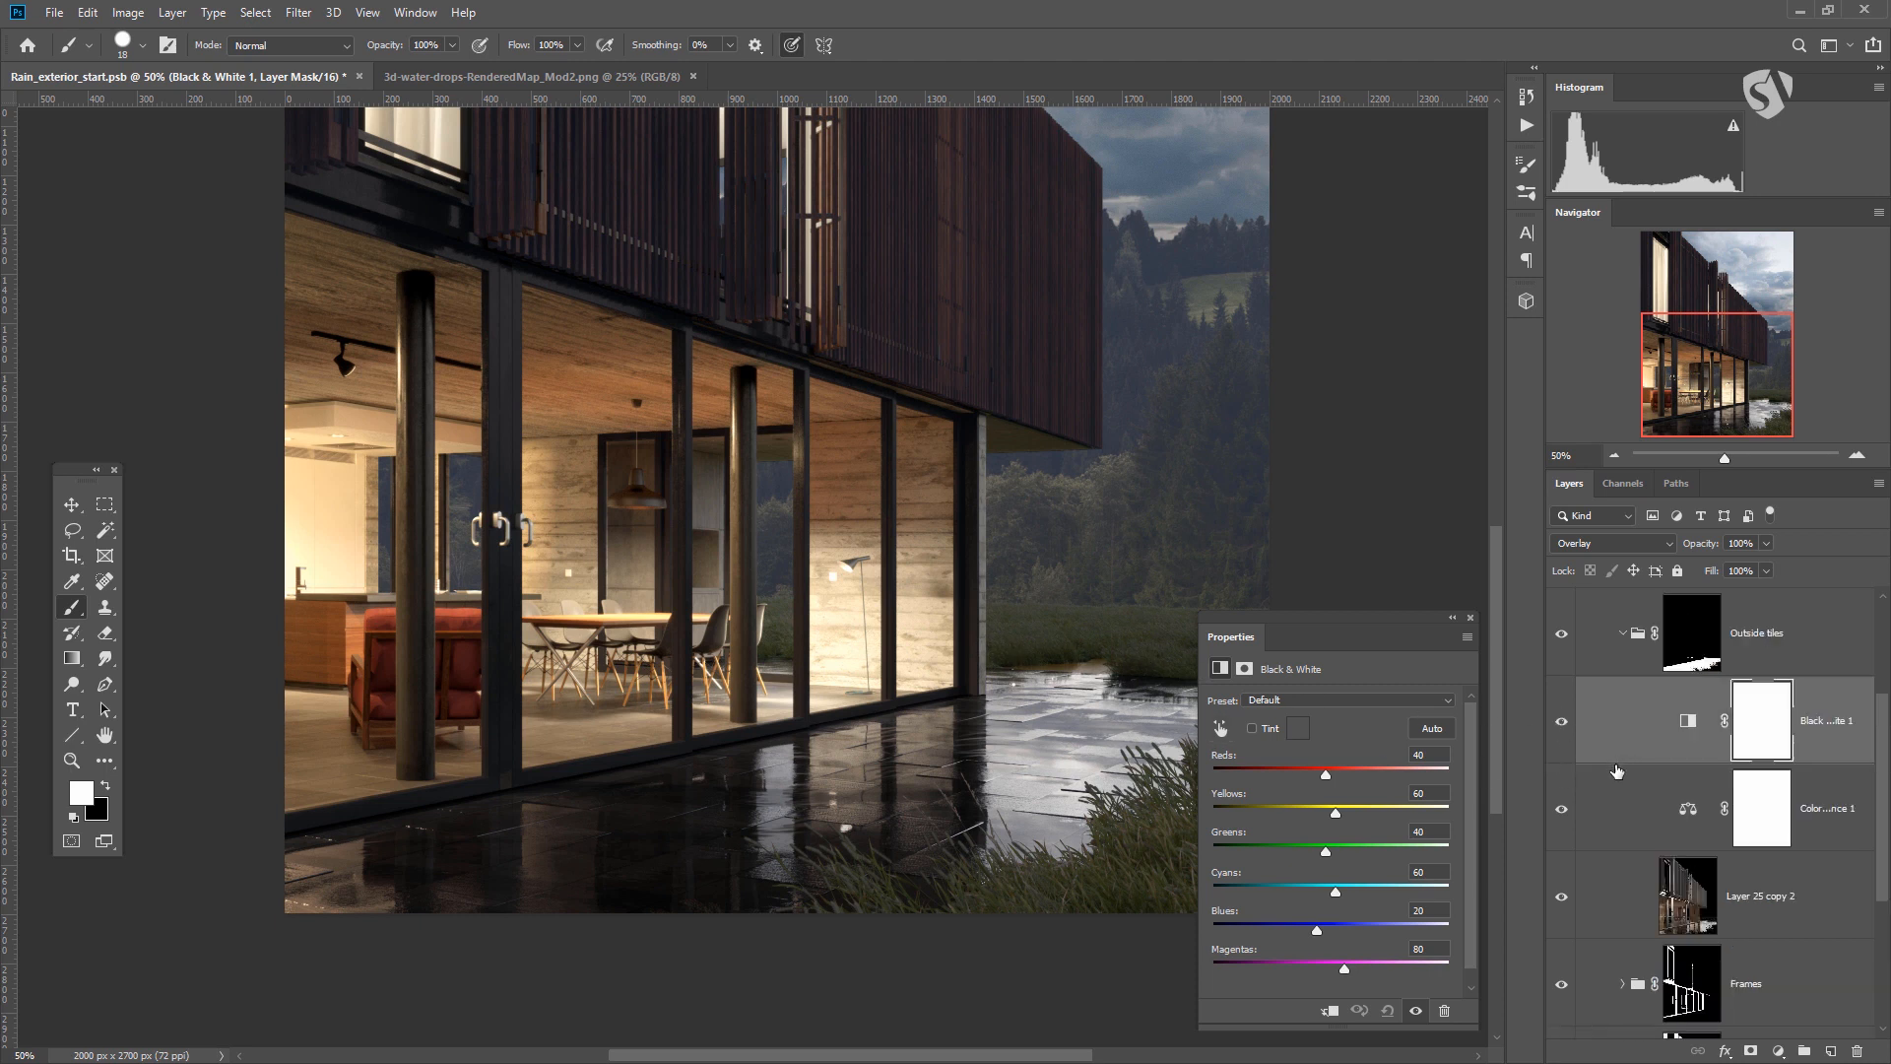
{"action": "left_click", "coordinate": [1564, 898]}
{"action": "left_click", "coordinate": [1564, 898]}
{"action": "left_click", "coordinate": [1564, 898]}
{"action": "left_click", "coordinate": [1564, 898]}
{"action": "scroll", "coordinate": [1620, 721], "scroll_direction": "up", "scroll_amount": 2}
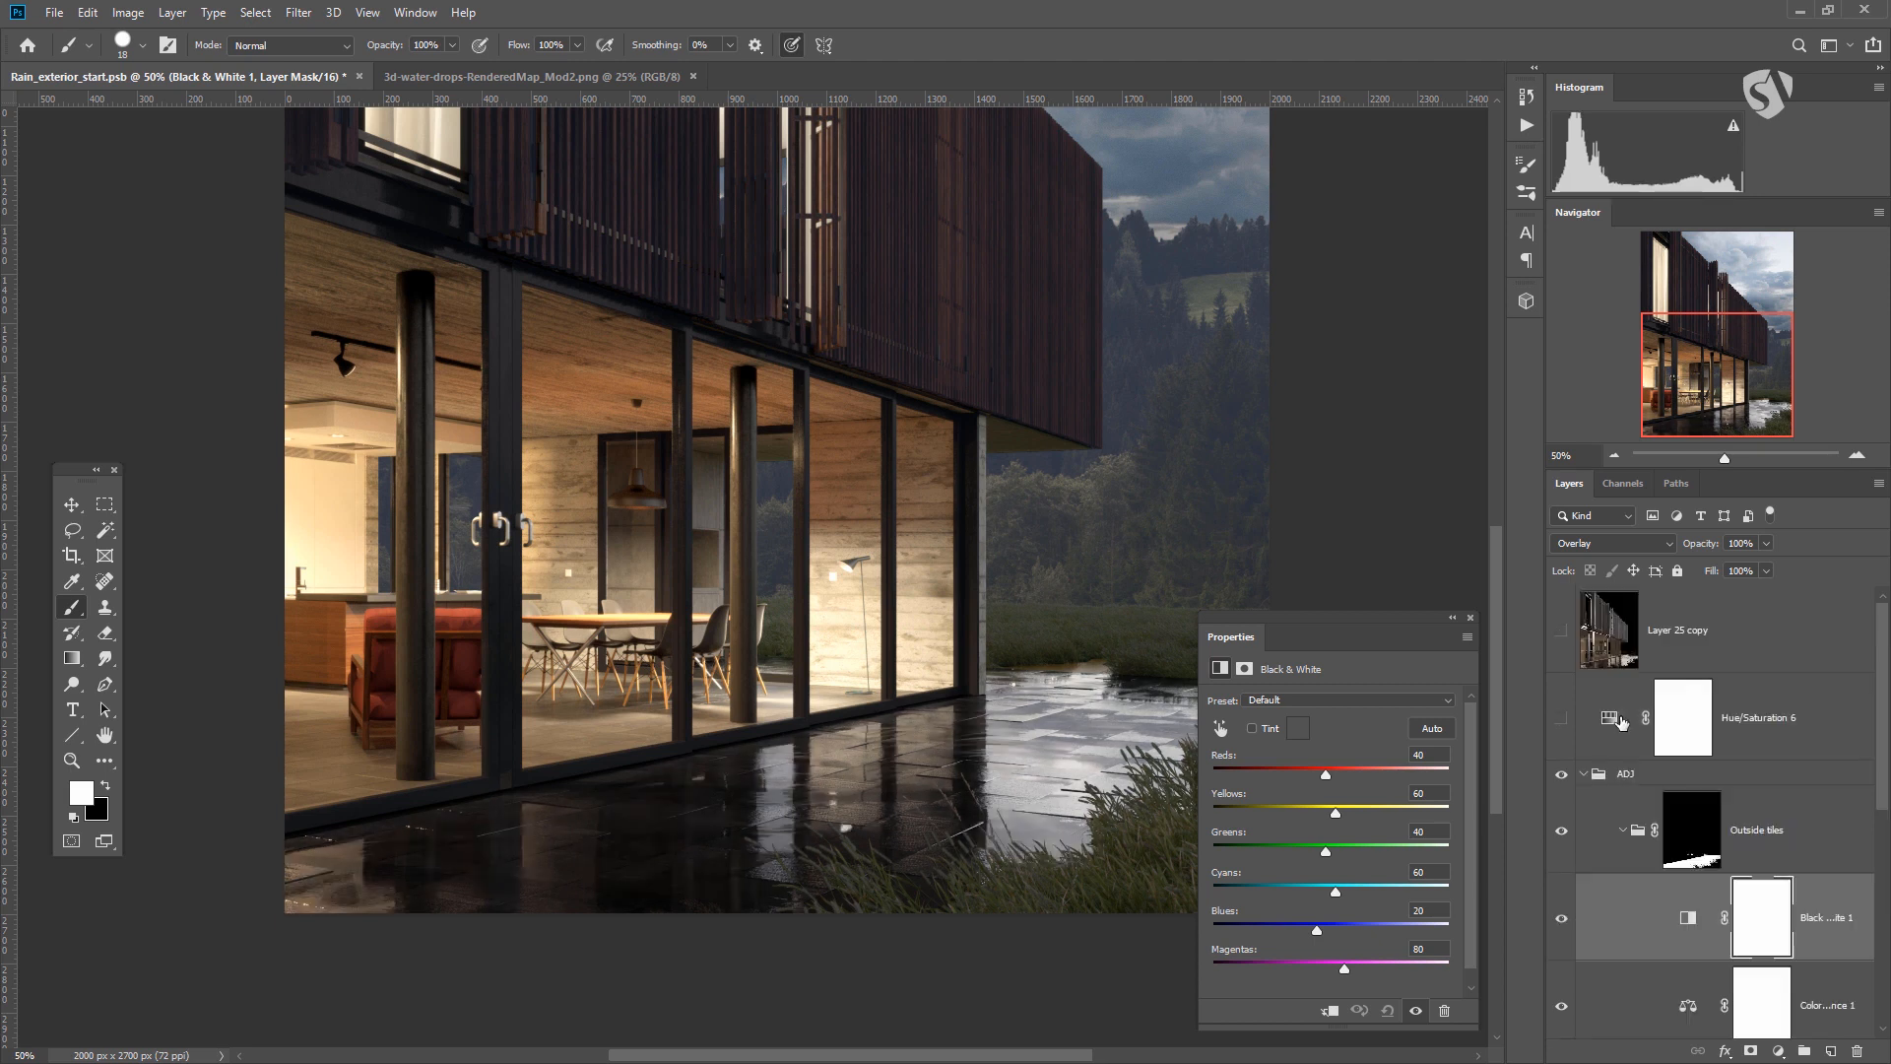
Collapse the Outside tiles group, check the whole image and activate the Lasso tool.
{"action": "left_click", "coordinate": [1622, 831]}
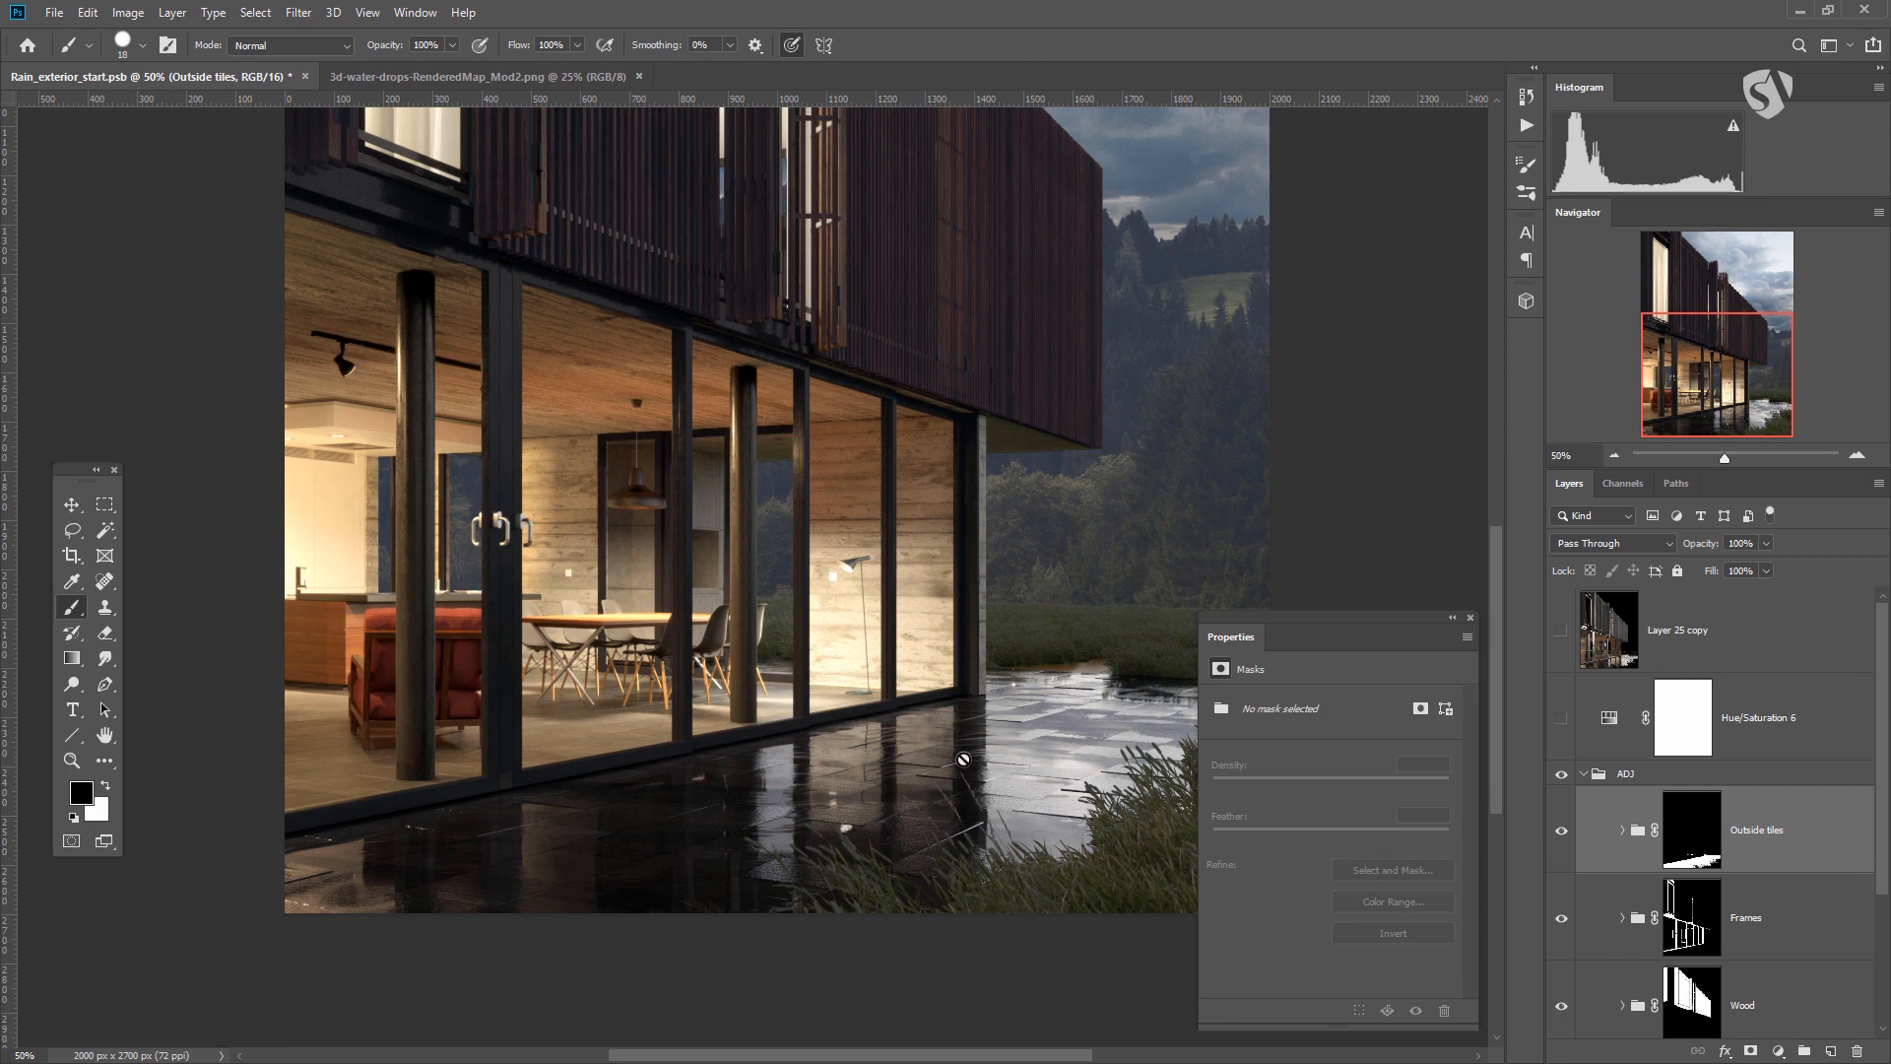
{"action": "key", "text": "ctrl+minus"}
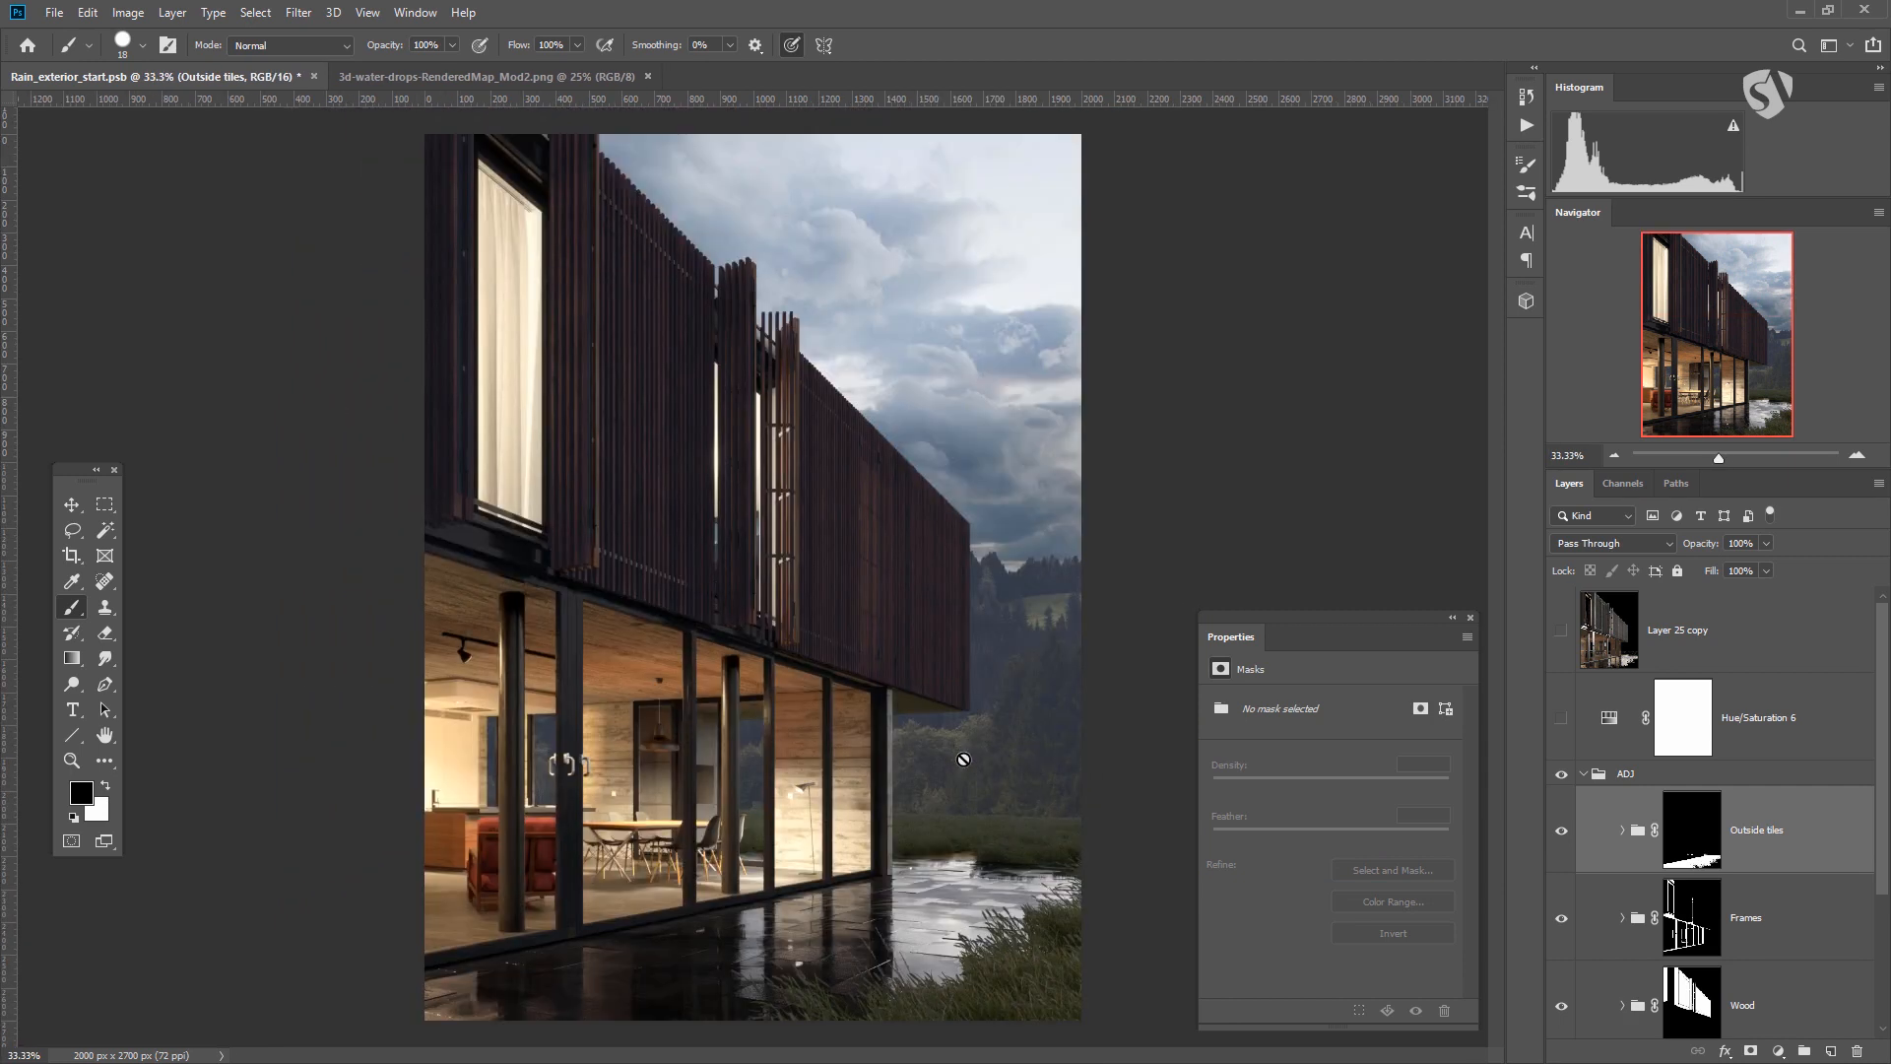
{"action": "key", "text": "ctrl+plus"}
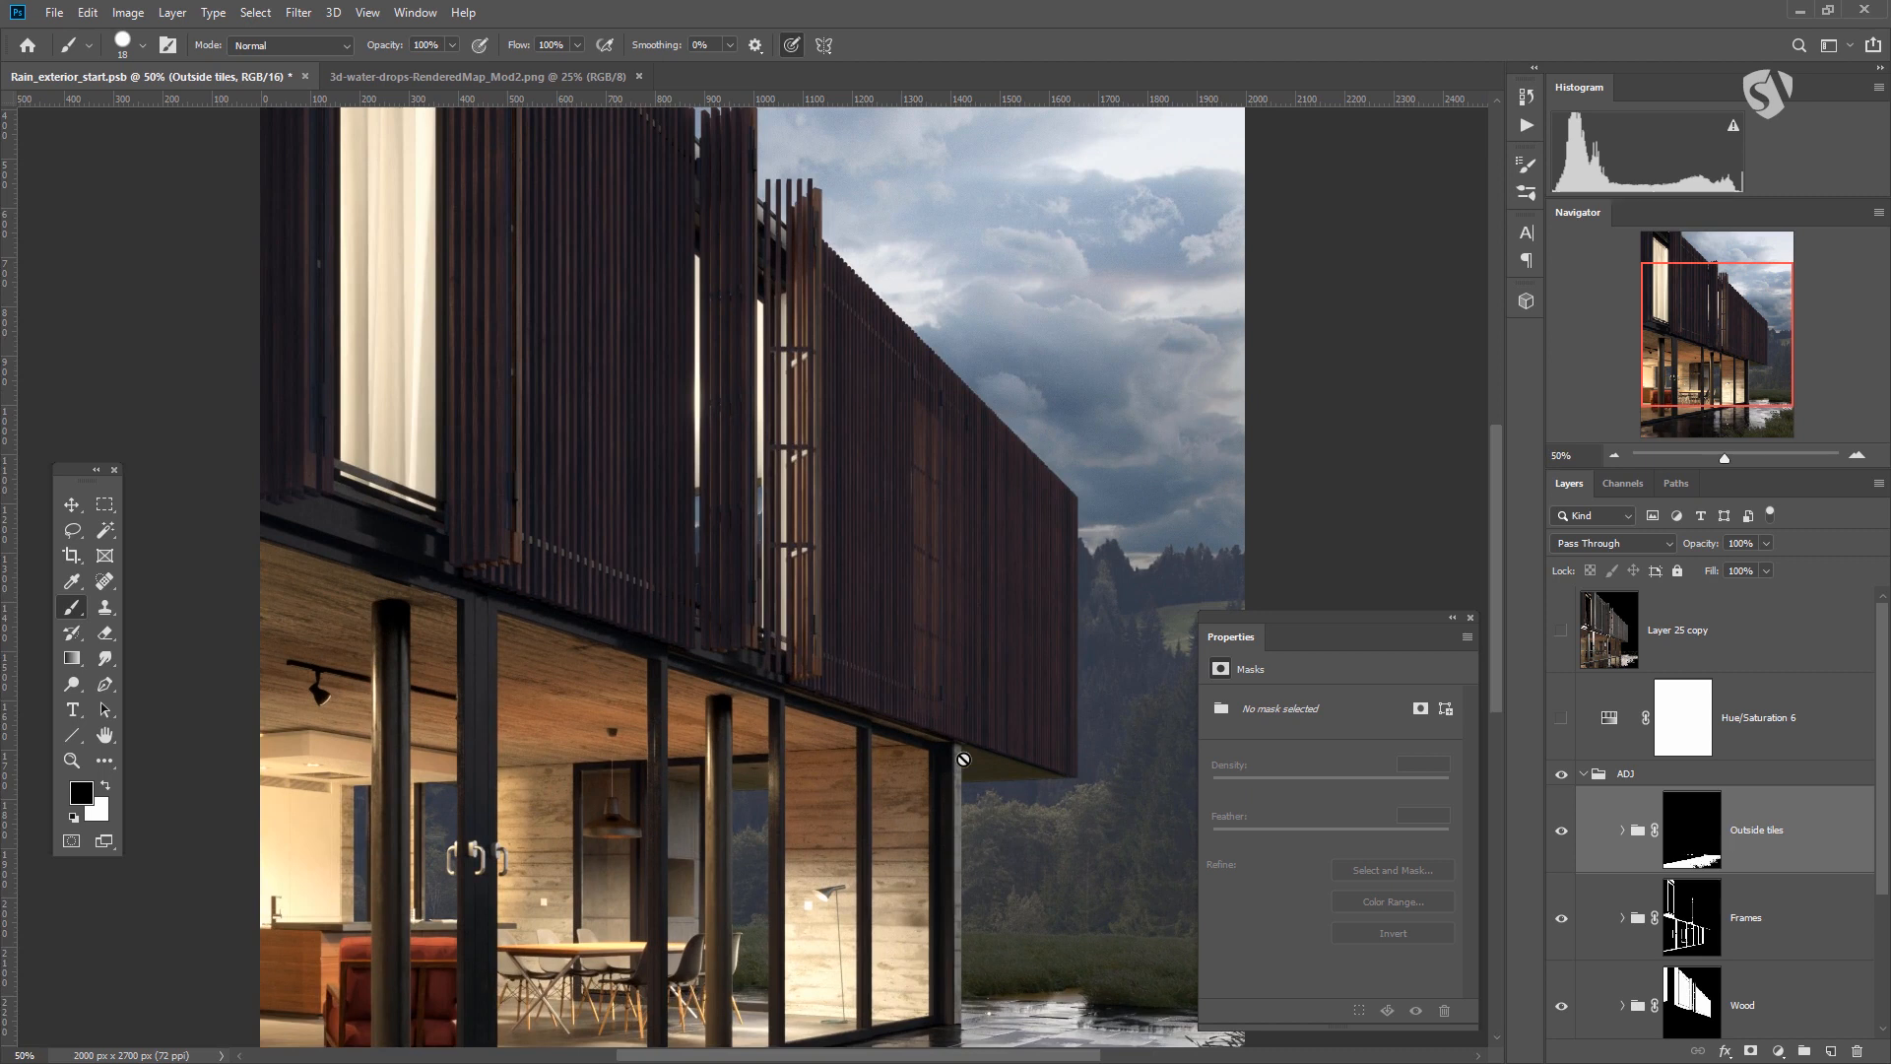
{"action": "left_click_drag", "start_coordinate": [972, 795], "coordinate": [999, 668]}
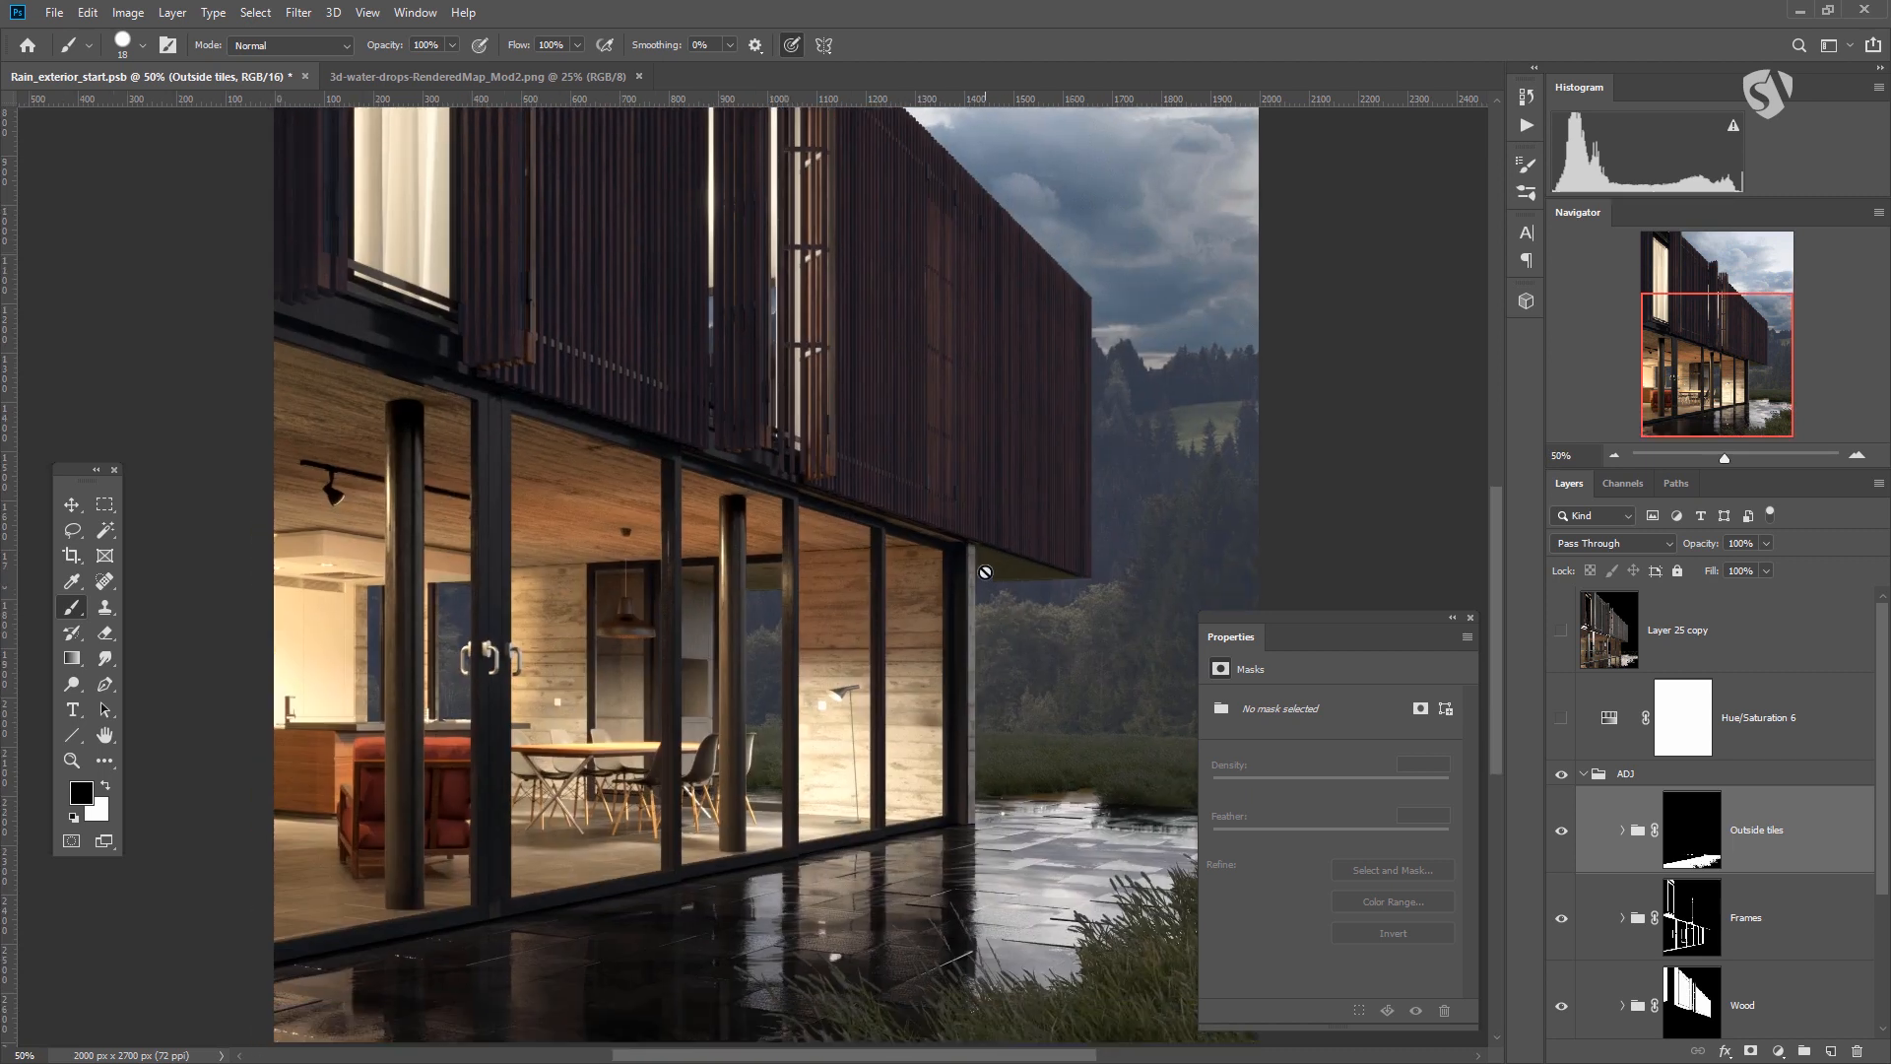
{"action": "left_click", "coordinate": [73, 532]}
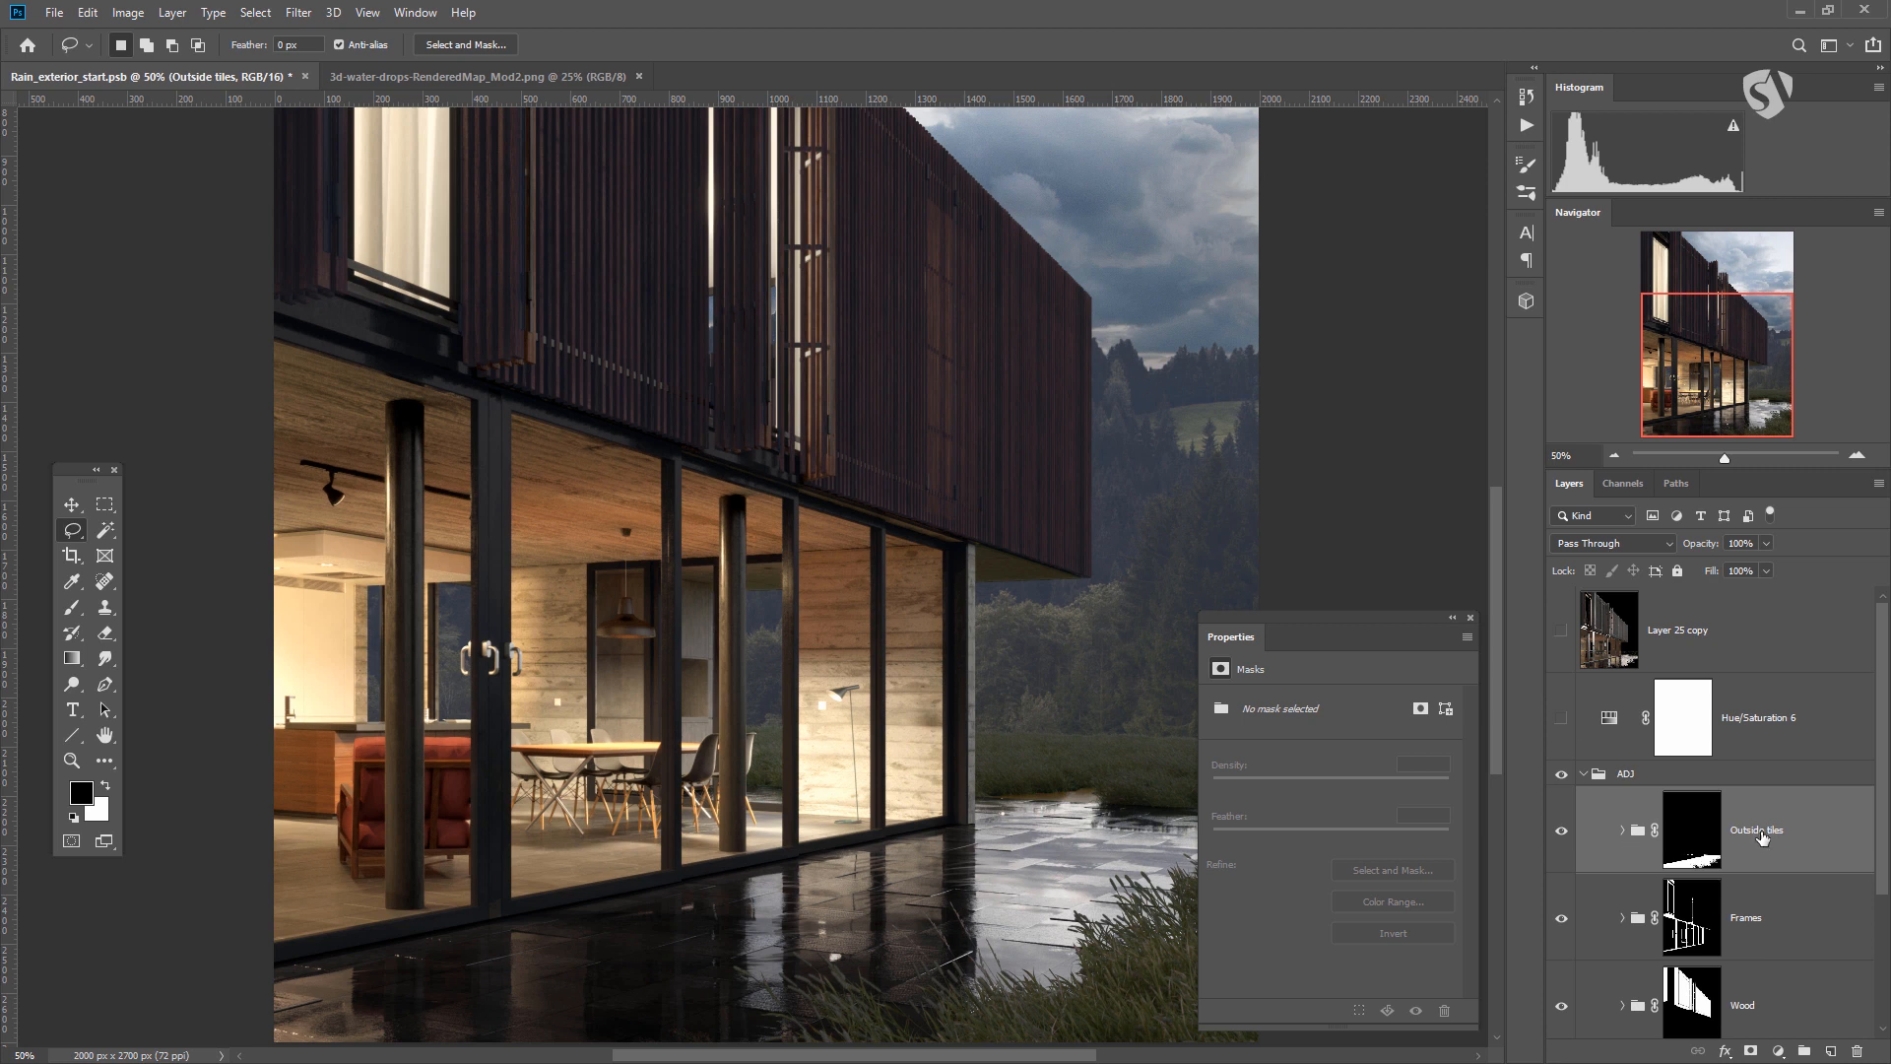
Examine the alpha channels from Alpha 2 through Alpha 12 one by one for a usable concrete wall mask.
{"action": "left_click", "coordinate": [1627, 494]}
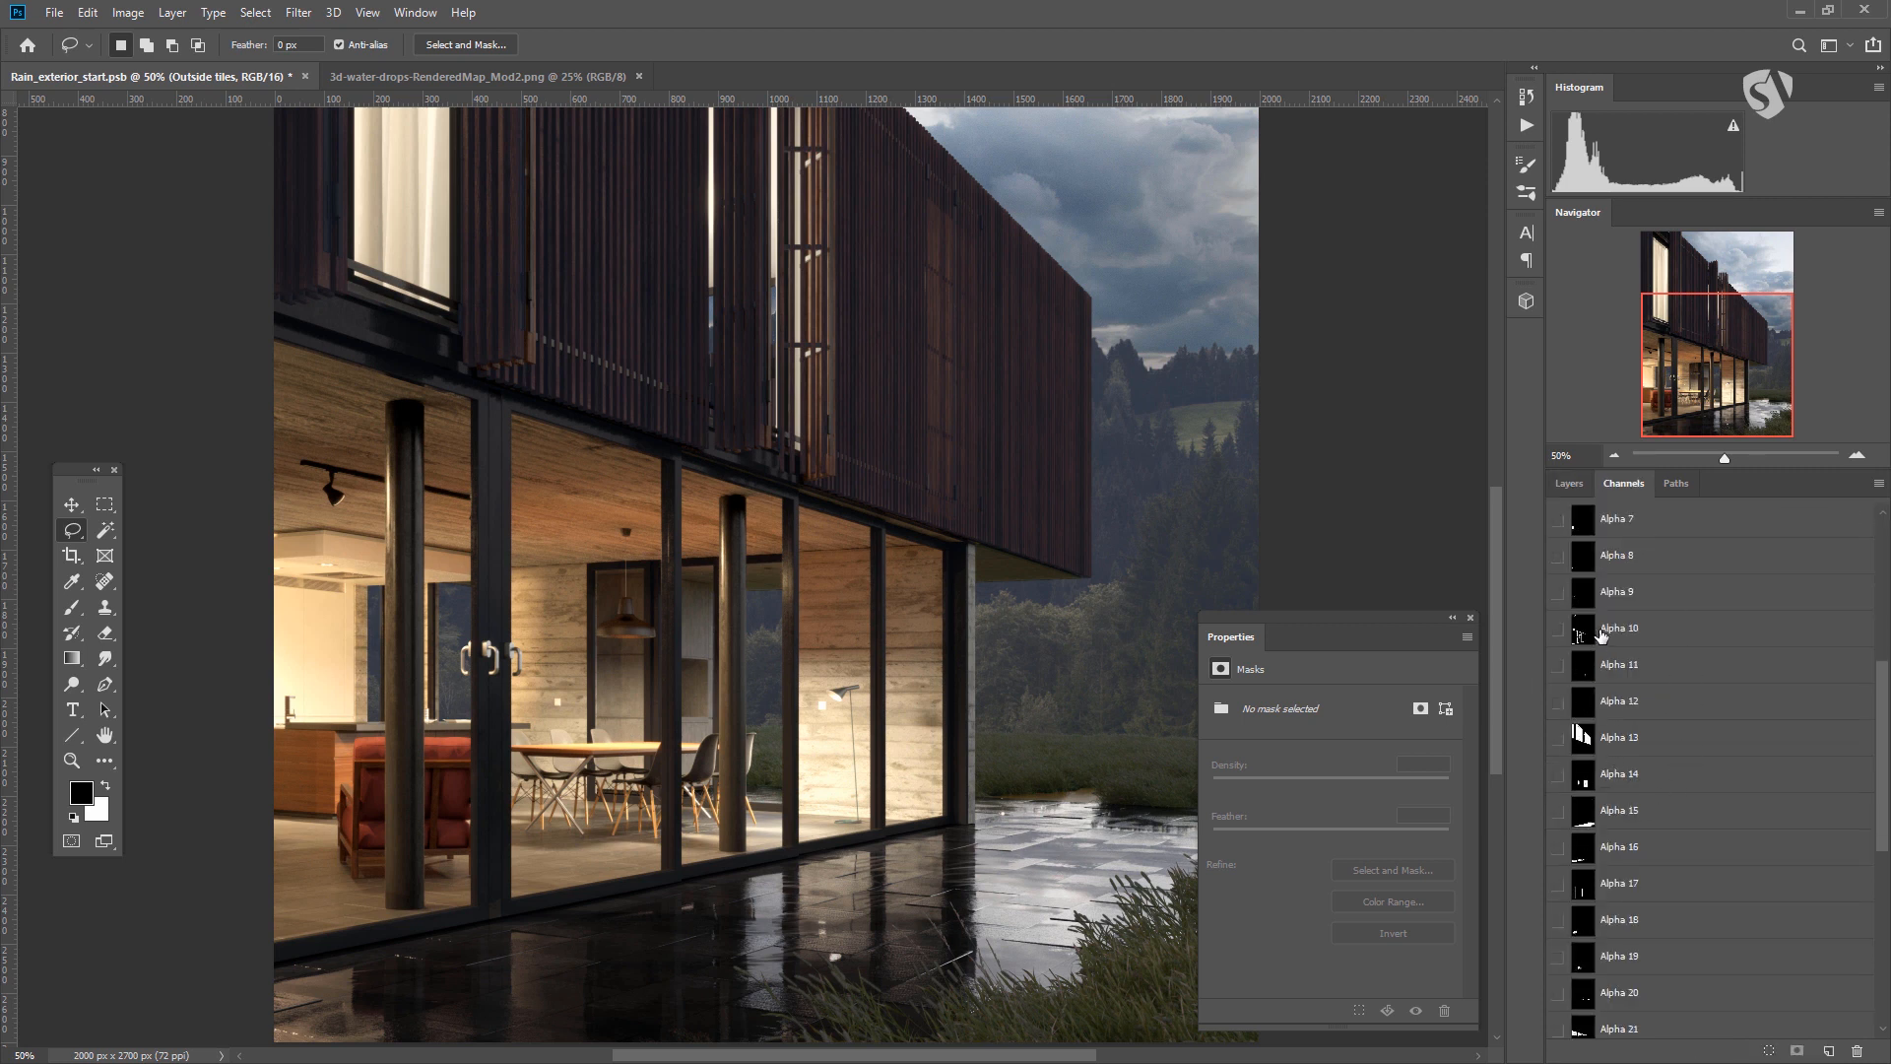
{"action": "scroll", "coordinate": [1600, 635], "scroll_direction": "up", "scroll_amount": 3}
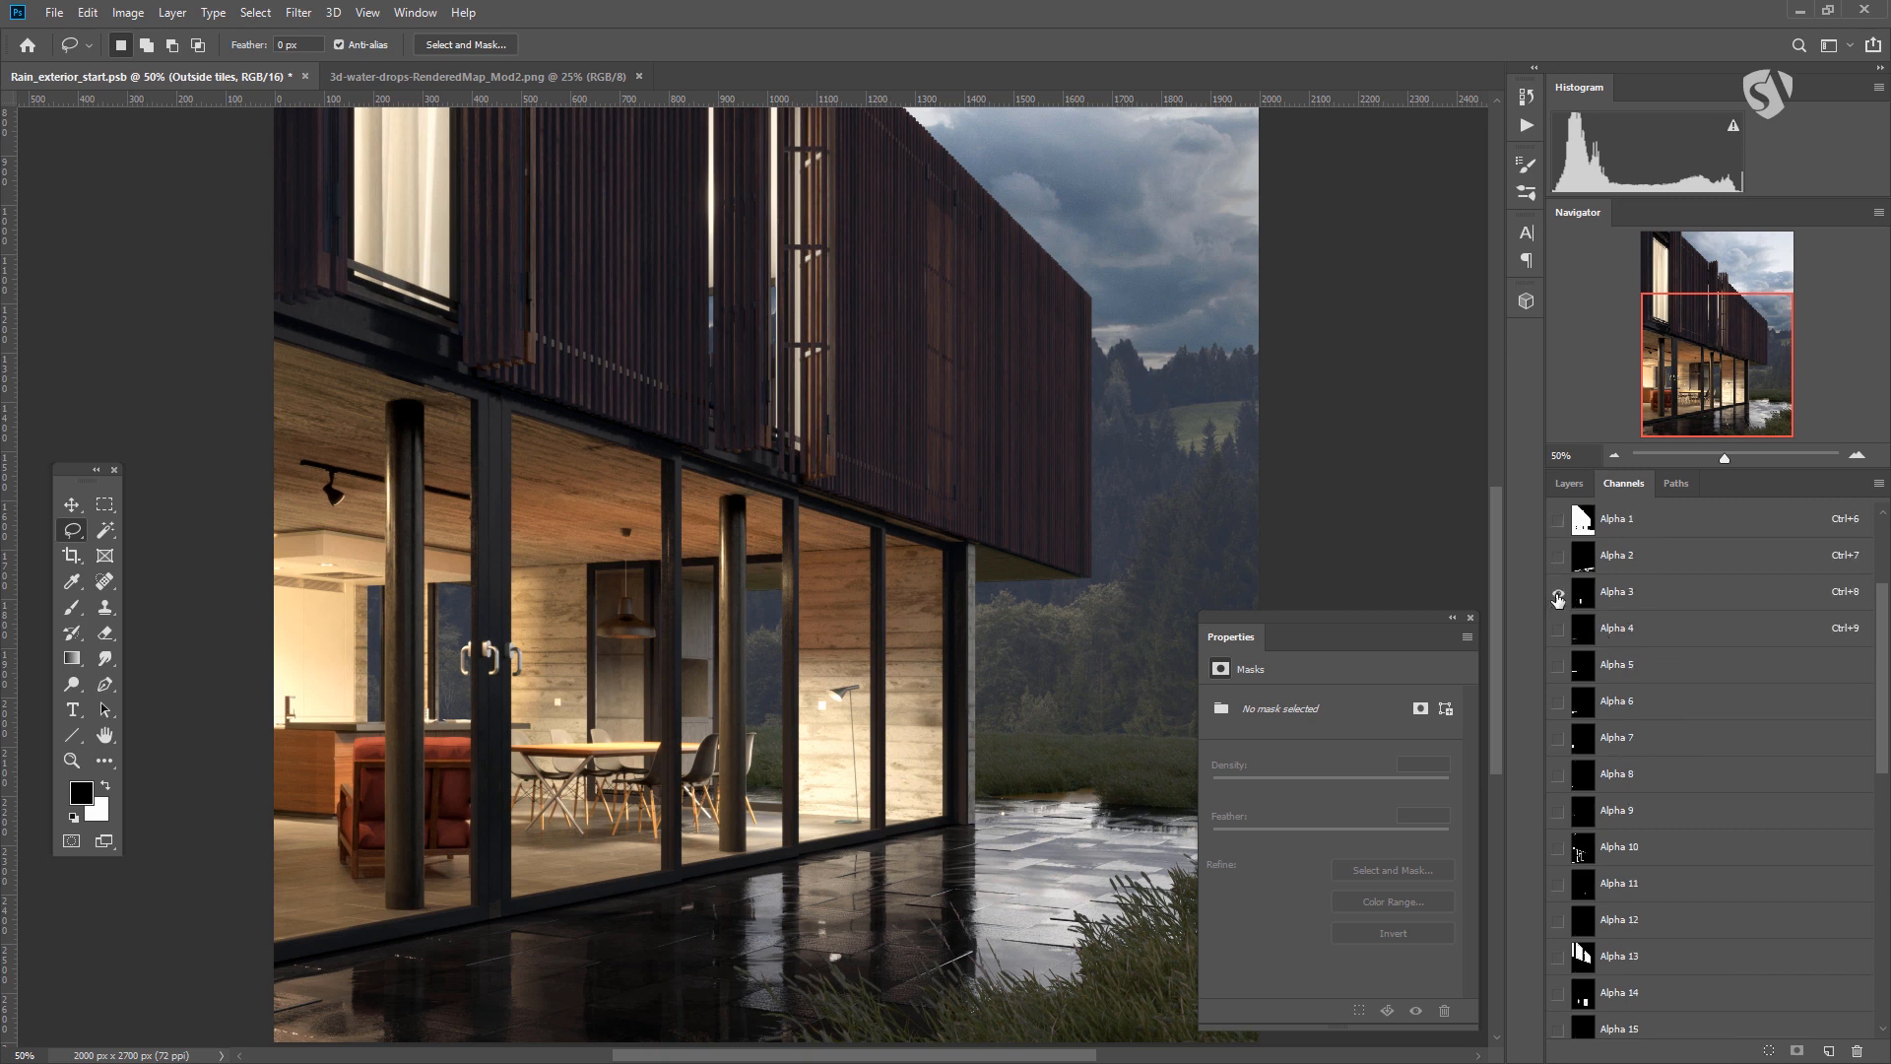
{"action": "left_click", "coordinate": [1557, 593]}
{"action": "left_click", "coordinate": [1557, 594]}
{"action": "left_click", "coordinate": [1574, 562]}
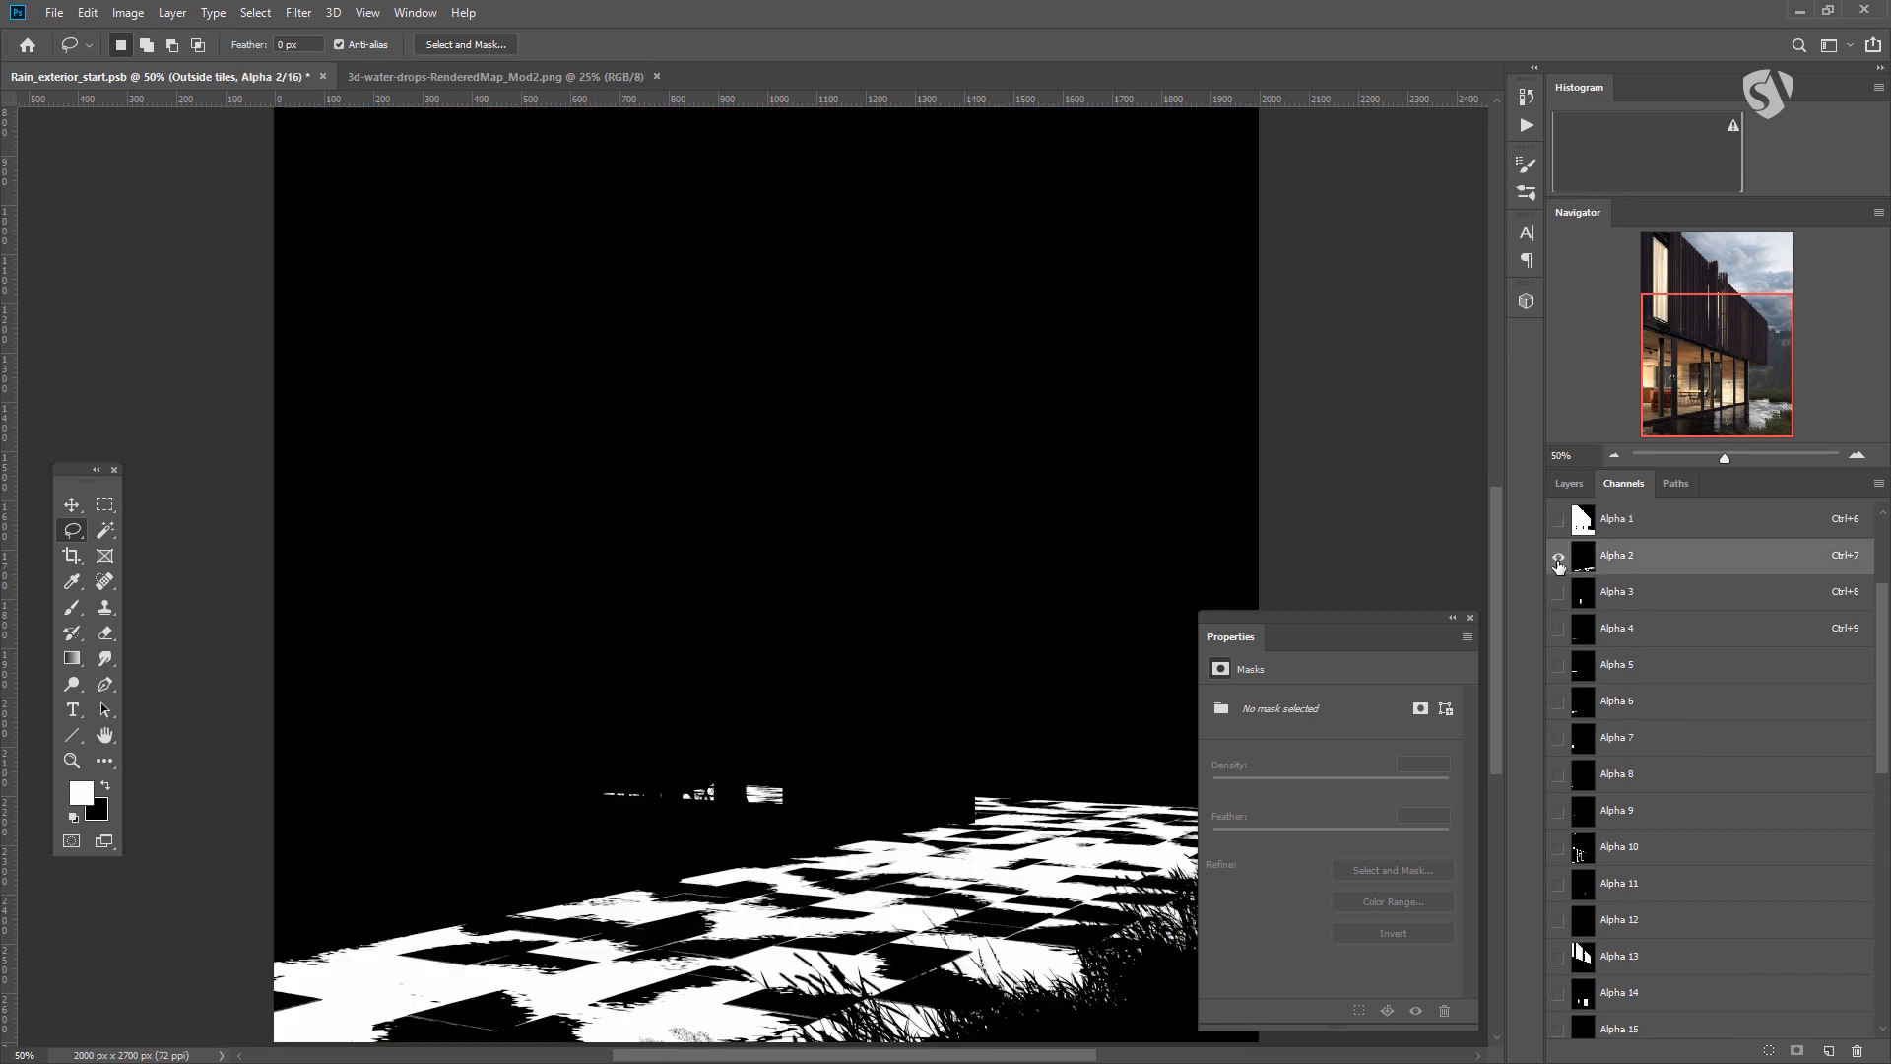
{"action": "left_click", "coordinate": [1580, 592]}
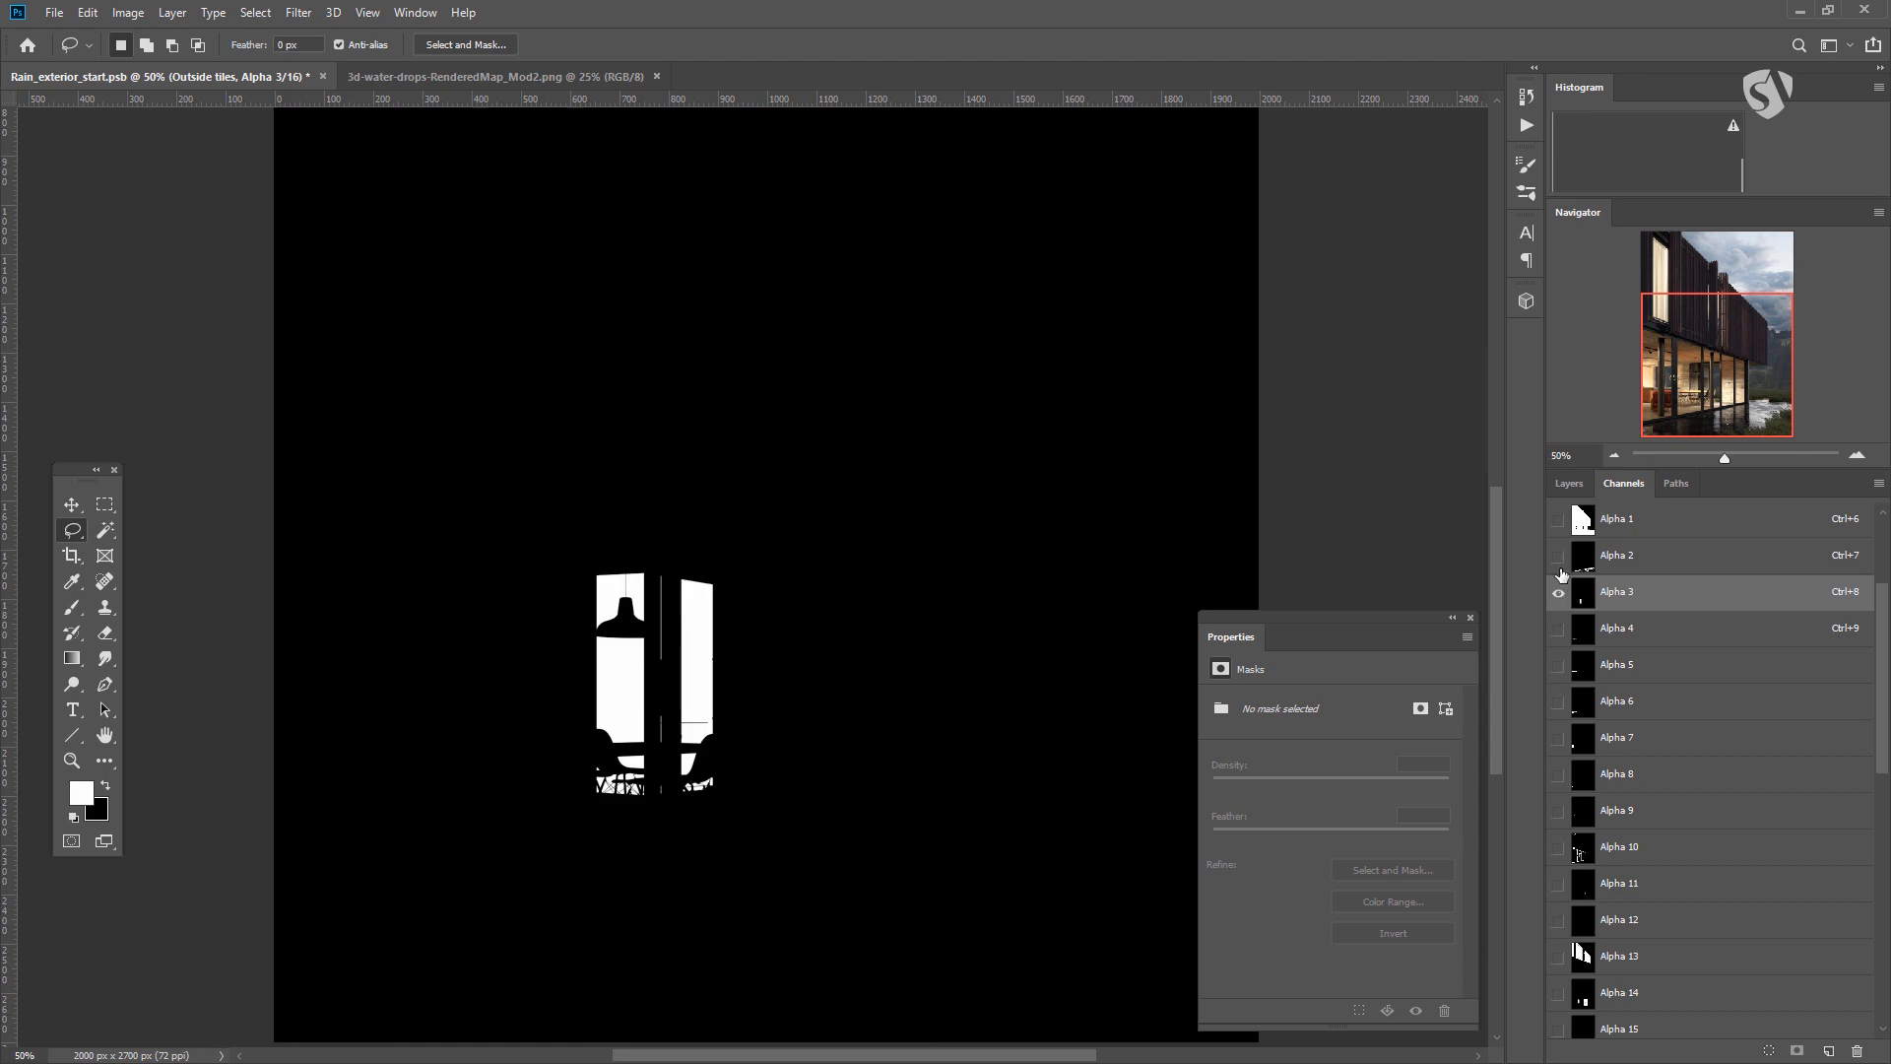
{"action": "left_click", "coordinate": [1585, 635]}
{"action": "left_click", "coordinate": [1582, 673]}
{"action": "left_click", "coordinate": [1583, 711]}
{"action": "left_click", "coordinate": [1582, 748]}
{"action": "left_click", "coordinate": [1582, 784]}
{"action": "left_click", "coordinate": [1582, 821]}
{"action": "left_click", "coordinate": [1583, 846]}
{"action": "left_click", "coordinate": [1582, 882]}
{"action": "left_click", "coordinate": [1583, 919]}
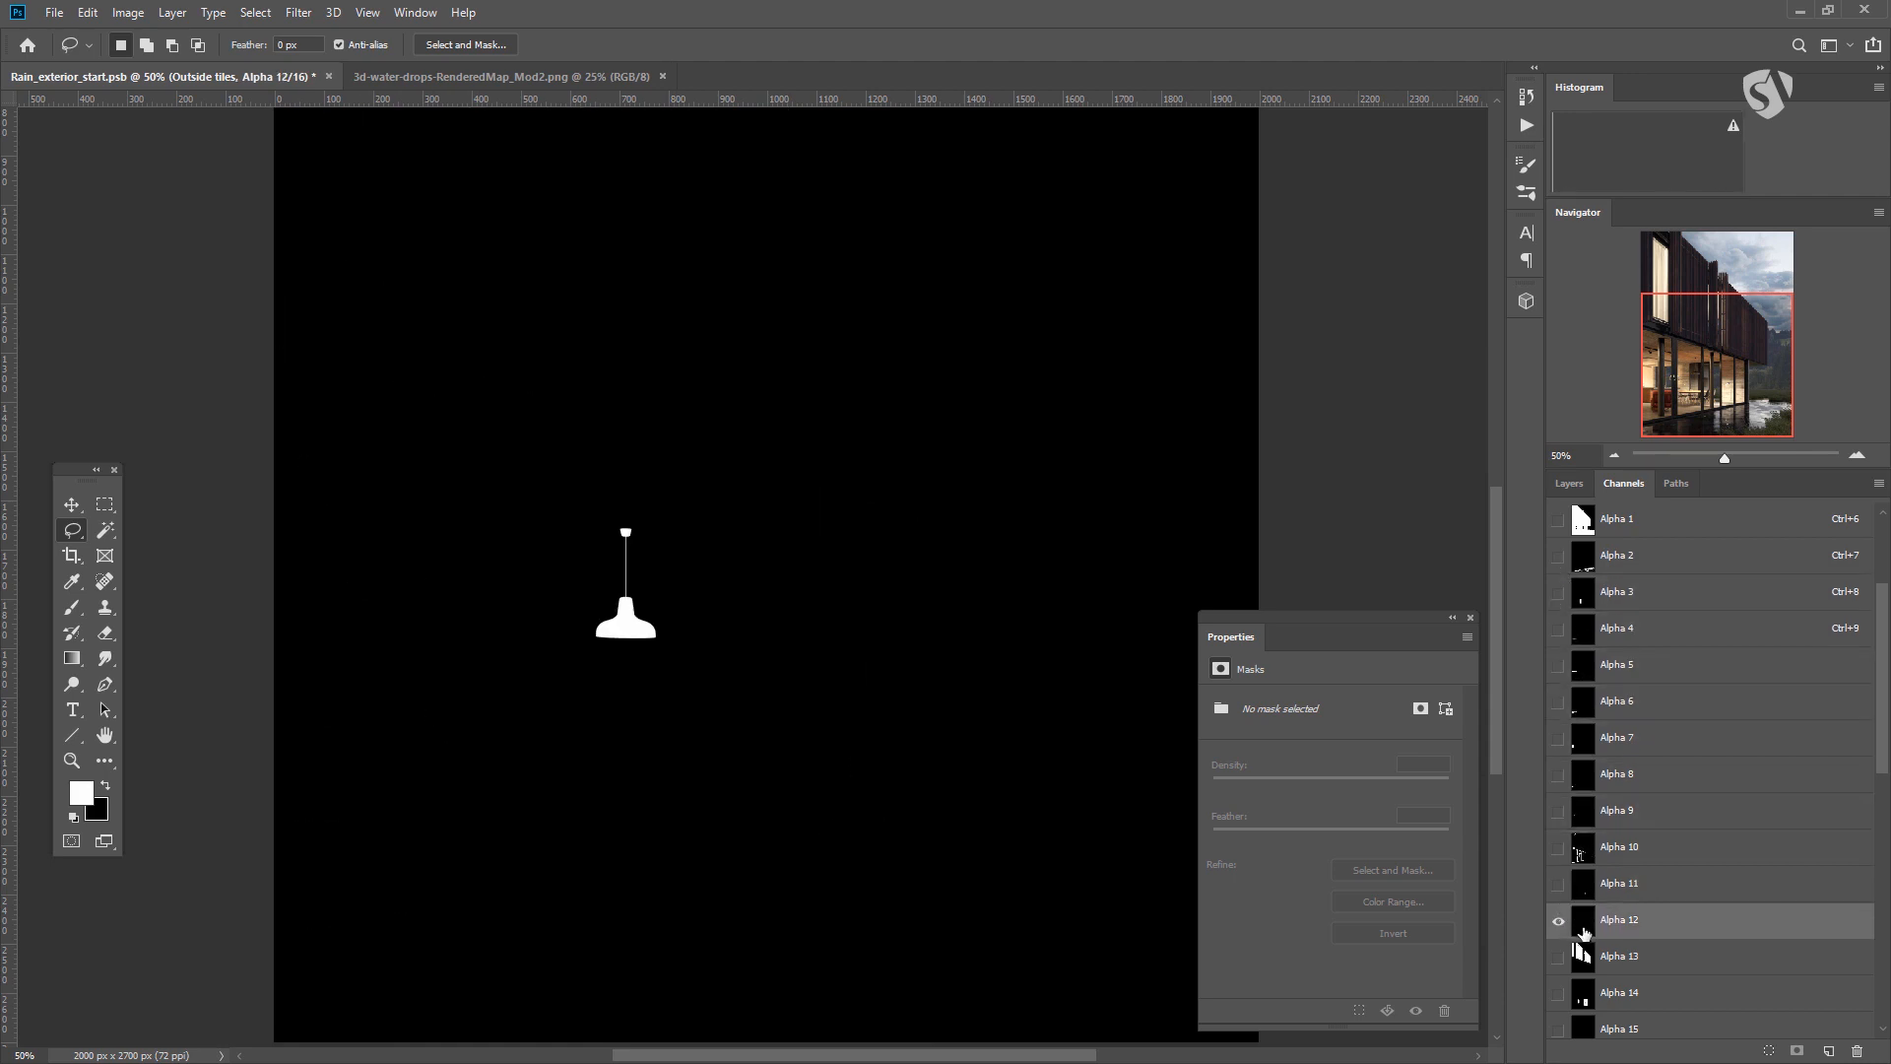
Check the alpha channels from Alpha 13 through Alpha 22 for a mask of the outside concrete wall.
{"action": "scroll", "coordinate": [1585, 916], "scroll_direction": "down", "scroll_amount": 1}
{"action": "left_click", "coordinate": [1584, 851]}
{"action": "left_click", "coordinate": [1586, 886]}
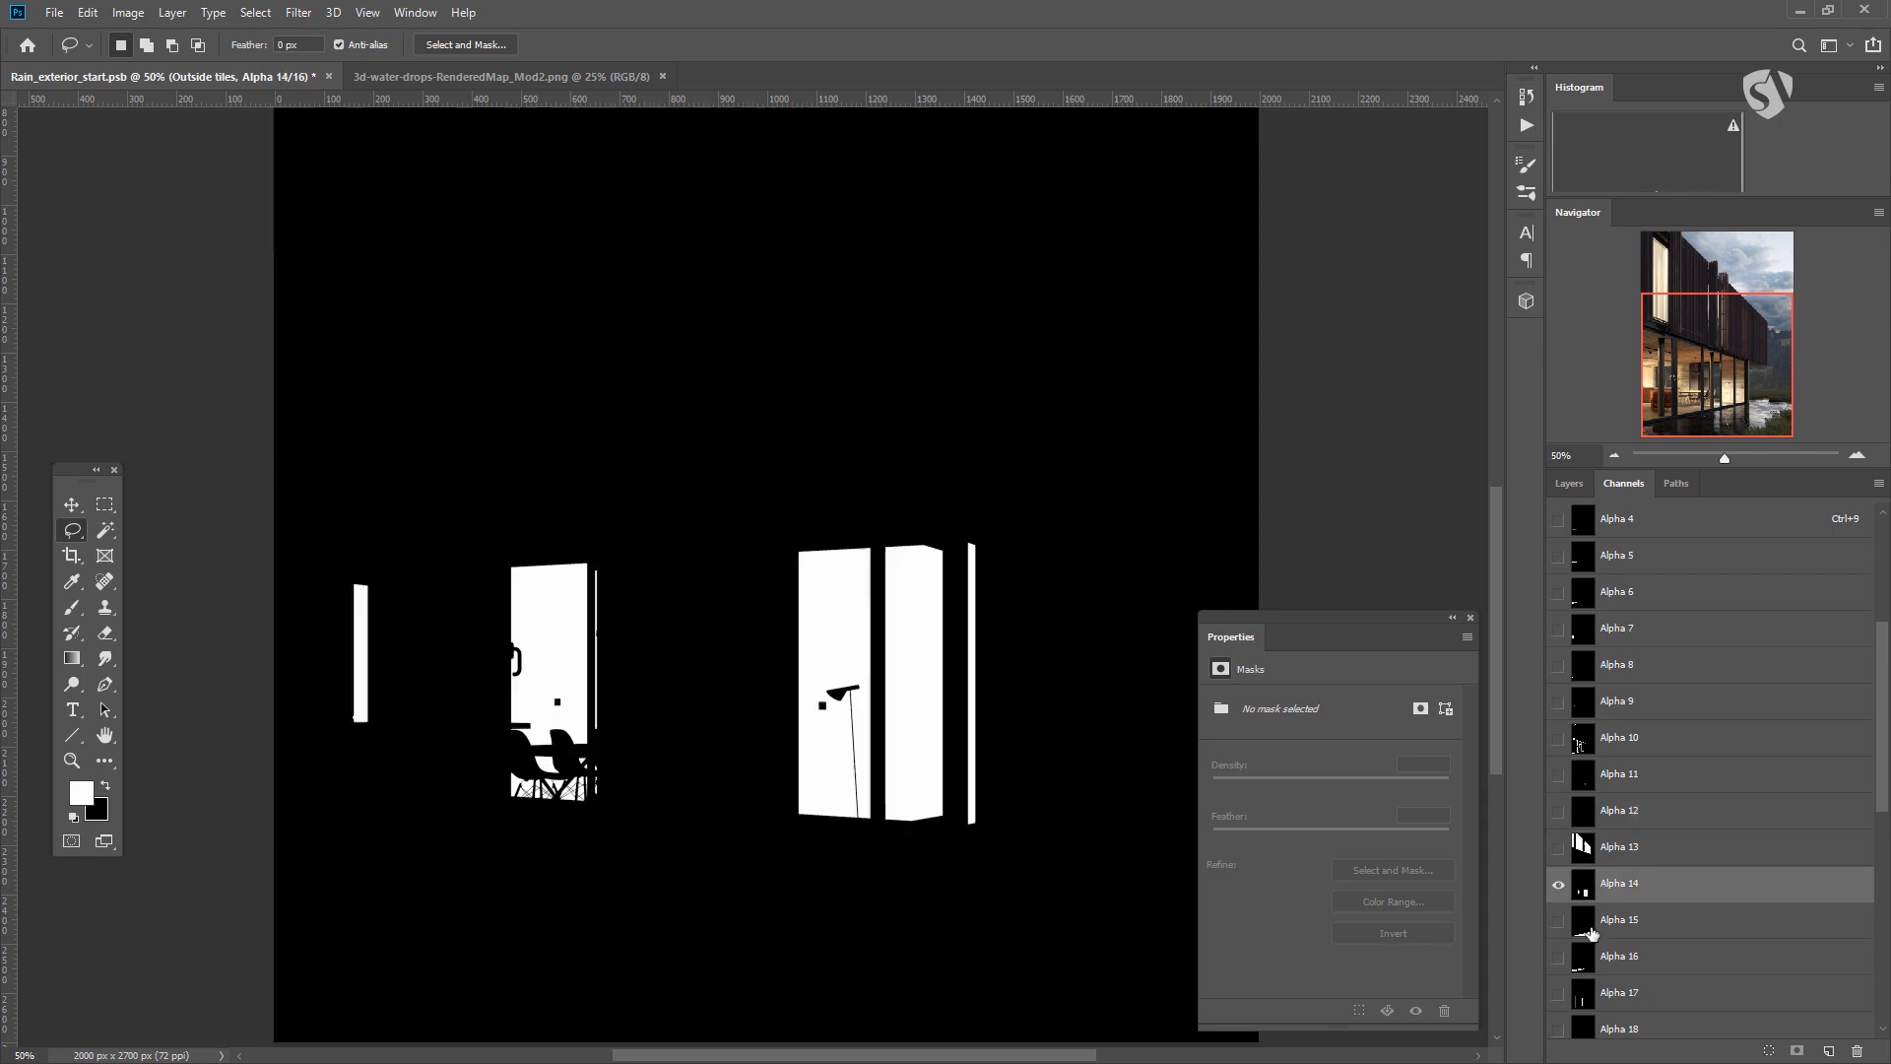
{"action": "left_click", "coordinate": [1587, 928]}
{"action": "left_click", "coordinate": [1588, 960]}
{"action": "scroll", "coordinate": [1588, 965], "scroll_direction": "down", "scroll_amount": 1}
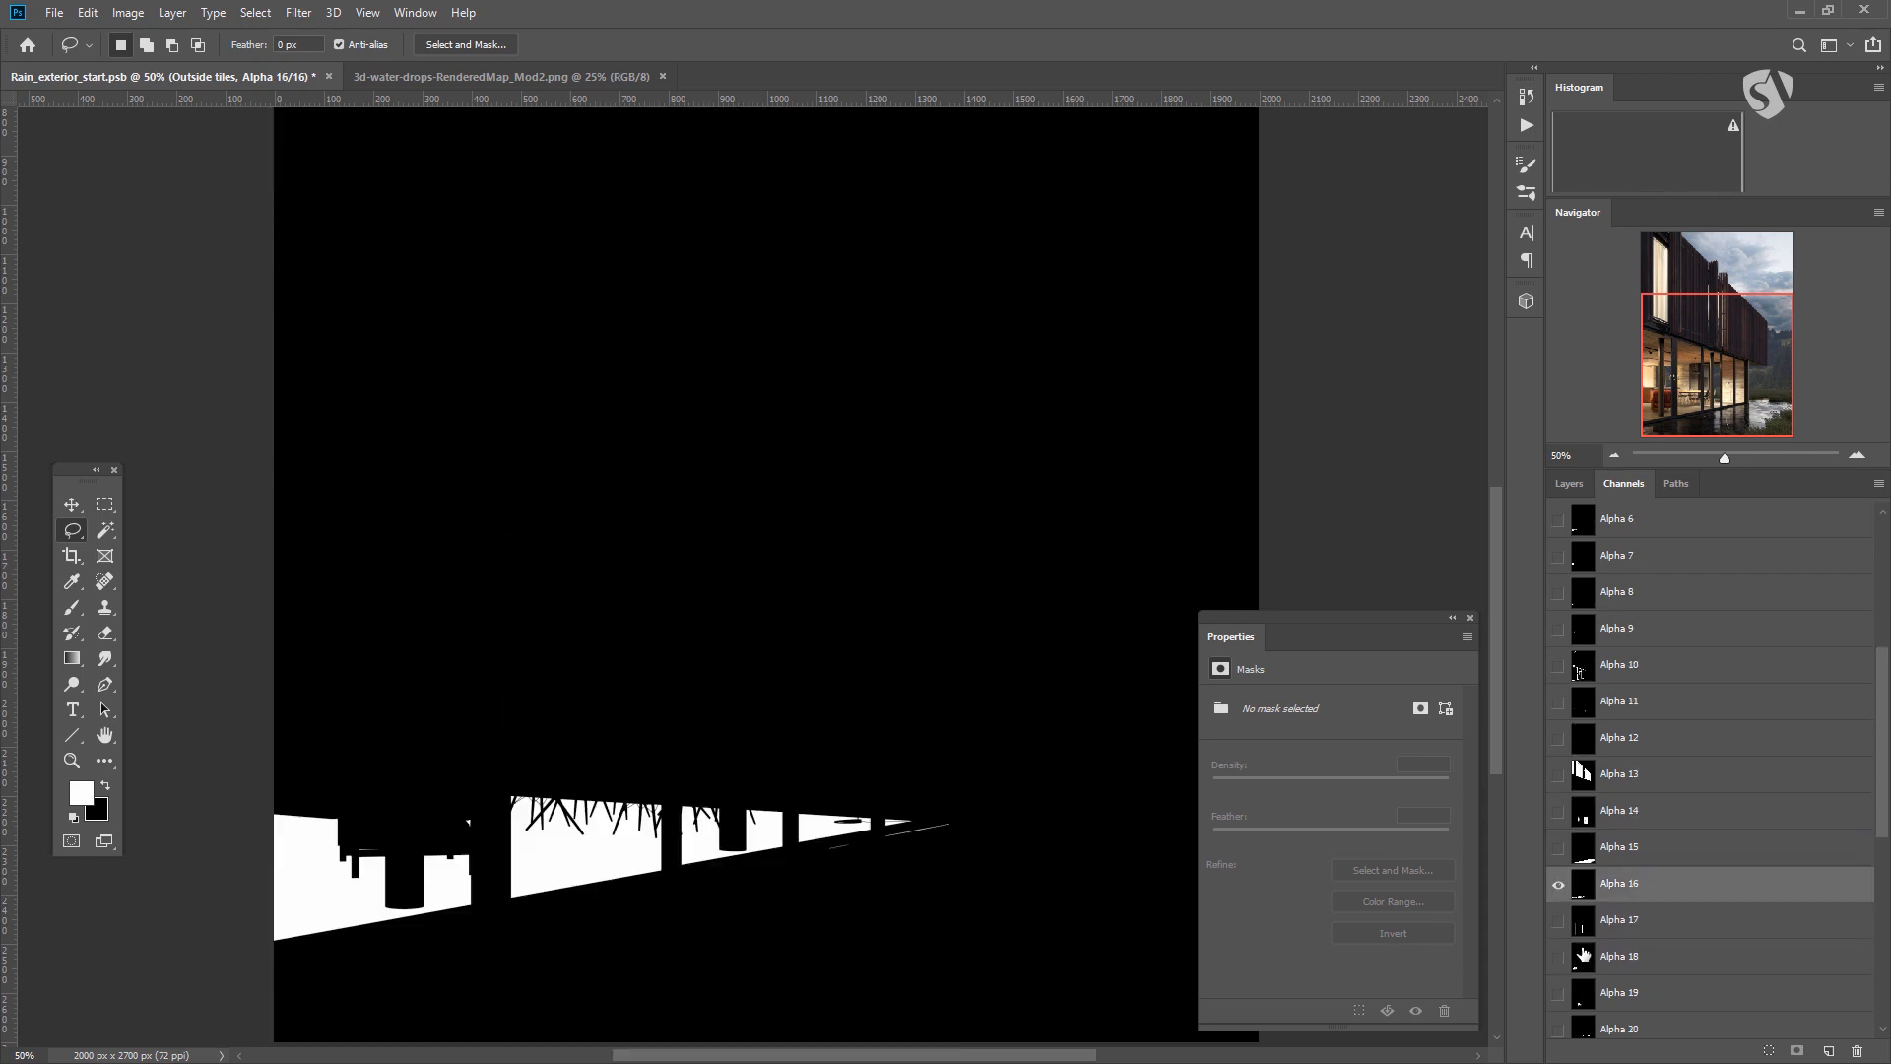
{"action": "left_click", "coordinate": [1587, 964]}
{"action": "scroll", "coordinate": [1587, 965], "scroll_direction": "down", "scroll_amount": 1}
{"action": "scroll", "coordinate": [1588, 965], "scroll_direction": "down", "scroll_amount": 1}
{"action": "left_click", "coordinate": [1582, 928]}
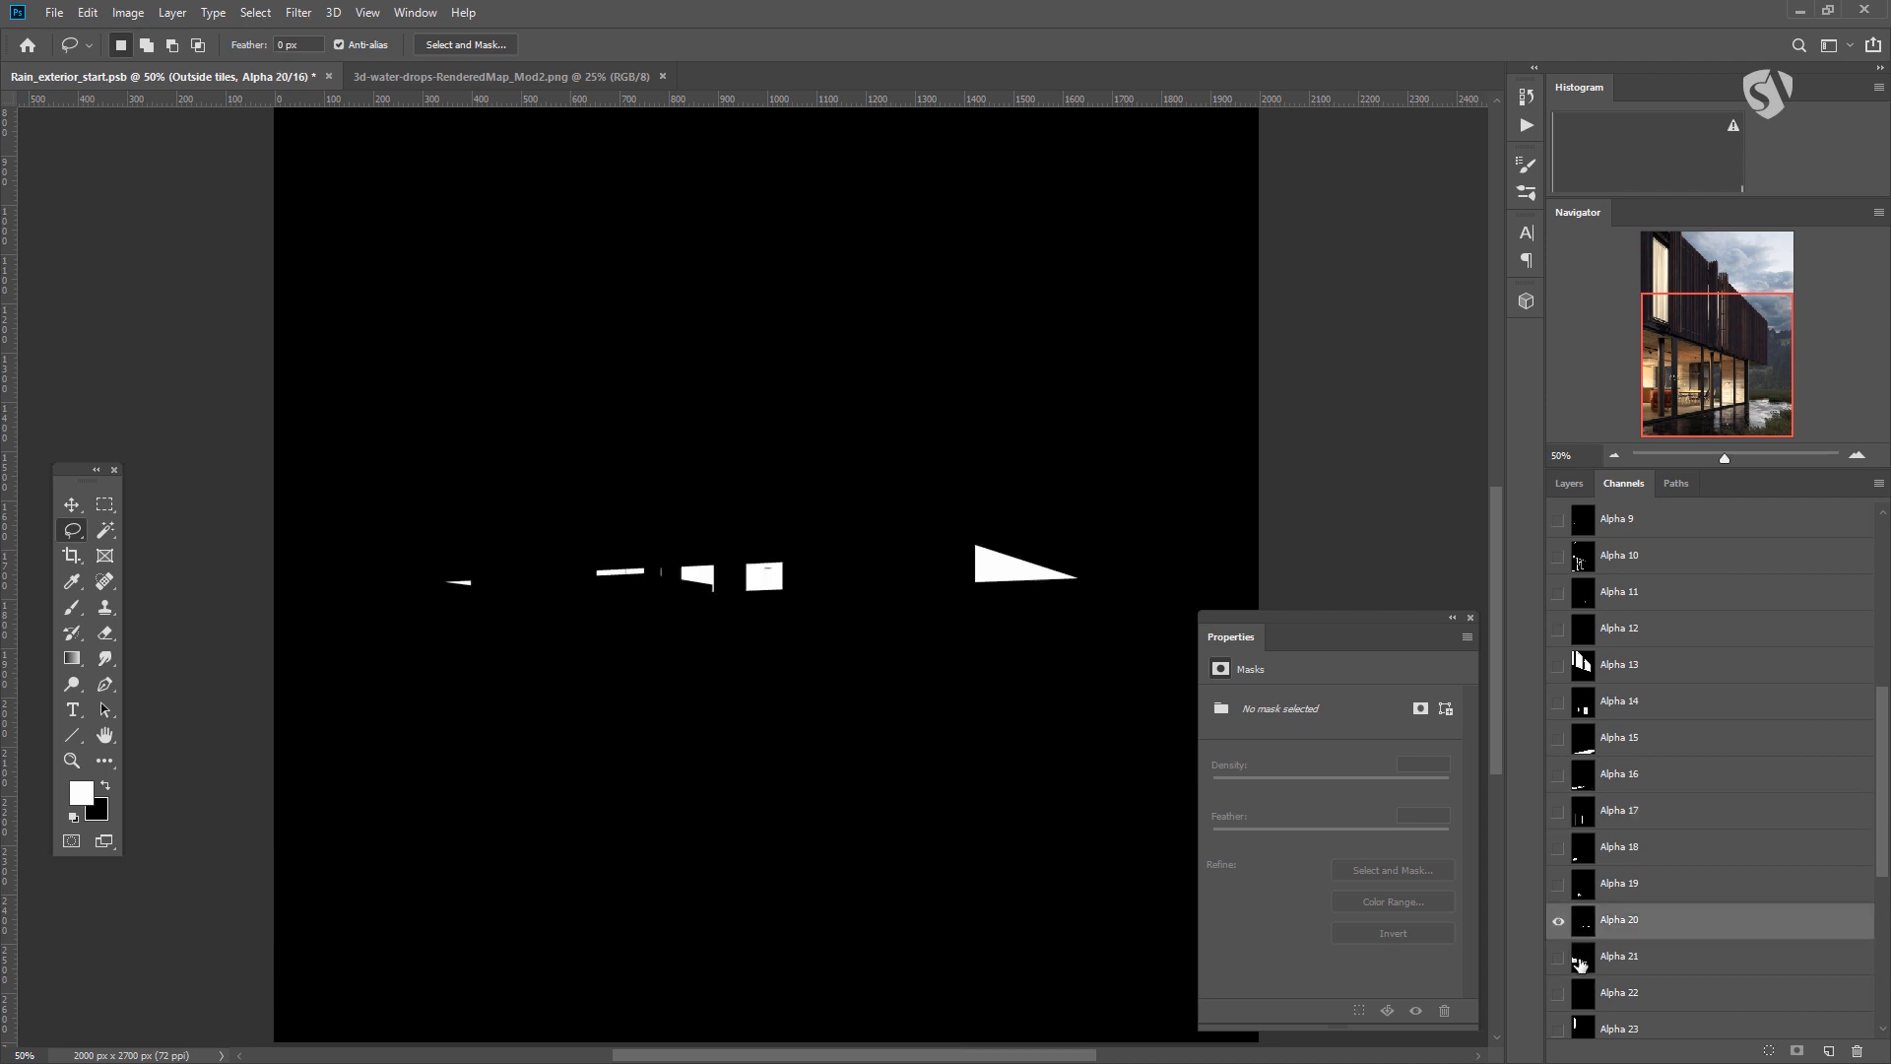
{"action": "left_click", "coordinate": [1583, 956]}
{"action": "scroll", "coordinate": [1583, 956], "scroll_direction": "down", "scroll_amount": 1}
{"action": "left_click", "coordinate": [1584, 886]}
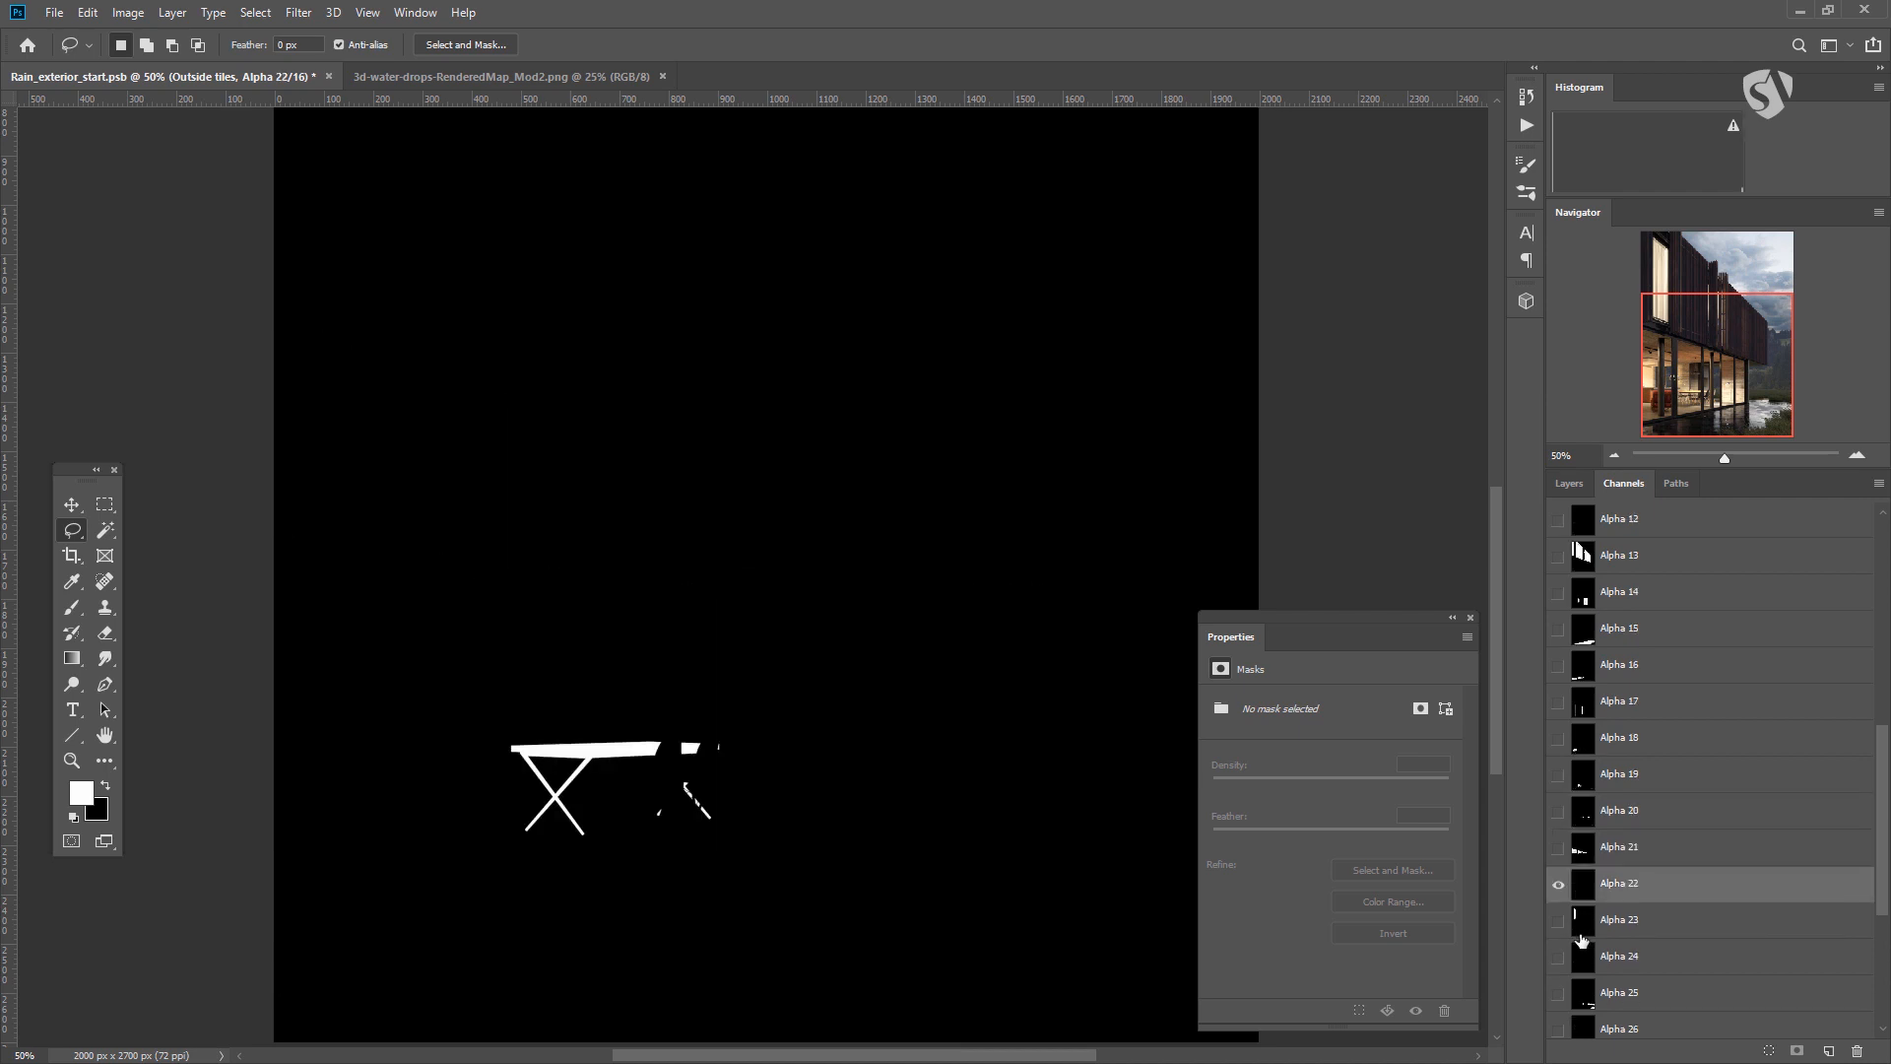
Inspect the remaining alpha channels from Alpha 23 through Alpha 28 for the concrete wall edge.
{"action": "left_click", "coordinate": [1581, 933]}
{"action": "left_click", "coordinate": [1586, 963]}
{"action": "scroll", "coordinate": [1588, 945], "scroll_direction": "down", "scroll_amount": 3}
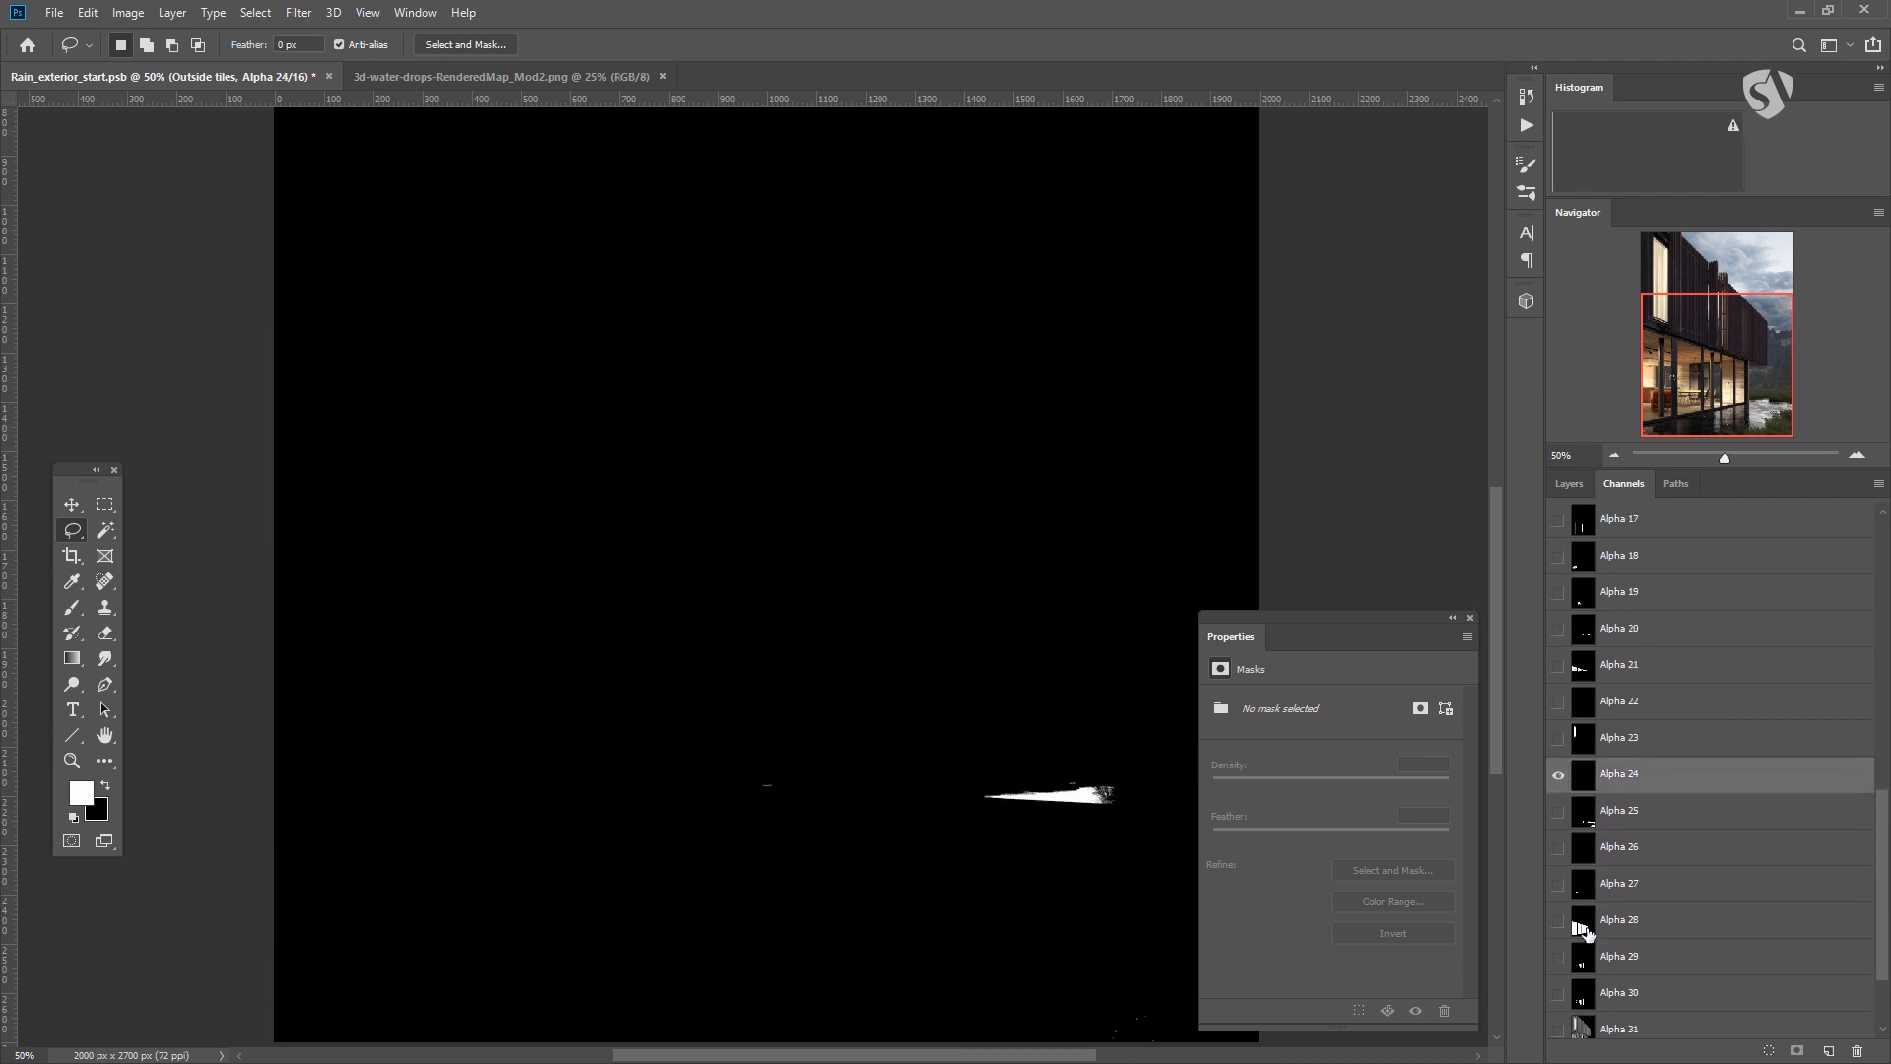
{"action": "left_click", "coordinate": [1586, 926]}
{"action": "left_click", "coordinate": [1582, 820]}
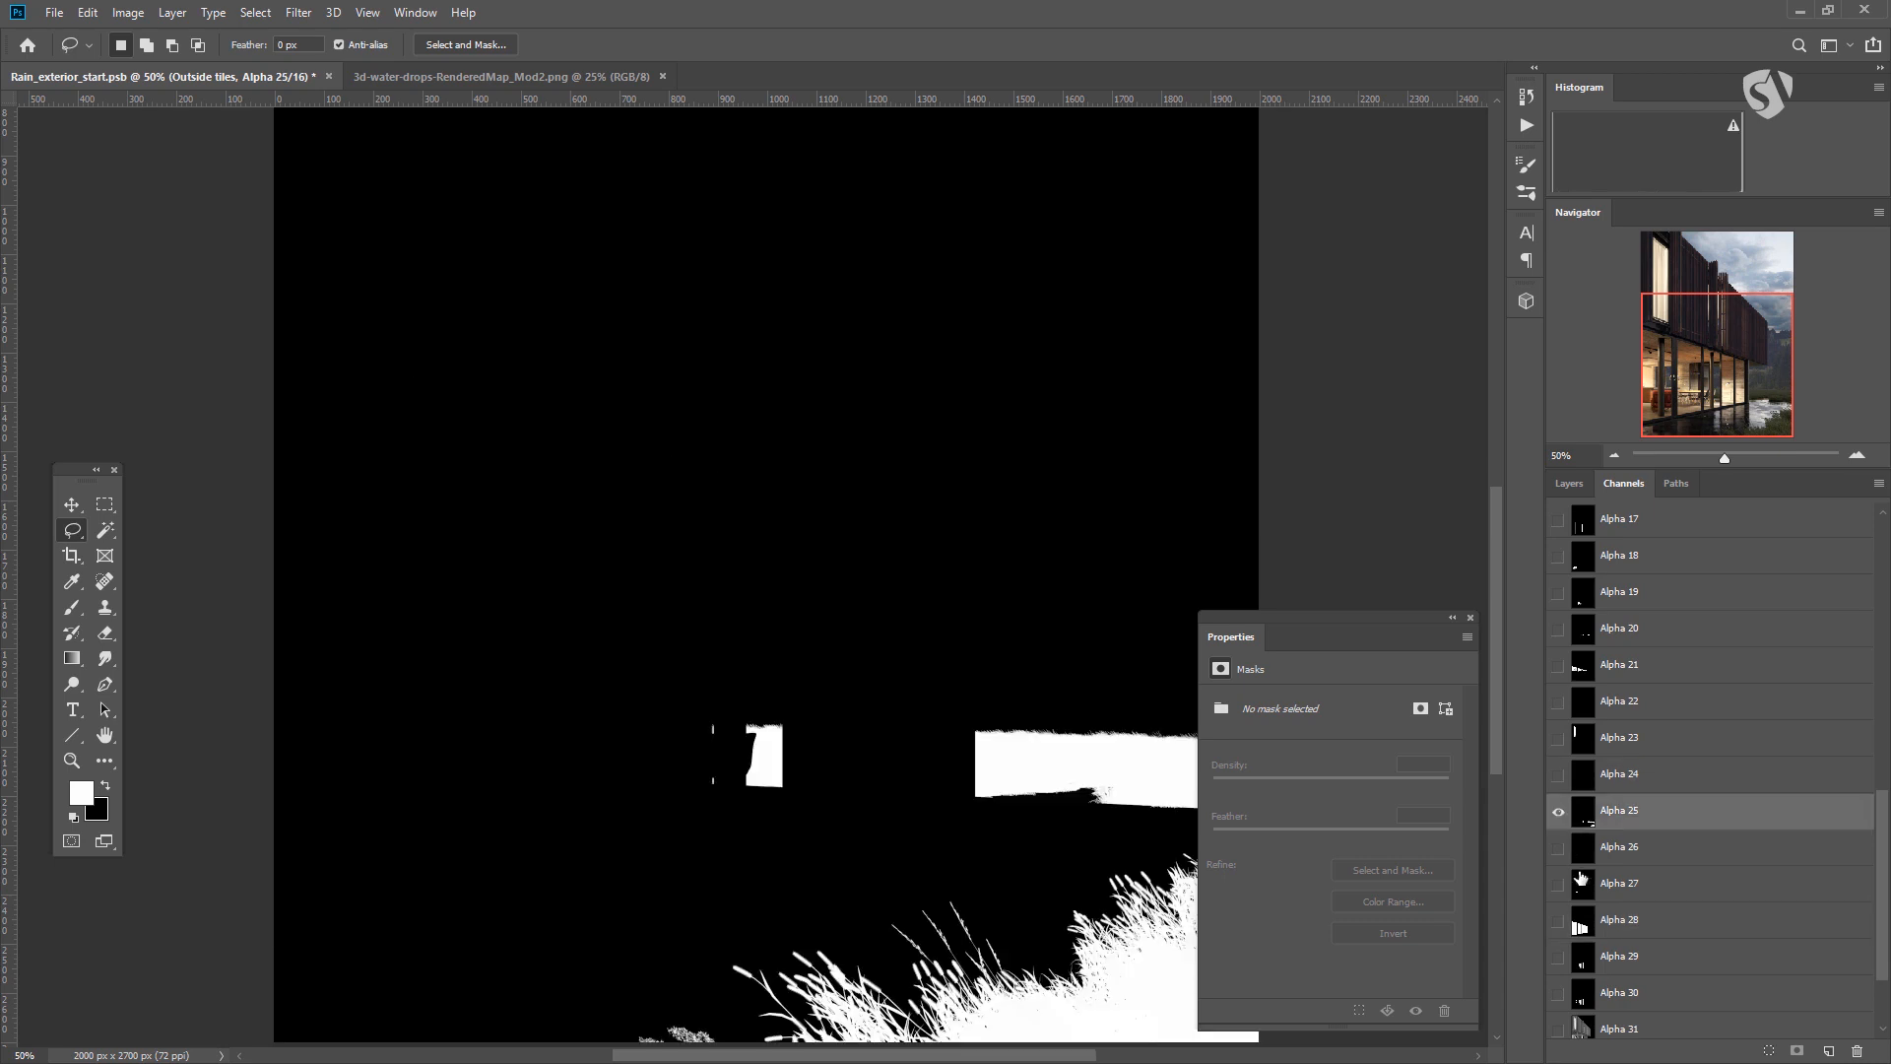
{"action": "left_click", "coordinate": [1582, 1017]}
{"action": "left_click", "coordinate": [1592, 931]}
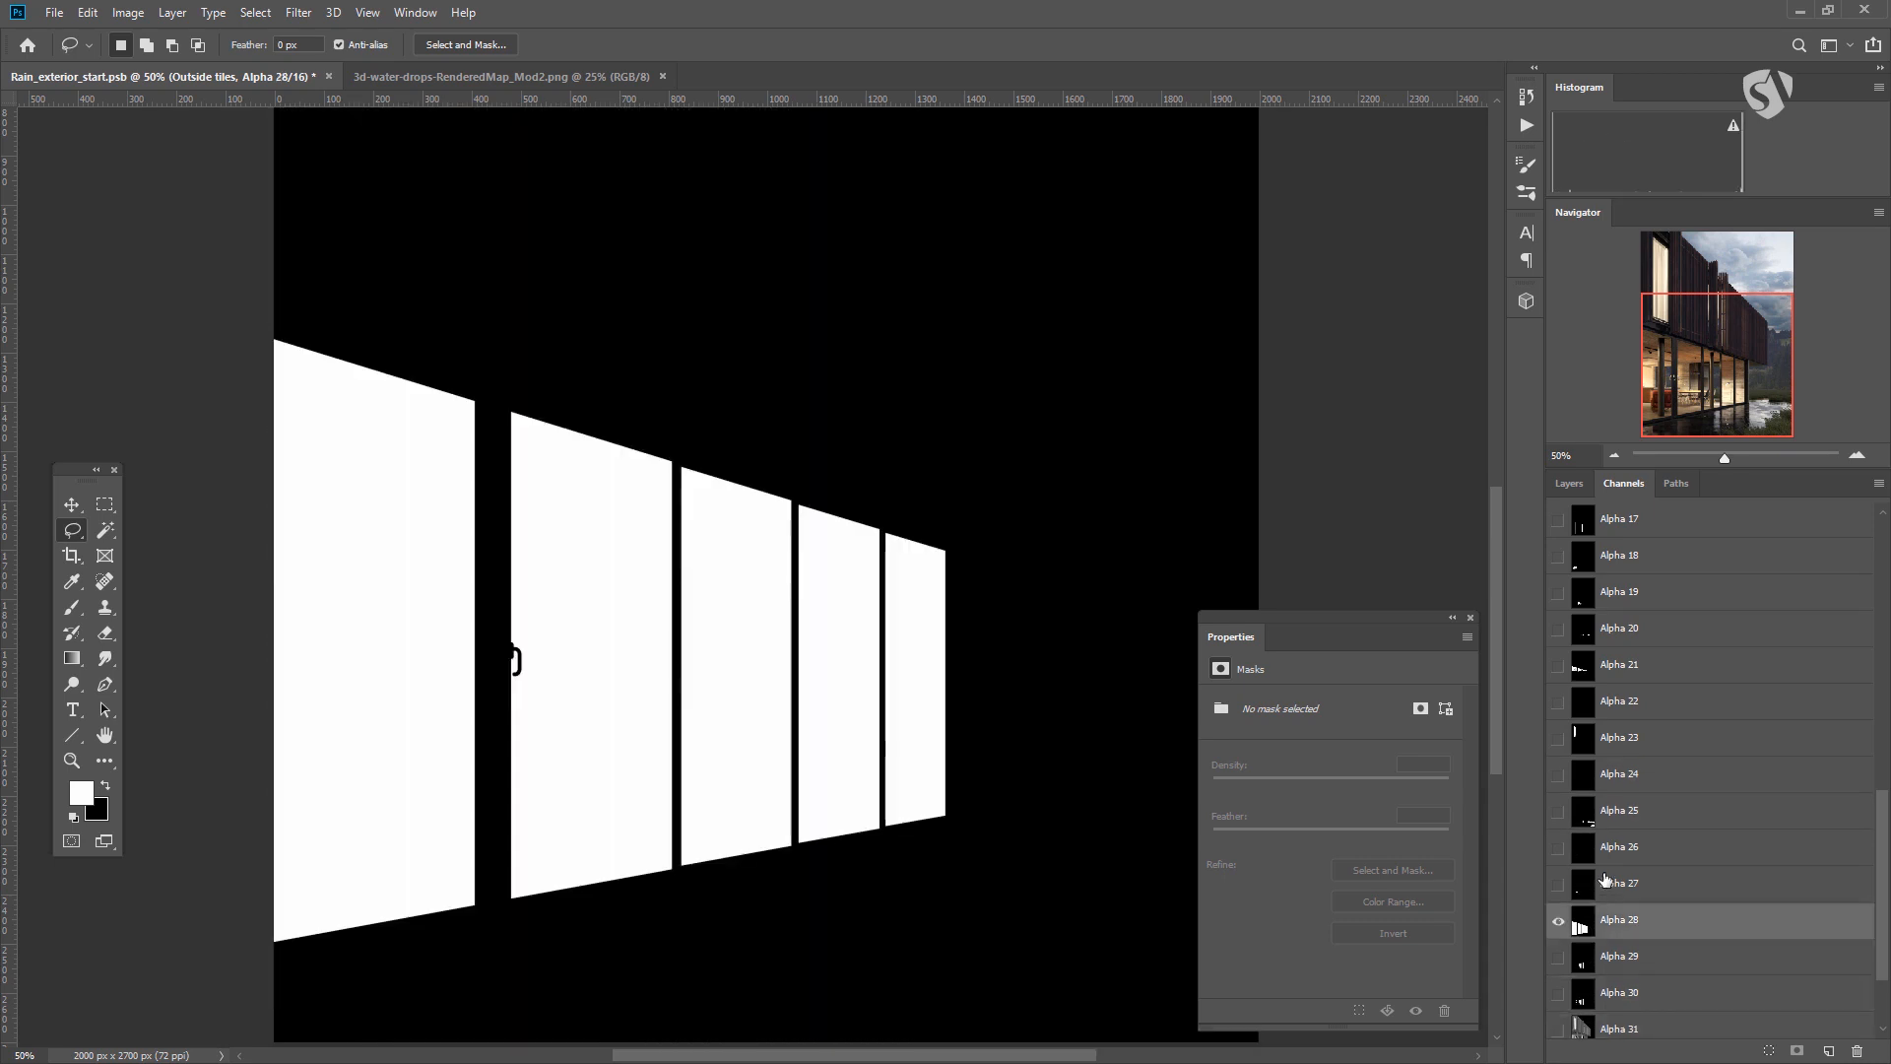
{"action": "scroll", "coordinate": [1585, 935], "scroll_direction": "up", "scroll_amount": 4}
{"action": "scroll", "coordinate": [1682, 648], "scroll_direction": "up", "scroll_amount": 3}
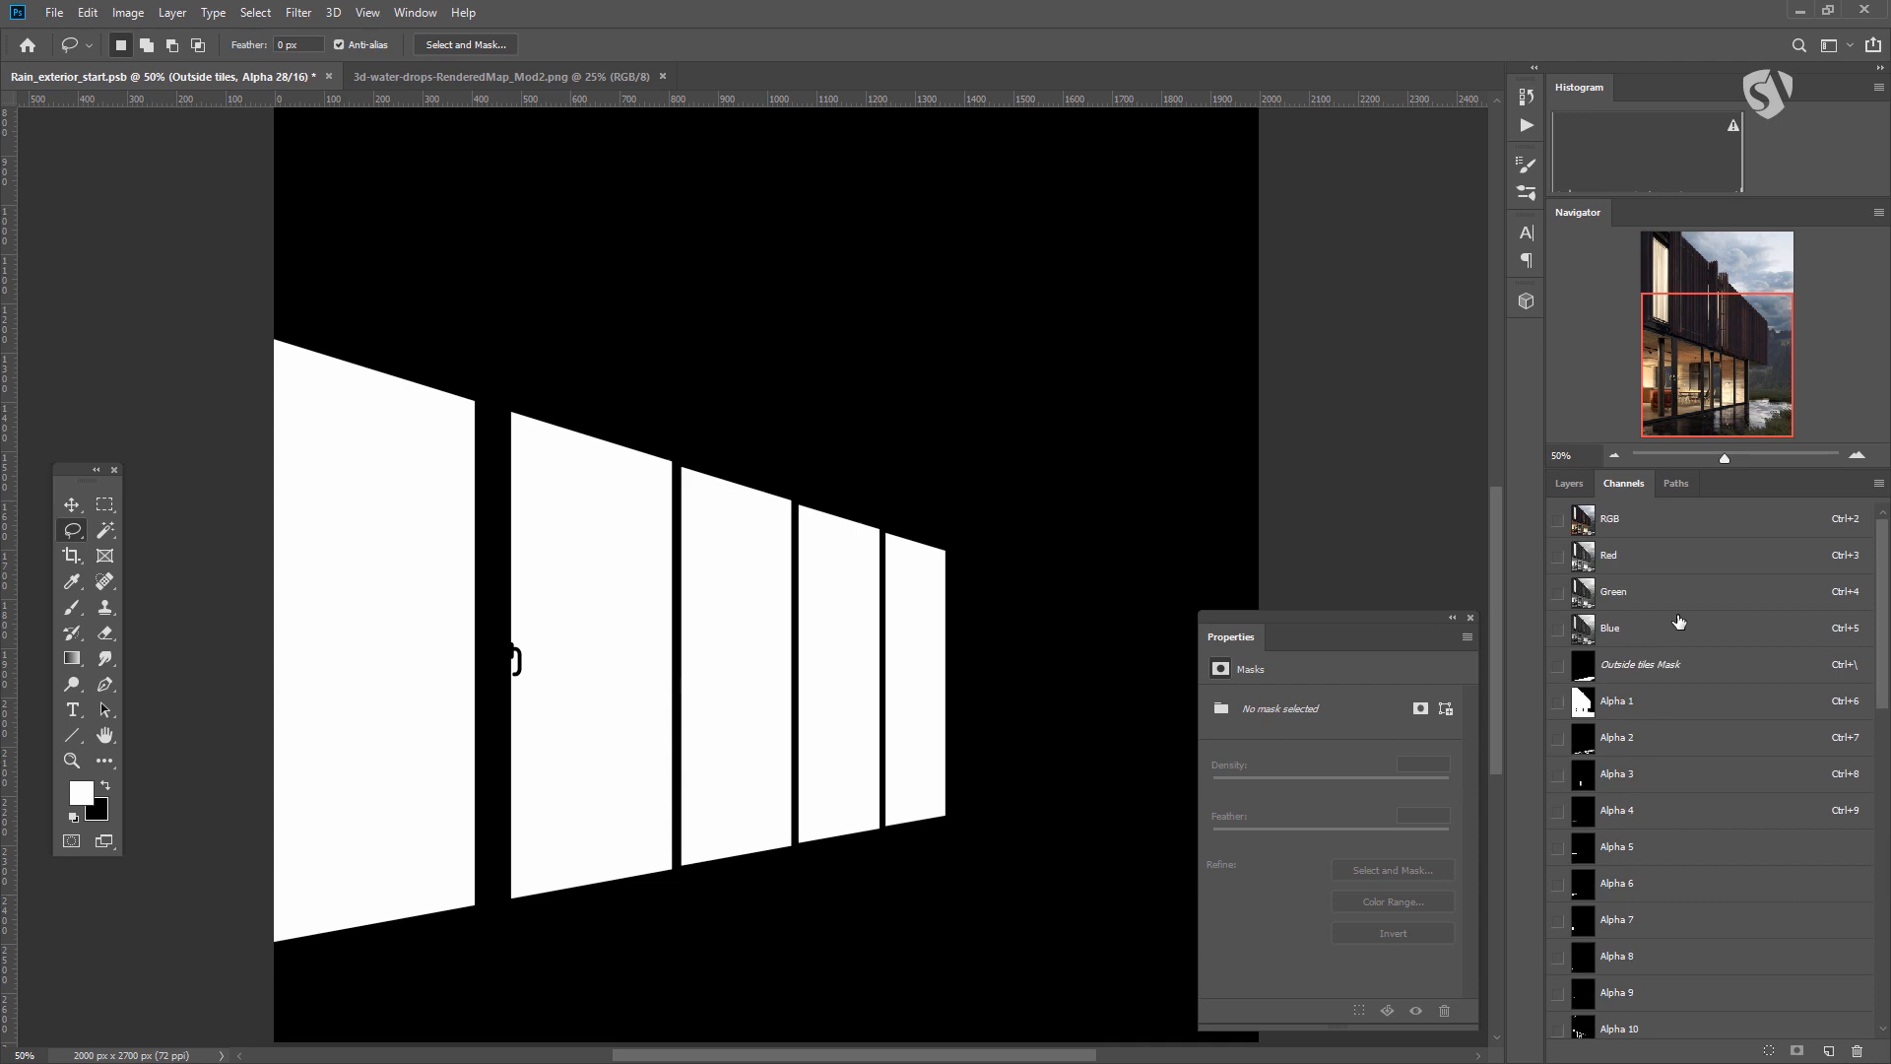
Create a new group above the Outside tiles group and name it Concrete Right.
{"action": "left_click", "coordinate": [1570, 483]}
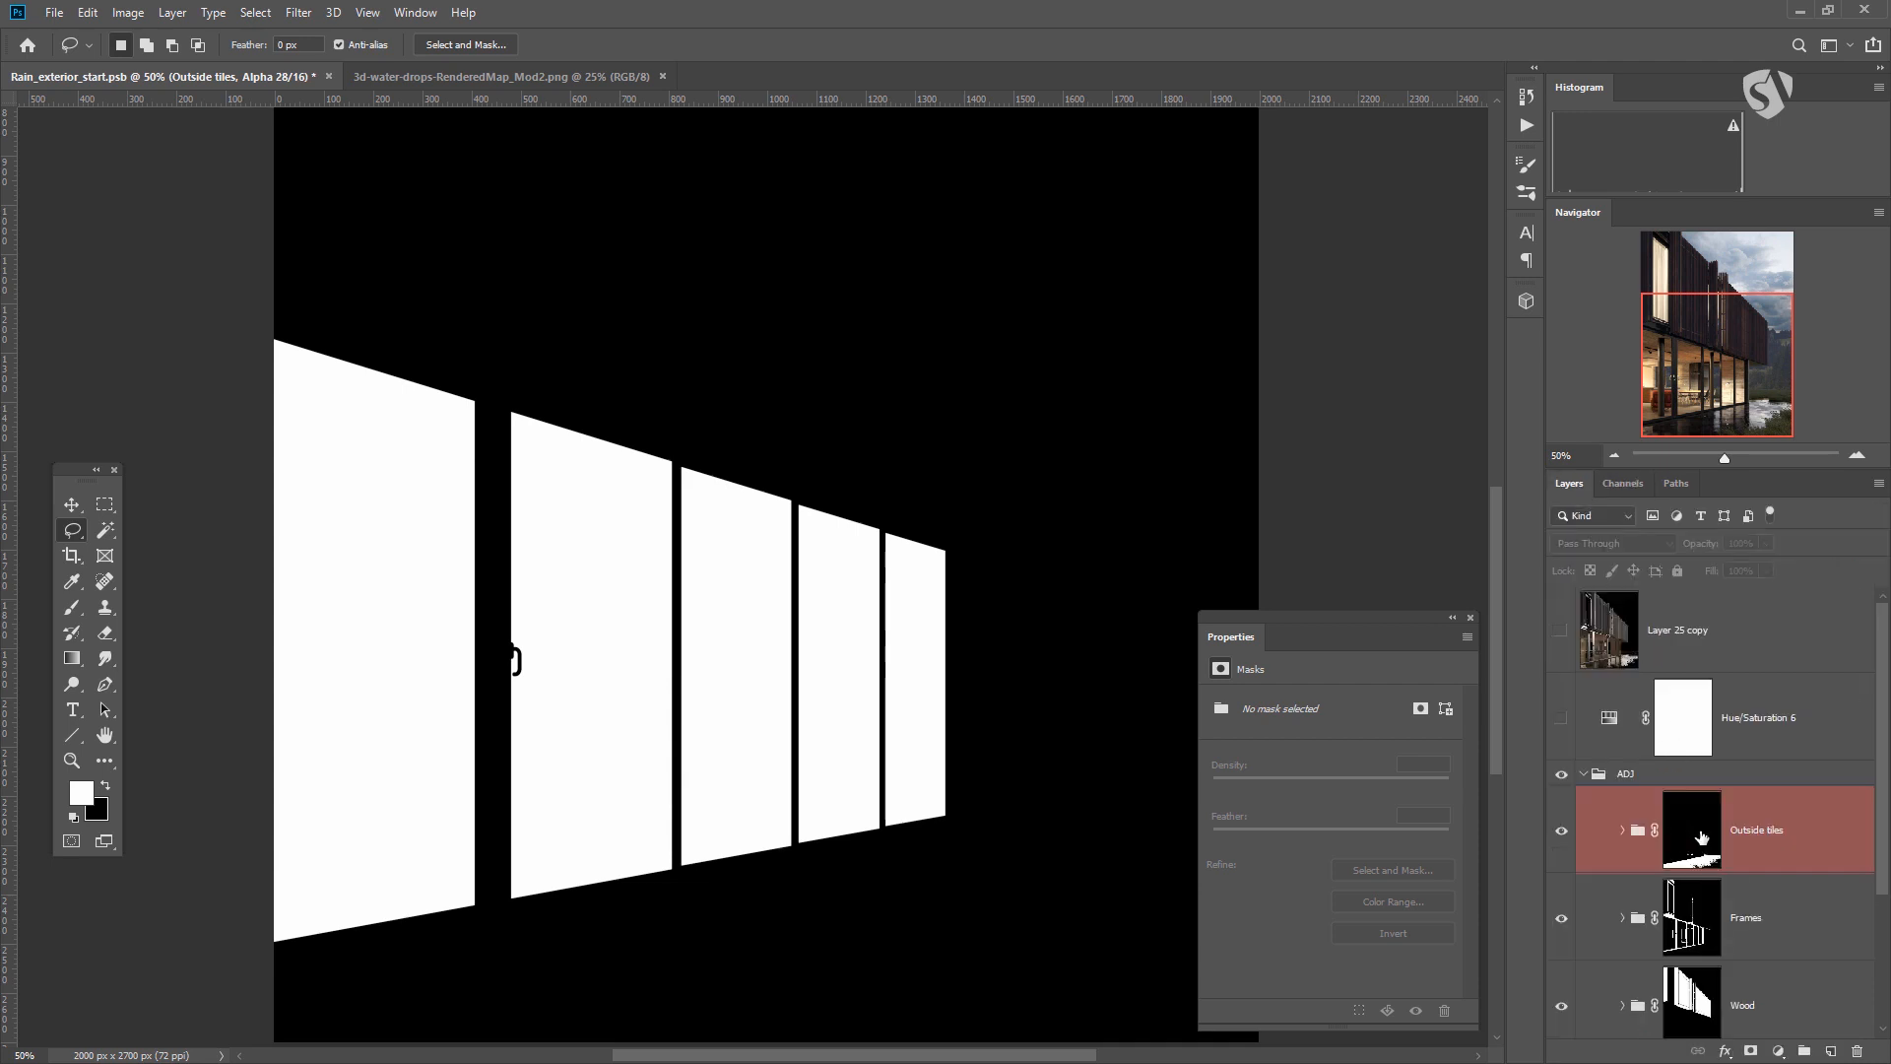
{"action": "left_click", "coordinate": [1761, 853]}
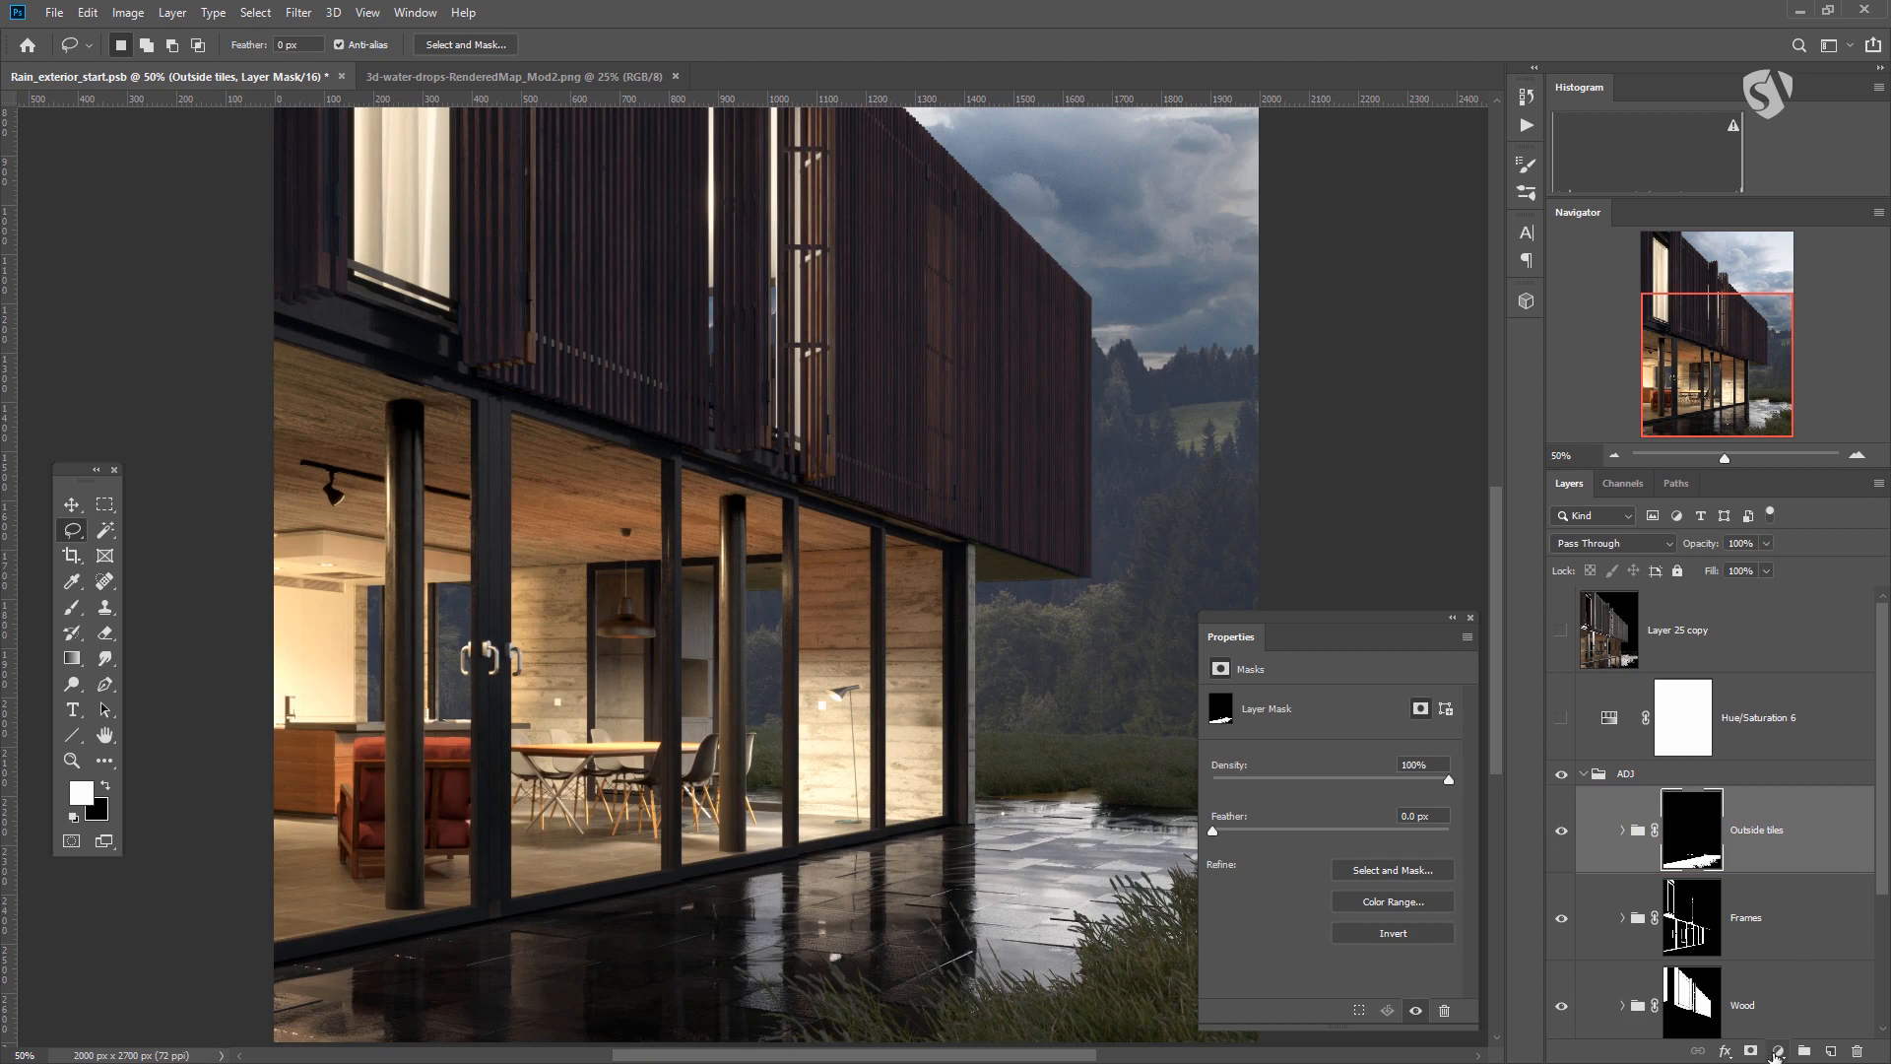
{"action": "left_click", "coordinate": [1803, 1051]}
{"action": "double_click", "coordinate": [1690, 797]}
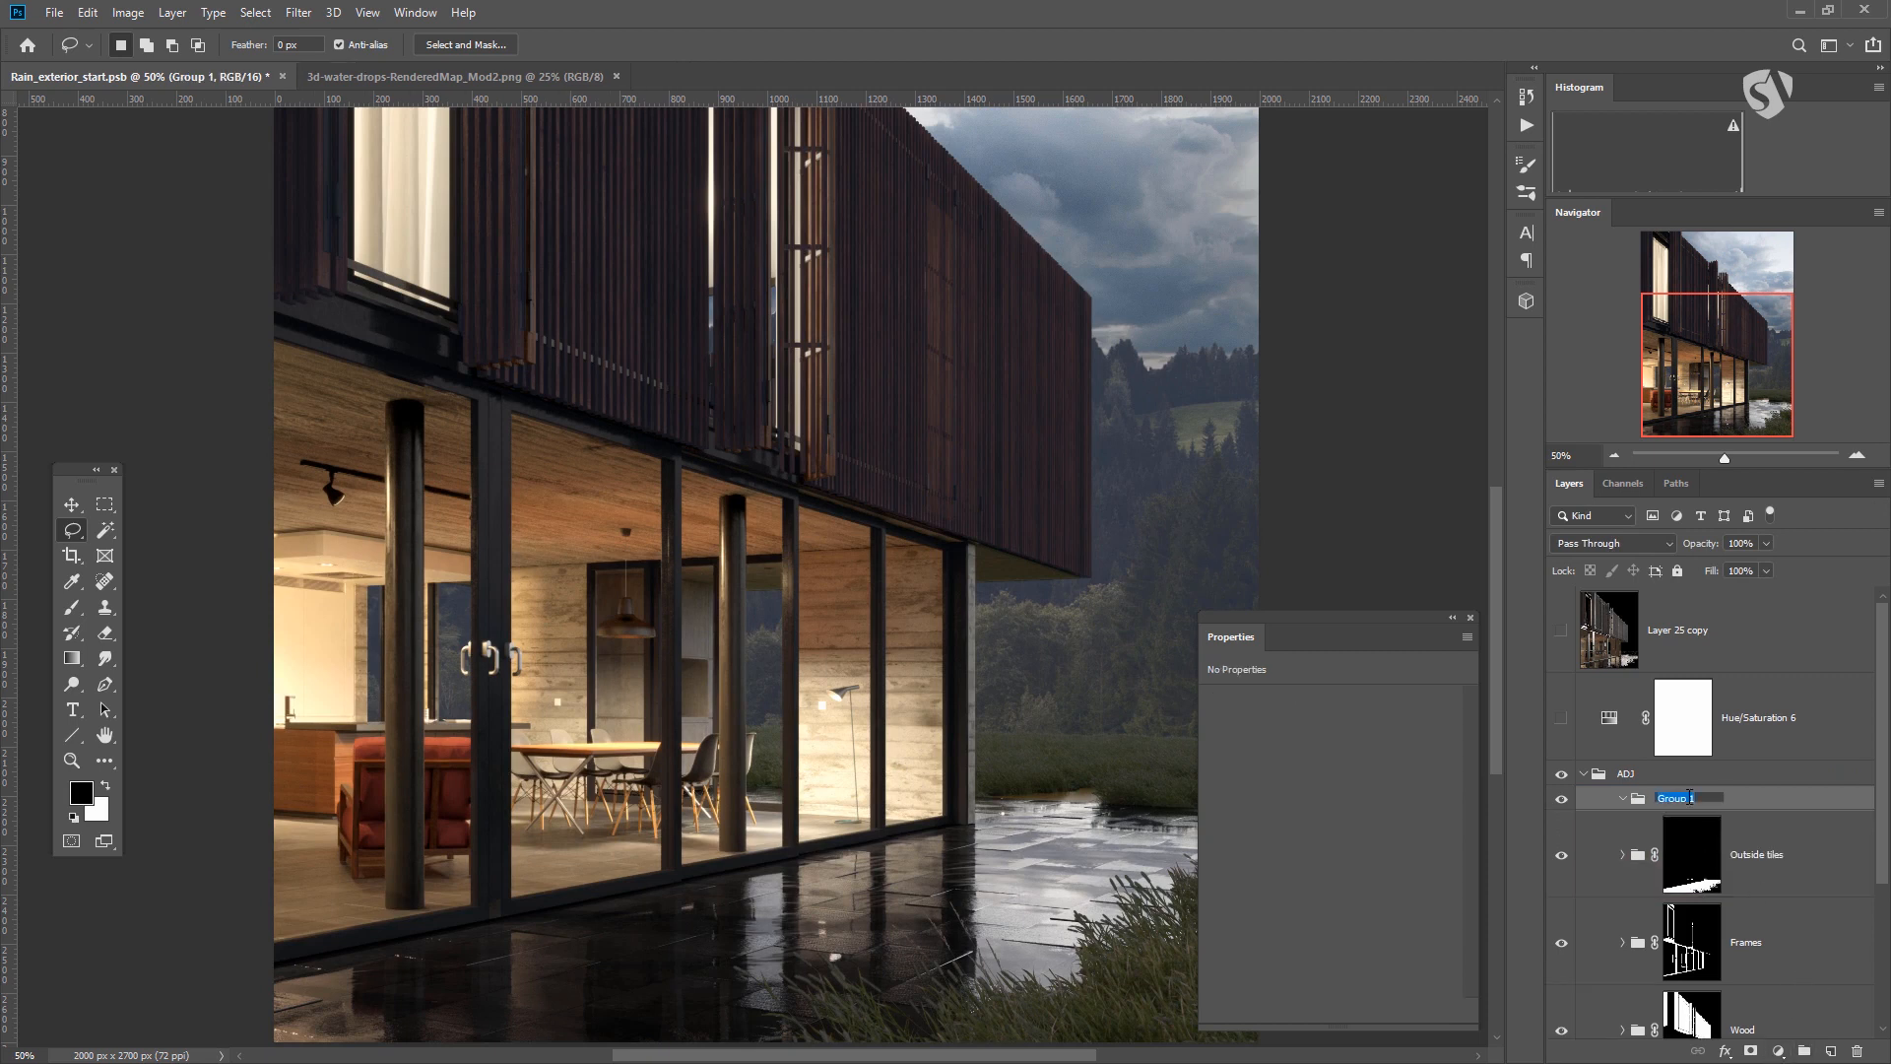
{"action": "type", "text": "Cond"}
{"action": "type", "text": "rete Right"}
{"action": "key", "text": "Return"}
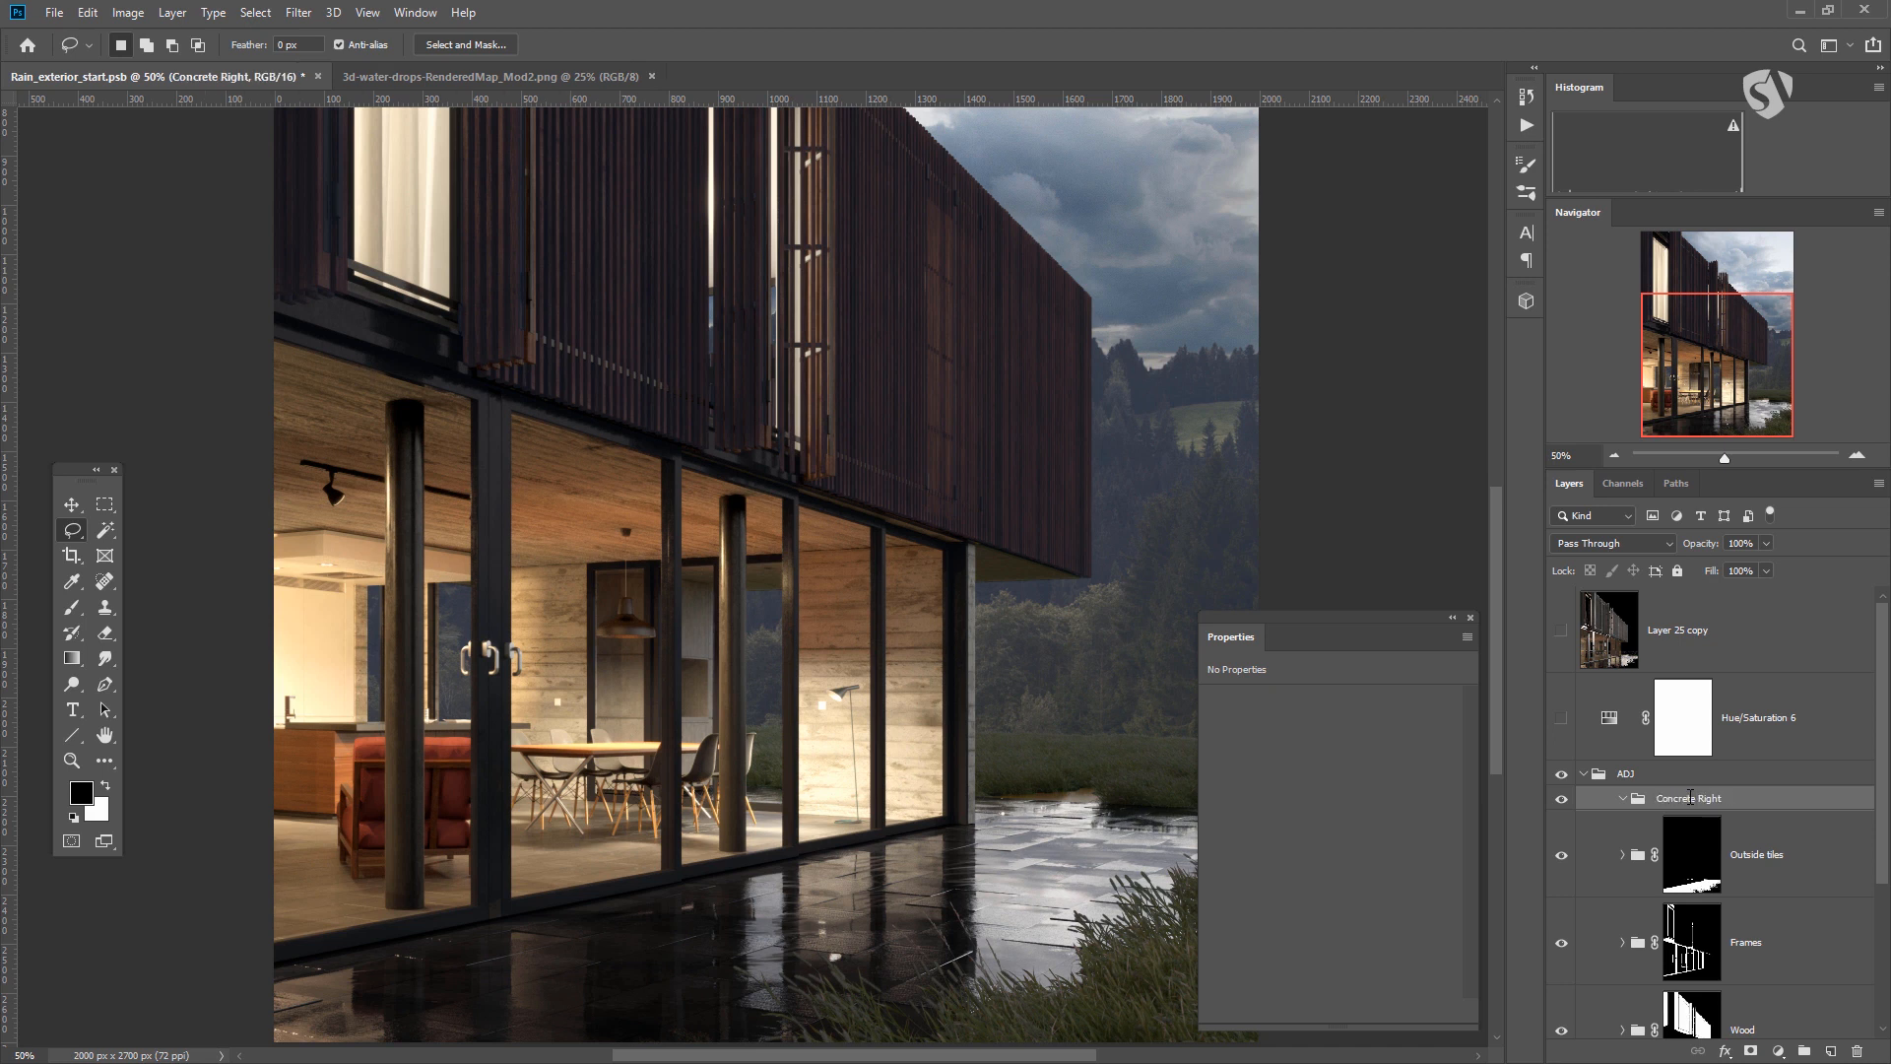
Outline the narrow concrete wall edge beside the rightmost window frame with the Lasso and use the selection as the Concrete Right group's mask.
{"action": "left_click", "coordinate": [75, 759]}
{"action": "left_click_drag", "start_coordinate": [939, 709], "coordinate": [983, 663]}
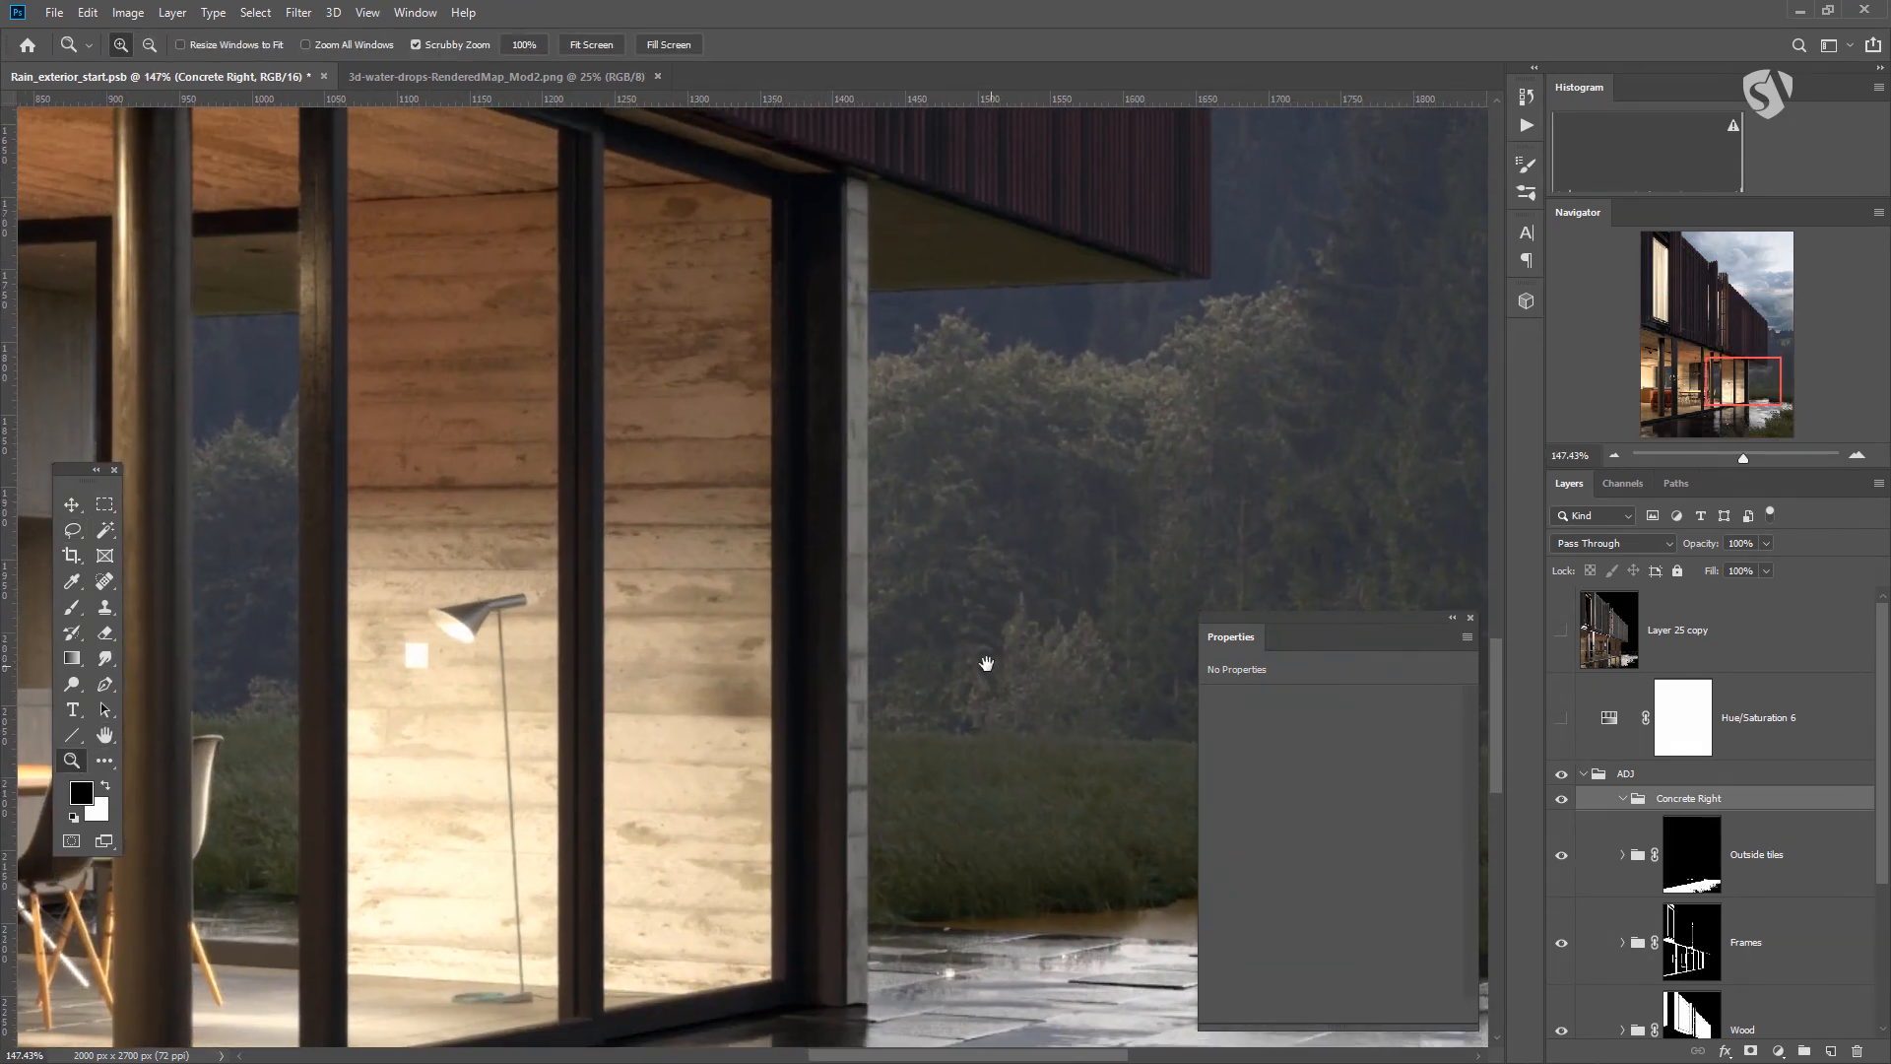
{"action": "left_click", "coordinate": [72, 530]}
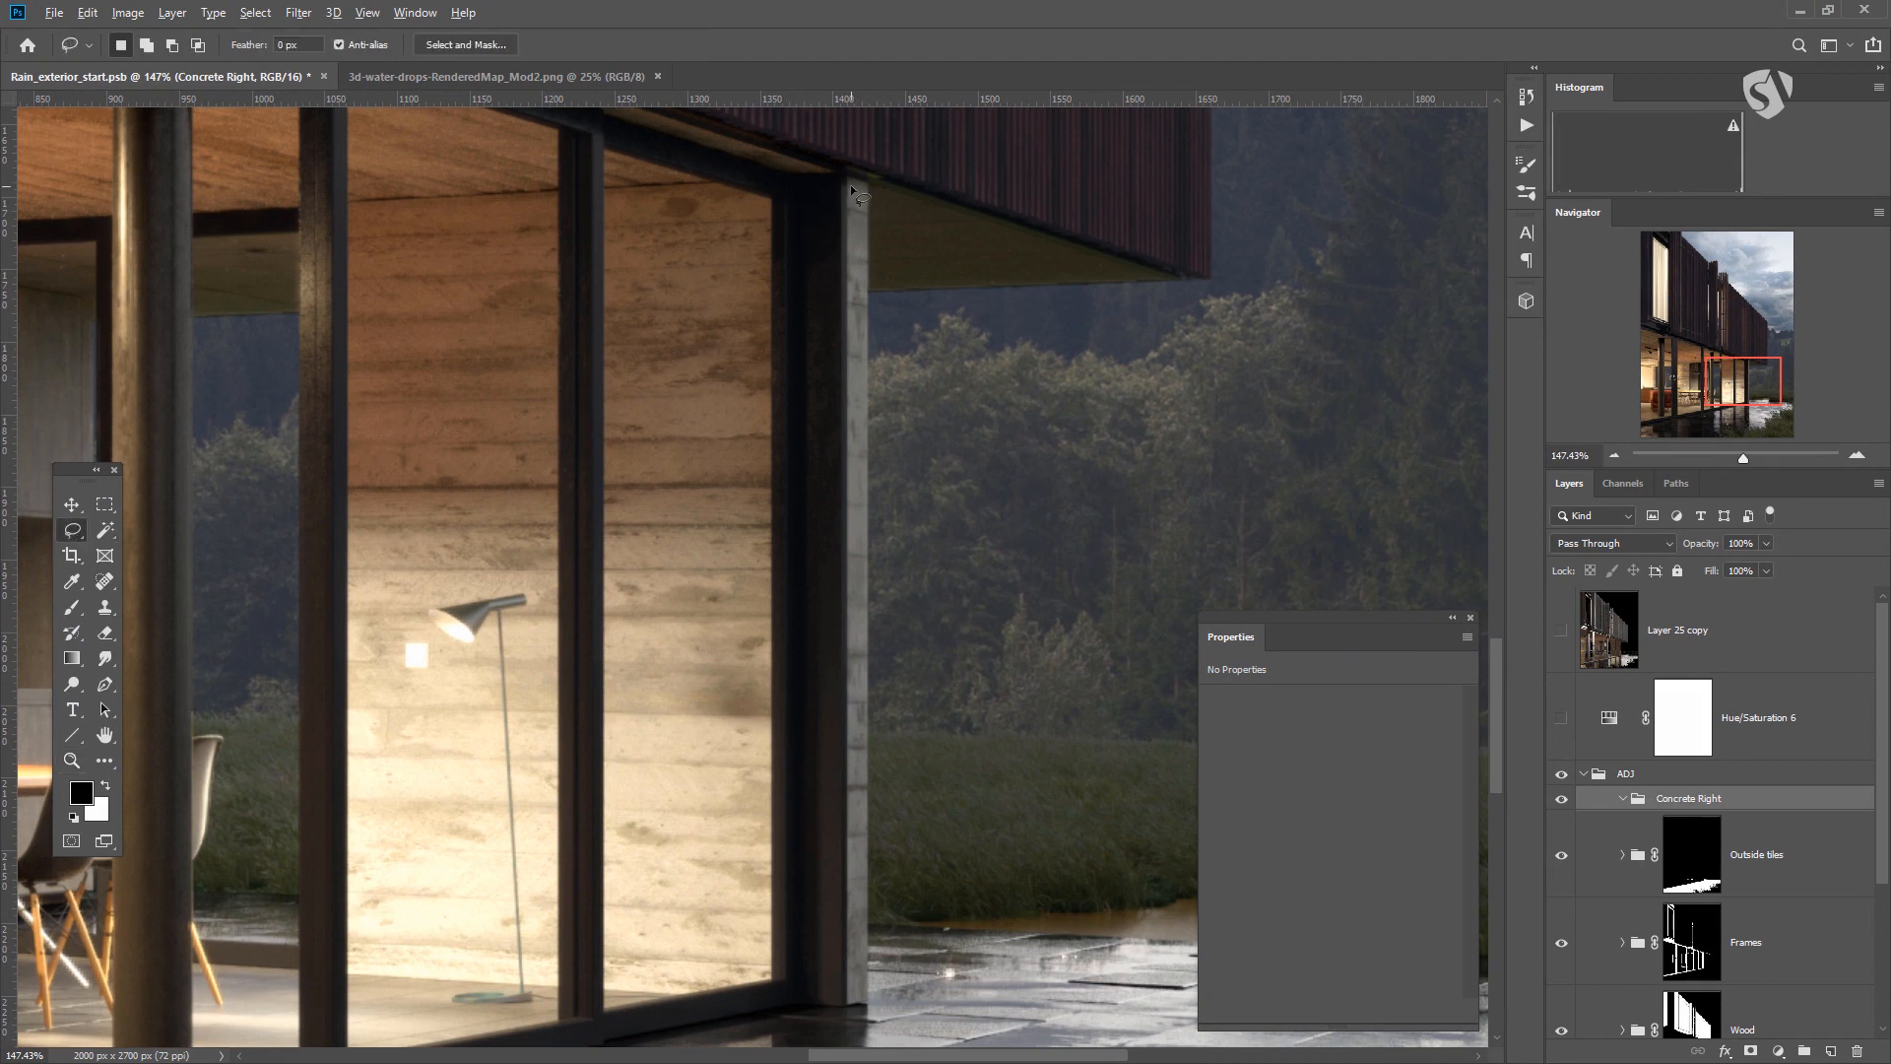
{"action": "mouse_move", "coordinate": [848, 176]}
{"action": "left_mouse_down"}
{"action": "mouse_move", "coordinate": [867, 183]}
{"action": "mouse_move", "coordinate": [853, 1006]}
{"action": "left_mouse_up"}
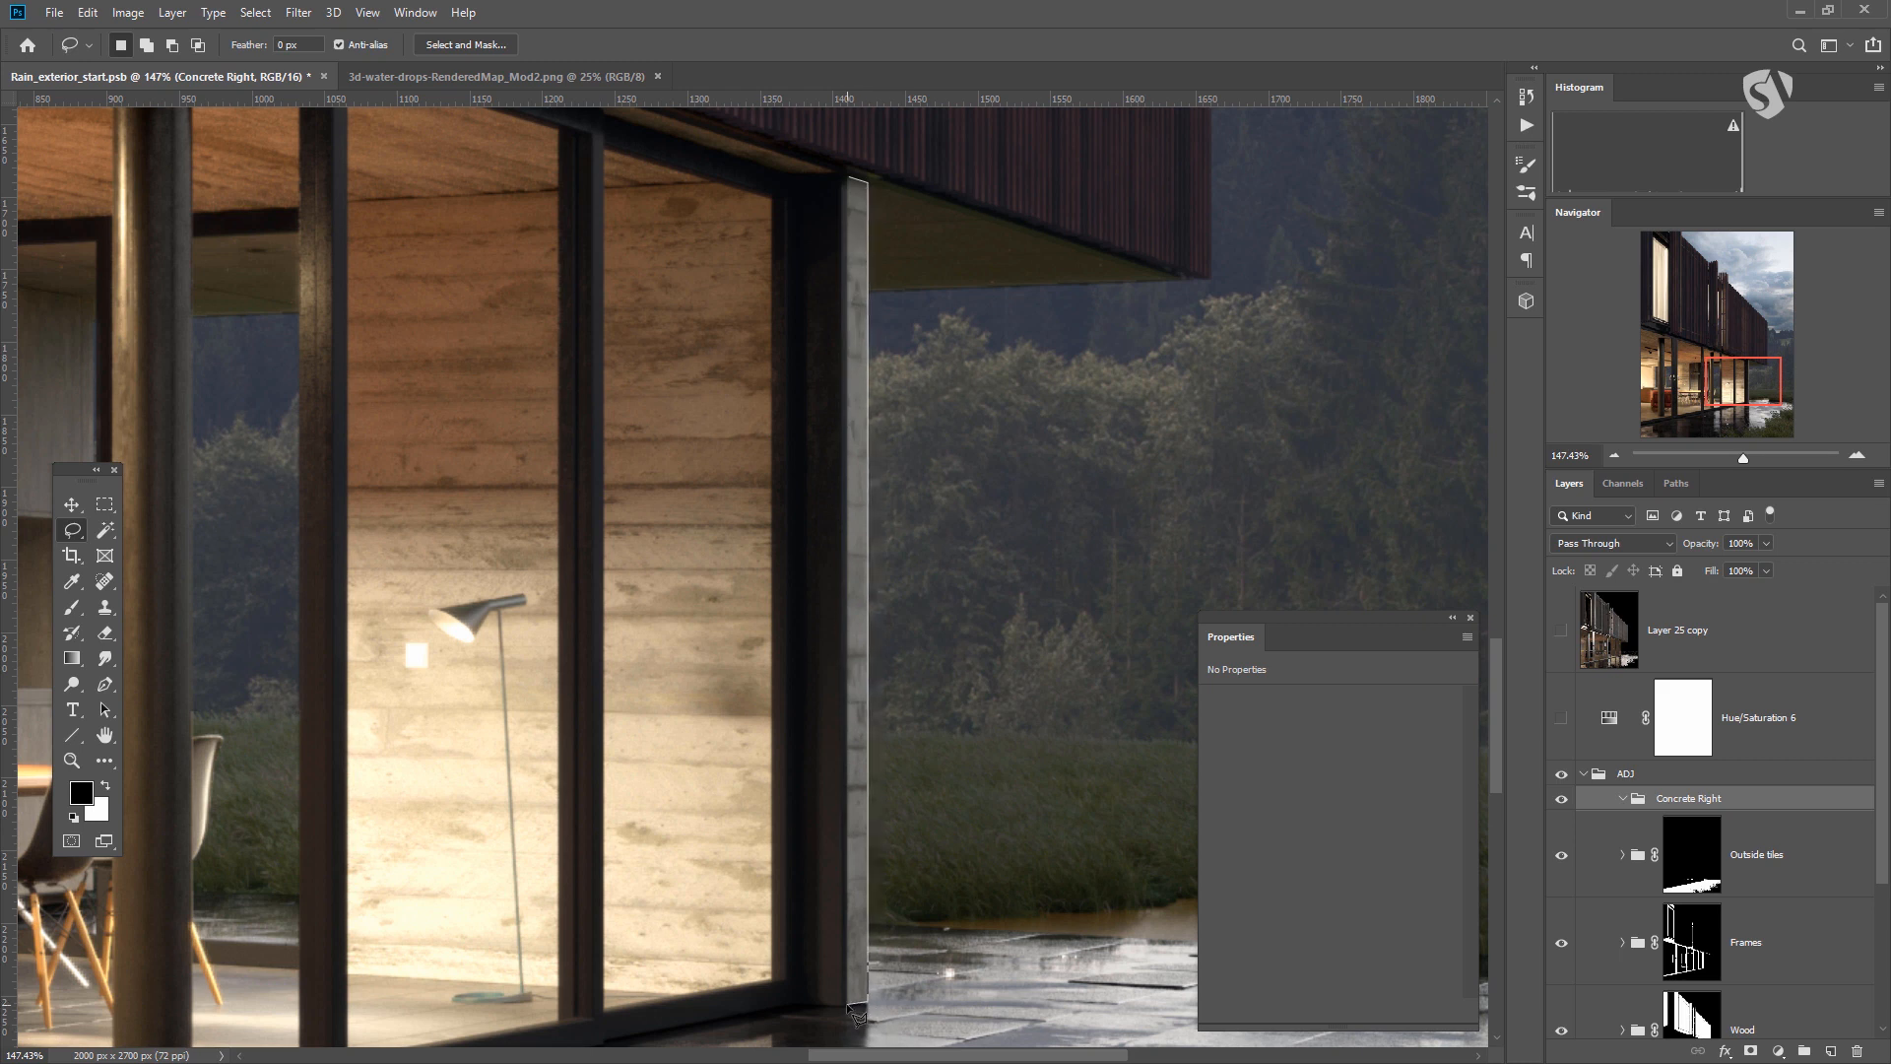
{"action": "left_click_drag", "start_coordinate": [852, 1010], "coordinate": [849, 1005]}
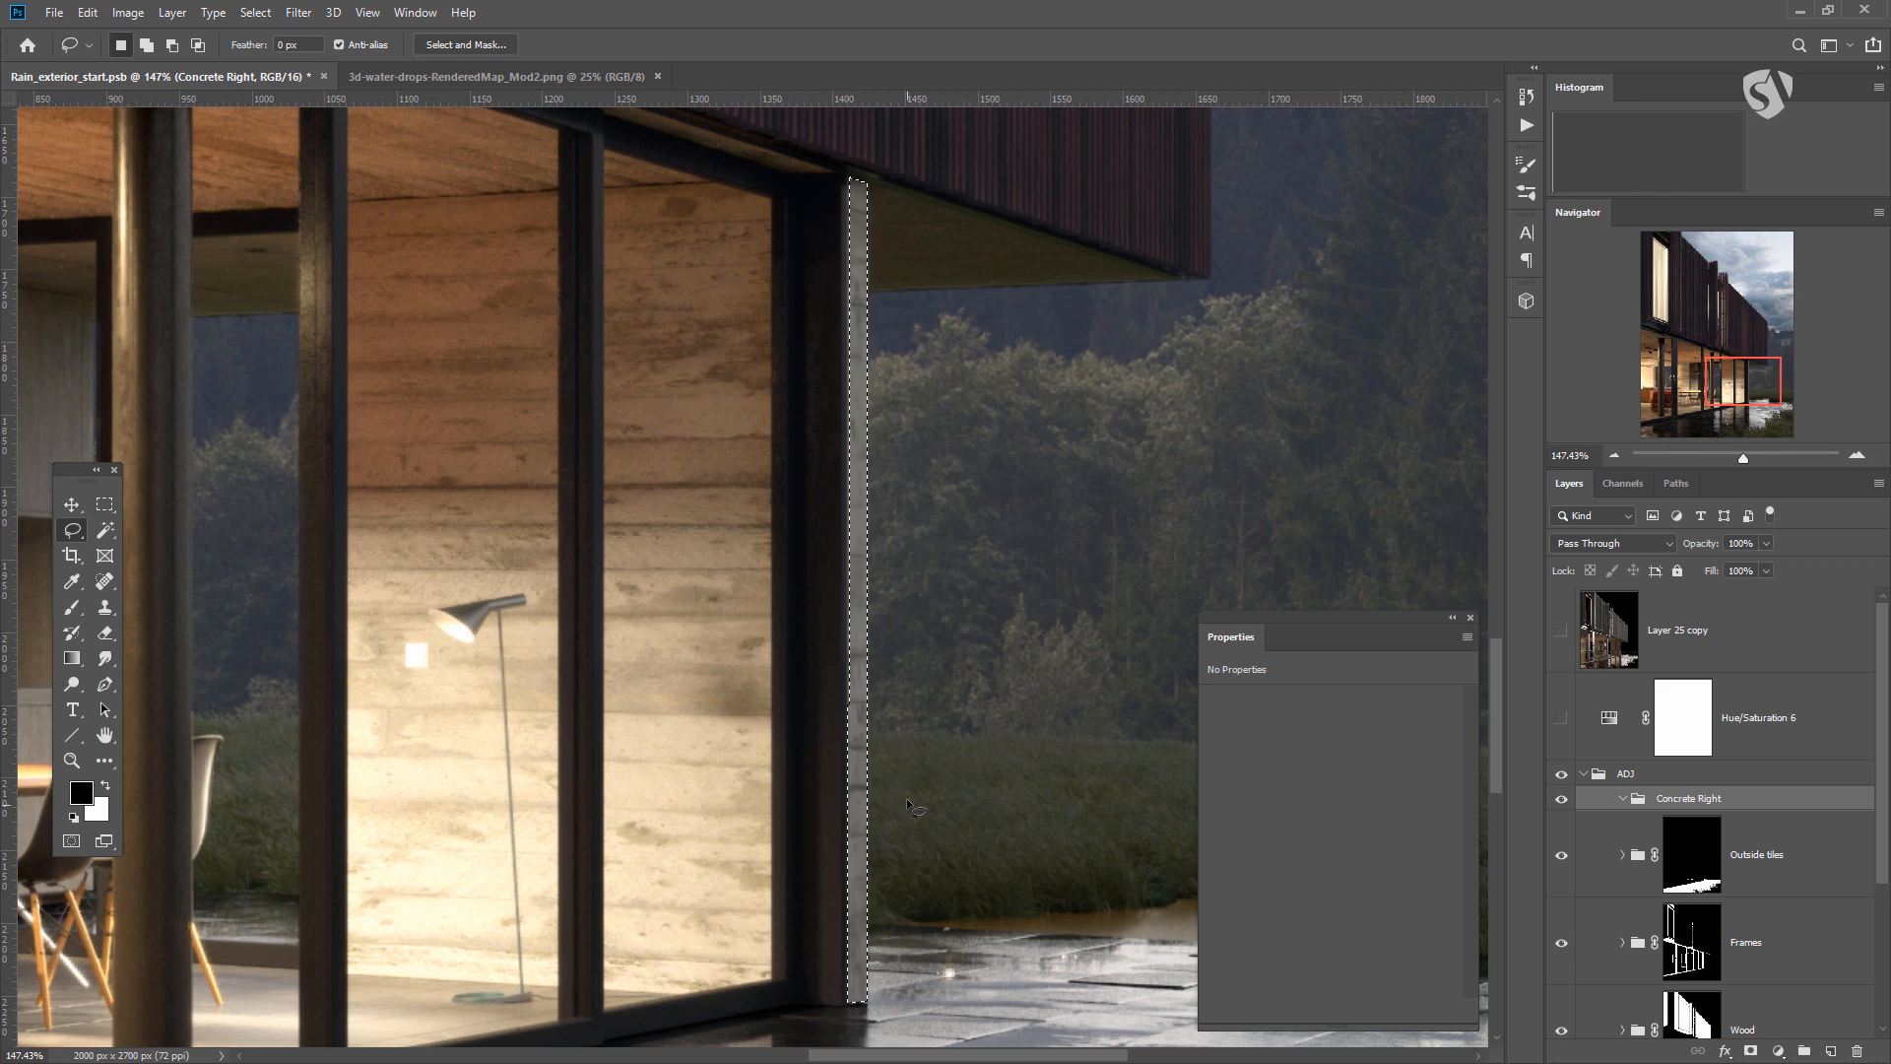
{"action": "left_click", "coordinate": [1750, 1051]}
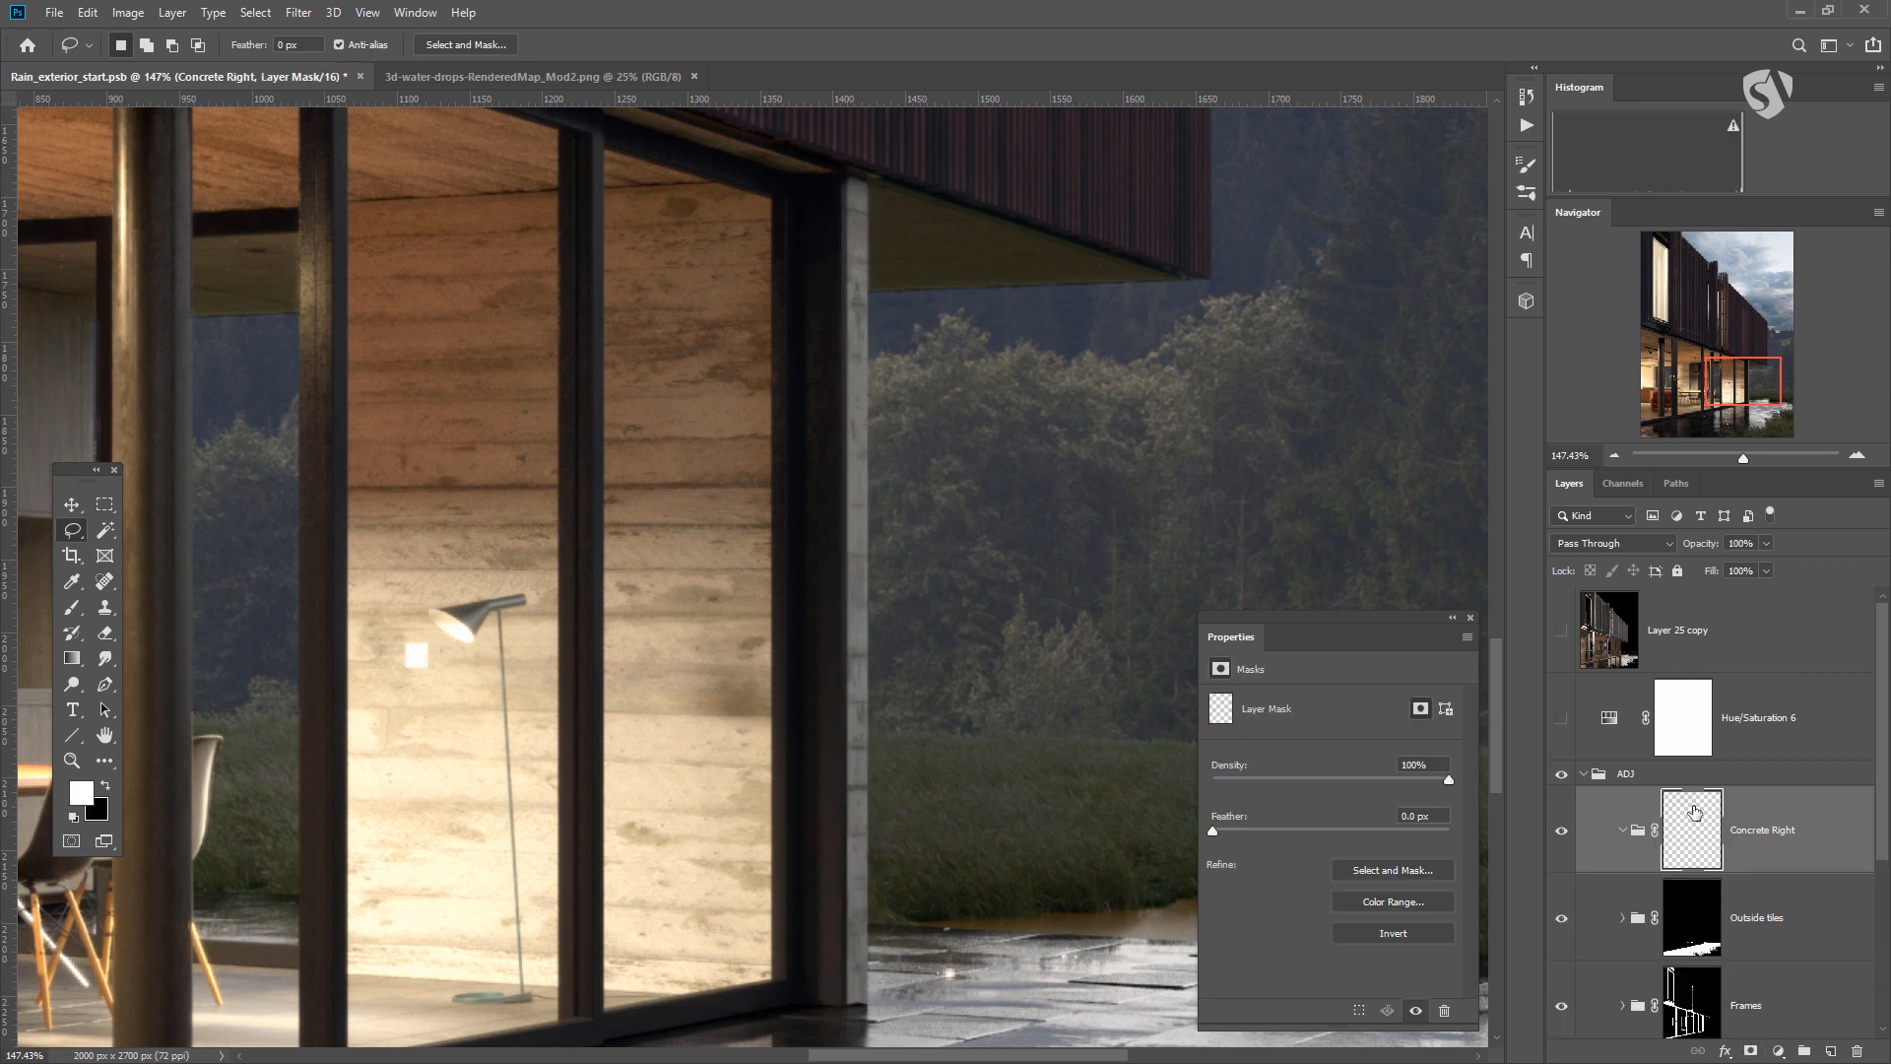
Add a Curves adjustment inside the Concrete Right group and lower the white point's output to 139.
{"action": "left_click", "coordinate": [1777, 1051]}
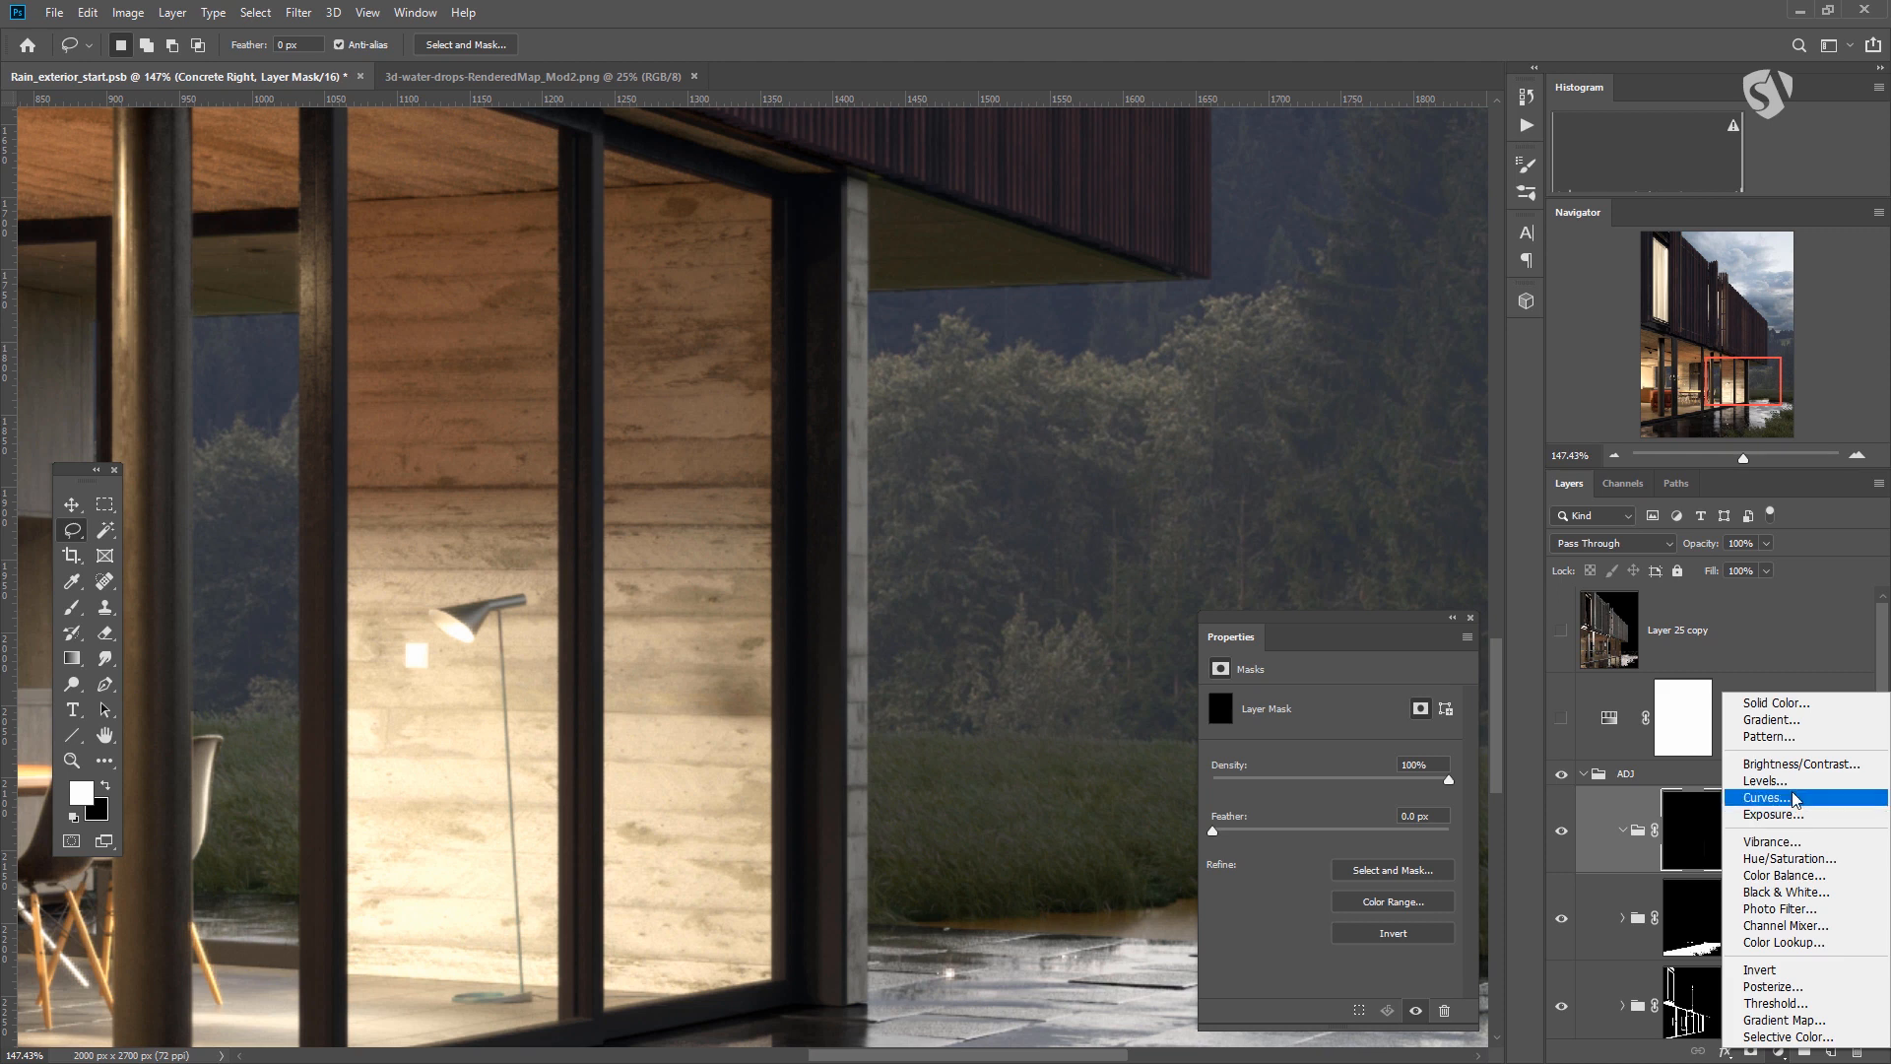
{"action": "left_click", "coordinate": [1802, 788]}
{"action": "left_click_drag", "start_coordinate": [1445, 750], "coordinate": [1481, 837]}
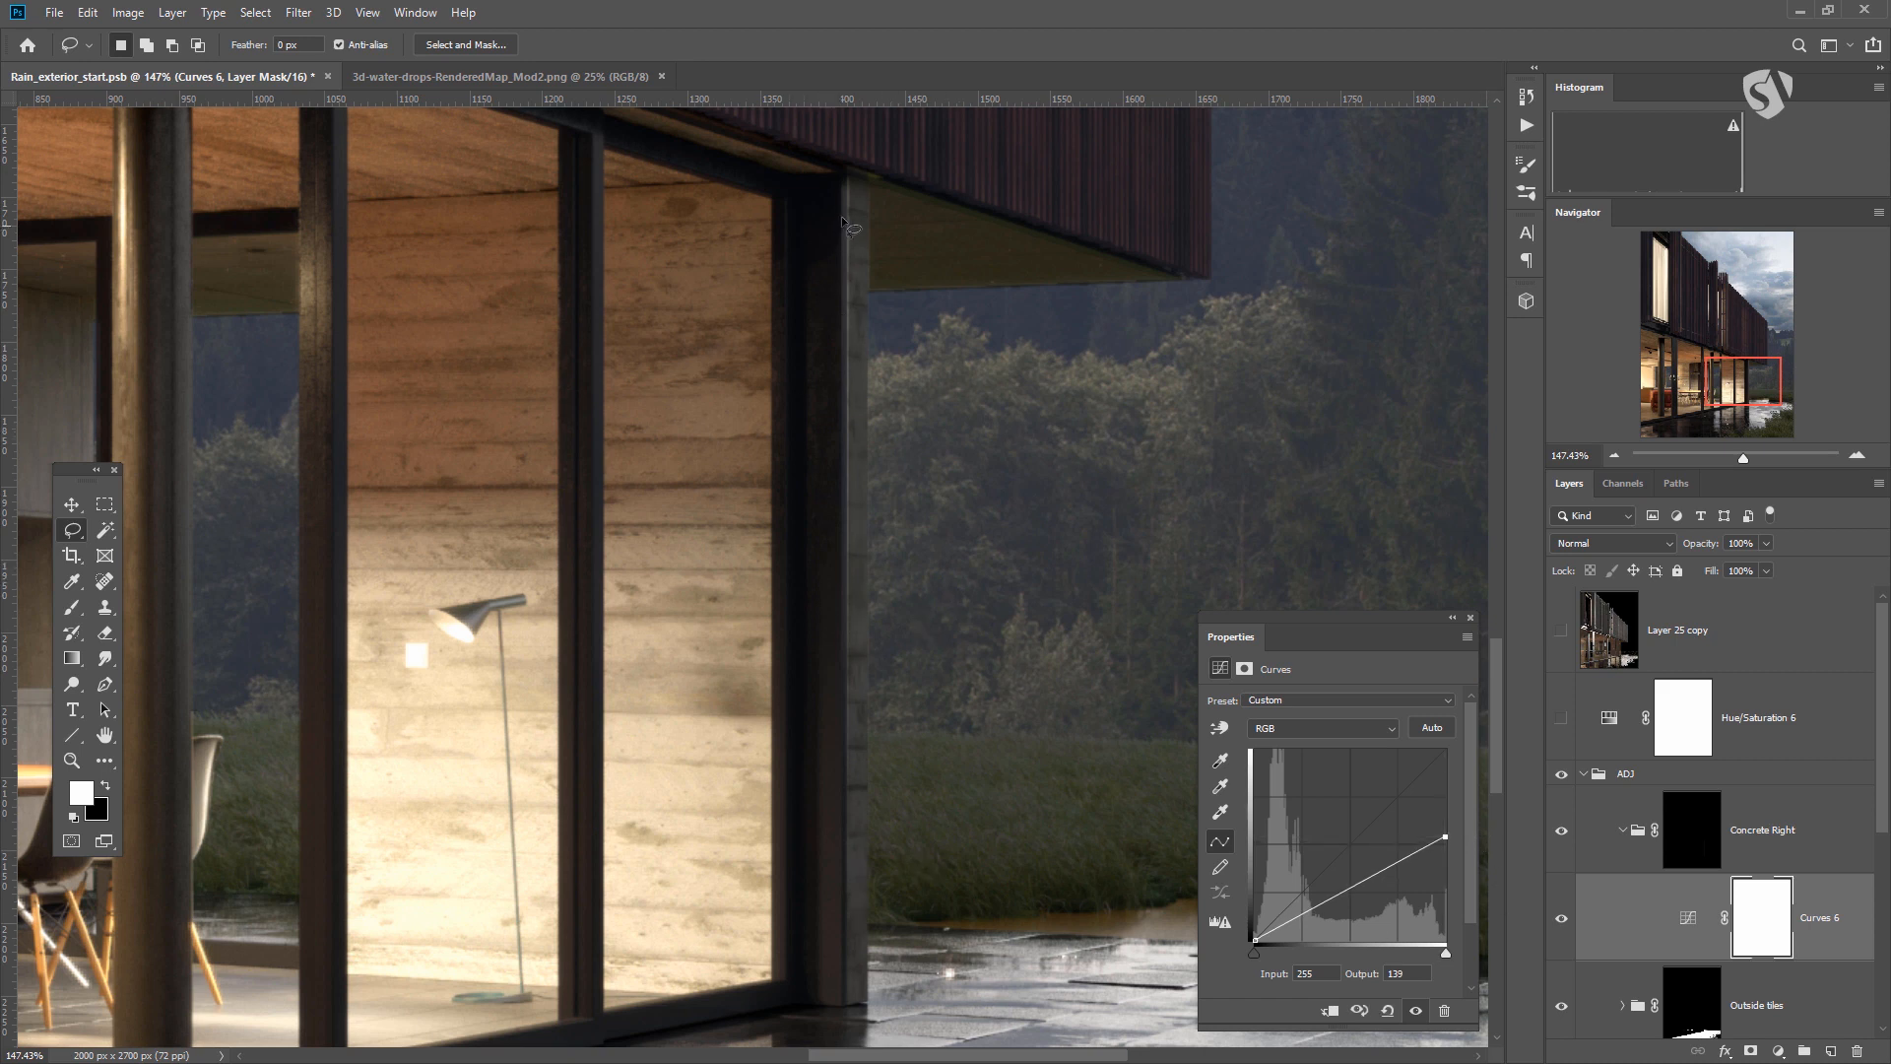
Paint white on the Concrete Right group's mask along the bright inner edge of the concrete wall with a 6 px brush.
{"action": "scroll", "coordinate": [1684, 1024], "scroll_direction": "down", "scroll_amount": 2}
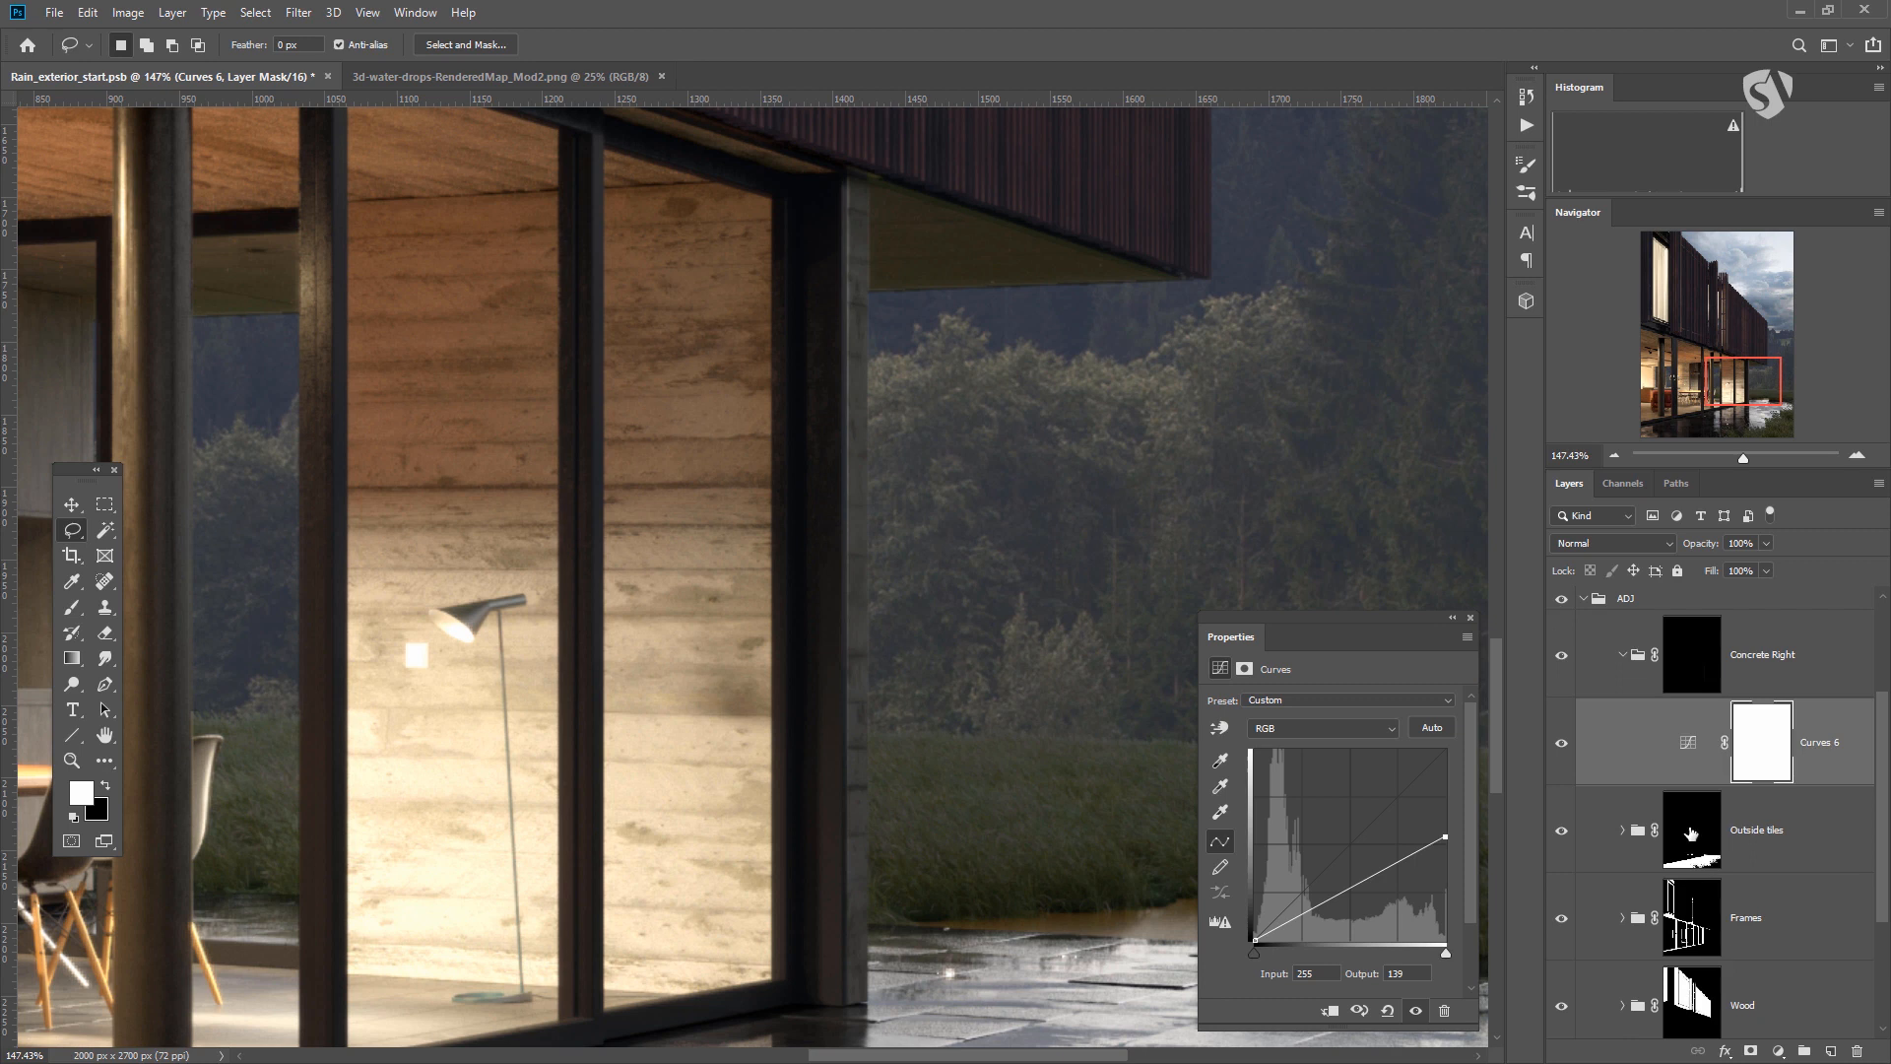
{"action": "left_click", "coordinate": [1691, 654]}
{"action": "left_click", "coordinate": [72, 606]}
{"action": "right_click", "coordinate": [890, 553]}
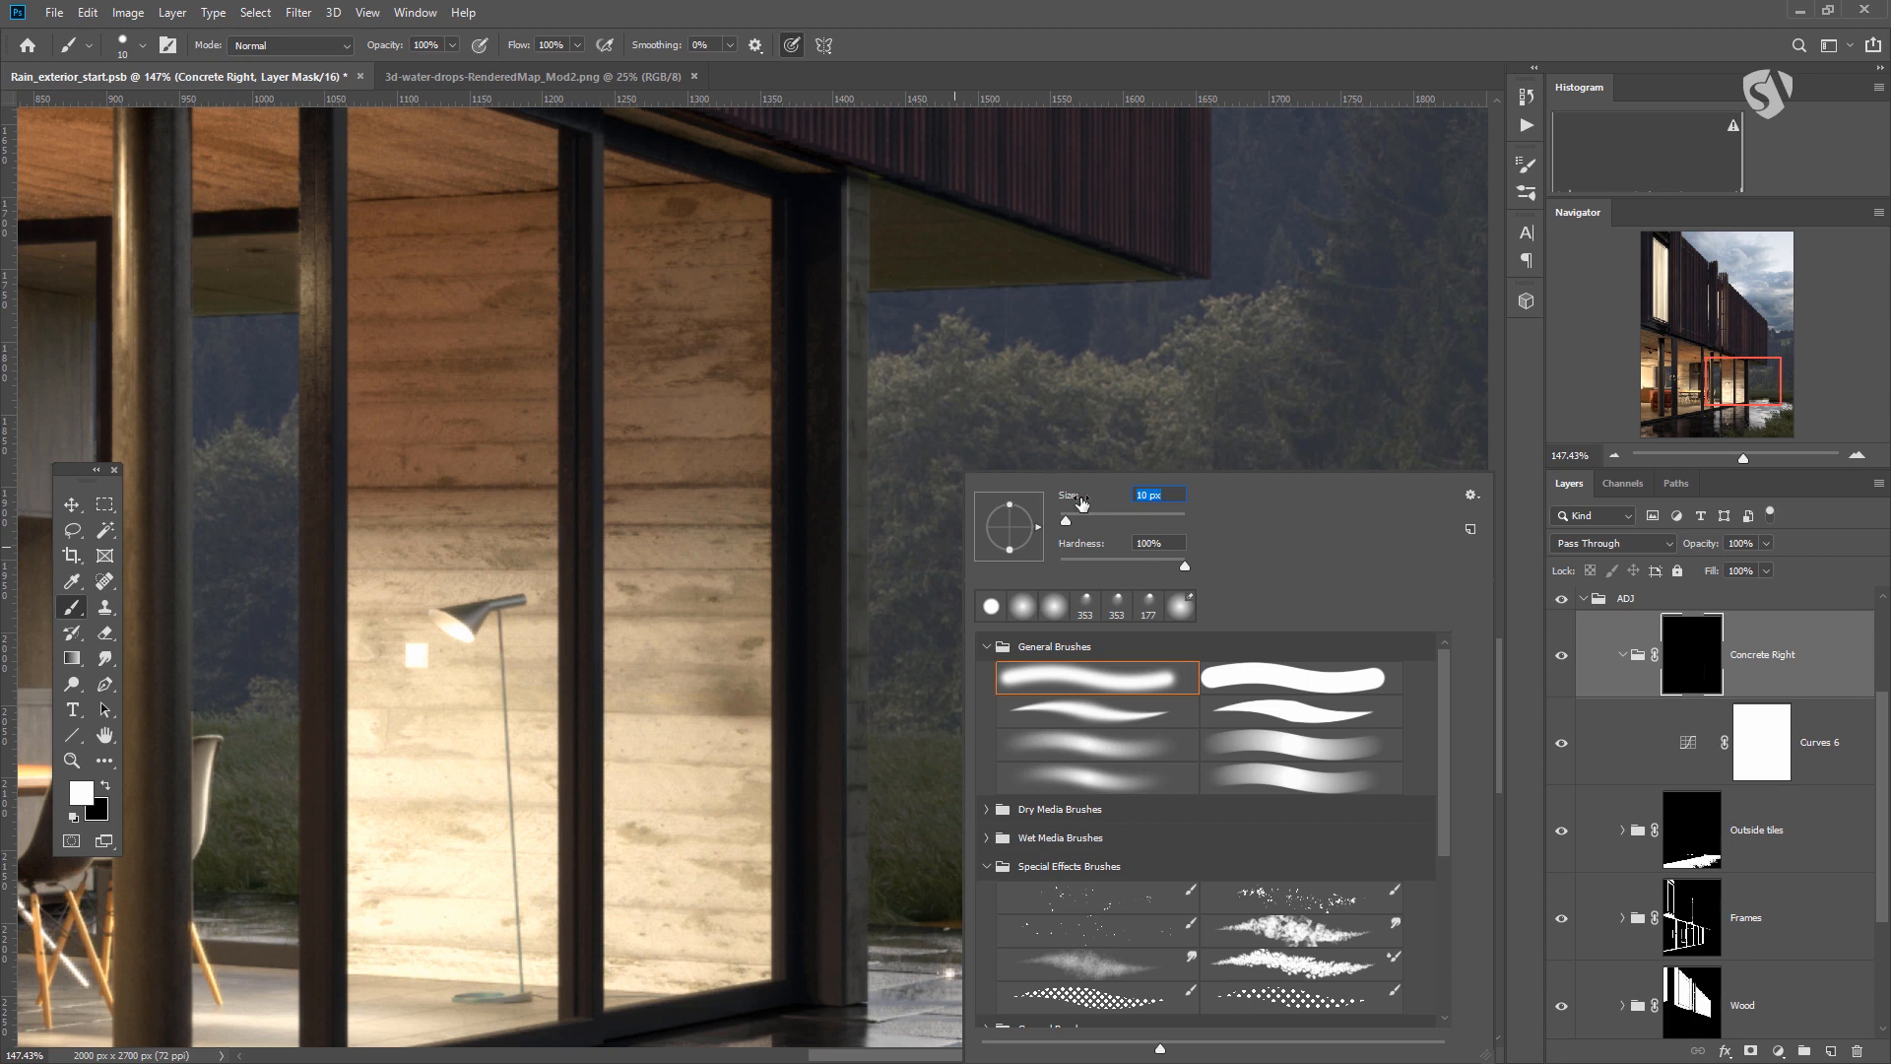
{"action": "left_click_drag", "start_coordinate": [1065, 520], "coordinate": [1062, 520]}
{"action": "key", "text": "Return"}
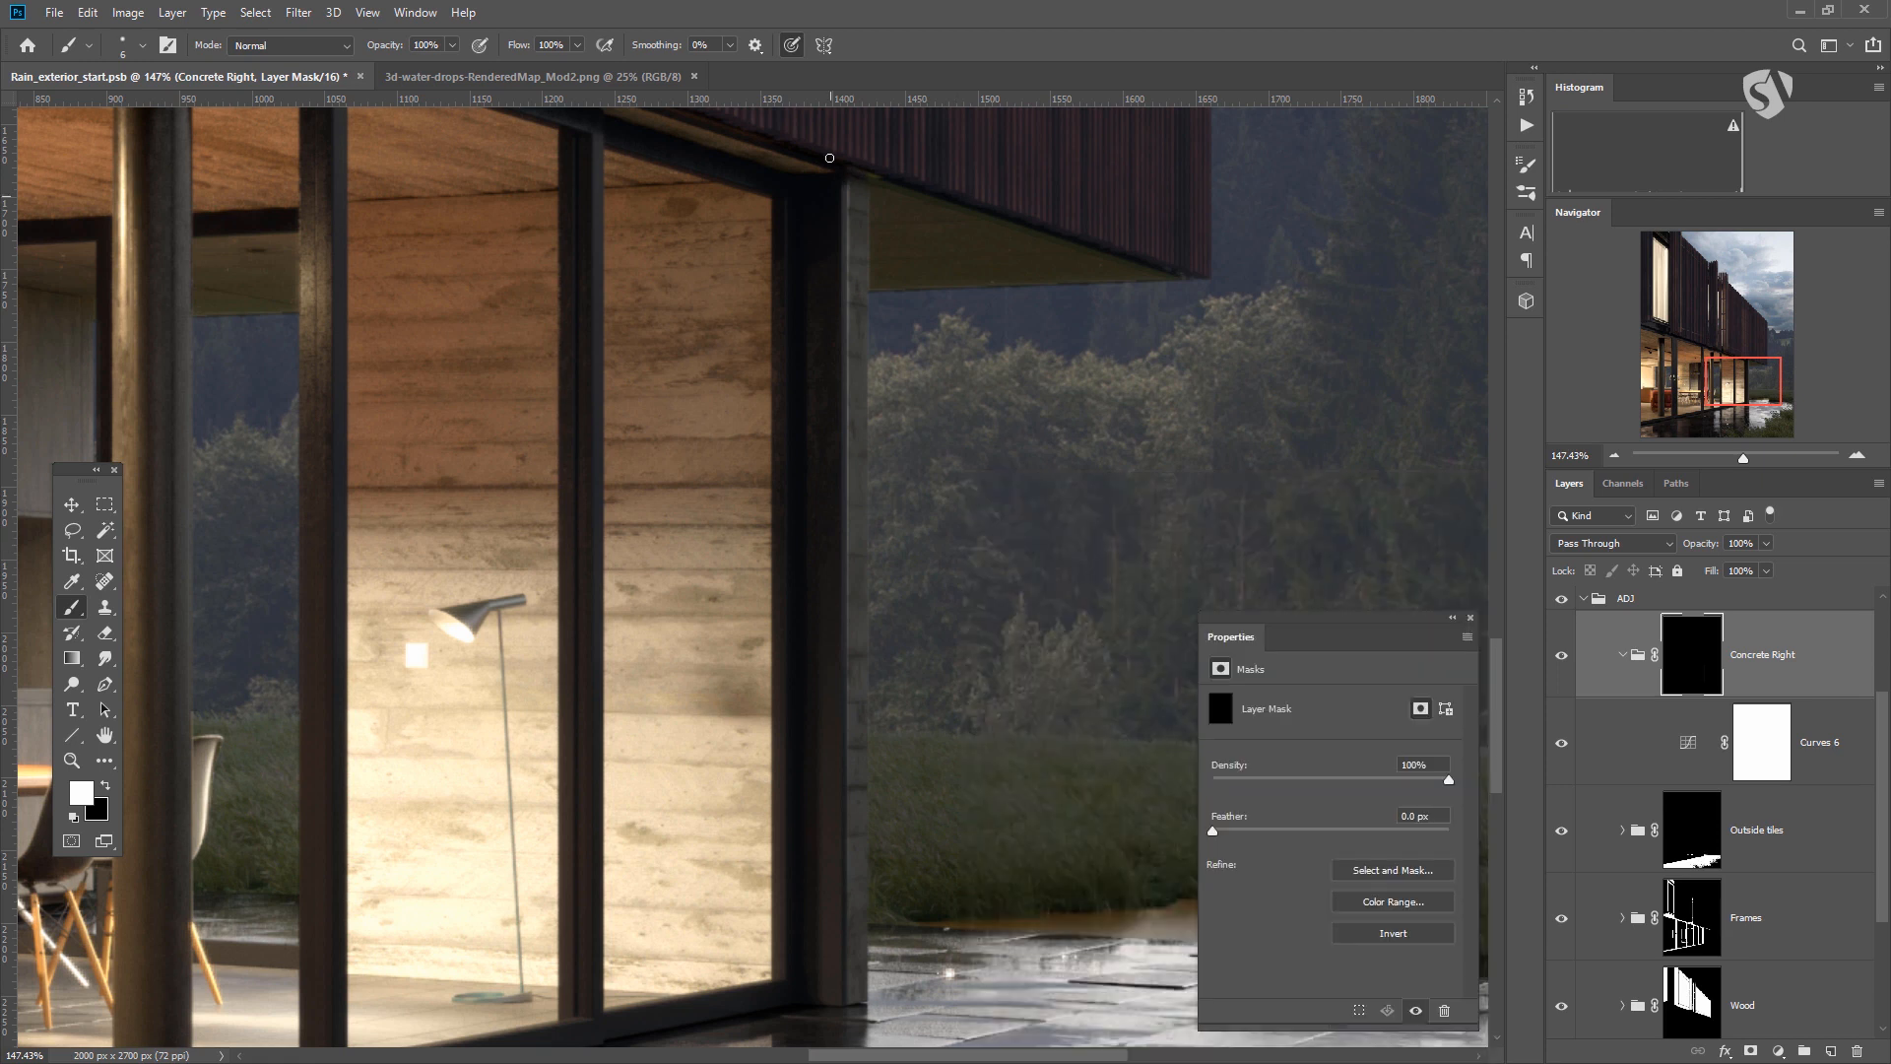
{"action": "left_click", "coordinate": [851, 733], "text": "shift"}
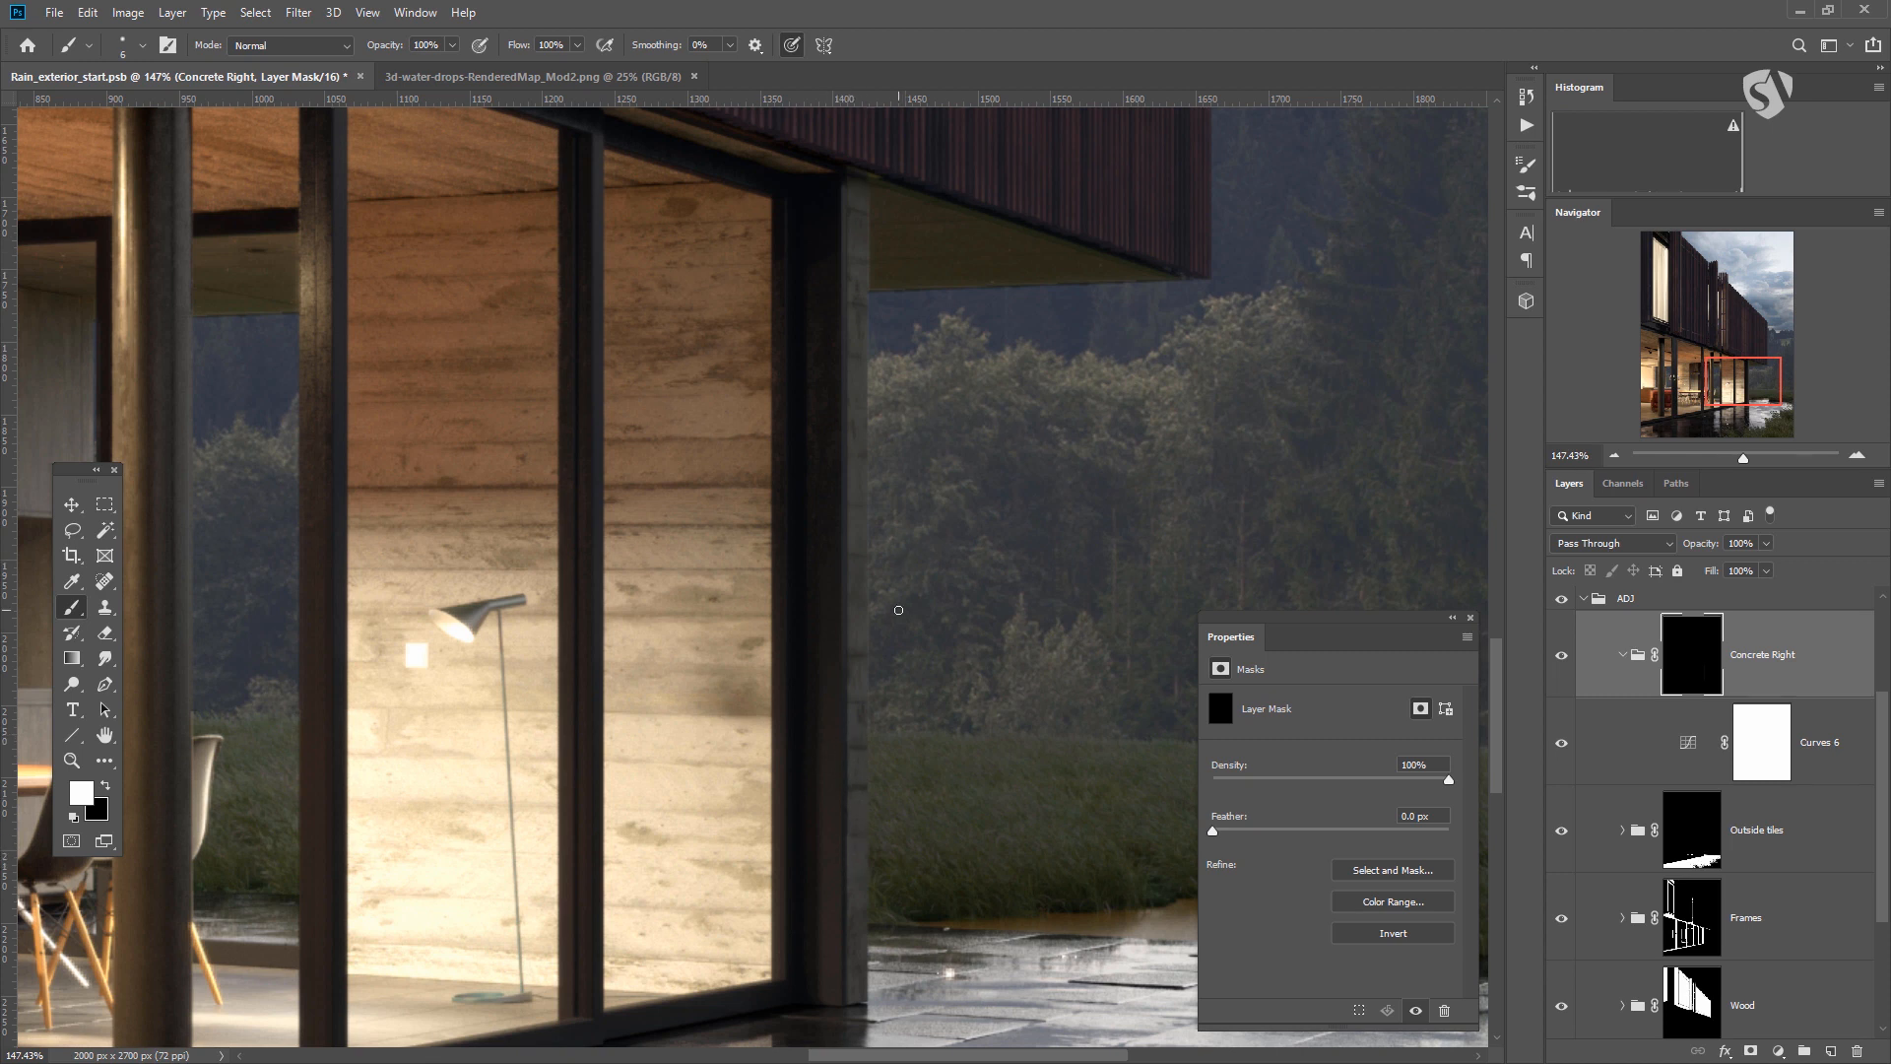
Compare the whole image with and without the Concrete Right group.
{"action": "key", "text": "ctrl+minus"}
{"action": "key", "text": "ctrl+minus"}
{"action": "key", "text": "ctrl+minus"}
{"action": "key", "text": "ctrl+minus"}
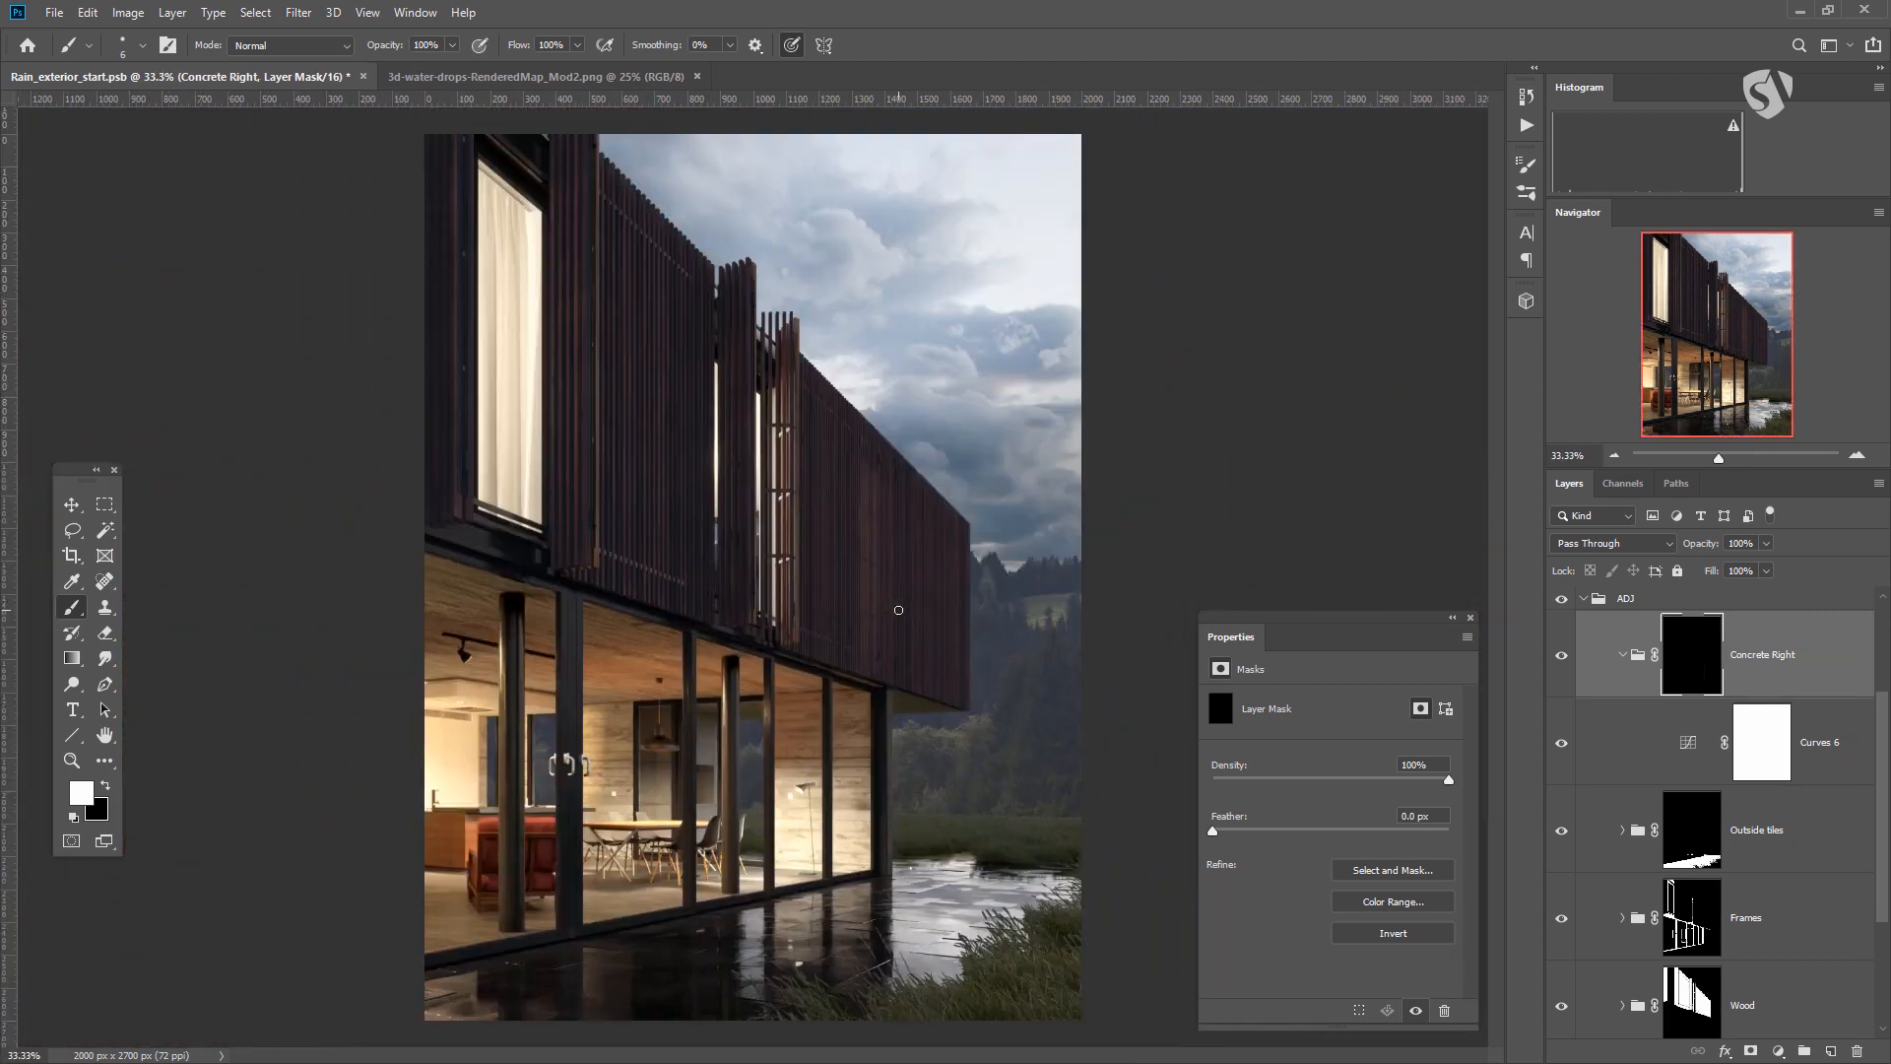
{"action": "left_click", "coordinate": [1561, 656]}
{"action": "left_click", "coordinate": [1561, 657]}
Expand the Wood group and add an empty layer above its Color Lookup 2 adjustment.
{"action": "scroll", "coordinate": [1713, 884], "scroll_direction": "down", "scroll_amount": 3}
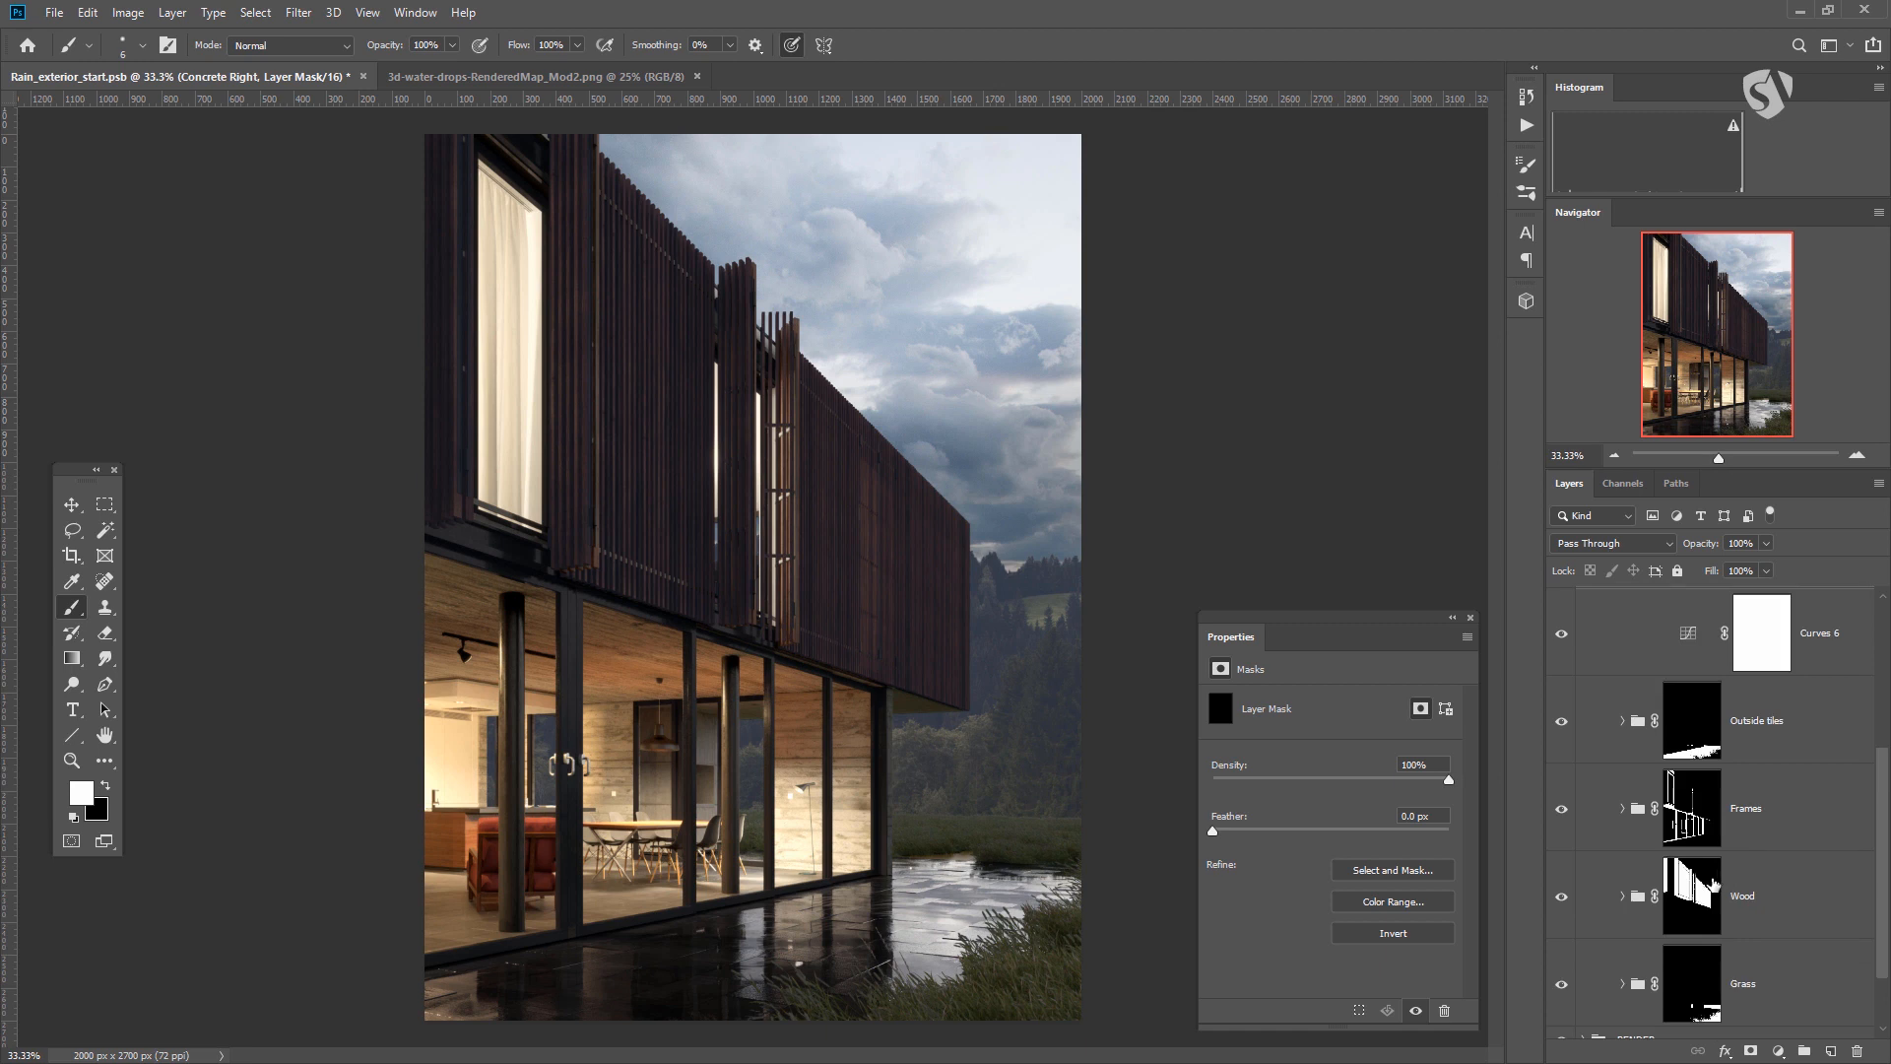
{"action": "scroll", "coordinate": [1714, 885], "scroll_direction": "down", "scroll_amount": 1}
{"action": "left_click", "coordinate": [1623, 809]}
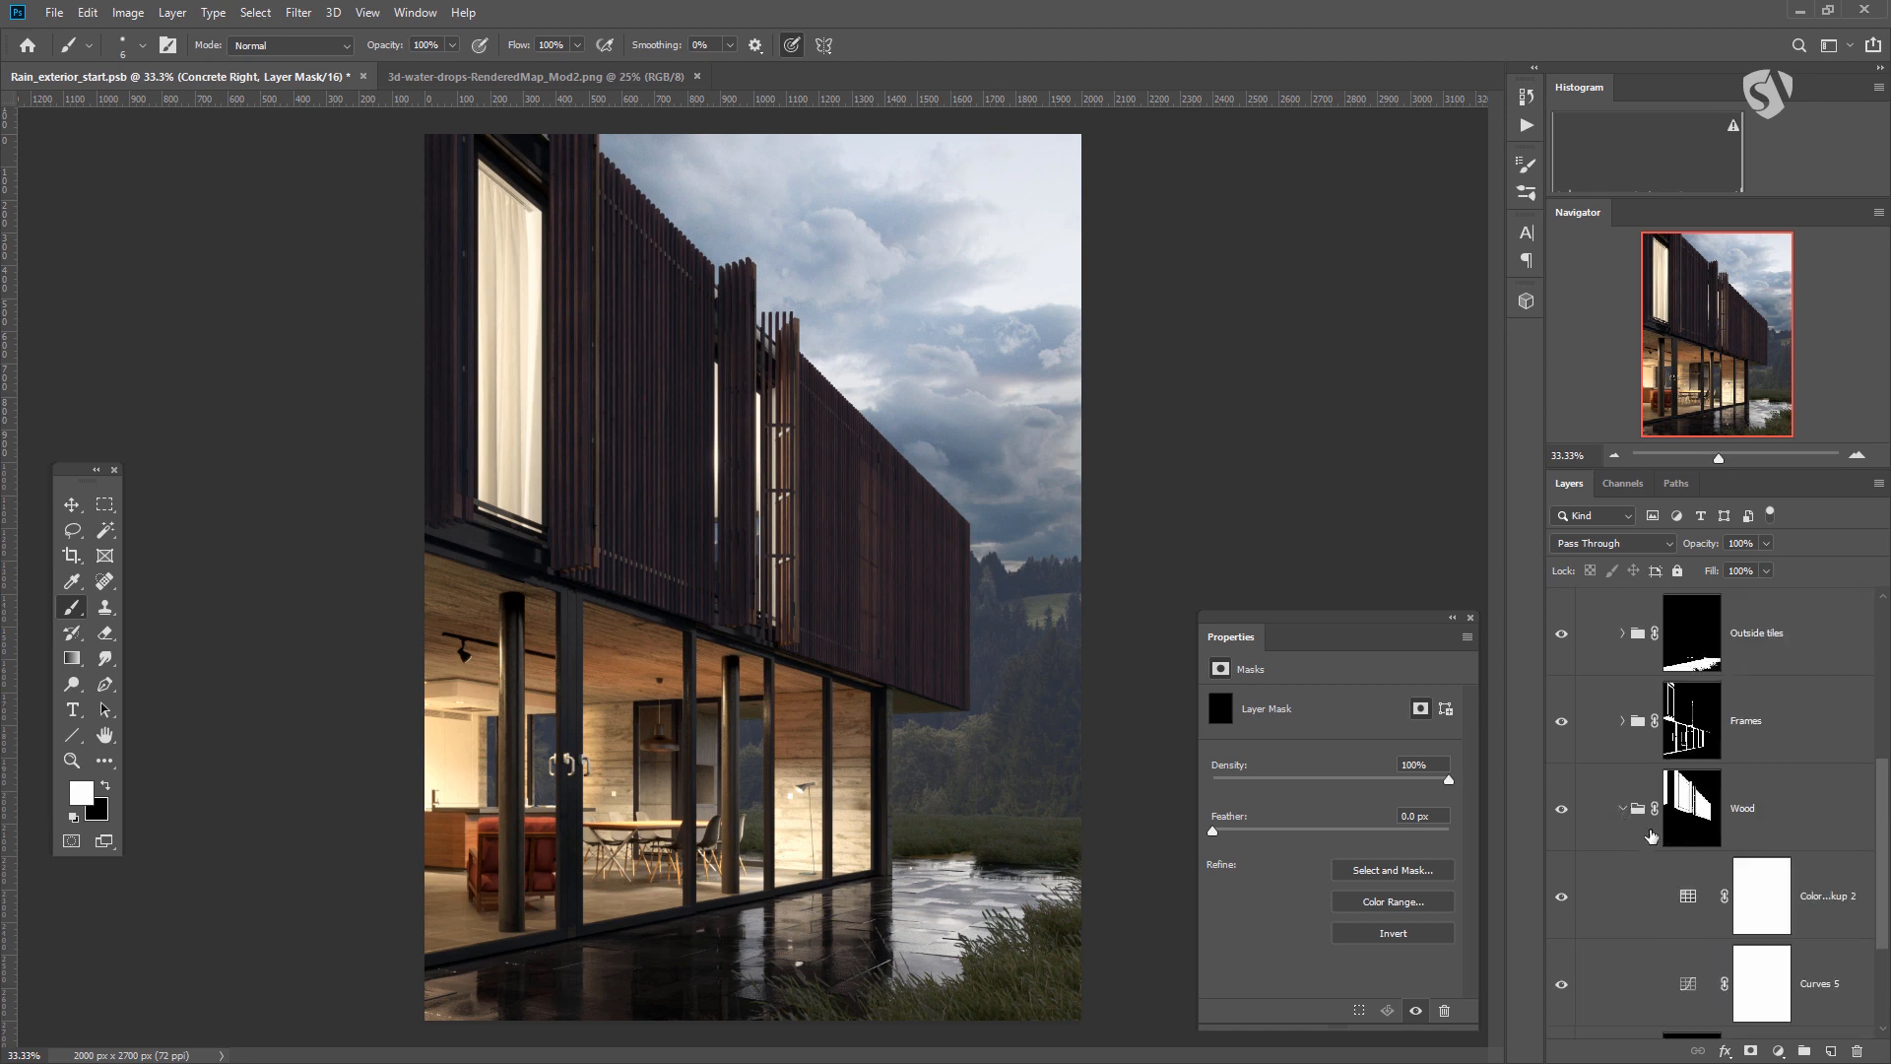
{"action": "left_click", "coordinate": [1688, 892]}
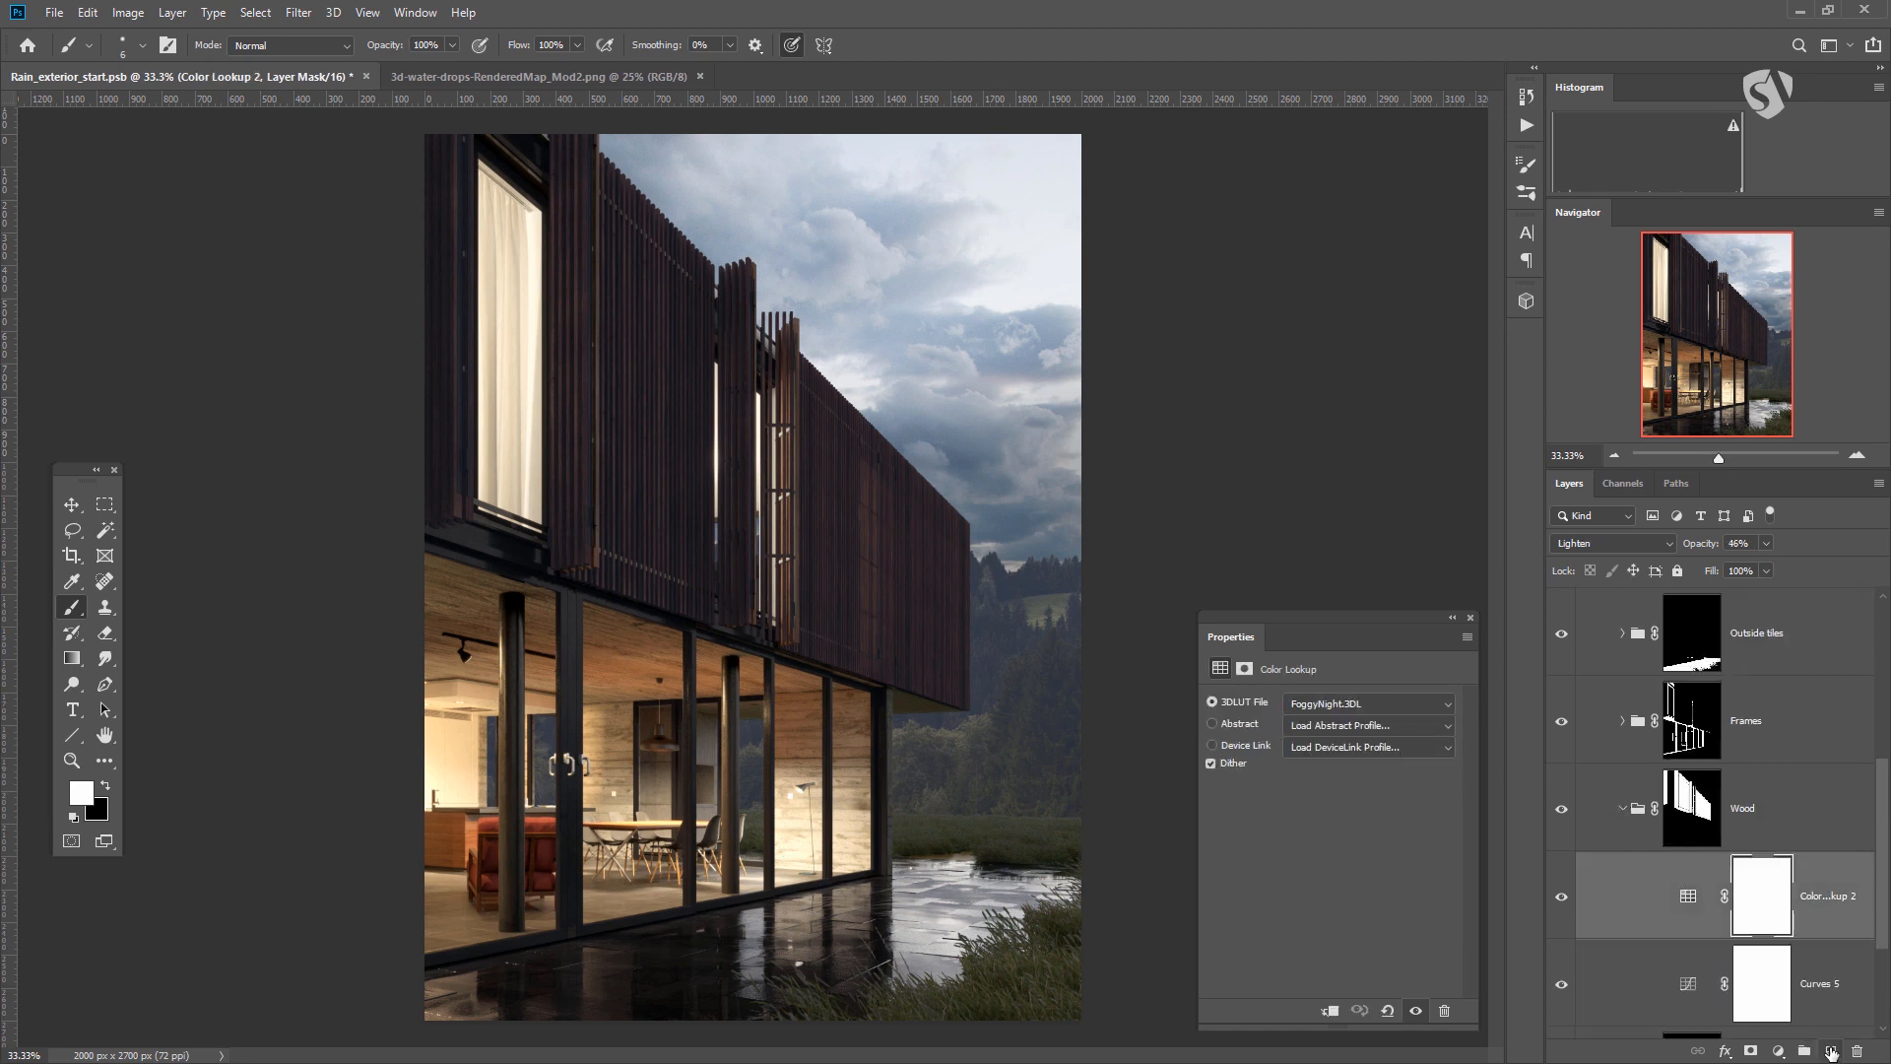
{"action": "left_click", "coordinate": [1831, 1052]}
Try the Screen blend mode on the new layer in the Wood group and undo it.
{"action": "left_click", "coordinate": [1615, 543]}
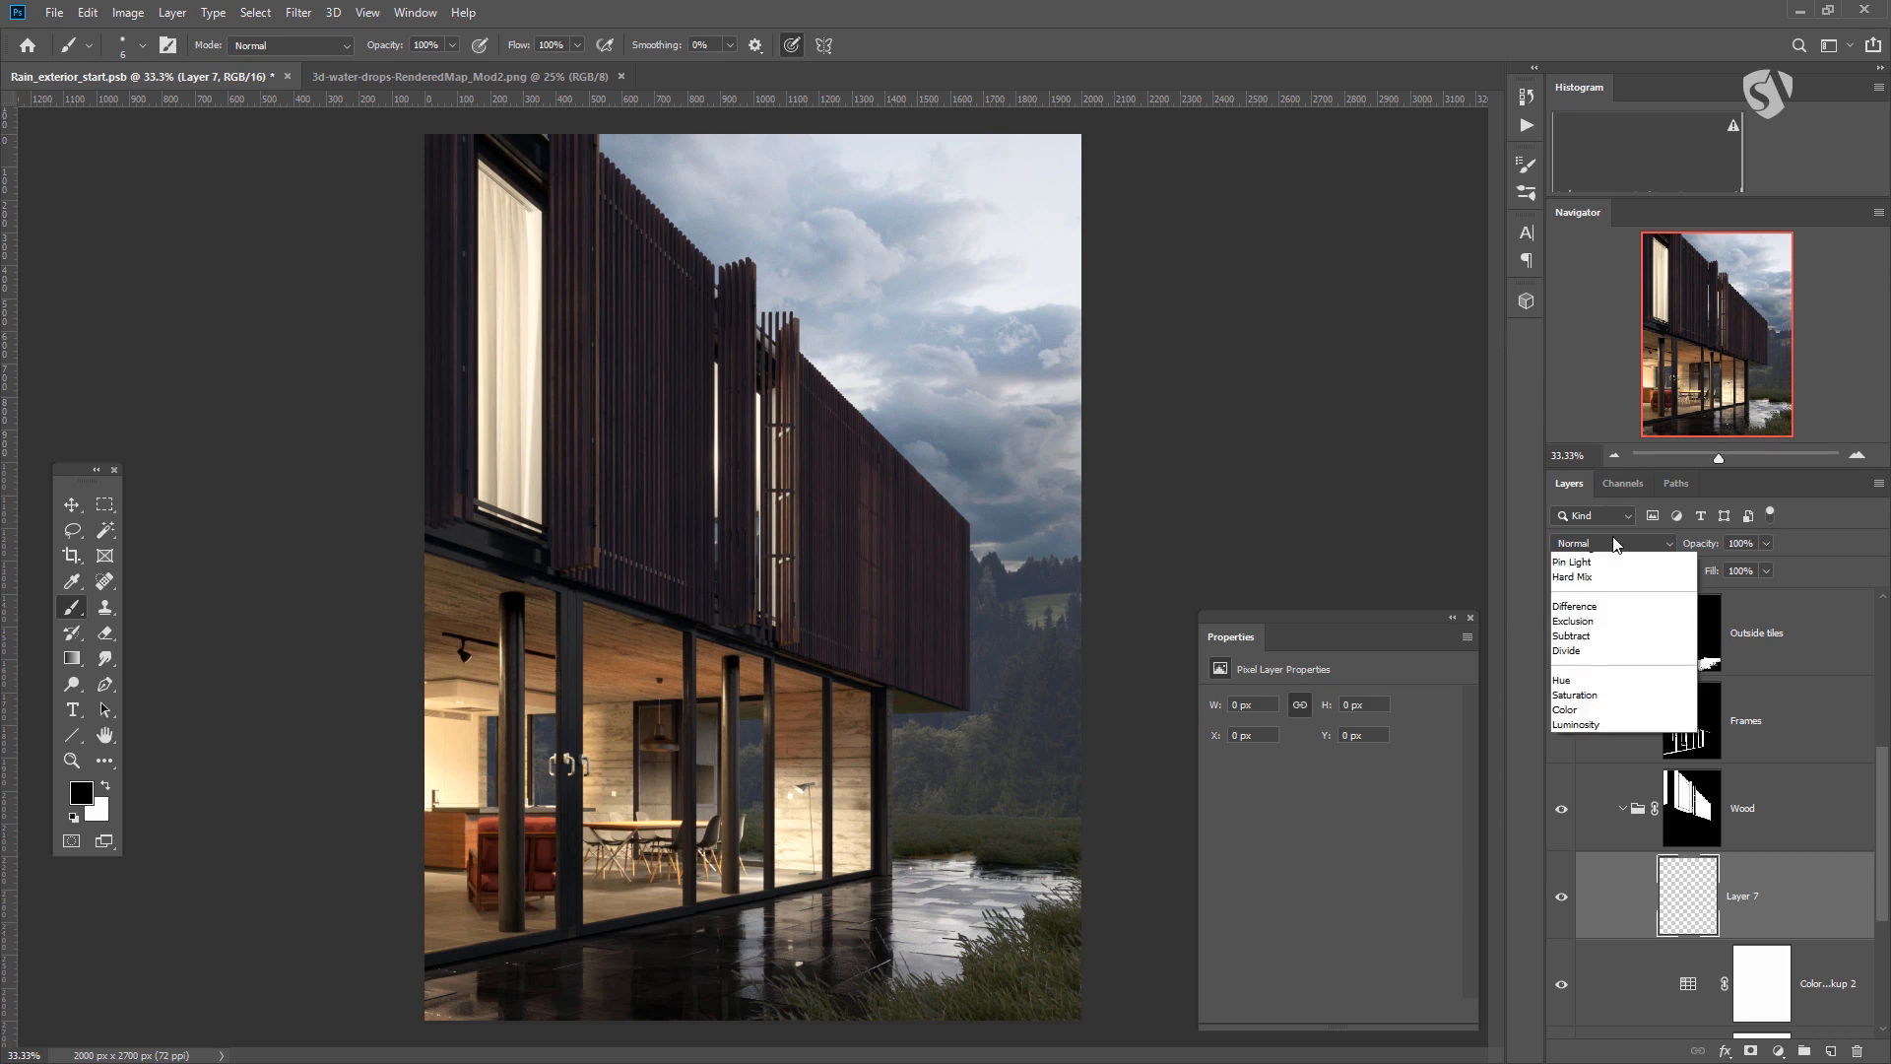
{"action": "left_click", "coordinate": [1575, 709]}
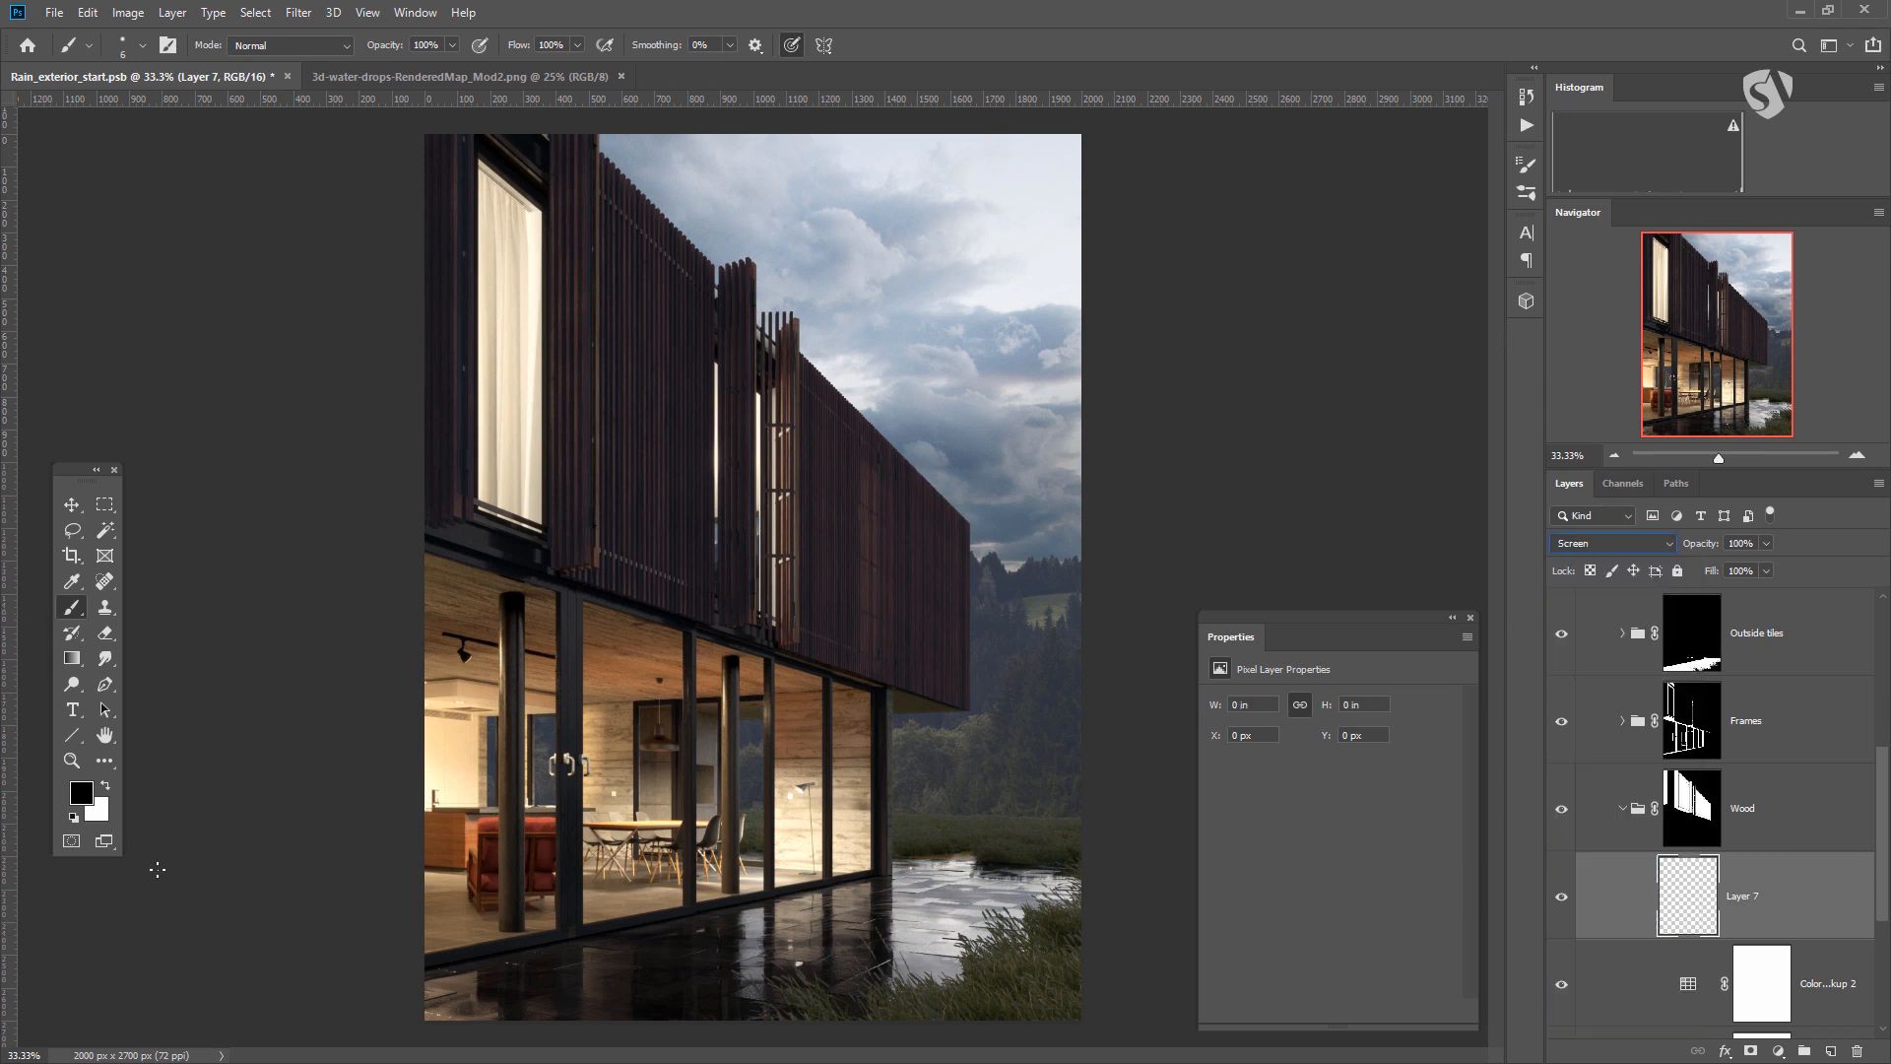
{"action": "key", "text": "ctrl+z"}
Choose a large soft round brush and sample a muted blue-grey from the misty background as the foreground colour.
{"action": "right_click", "coordinate": [792, 655]}
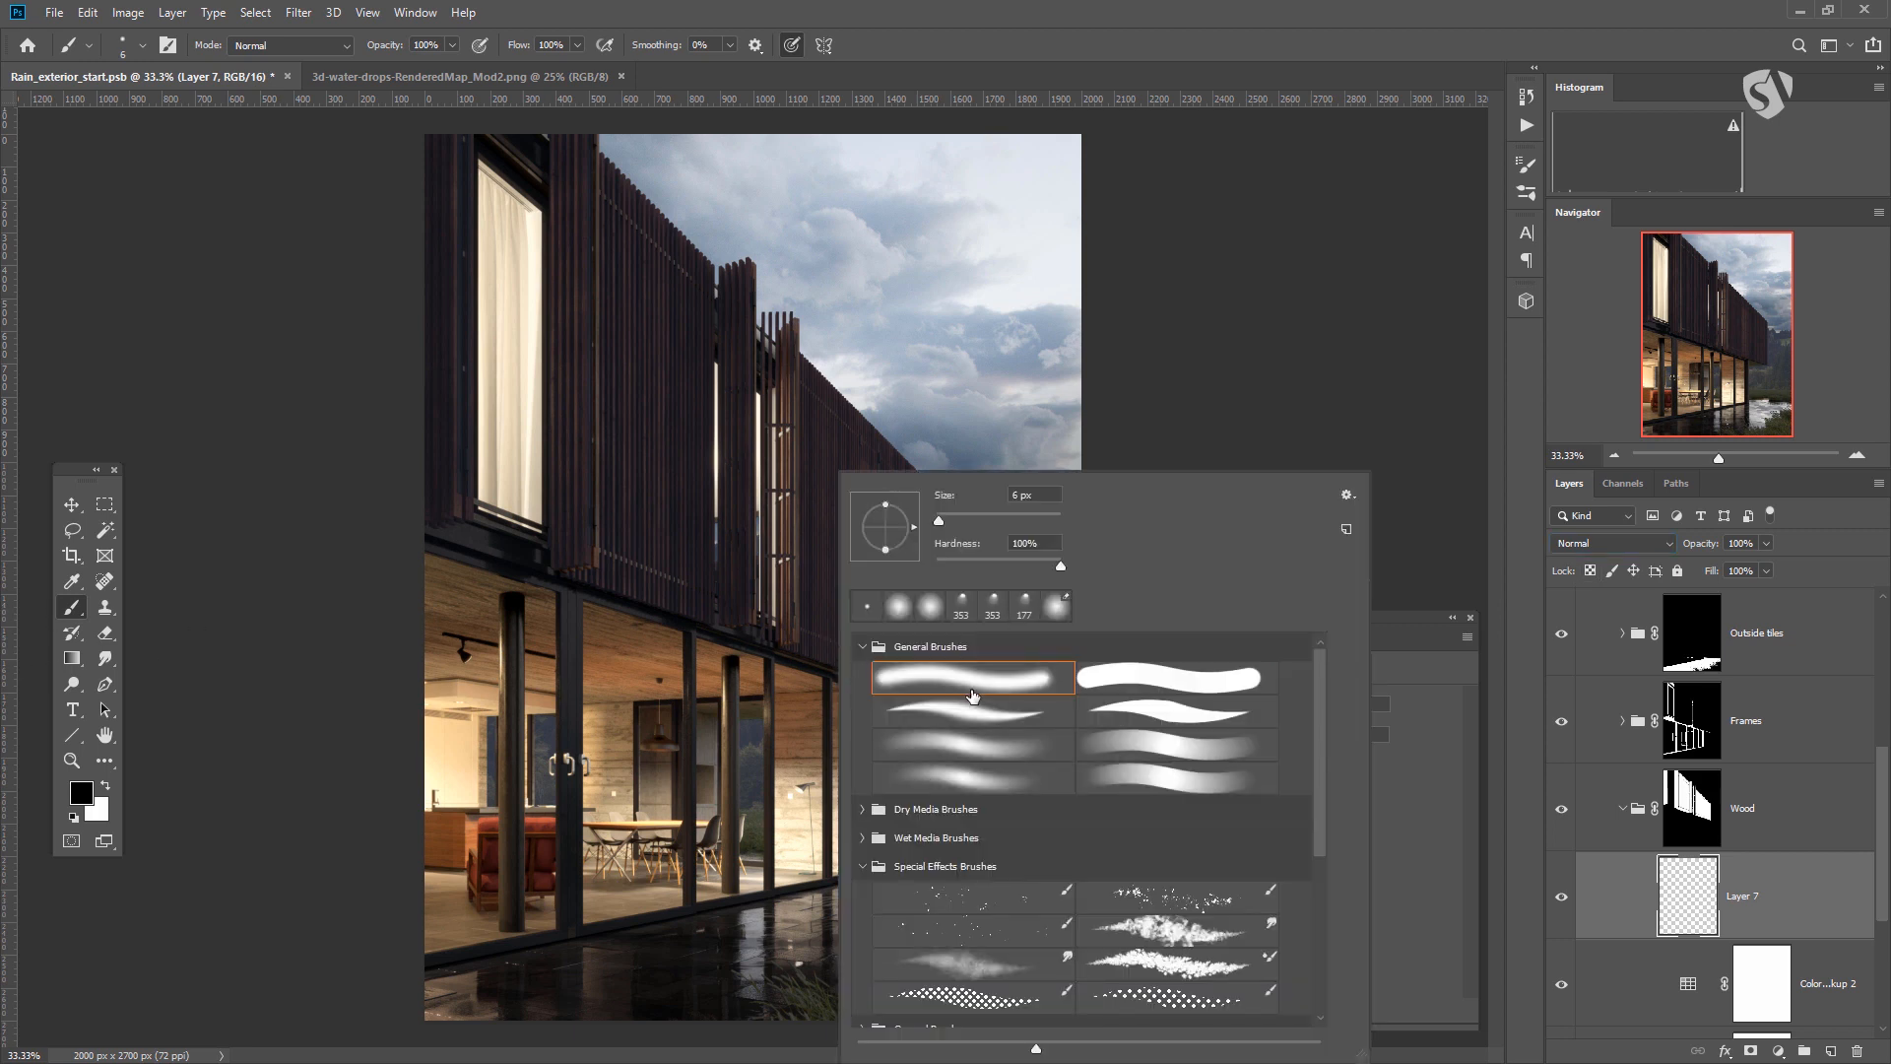
{"action": "left_click", "coordinate": [1005, 680]}
{"action": "left_click_drag", "start_coordinate": [1002, 520], "coordinate": [1042, 520]}
{"action": "type", "text": "953"}
{"action": "left_click", "coordinate": [983, 291]}
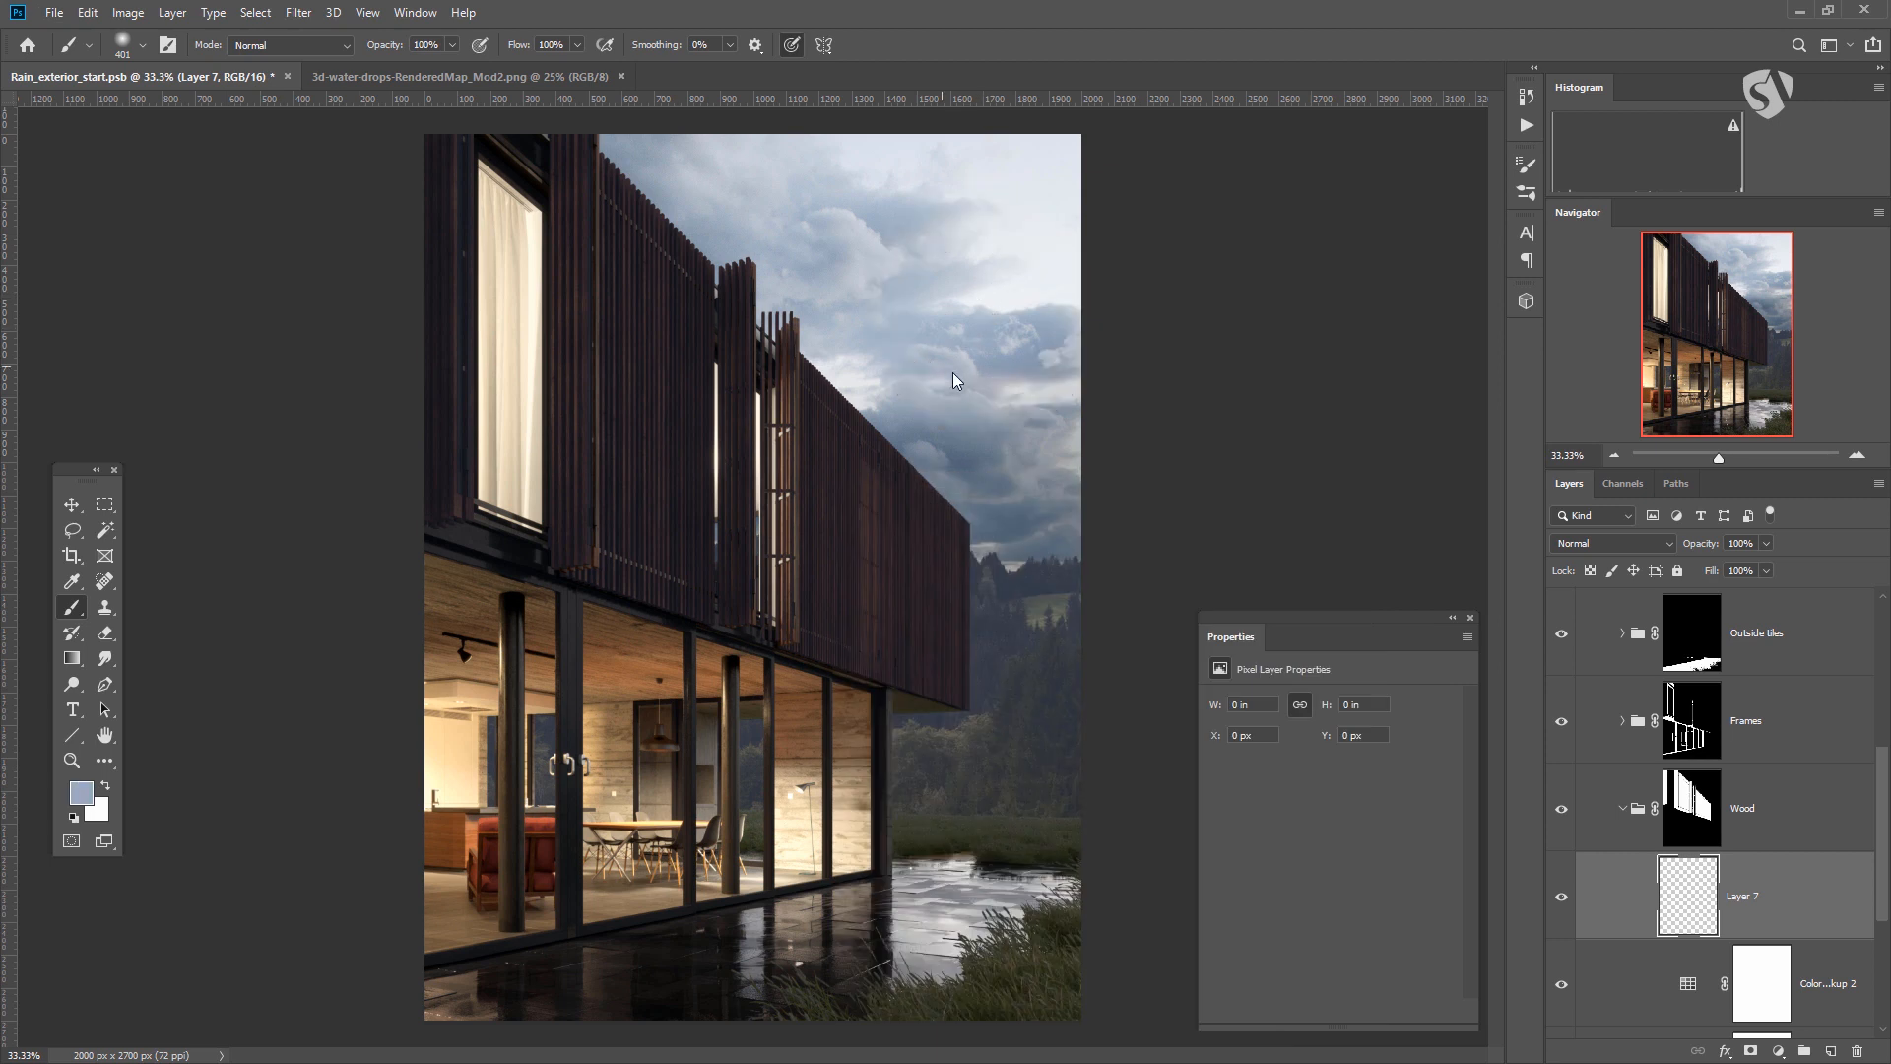
{"action": "left_click", "coordinate": [1020, 551], "text": "alt"}
{"action": "right_click", "coordinate": [939, 640], "text": "alt"}
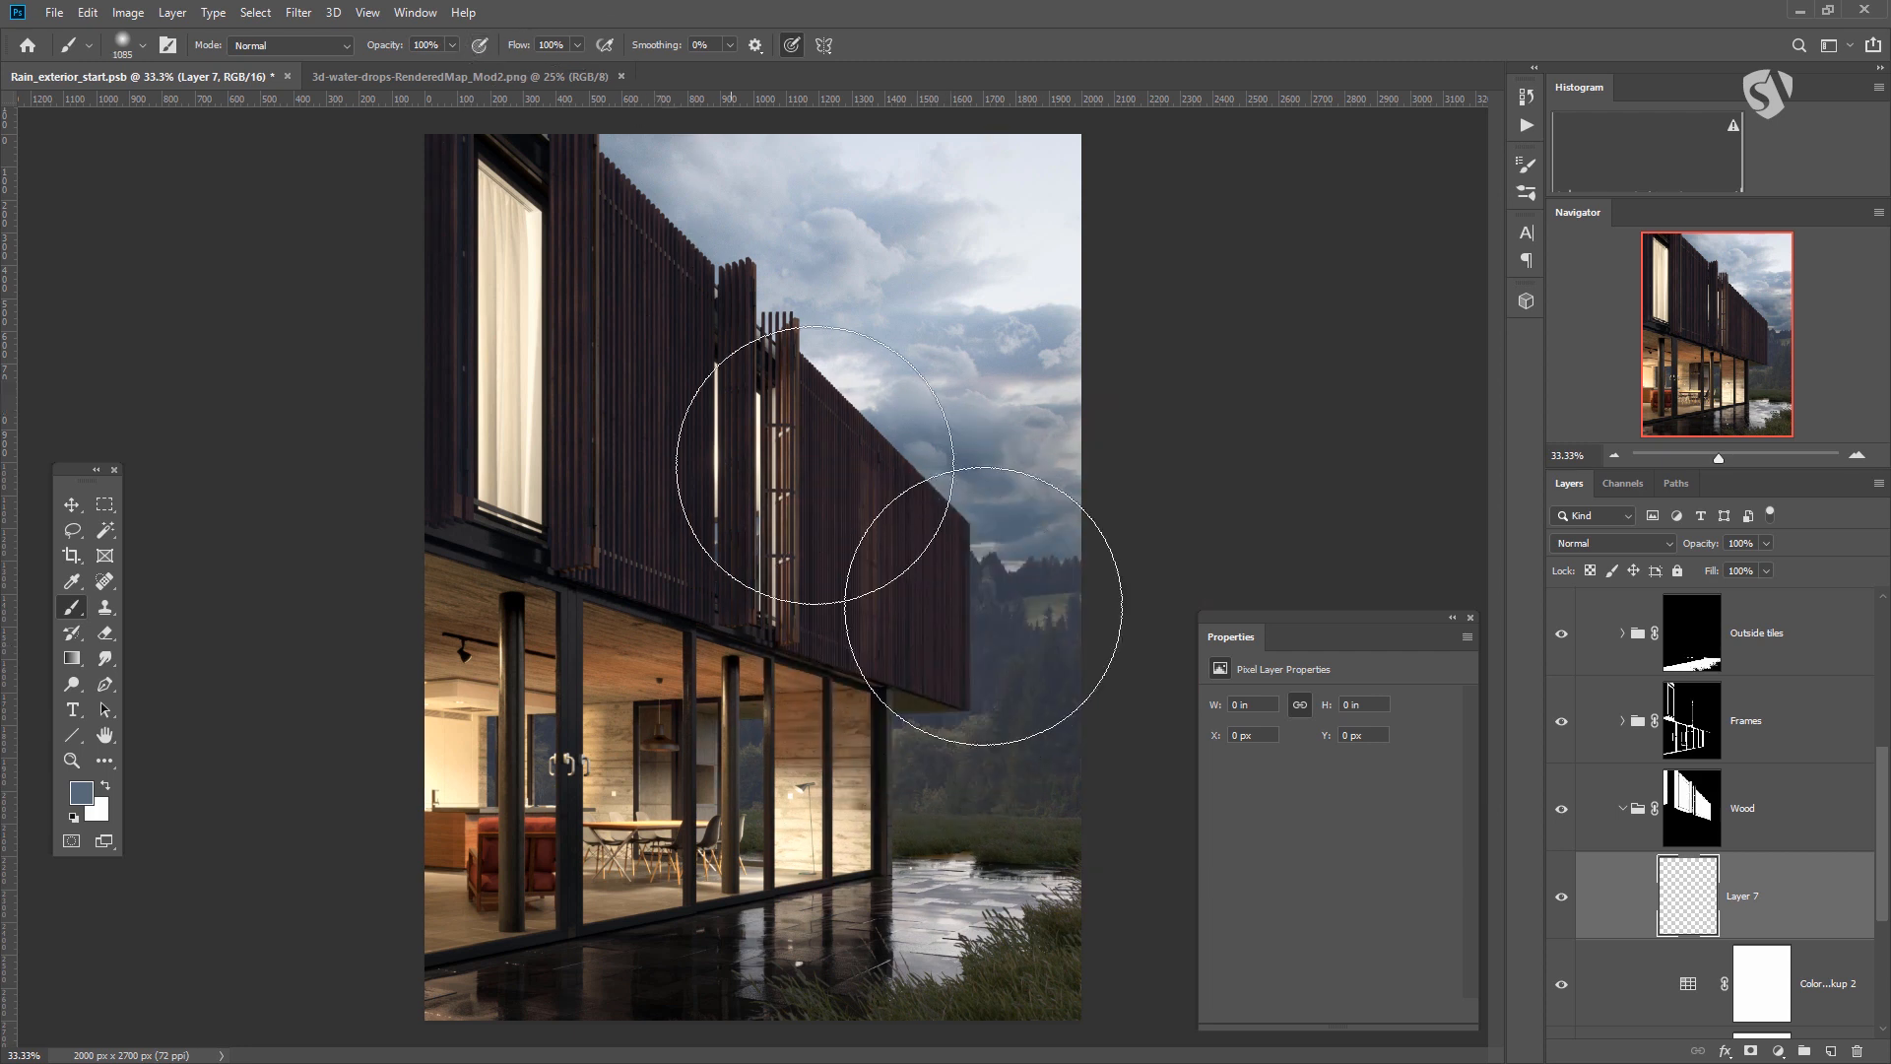
Paint soft haze at 5% brush opacity over the far end of the wood facade on the Wood group's empty layer.
{"action": "left_click_drag", "start_coordinate": [452, 45], "coordinate": [366, 78]}
{"action": "left_click", "coordinate": [982, 647]}
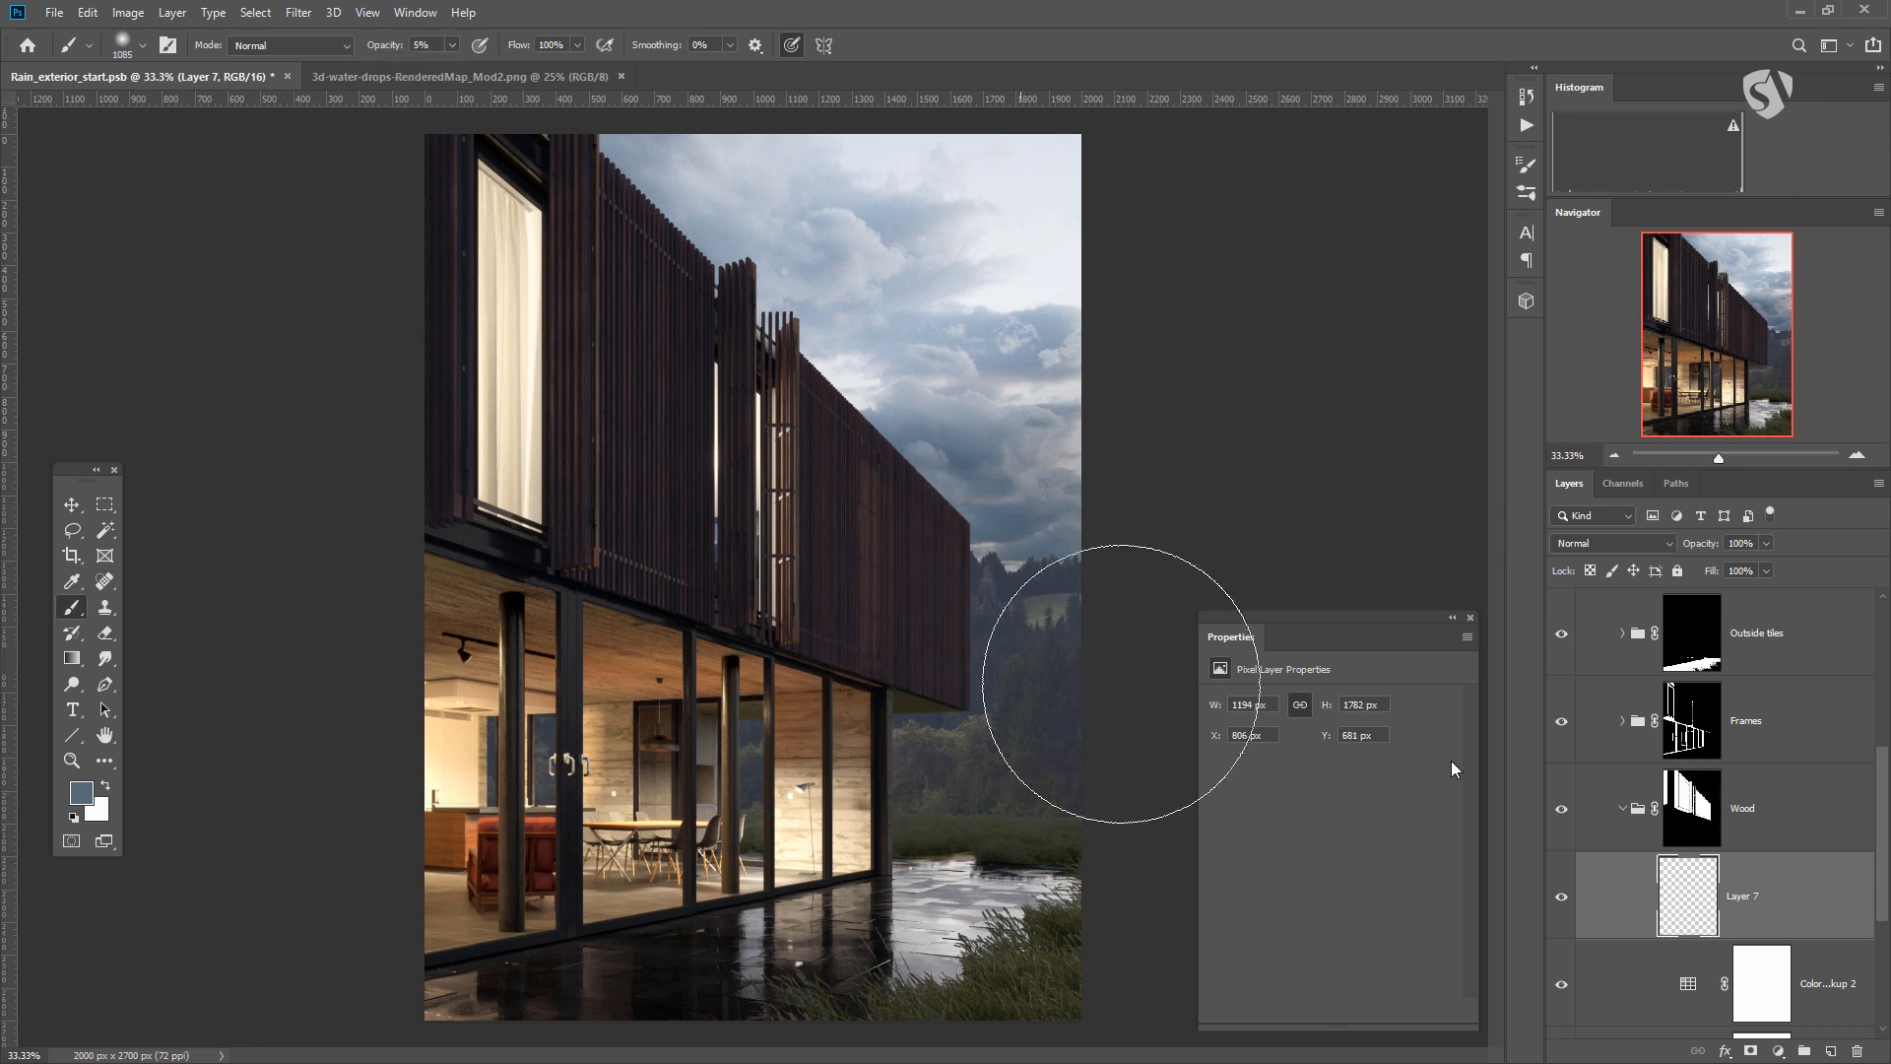
{"action": "left_click", "coordinate": [971, 676]}
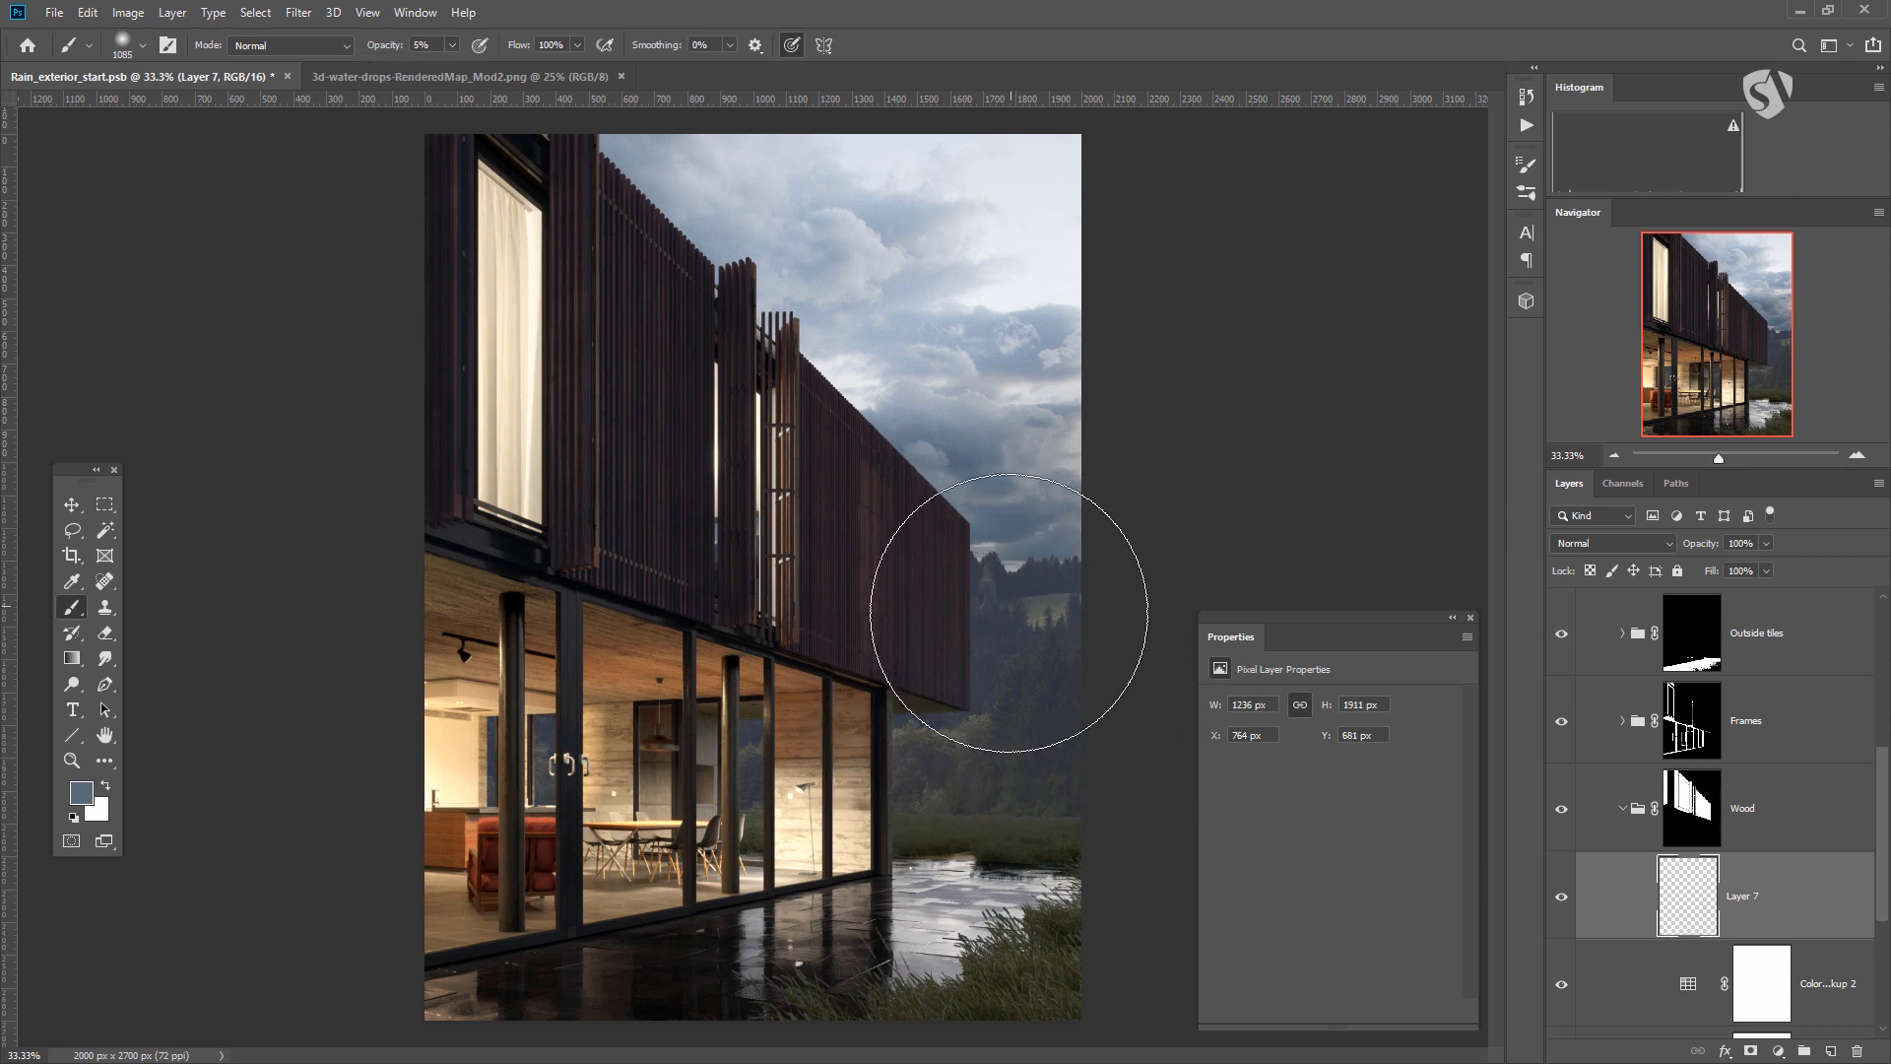
{"action": "left_click", "coordinate": [971, 464]}
{"action": "left_click", "coordinate": [967, 875]}
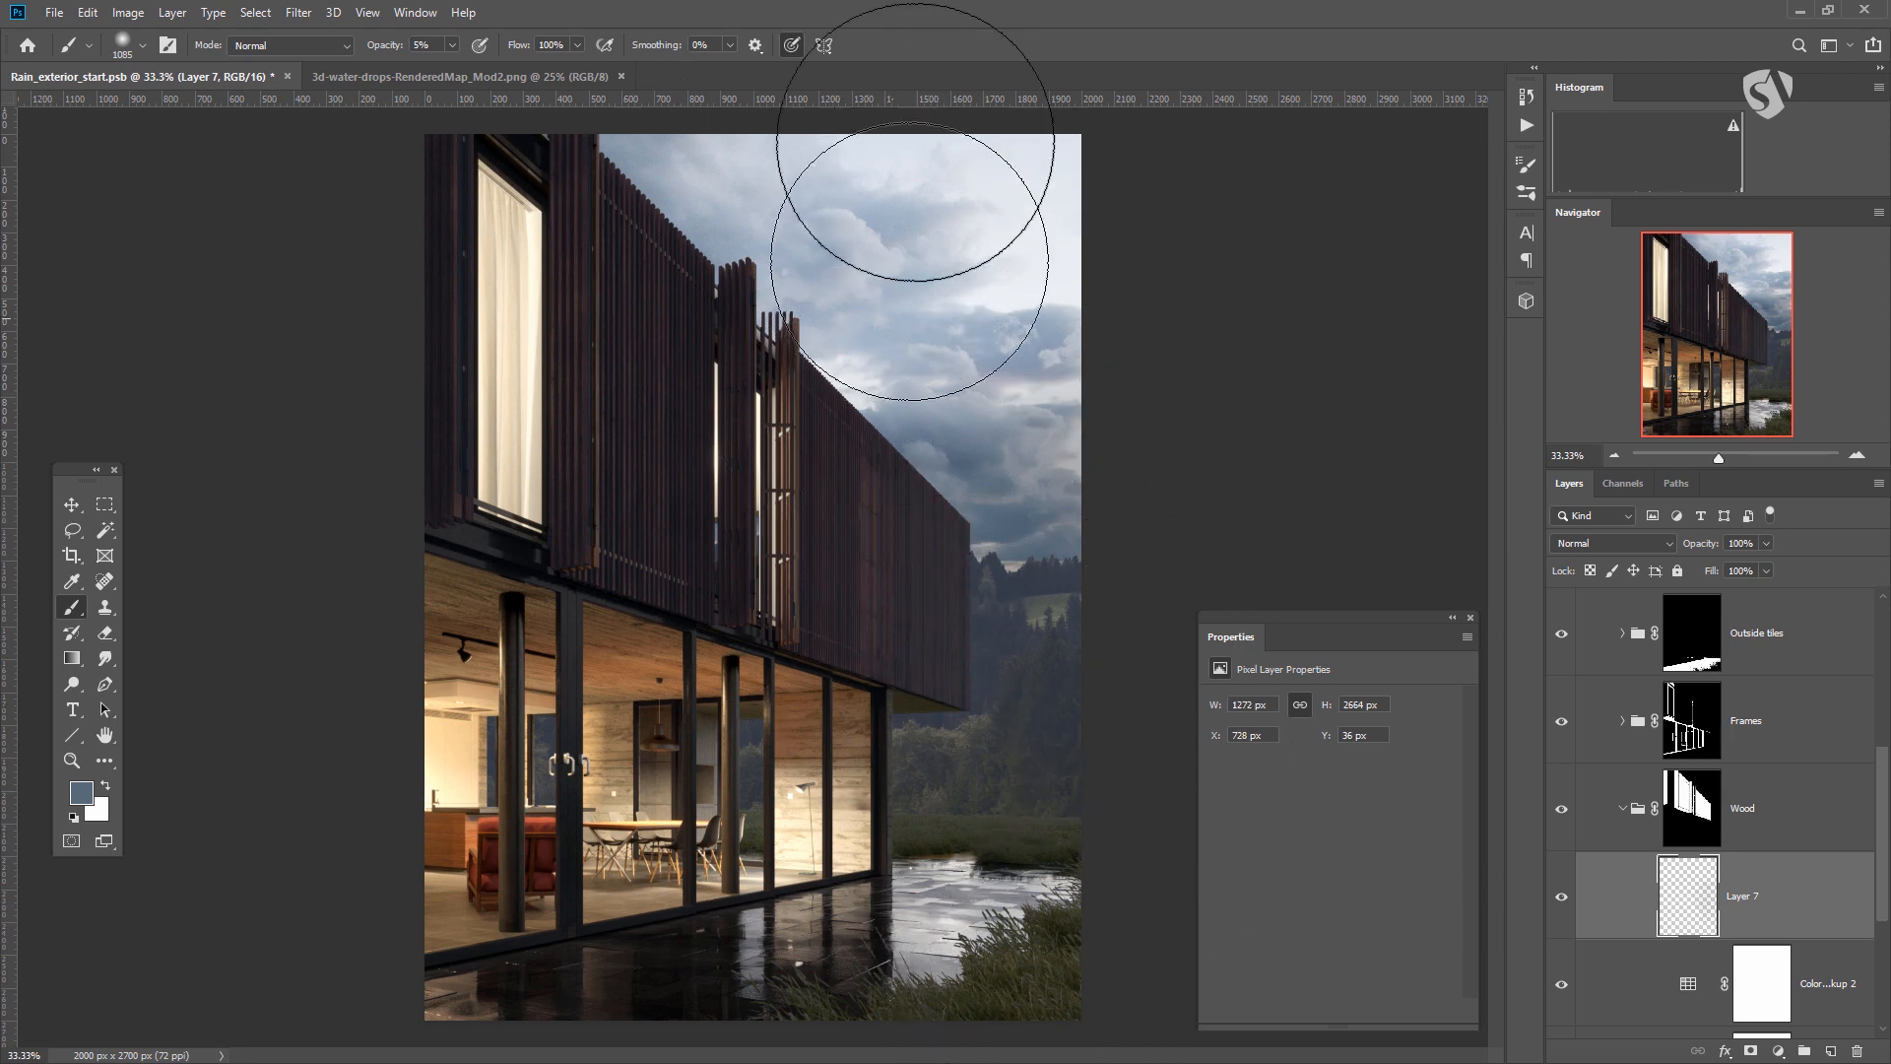
{"action": "left_click", "coordinate": [966, 322]}
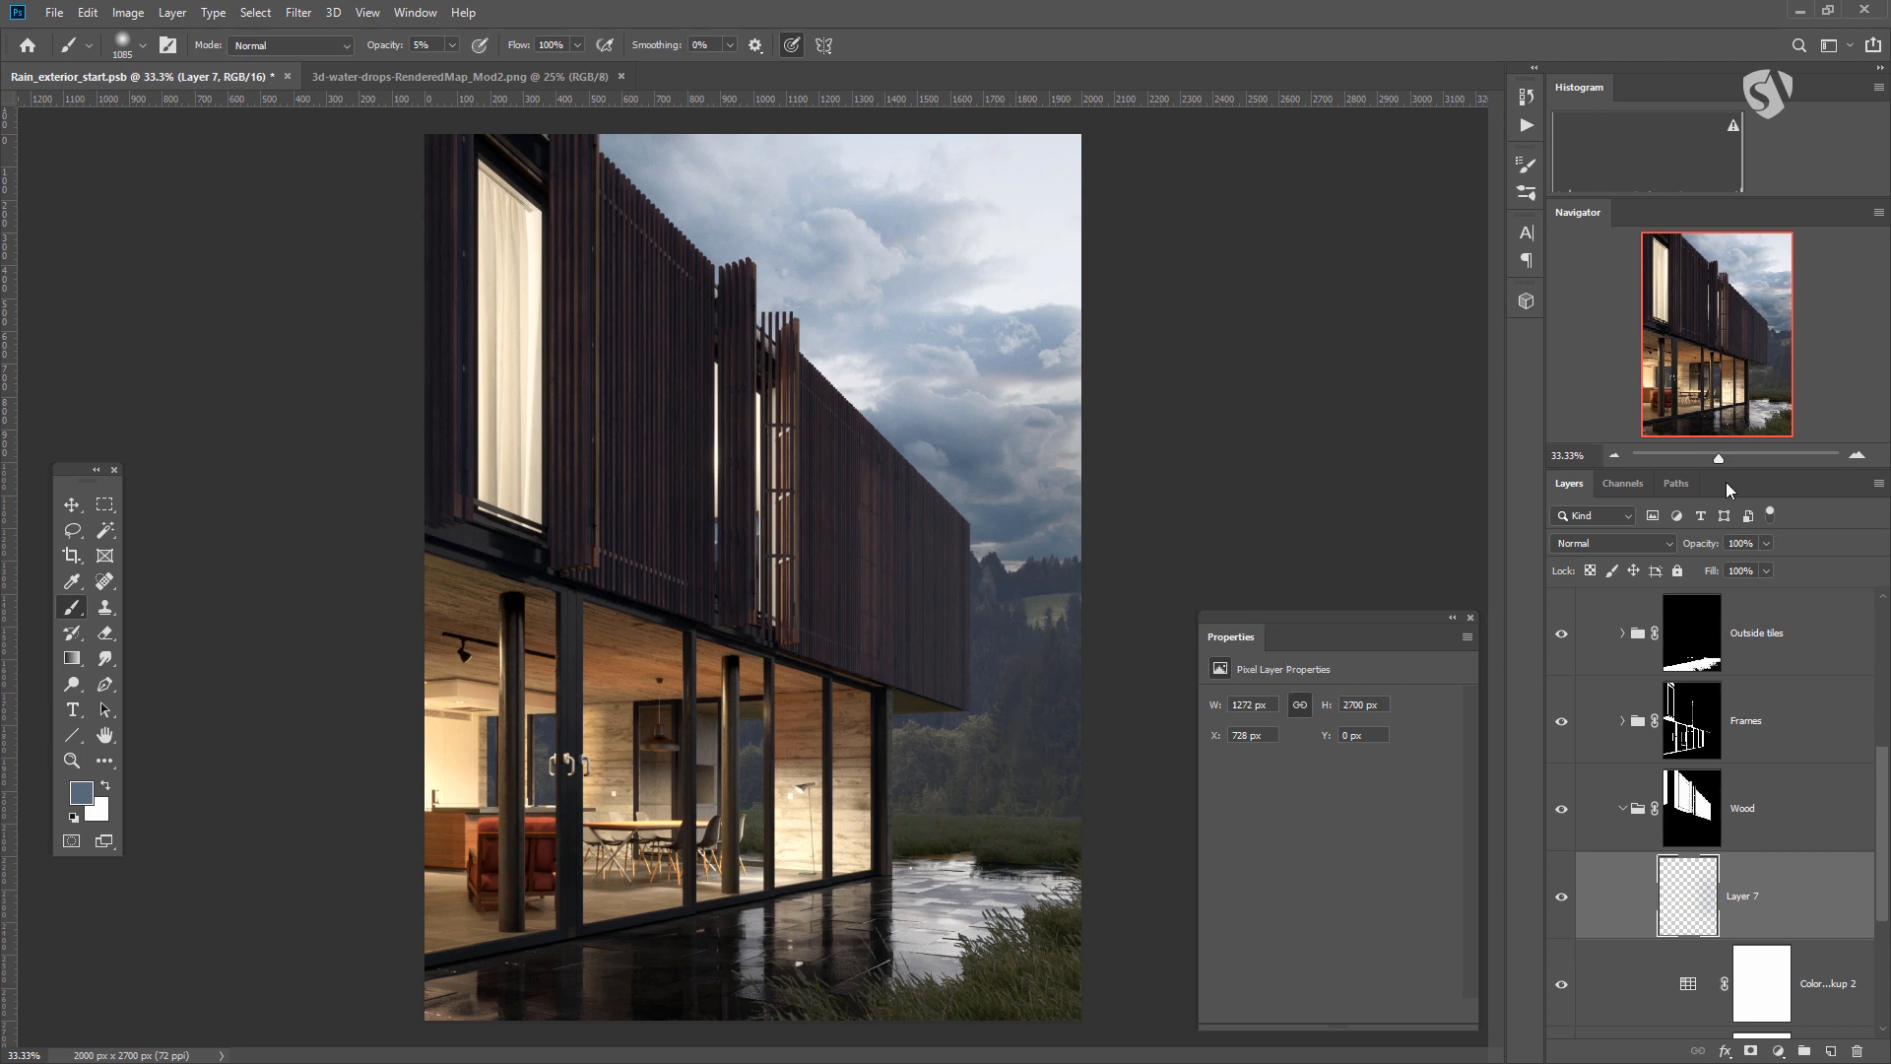
Load several alpha channels as selections in turn to look for a mask of the outside ceiling.
{"action": "left_click", "coordinate": [1606, 484]}
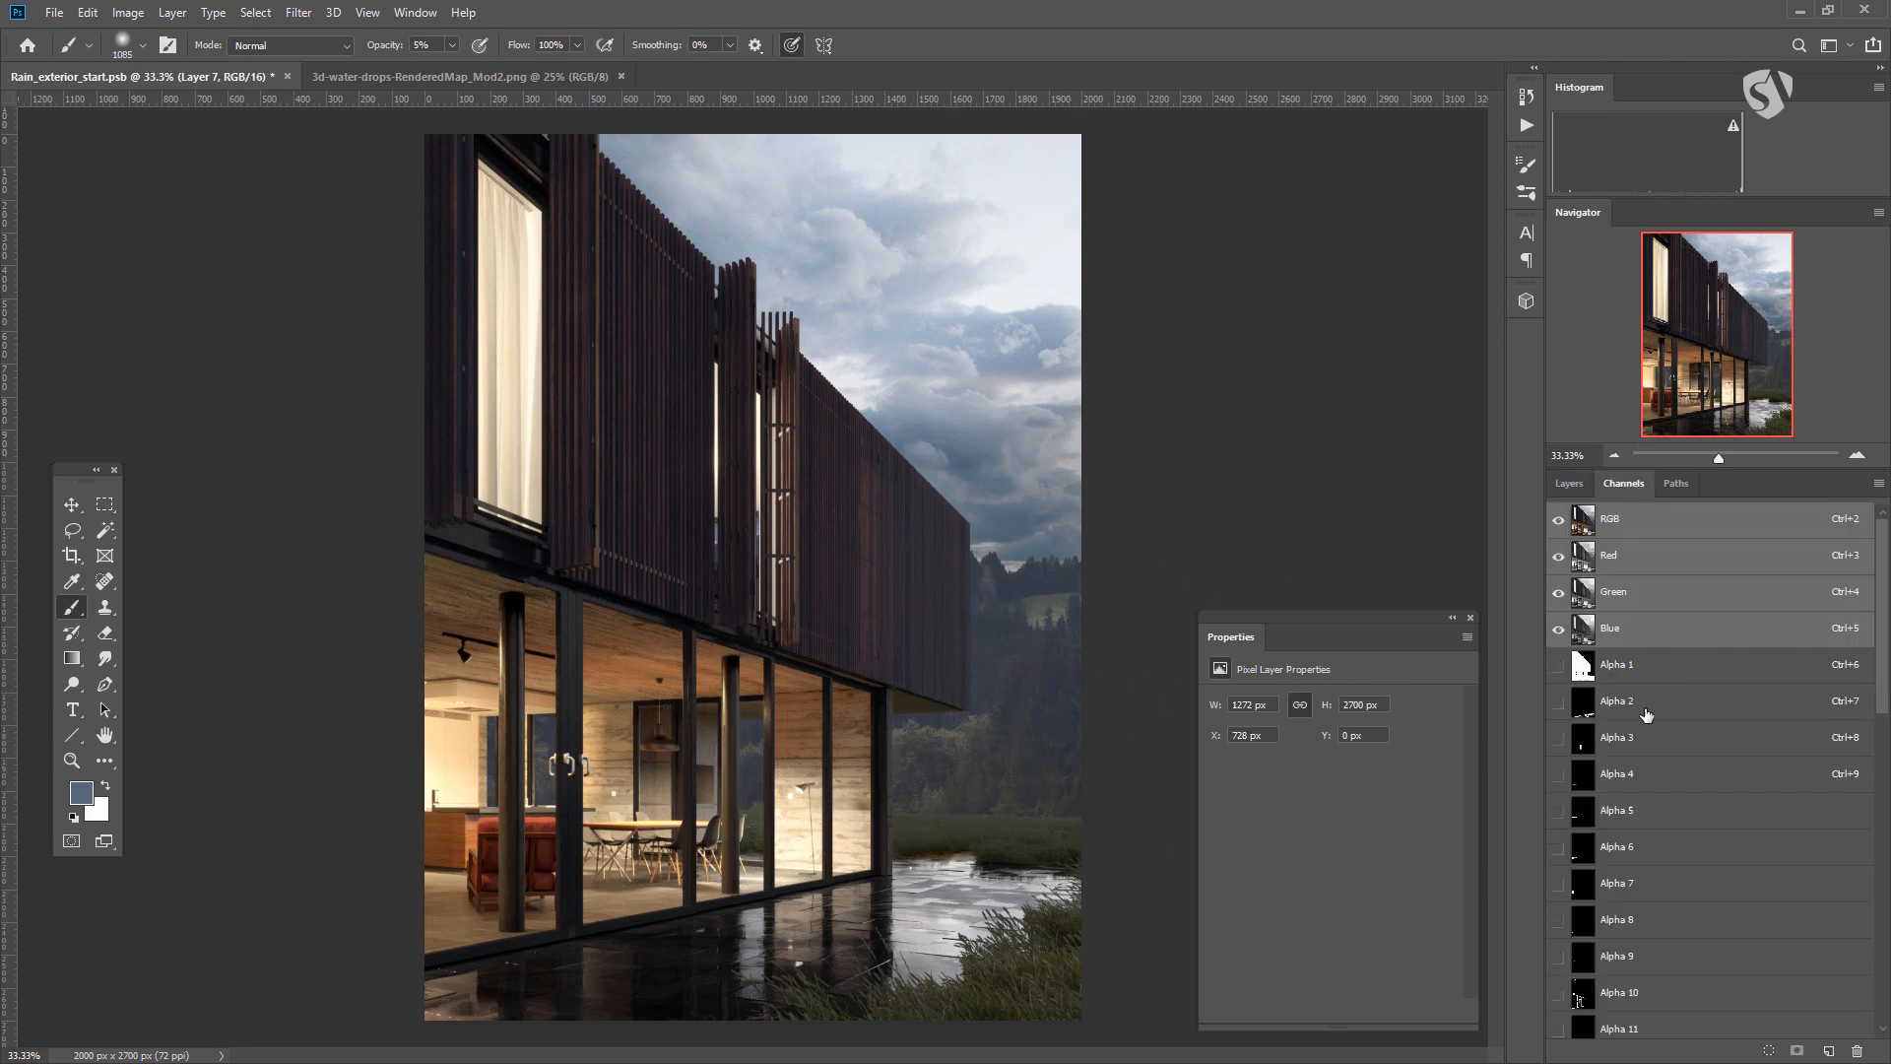
{"action": "scroll", "coordinate": [1644, 717], "scroll_direction": "down", "scroll_amount": 5}
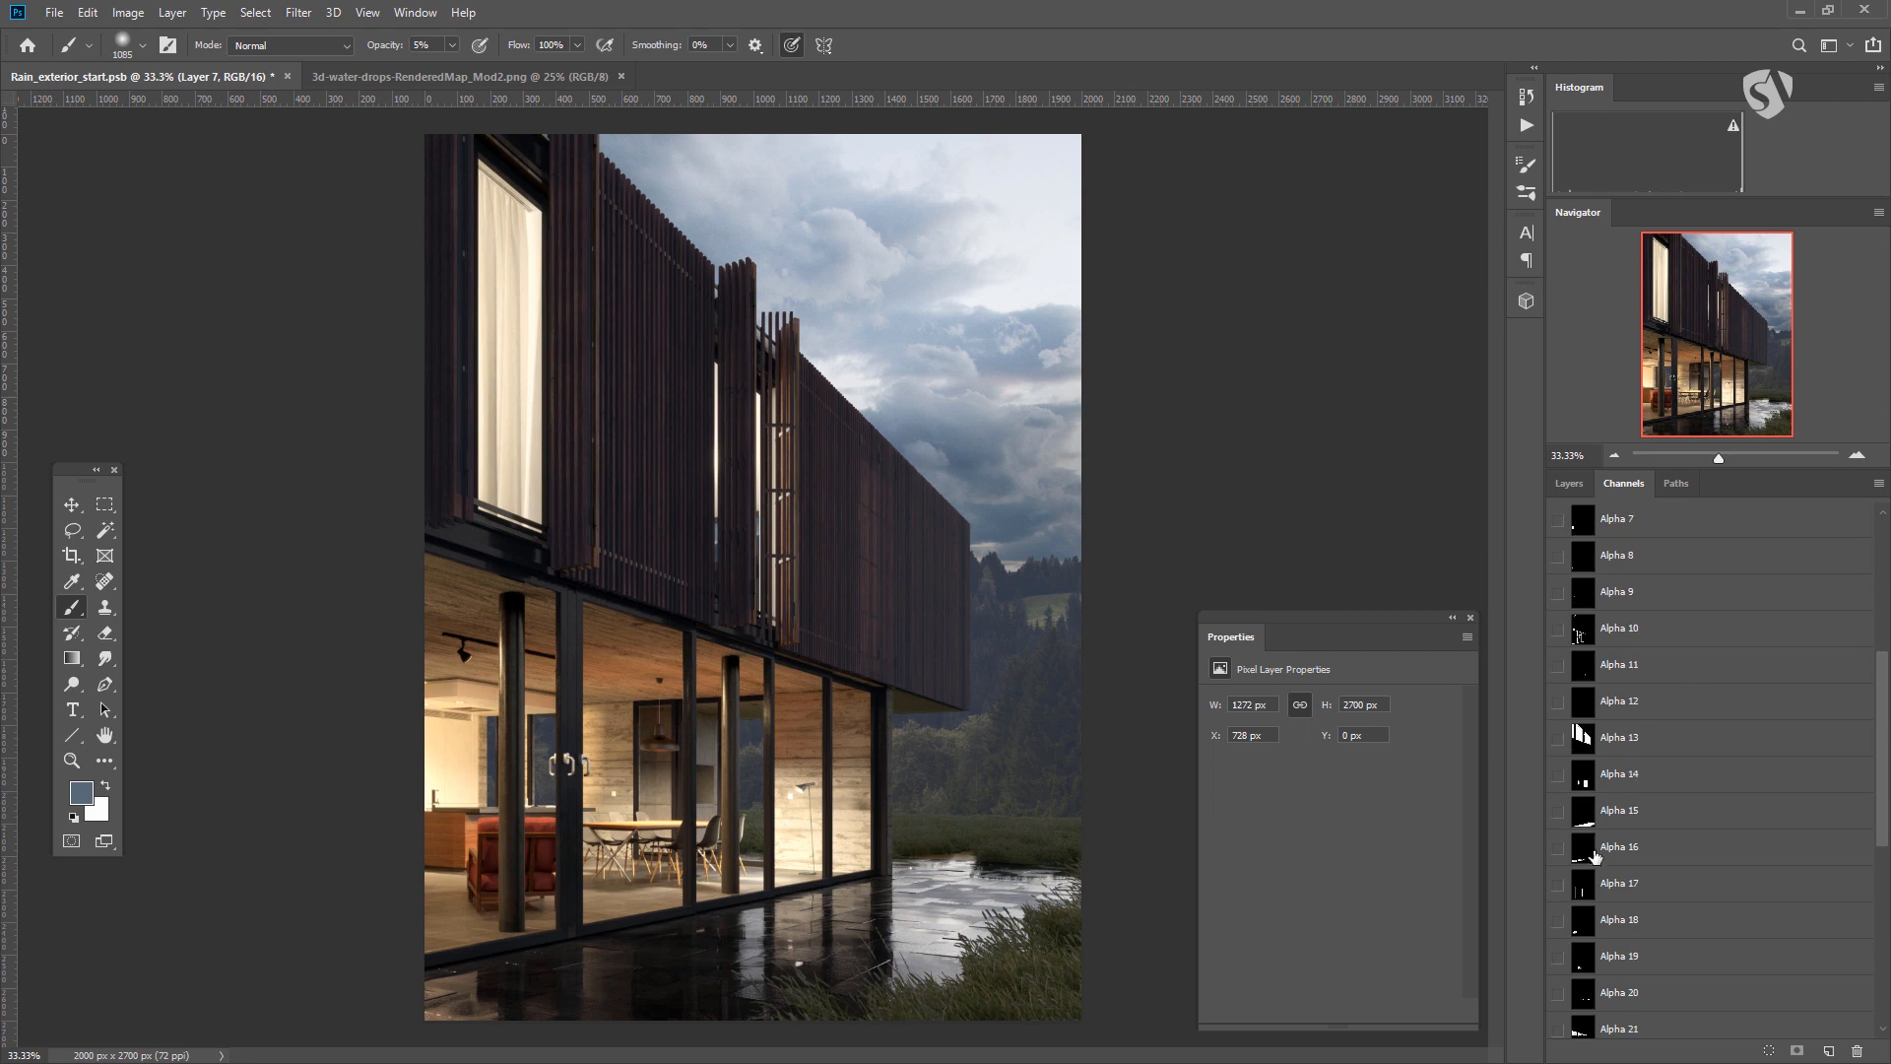
{"action": "scroll", "coordinate": [1605, 876], "scroll_direction": "down", "scroll_amount": 2}
{"action": "left_click", "coordinate": [1583, 928], "text": "ctrl"}
{"action": "scroll", "coordinate": [1585, 930], "scroll_direction": "down", "scroll_amount": 3}
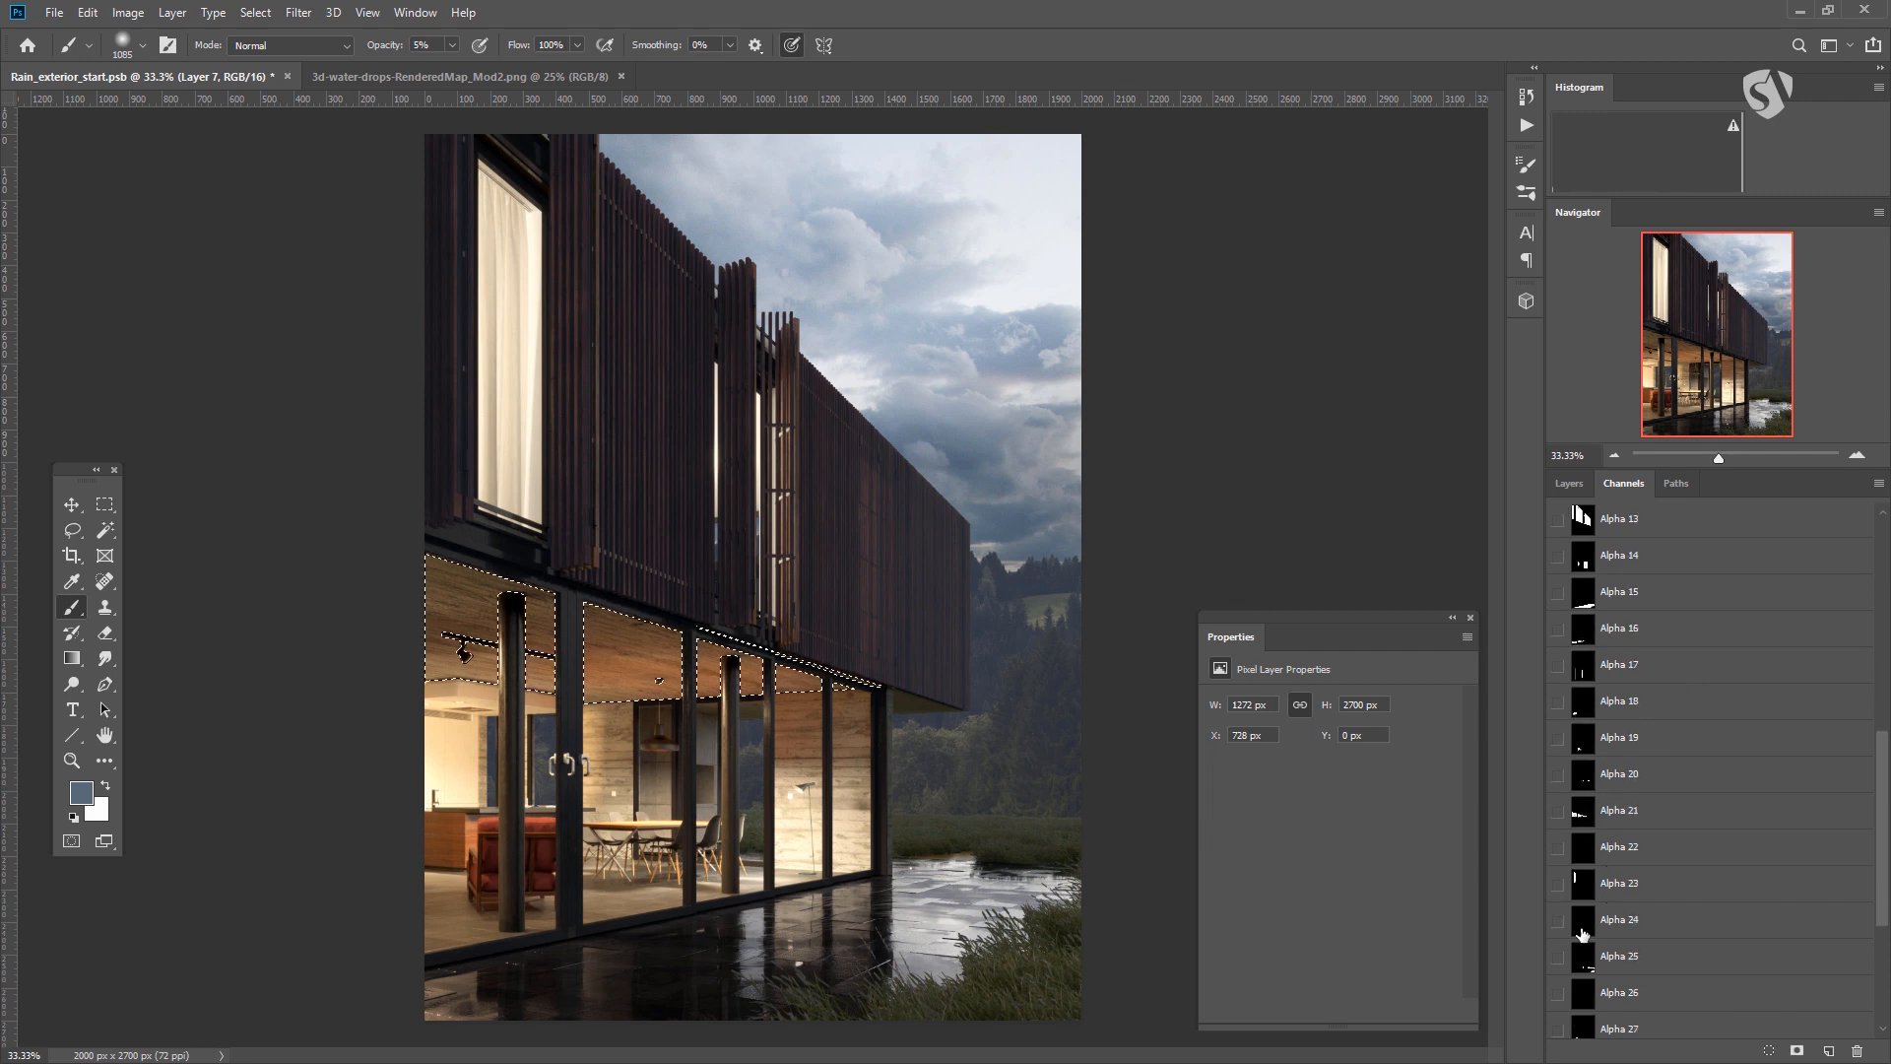
{"action": "left_click", "coordinate": [1582, 886], "text": "ctrl"}
{"action": "scroll", "coordinate": [1587, 885], "scroll_direction": "down", "scroll_amount": 1}
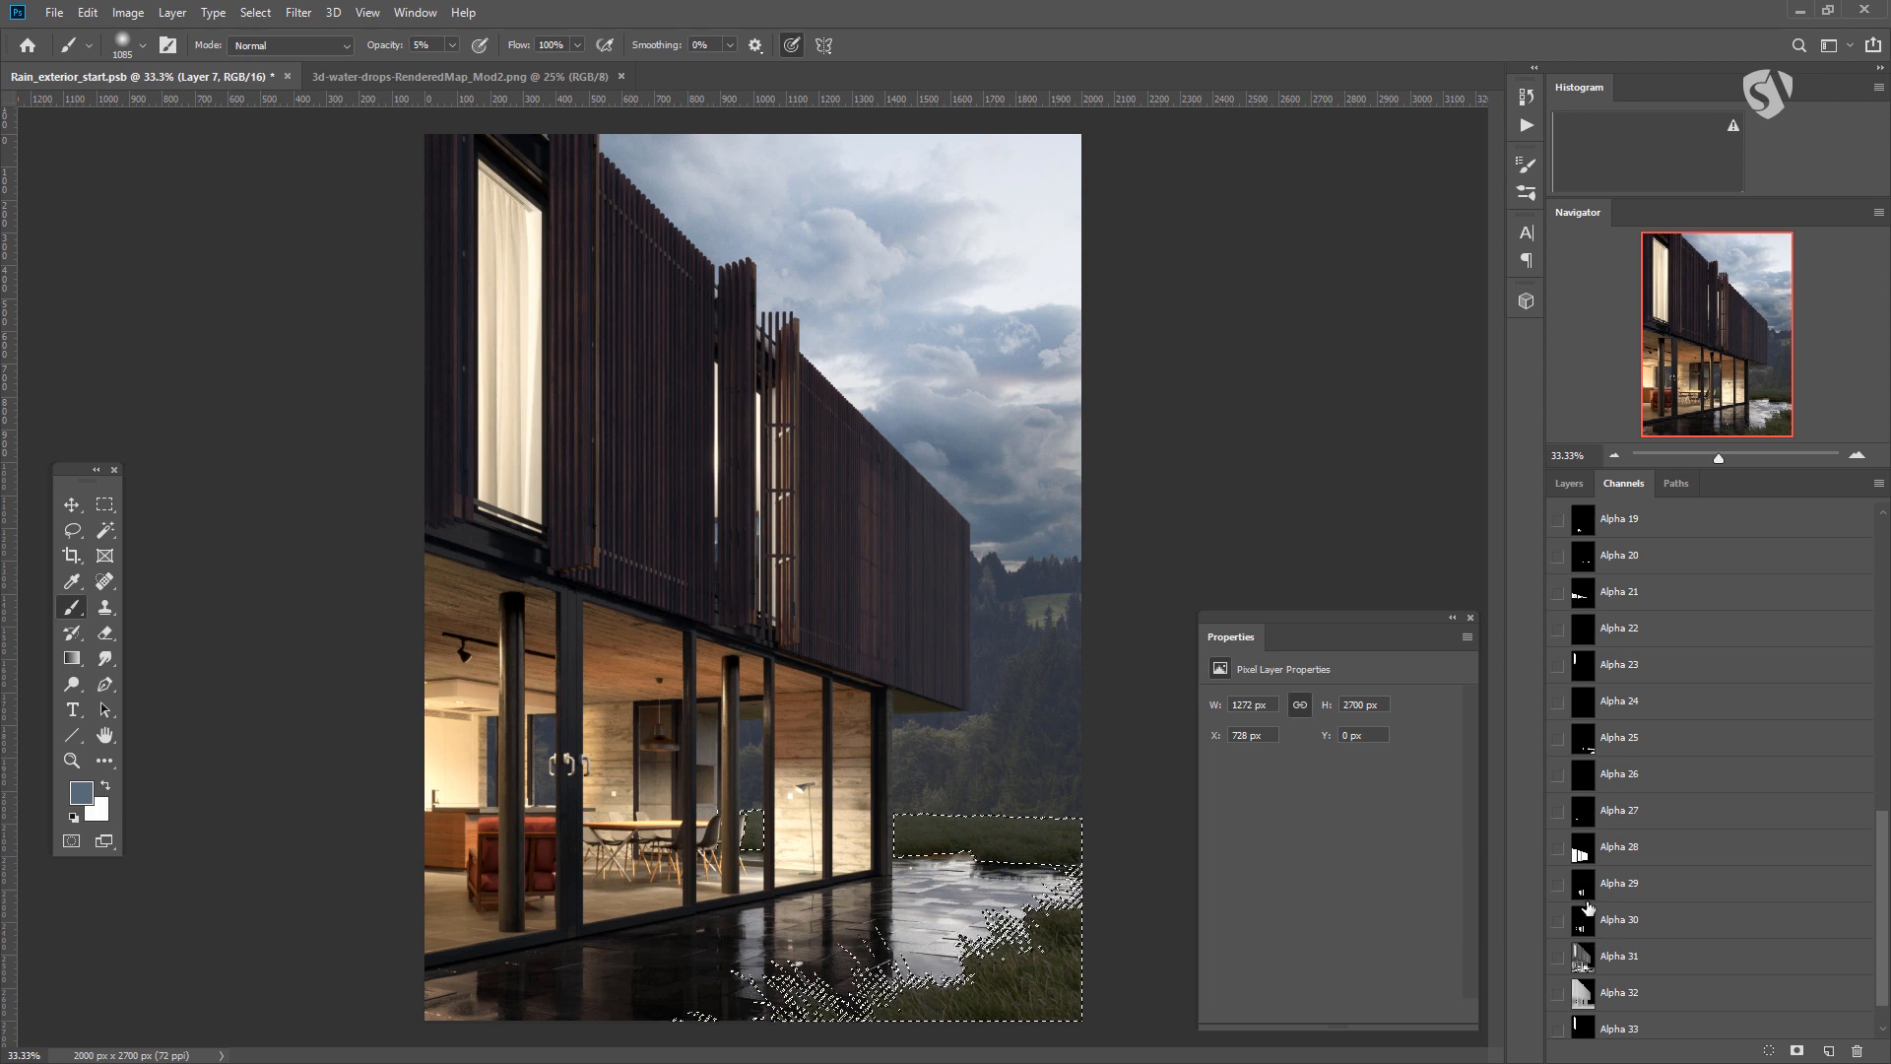
{"action": "left_click", "coordinate": [1589, 783], "text": "ctrl"}
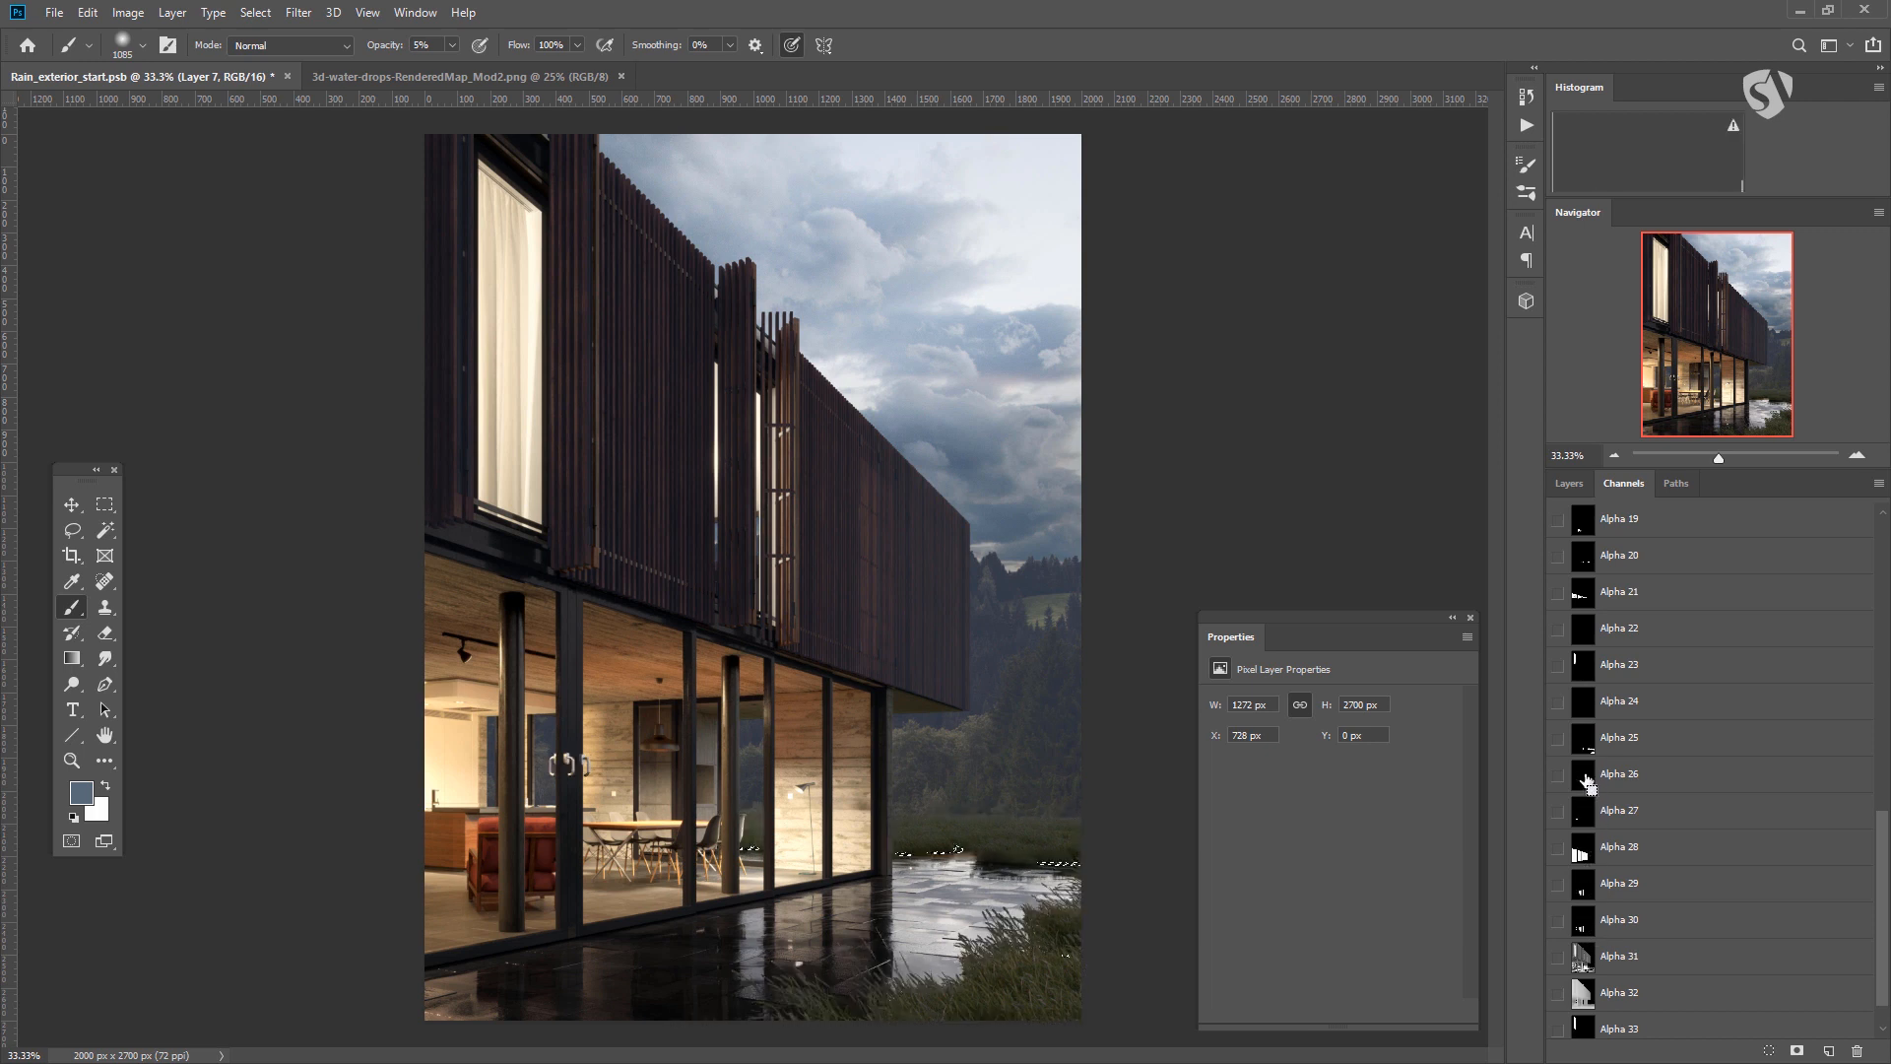
{"action": "left_click", "coordinate": [1583, 911], "text": "ctrl"}
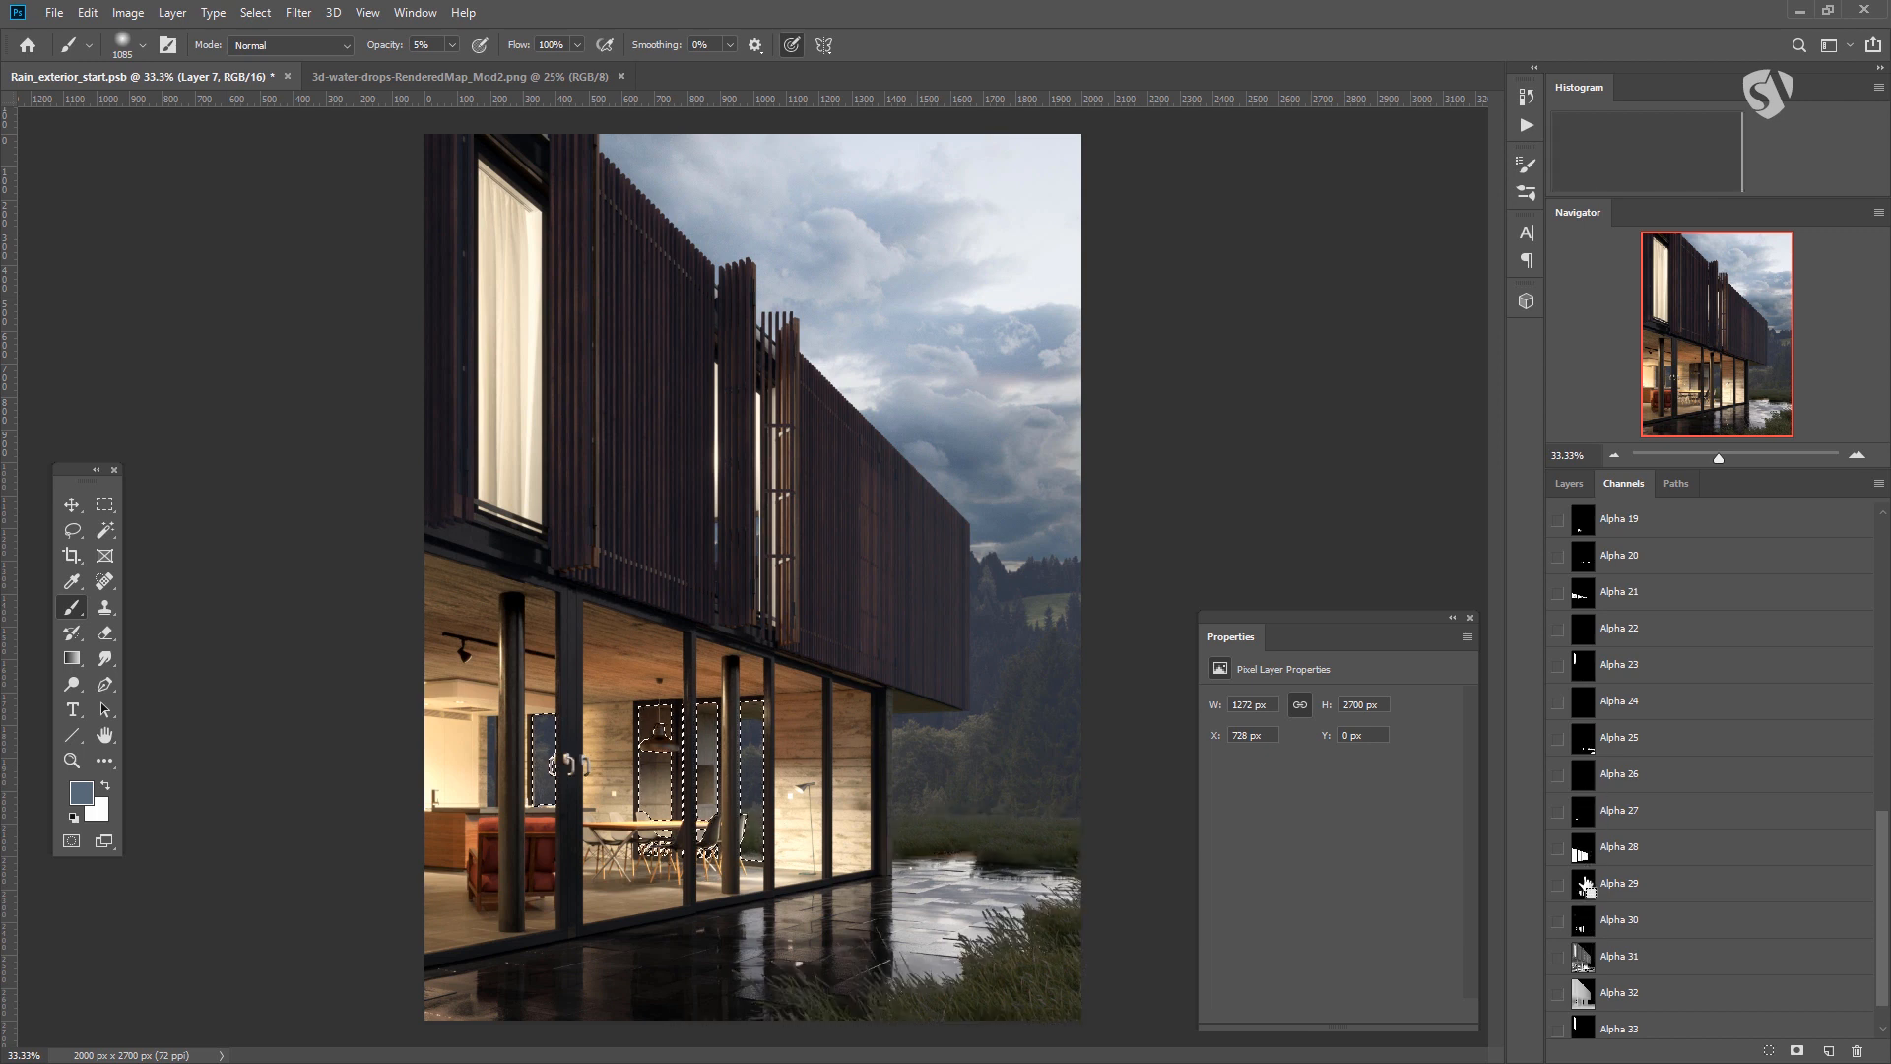
Check the red mask overlays of Alpha 2 to Alpha 5 over the image for the outside ceiling.
{"action": "scroll", "coordinate": [1615, 817], "scroll_direction": "up", "scroll_amount": 6}
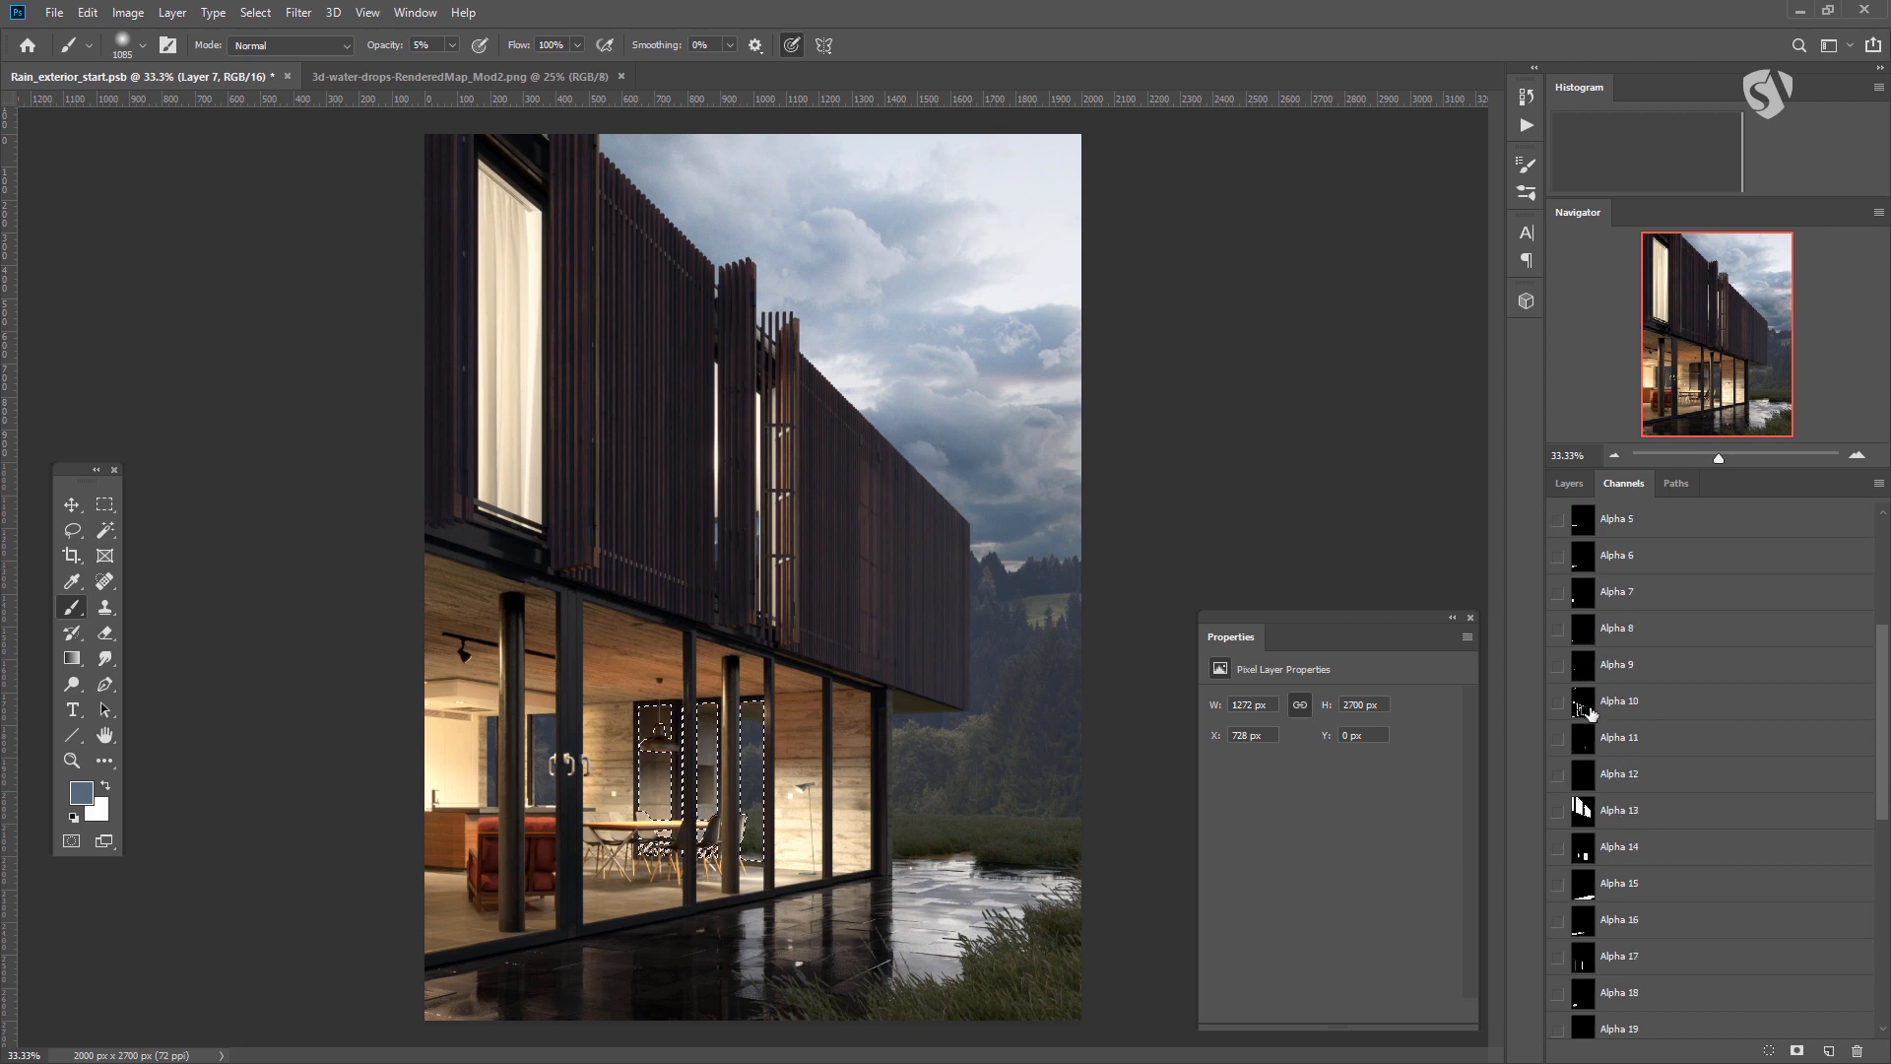
{"action": "scroll", "coordinate": [1590, 714], "scroll_direction": "up", "scroll_amount": 3}
{"action": "left_click", "coordinate": [1557, 672]}
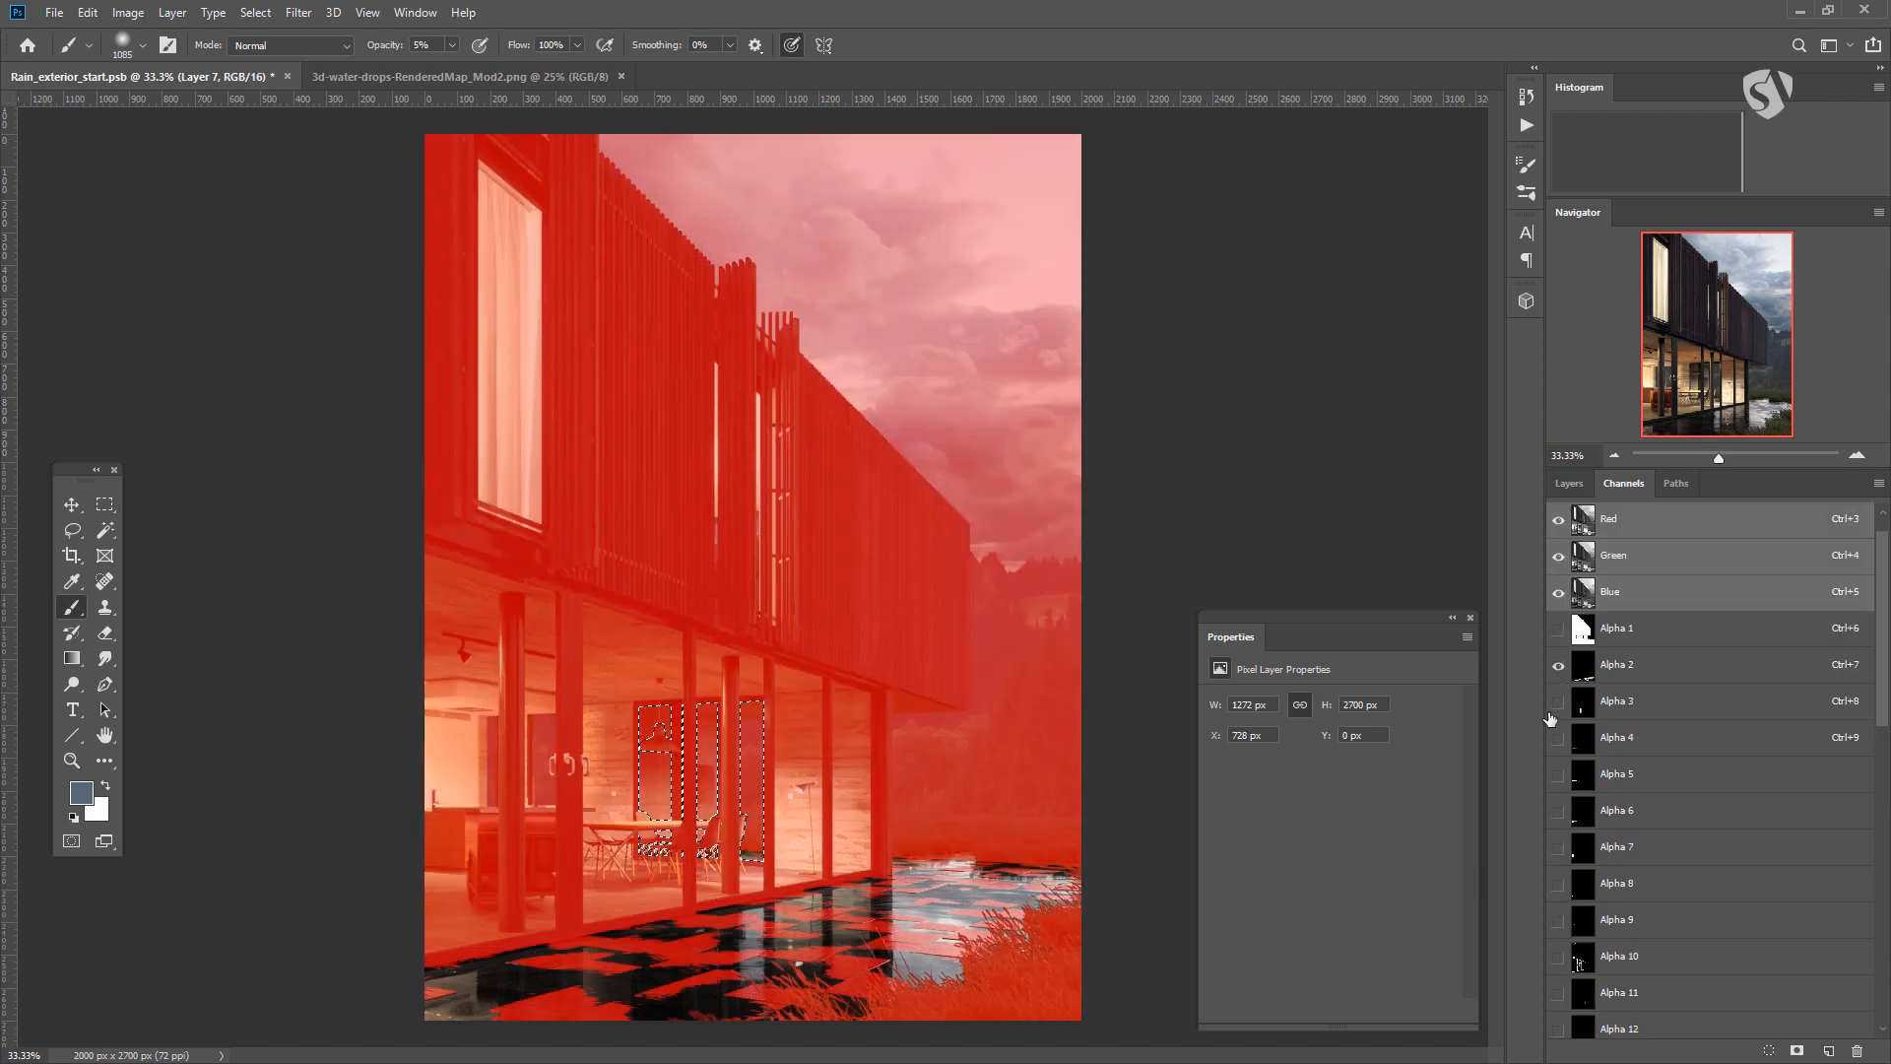
{"action": "left_click", "coordinate": [1558, 702]}
{"action": "left_click", "coordinate": [1558, 738]}
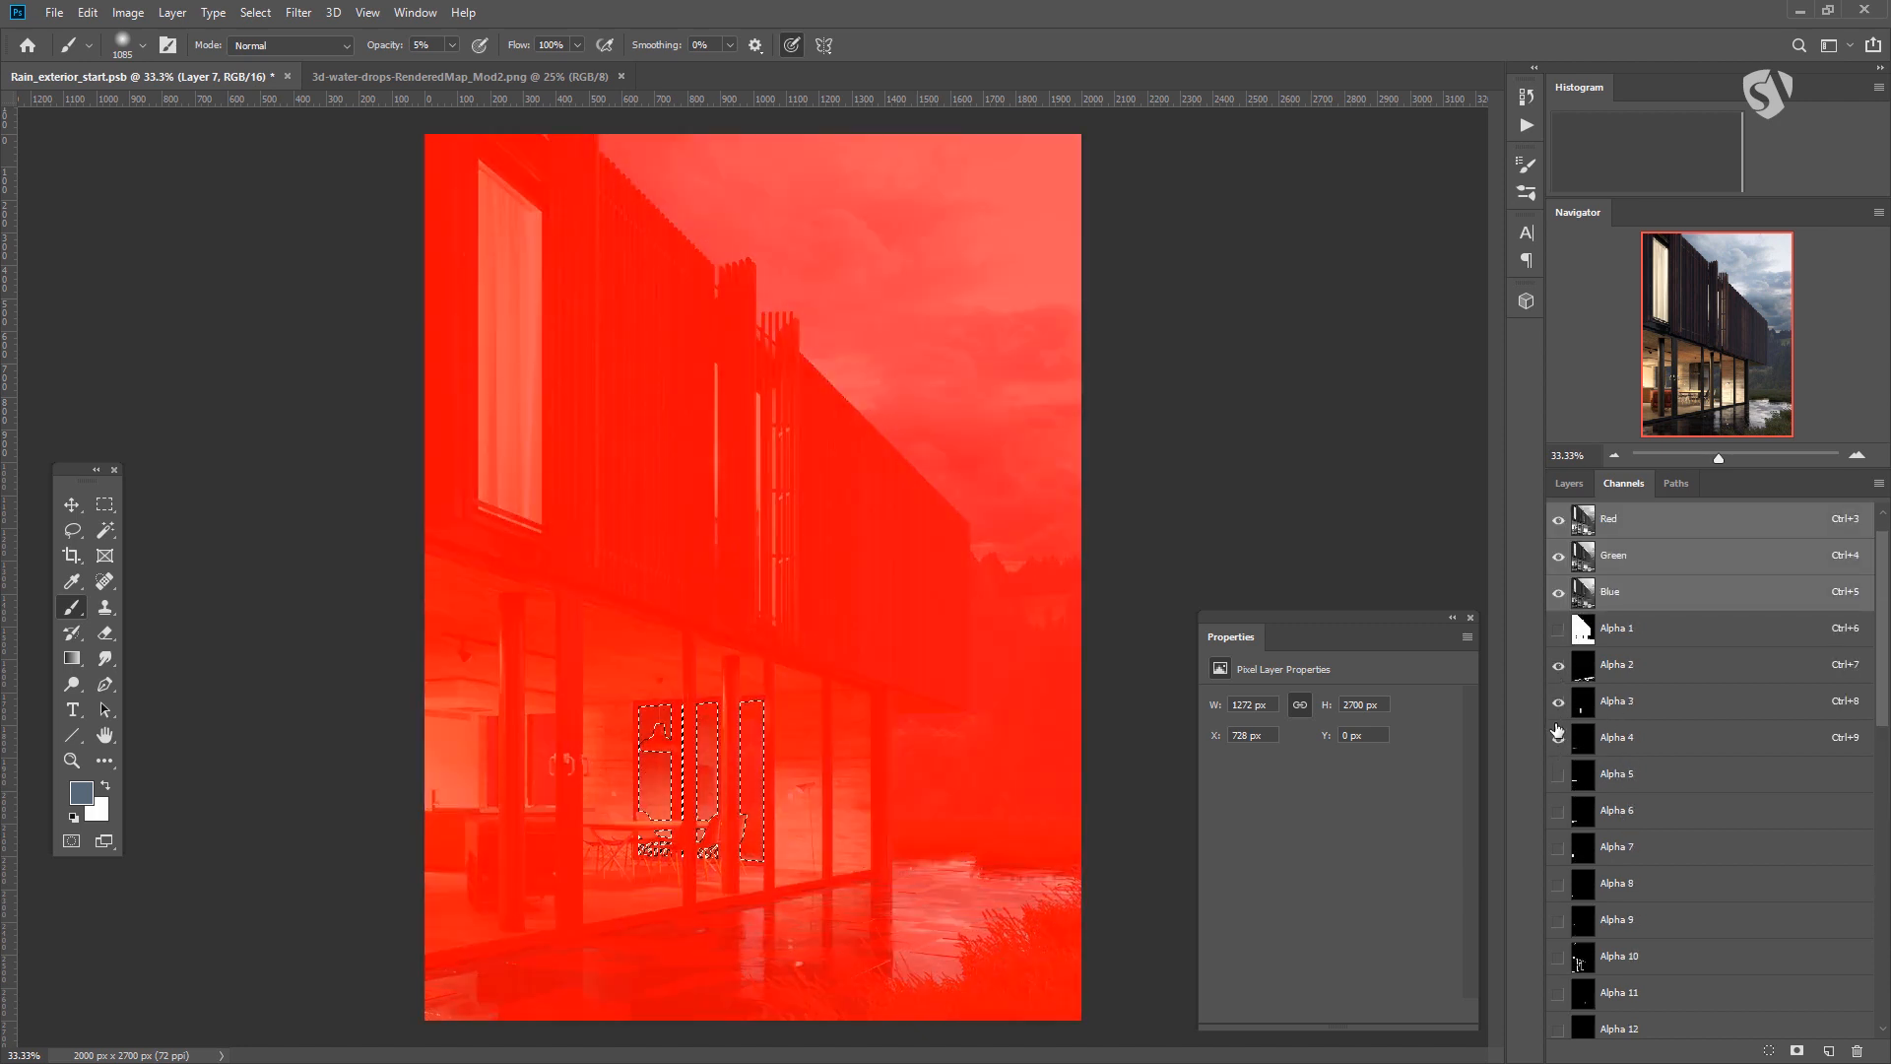
{"action": "left_click", "coordinate": [1558, 739]}
{"action": "left_click", "coordinate": [1558, 703]}
{"action": "left_click", "coordinate": [1558, 666]}
{"action": "left_click", "coordinate": [1558, 775]}
{"action": "left_click", "coordinate": [1557, 778]}
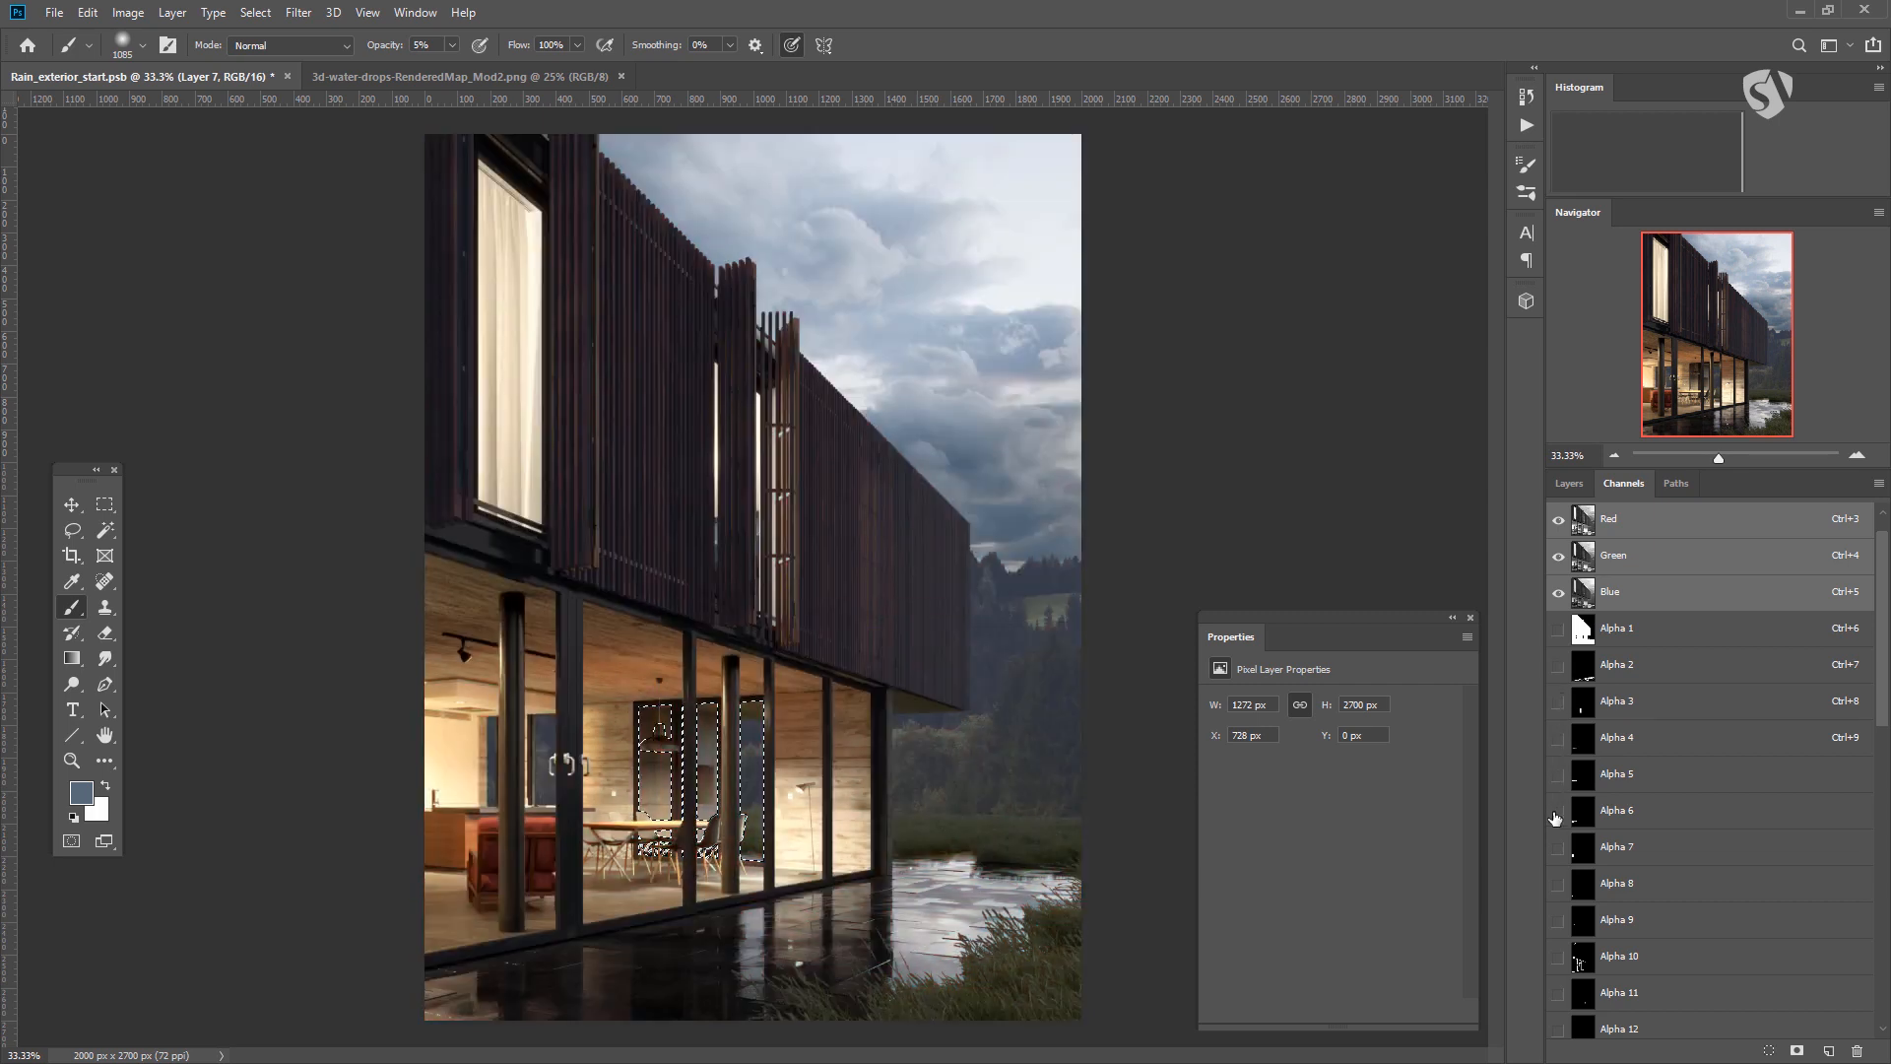
View the alpha channels from Alpha 6 to Alpha 11 one by one, and examine Alpha 10 for the ceiling area.
{"action": "left_click", "coordinate": [1601, 819]}
{"action": "left_click", "coordinate": [1603, 847]}
{"action": "left_click", "coordinate": [1607, 883]}
{"action": "left_click", "coordinate": [1615, 920]}
{"action": "left_click", "coordinate": [1620, 957]}
{"action": "left_click", "coordinate": [1618, 997]}
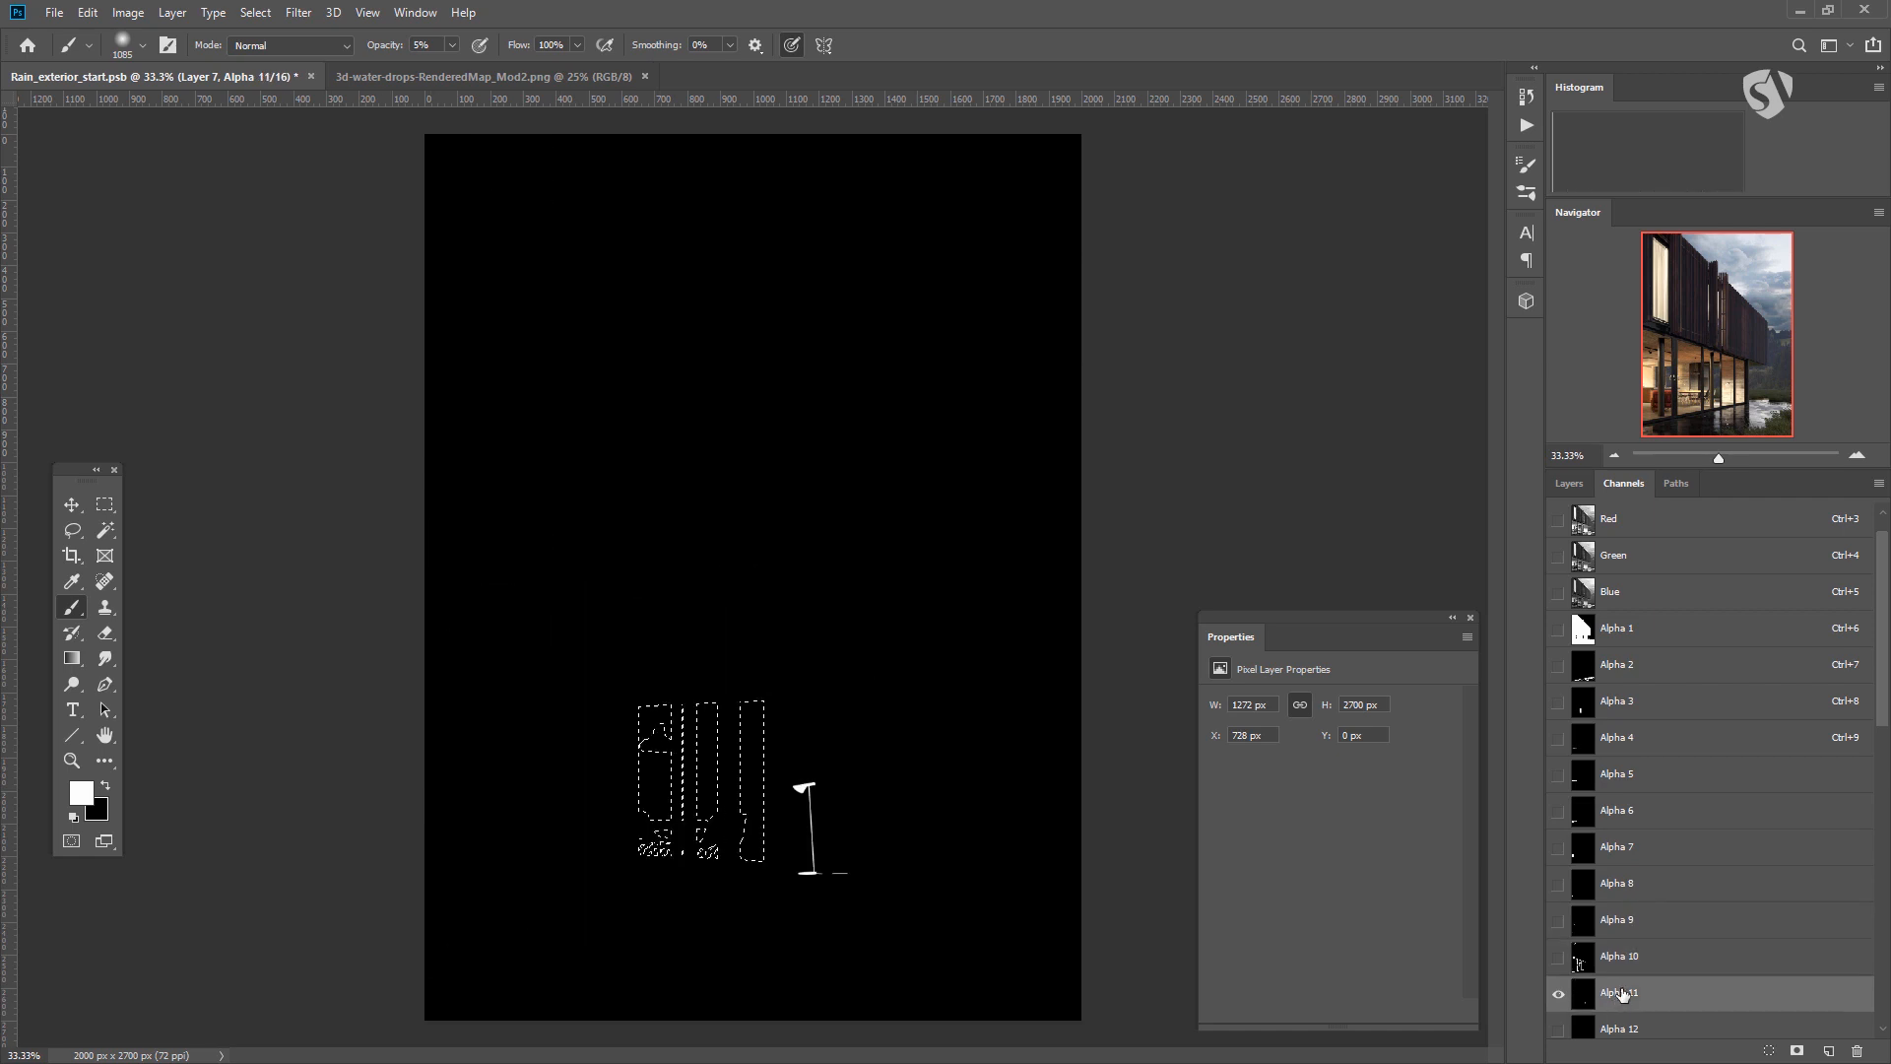
{"action": "scroll", "coordinate": [1618, 997], "scroll_direction": "down", "scroll_amount": 5}
{"action": "left_click", "coordinate": [1612, 776]}
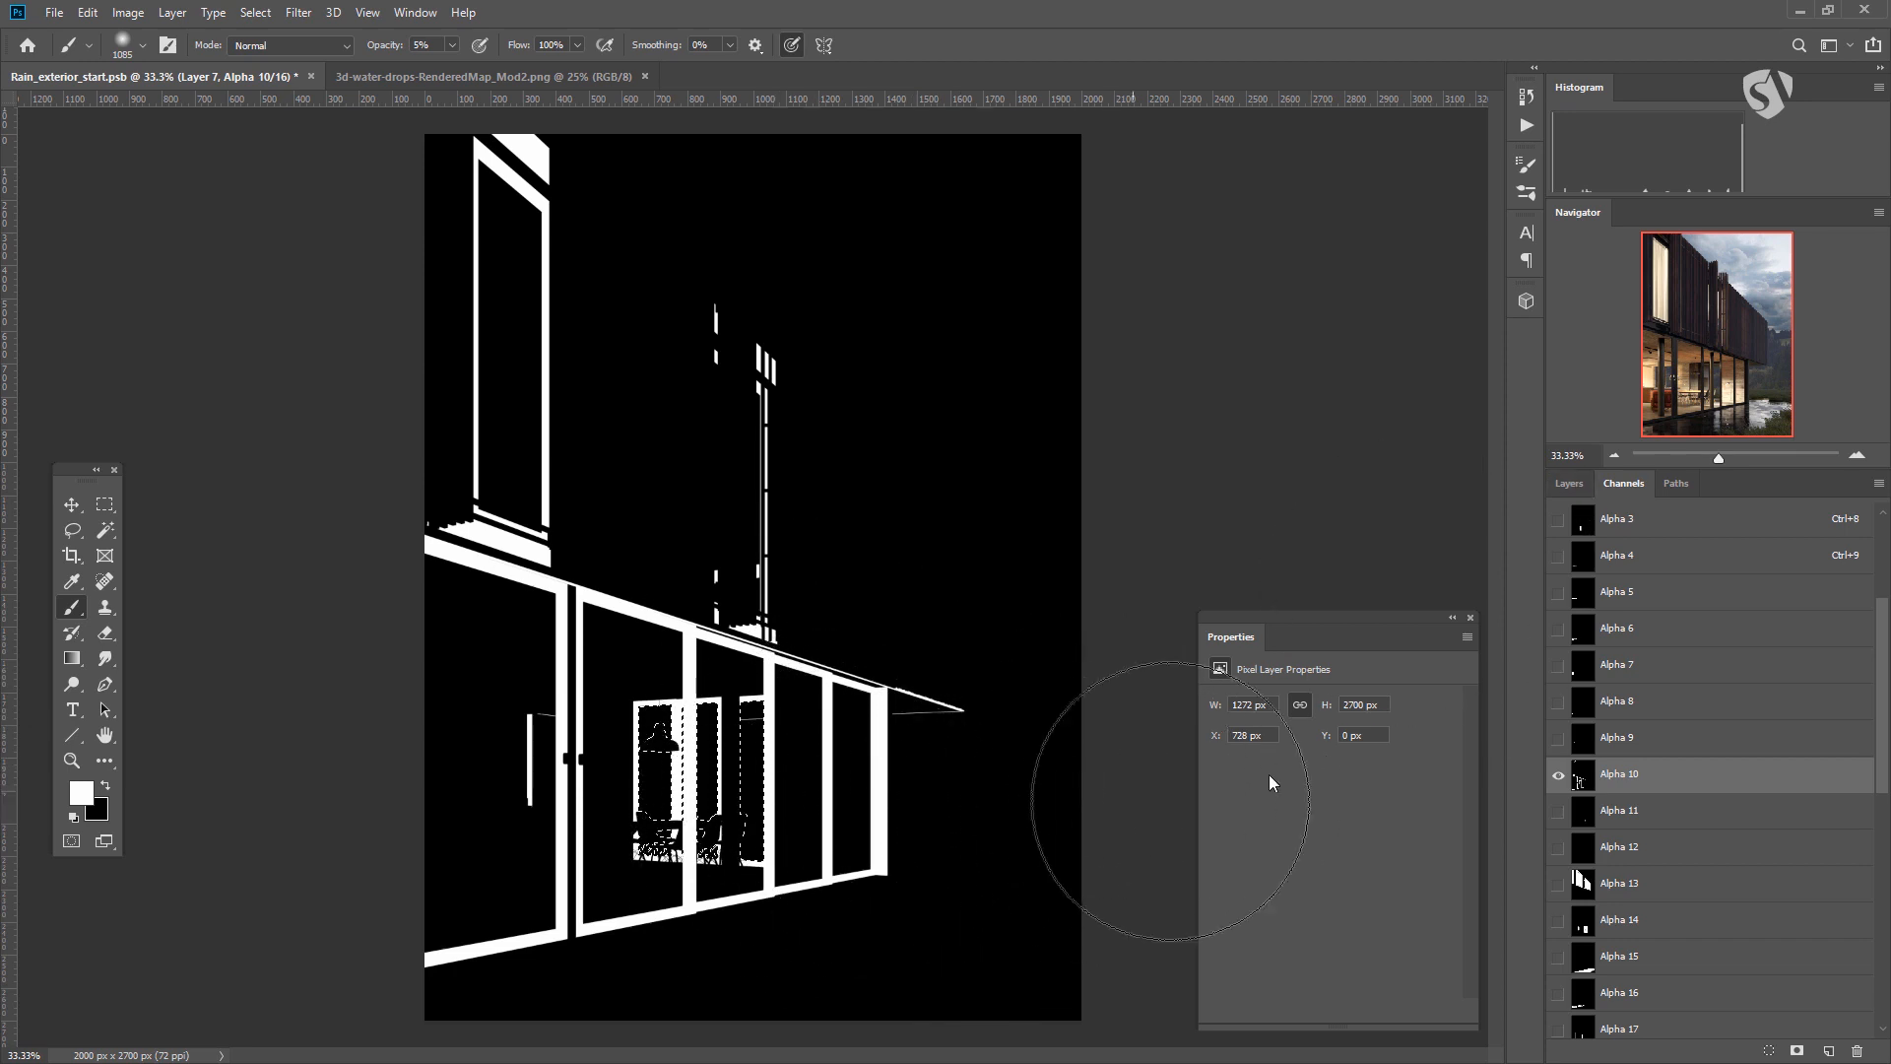
Collapse the Wood group and create a new group directly above it containing an empty layer.
{"action": "left_click", "coordinate": [1569, 483]}
{"action": "left_click", "coordinate": [1687, 876]}
{"action": "scroll", "coordinate": [1687, 867], "scroll_direction": "down", "scroll_amount": 3}
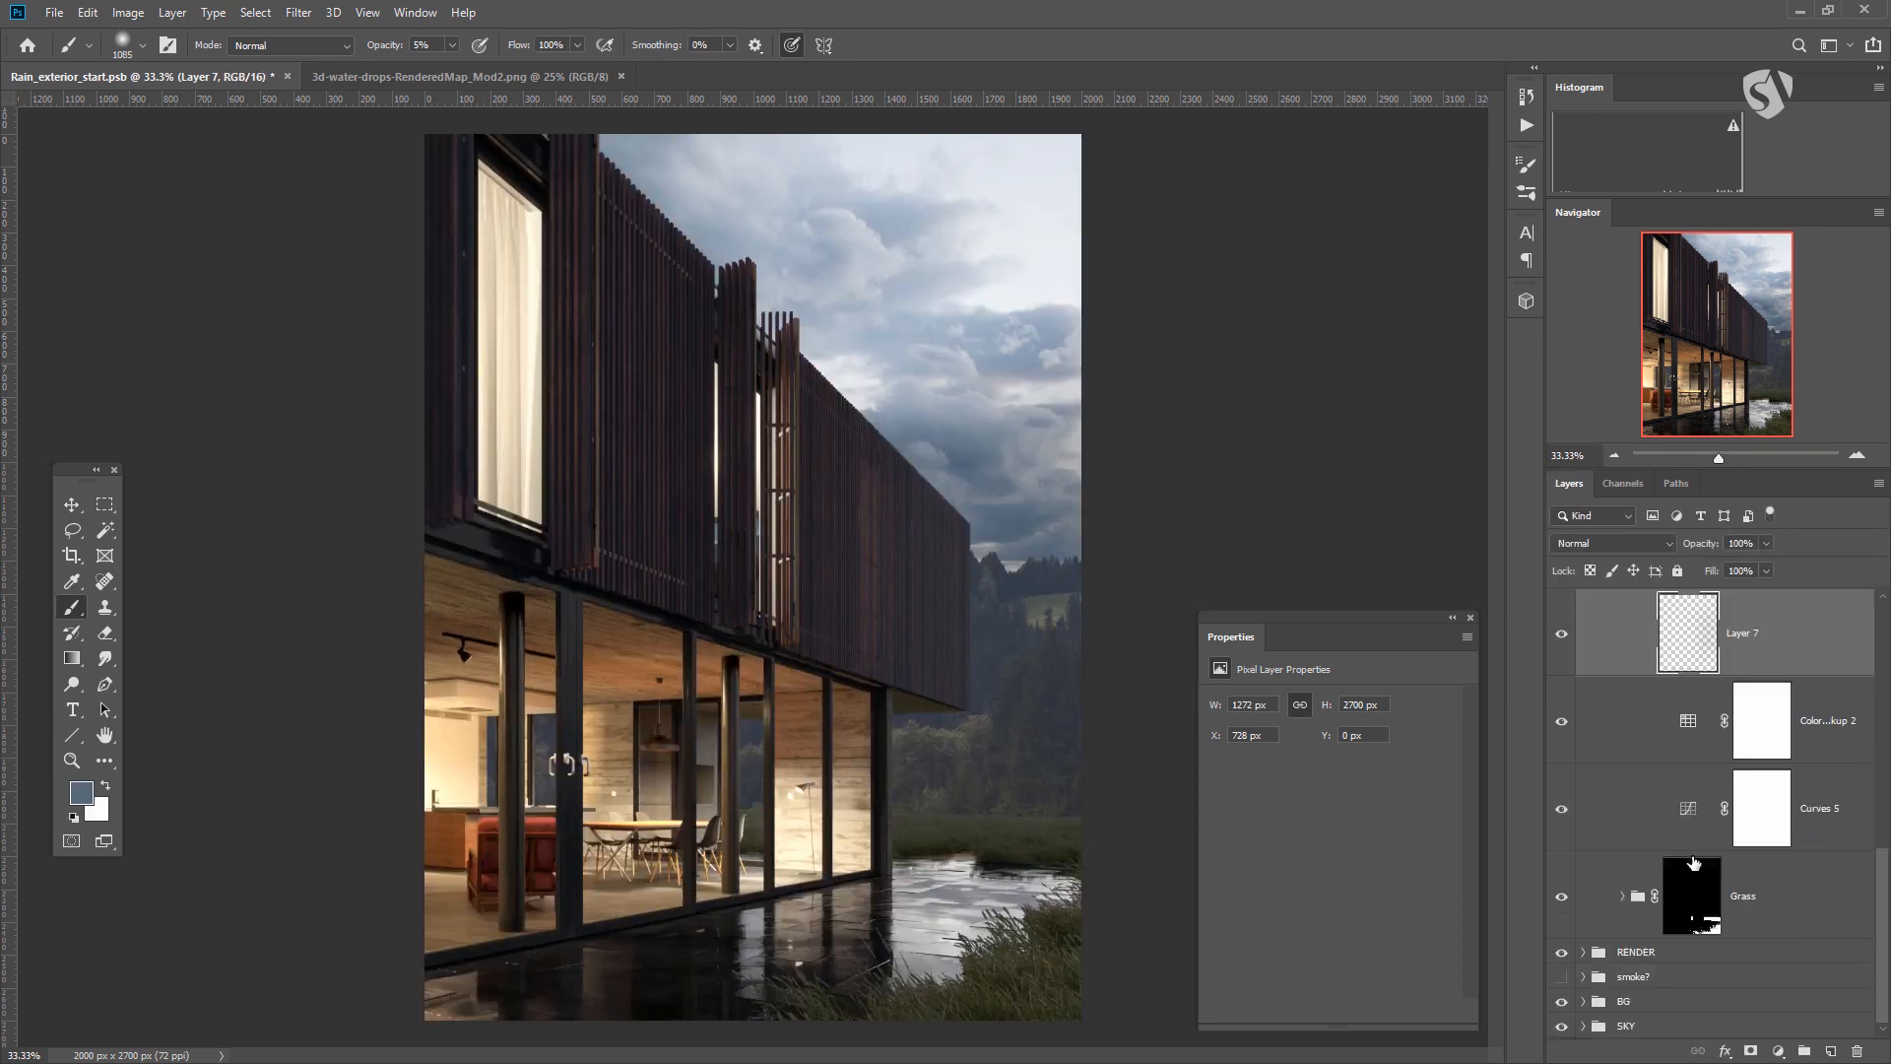
{"action": "scroll", "coordinate": [1687, 824], "scroll_direction": "up", "scroll_amount": 2}
{"action": "scroll", "coordinate": [1687, 769], "scroll_direction": "down", "scroll_amount": 2}
{"action": "scroll", "coordinate": [1687, 764], "scroll_direction": "up", "scroll_amount": 3}
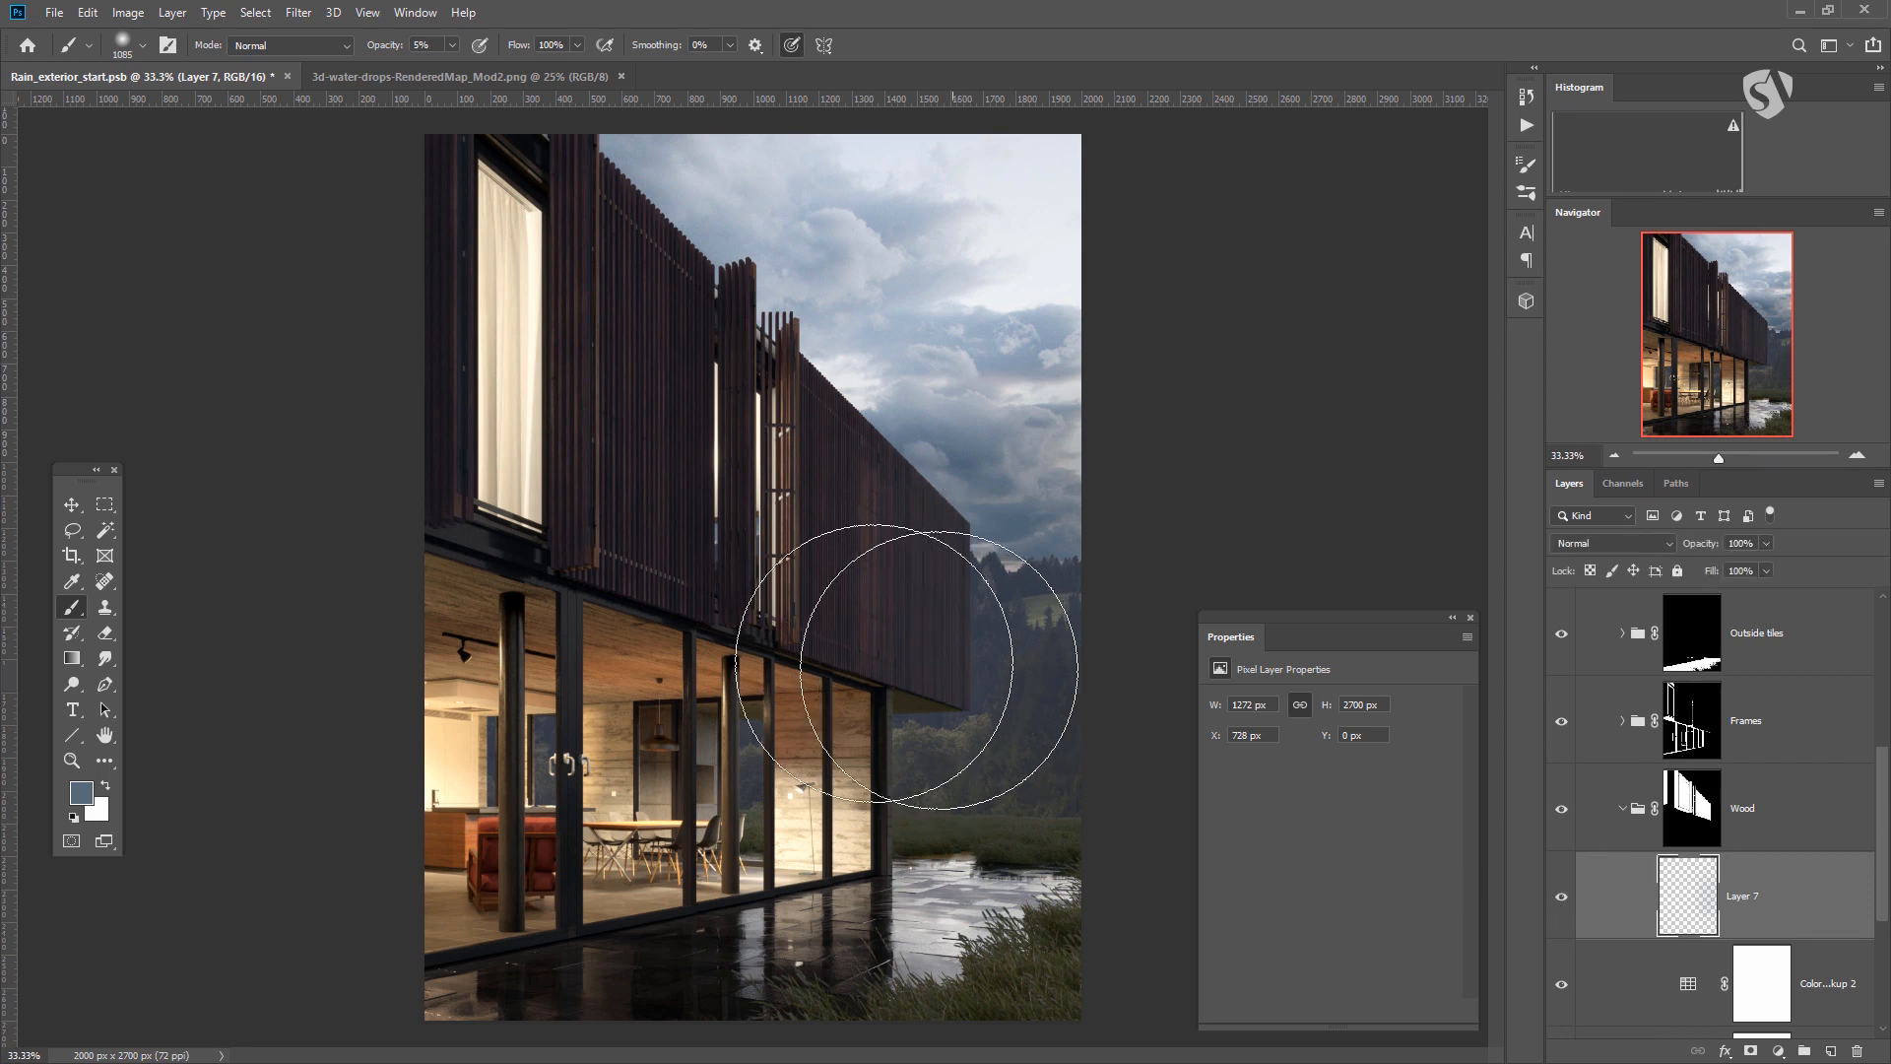
{"action": "scroll", "coordinate": [1699, 802], "scroll_direction": "up", "scroll_amount": 2}
{"action": "scroll", "coordinate": [1697, 912], "scroll_direction": "down", "scroll_amount": 1}
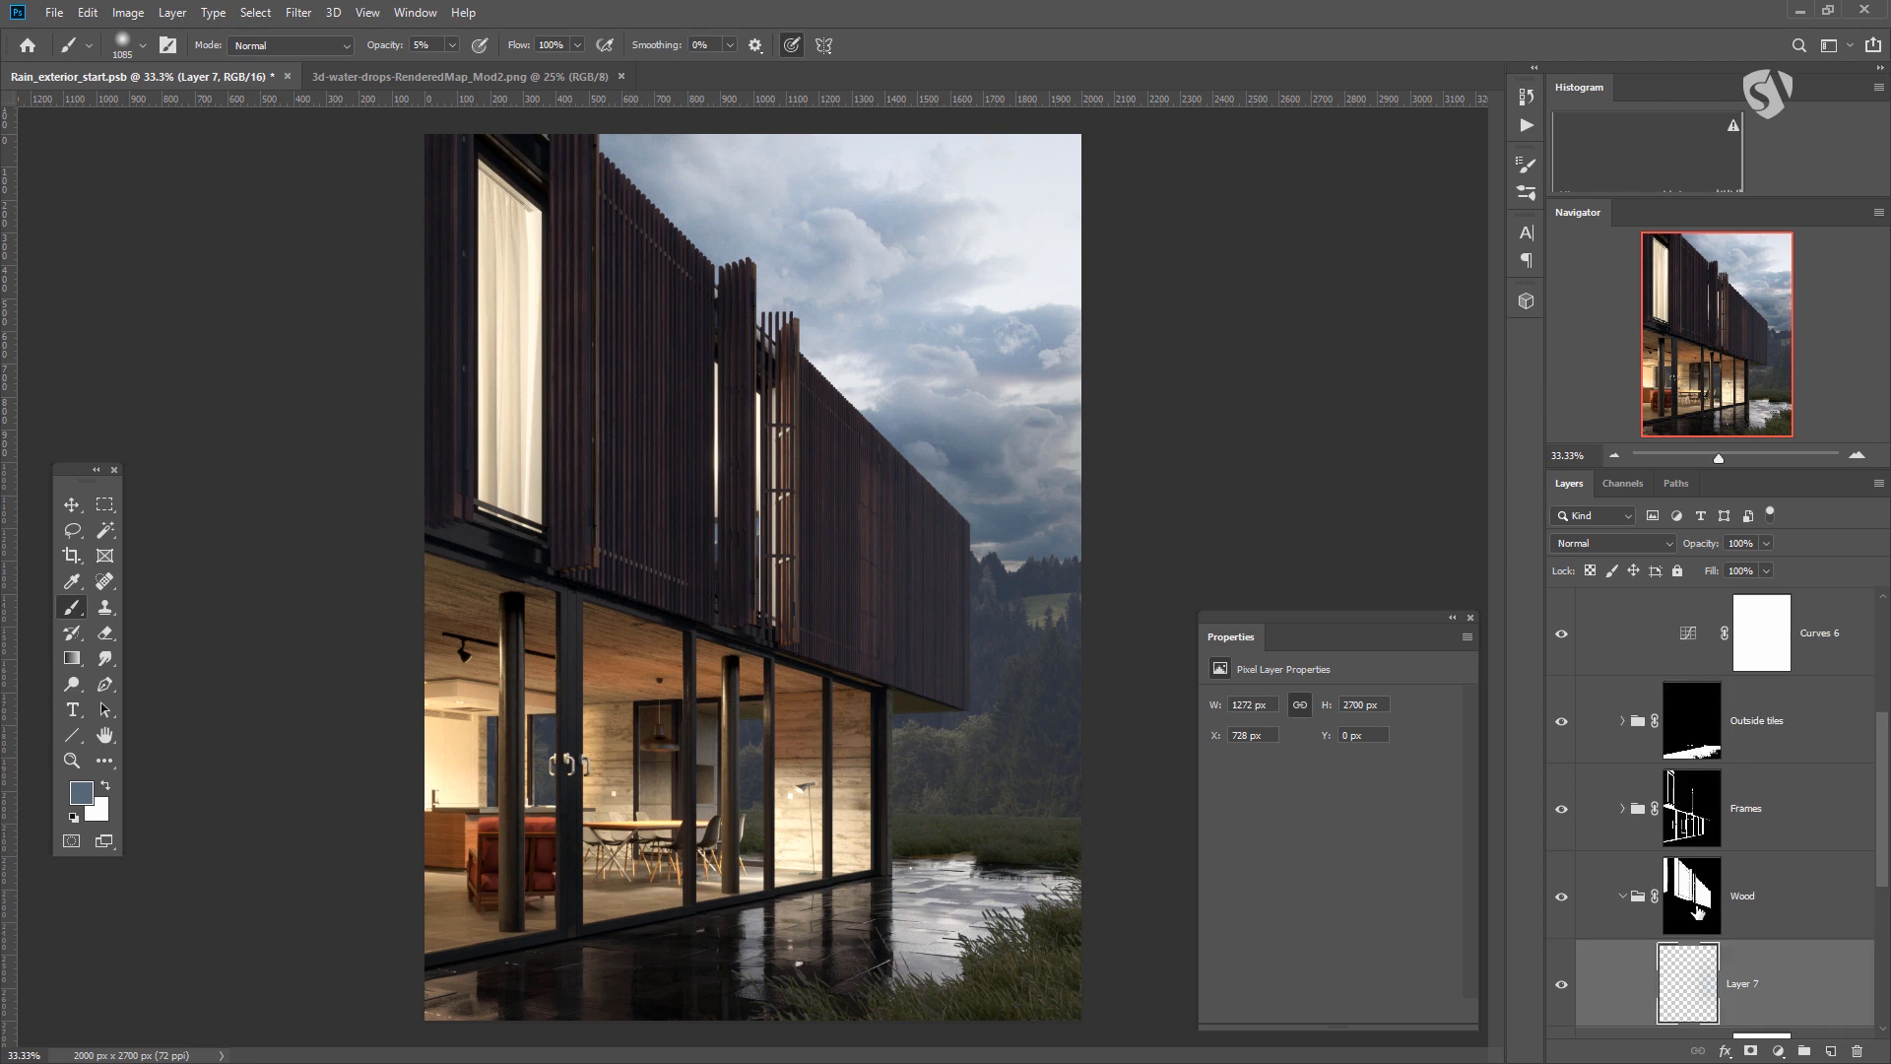
{"action": "left_click", "coordinate": [1802, 896]}
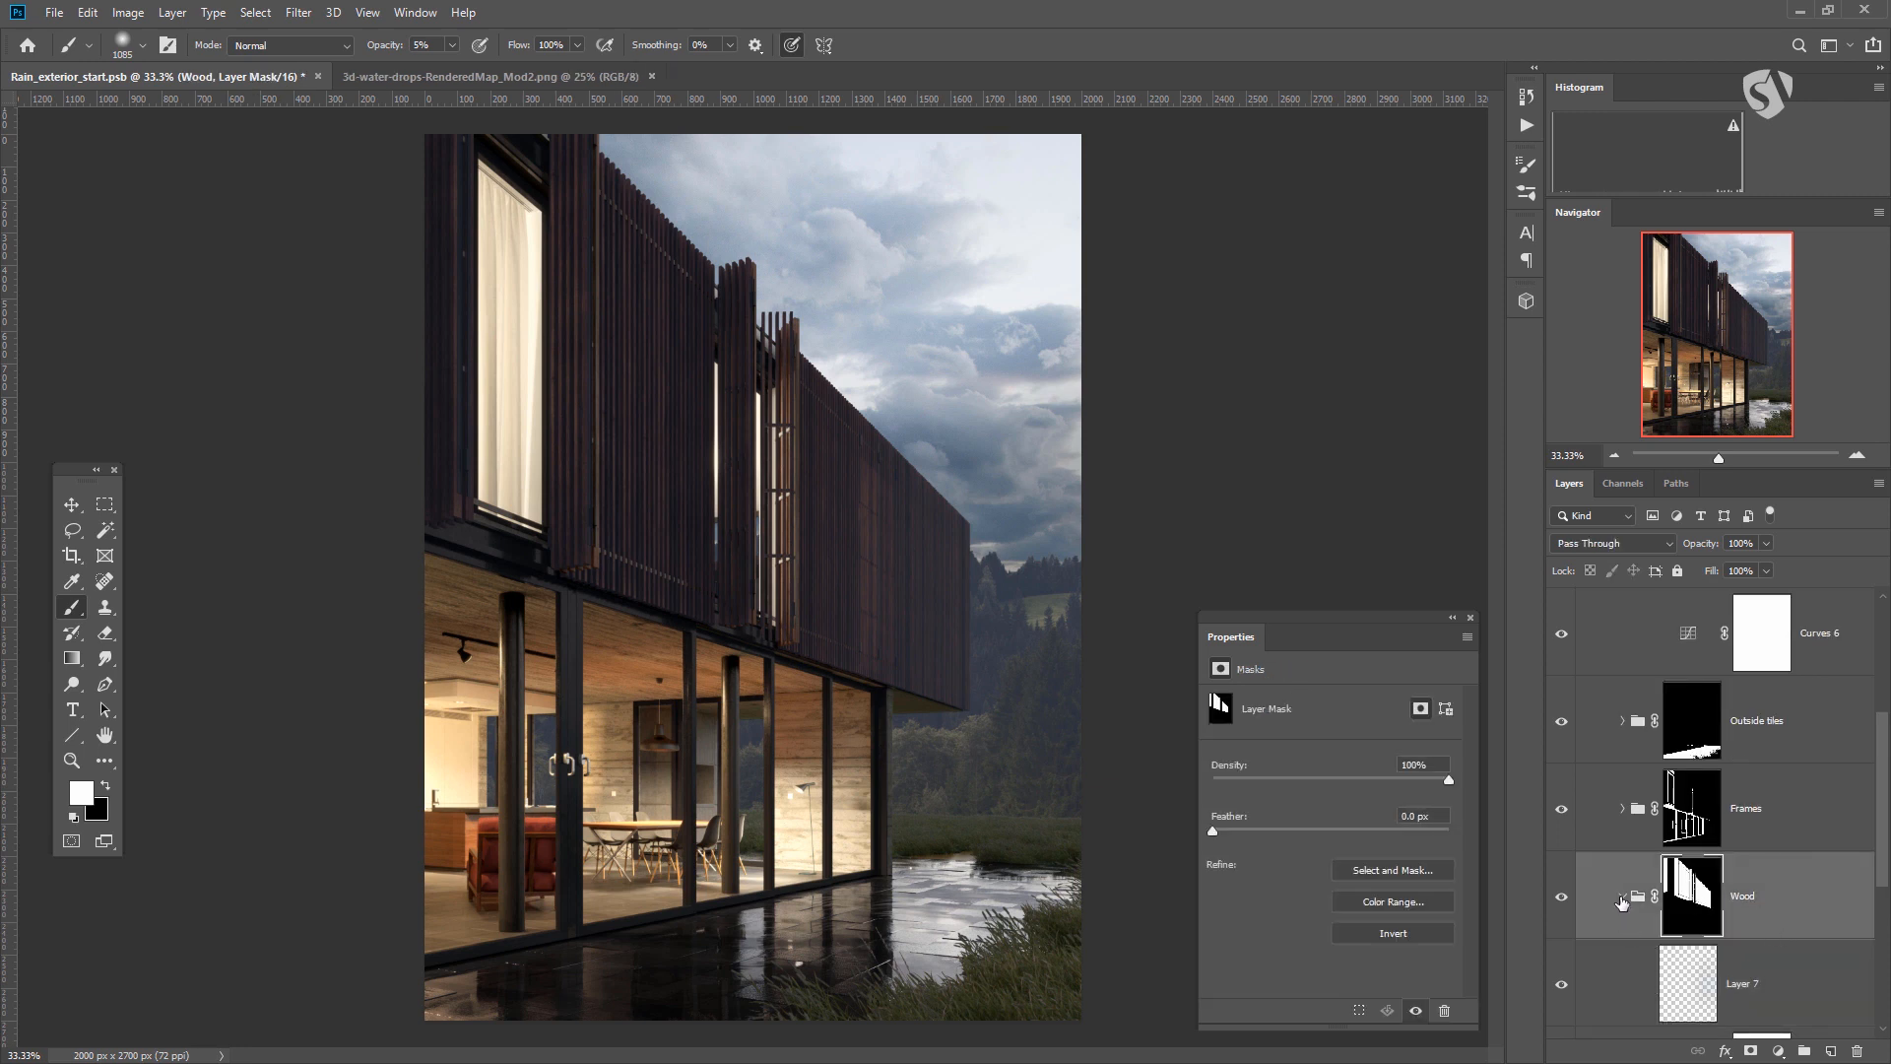
{"action": "left_click", "coordinate": [1806, 1052]}
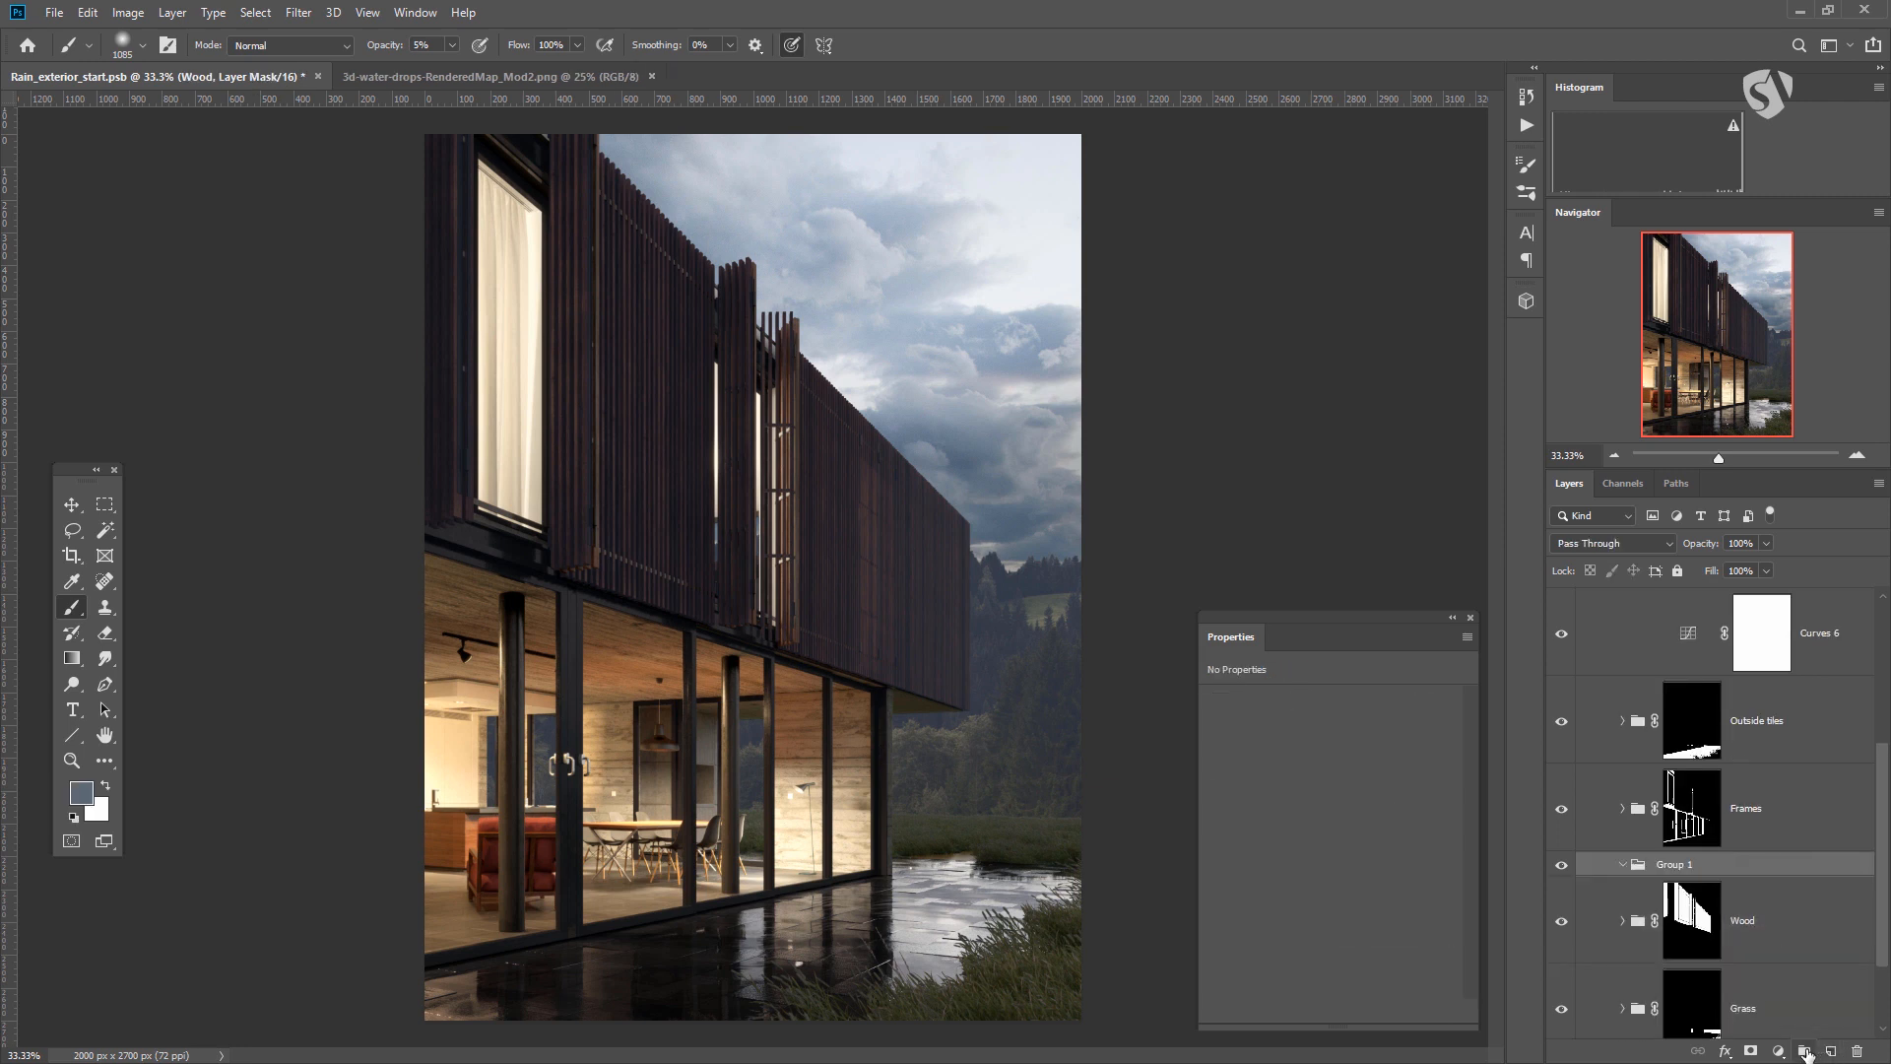
{"action": "left_click", "coordinate": [1831, 1051]}
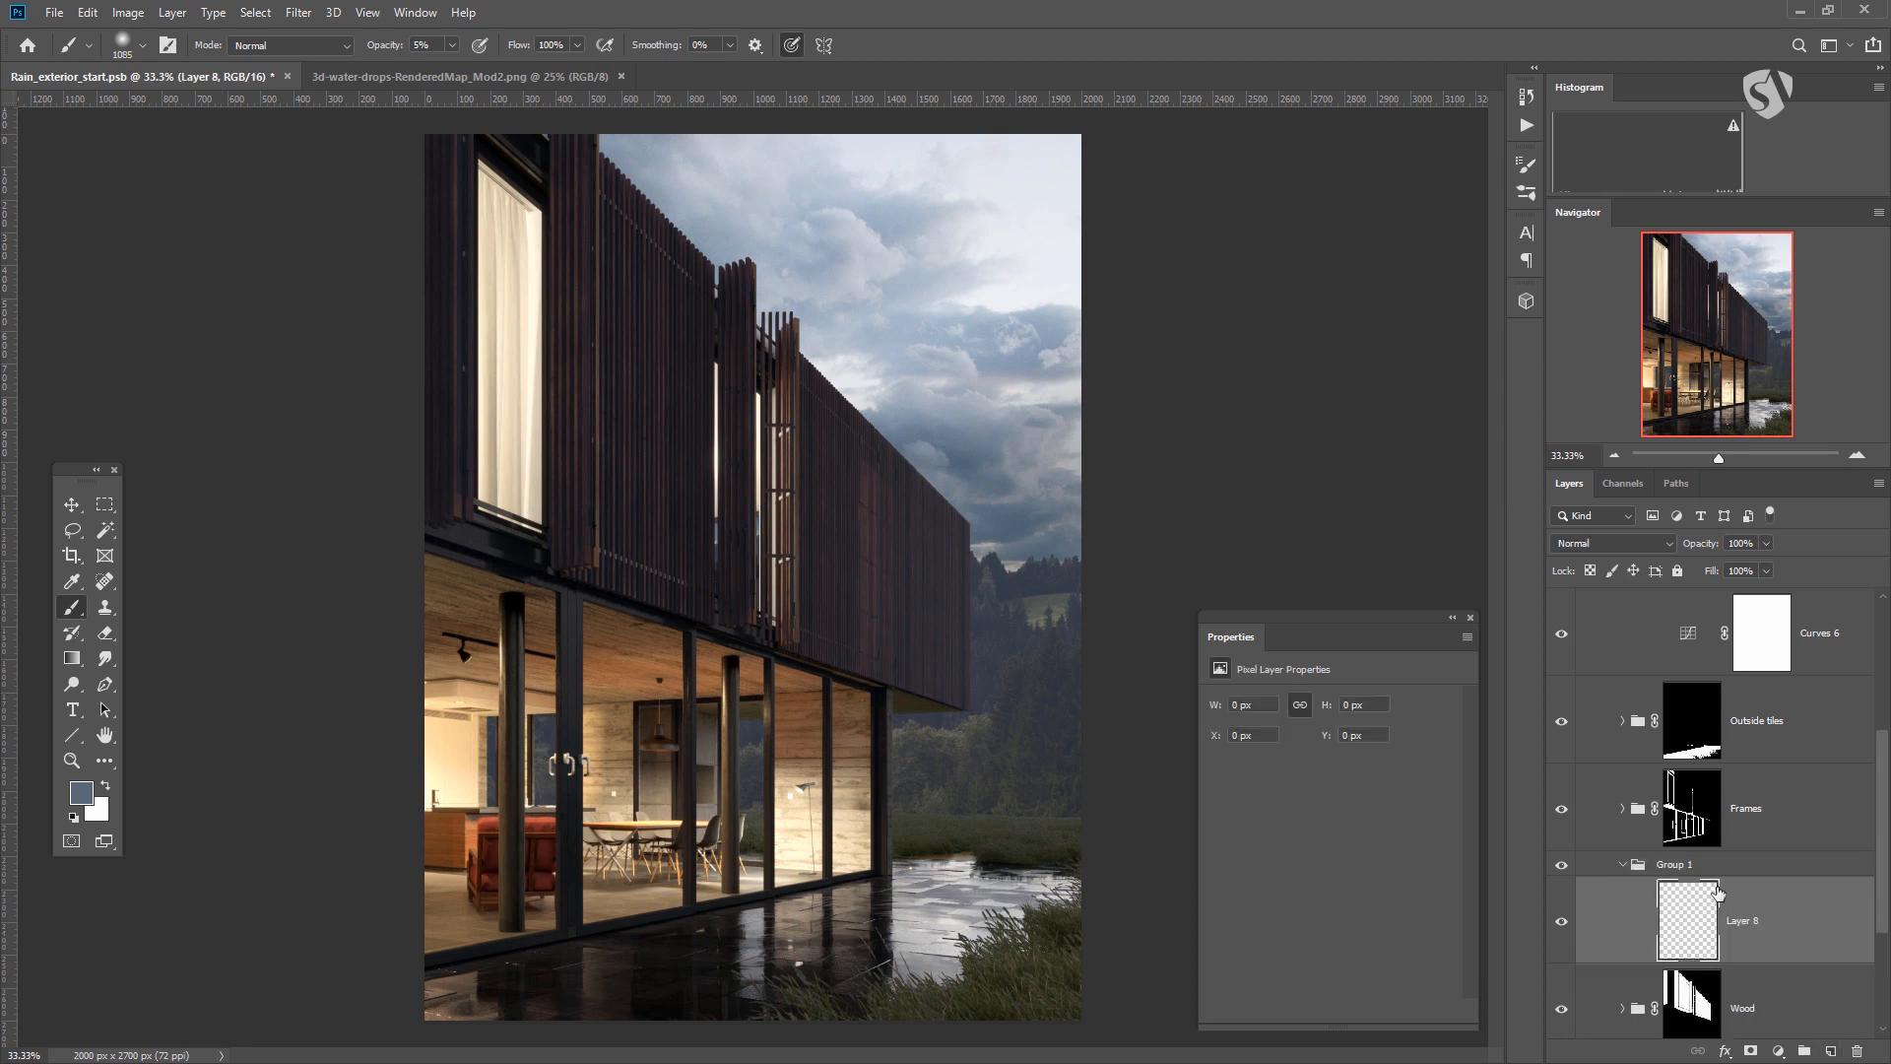
Rename the new group above Wood as "Ceiling outside right".
{"action": "left_click", "coordinate": [1677, 872]}
{"action": "double_click", "coordinate": [1678, 873]}
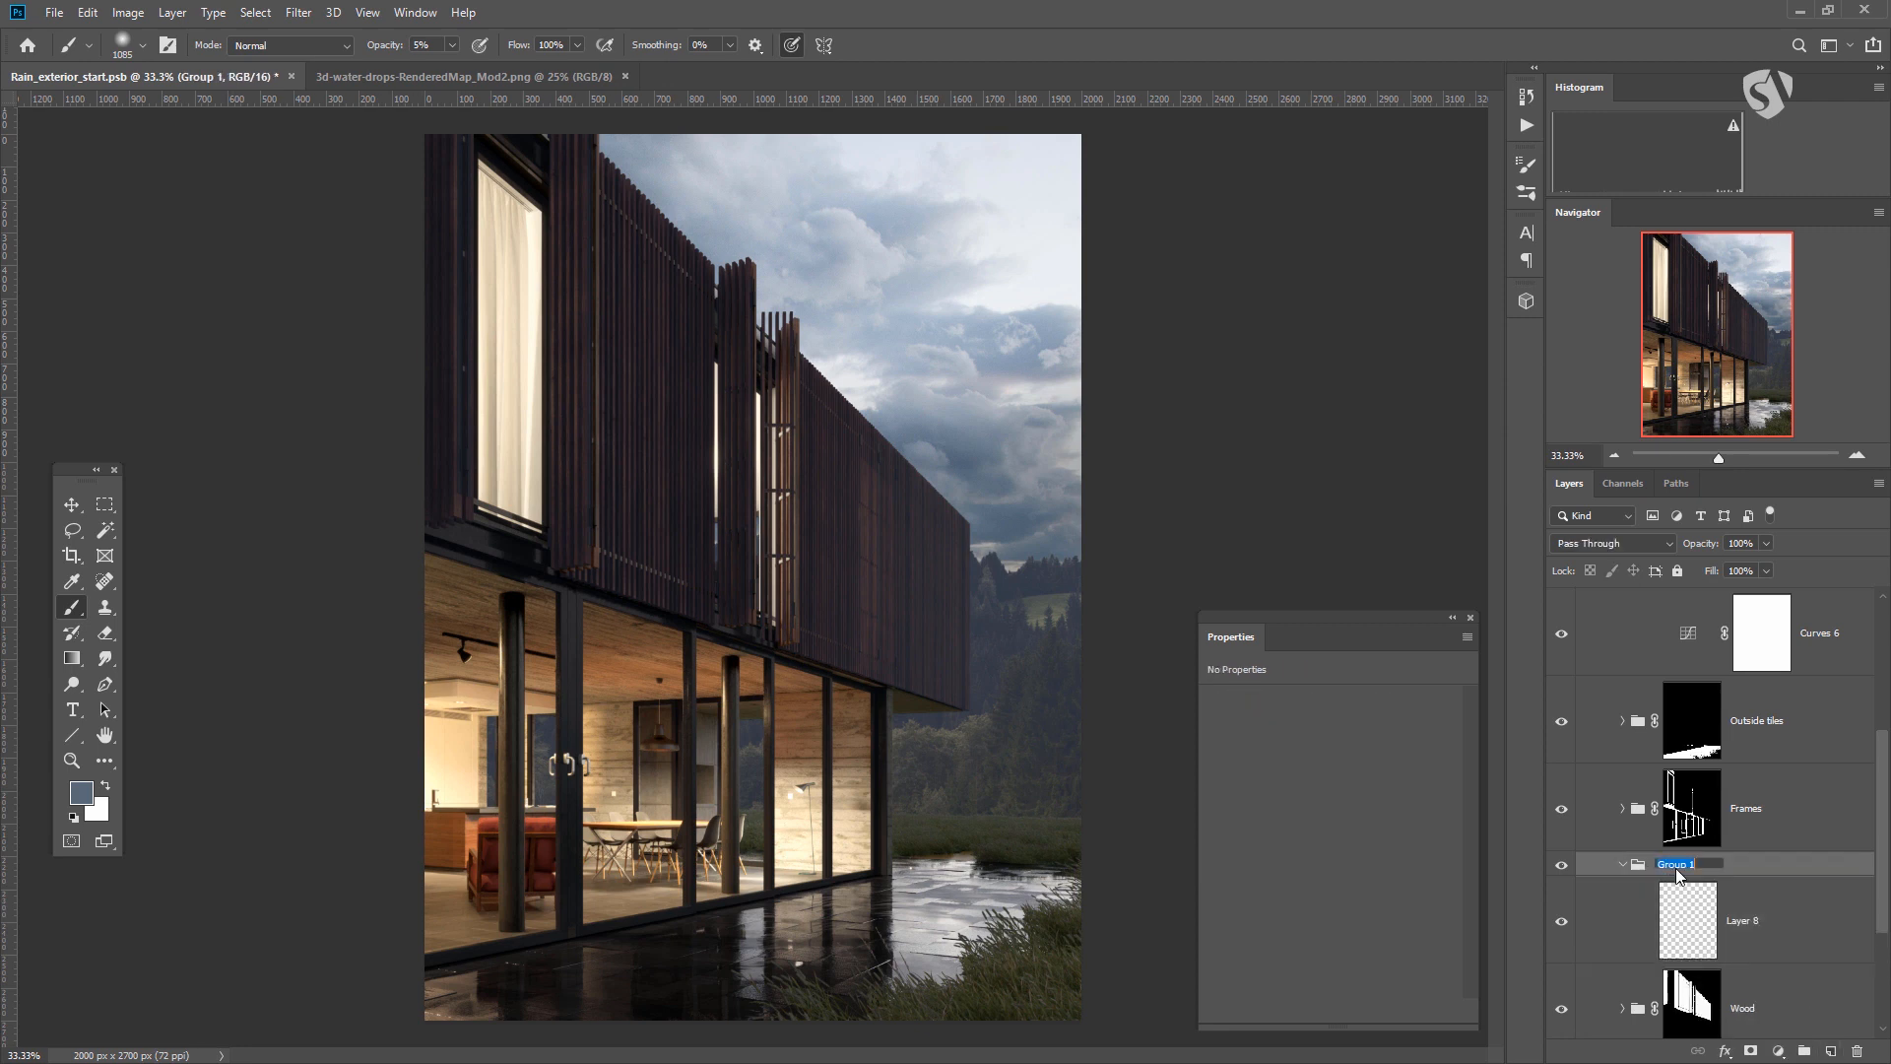
{"action": "type", "text": "Ceiling outside right"}
{"action": "key", "text": "Return"}
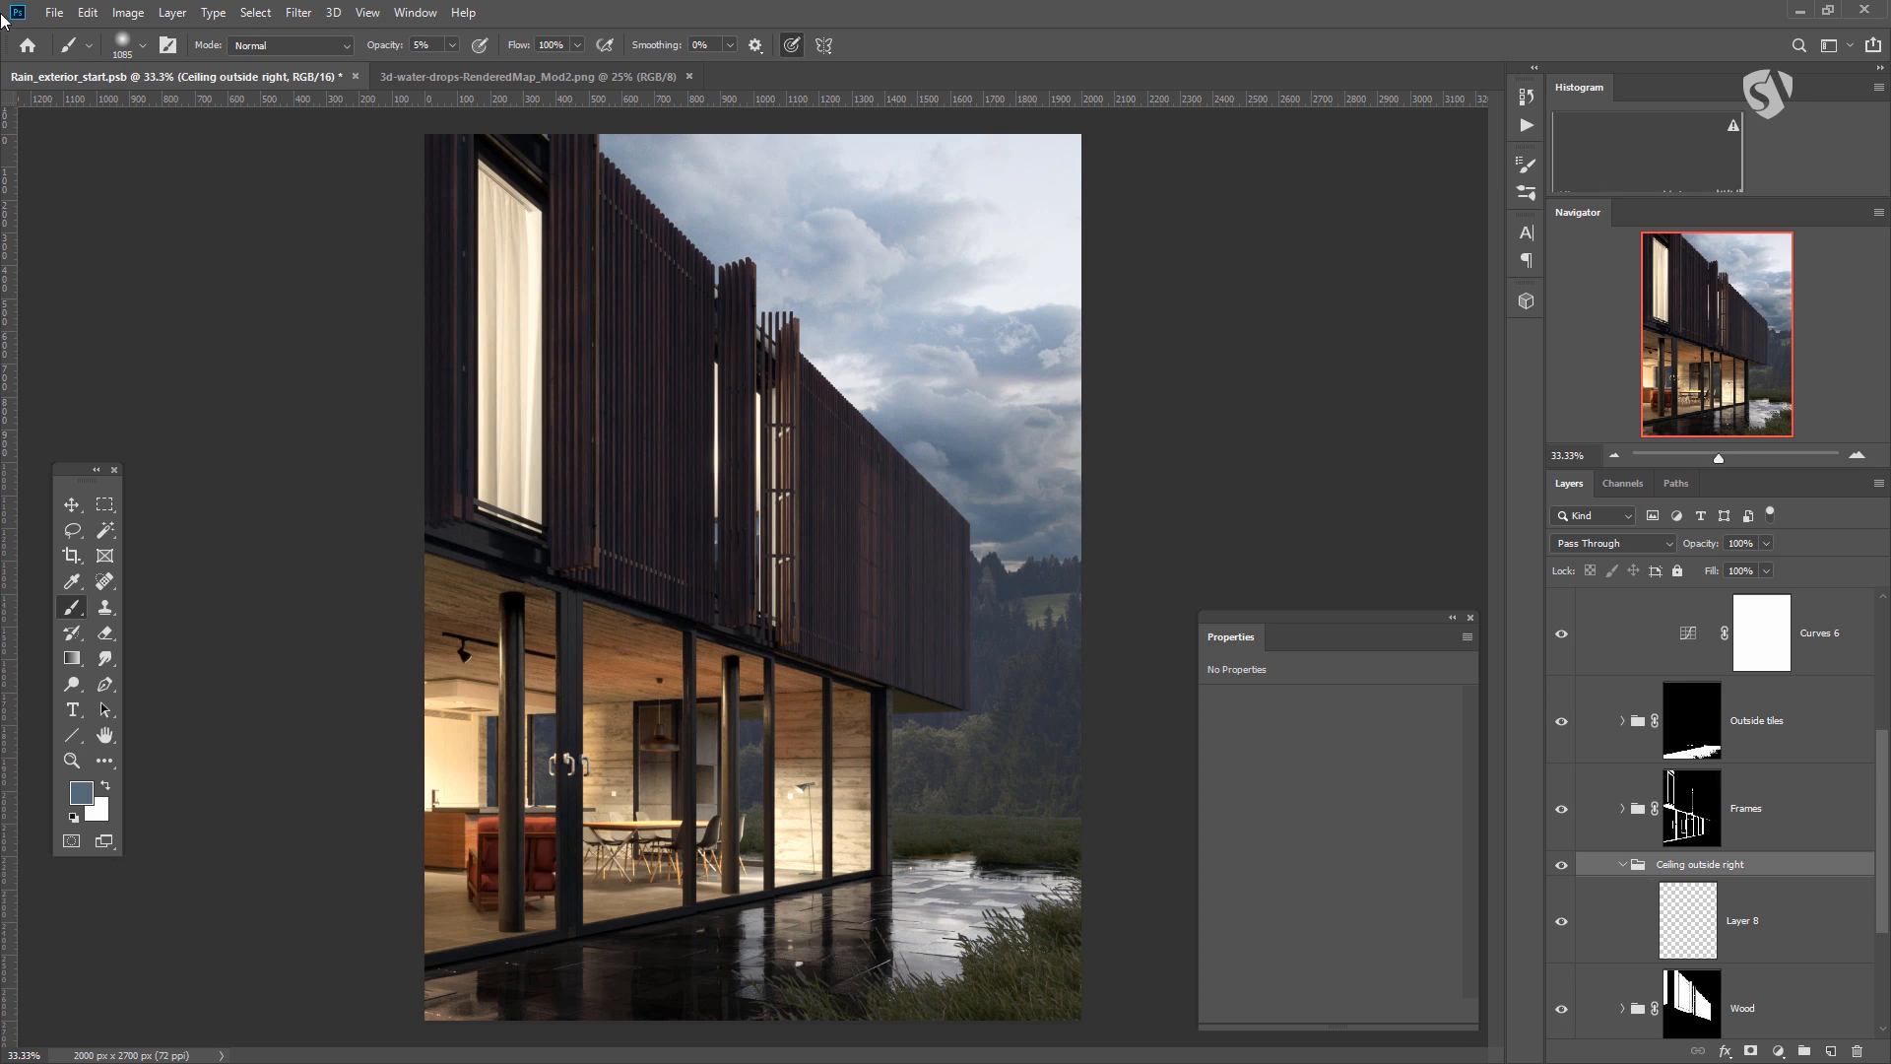
Paint blue-grey haze at 5% opacity over the overhang's underside on the Ceiling outside right group's layer, using a brush about 557 px wide.
{"action": "left_click", "coordinate": [71, 760]}
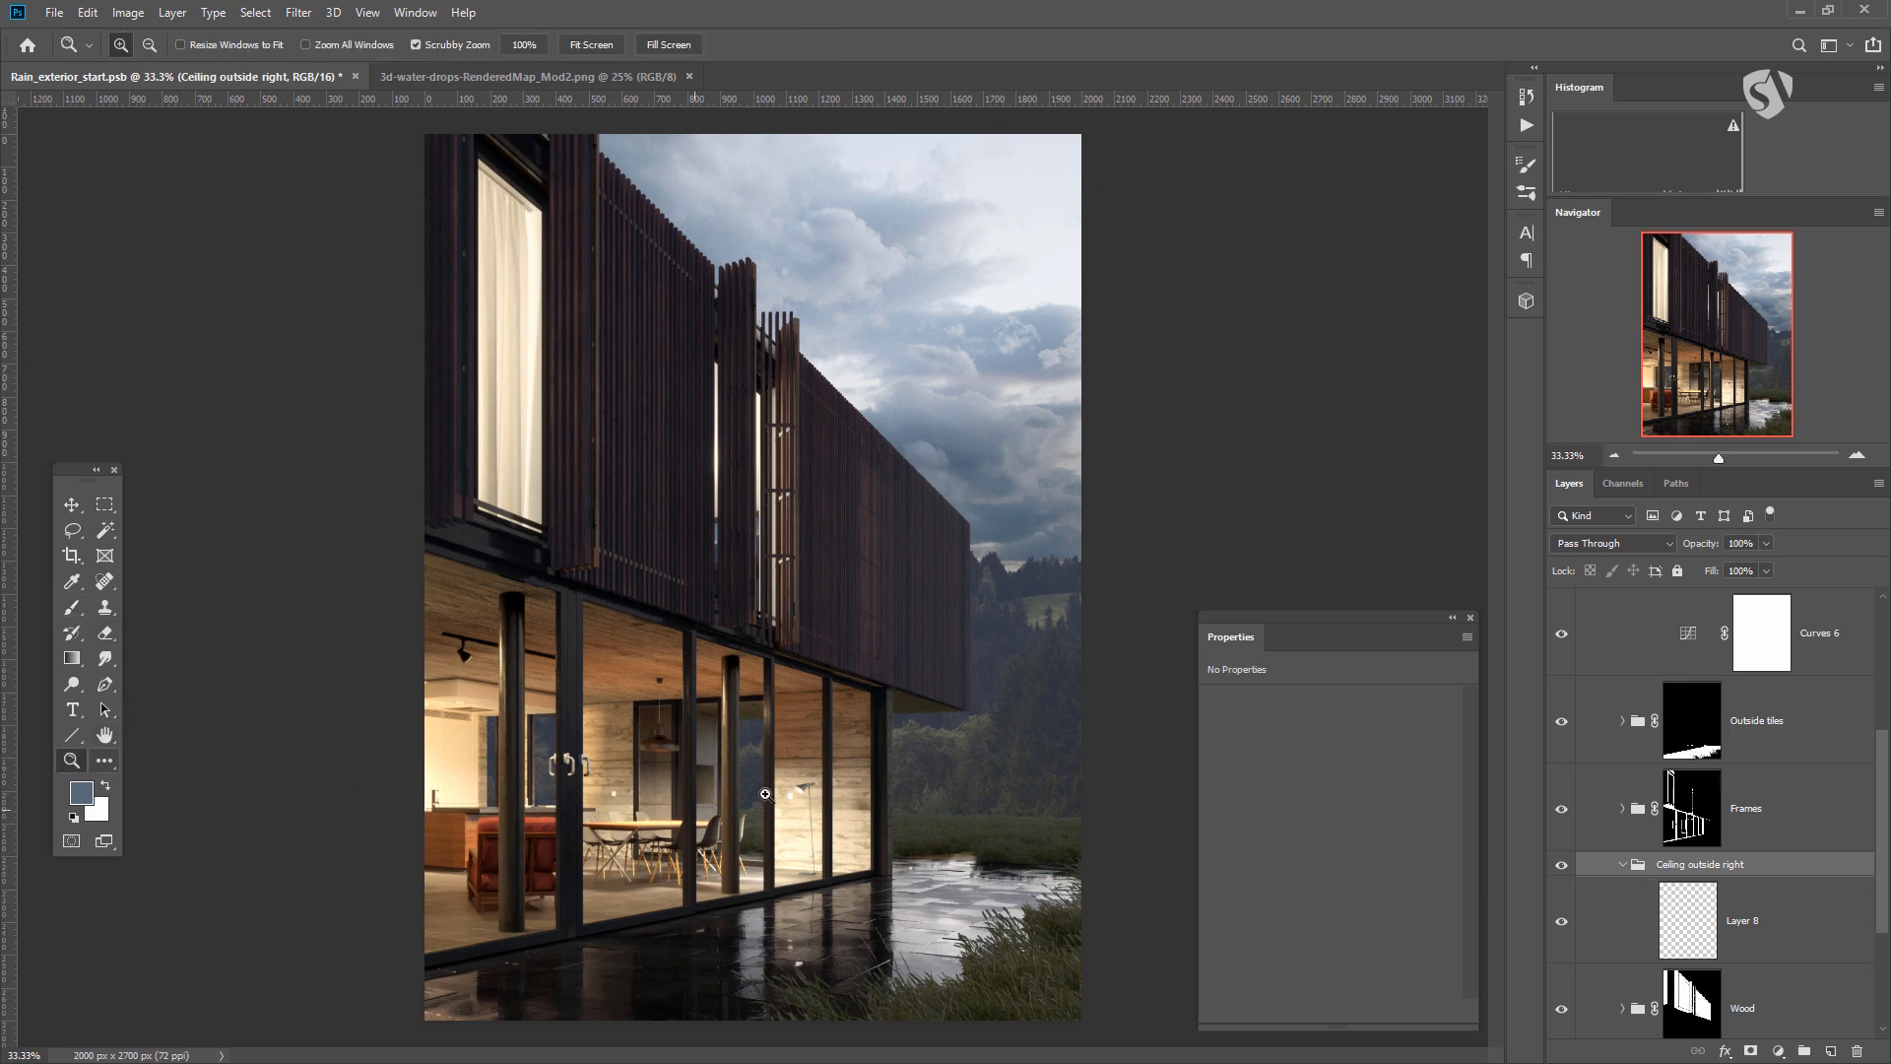
{"action": "left_click_drag", "start_coordinate": [925, 715], "coordinate": [855, 688]}
{"action": "left_click", "coordinate": [1696, 919]}
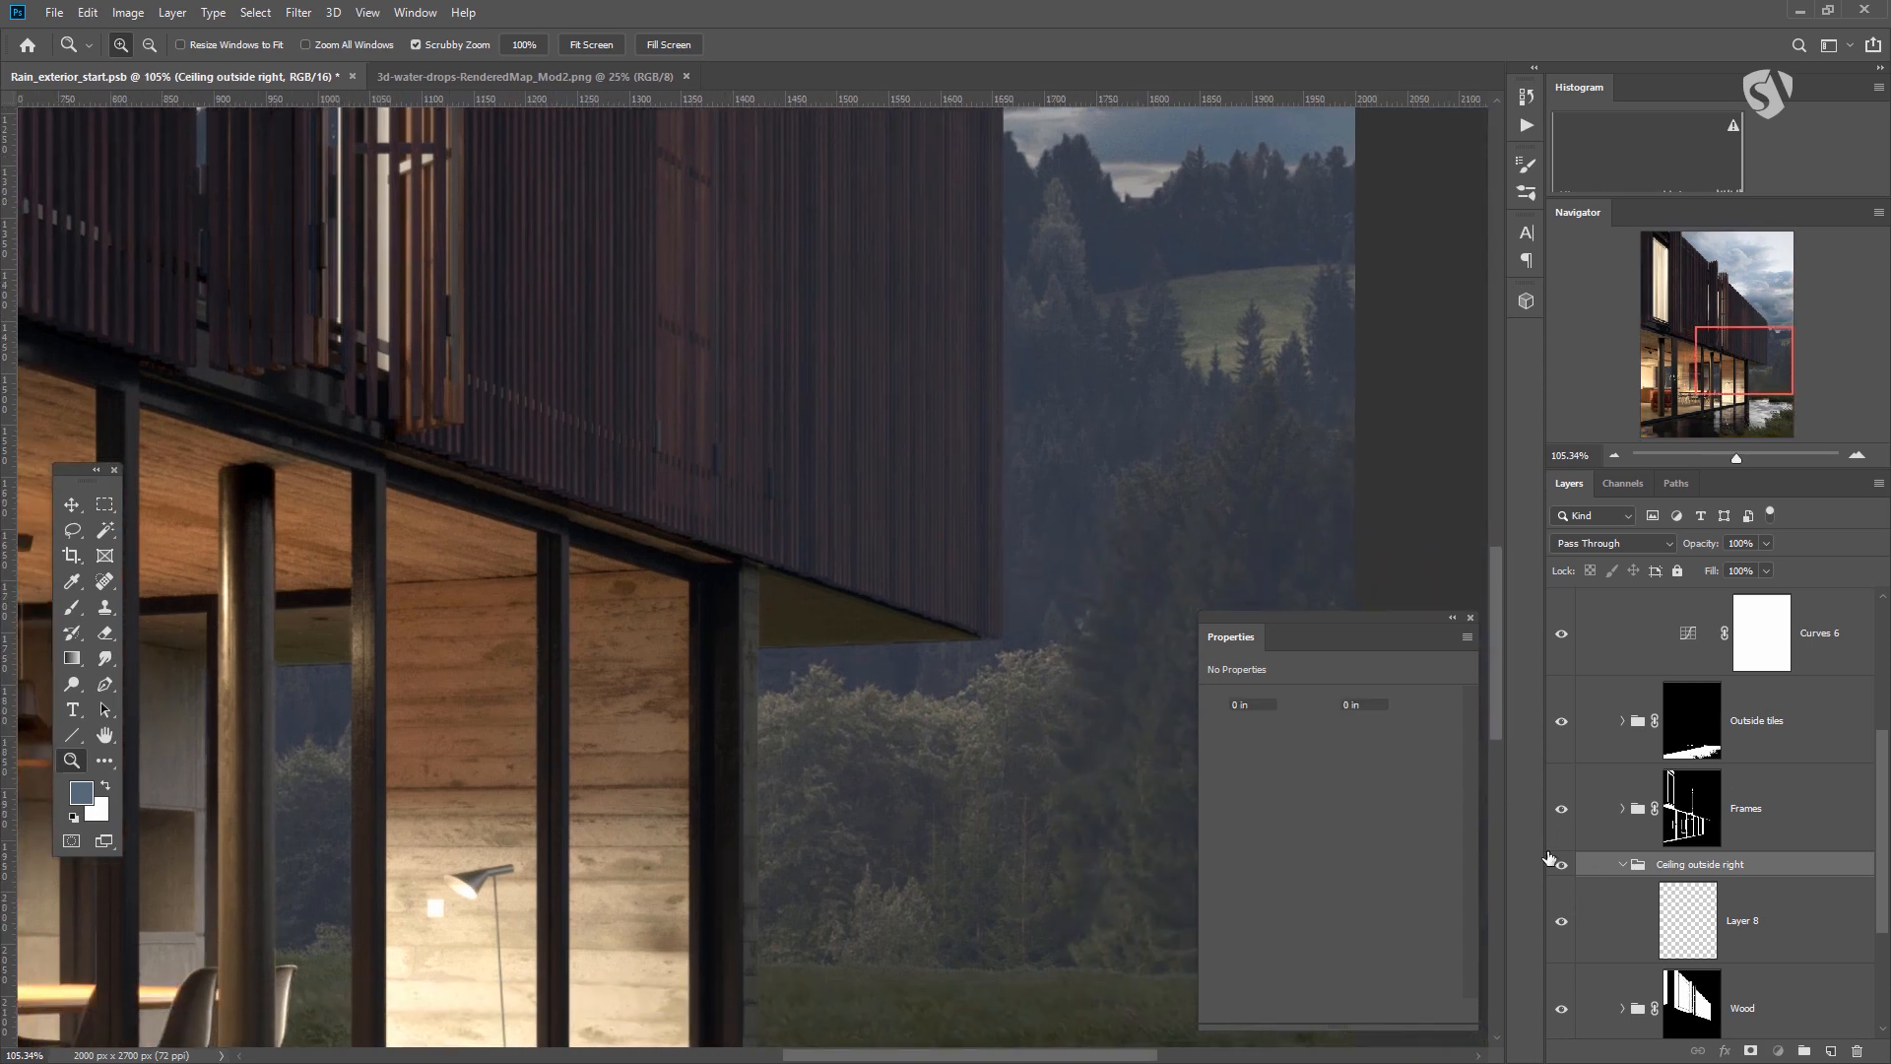
{"action": "left_click", "coordinate": [69, 605]}
{"action": "mouse_move", "coordinate": [969, 593]}
{"action": "left_mouse_down"}
{"action": "mouse_move", "coordinate": [654, 624]}
{"action": "mouse_move", "coordinate": [918, 590]}
{"action": "mouse_move", "coordinate": [871, 583]}
{"action": "mouse_move", "coordinate": [832, 634]}
{"action": "mouse_move", "coordinate": [962, 760]}
{"action": "mouse_move", "coordinate": [796, 569]}
{"action": "left_mouse_up"}
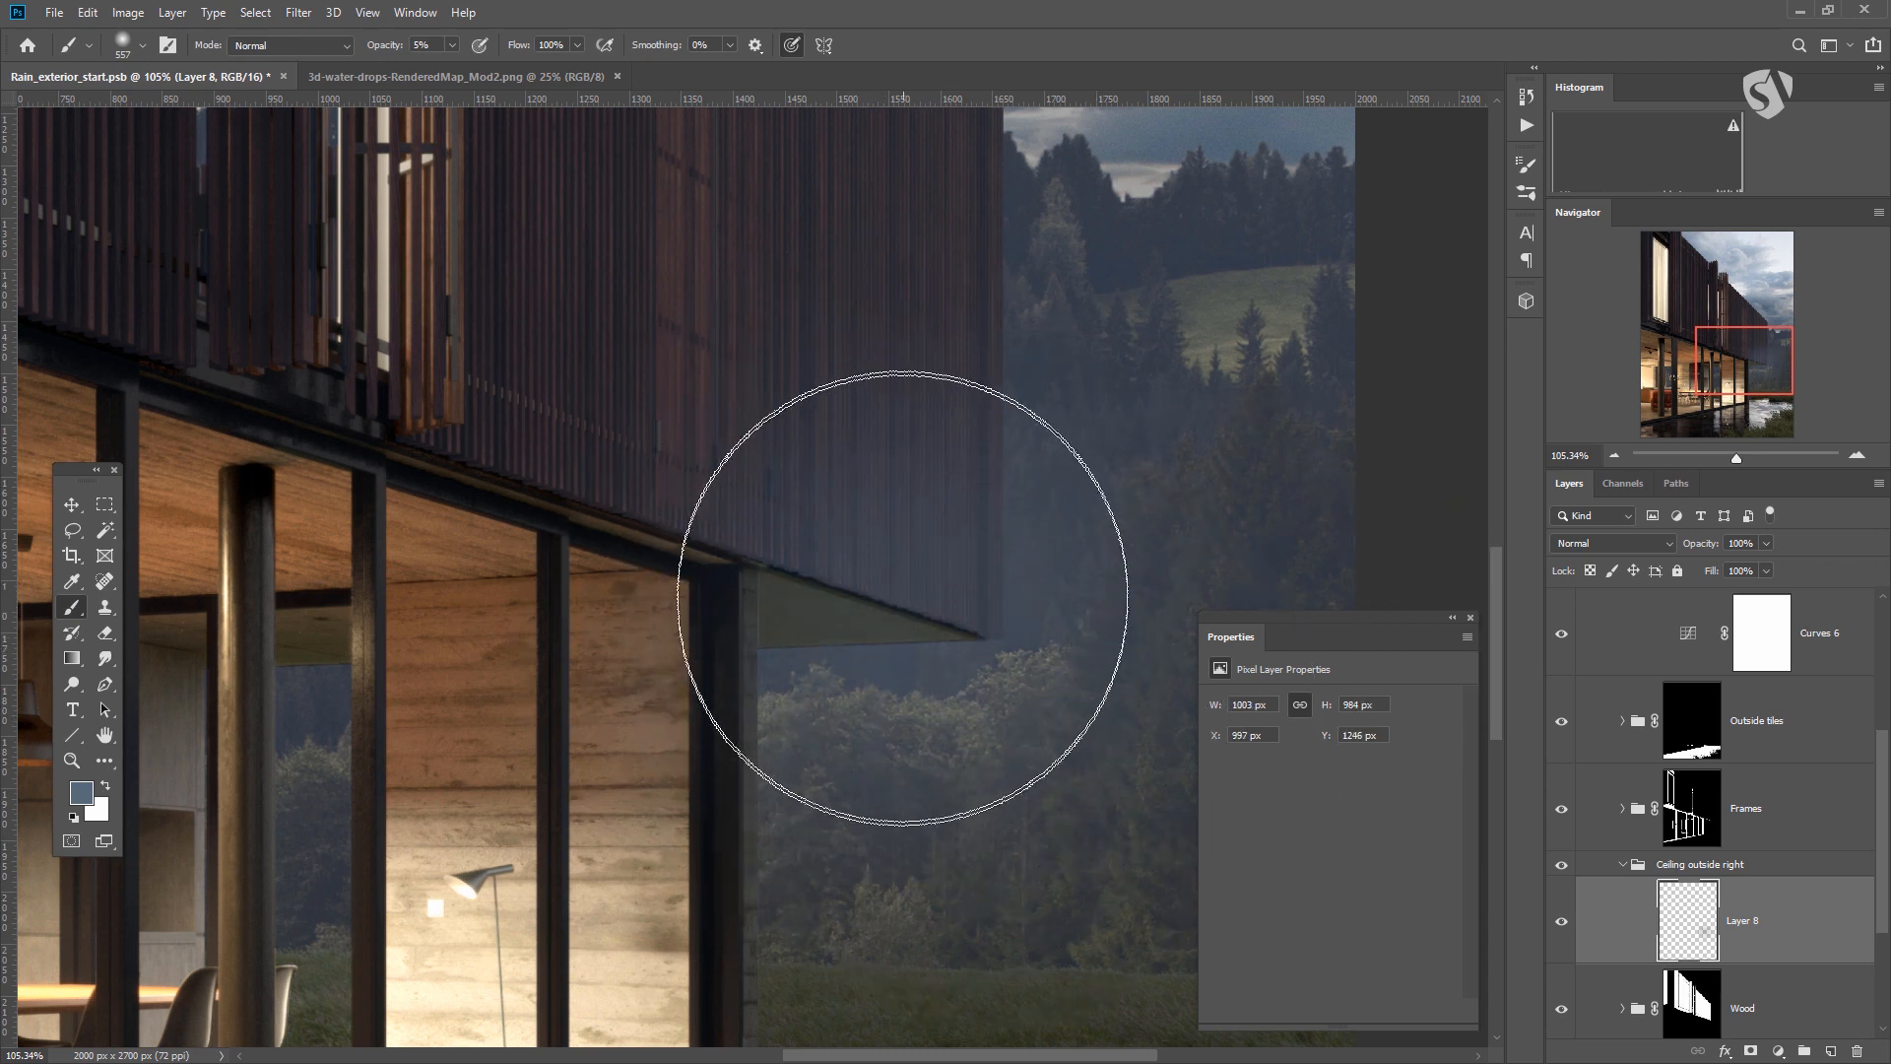
Outline the overhang's visible underside with the Lasso and mask the Ceiling outside right group to that selection.
{"action": "left_click", "coordinate": [1712, 865]}
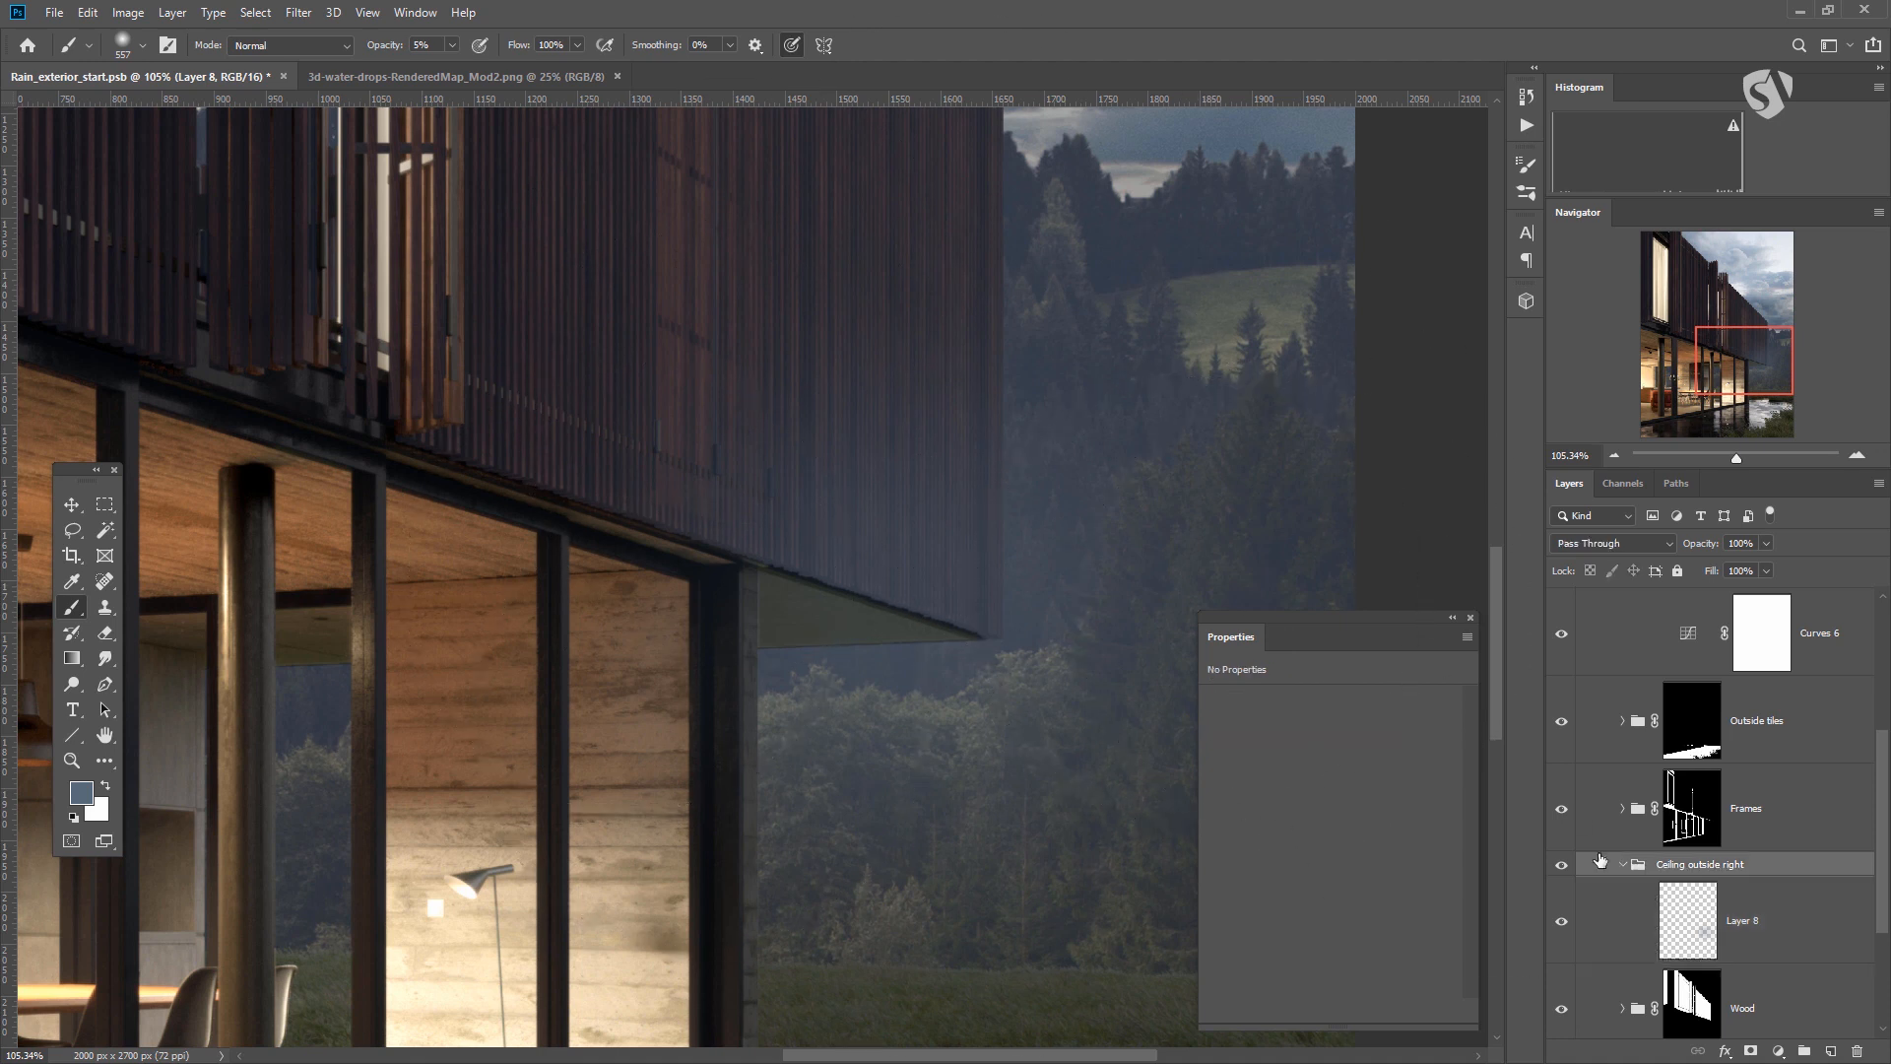
{"action": "left_click", "coordinate": [73, 532]}
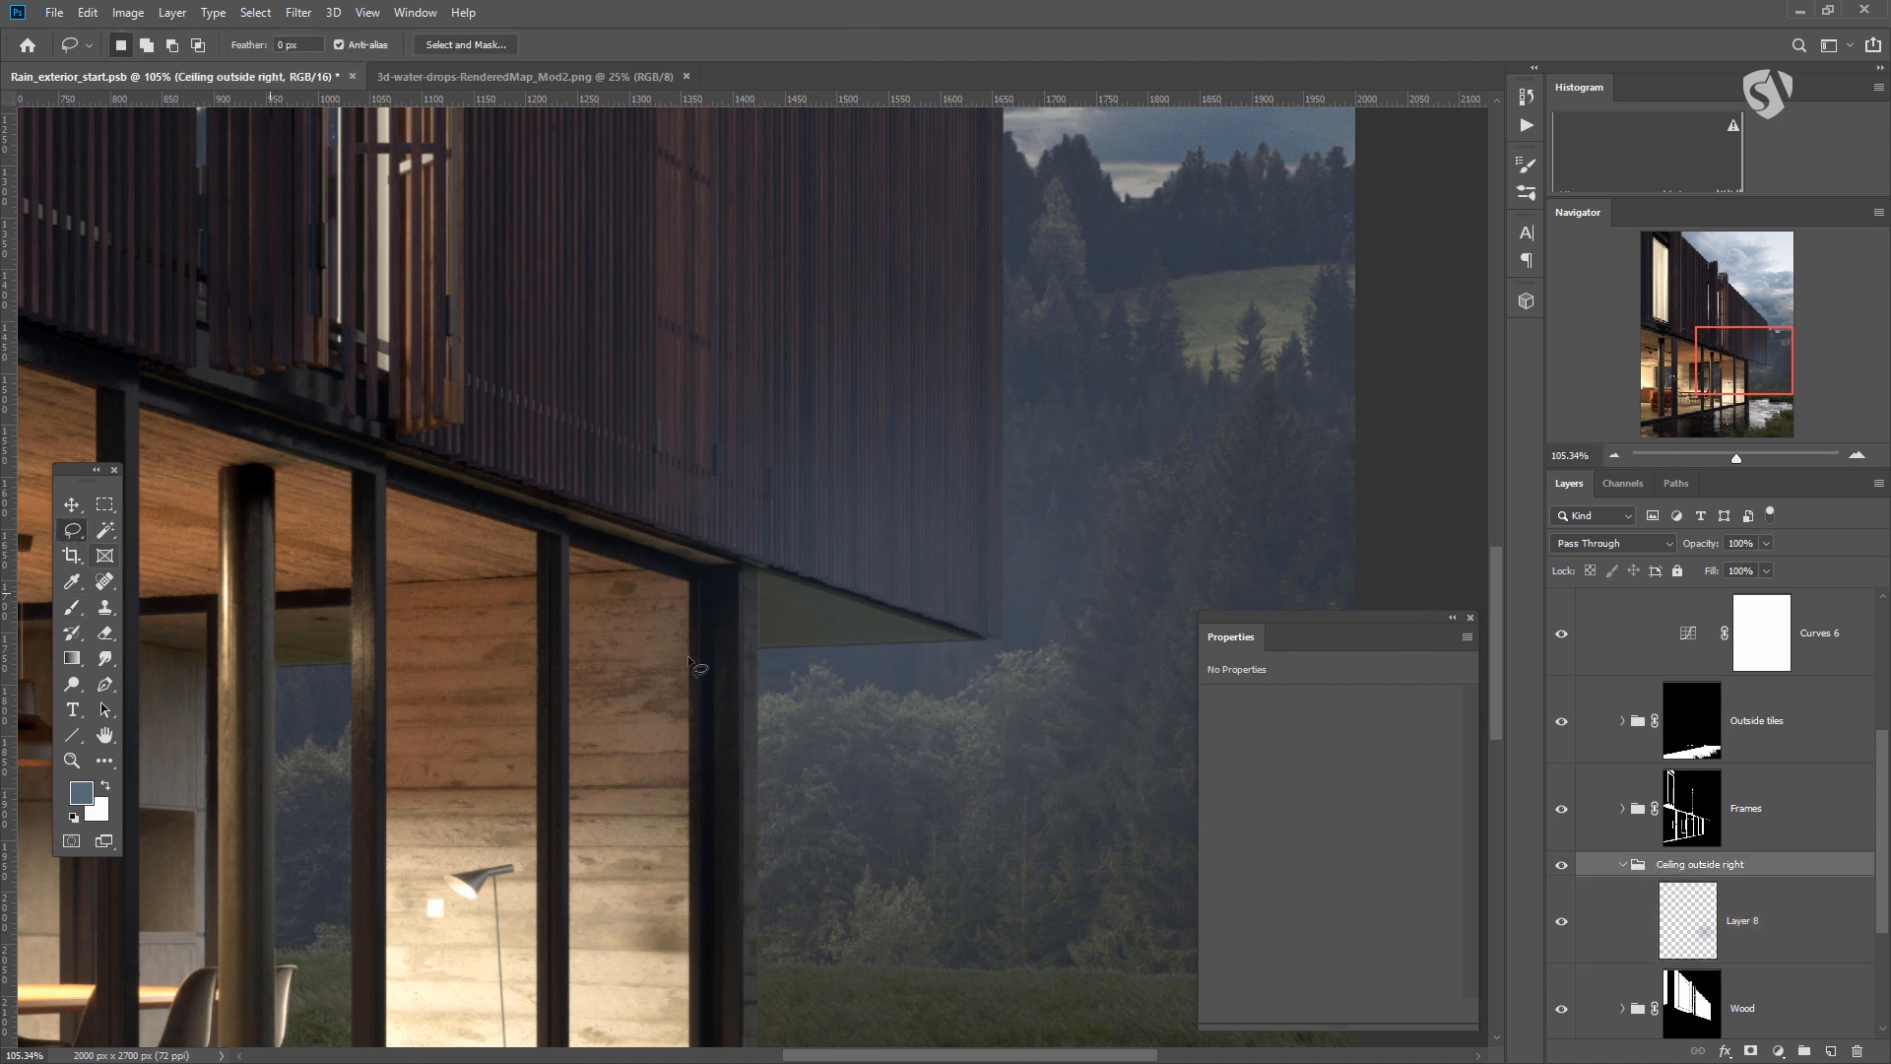
{"action": "mouse_move", "coordinate": [758, 569]}
{"action": "left_mouse_down"}
{"action": "mouse_move", "coordinate": [993, 641]}
{"action": "mouse_move", "coordinate": [756, 648]}
{"action": "left_mouse_up"}
{"action": "left_click", "coordinate": [1750, 1051]}
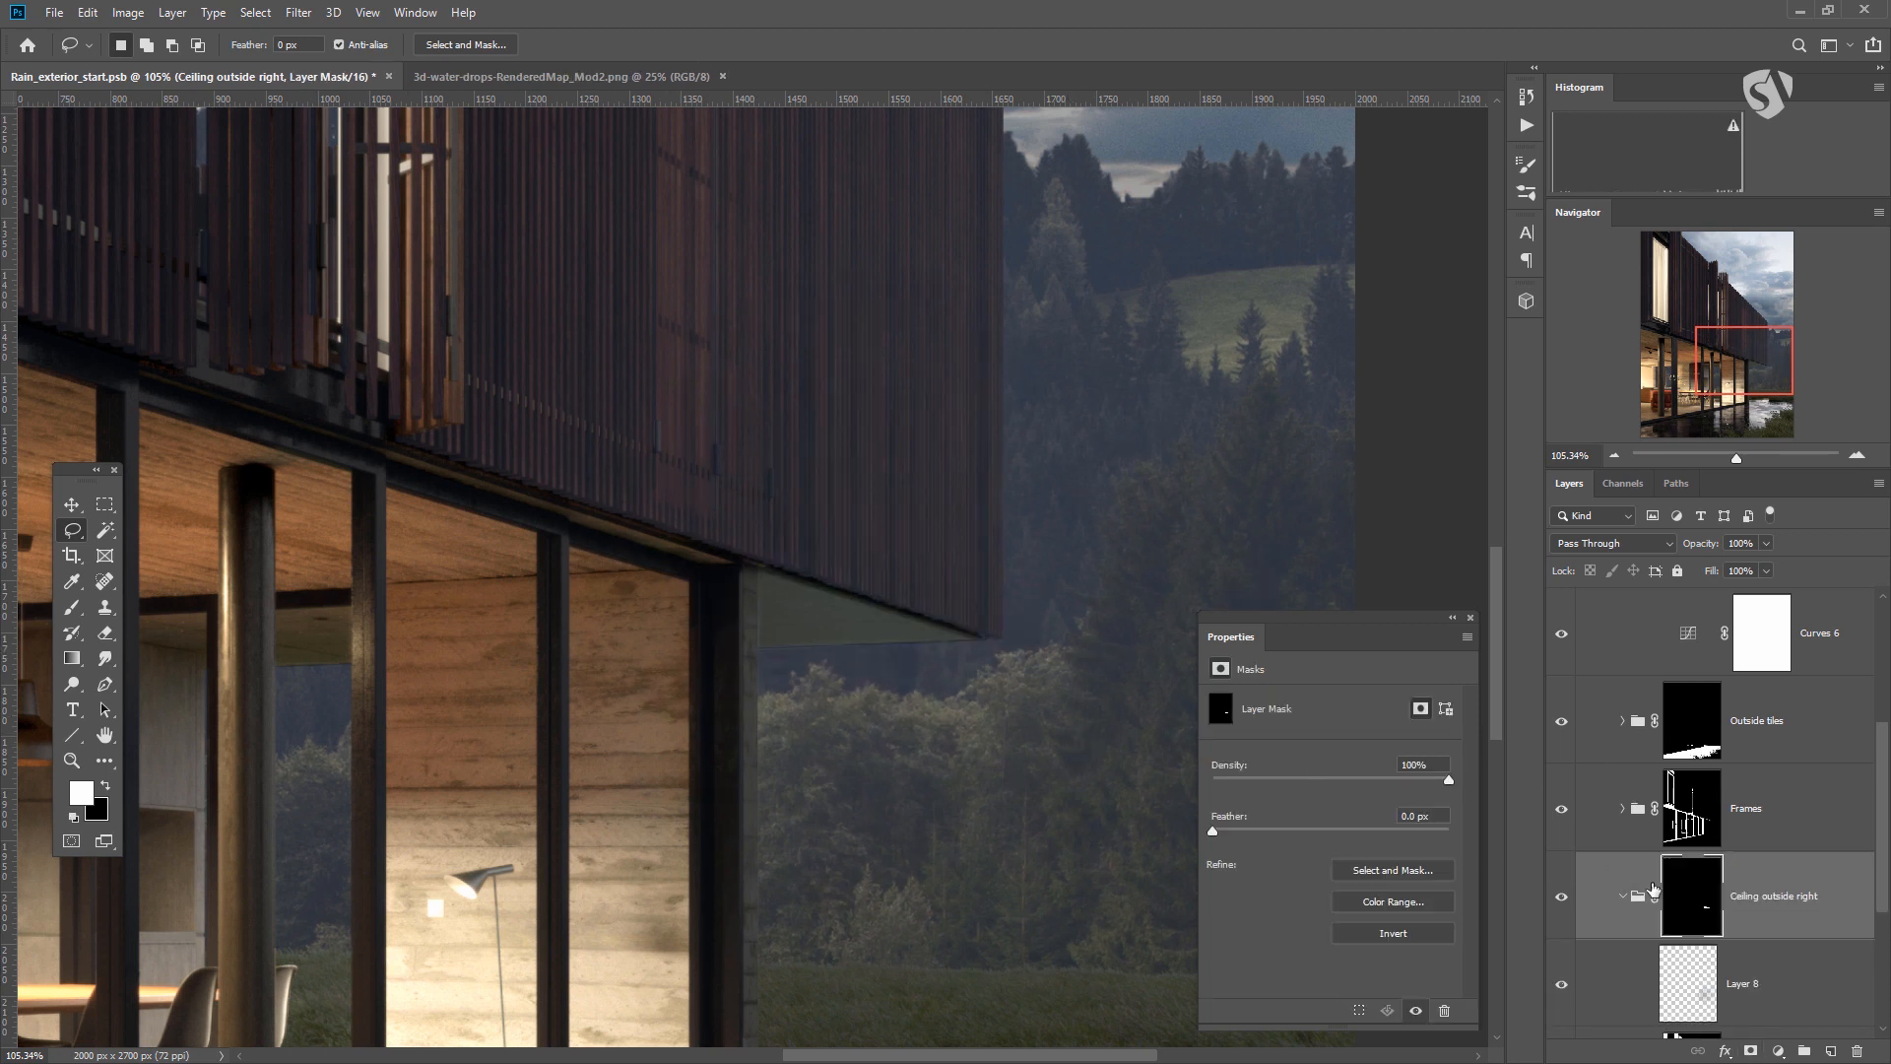
Compare the image with and without the Ceiling outside right group, and view the whole picture.
{"action": "left_click", "coordinate": [1562, 897]}
{"action": "left_click", "coordinate": [1562, 897]}
{"action": "key", "text": "ctrl+minus"}
{"action": "key", "text": "ctrl+minus"}
{"action": "key", "text": "ctrl+minus"}
{"action": "key", "text": "ctrl+minus"}
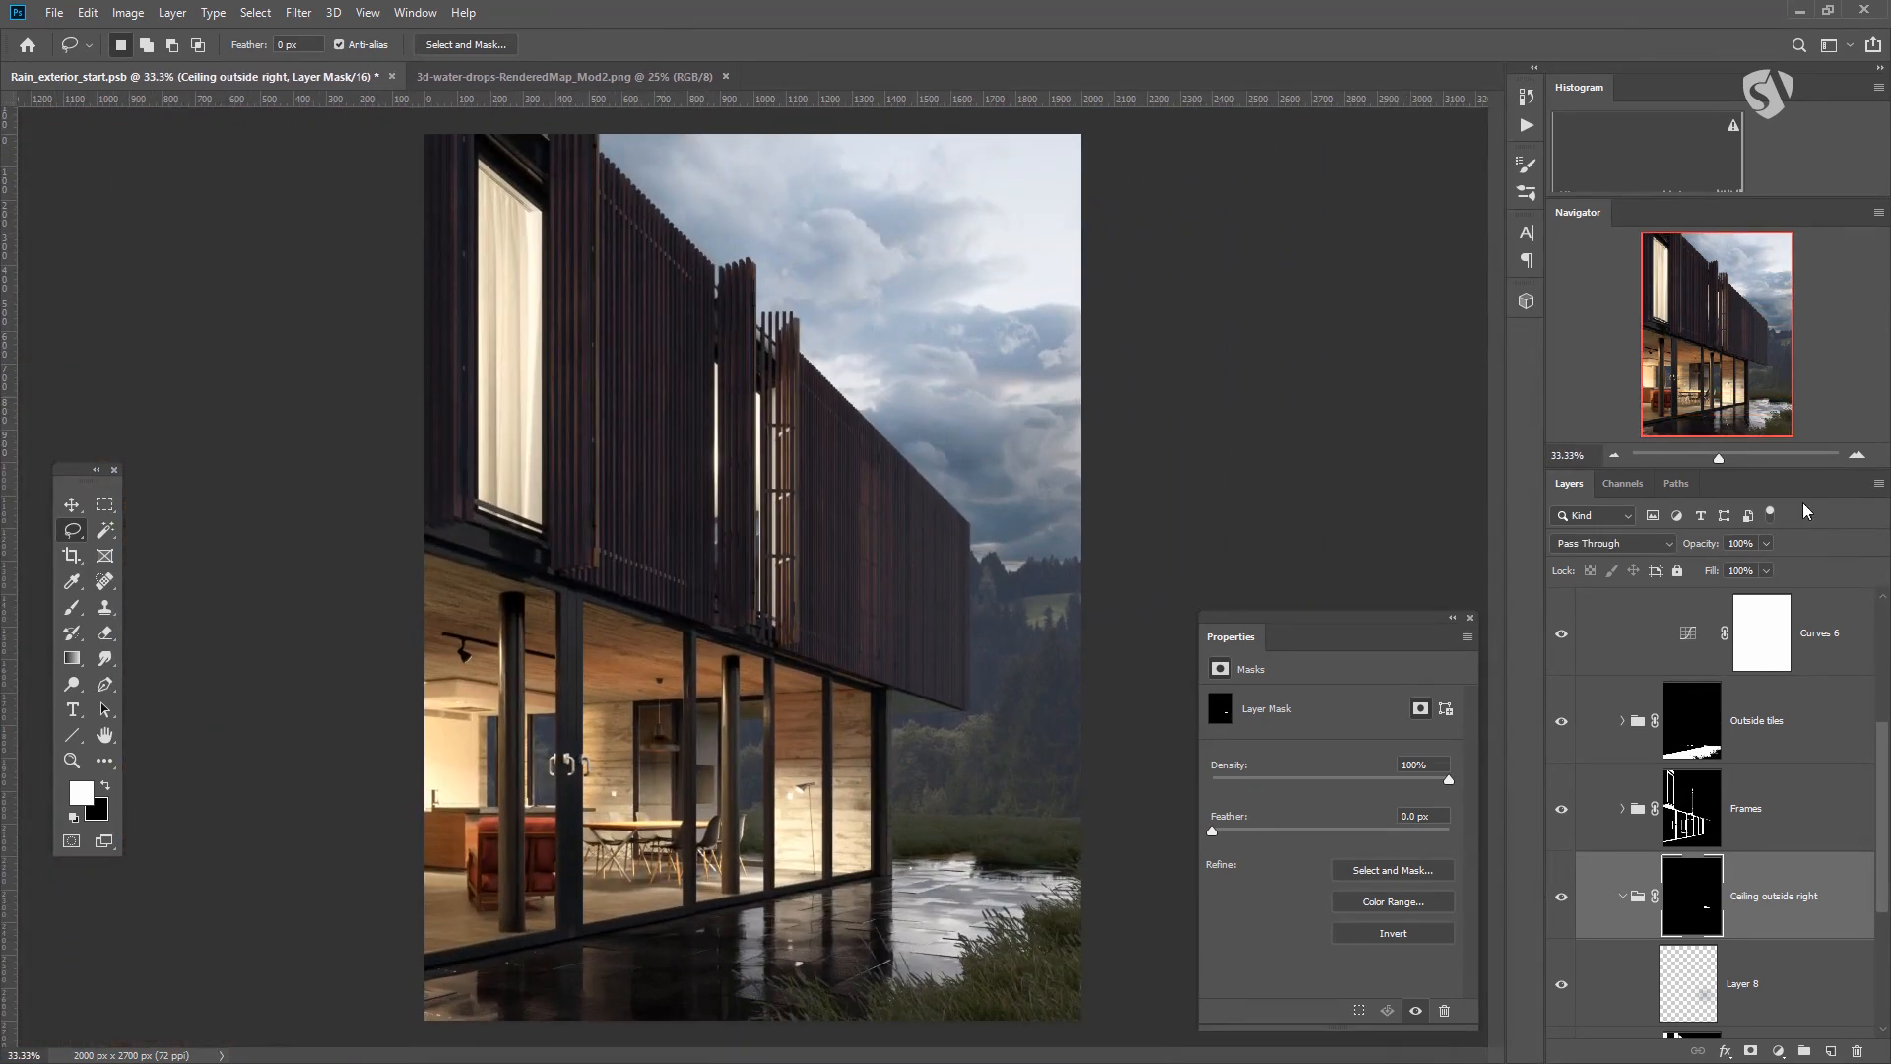
Lower the opacity of Layer 8, the haze layer in the Ceiling outside right group, to 24%.
{"action": "left_click", "coordinate": [1686, 970]}
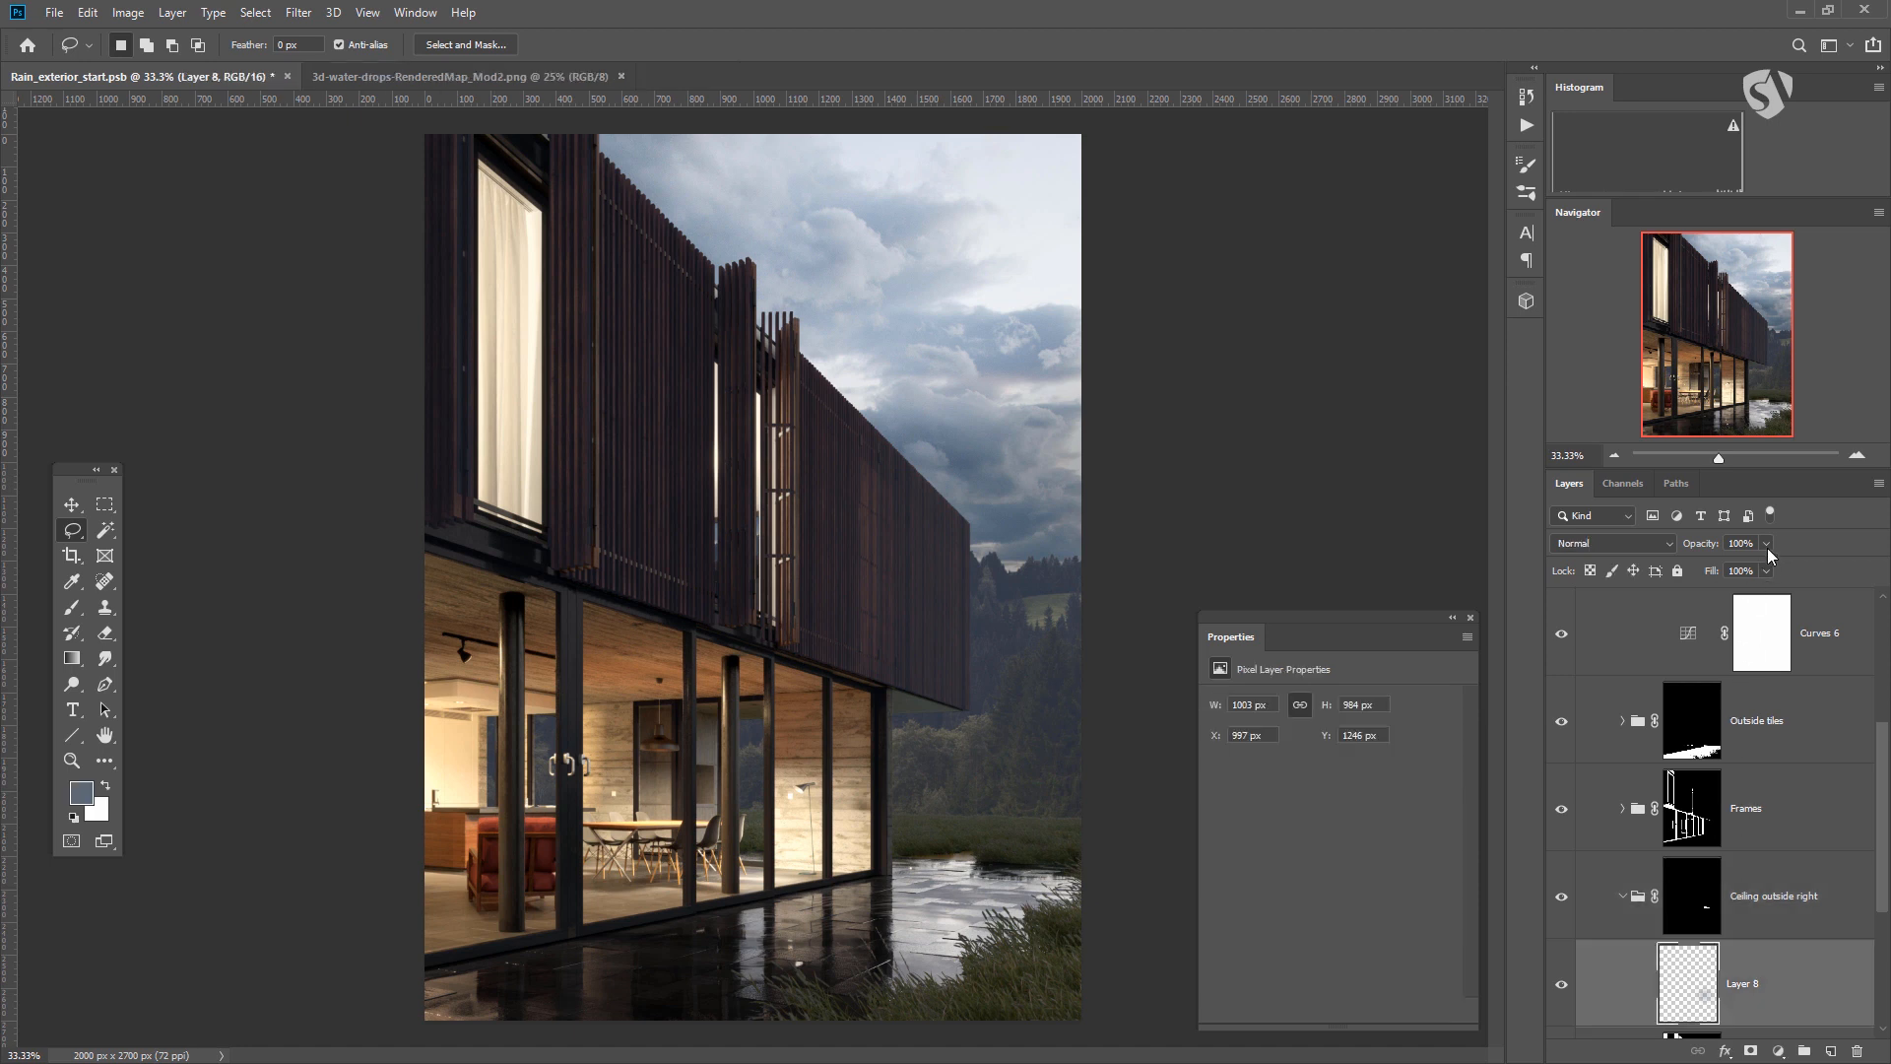
{"action": "left_click_drag", "start_coordinate": [1739, 571], "coordinate": [1730, 568]}
{"action": "left_click_drag", "start_coordinate": [1693, 566], "coordinate": [1699, 565]}
Add a Color Lookup adjustment above Layer 8 in the Ceiling outside right group, using the FoggyNight.3DL lookup.
{"action": "left_click", "coordinate": [1779, 1050]}
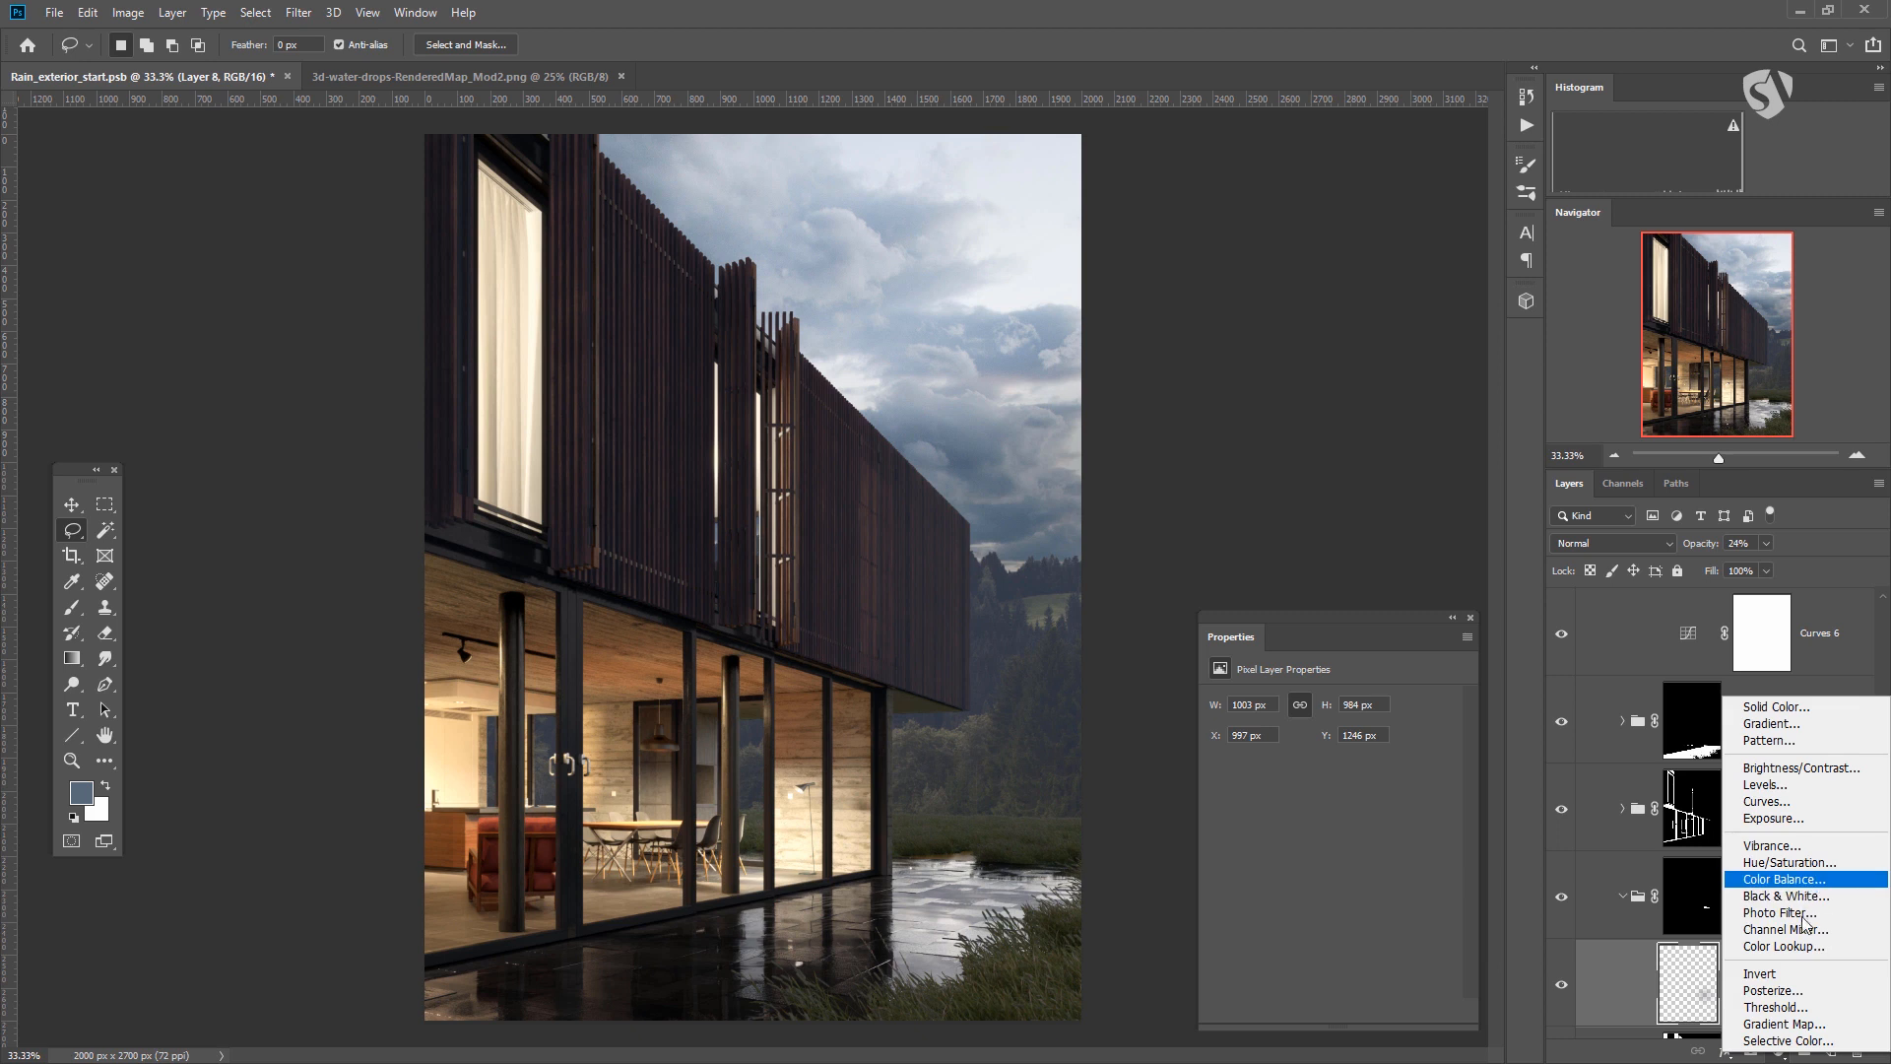
{"action": "left_click", "coordinate": [1805, 948]}
{"action": "left_click", "coordinate": [1326, 705]}
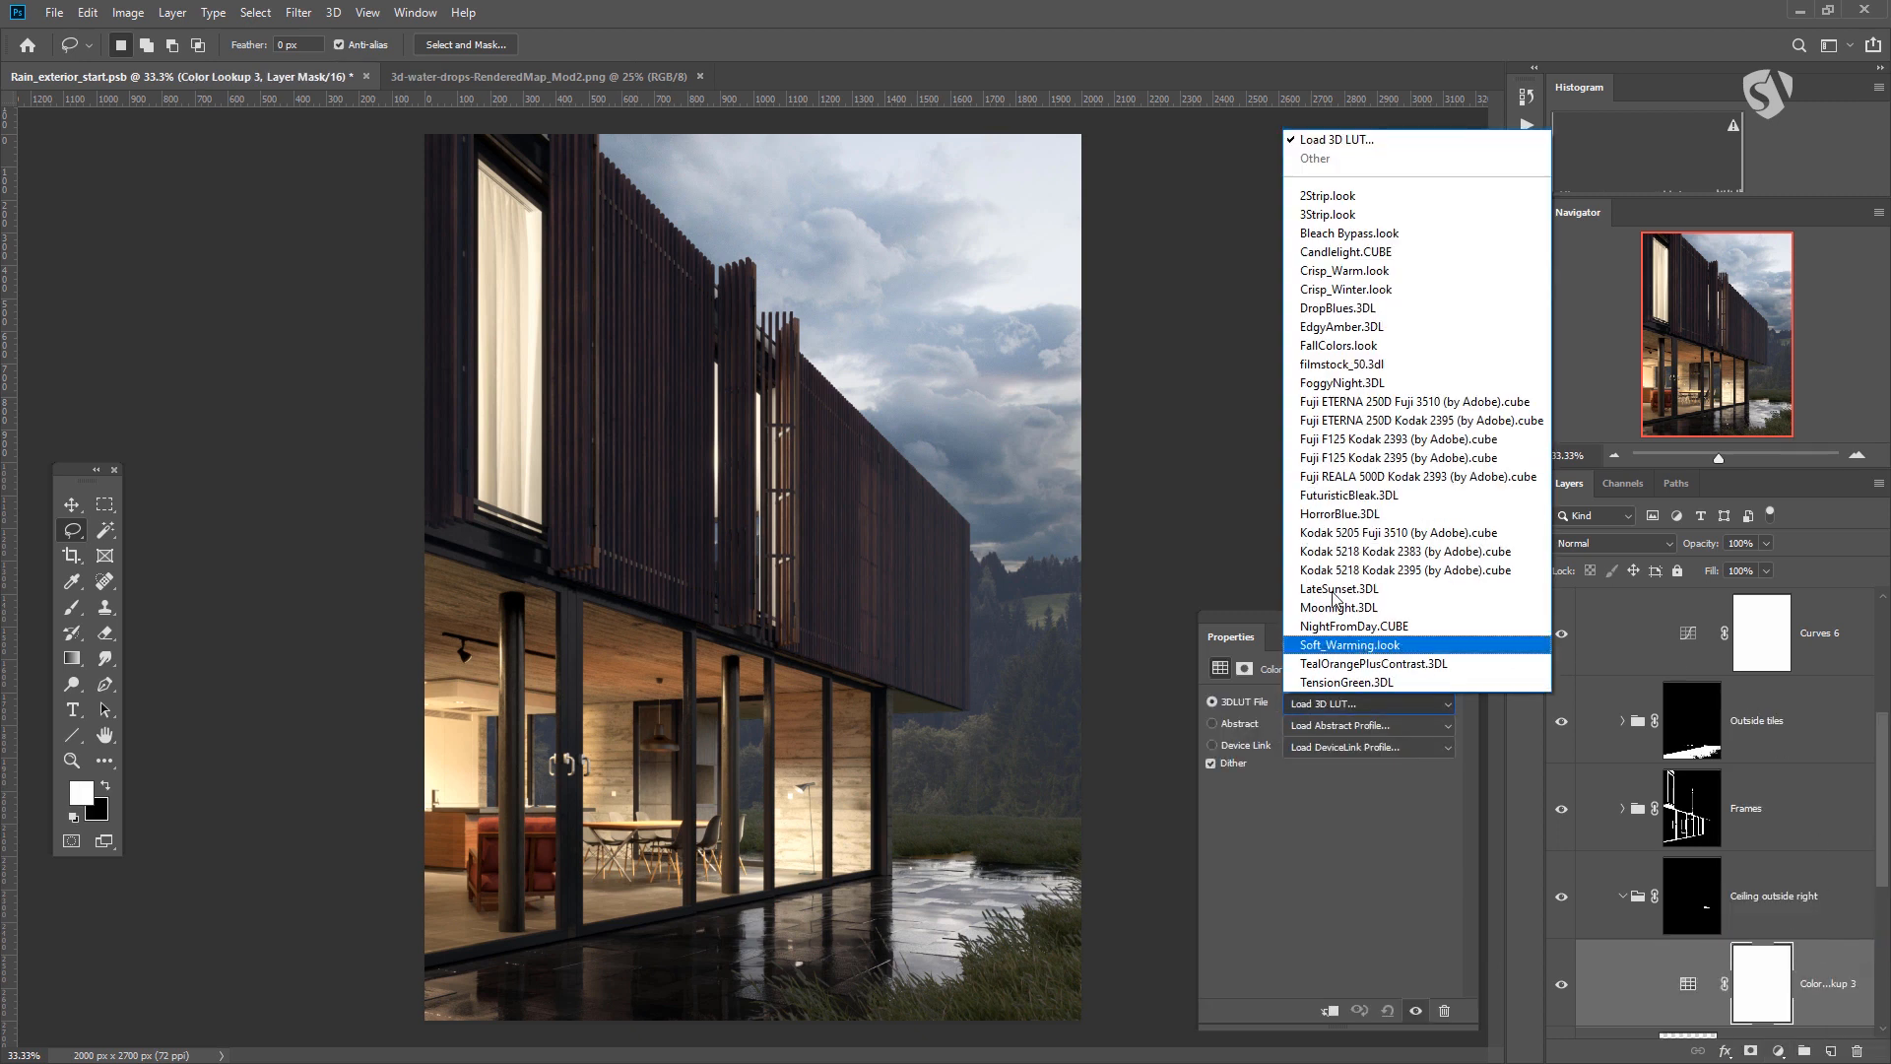
{"action": "left_click", "coordinate": [1367, 376]}
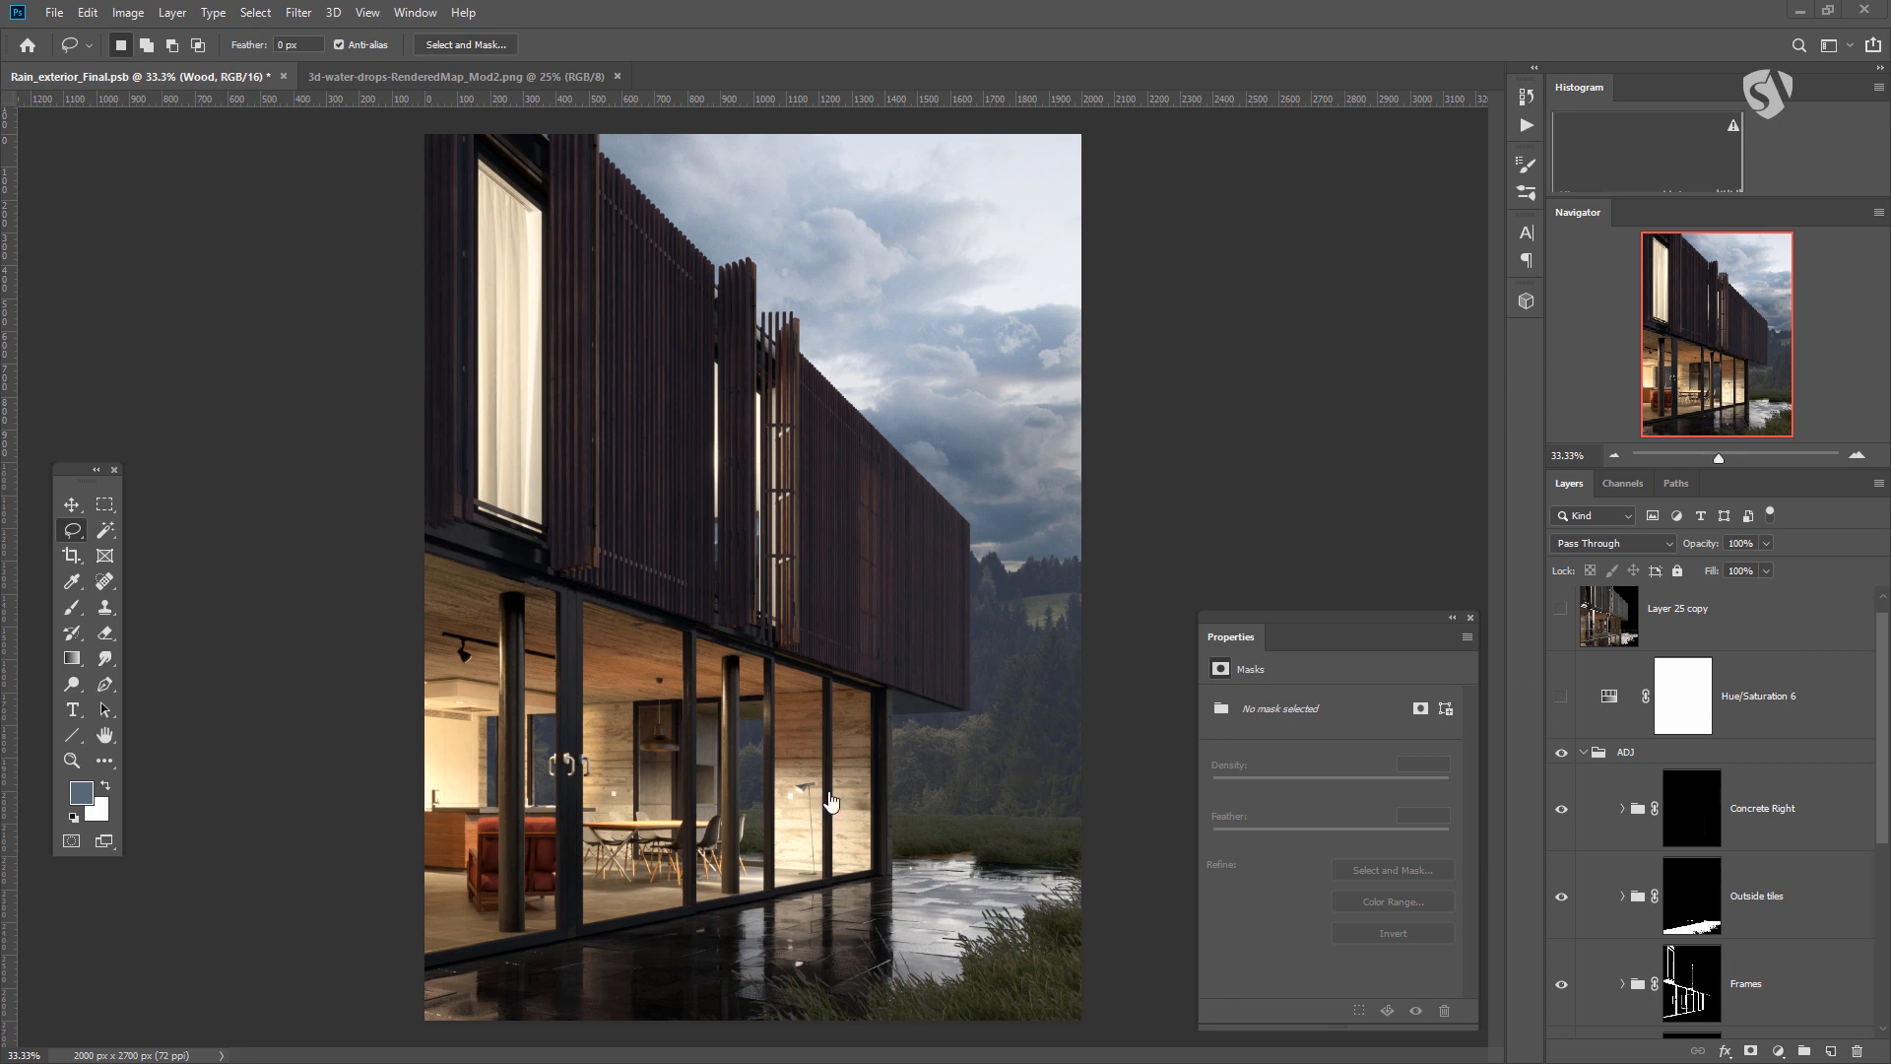
Create a new group above Concrete Right inside ADJ and name it Glasses.
{"action": "left_click", "coordinate": [1763, 838]}
{"action": "key", "text": "ctrl+g"}
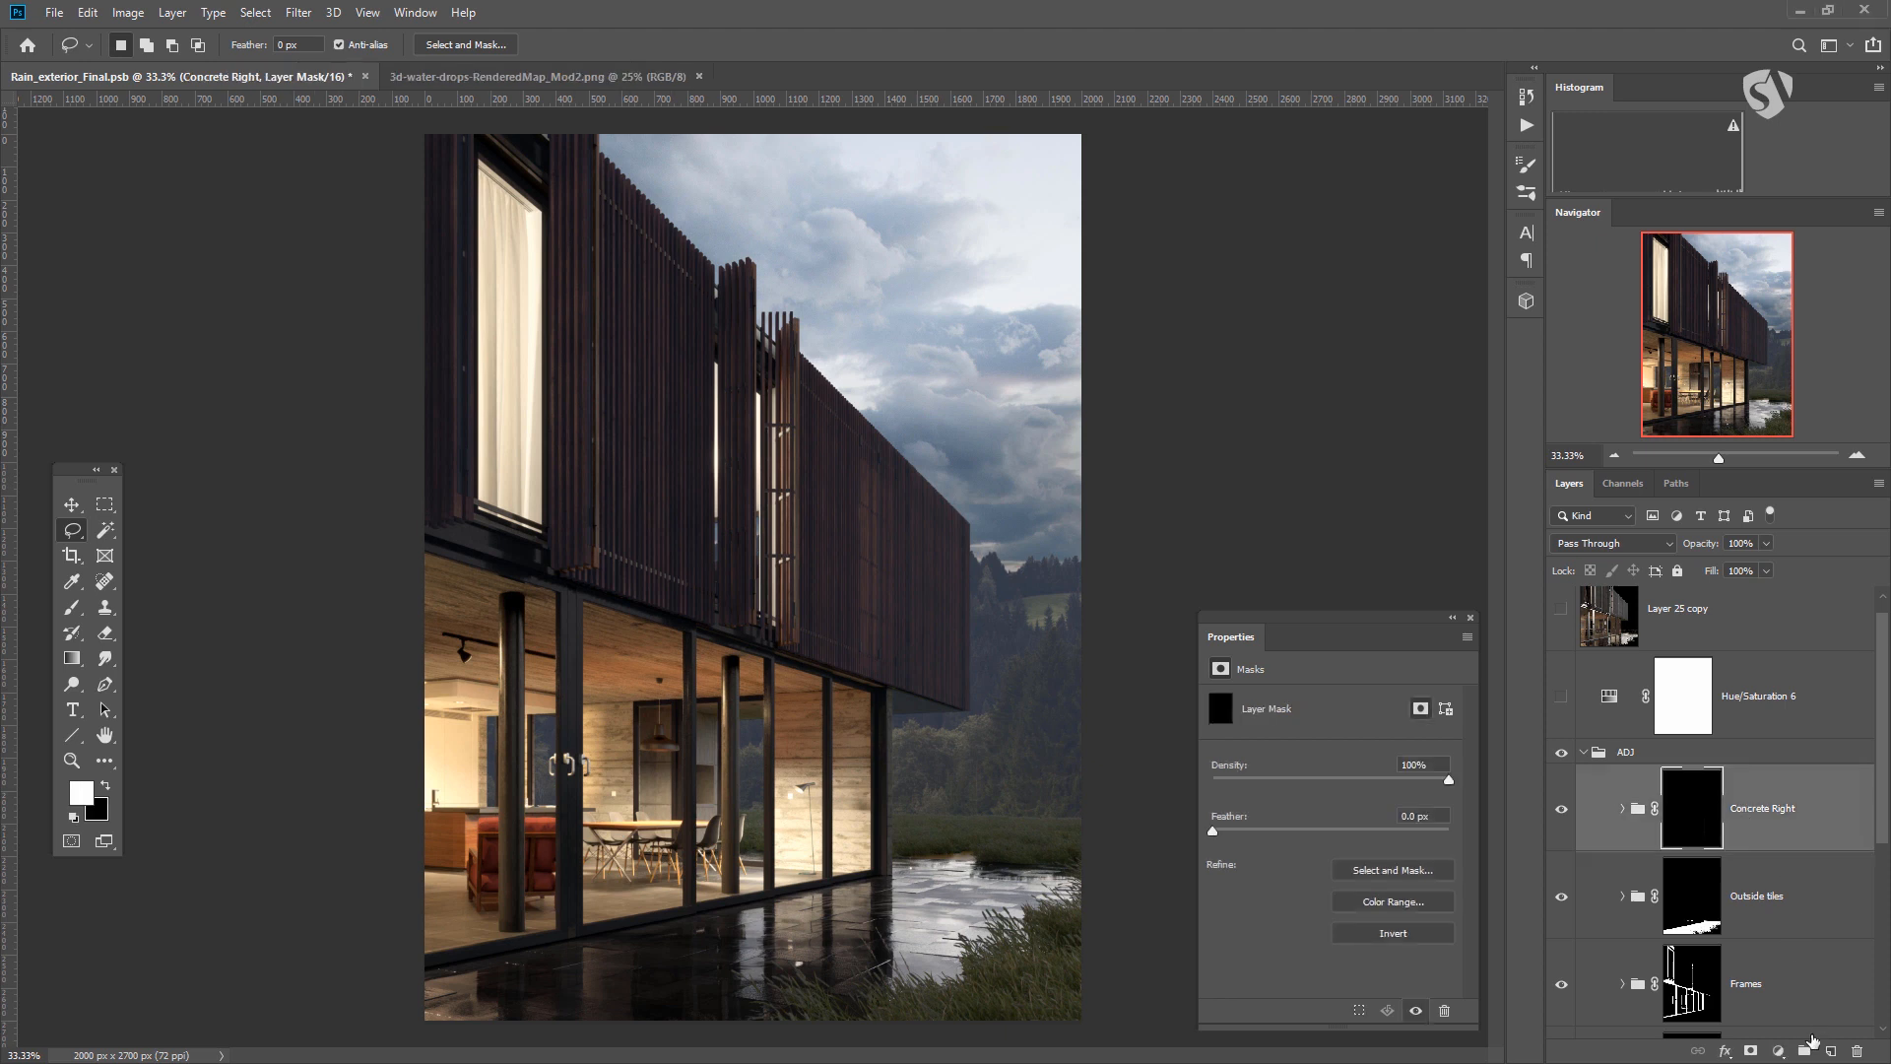
{"action": "left_click", "coordinate": [1684, 778]}
{"action": "double_click", "coordinate": [1679, 777]}
{"action": "type", "text": "Glasses"}
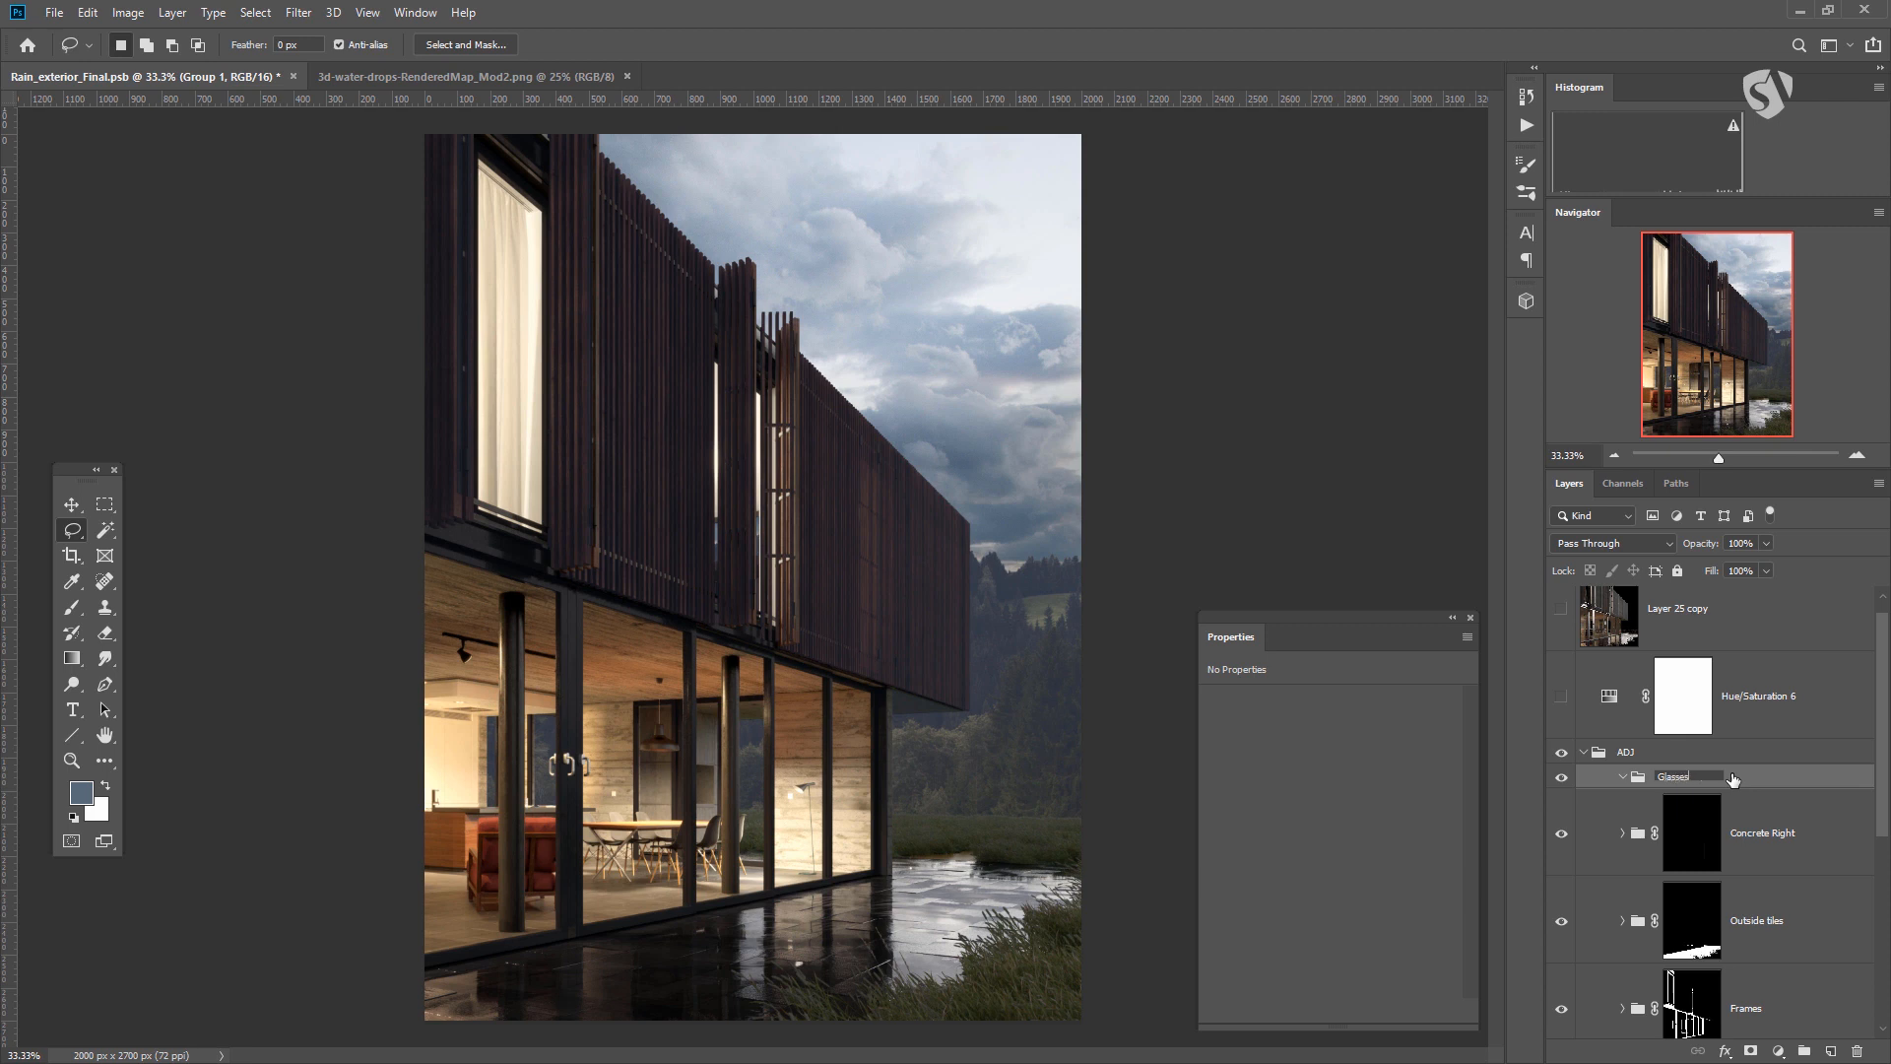
{"action": "key", "text": "Return"}
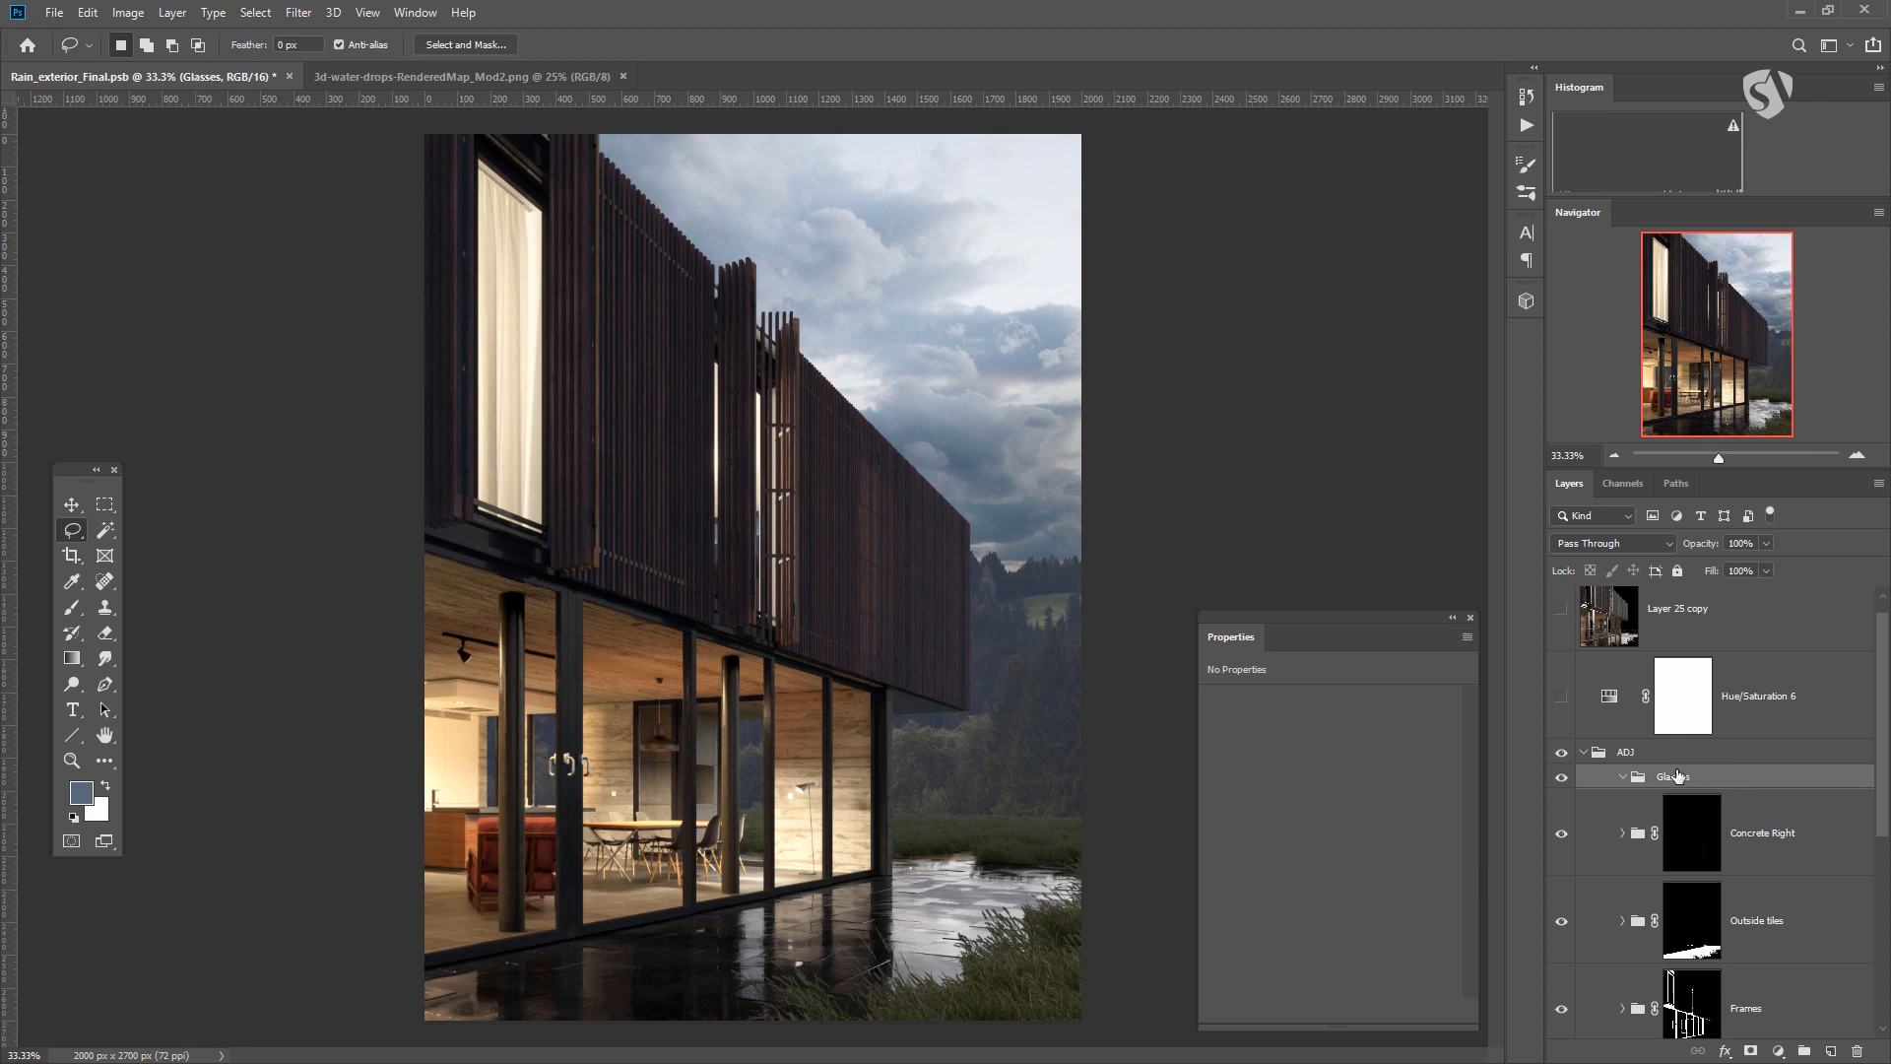
Load the ground-floor window panes' alpha channel as a selection and mask the Glasses group with it.
{"action": "left_click", "coordinate": [1623, 484]}
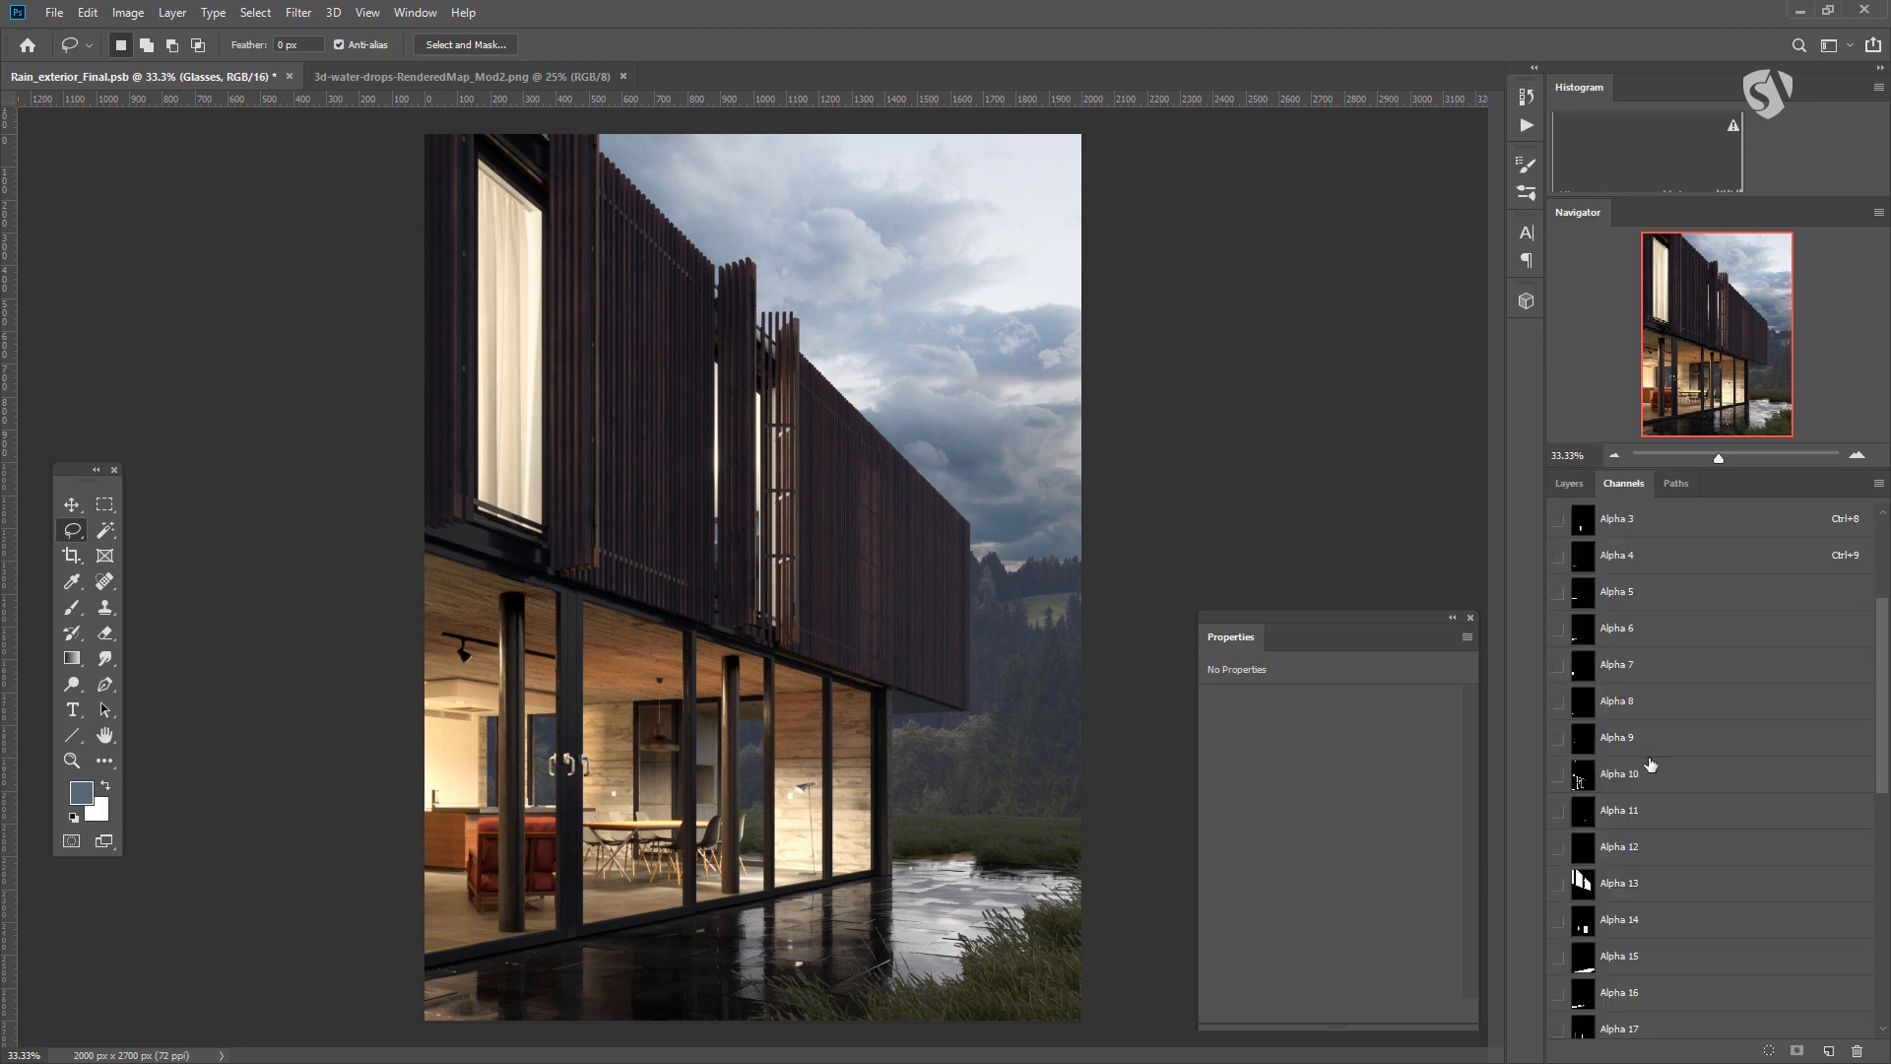
{"action": "scroll", "coordinate": [1639, 758], "scroll_direction": "down", "scroll_amount": 5}
{"action": "scroll", "coordinate": [1635, 743], "scroll_direction": "down", "scroll_amount": 3}
{"action": "left_click", "coordinate": [1582, 802], "text": "ctrl"}
{"action": "left_click", "coordinate": [1575, 482]}
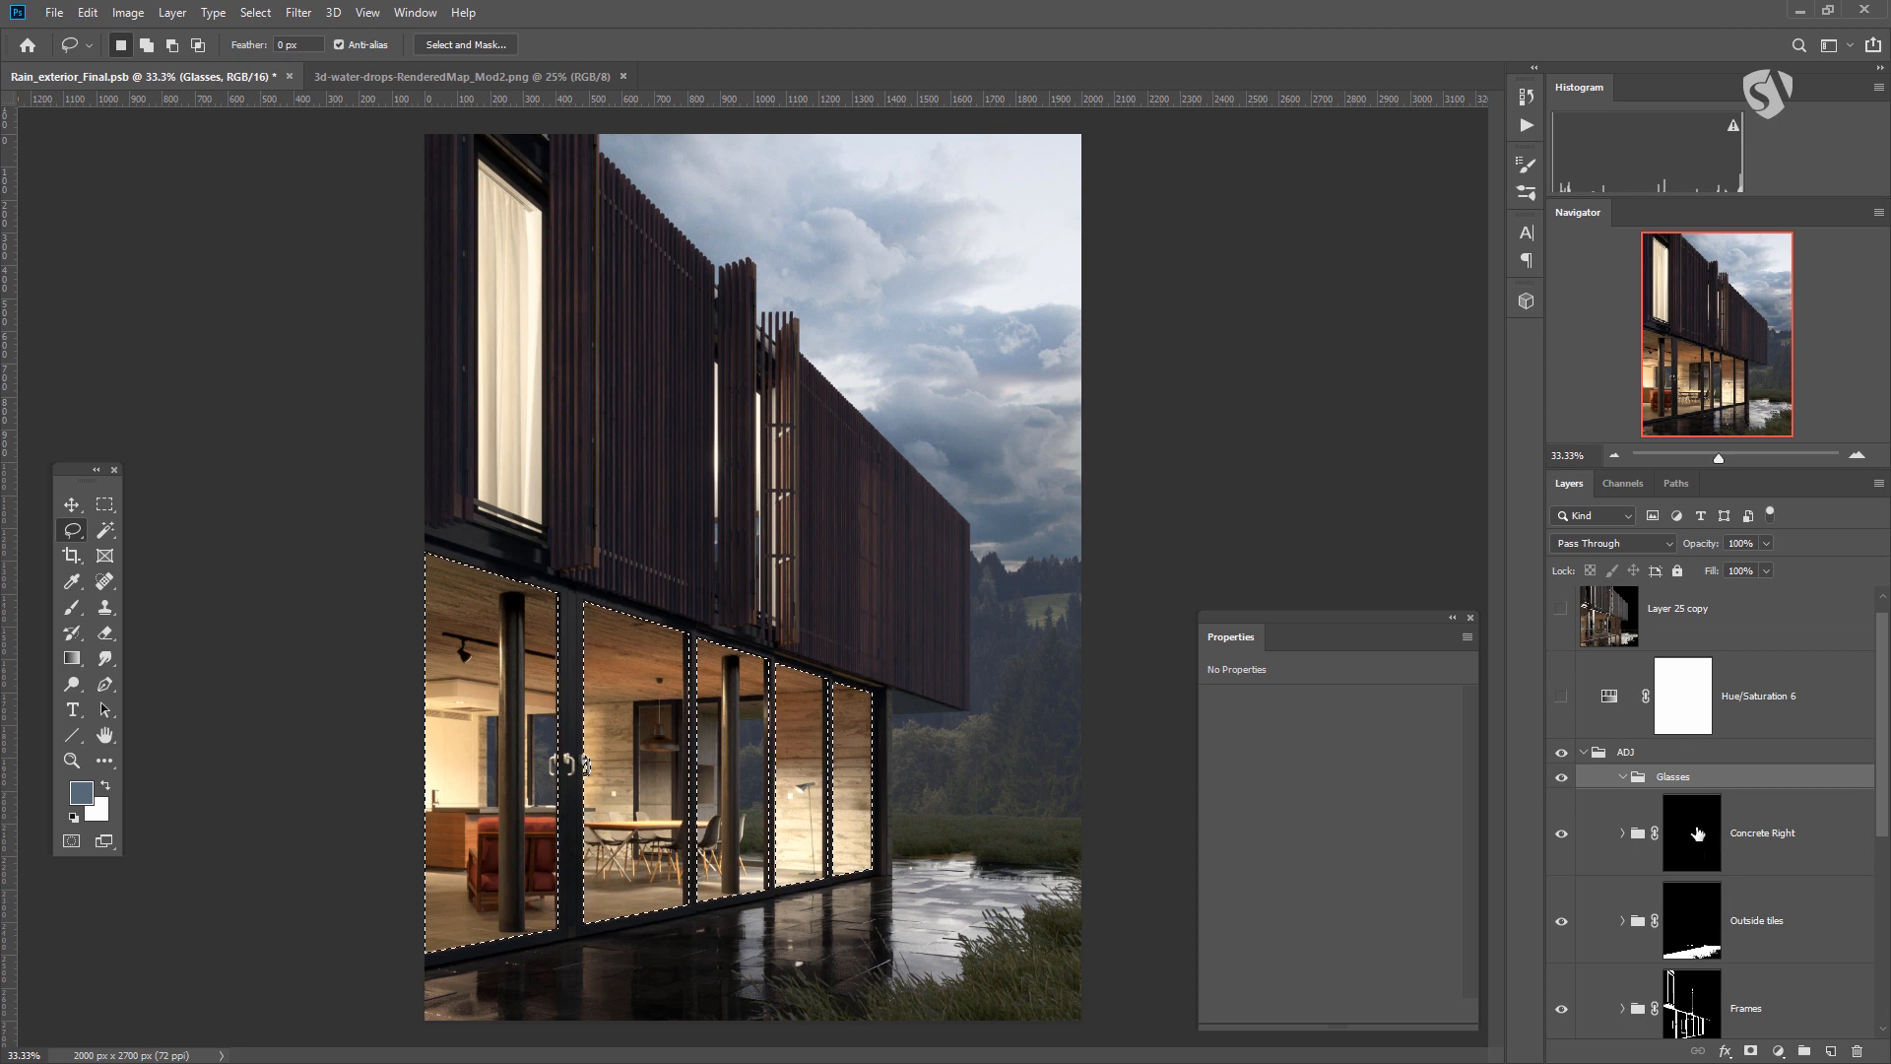
{"action": "left_click", "coordinate": [1750, 1050]}
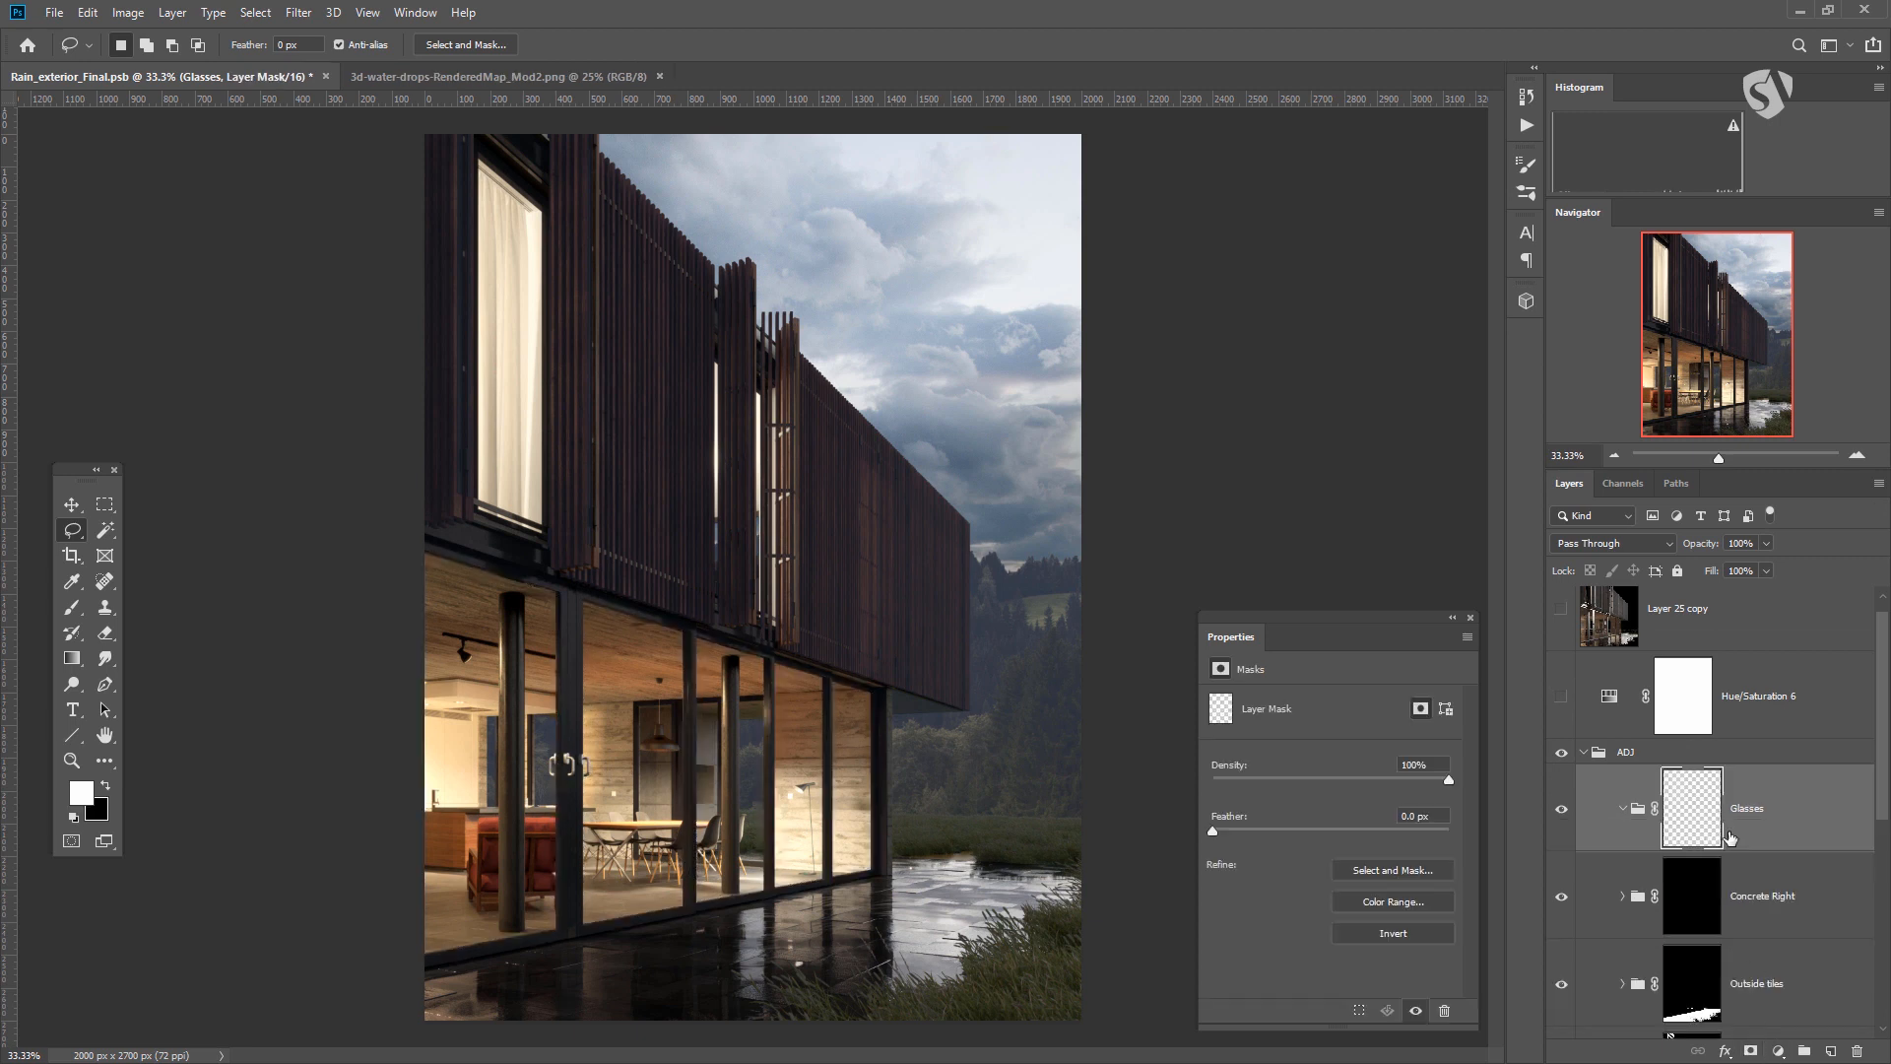
Create a merged copy of the BG group's Curves 2, Color Lookup 1 and Layer 6, and move it into the Glasses group.
{"action": "scroll", "coordinate": [1684, 853], "scroll_direction": "down", "scroll_amount": 5}
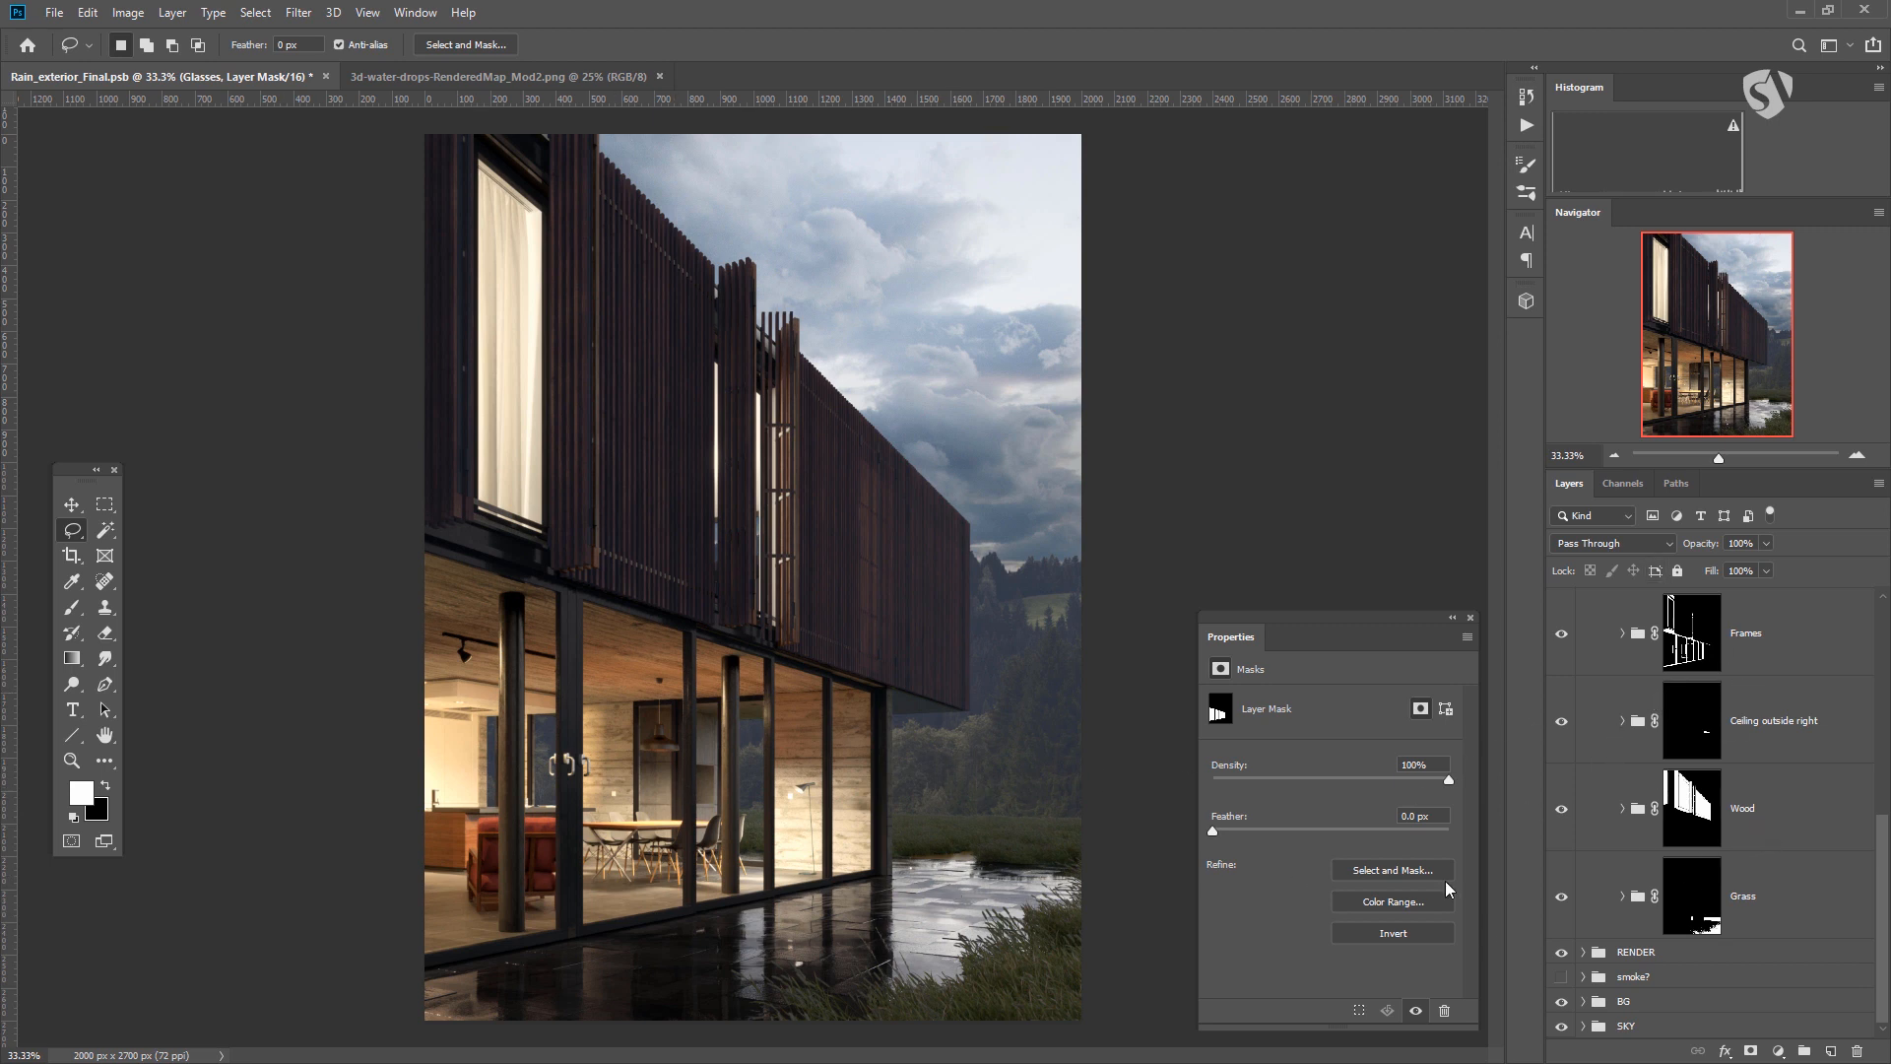
{"action": "left_click", "coordinate": [1611, 1028]}
{"action": "left_click", "coordinate": [1605, 1002]}
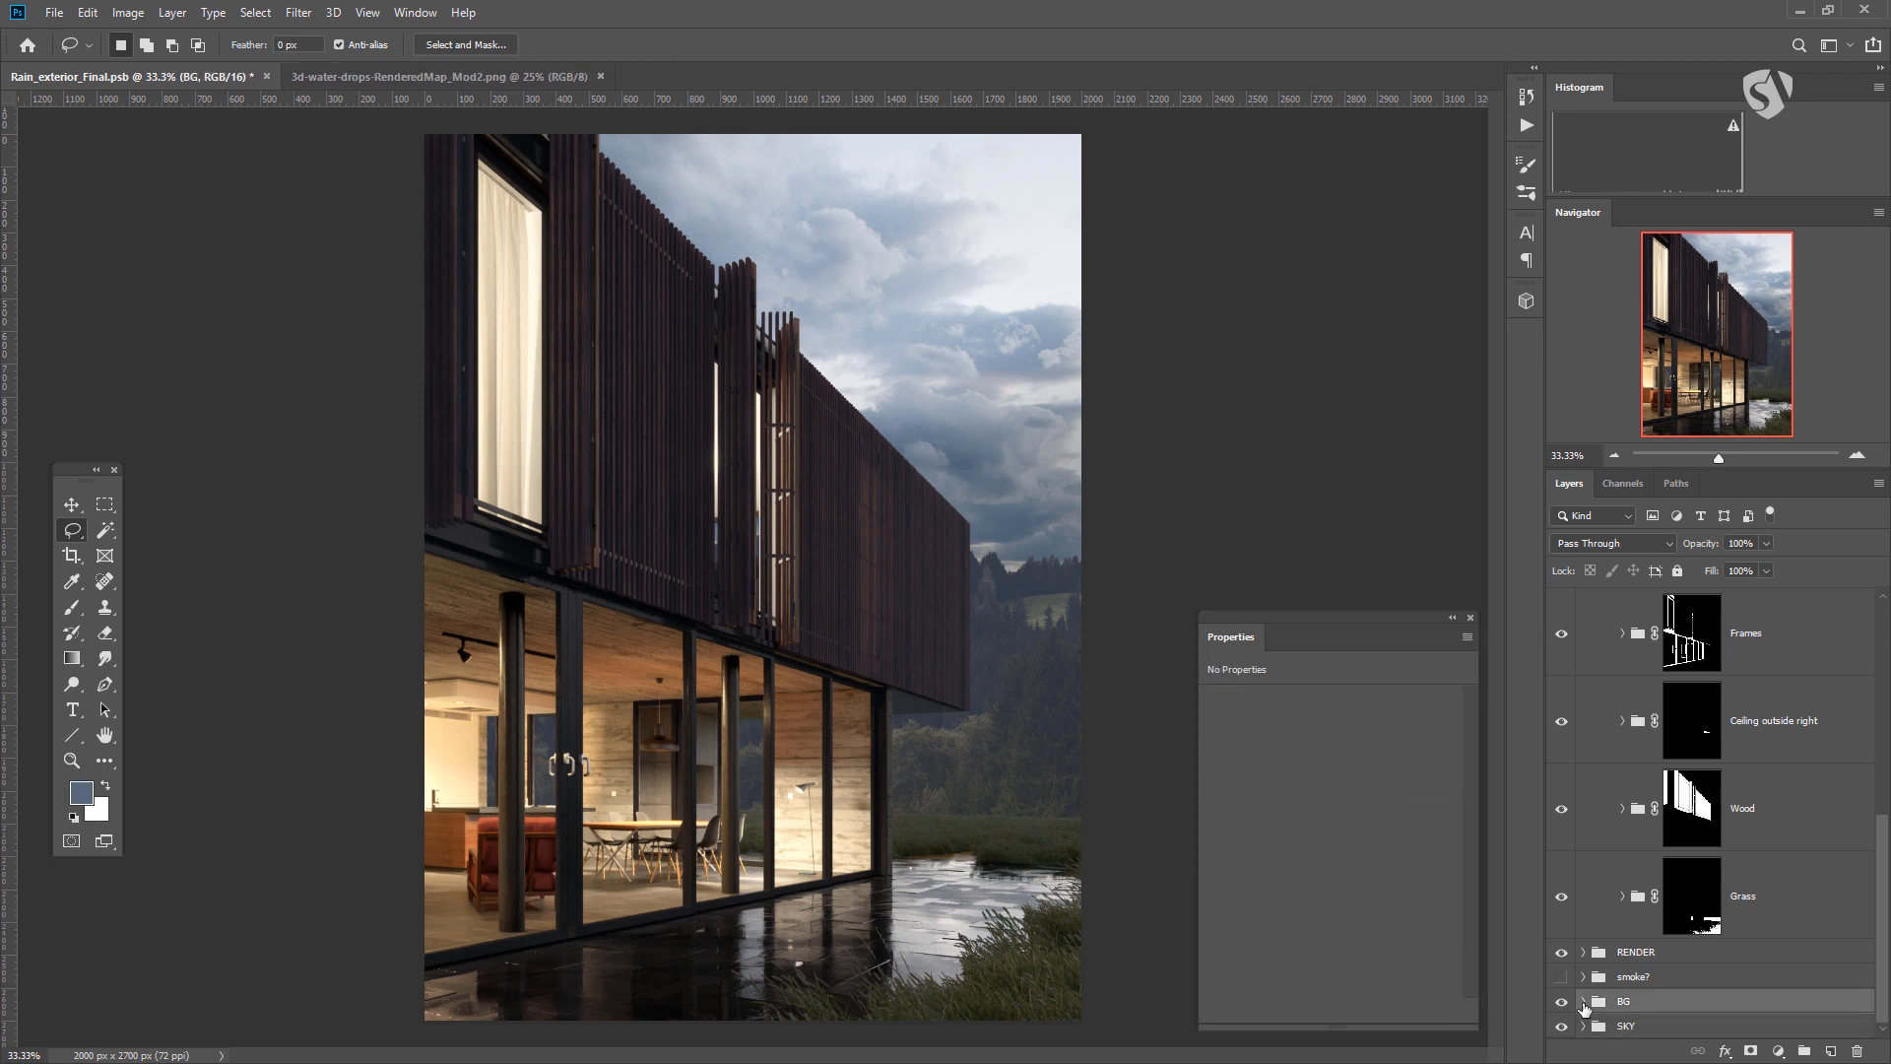
{"action": "left_click", "coordinate": [1583, 1002]}
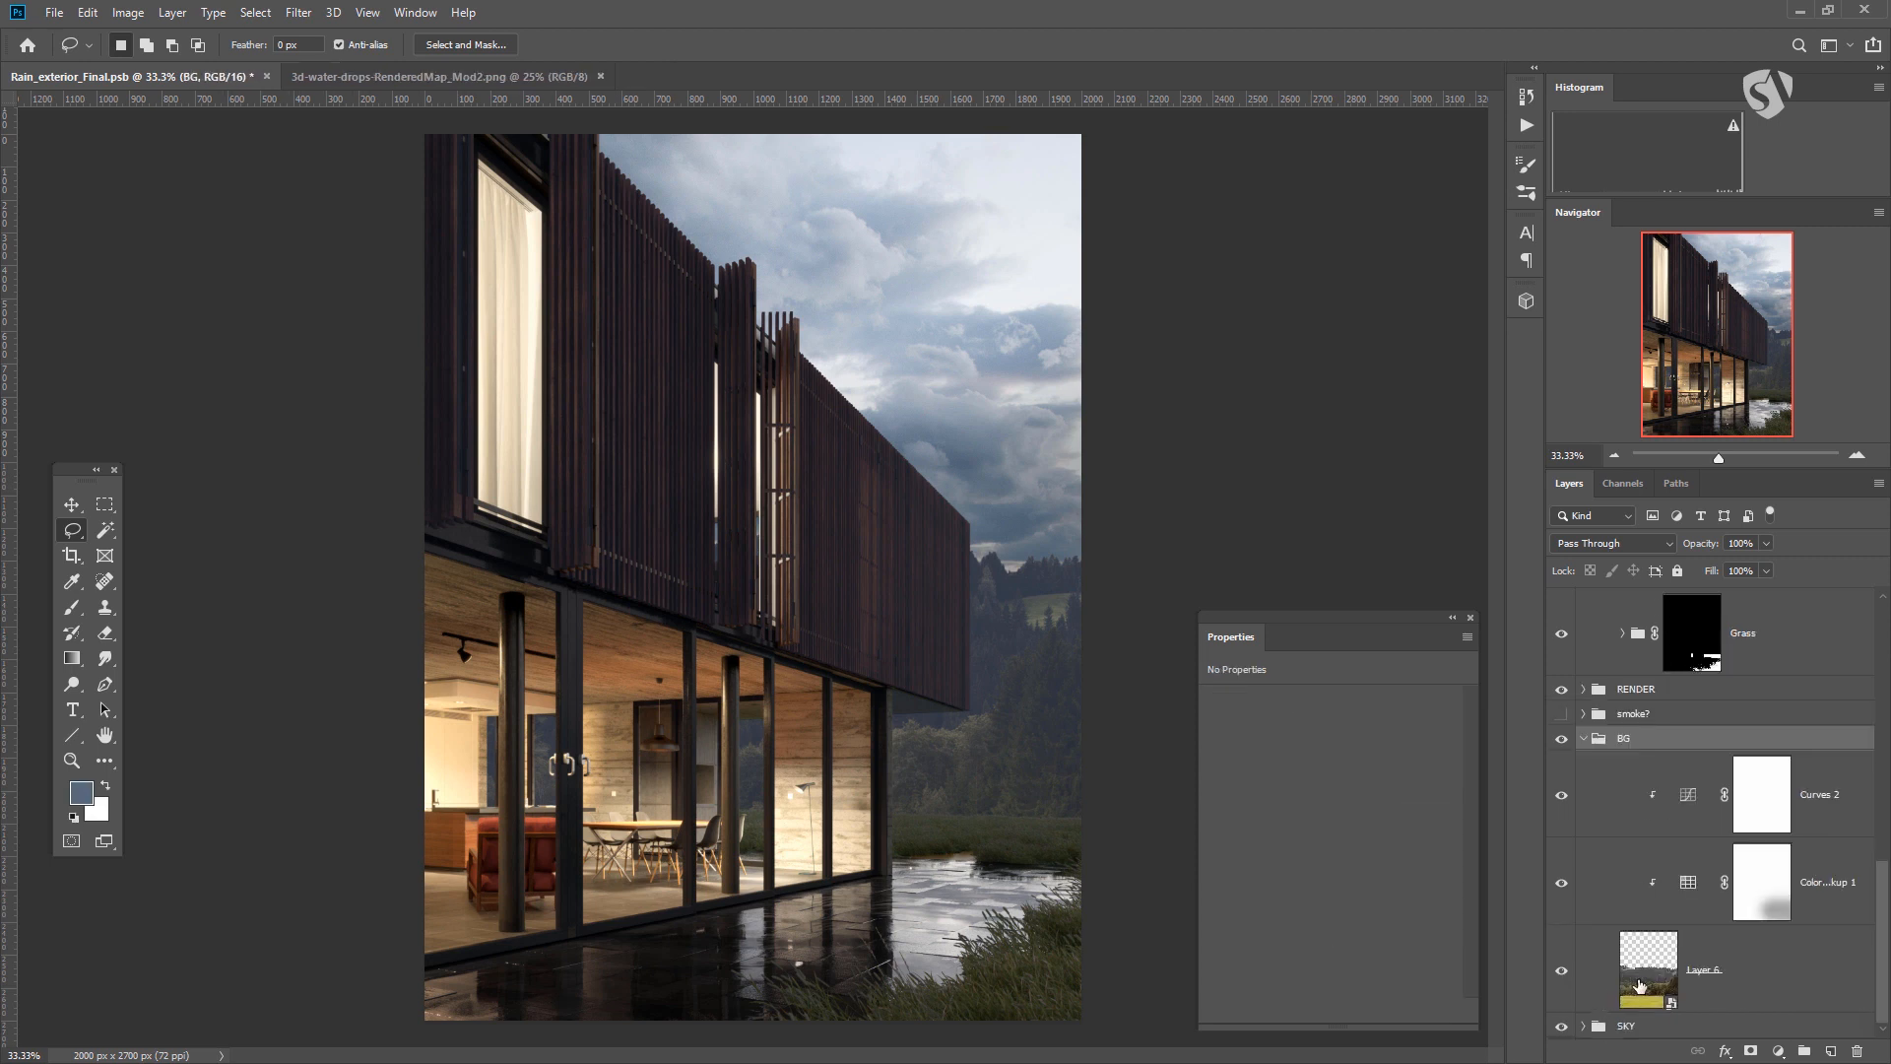
{"action": "left_click", "coordinate": [1647, 981]}
{"action": "left_click", "coordinate": [1683, 800], "text": "shift"}
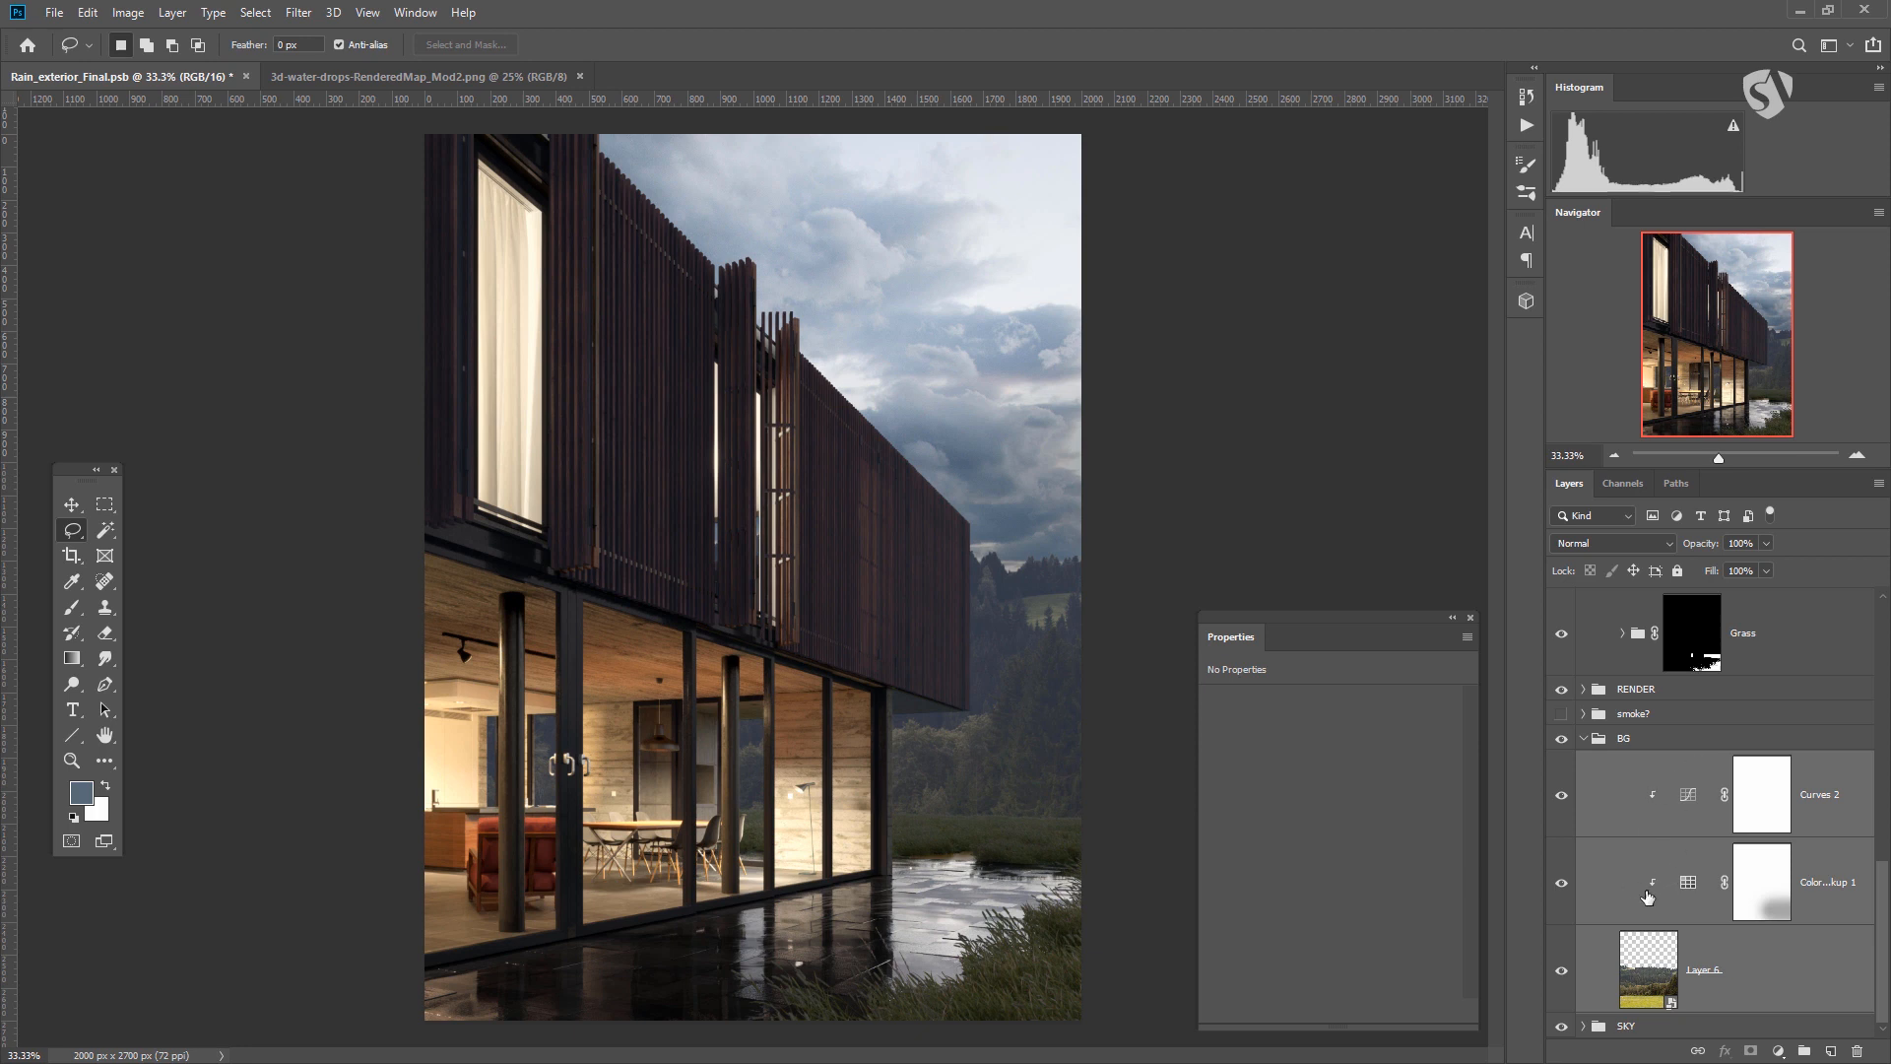
{"action": "key", "text": "ctrl+alt+e"}
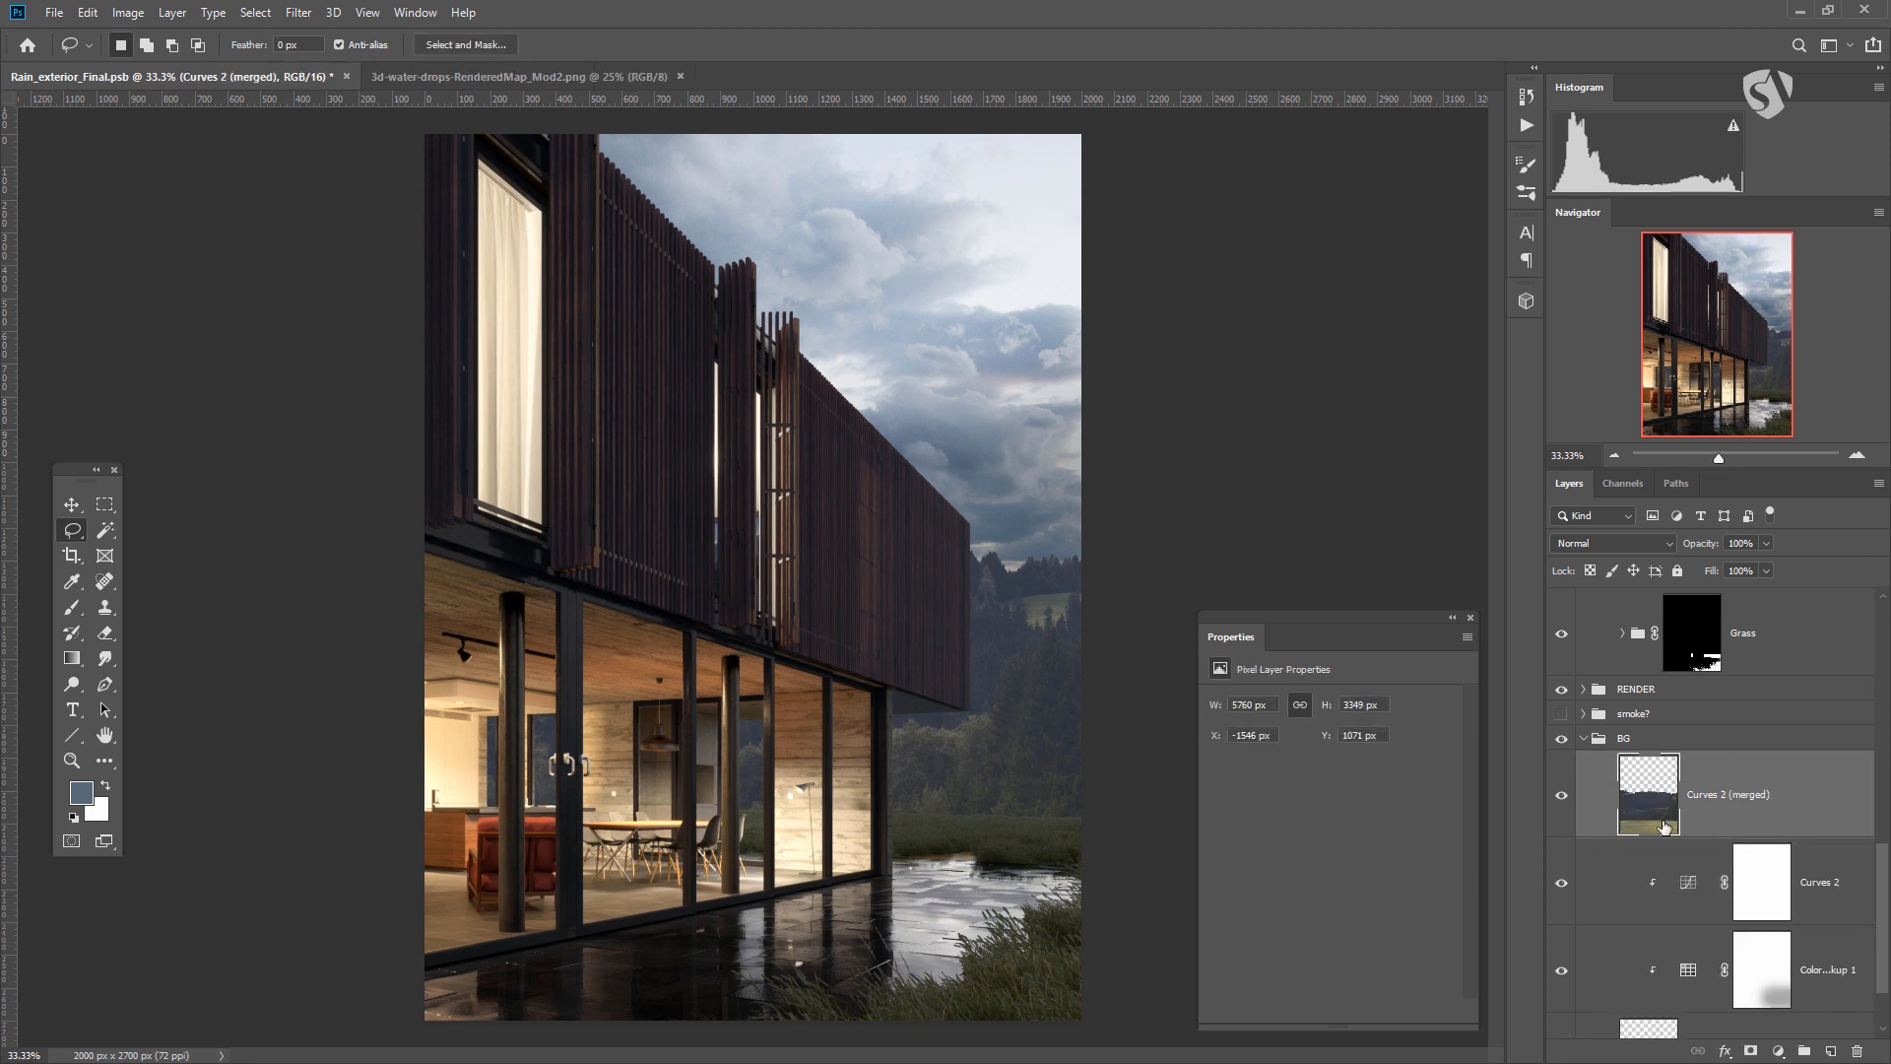
{"action": "left_click_drag", "start_coordinate": [1657, 825], "coordinate": [1686, 744]}
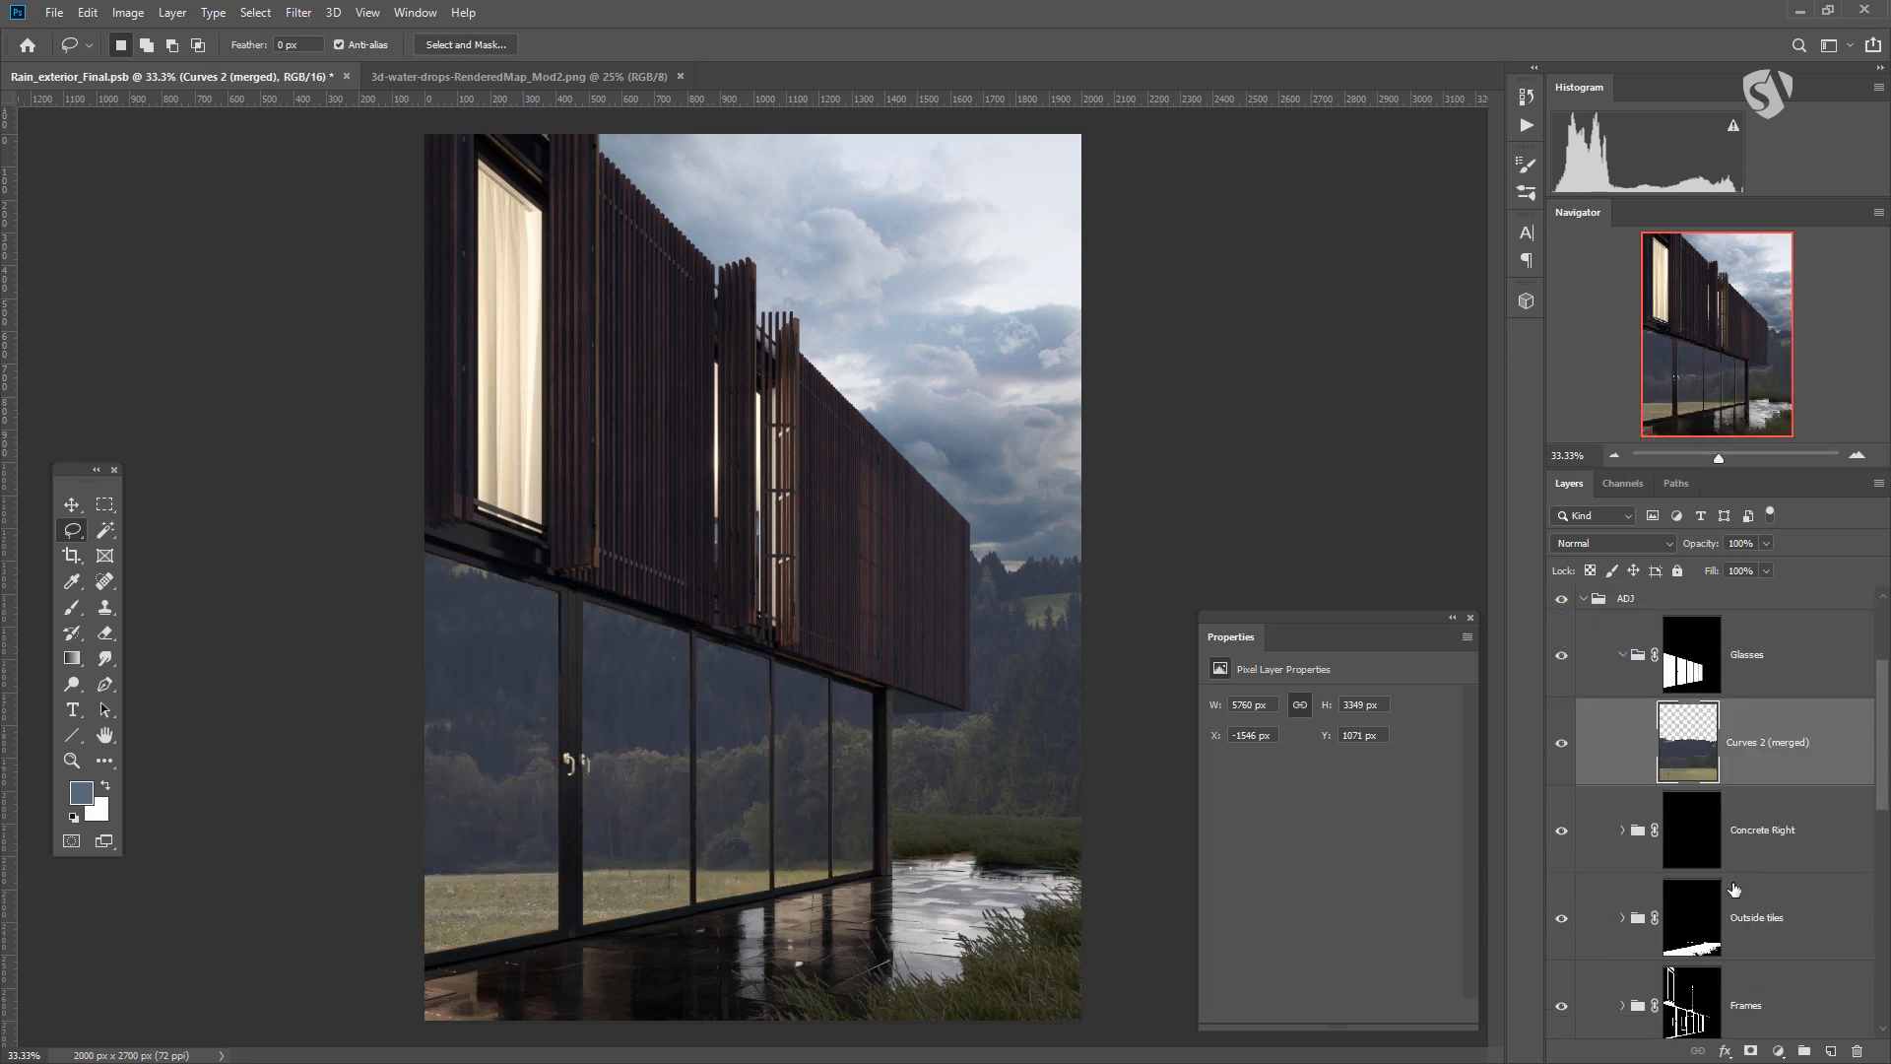
Add a layer mask to the merged background copy and apply a horizontal white-to-black gradient, fading the landscape toward the left panes.
{"action": "scroll", "coordinate": [1733, 936], "scroll_direction": "down", "scroll_amount": 5}
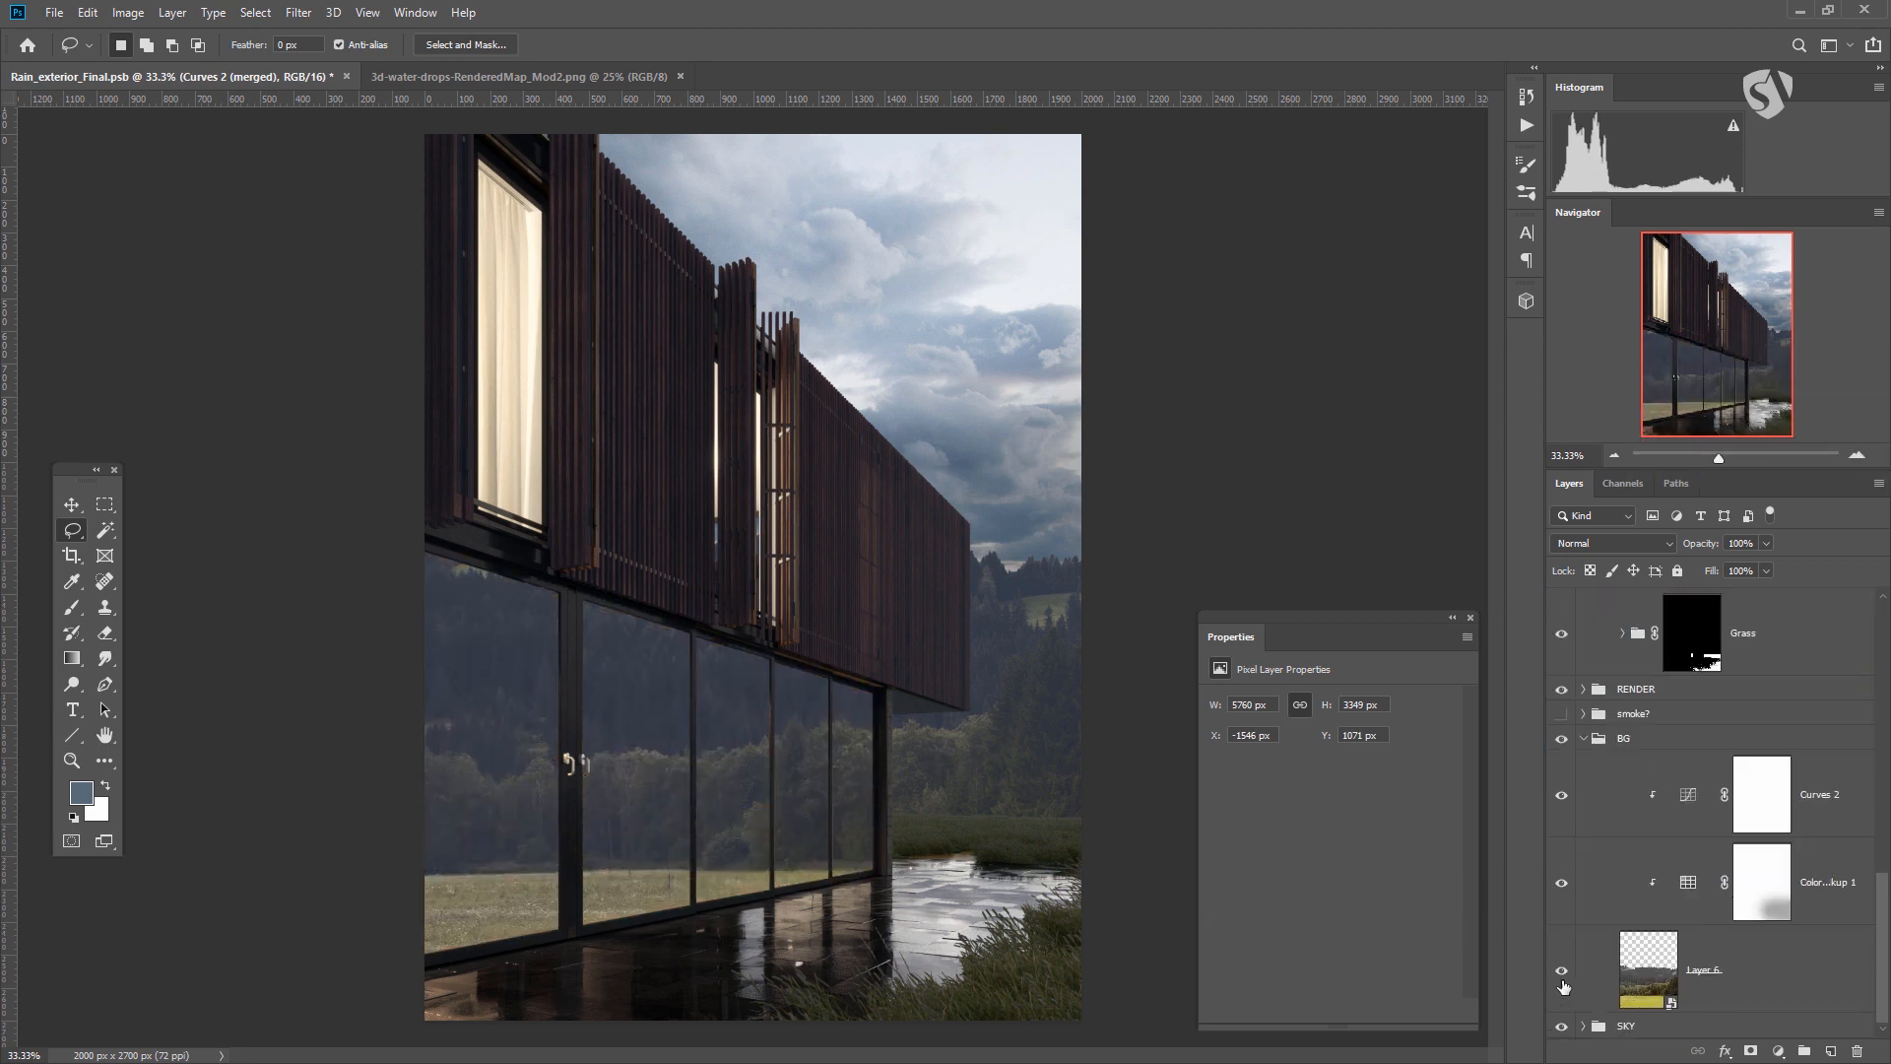
{"action": "scroll", "coordinate": [1586, 748], "scroll_direction": "up", "scroll_amount": 3}
{"action": "scroll", "coordinate": [1650, 789], "scroll_direction": "up", "scroll_amount": 3}
{"action": "scroll", "coordinate": [1680, 919], "scroll_direction": "down", "scroll_amount": 2}
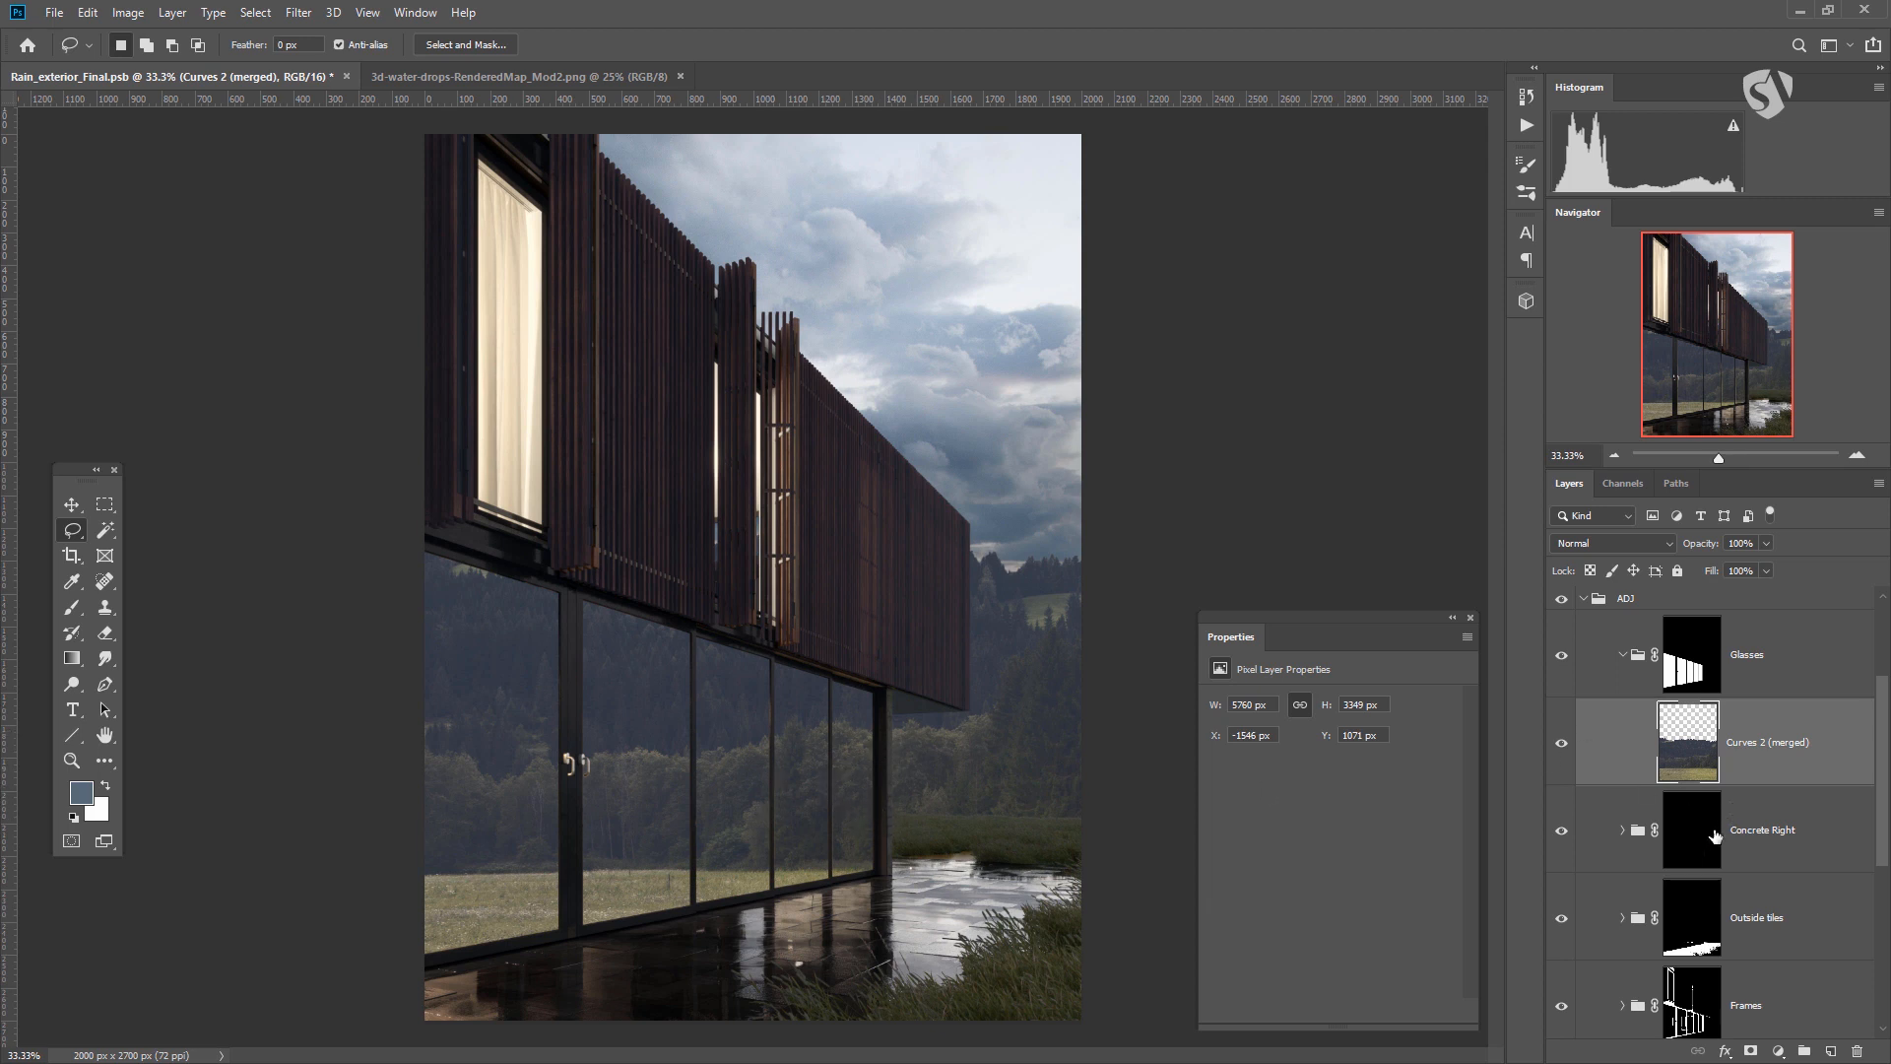
{"action": "left_click", "coordinate": [1750, 1051]}
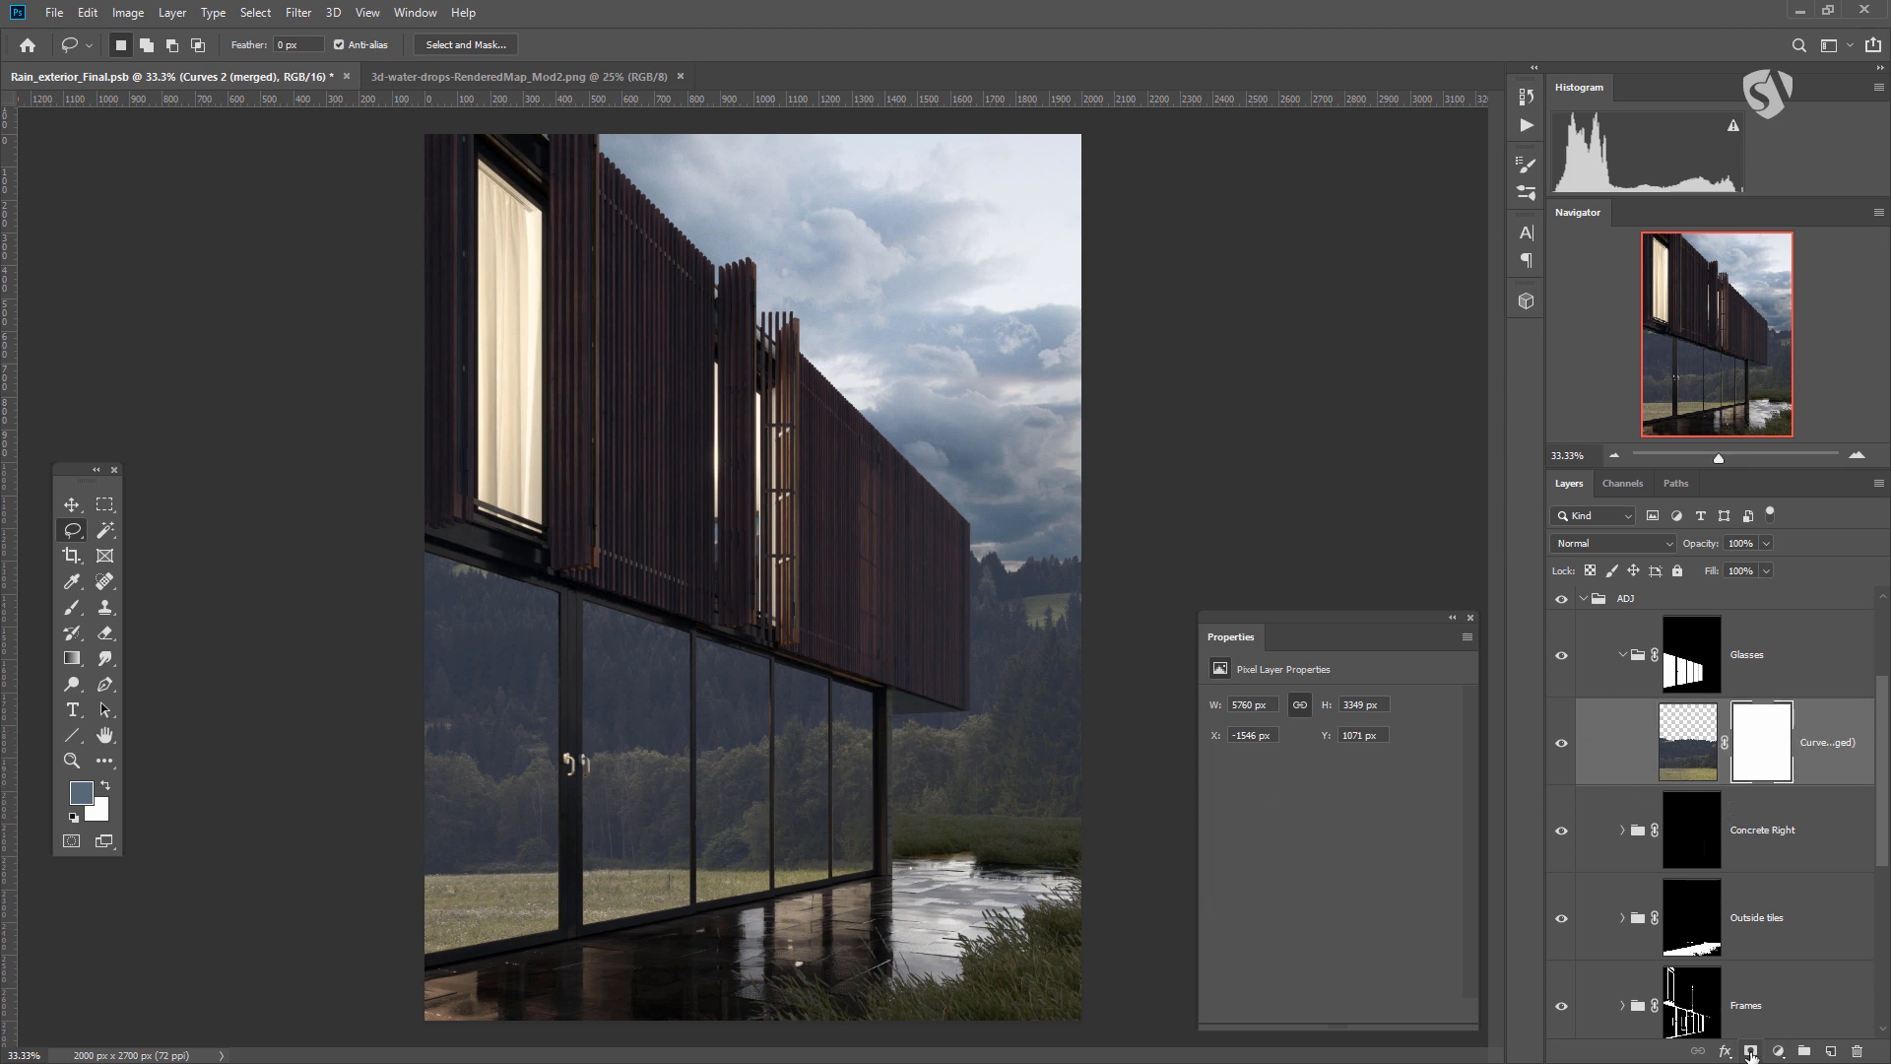
{"action": "left_click", "coordinate": [73, 660]}
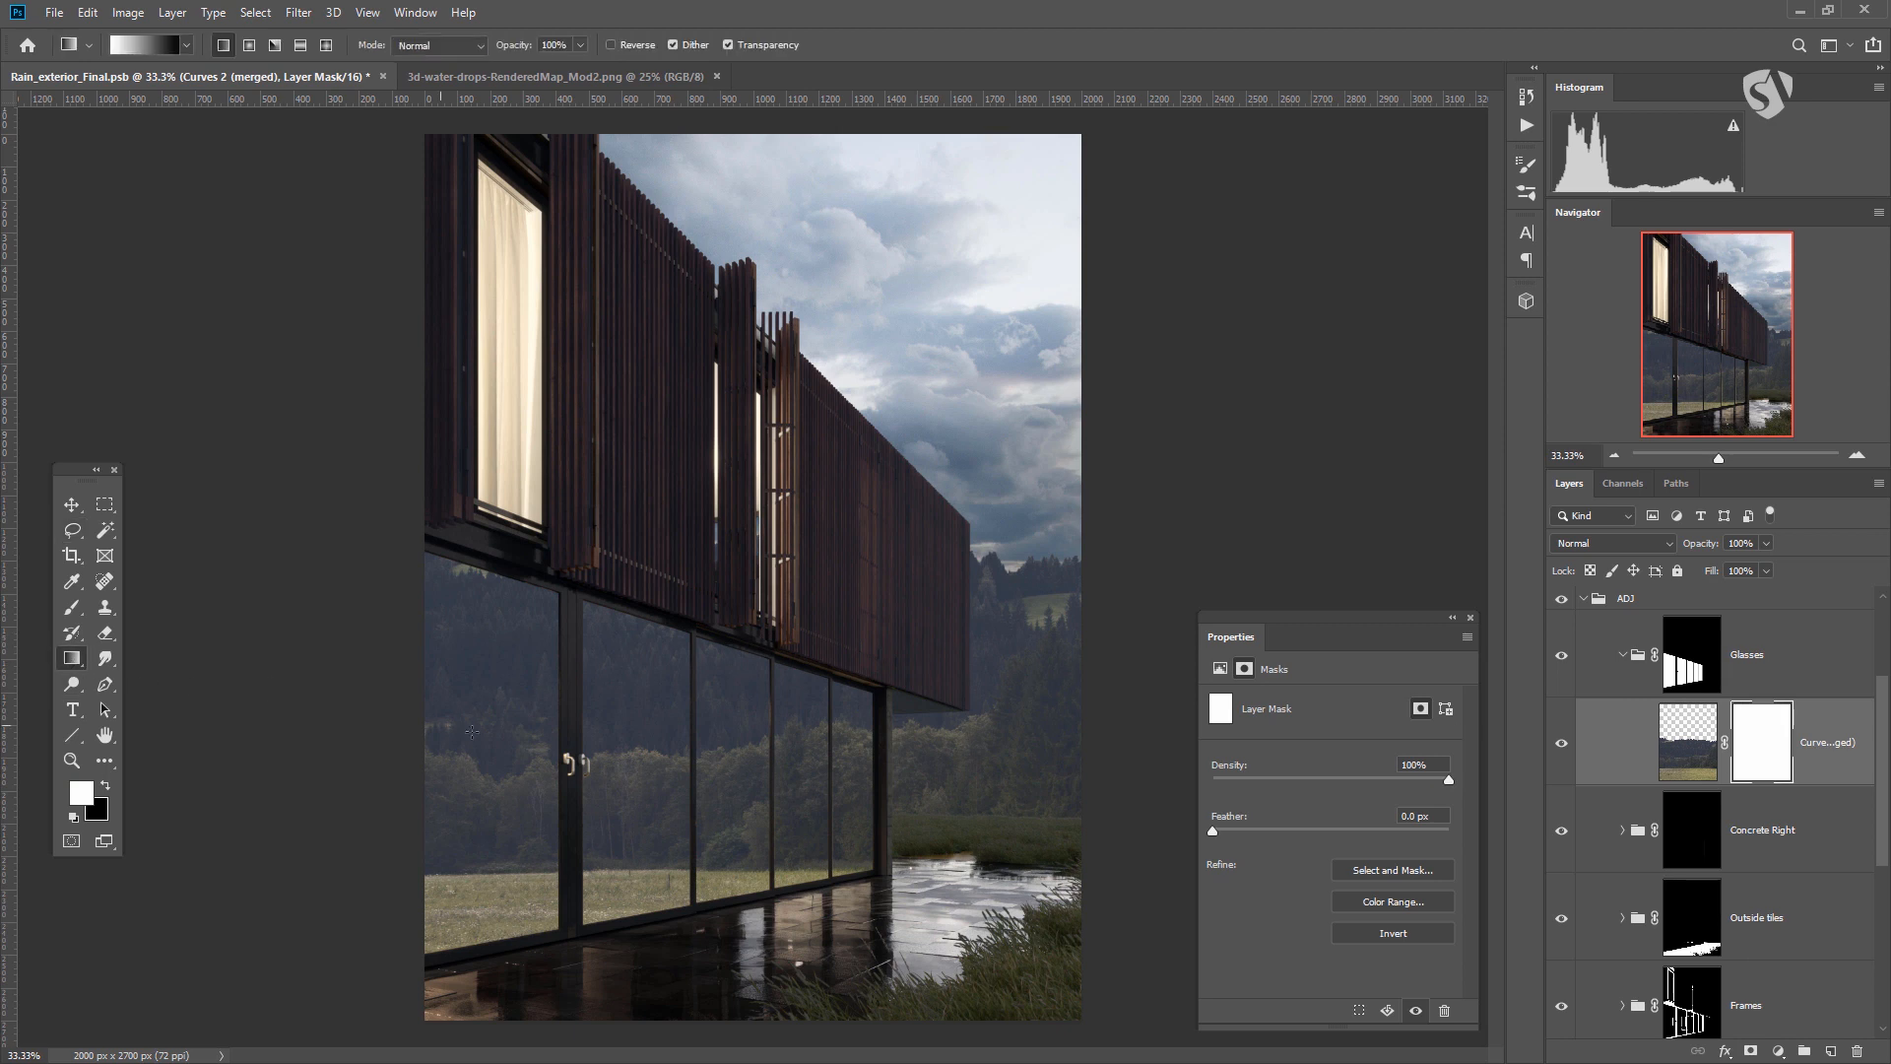
{"action": "left_click_drag", "start_coordinate": [433, 772], "coordinate": [361, 785]}
{"action": "left_click_drag", "start_coordinate": [828, 791], "coordinate": [262, 780]}
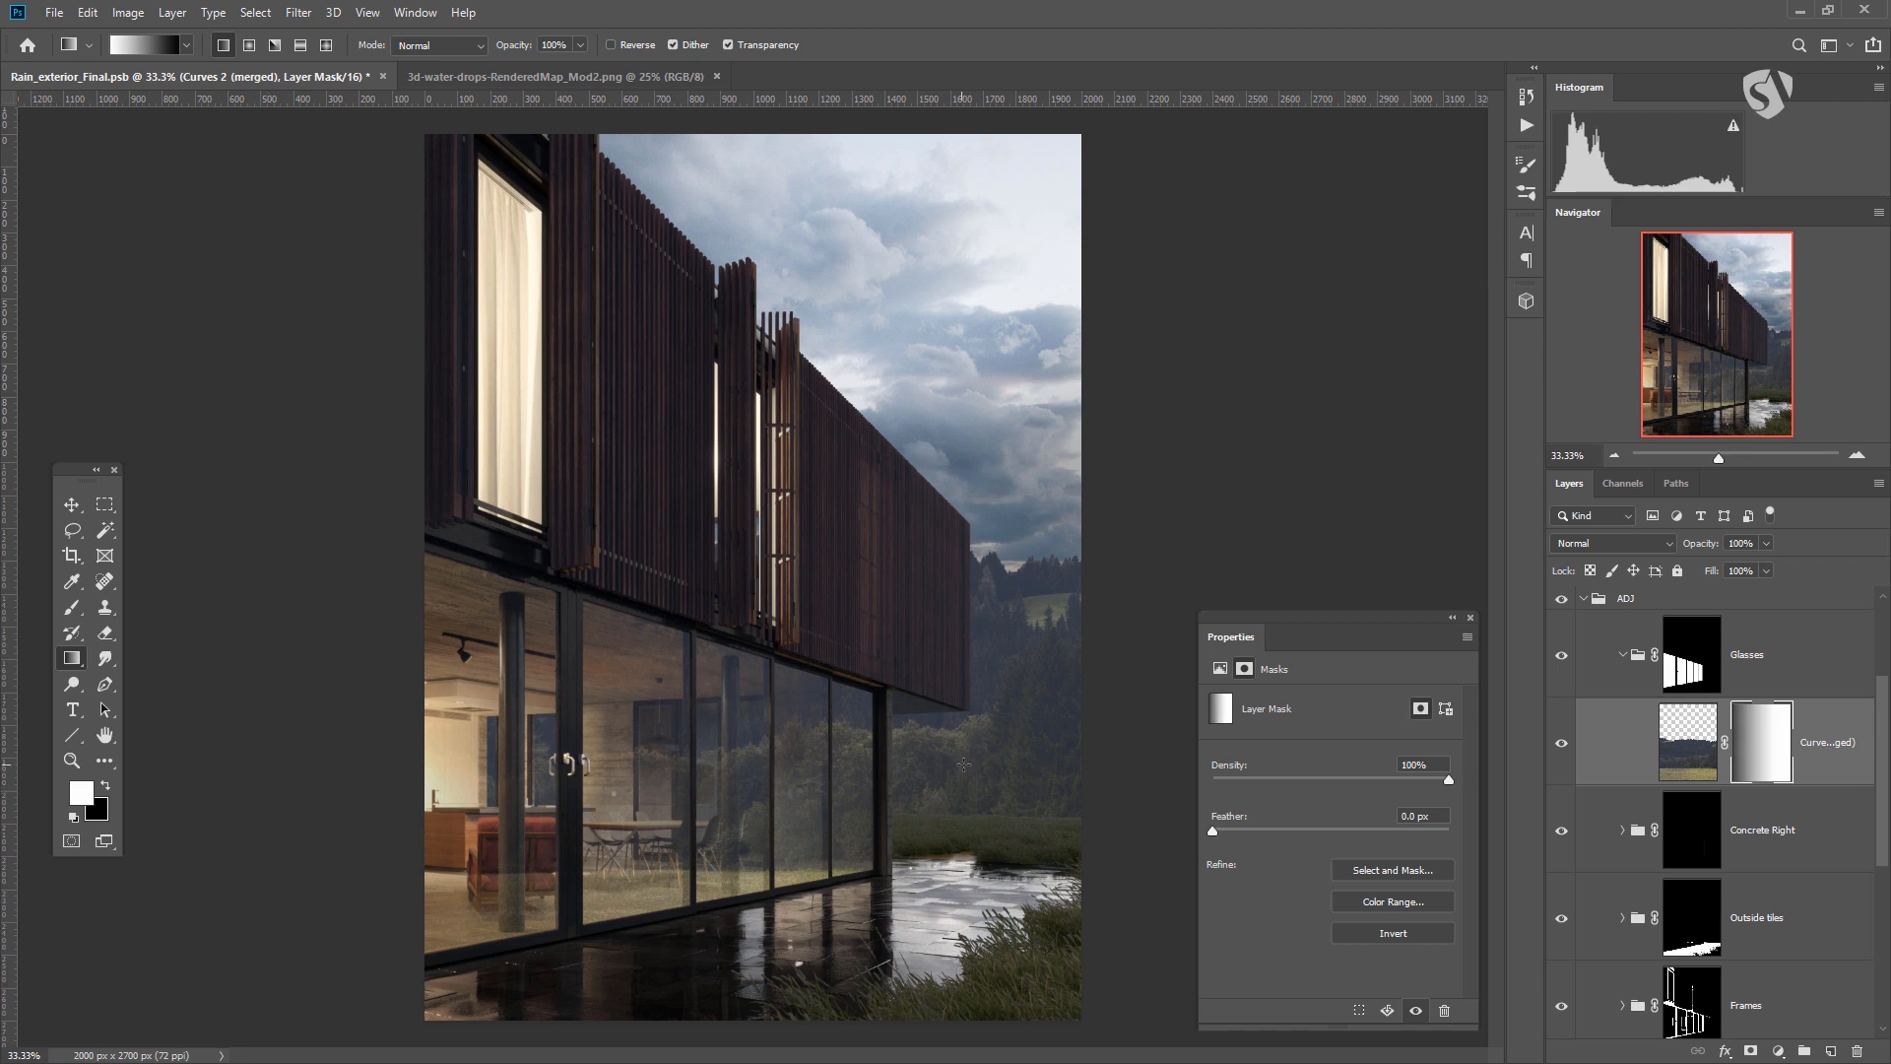
Redraw the black-to-white gradient on the Glasses reflection layer's mask so the reflection fades gradually from right to left across the glazing.
{"action": "left_click_drag", "start_coordinate": [943, 765], "coordinate": [244, 752]}
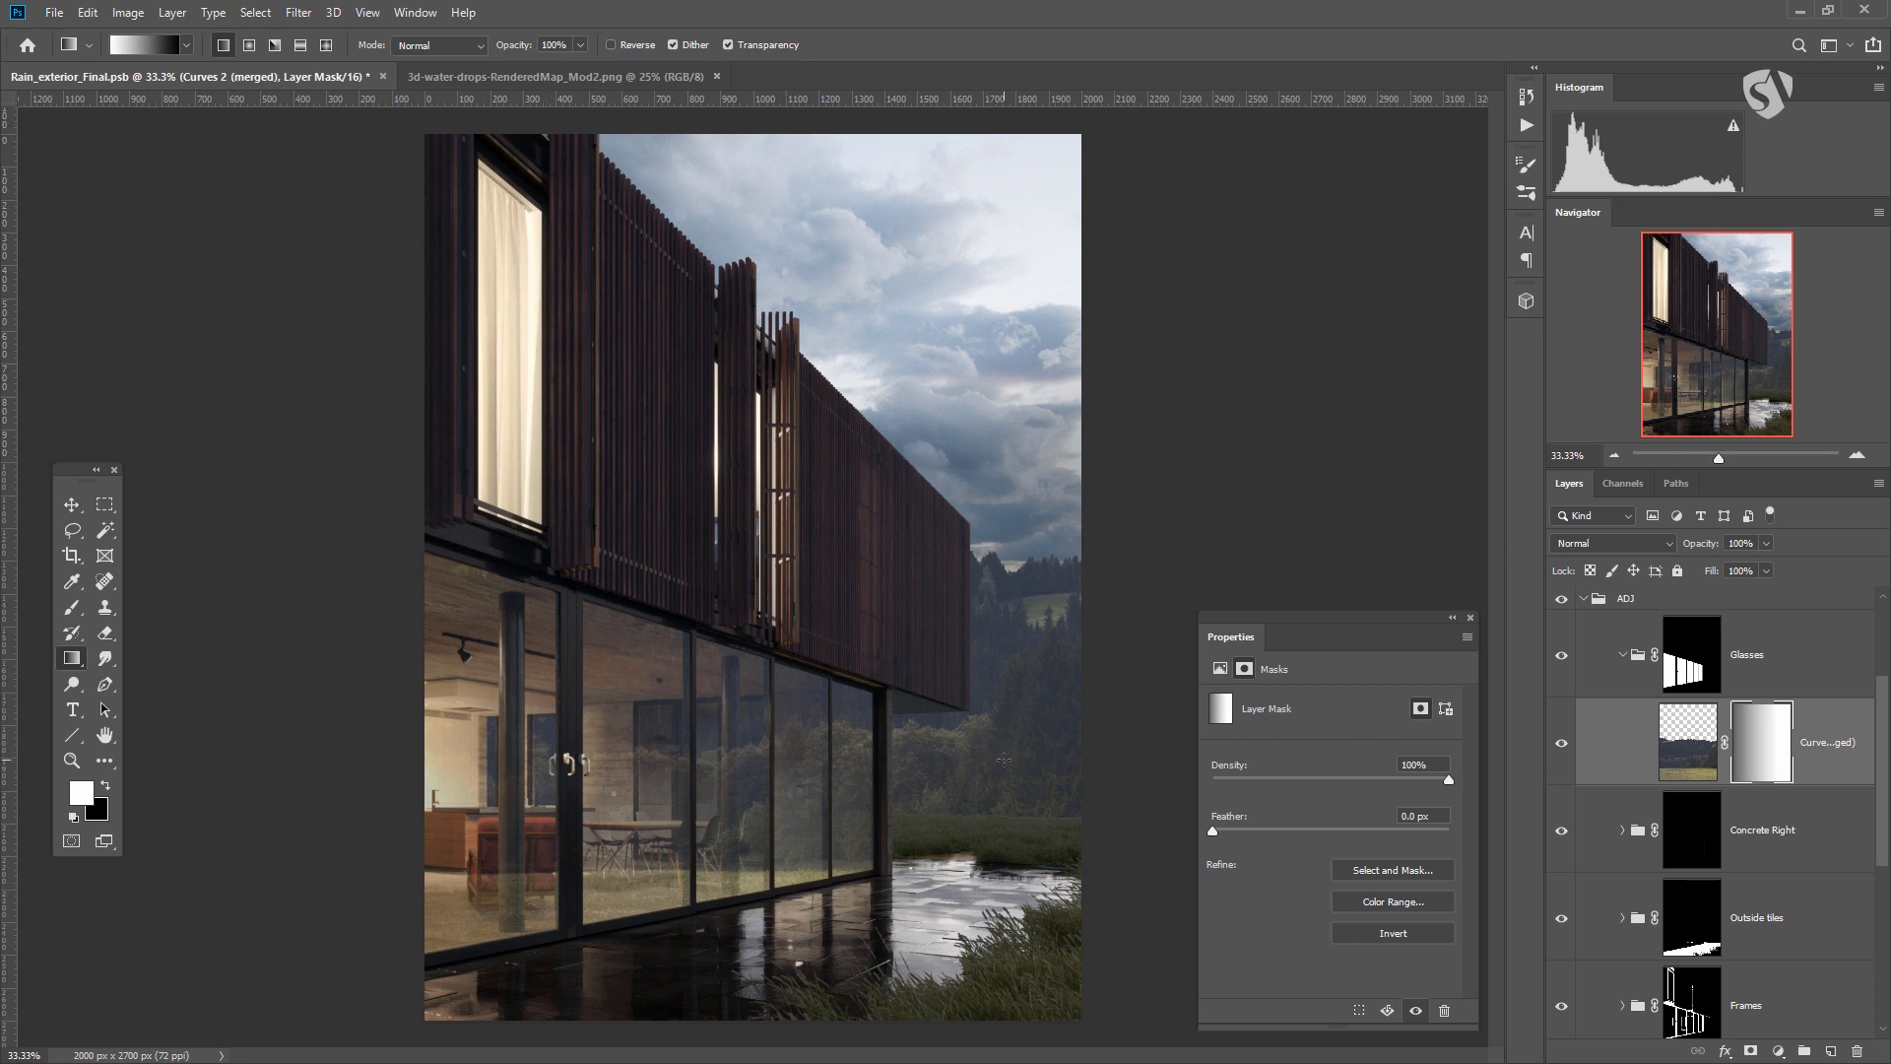
{"action": "left_click_drag", "start_coordinate": [872, 768], "coordinate": [427, 758]}
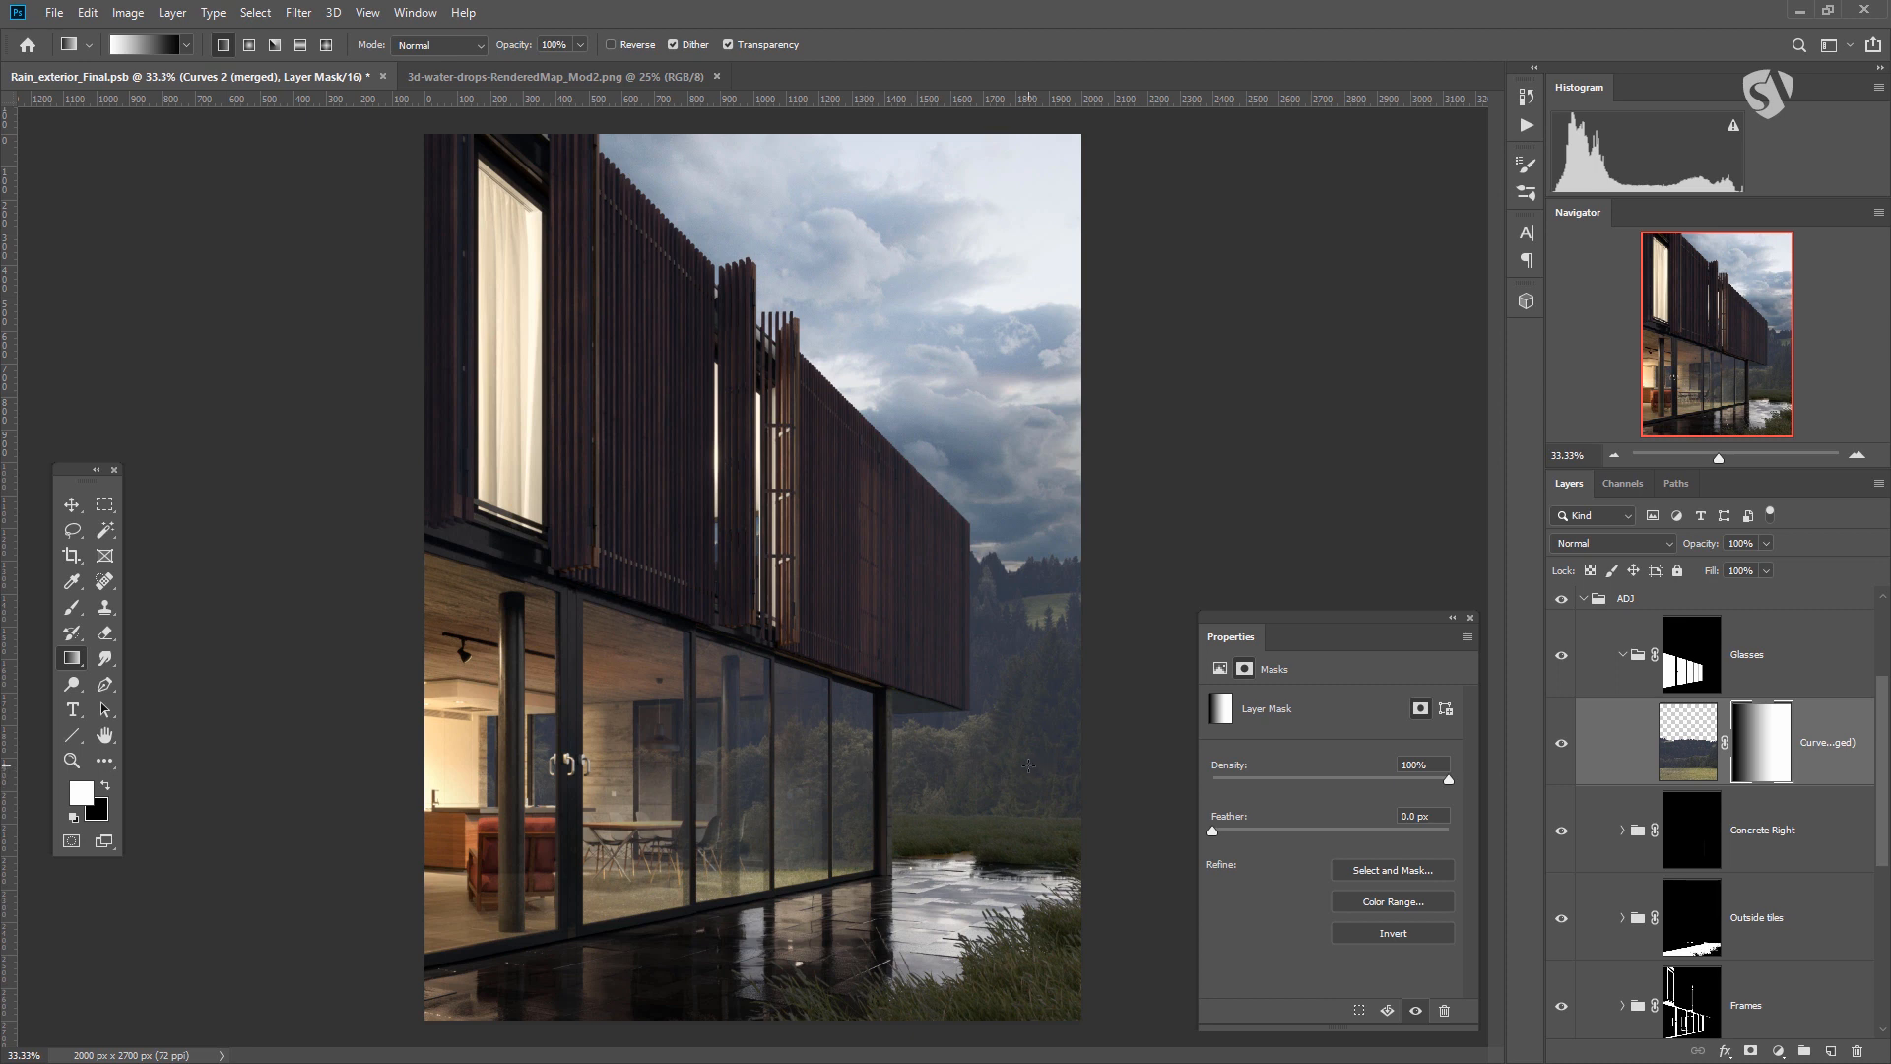
{"action": "left_click_drag", "start_coordinate": [1073, 753], "coordinate": [189, 760]}
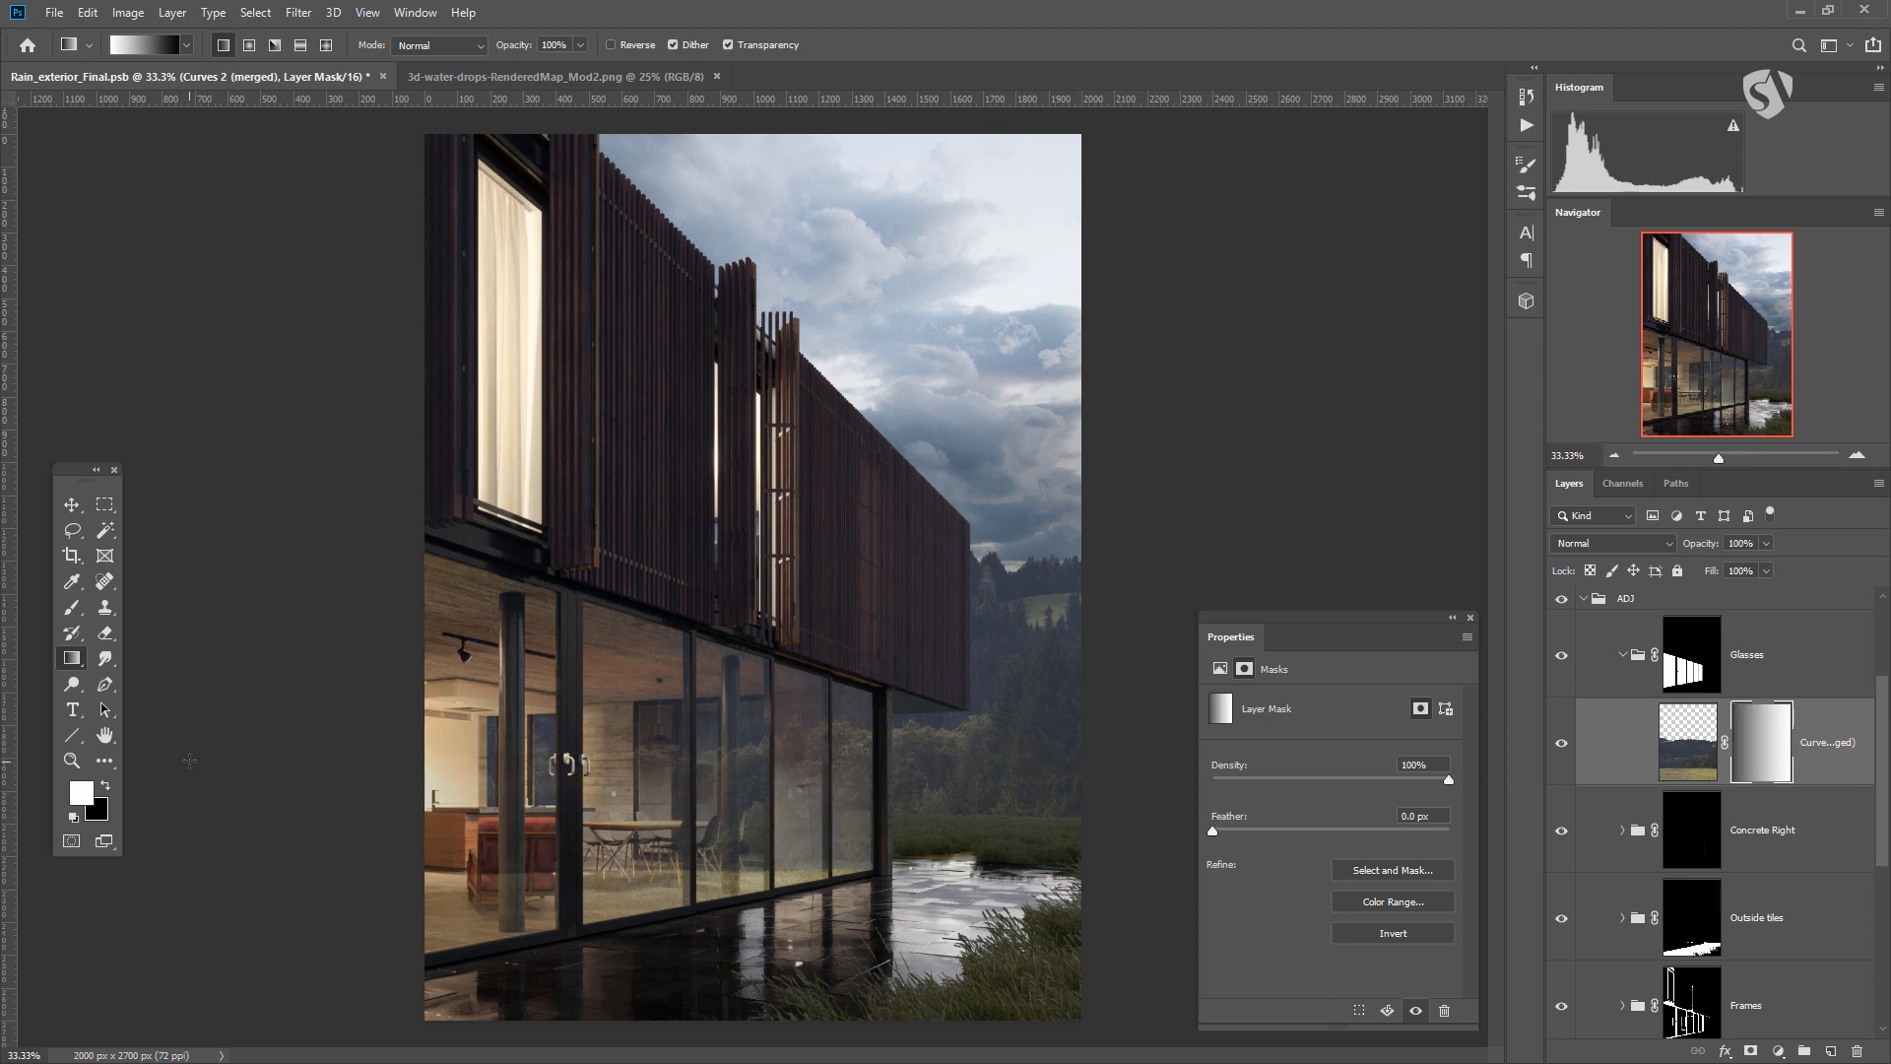
{"action": "left_click_drag", "start_coordinate": [1026, 772], "coordinate": [125, 802]}
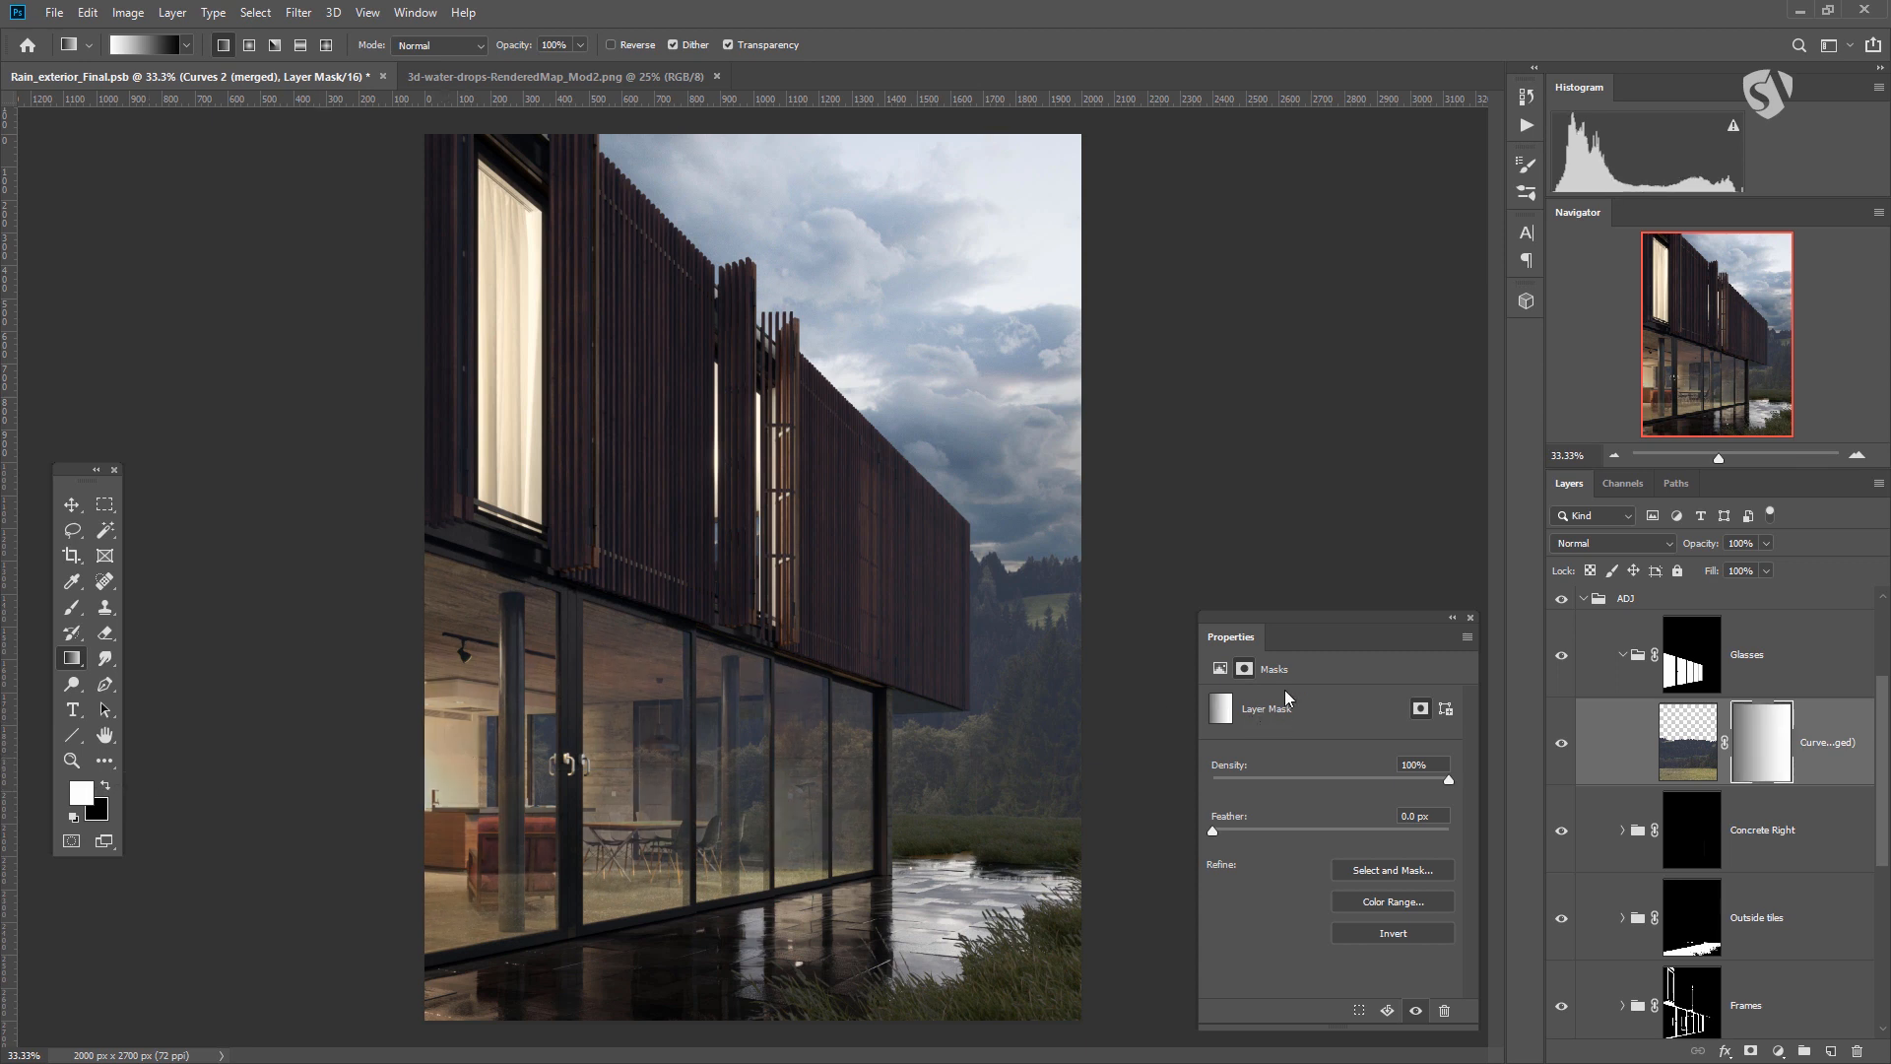
Hide the reflection layer in the Glasses group and turn on the Hue/Saturation 6 adjustment to desaturate the image.
{"action": "left_click", "coordinate": [1680, 748]}
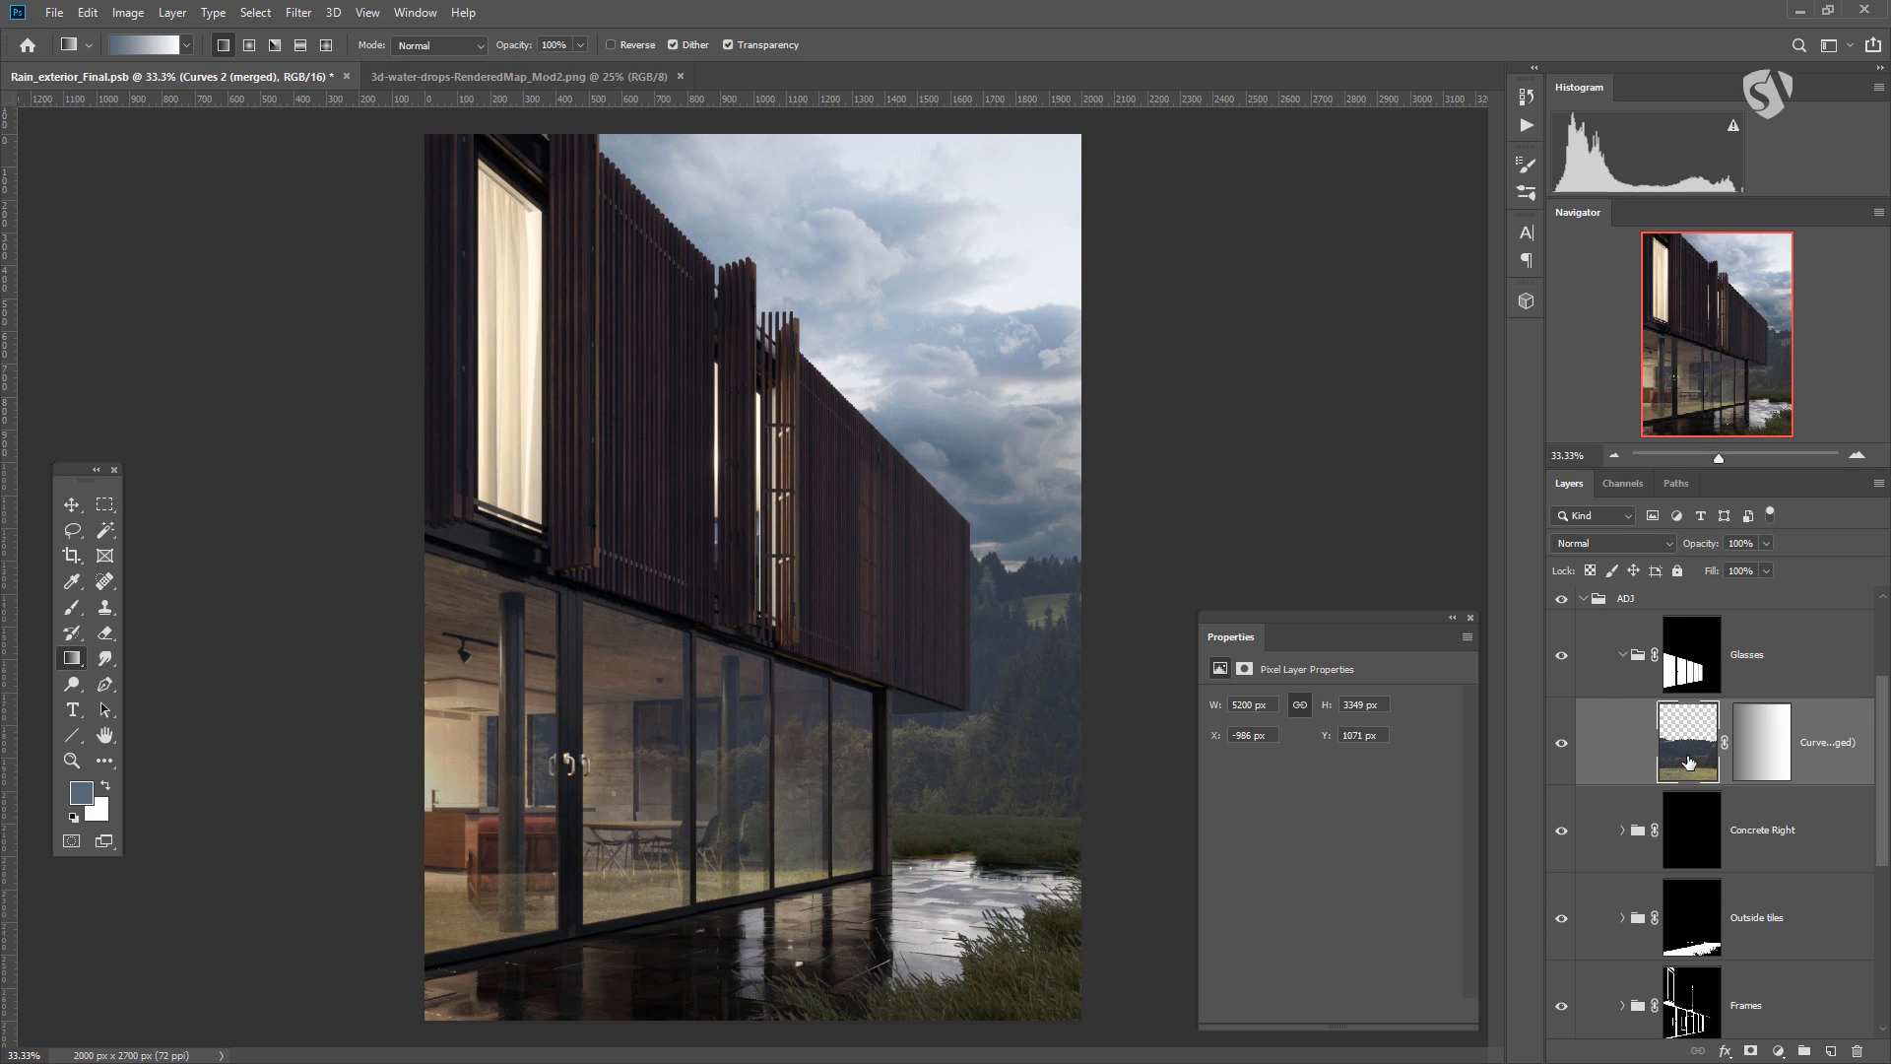
{"action": "left_click", "coordinate": [1560, 745]}
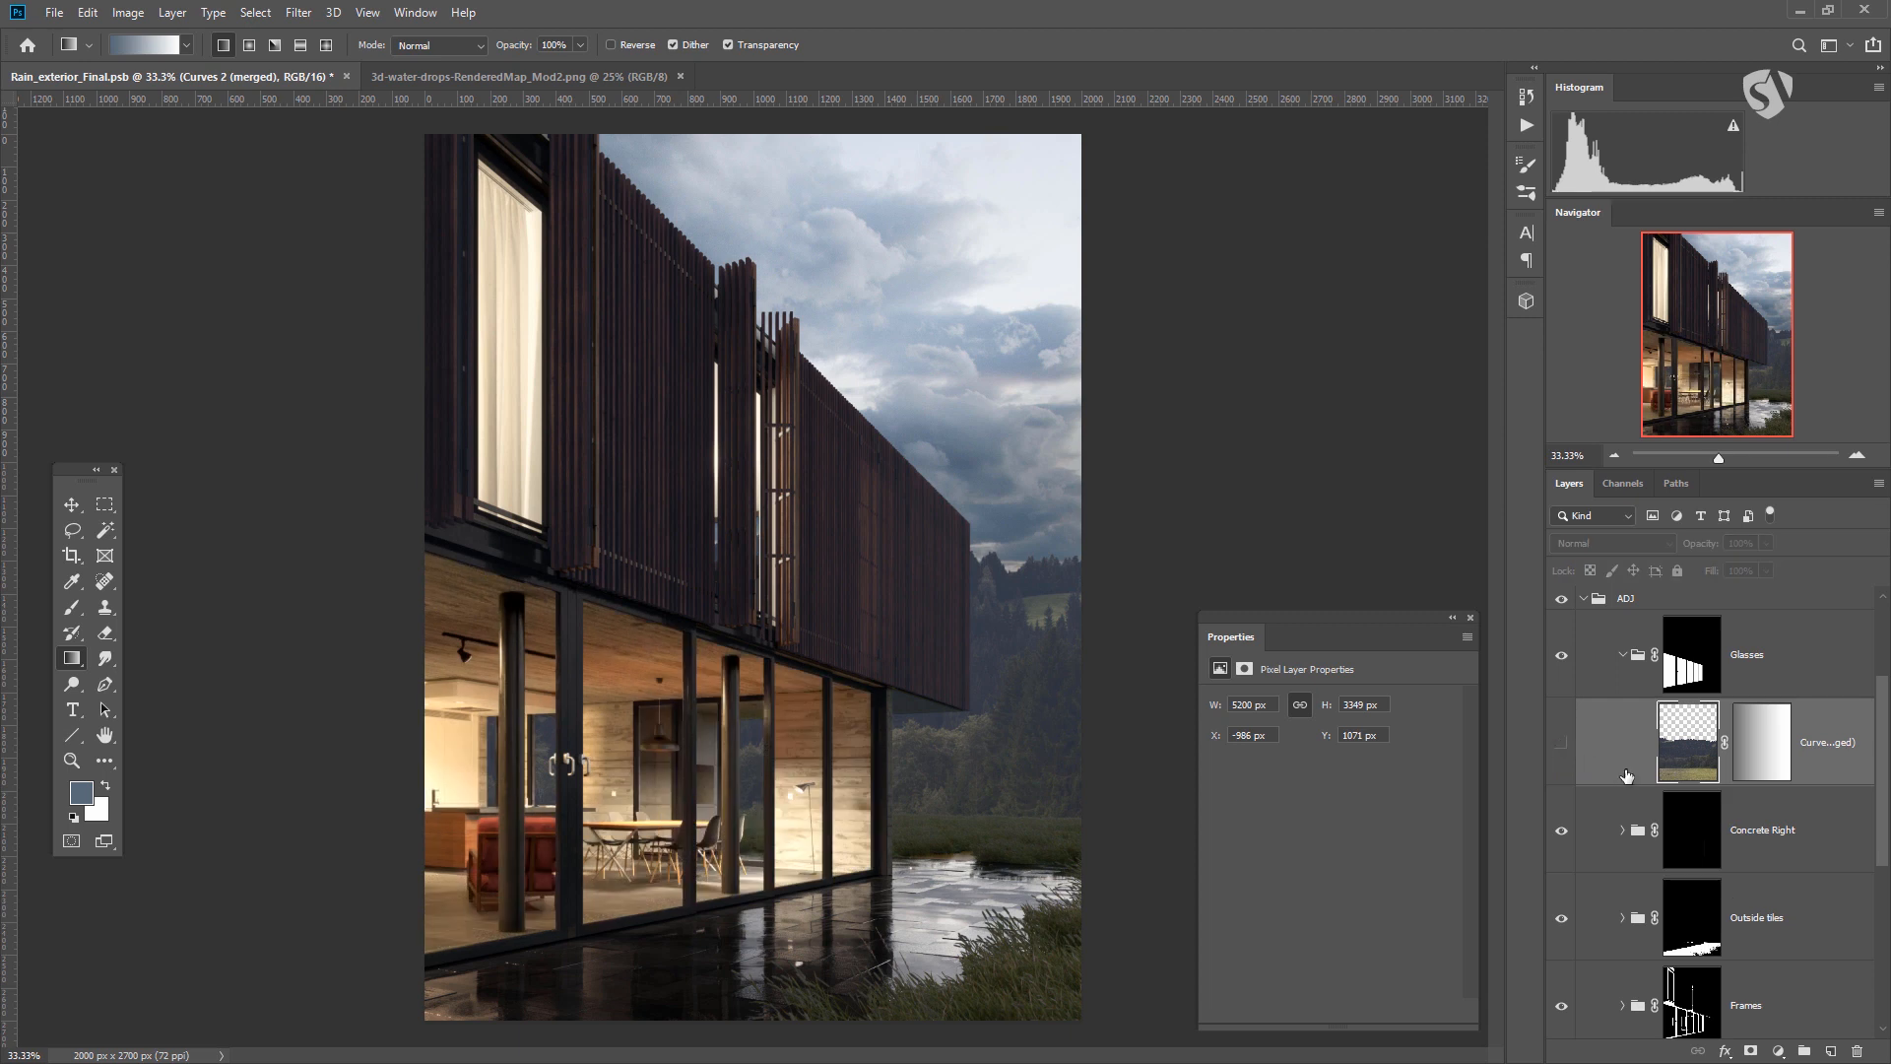
{"action": "scroll", "coordinate": [1695, 689], "scroll_direction": "up", "scroll_amount": 2}
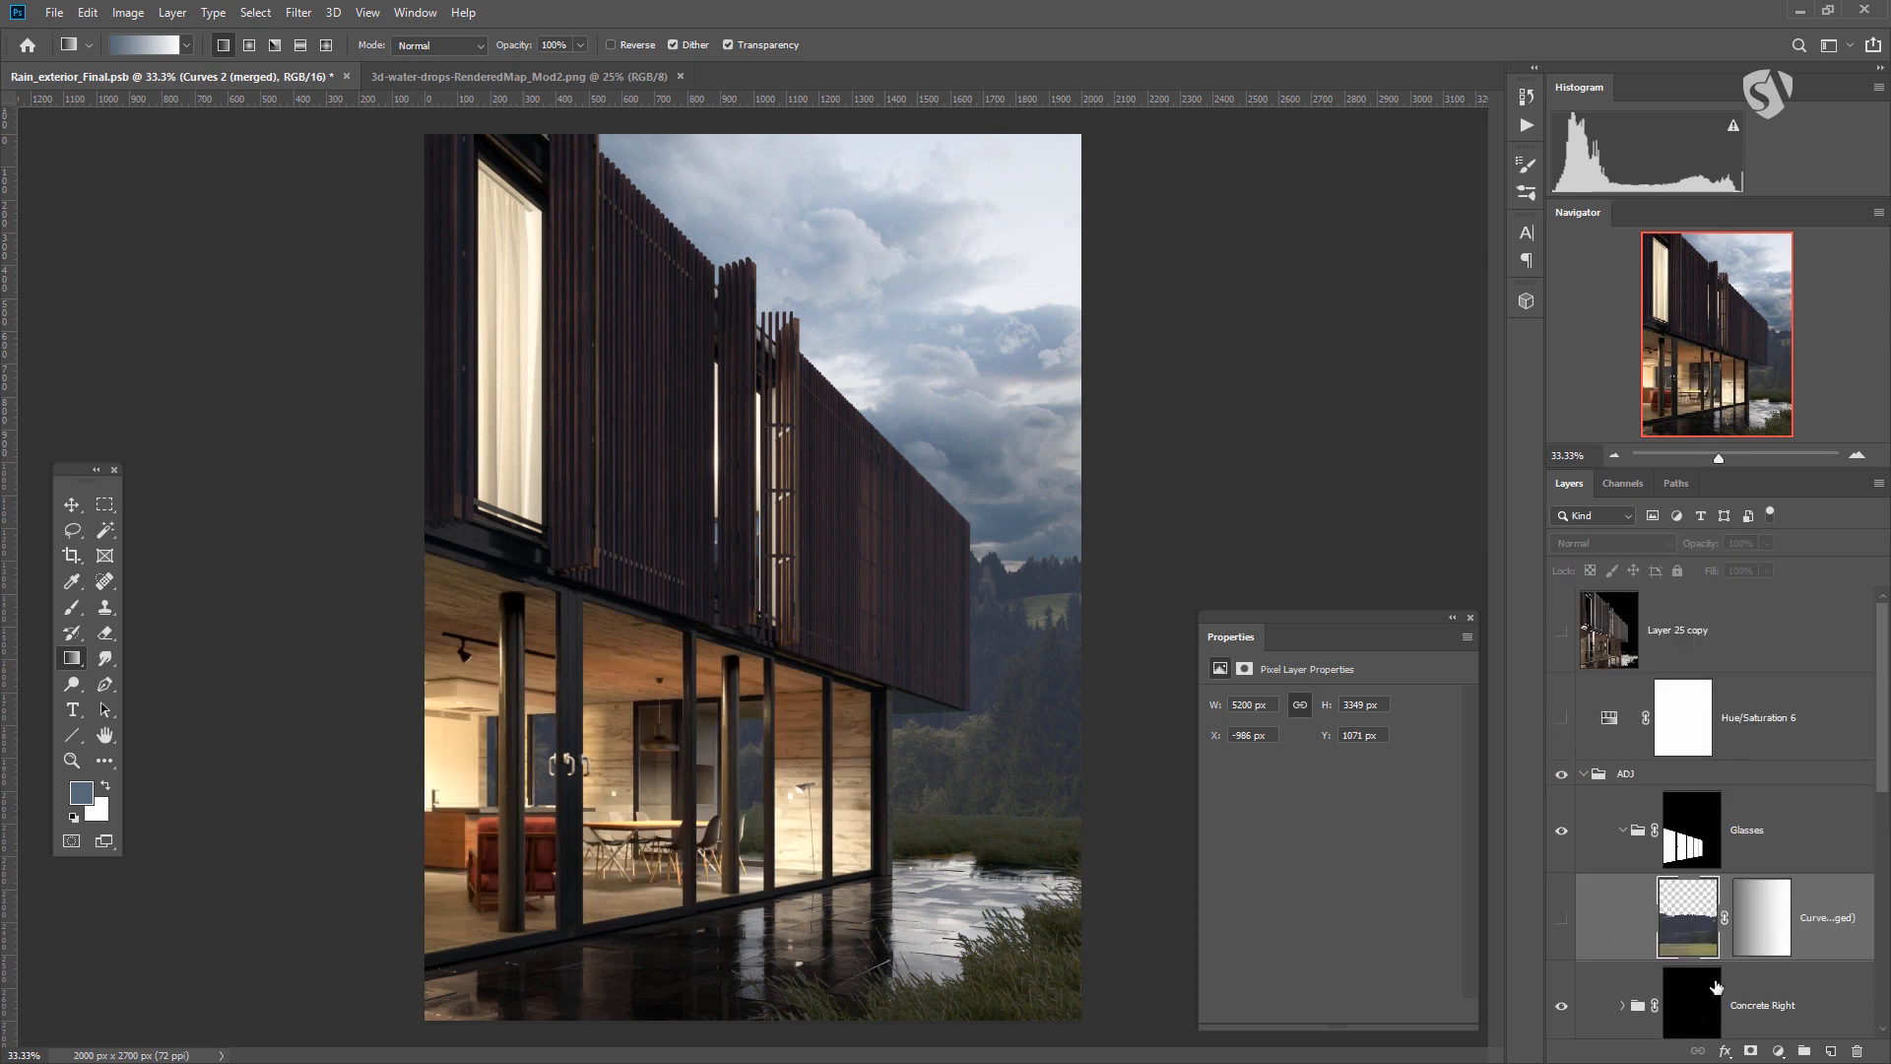
{"action": "left_click", "coordinate": [1754, 781]}
{"action": "left_click", "coordinate": [1561, 717]}
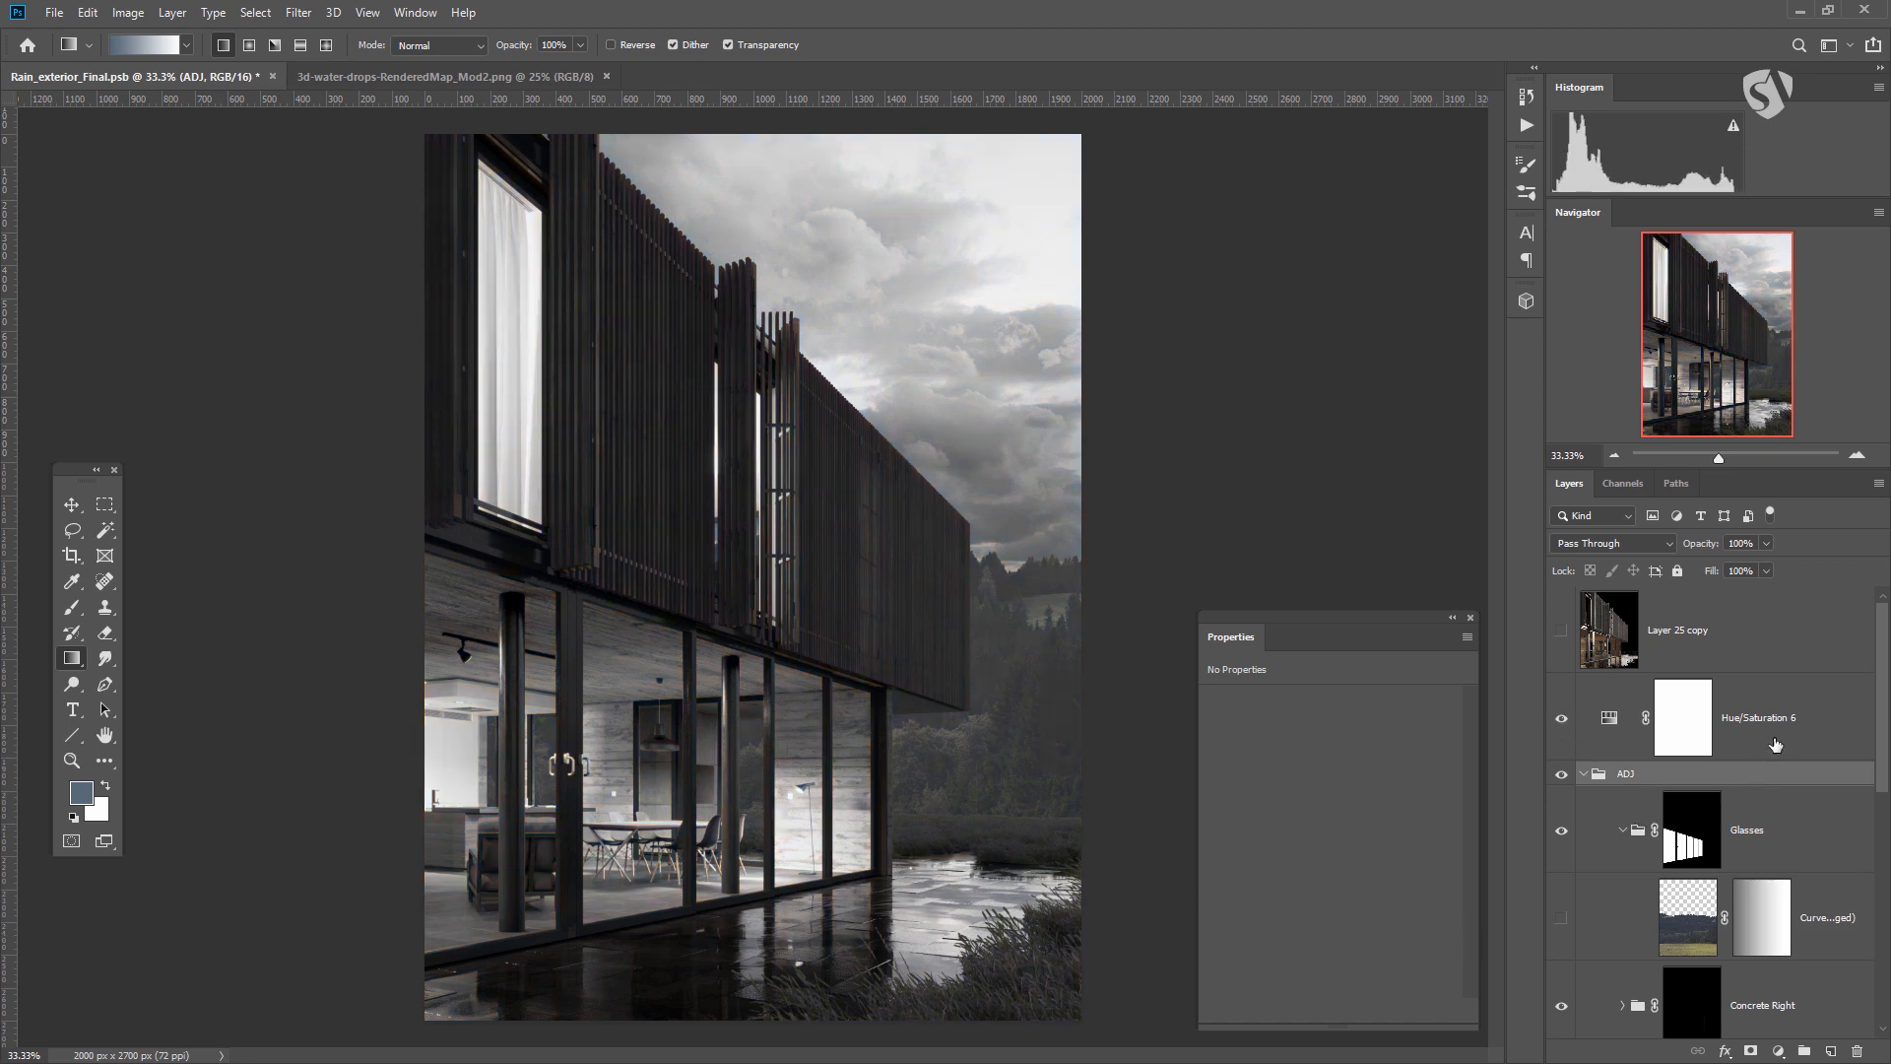
Add an Invert adjustment above Hue/Saturation 6 and stamp all visible layers into a new layer on top of it.
{"action": "left_click", "coordinate": [1775, 744]}
{"action": "left_click", "coordinate": [1778, 1051]}
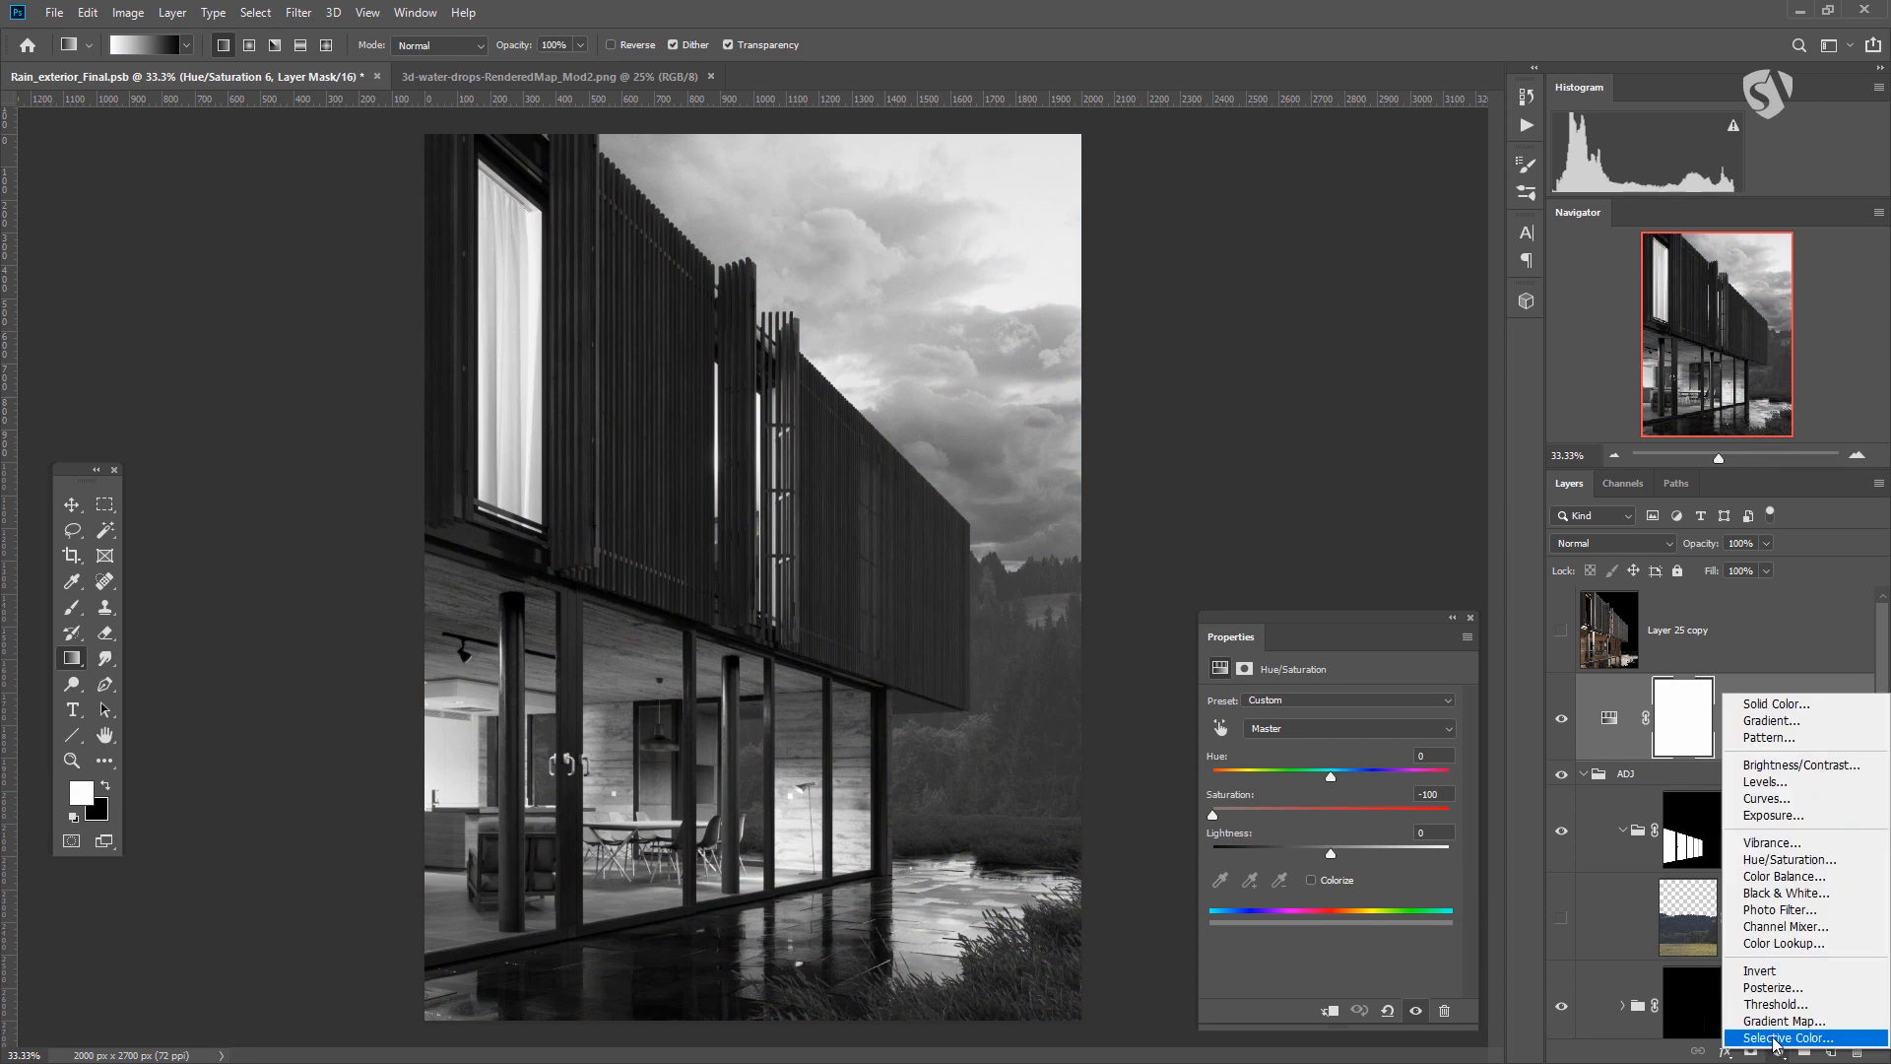
{"action": "left_click", "coordinate": [1769, 973]}
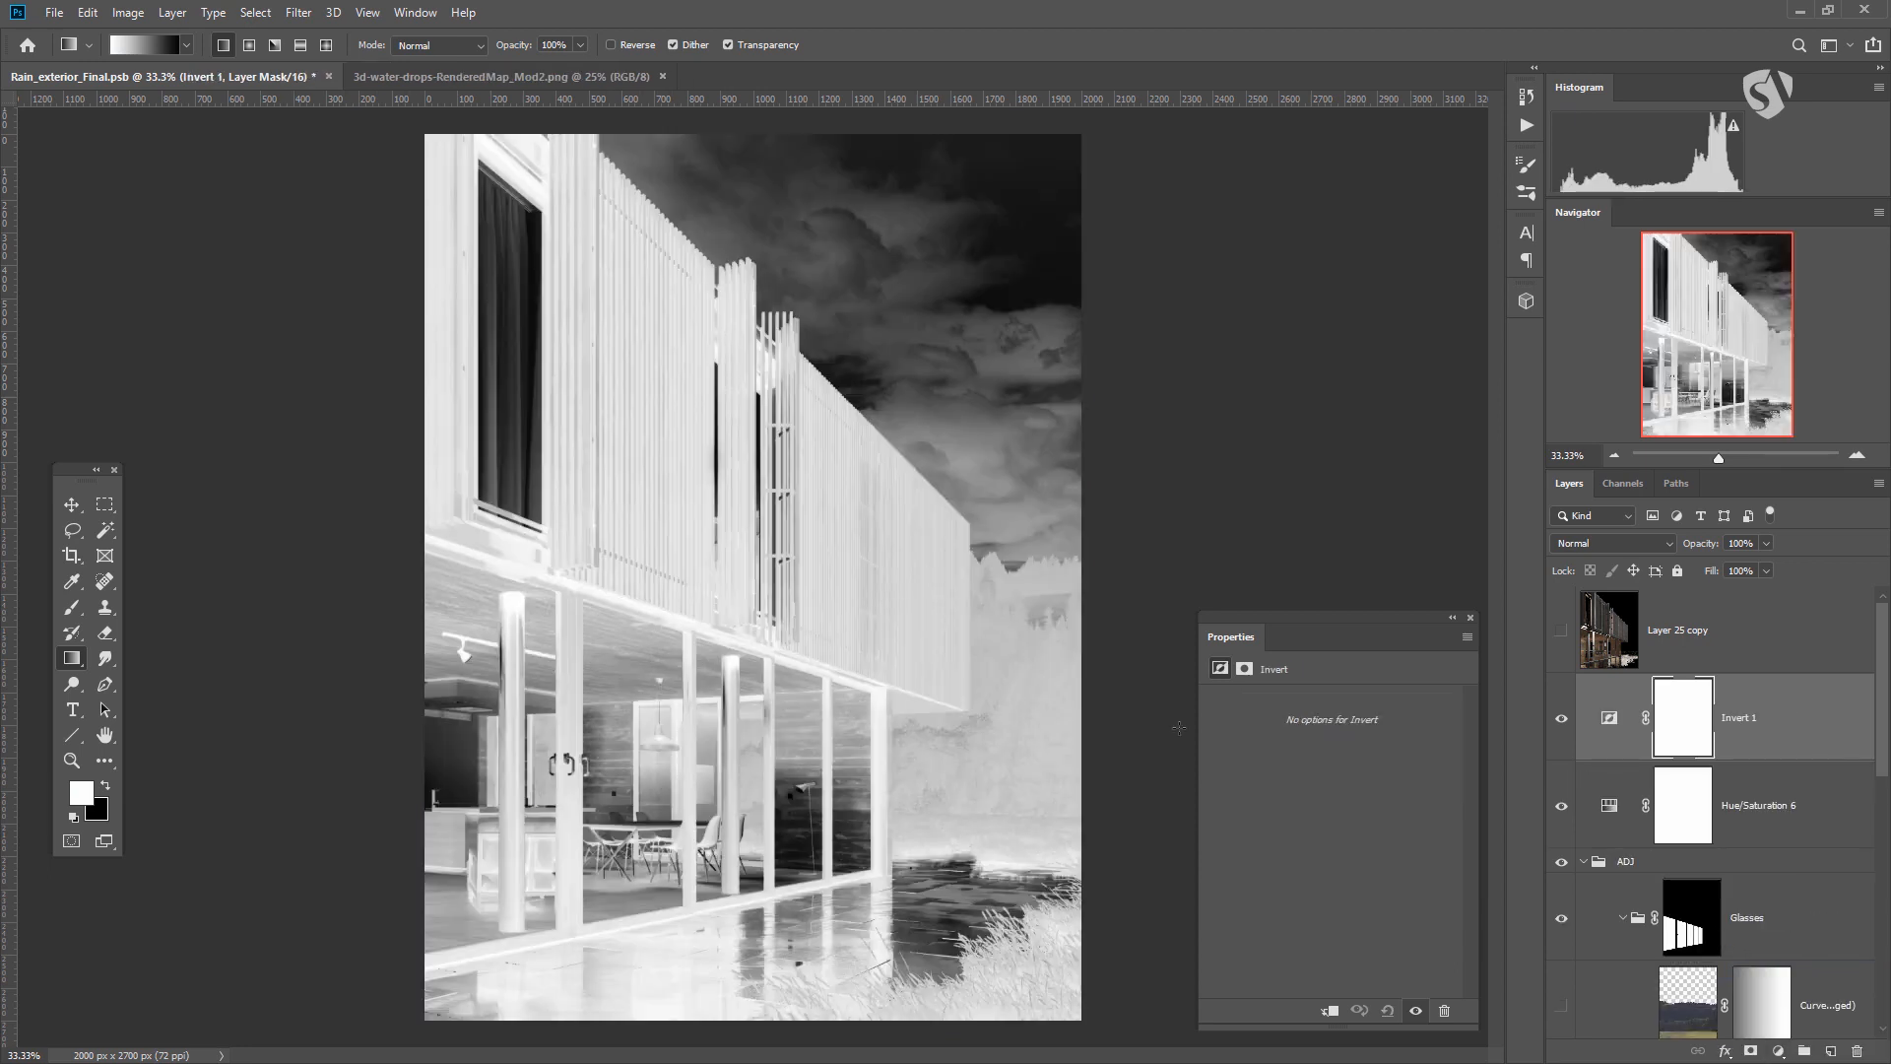
{"action": "key", "text": "ctrl+shift+alt+e"}
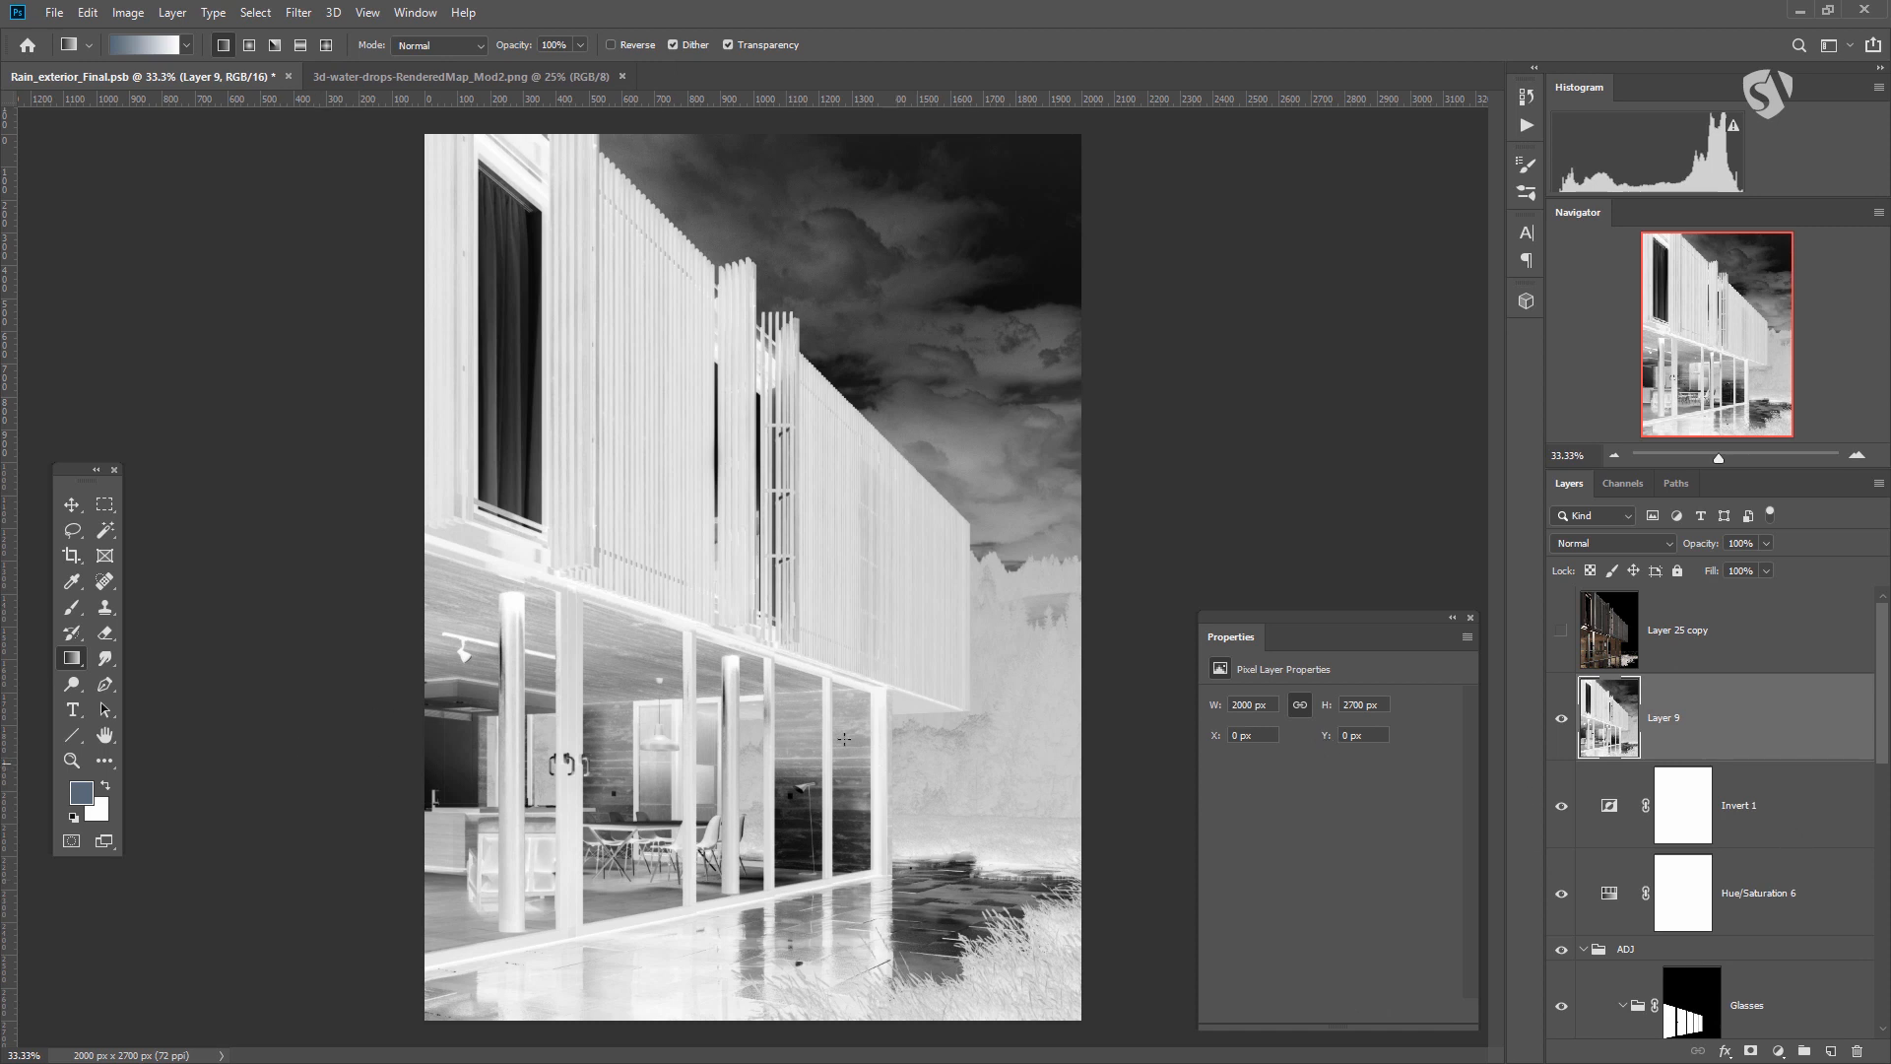
Hide the Invert and Hue/Saturation adjustments, then copy the inverted greyscale image into a new alpha channel and load it as a selection.
{"action": "left_click", "coordinate": [1561, 892]}
{"action": "left_click", "coordinate": [1561, 804]}
{"action": "left_click", "coordinate": [1597, 689], "text": "ctrl"}
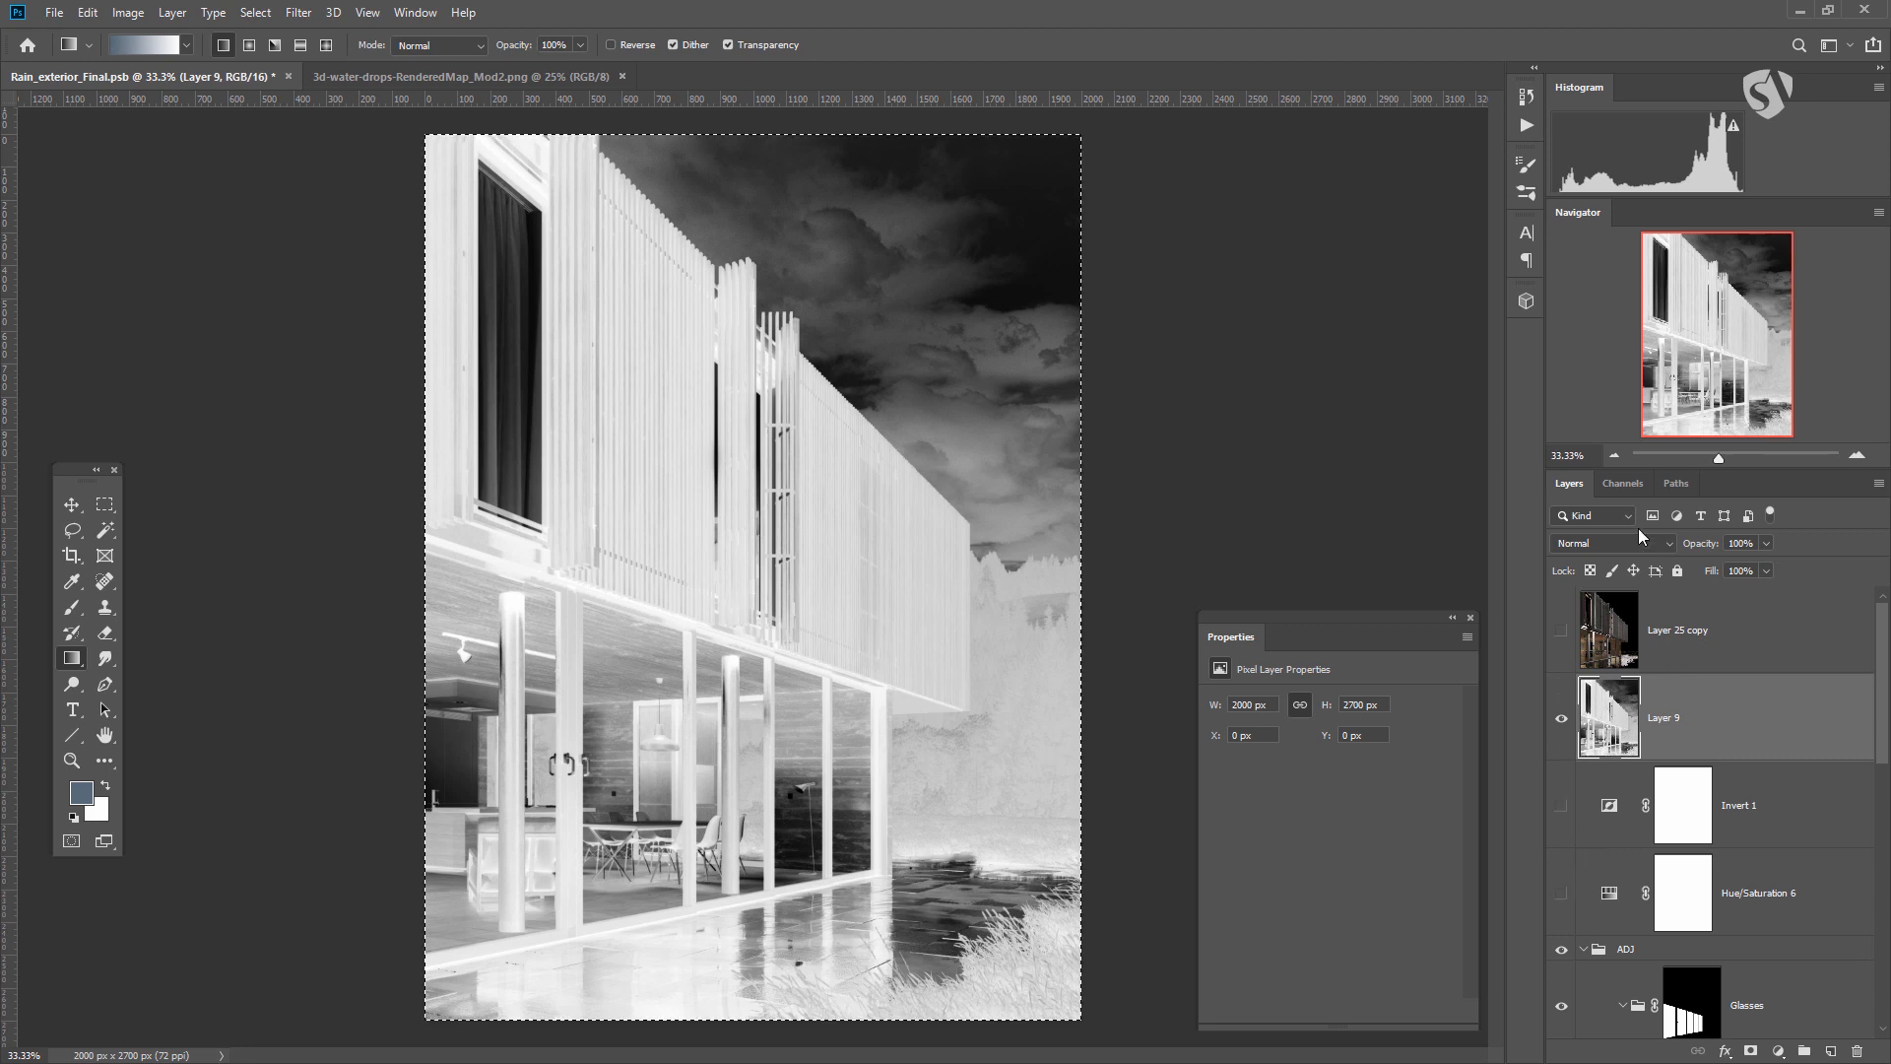
{"action": "left_click", "coordinate": [1623, 482]}
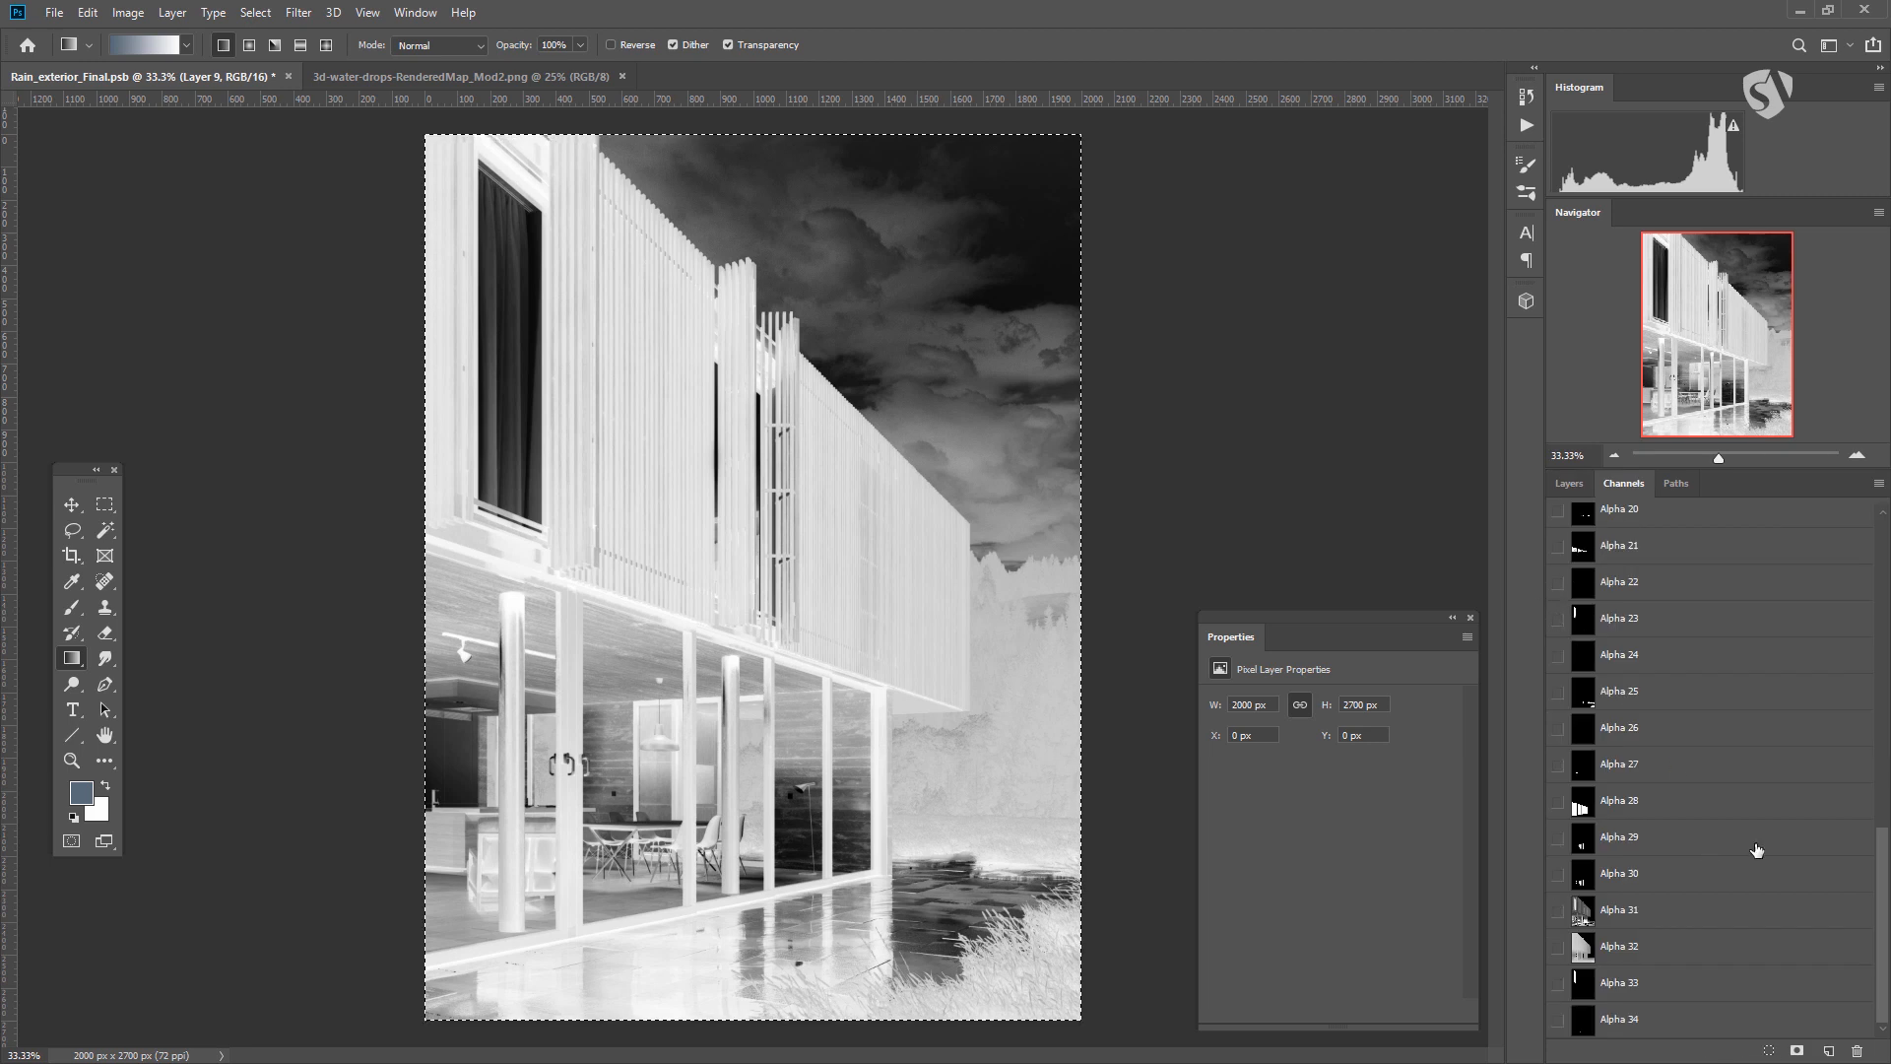
{"action": "left_click", "coordinate": [1827, 1050]}
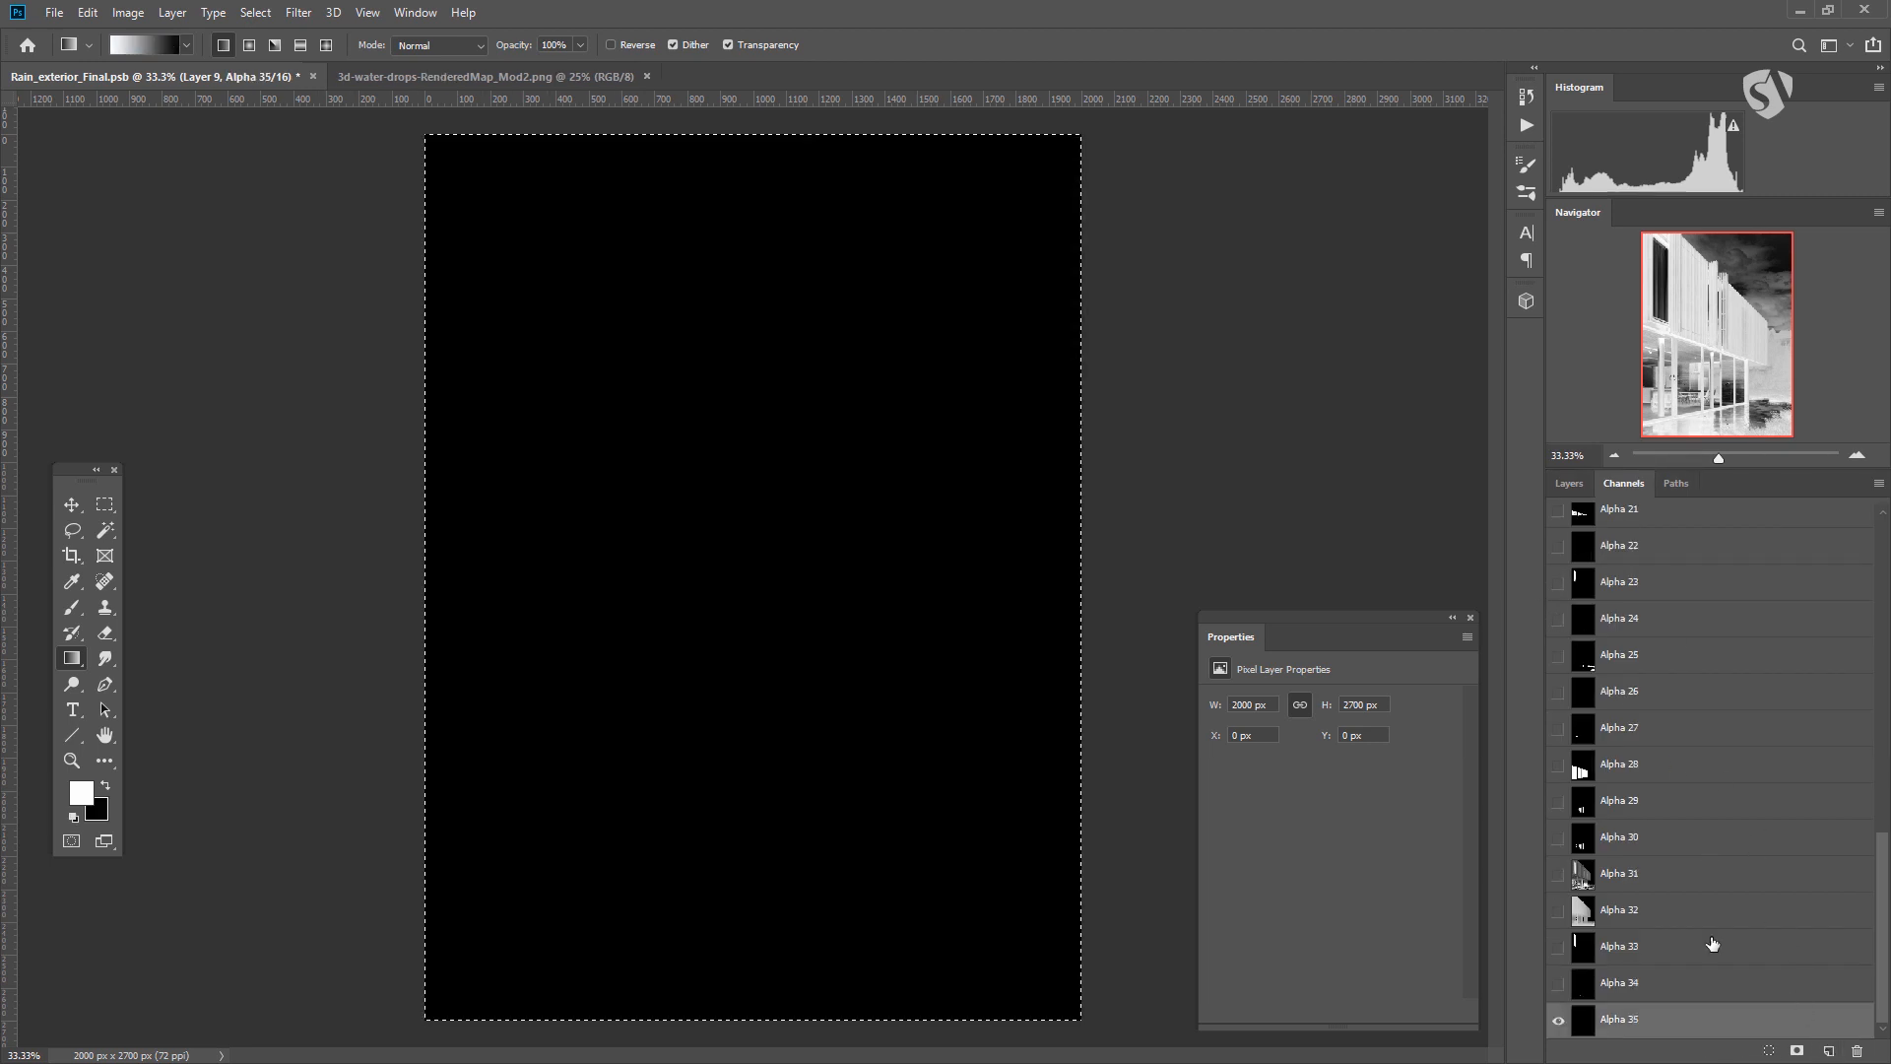
{"action": "key", "text": "ctrl+v"}
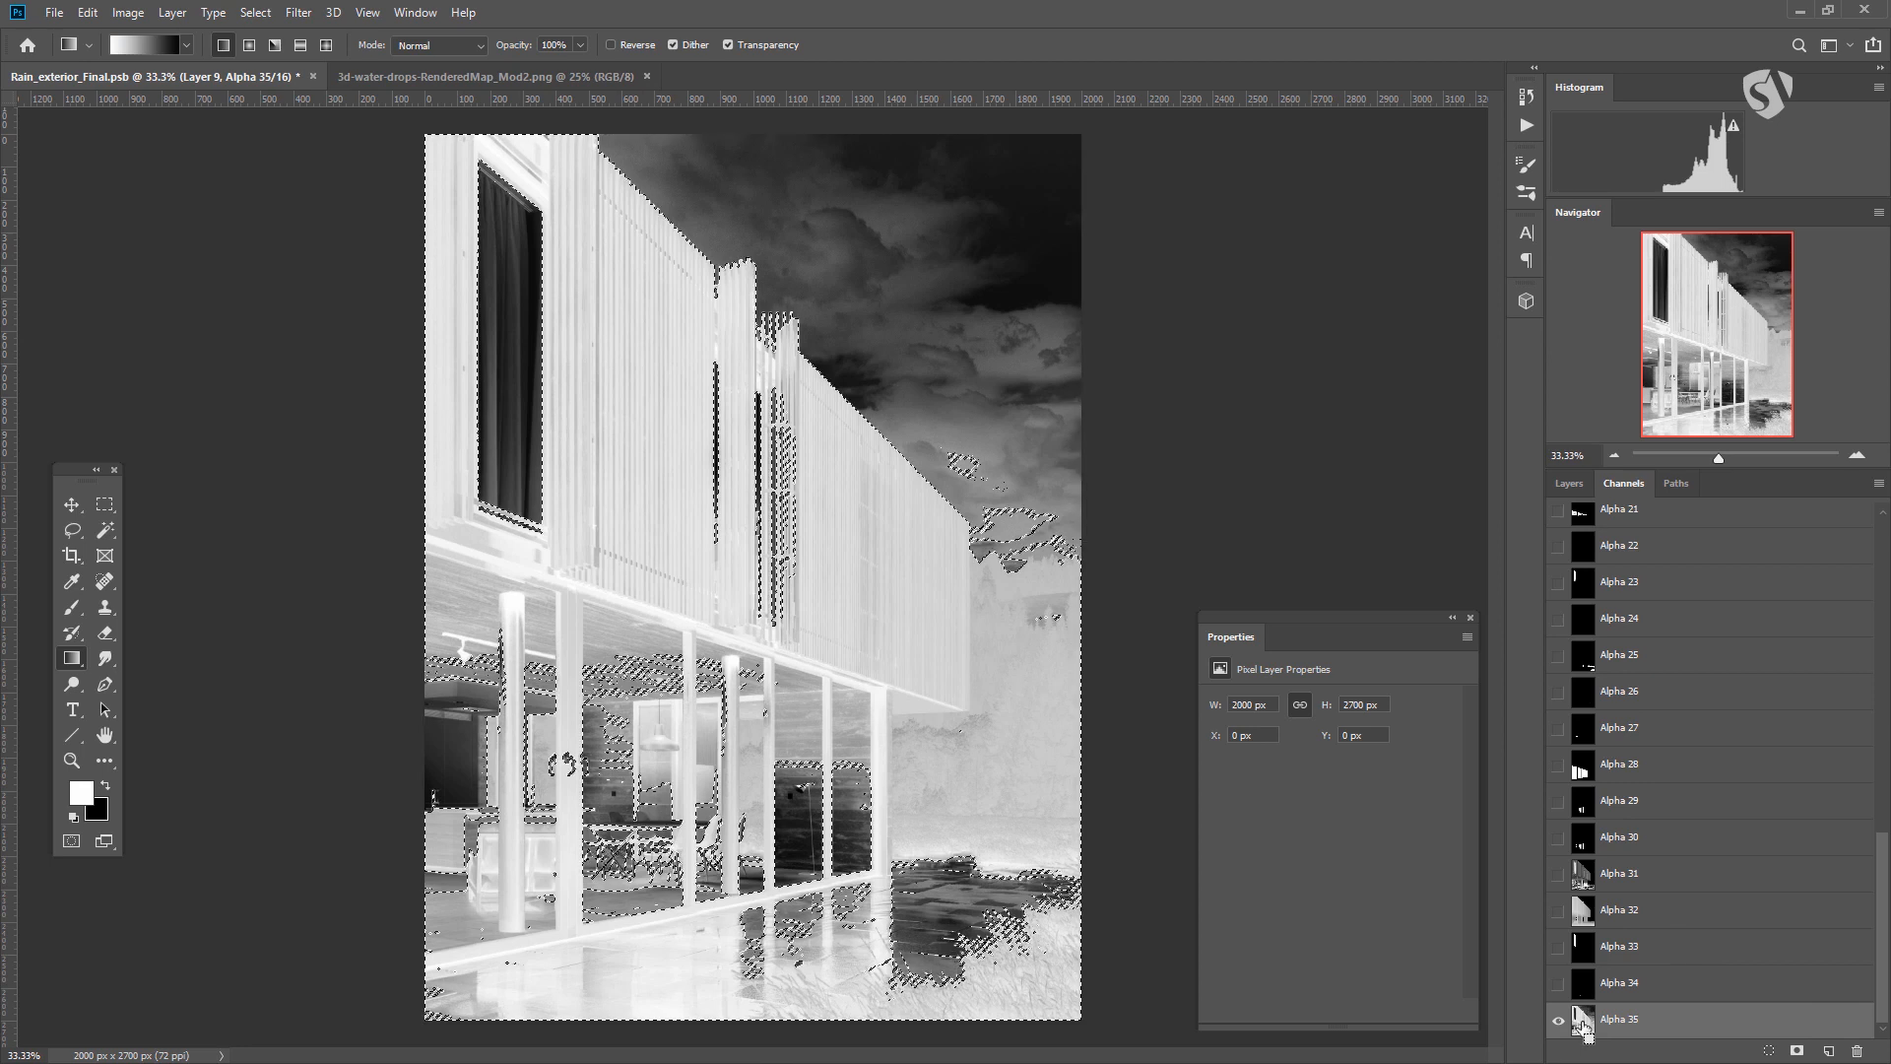
Hide the inverted greyscale layer and show the reflection layer in the Glasses group again, keeping the selection active.
{"action": "left_click", "coordinate": [1569, 483]}
{"action": "left_click", "coordinate": [1562, 720]}
{"action": "left_click", "coordinate": [1562, 720]}
{"action": "scroll", "coordinate": [1694, 788], "scroll_direction": "down", "scroll_amount": 3}
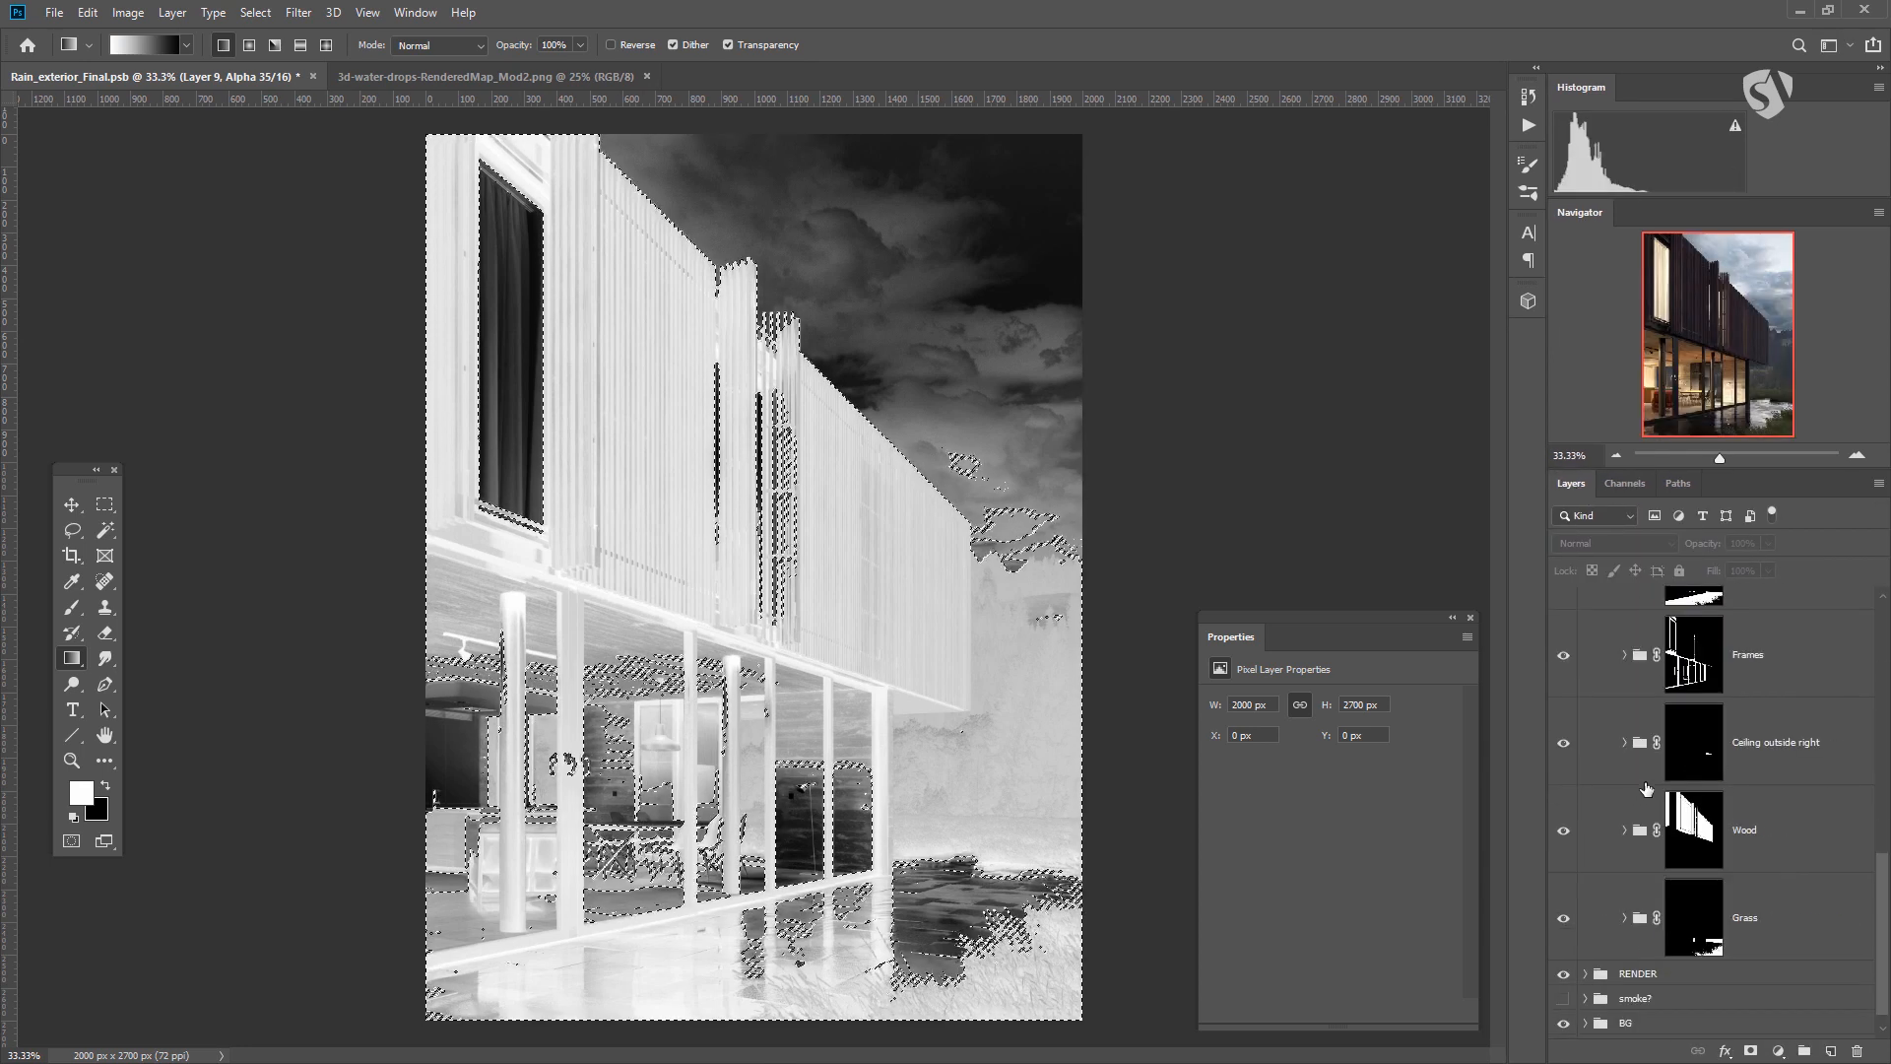
{"action": "left_click", "coordinate": [1697, 840]}
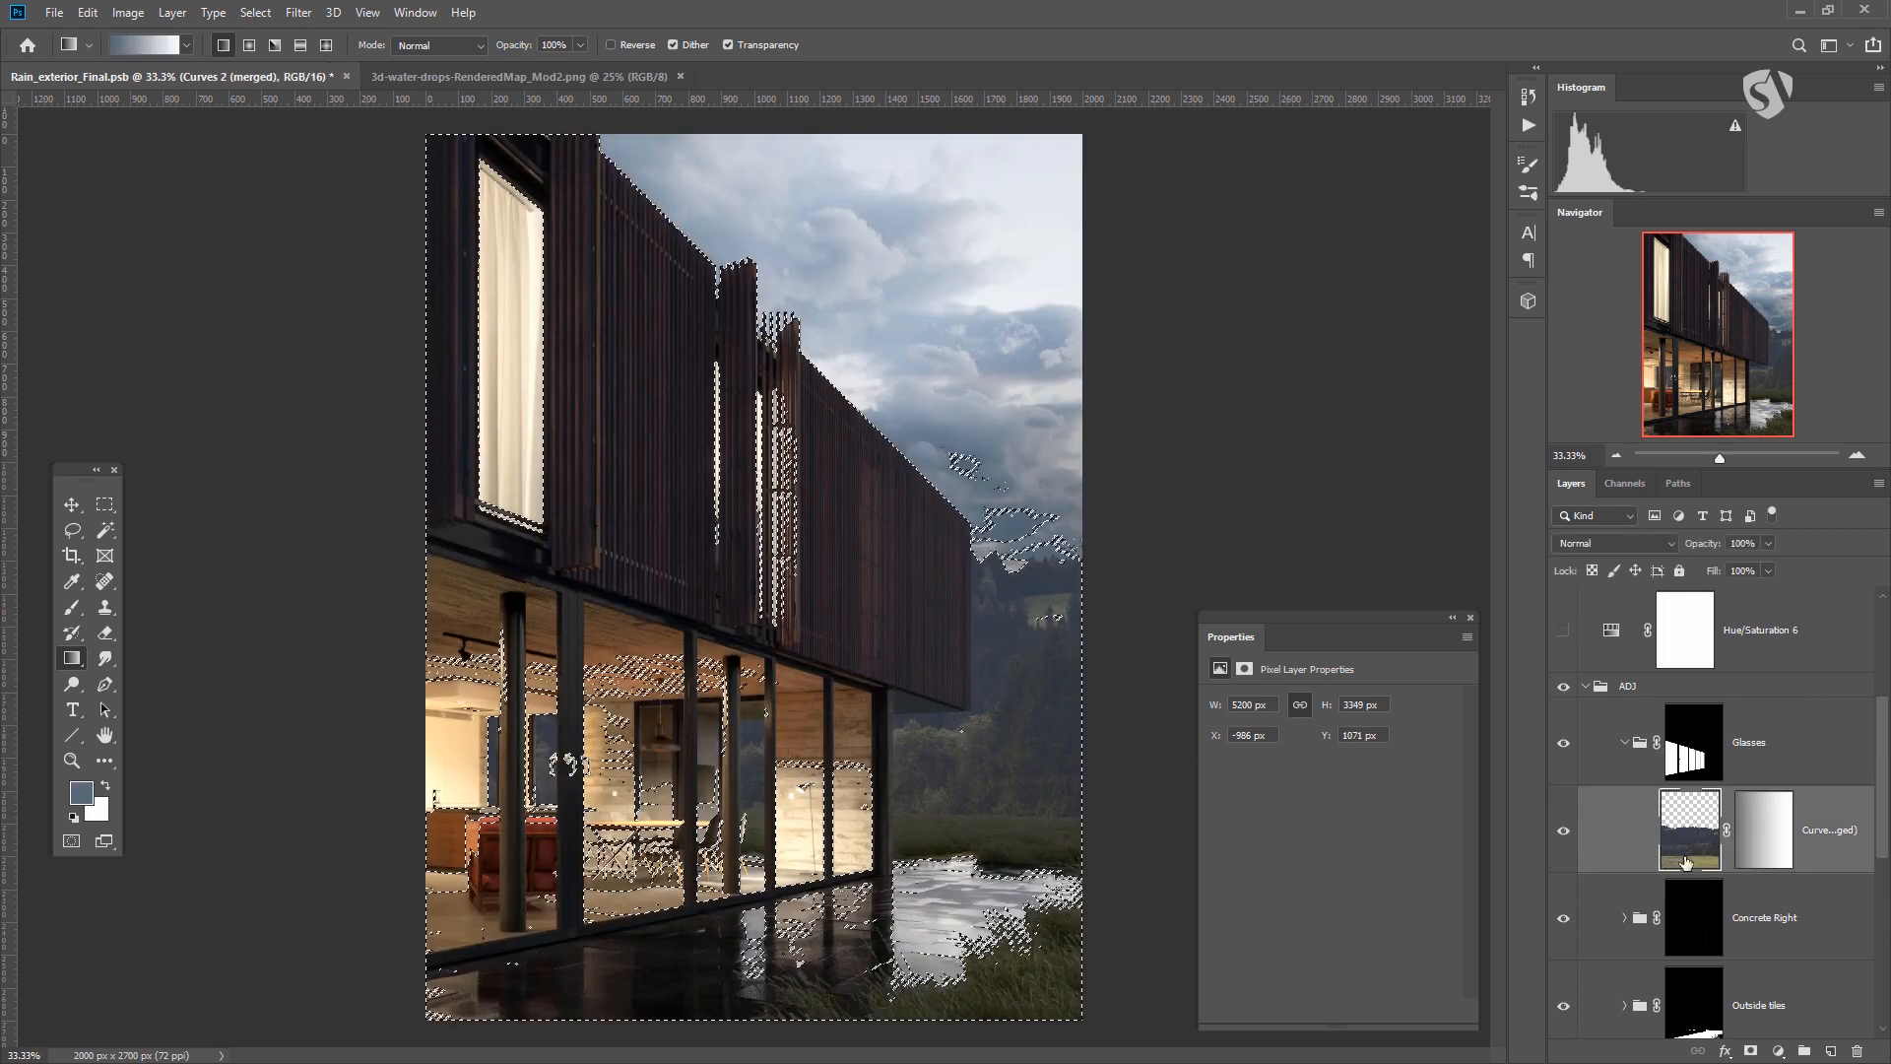
{"action": "left_click", "coordinate": [1562, 830]}
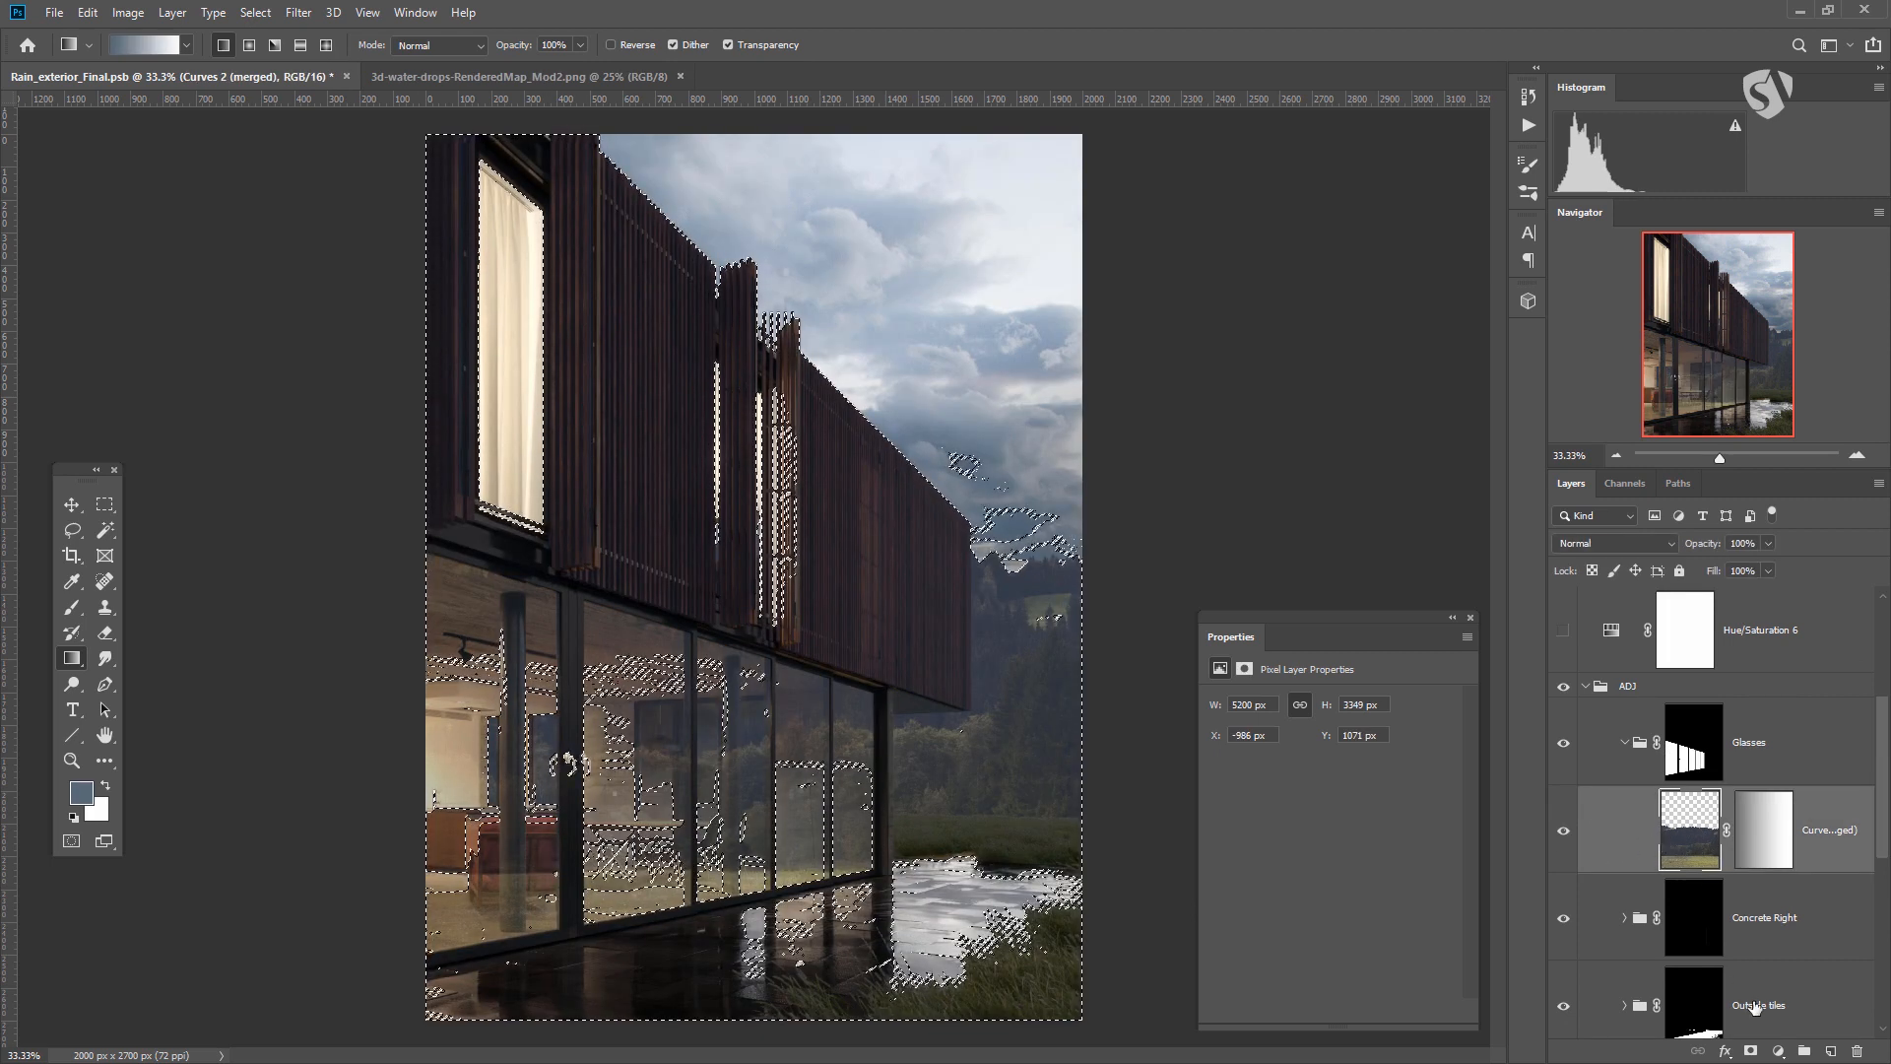
Create a new group inside Glasses, mask it with the active selection, and move the reflection layer into it.
{"action": "key", "text": "ctrl+g"}
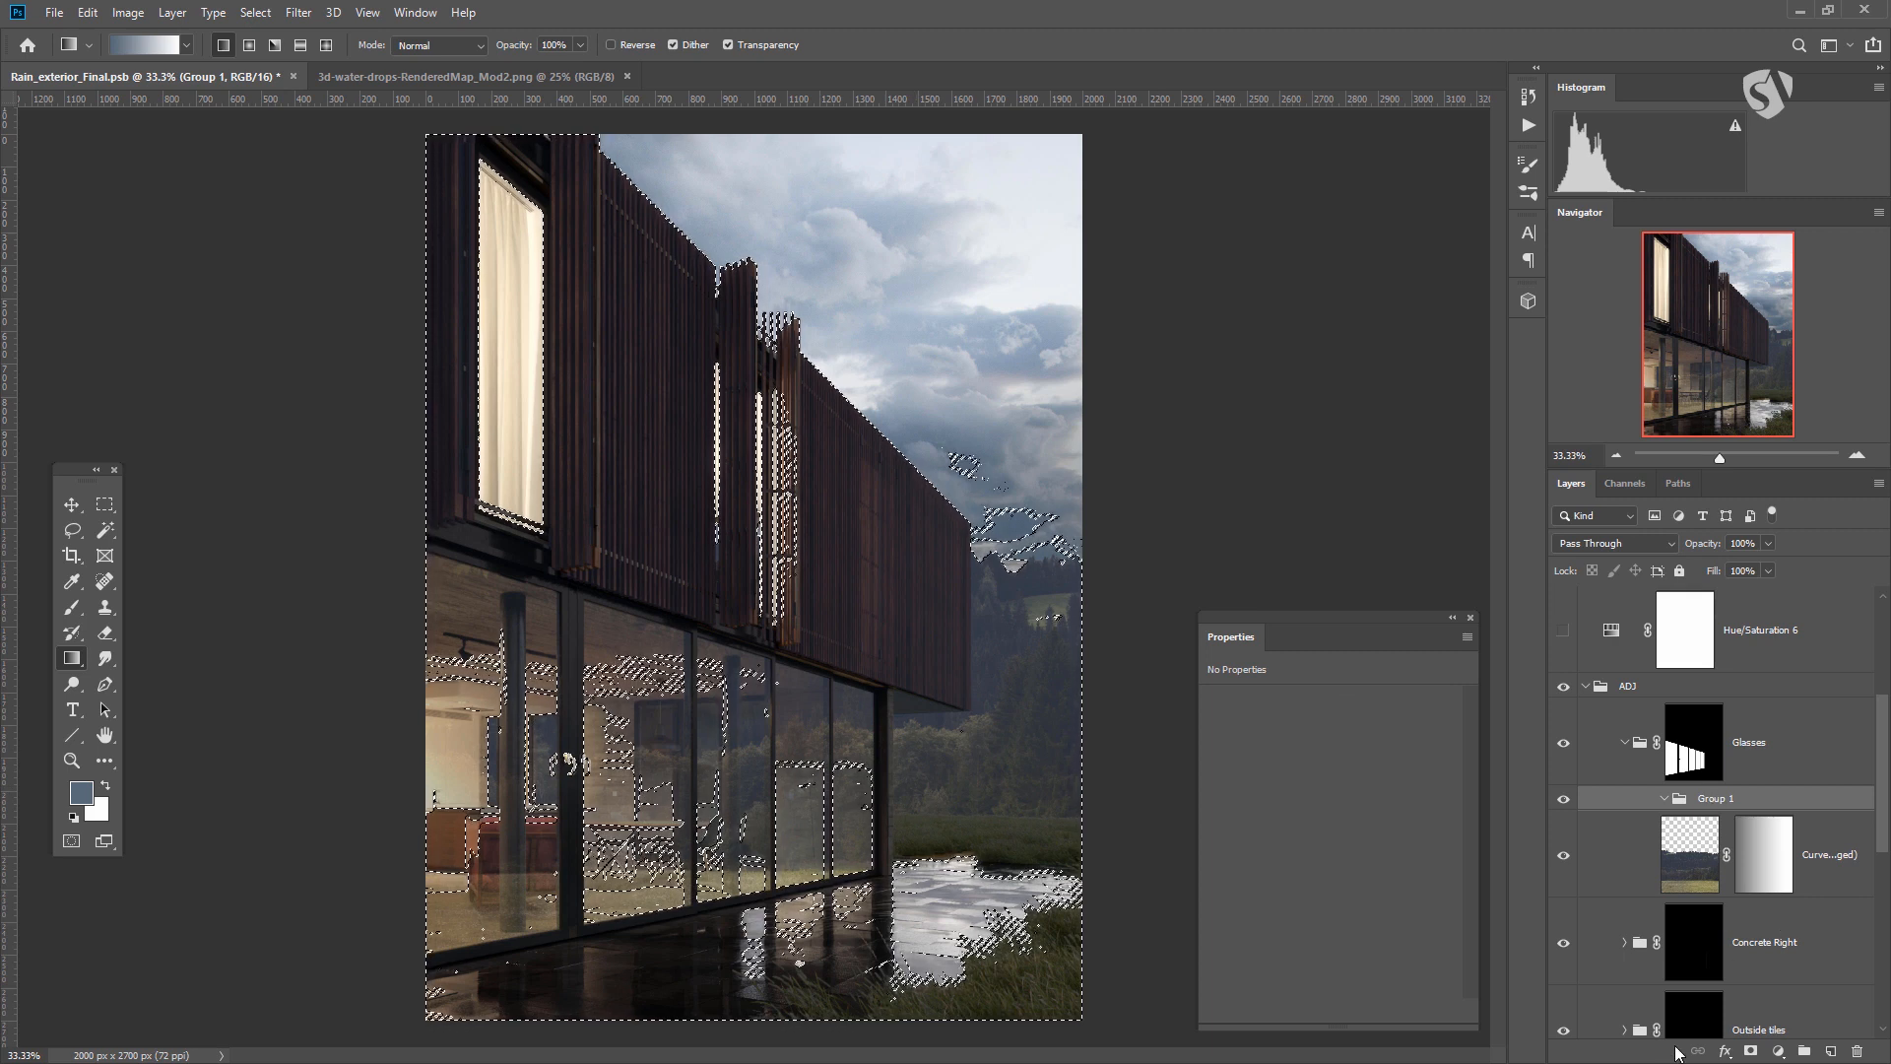
{"action": "left_click", "coordinate": [1751, 1051]}
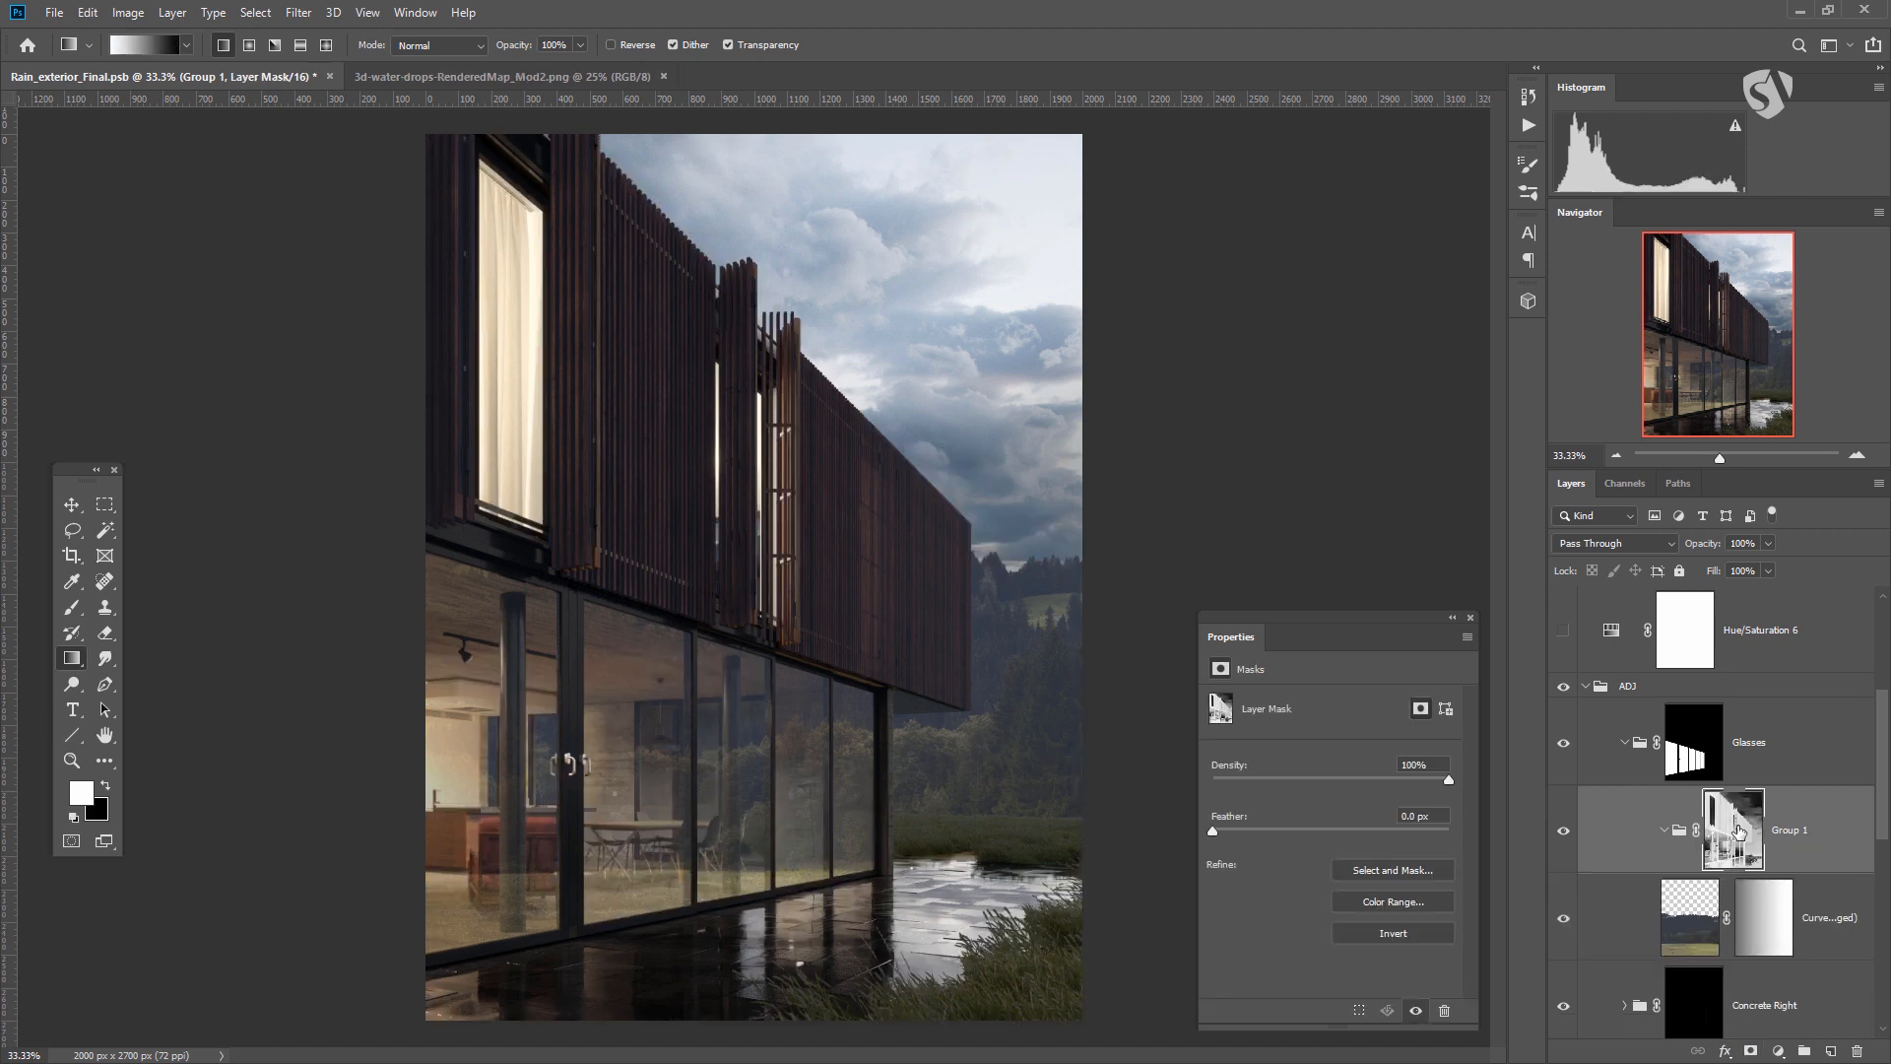
{"action": "left_click", "coordinate": [1746, 830], "text": "shift"}
{"action": "left_click", "coordinate": [1745, 830], "text": "shift"}
{"action": "left_click", "coordinate": [1690, 890]}
{"action": "left_click_drag", "start_coordinate": [1690, 890], "coordinate": [1709, 805]}
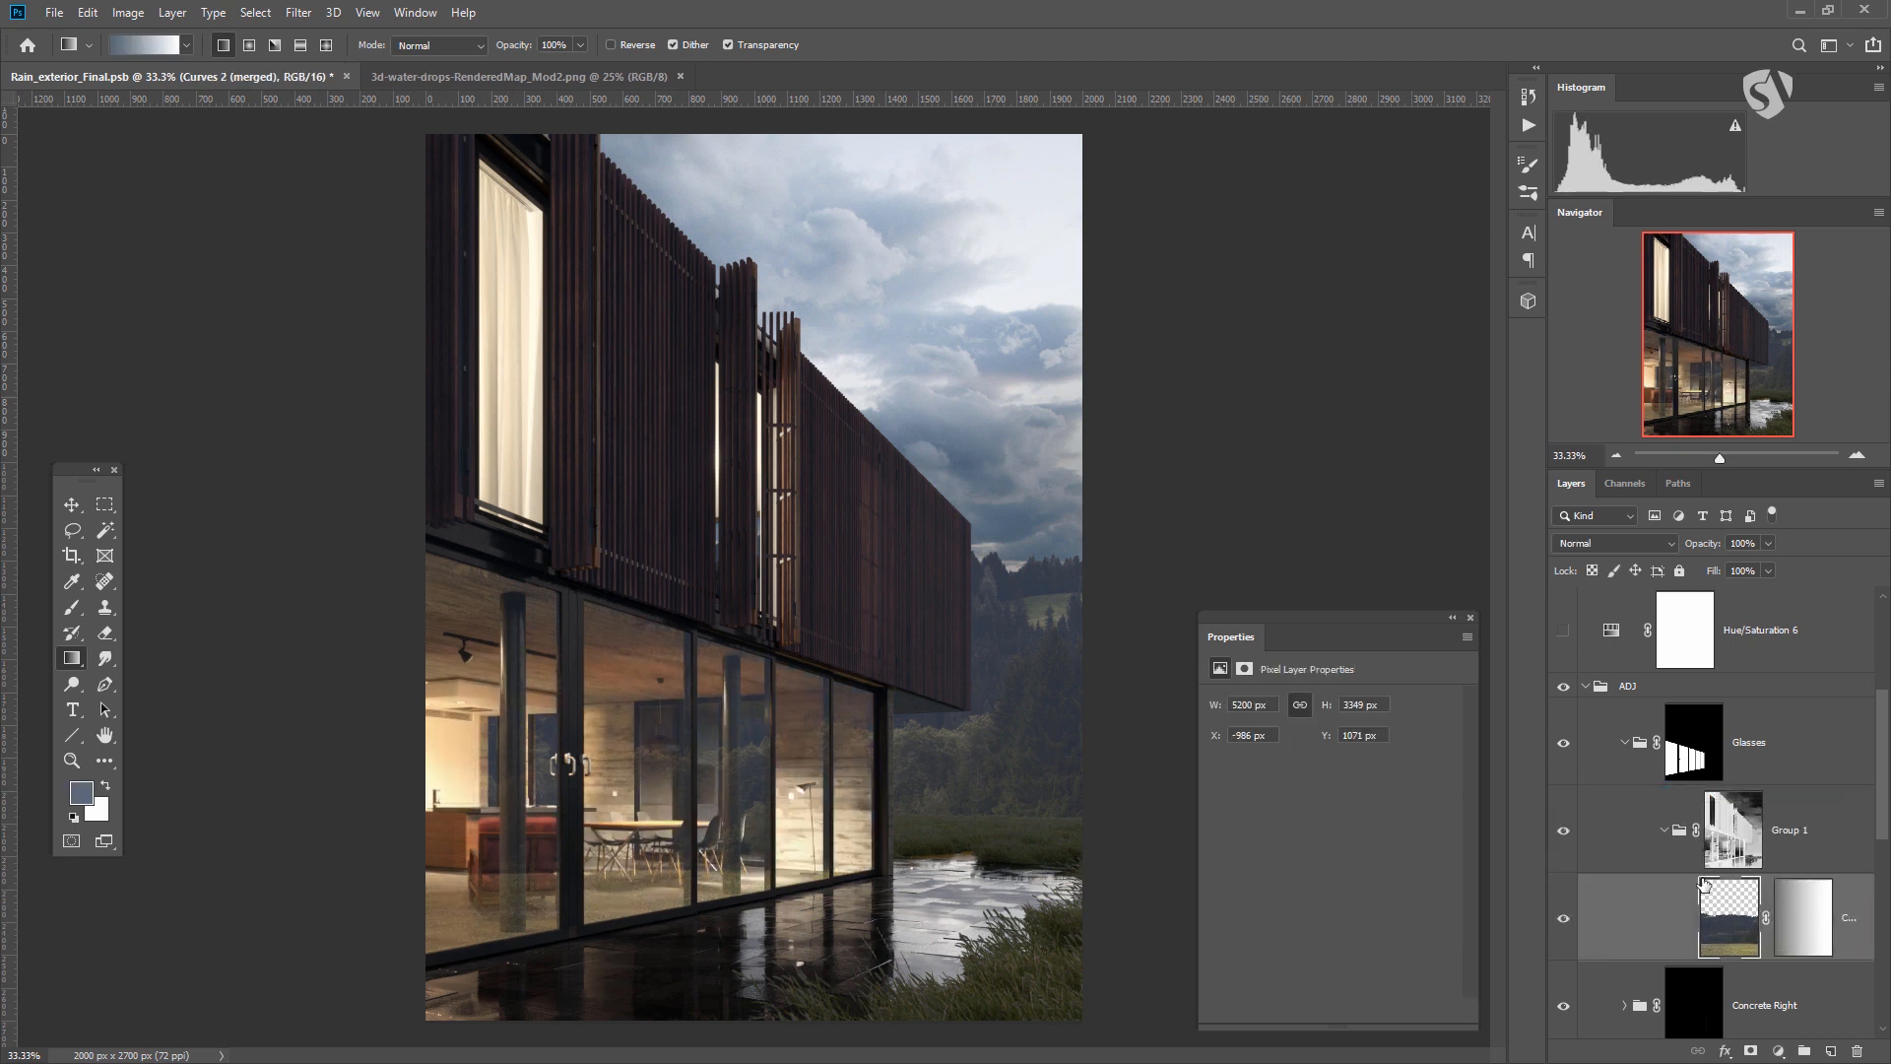
Compare the glazing with and without the Group 1 mask and the reflection layer.
{"action": "left_click", "coordinate": [1745, 831], "text": "shift"}
{"action": "left_click", "coordinate": [1743, 830], "text": "shift"}
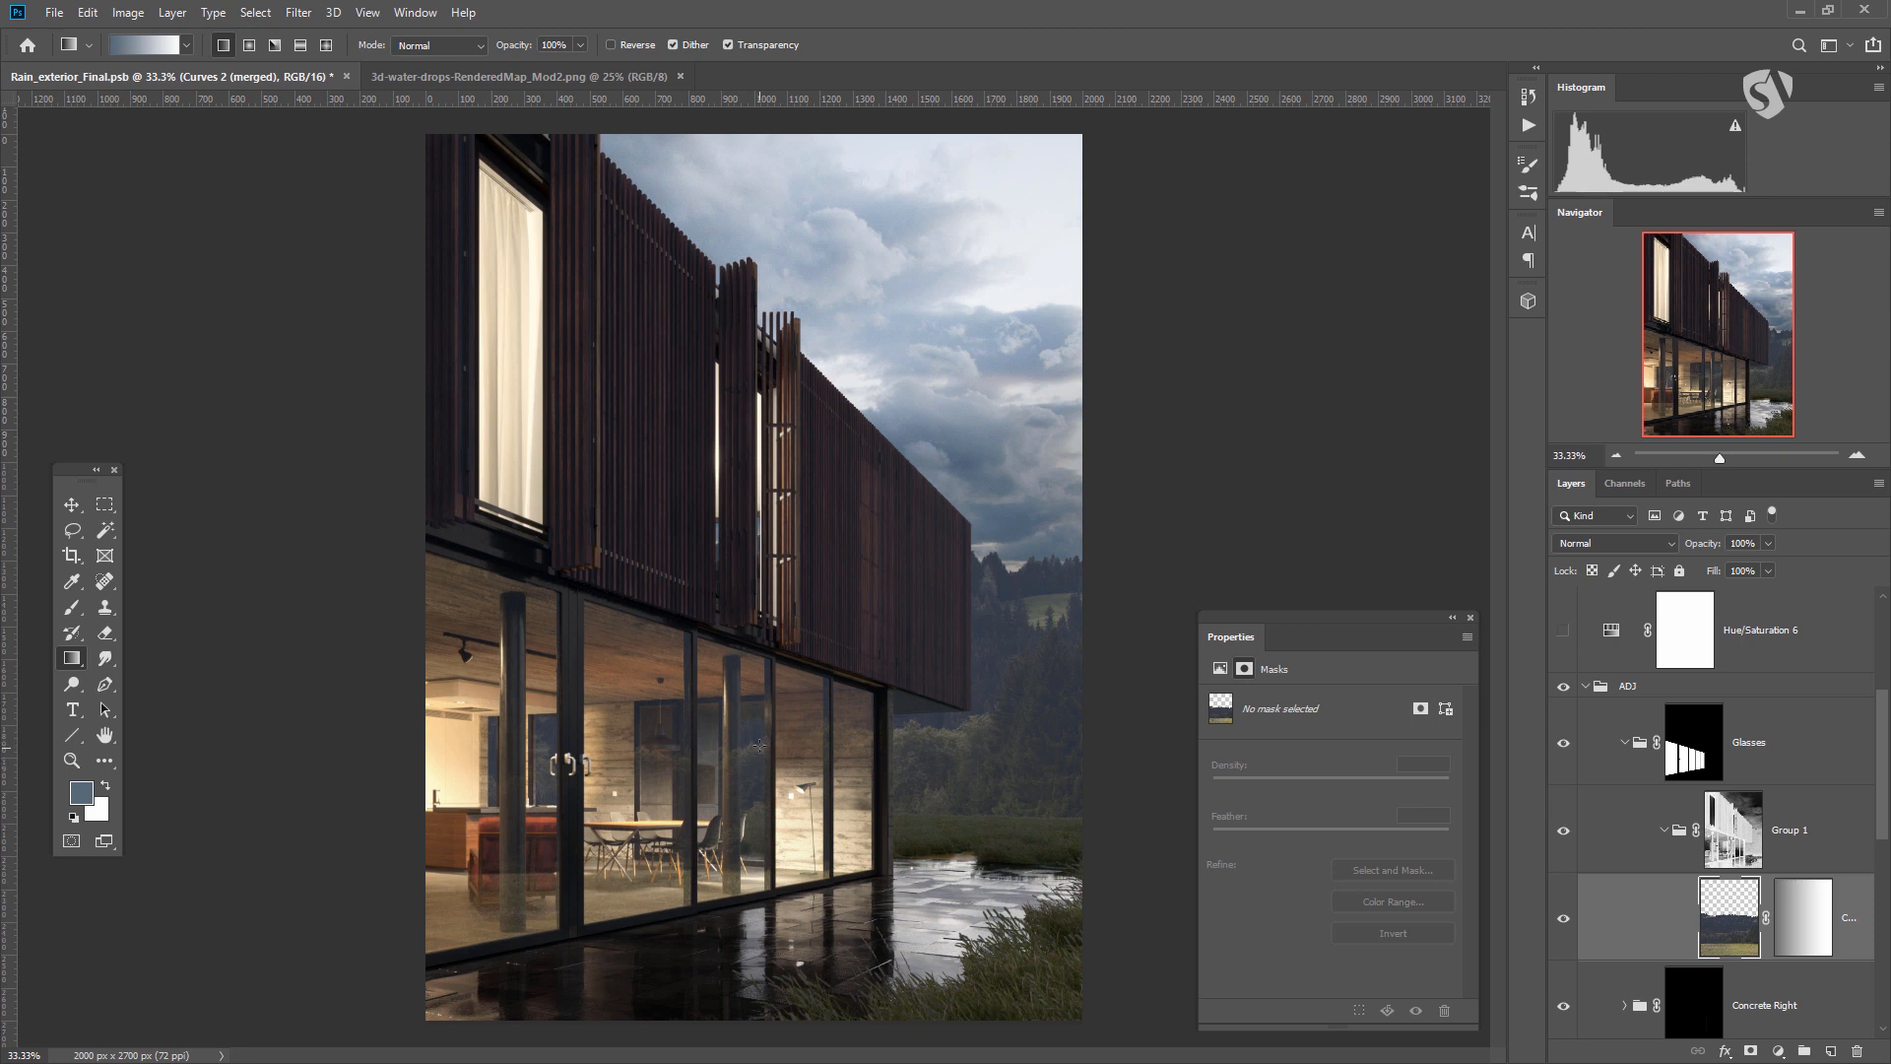
{"action": "left_click", "coordinate": [1741, 835], "text": "shift"}
{"action": "left_click", "coordinate": [1740, 835], "text": "shift"}
{"action": "left_click", "coordinate": [1731, 912]}
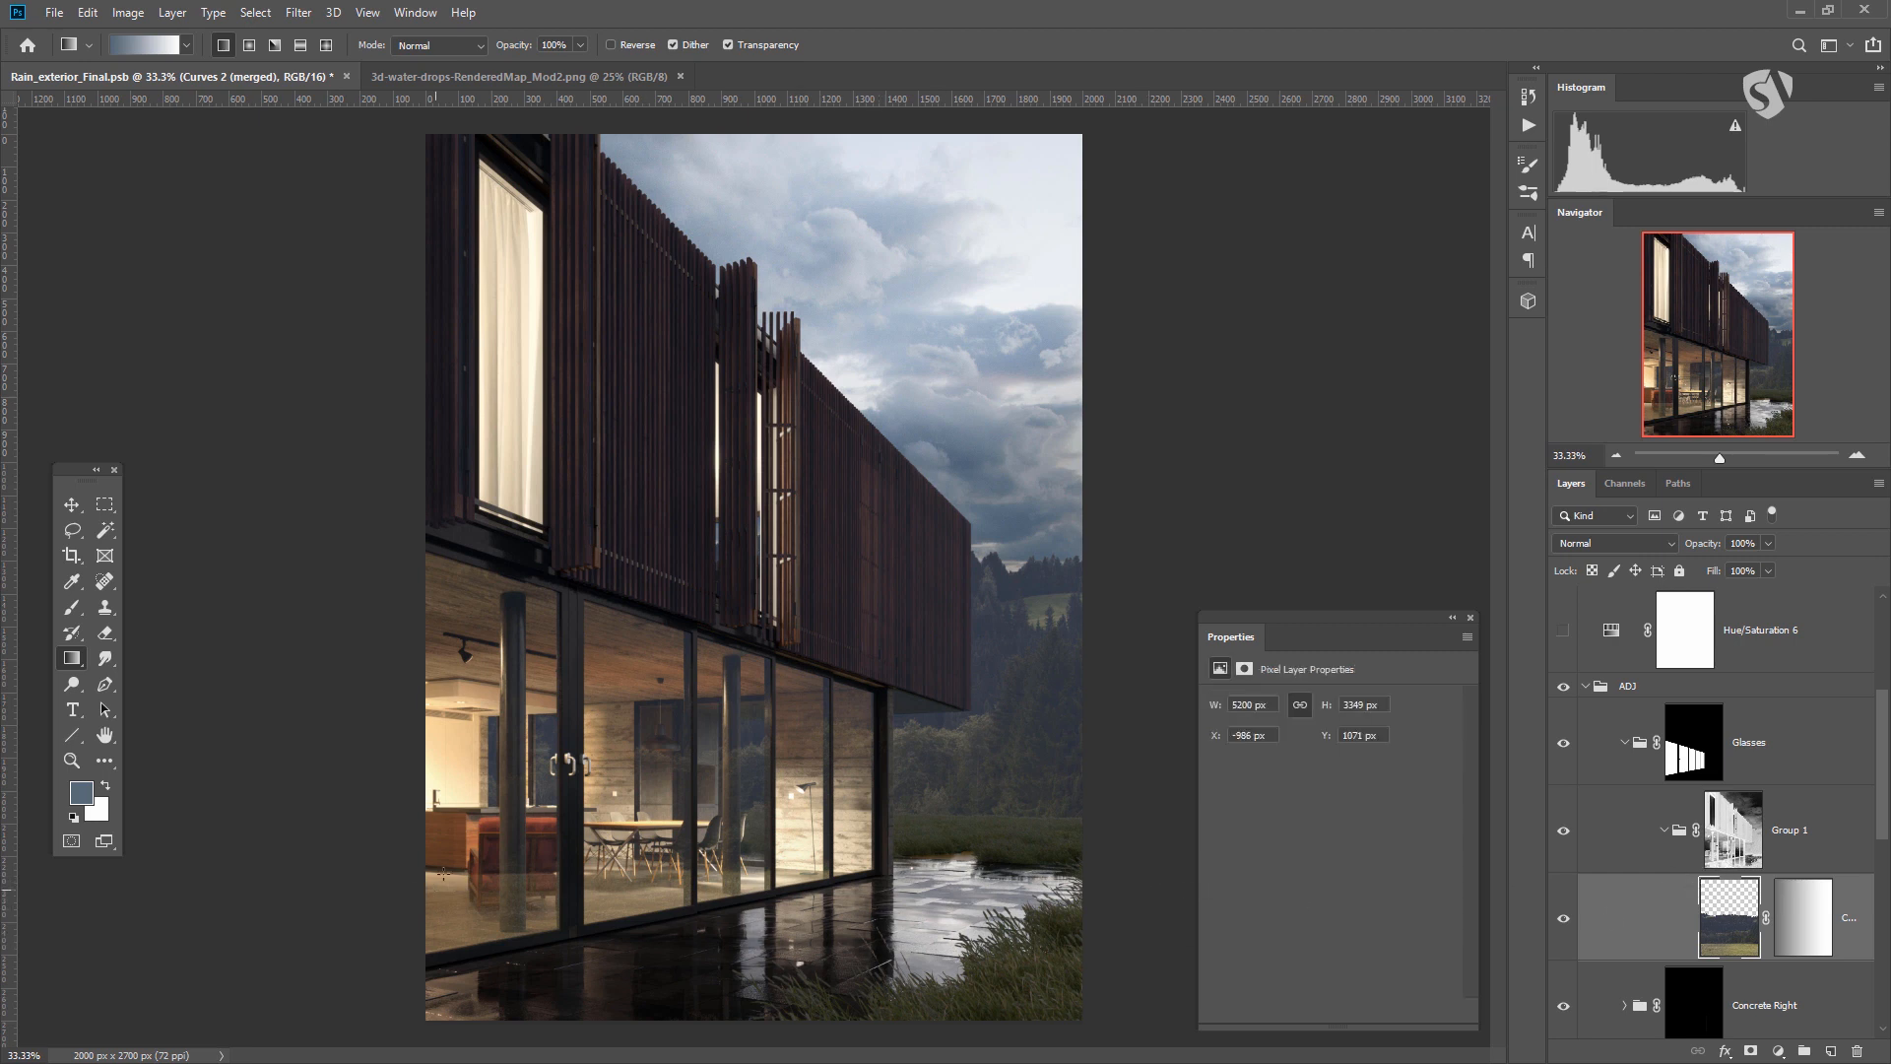
{"action": "scroll", "coordinate": [1679, 884], "scroll_direction": "down", "scroll_amount": 3}
{"action": "scroll", "coordinate": [1734, 807], "scroll_direction": "up", "scroll_amount": 2}
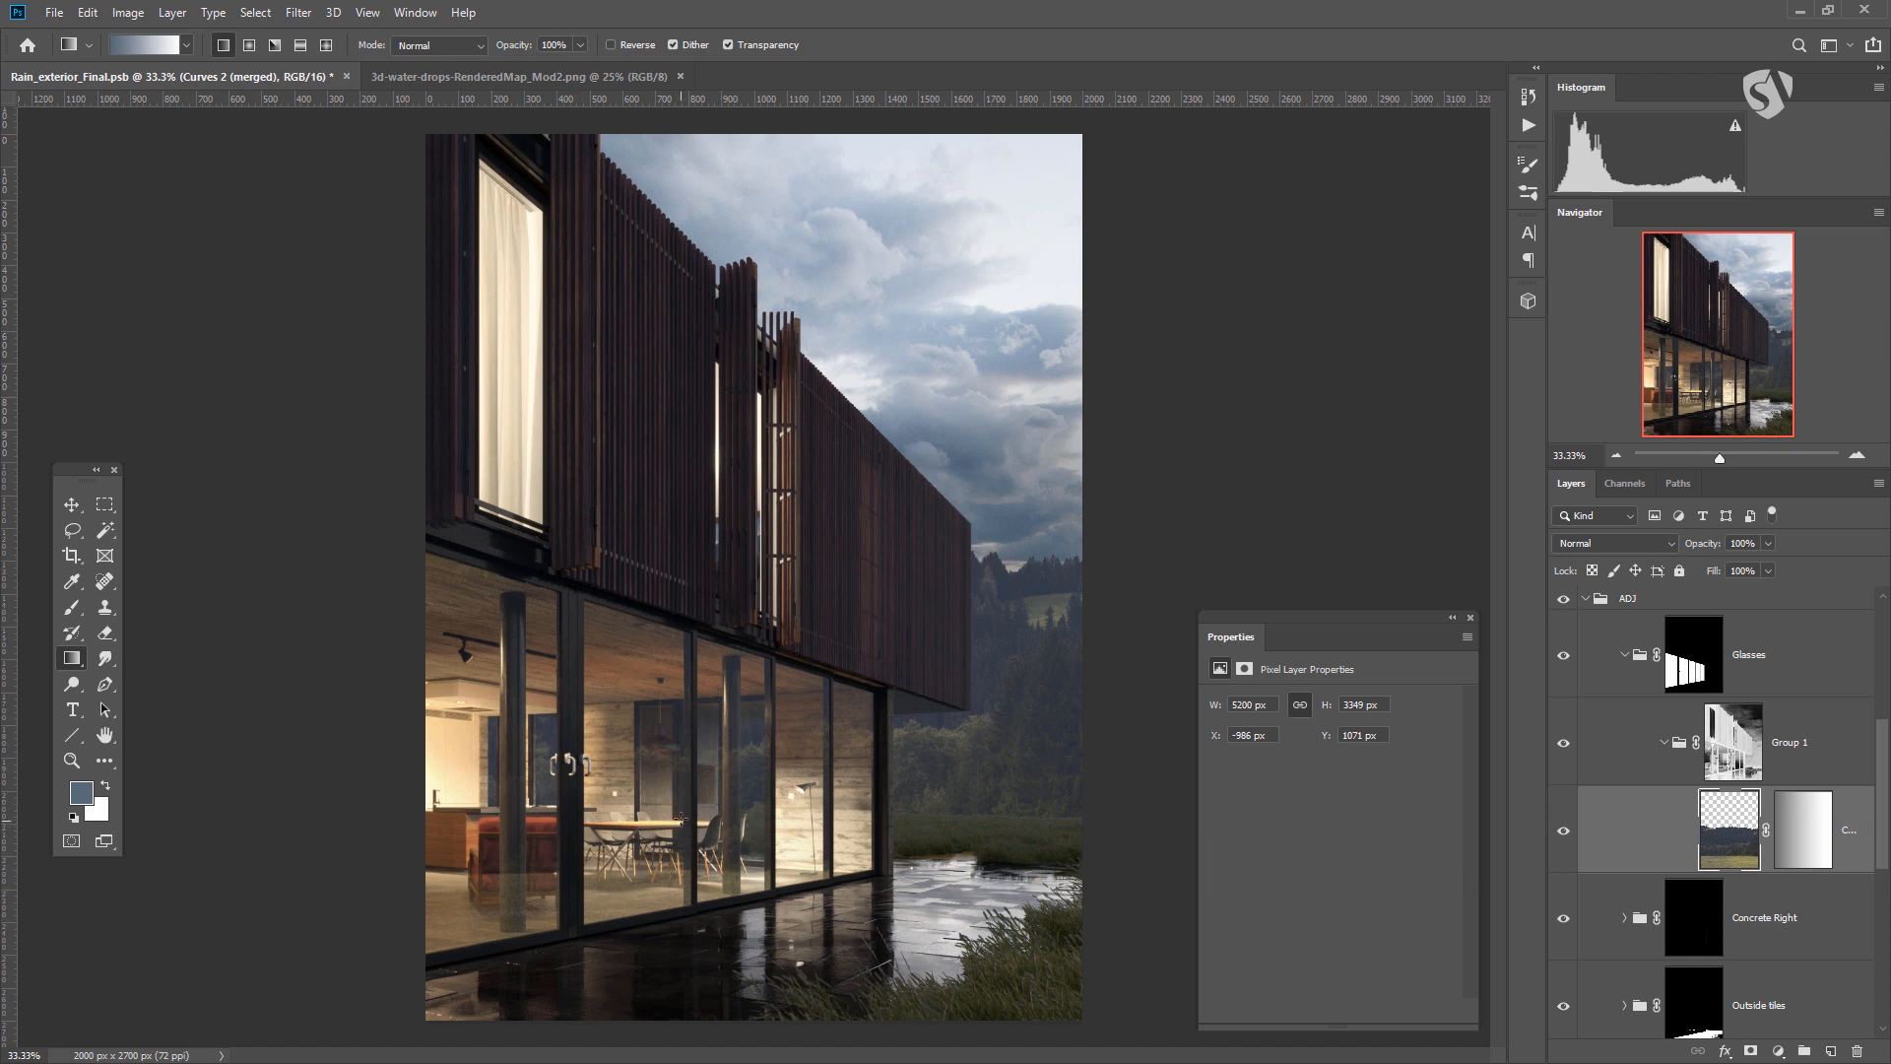
{"action": "left_click", "coordinate": [1564, 833]}
{"action": "left_click", "coordinate": [1564, 833]}
Add a Curves adjustment layer directly above Group 1 inside the Glasses group.
{"action": "left_click", "coordinate": [1781, 1056]}
{"action": "left_click", "coordinate": [1783, 808]}
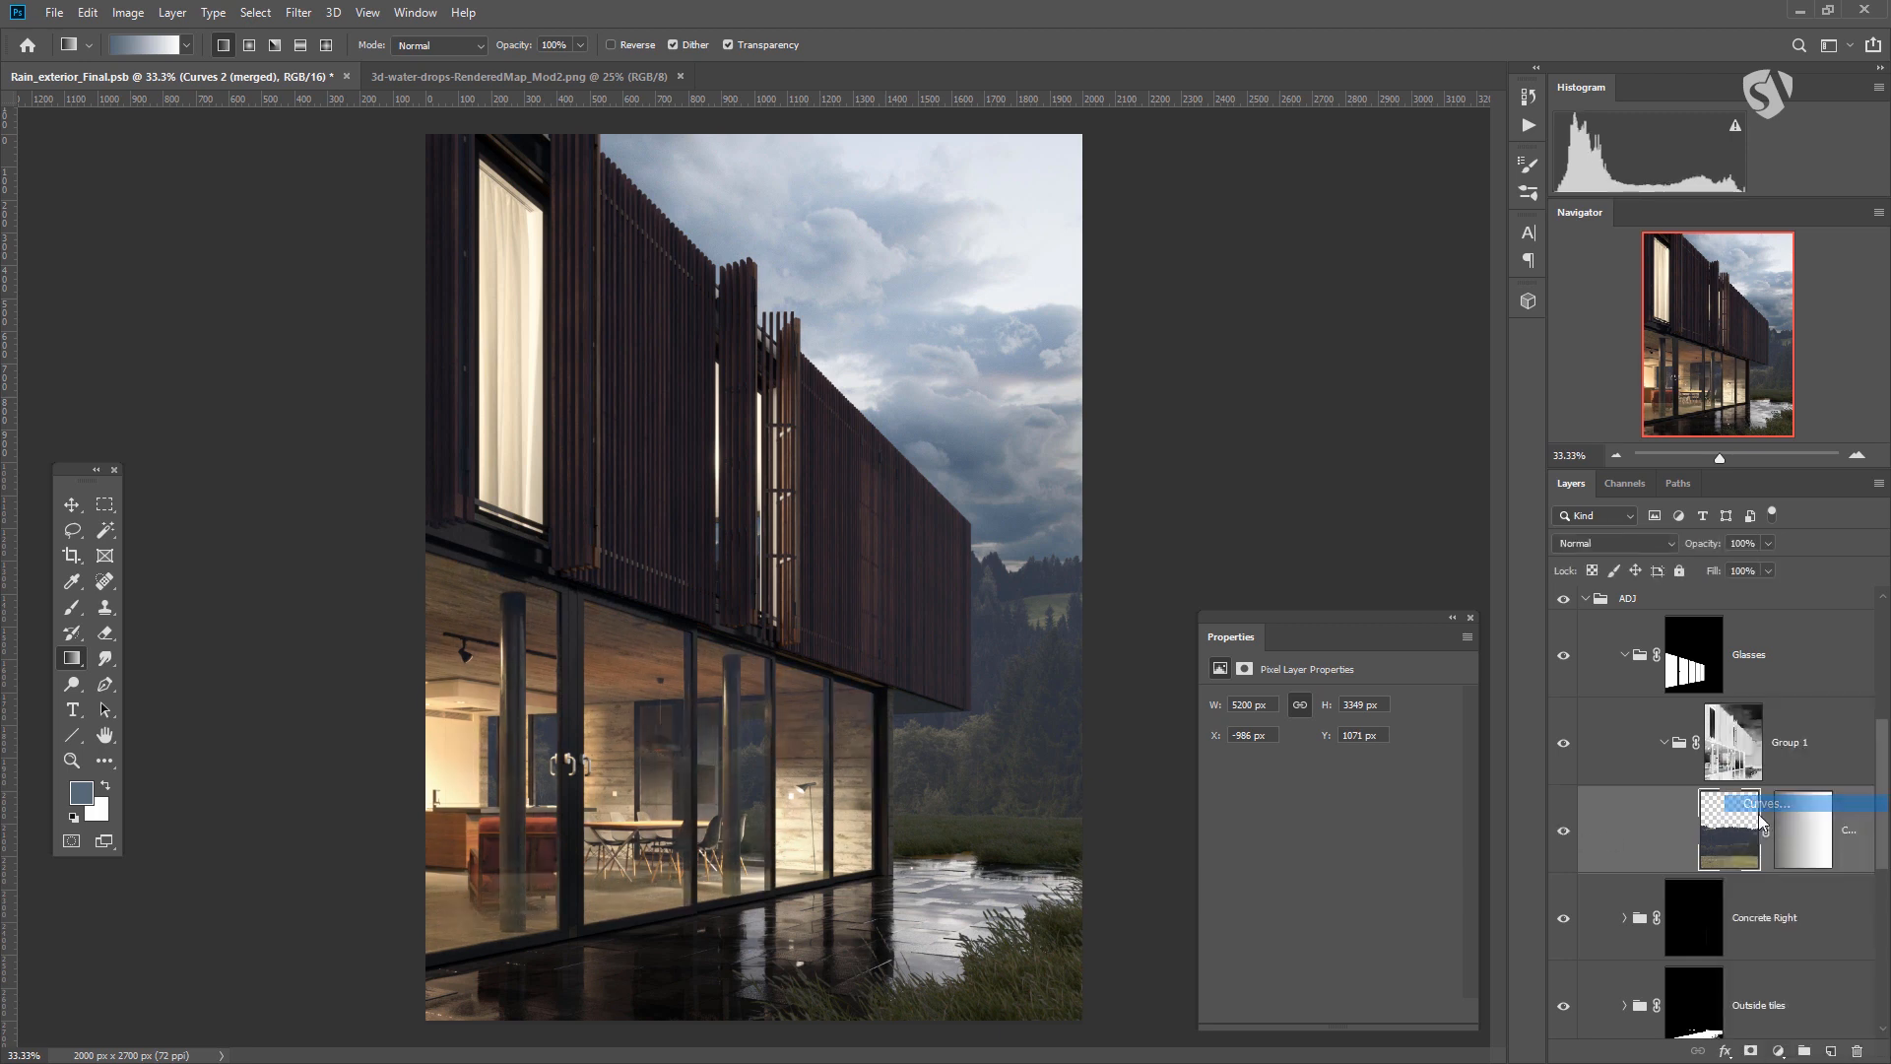
{"action": "left_click_drag", "start_coordinate": [1728, 842], "coordinate": [1708, 742]}
{"action": "left_click", "coordinate": [1689, 744]}
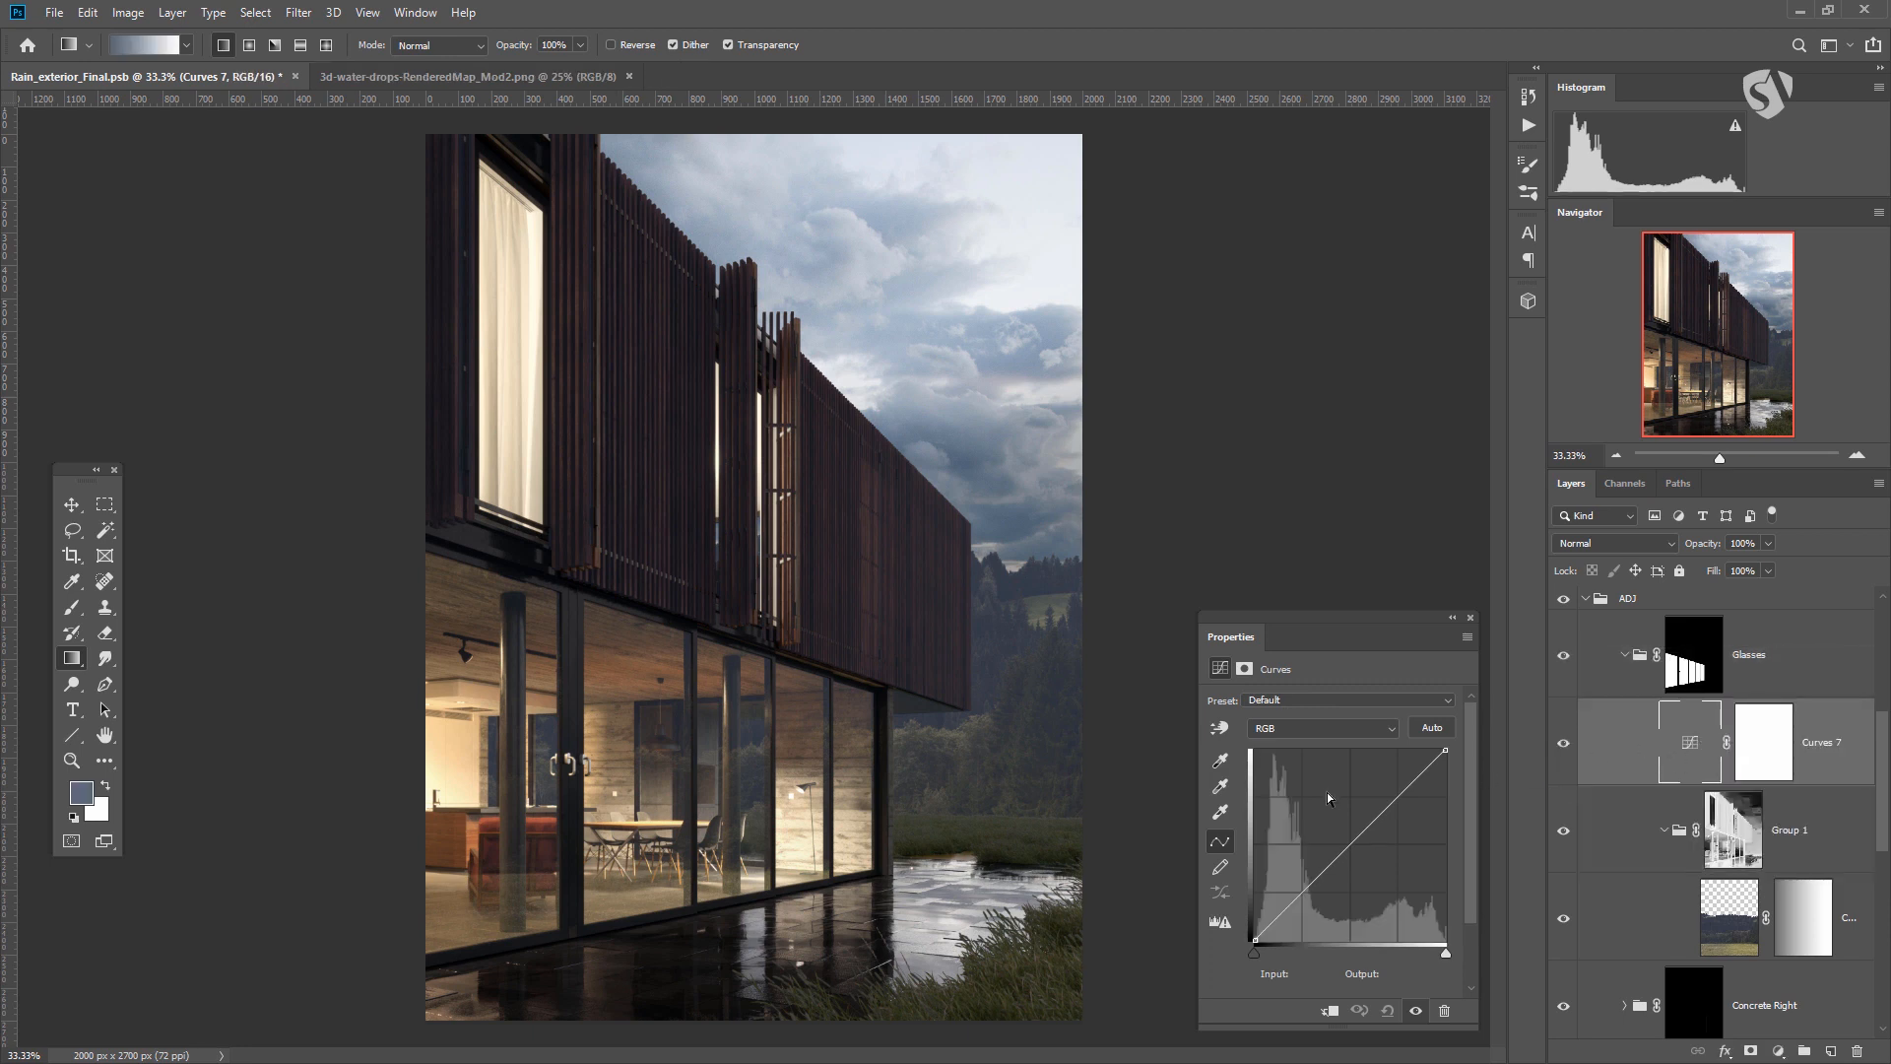
{"action": "mouse_move", "coordinate": [1384, 807]}
{"action": "left_mouse_down"}
{"action": "mouse_move", "coordinate": [1318, 892]}
{"action": "mouse_move", "coordinate": [1367, 872]}
{"action": "mouse_move", "coordinate": [1312, 890]}
{"action": "mouse_move", "coordinate": [1382, 806]}
{"action": "left_mouse_up"}
{"action": "left_click_drag", "start_coordinate": [1380, 801], "coordinate": [1432, 781]}
{"action": "key", "text": "Delete"}
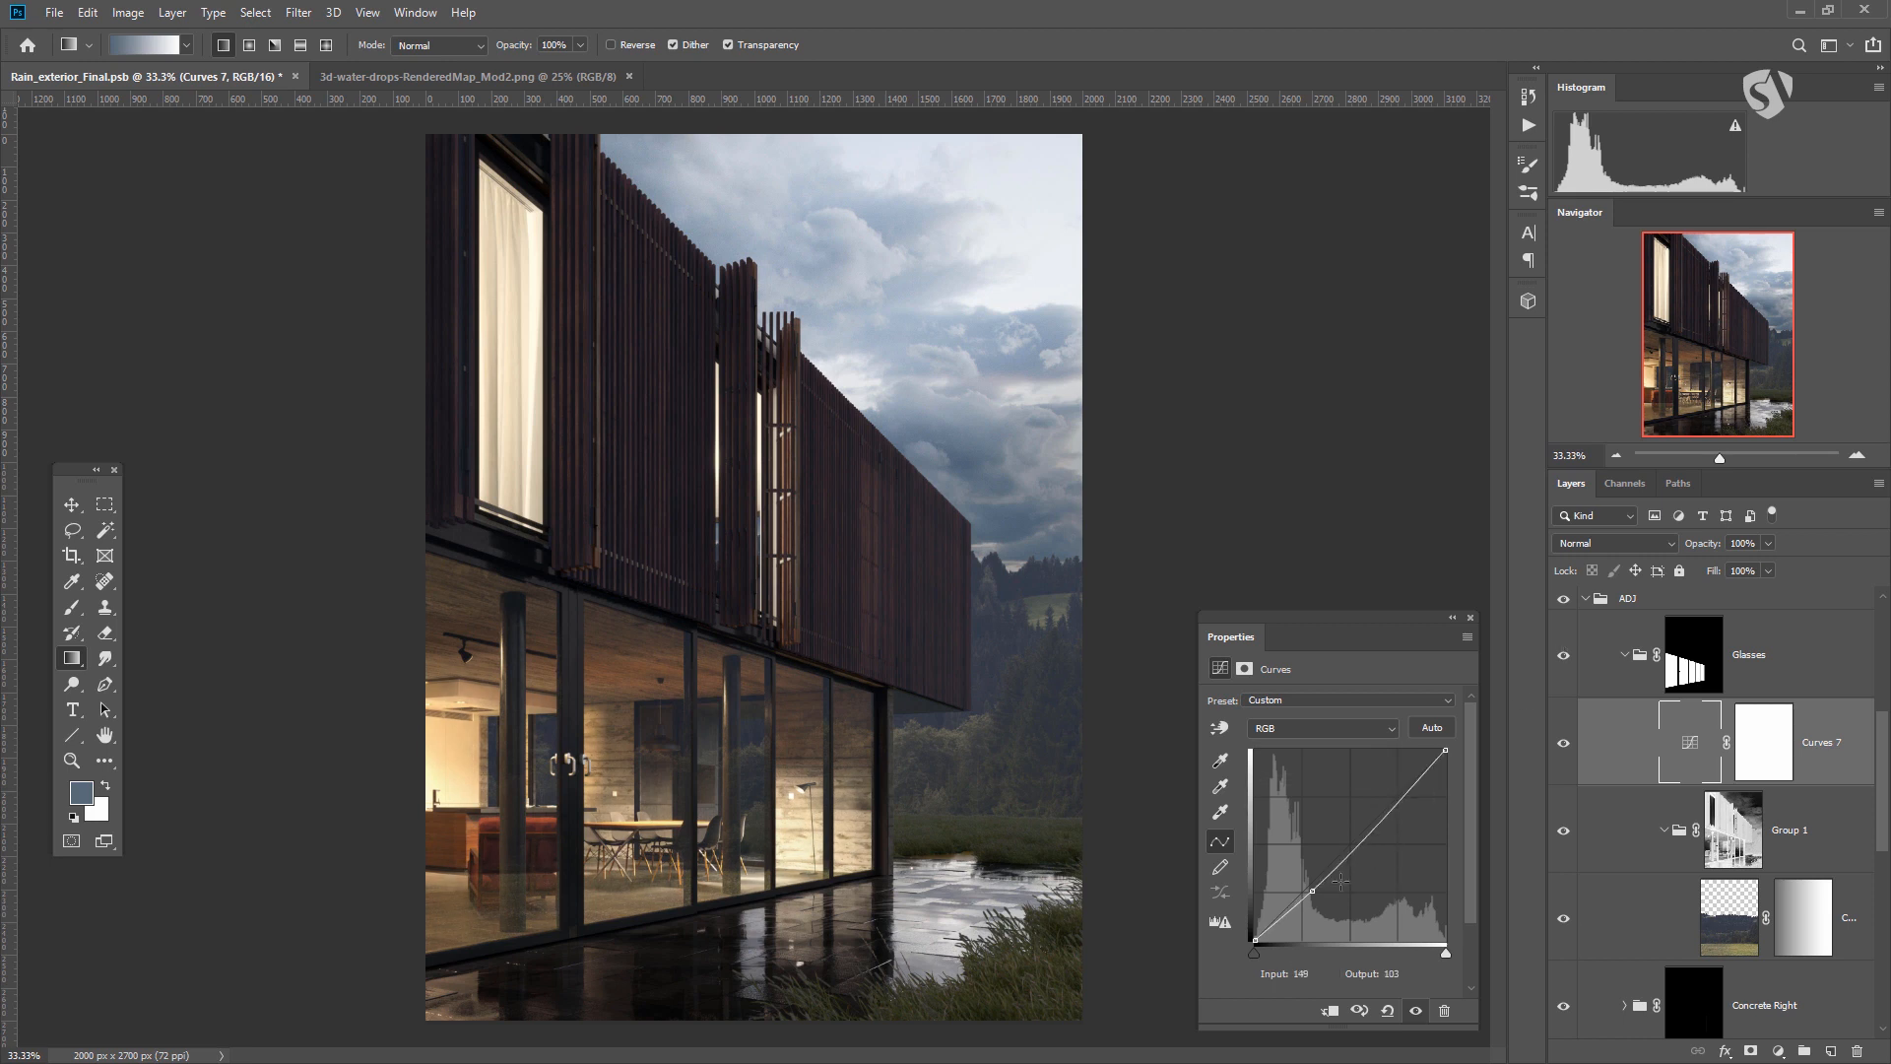
{"action": "mouse_move", "coordinate": [1290, 914]}
{"action": "left_mouse_down"}
{"action": "mouse_move", "coordinate": [1314, 898]}
{"action": "mouse_move", "coordinate": [1294, 864]}
{"action": "mouse_move", "coordinate": [1280, 920]}
{"action": "left_mouse_up"}
{"action": "key", "text": "Delete"}
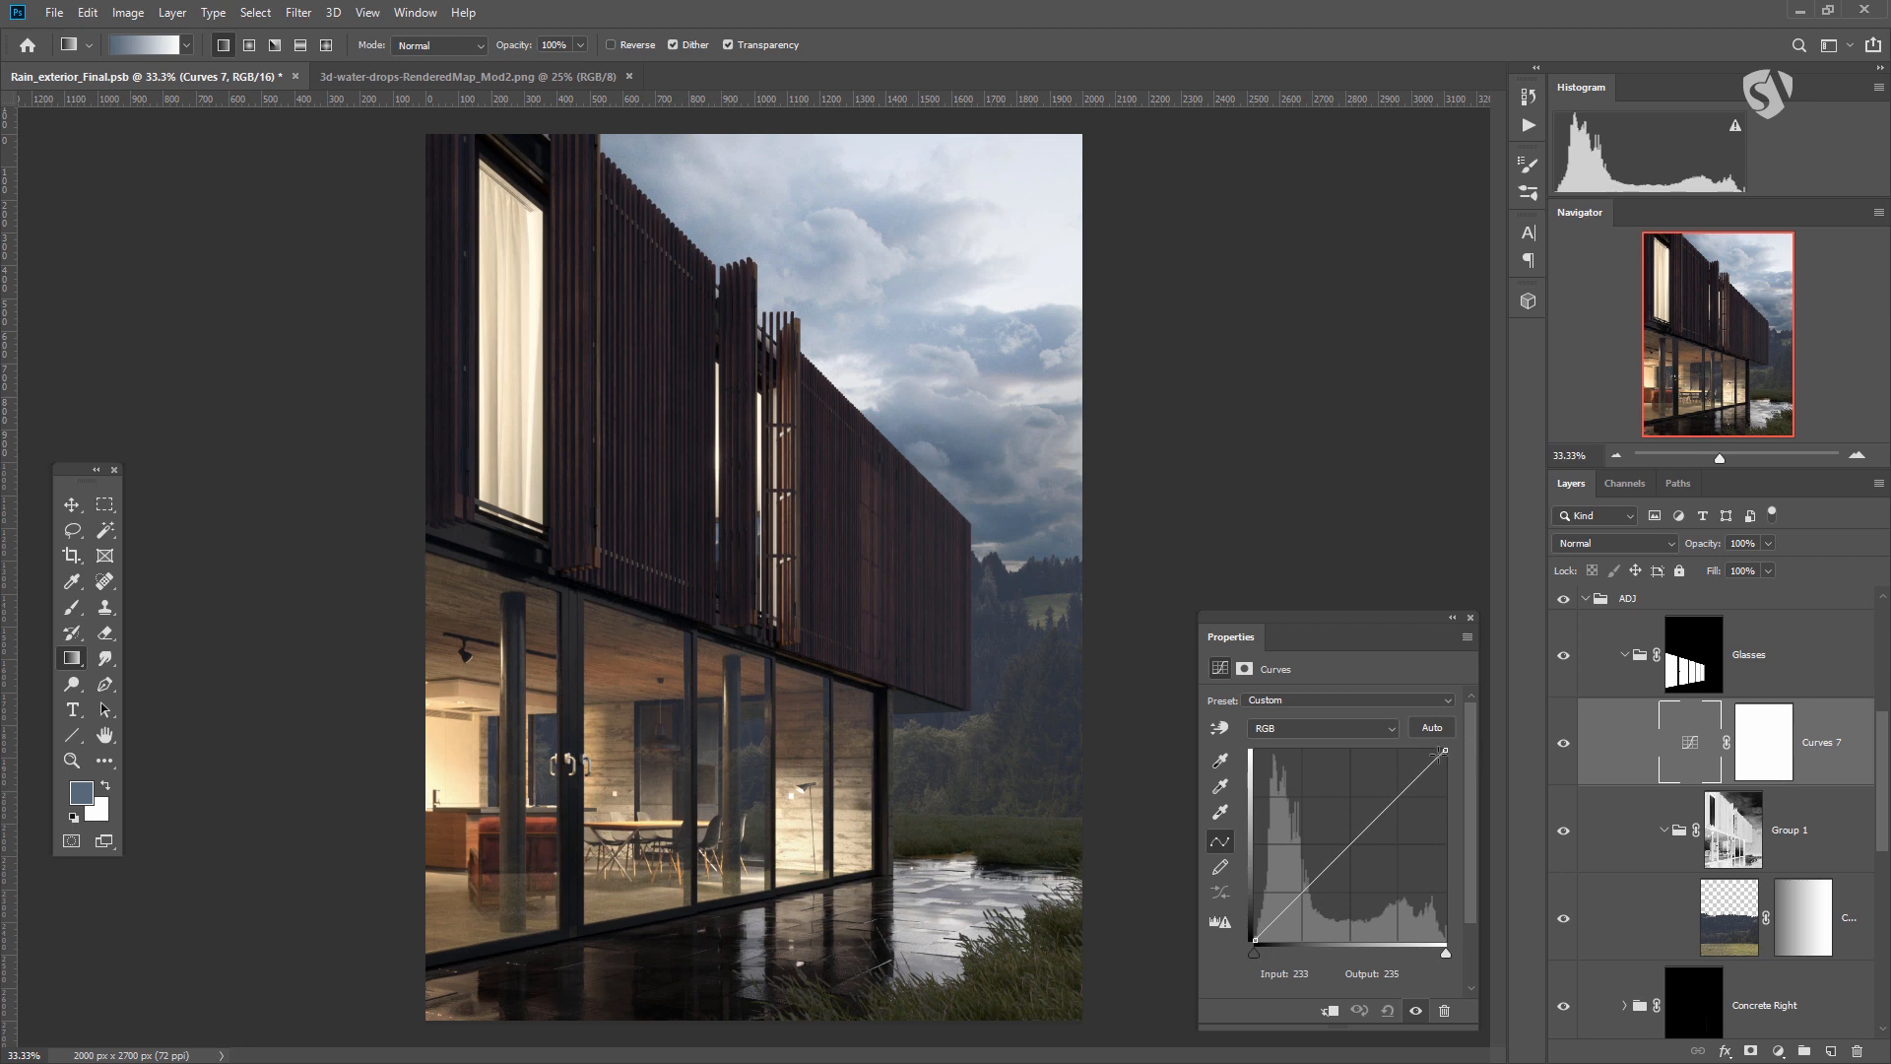
Lower the curve's white endpoint slightly and add a shadow point at input 63, output 60.
{"action": "mouse_move", "coordinate": [1447, 750]}
{"action": "left_mouse_down"}
{"action": "mouse_move", "coordinate": [1460, 800]}
{"action": "mouse_move", "coordinate": [1475, 763]}
{"action": "left_mouse_up"}
{"action": "left_click_drag", "start_coordinate": [1301, 896], "coordinate": [1302, 895]}
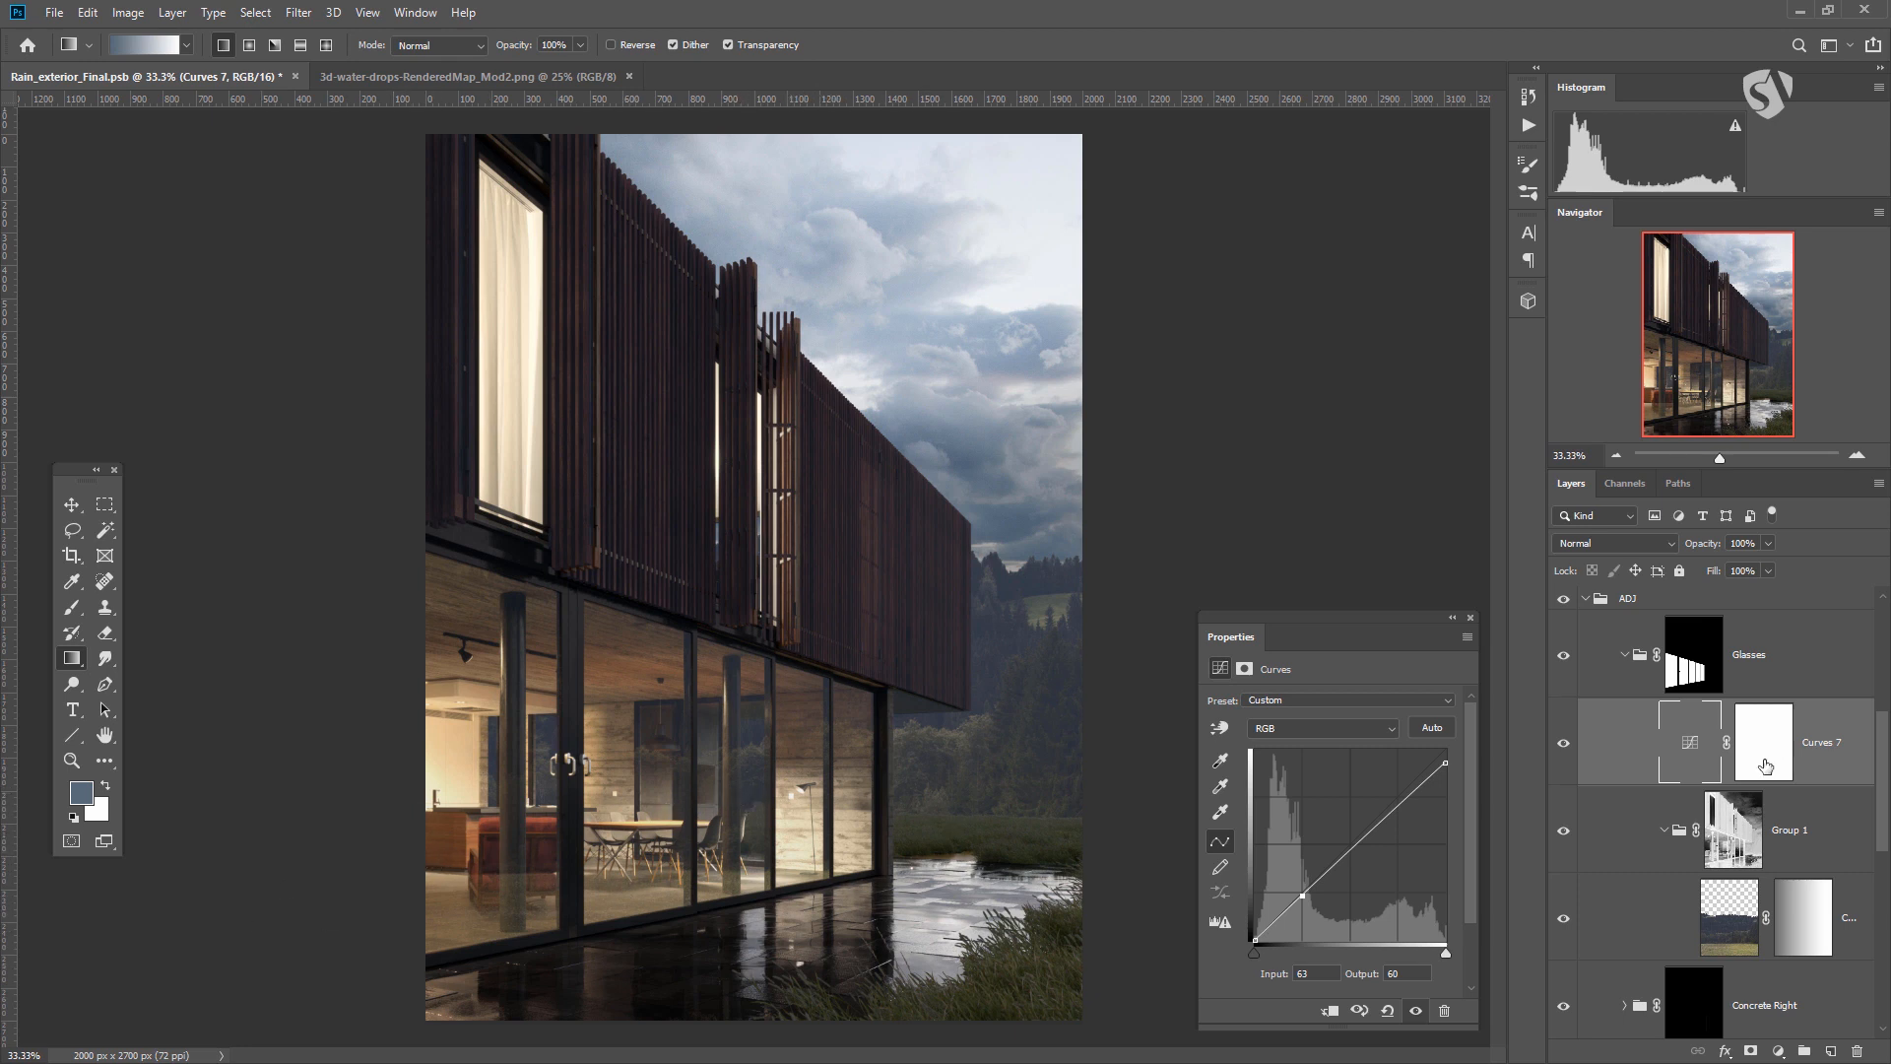
Collapse the Glasses group and hide it.
{"action": "scroll", "coordinate": [1765, 766], "scroll_direction": "up", "scroll_amount": 3}
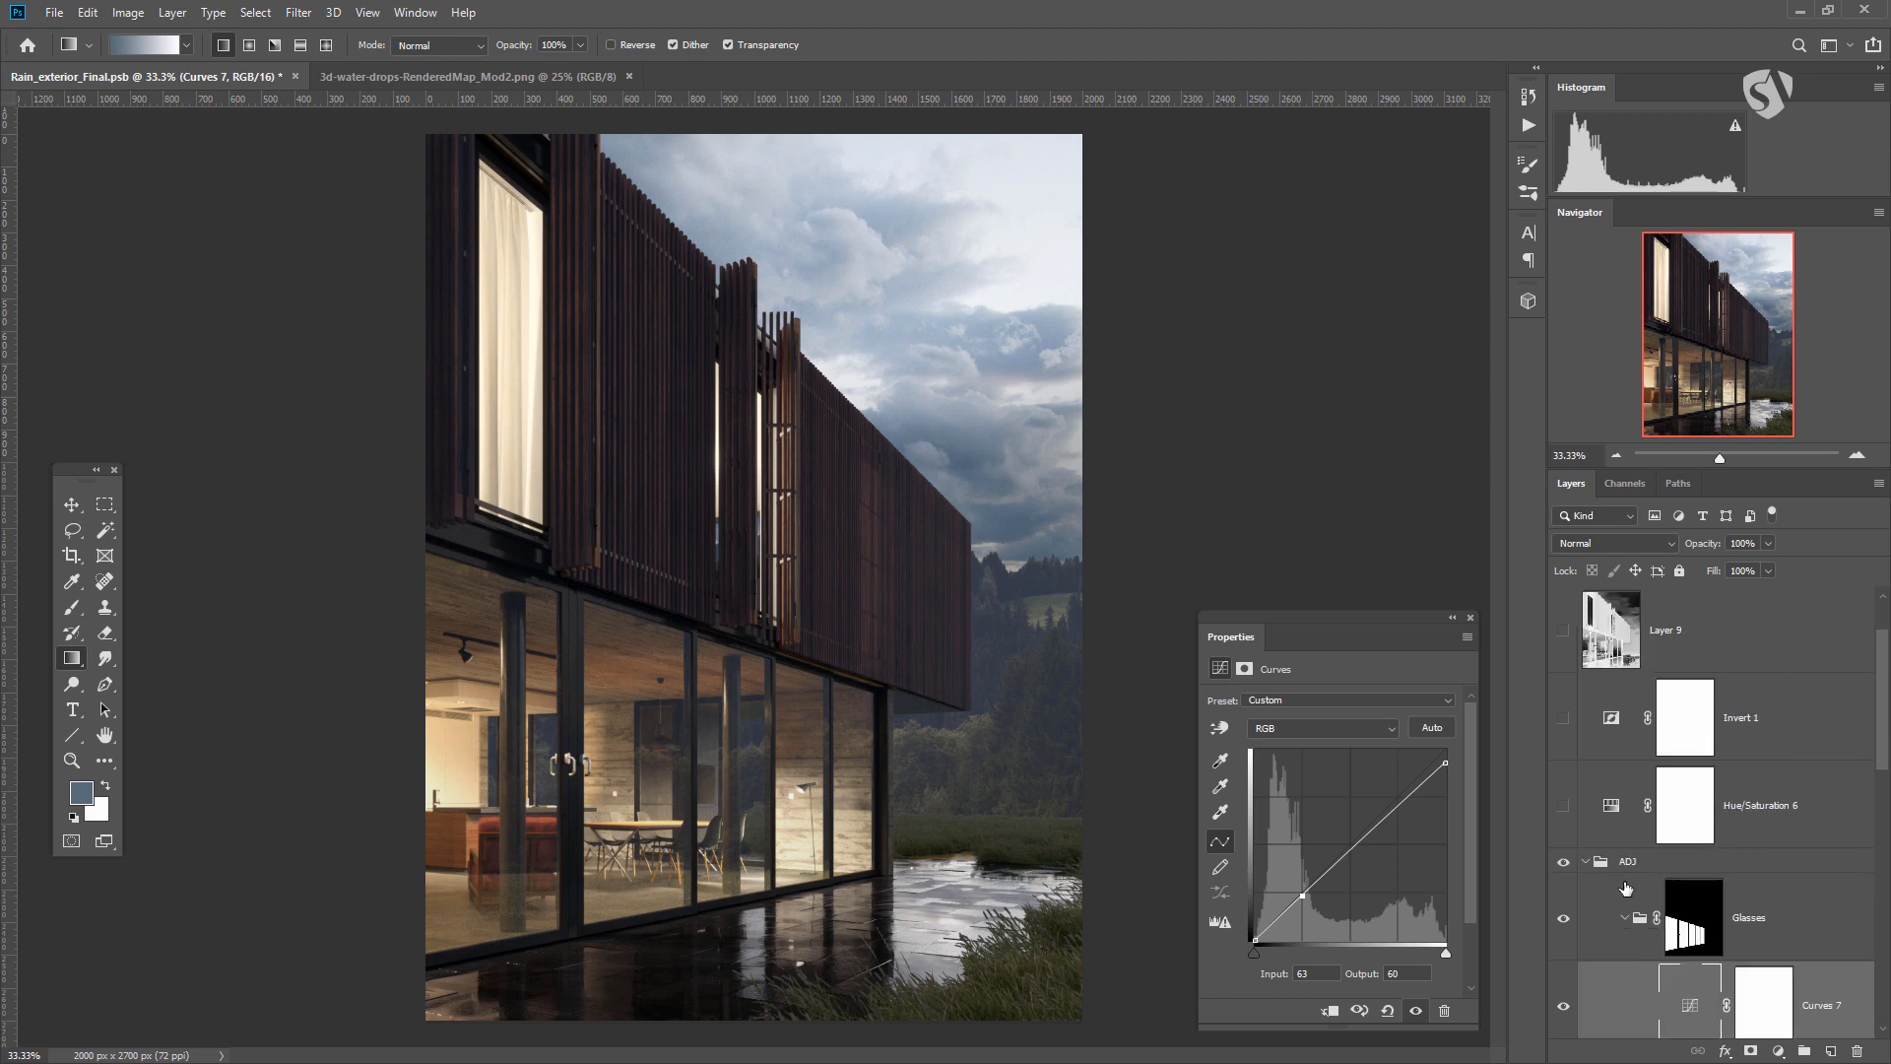
{"action": "scroll", "coordinate": [1626, 889], "scroll_direction": "down", "scroll_amount": 2}
{"action": "left_click", "coordinate": [1623, 746]}
{"action": "left_click", "coordinate": [1563, 742]}
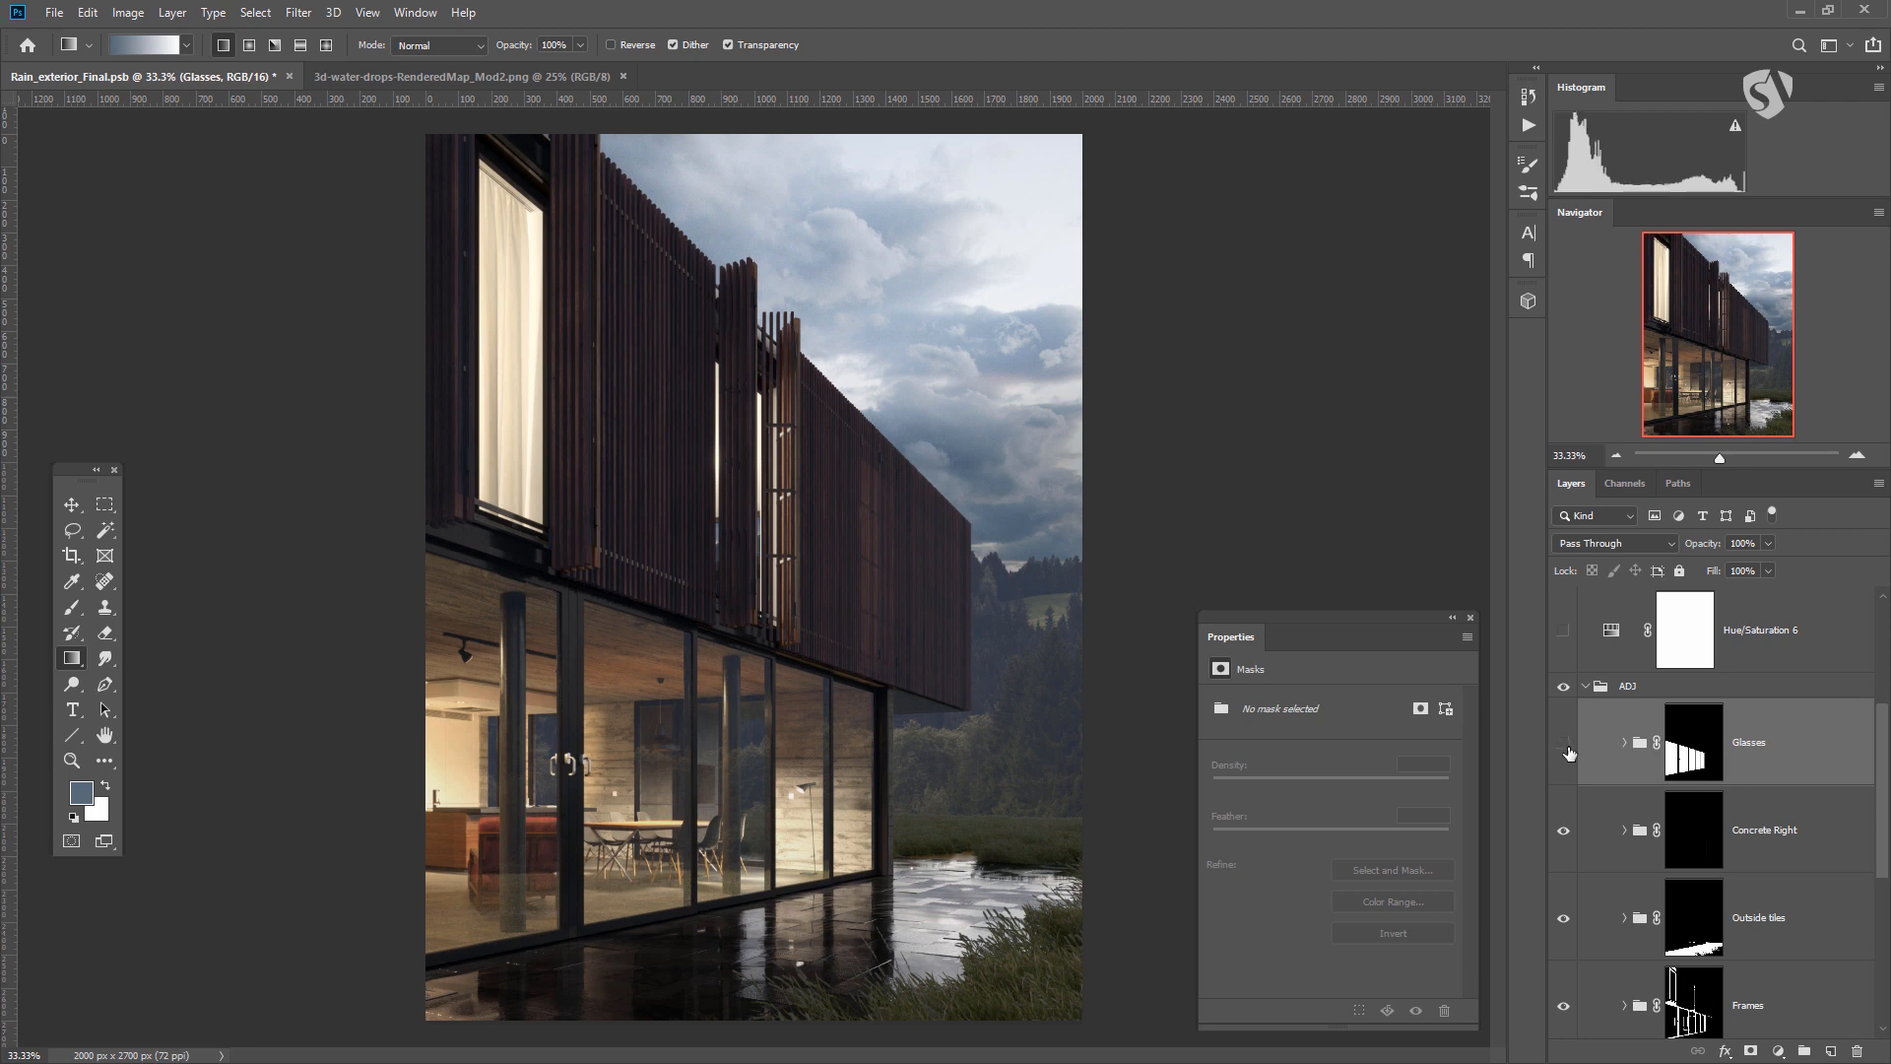
Stamp all visible layers into a new layer directly above the ADJ group.
{"action": "left_click", "coordinate": [1746, 693]}
{"action": "scroll", "coordinate": [1747, 695], "scroll_direction": "up", "scroll_amount": 2}
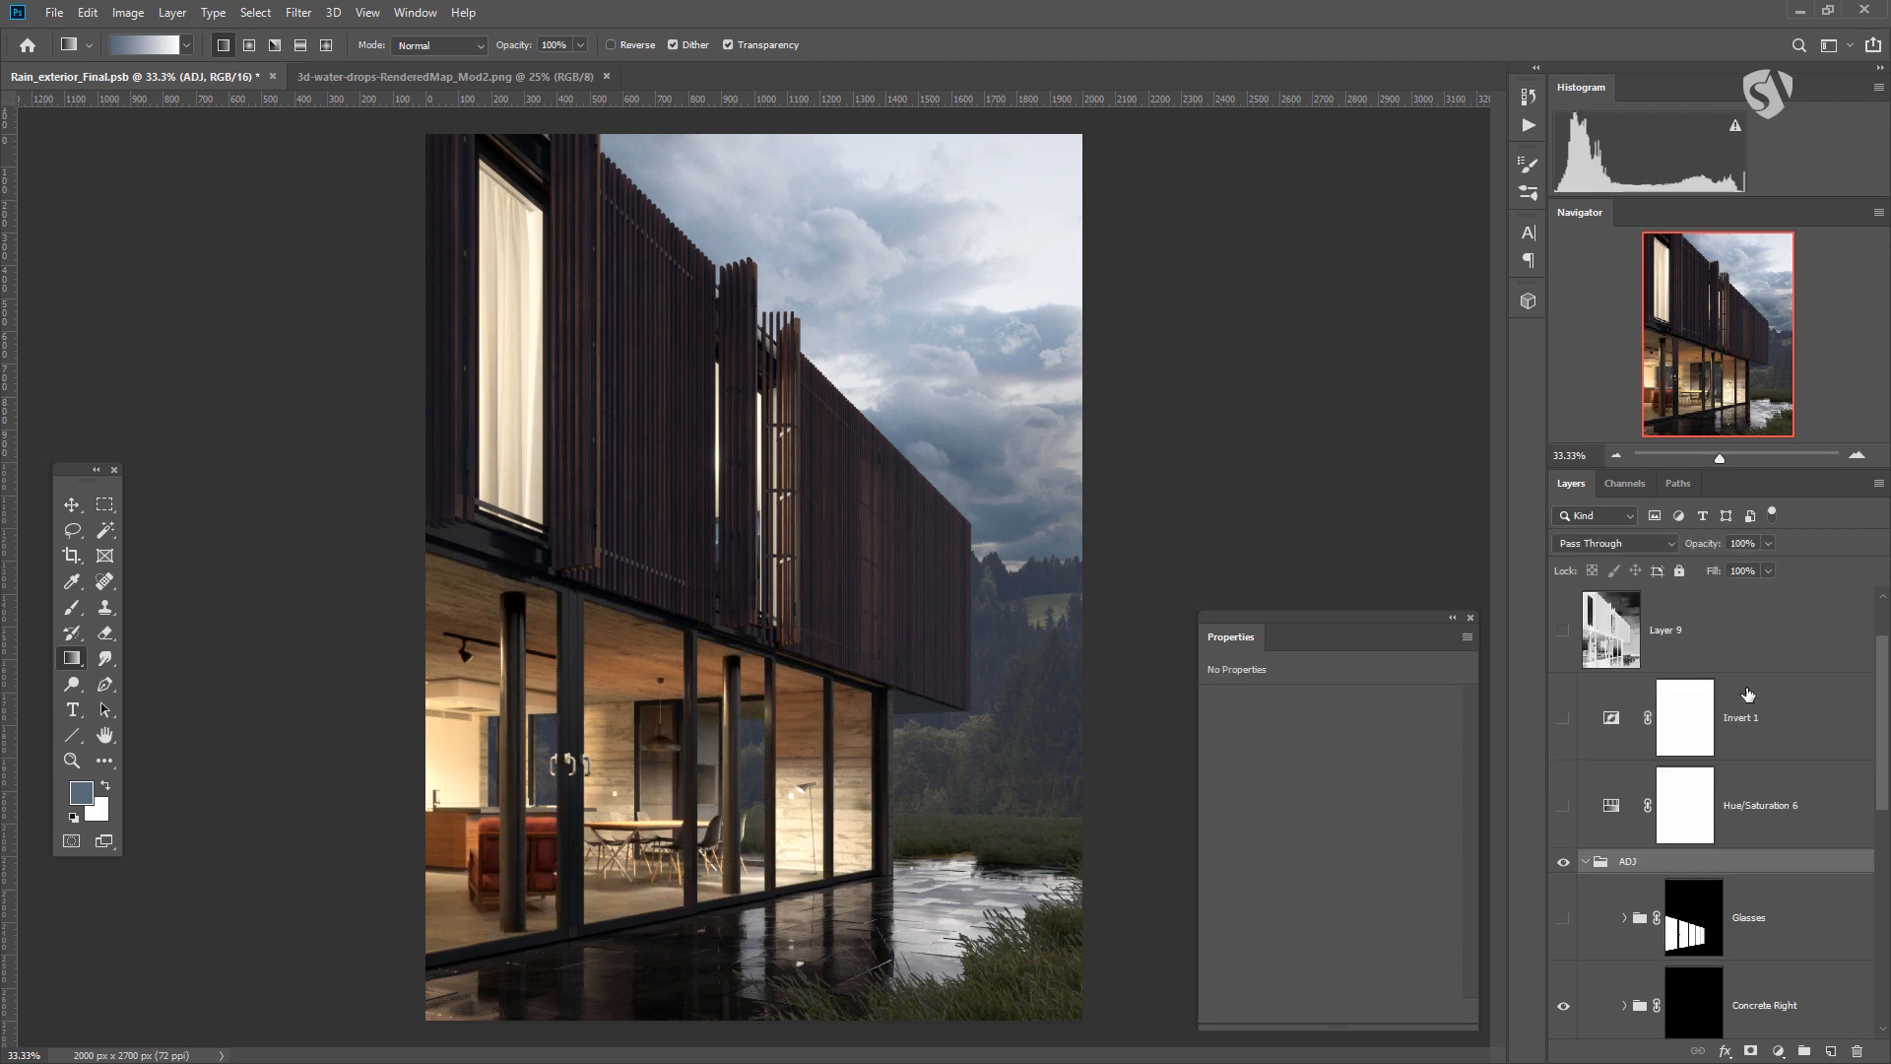
{"action": "left_click", "coordinate": [1742, 724]}
{"action": "left_click", "coordinate": [1745, 837]}
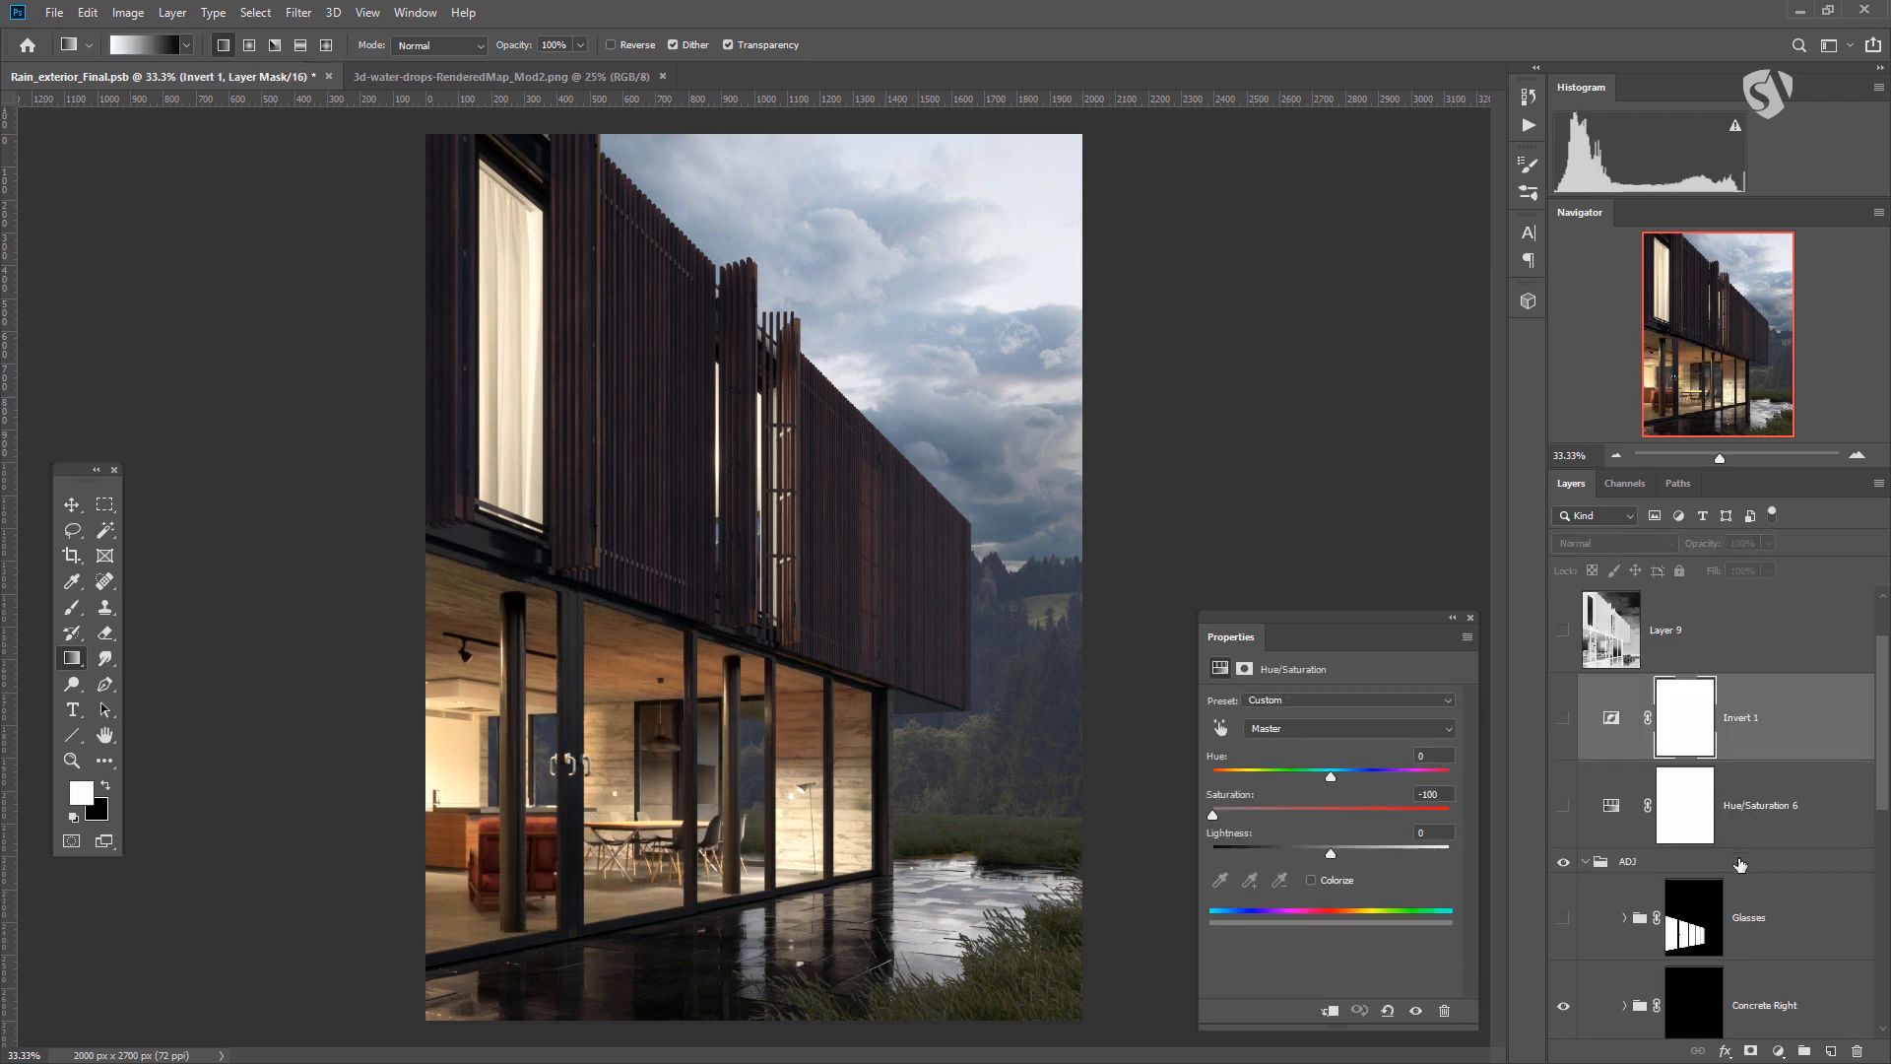
{"action": "left_click", "coordinate": [1726, 864]}
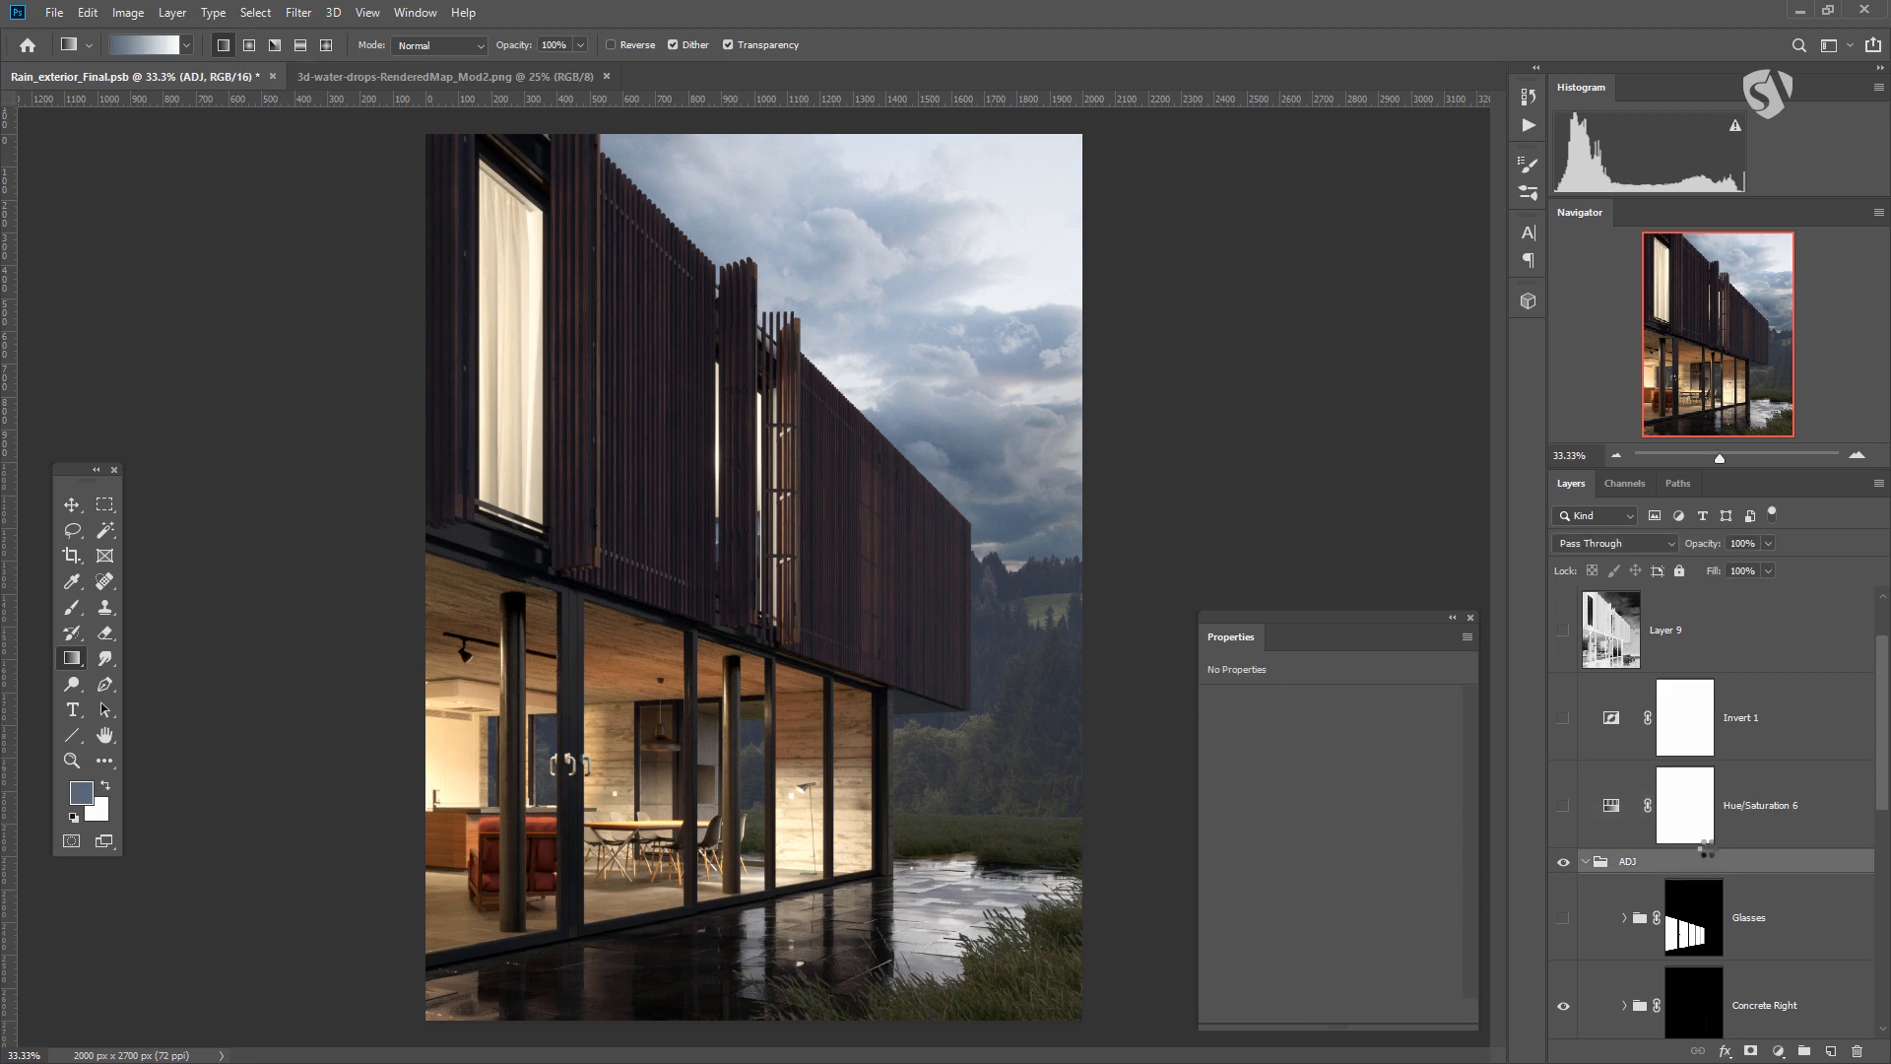
{"action": "key", "text": "ctrl+alt+shift+e"}
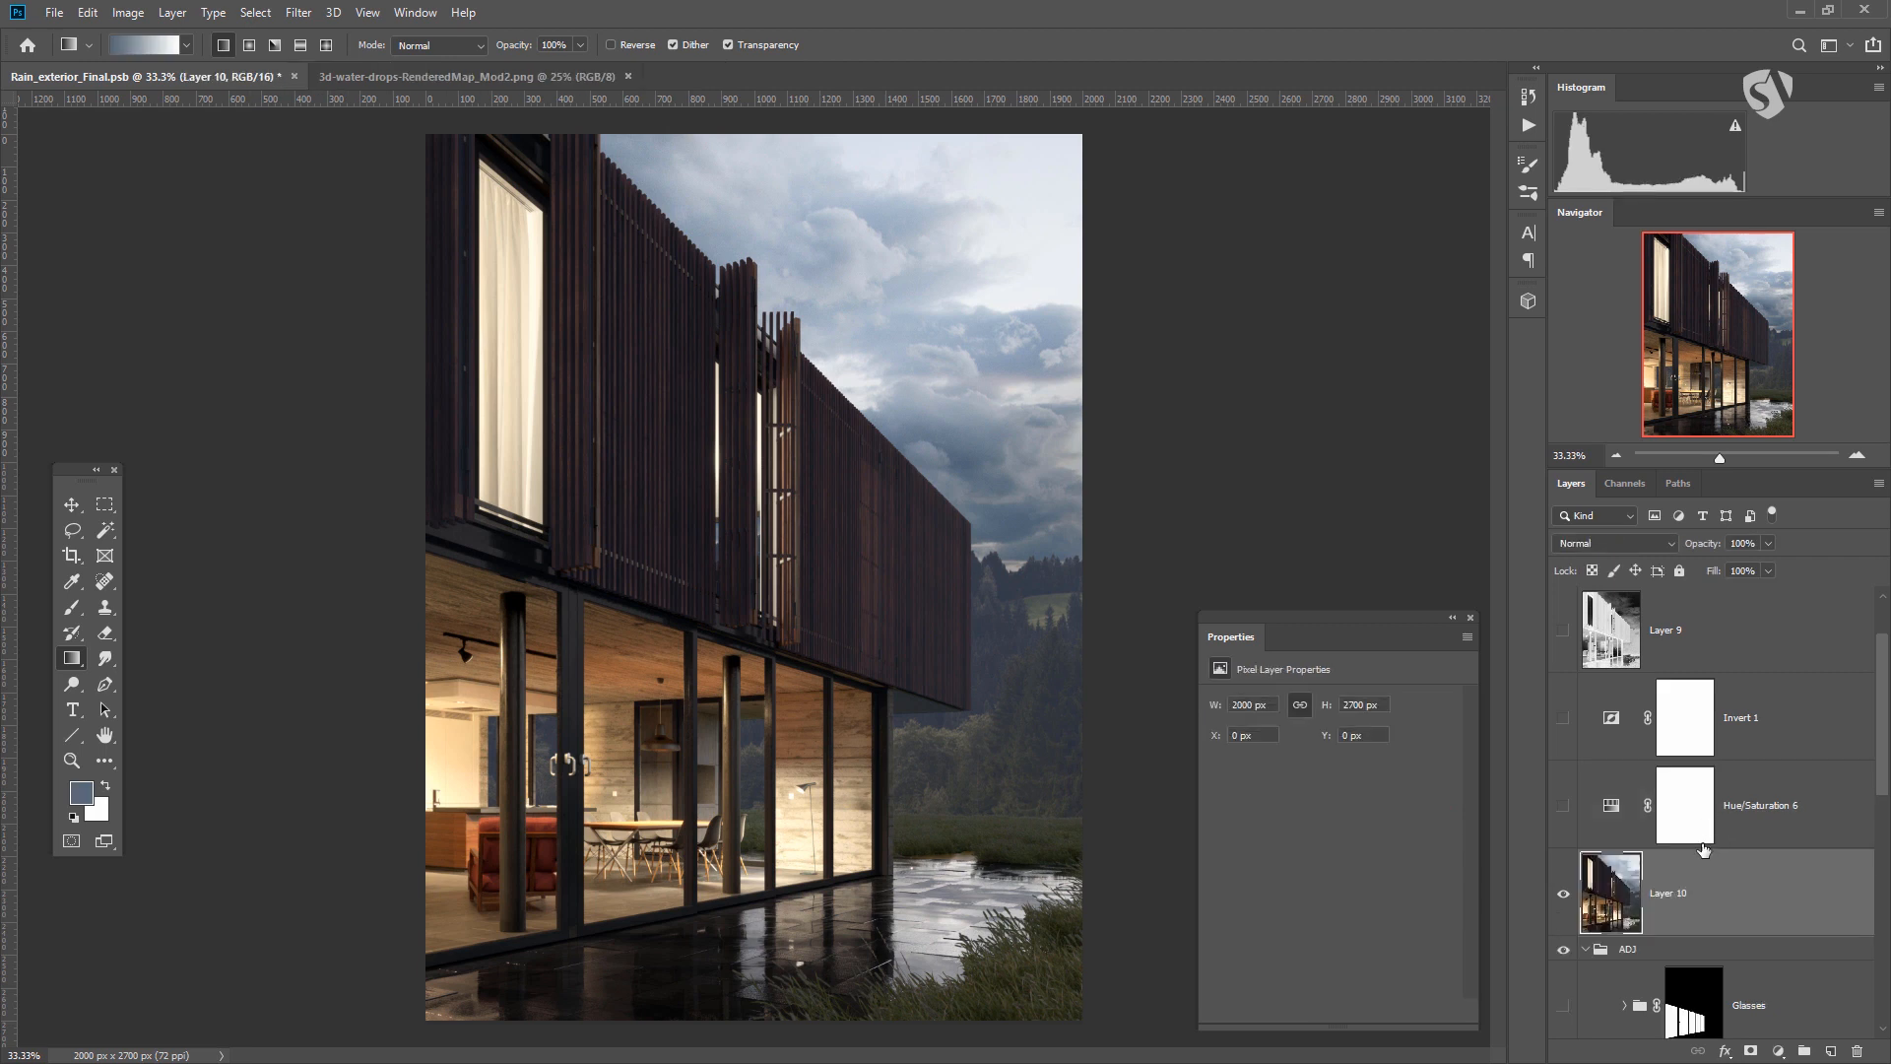
Load the Glasses group's mask as a selection, mask the stamped Layer 10 with it, and apply that layer mask permanently.
{"action": "scroll", "coordinate": [1677, 868], "scroll_direction": "down", "scroll_amount": 1}
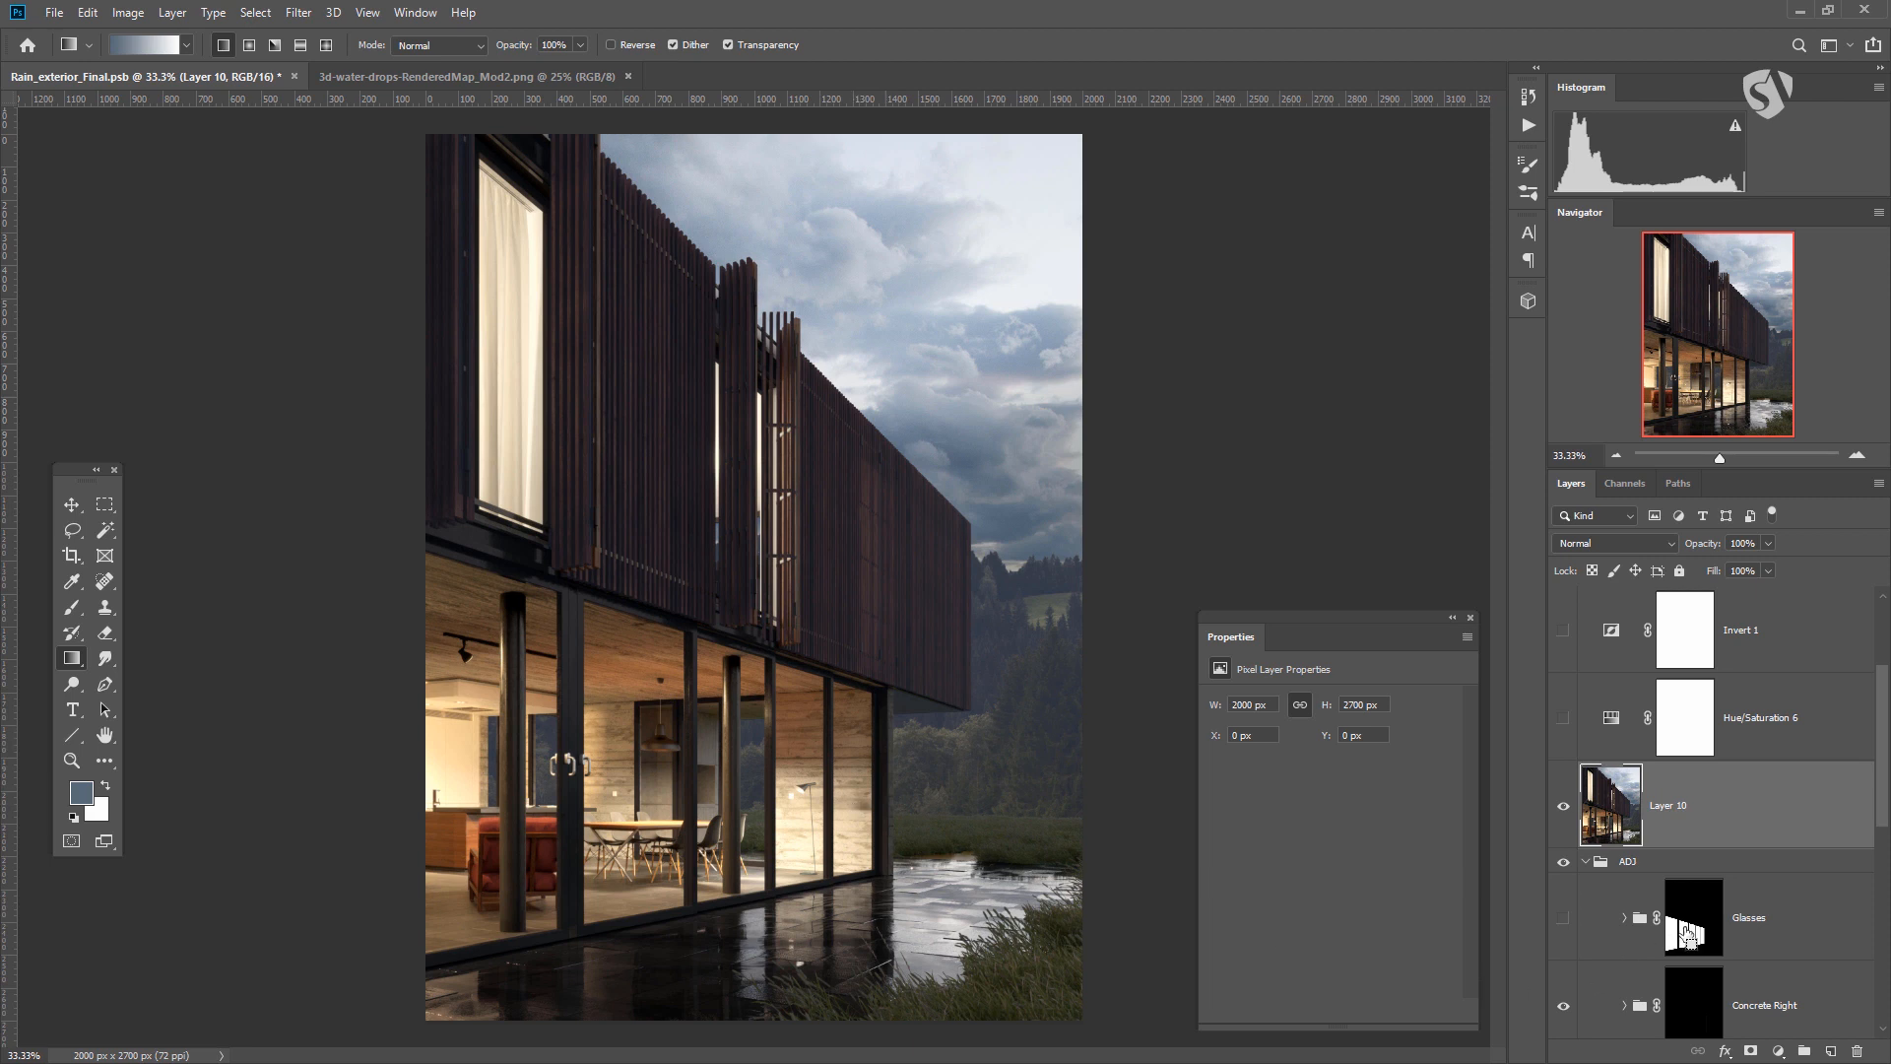
{"action": "left_click", "coordinate": [1696, 929], "text": "ctrl"}
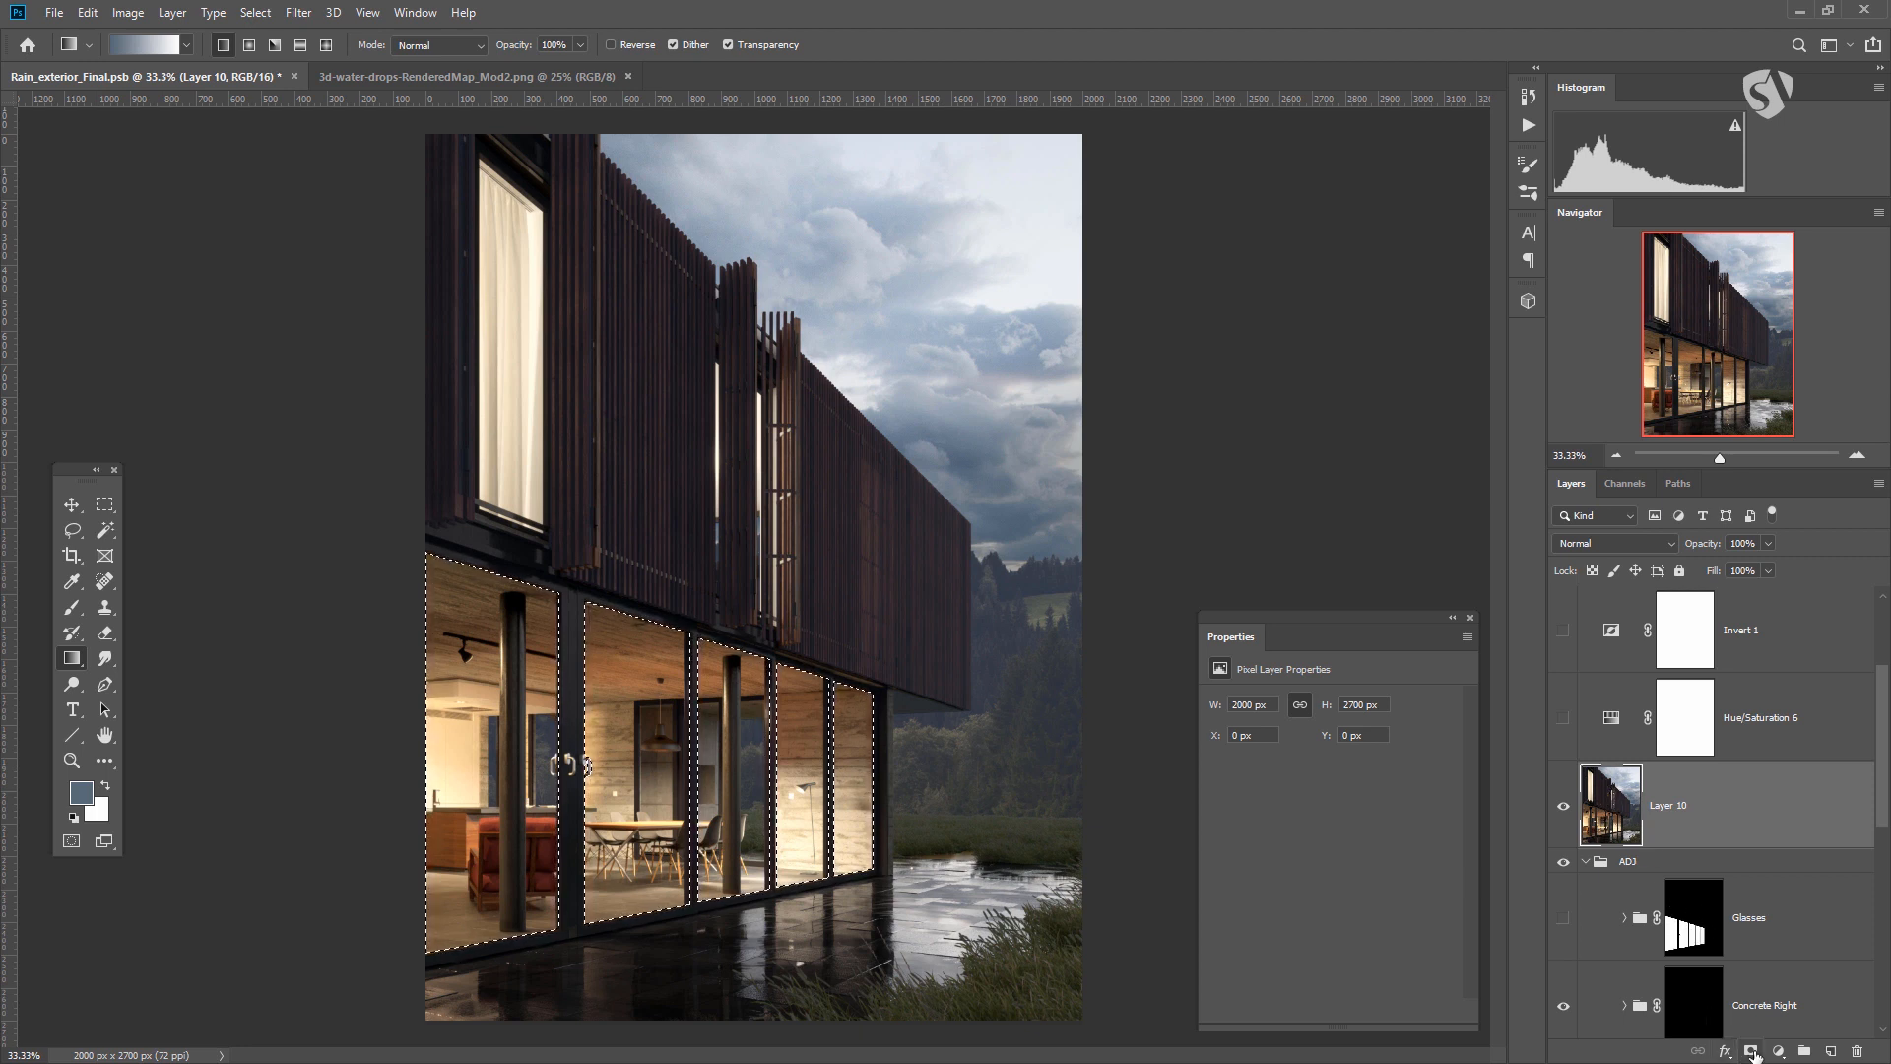
{"action": "left_click", "coordinate": [1751, 1052]}
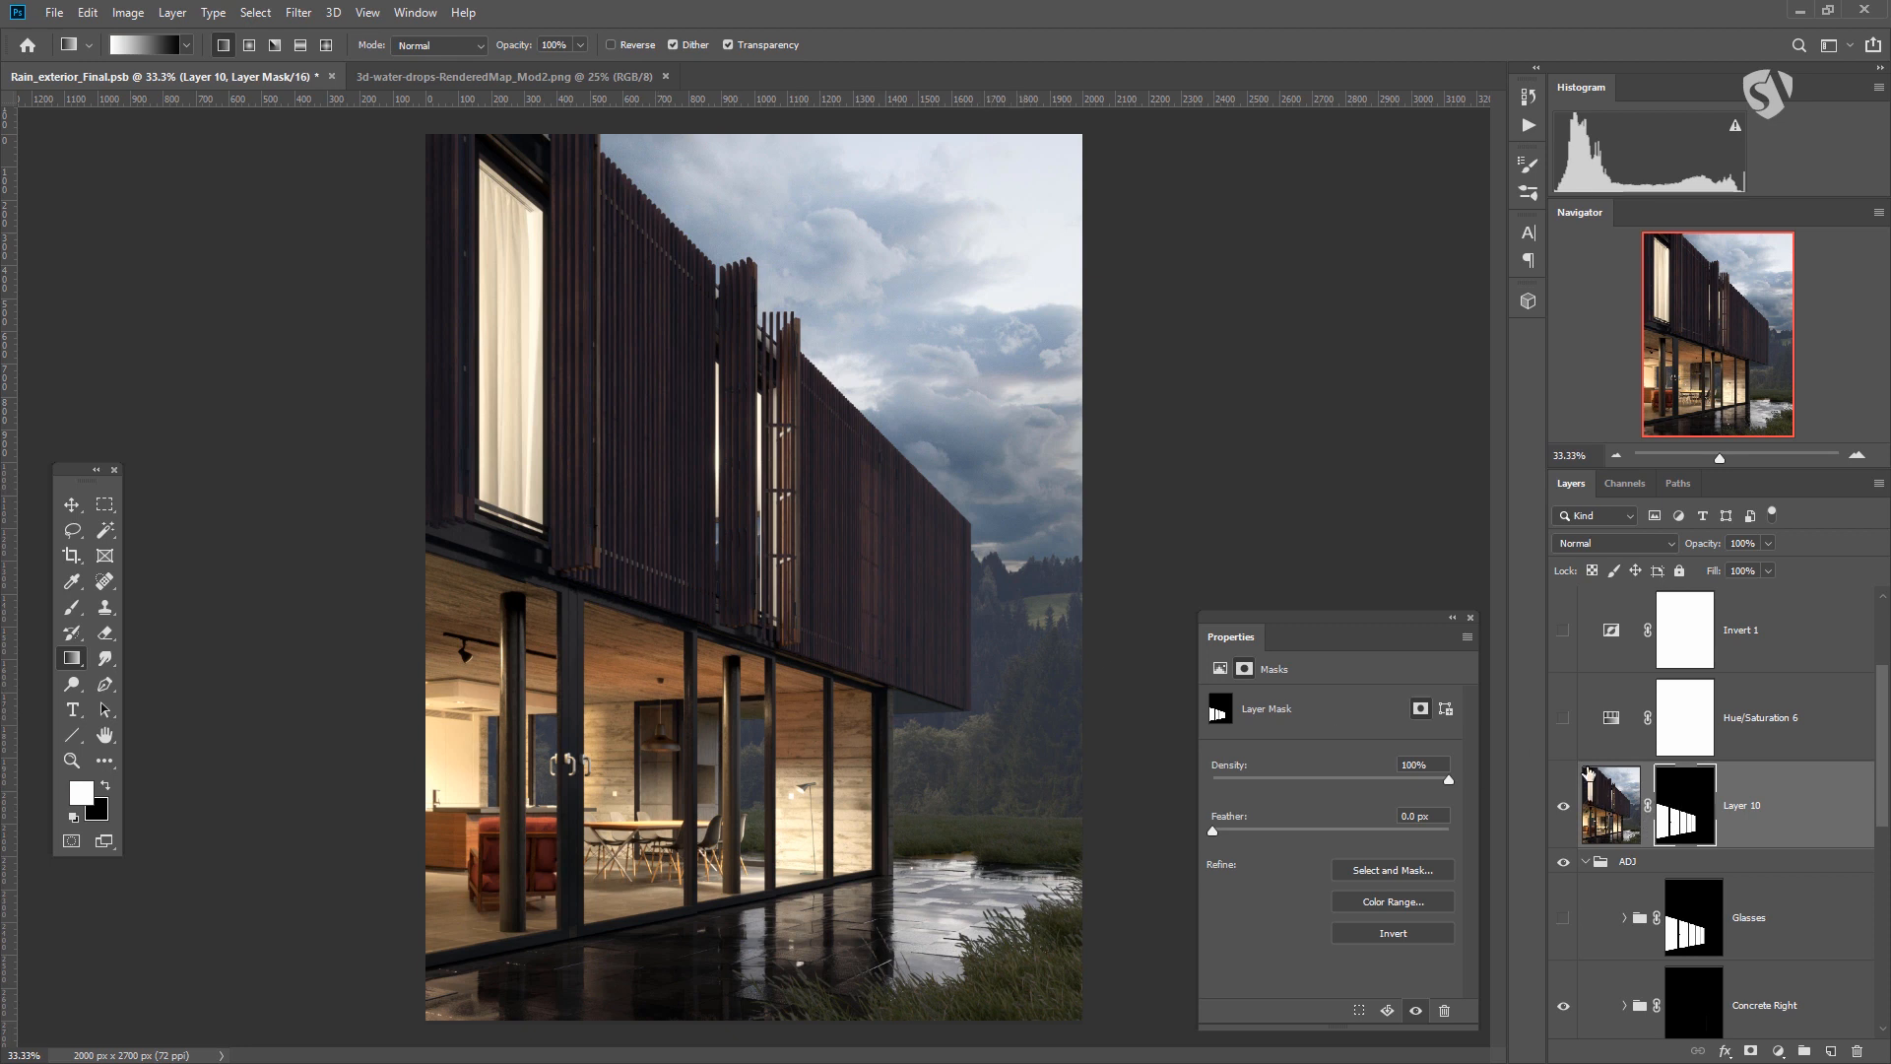
{"action": "right_click", "coordinate": [1694, 796]}
{"action": "left_click", "coordinate": [1709, 851]}
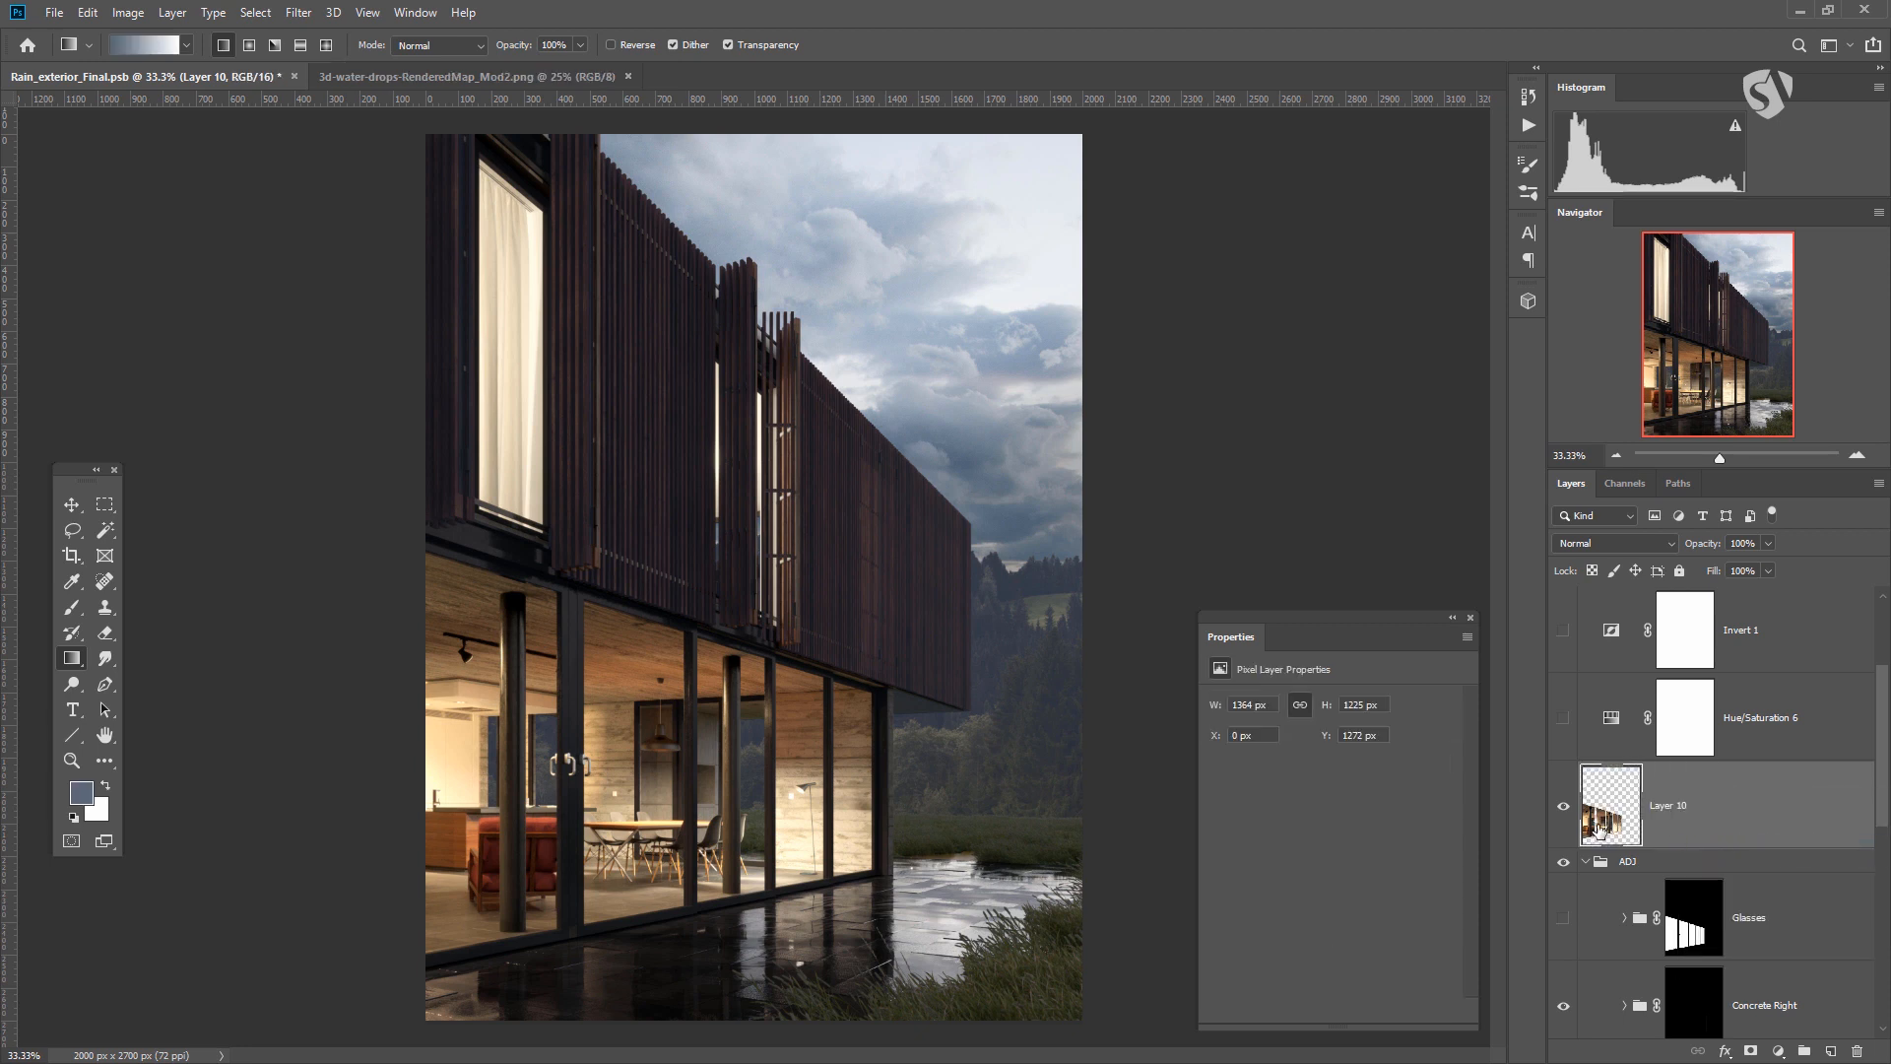
{"action": "left_click", "coordinate": [71, 505]}
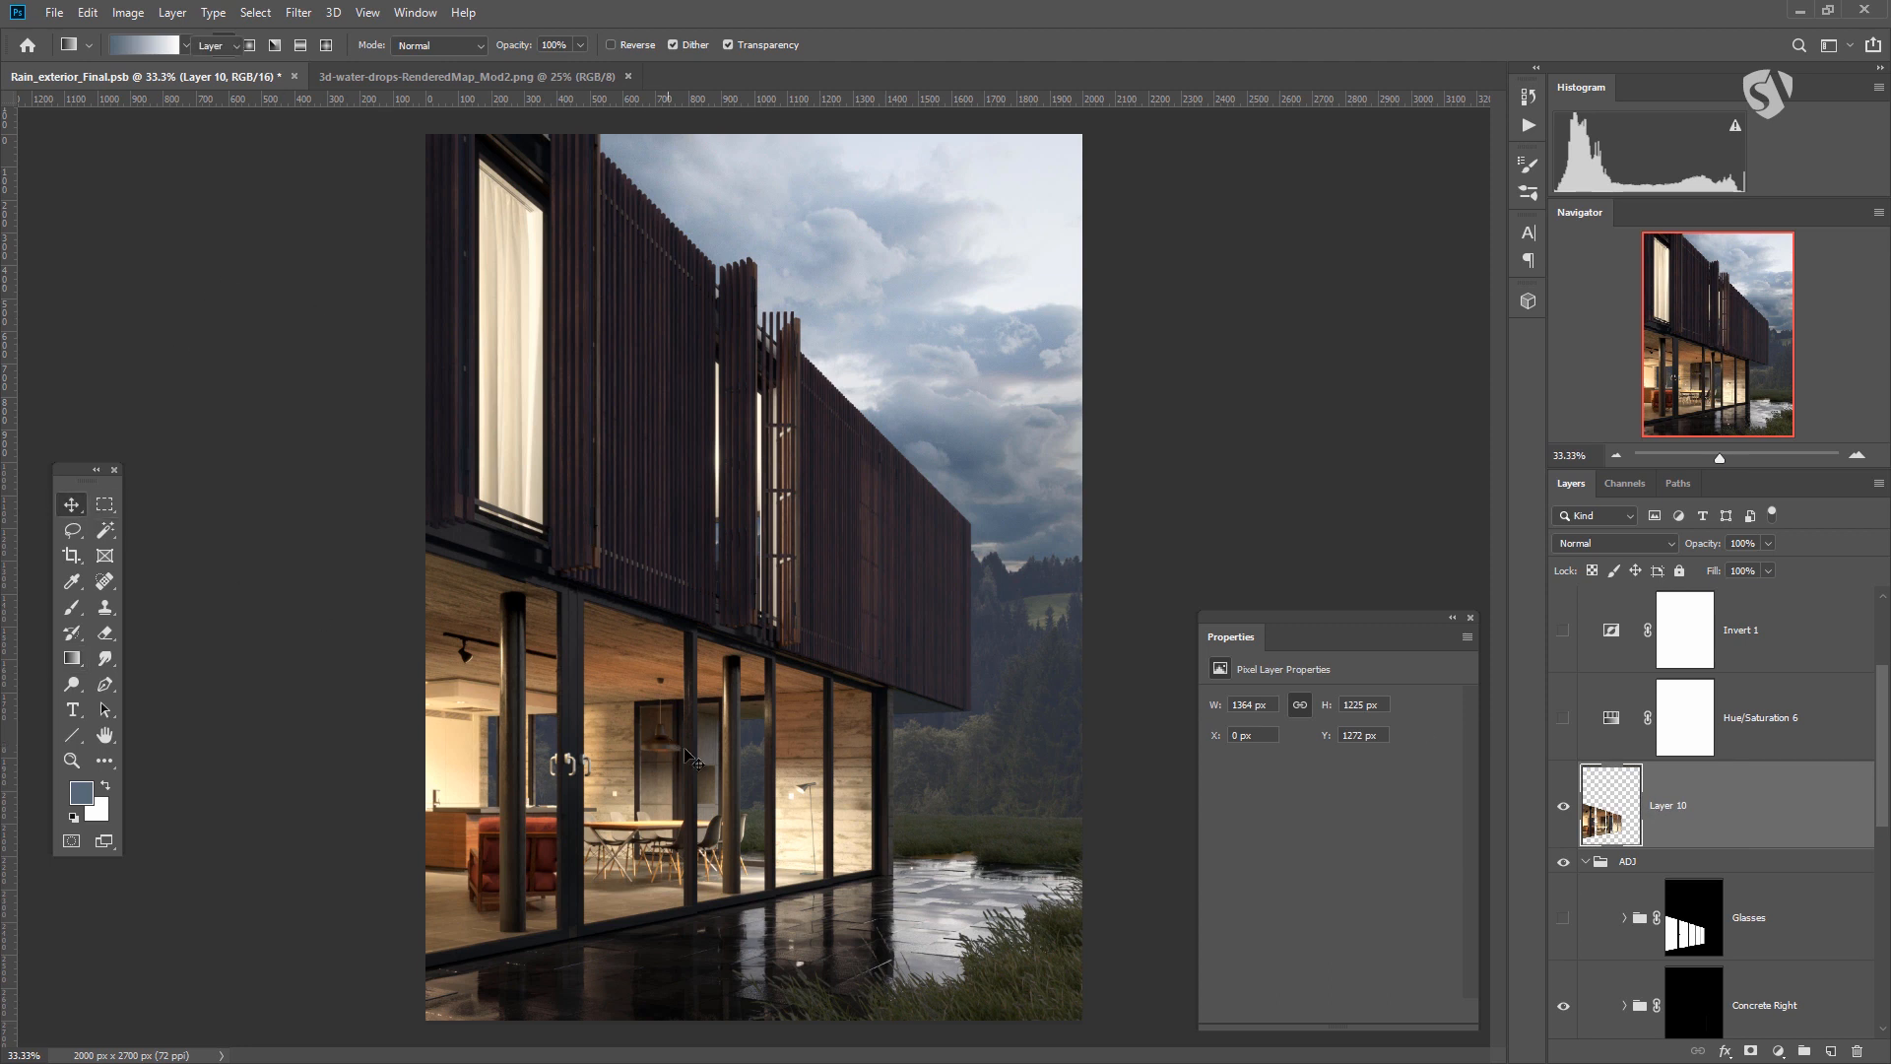
{"action": "left_click_drag", "start_coordinate": [694, 760], "coordinate": [855, 439]}
{"action": "left_click_drag", "start_coordinate": [1032, 579], "coordinate": [1011, 537]}
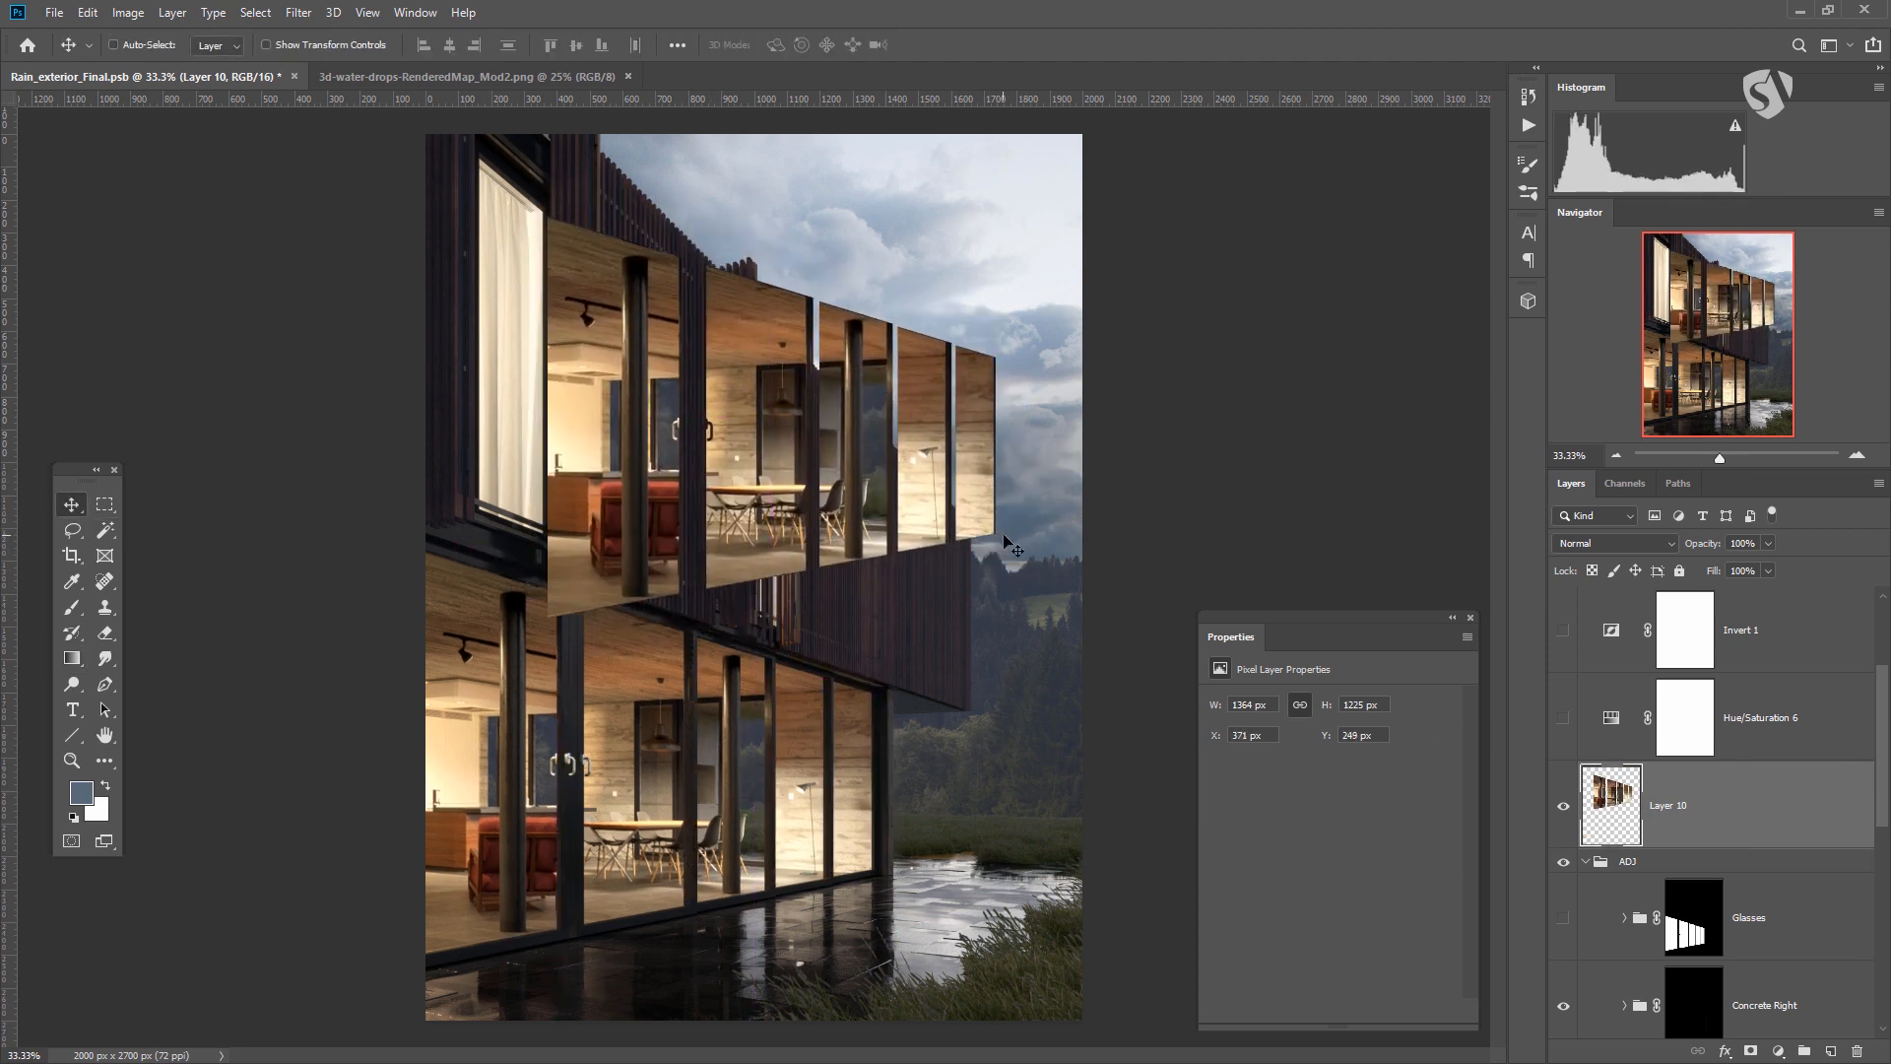
{"action": "key", "text": "ctrl+z"}
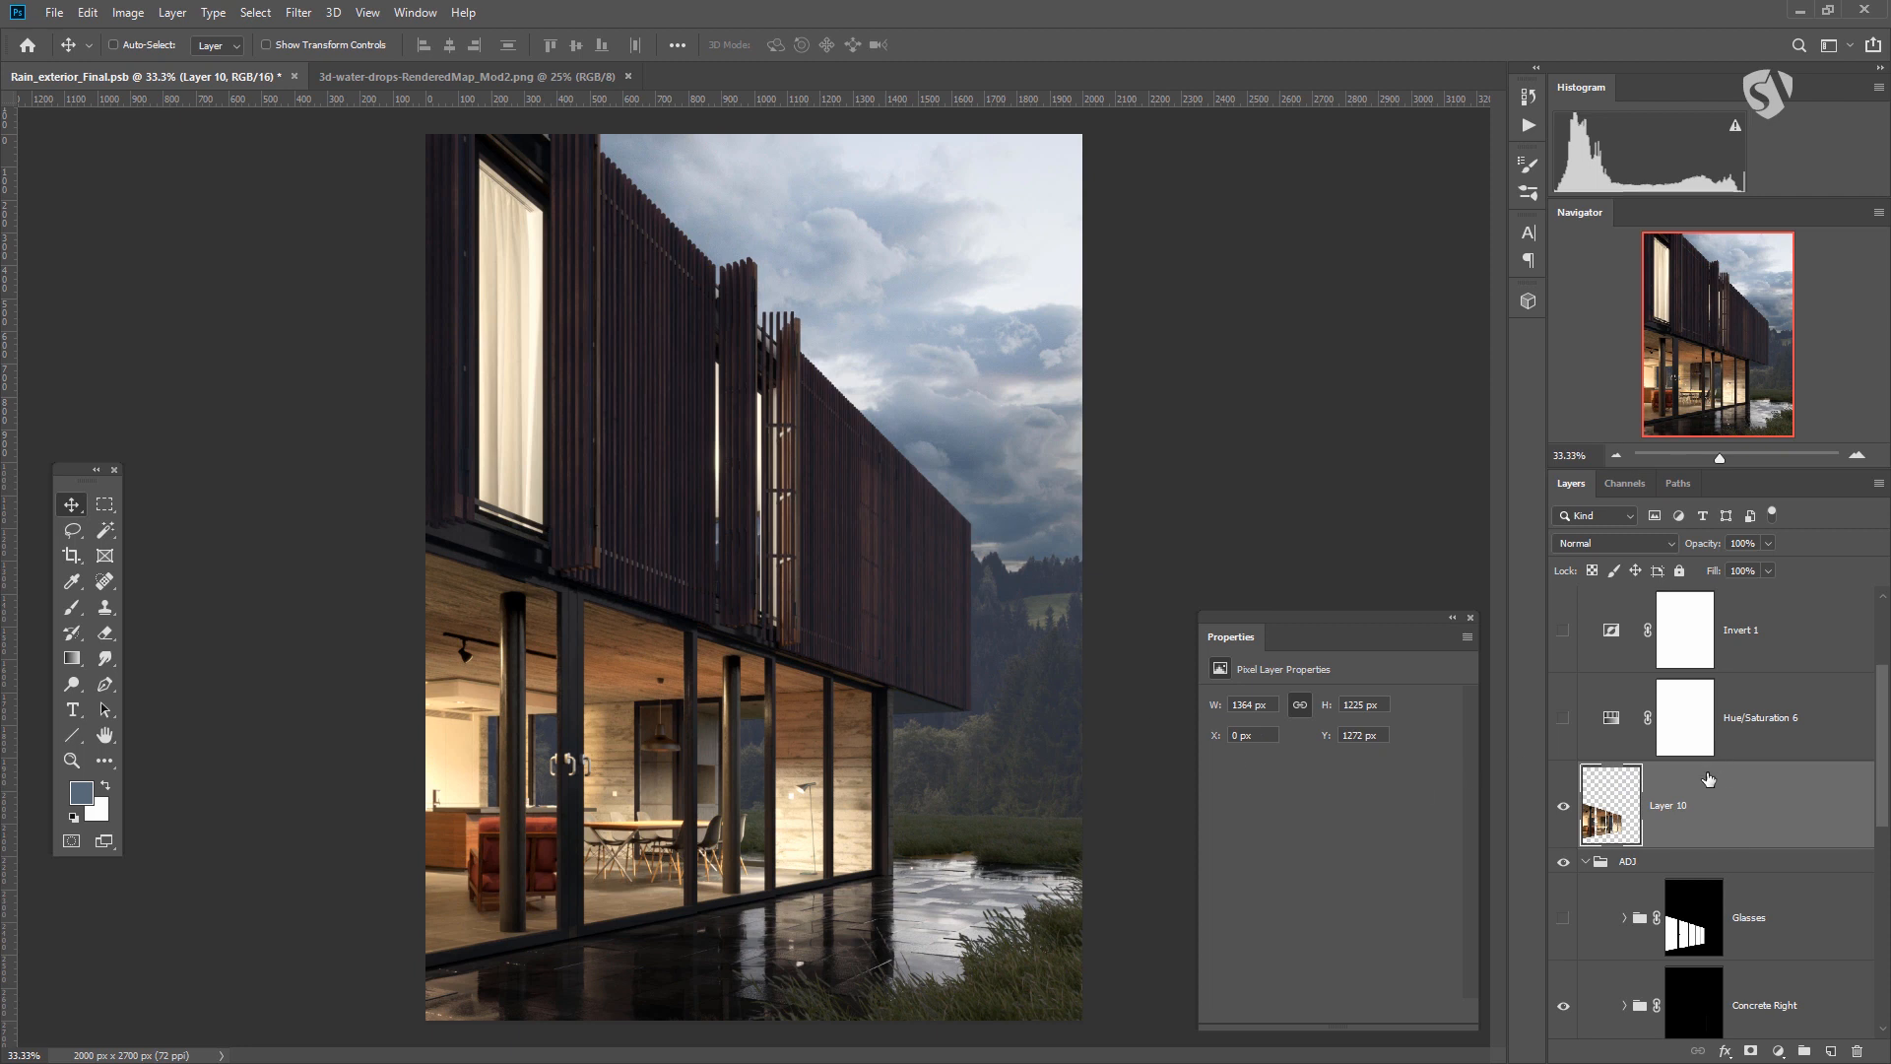
Convert the cut-out glazing layer to a smart object and apply a Gaussian Blur with a 7.2 pixel radius.
{"action": "right_click", "coordinate": [1719, 819]}
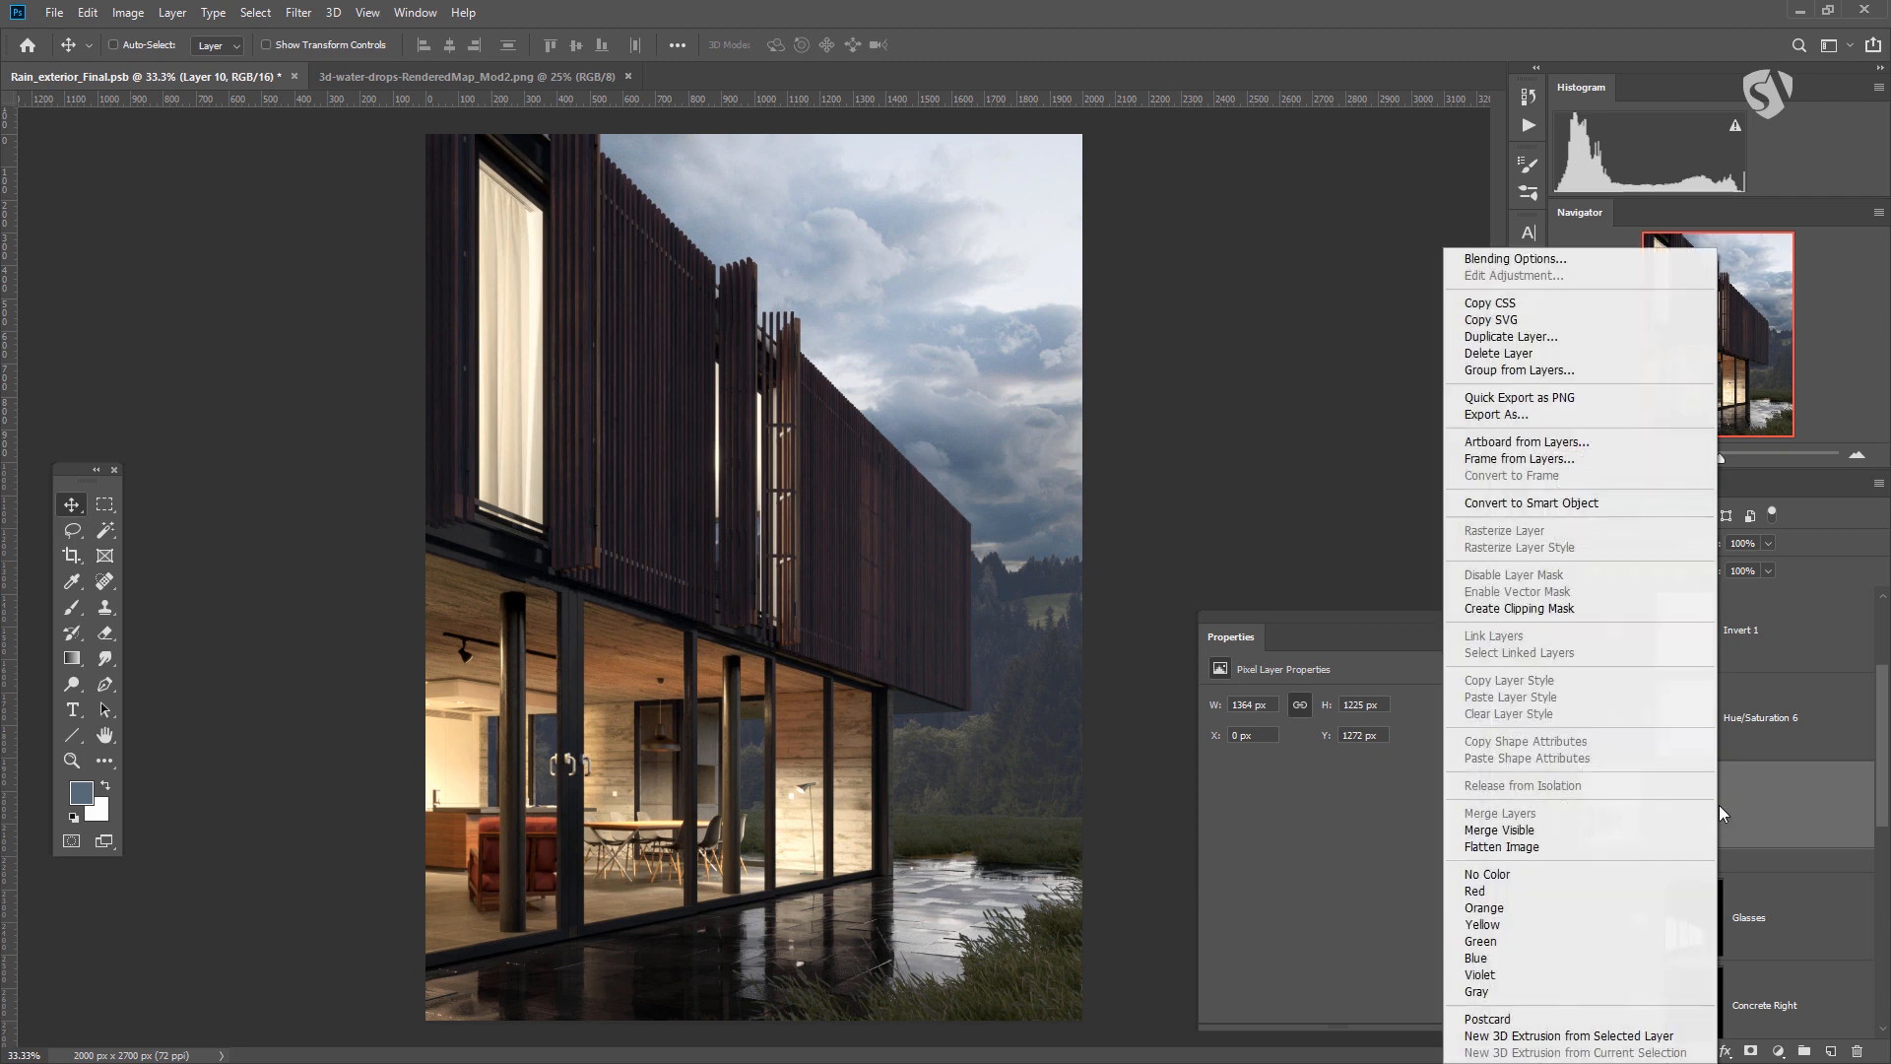
{"action": "left_click", "coordinate": [1609, 500]}
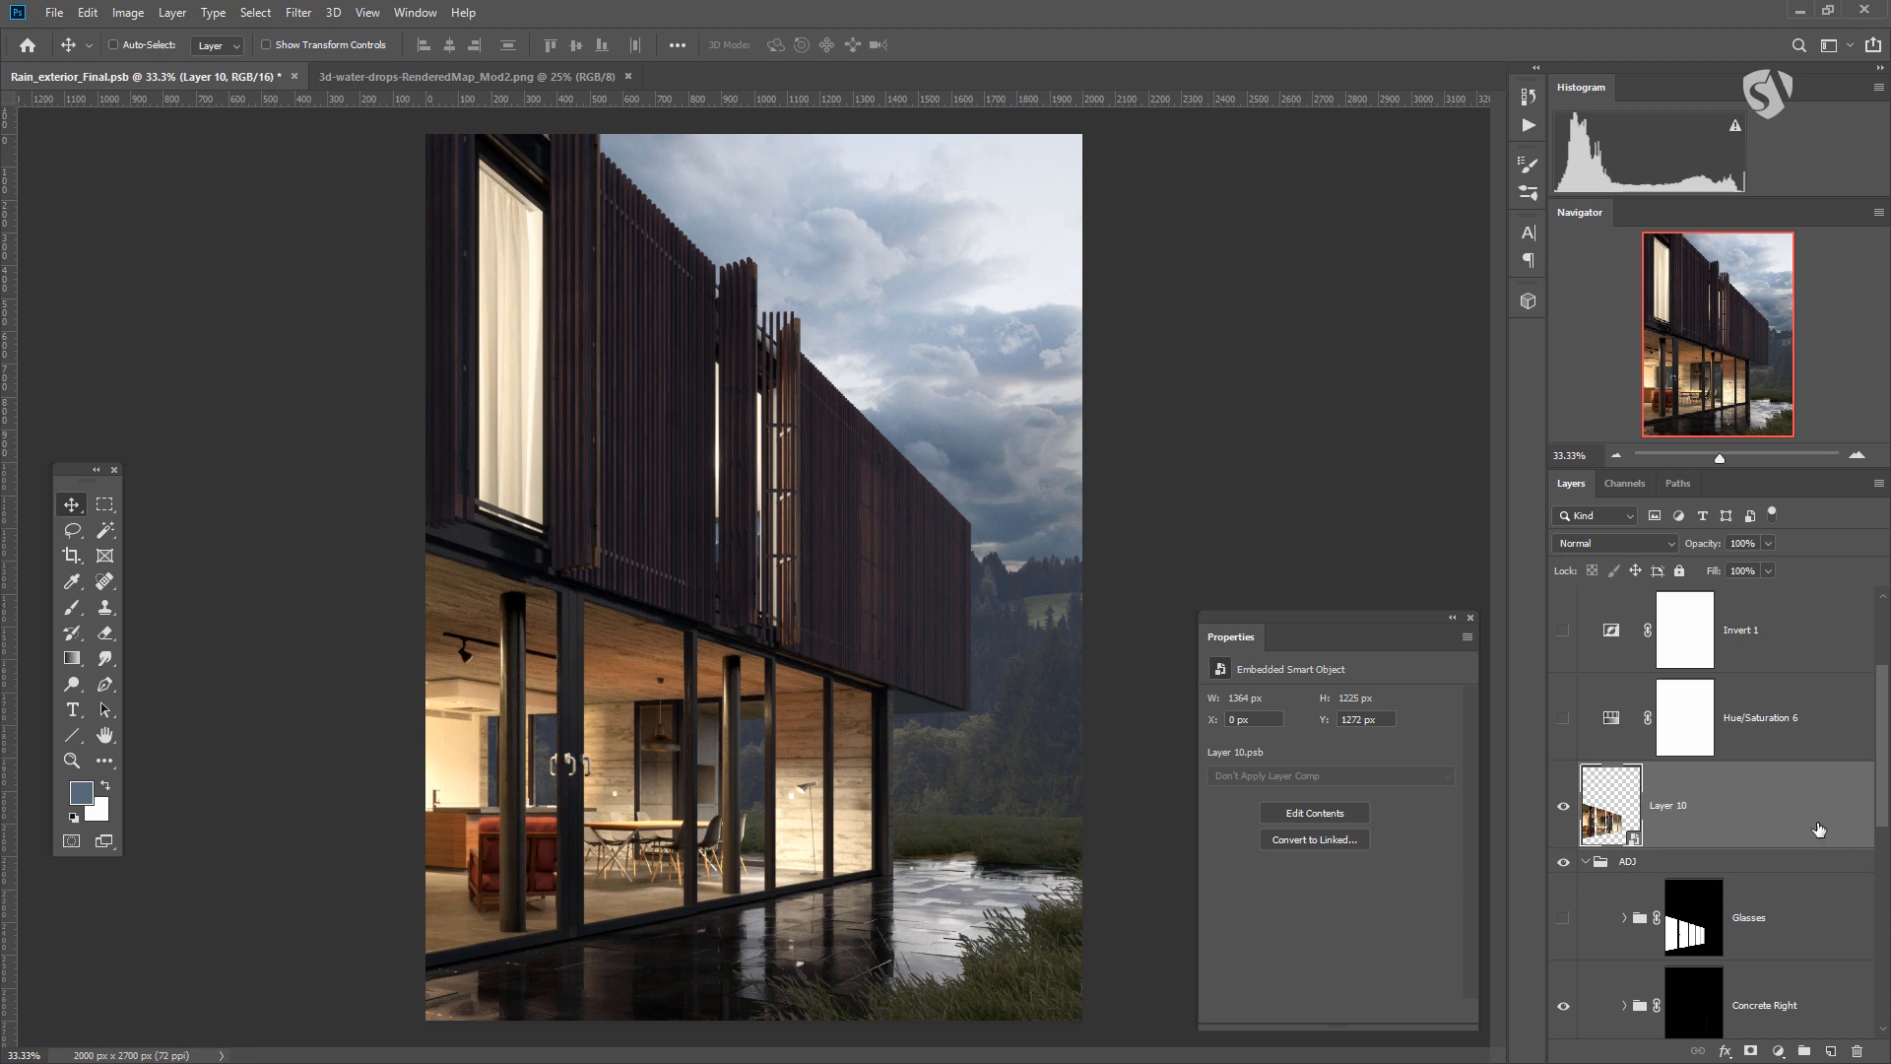
{"action": "left_click", "coordinate": [300, 15]}
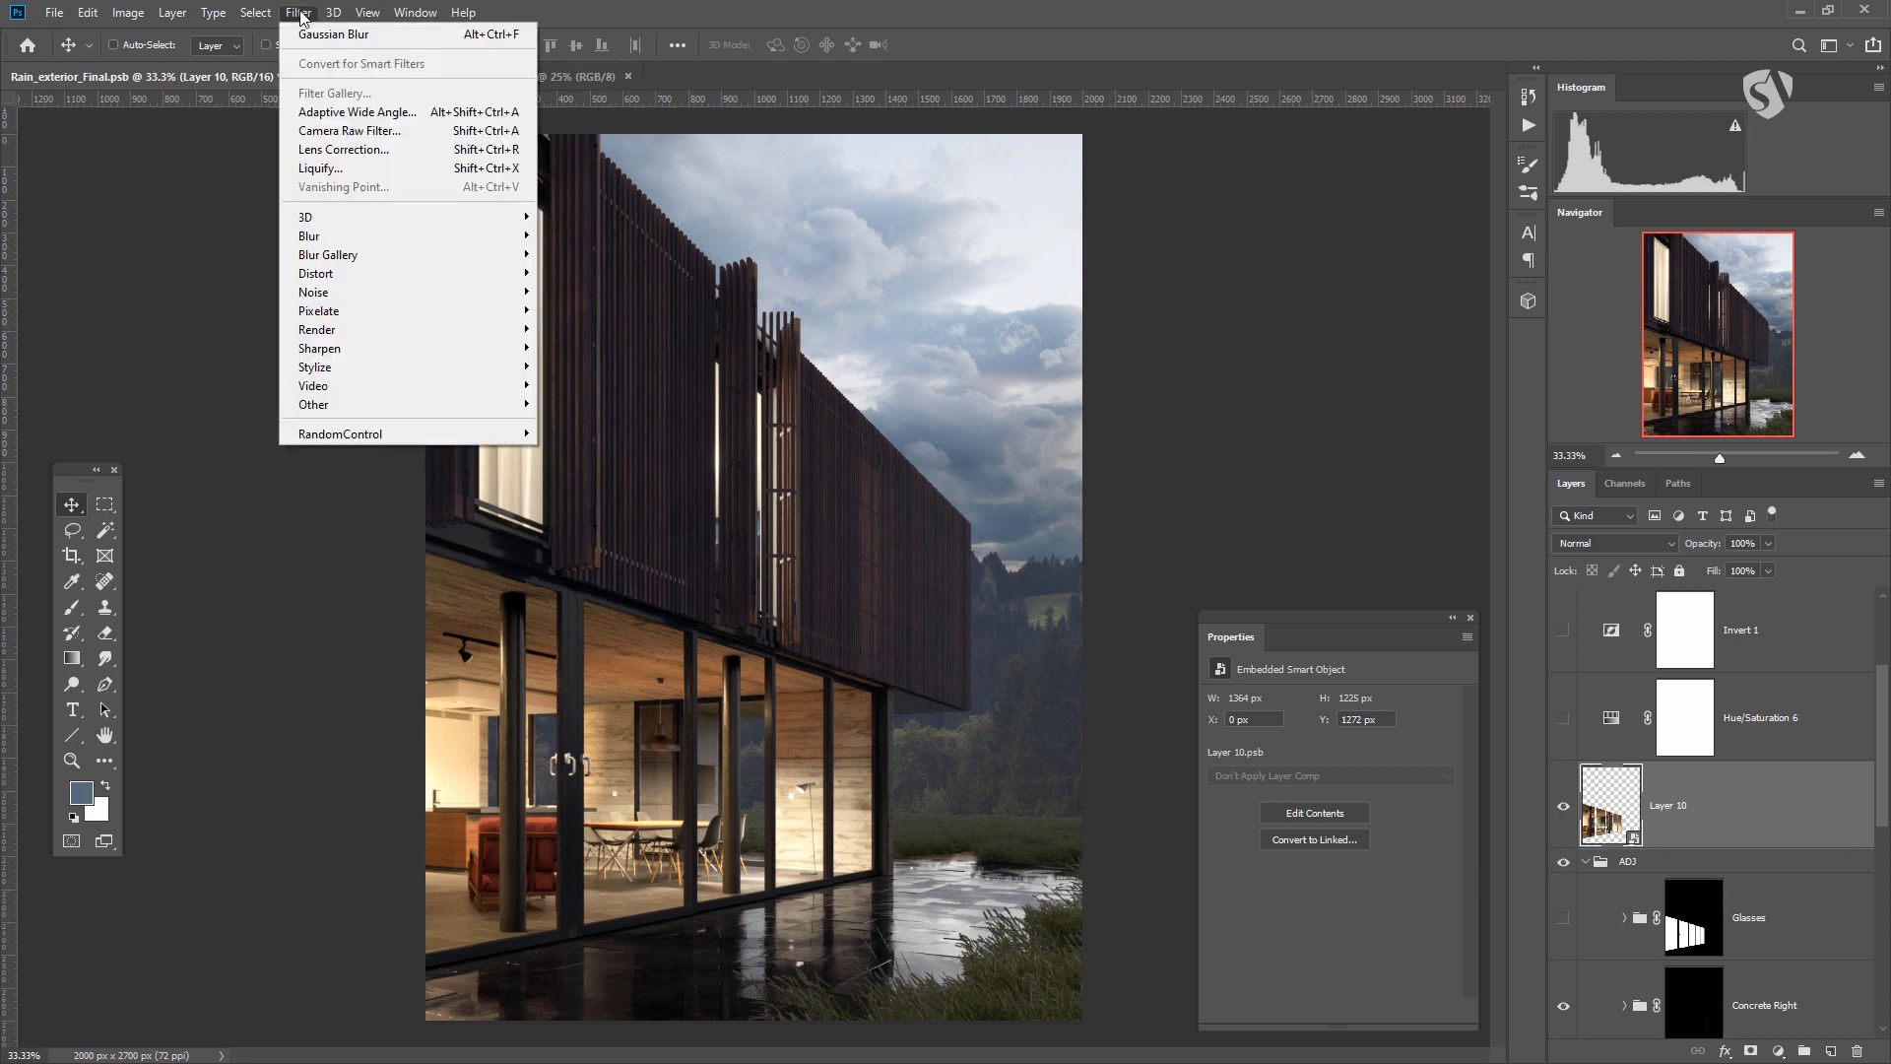
{"action": "mouse_move", "coordinate": [370, 236]}
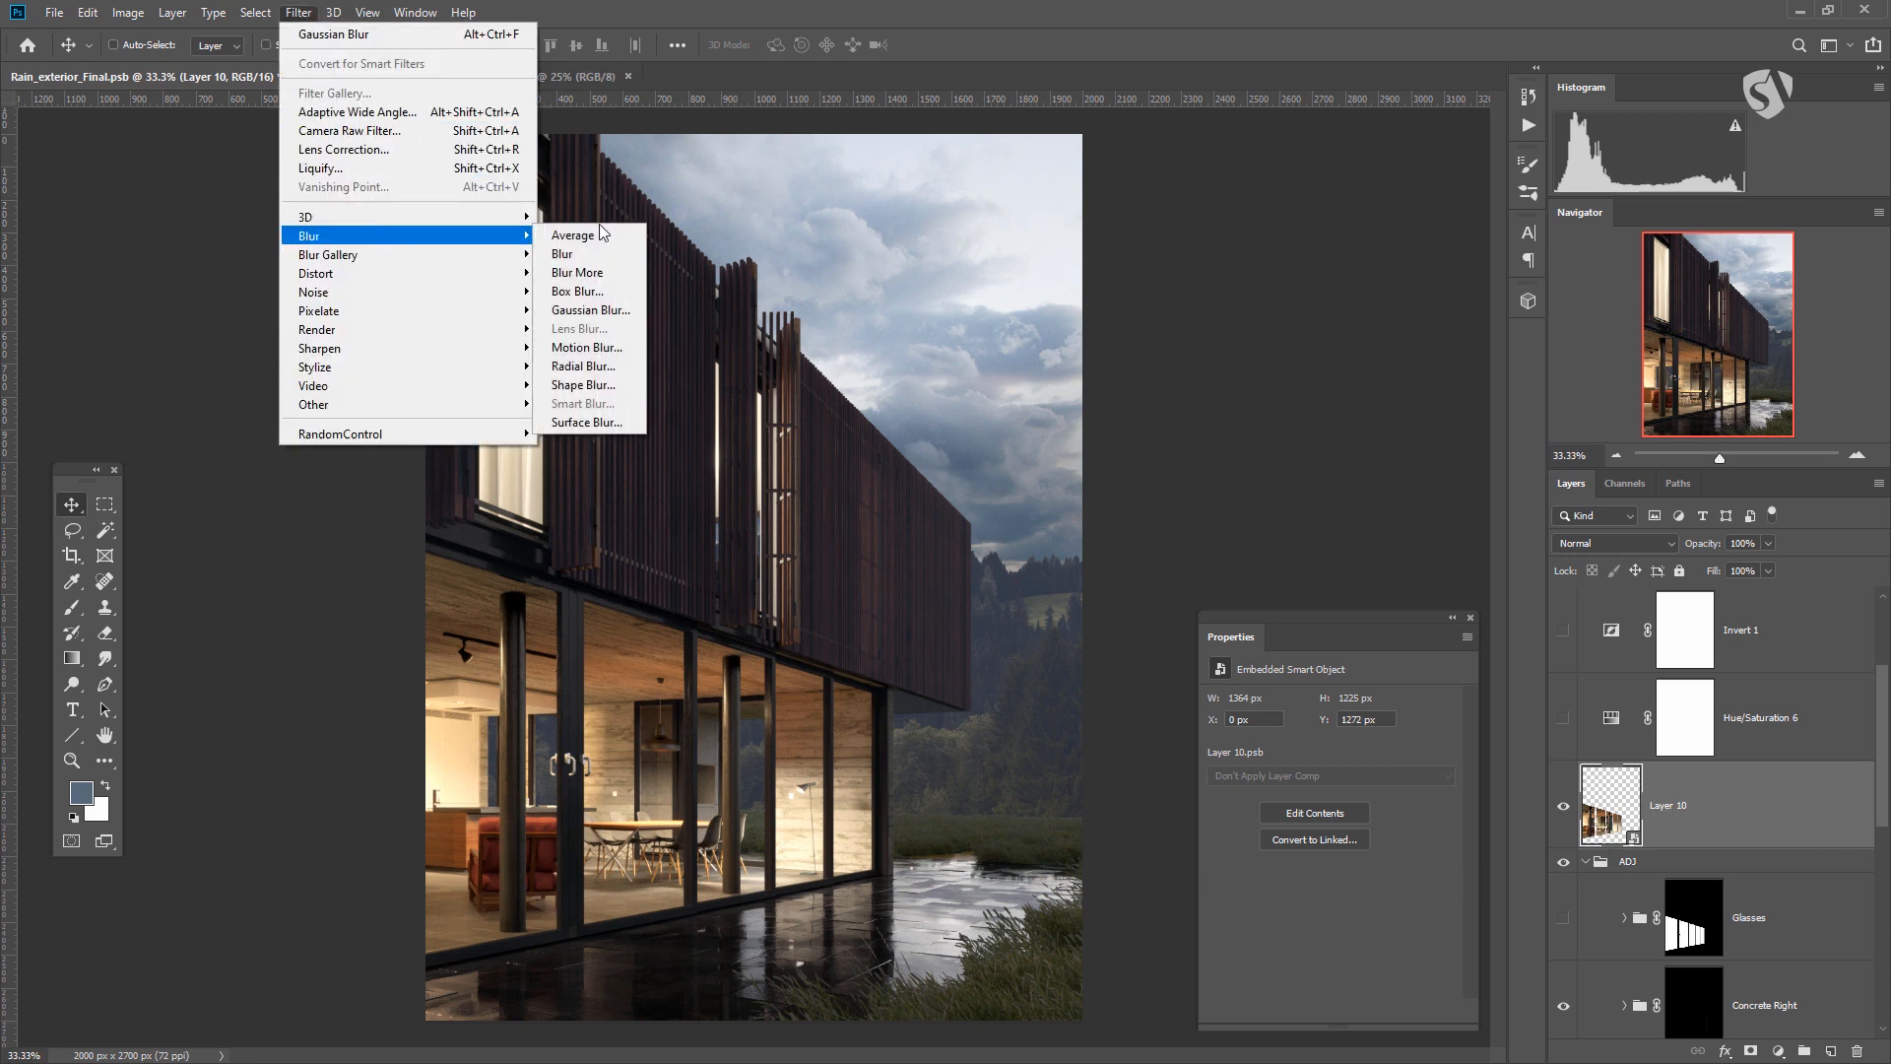
{"action": "left_click", "coordinate": [592, 312]}
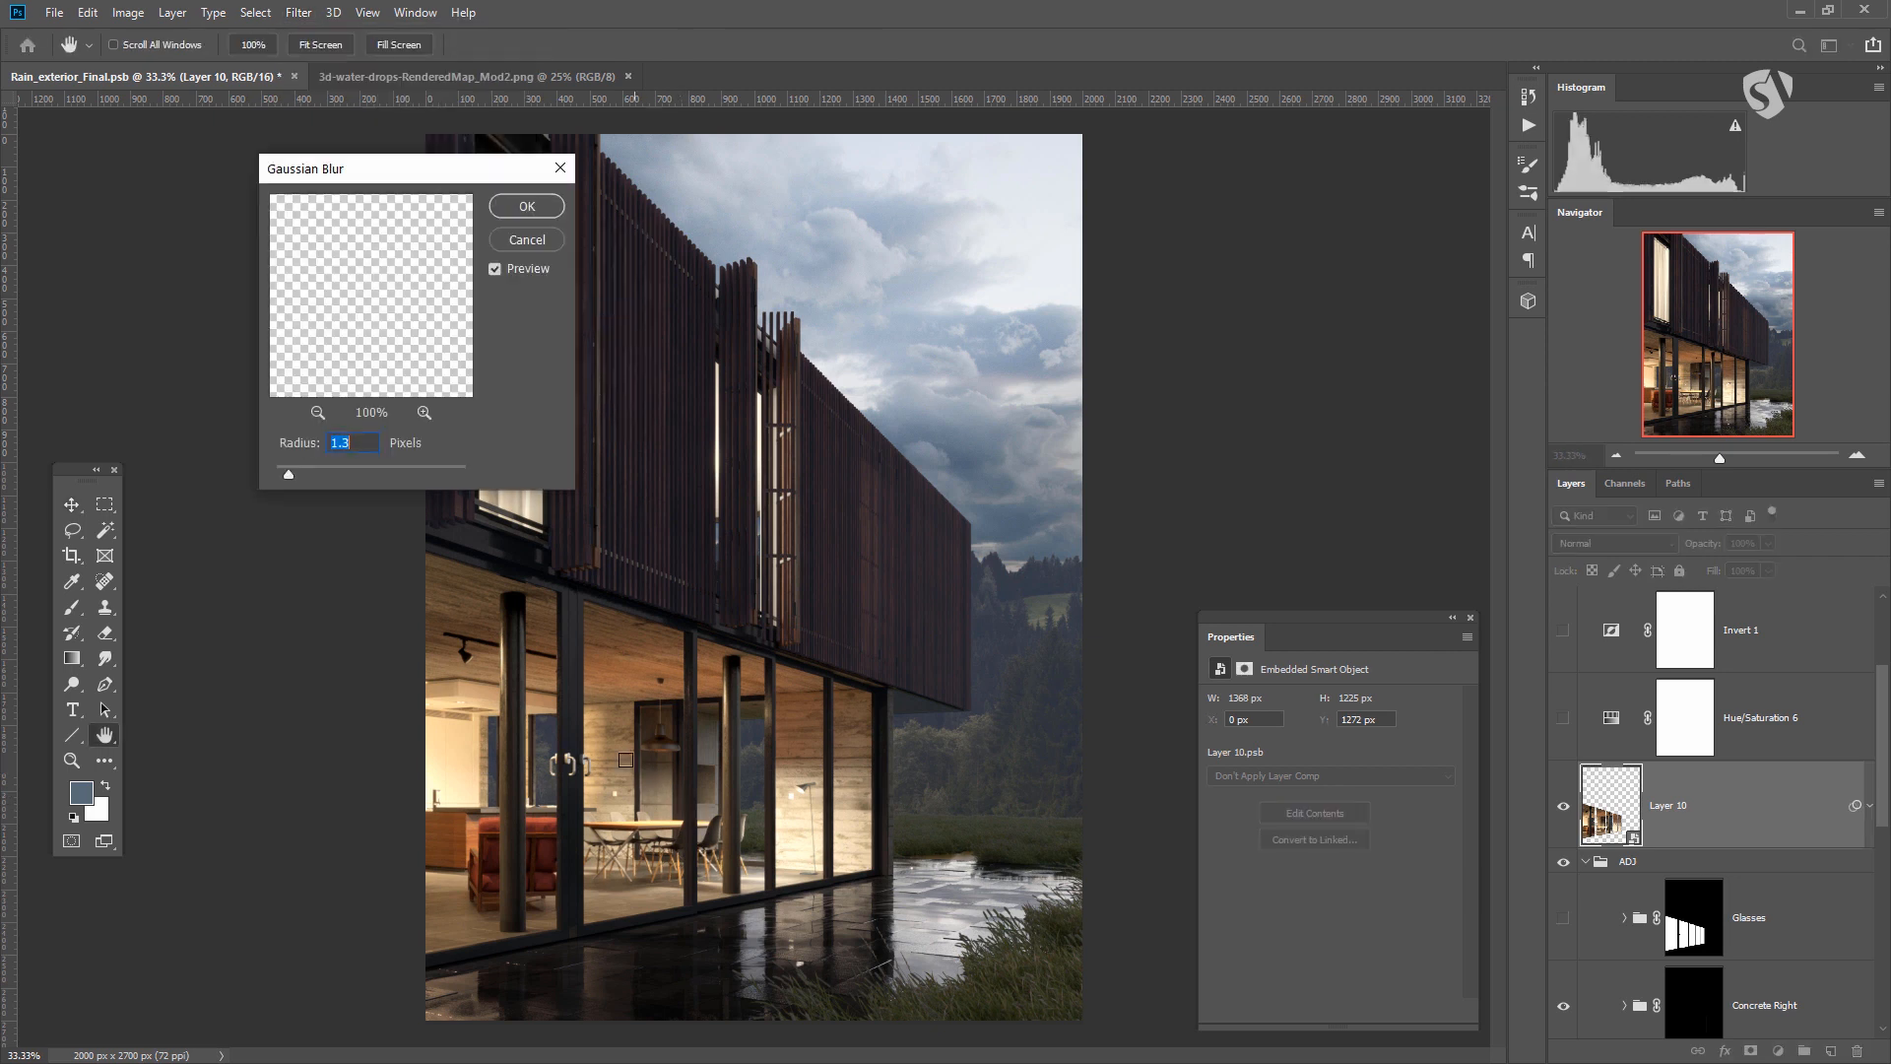
{"action": "left_click", "coordinate": [314, 473]}
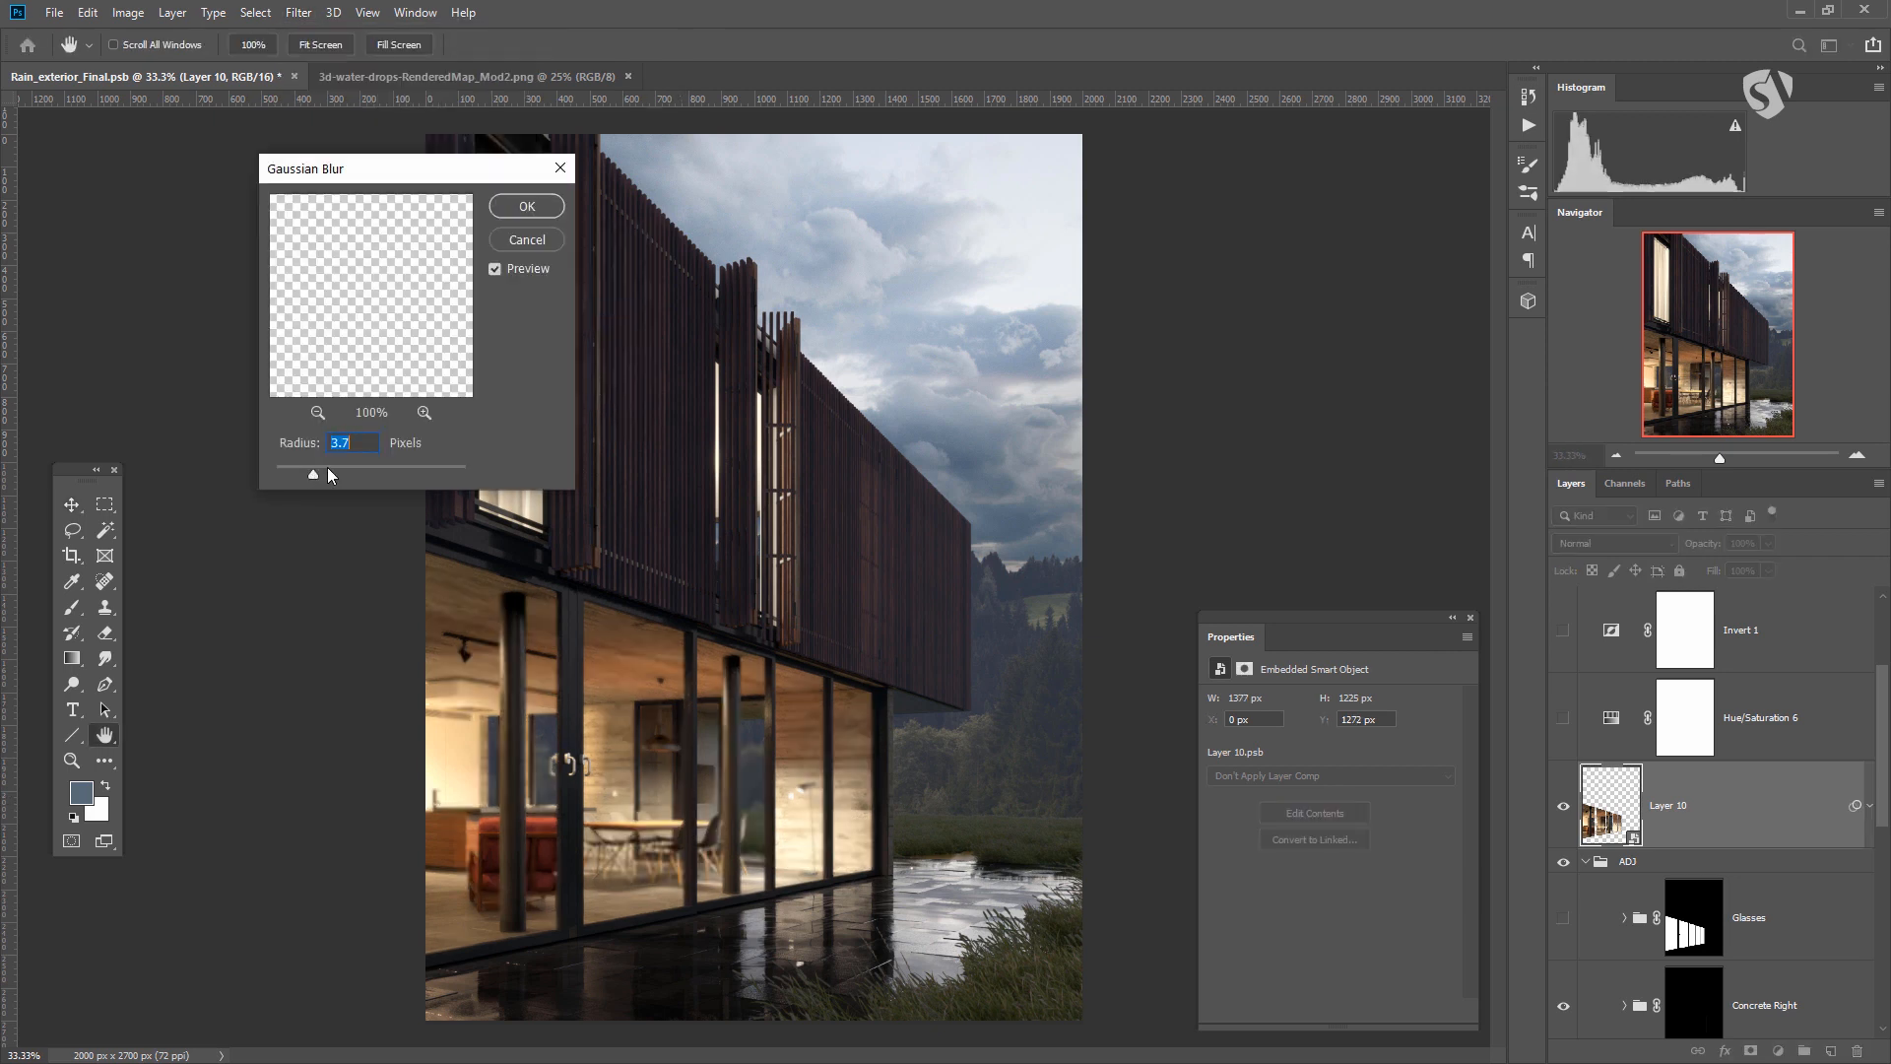
{"action": "mouse_move", "coordinate": [335, 464]}
{"action": "left_mouse_down"}
{"action": "mouse_move", "coordinate": [359, 470]}
{"action": "mouse_move", "coordinate": [332, 471]}
{"action": "left_mouse_up"}
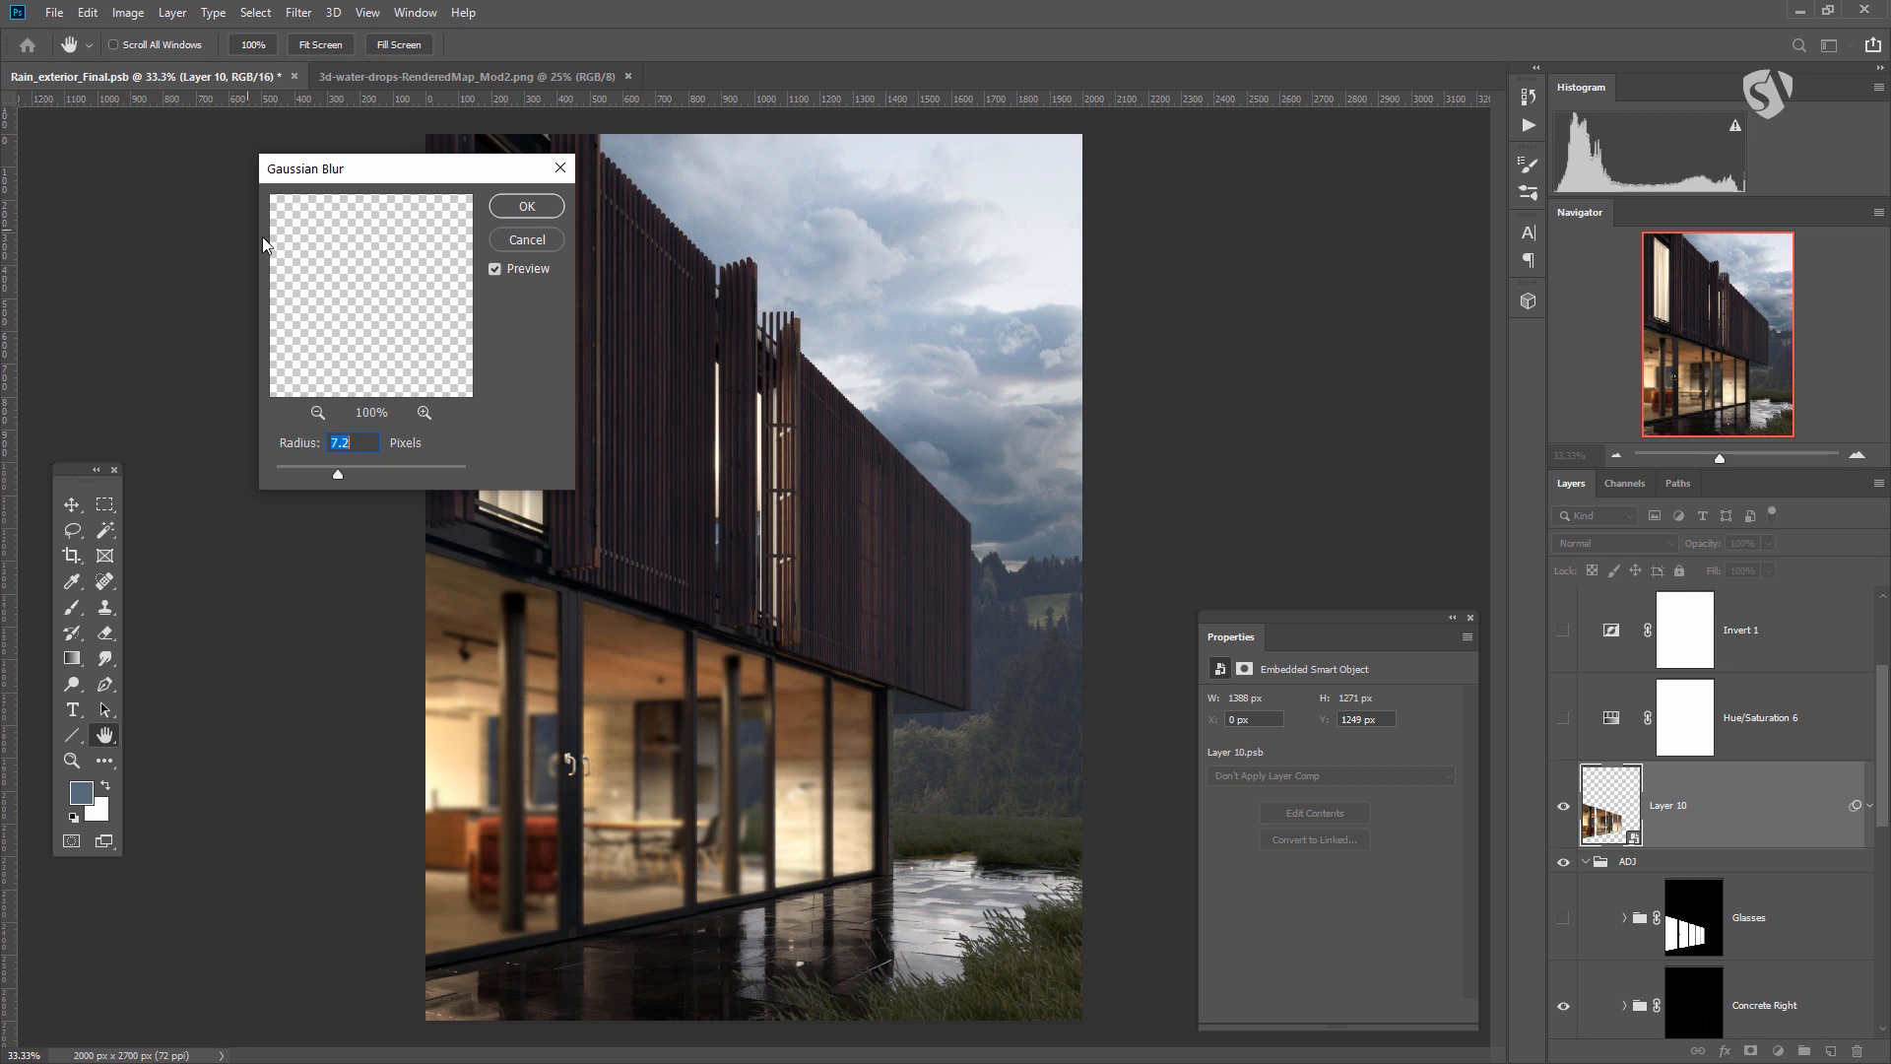
{"action": "left_click", "coordinate": [509, 209]}
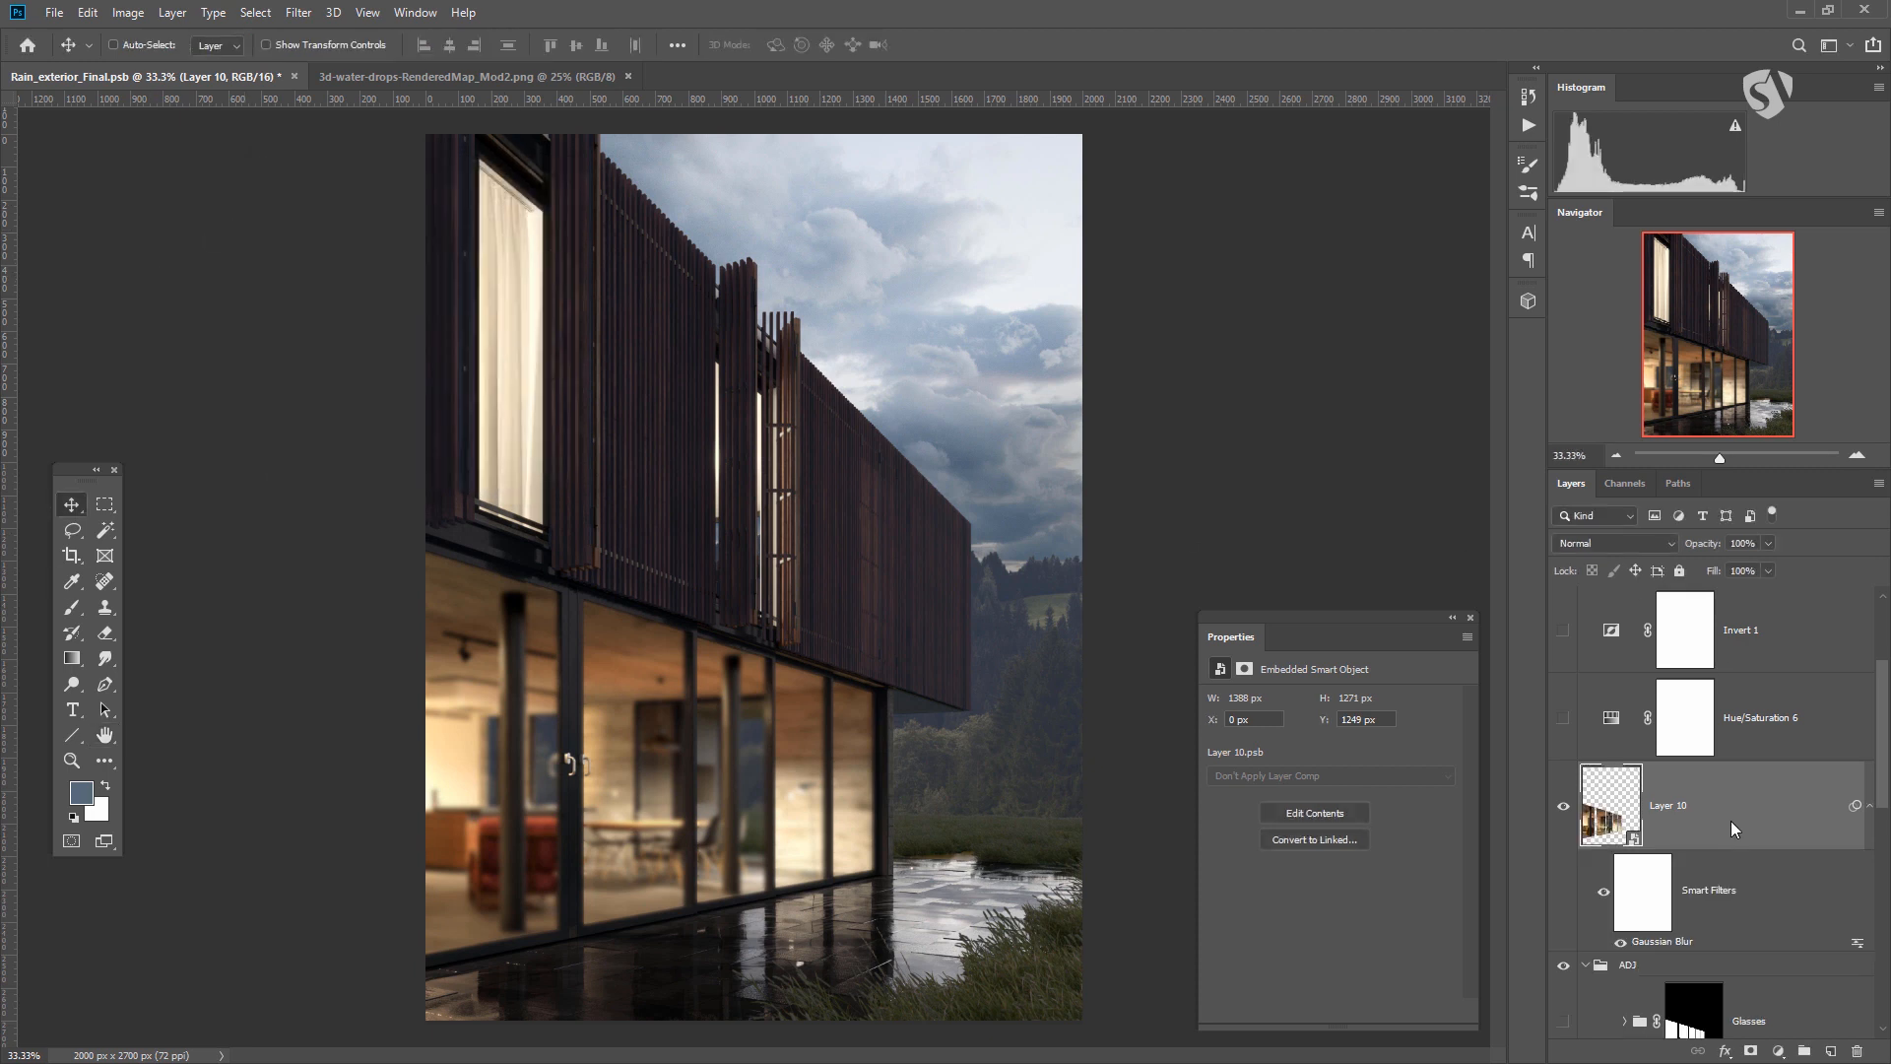
Move the blurred Layer 10 into the Glasses group, directly above Curves 7.
{"action": "left_click_drag", "start_coordinate": [1724, 795], "coordinate": [1641, 943]}
{"action": "left_click", "coordinate": [1625, 847]}
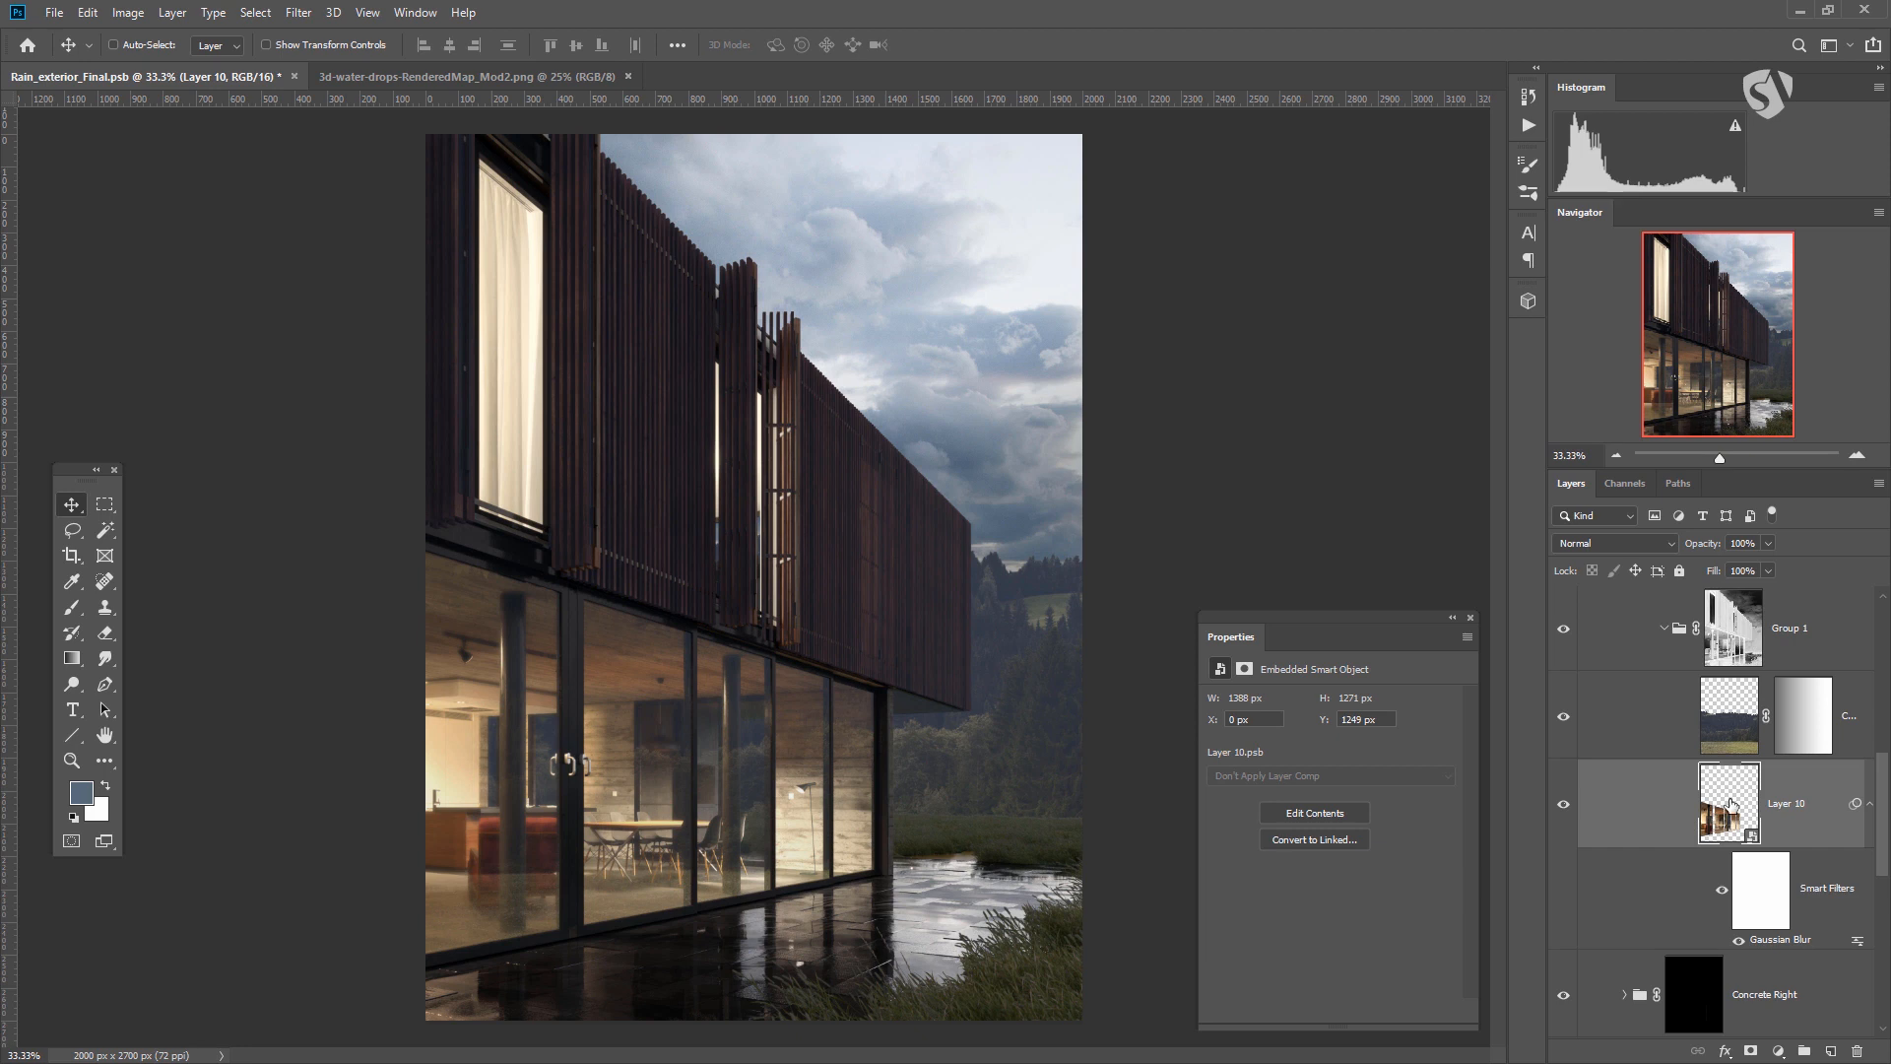
{"action": "left_click_drag", "start_coordinate": [1730, 817], "coordinate": [1641, 950]}
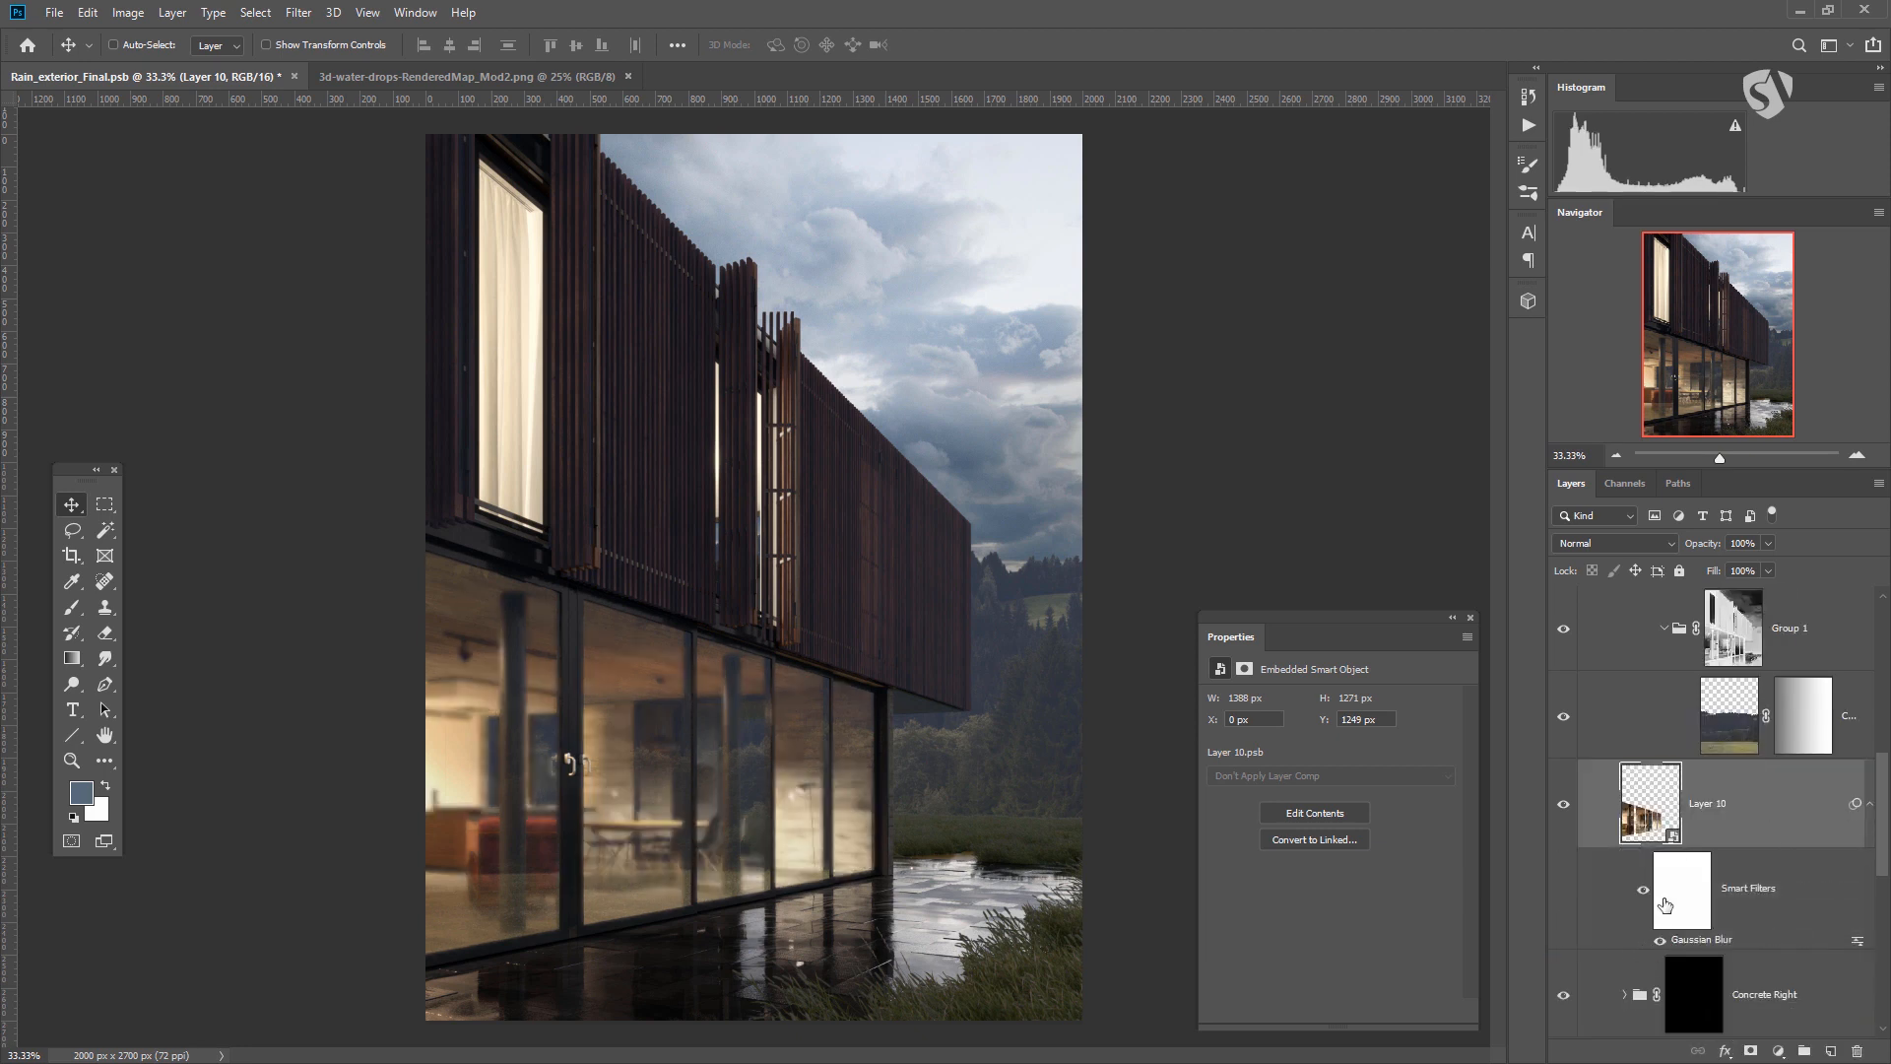
{"action": "scroll", "coordinate": [1669, 796], "scroll_direction": "up", "scroll_amount": 2}
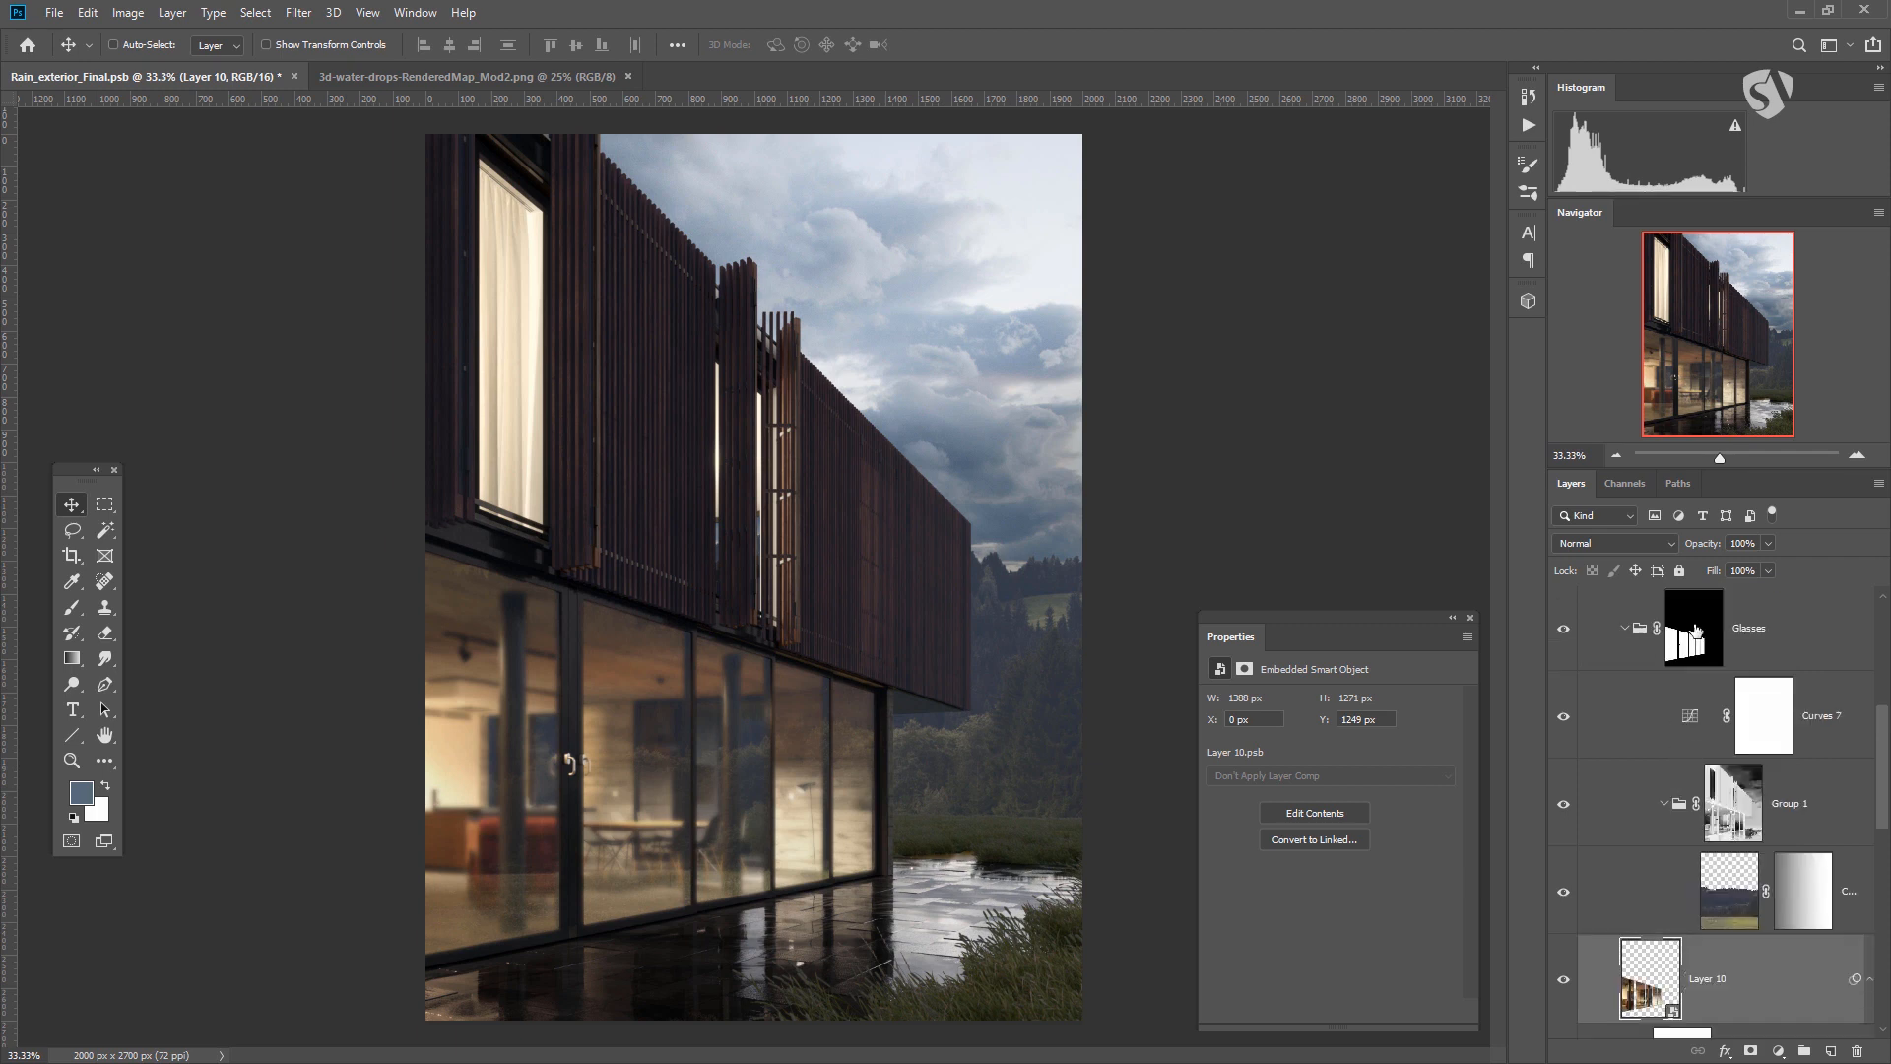
{"action": "left_click_drag", "start_coordinate": [1645, 975], "coordinate": [1708, 680]}
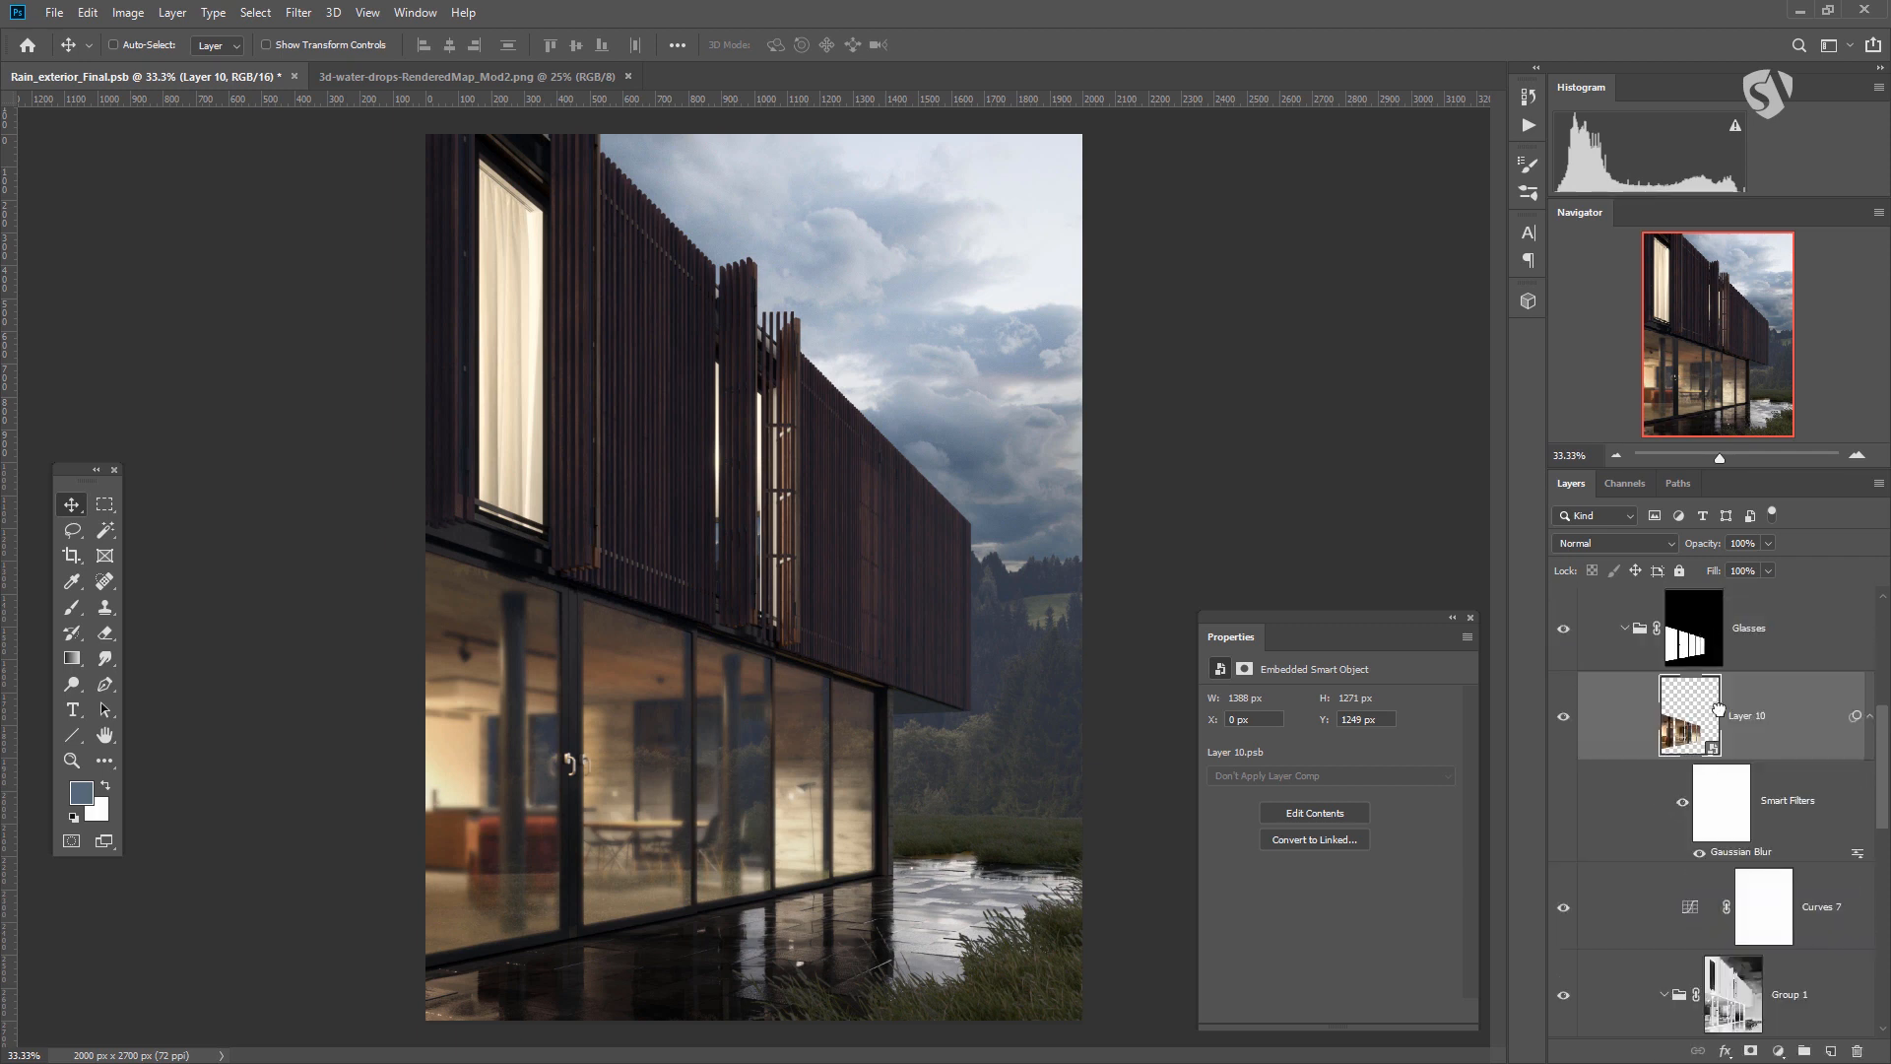
Try to move Curves 7 and Group 1 together above Layer 10 inside the Glasses group.
{"action": "scroll", "coordinate": [1709, 719], "scroll_direction": "down", "scroll_amount": 2}
{"action": "scroll", "coordinate": [1733, 726], "scroll_direction": "up", "scroll_amount": 1}
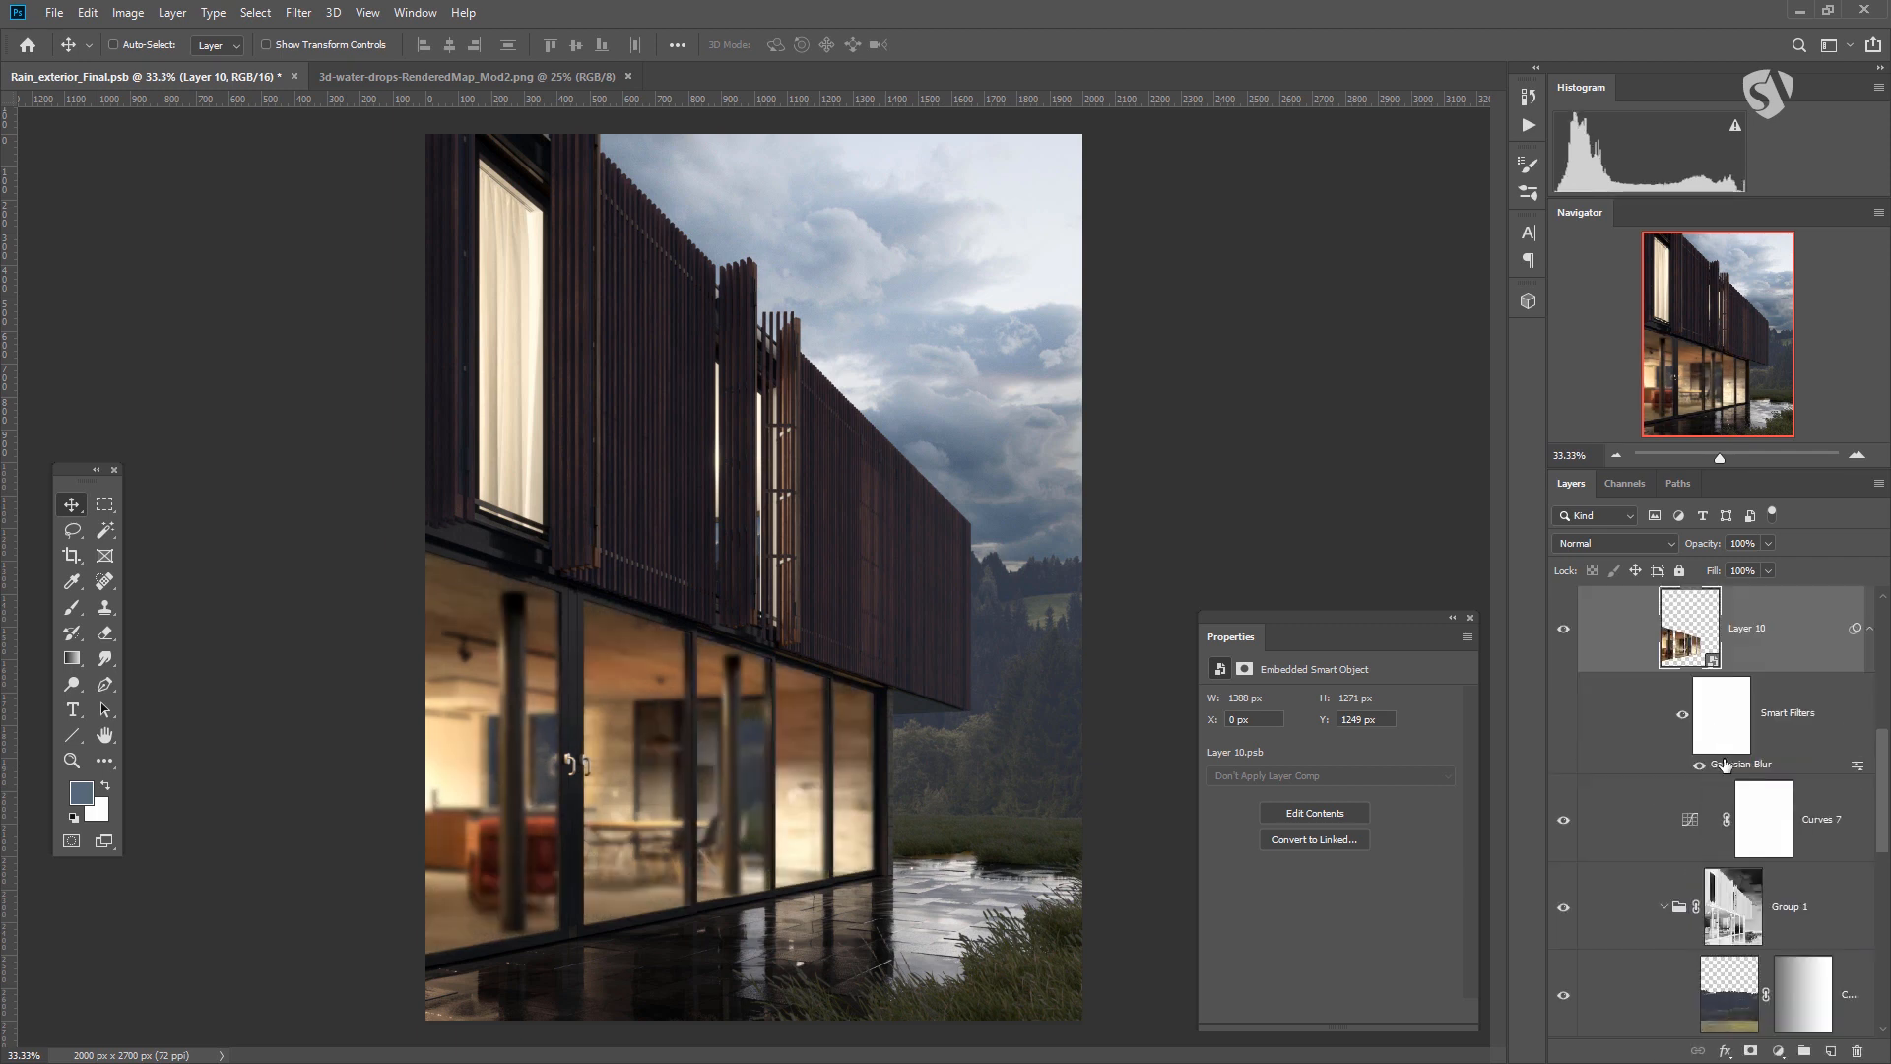
{"action": "scroll", "coordinate": [1686, 996], "scroll_direction": "down", "scroll_amount": 1}
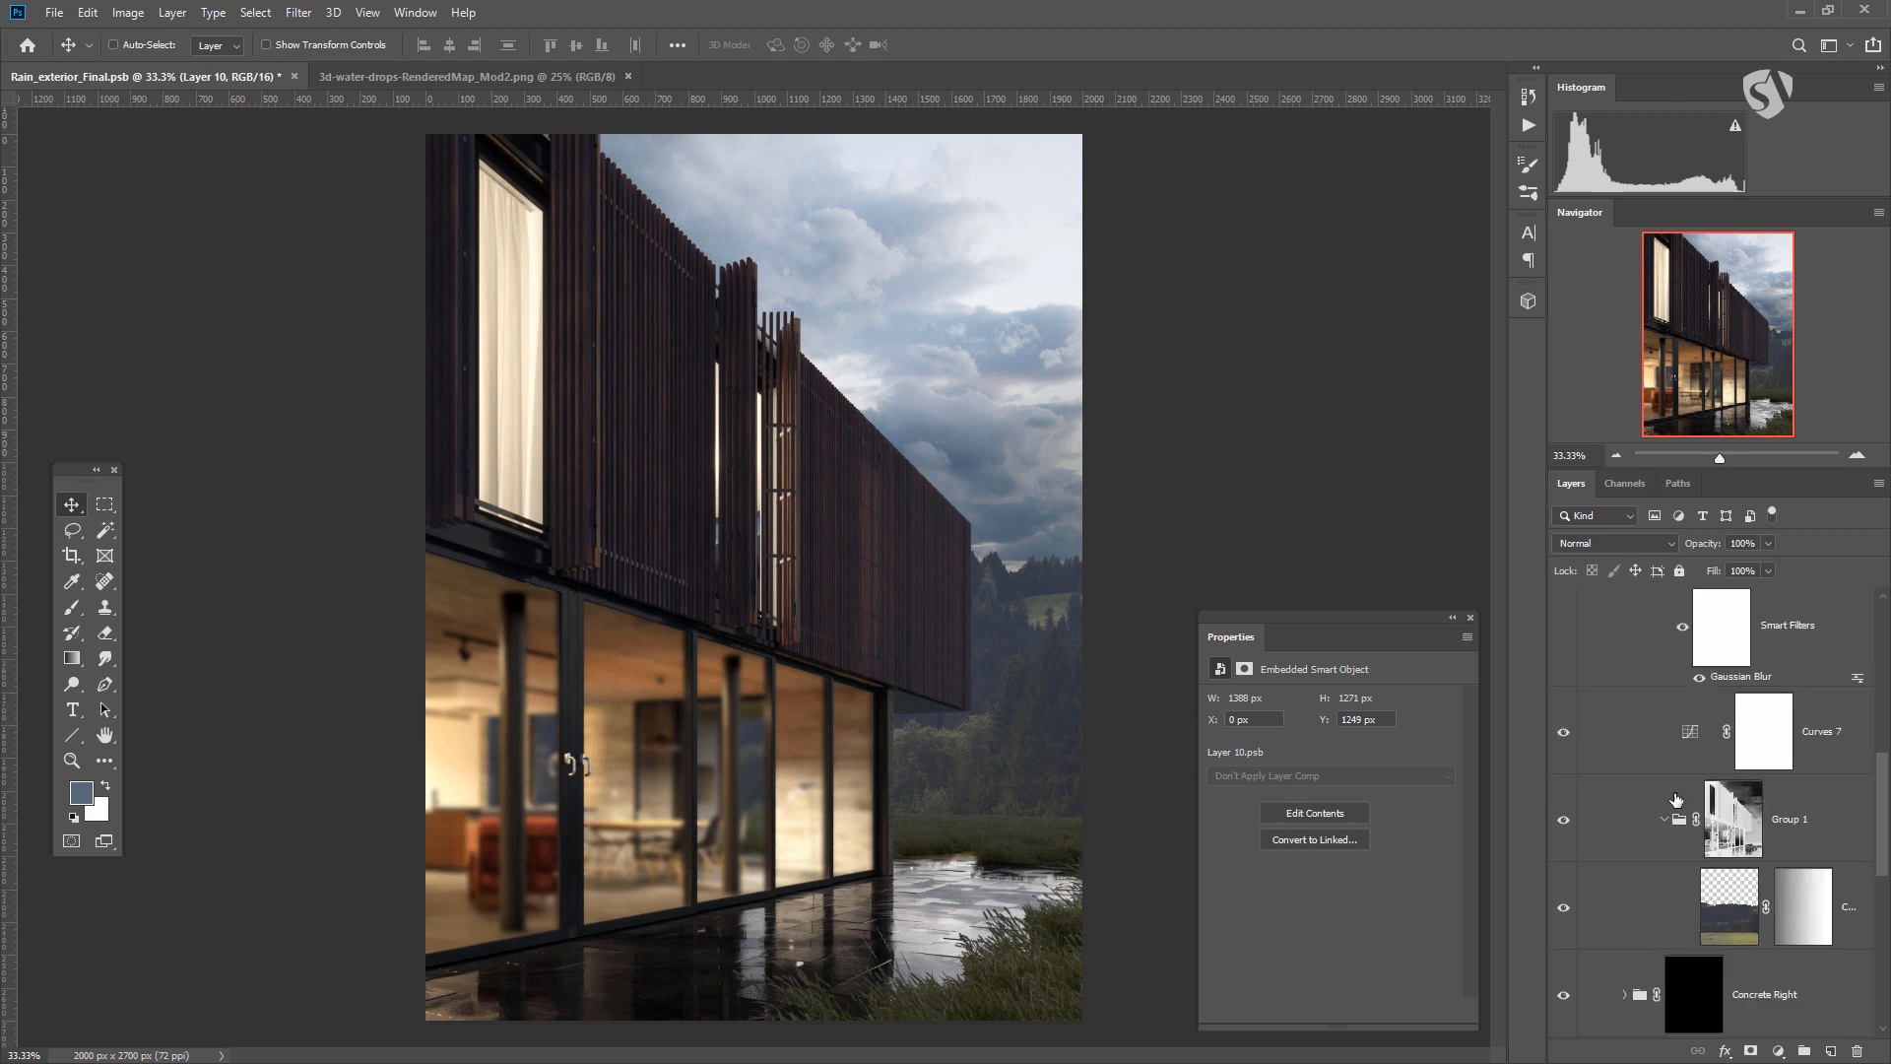
{"action": "left_click", "coordinate": [1723, 901]}
{"action": "scroll", "coordinate": [1703, 740], "scroll_direction": "up", "scroll_amount": 1}
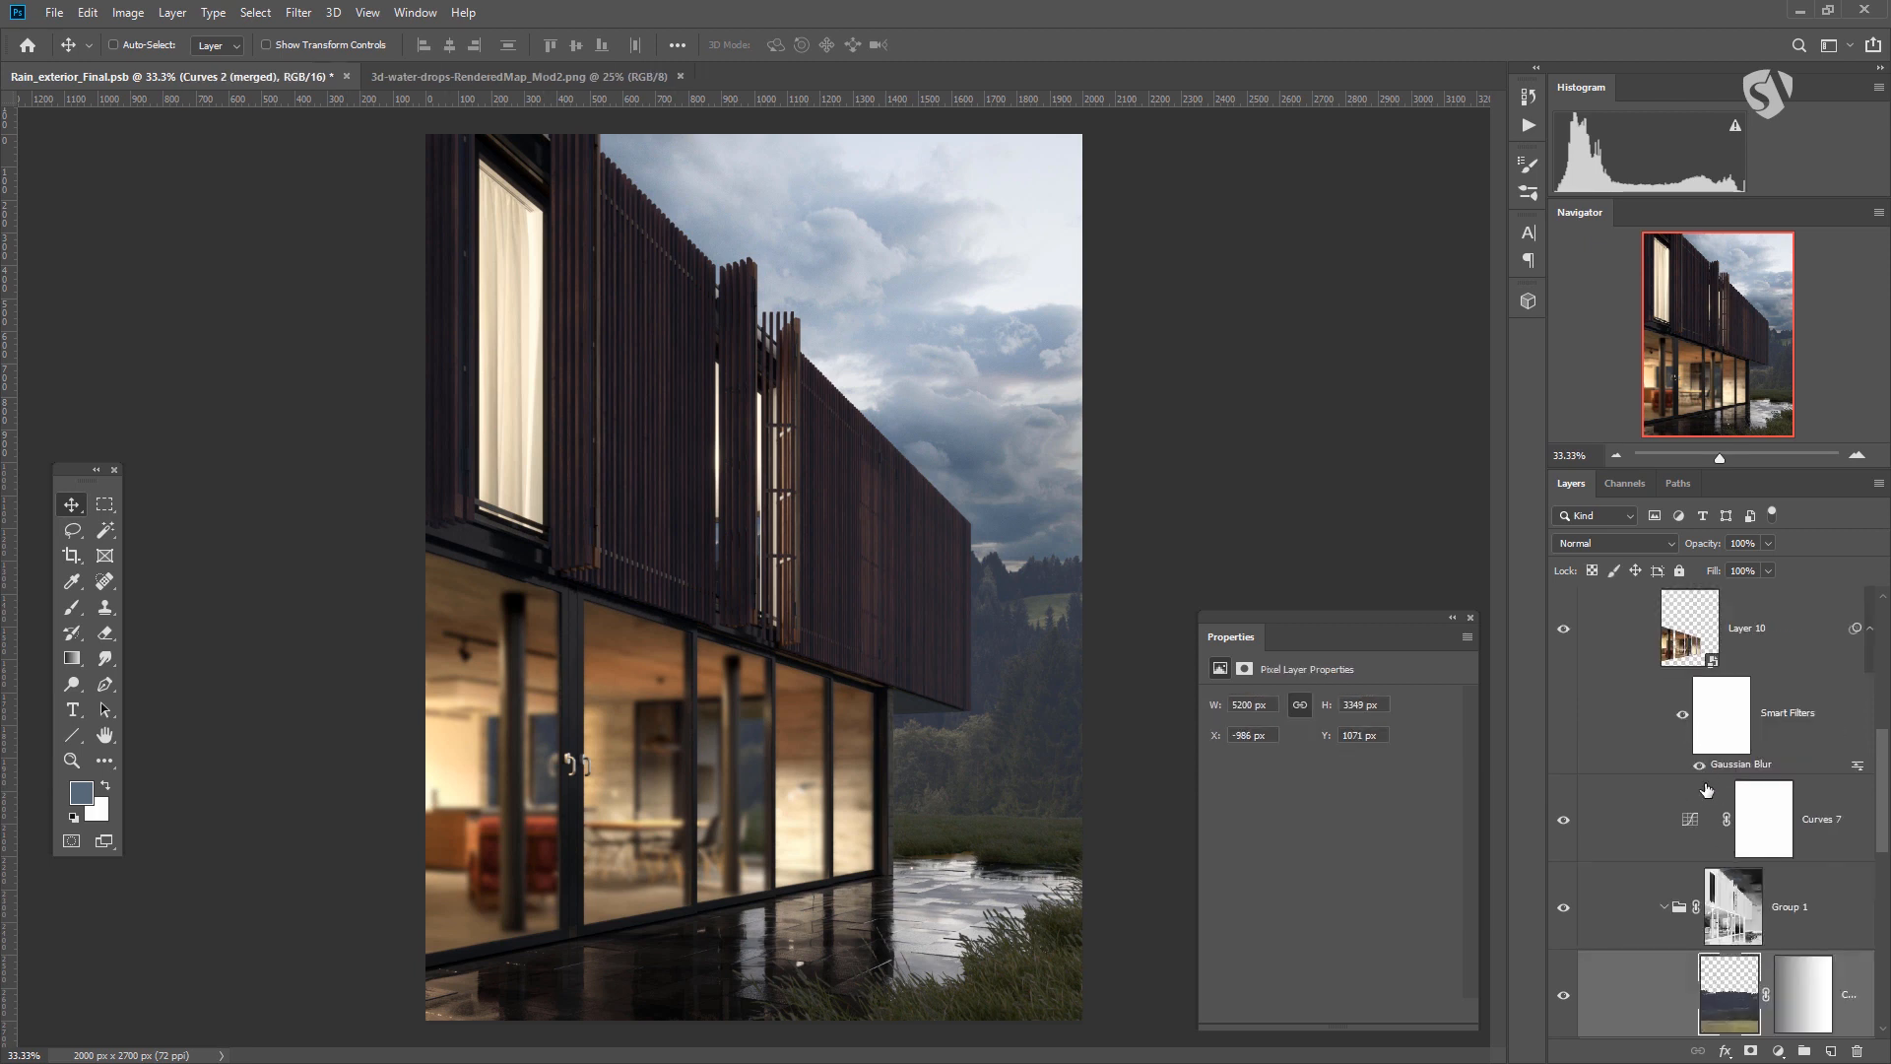
{"action": "left_click", "coordinate": [1690, 822], "text": "shift"}
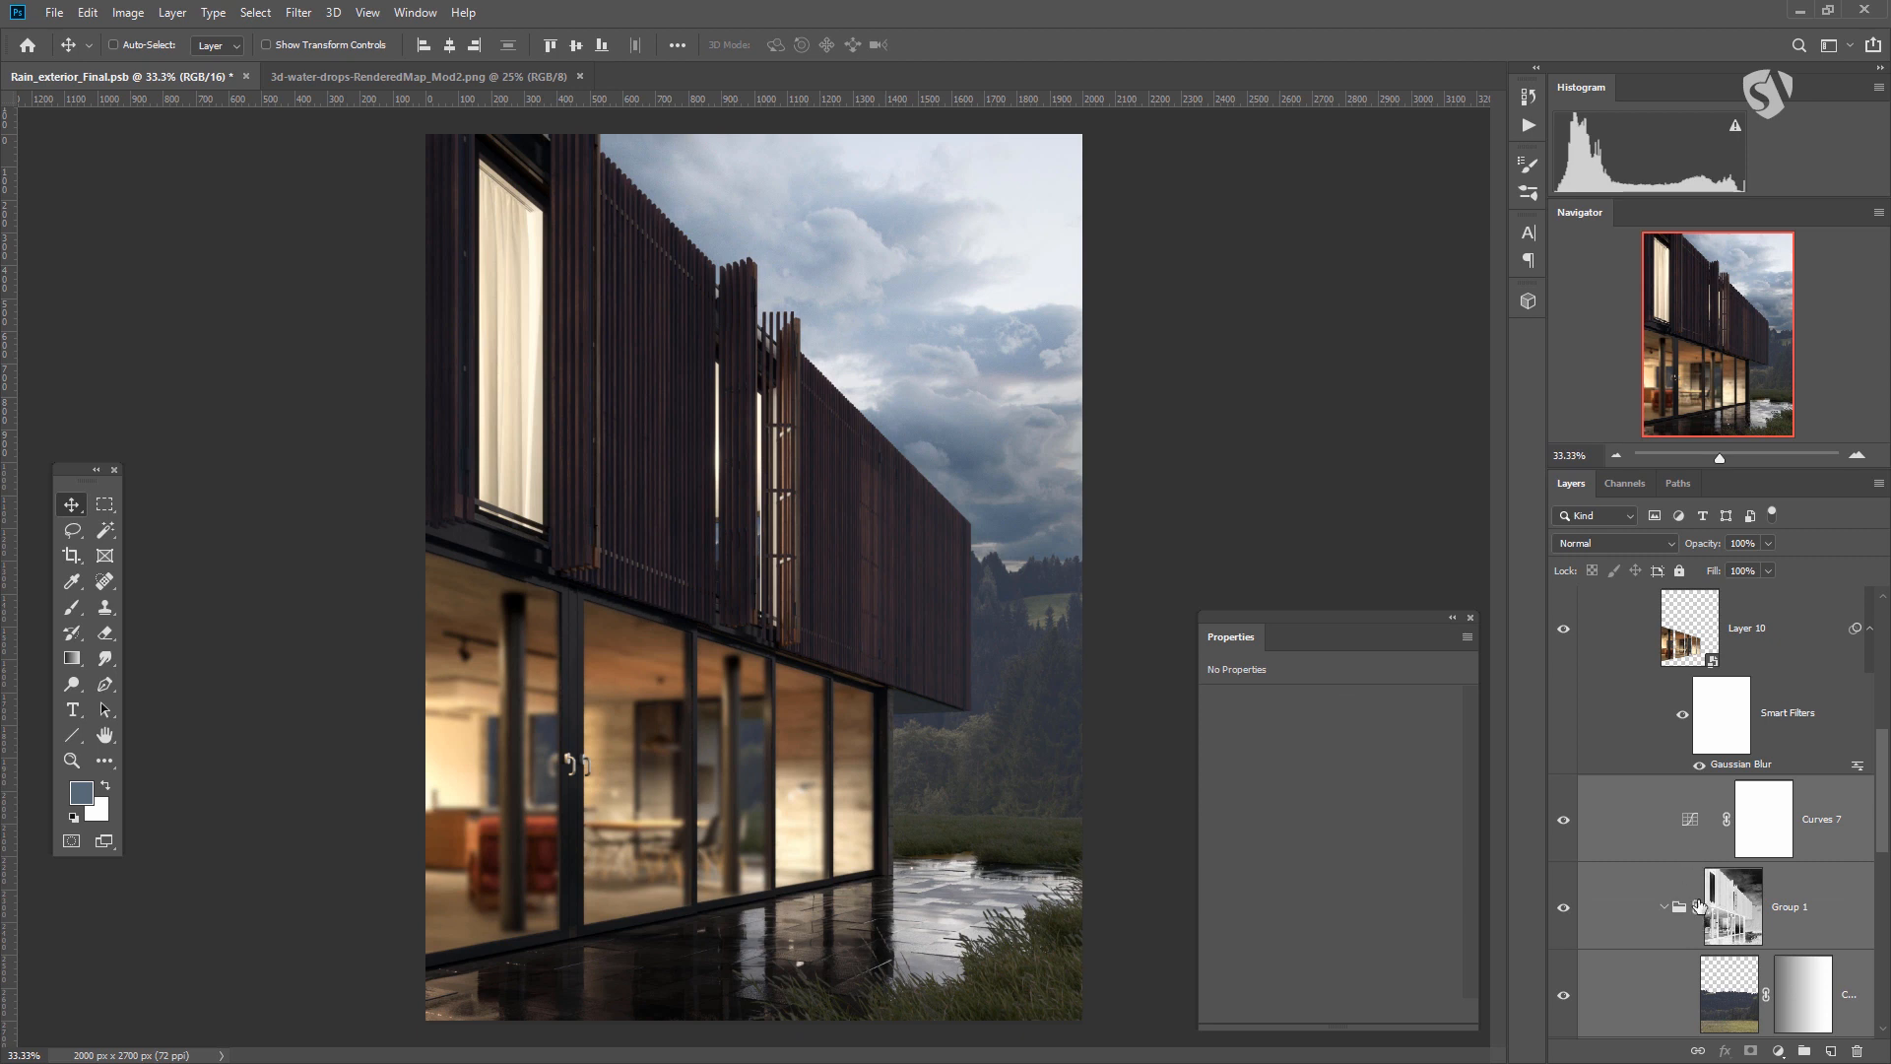
{"action": "scroll", "coordinate": [1717, 926], "scroll_direction": "down", "scroll_amount": 1}
{"action": "left_click", "coordinate": [1719, 901]}
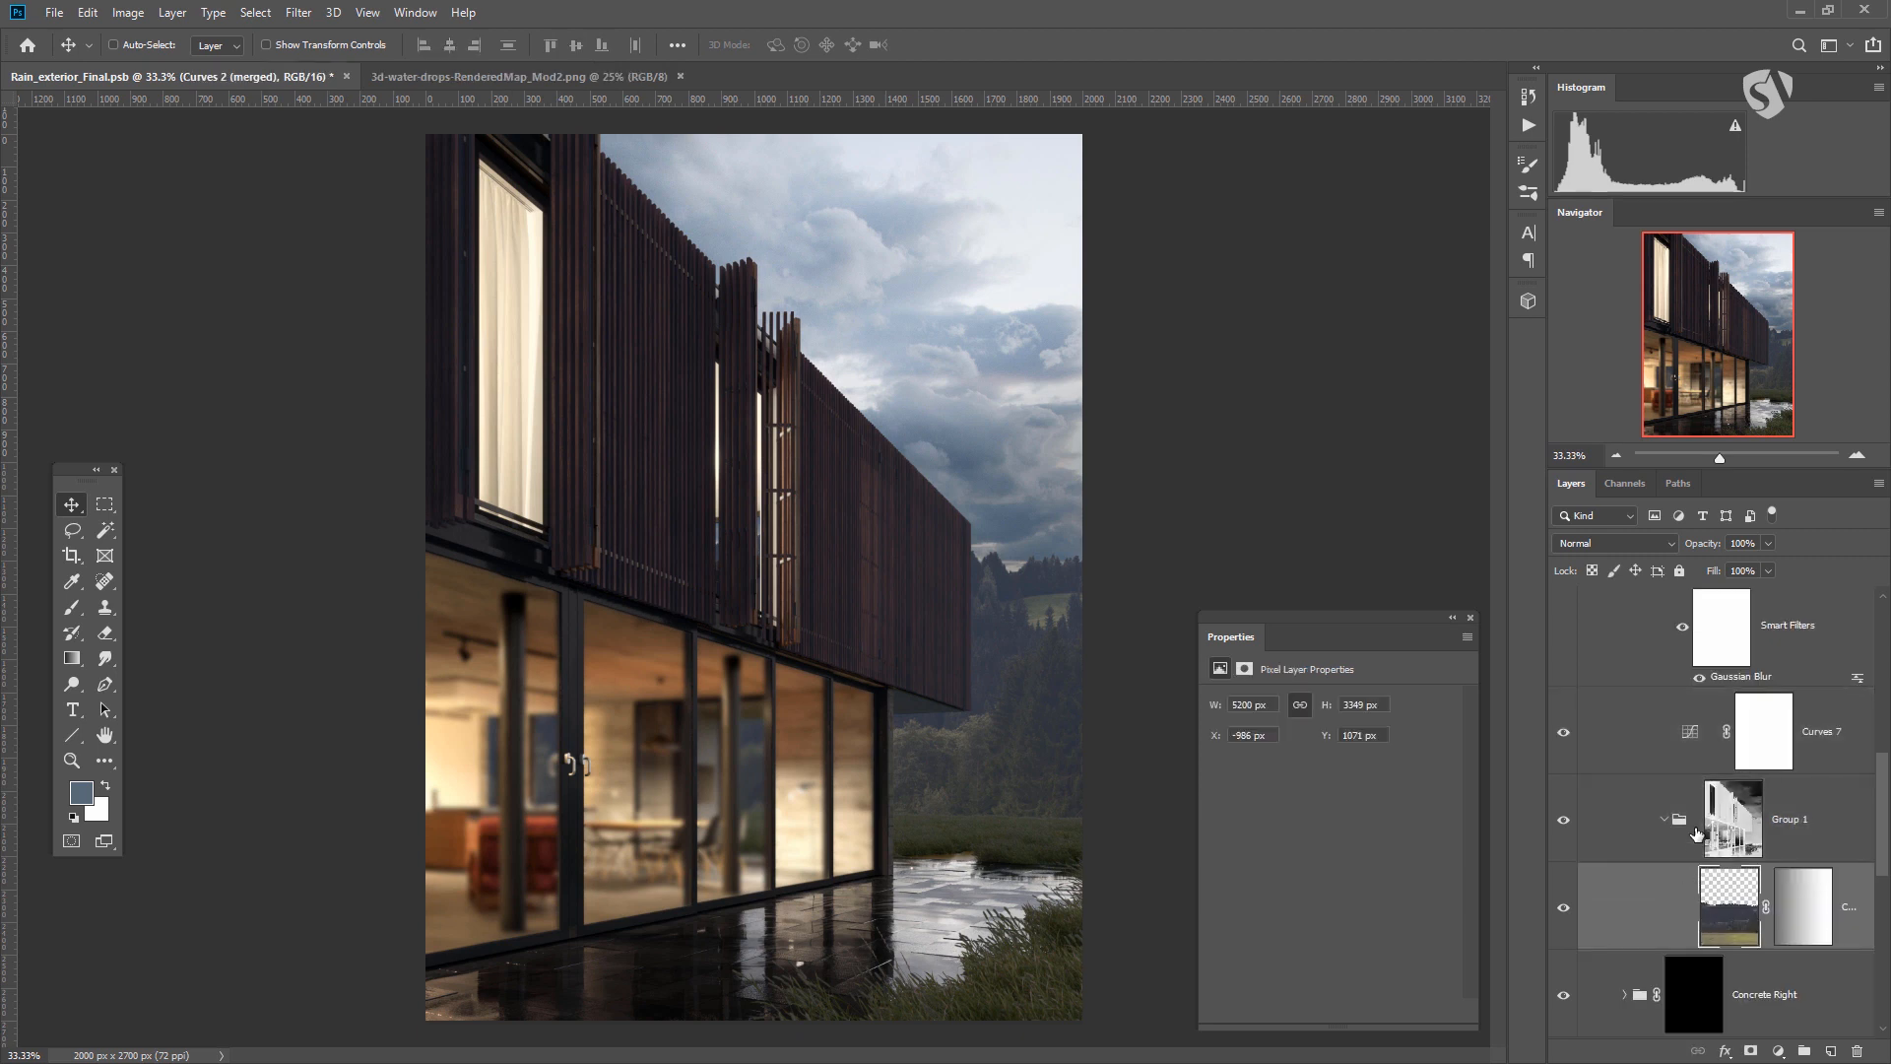
{"action": "left_click", "coordinate": [1743, 837], "text": "shift"}
{"action": "scroll", "coordinate": [1744, 866], "scroll_direction": "up", "scroll_amount": 1}
{"action": "left_click", "coordinate": [1738, 922], "text": "shift"}
{"action": "left_click_drag", "start_coordinate": [1820, 752], "coordinate": [1809, 778]}
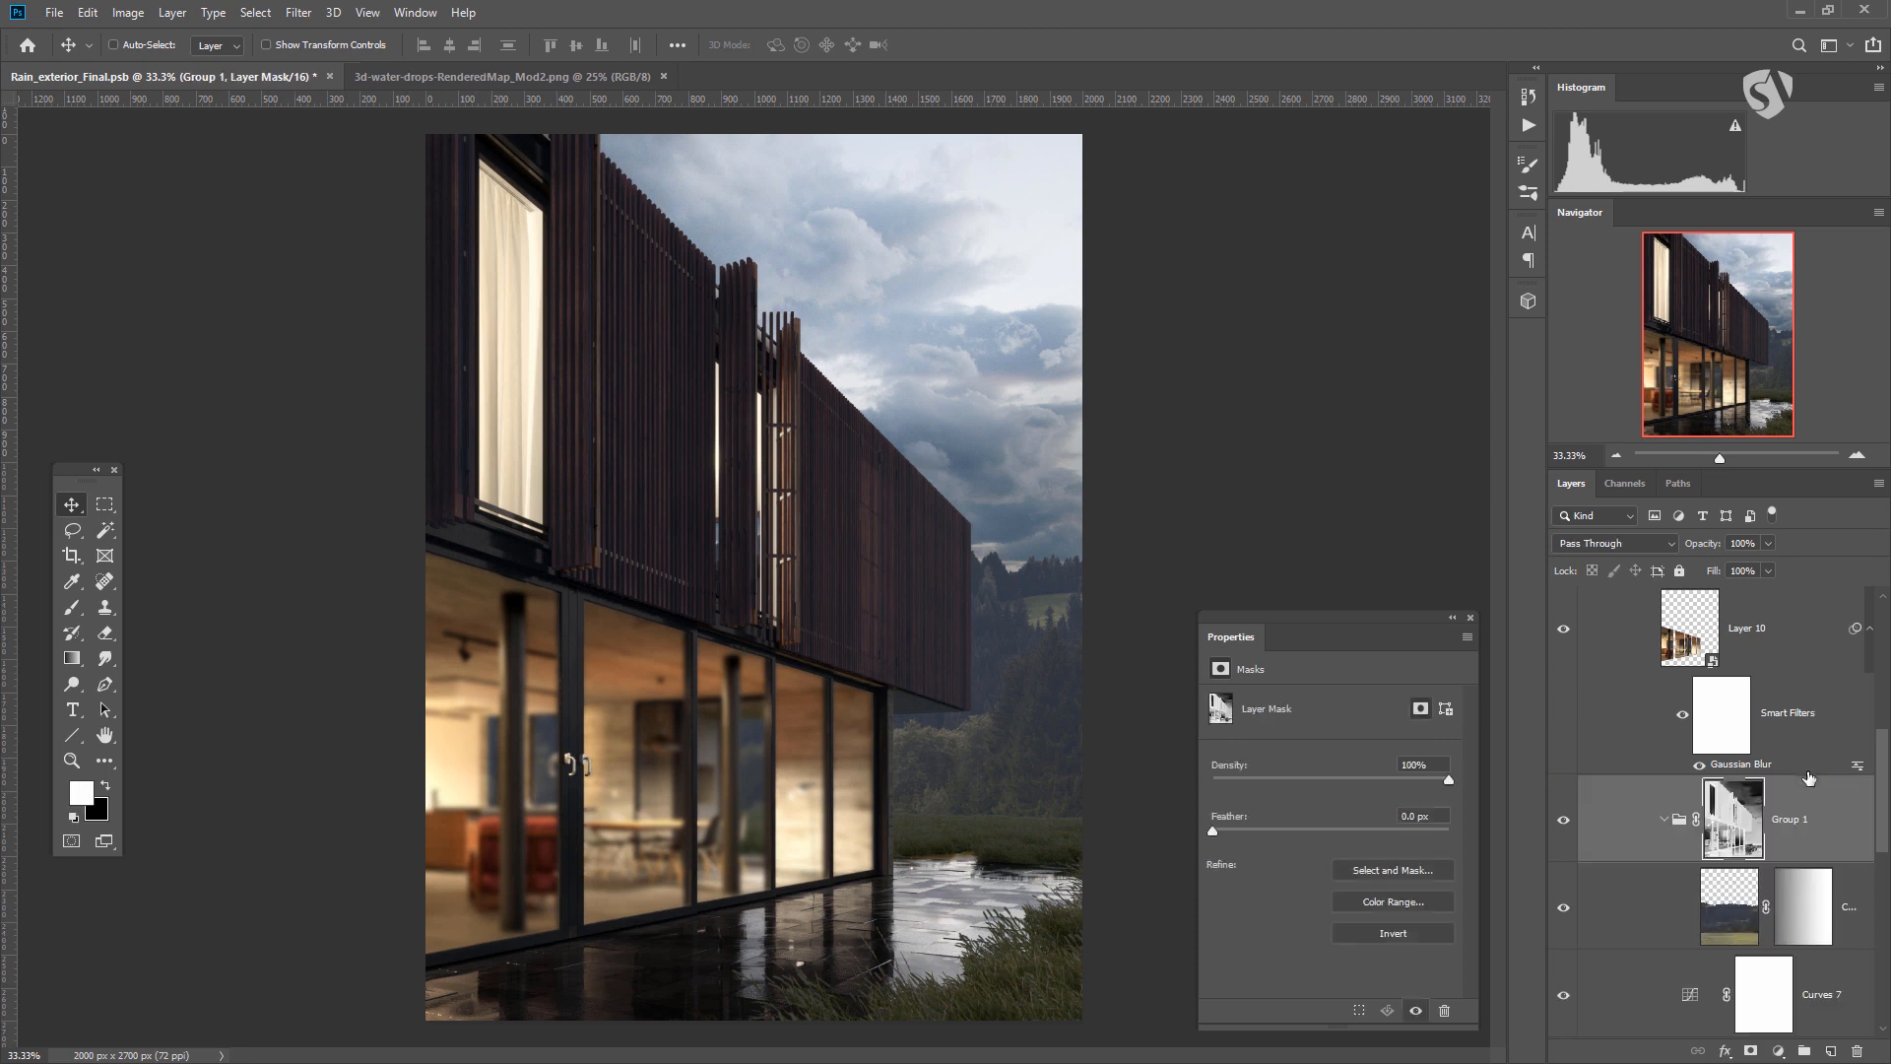
Restack the Glasses group with Curves 7 on top, Group 1 beneath it, and Layer 10 at the bottom.
{"action": "left_click_drag", "start_coordinate": [1682, 911], "coordinate": [1694, 705]}
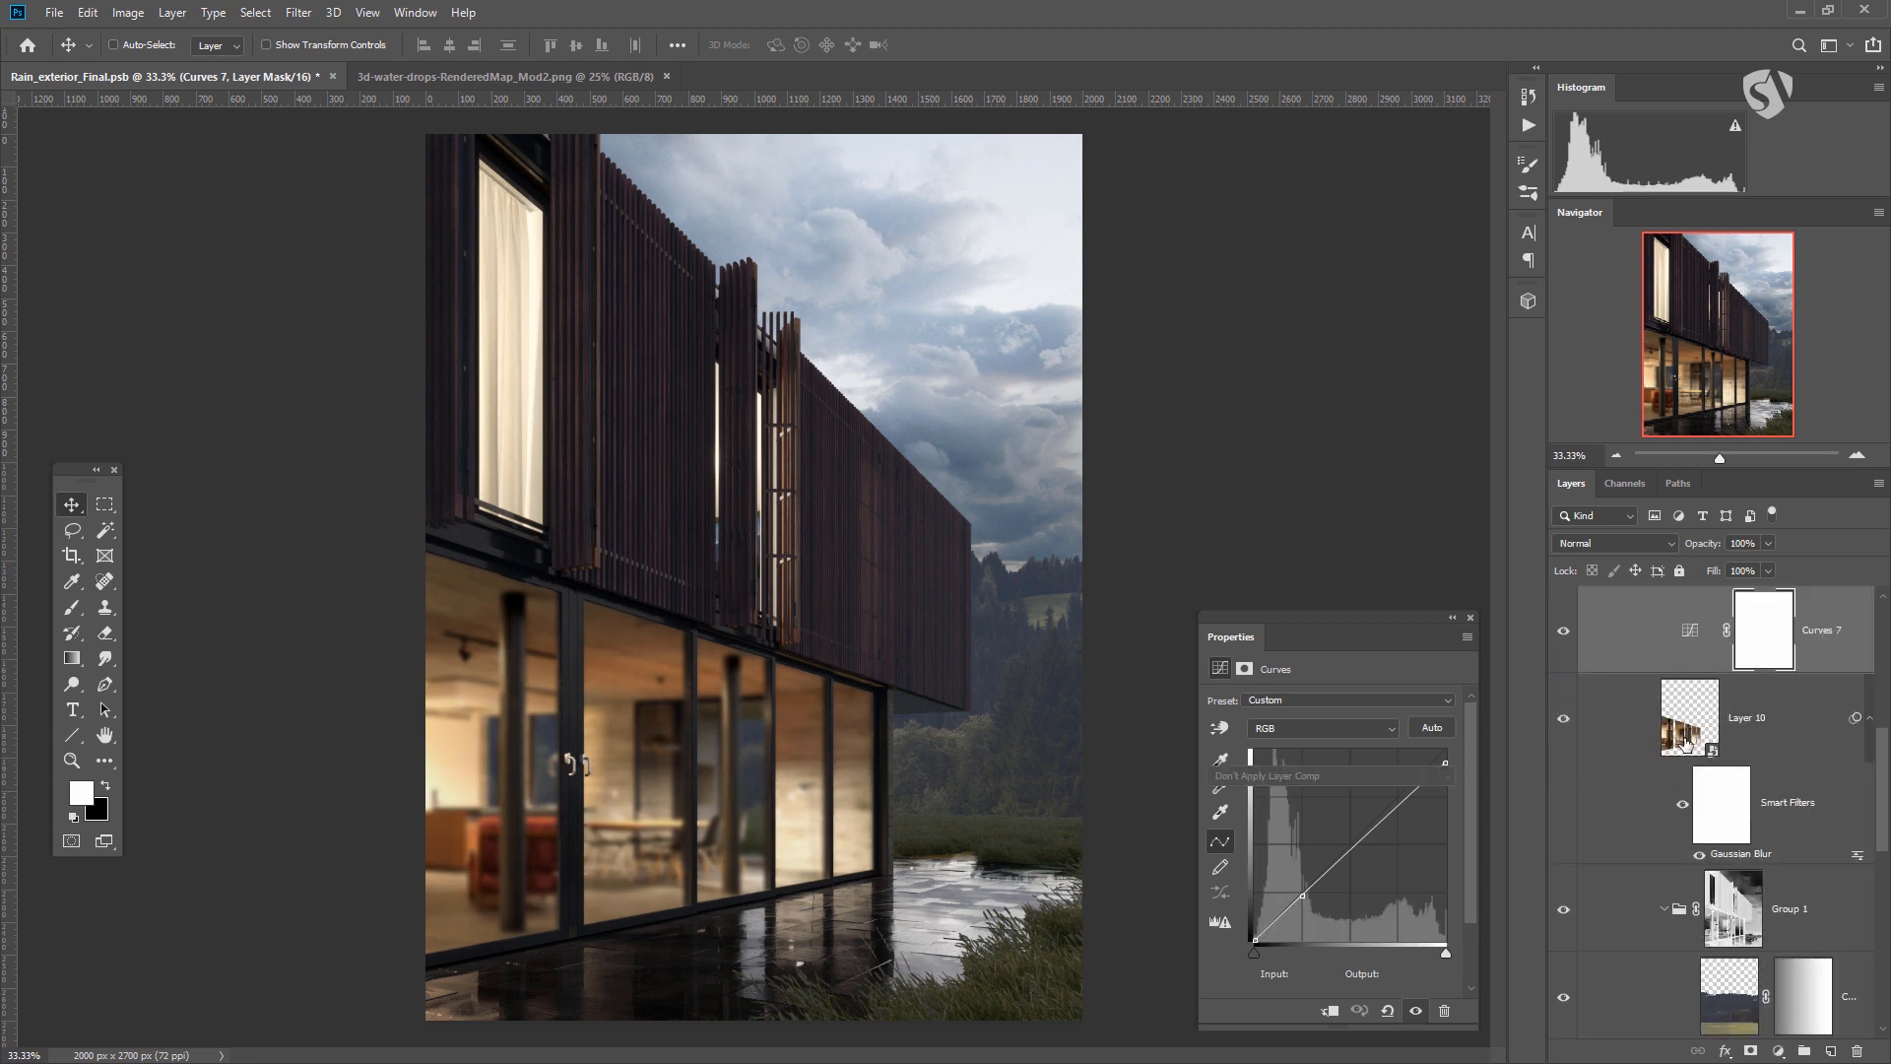
{"action": "scroll", "coordinate": [1686, 745], "scroll_direction": "down", "scroll_amount": 1}
{"action": "left_click", "coordinate": [1686, 746]}
{"action": "left_click", "coordinate": [1735, 941]}
{"action": "left_click", "coordinate": [1734, 1010], "text": "shift"}
{"action": "left_click_drag", "start_coordinate": [1733, 1011], "coordinate": [1702, 734]}
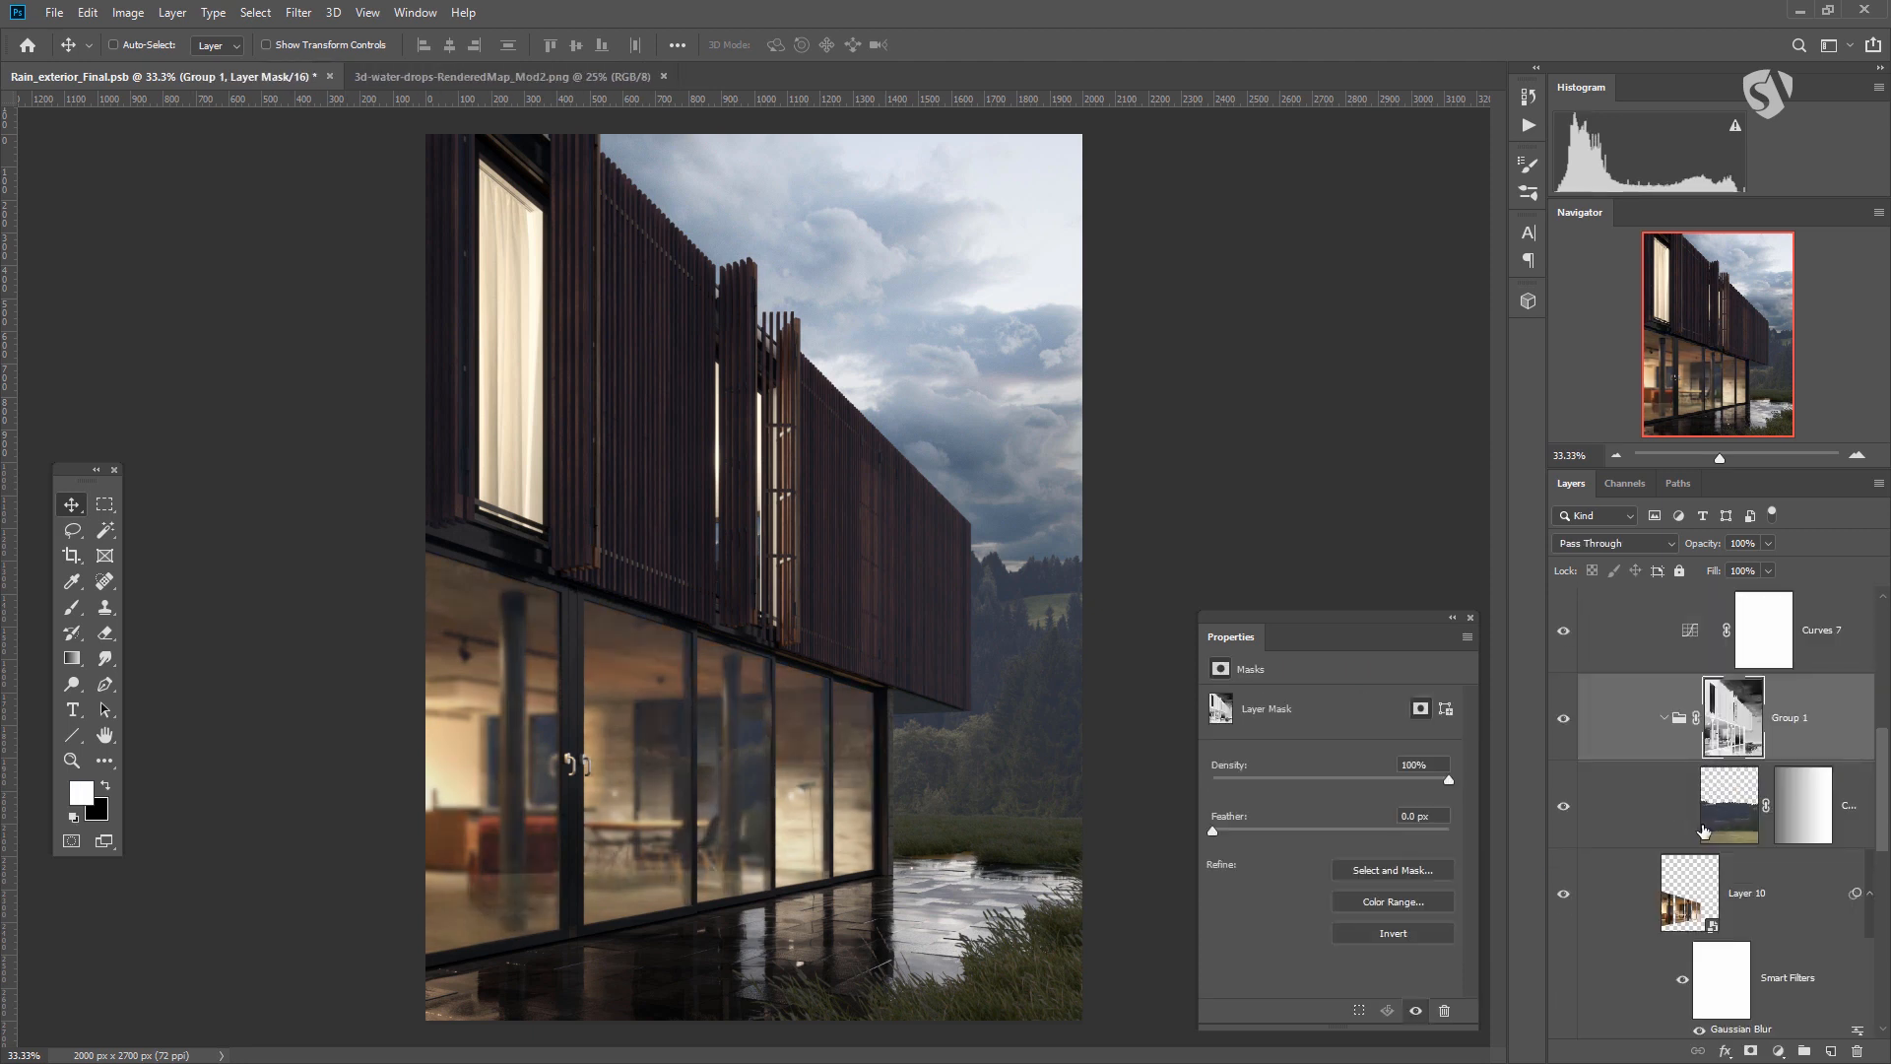
Toggle the visibility of Layer 10 repeatedly to compare the glazing with and without the blurred interior.
{"action": "scroll", "coordinate": [1743, 867], "scroll_direction": "down", "scroll_amount": 1}
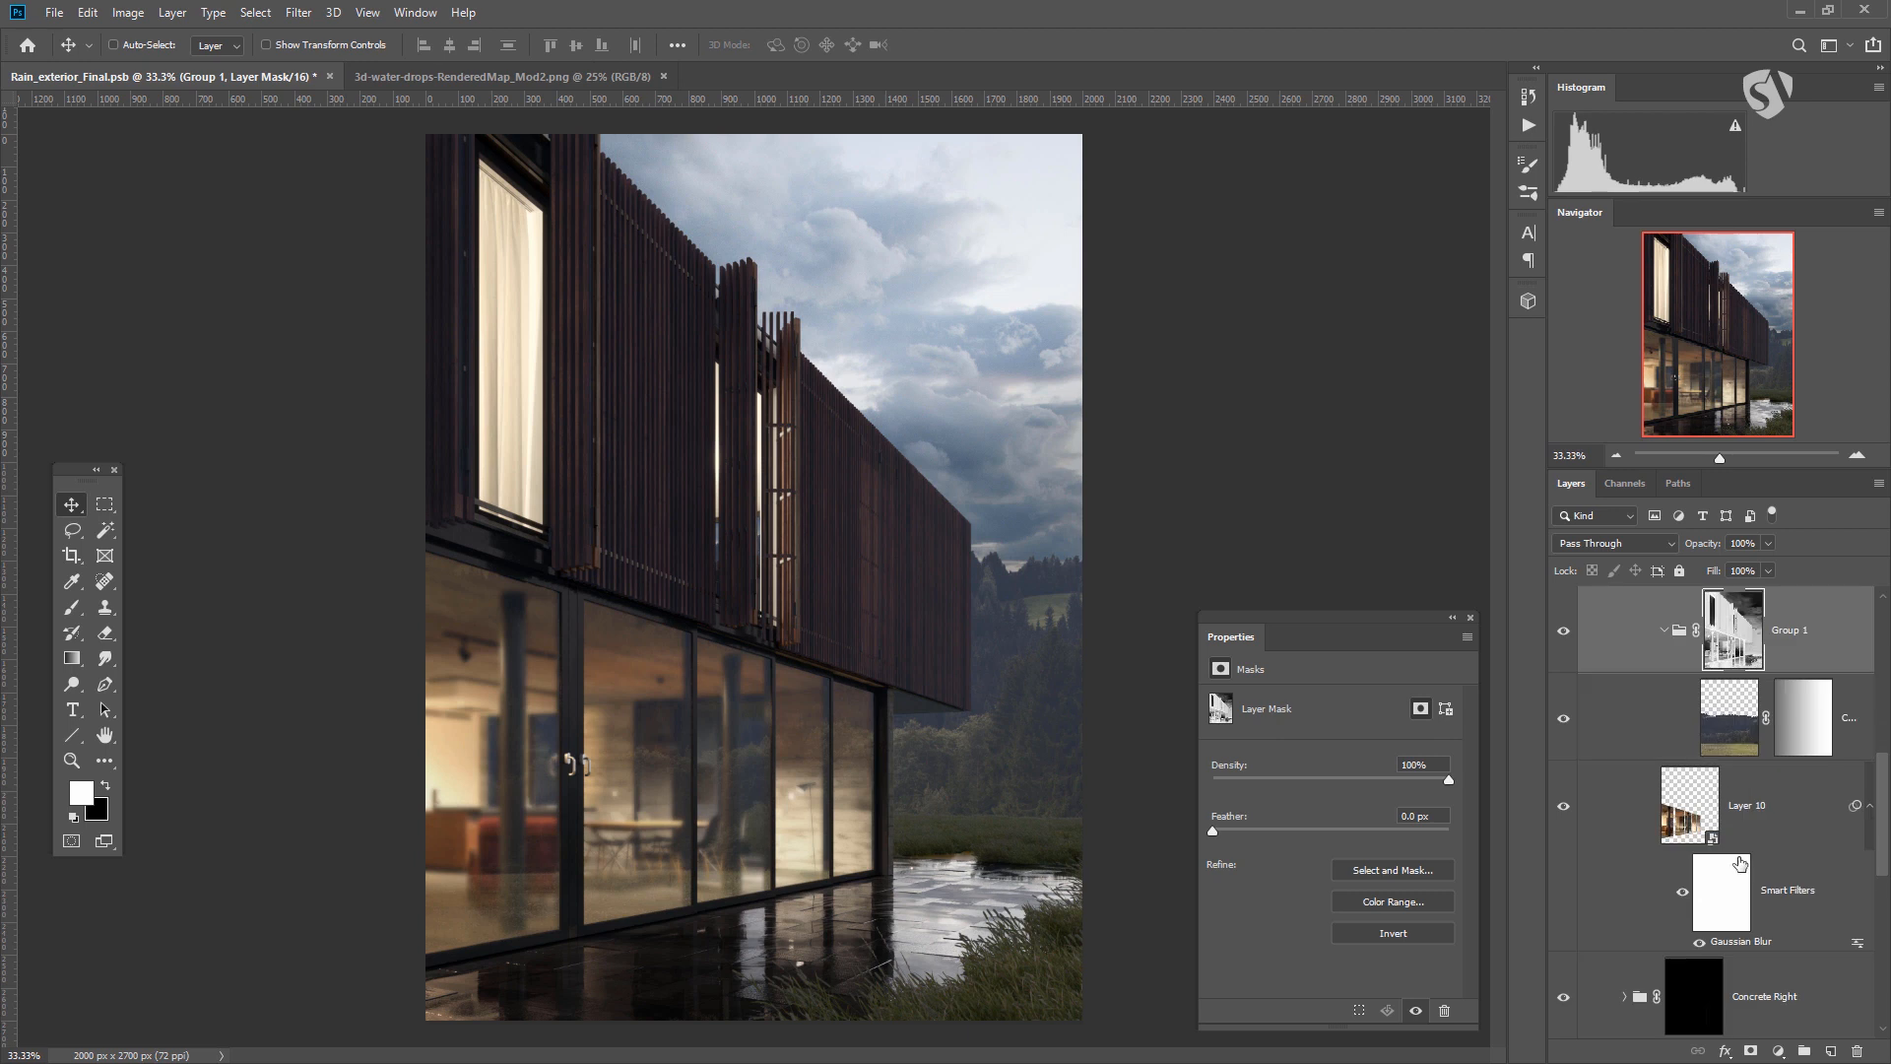
{"action": "left_click", "coordinate": [1564, 811]}
{"action": "left_click", "coordinate": [1564, 812]}
{"action": "left_click", "coordinate": [1564, 812]}
{"action": "left_click", "coordinate": [1564, 811]}
{"action": "left_click", "coordinate": [1564, 811]}
{"action": "left_click", "coordinate": [1564, 811]}
Add a layer mask to Layer 10 and invert it to black to hide the blurred interior.
{"action": "left_click", "coordinate": [1684, 820]}
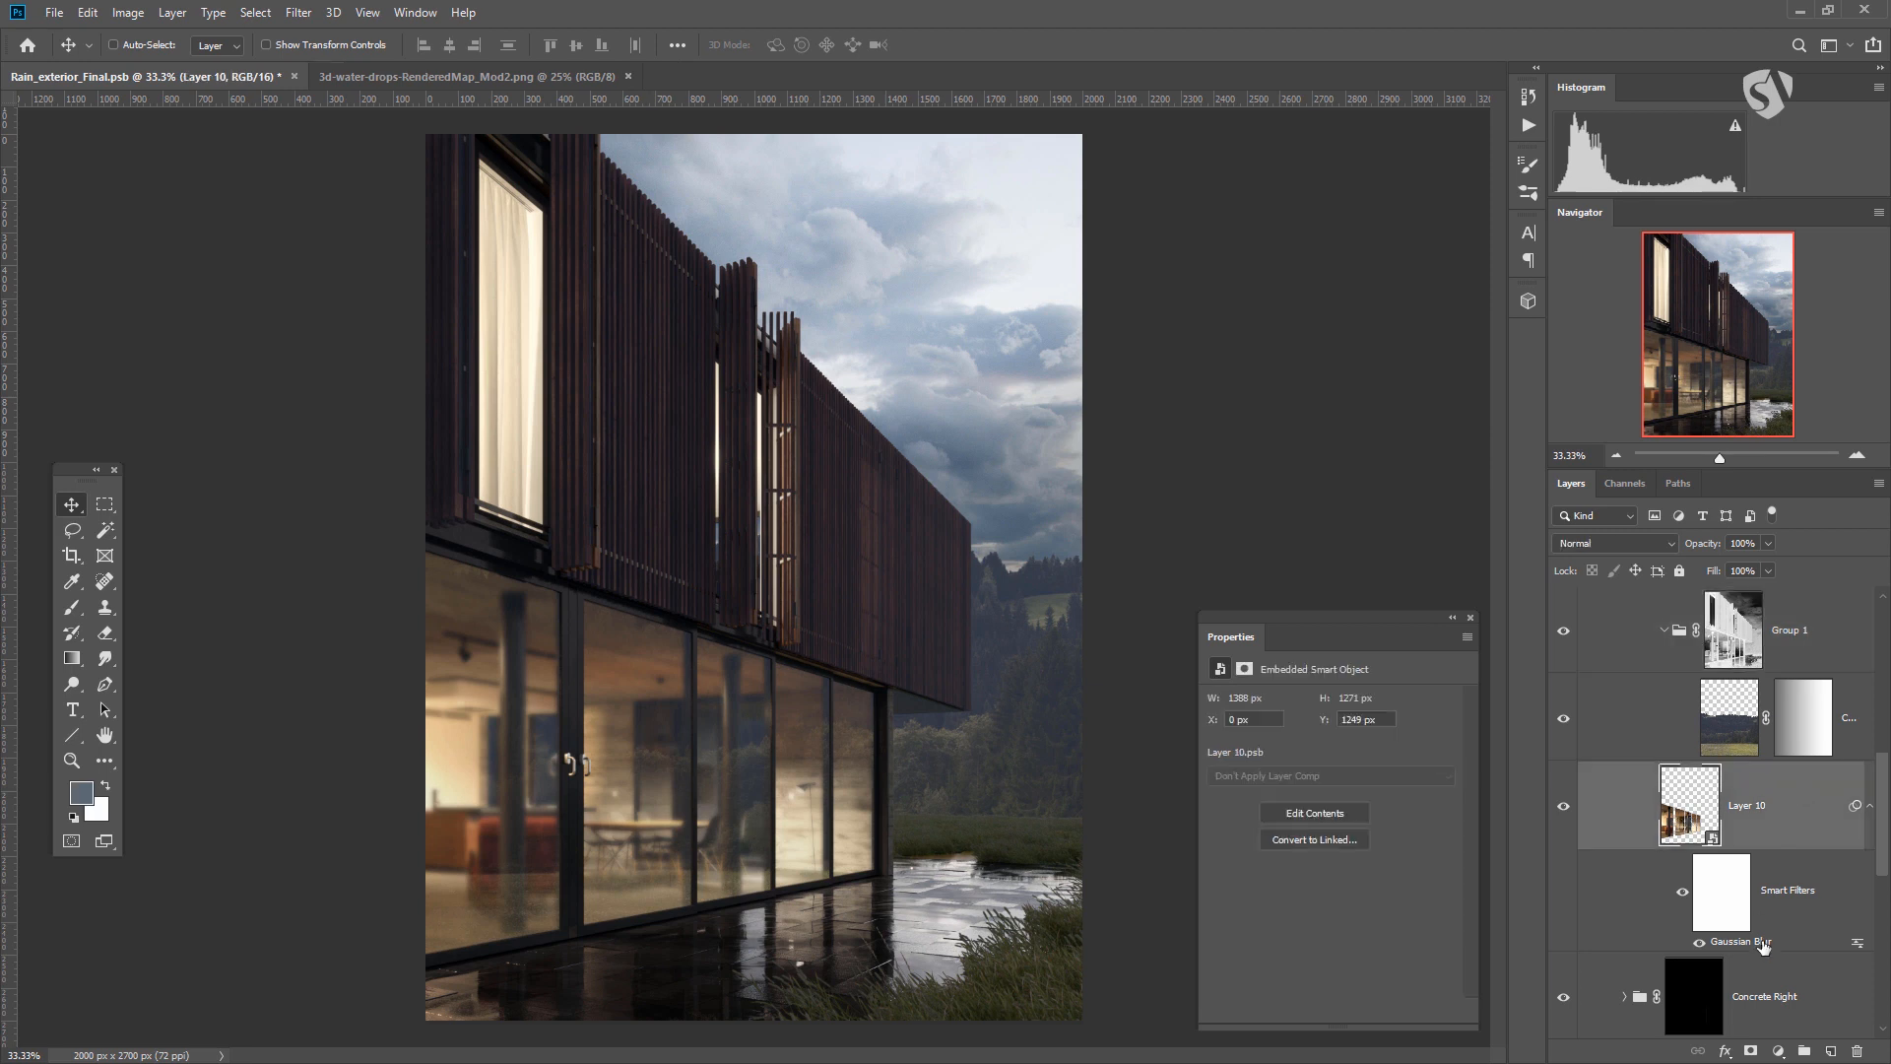
{"action": "left_click", "coordinate": [1751, 1052]}
{"action": "key", "text": "ctrl+i"}
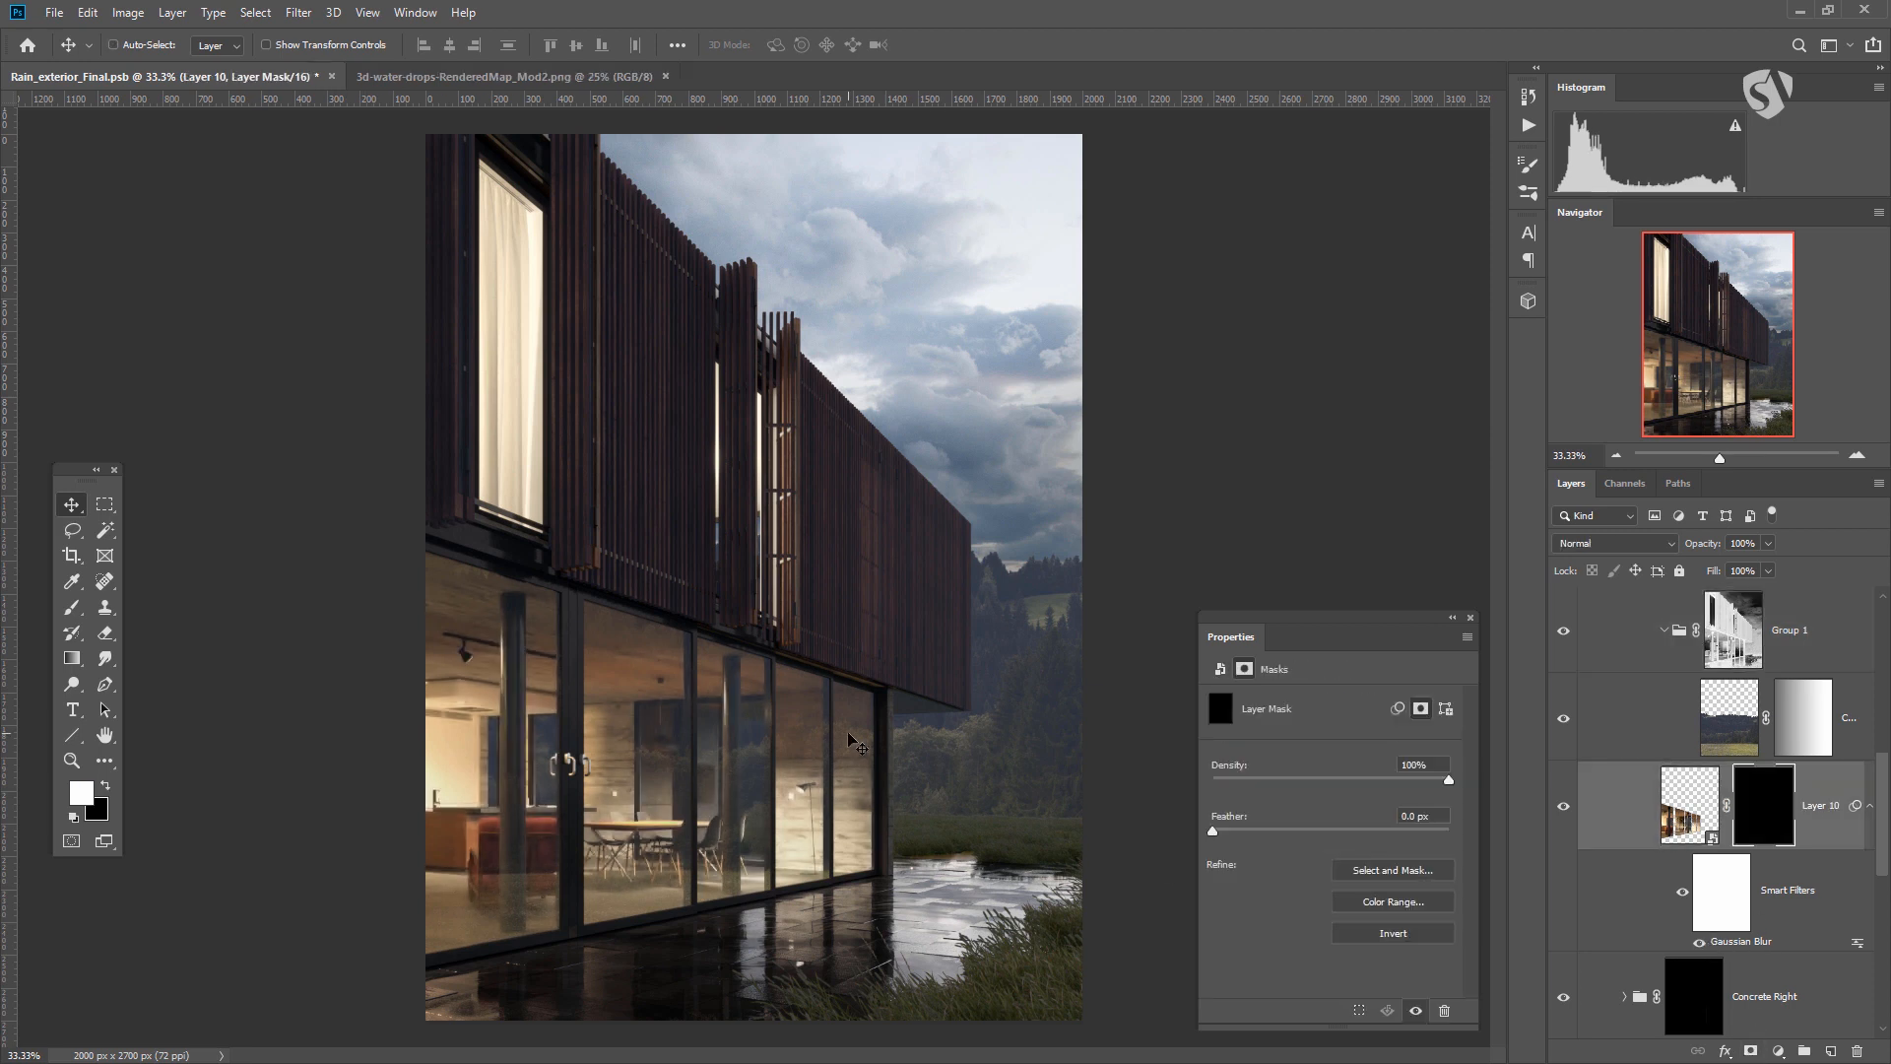
Paint white on Layer 10's mask along the lower part of the glazing with a large soft brush at 78% opacity.
{"action": "key", "text": "ctrl+plus"}
{"action": "left_click_drag", "start_coordinate": [721, 683], "coordinate": [914, 537]}
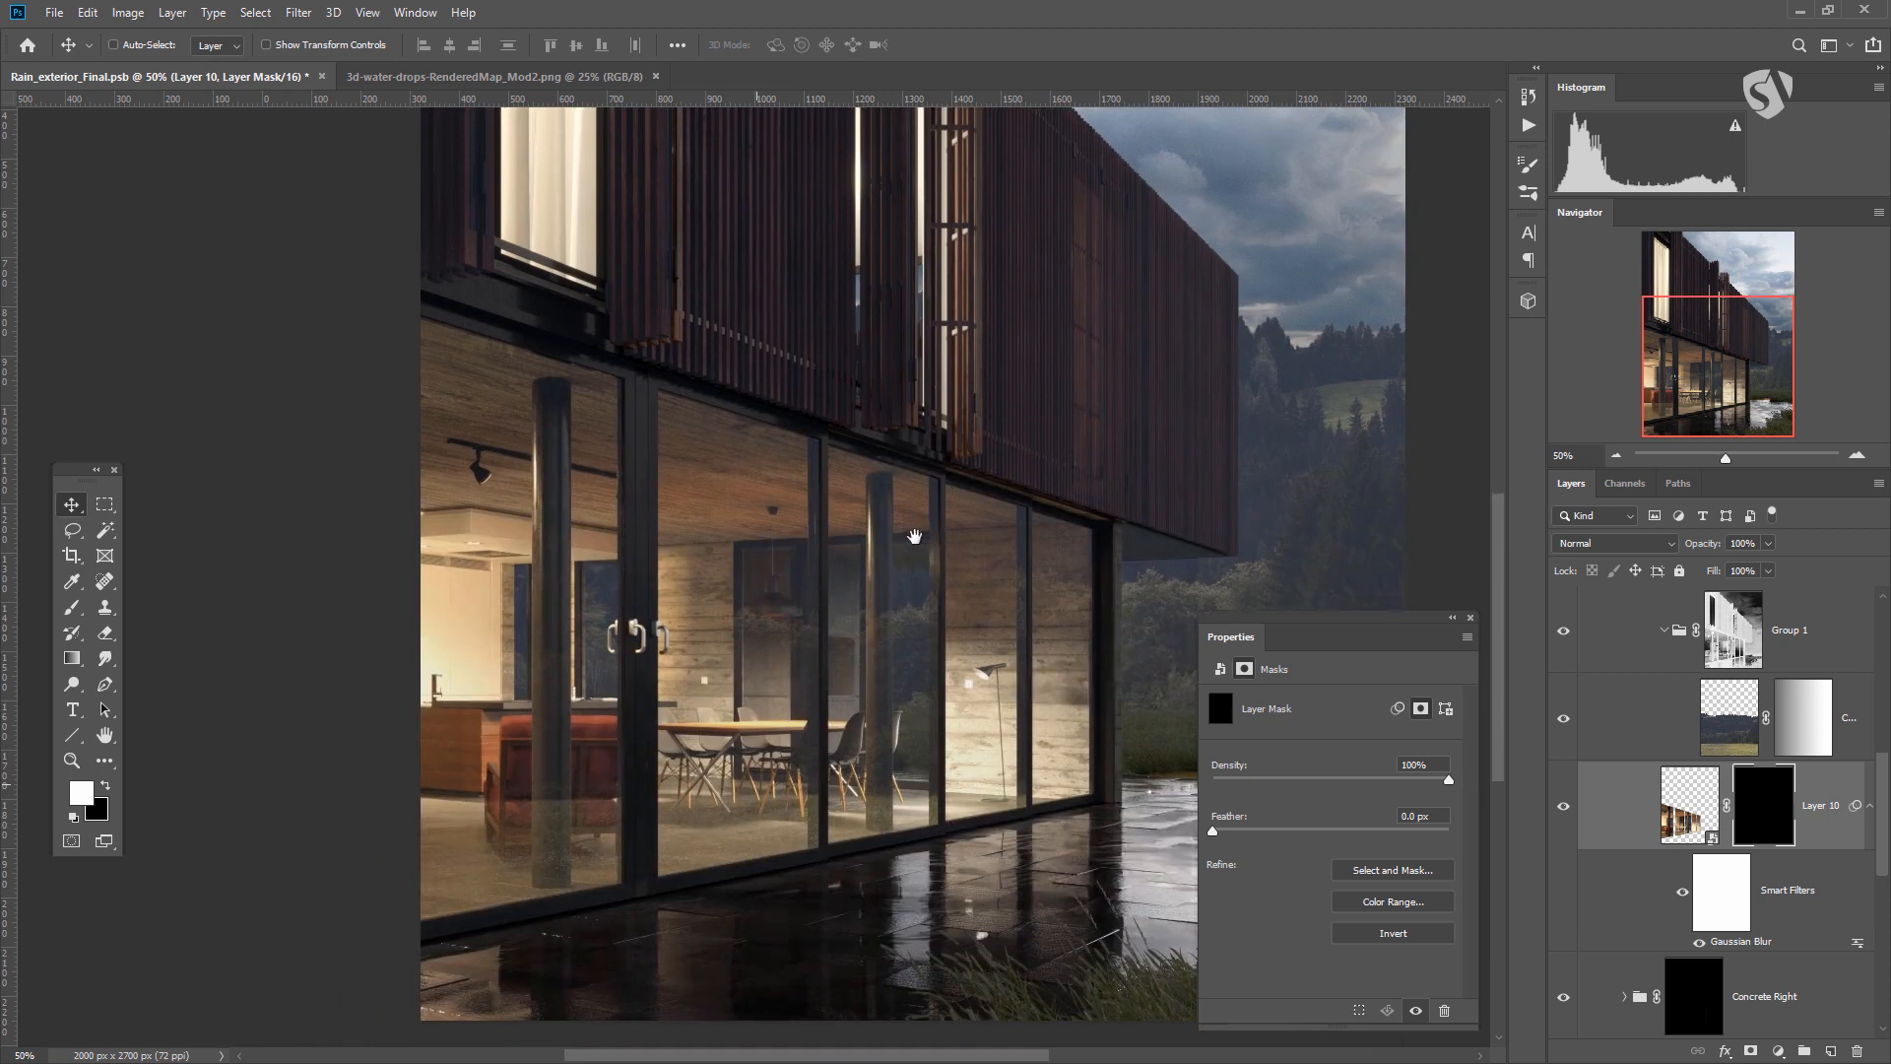
{"action": "left_click", "coordinate": [71, 606]}
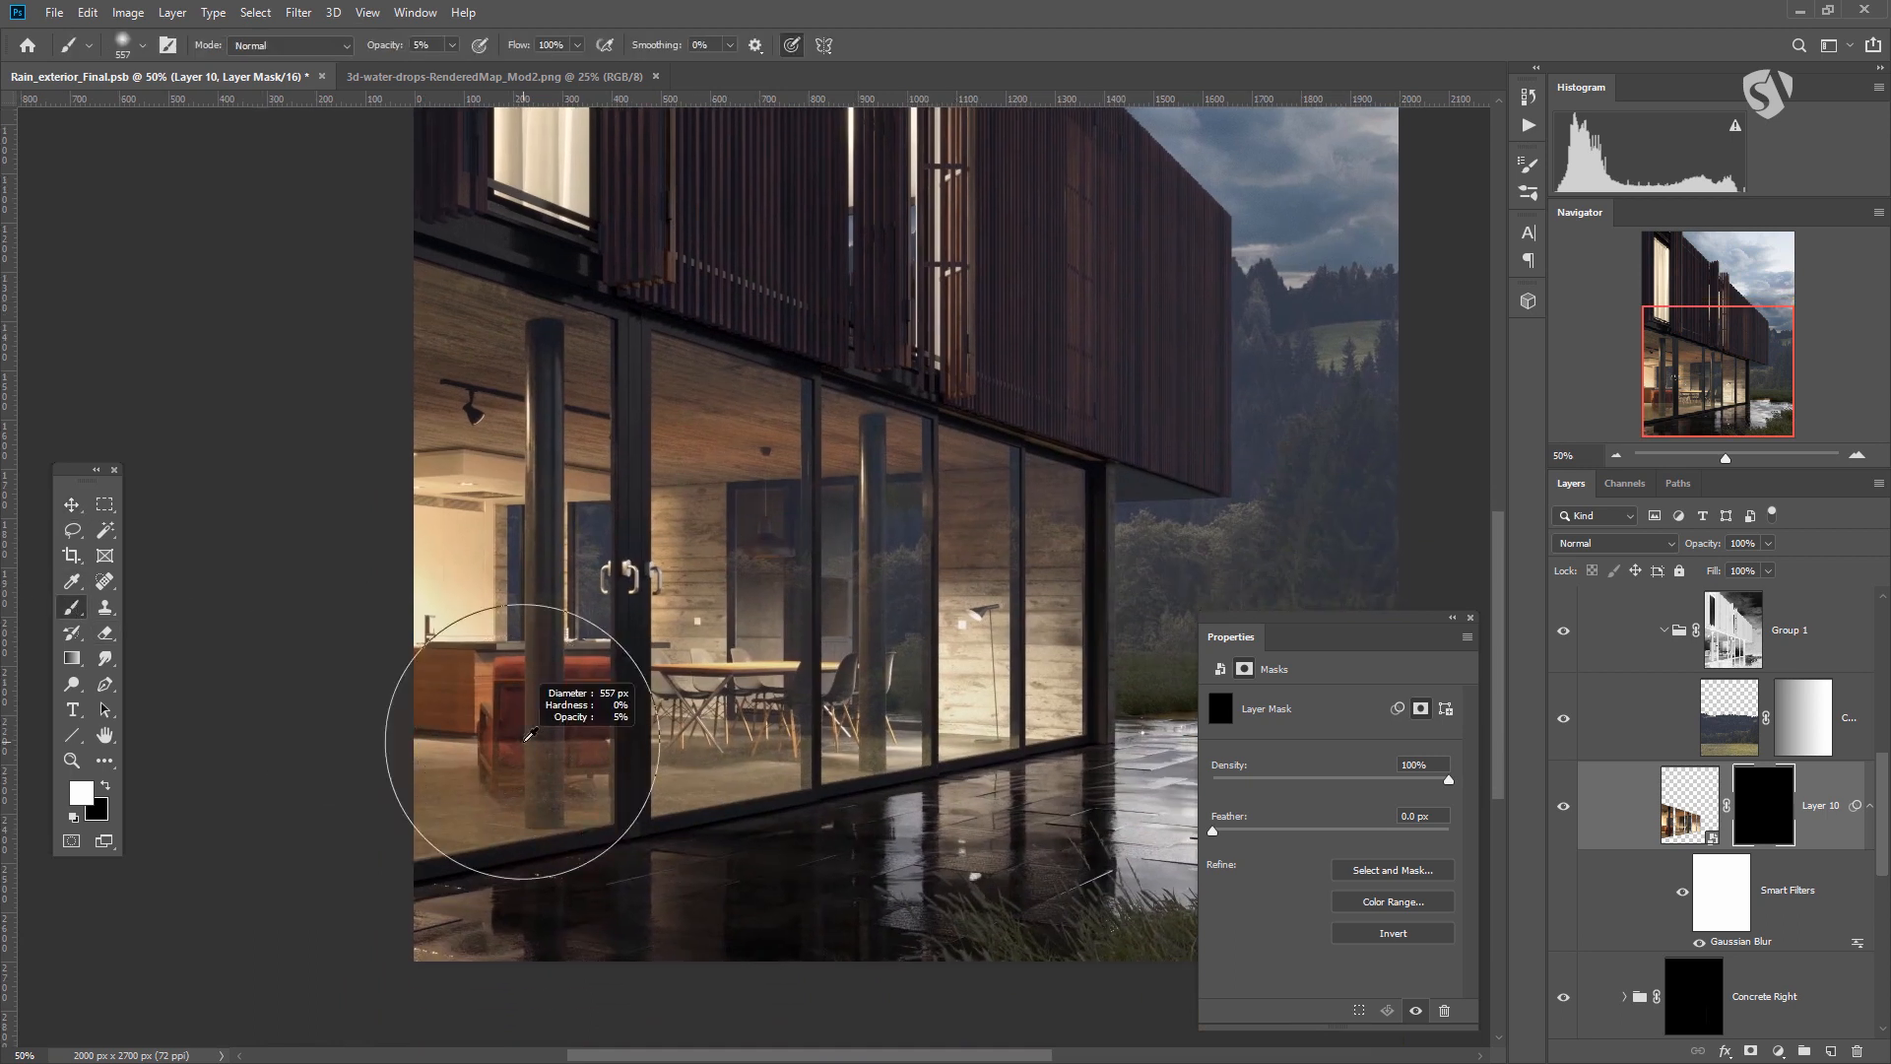
{"action": "mouse_move", "coordinate": [275, 781]}
{"action": "left_mouse_down"}
{"action": "mouse_move", "coordinate": [683, 866]}
{"action": "mouse_move", "coordinate": [424, 827]}
{"action": "mouse_move", "coordinate": [764, 860]}
{"action": "mouse_move", "coordinate": [393, 879]}
{"action": "left_mouse_up"}
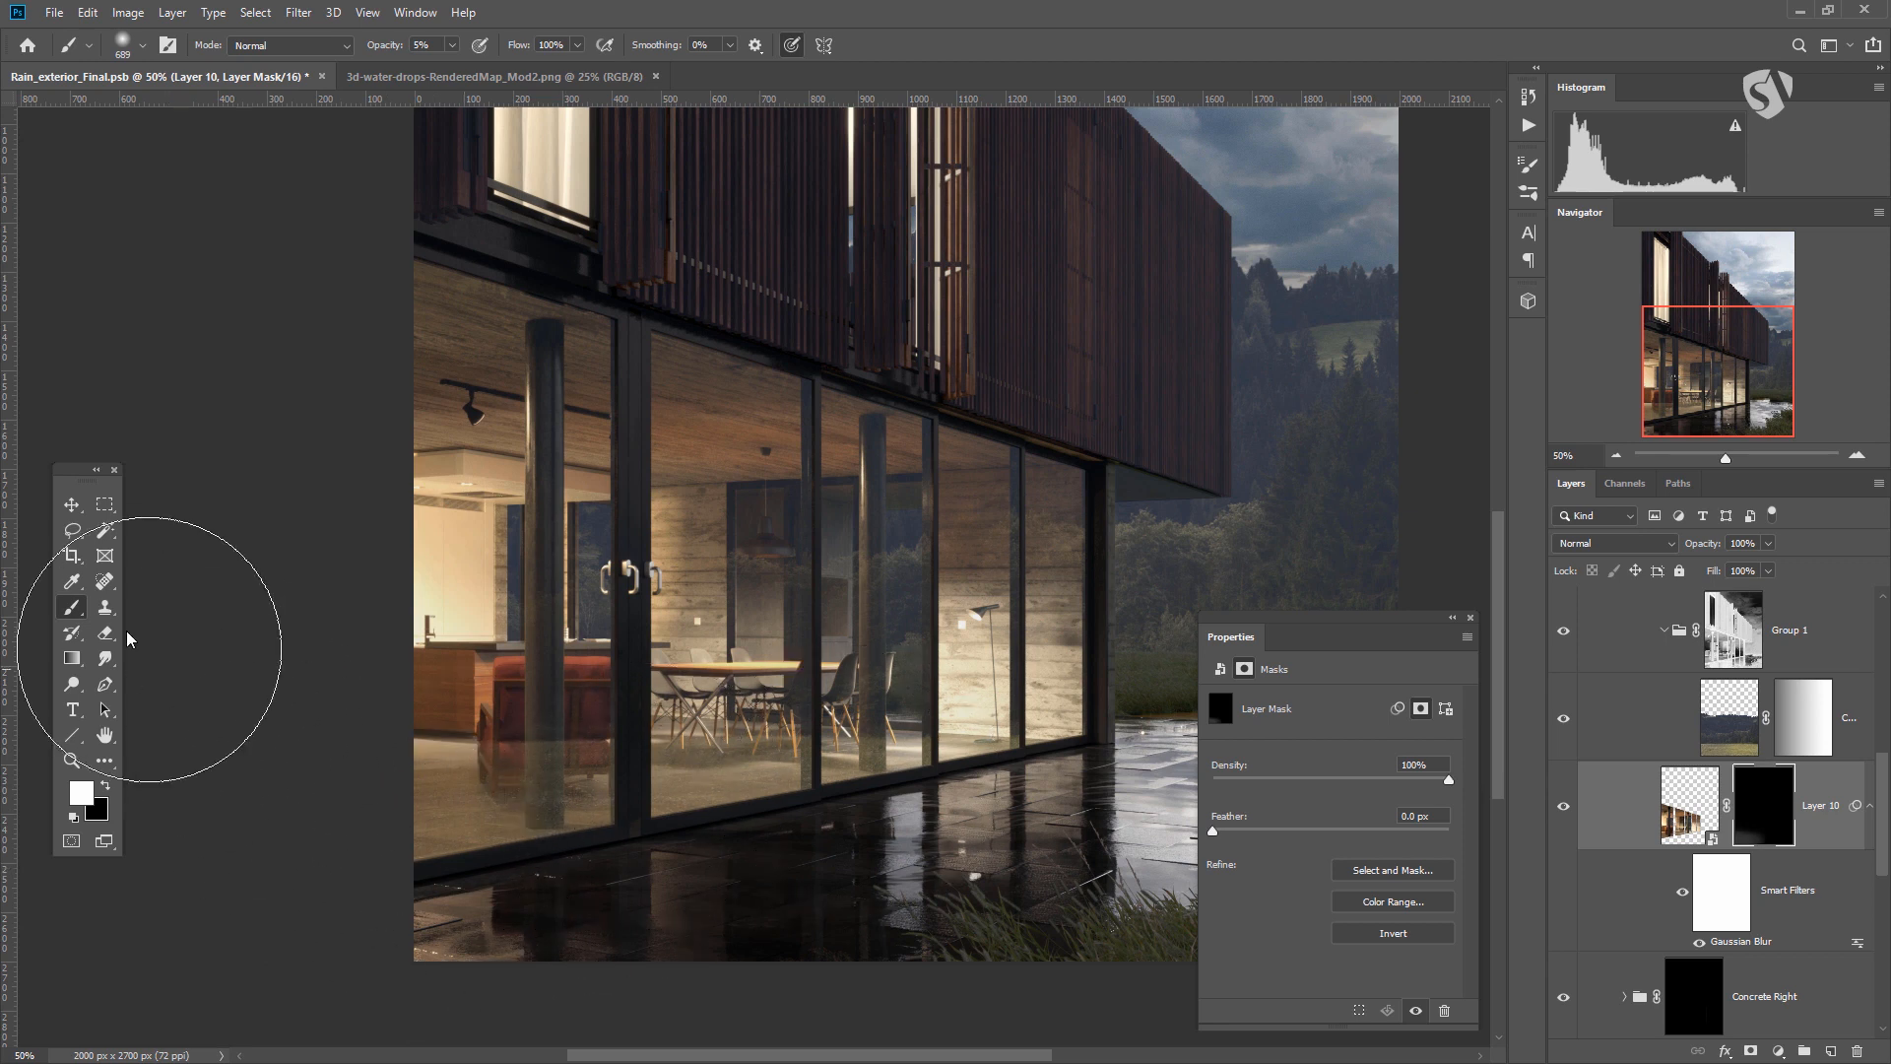
{"action": "left_click", "coordinate": [452, 44]}
{"action": "left_click_drag", "start_coordinate": [484, 73], "coordinate": [523, 69]}
{"action": "mouse_move", "coordinate": [591, 824]}
{"action": "left_mouse_down"}
{"action": "mouse_move", "coordinate": [475, 867]}
{"action": "mouse_move", "coordinate": [364, 842]}
{"action": "mouse_move", "coordinate": [655, 897]}
{"action": "mouse_move", "coordinate": [773, 849]}
{"action": "mouse_move", "coordinate": [1029, 811]}
{"action": "mouse_move", "coordinate": [1089, 754]}
{"action": "mouse_move", "coordinate": [922, 830]}
{"action": "mouse_move", "coordinate": [998, 831]}
{"action": "mouse_move", "coordinate": [1107, 749]}
{"action": "mouse_move", "coordinate": [1014, 859]}
{"action": "mouse_move", "coordinate": [651, 890]}
{"action": "mouse_move", "coordinate": [457, 883]}
{"action": "mouse_move", "coordinate": [340, 820]}
{"action": "left_mouse_up"}
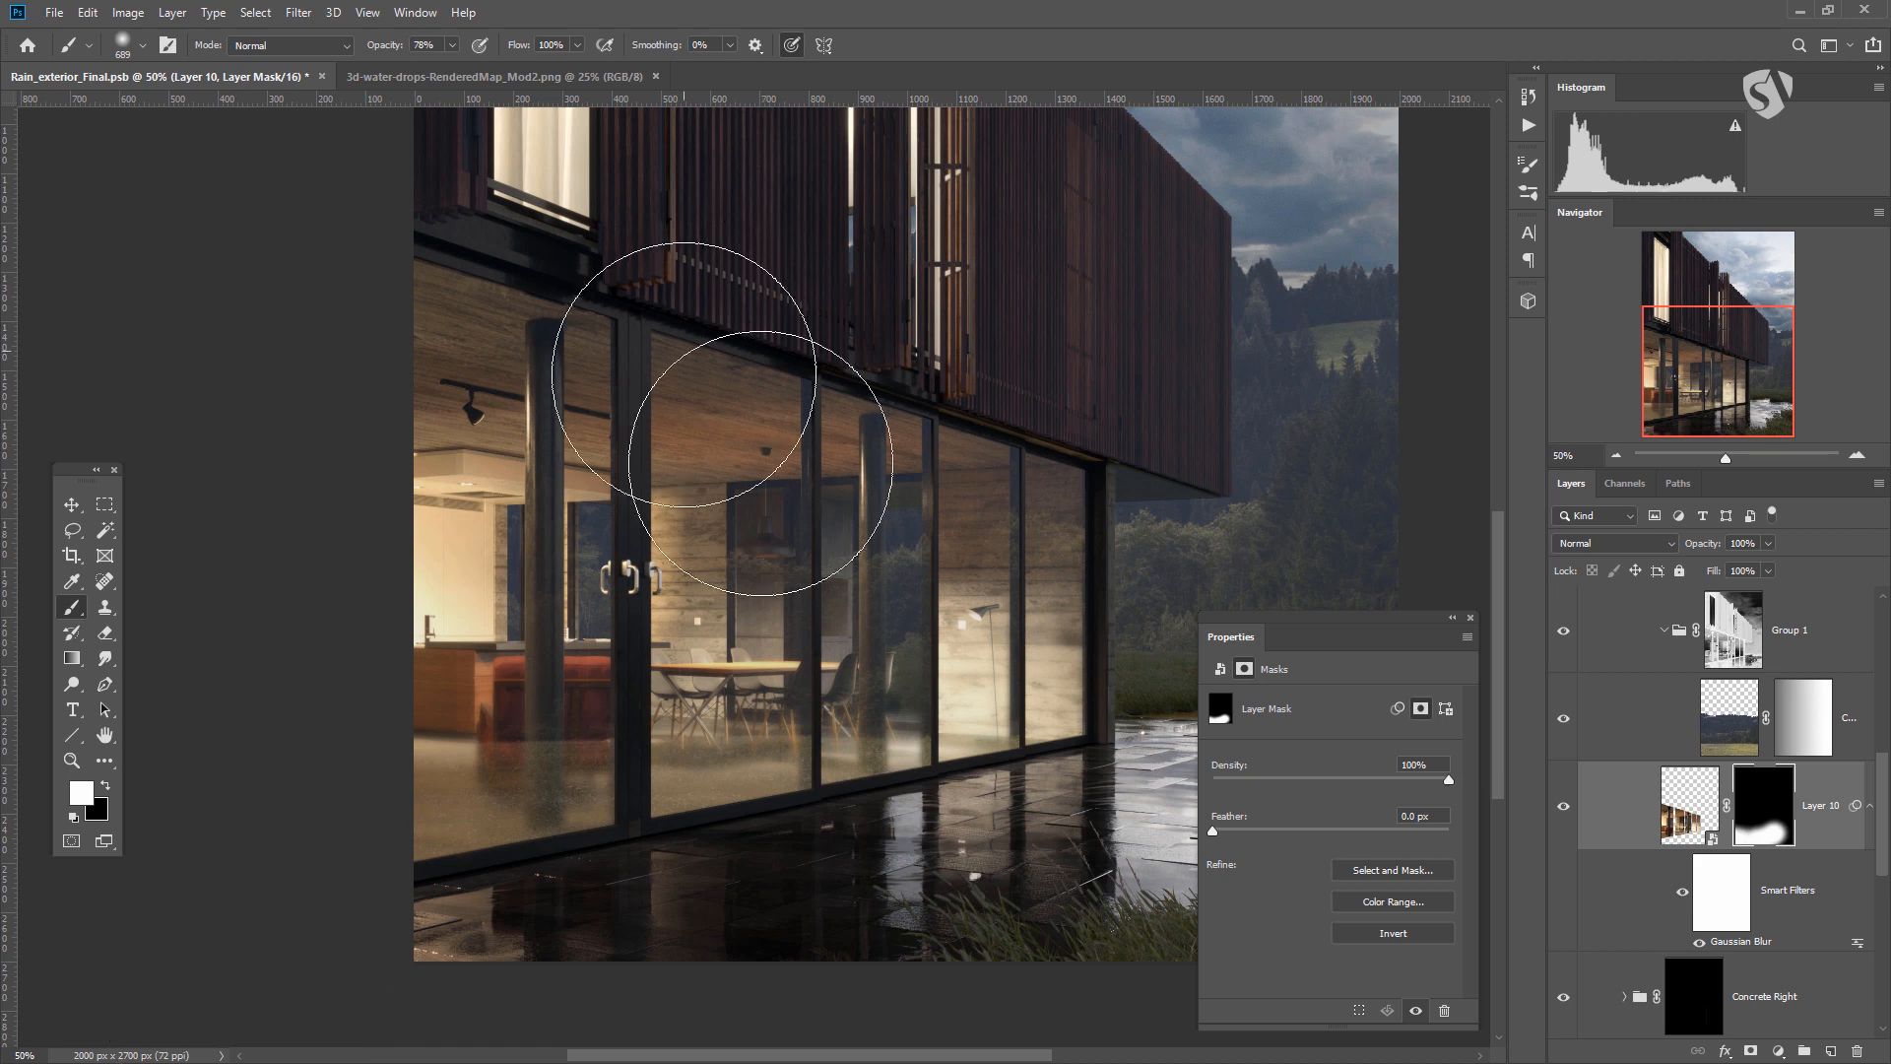
{"action": "scroll", "coordinate": [1714, 725], "scroll_direction": "up", "scroll_amount": 2}
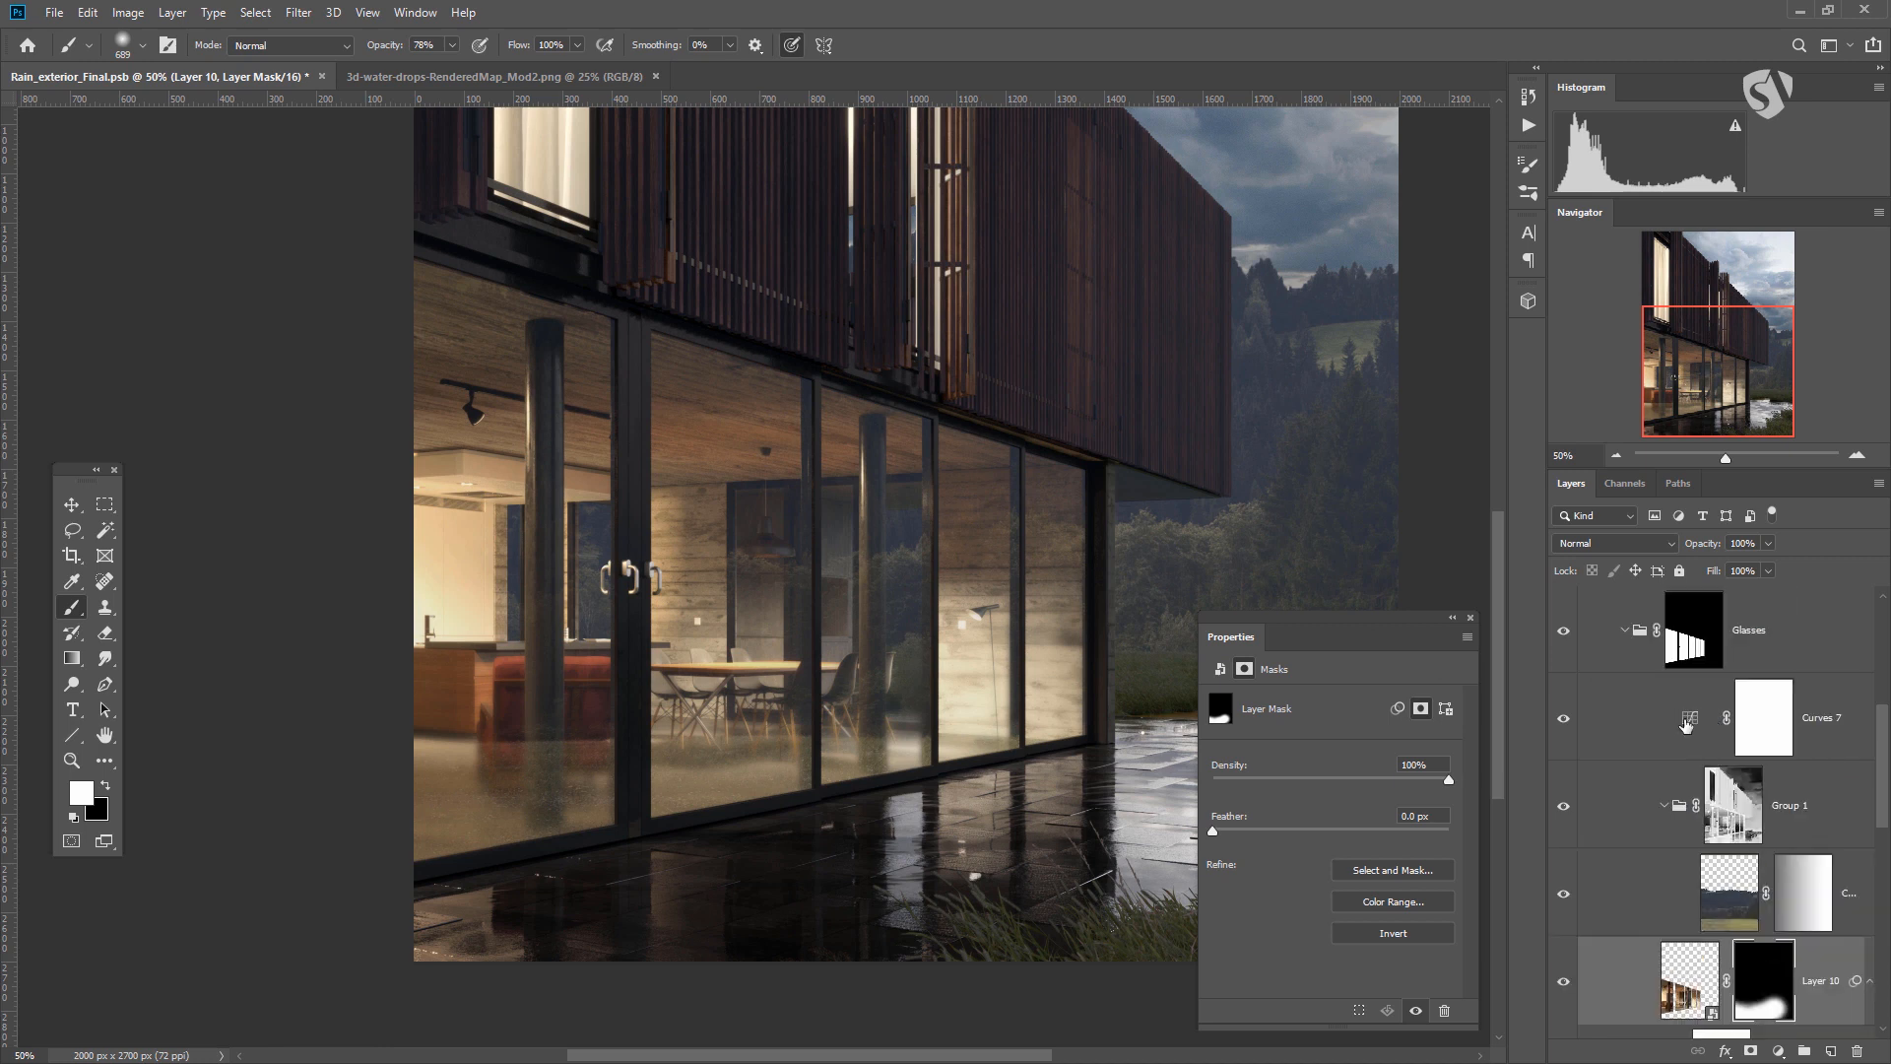
Copy the whole 3d-water-drops image and paste it above Curves 7 in the Glasses group.
{"action": "left_click", "coordinate": [1690, 718]}
{"action": "left_click", "coordinate": [493, 76]}
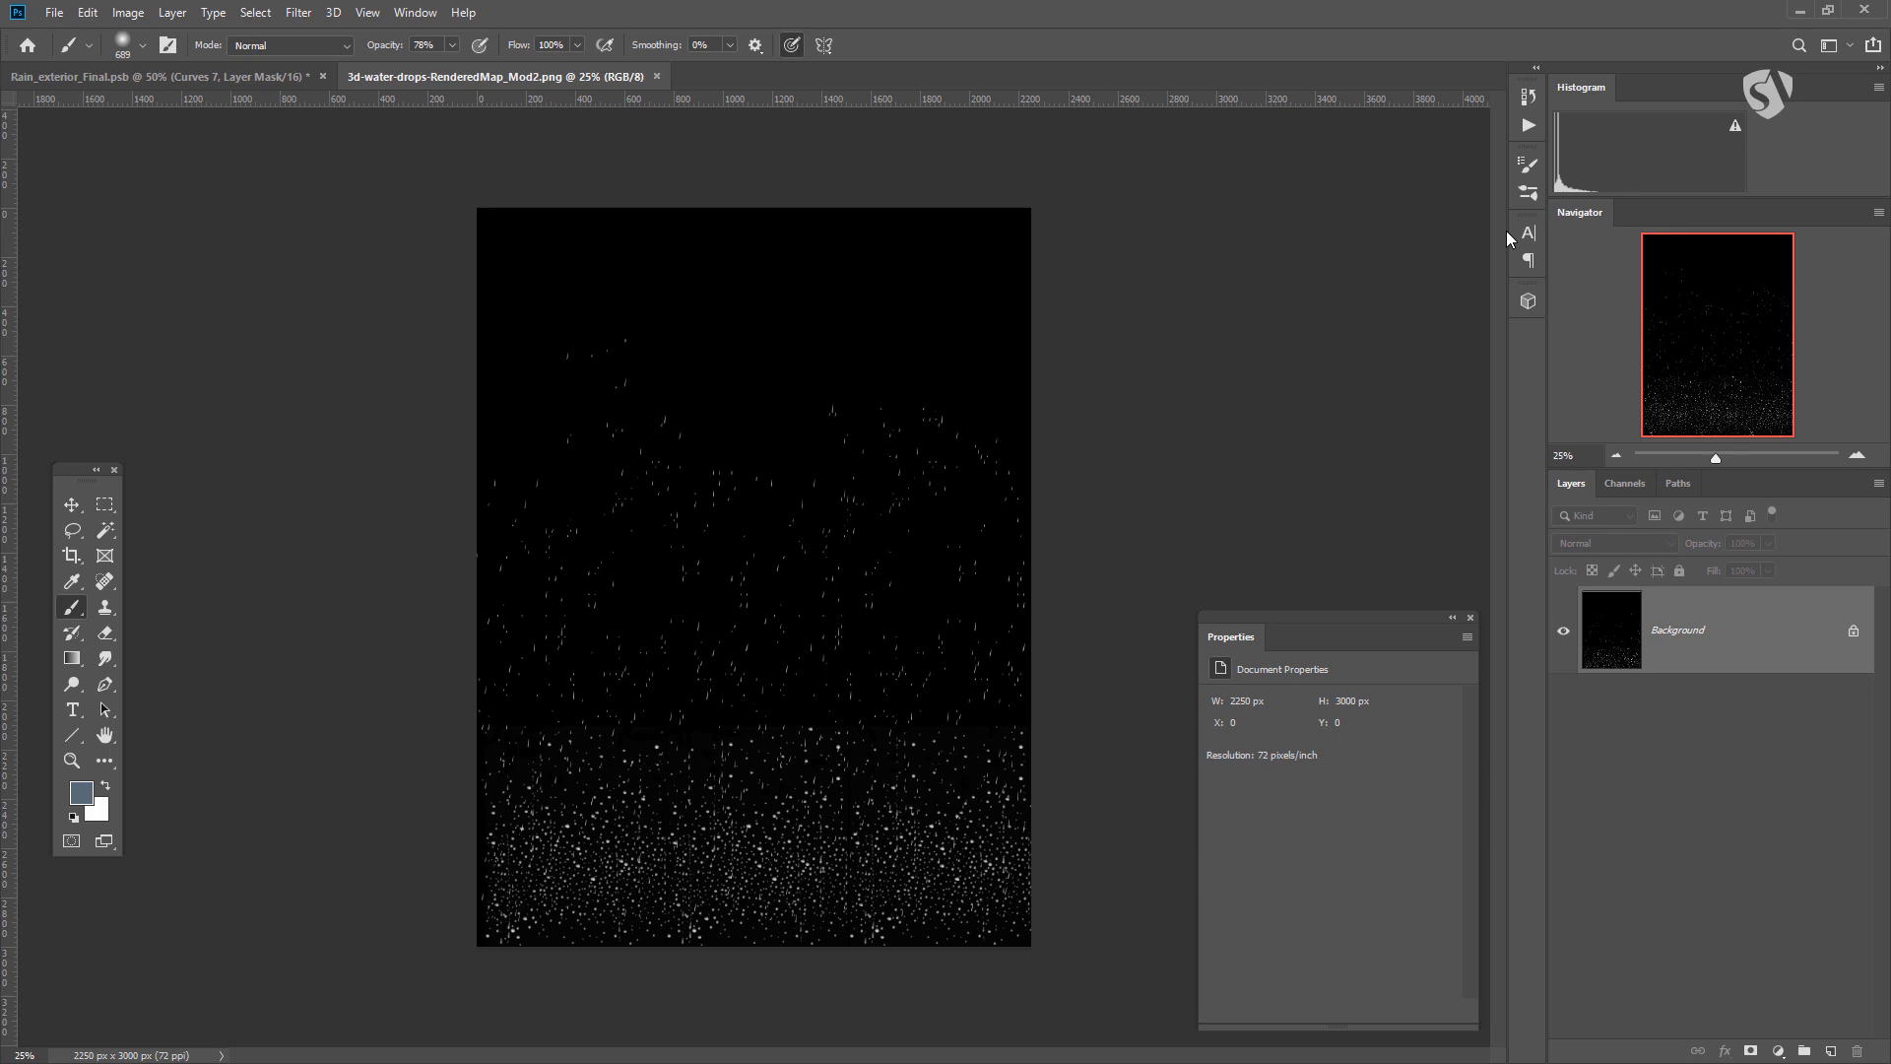
{"action": "key", "text": "ctrl+plus"}
{"action": "key", "text": "ctrl+plus"}
{"action": "key", "text": "ctrl+plus"}
{"action": "mouse_move", "coordinate": [796, 612]}
{"action": "left_mouse_down"}
{"action": "mouse_move", "coordinate": [817, 433]}
{"action": "mouse_move", "coordinate": [785, 453]}
{"action": "left_mouse_up"}
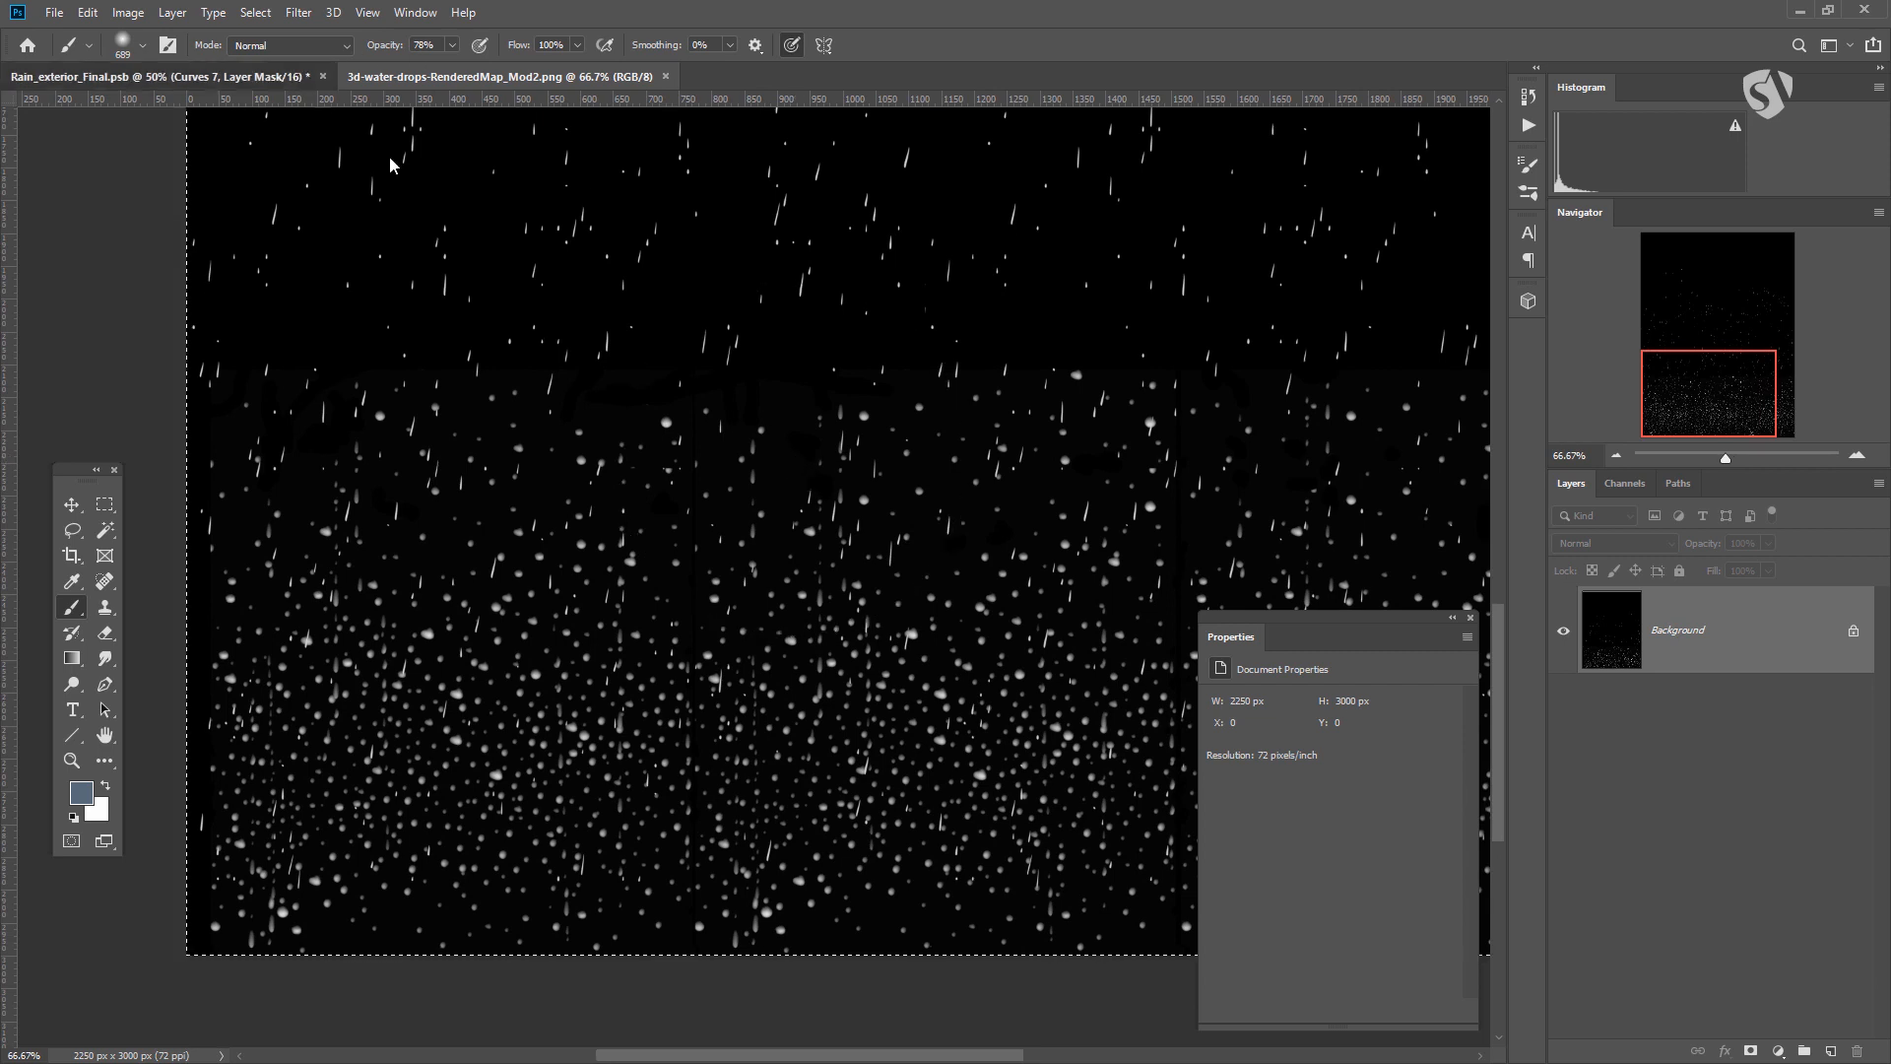
{"action": "key", "text": "ctrl+Tab"}
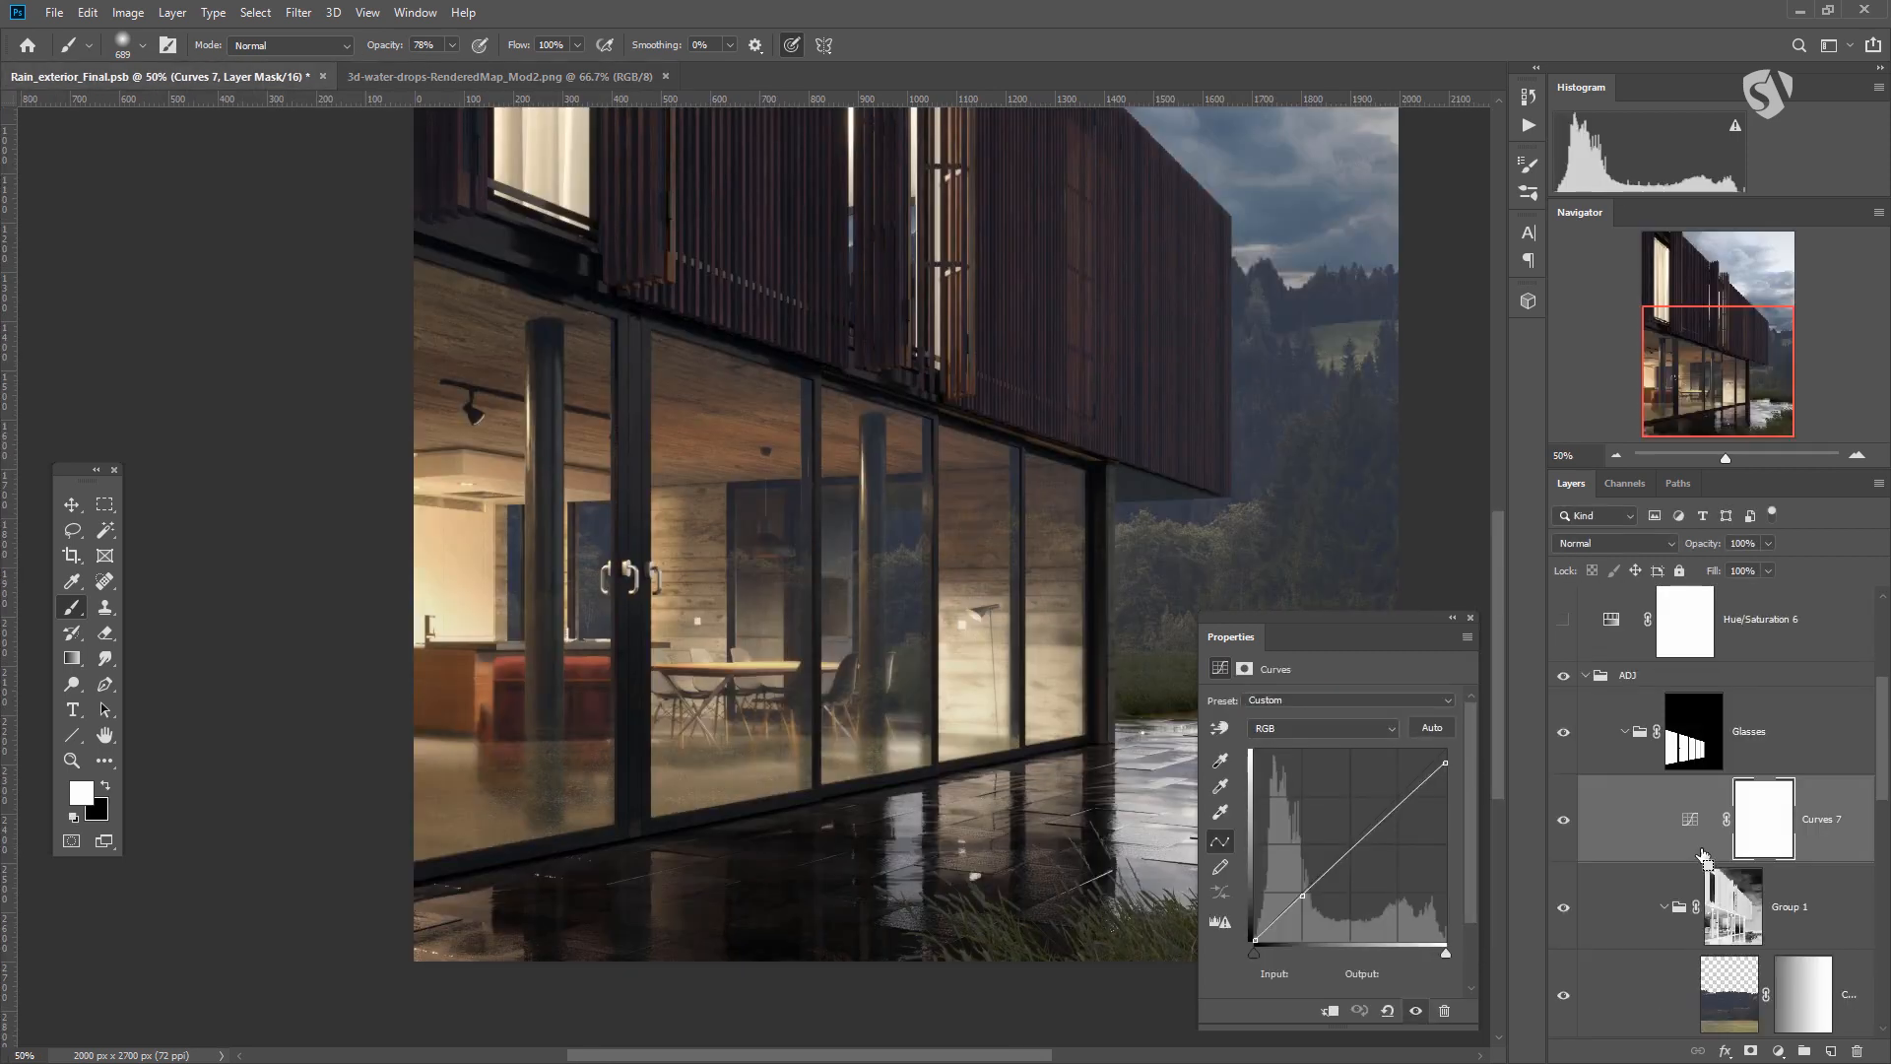
{"action": "left_click_drag", "start_coordinate": [1703, 857], "coordinate": [1696, 853]}
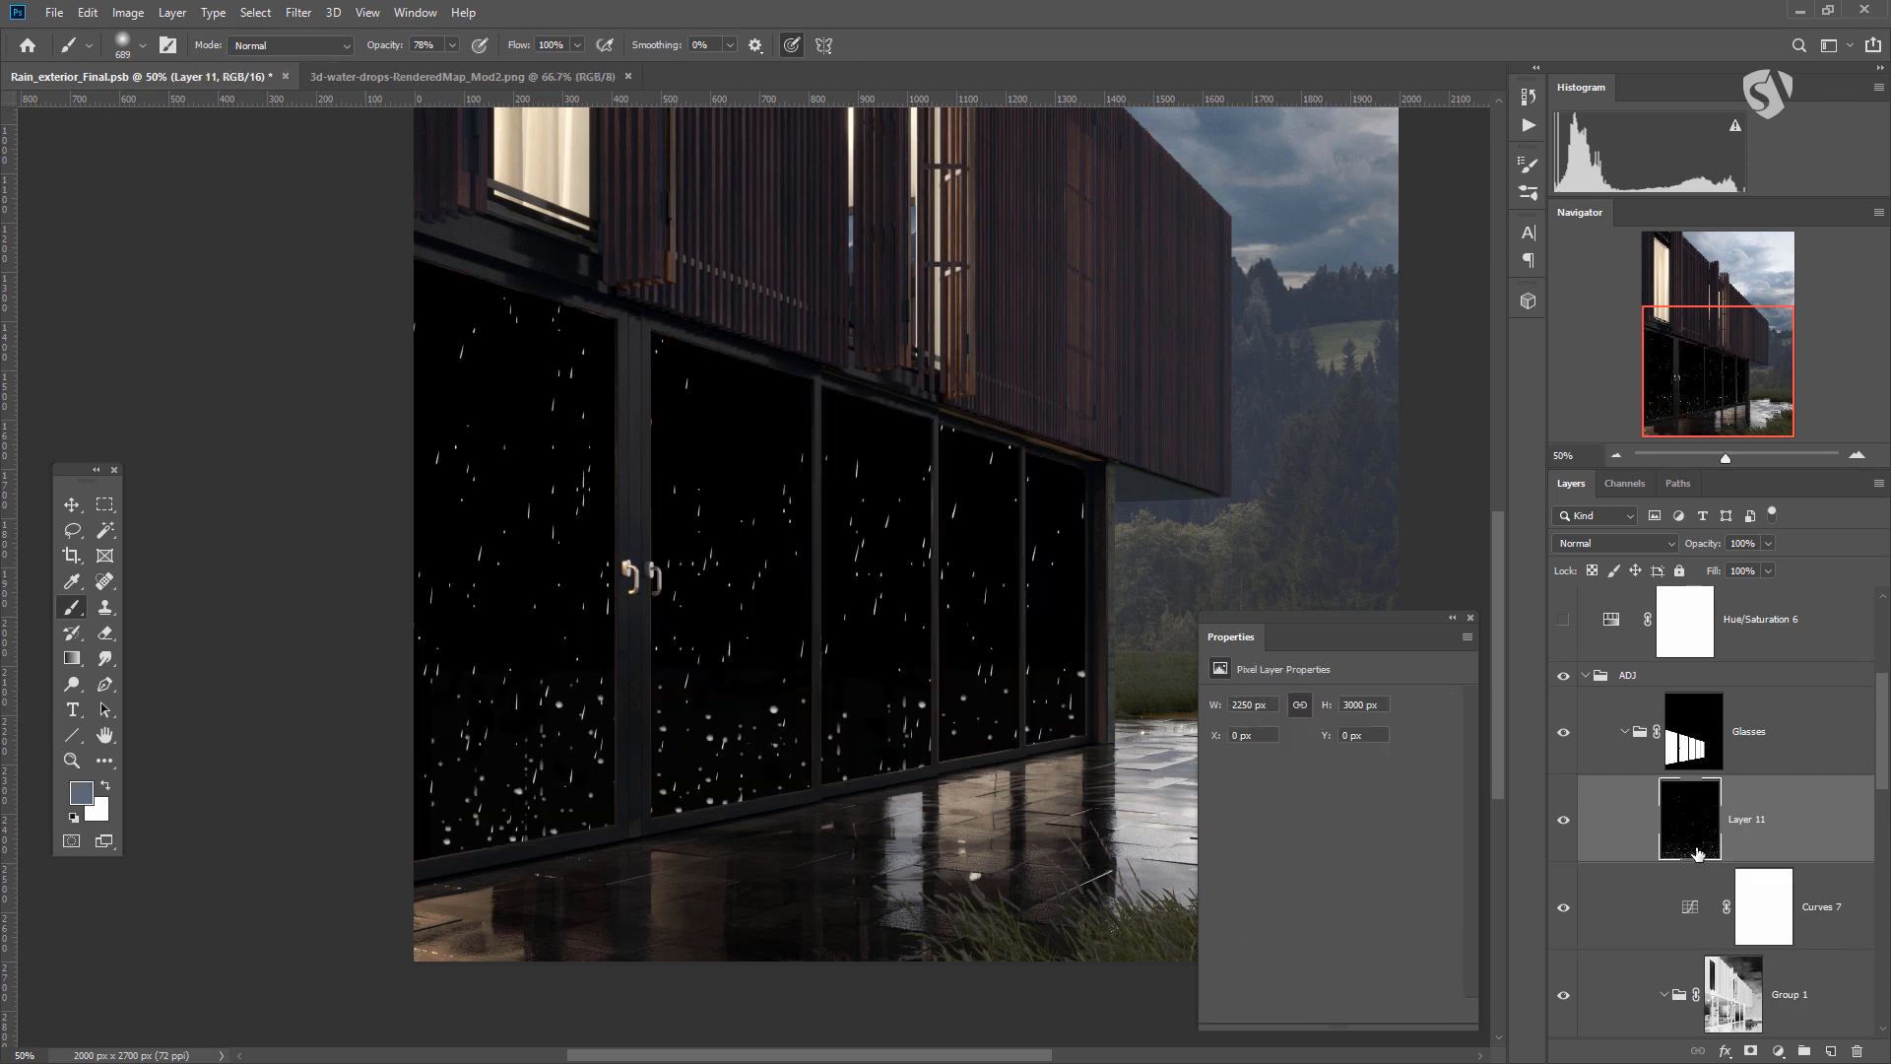
Convert the pasted water-drops layer to a smart object and scale it to 36.45% over the nearest glass panes.
{"action": "right_click", "coordinate": [1785, 833]}
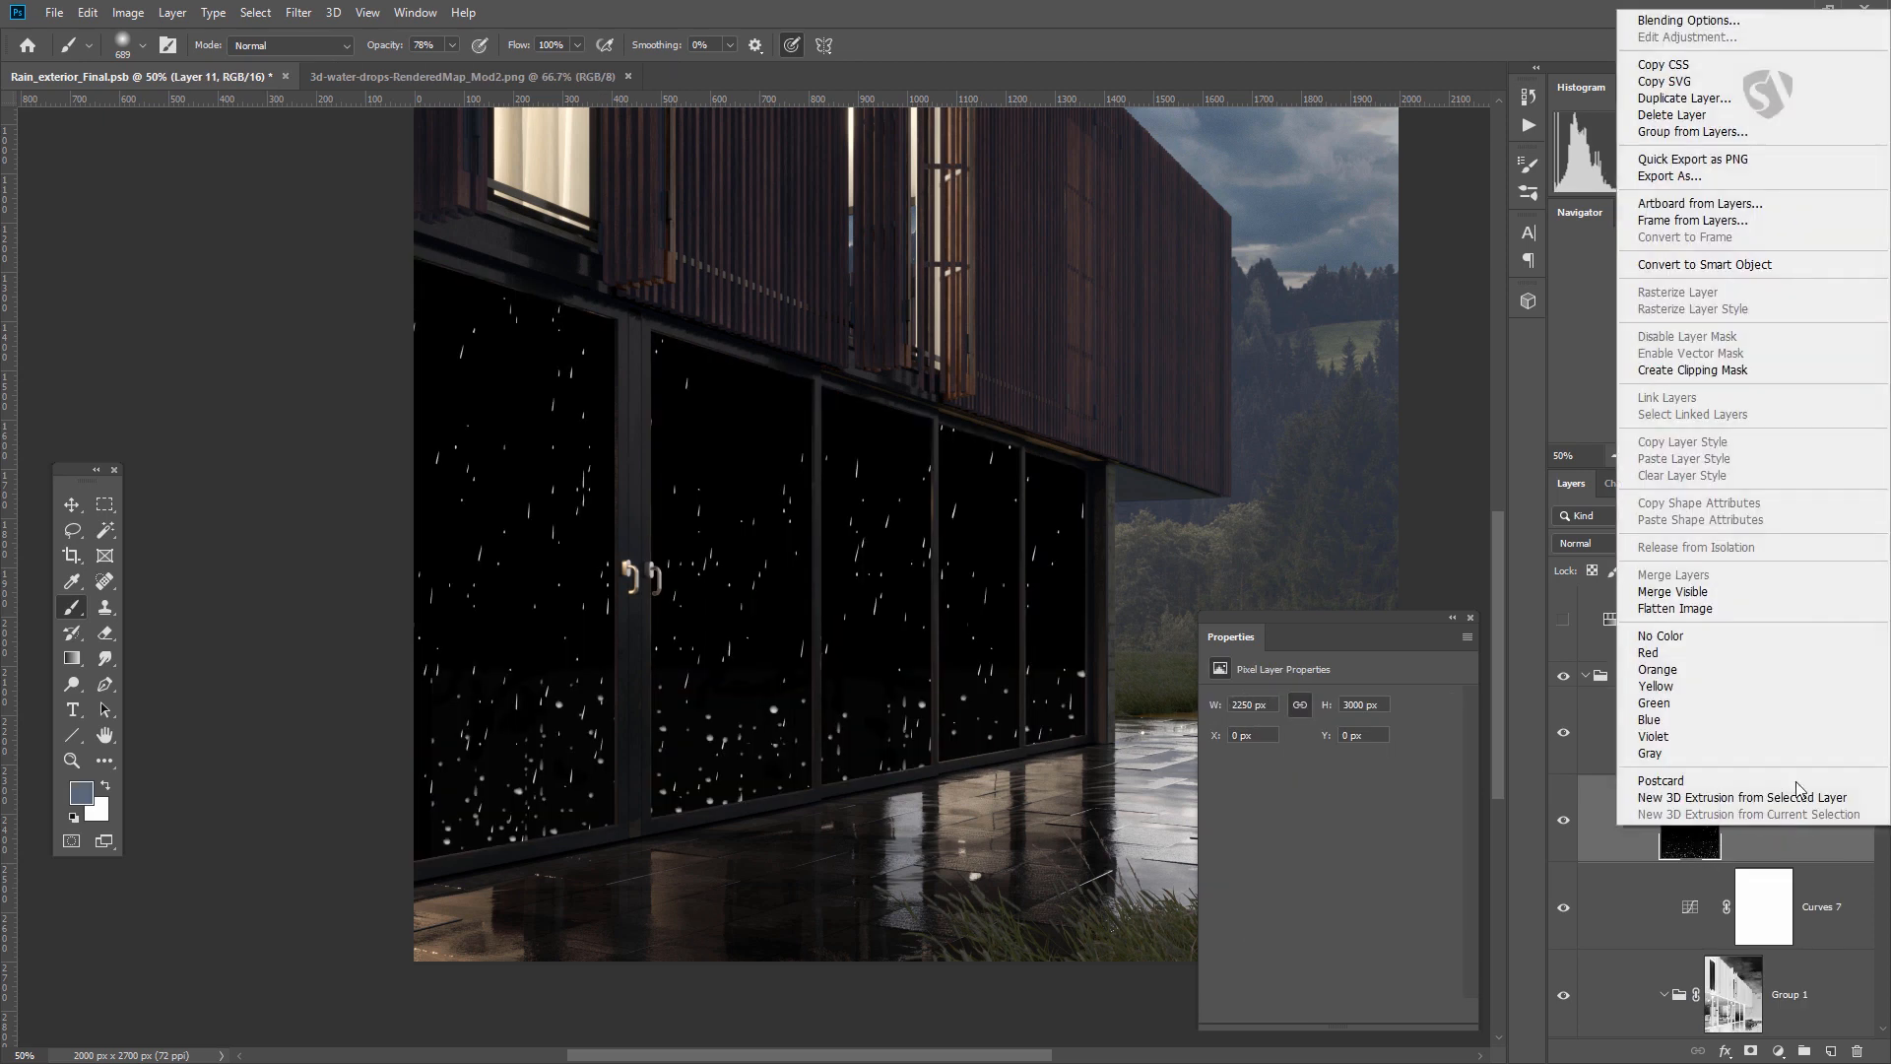
{"action": "left_click", "coordinate": [1757, 261]}
{"action": "key", "text": "ctrl+minus"}
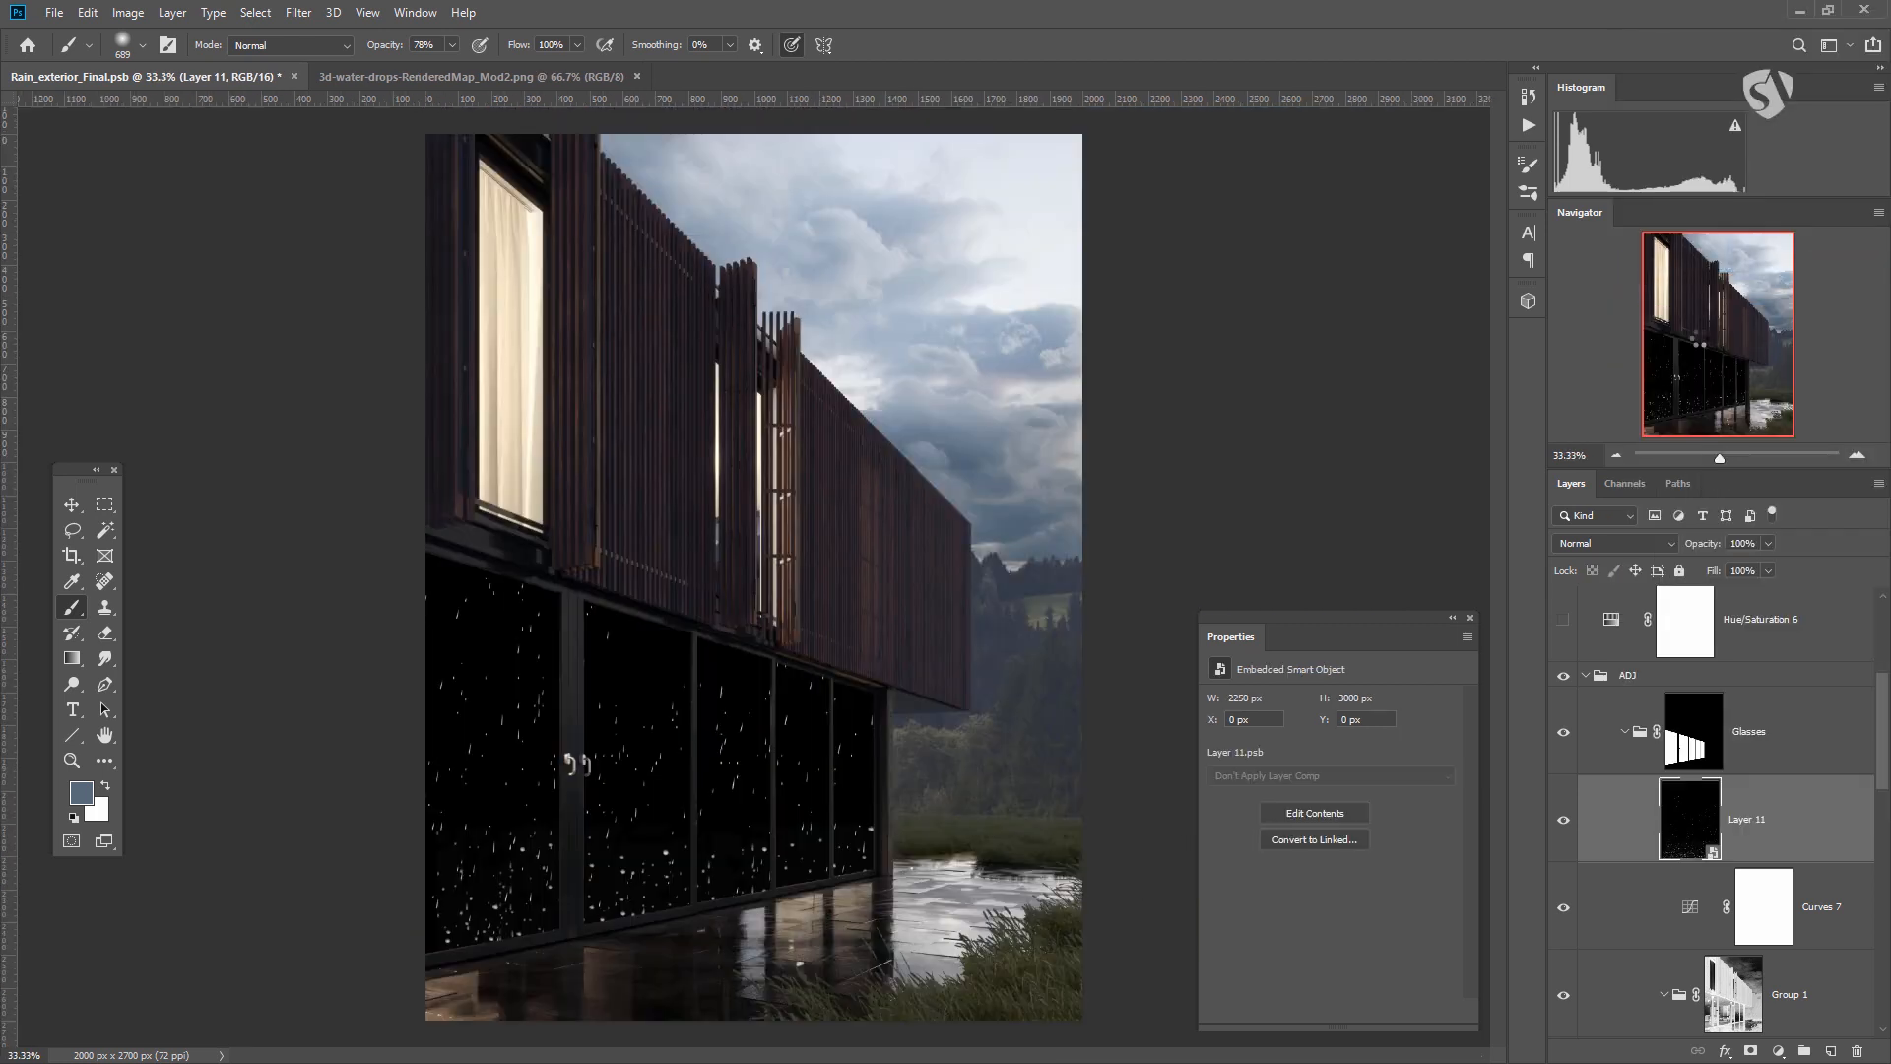
{"action": "key", "text": "ctrl+t"}
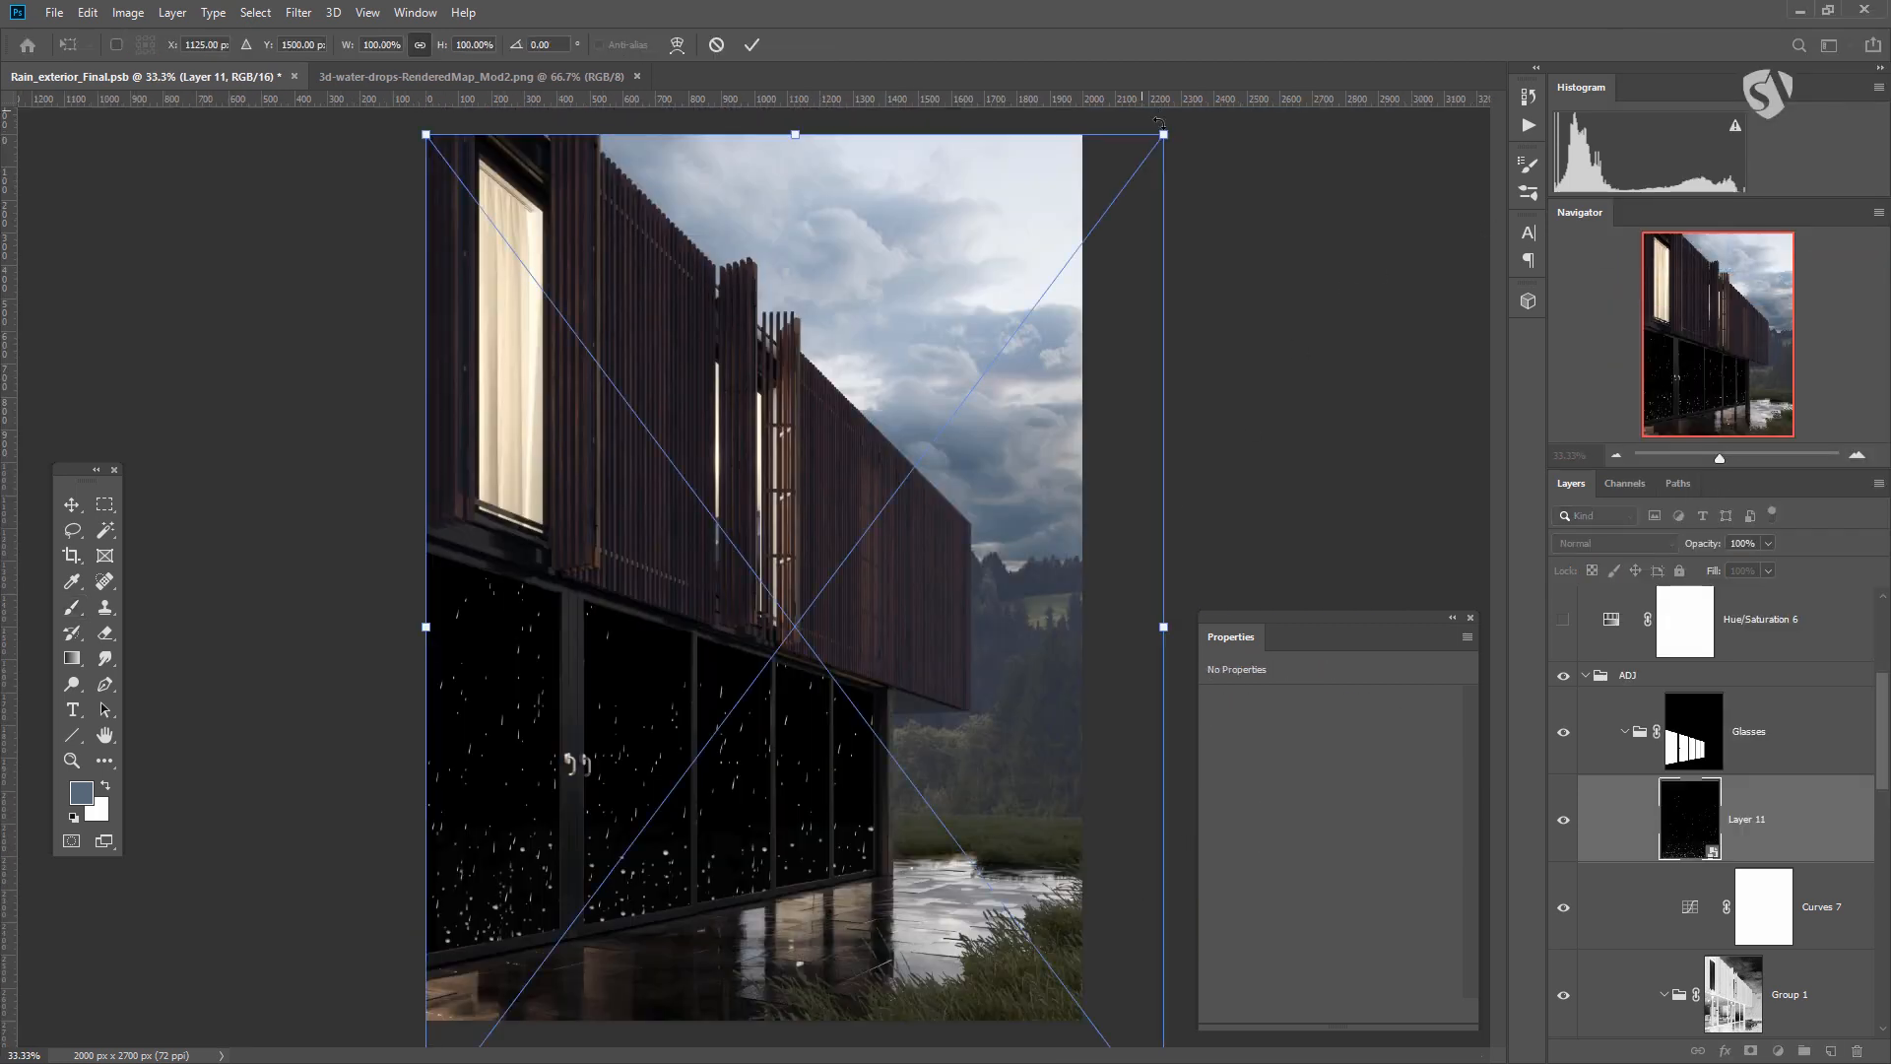
{"action": "left_click_drag", "start_coordinate": [1162, 134], "coordinate": [695, 716]}
{"action": "left_click_drag", "start_coordinate": [596, 774], "coordinate": [586, 636]}
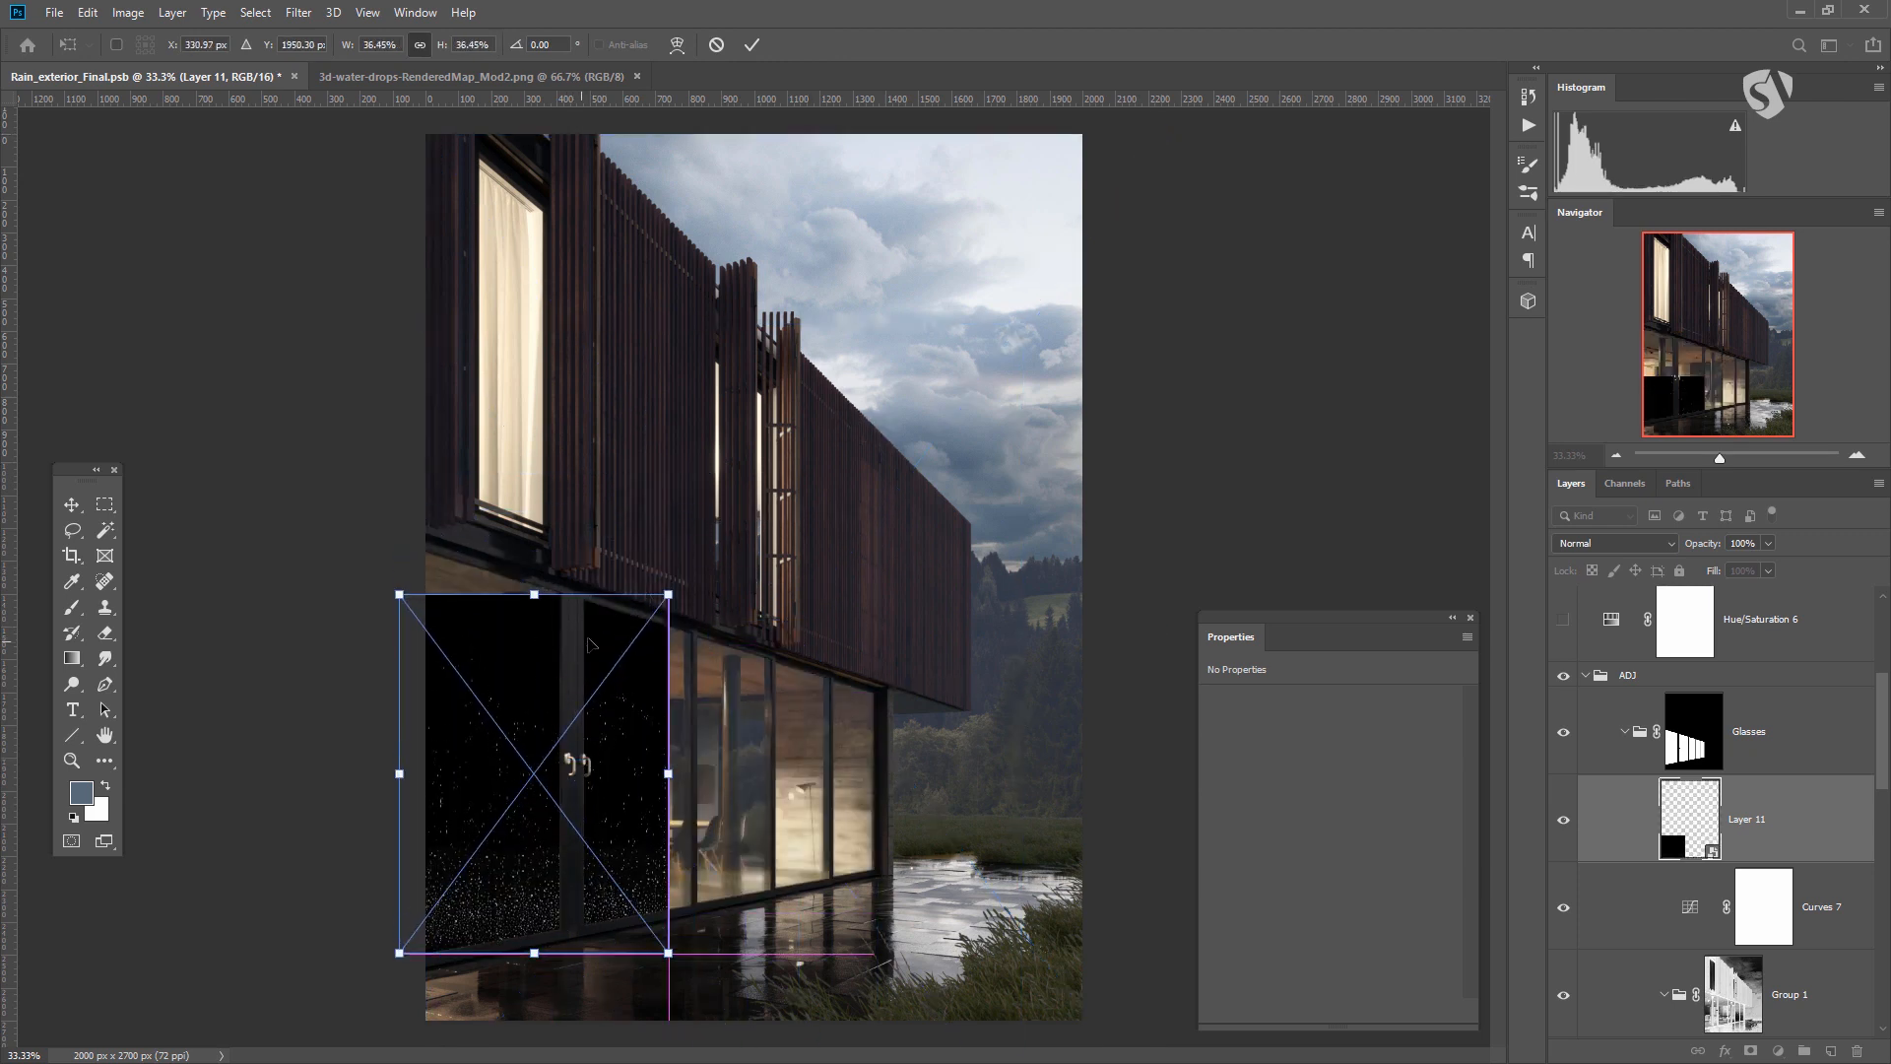
Distort the water-drops layer so its corners follow the perspective of the nearest glass pane up to the door frame.
{"action": "key", "text": "ctrl+plus"}
{"action": "key", "text": "ctrl+plus"}
{"action": "left_click_drag", "start_coordinate": [742, 669], "coordinate": [1110, 255]}
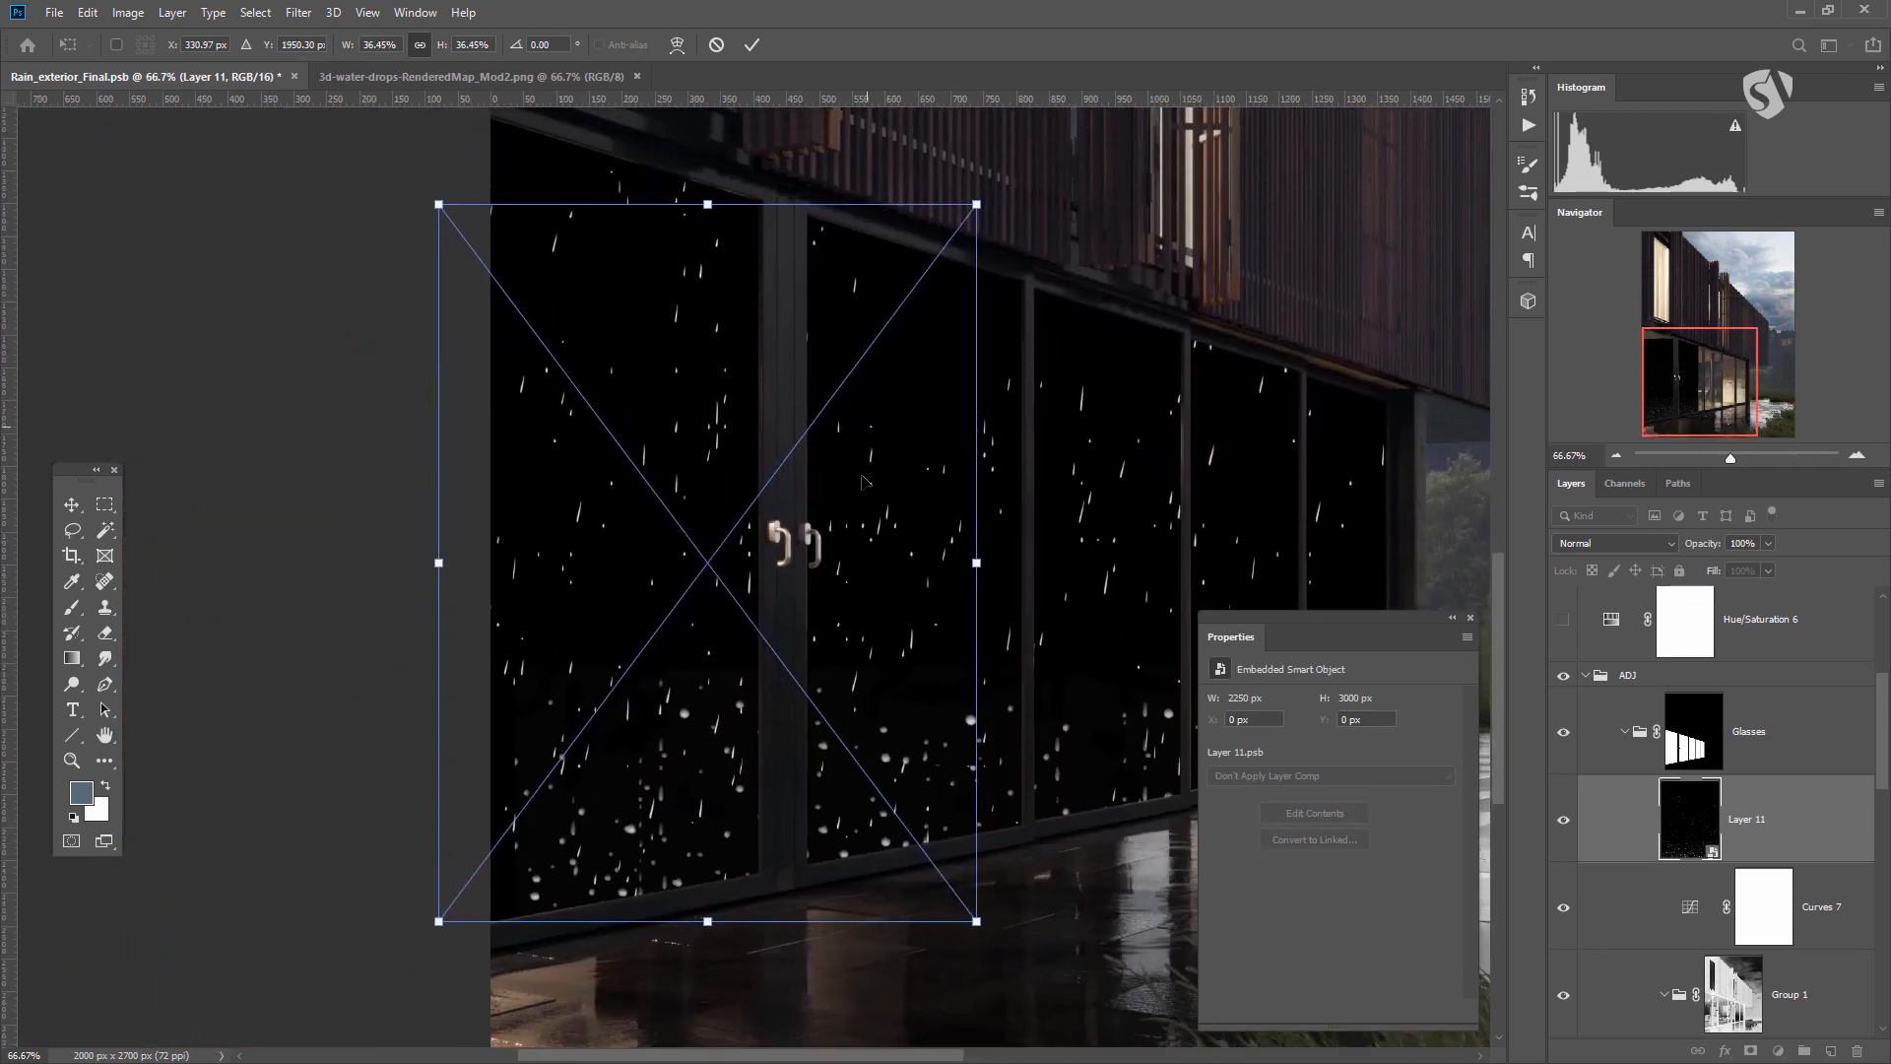
{"action": "right_click", "coordinate": [880, 482]}
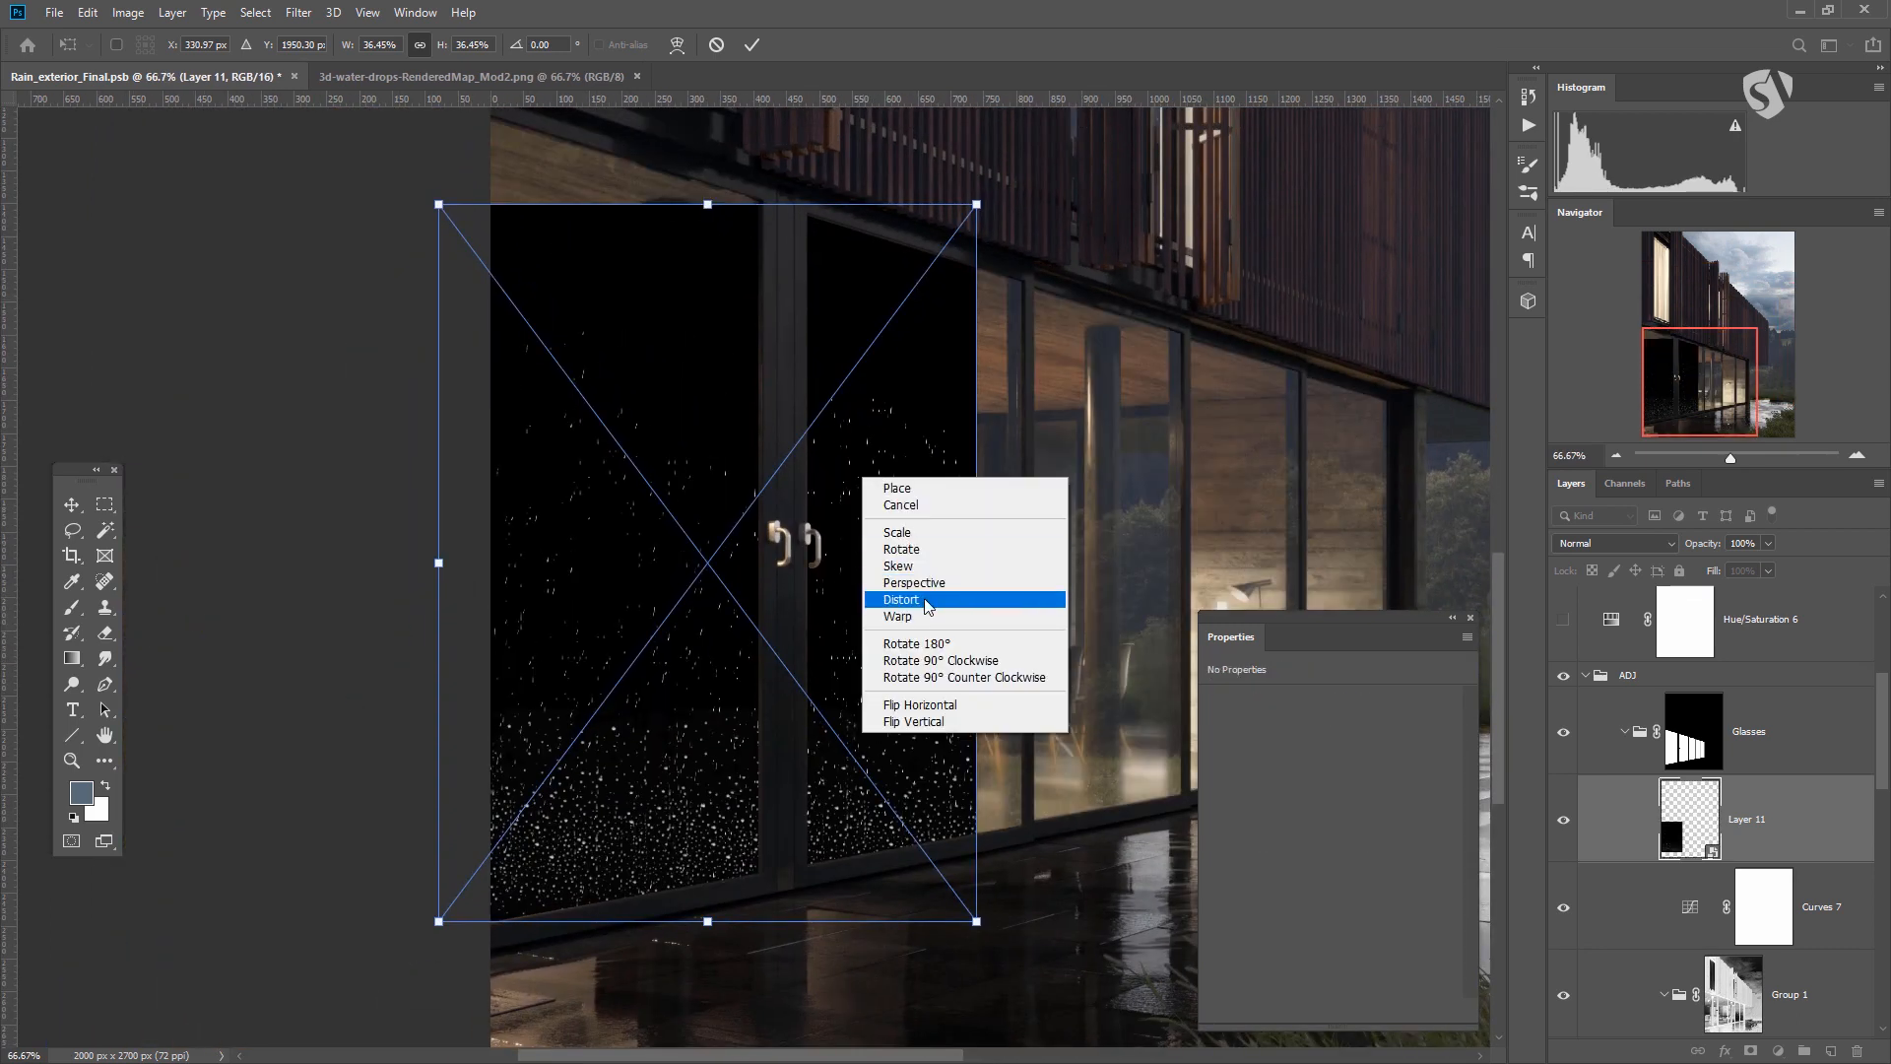
{"action": "left_click", "coordinate": [968, 566]}
{"action": "left_click_drag", "start_coordinate": [973, 564], "coordinate": [759, 515]}
{"action": "left_click_drag", "start_coordinate": [438, 921], "coordinate": [441, 947]}
{"action": "left_click_drag", "start_coordinate": [439, 204], "coordinate": [456, 110]}
{"action": "left_click_drag", "start_coordinate": [752, 162], "coordinate": [757, 203]}
{"action": "key", "text": "b"}
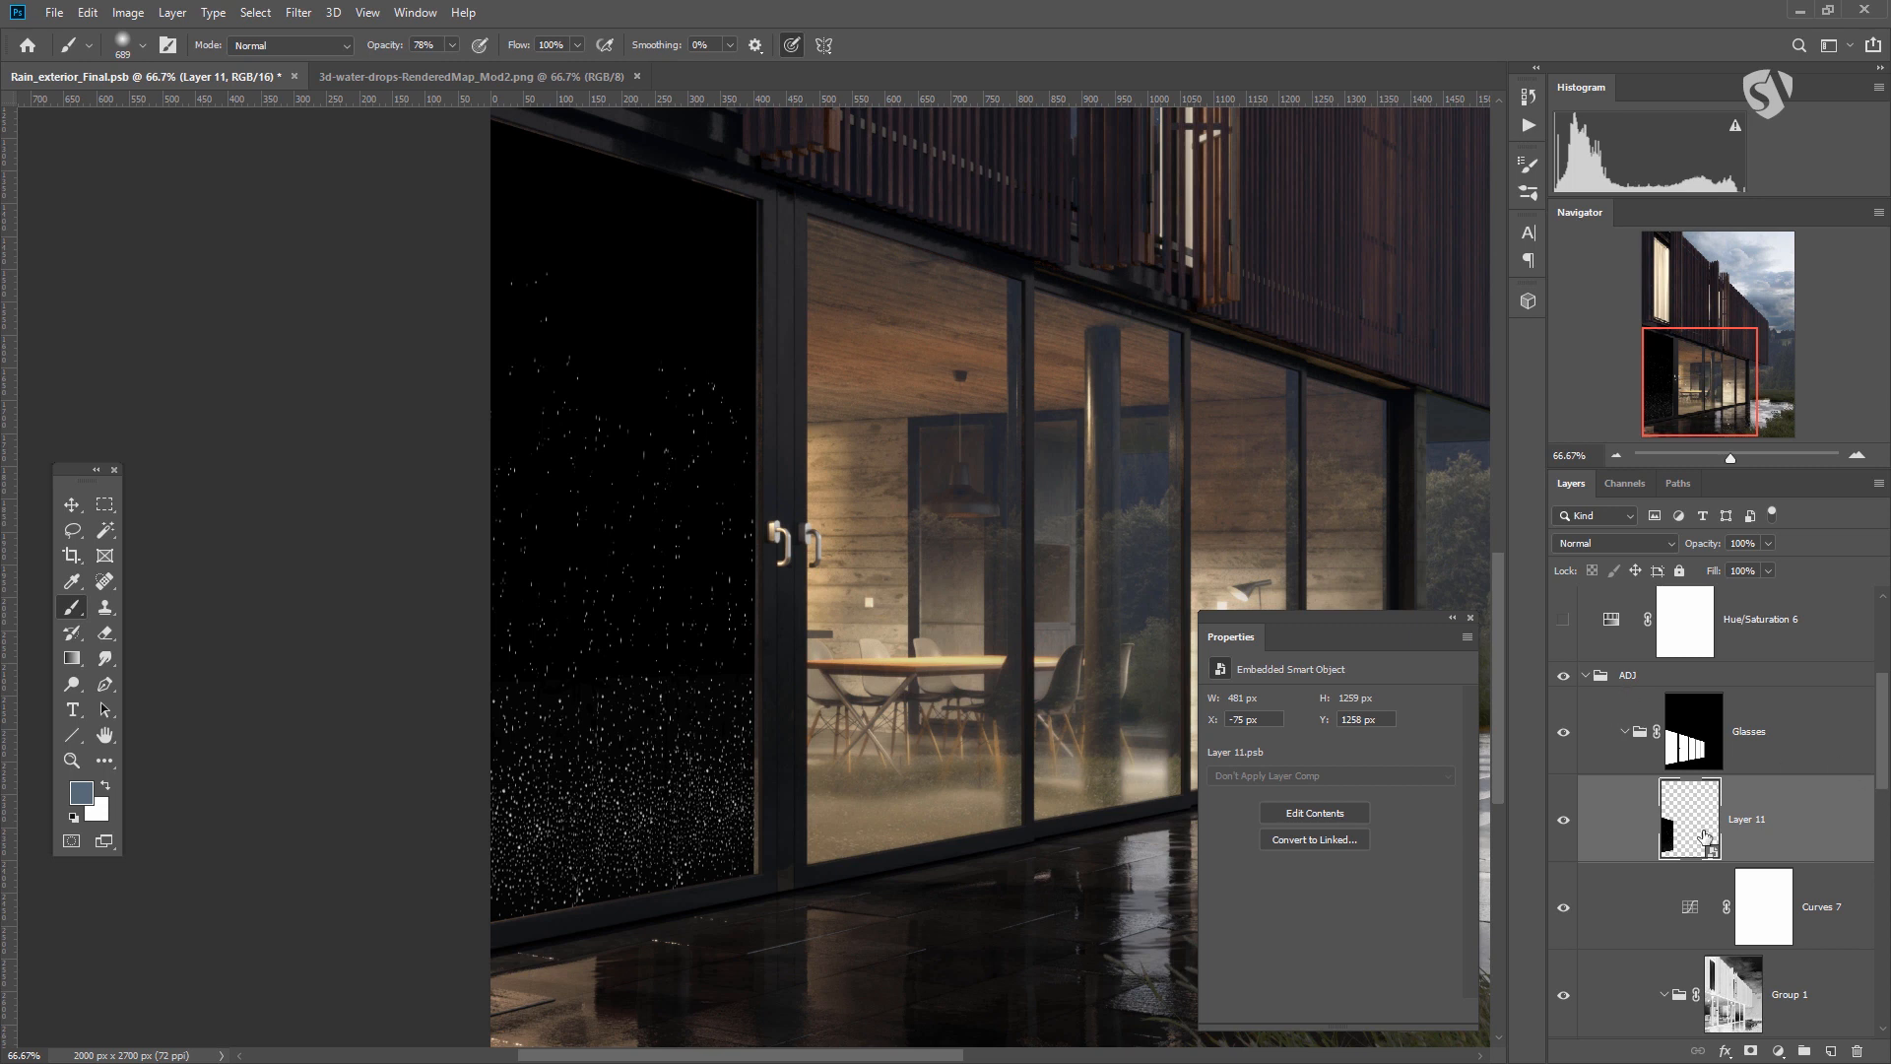
Try the Screen blend mode on the water-drops layer and return it to Normal.
{"action": "left_click", "coordinate": [1664, 545]}
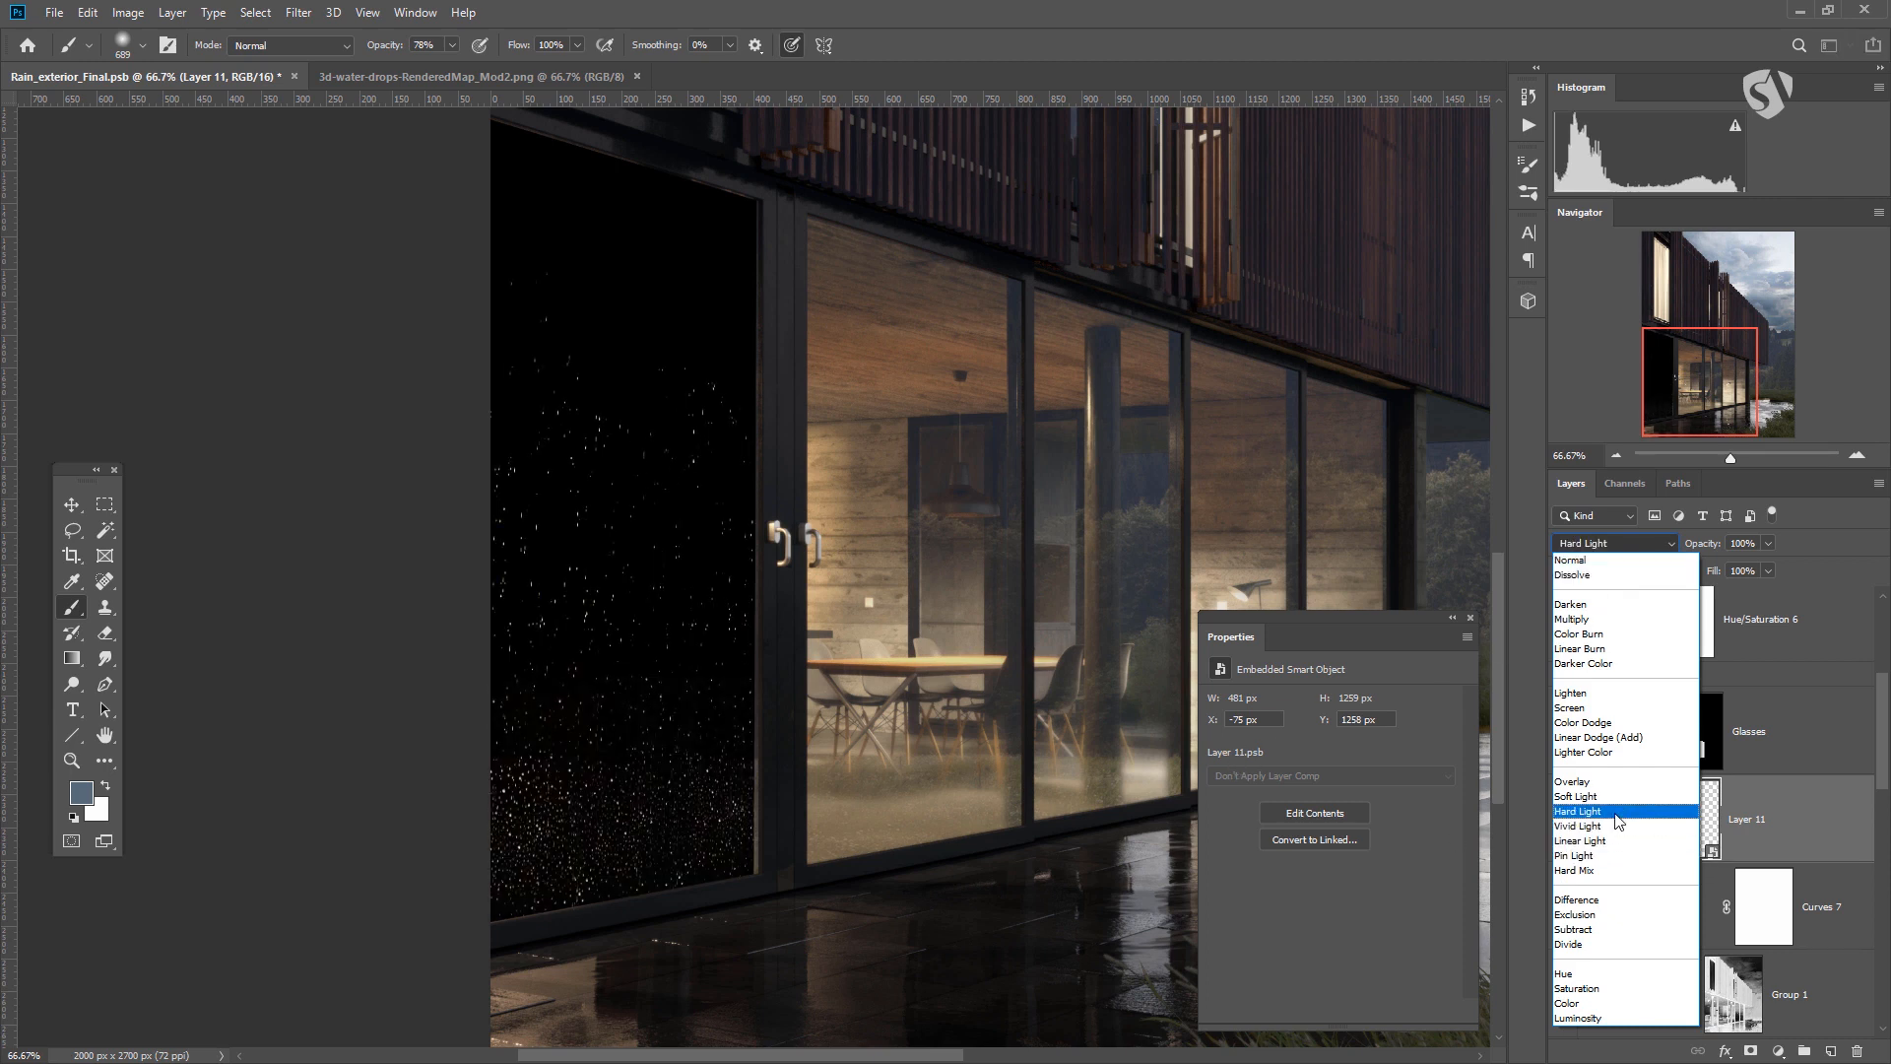
{"action": "left_click", "coordinate": [1580, 709]}
{"action": "left_click_drag", "start_coordinate": [1770, 545], "coordinate": [1805, 583]}
{"action": "left_click", "coordinate": [1623, 546]}
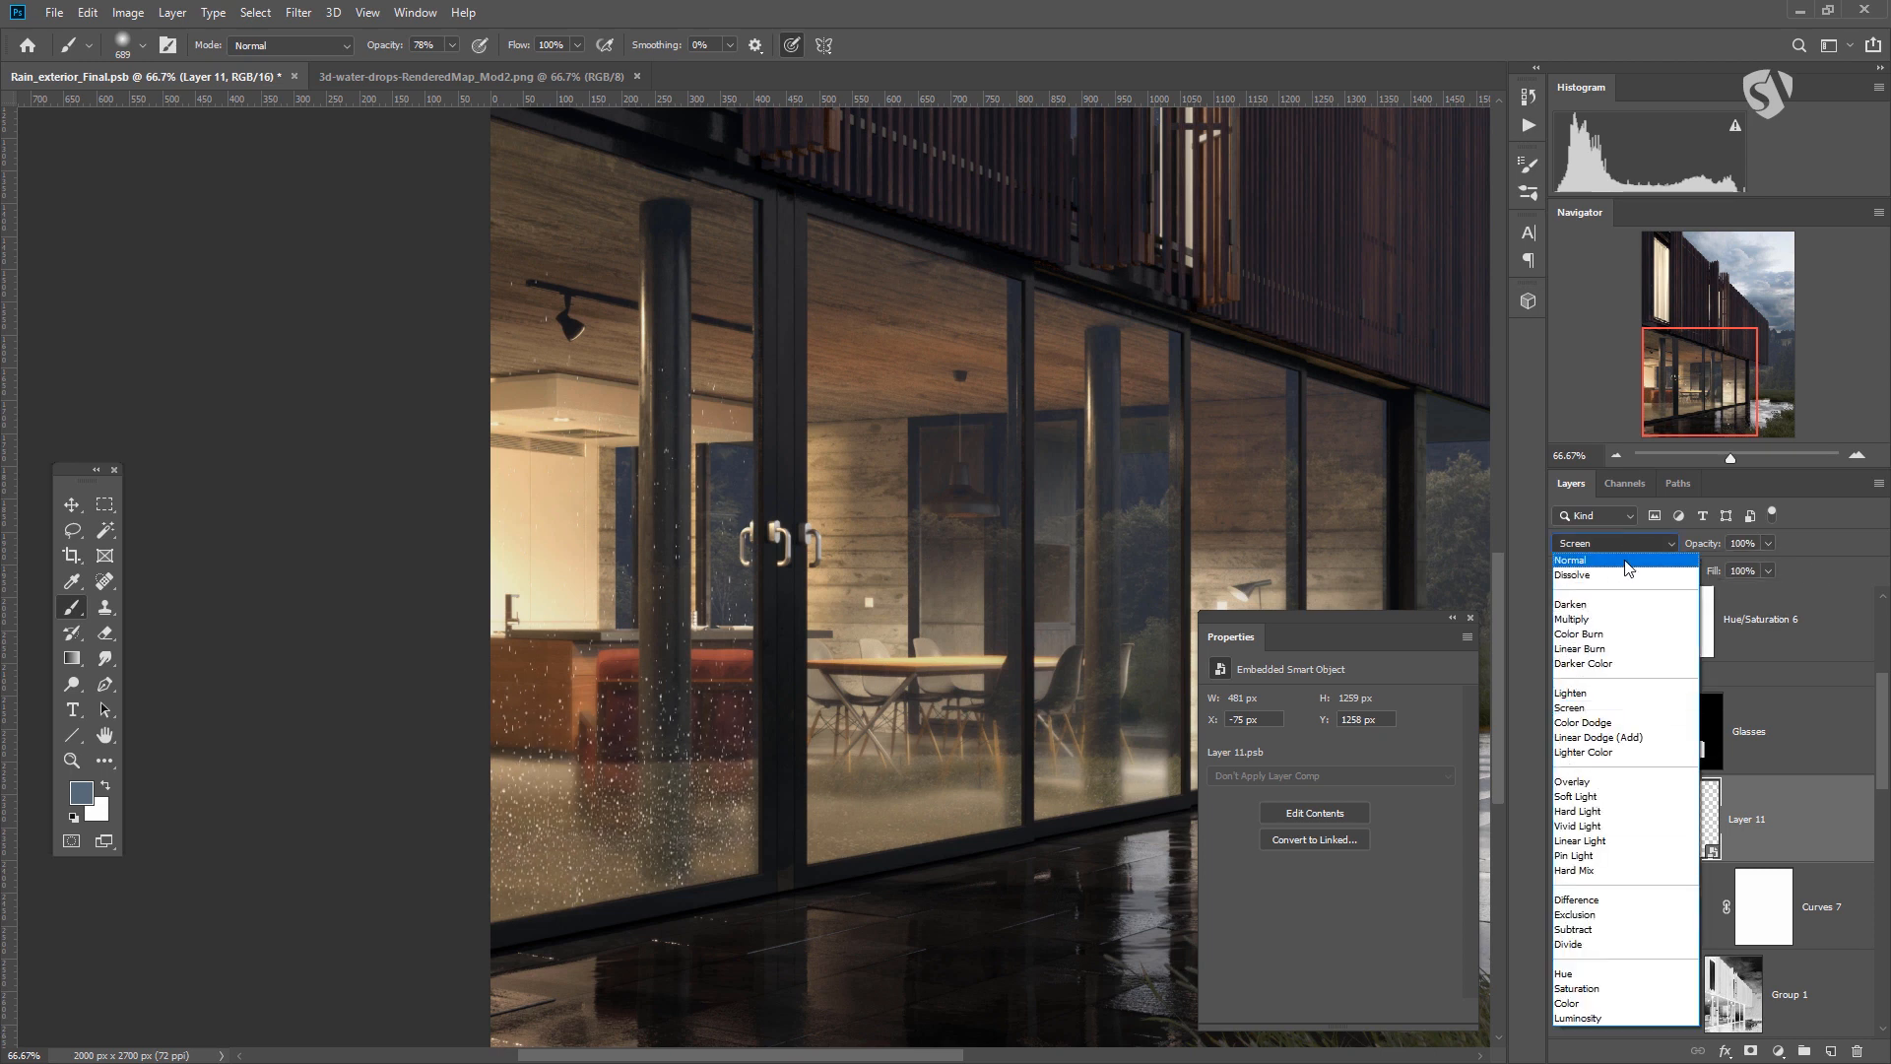
{"action": "left_click", "coordinate": [1623, 560]}
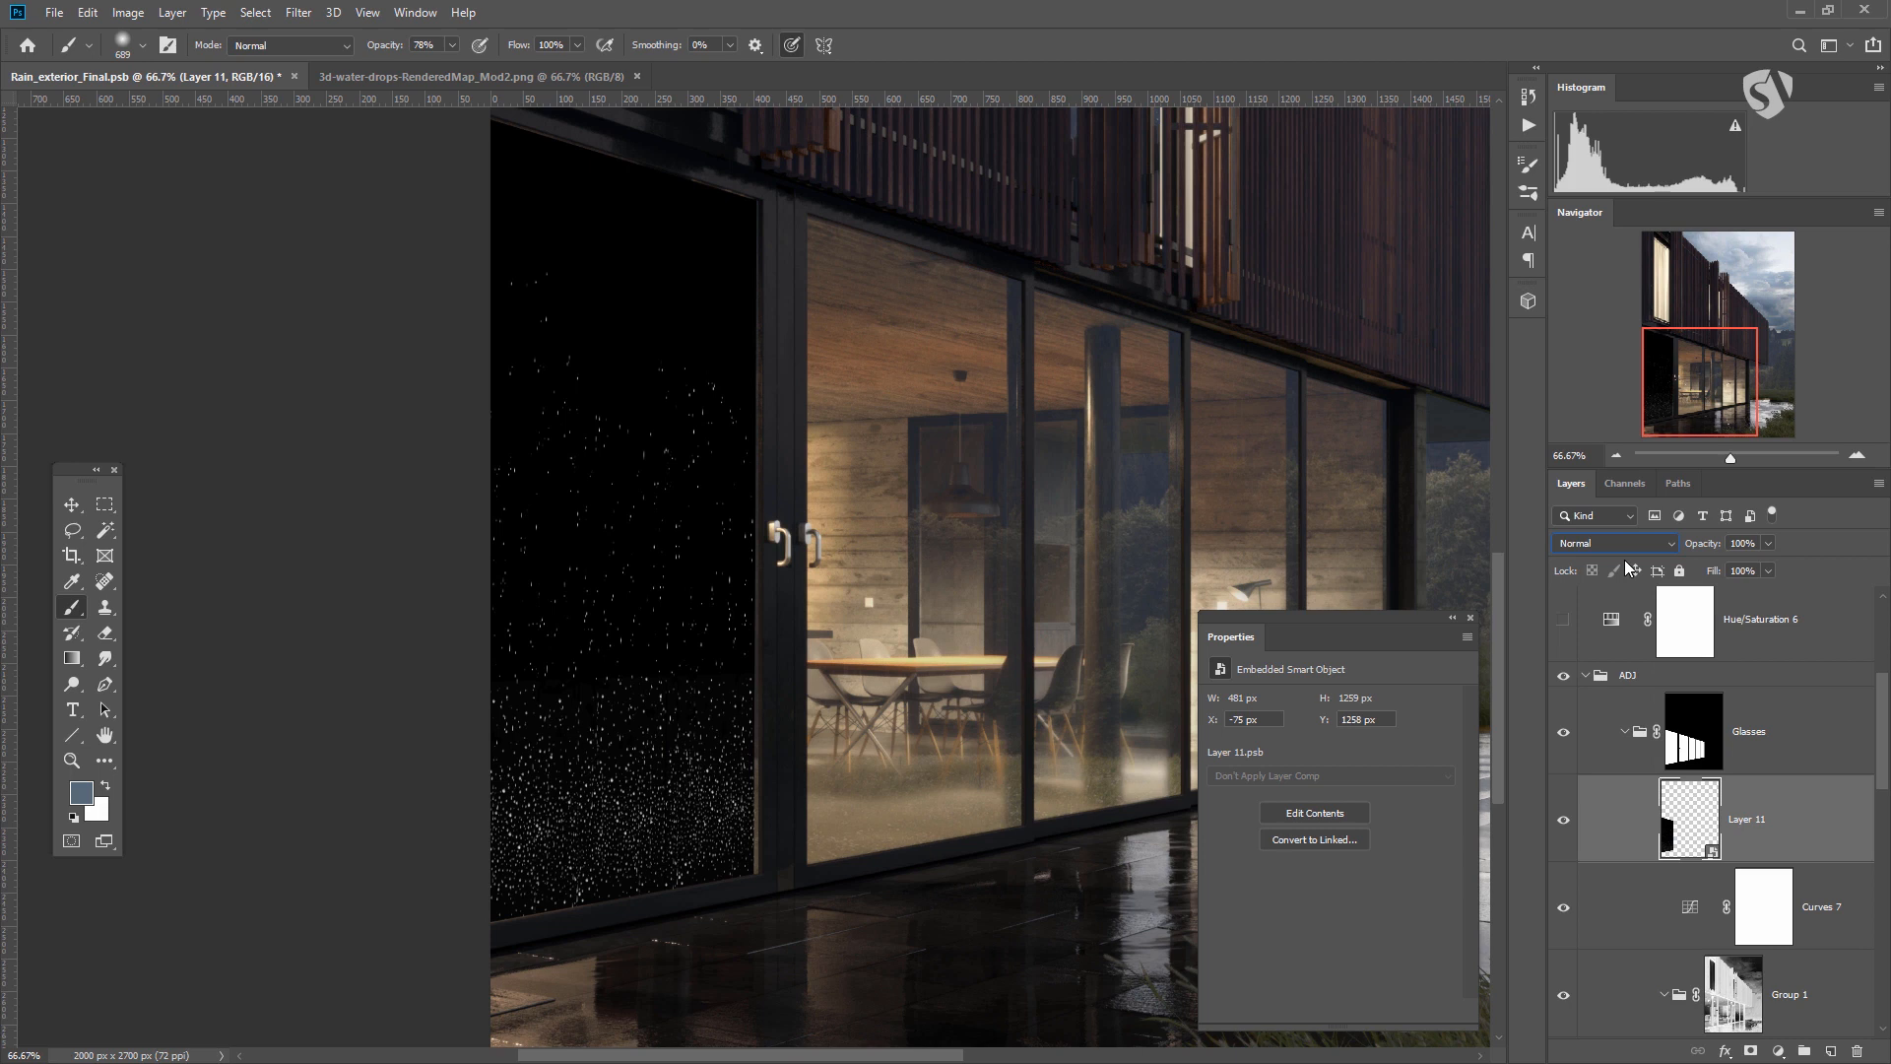
Apply an Emboss smart filter to Layer 11 with angle 89°, height 1 pixel and amount 306%.
{"action": "left_click", "coordinate": [301, 13]}
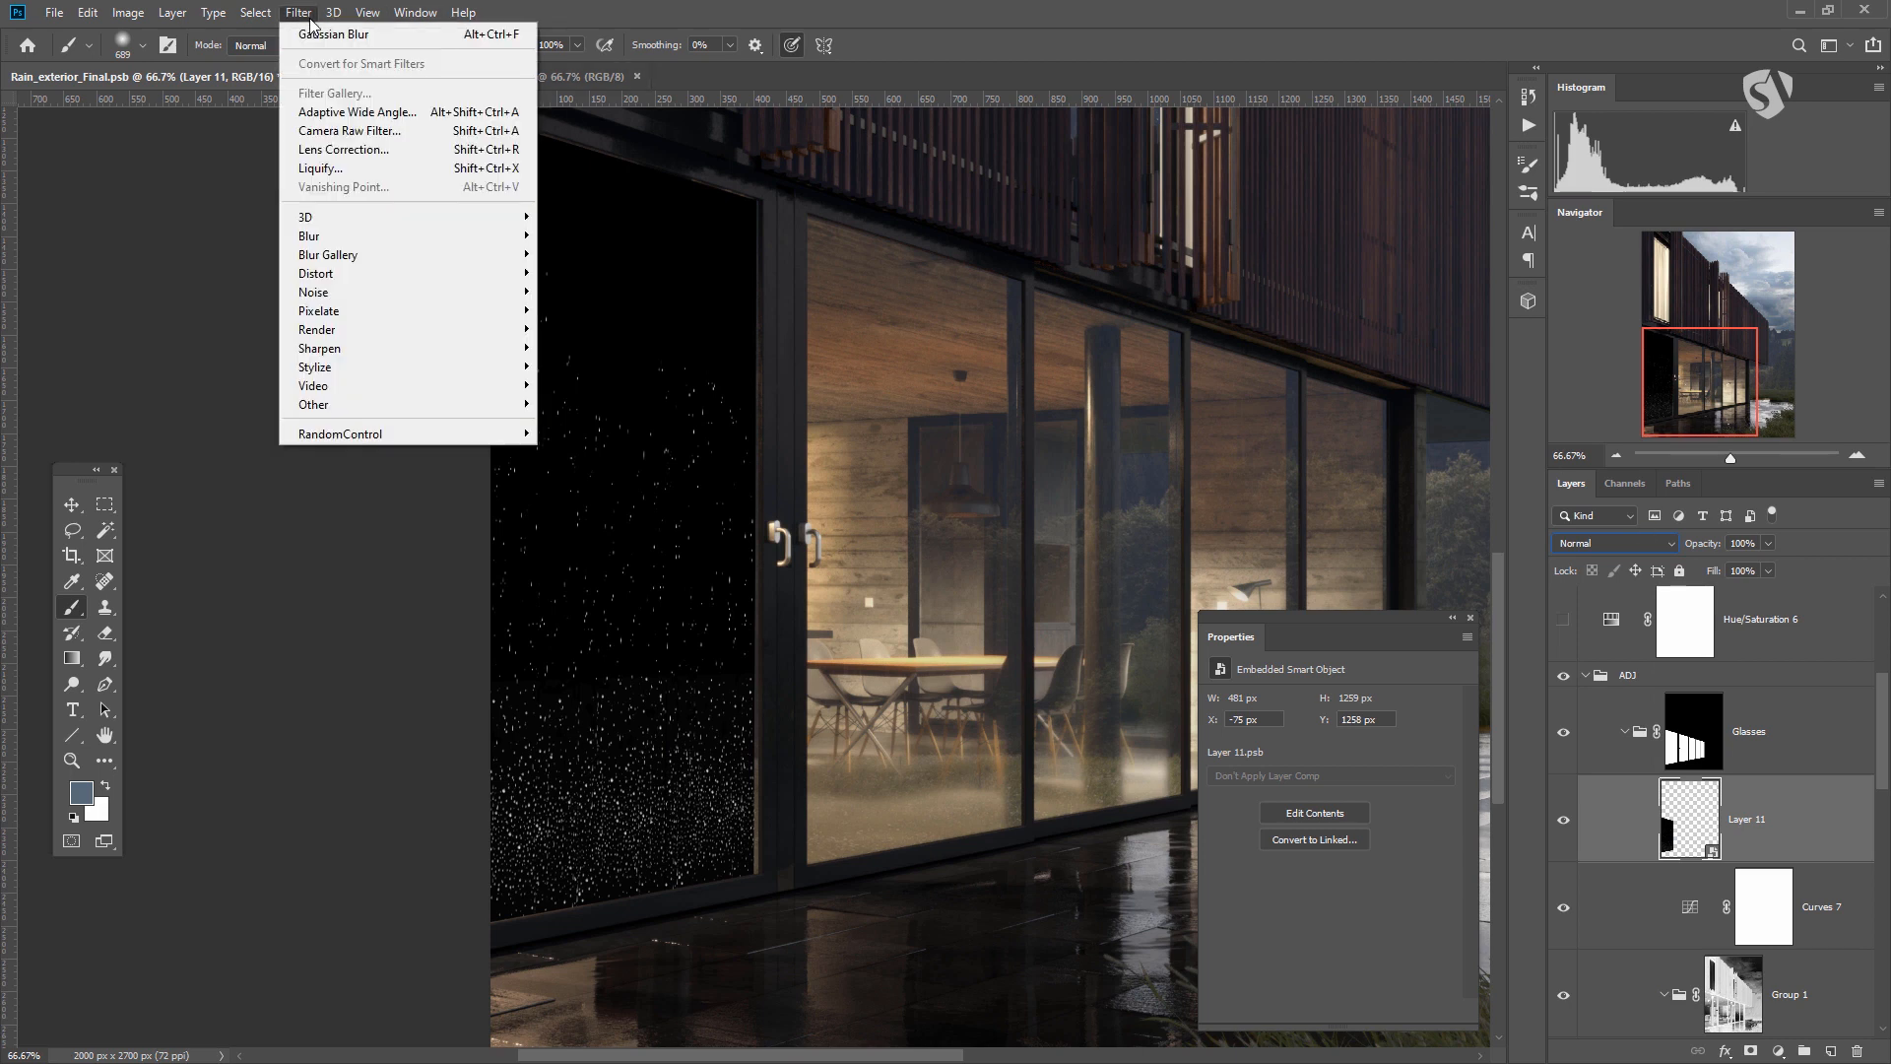
{"action": "mouse_move", "coordinate": [386, 329]}
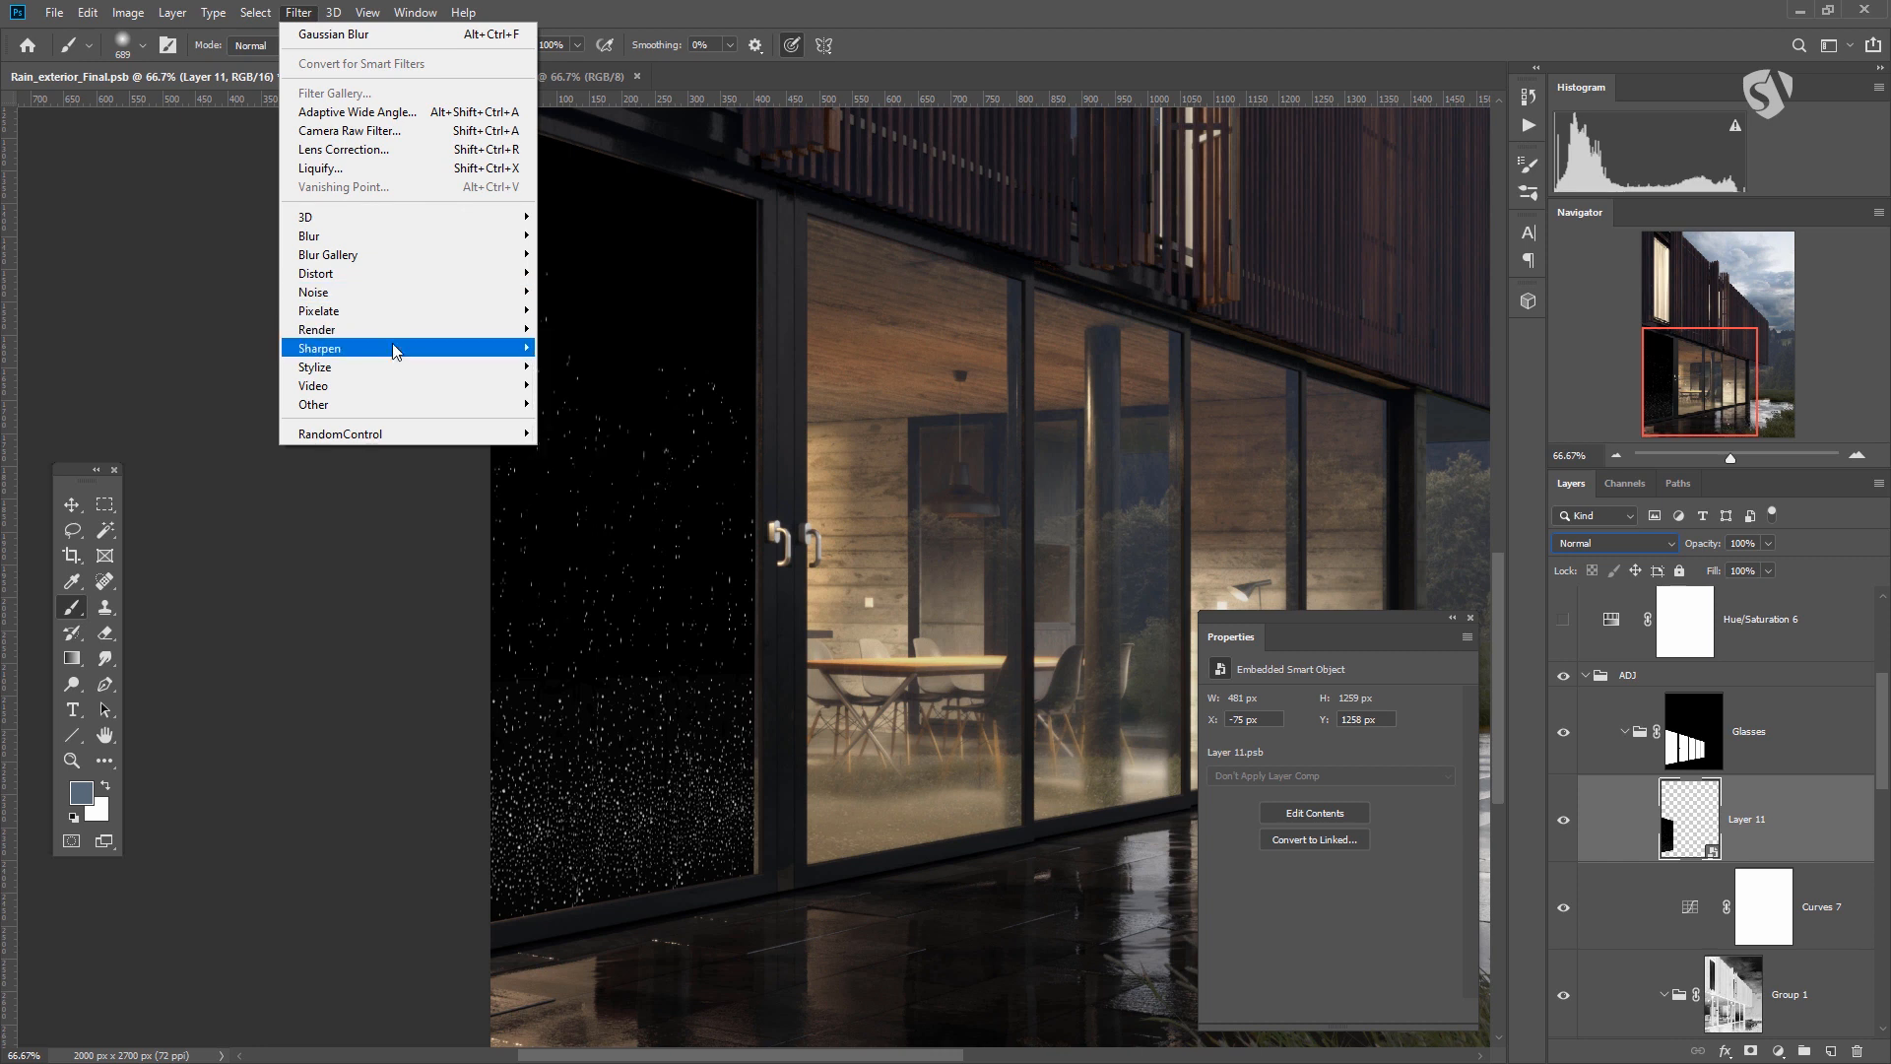
{"action": "mouse_move", "coordinate": [396, 366]}
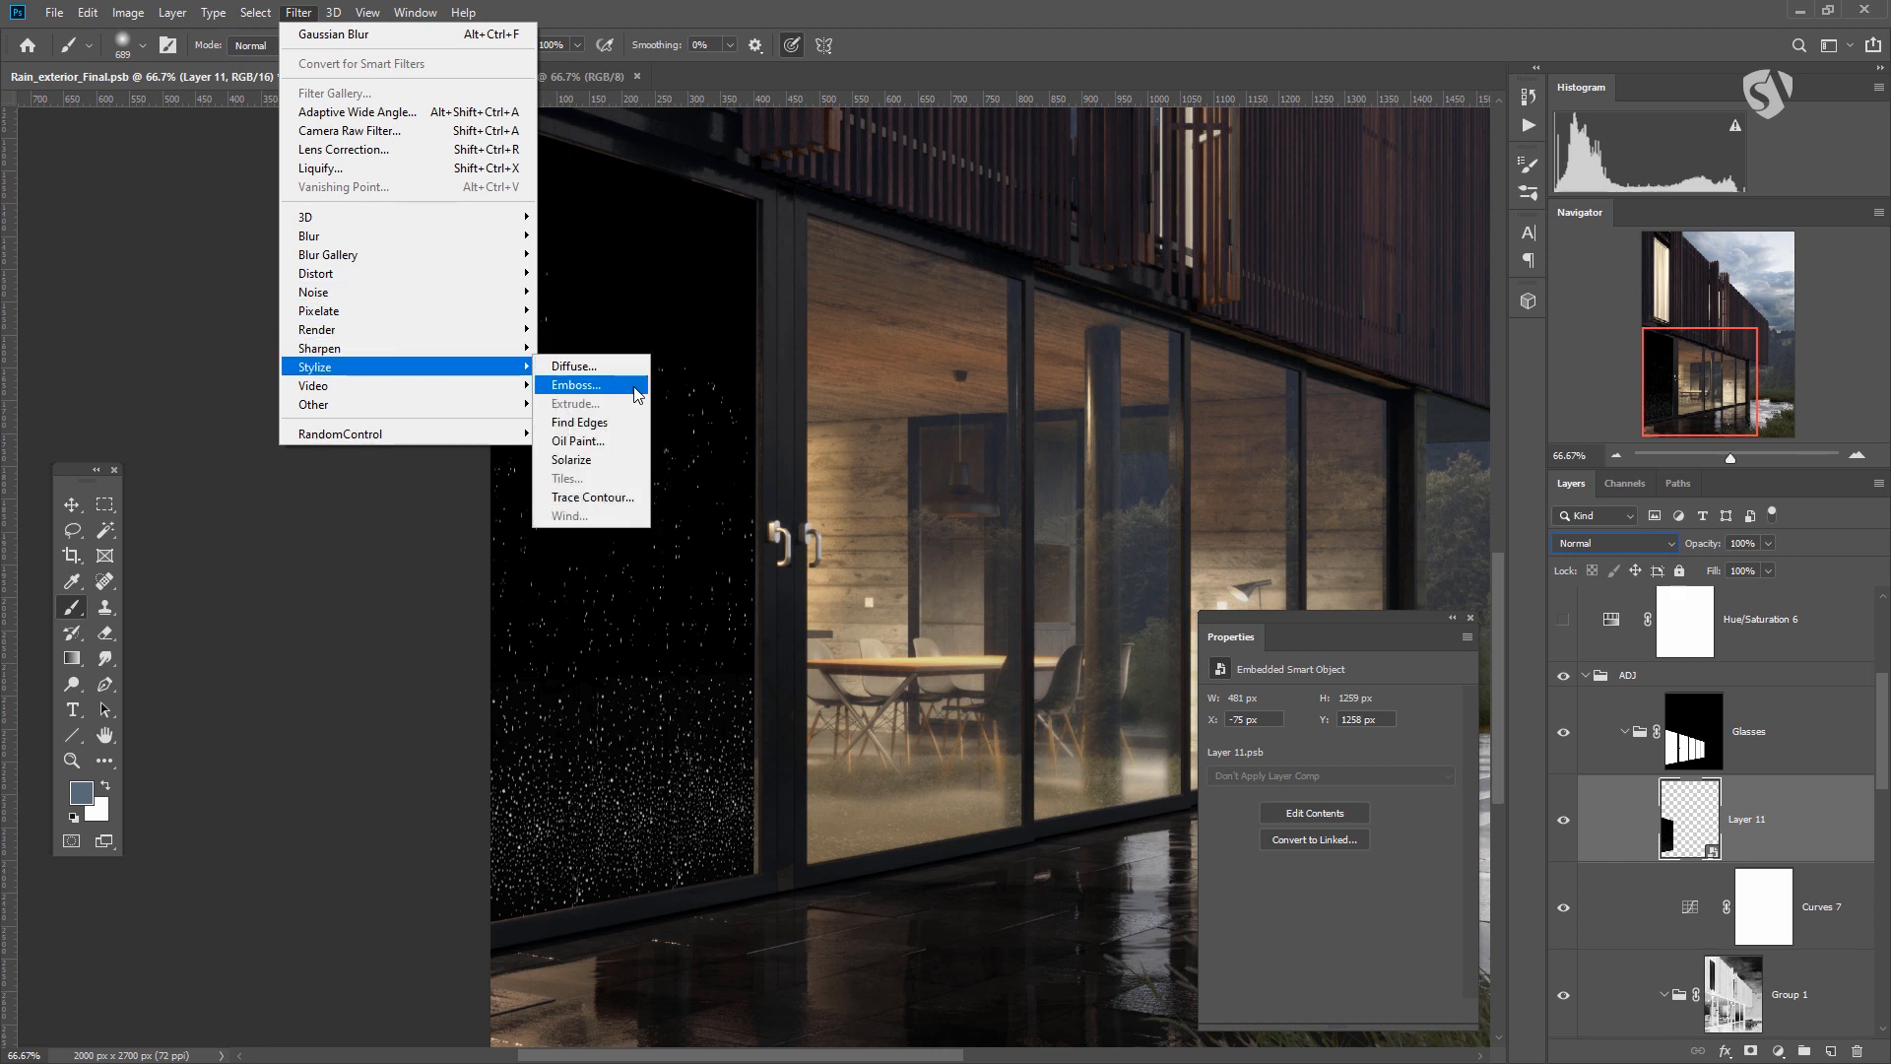
{"action": "left_click", "coordinate": [630, 394]}
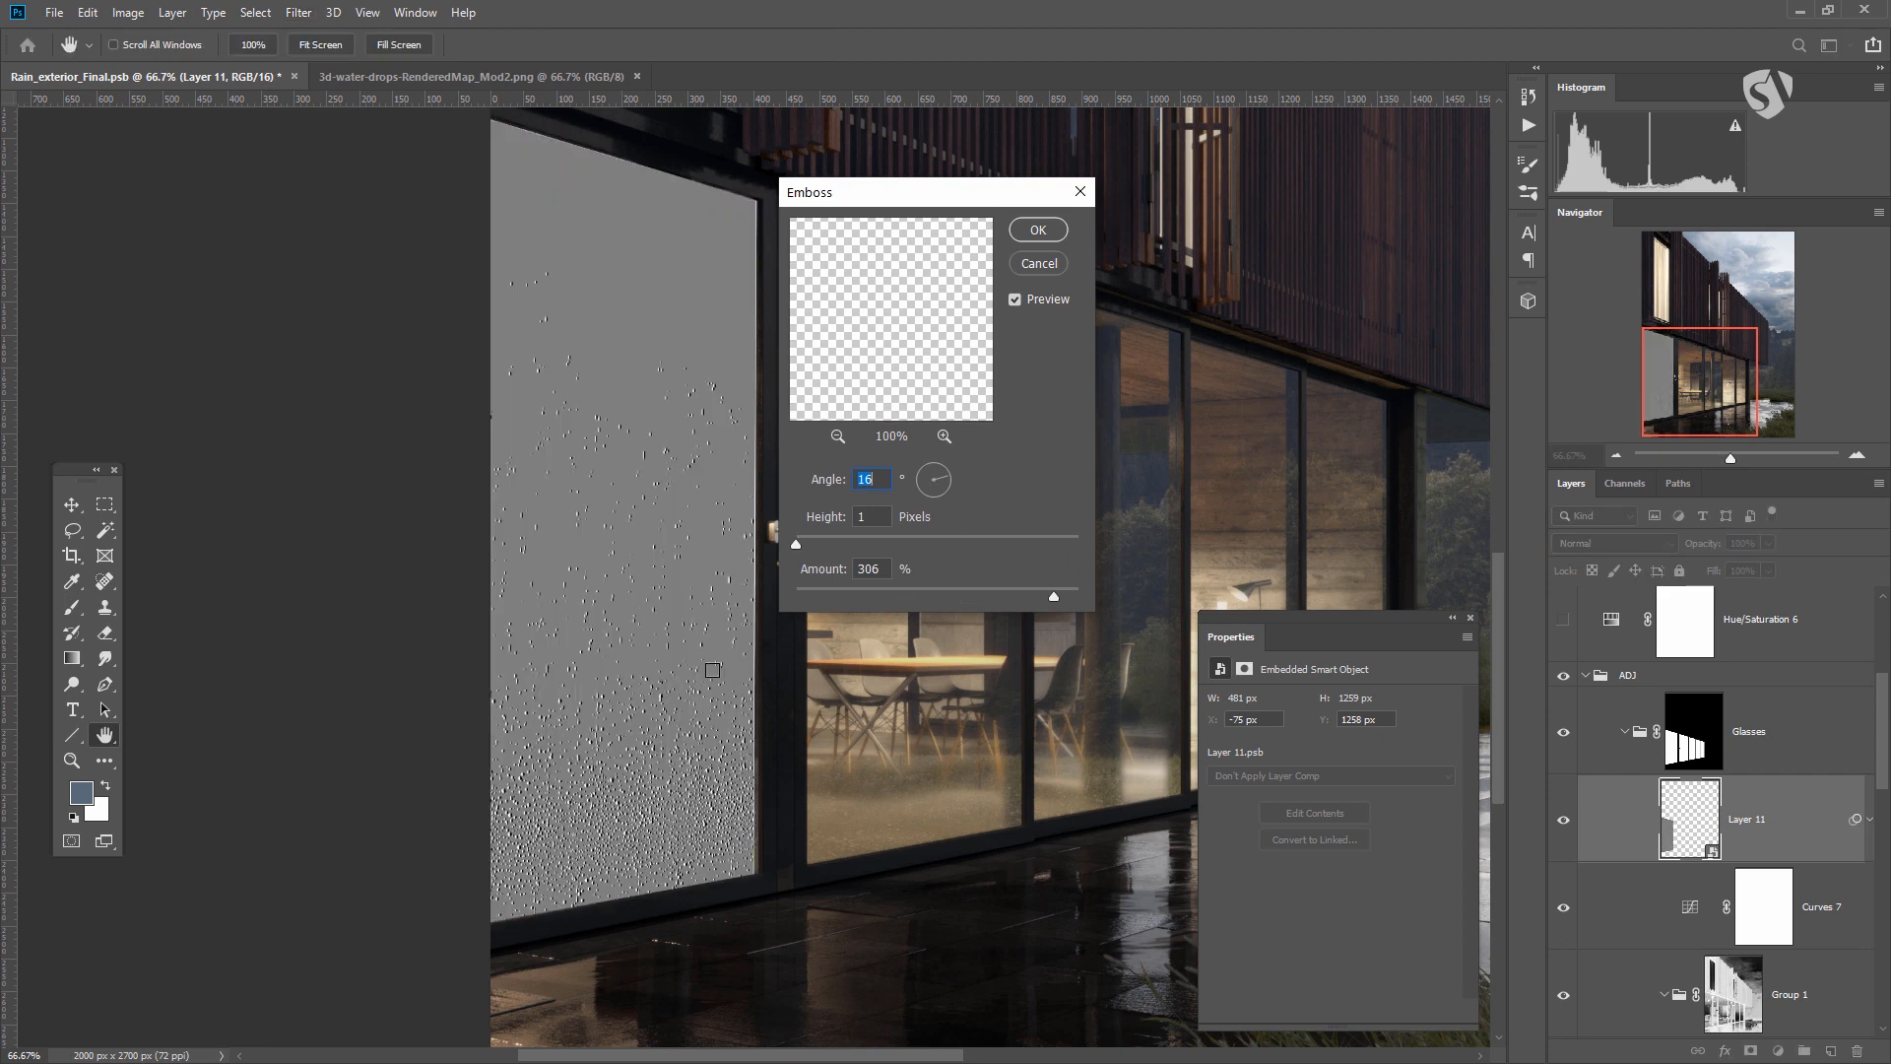
{"action": "left_click_drag", "start_coordinate": [845, 375], "coordinate": [1030, 321]}
{"action": "left_click_drag", "start_coordinate": [928, 363], "coordinate": [1127, 349]}
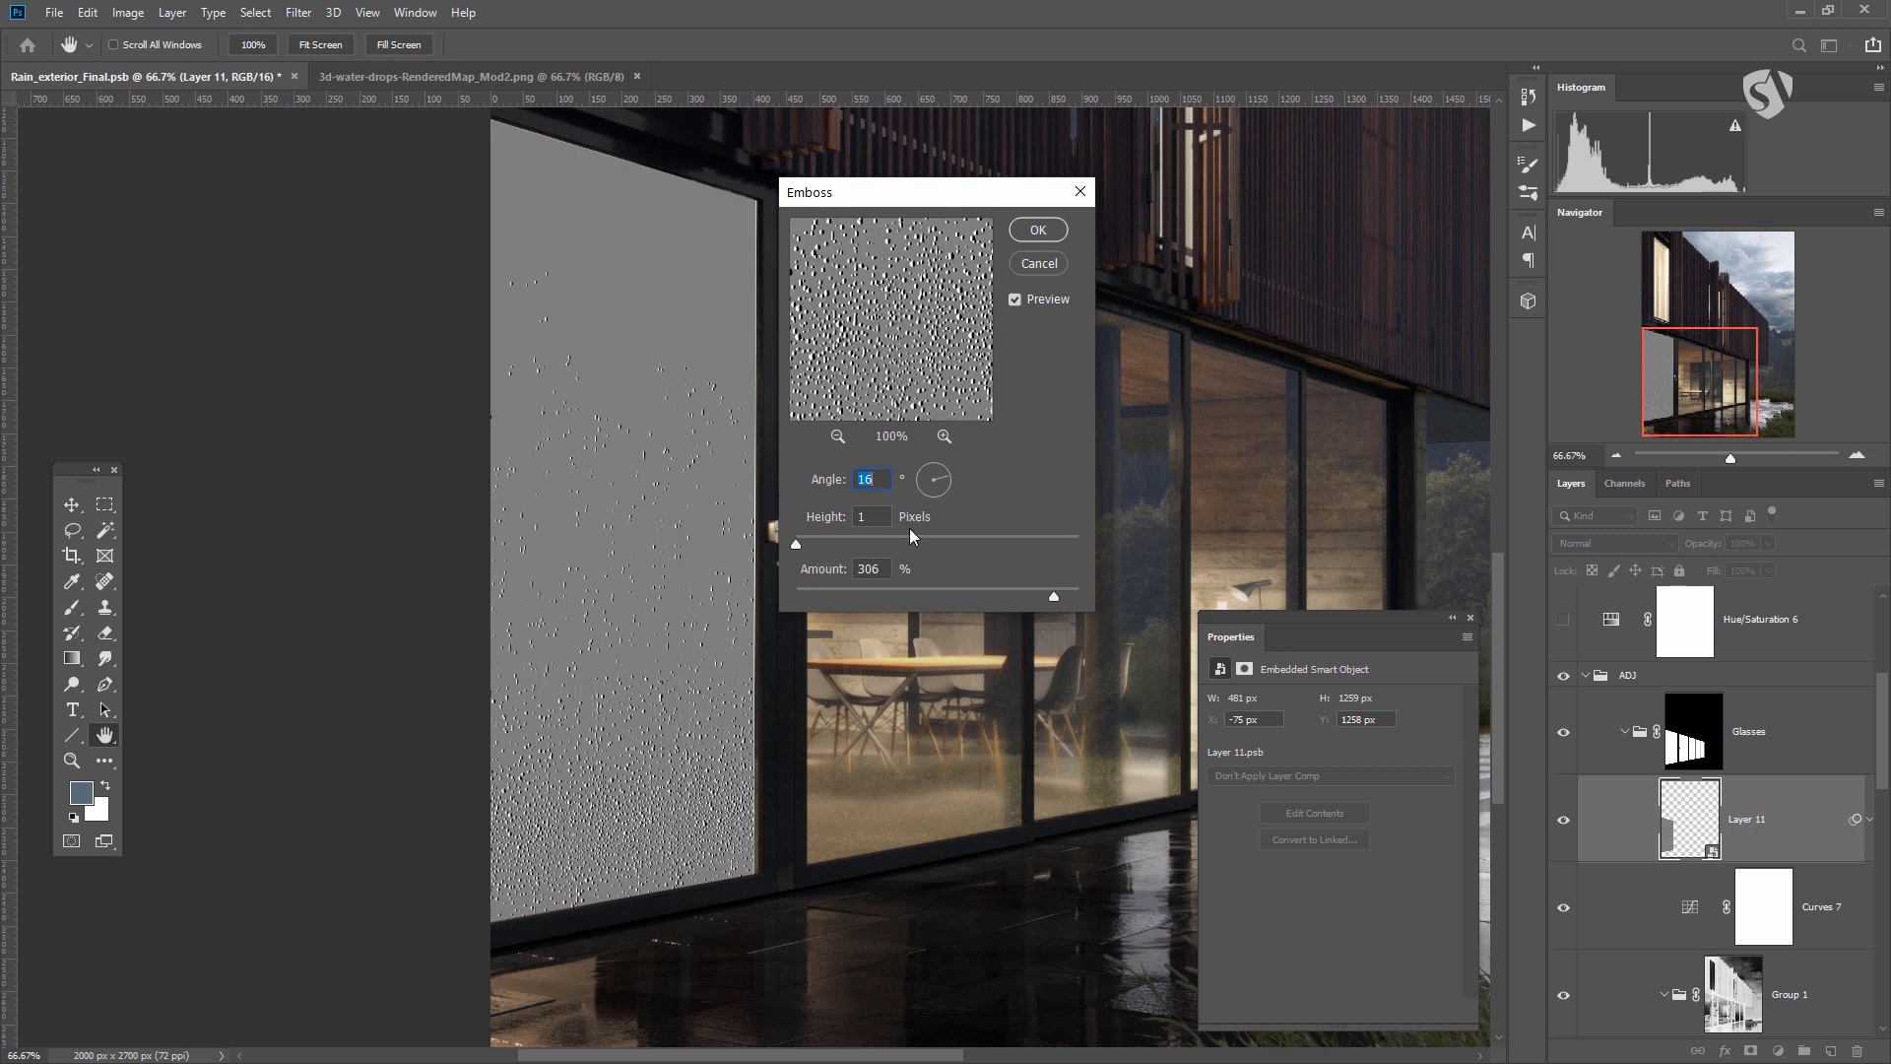
{"action": "left_click", "coordinate": [936, 492]}
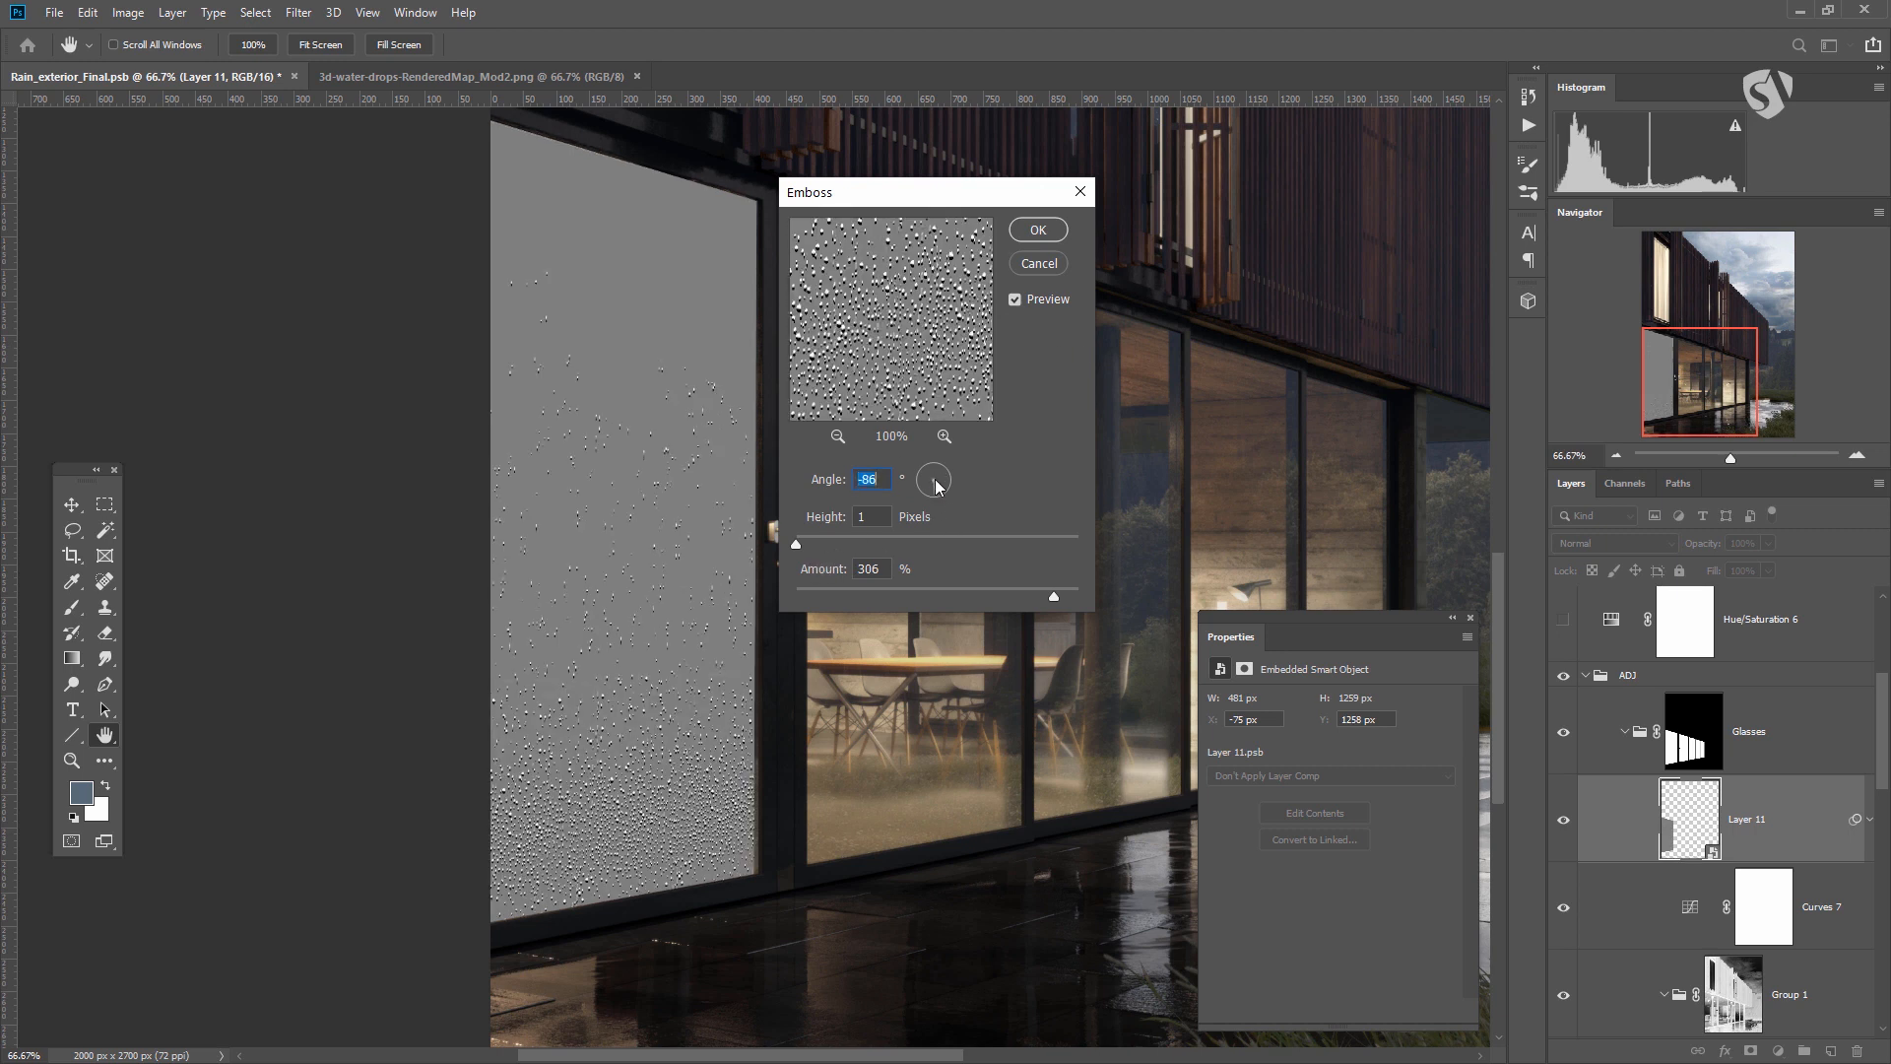
{"action": "left_click_drag", "start_coordinate": [931, 486], "coordinate": [941, 435]}
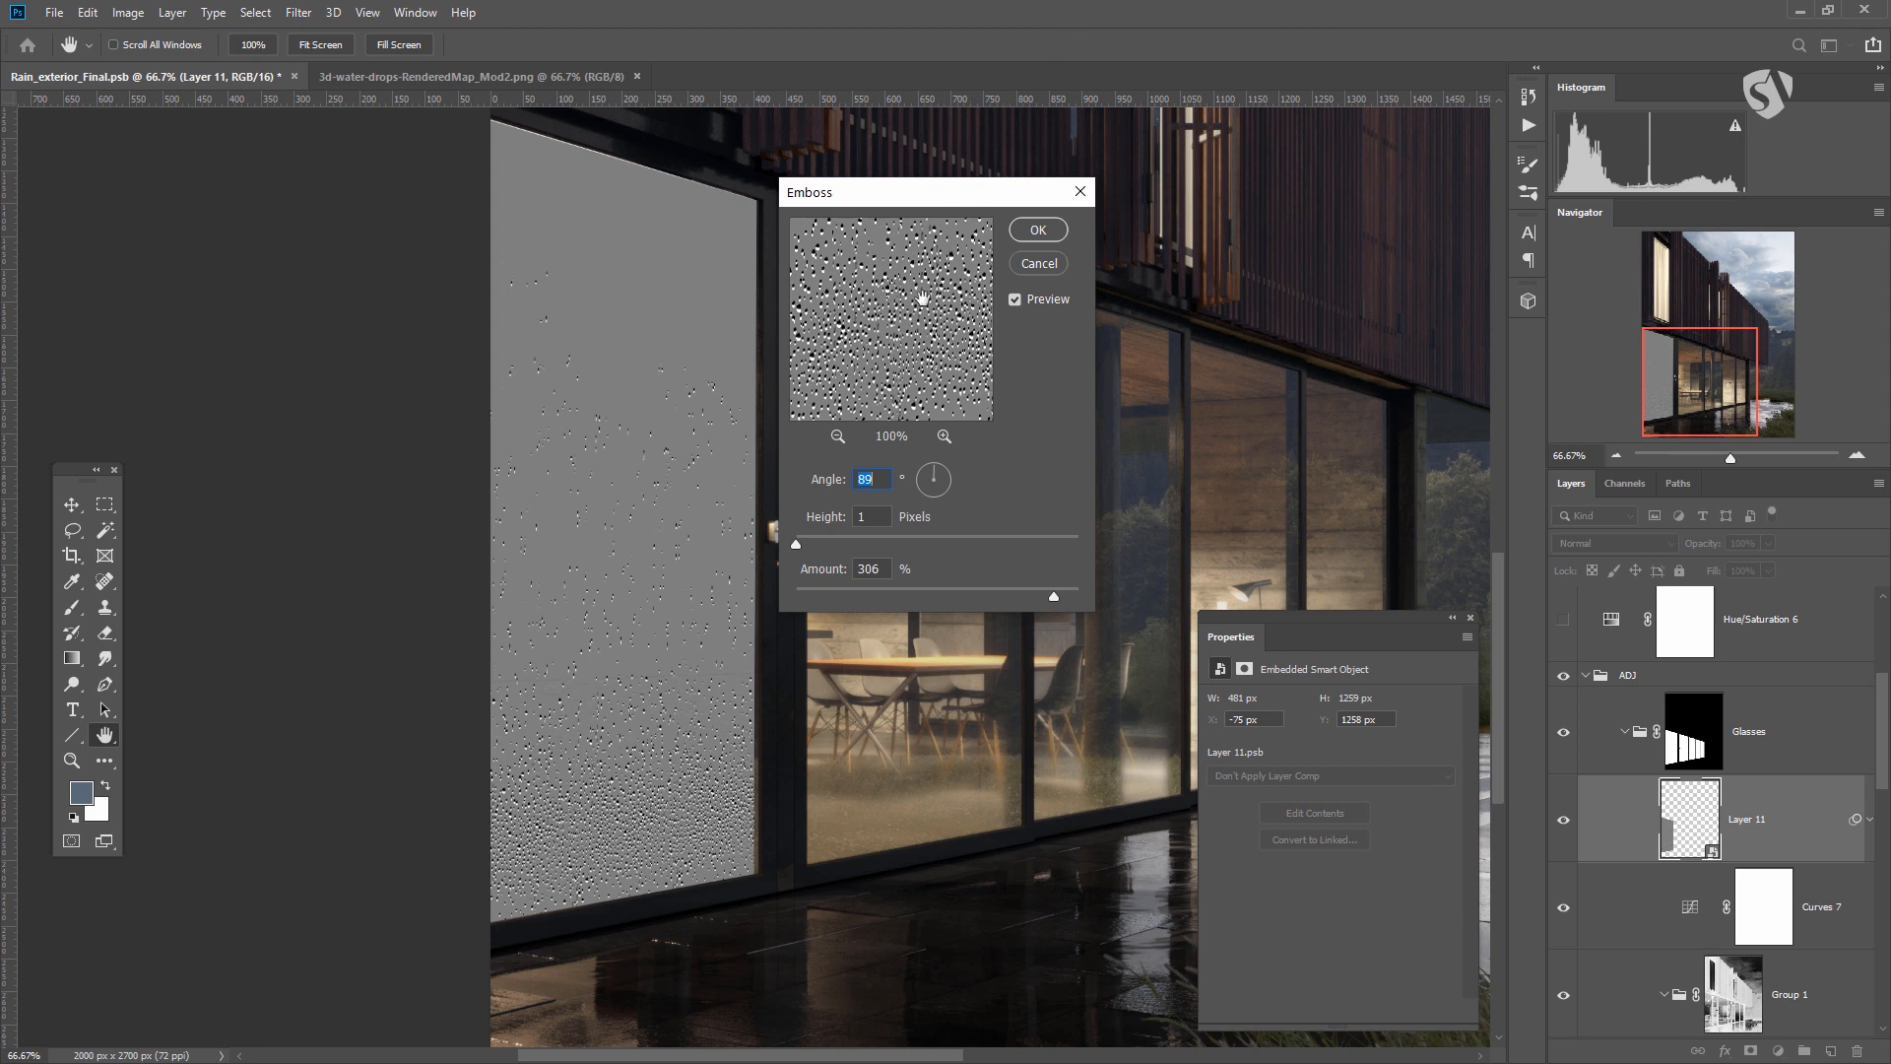
{"action": "left_click", "coordinate": [1038, 230]}
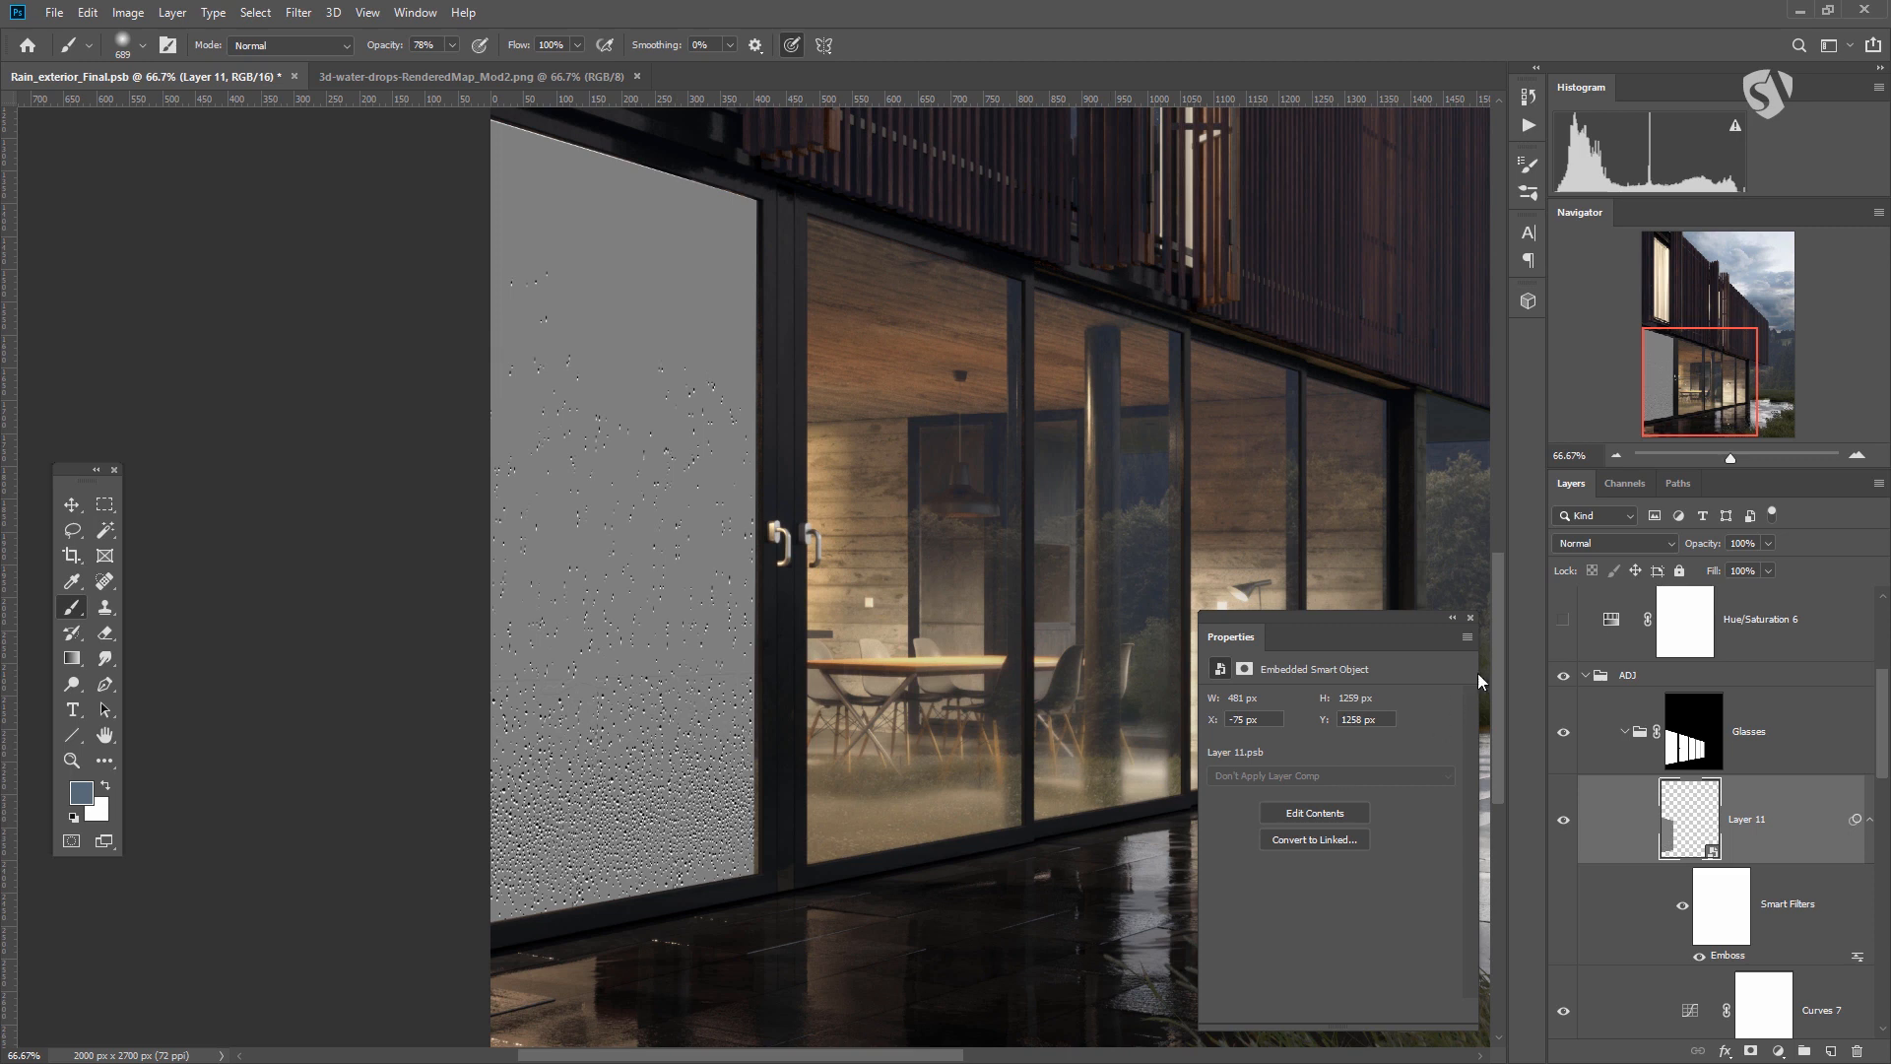
Set the embossed Layer 11 to Overlay blending at 21% opacity.
{"action": "left_click", "coordinate": [1599, 543]}
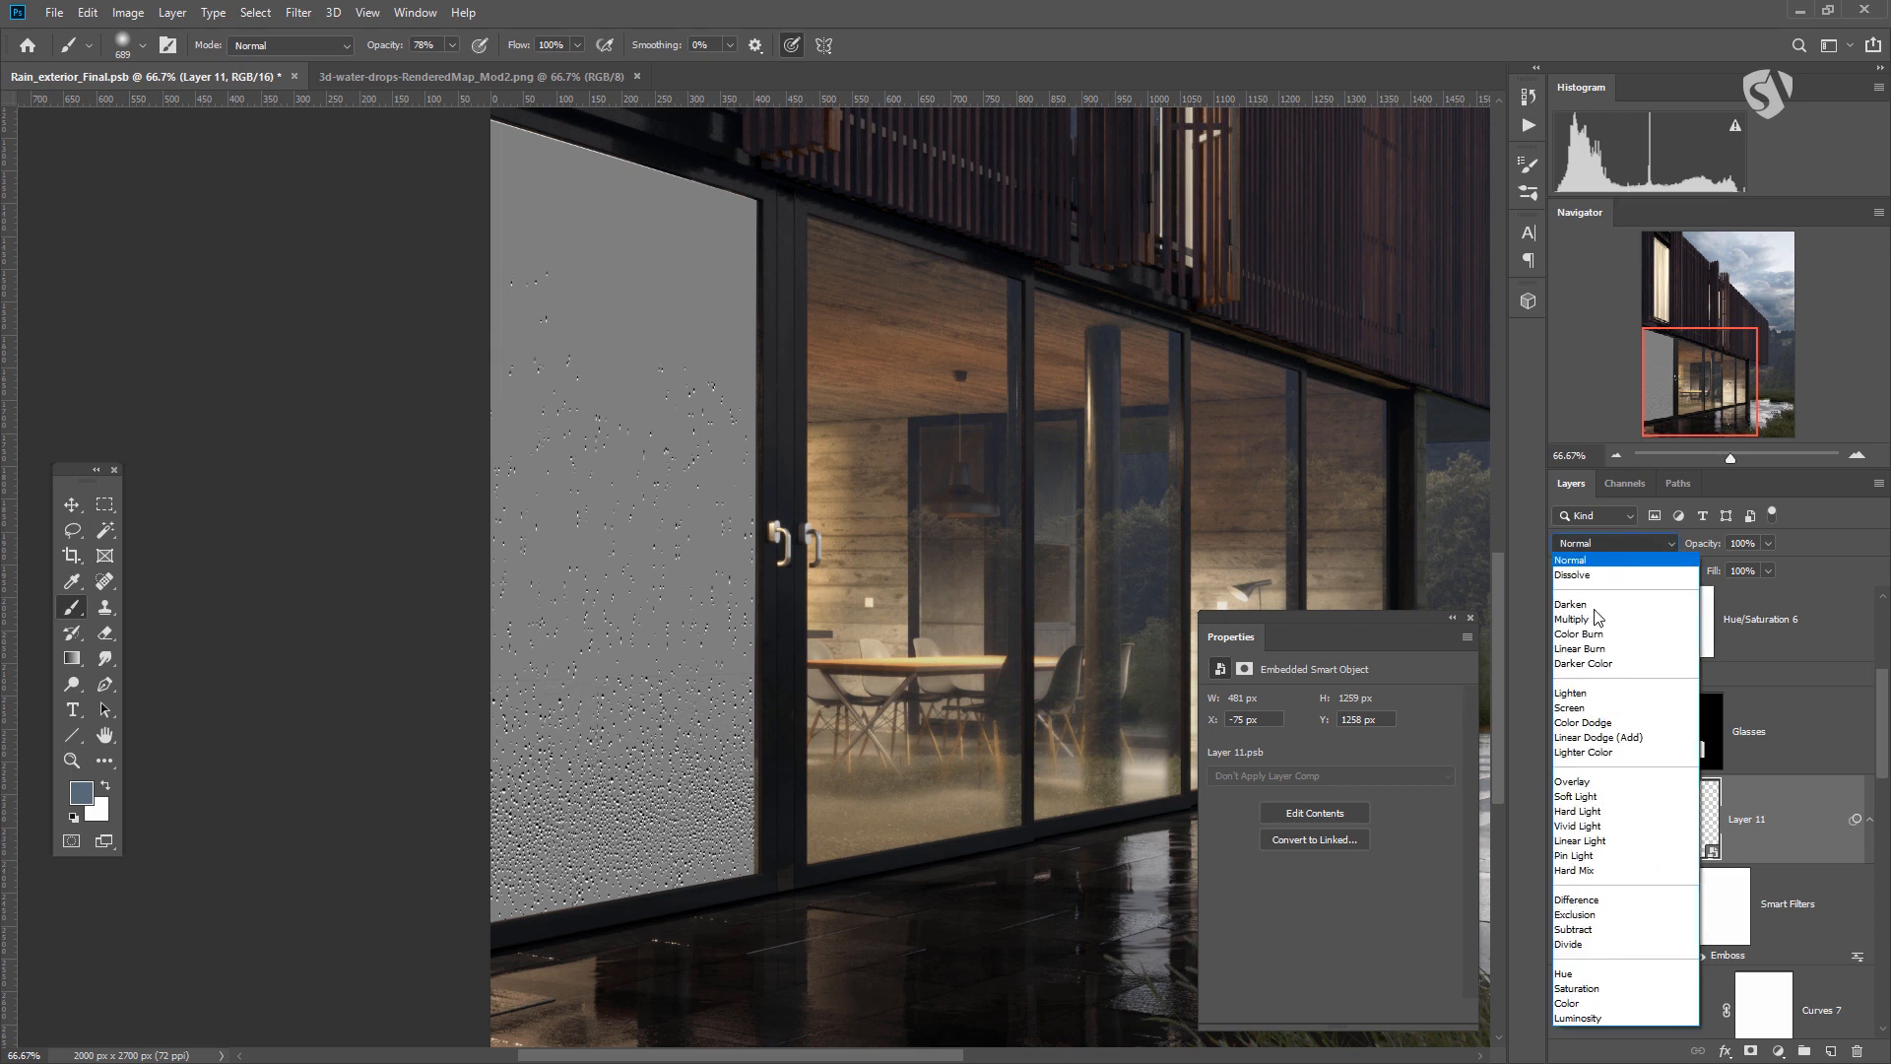
{"action": "left_click", "coordinate": [1569, 782]}
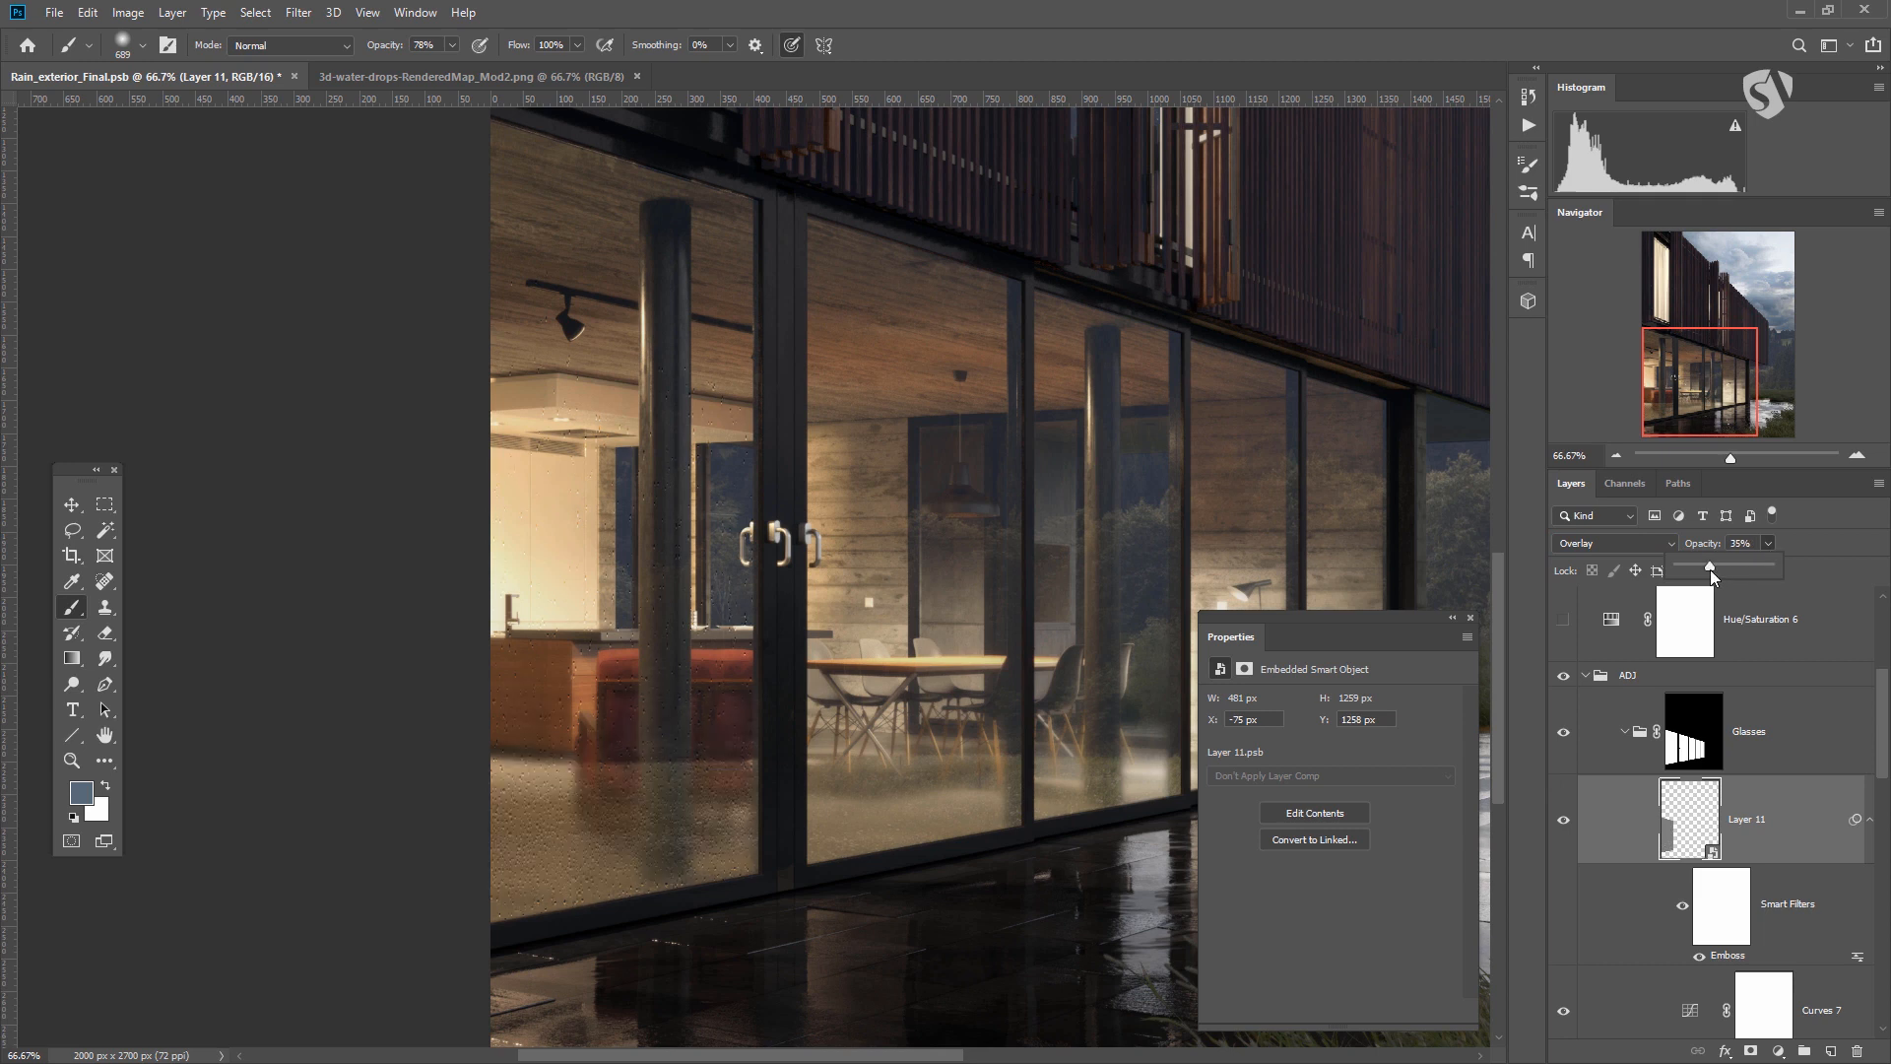
{"action": "left_click_drag", "start_coordinate": [1710, 570], "coordinate": [1708, 565]}
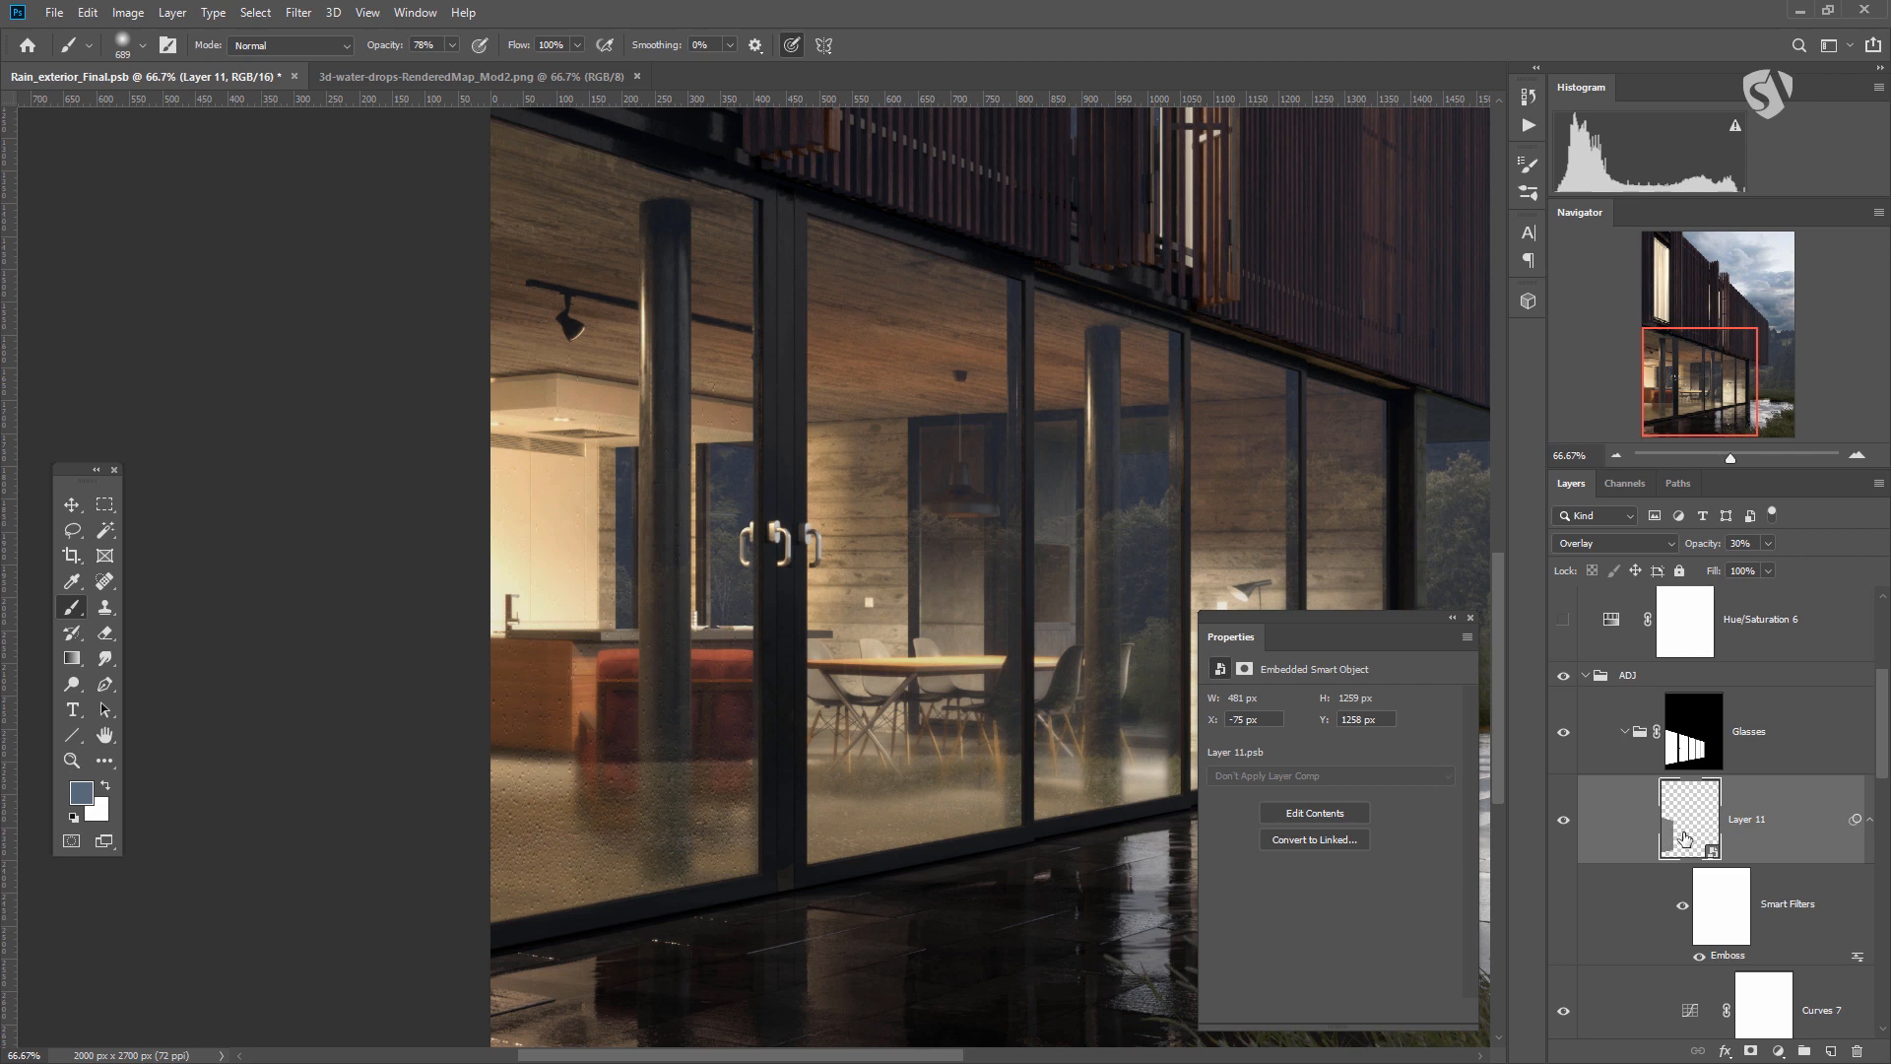
{"action": "left_click", "coordinate": [1769, 544]}
{"action": "left_click_drag", "start_coordinate": [1769, 565], "coordinate": [1760, 566]}
Duplicate Layer 11, strip the smart filters from the copy and blend it in Screen mode at 28% opacity.
{"action": "key", "text": "ctrl+j"}
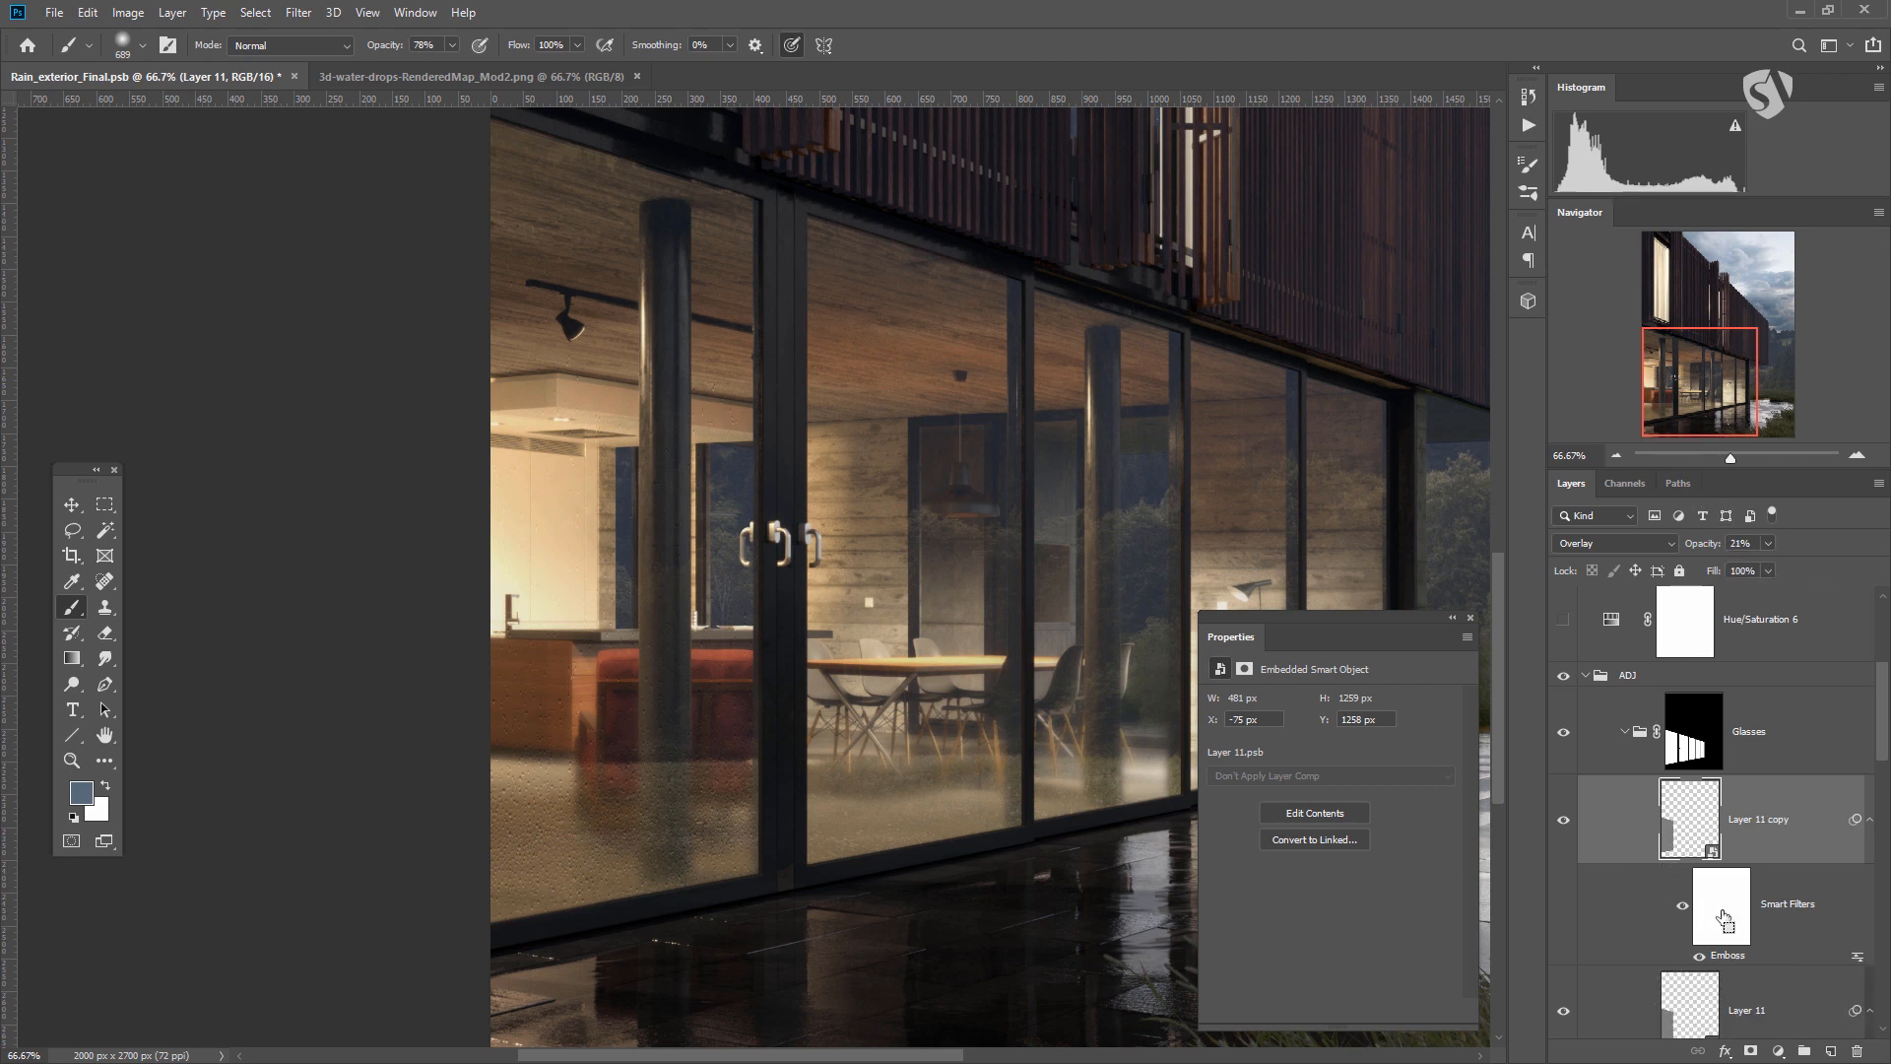
{"action": "left_click_drag", "start_coordinate": [1787, 923], "coordinate": [1858, 1051]}
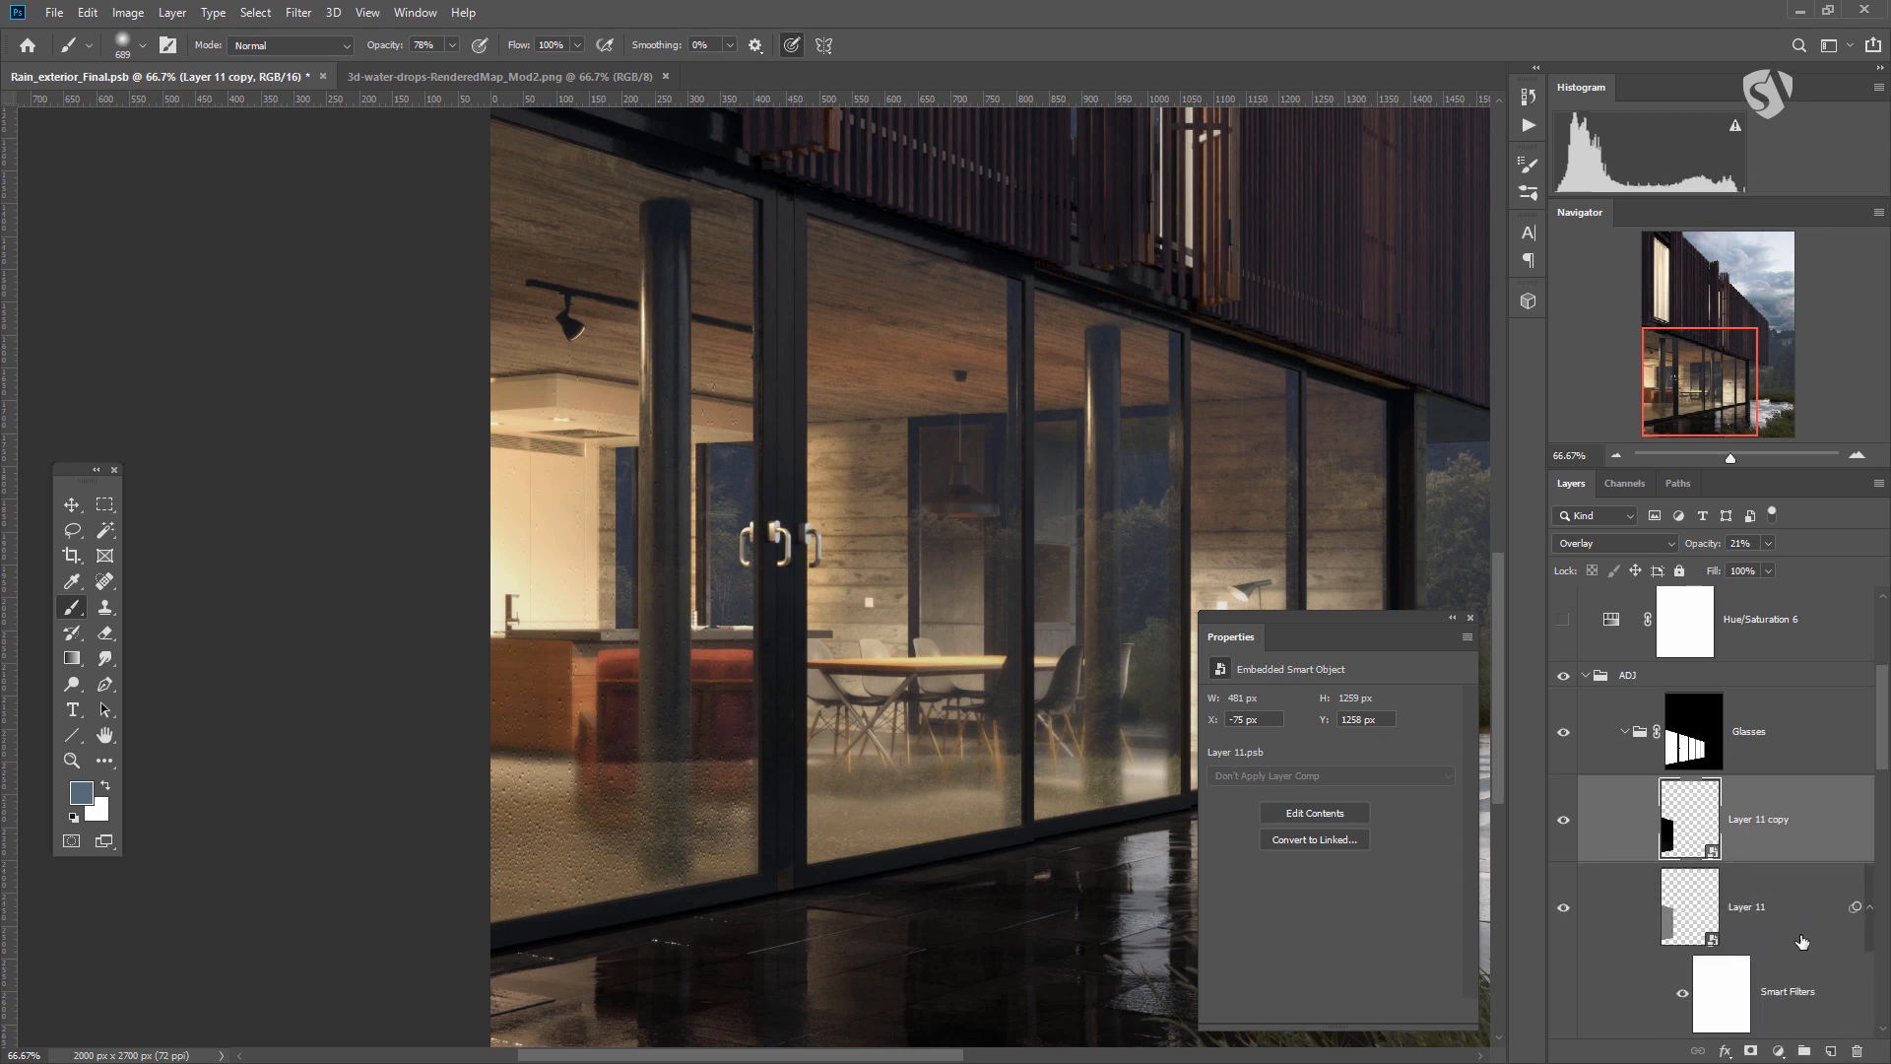
{"action": "left_click", "coordinate": [1621, 538]}
{"action": "left_click", "coordinate": [1585, 711]}
{"action": "left_click", "coordinate": [1769, 543]}
{"action": "left_click_drag", "start_coordinate": [1777, 565], "coordinate": [1775, 565]}
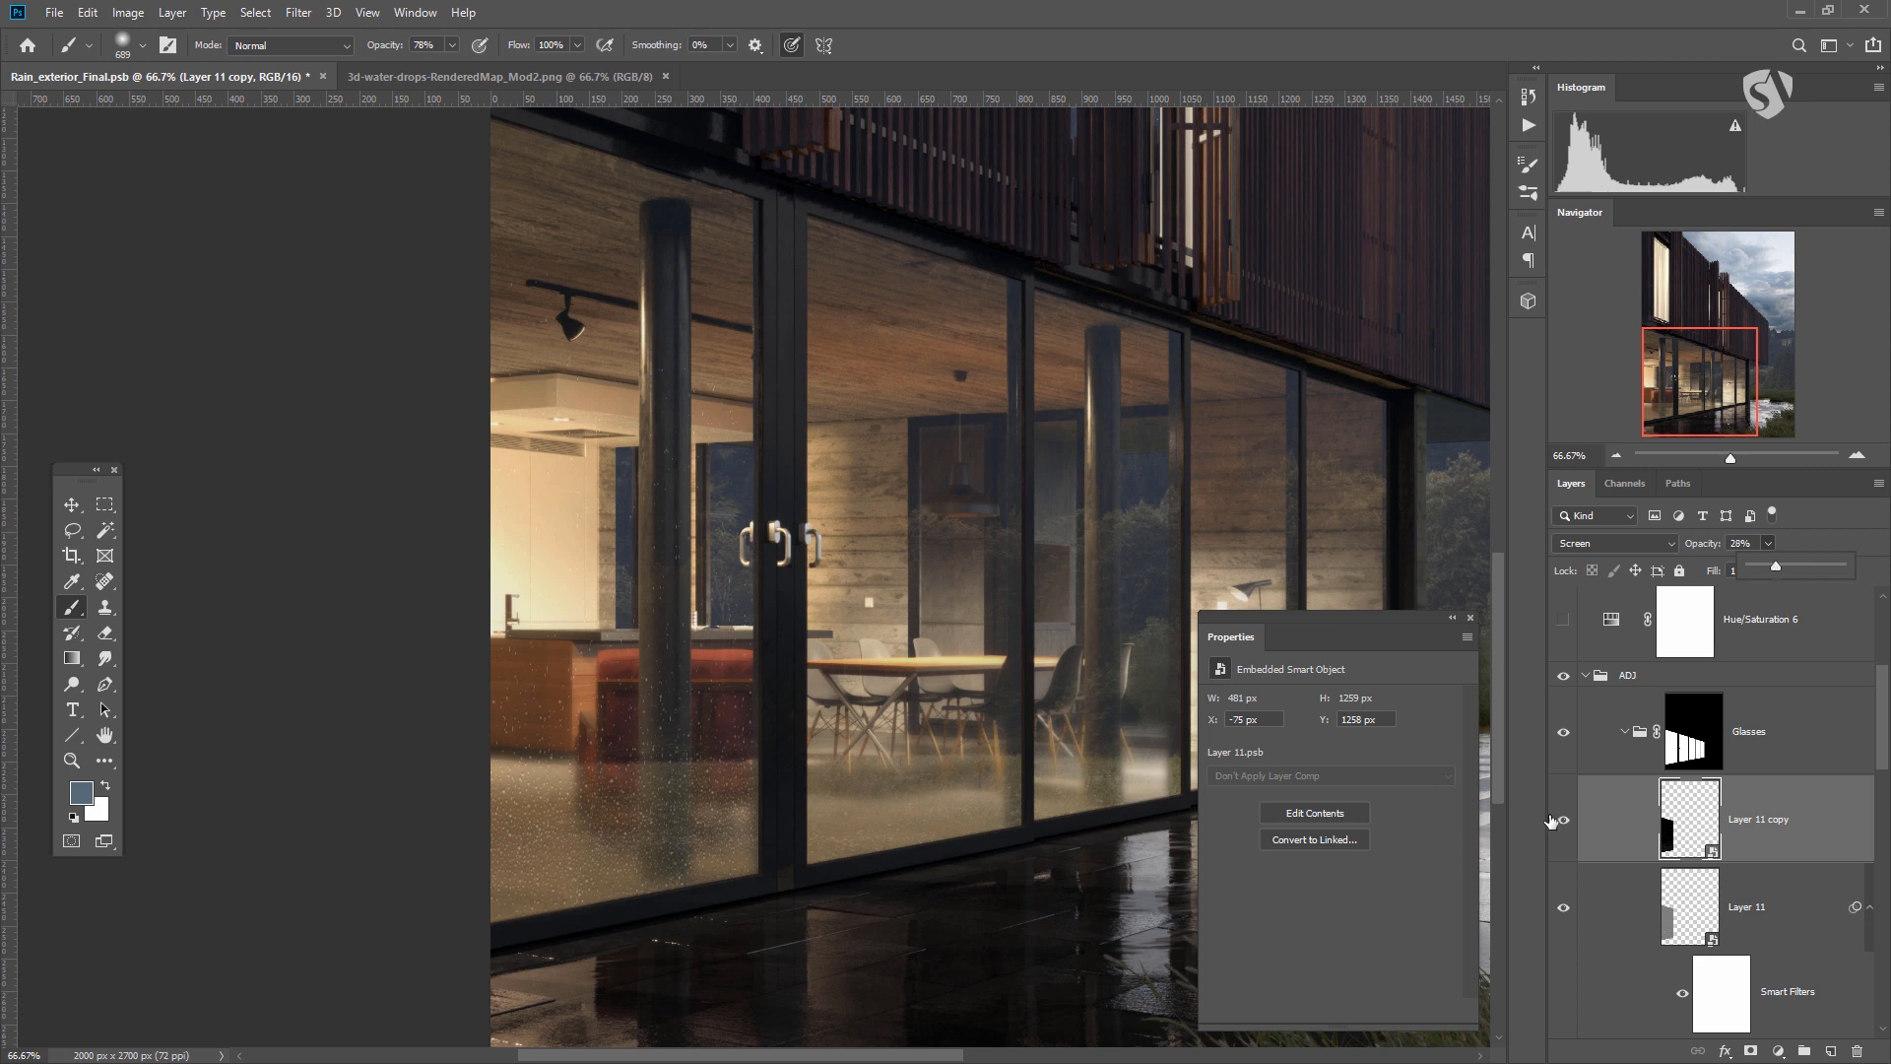
Compare the glass with and without the embossed Layer 11 and raise that layer's opacity.
{"action": "scroll", "coordinate": [1603, 858], "scroll_direction": "down", "scroll_amount": 3}
{"action": "left_click", "coordinate": [1568, 736]}
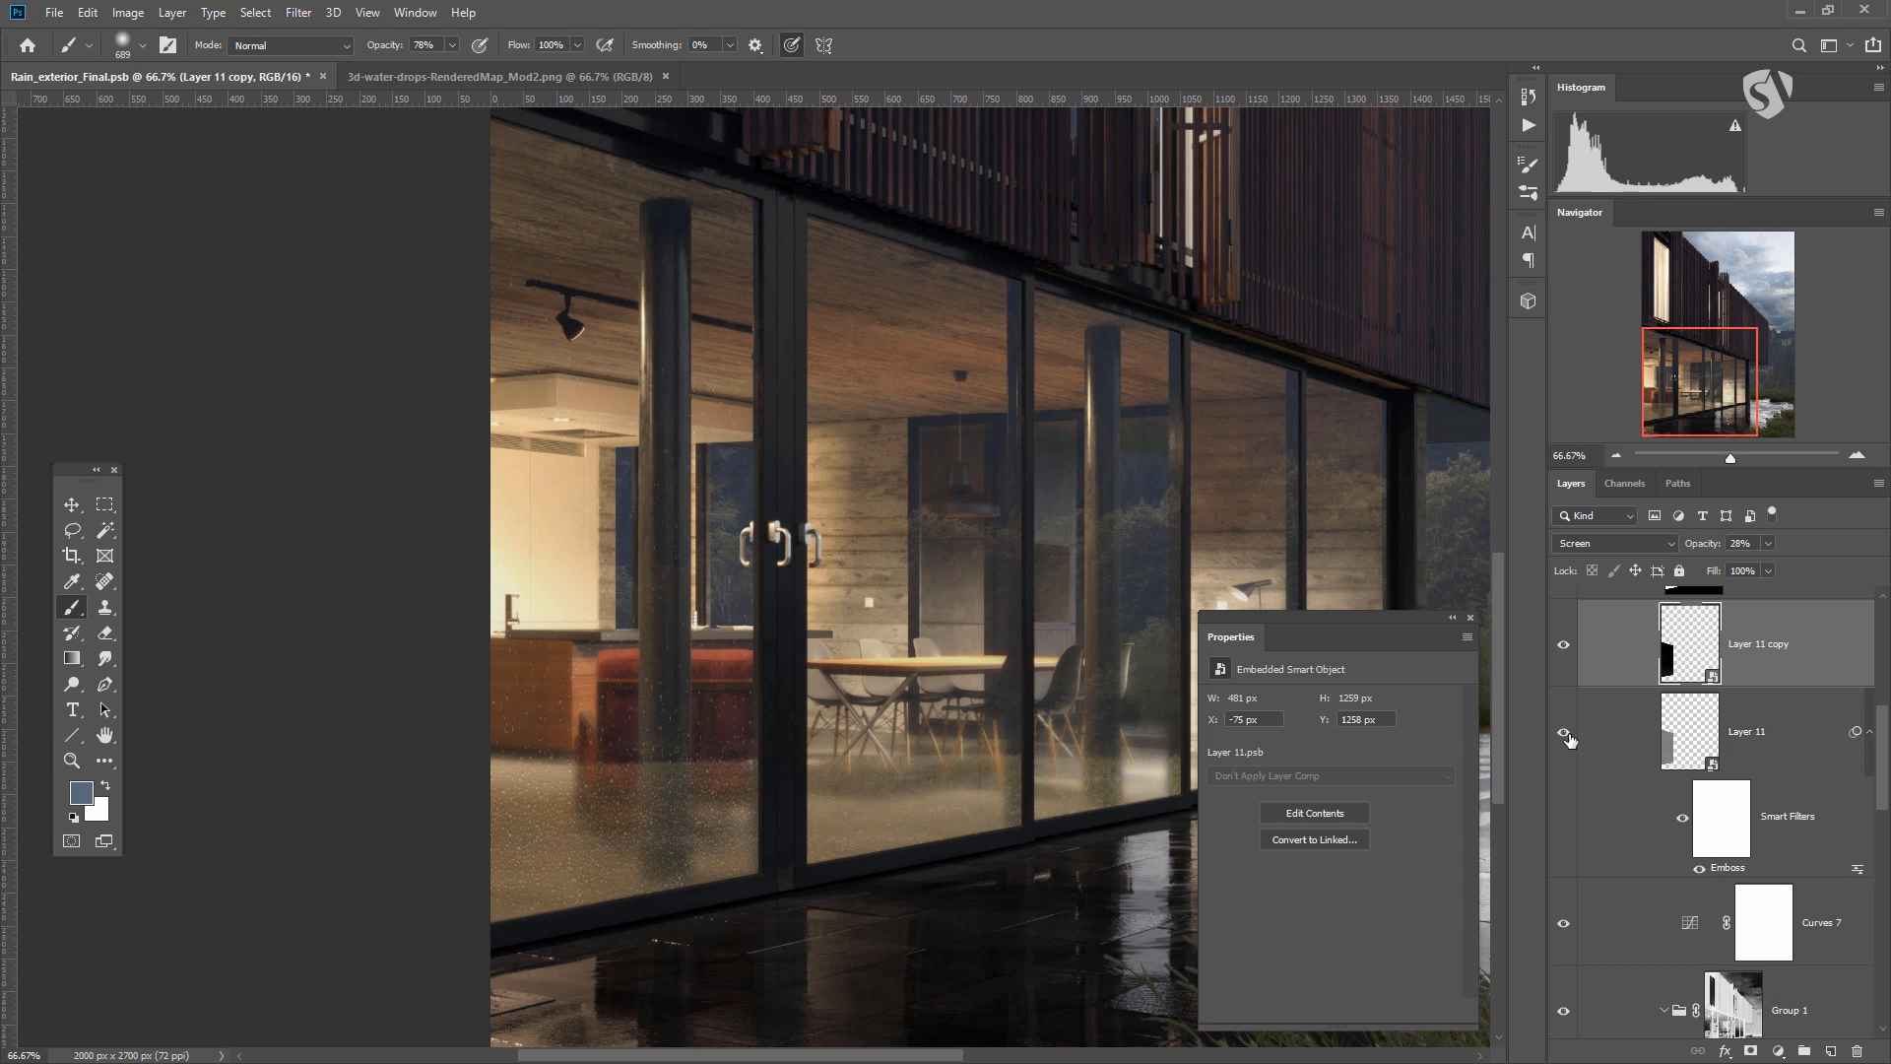
{"action": "left_click", "coordinate": [1688, 716]}
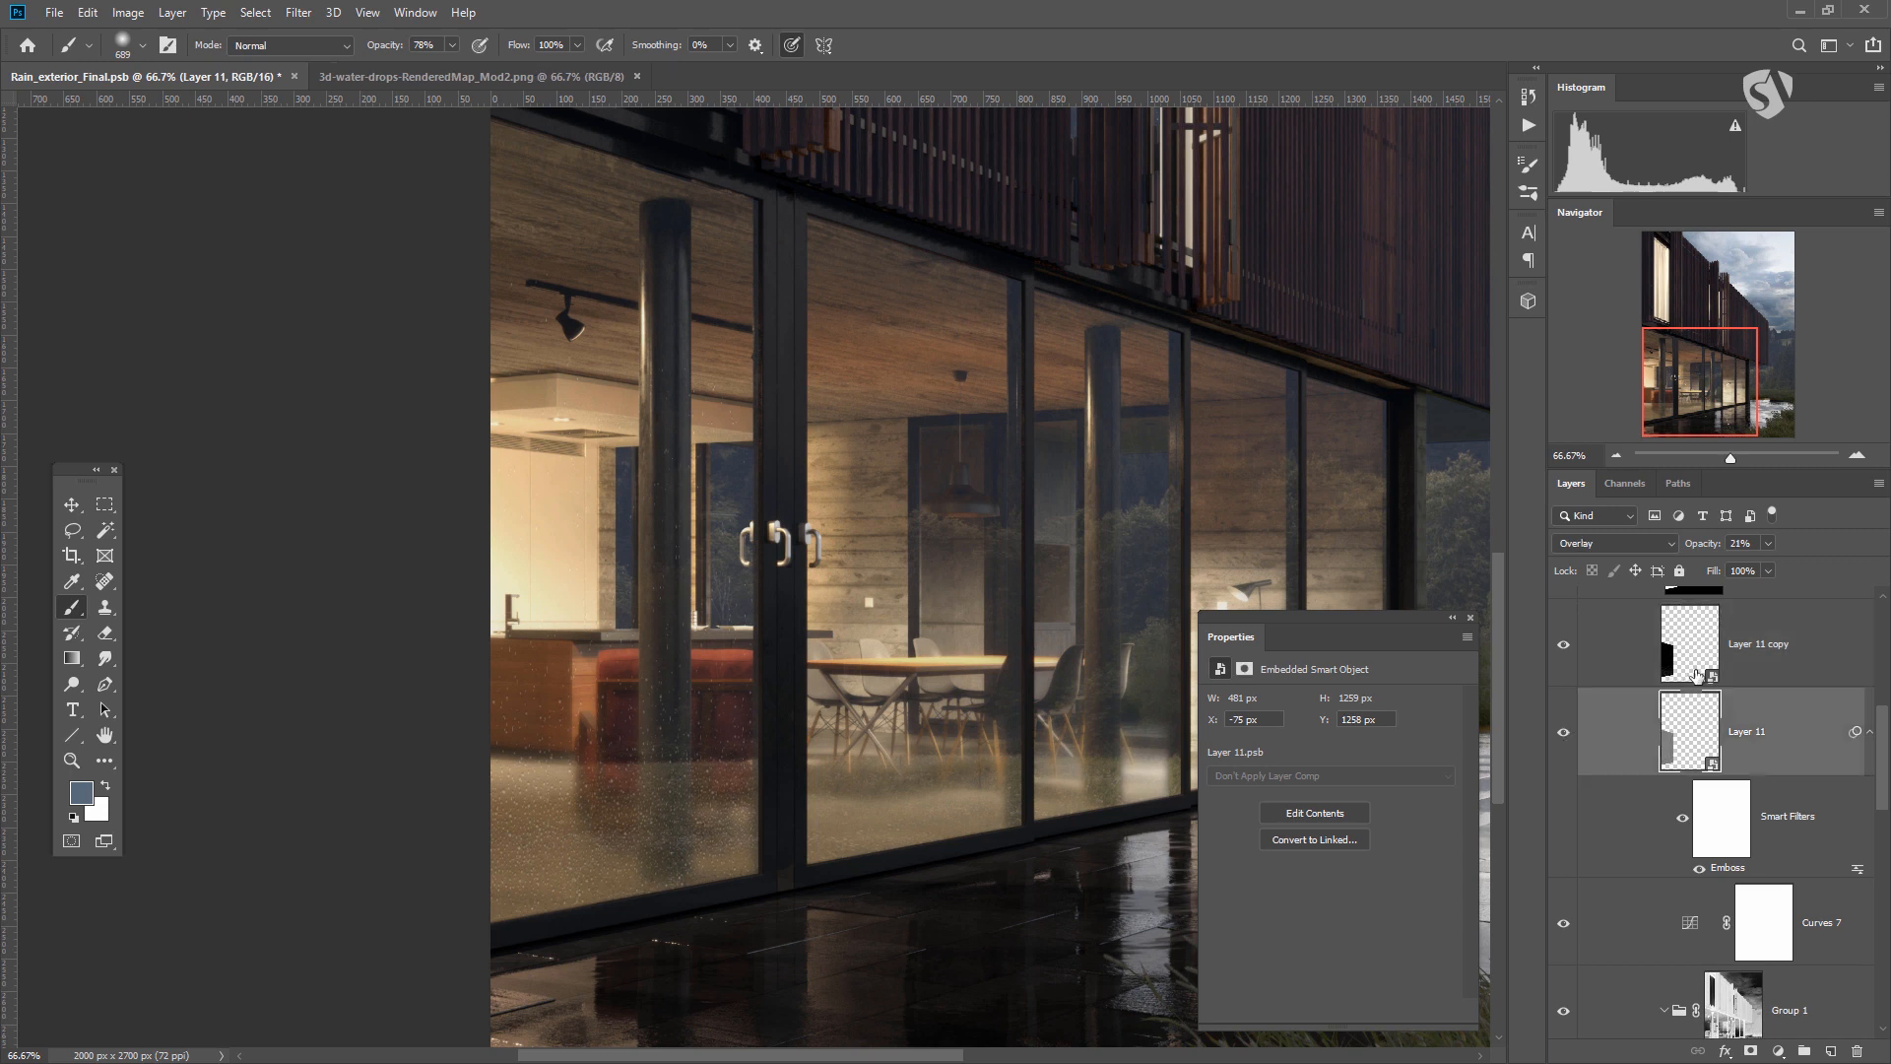
{"action": "left_click_drag", "start_coordinate": [1787, 566], "coordinate": [1787, 566]}
Duplicate Layer 11 and Layer 11 copy together.
{"action": "scroll", "coordinate": [1703, 705], "scroll_direction": "up", "scroll_amount": 1}
{"action": "left_click", "coordinate": [1694, 743], "text": "shift"}
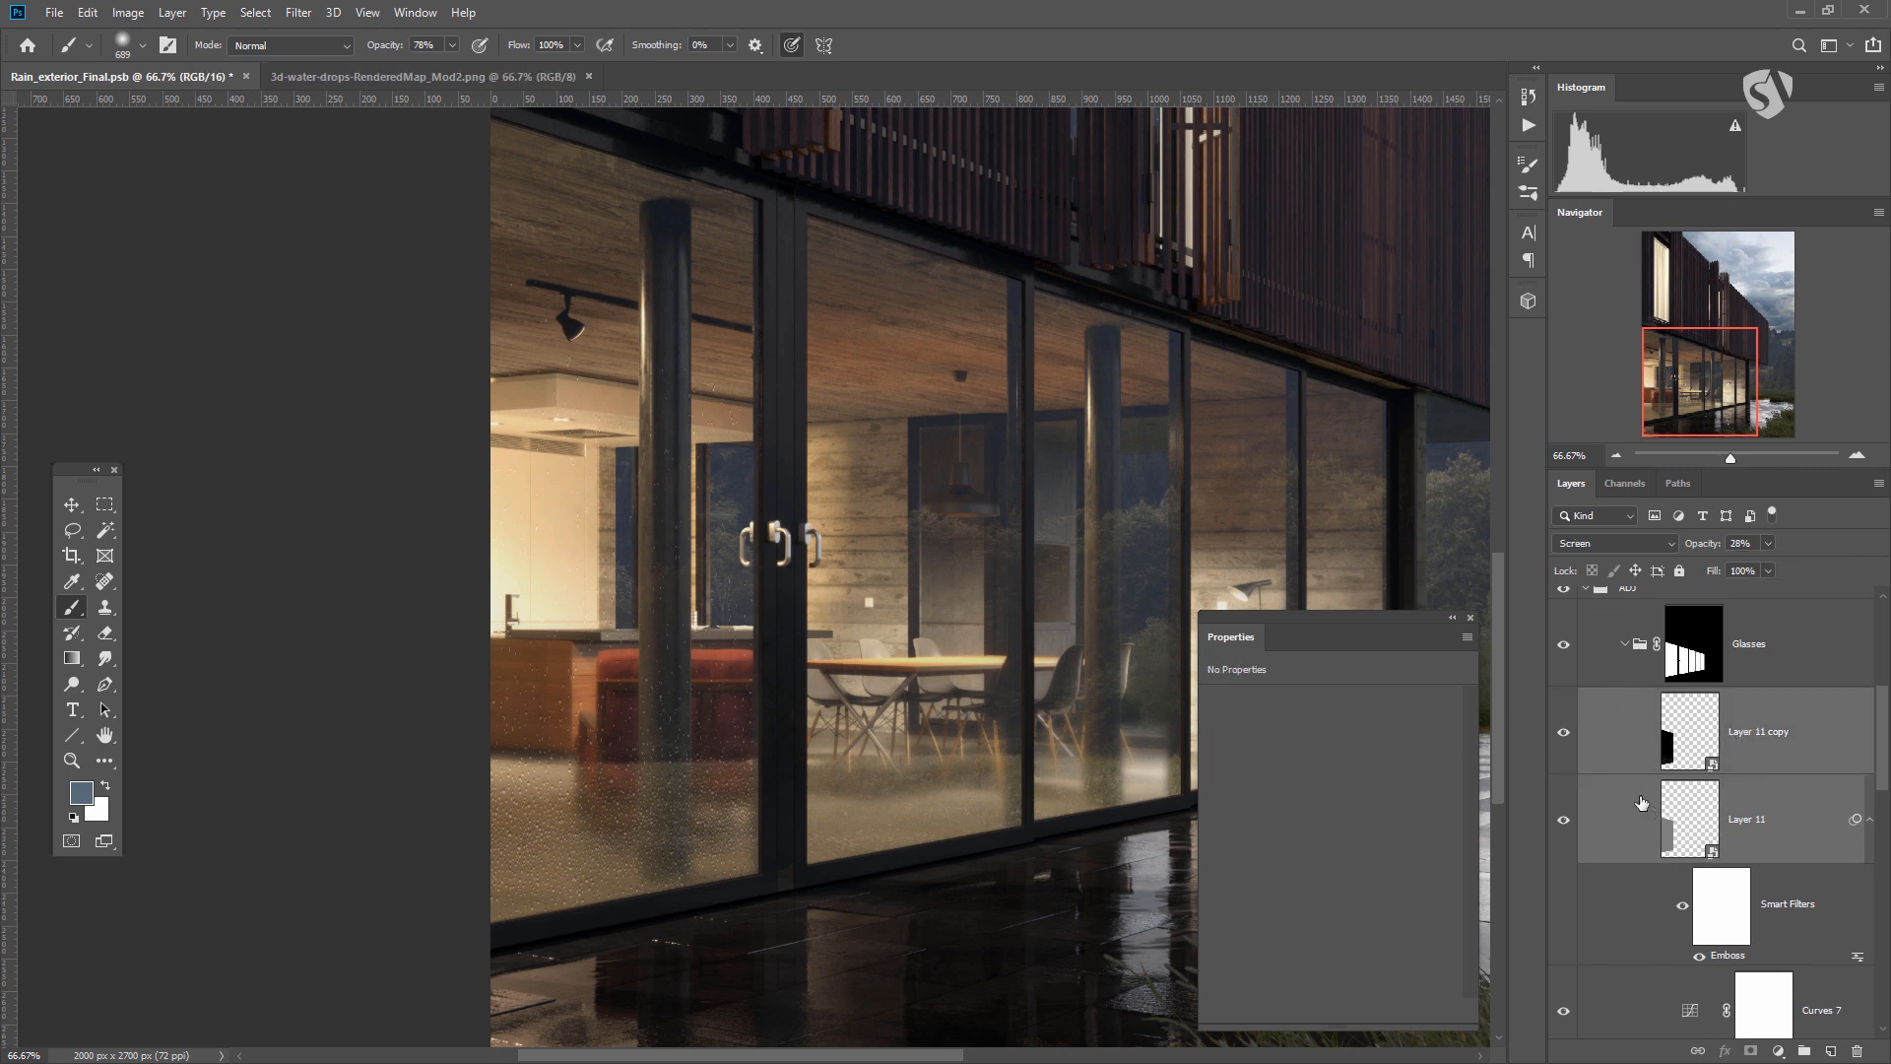
{"action": "key", "text": "ctrl+j"}
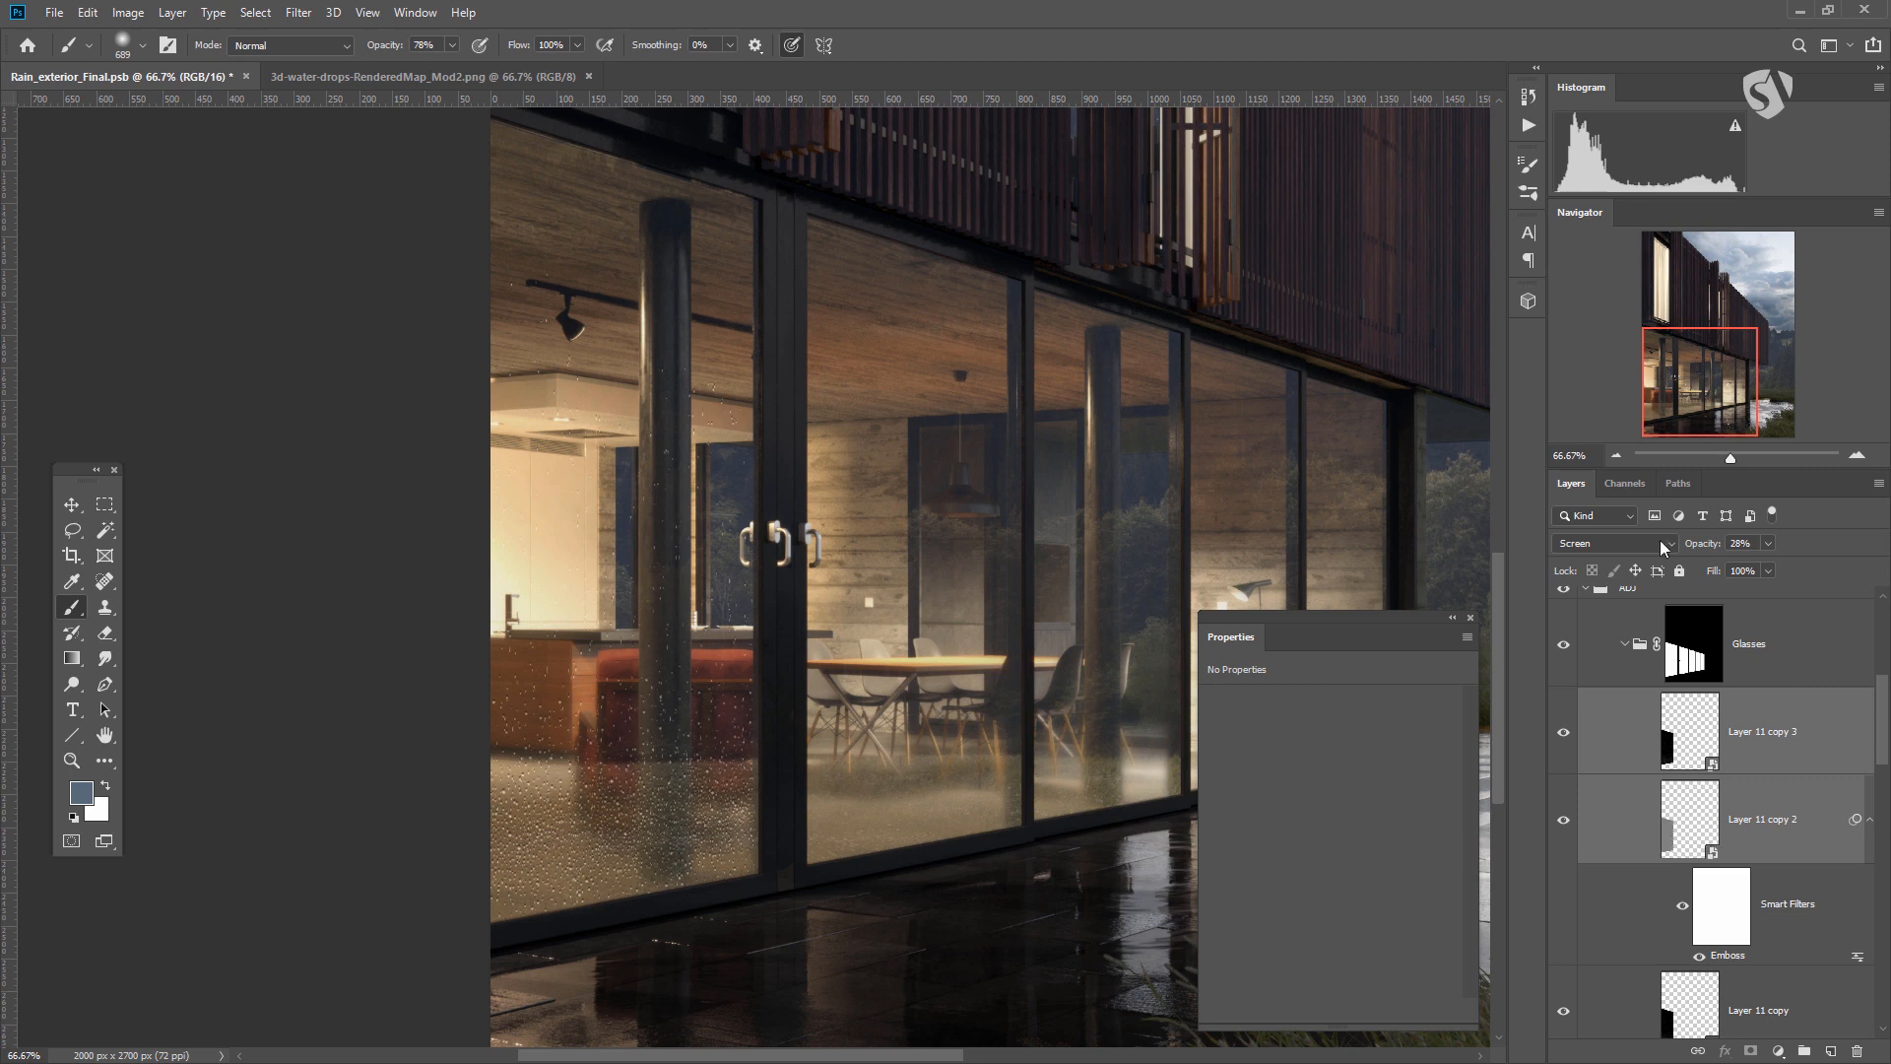
{"action": "key", "text": "ctrl+t"}
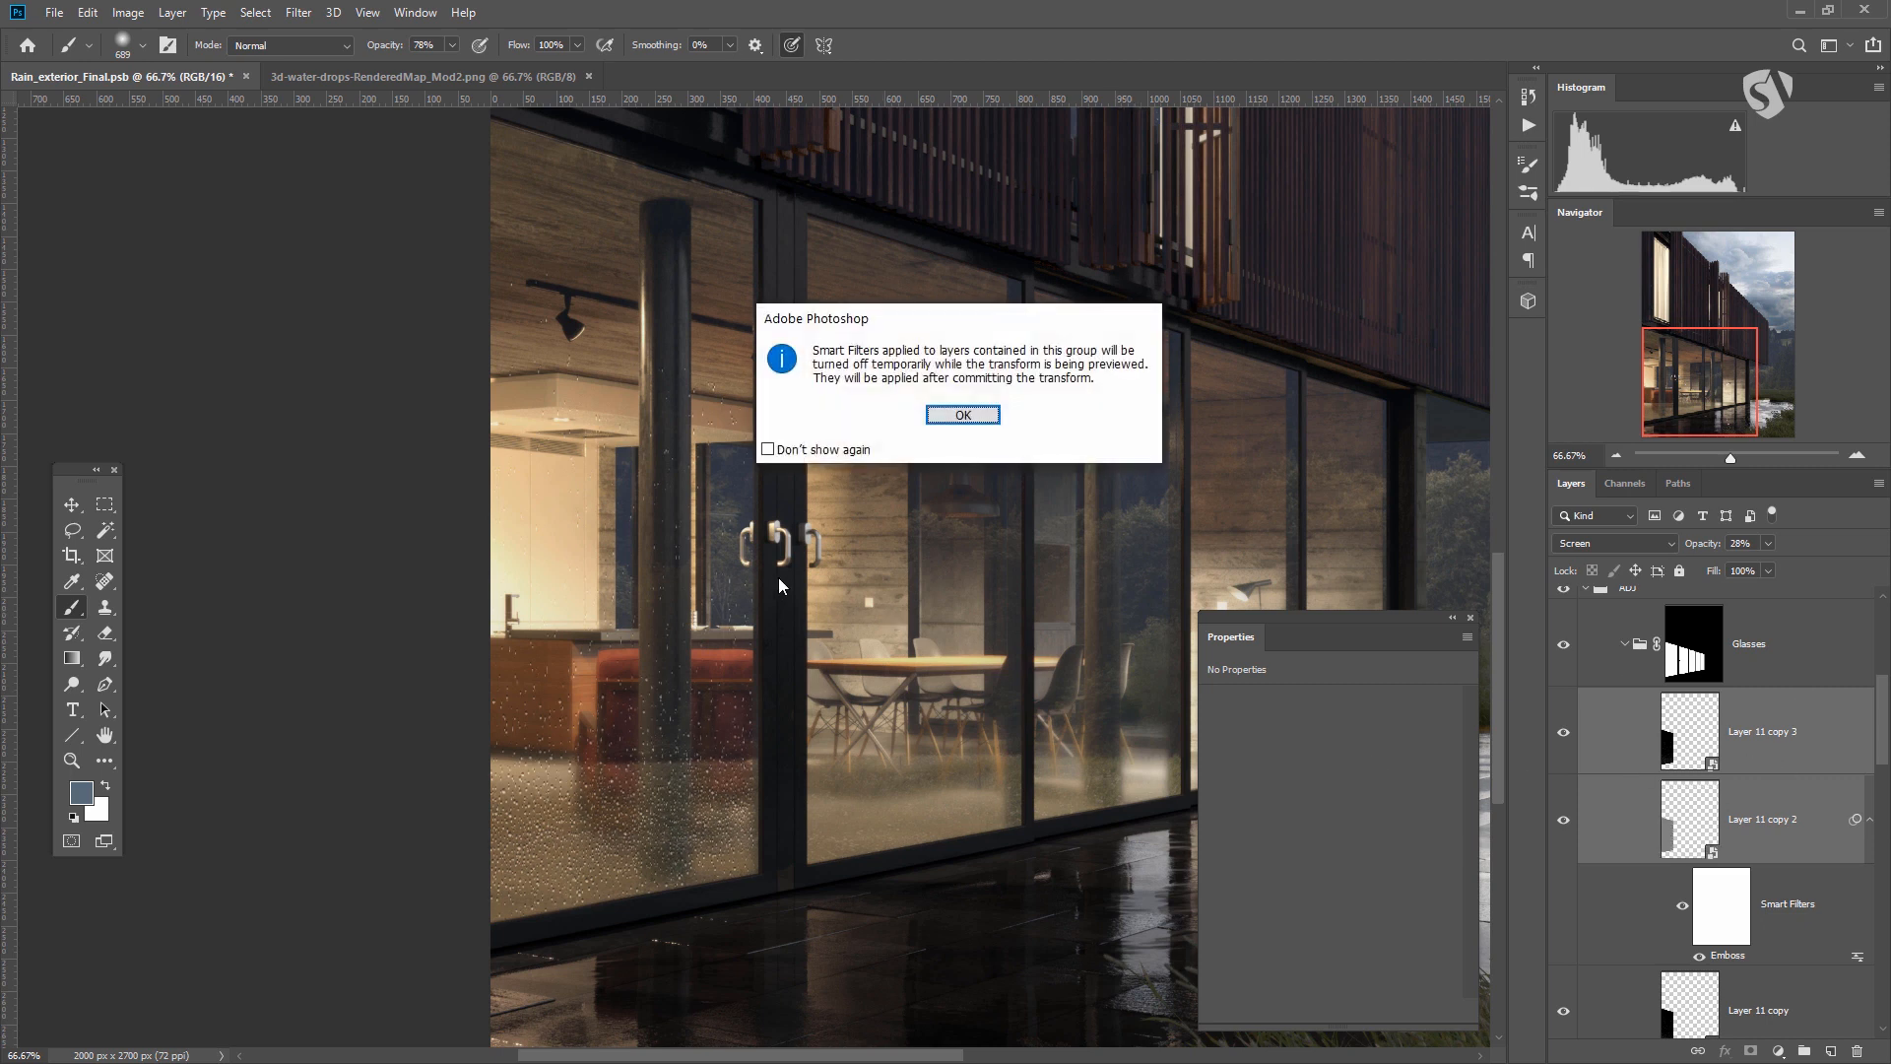
{"action": "left_click", "coordinate": [962, 424]}
{"action": "left_click_drag", "start_coordinate": [757, 523], "coordinate": [1029, 508]}
{"action": "key", "text": "b"}
Transform Layer 11 copy 3 so its raindrops fit the second glass pane, between the door frame and the next mullion.
{"action": "left_click", "coordinate": [1689, 741]}
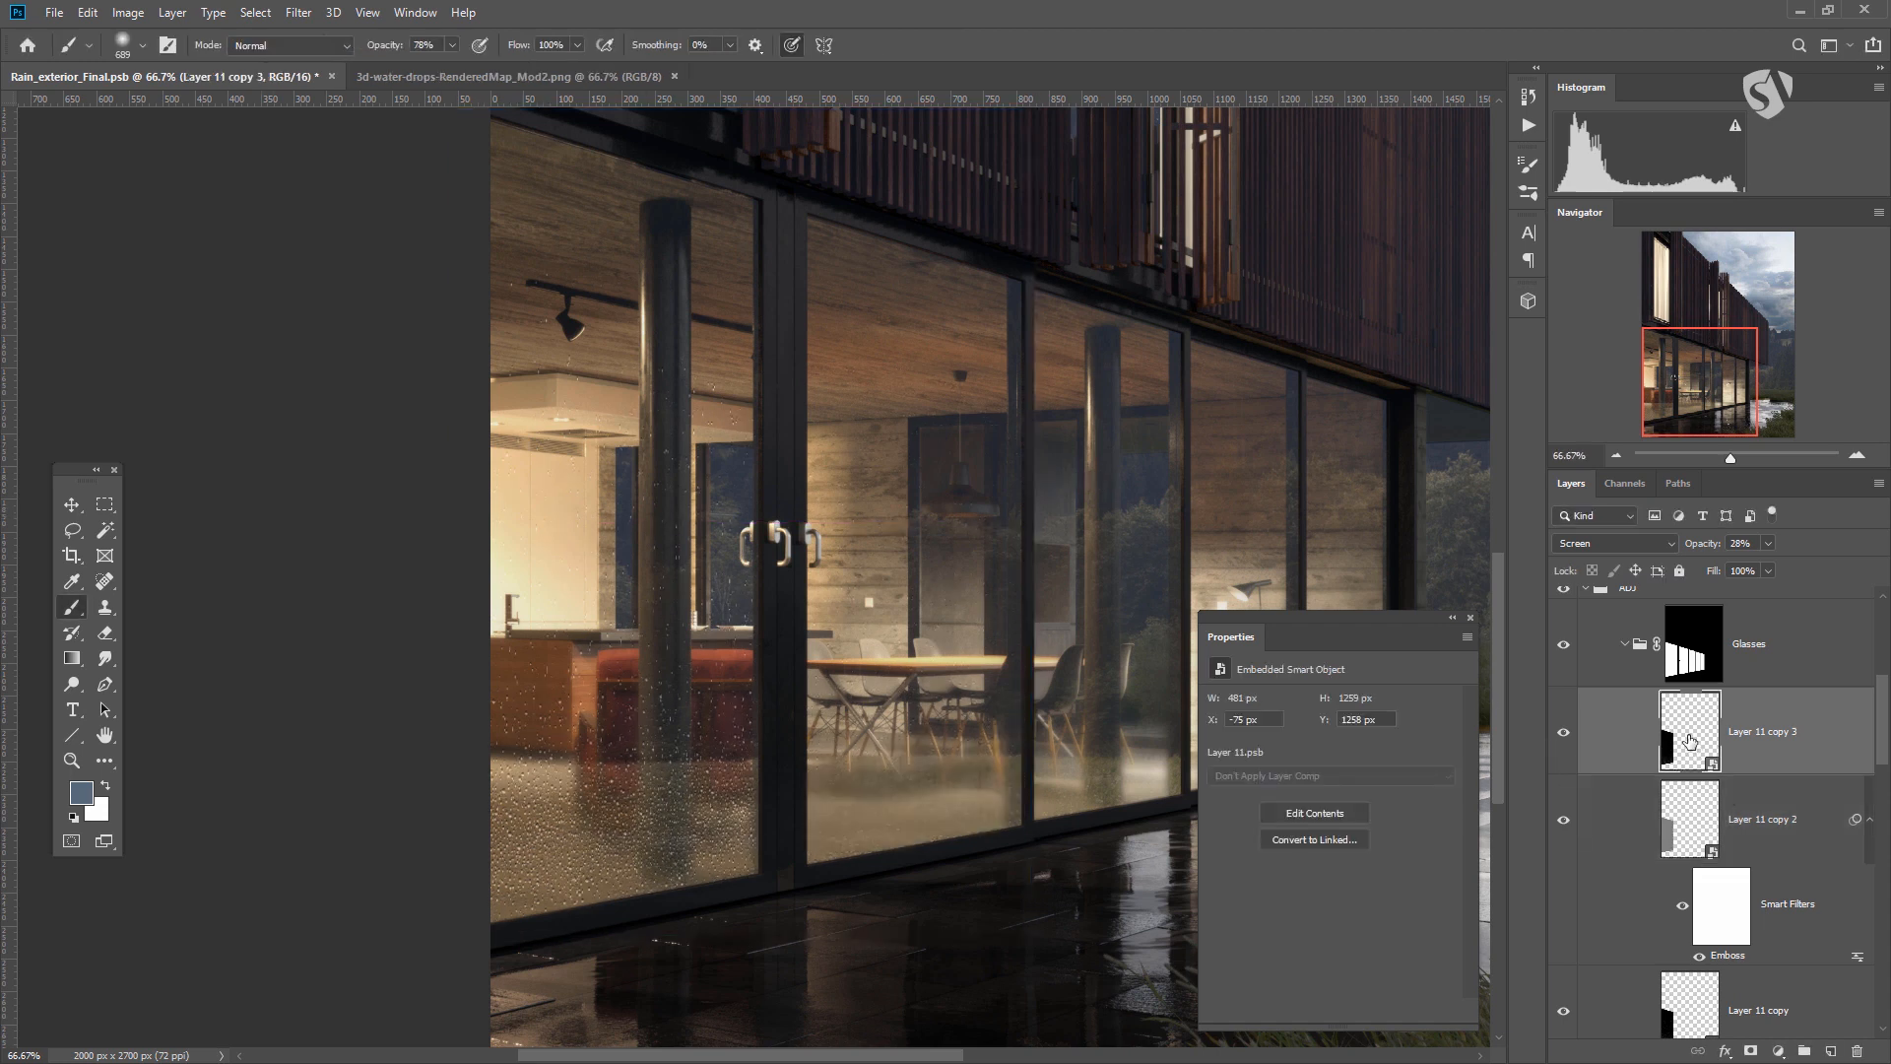
{"action": "key", "text": "ctrl+t"}
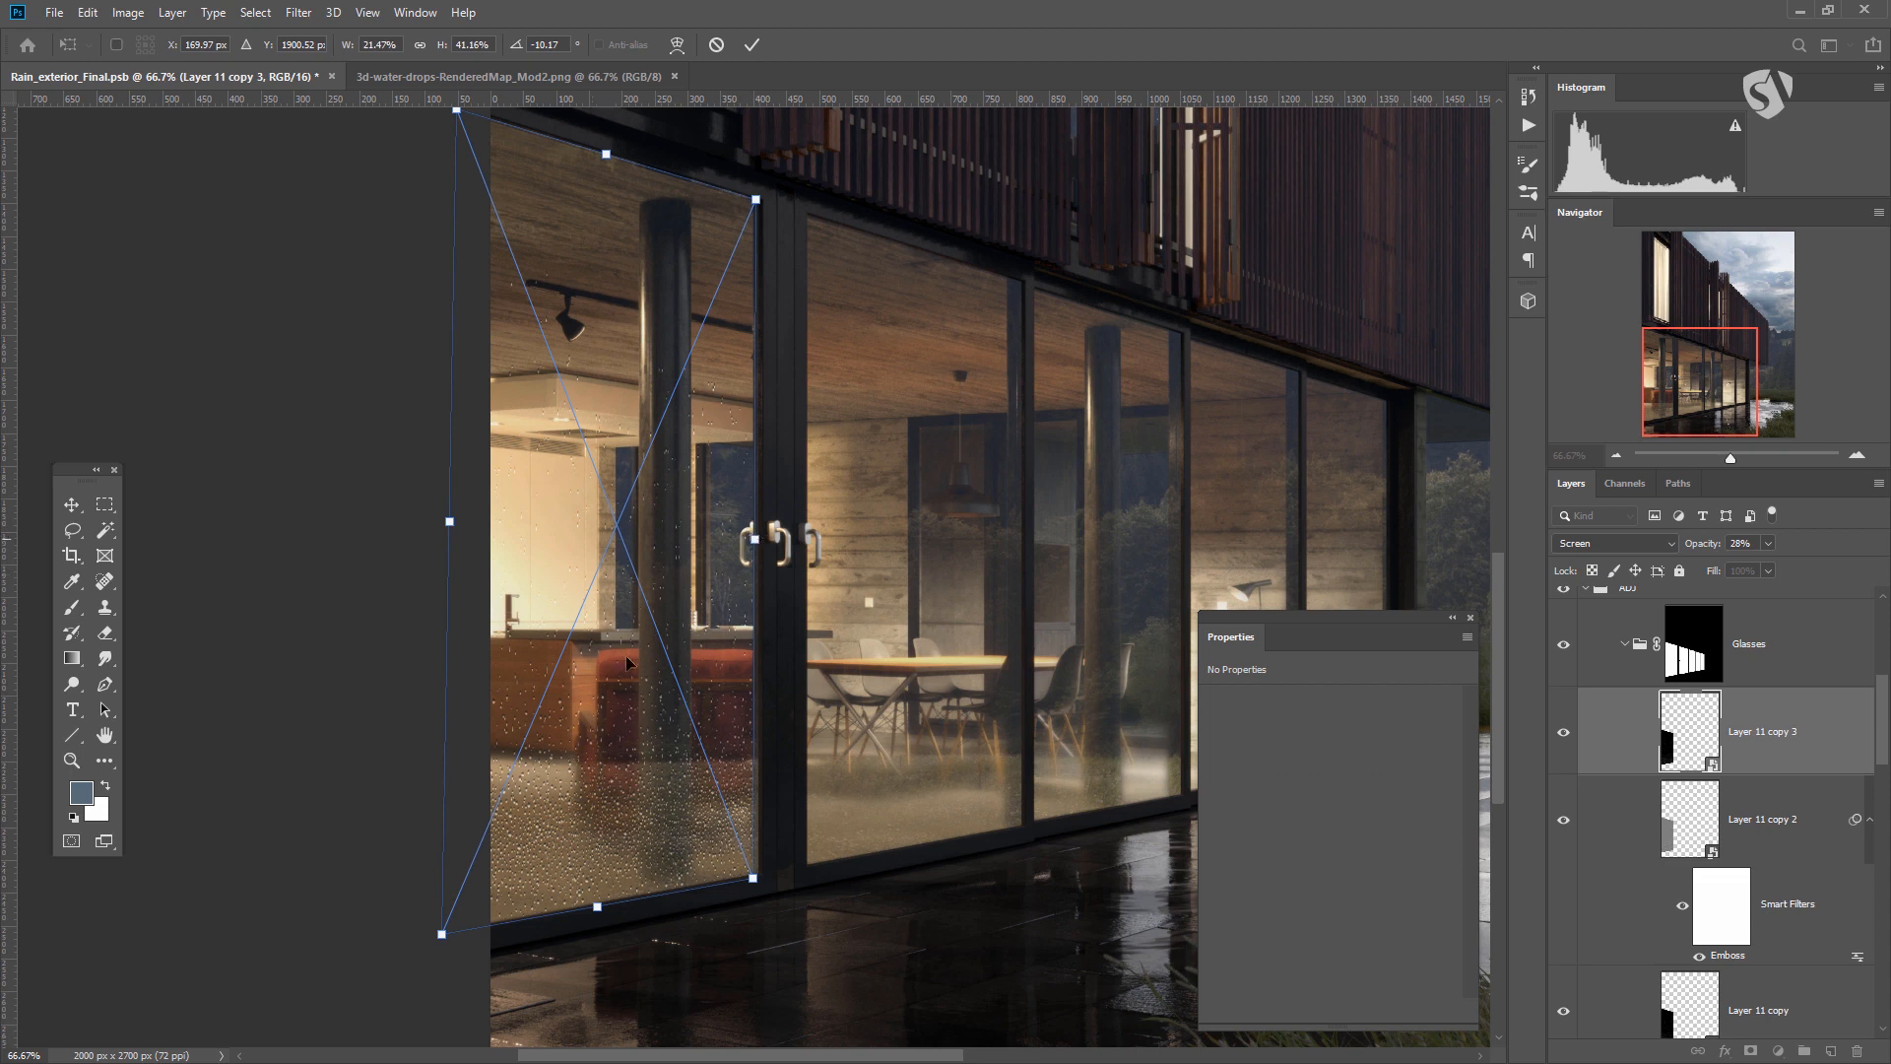
{"action": "left_click_drag", "start_coordinate": [754, 540], "coordinate": [1026, 537]}
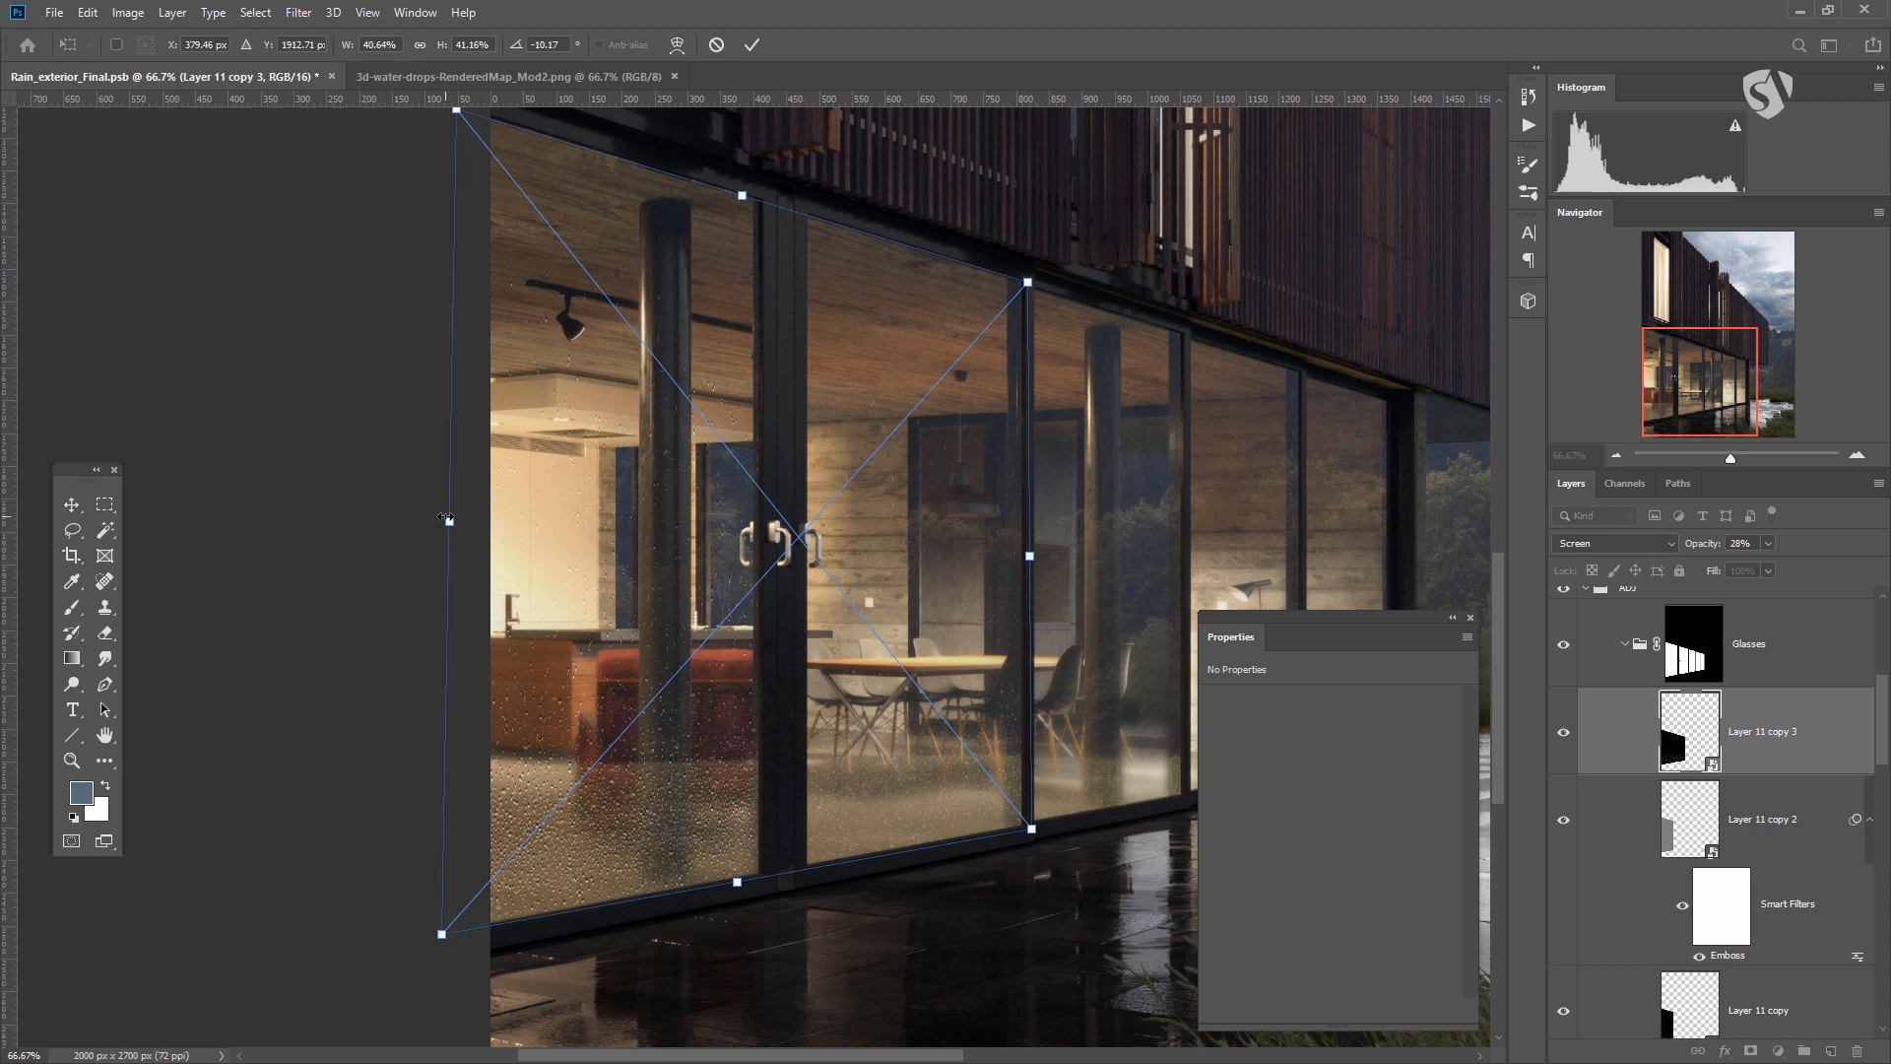
{"action": "left_click_drag", "start_coordinate": [445, 518], "coordinate": [806, 525]}
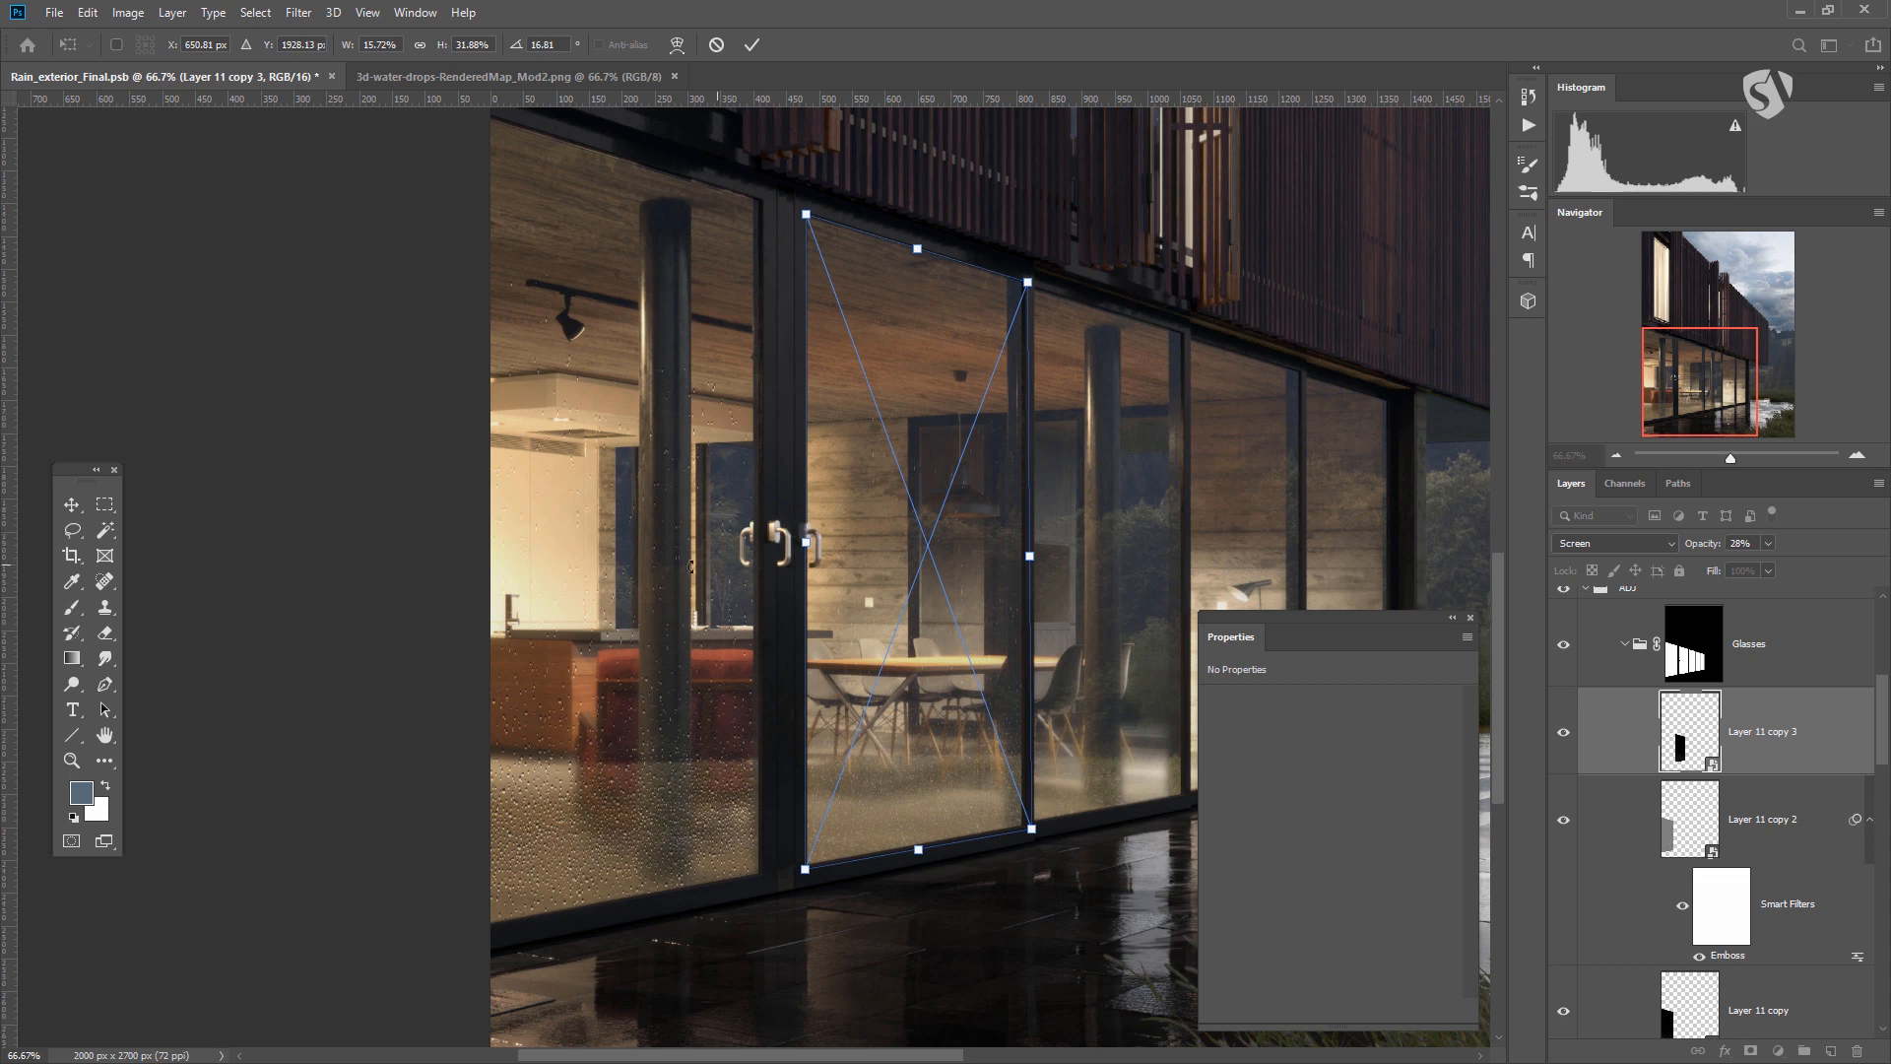
{"action": "key", "text": "b"}
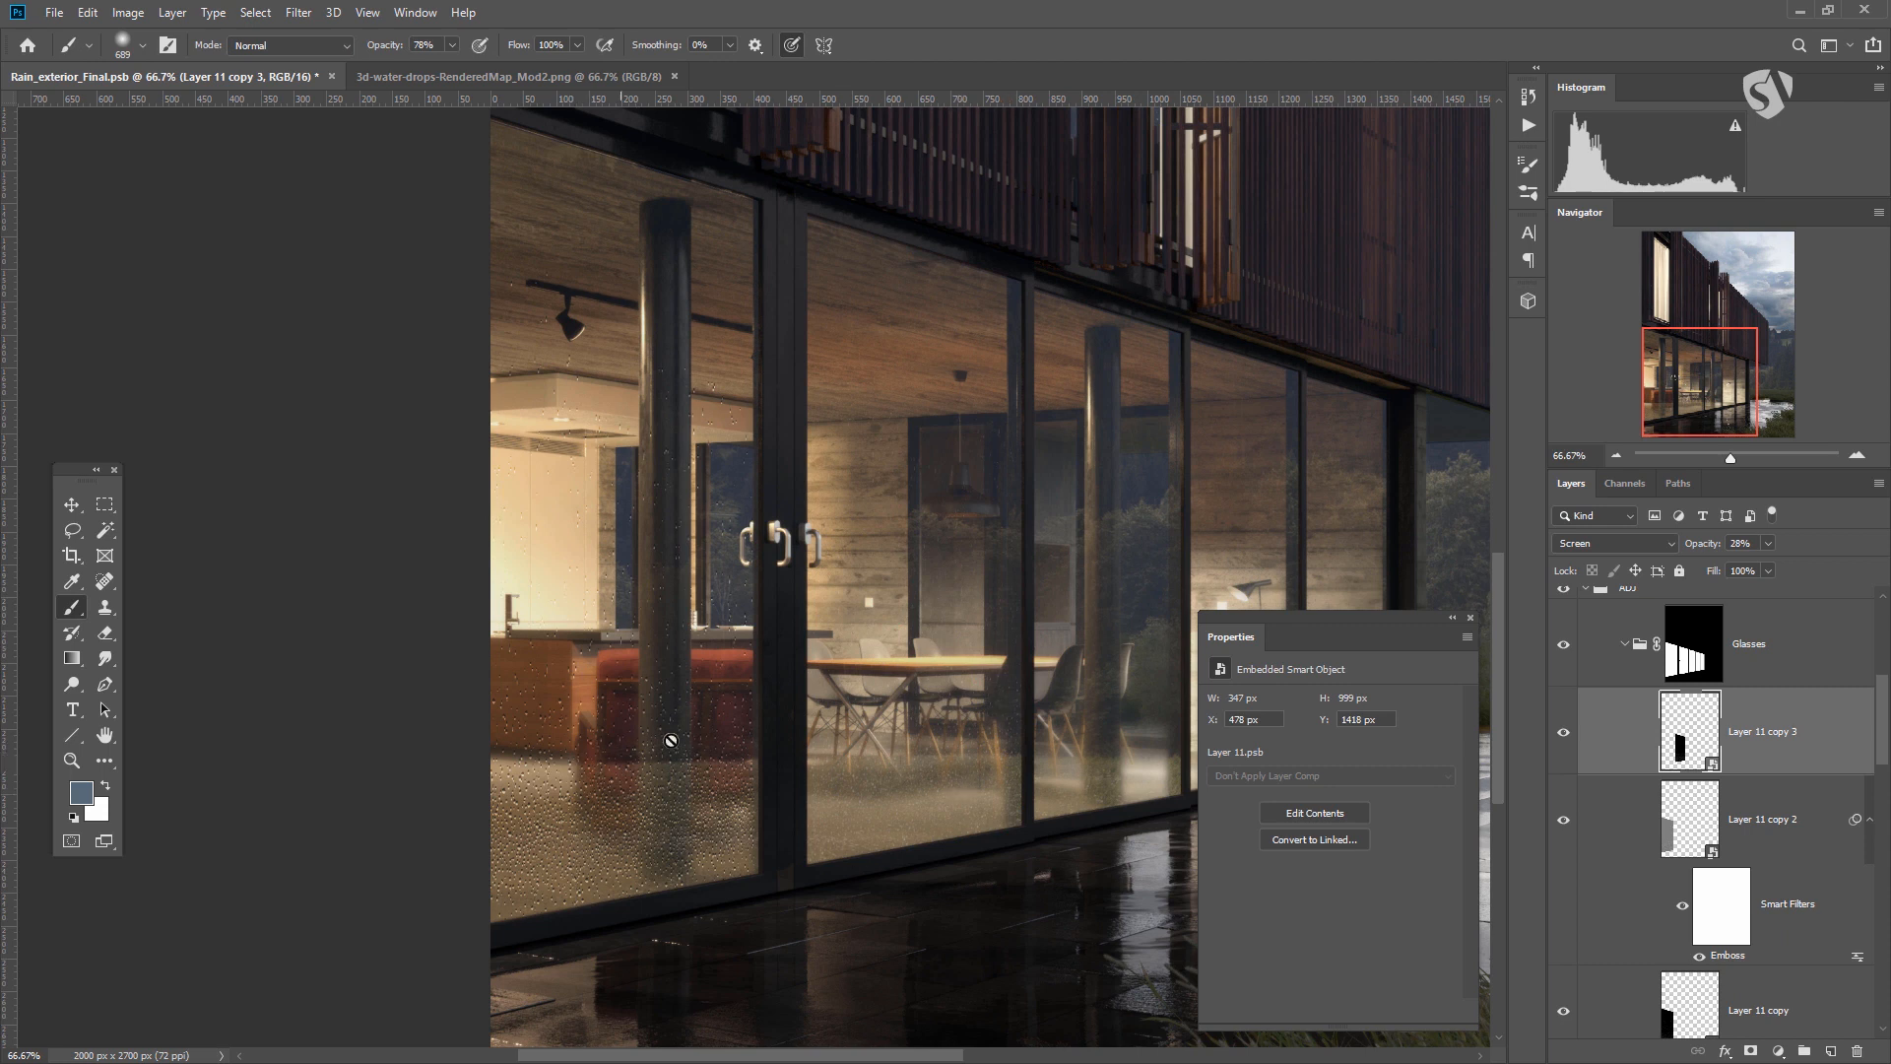
Check Layer 11 copy 2 by toggling its visibility and set its opacity to 20%.
{"action": "scroll", "coordinate": [1693, 824], "scroll_direction": "down", "scroll_amount": 3}
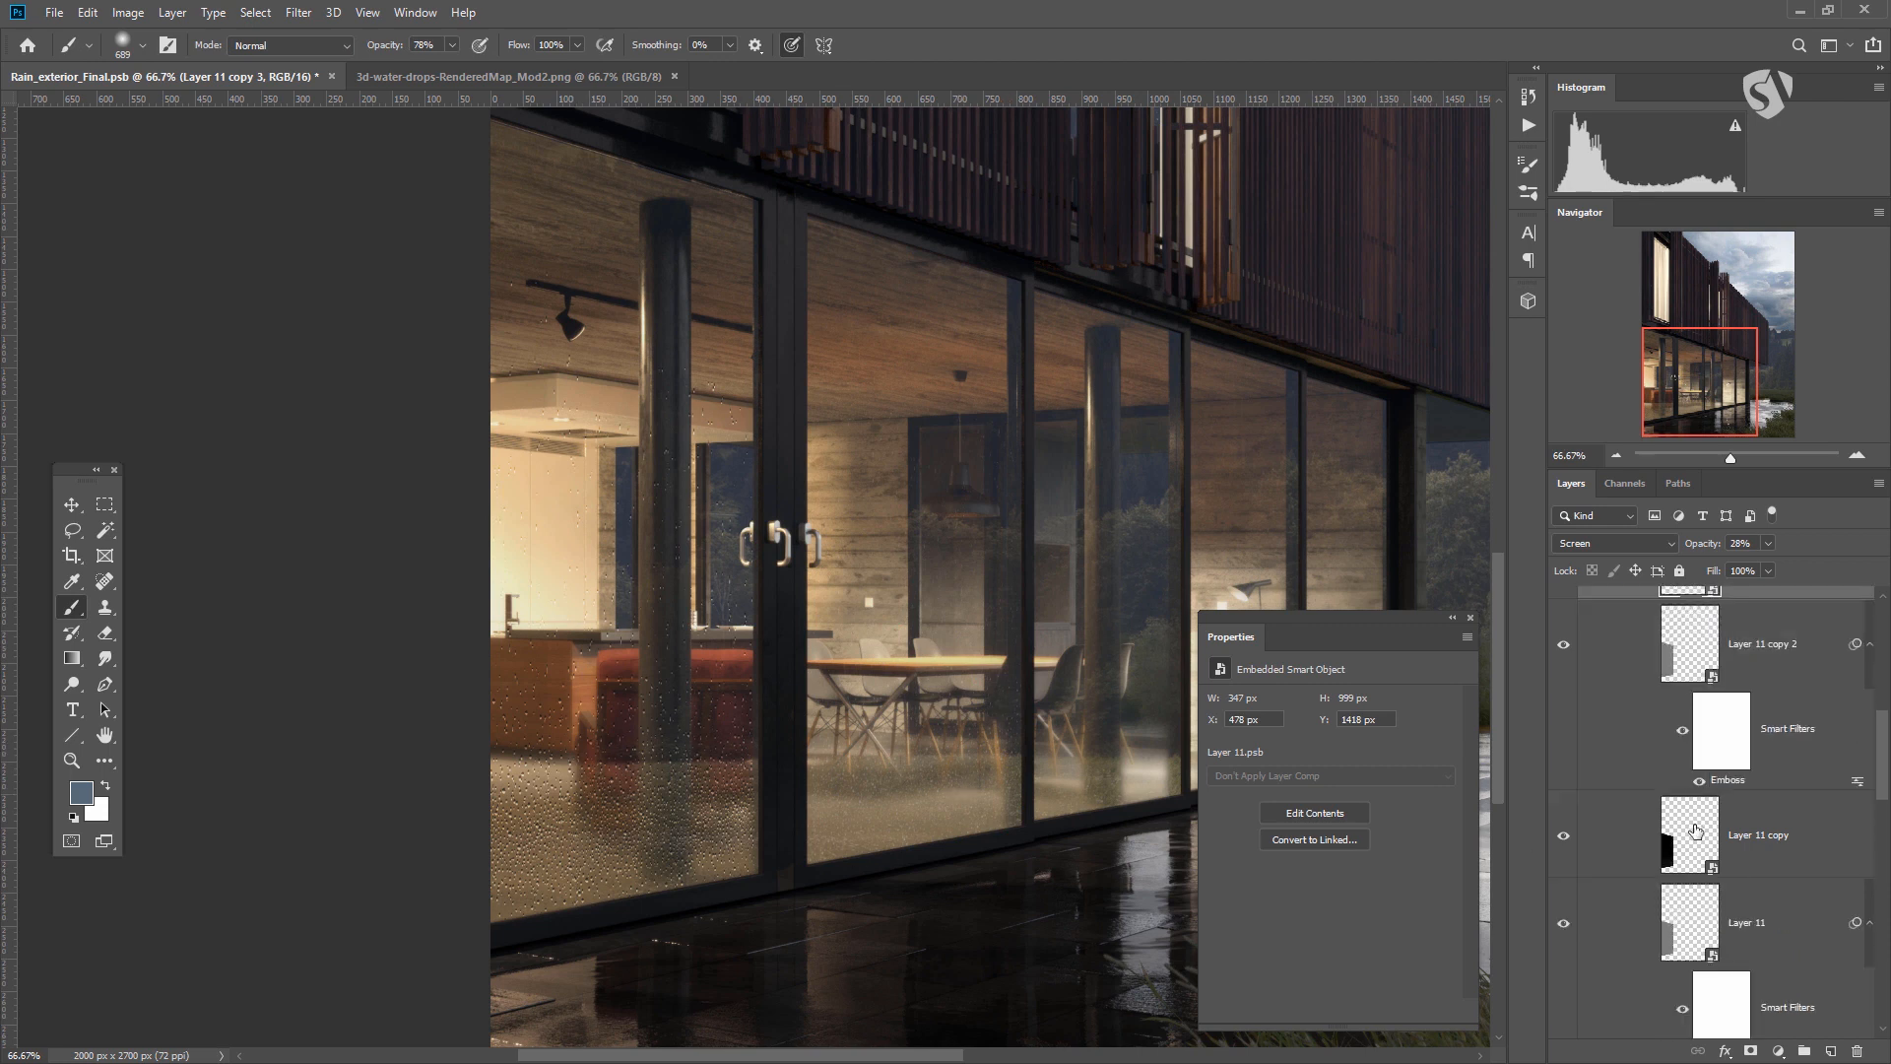
{"action": "scroll", "coordinate": [1683, 902], "scroll_direction": "up", "scroll_amount": 1}
{"action": "left_click", "coordinate": [1672, 727]}
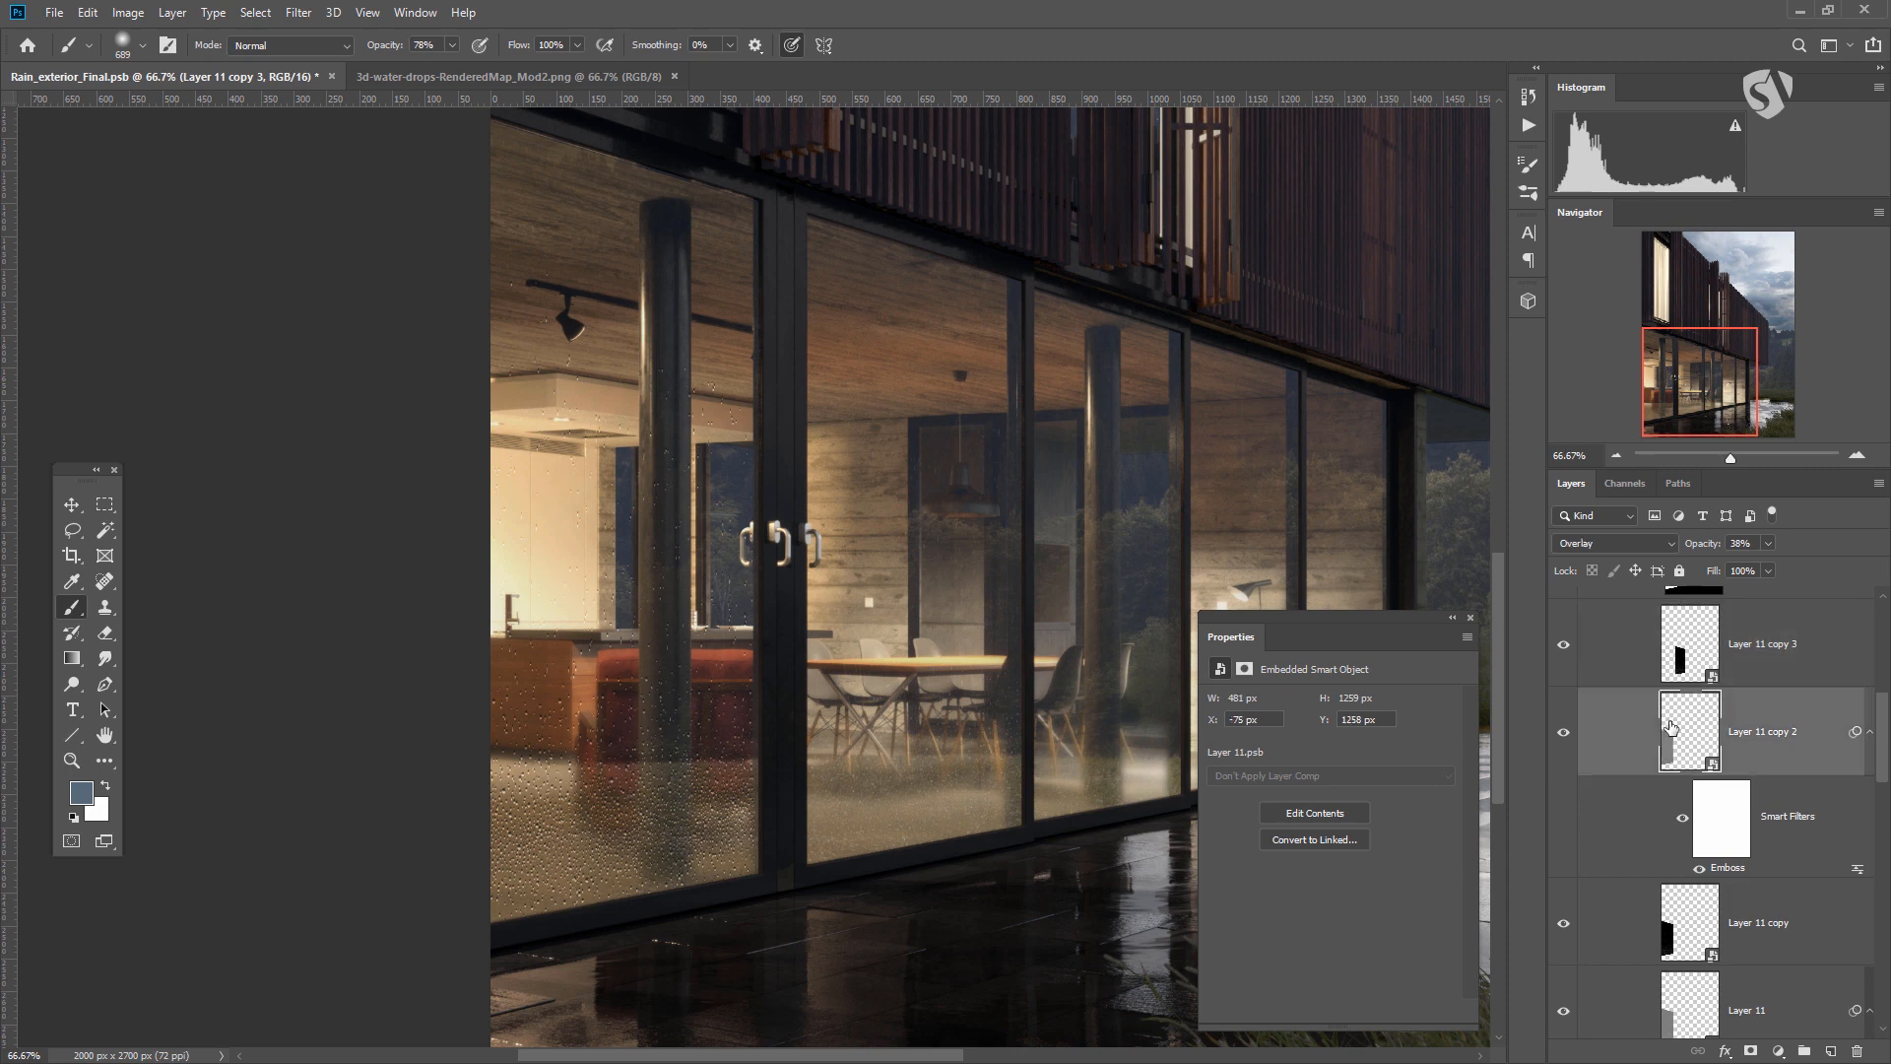
{"action": "left_click", "coordinate": [1564, 734]}
{"action": "left_click", "coordinate": [1565, 732]}
{"action": "left_click", "coordinate": [1766, 545]}
{"action": "left_click", "coordinate": [1680, 1024]}
{"action": "left_click_drag", "start_coordinate": [1766, 548], "coordinate": [1751, 567]}
{"action": "left_click", "coordinate": [1685, 645]}
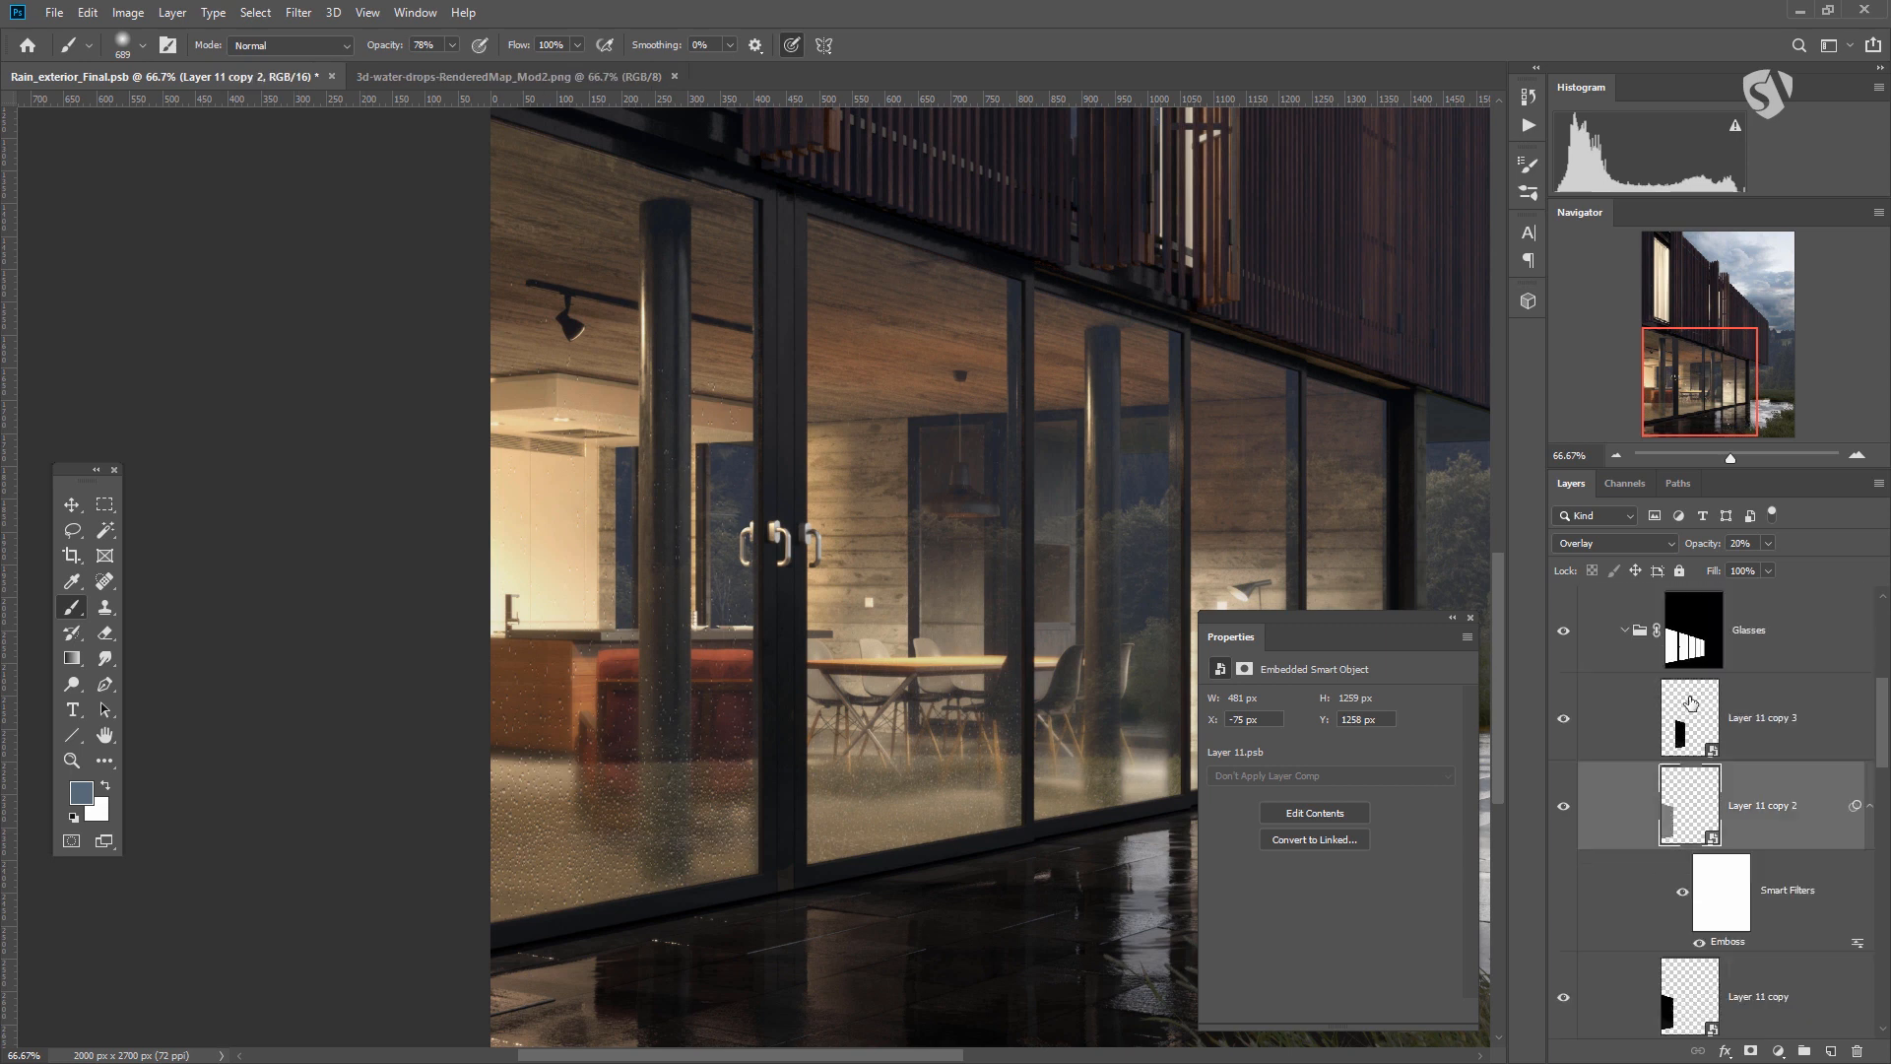
Scale the embossed Layer 11 copy 2 to fit the second glass pane.
{"action": "key", "text": "ctrl+t"}
{"action": "left_click", "coordinate": [975, 415]}
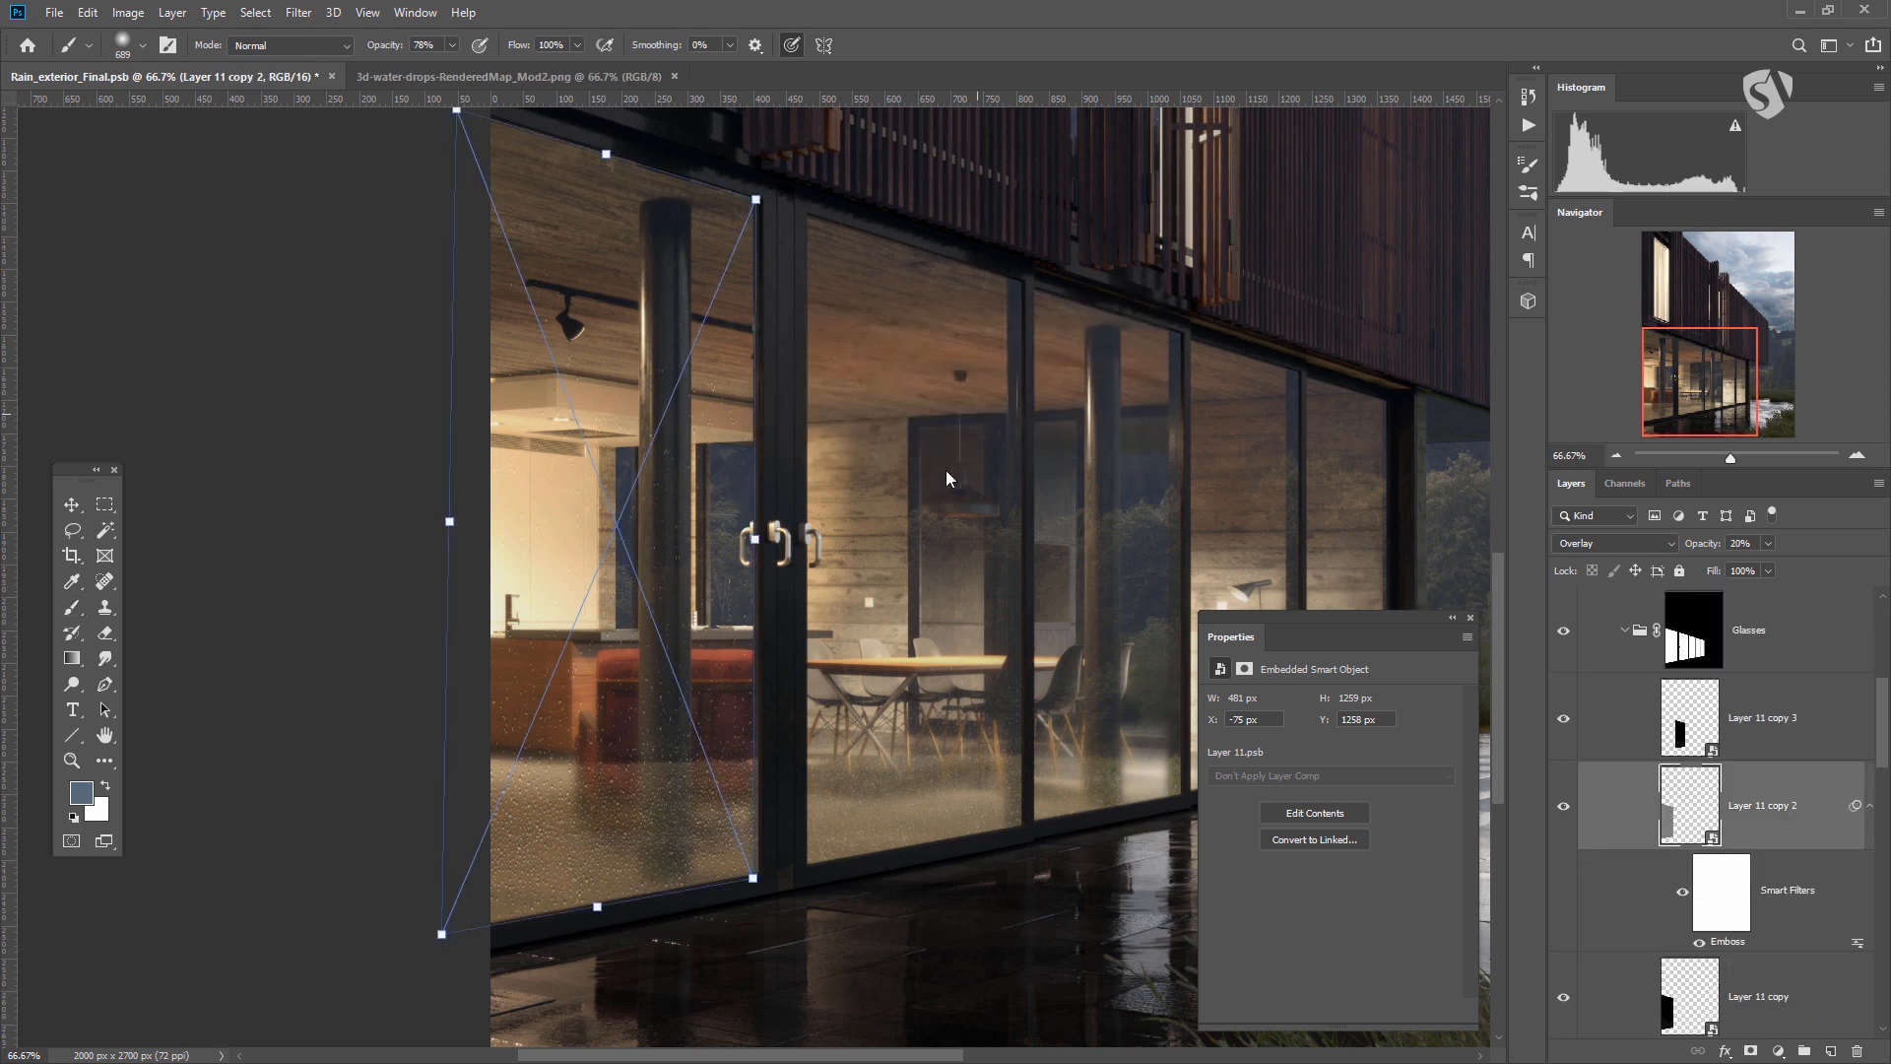
{"action": "right_click", "coordinate": [726, 609]}
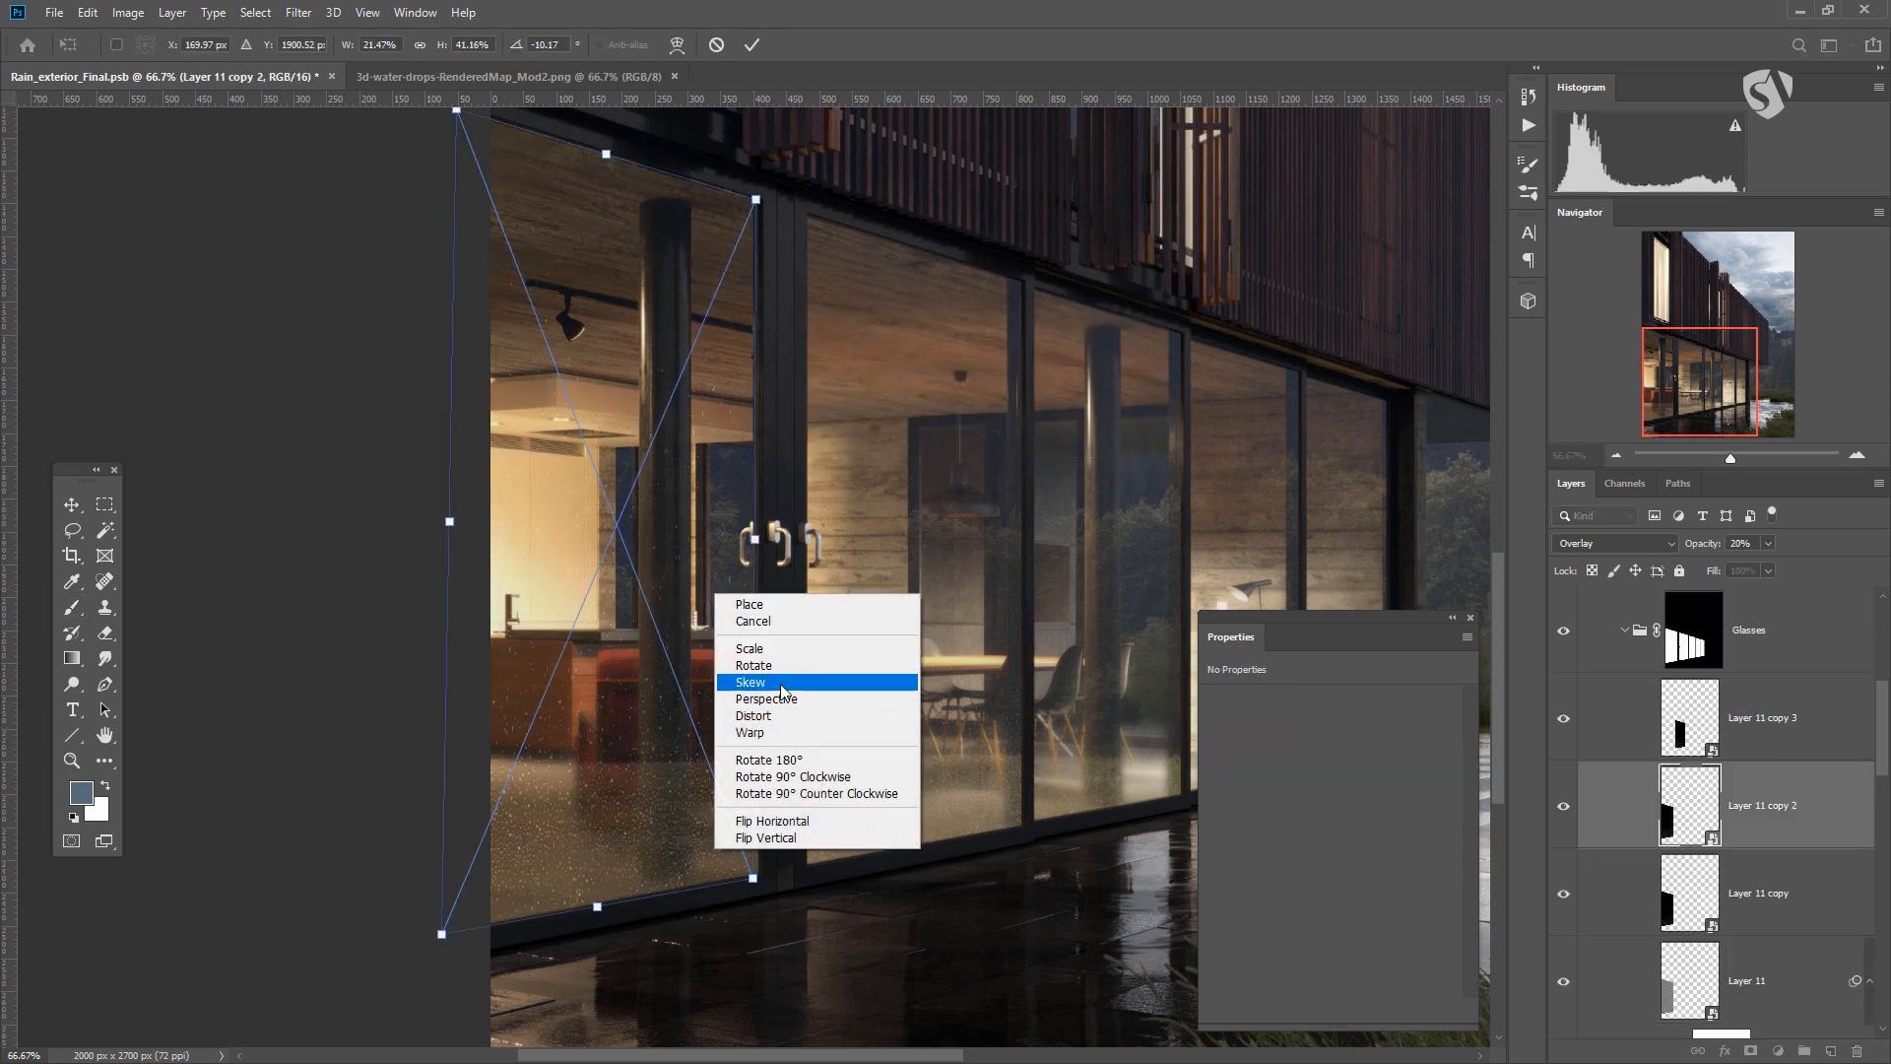
{"action": "left_click", "coordinate": [745, 649]}
{"action": "left_click_drag", "start_coordinate": [756, 540], "coordinate": [1024, 555]}
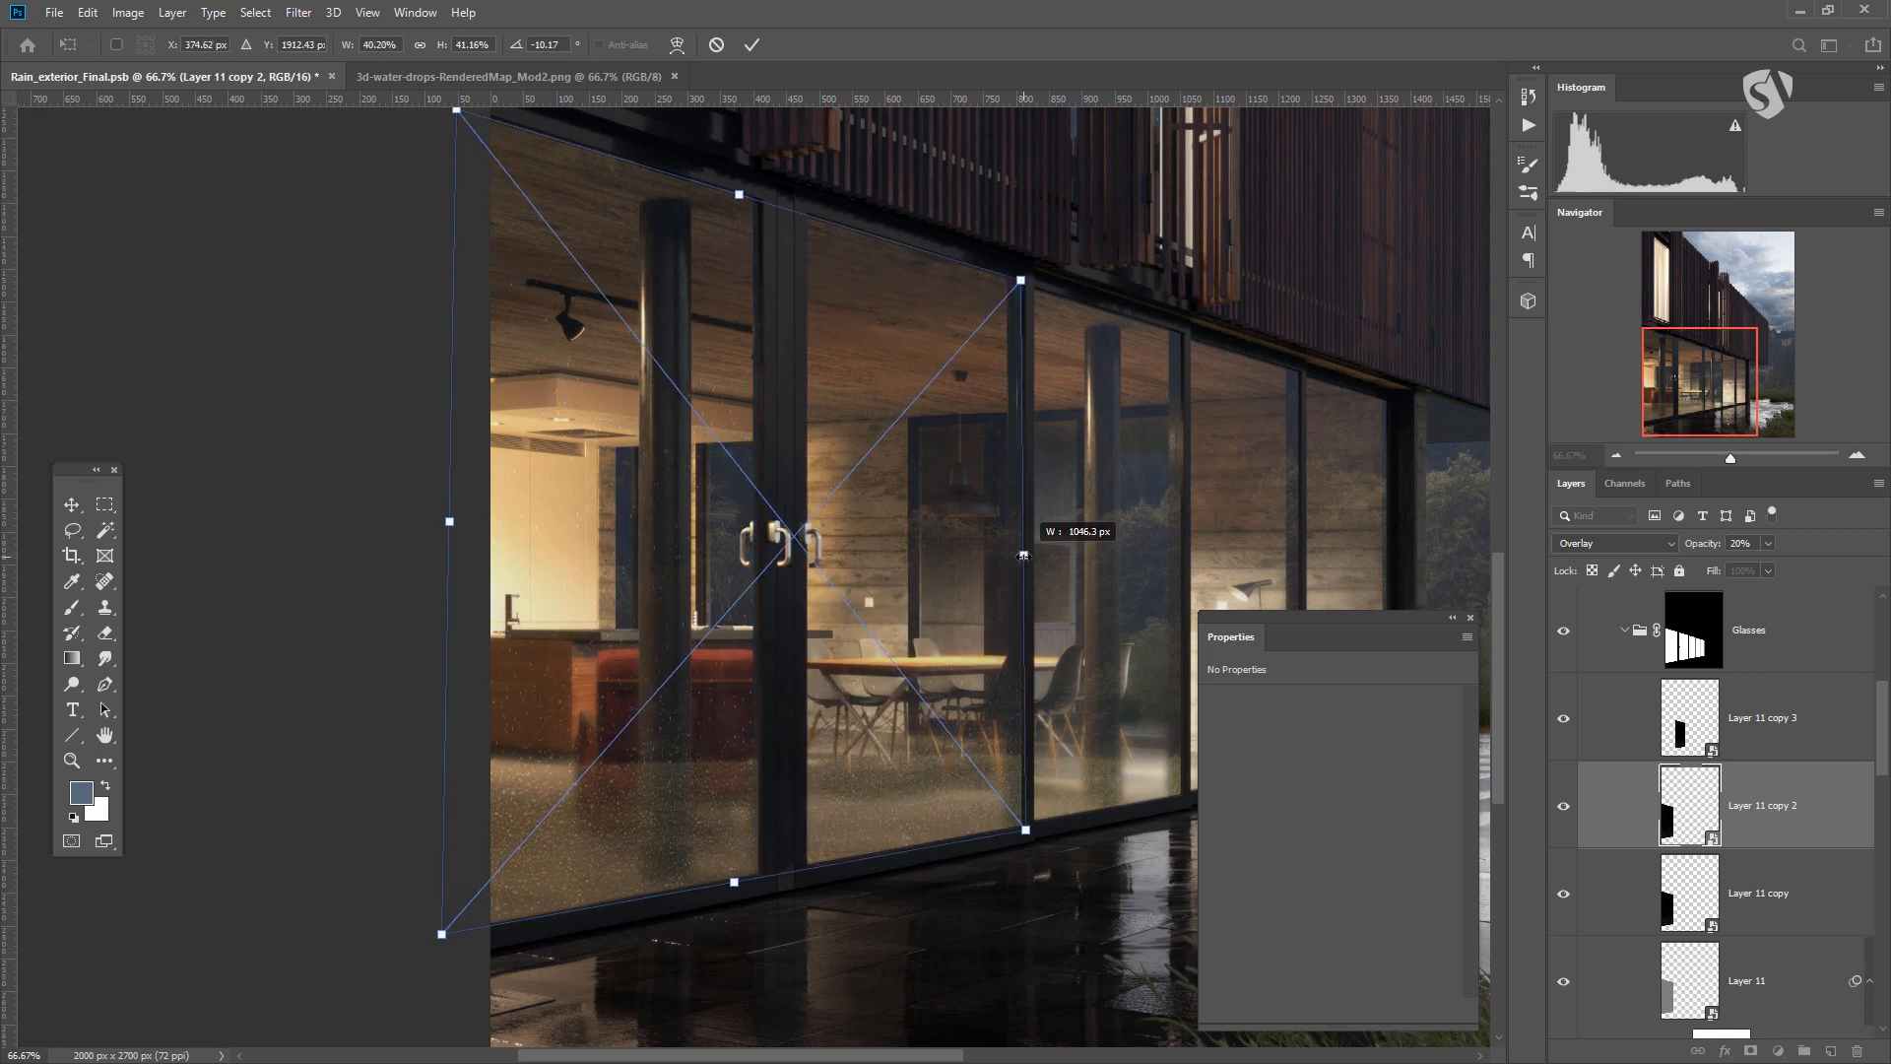
{"action": "left_click_drag", "start_coordinate": [449, 521], "coordinate": [806, 540]}
{"action": "key", "text": "Return"}
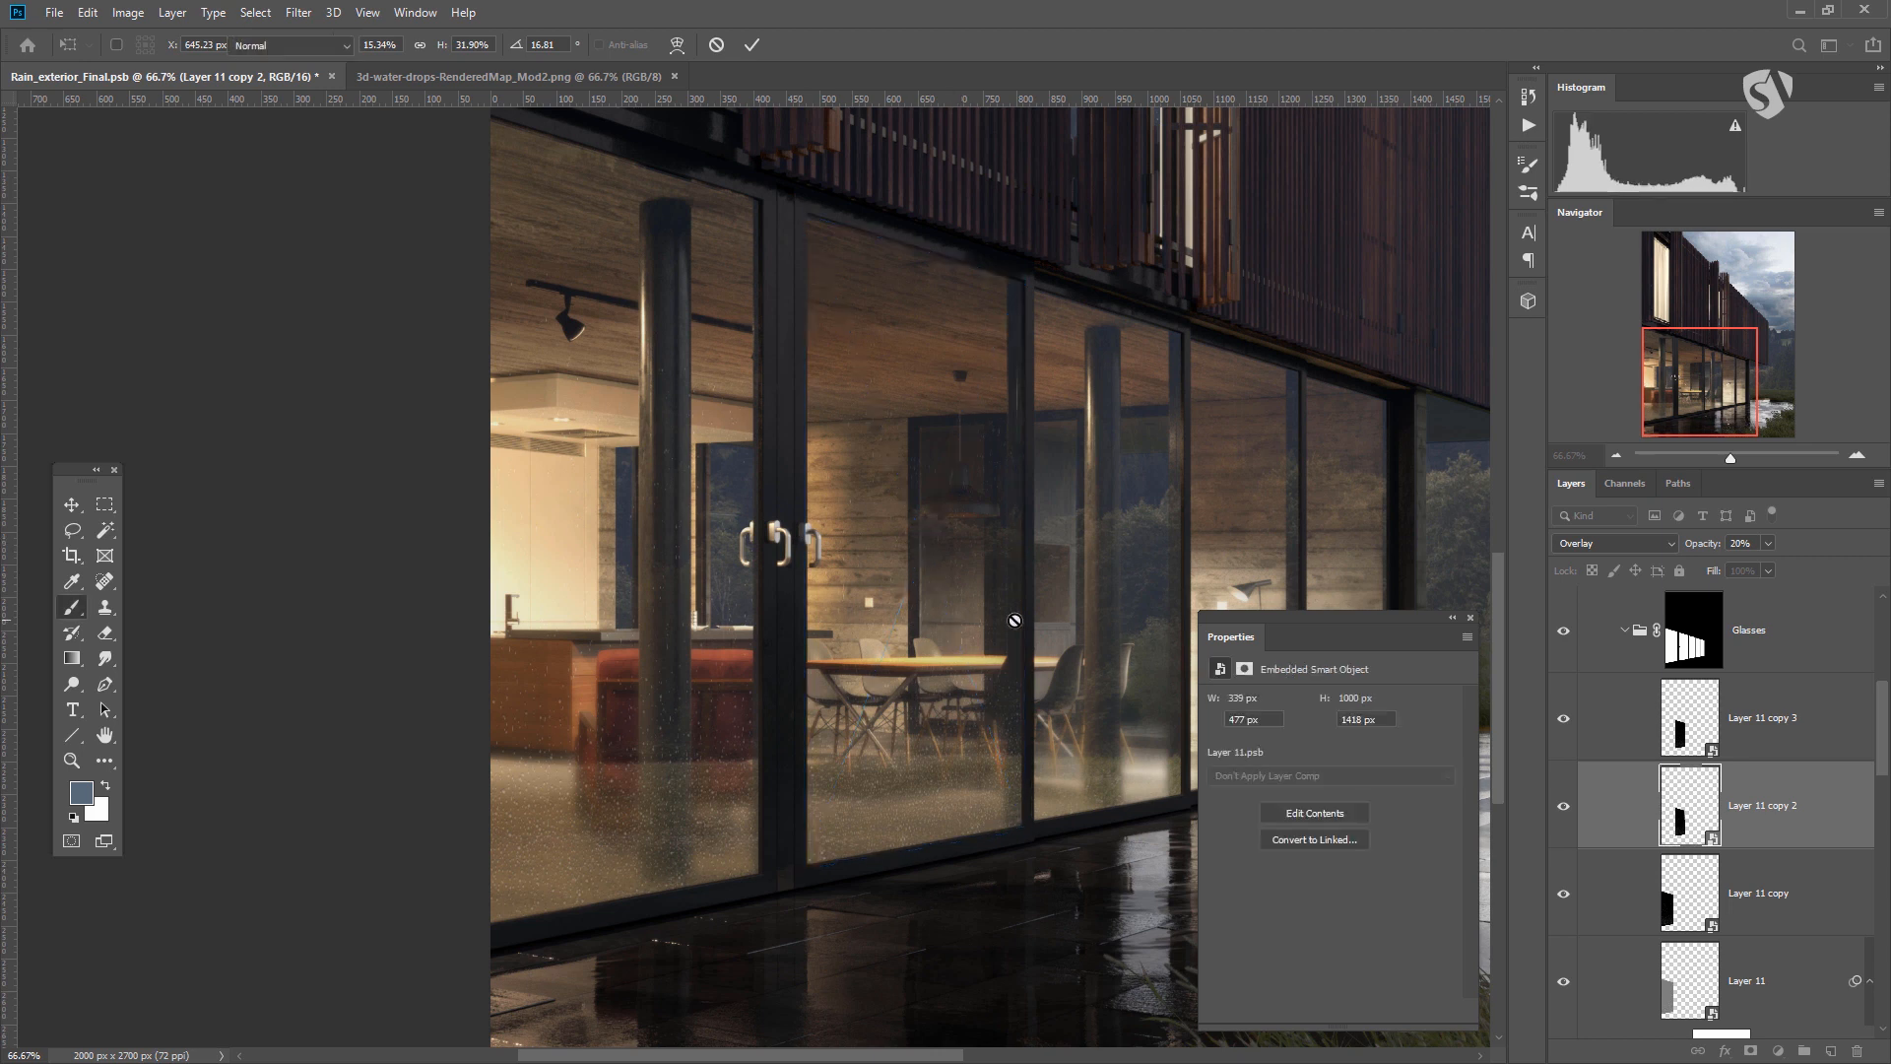
{"action": "key", "text": "b"}
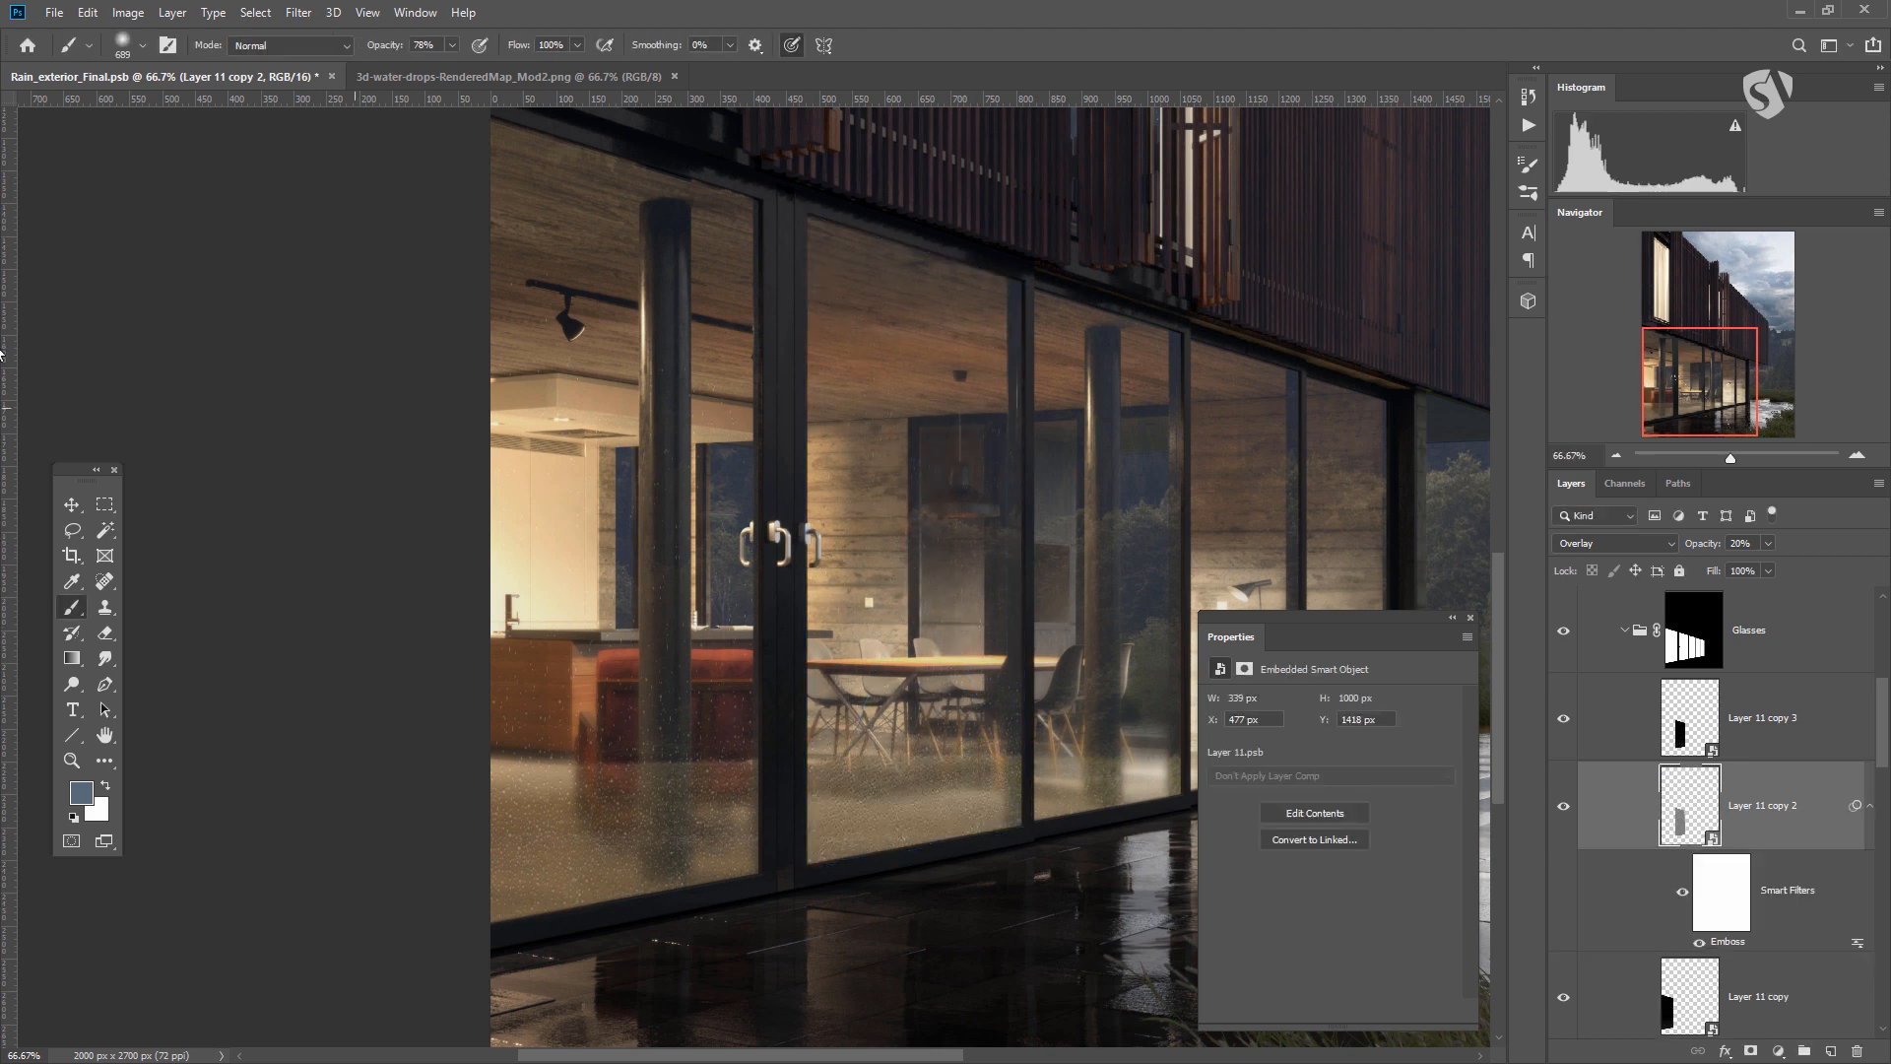
Delete the embossed Layer 11 copy 2.
{"action": "left_click", "coordinate": [71, 504]}
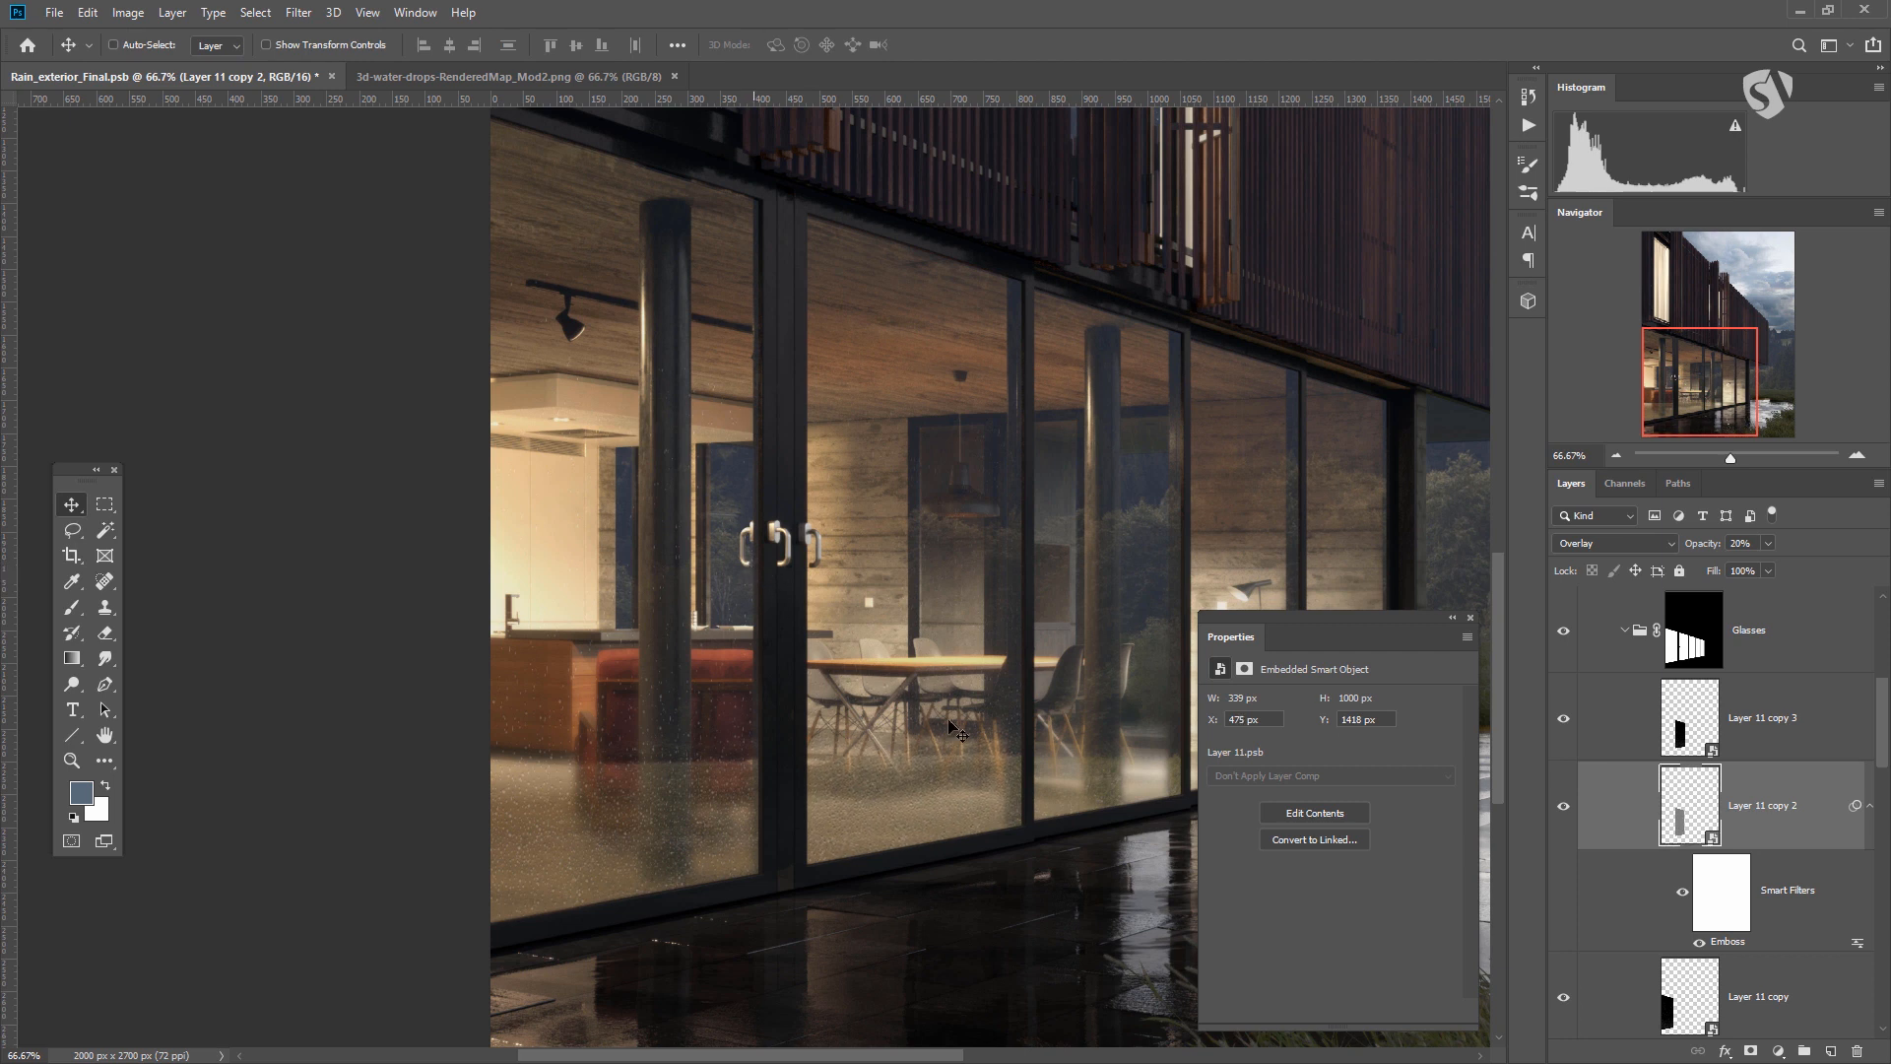
{"action": "left_click_drag", "start_coordinate": [1739, 807], "coordinate": [1857, 1051]}
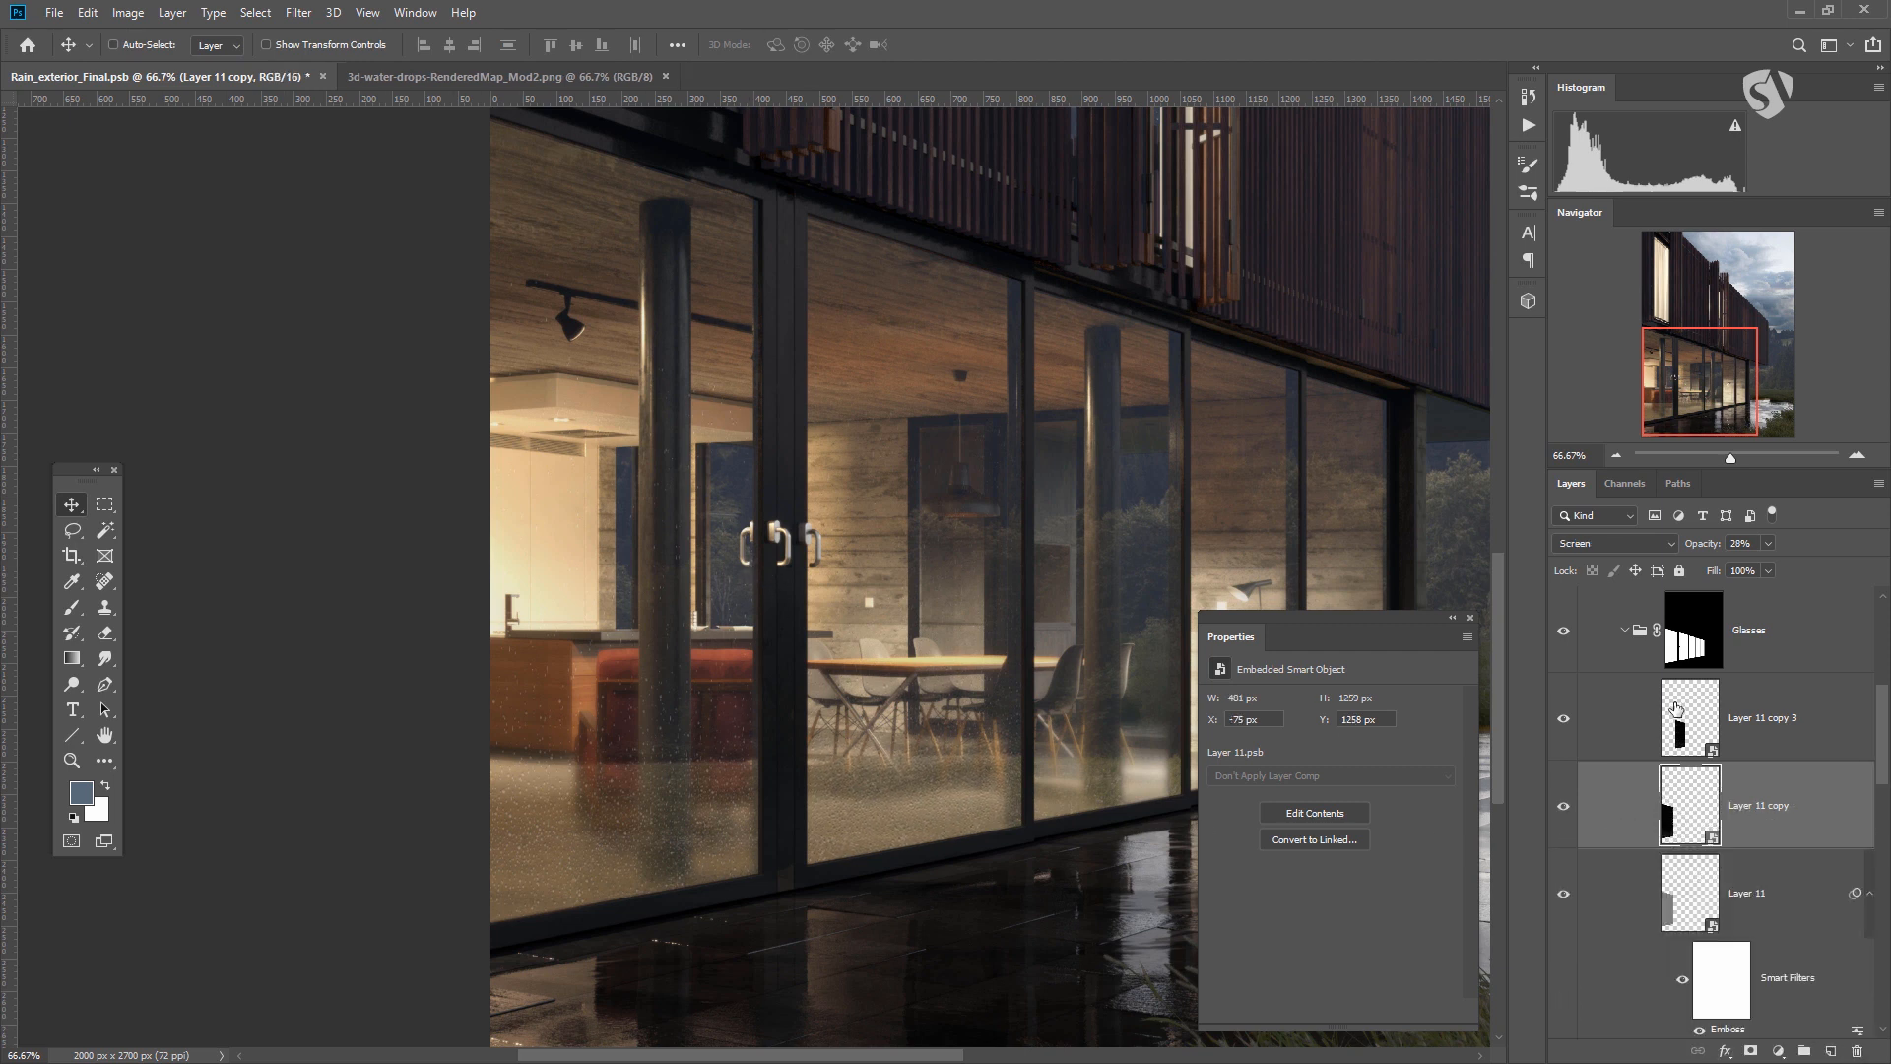
Duplicate Layer 11 copy 3 and scale the duplicate to fit the third glass pane.
{"action": "left_click", "coordinate": [1708, 707]}
{"action": "left_click_drag", "start_coordinate": [975, 548], "coordinate": [767, 562]}
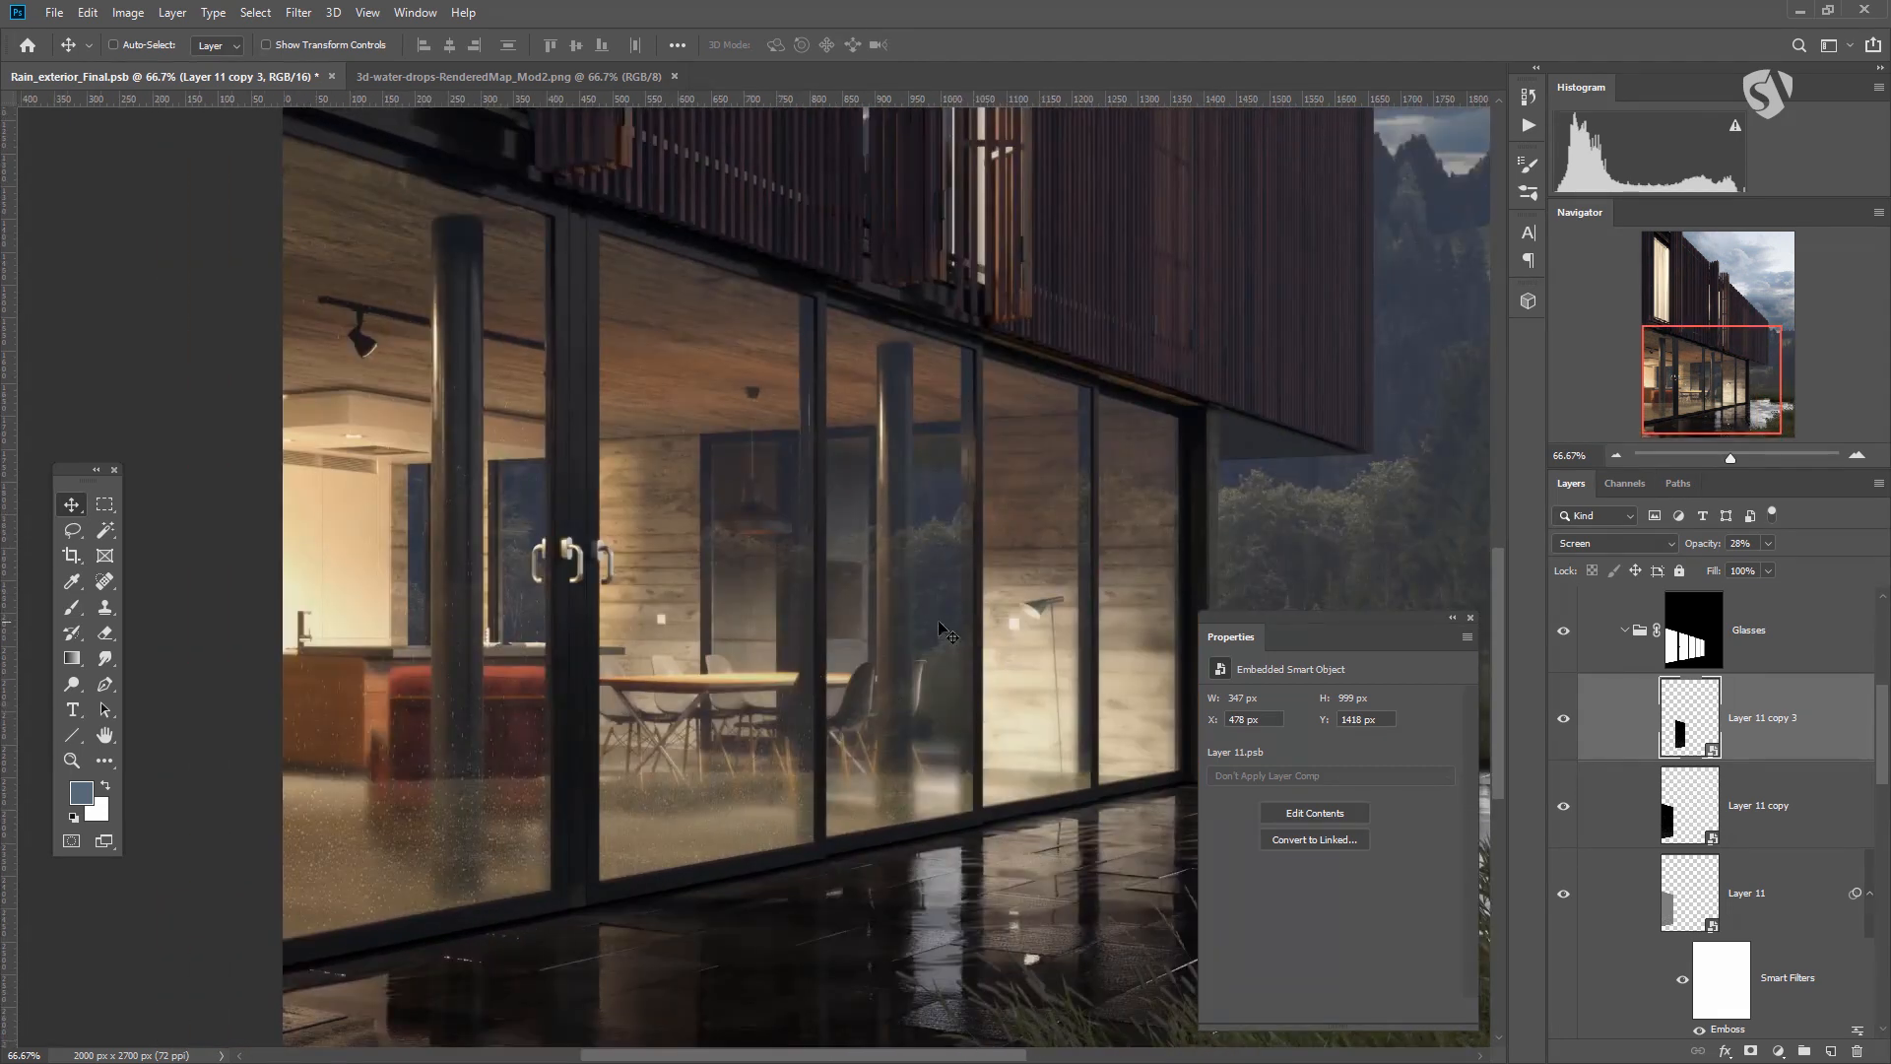
{"action": "key", "text": "ctrl"}
{"action": "left_click_drag", "start_coordinate": [985, 665], "coordinate": [987, 670]}
{"action": "key", "text": "ctrl+j"}
{"action": "key", "text": "ctrl+t"}
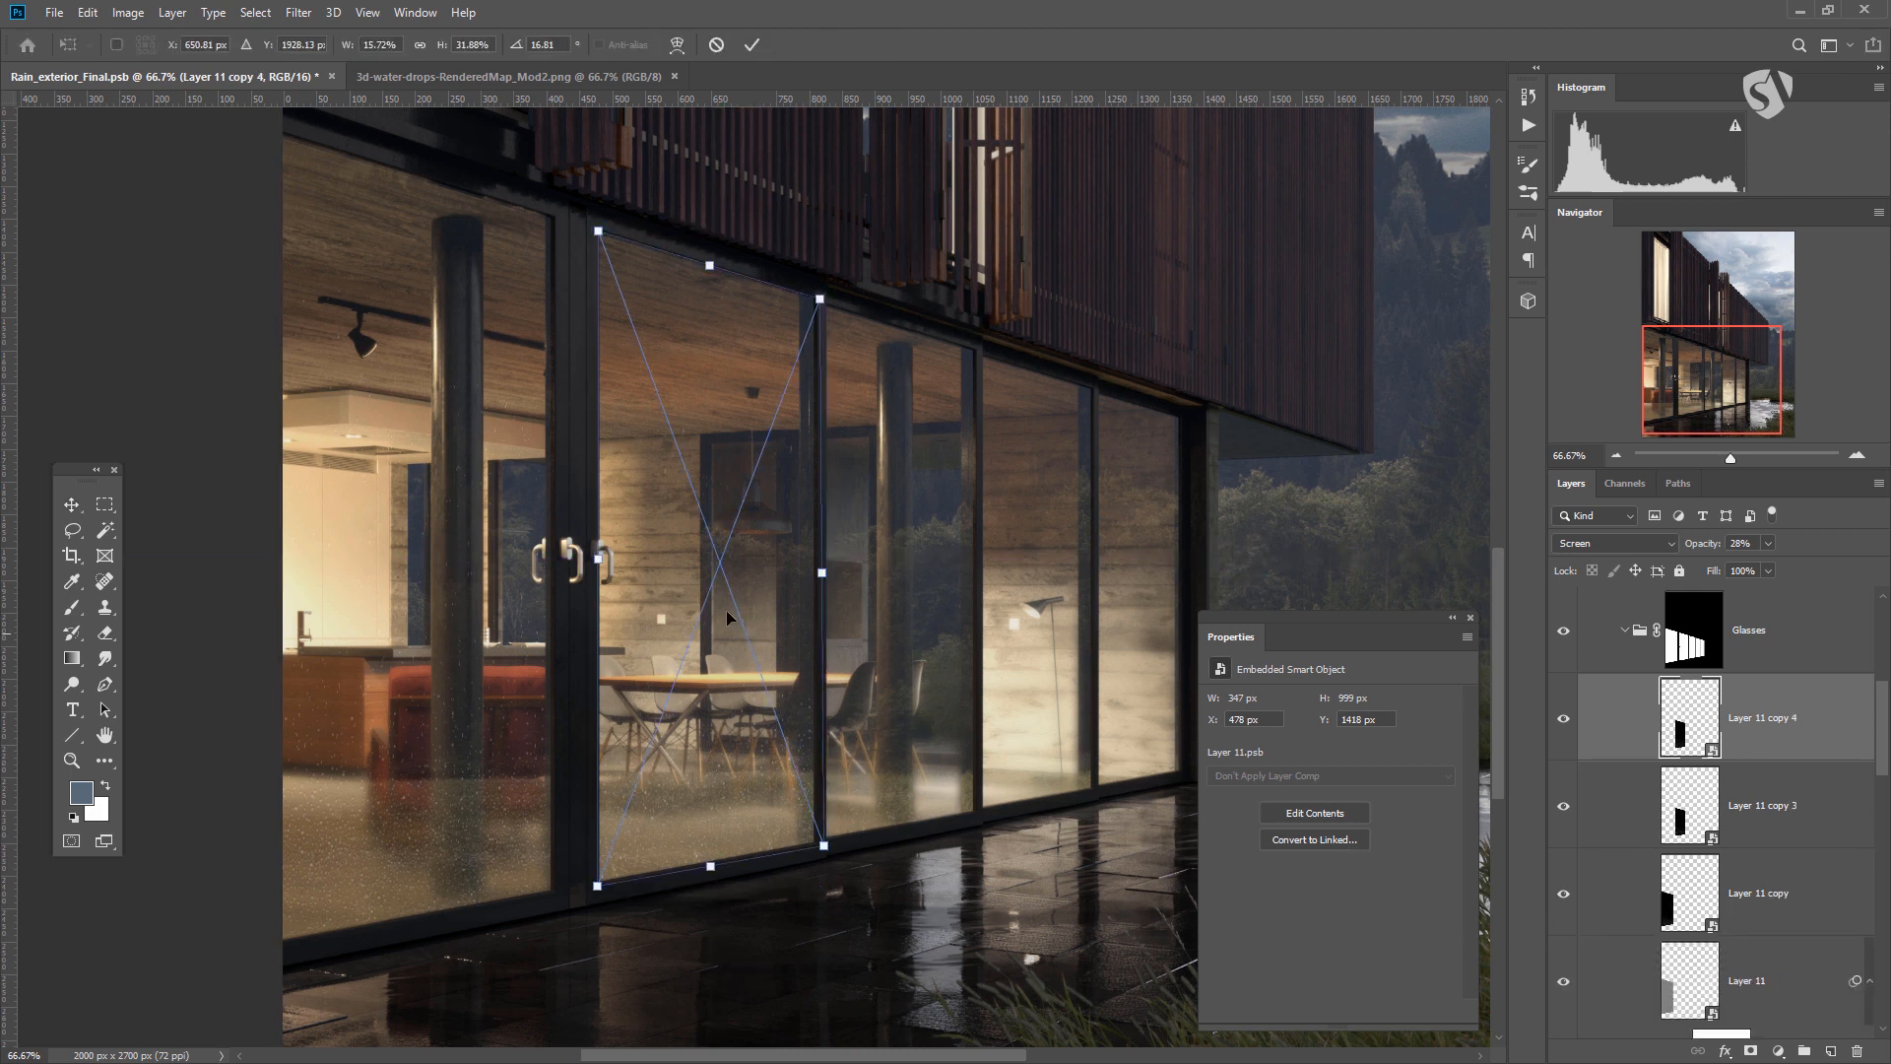
{"action": "right_click", "coordinate": [779, 591]}
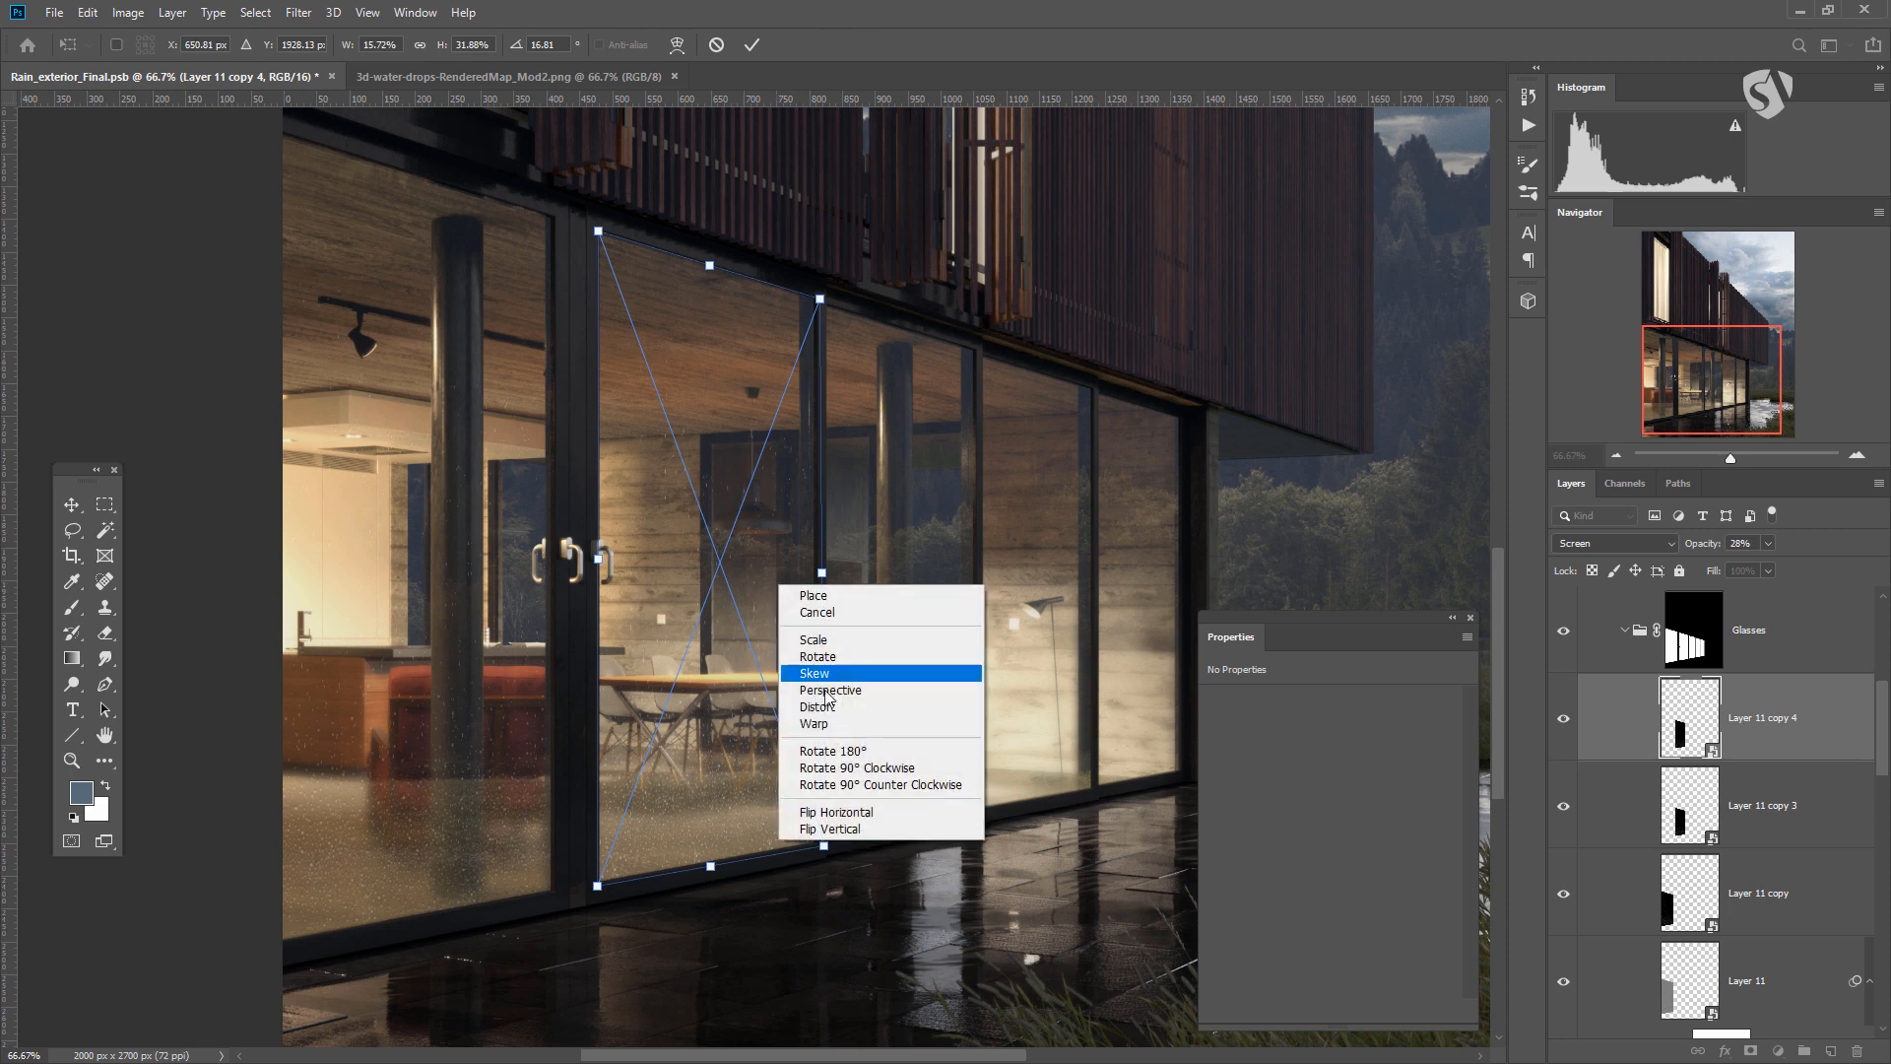
{"action": "left_click", "coordinate": [827, 633]}
{"action": "left_click_drag", "start_coordinate": [849, 576], "coordinate": [975, 581]}
{"action": "left_click_drag", "start_coordinate": [598, 558], "coordinate": [822, 570]}
{"action": "key", "text": "Return"}
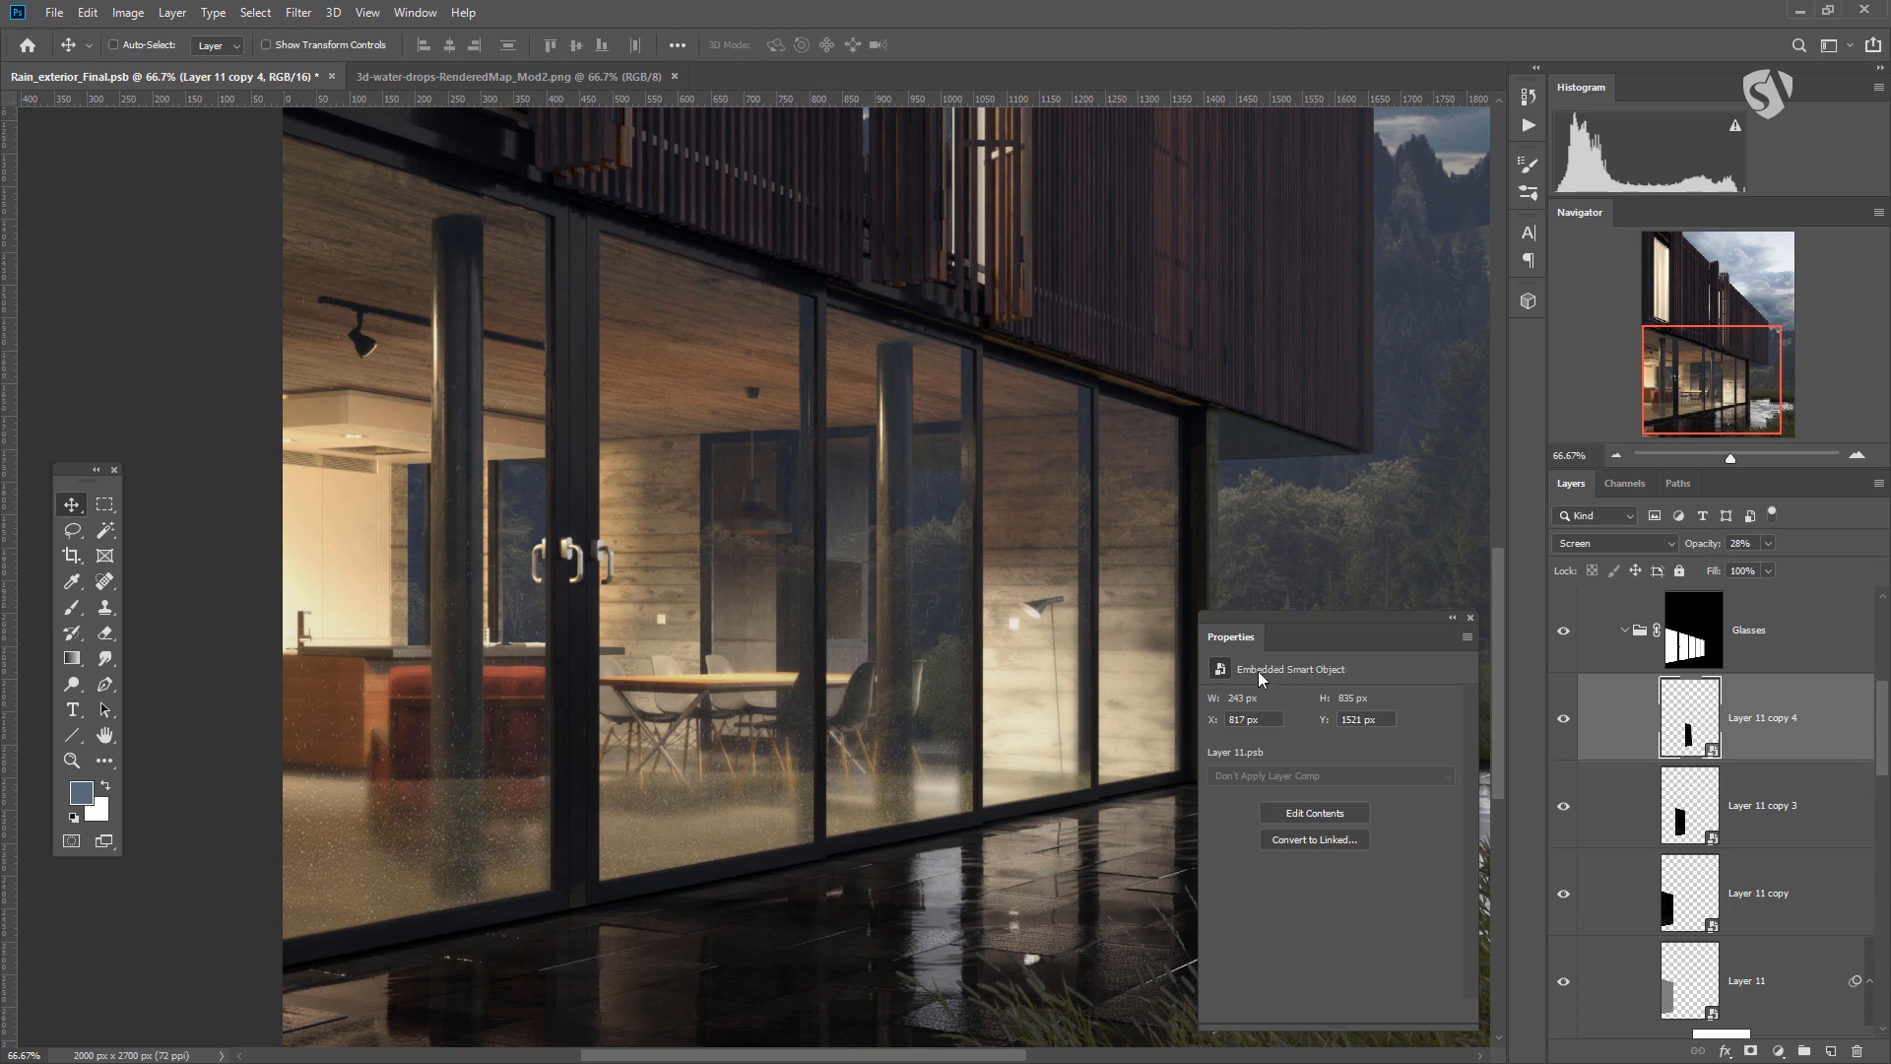
Duplicate the third pane's raindrop layer and transform the duplicate to fit the fourth glass pane.
{"action": "key", "text": "ctrl"}
{"action": "key", "text": "ctrl+j"}
{"action": "left_click_drag", "start_coordinate": [686, 594], "coordinate": [1096, 589]}
{"action": "key", "text": "ctrl+t"}
{"action": "left_click_drag", "start_coordinate": [959, 579], "coordinate": [978, 580]}
{"action": "key", "text": "Return"}
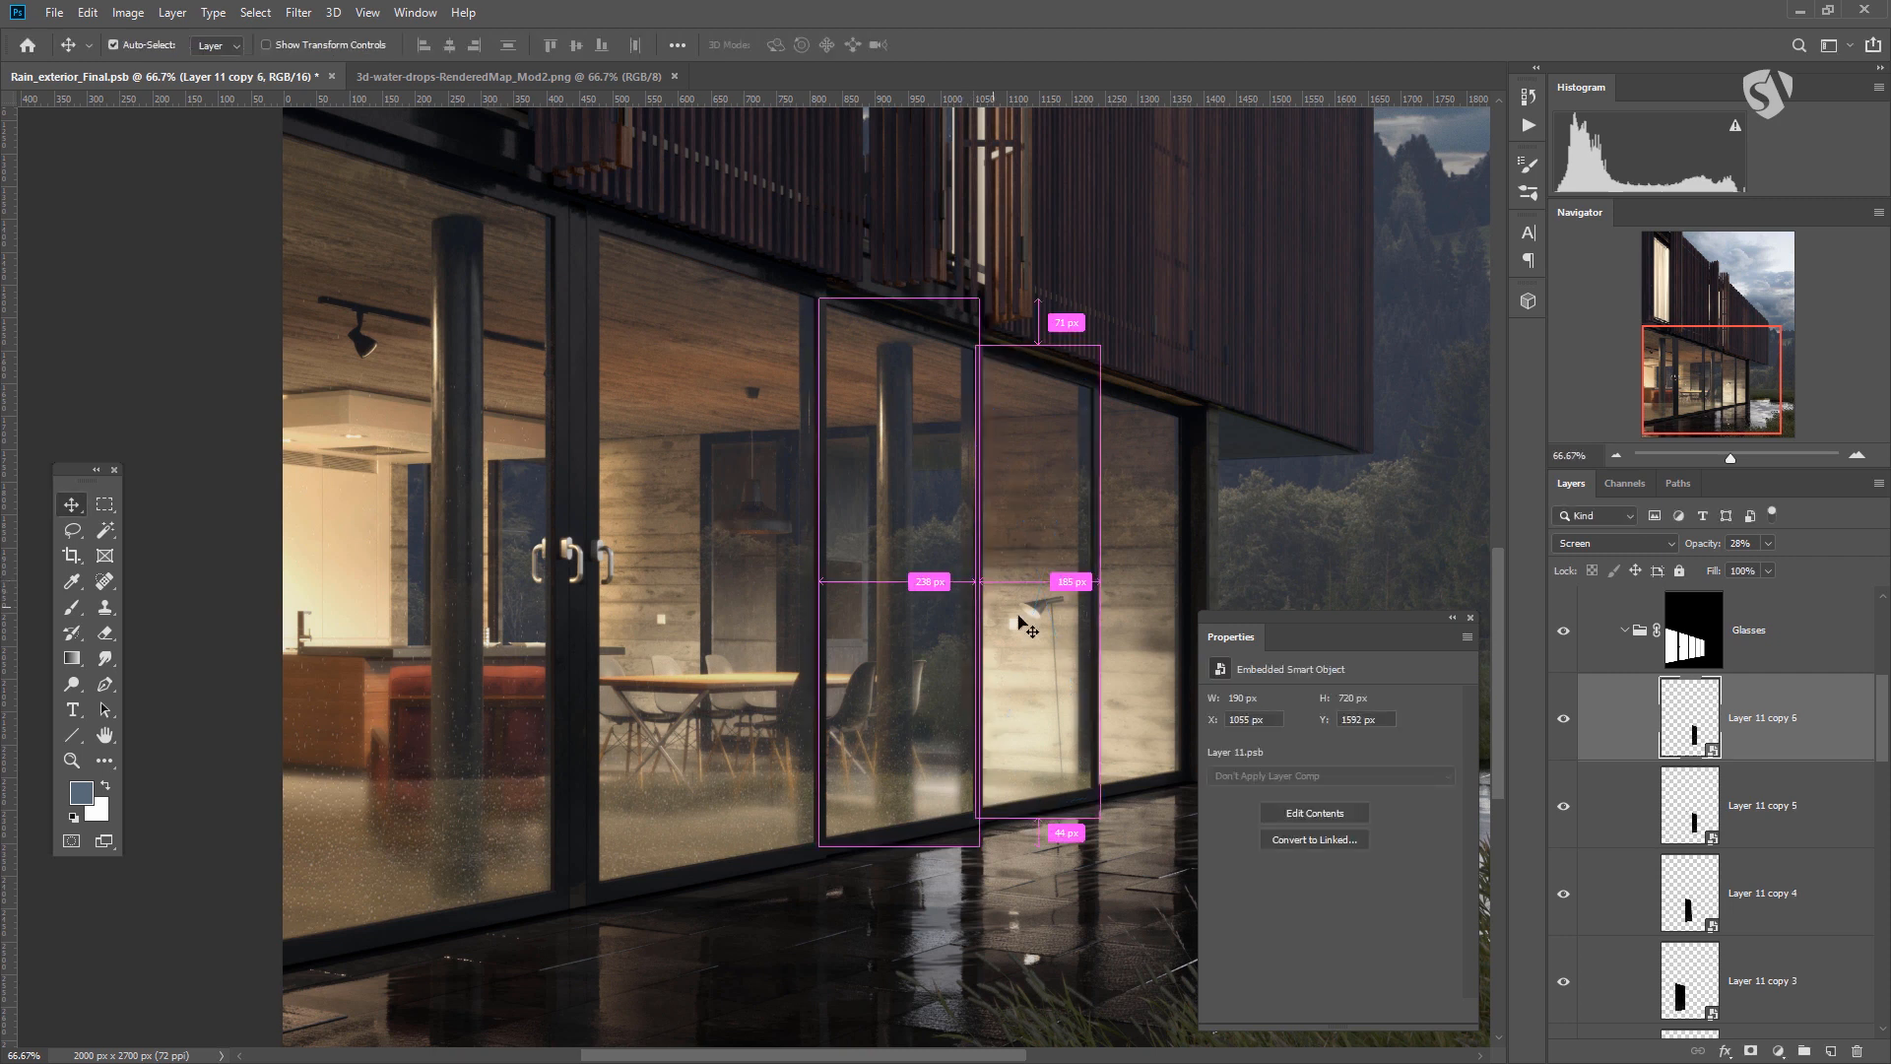
Transform a duplicate of the fourth pane's raindrop layer to fit the fifth, farthest glass pane.
{"action": "key", "text": "ctrl+alt+t"}
{"action": "left_click_drag", "start_coordinate": [1100, 591], "coordinate": [1180, 592]}
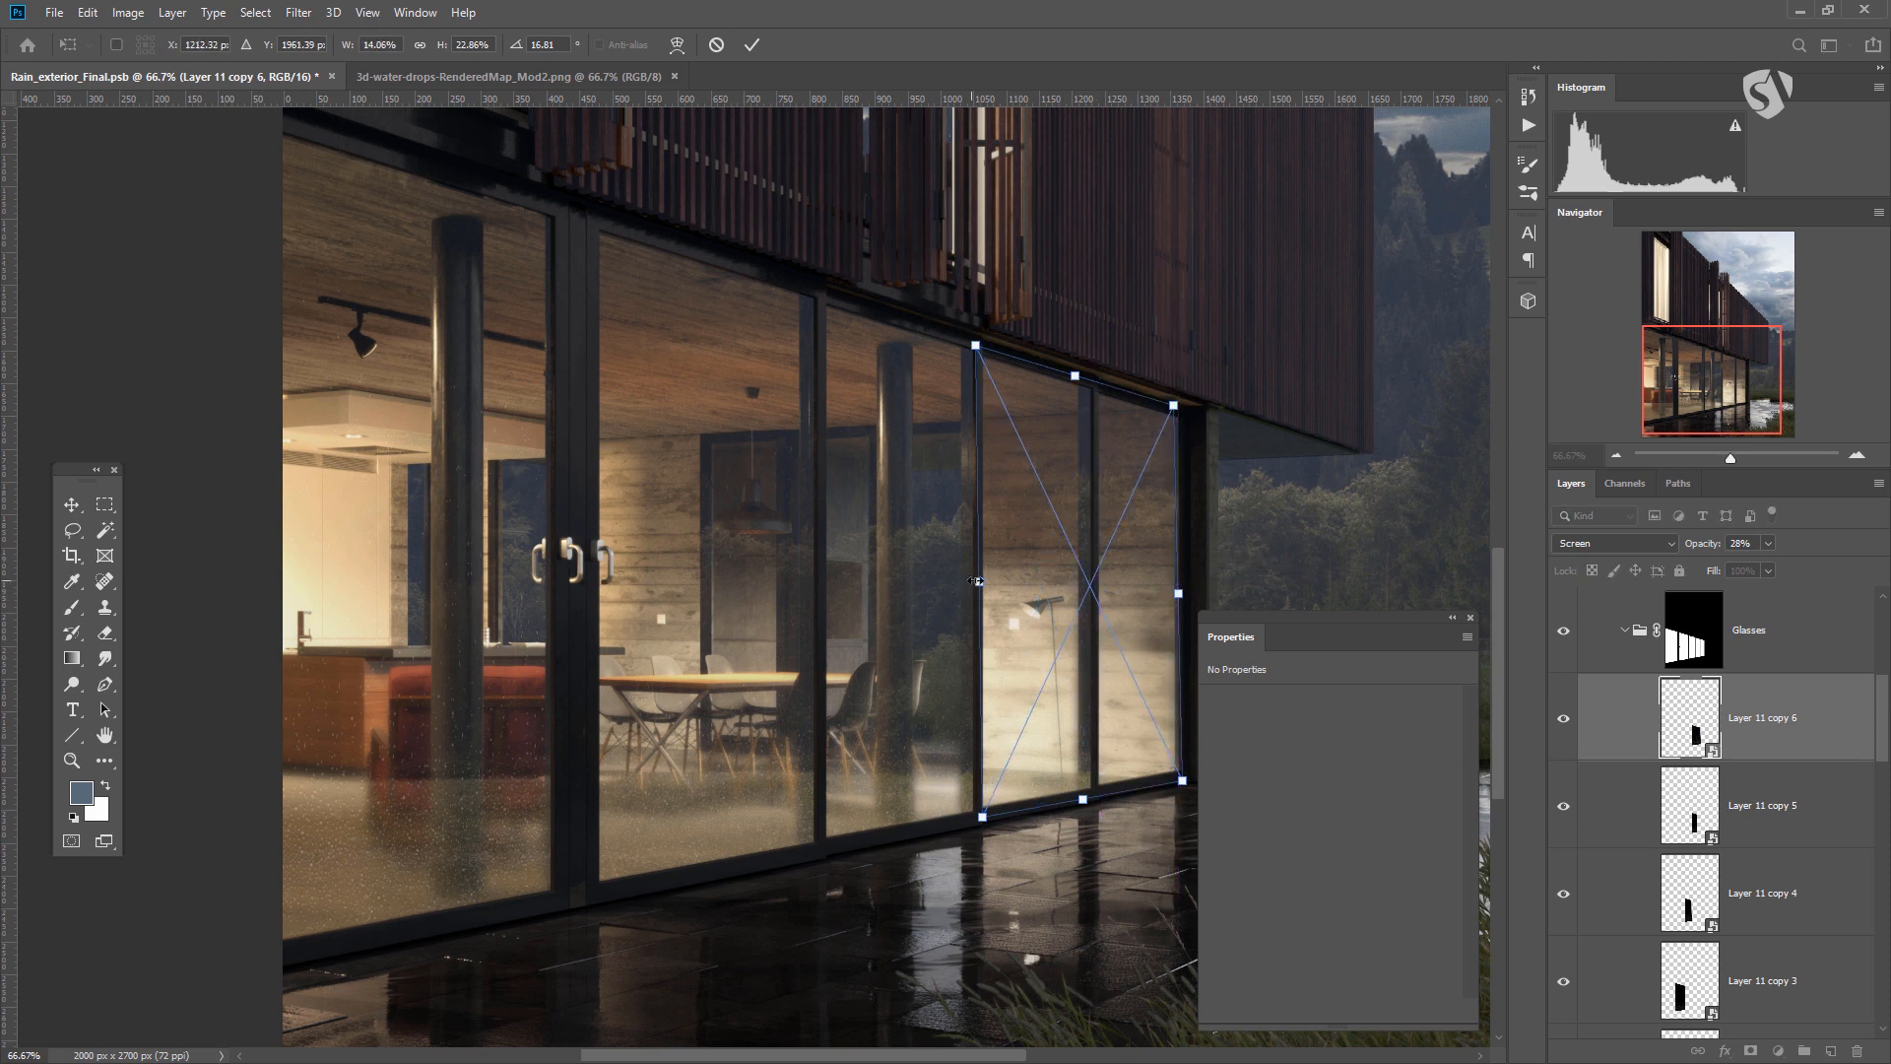
{"action": "left_click_drag", "start_coordinate": [978, 581], "coordinate": [1089, 579]}
{"action": "key", "text": "Return"}
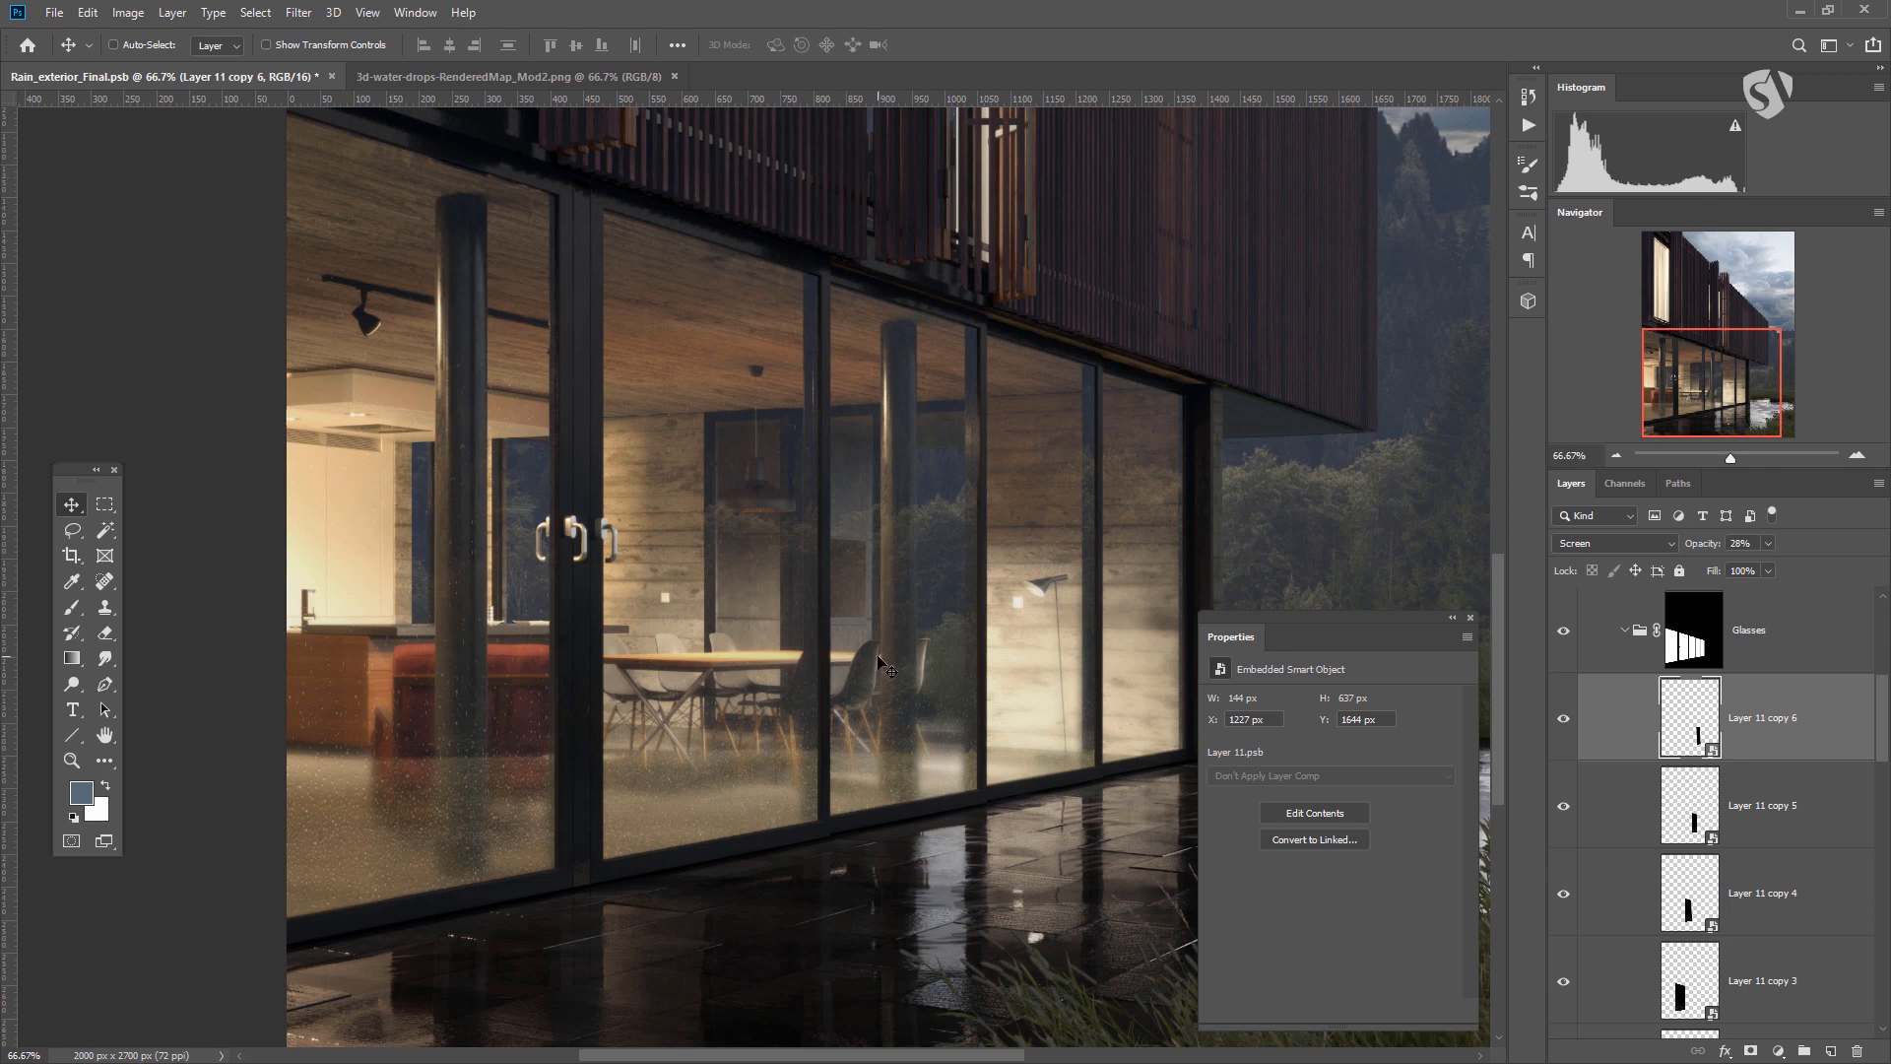
Place the DecalLeakingMossy0011_1_L image from the DIRT_MAPS folder over the first two glass panes.
{"action": "left_click", "coordinate": [1252, 382]}
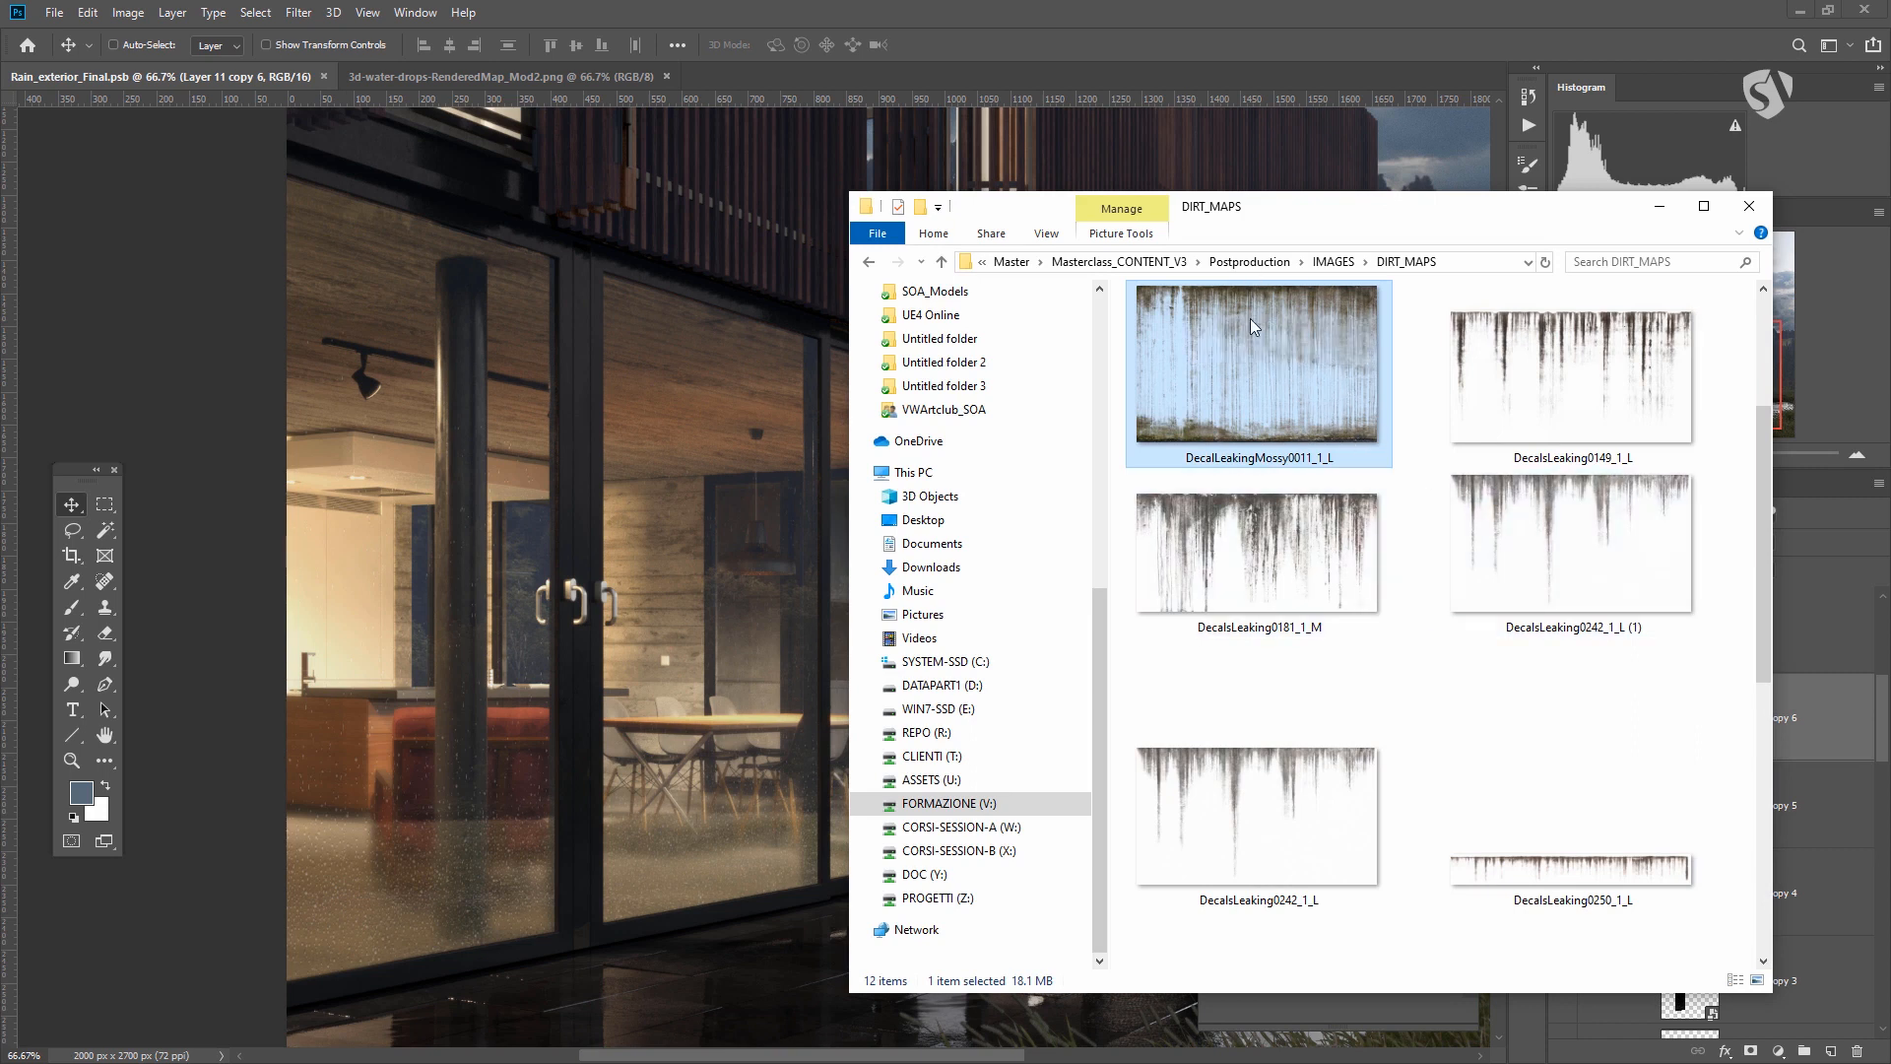
{"action": "left_click_drag", "start_coordinate": [1283, 353], "coordinate": [546, 524]}
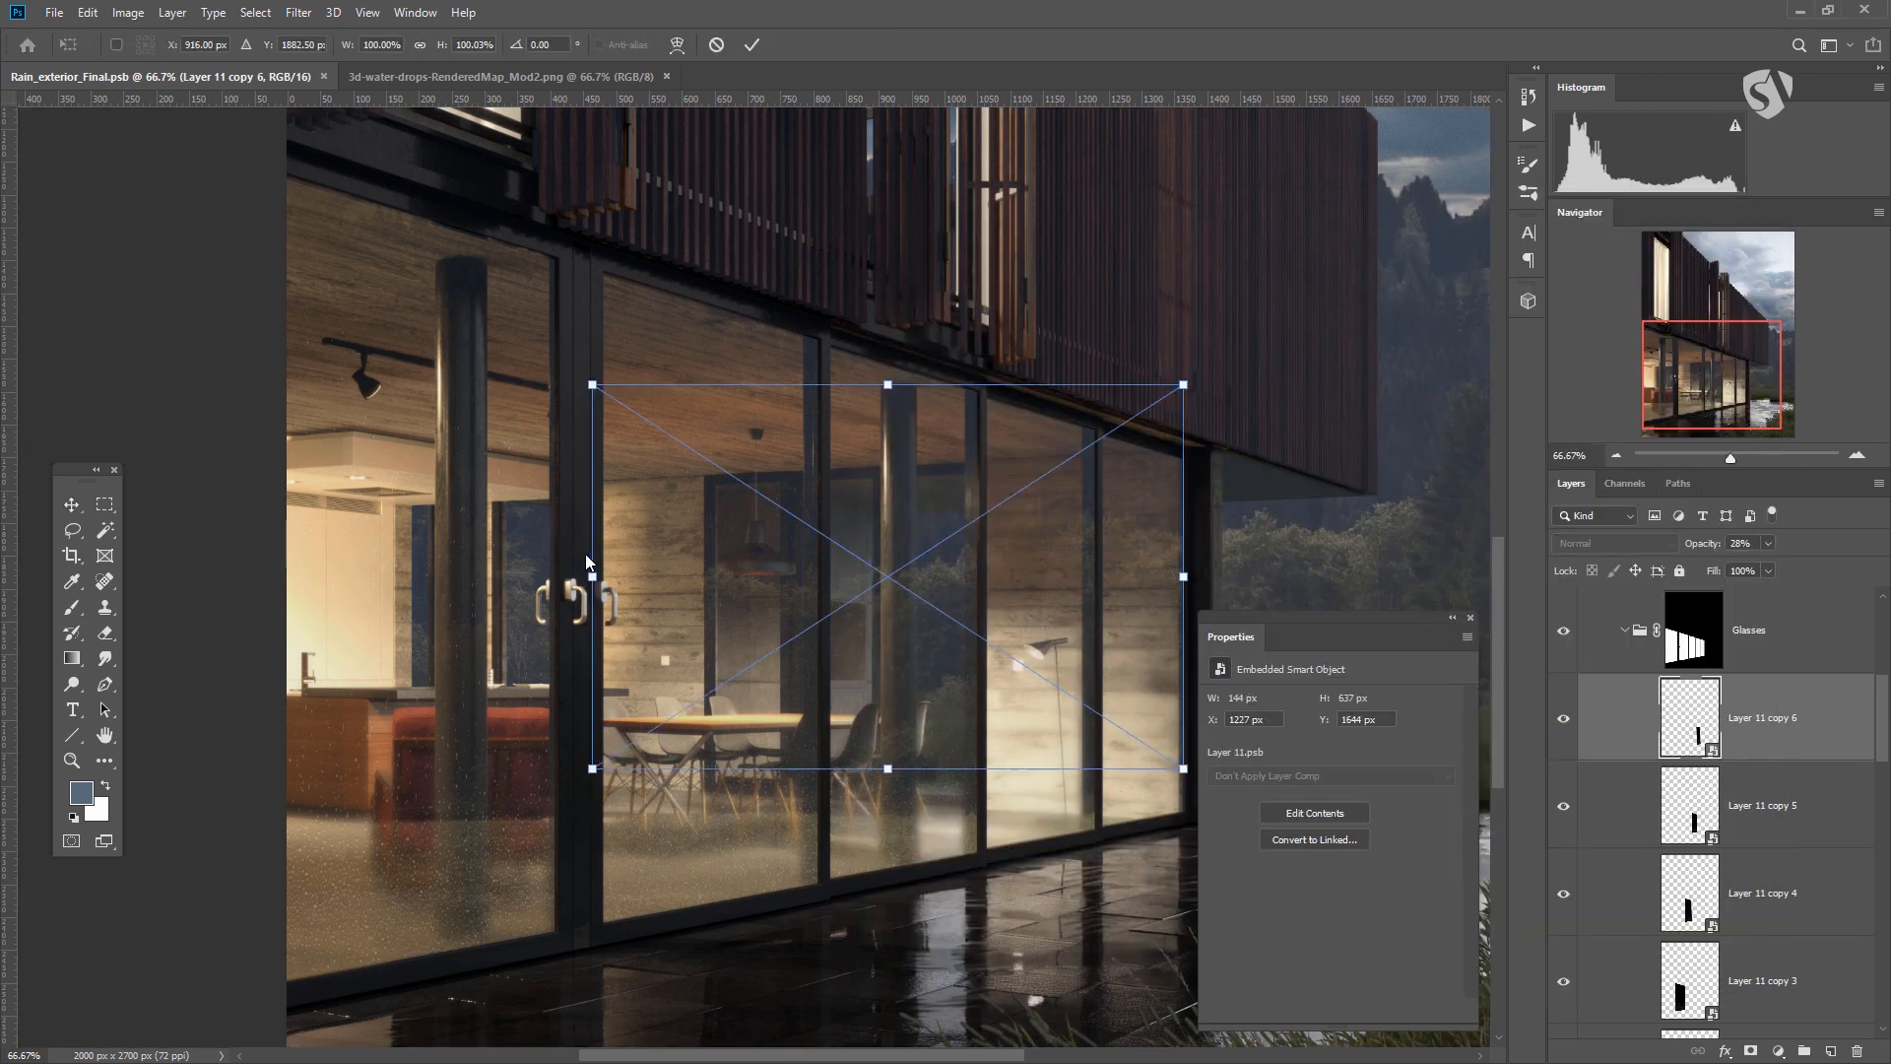
{"action": "left_click_drag", "start_coordinate": [956, 653], "coordinate": [605, 559]}
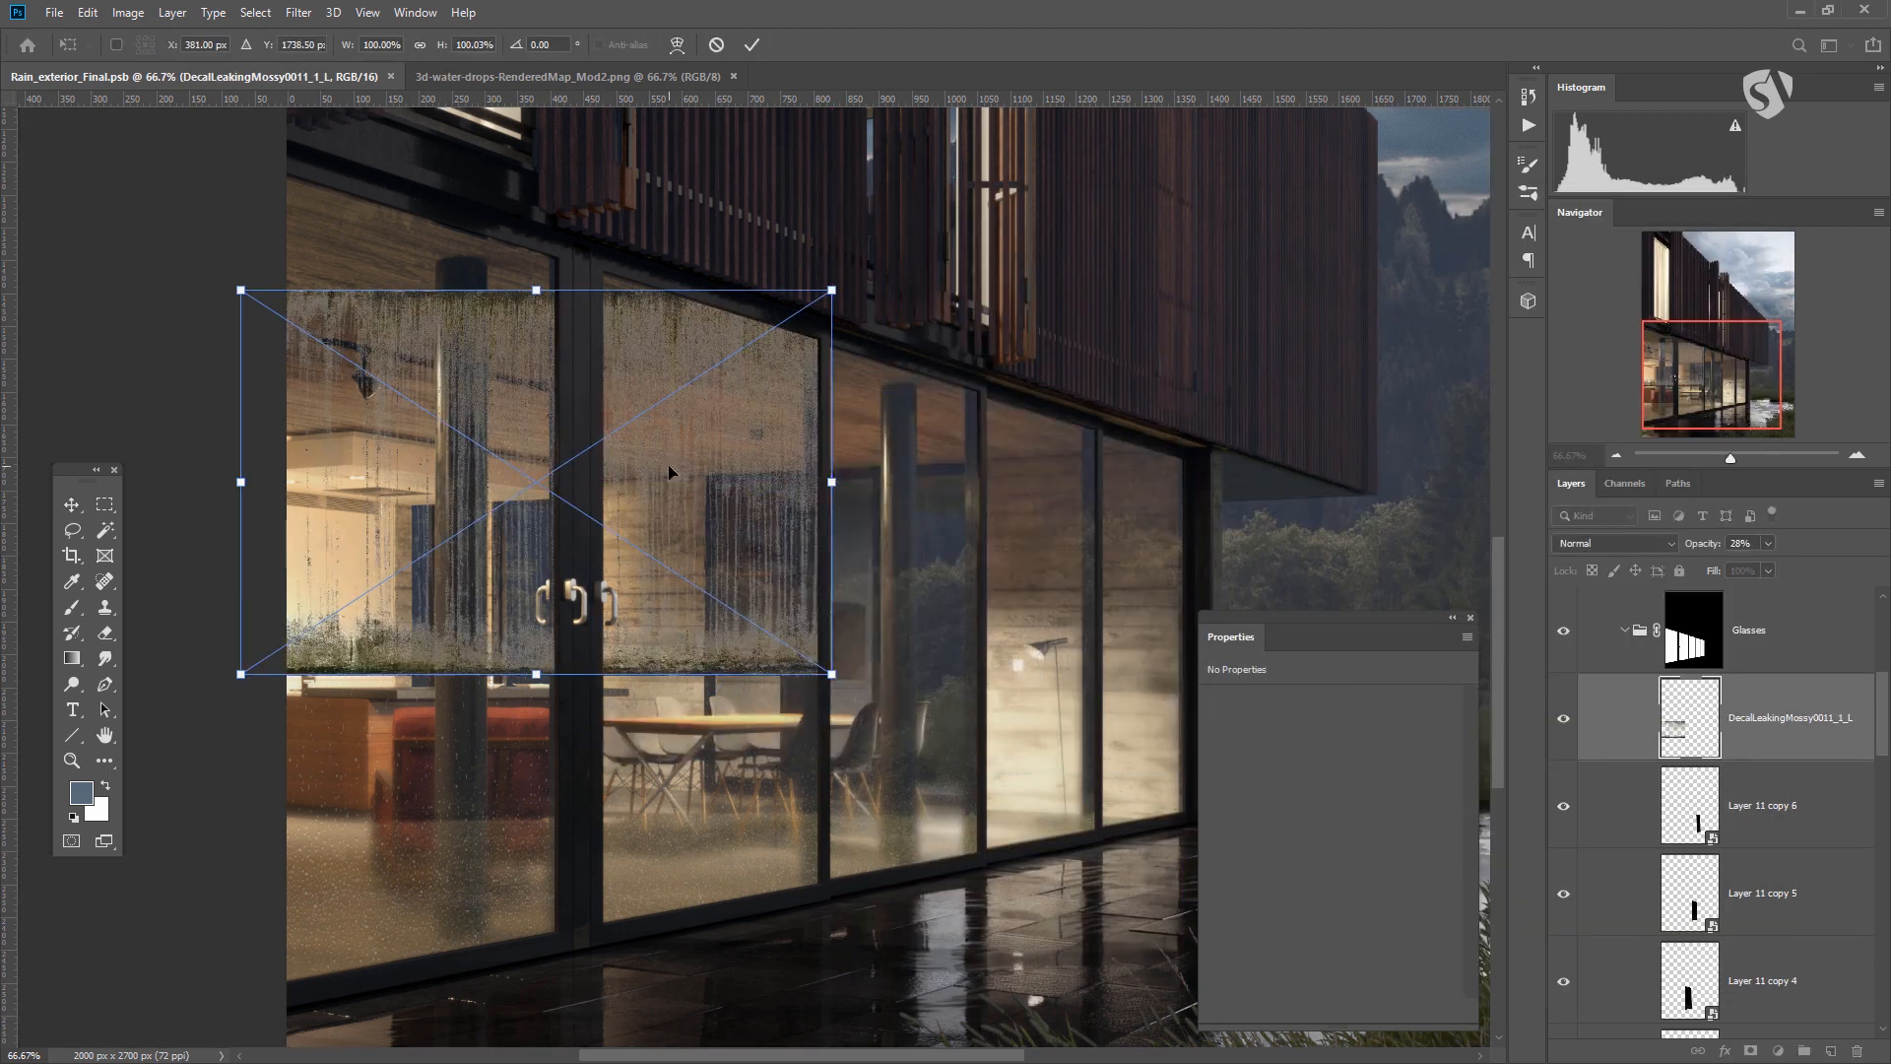
Distort the mossy leak image in perspective so it covers the whole row of five glass panes.
{"action": "right_click", "coordinate": [669, 464]}
{"action": "left_click", "coordinate": [753, 588]}
{"action": "left_click_drag", "start_coordinate": [836, 483], "coordinate": [1189, 633]}
{"action": "left_click_drag", "start_coordinate": [240, 674], "coordinate": [279, 993]}
{"action": "left_click_drag", "start_coordinate": [243, 297], "coordinate": [282, 163]}
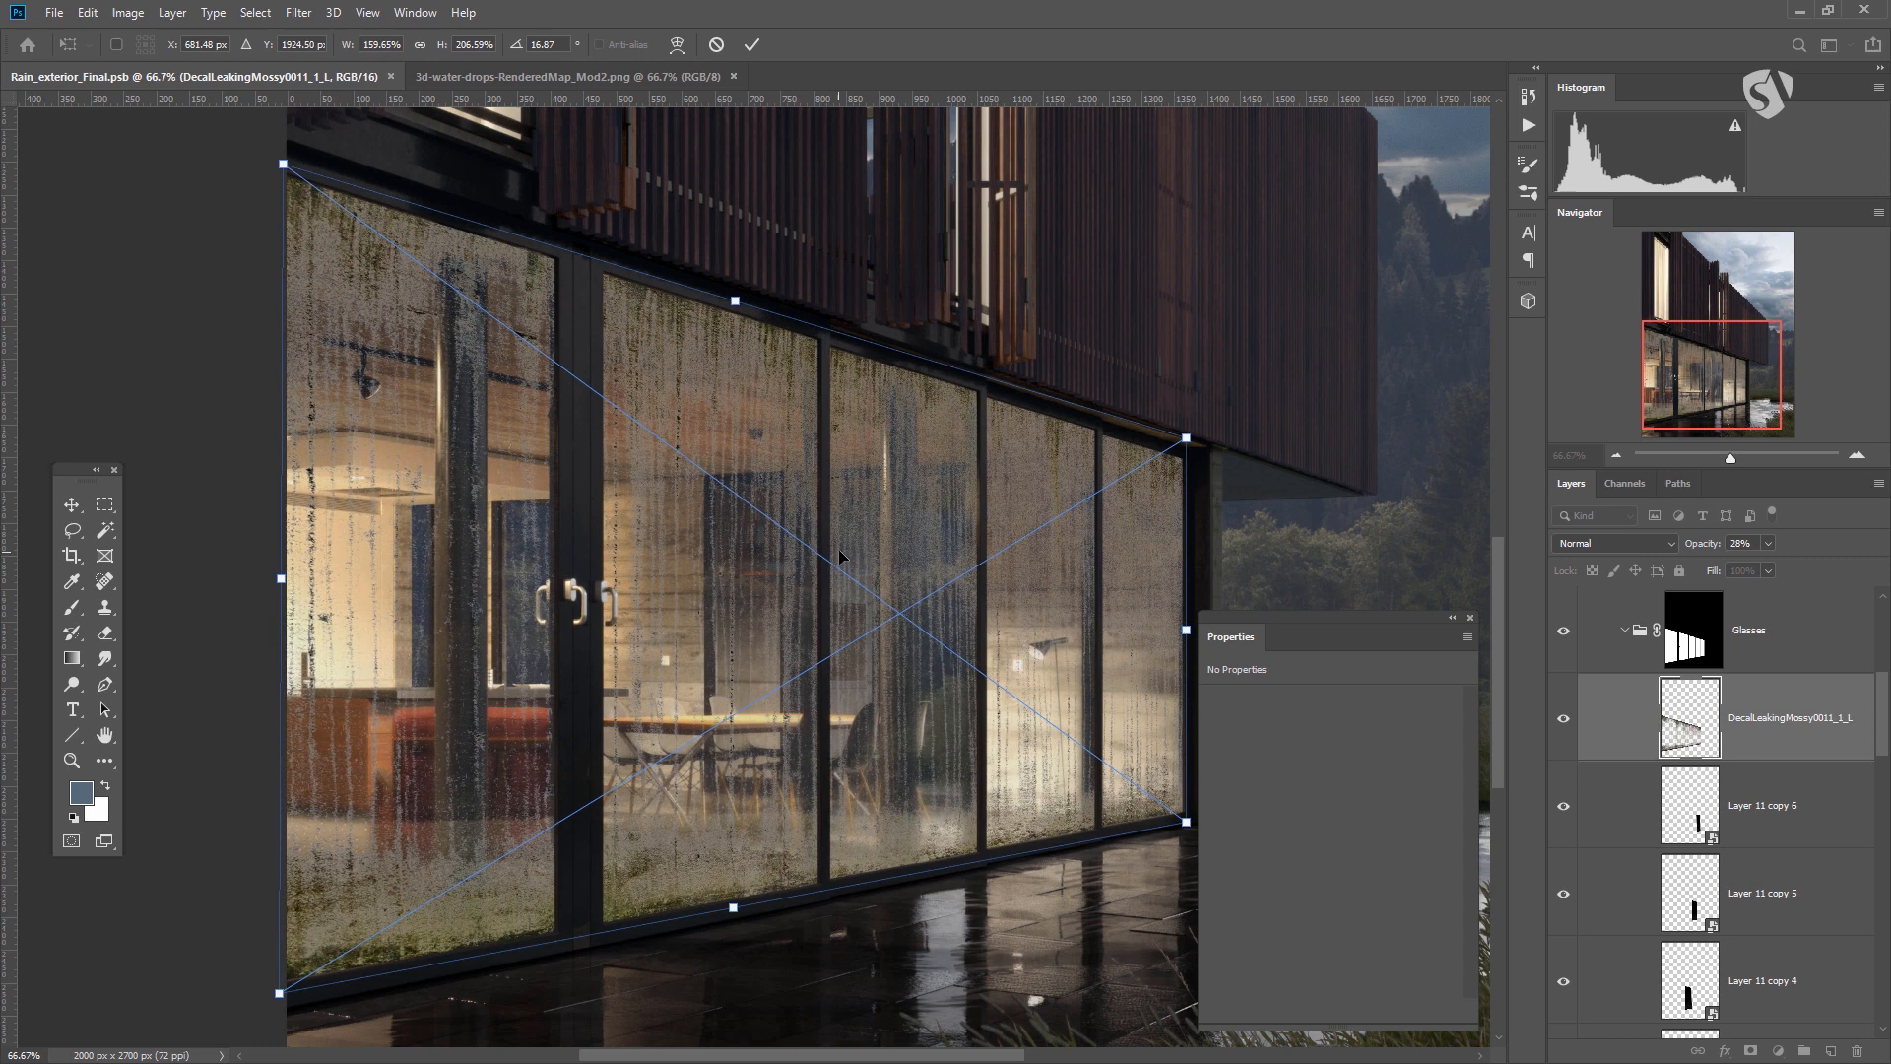
{"action": "key", "text": "Return"}
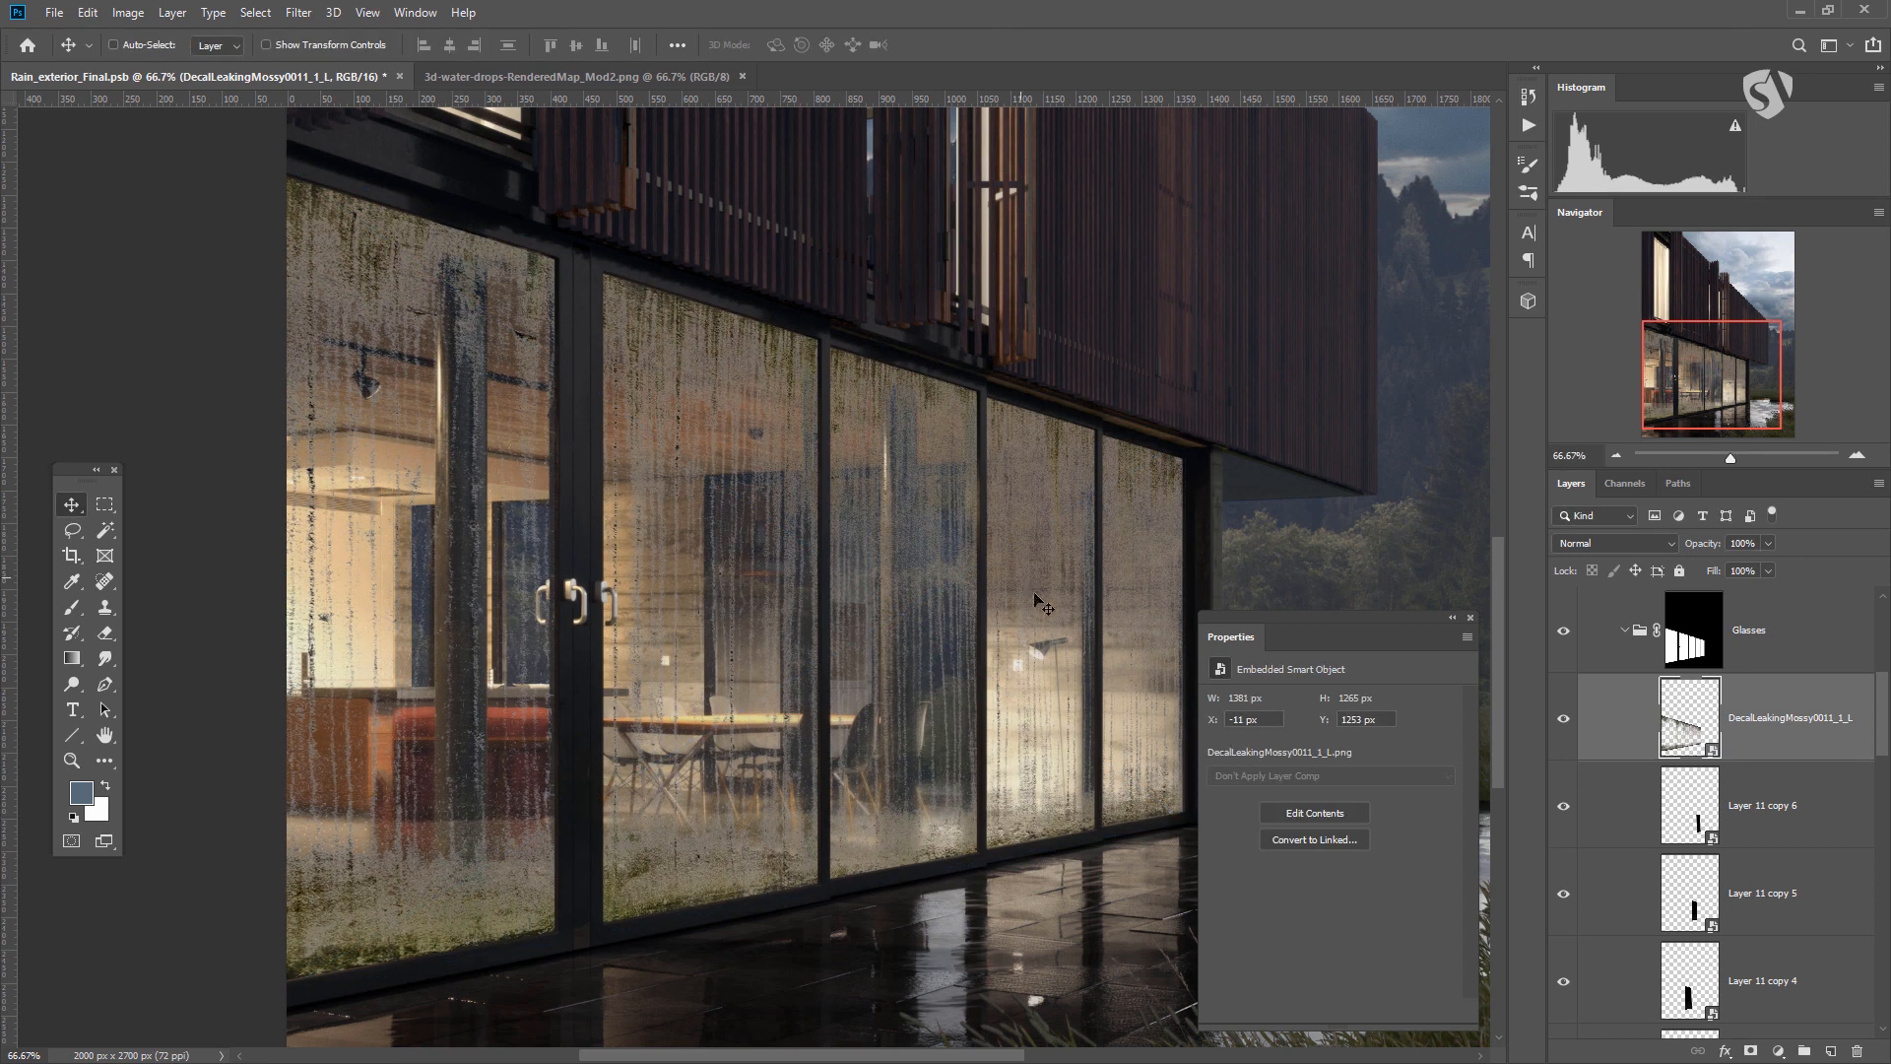
Set the DecalLeakingMossy0011_1_L layer's blend mode to Screen.
{"action": "mouse_move", "coordinate": [1398, 612]}
{"action": "left_mouse_down"}
{"action": "mouse_move", "coordinate": [1399, 634]}
{"action": "mouse_move", "coordinate": [1420, 598]}
{"action": "left_mouse_up"}
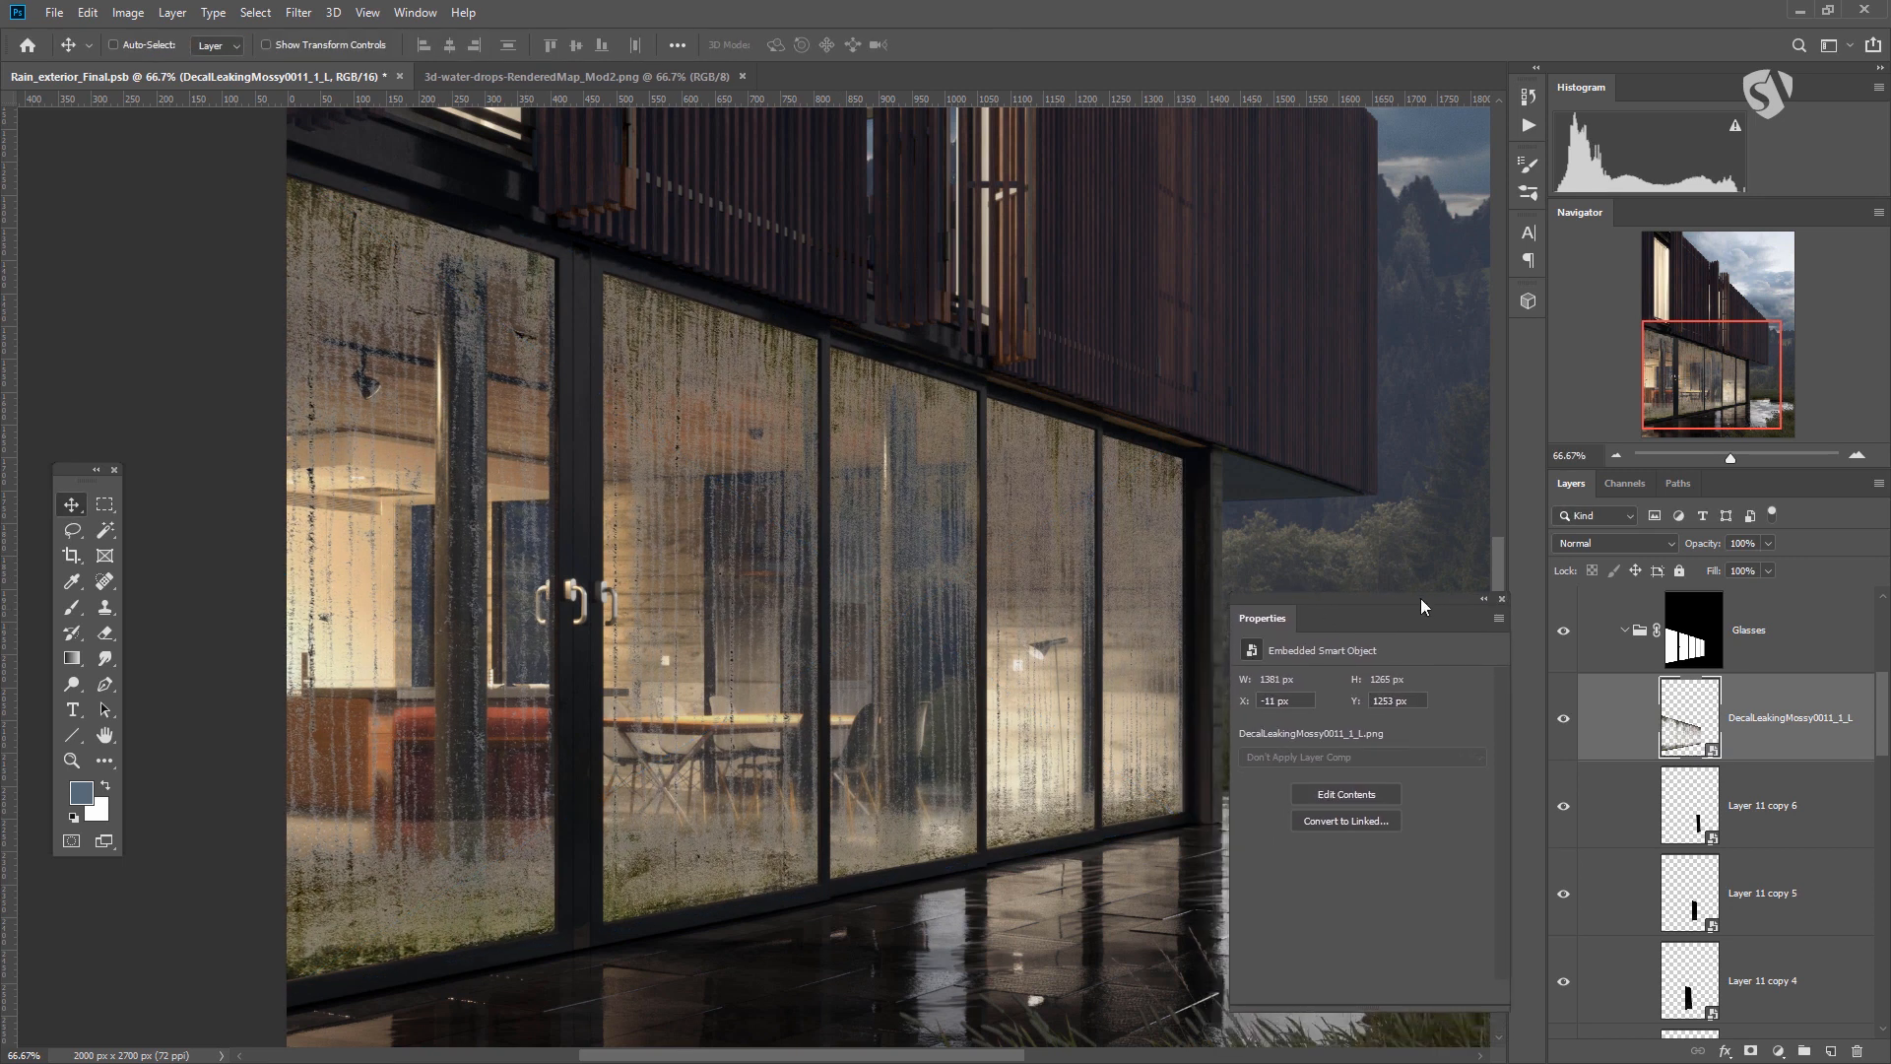
{"action": "left_click", "coordinate": [1606, 545]}
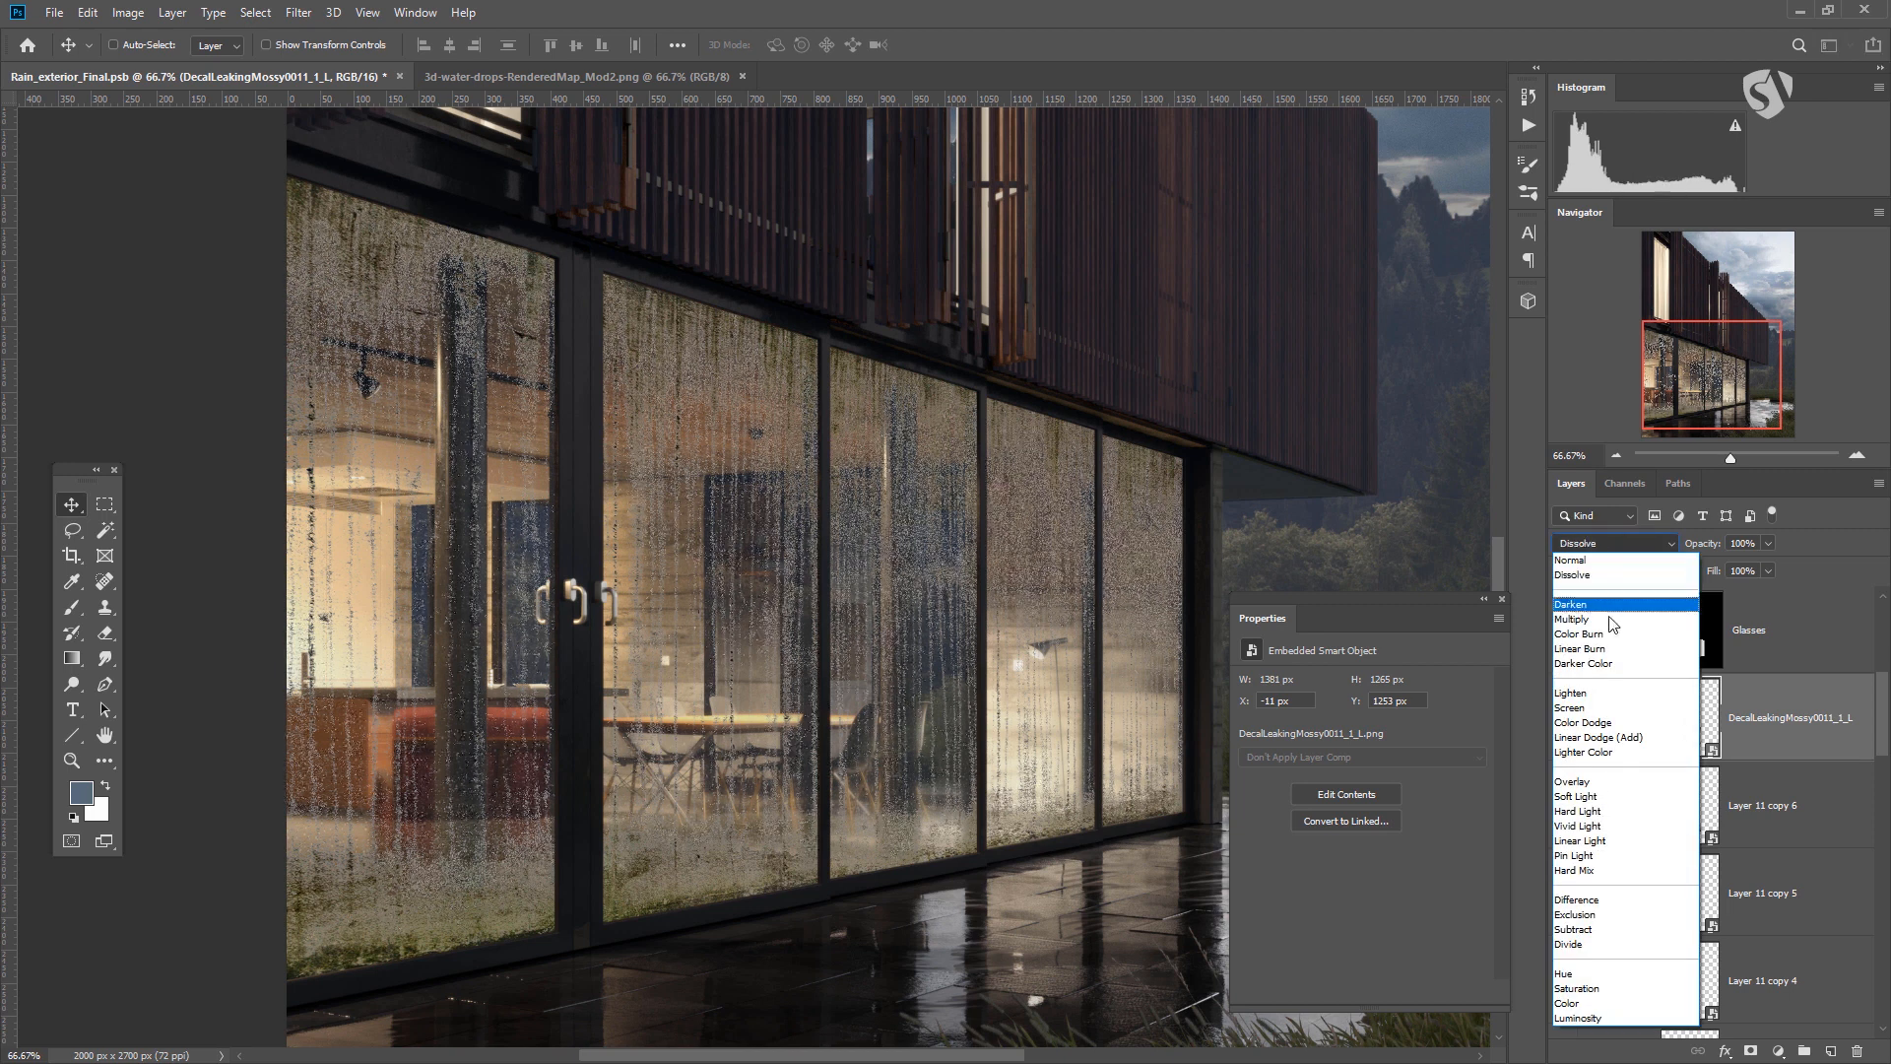
{"action": "left_click", "coordinate": [1593, 709]}
Add a Curves adjustment clipped to the mossy leak layer and lower its white point to output 128.
{"action": "left_click", "coordinate": [1776, 1046]}
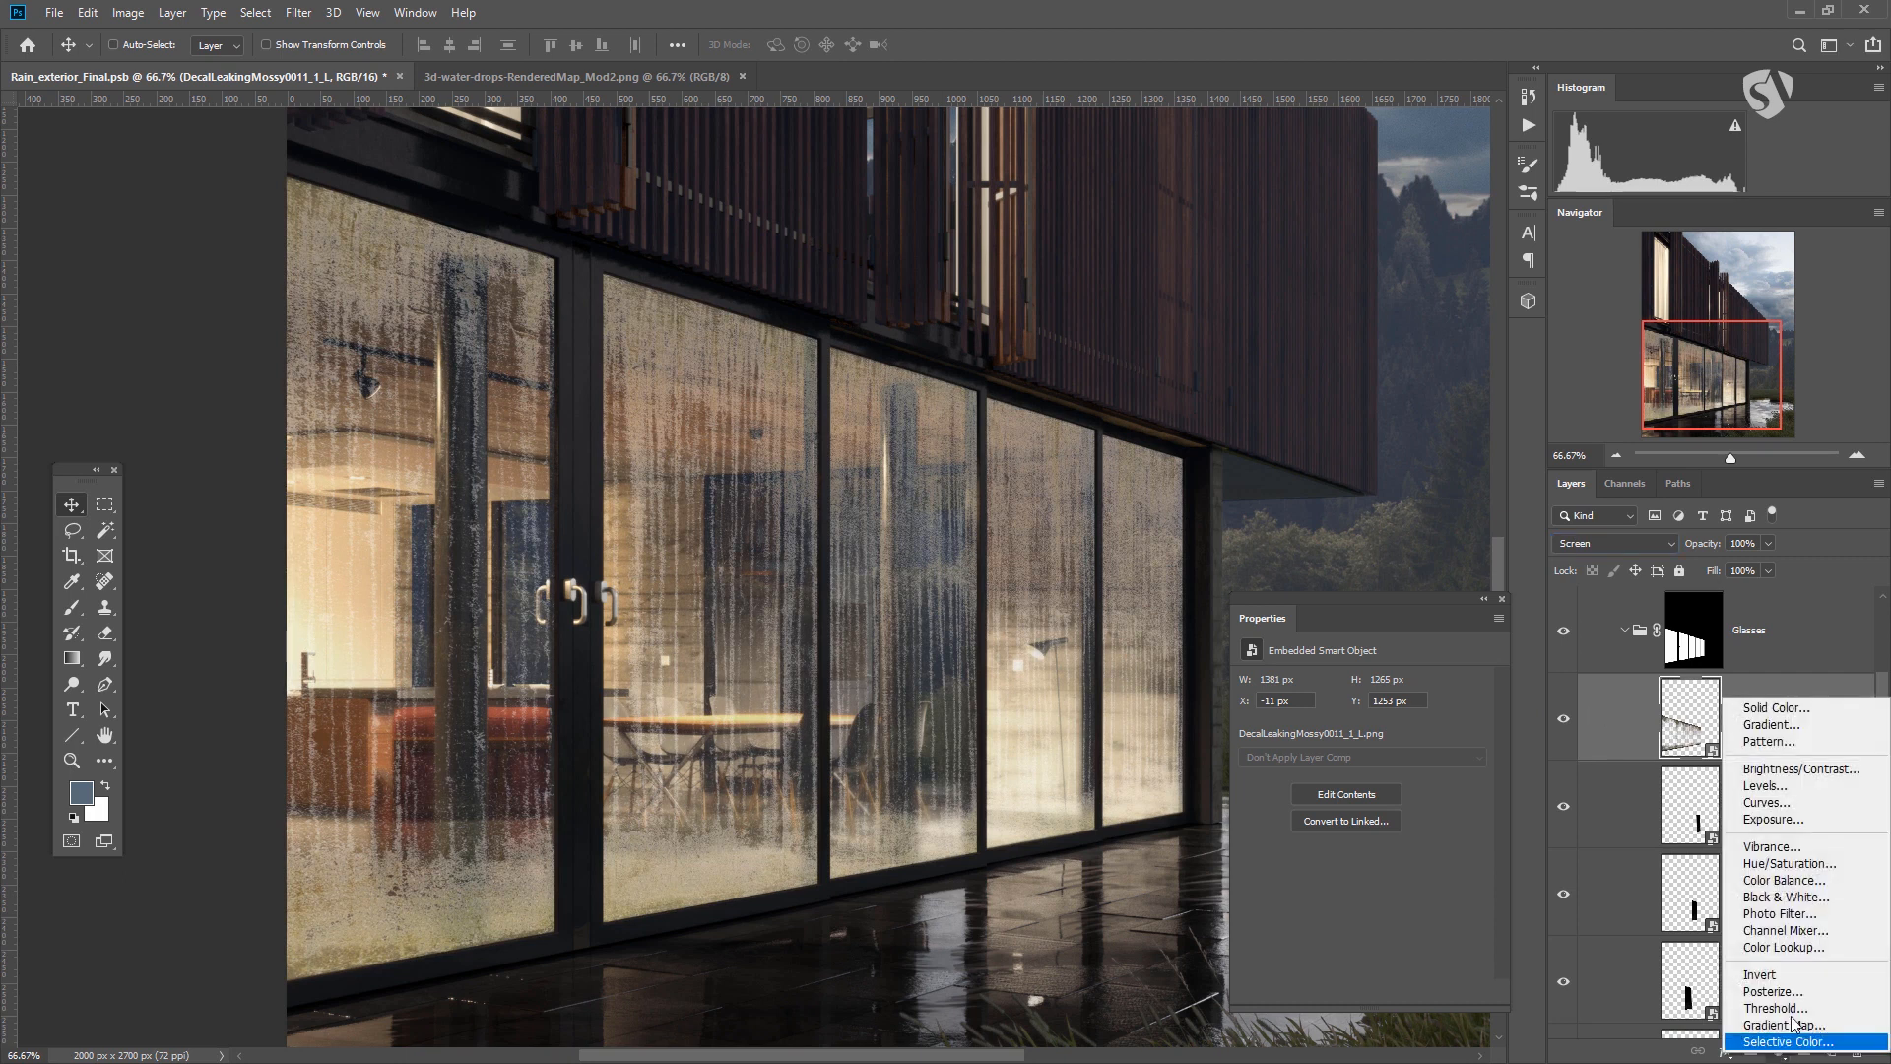
{"action": "left_click", "coordinate": [1794, 806]}
{"action": "left_click", "coordinate": [1713, 761], "text": "alt"}
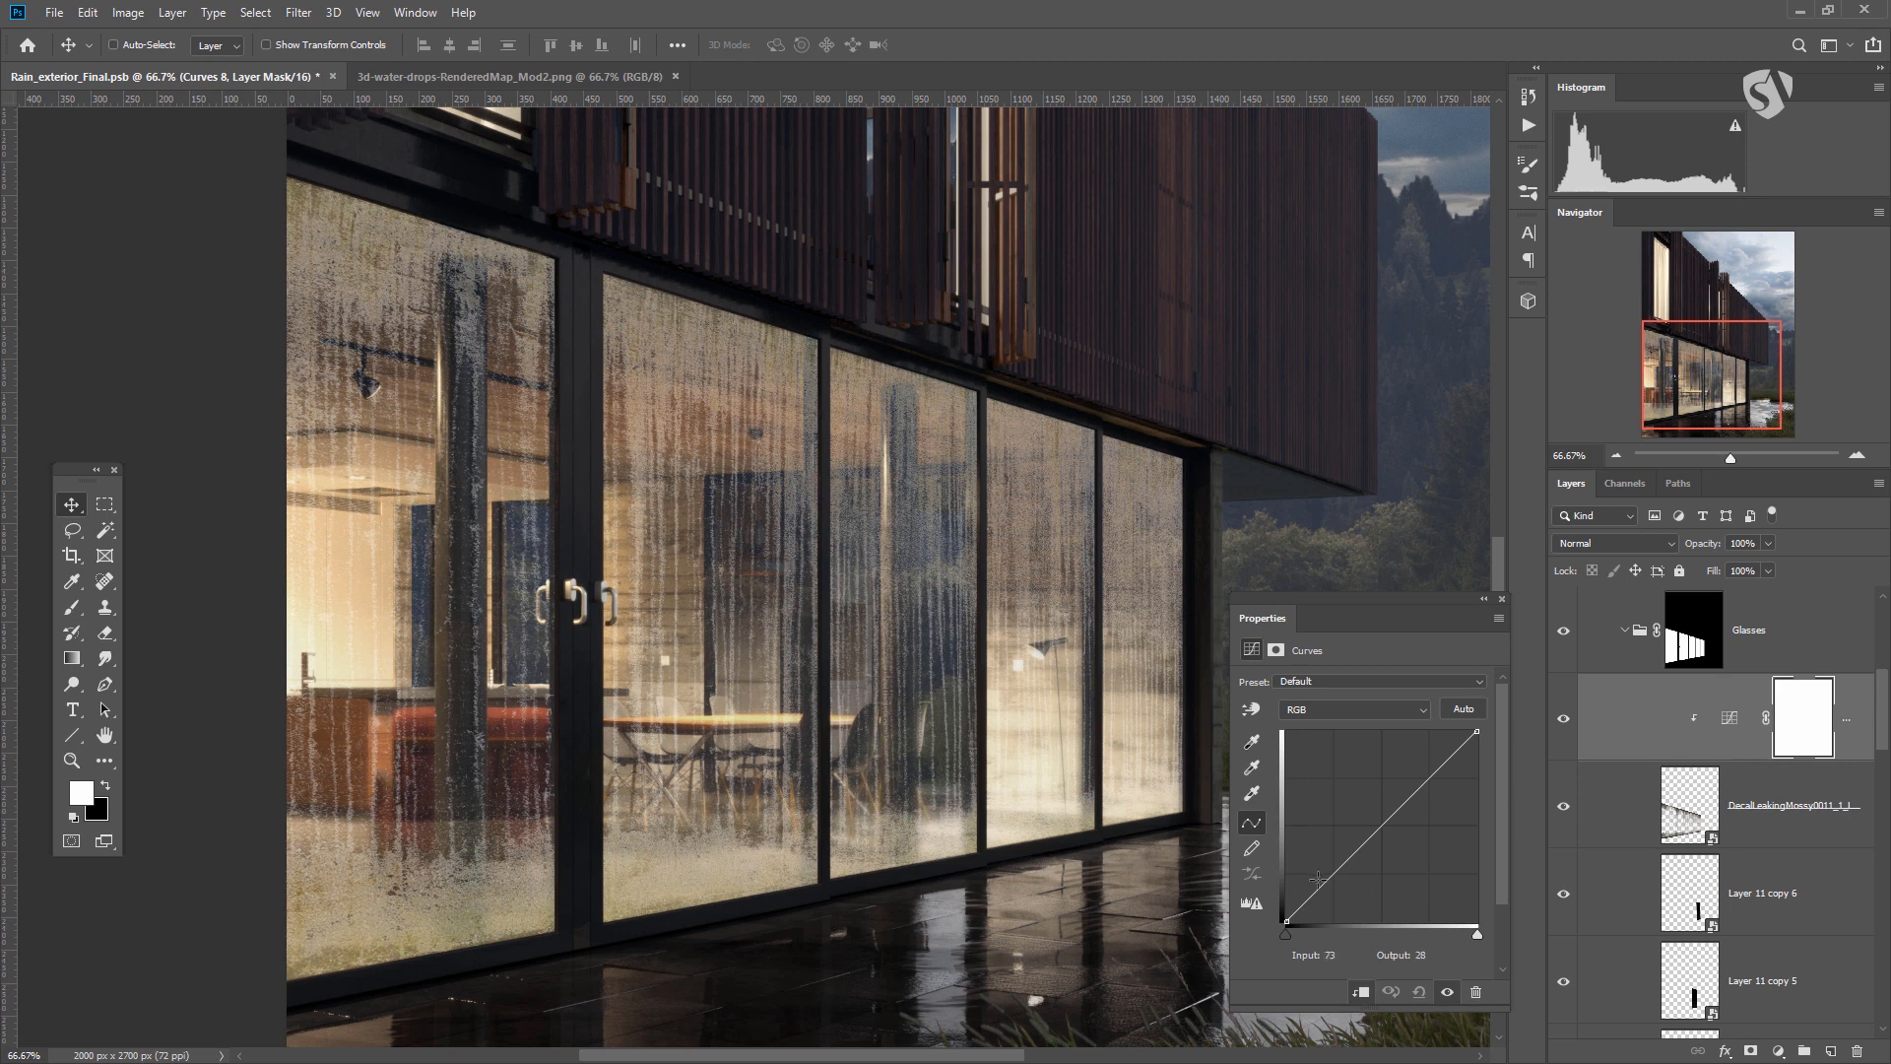
{"action": "mouse_move", "coordinate": [1287, 922]}
{"action": "left_mouse_down"}
{"action": "mouse_move", "coordinate": [1353, 955]}
{"action": "mouse_move", "coordinate": [1304, 954]}
{"action": "left_mouse_up"}
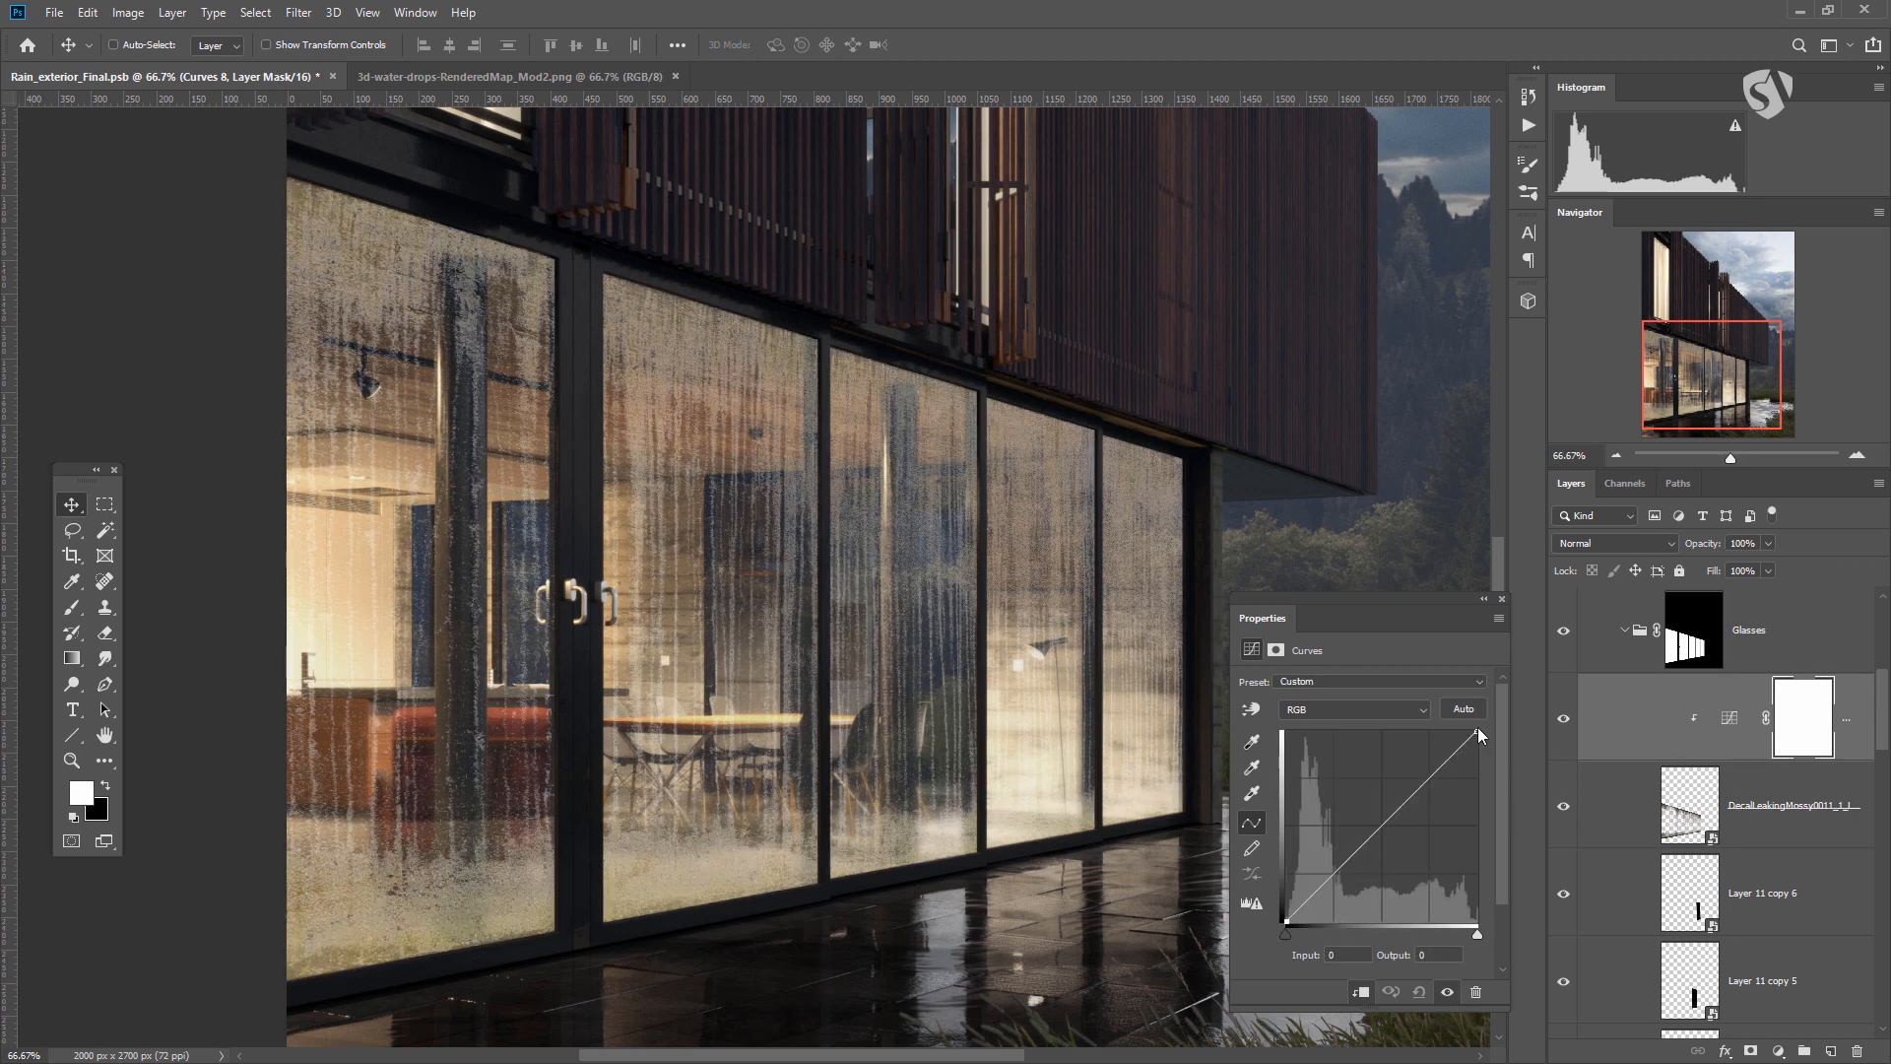
{"action": "left_click_drag", "start_coordinate": [1477, 734], "coordinate": [1583, 829]}
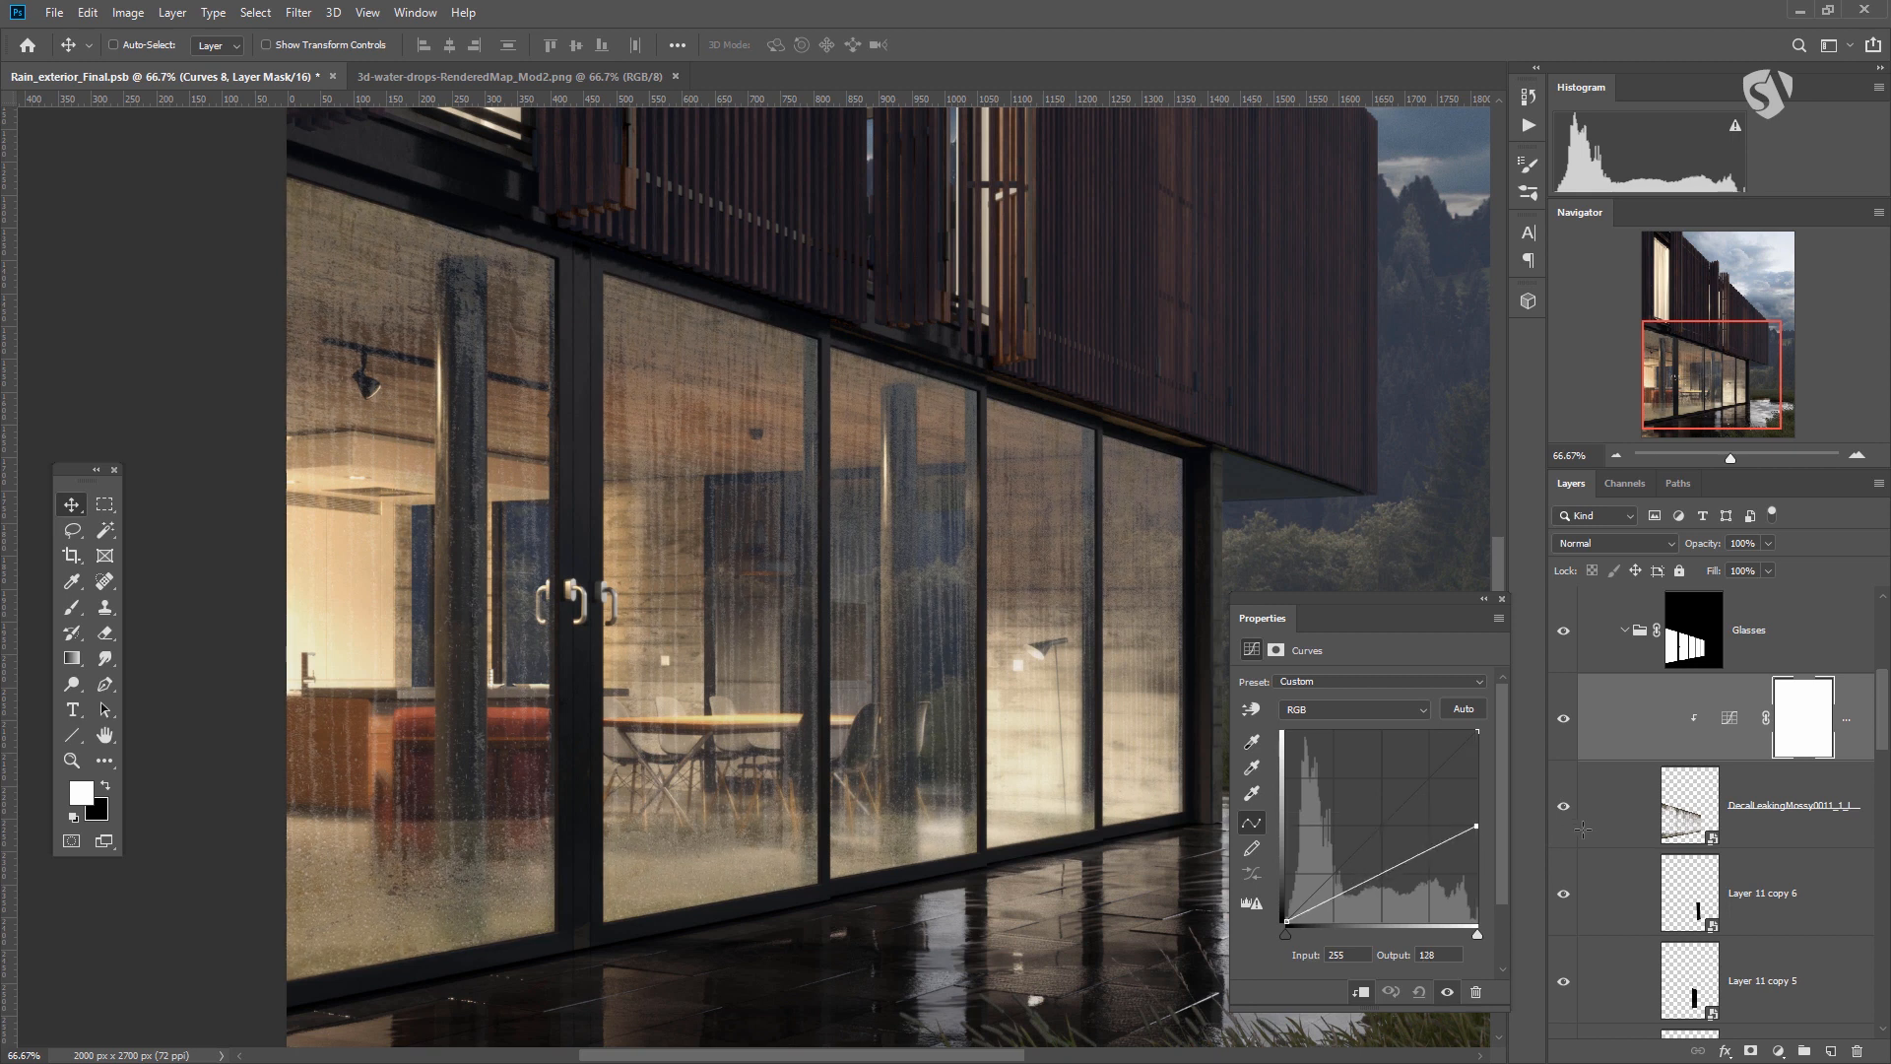
Add a layer mask to the DecalLeakingMossy0011_1_L layer.
{"action": "left_click", "coordinate": [1709, 832]}
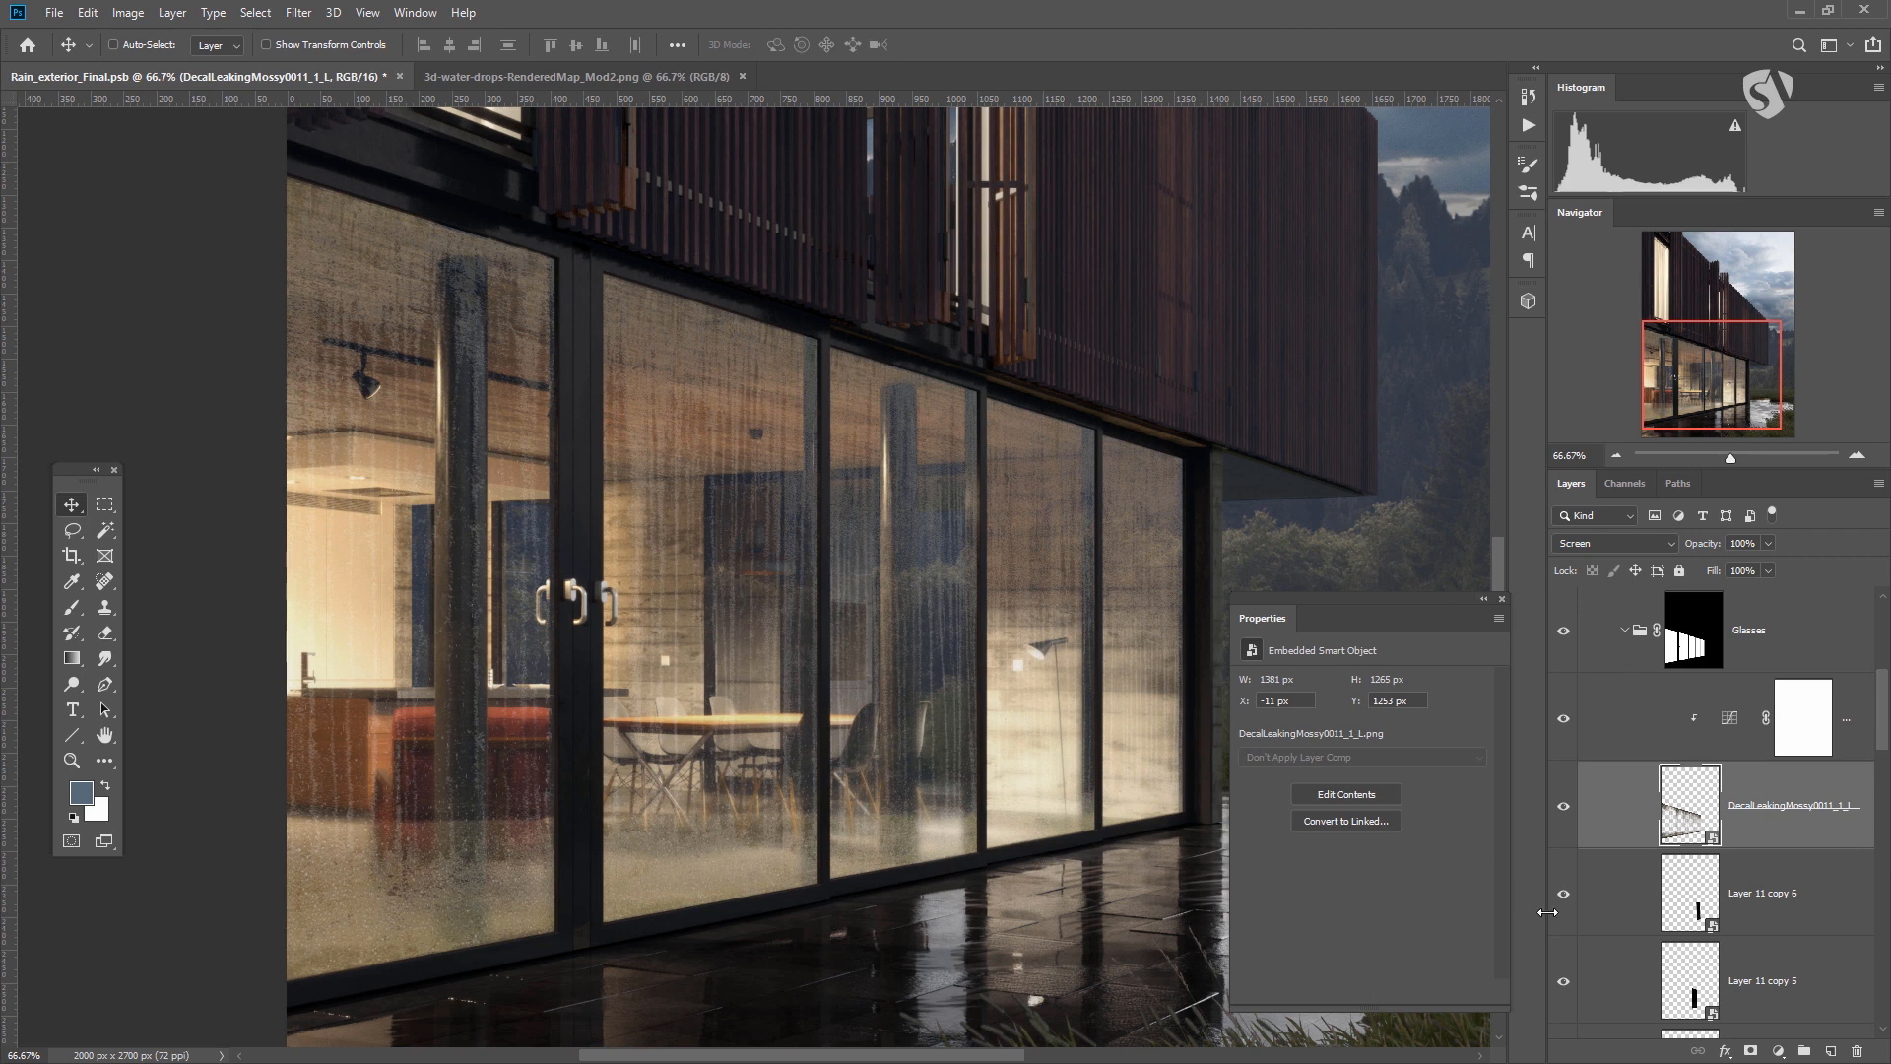
{"action": "left_click", "coordinate": [1751, 1051]}
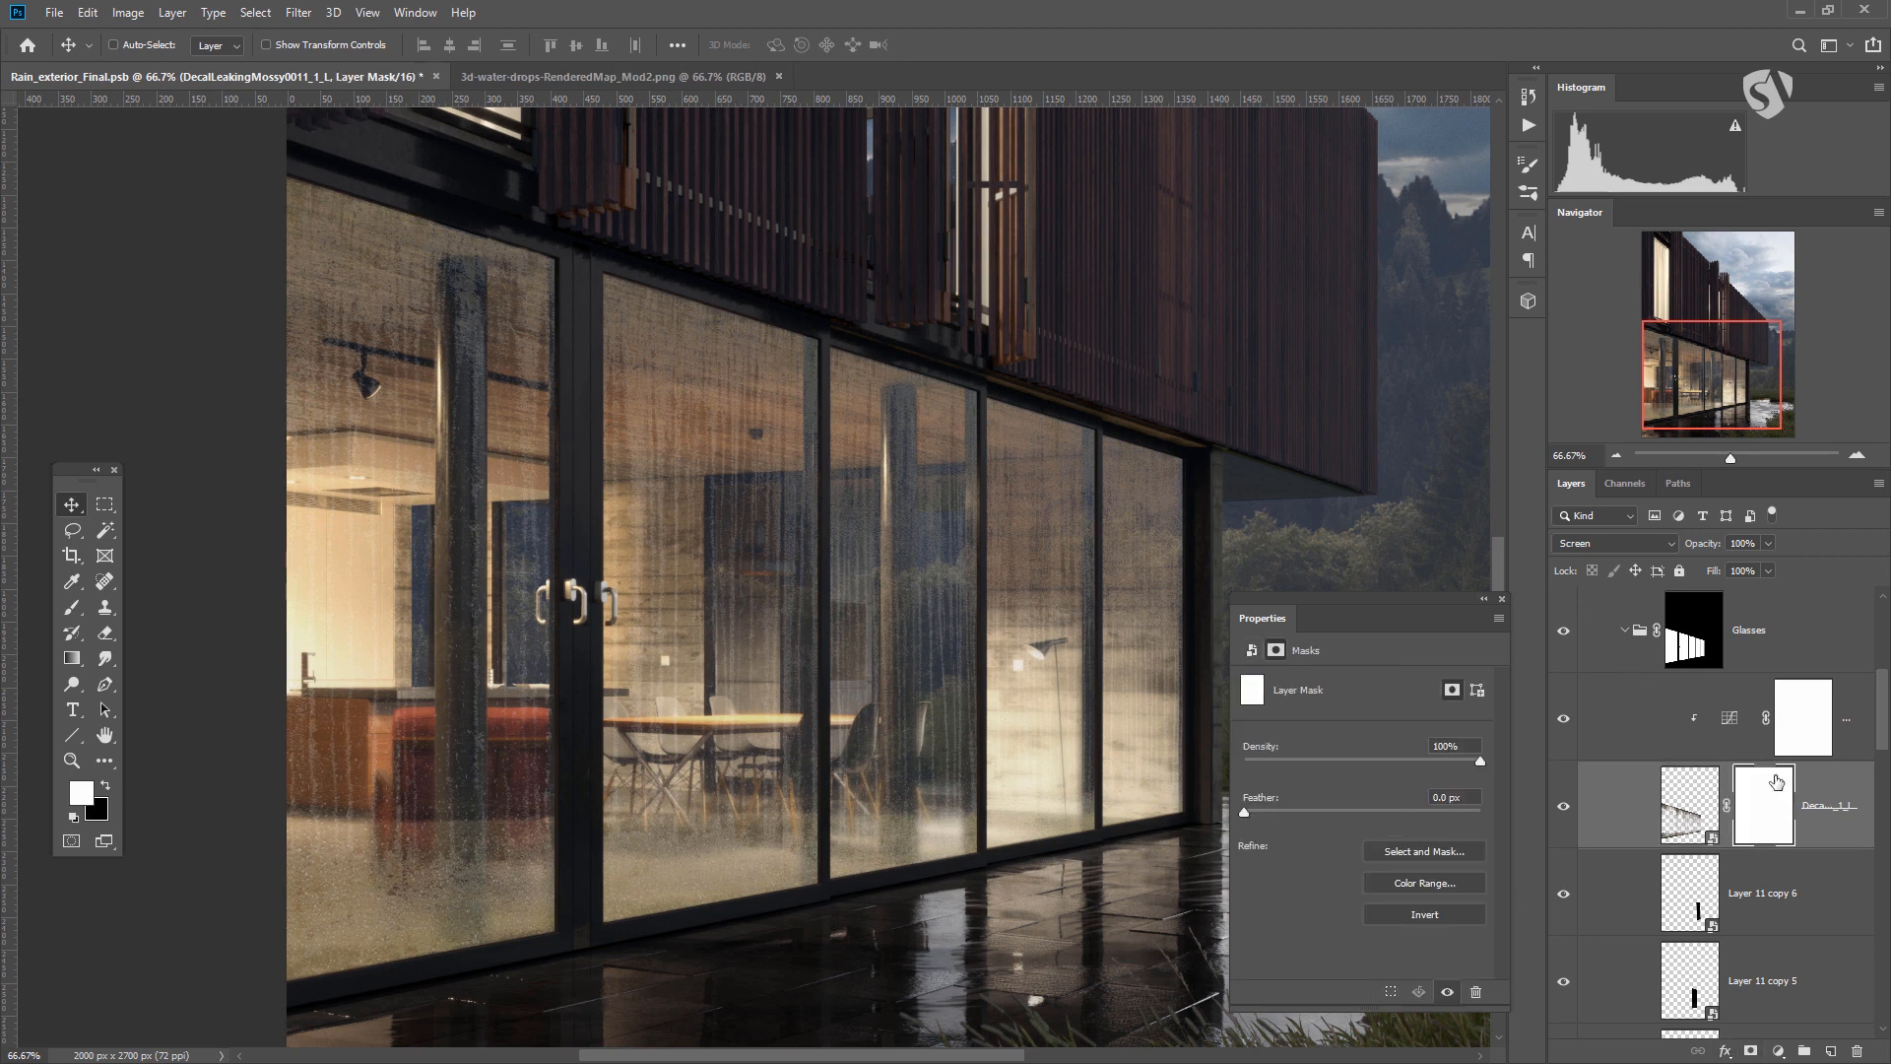
Invert the mossy leak layer's mask to black and set up a soft, narrow vertical elliptical white brush at 21% opacity.
{"action": "key", "text": "ctrl+i"}
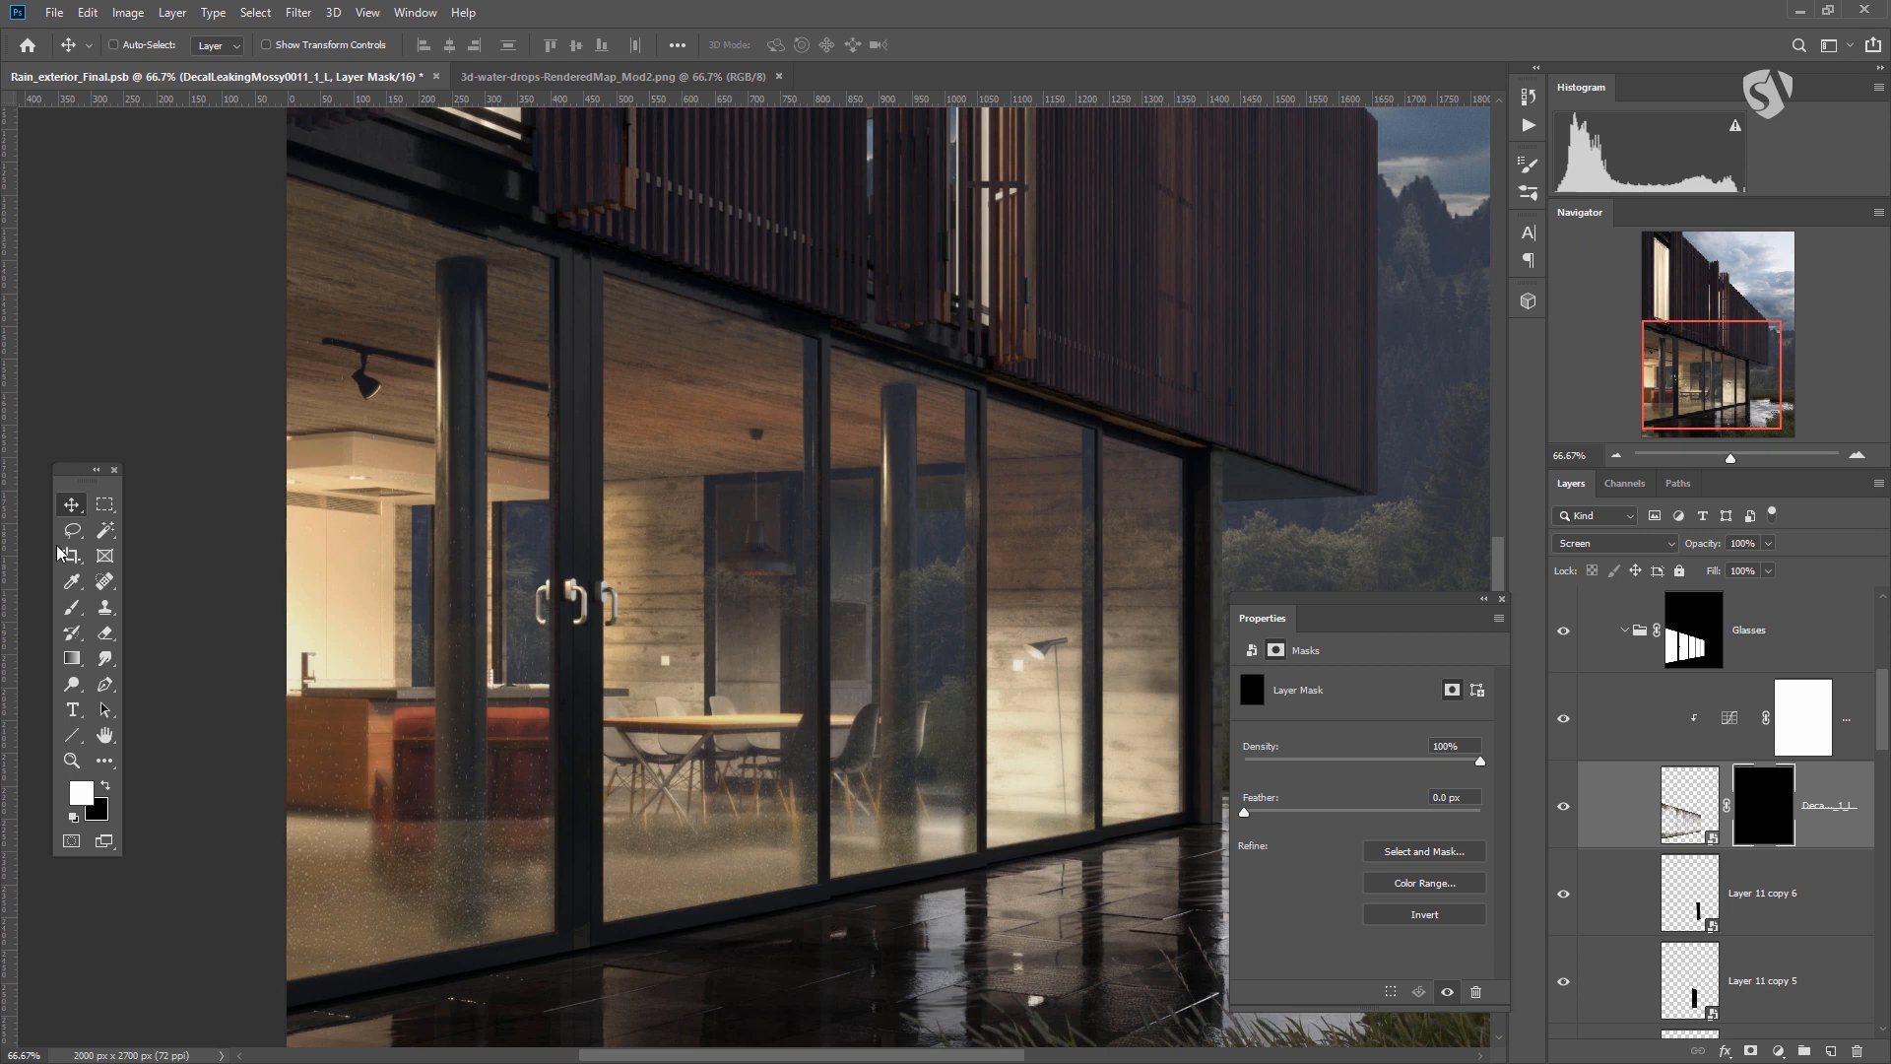
{"action": "left_click", "coordinate": [72, 607]}
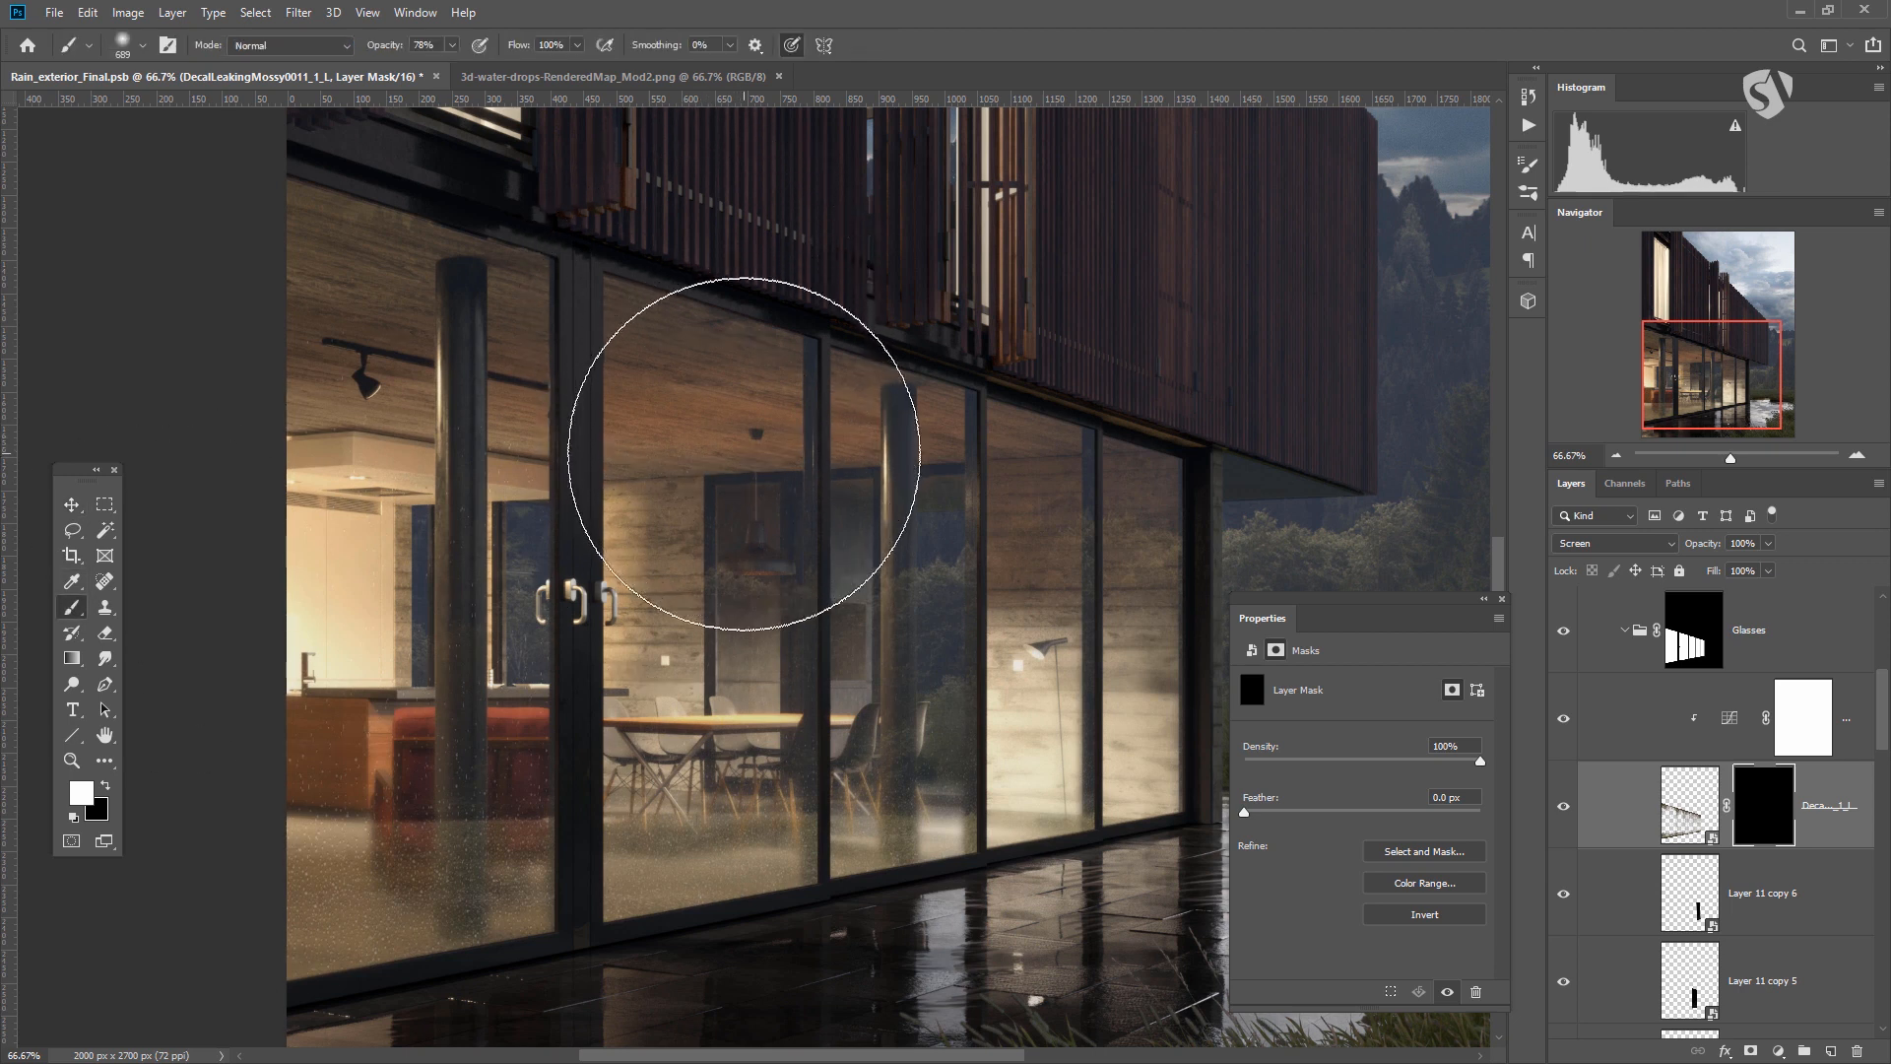
{"action": "right_click", "coordinate": [803, 576]}
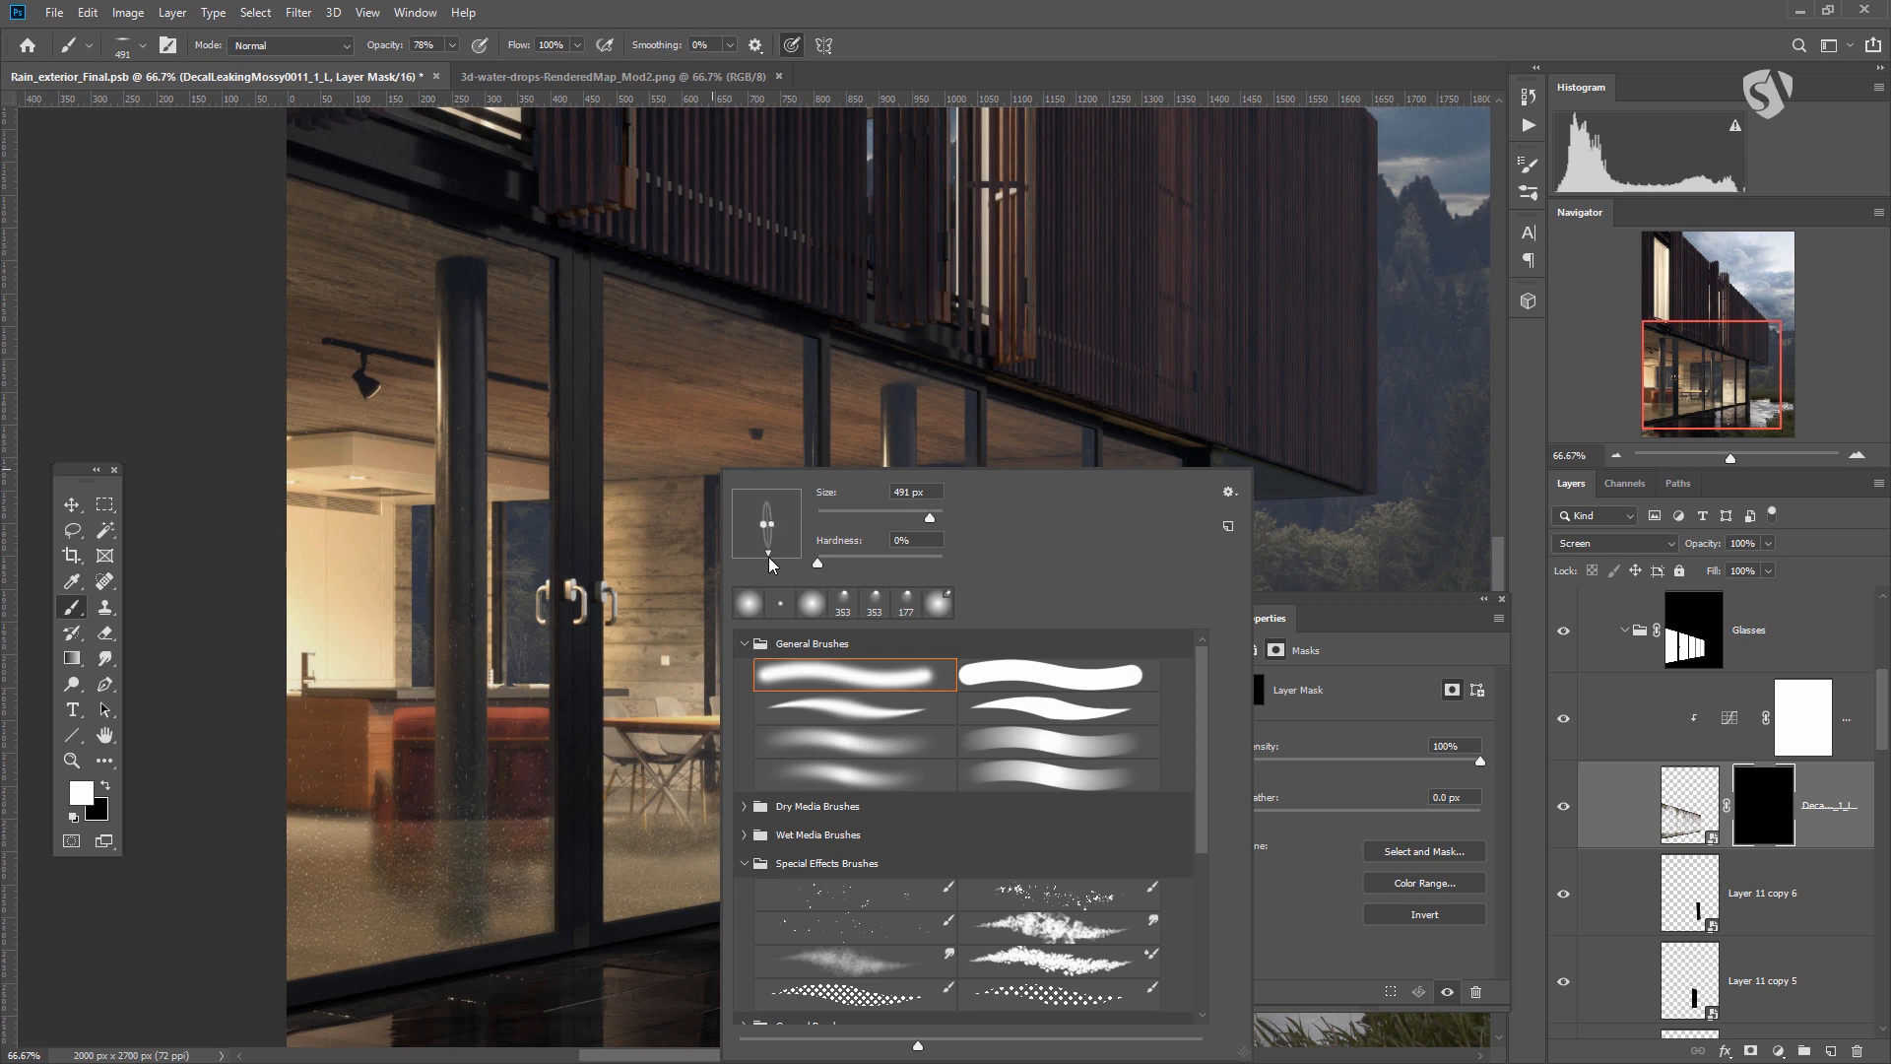
{"action": "left_click_drag", "start_coordinate": [671, 457], "coordinate": [681, 481]}
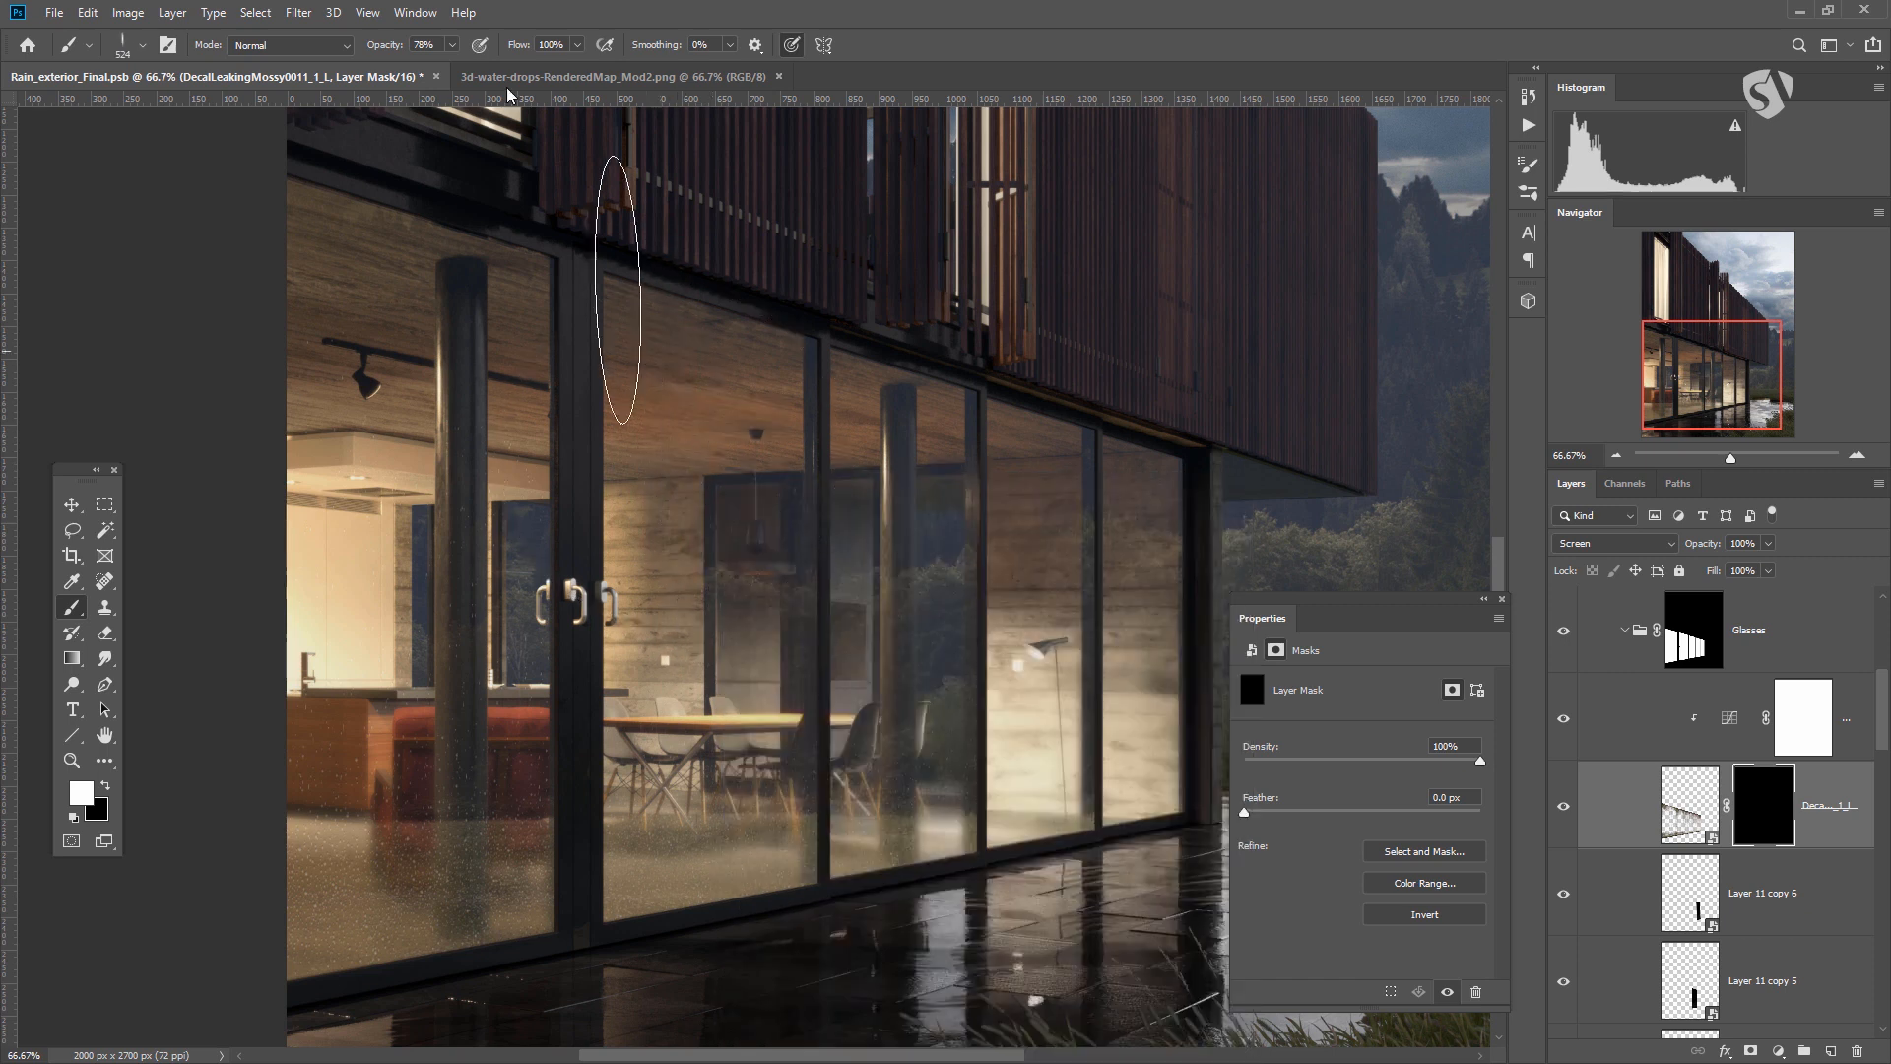
{"action": "left_click", "coordinate": [453, 46]}
{"action": "left_click_drag", "start_coordinate": [437, 66], "coordinate": [397, 67]}
Paint soft vertical white strokes on the mossy leak mask to reveal streaks on the panes and along the first pane's upper edge.
{"action": "left_click", "coordinate": [701, 574]}
{"action": "left_click_drag", "start_coordinate": [694, 562], "coordinate": [673, 509]}
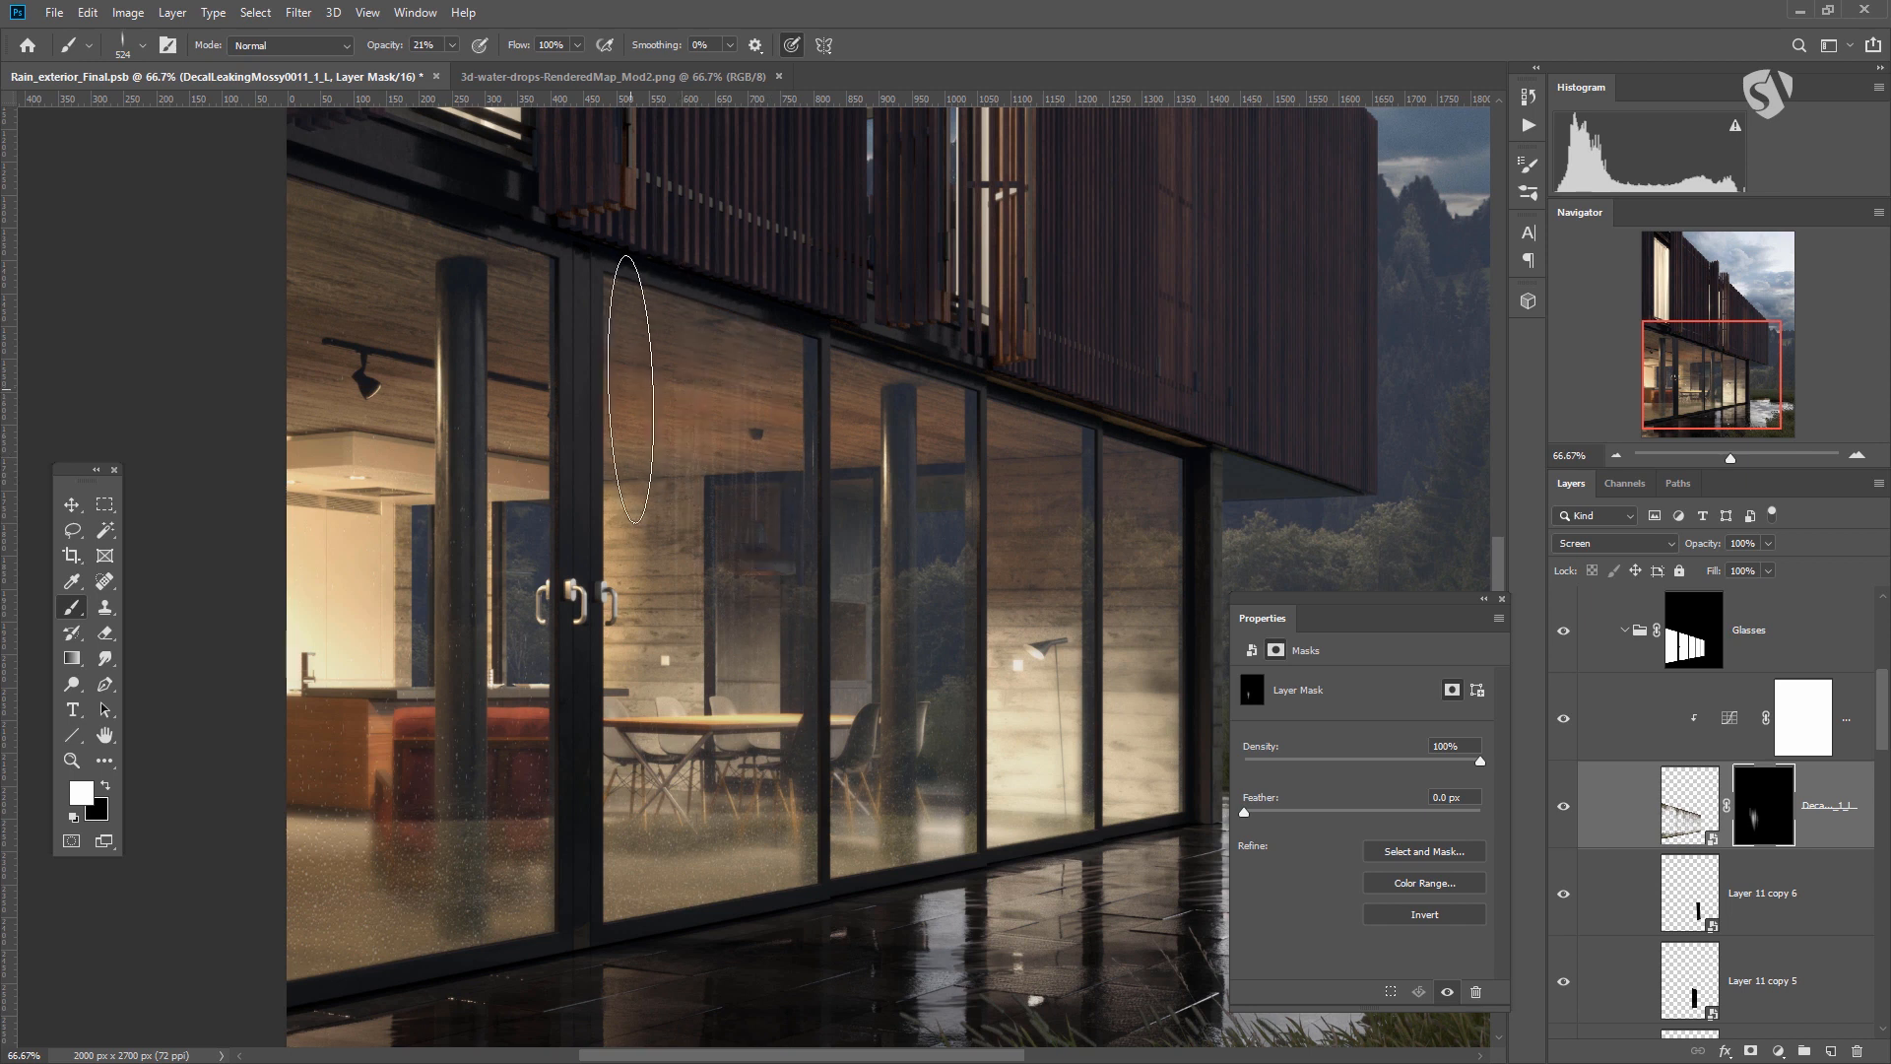
{"action": "left_click", "coordinate": [872, 510]}
{"action": "left_click", "coordinate": [904, 512]}
{"action": "left_click", "coordinate": [955, 503]}
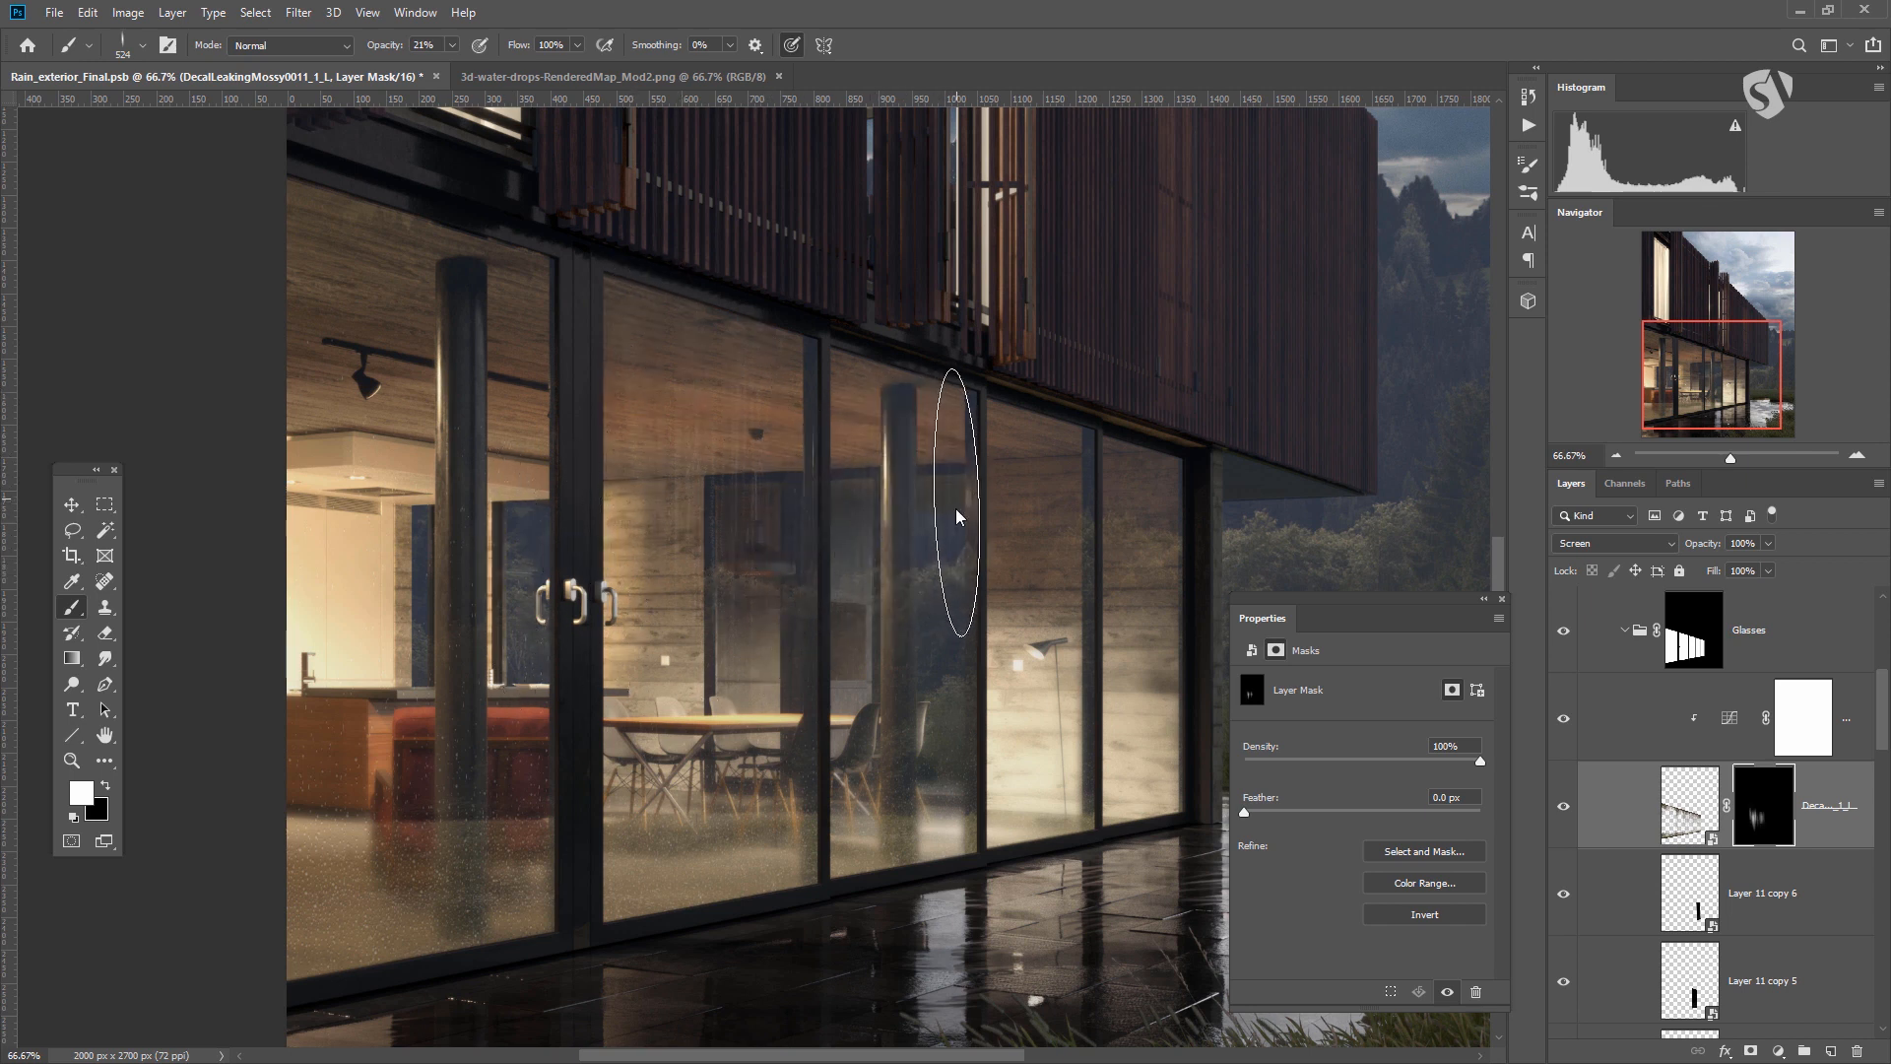
{"action": "left_click", "coordinate": [942, 607]}
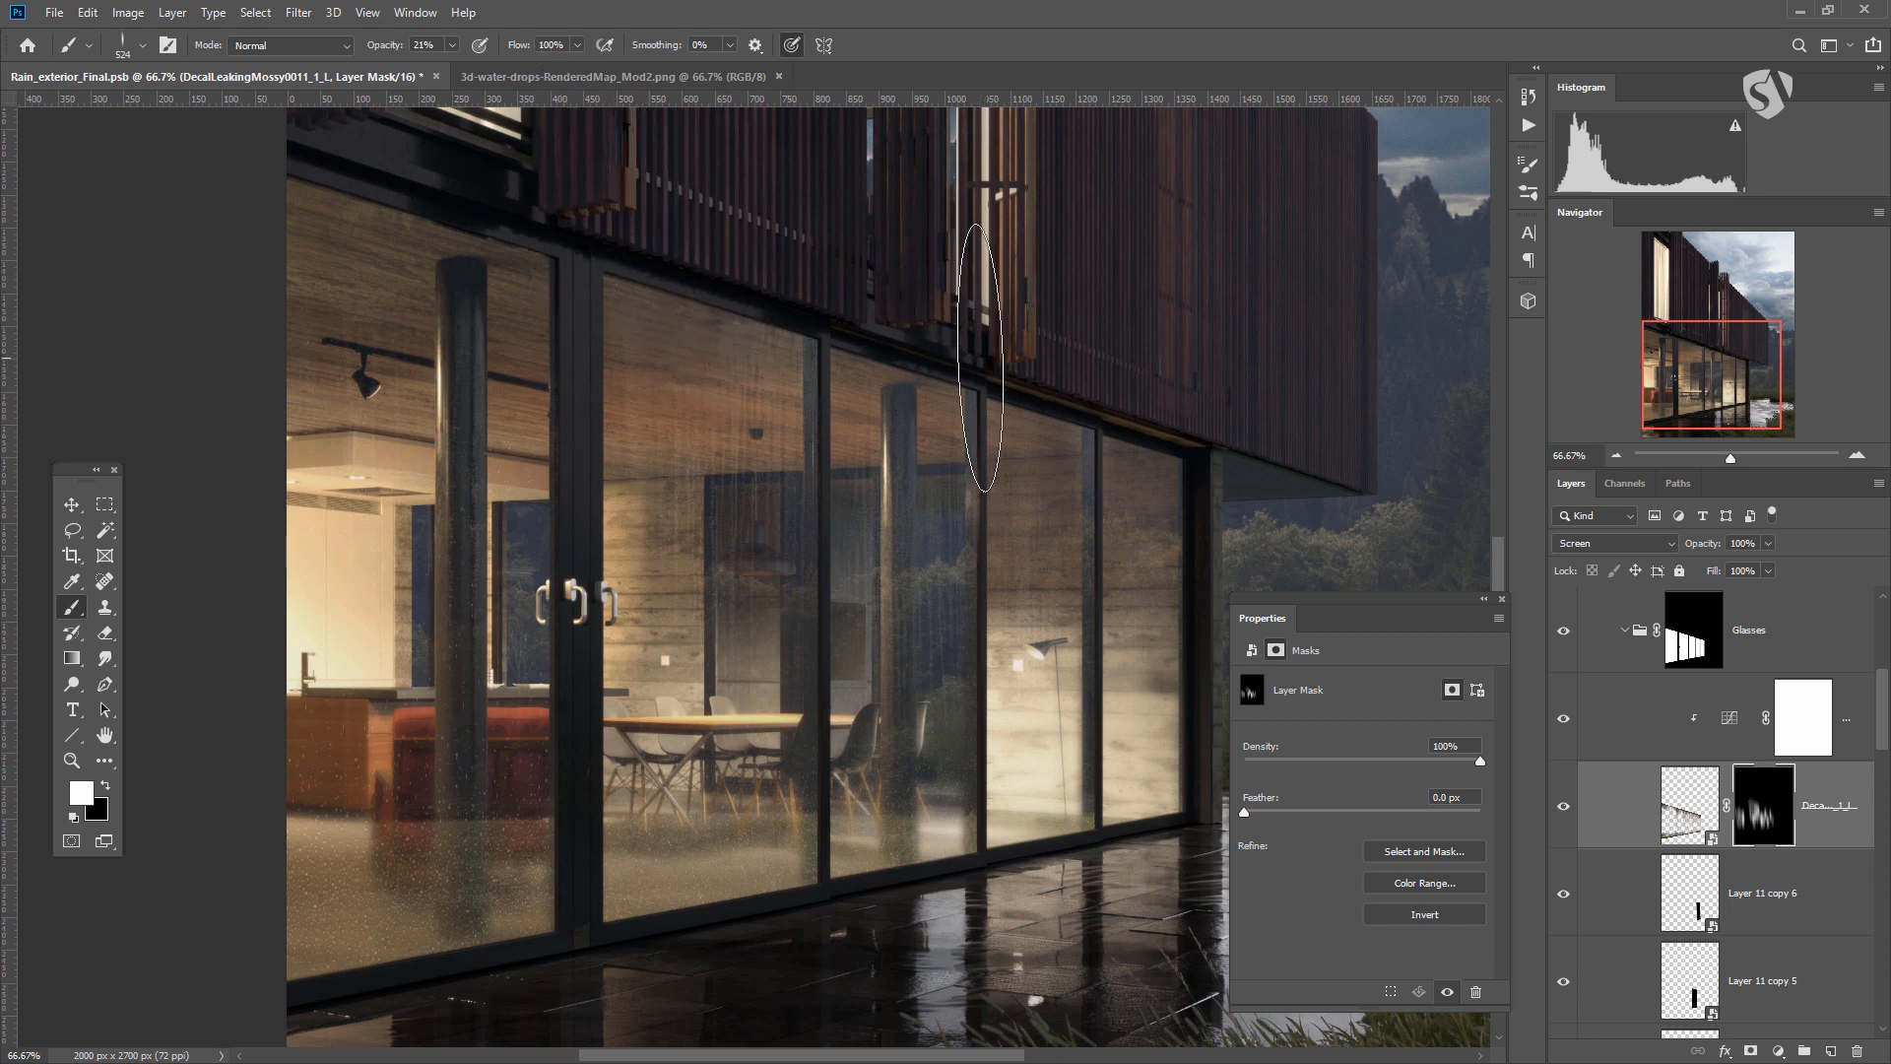
{"action": "left_click_drag", "start_coordinate": [459, 296], "coordinate": [515, 275]}
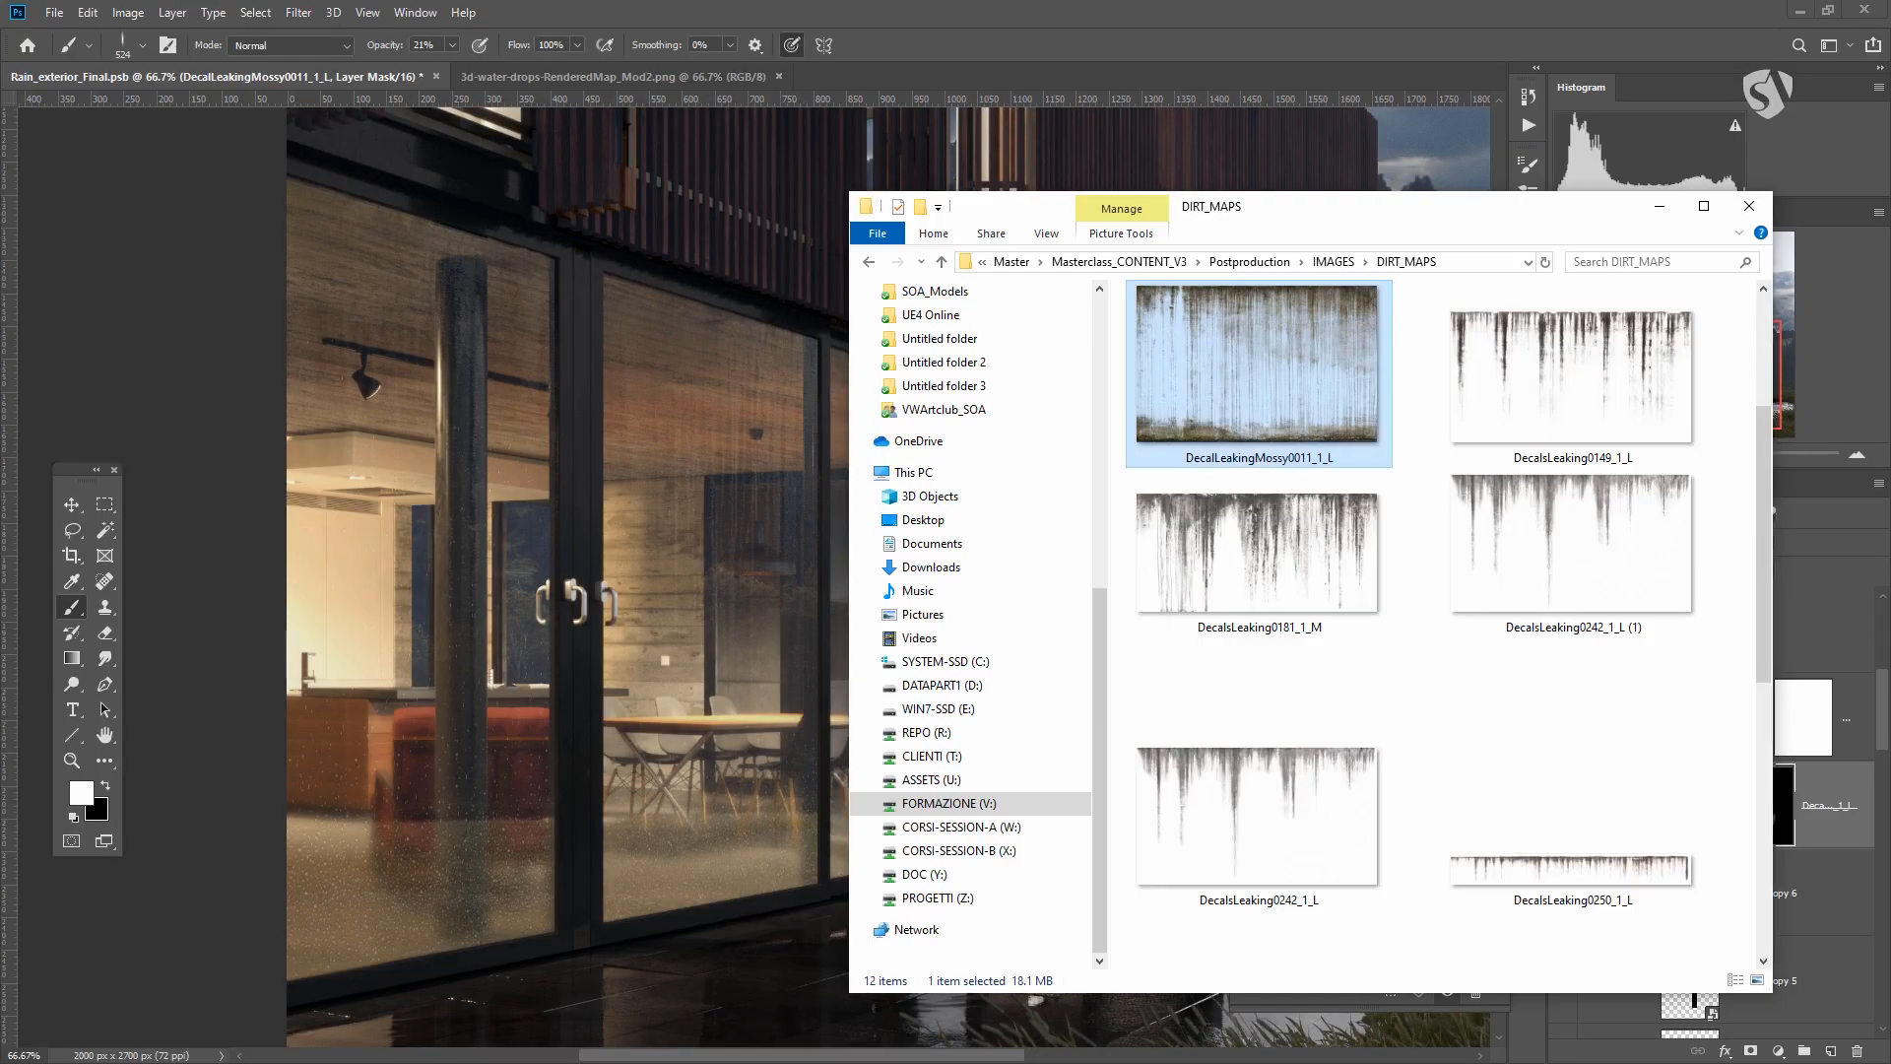
Place the DecalsLeaking0242_1_L image from the DIRT_MAPS folder and move it, unclipped, above the Curves adjustment layer.
{"action": "scroll", "coordinate": [1439, 606], "scroll_direction": "down", "scroll_amount": 3}
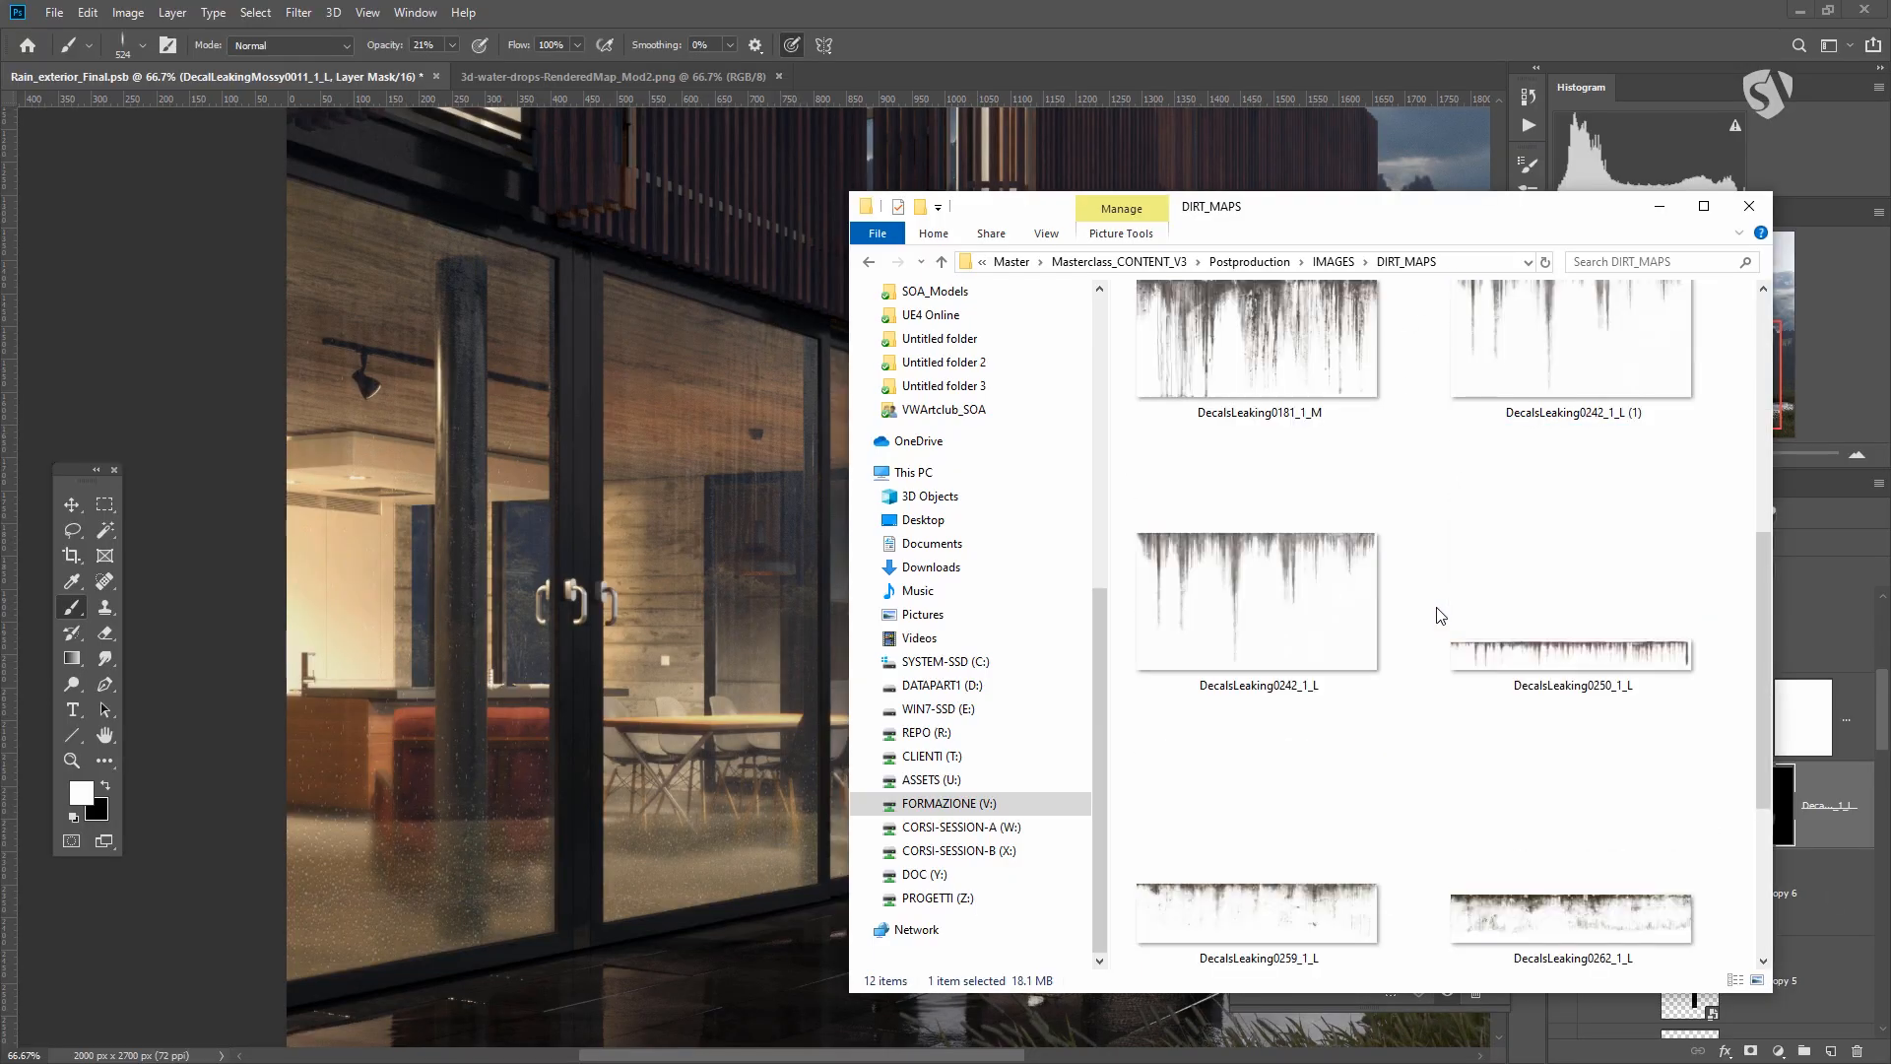
{"action": "scroll", "coordinate": [1306, 637], "scroll_direction": "up", "scroll_amount": 5}
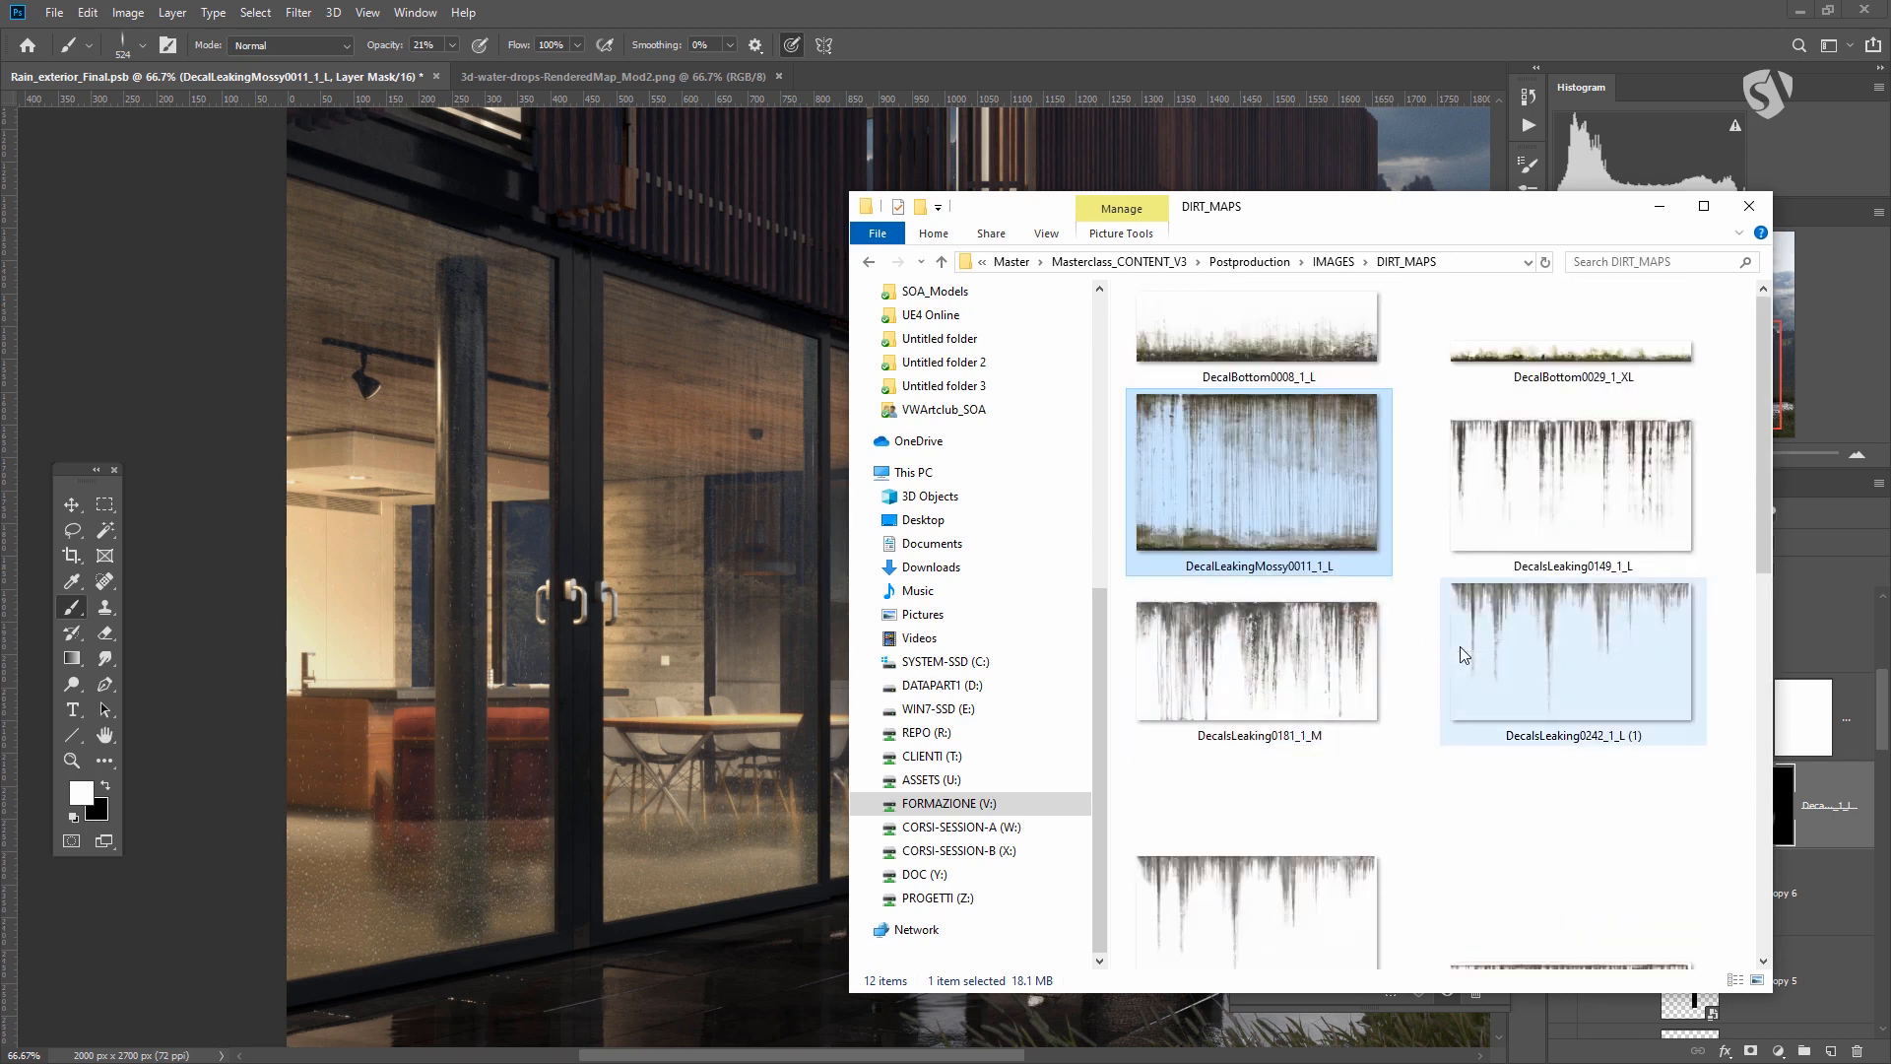
{"action": "scroll", "coordinate": [1463, 655], "scroll_direction": "down", "scroll_amount": 2}
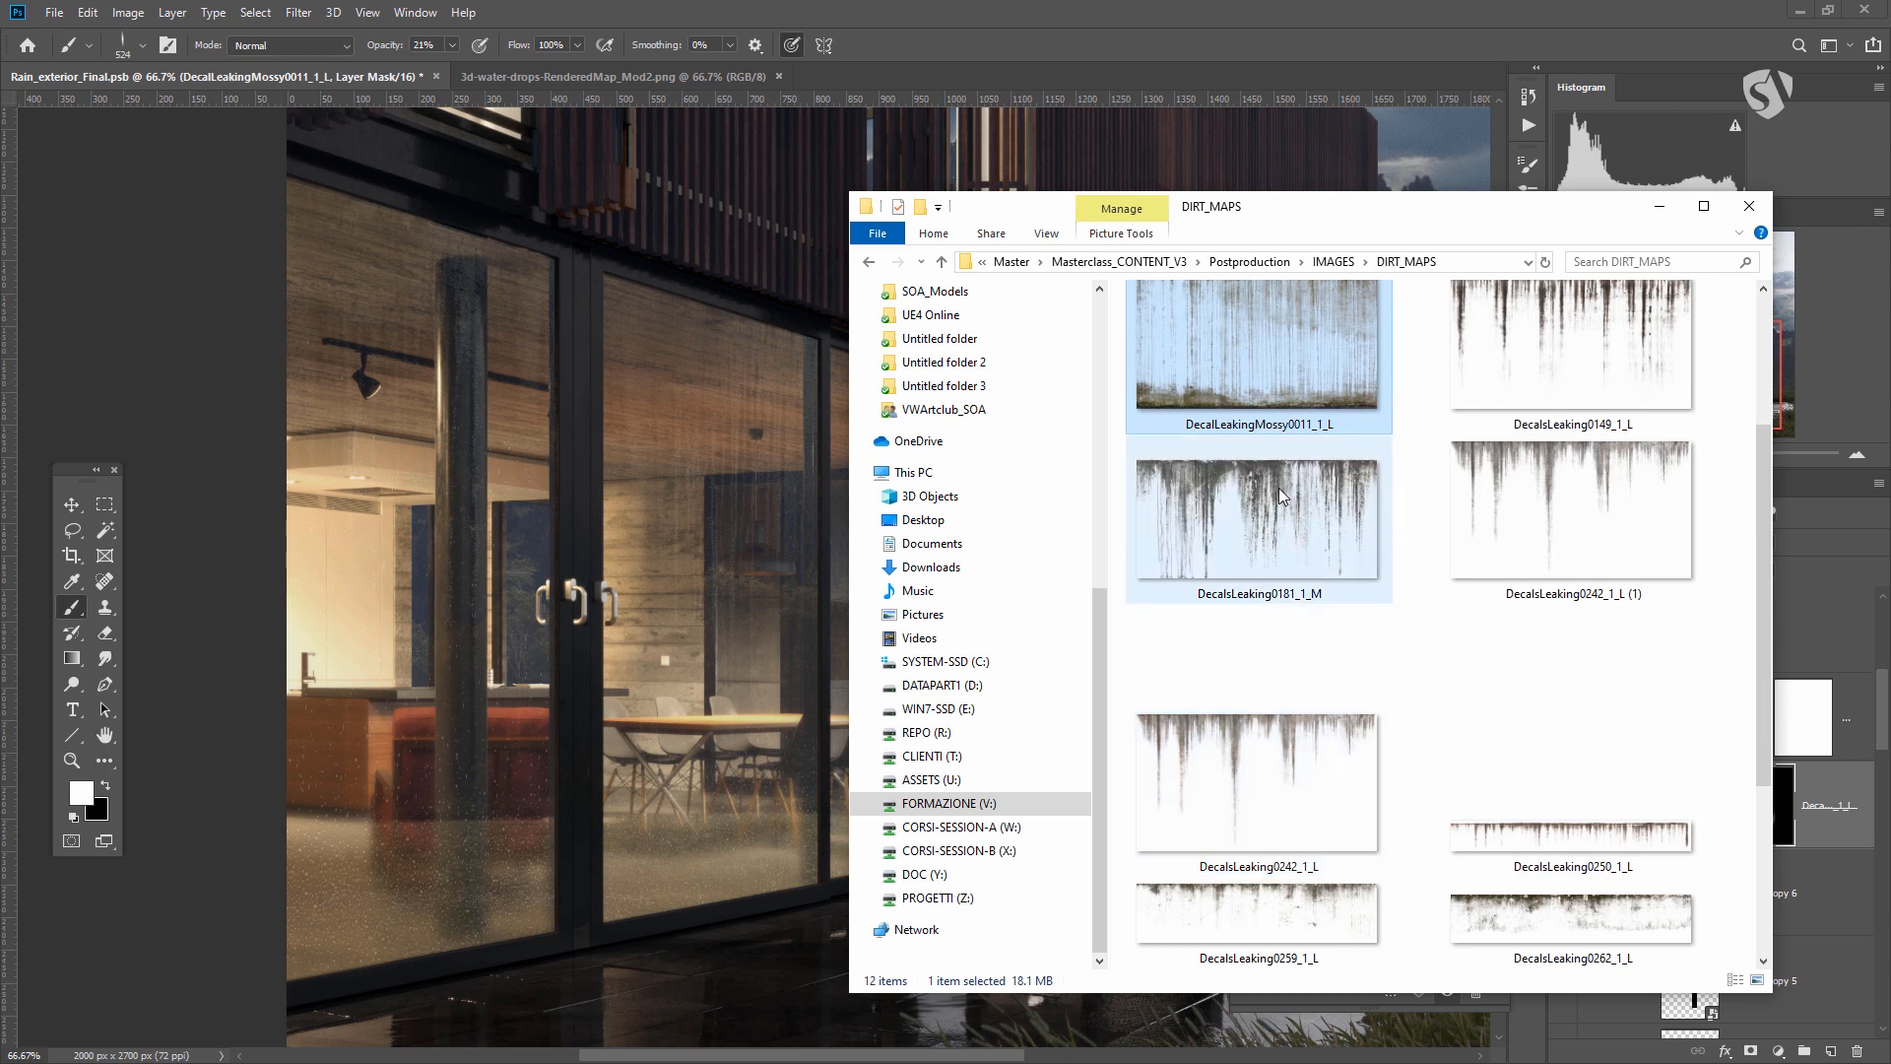
{"action": "left_click_drag", "start_coordinate": [1270, 758], "coordinate": [737, 414]}
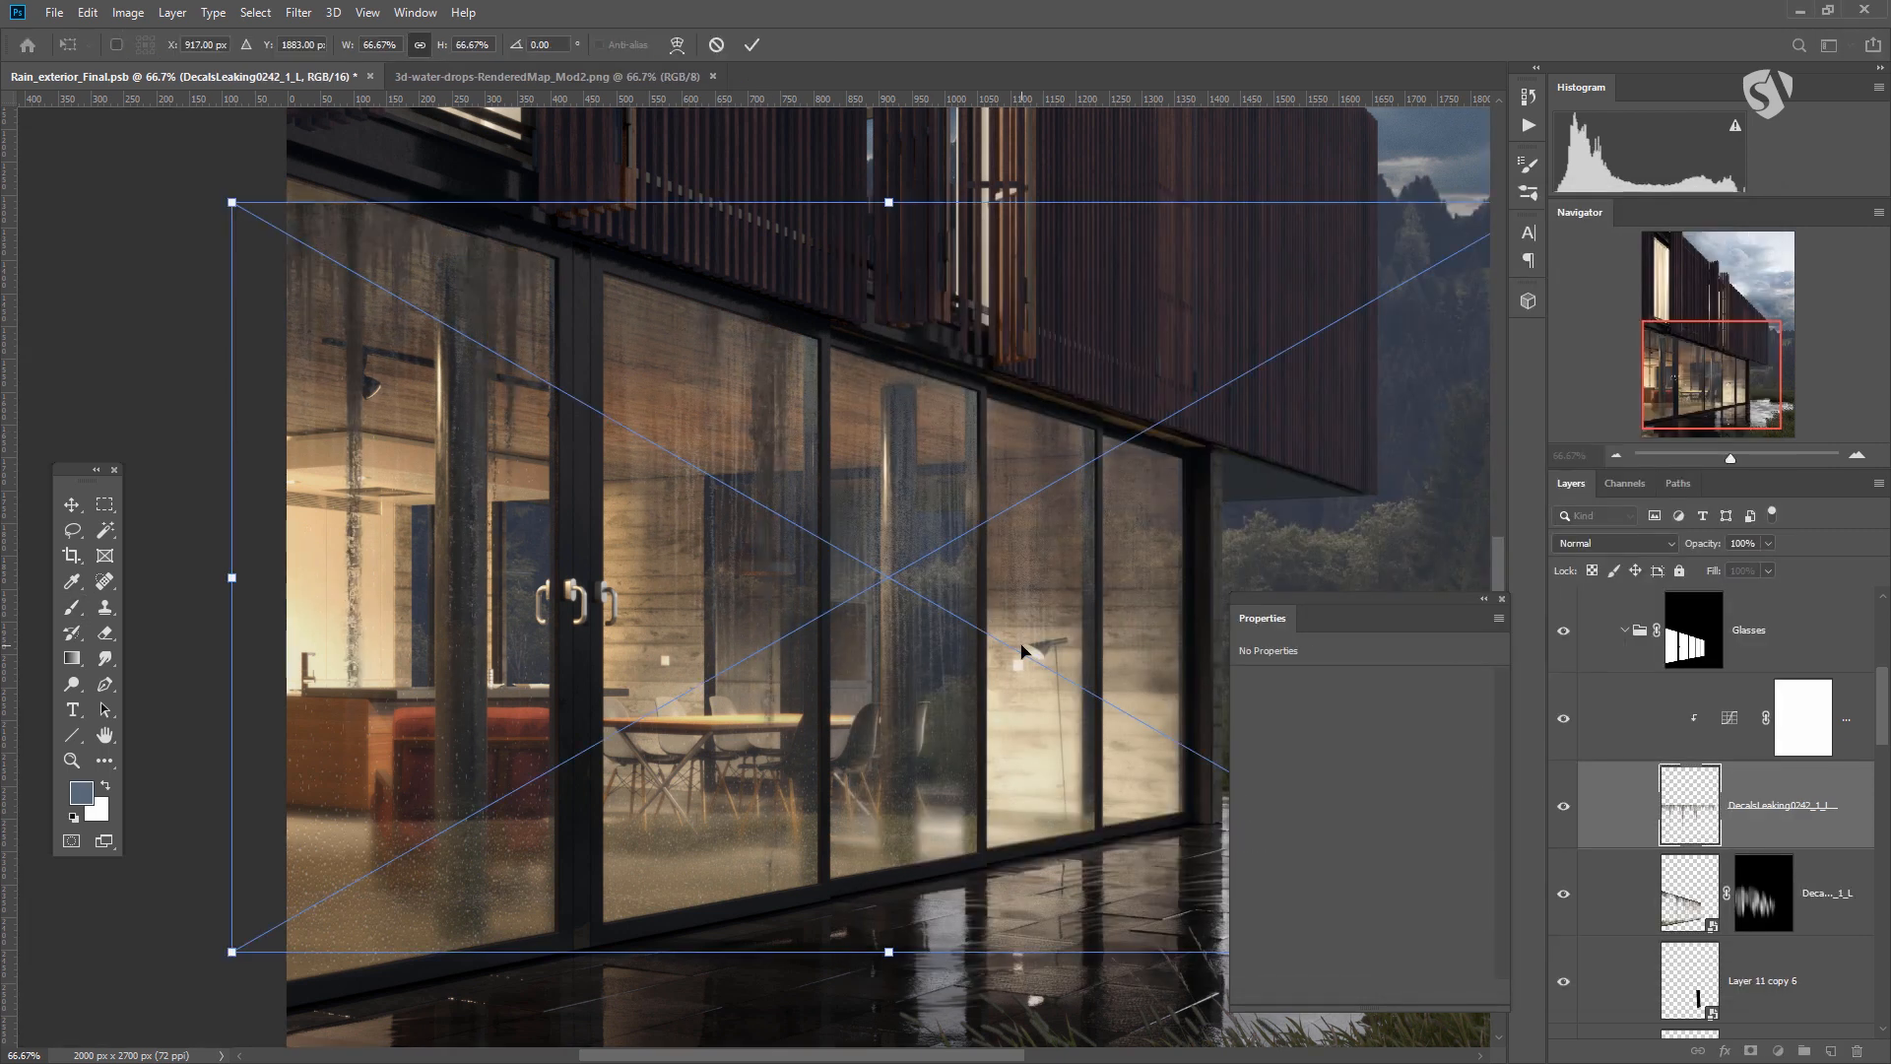
{"action": "key", "text": "b"}
{"action": "left_click_drag", "start_coordinate": [1692, 724], "coordinate": [1694, 849]}
{"action": "left_click", "coordinate": [1692, 844], "text": "alt"}
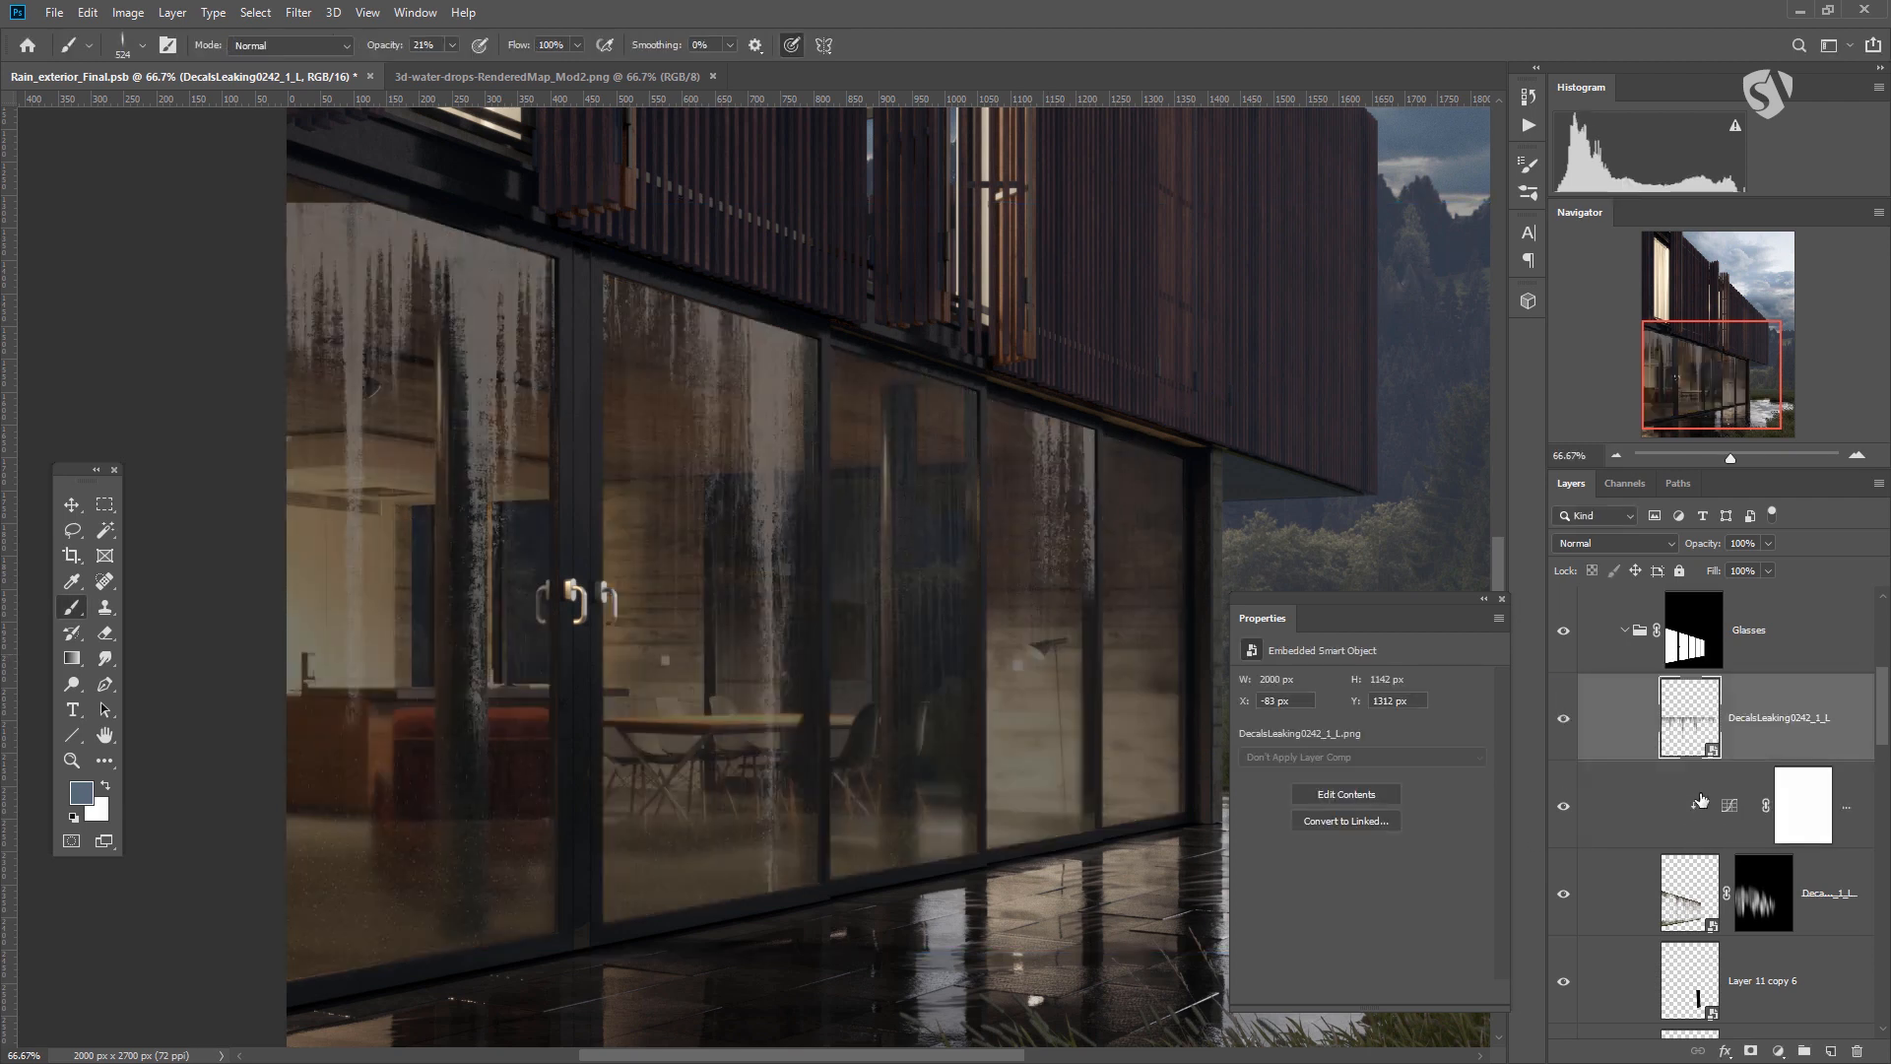
Scale the DecalsLeaking0242_1_L decal to about 25.5% width and 56.7% height over the second pane and set its blend mode to Screen.
{"action": "key", "text": "ctrl+t"}
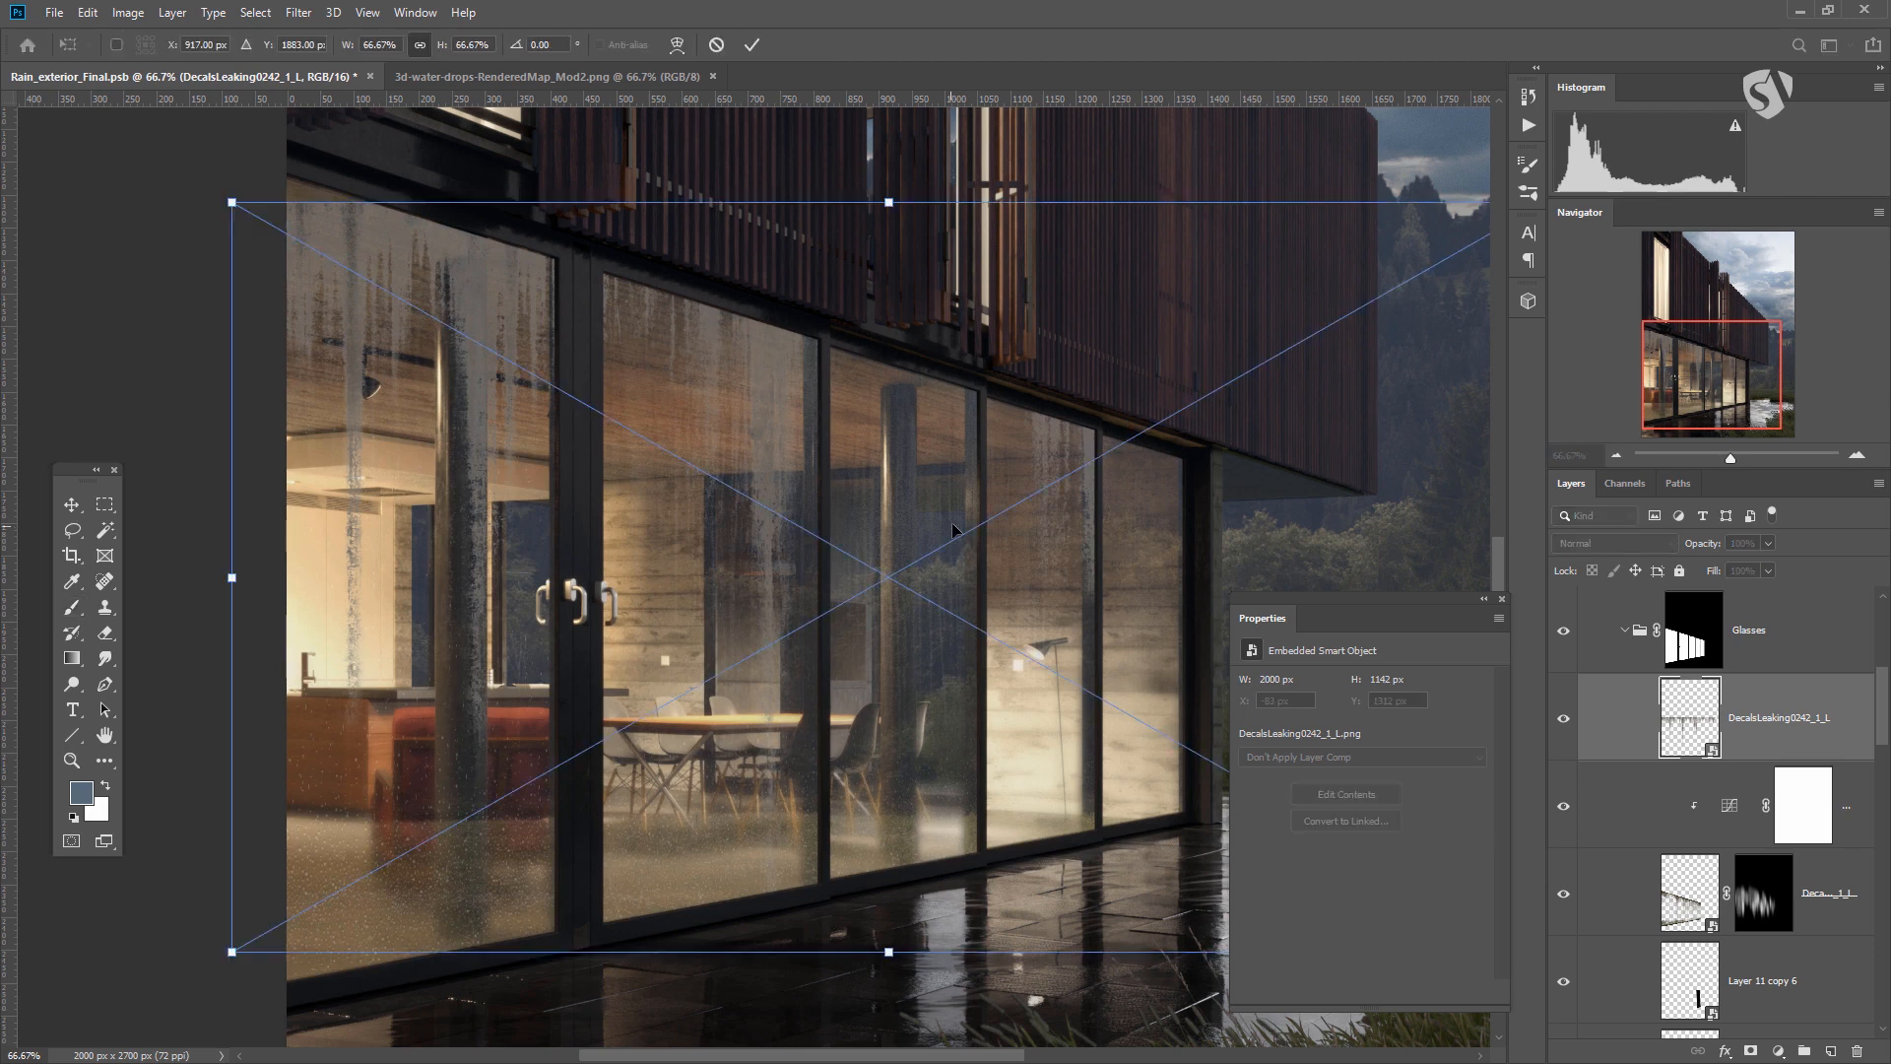
{"action": "left_click_drag", "start_coordinate": [504, 148], "coordinate": [533, 144]}
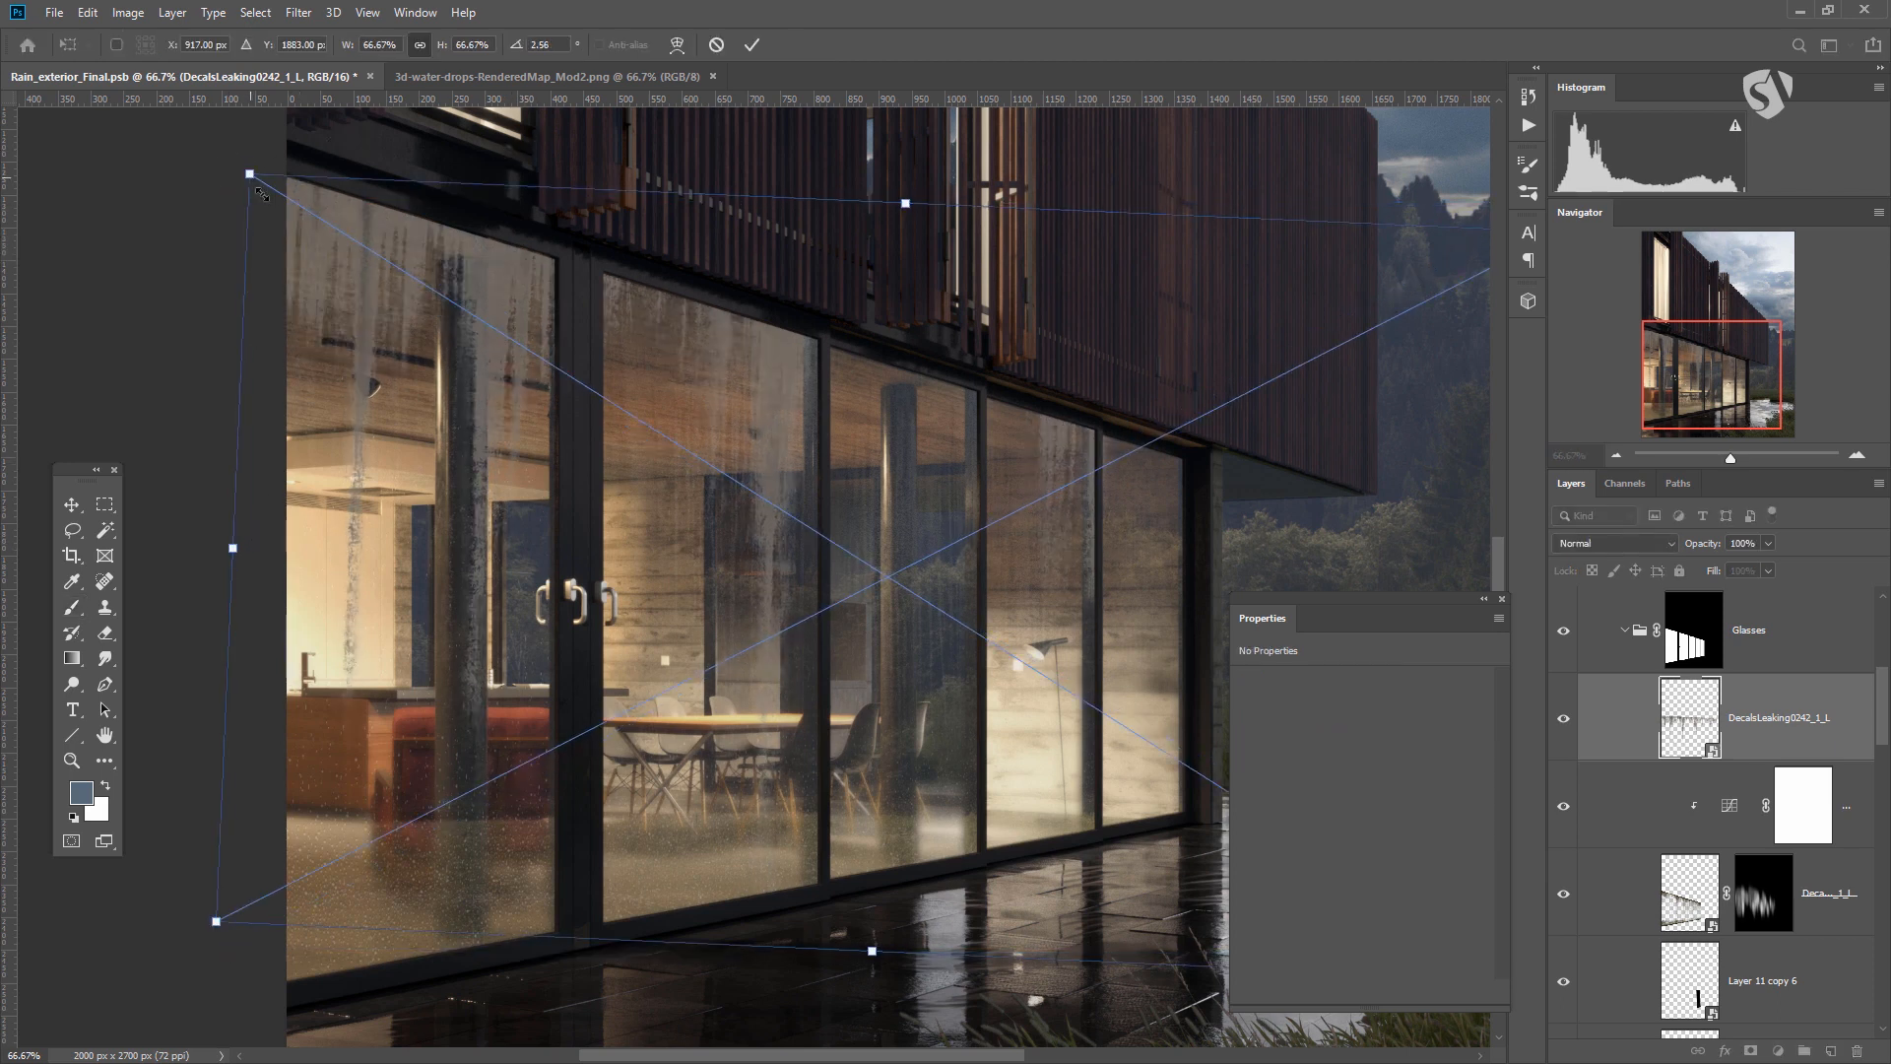
{"action": "left_click_drag", "start_coordinate": [252, 179], "coordinate": [1042, 672]}
{"action": "left_click_drag", "start_coordinate": [1216, 745], "coordinate": [690, 325]}
{"action": "left_click_drag", "start_coordinate": [750, 549], "coordinate": [756, 953]}
{"action": "left_click_drag", "start_coordinate": [1087, 817], "coordinate": [1096, 811]}
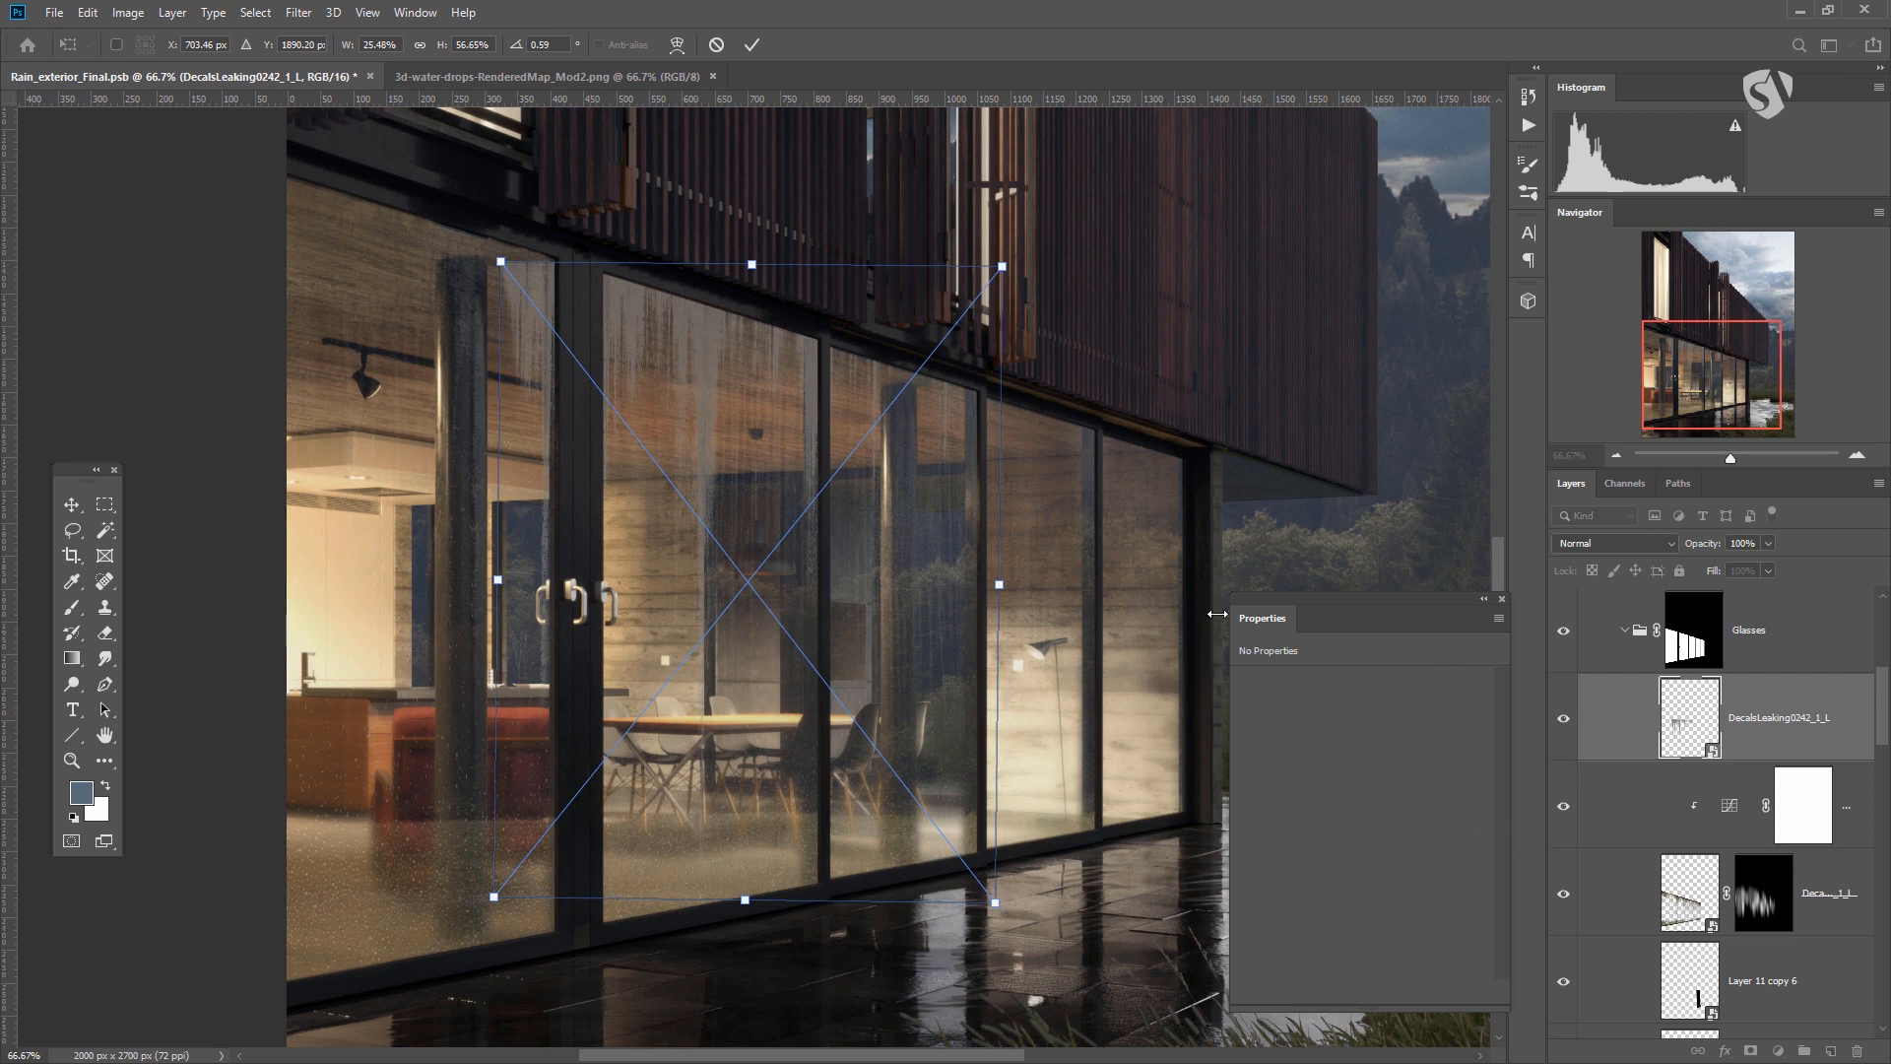
{"action": "key", "text": "Return"}
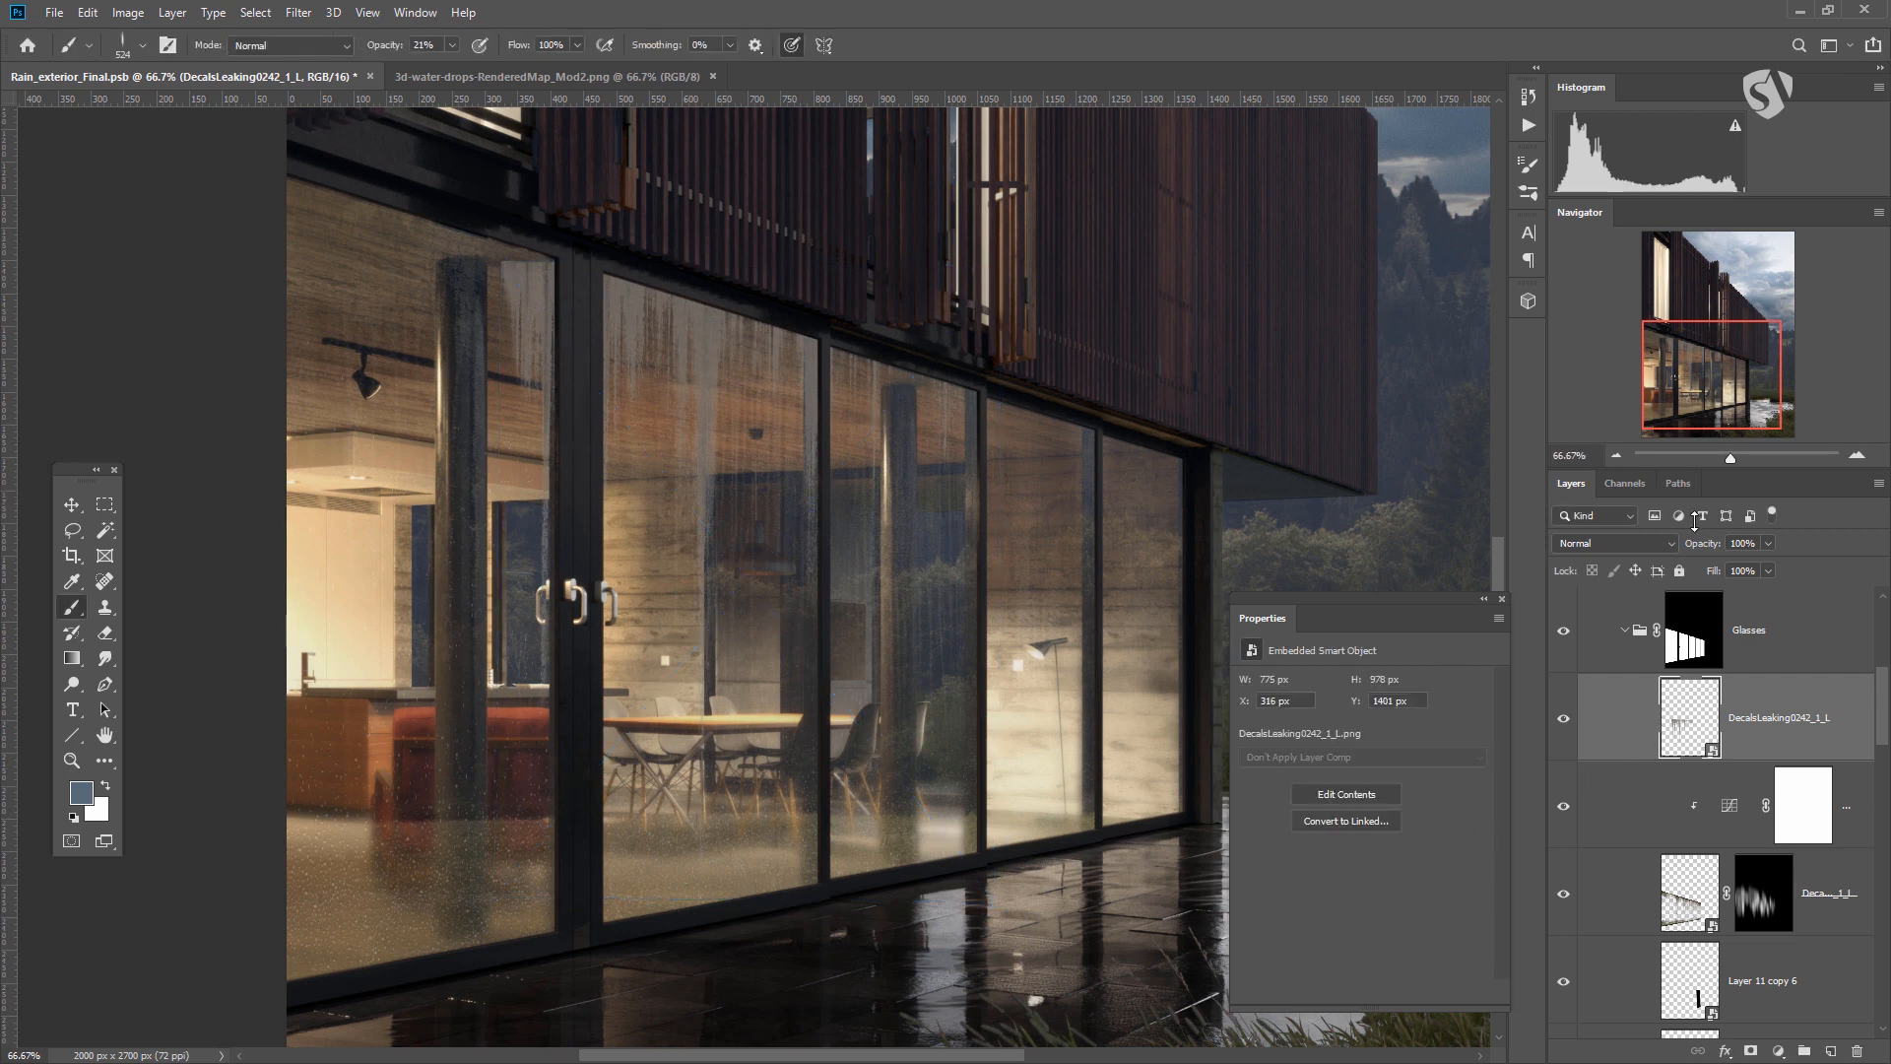
{"action": "left_click", "coordinate": [1646, 546]}
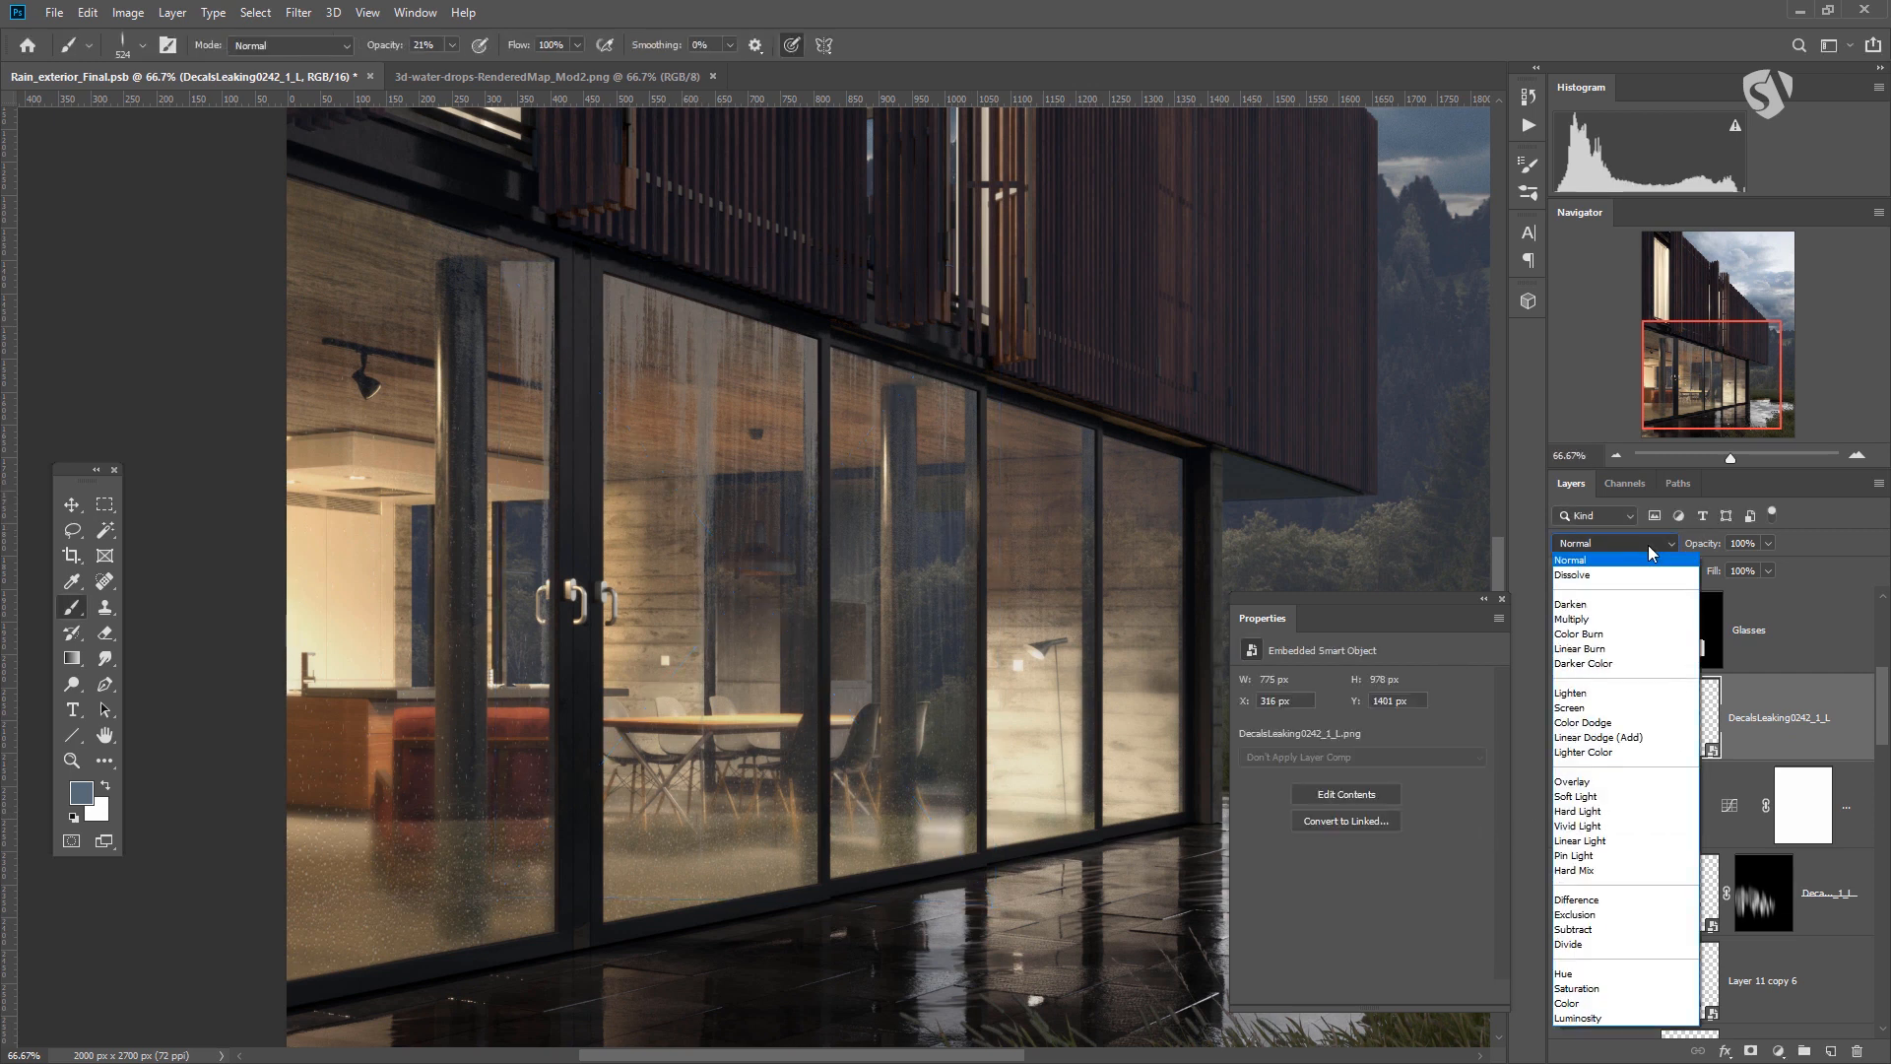
{"action": "left_click", "coordinate": [1585, 711]}
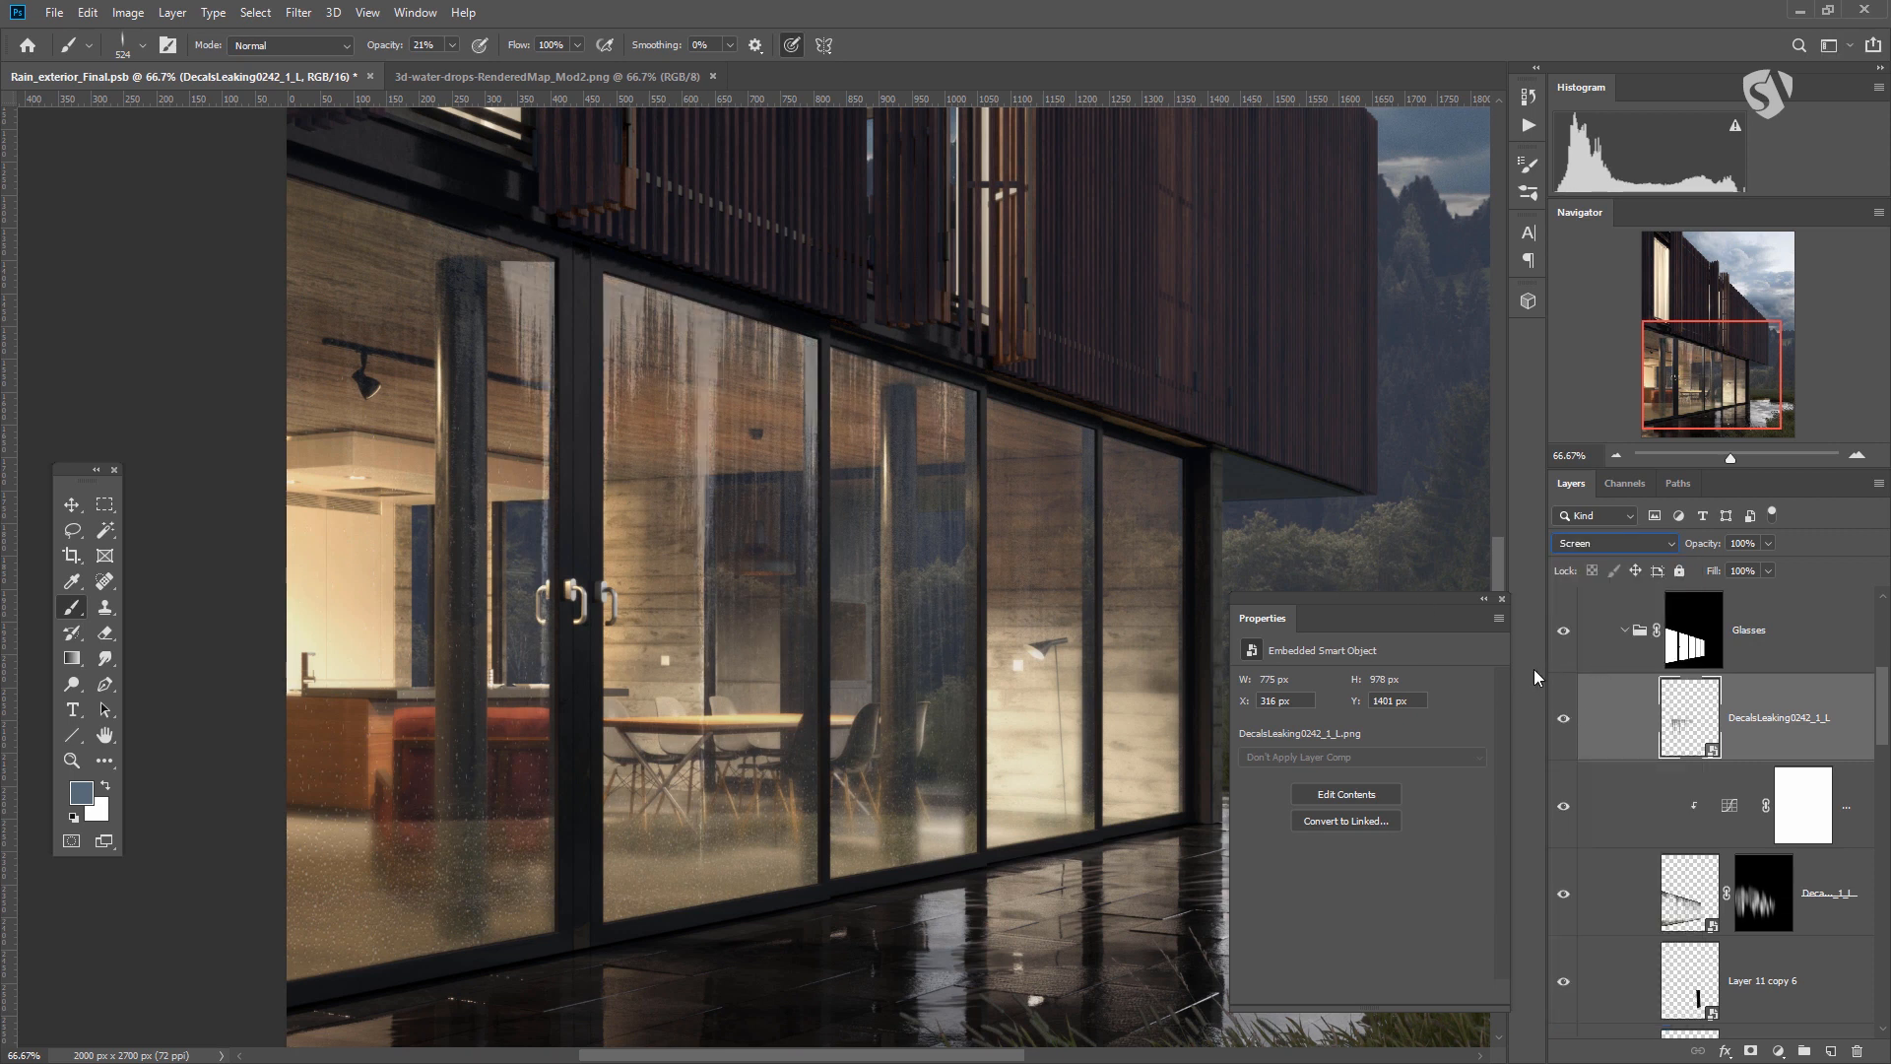
{"action": "key", "text": "ctrl+t"}
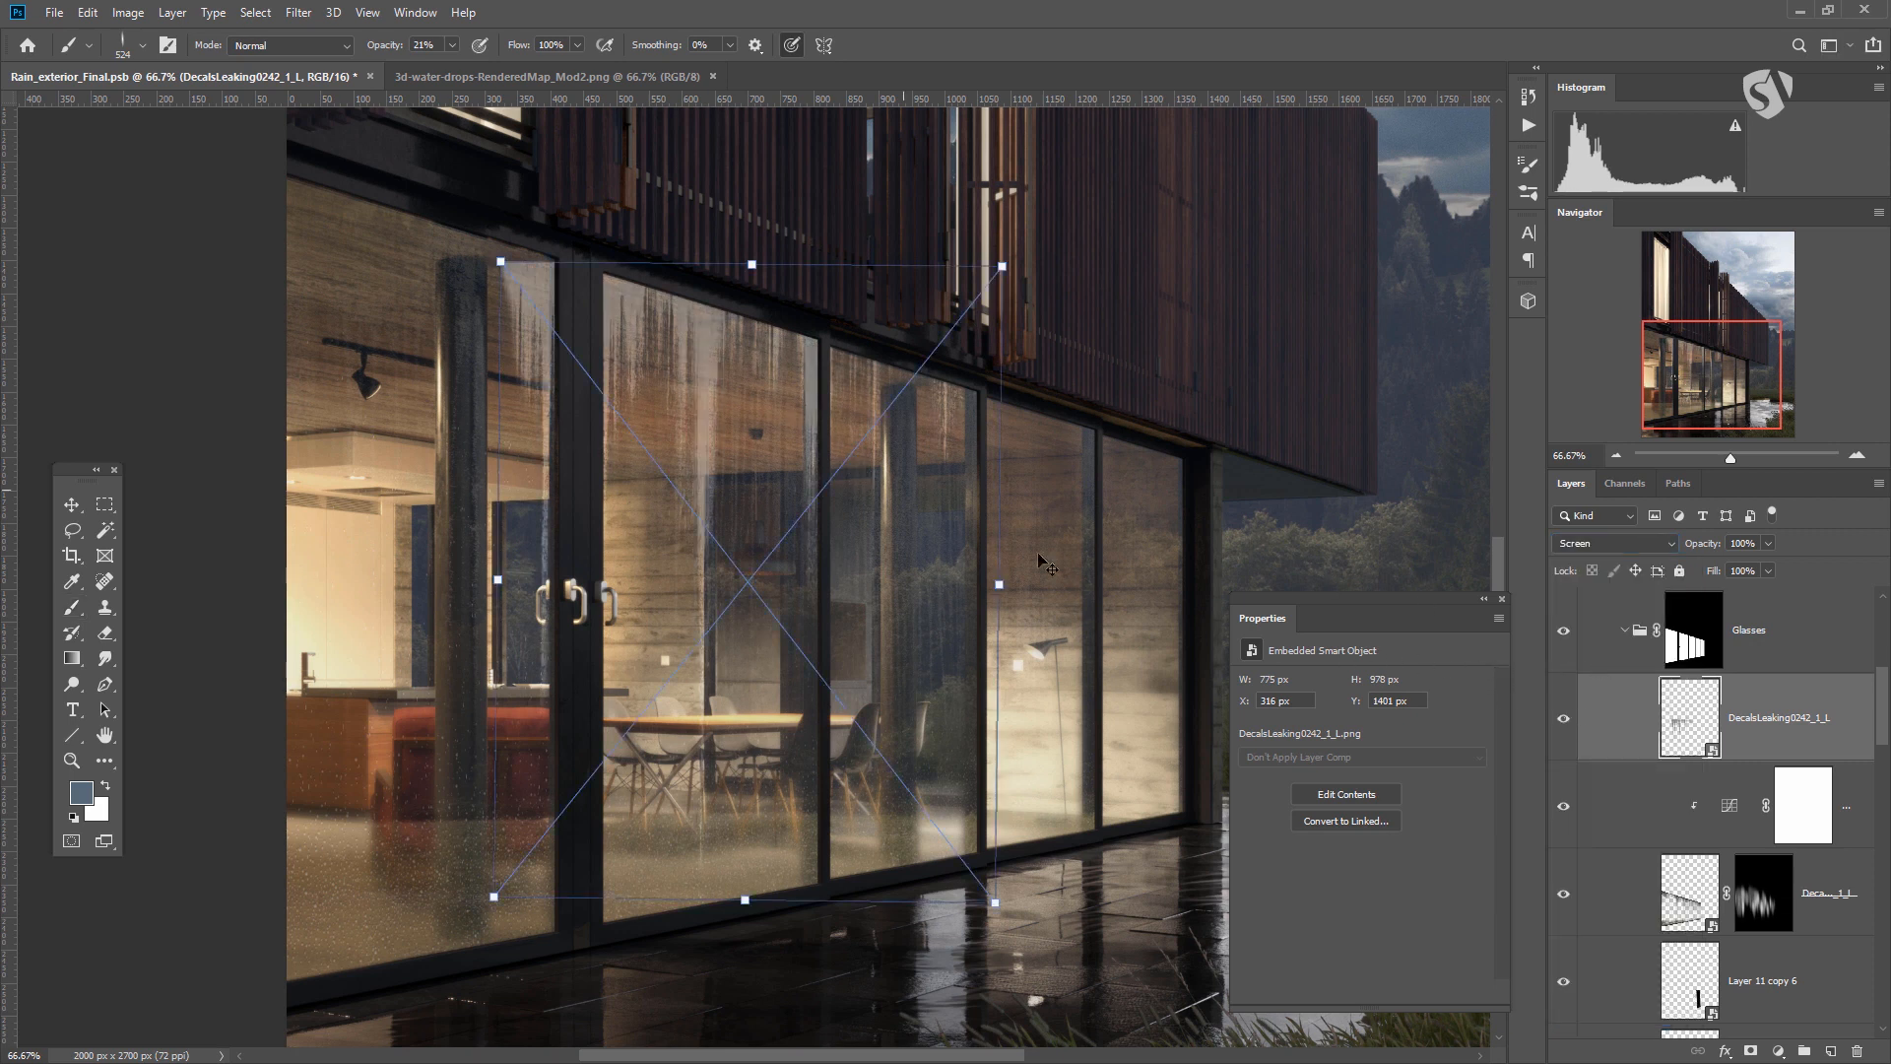
{"action": "left_click_drag", "start_coordinate": [781, 550], "coordinate": [788, 554]}
{"action": "key", "text": "Return"}
{"action": "key", "text": "b"}
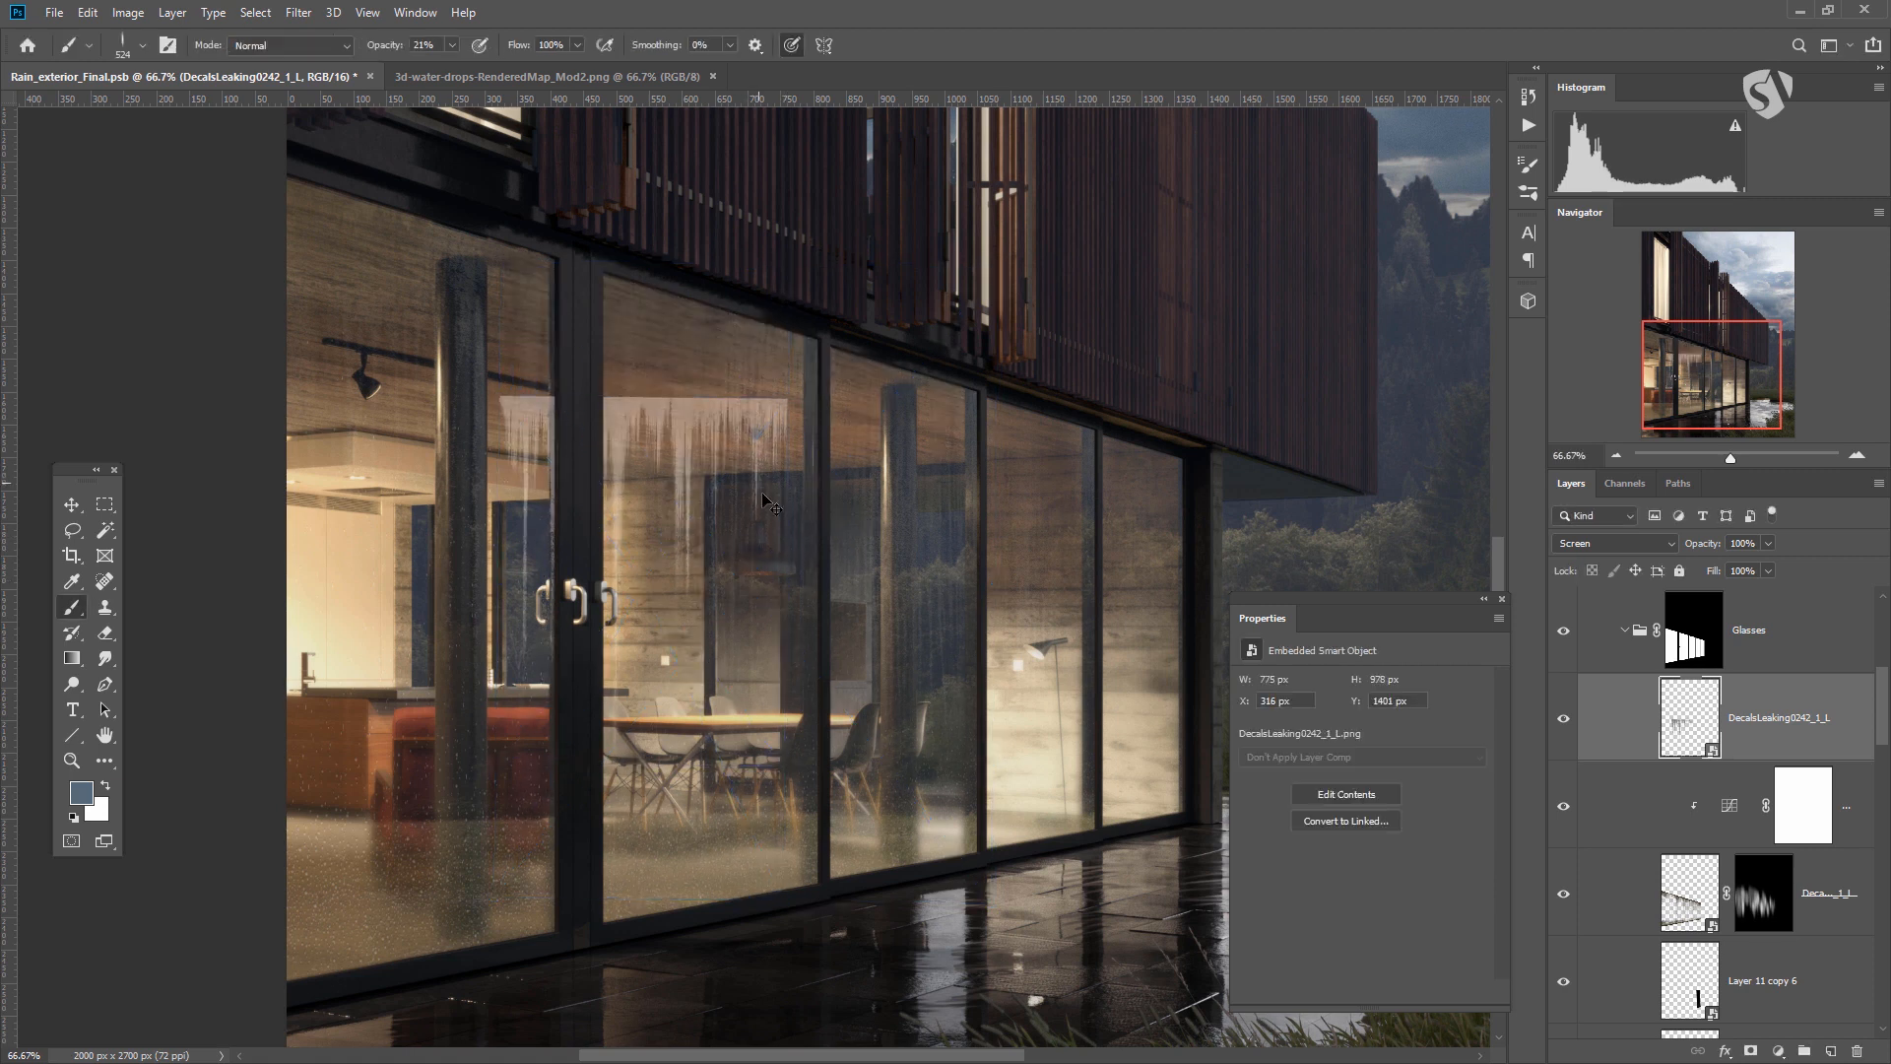
{"action": "key", "text": "ctrl+z"}
Narrow the DecalsLeaking0242_1_L decal to about 506 px wide and lower its opacity to 29%.
{"action": "key", "text": "ctrl+t"}
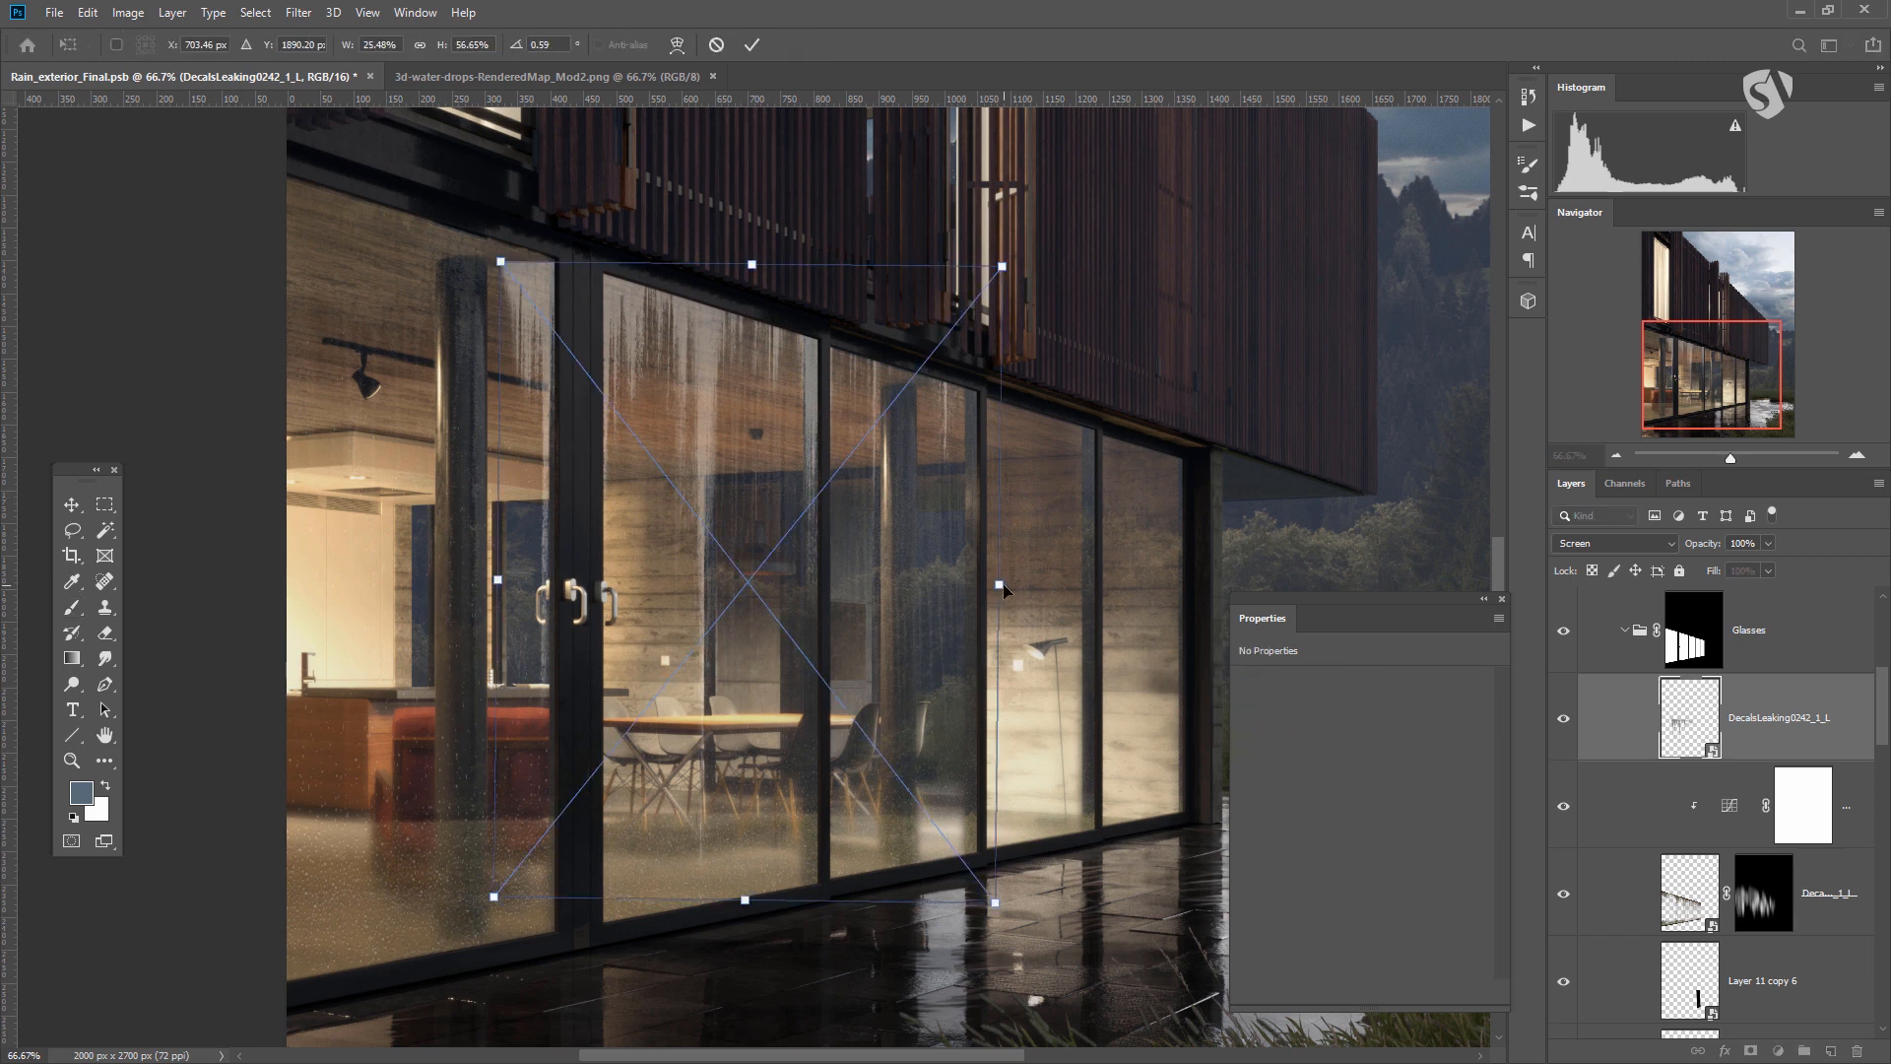
{"action": "left_click_drag", "start_coordinate": [833, 581], "coordinate": [827, 569]}
{"action": "key", "text": "b"}
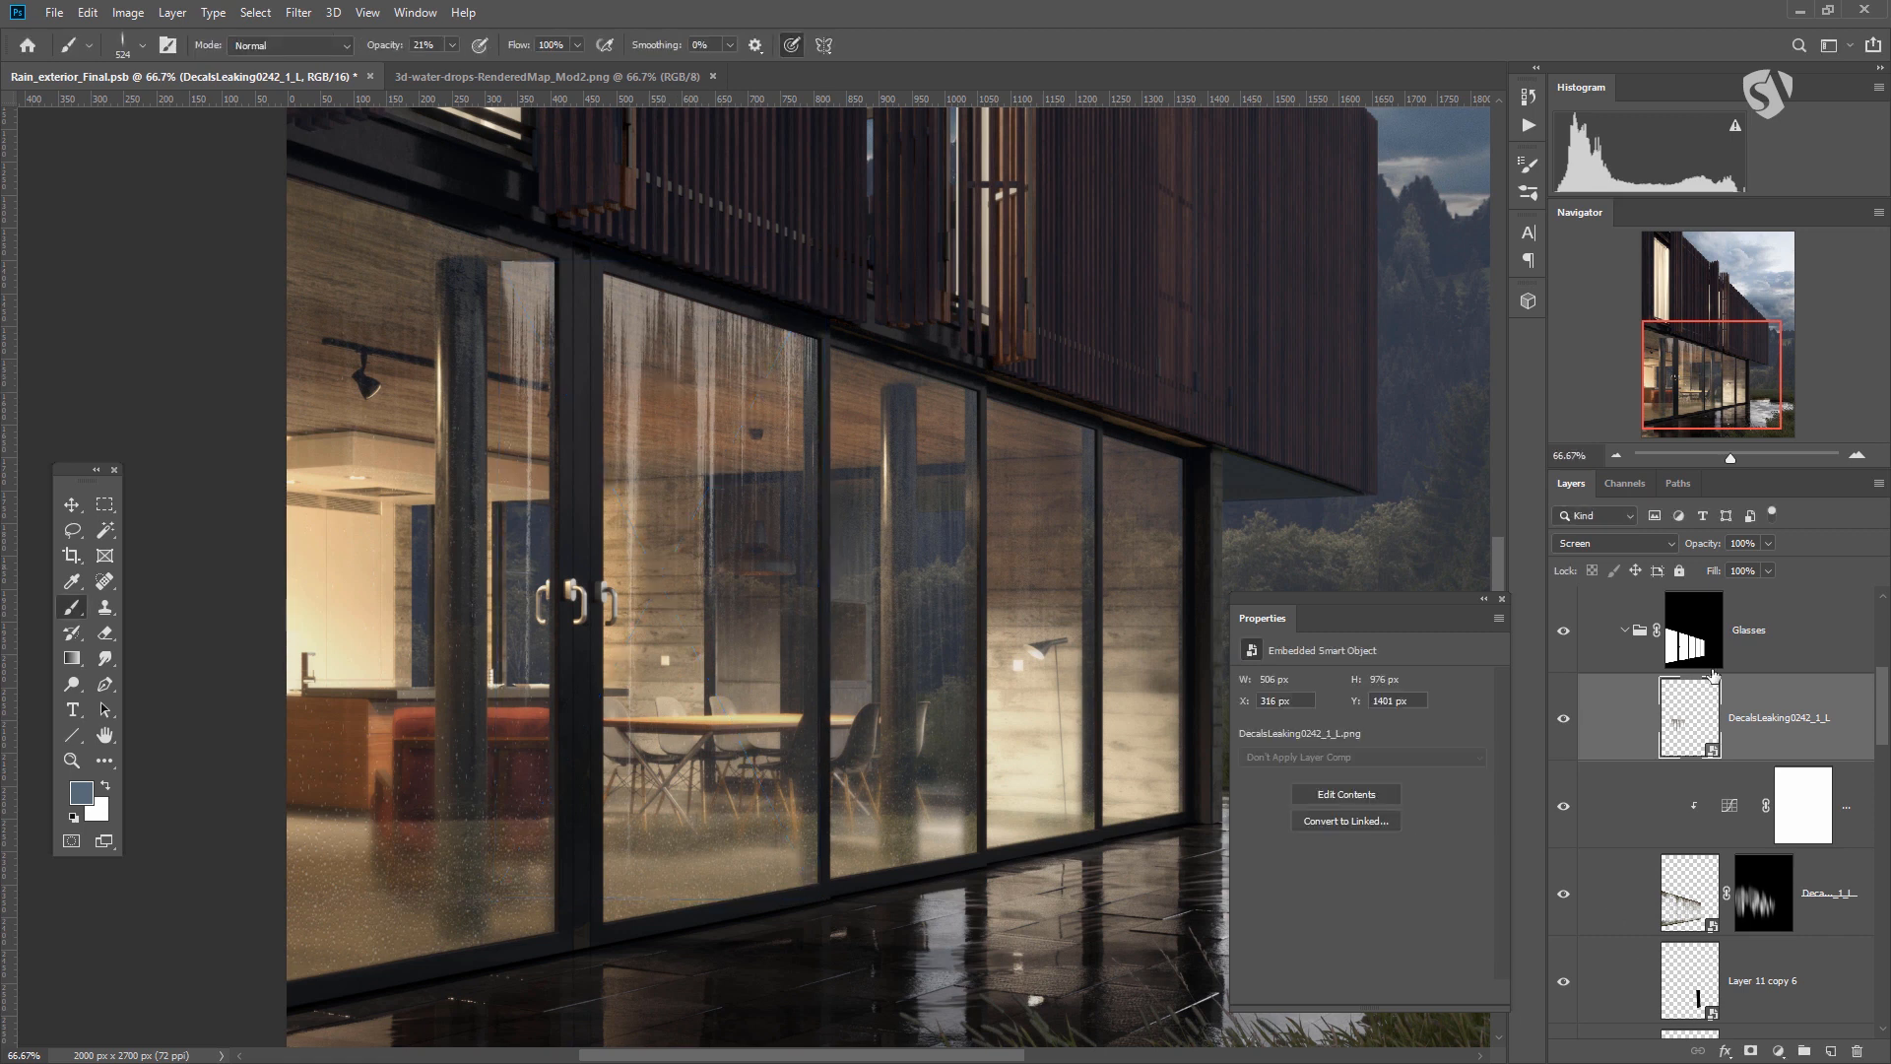
{"action": "left_click_drag", "start_coordinate": [1723, 565], "coordinate": [1704, 566]}
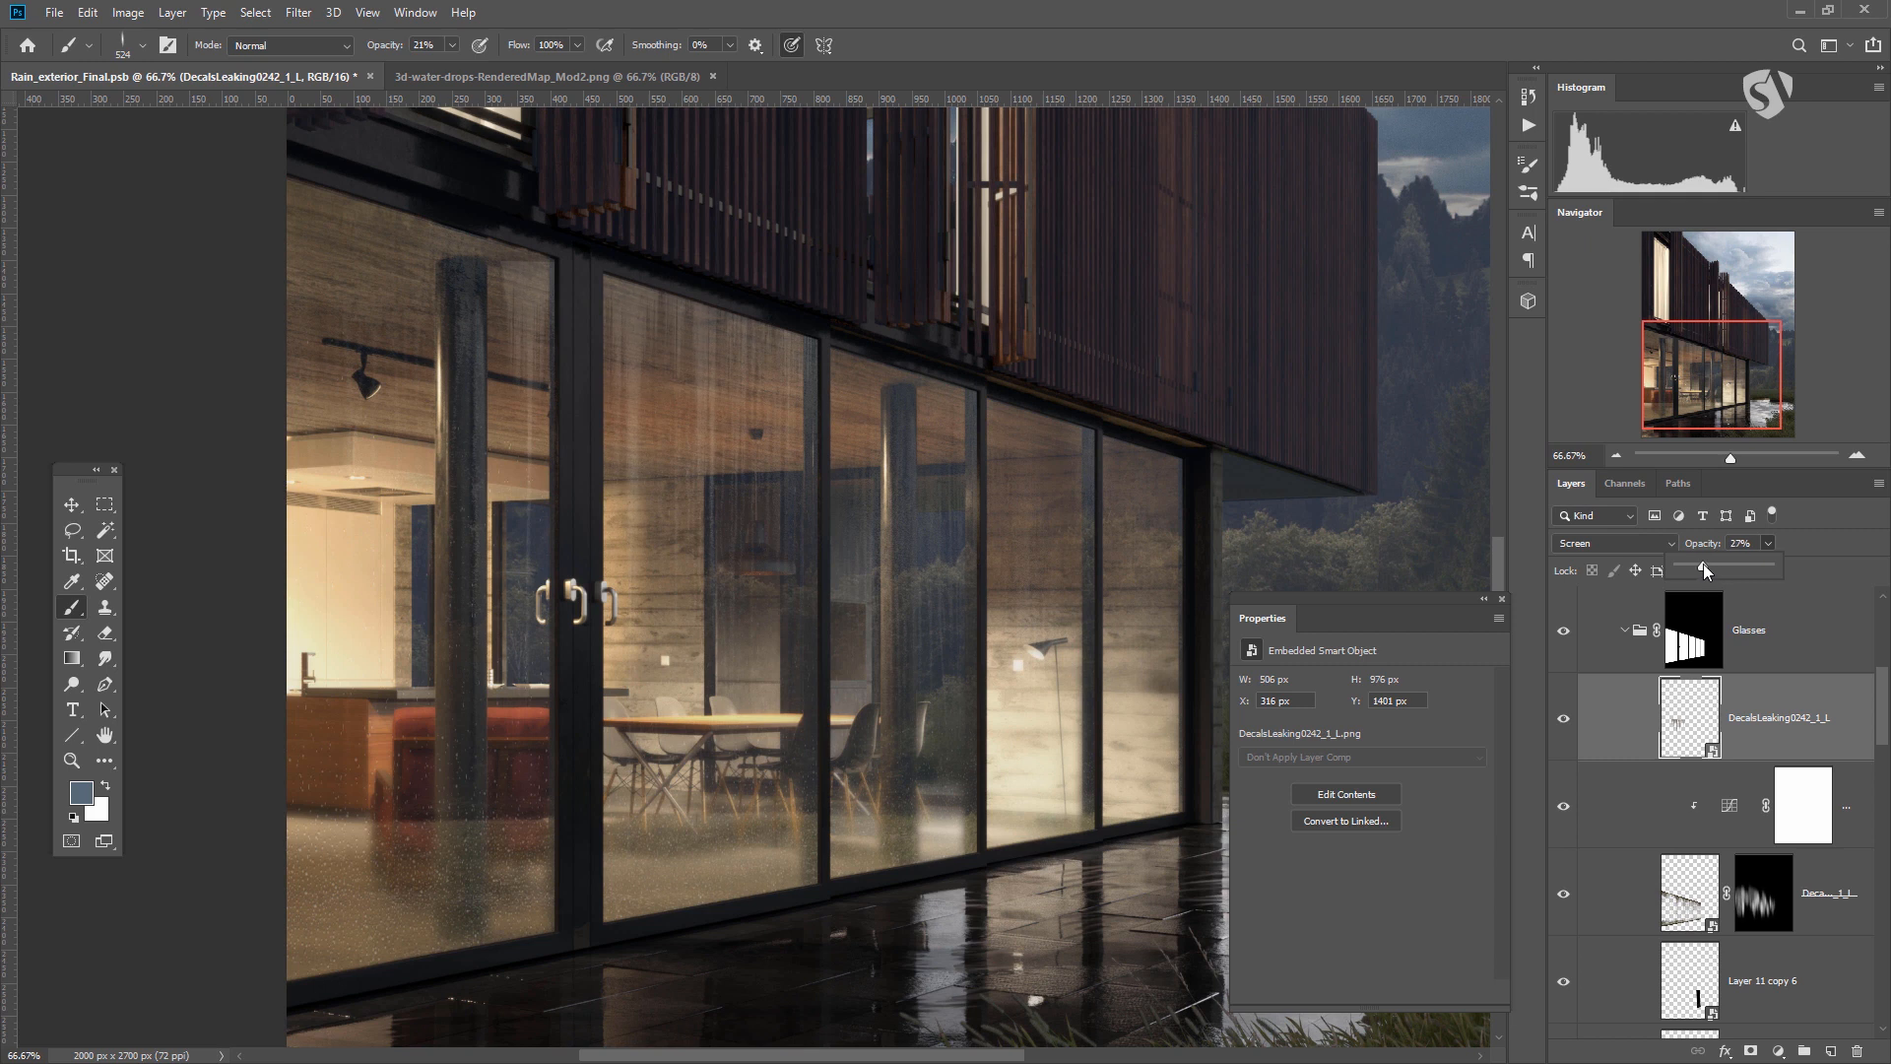
{"action": "left_click_drag", "start_coordinate": [1703, 564], "coordinate": [1705, 569]}
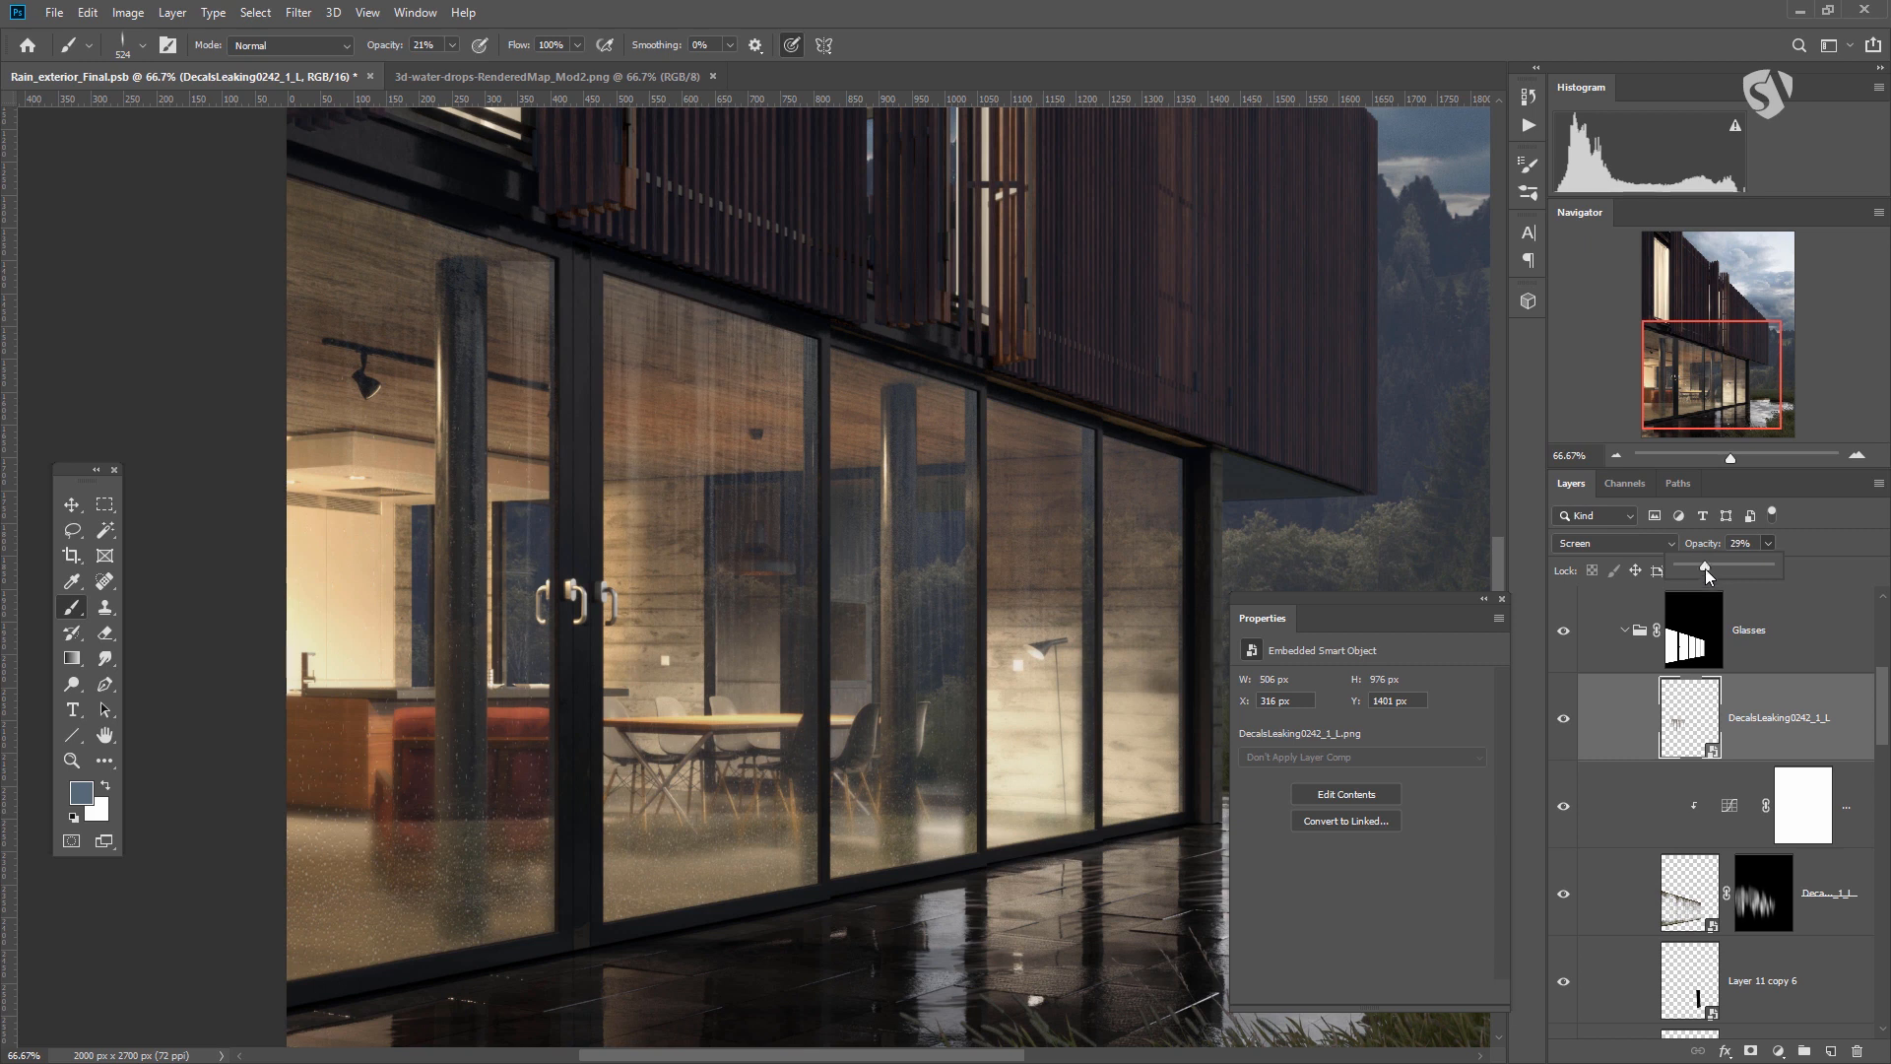
Add a black layer mask to the DecalsLeaking0242_1_L layer and paint white strokes to reveal its drips on the second pane.
{"action": "left_click", "coordinate": [1751, 1052]}
{"action": "key", "text": "ctrl+i"}
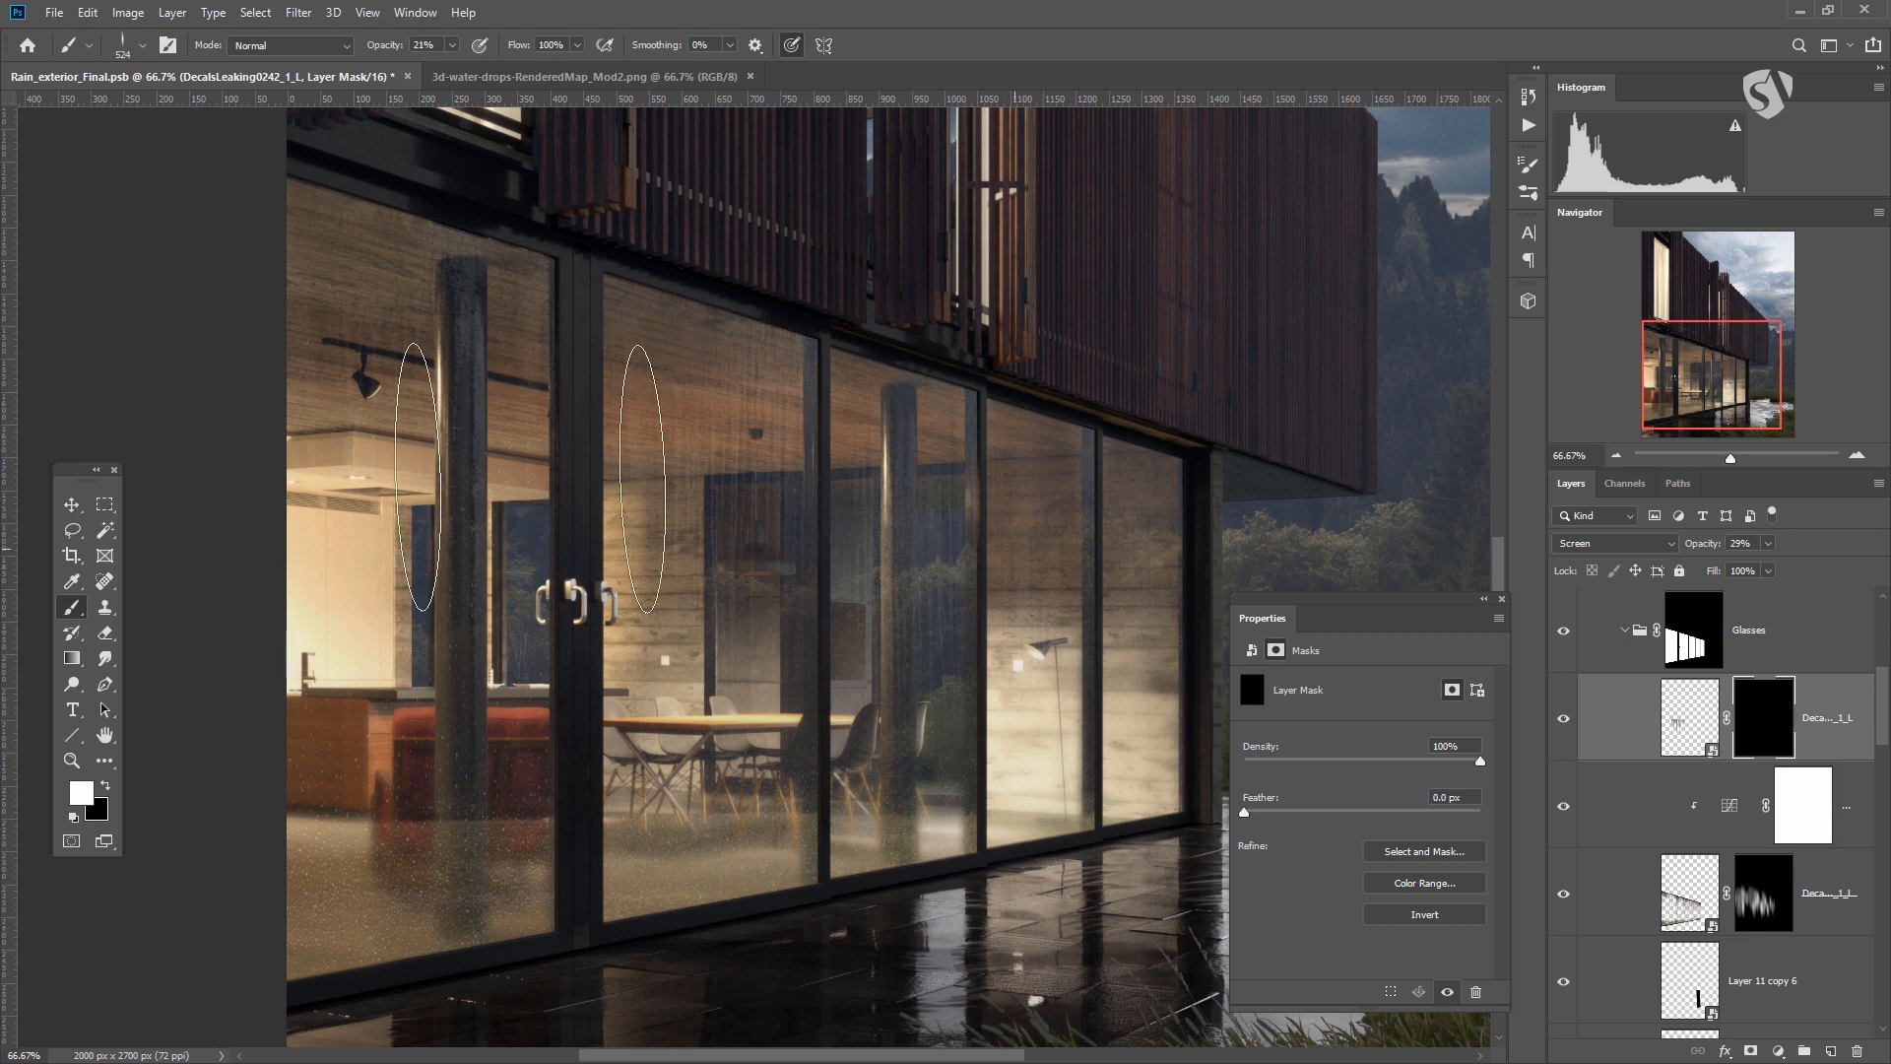
{"action": "mouse_move", "coordinate": [612, 498]}
{"action": "left_mouse_down"}
{"action": "mouse_move", "coordinate": [635, 414]}
{"action": "mouse_move", "coordinate": [628, 315]}
{"action": "mouse_move", "coordinate": [635, 552]}
{"action": "mouse_move", "coordinate": [742, 380]}
{"action": "mouse_move", "coordinate": [674, 408]}
{"action": "mouse_move", "coordinate": [692, 406]}
{"action": "mouse_move", "coordinate": [634, 378]}
{"action": "mouse_move", "coordinate": [772, 382]}
{"action": "mouse_move", "coordinate": [774, 432]}
{"action": "left_mouse_up"}
{"action": "mouse_move", "coordinate": [778, 543]}
{"action": "left_mouse_down"}
{"action": "mouse_move", "coordinate": [759, 358]}
{"action": "mouse_move", "coordinate": [895, 611]}
{"action": "mouse_move", "coordinate": [992, 611]}
{"action": "left_mouse_up"}
{"action": "left_click", "coordinate": [1680, 716]}
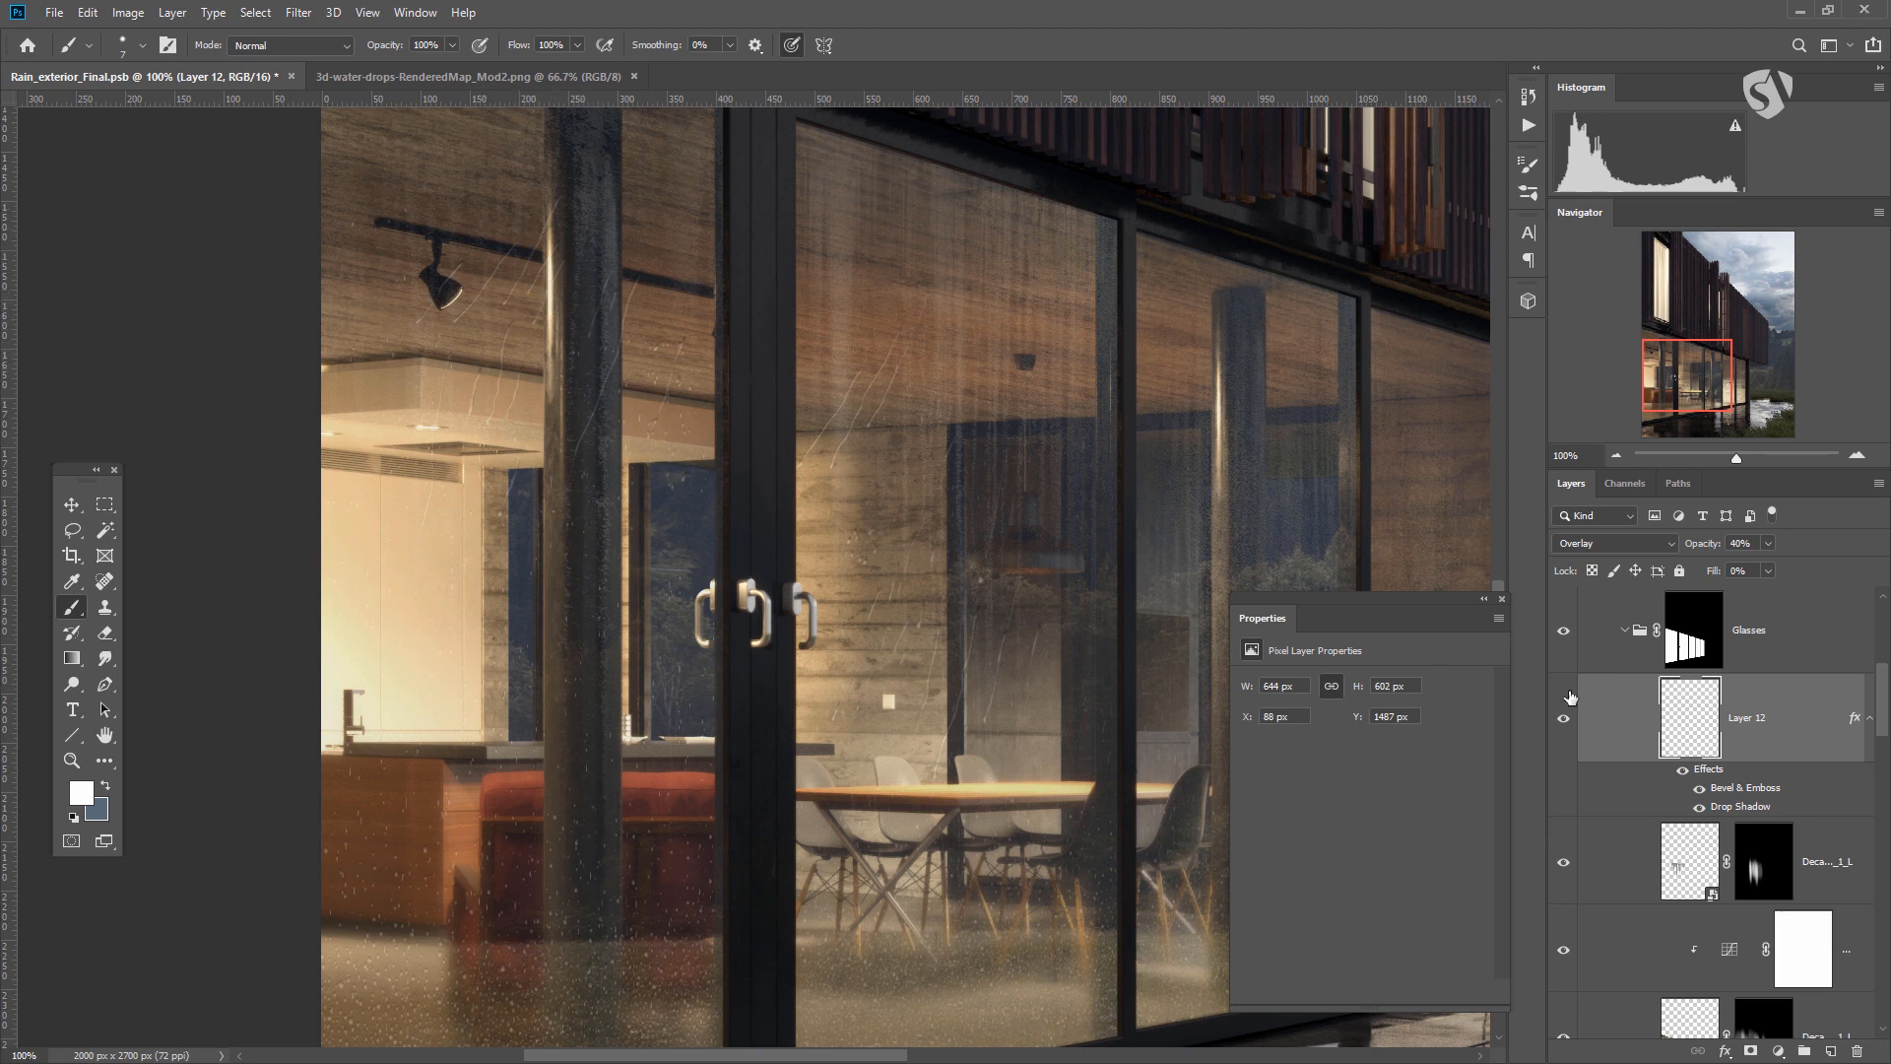
Add a blank layer above the hidden Layer 12 and set the foreground colour to pure red (ff0000).
{"action": "left_click", "coordinate": [1830, 1051]}
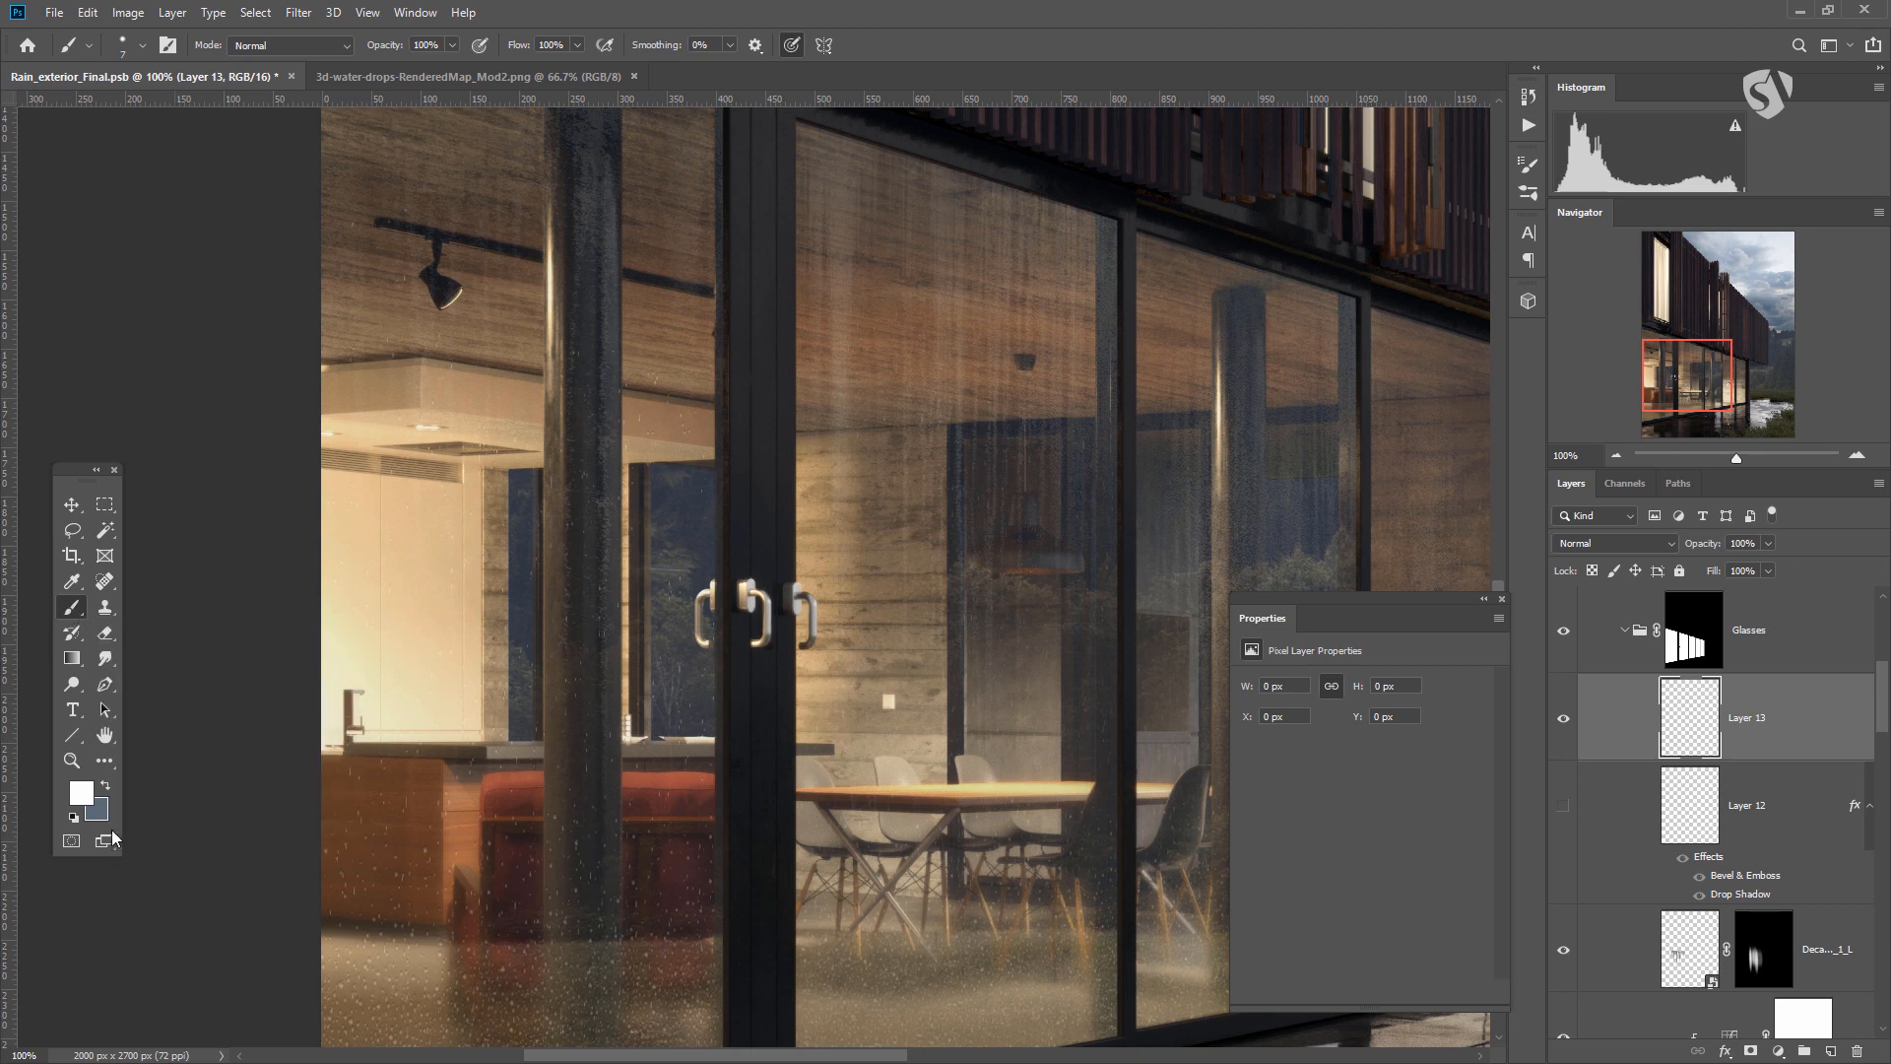
{"action": "left_click", "coordinate": [82, 793]}
{"action": "left_click_drag", "start_coordinate": [1349, 460], "coordinate": [1277, 427]}
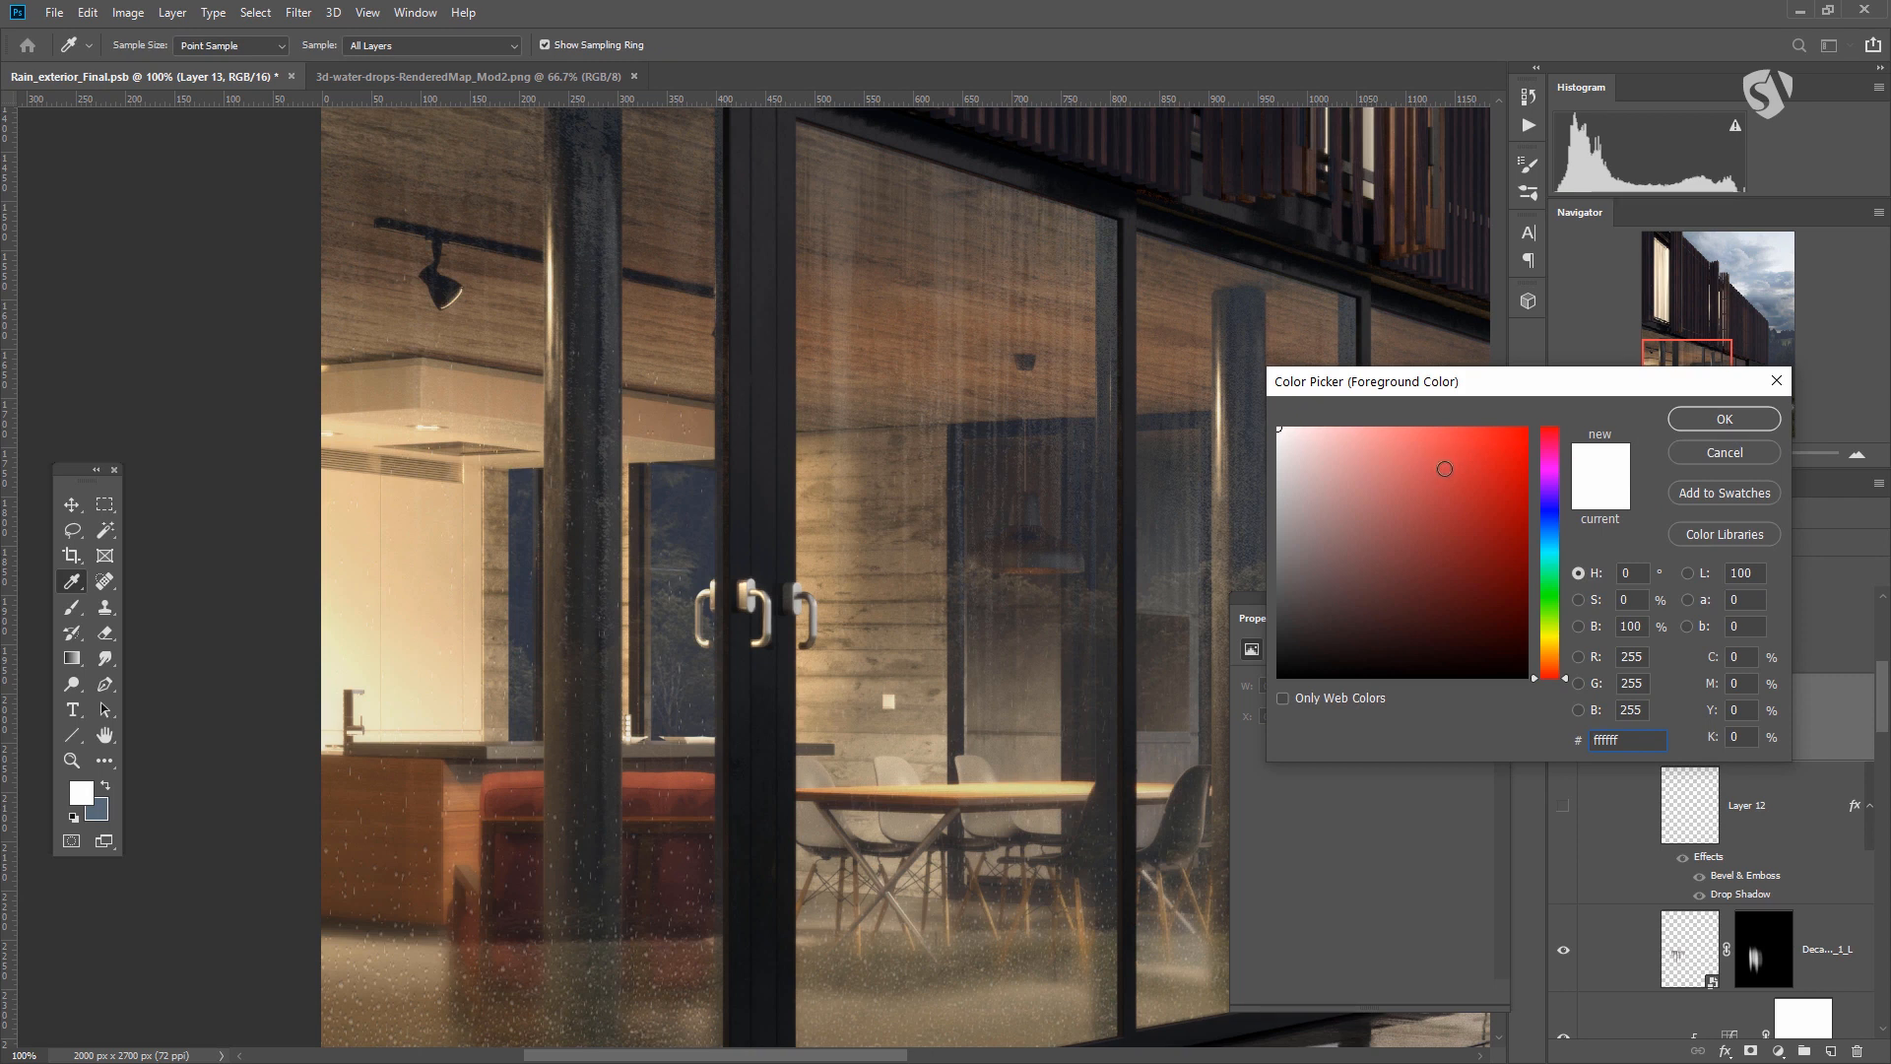
{"action": "left_click_drag", "start_coordinate": [1422, 484], "coordinate": [1525, 427]}
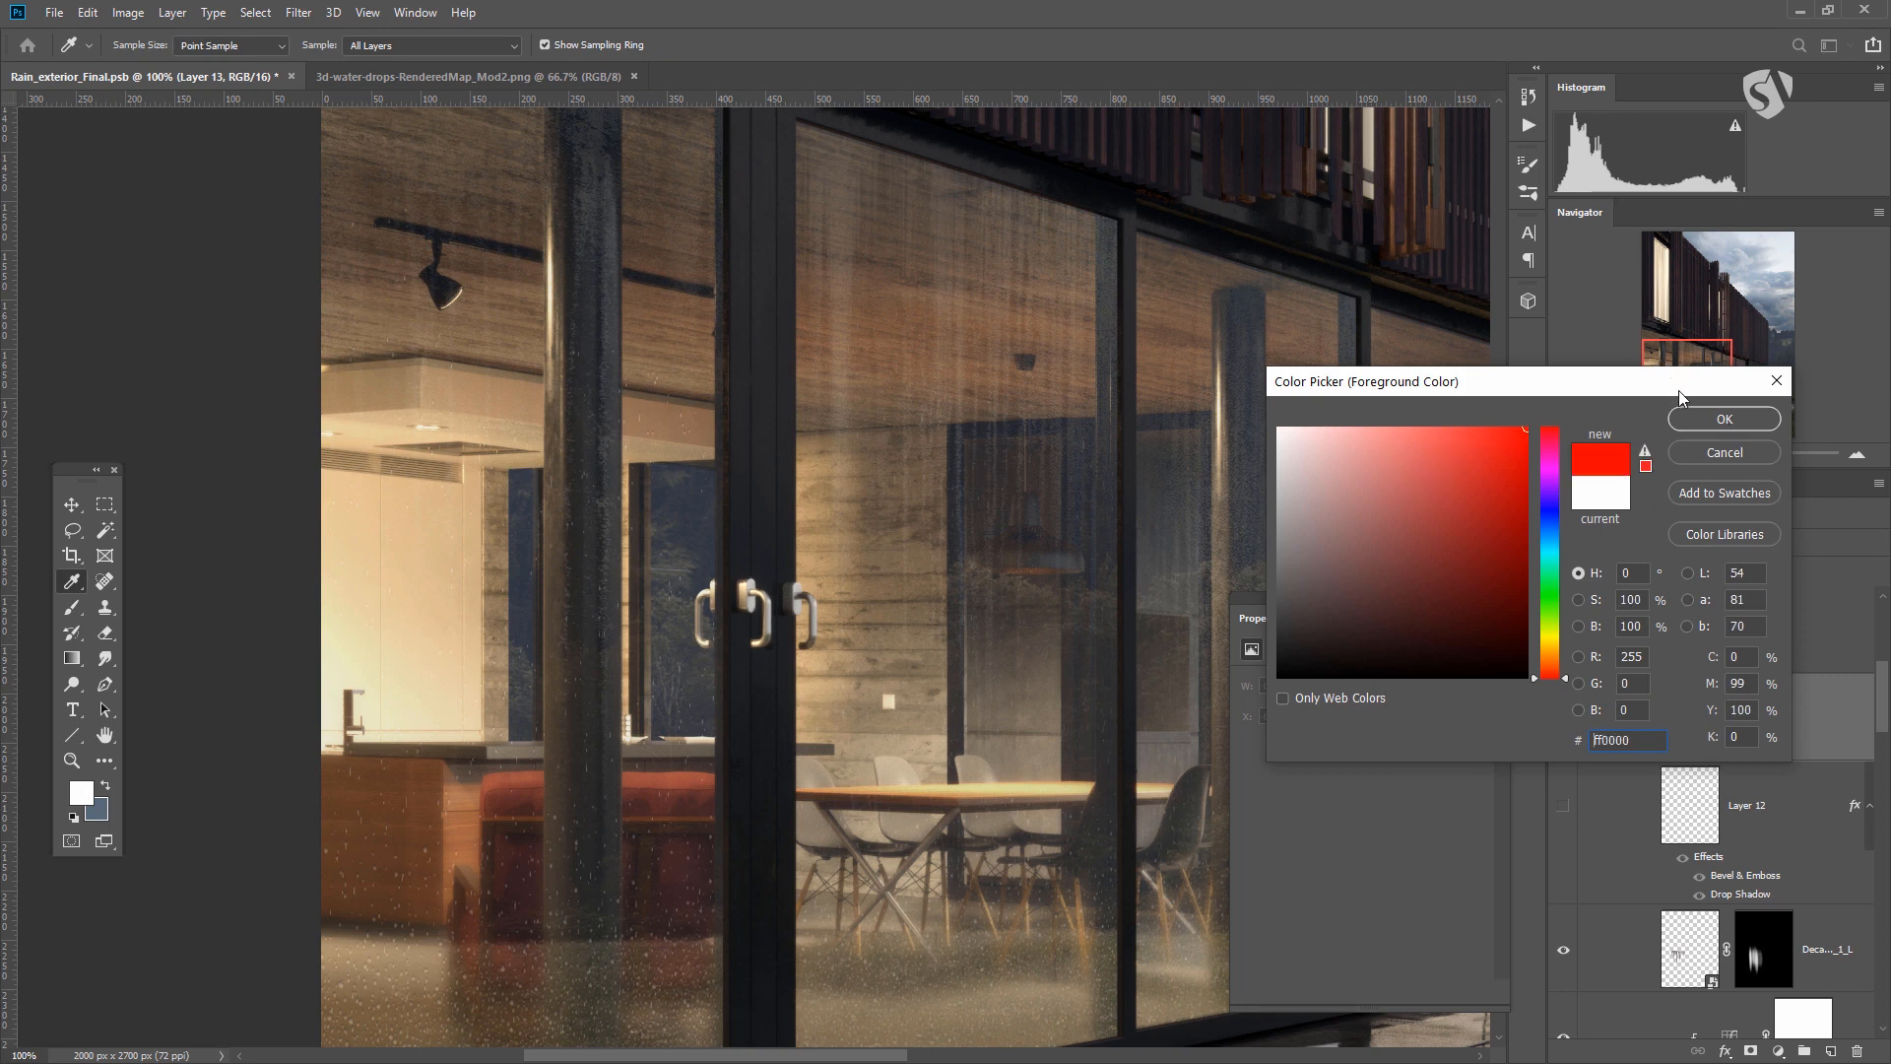
{"action": "left_click", "coordinate": [1718, 419]}
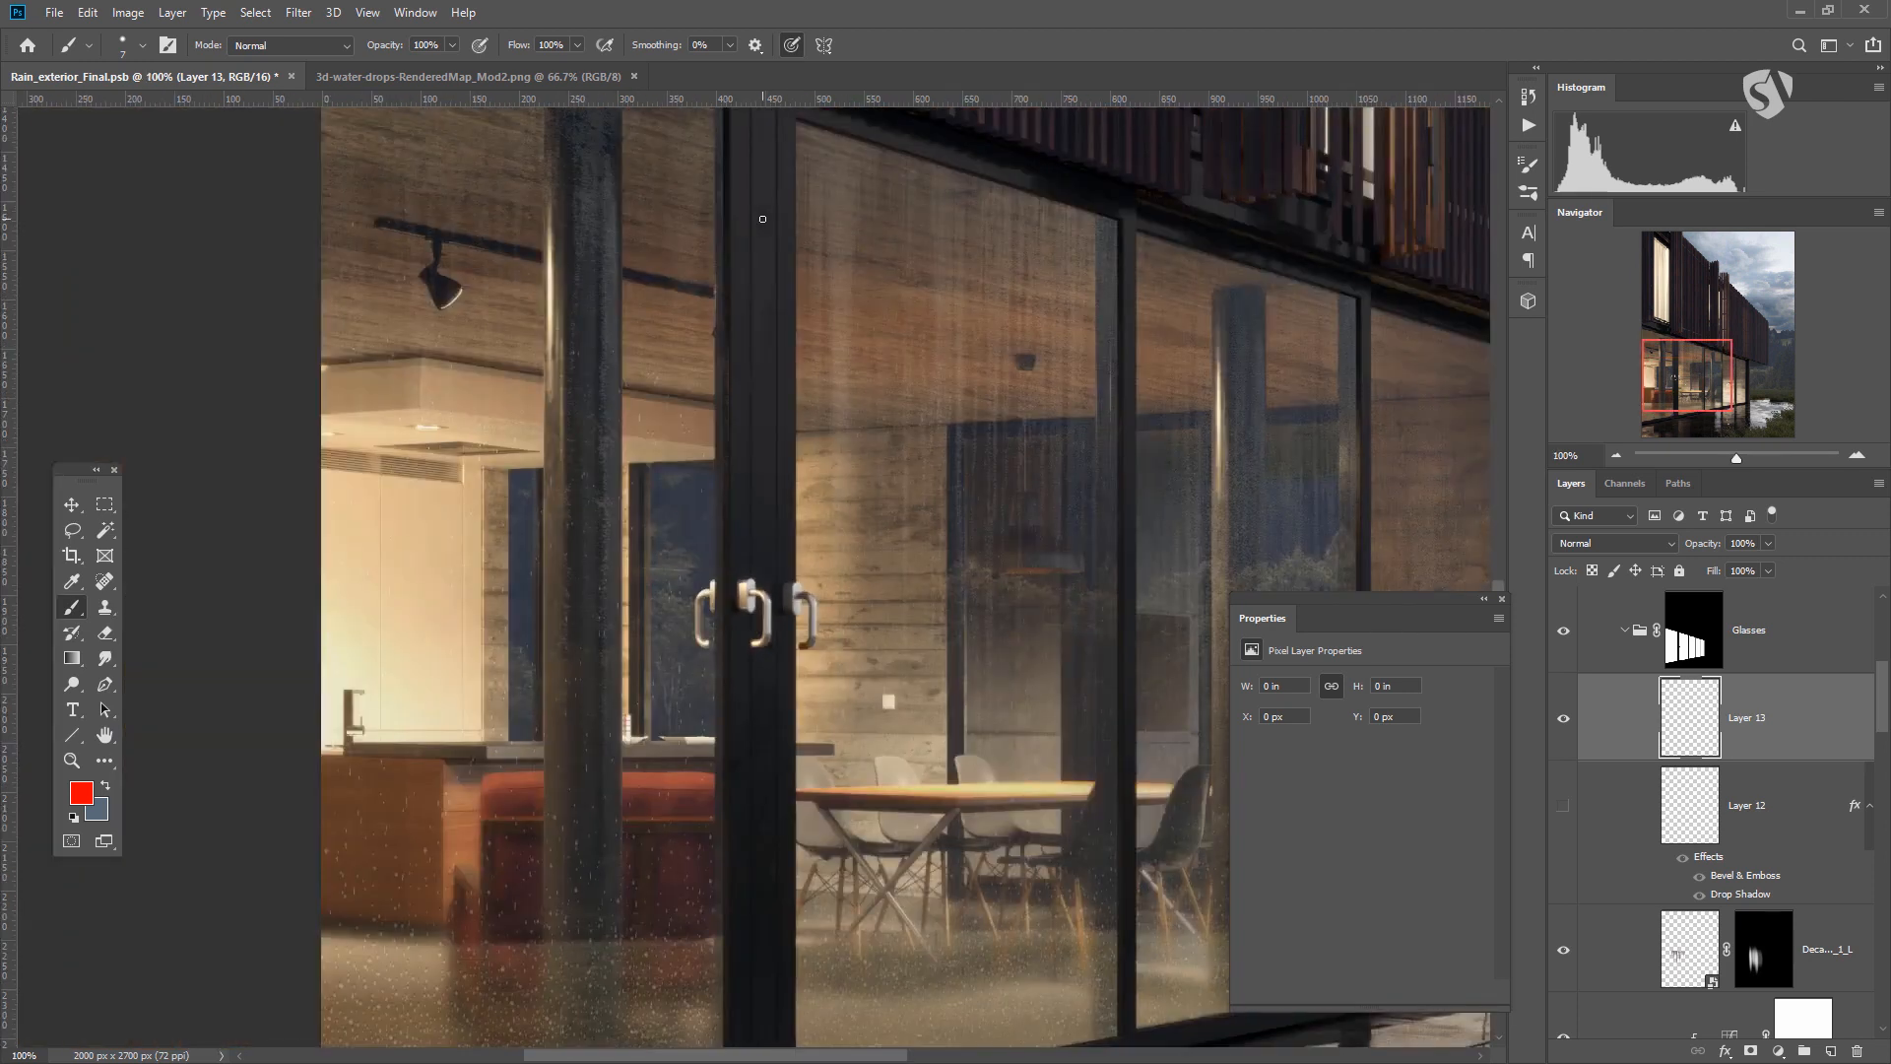
Paint thin slanted red drip lines and a few short dashes across the second glass pane on Layer 13.
{"action": "left_click_drag", "start_coordinate": [819, 492], "coordinate": [657, 560]}
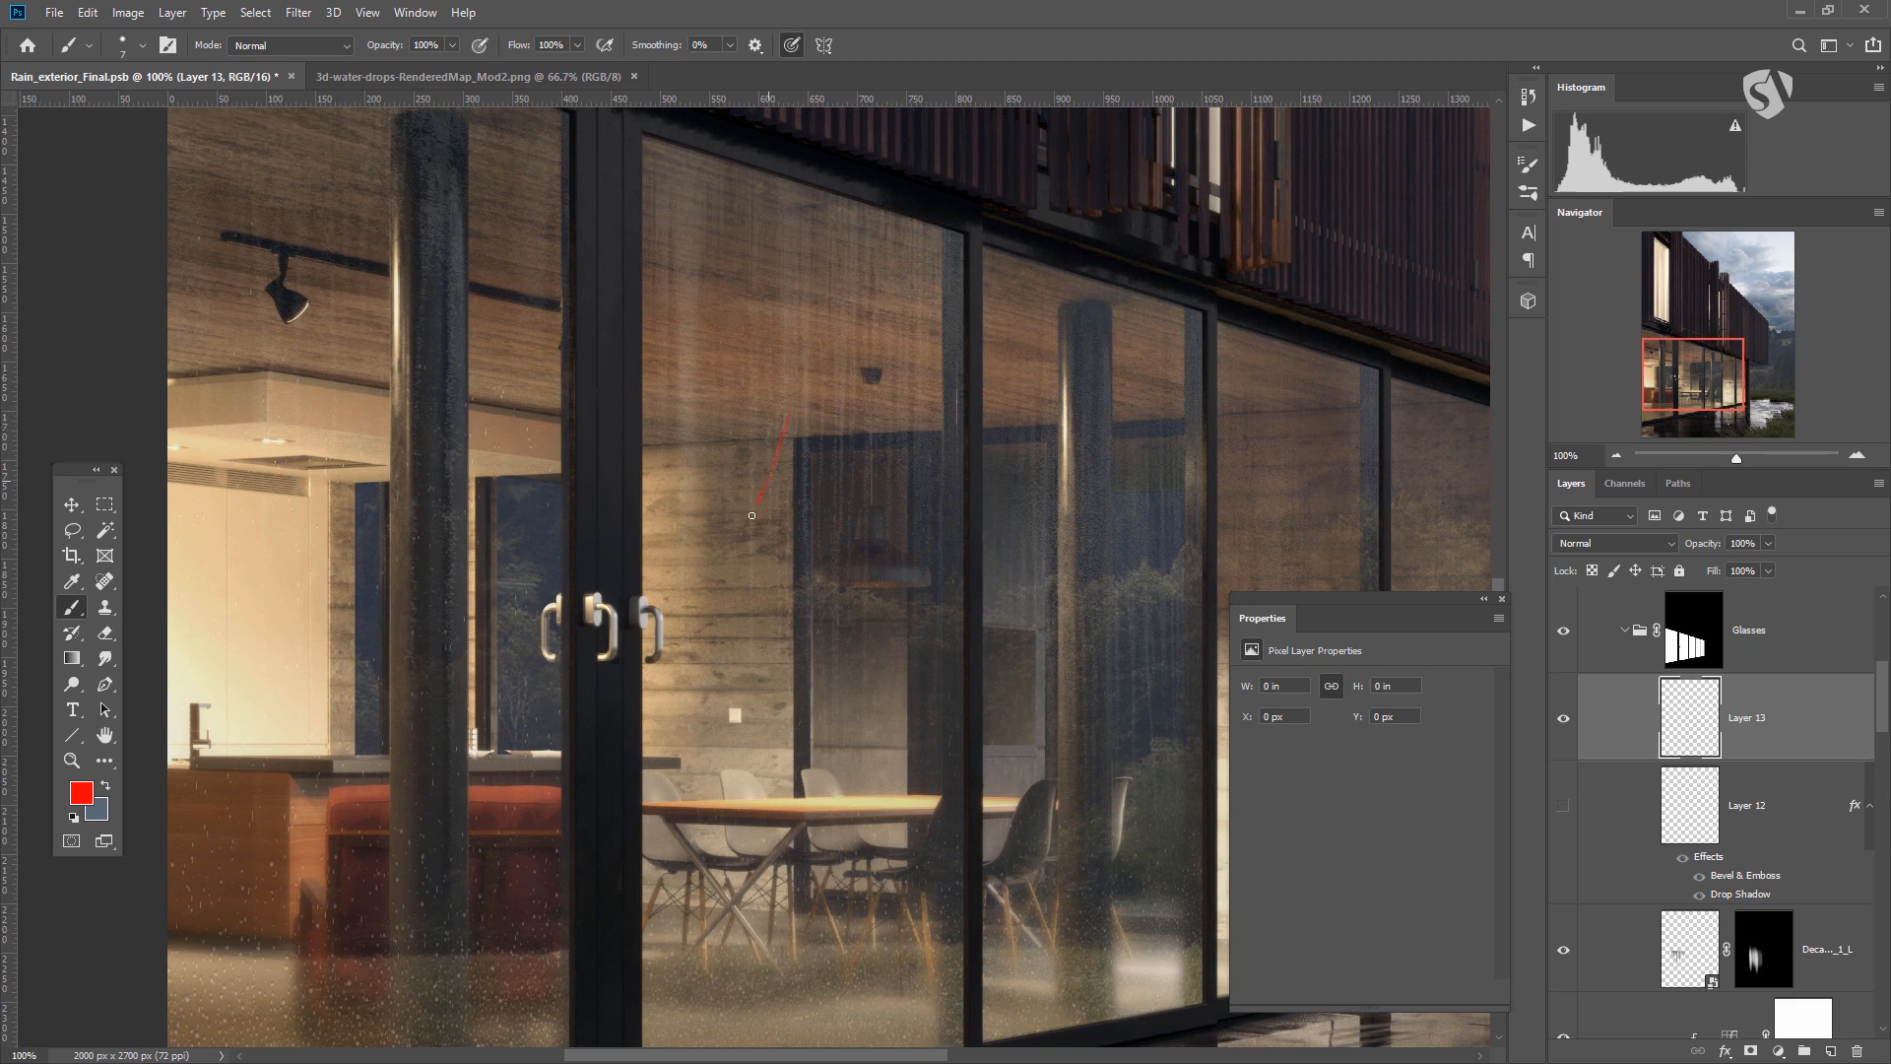
{"action": "left_click_drag", "start_coordinate": [768, 353], "coordinate": [747, 417]}
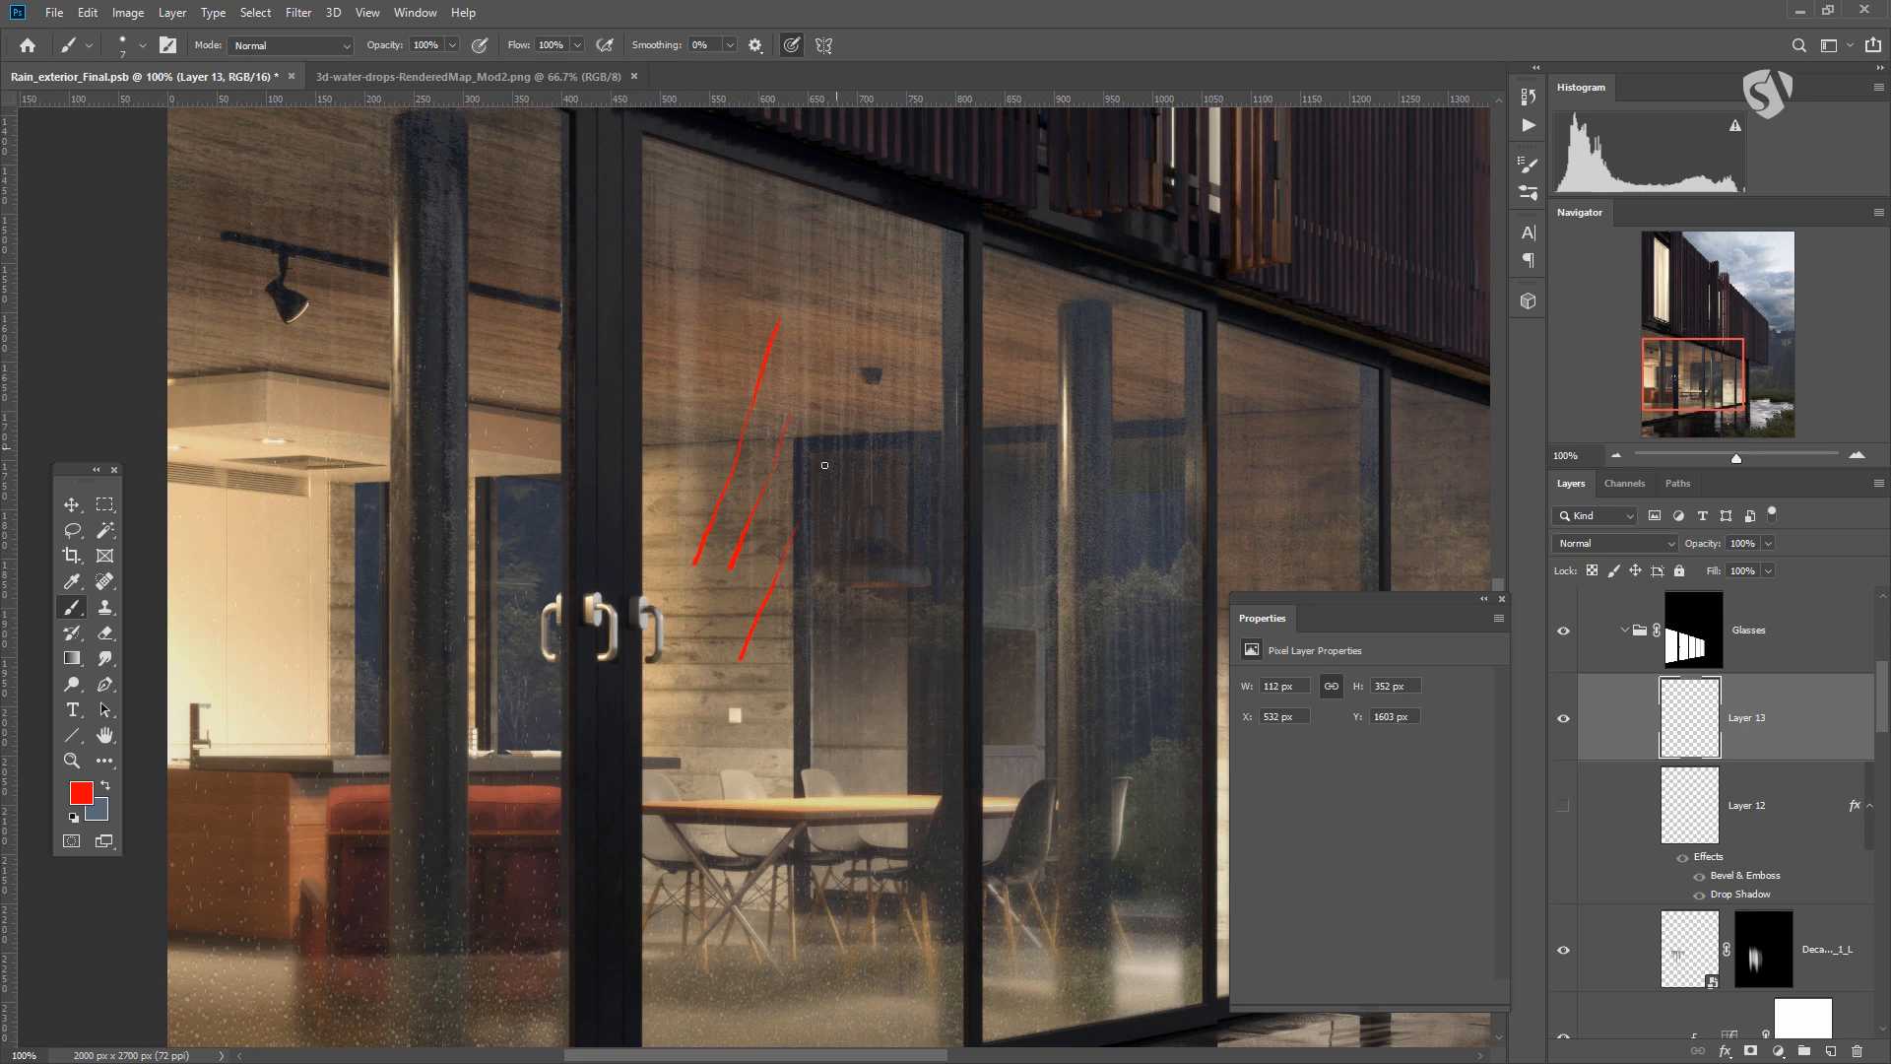
{"action": "left_click_drag", "start_coordinate": [825, 499], "coordinate": [797, 615]}
{"action": "left_click_drag", "start_coordinate": [854, 612], "coordinate": [845, 638]}
{"action": "key", "text": "ctrl+plus"}
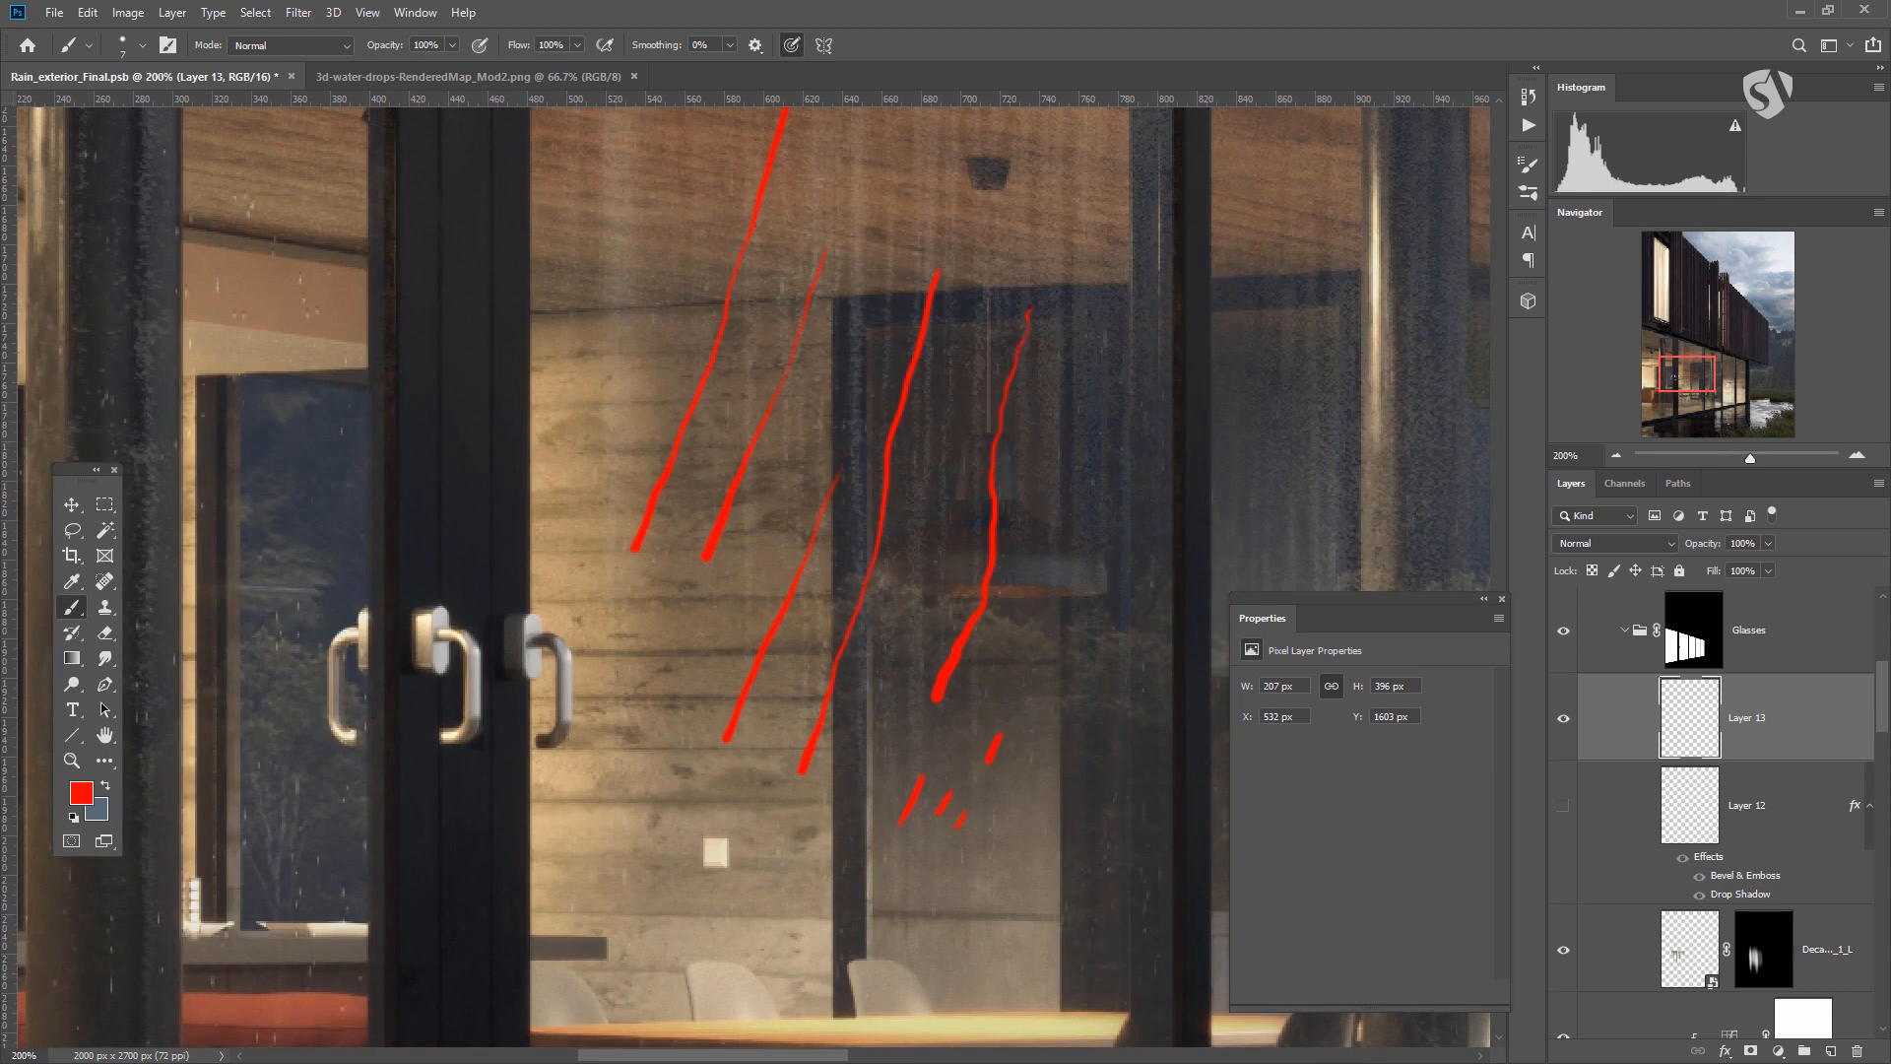
{"action": "left_click_drag", "start_coordinate": [798, 452], "coordinate": [739, 452]}
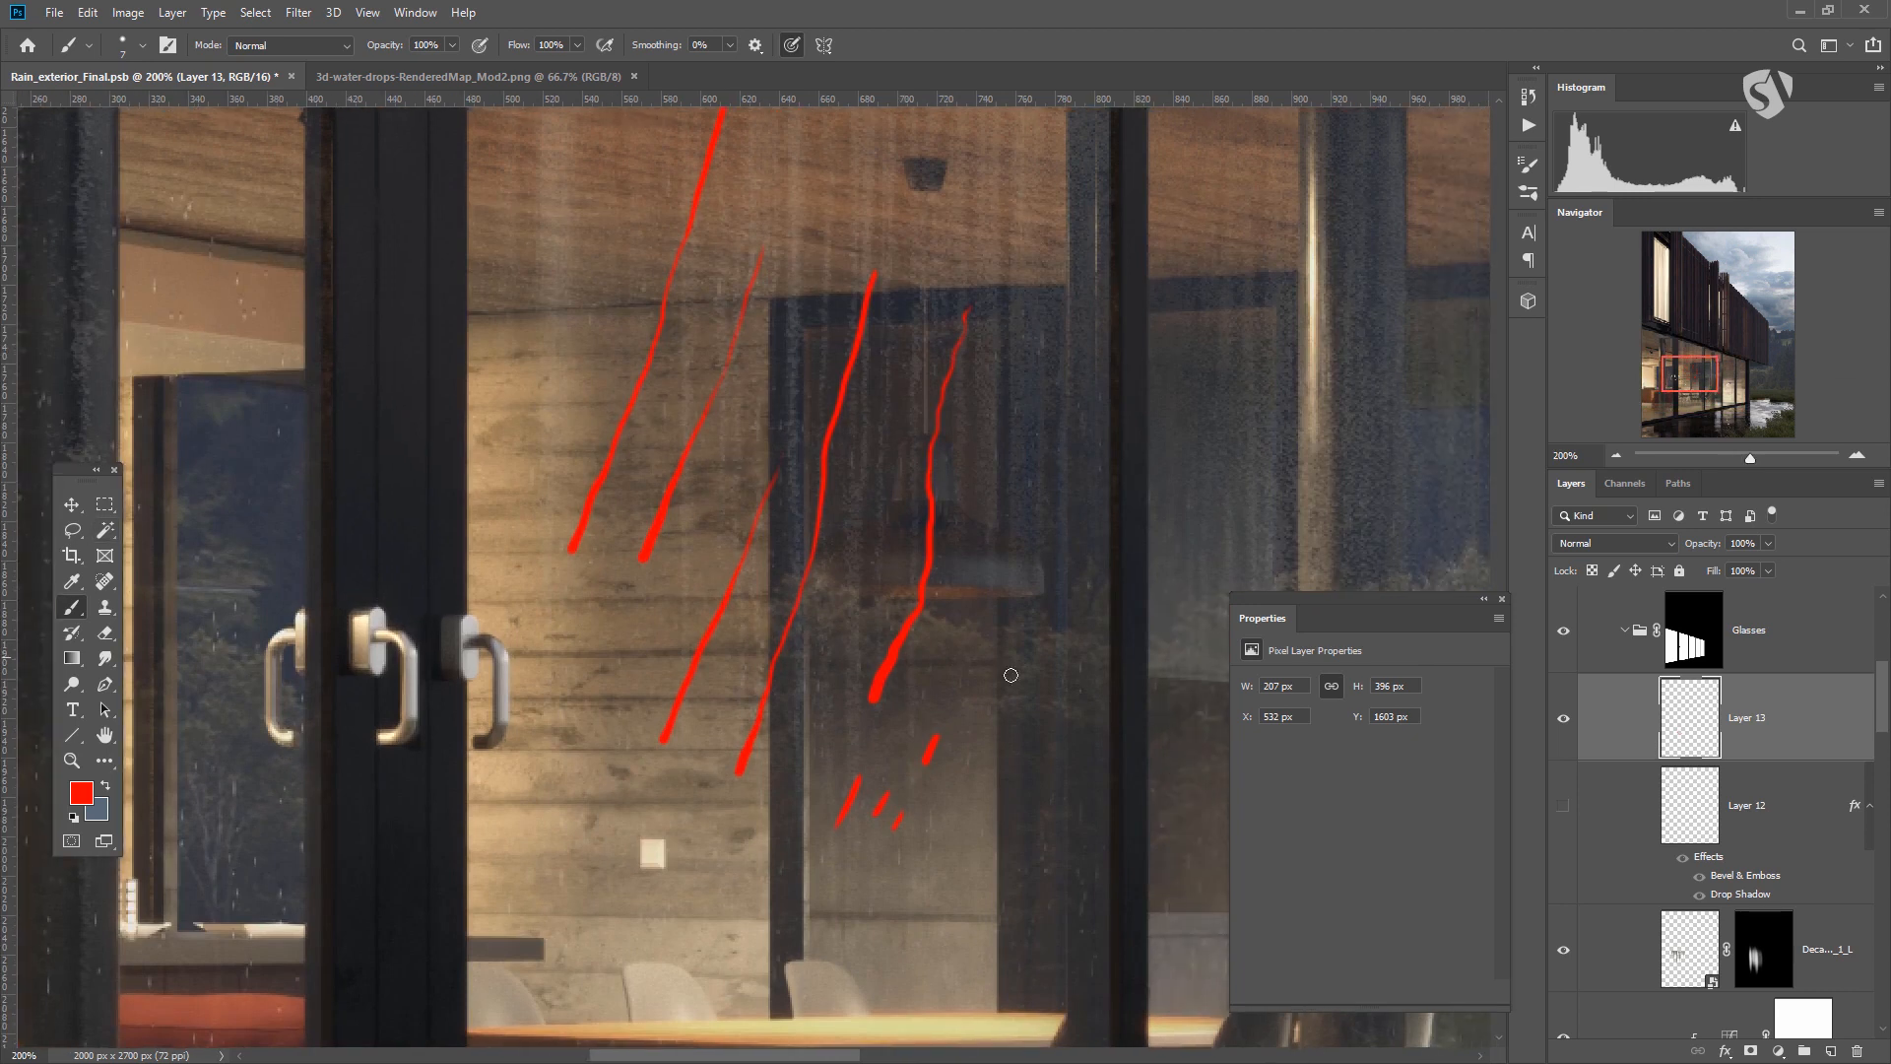
Enable a Drop Shadow effect on Layer 13 and lower the layer's fill opacity to 0%.
{"action": "double_click", "coordinate": [1810, 720]}
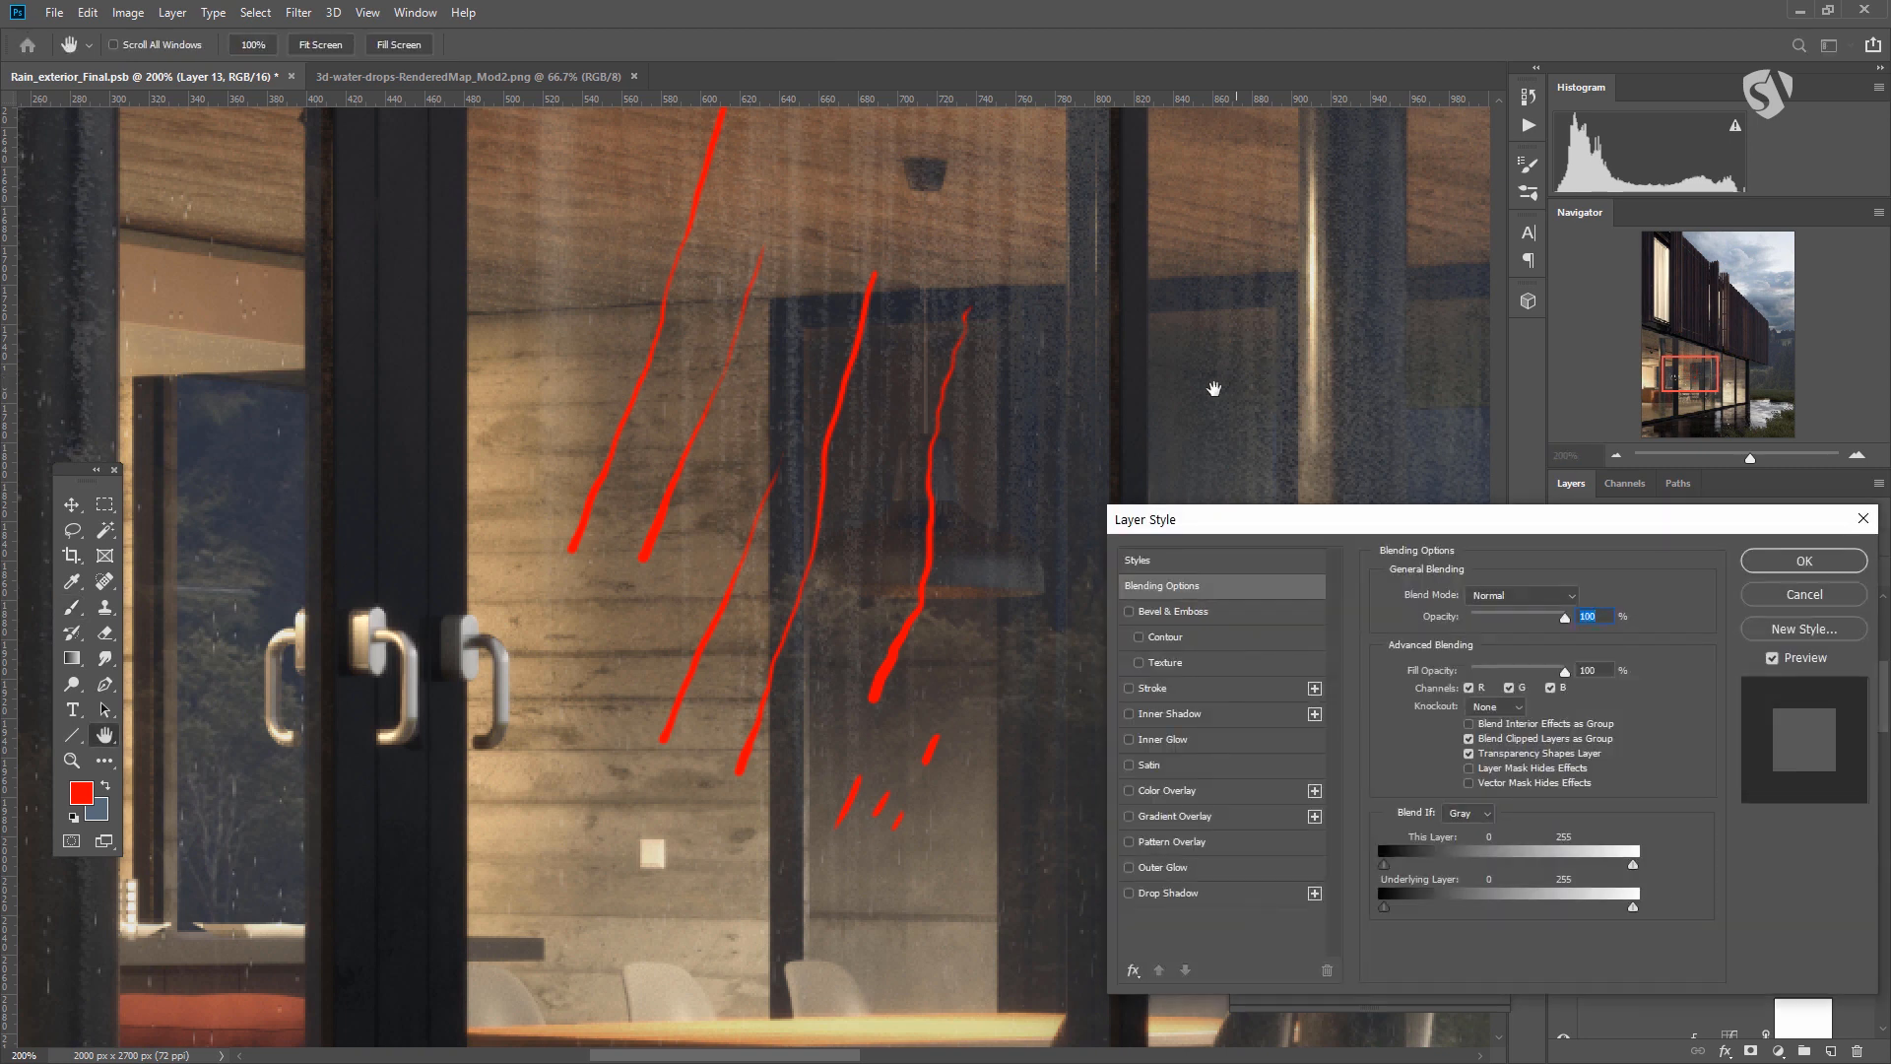
{"action": "left_click_drag", "start_coordinate": [1358, 527], "coordinate": [1339, 415]}
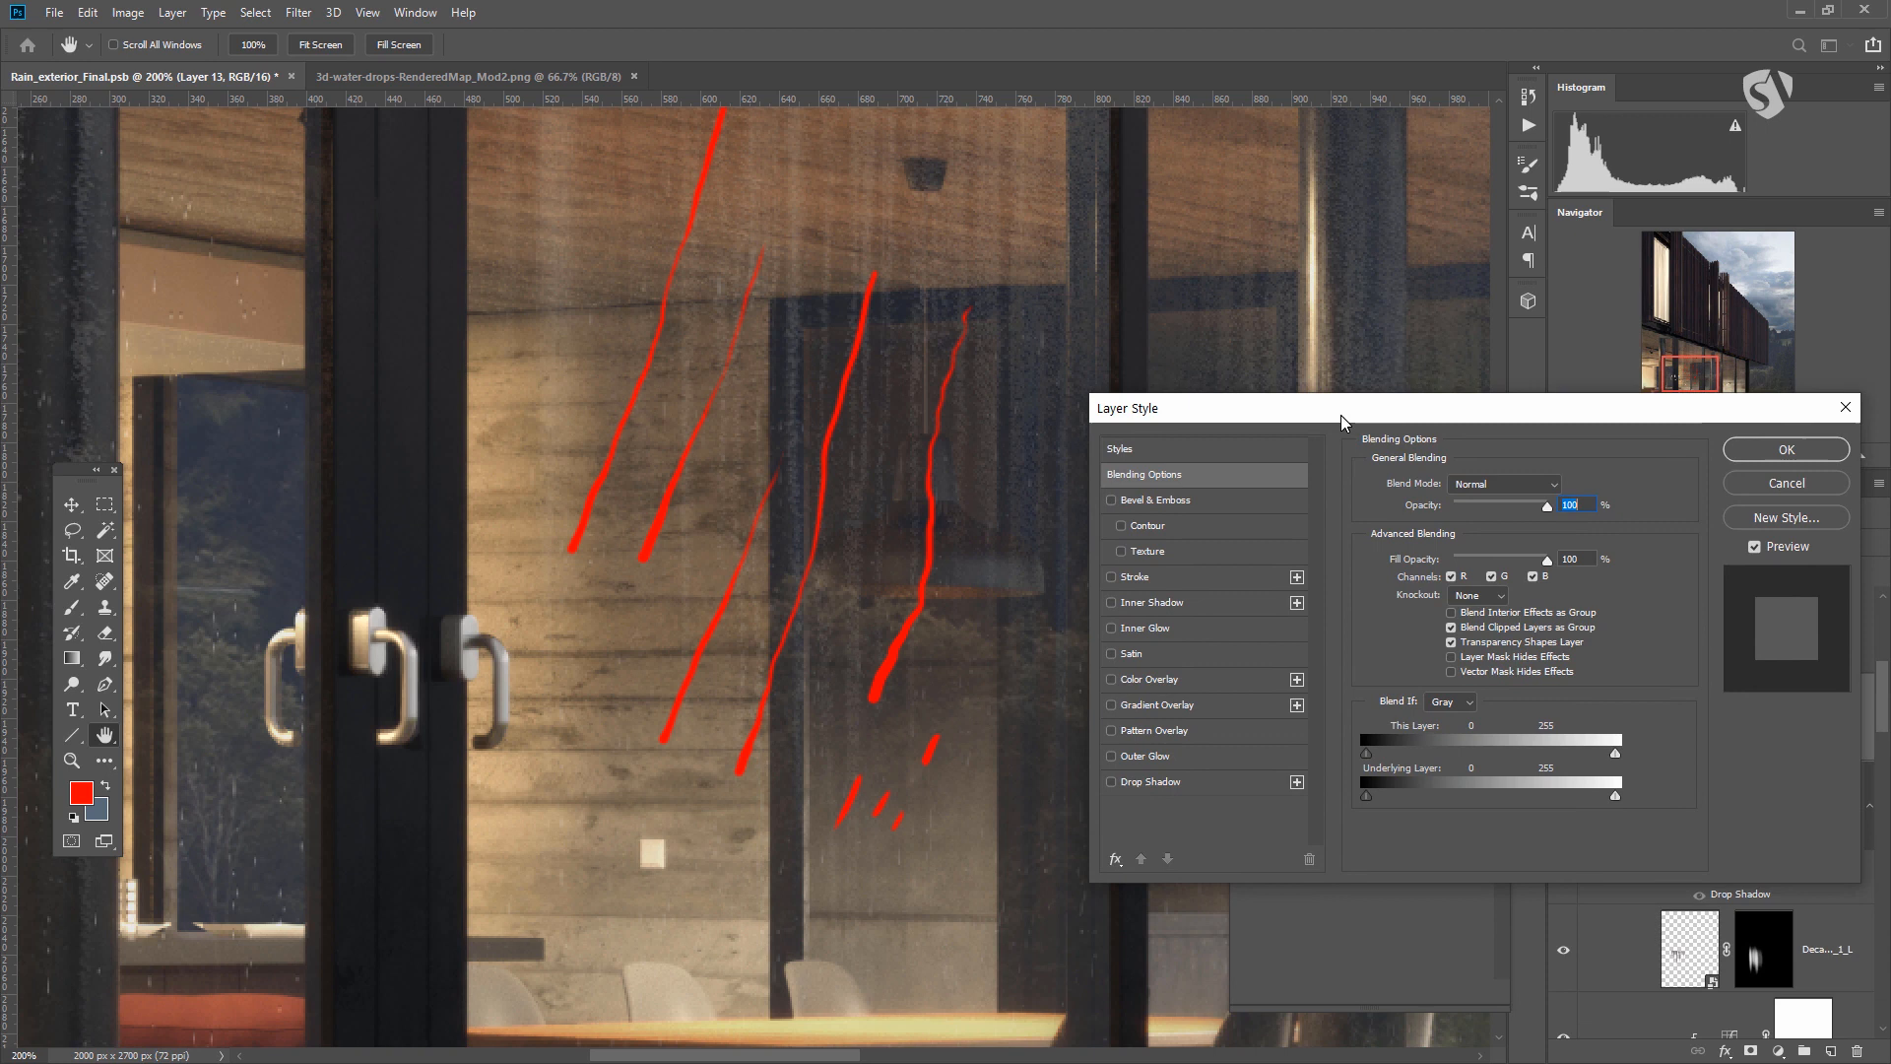
{"action": "left_click", "coordinate": [1110, 781]}
{"action": "left_click", "coordinate": [1142, 784]}
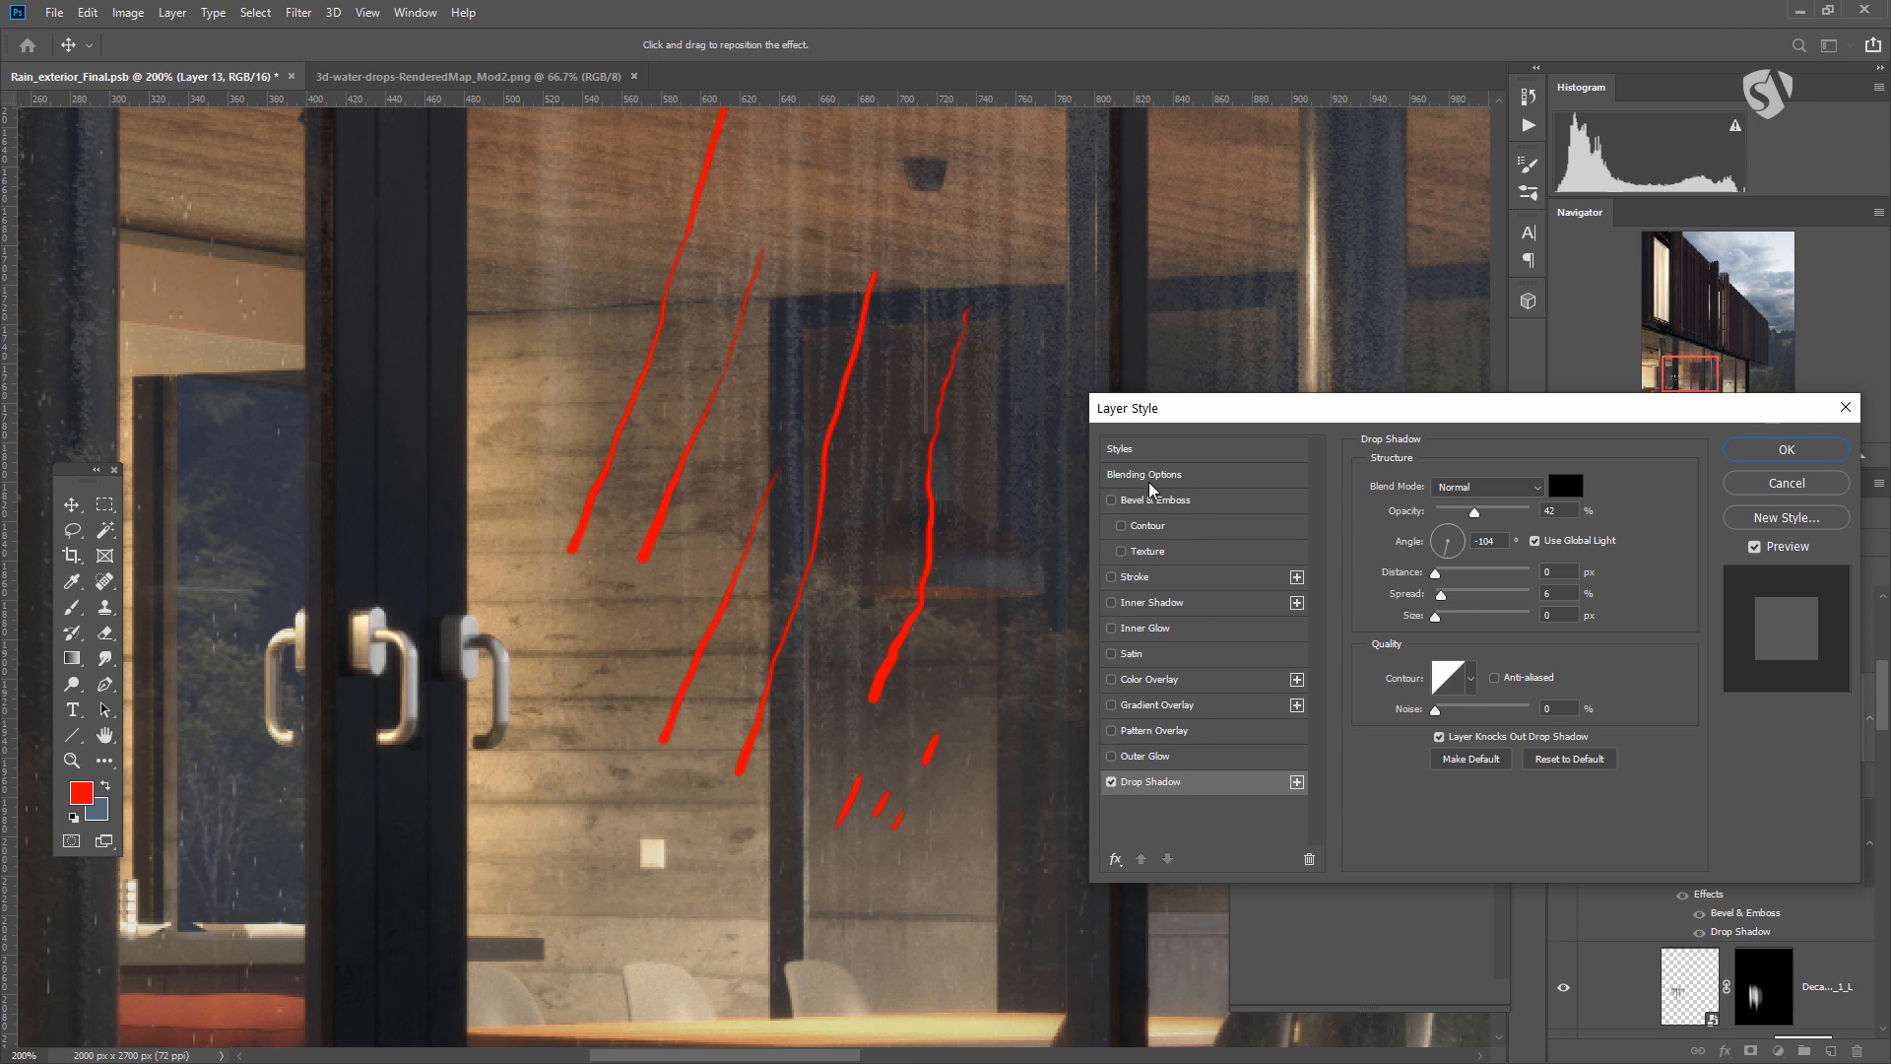
{"action": "left_click", "coordinate": [1195, 476]}
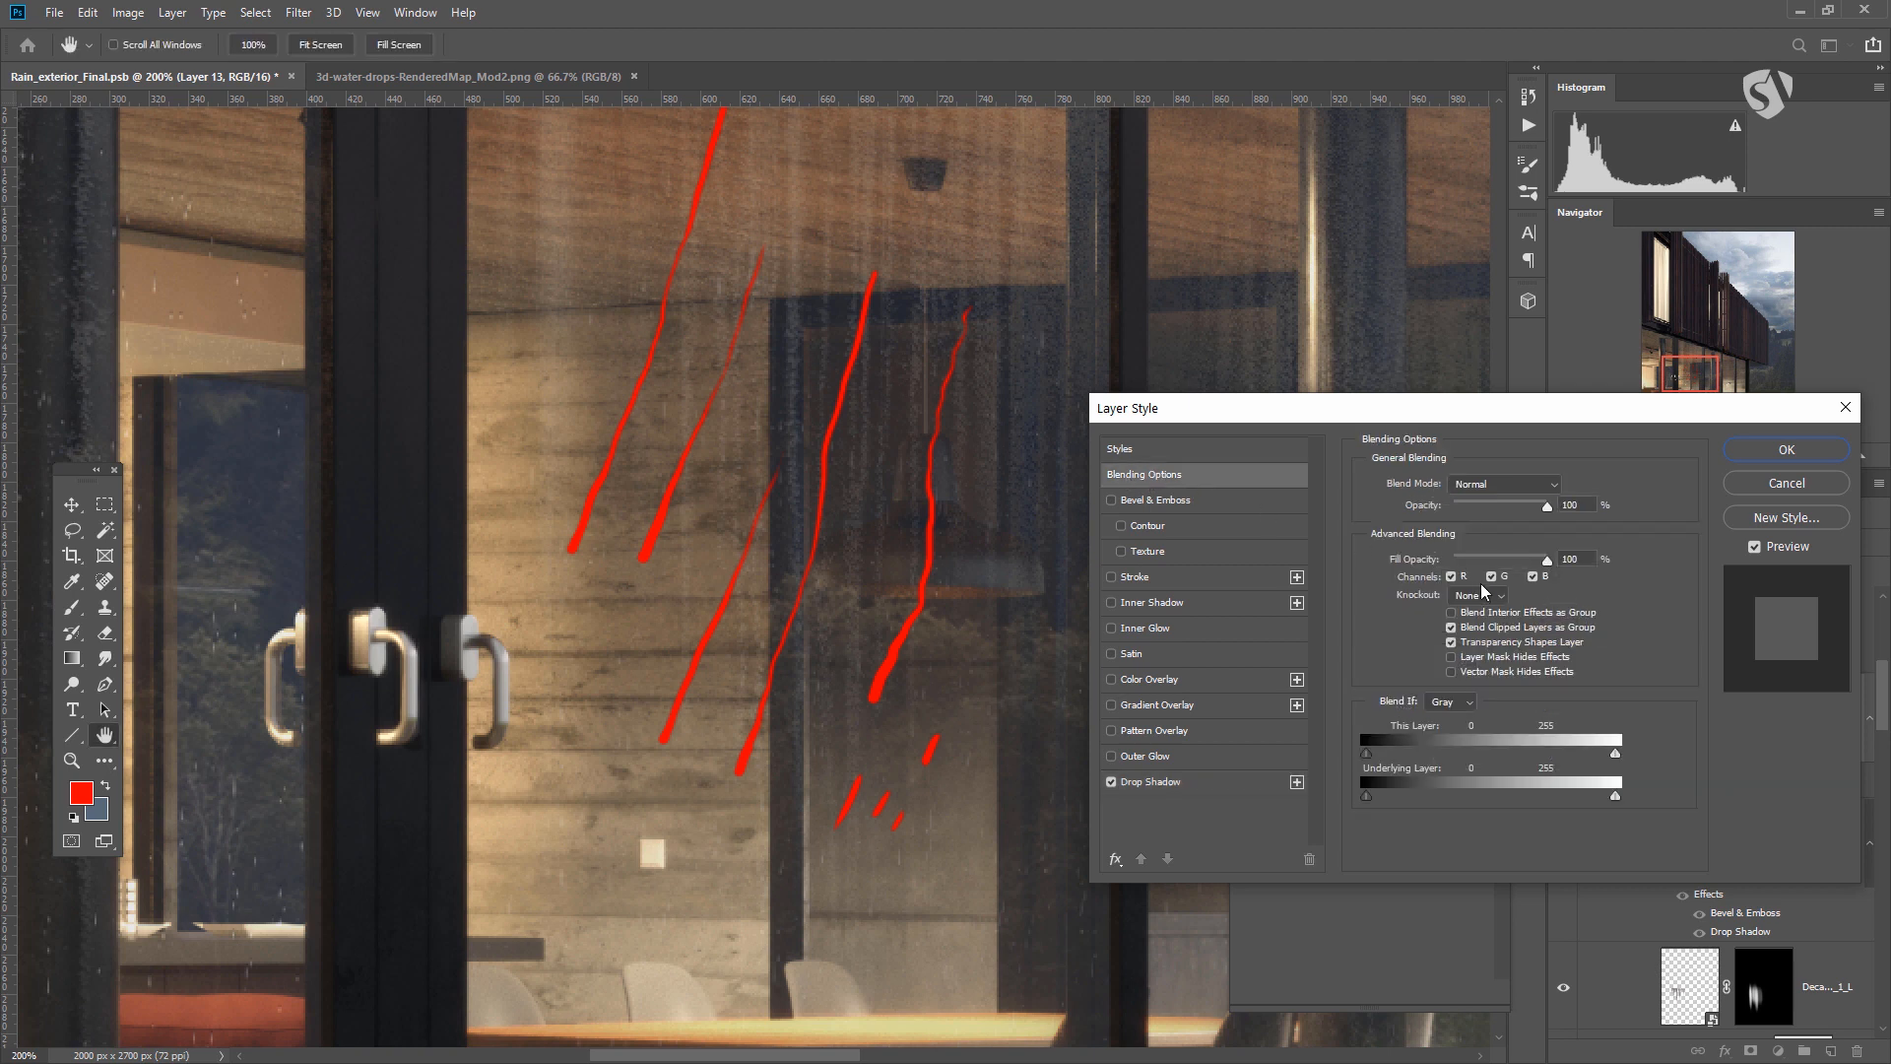
{"action": "left_click_drag", "start_coordinate": [1550, 563], "coordinate": [1376, 569]}
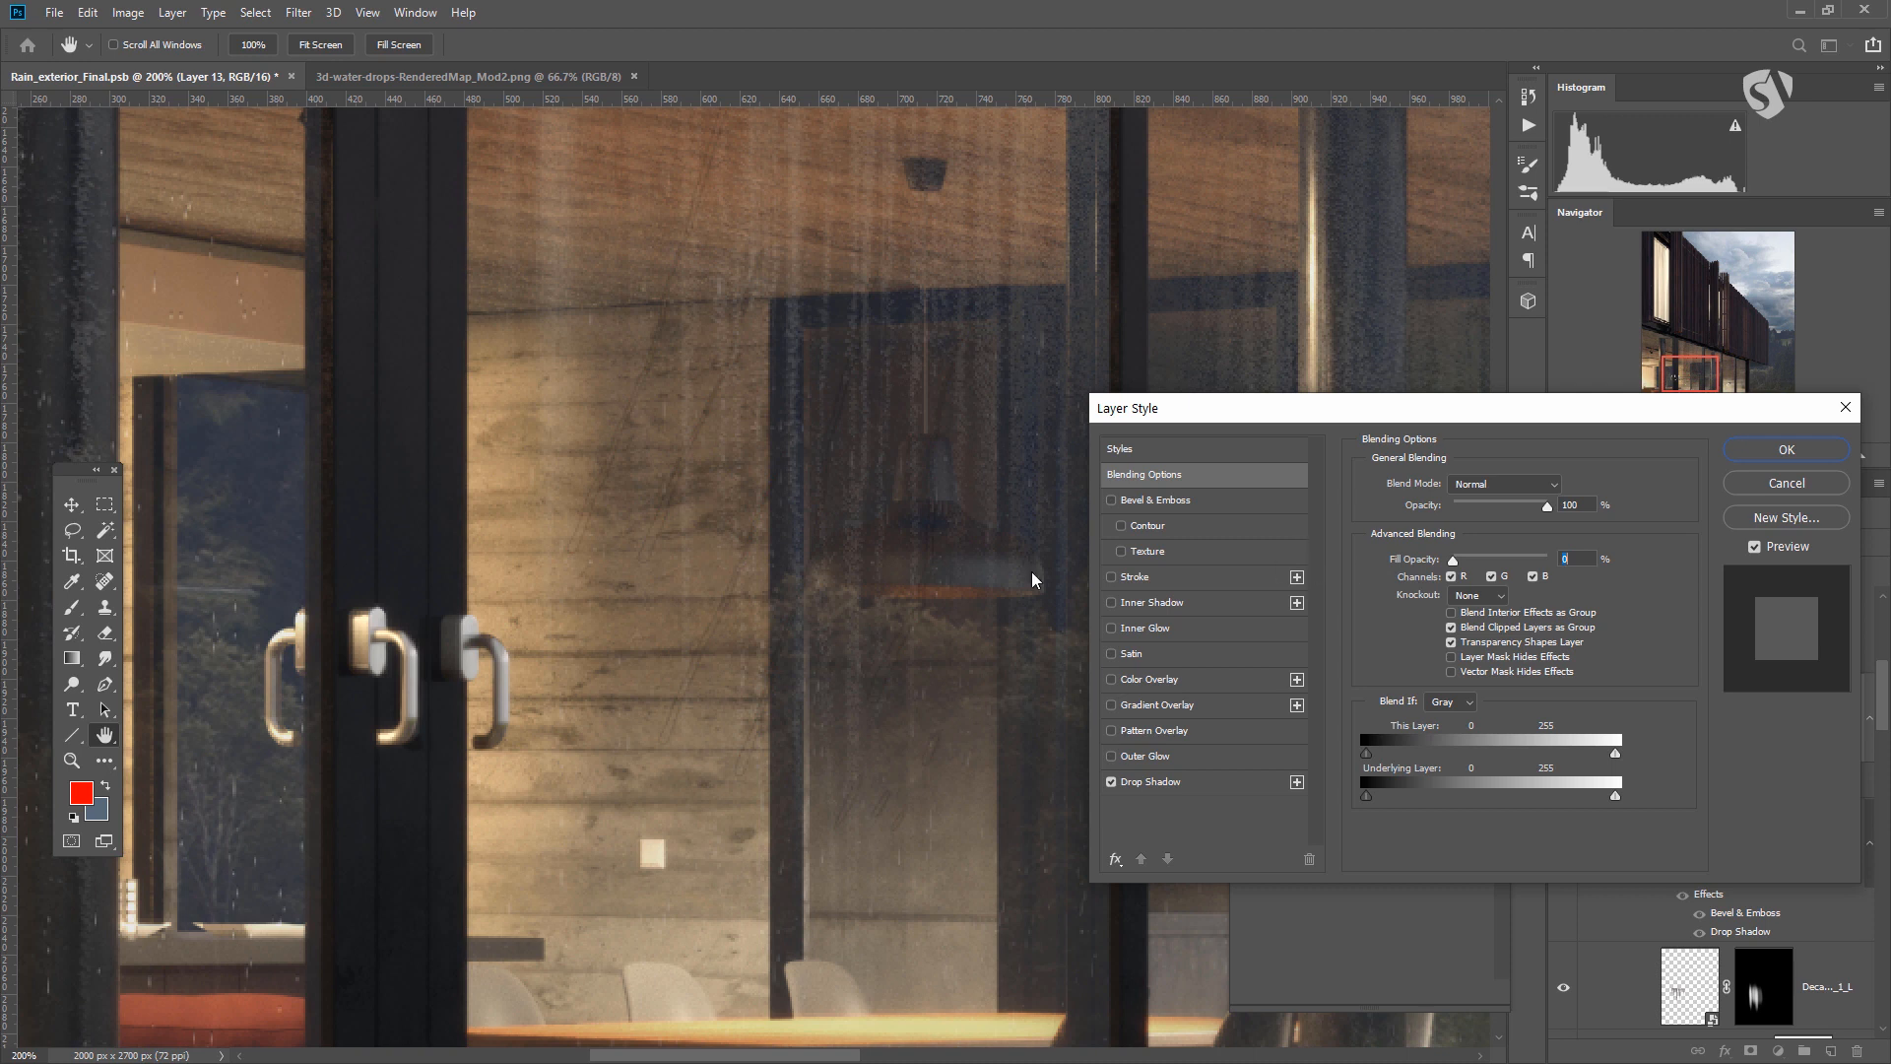
Set Layer 13's drop shadow to 78% opacity and 0 px distance, and fine-tune its spread.
{"action": "left_click", "coordinate": [1150, 782]}
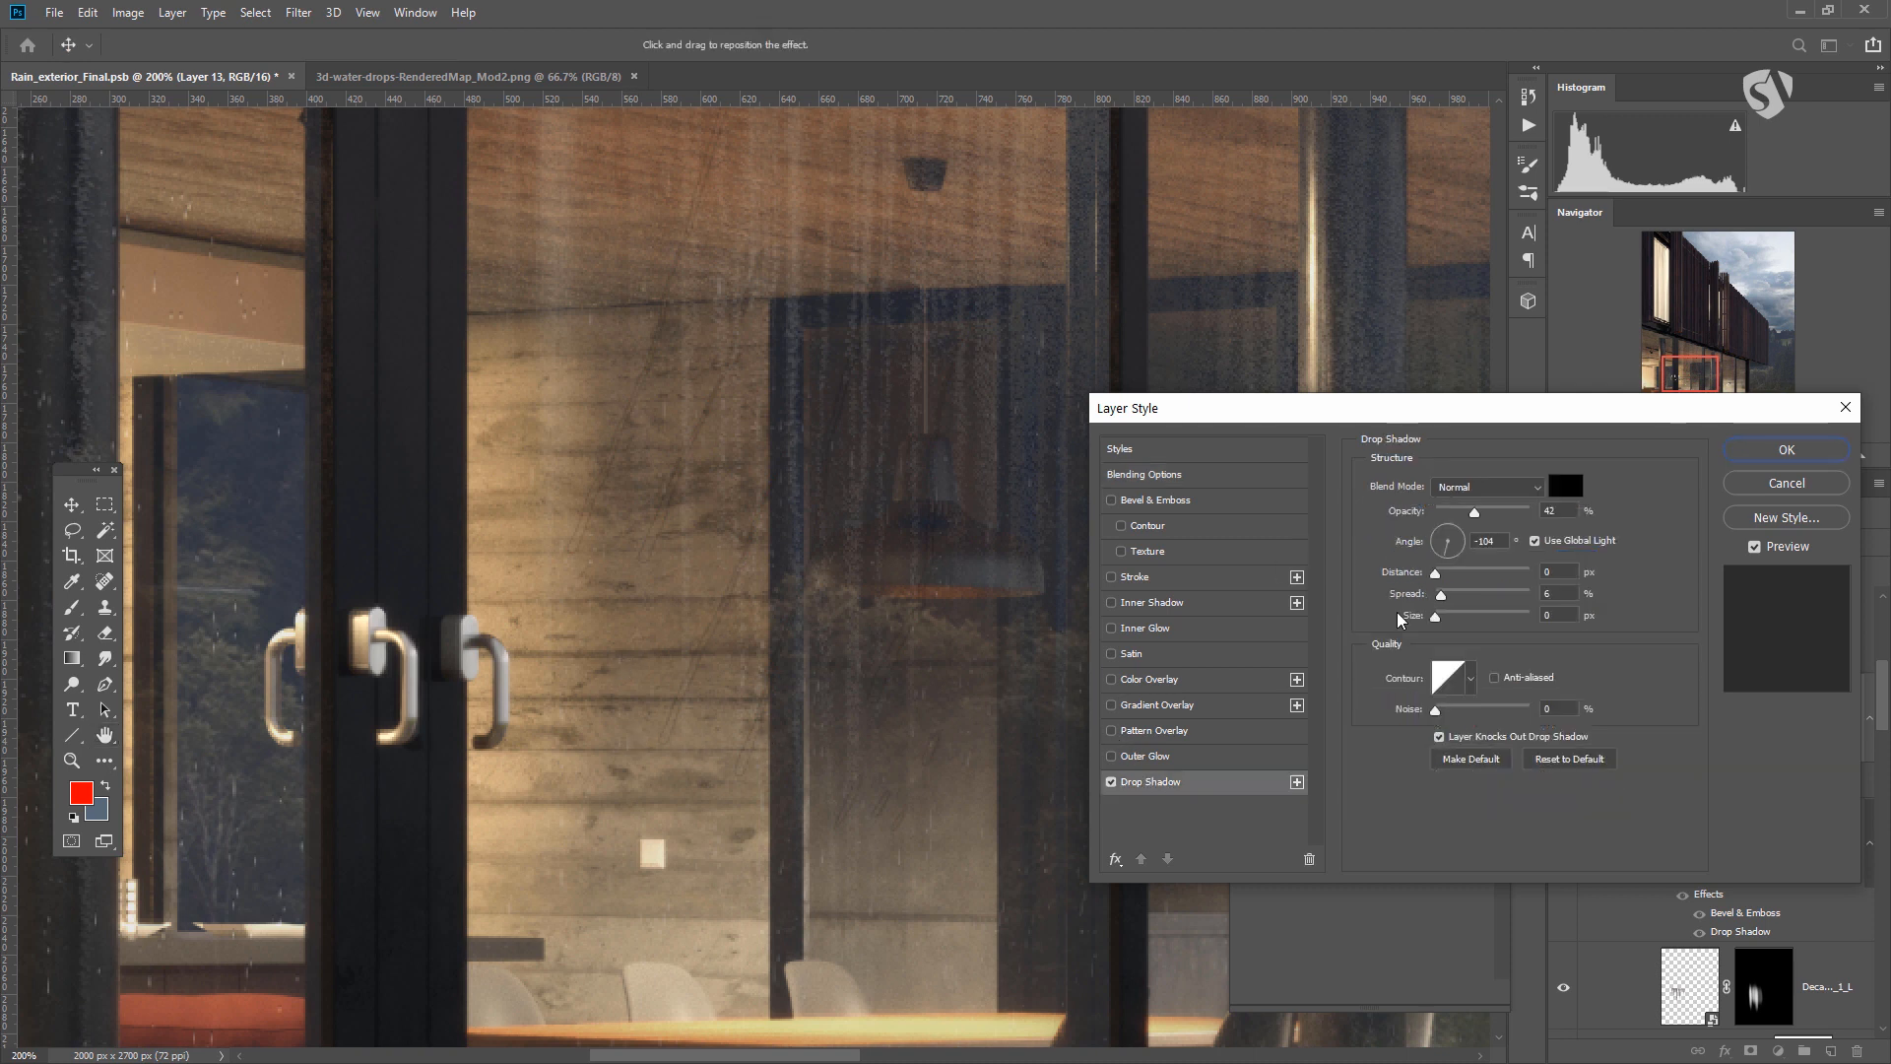
{"action": "mouse_move", "coordinate": [1474, 513]}
{"action": "left_mouse_down"}
{"action": "mouse_move", "coordinate": [1543, 530]}
{"action": "mouse_move", "coordinate": [1470, 532]}
{"action": "mouse_move", "coordinate": [1504, 519]}
{"action": "mouse_move", "coordinate": [1488, 512]}
{"action": "left_mouse_up"}
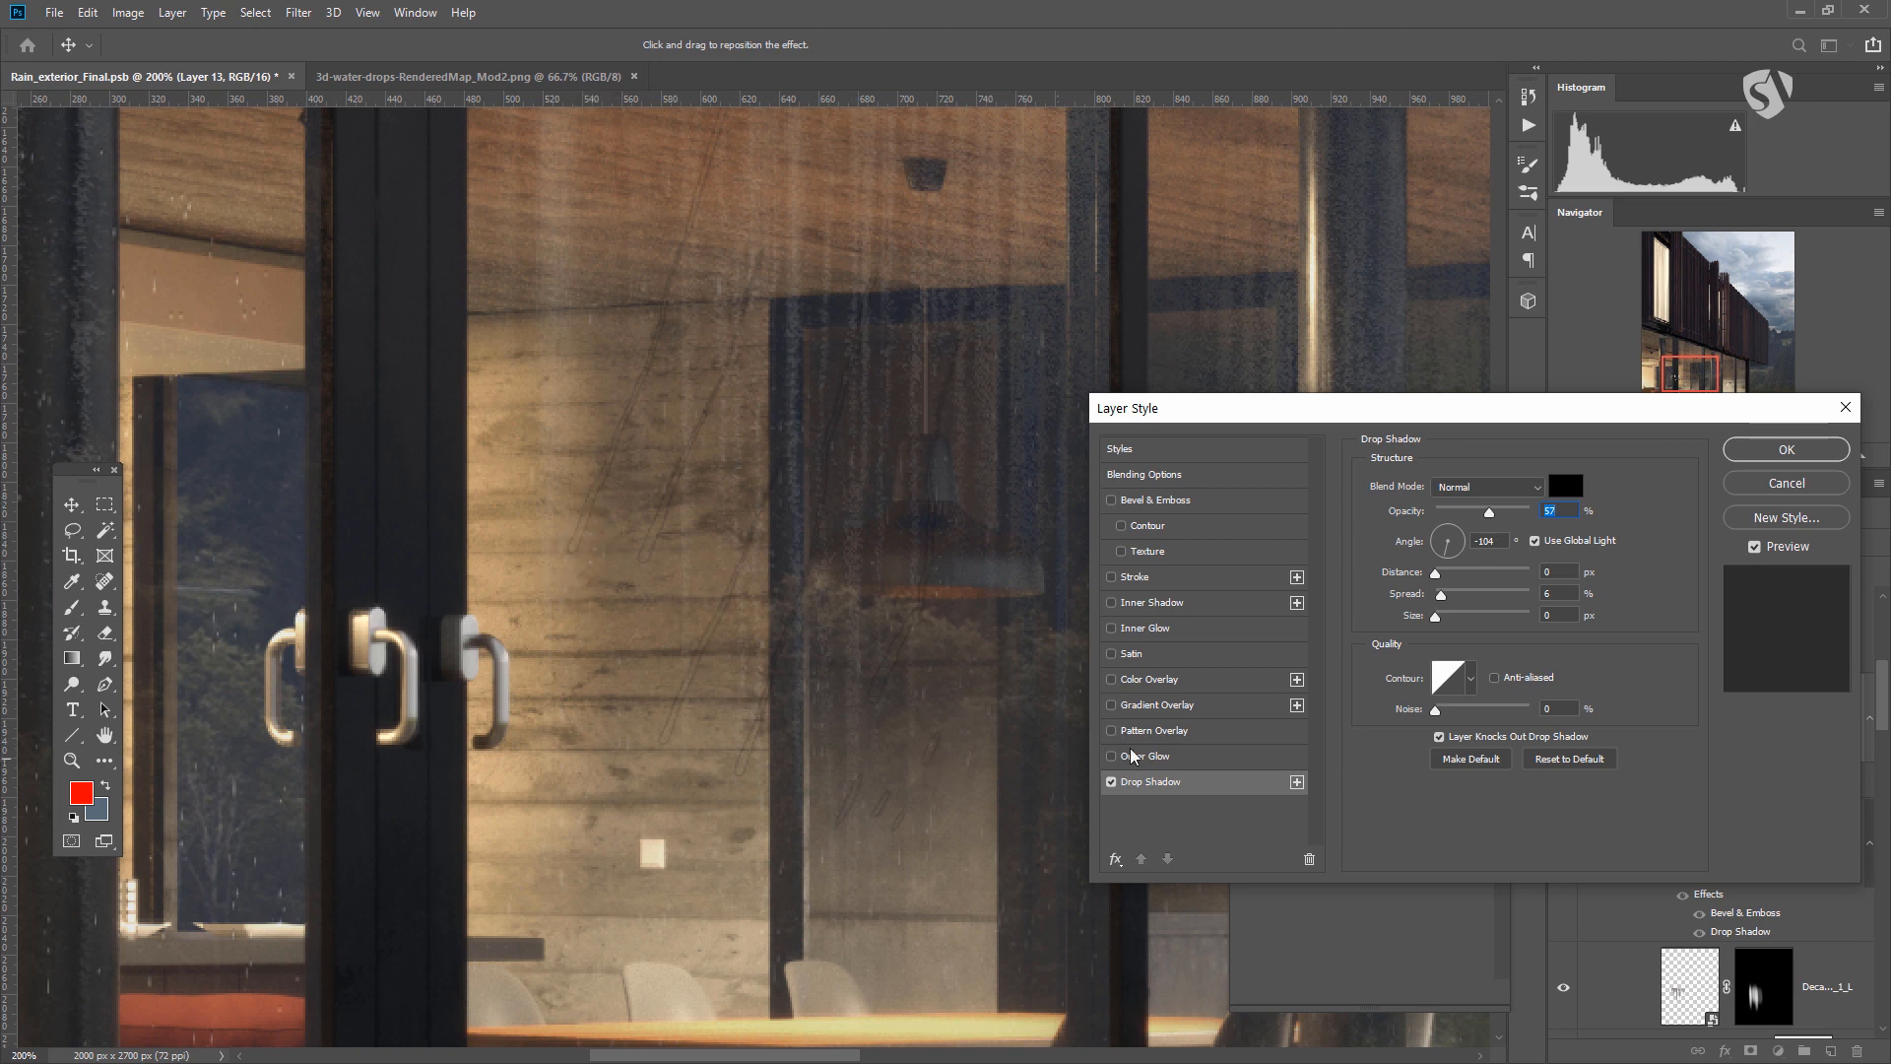
{"action": "left_click_drag", "start_coordinate": [1489, 512], "coordinate": [1504, 513]}
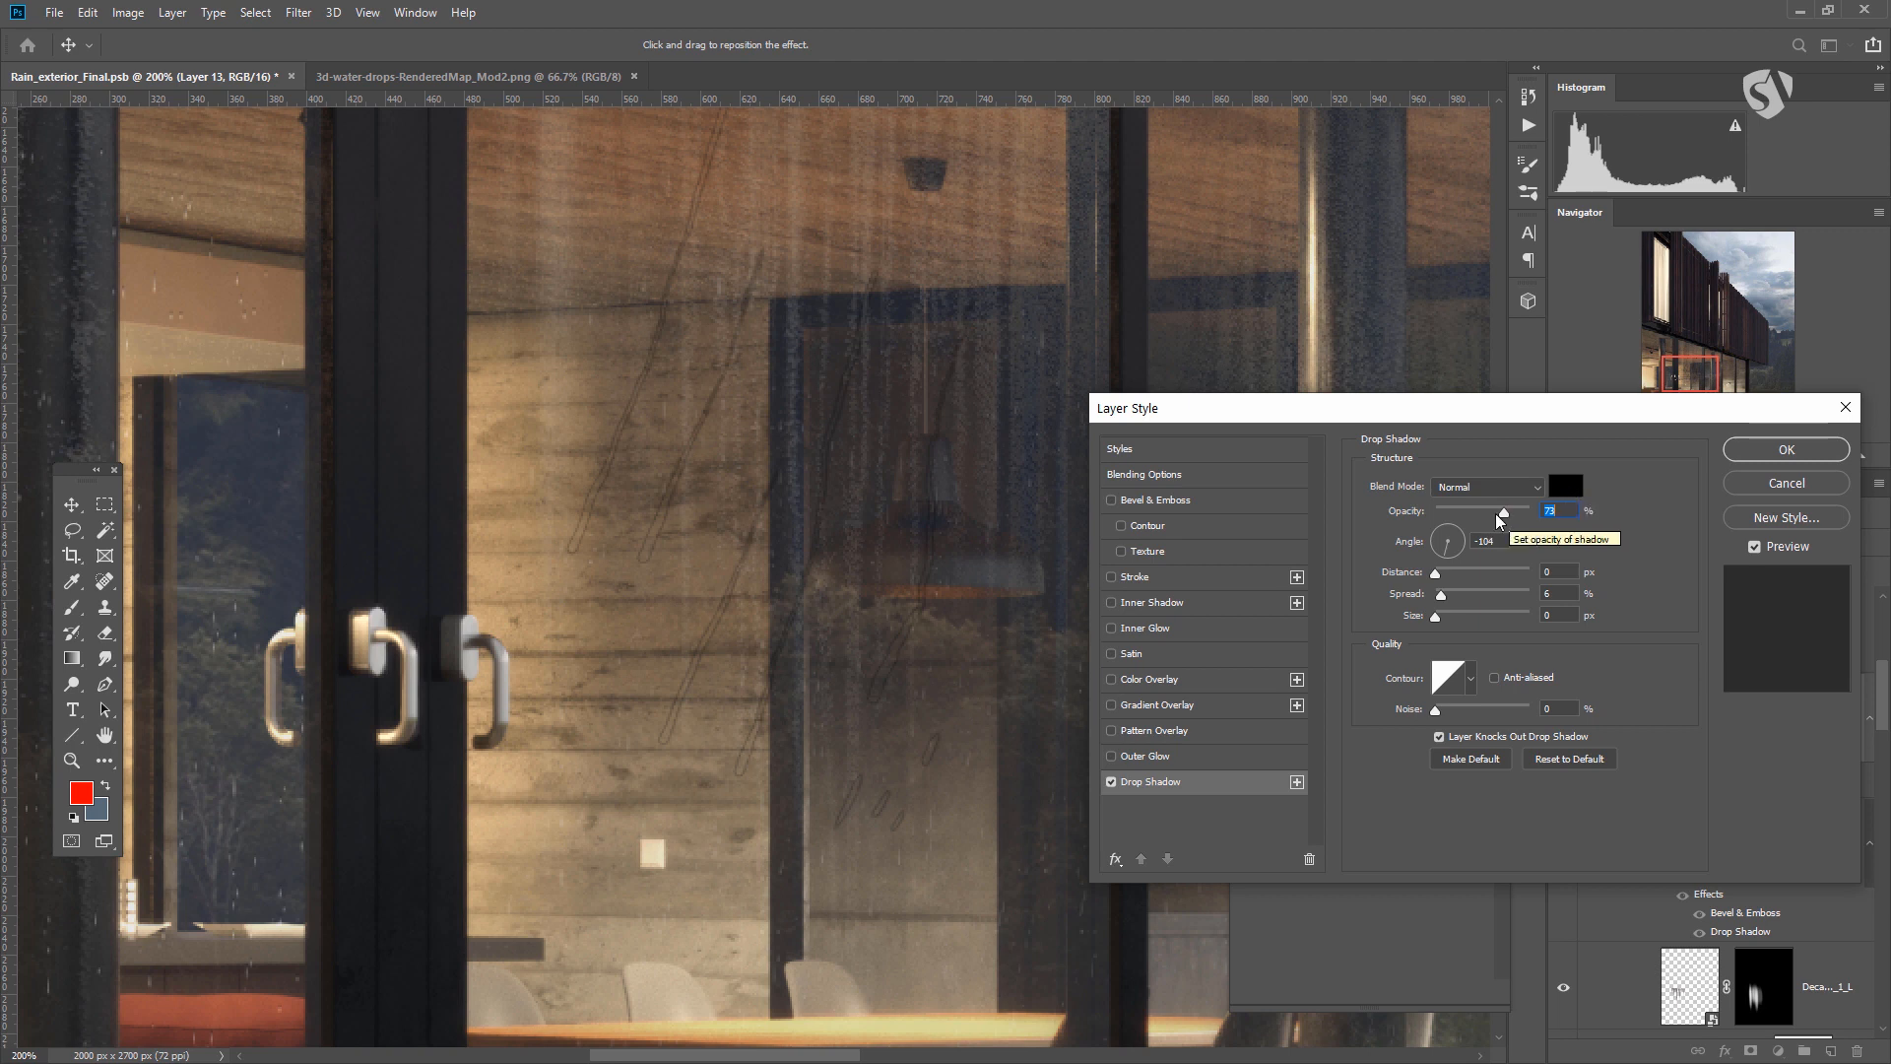
{"action": "left_click_drag", "start_coordinate": [1512, 517], "coordinate": [1508, 514]}
{"action": "mouse_move", "coordinate": [1435, 576]}
{"action": "left_mouse_down"}
{"action": "mouse_move", "coordinate": [1458, 579]}
{"action": "mouse_move", "coordinate": [1423, 581]}
{"action": "left_mouse_up"}
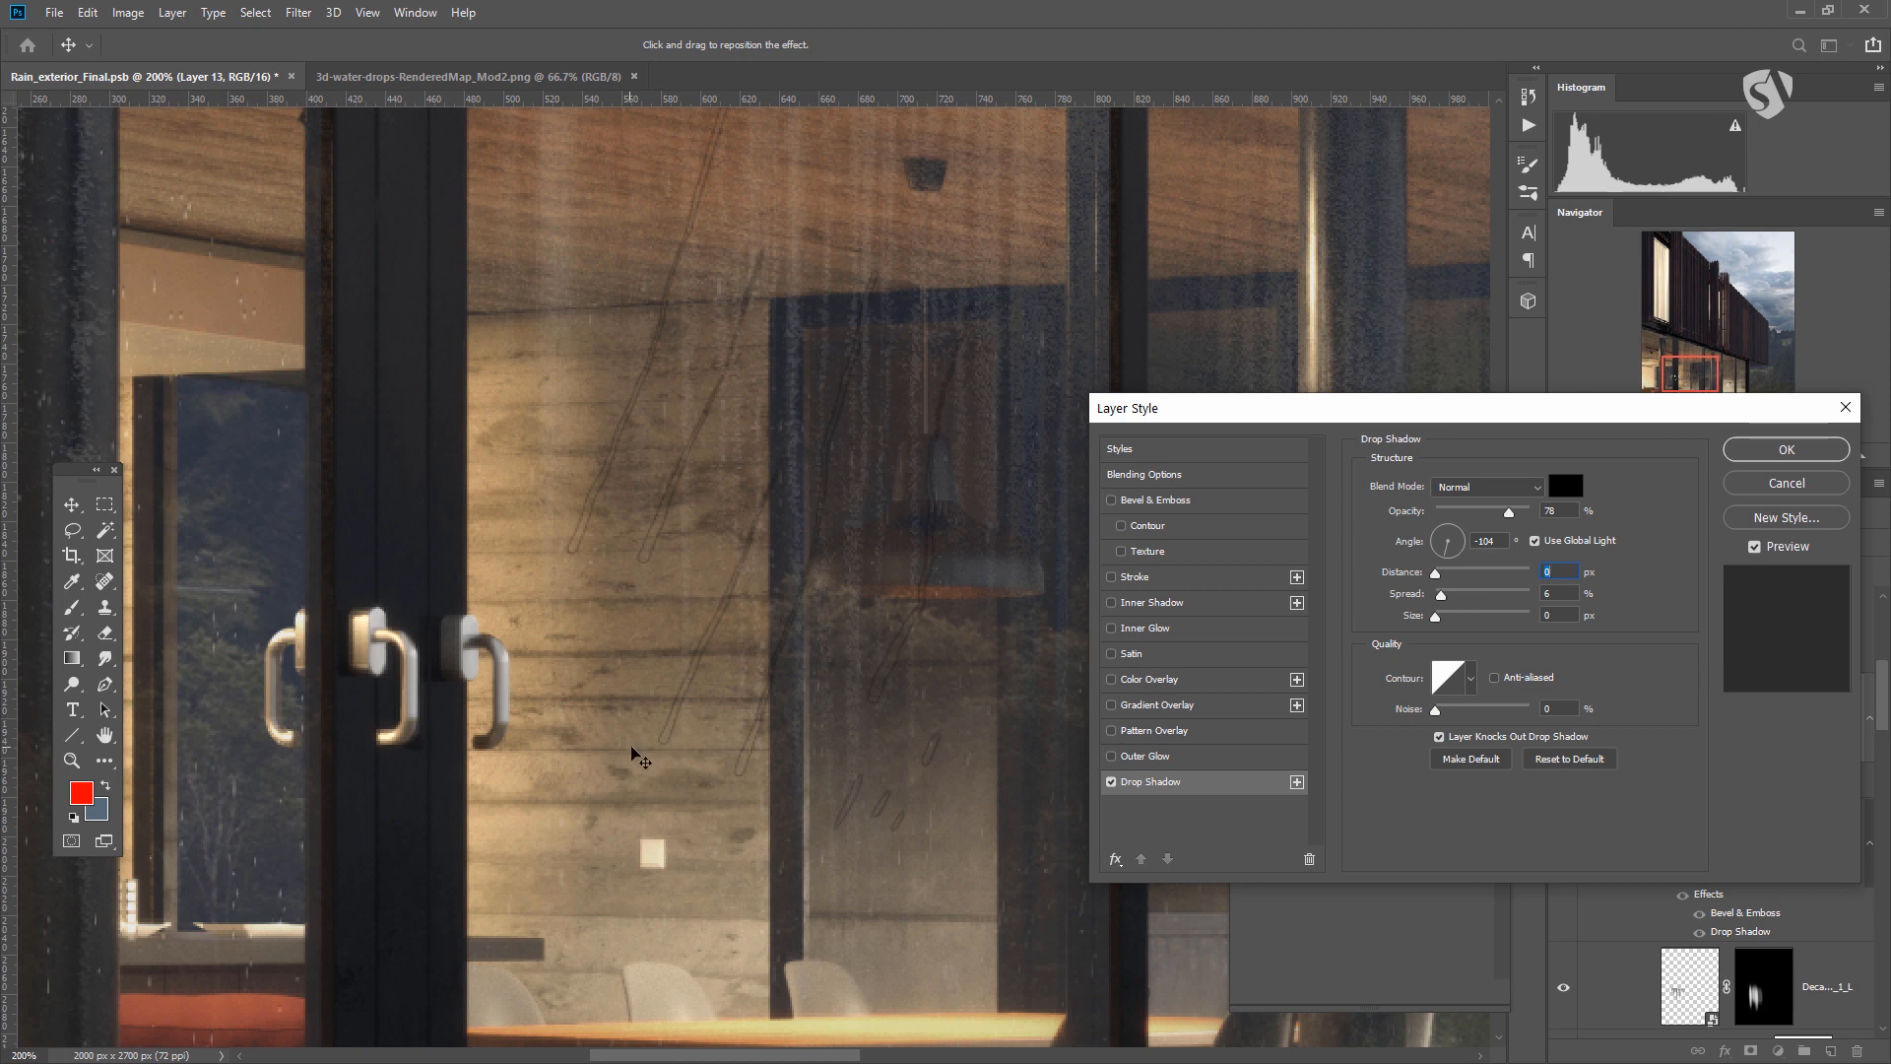
{"action": "left_click", "coordinate": [1440, 596]}
{"action": "mouse_move", "coordinate": [1441, 601]}
{"action": "left_mouse_down"}
{"action": "mouse_move", "coordinate": [1424, 605]}
{"action": "mouse_move", "coordinate": [1457, 603]}
{"action": "mouse_move", "coordinate": [1444, 622]}
{"action": "mouse_move", "coordinate": [1412, 624]}
{"action": "left_mouse_up"}
{"action": "left_click_drag", "start_coordinate": [1441, 594], "coordinate": [1444, 602]}
Add Bevel & Emboss to Layer 13 with a light angle of -95° and altitude of 16°, adjust the highlight opacity, and apply the layer style.
{"action": "left_click", "coordinate": [1142, 501]}
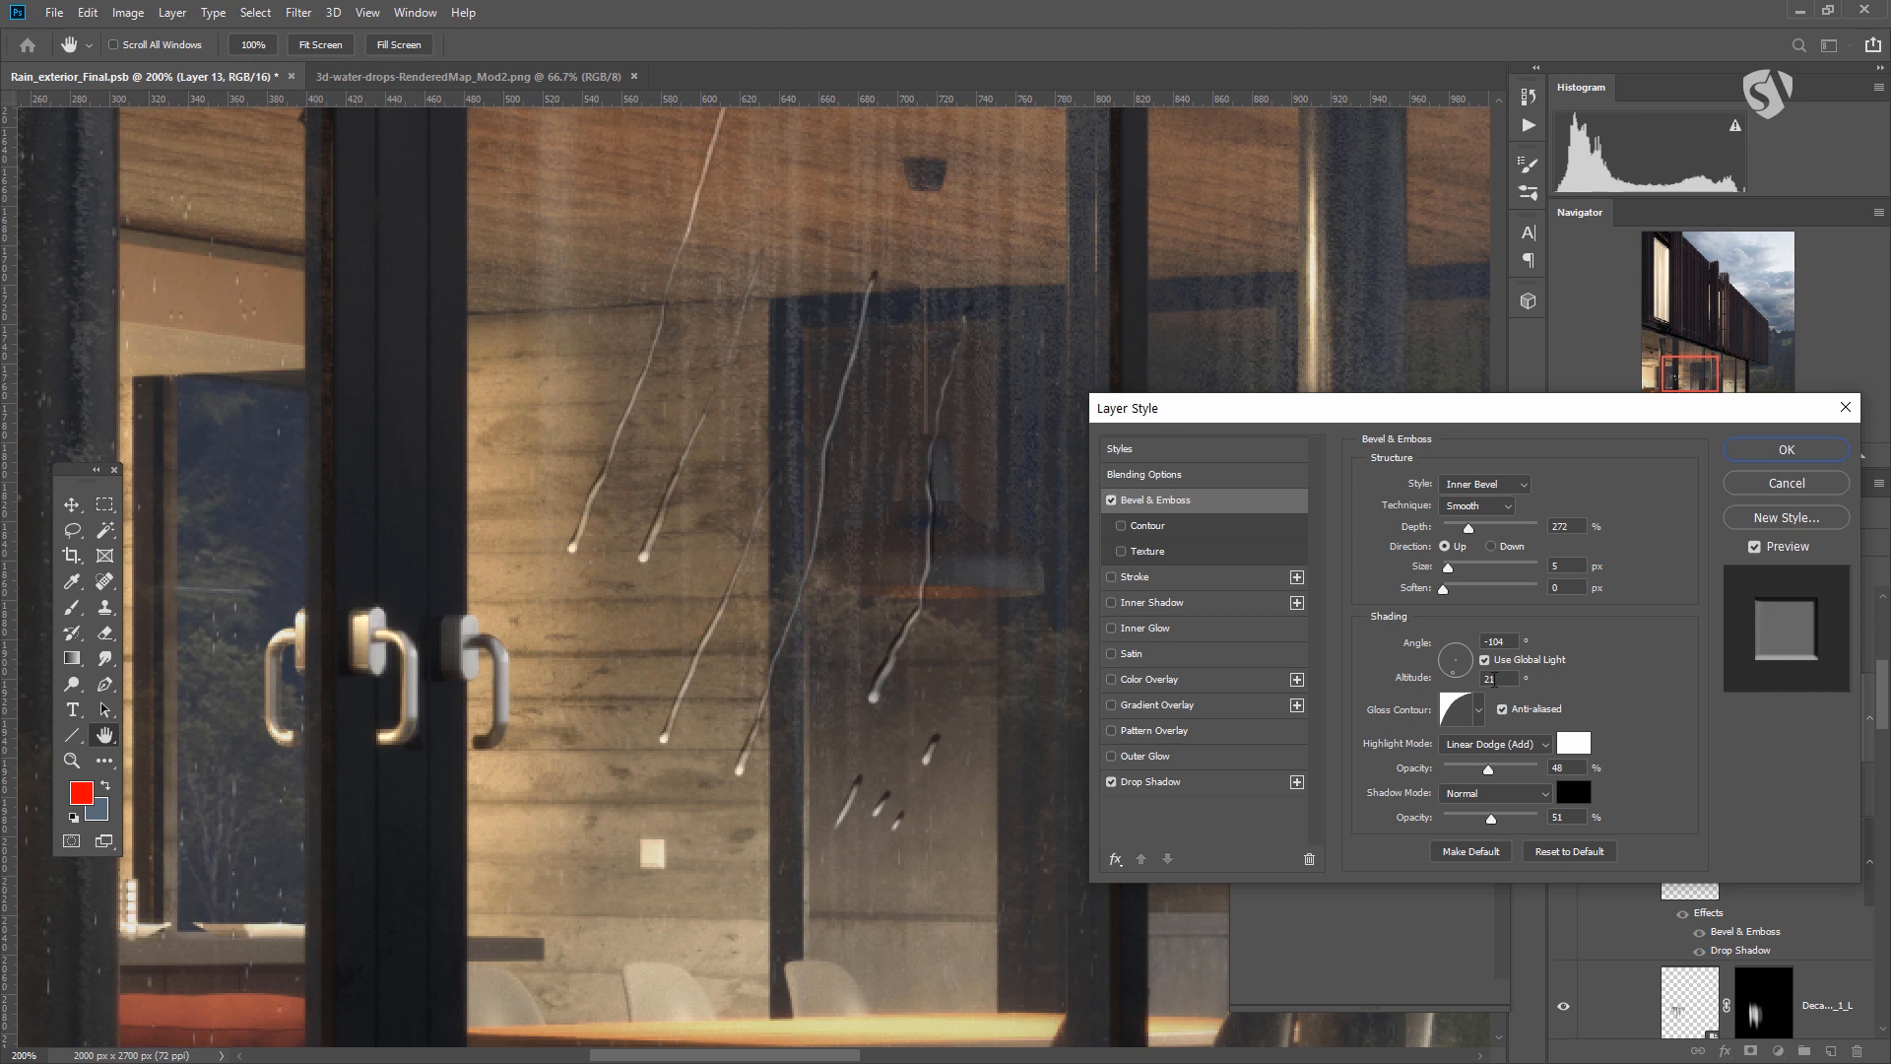
{"action": "left_click_drag", "start_coordinate": [1459, 677], "coordinate": [1455, 678]}
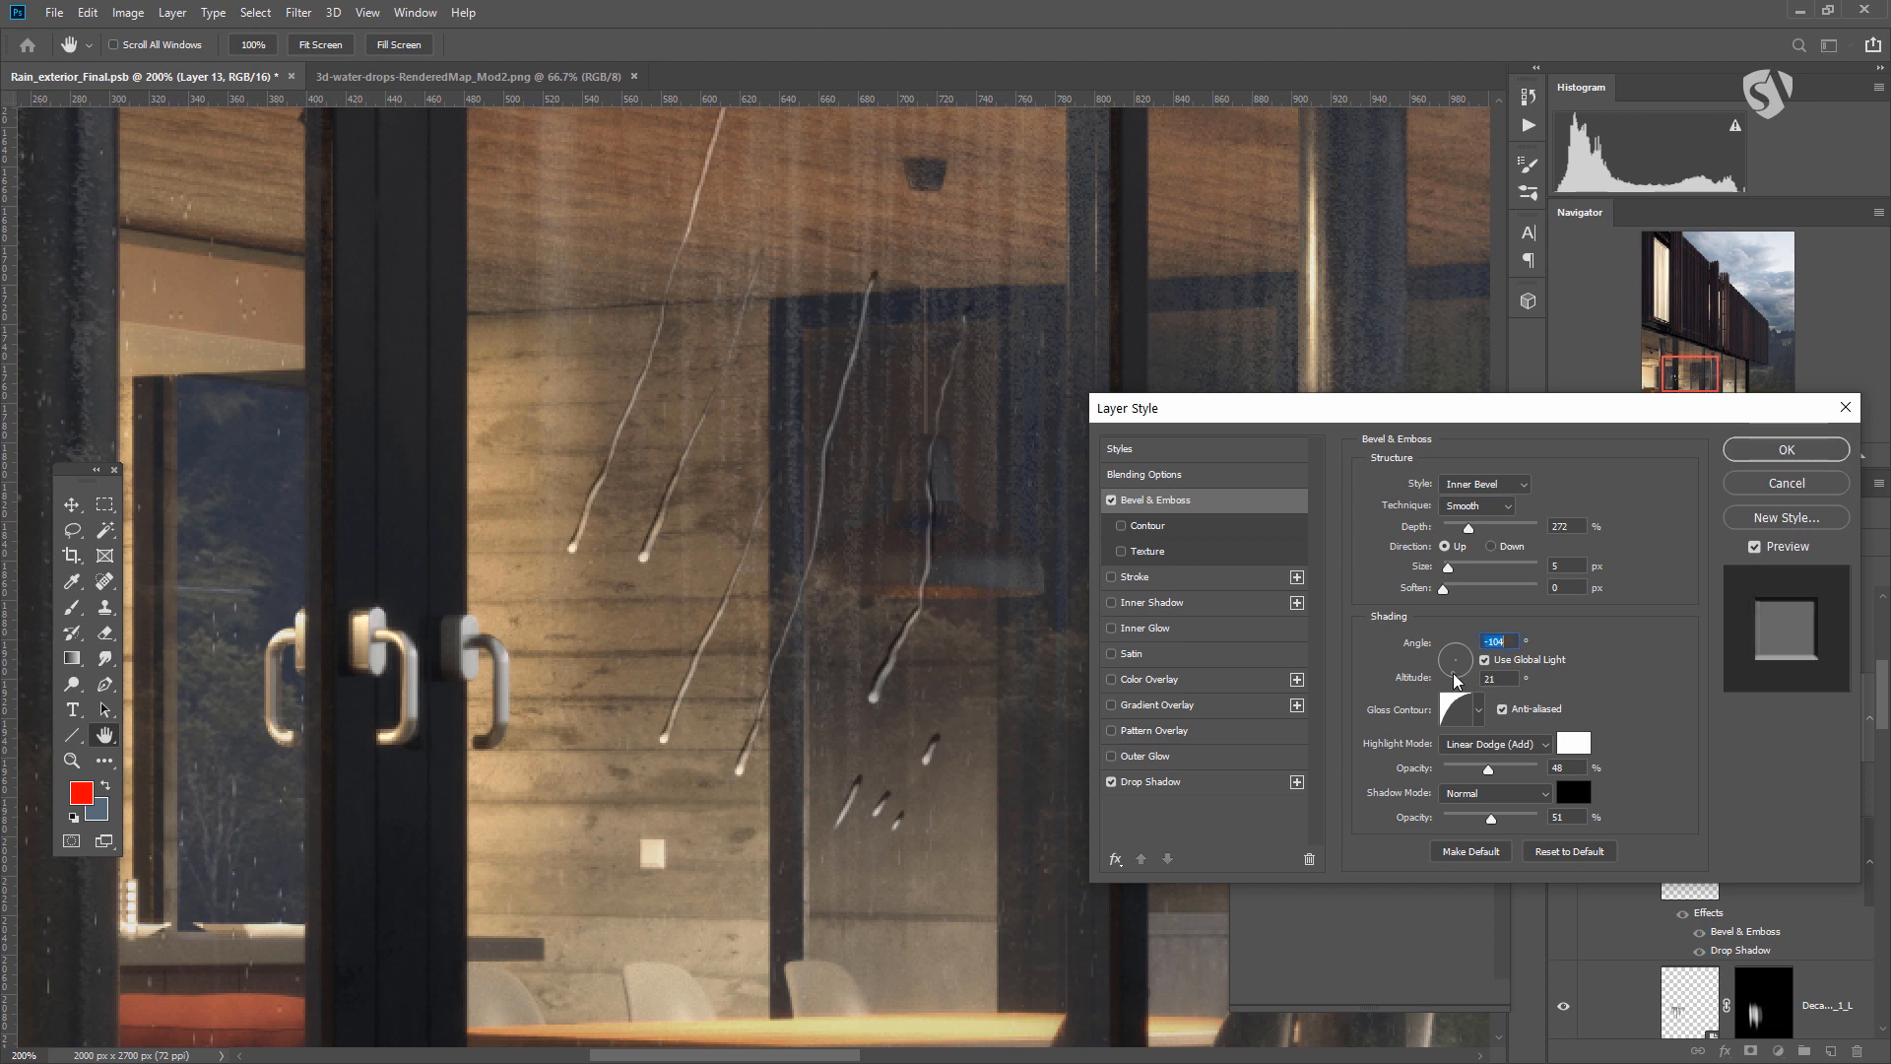
{"action": "left_click_drag", "start_coordinate": [1455, 679], "coordinate": [1459, 680]}
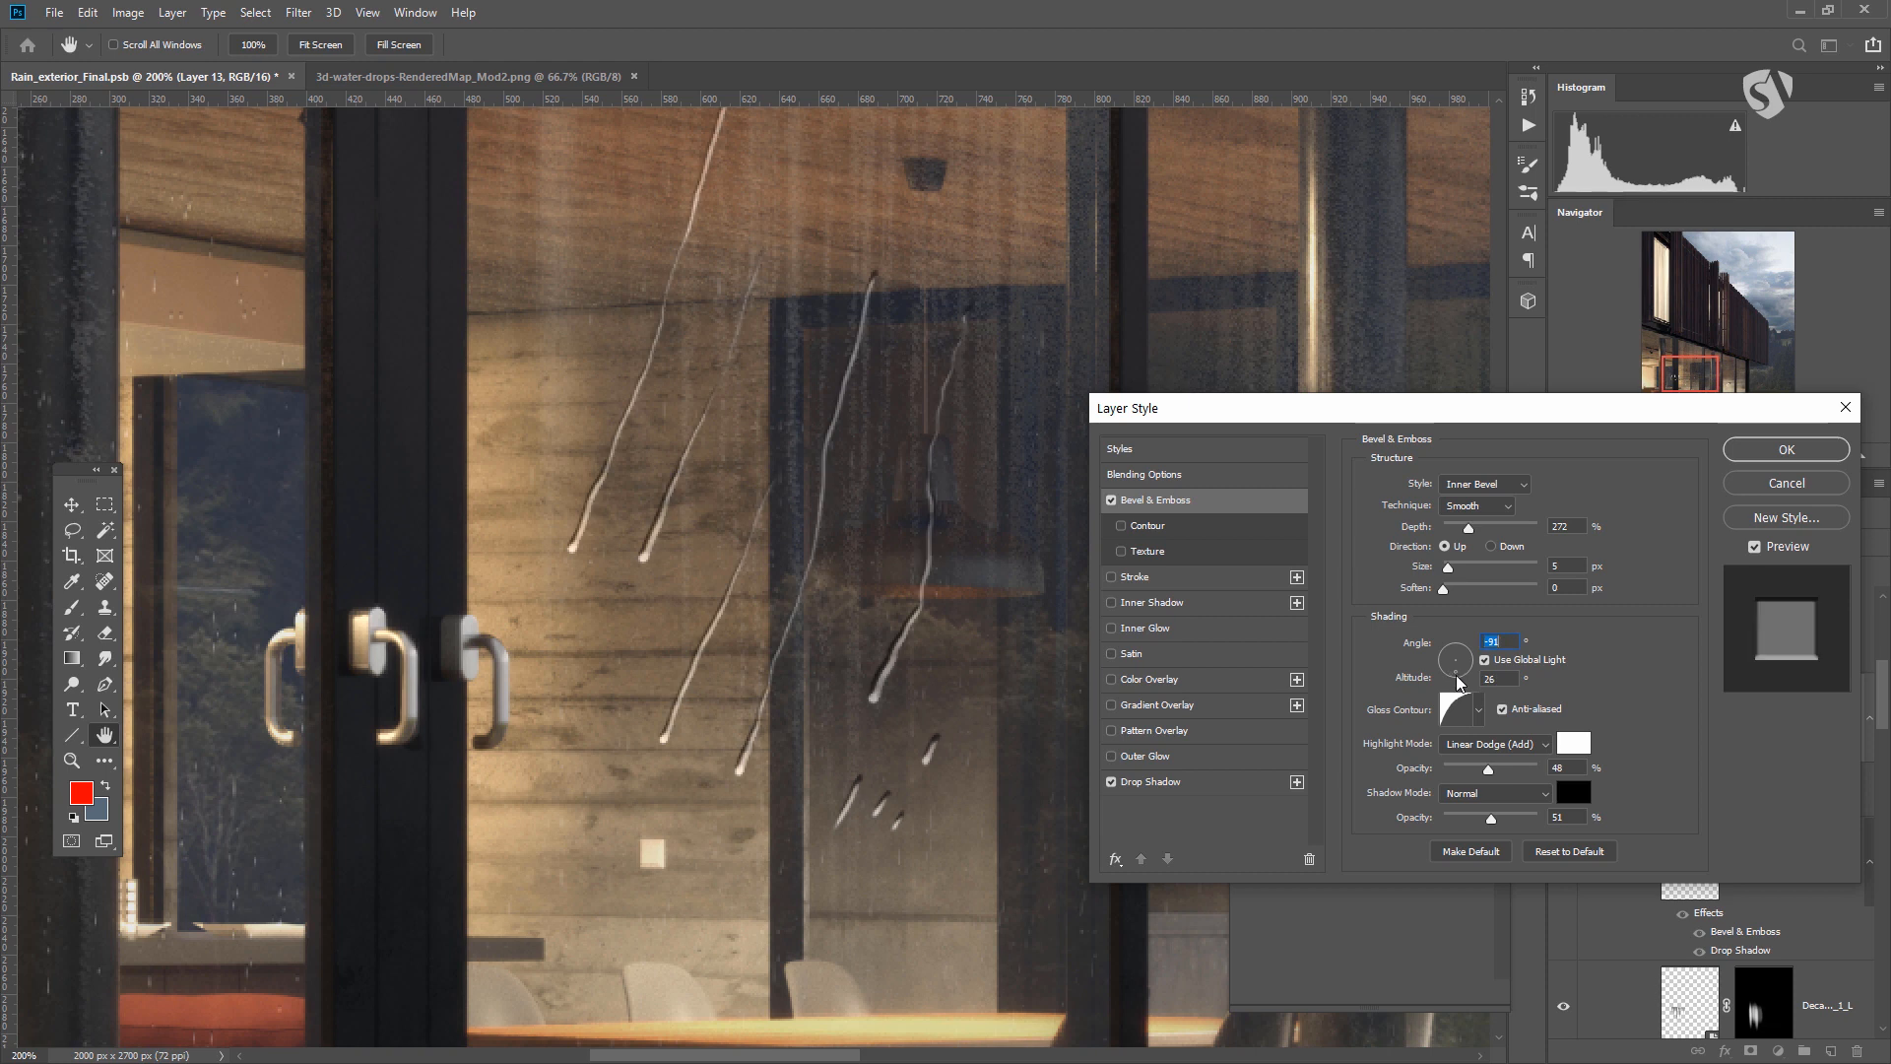
{"action": "left_click_drag", "start_coordinate": [1459, 682], "coordinate": [1451, 685]}
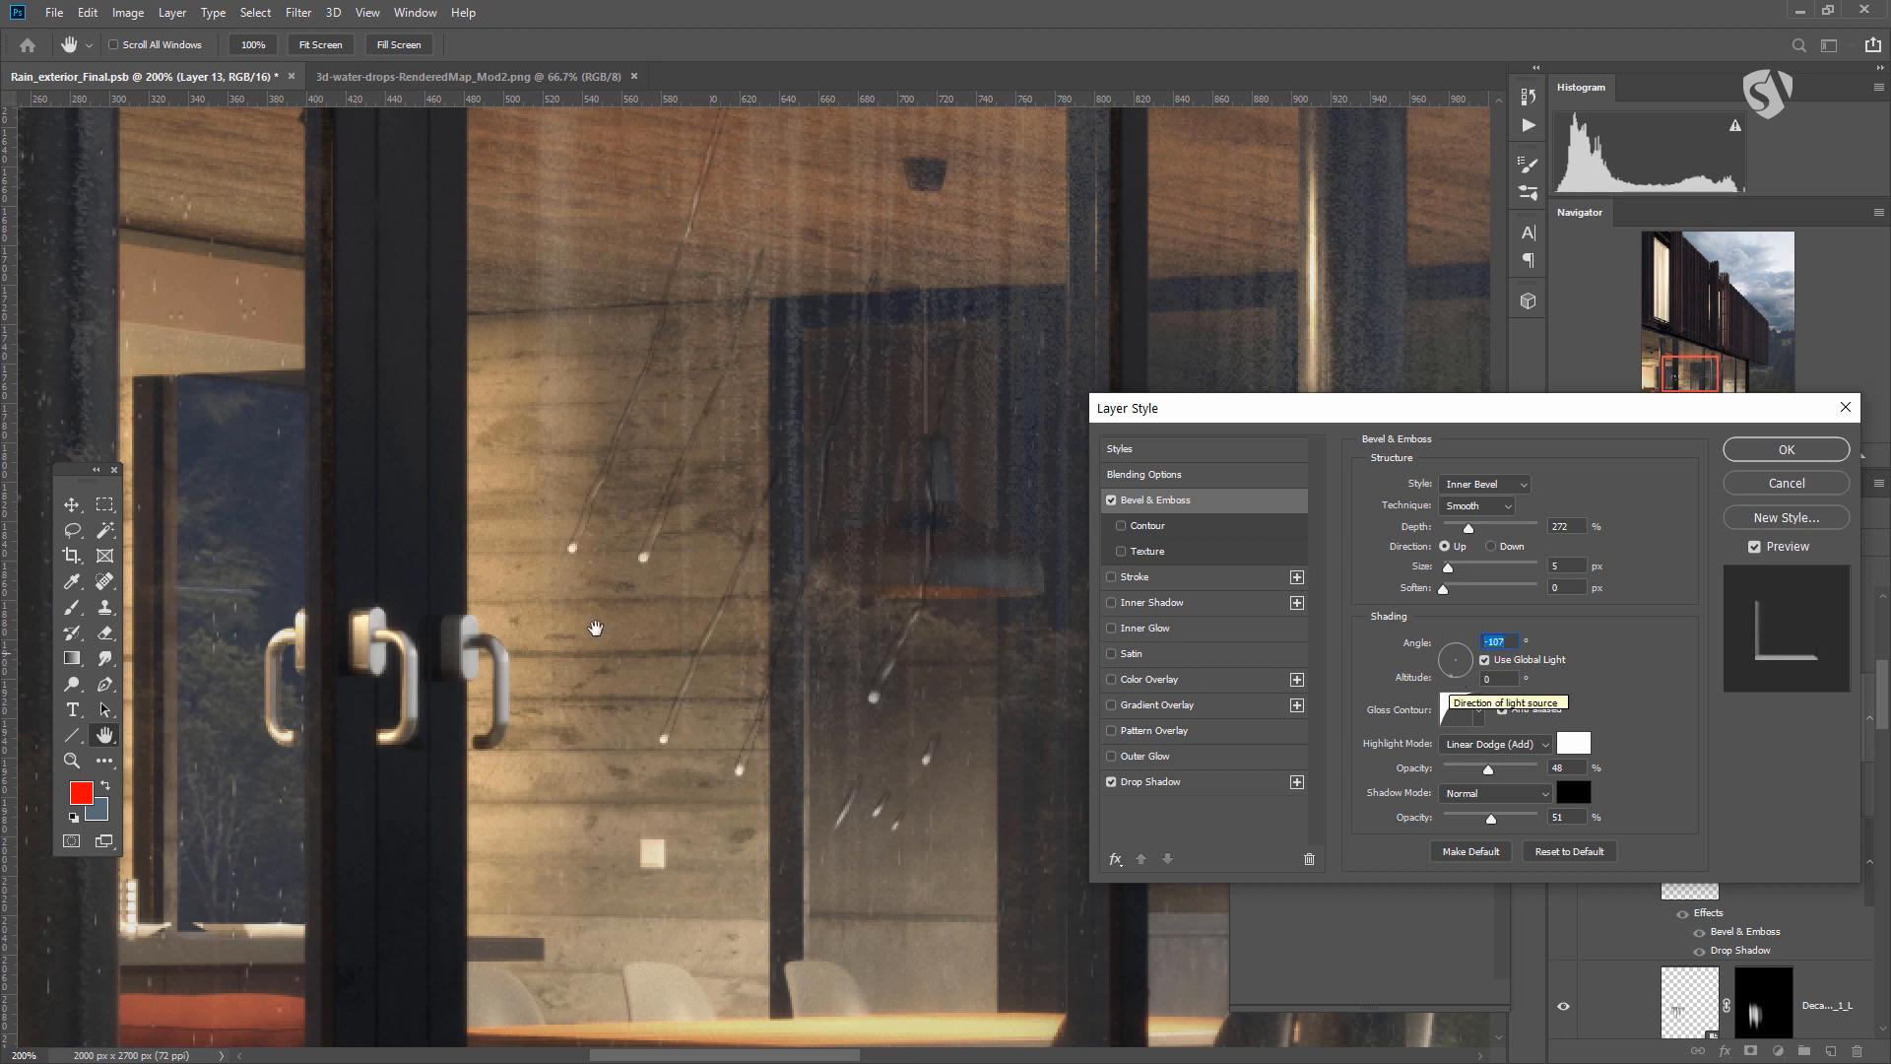
{"action": "left_click_drag", "start_coordinate": [1456, 676], "coordinate": [1458, 682]}
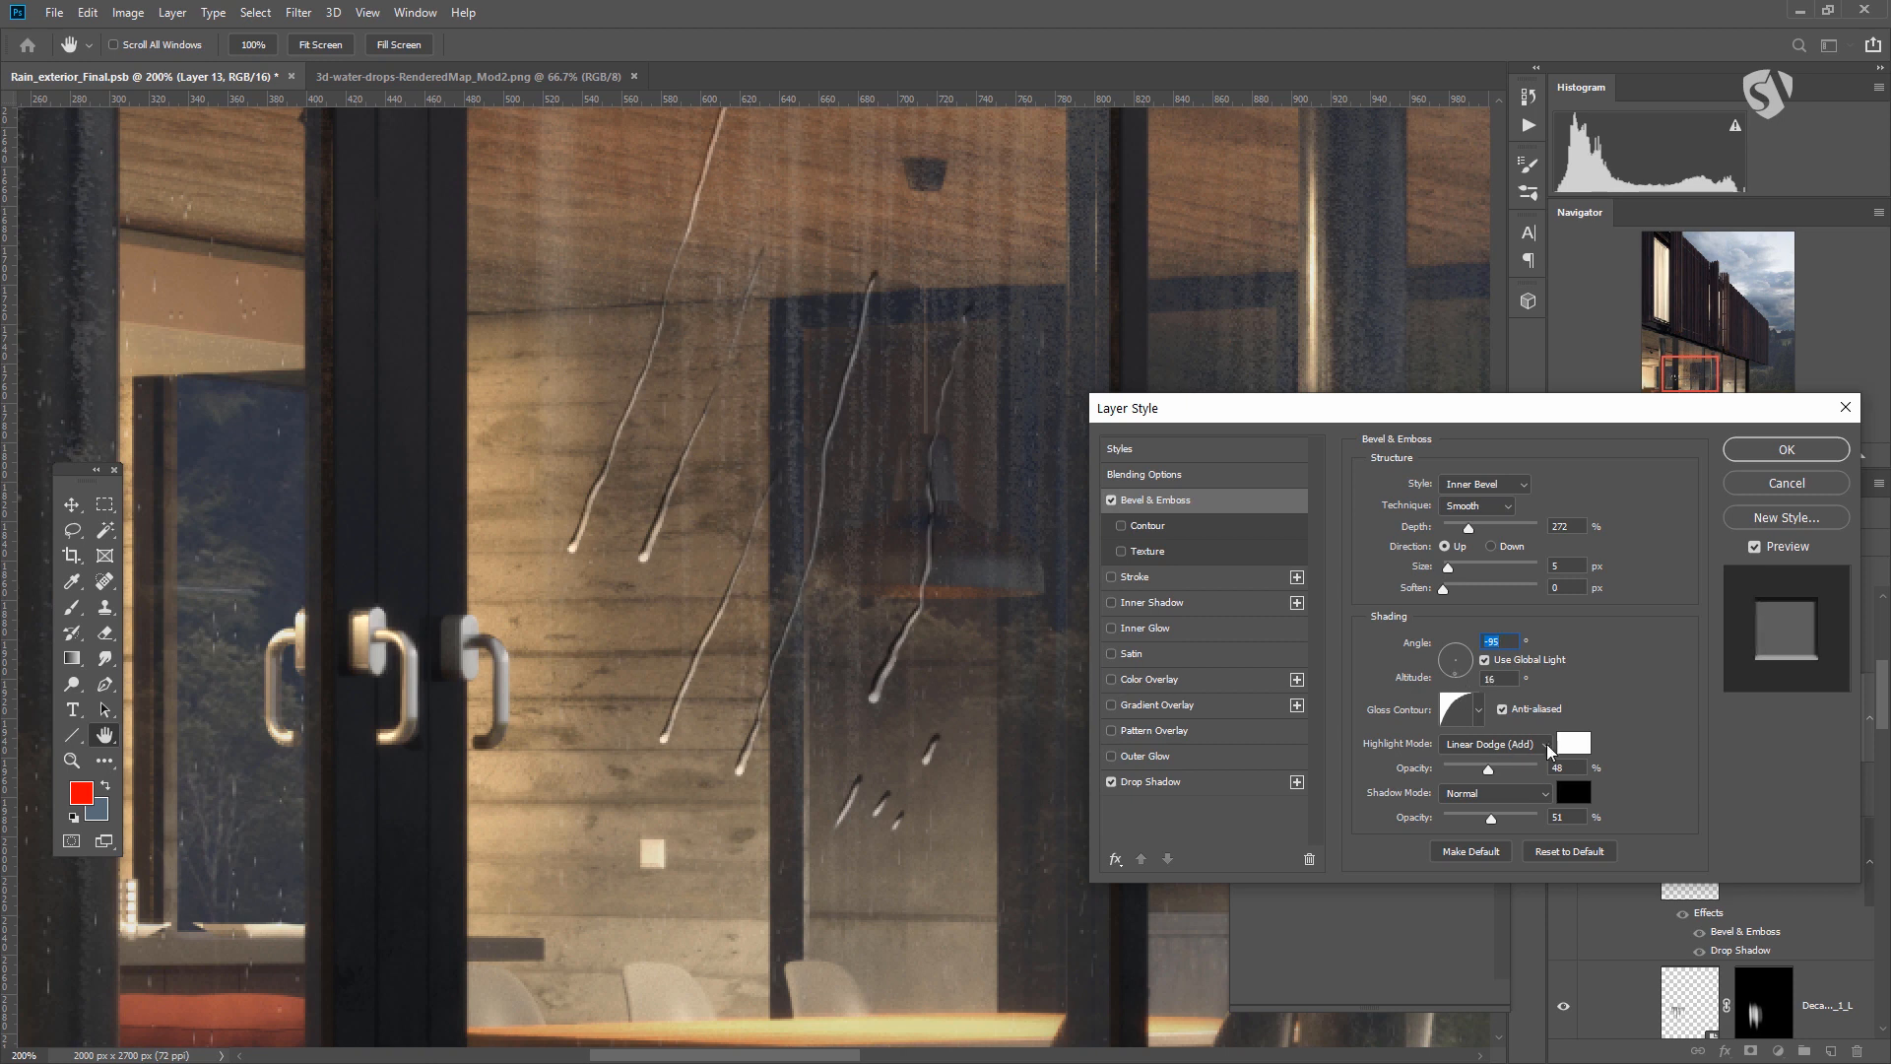
{"action": "left_click", "coordinate": [1478, 709]}
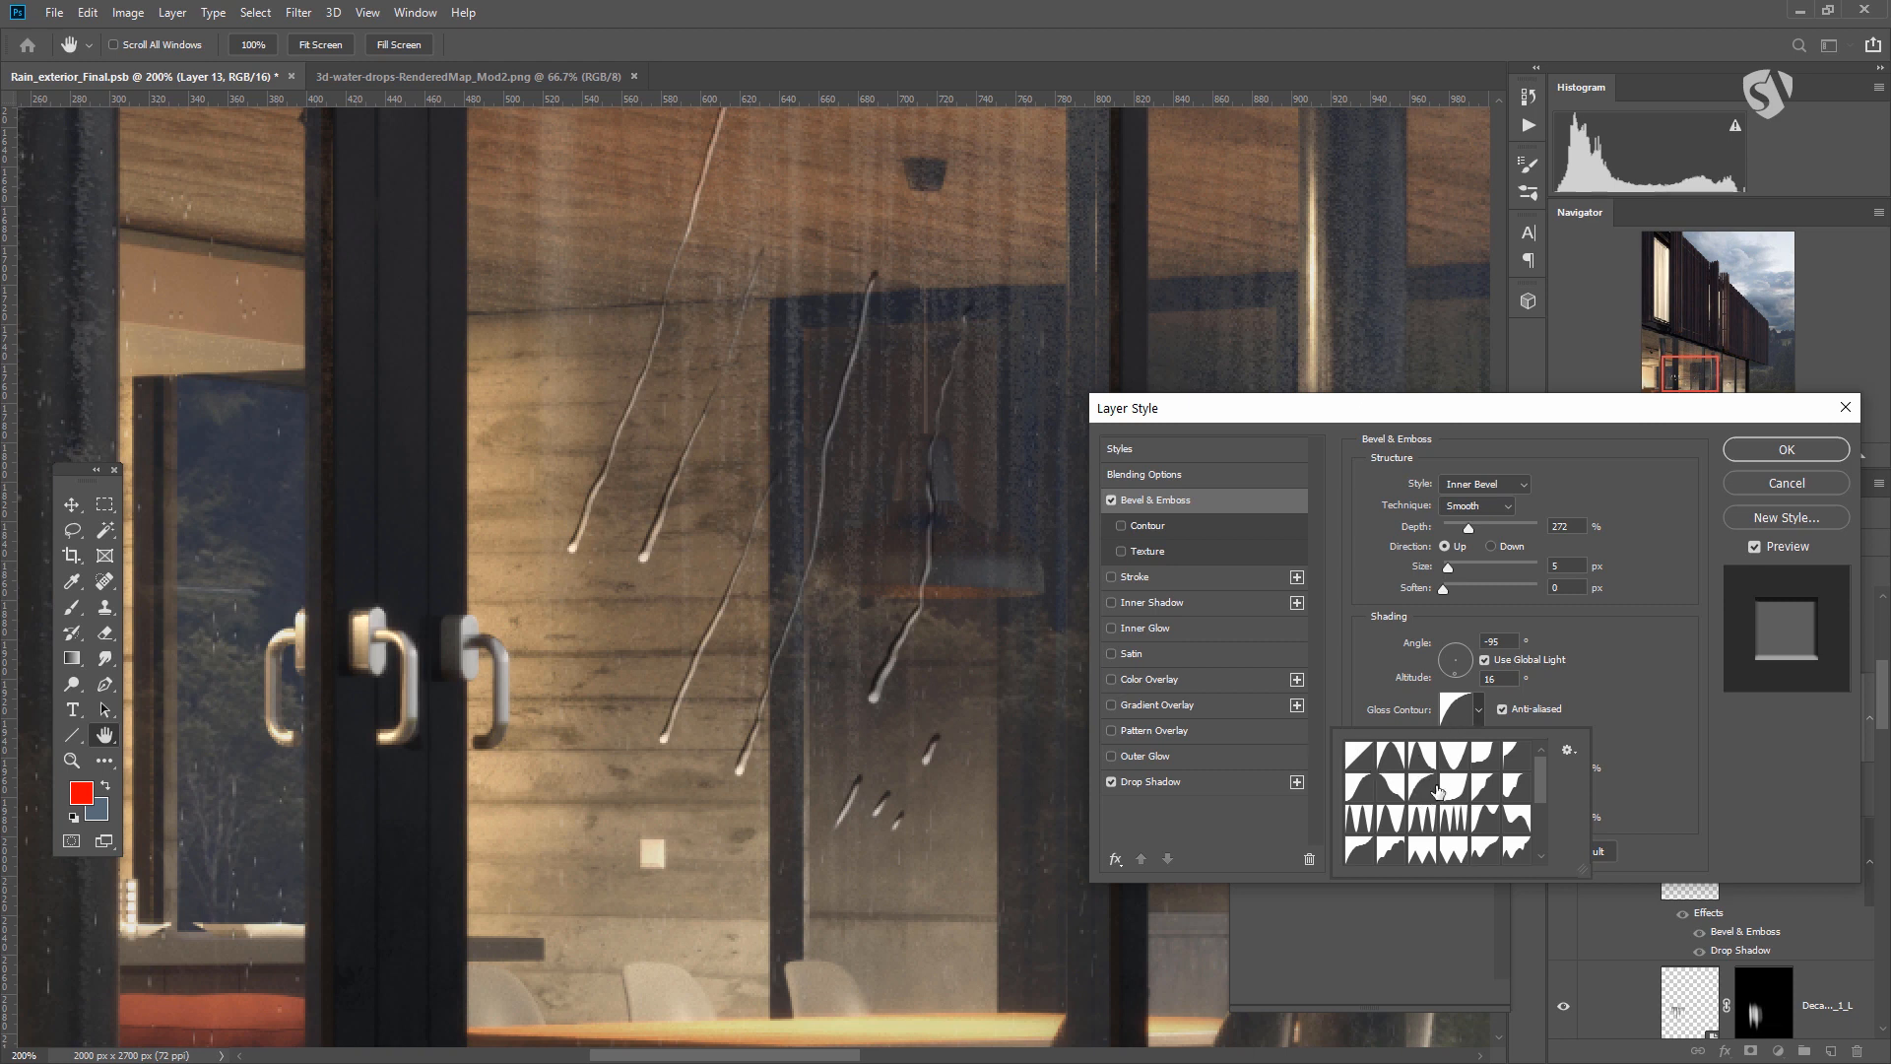
{"action": "left_click", "coordinate": [1368, 678]}
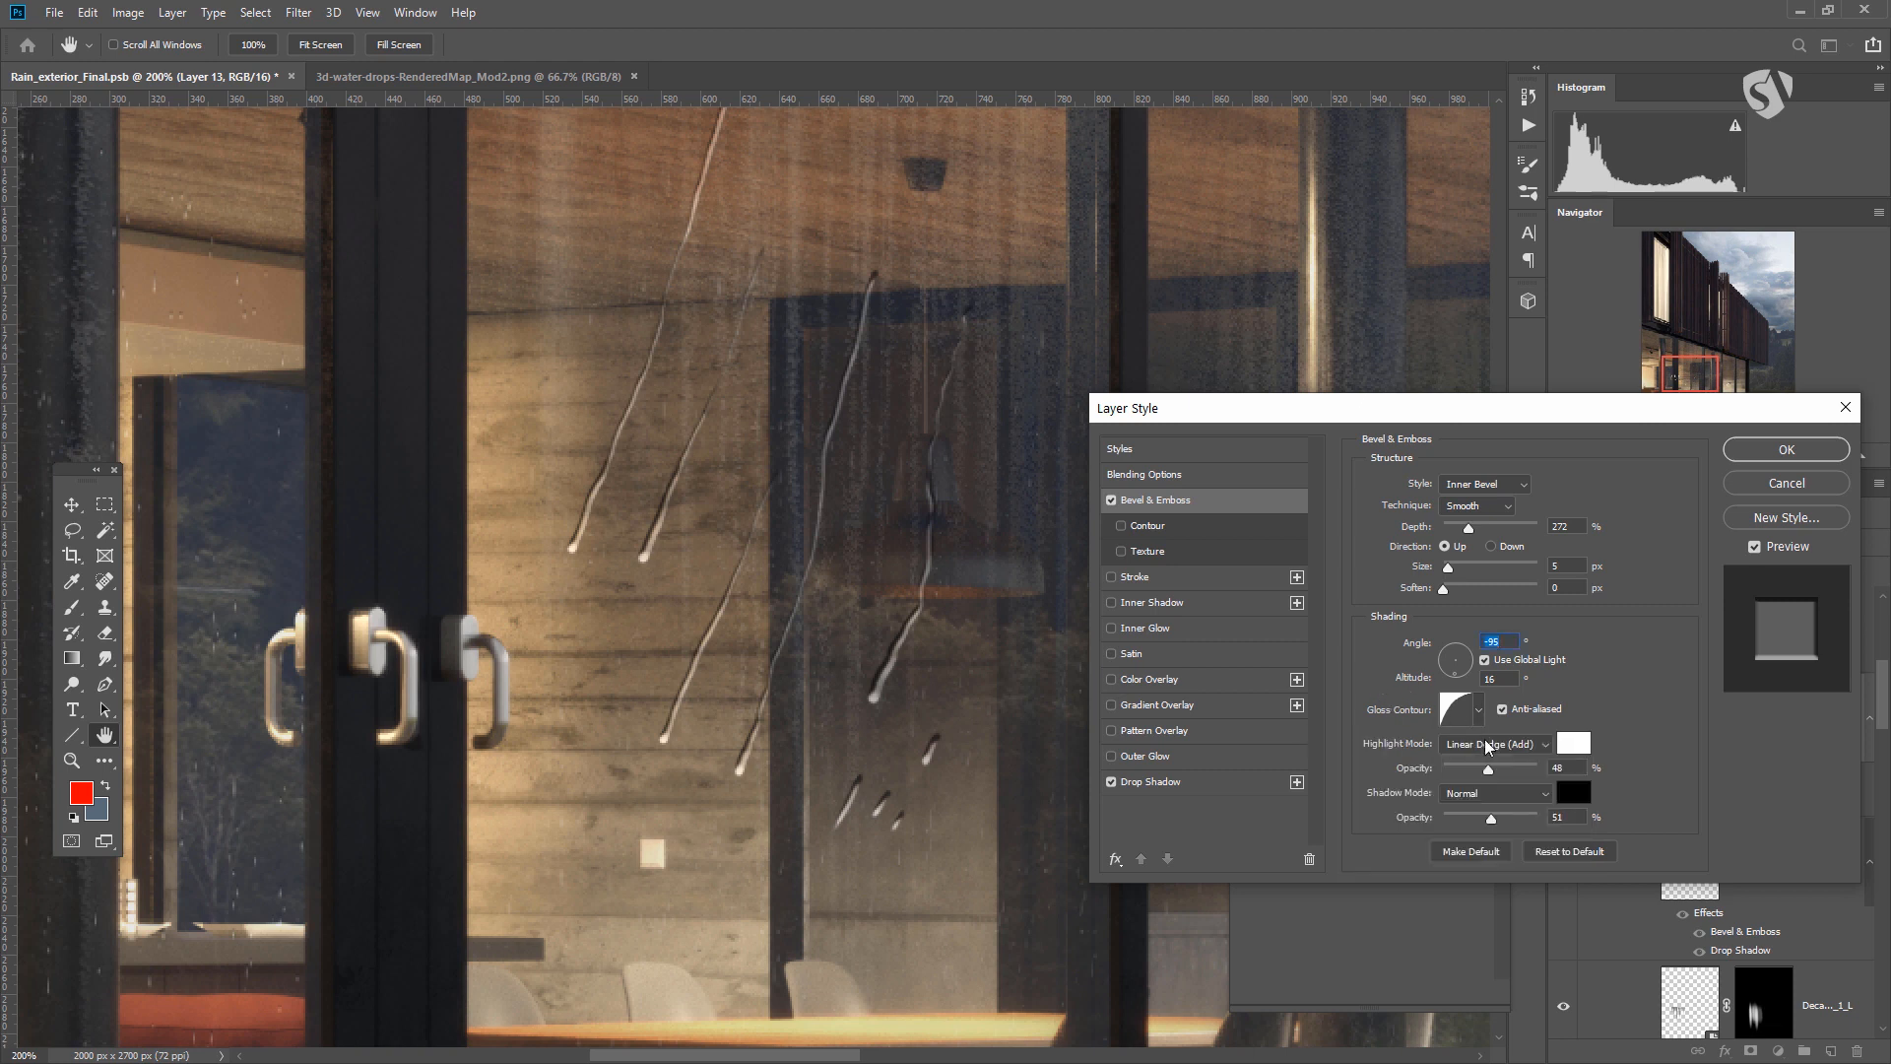
{"action": "left_click_drag", "start_coordinate": [1491, 771], "coordinate": [1515, 817]}
{"action": "left_click", "coordinate": [1779, 452]}
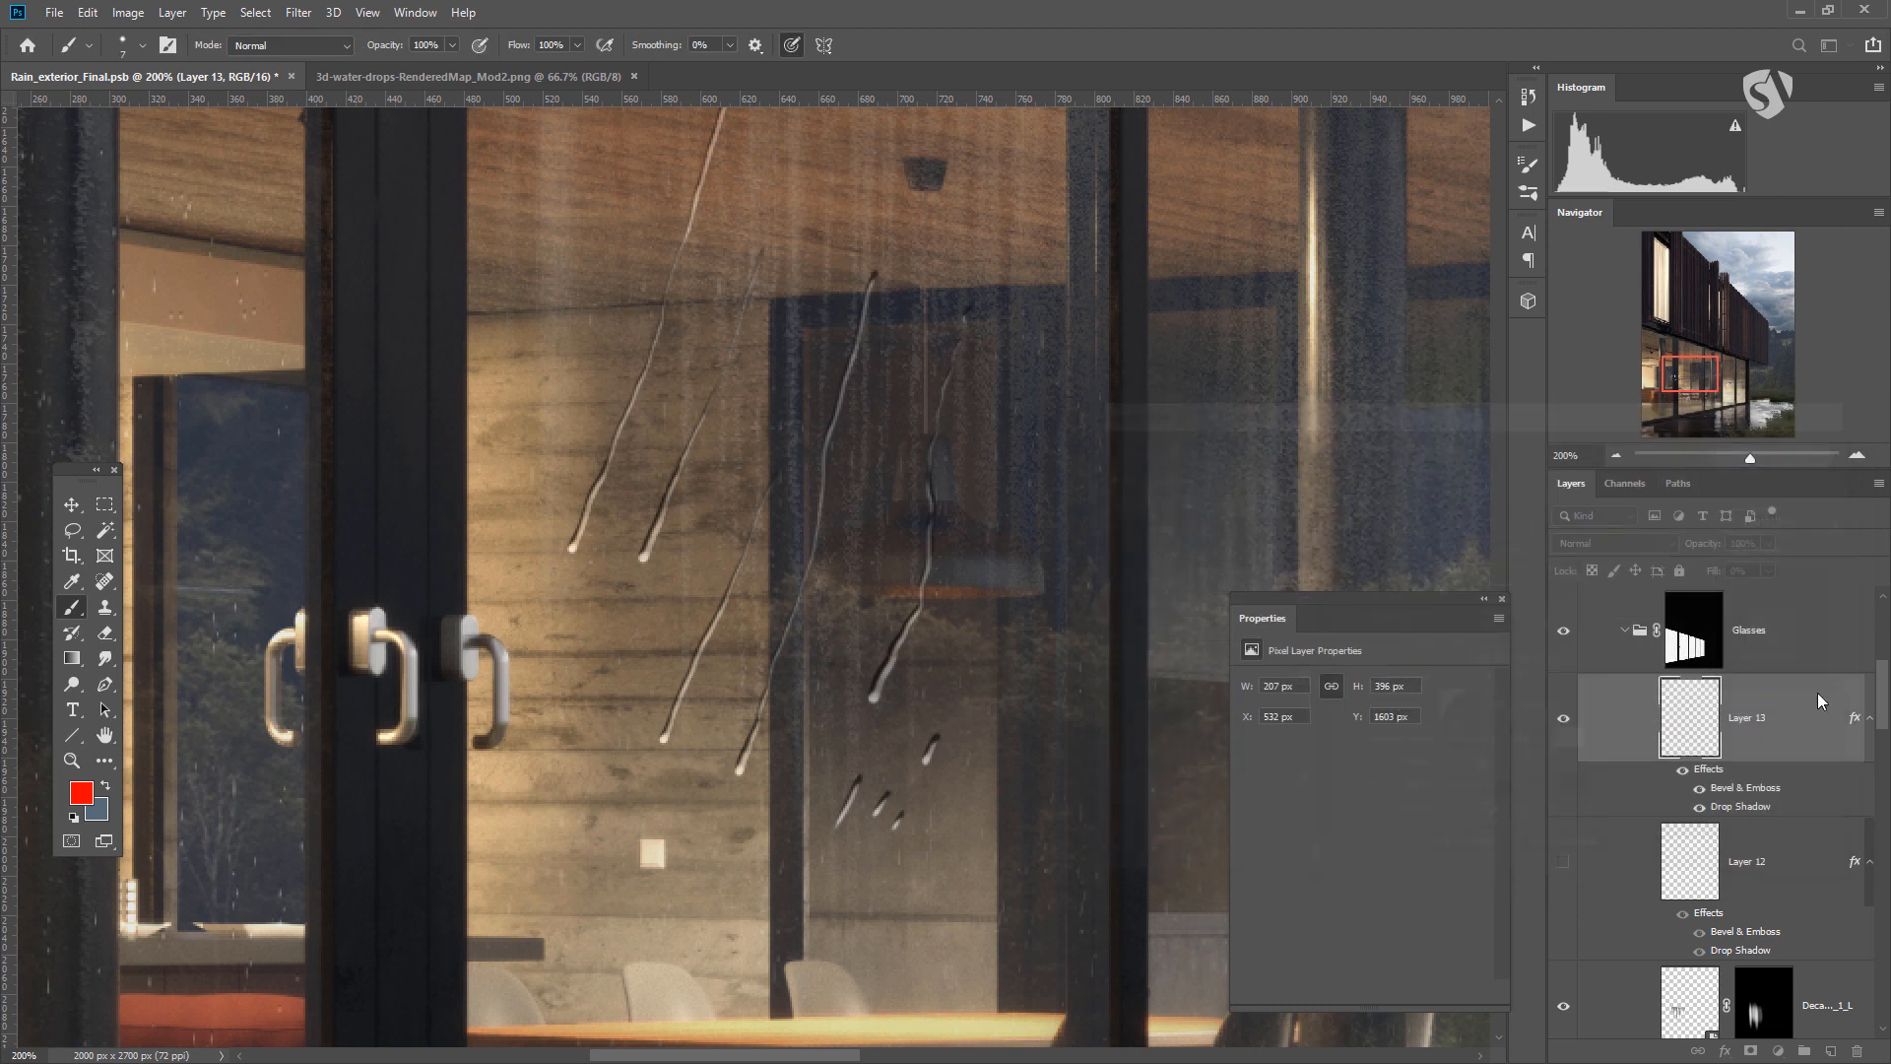
Lower Layer 13's opacity to 48% and try the Overlay blend mode before returning it to Normal.
{"action": "mouse_move", "coordinate": [1755, 564]}
{"action": "left_mouse_down"}
{"action": "mouse_move", "coordinate": [1706, 565]}
{"action": "mouse_move", "coordinate": [1722, 570]}
{"action": "left_mouse_up"}
{"action": "left_click", "coordinate": [1645, 540]}
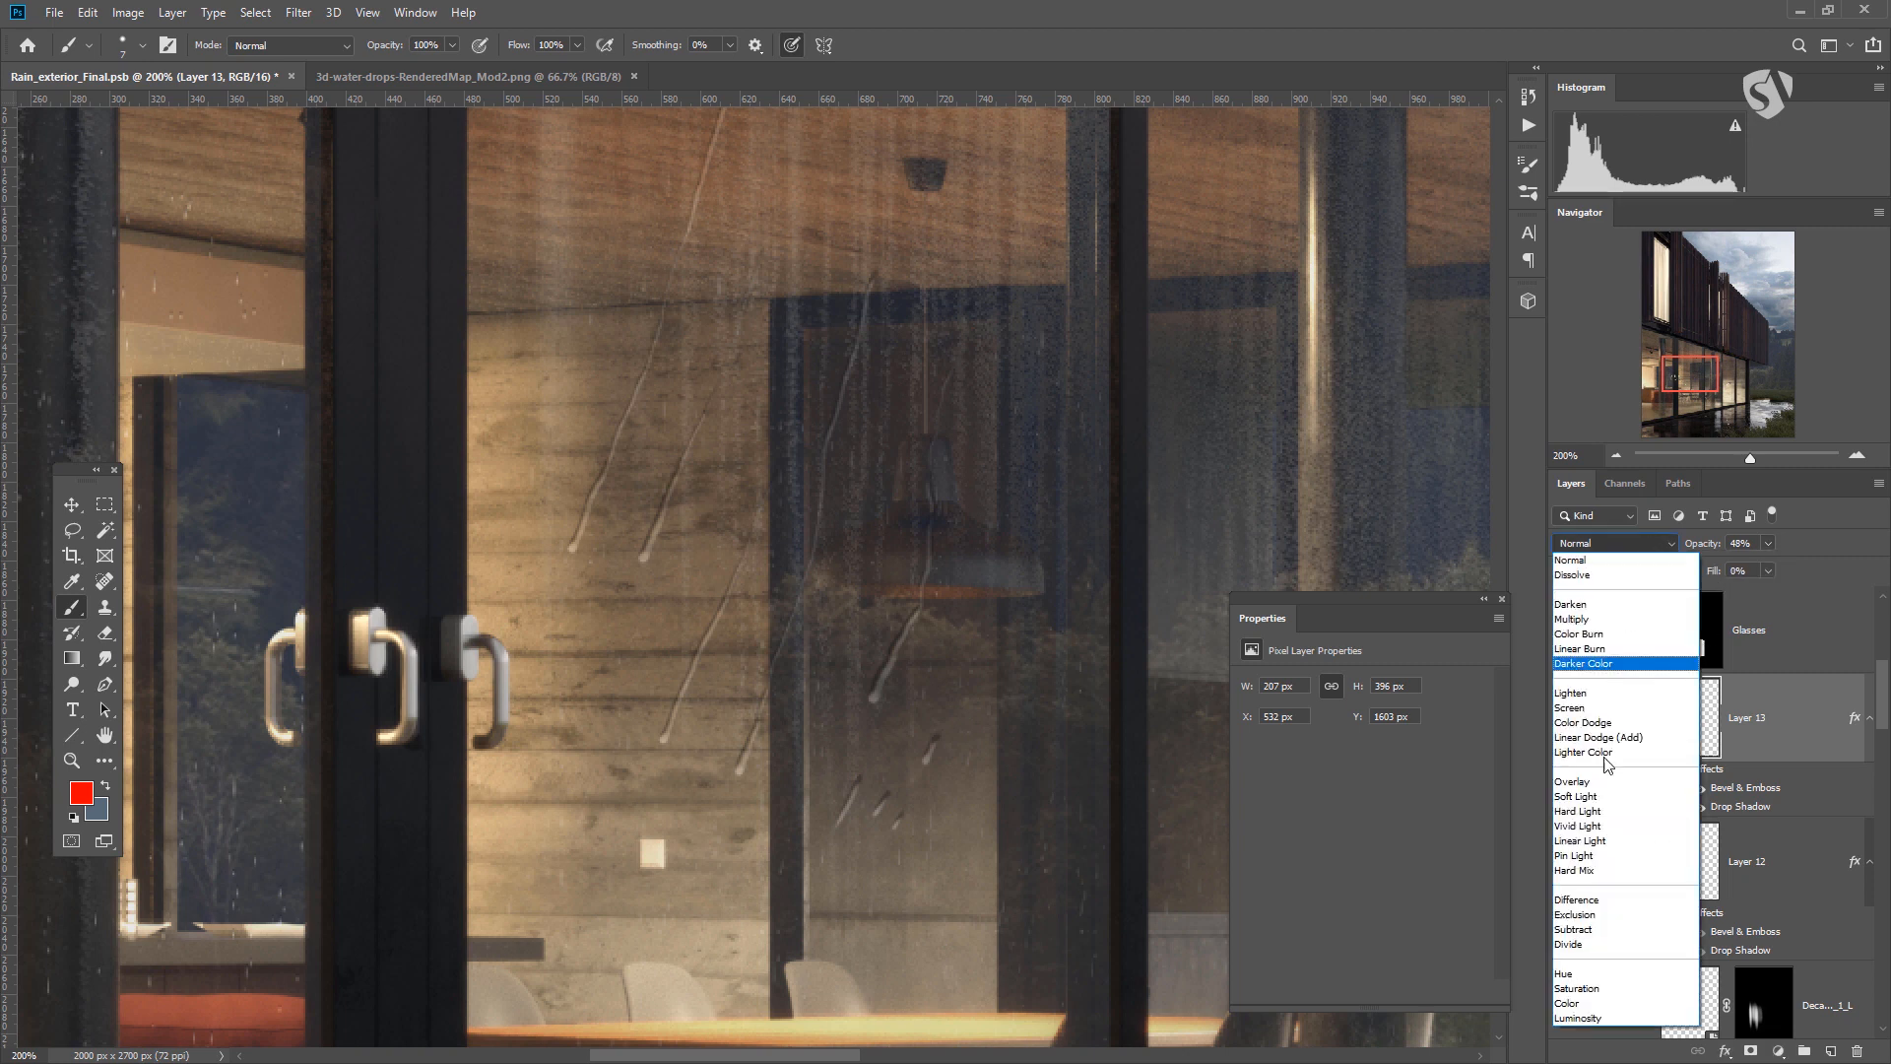
{"action": "left_click", "coordinate": [1611, 785]}
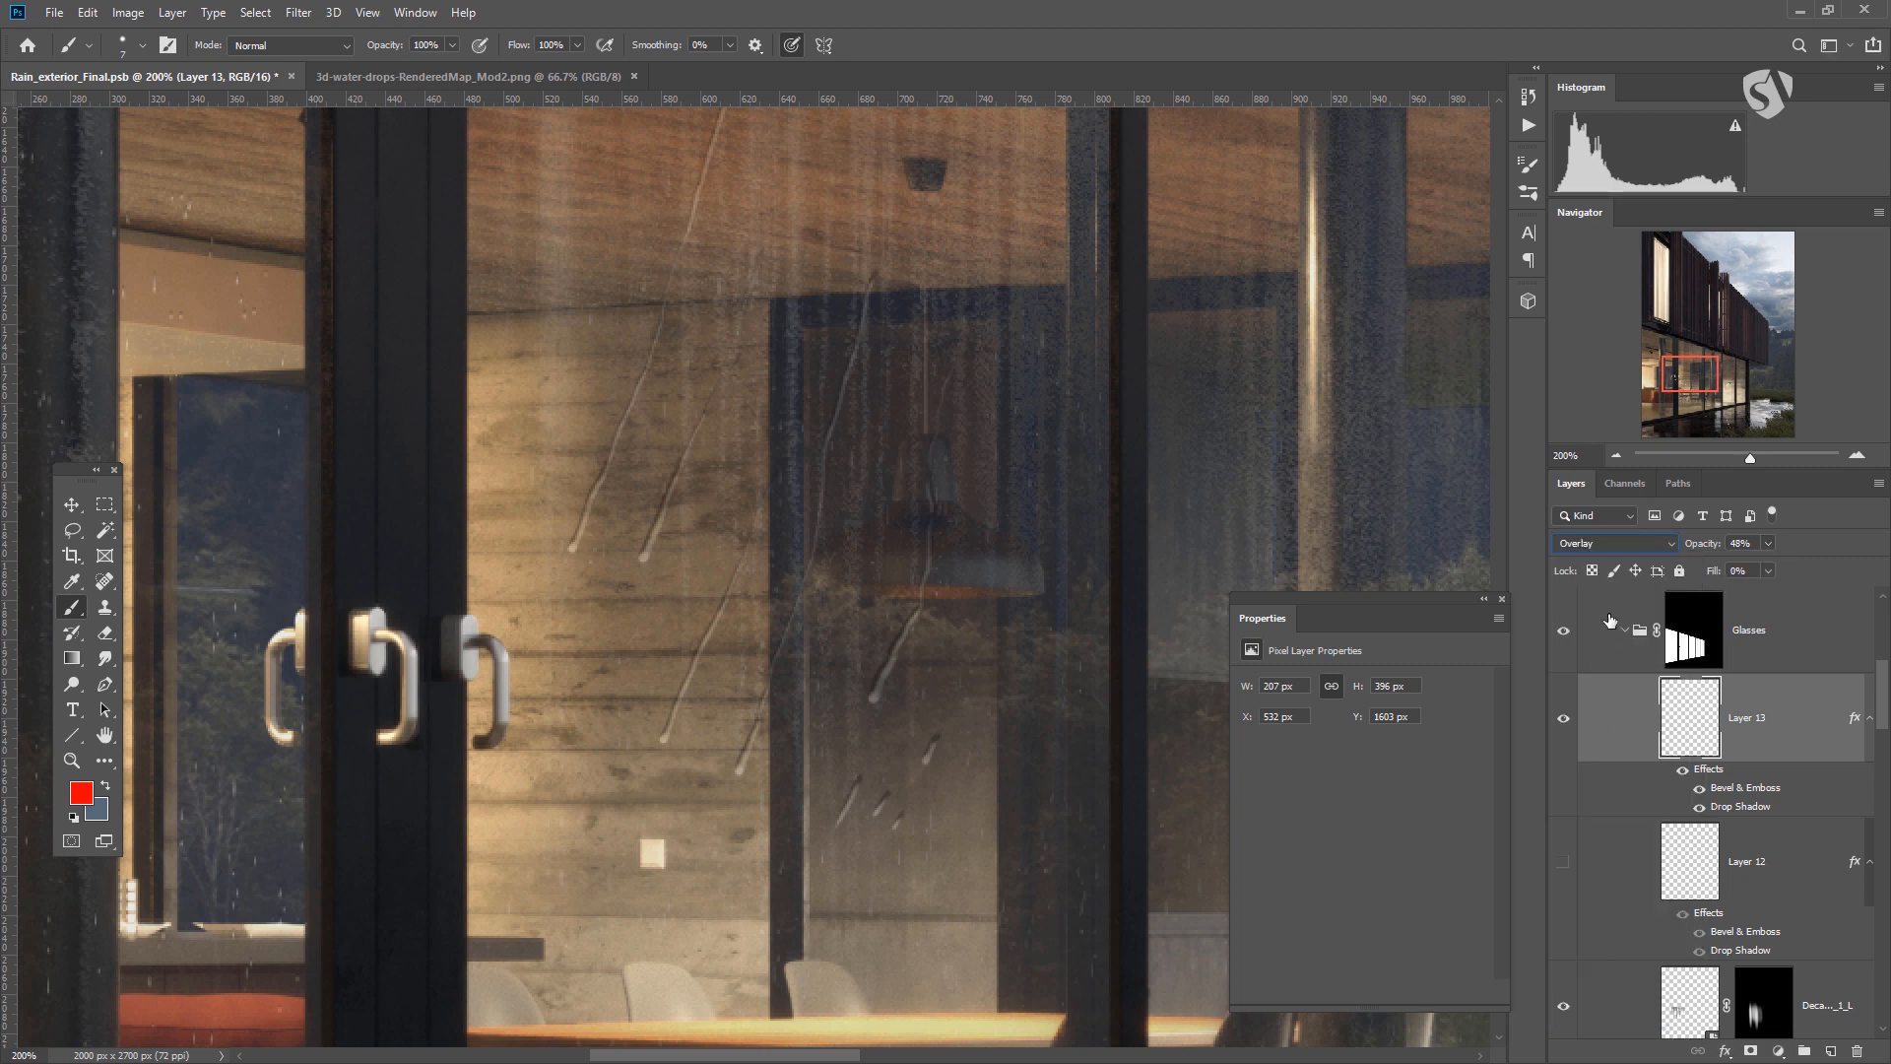
{"action": "left_click", "coordinate": [1624, 545]}
{"action": "left_click", "coordinate": [1617, 558]}
Reduce Layer 13's opacity further to 29% while judging the drips across the whole glazing.
{"action": "key", "text": "ctrl+minus"}
{"action": "key", "text": "ctrl+minus"}
{"action": "key", "text": "ctrl+plus"}
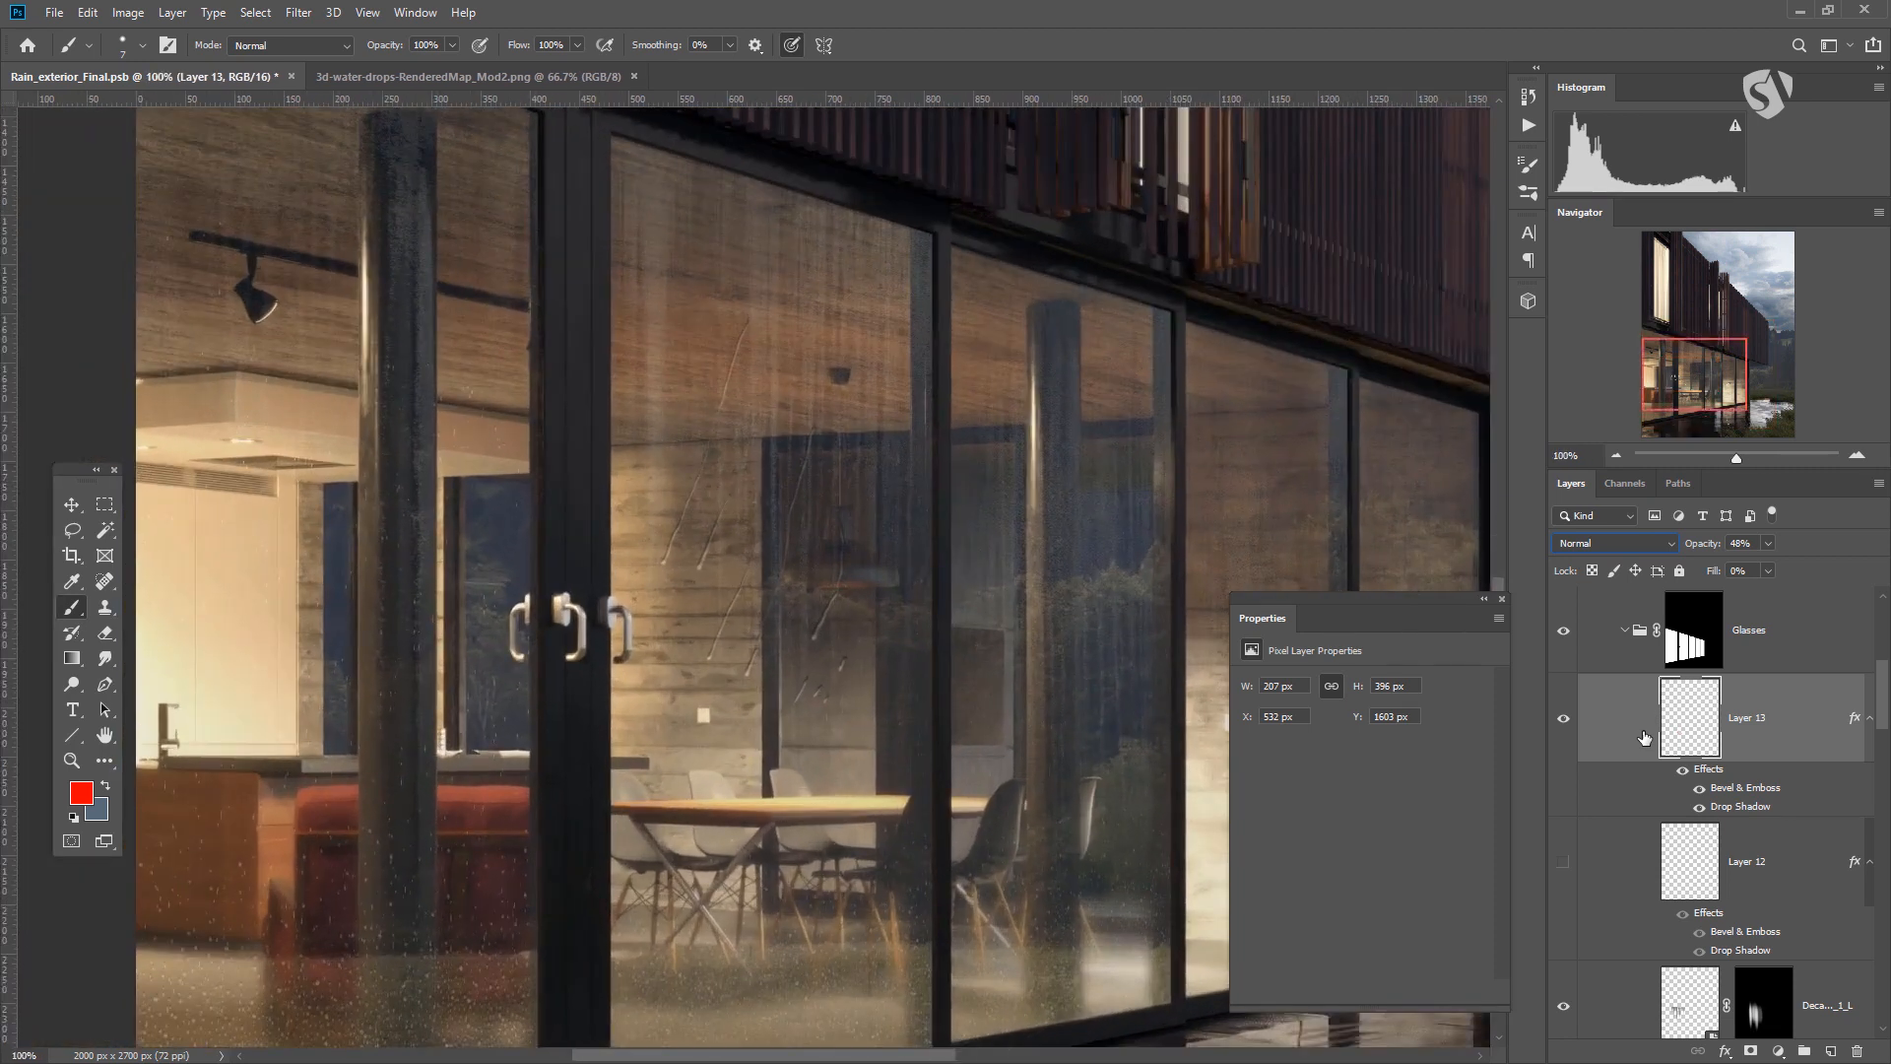
{"action": "left_click_drag", "start_coordinate": [1755, 565], "coordinate": [1752, 565]}
Hide Layer 13, show Layer 12 instead, and review Layer 12's Bevel & Emboss settings.
{"action": "left_click", "coordinate": [1562, 718]}
{"action": "left_click", "coordinate": [1563, 865]}
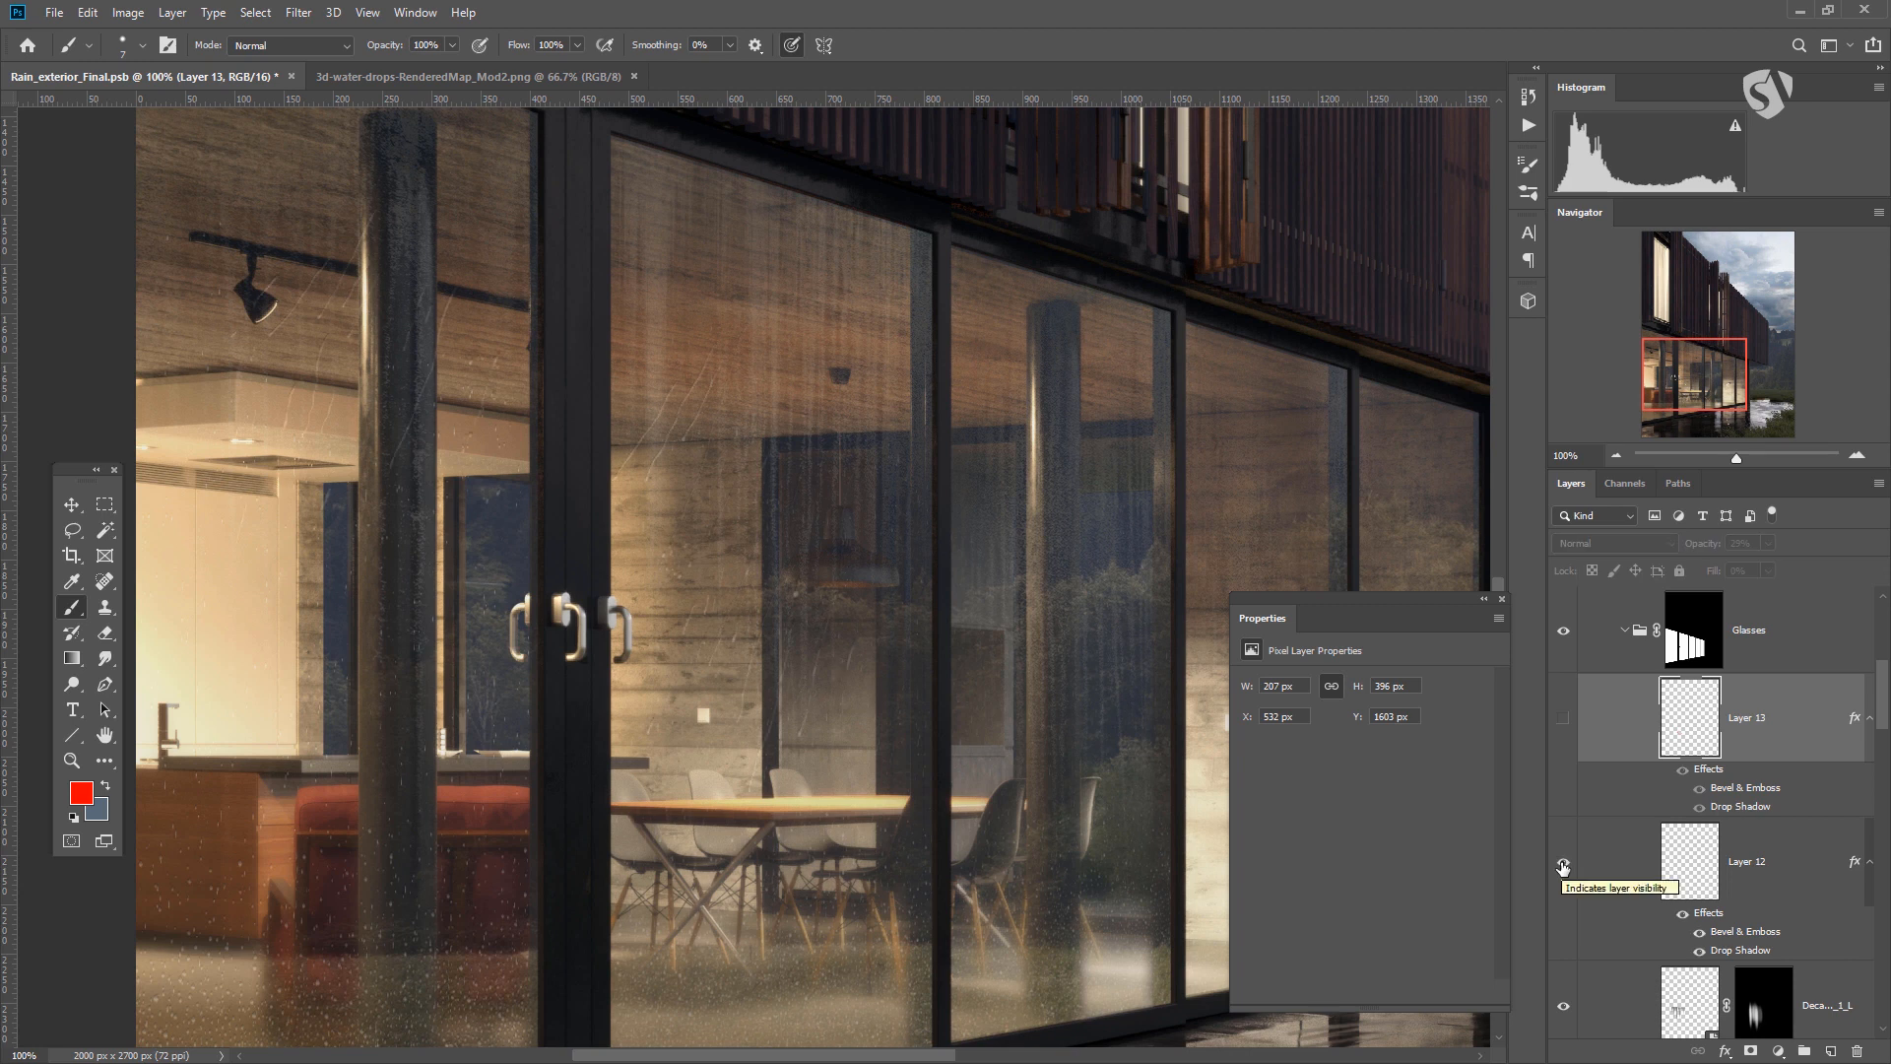
{"action": "left_click", "coordinate": [1679, 881]}
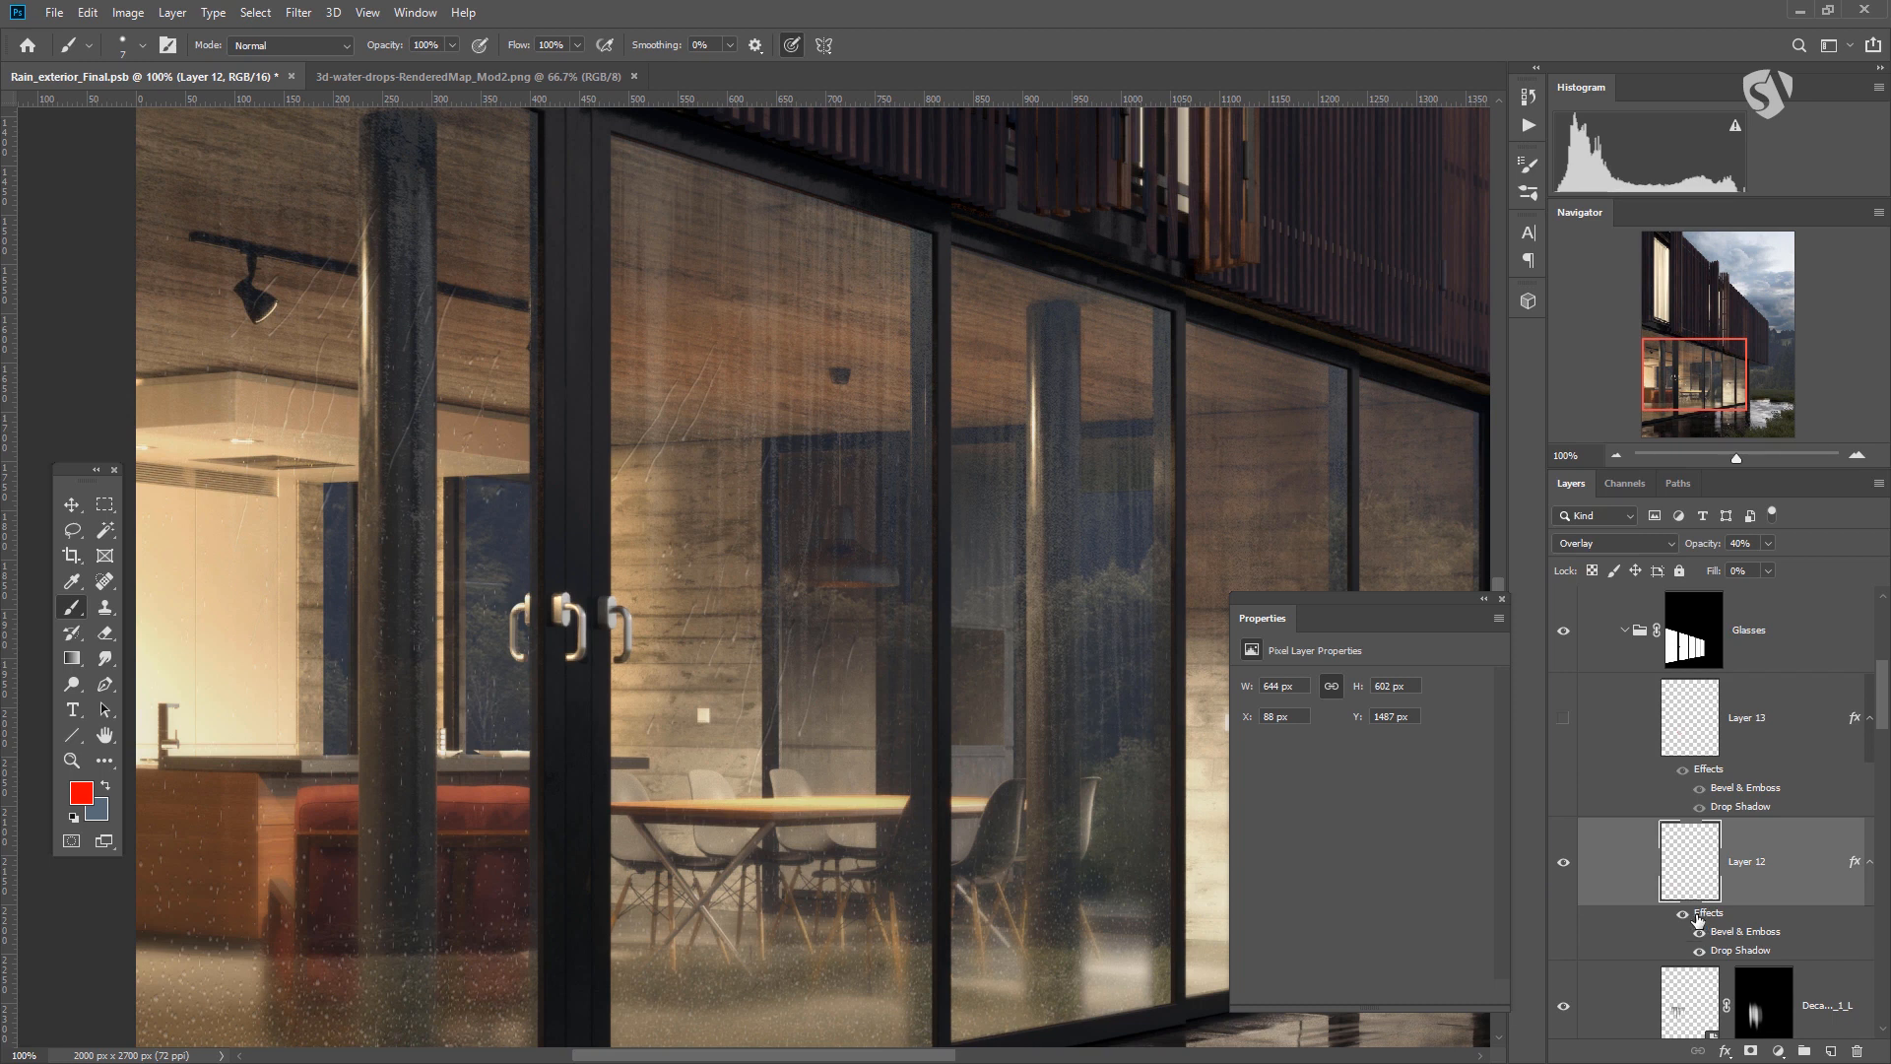
{"action": "double_click", "coordinate": [1692, 914]}
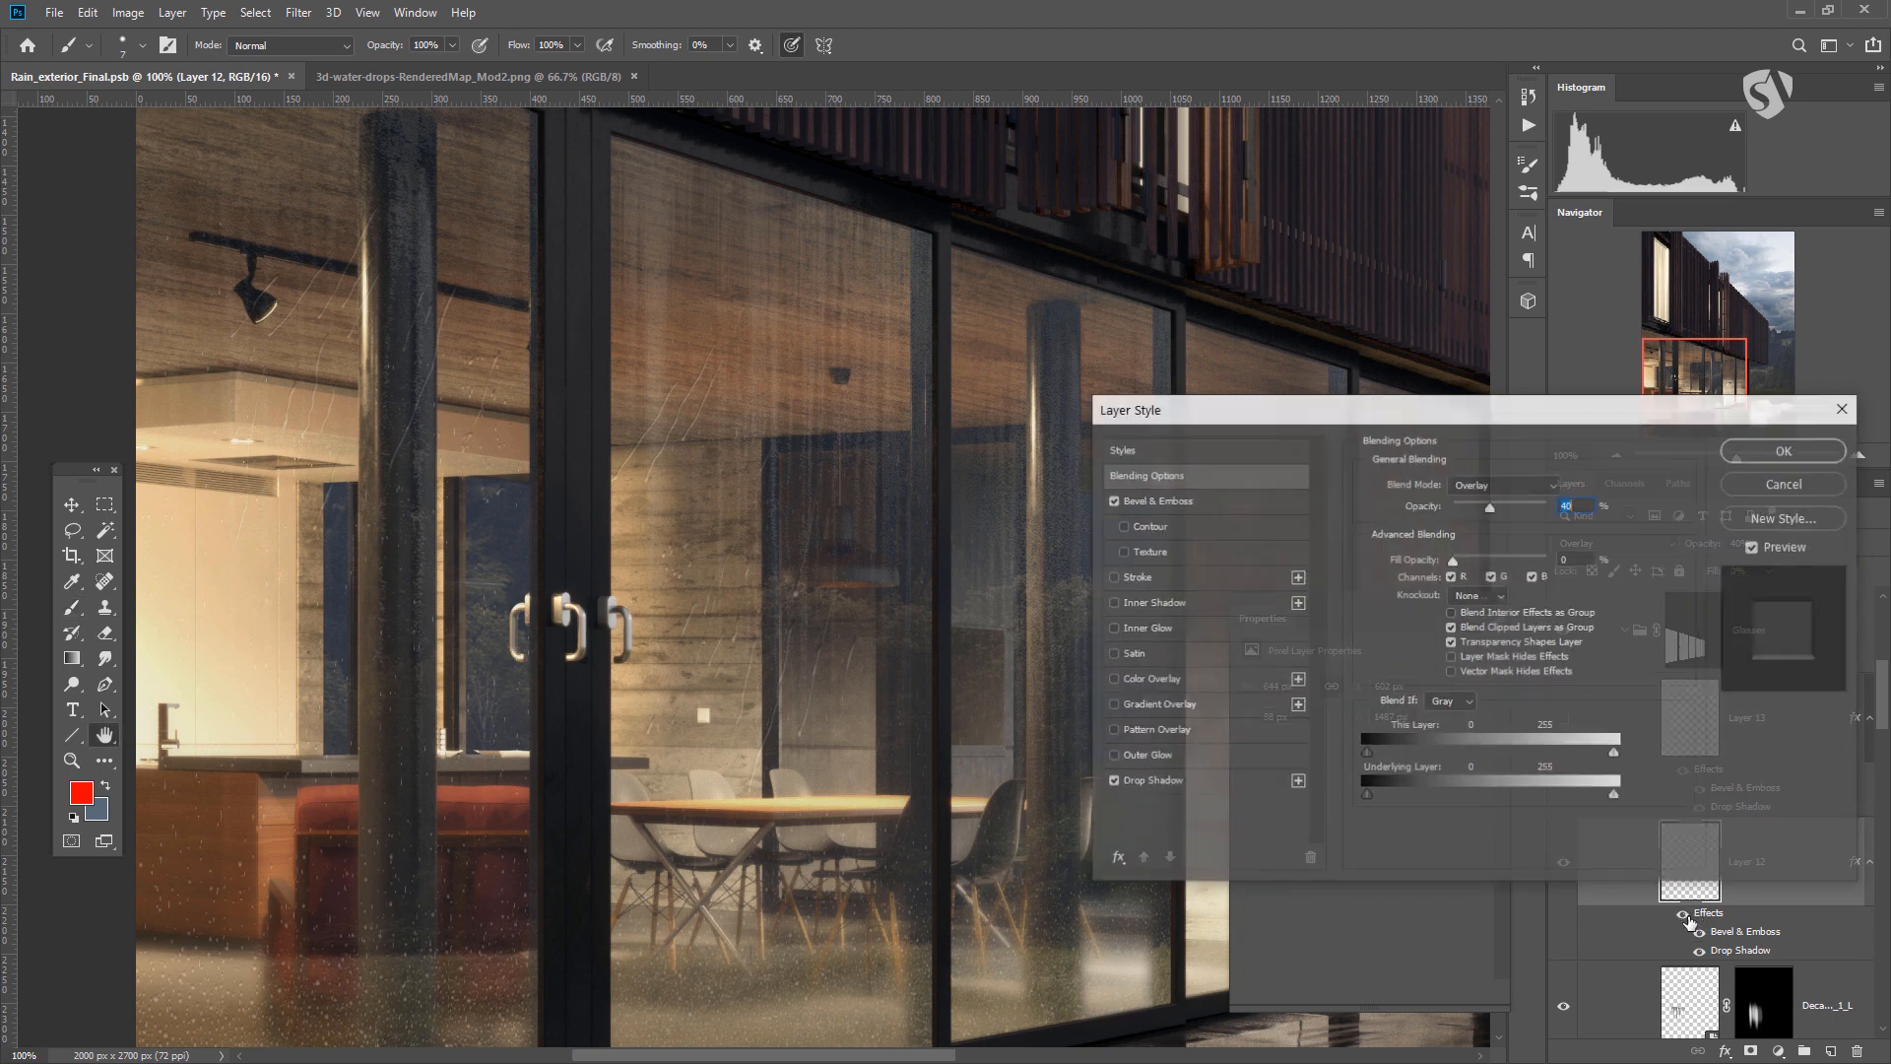
{"action": "left_click", "coordinate": [1176, 502]}
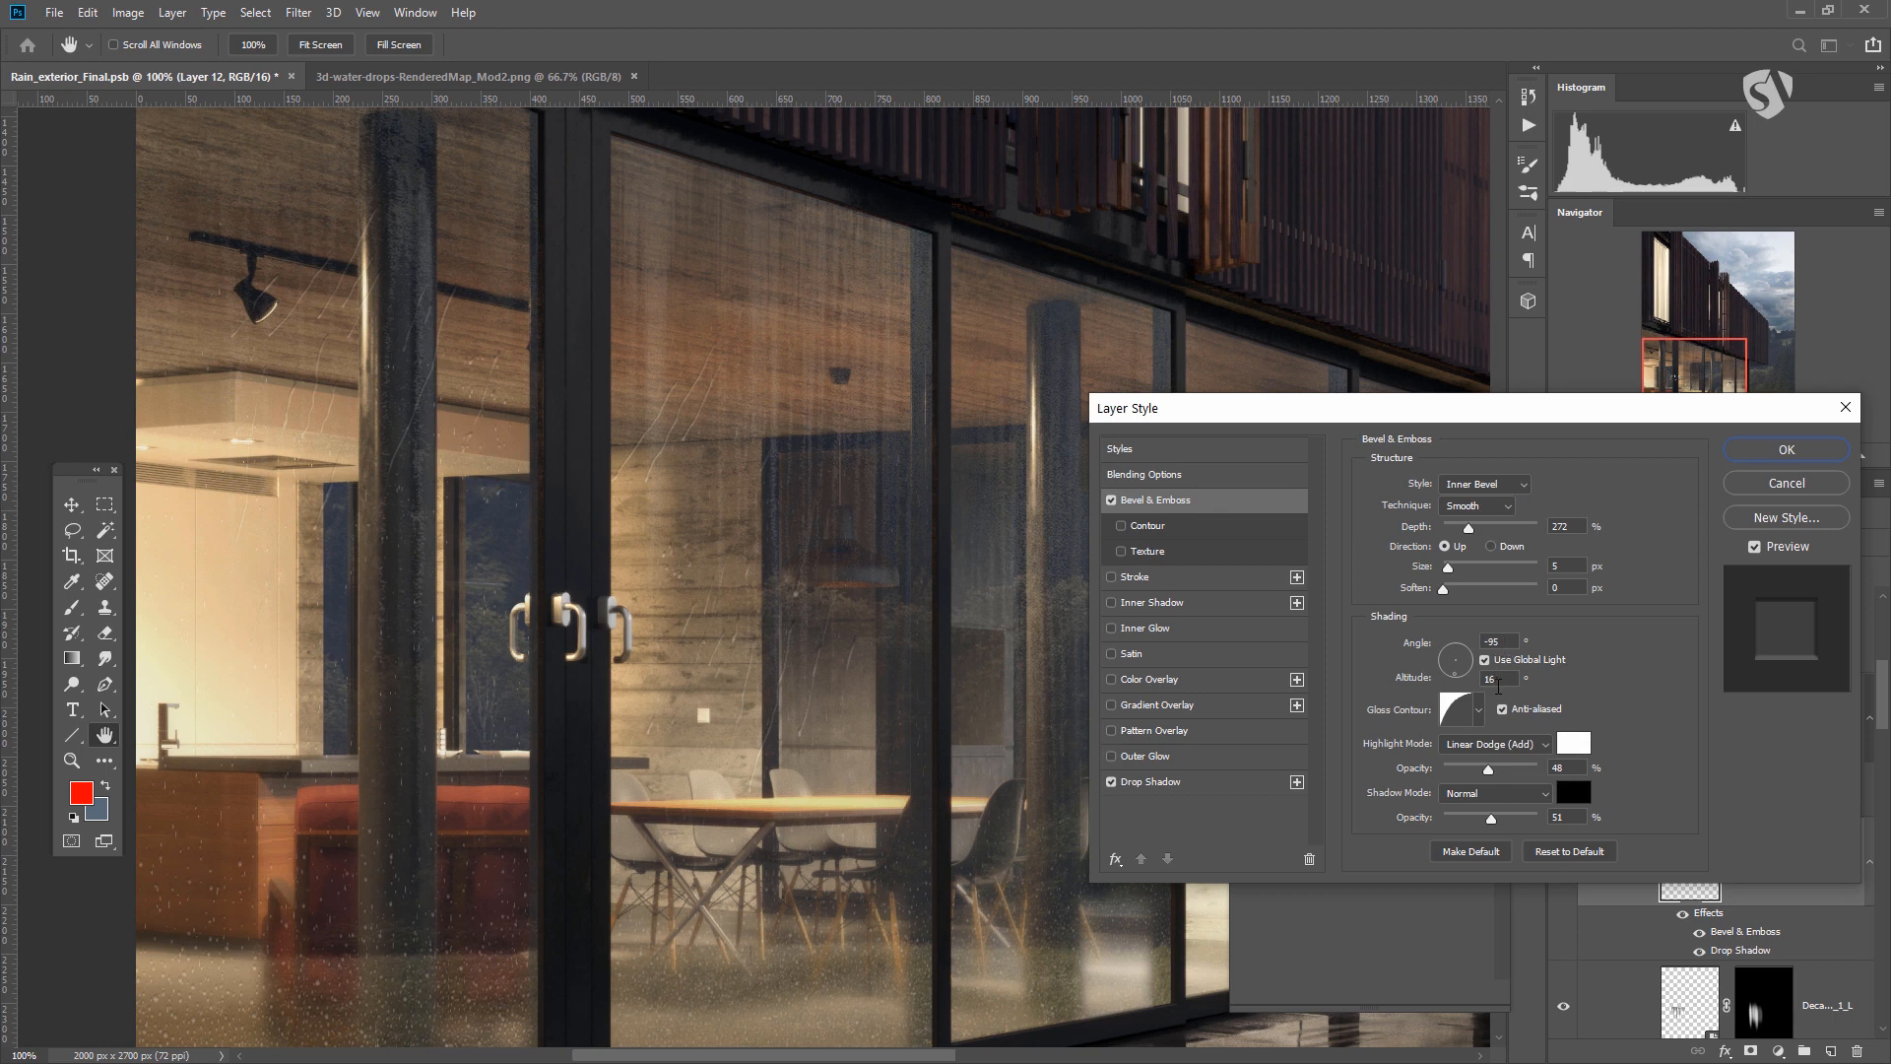
{"action": "left_click", "coordinate": [1772, 449]}
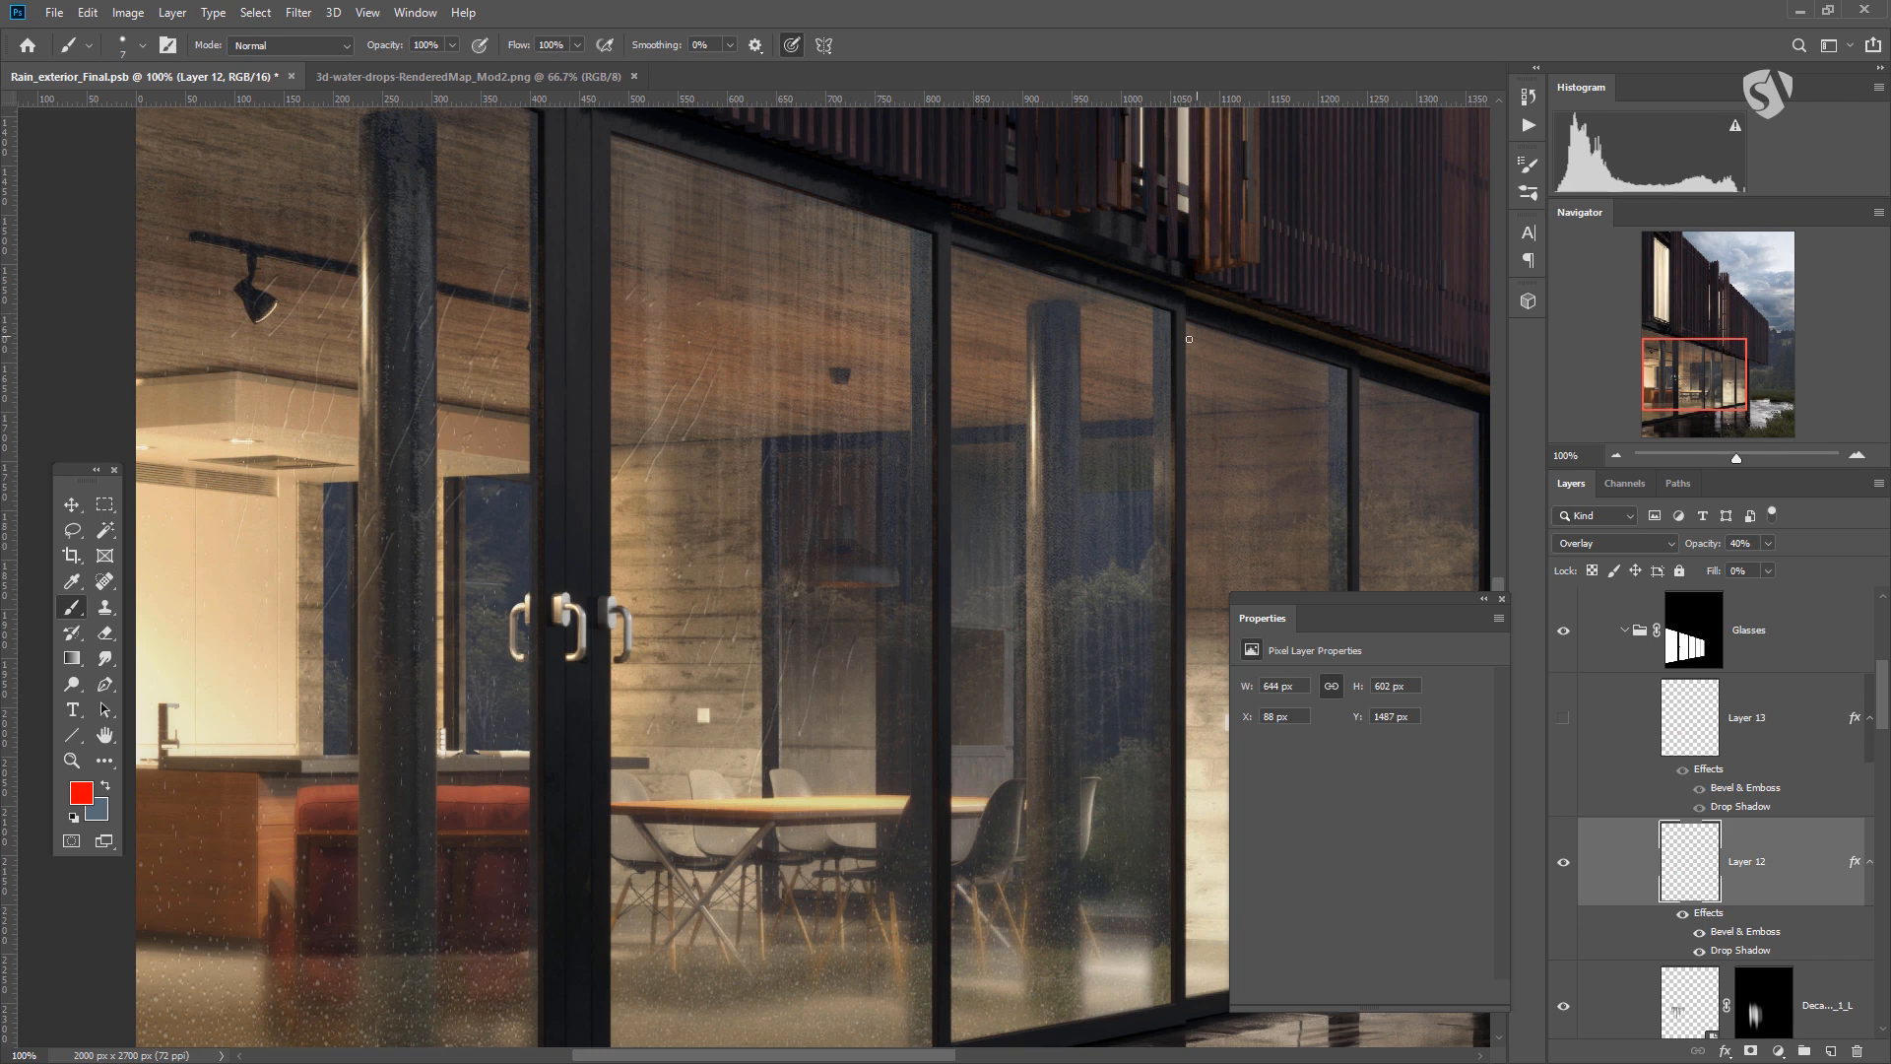
Place the animated-very-heavy-rain-storm image above the FX group and stretch it to 117.66% width and 280.93% height to cover the canvas.
{"action": "scroll", "coordinate": [1071, 414], "scroll_direction": "down", "scroll_amount": 3}
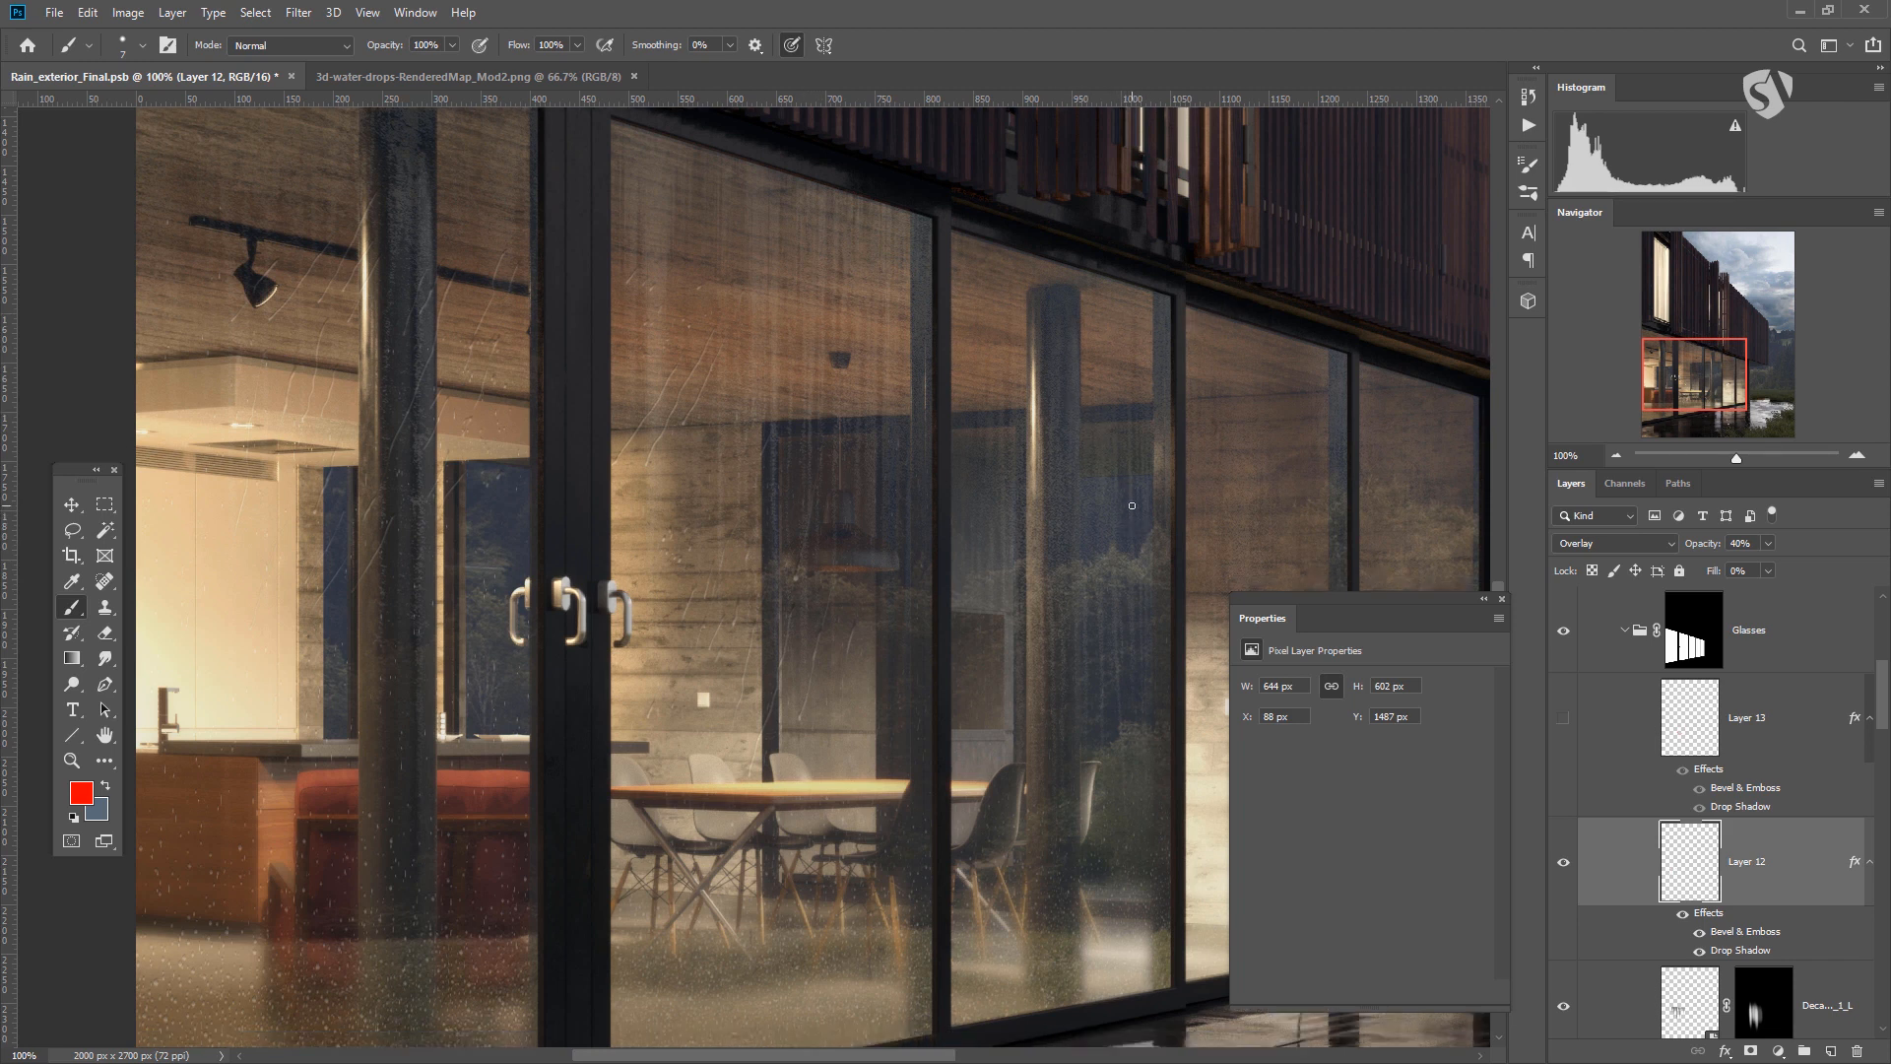
{"action": "scroll", "coordinate": [1130, 498], "scroll_direction": "up", "scroll_amount": 2}
{"action": "key", "text": "ctrl+minus"}
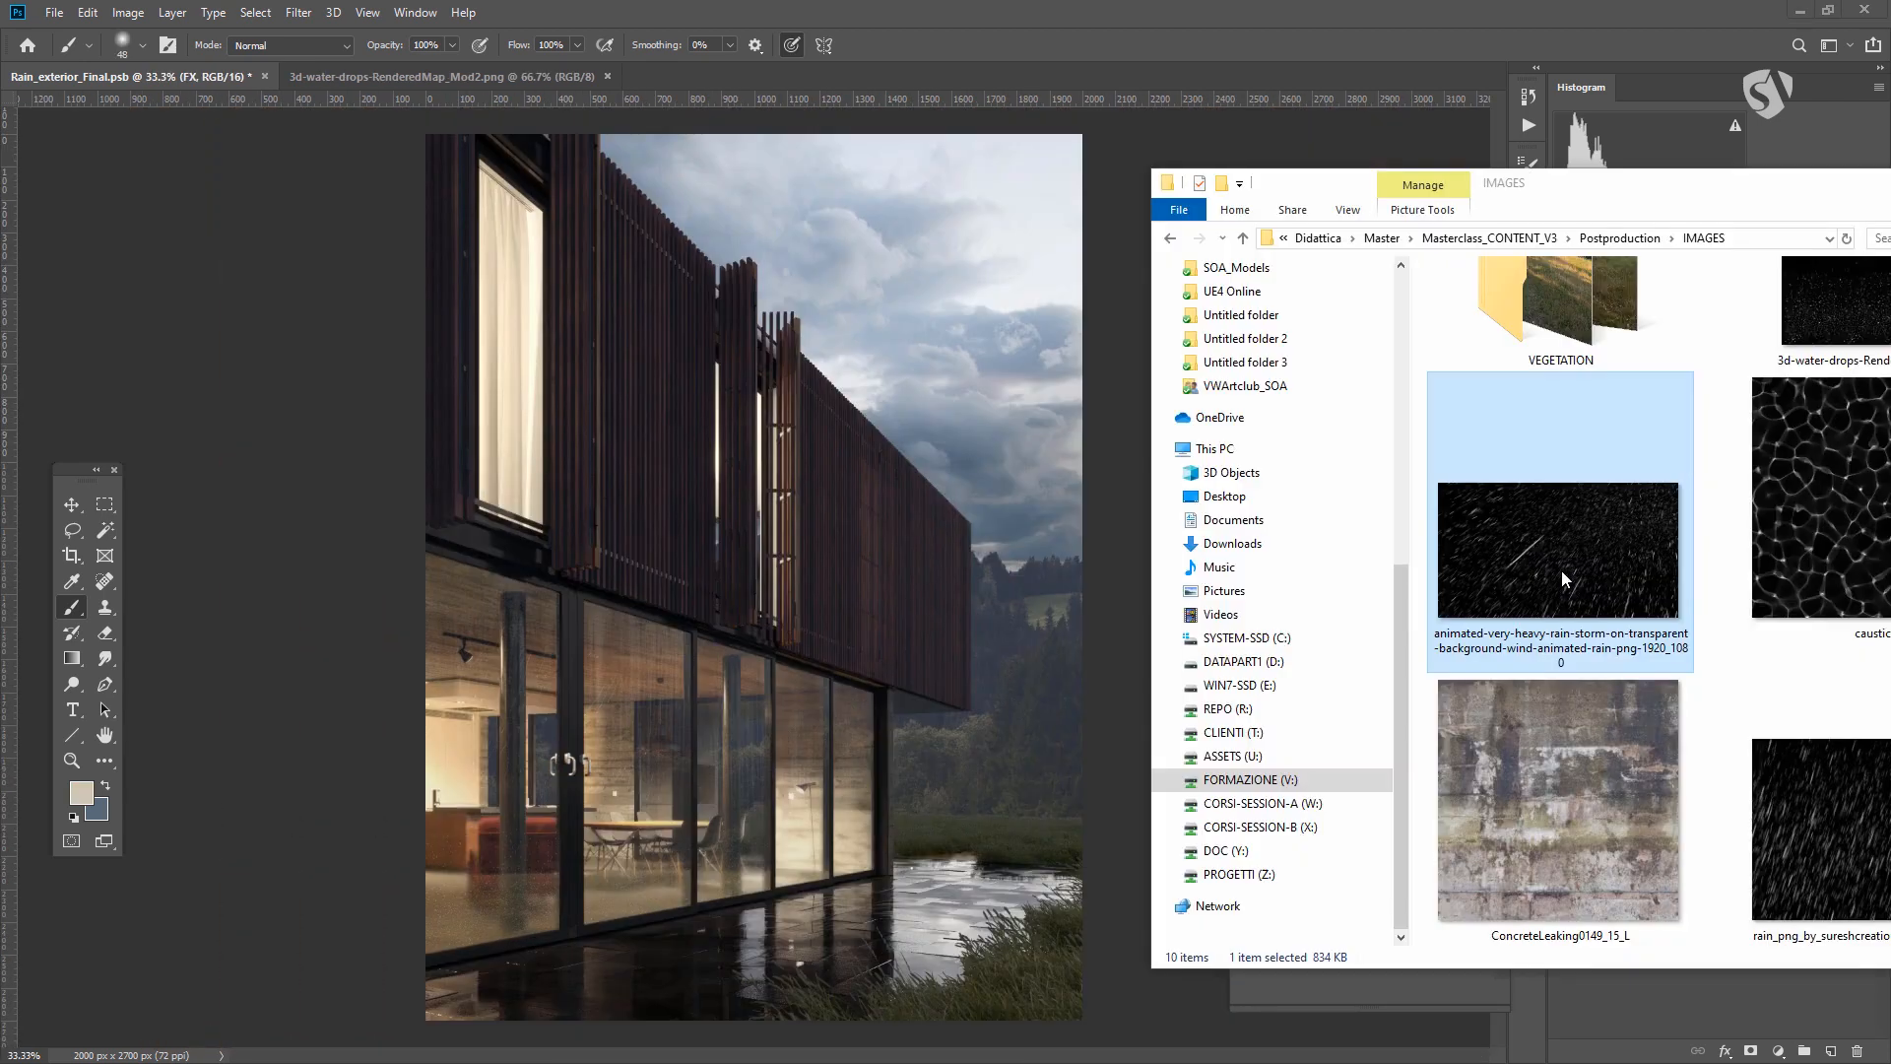
{"action": "left_click_drag", "start_coordinate": [1562, 569], "coordinate": [855, 499]}
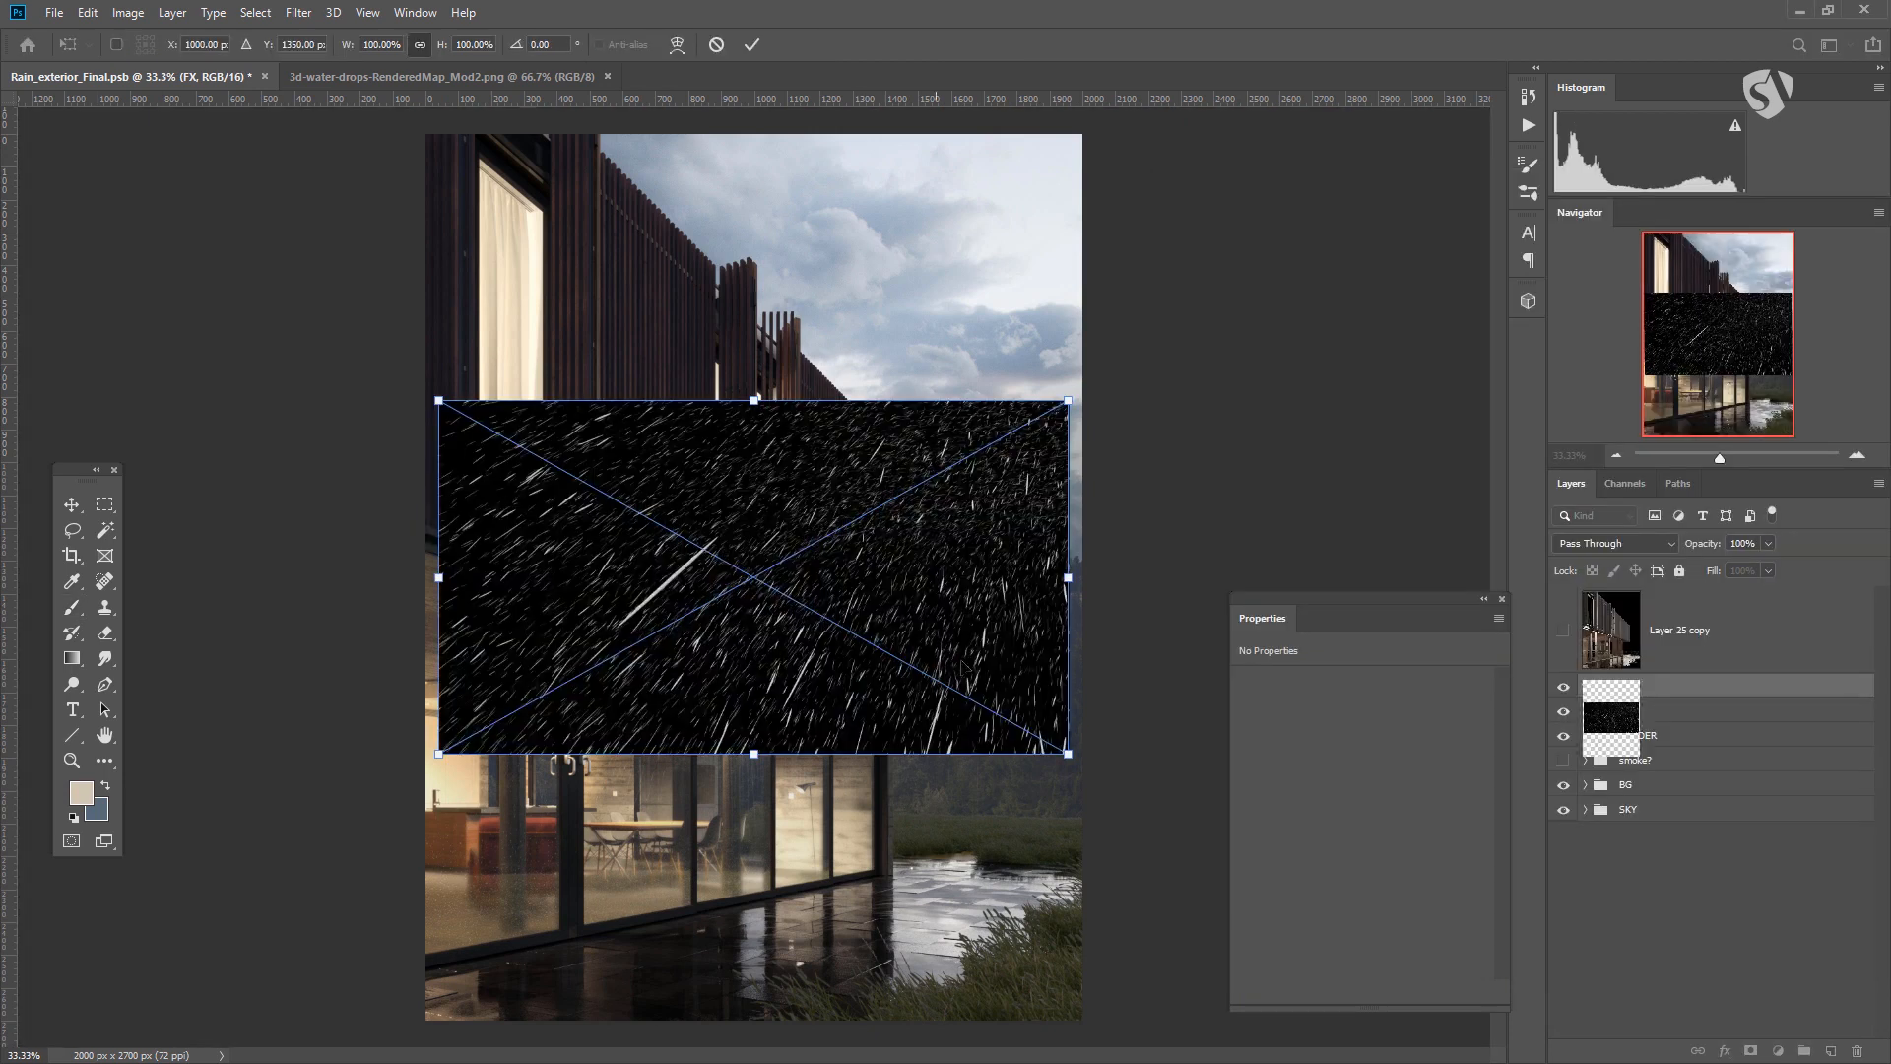
{"action": "left_click_drag", "start_coordinate": [754, 399], "coordinate": [754, 122]}
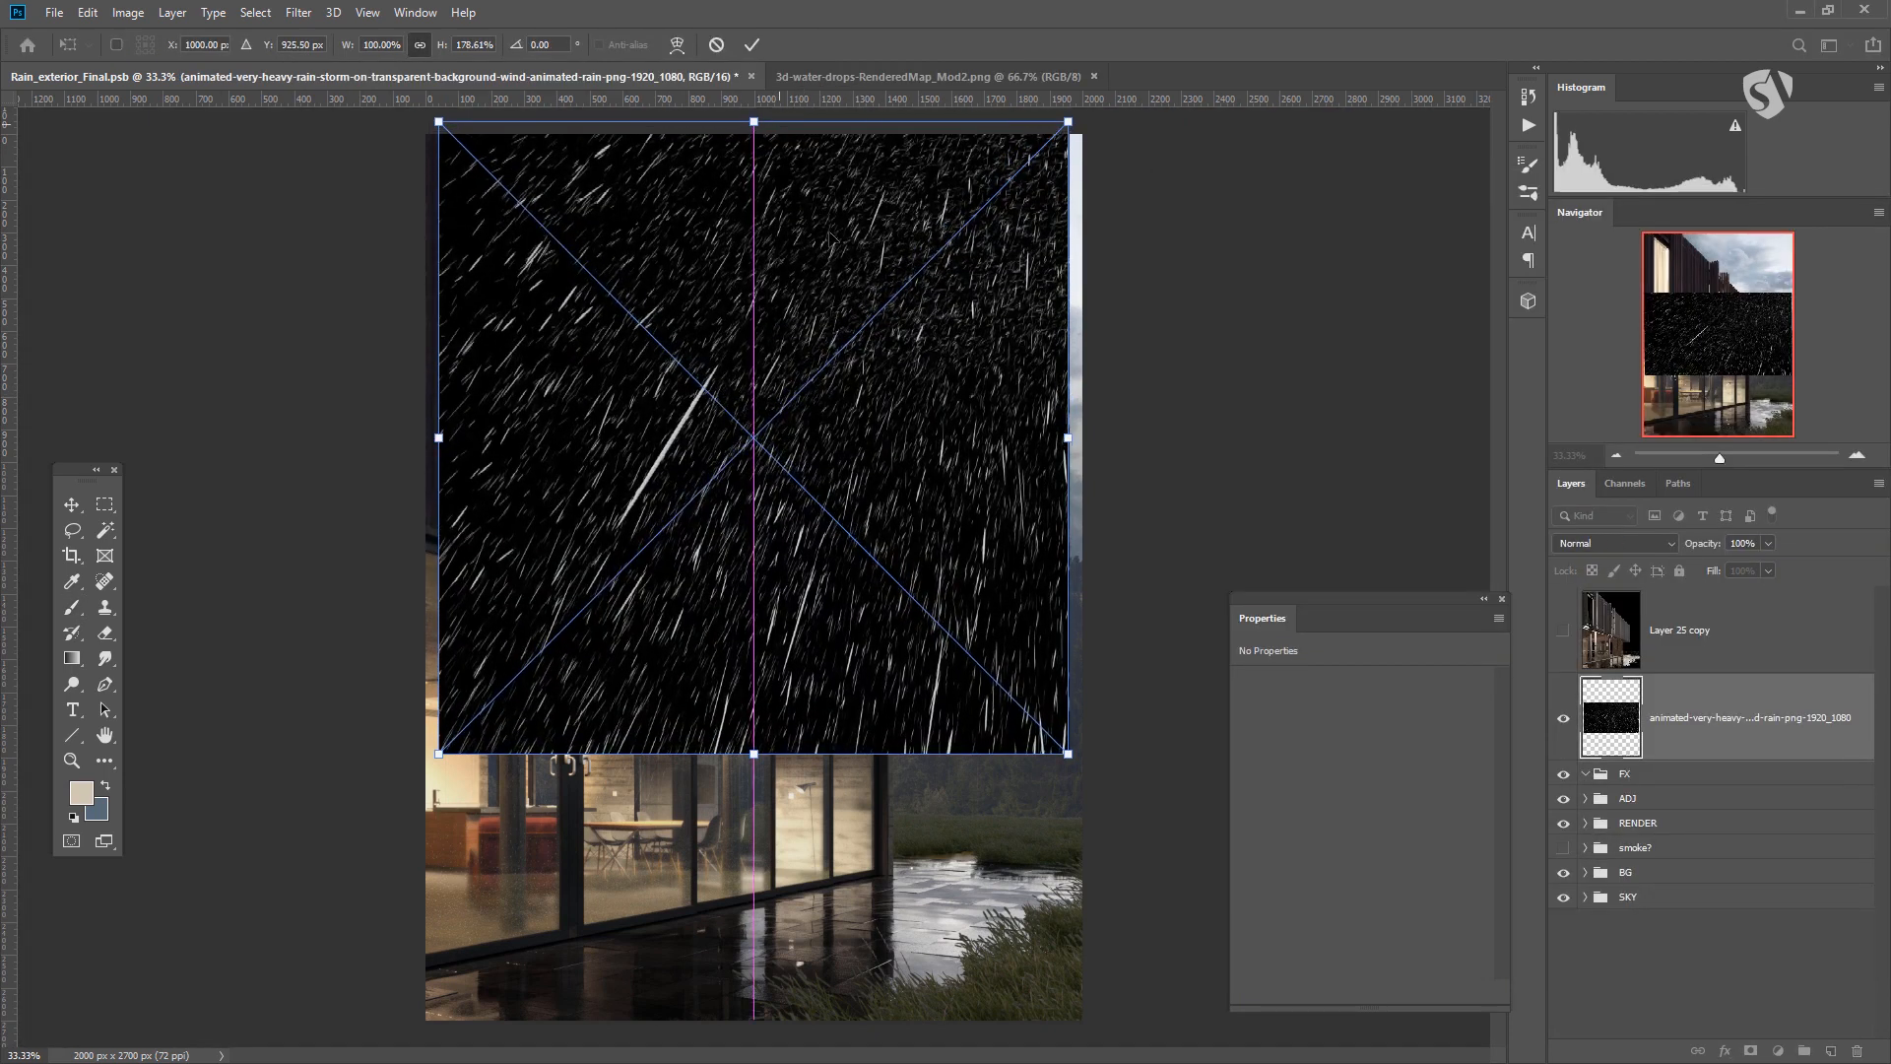
{"action": "left_click_drag", "start_coordinate": [755, 753], "coordinate": [755, 966]}
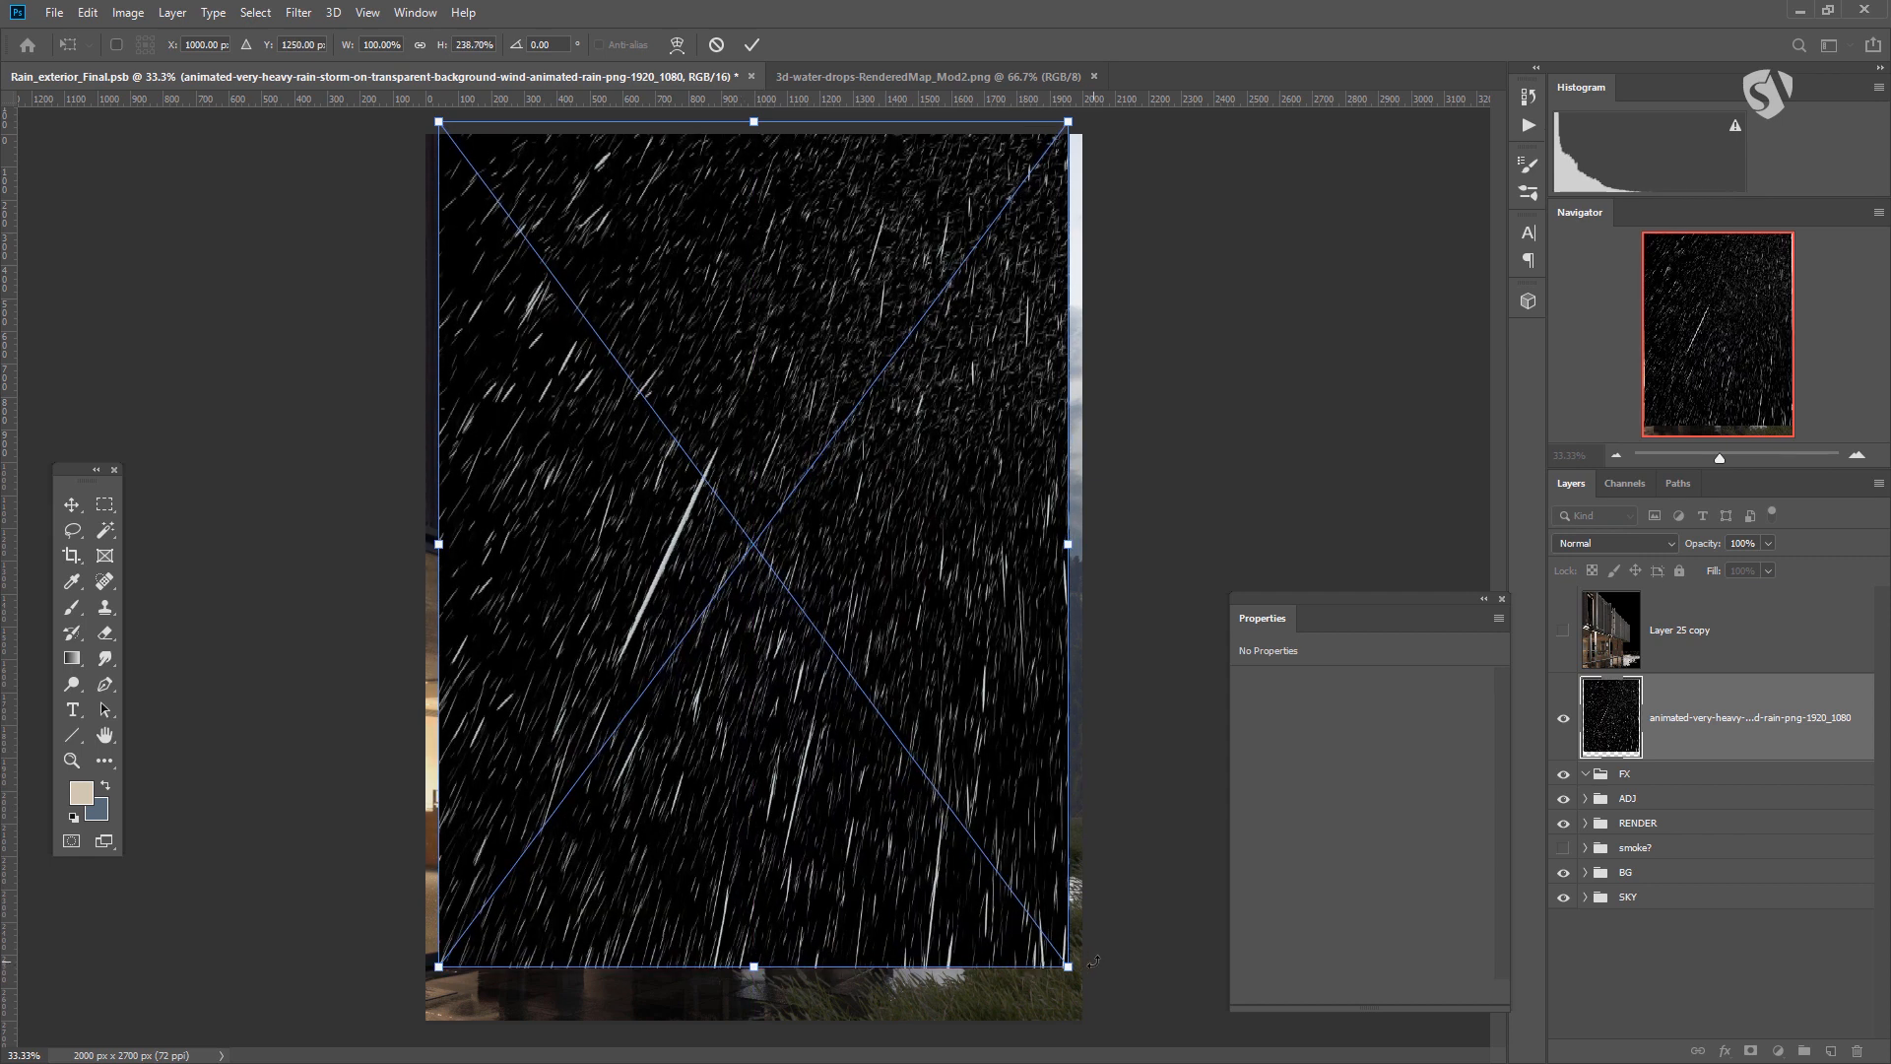
{"action": "left_click_drag", "start_coordinate": [1069, 966], "coordinate": [1124, 1041]}
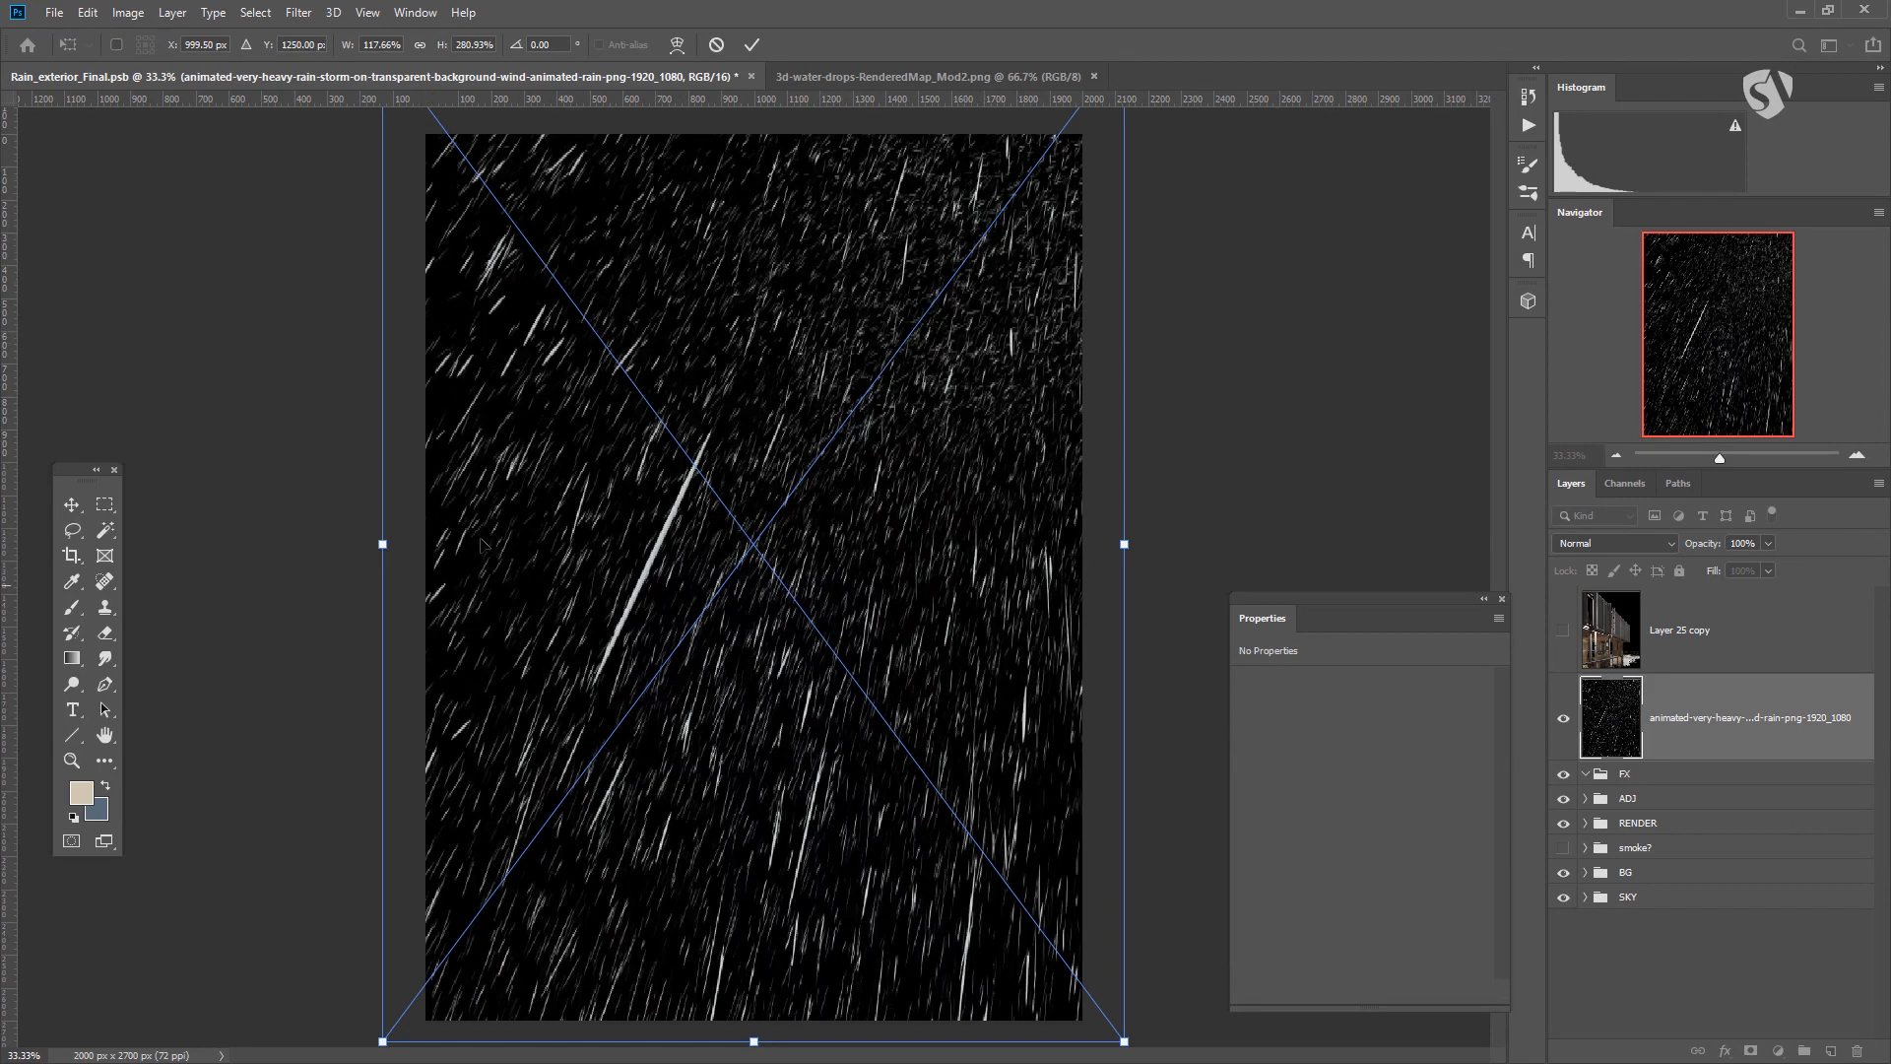
{"action": "key", "text": "b"}
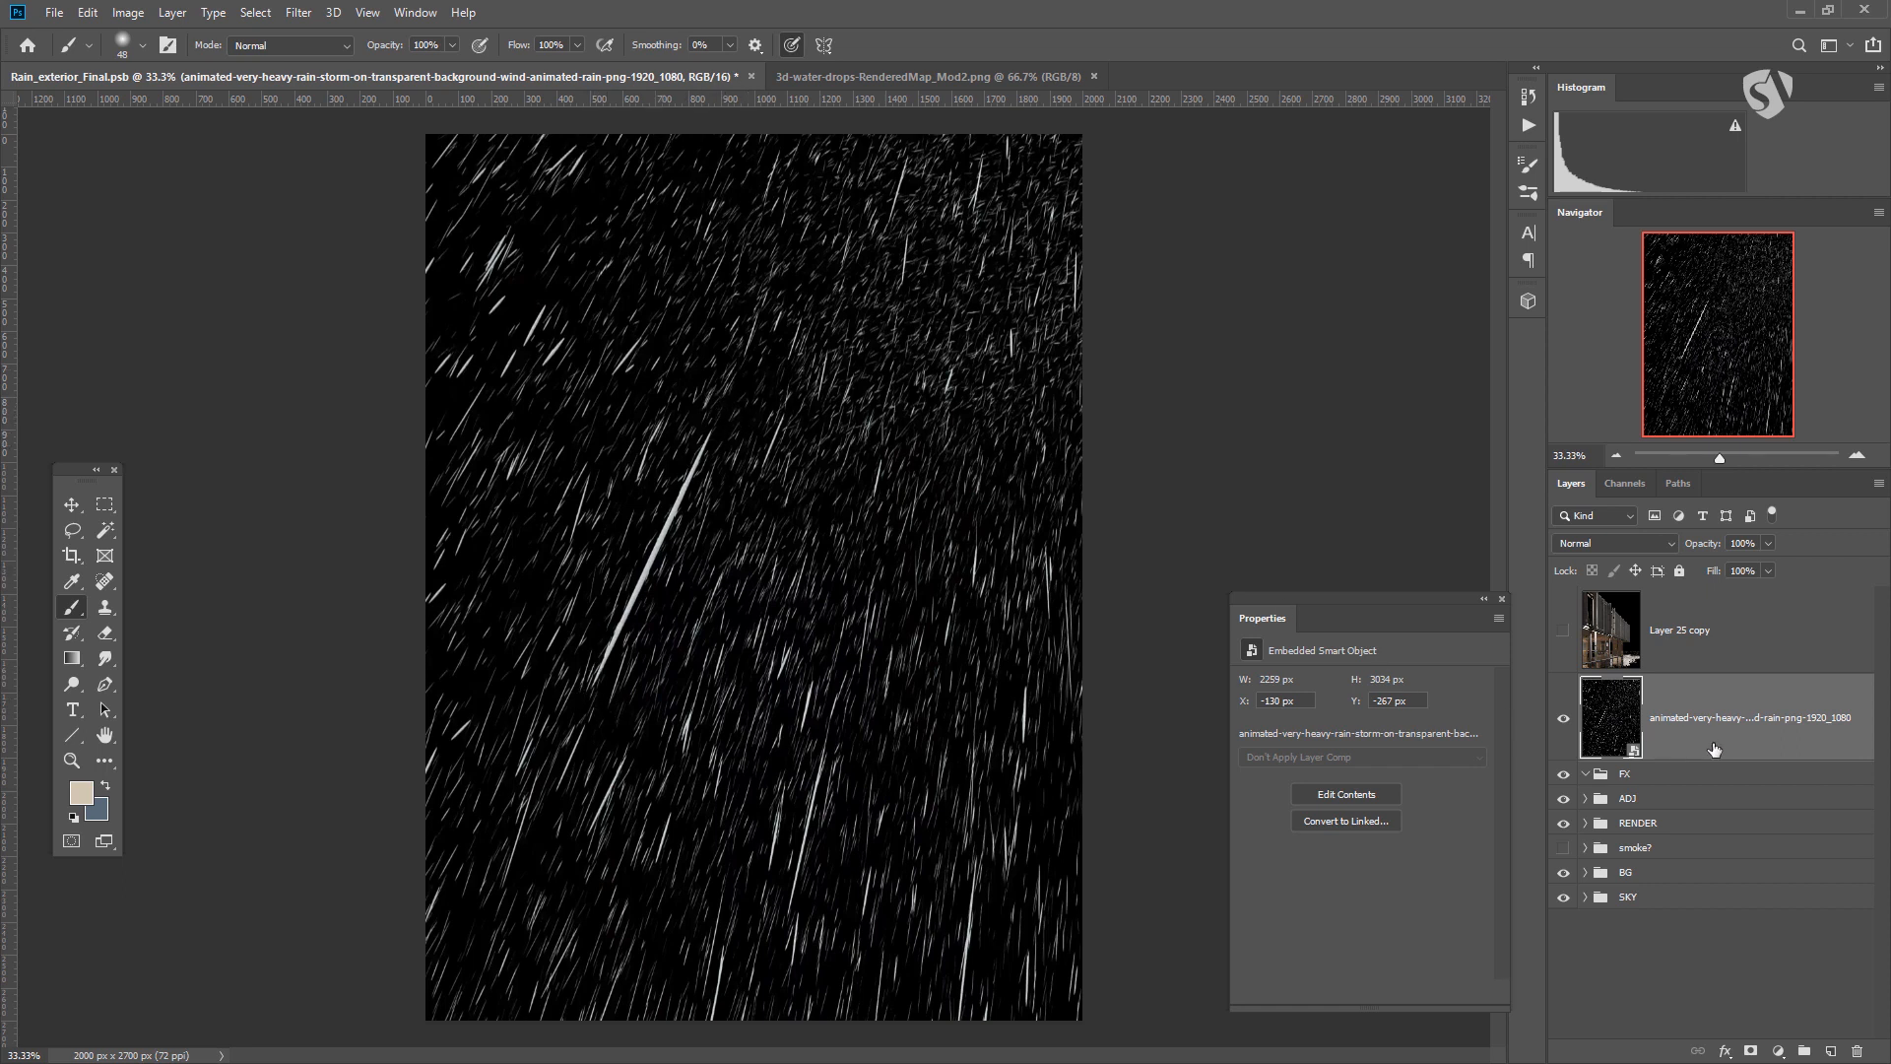
Set the heavy rain layer's blend mode to Screen and switch off its visibility to compare the image without it.
{"action": "left_click", "coordinate": [1625, 543]}
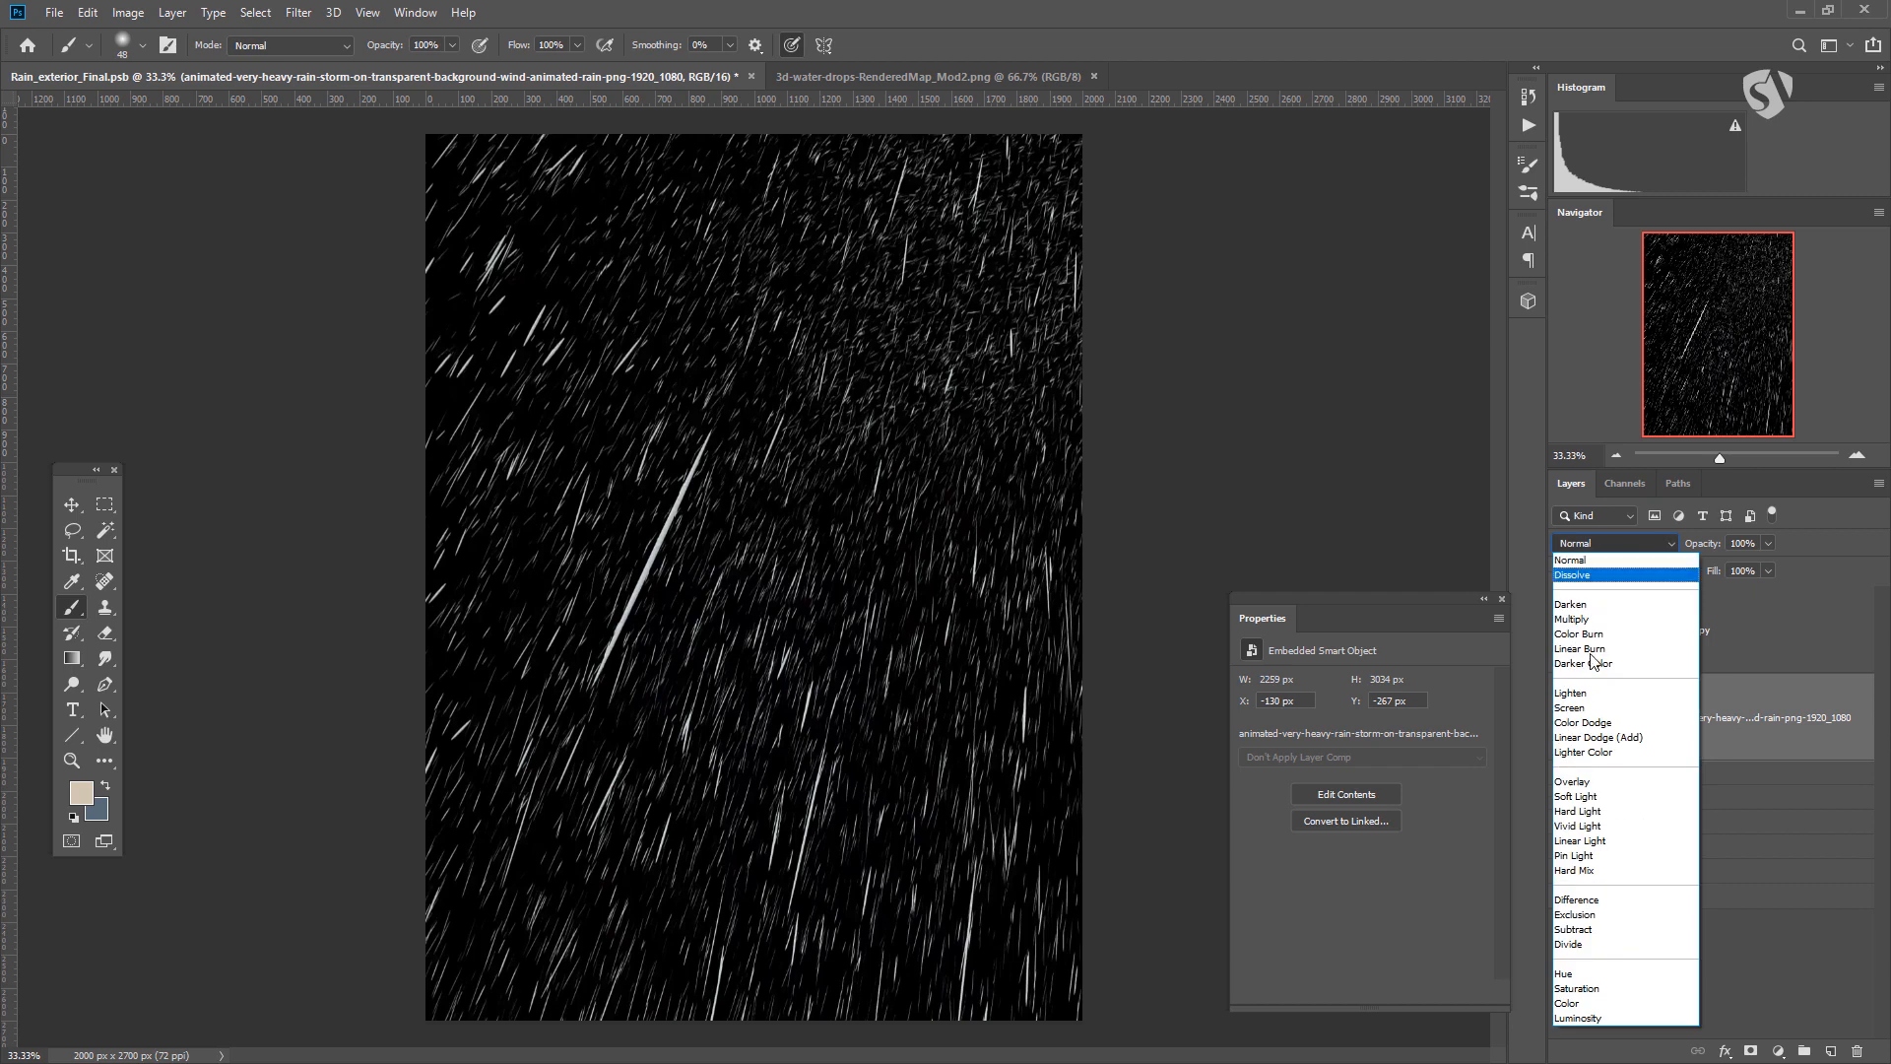
{"action": "left_click", "coordinate": [1588, 709]}
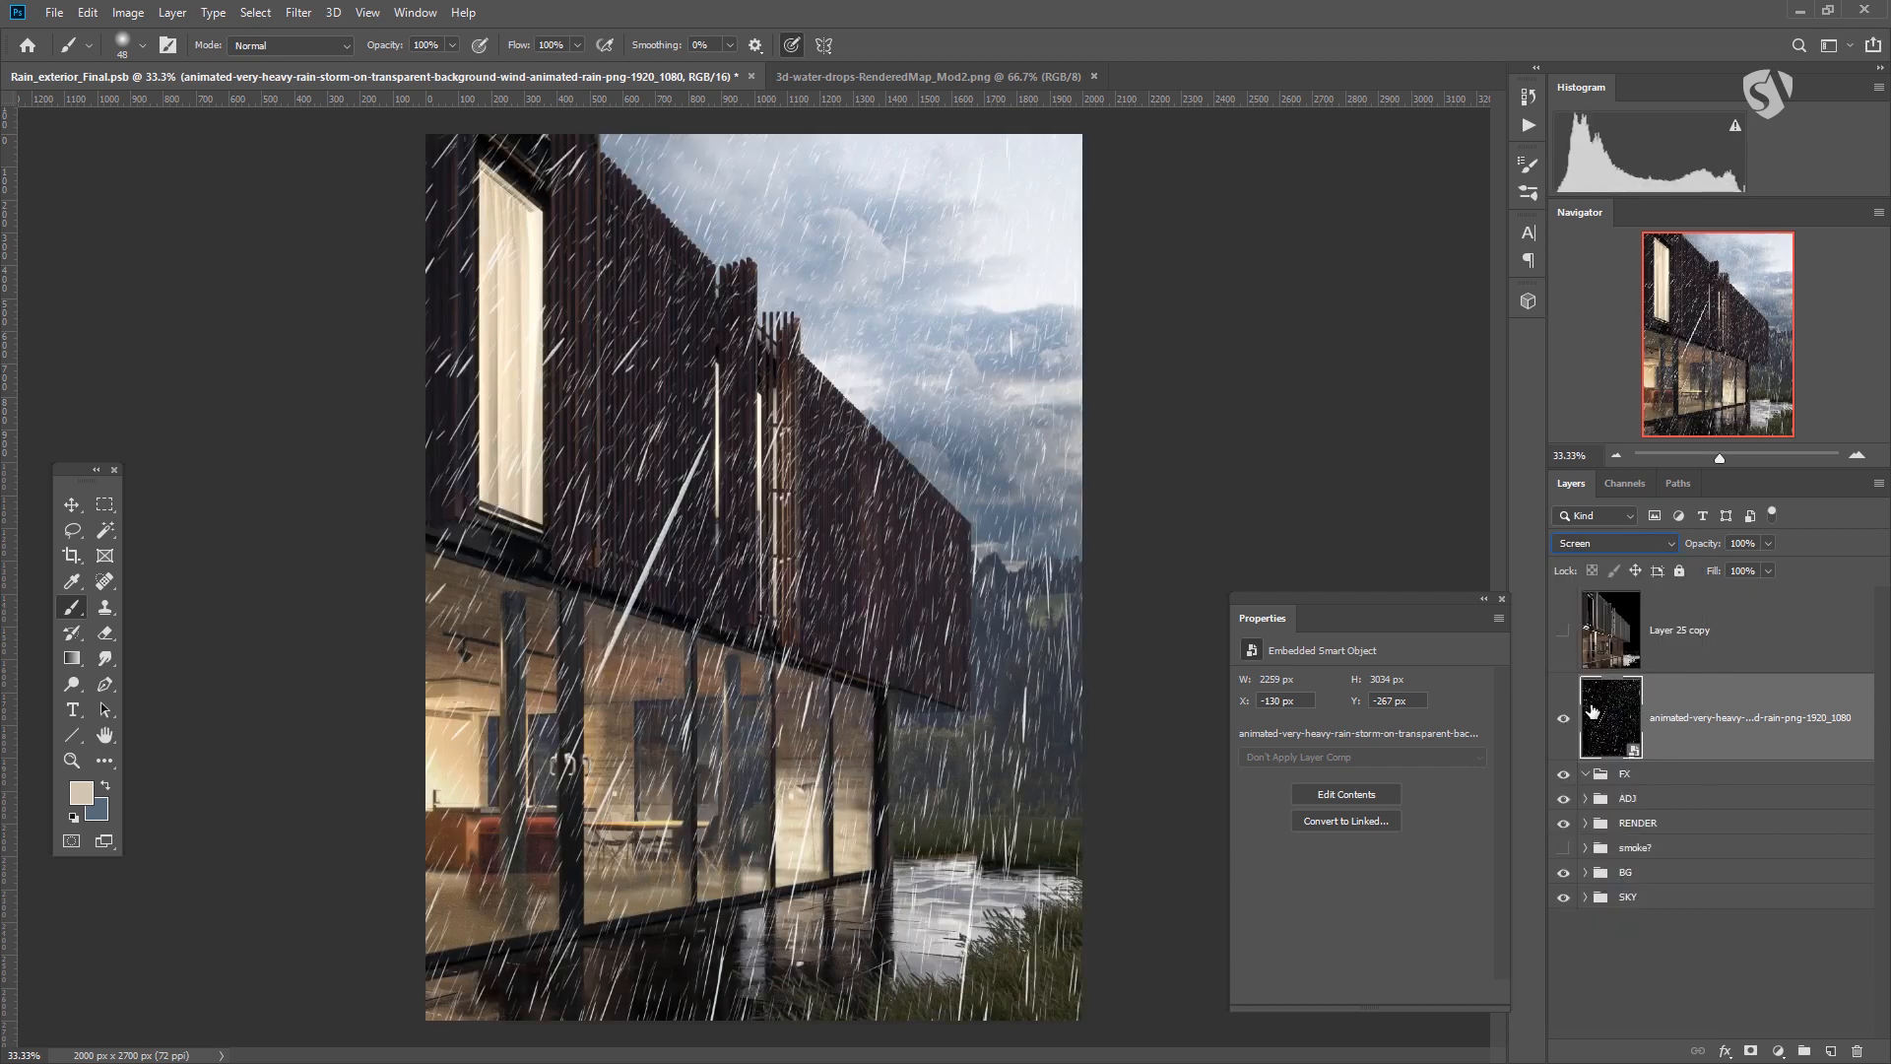
{"action": "left_click", "coordinate": [1565, 720]}
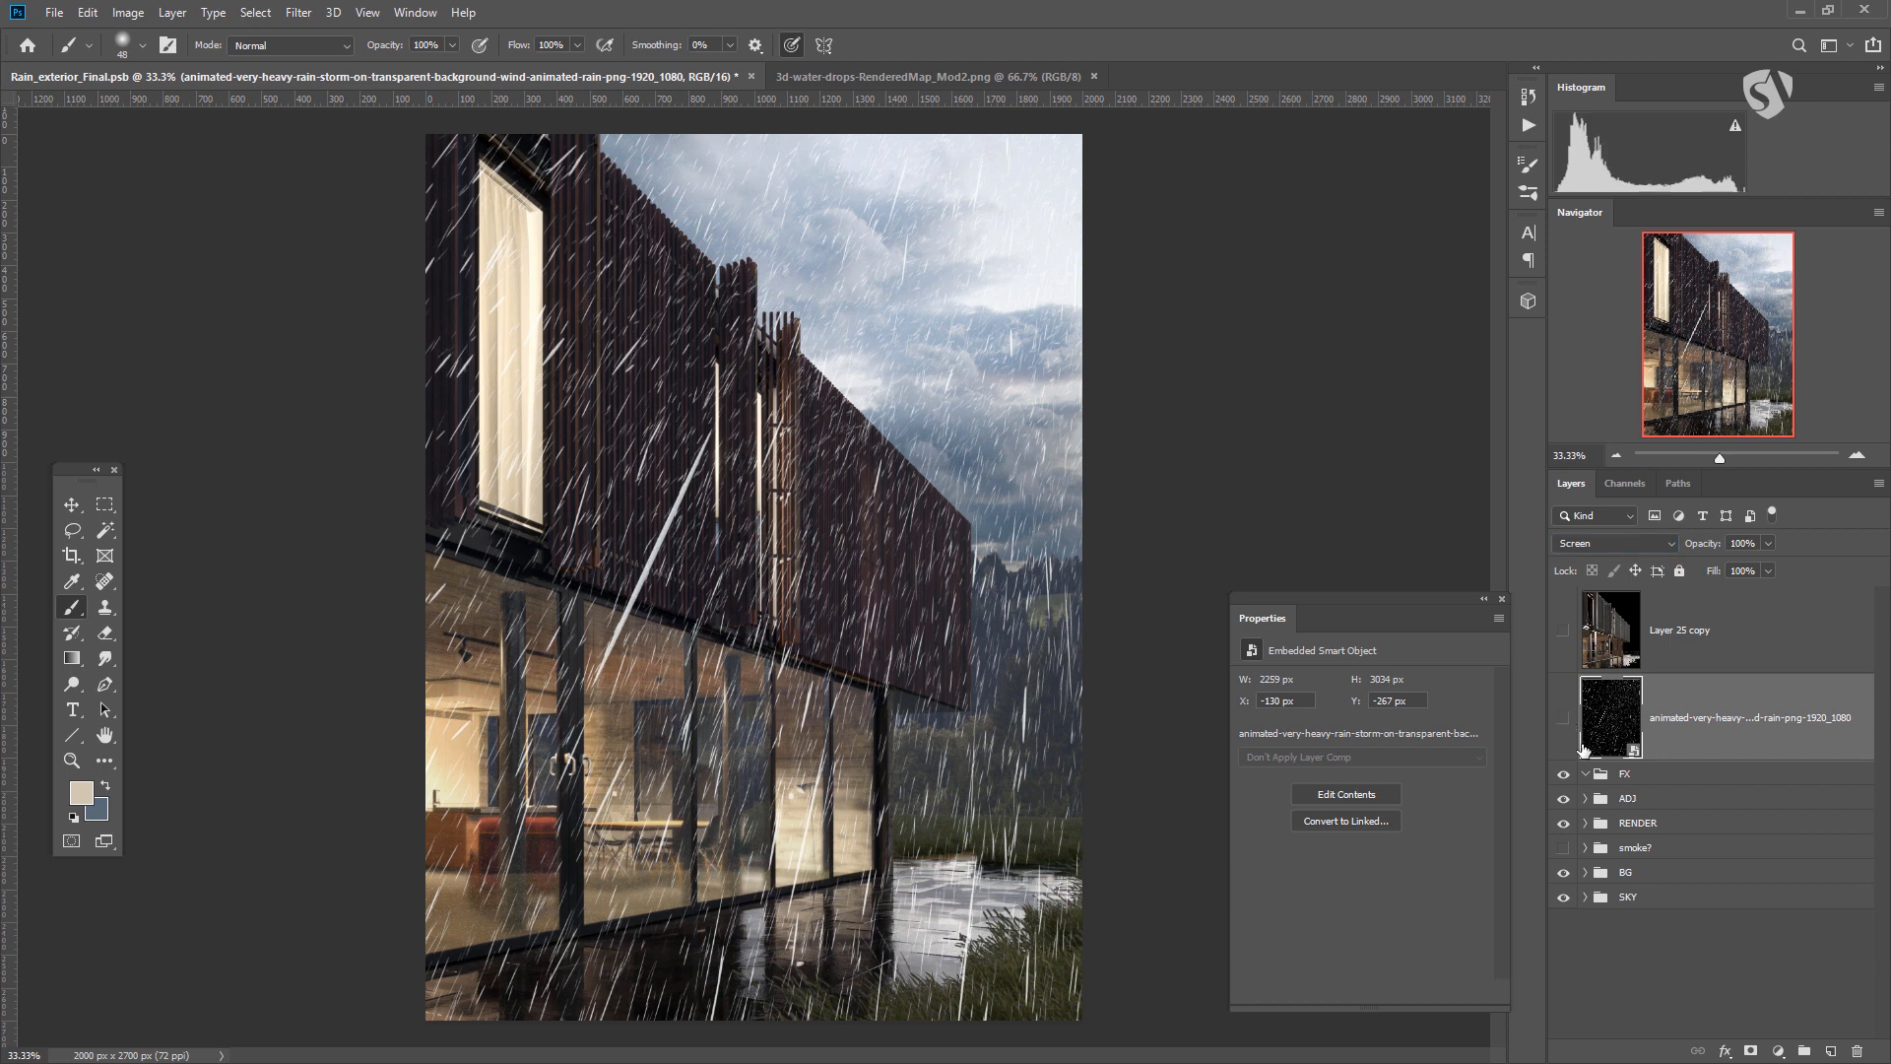
Create a merged copy of the visible image above the FX group, desaturate it, and select and copy the whole canvas.
{"action": "left_click", "coordinate": [1658, 776]}
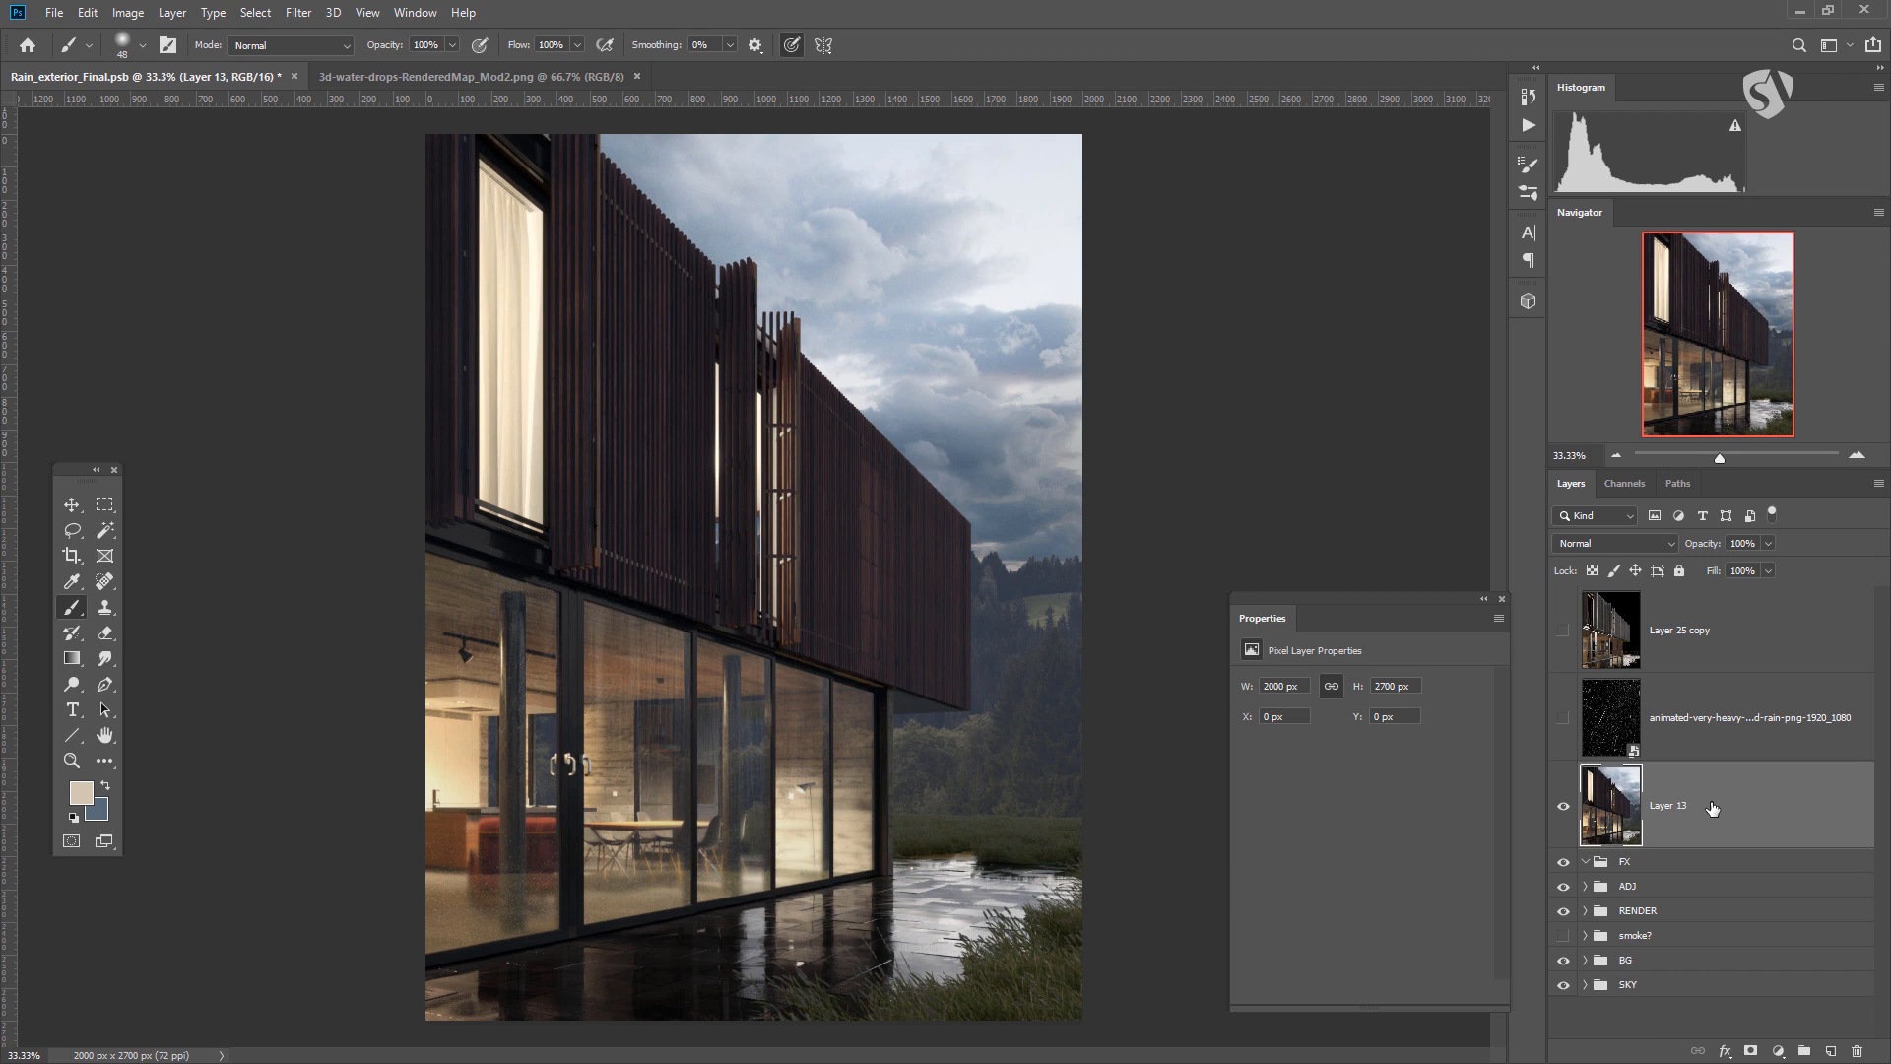
{"action": "key", "text": "ctrl+shift+u"}
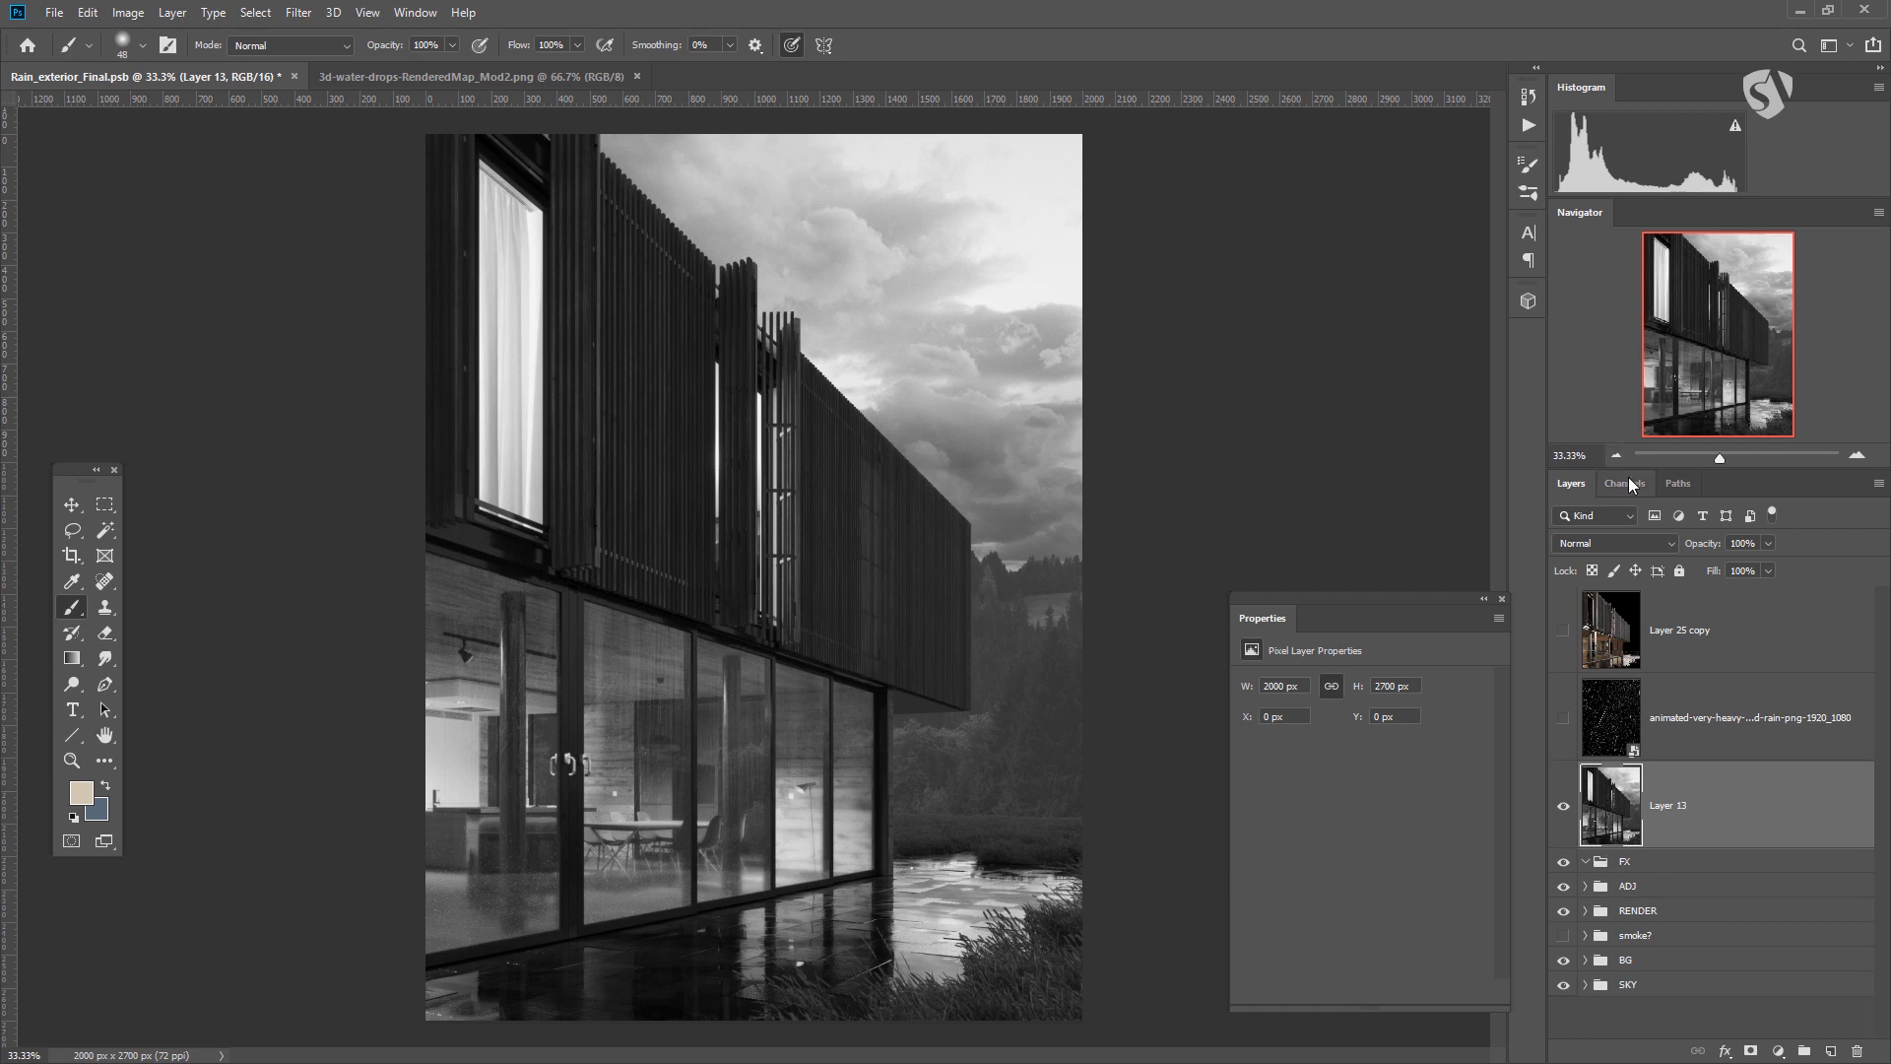
{"action": "left_click", "coordinate": [1581, 628], "text": "ctrl"}
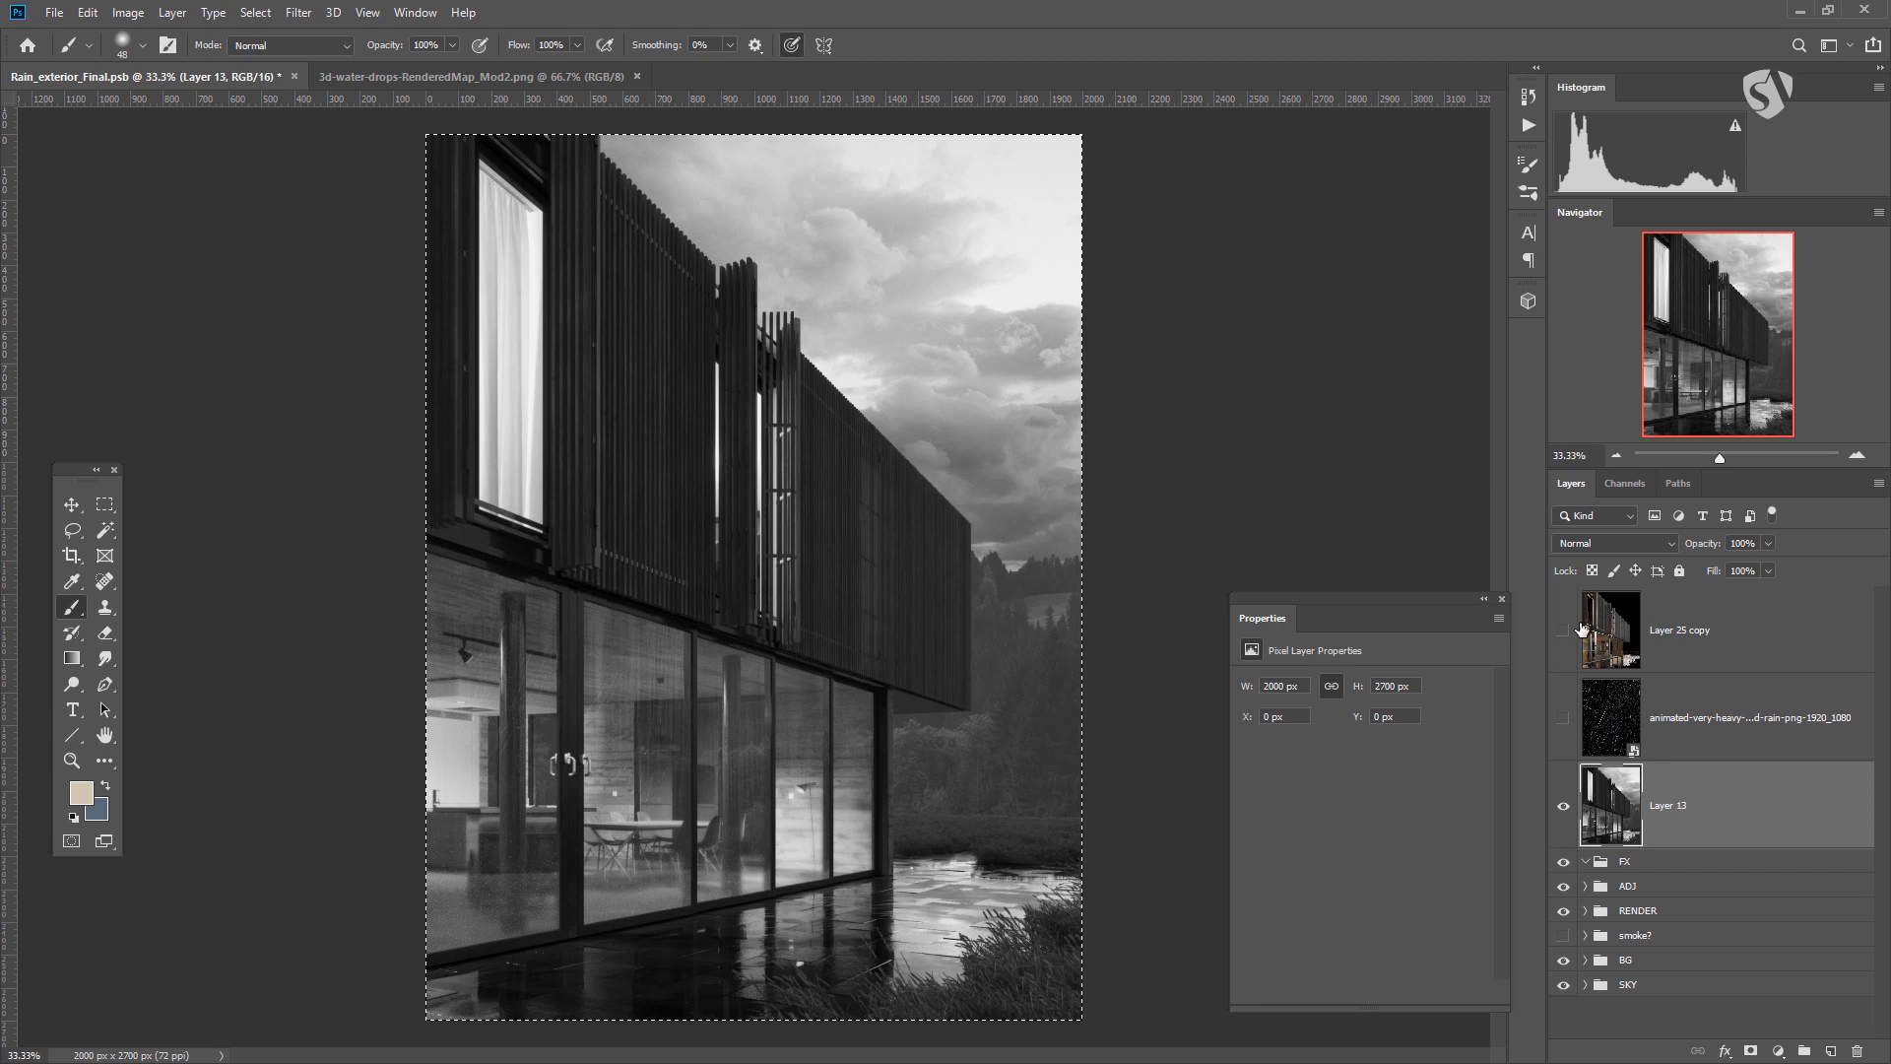
Paste the grayscale image into a new alpha channel and load that channel's brightness as a selection.
{"action": "left_click", "coordinate": [1625, 482]}
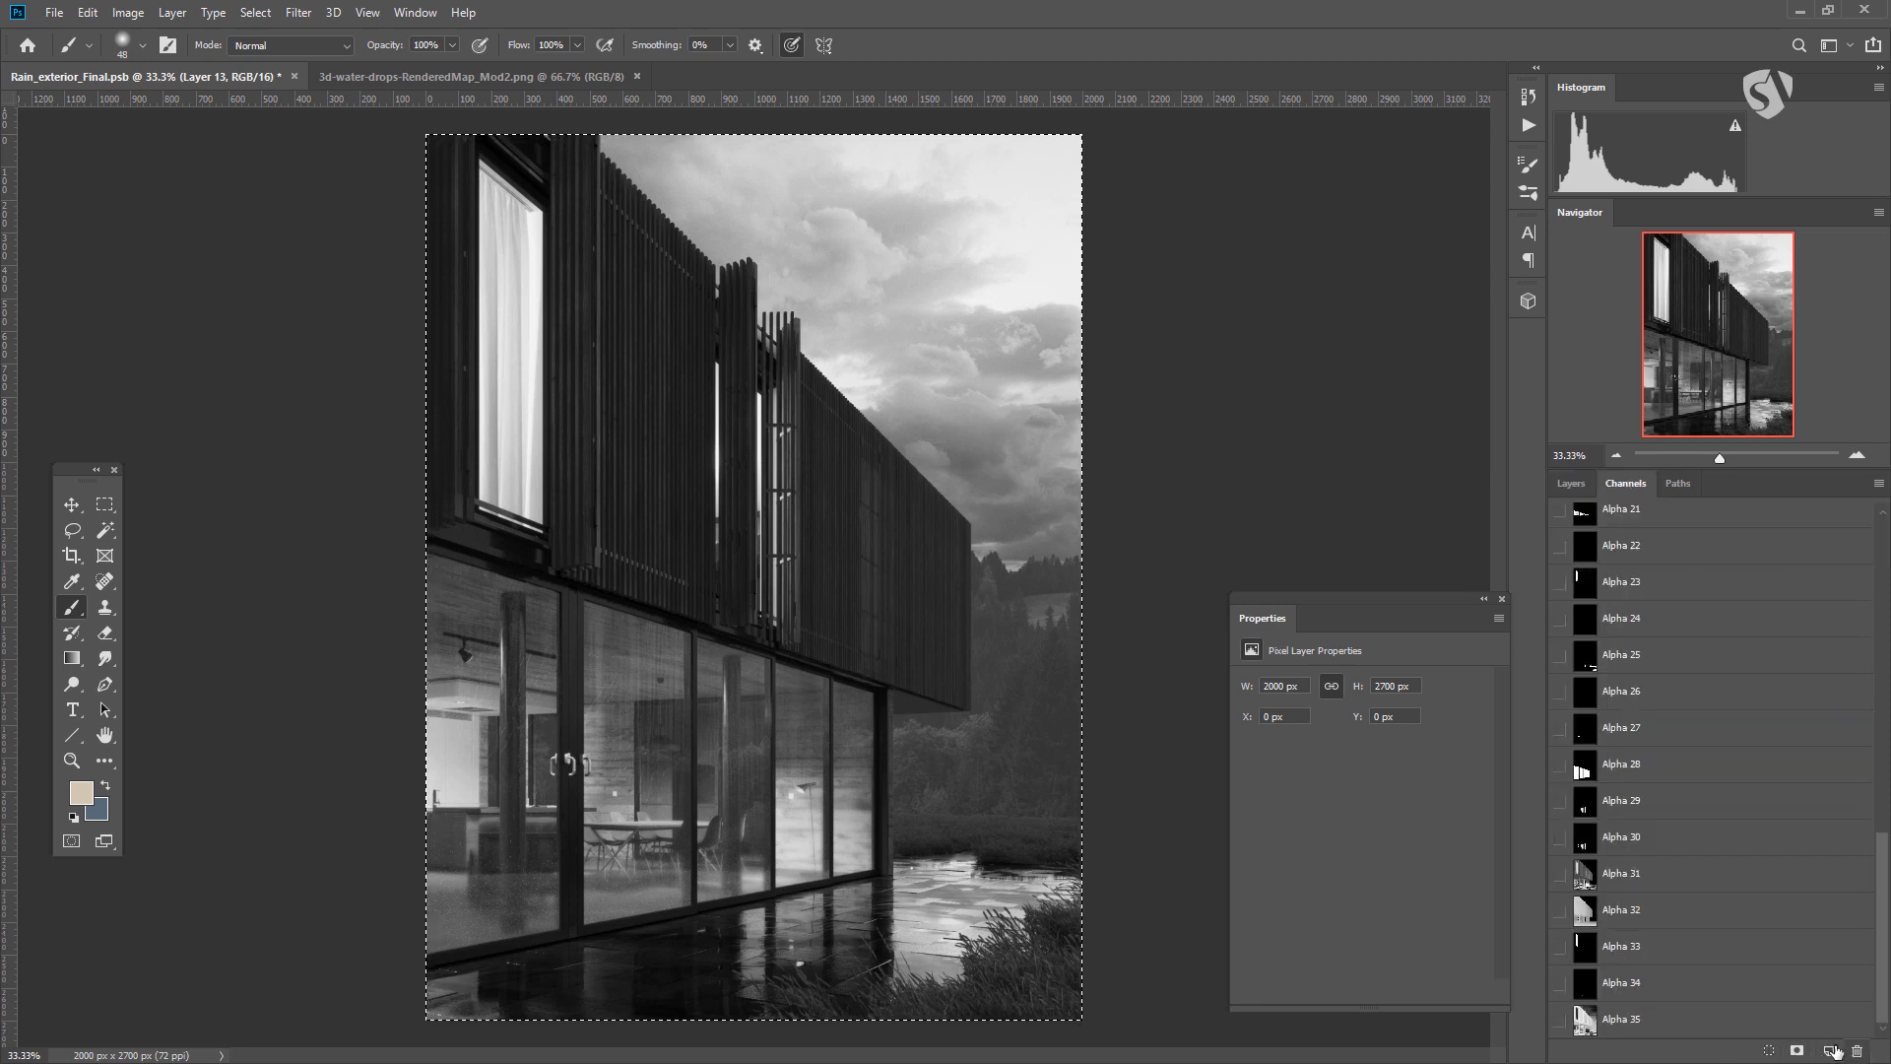
{"action": "left_click", "coordinate": [1829, 1051]}
{"action": "key", "text": "ctrl+v"}
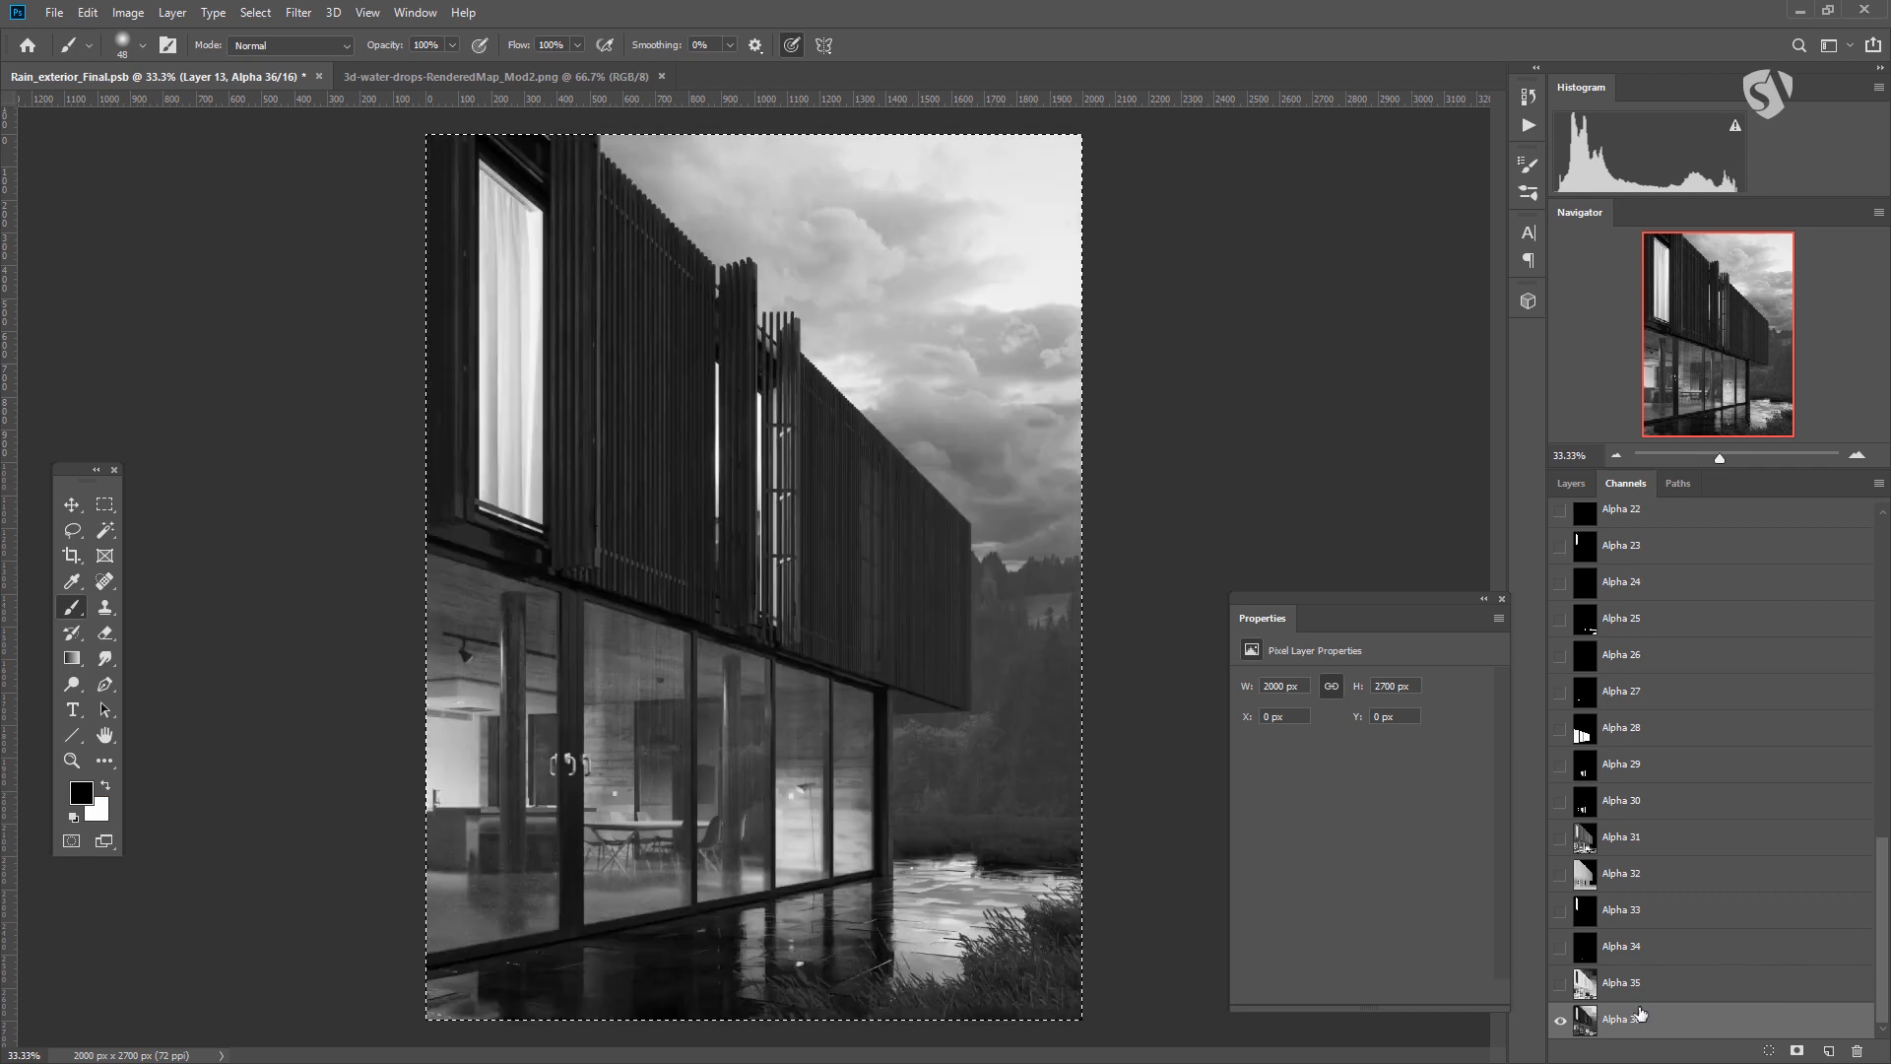
{"action": "left_click", "coordinate": [1583, 1019], "text": "ctrl"}
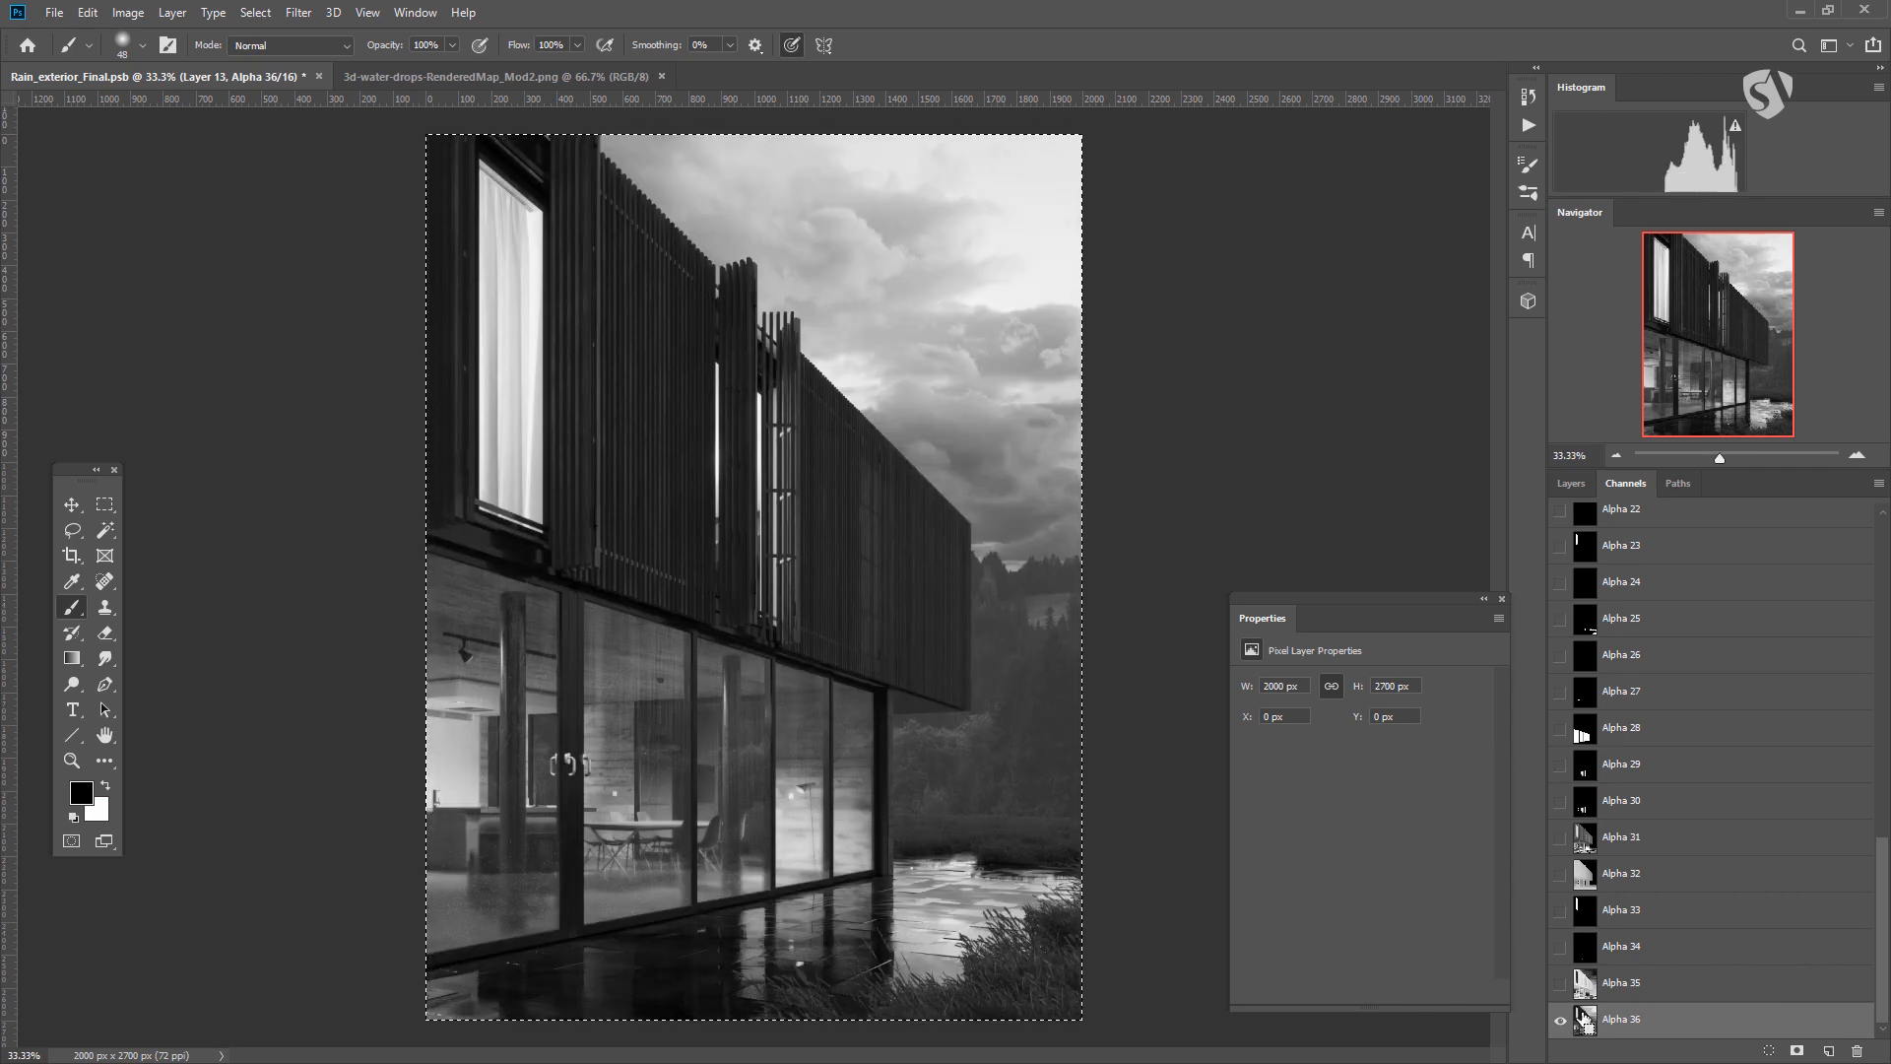
Hide Layer 13, show the heavy rain layer, and mask it with the brightness selection.
{"action": "left_click", "coordinate": [1568, 483]}
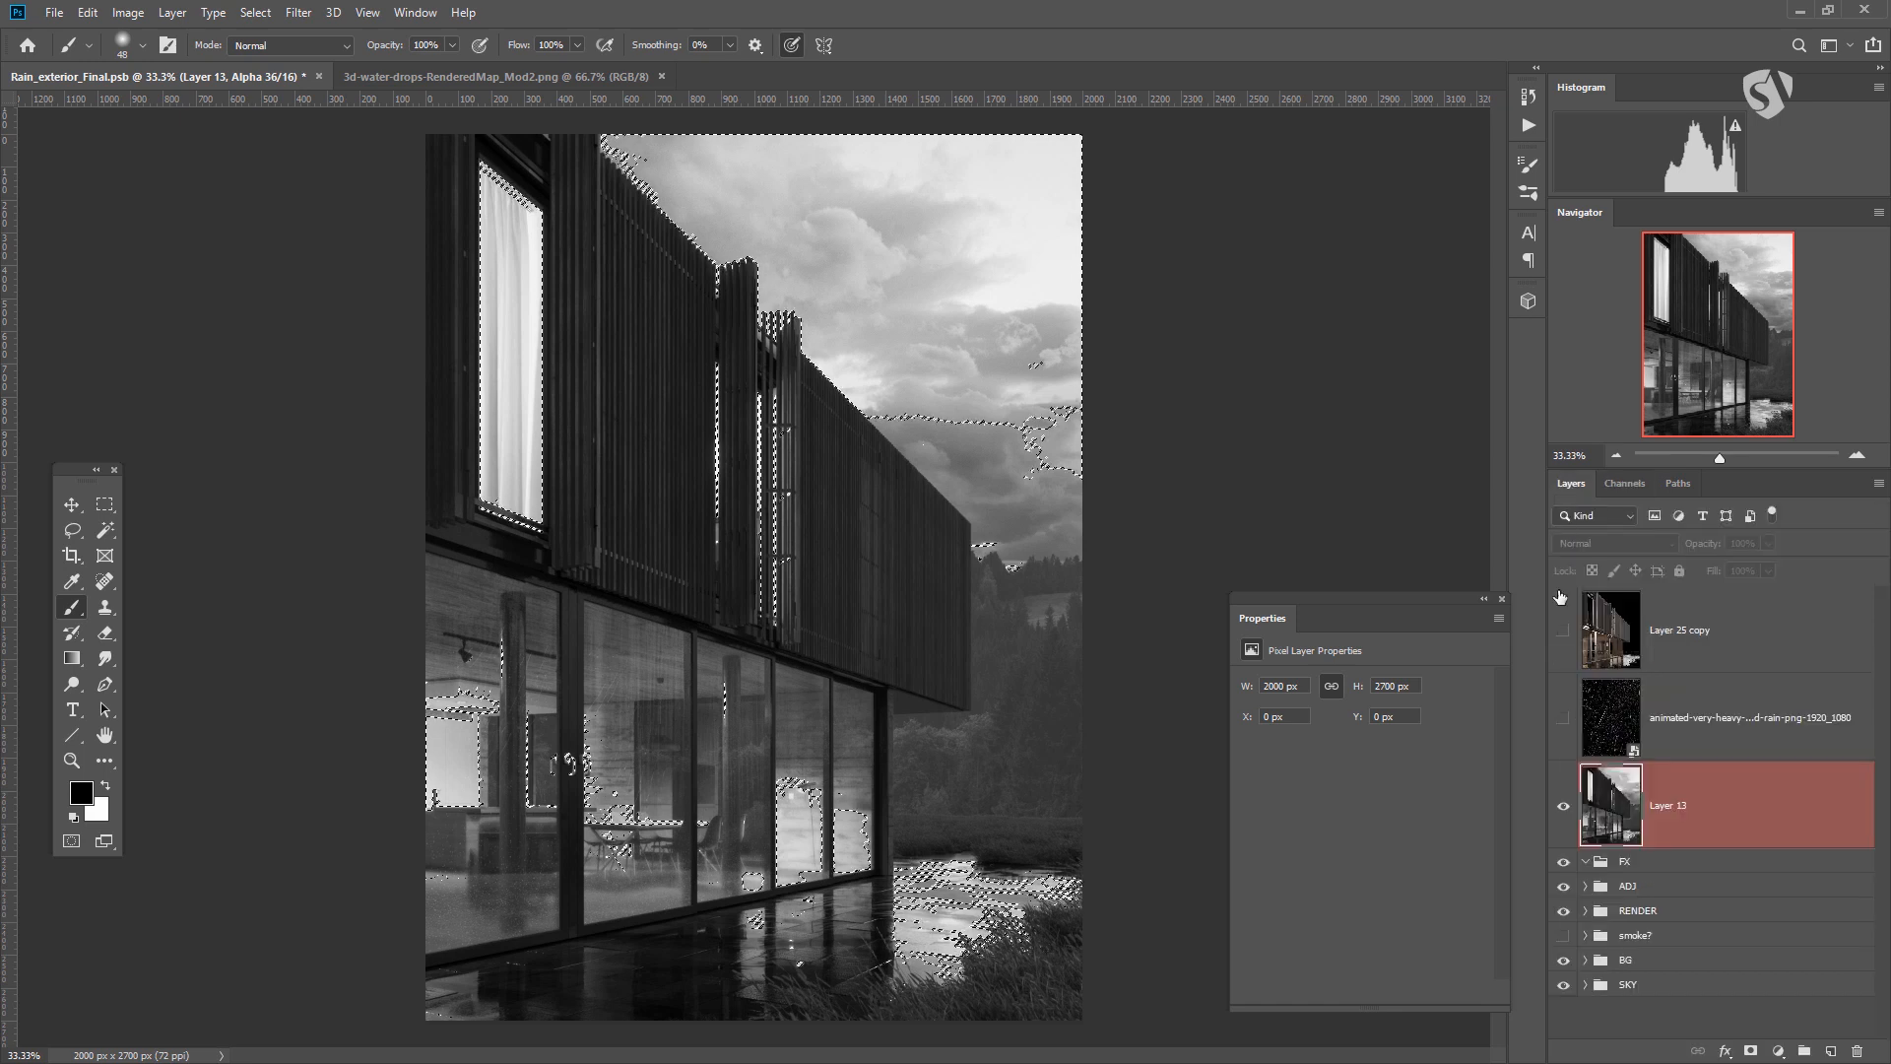
{"action": "left_click", "coordinate": [1588, 727]}
{"action": "left_click", "coordinate": [1563, 718]}
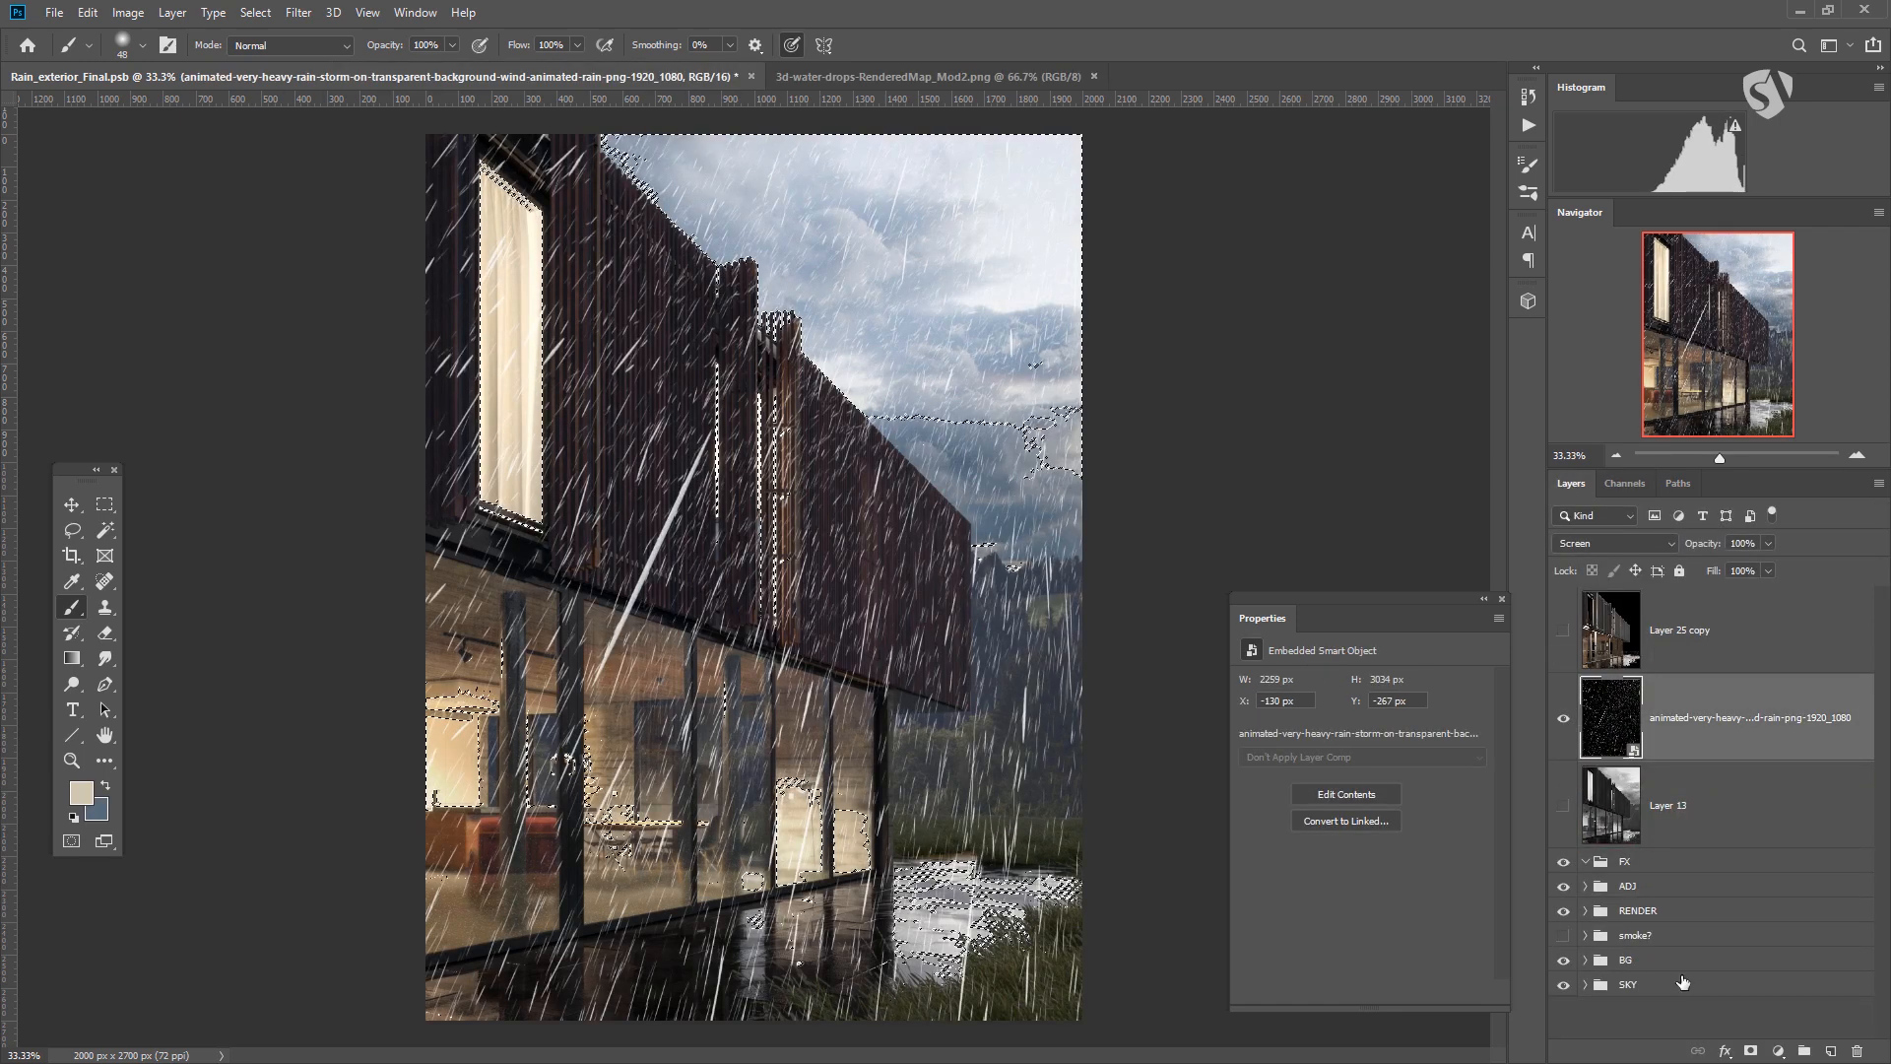
{"action": "left_click", "coordinate": [1752, 1052]}
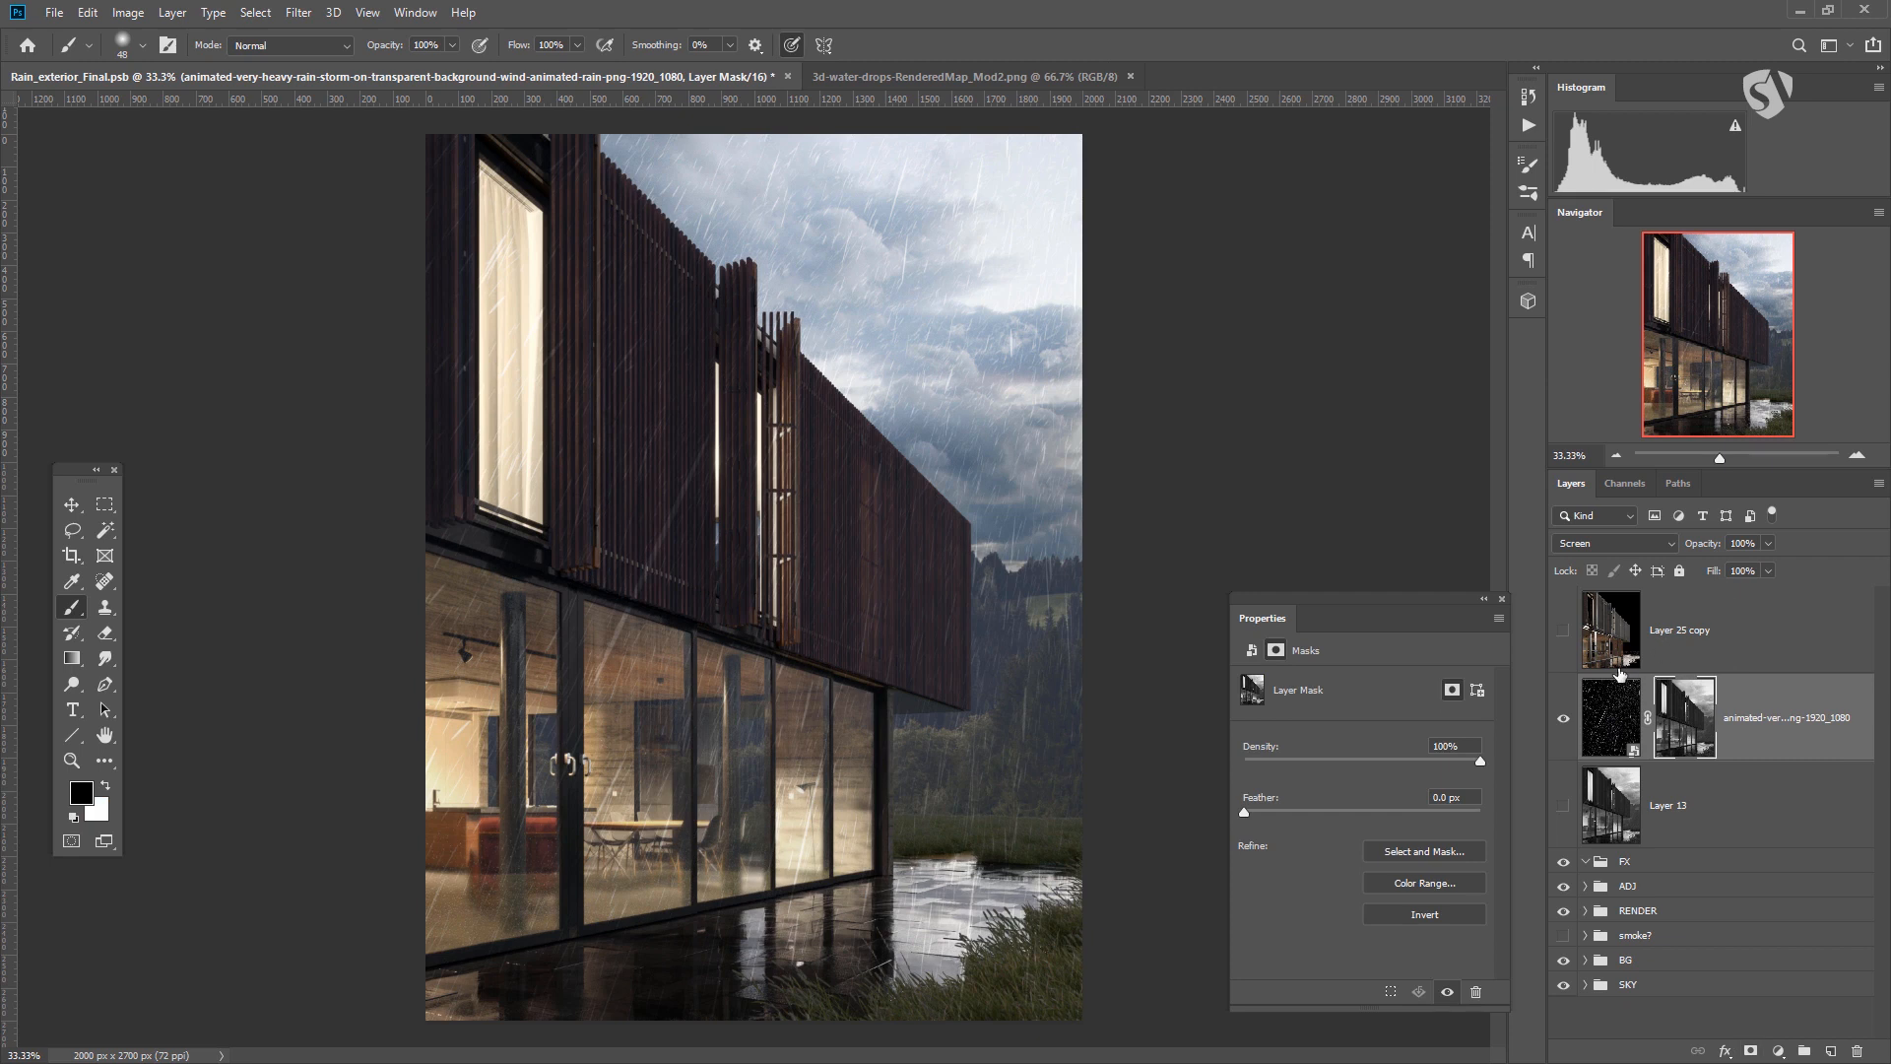
Darken the rain layer's mask with Curves, moving the black point to input 23, output 0.
{"action": "left_click", "coordinate": [1613, 711]}
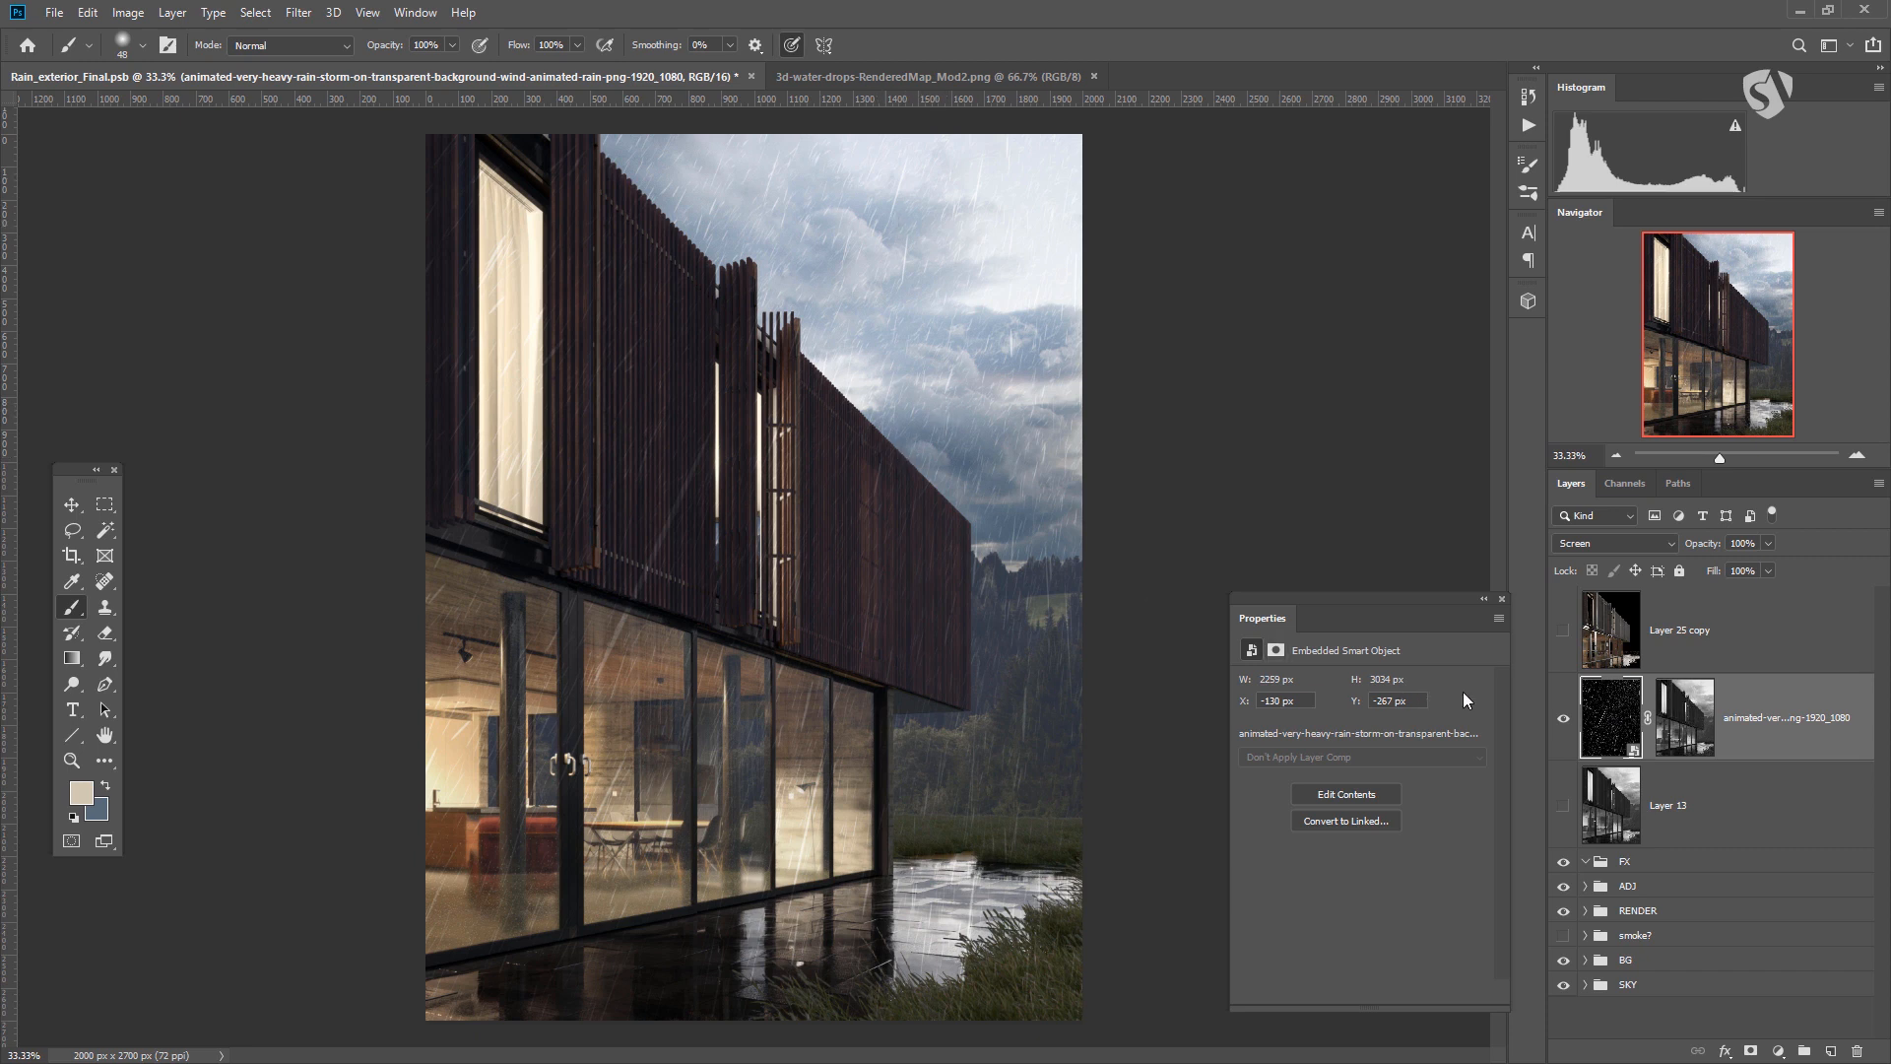
{"action": "left_click", "coordinate": [1691, 726]}
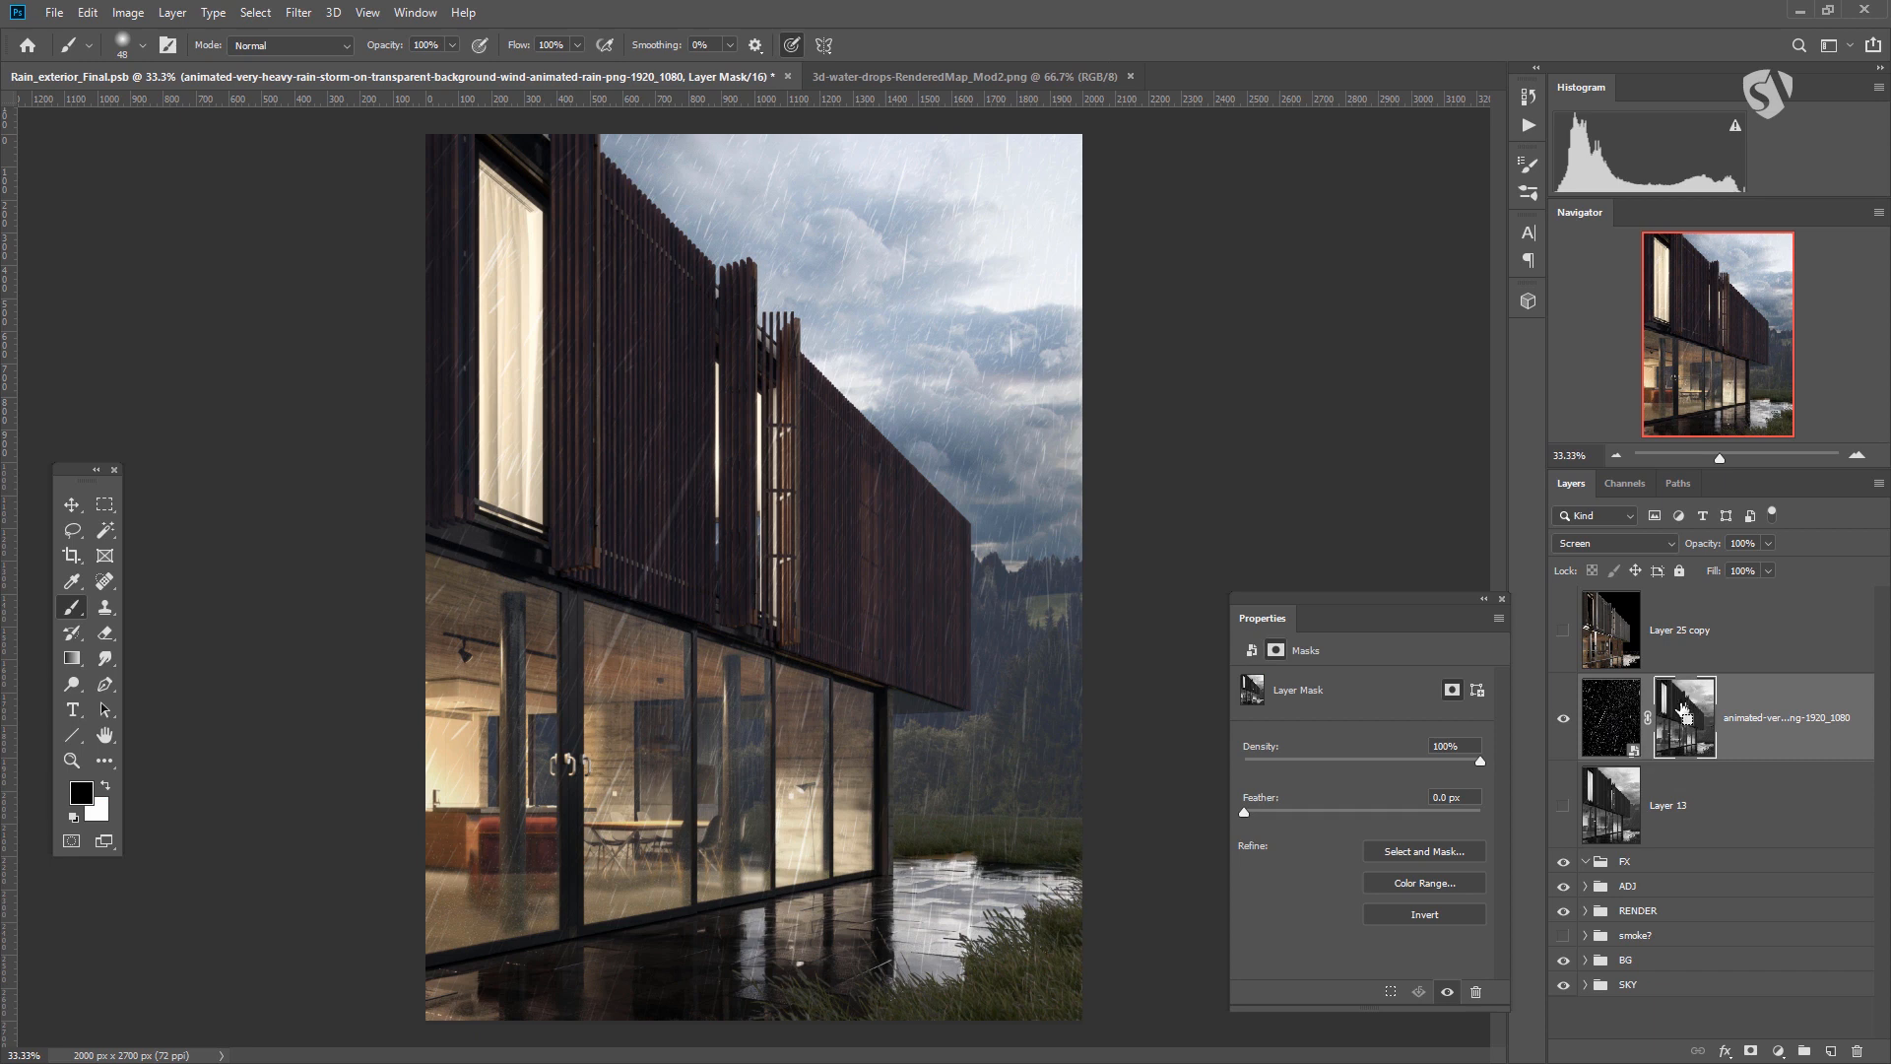
{"action": "key", "text": "ctrl+m"}
{"action": "left_click_drag", "start_coordinate": [900, 193], "coordinate": [877, 605]}
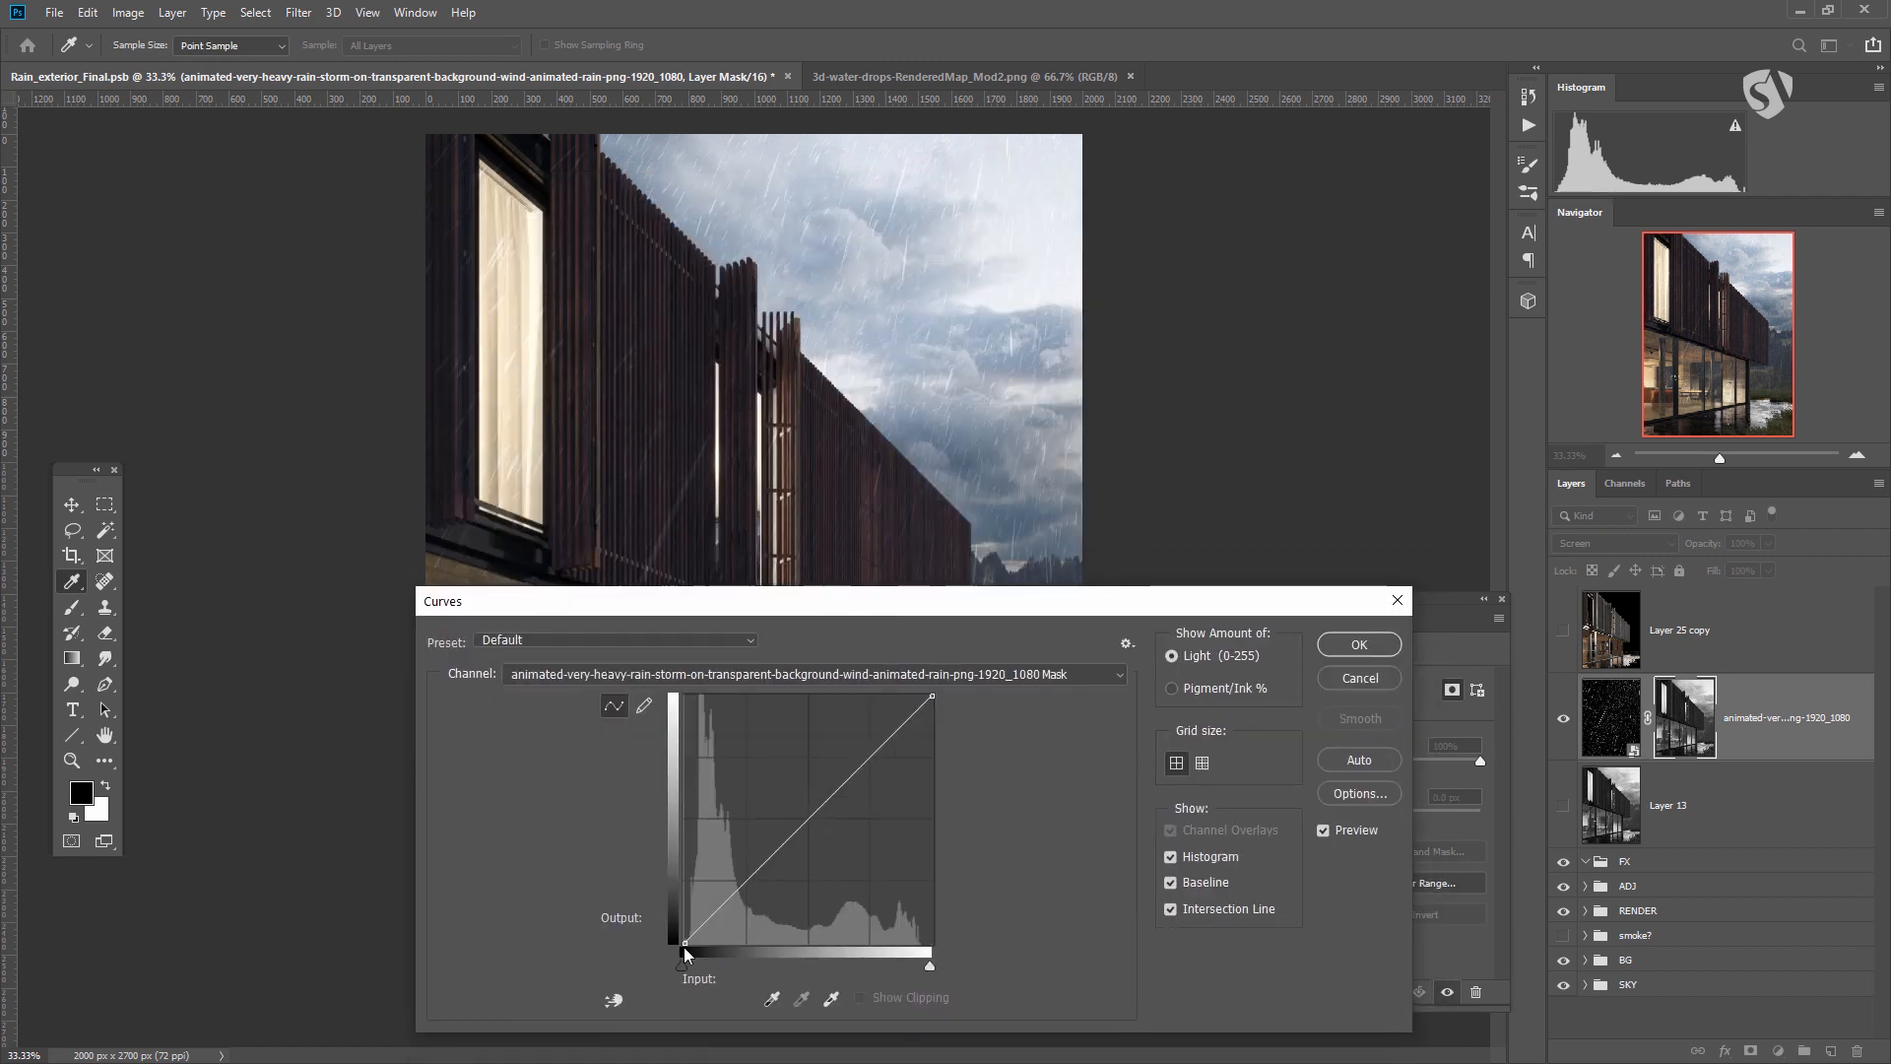
{"action": "left_click_drag", "start_coordinate": [683, 941], "coordinate": [702, 999]}
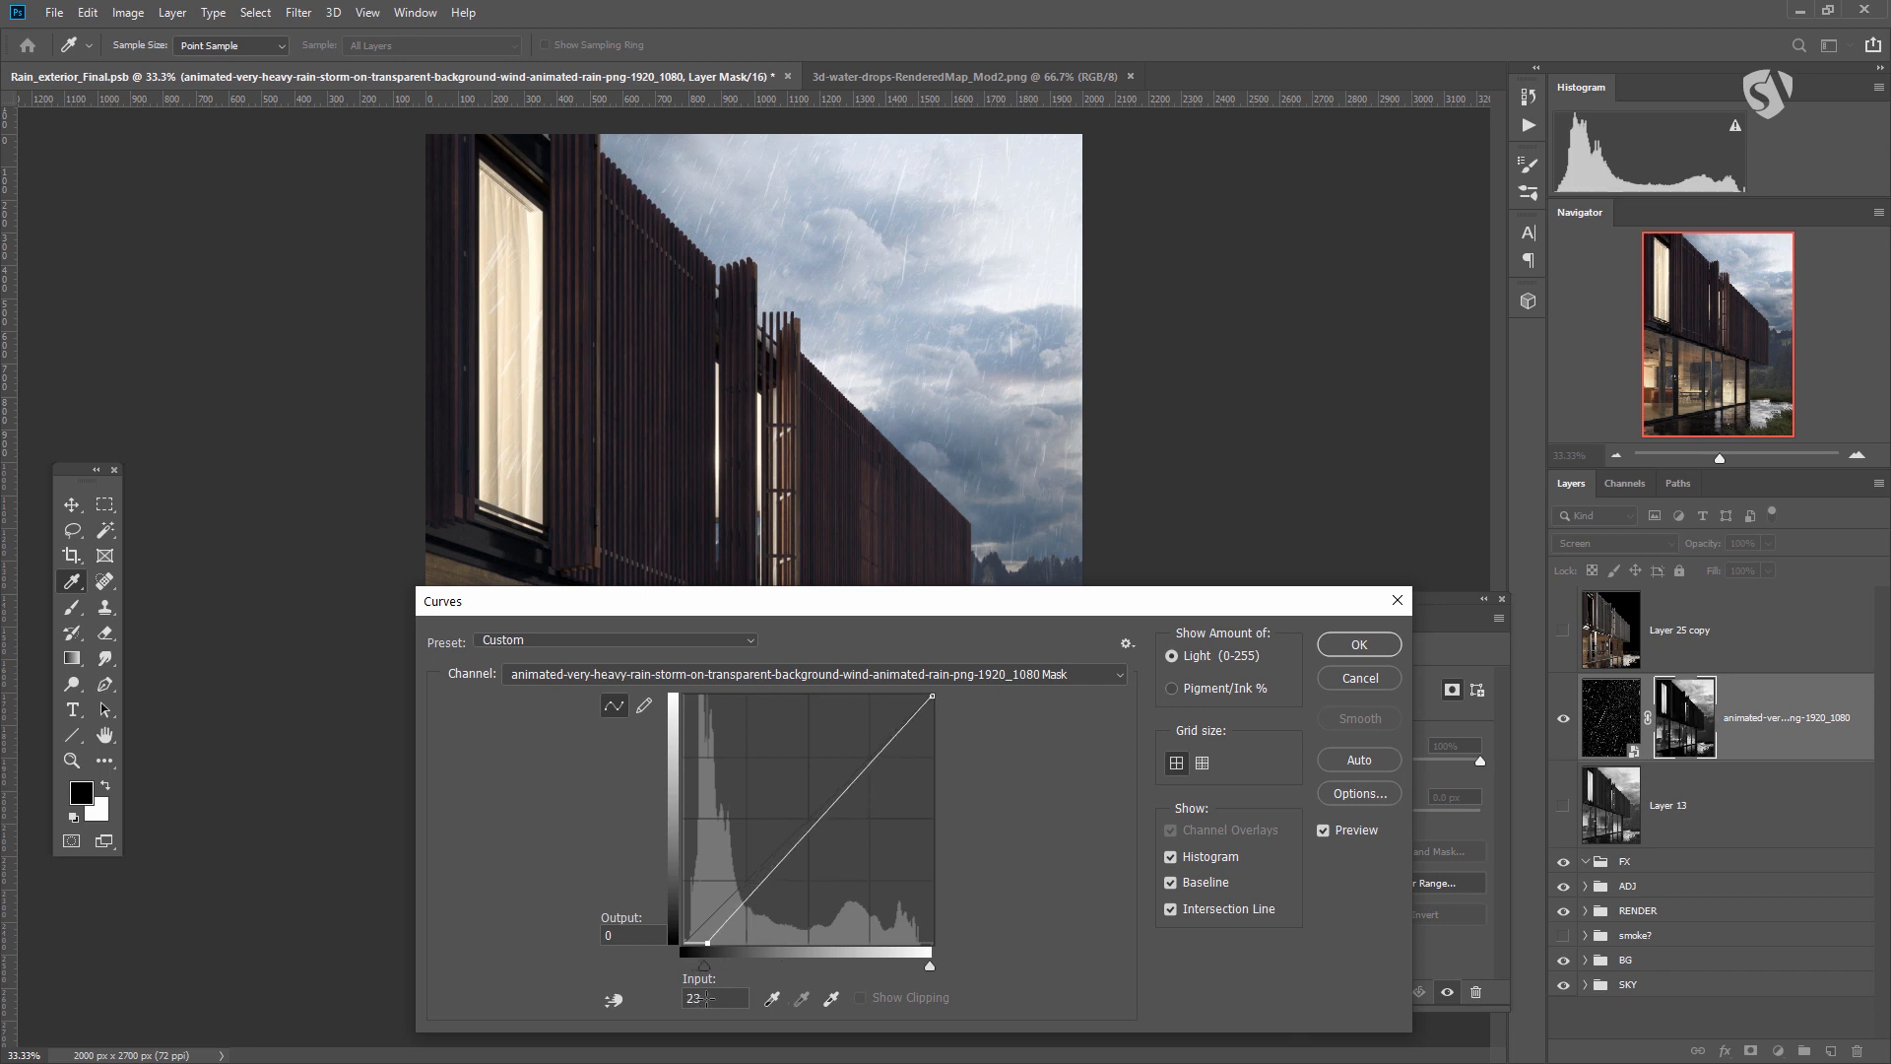
{"action": "left_click_drag", "start_coordinate": [934, 695], "coordinate": [930, 696]}
{"action": "left_click", "coordinate": [1359, 644]}
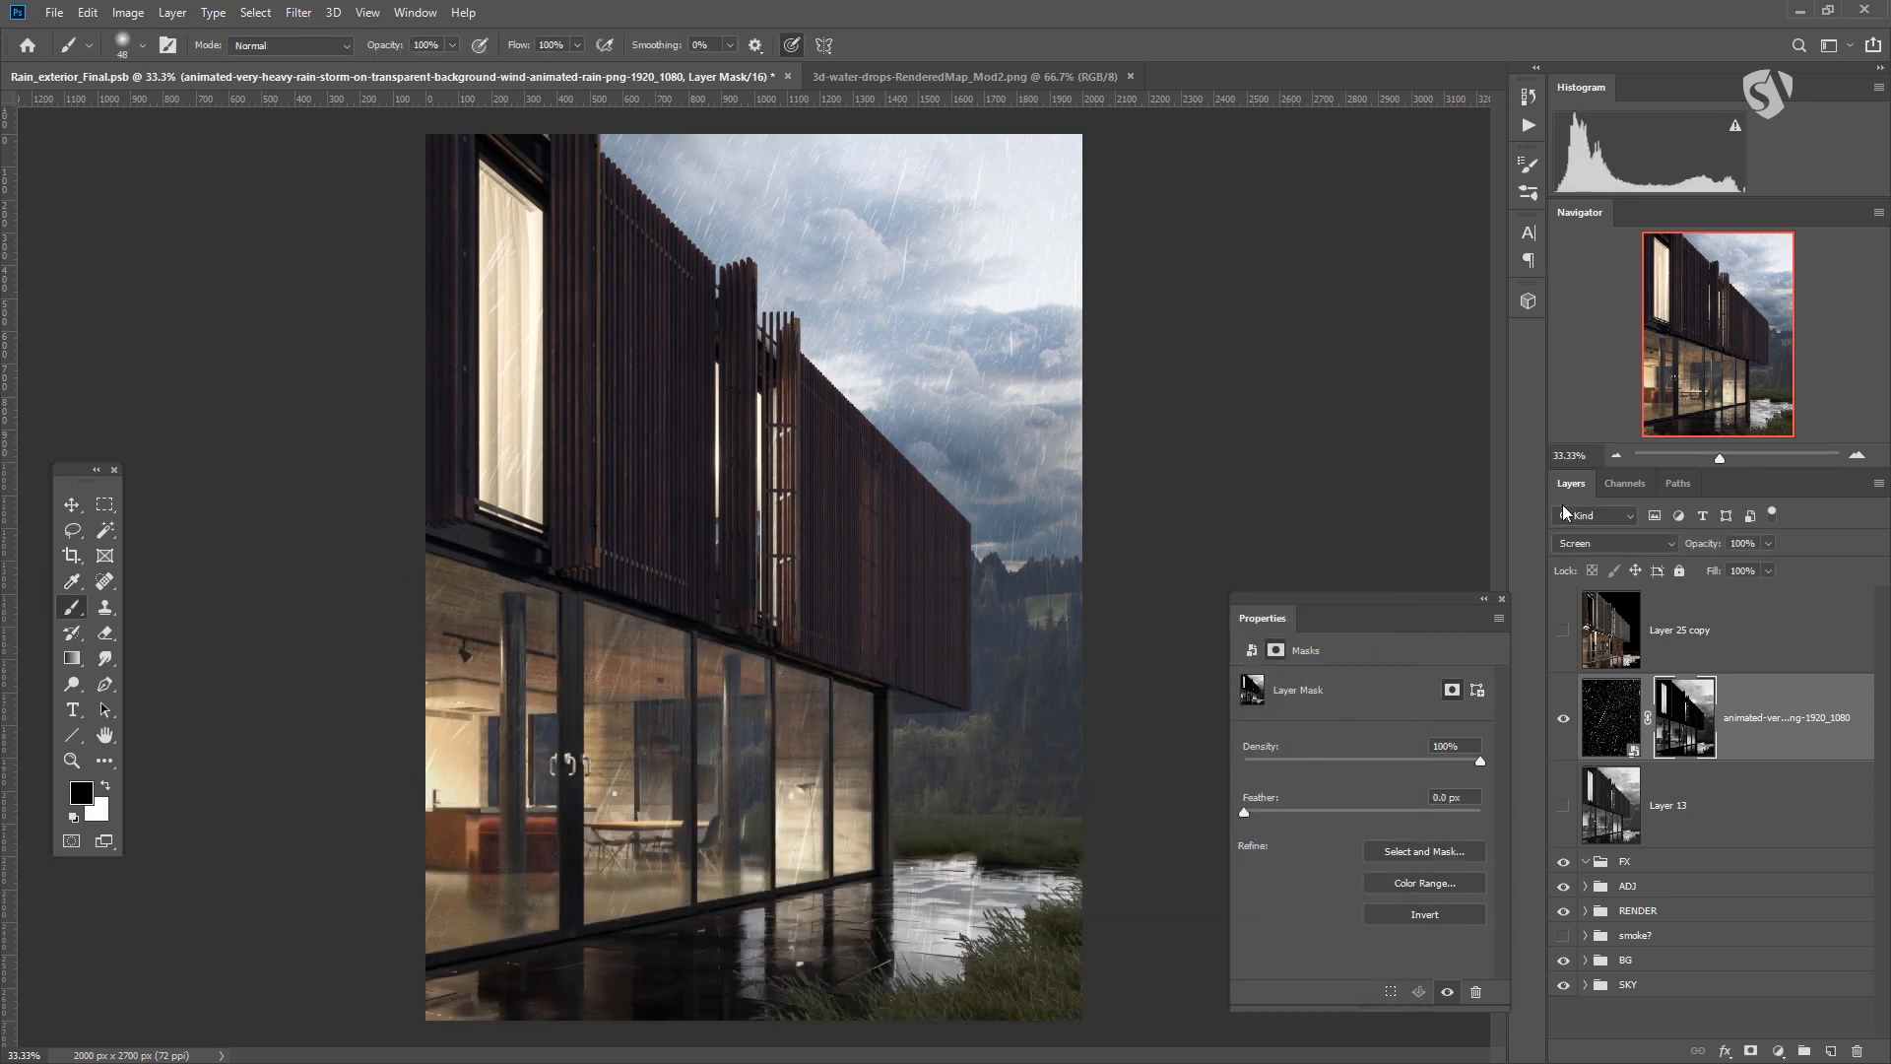
Convert the masked rain layer to a smart object and apply a Gaussian Blur with a 1.8-pixel radius.
{"action": "right_click", "coordinate": [1768, 711]}
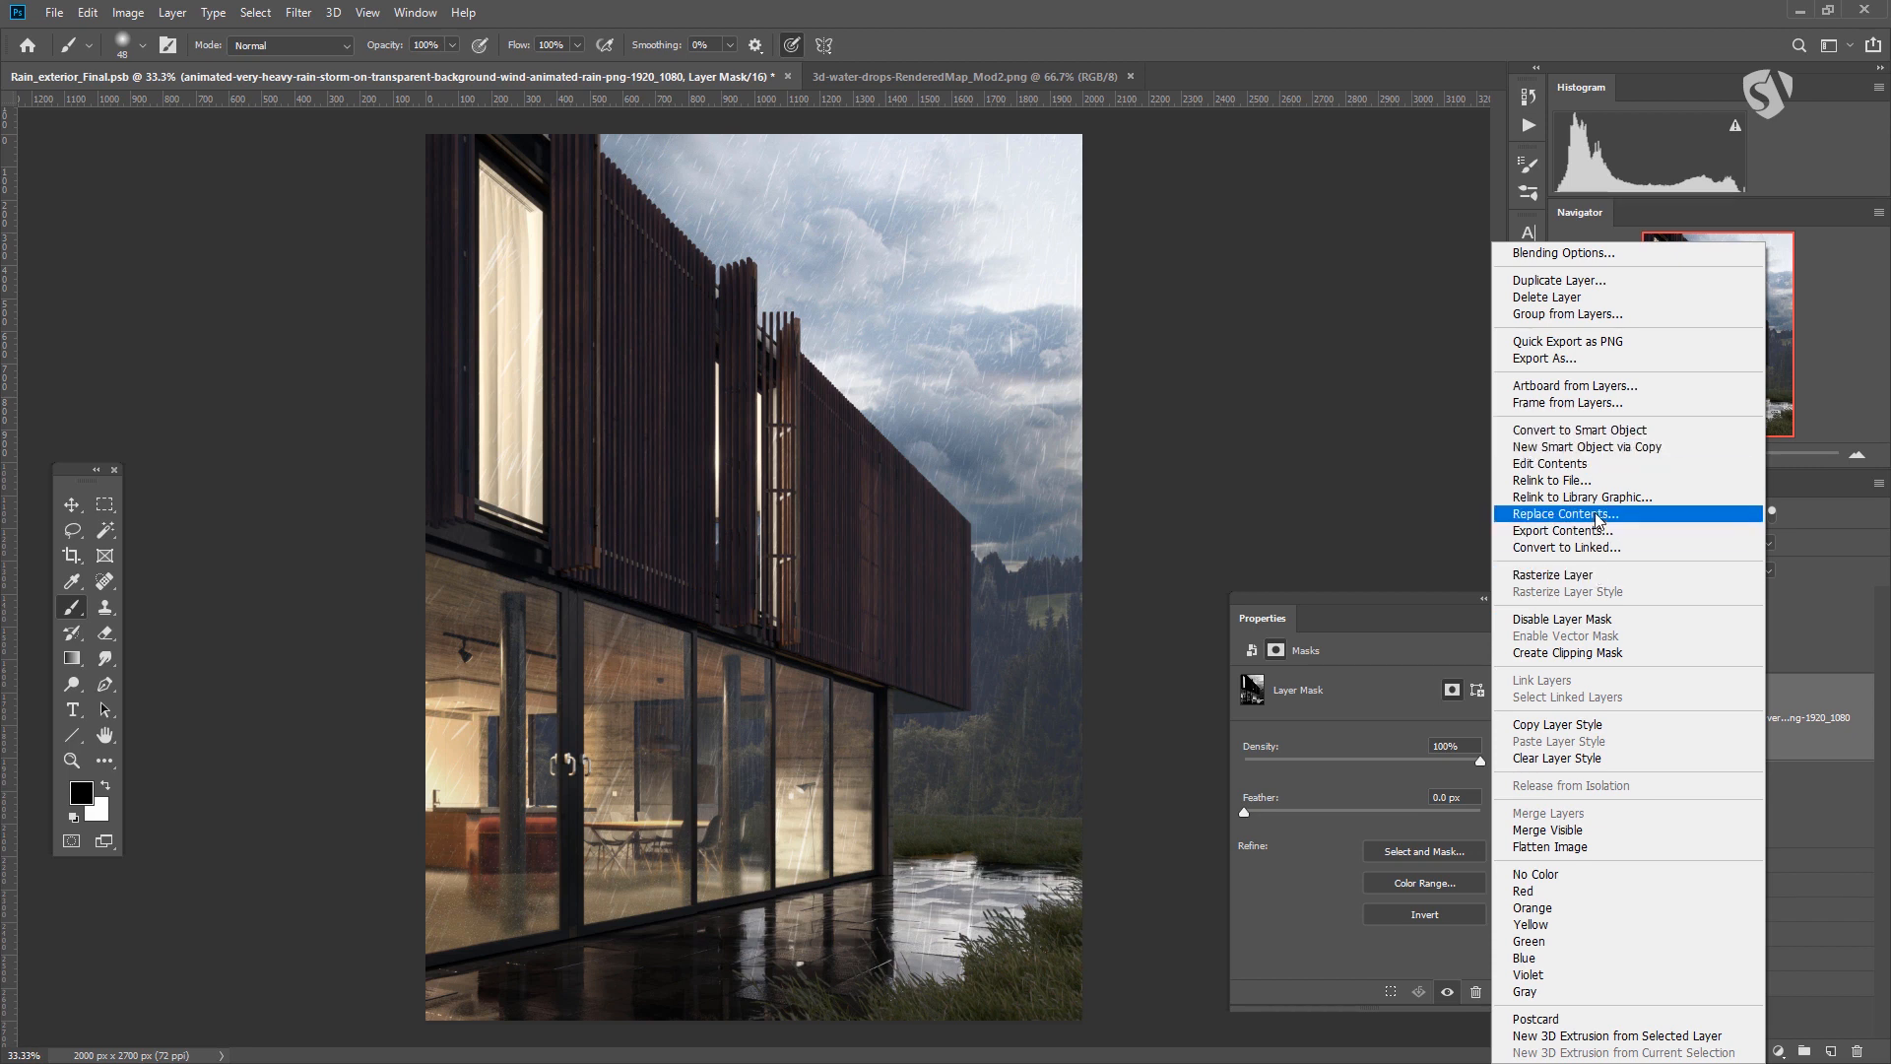
{"action": "key", "text": "Escape"}
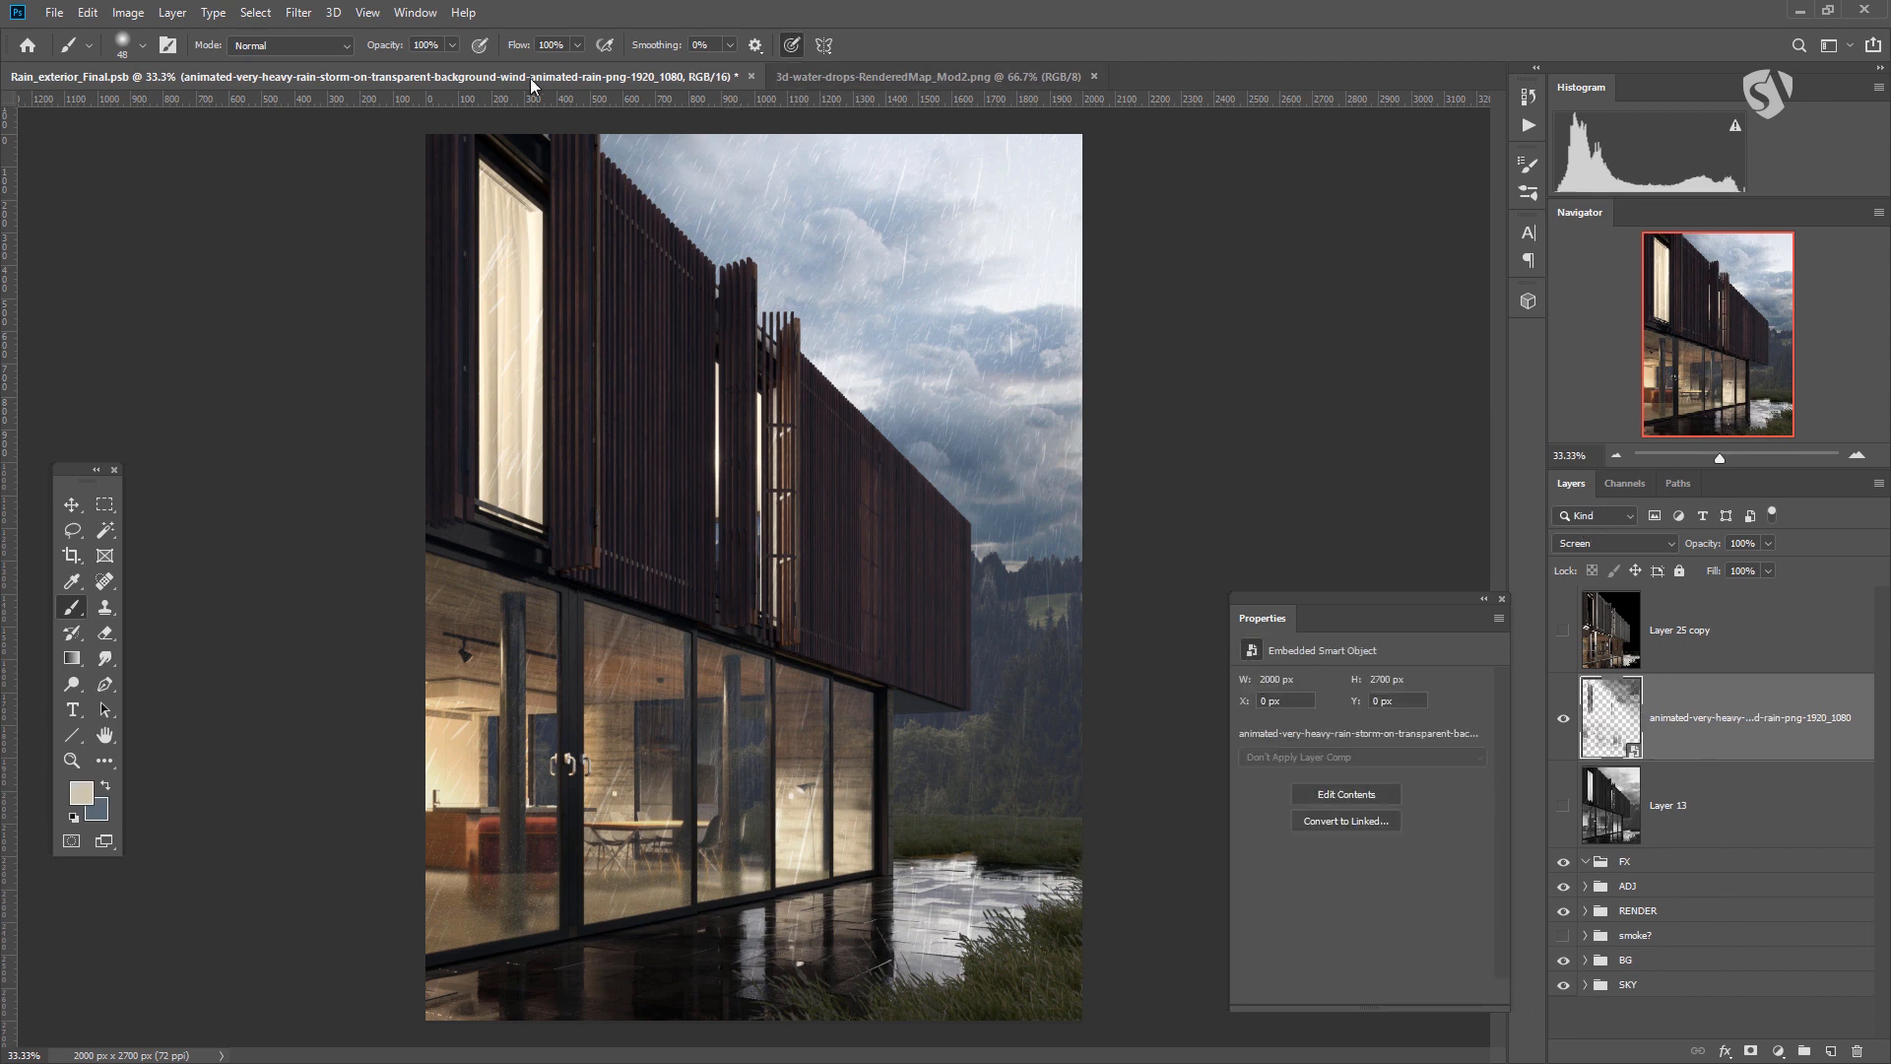
{"action": "left_click", "coordinate": [303, 14]}
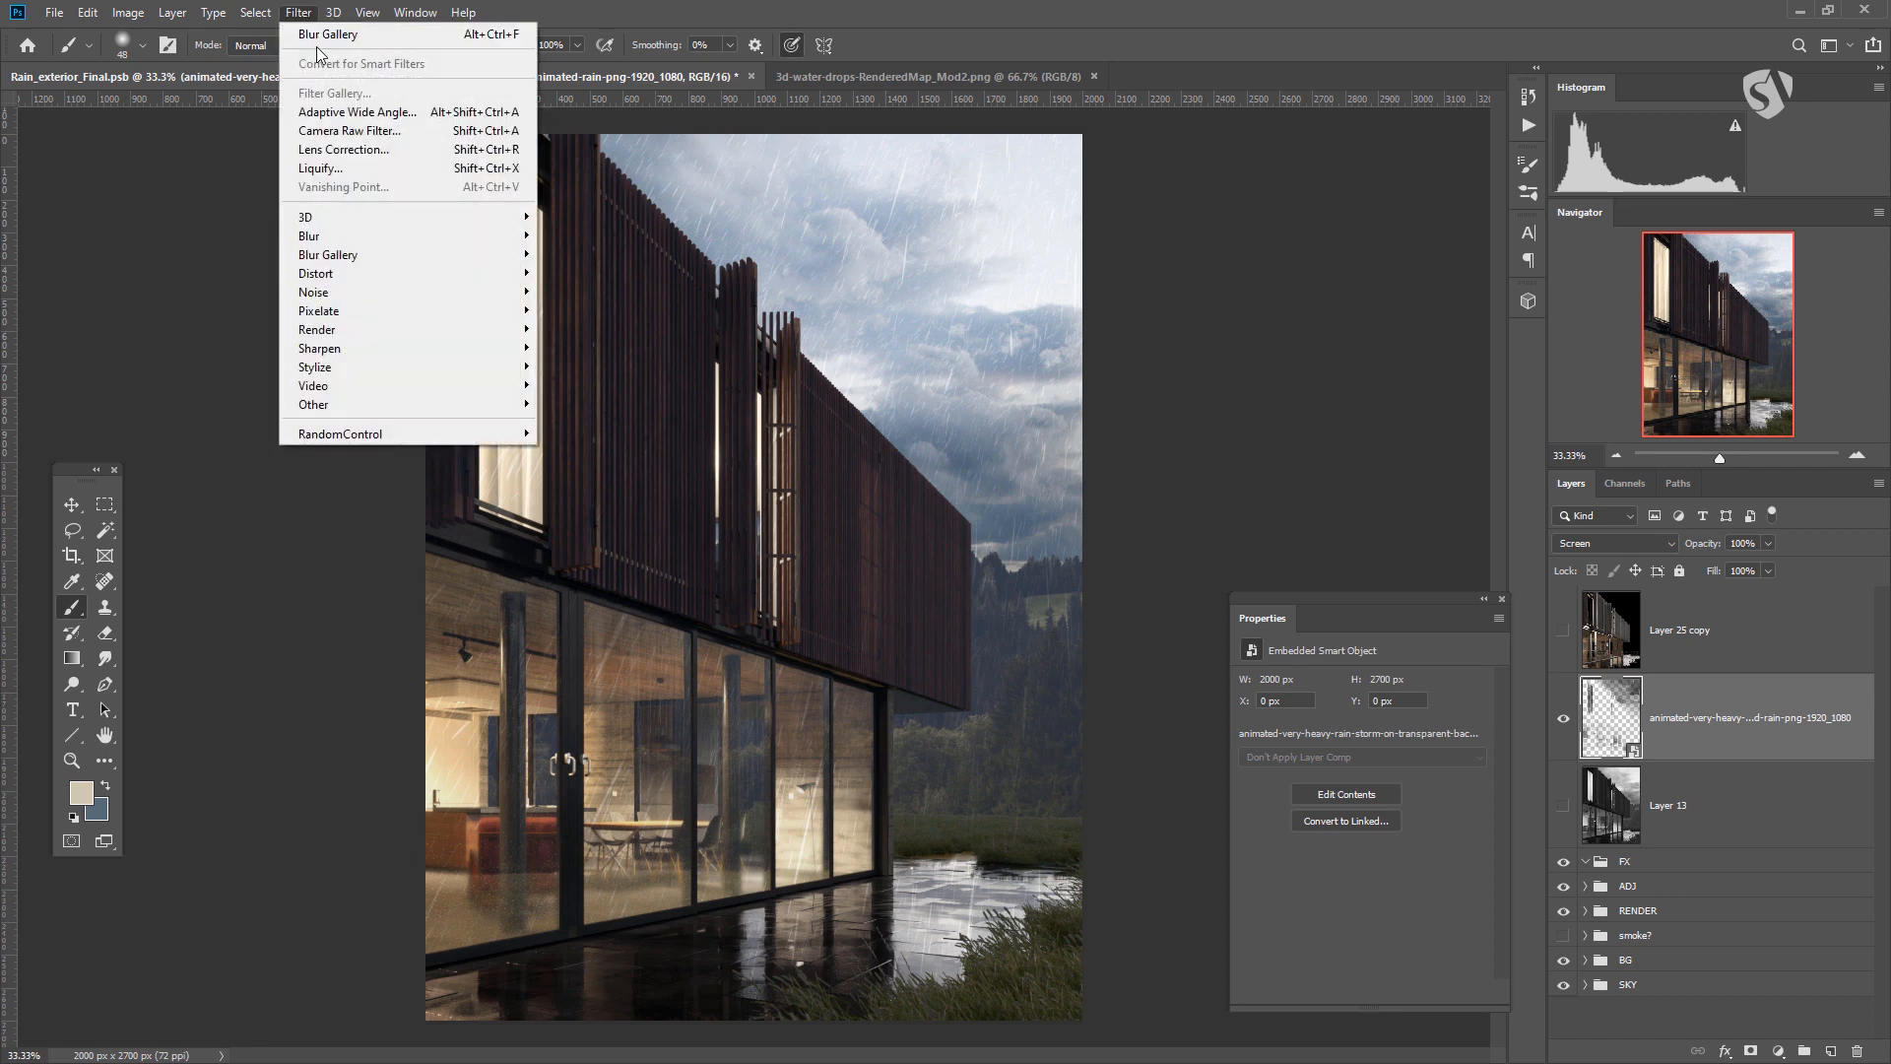
{"action": "mouse_move", "coordinate": [394, 238]}
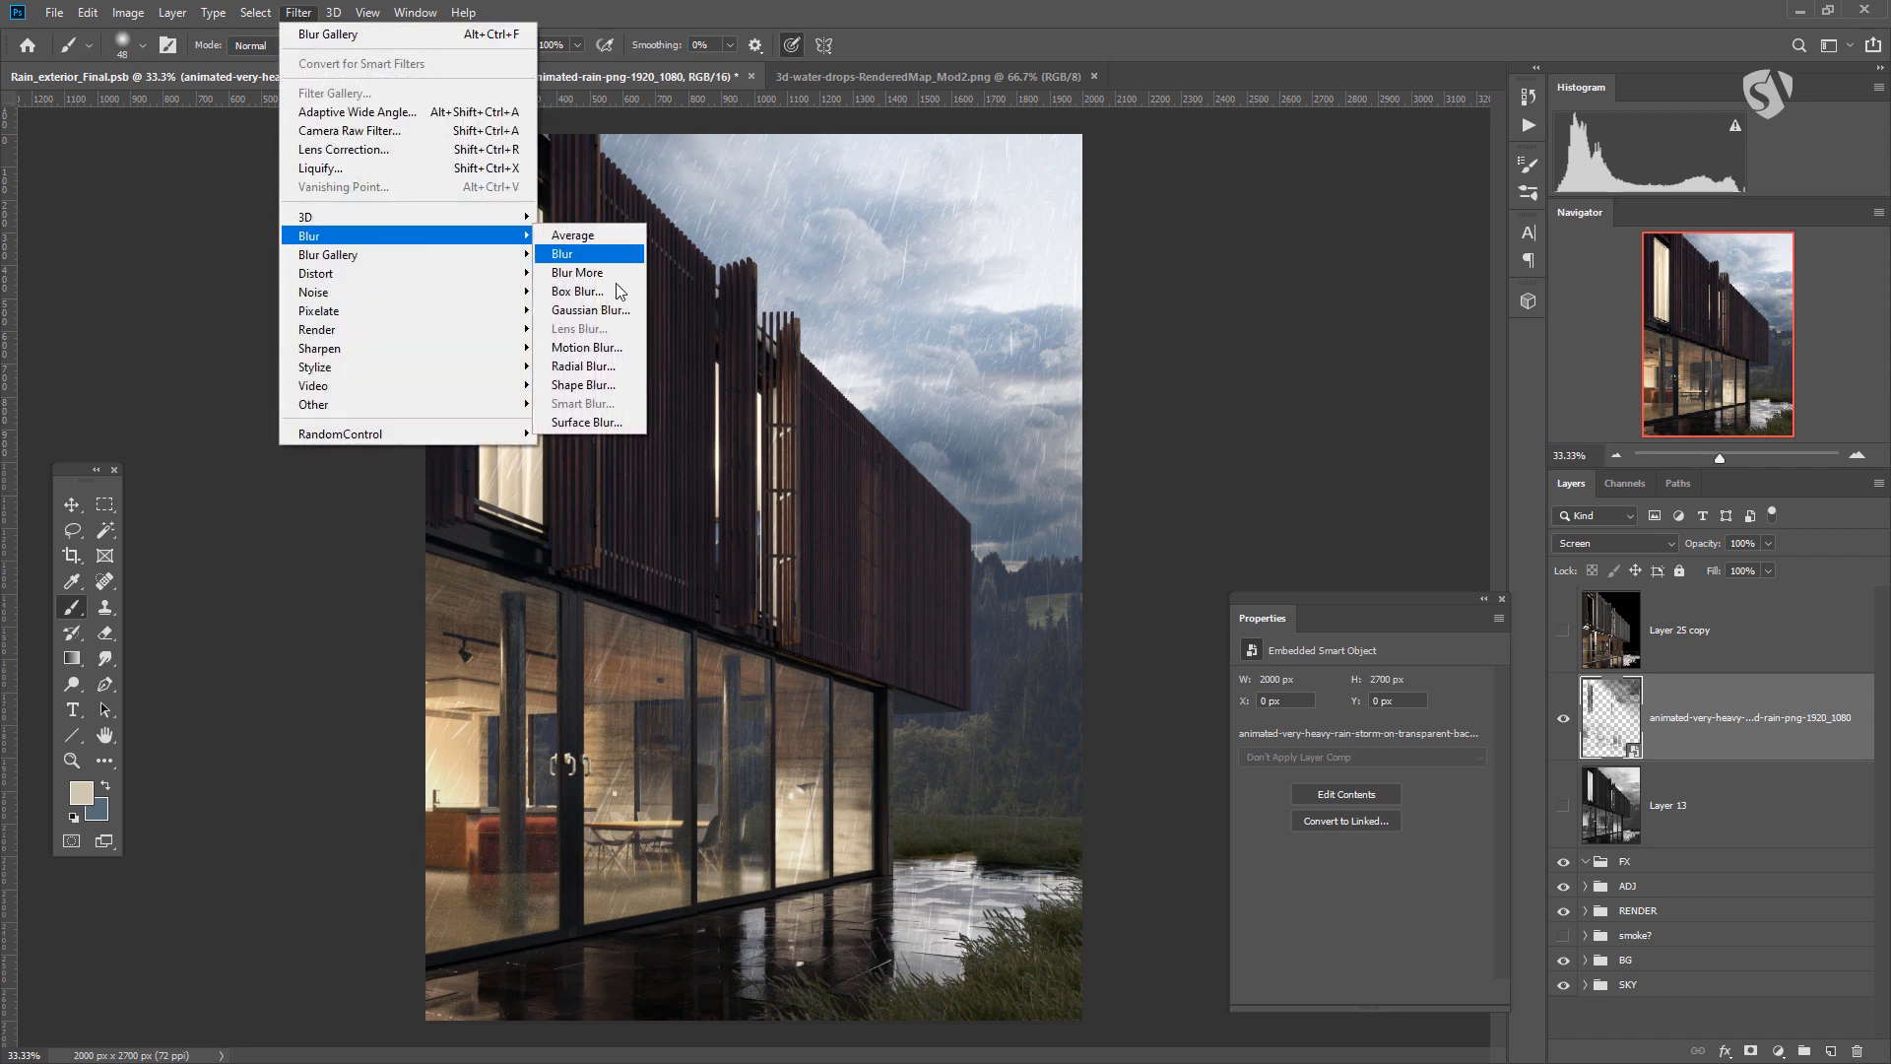
{"action": "left_click", "coordinate": [617, 315]}
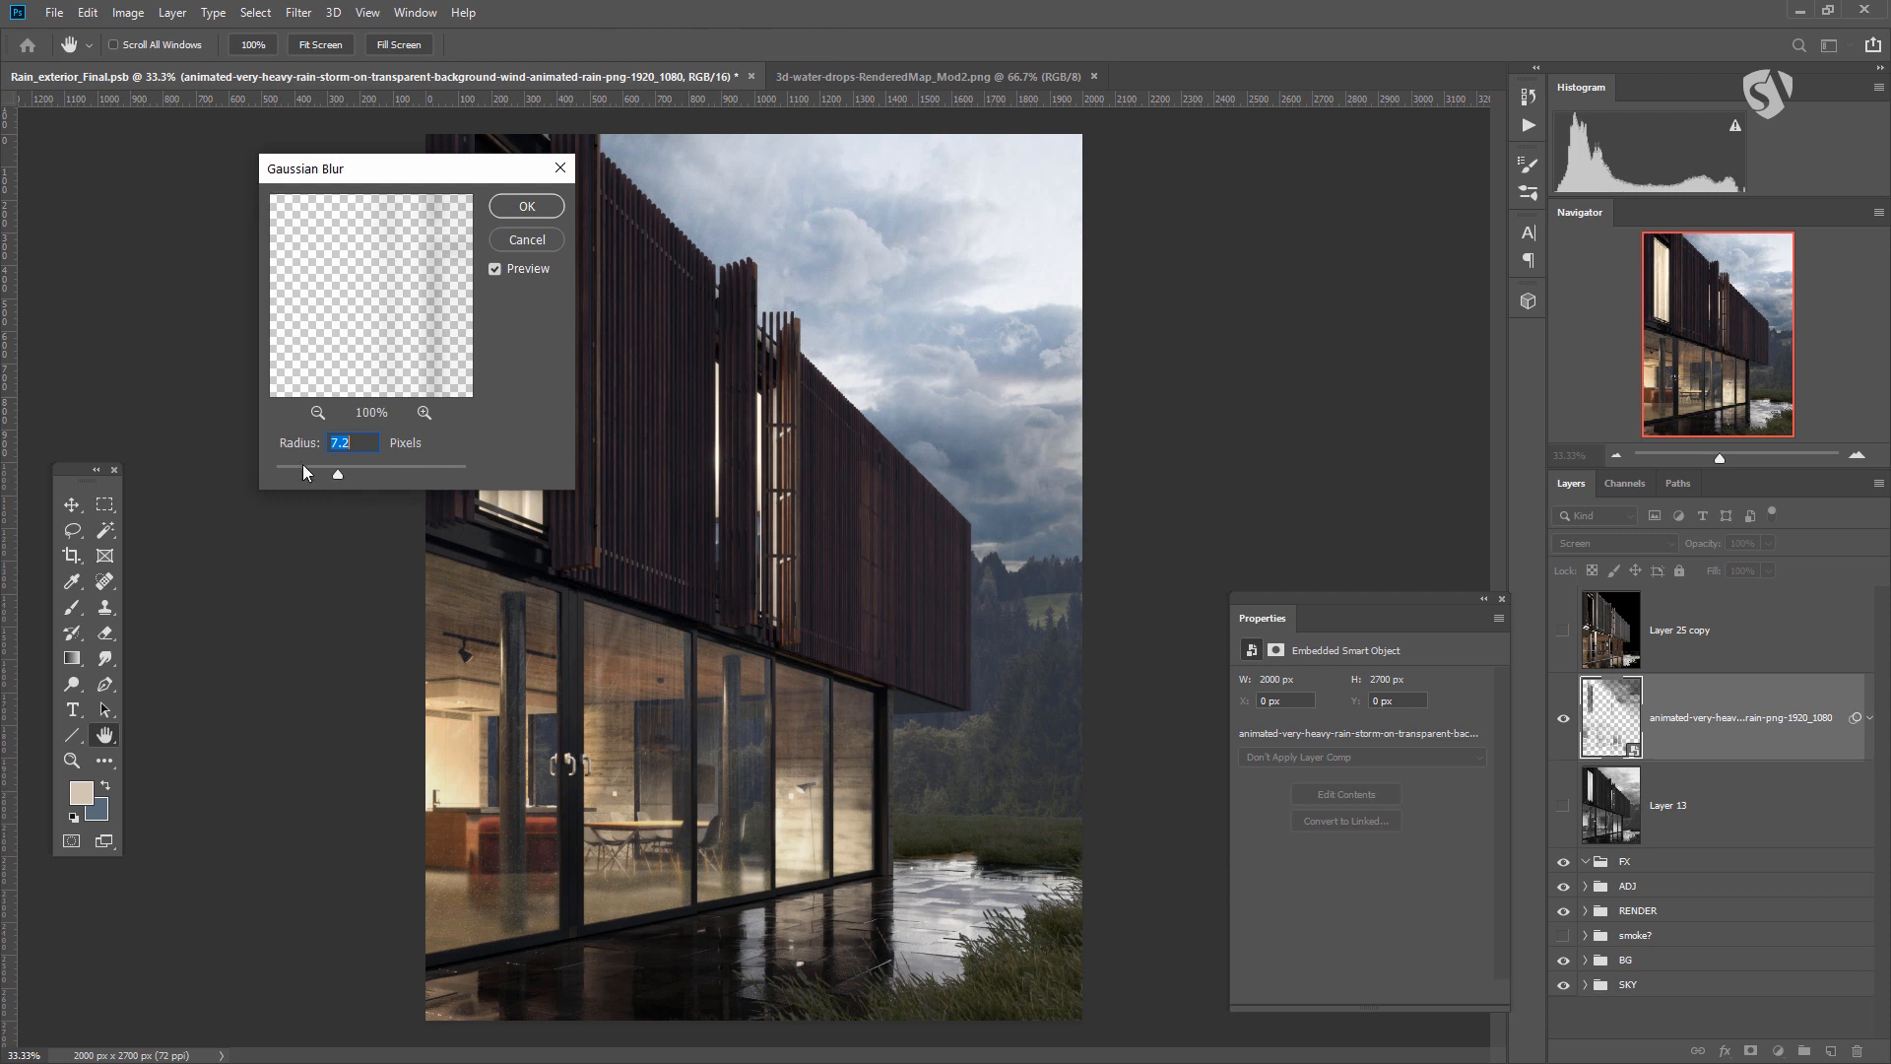
{"action": "left_click_drag", "start_coordinate": [302, 465], "coordinate": [287, 469]}
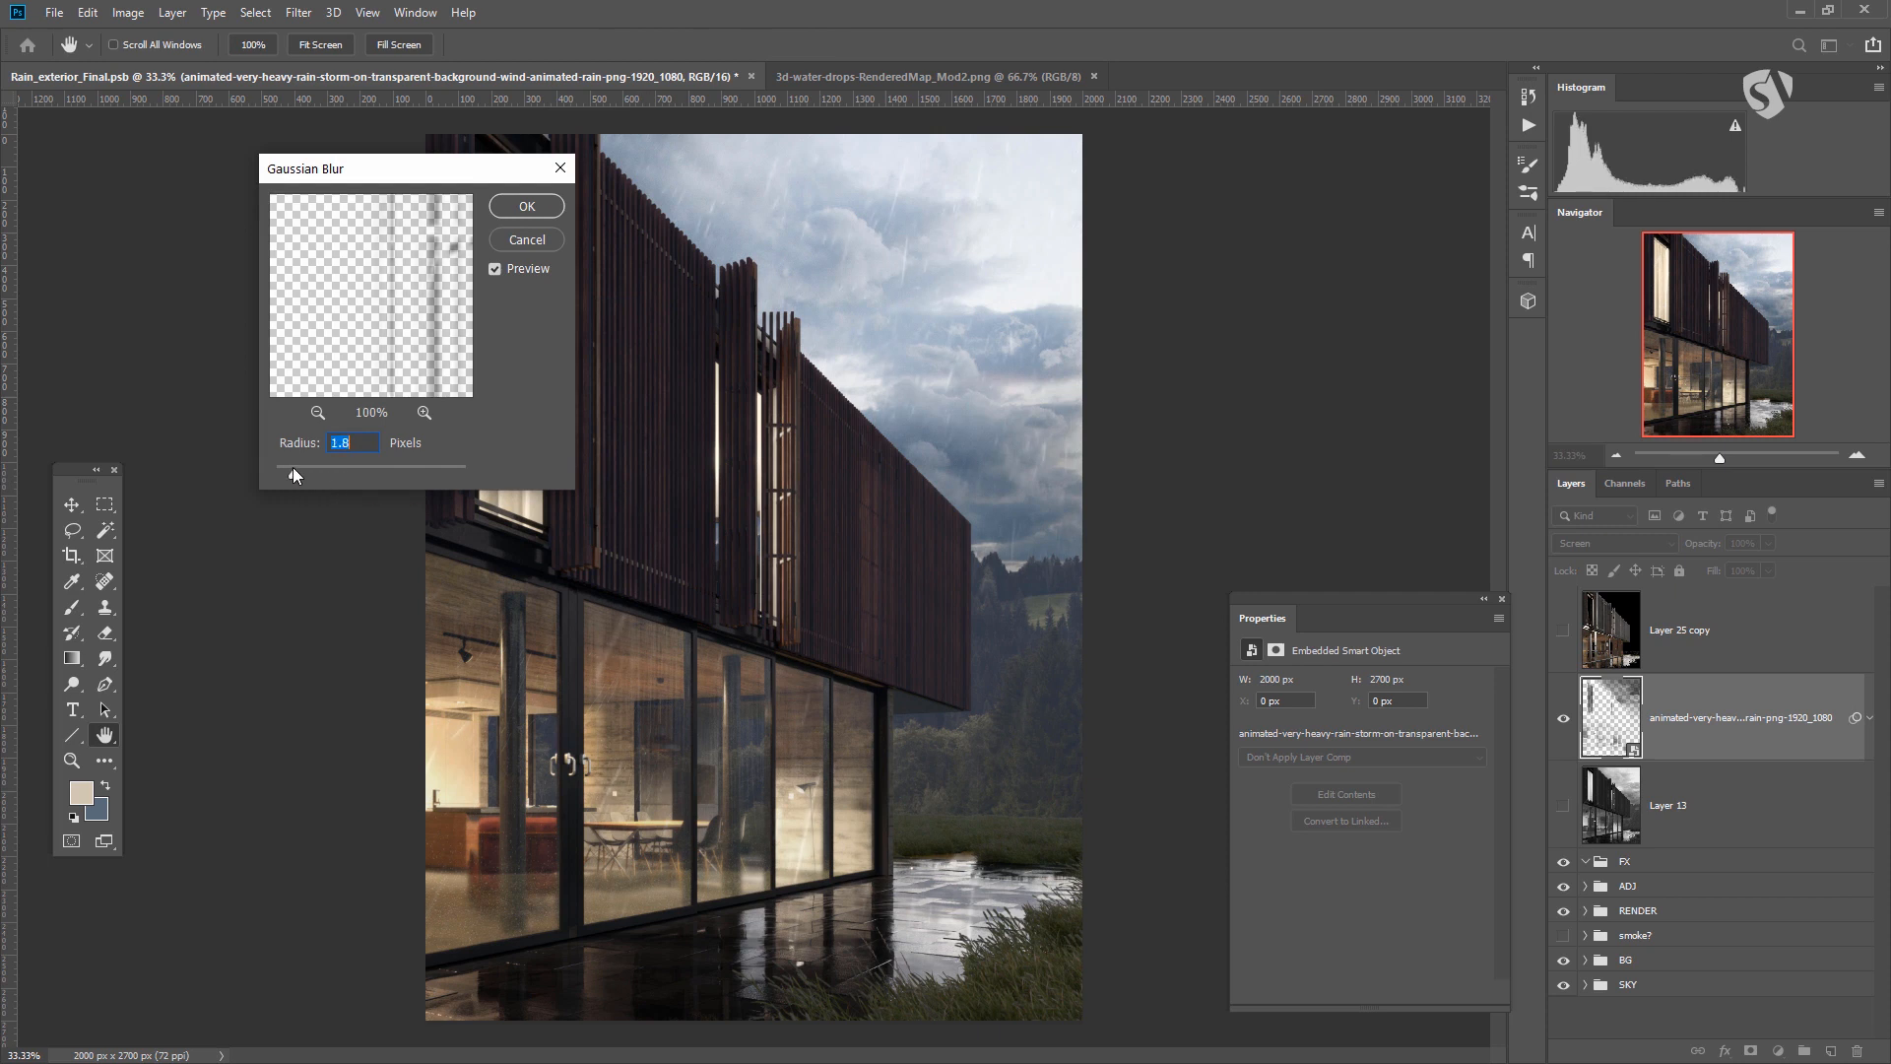
{"action": "left_click", "coordinate": [527, 206]}
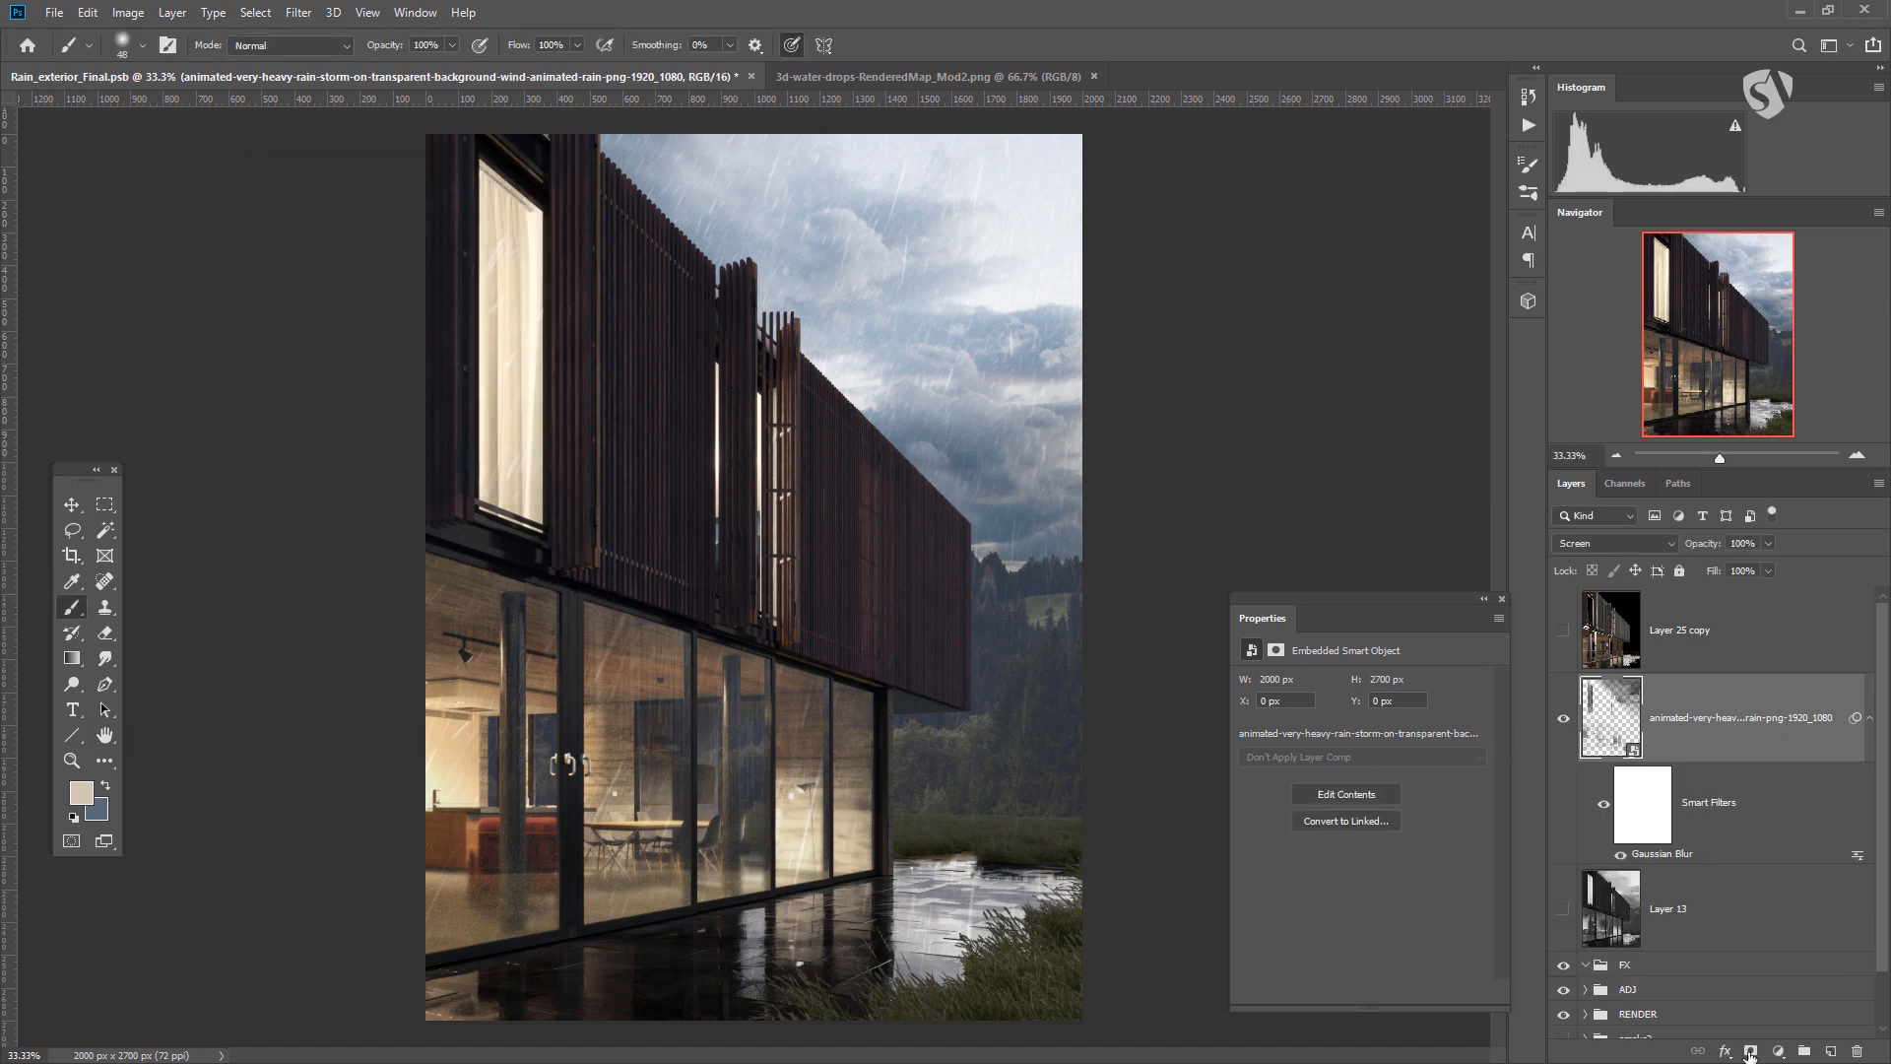
Paint soft black spots on the Gaussian Blur filter mask over the facade's sky edge and the upper glazing with a large brush.
{"action": "left_click", "coordinate": [1750, 1052]}
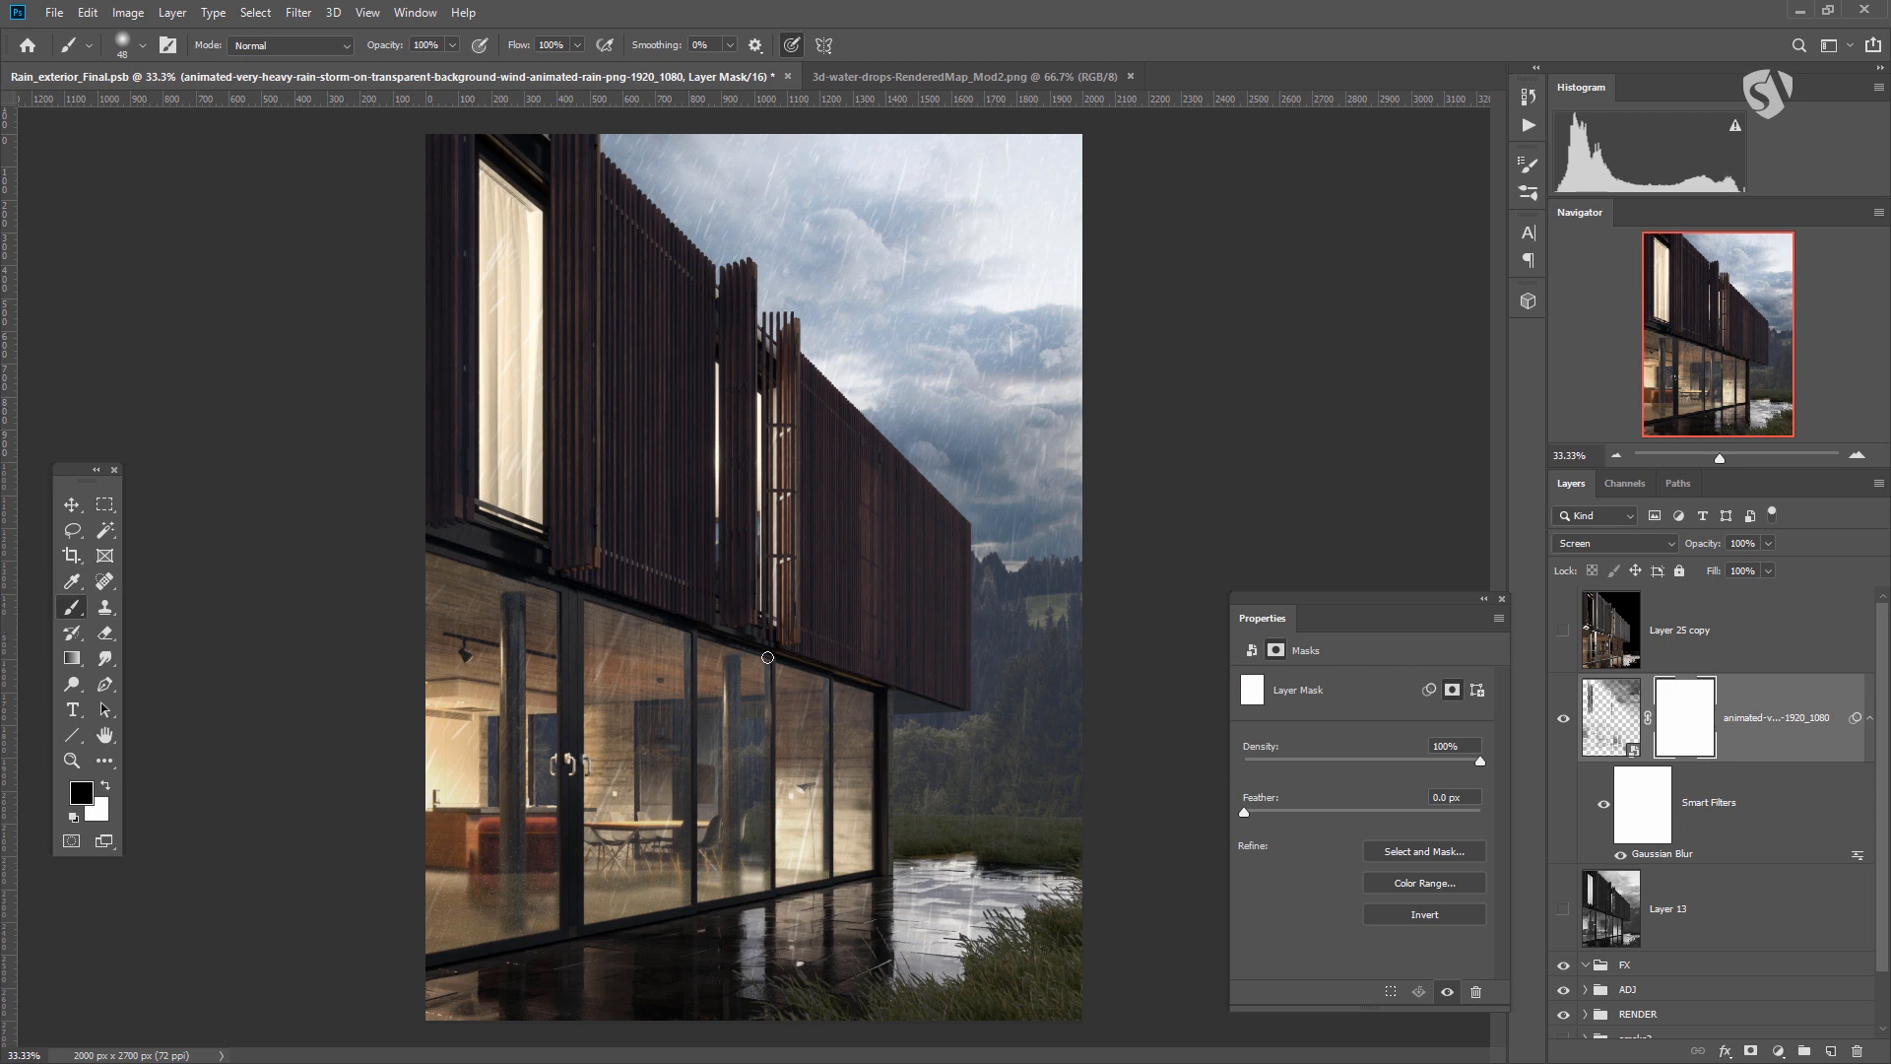
{"action": "left_click_drag", "start_coordinate": [1684, 716], "coordinate": [1643, 803]}
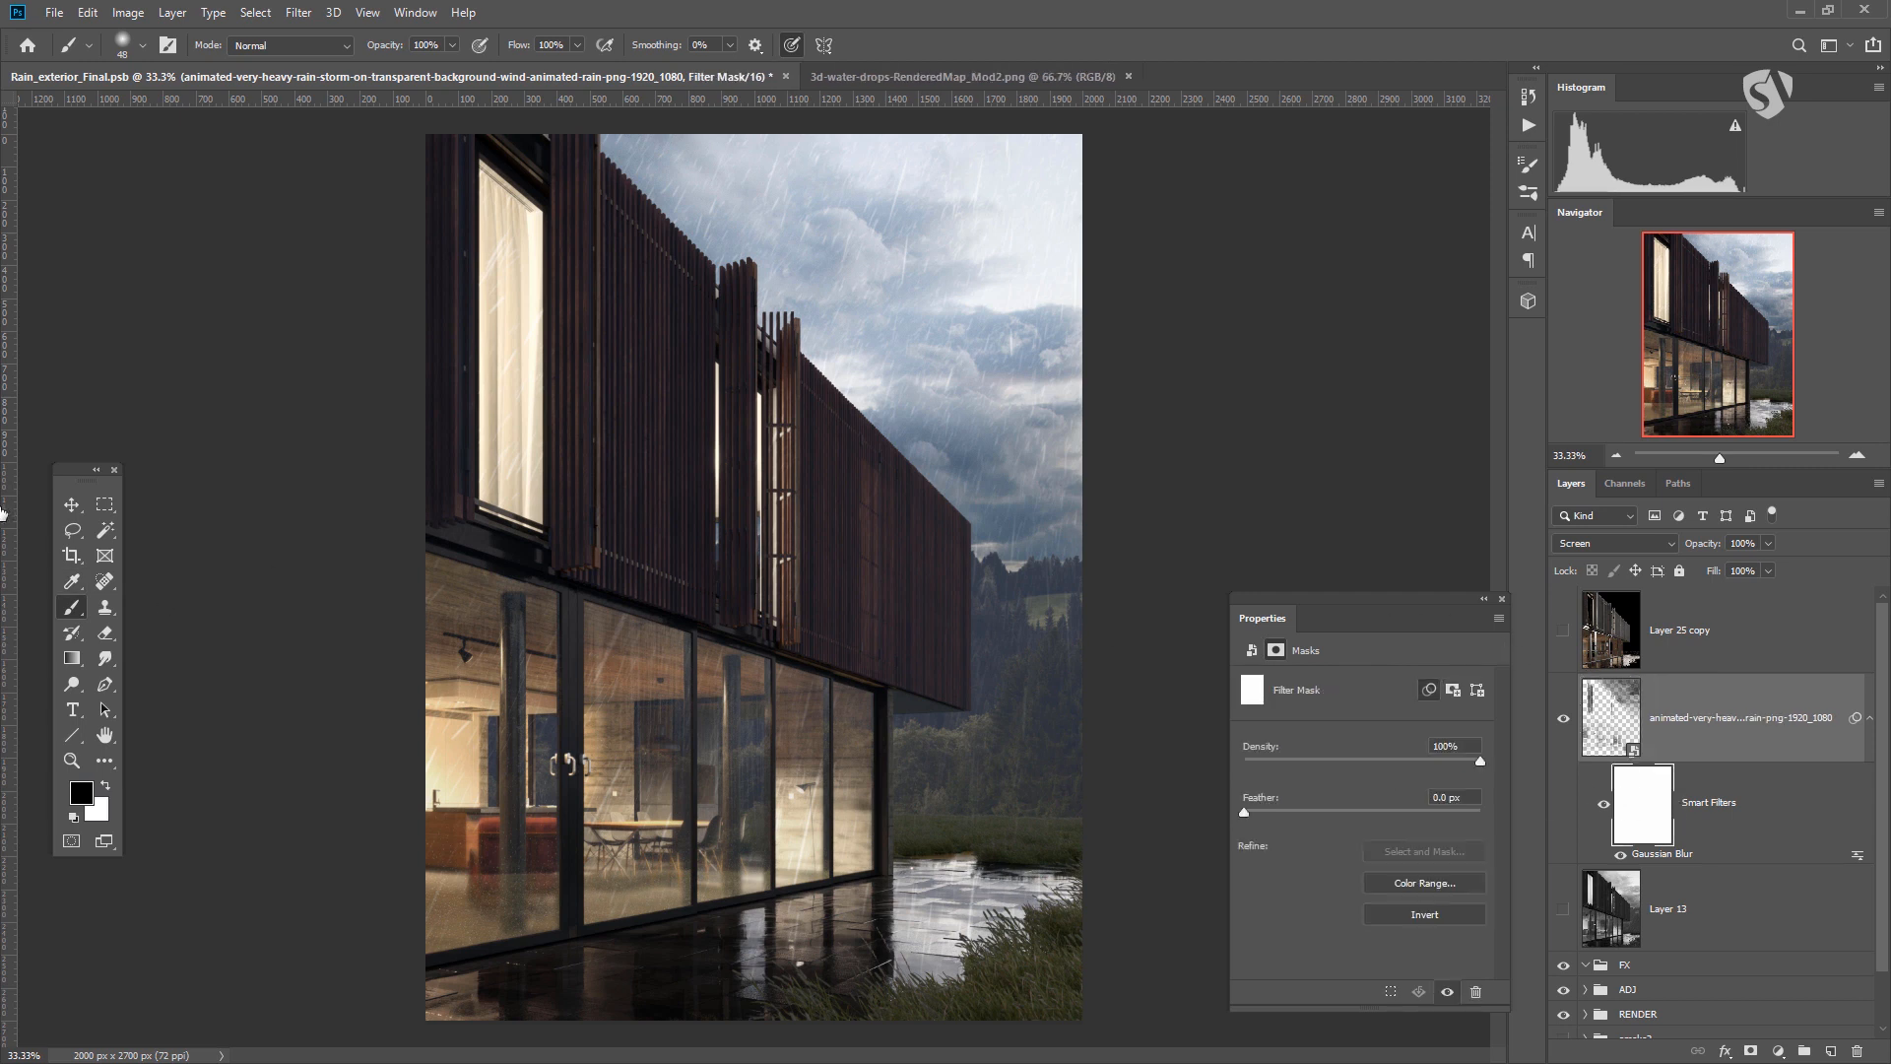
{"action": "left_click_drag", "start_coordinate": [672, 468], "coordinate": [944, 498]}
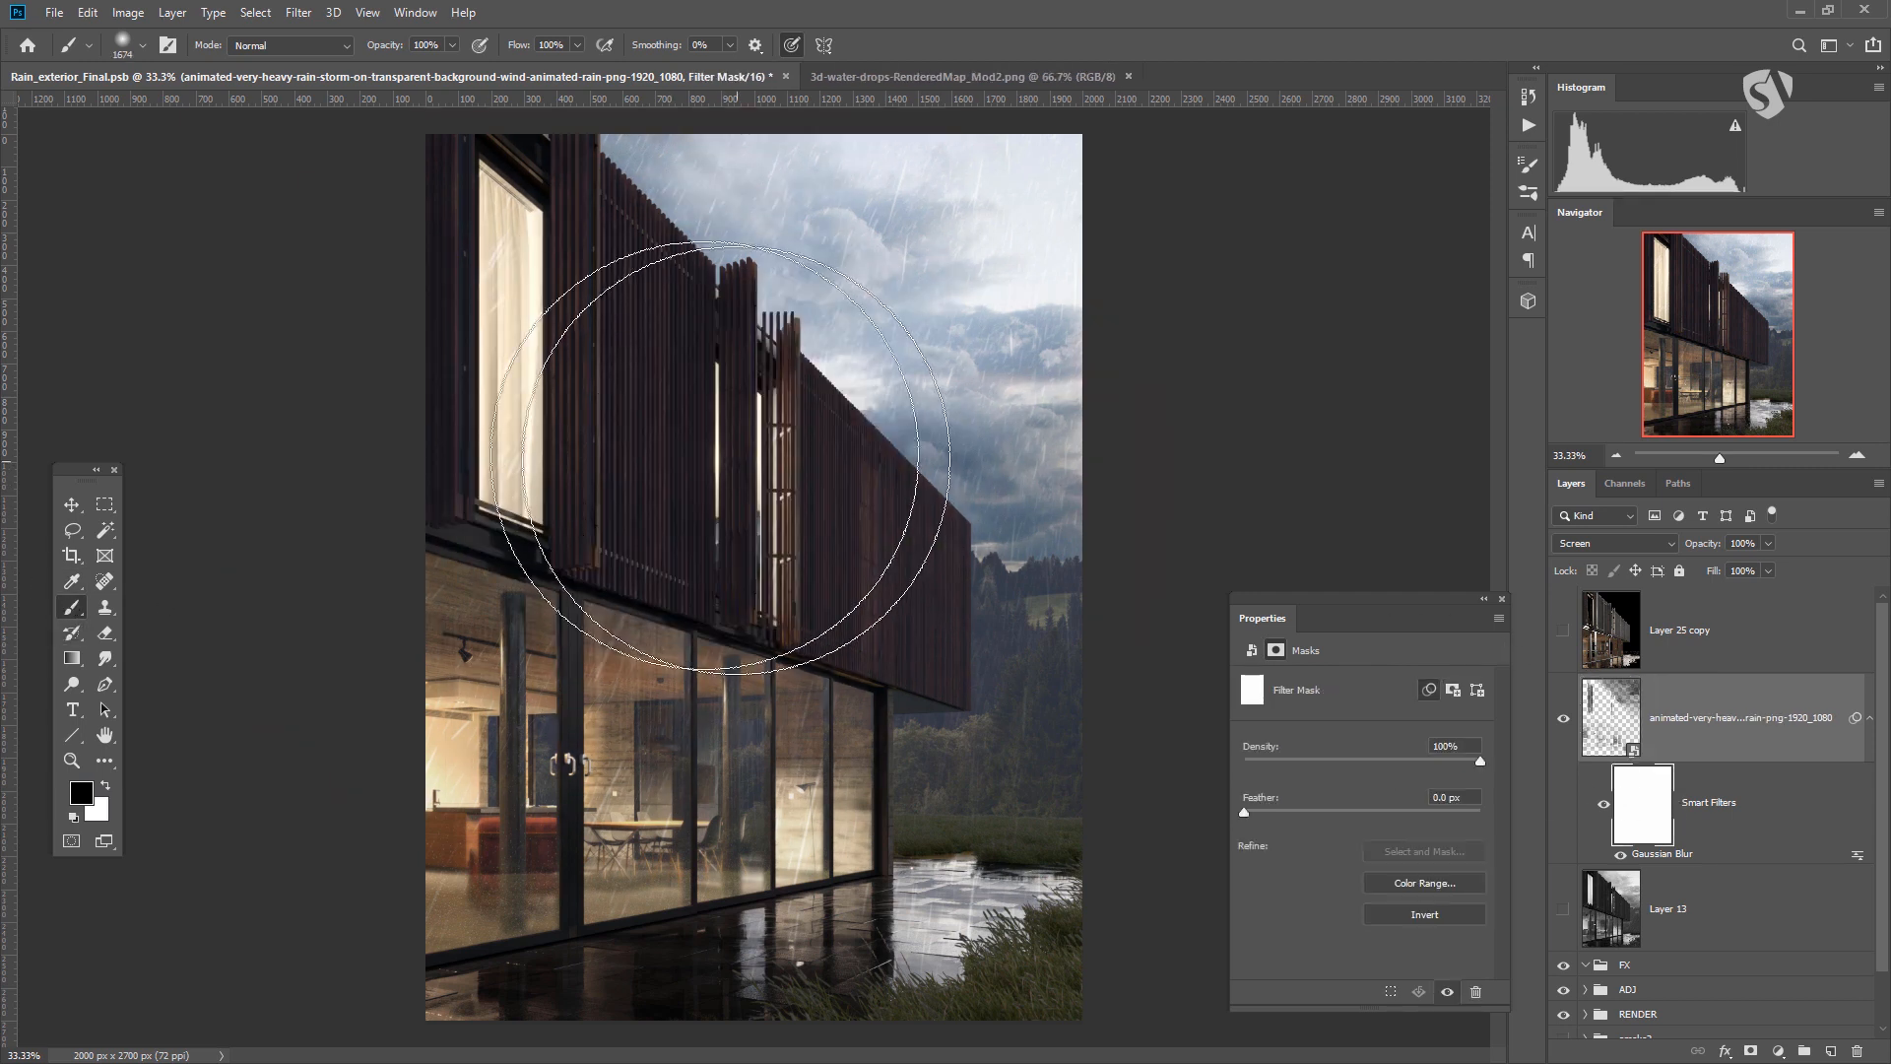
{"action": "left_click_drag", "start_coordinate": [716, 453], "coordinate": [613, 451]}
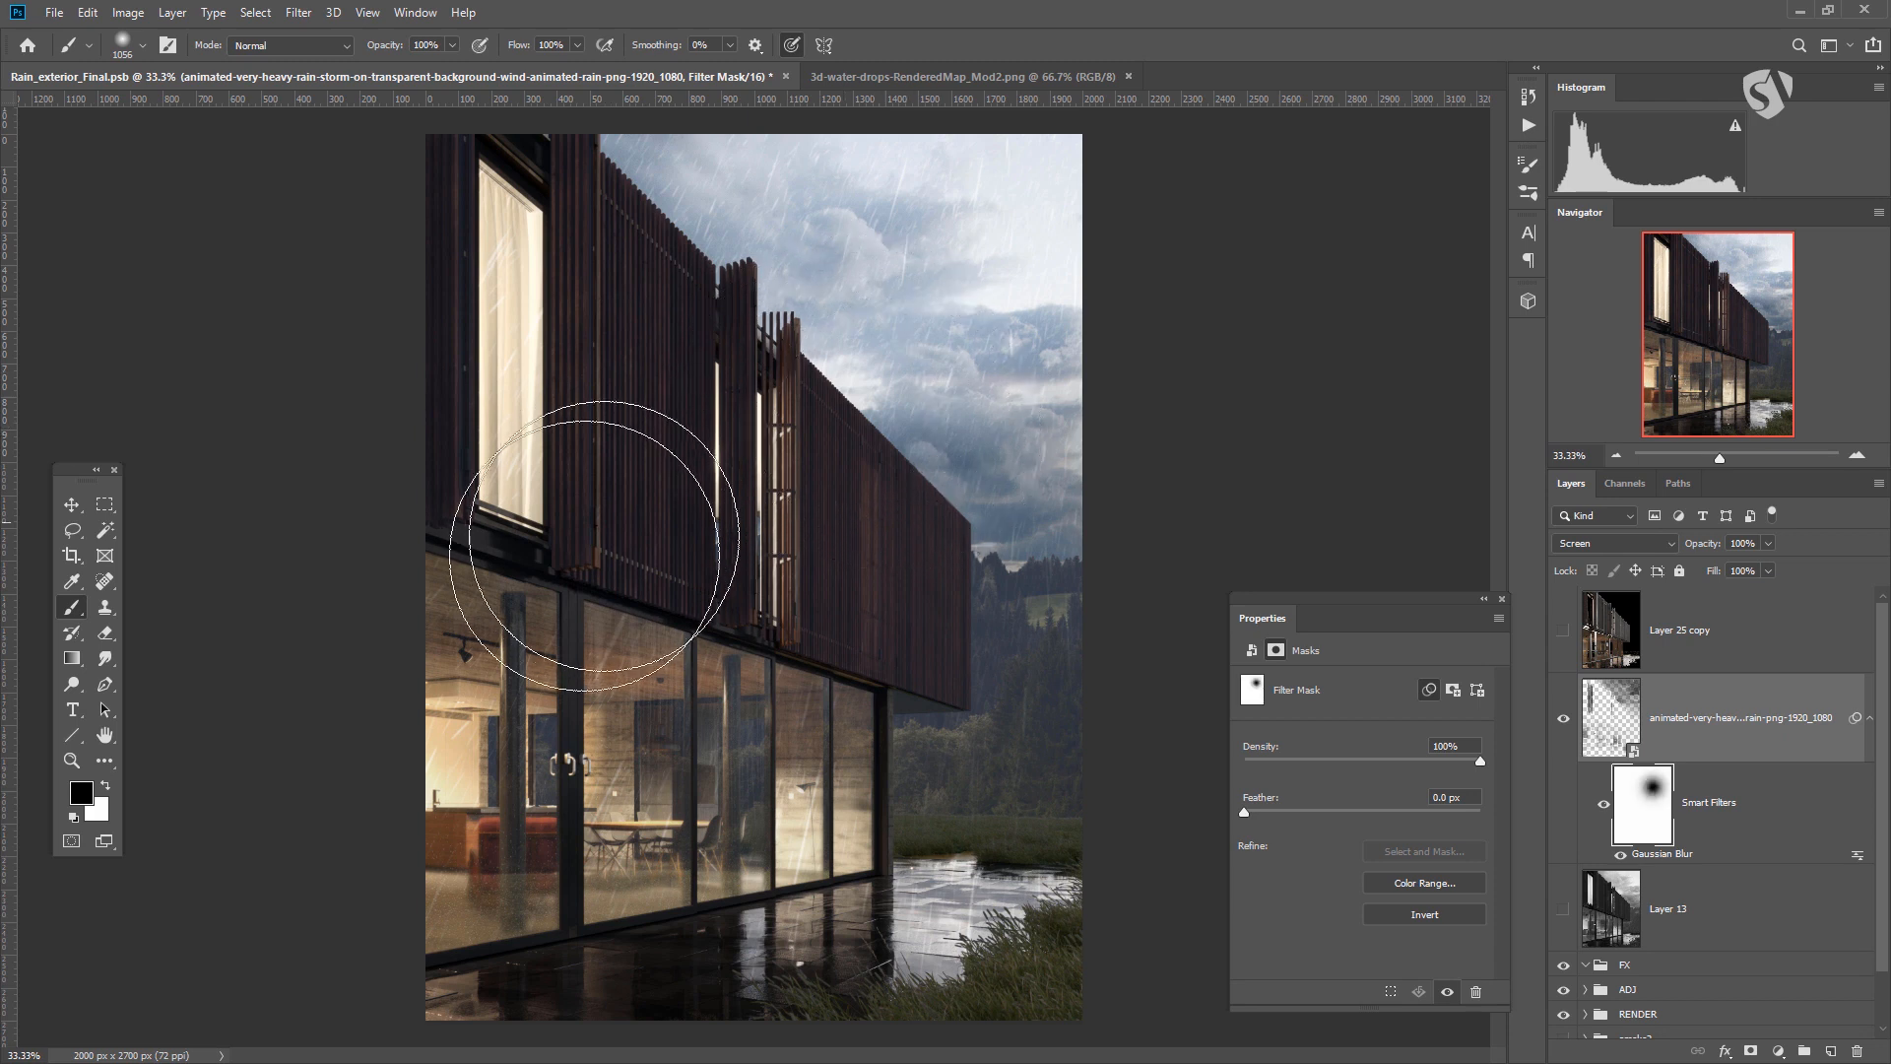
{"action": "mouse_move", "coordinate": [821, 394]}
{"action": "left_mouse_down"}
{"action": "mouse_move", "coordinate": [817, 362]}
{"action": "mouse_move", "coordinate": [879, 460]}
{"action": "mouse_move", "coordinate": [1005, 584]}
{"action": "left_mouse_up"}
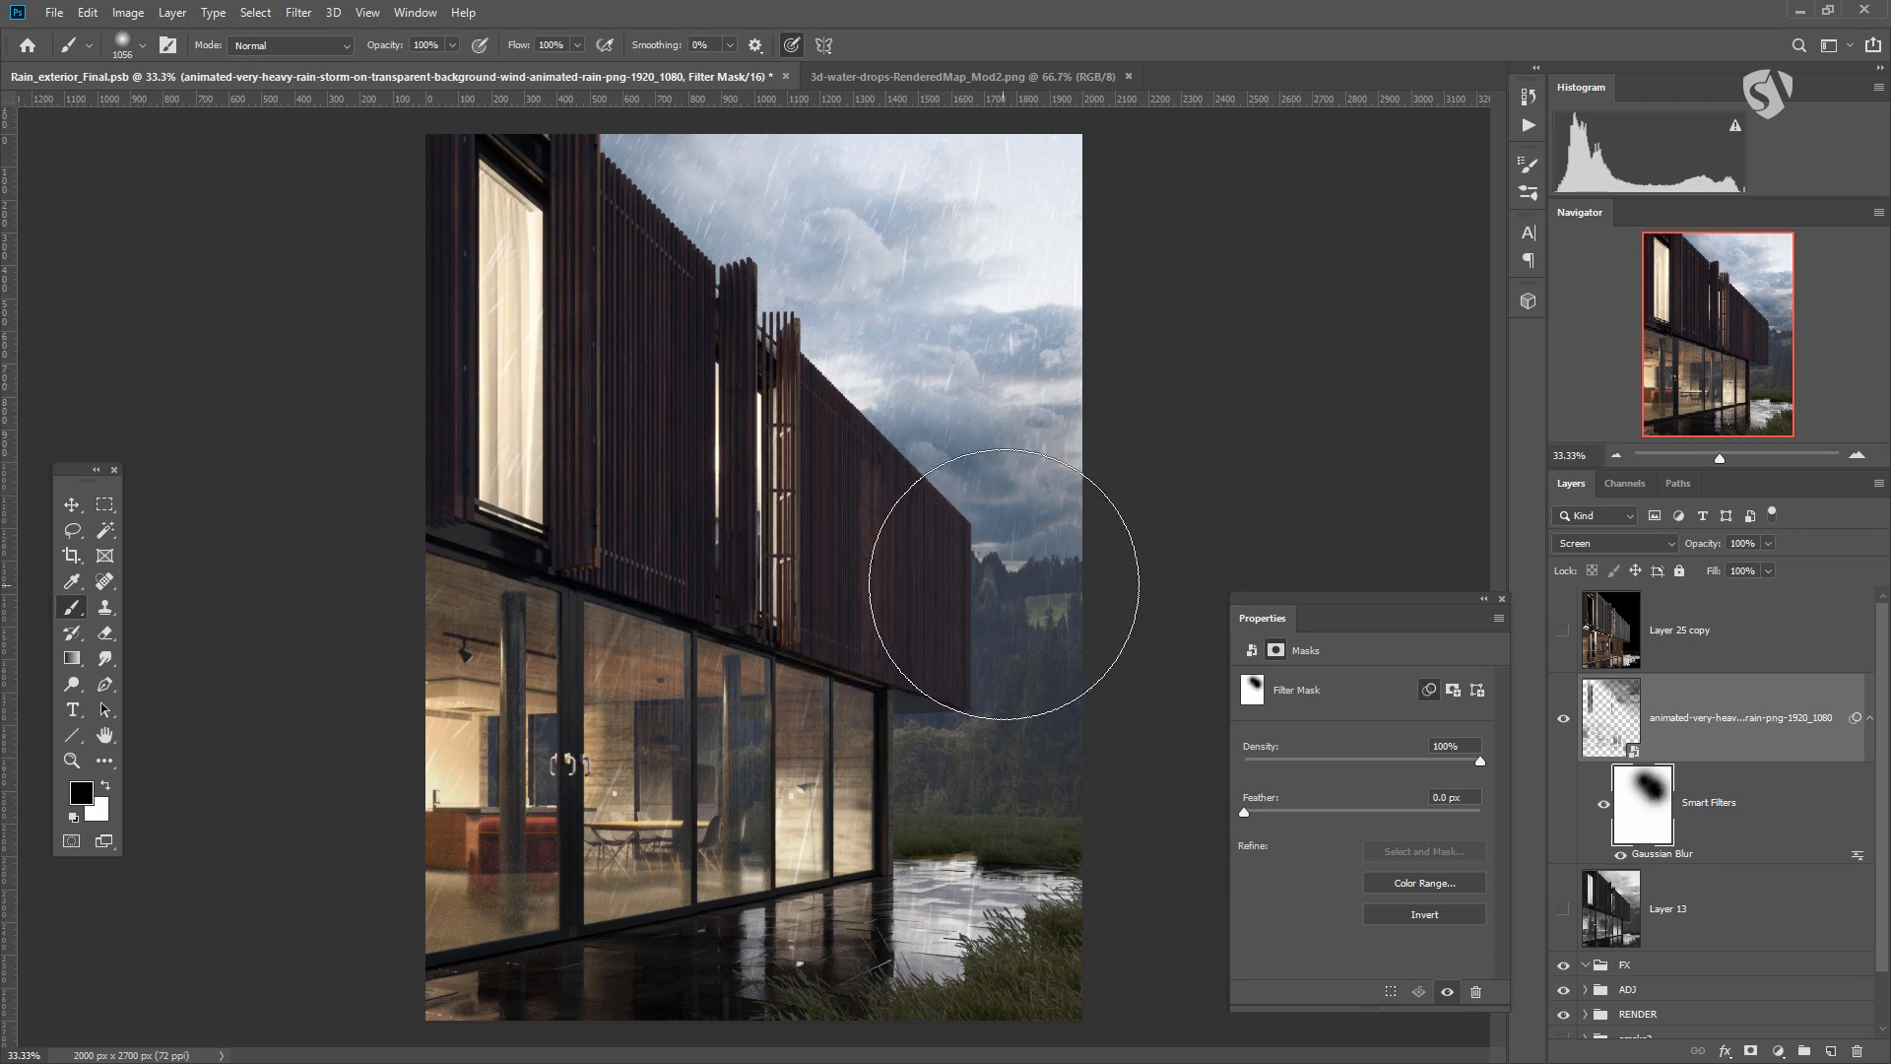
{"action": "key", "text": "ctrl+z"}
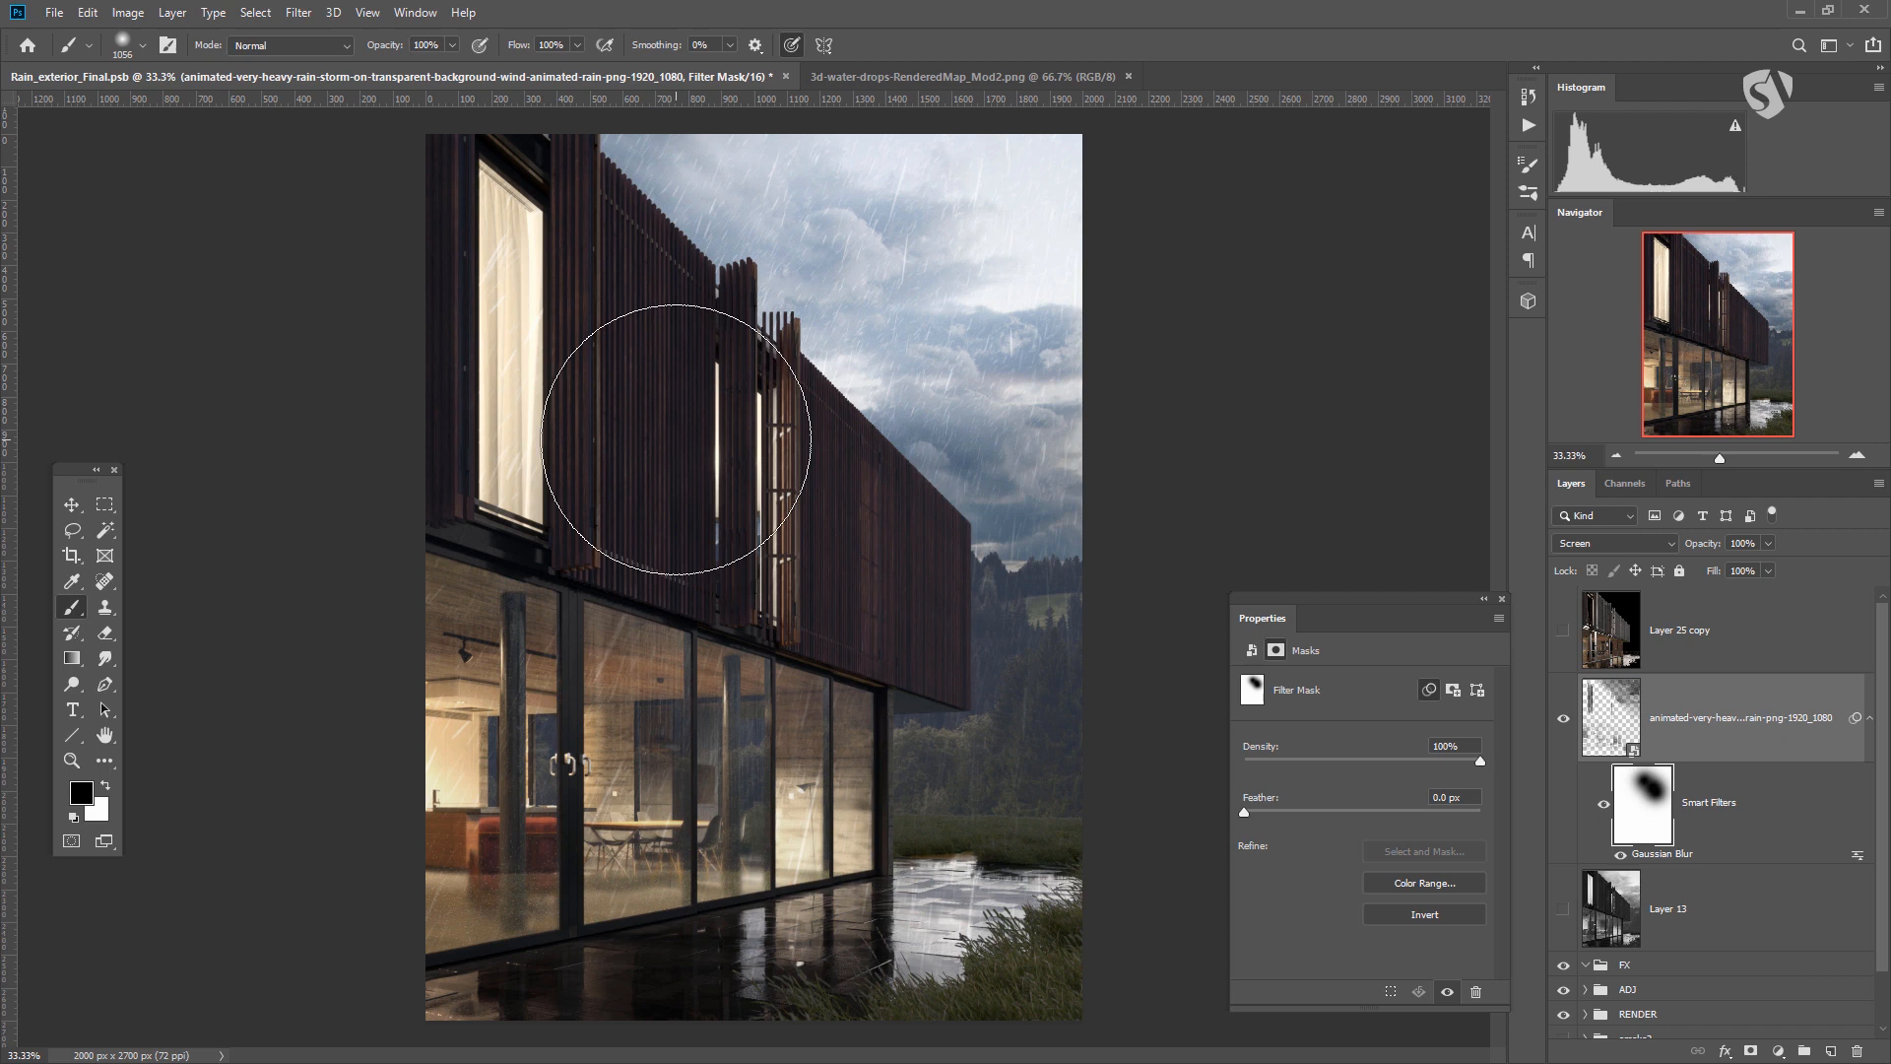
{"action": "left_click", "coordinate": [692, 627]}
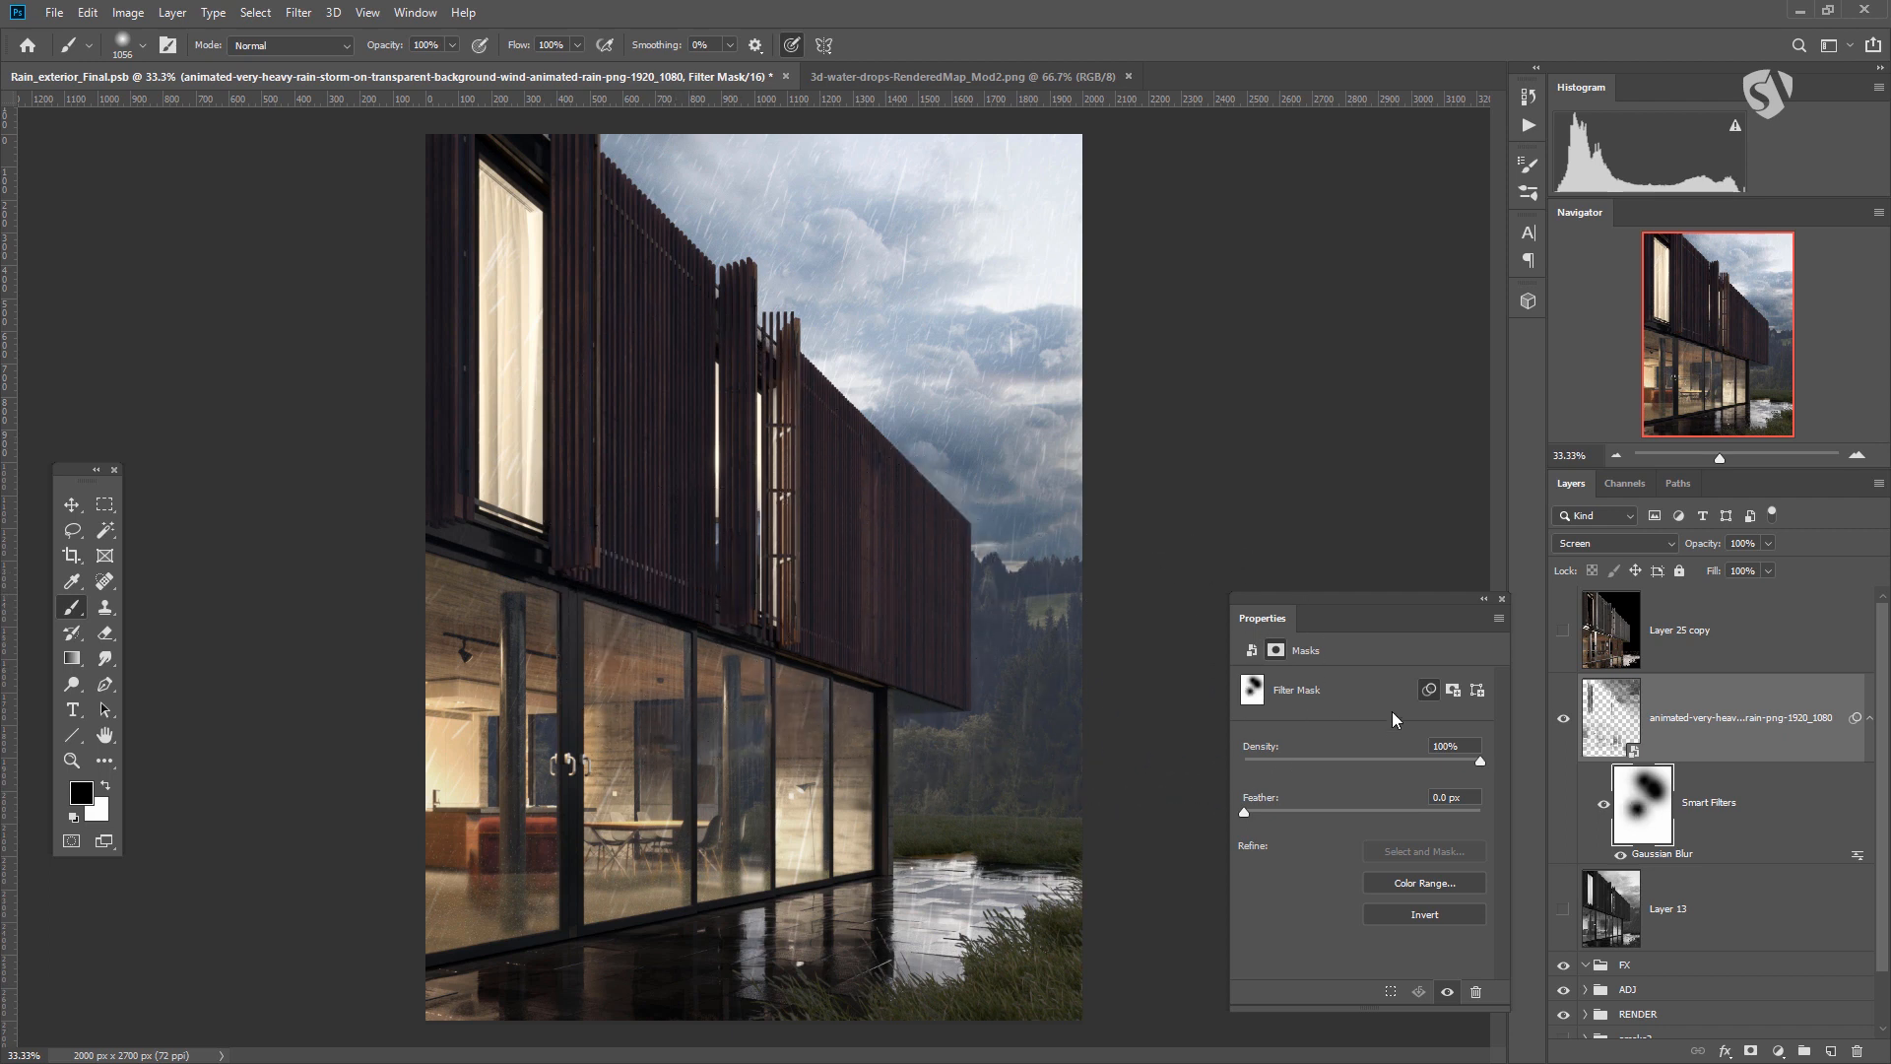
Review the rain smart object's contents and inner mask, and lower the blurred rain layer's opacity to 40%.
{"action": "double_click", "coordinate": [1613, 725]}
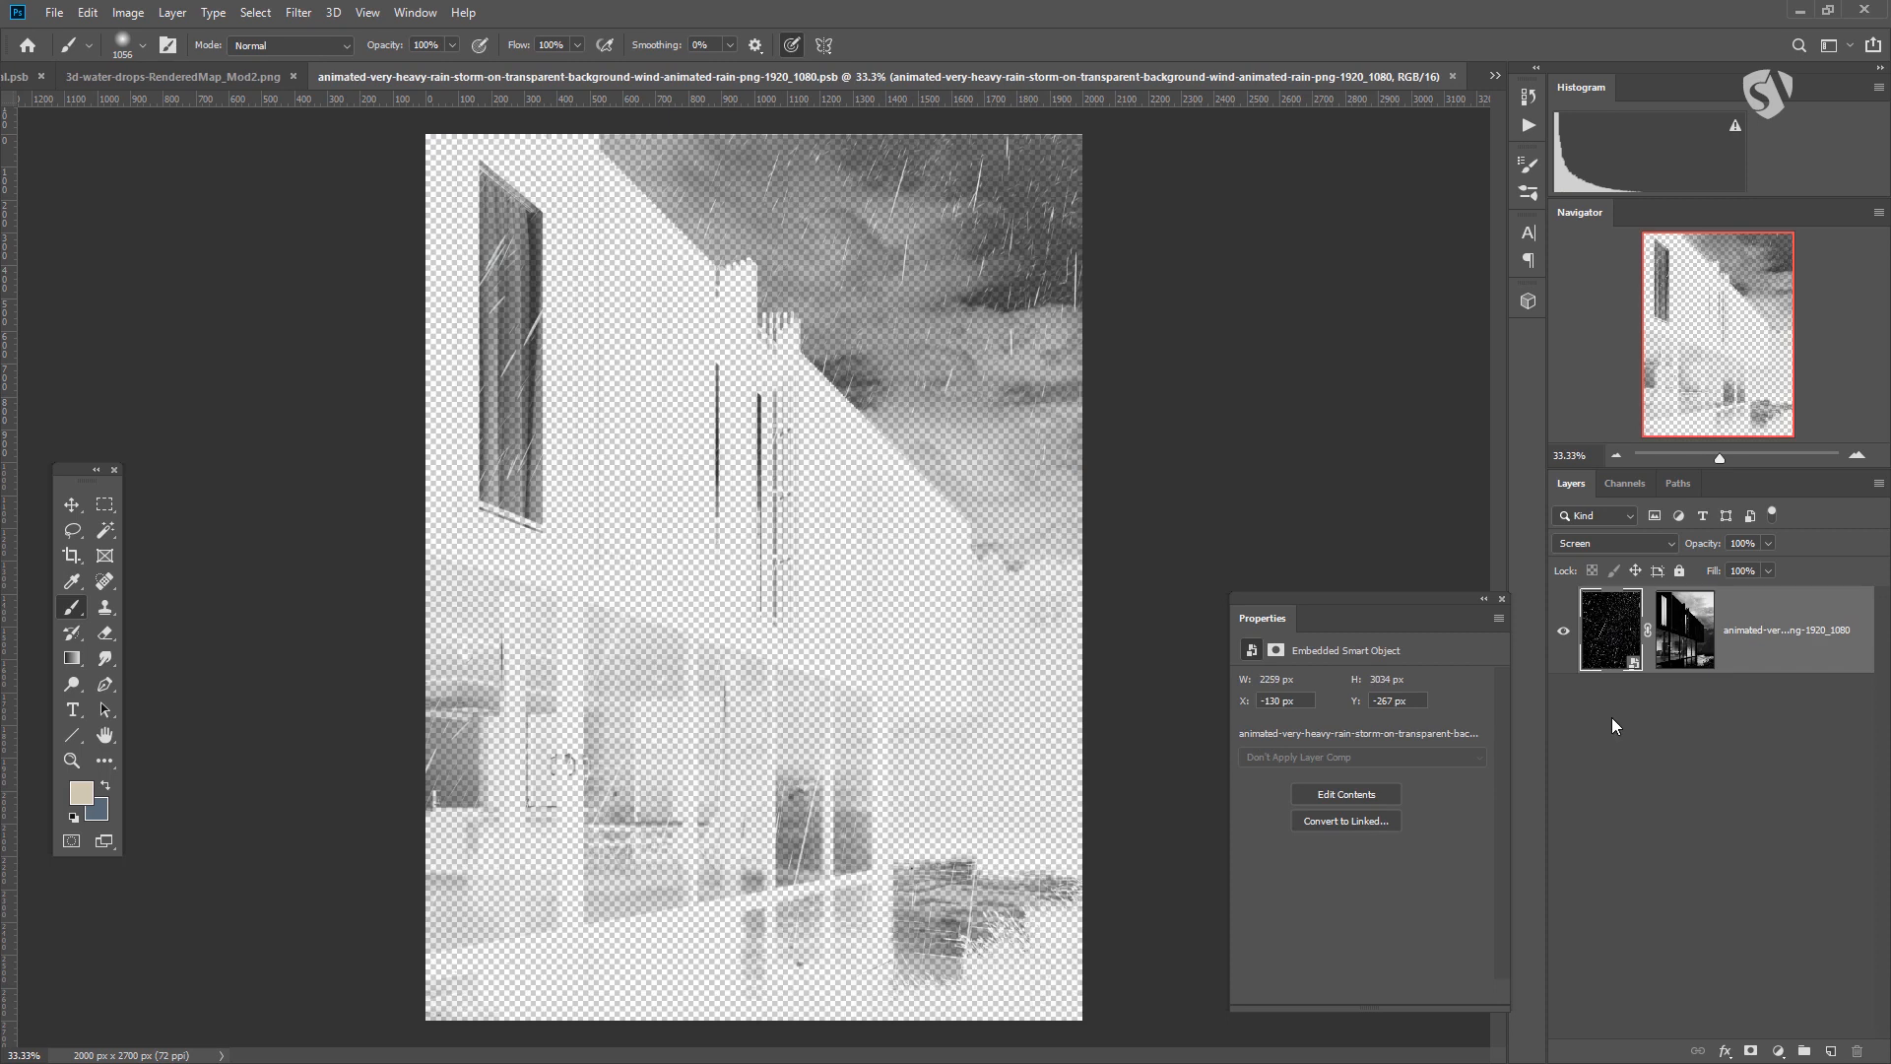
{"action": "left_click", "coordinate": [1684, 650]}
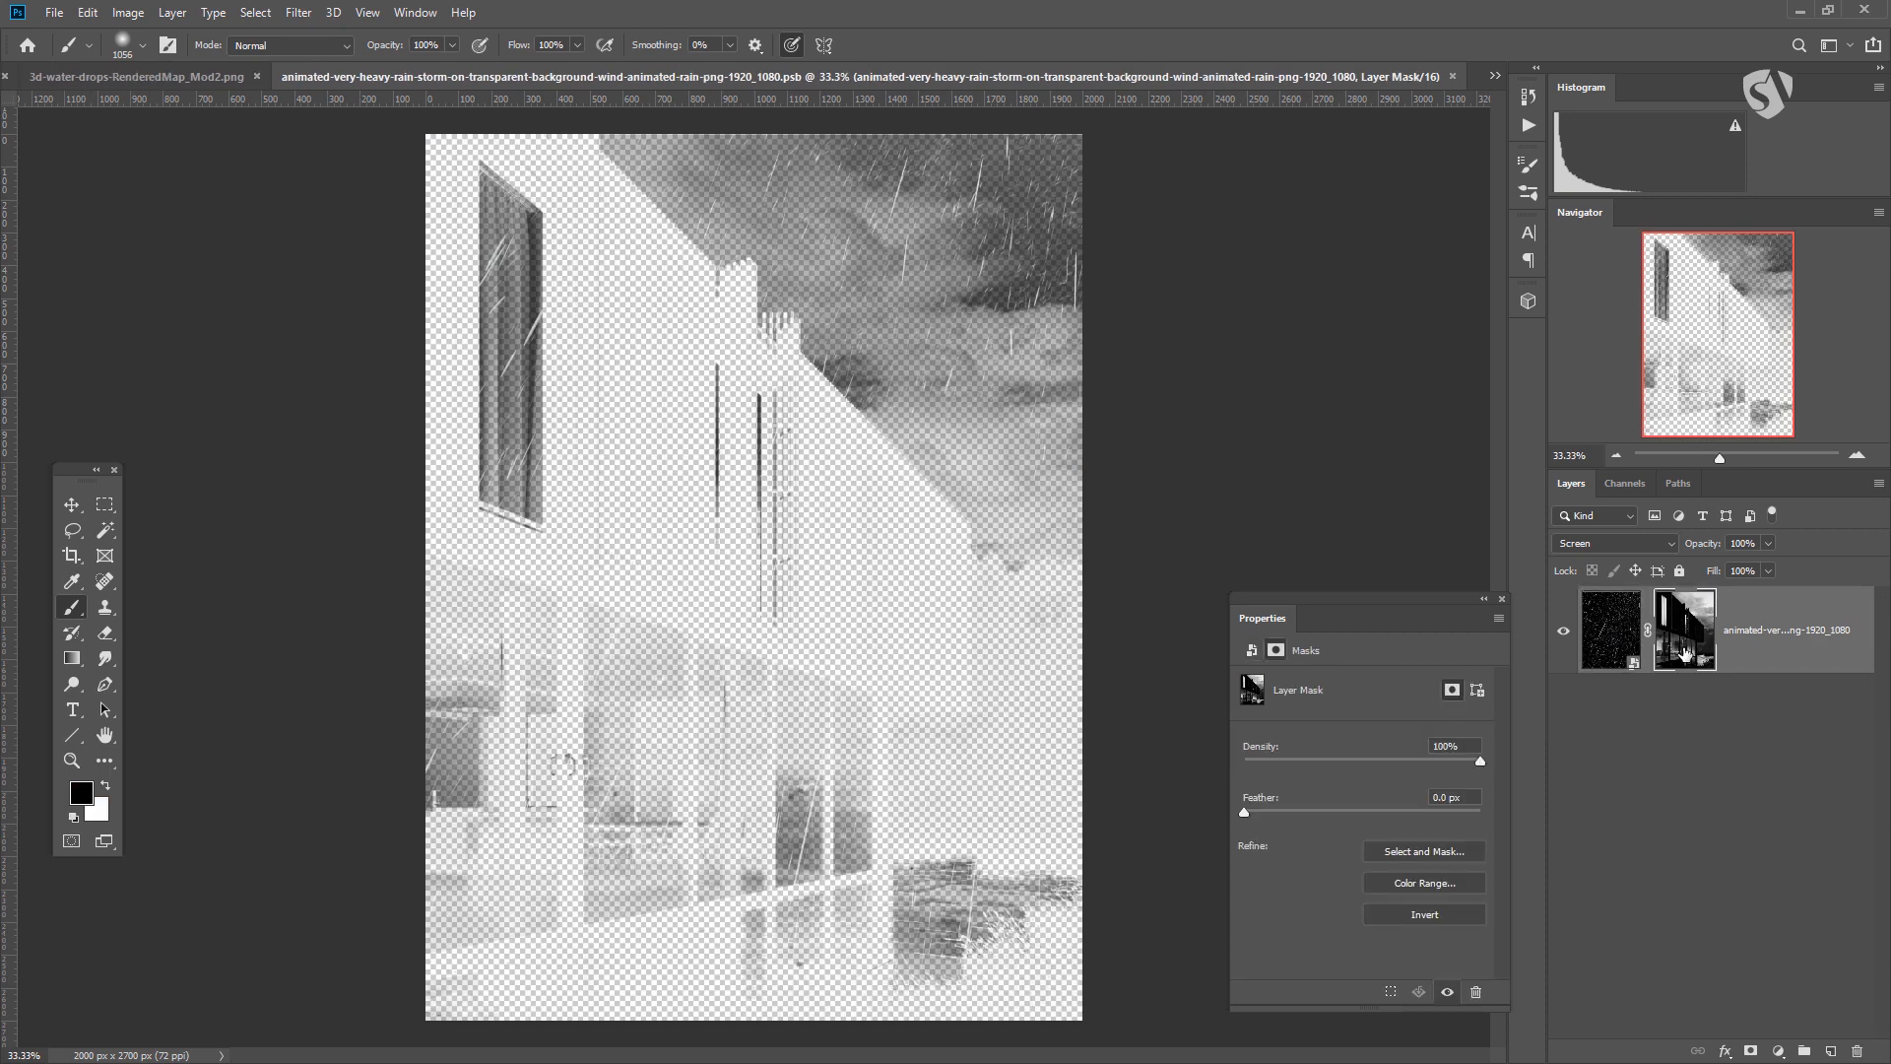
{"action": "left_click", "coordinate": [1451, 76]}
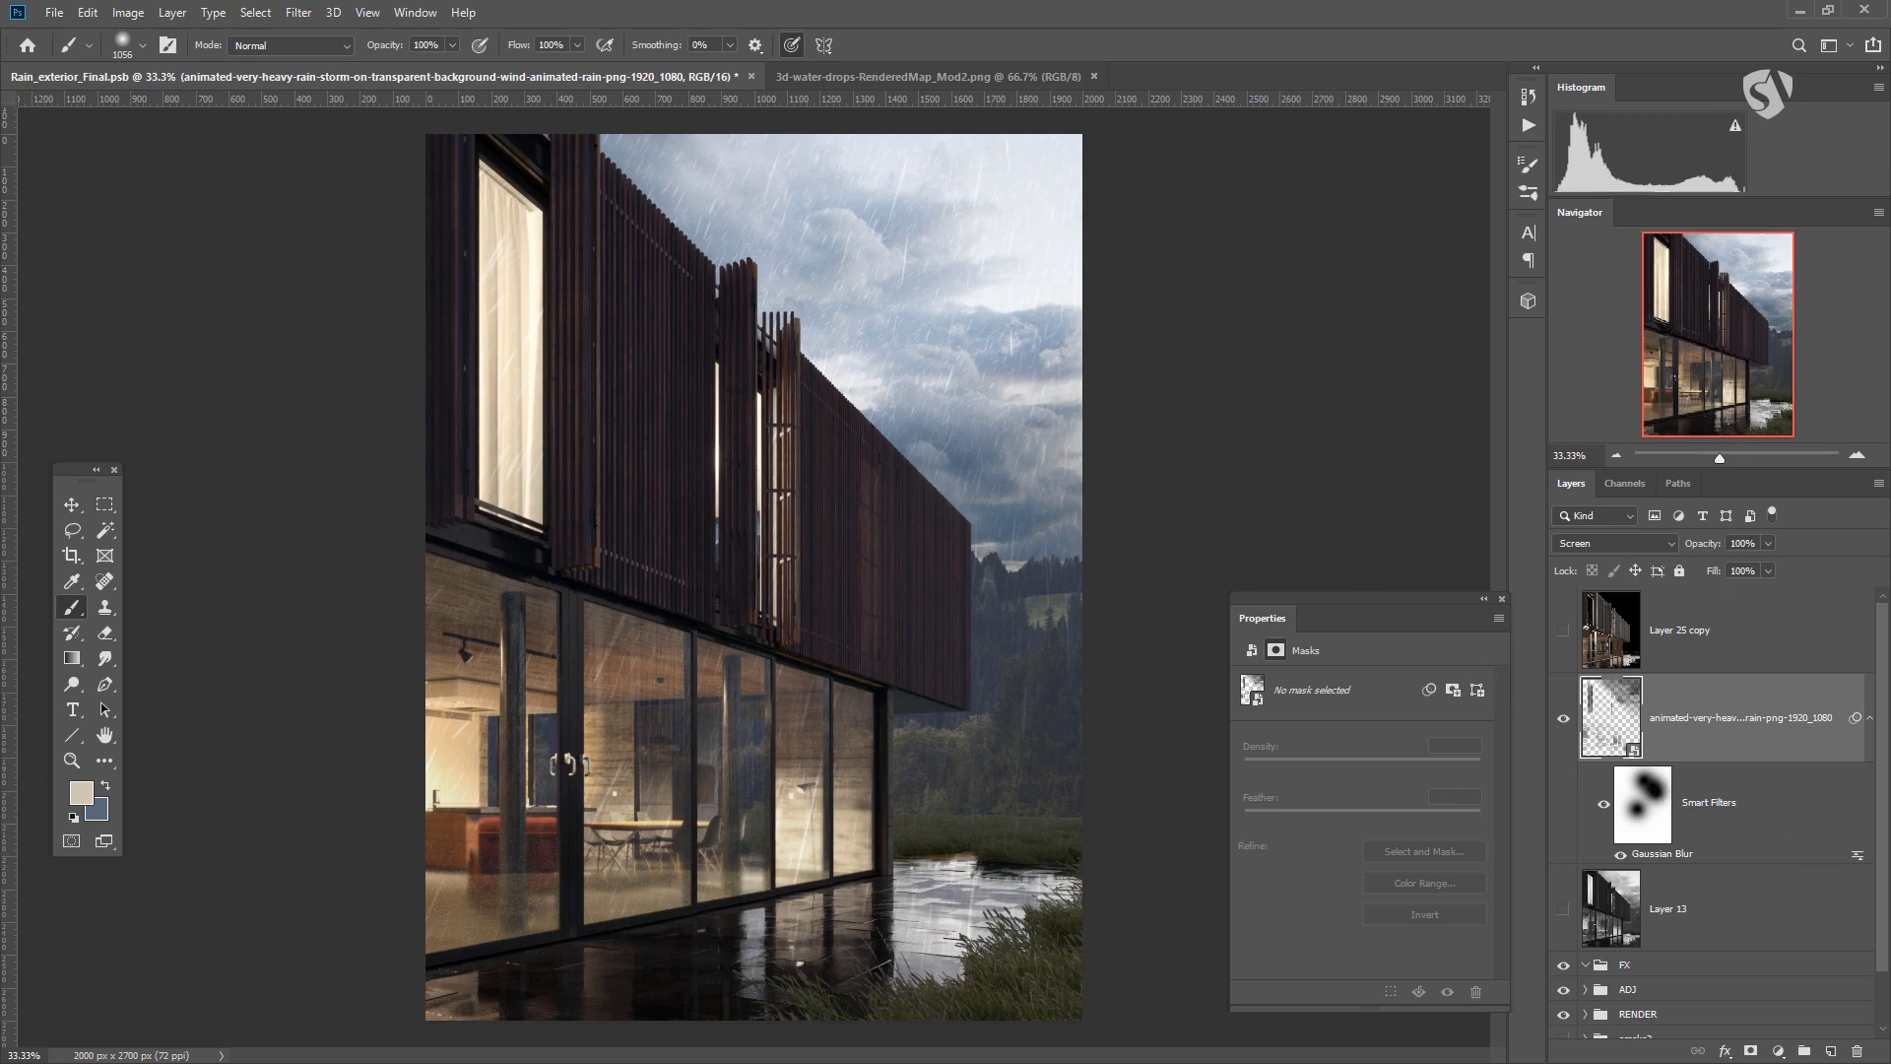
{"action": "left_click_drag", "start_coordinate": [1766, 544], "coordinate": [1729, 571]}
{"action": "left_click_drag", "start_coordinate": [1717, 565], "coordinate": [1714, 568]}
Place the animated-very-heavy-rain-storm image again above the blurred rain and scale it to 195.94% width and 242.78% height.
{"action": "key", "text": "alt+Tab"}
{"action": "left_click_drag", "start_coordinate": [1558, 549], "coordinate": [901, 299]}
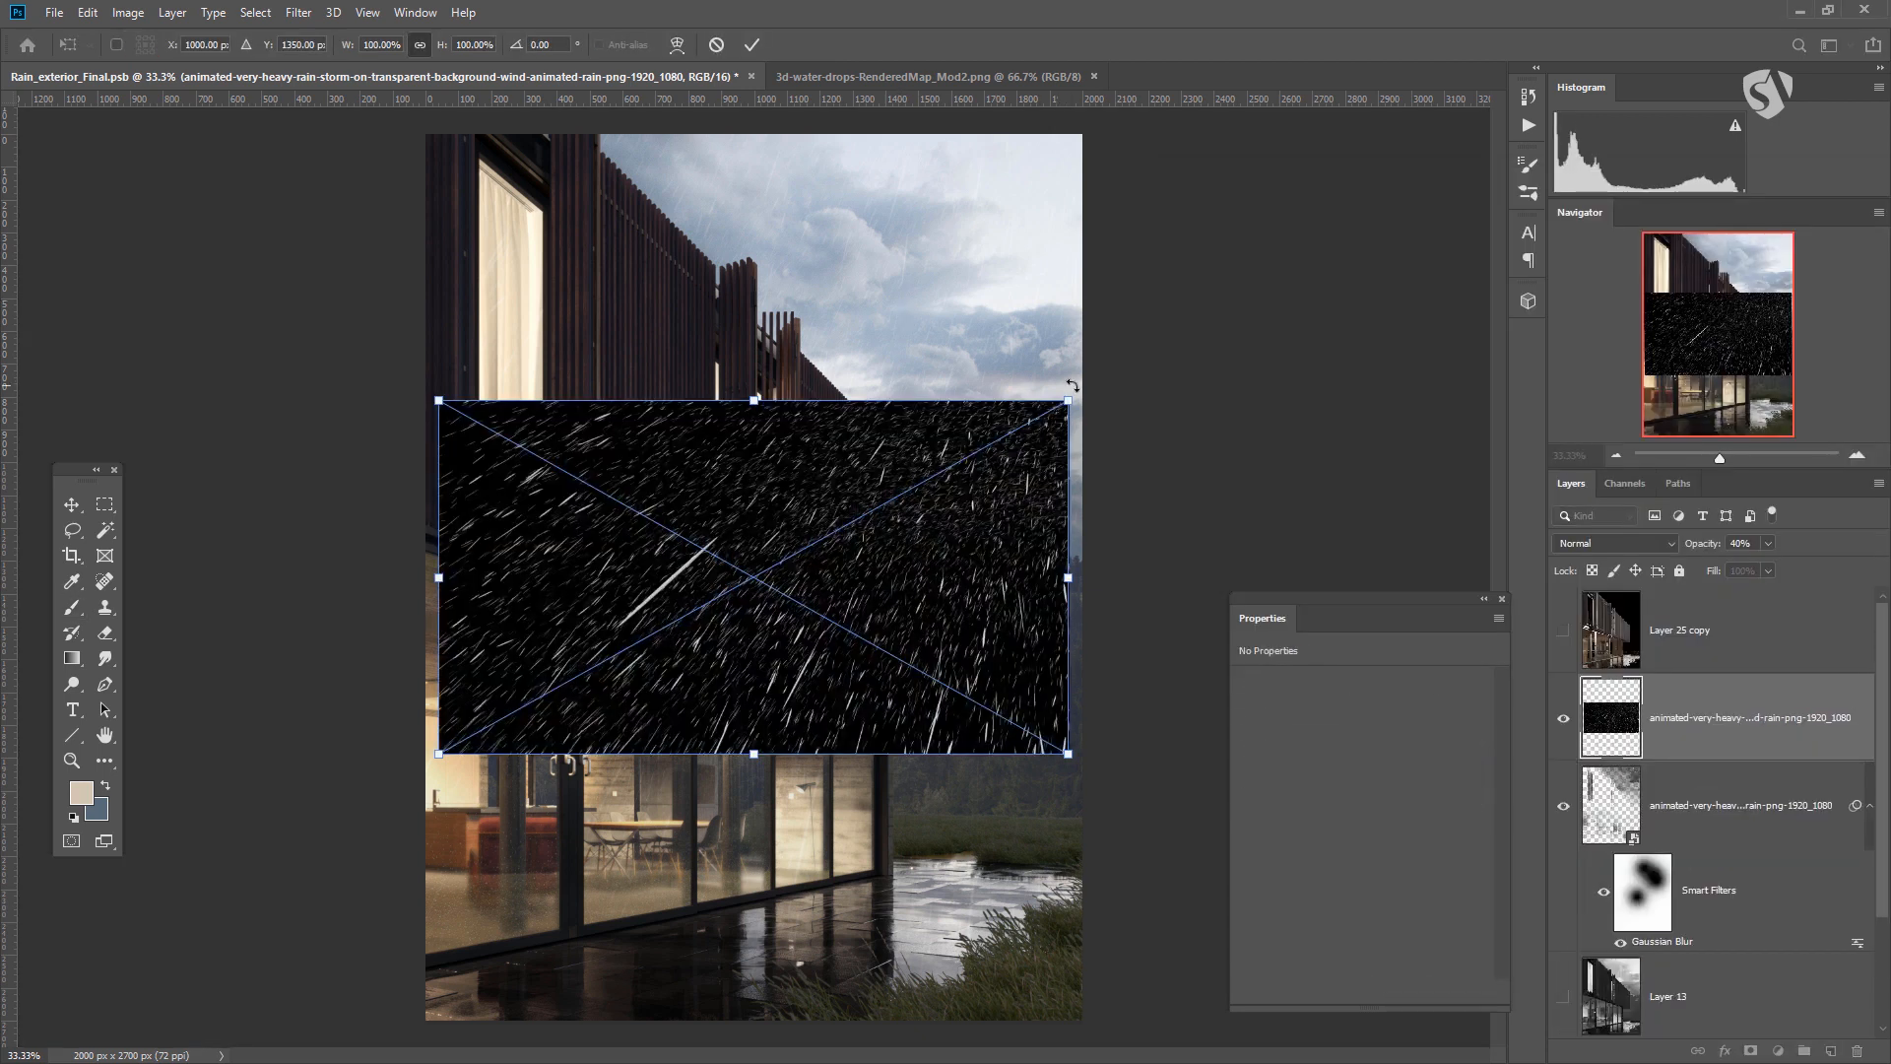
{"action": "left_click_drag", "start_coordinate": [1069, 400], "coordinate": [1088, 101]}
{"action": "left_click_drag", "start_coordinate": [1080, 747], "coordinate": [1248, 950]}
{"action": "left_click_drag", "start_coordinate": [1067, 646], "coordinate": [732, 680]}
{"action": "left_click_drag", "start_coordinate": [912, 532], "coordinate": [1144, 528]}
{"action": "left_click_drag", "start_coordinate": [985, 512], "coordinate": [845, 507]}
{"action": "mouse_move", "coordinate": [1005, 532]}
{"action": "left_mouse_down"}
{"action": "mouse_move", "coordinate": [1137, 532]}
{"action": "mouse_move", "coordinate": [1017, 554]}
{"action": "left_mouse_up"}
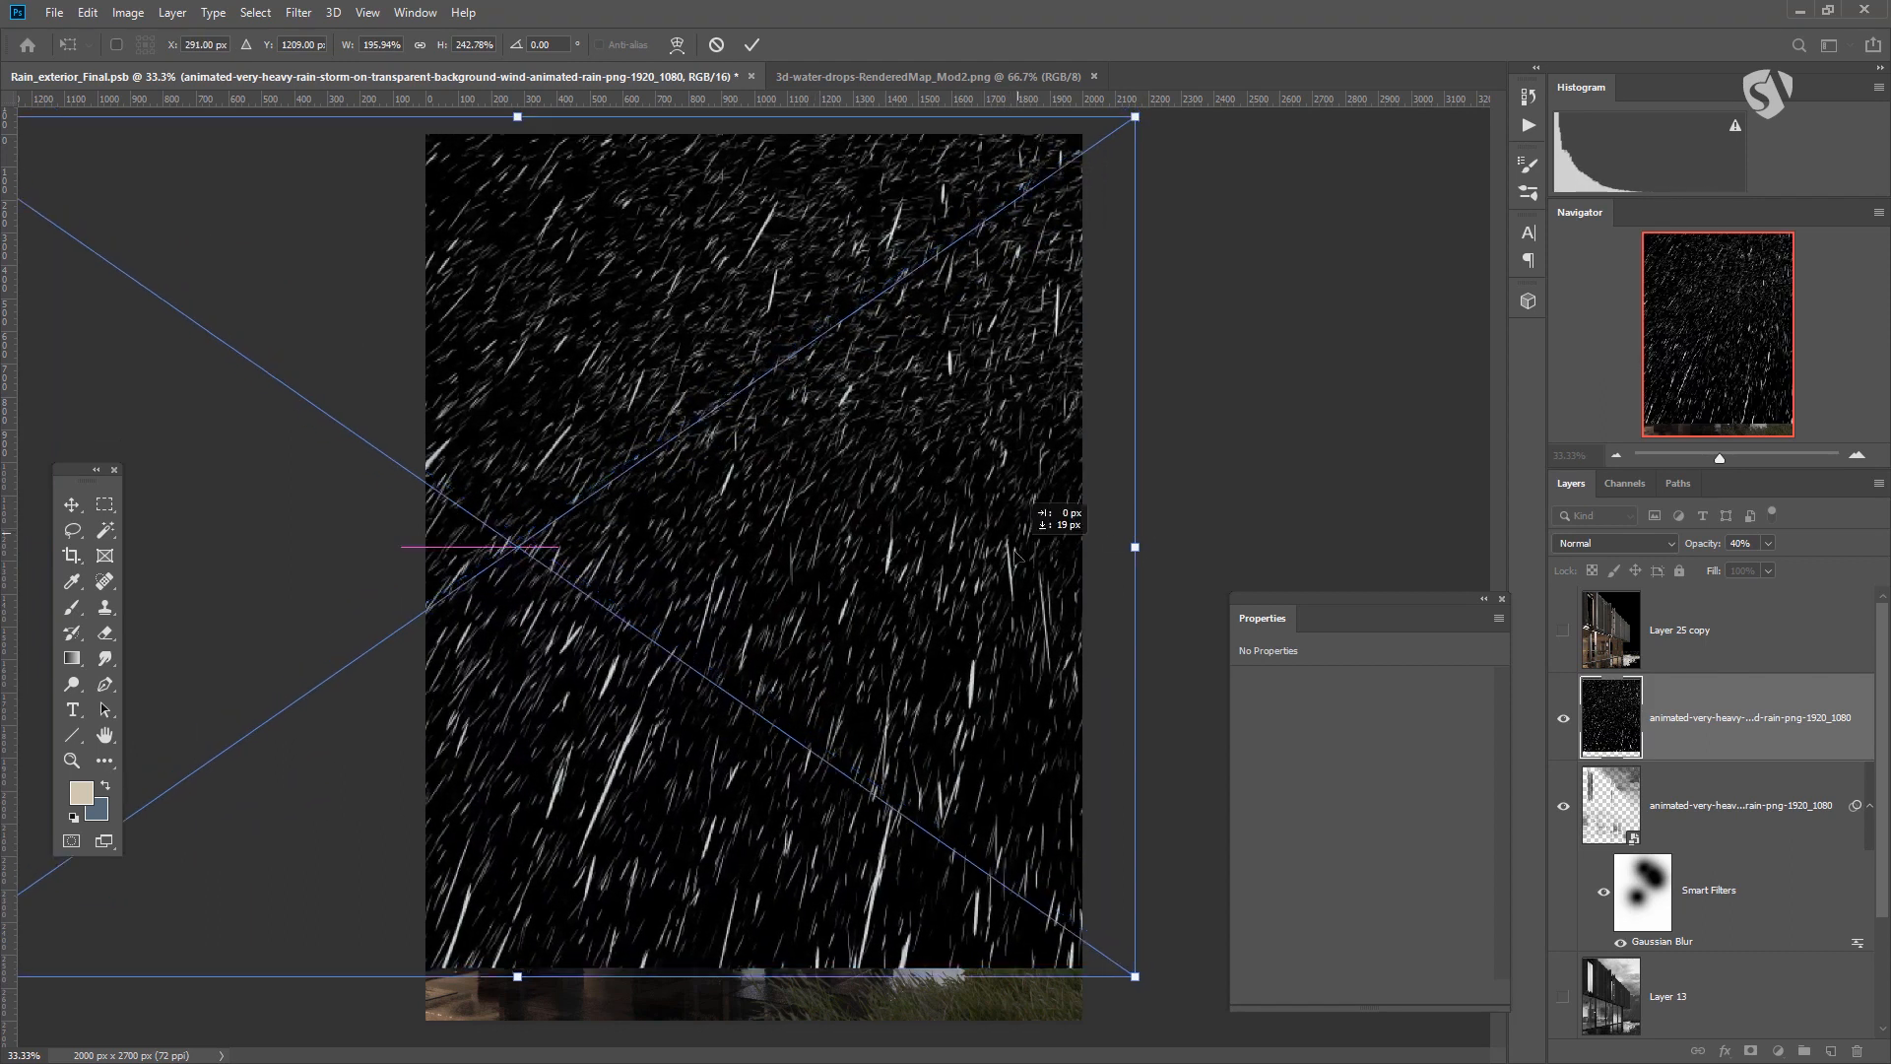
{"action": "key", "text": "Return"}
Set the second heavy rain layer's blend mode to Screen.
{"action": "key", "text": "b"}
{"action": "left_click", "coordinate": [1605, 546]}
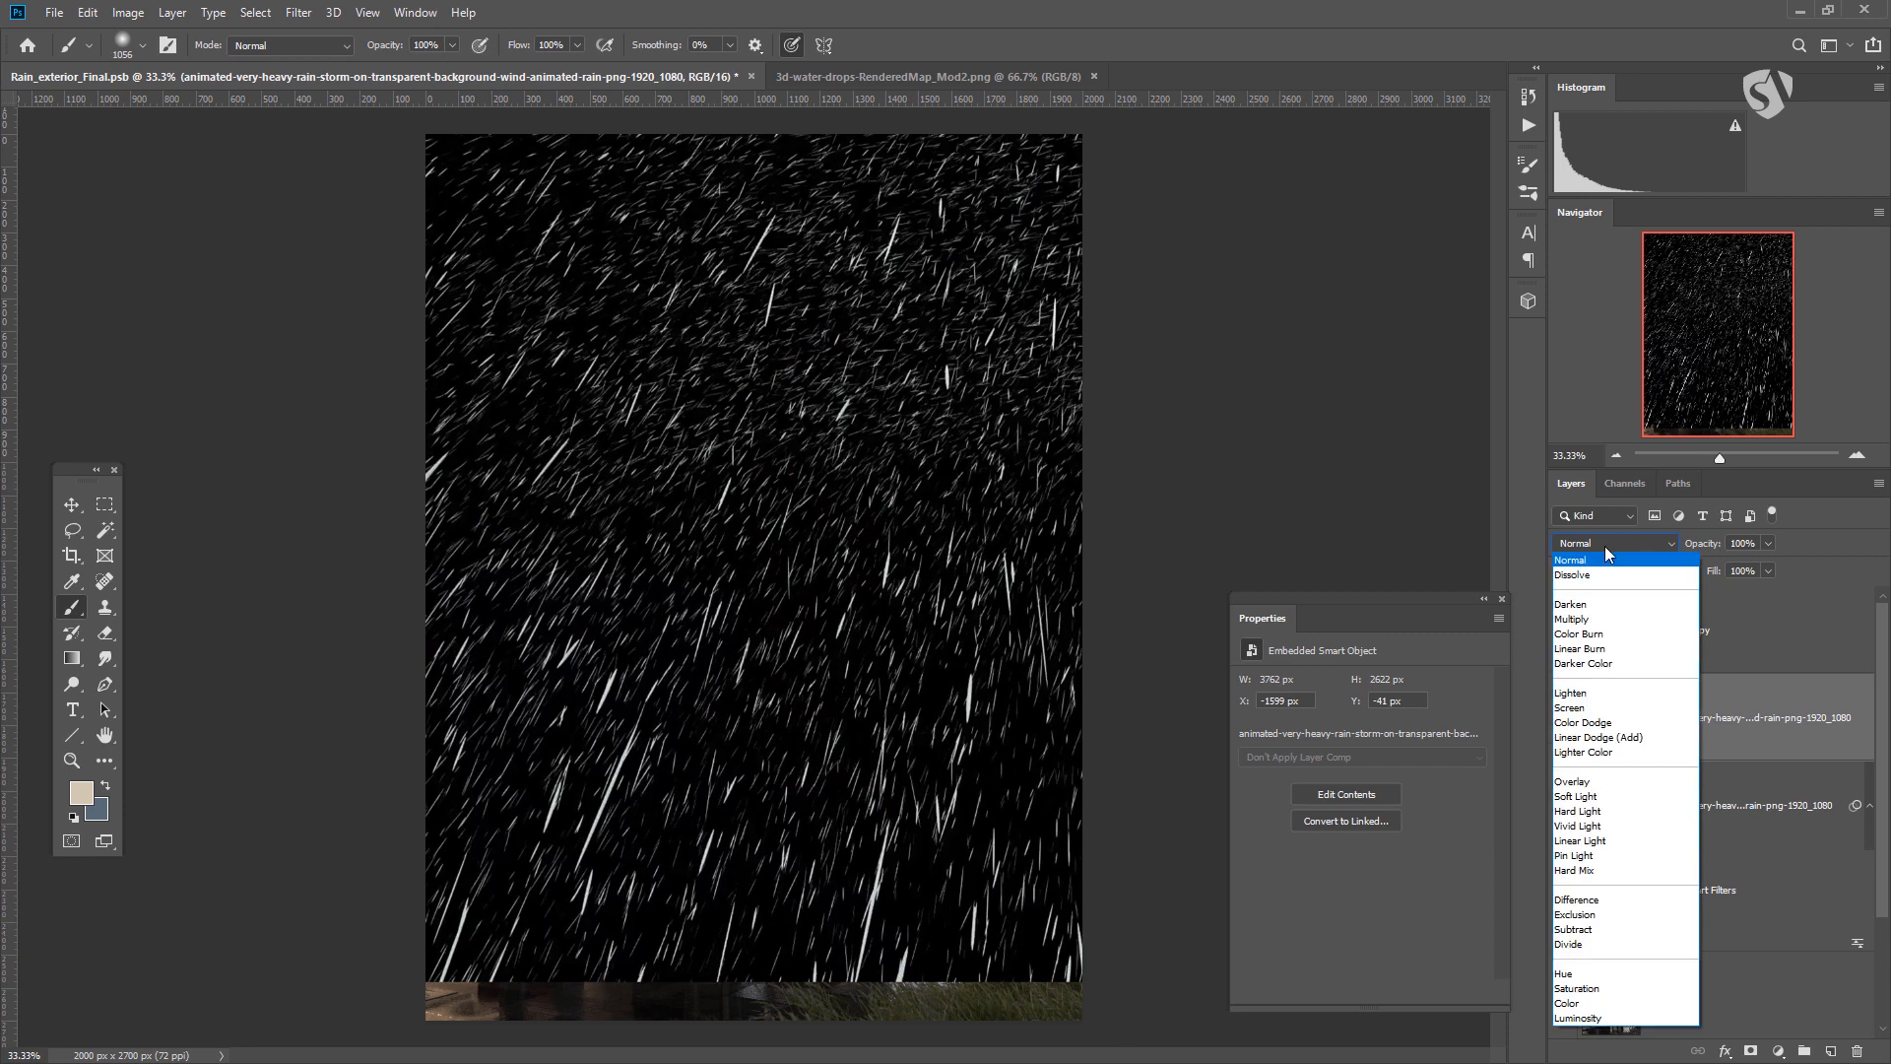
{"action": "left_click", "coordinate": [1576, 707]}
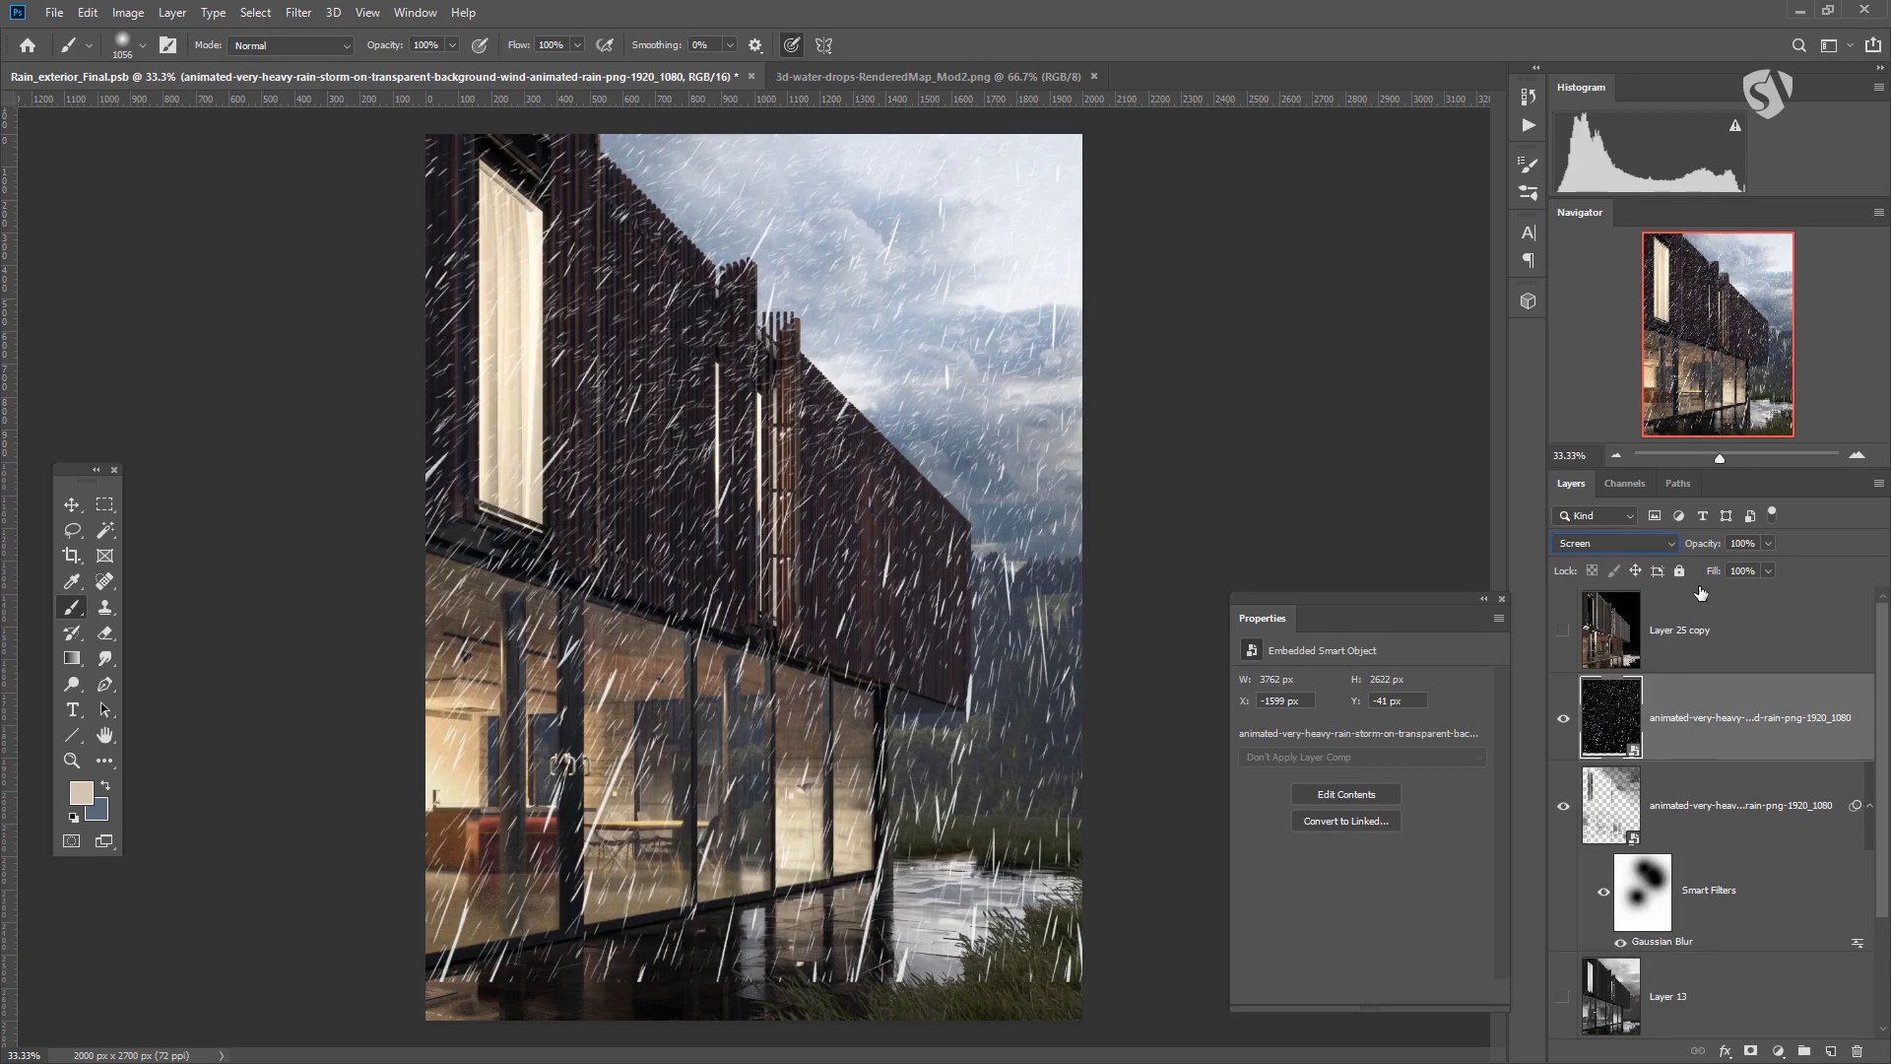
Lower the second heavy rain layer's opacity to 7% and add a new layer above it in Screen blend mode.
{"action": "left_click_drag", "start_coordinate": [1692, 565], "coordinate": [1688, 565]}
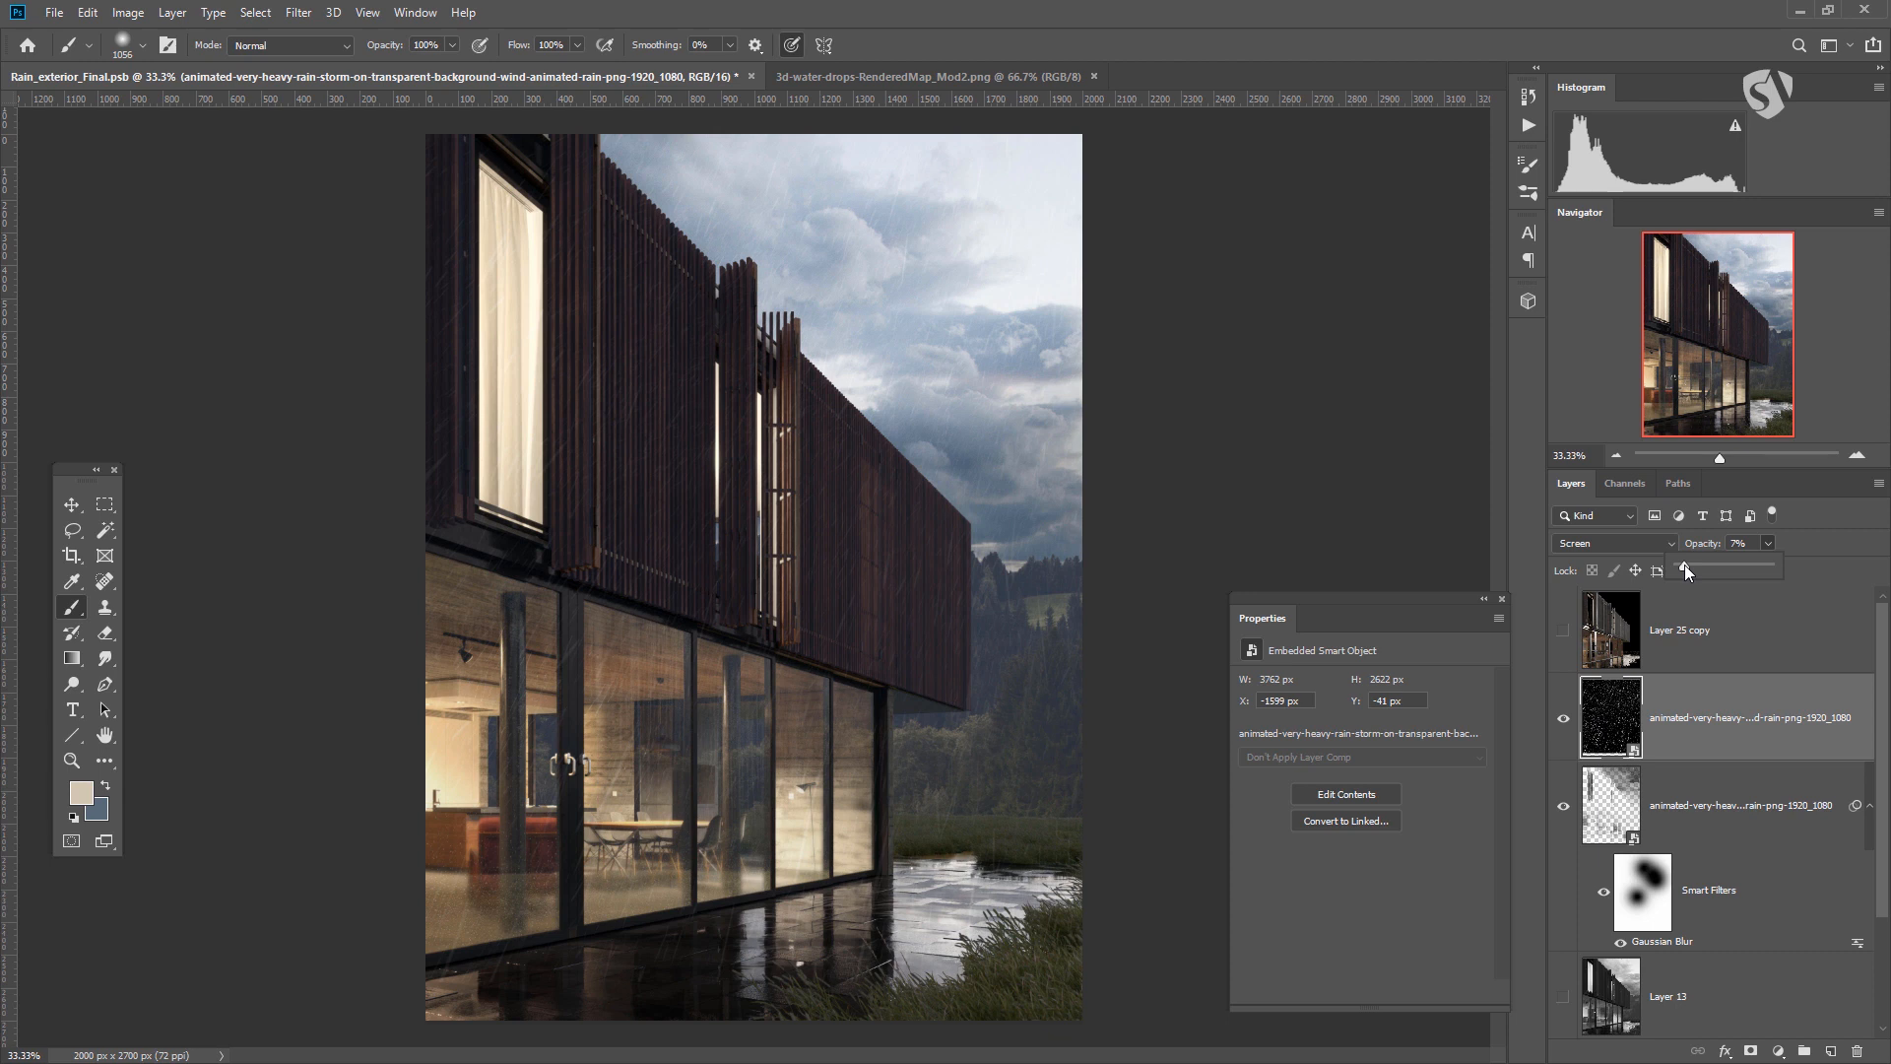
{"action": "left_click", "coordinate": [1832, 1053]}
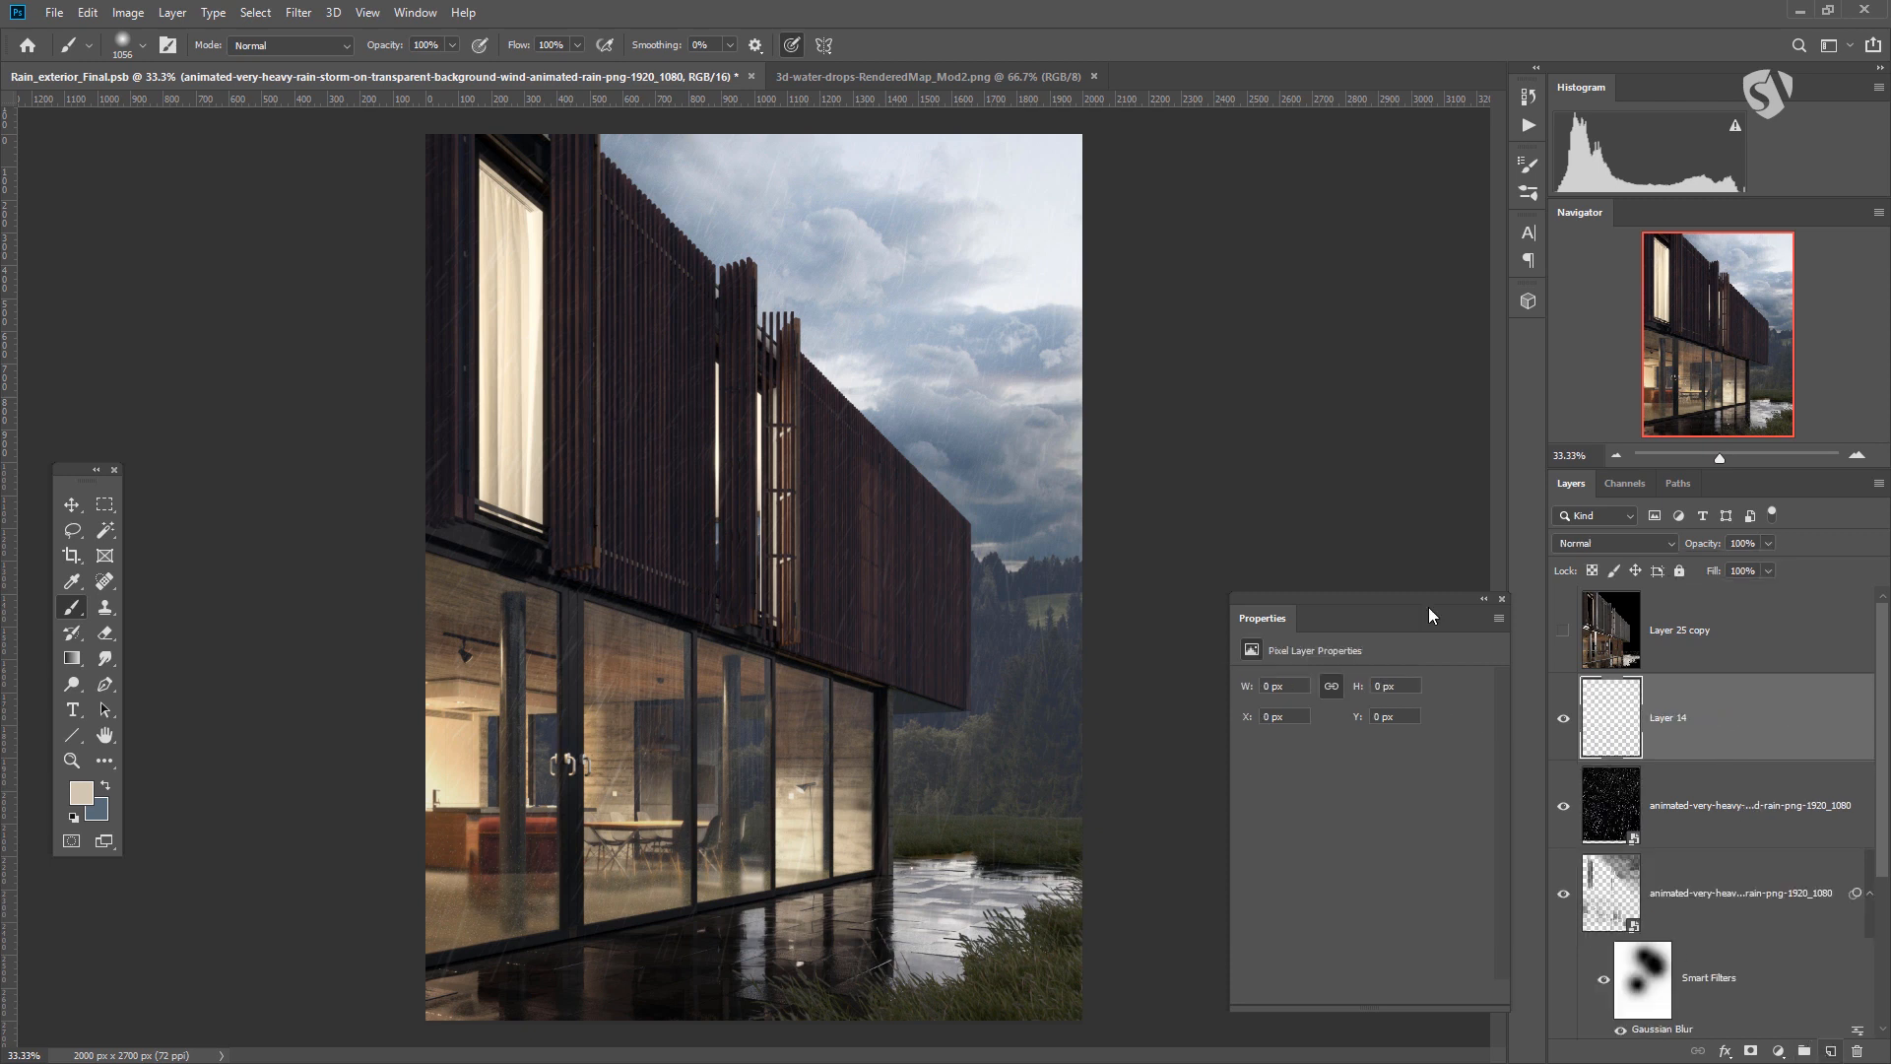
{"action": "left_click", "coordinate": [1613, 543]}
{"action": "left_click", "coordinate": [1595, 707]}
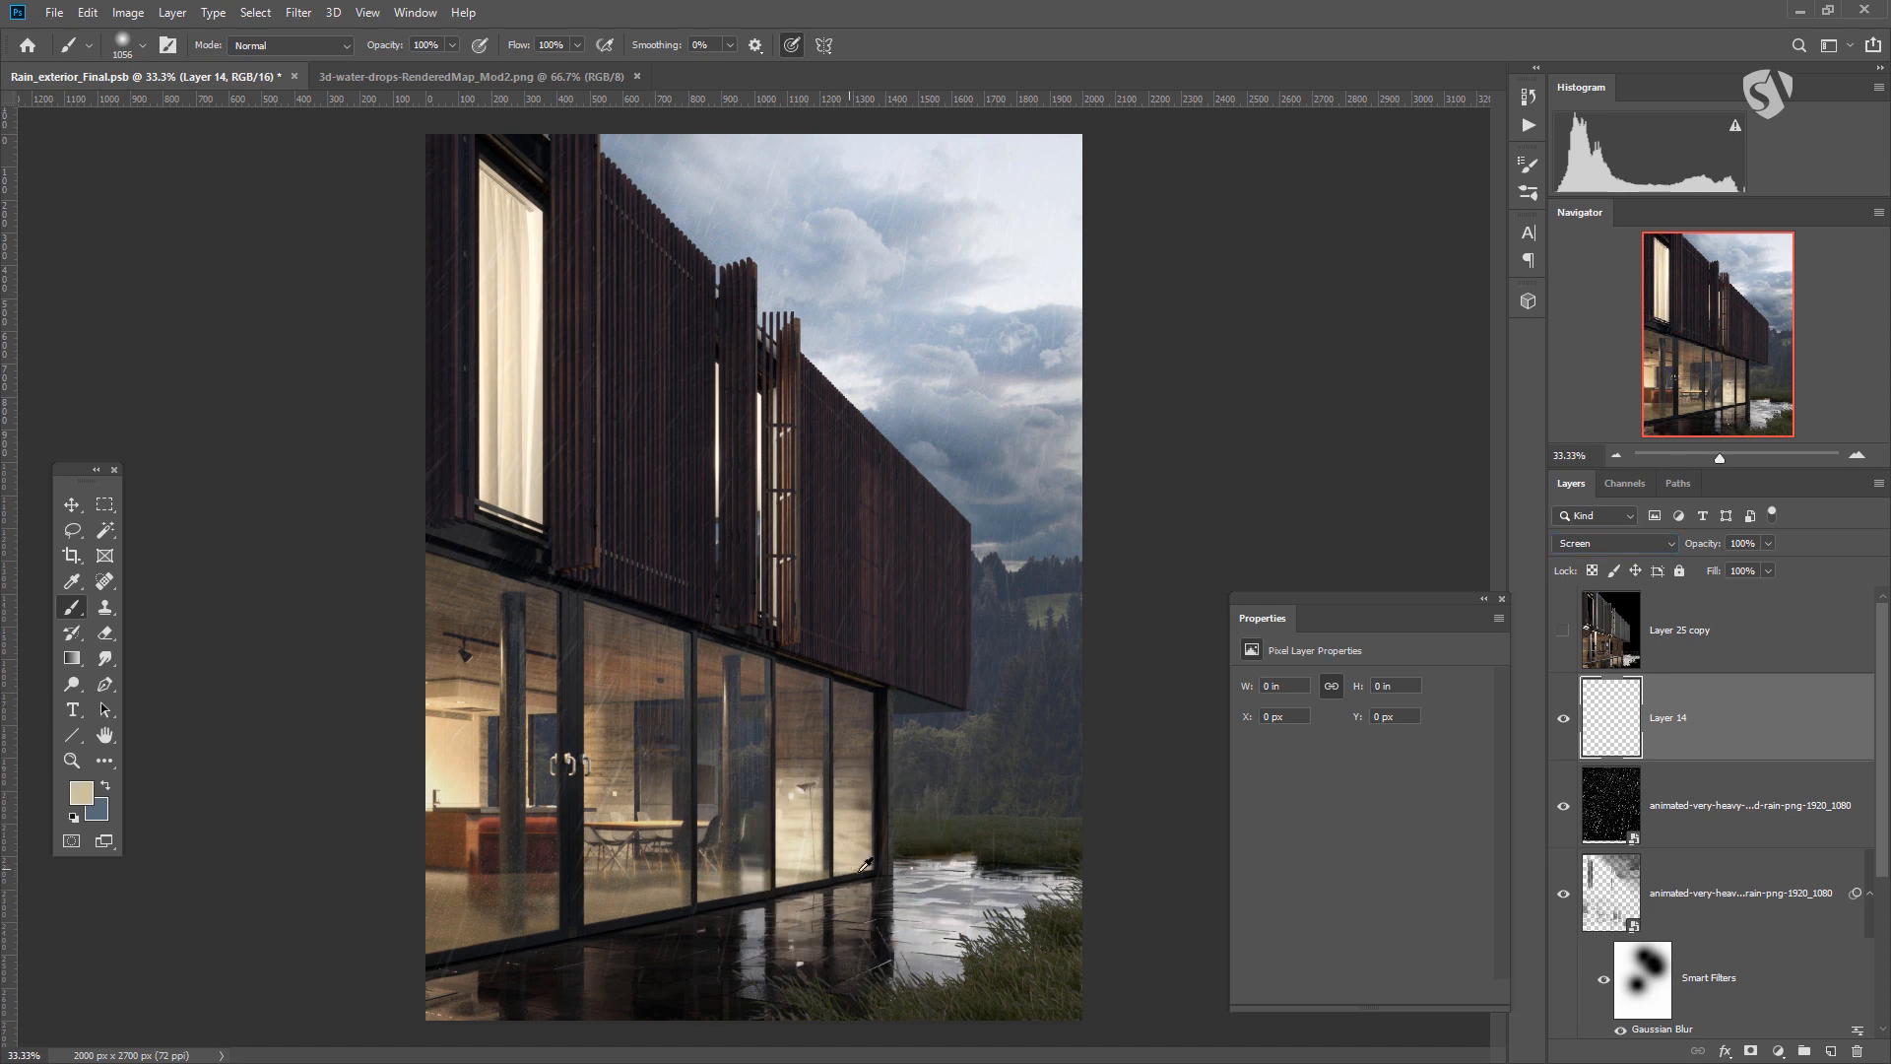
Sample light grey from the wet terrace and brush a faint haze over it with a 432 px soft brush at 4% opacity.
{"action": "left_click", "coordinate": [924, 910], "text": "alt"}
{"action": "right_click", "coordinate": [899, 802], "text": "alt"}
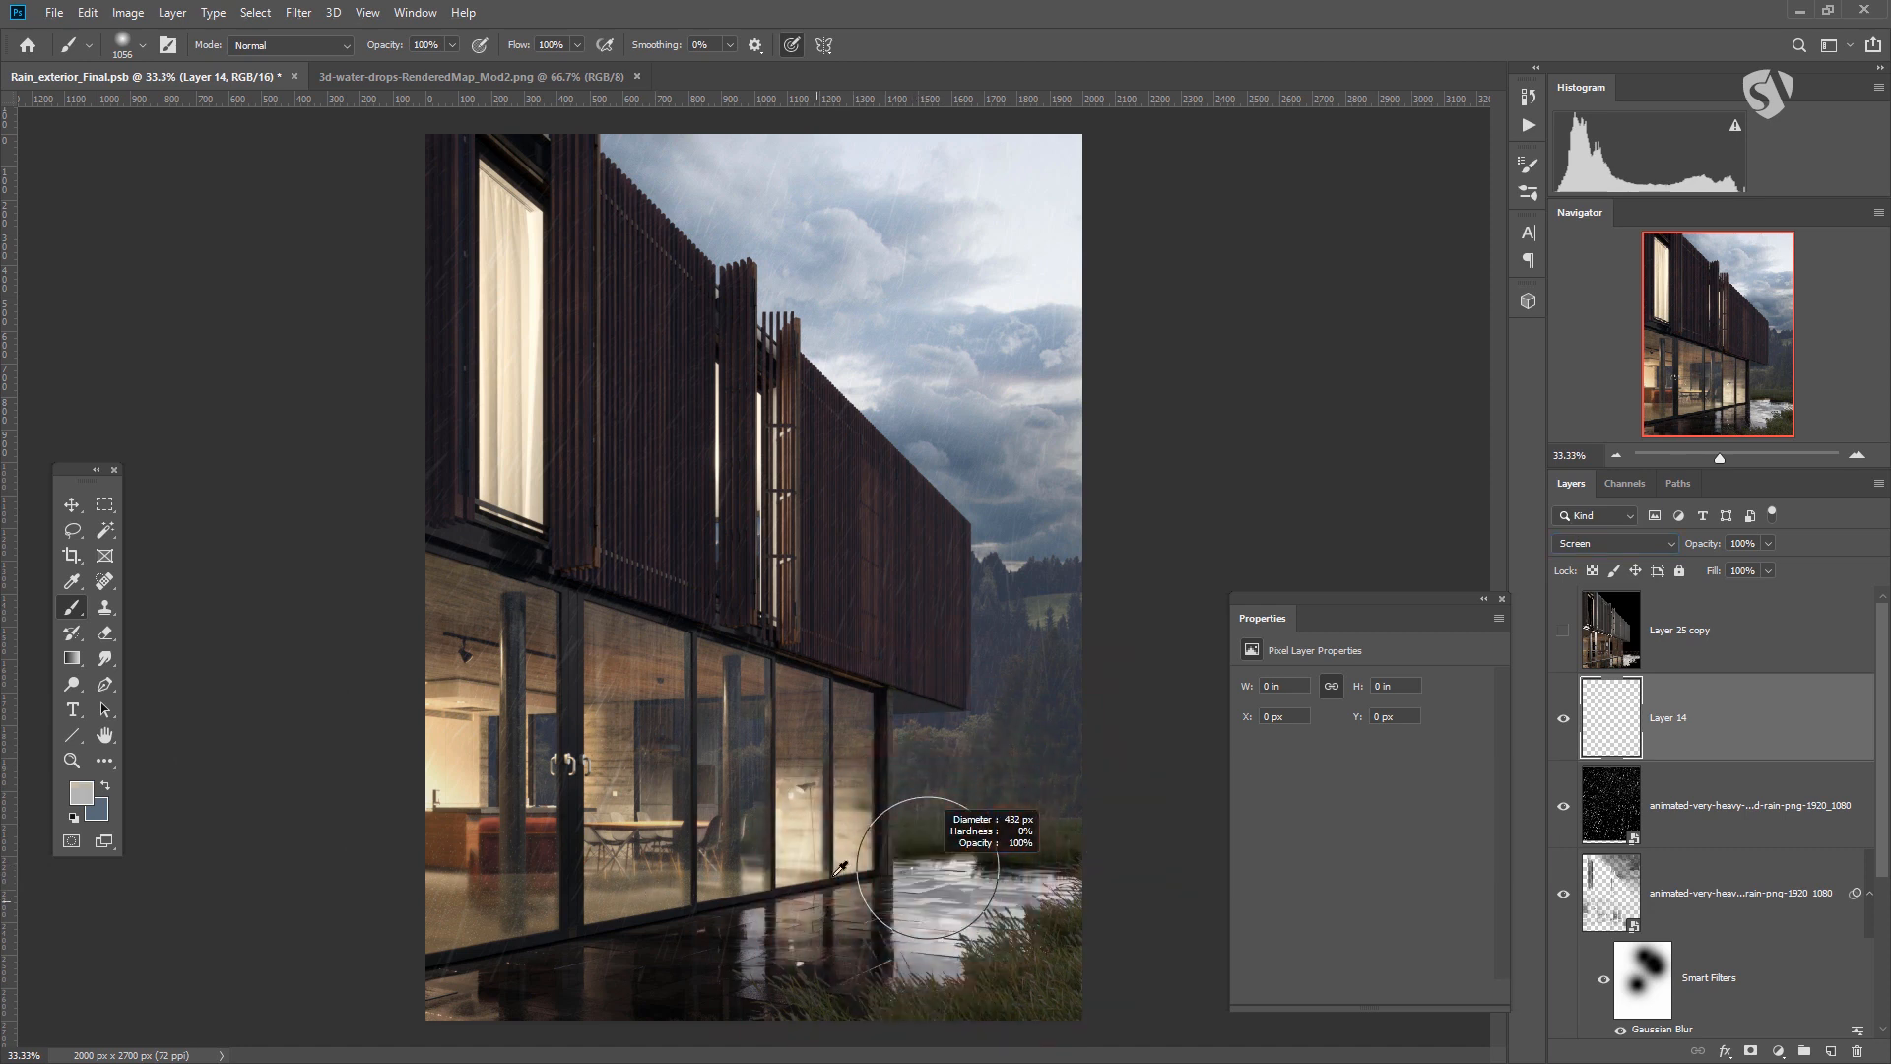
{"action": "left_click_drag", "start_coordinate": [452, 45], "coordinate": [389, 74]}
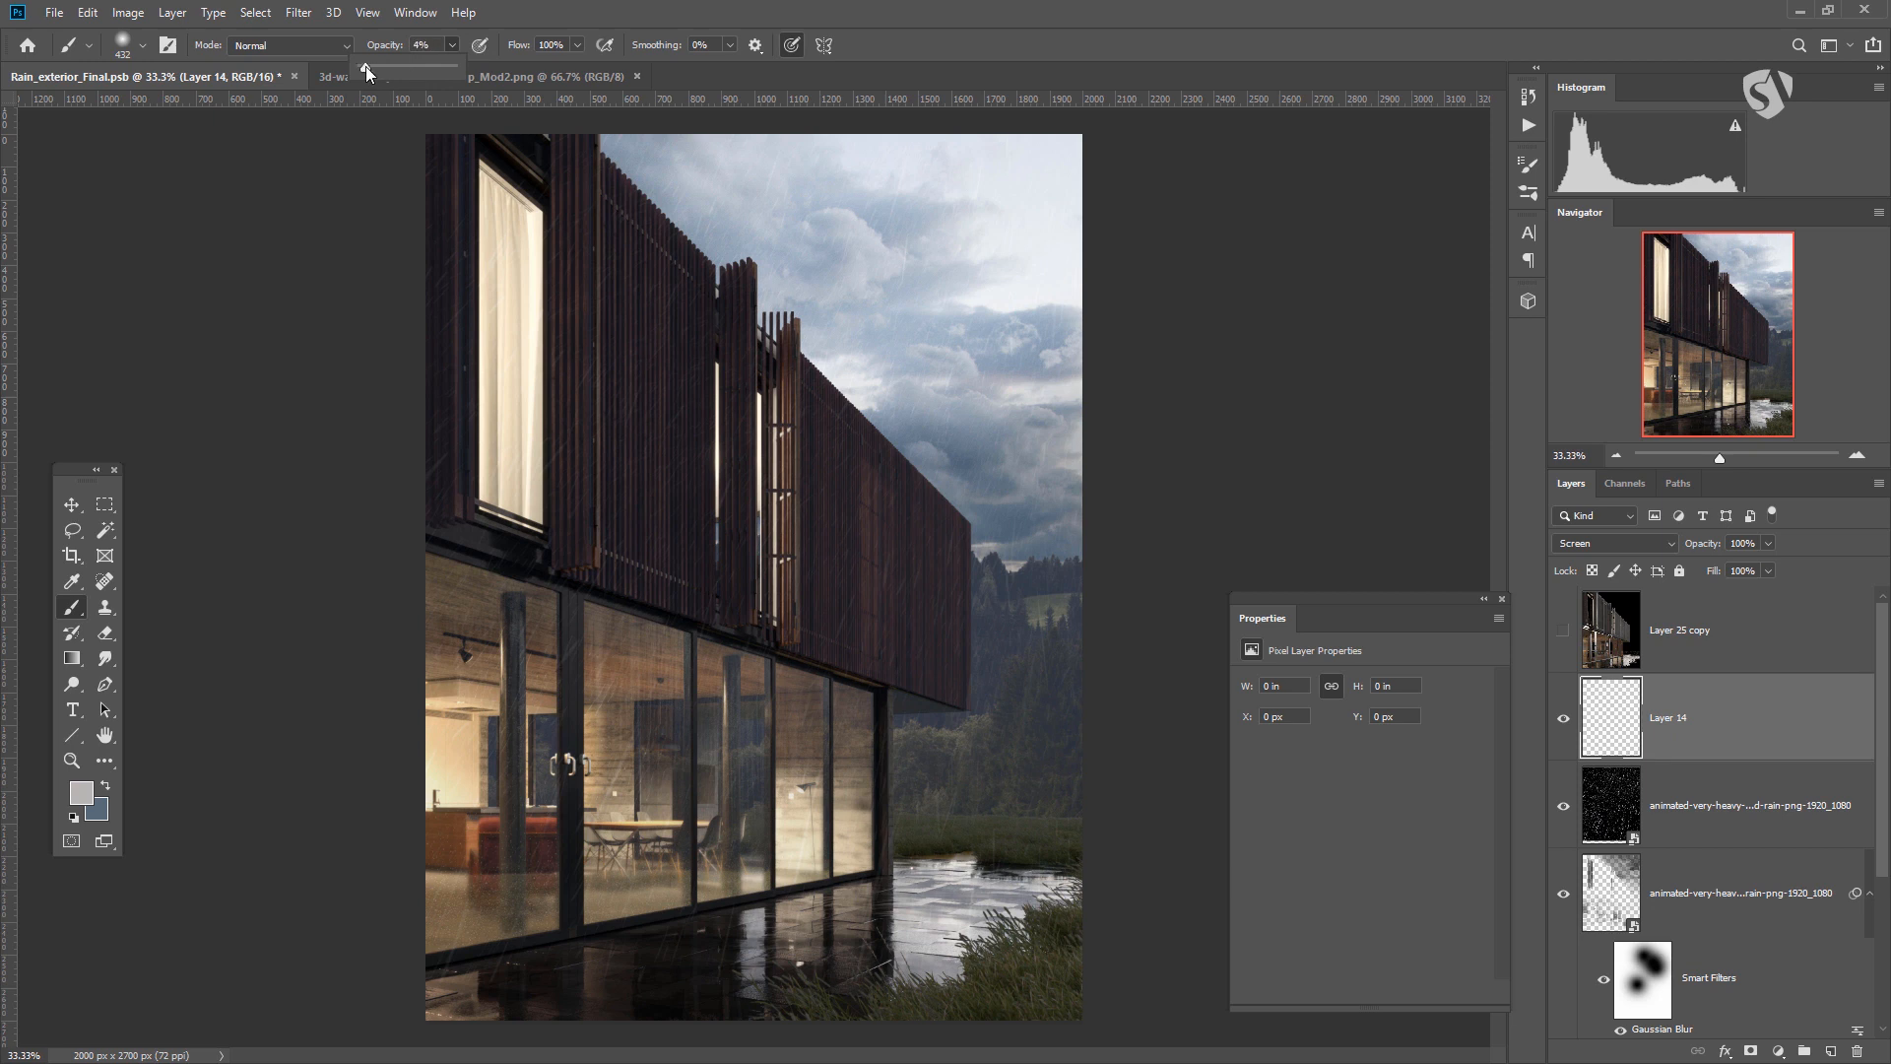
{"action": "mouse_move", "coordinate": [915, 886]}
{"action": "left_mouse_down"}
{"action": "mouse_move", "coordinate": [851, 867]}
{"action": "mouse_move", "coordinate": [1005, 865]}
{"action": "left_mouse_up"}
Build up the faint grey haze along the terrace's far edge and beside the grass with smaller soft brush sizes.
{"action": "right_click", "coordinate": [1004, 865], "text": "alt"}
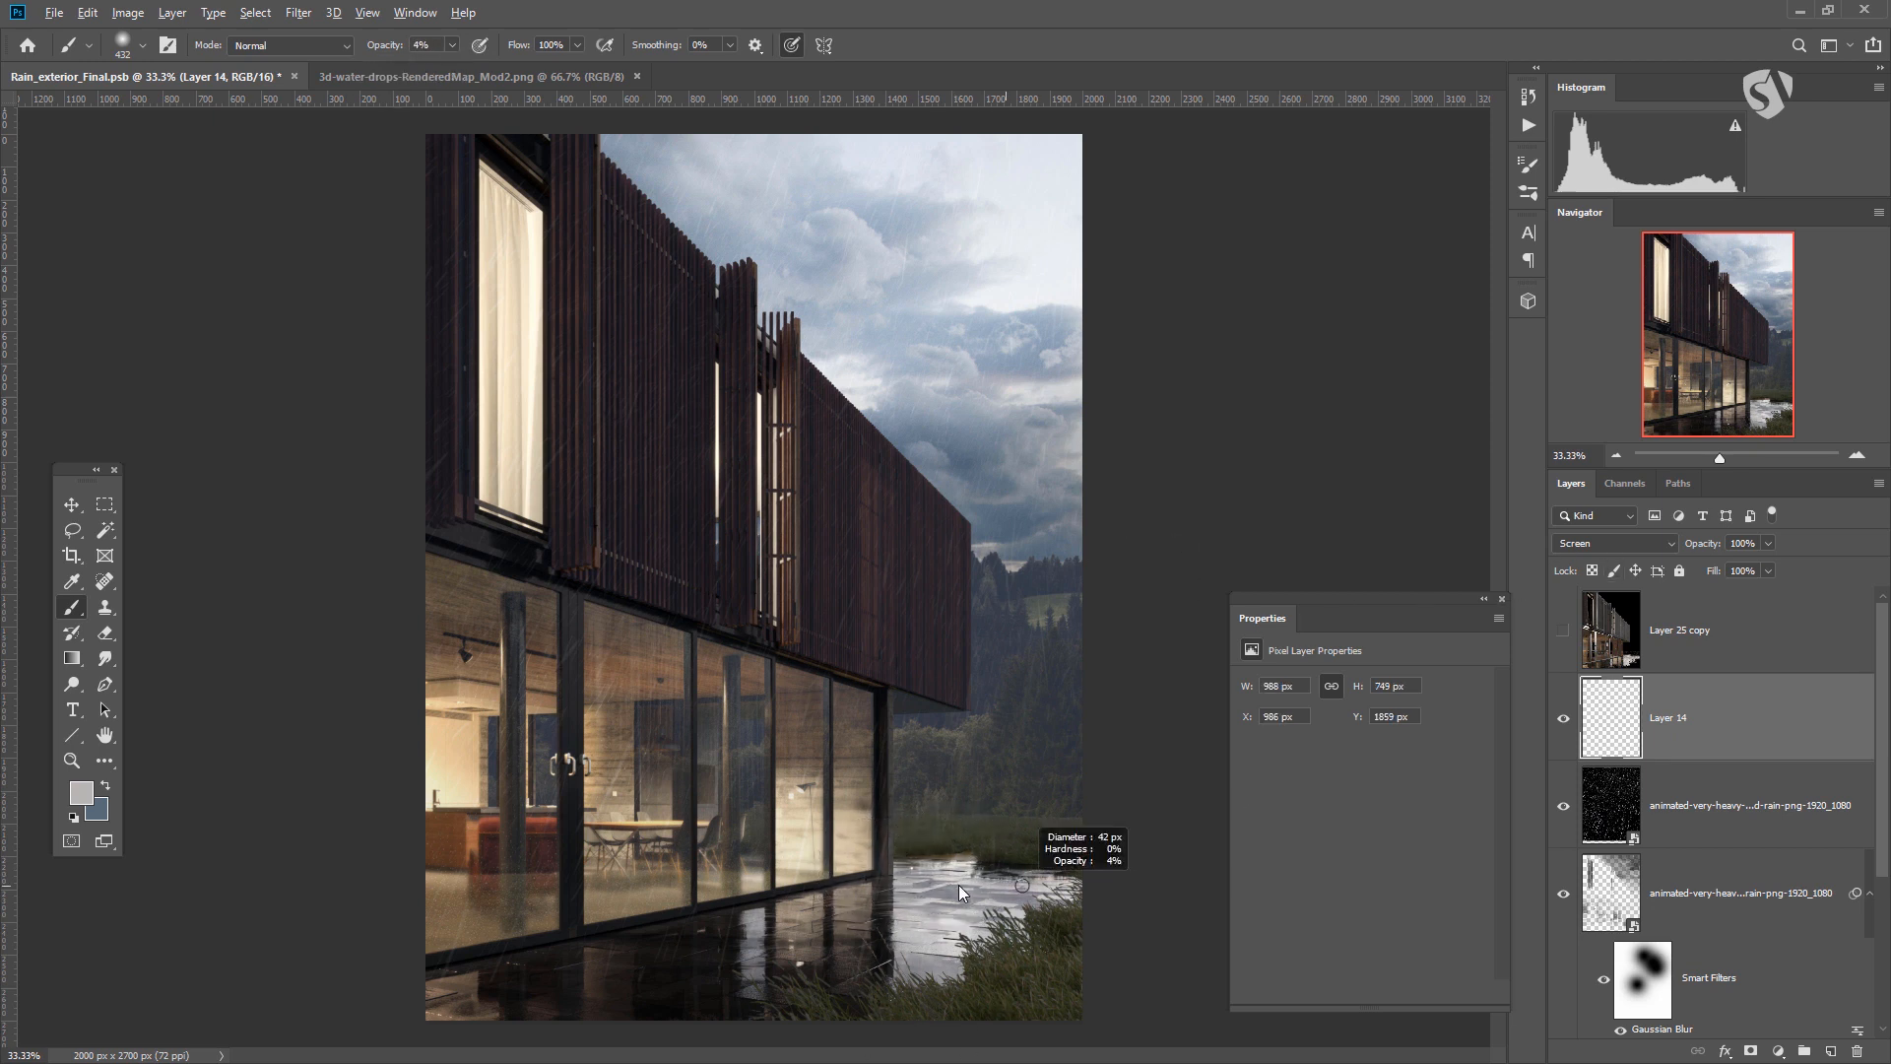
{"action": "right_click", "coordinate": [971, 858], "text": "alt"}
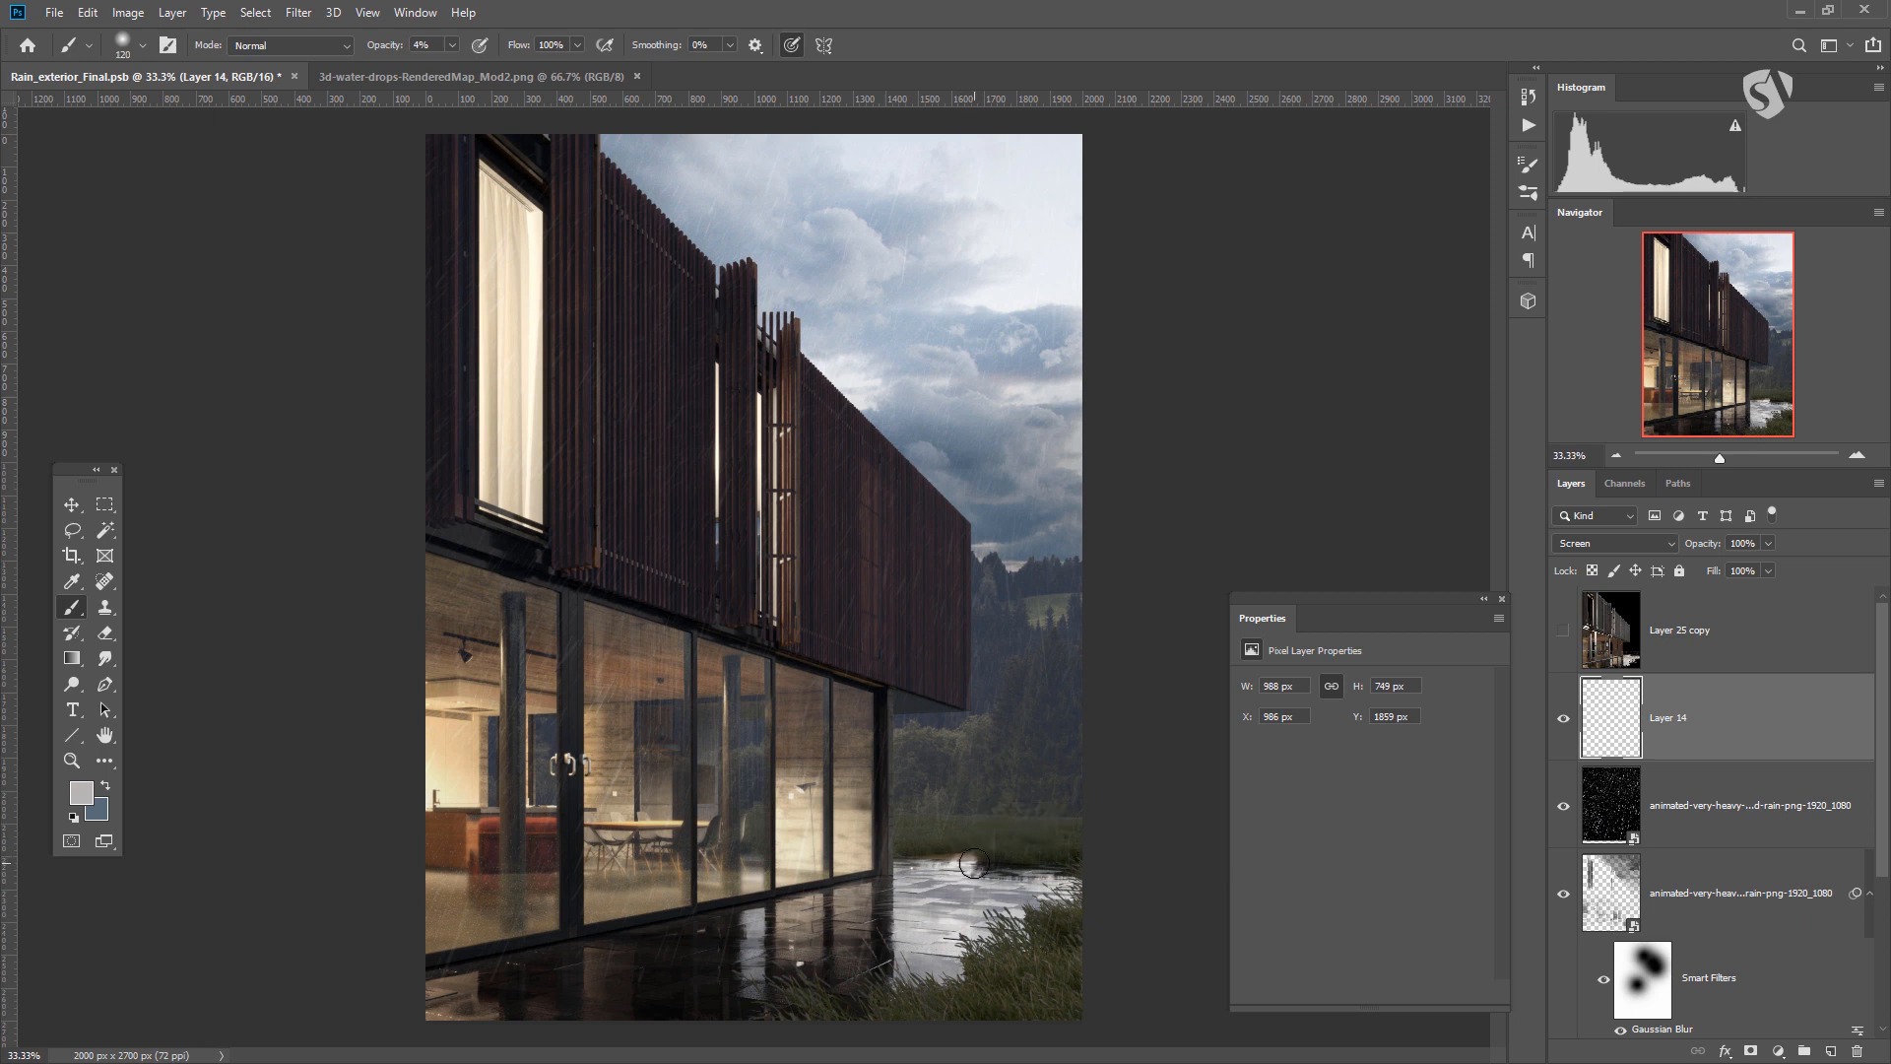
{"action": "right_click", "coordinate": [942, 866], "text": "alt"}
{"action": "right_click", "coordinate": [942, 866], "text": "alt"}
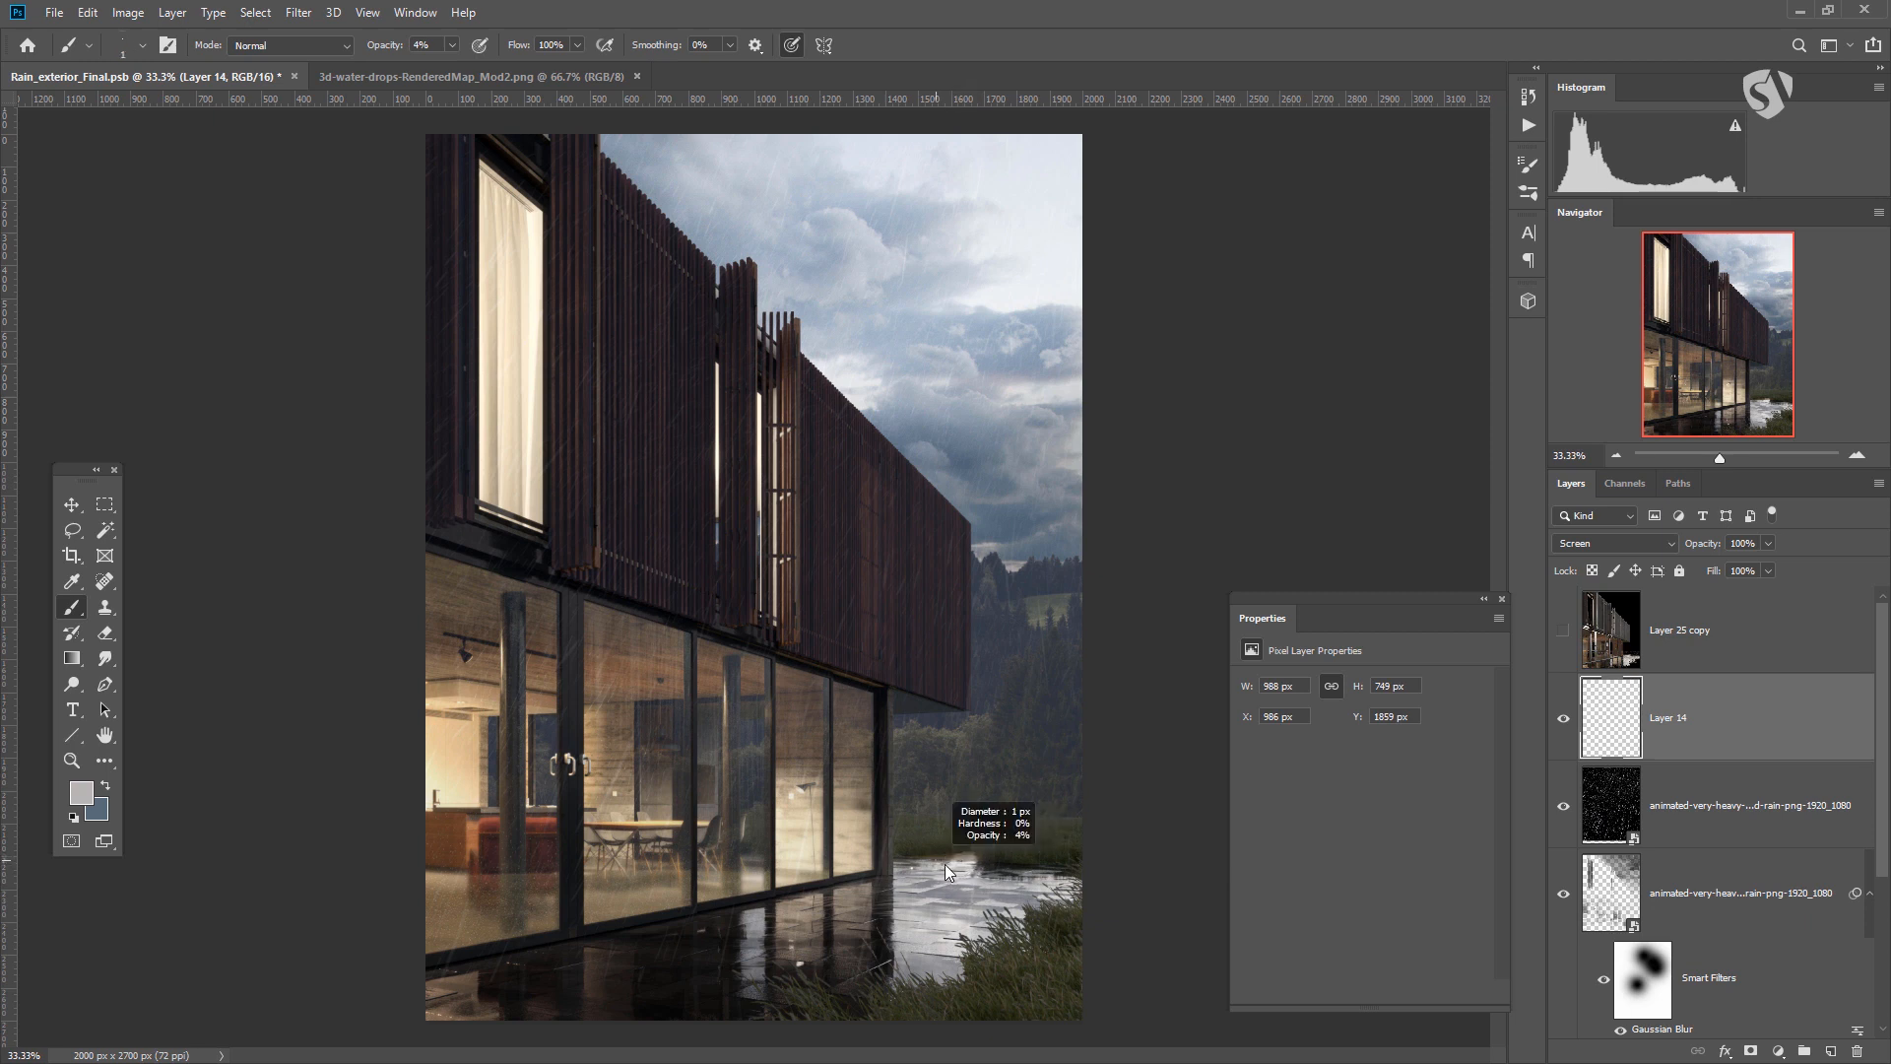
{"action": "right_click", "coordinate": [958, 865], "text": "alt"}
{"action": "left_click_drag", "start_coordinate": [1013, 873], "coordinate": [1073, 866]}
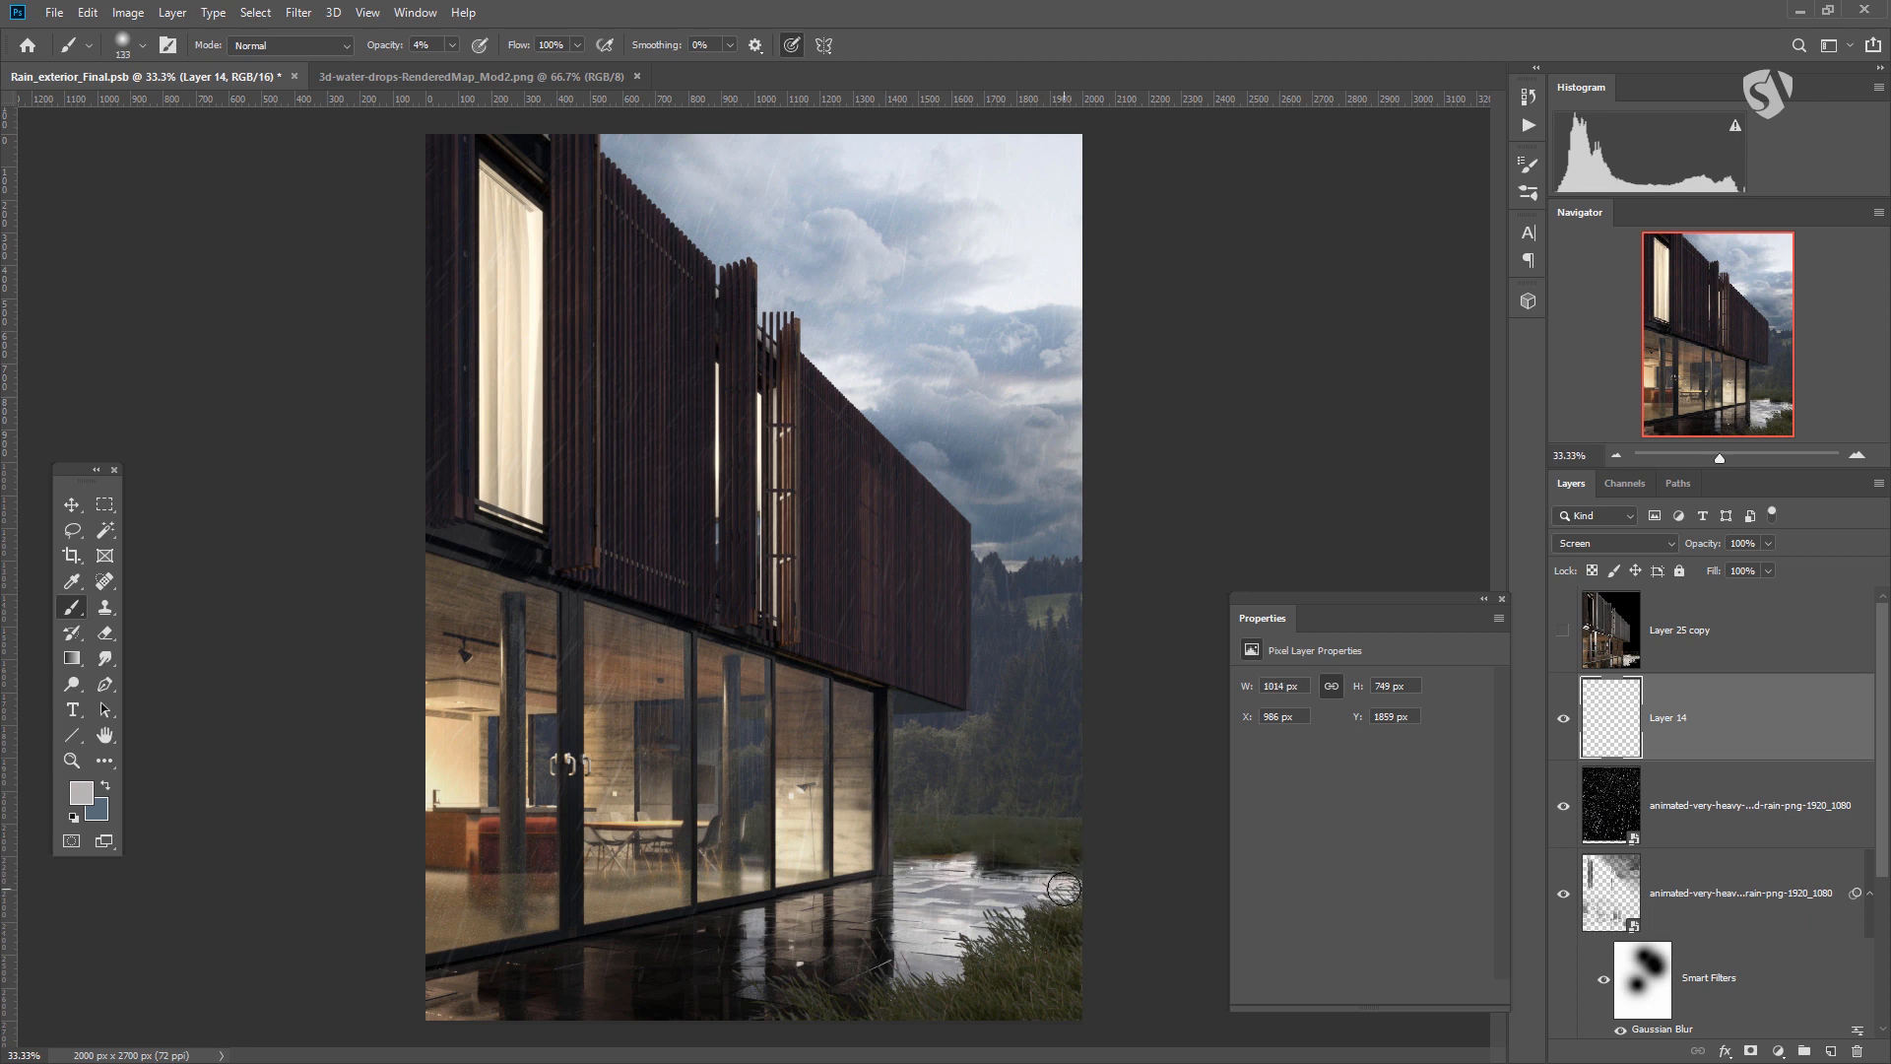
{"action": "right_click", "coordinate": [986, 927], "text": "alt"}
{"action": "right_click", "coordinate": [1004, 913], "text": "alt"}
{"action": "right_click", "coordinate": [1020, 929], "text": "alt"}
{"action": "mouse_move", "coordinate": [931, 935]}
{"action": "left_mouse_down"}
{"action": "mouse_move", "coordinate": [986, 933]}
{"action": "mouse_move", "coordinate": [834, 921]}
{"action": "mouse_move", "coordinate": [841, 945]}
{"action": "mouse_move", "coordinate": [970, 970]}
{"action": "left_mouse_up"}
{"action": "right_click", "coordinate": [970, 970], "text": "alt"}
Brush faint warm tones, sampled from the lit interior and its reflections, along the foot of the glazing and the dark terrace.
{"action": "mouse_move", "coordinate": [767, 921]}
{"action": "left_mouse_down"}
{"action": "mouse_move", "coordinate": [745, 959]}
{"action": "mouse_move", "coordinate": [796, 900]}
{"action": "mouse_move", "coordinate": [856, 888]}
{"action": "left_mouse_up"}
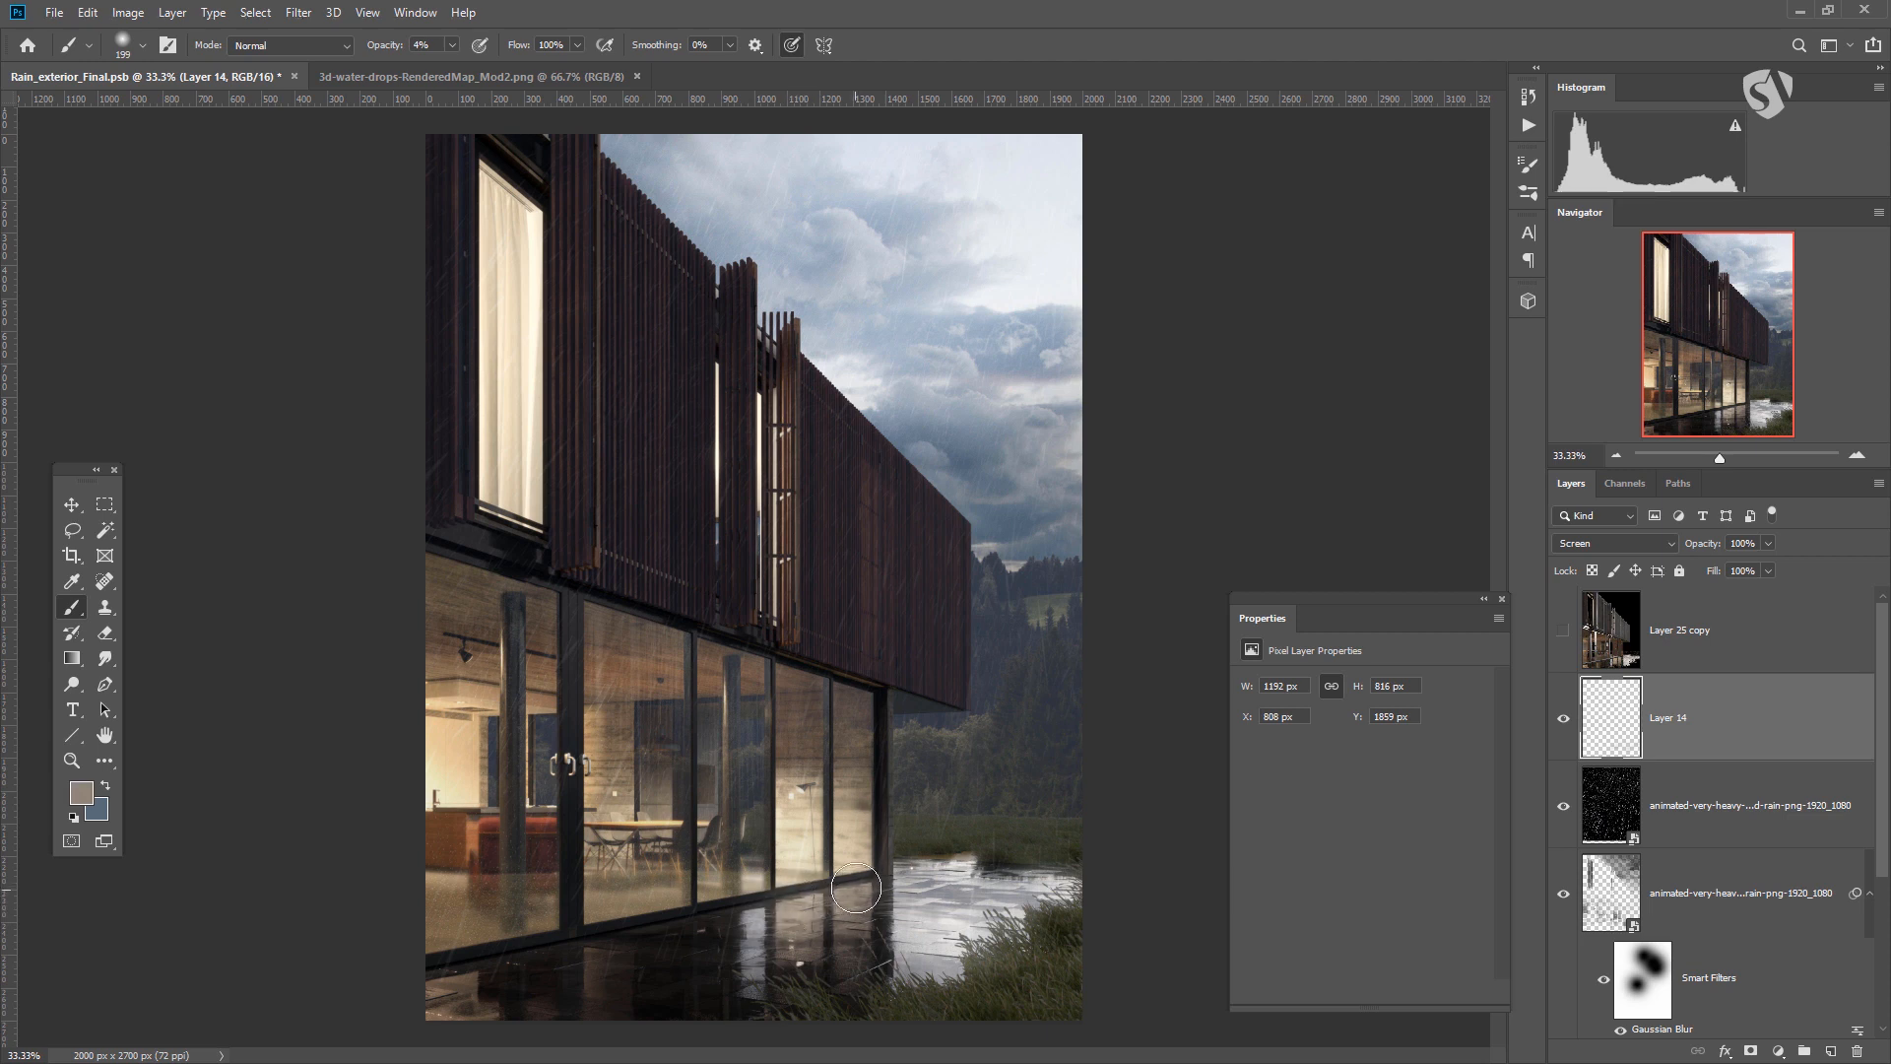
{"action": "right_click", "coordinate": [879, 895], "text": "alt"}
{"action": "right_click", "coordinate": [861, 885], "text": "alt"}
{"action": "right_click", "coordinate": [891, 896], "text": "alt"}
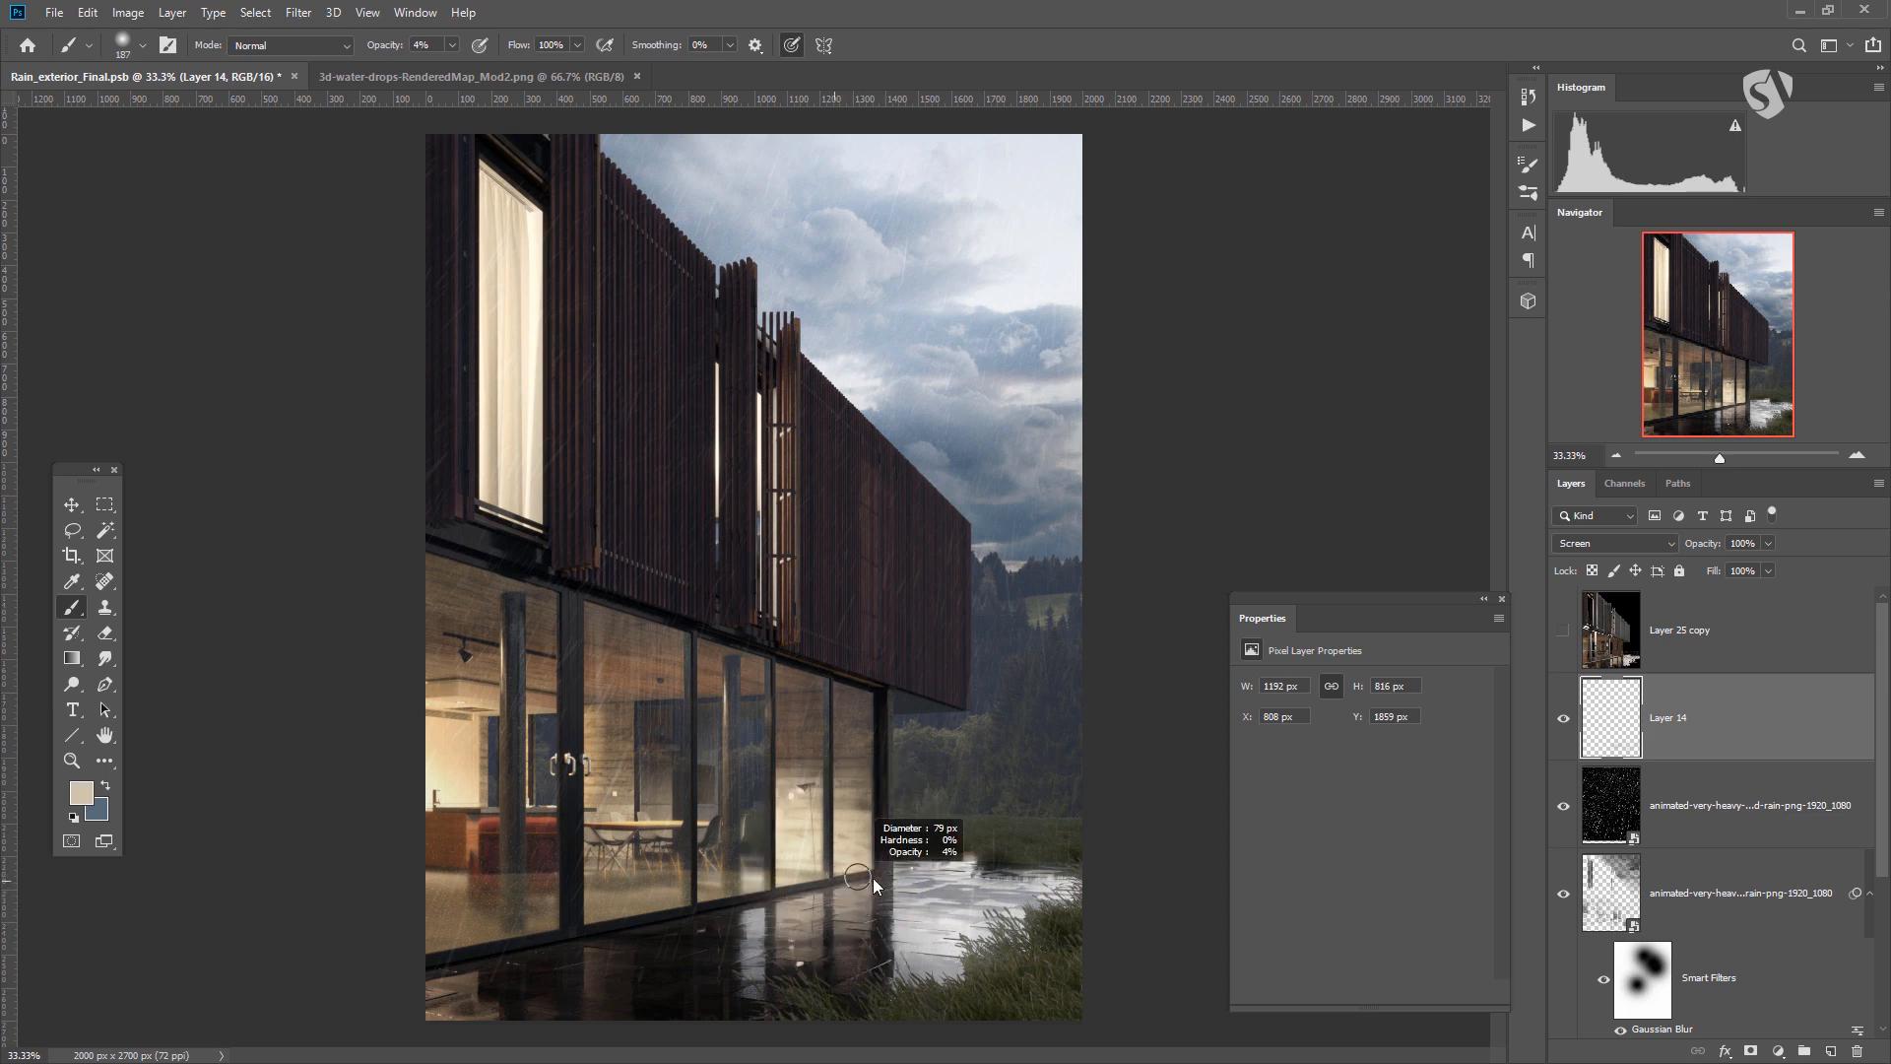
{"action": "right_click", "coordinate": [472, 972], "text": "alt"}
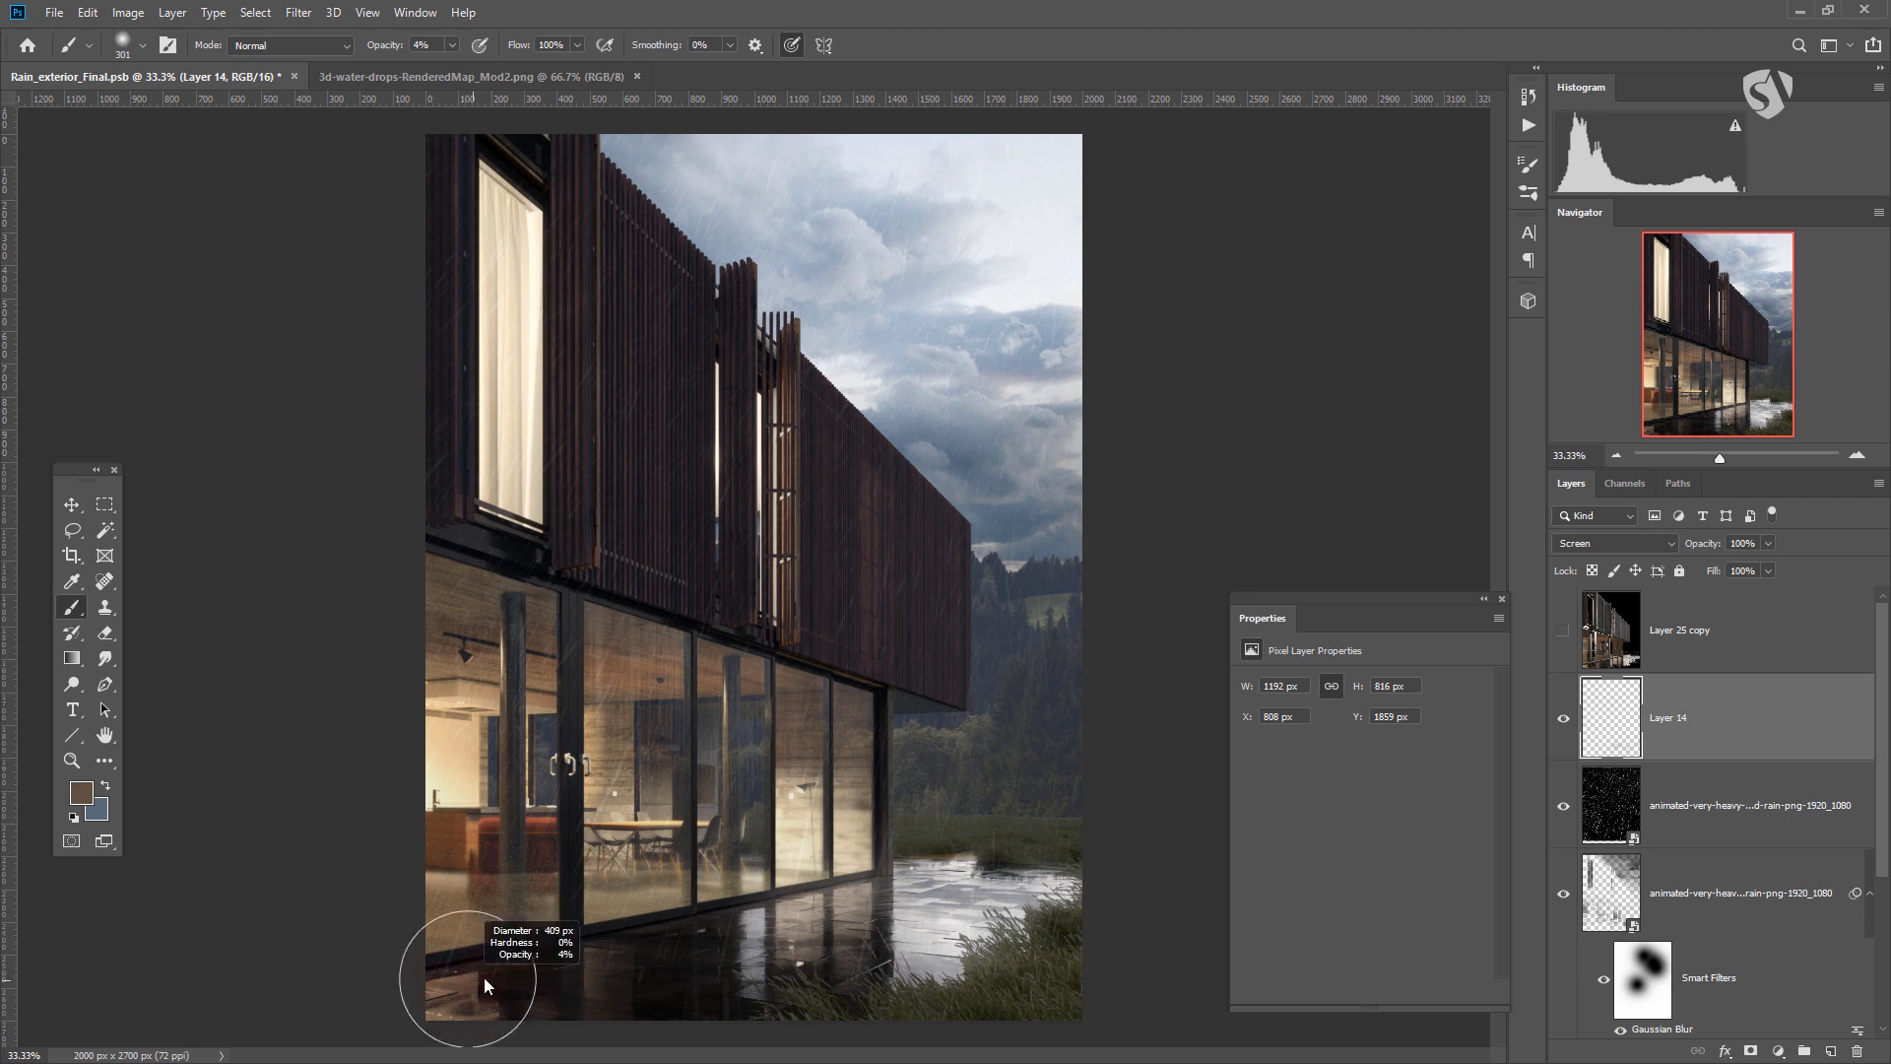
{"action": "left_click_drag", "start_coordinate": [466, 1032], "coordinate": [513, 942]}
{"action": "right_click", "coordinate": [604, 945], "text": "alt"}
Resample grey from the wet terrace and paint broad soft haze over the glazing's base, the reflections and the pale terrace.
{"action": "left_click", "coordinate": [944, 901], "text": "alt"}
{"action": "right_click", "coordinate": [569, 928], "text": "alt"}
{"action": "left_click_drag", "start_coordinate": [569, 929], "coordinate": [666, 928]}
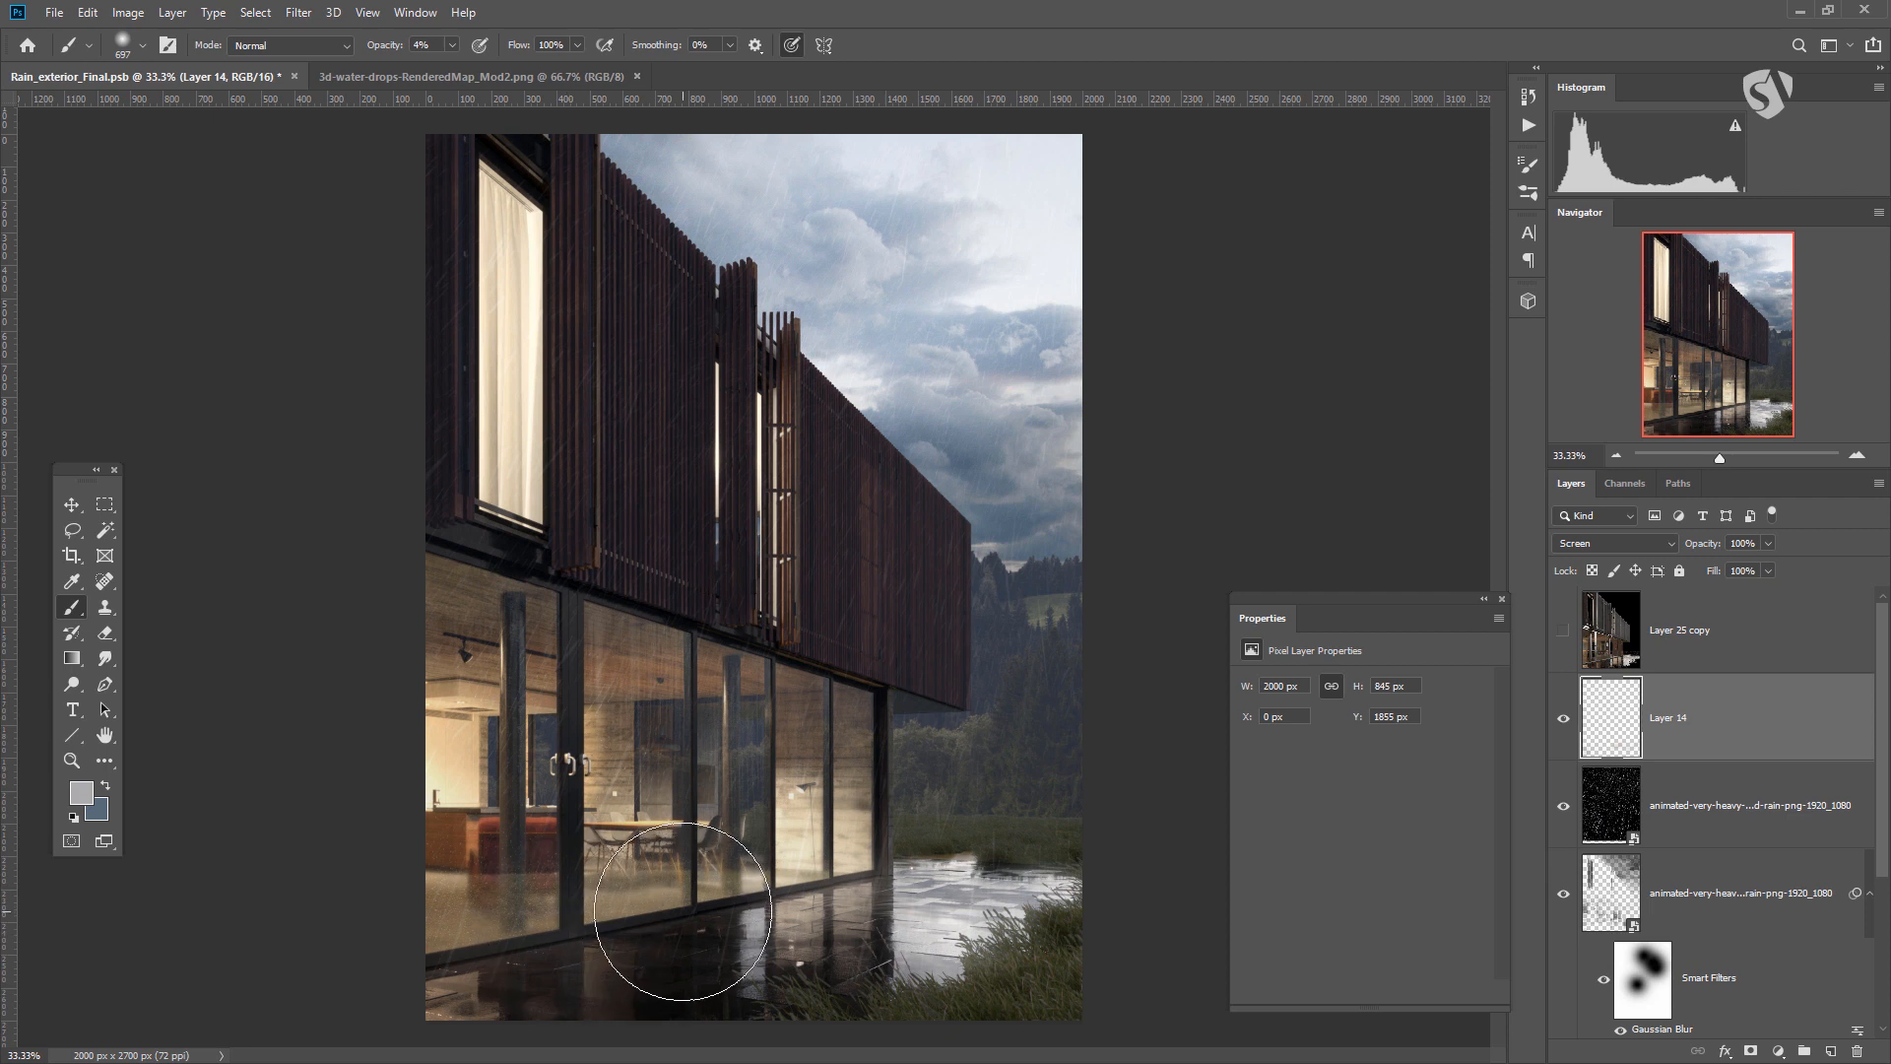
{"action": "right_click", "coordinate": [907, 907], "text": "alt"}
{"action": "left_click_drag", "start_coordinate": [907, 907], "coordinate": [890, 897]}
{"action": "right_click", "coordinate": [975, 916], "text": "alt"}
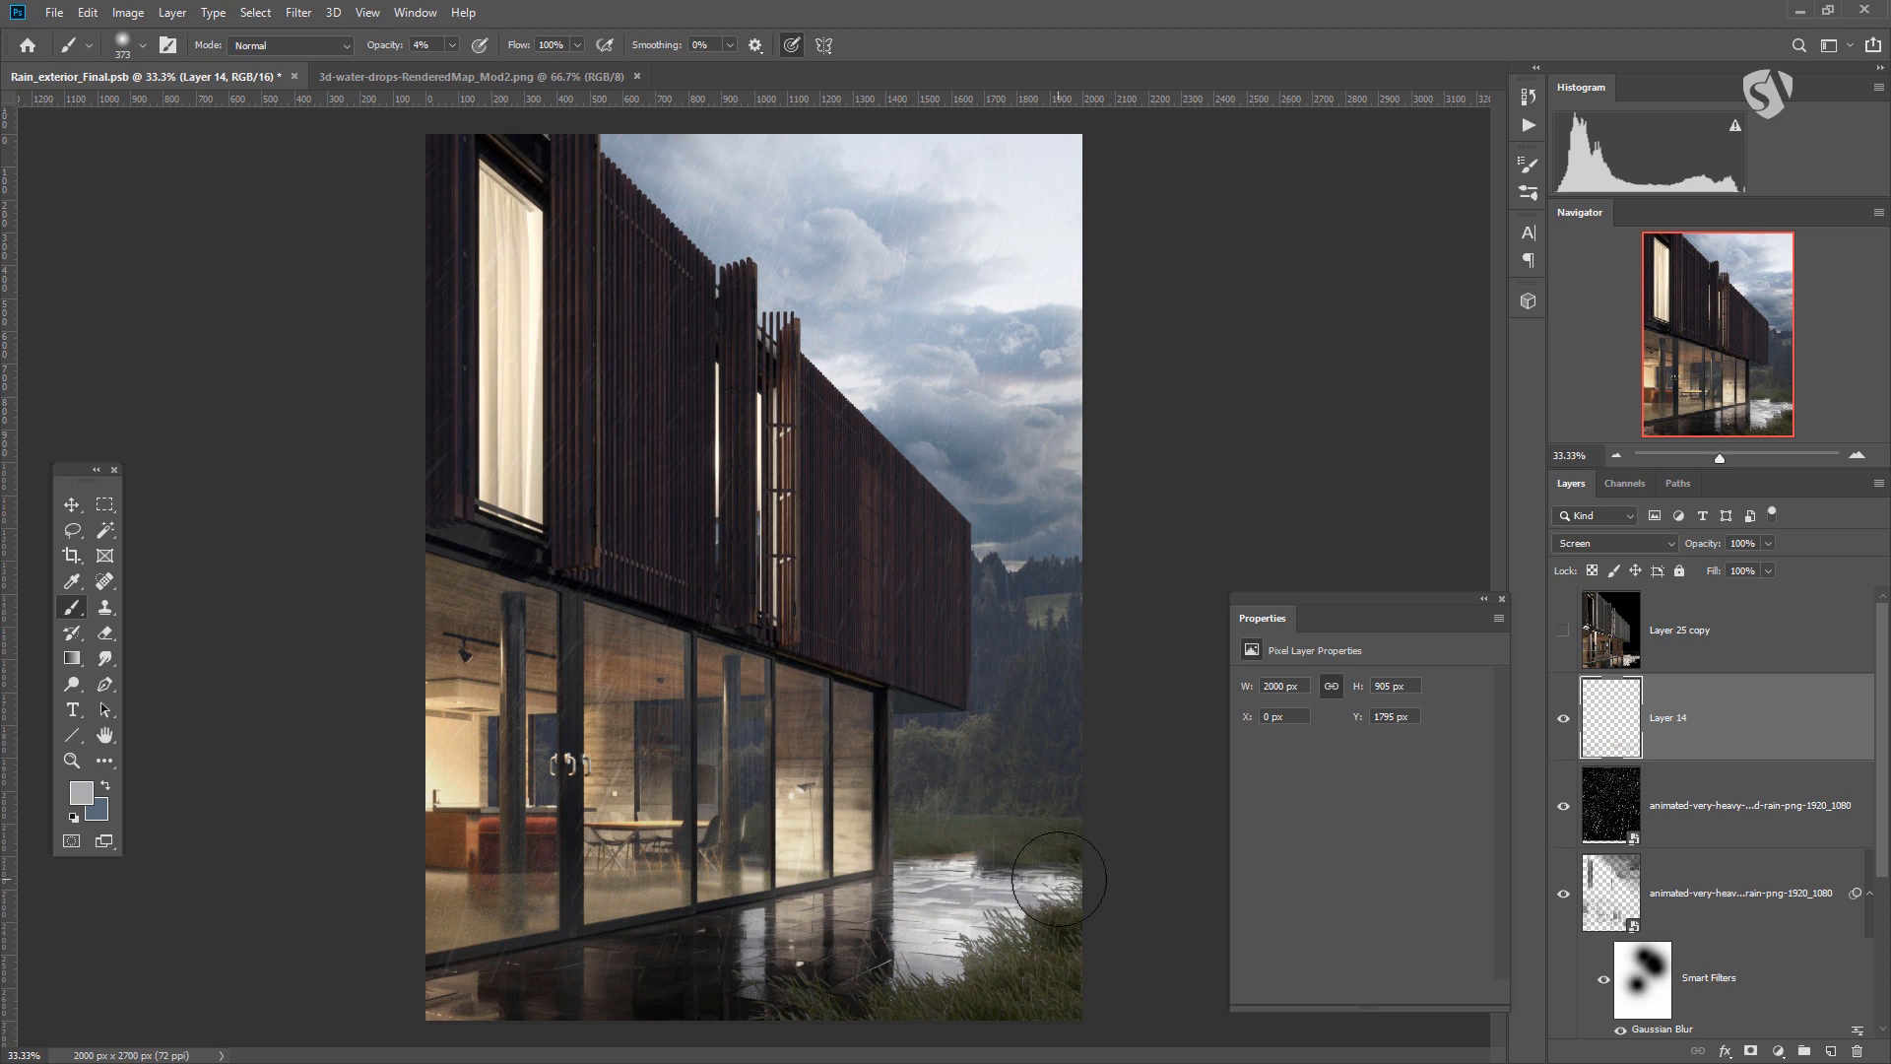
{"action": "right_click", "coordinate": [1052, 860], "text": "alt"}
{"action": "mouse_move", "coordinate": [981, 872]}
{"action": "left_mouse_down"}
{"action": "mouse_move", "coordinate": [929, 861]}
{"action": "mouse_move", "coordinate": [970, 915]}
{"action": "mouse_move", "coordinate": [930, 861]}
{"action": "mouse_move", "coordinate": [807, 882]}
{"action": "mouse_move", "coordinate": [962, 896]}
{"action": "mouse_move", "coordinate": [987, 758]}
{"action": "mouse_move", "coordinate": [903, 898]}
{"action": "mouse_move", "coordinate": [932, 877]}
{"action": "mouse_move", "coordinate": [931, 830]}
{"action": "mouse_move", "coordinate": [902, 875]}
{"action": "mouse_move", "coordinate": [912, 845]}
{"action": "mouse_move", "coordinate": [1007, 885]}
{"action": "mouse_move", "coordinate": [1021, 852]}
{"action": "mouse_move", "coordinate": [1053, 849]}
{"action": "mouse_move", "coordinate": [1002, 879]}
{"action": "mouse_move", "coordinate": [1077, 864]}
{"action": "mouse_move", "coordinate": [908, 955]}
{"action": "left_mouse_up"}
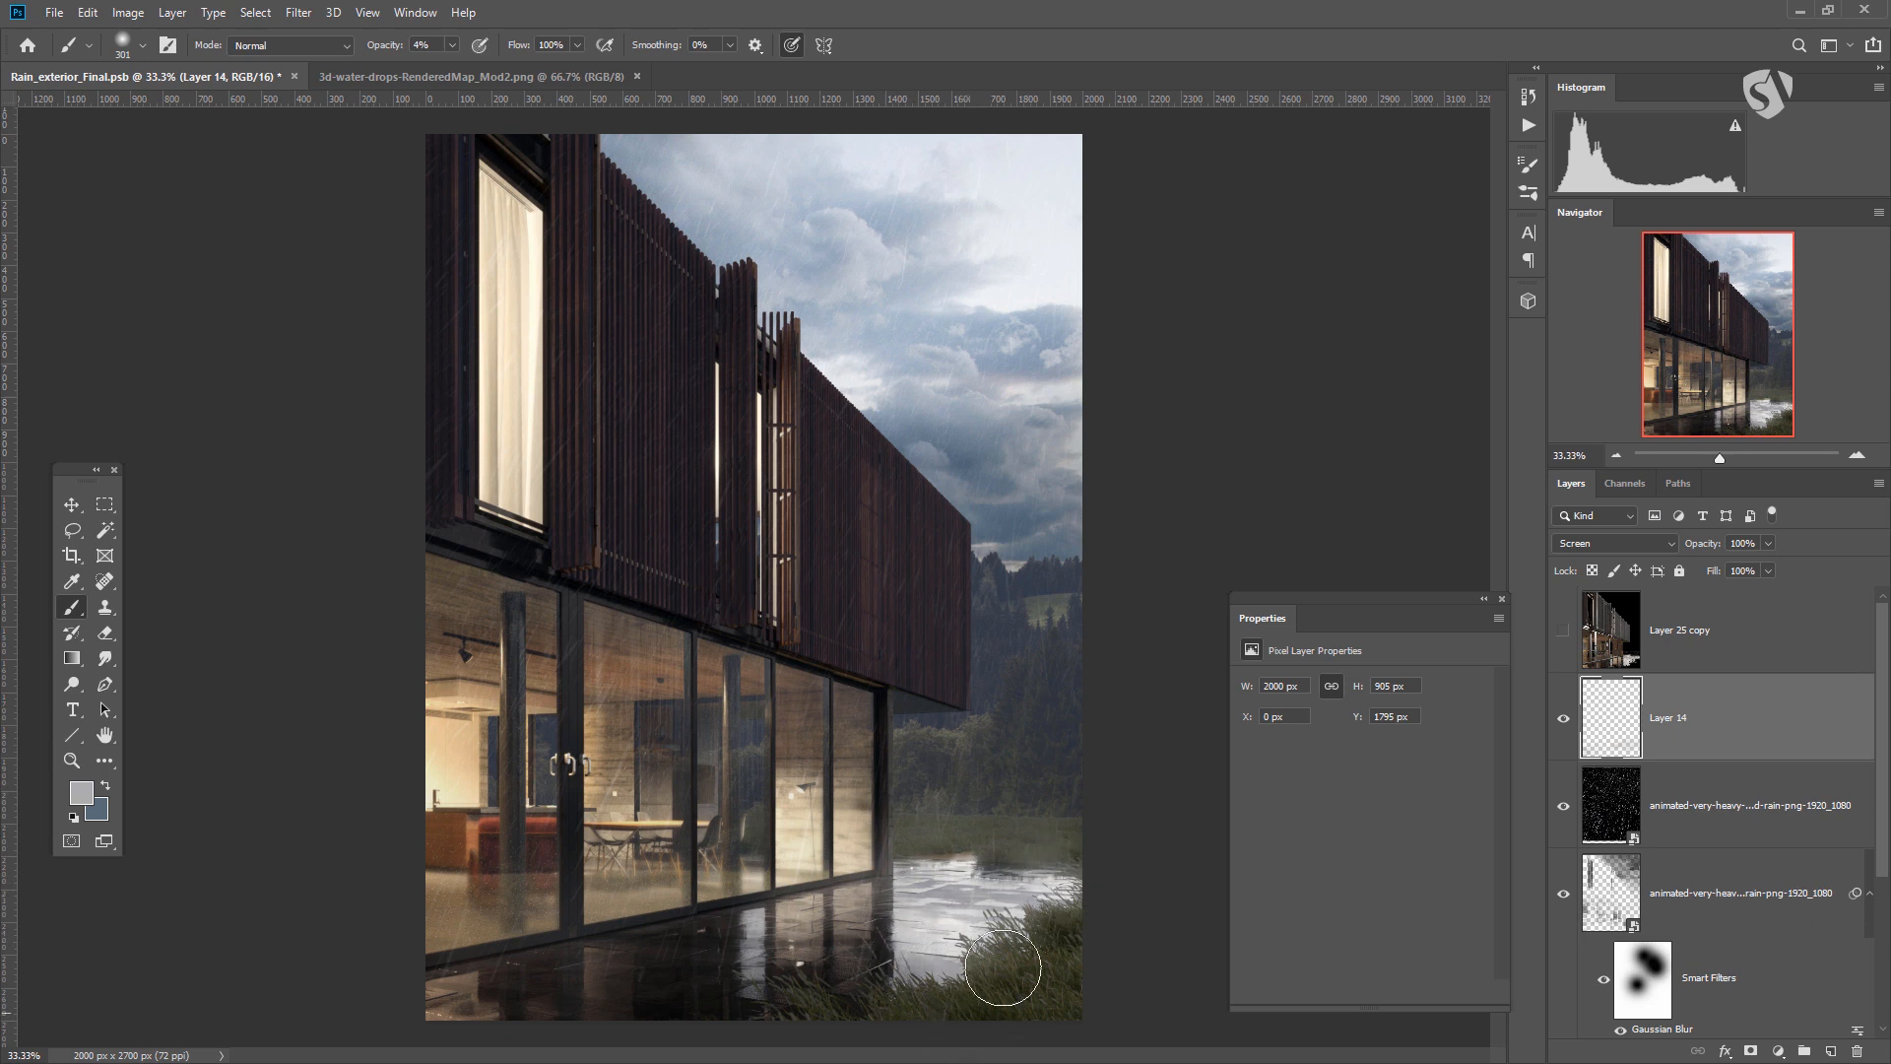
Brush the faint grey haze over the facade's far end, the wooden slats, the upper window and the ground-floor glazing.
{"action": "mouse_move", "coordinate": [930, 523]}
{"action": "left_mouse_down"}
{"action": "mouse_move", "coordinate": [966, 532]}
{"action": "mouse_move", "coordinate": [962, 641]}
{"action": "mouse_move", "coordinate": [1011, 544]}
{"action": "left_mouse_up"}
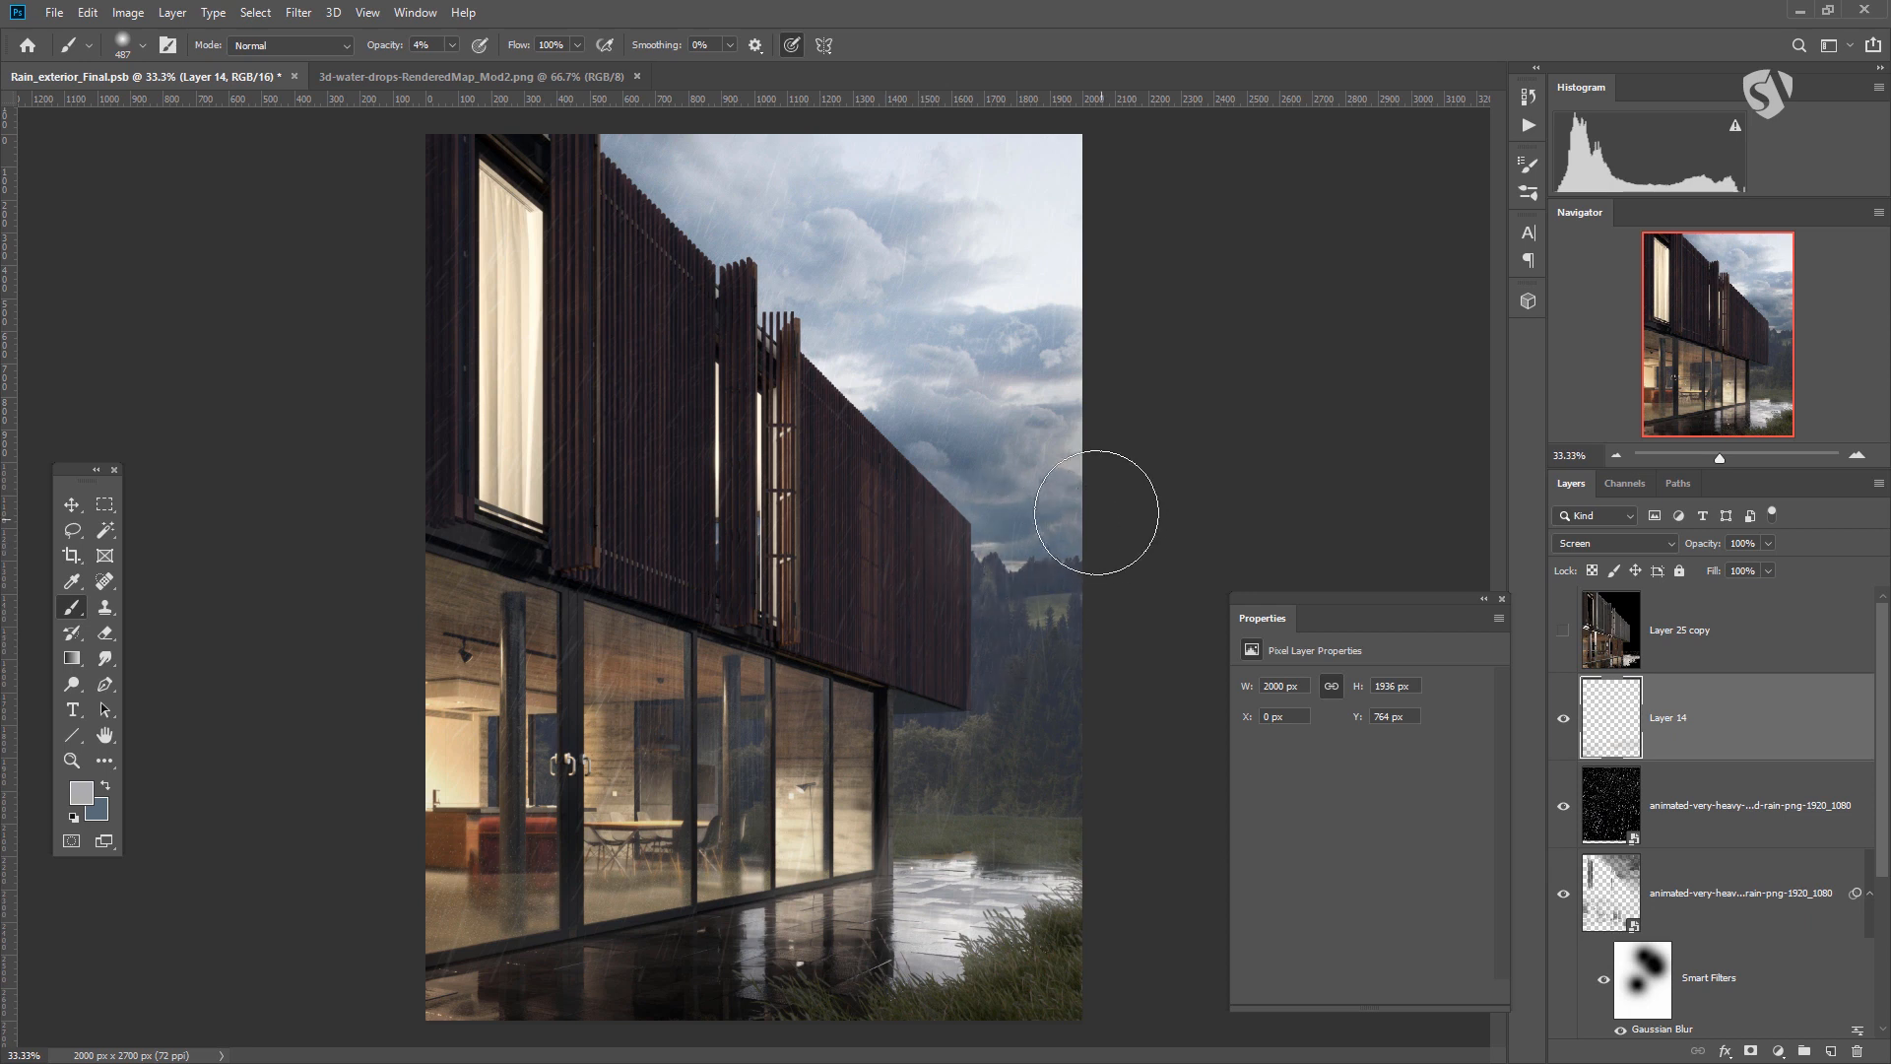
{"action": "left_click_drag", "start_coordinate": [730, 479], "coordinate": [711, 480]}
{"action": "left_click_drag", "start_coordinate": [522, 218], "coordinate": [530, 218]}
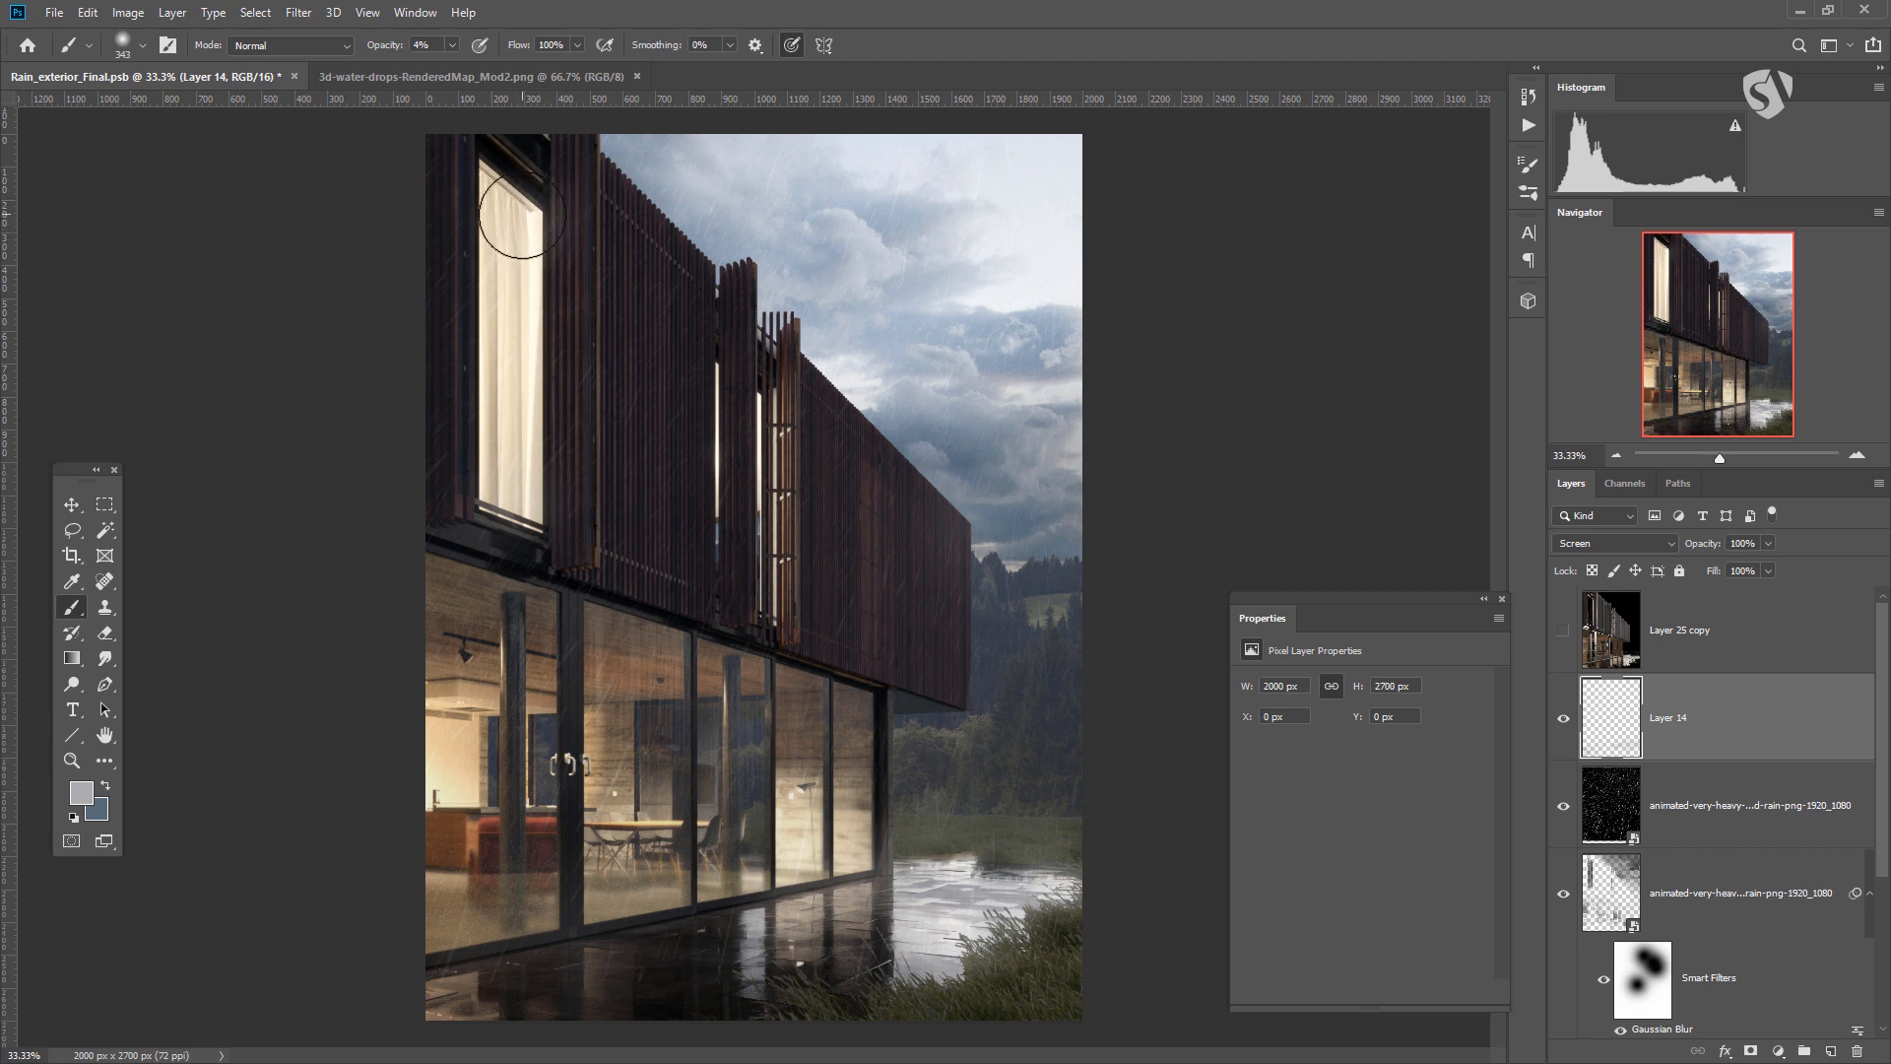
{"action": "mouse_move", "coordinate": [686, 486]}
{"action": "left_mouse_down"}
{"action": "mouse_move", "coordinate": [748, 473]}
{"action": "mouse_move", "coordinate": [743, 427]}
{"action": "mouse_move", "coordinate": [721, 469]}
{"action": "mouse_move", "coordinate": [761, 466]}
{"action": "left_mouse_up"}
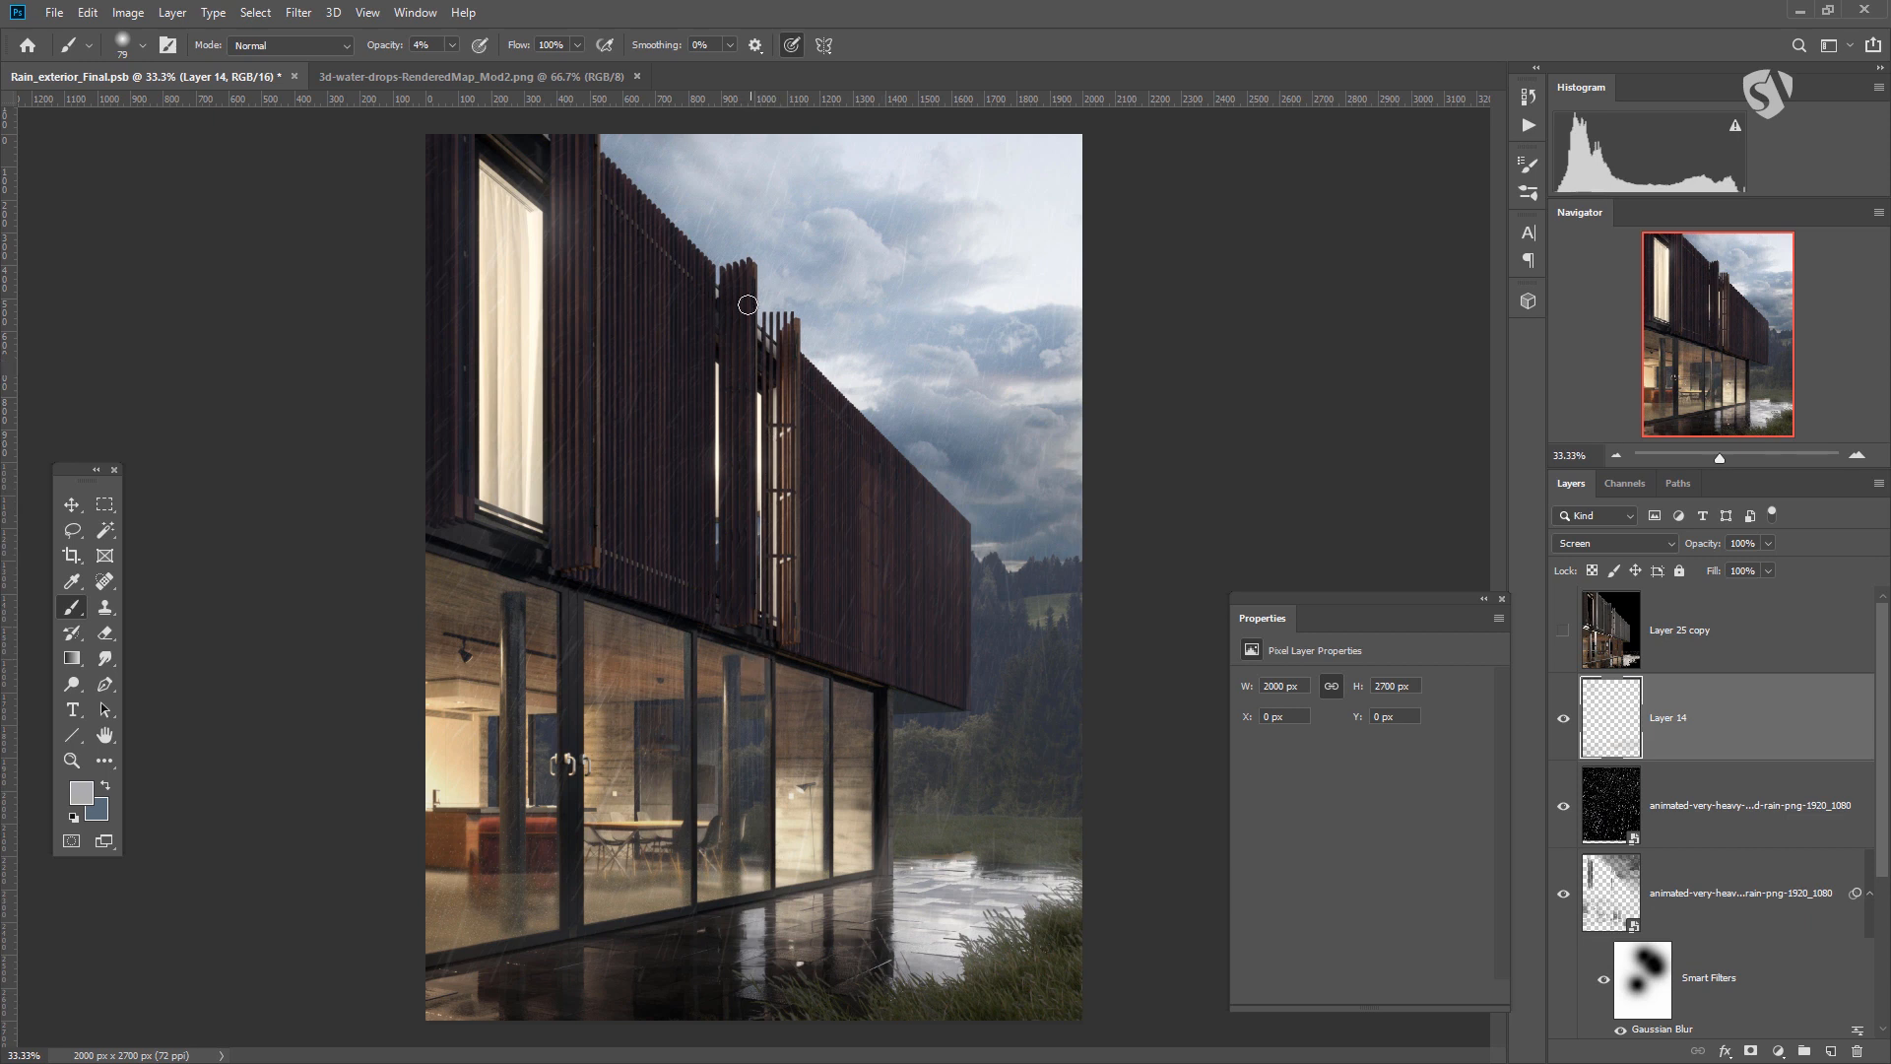
{"action": "mouse_move", "coordinate": [766, 739]}
{"action": "left_mouse_down"}
{"action": "mouse_move", "coordinate": [788, 740]}
{"action": "mouse_move", "coordinate": [799, 793]}
{"action": "left_mouse_up"}
{"action": "mouse_move", "coordinate": [552, 752]}
{"action": "left_mouse_down"}
{"action": "mouse_move", "coordinate": [468, 776]}
{"action": "mouse_move", "coordinate": [484, 776]}
{"action": "left_mouse_up"}
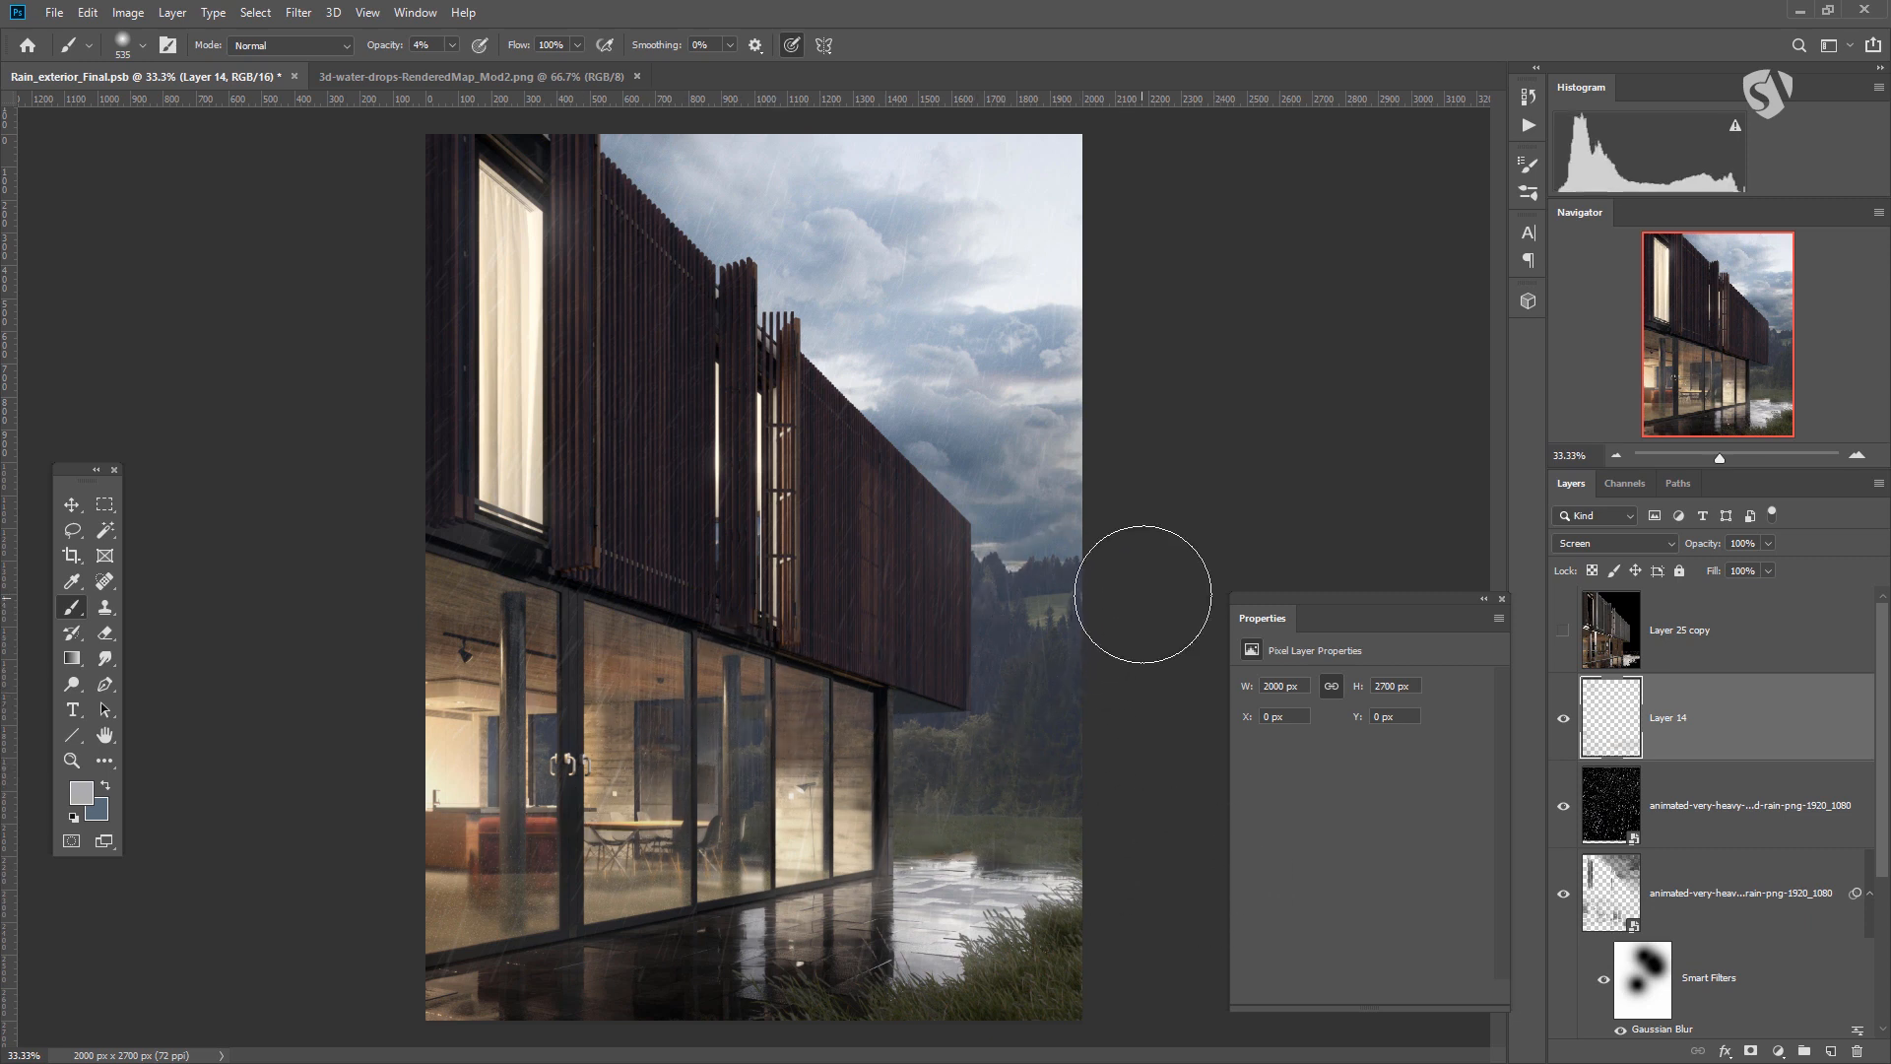
Add haze beneath the facade's far corner with a smaller brush, and set the haze layer's opacity to 66%.
{"action": "key", "text": "bracketleft"}
{"action": "key", "text": "bracketleft"}
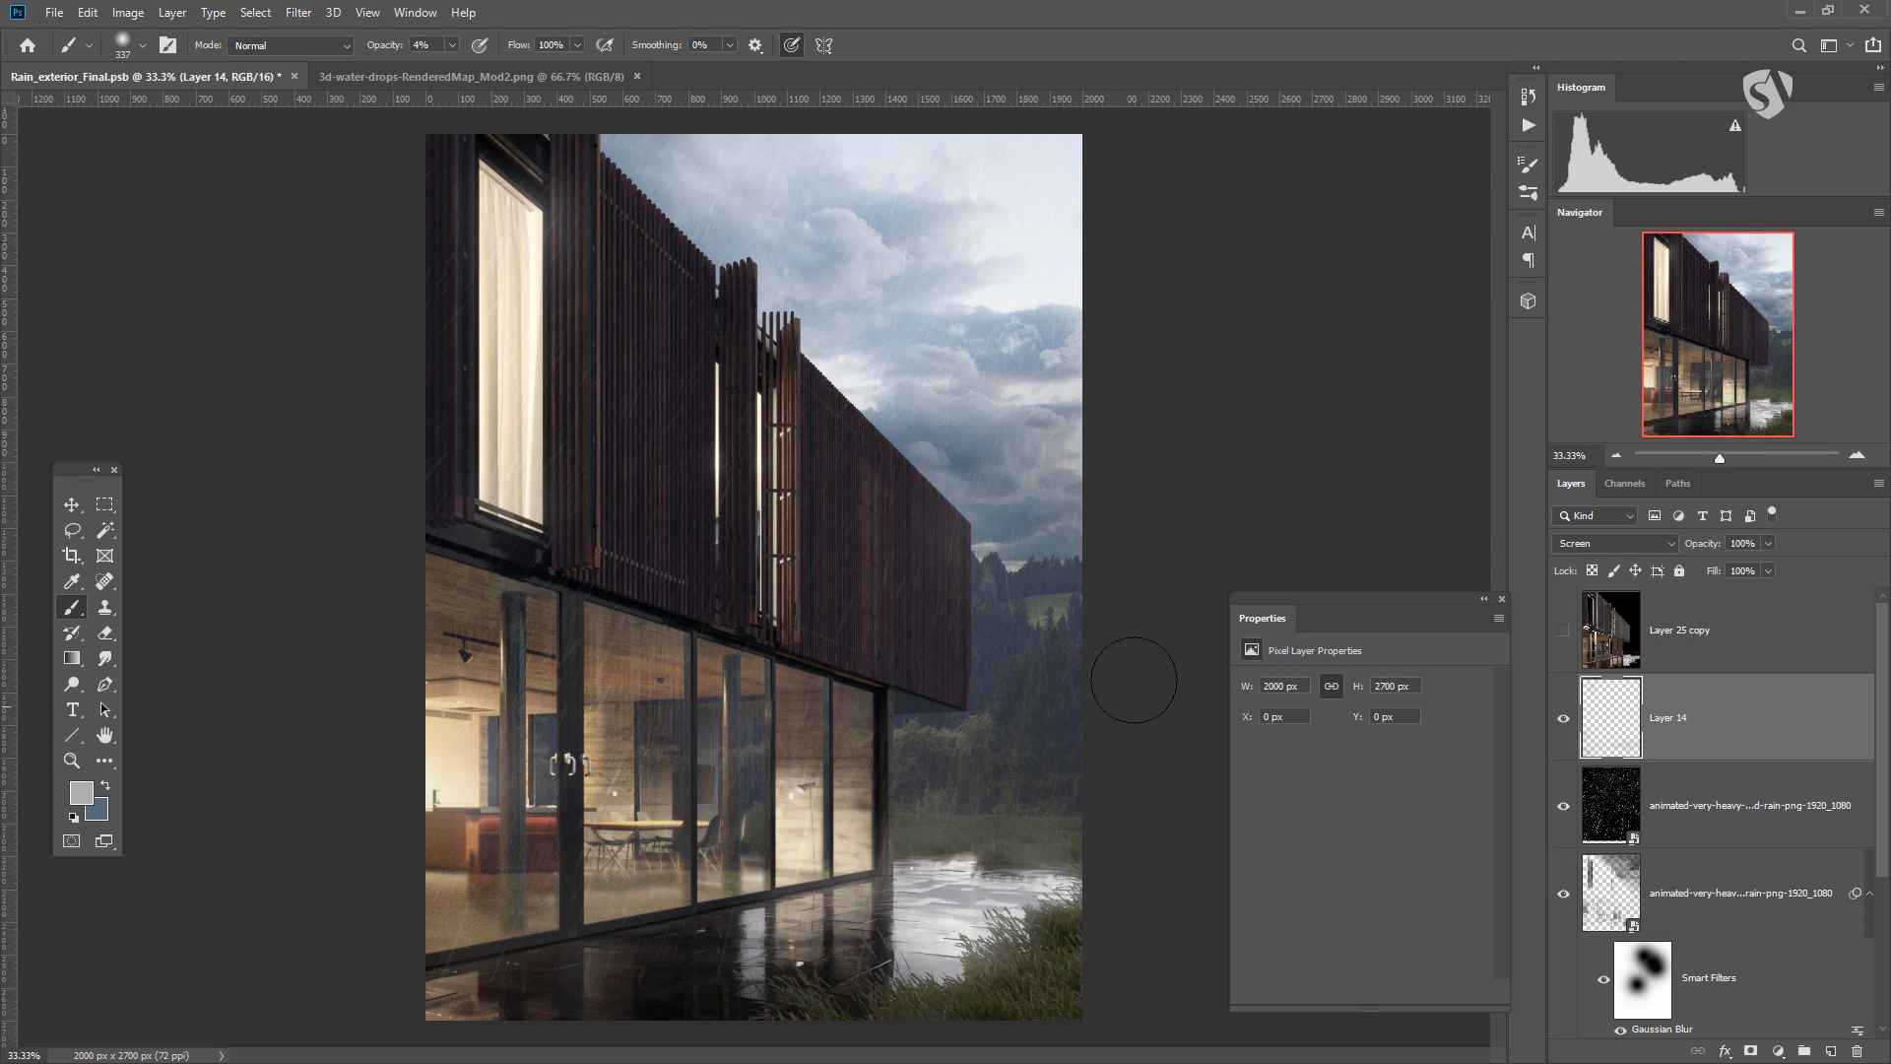
{"action": "left_click_drag", "start_coordinate": [964, 659], "coordinate": [975, 665]}
{"action": "left_click", "coordinate": [1768, 543]}
{"action": "left_click_drag", "start_coordinate": [1733, 569], "coordinate": [1749, 563]}
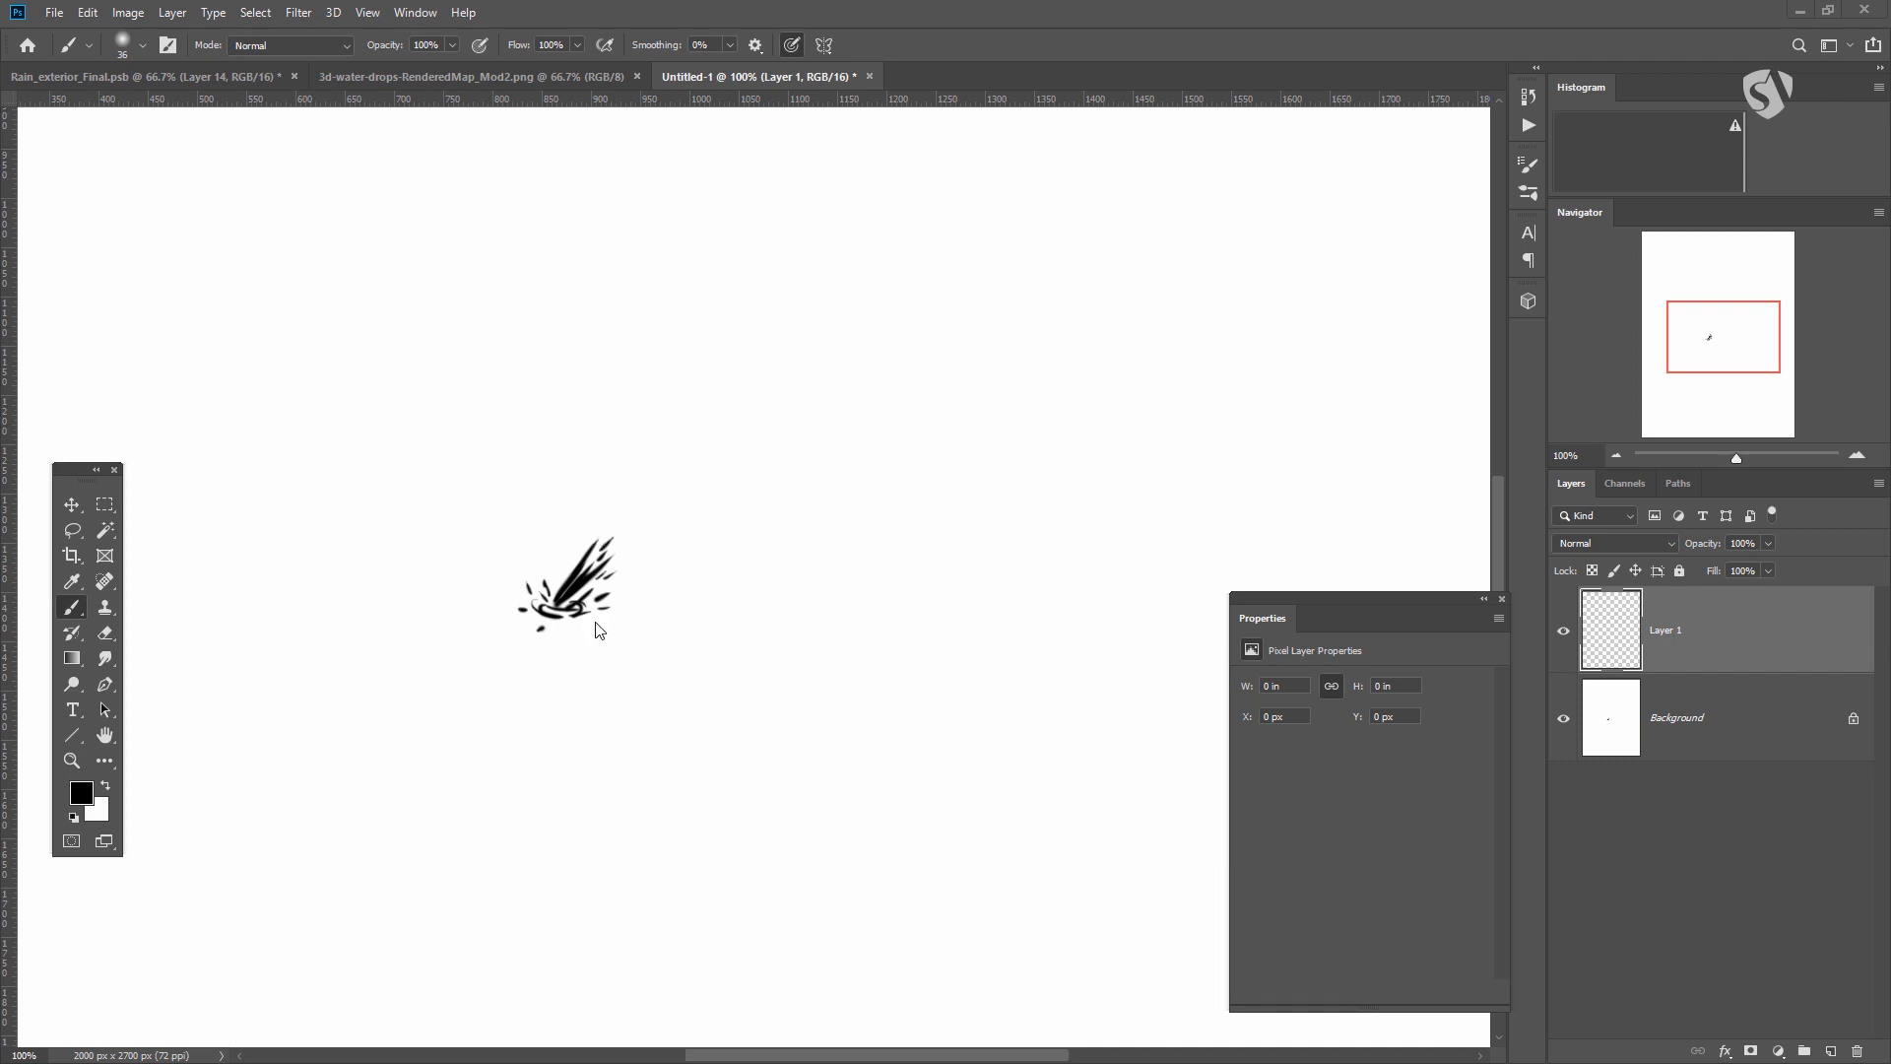
Fill Layer 1 with white to cover the existing splash drawing.
{"action": "key", "text": "shift+F5"}
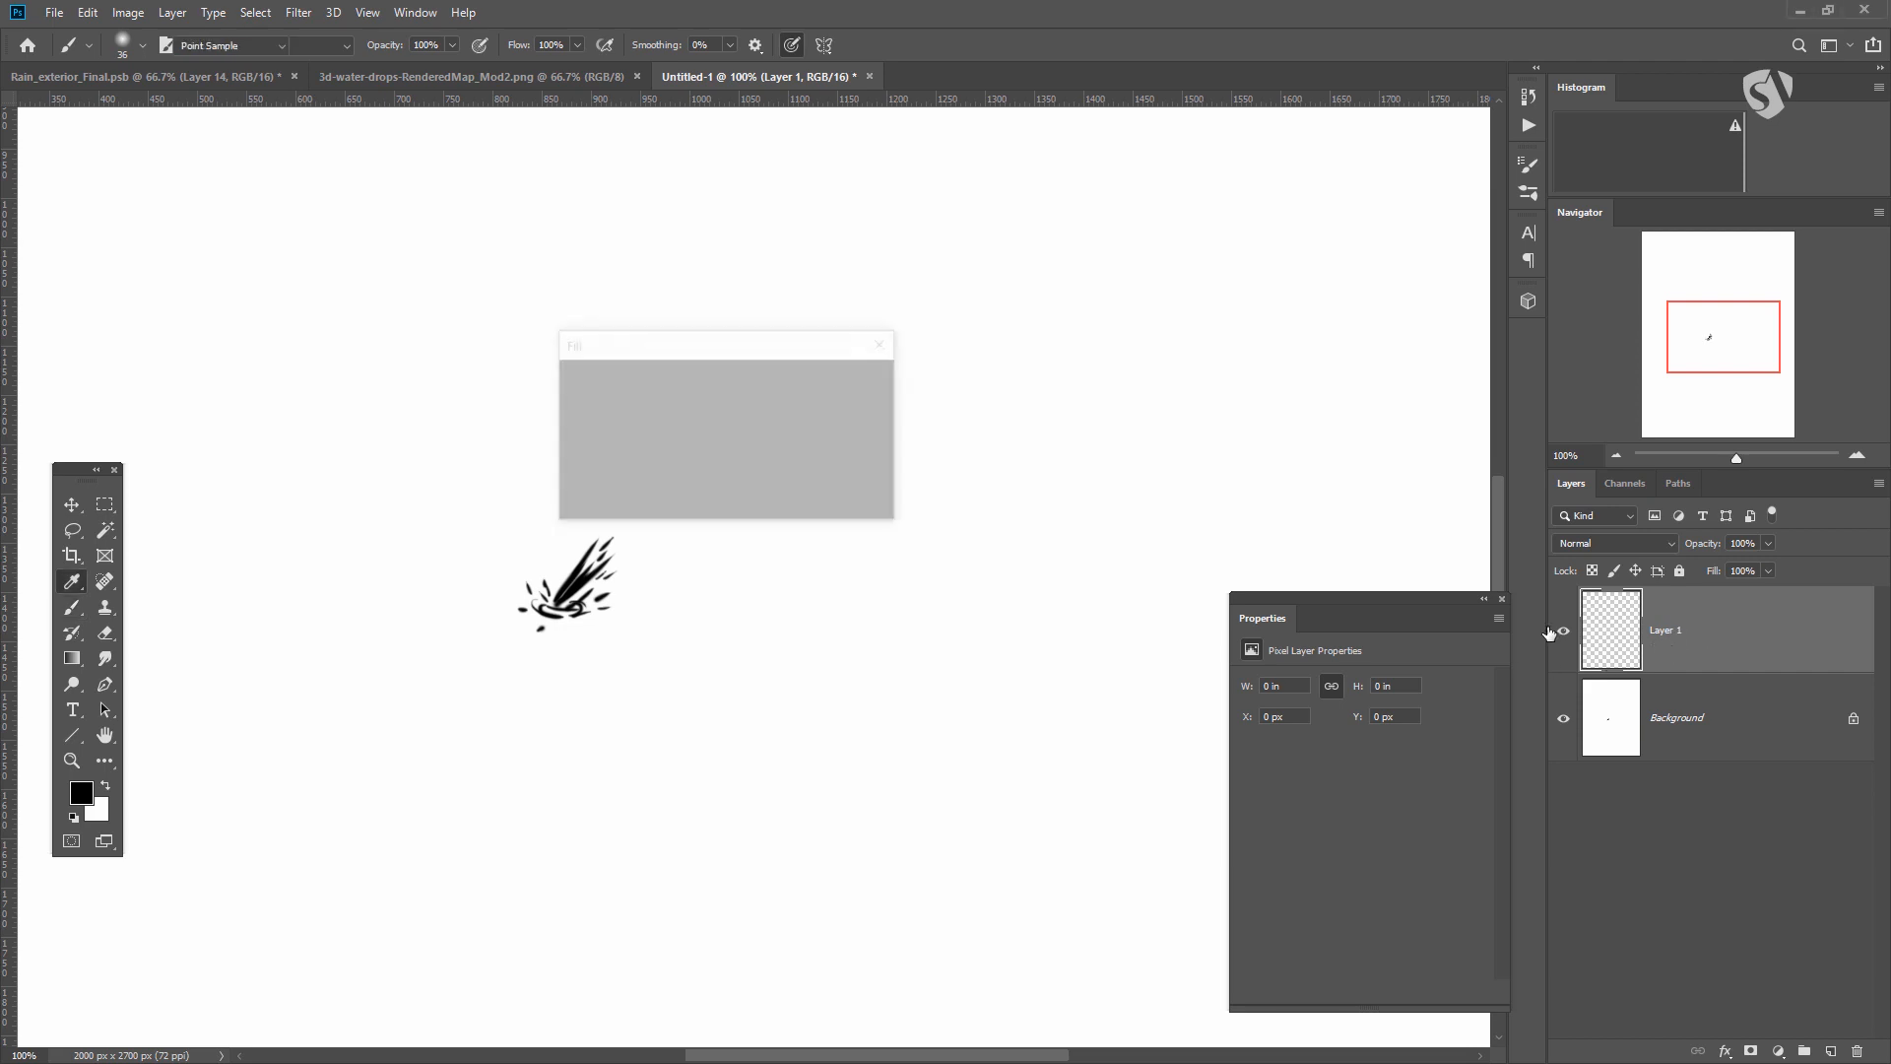
{"action": "left_click", "coordinate": [858, 383]}
{"action": "key", "text": "b"}
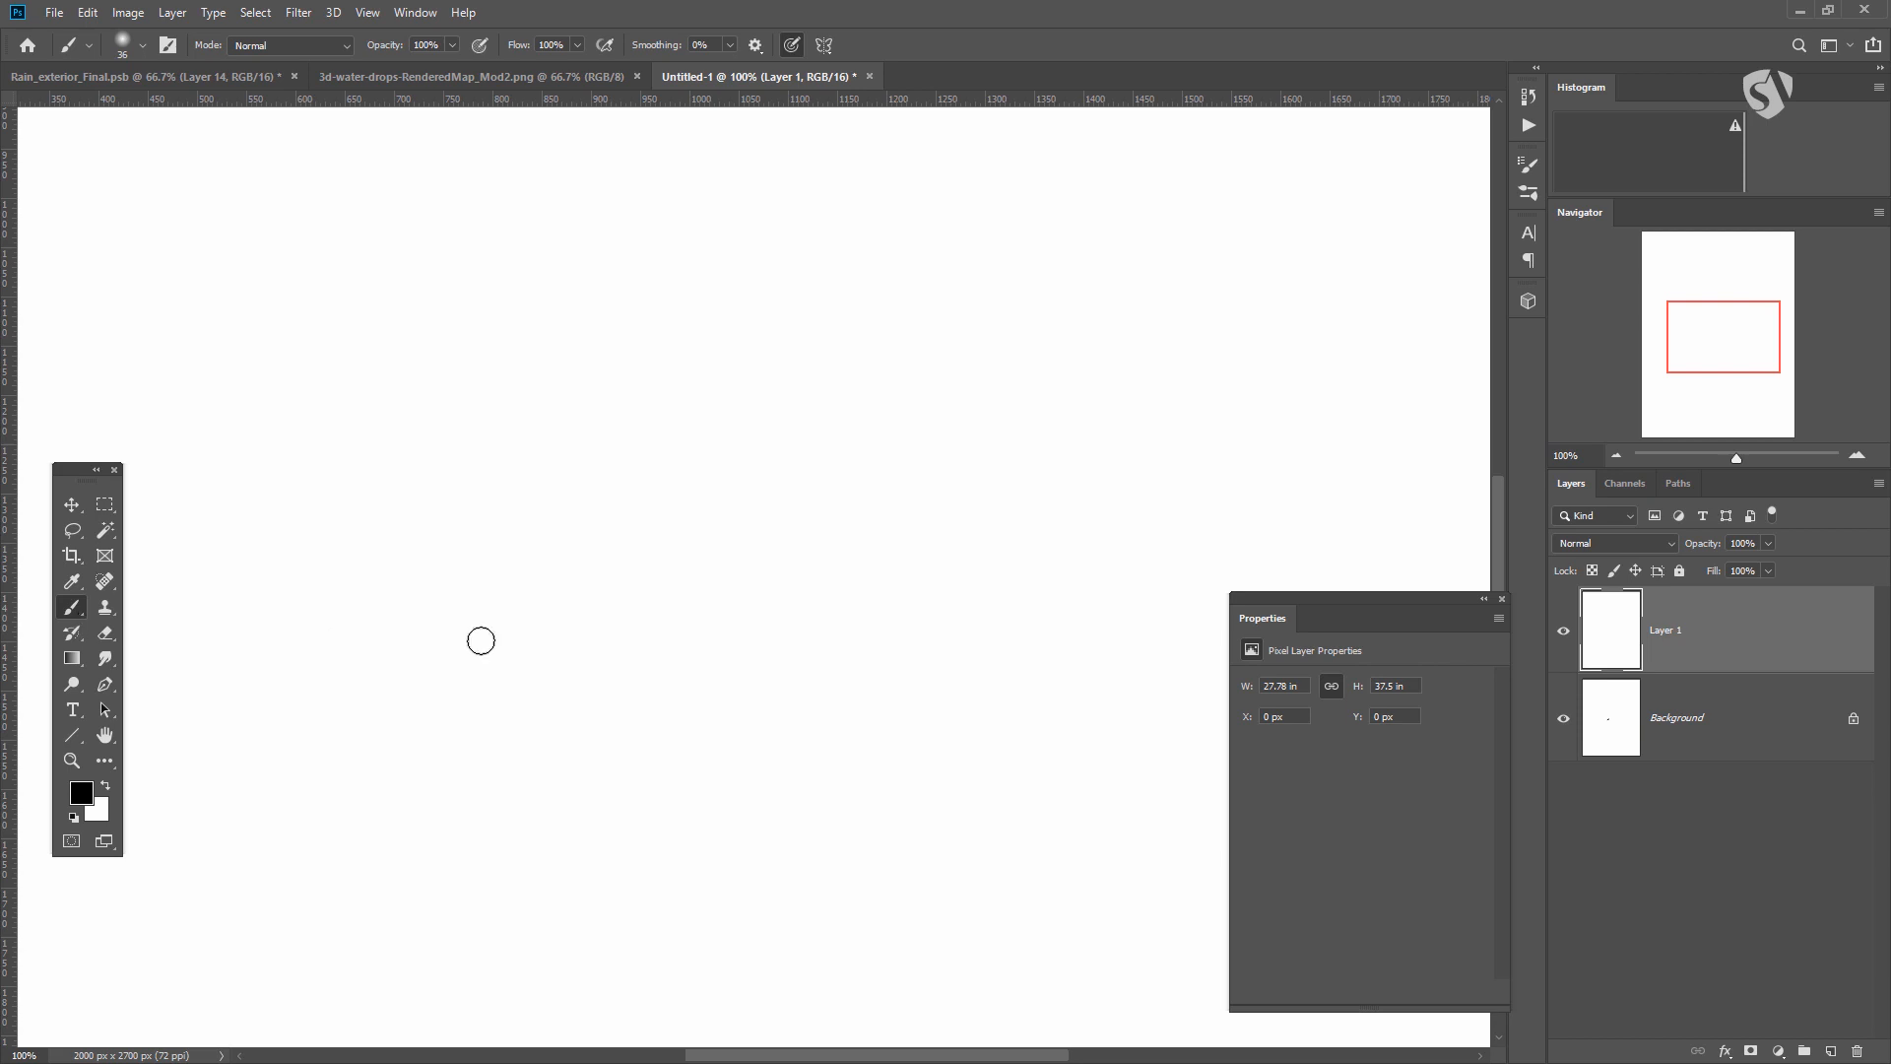
Draw diagonal rain-splash streaks and a curved base on a new layer with the 36 px soft black brush.
{"action": "right_click", "coordinate": [669, 453]}
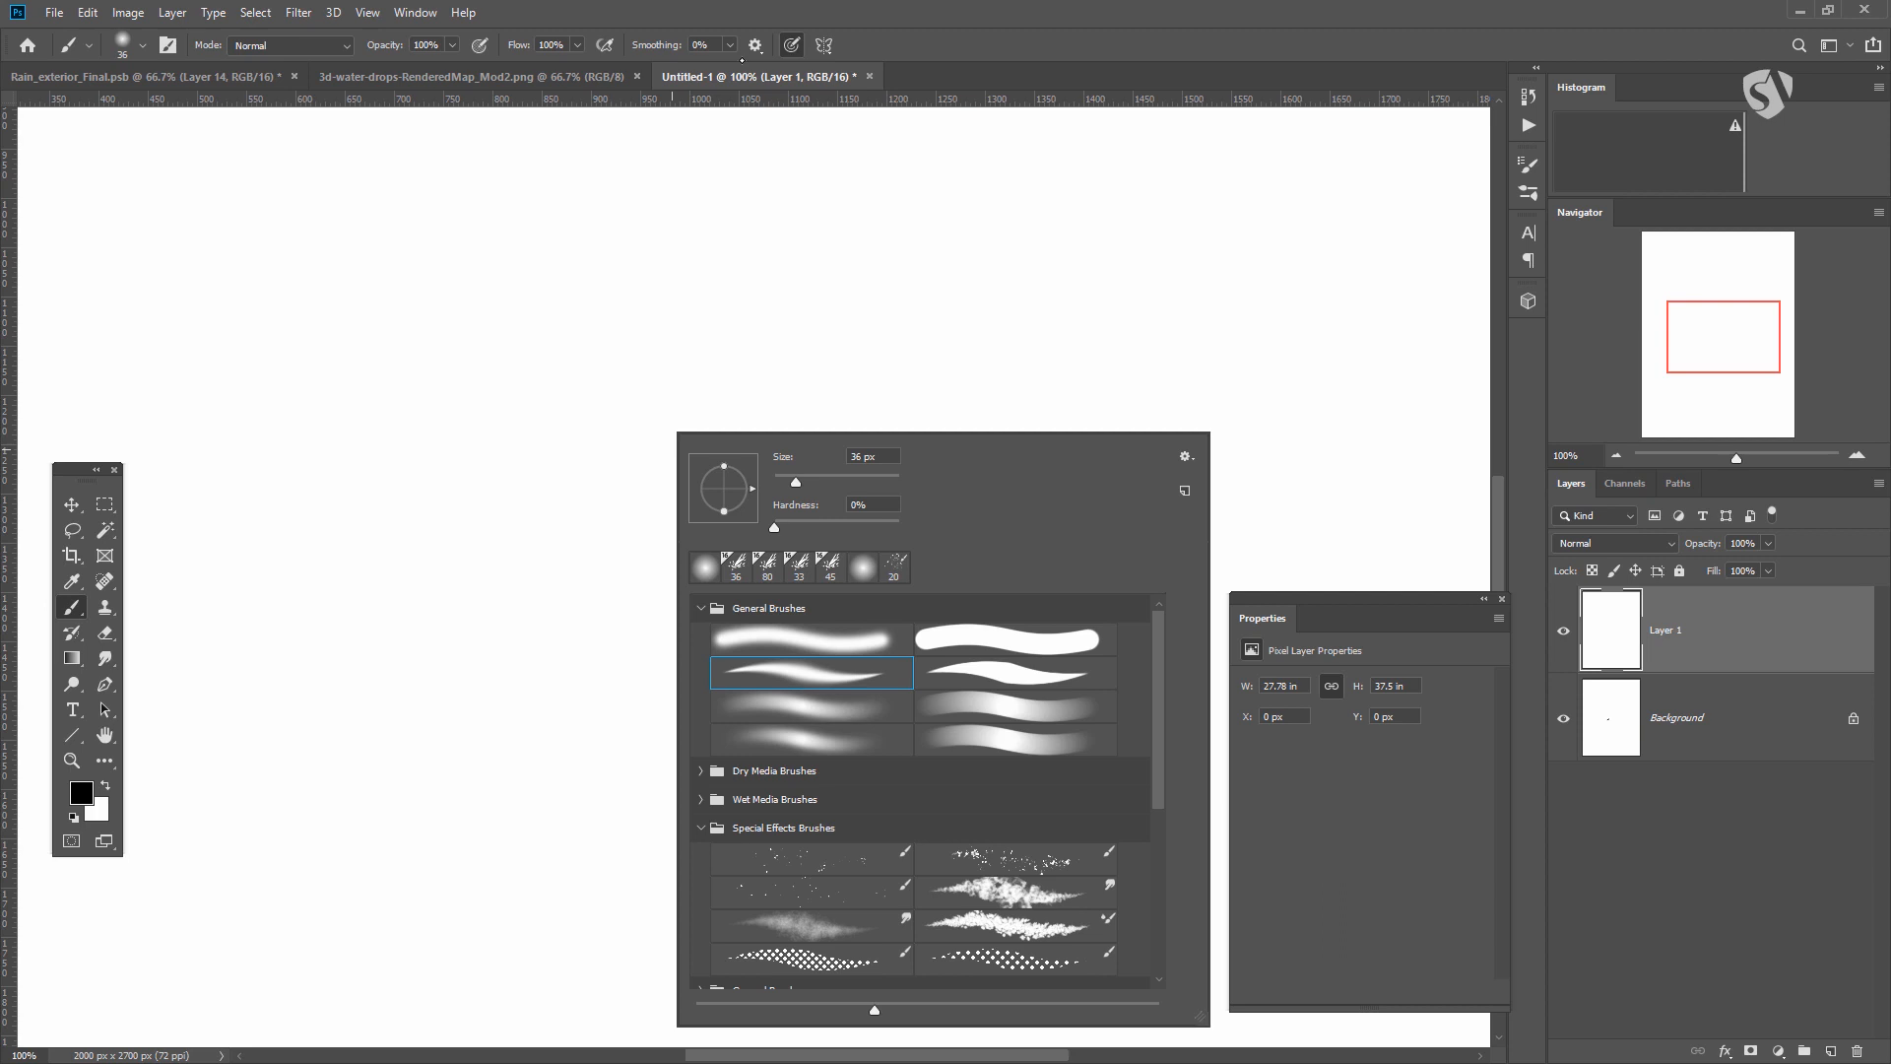
{"action": "key", "text": "Return"}
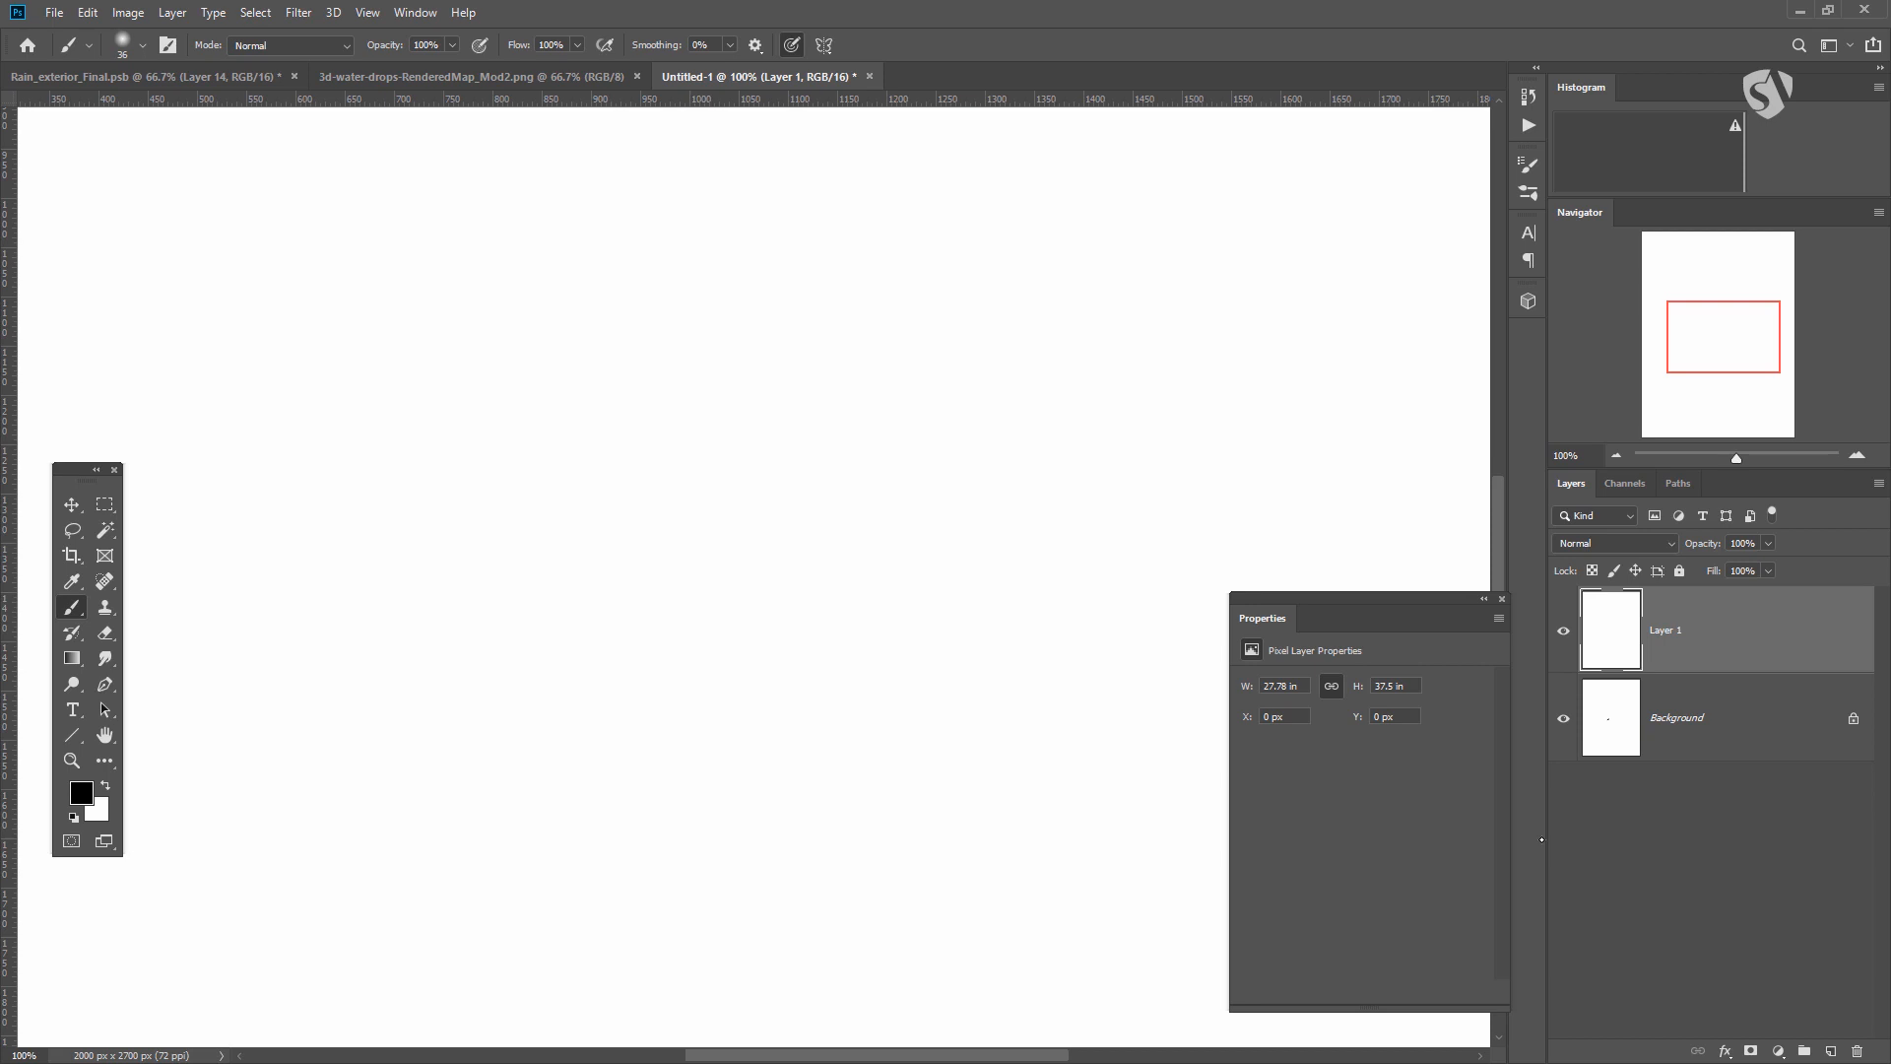
{"action": "key", "text": "ctrl+shift+alt+n"}
{"action": "mouse_move", "coordinate": [716, 560]}
{"action": "left_mouse_down"}
{"action": "mouse_move", "coordinate": [707, 576]}
{"action": "mouse_move", "coordinate": [739, 523]}
{"action": "left_mouse_up"}
{"action": "left_click_drag", "start_coordinate": [703, 587], "coordinate": [776, 491]}
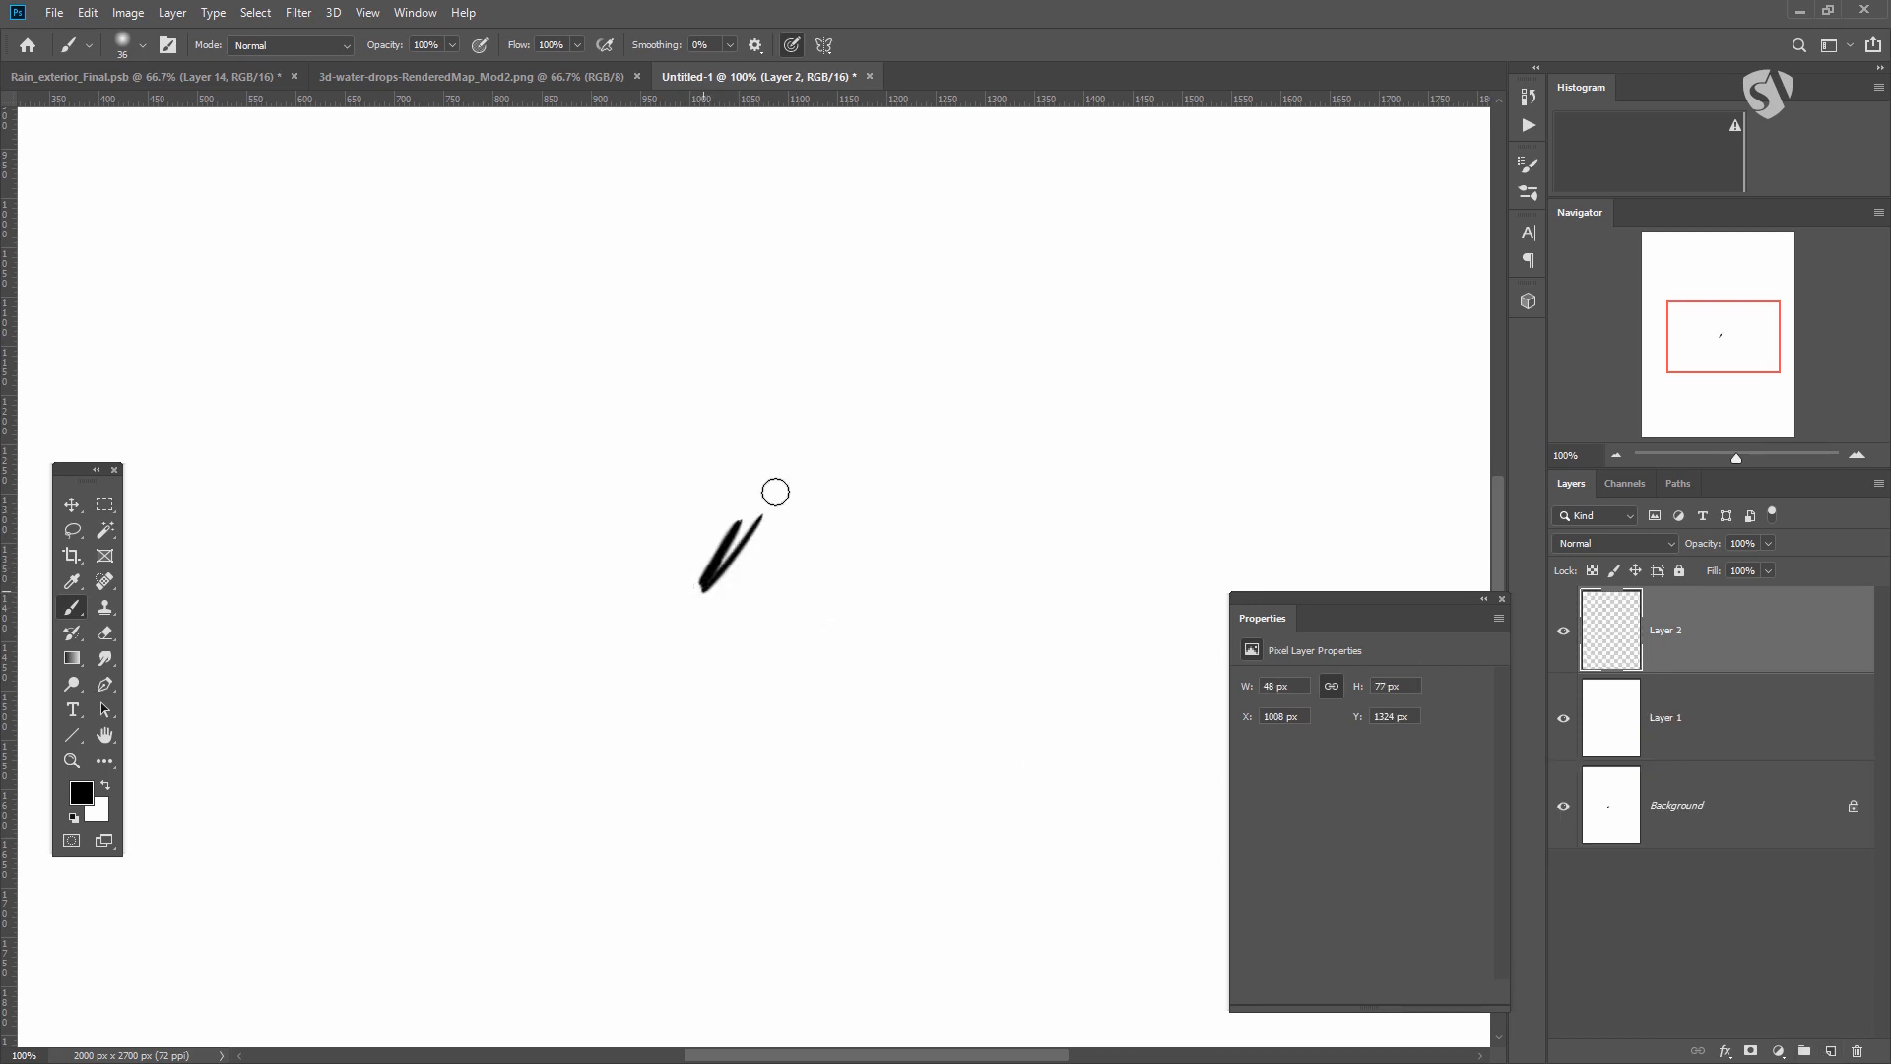
{"action": "mouse_move", "coordinate": [711, 589]}
{"action": "left_mouse_down"}
{"action": "mouse_move", "coordinate": [786, 508]}
{"action": "mouse_move", "coordinate": [782, 536]}
{"action": "mouse_move", "coordinate": [812, 506]}
{"action": "mouse_move", "coordinate": [702, 615]}
{"action": "mouse_move", "coordinate": [713, 598]}
{"action": "mouse_move", "coordinate": [688, 585]}
{"action": "mouse_move", "coordinate": [651, 596]}
{"action": "mouse_move", "coordinate": [728, 599]}
{"action": "mouse_move", "coordinate": [647, 606]}
{"action": "mouse_move", "coordinate": [683, 603]}
{"action": "mouse_move", "coordinate": [662, 621]}
{"action": "mouse_move", "coordinate": [699, 615]}
{"action": "mouse_move", "coordinate": [690, 587]}
{"action": "mouse_move", "coordinate": [739, 596]}
{"action": "mouse_move", "coordinate": [679, 598]}
{"action": "mouse_move", "coordinate": [749, 602]}
{"action": "left_mouse_up"}
{"action": "left_click", "coordinate": [785, 509]}
Undo the last two marks and dab small droplets beneath and beside the splash's base.
{"action": "key", "text": "ctrl+z"}
{"action": "key", "text": "ctrl+z"}
{"action": "left_click", "coordinate": [746, 612]}
{"action": "left_click", "coordinate": [734, 620]}
{"action": "left_click", "coordinate": [716, 624]}
{"action": "left_click", "coordinate": [757, 601]}
{"action": "left_click", "coordinate": [770, 589]}
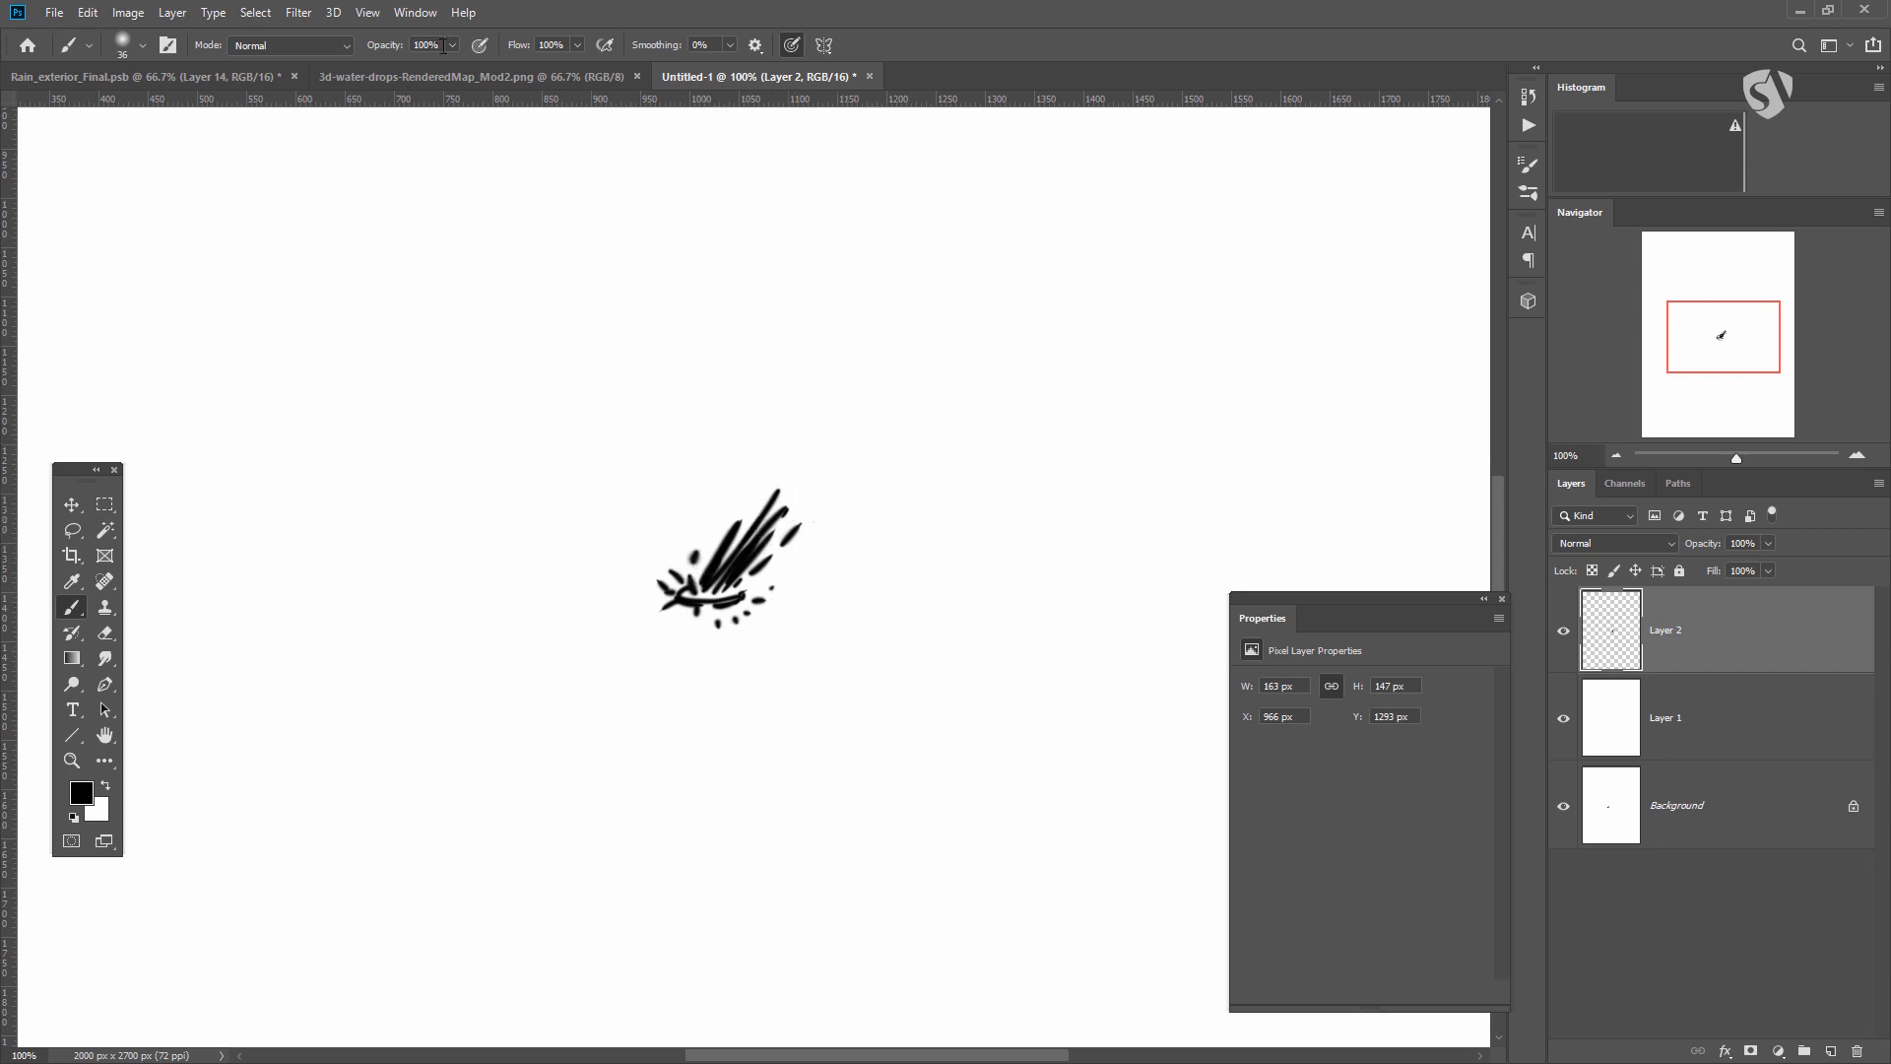
Extend the splash with longer, thinner diagonal streaks using a 28 px brush.
{"action": "key", "text": "alt"}
{"action": "right_click", "coordinate": [837, 496], "text": "alt"}
{"action": "left_click_drag", "start_coordinate": [724, 596], "coordinate": [824, 472]}
{"action": "left_click_drag", "start_coordinate": [778, 520], "coordinate": [833, 463]}
{"action": "left_click_drag", "start_coordinate": [774, 548], "coordinate": [825, 498]}
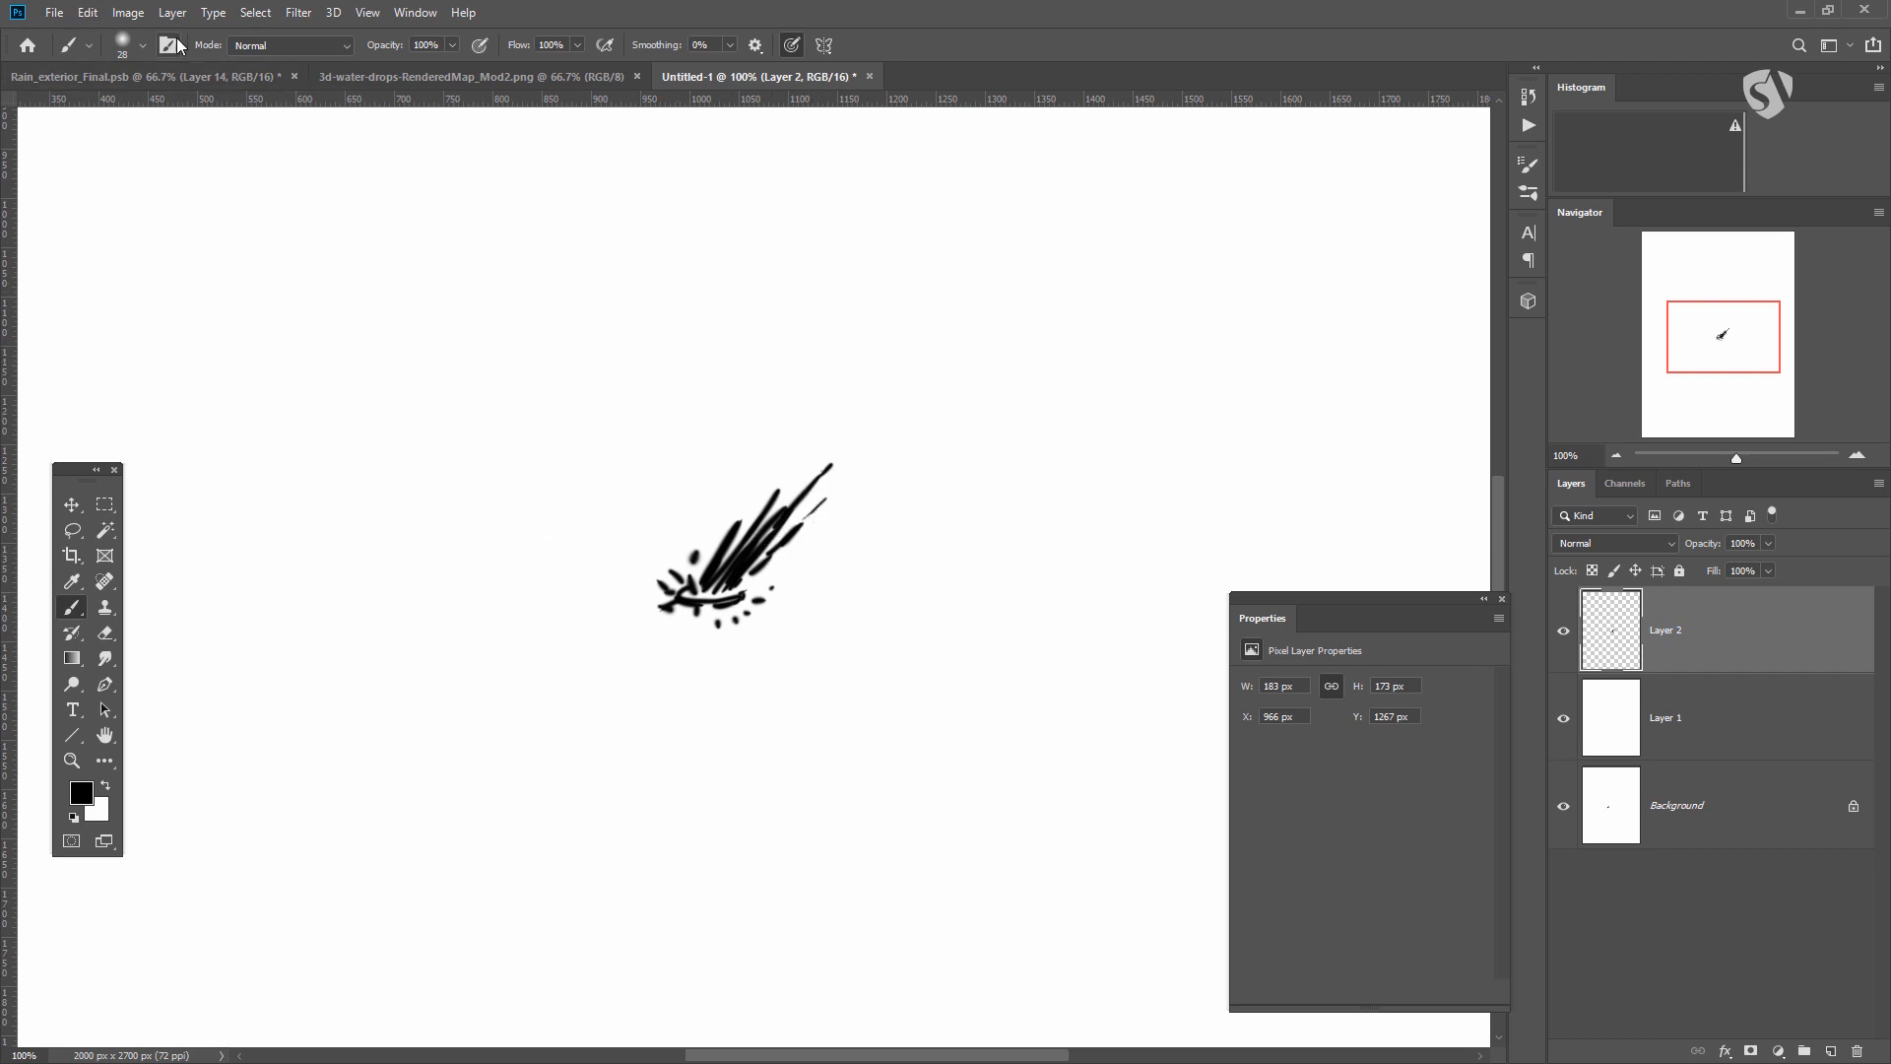
Define the splash drawing as a brush preset, keeping the name Sampled Brush 1008.
{"action": "left_click", "coordinate": [86, 13]}
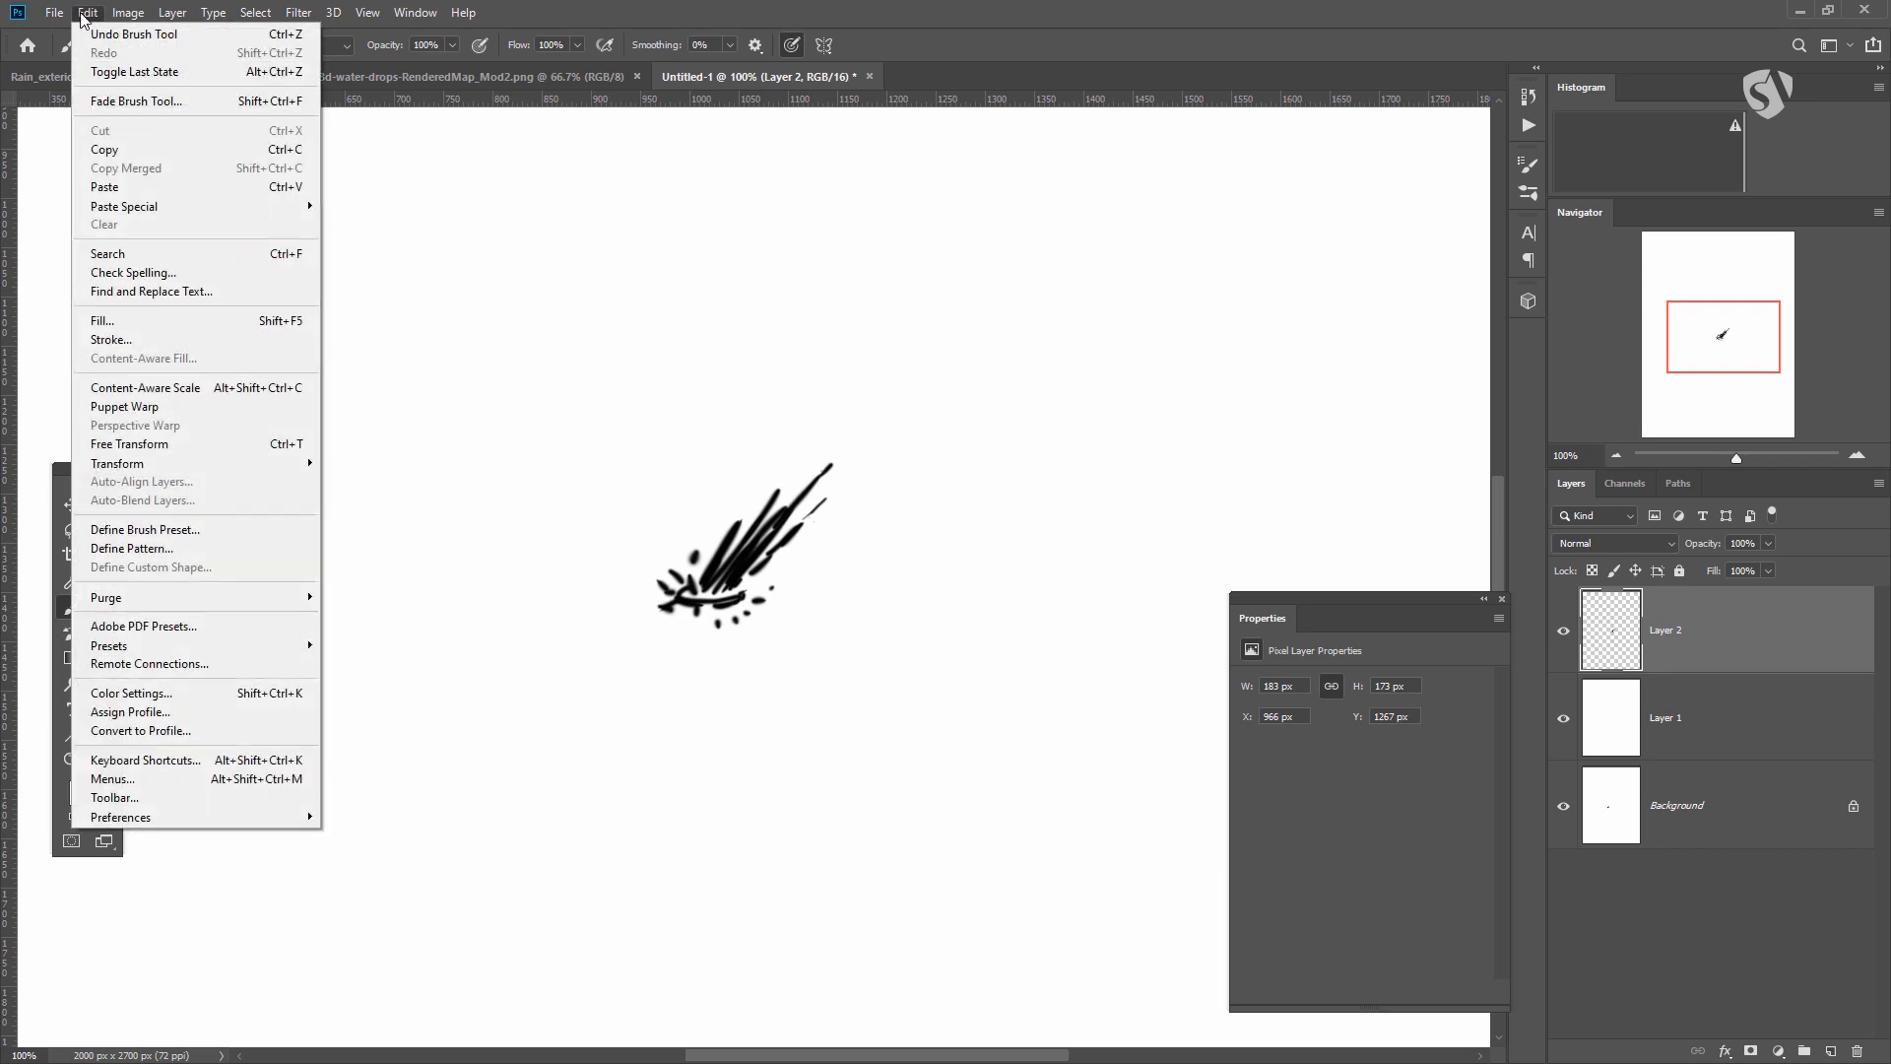
{"action": "left_click", "coordinate": [148, 531]}
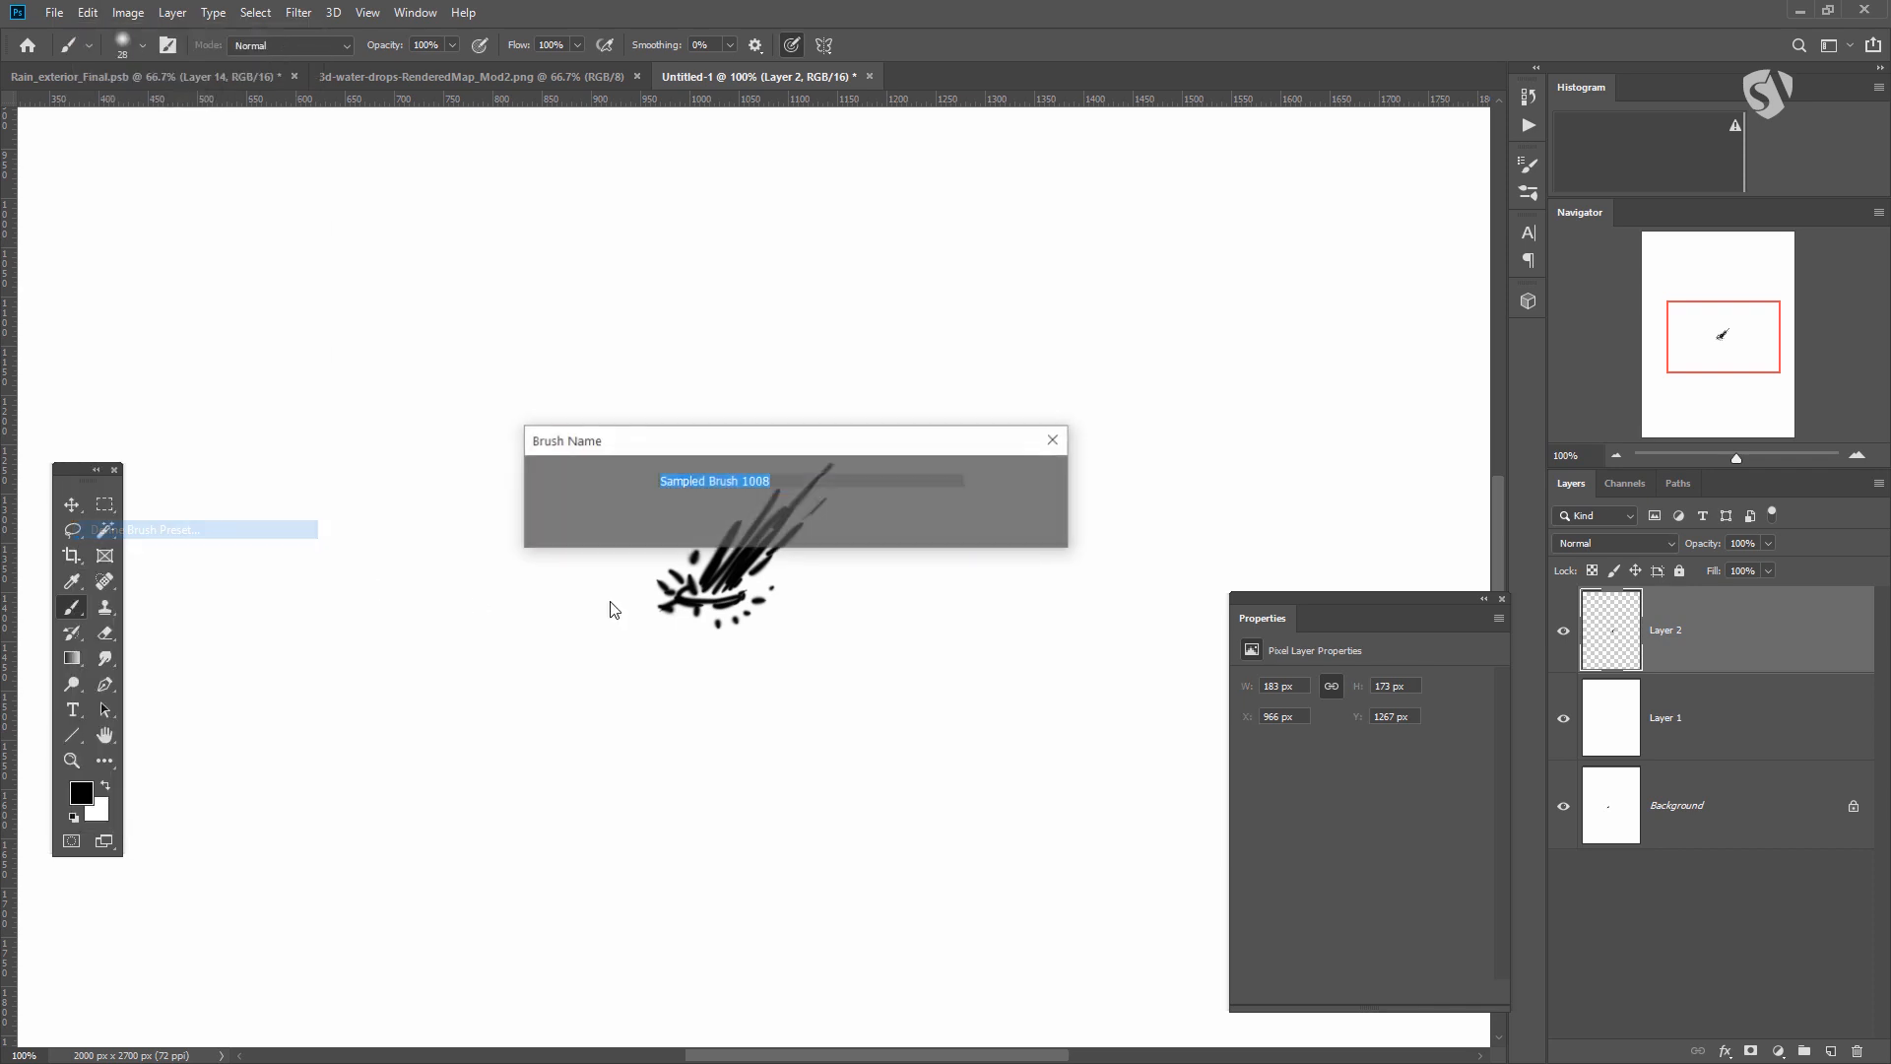
{"action": "left_click", "coordinate": [1017, 482]}
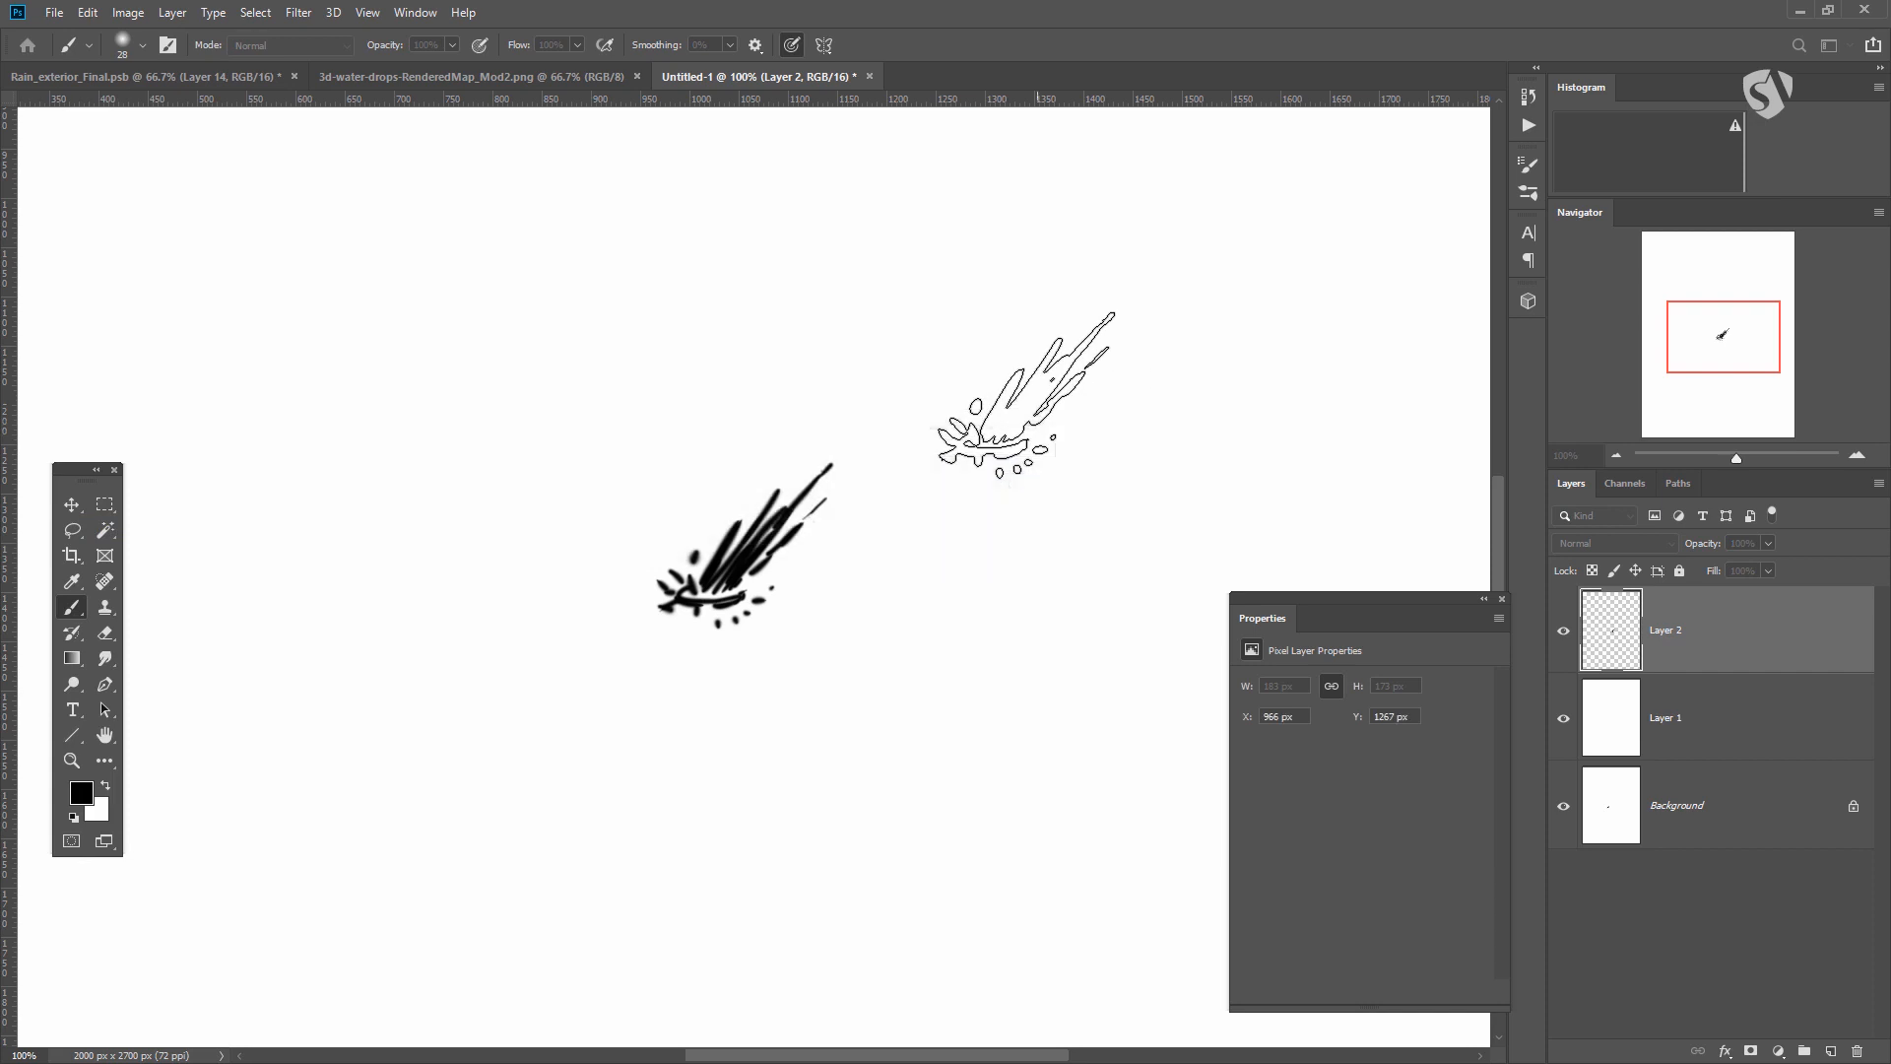
In Rain_exterior_Final.psb, add a Curves adjustment above Layer 14 that raises input 112 to output 163, and select its mask.
{"action": "left_click", "coordinate": [240, 78]}
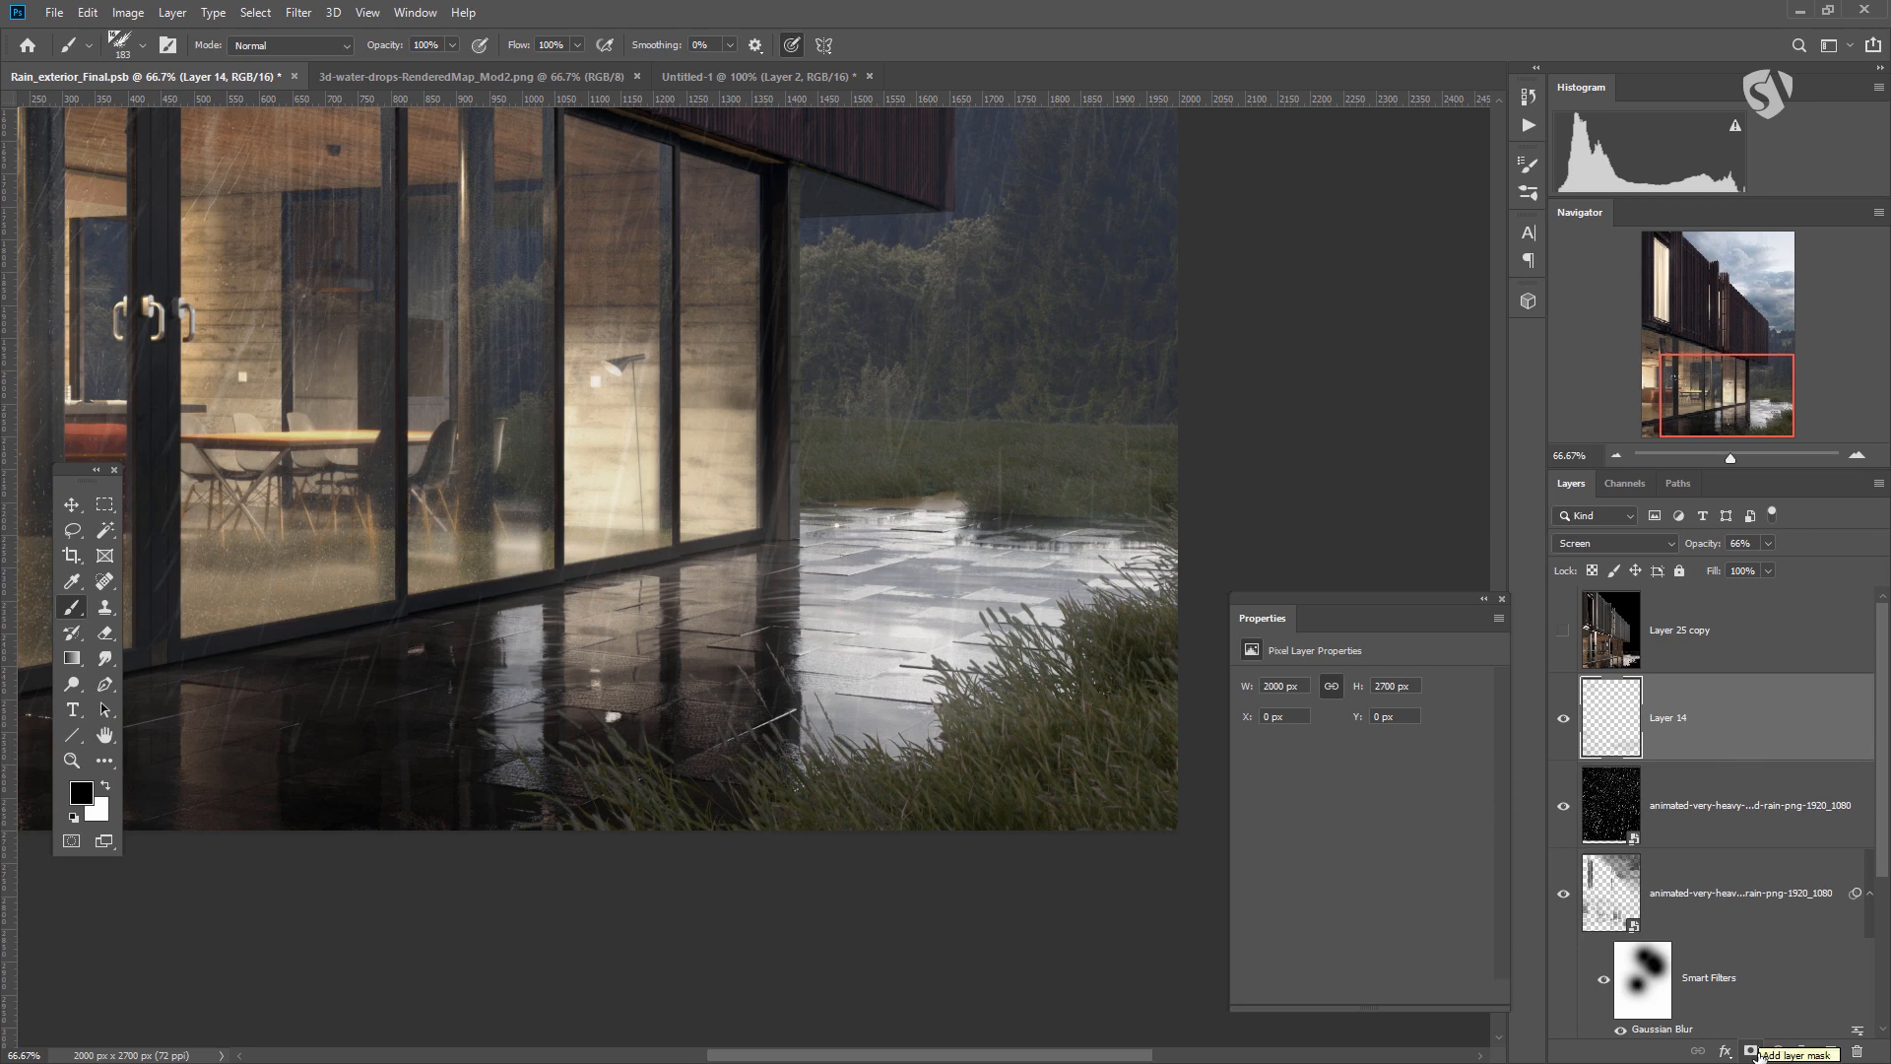
{"action": "left_click", "coordinate": [1779, 1051]}
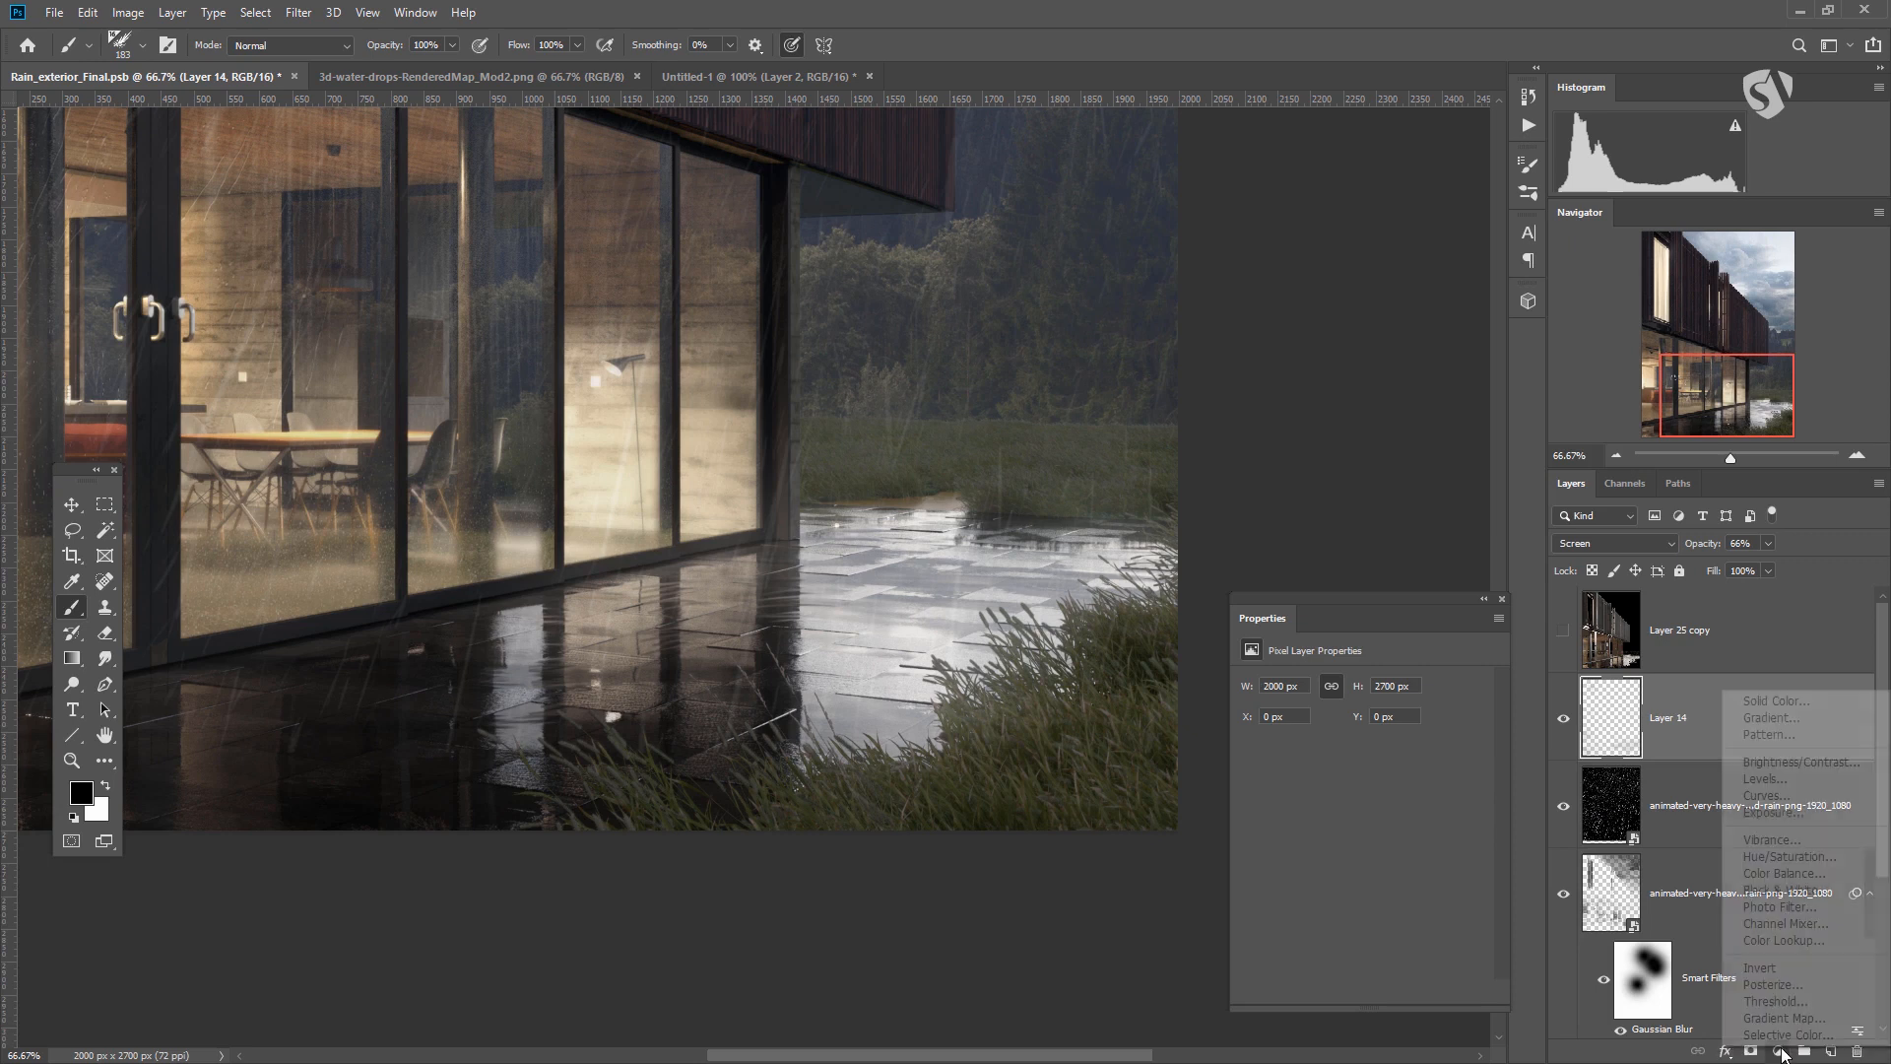
{"action": "left_click", "coordinate": [1770, 795]}
{"action": "left_click_drag", "start_coordinate": [1382, 815], "coordinate": [1370, 799]}
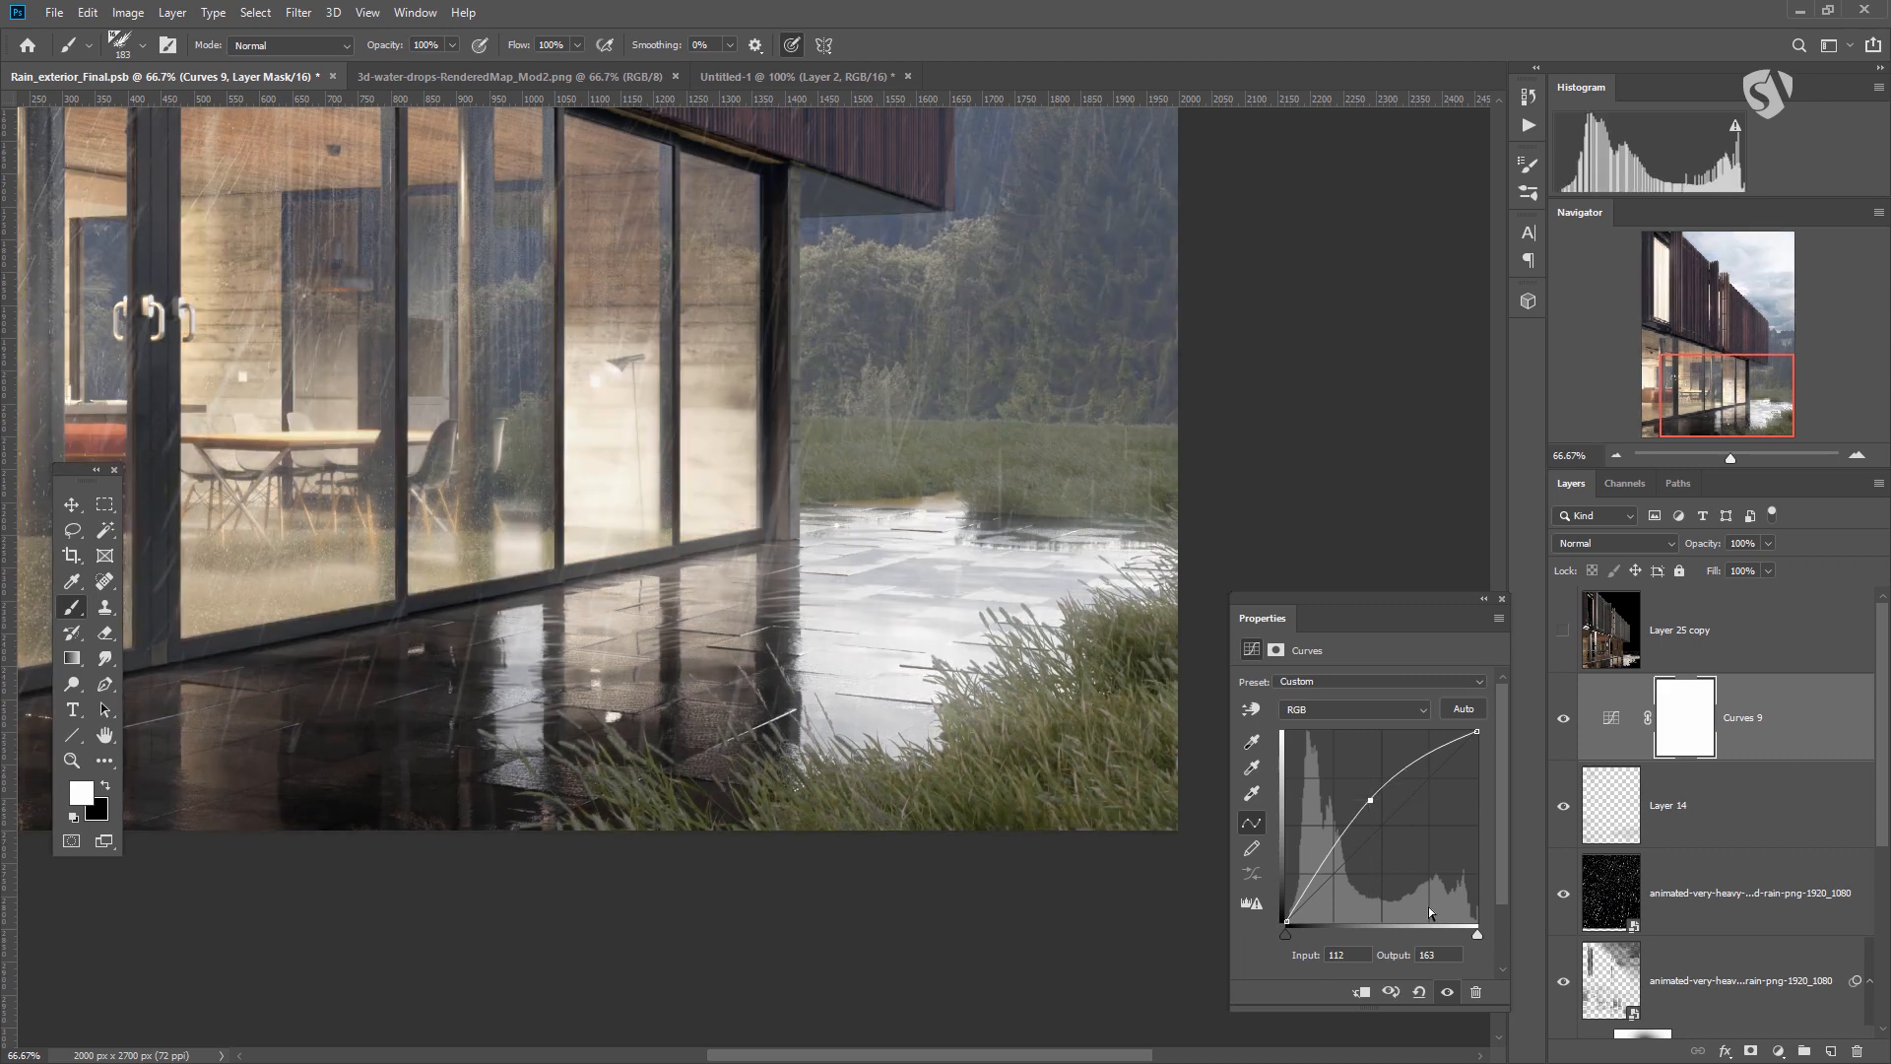
{"action": "left_click", "coordinate": [1707, 720]}
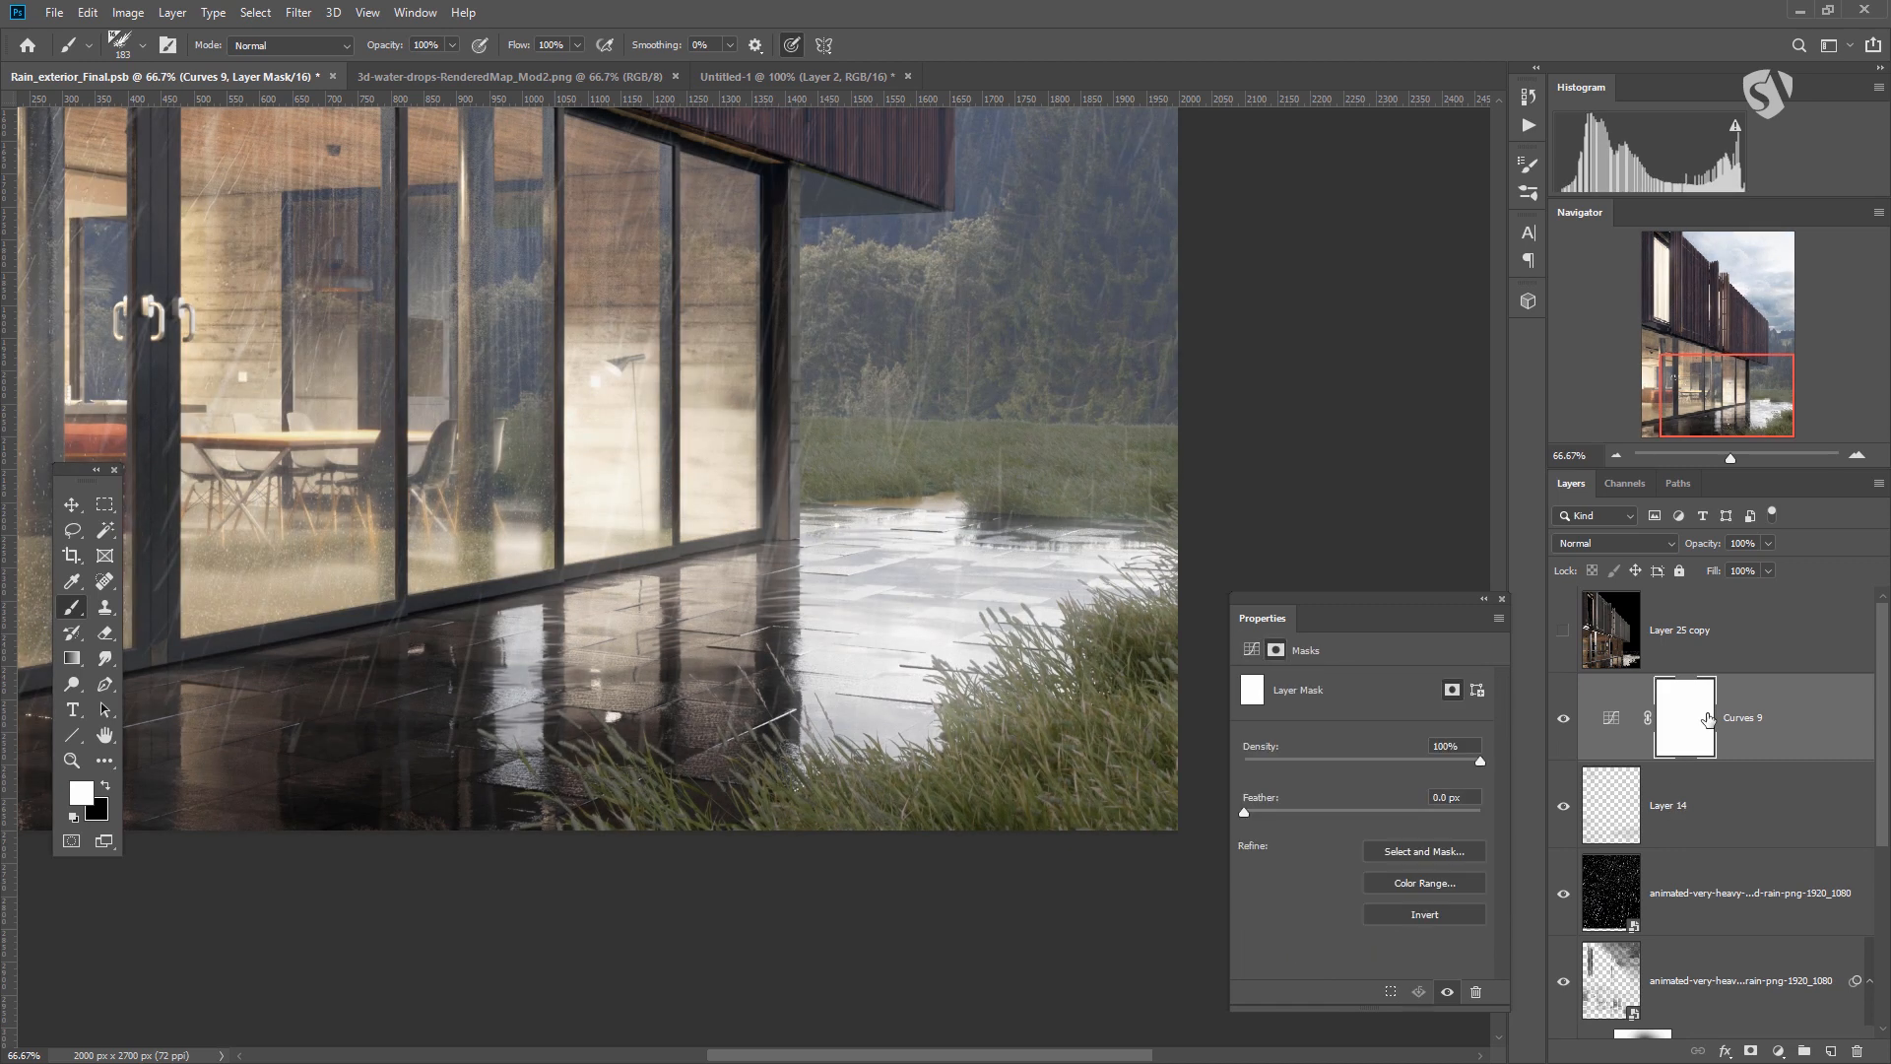
Invert the Curves 9 mask to black and set the splash brush size to 78 px.
{"action": "key", "text": "ctrl+i"}
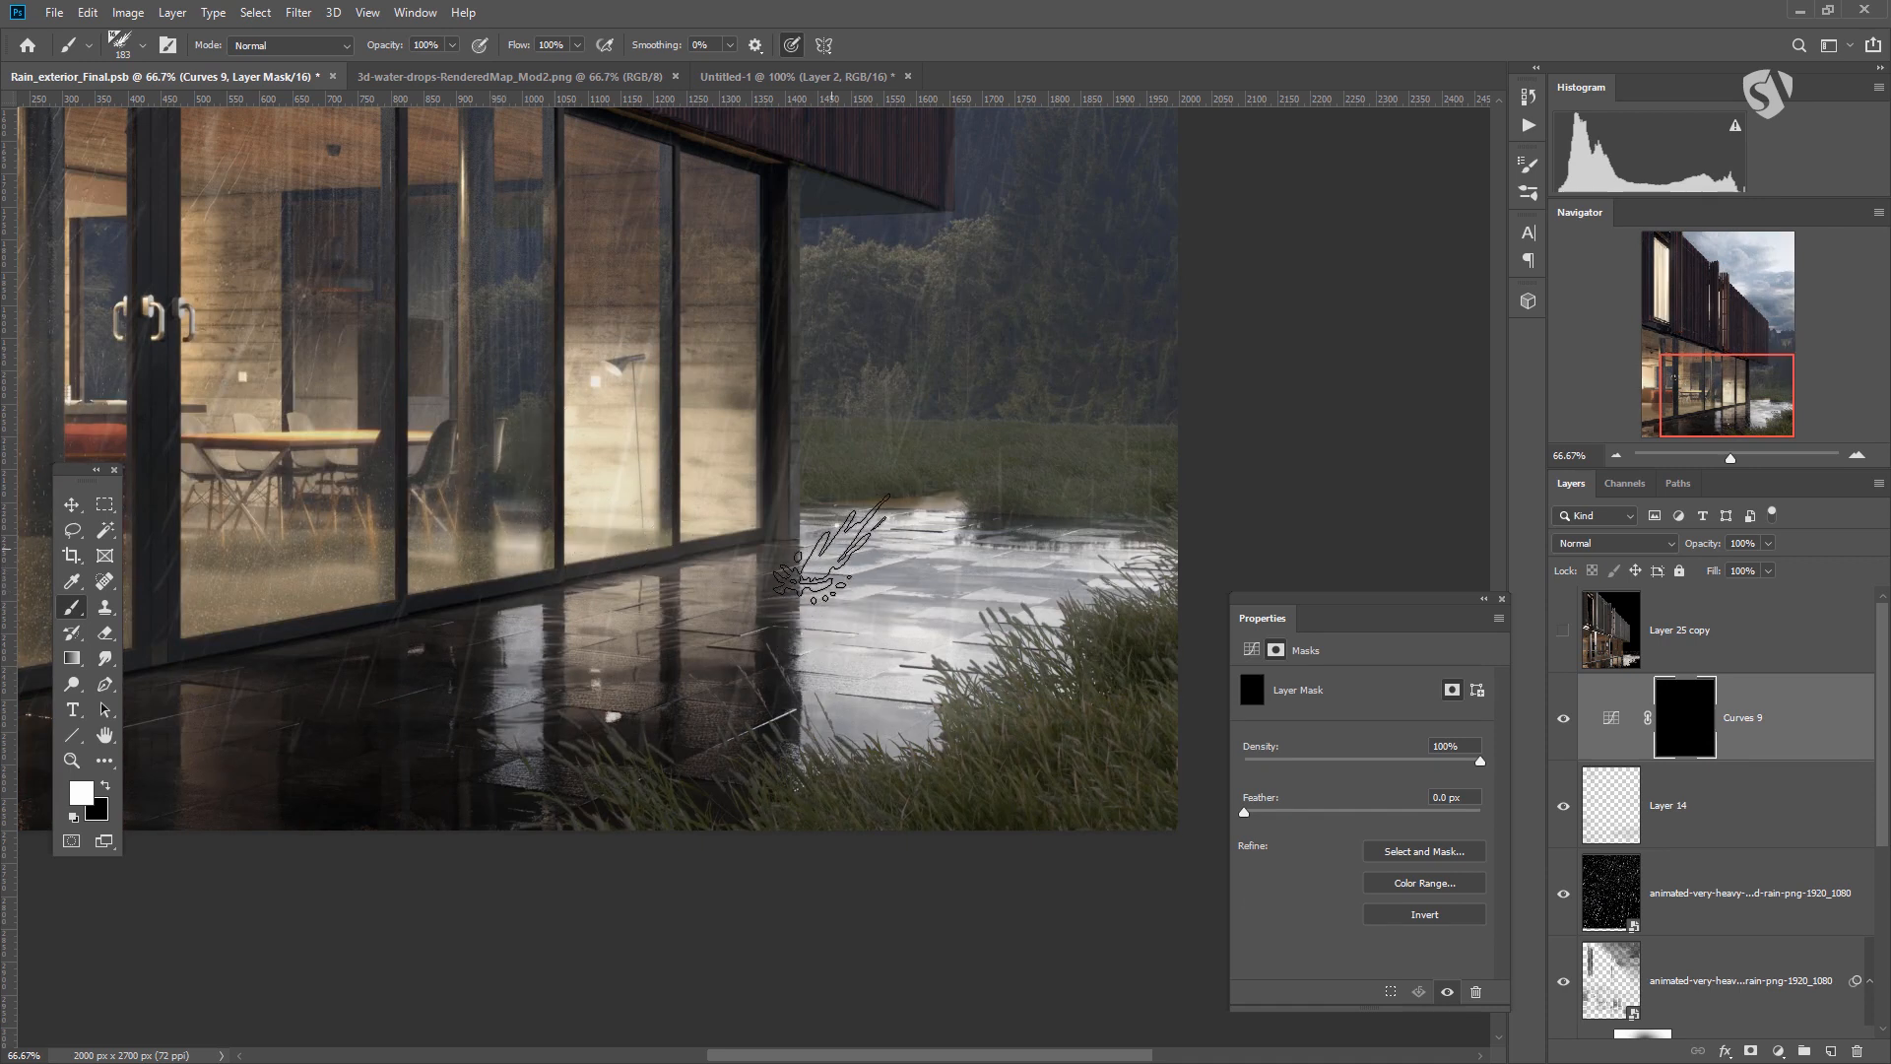
{"action": "right_click", "coordinate": [842, 557]}
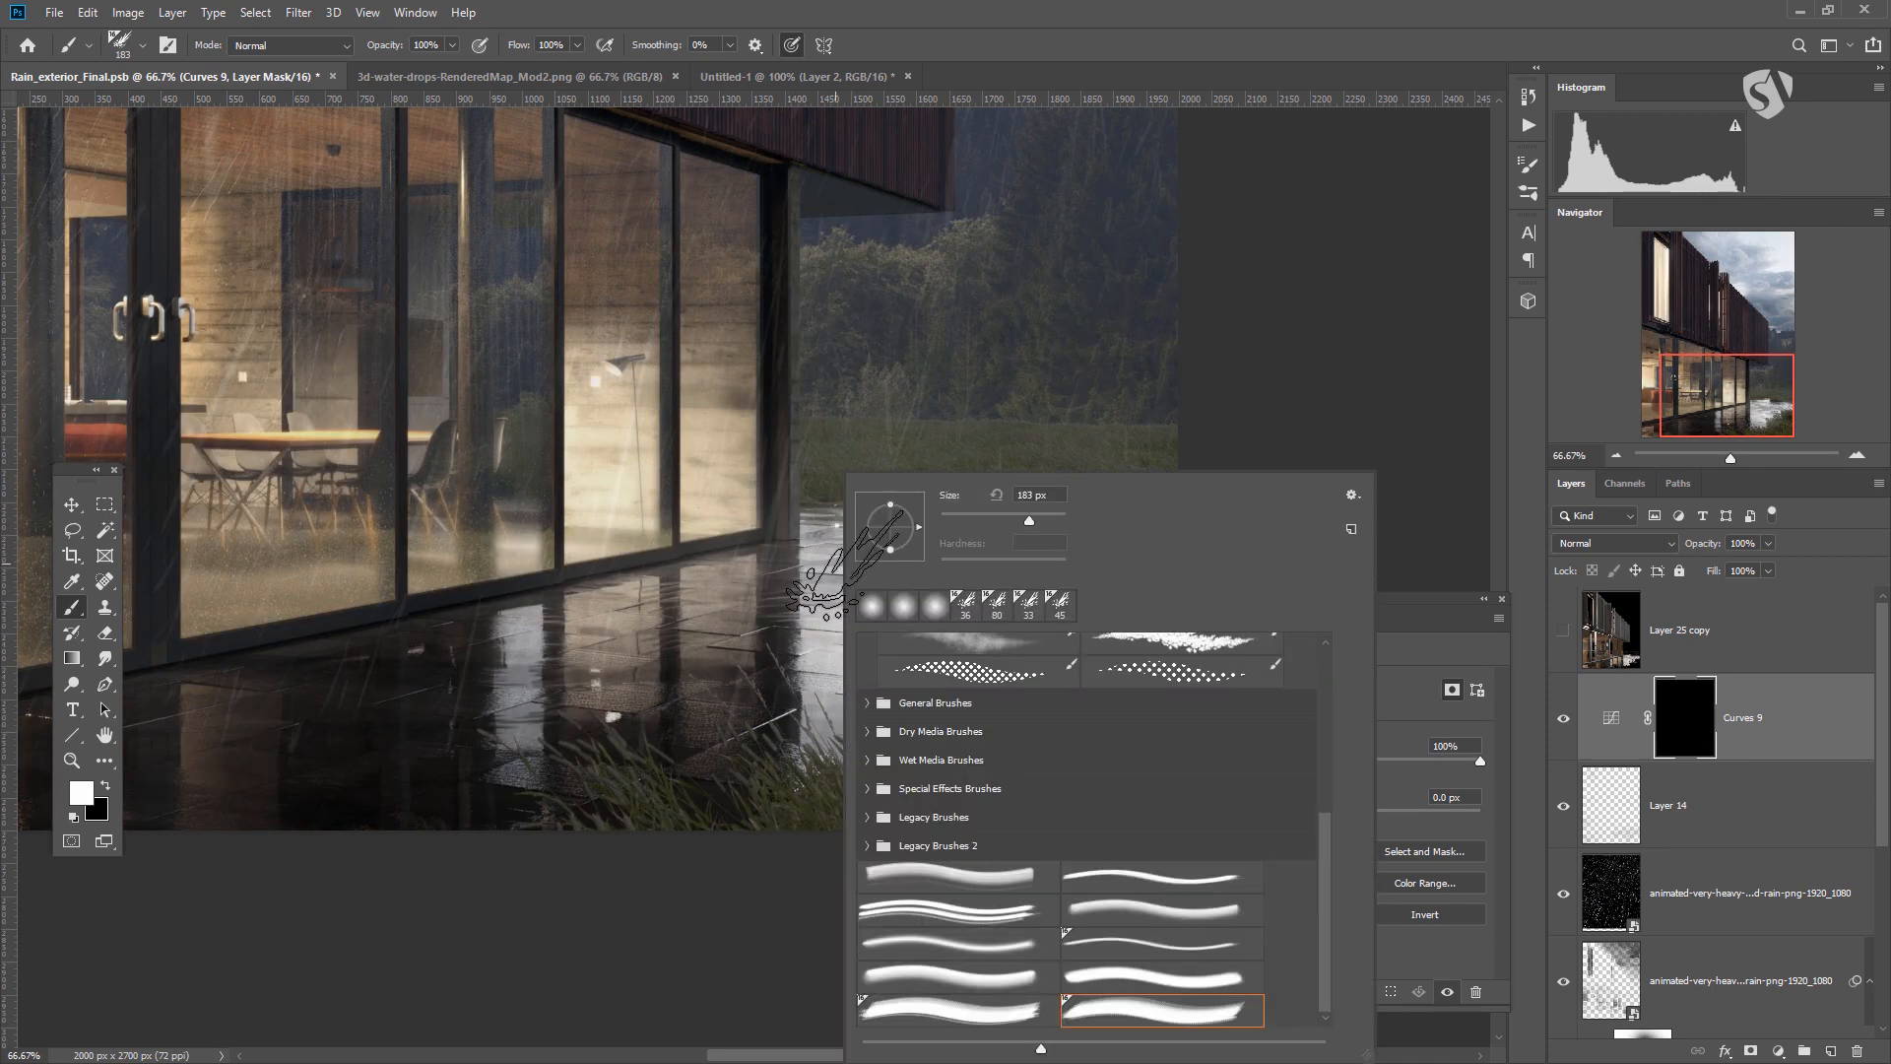
{"action": "type", "text": "39"}
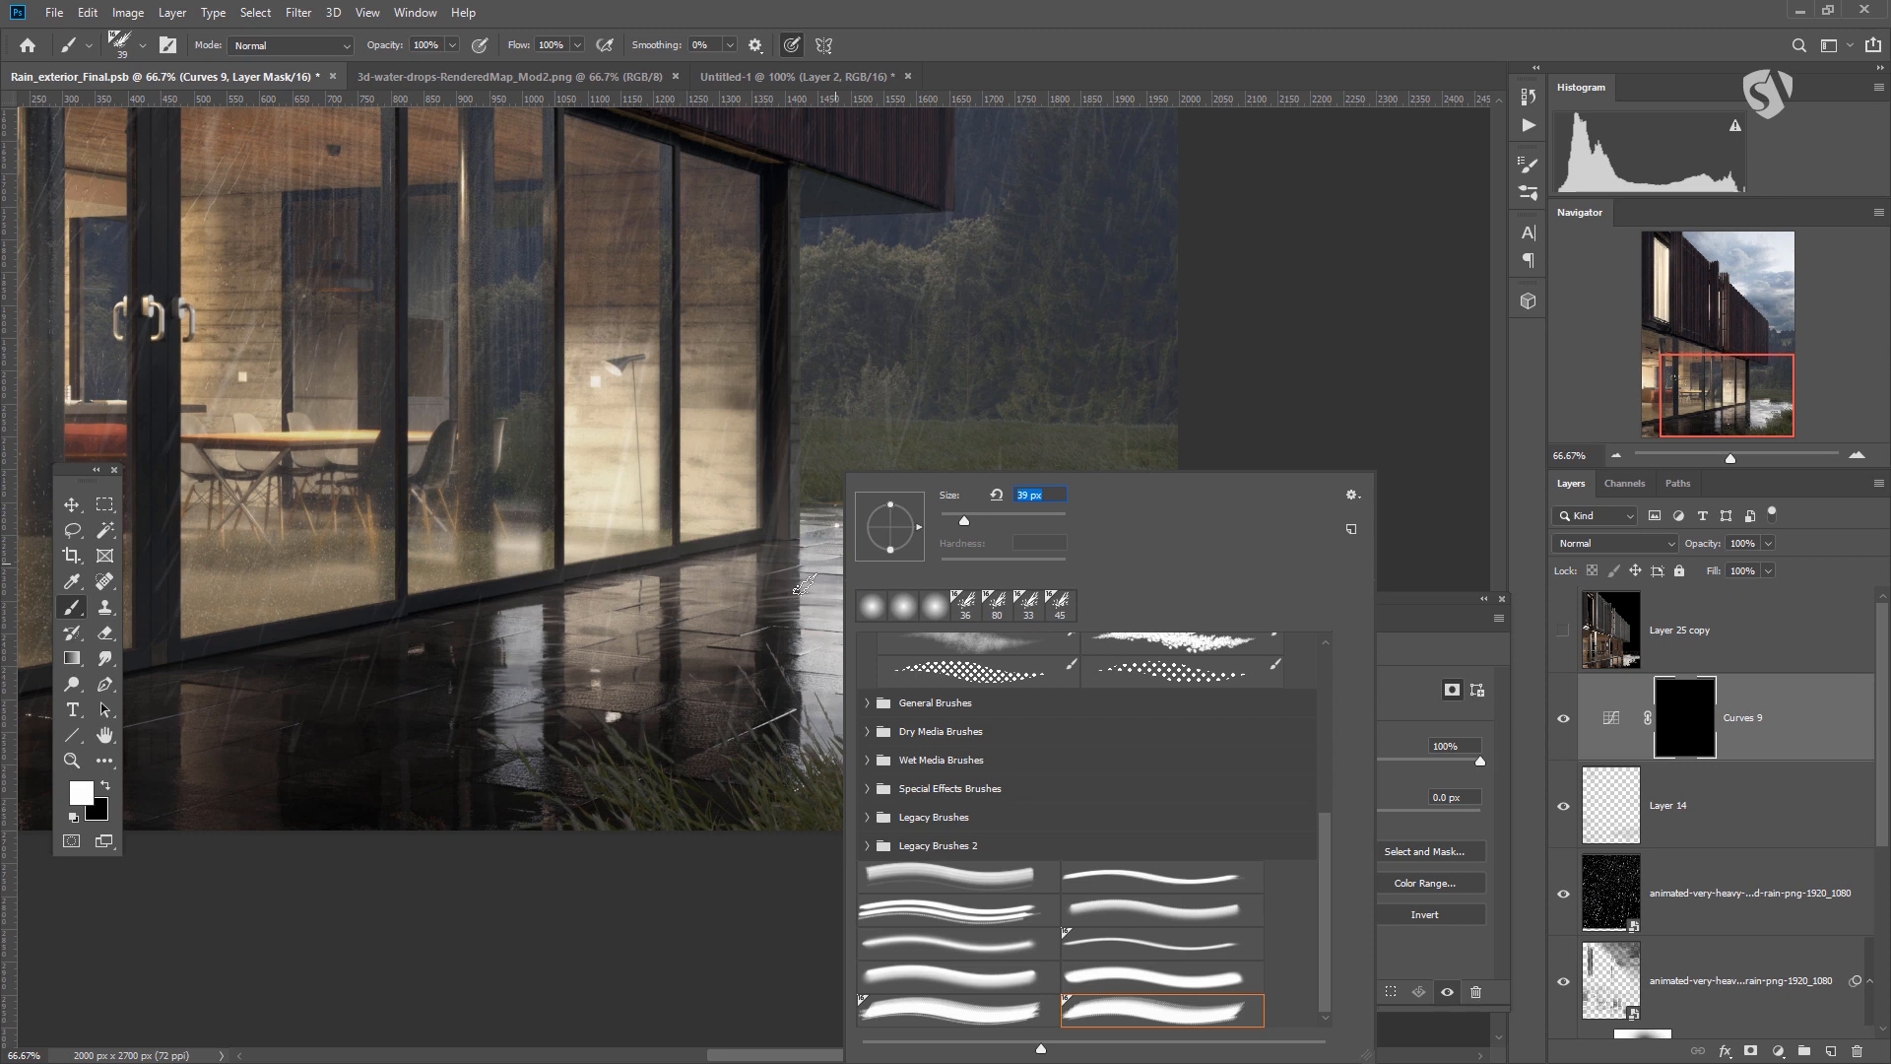
{"action": "key", "text": "Return"}
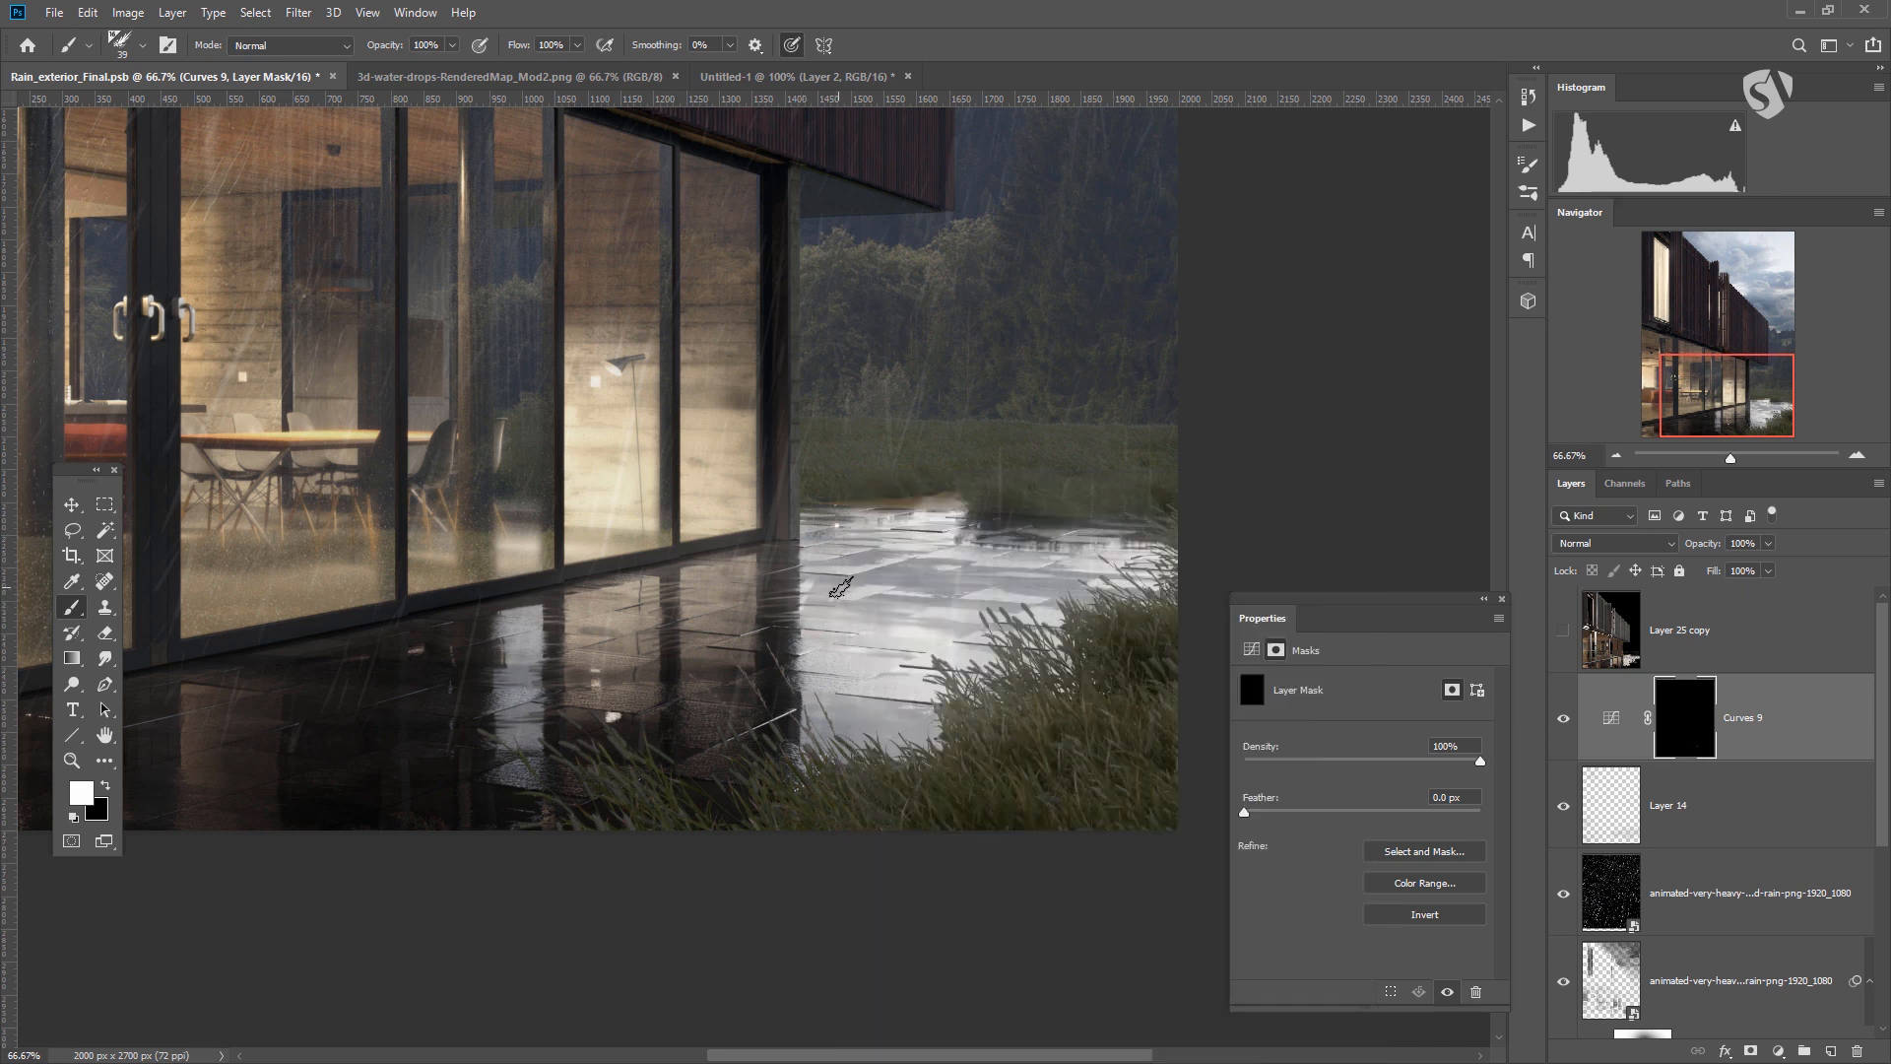
{"action": "right_click", "coordinate": [840, 588]}
{"action": "type", "text": "78"}
{"action": "key", "text": "Return"}
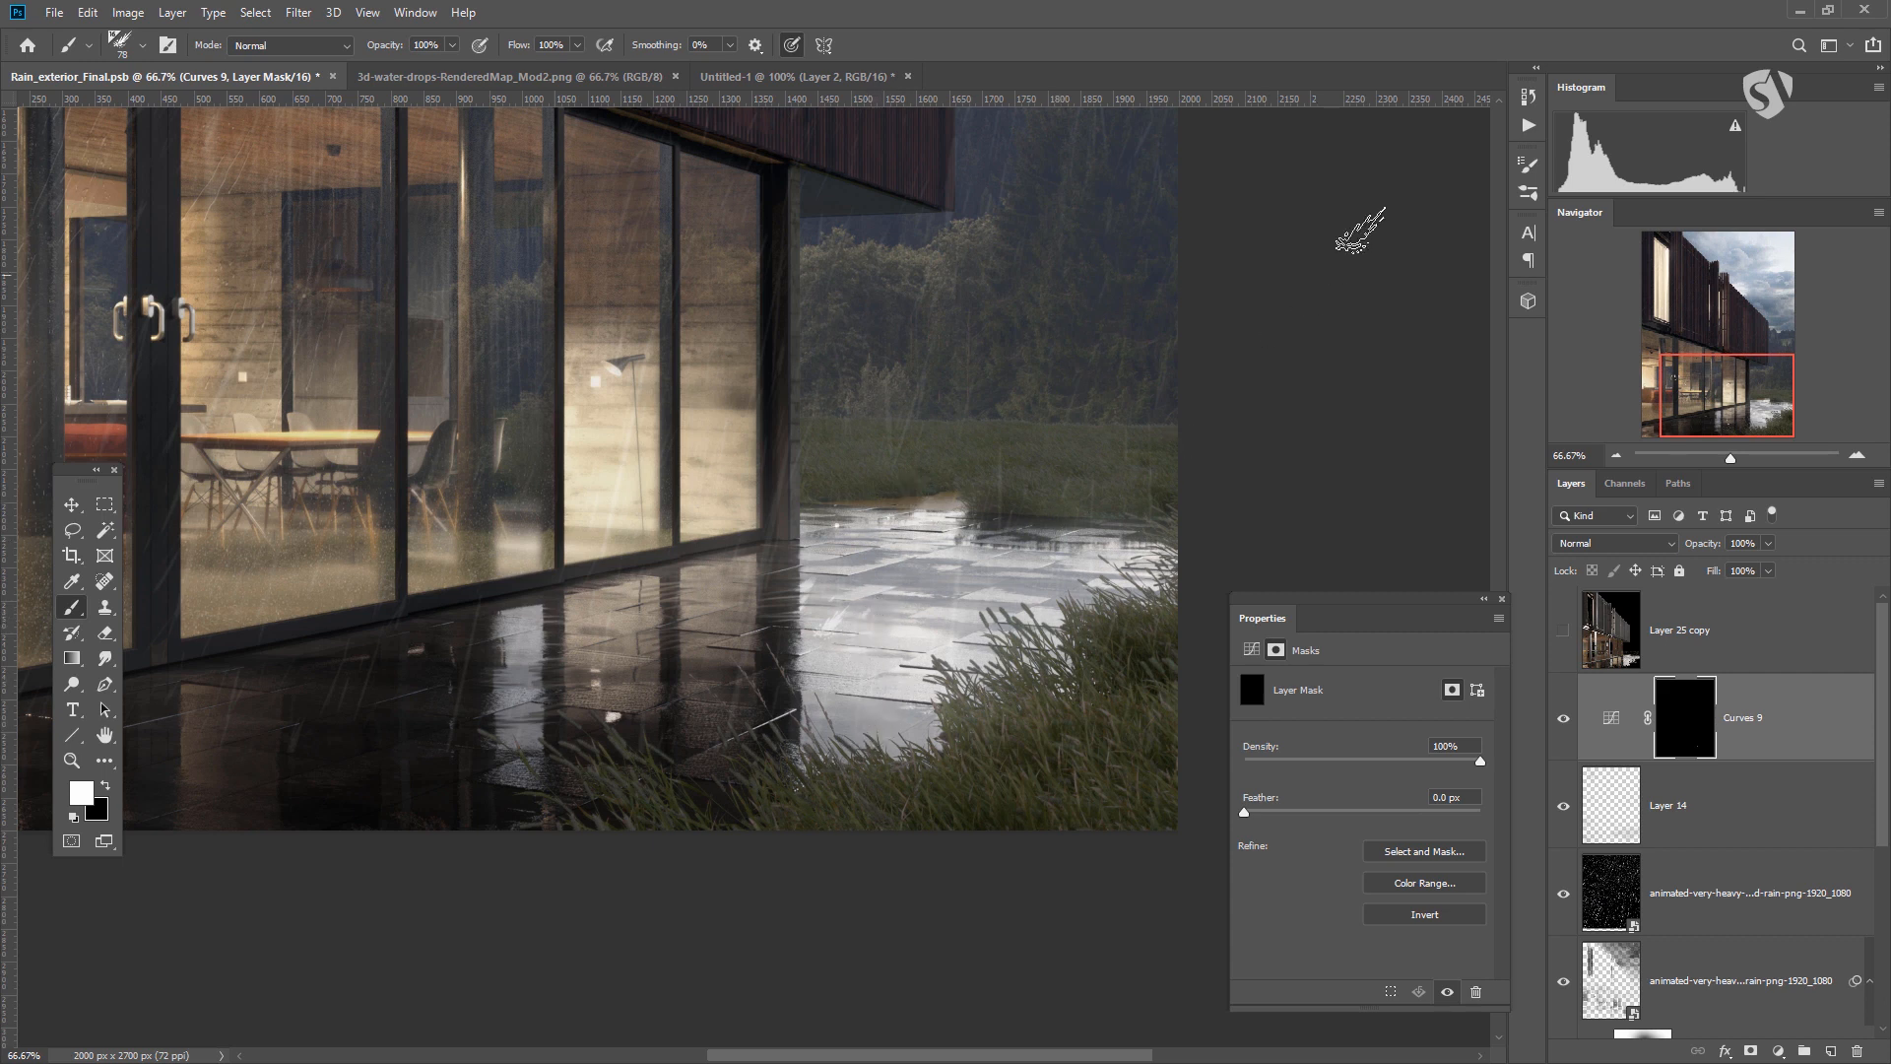
Increase the splash brush's tip spacing to 82%.
{"action": "left_click", "coordinate": [1528, 165]}
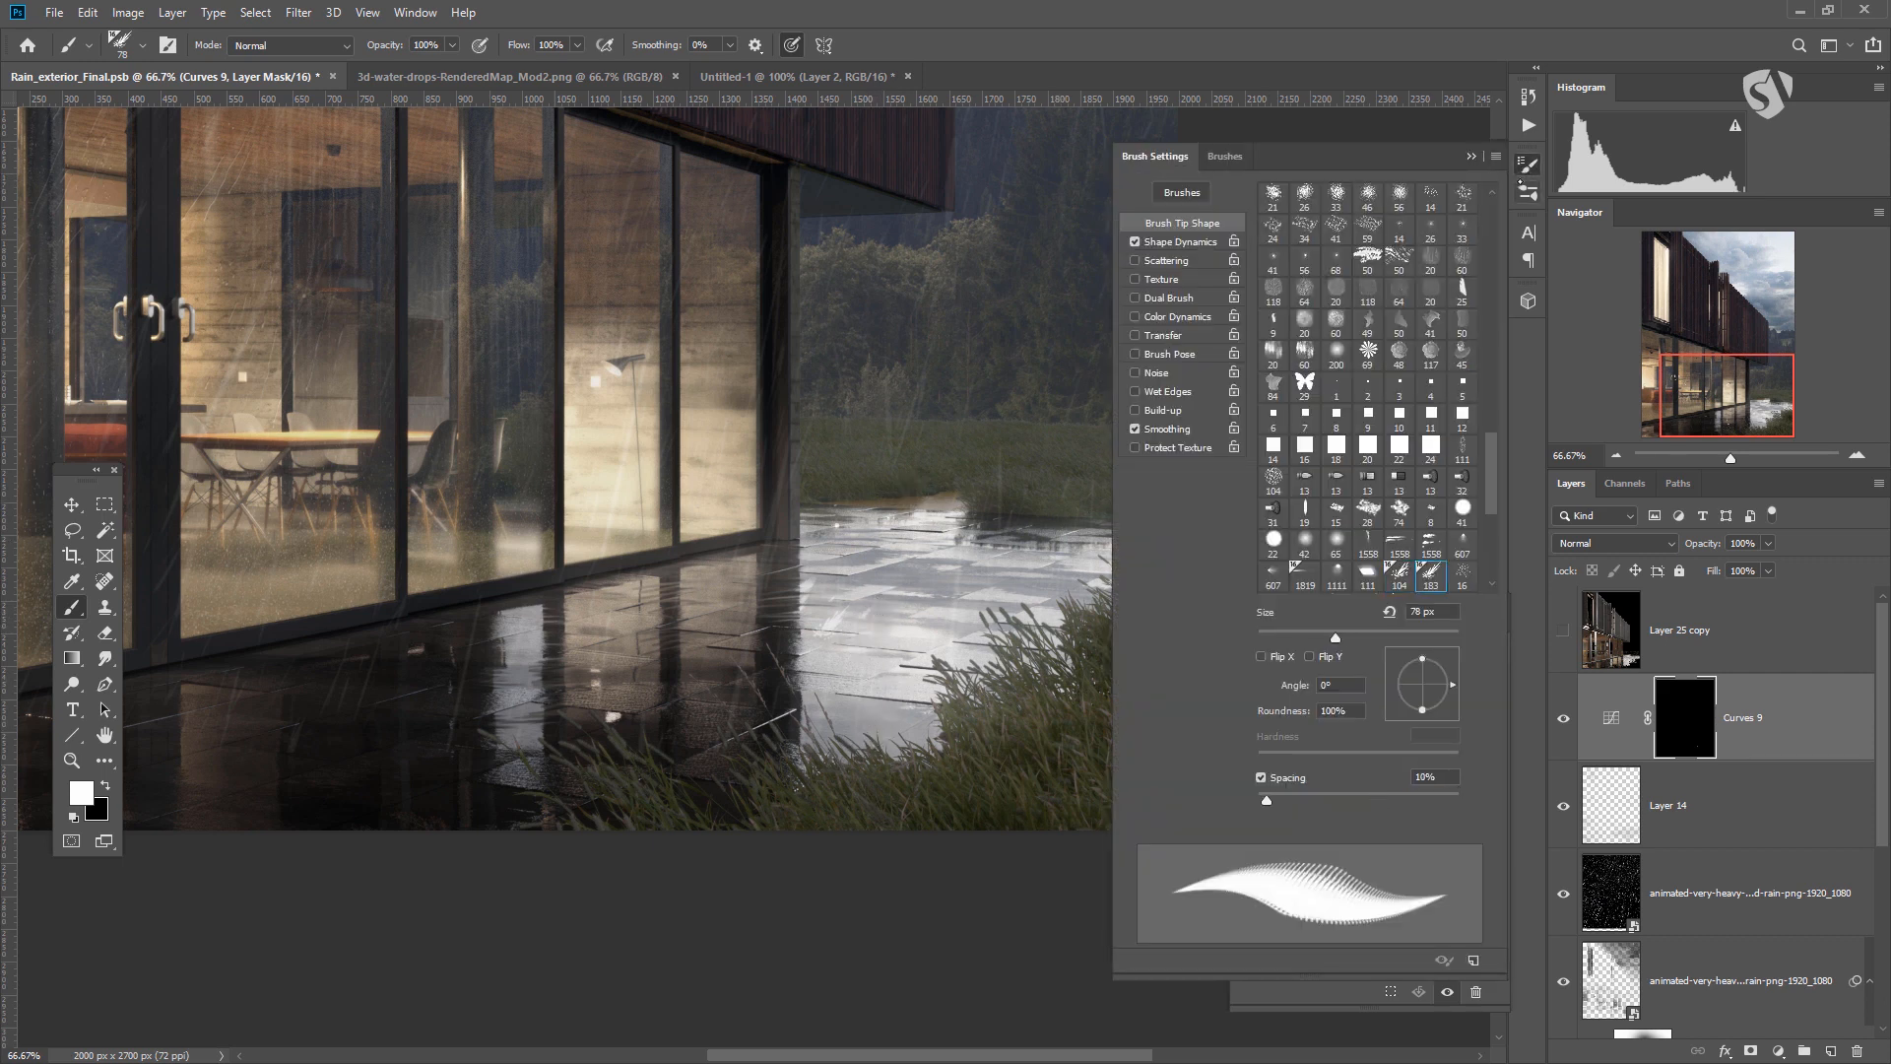
{"action": "left_click", "coordinate": [1529, 193]}
{"action": "left_click", "coordinate": [1528, 165]}
{"action": "left_click_drag", "start_coordinate": [1266, 800], "coordinate": [1339, 800]}
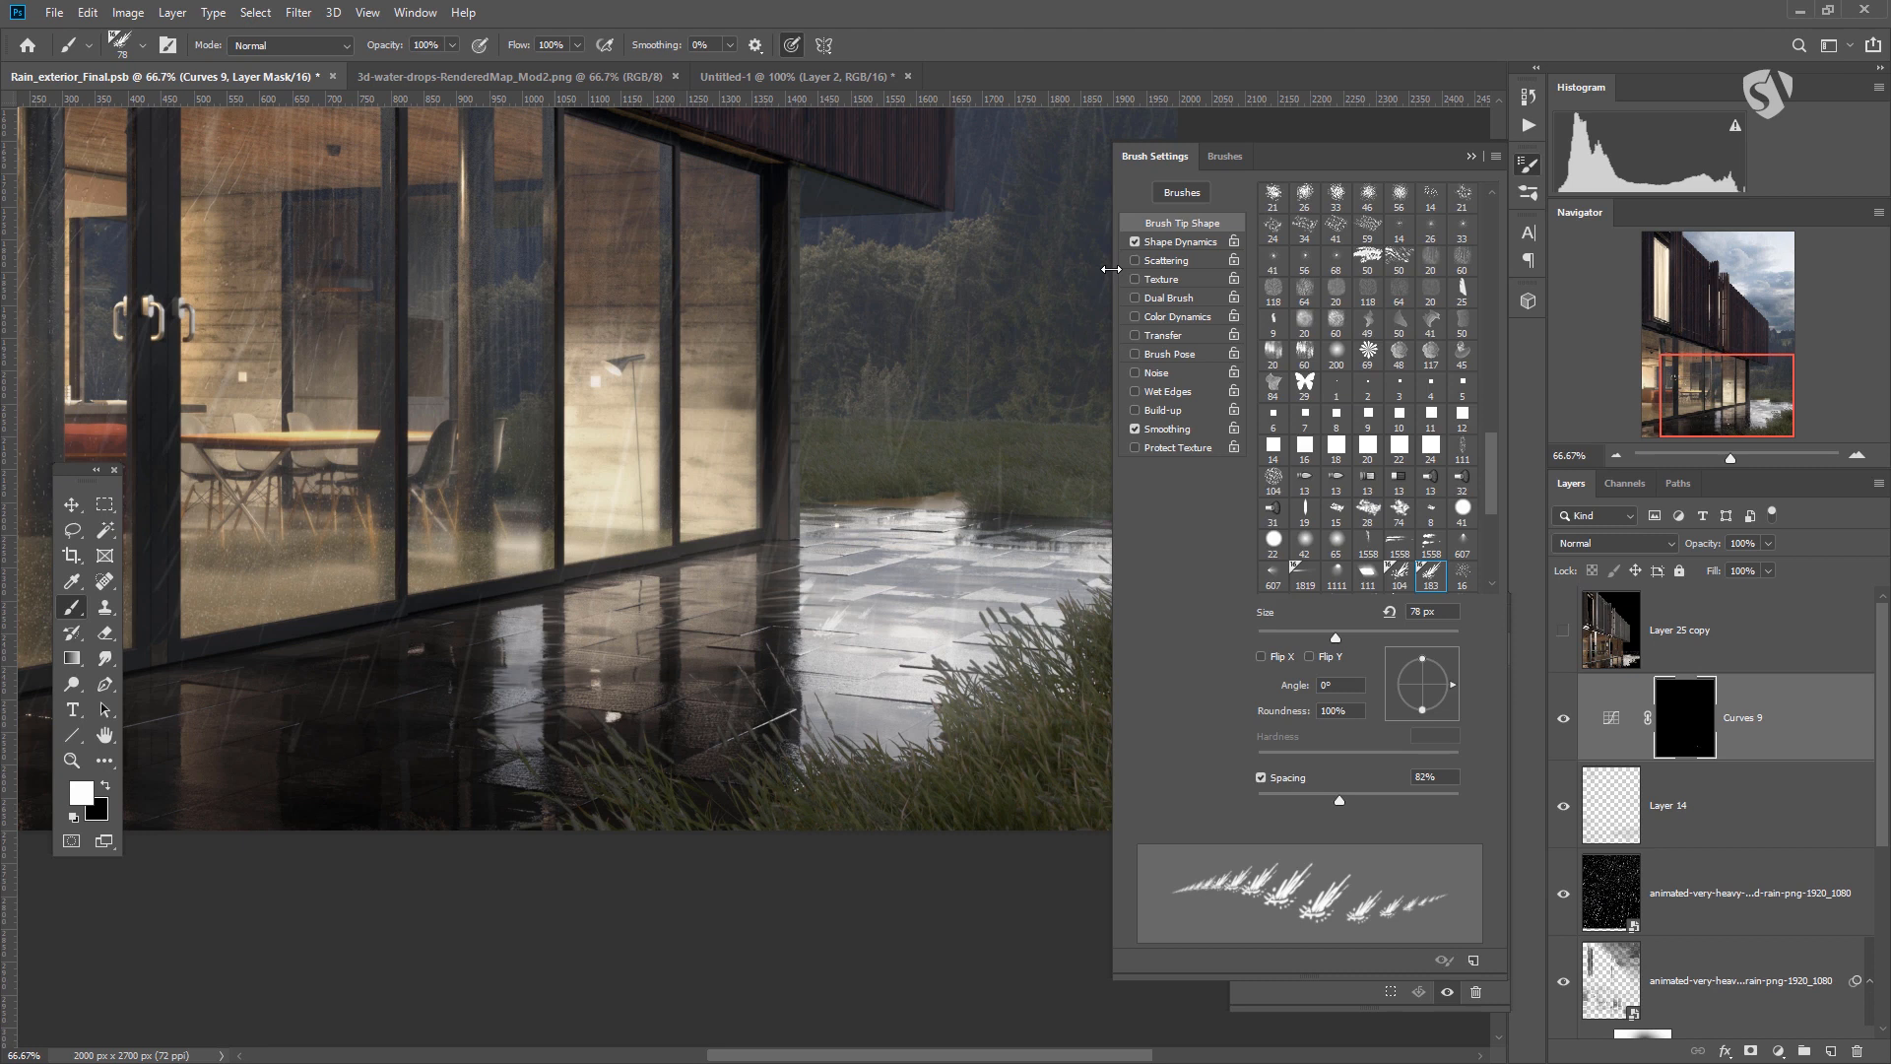
Set the brush's shape dynamics to 56% size jitter, 1% angle jitter and 40% roundness jitter.
{"action": "left_click", "coordinate": [1166, 242]}
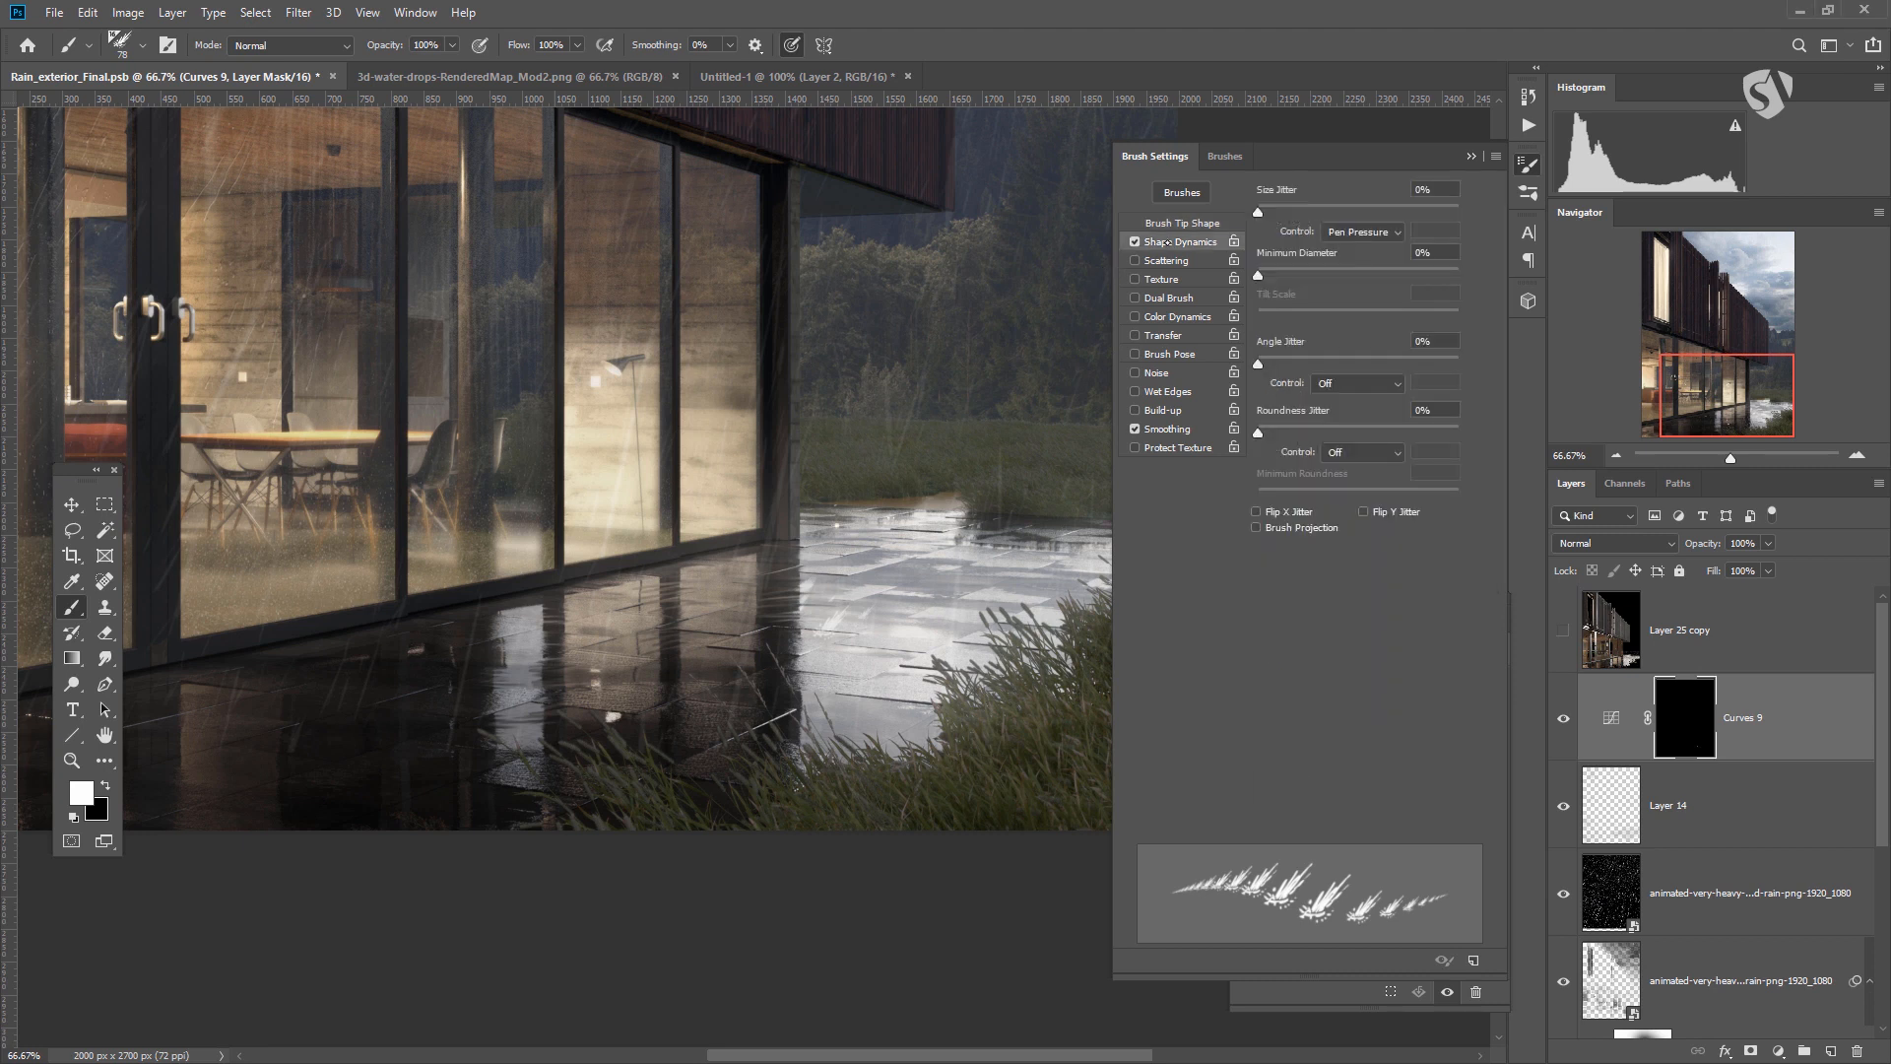
{"action": "left_click_drag", "start_coordinate": [1257, 211], "coordinate": [1370, 212]}
{"action": "left_click_drag", "start_coordinate": [1258, 363], "coordinate": [1259, 364]}
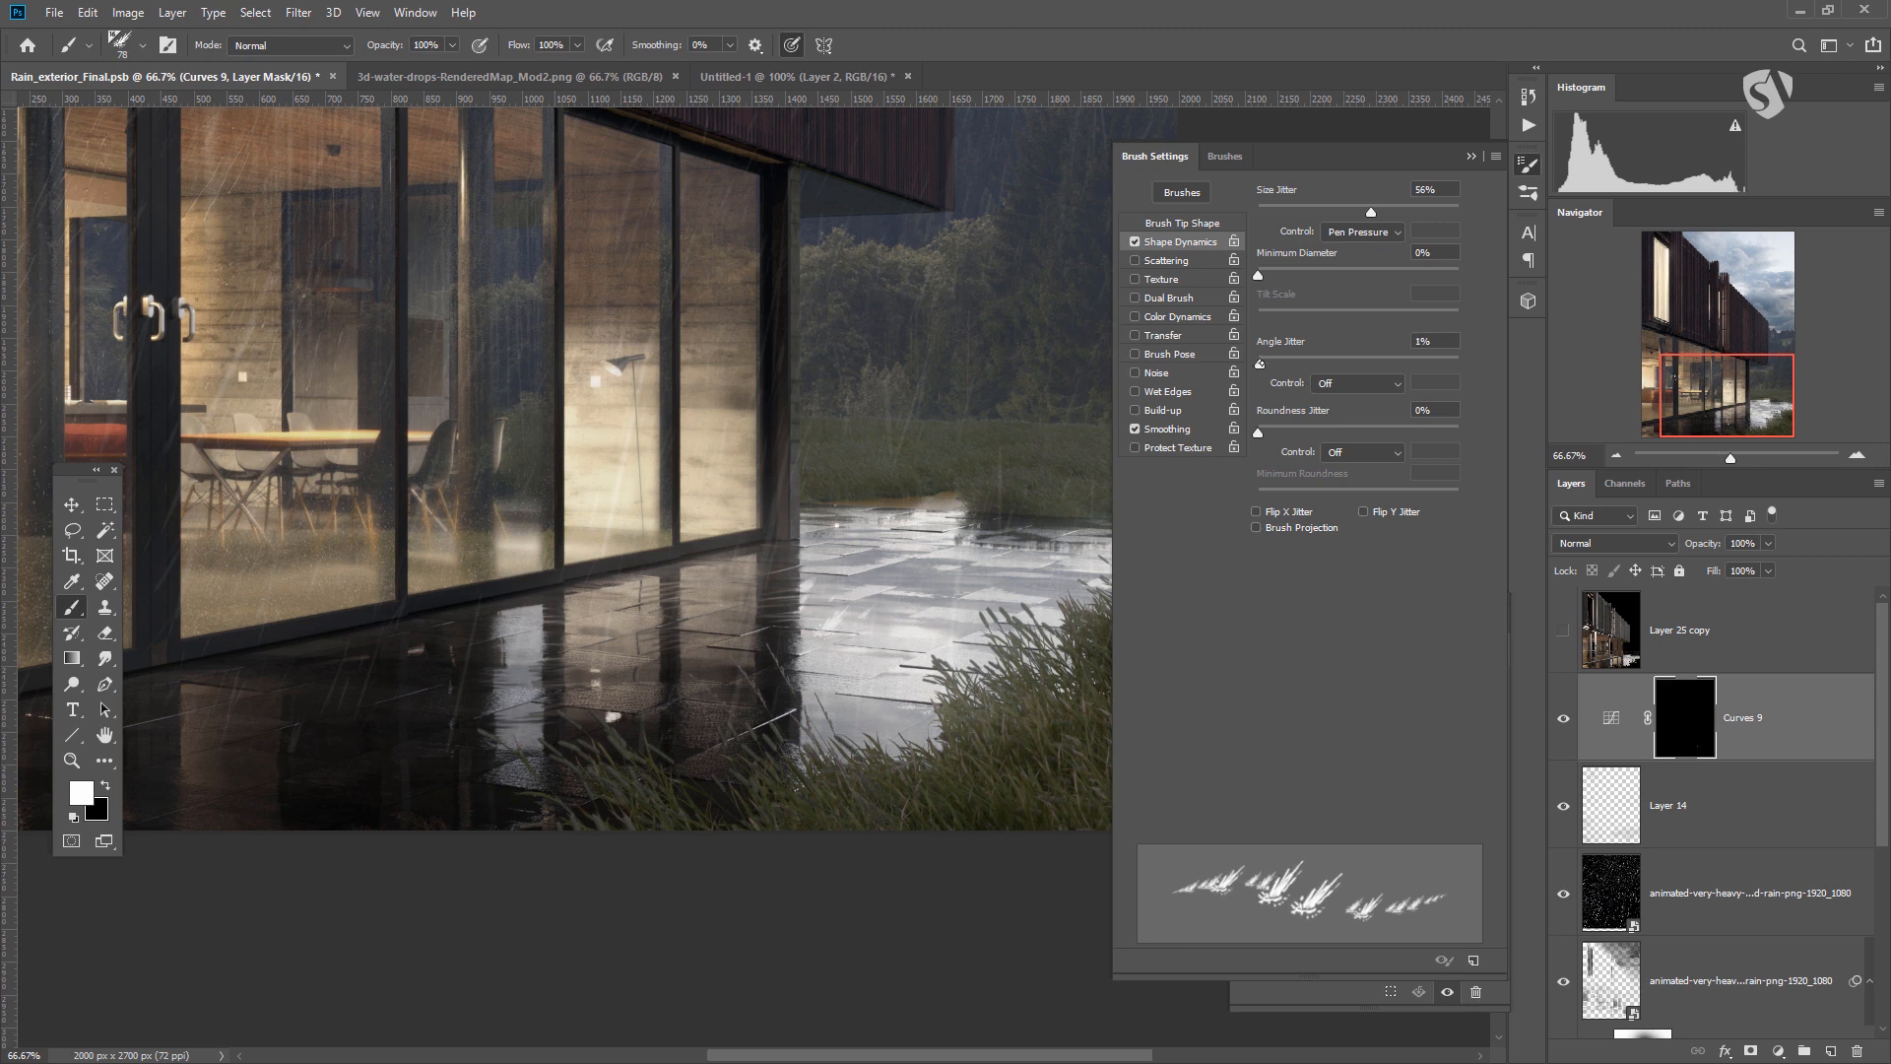
{"action": "left_click_drag", "start_coordinate": [1258, 432], "coordinate": [1327, 431]}
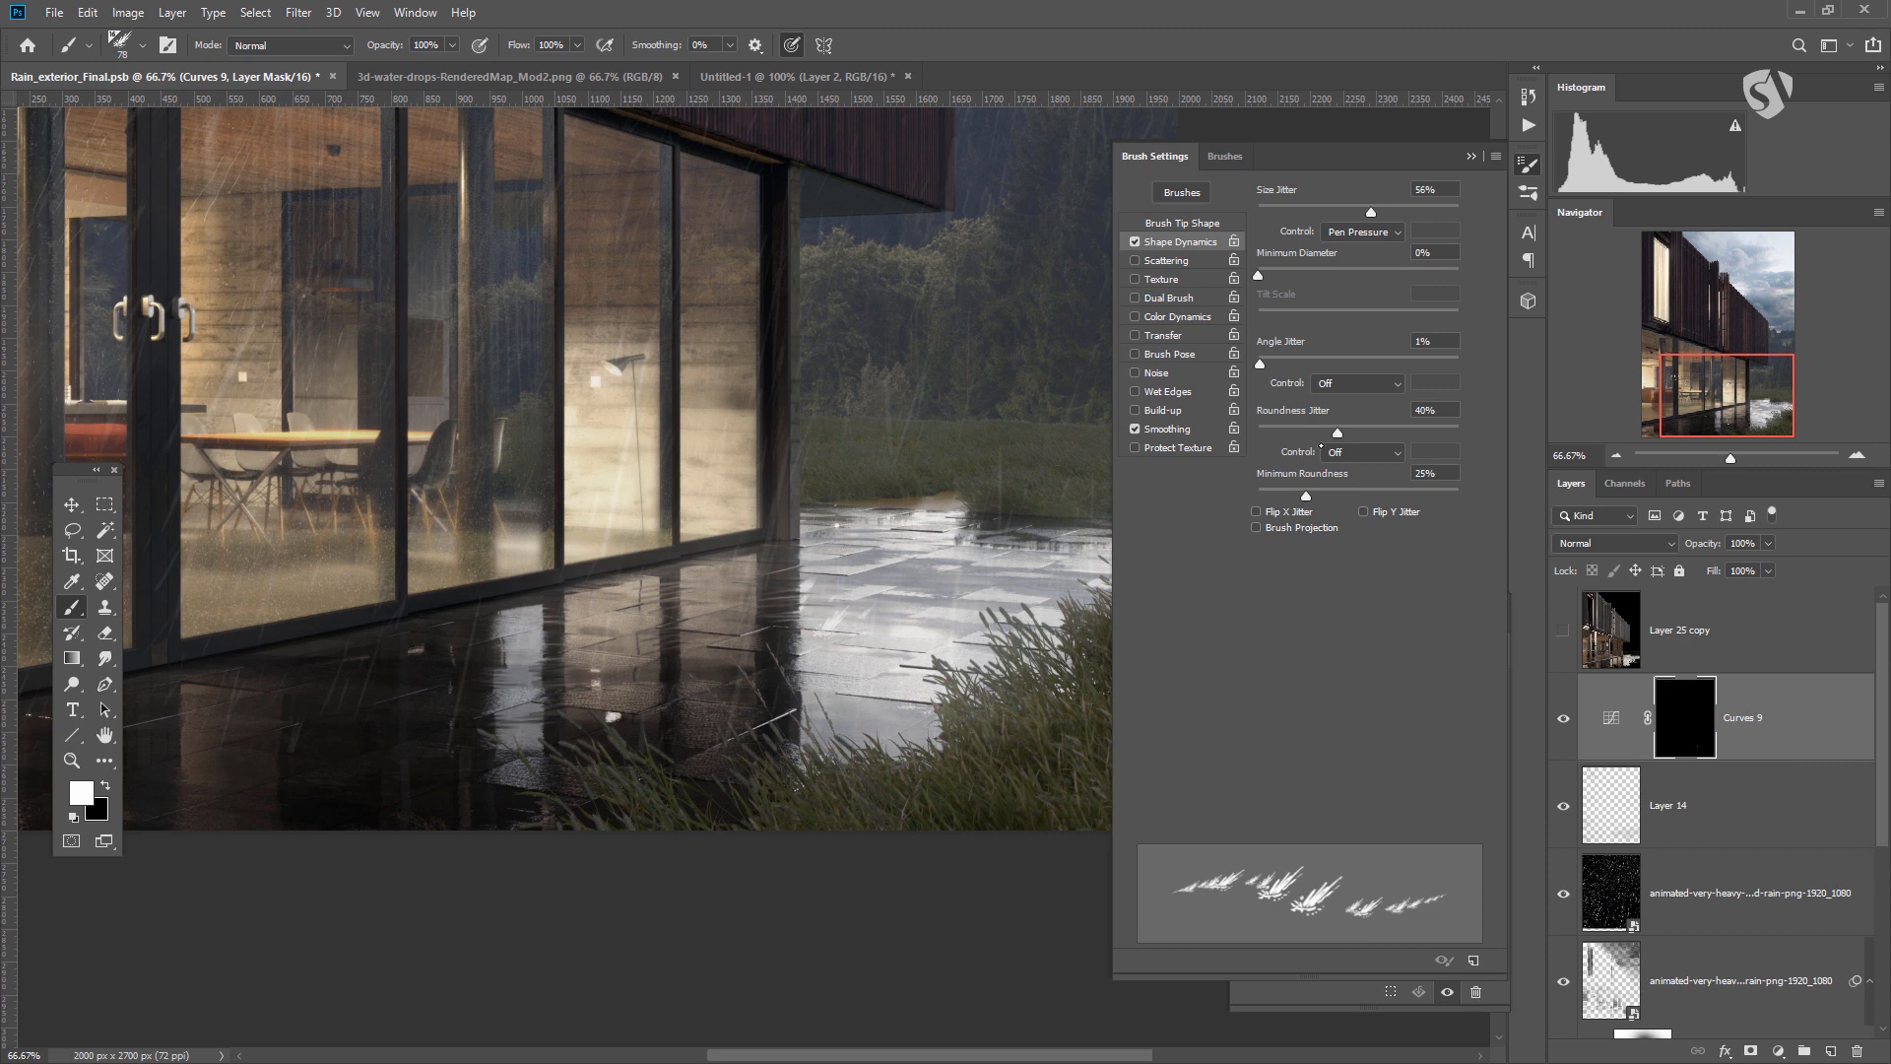
Enable scattering for the brush at 270% on both axes.
{"action": "left_click", "coordinate": [1148, 260]}
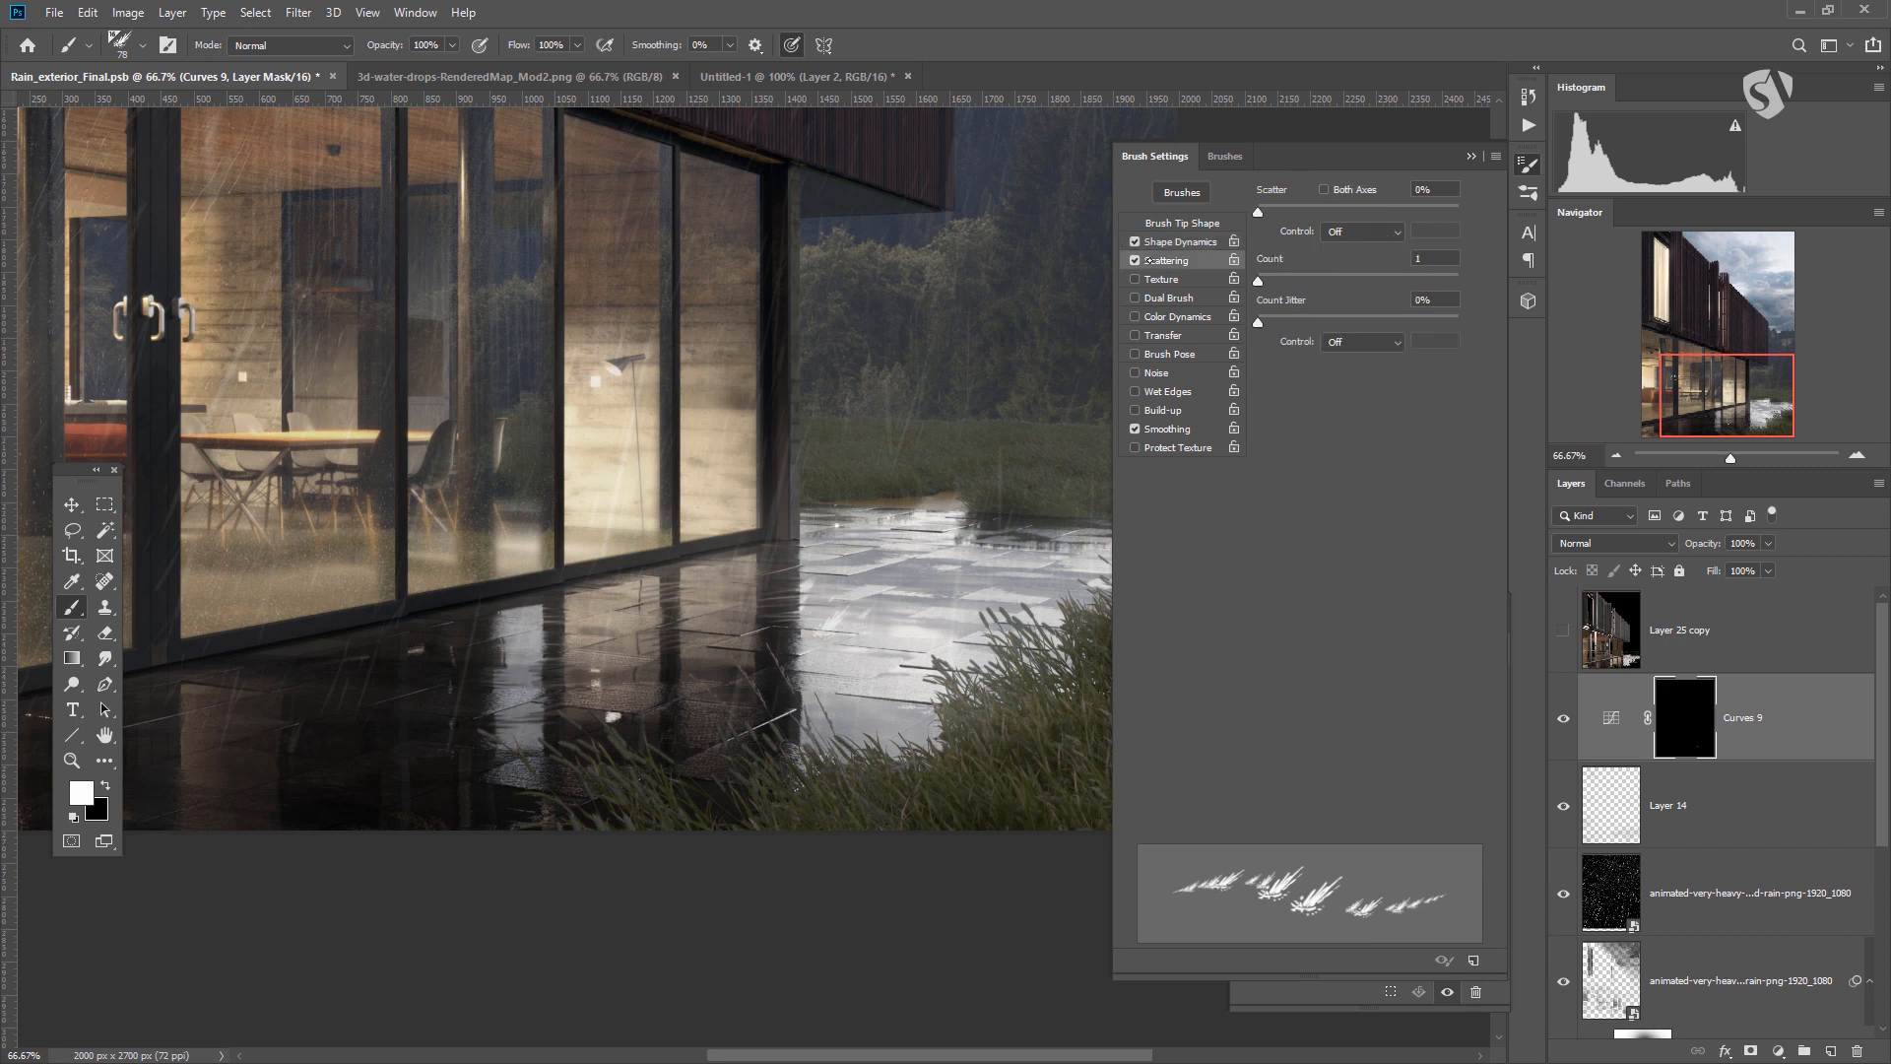
{"action": "left_click_drag", "start_coordinate": [1257, 212], "coordinate": [1312, 212]}
{"action": "left_click", "coordinate": [1322, 189]}
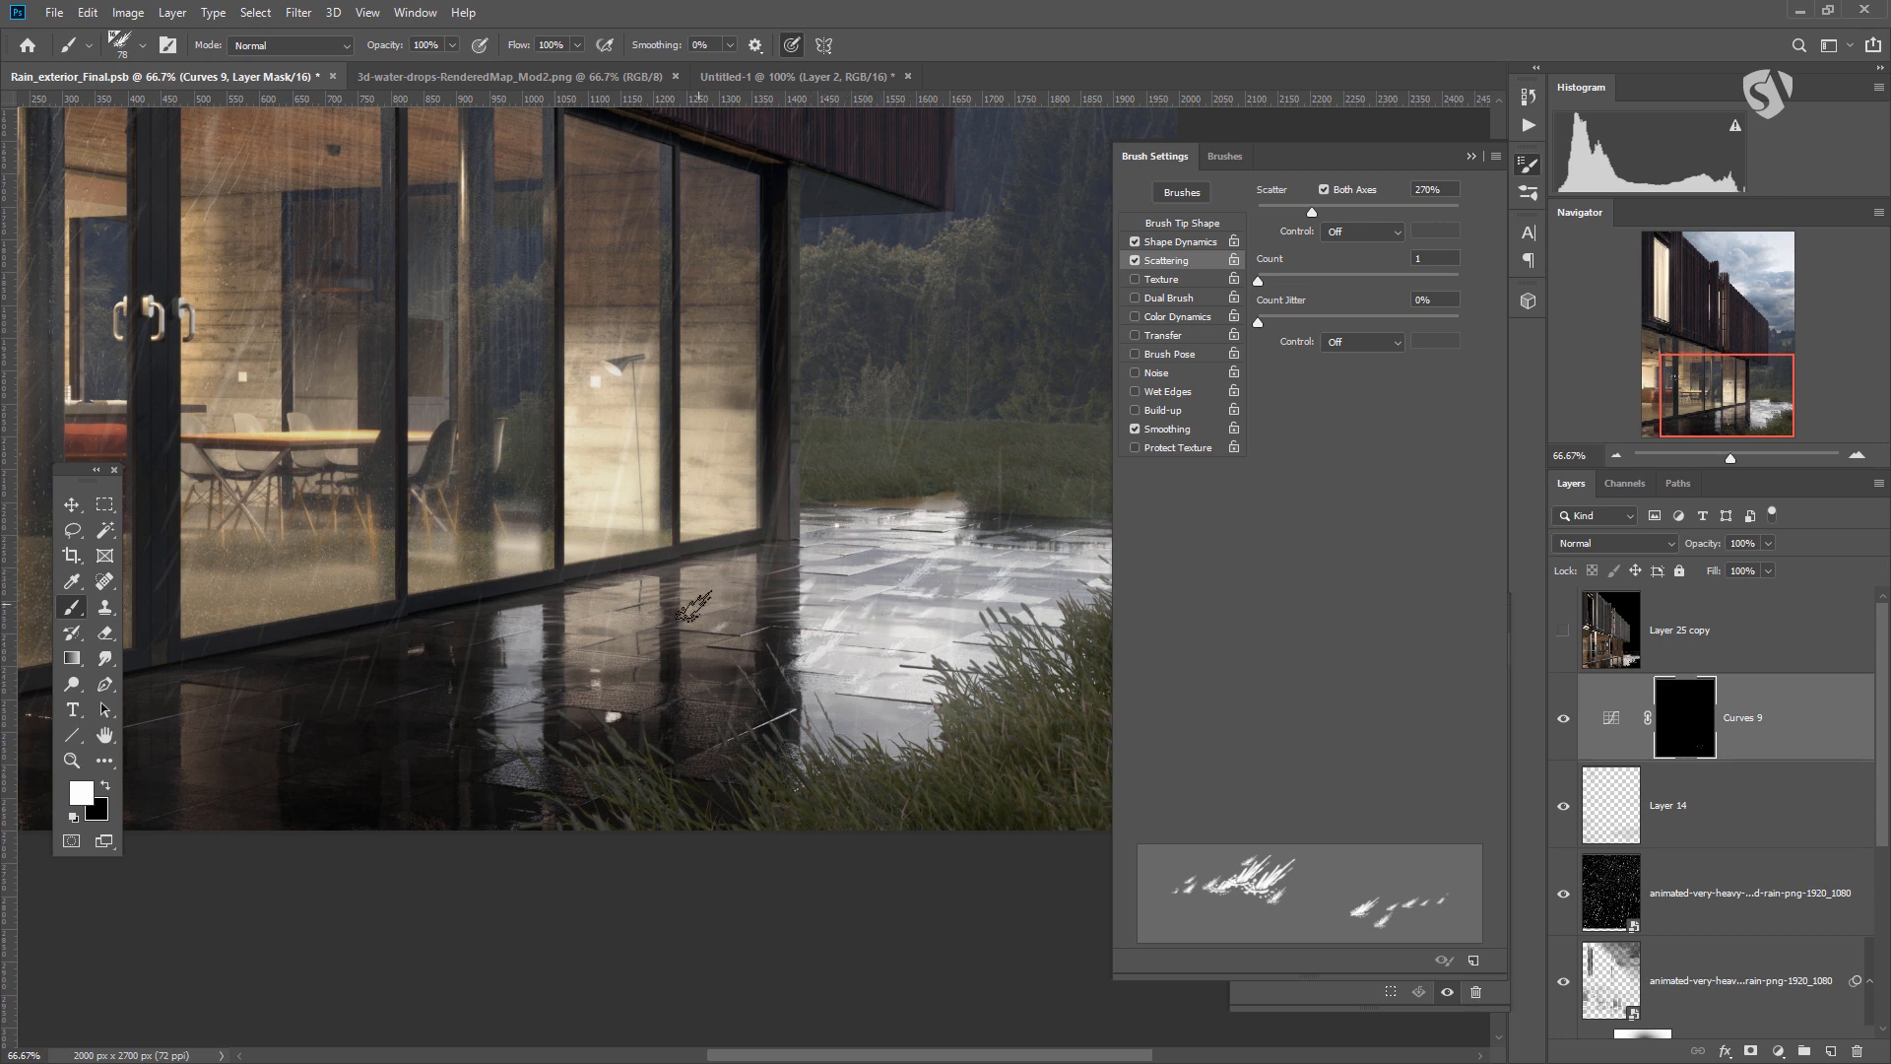
Paint scattered splashes on the Curves 9 mask over the wet paving, reducing the brush to 42 px and 26 px for the distant area.
{"action": "left_click", "coordinate": [724, 599]}
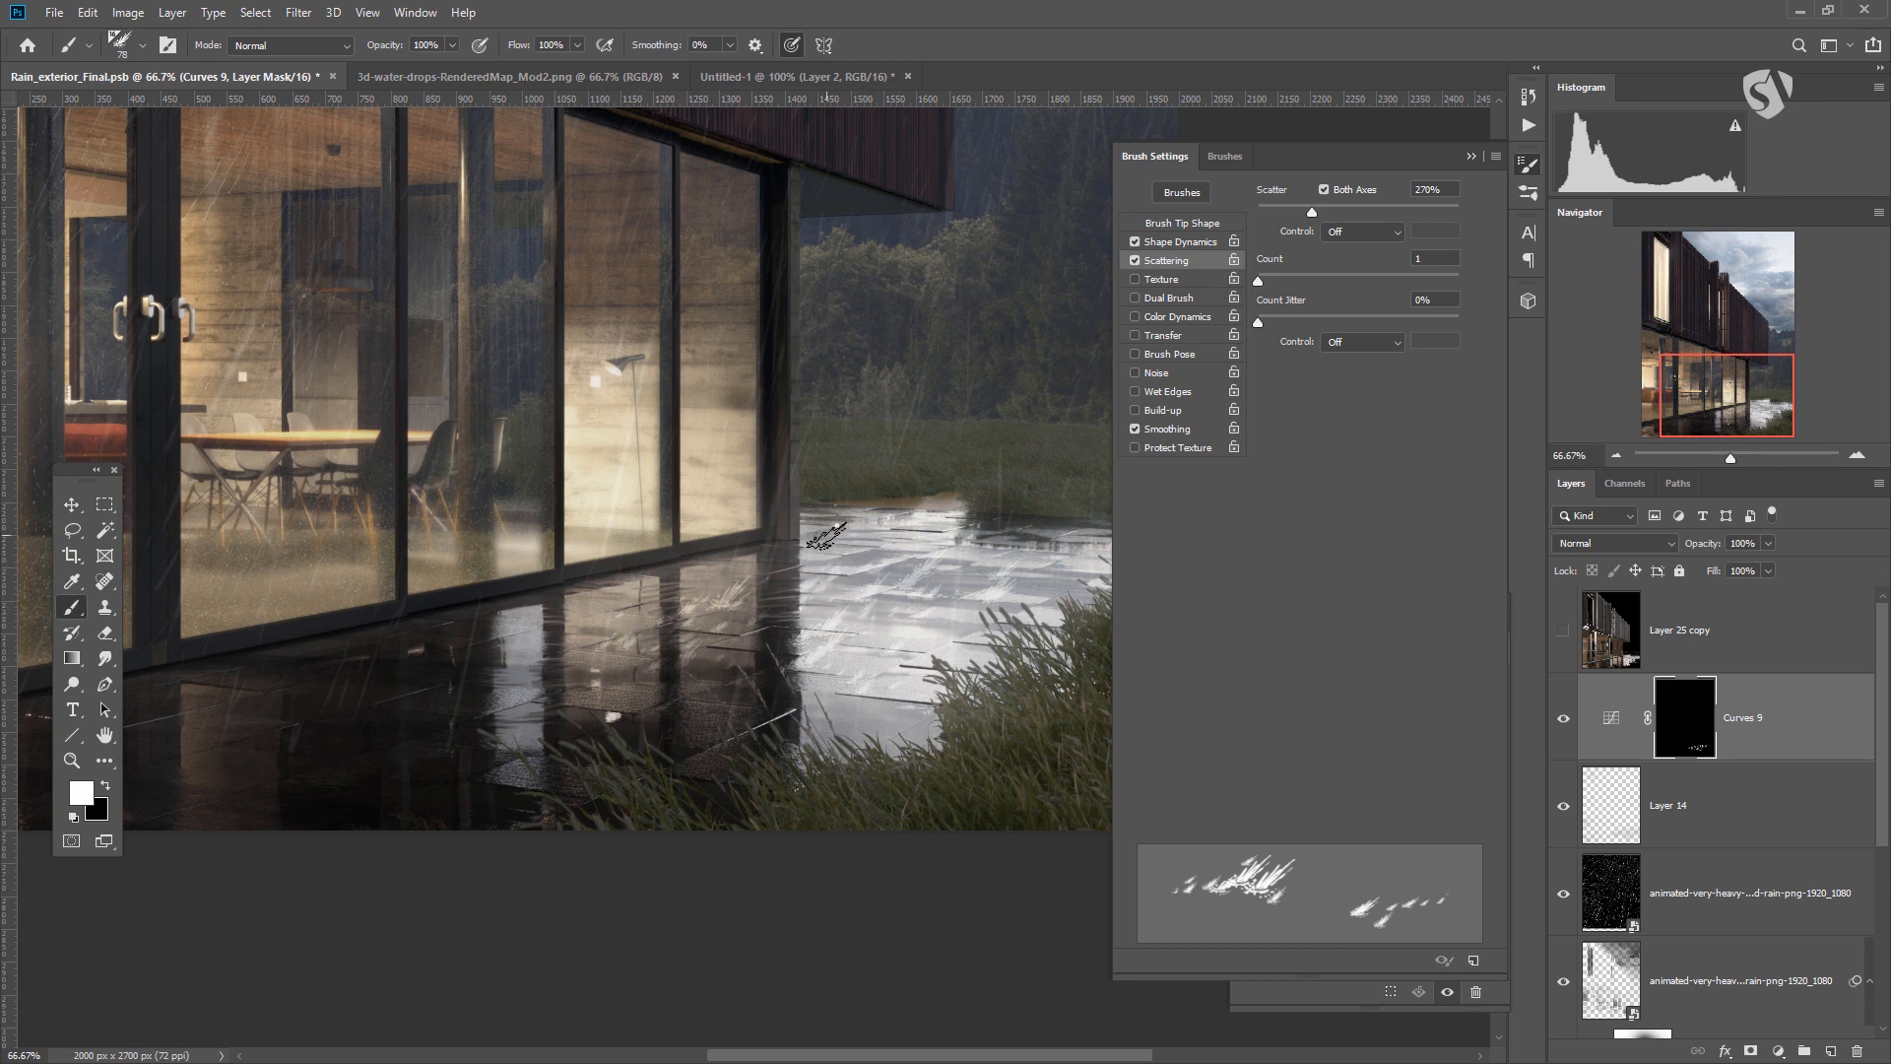
{"action": "left_click", "coordinate": [827, 542]}
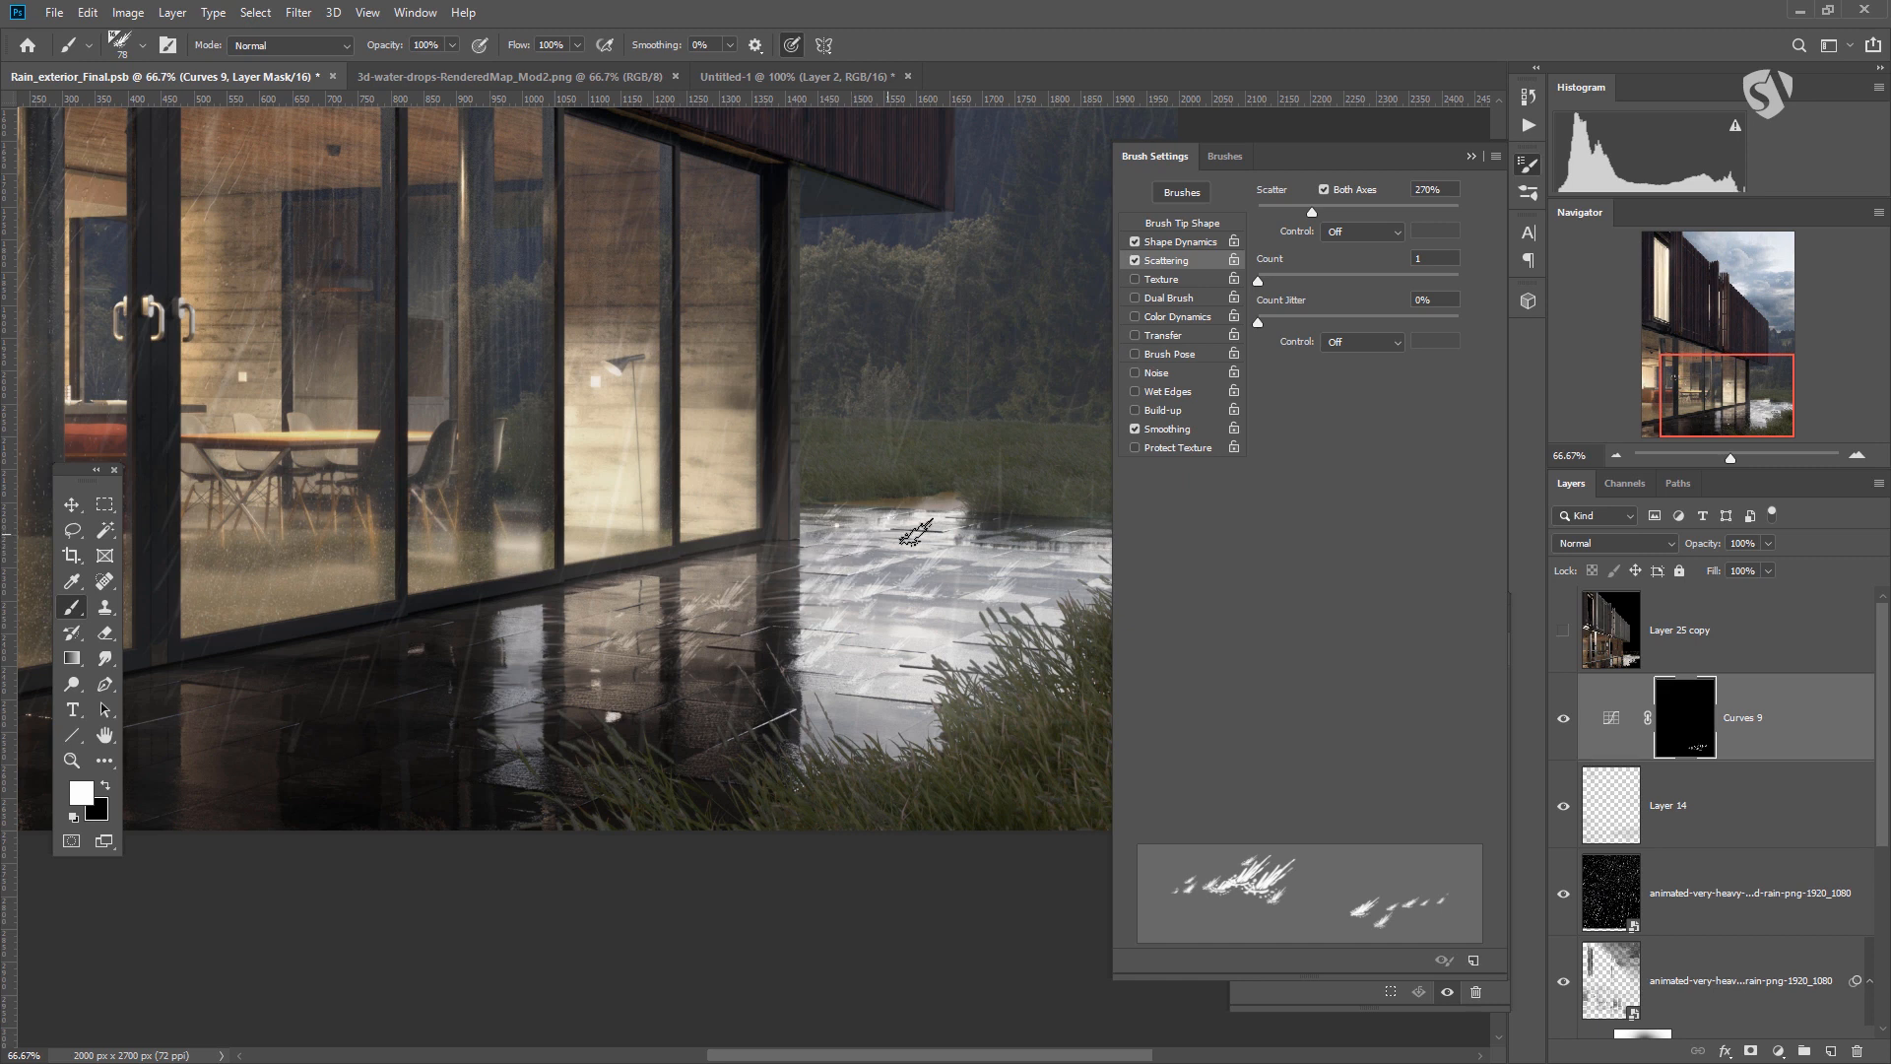
{"action": "right_click", "coordinate": [930, 527]}
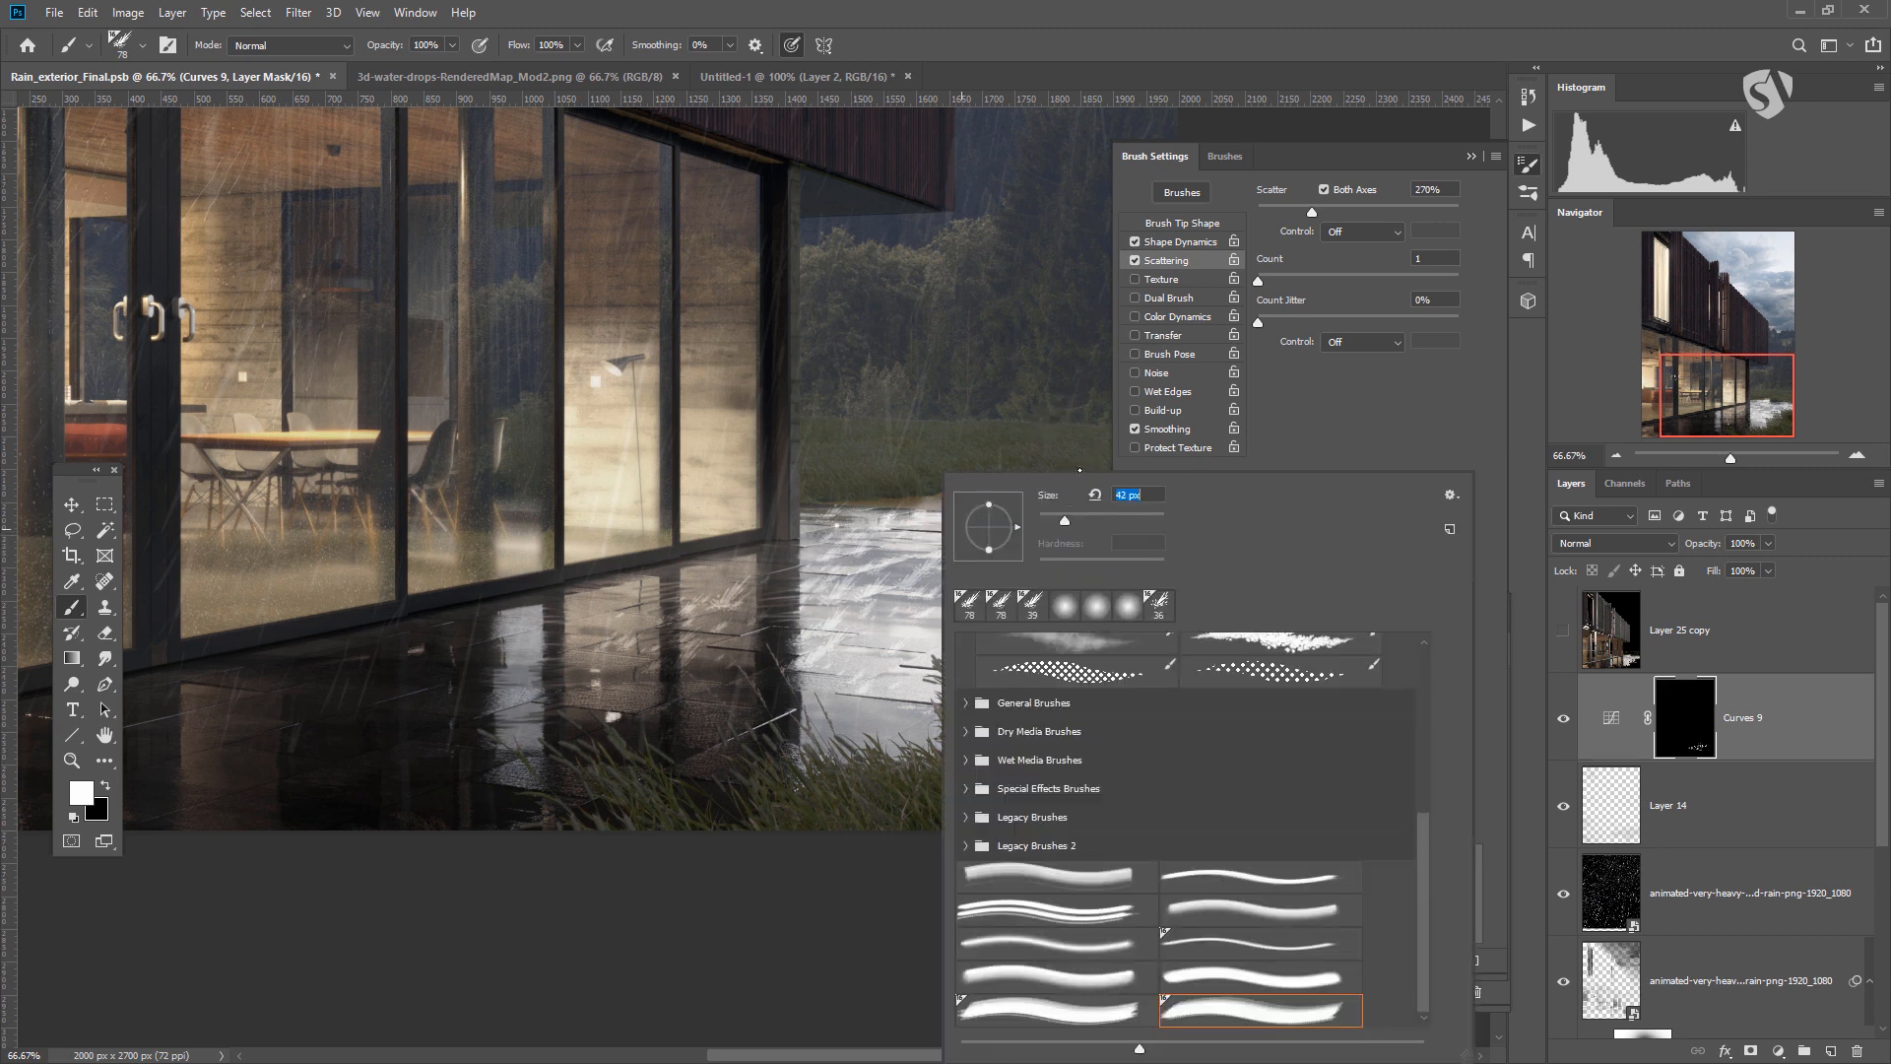
{"action": "left_click", "coordinate": [913, 529]}
{"action": "right_click", "coordinate": [942, 520]}
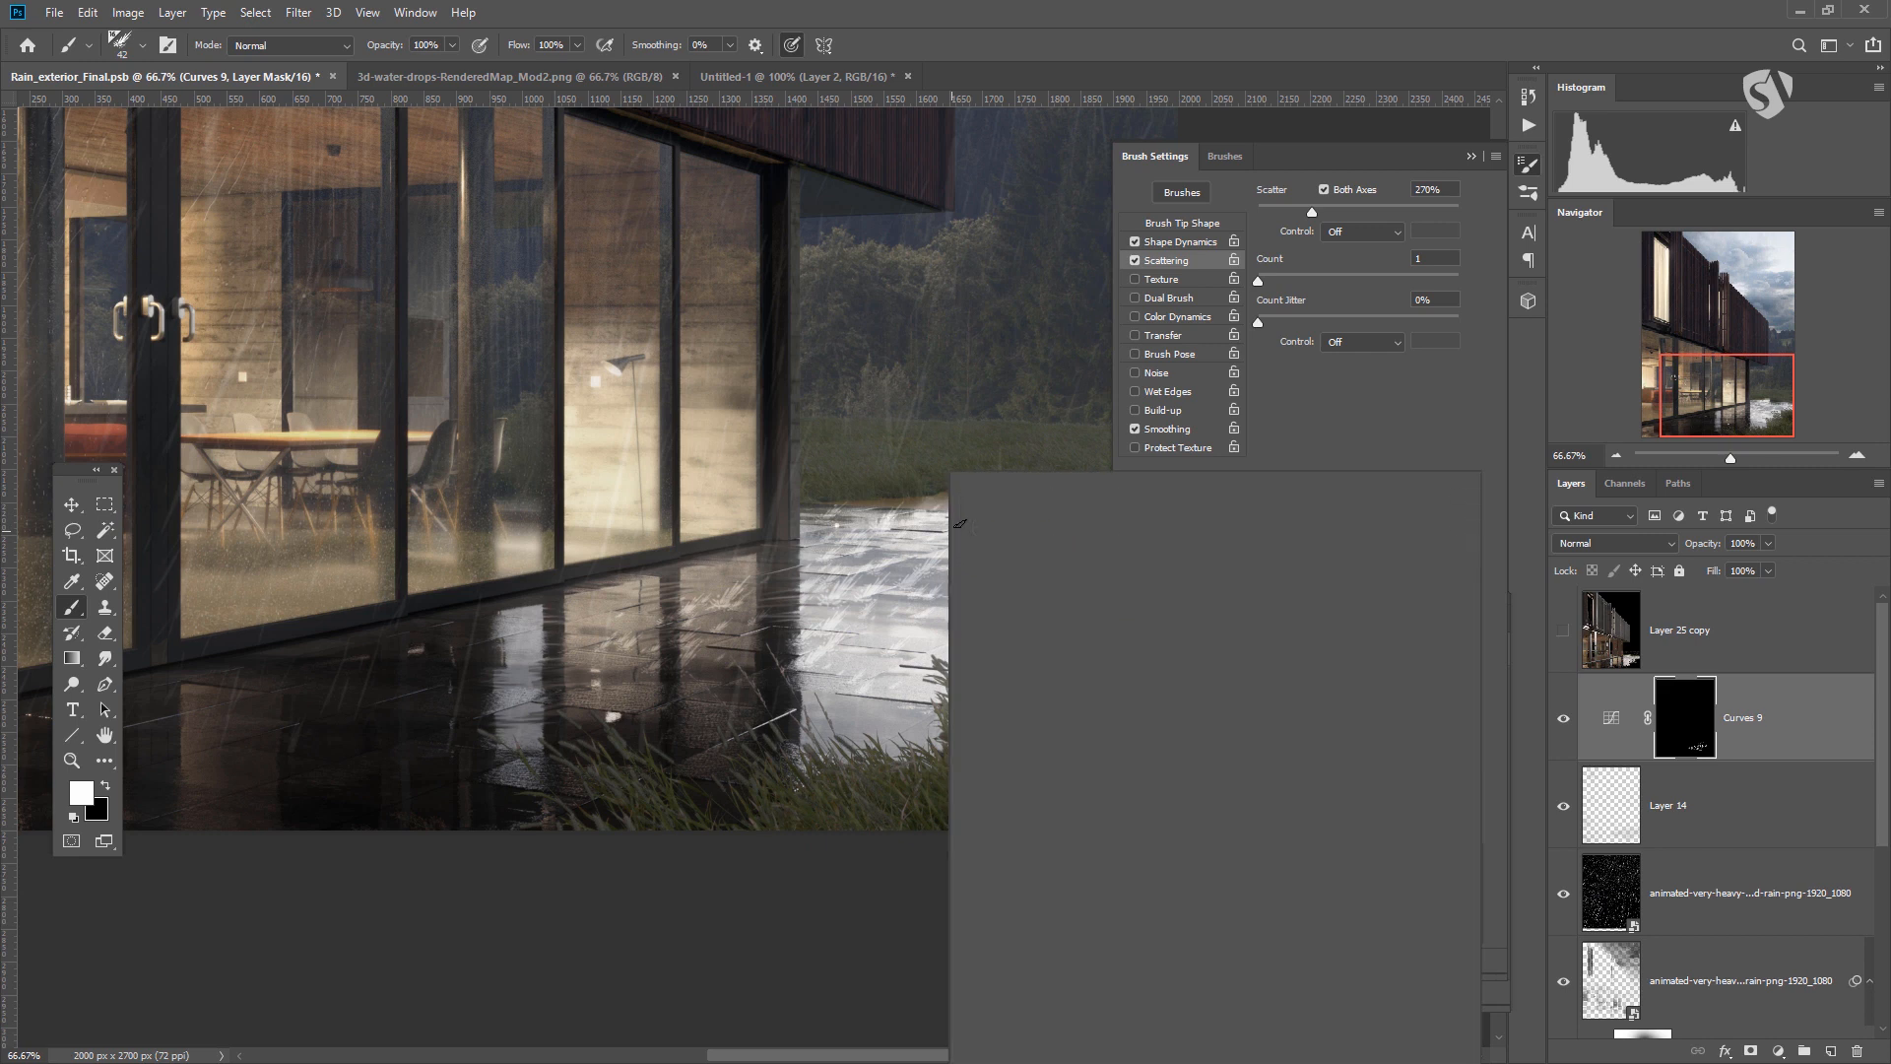
{"action": "left_click_drag", "start_coordinate": [1071, 520], "coordinate": [1060, 520]}
{"action": "left_click", "coordinate": [941, 531]}
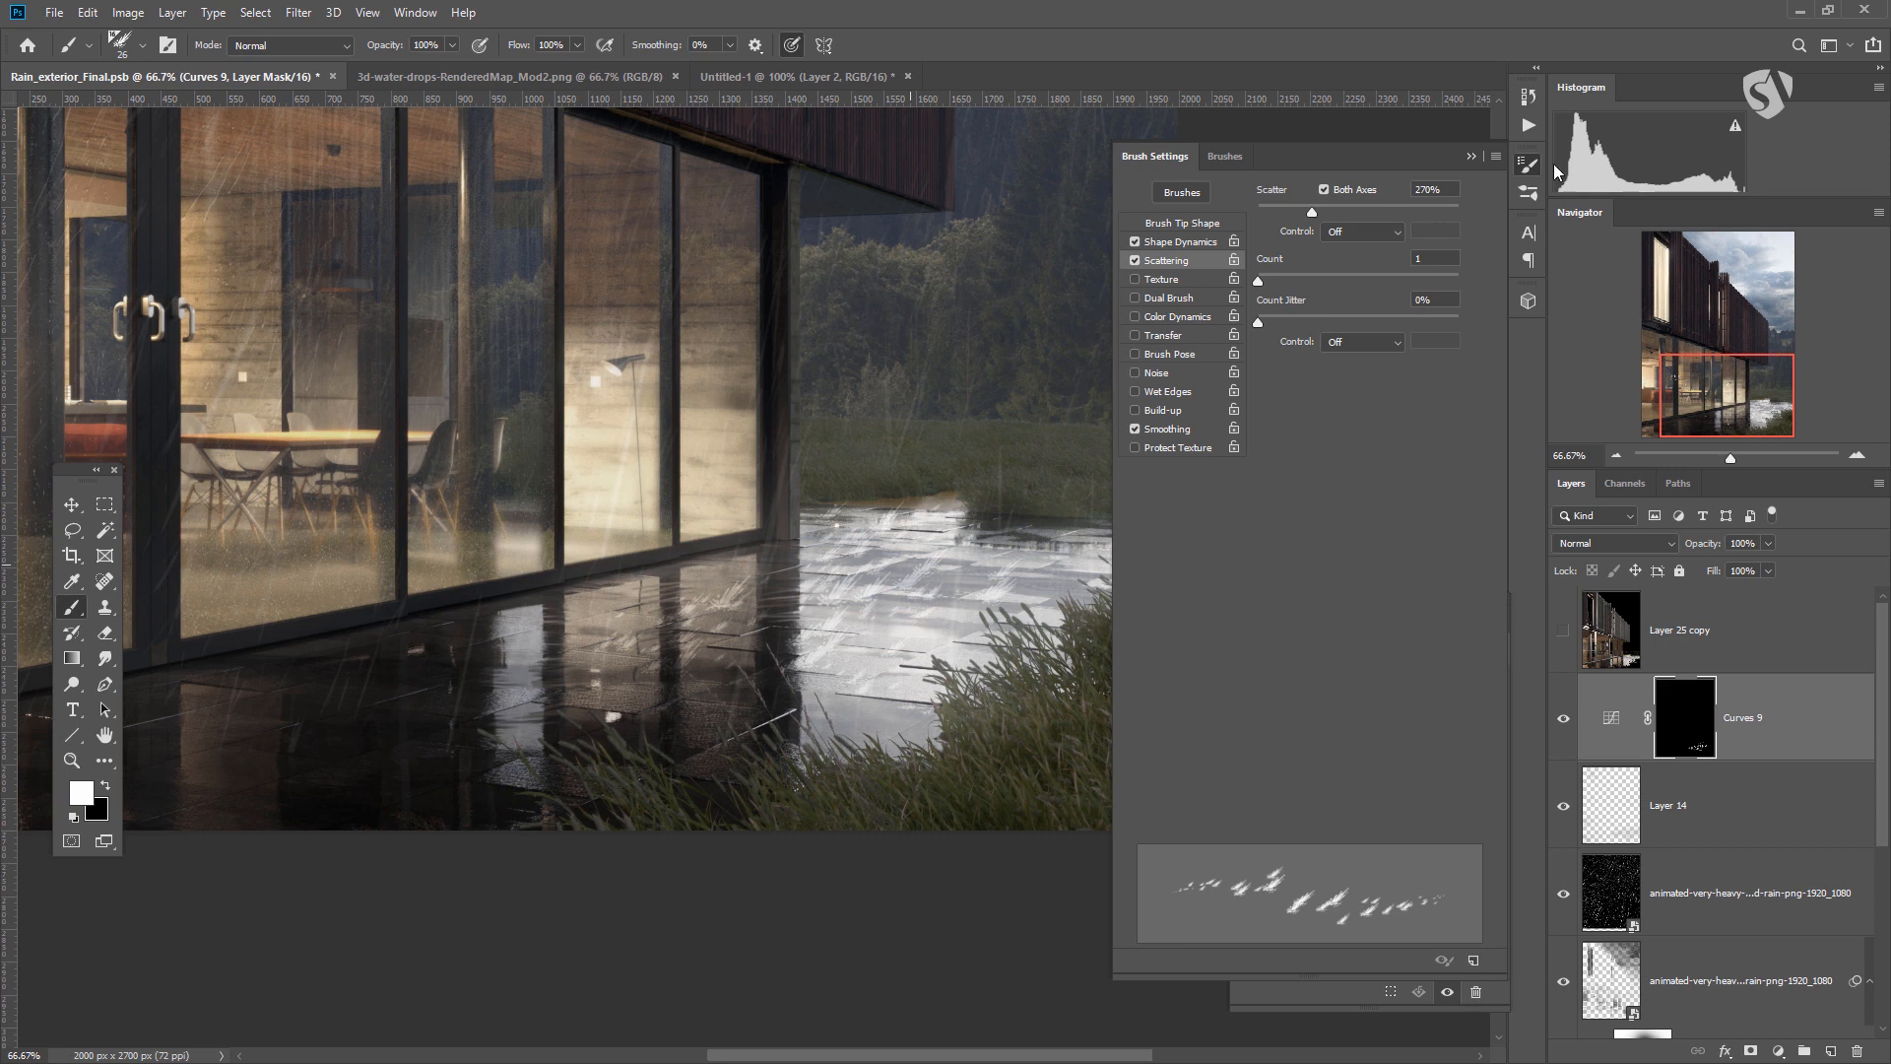
Smudge the splash marks on the Curves 9 mask with a 475 px brush at 98% strength, and lower the layer's opacity to 71%.
{"action": "left_click", "coordinate": [1524, 164]}
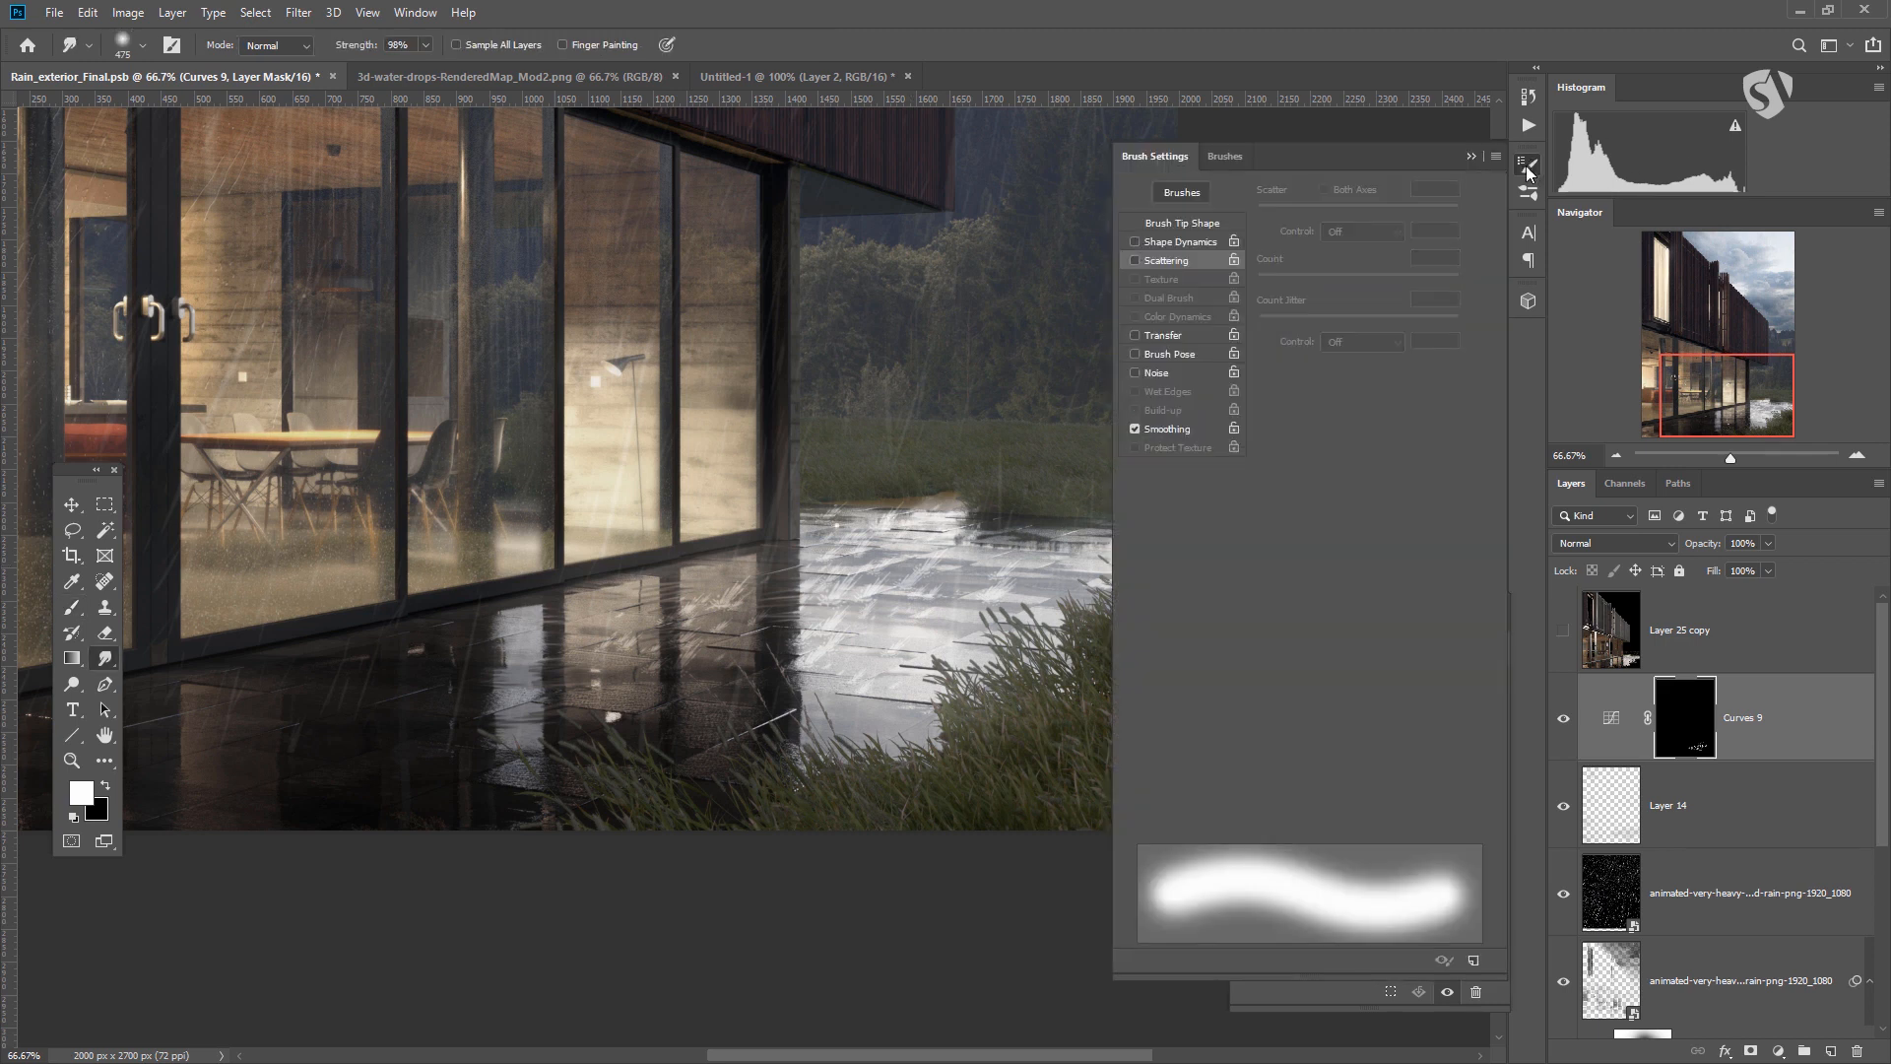
{"action": "left_click", "coordinate": [1523, 163]}
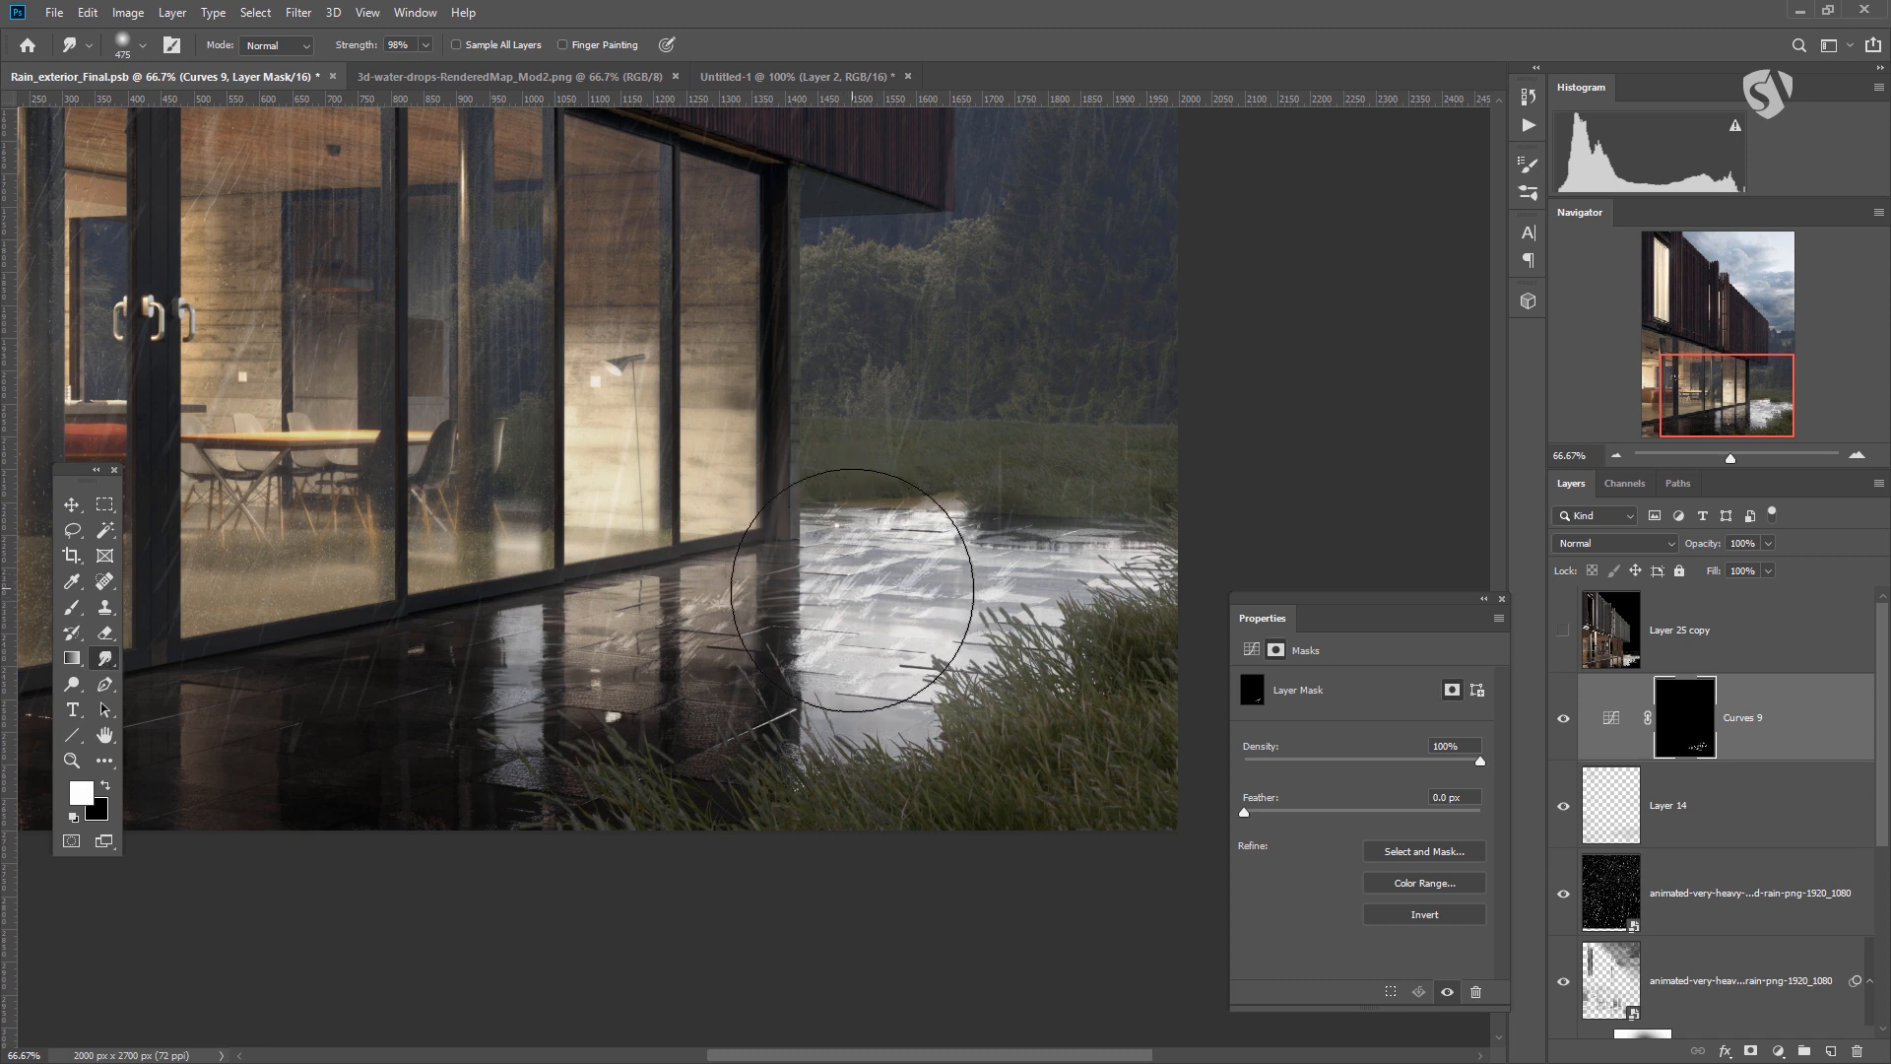
{"action": "mouse_move", "coordinate": [852, 591]}
{"action": "left_mouse_down"}
{"action": "mouse_move", "coordinate": [1182, 588]}
{"action": "mouse_move", "coordinate": [1004, 604]}
{"action": "left_mouse_up"}
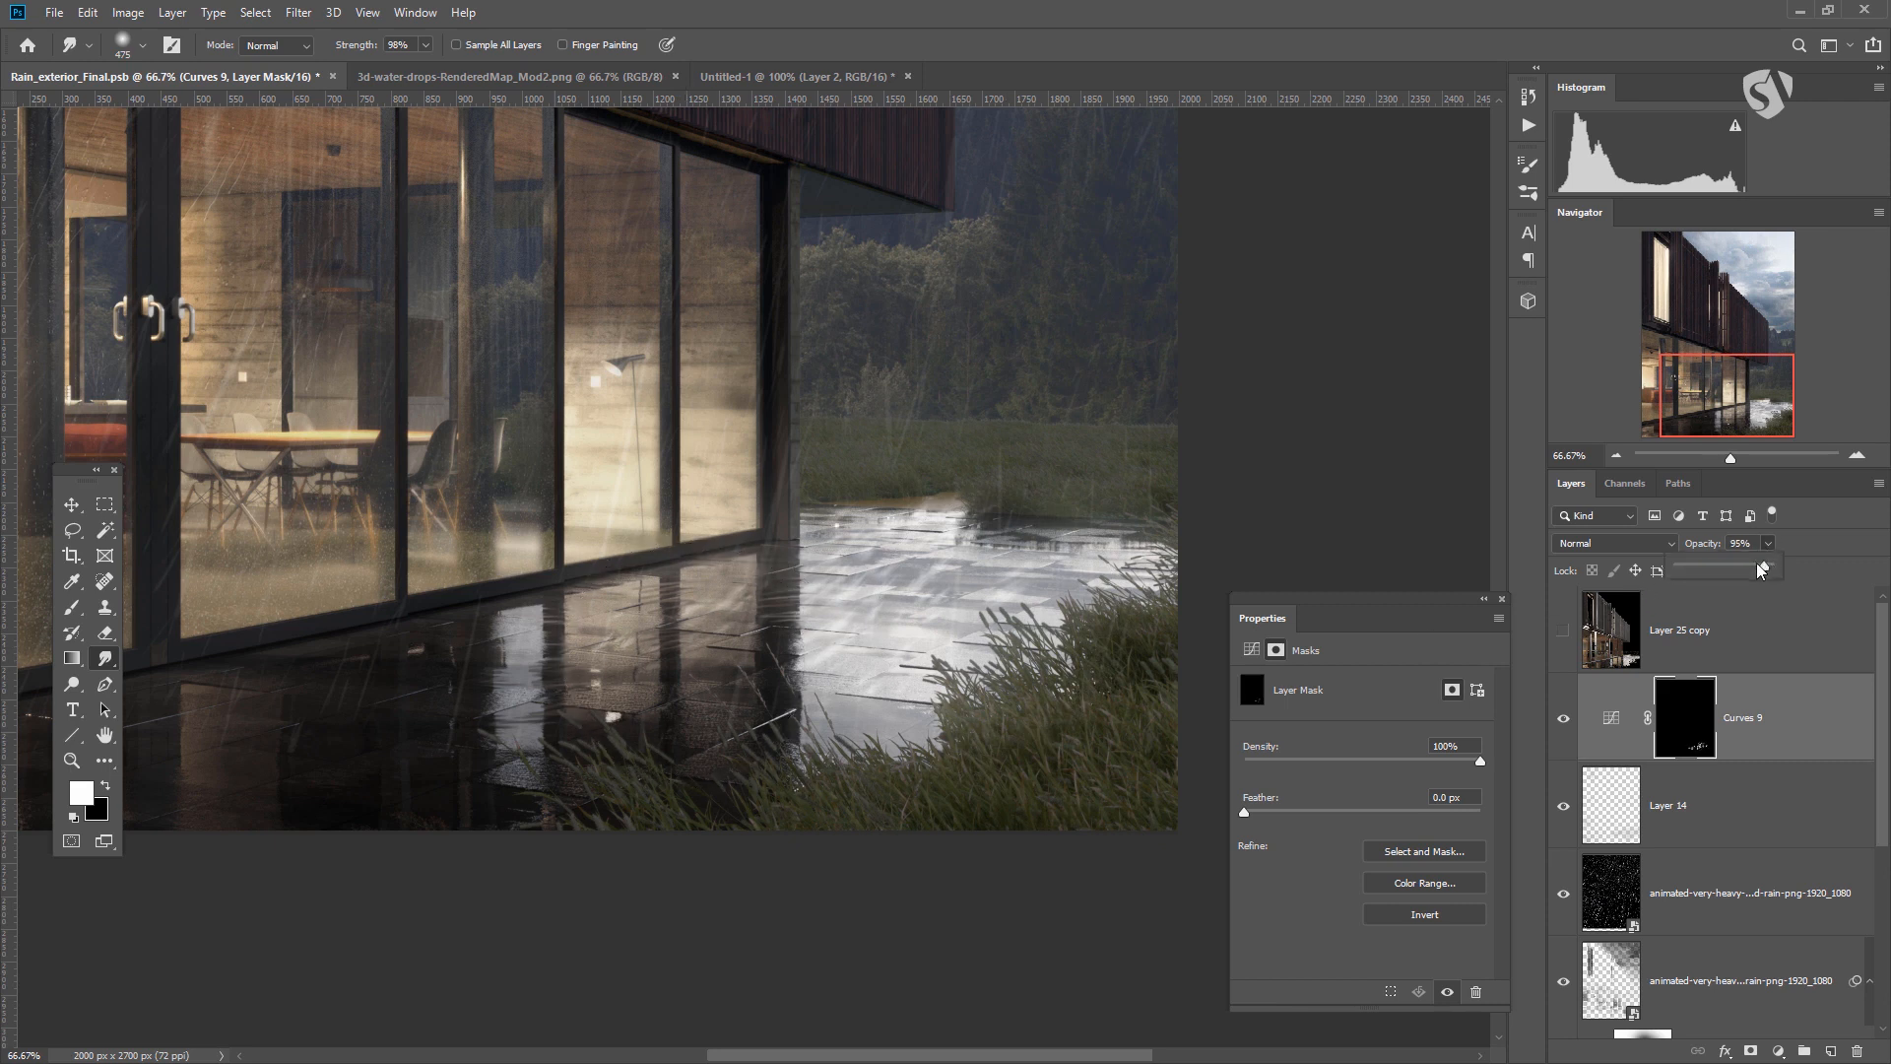
{"action": "key", "text": "x"}
Add a Curves adjustment above Curves 9 that raises input 120 to output 149, and invert its mask to black.
{"action": "left_click", "coordinate": [1830, 1051]}
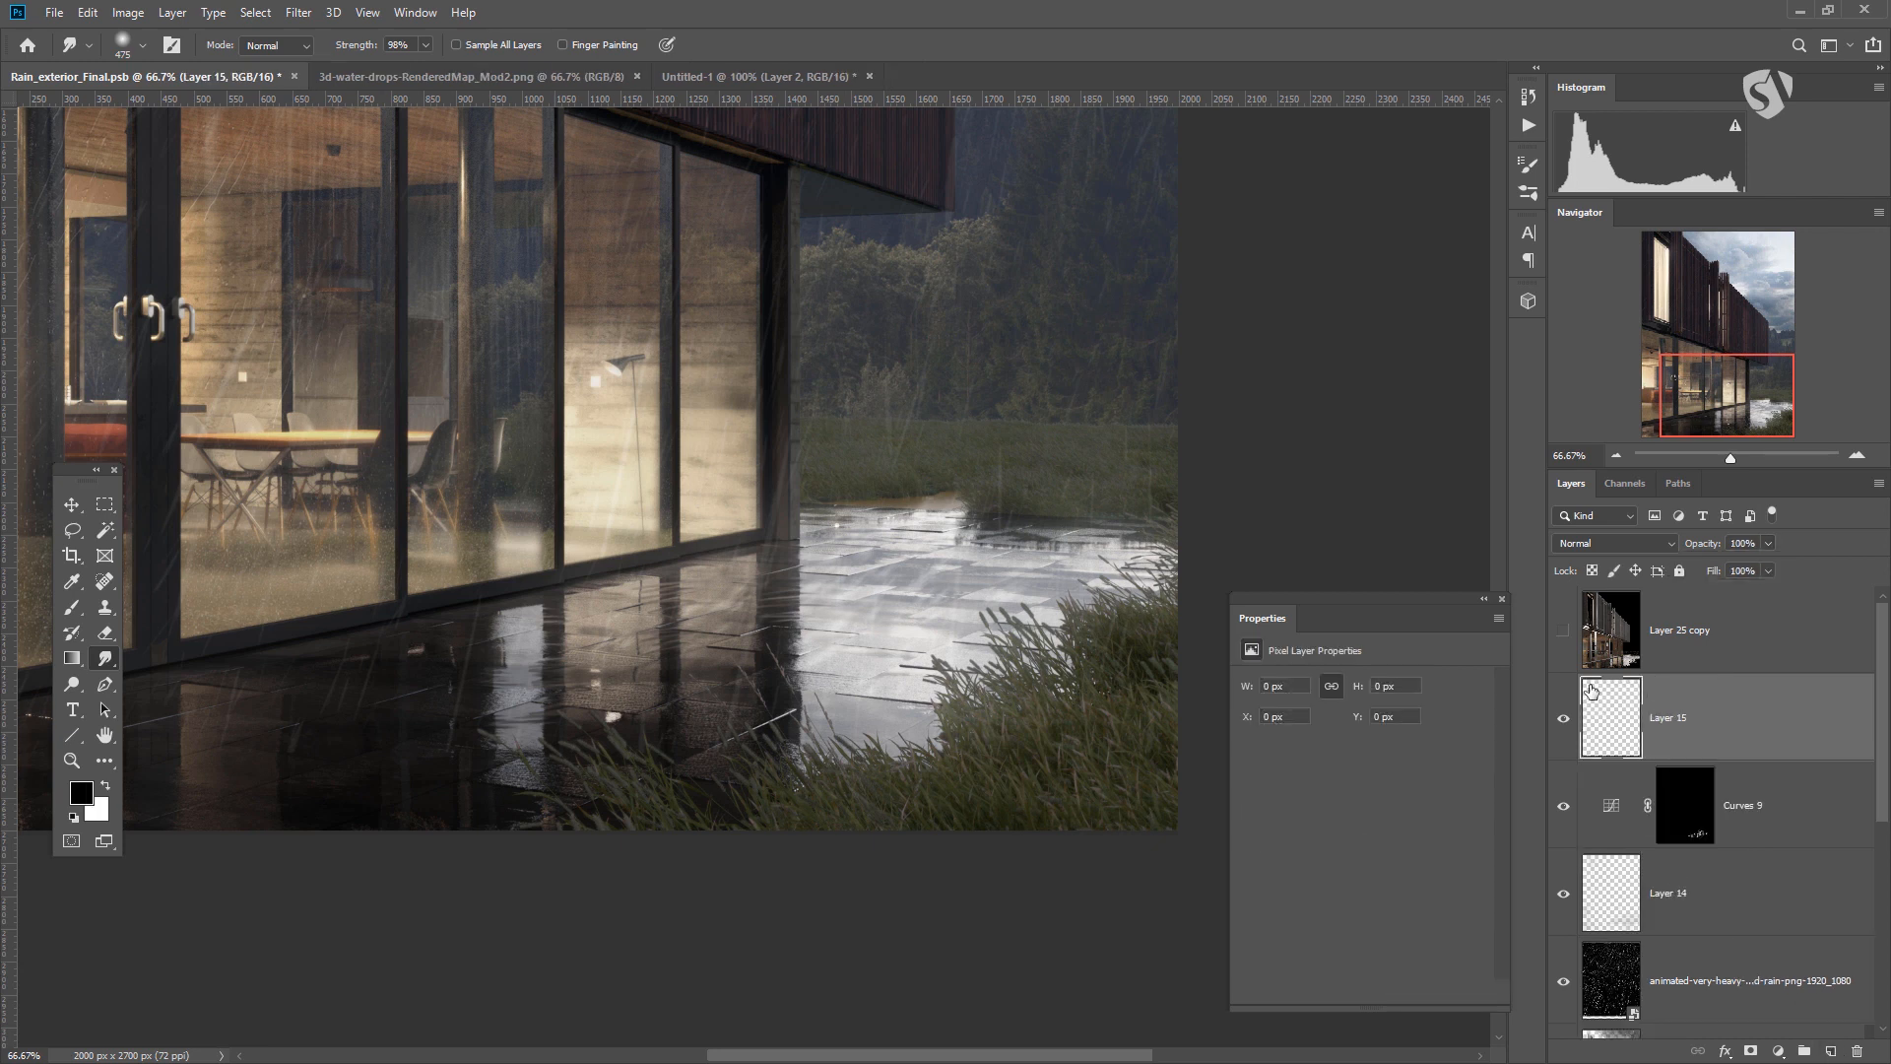
{"action": "key", "text": "ctrl+z"}
{"action": "left_click", "coordinate": [1777, 1052]}
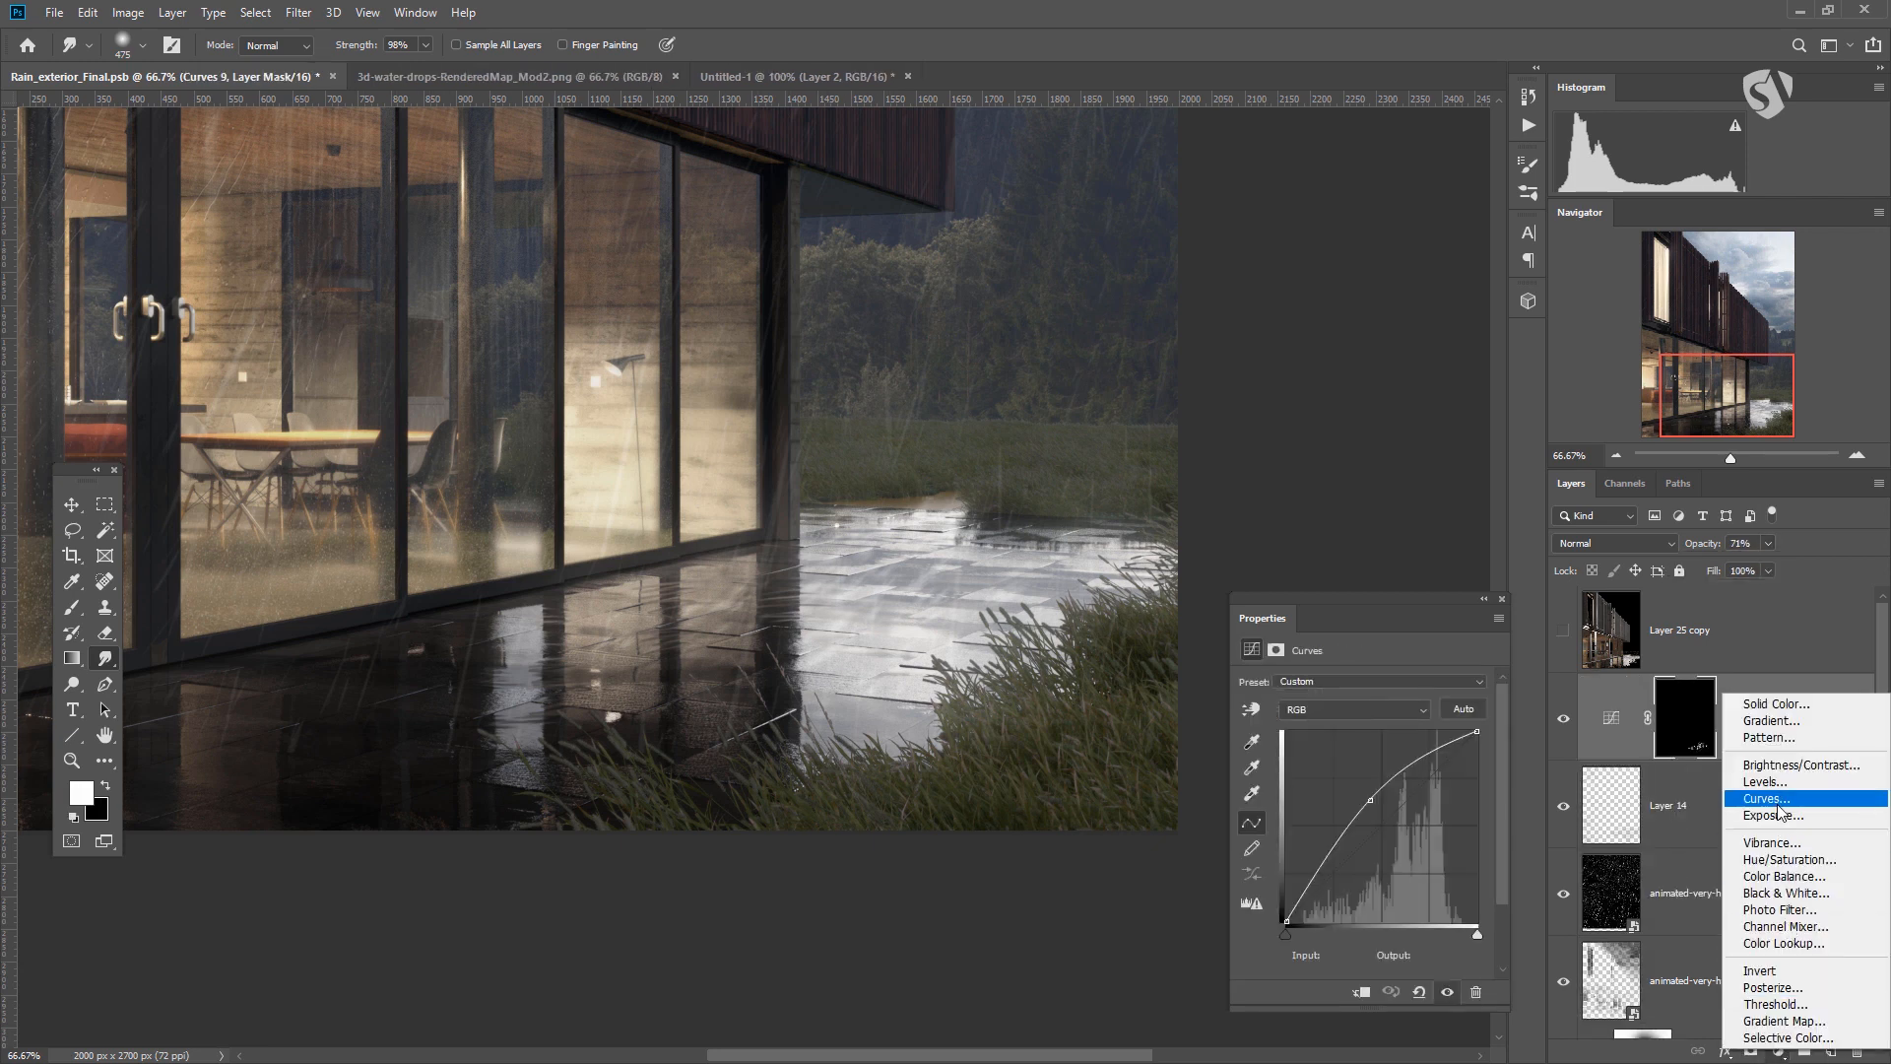
{"action": "left_click", "coordinate": [1763, 799]}
{"action": "left_click_drag", "start_coordinate": [1370, 837], "coordinate": [1375, 810]}
{"action": "key", "text": "ctrl+i"}
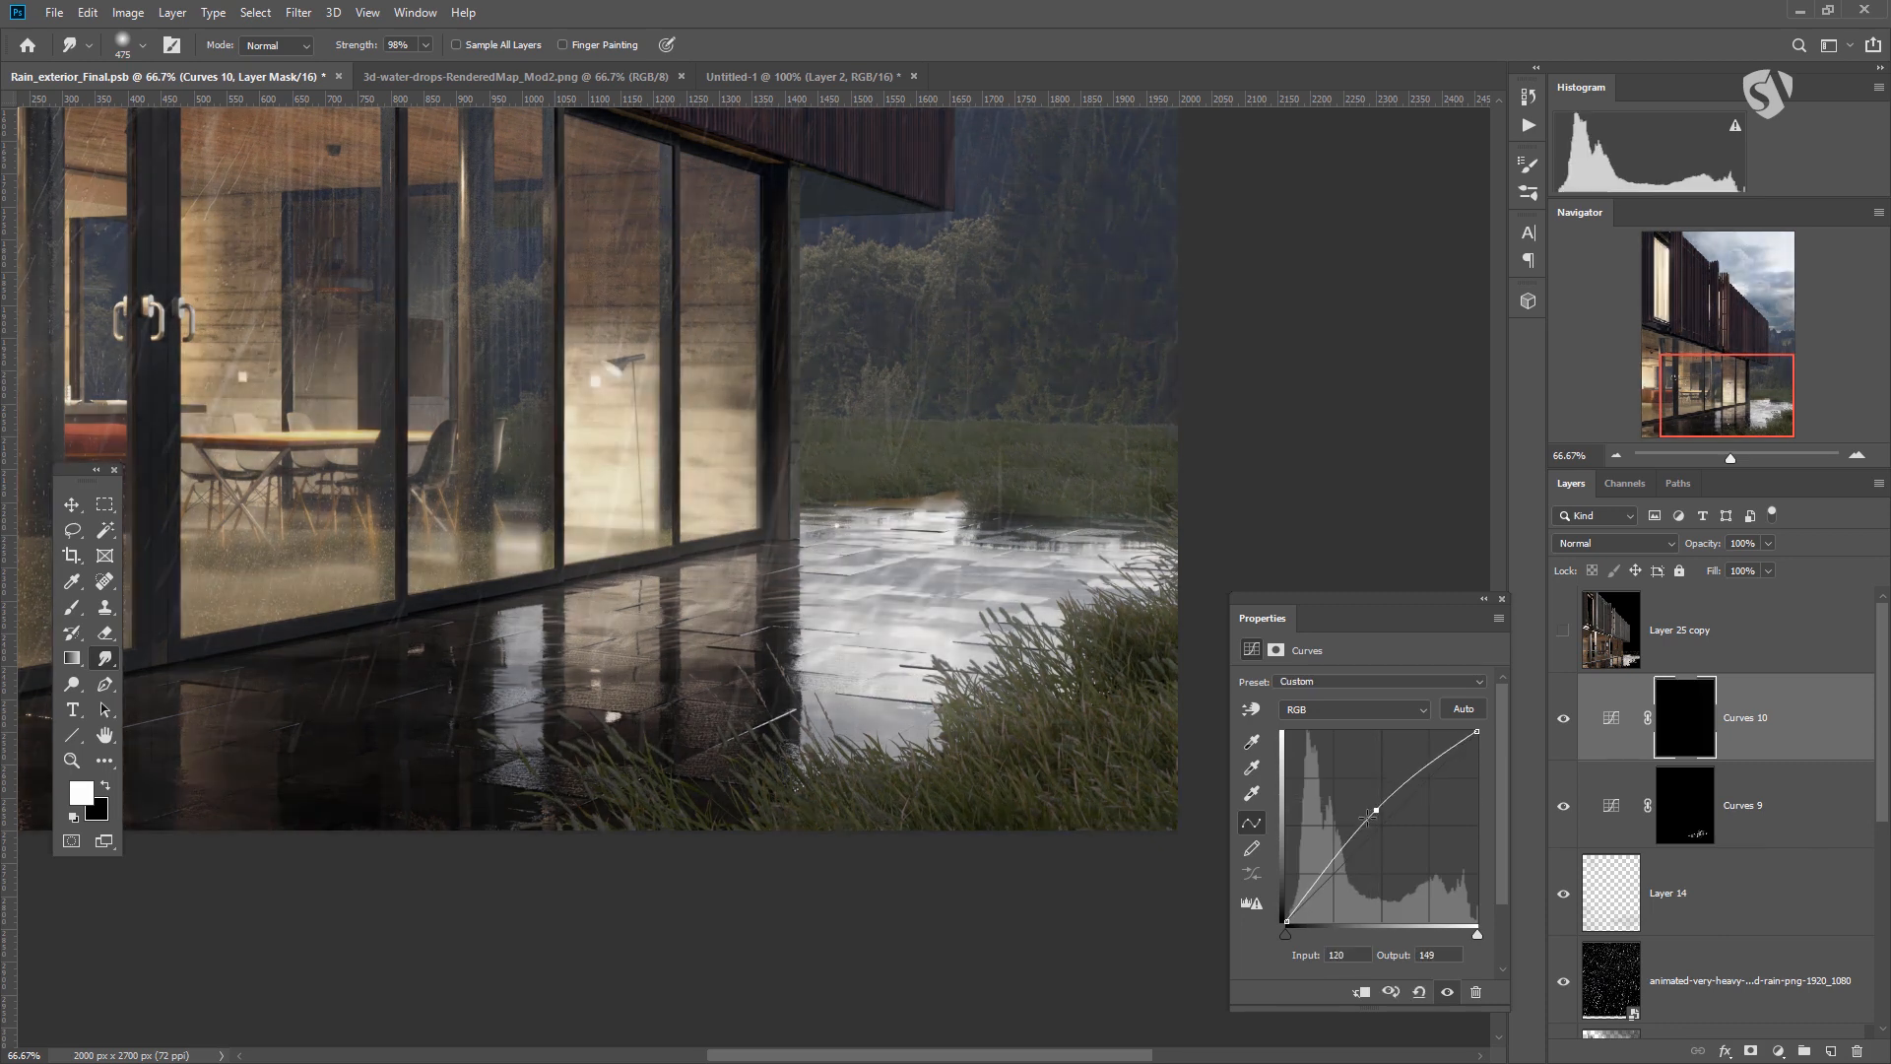
Switch to the 104 px splash brush for painting and enable scattering at 260% on both axes.
{"action": "right_click", "coordinate": [886, 531]}
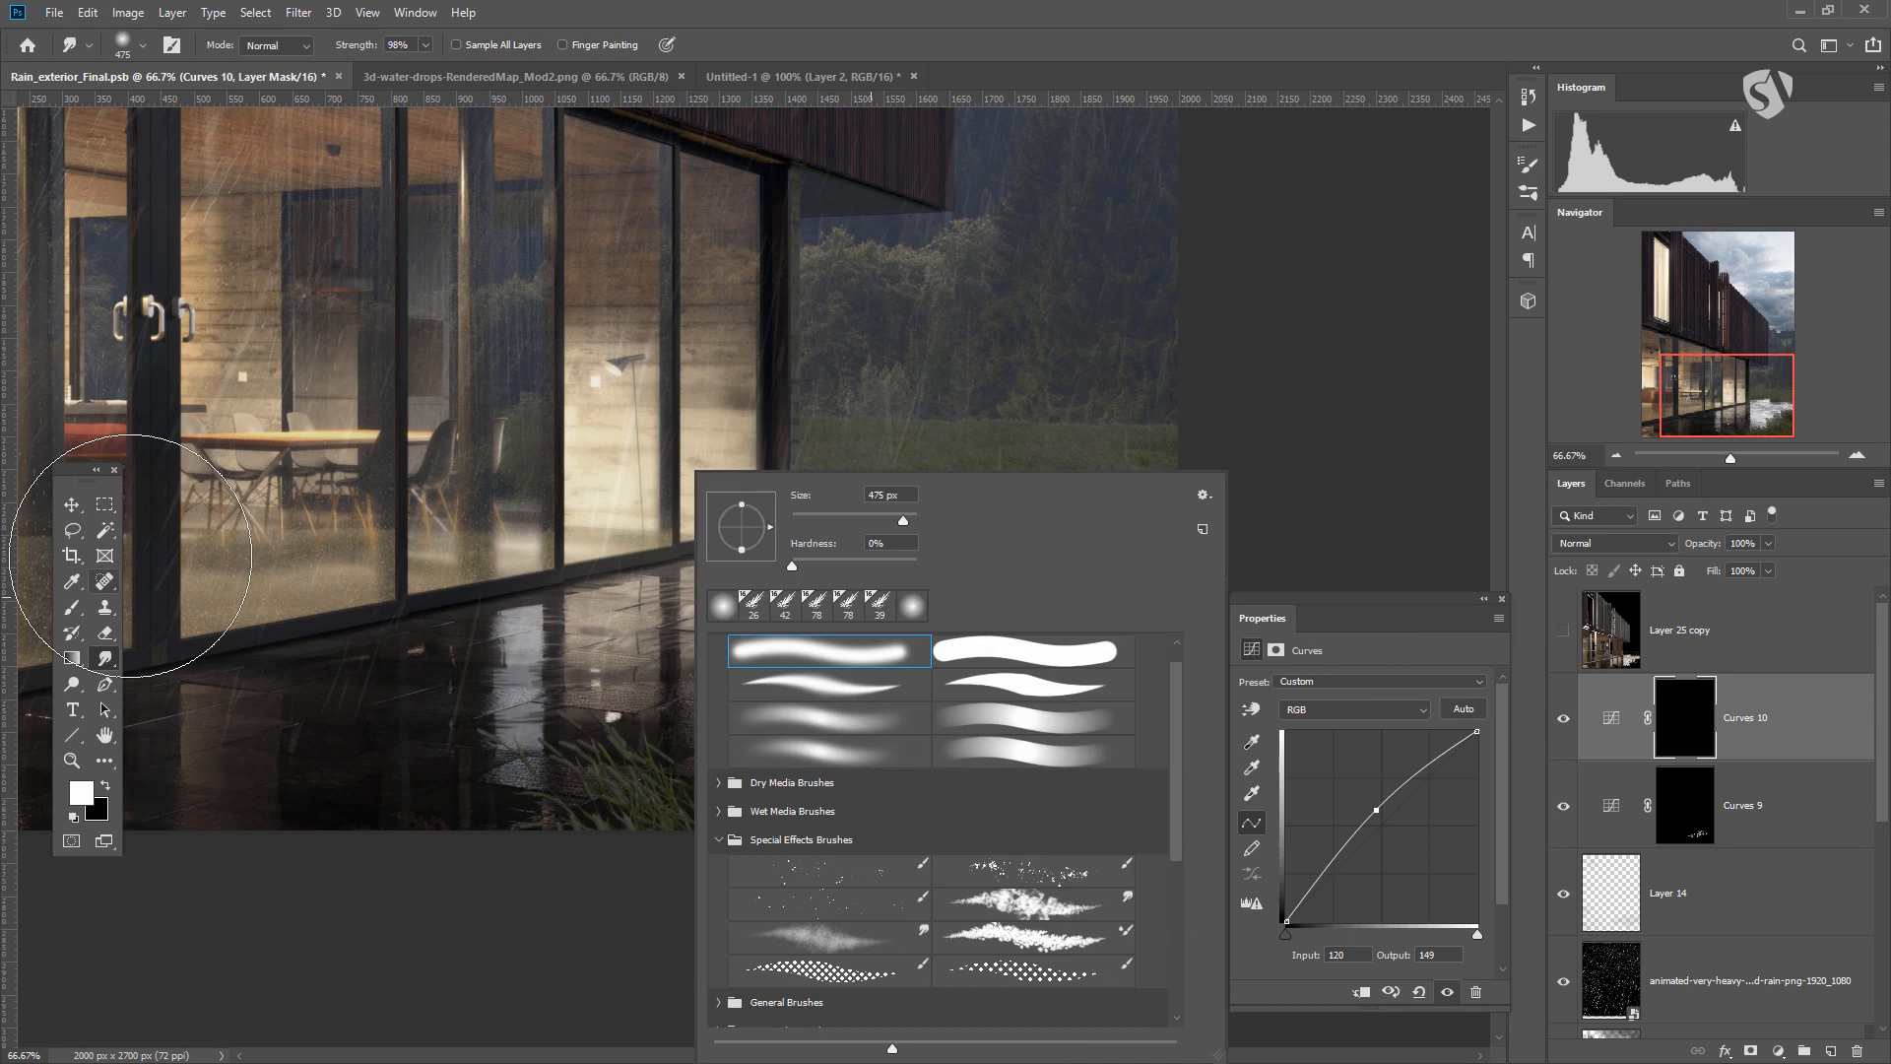
{"action": "key", "text": "Escape"}
{"action": "key", "text": "b"}
{"action": "right_click", "coordinate": [945, 527]}
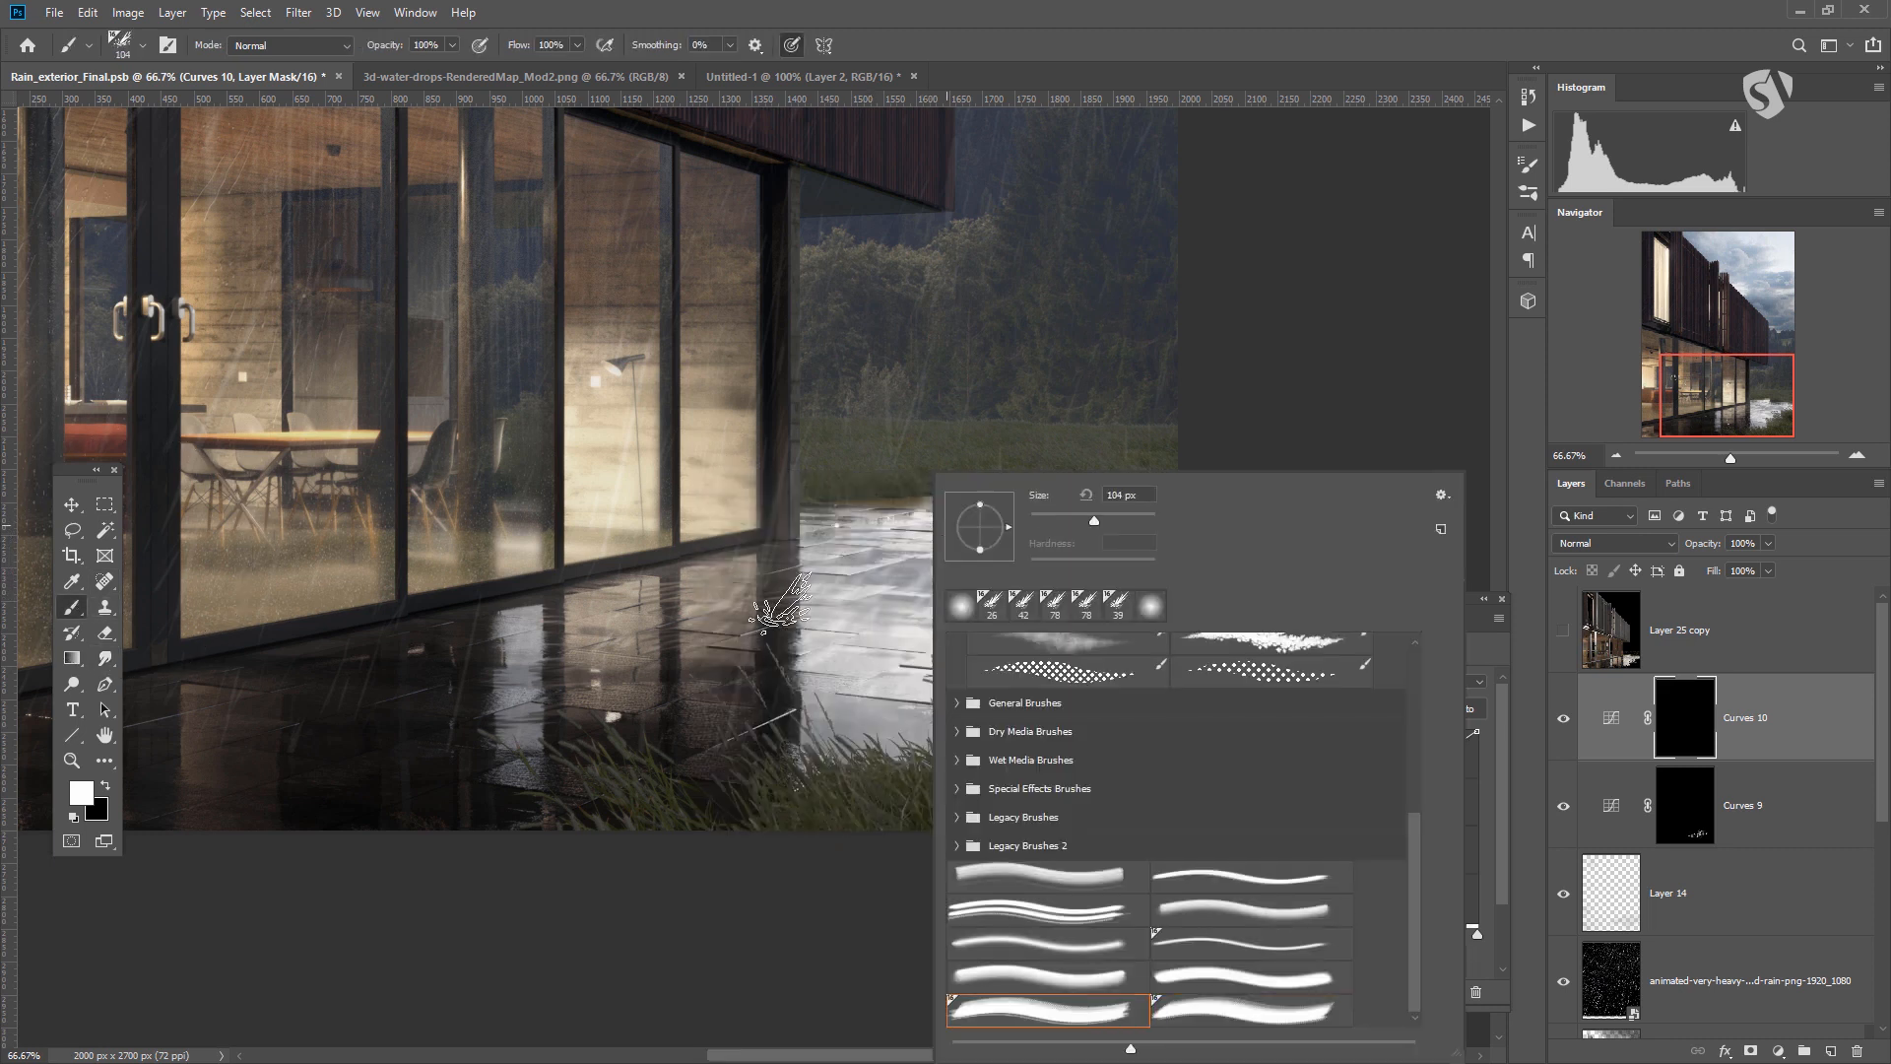
{"action": "left_click", "coordinate": [1528, 164]}
{"action": "left_click", "coordinate": [1527, 165]}
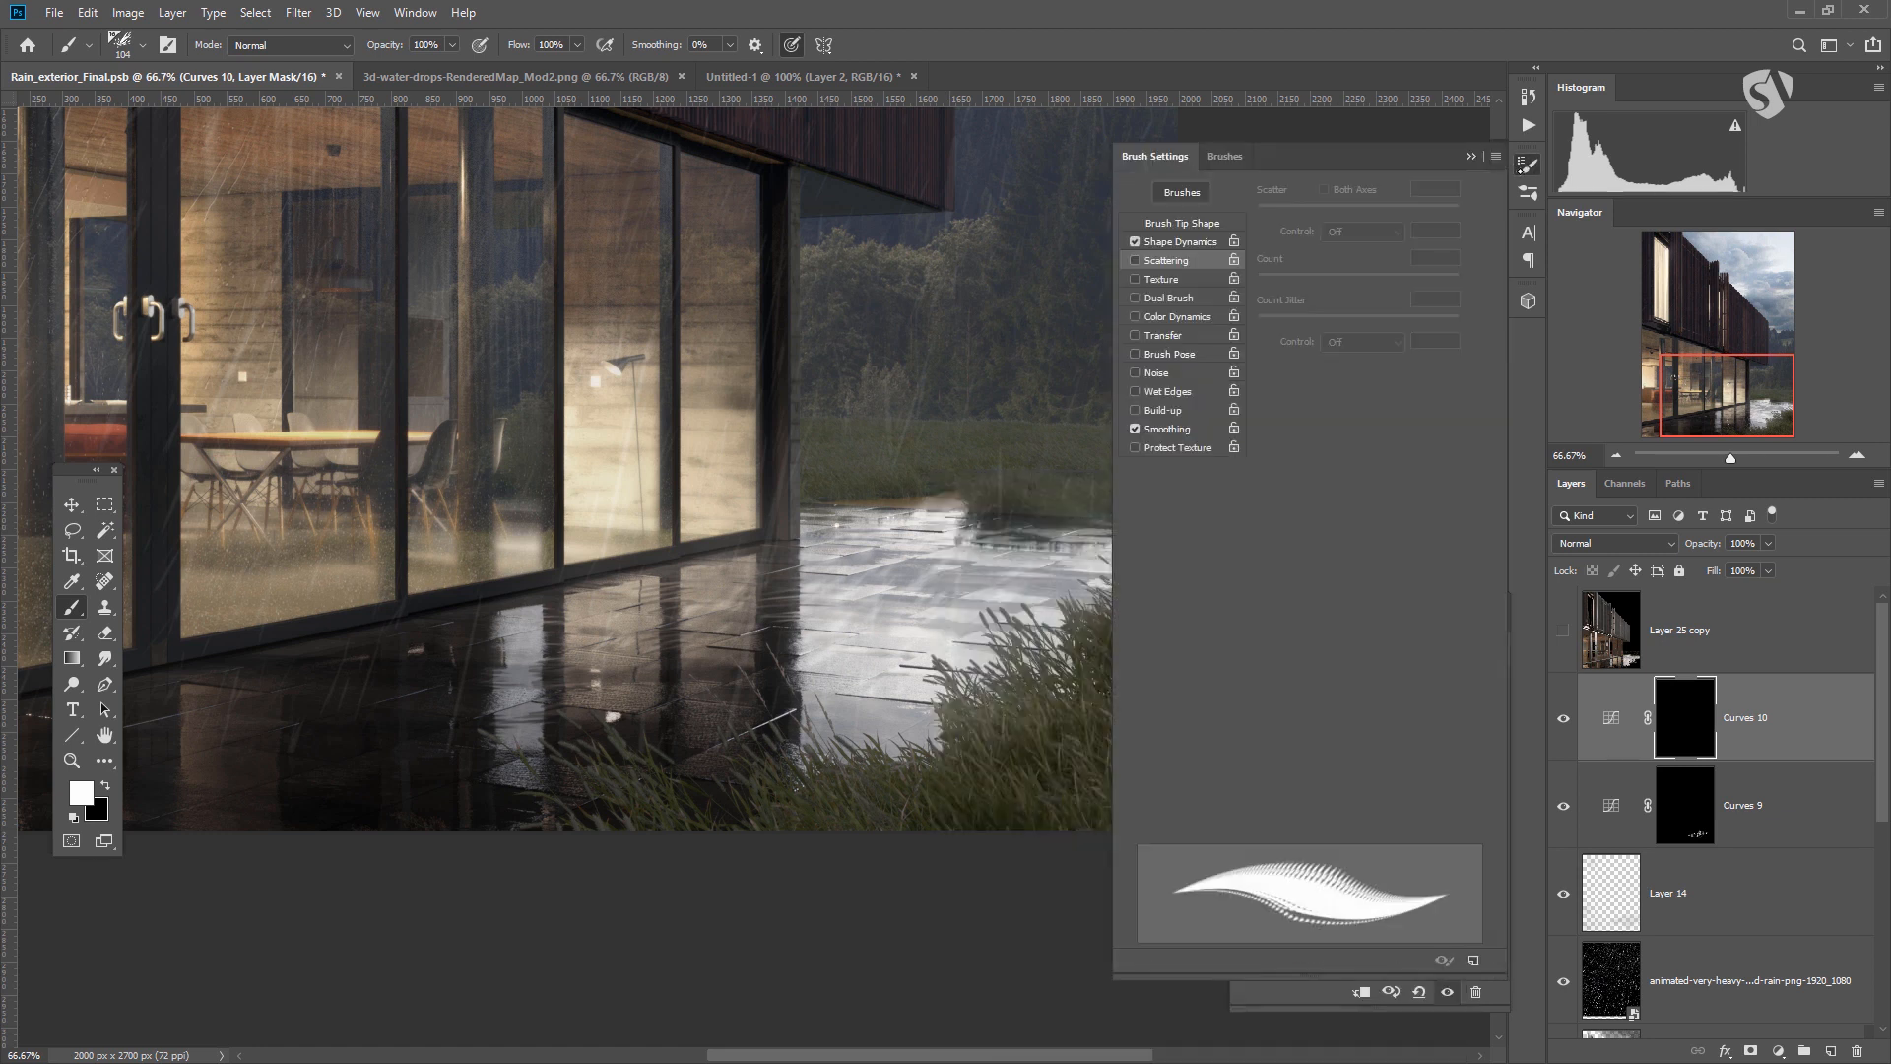
{"action": "left_click", "coordinate": [1133, 260]}
{"action": "left_click_drag", "start_coordinate": [1258, 212], "coordinate": [1285, 212]}
{"action": "left_click", "coordinate": [1324, 189]}
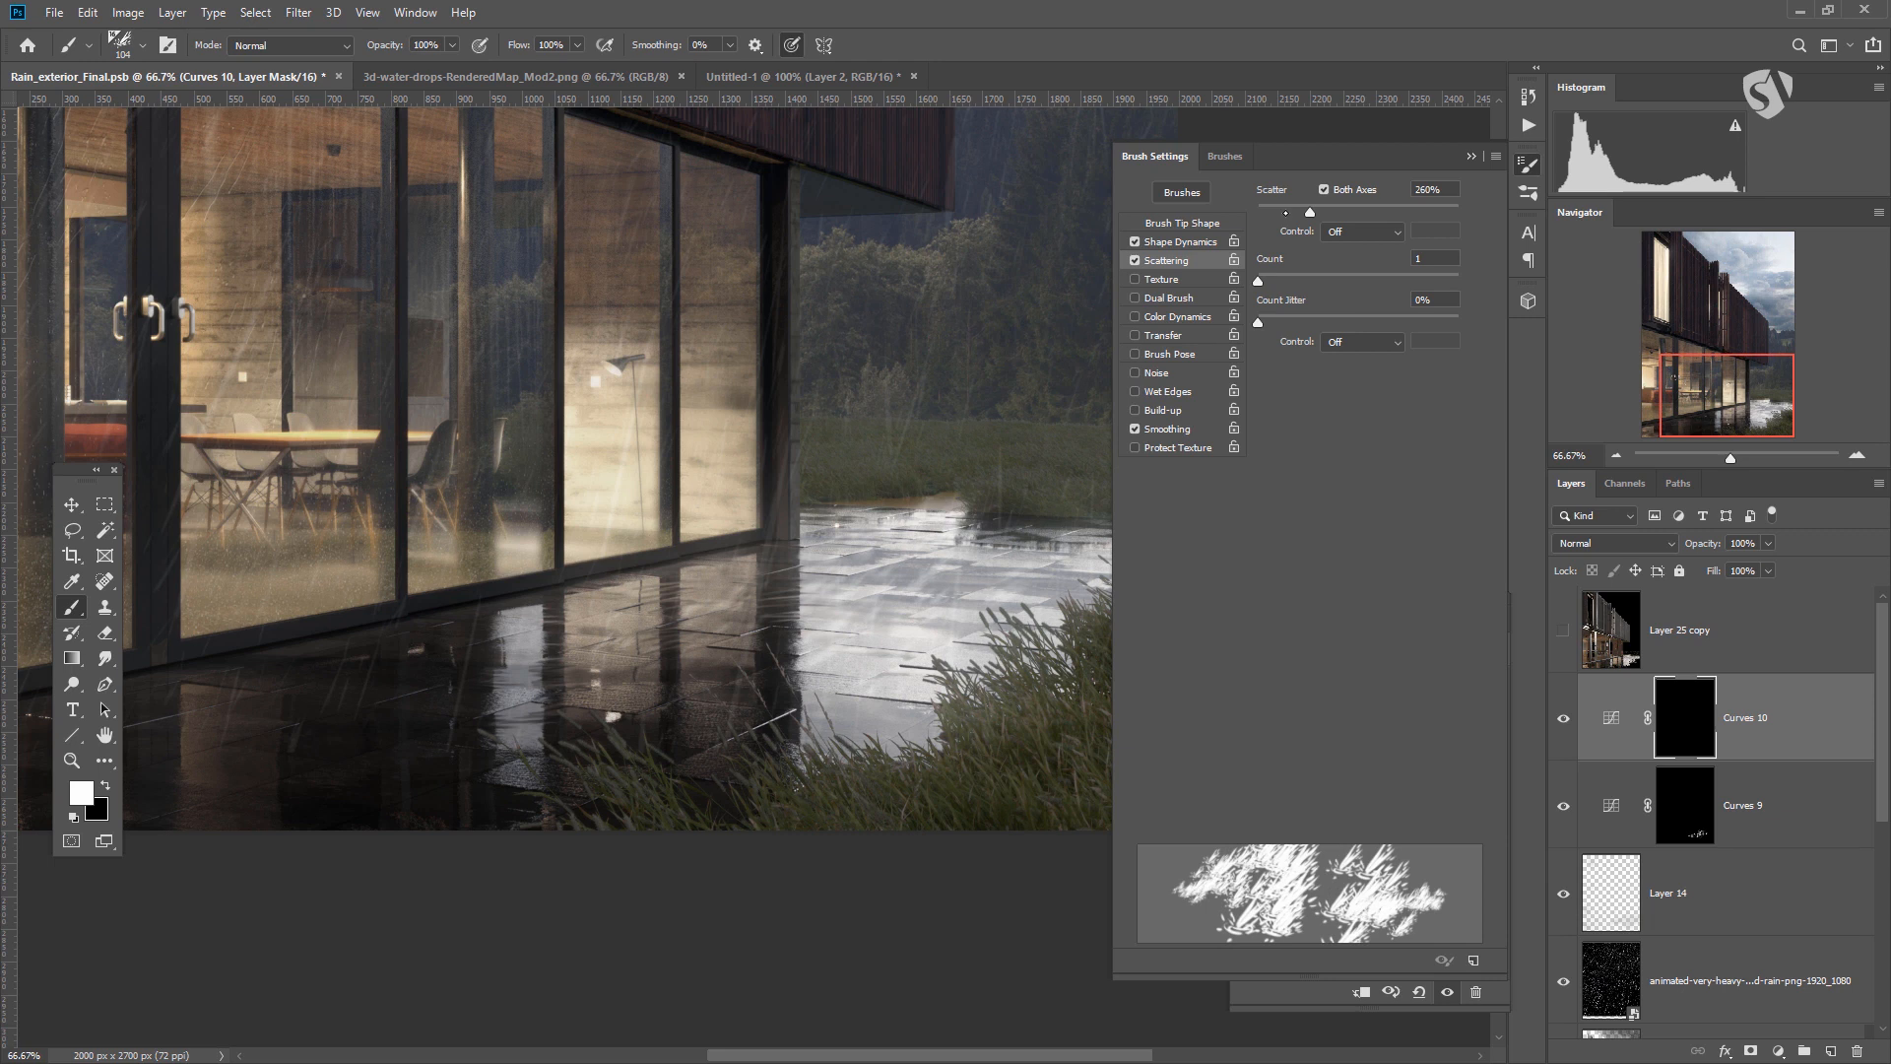
Add size and roundness jitter to the 104 px splash brush and set its spacing to 34%.
{"action": "left_click", "coordinate": [1180, 242]}
{"action": "left_click_drag", "start_coordinate": [1280, 211], "coordinate": [1330, 211]}
{"action": "mouse_move", "coordinate": [1257, 432]}
{"action": "left_mouse_down"}
{"action": "mouse_move", "coordinate": [1349, 432]}
{"action": "mouse_move", "coordinate": [1325, 431]}
{"action": "left_mouse_up"}
{"action": "left_click", "coordinate": [1166, 221]}
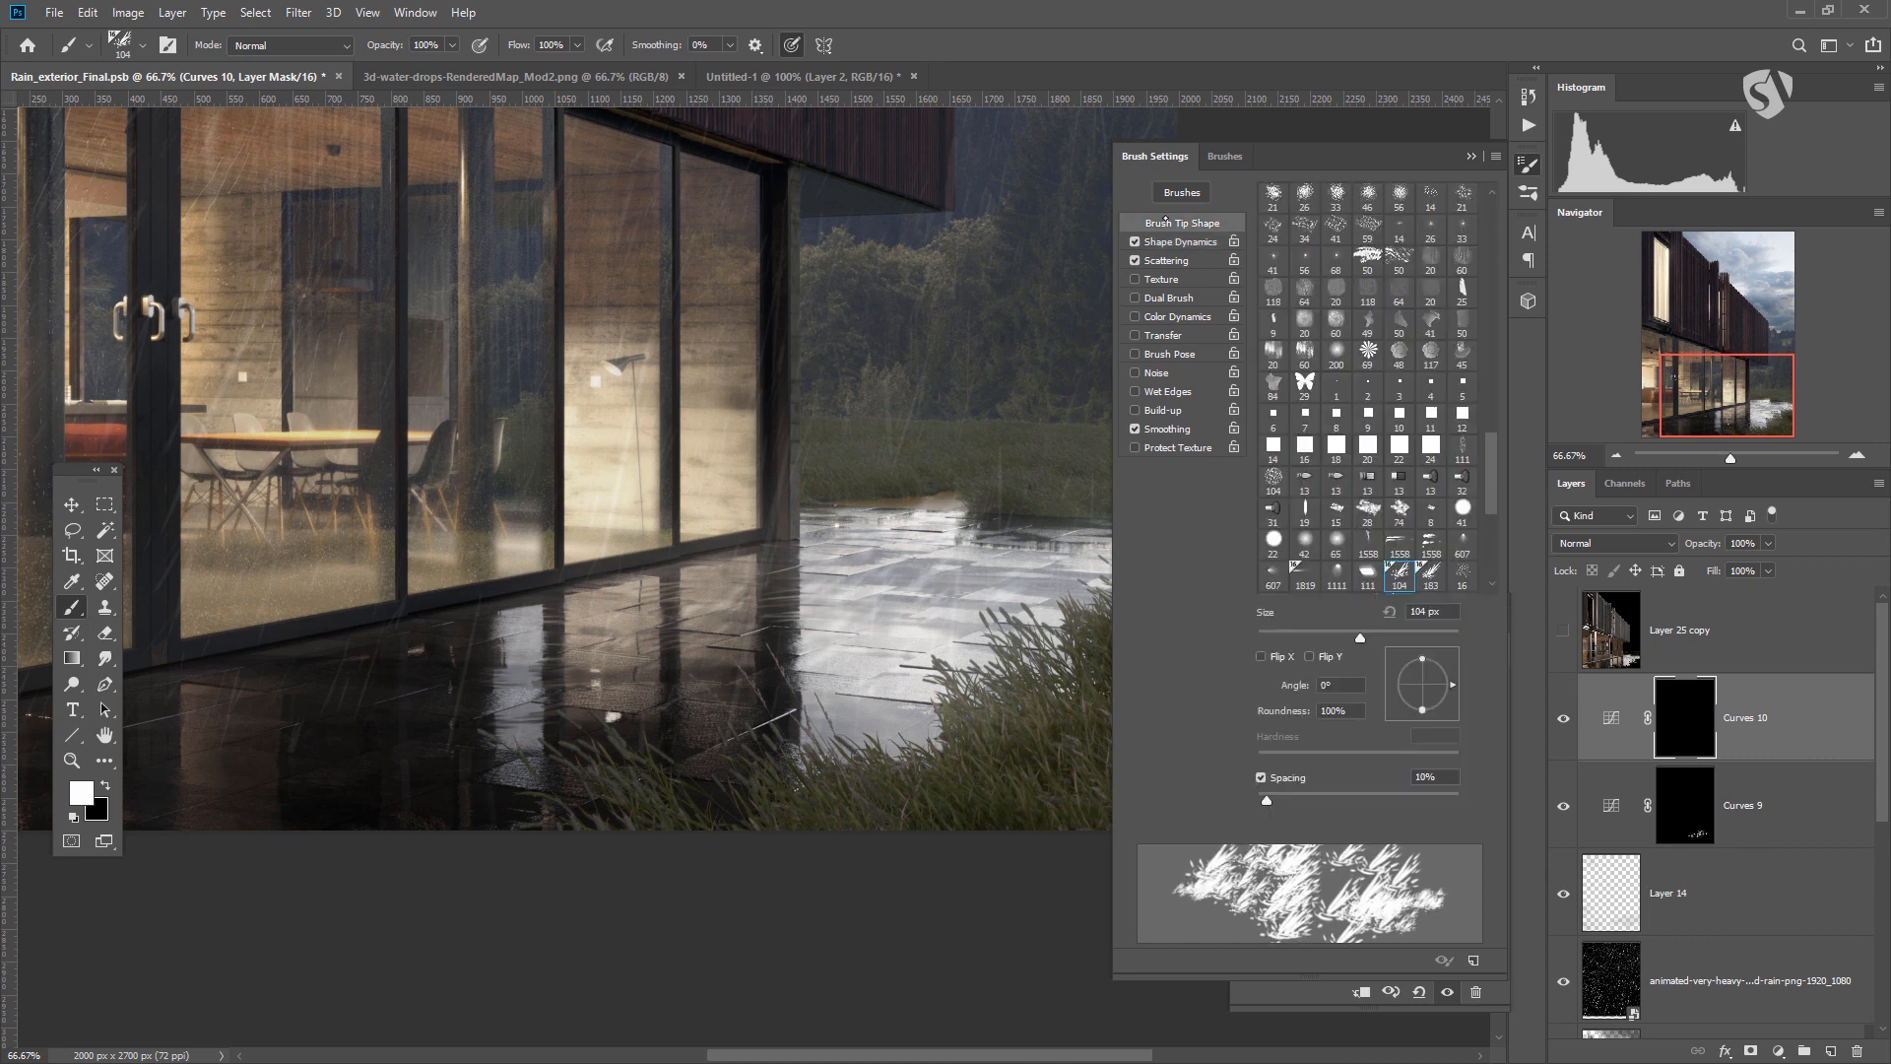
{"action": "left_click_drag", "start_coordinate": [1266, 800], "coordinate": [1291, 800]}
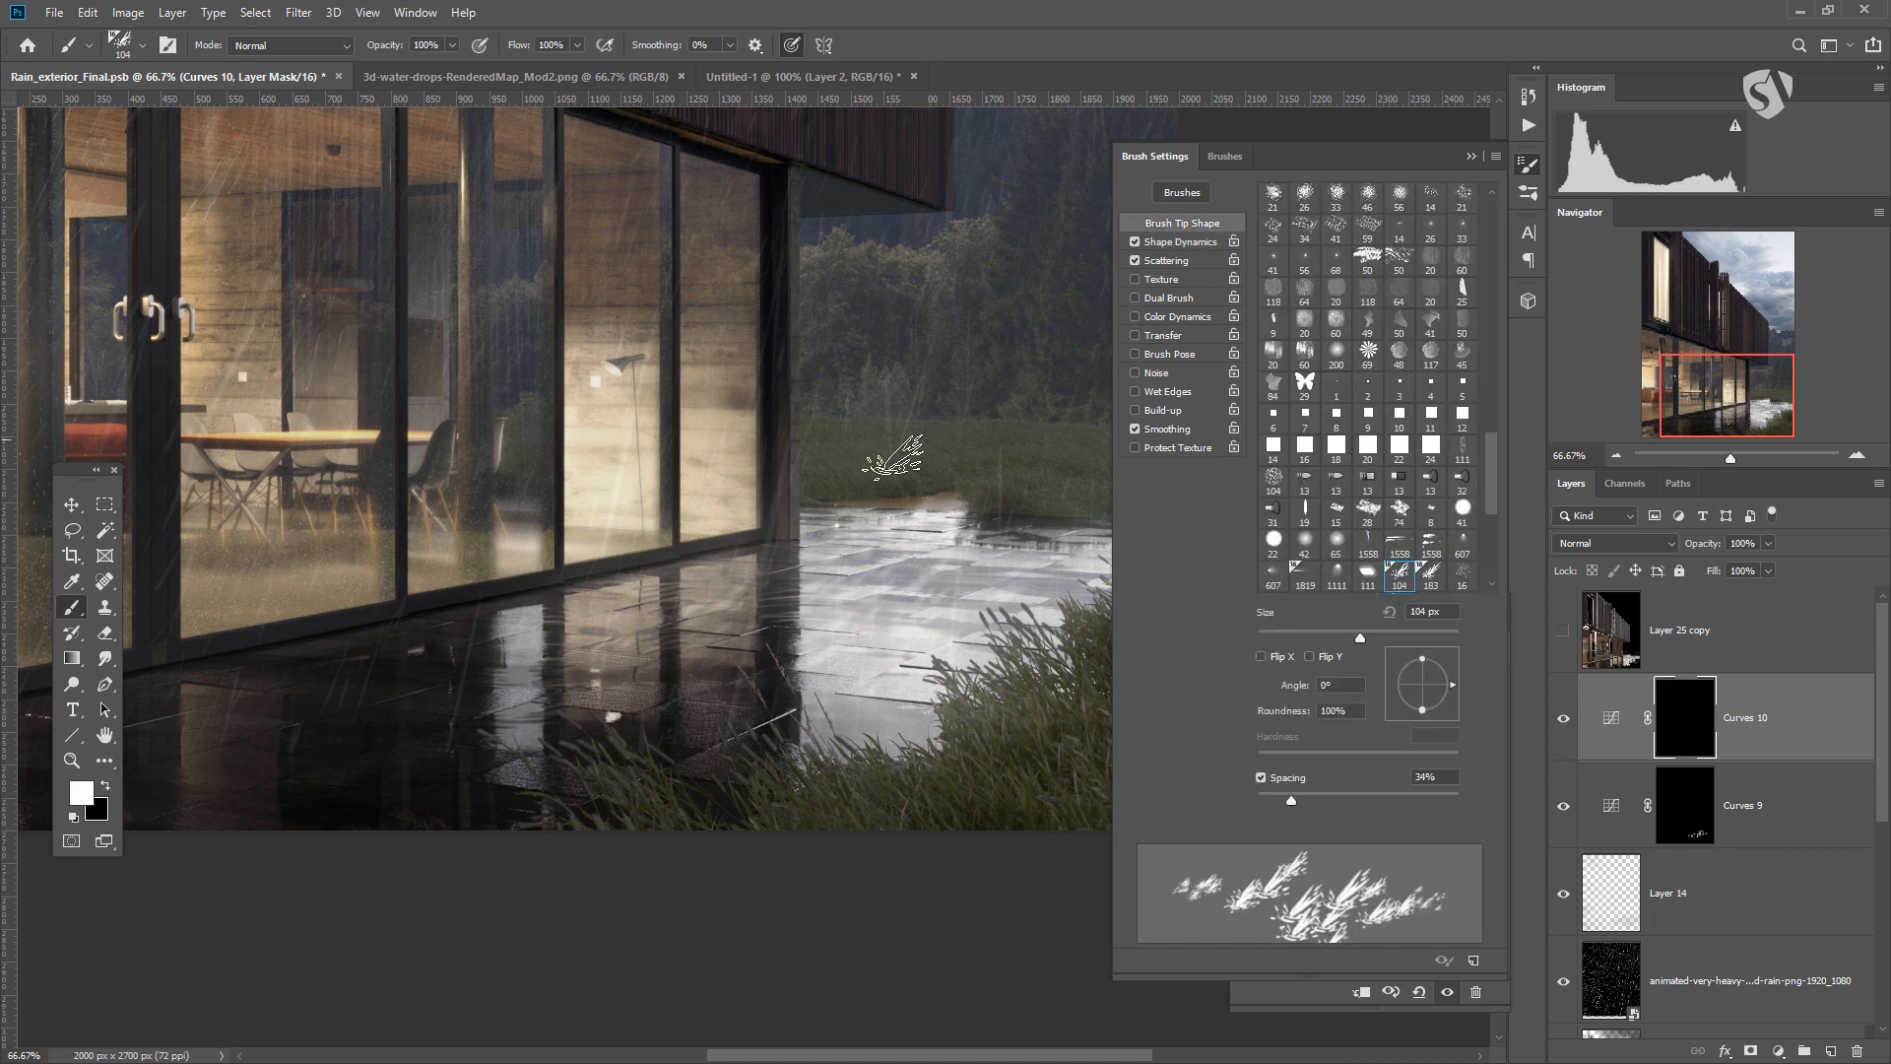
Paint fine splashes on the Curves 10 mask across the bright wet paving, using small brush sizes such as 21 px and 10 px.
{"action": "mouse_move", "coordinate": [916, 549]}
{"action": "left_mouse_down"}
{"action": "mouse_move", "coordinate": [882, 551]}
{"action": "mouse_move", "coordinate": [857, 583]}
{"action": "left_mouse_up"}
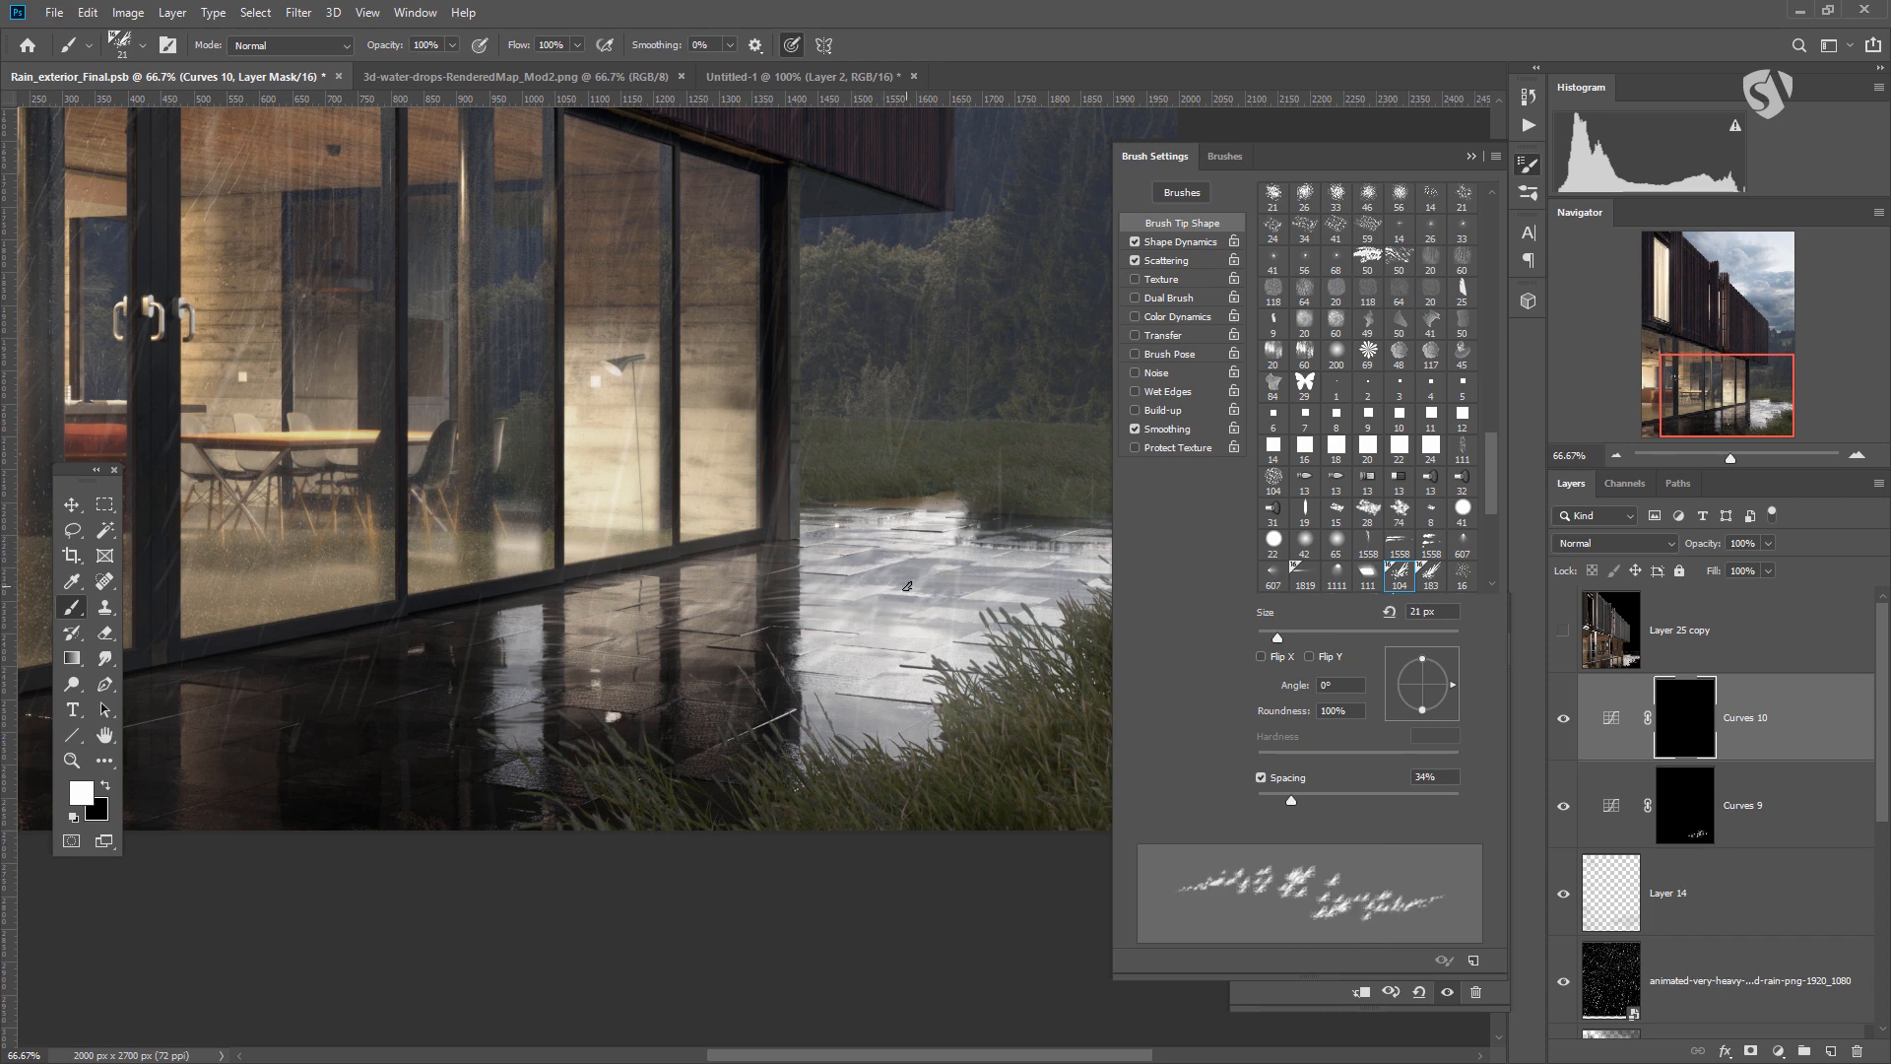
{"action": "mouse_move", "coordinate": [904, 581]}
{"action": "left_mouse_down"}
{"action": "mouse_move", "coordinate": [823, 613]}
{"action": "mouse_move", "coordinate": [841, 614]}
{"action": "mouse_move", "coordinate": [829, 639]}
{"action": "mouse_move", "coordinate": [893, 633]}
{"action": "mouse_move", "coordinate": [876, 642]}
{"action": "mouse_move", "coordinate": [845, 534]}
{"action": "mouse_move", "coordinate": [857, 552]}
{"action": "mouse_move", "coordinate": [815, 554]}
{"action": "mouse_move", "coordinate": [864, 540]}
{"action": "mouse_move", "coordinate": [807, 537]}
{"action": "left_mouse_up"}
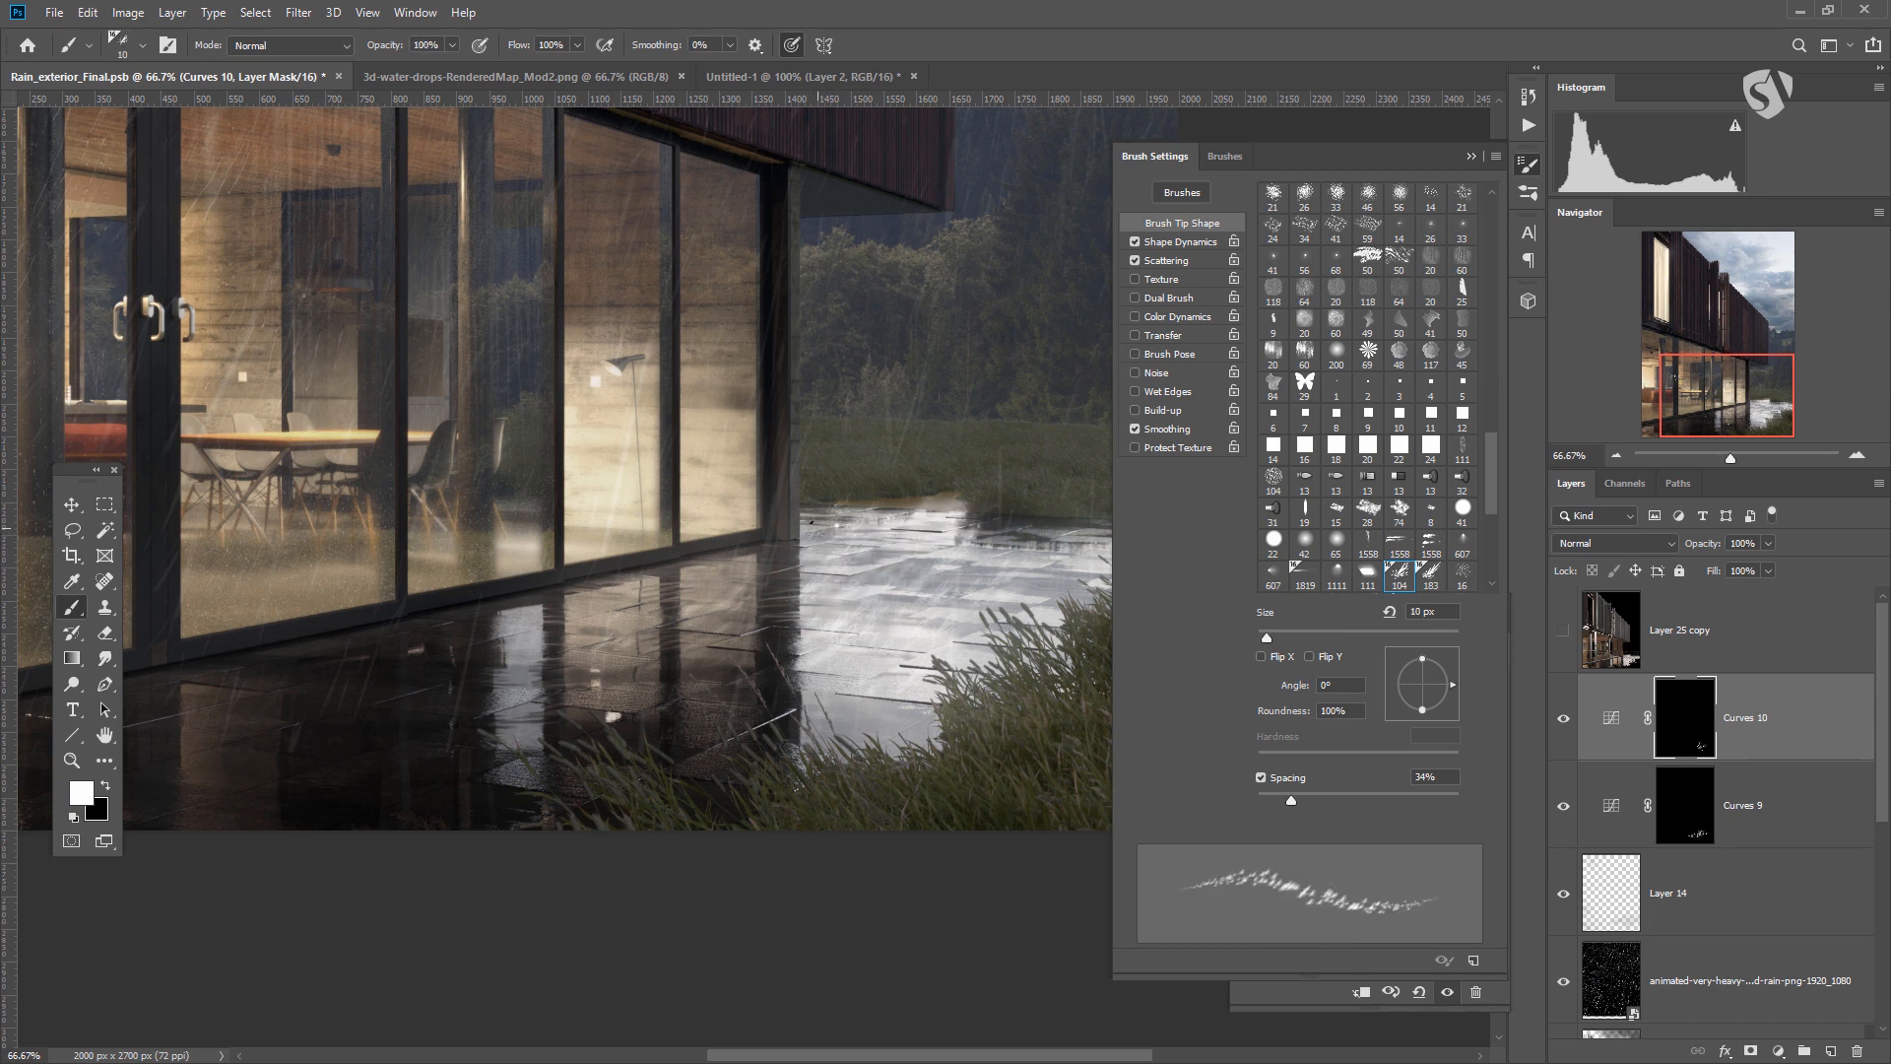
{"action": "right_click", "coordinate": [935, 515]}
{"action": "key", "text": "Escape"}
{"action": "left_click_drag", "start_coordinate": [921, 519], "coordinate": [926, 536]}
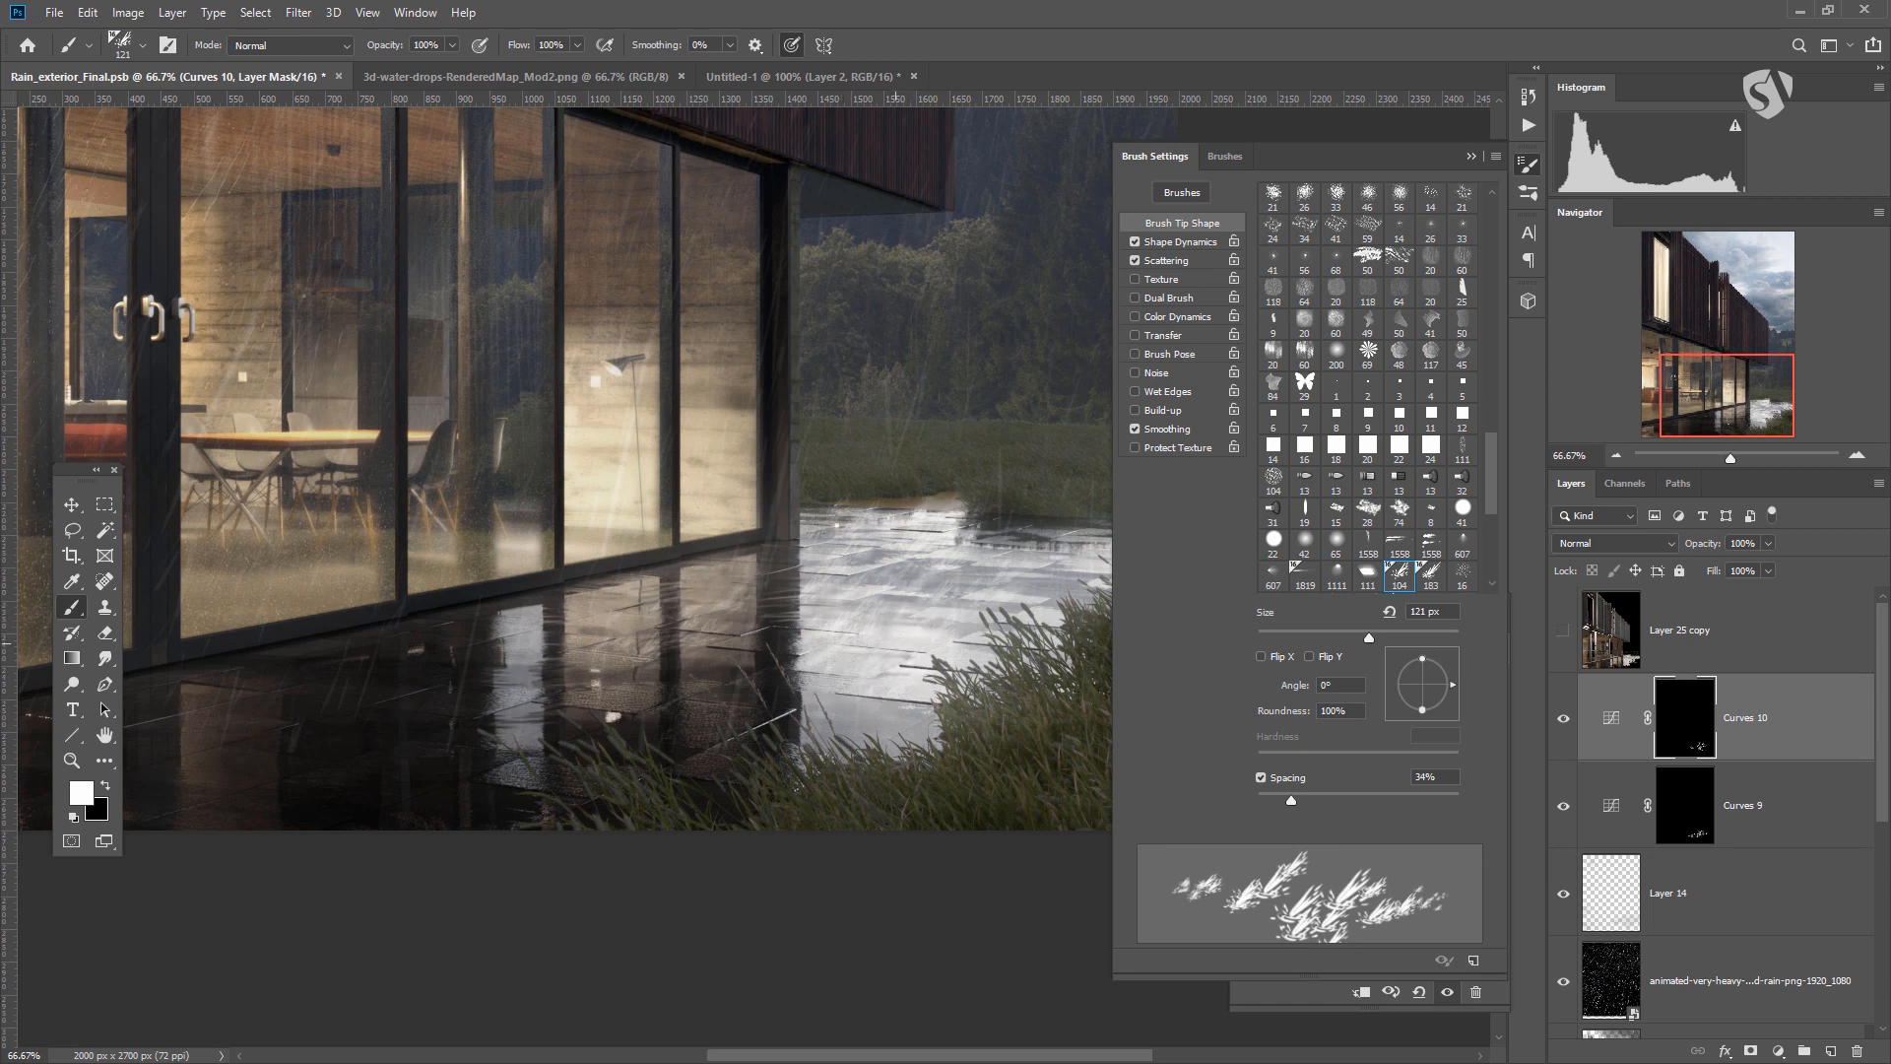
{"action": "left_click", "coordinate": [1530, 166]}
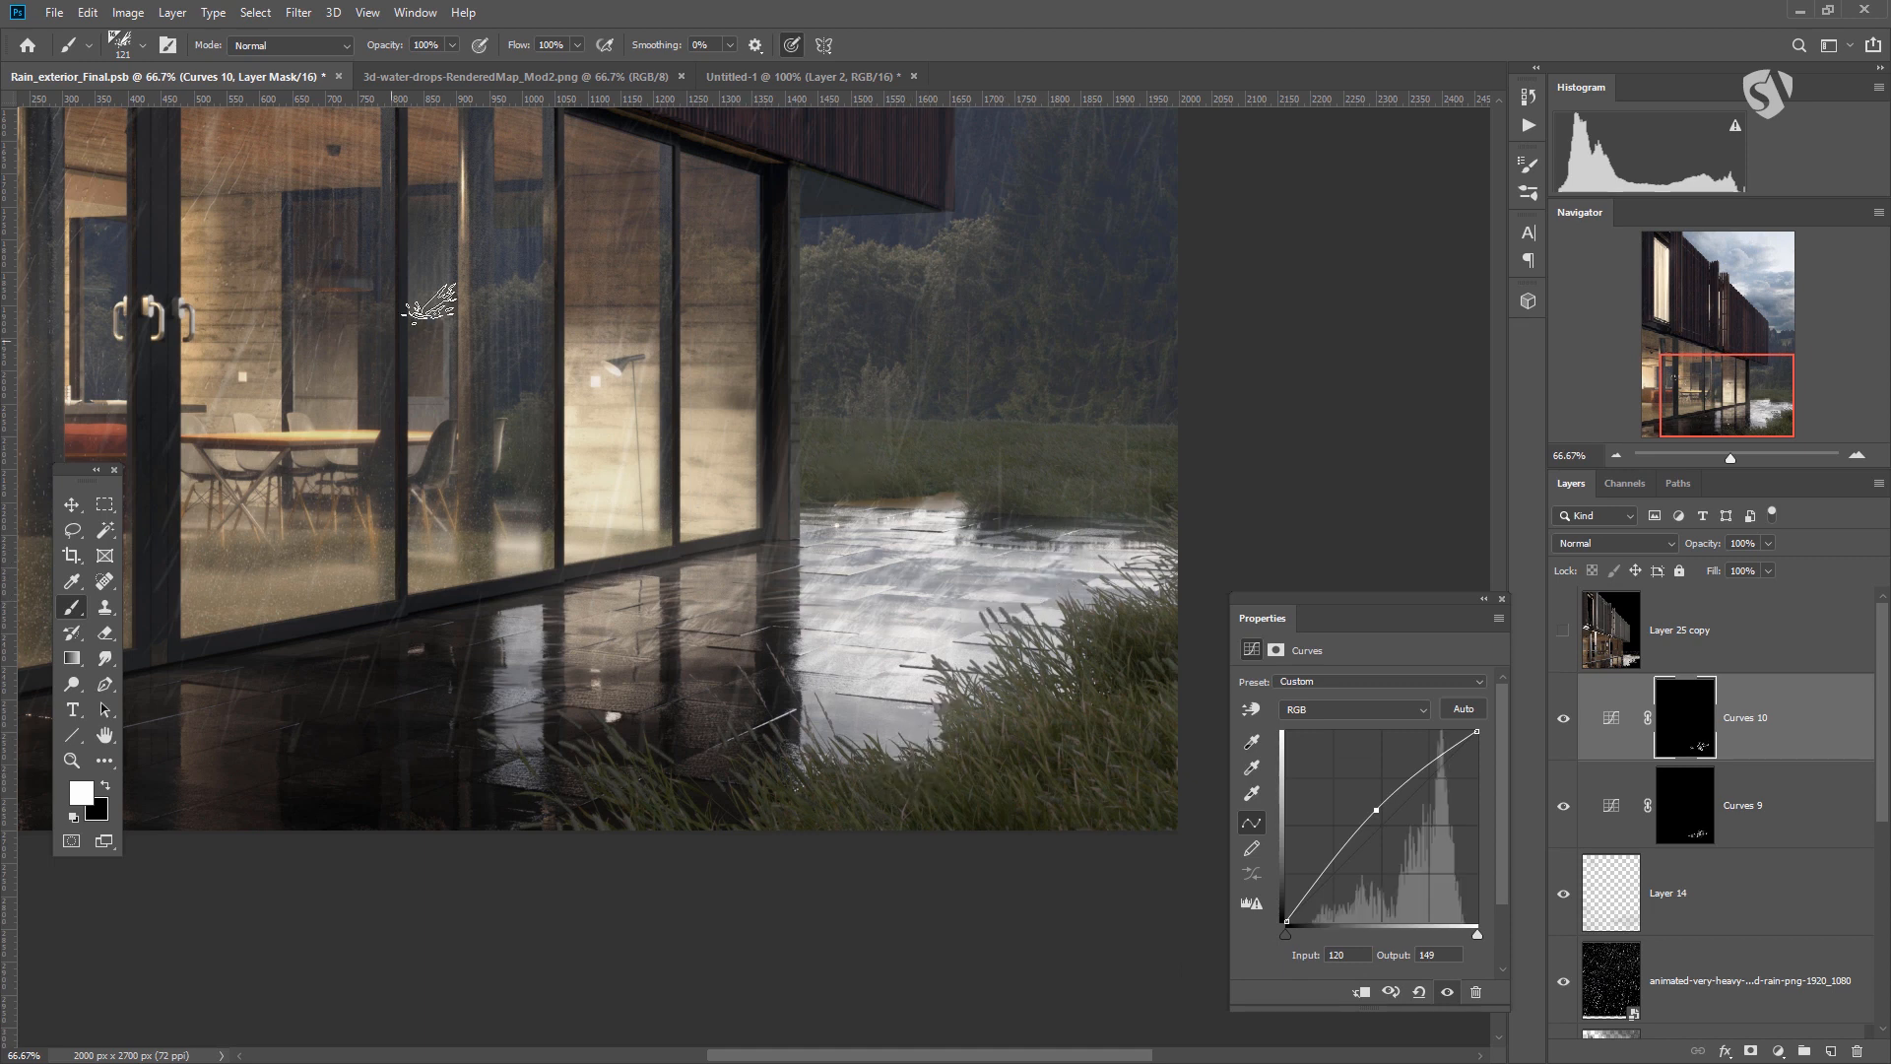
Add a Curves adjustment with a strong brightening curve above Curves 10, and invert its mask to black.
{"action": "left_click", "coordinate": [104, 658]}
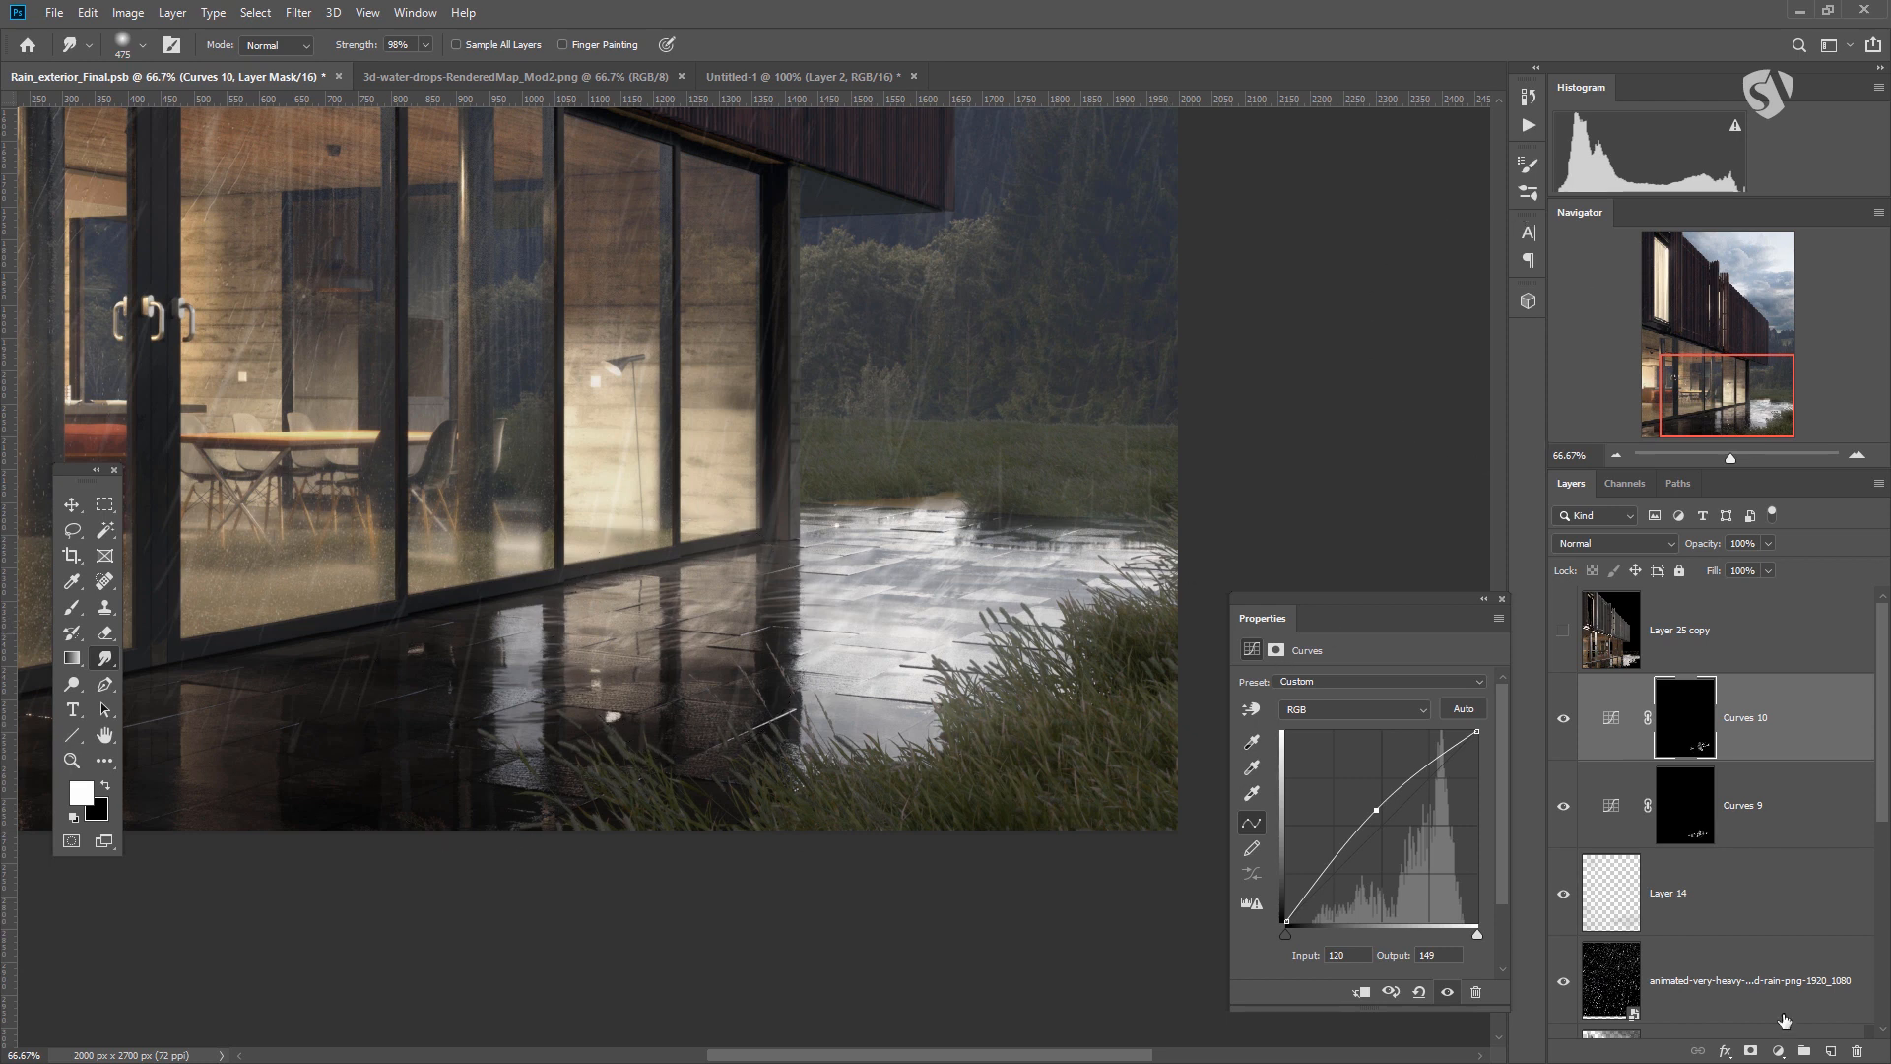
{"action": "left_click", "coordinate": [1777, 1051]}
{"action": "left_click", "coordinate": [1745, 785]}
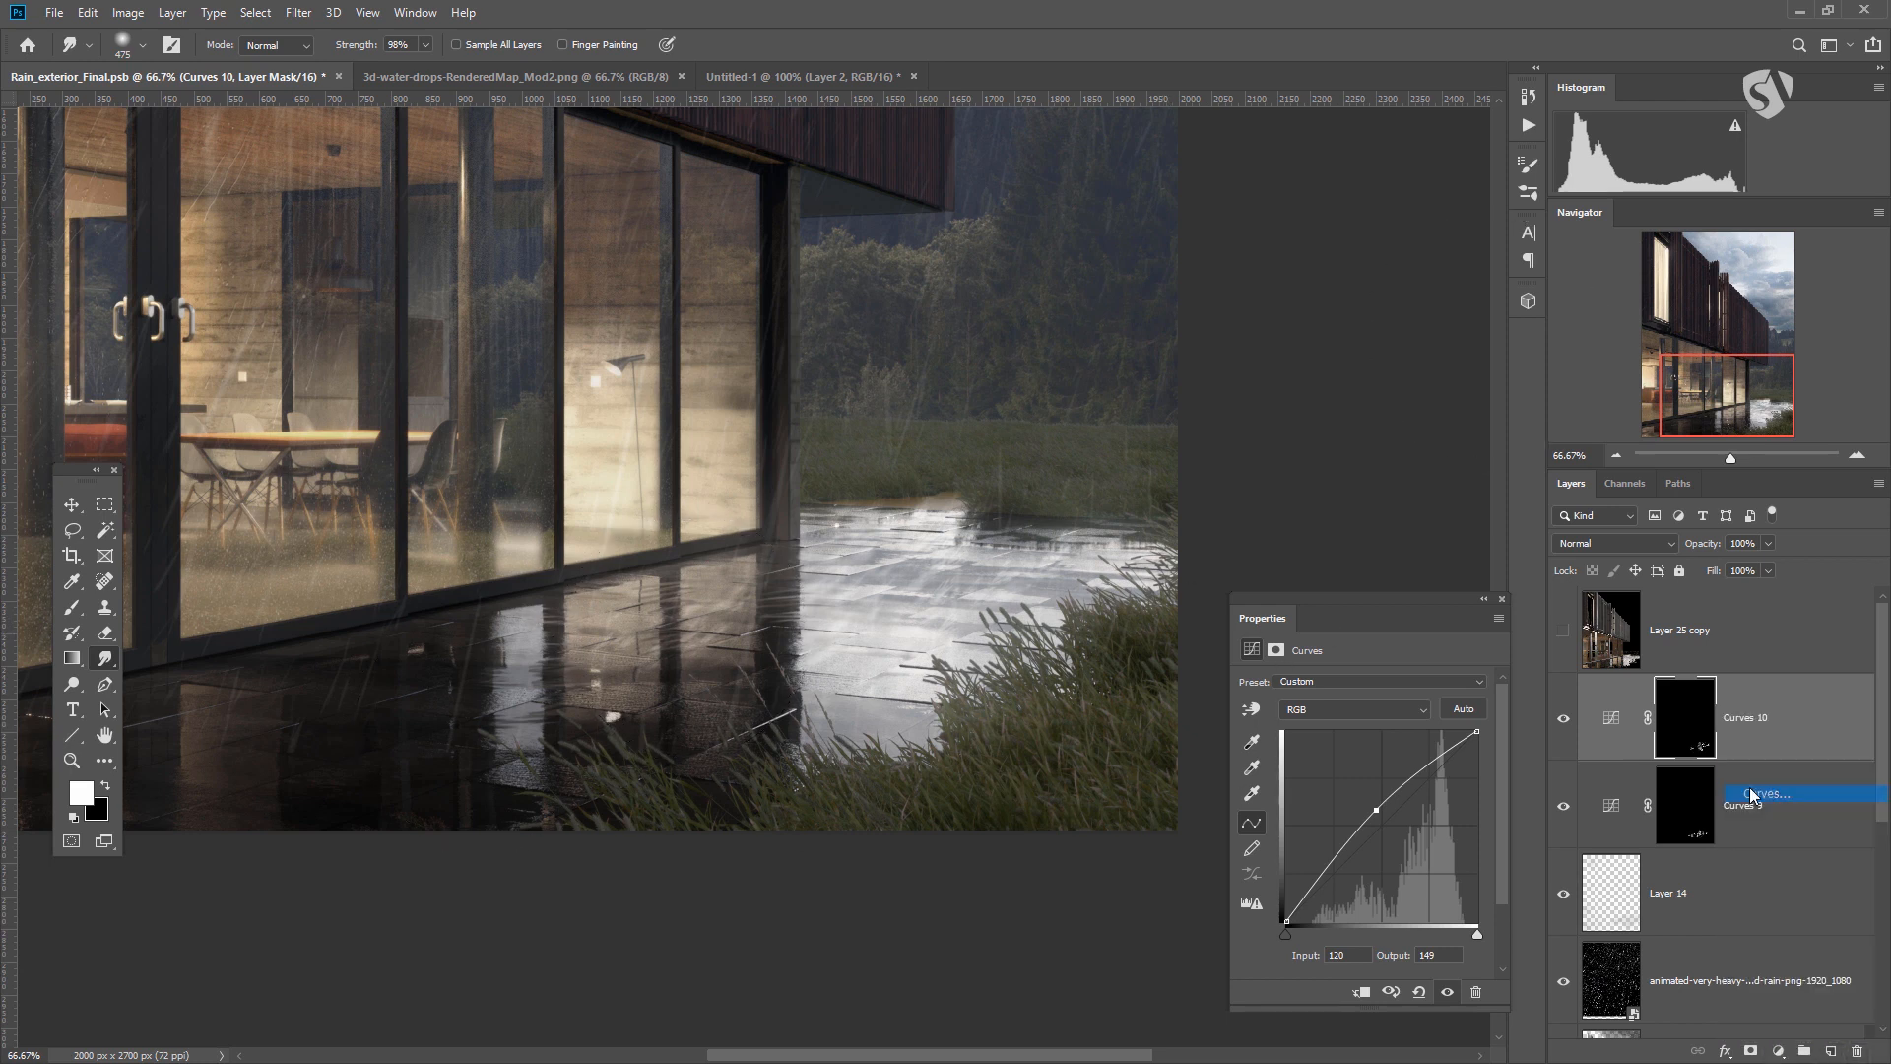
{"action": "left_click_drag", "start_coordinate": [1395, 809], "coordinate": [1378, 767]}
{"action": "left_click", "coordinate": [1690, 721]}
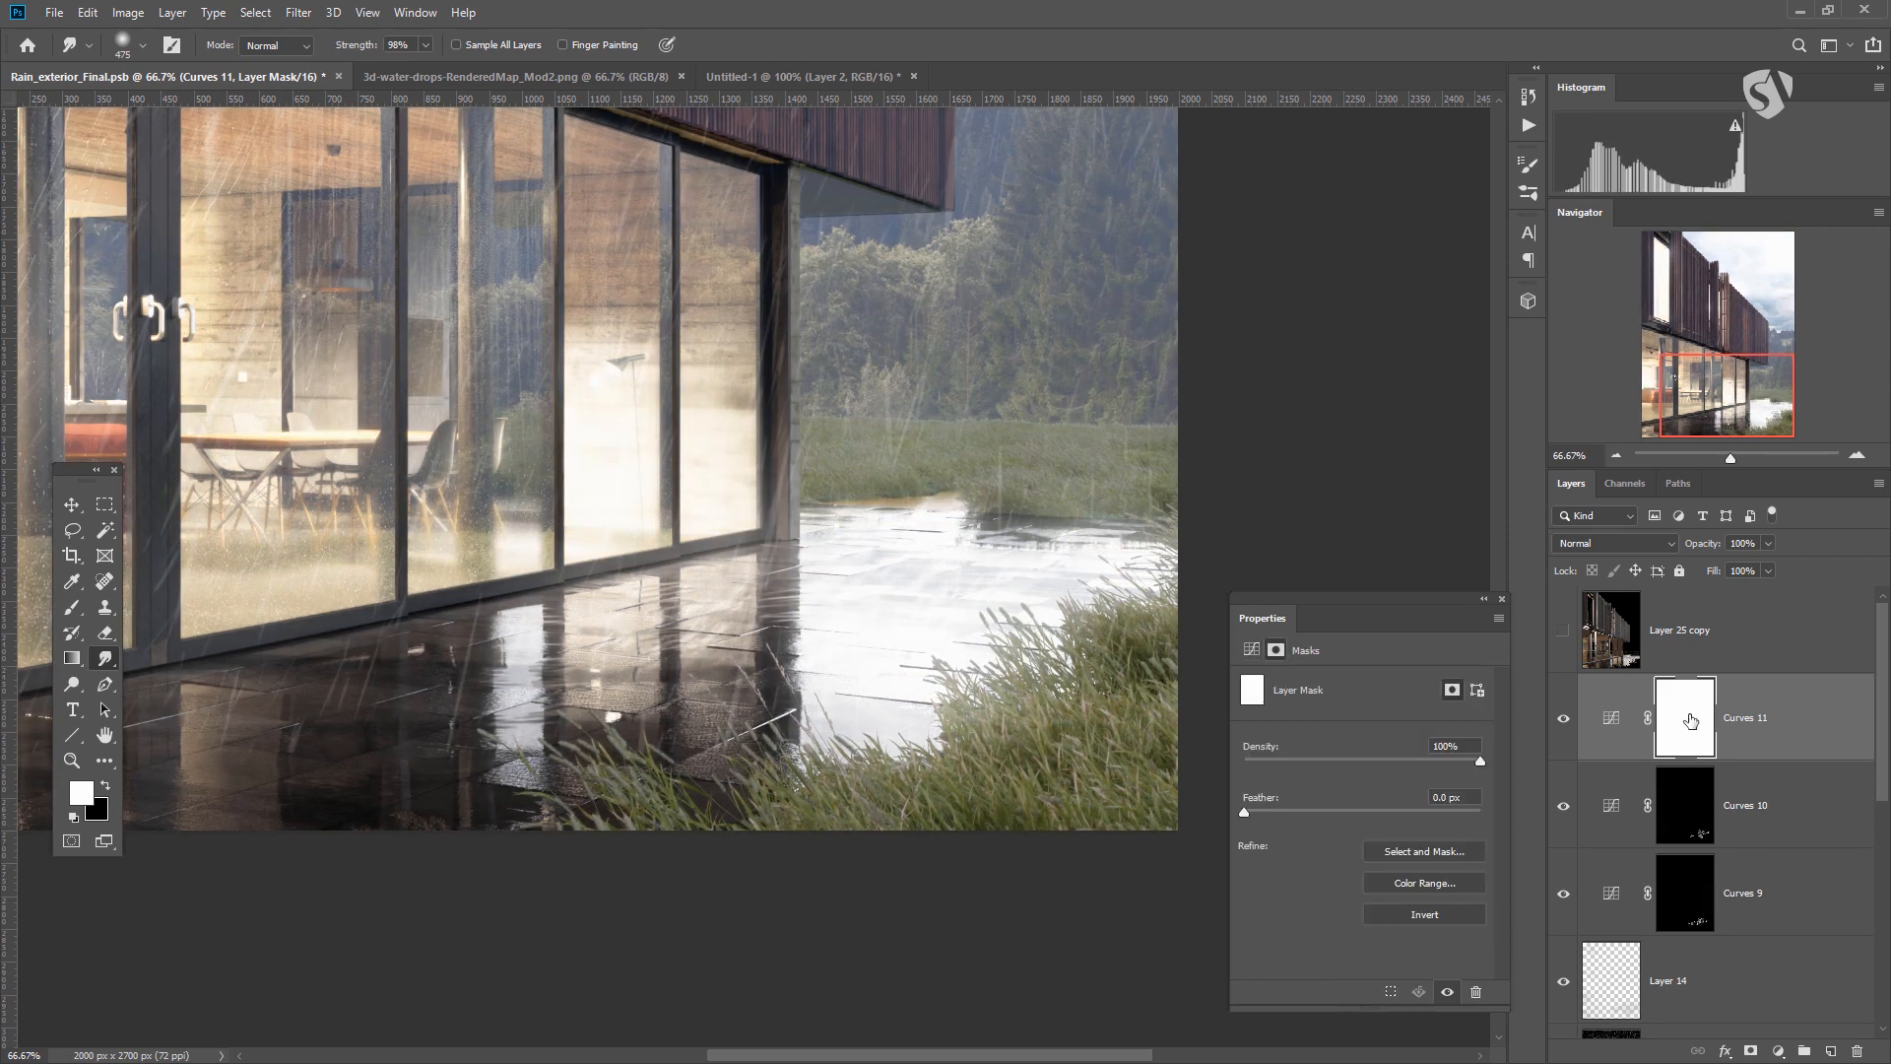
{"action": "key", "text": "ctrl+i"}
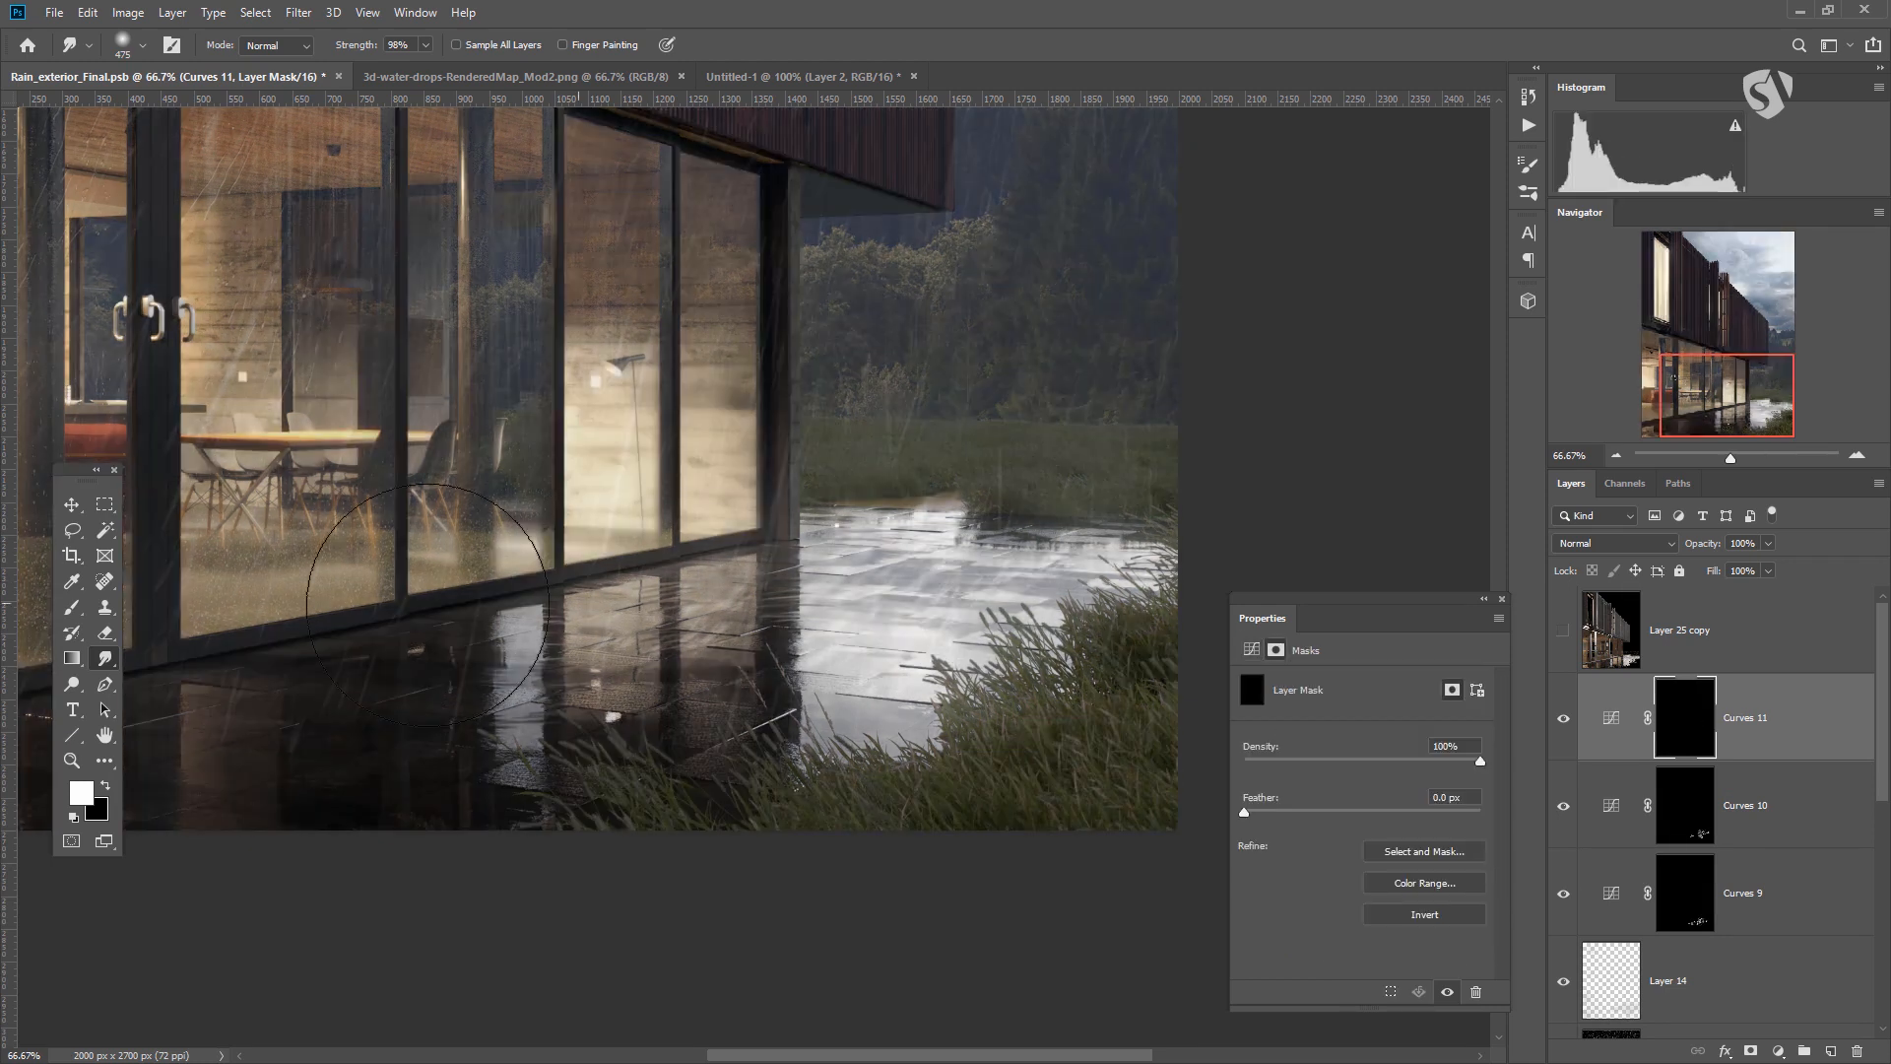
Paint splashes on the Curves 11 mask across the bright wet paving at sizes such as 30, 48 and 149 px, and soften them with the Smudge tool.
{"action": "left_click", "coordinate": [72, 607]}
{"action": "left_click_drag", "start_coordinate": [897, 593], "coordinate": [847, 598]}
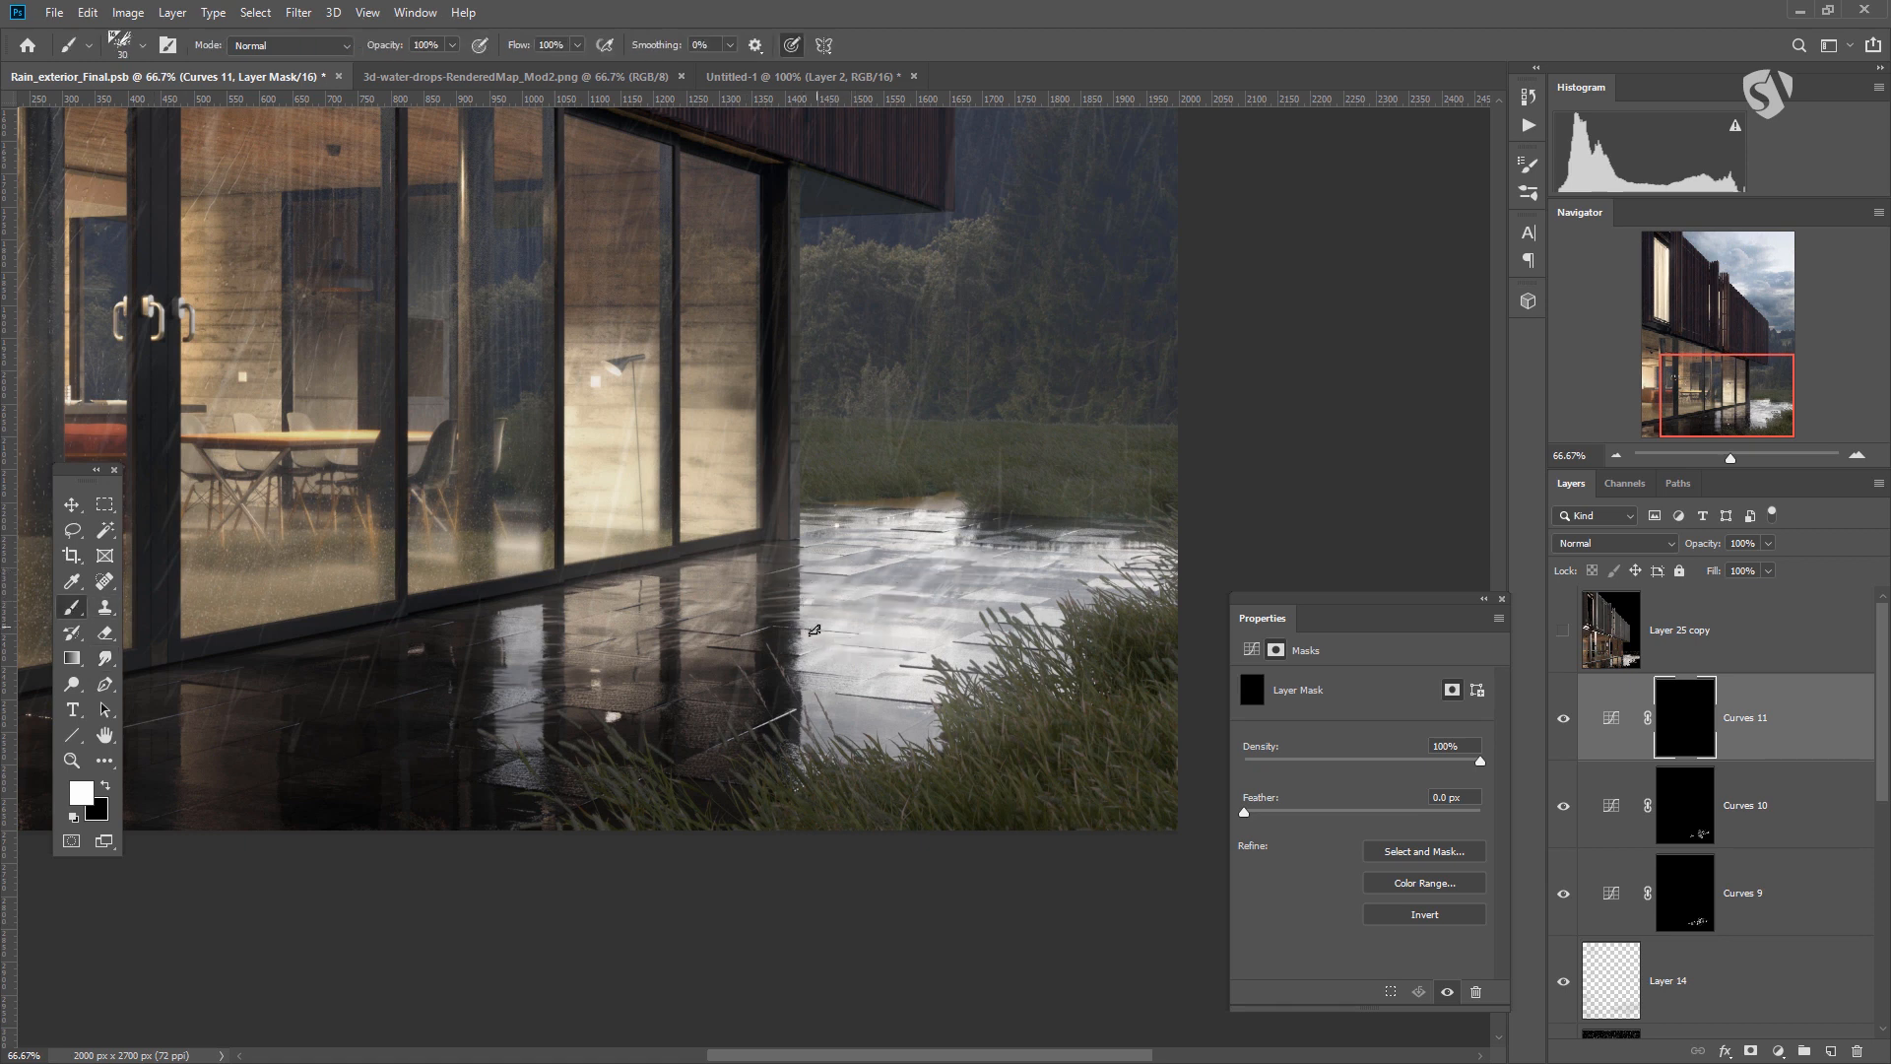
{"action": "left_click_drag", "start_coordinate": [839, 613], "coordinate": [849, 628]}
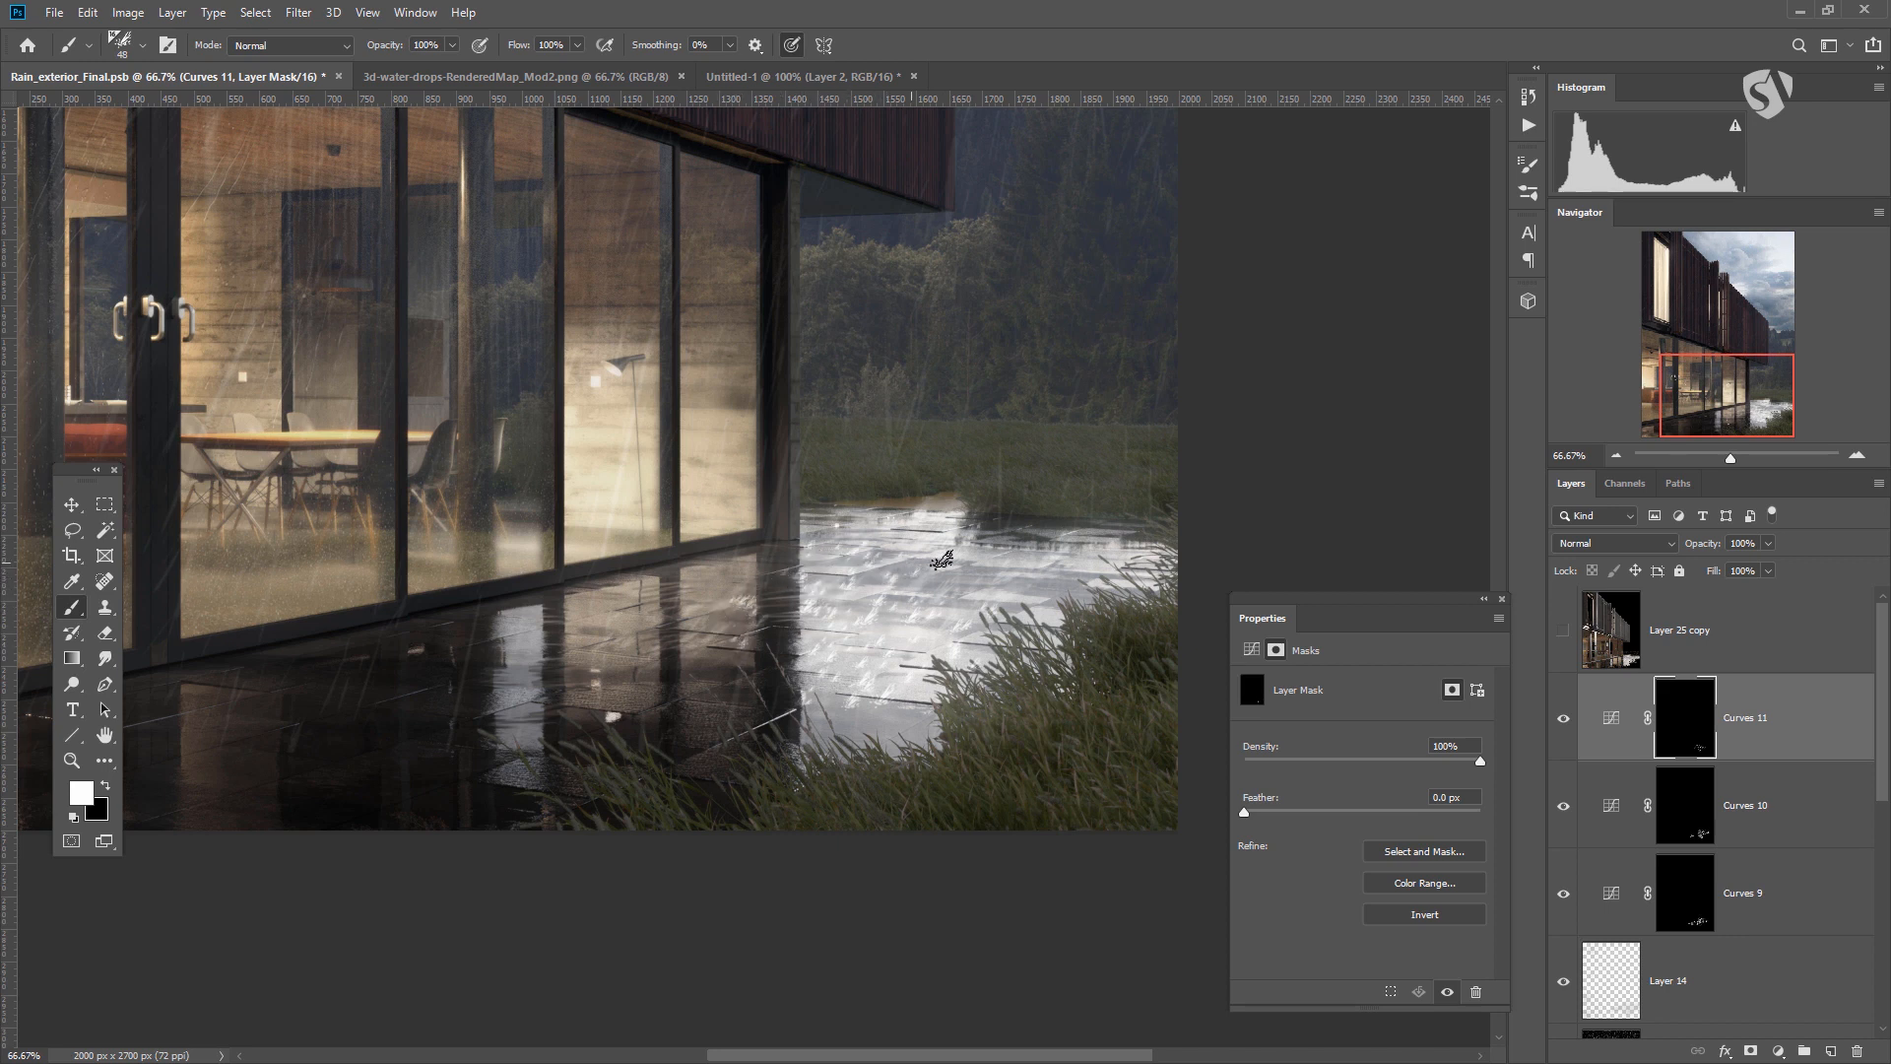
{"action": "left_click_drag", "start_coordinate": [753, 642], "coordinate": [755, 640]}
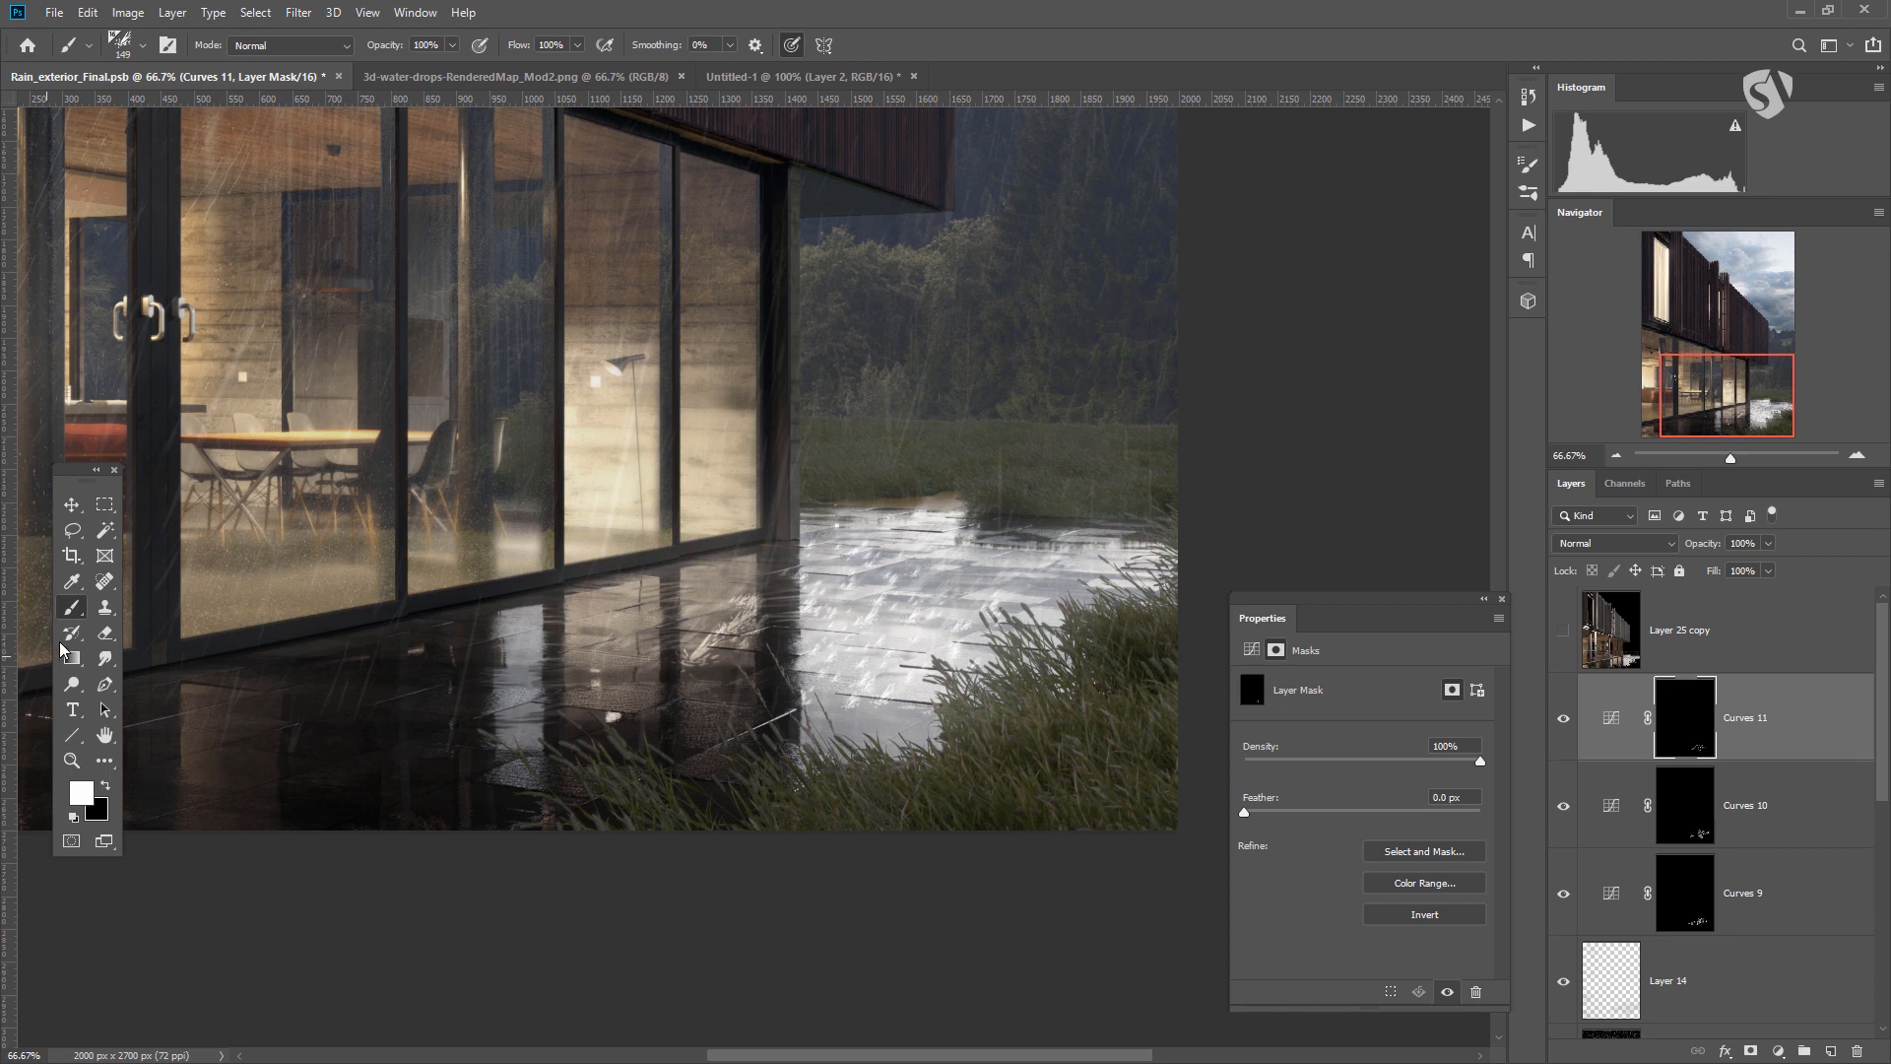
{"action": "left_click", "coordinate": [106, 658]}
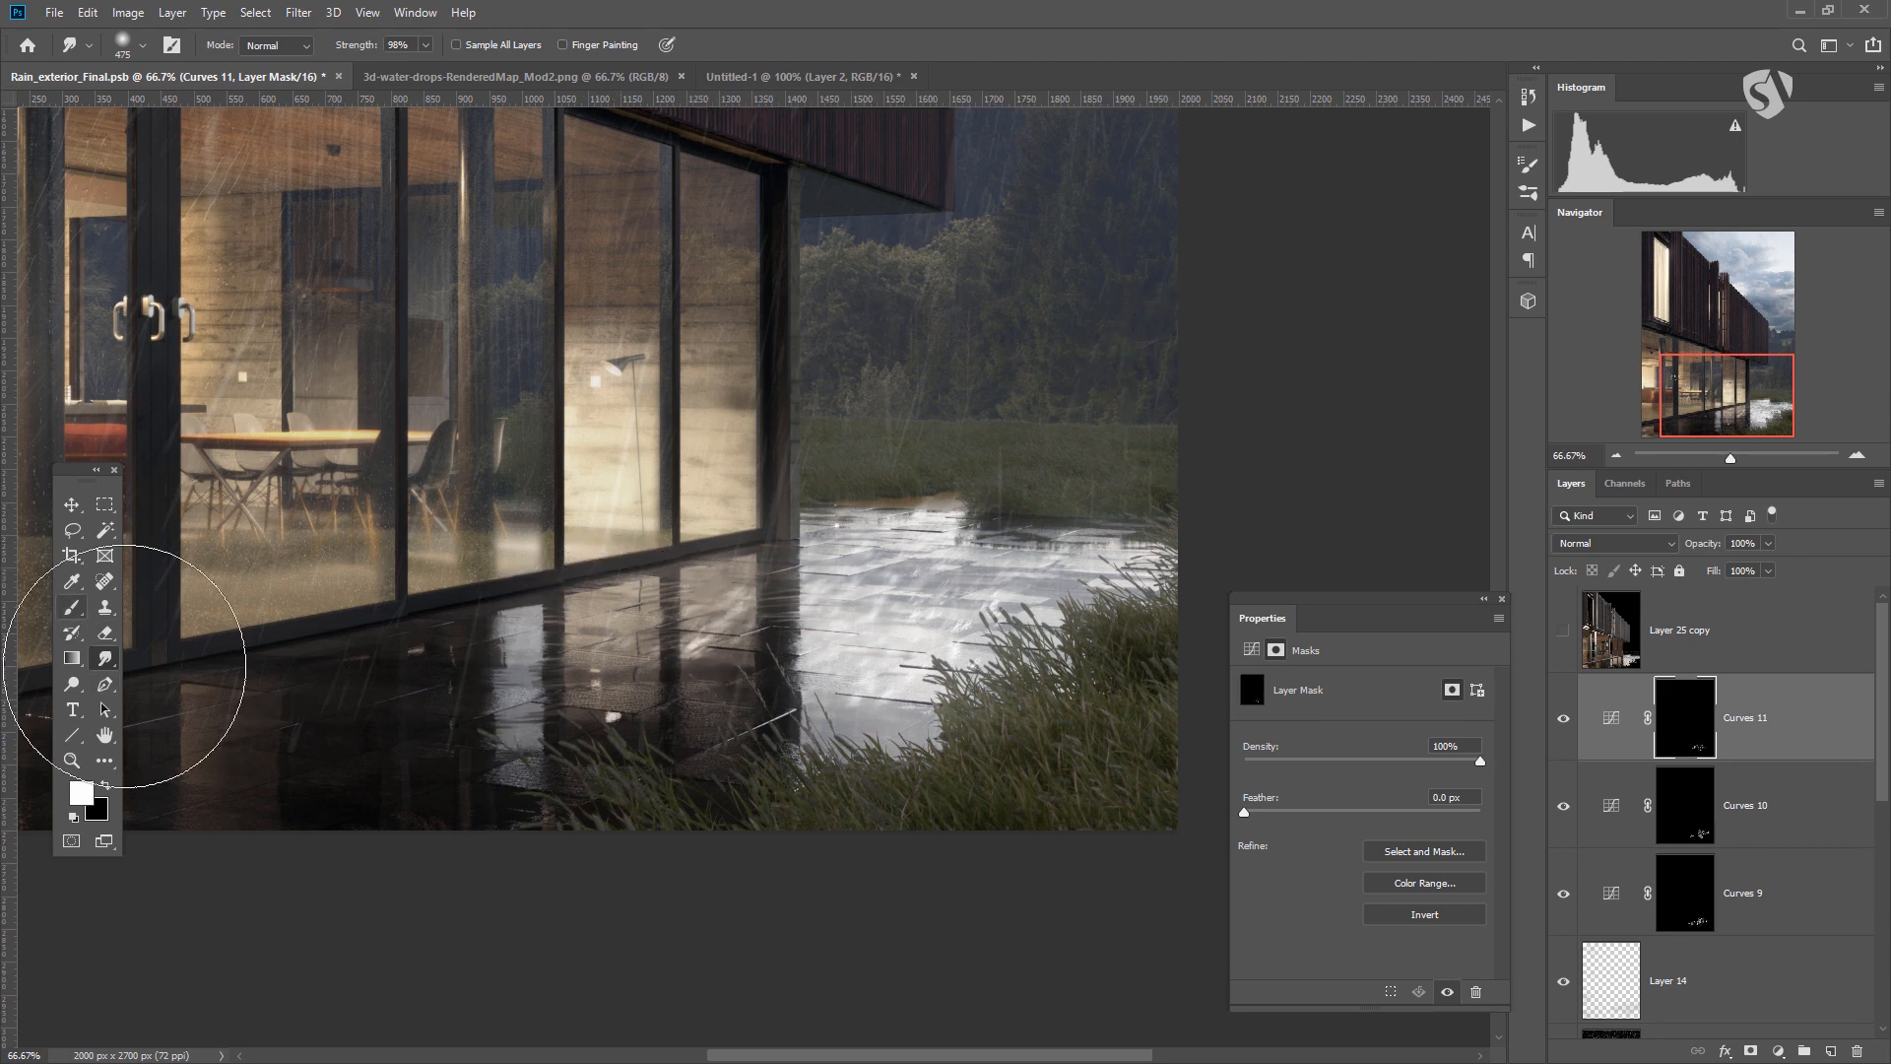
Paint splashes on the Curves 11 mask over the dark reflective paving by the glass front, using sizes such as 68 px and 178 px.
{"action": "left_click", "coordinate": [72, 607]}
{"action": "mouse_move", "coordinate": [673, 613]}
{"action": "left_mouse_down"}
{"action": "mouse_move", "coordinate": [645, 642]}
{"action": "mouse_move", "coordinate": [680, 636]}
{"action": "mouse_move", "coordinate": [647, 650]}
{"action": "left_mouse_up"}
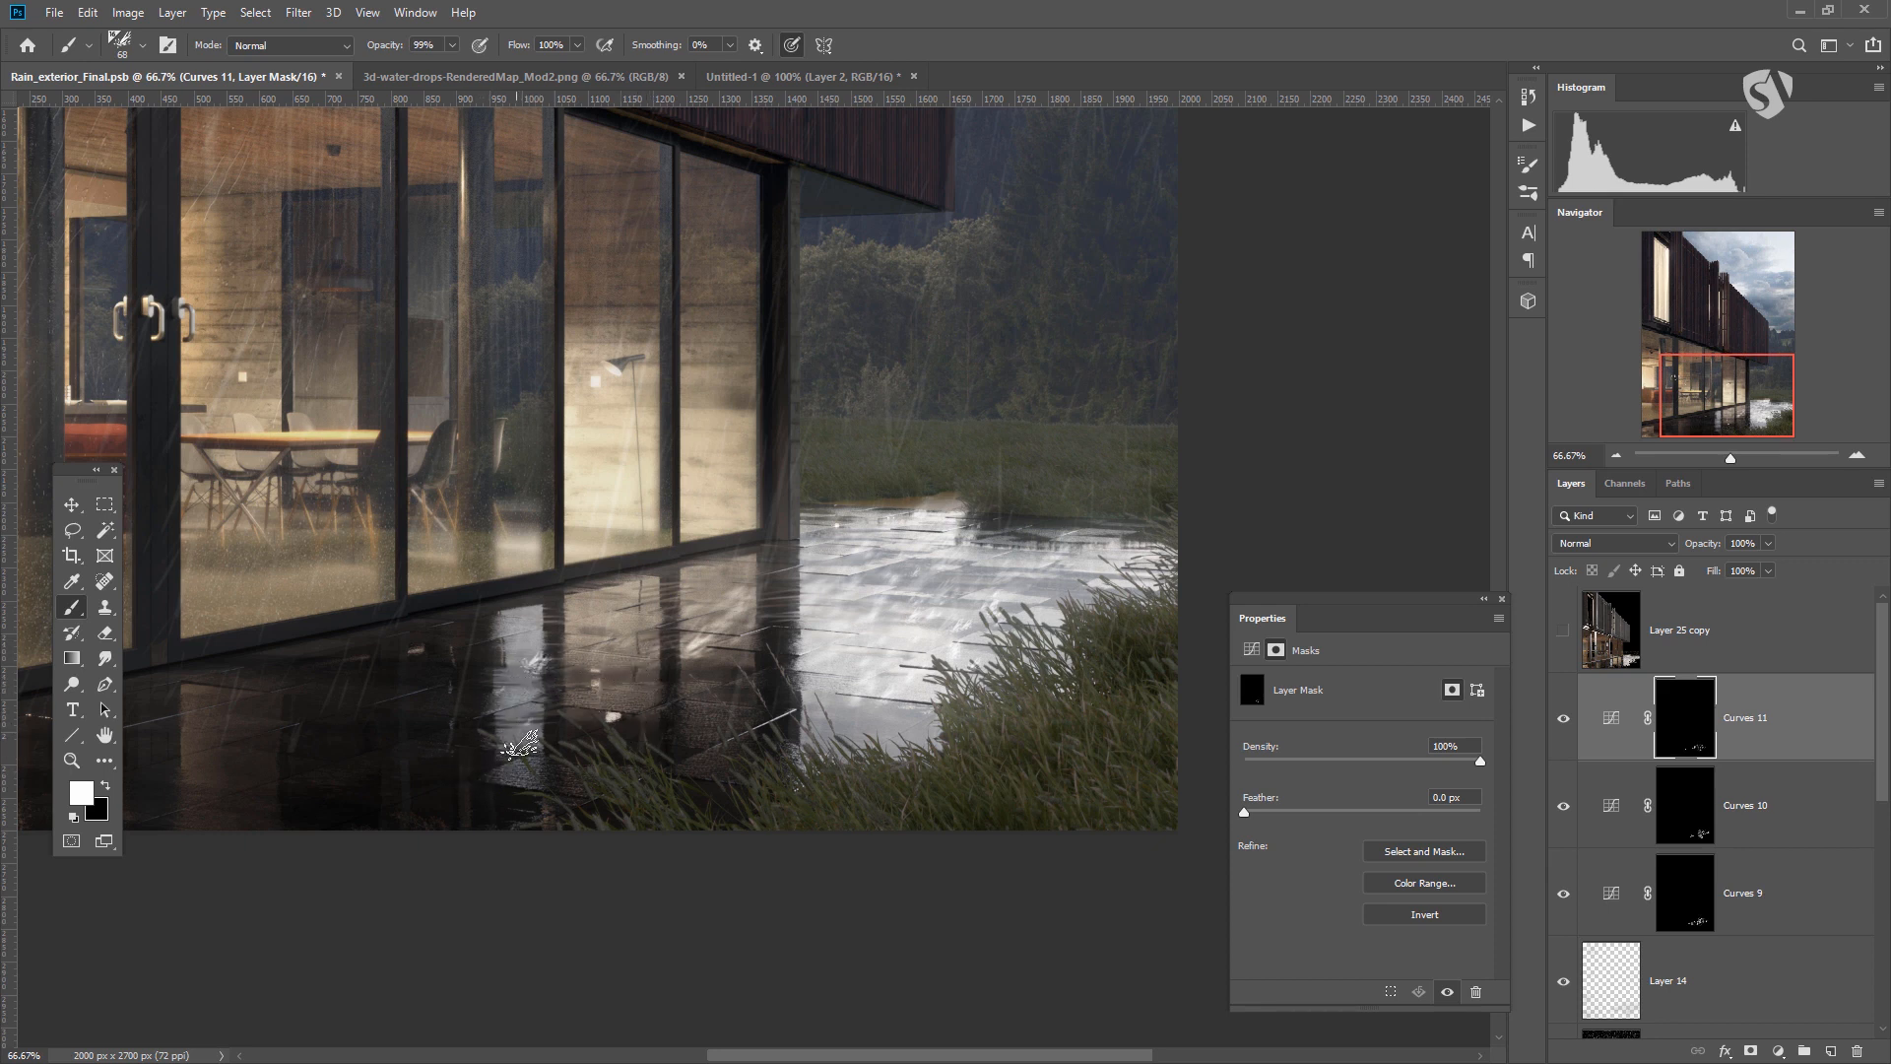
{"action": "left_click_drag", "start_coordinate": [559, 674], "coordinate": [581, 682]}
{"action": "left_click", "coordinate": [523, 725]}
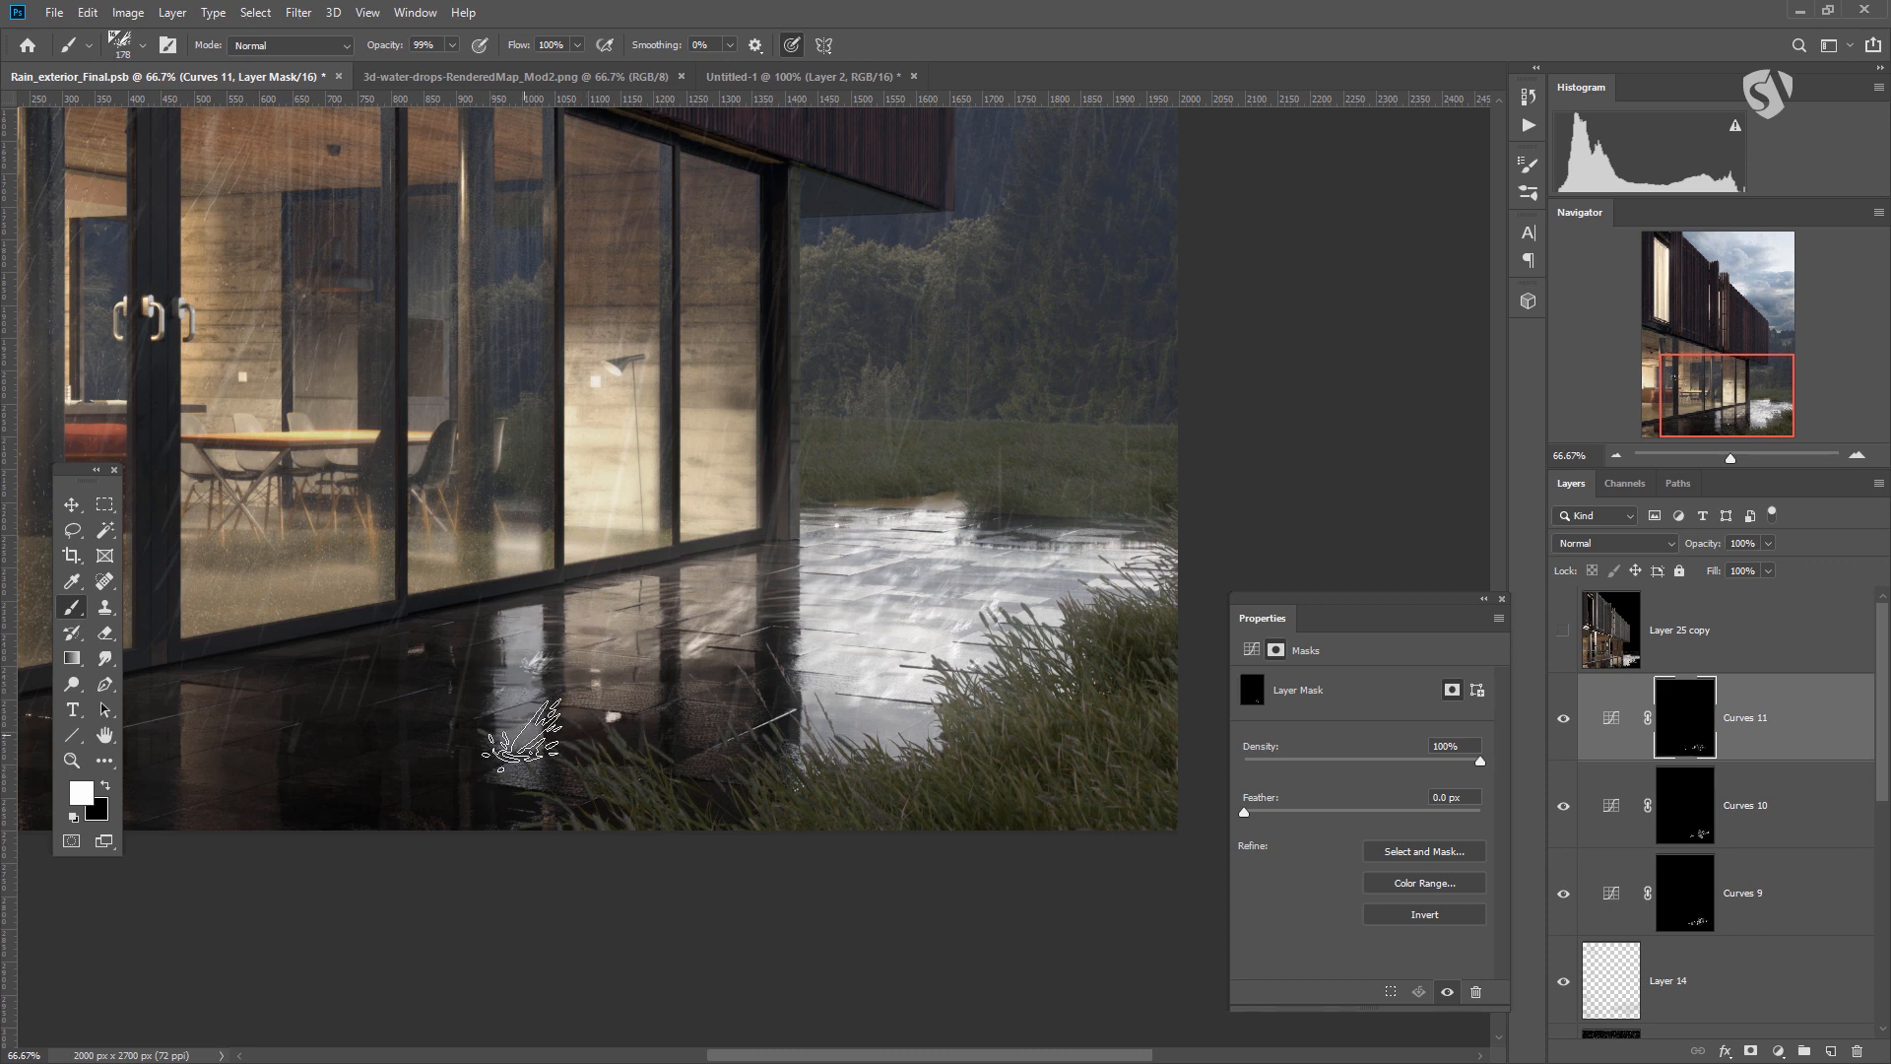
{"action": "left_click", "coordinate": [529, 648]}
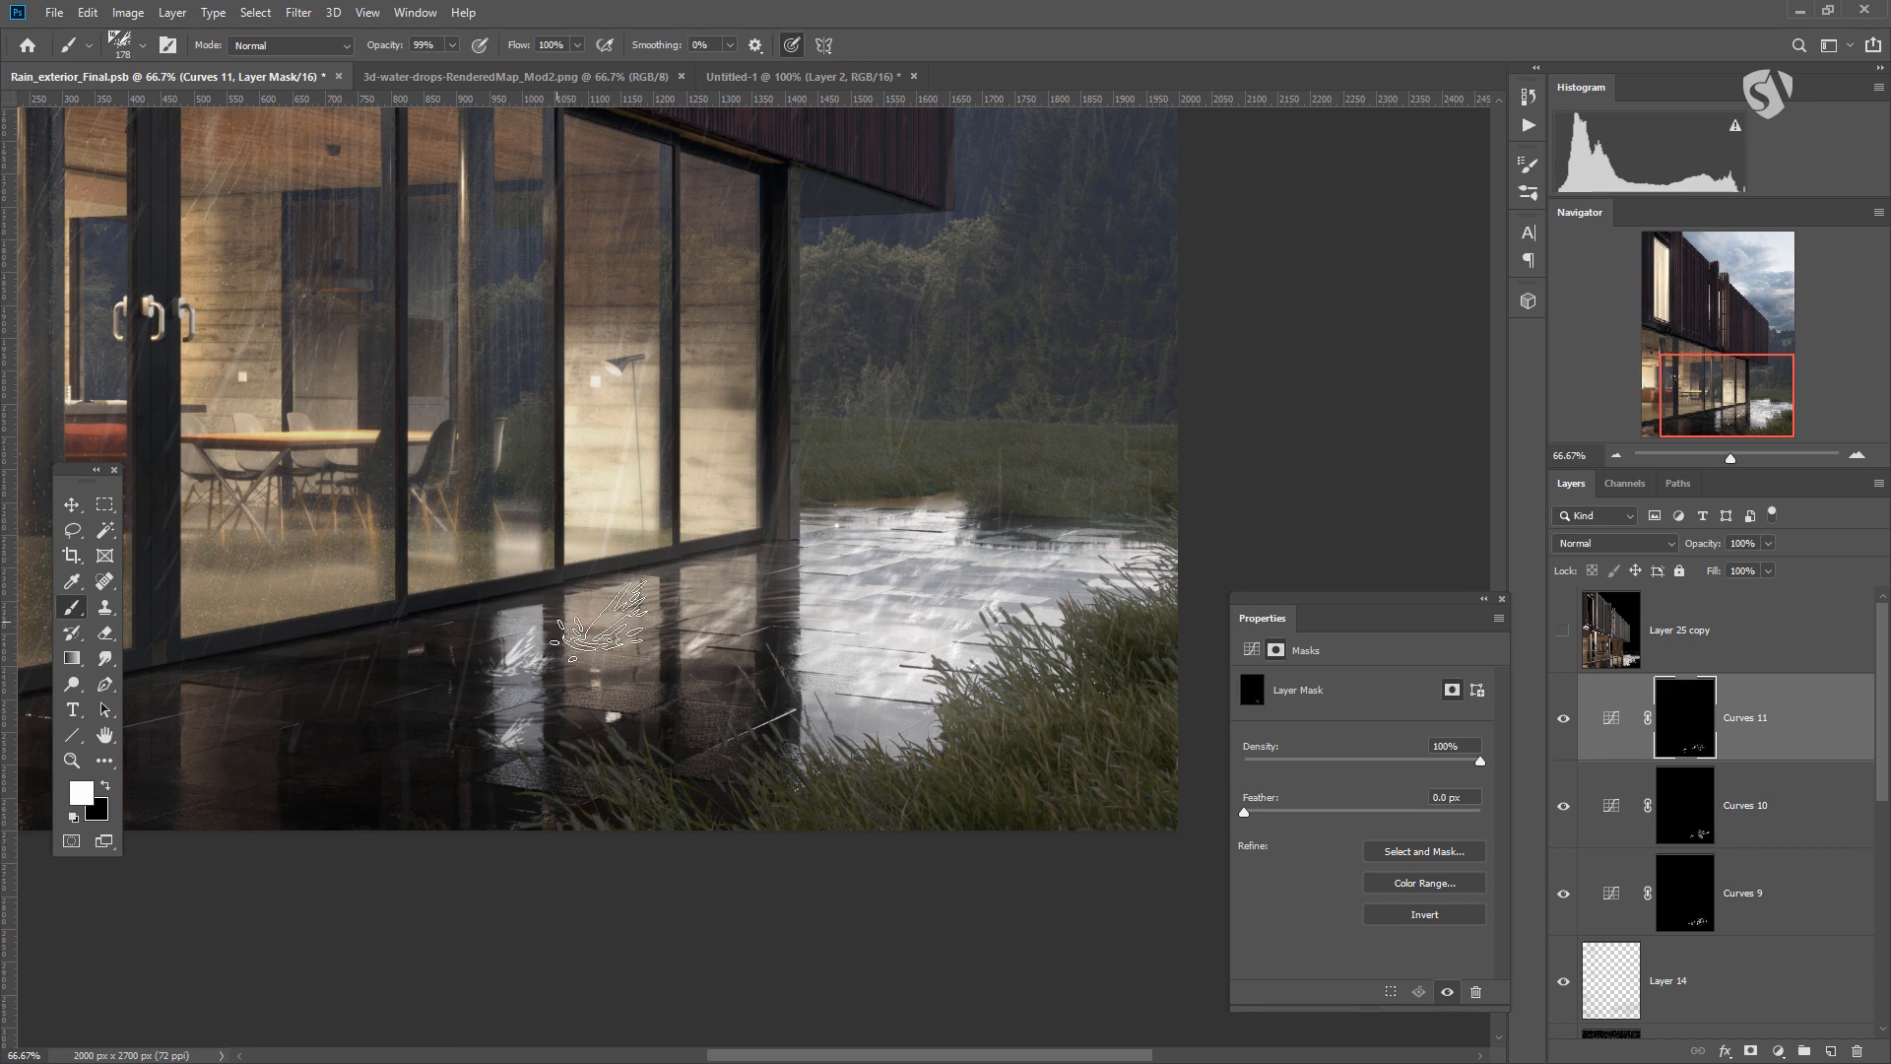
{"action": "left_click", "coordinate": [618, 605]}
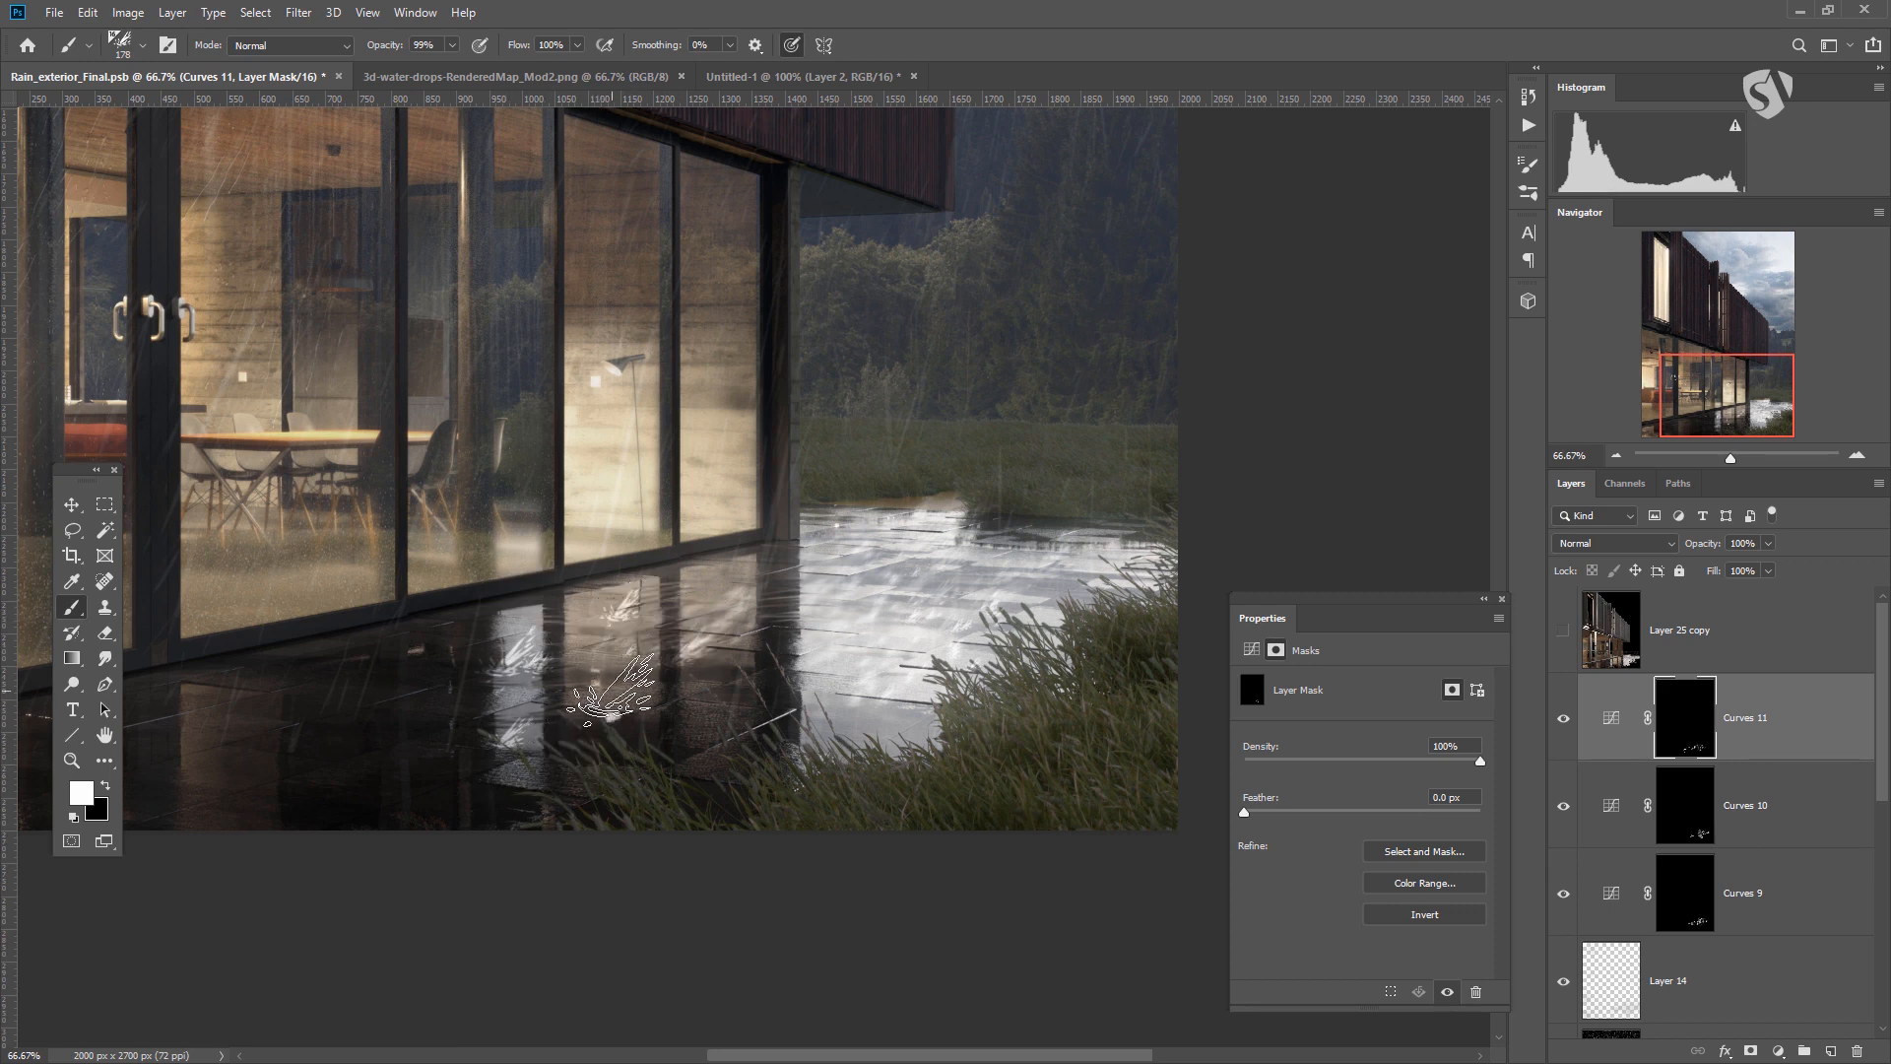
Smudge the splashes on the dark reflective paving with a soft tip at 85 px and 213 px.
{"action": "left_click", "coordinate": [98, 665]}
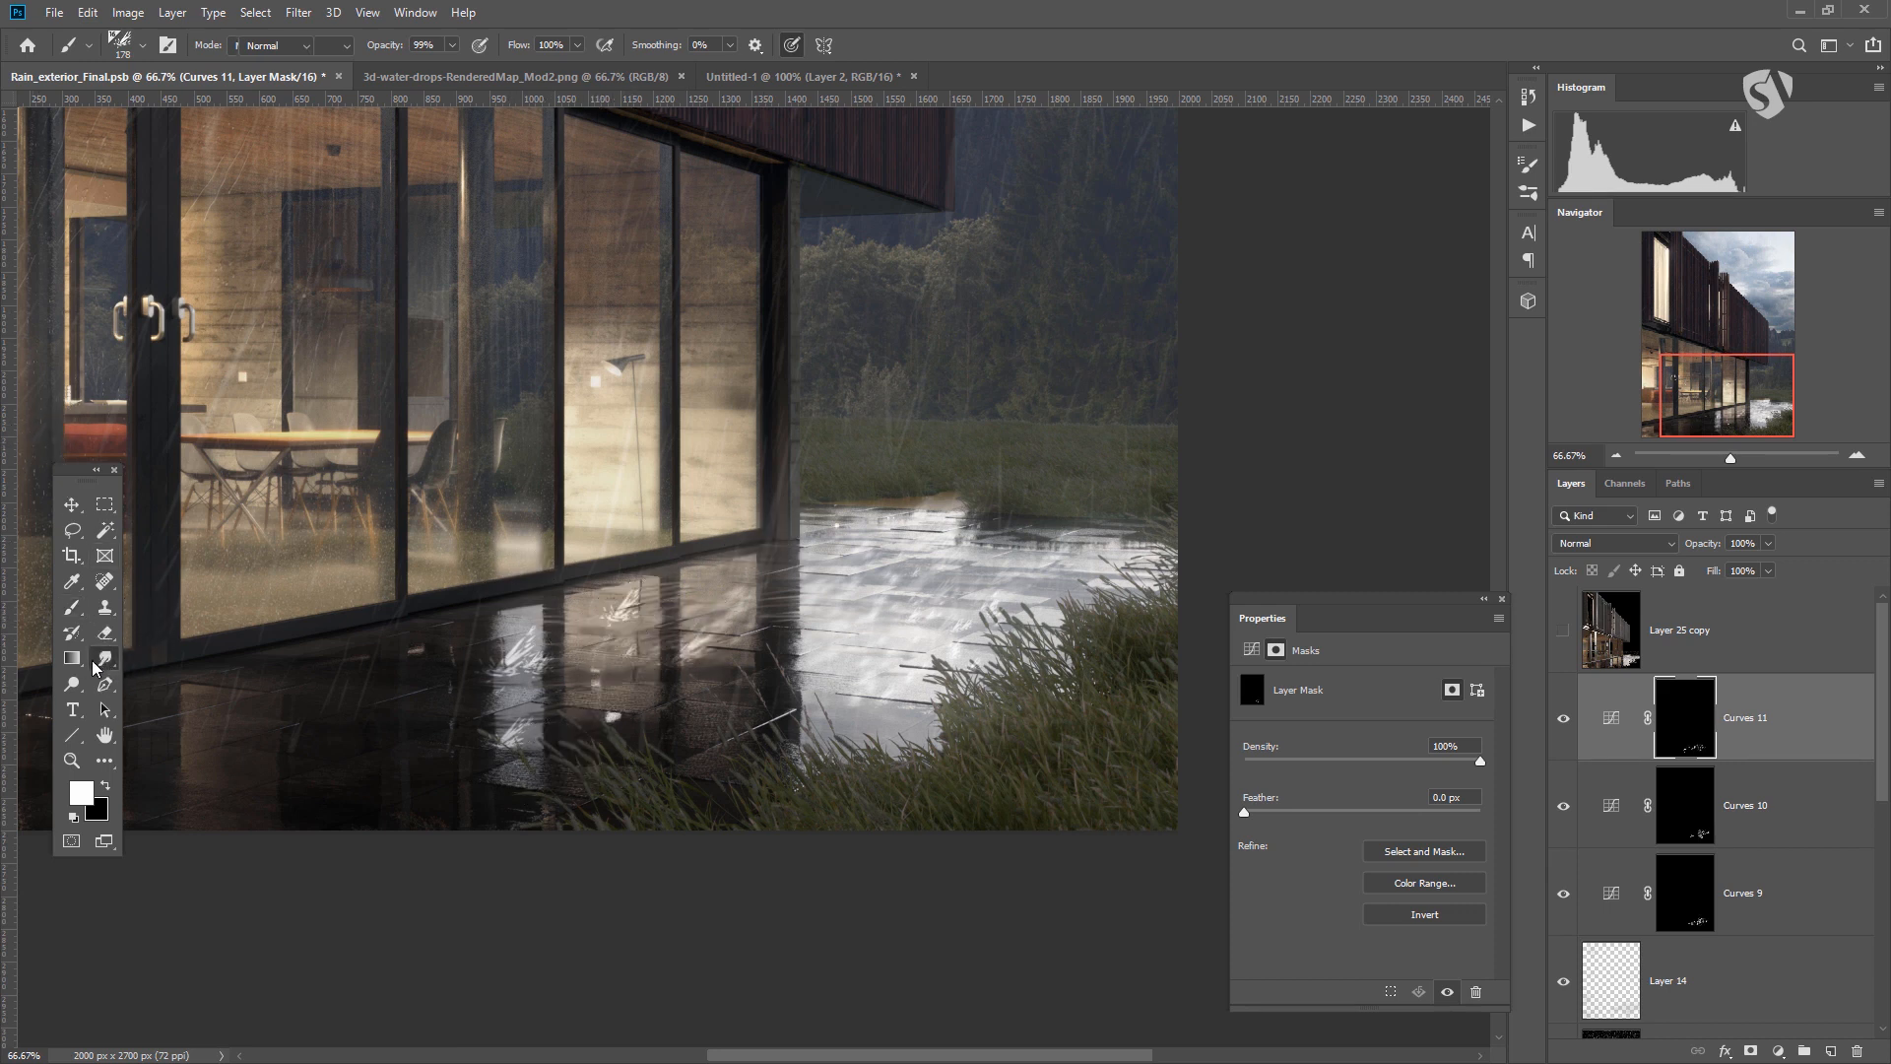
{"action": "left_click_drag", "start_coordinate": [621, 662], "coordinate": [764, 629]}
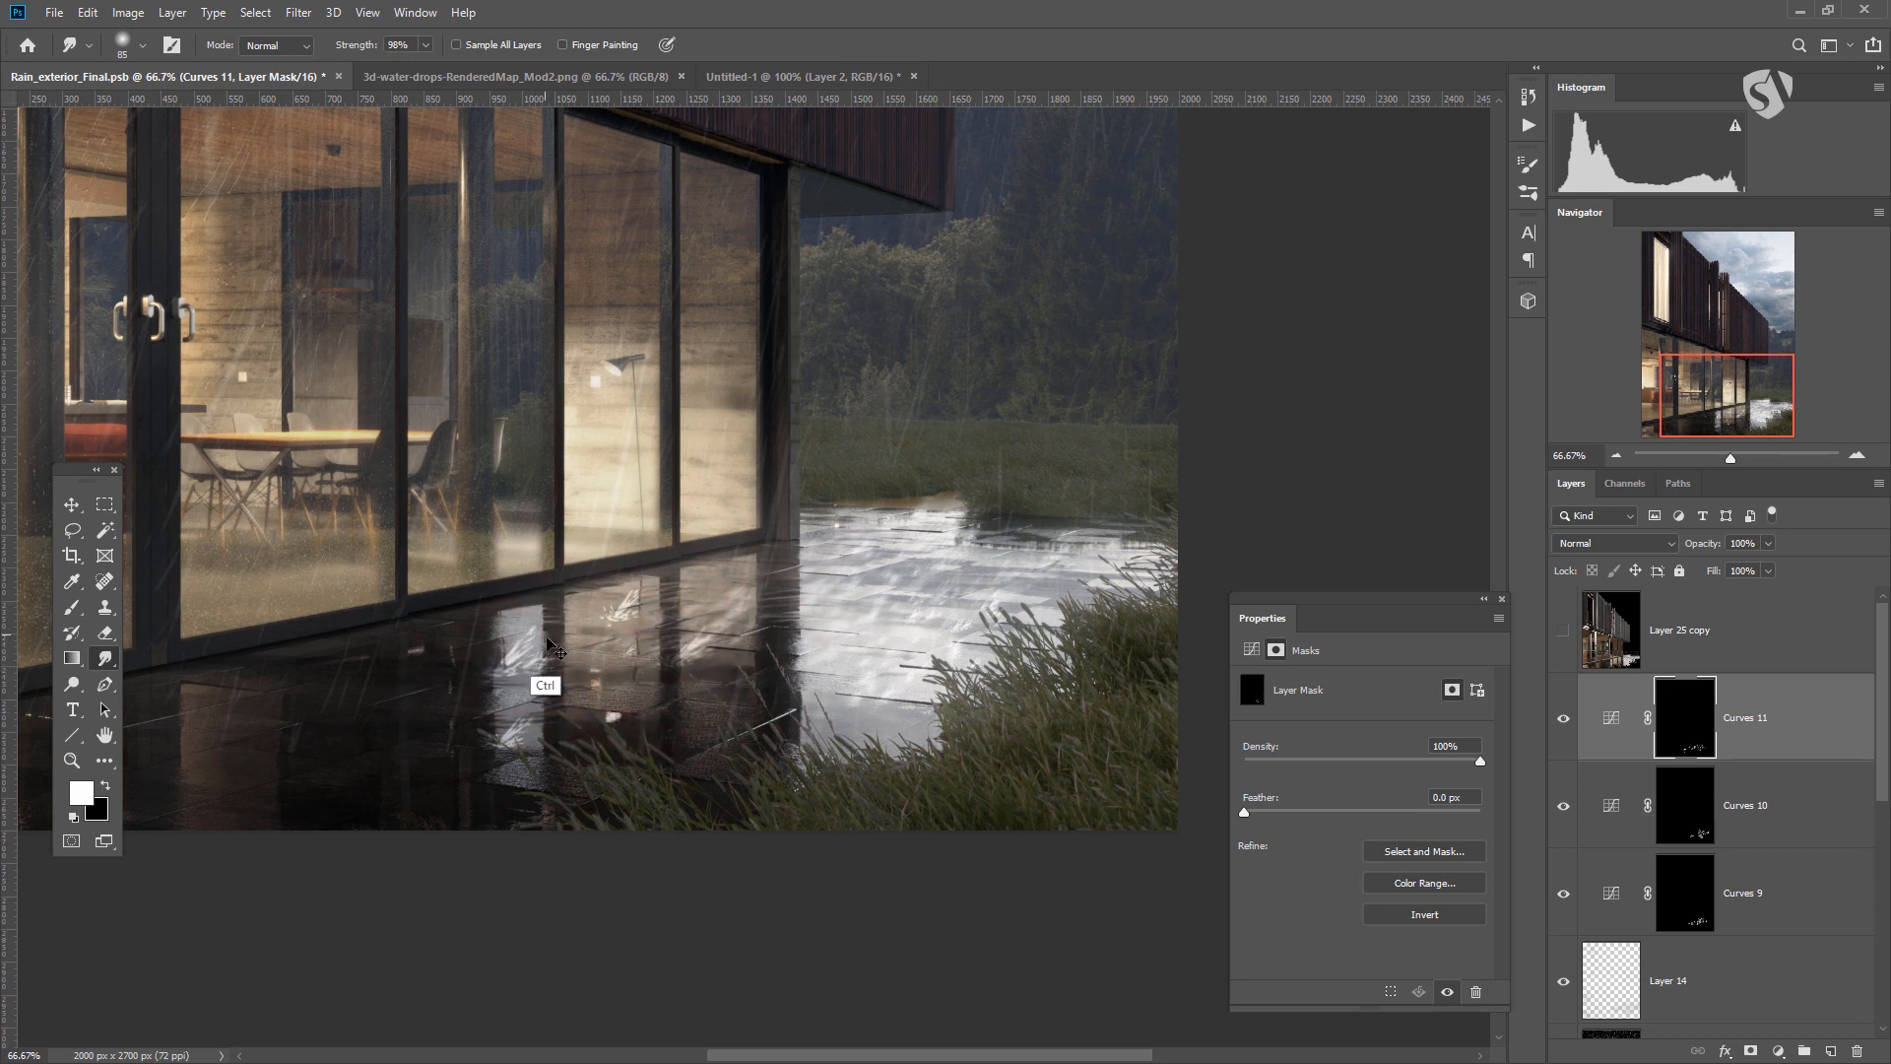
{"action": "left_click_drag", "start_coordinate": [528, 644], "coordinate": [553, 627]}
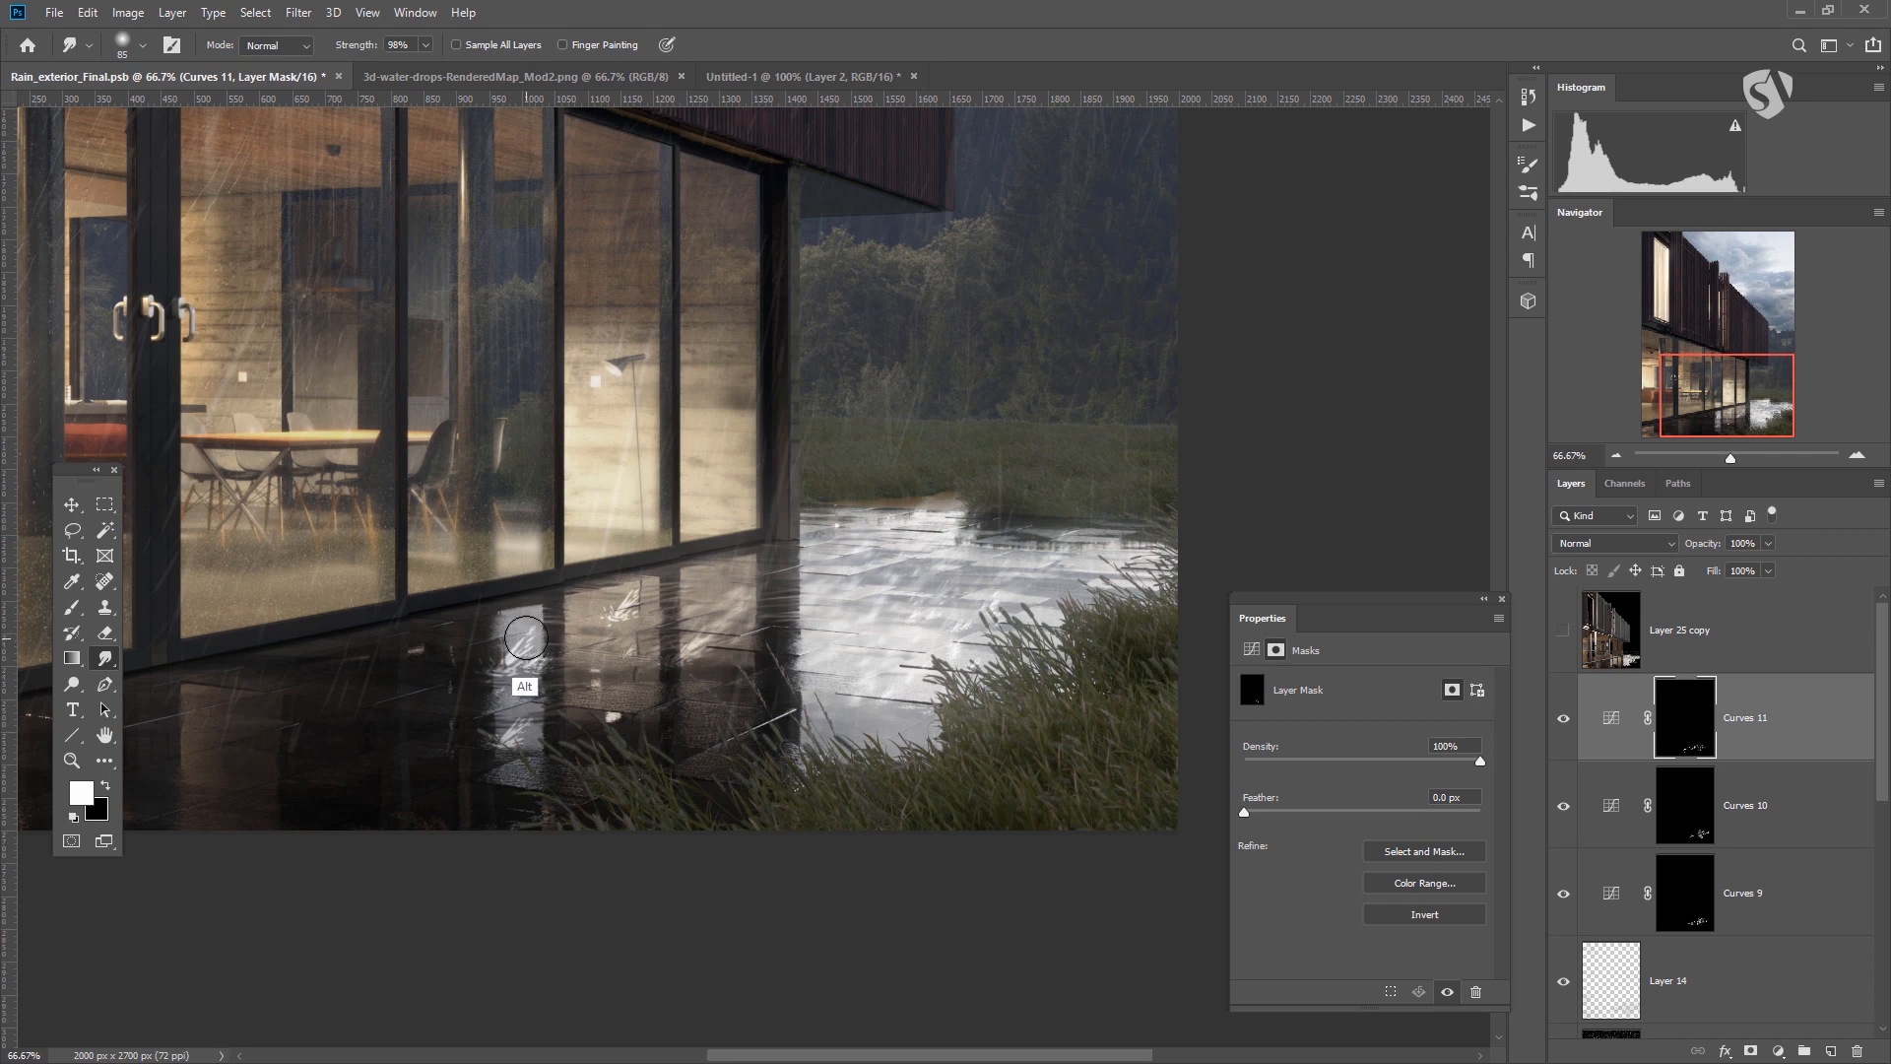
{"action": "right_click", "coordinate": [505, 613], "text": "alt"}
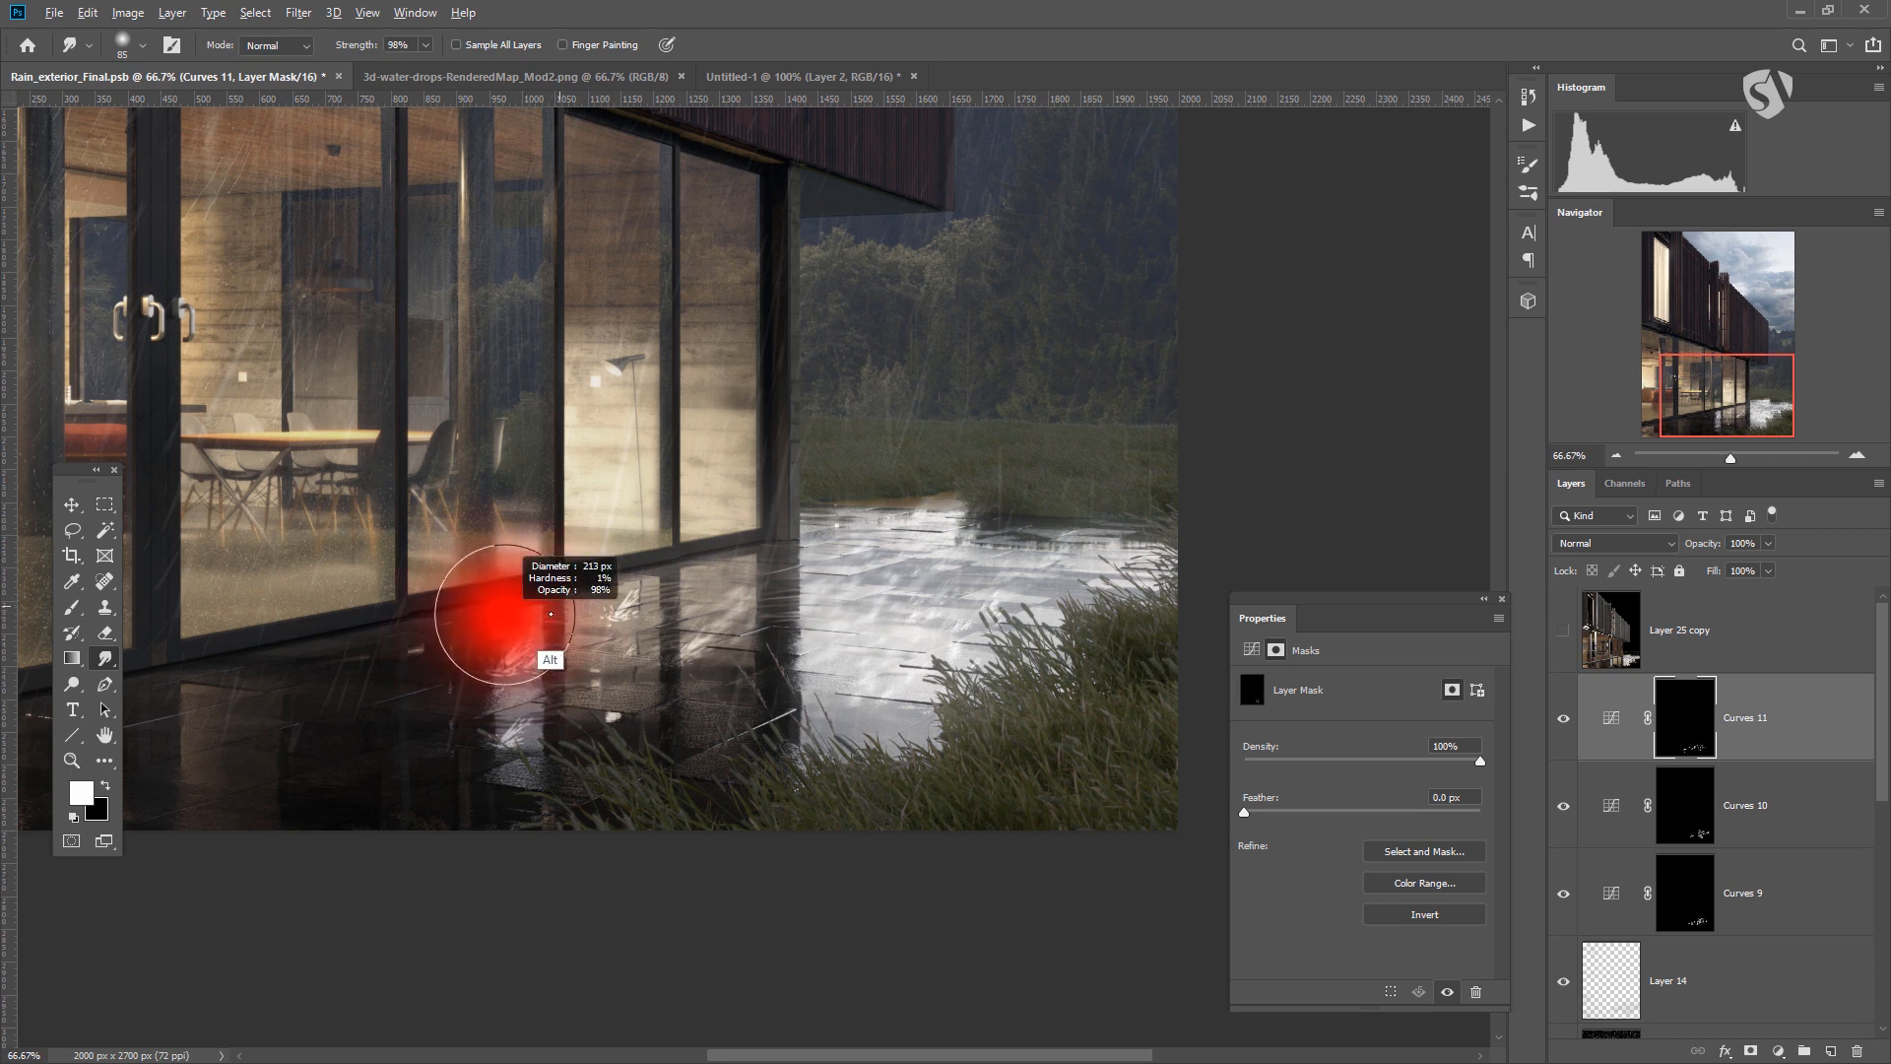
{"action": "mouse_move", "coordinate": [528, 651]}
{"action": "left_mouse_down"}
{"action": "mouse_move", "coordinate": [561, 648]}
{"action": "mouse_move", "coordinate": [528, 697]}
{"action": "mouse_move", "coordinate": [627, 656]}
{"action": "mouse_move", "coordinate": [647, 604]}
{"action": "mouse_move", "coordinate": [724, 606]}
{"action": "left_mouse_up"}
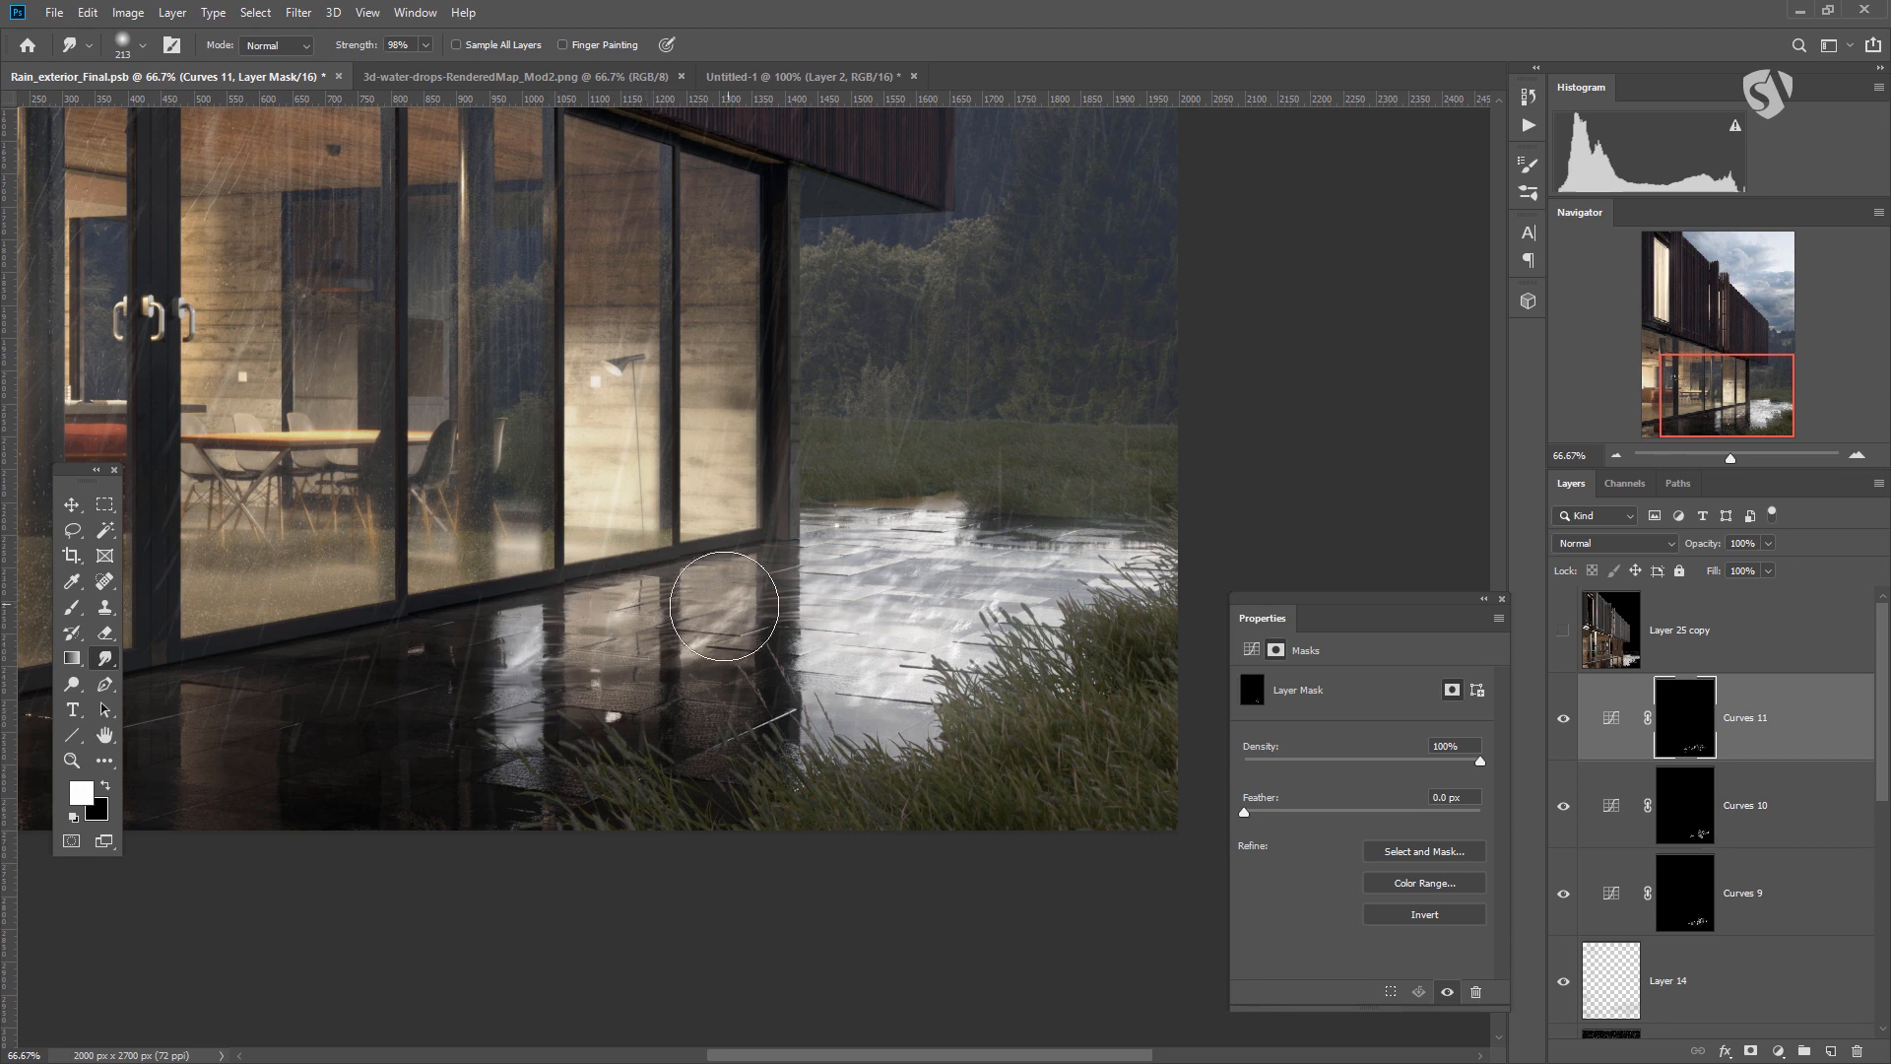
{"action": "scroll", "coordinate": [729, 601], "scroll_direction": "up", "scroll_amount": 1}
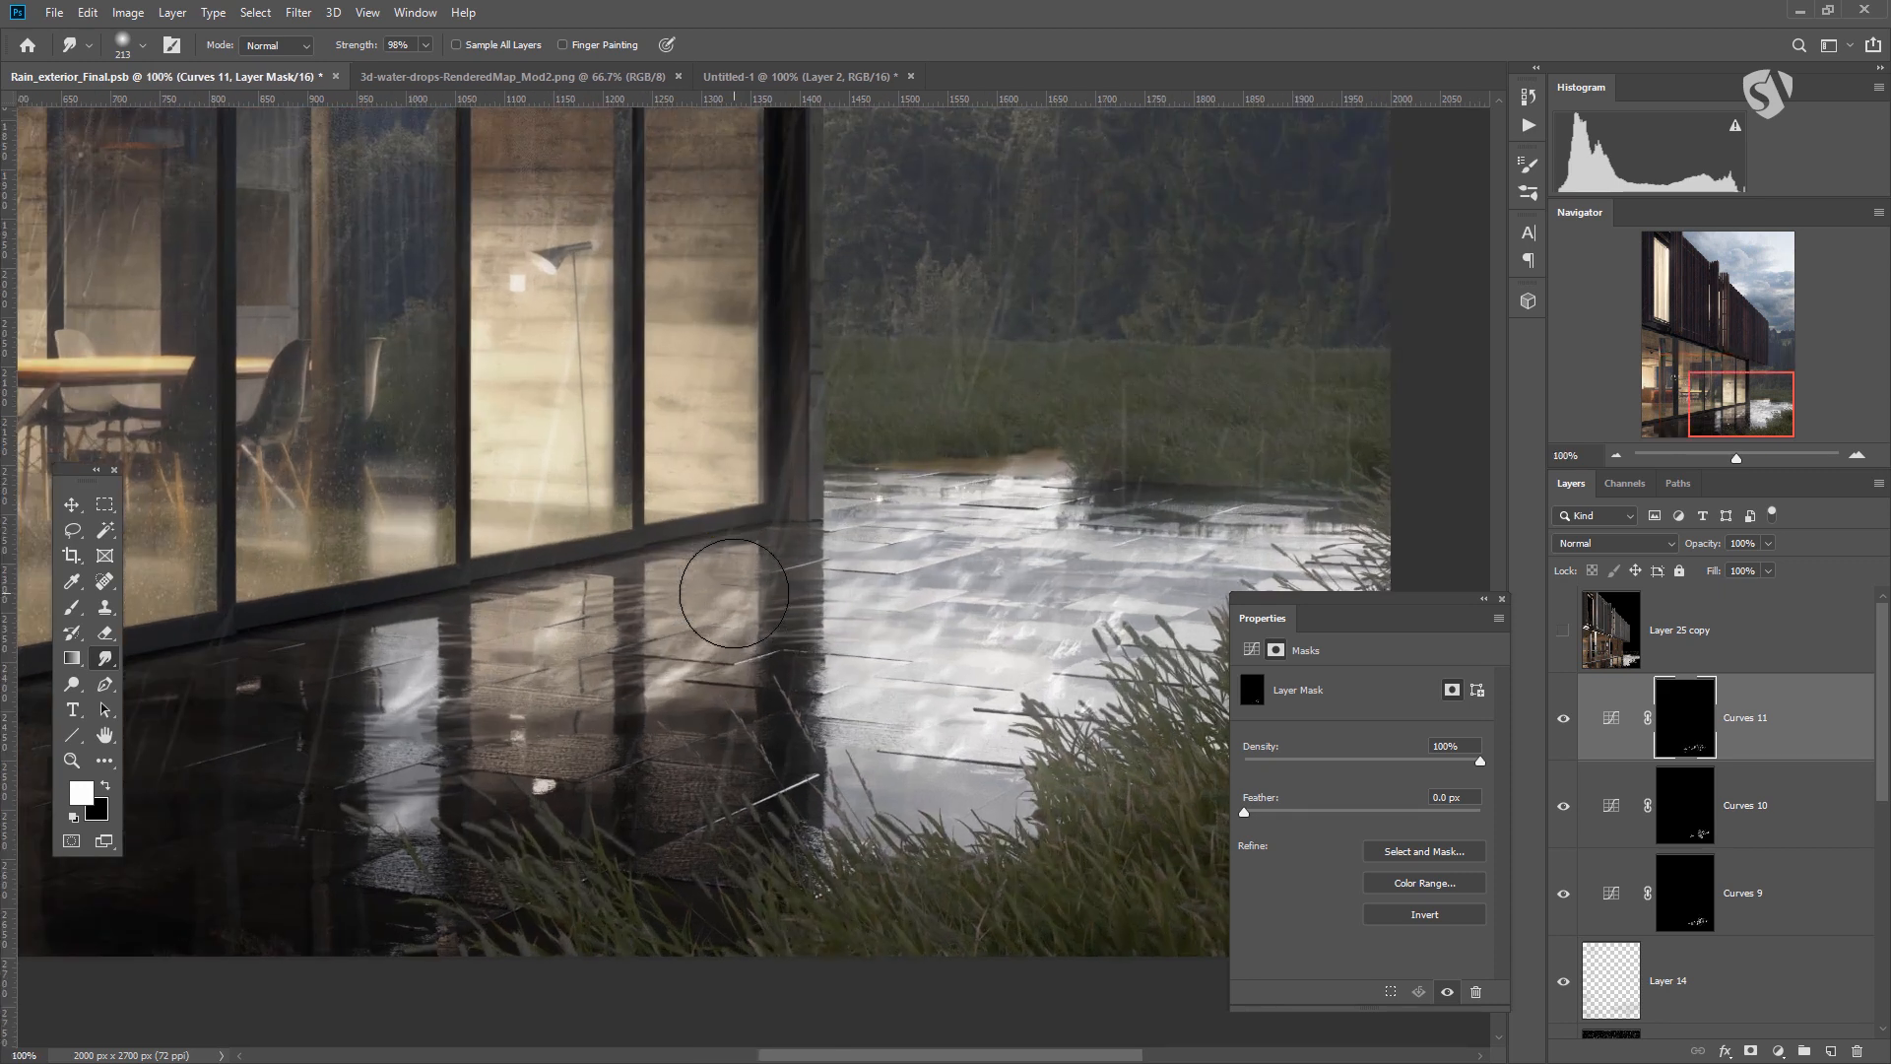
{"action": "scroll", "coordinate": [734, 593], "scroll_direction": "down", "scroll_amount": 3}
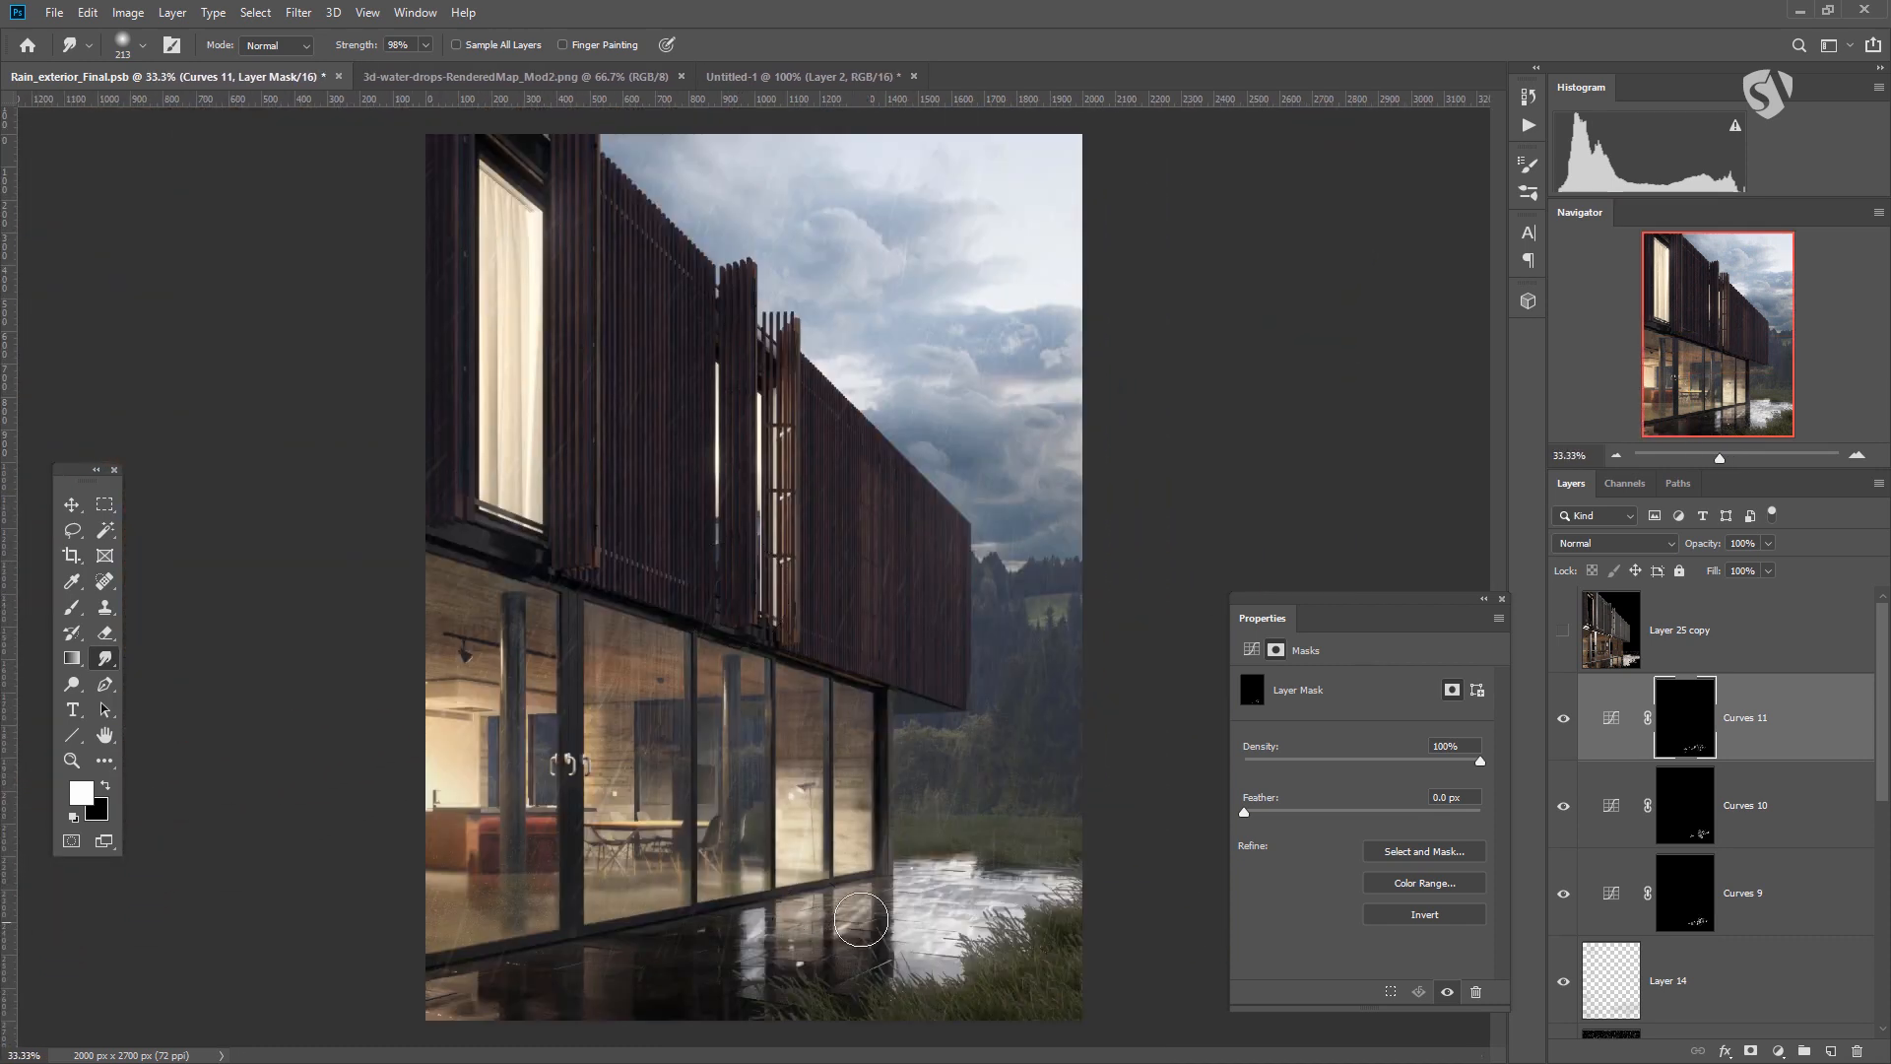
Switch the Smudge tool to the 104 px splash tip and reduce its size for the paving.
{"action": "right_click", "coordinate": [886, 903]}
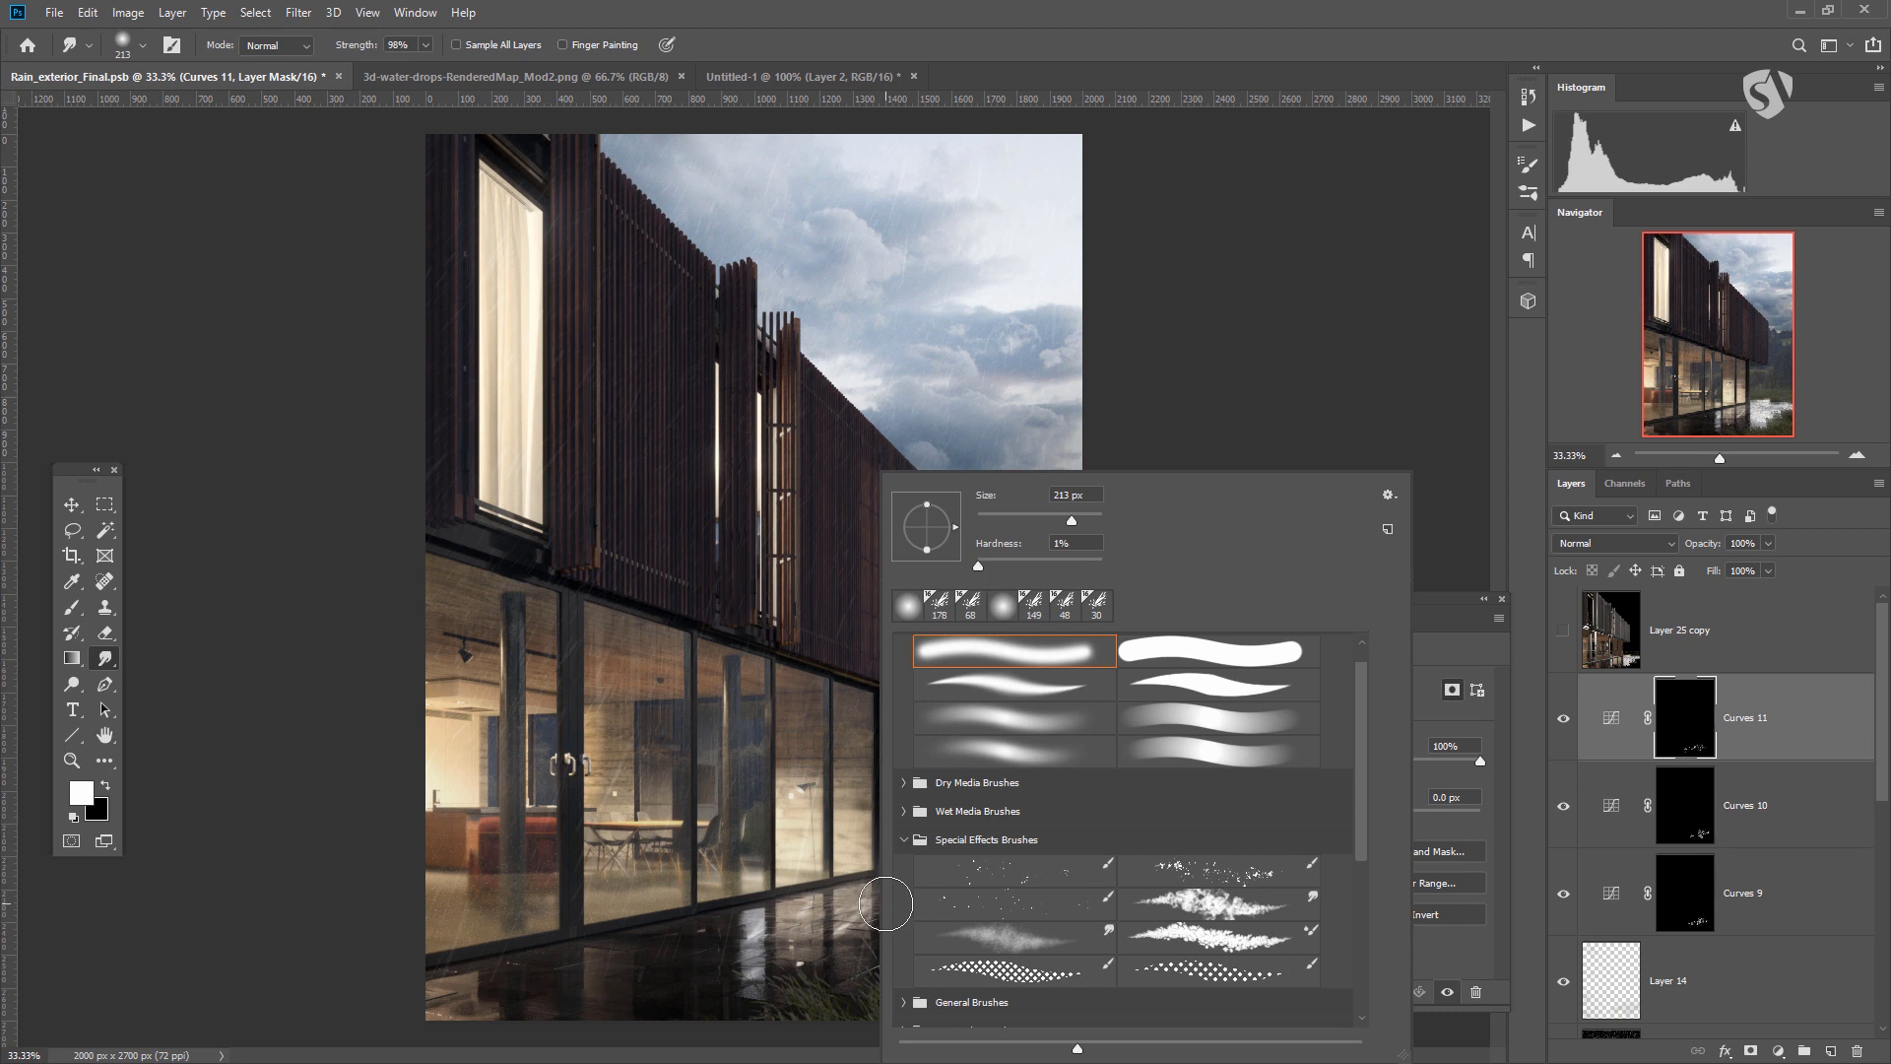
{"action": "left_click_drag", "start_coordinate": [1365, 729], "coordinate": [1374, 904]}
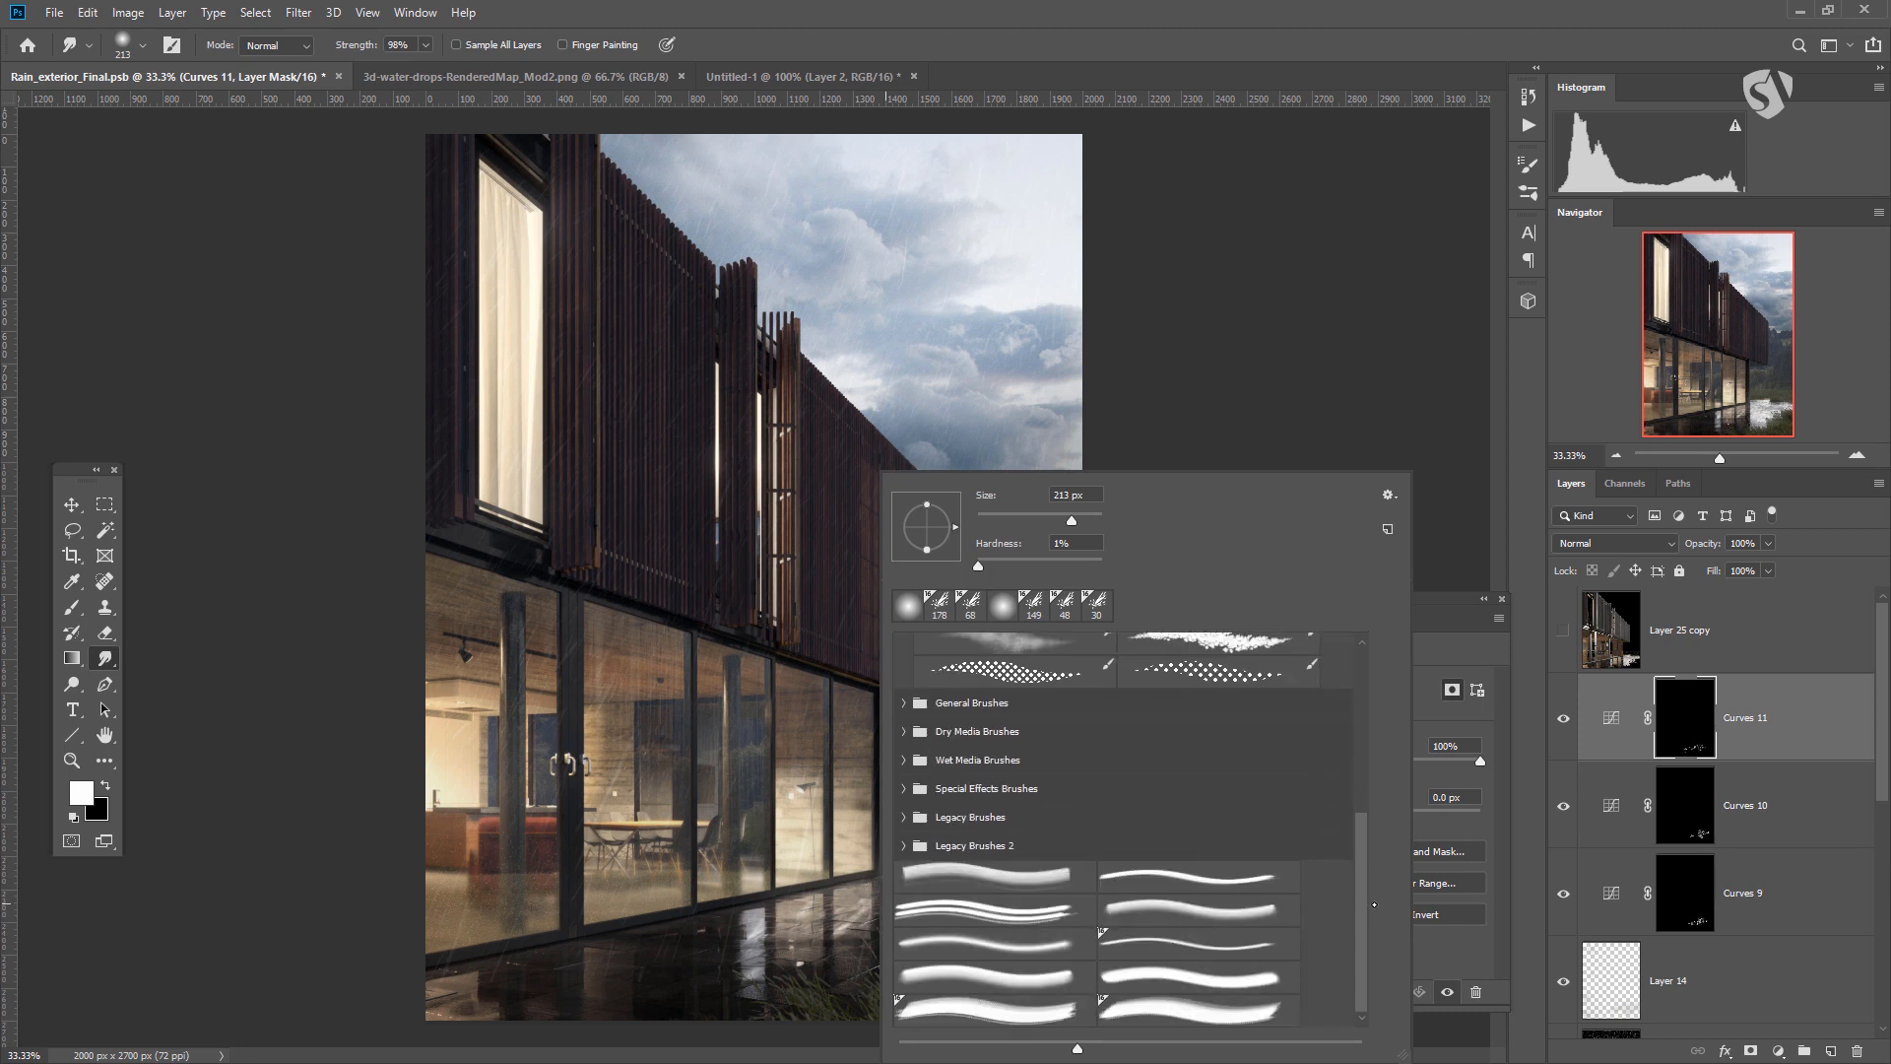
{"action": "left_click", "coordinate": [1054, 1006]}
{"action": "key", "text": "alt"}
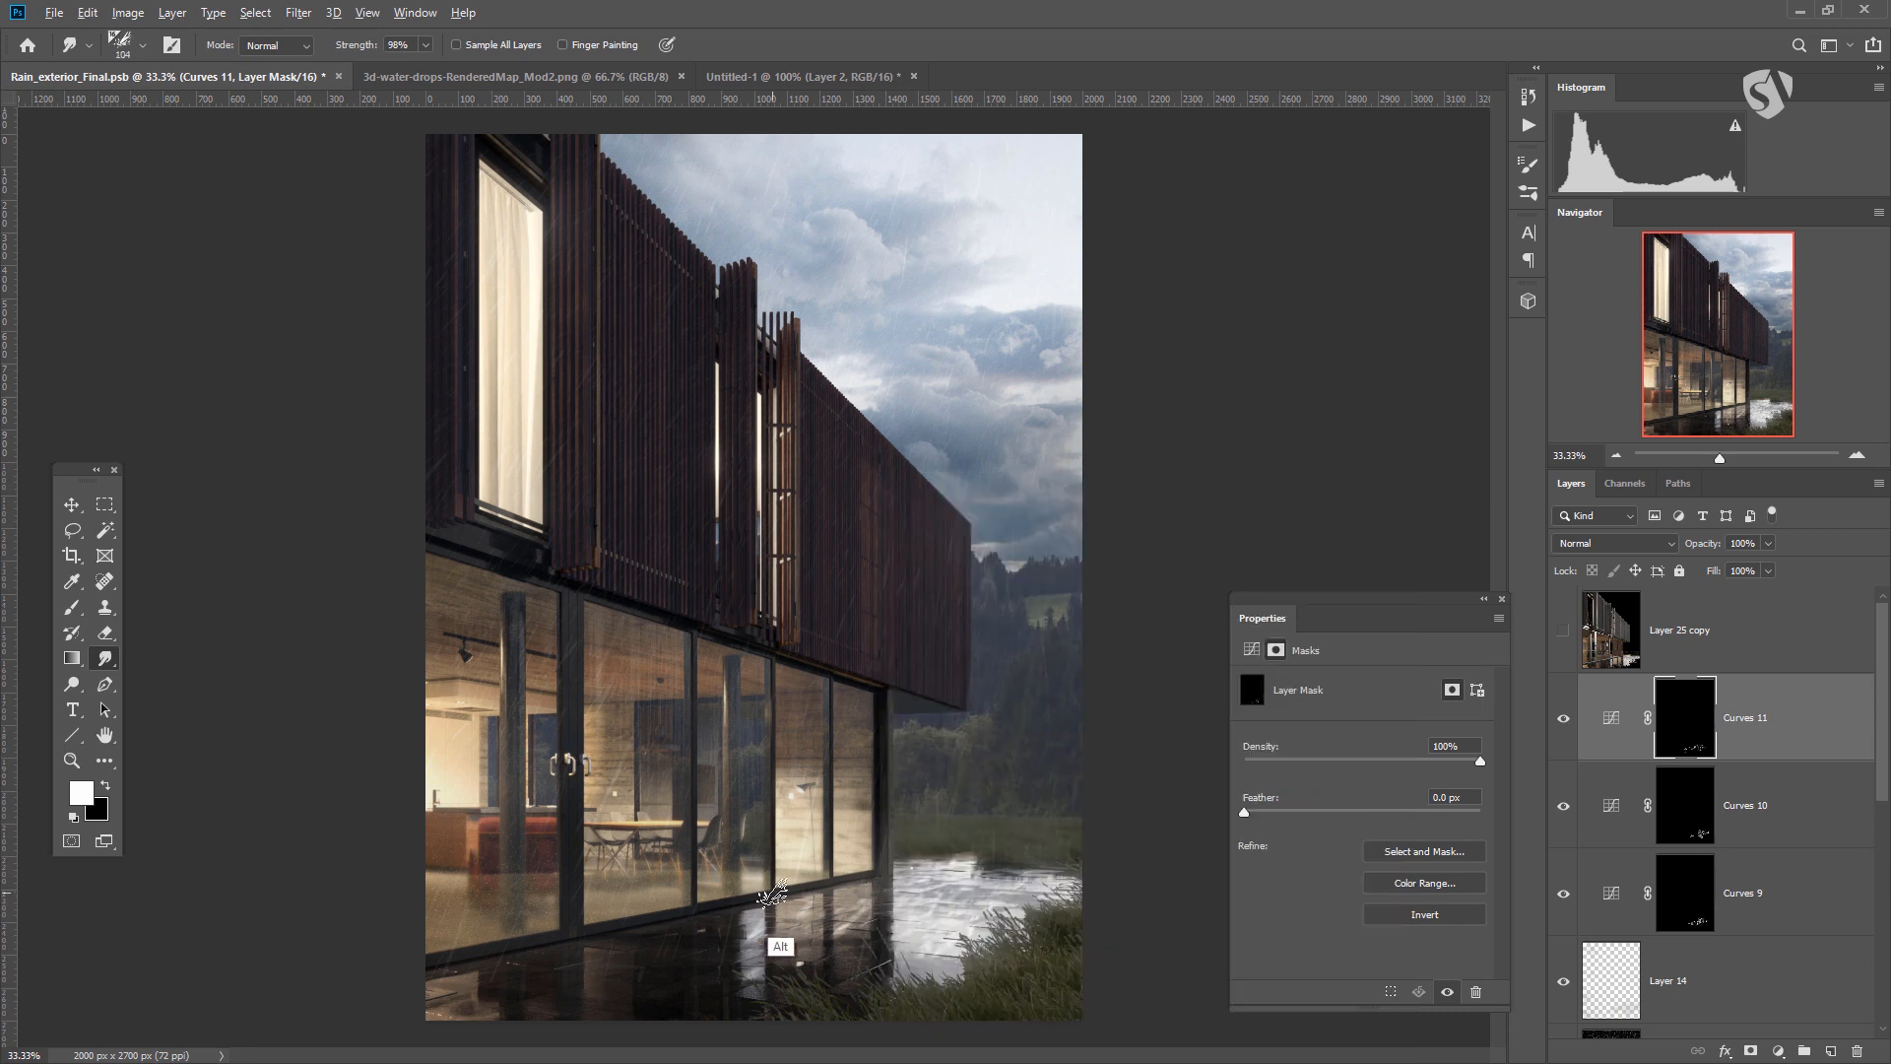
{"action": "right_click", "coordinate": [907, 888], "text": "alt"}
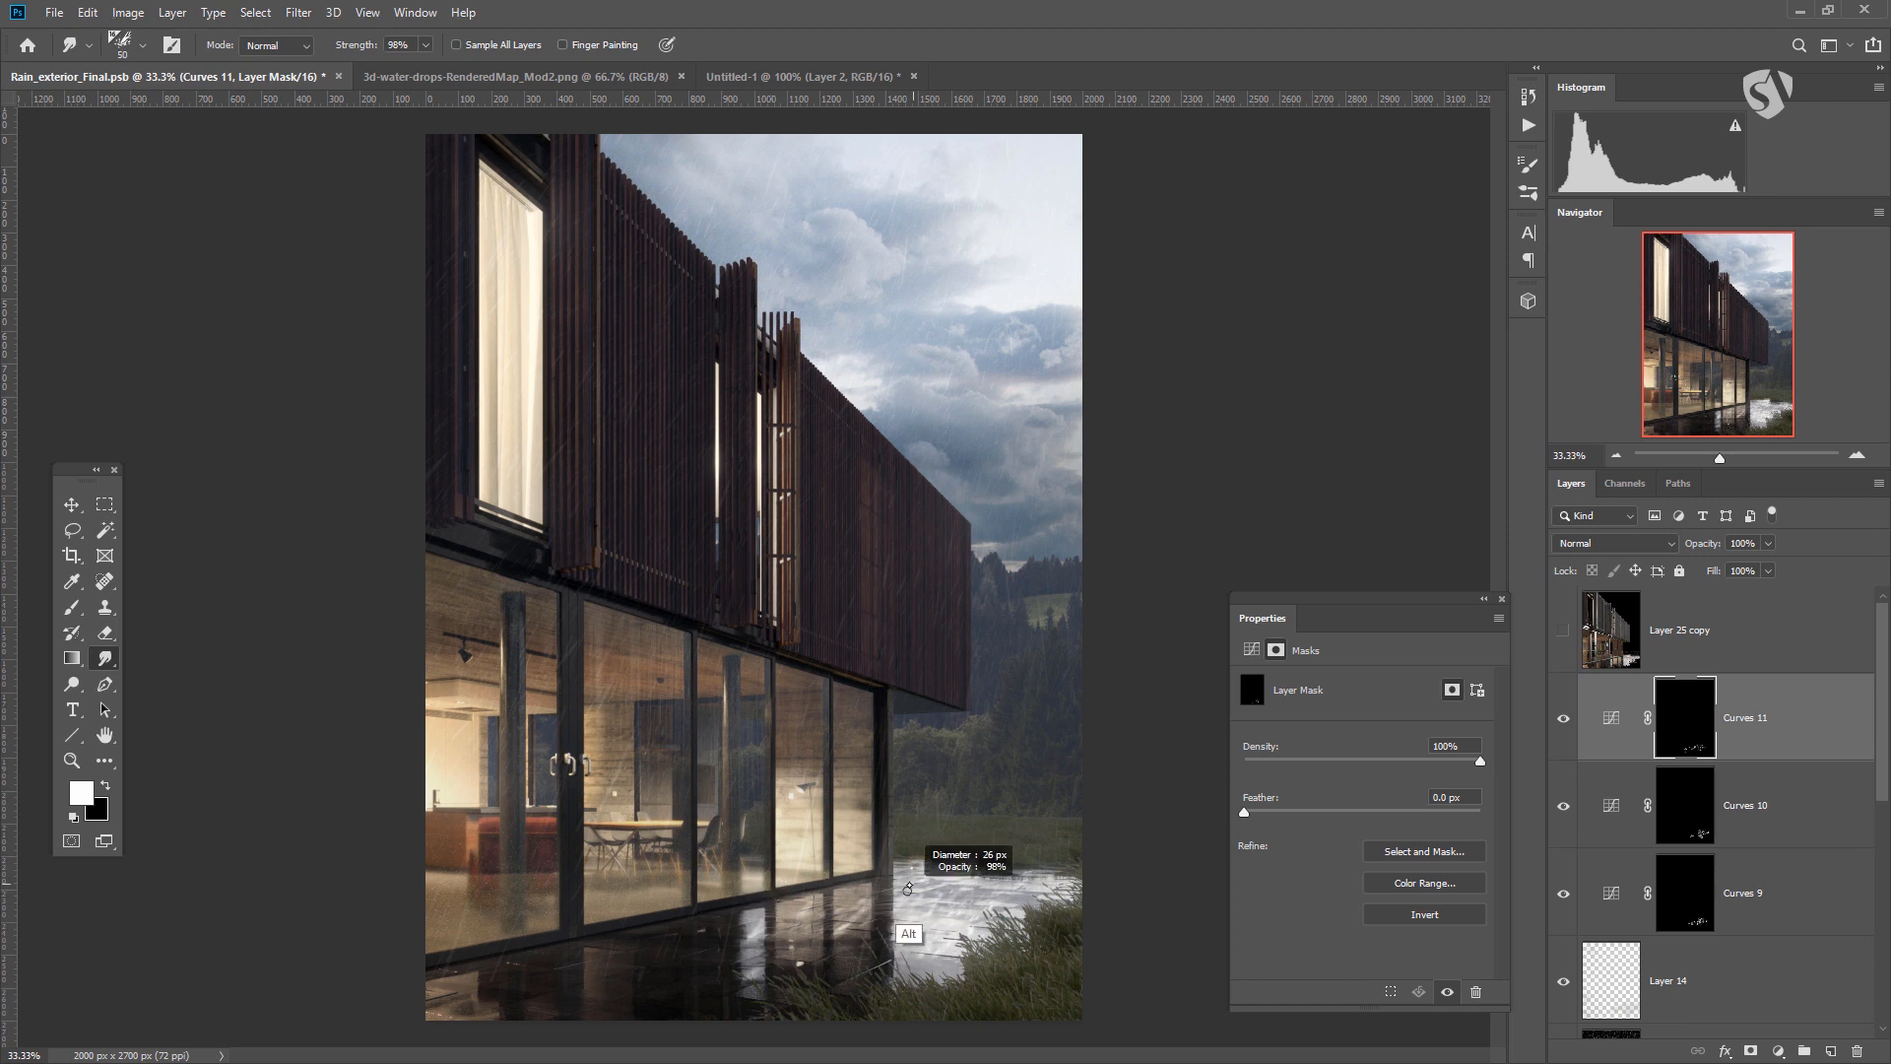
Enable Shape Dynamics, 201% scattering and 23% spacing for the splash smudge tip, and smudge the bright paving with it at 49 px.
{"action": "right_click", "coordinate": [925, 871]}
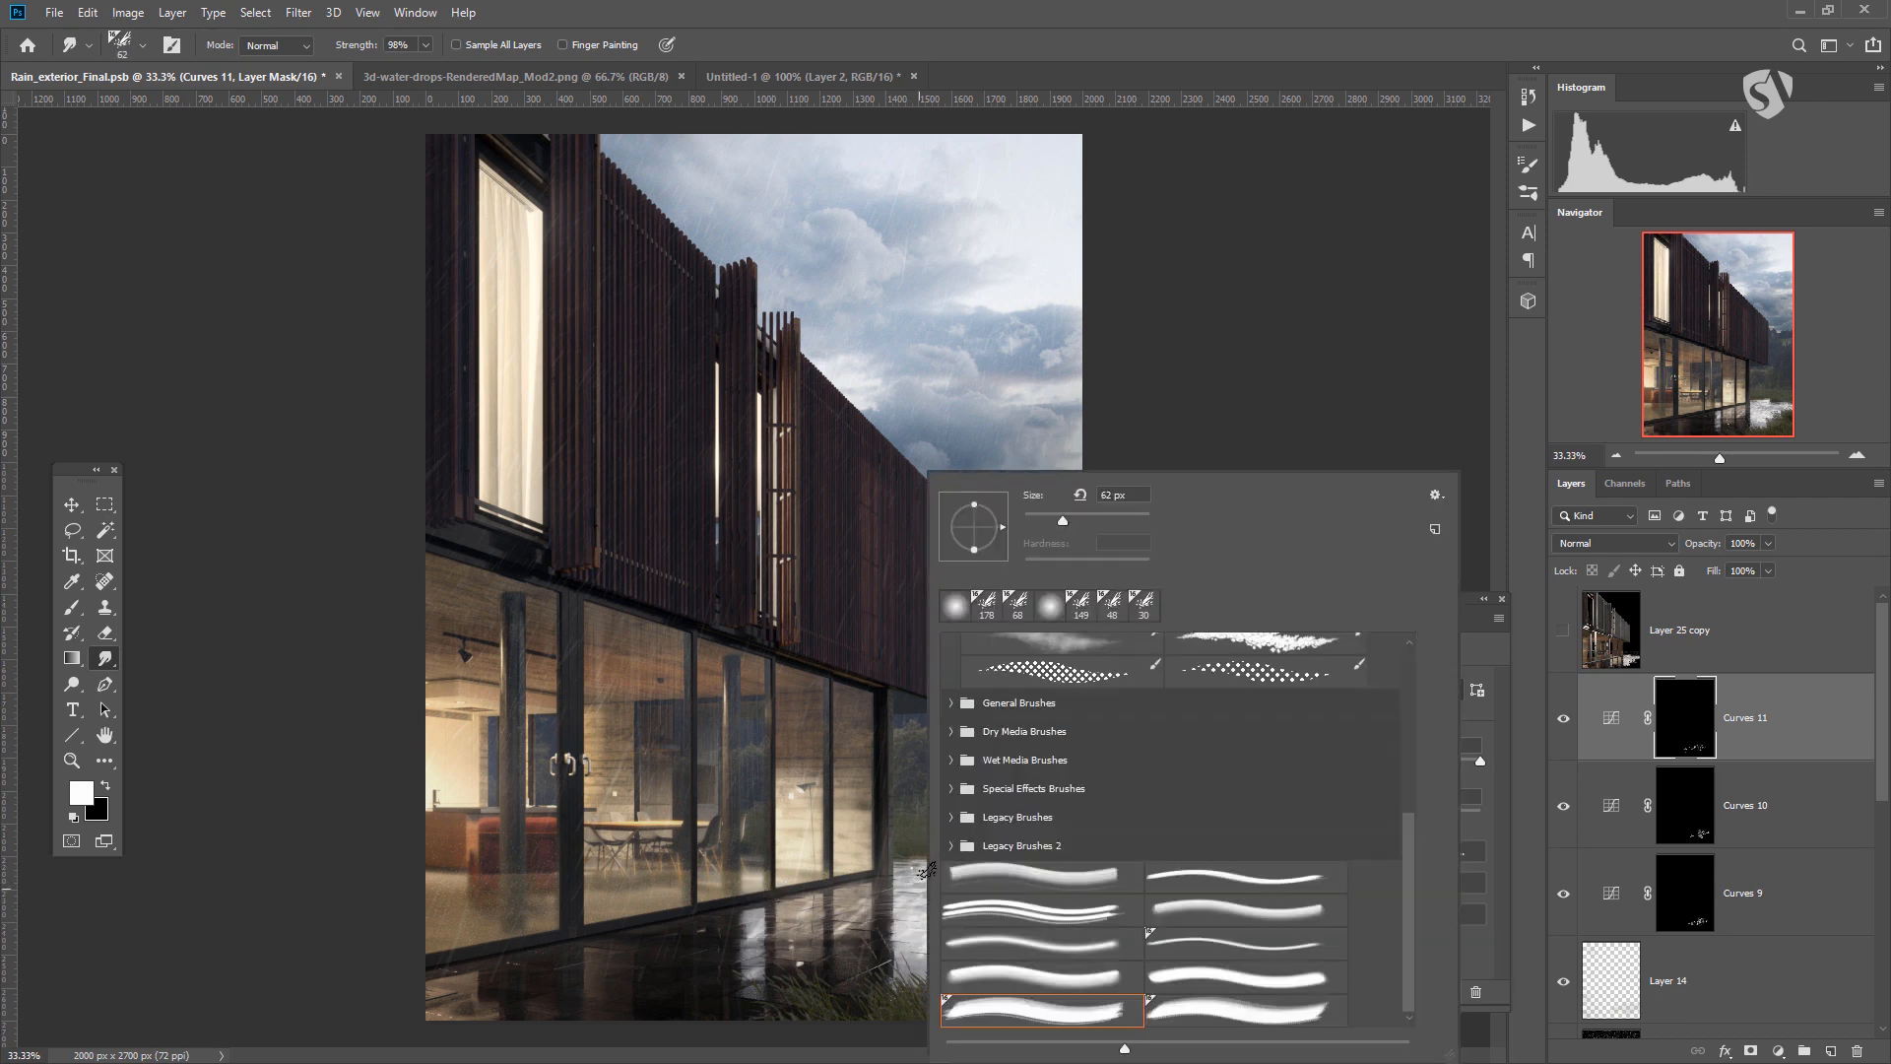
{"action": "key", "text": "F5"}
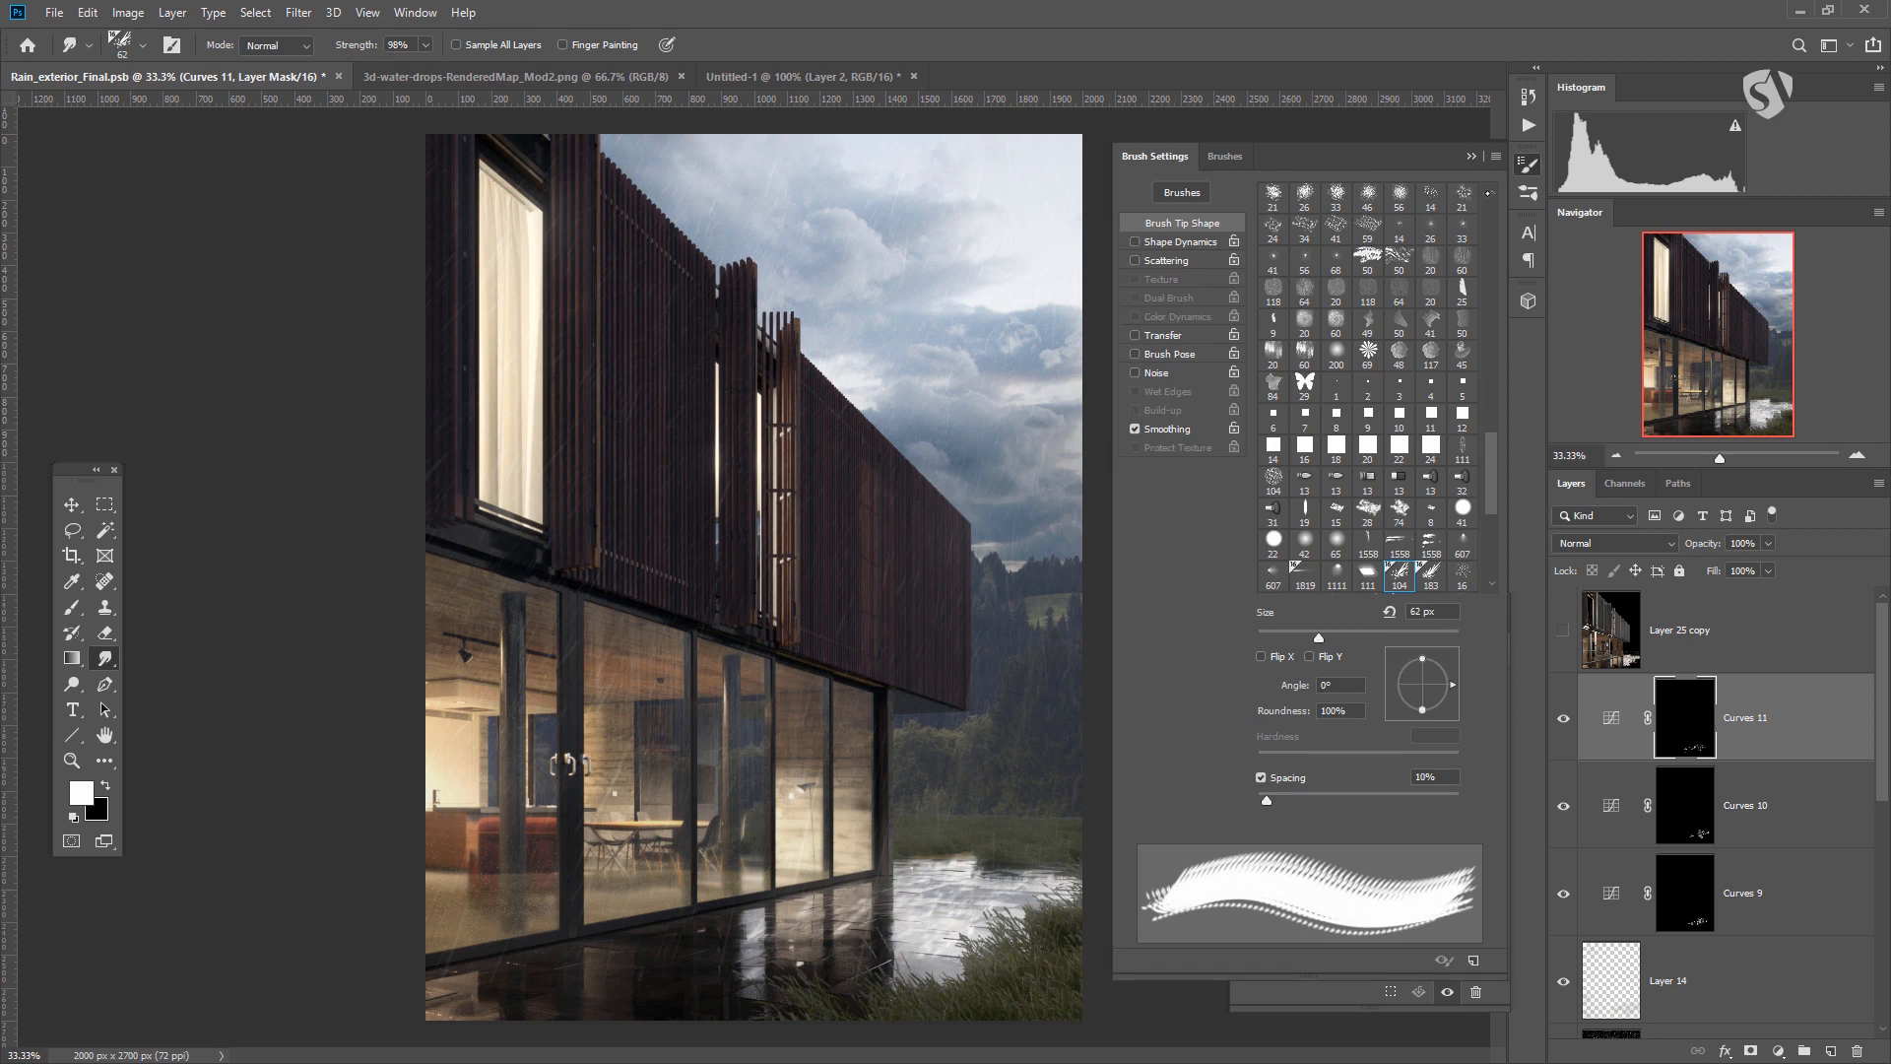
{"action": "left_click", "coordinate": [1181, 242]}
{"action": "left_click_drag", "start_coordinate": [1258, 211], "coordinate": [1298, 213]}
{"action": "left_click", "coordinate": [1134, 260]}
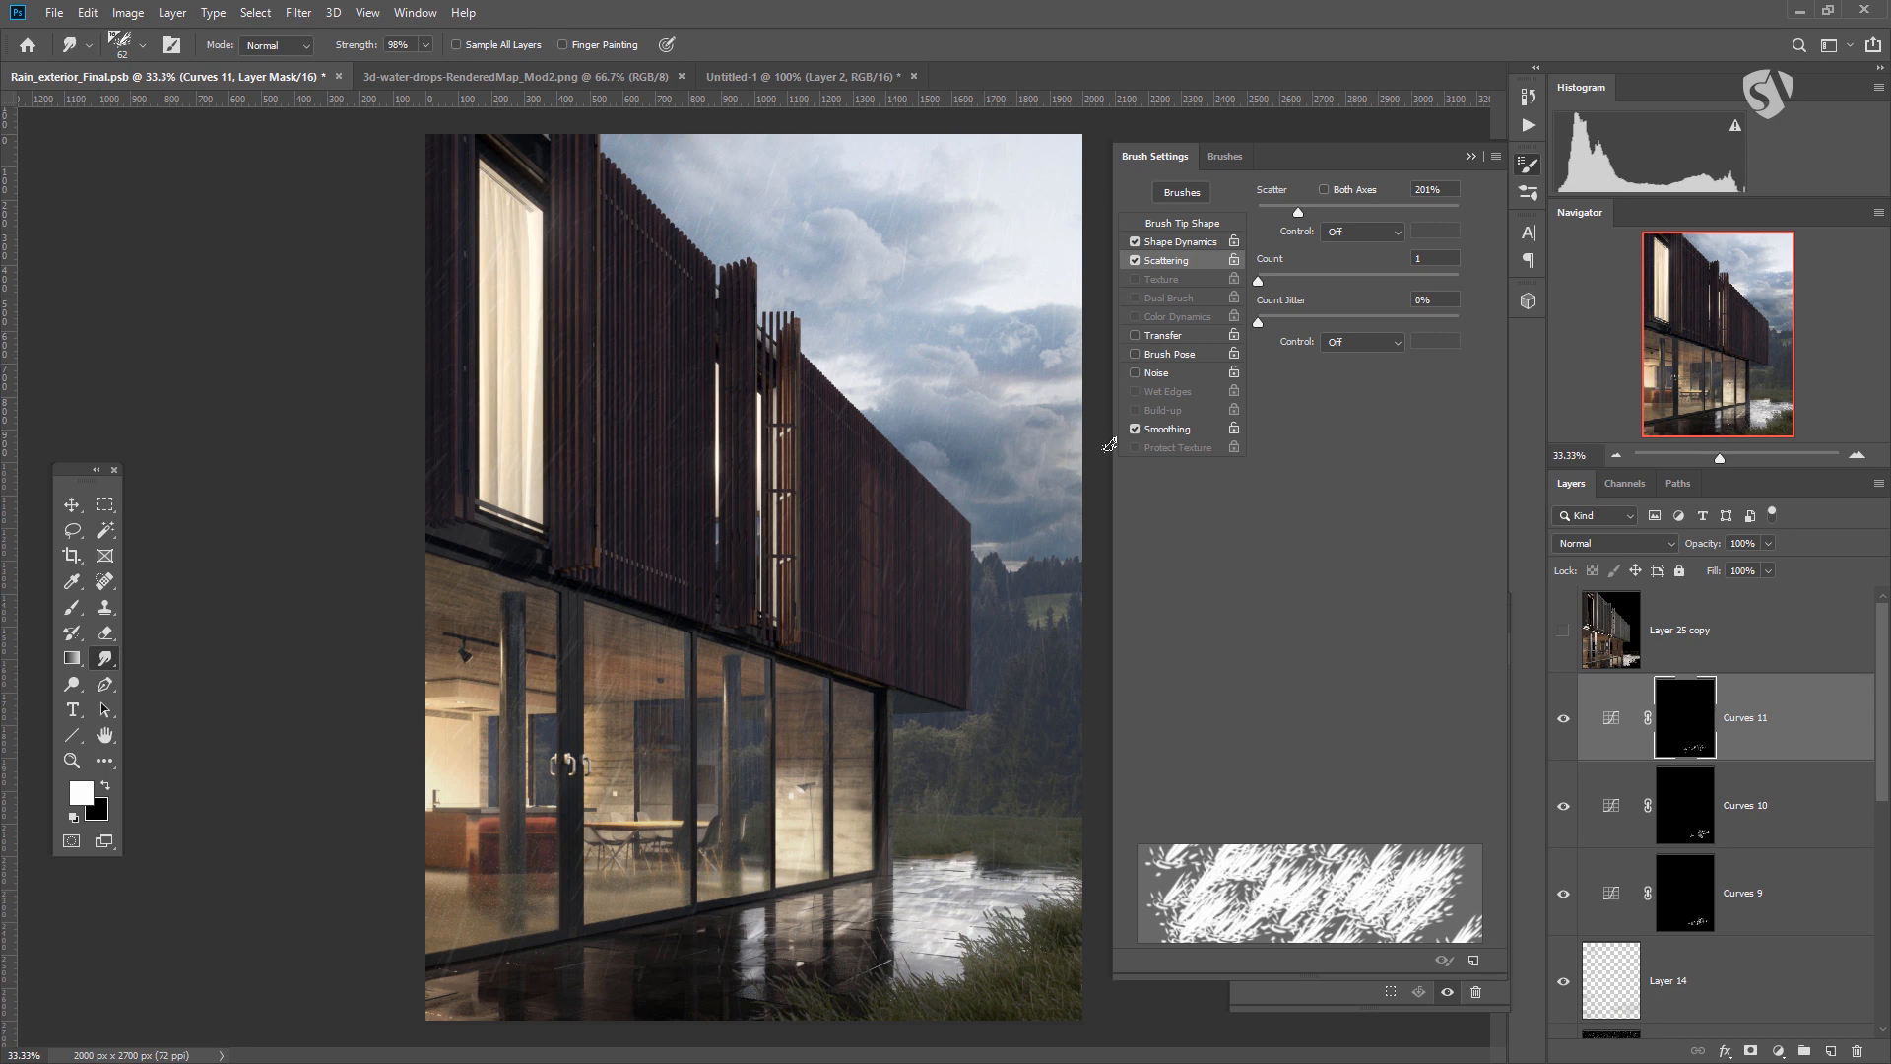
{"action": "left_click", "coordinate": [1185, 223]}
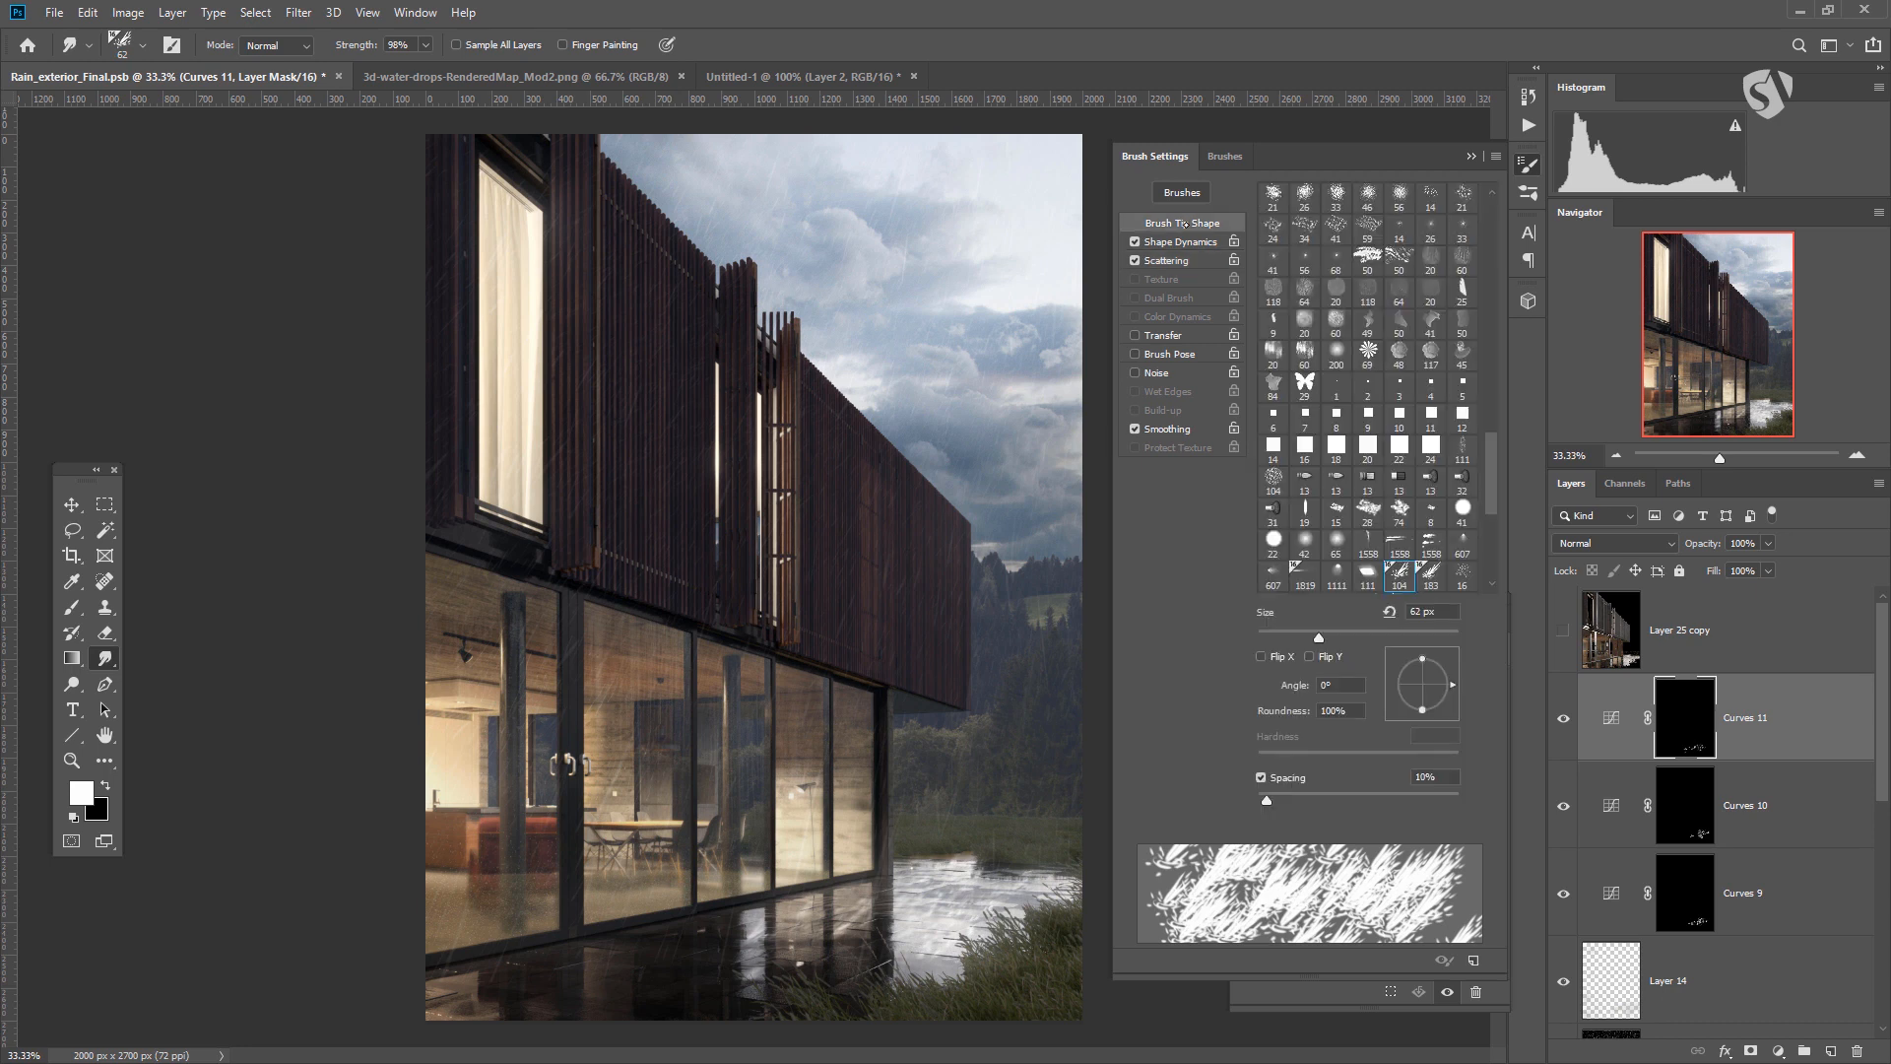
{"action": "left_click_drag", "start_coordinate": [1267, 800], "coordinate": [1279, 800]}
{"action": "left_click_drag", "start_coordinate": [926, 845], "coordinate": [902, 855]}
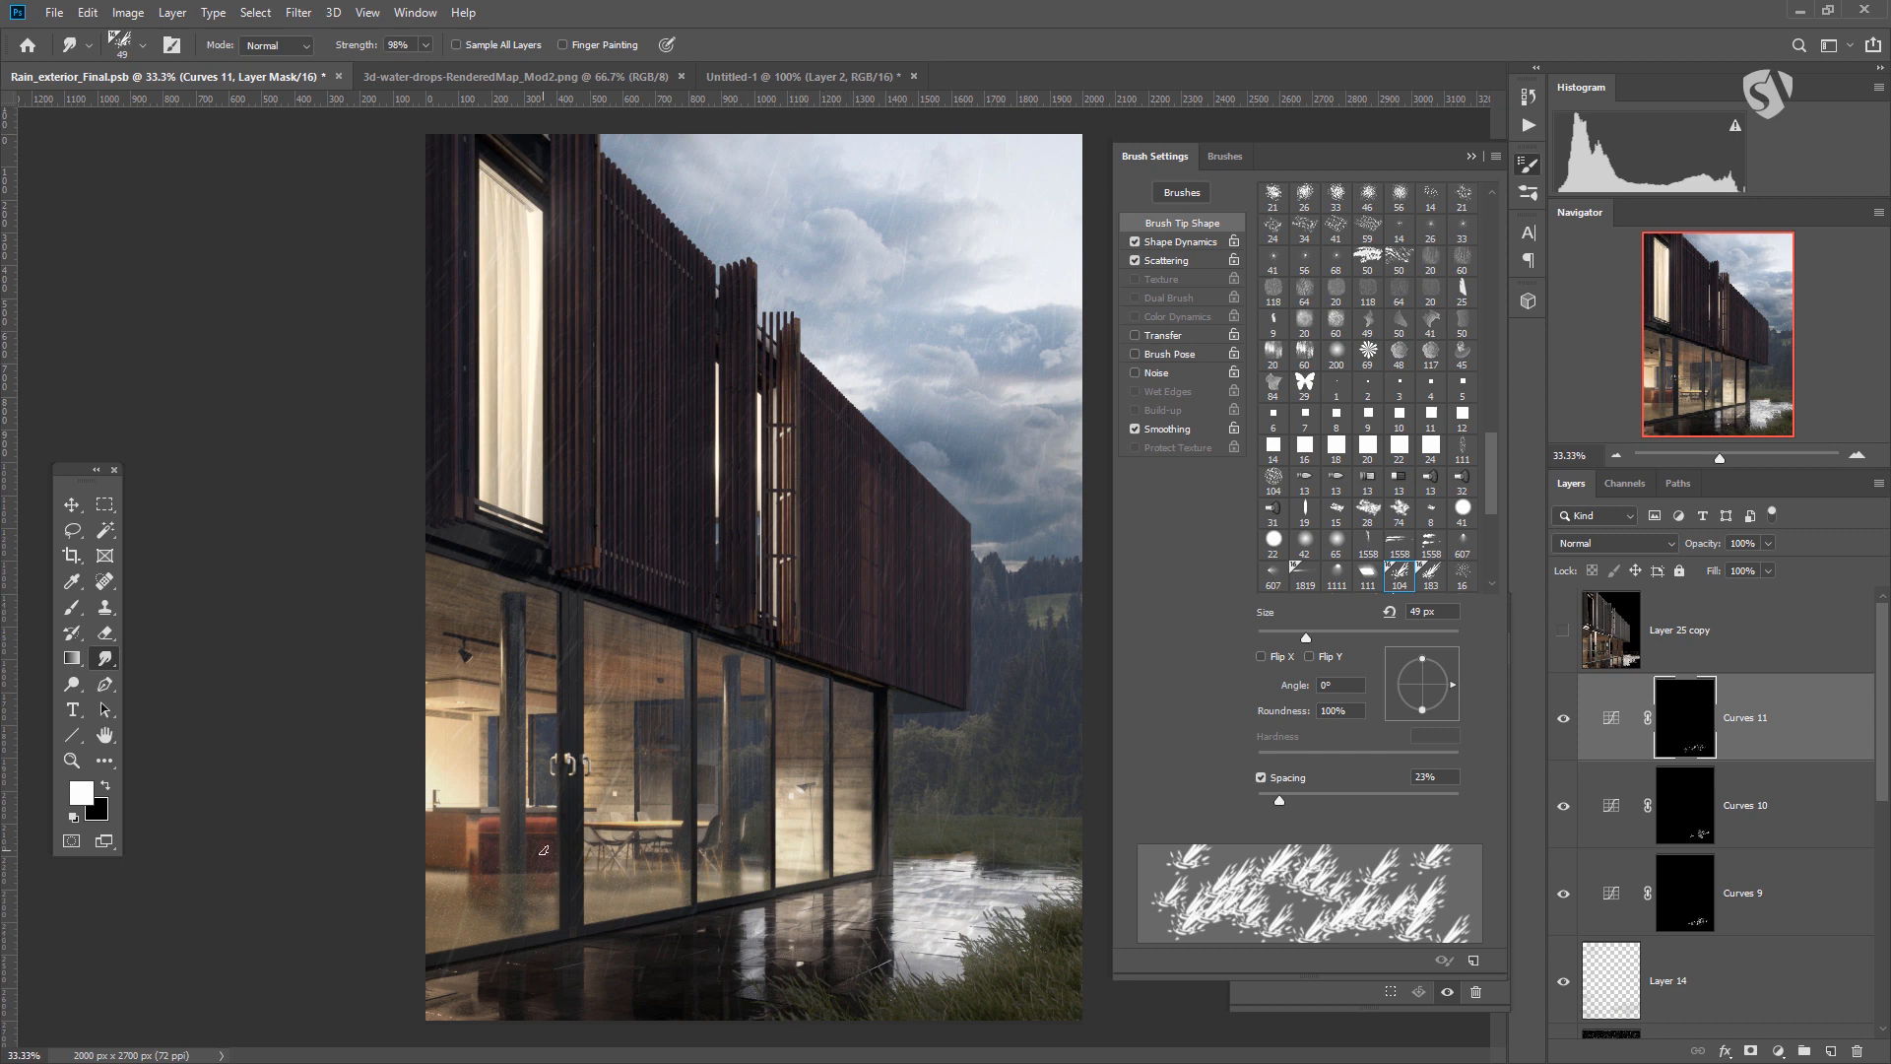
Return to the Brush tool, resize its splash tip to 54 px, lower its size jitter and set the spacing to 24%.
{"action": "left_click", "coordinate": [72, 606]}
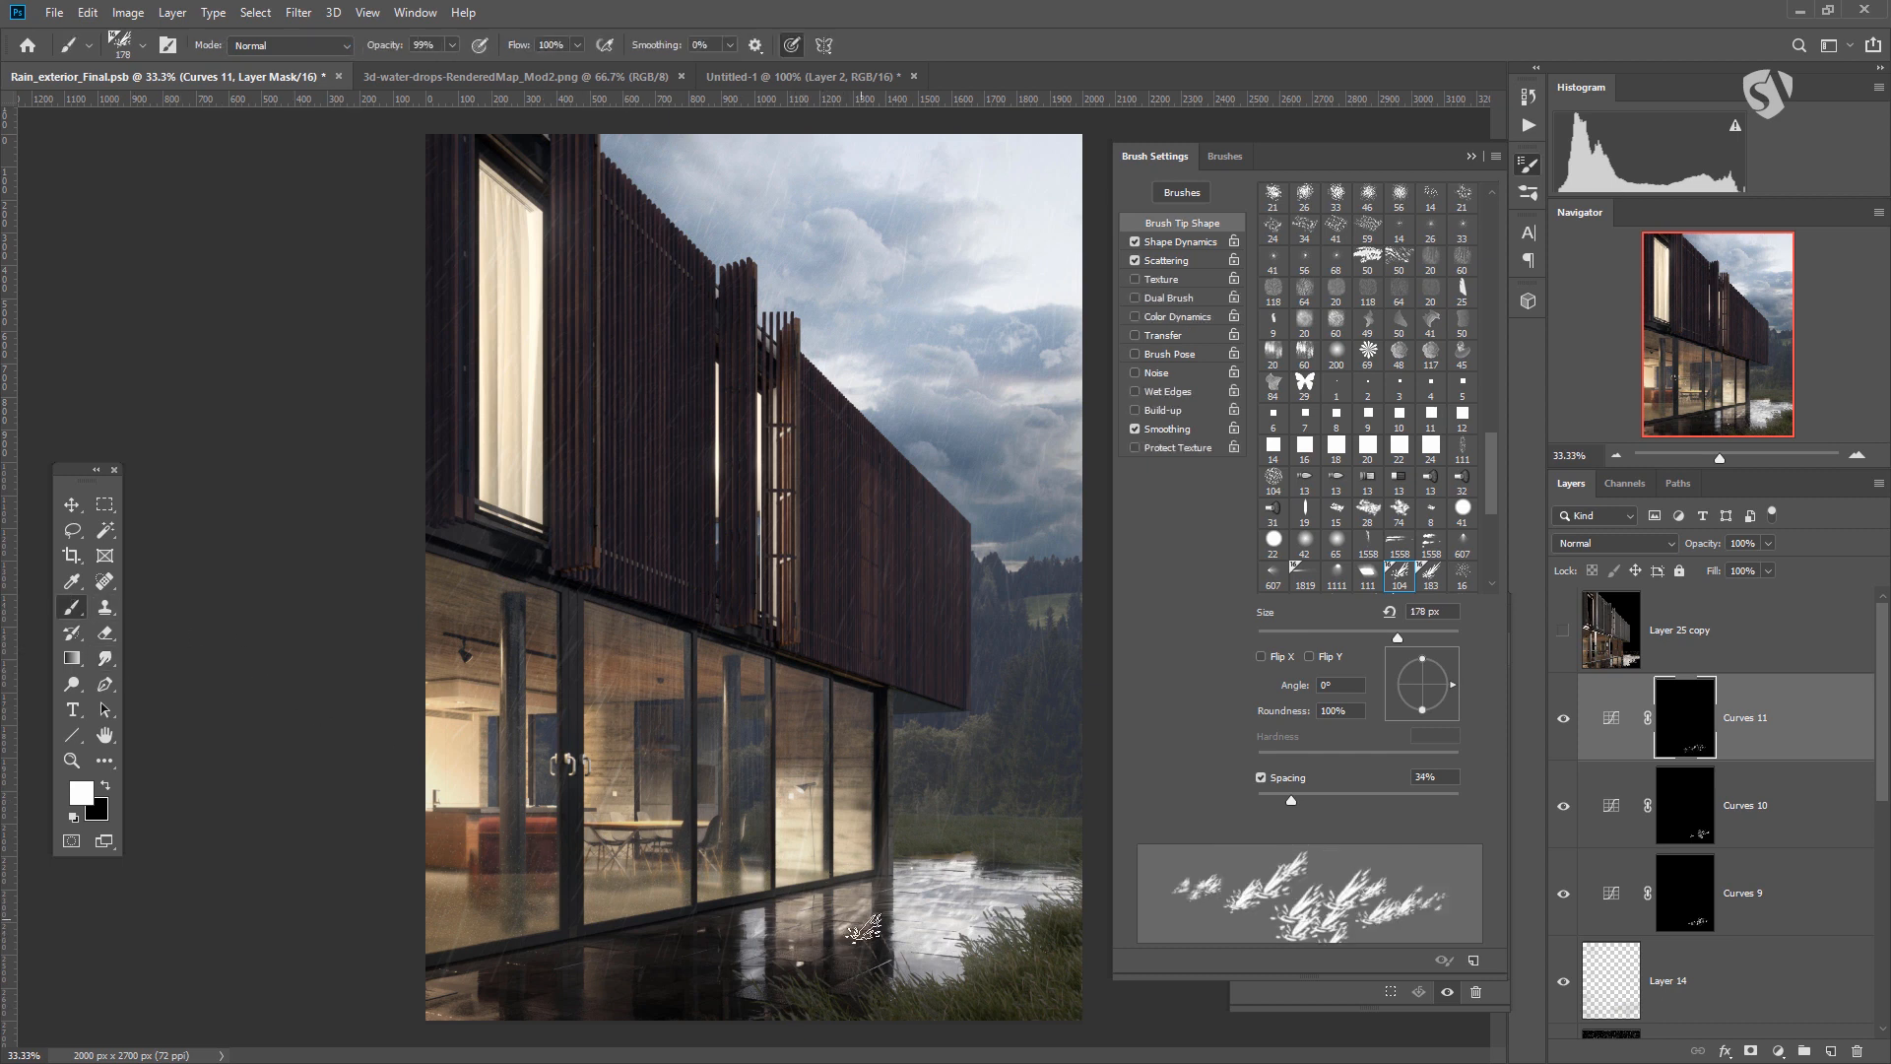
{"action": "right_click", "coordinate": [814, 942], "text": "alt"}
{"action": "left_click_drag", "start_coordinate": [814, 942], "coordinate": [1112, 292]}
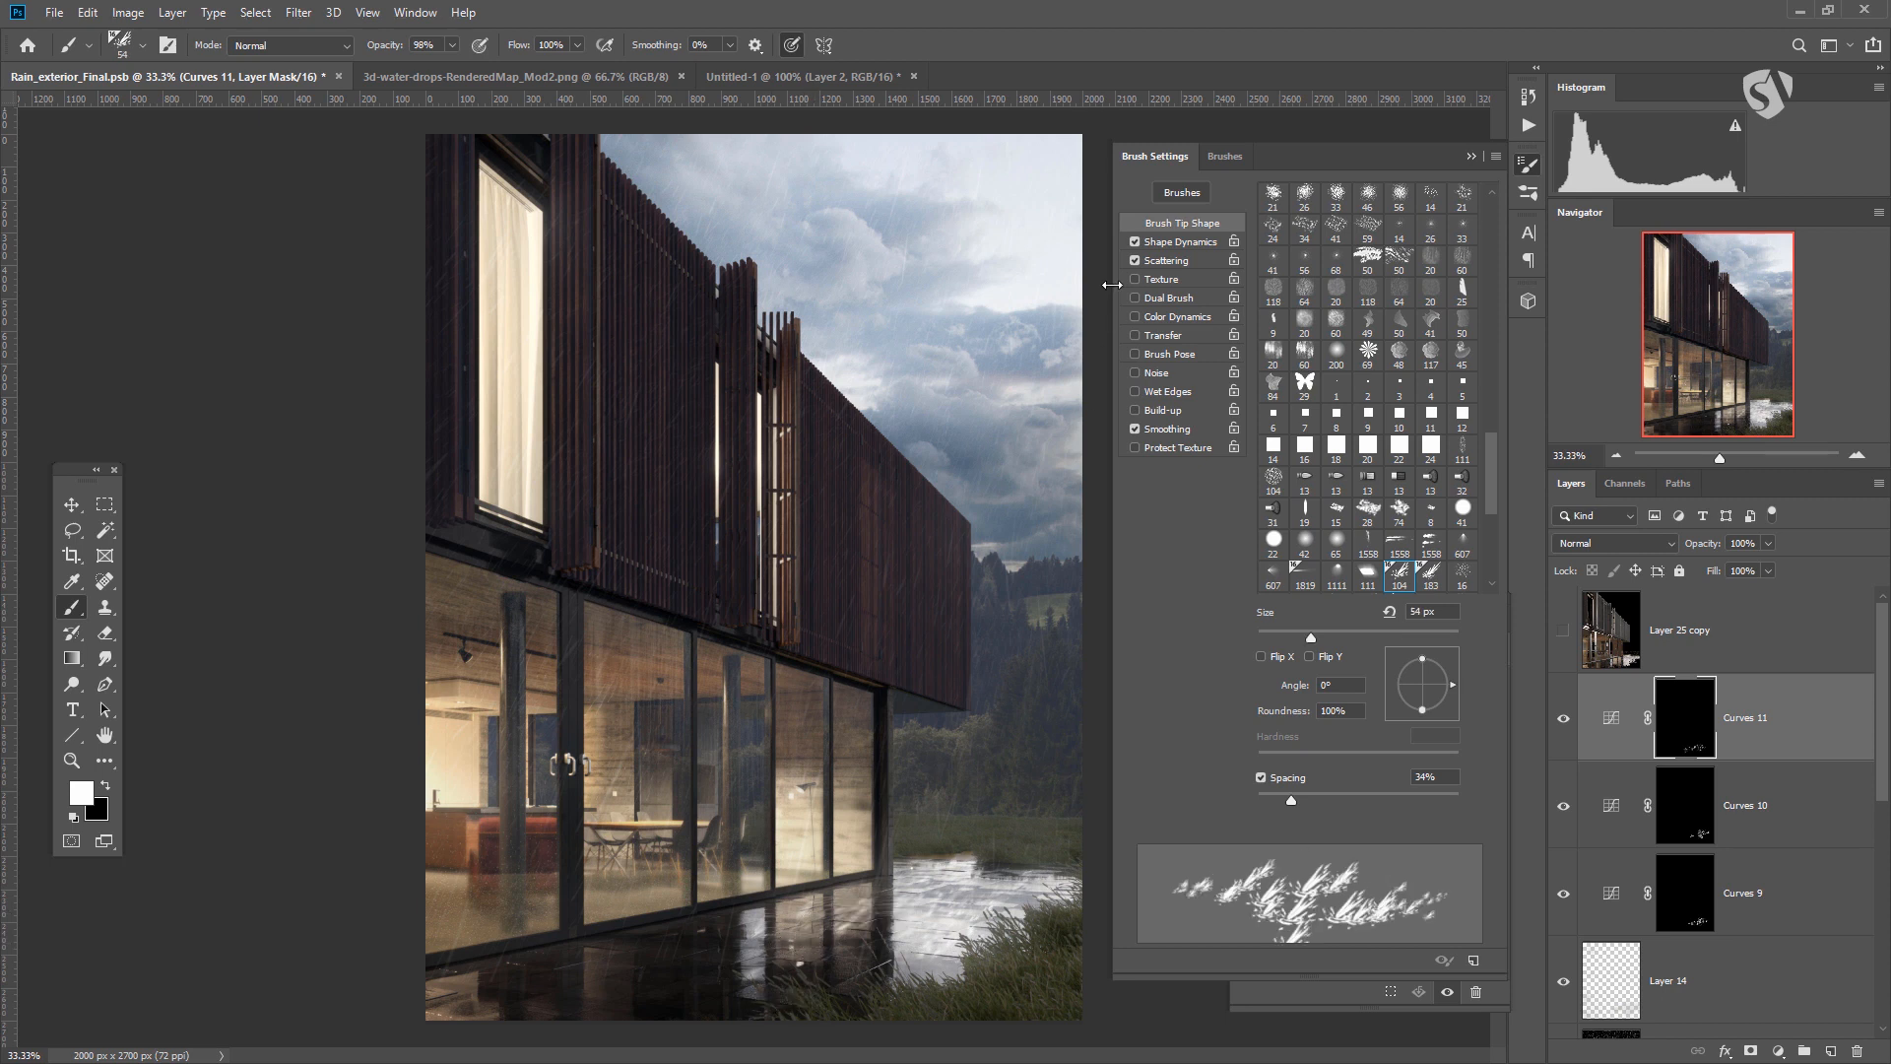
{"action": "left_click", "coordinate": [1181, 242]}
{"action": "left_click_drag", "start_coordinate": [1328, 212], "coordinate": [1314, 212]}
{"action": "left_click", "coordinate": [1159, 224]}
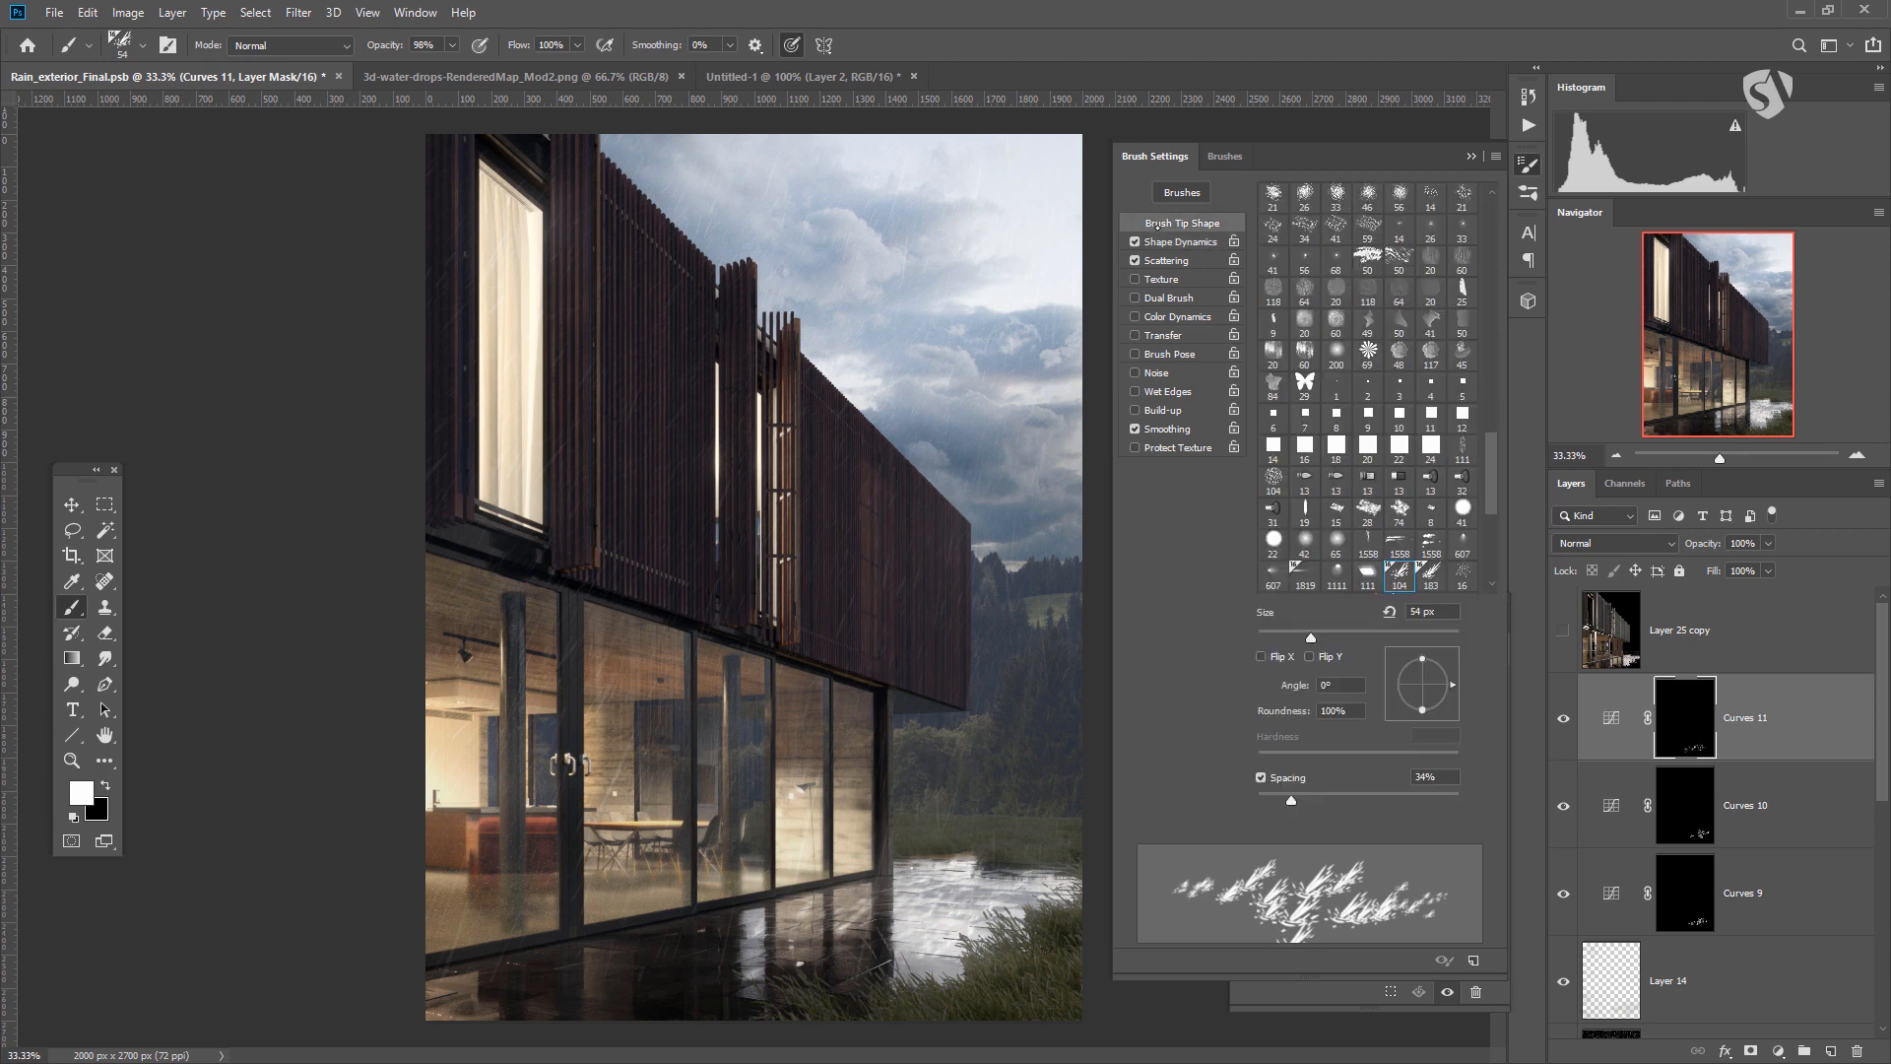
{"action": "left_click_drag", "start_coordinate": [1291, 799], "coordinate": [1280, 800]}
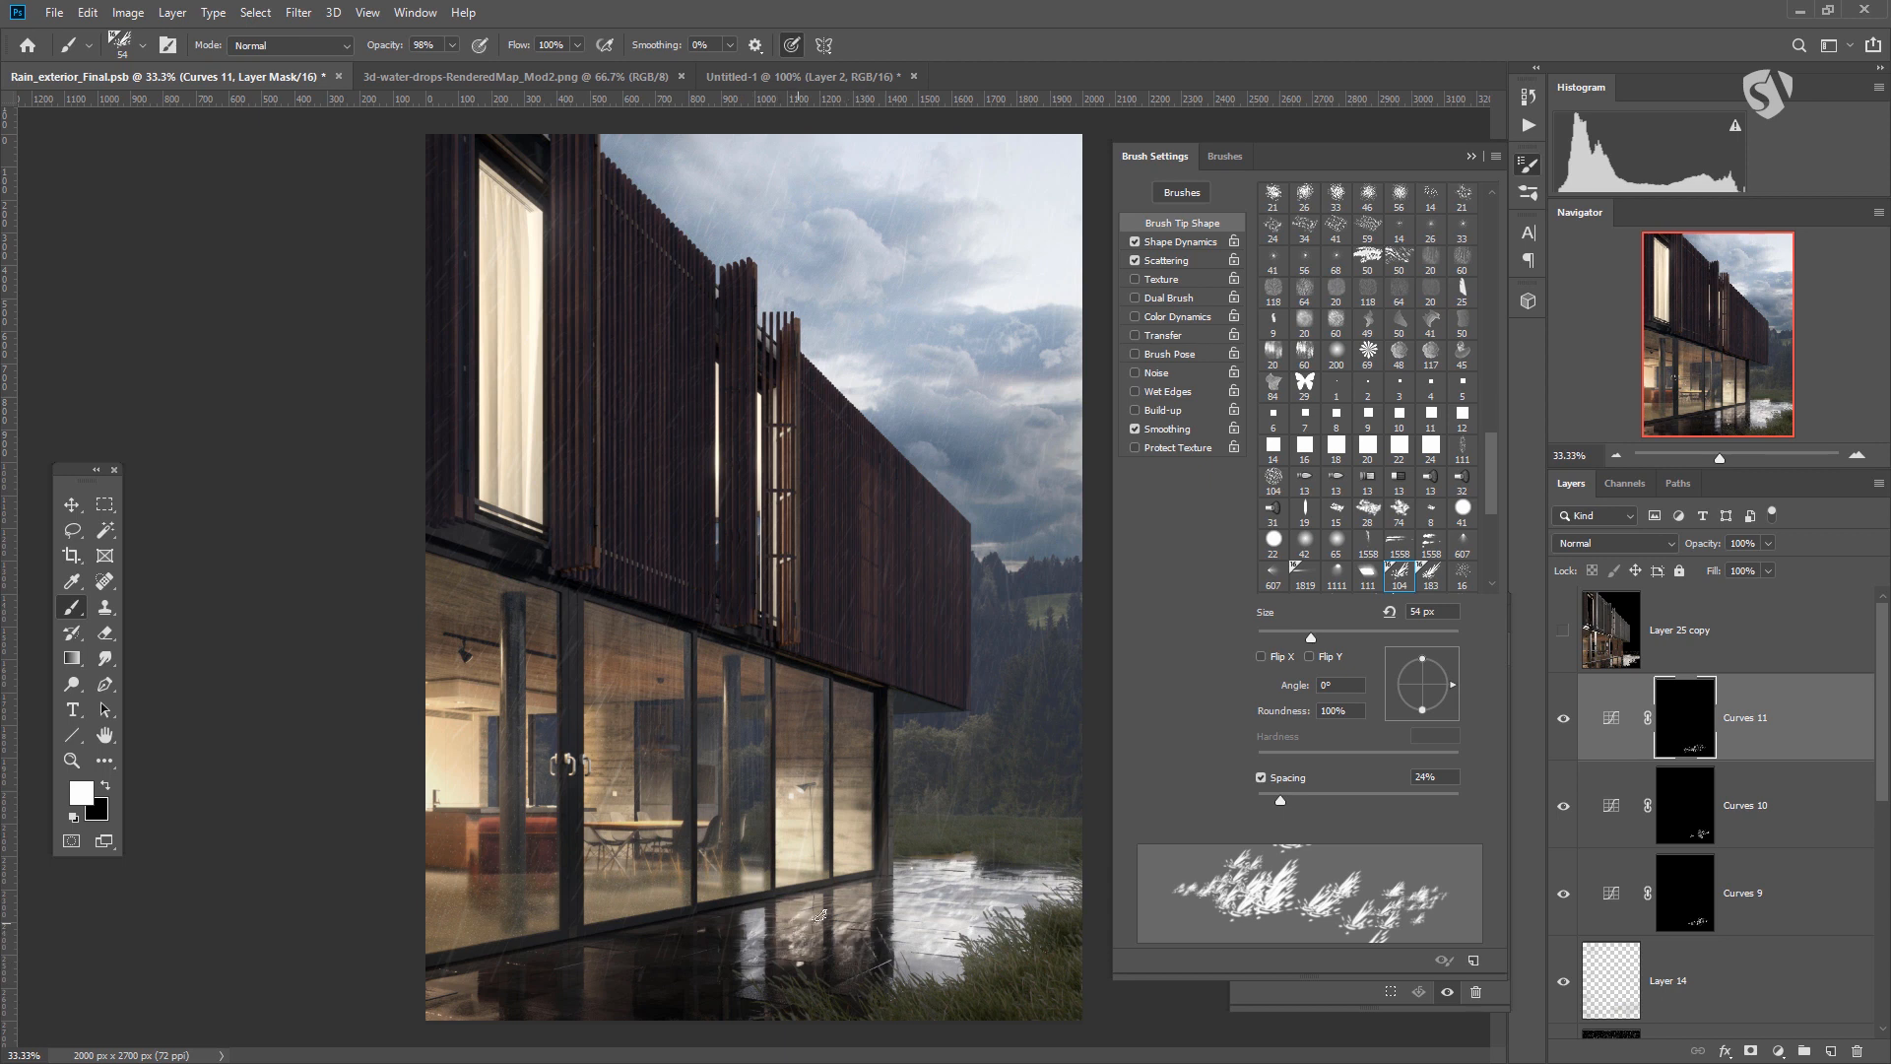
Paint more splashes on the Curves 11 mask over the wet paving at up to 76 px, and switch to the 49 px splash smudge tip.
{"action": "mouse_move", "coordinate": [860, 936]}
{"action": "left_mouse_down"}
{"action": "mouse_move", "coordinate": [889, 942]}
{"action": "mouse_move", "coordinate": [832, 911]}
{"action": "left_mouse_up"}
{"action": "left_click", "coordinate": [872, 927]}
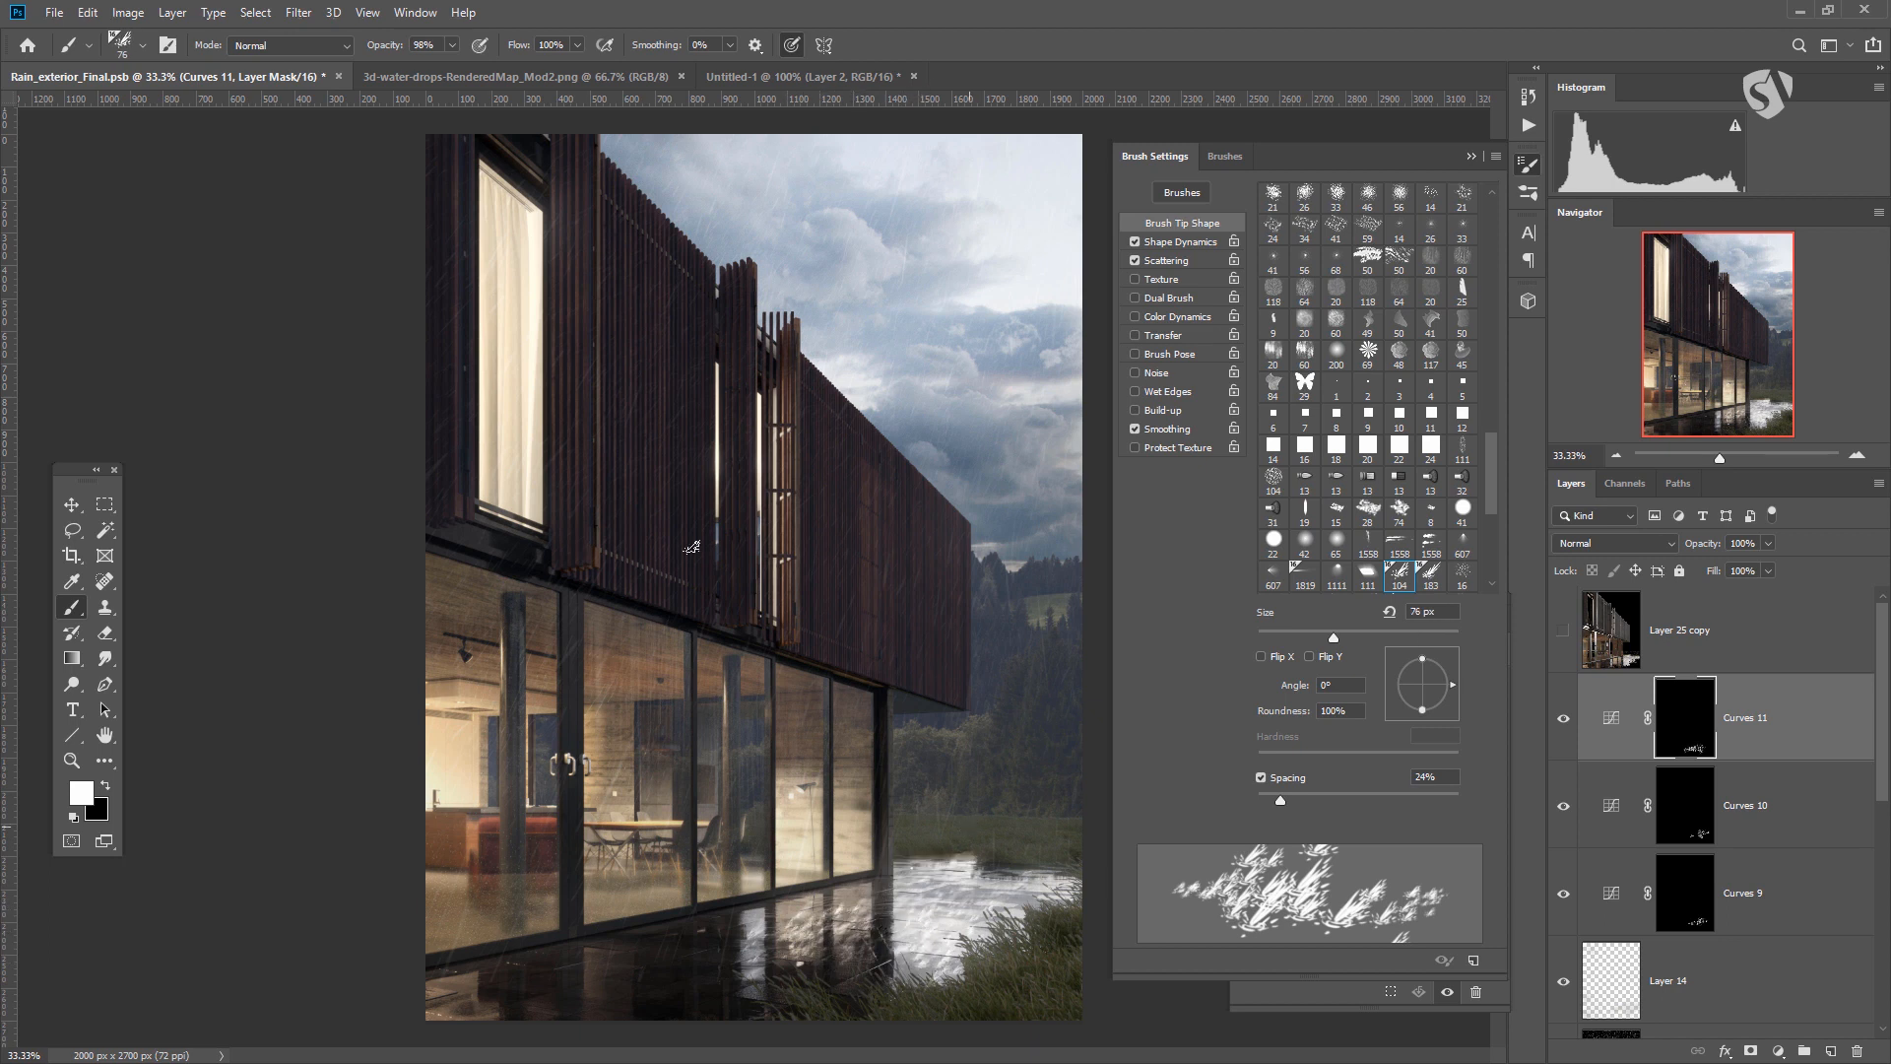
{"action": "left_click", "coordinate": [297, 12]}
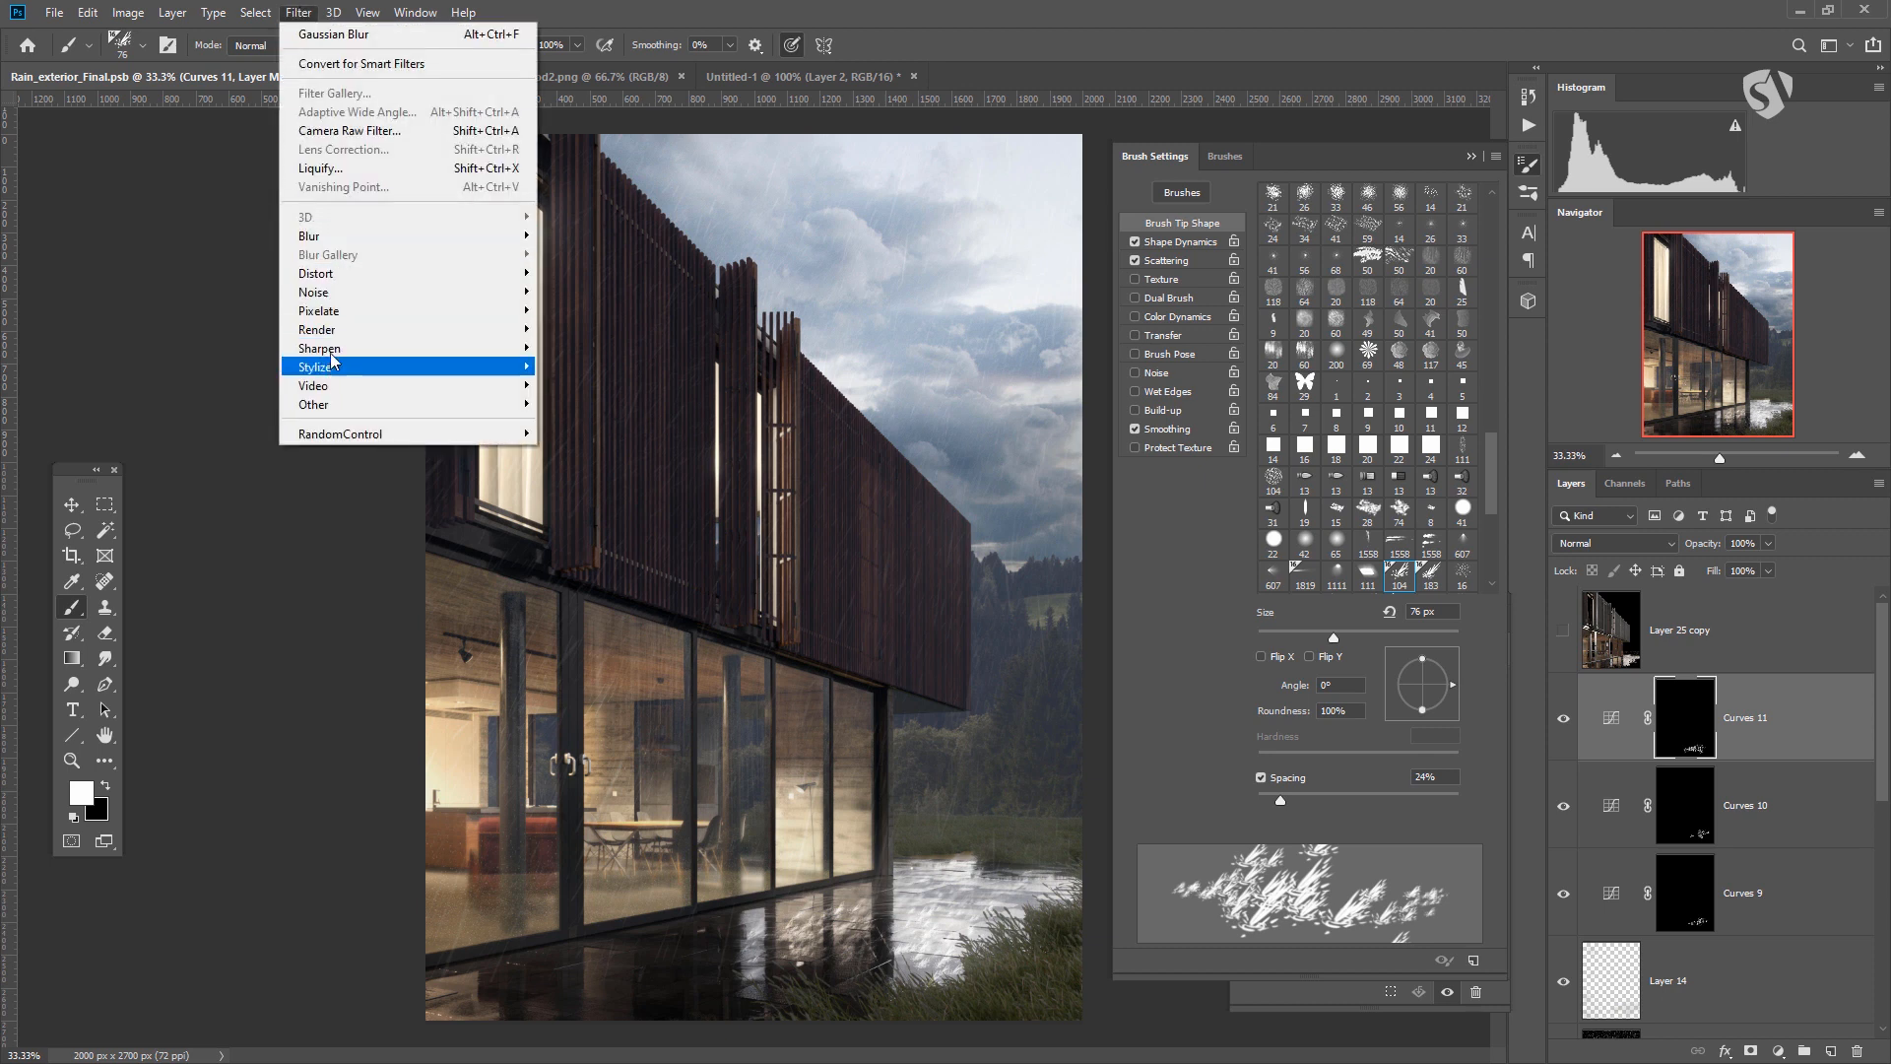
{"action": "left_click", "coordinate": [106, 658]}
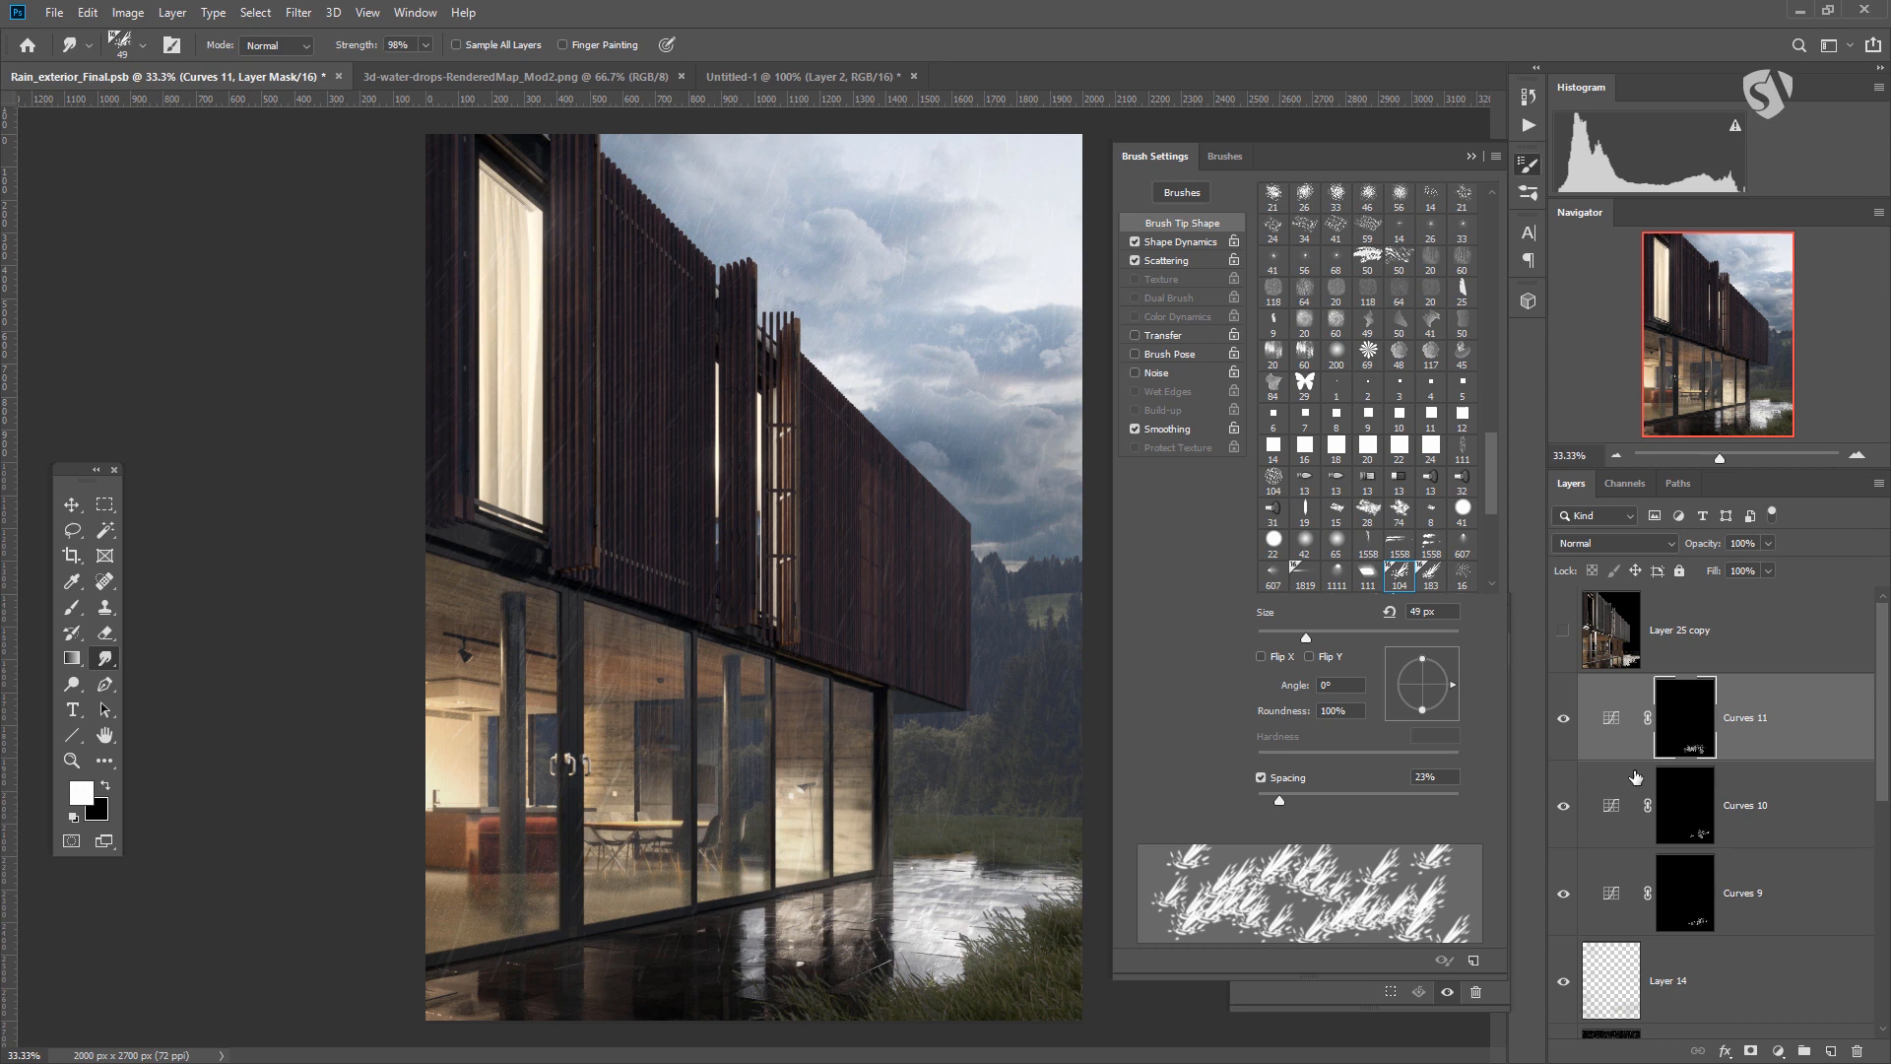
Add an empty layer above Curves 11 and set up a white soft round brush at 334 px with 0% hardness.
{"action": "left_click", "coordinate": [1829, 1050]}
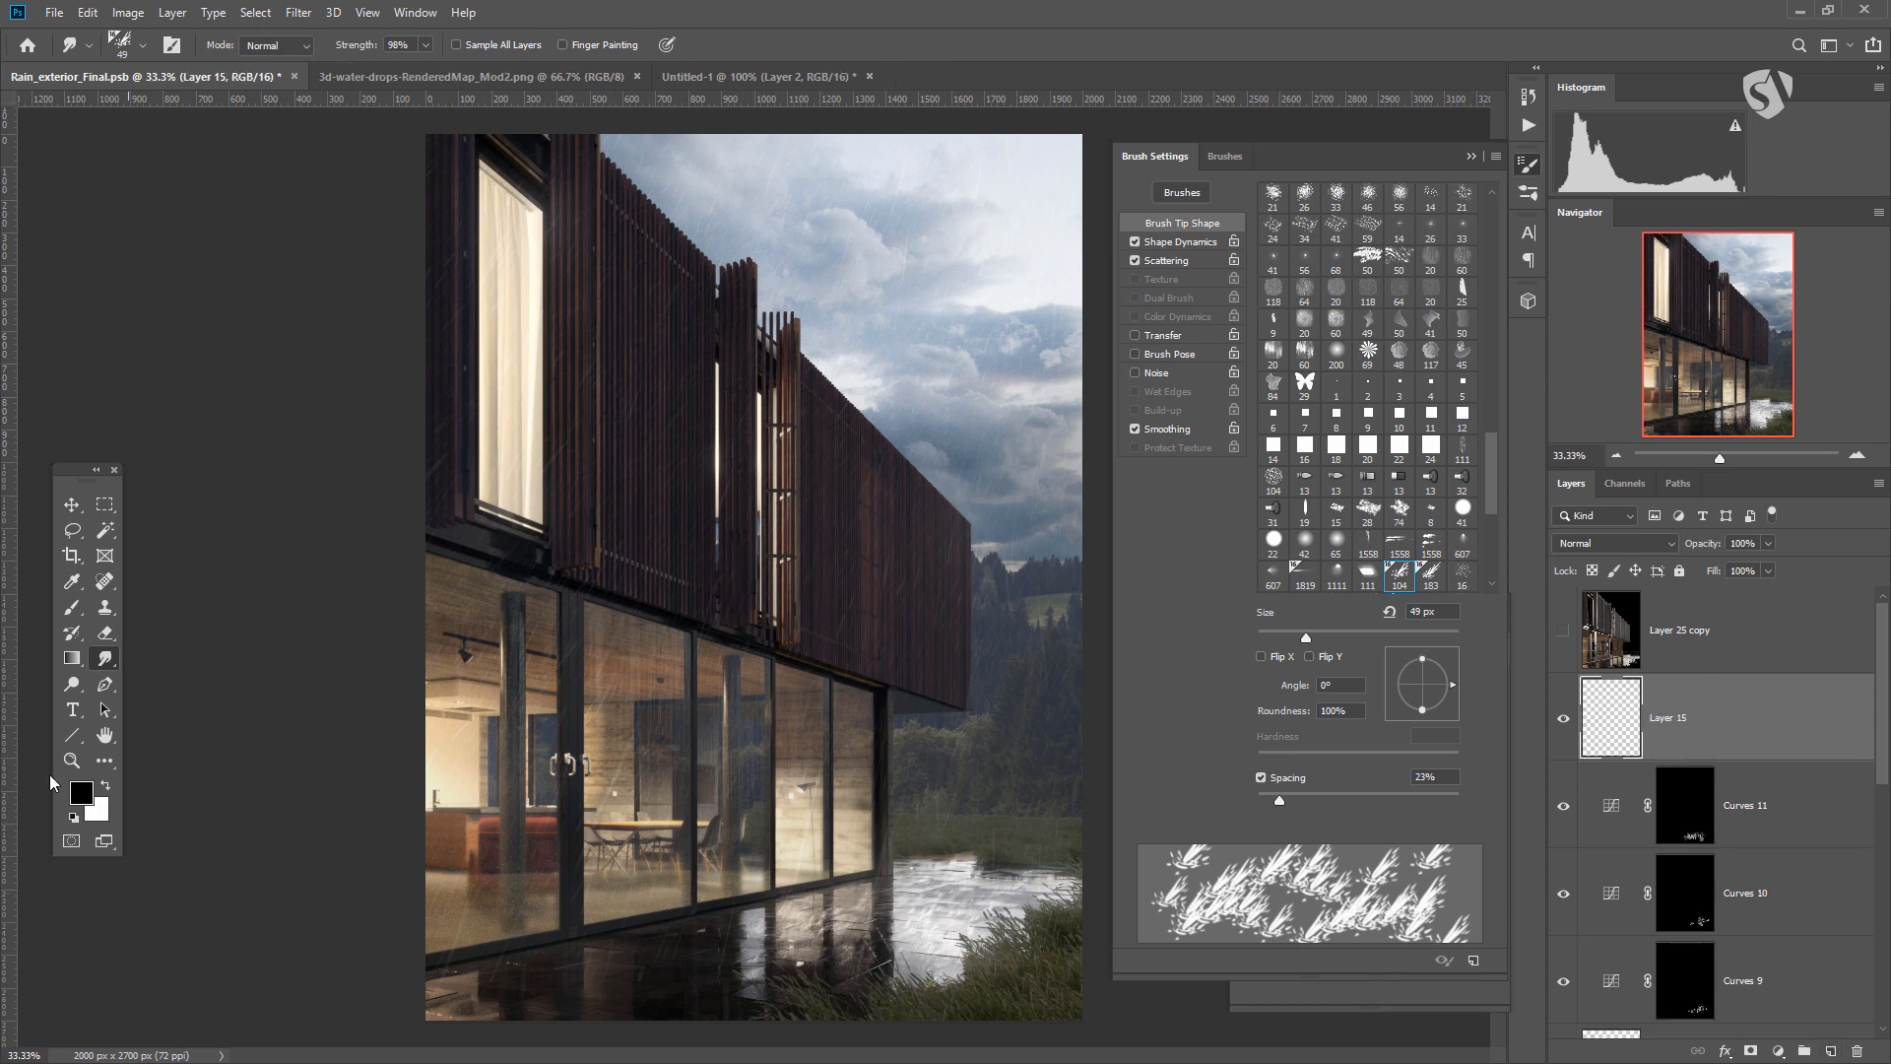
{"action": "left_click", "coordinate": [72, 608]}
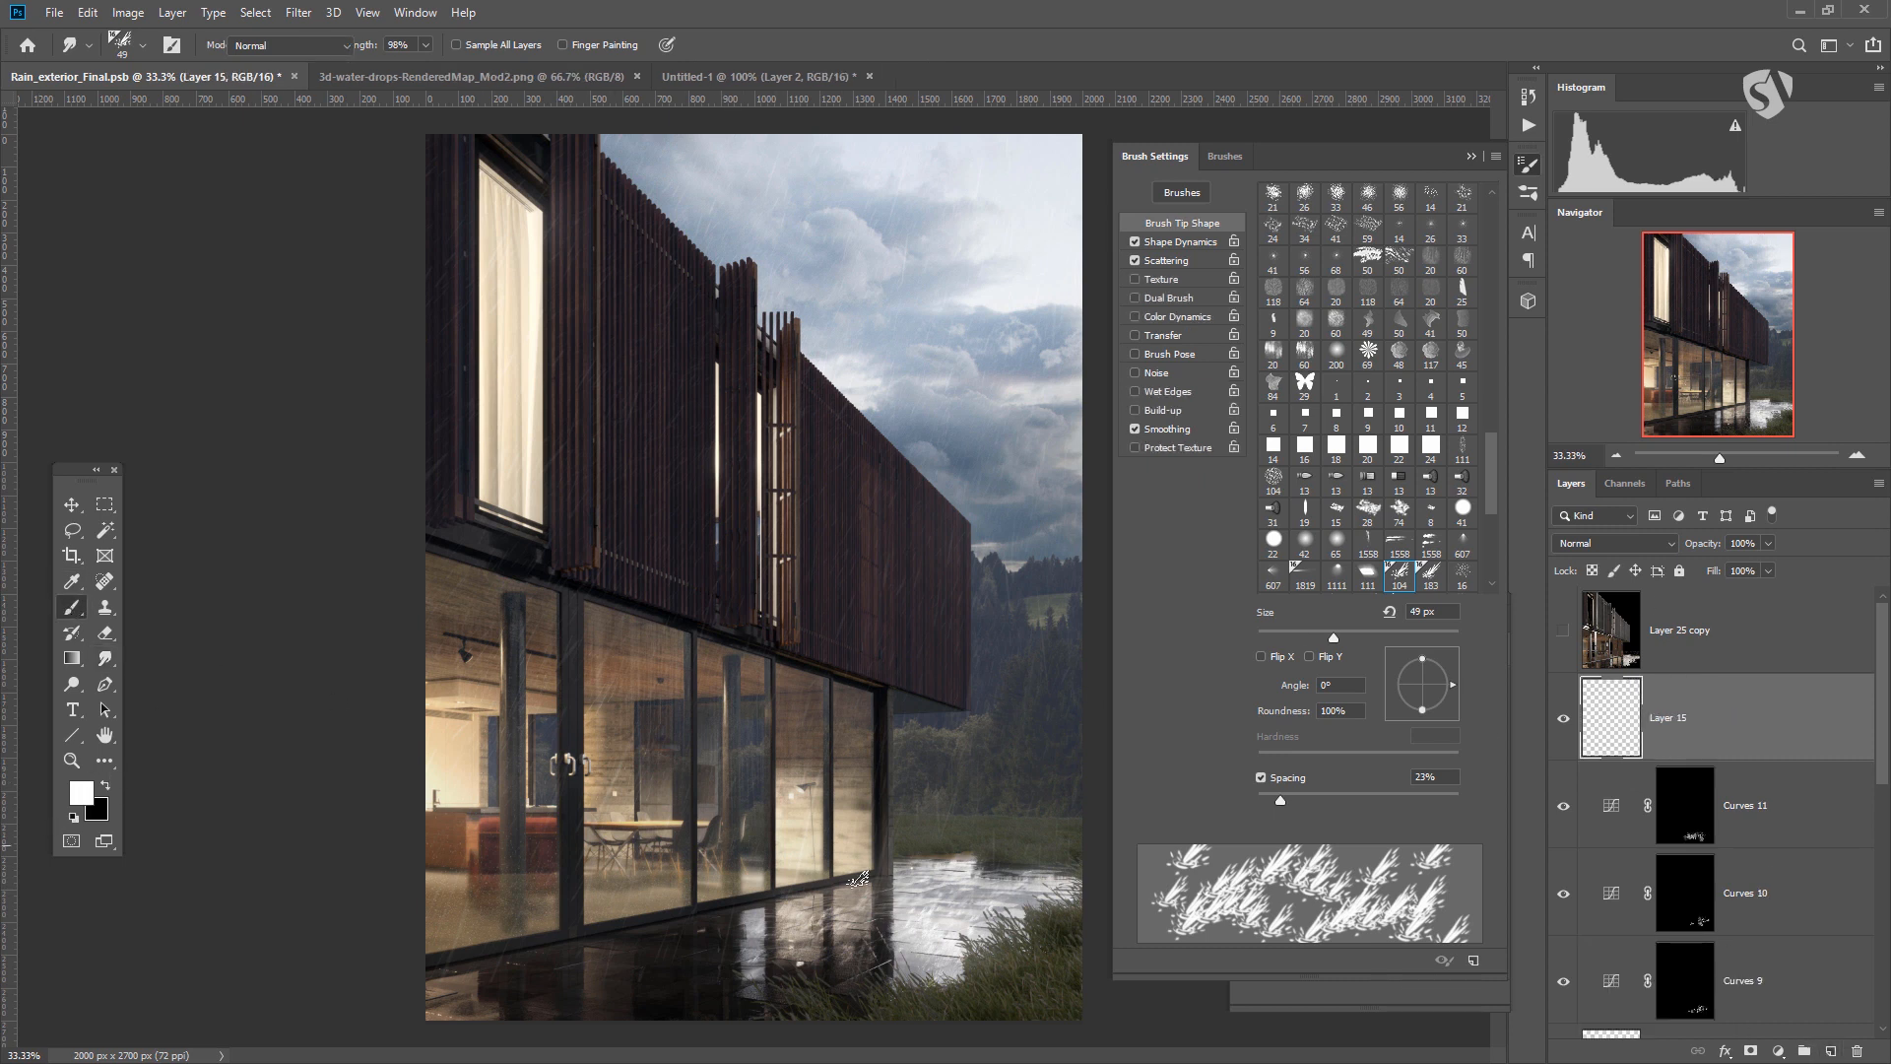
{"action": "right_click", "coordinate": [868, 474]}
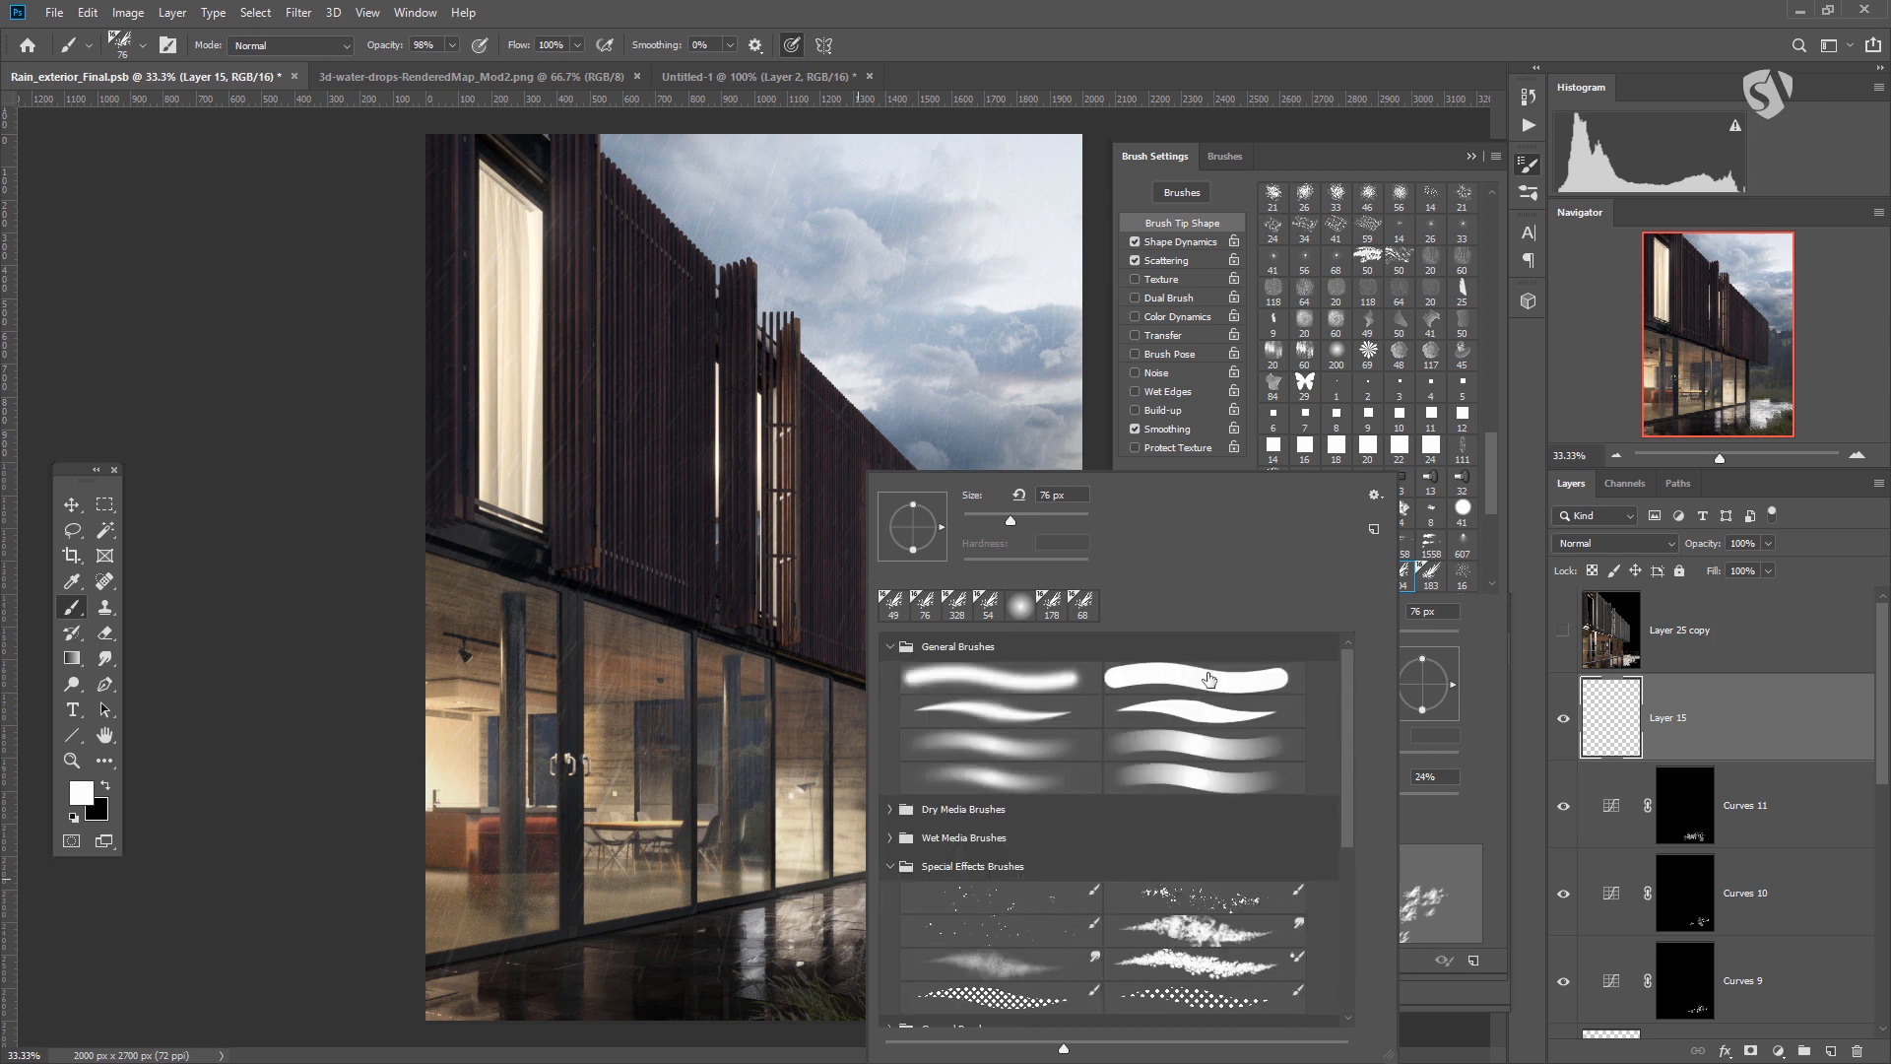
{"action": "left_click", "coordinate": [1012, 690]}
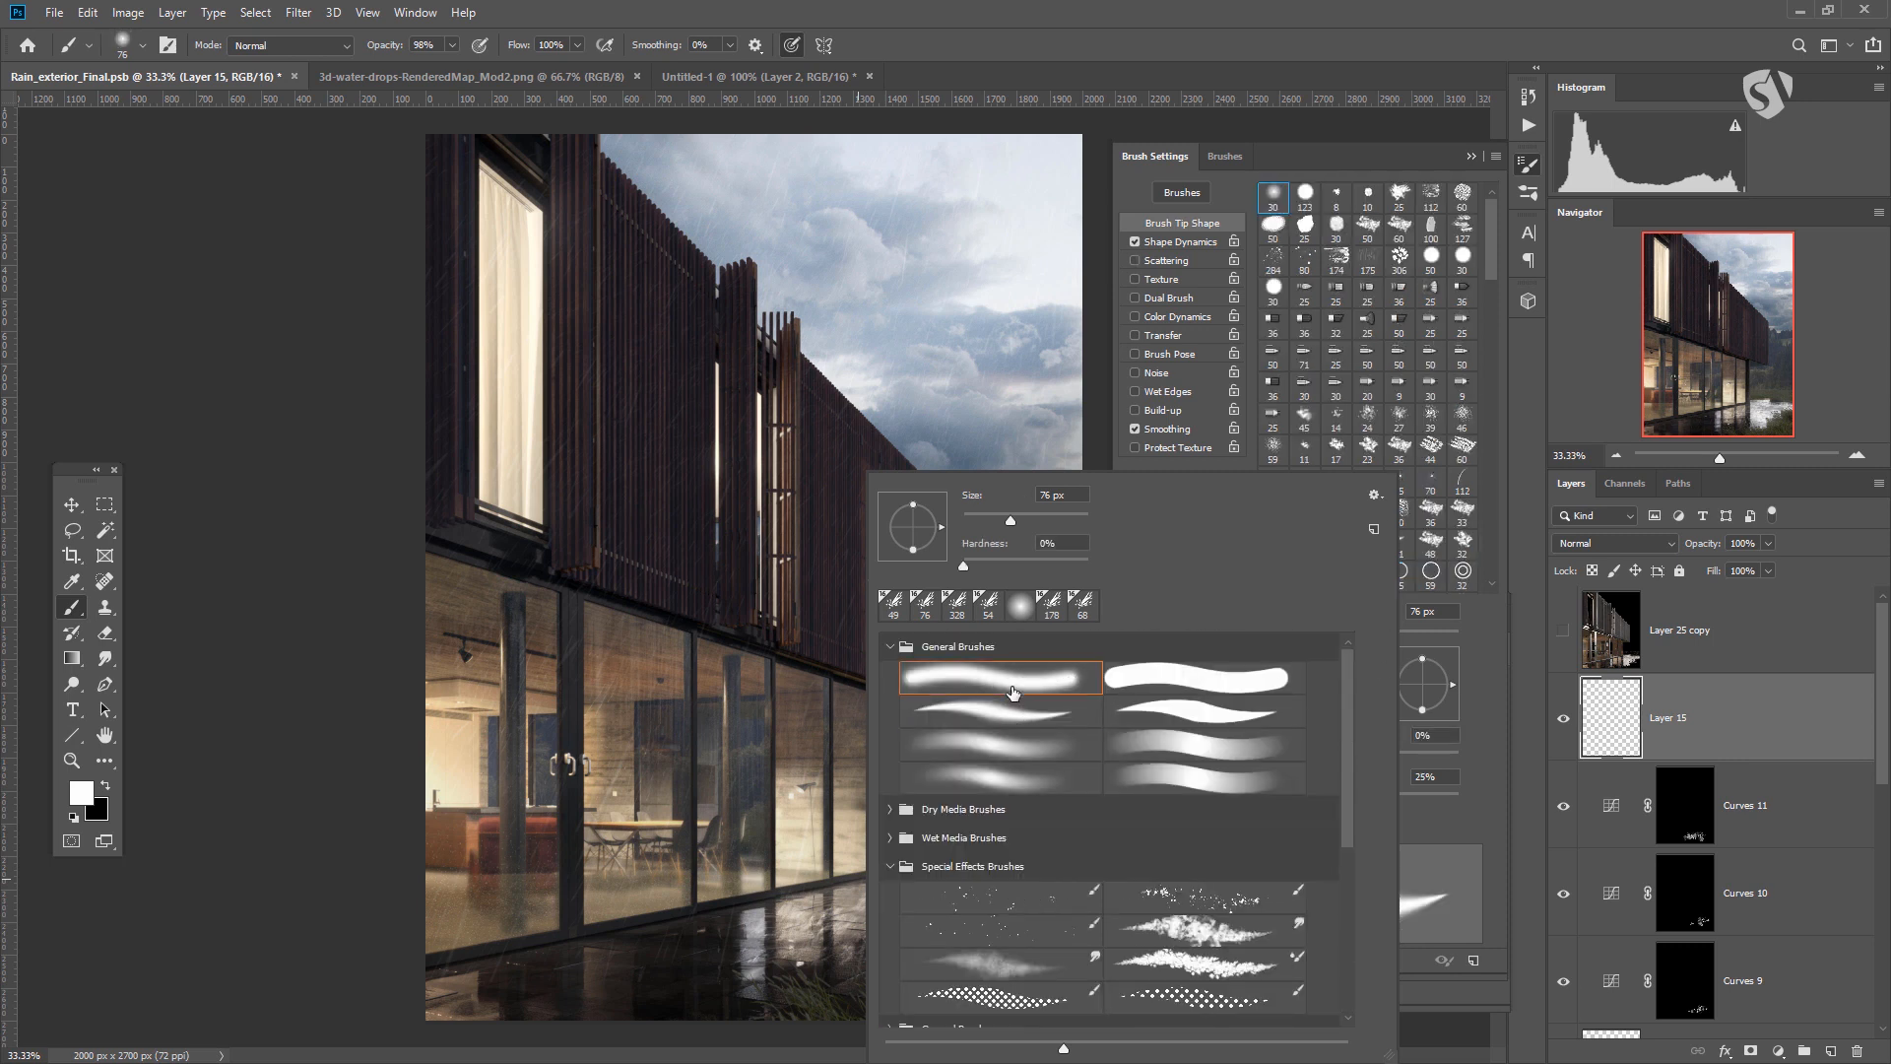
{"action": "left_click", "coordinate": [720, 605]}
{"action": "left_click_drag", "start_coordinate": [800, 685], "coordinate": [916, 748]}
Lower the brush opacity to 3% and dab a faint white haze over the wet paving on the new layer.
{"action": "left_click", "coordinate": [451, 45]}
{"action": "left_click_drag", "start_coordinate": [456, 67], "coordinate": [366, 67]}
{"action": "left_click", "coordinate": [810, 914]}
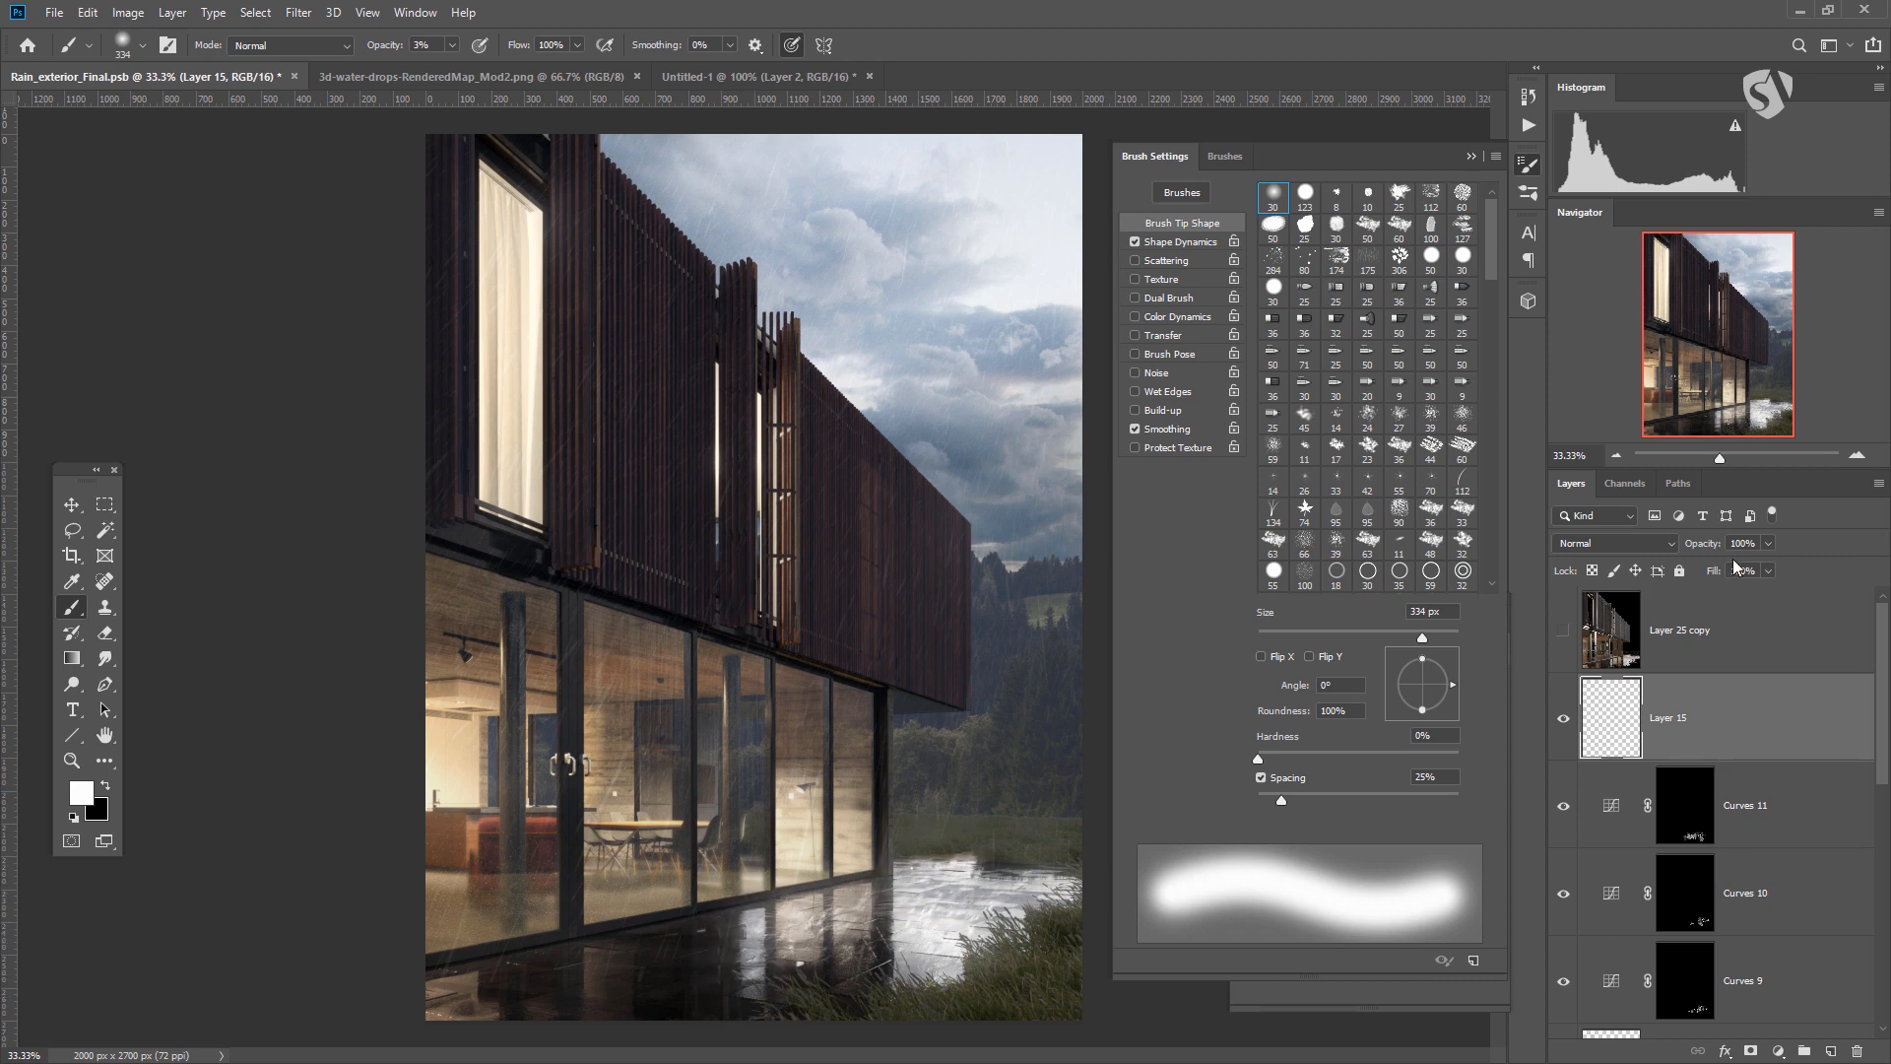
Set the haze layer's opacity to 30% and its blend mode to Screen.
{"action": "left_click_drag", "start_coordinate": [1705, 564], "coordinate": [1707, 563]}
{"action": "left_click", "coordinate": [1617, 543]}
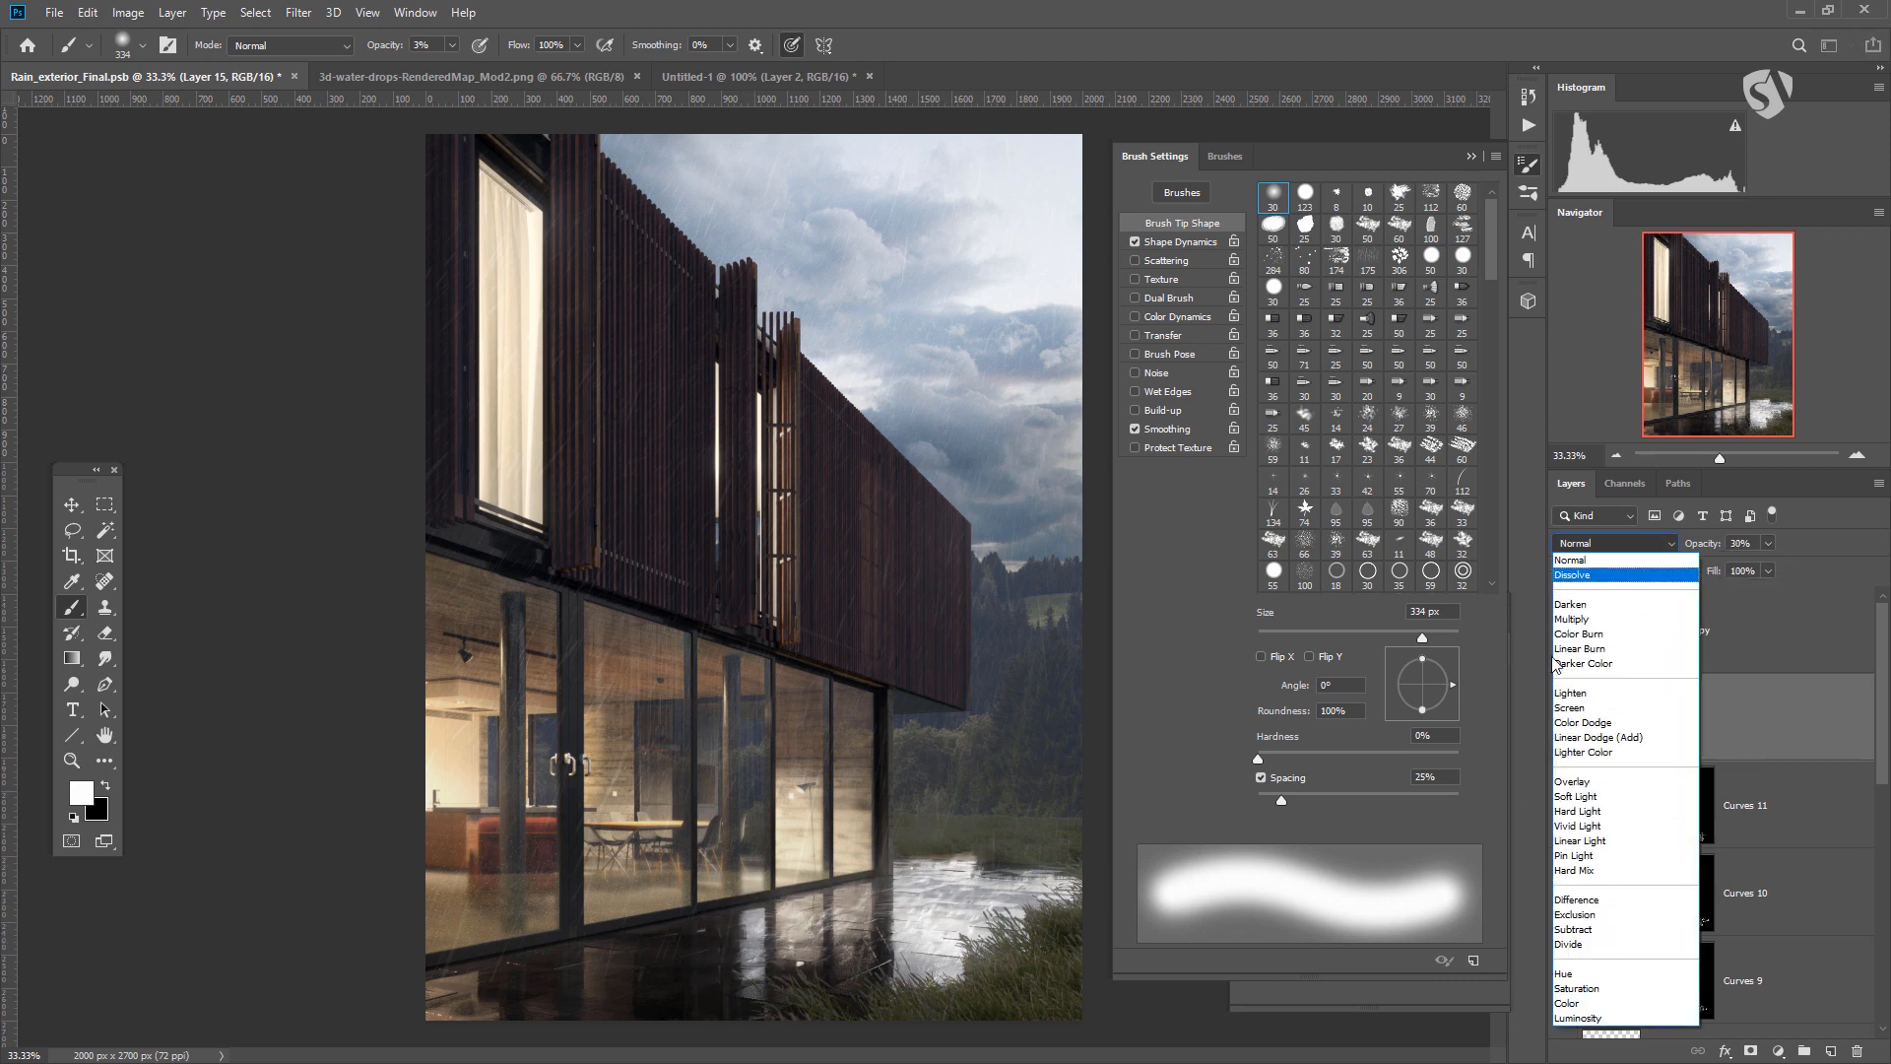
{"action": "left_click", "coordinate": [1586, 708]}
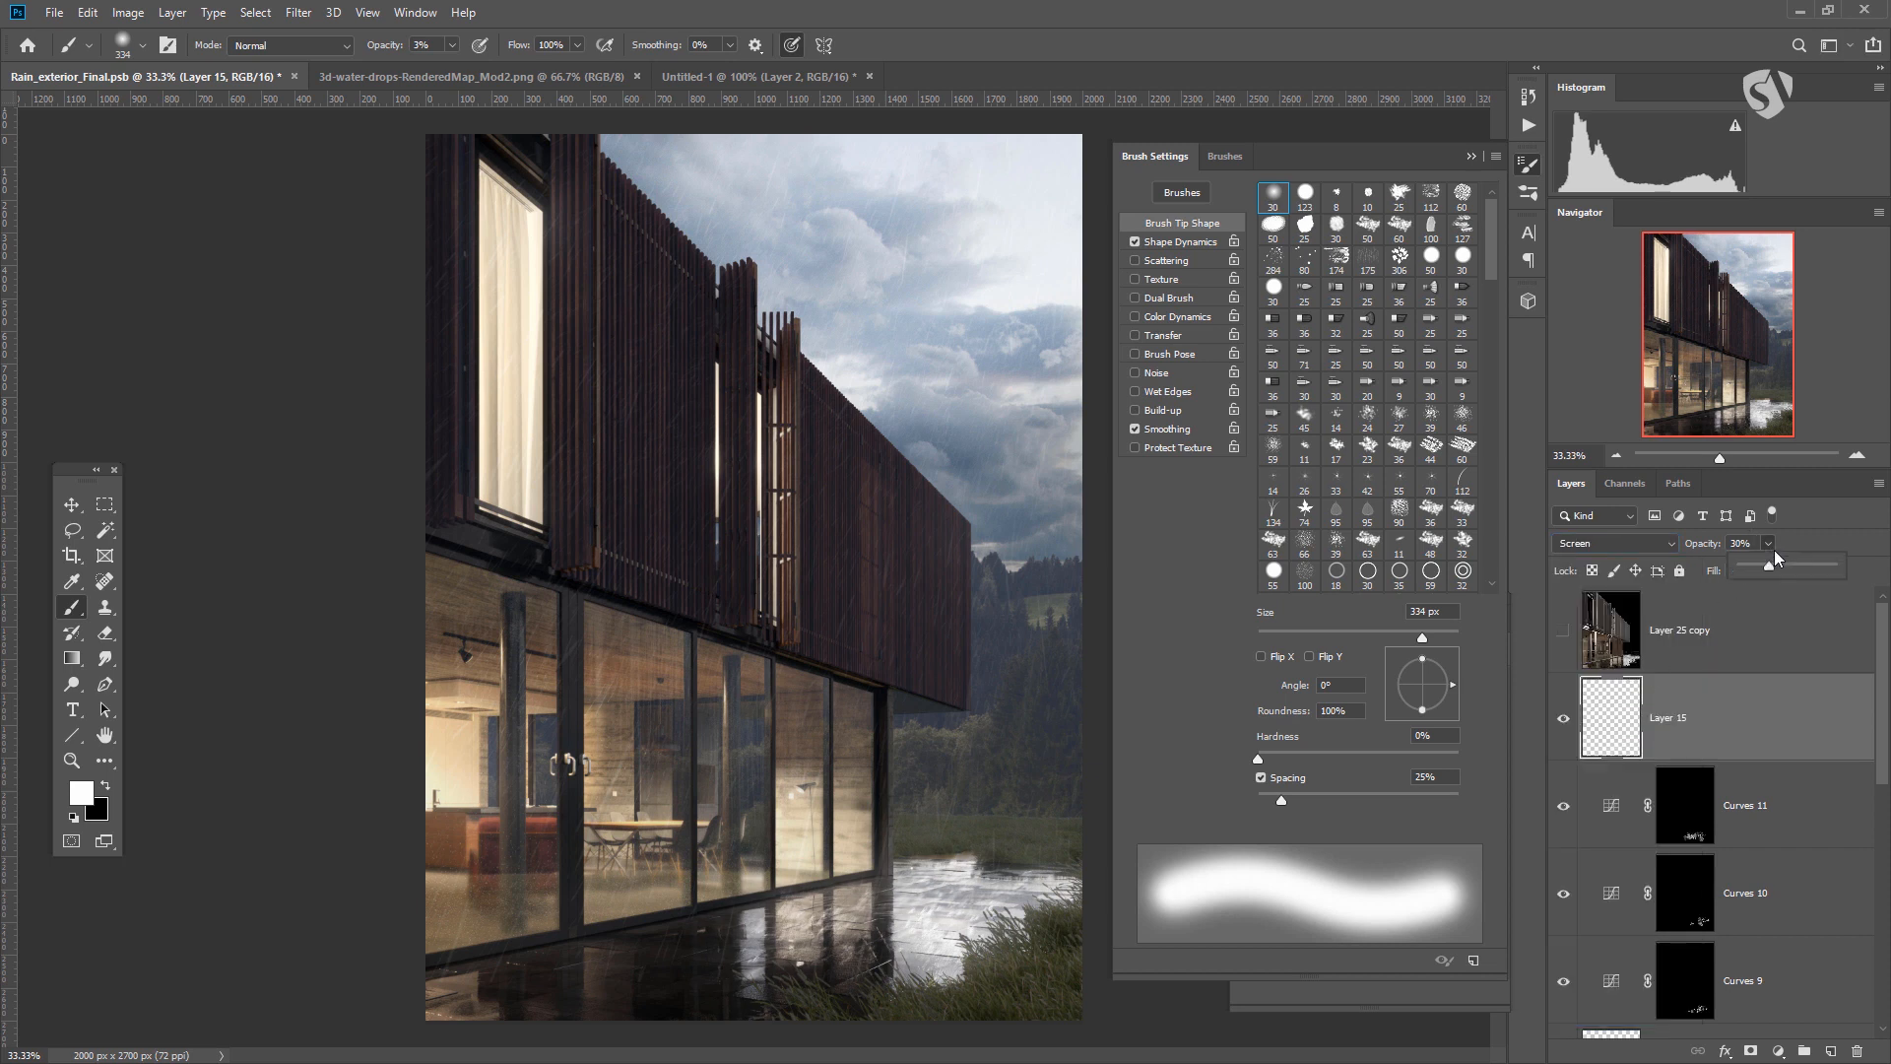